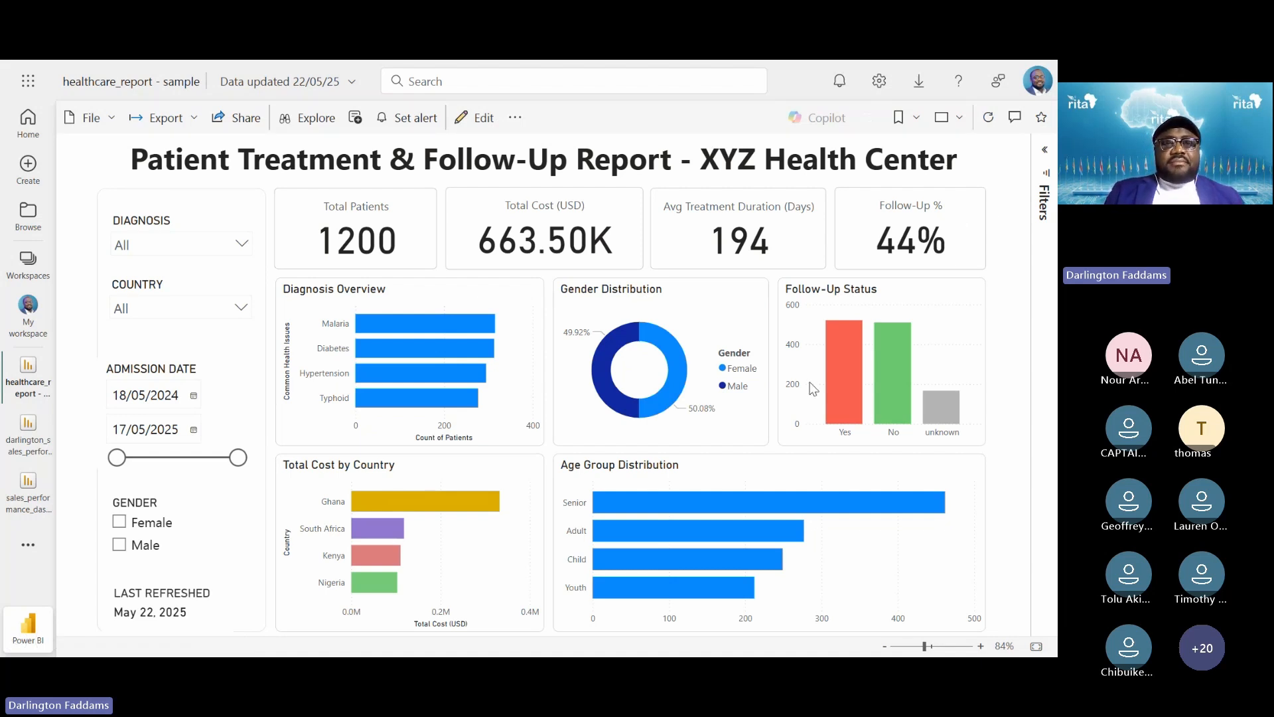
Switch from the browser to the 'Healthcare Patient Report' title slide with Alt+Tab
key("alt+Tab")
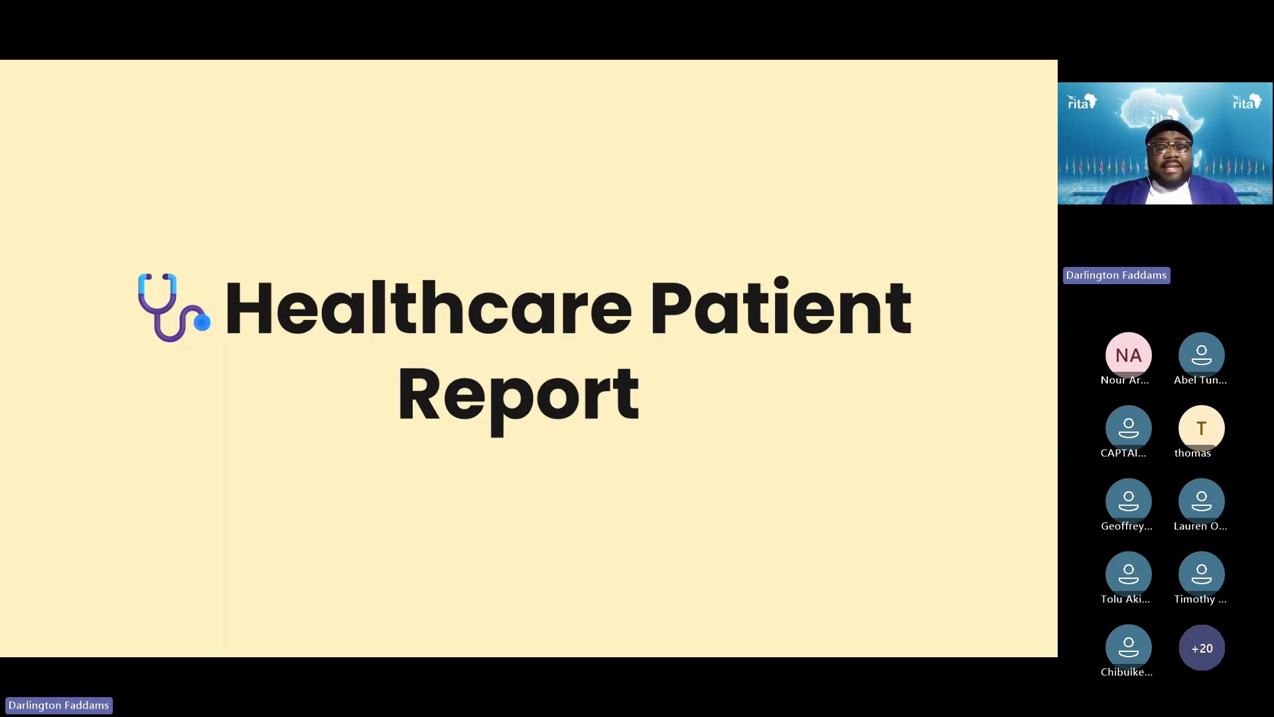
Bring up the Windows Start menu and launch Power BI Desktop from the taskbar
key("super")
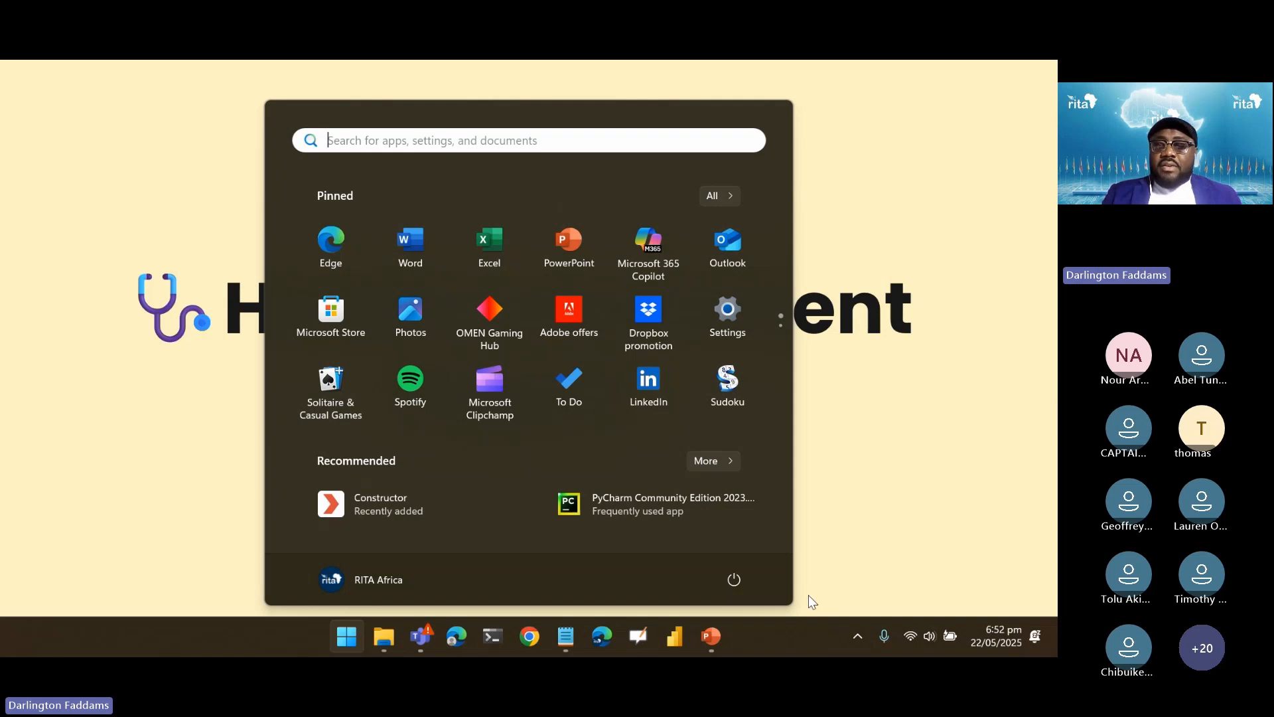
left_click(838, 272)
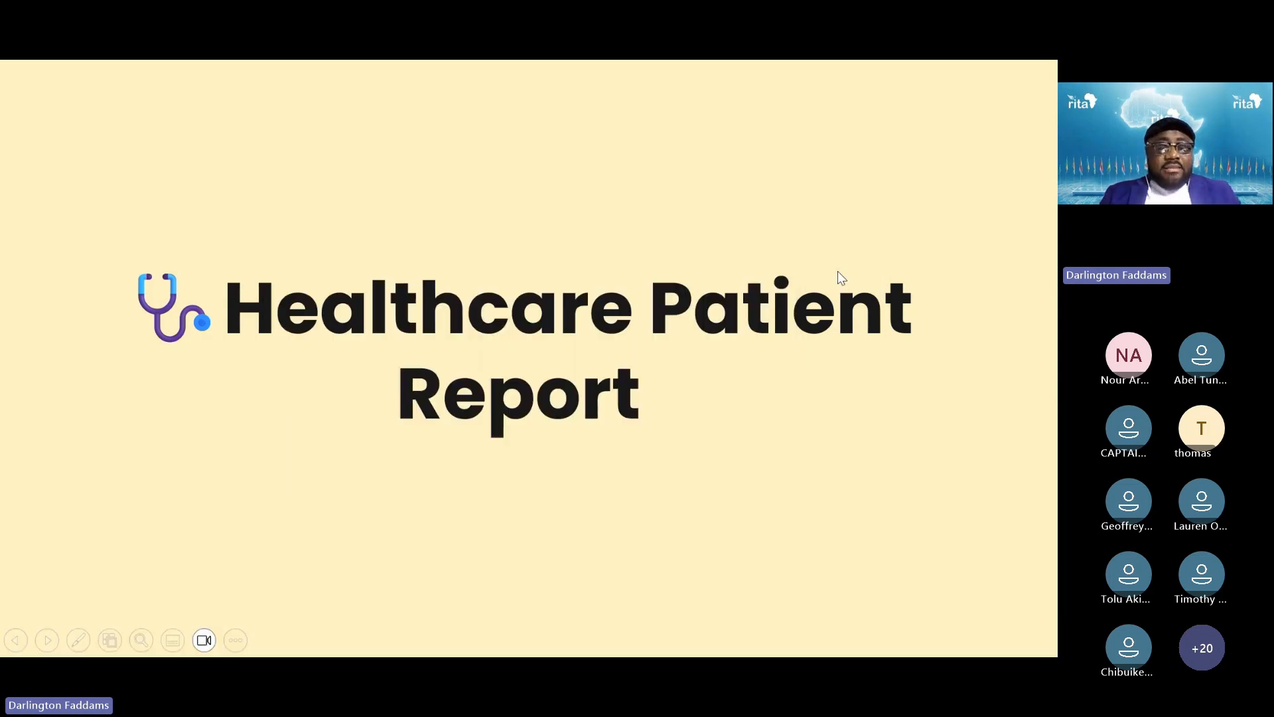
key("super")
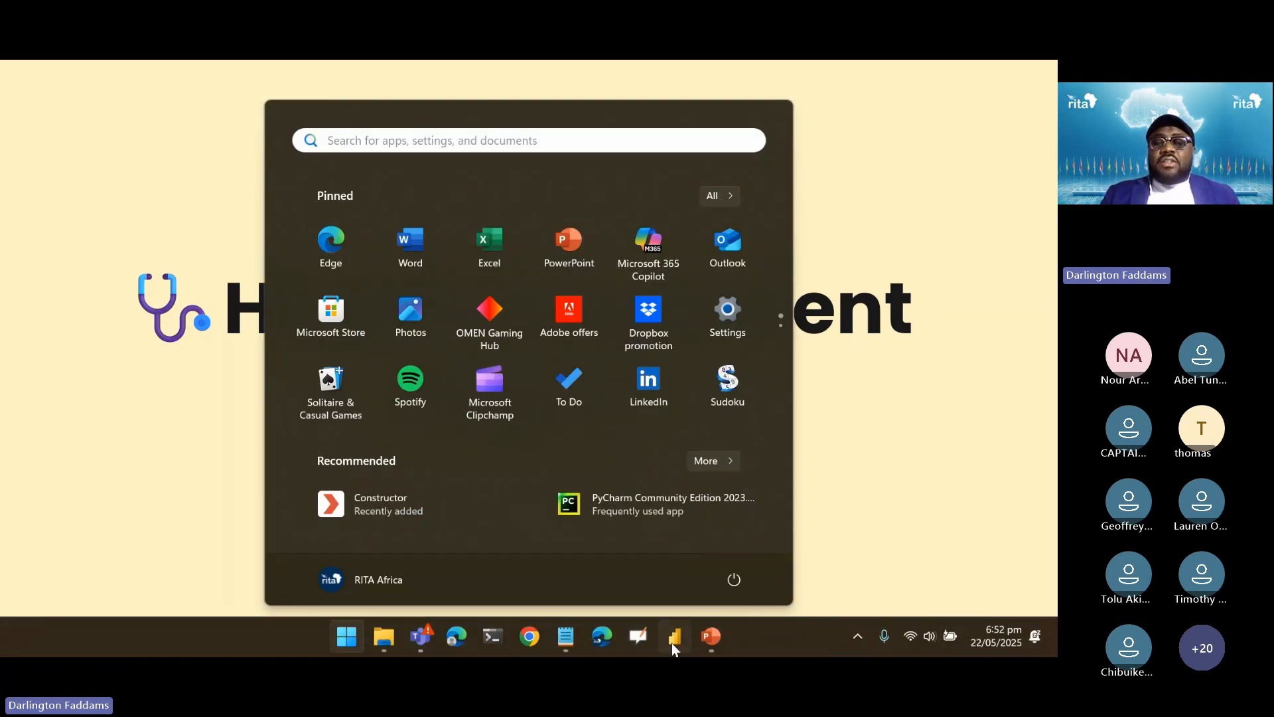
left_click(673, 639)
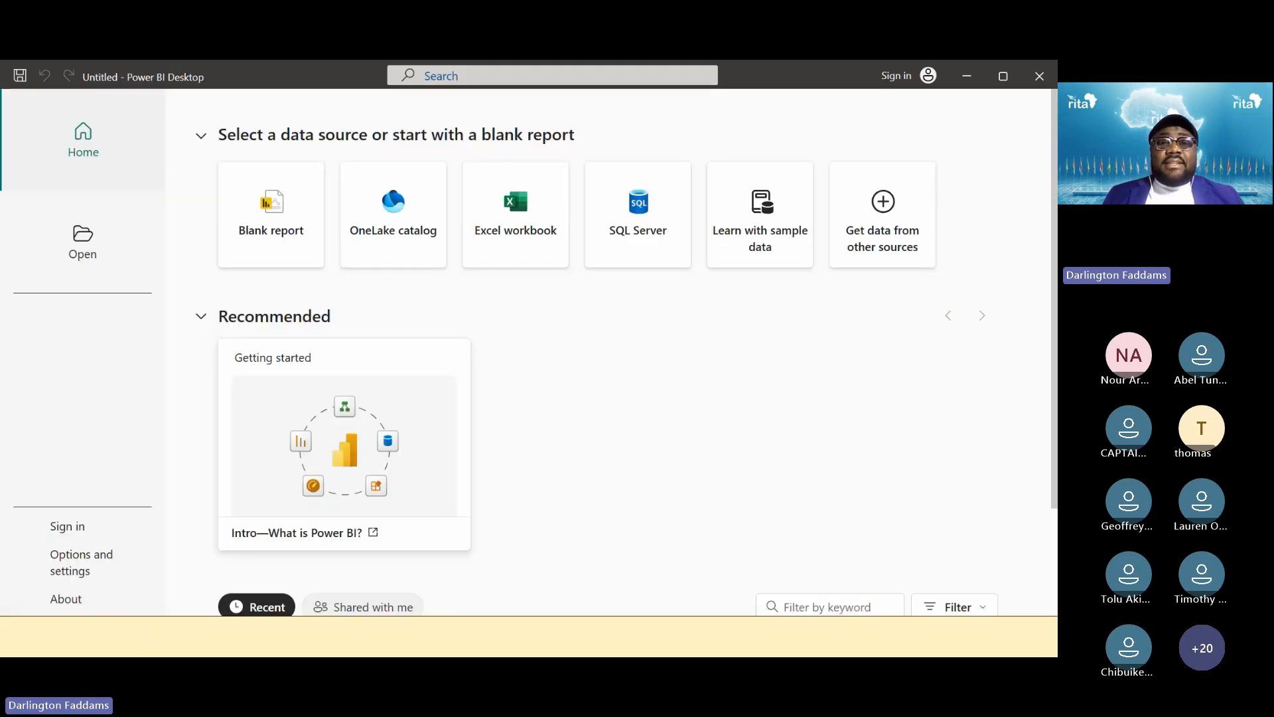
Maximize the Power BI Desktop window and show the Recent files list
left_click(1009, 85)
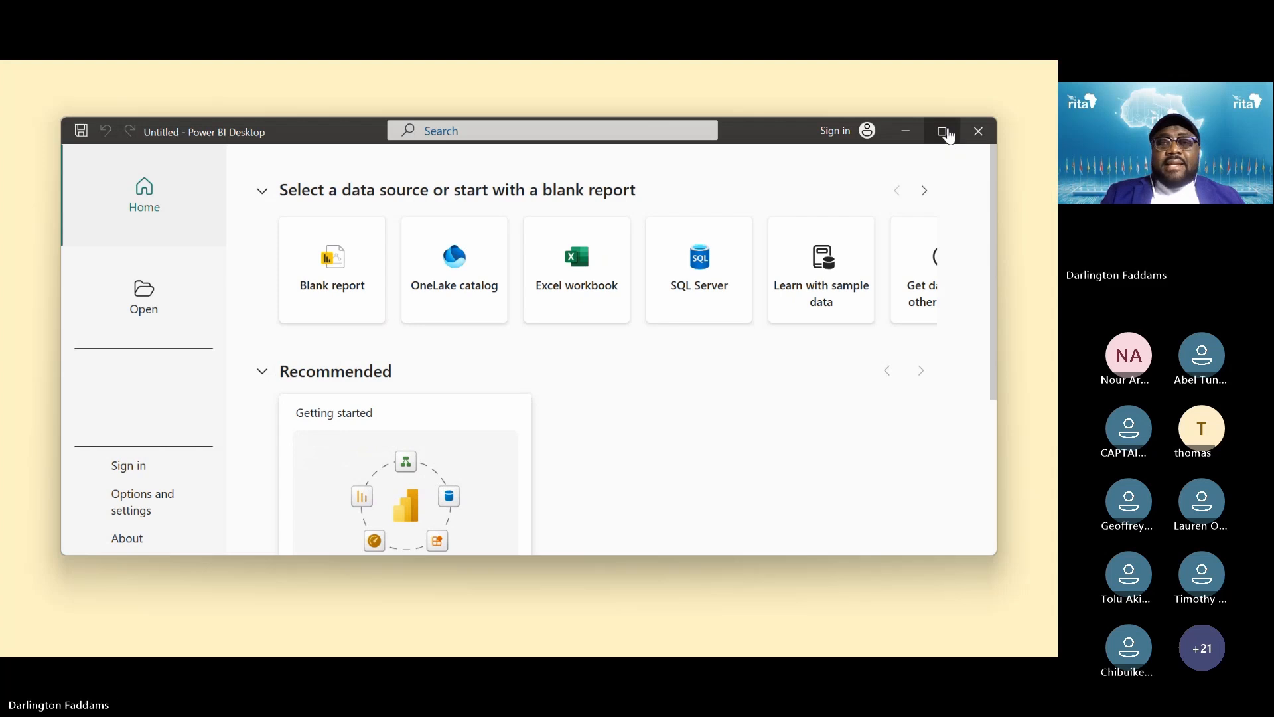
left_click(943, 132)
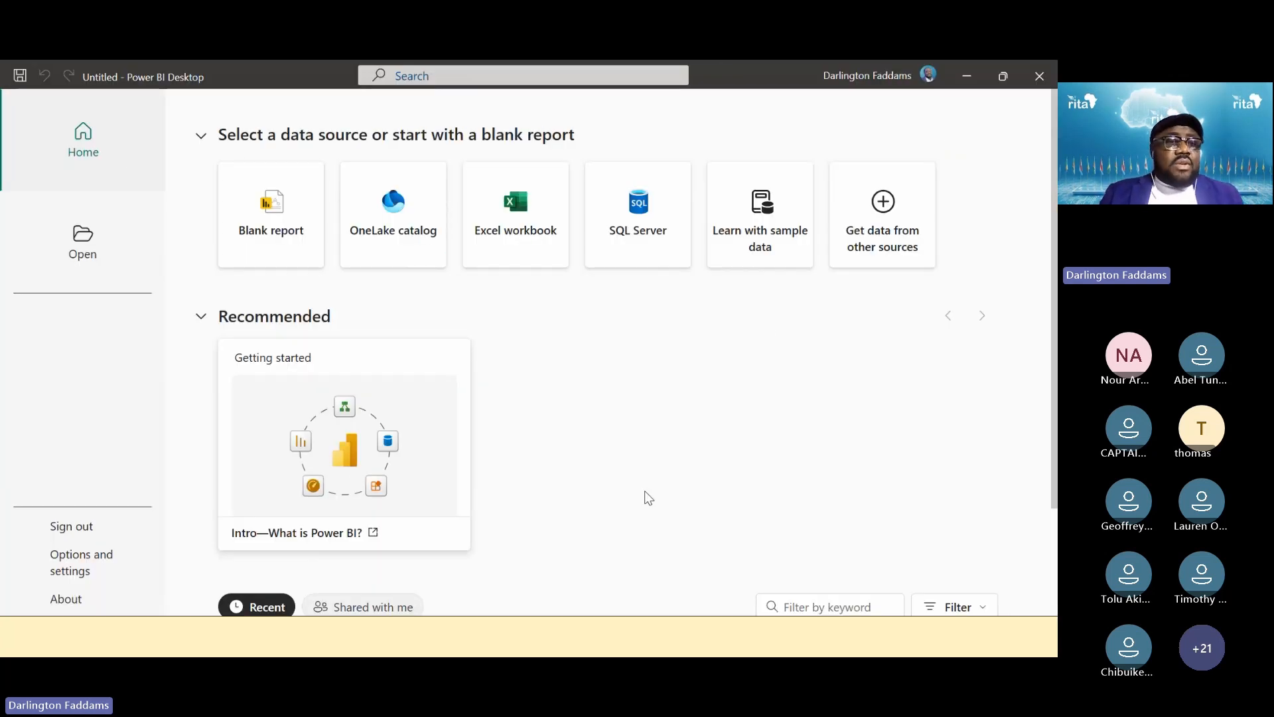
left_click(98, 235)
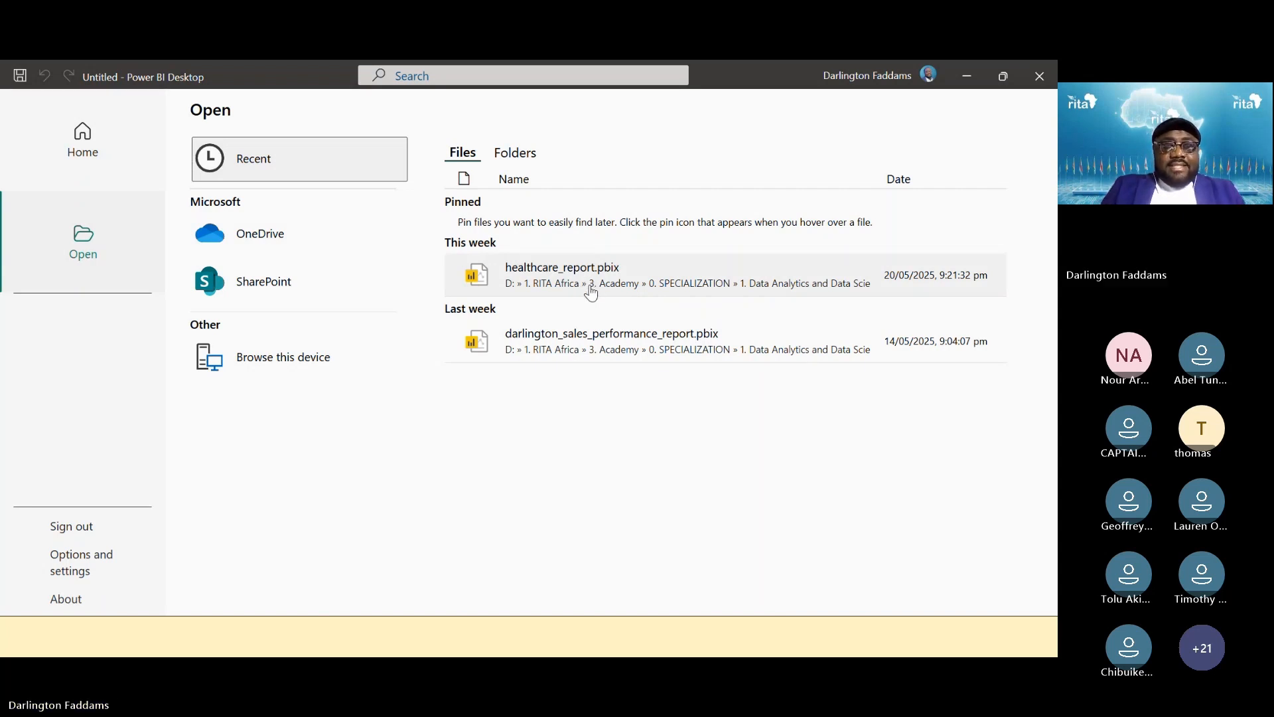
Search Windows for the ZoomIt tool with 'zoo', then dismiss the search results
key("super")
type("zoo")
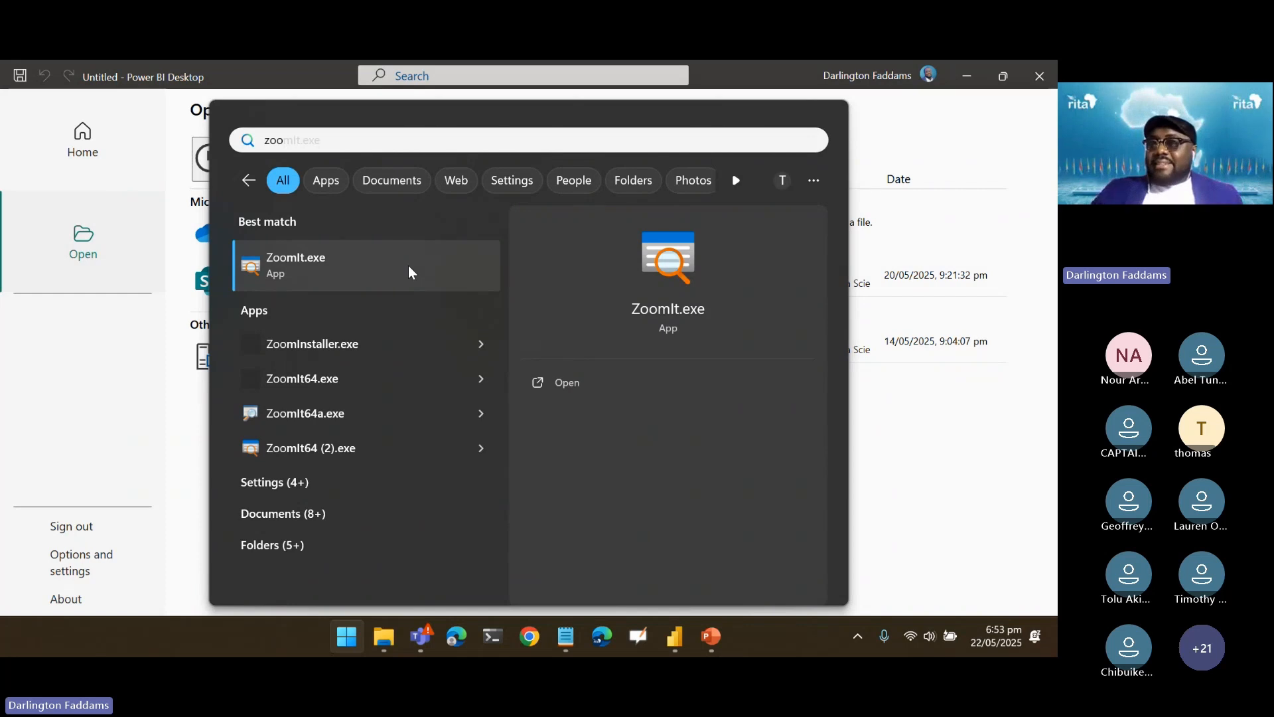
left_click(408, 265)
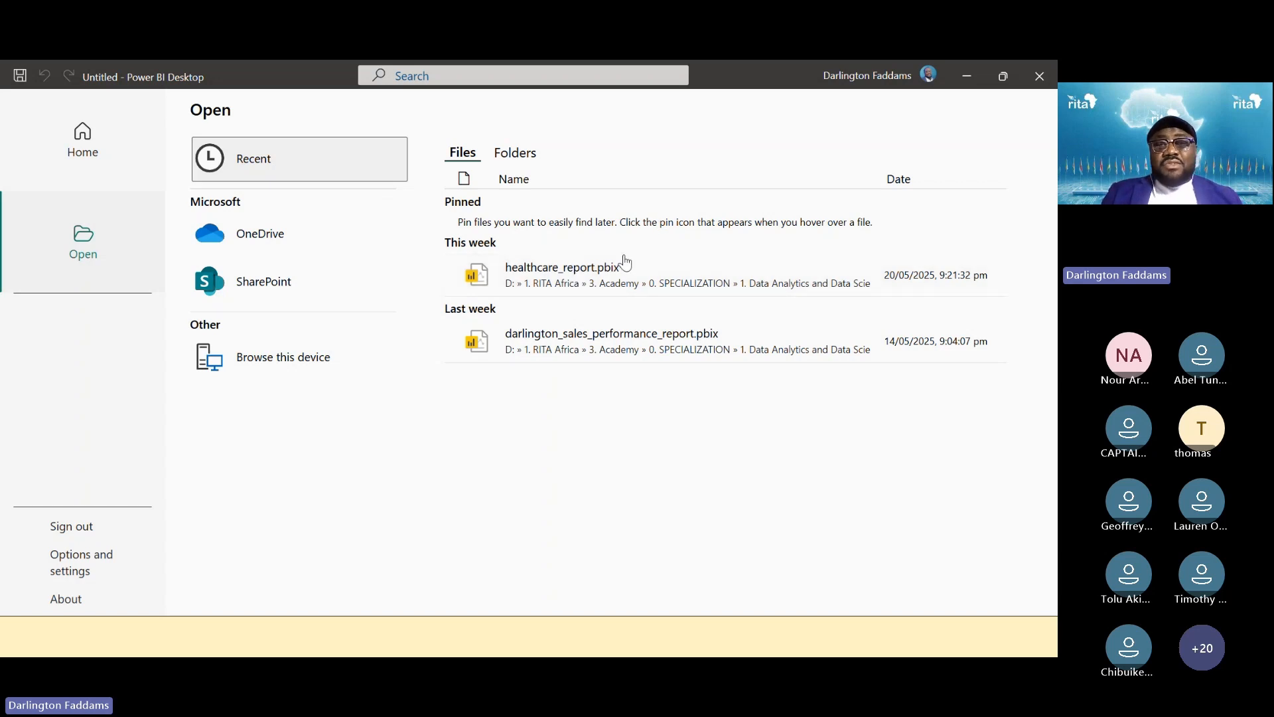
Open healthcare_report.pbix, collapse the Filters pane, and expand Patient Records in the Data pane
left_click(572, 282)
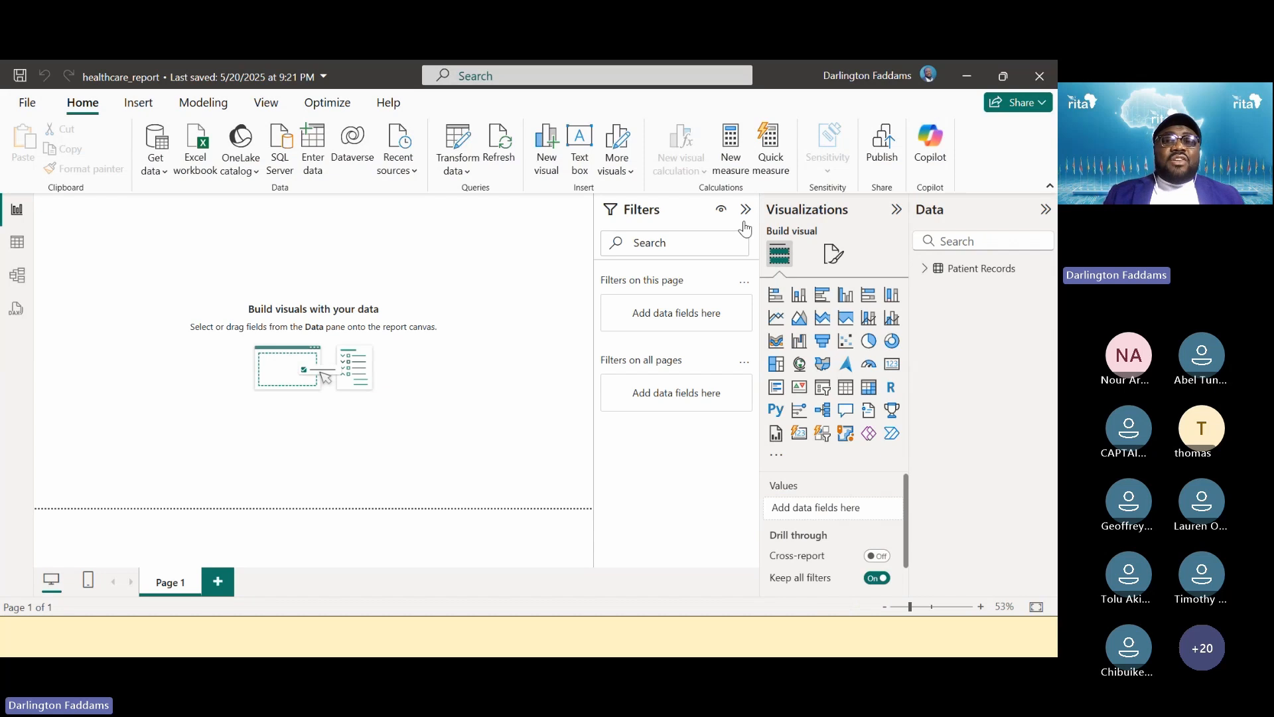
left_click(745, 211)
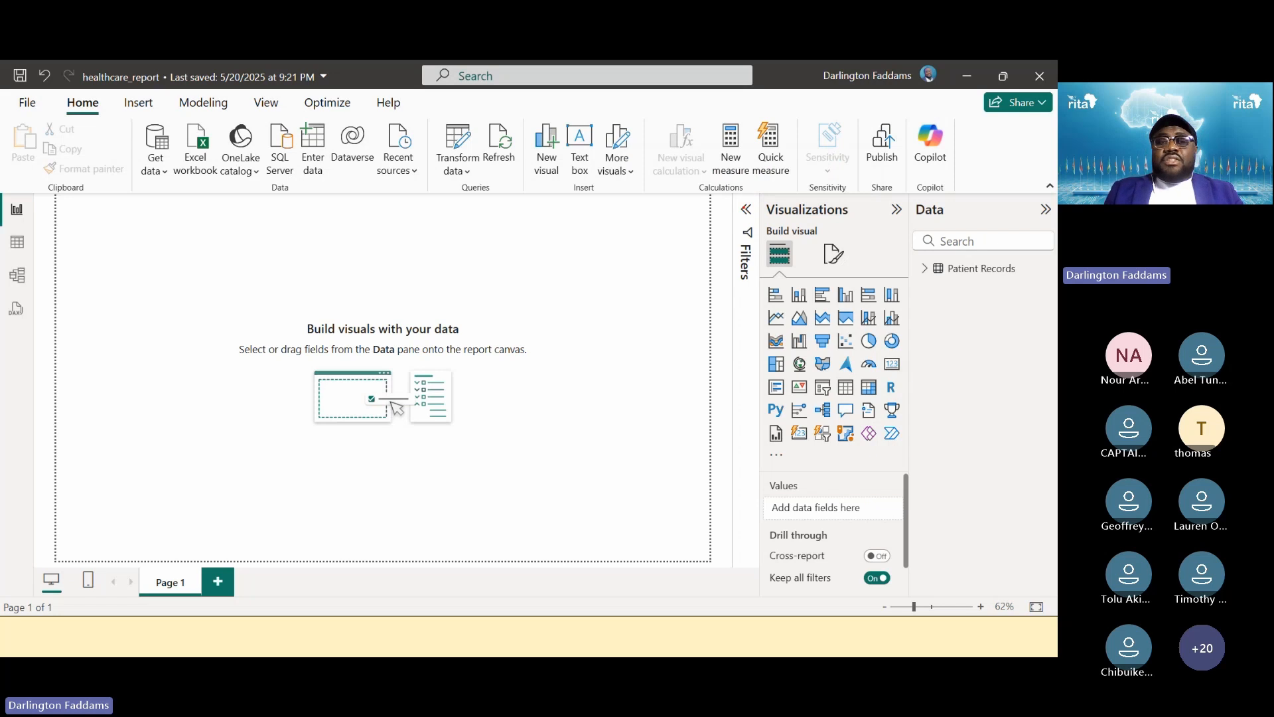
key("super+plus")
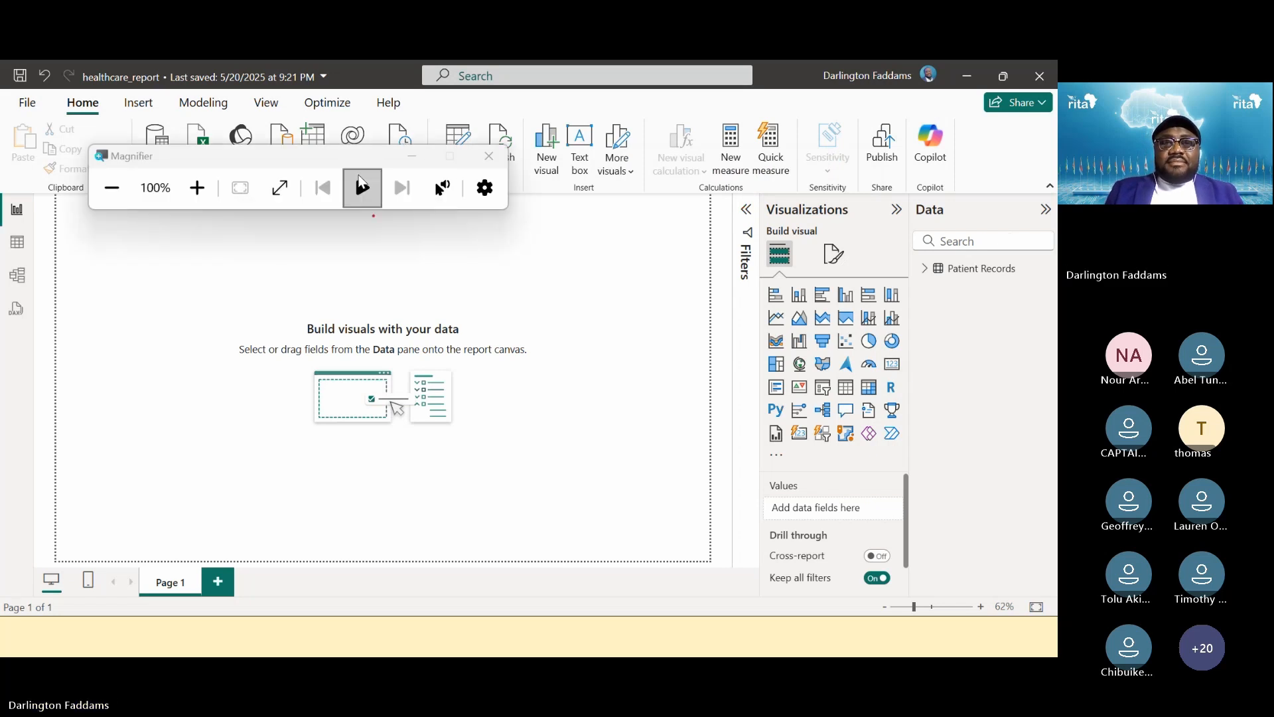
left_click(412, 158)
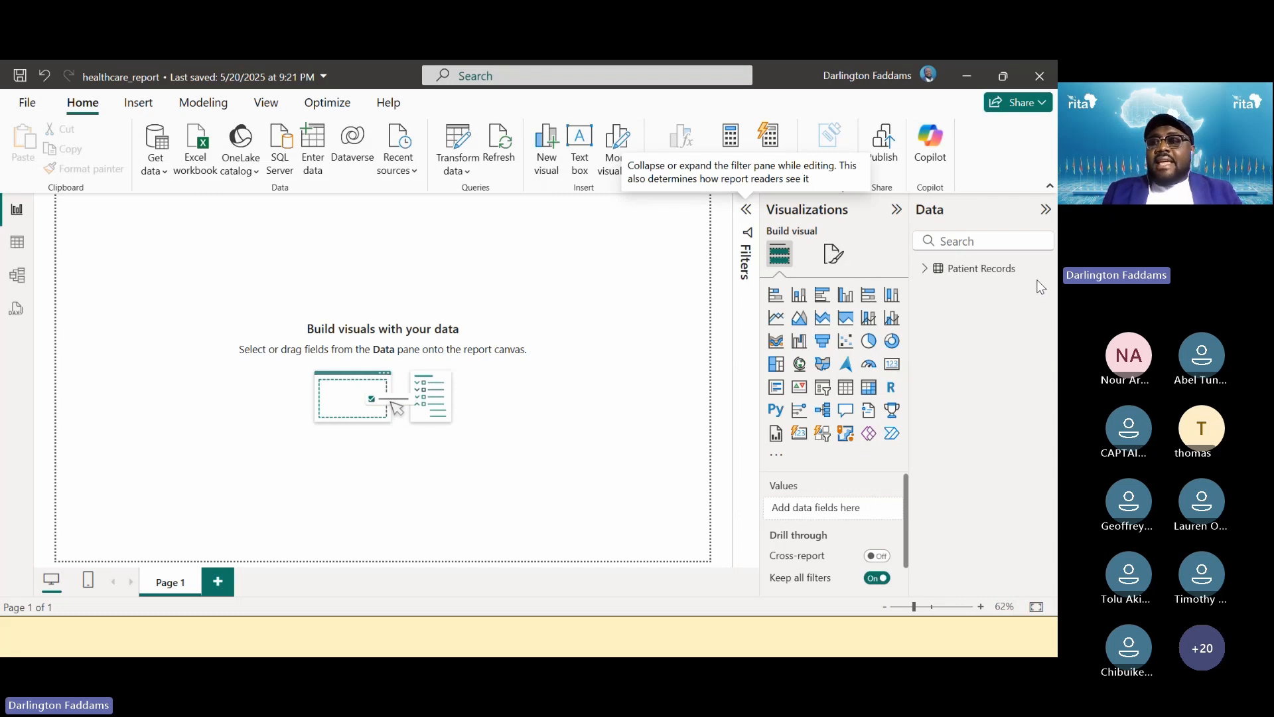
key("super+plus")
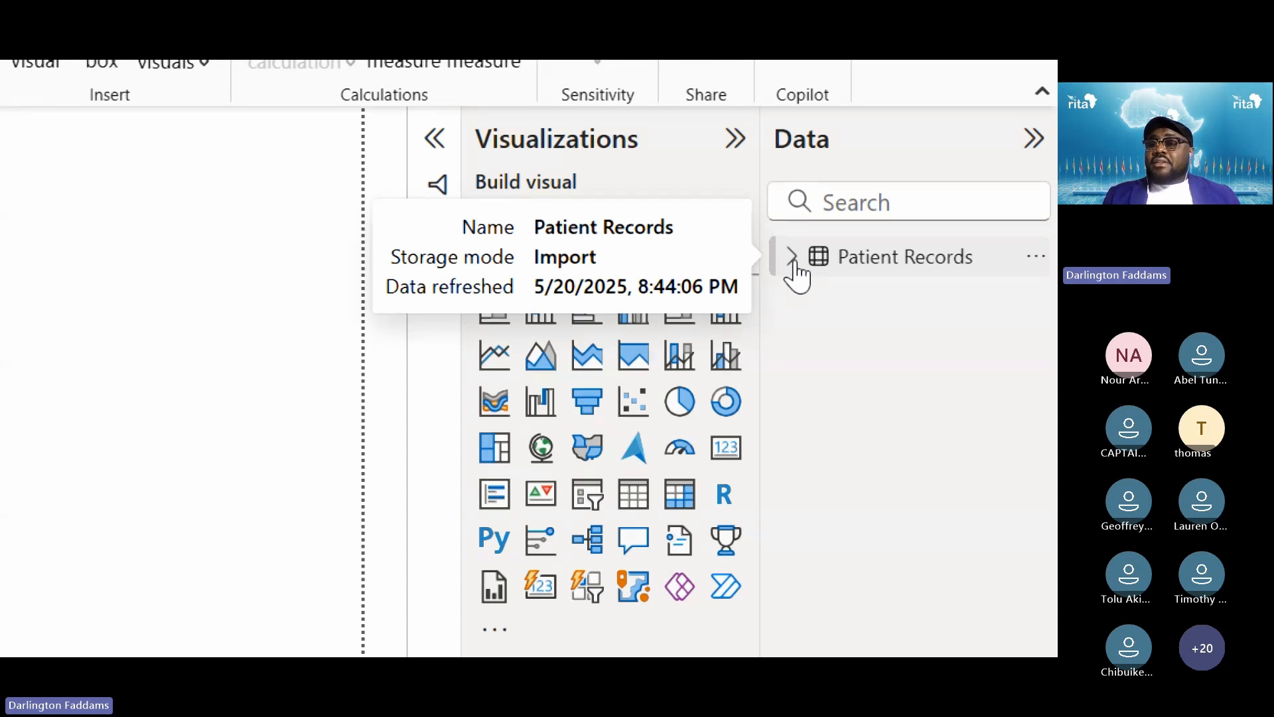
left_click(793, 262)
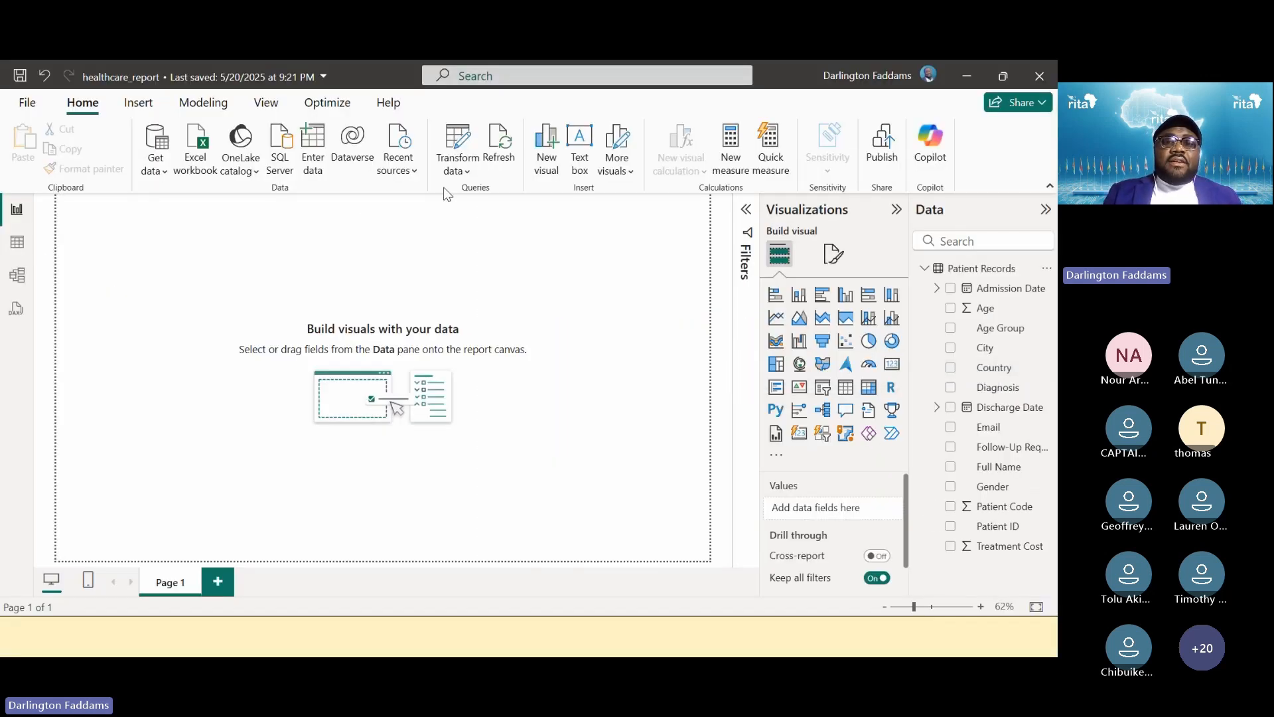
left_click(468, 141)
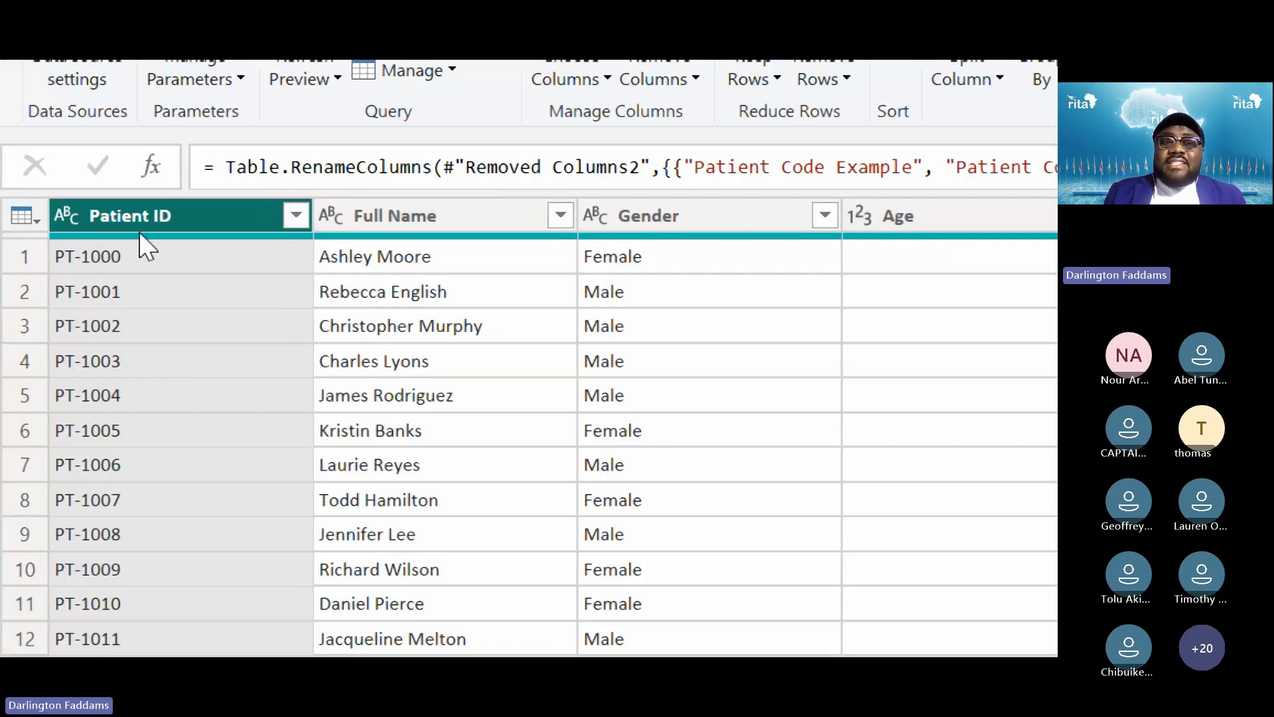
mouse_move(152, 250)
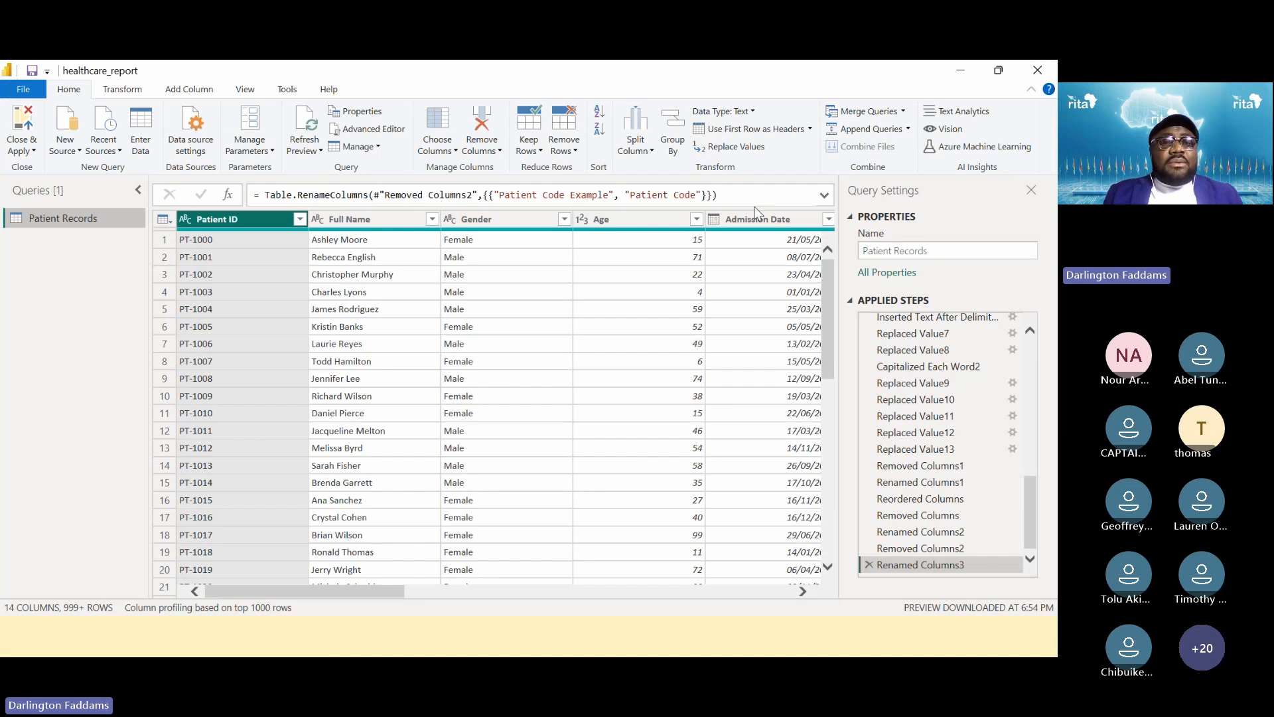
left_click(35, 151)
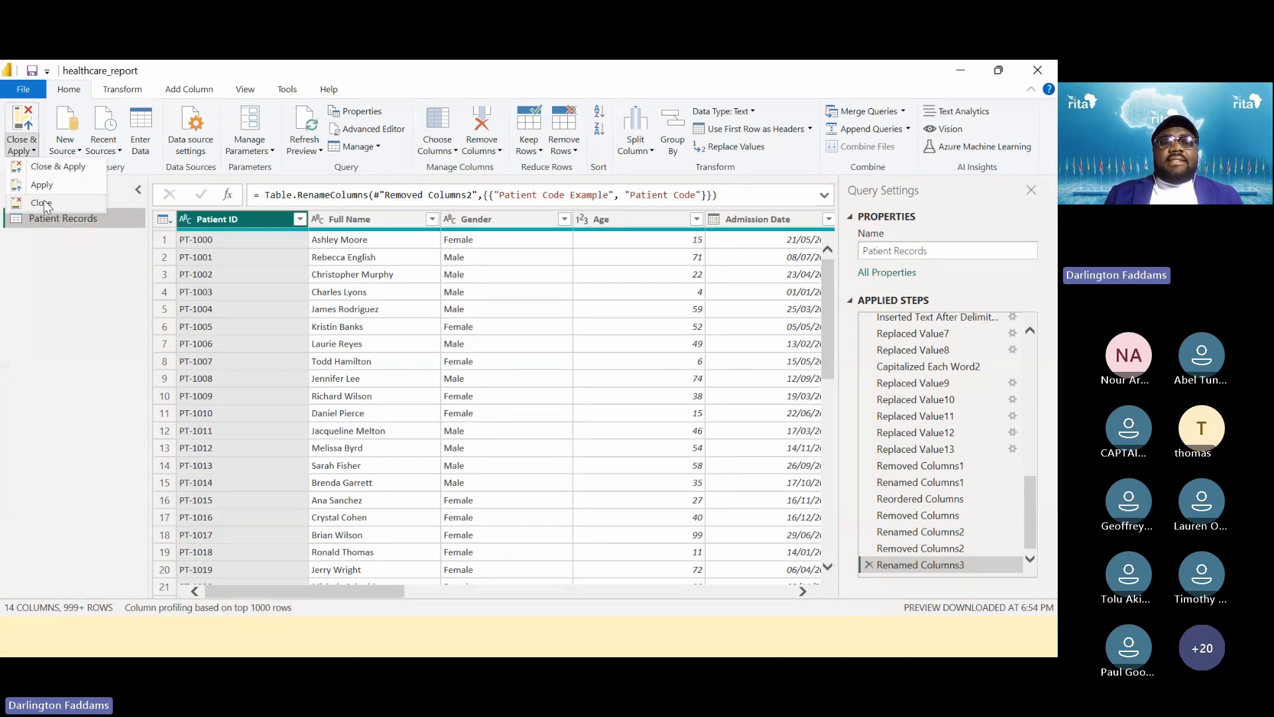
left_click(41, 203)
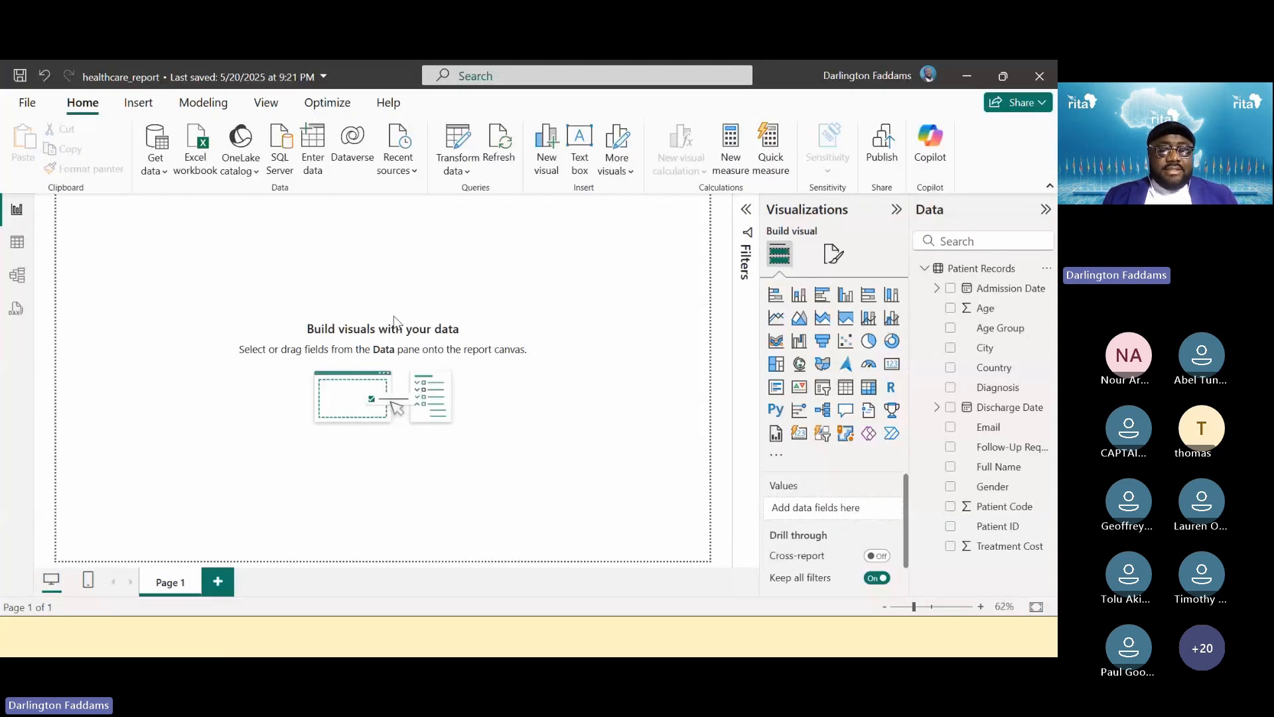
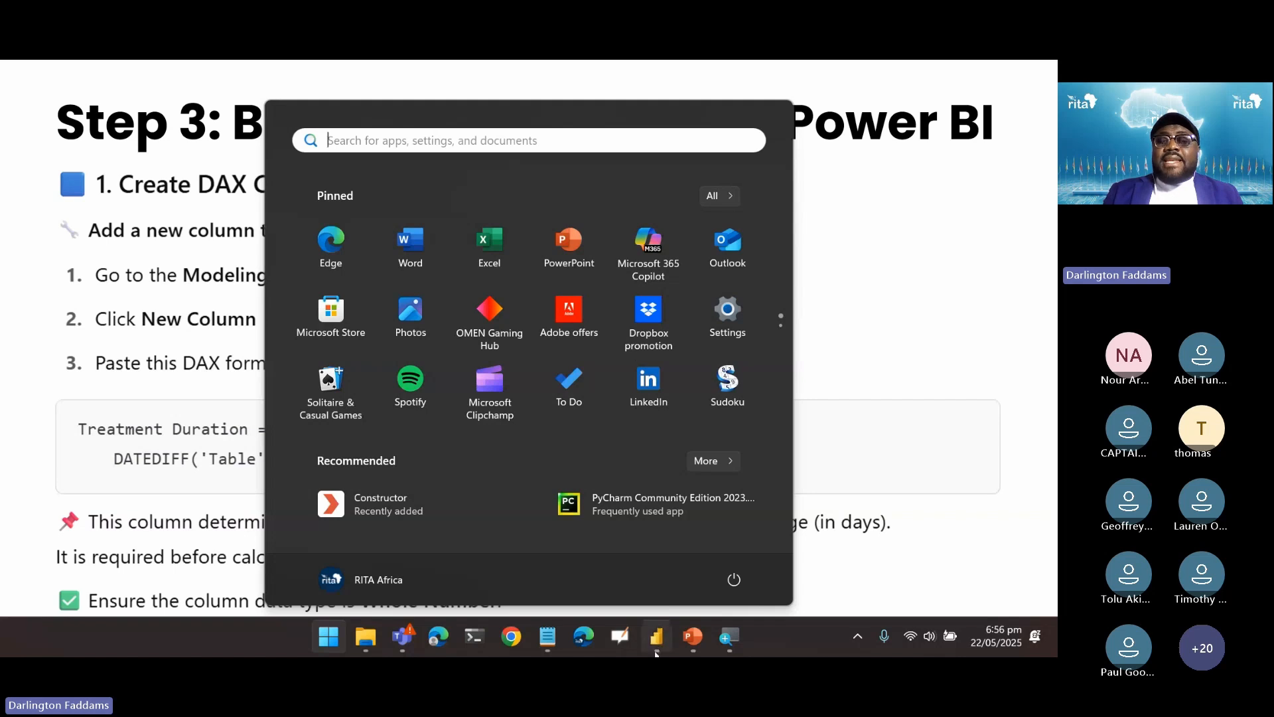
Bring the healthcare_report window forward and switch to the Modeling ribbon
left_click(655, 652)
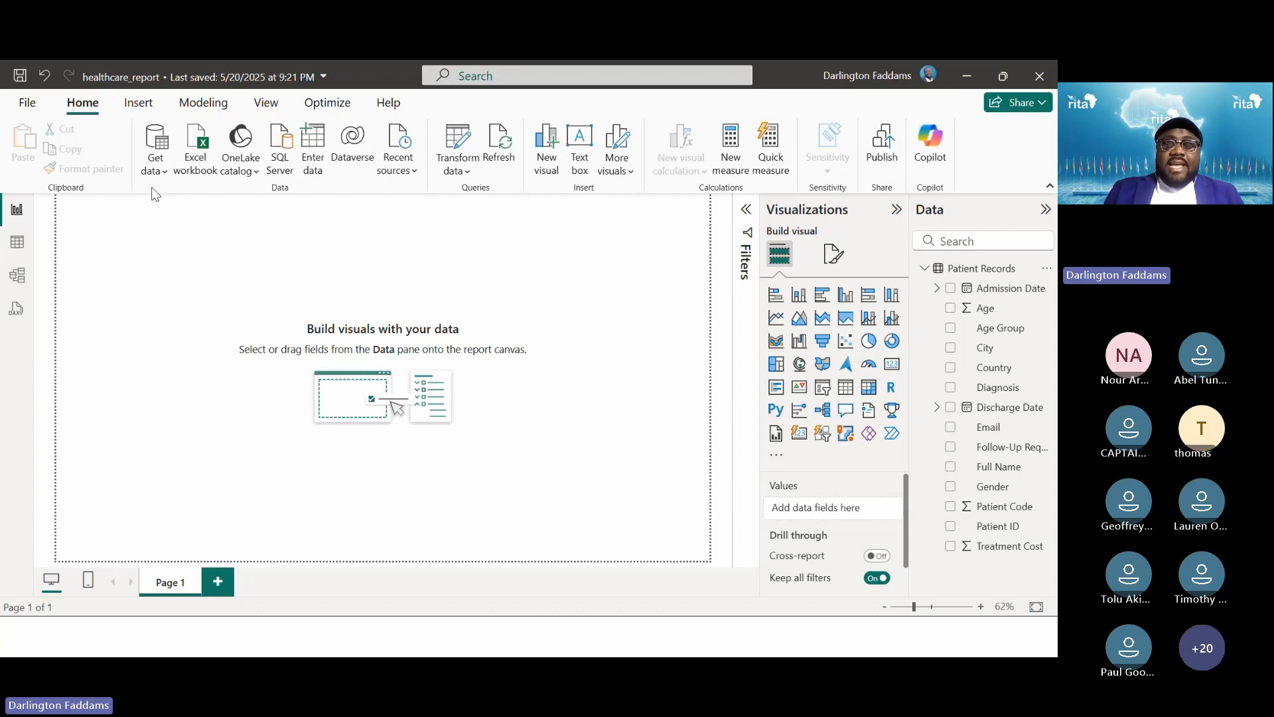
key("super+plus")
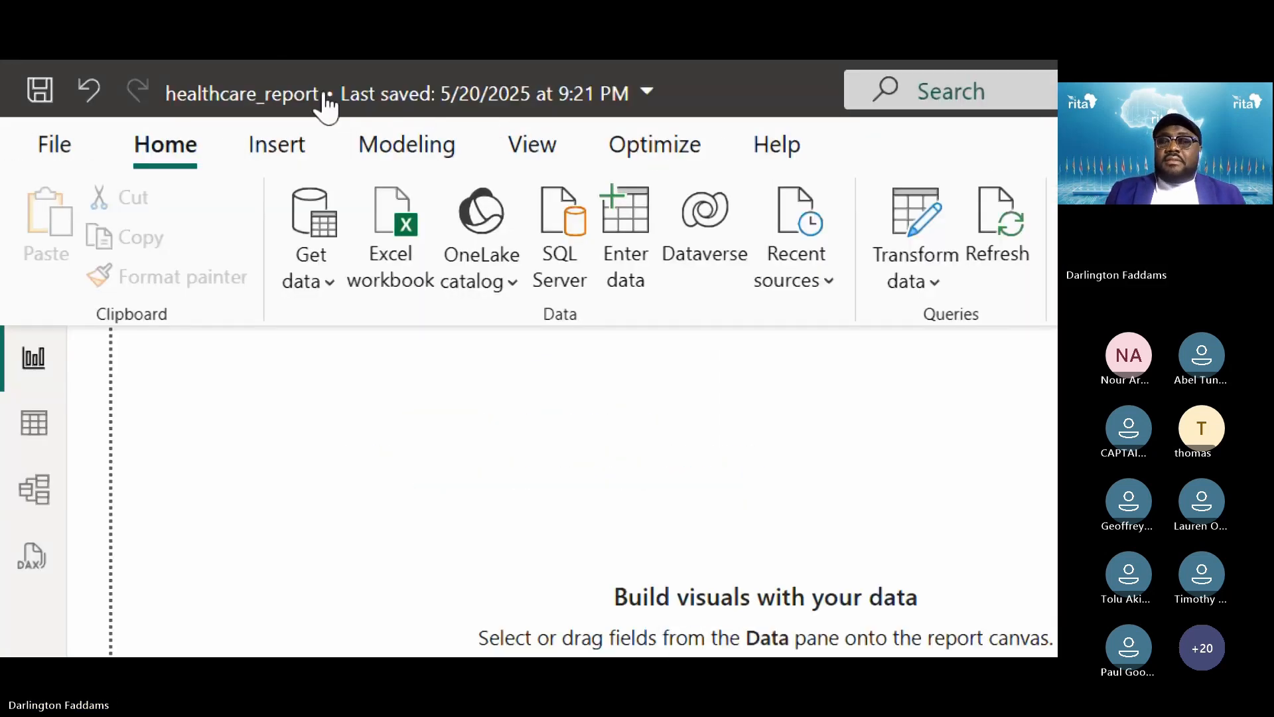
left_click(391, 143)
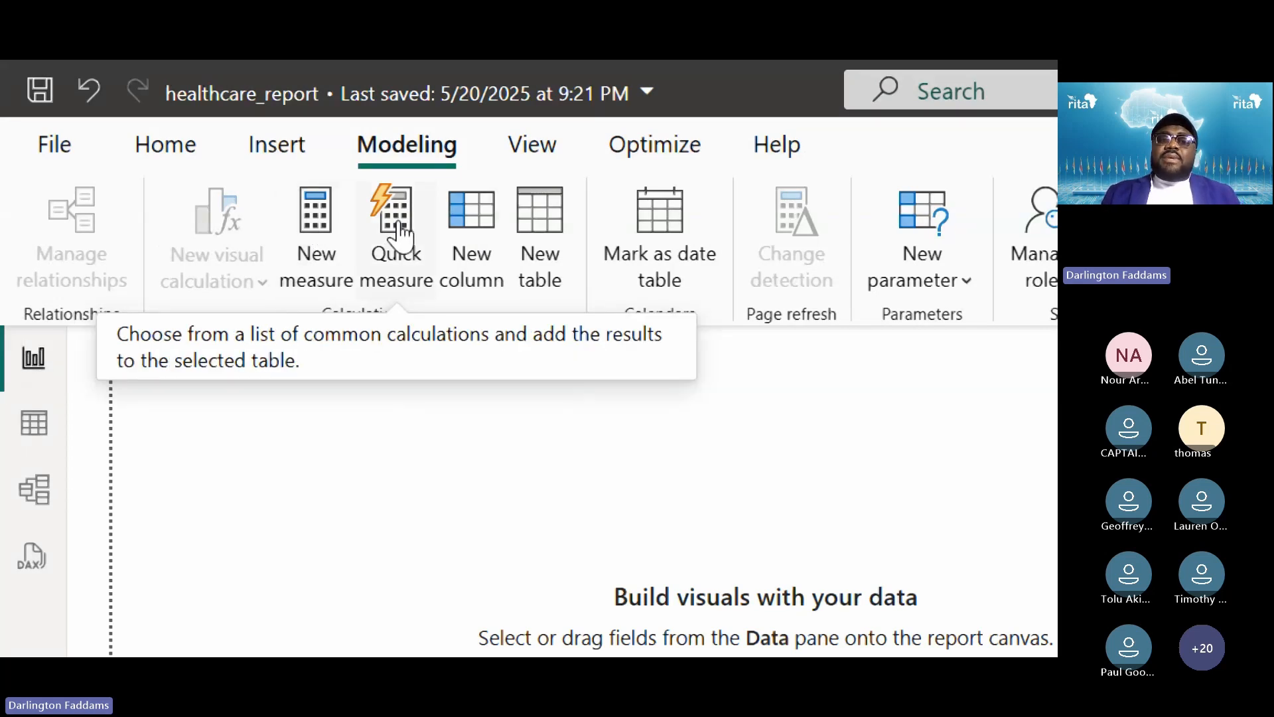
Create a new calculated column in Patient Records, checking the target formula on the slideshow
left_click(488, 225)
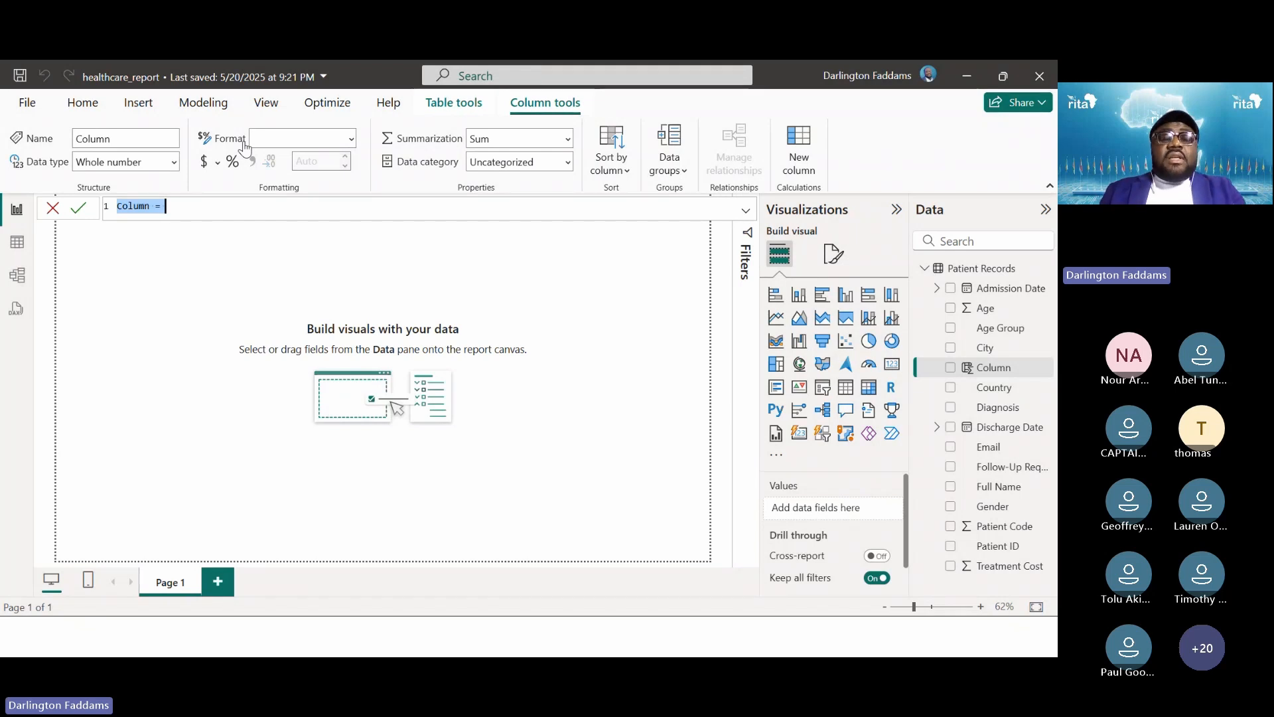
key("alt+Tab")
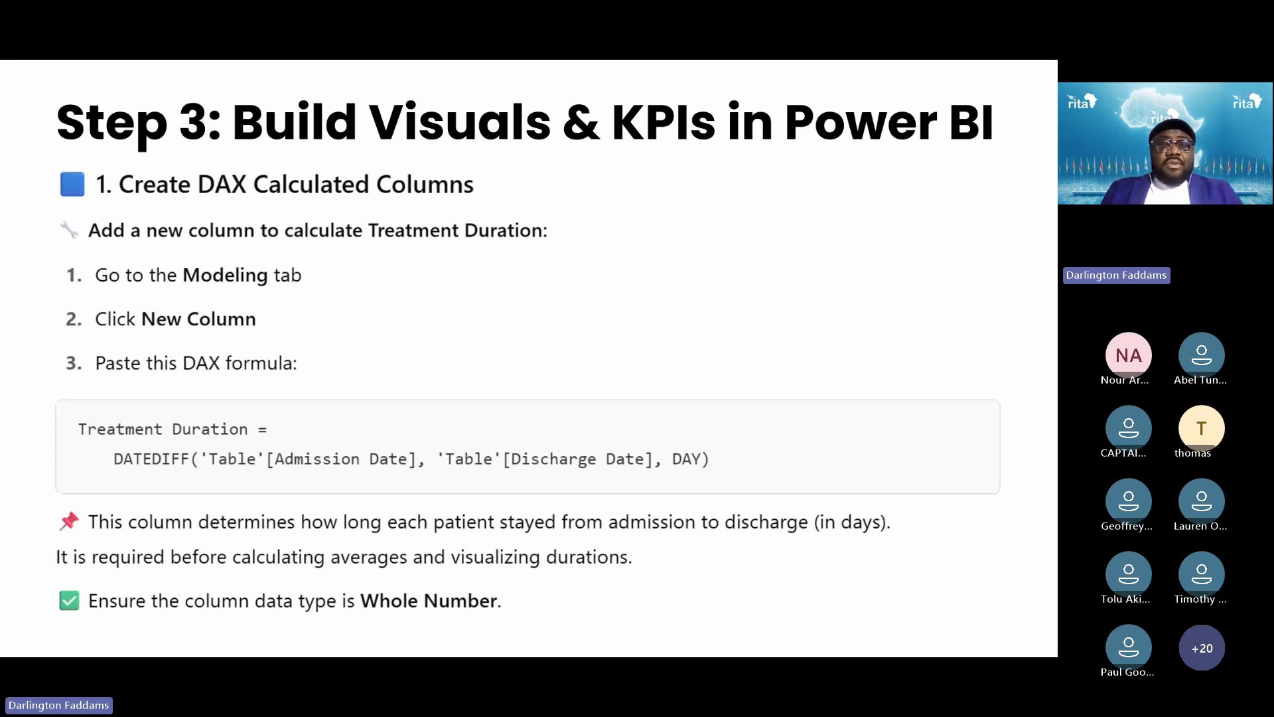
key("alt+Tab")
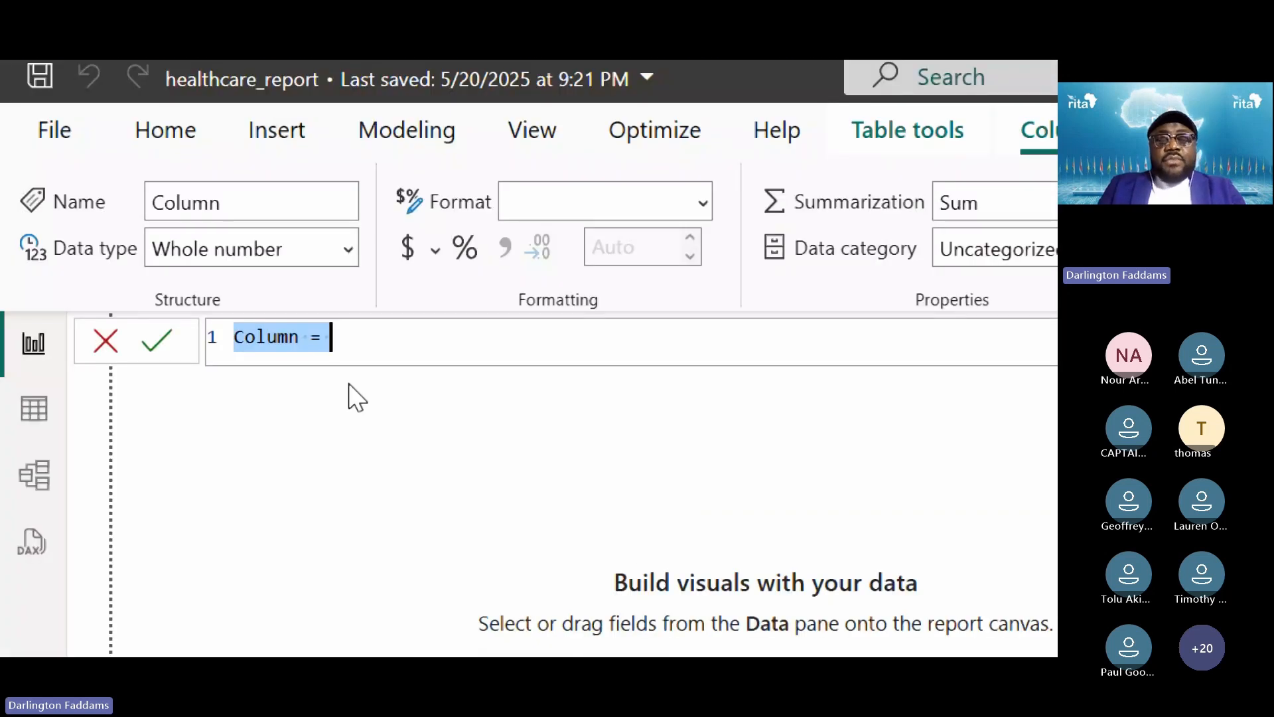
Enter 'Treatment Duration = DATEDIFF(' in the new column's formula, comparing it with the slide
type("T")
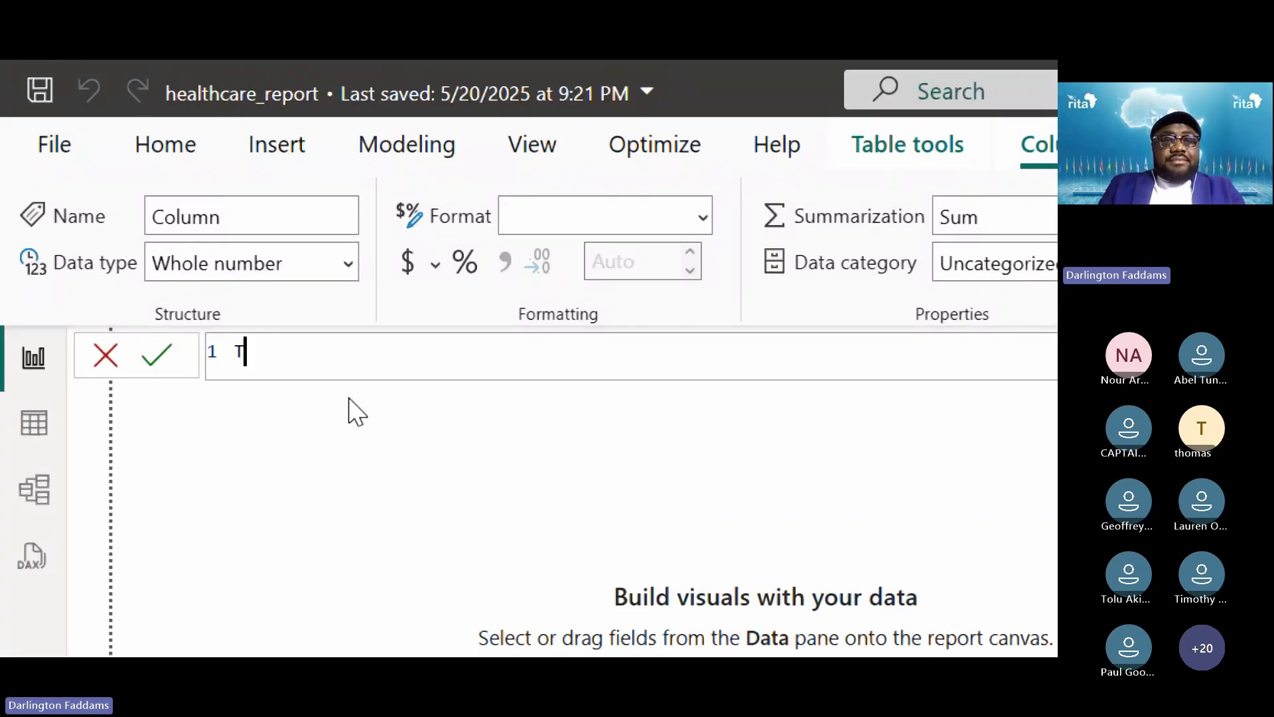
type("reatment Durat")
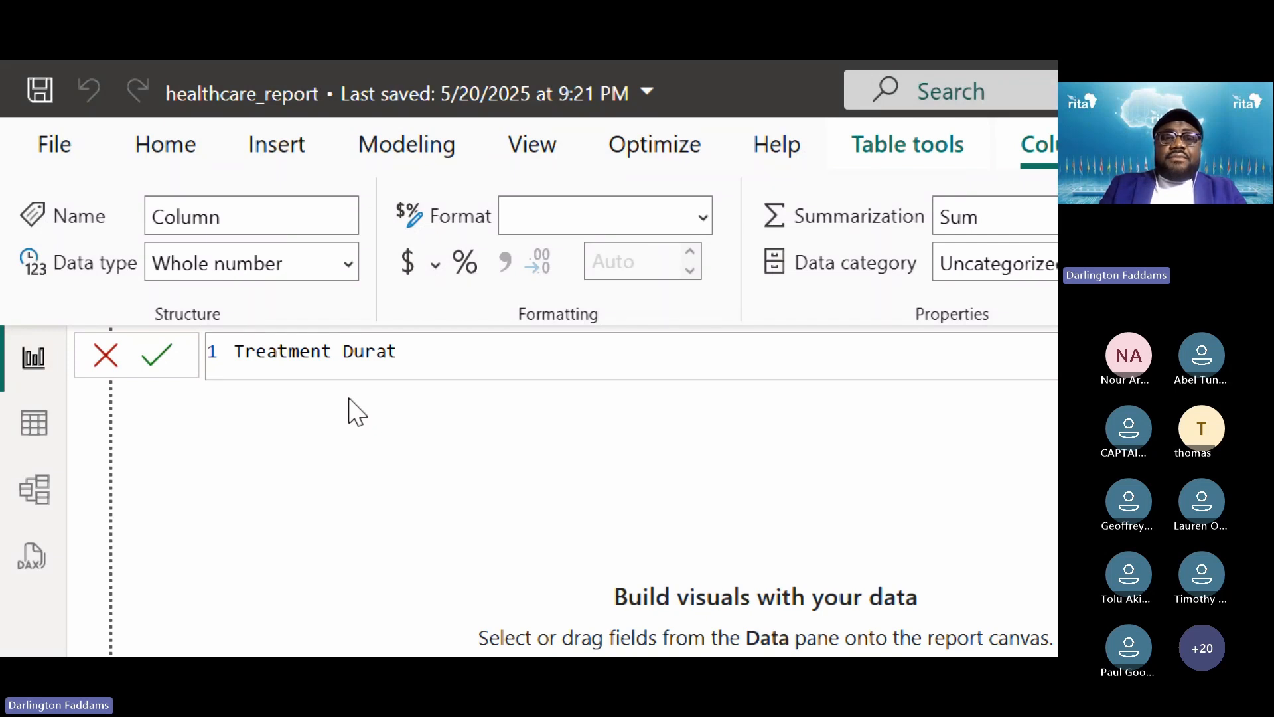
type("ion ")
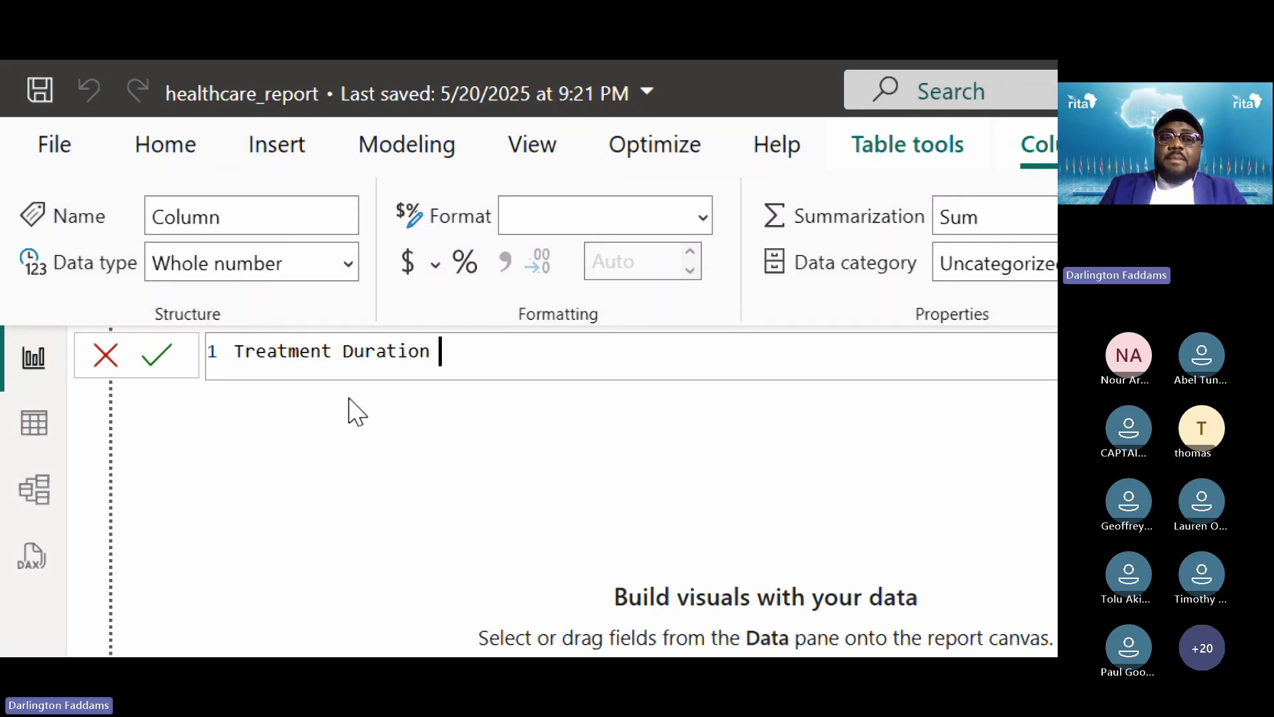
type("=")
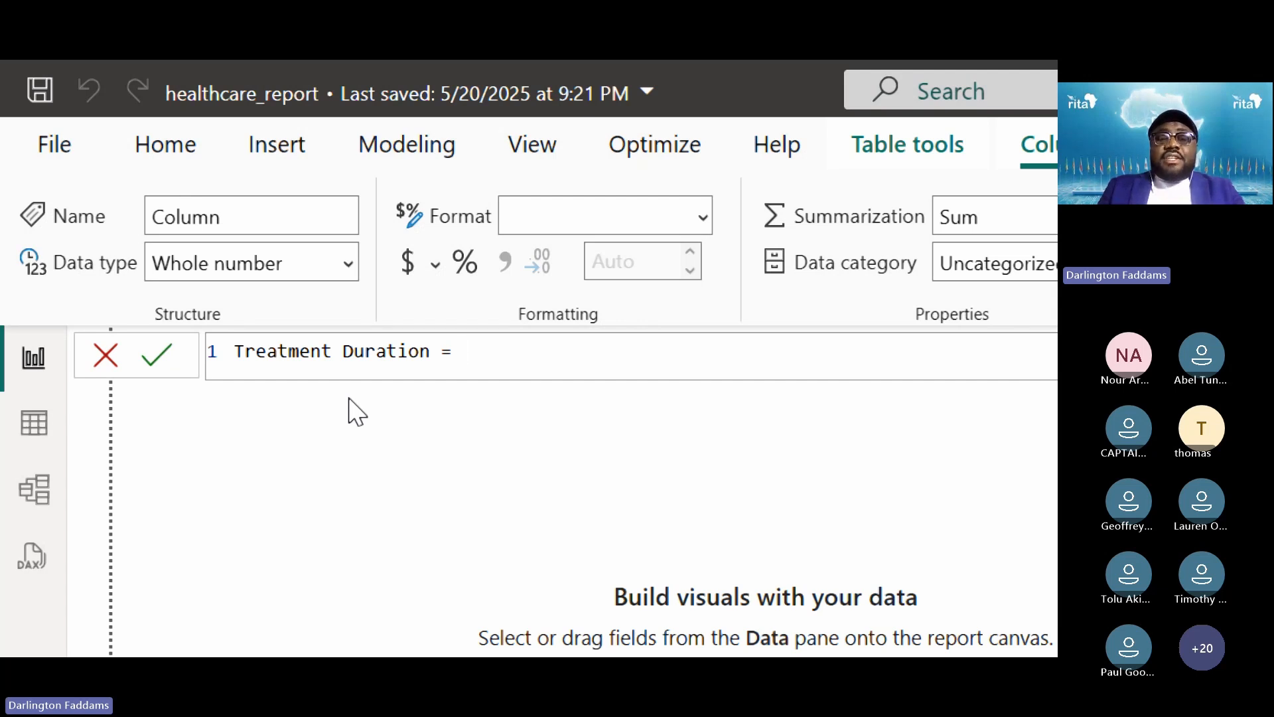
type(" DATE")
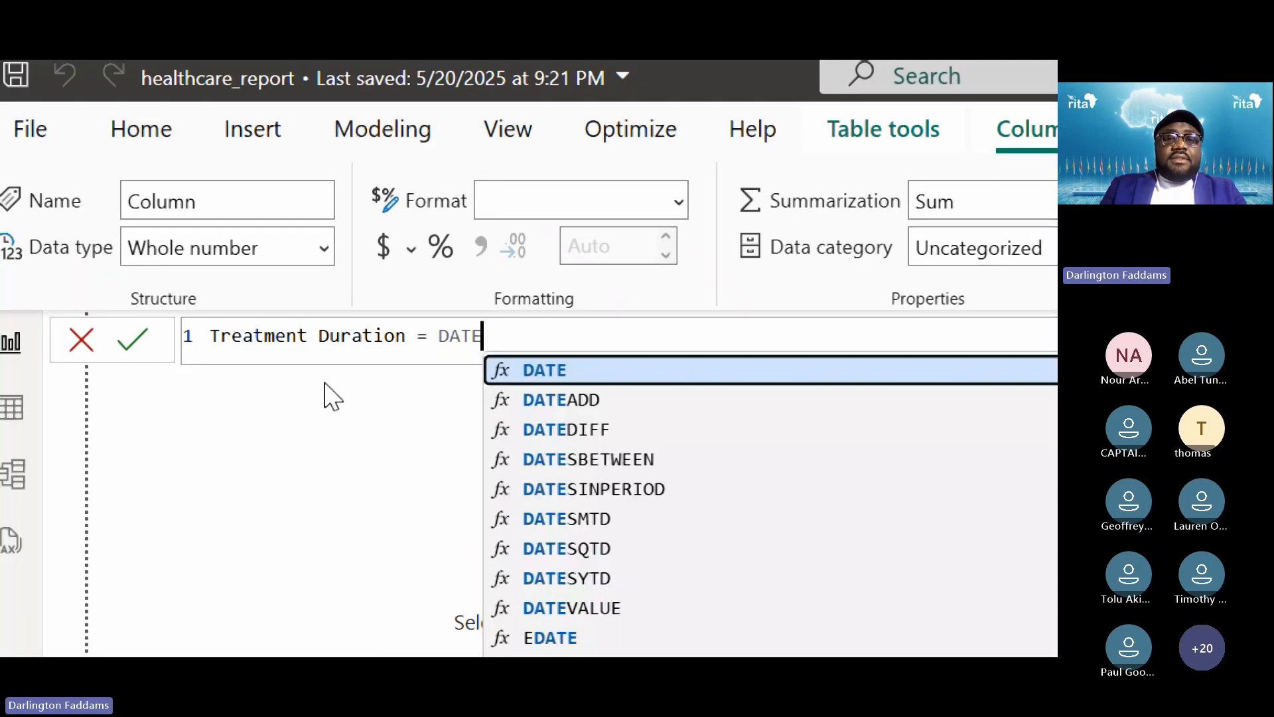
type("D")
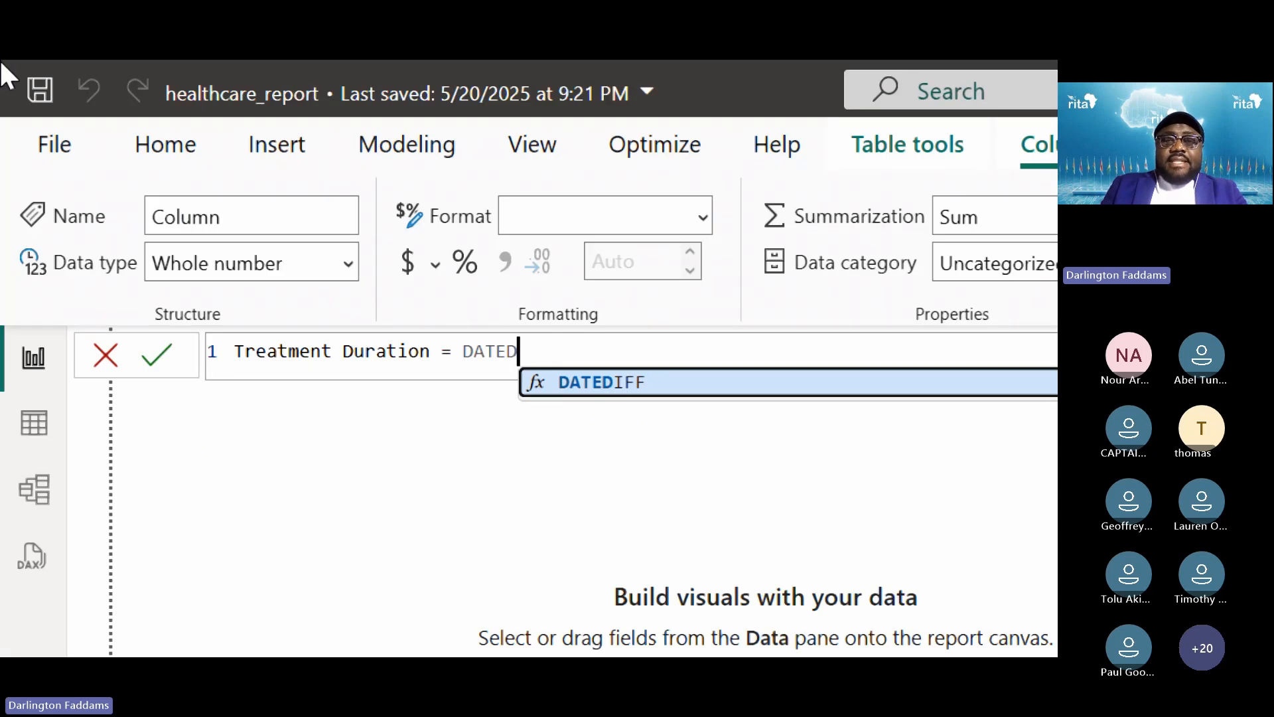
key("Tab")
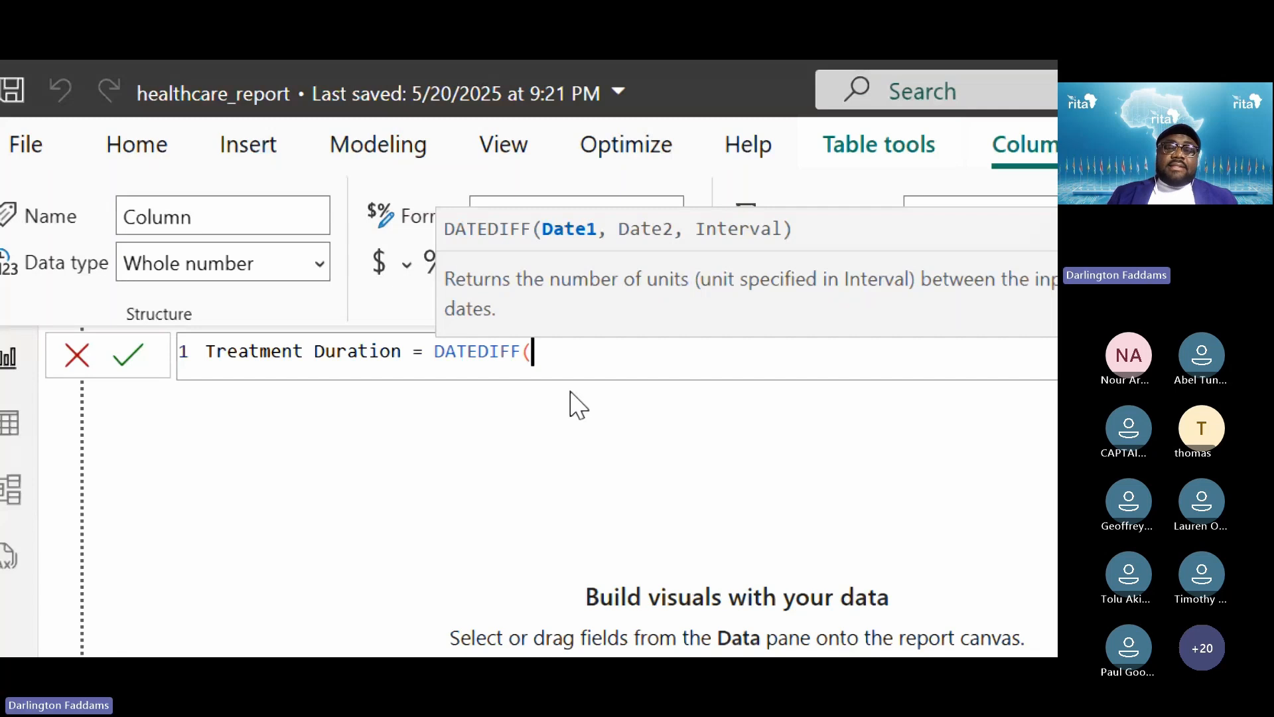
key("super+minus")
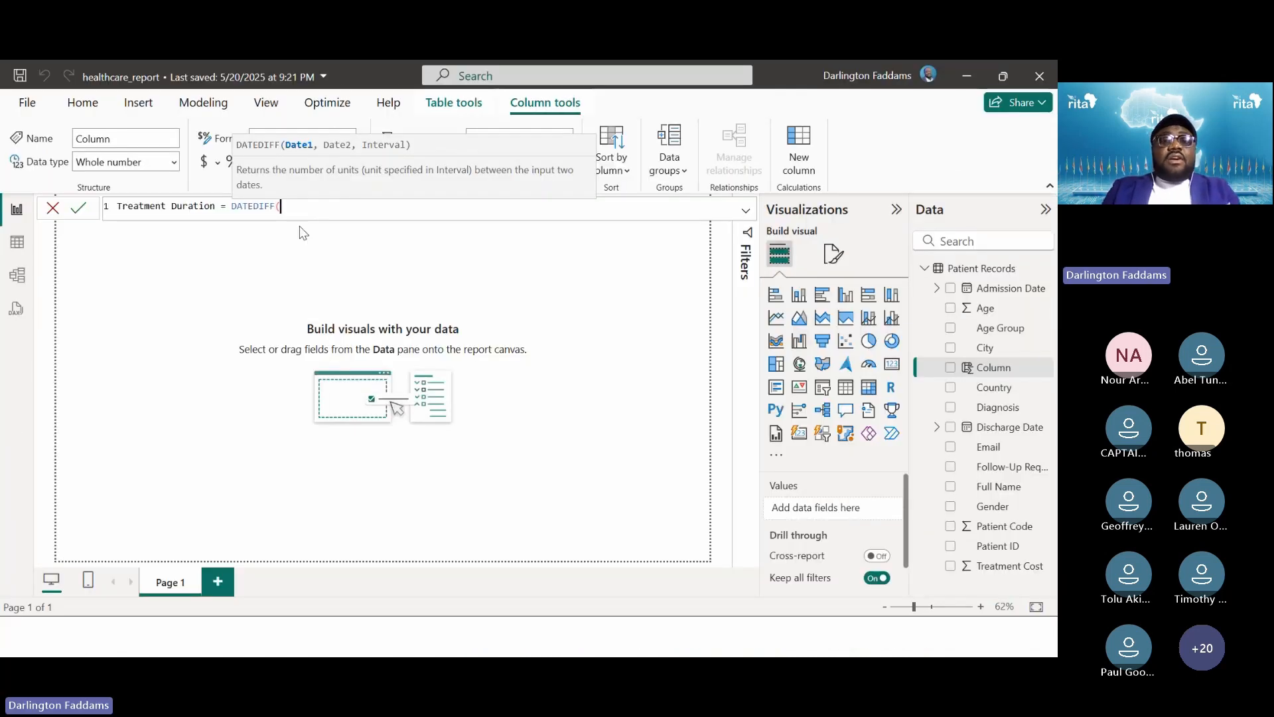
key("alt+Tab")
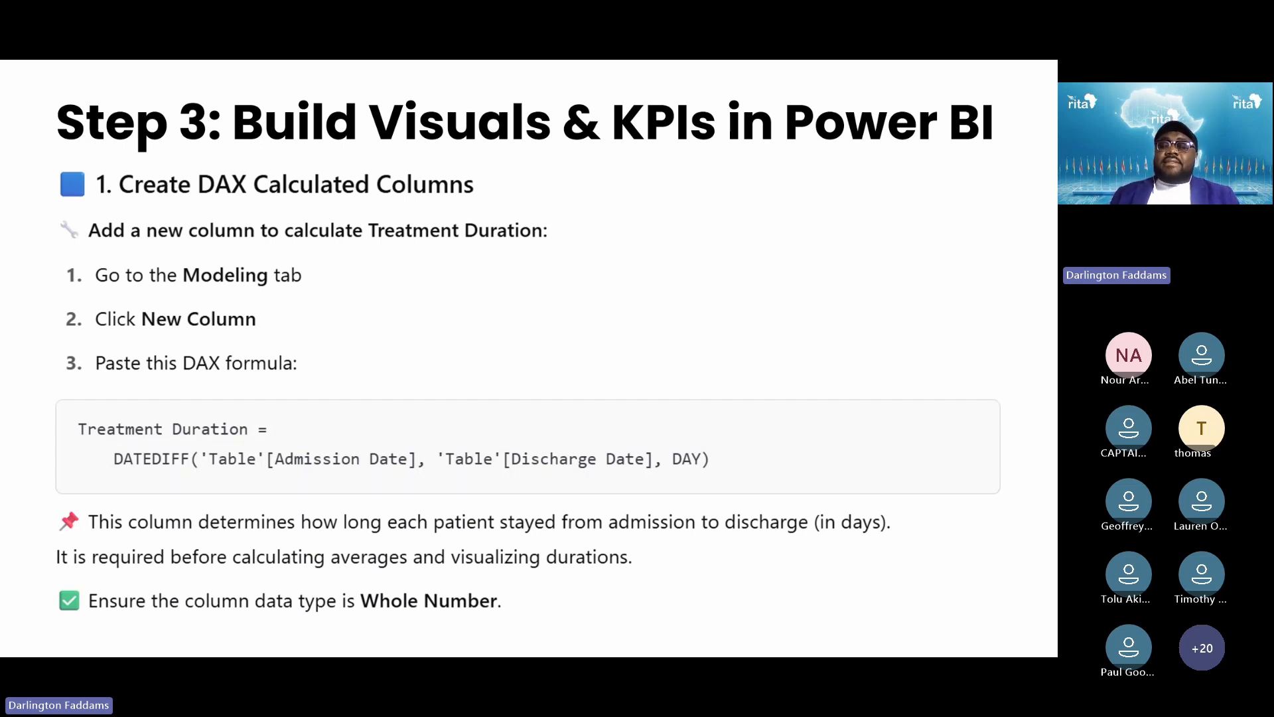
key("alt+Tab")
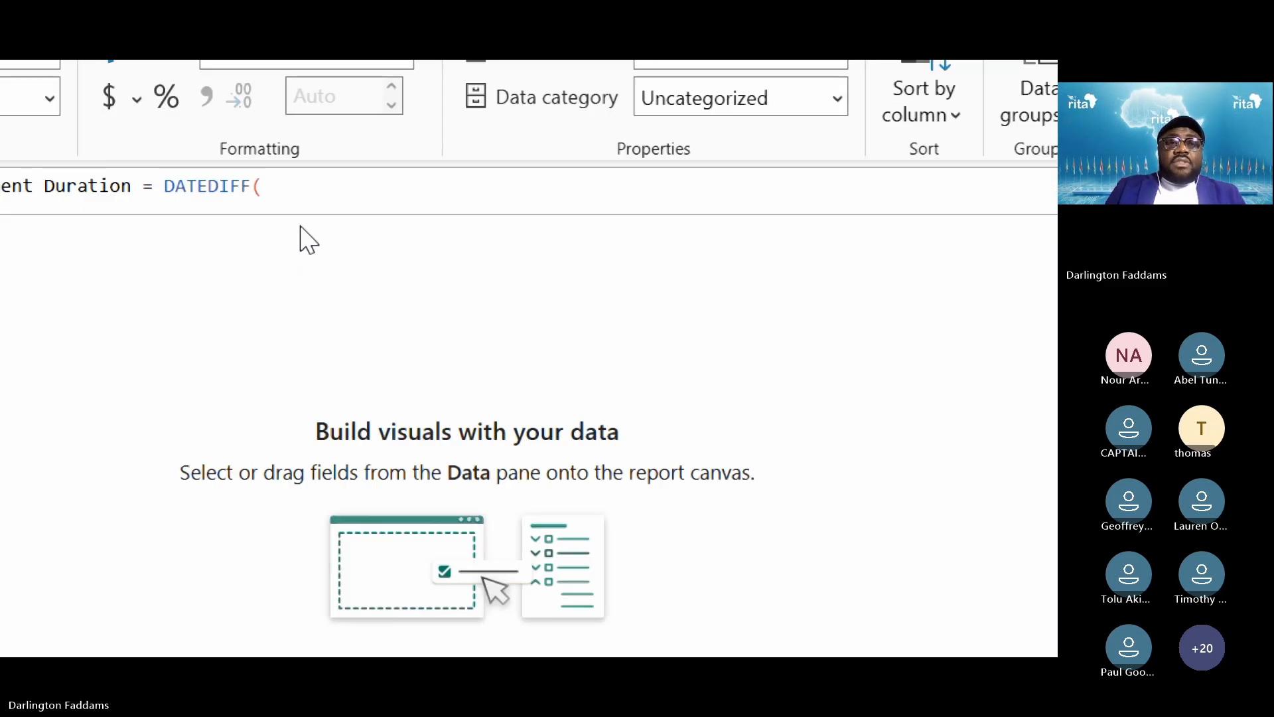
Retype the opening bracket after DATEDIFF and add a quote to start a table reference
key("BackSpace")
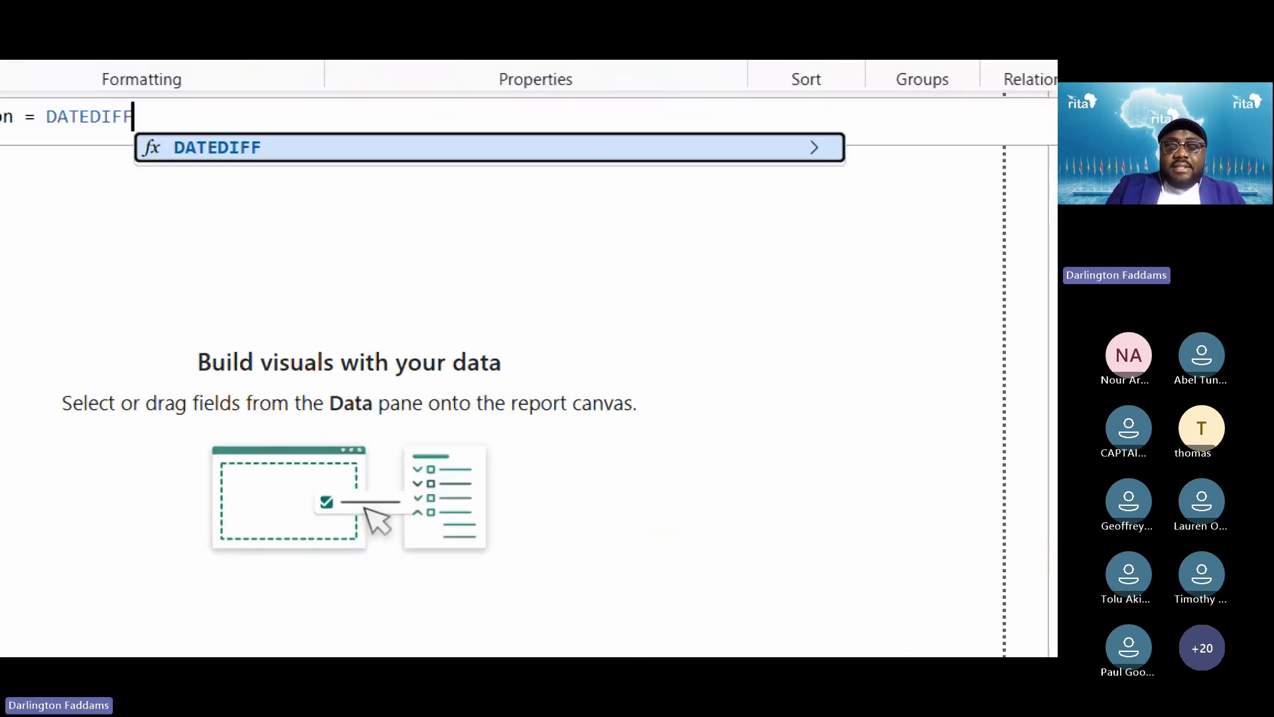
type("(")
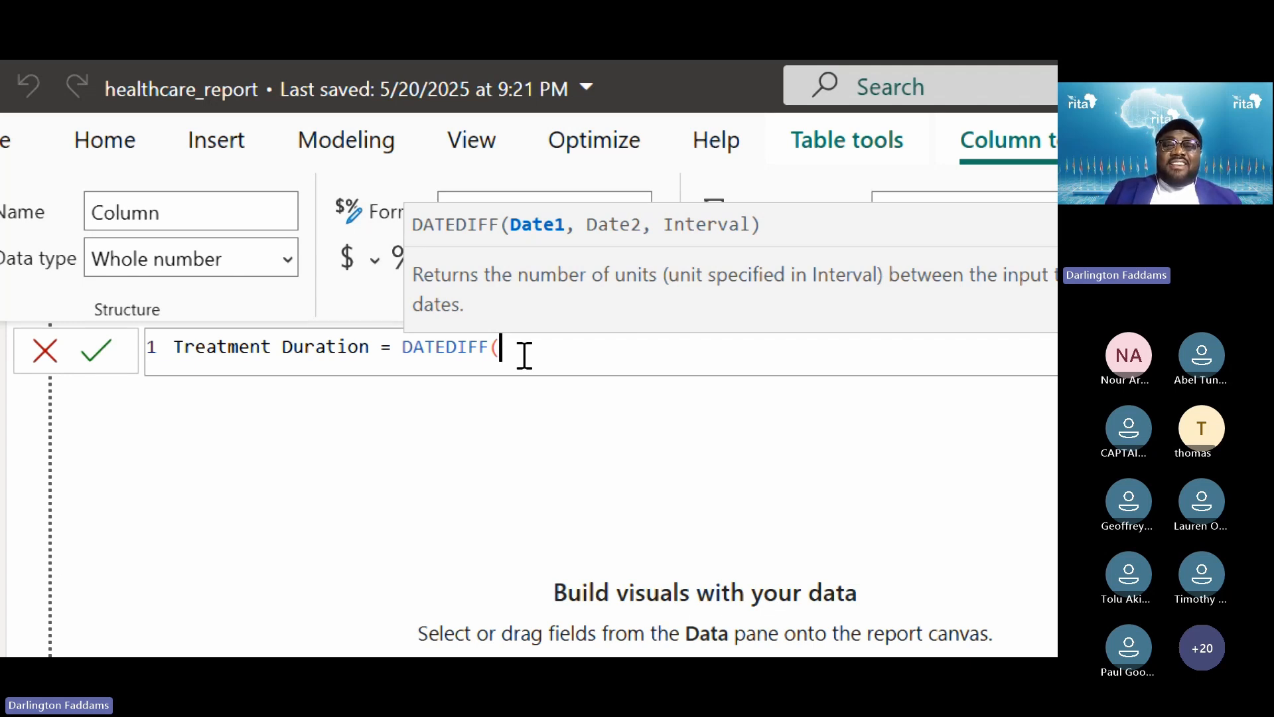
type("'")
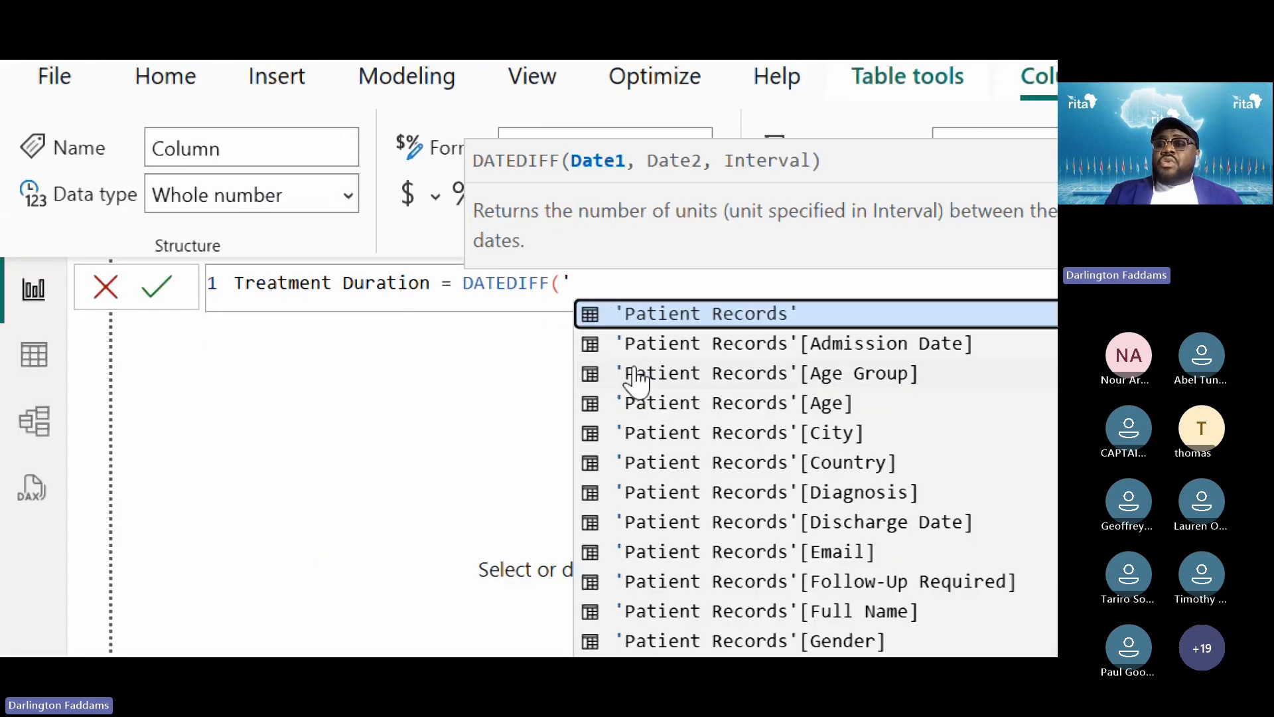
Add 'Patient Records'[Admission Date] and 'Patient Records'[Discharge Date] as DATEDIFF's date arguments
left_click(661, 322)
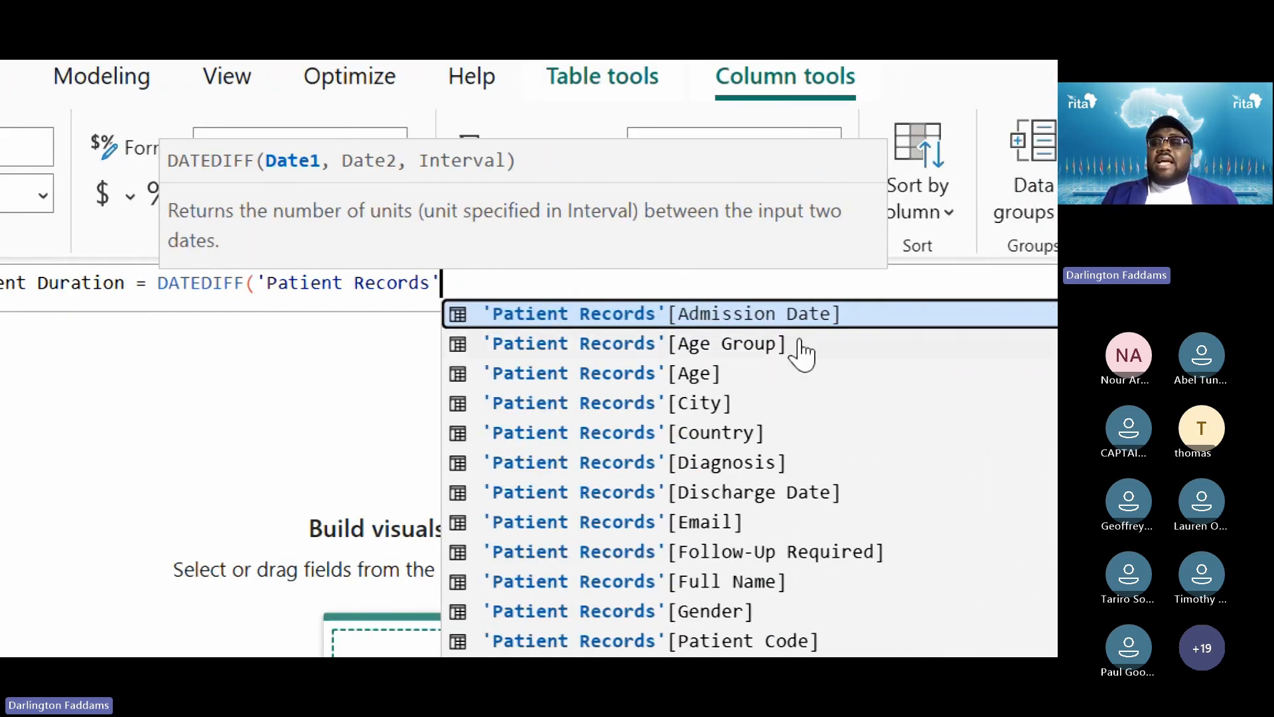
left_click(835, 325)
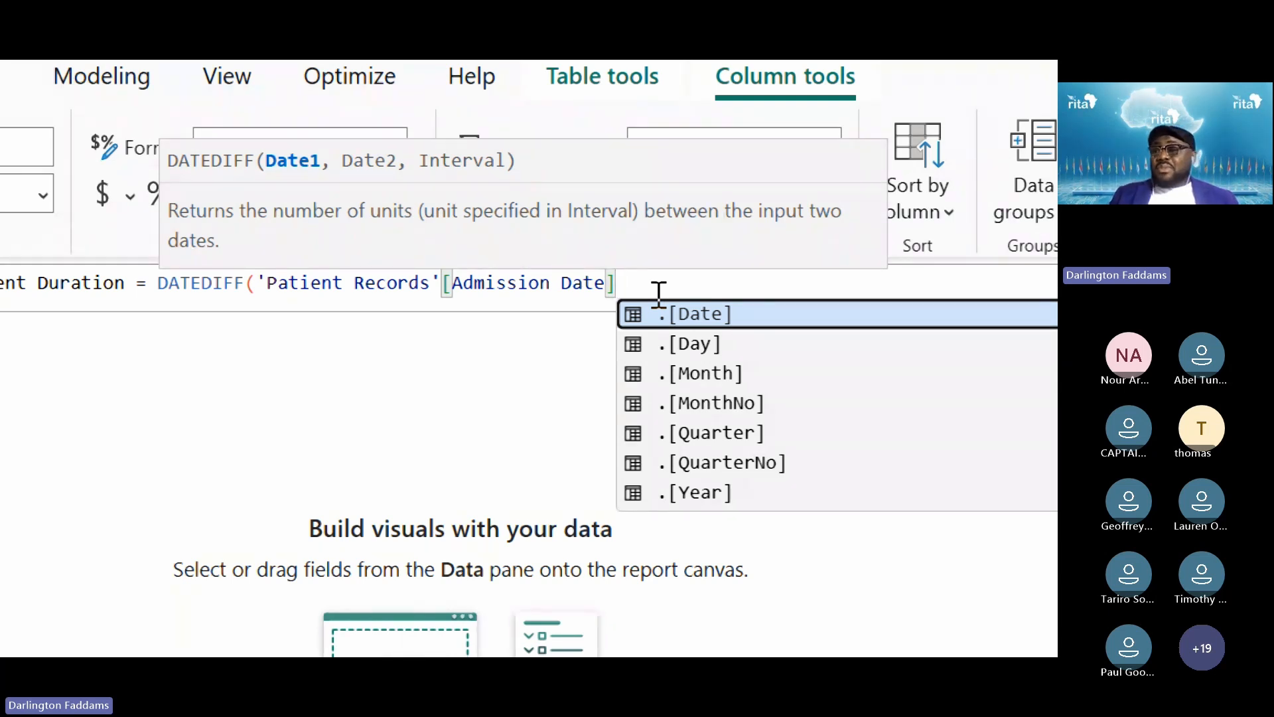
type(",")
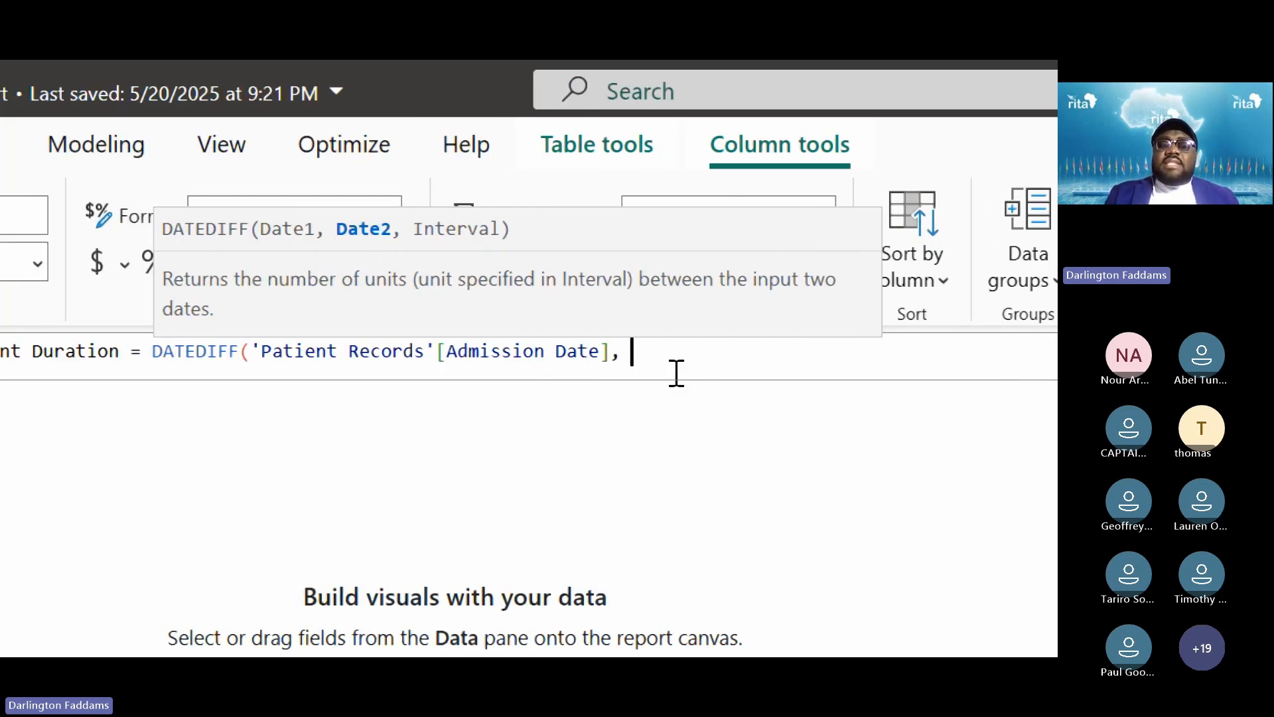
type("'")
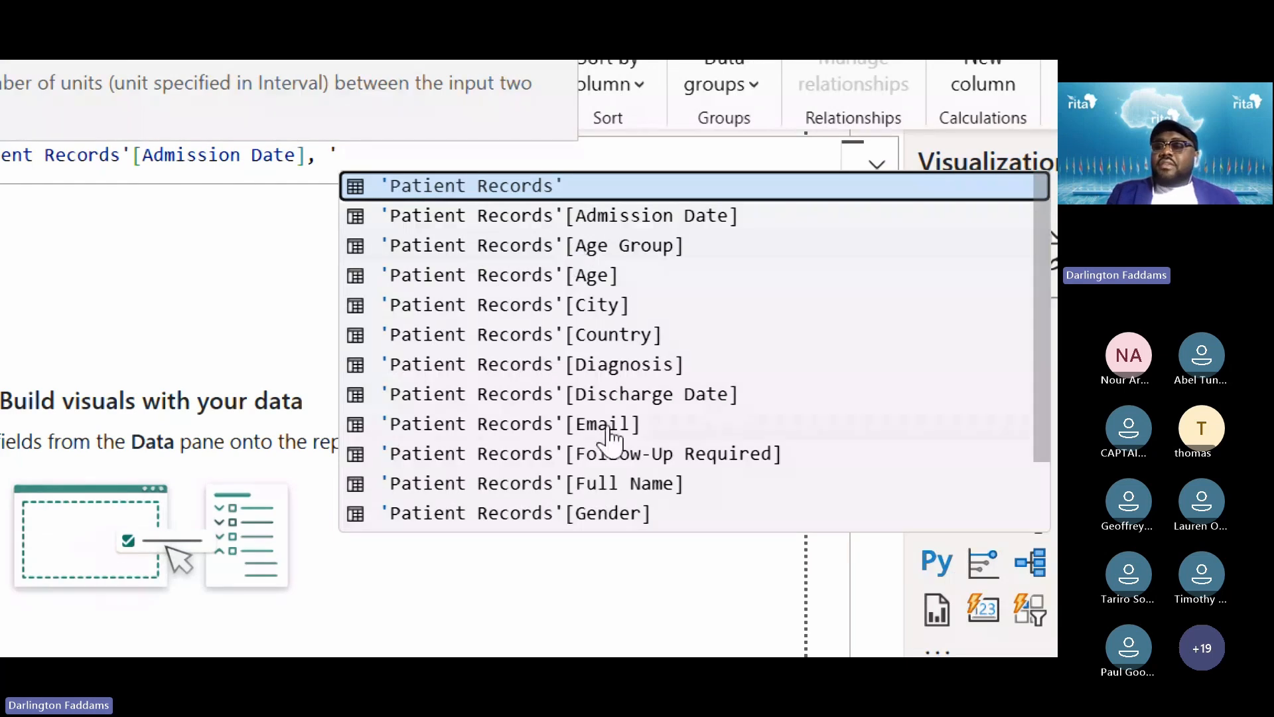
left_click(640, 398)
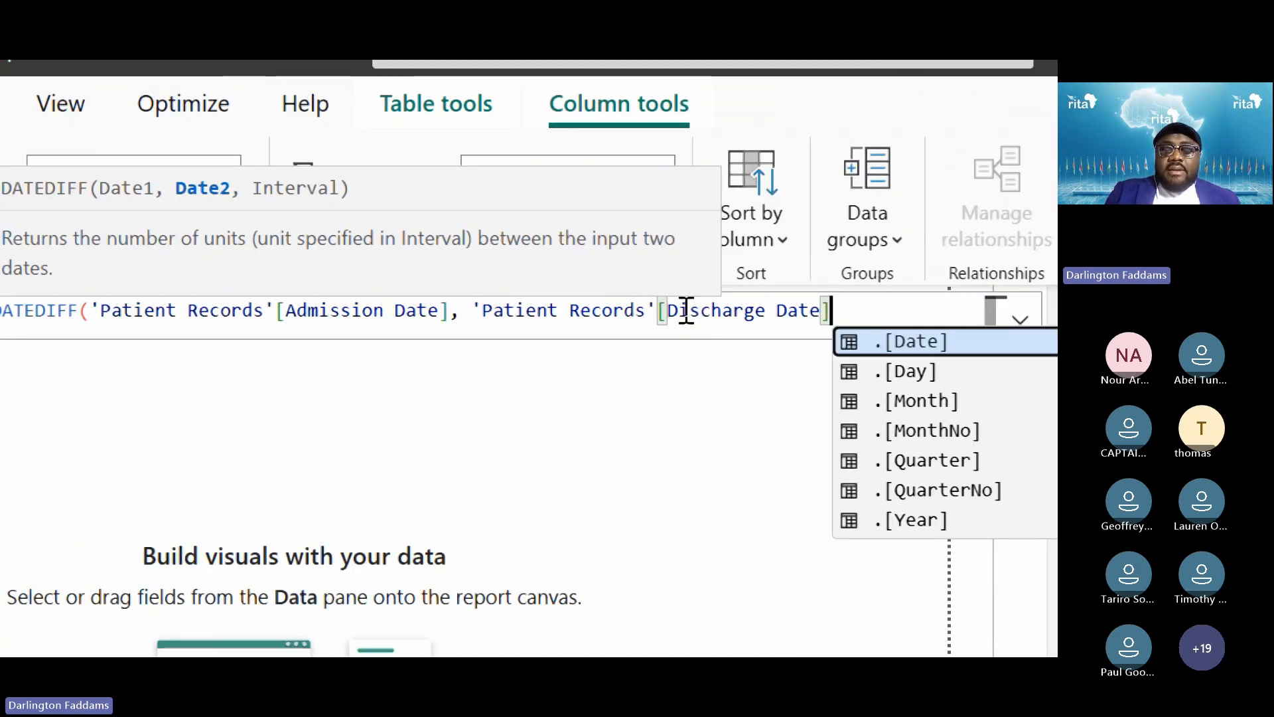
type(",")
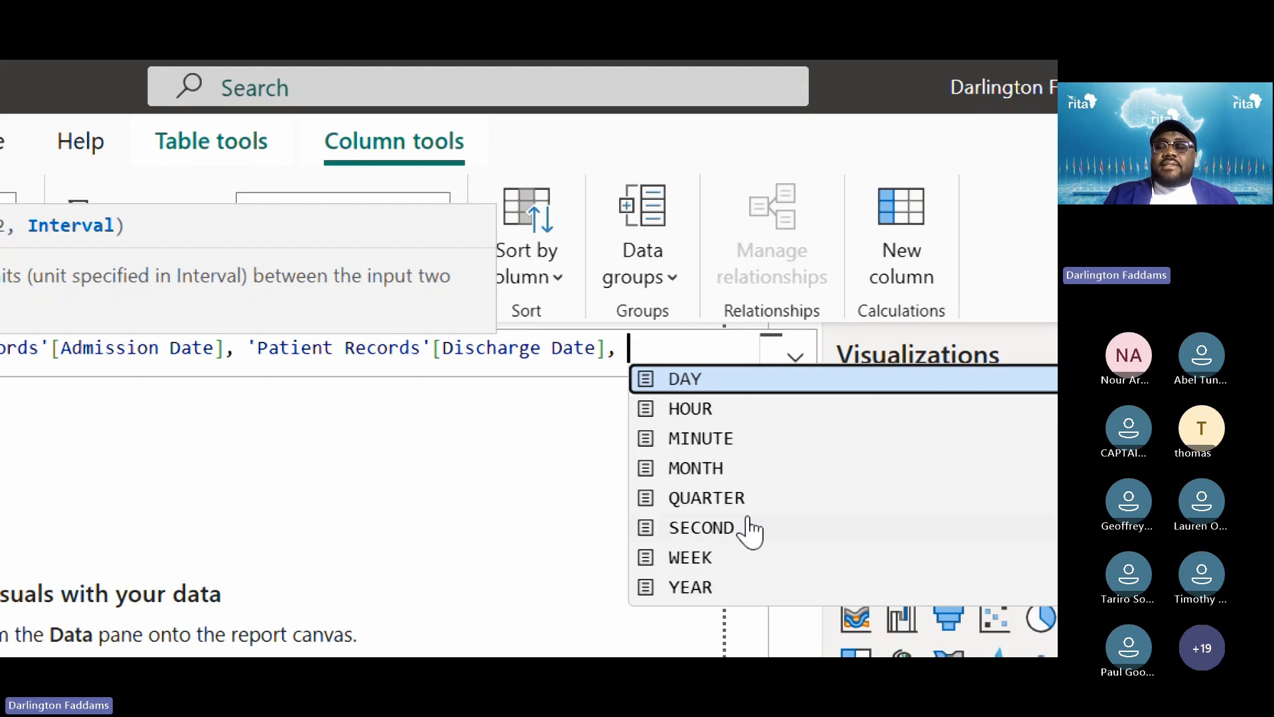
Choose DAY as the DATEDIFF interval and close the bracket
left_click(683, 381)
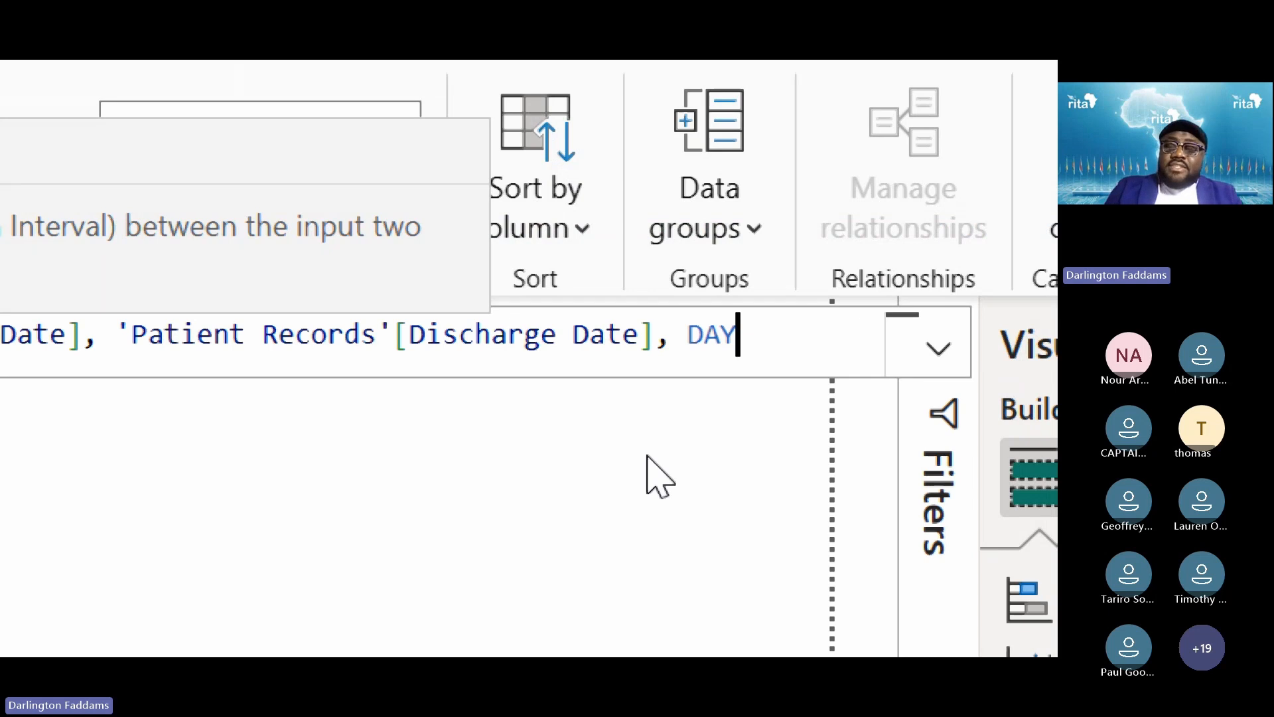
type(")")
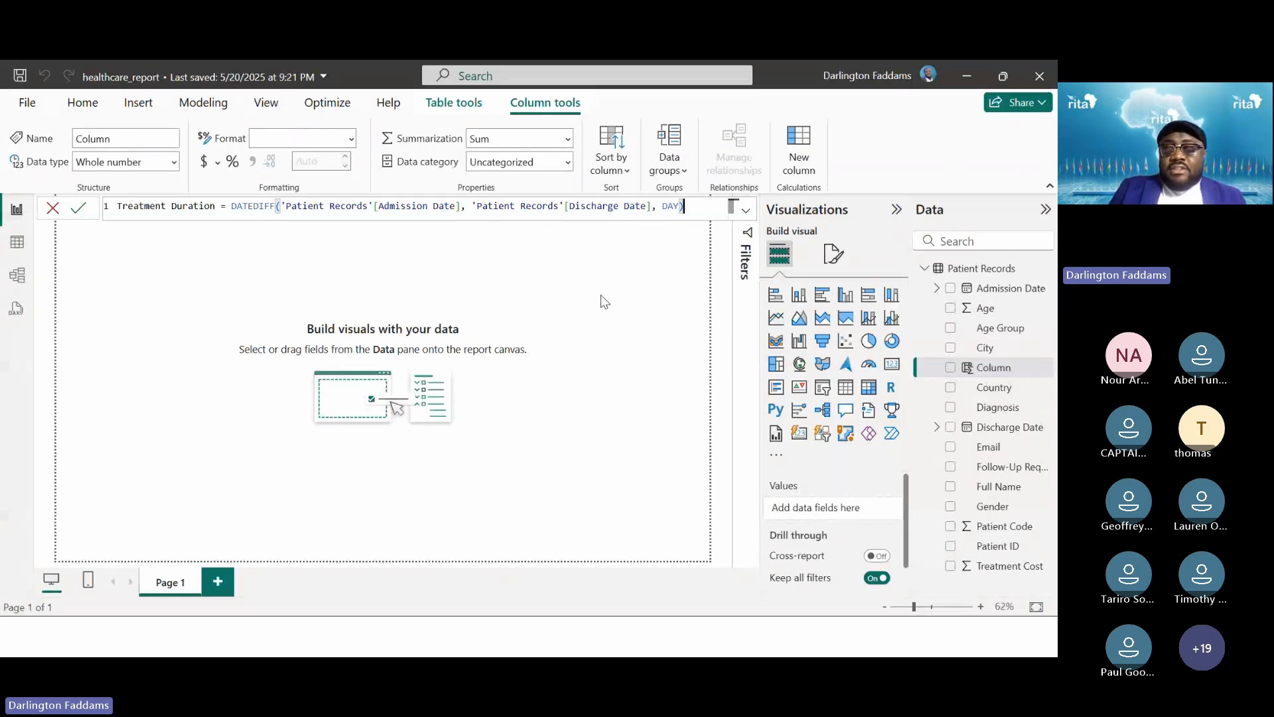
Commit the Treatment Duration formula and return to the report canvas
key("Return")
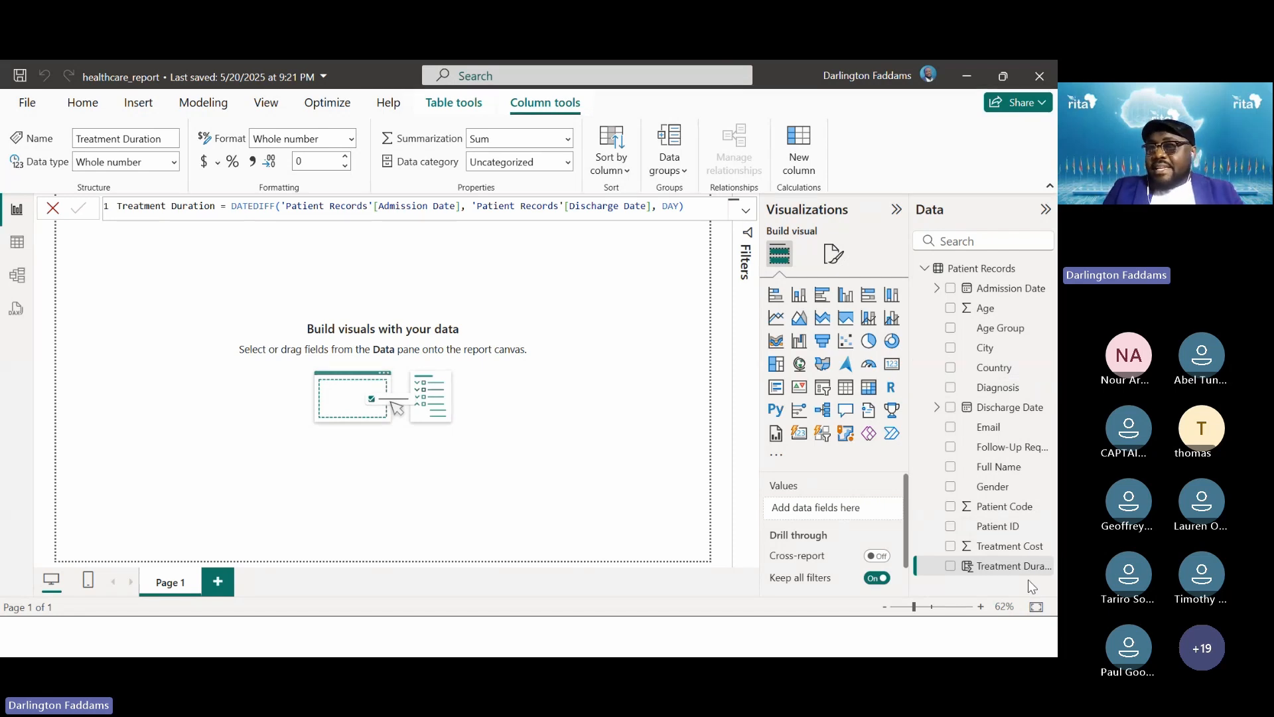
key("super+plus")
key("super+plus")
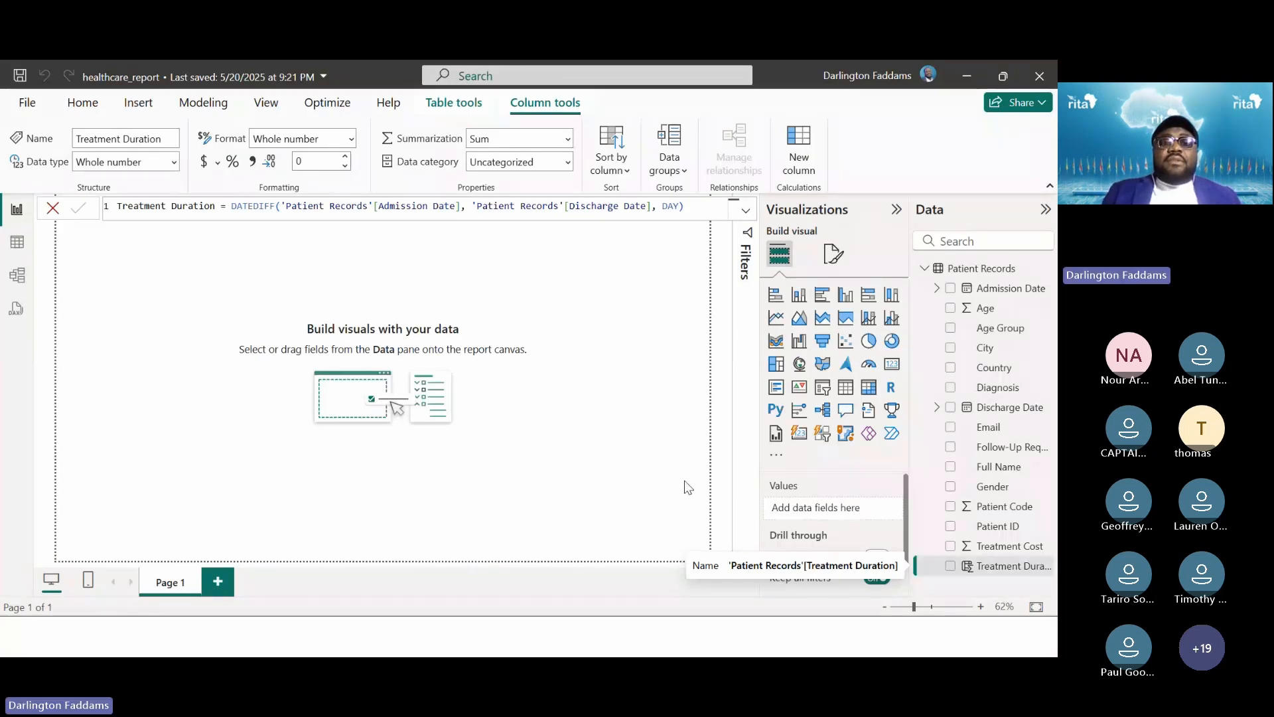
left_click(650, 465)
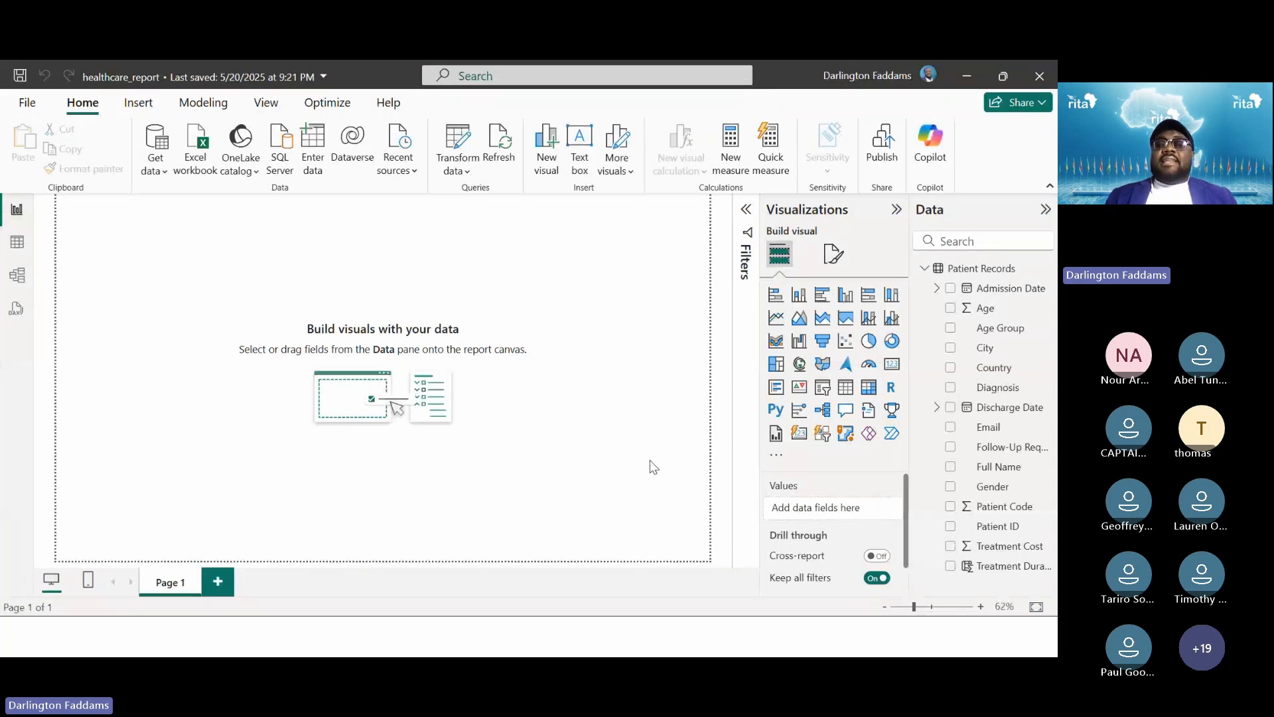
Open Transform data and scroll across the Patient Records query's 14 columns
left_click(449, 139)
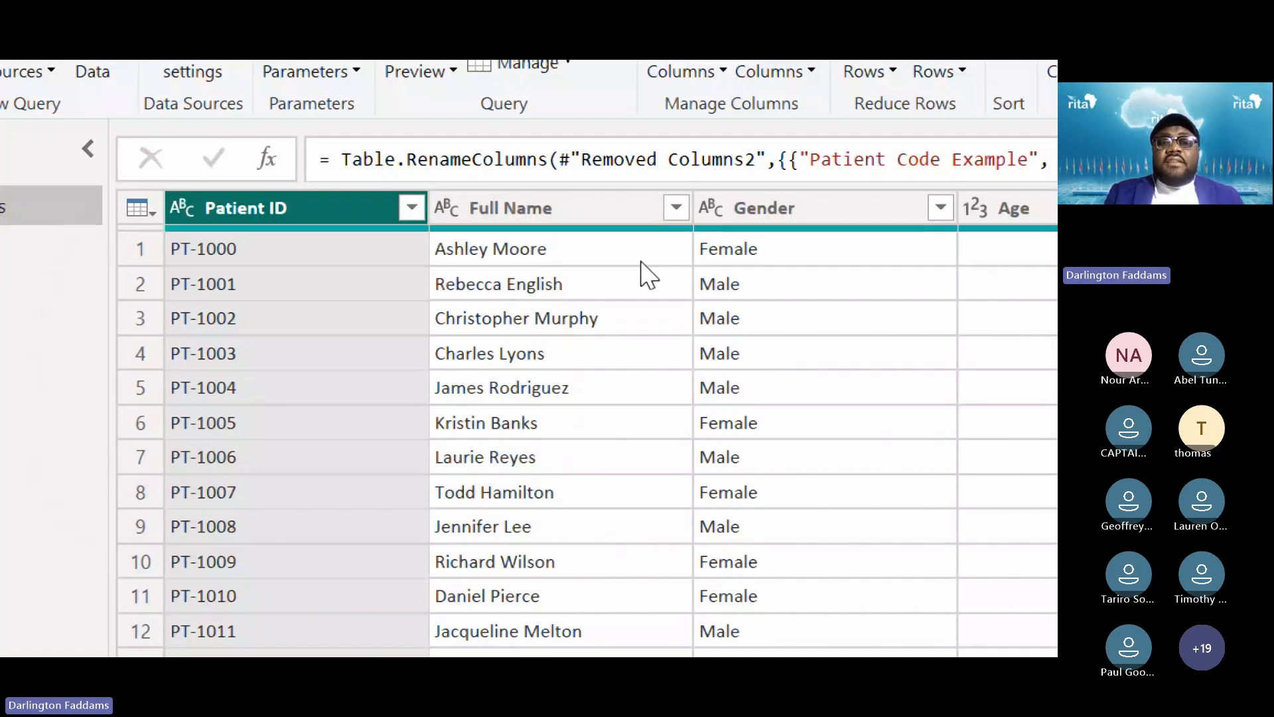
scroll(647, 274, "right", 3)
scroll(647, 274, "right", 5)
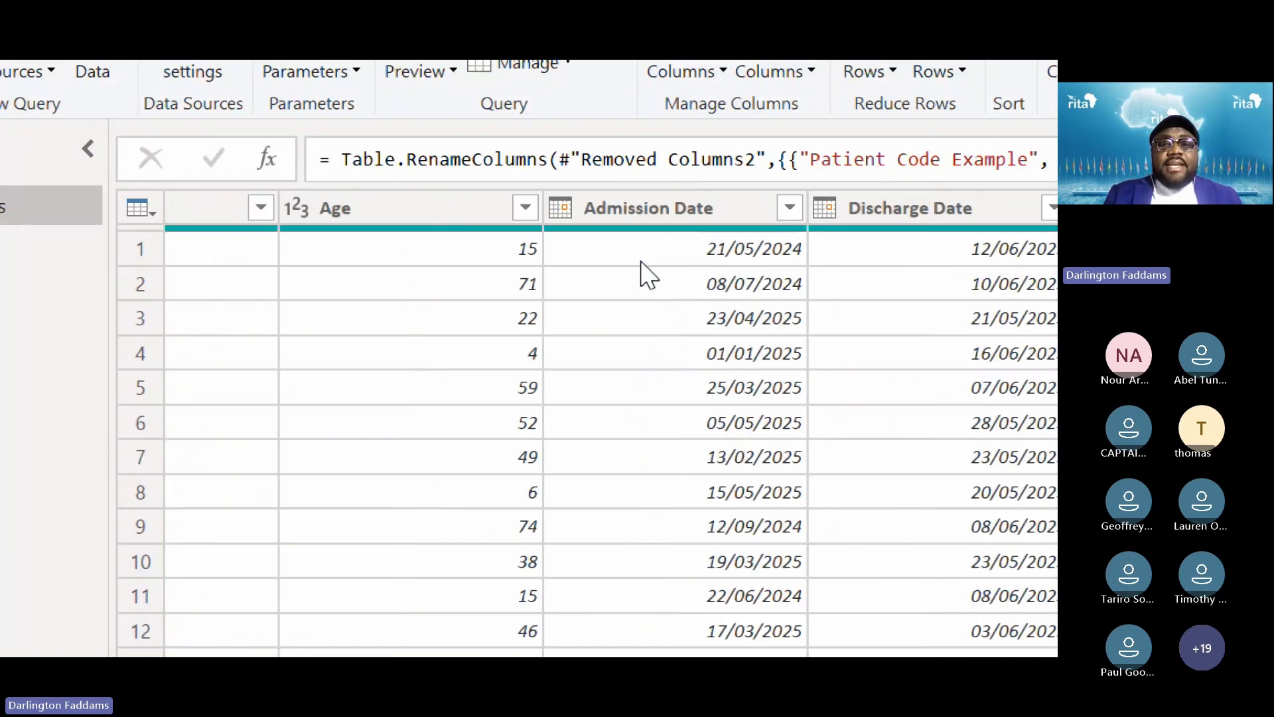
scroll(647, 275, "right", 2)
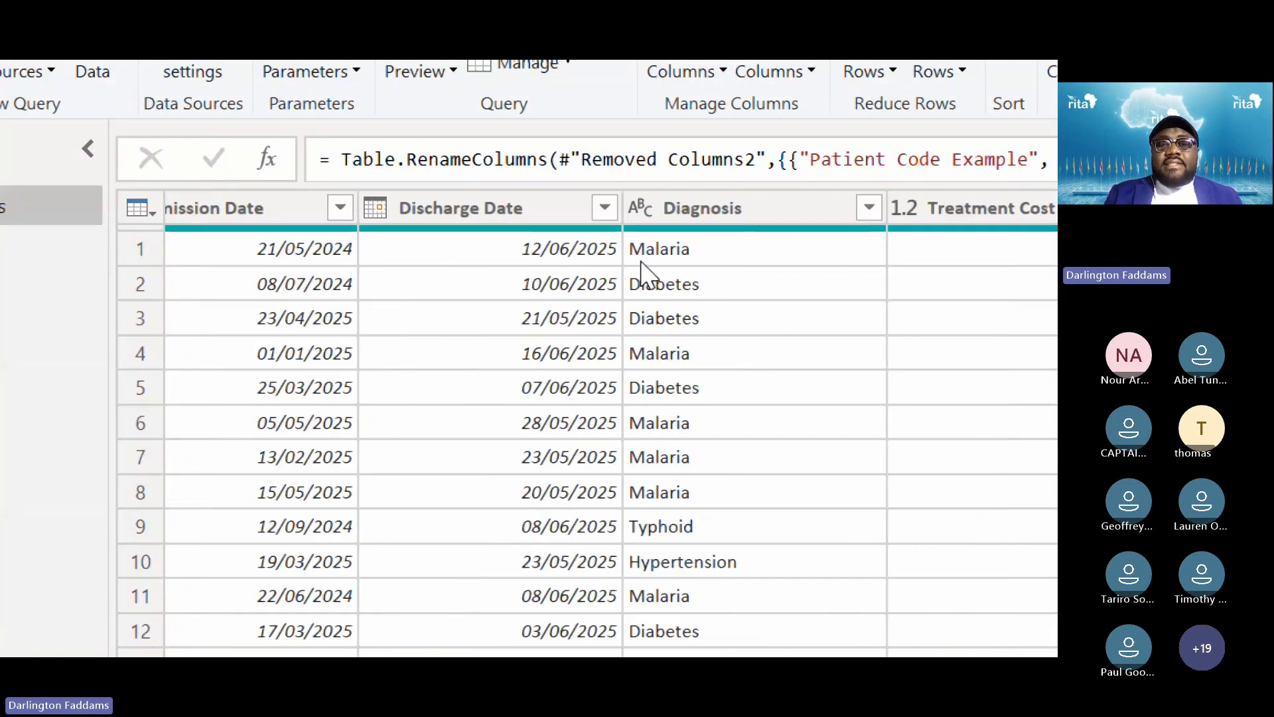
scroll(865, 250, "right", 5)
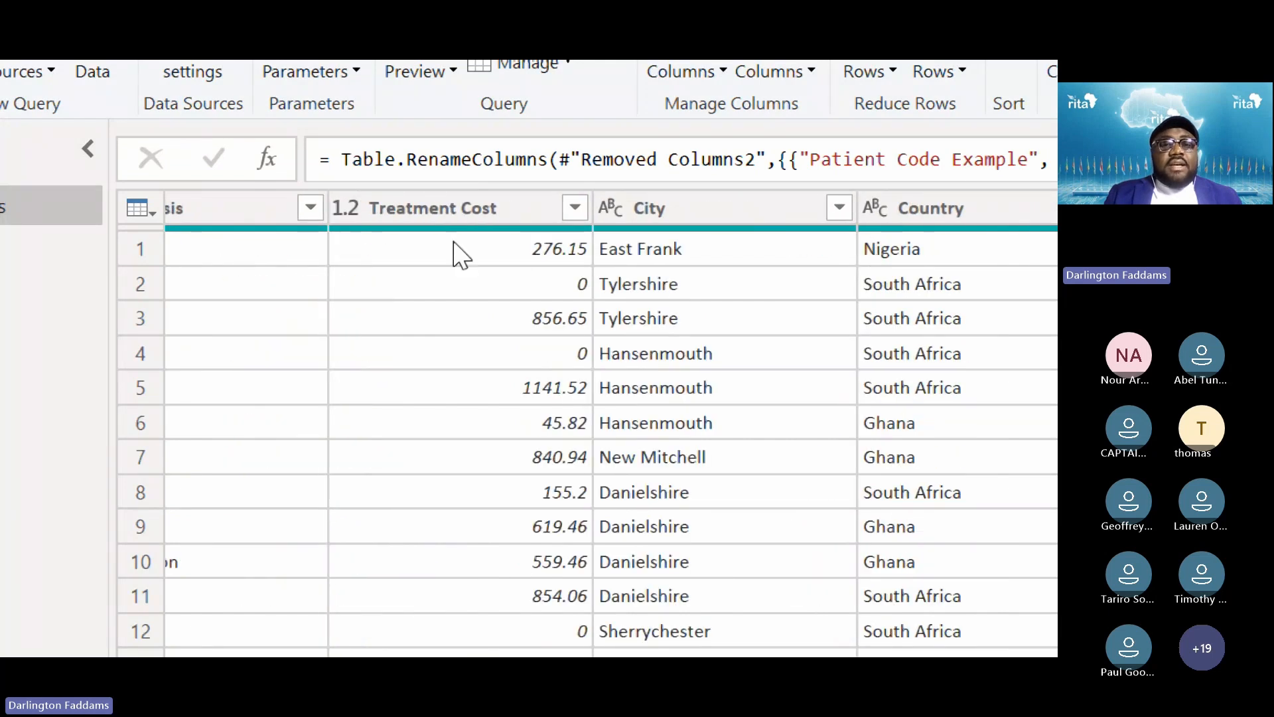
scroll(658, 278, "right", 4)
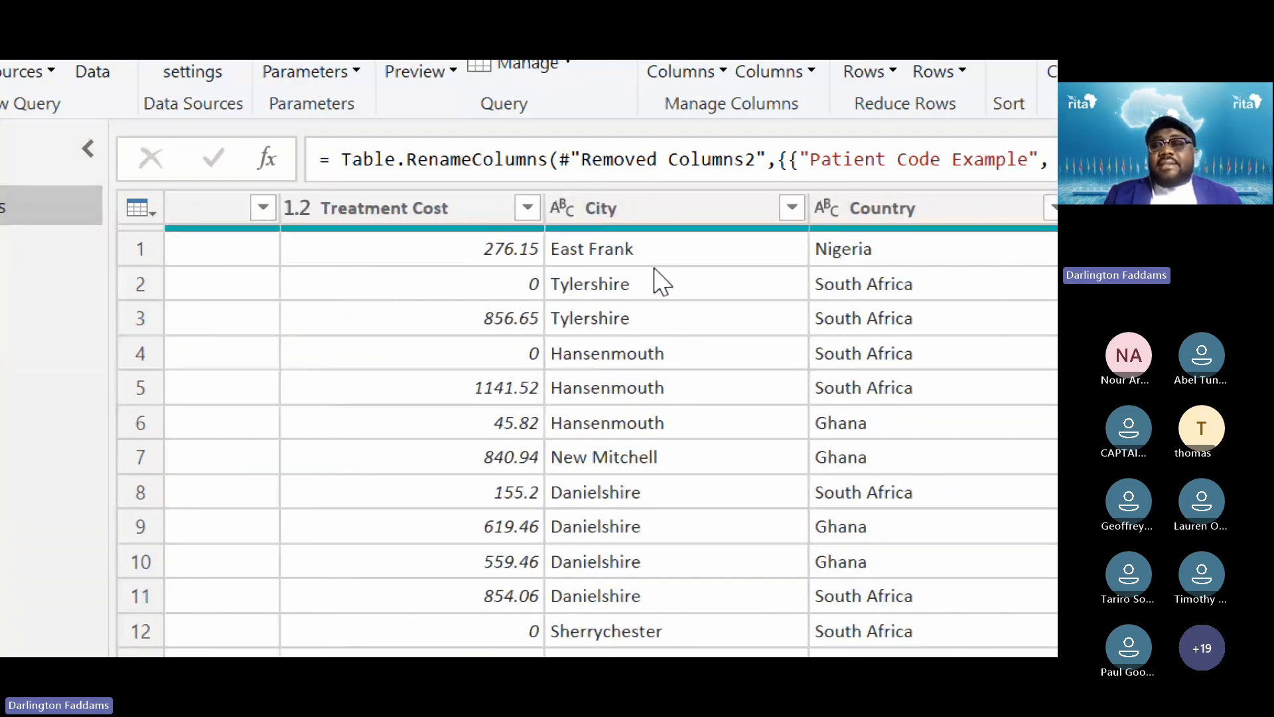
scroll(724, 268, "right", 3)
scroll(724, 268, "right", 3)
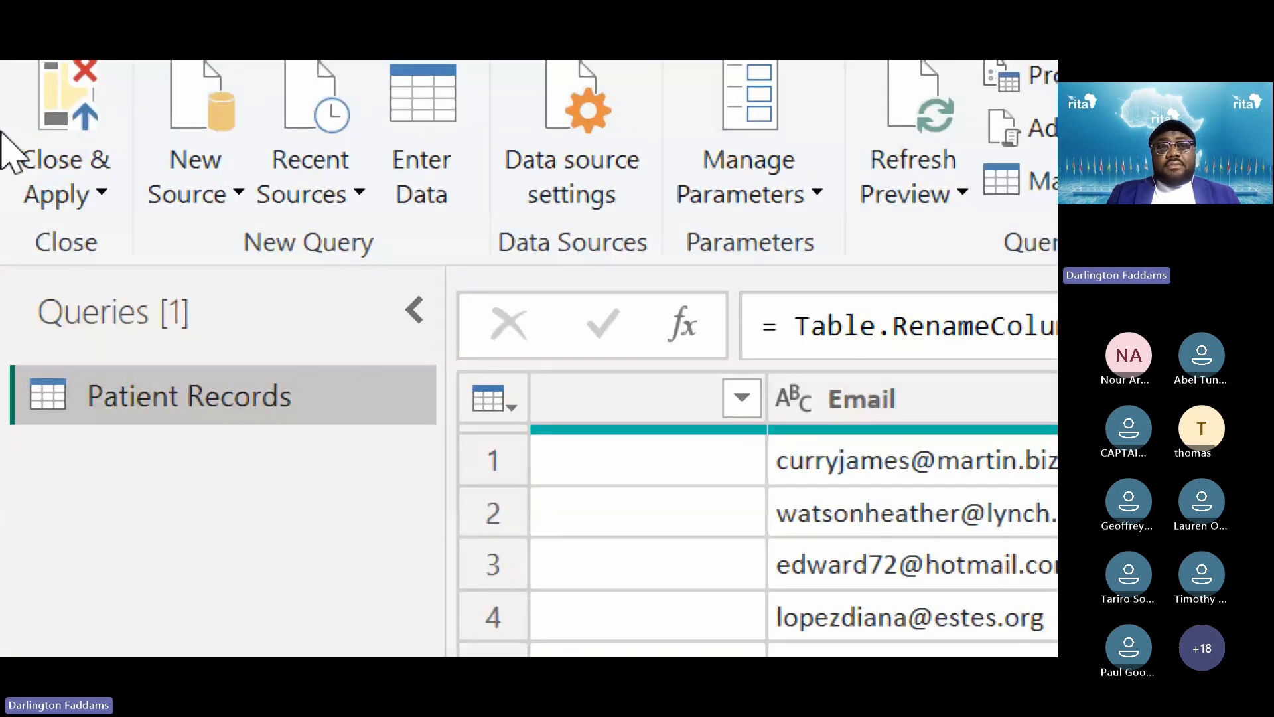
Choose Close from the Close & Apply menu to exit without applying changes
left_click(97, 198)
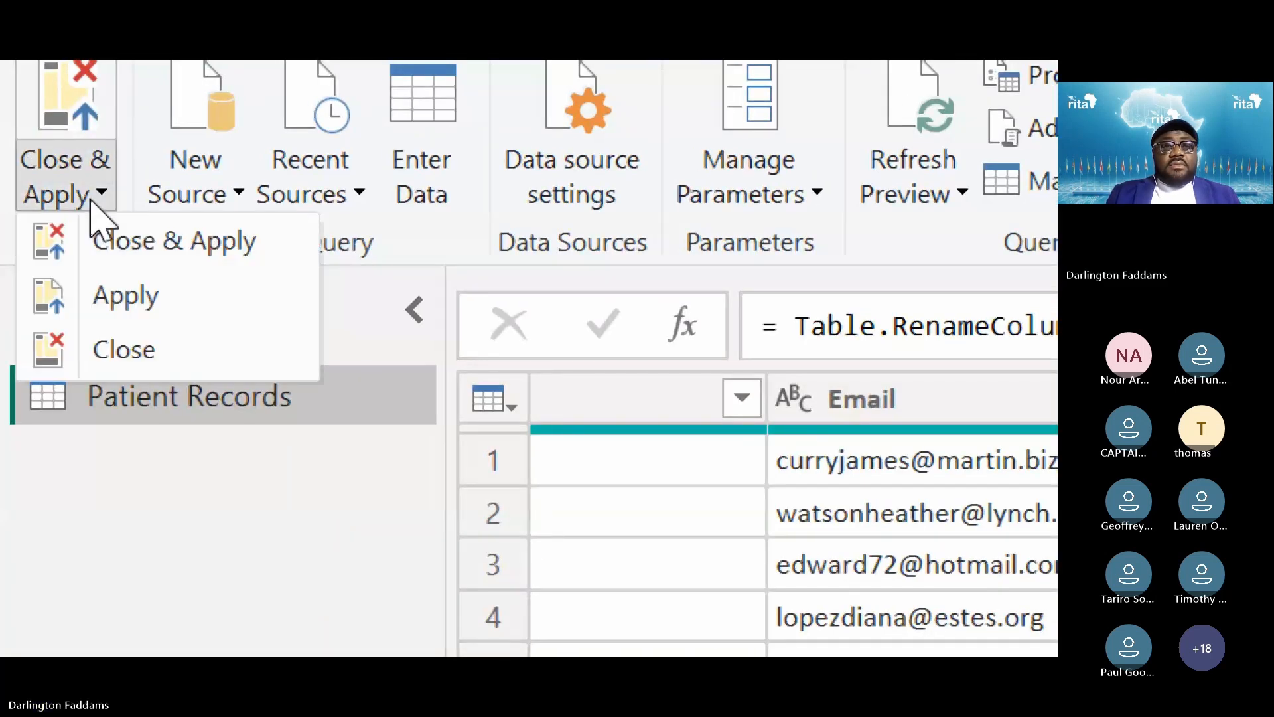
left_click(152, 366)
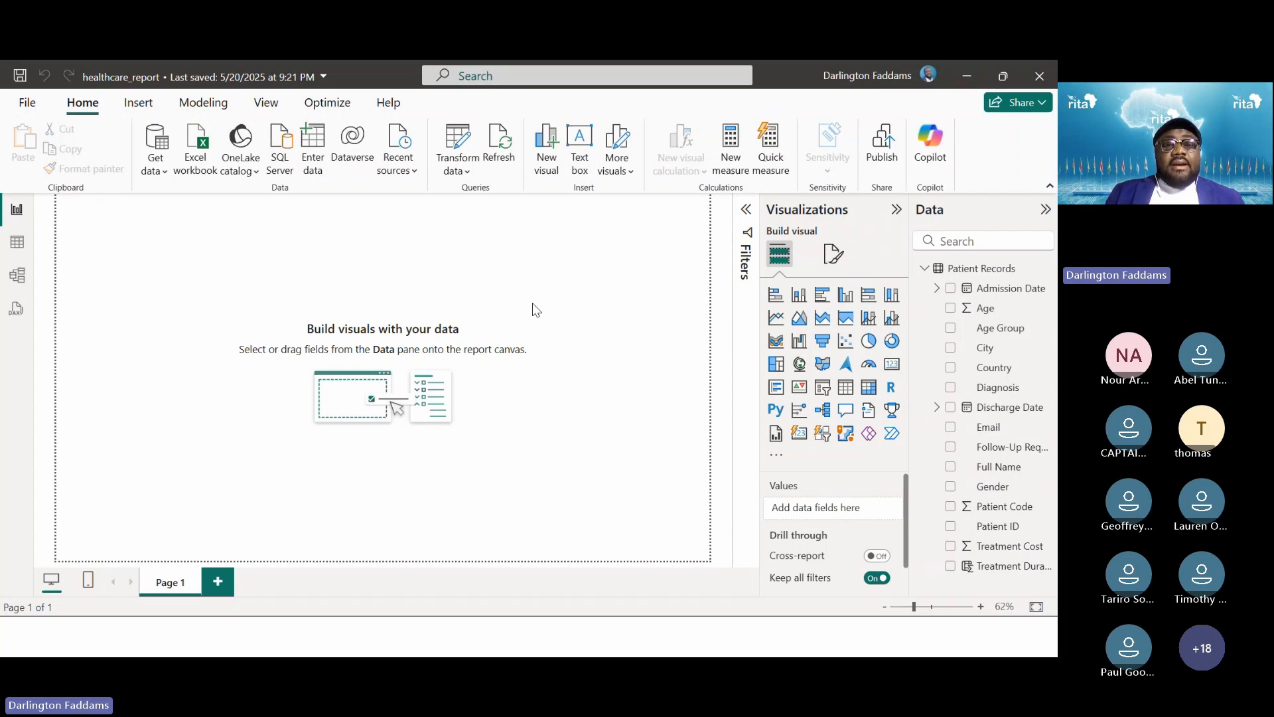
Switch to the slideshow and advance to the DAX measures slide
key("alt+Tab")
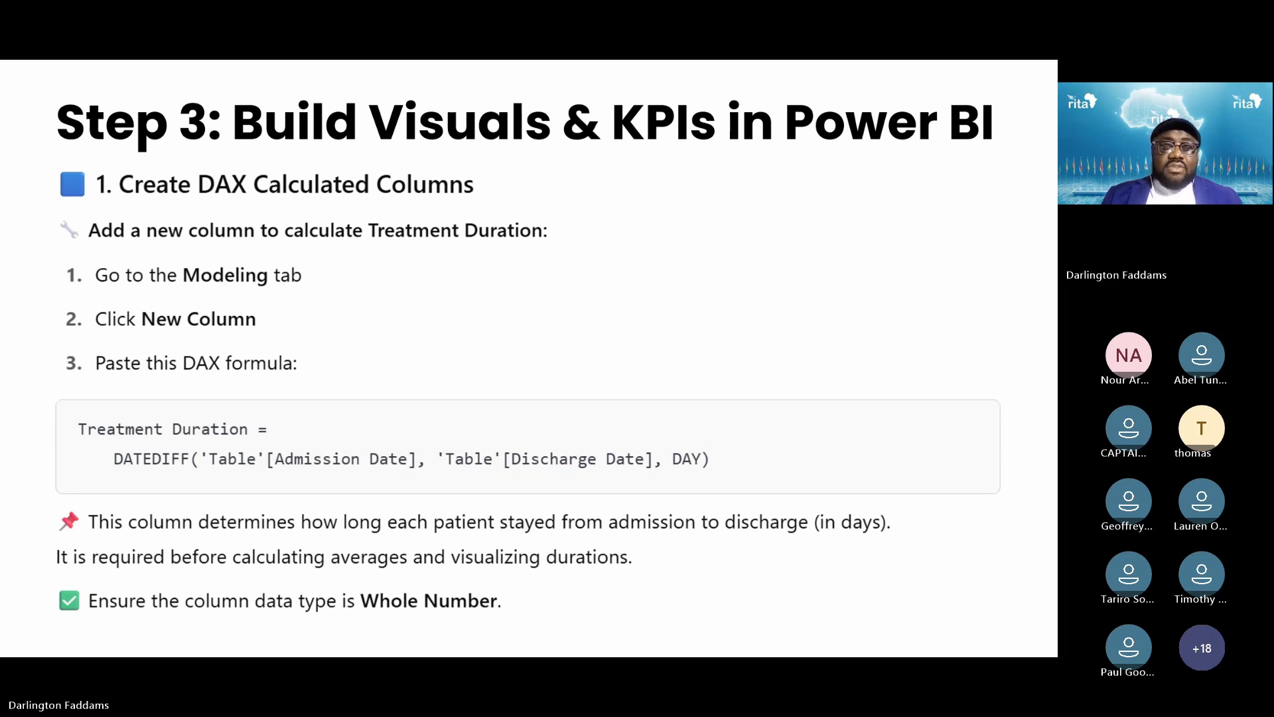
key("Right")
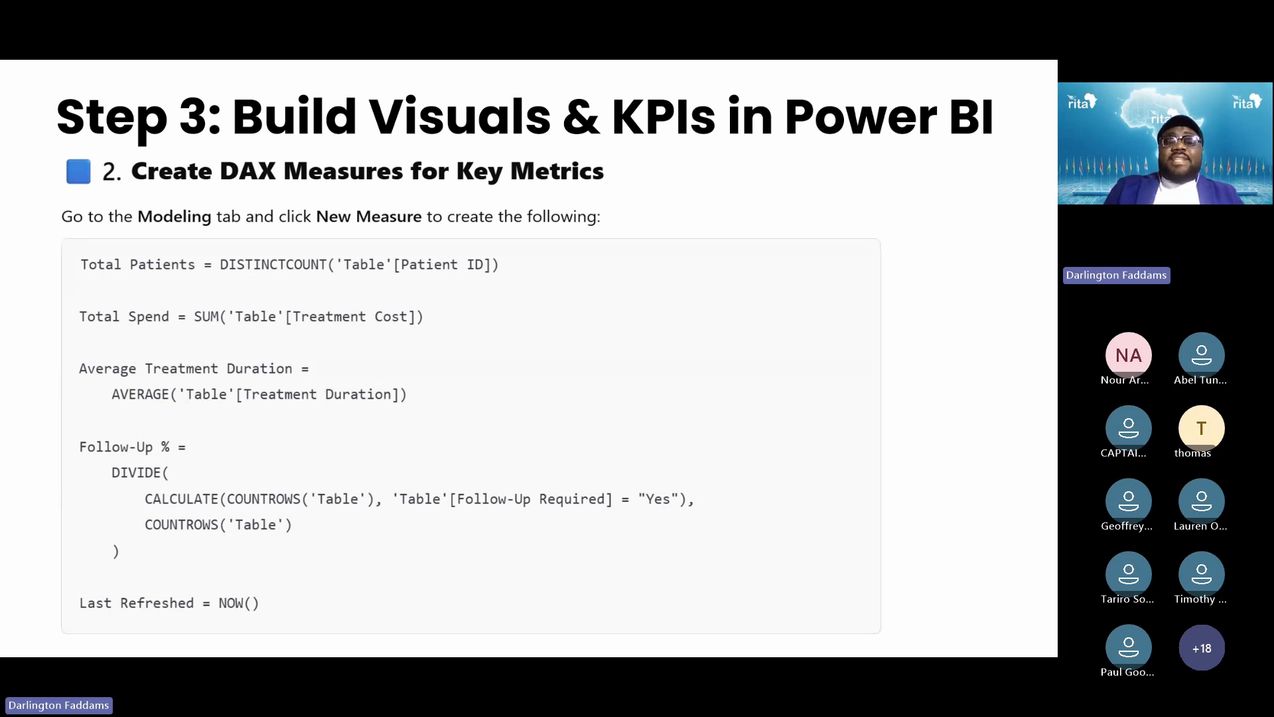
key("ctrl+plus")
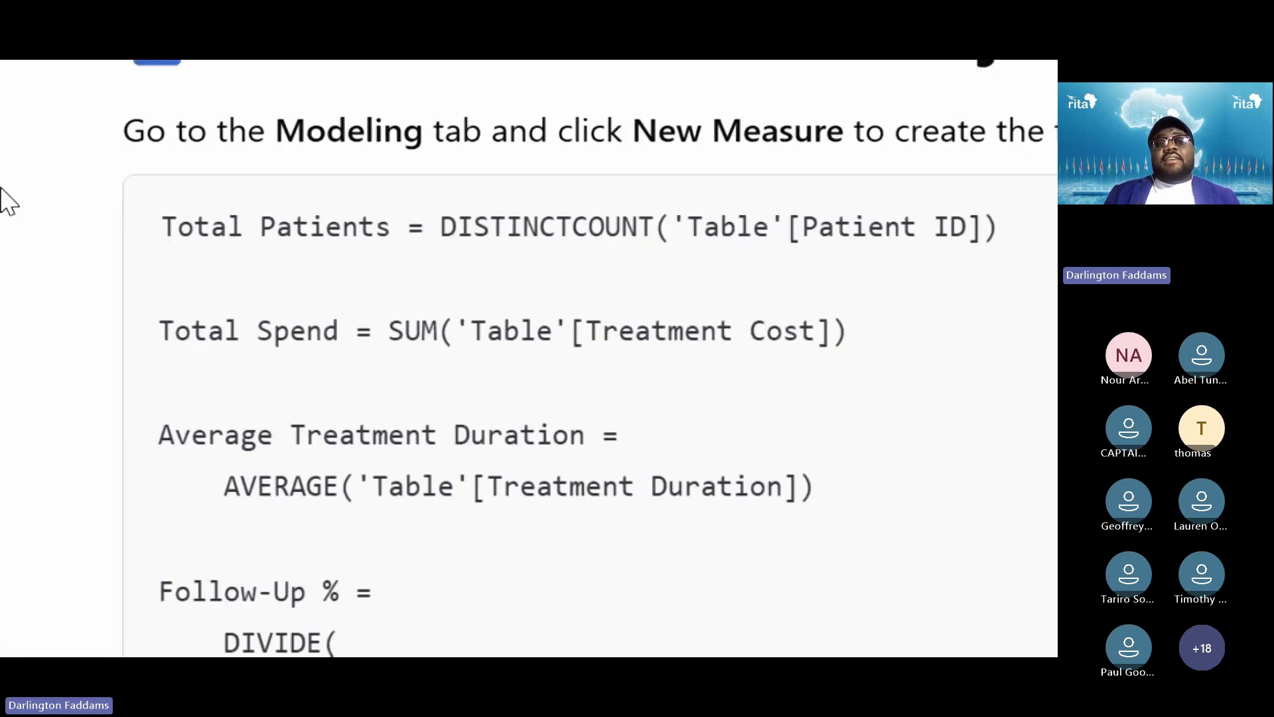
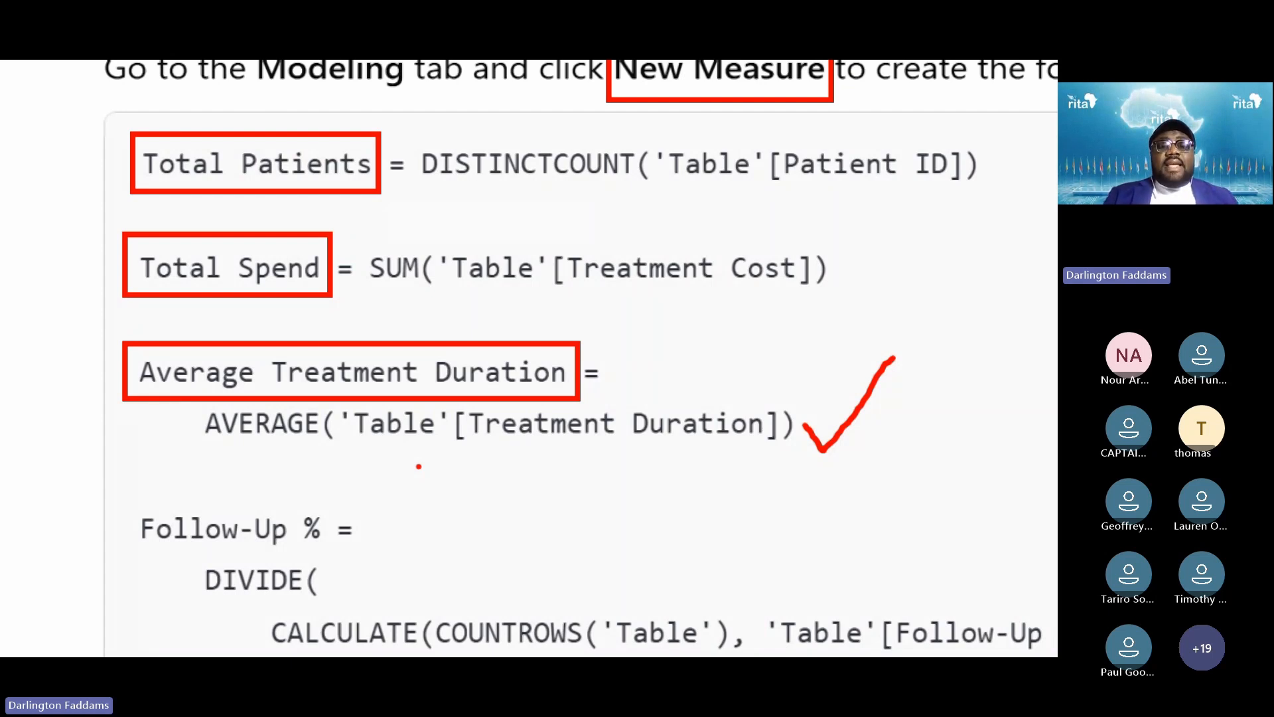
Scroll through the DAX measures slide, from Total Patients down to Last Refreshed
scroll(486, 600, "down", 3)
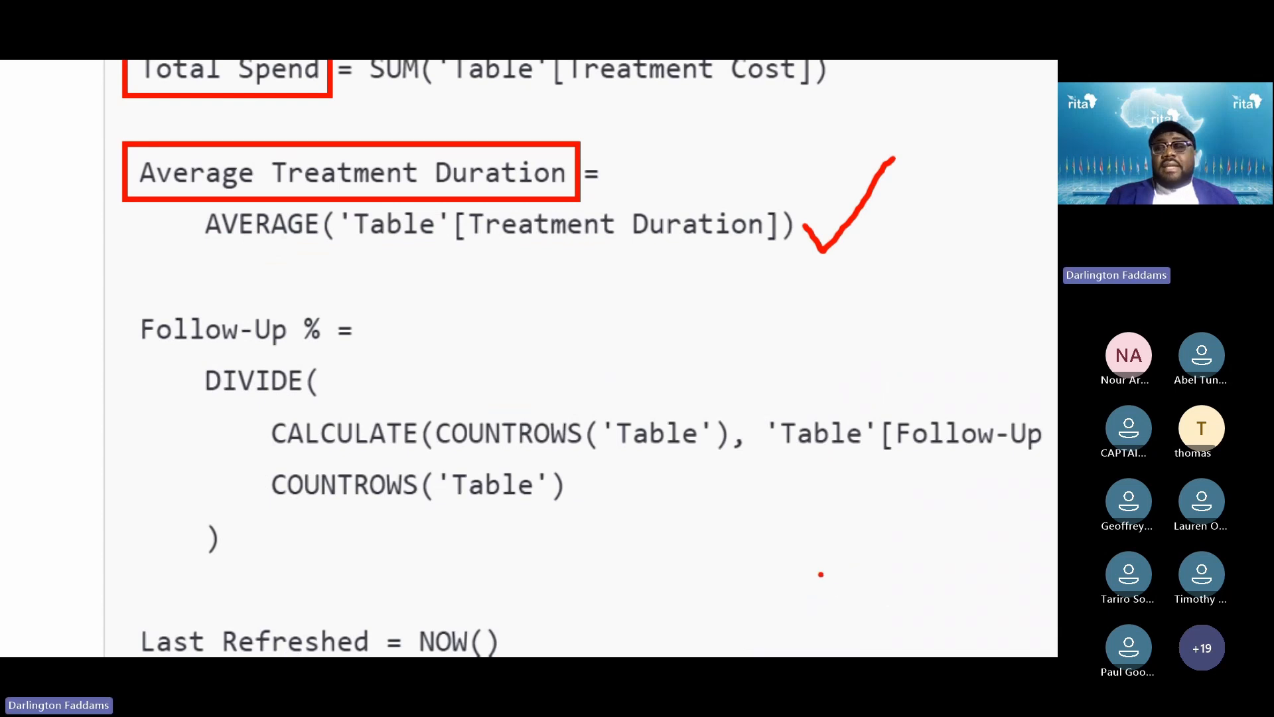
scroll(819, 571, "down", 2)
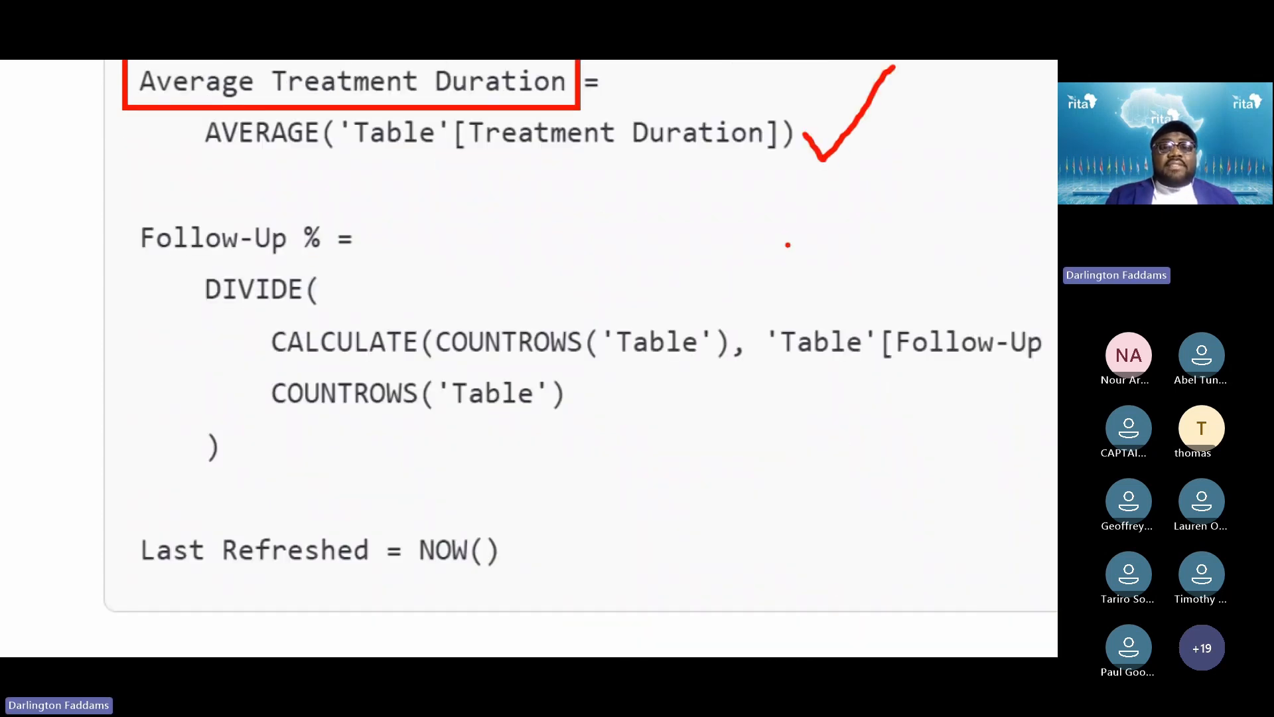
scroll(756, 106, "up", 3)
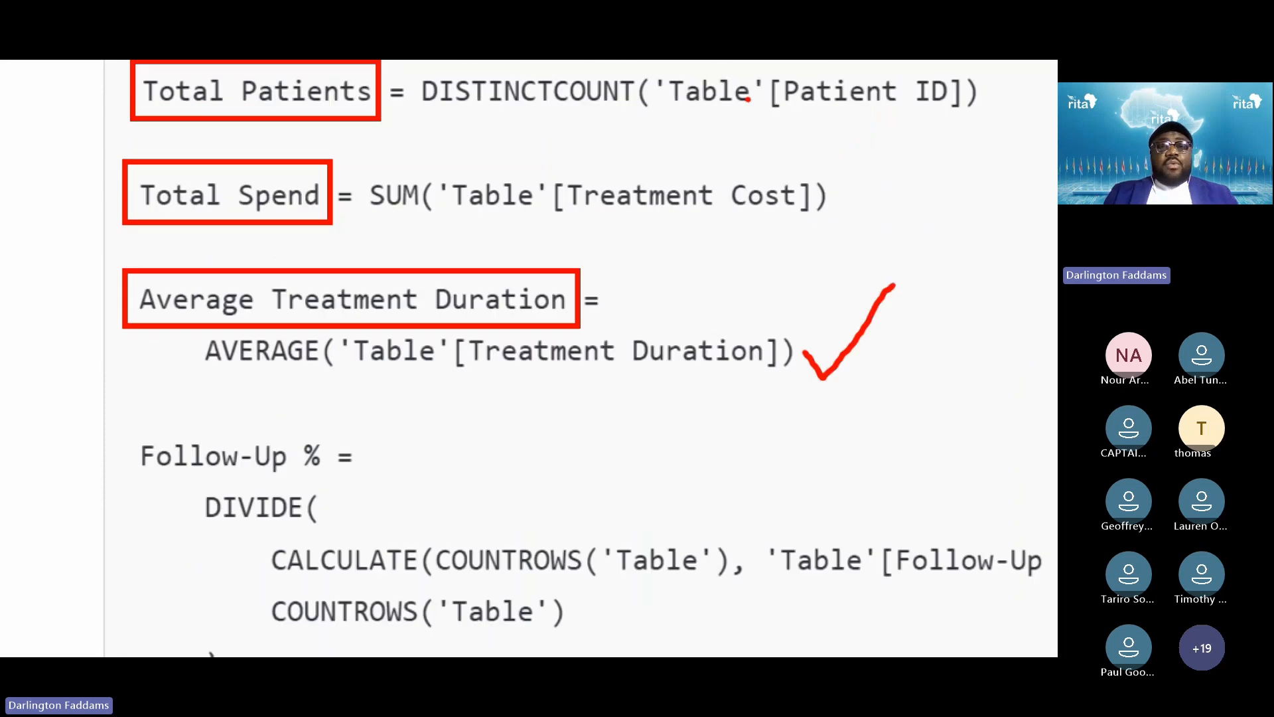
scroll(747, 99, "up", 2)
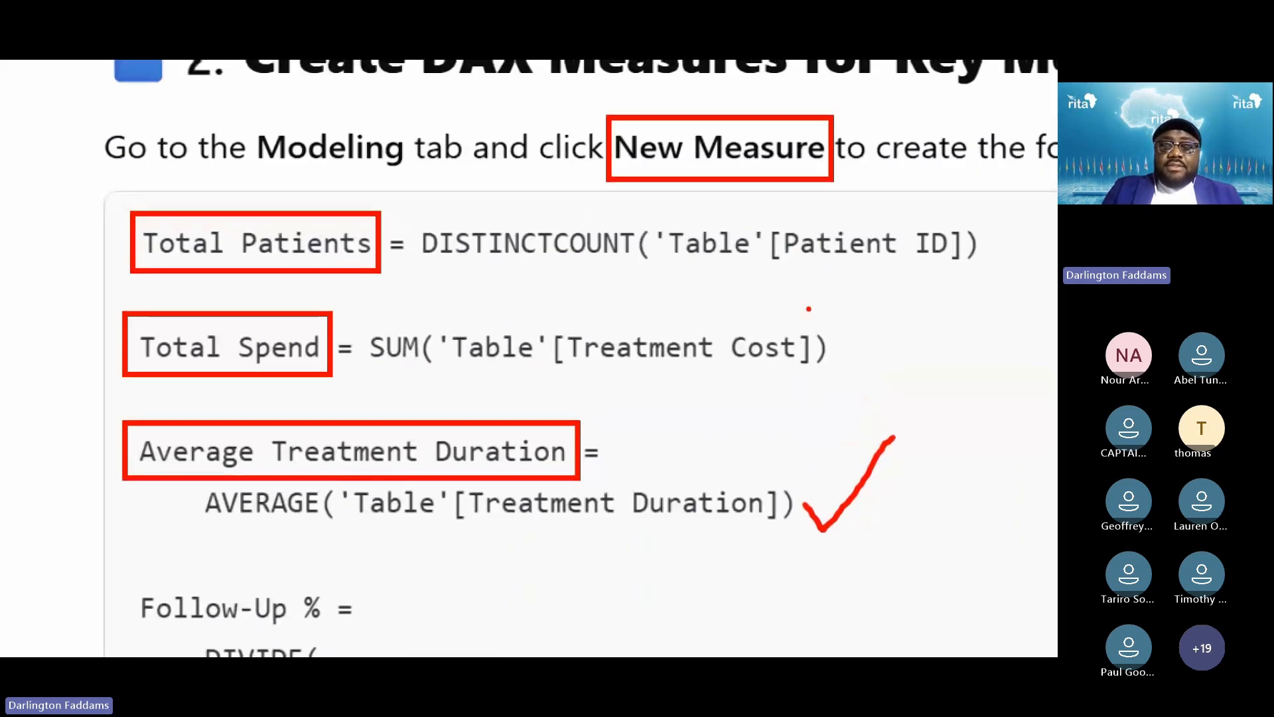
scroll(809, 308, "down", 4)
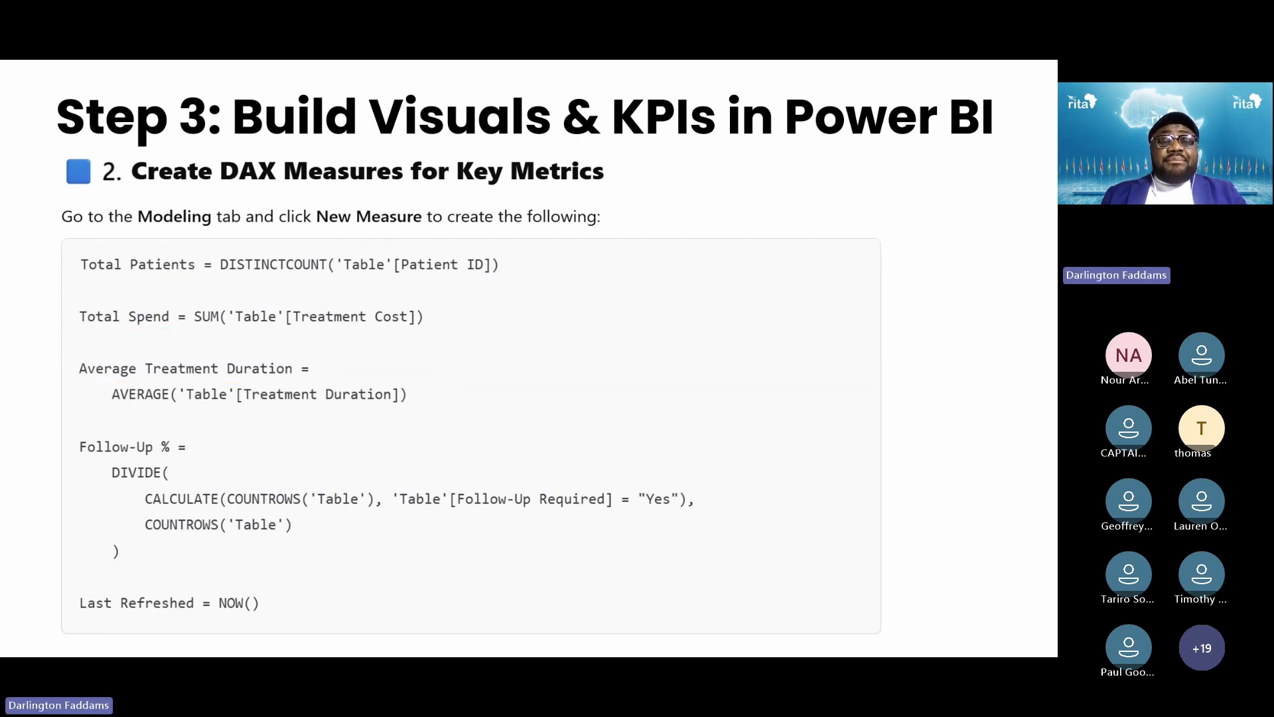
key("super")
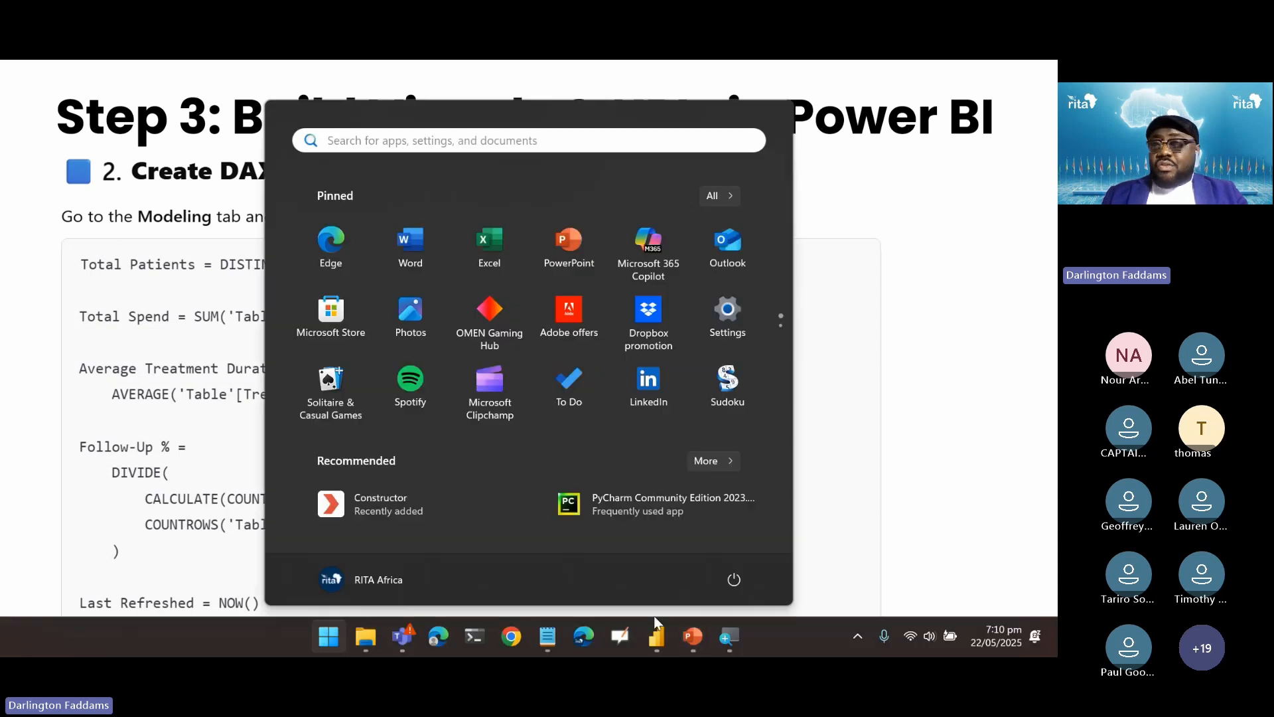
Start a new measure in healthcare_report and name it Total Patients
left_click(654, 639)
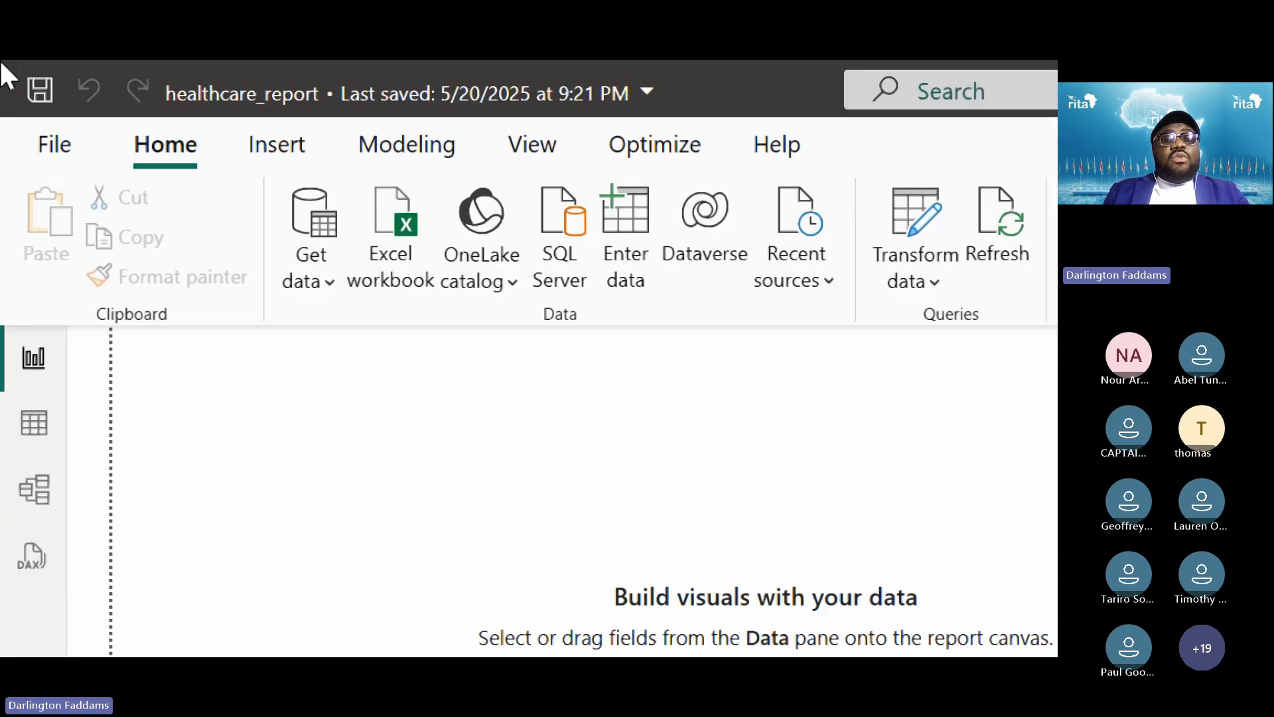
left_click(370, 150)
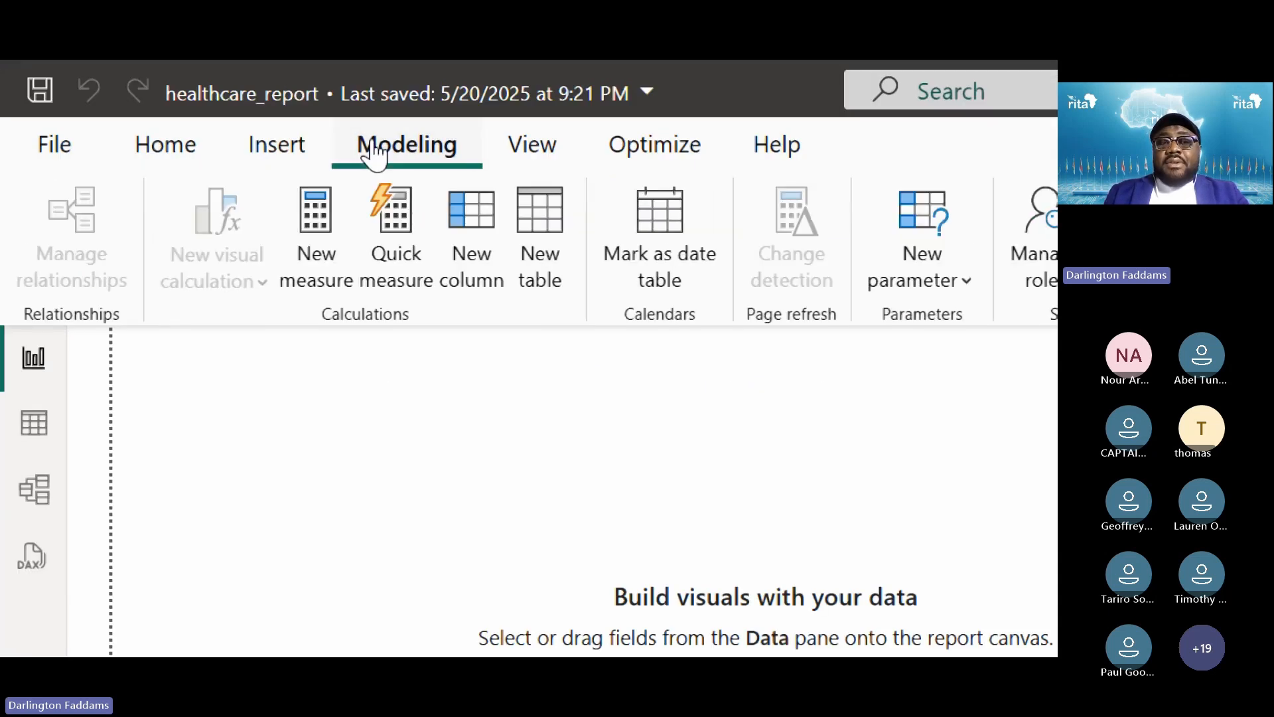
left_click(314, 225)
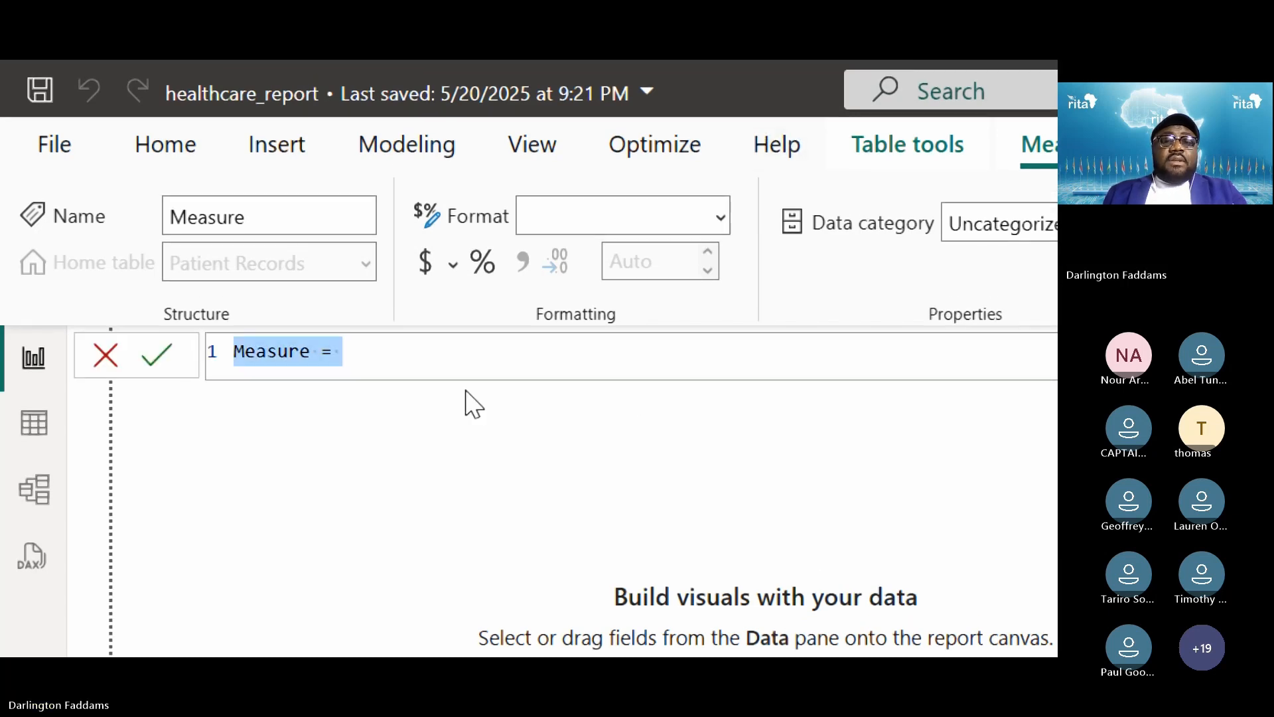
type("t")
key("BackSpace")
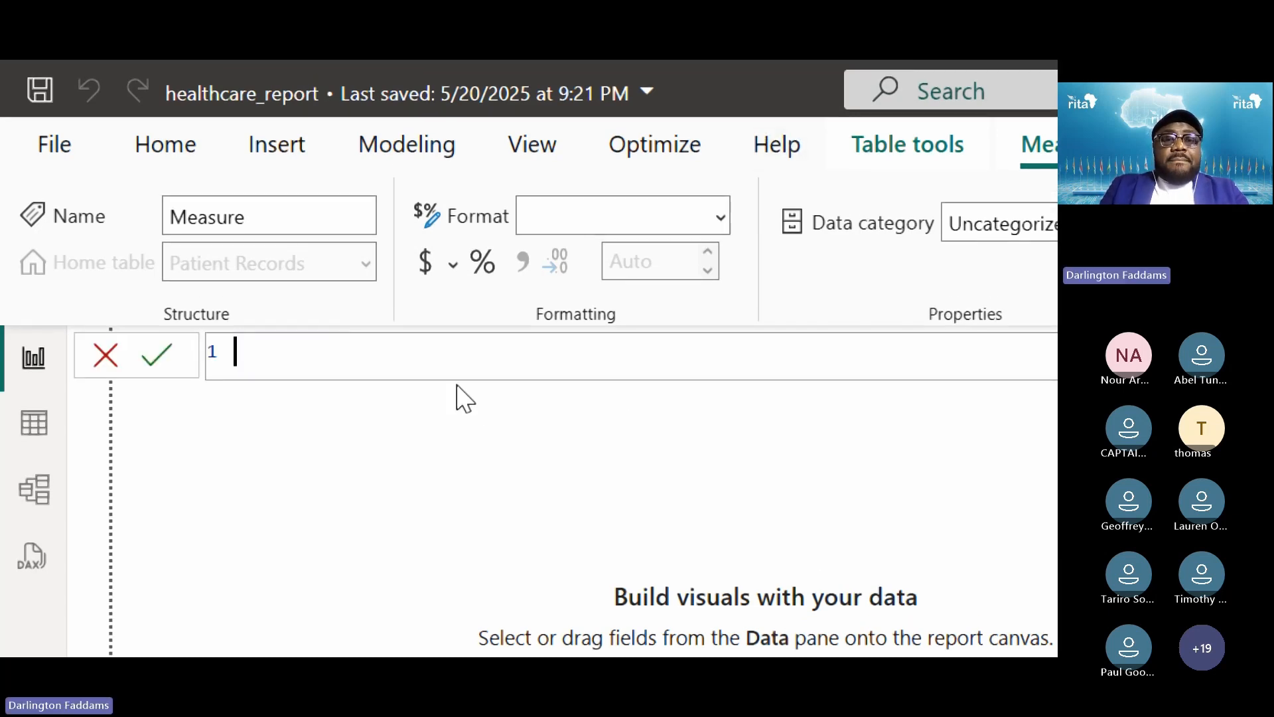
type("Total Patien")
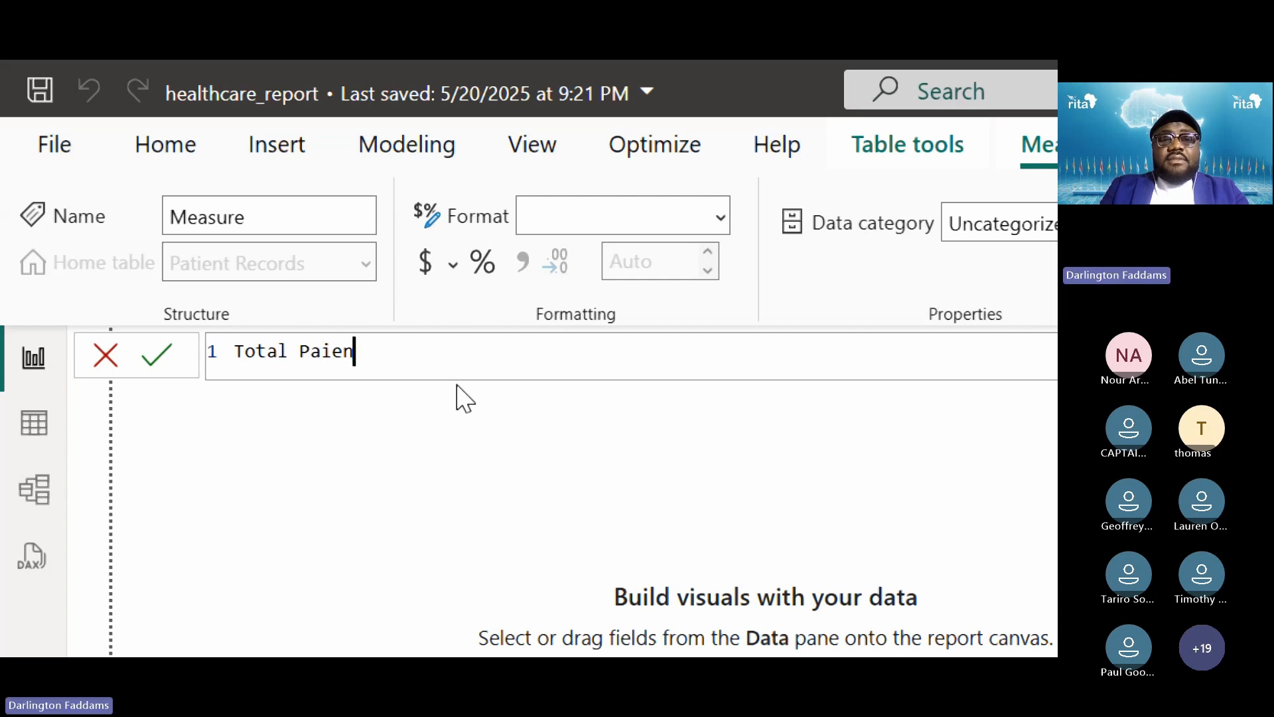
key("BackSpace")
key("BackSpace")
key("BackSpace")
type("tients ")
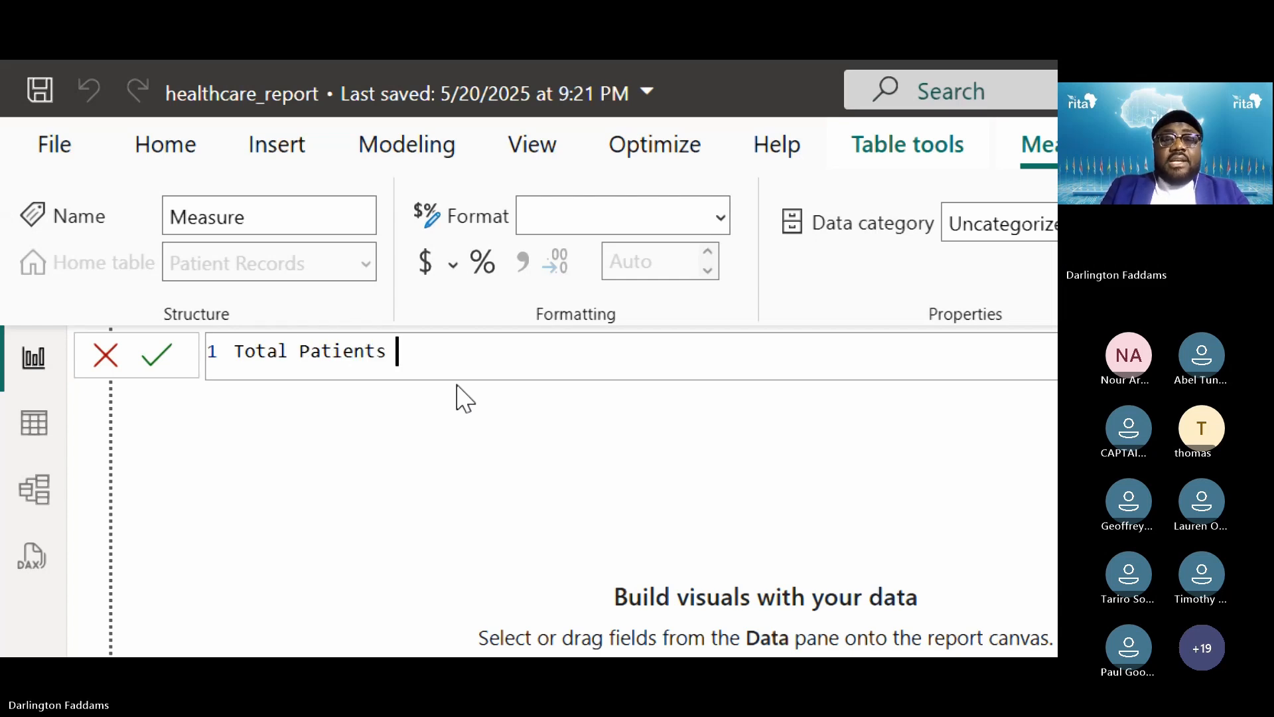
type("= ")
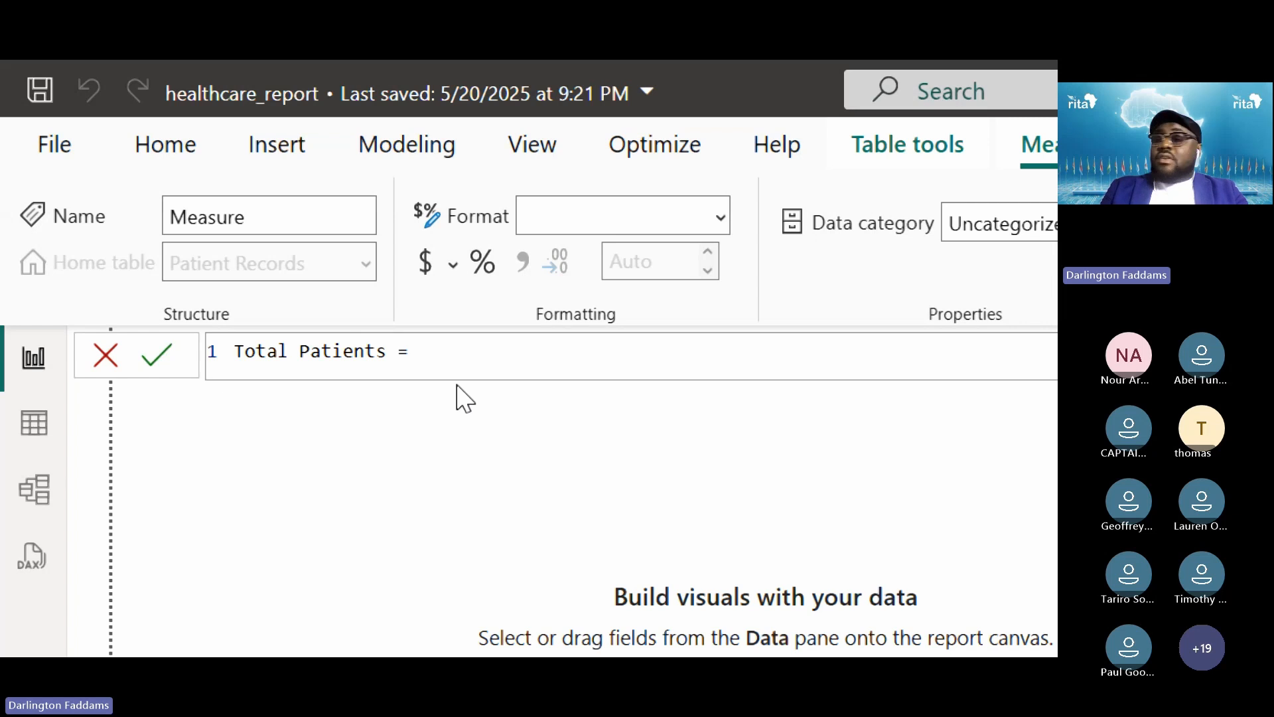
type("DIS")
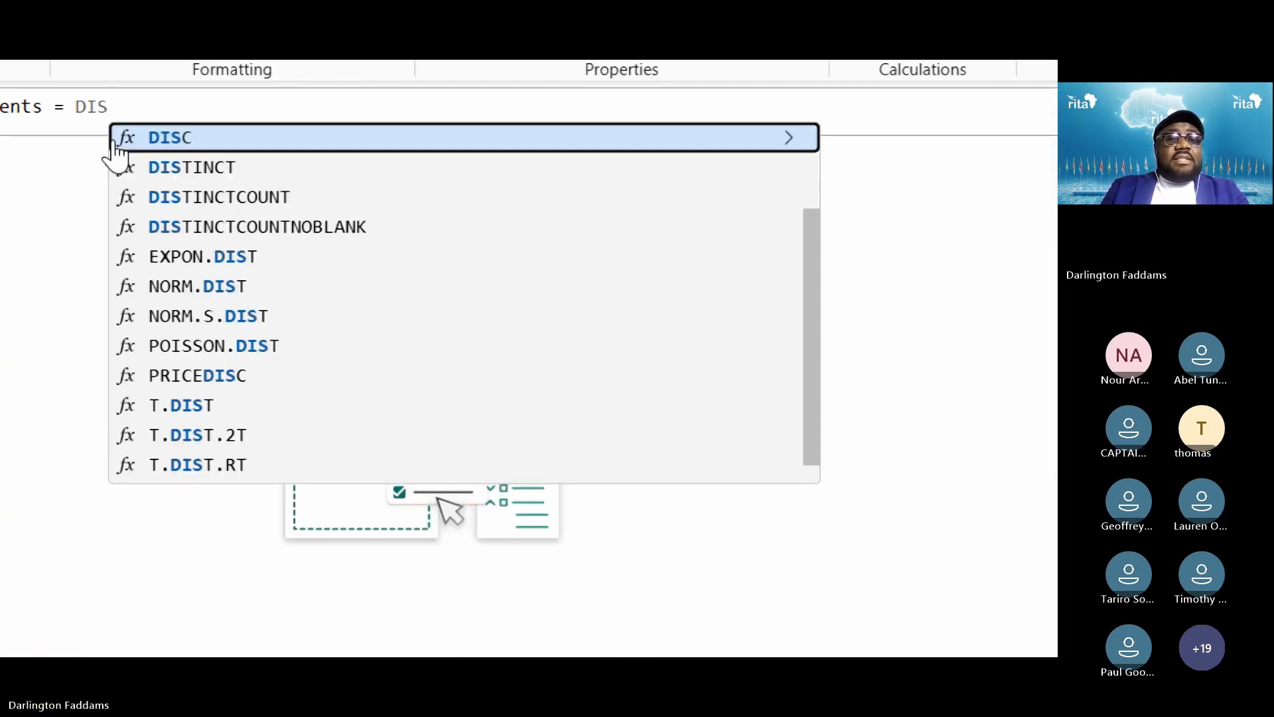
Complete the formula as DISTINCTCOUNT('Patient Records'[Patient ID]) using autocomplete
left_click(216, 193)
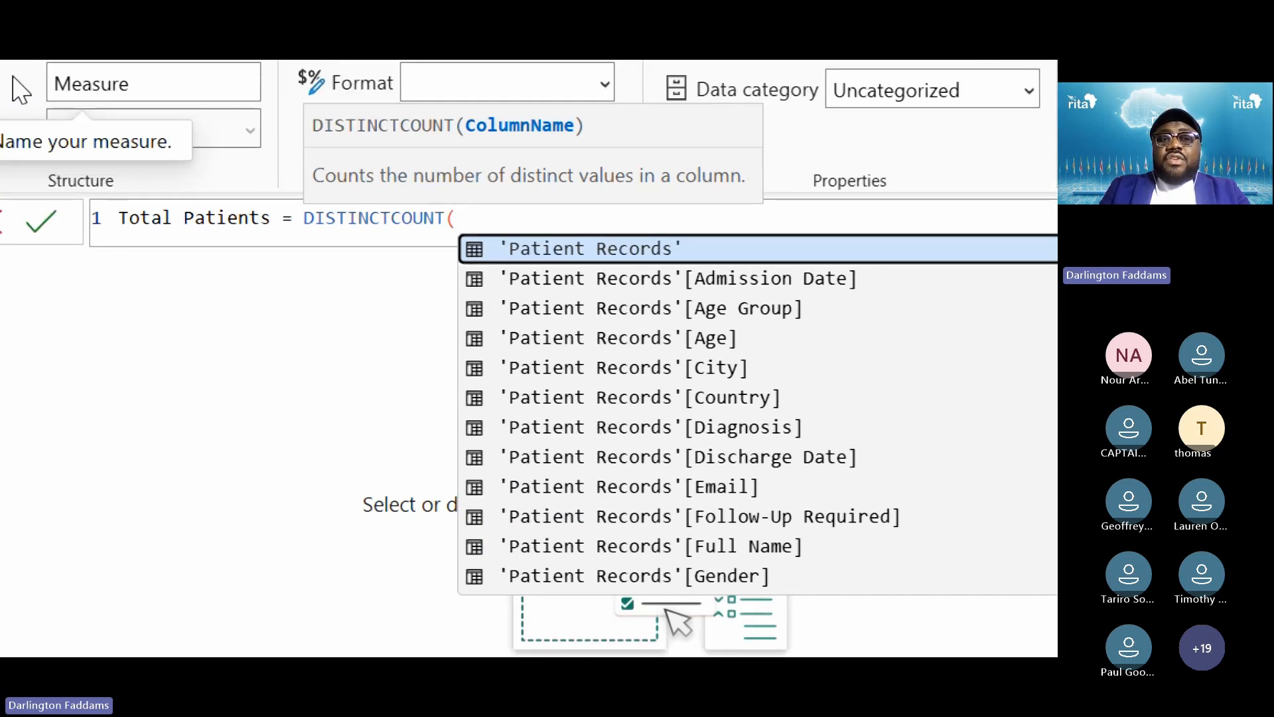
type("'")
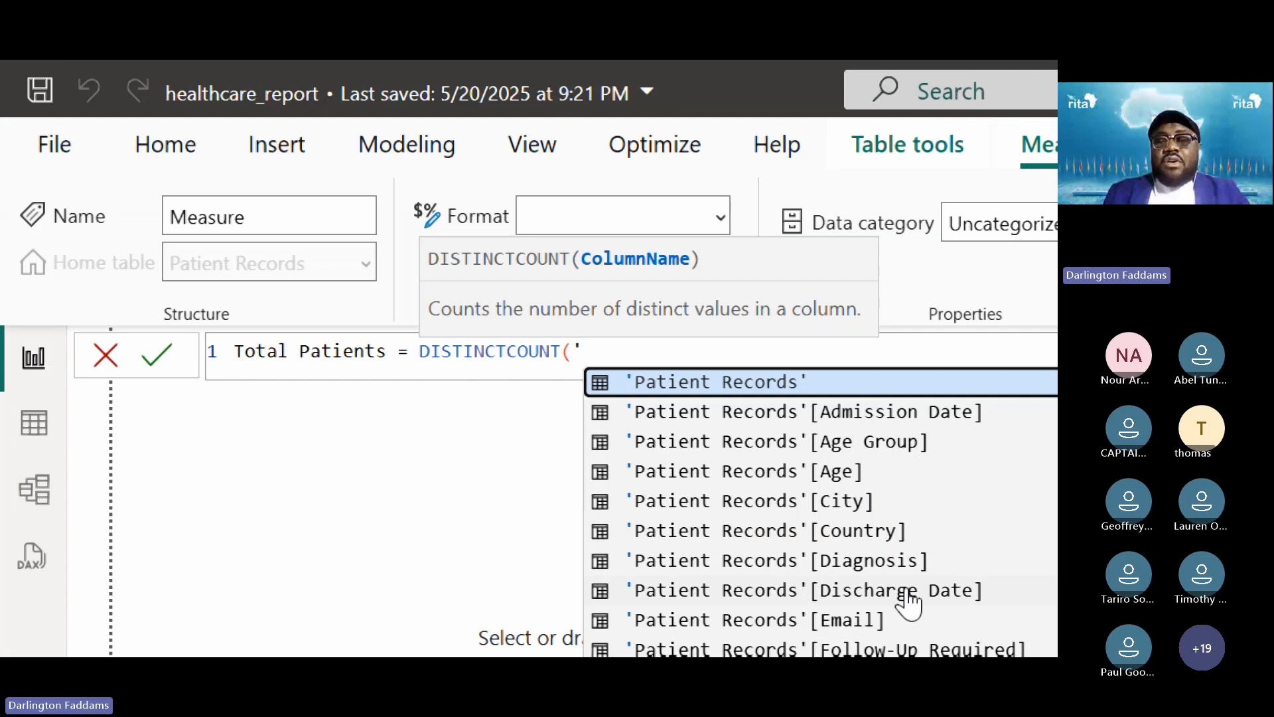
left_click(773, 391)
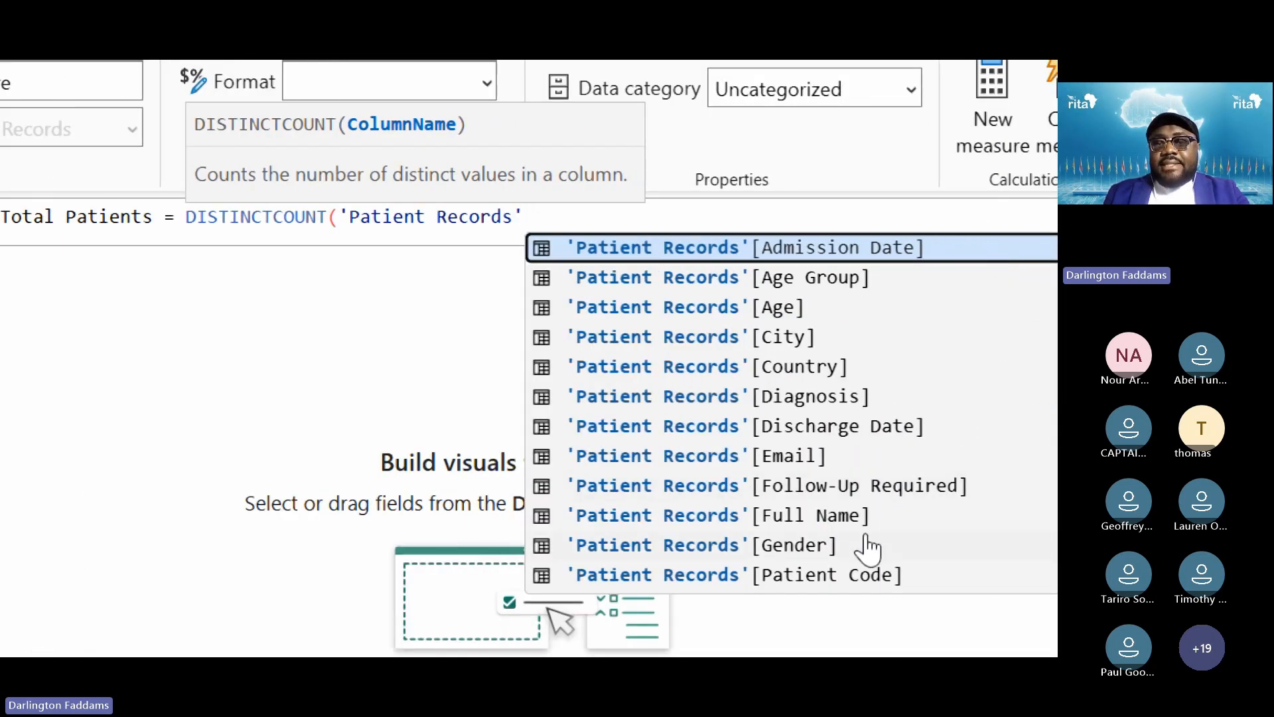
scroll(867, 548, "down", 1)
scroll(867, 547, "down", 2)
left_click(834, 528)
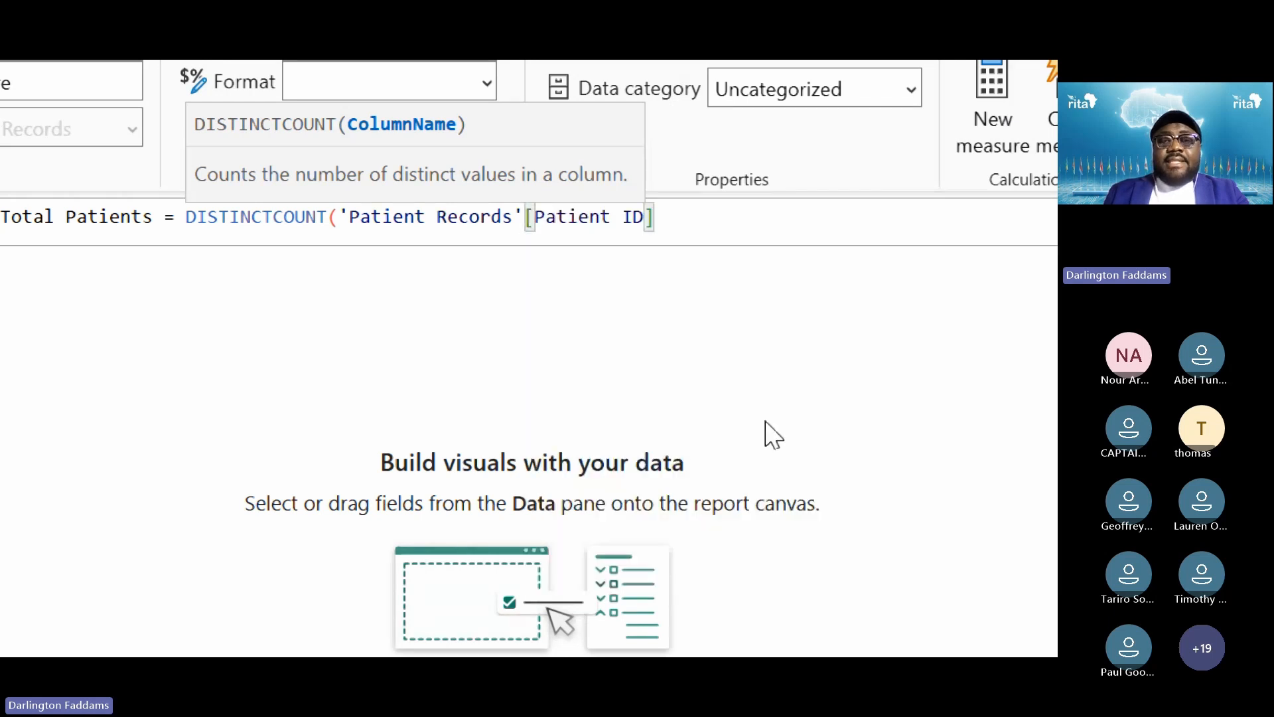
type(")")
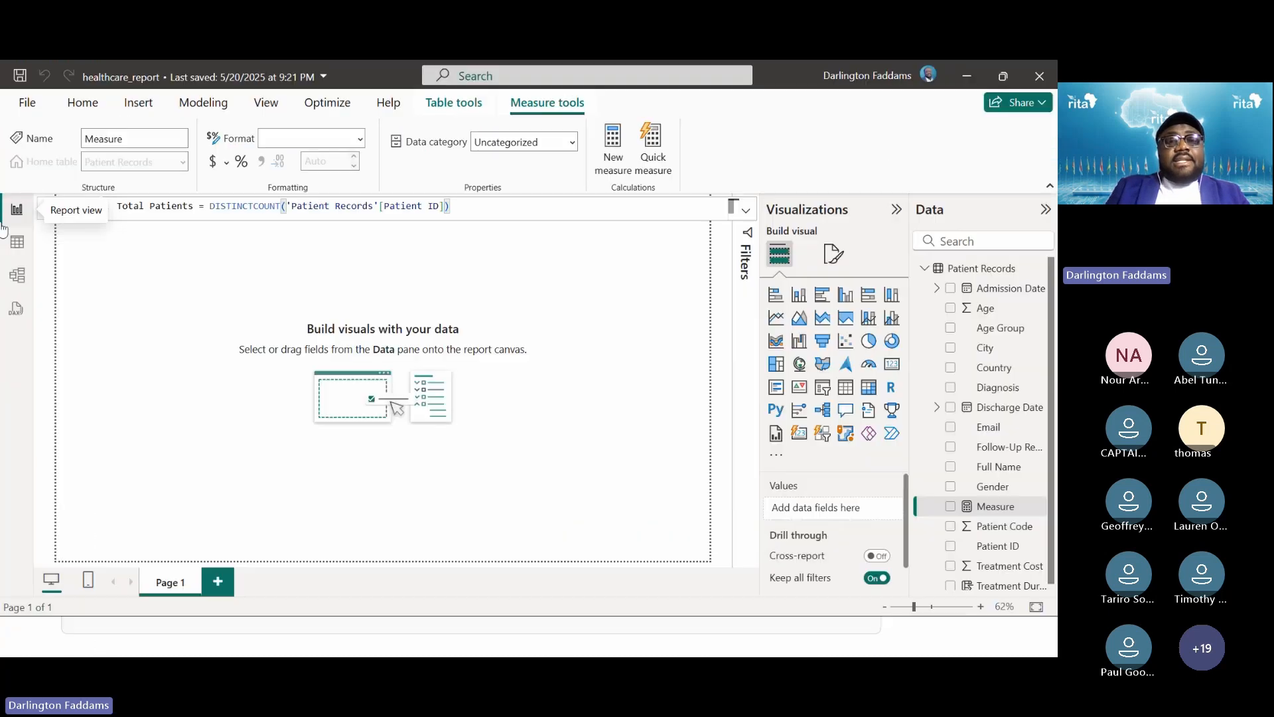
Commit the Total Patients measure, then switch between the slide show and healthcare_report
key("Return")
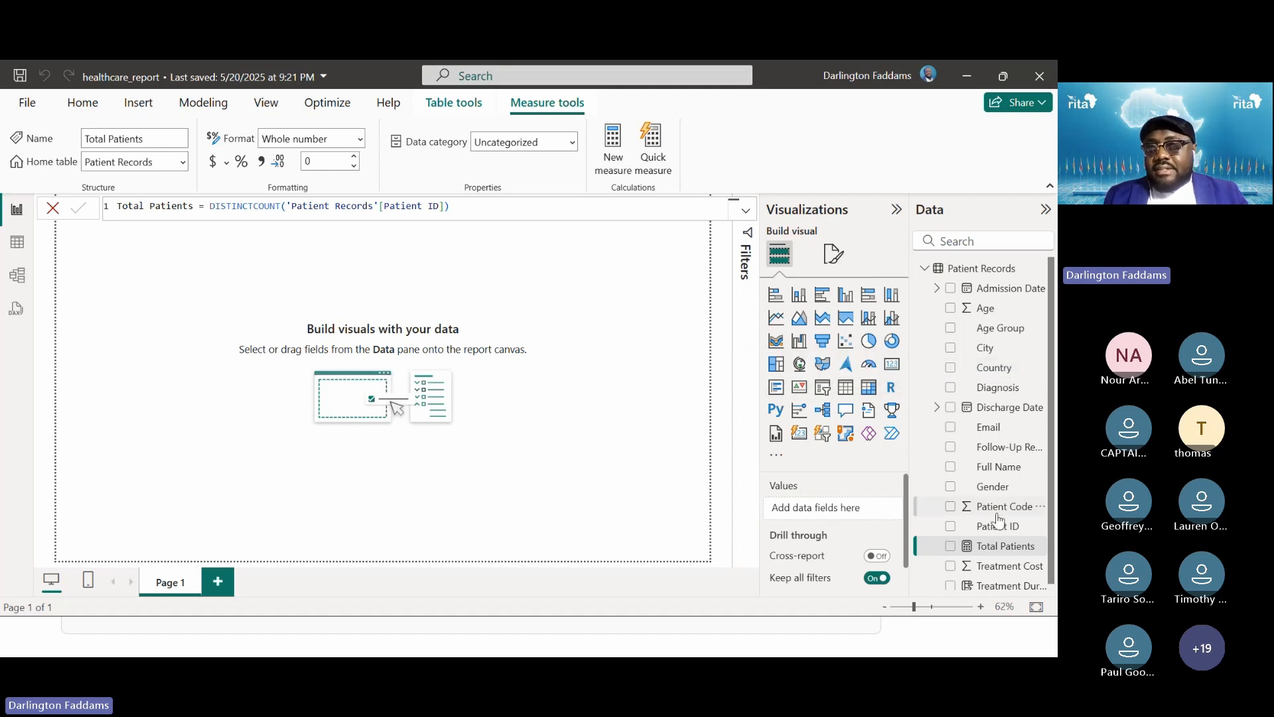
scroll(989, 523, "down", 1)
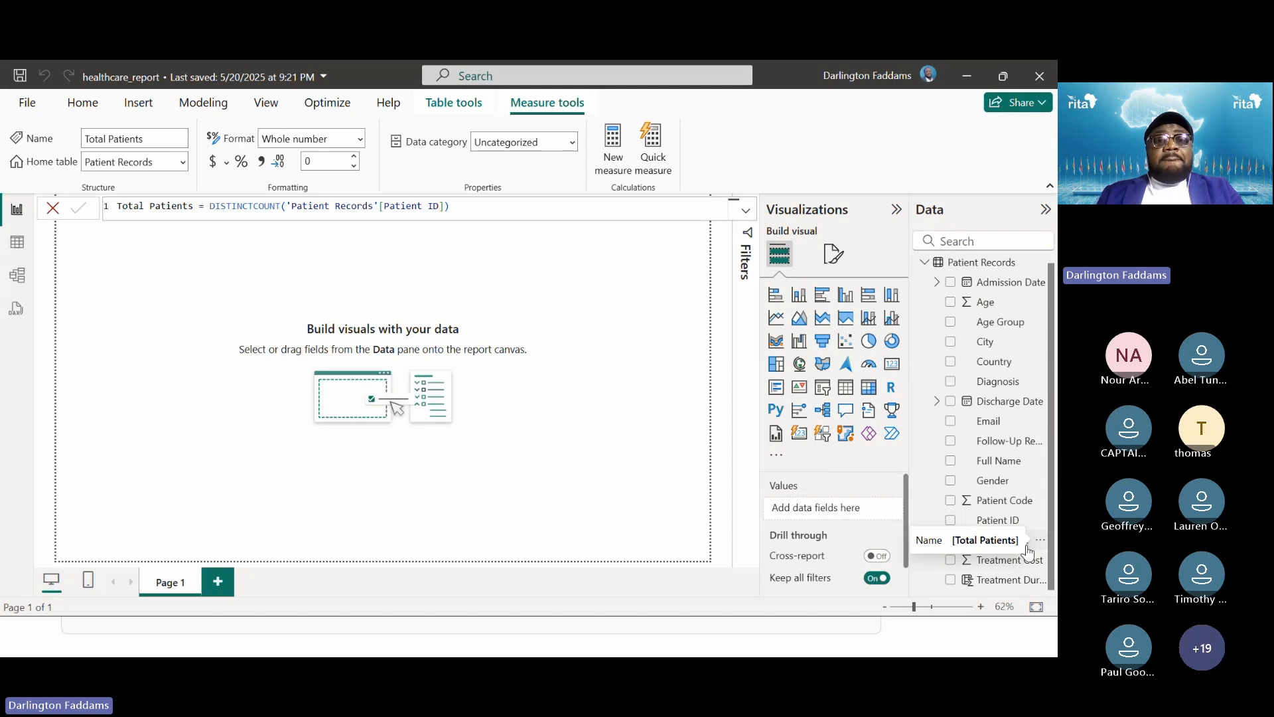
key("alt+Tab")
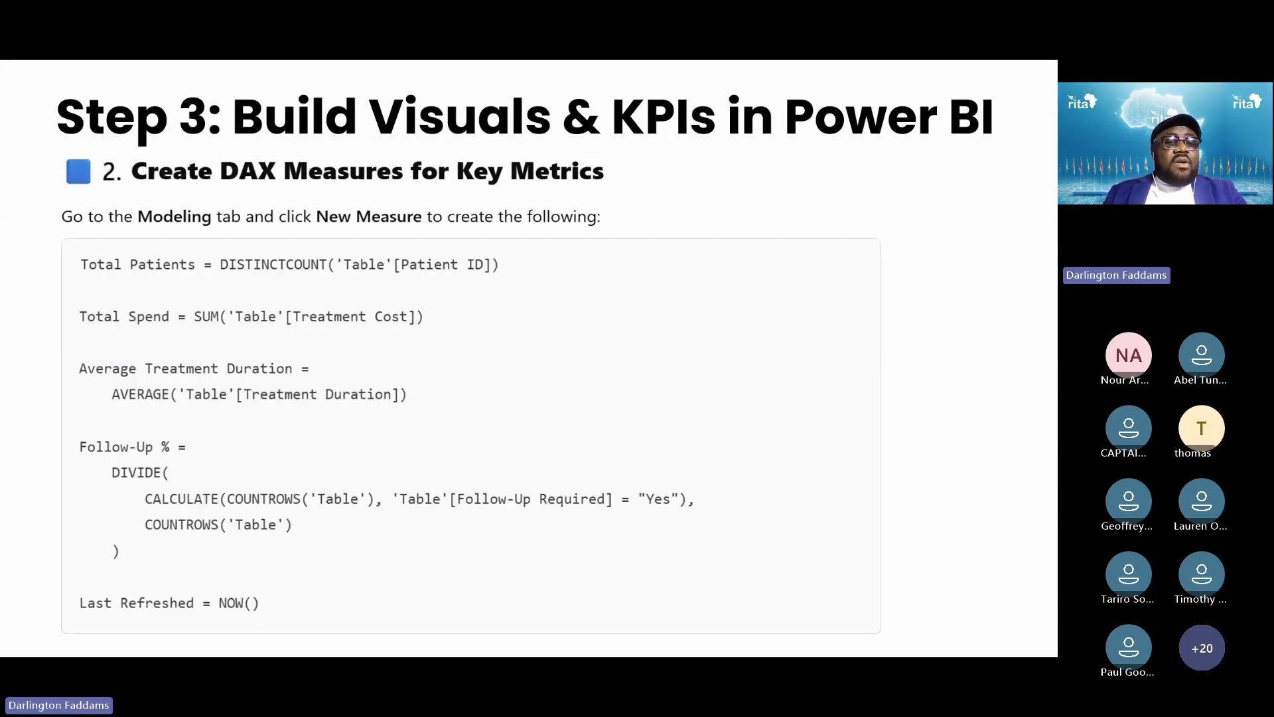
key("alt+Tab")
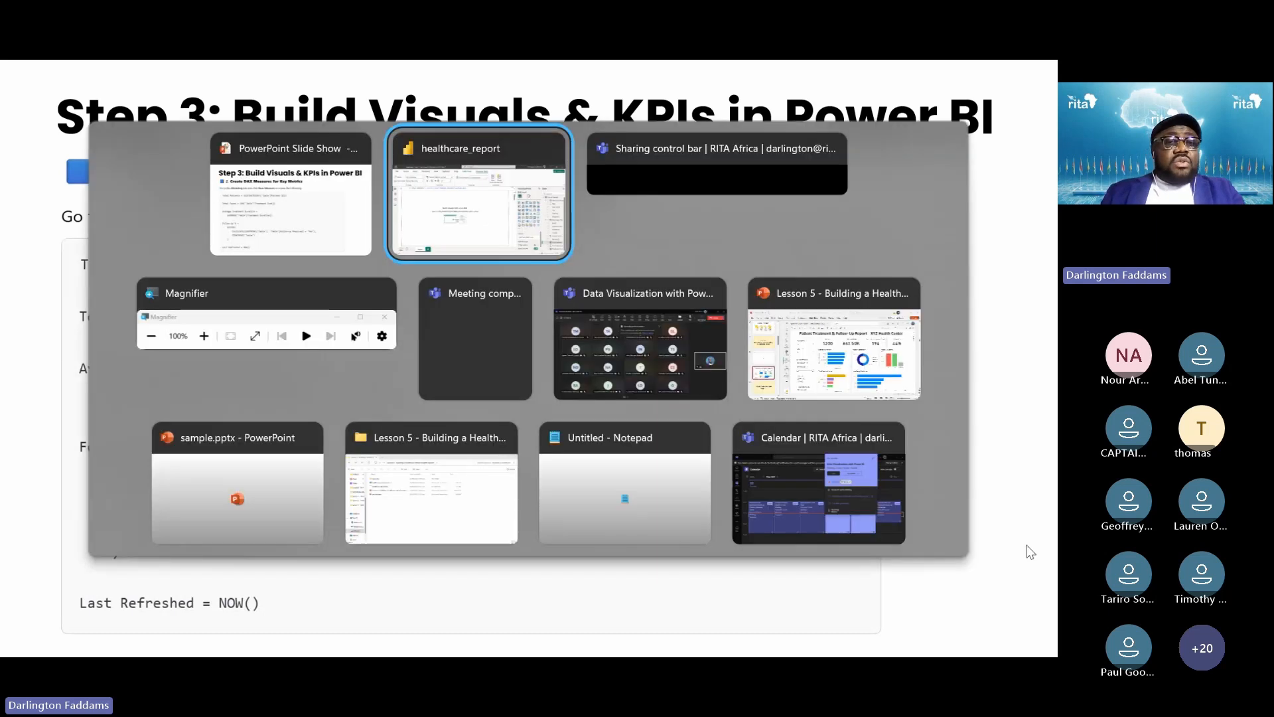
key("alt+Tab")
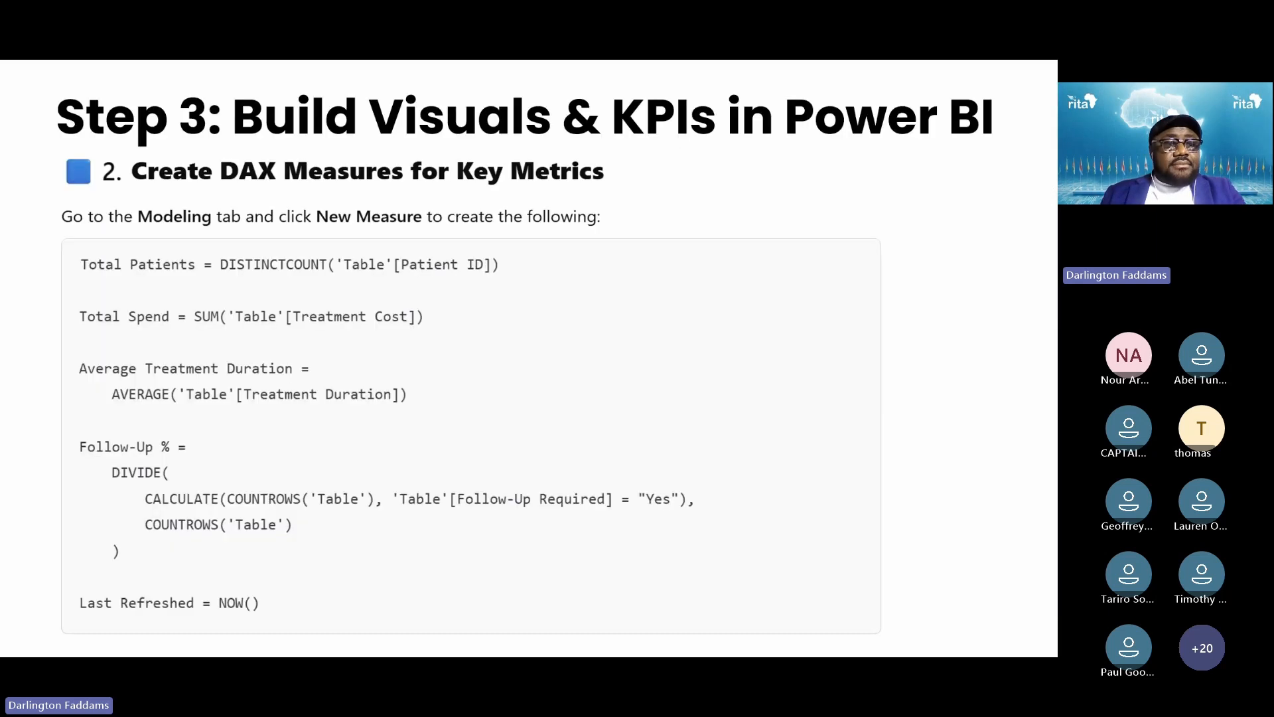
key("alt+Tab")
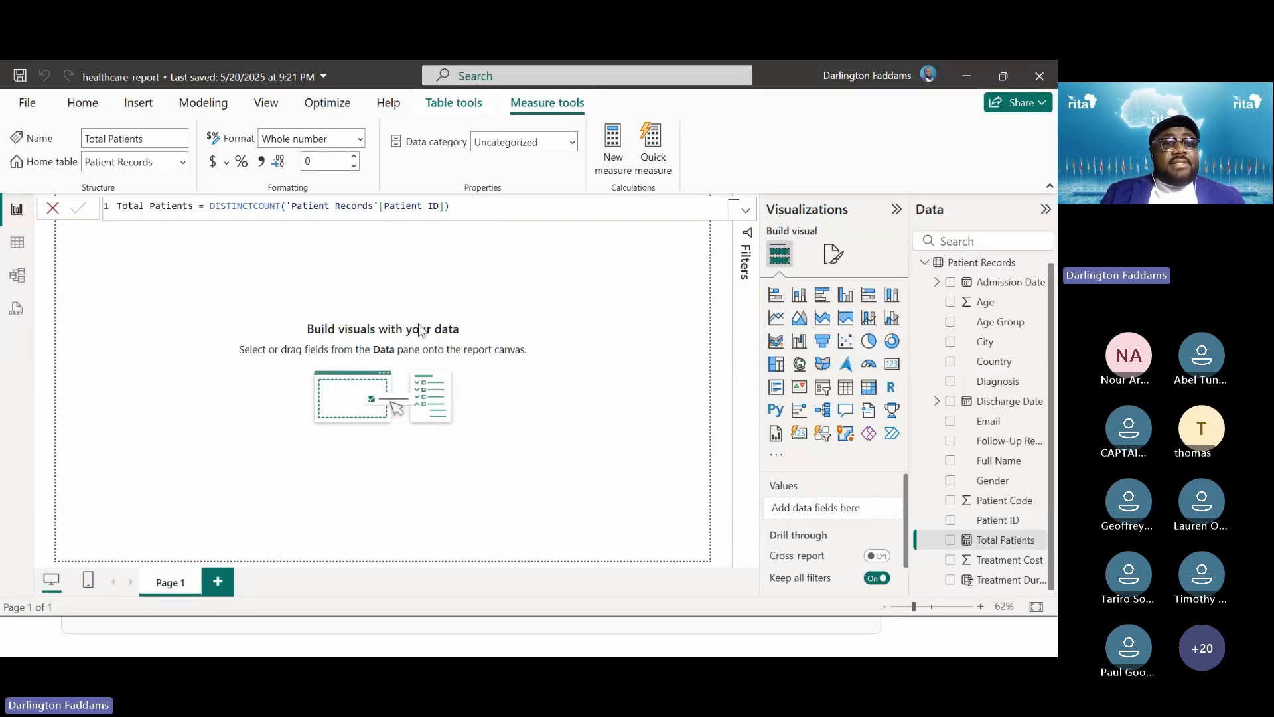
Create a new blank measure, then move through the slide show to the published report
left_click(203, 103)
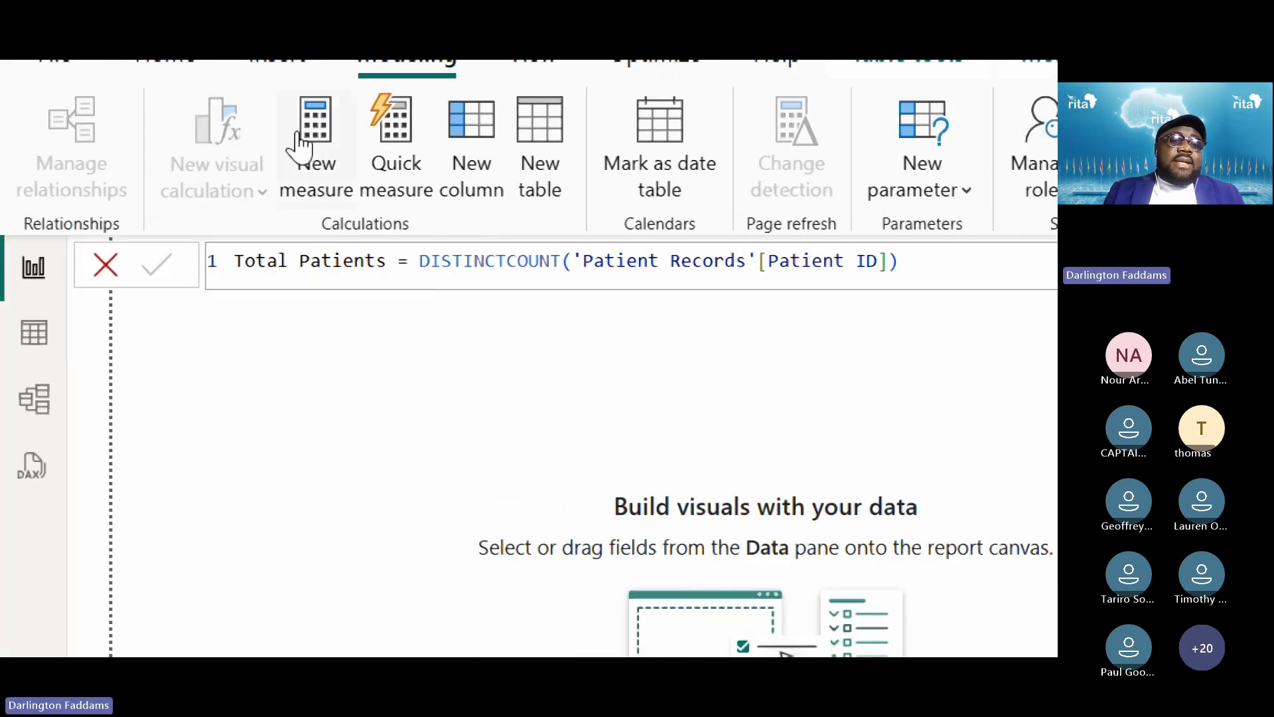
left_click(298, 141)
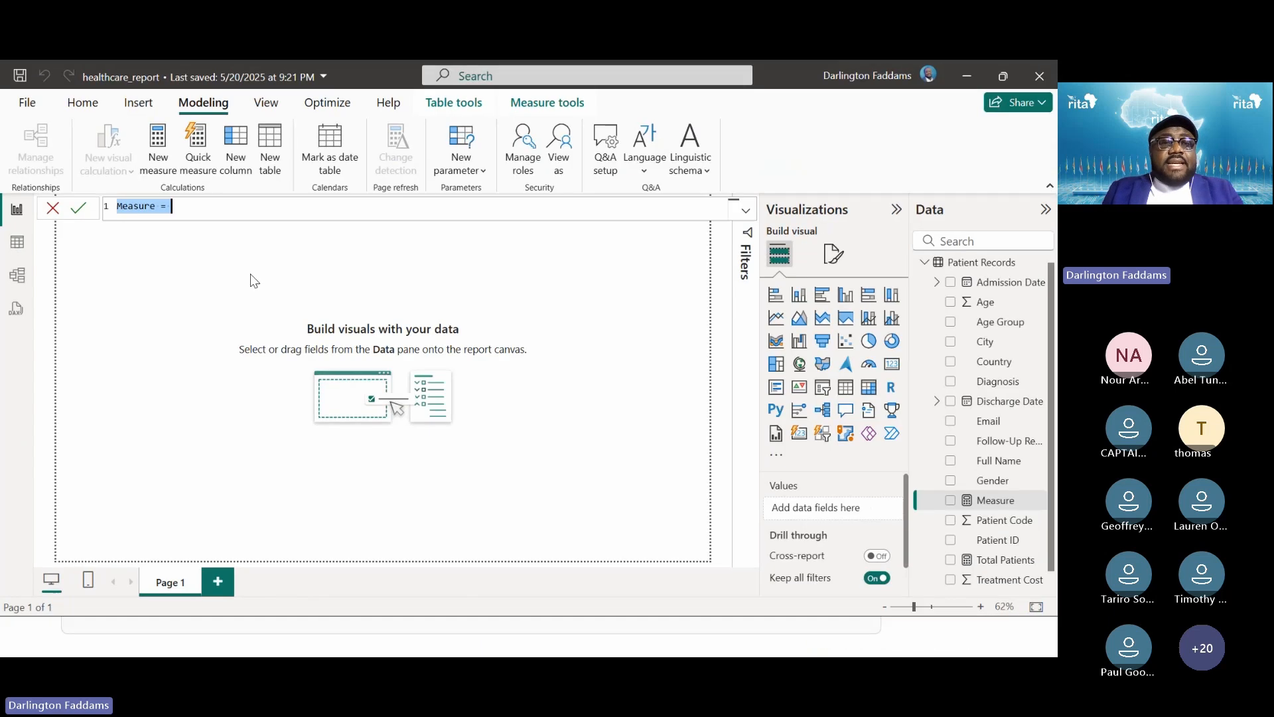
key("alt+Tab")
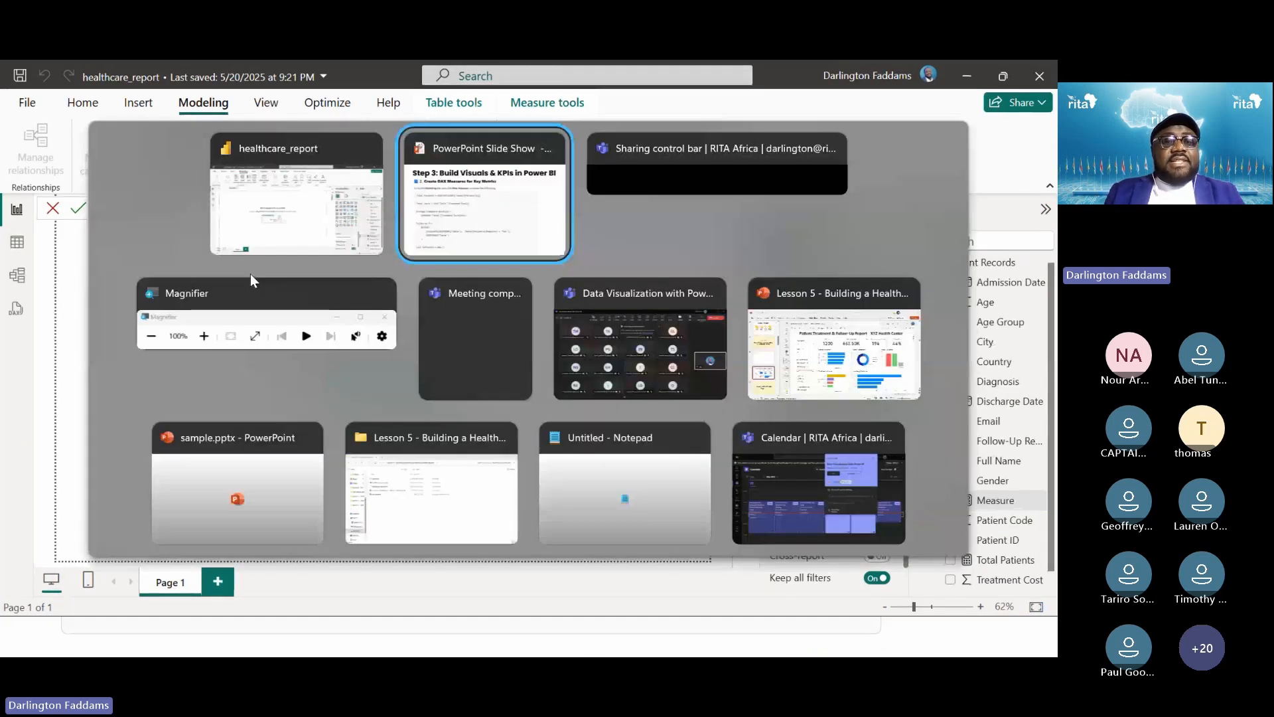
key("Right")
key("Right")
key("alt+Tab")
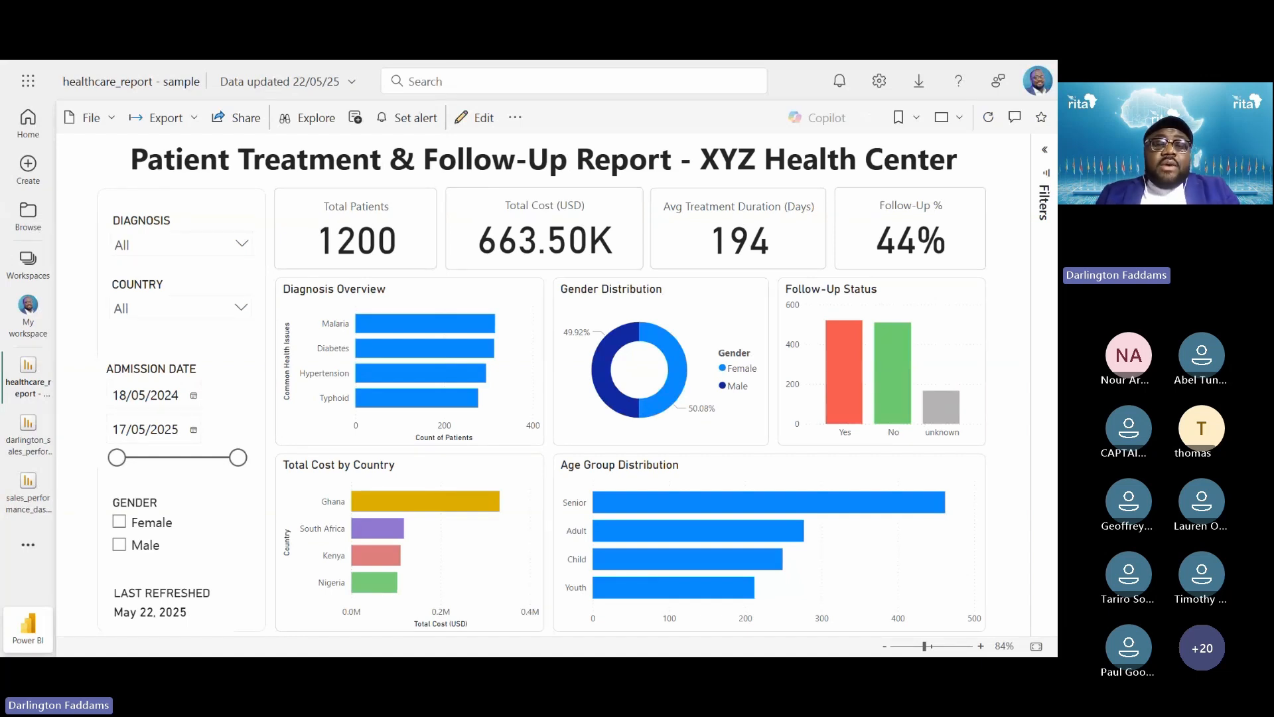
Cycle through Power BI Desktop, the browser report and slides, then advance to the DAX measures slide
key("alt+Tab")
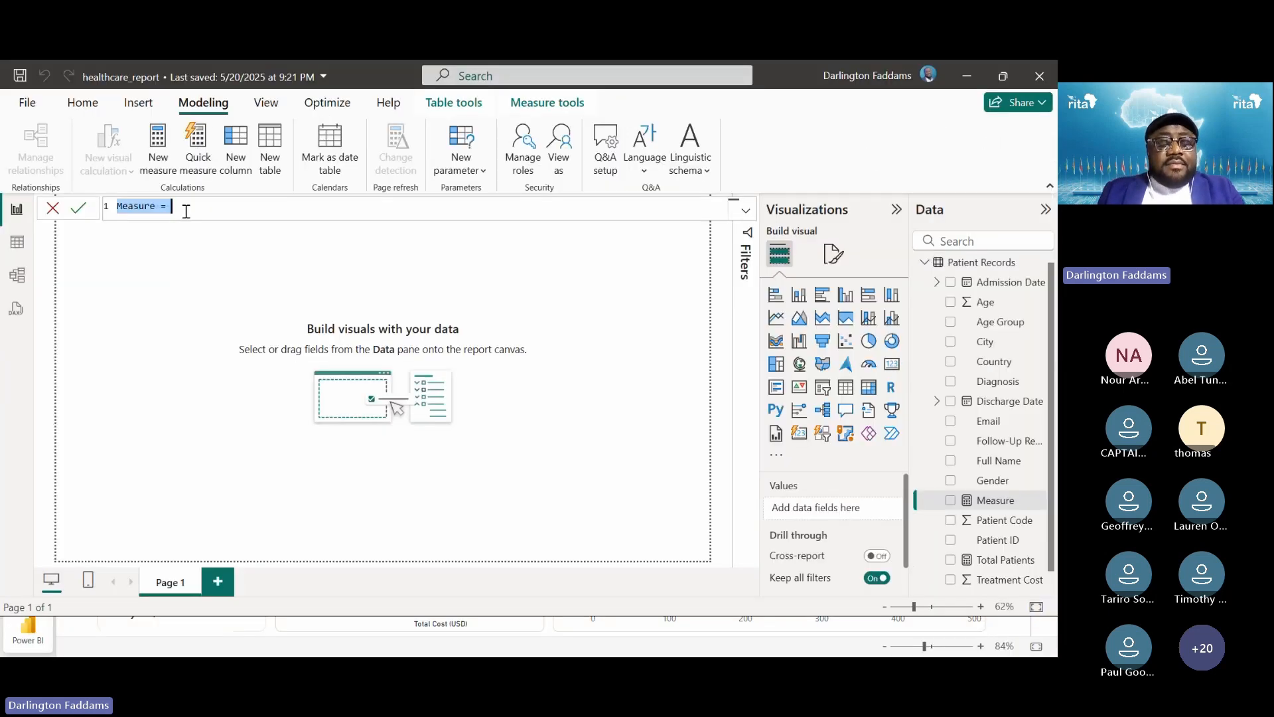
key("alt+Tab")
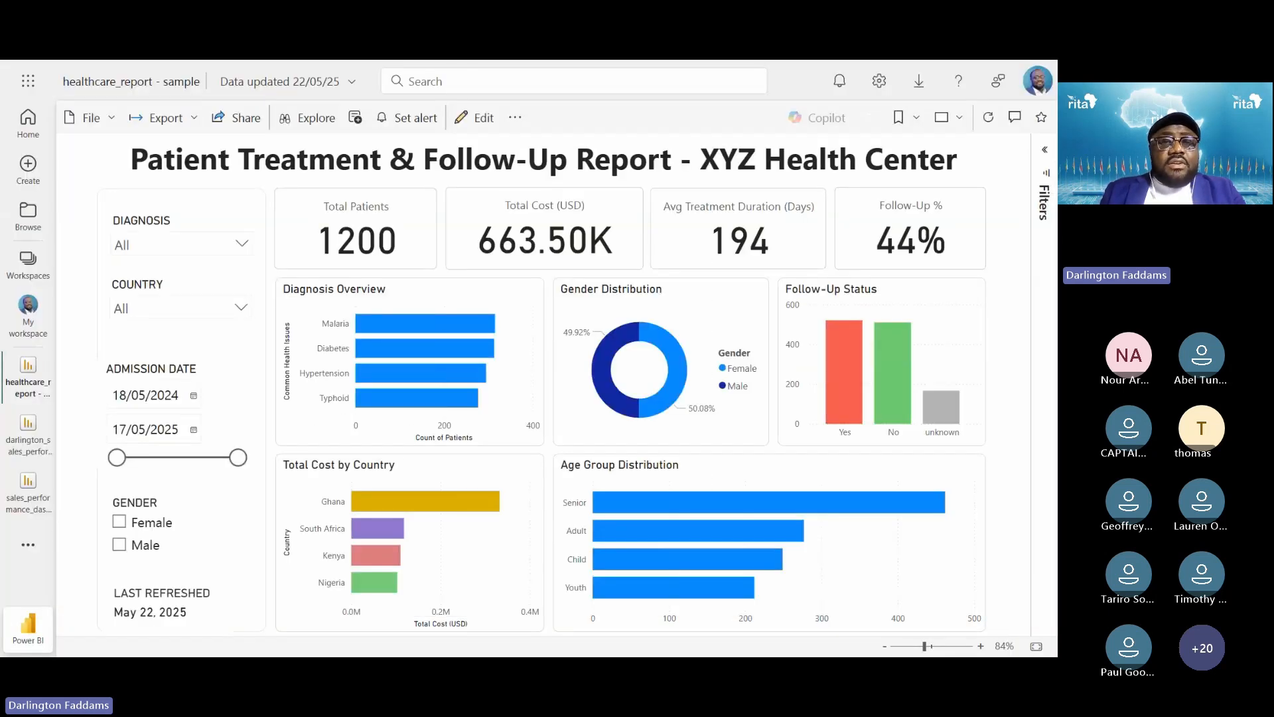
key("alt+Tab")
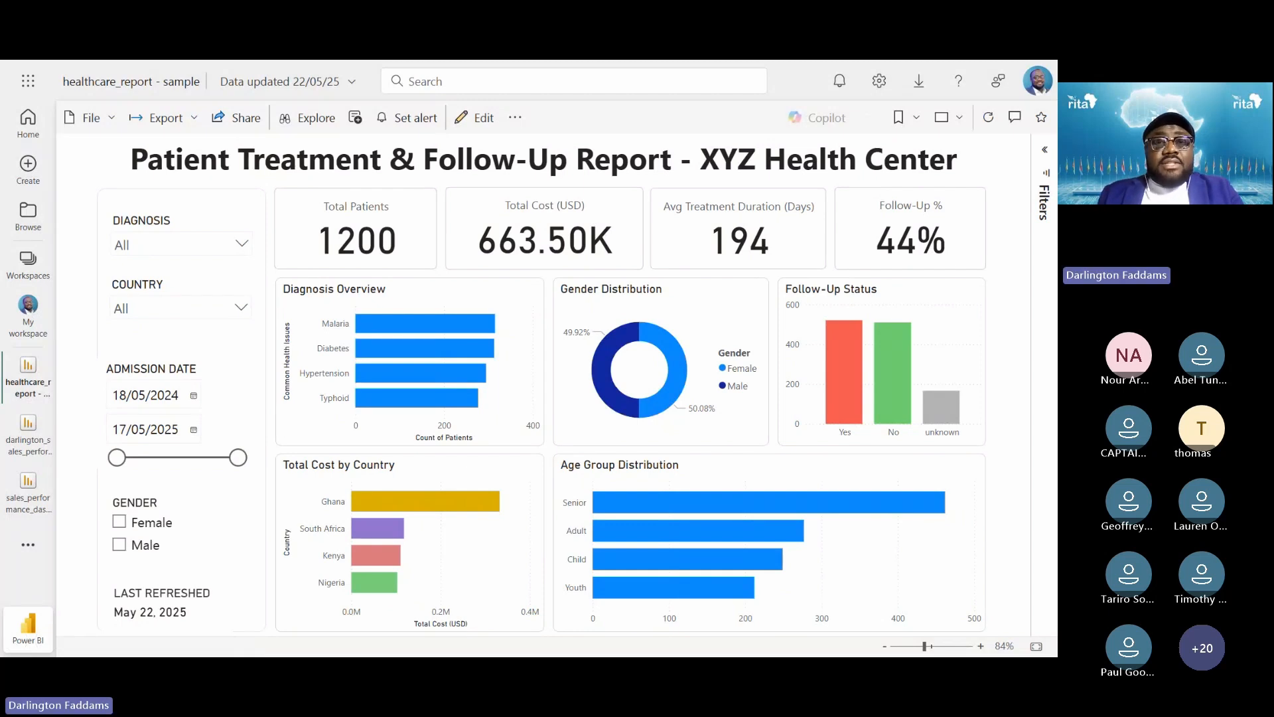
key("alt+Tab")
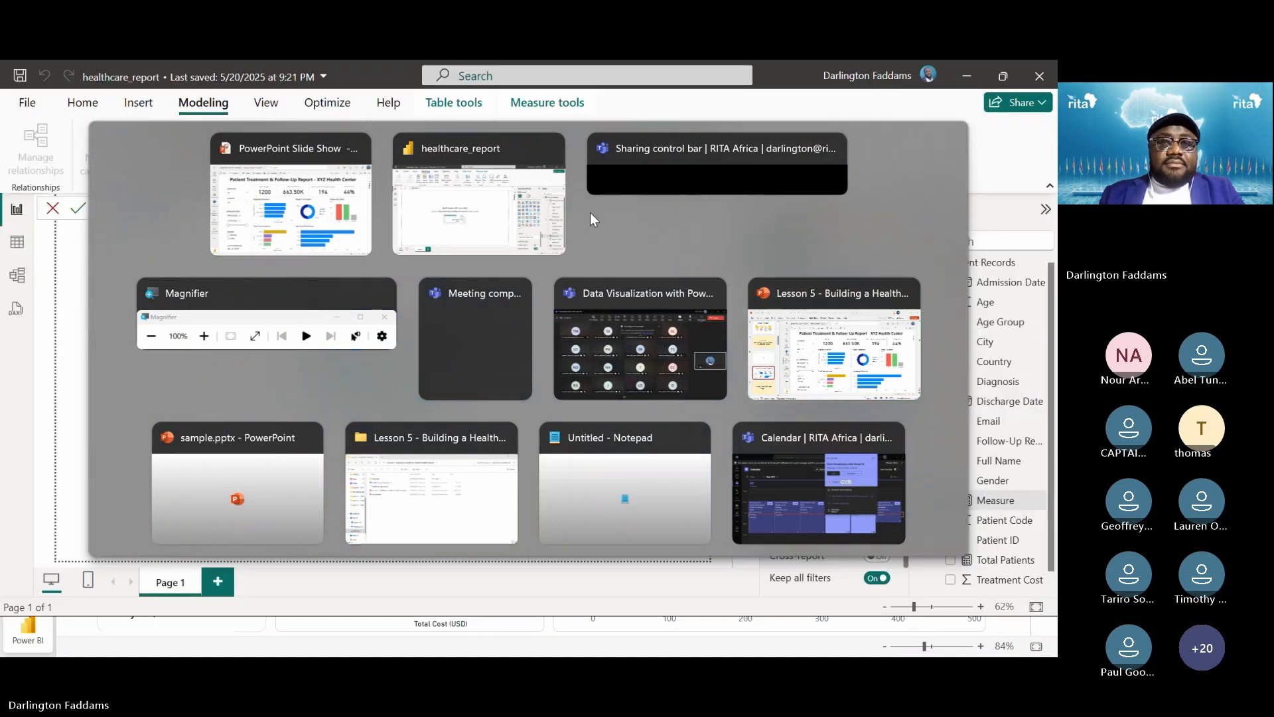
key("alt+Tab")
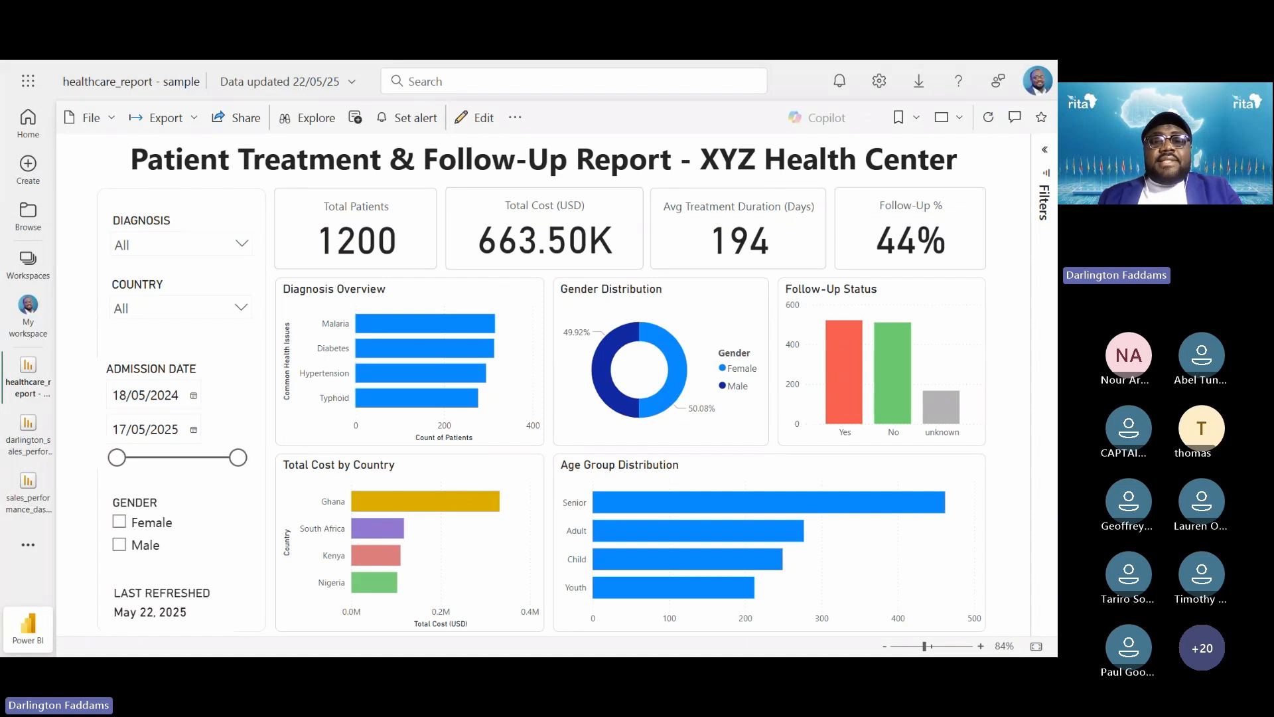
key("Right")
key("Right")
key("Right")
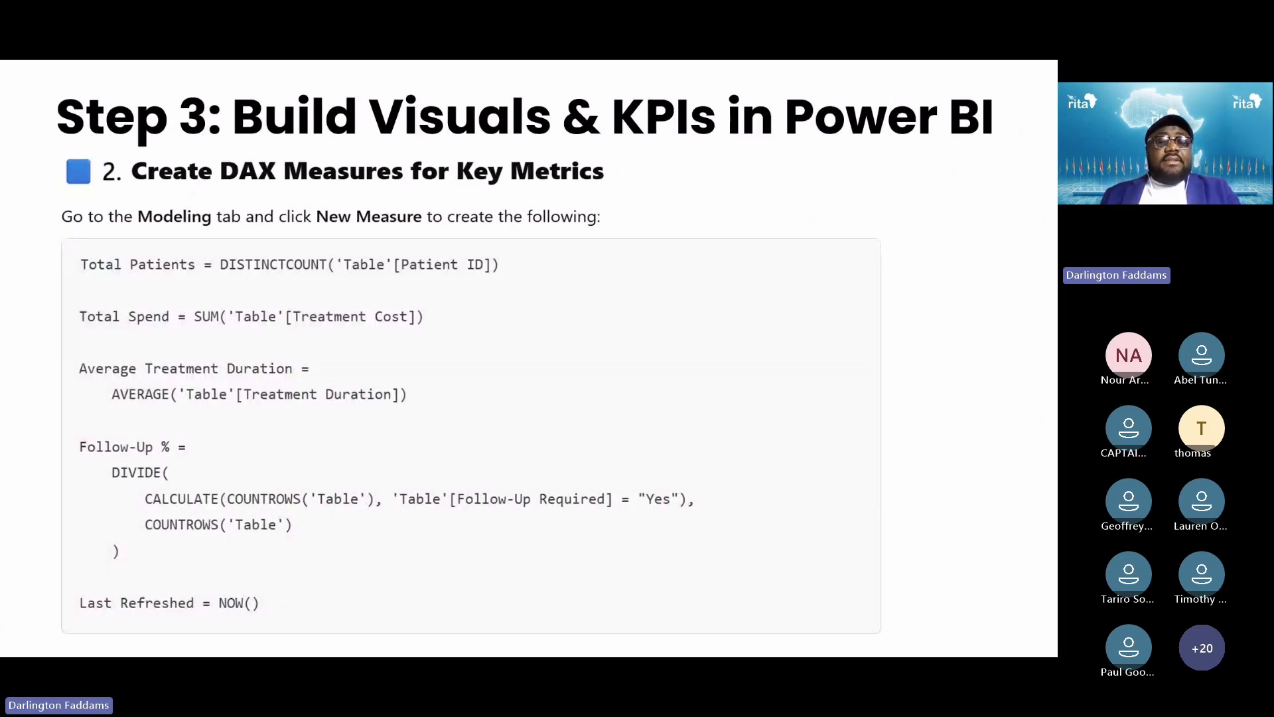
Enter the formula Total Cost (USD) = SUM('Patient Records'[Treatment Cost])
key("alt+Tab")
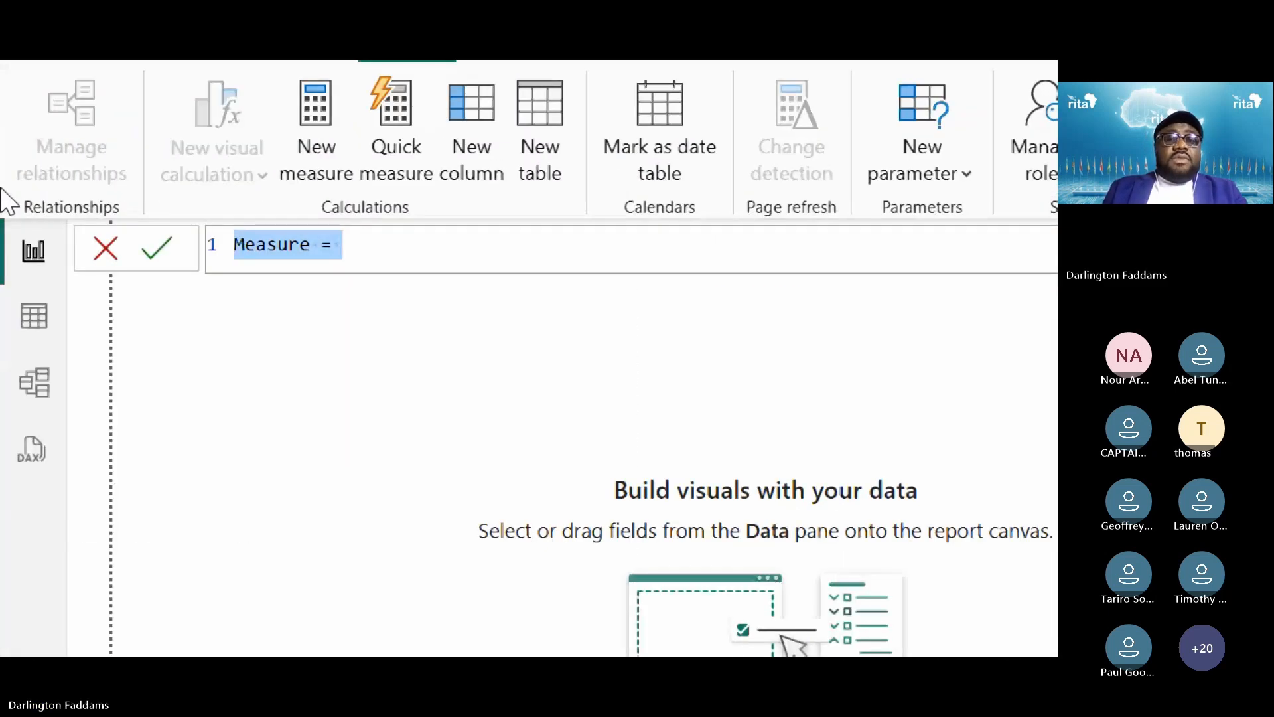
type("tOTA")
key("BackSpace")
key("BackSpace")
key("BackSpace")
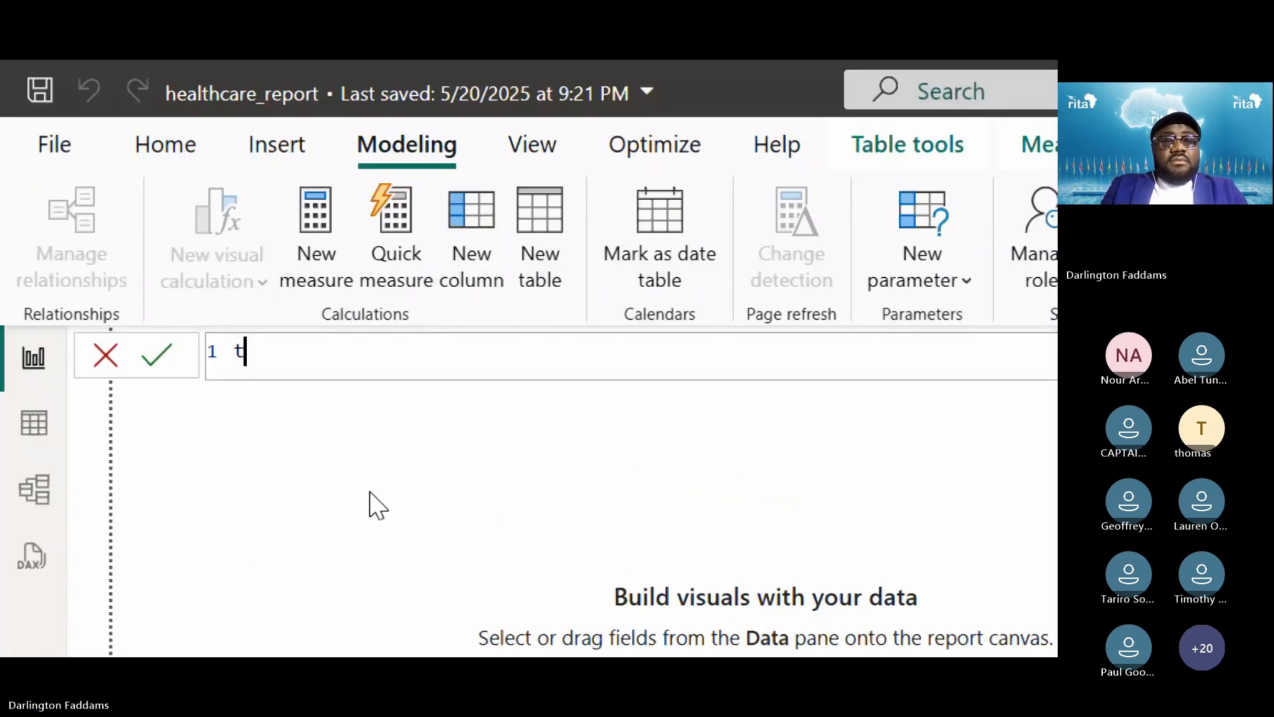
key("BackSpace")
type("Total Cost (USD) = ")
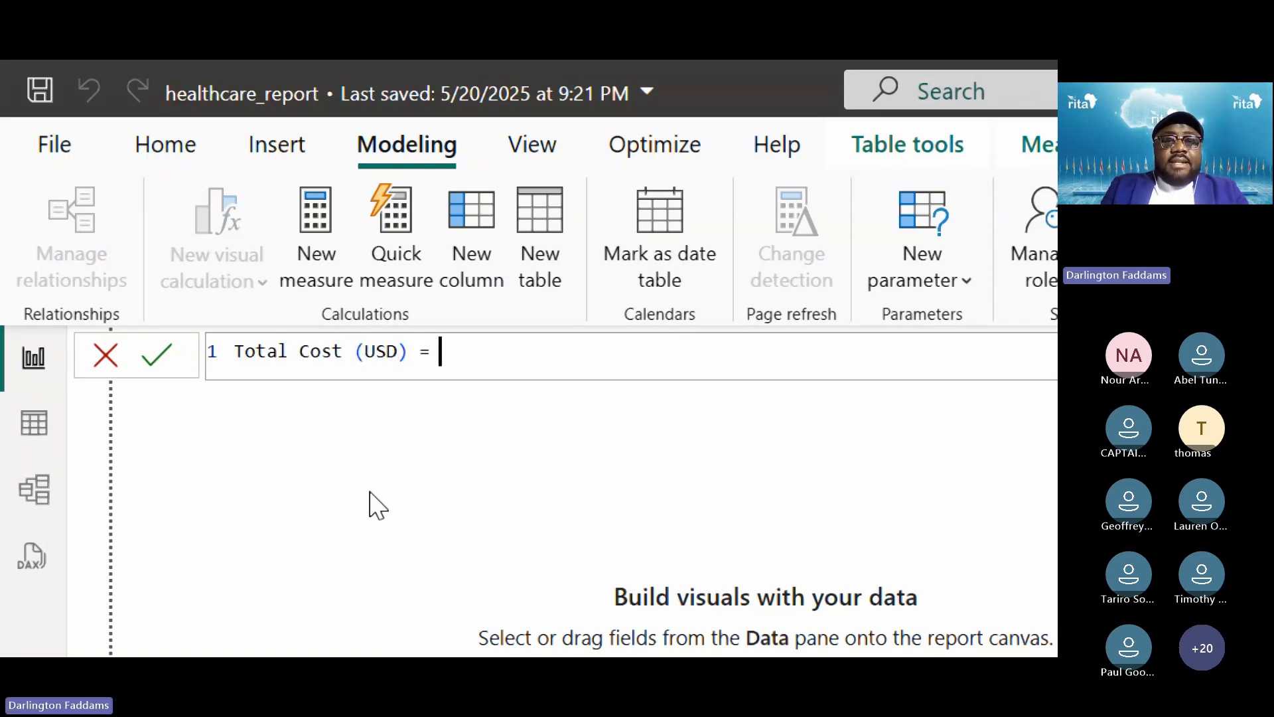
type("SUM")
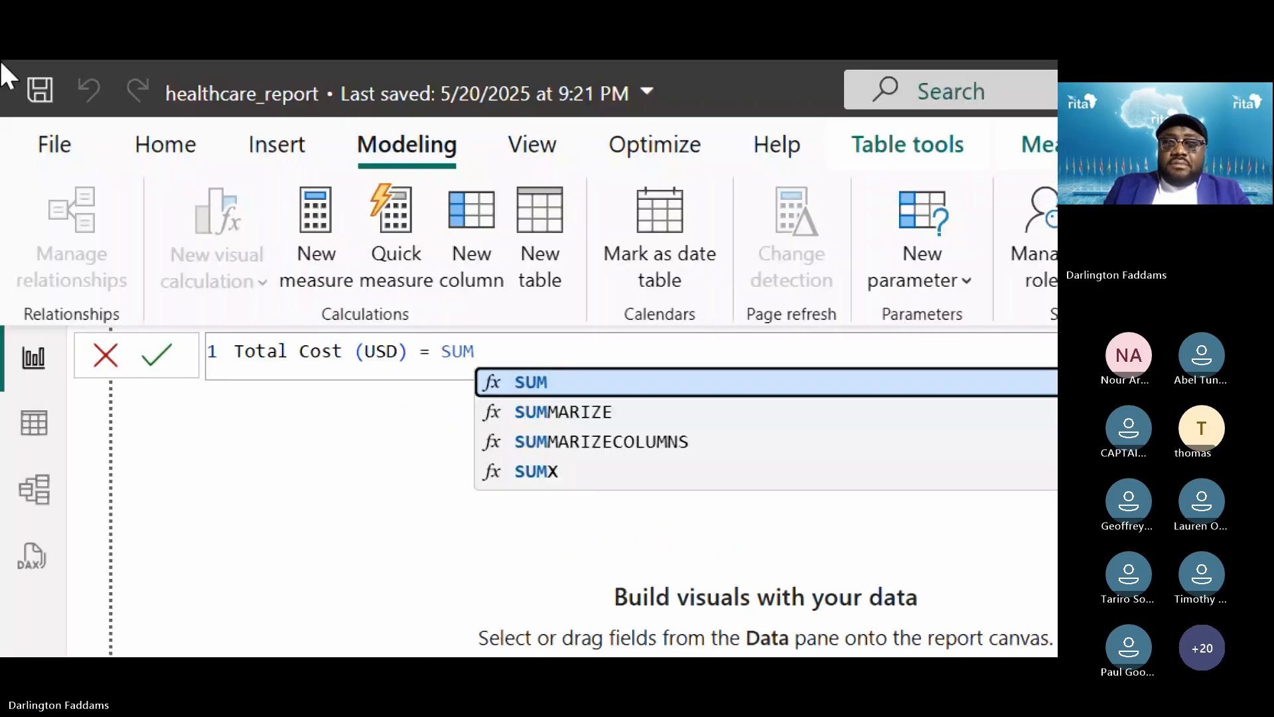
type("(")
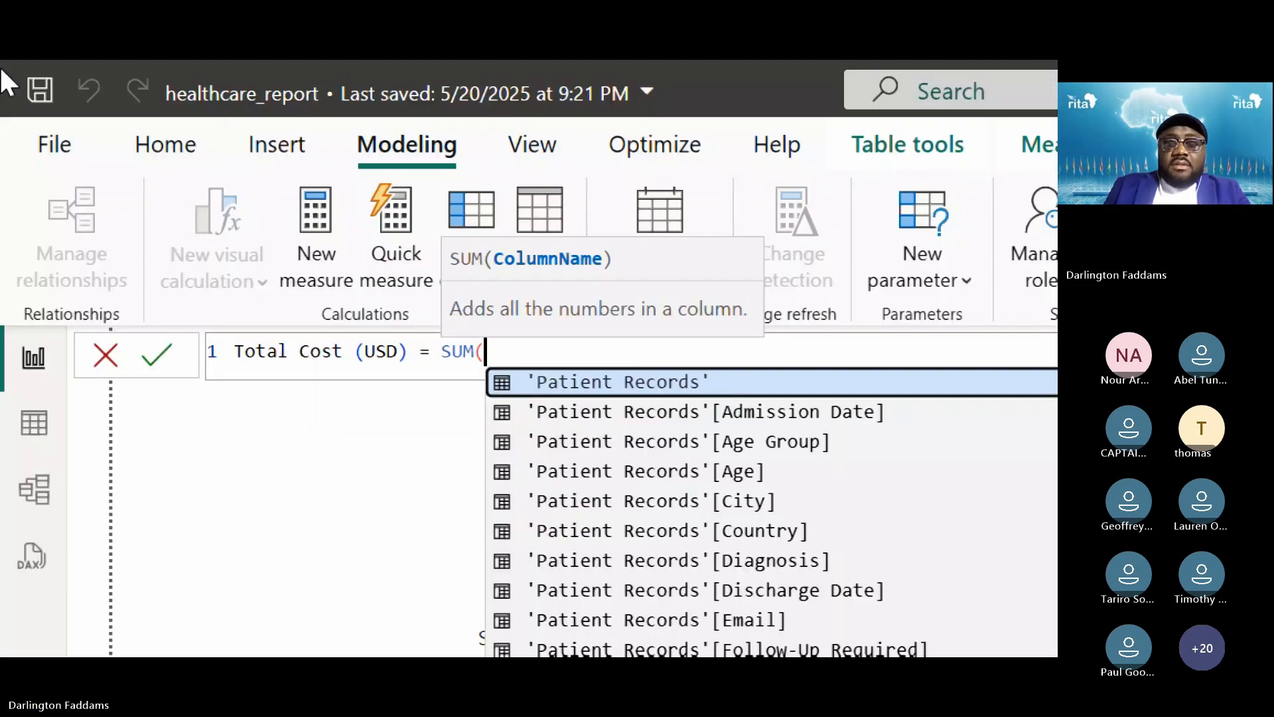
type("'")
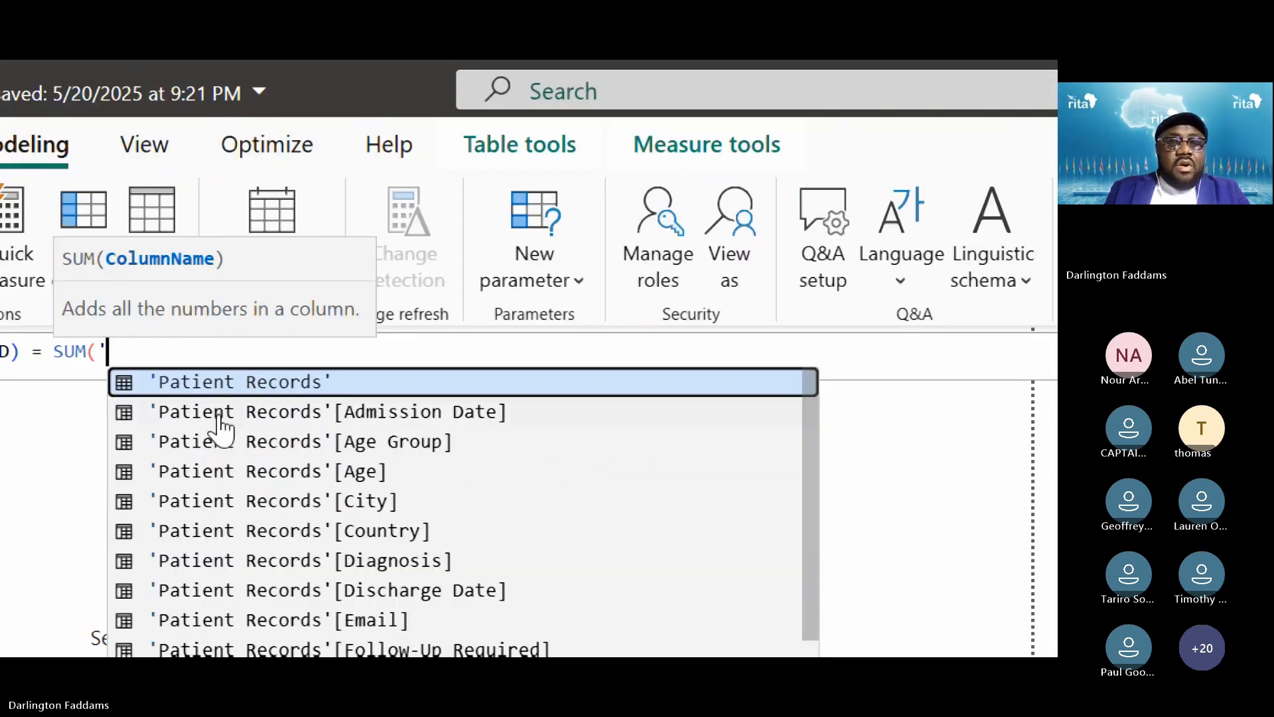
scroll(273, 596, "down", 3)
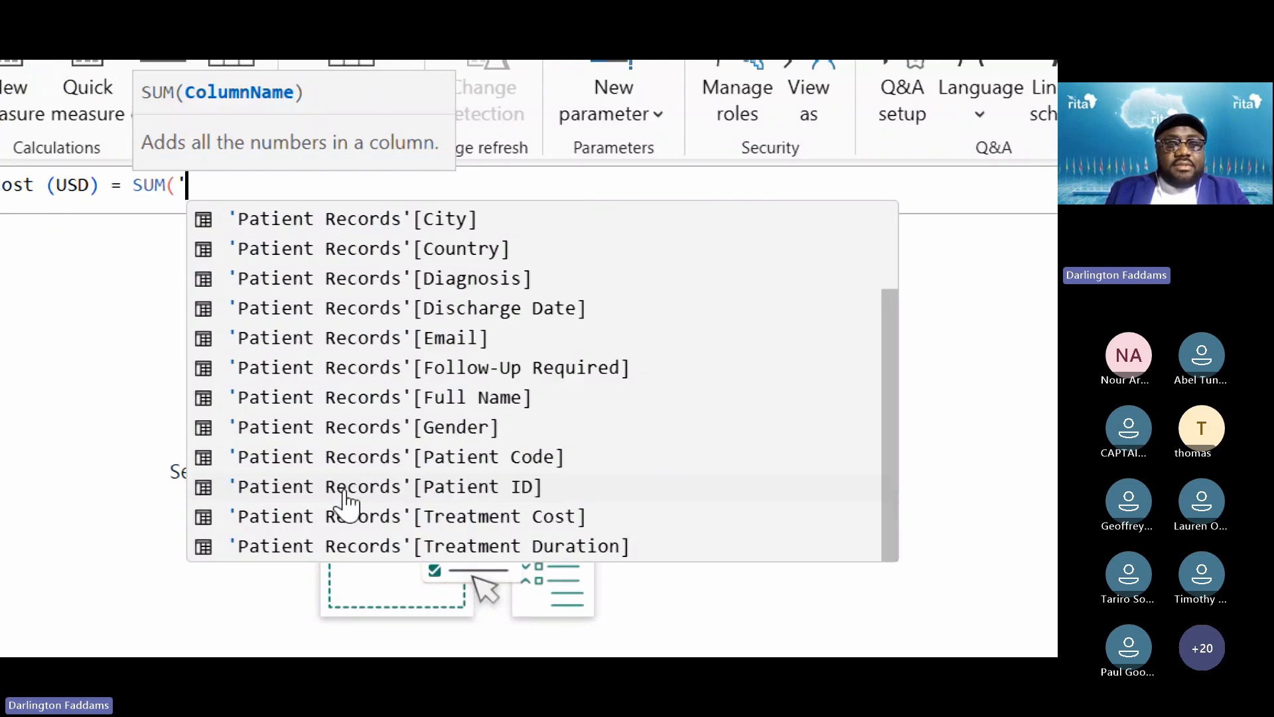
left_click(405, 518)
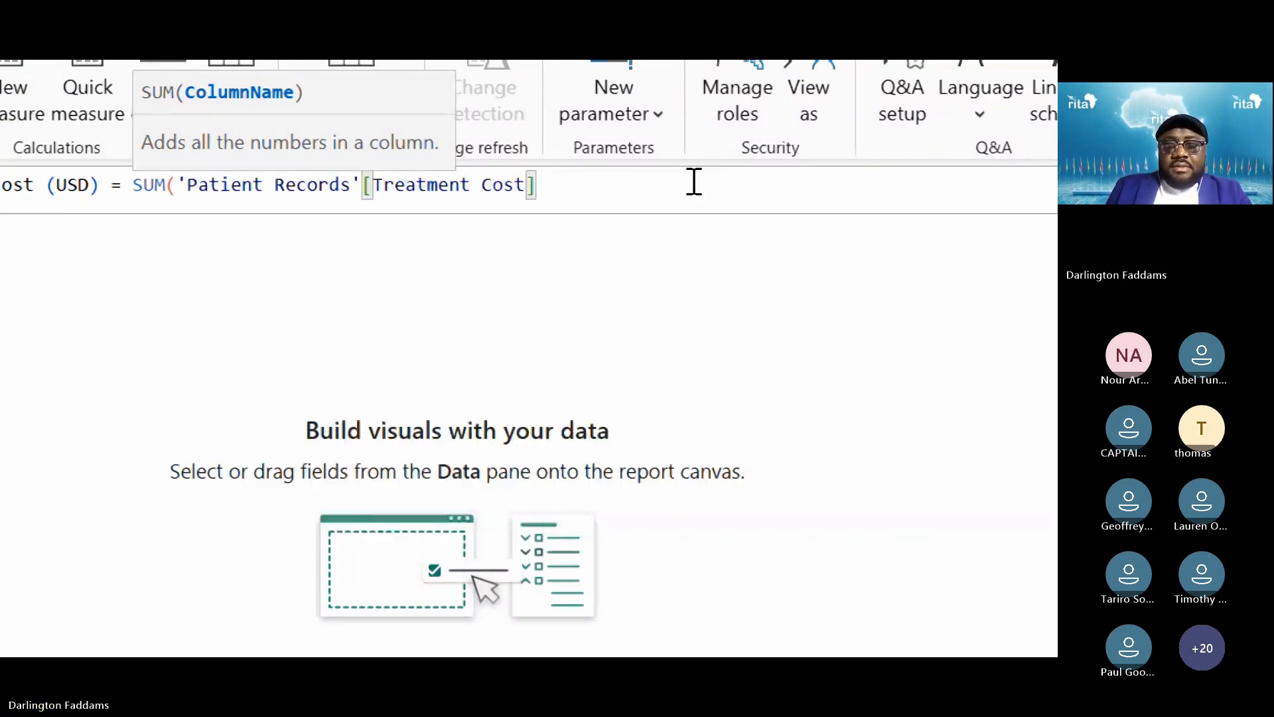
type(")")
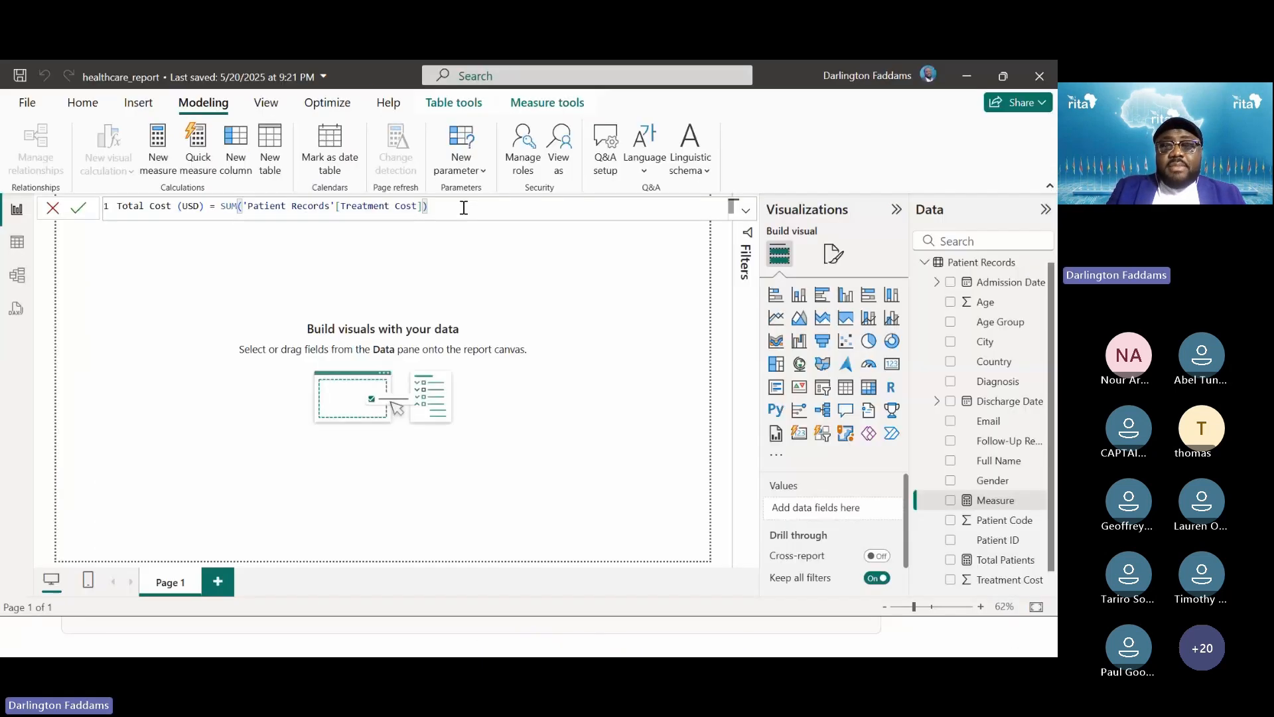
Commit Total Cost (USD), select it in the Data pane, then zoom into the DAX slide
key("Return")
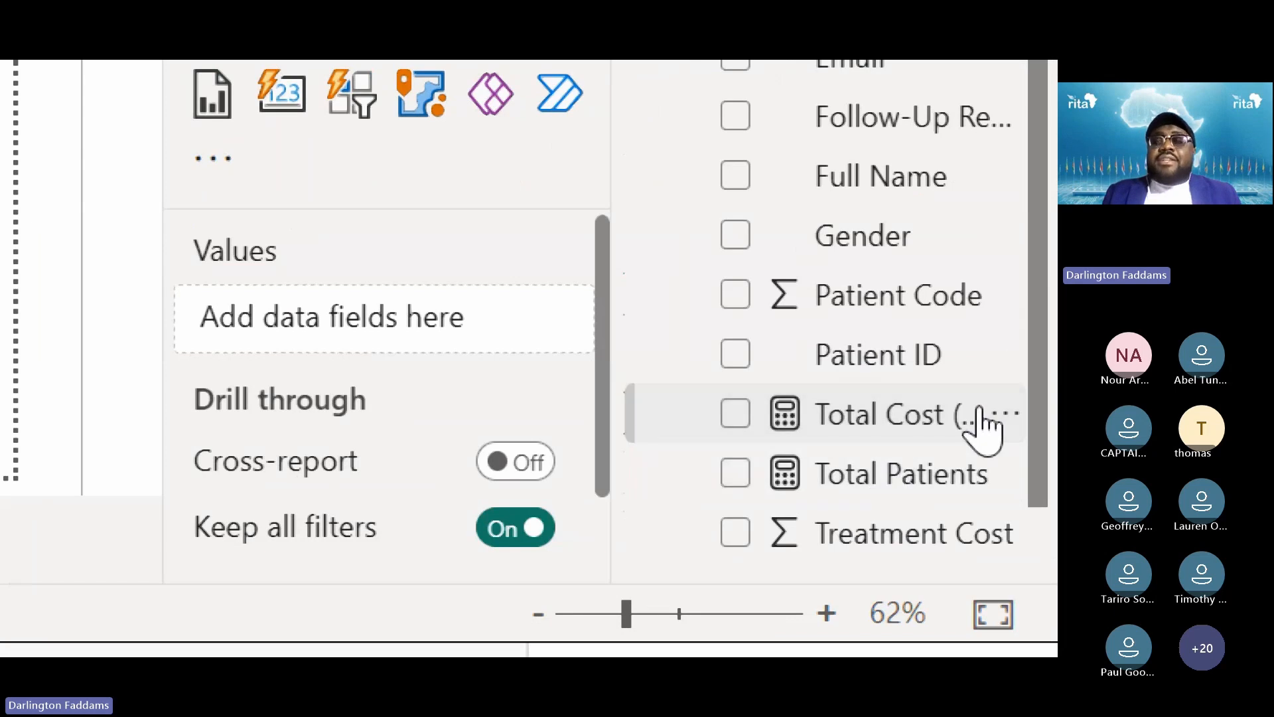
left_click(929, 430)
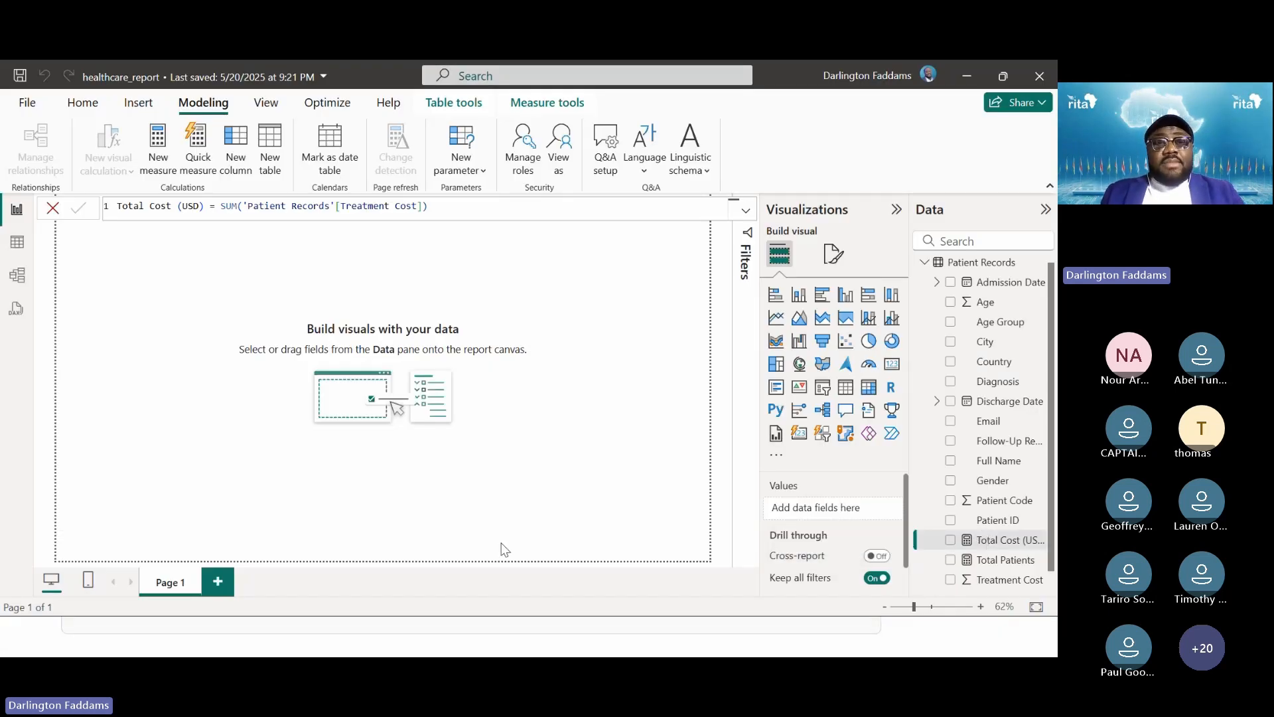
key("alt+Tab")
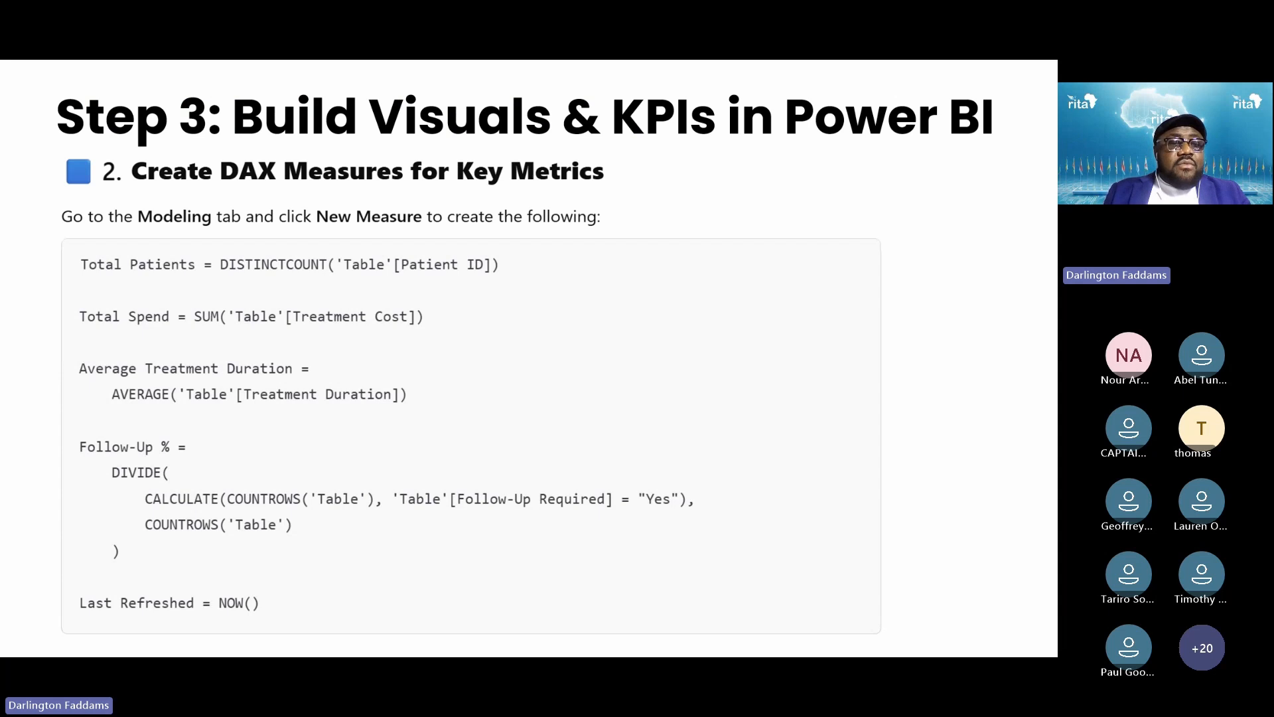
key("super+plus")
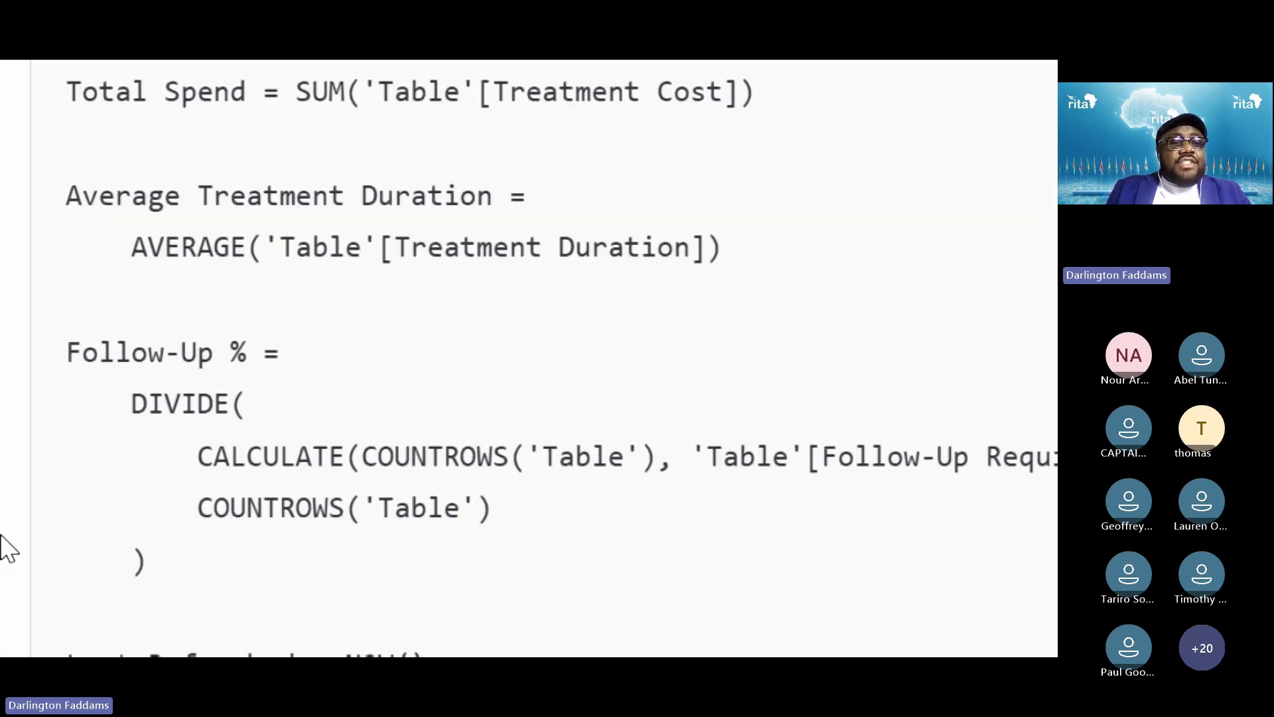
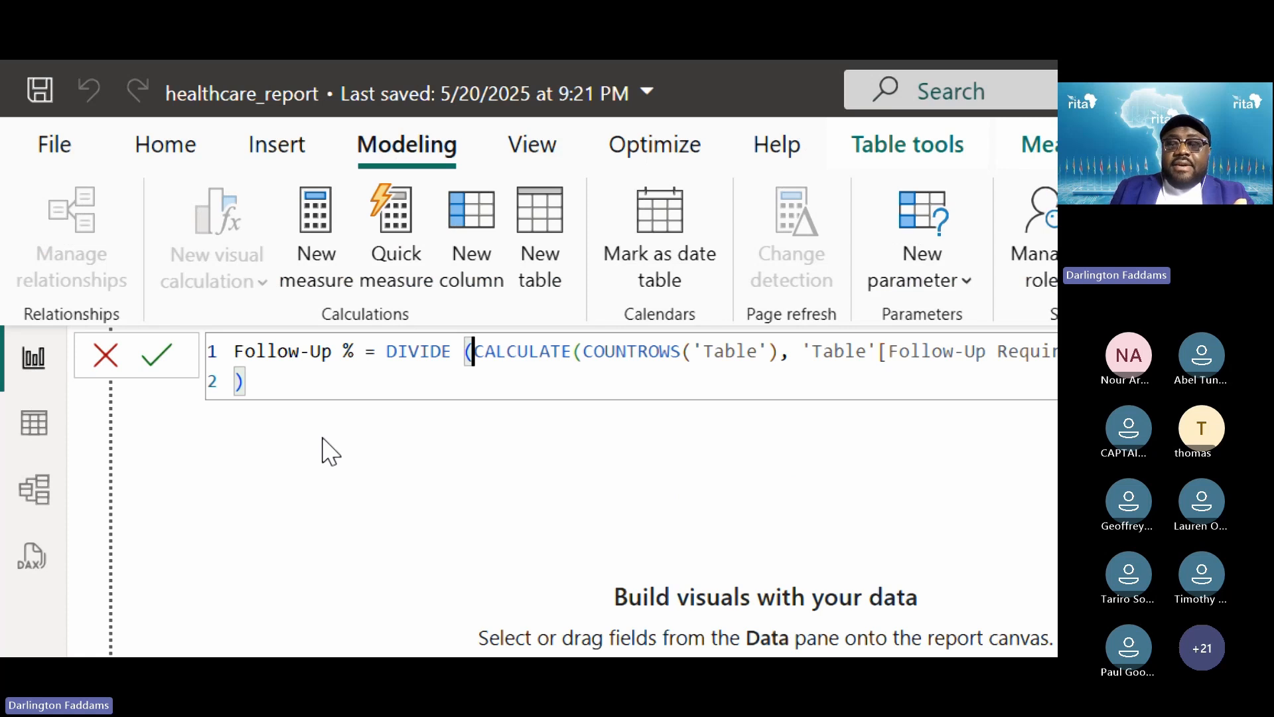
Try committing Follow-Up %, then swap the first COUNTROWS 'Table' for 'Patient Records'
key("Return")
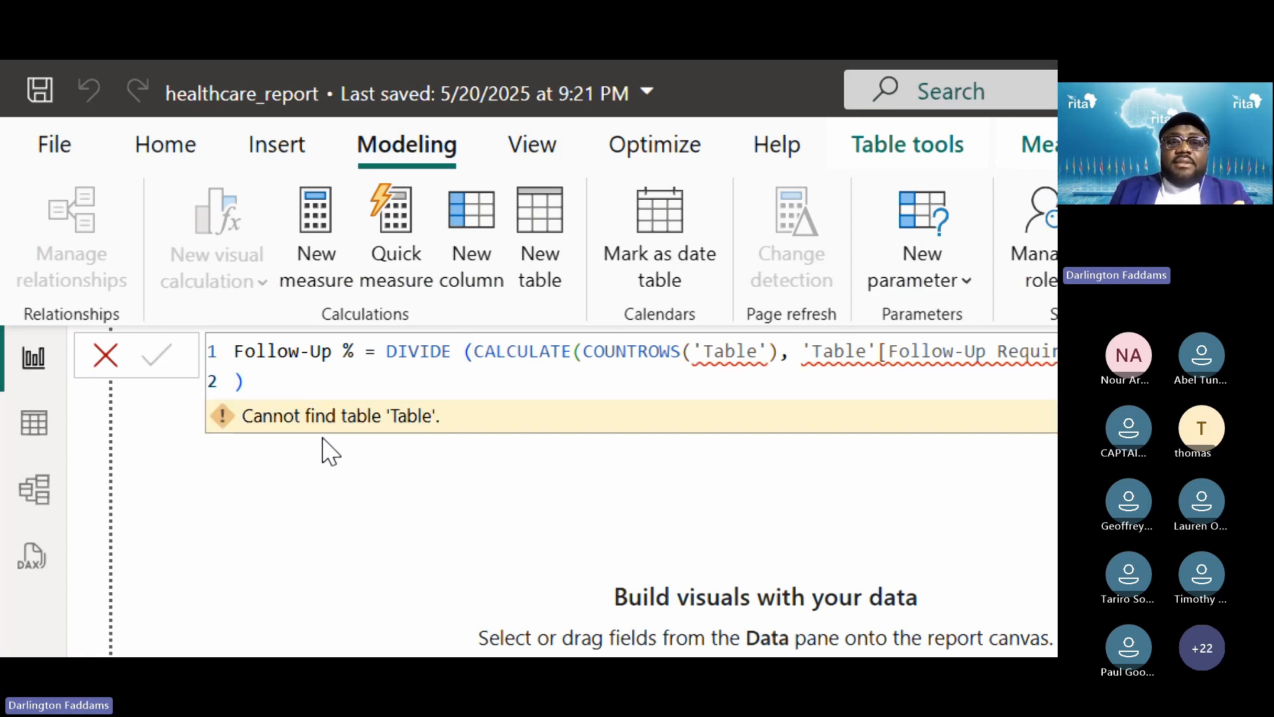
left_click(469, 350)
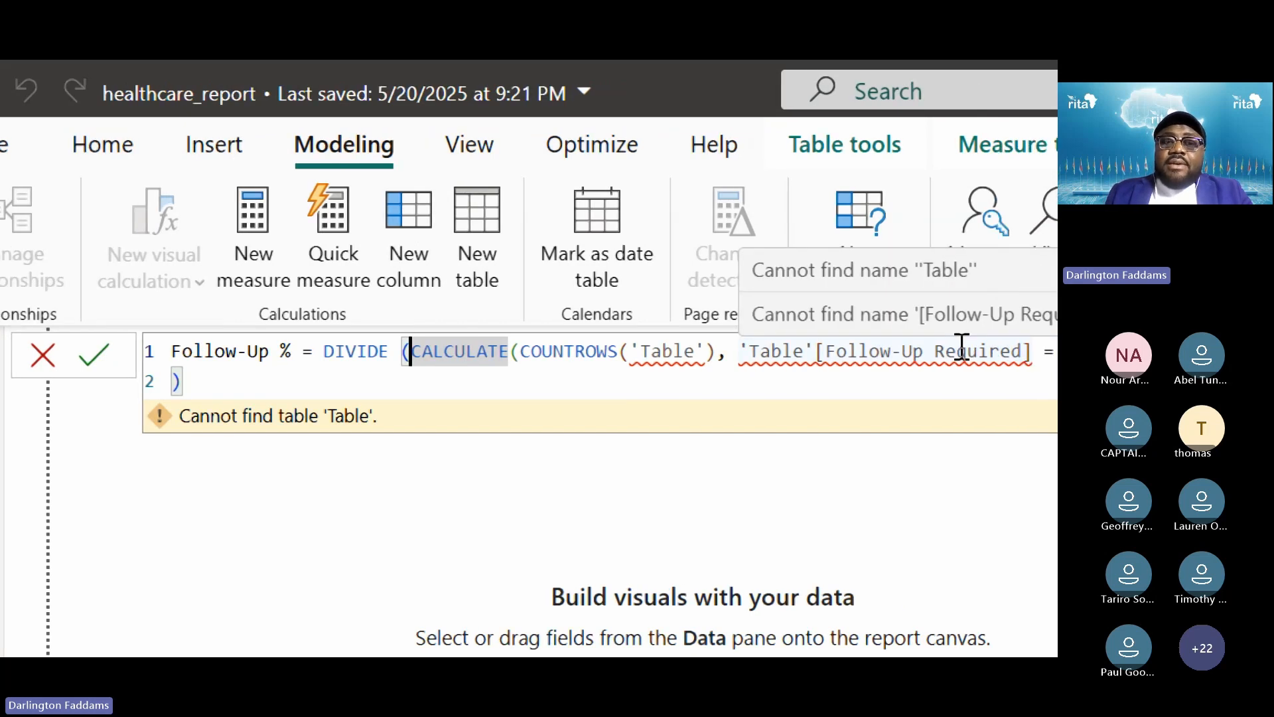
left_click(758, 352)
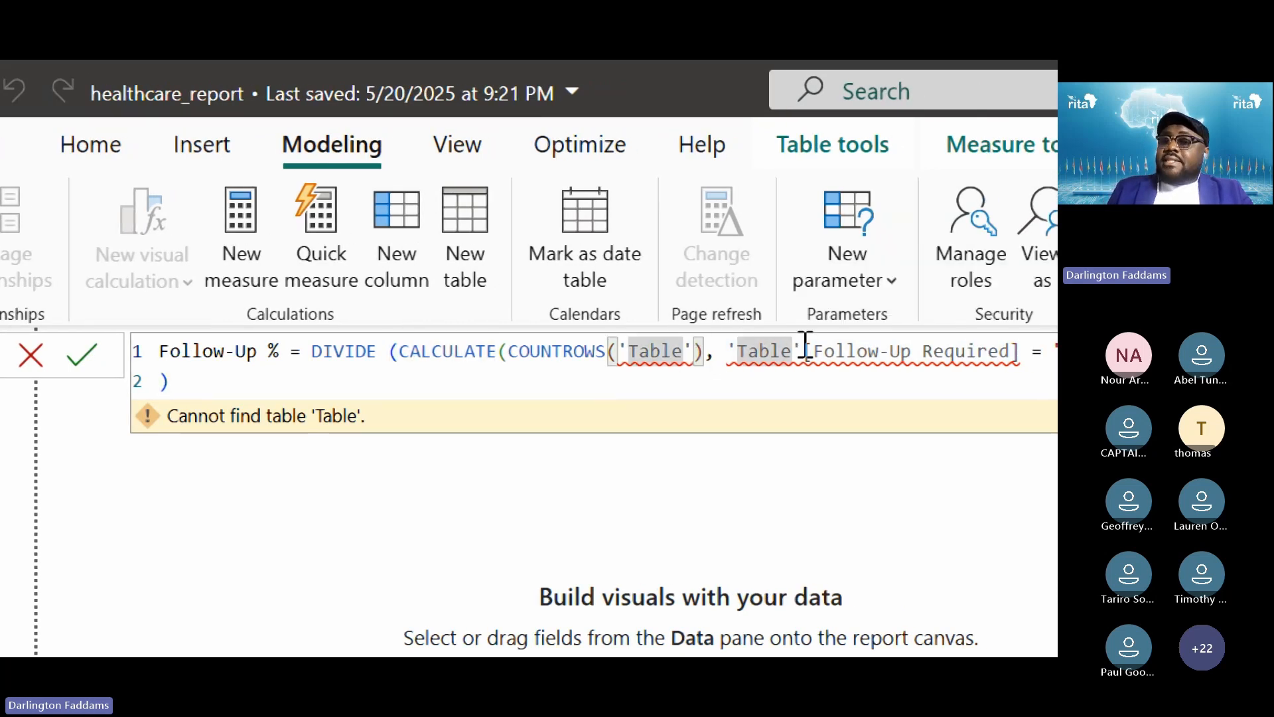
key("BackSpace")
key("BackSpace")
key("BackSpace")
key("BackSpace")
key("BackSpace")
key("BackSpace")
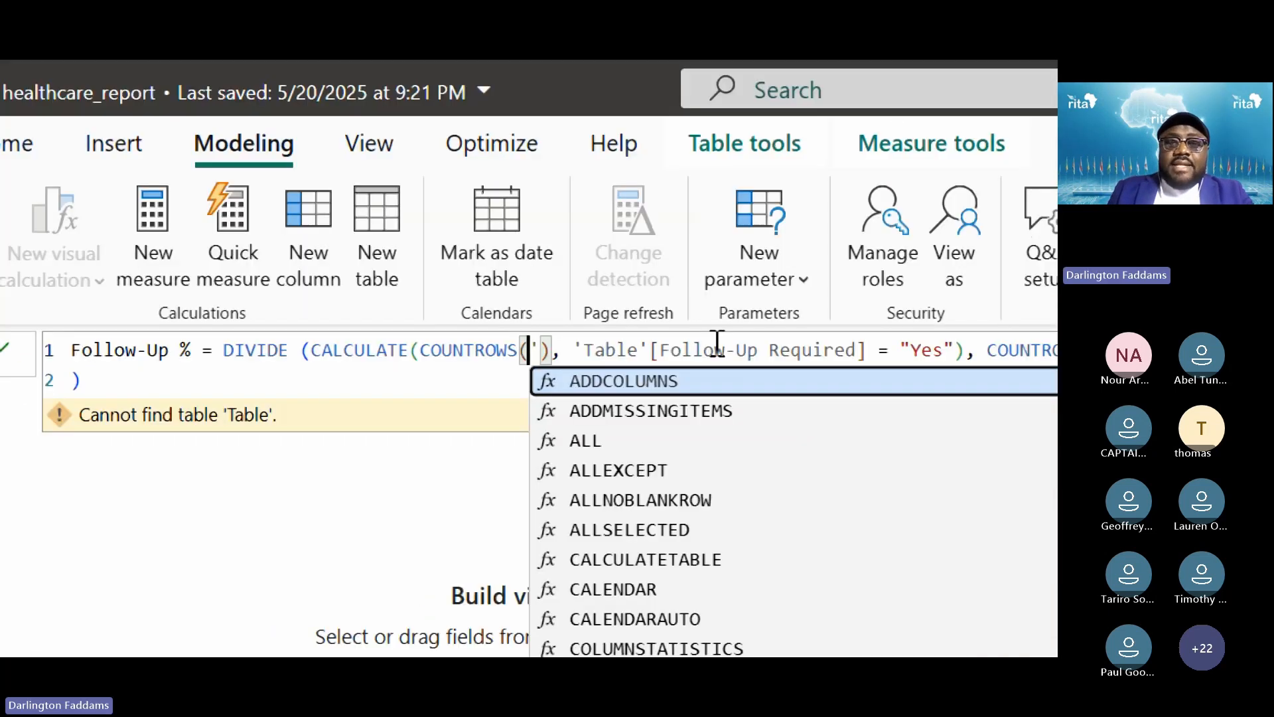
type("'")
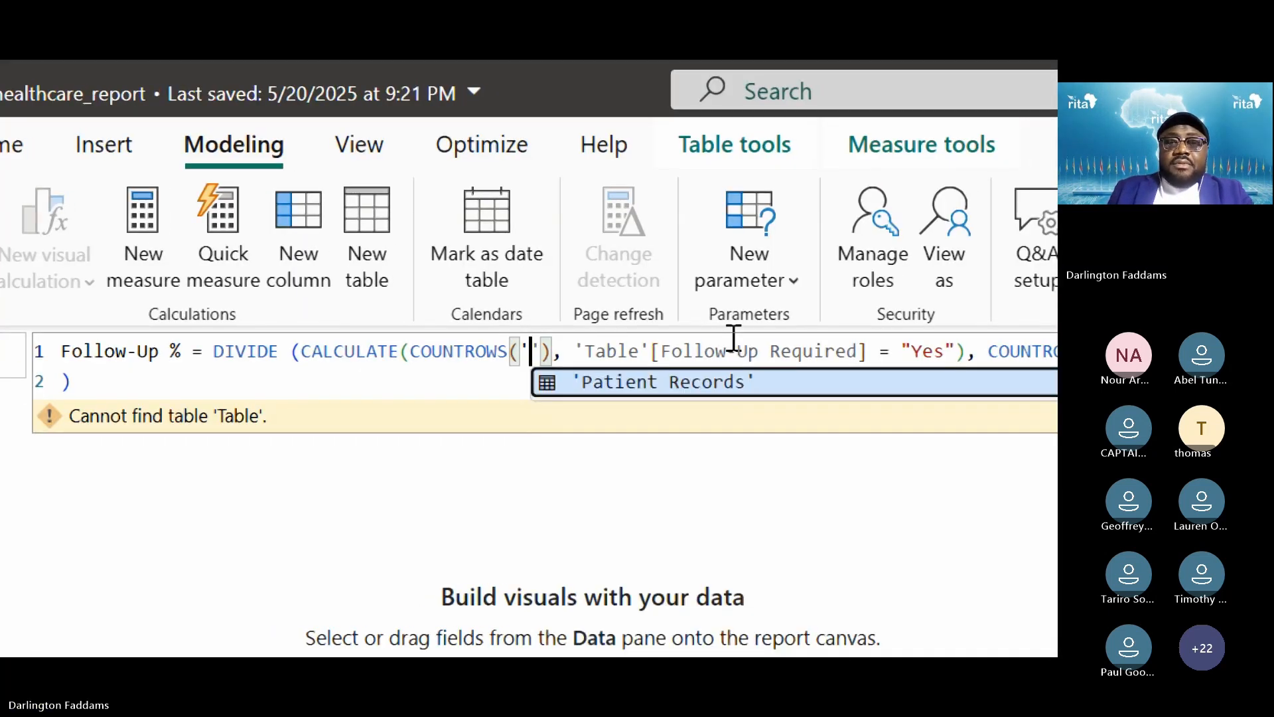
left_click(709, 381)
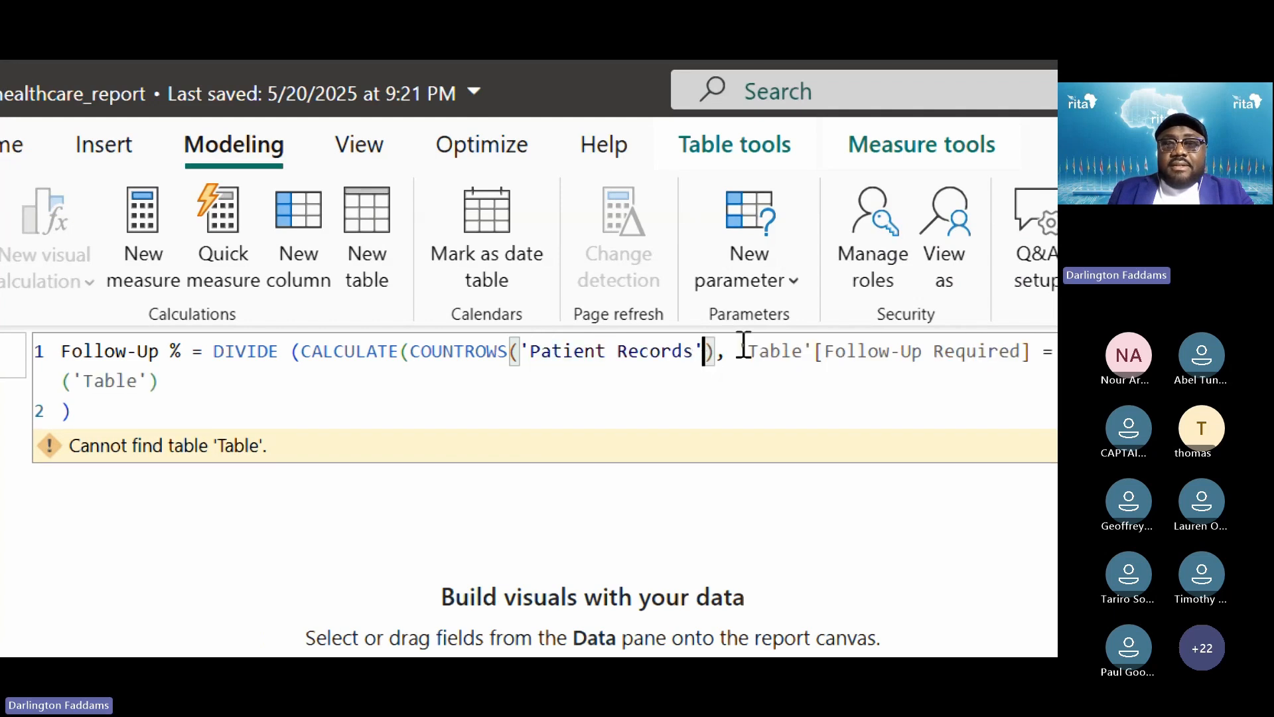
Replace 'Table' with 'Patient Records' before Follow-Up Required and in the second COUNTROWS
double_click(773, 350)
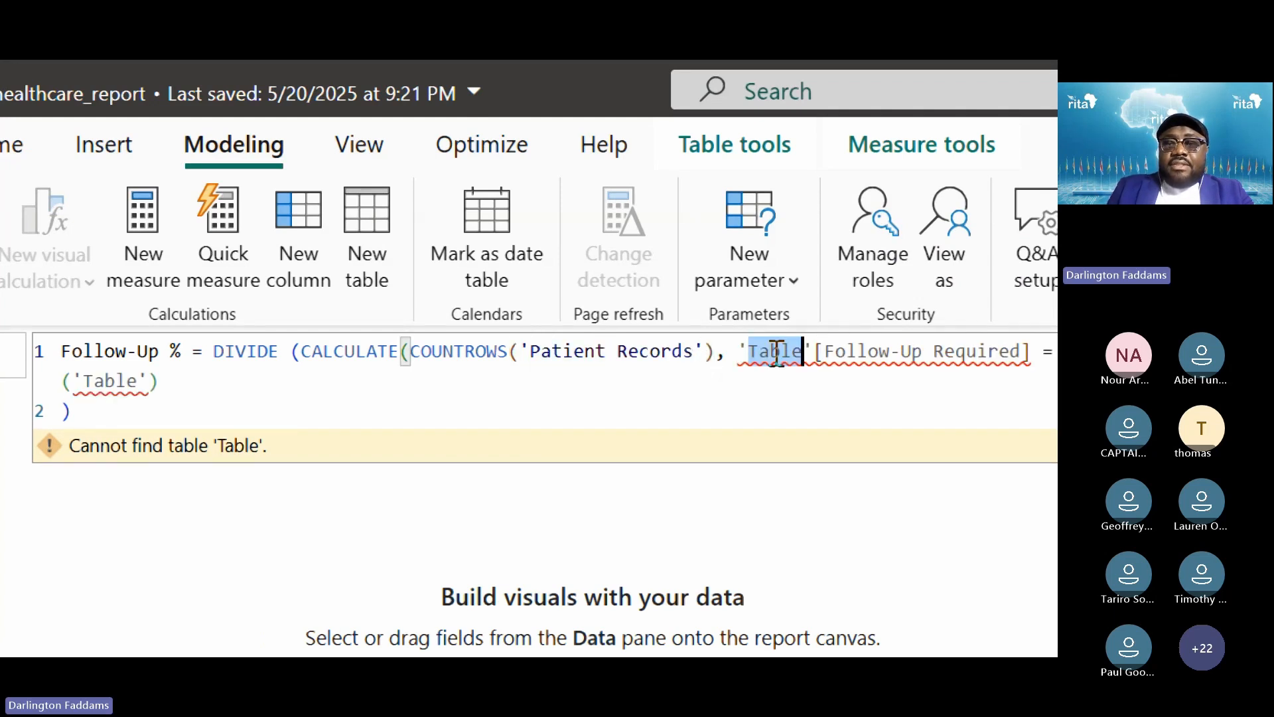
key("BackSpace")
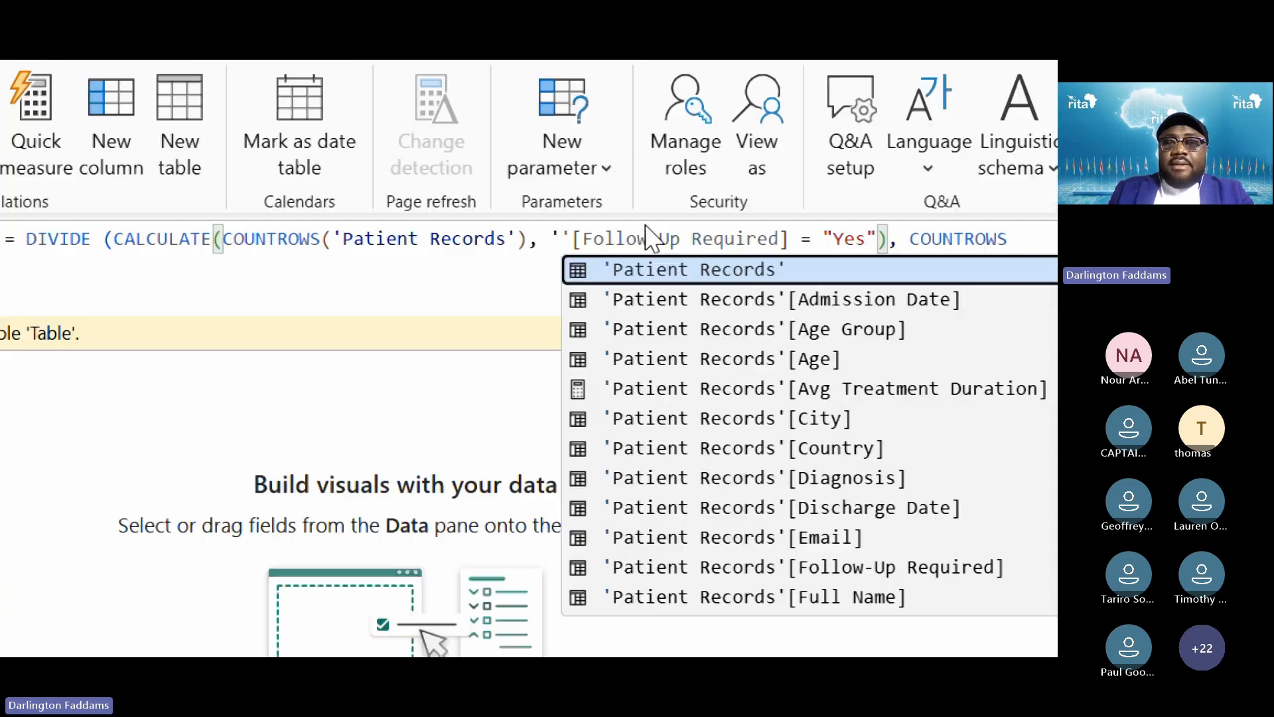
left_click(197, 147)
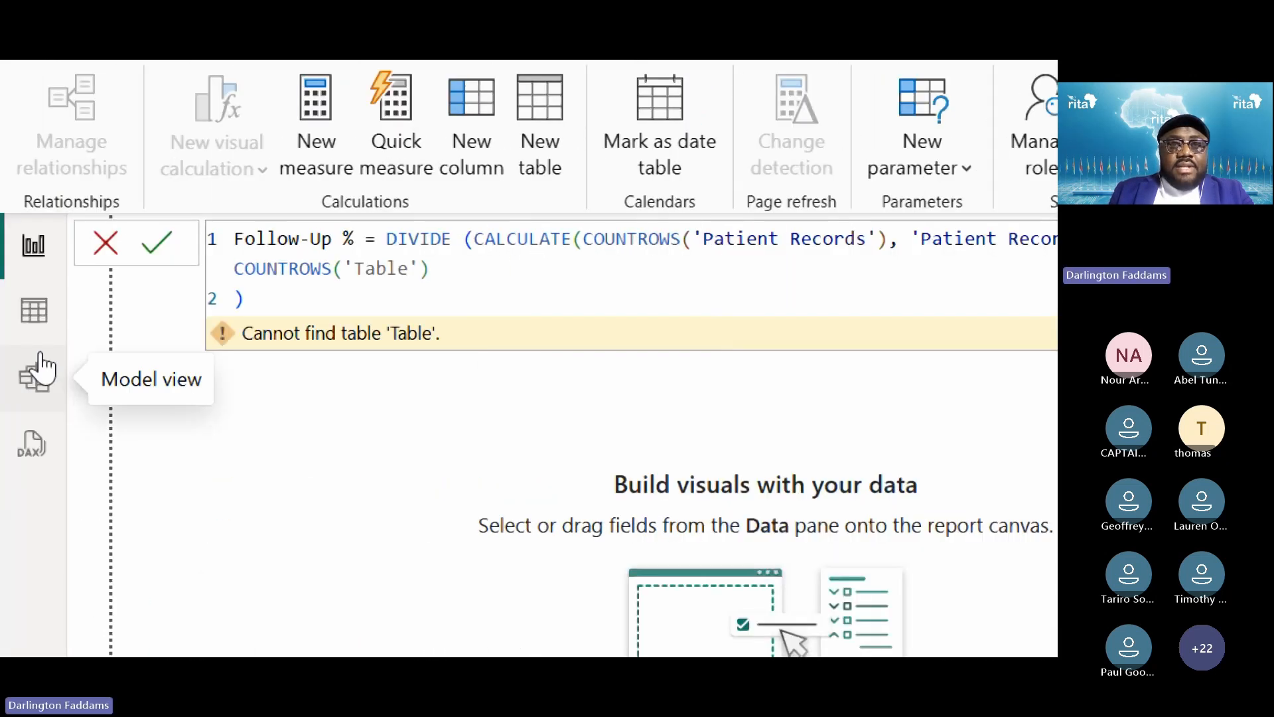
double_click(388, 268)
key("BackSpace")
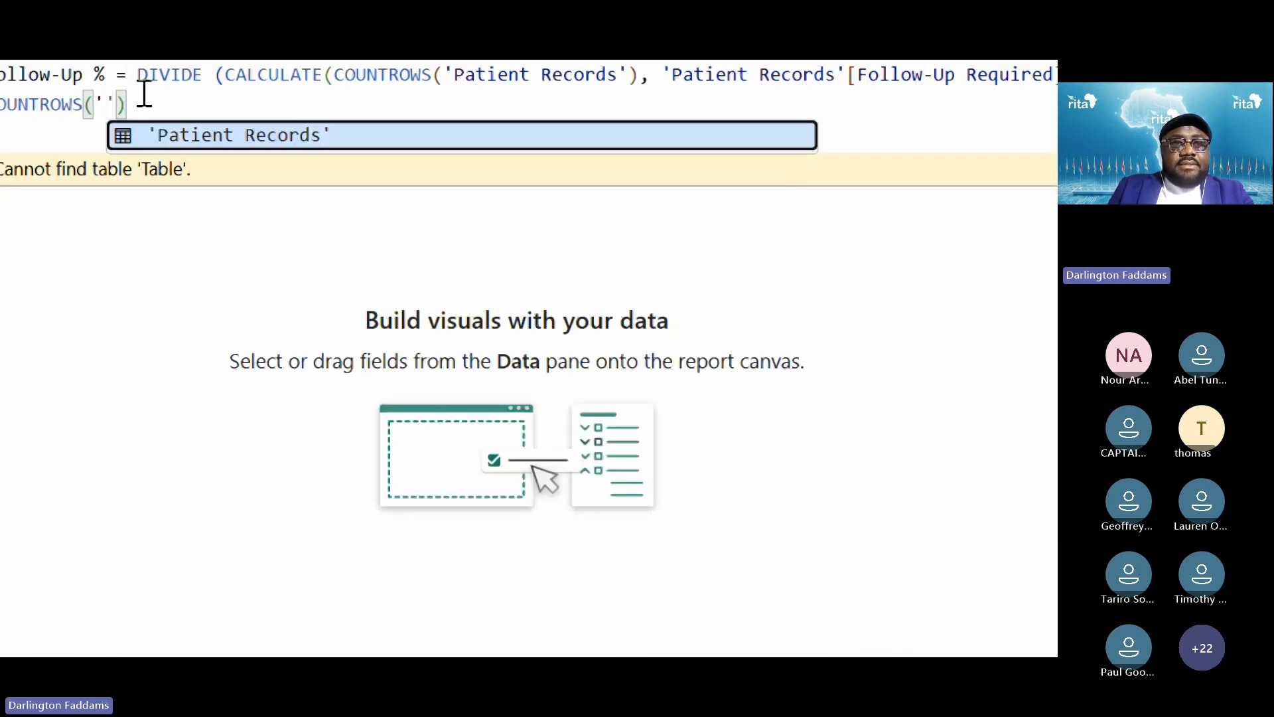
left_click(199, 132)
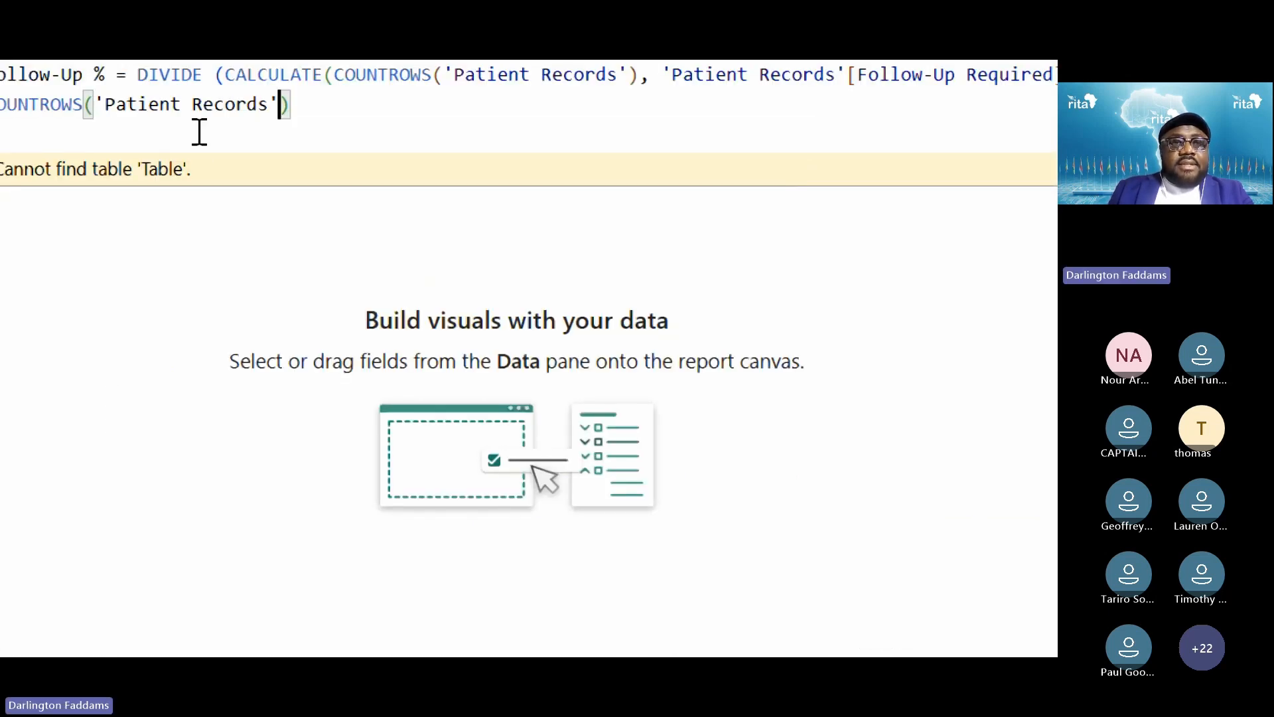
Join the lone closing bracket onto line one, review the formula and commit Follow-Up %
left_click(238, 200)
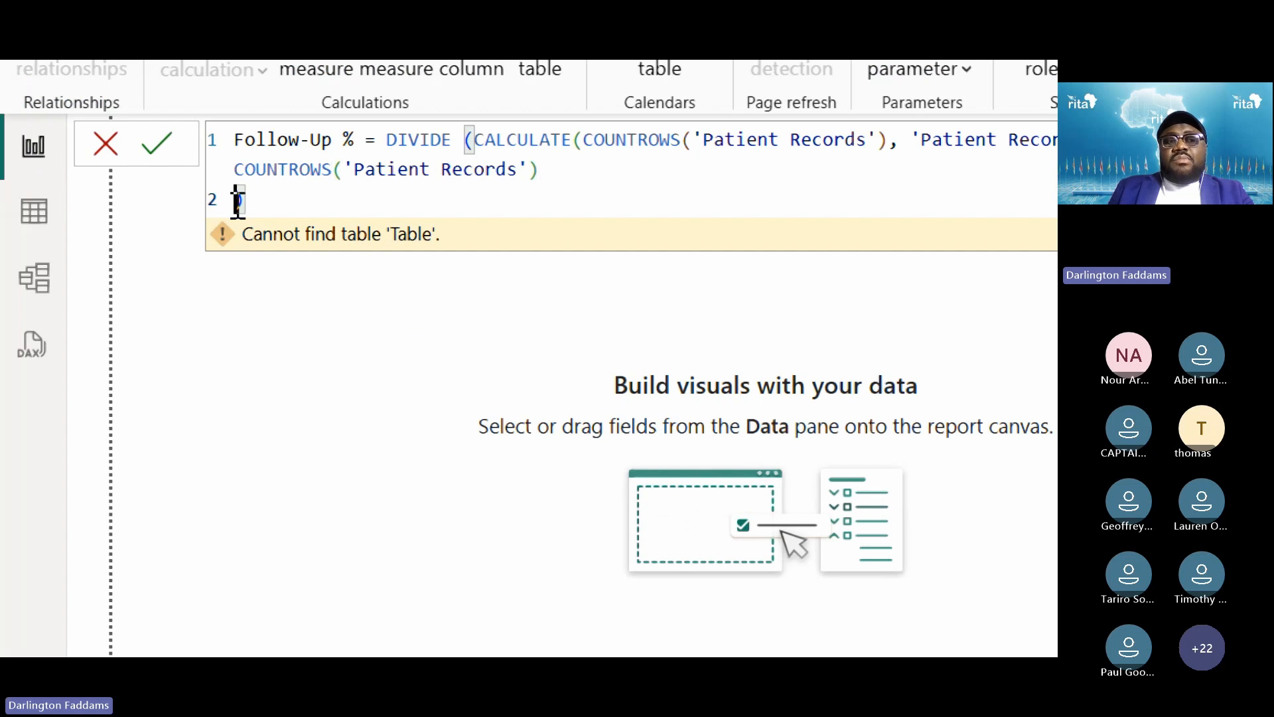
key("BackSpace")
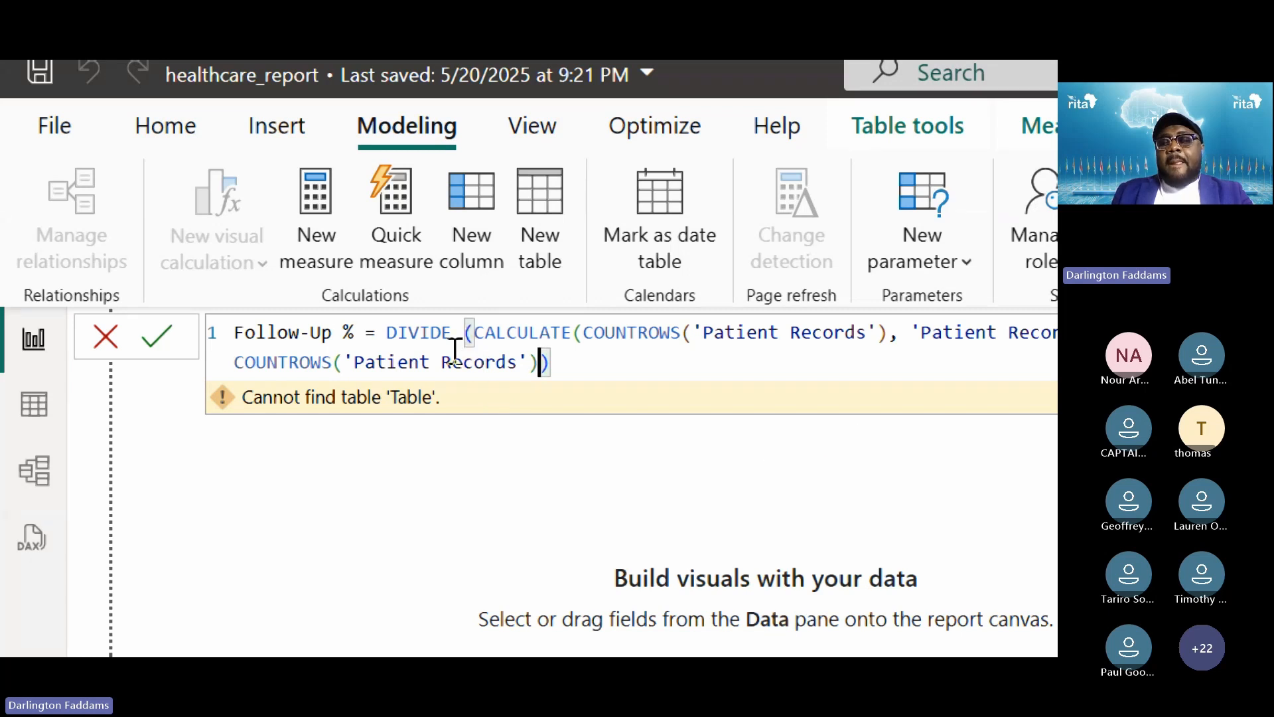
left_click(387, 332)
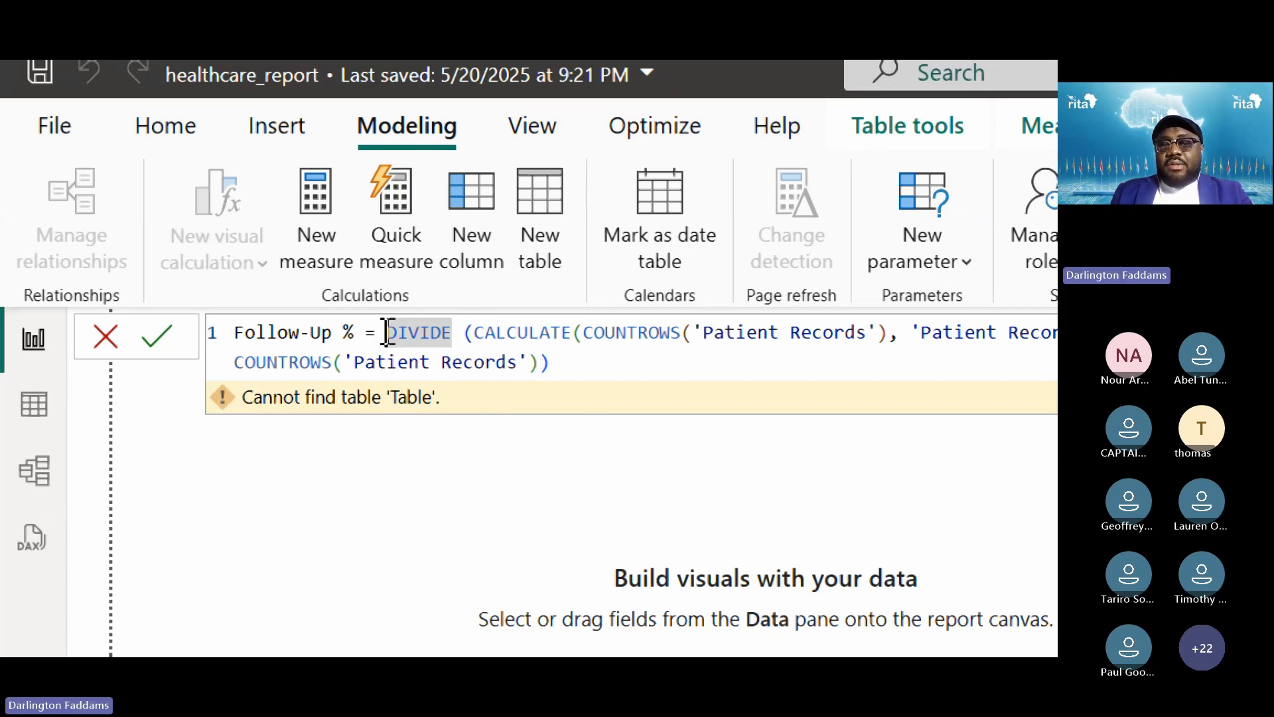
left_click(563, 362)
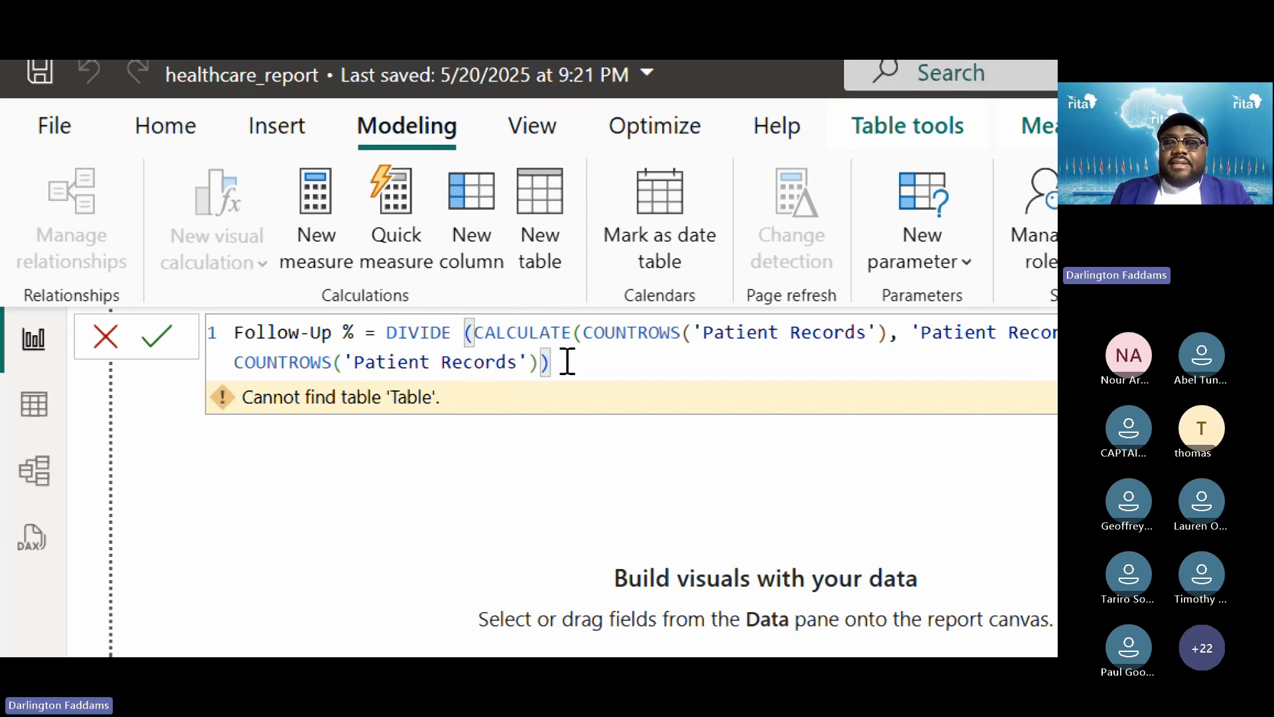
left_click_drag(563, 361, 210, 328)
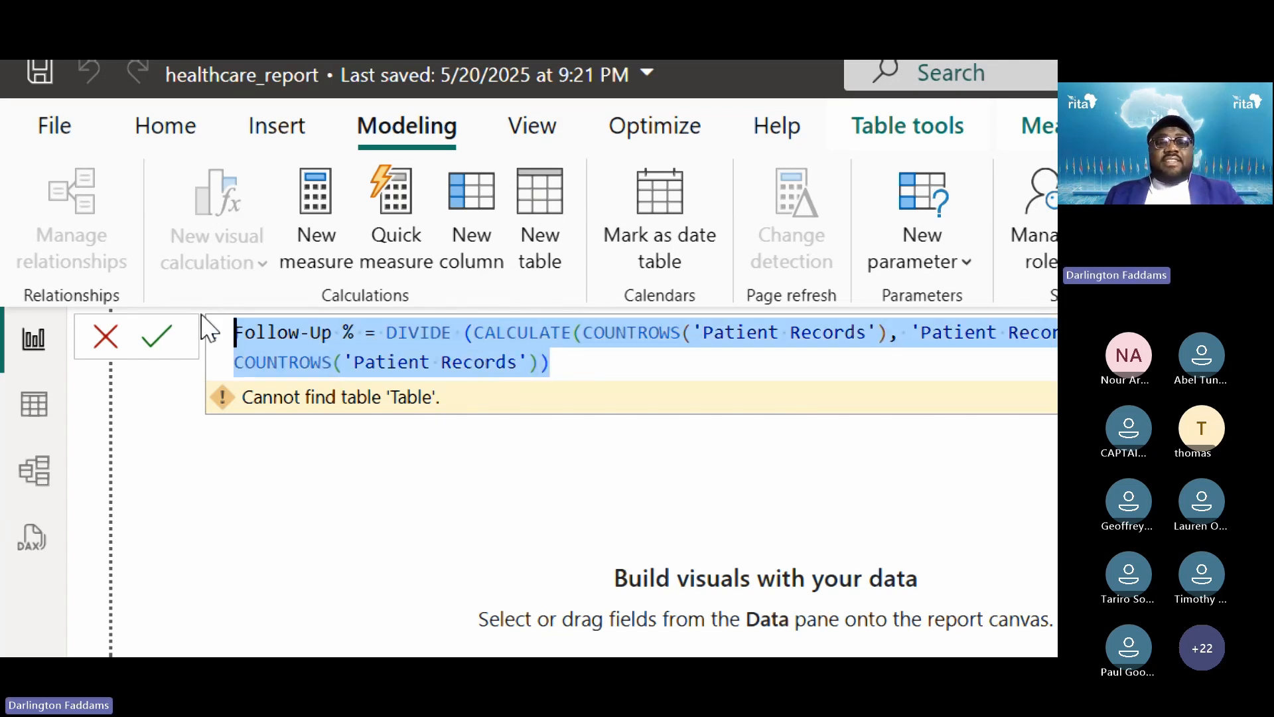
left_click(624, 366)
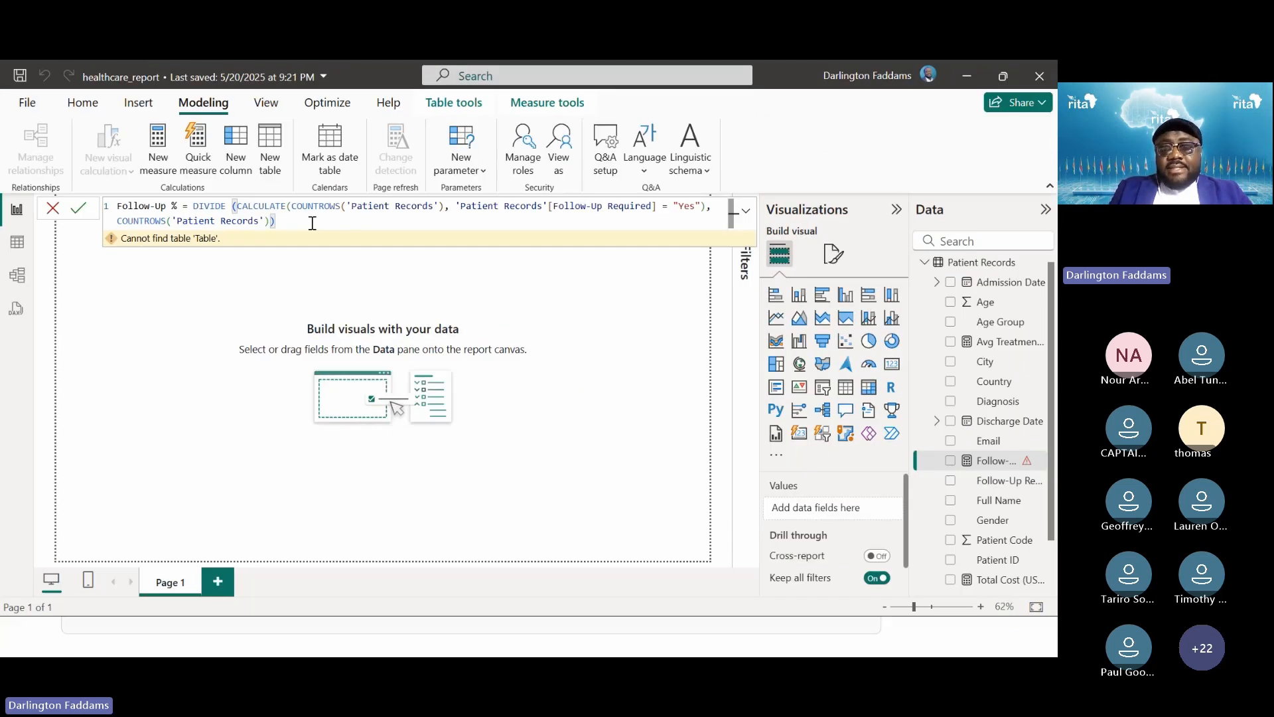
key("Return")
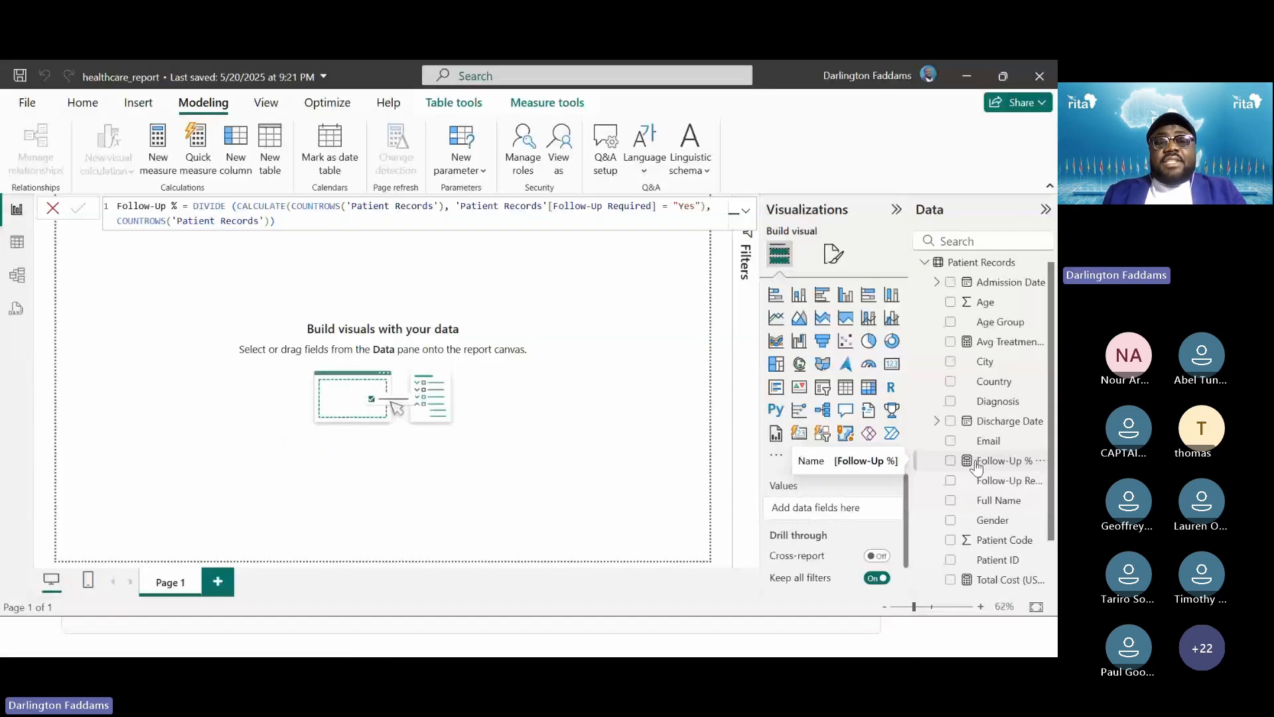
Paste the corrected Follow-Up % formula into the Teams meeting chat and send it
key("alt+Tab")
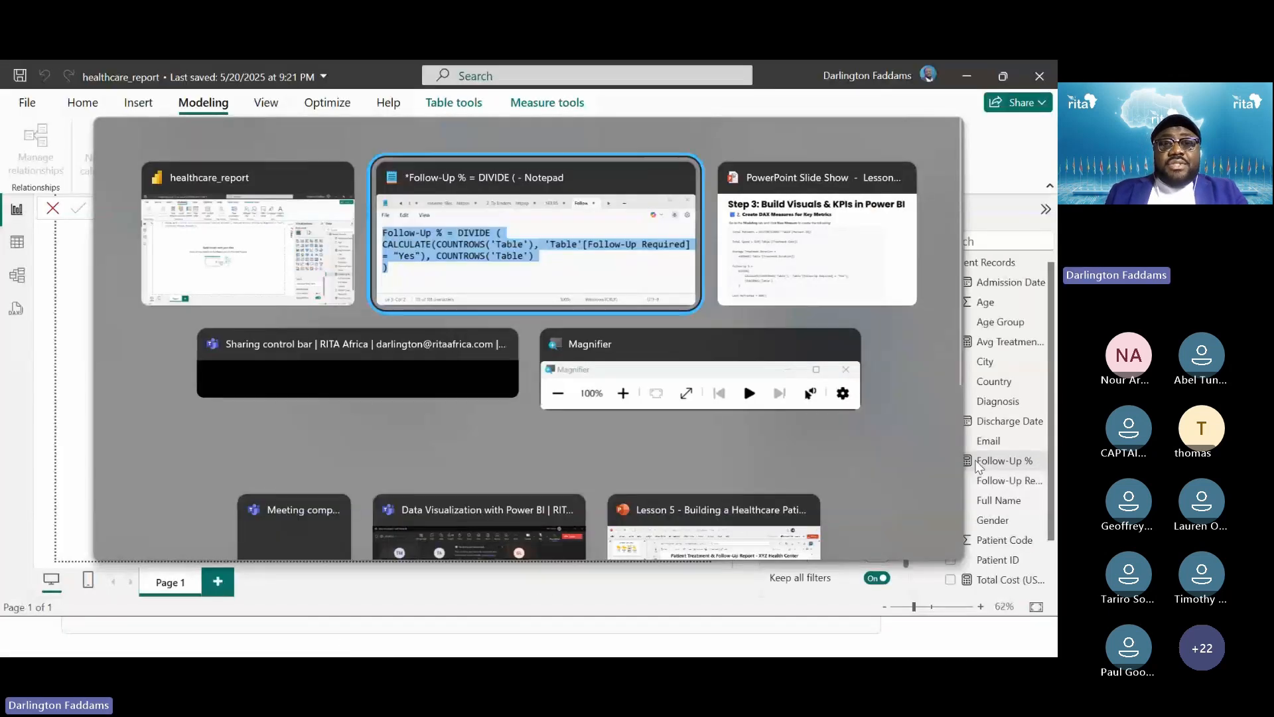
key("alt+Tab")
key("alt+Tab")
key("alt+Tab")
key("alt+Tab")
key("alt+Tab")
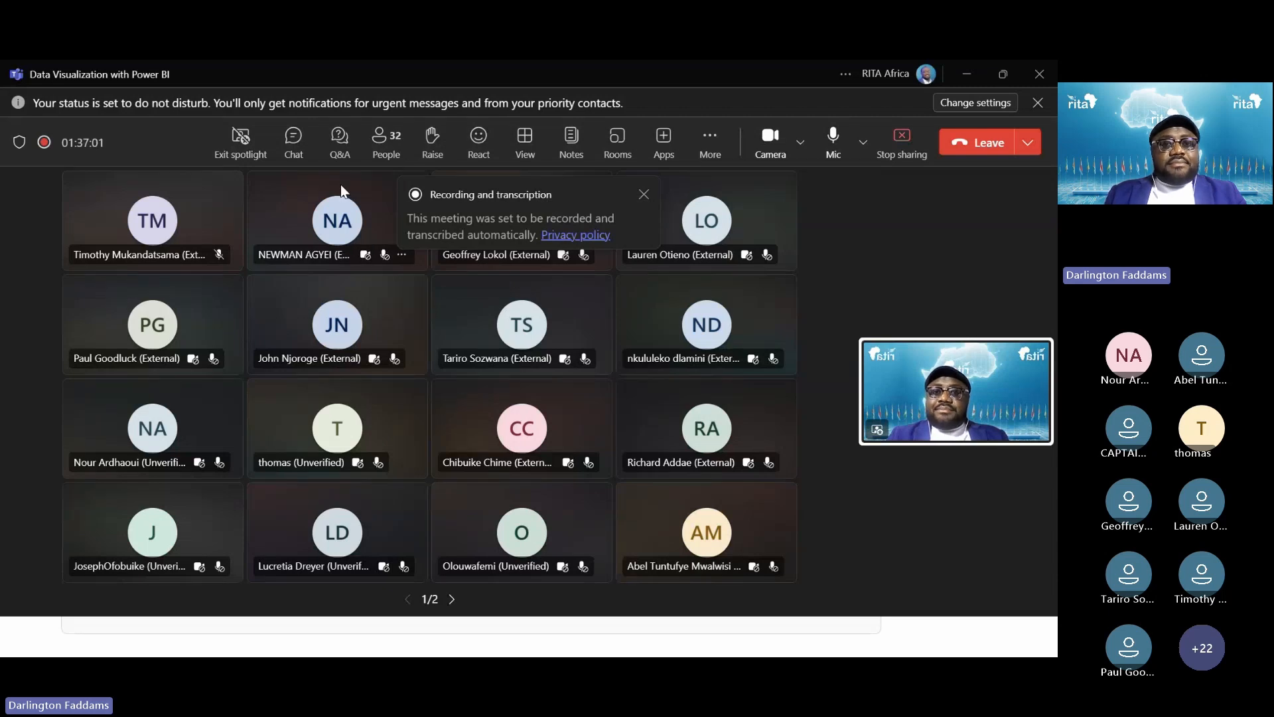
left_click(296, 146)
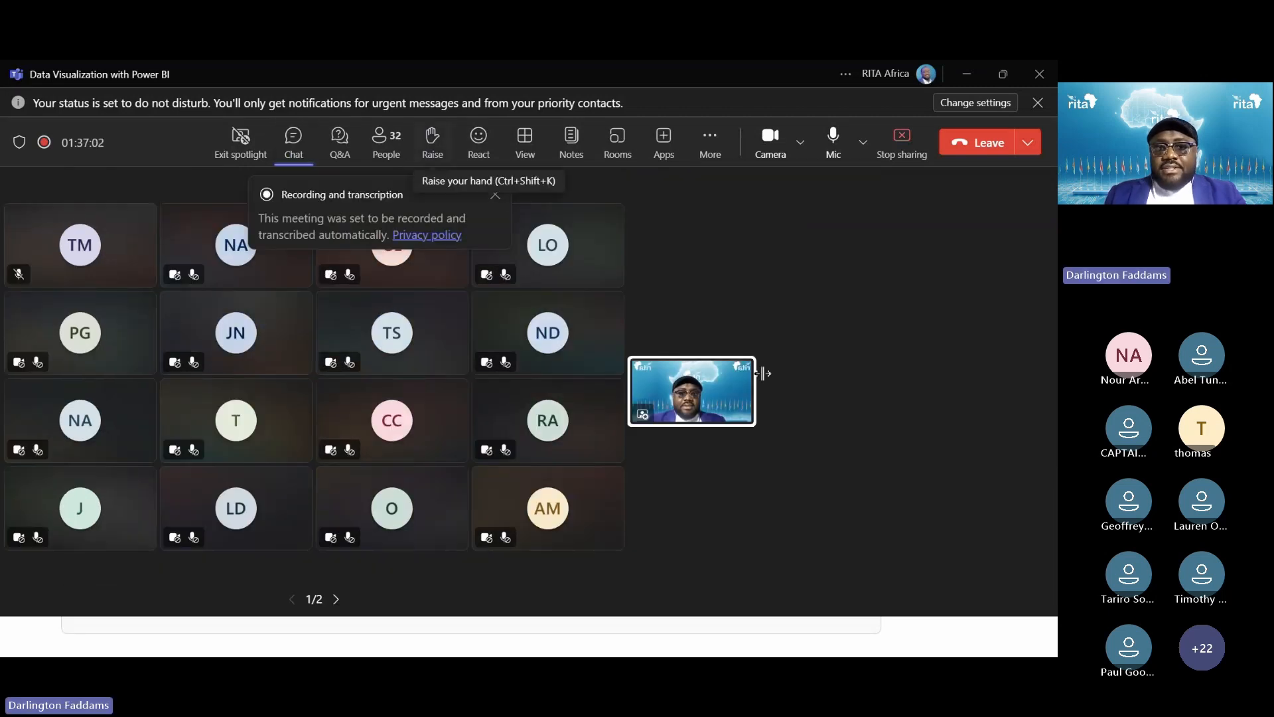
type("Follow-Up % = DIVIDE (CALCULATE(COUNTROWS('Patient Records'), 'Patient Records'[Follow-Up Required] = \"Yes\"), COUNTROWS('Patient Records'))")
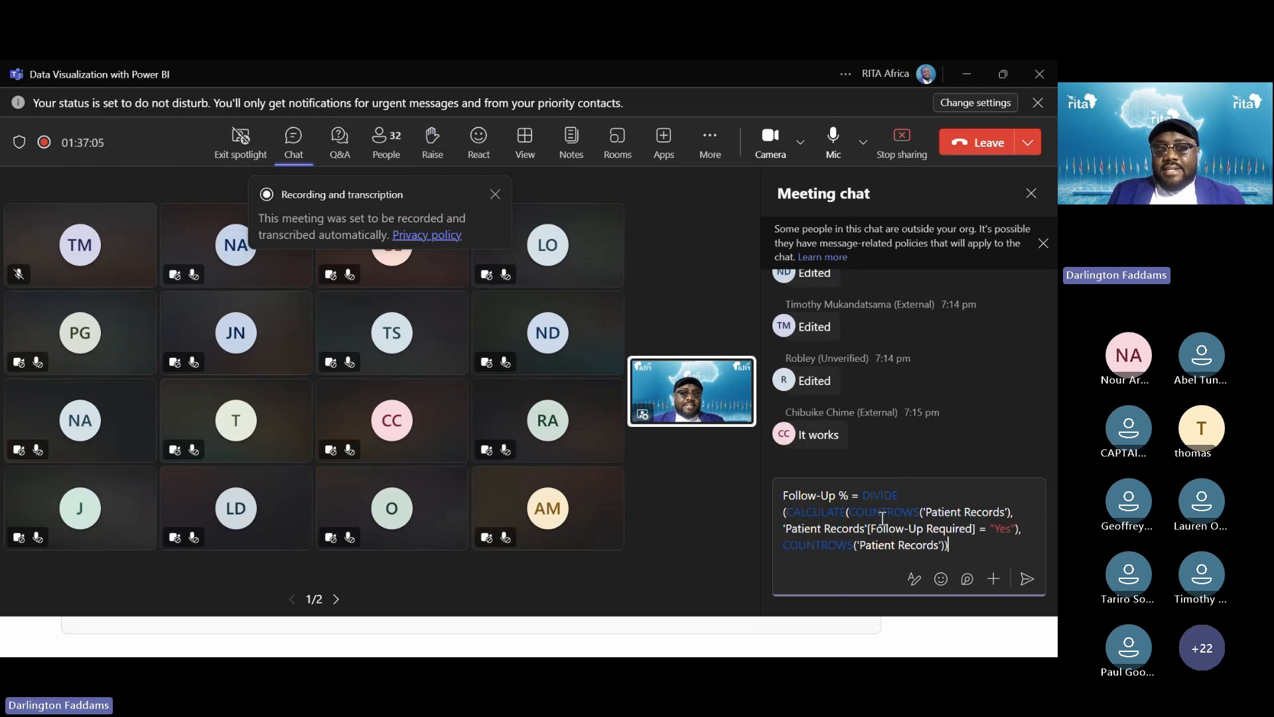
key("Return")
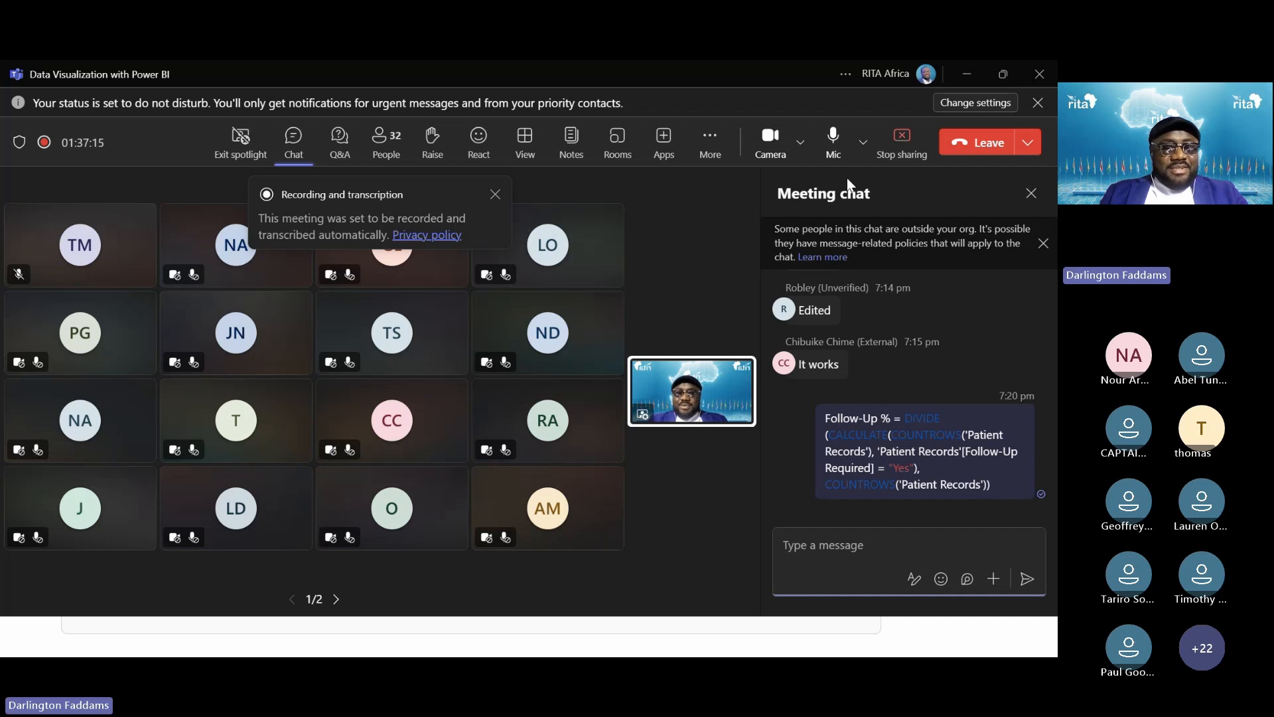
Switch between Power BI and Teams, heading toward the PowerPoint slide show
key("alt+Tab")
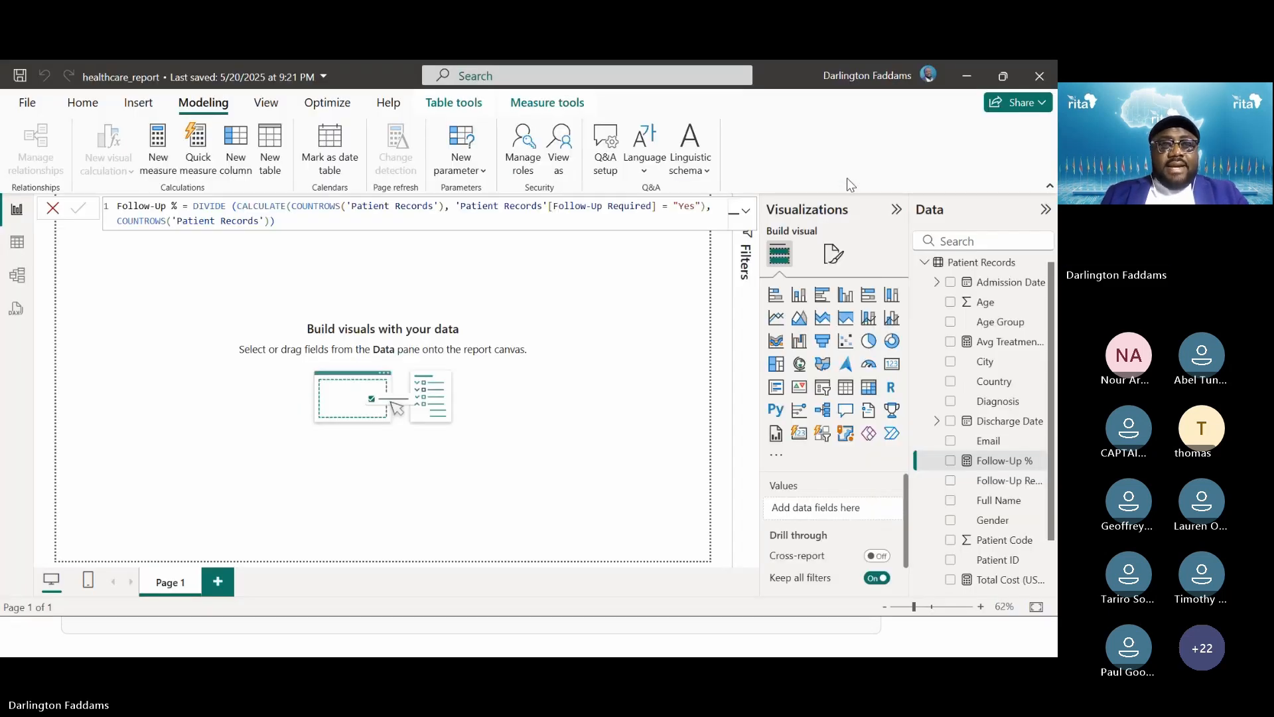
key("alt+Tab")
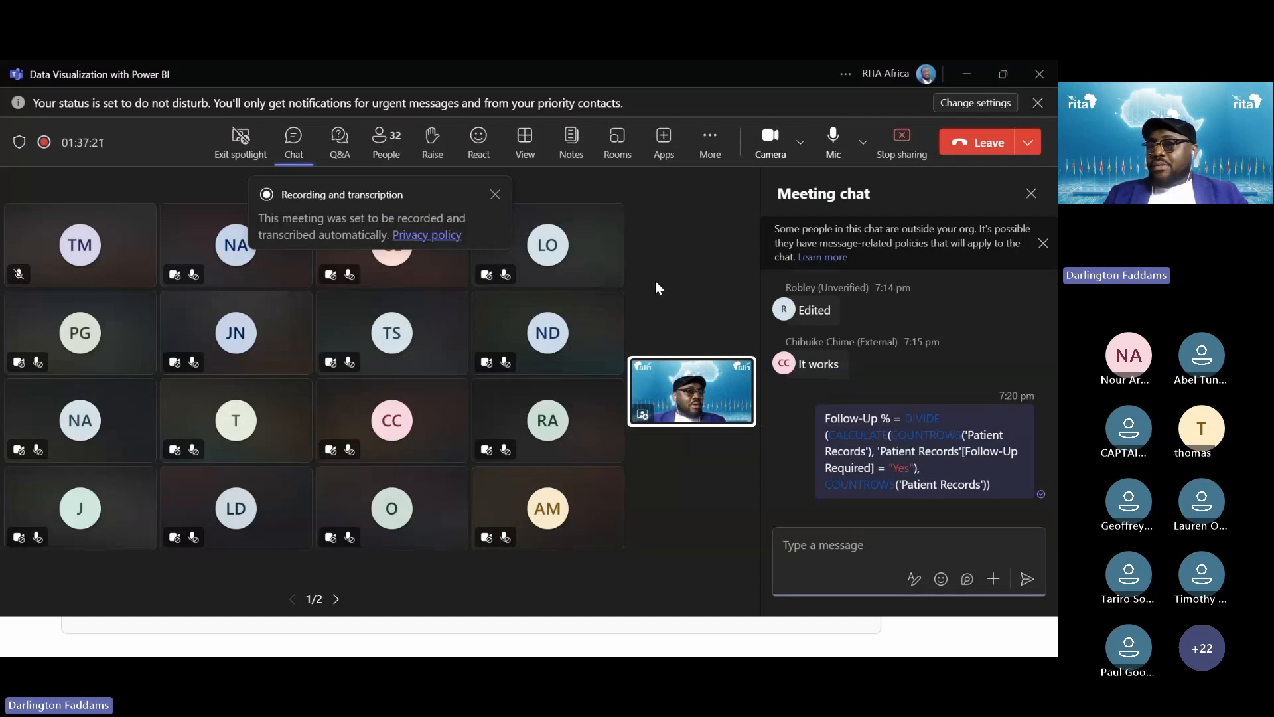
key("alt+Tab")
key("Tab")
key("Tab")
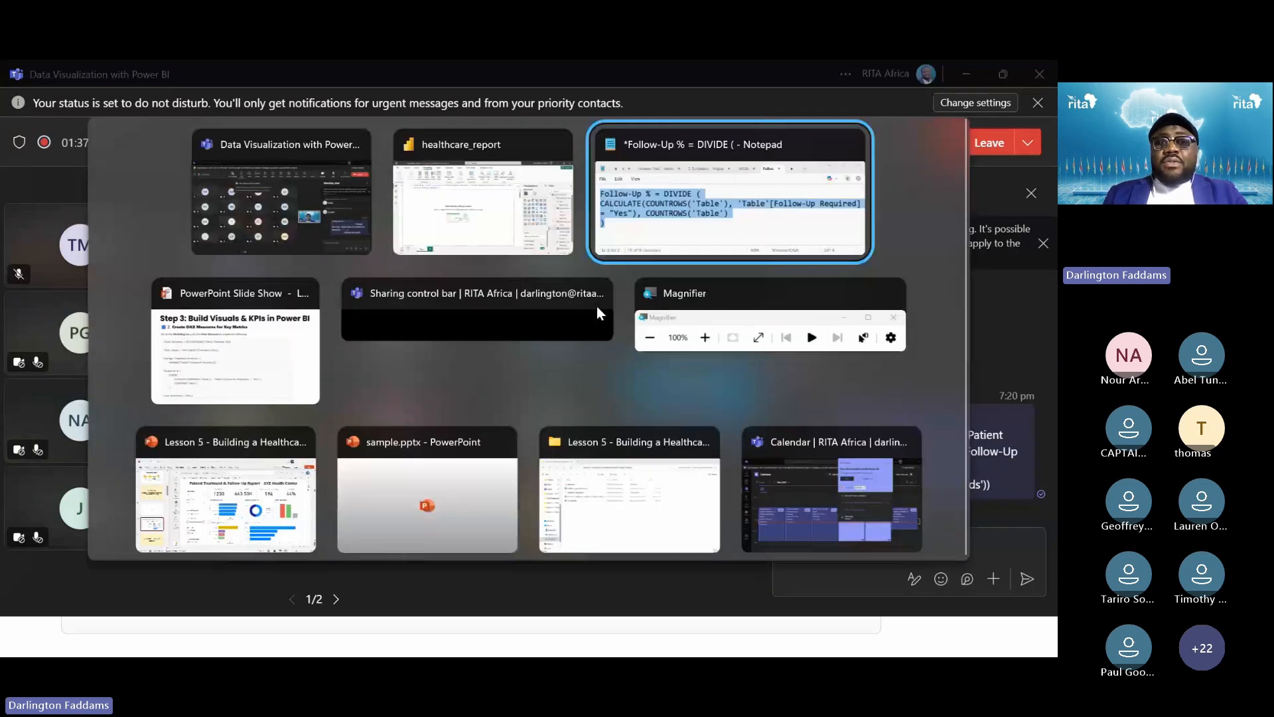
View the DAX measures slide zoomed in, then return to healthcare_report in Power BI
left_click(278, 340)
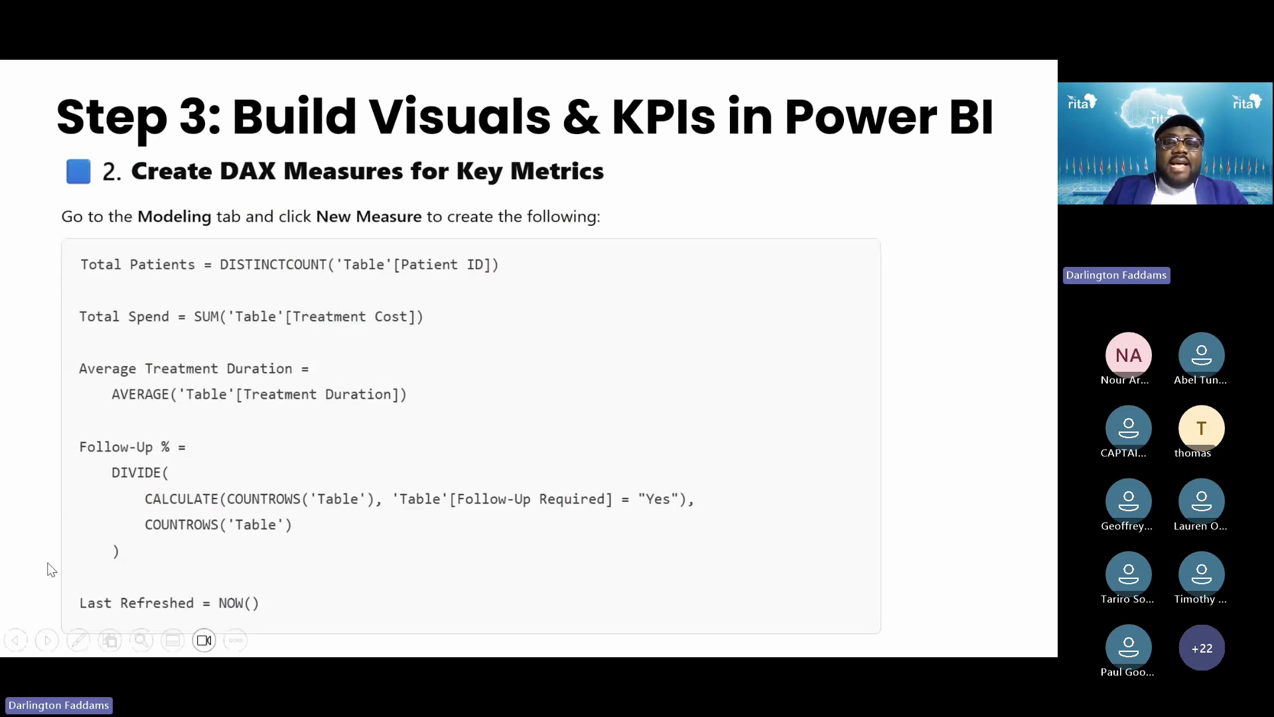
key("super+plus")
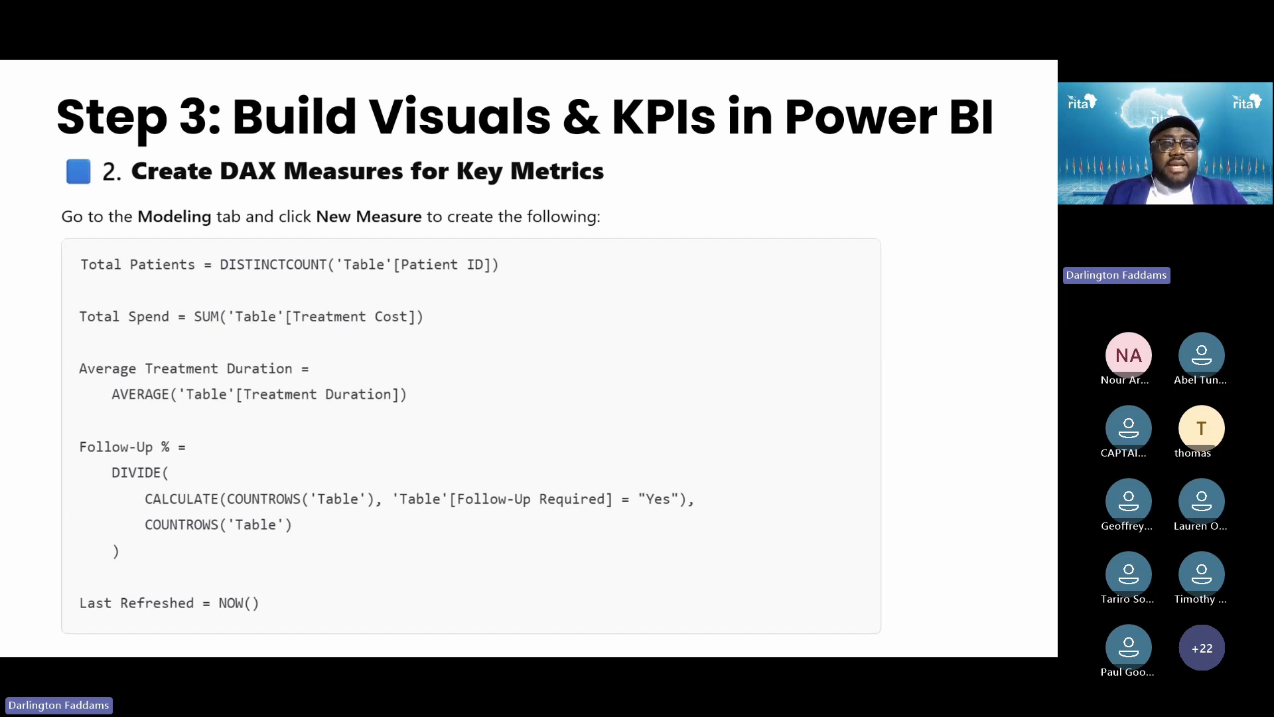
key("alt+Tab")
key("alt+Tab")
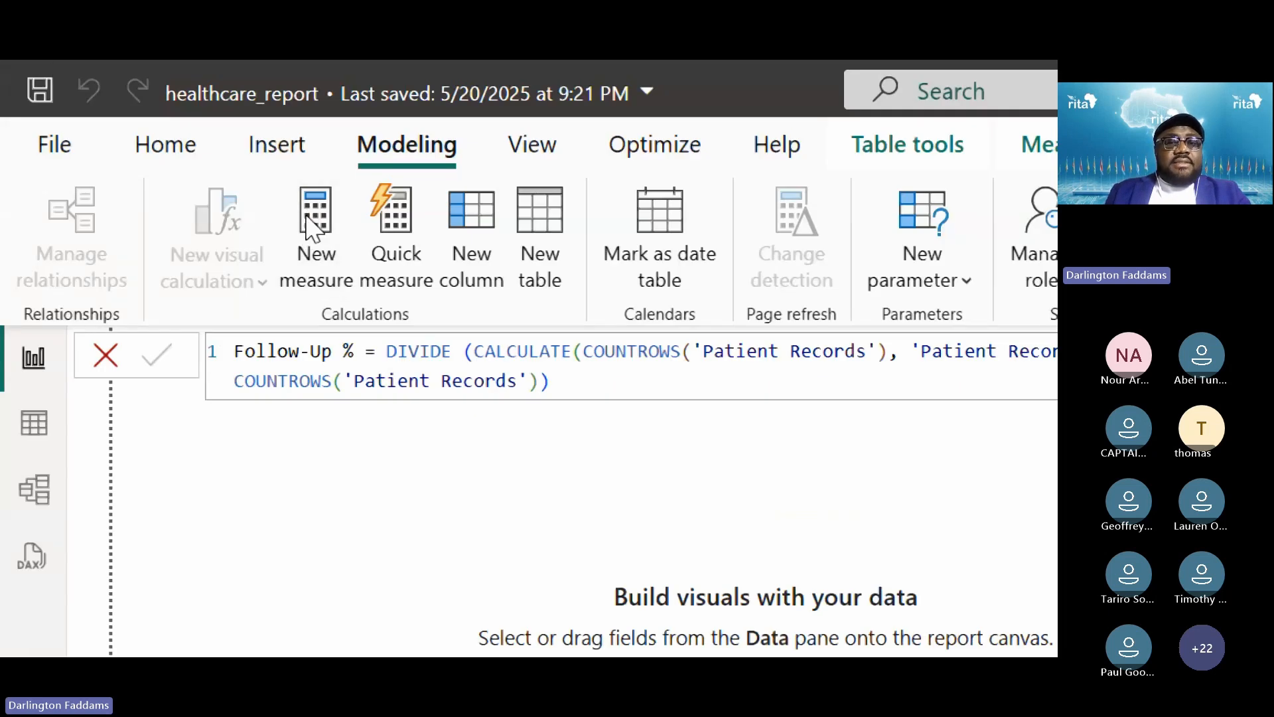
Create the measure Last Refreshed = NOW() and return to the presentation
left_click(313, 225)
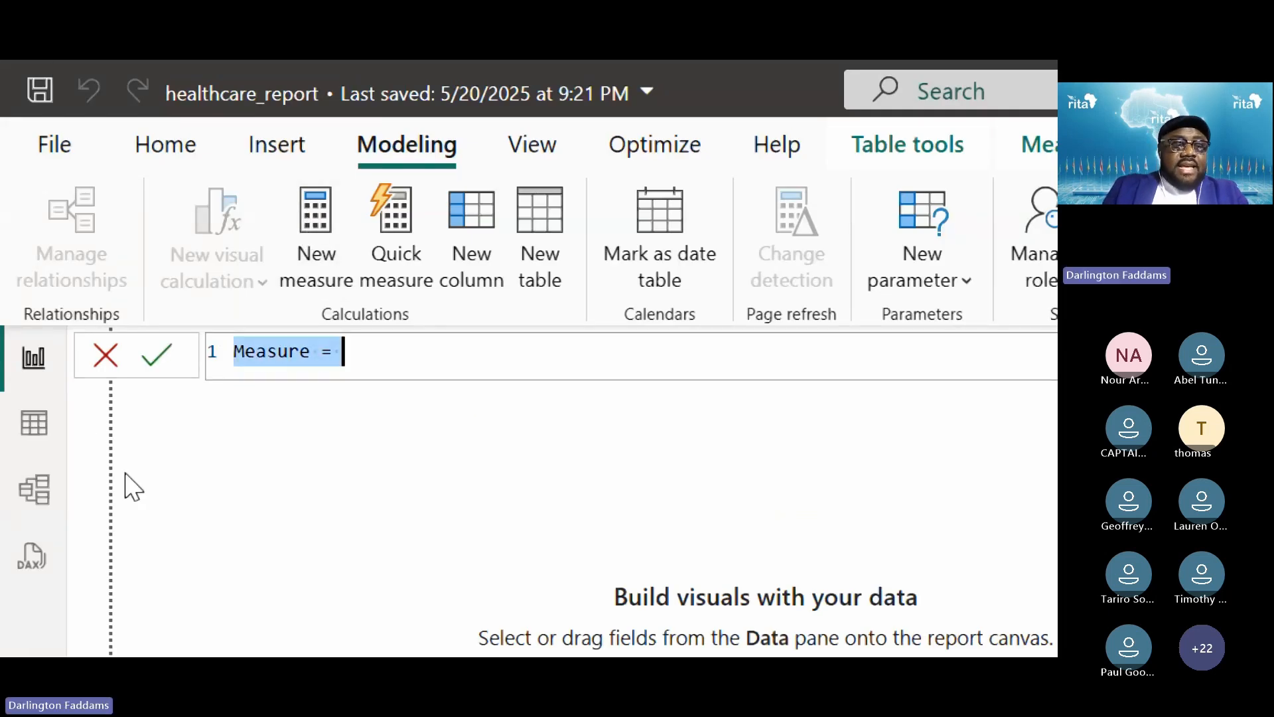
type("L")
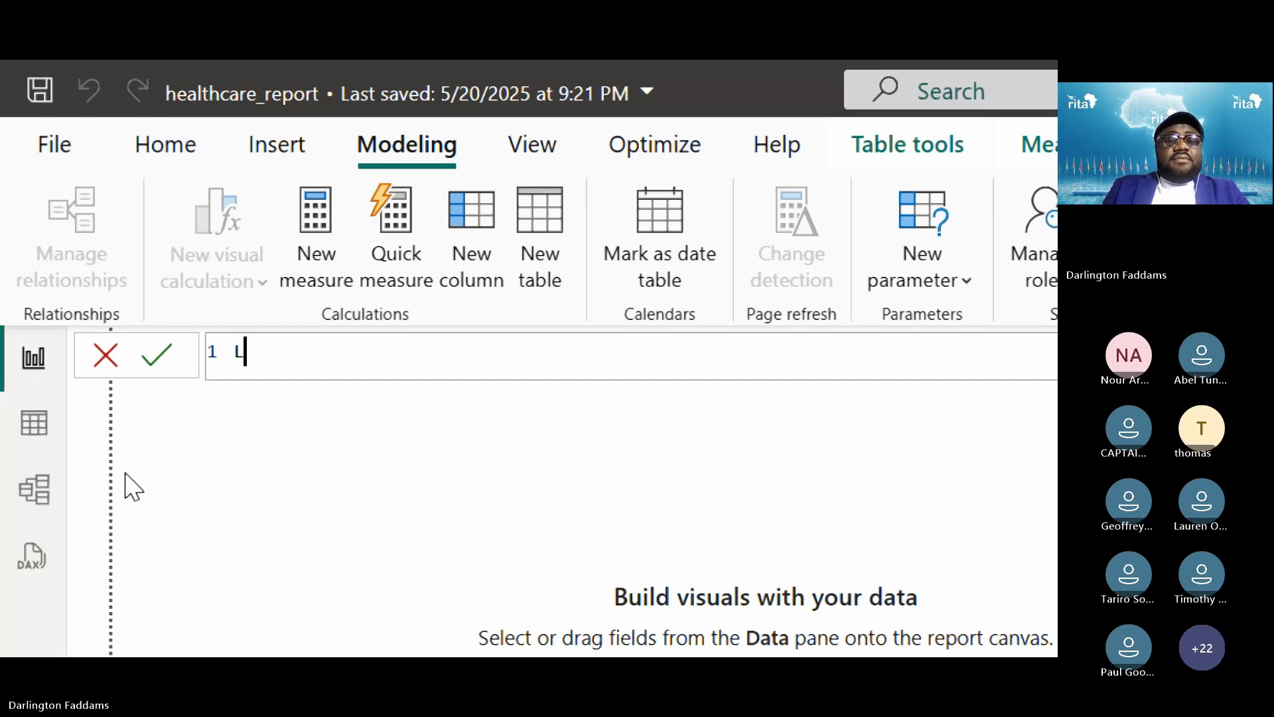
type("ast Refres")
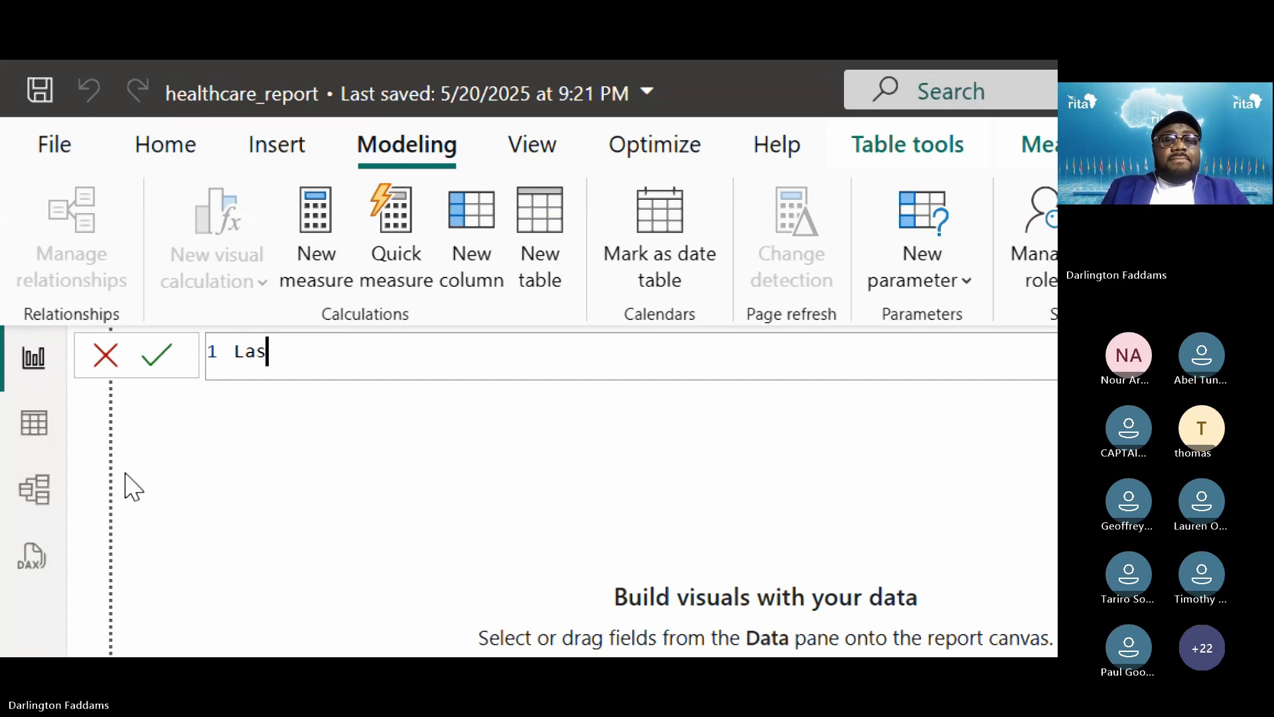
type("hed = ")
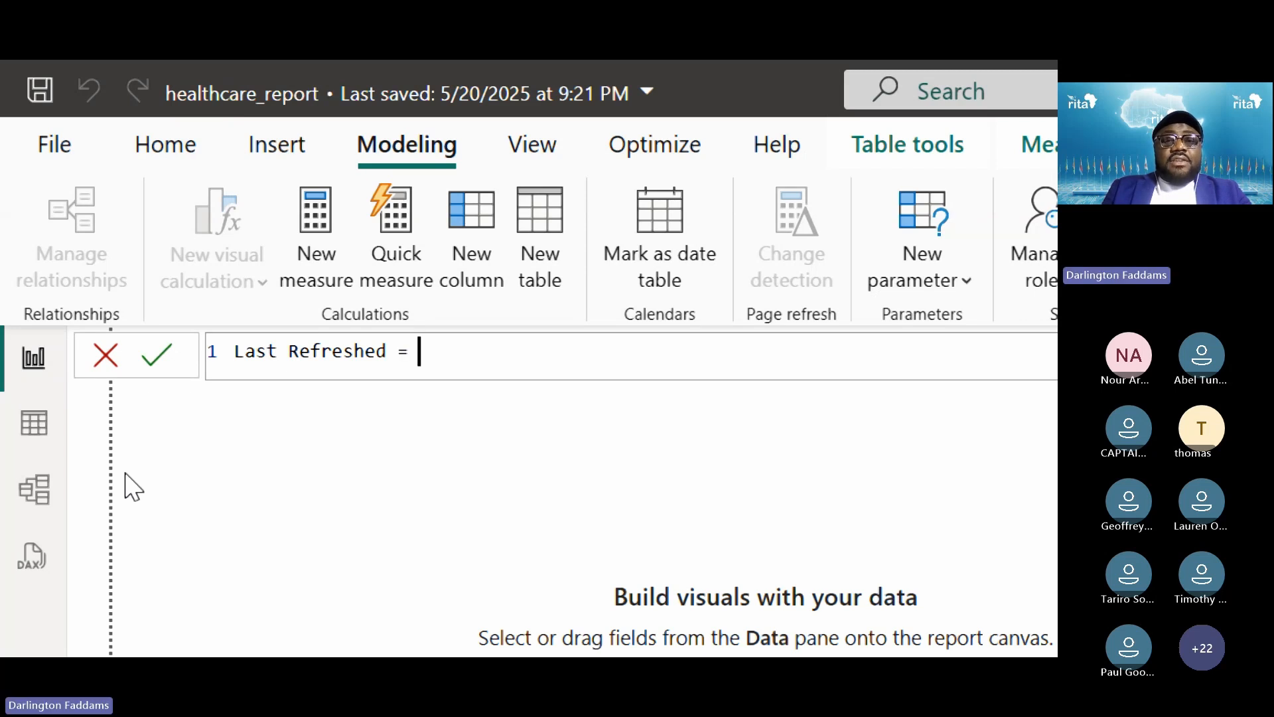
type("NOW")
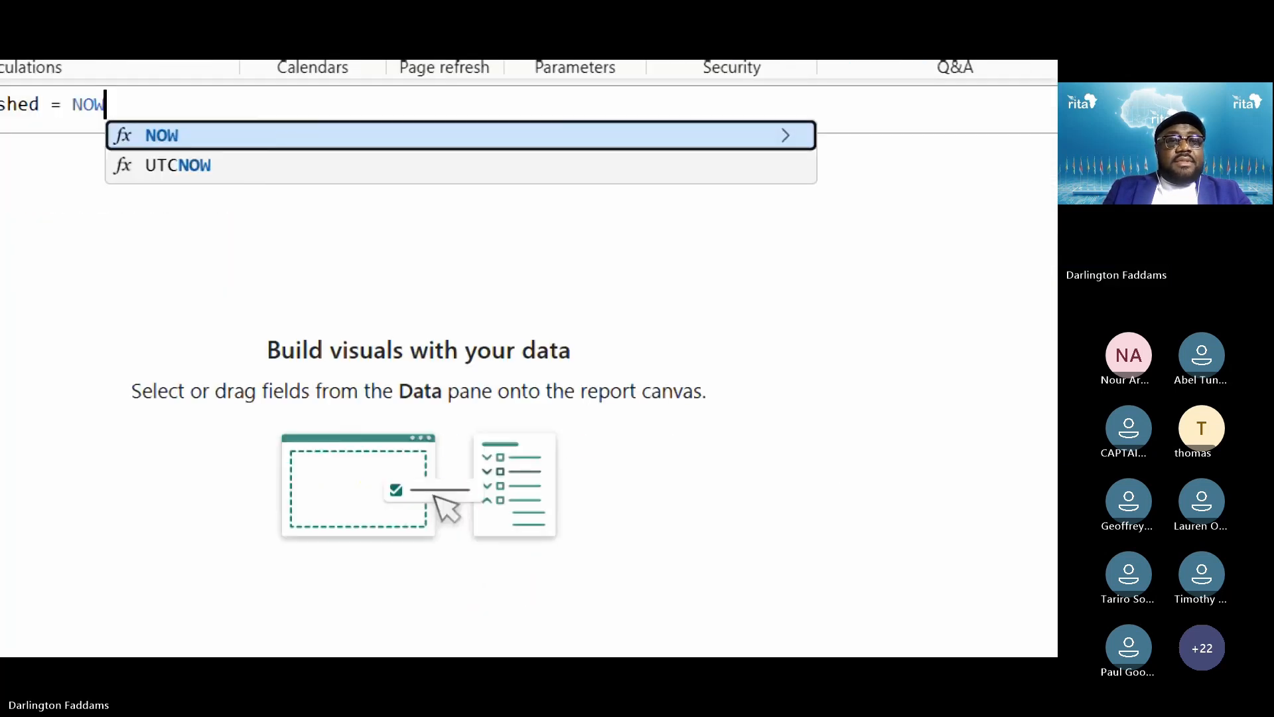
type("()")
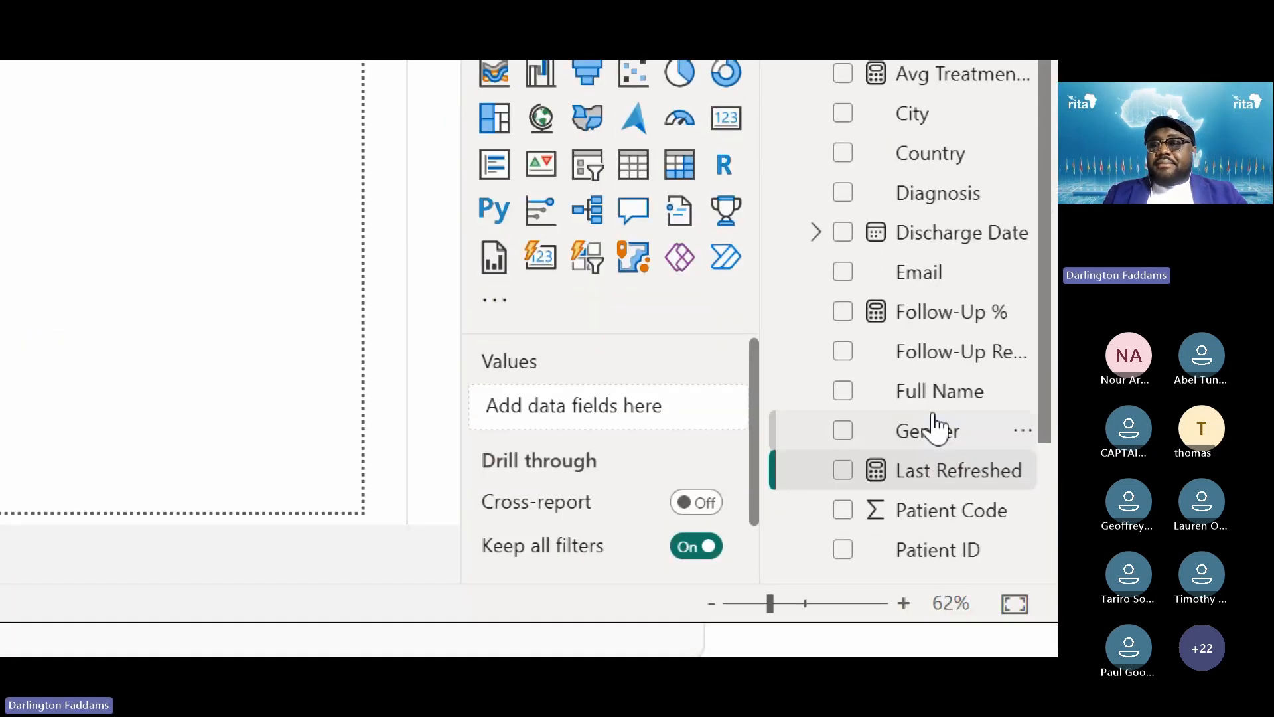
scroll(933, 422, "down", 2)
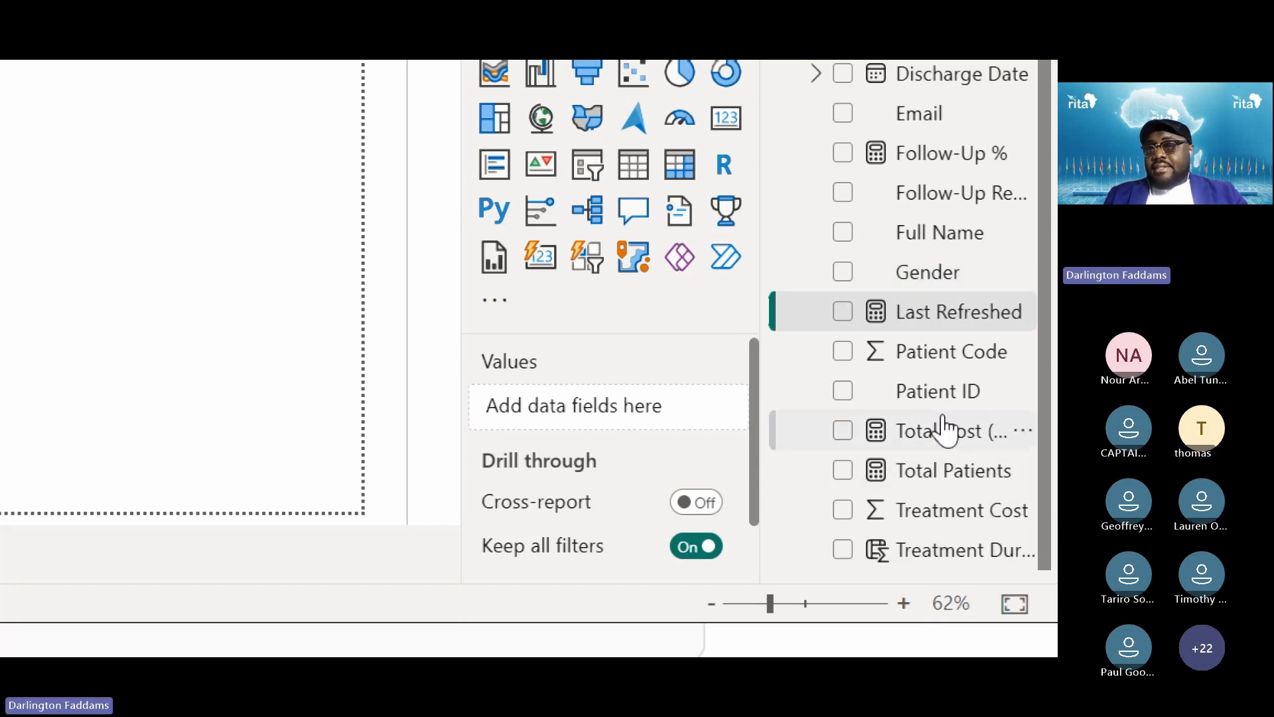
scroll(960, 130, "up", 3)
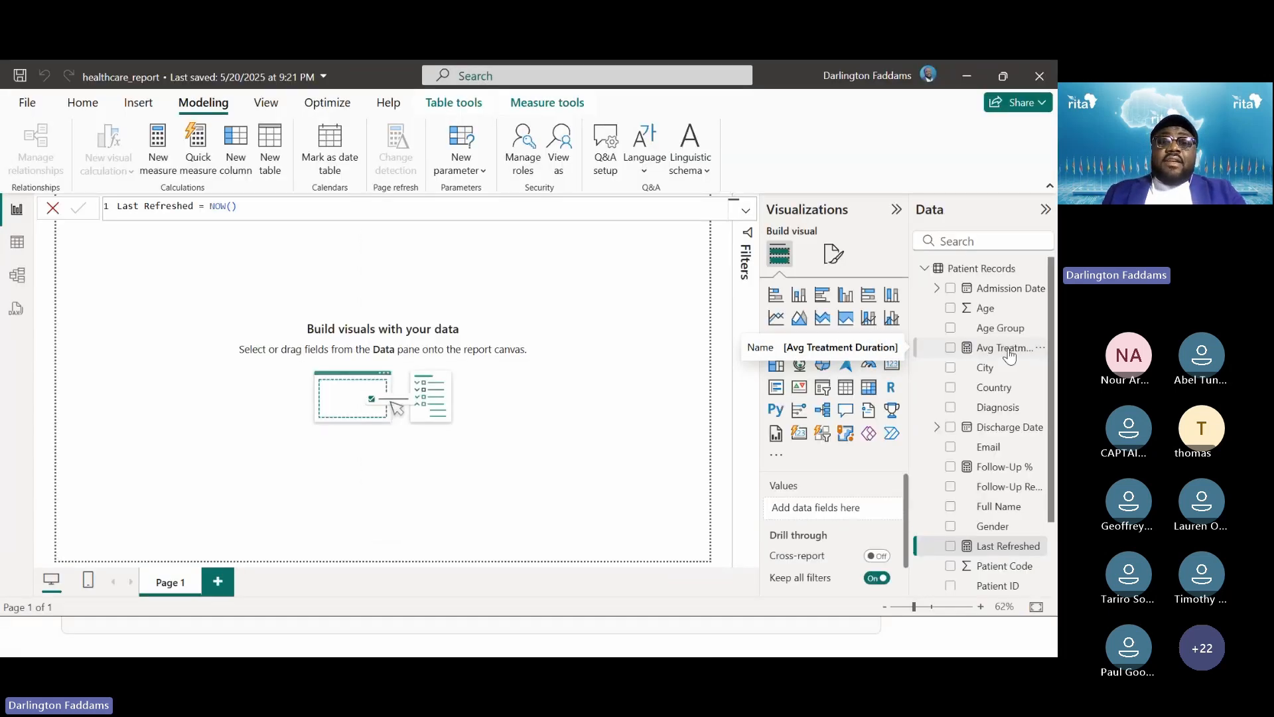
key("alt+Tab")
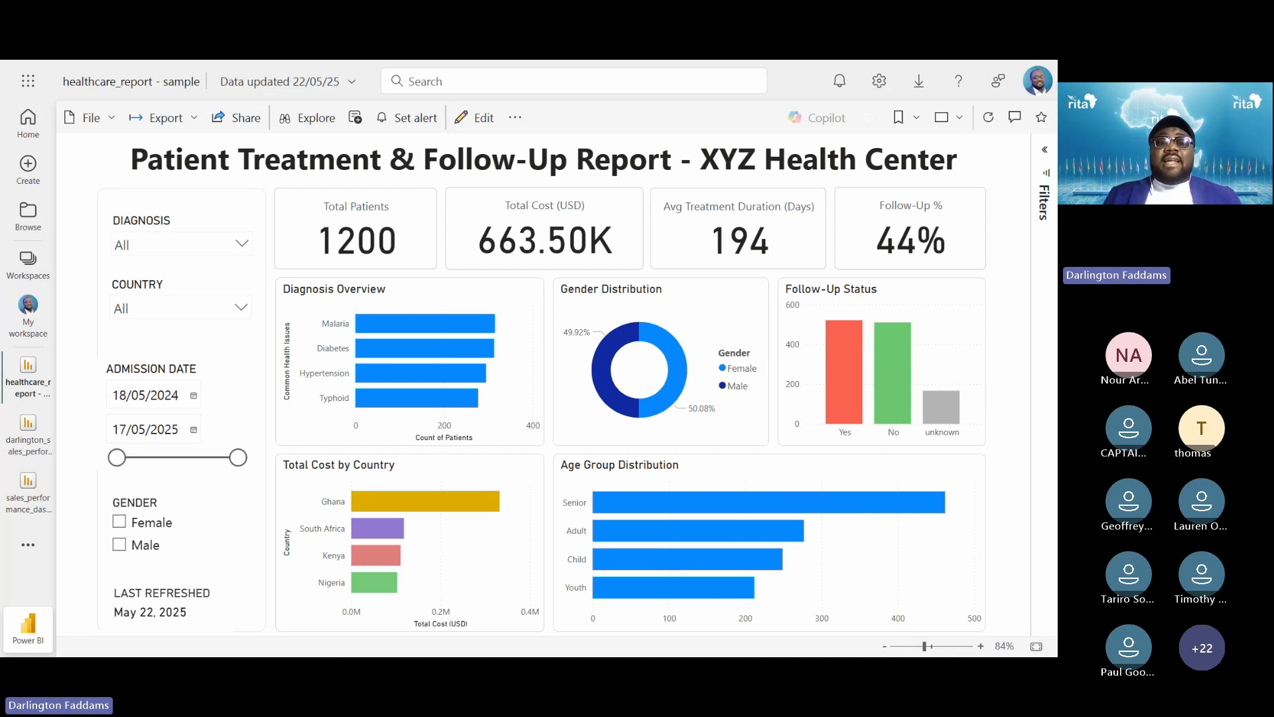
Step through the slides to 3.2 Create the Left Sidebar Filters (Slicers), then return to healthcare_report
key("Right")
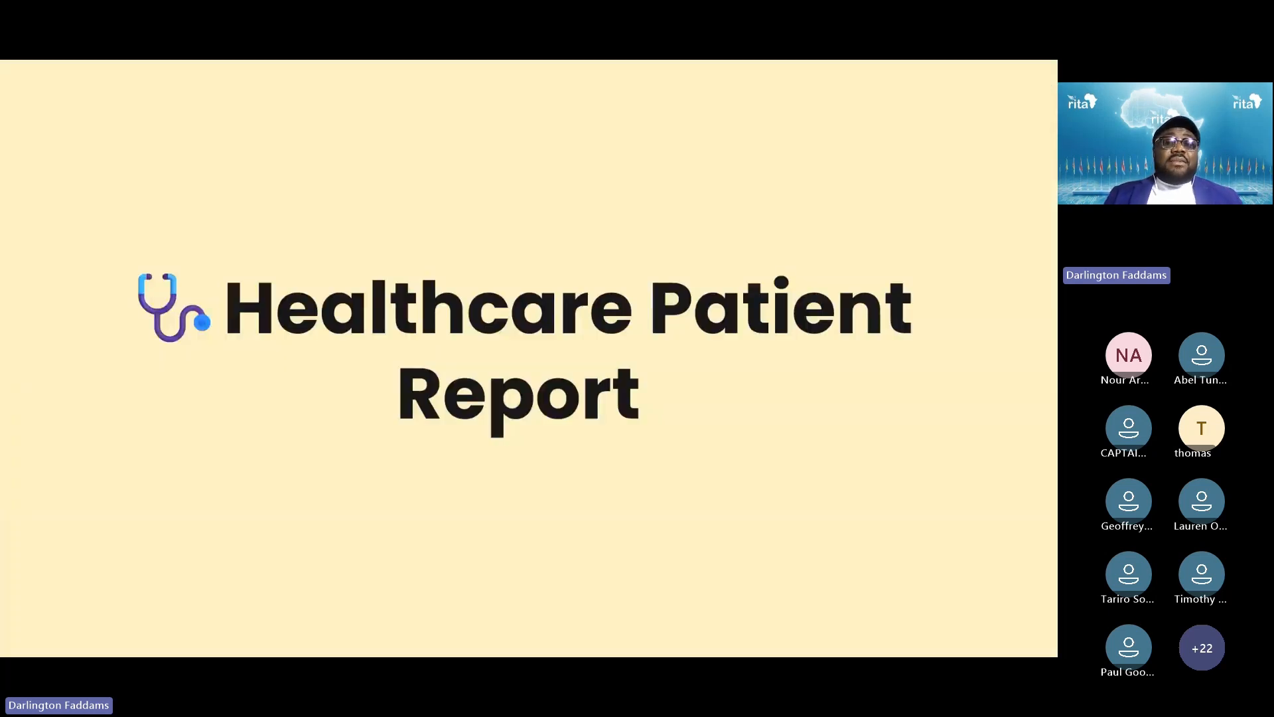
key("Left")
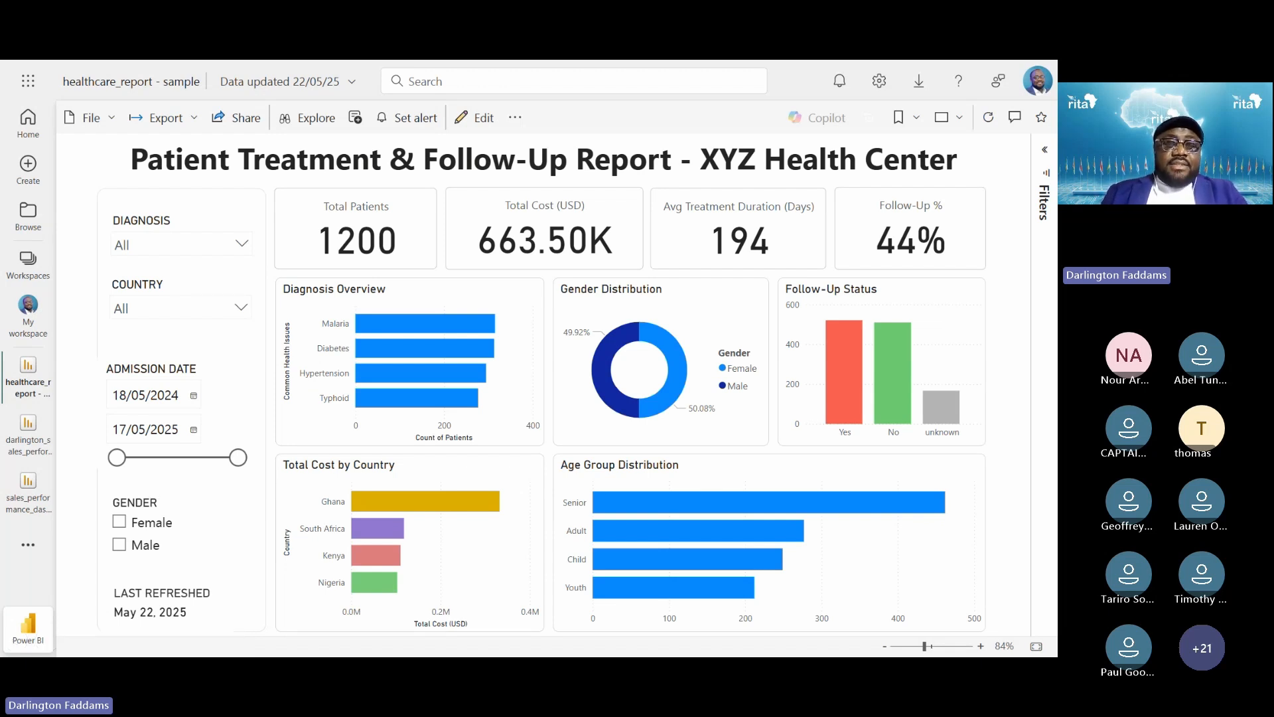
key("Right")
key("Right")
key("Right")
key("Right")
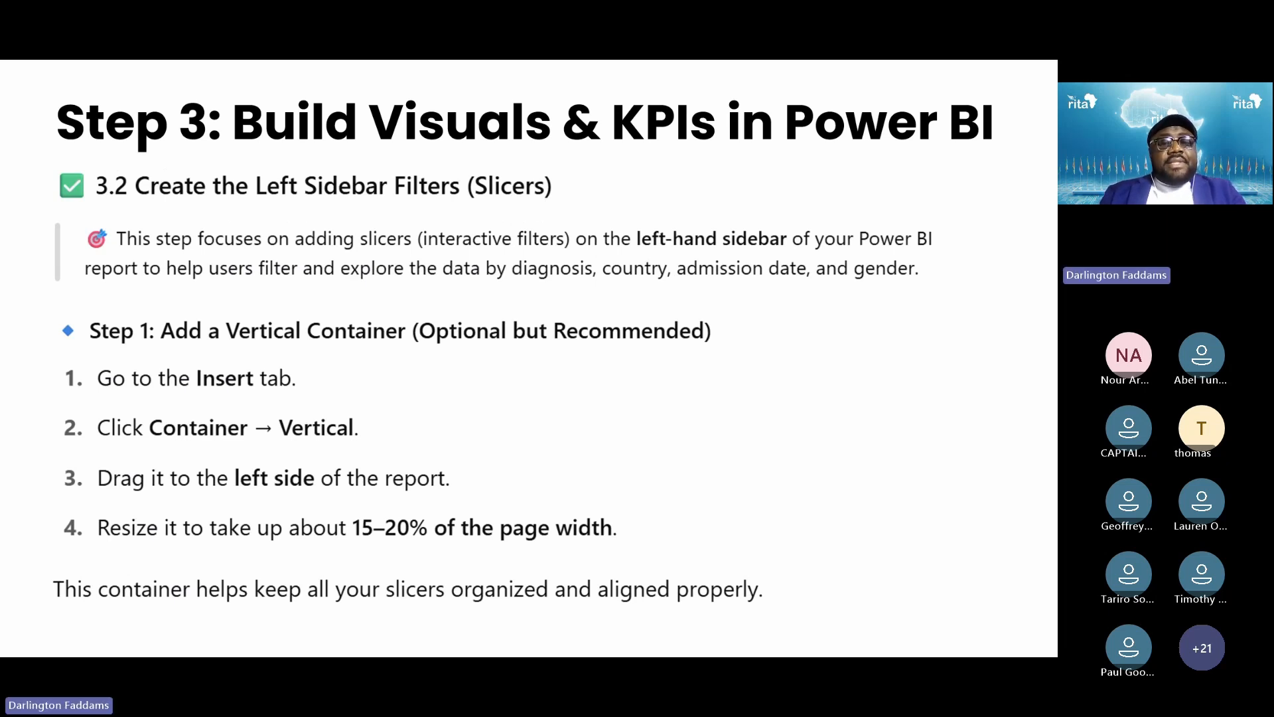
key("alt+Tab")
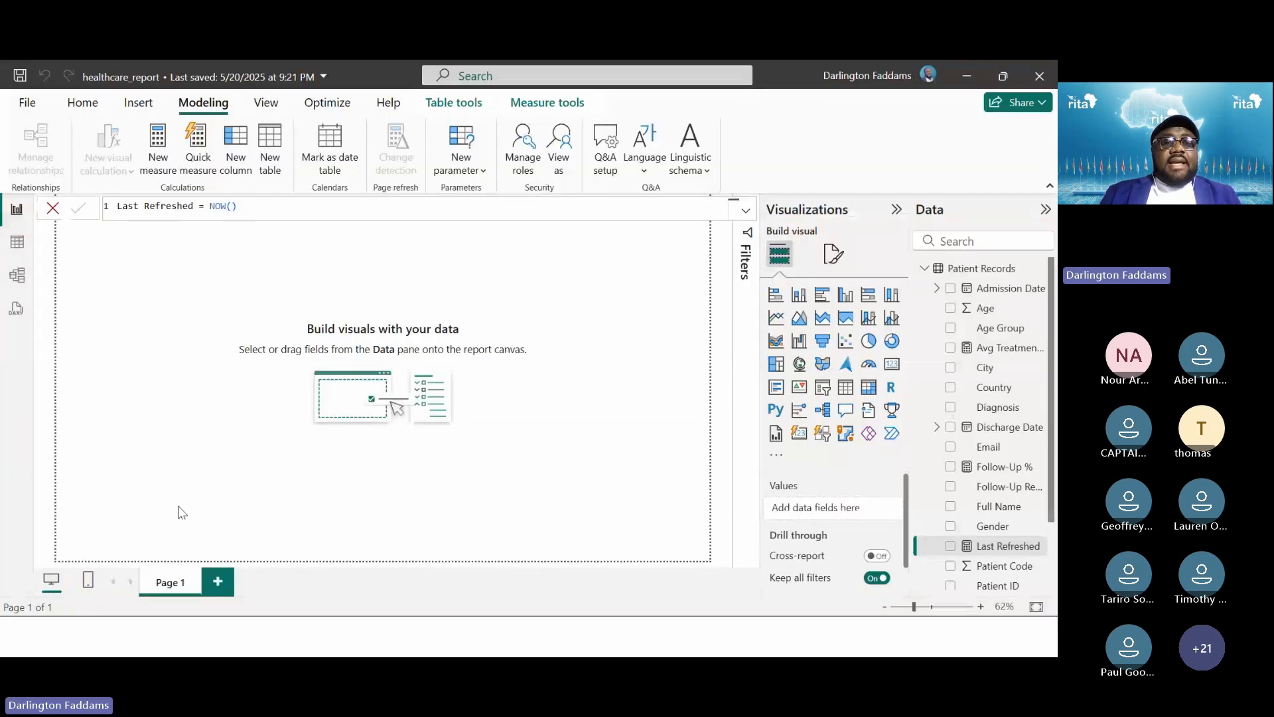
Deselect Last Refreshed, close the formula bar and show the Insert ribbon options
left_click(118, 349)
key("ctrl+1")
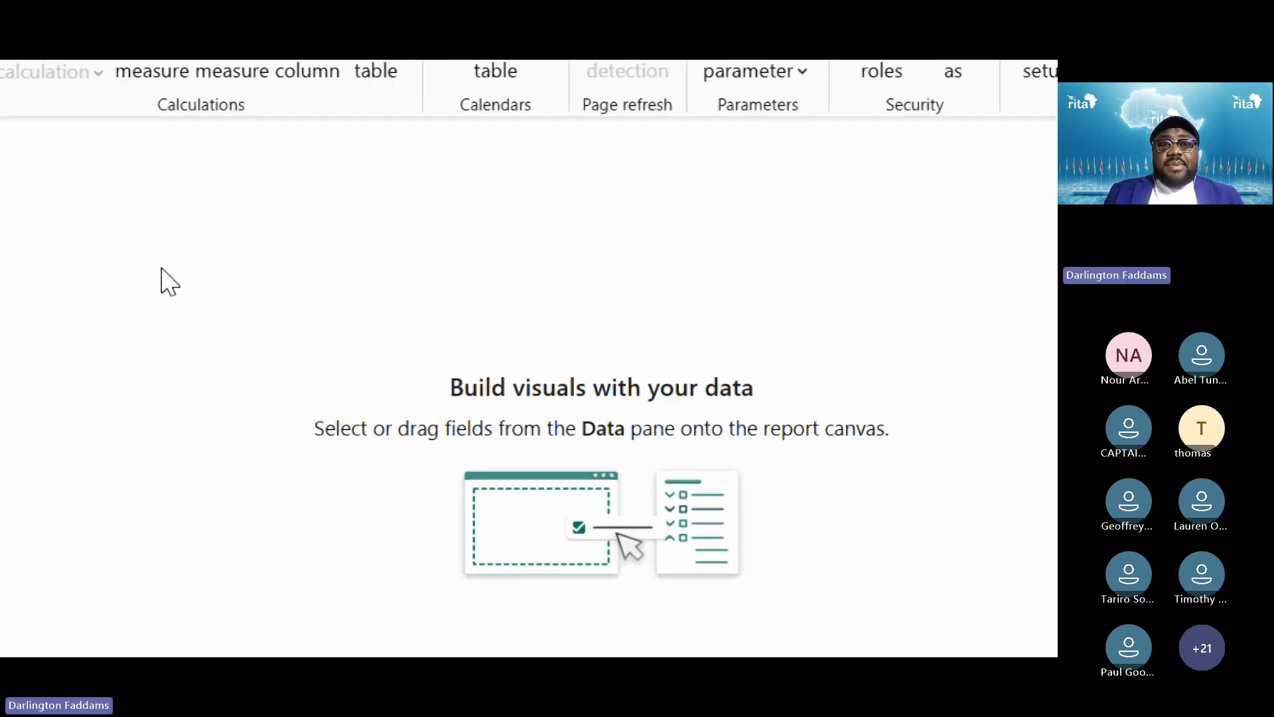
left_click(277, 142)
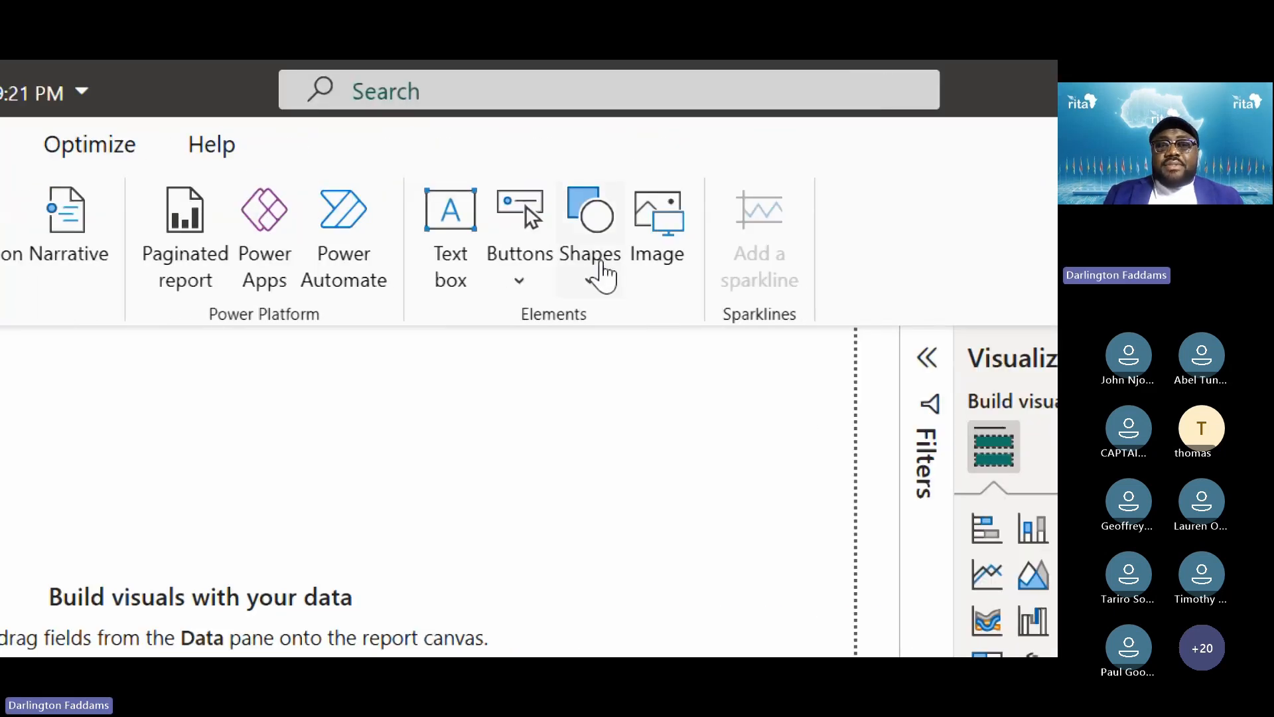
Insert a blue rounded rectangle and move it lower near the canvas's left edge
left_click(602, 275)
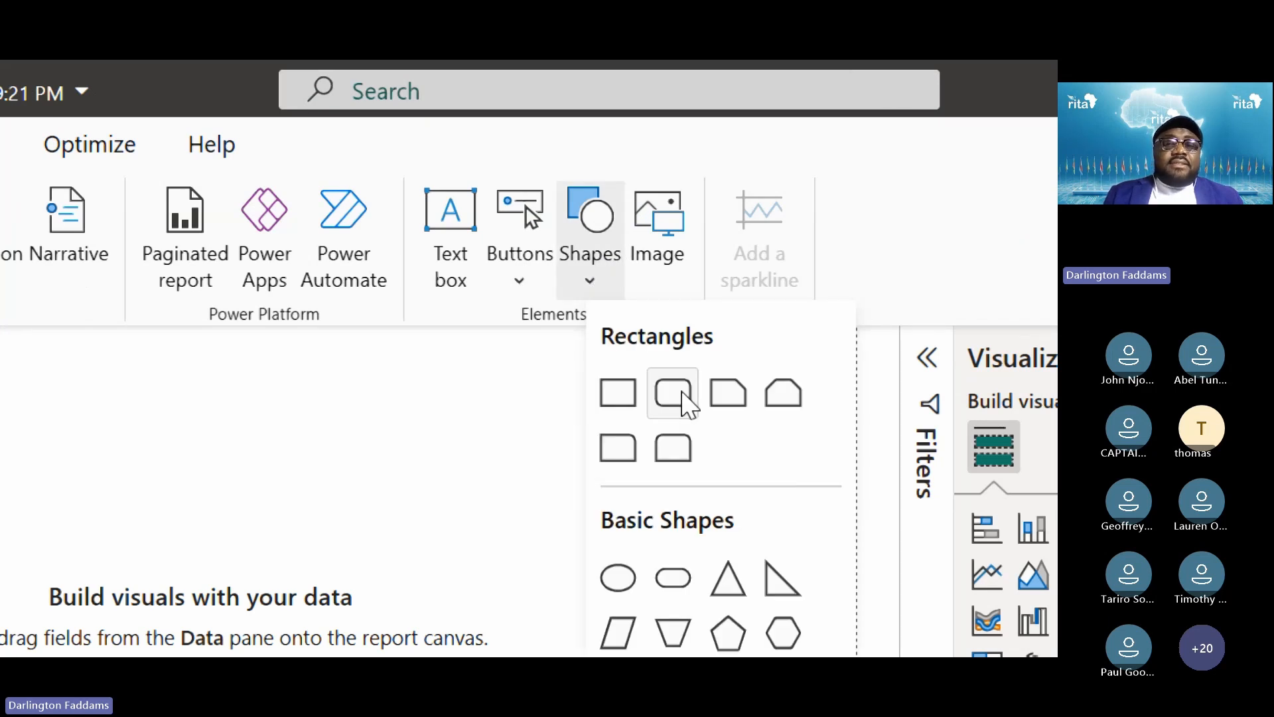
left_click(687, 401)
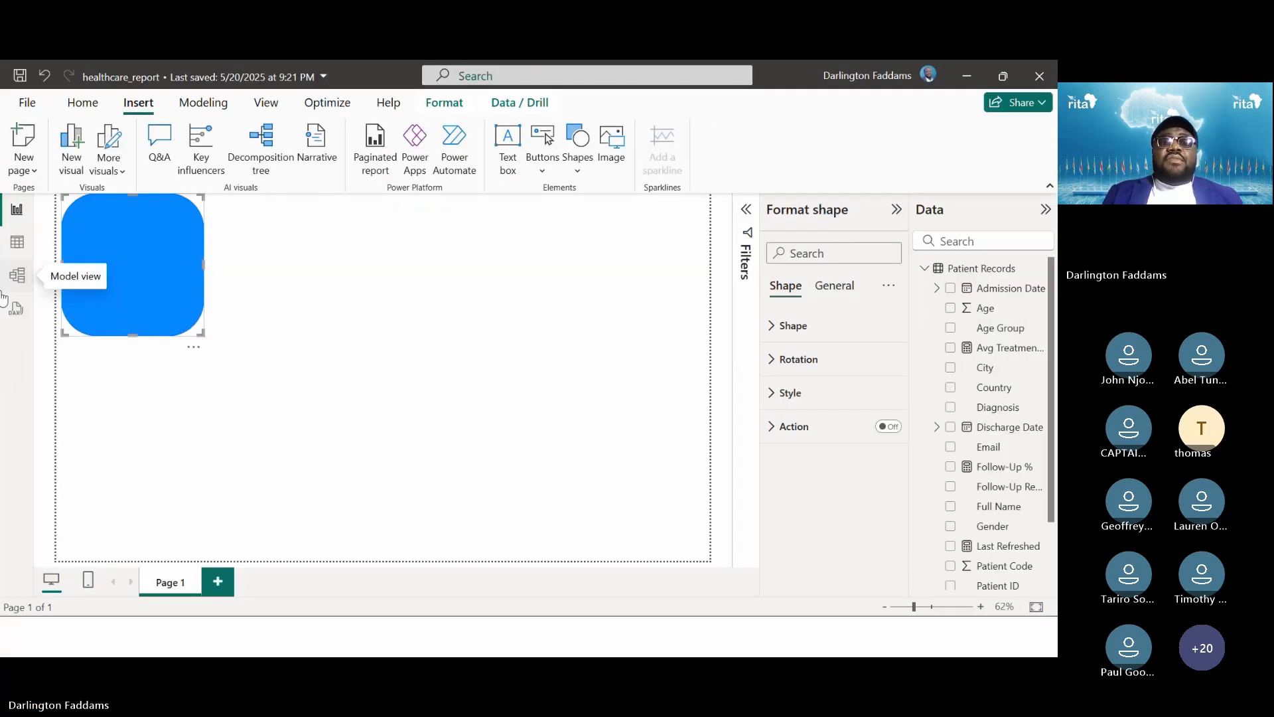
left_click_drag(153, 264, 152, 321)
left_click(282, 296)
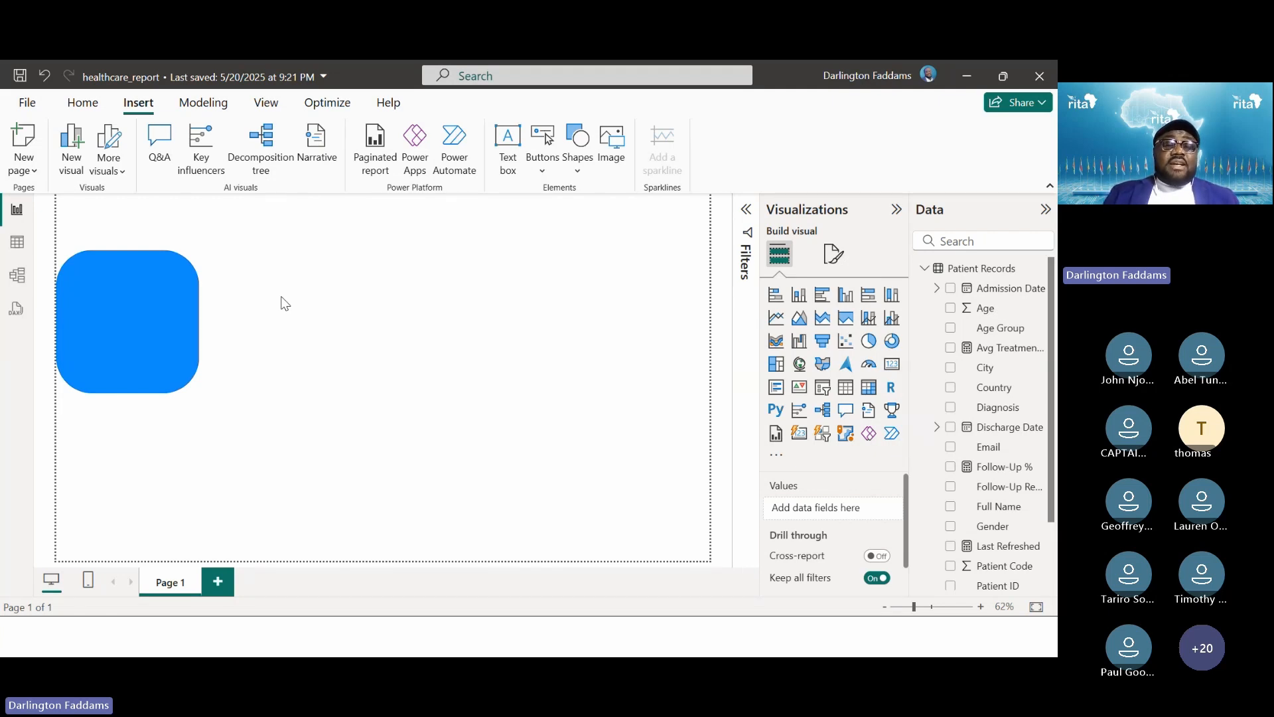
key("alt+Tab")
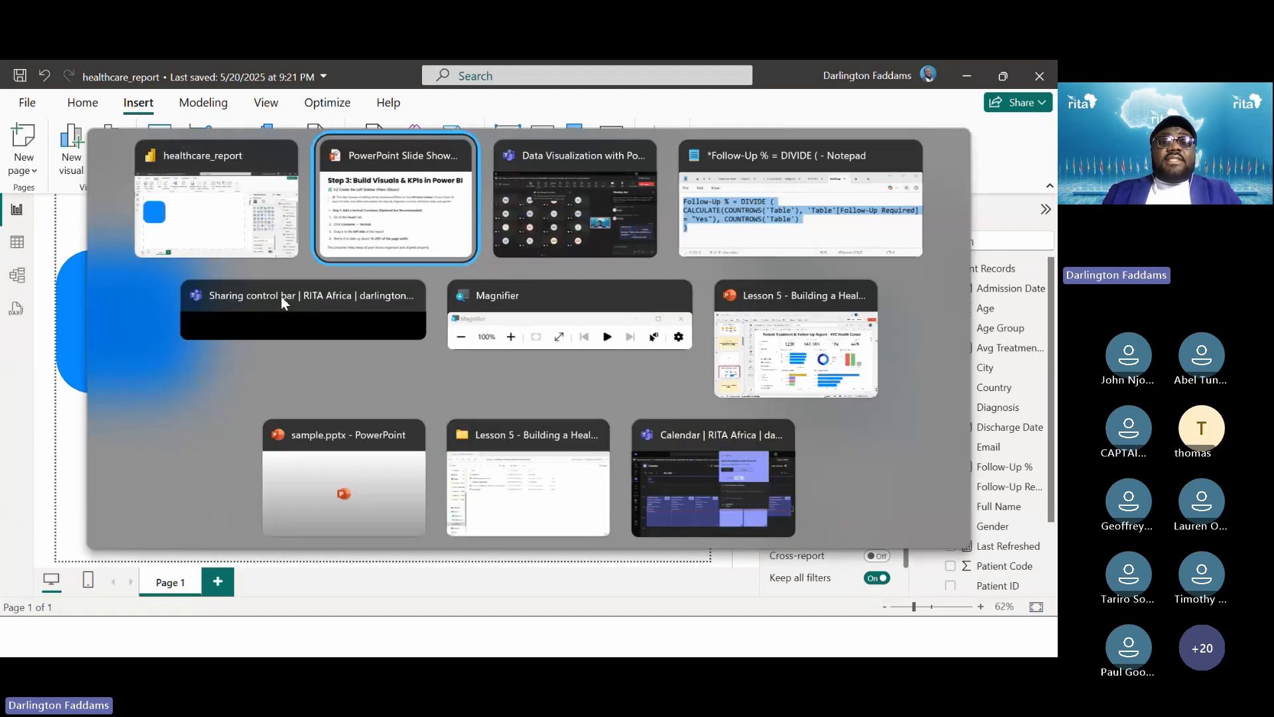
Show the finished Patient Treatment & Follow-Up sample in Power BI Service, then return to Desktop
key("alt+Tab")
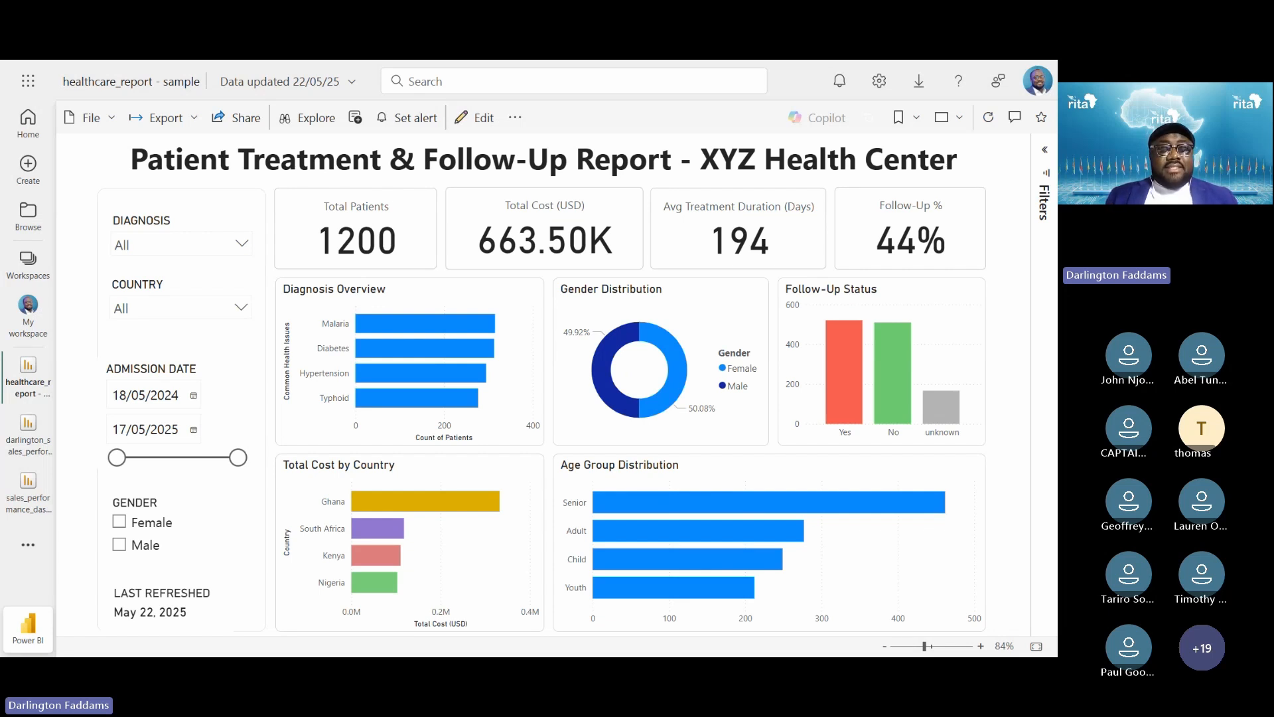
key("alt+Tab")
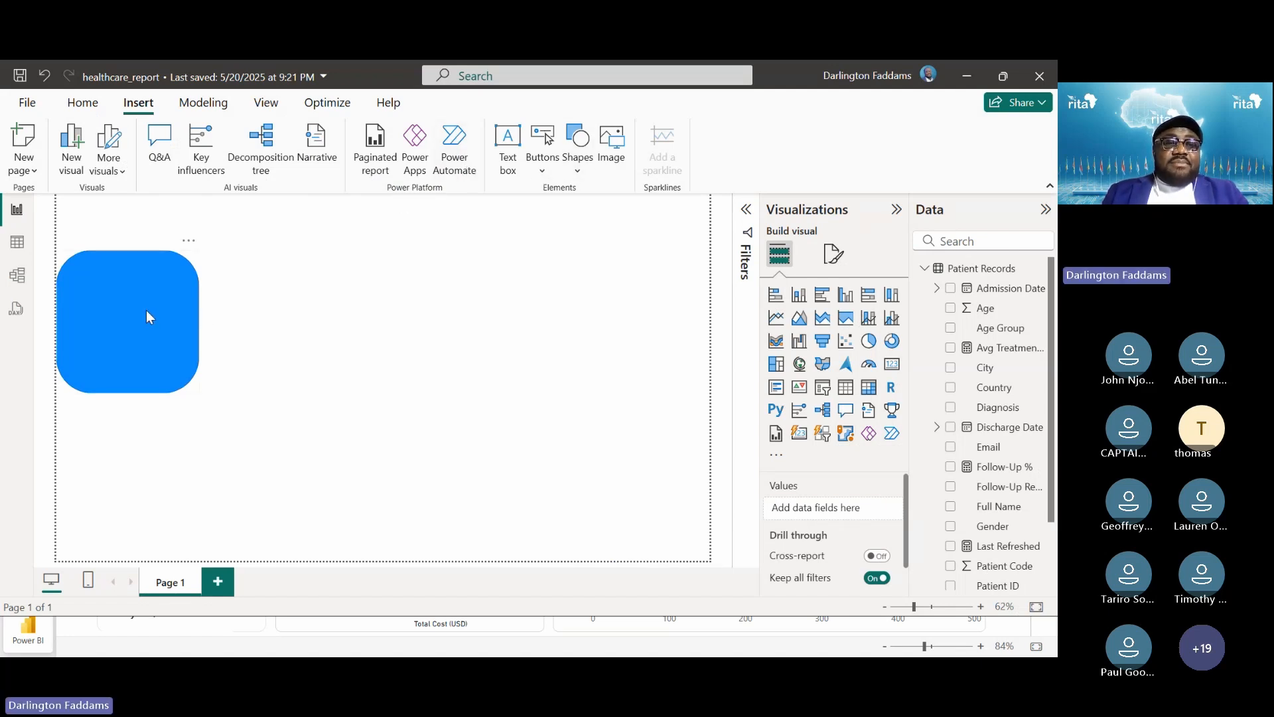
Lower the blue shape, then add a widened text box reading 'Patient Treatment & Follow-Up Report - XYZ Health Center'
left_click_drag(146, 309, 153, 382)
left_click(170, 312)
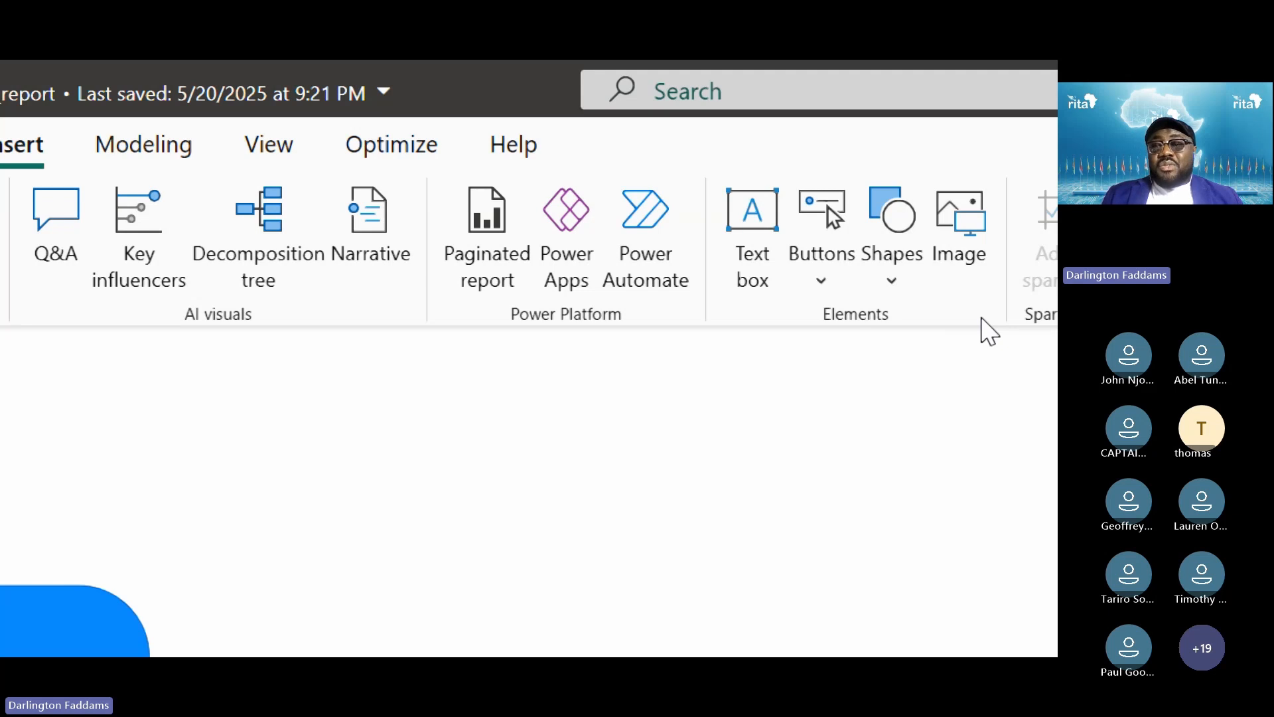
left_click(760, 226)
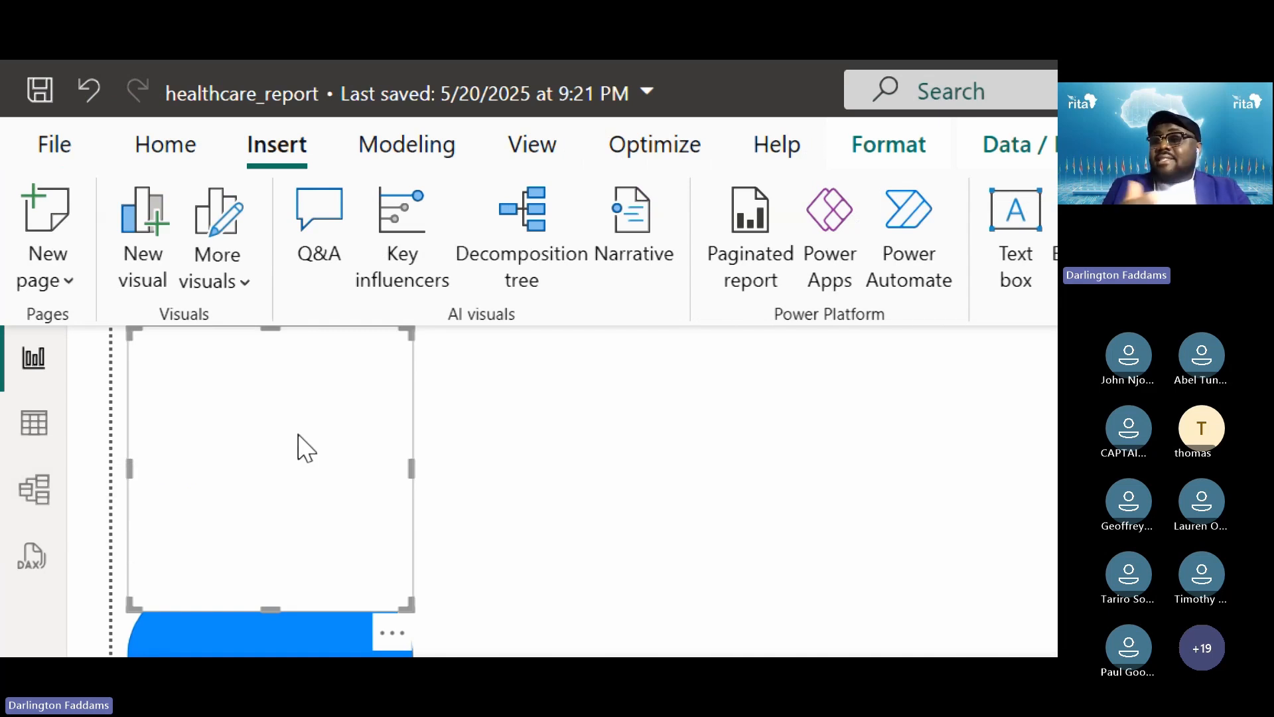
type("Patient Treatment")
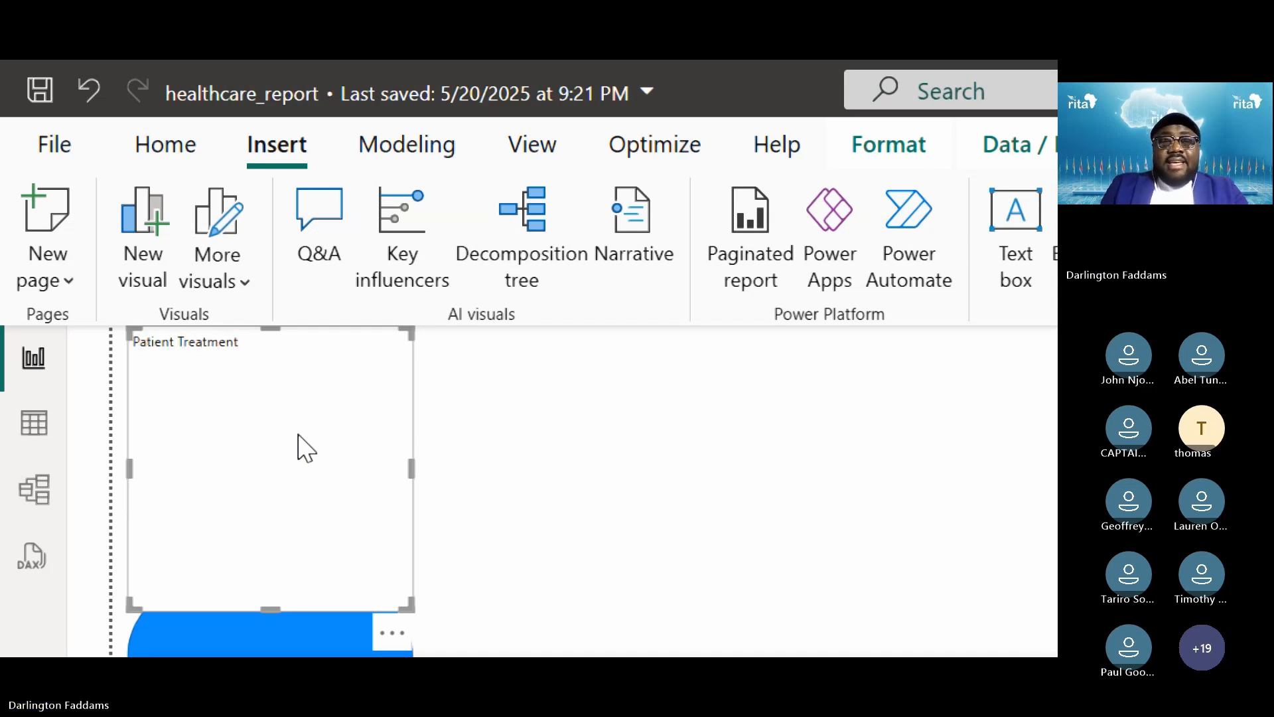
type(" & Floow")
key("BackSpace")
key("BackSpace")
key("BackSpace")
key("BackSpace")
type("o")
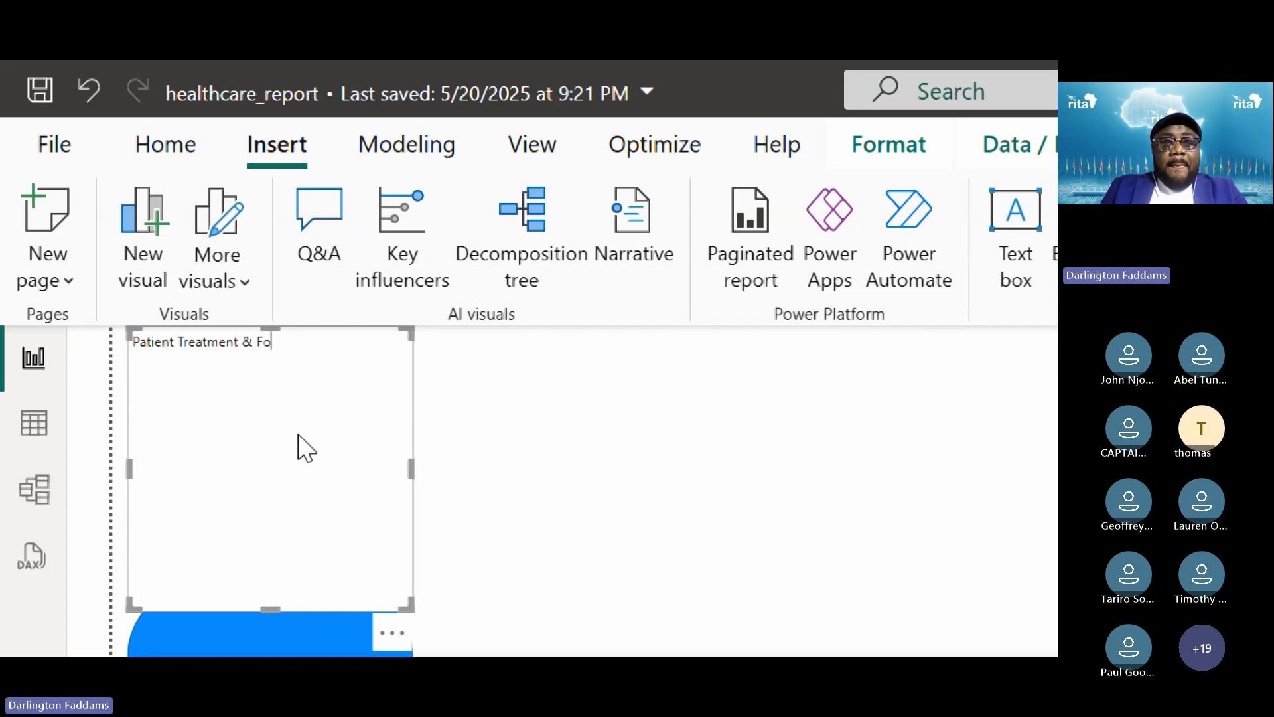
type("llow-Up Report - XY")
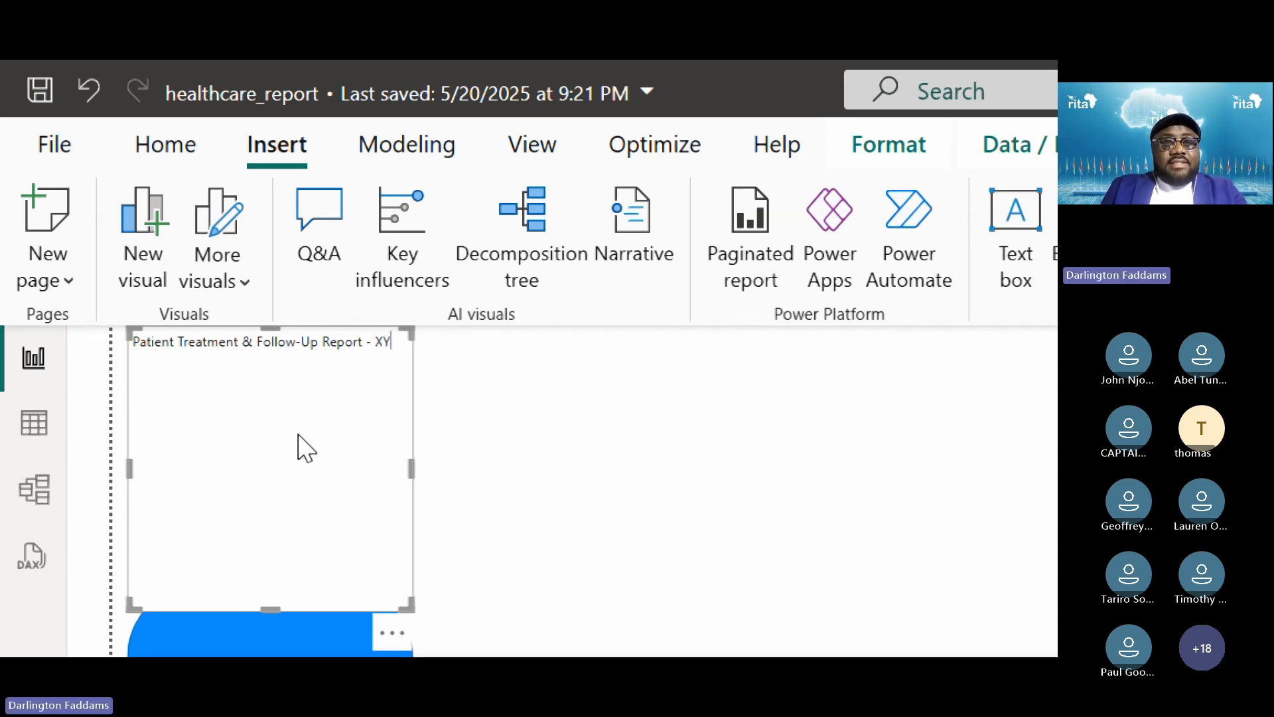
type("Z Health")
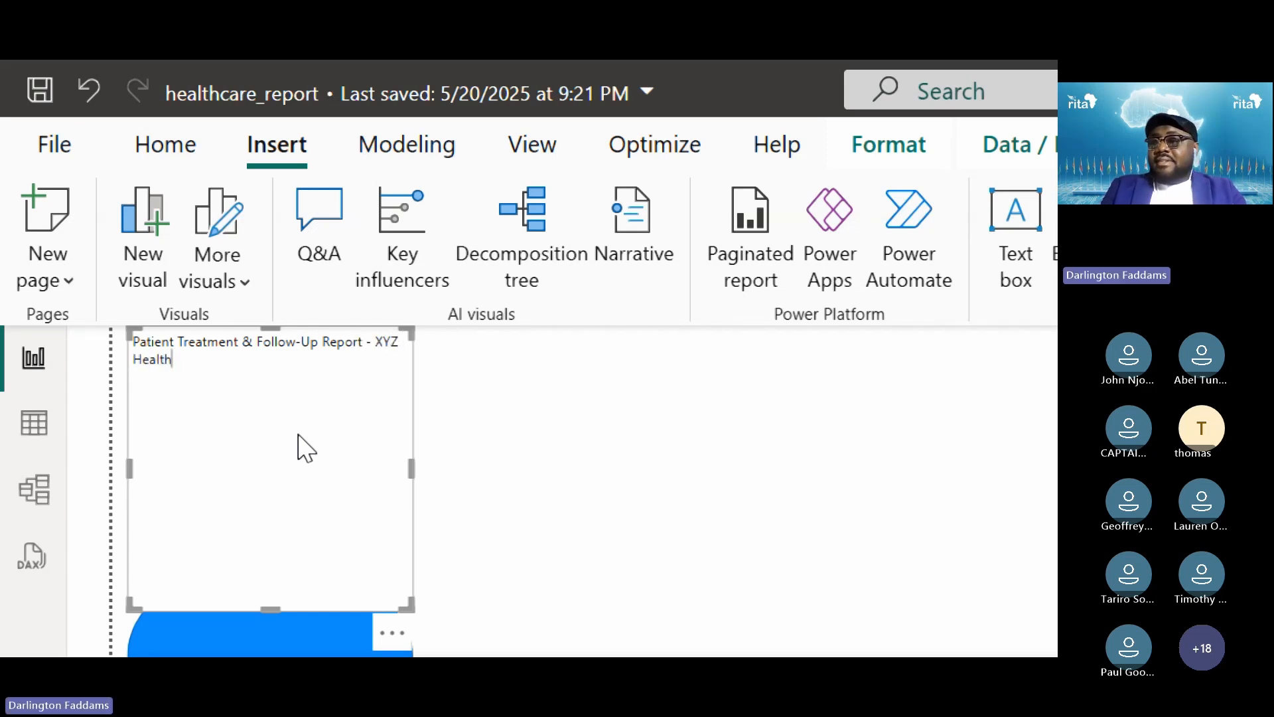
type(" Cetner")
key("BackSpace")
key("BackSpace")
key("BackSpace")
key("BackSpace")
type("nter")
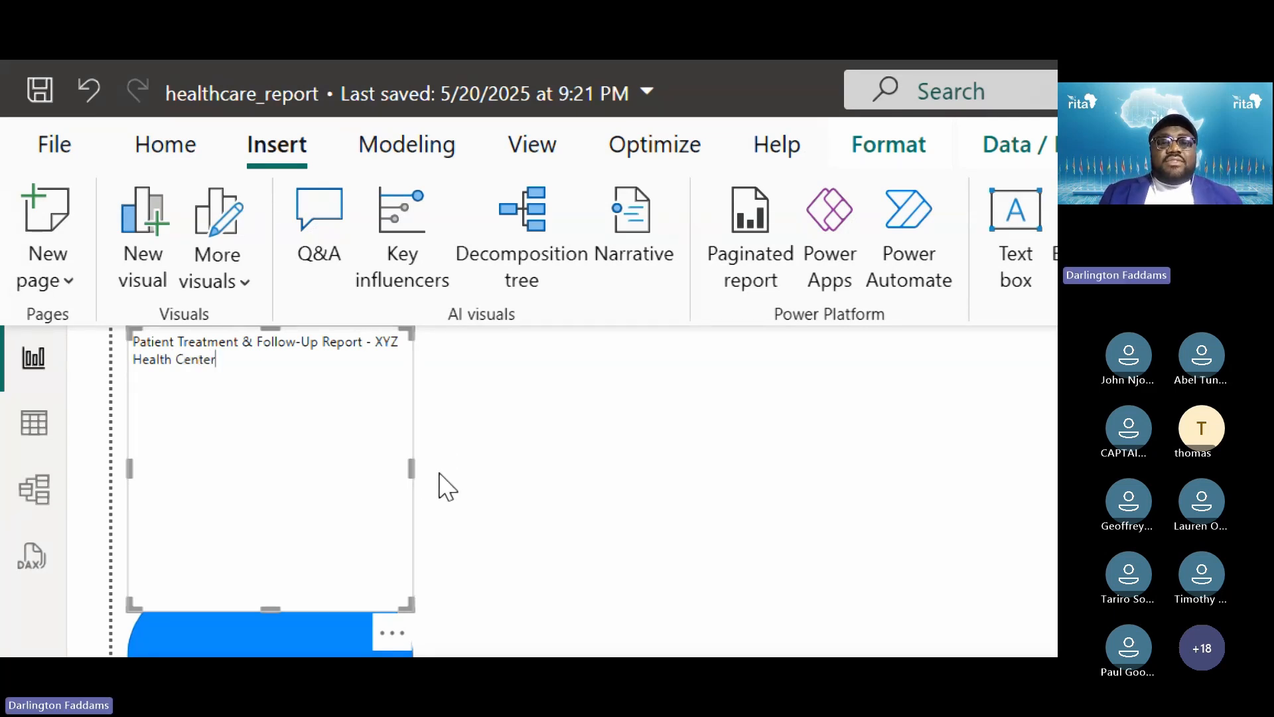
left_click_drag(411, 467, 871, 467)
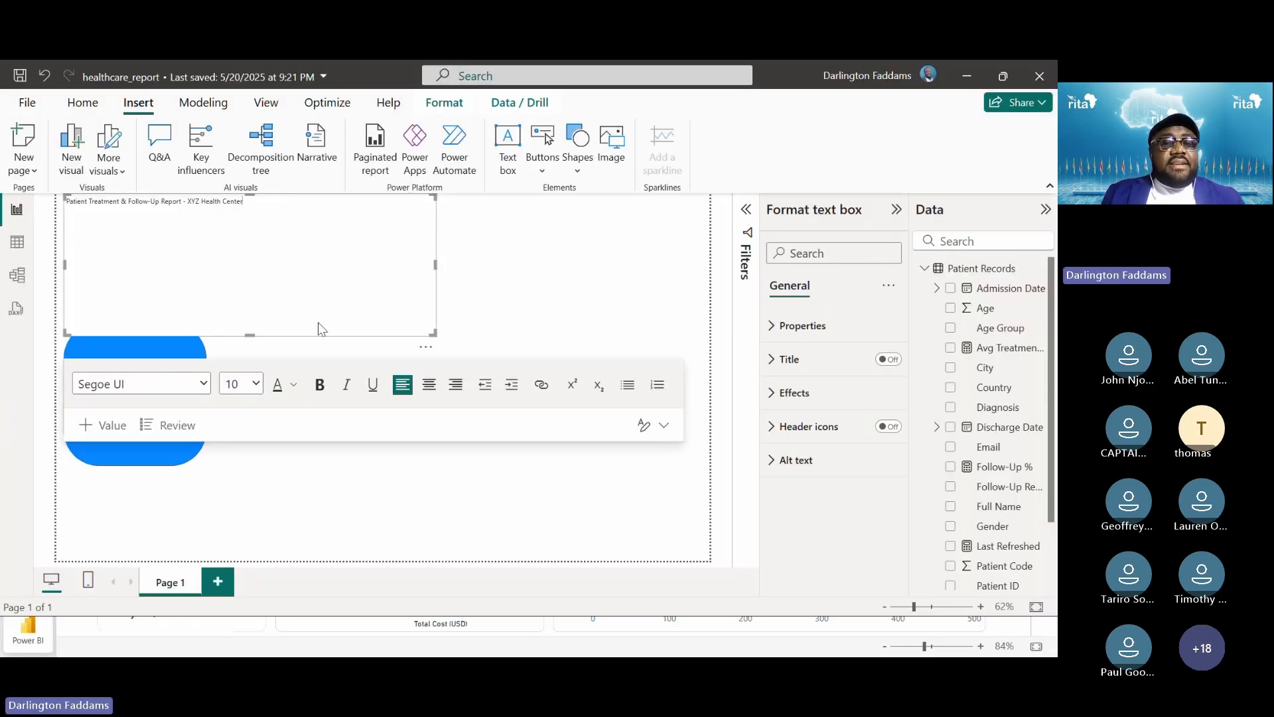
Format the title text as 32-point, bold and centred
left_click(256, 385)
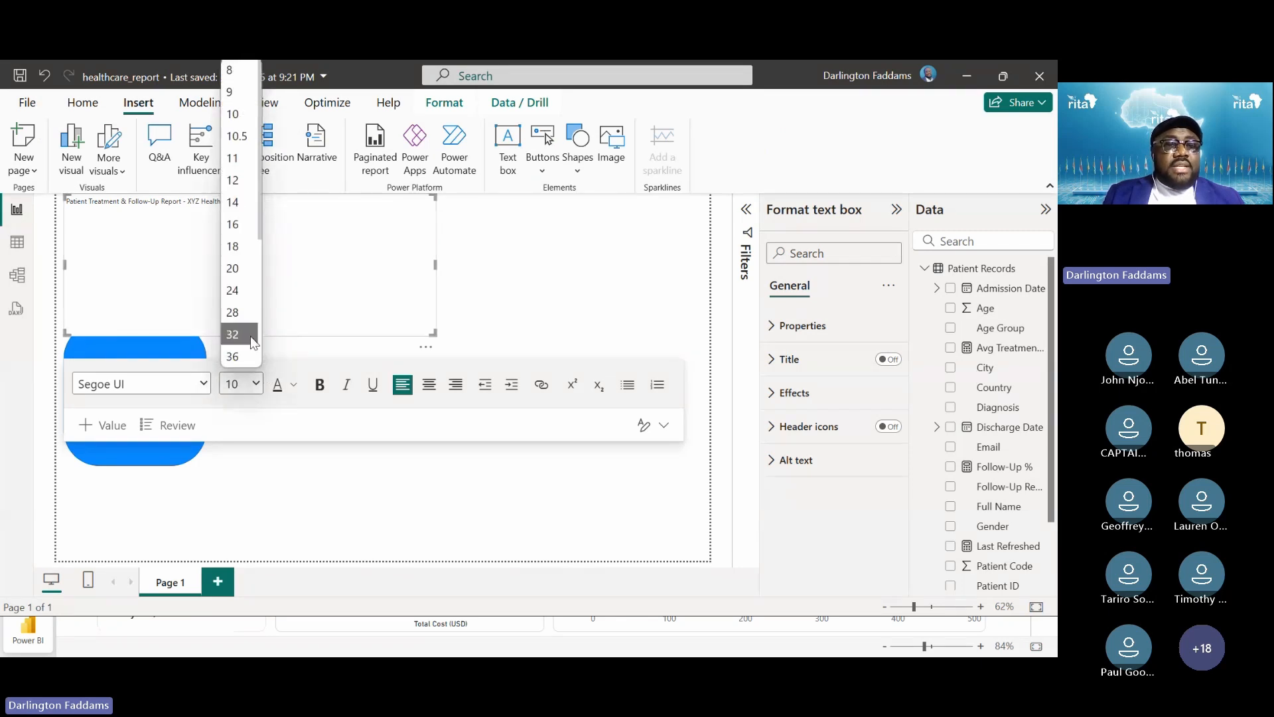
left_click(250, 334)
left_click_drag(243, 217, 2, 211)
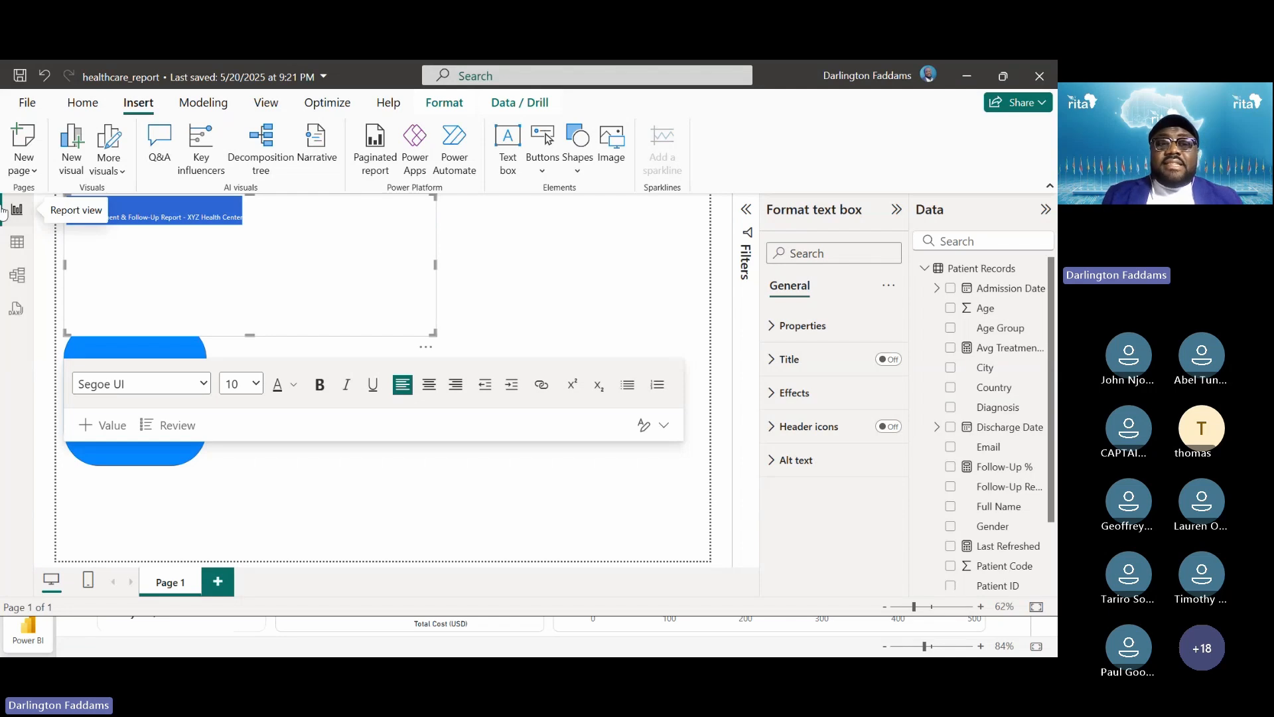
left_click(255, 383)
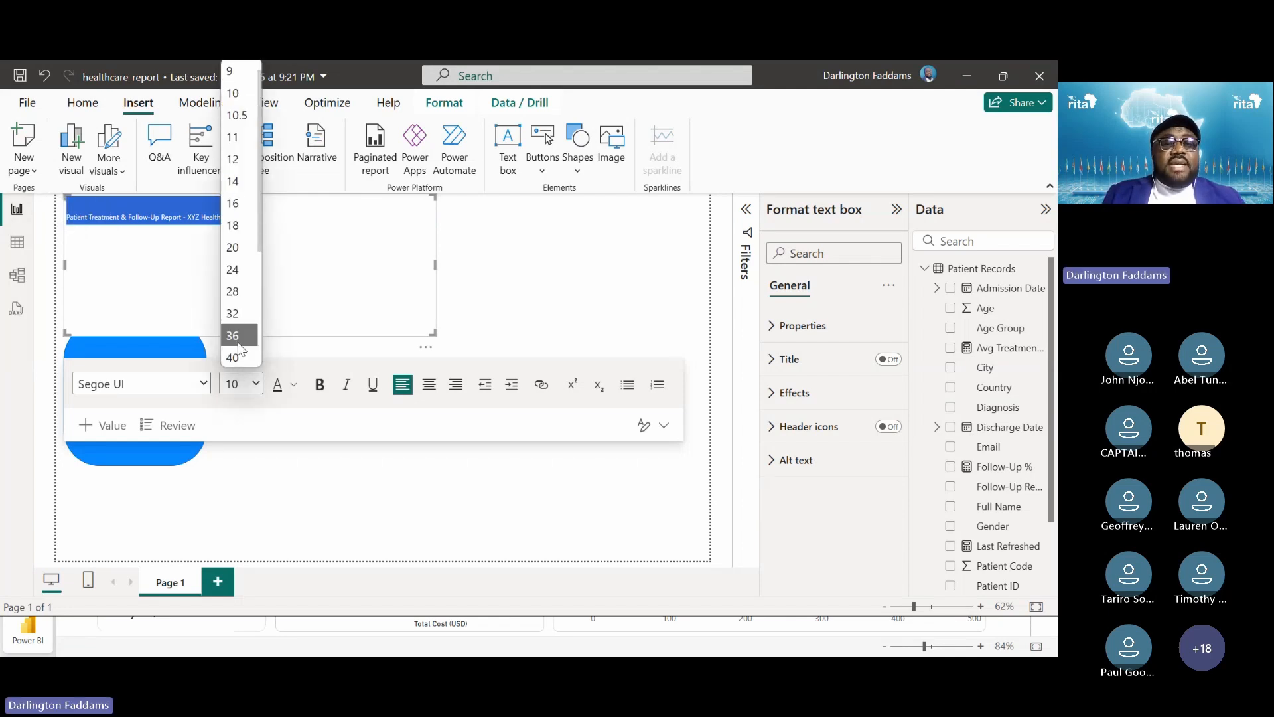
left_click(234, 317)
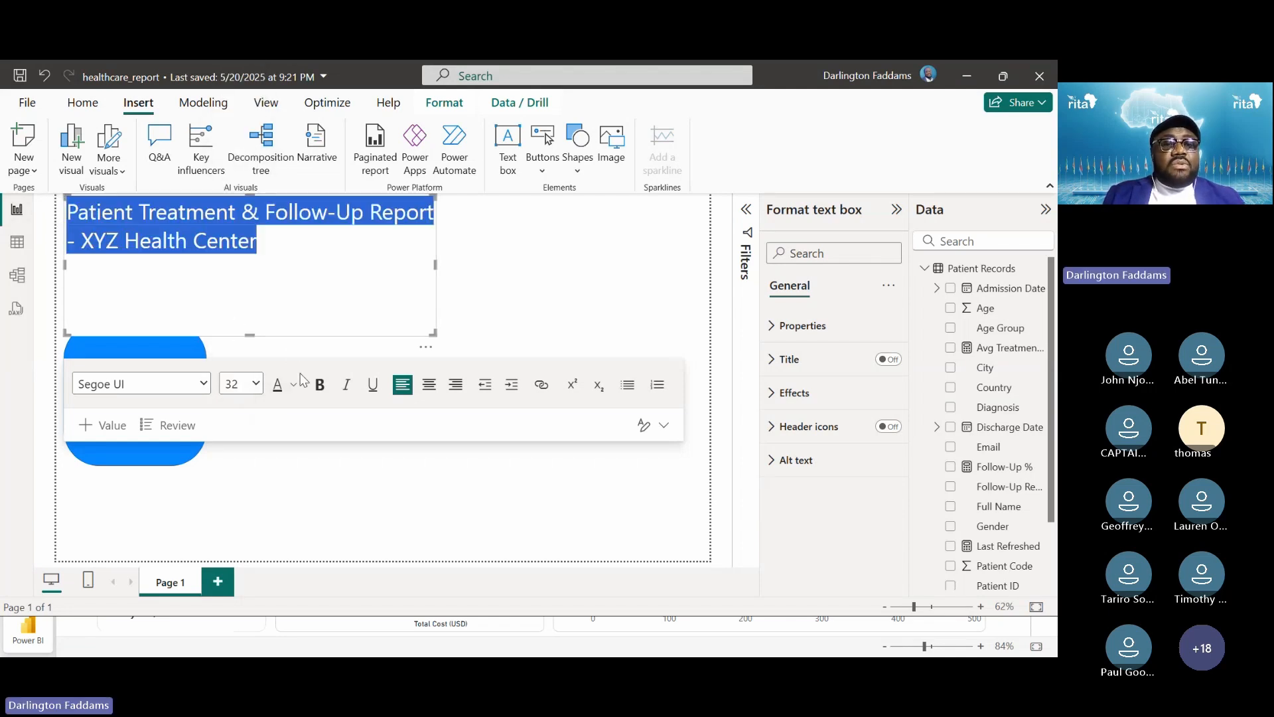
left_click(320, 384)
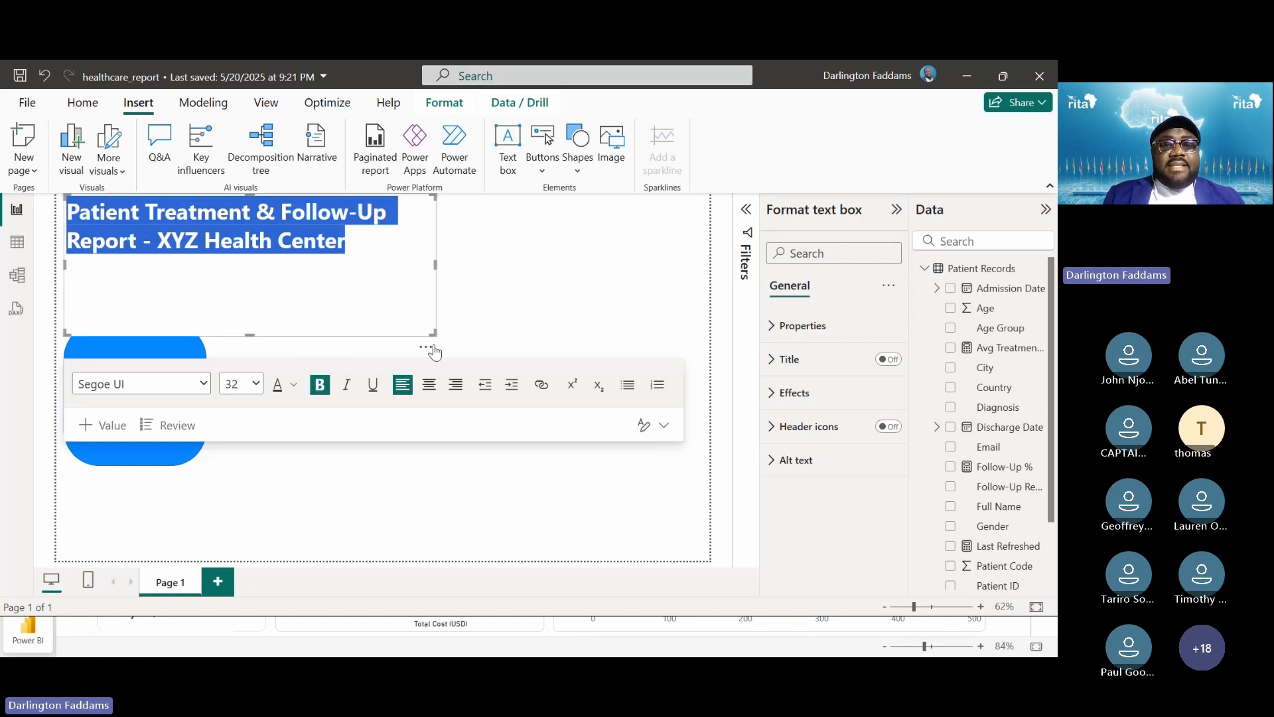
left_click(429, 385)
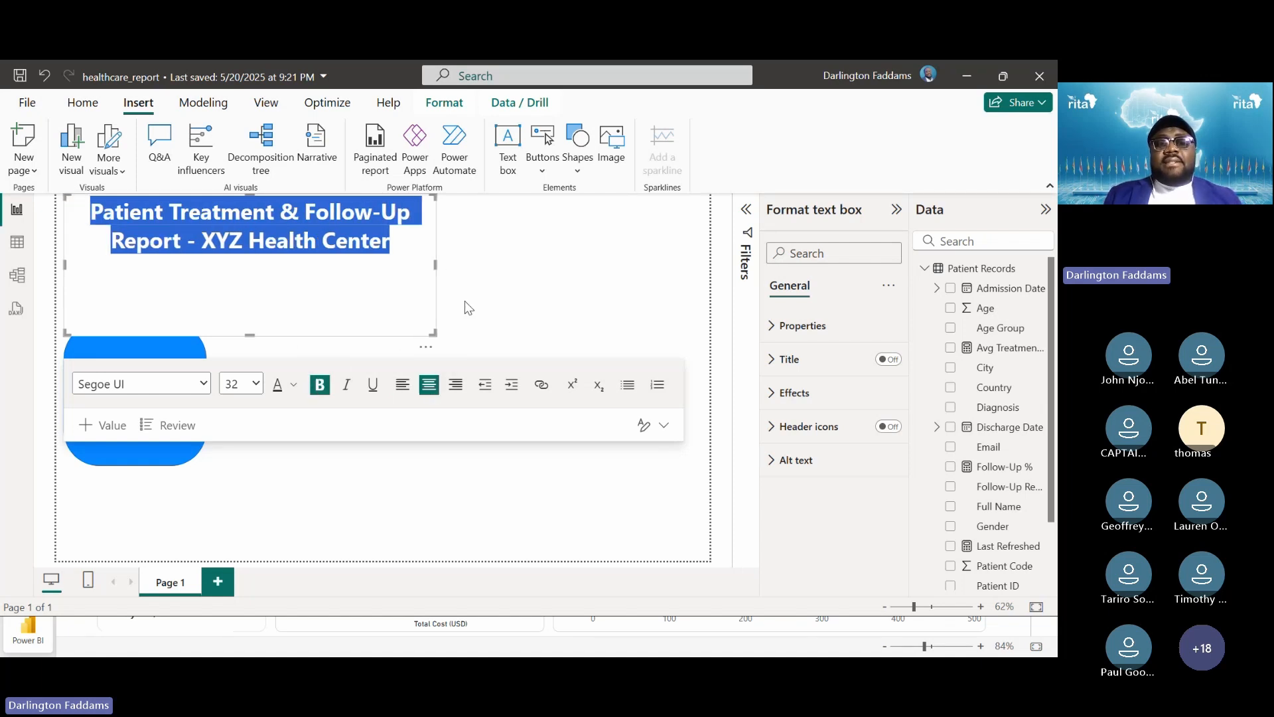
Widen the title box to one line across the top and shorten its height
left_click_drag(435, 264, 753, 265)
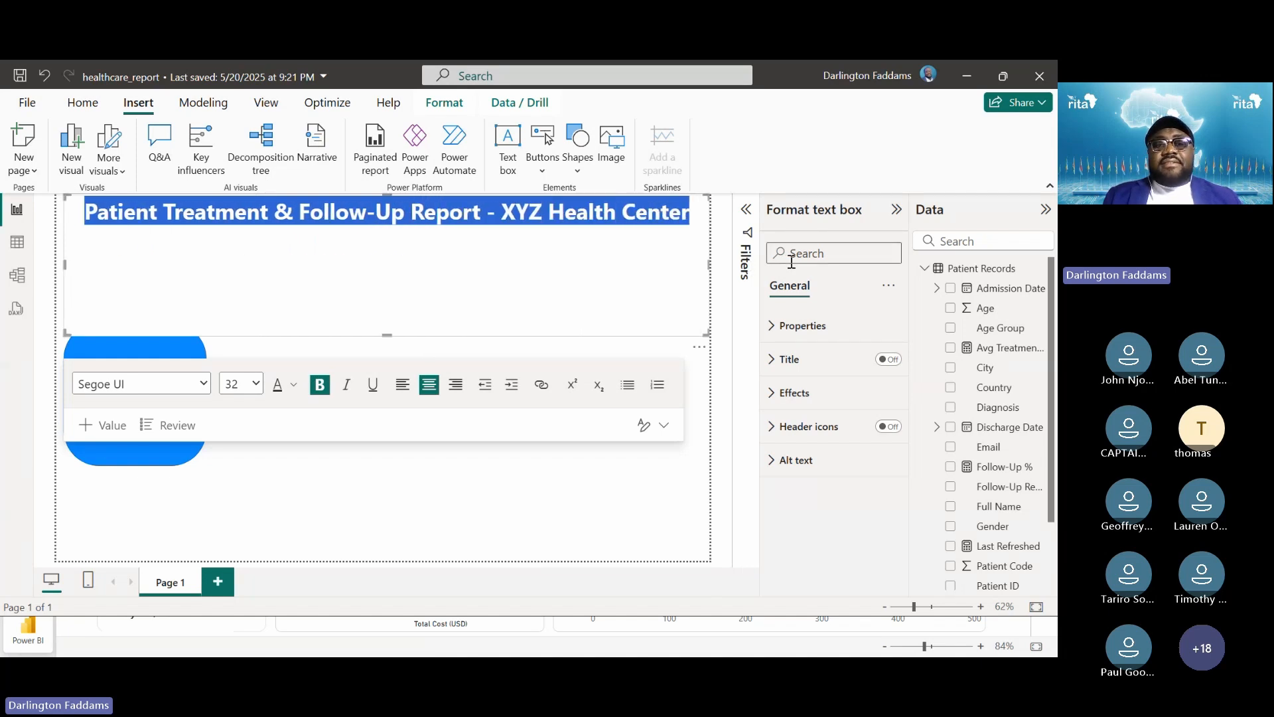
left_click(624, 260)
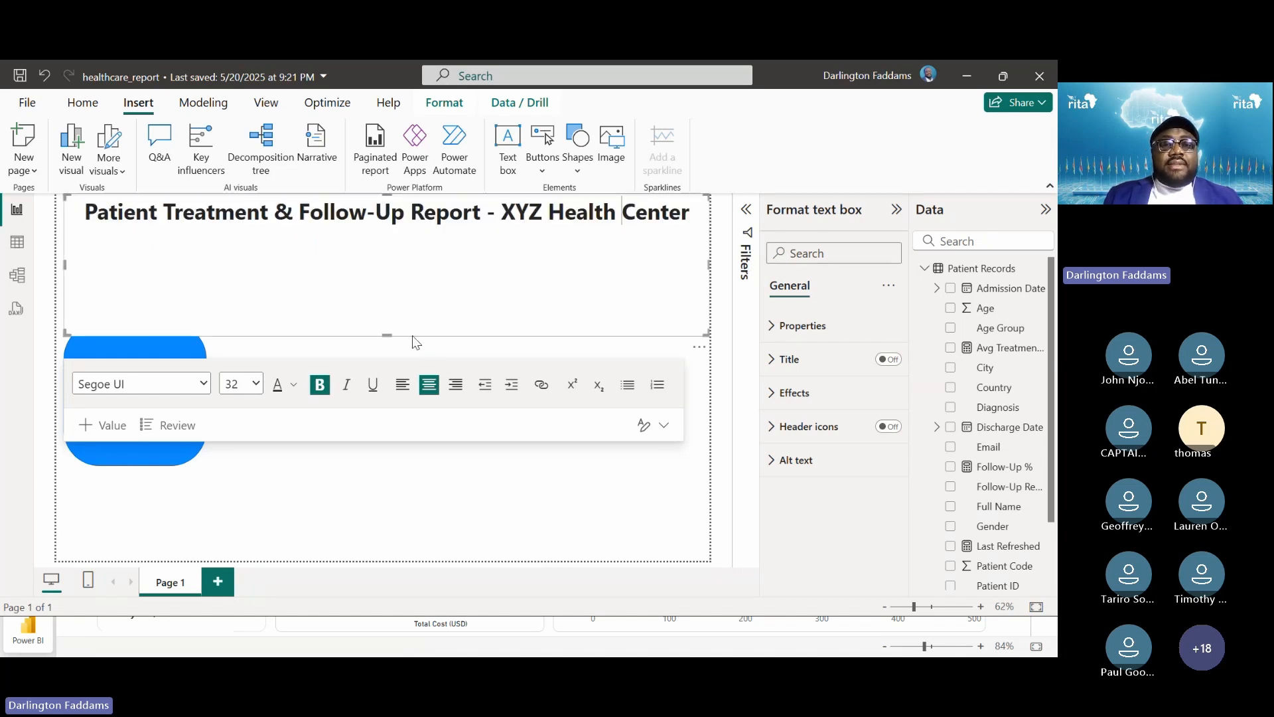
left_click_drag(388, 326, 378, 221)
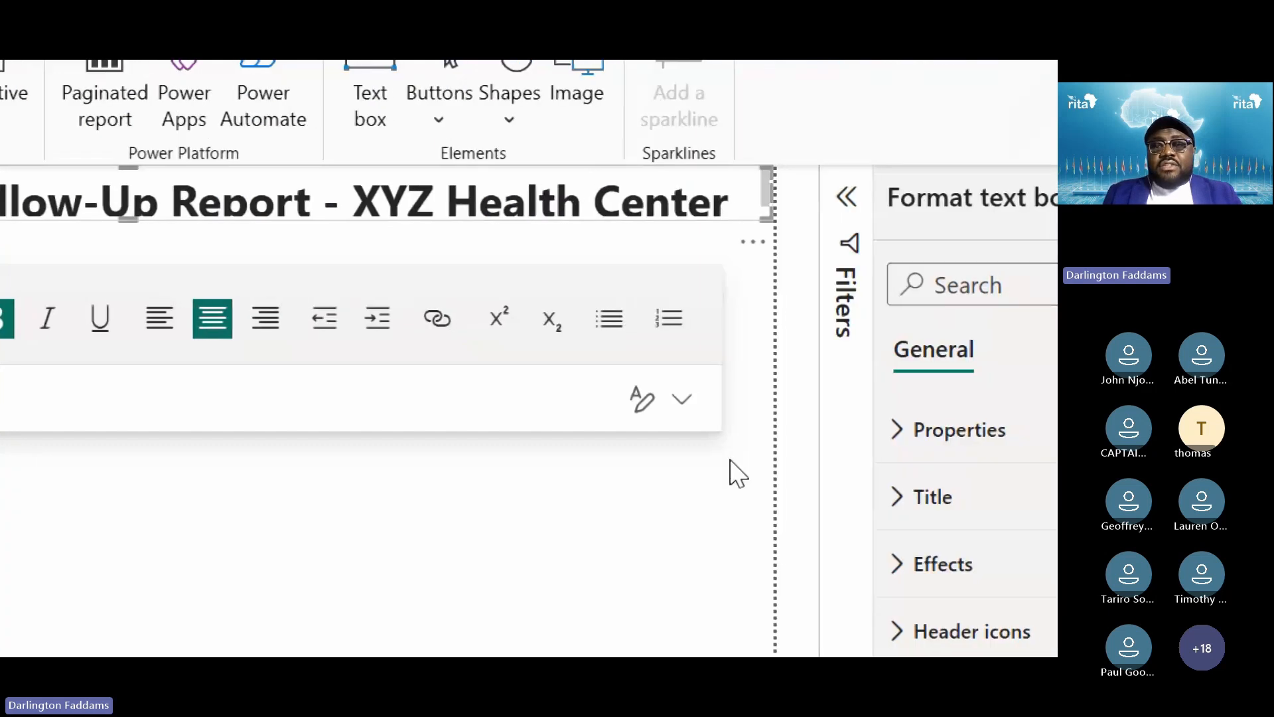
left_click(730, 460)
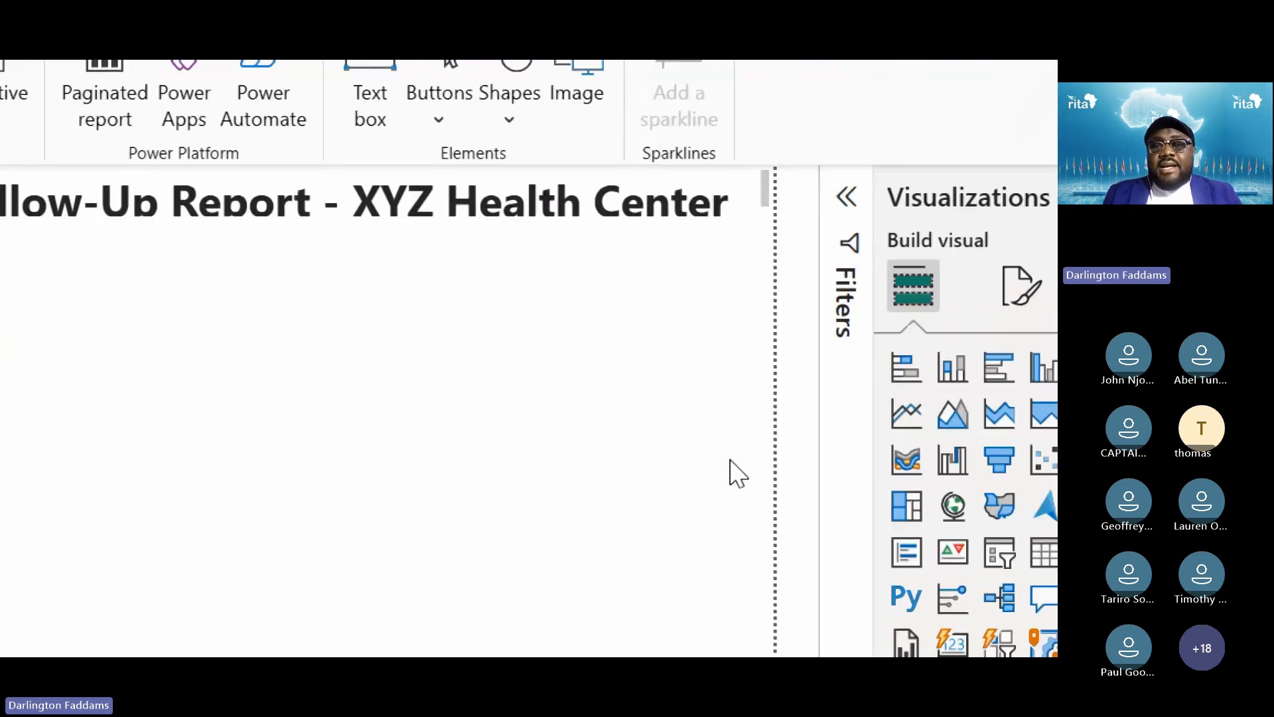
scroll(731, 207, "down", 1)
scroll(731, 207, "up", 1)
scroll(731, 207, "down", 1)
scroll(731, 207, "up", 1)
scroll(731, 207, "down", 1)
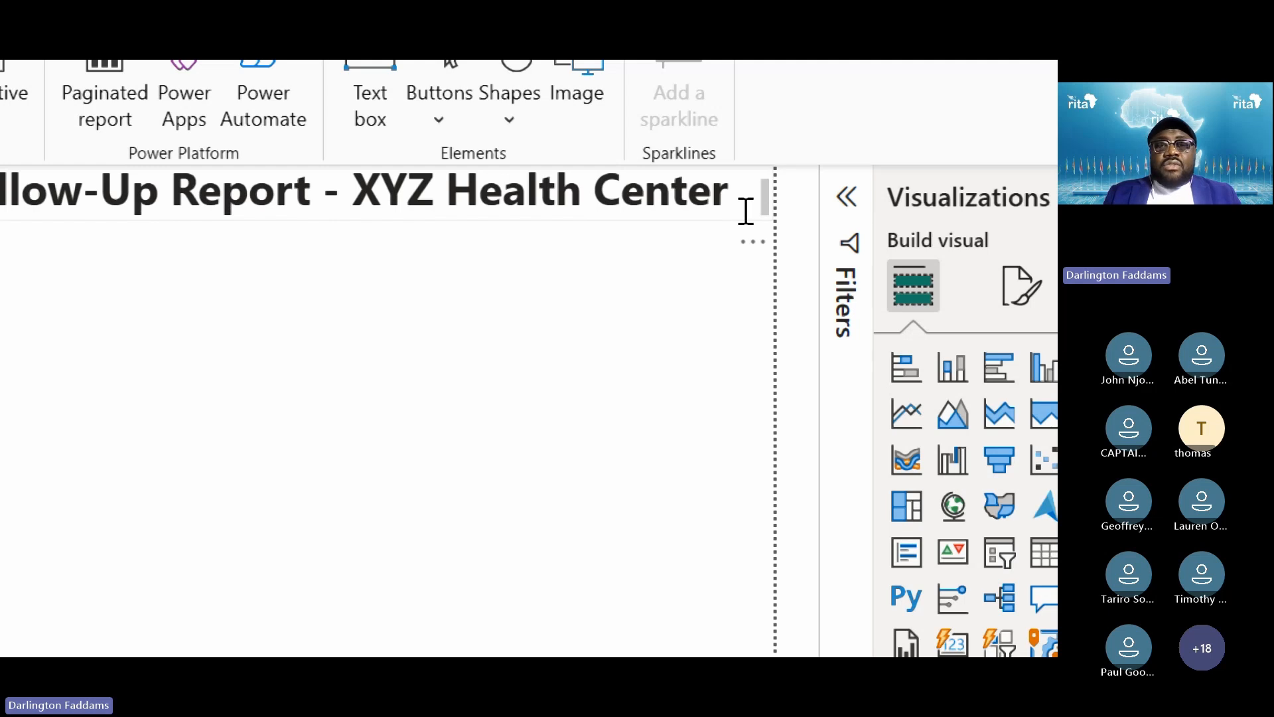
scroll(746, 211, "up", 1)
left_click(60, 199)
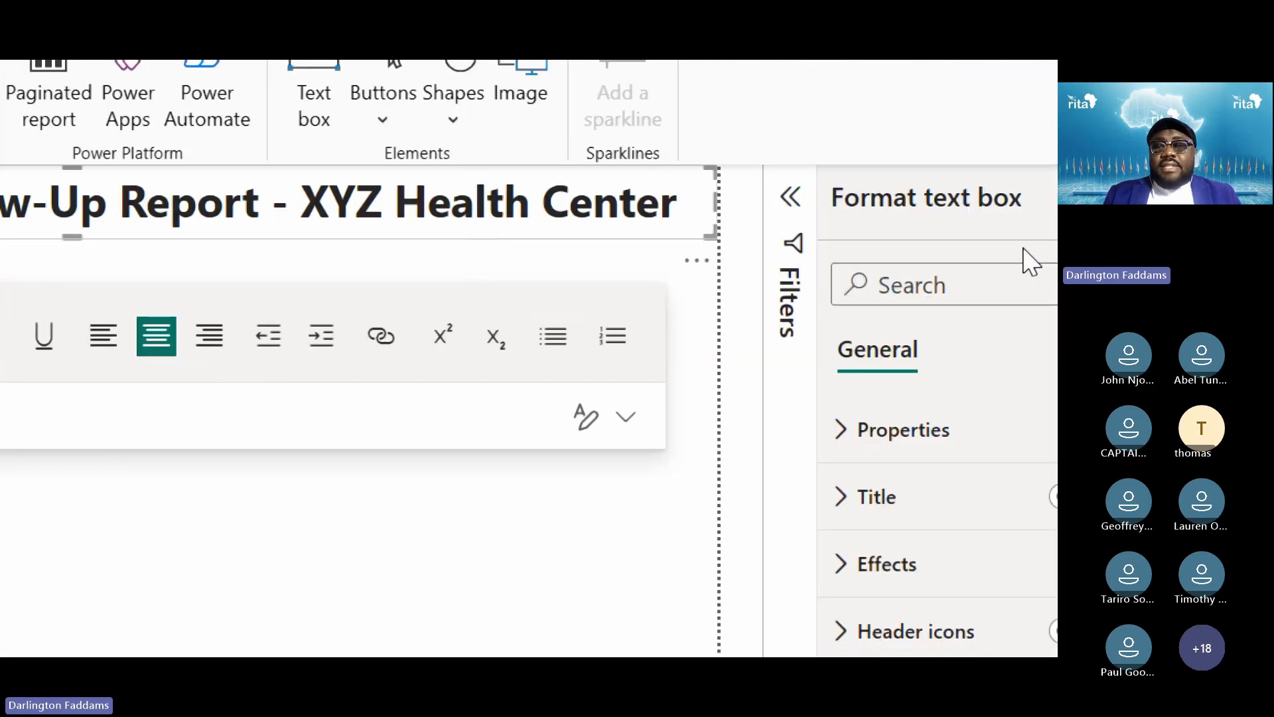
left_click(524, 333)
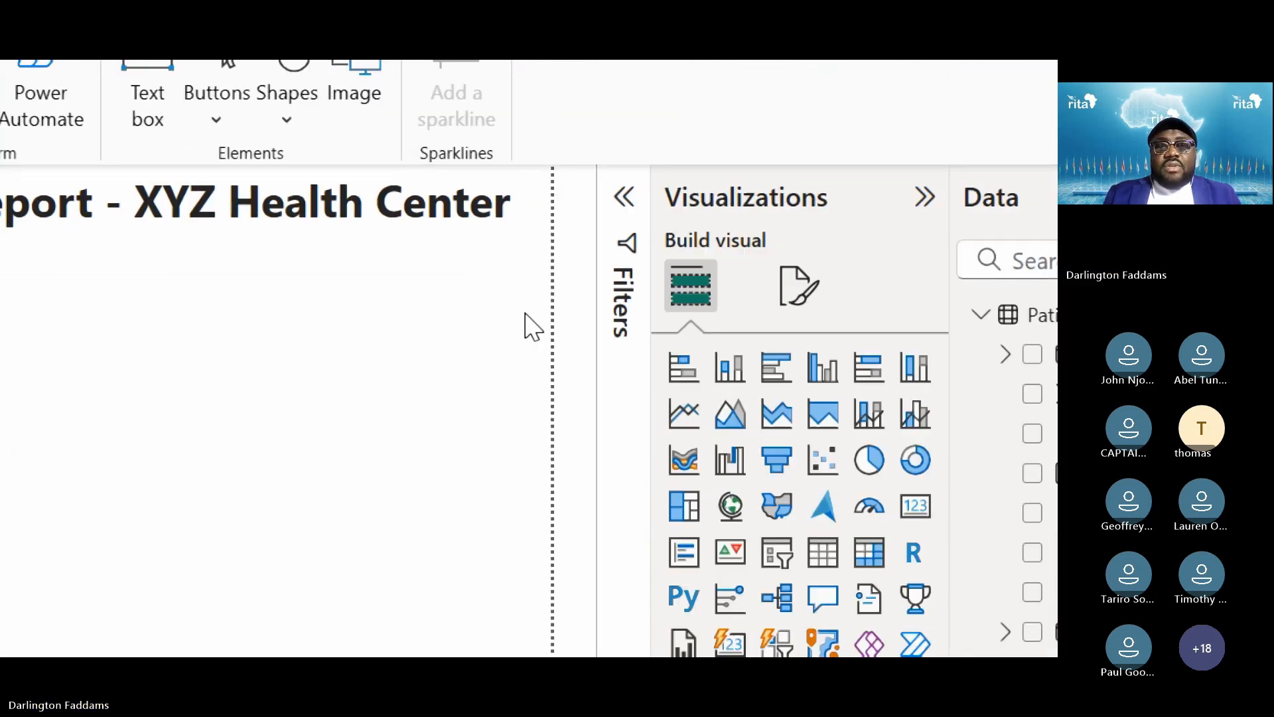
left_click(369, 219)
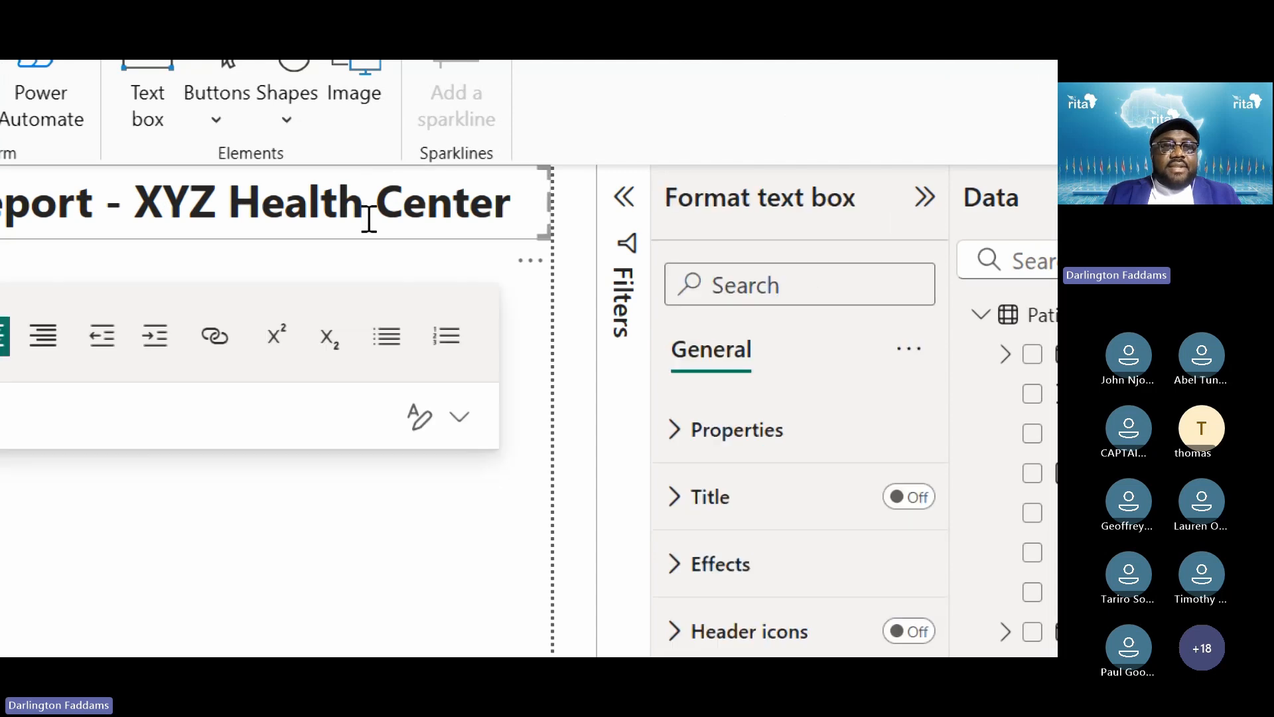
left_click(405, 537)
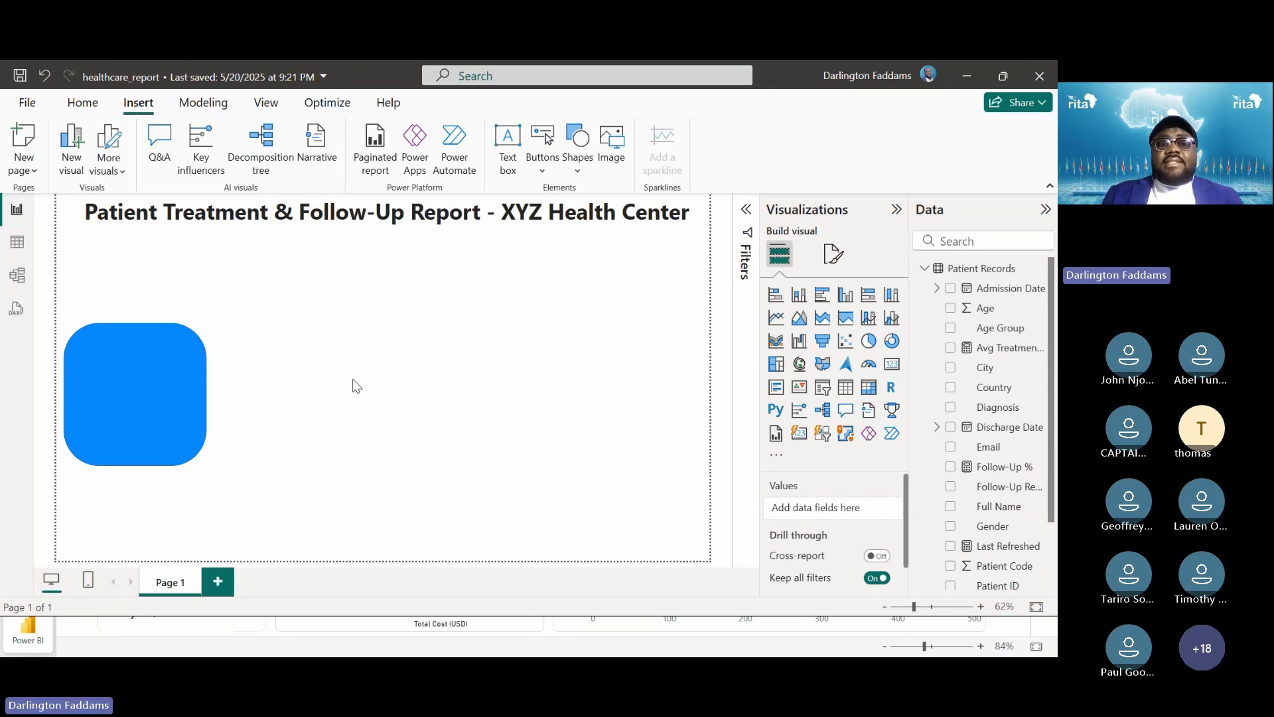
Move the blue rounded shape under the title and stretch it down to the page bottom
left_click(347, 217)
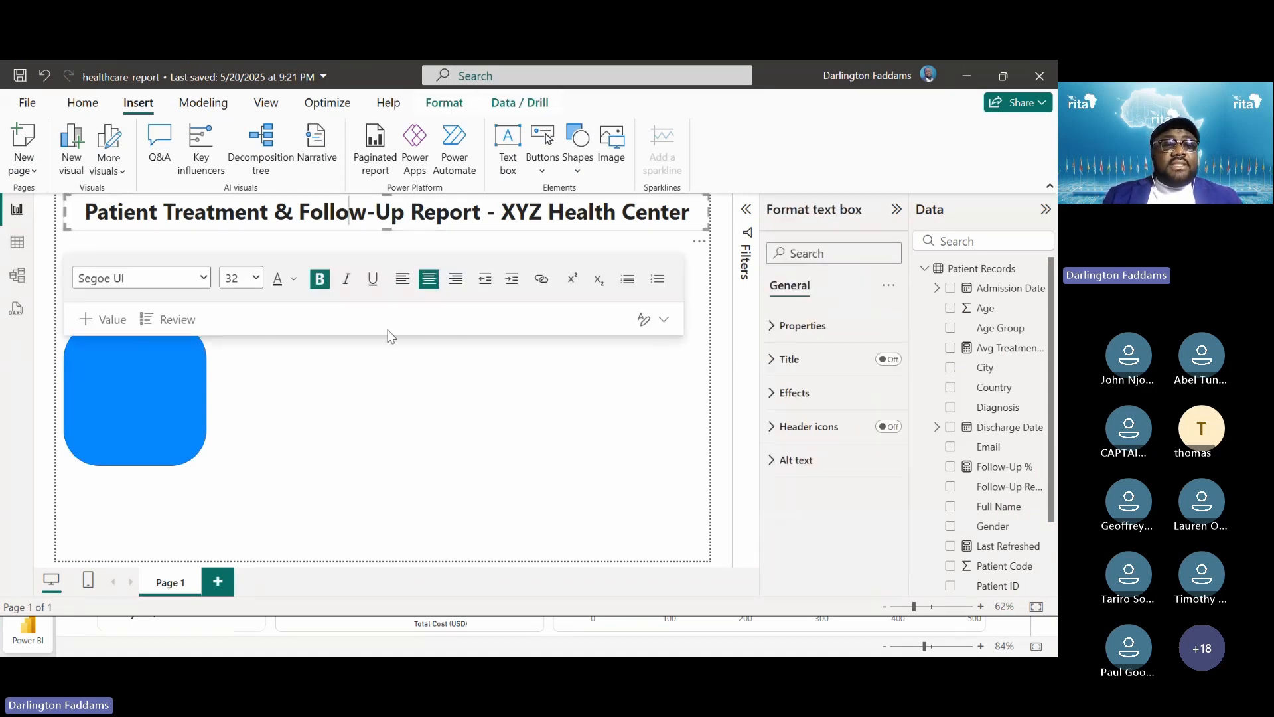
left_click(262, 376)
left_click_drag(153, 408, 133, 321)
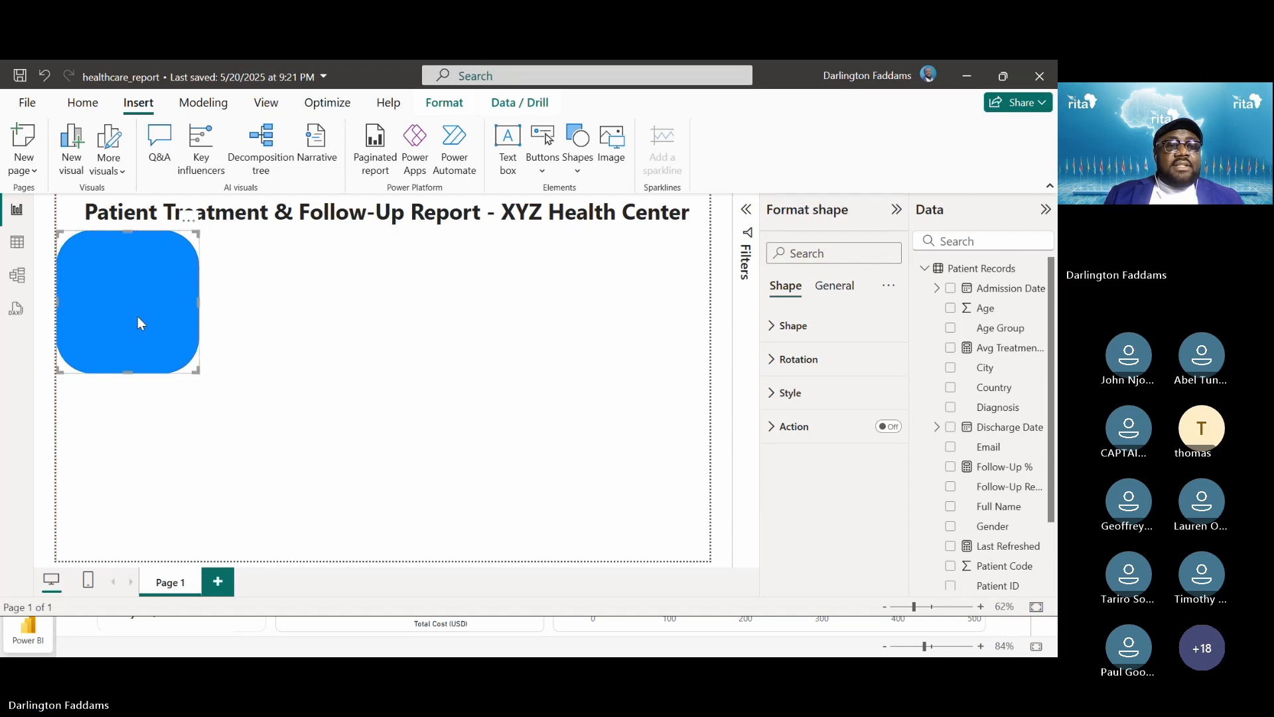
left_click(243, 353)
left_click(161, 352)
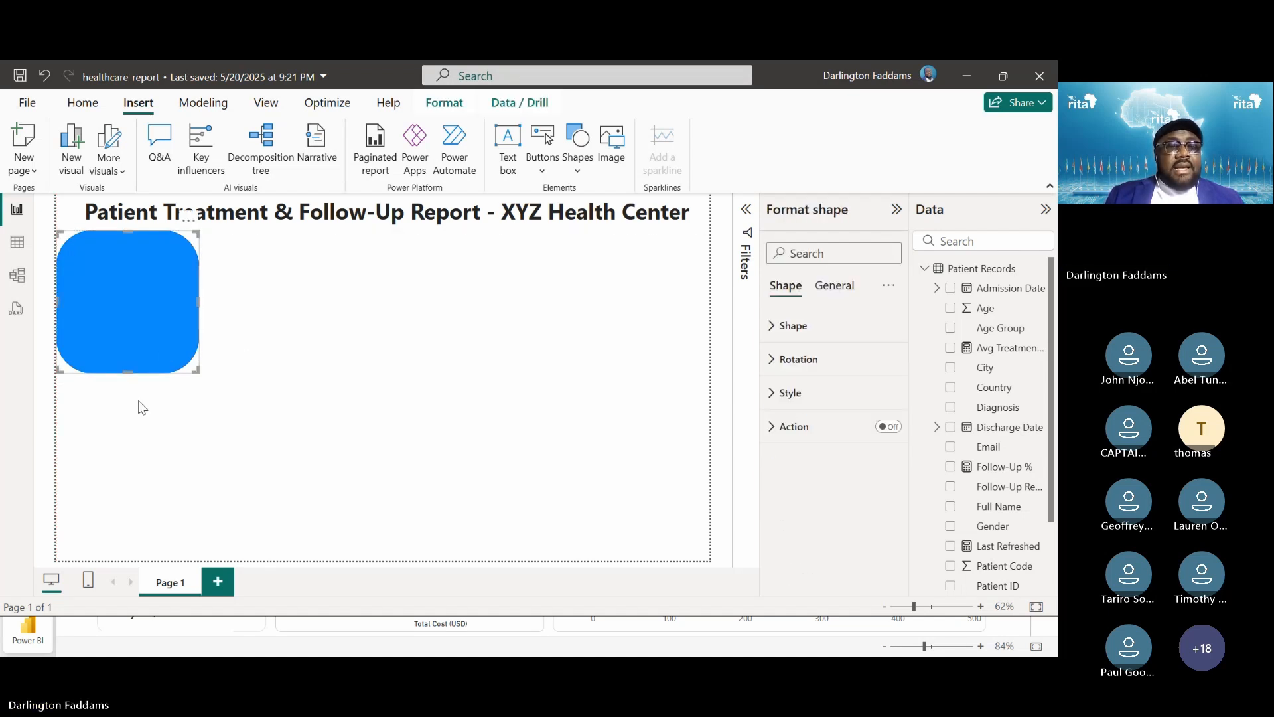
left_click_drag(125, 372, 113, 559)
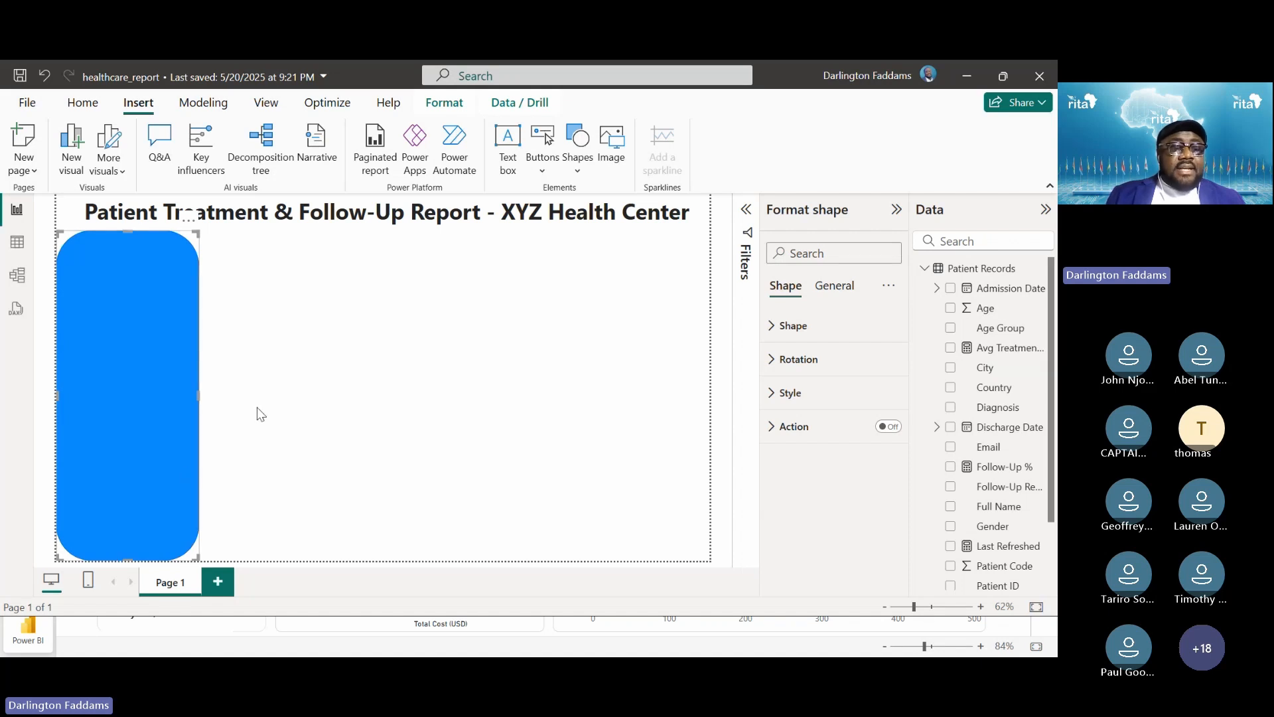
Compare with the reference report and narrow the blue shape into a thin sidebar
key("alt+Tab")
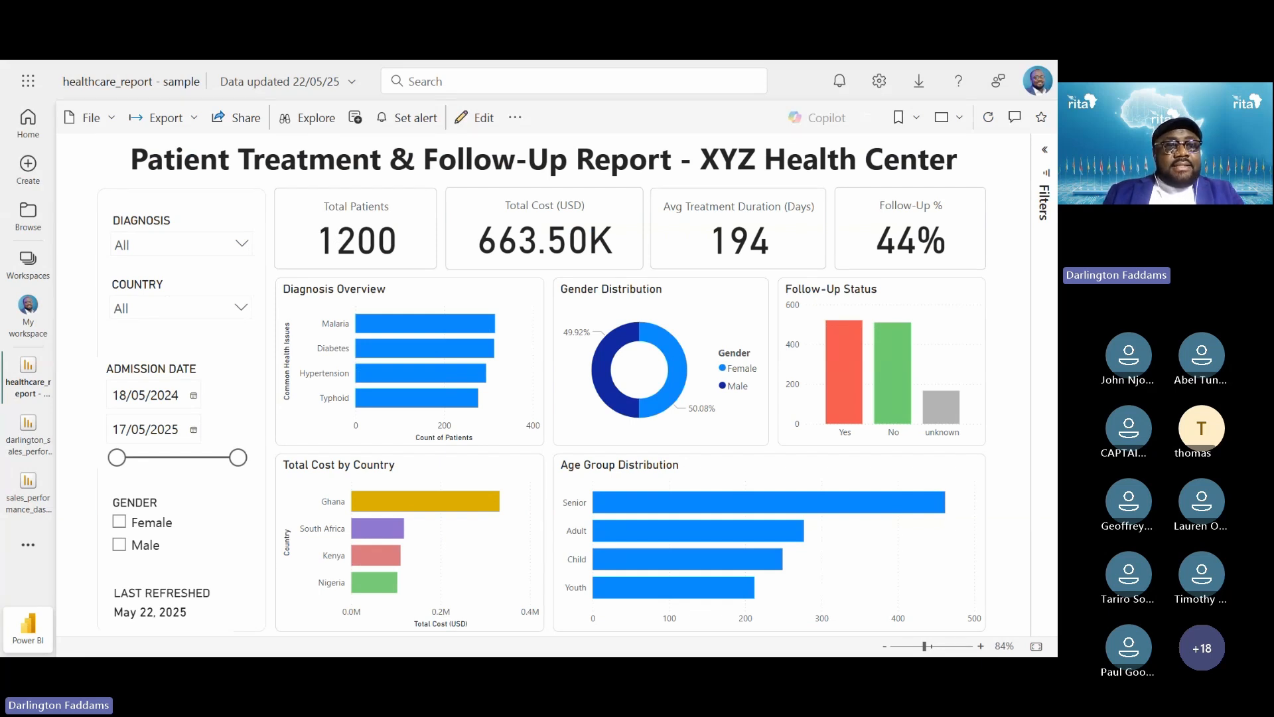
key("alt+Tab")
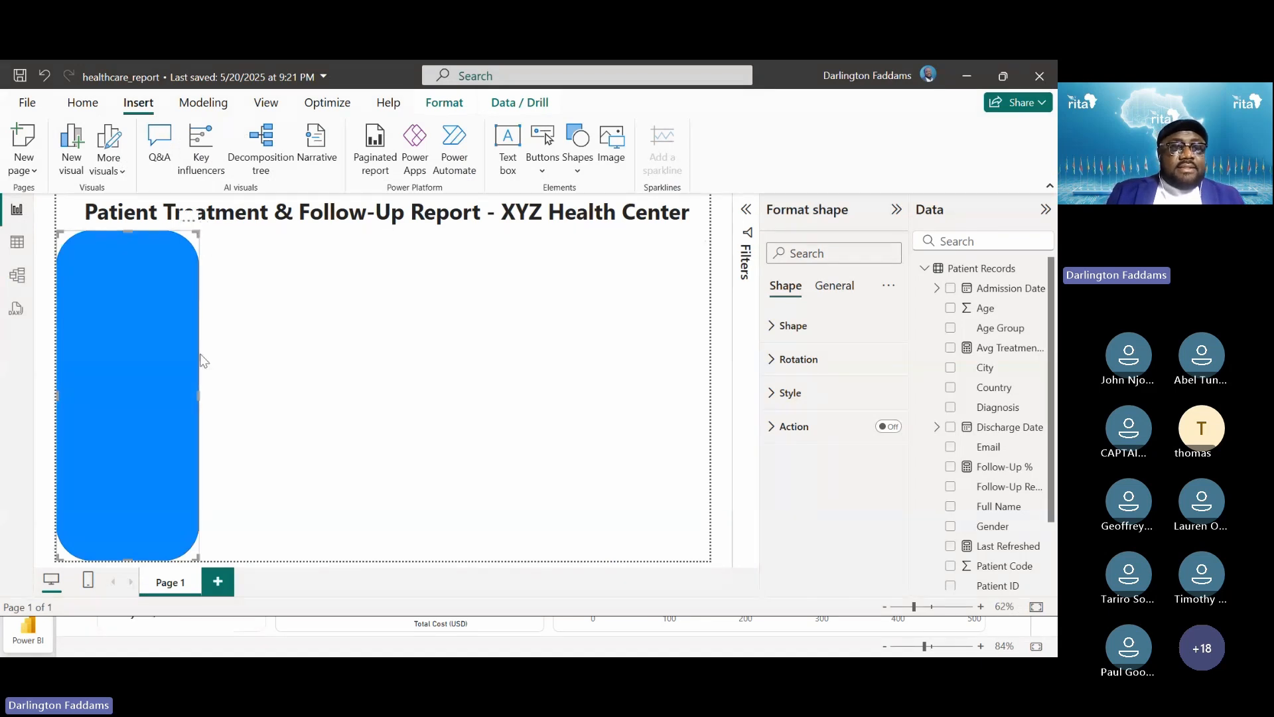
left_click_drag(199, 392, 184, 398)
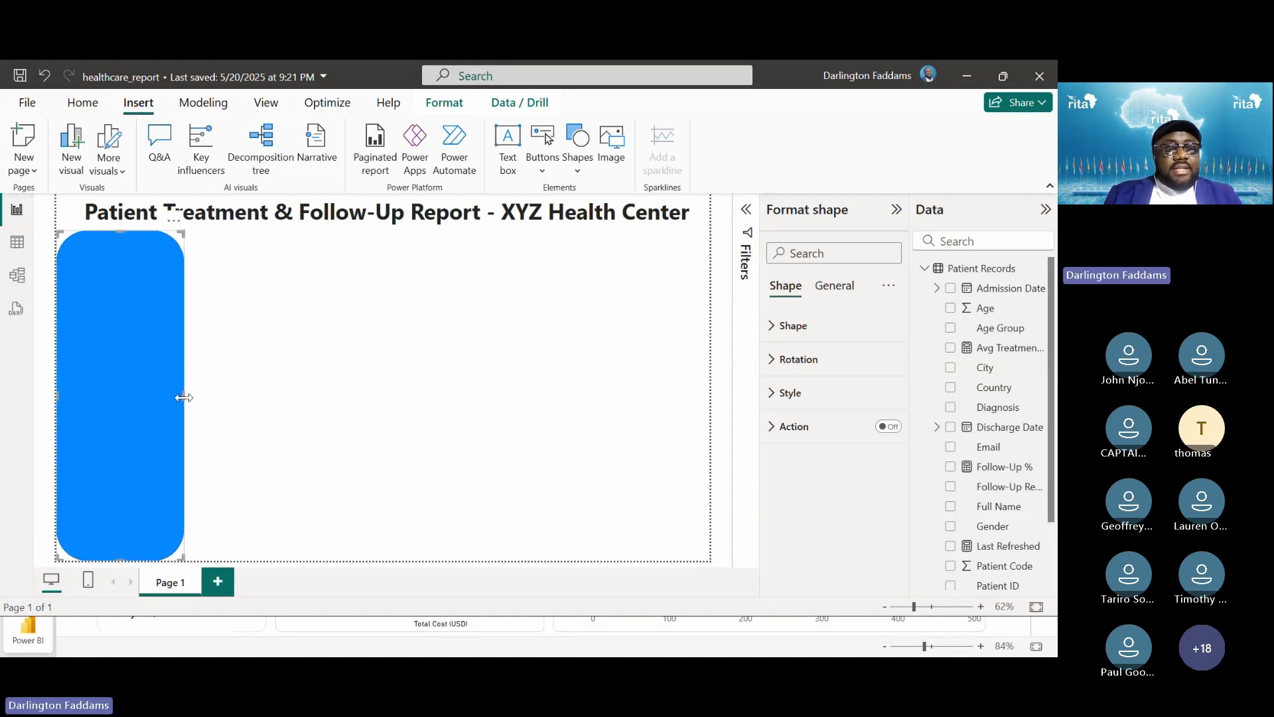
key("alt+Tab")
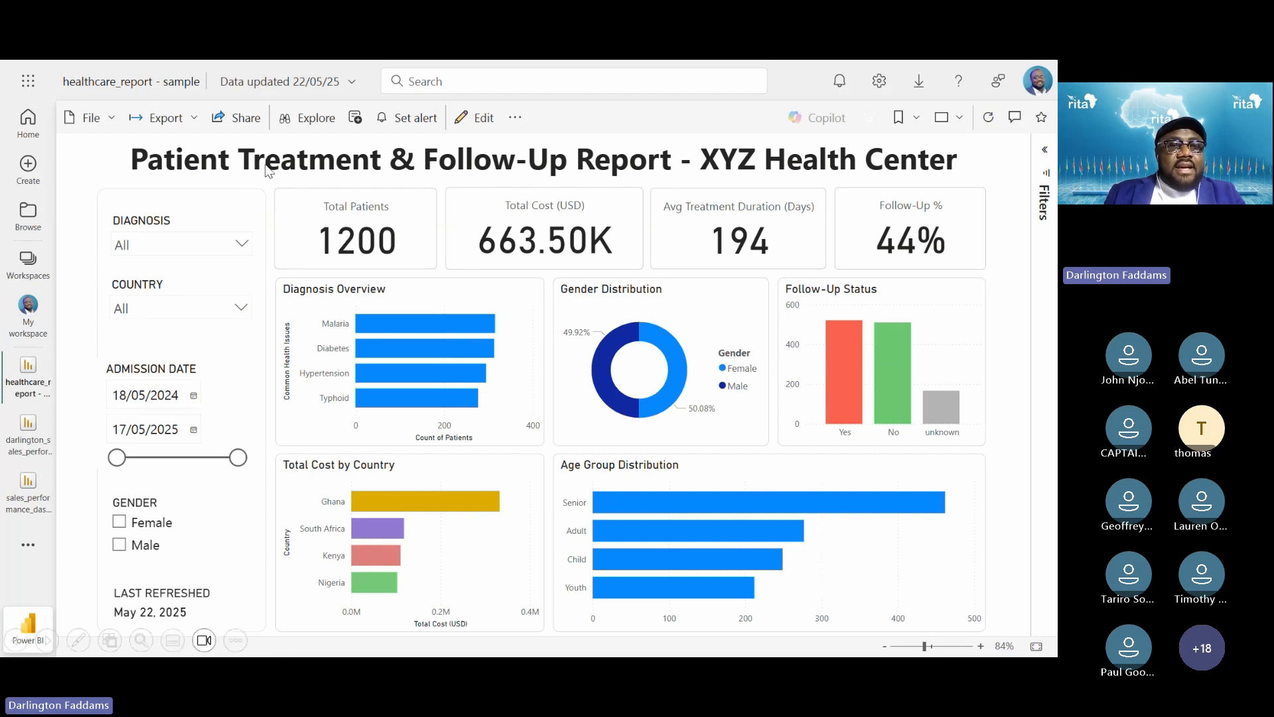
key("alt+Tab")
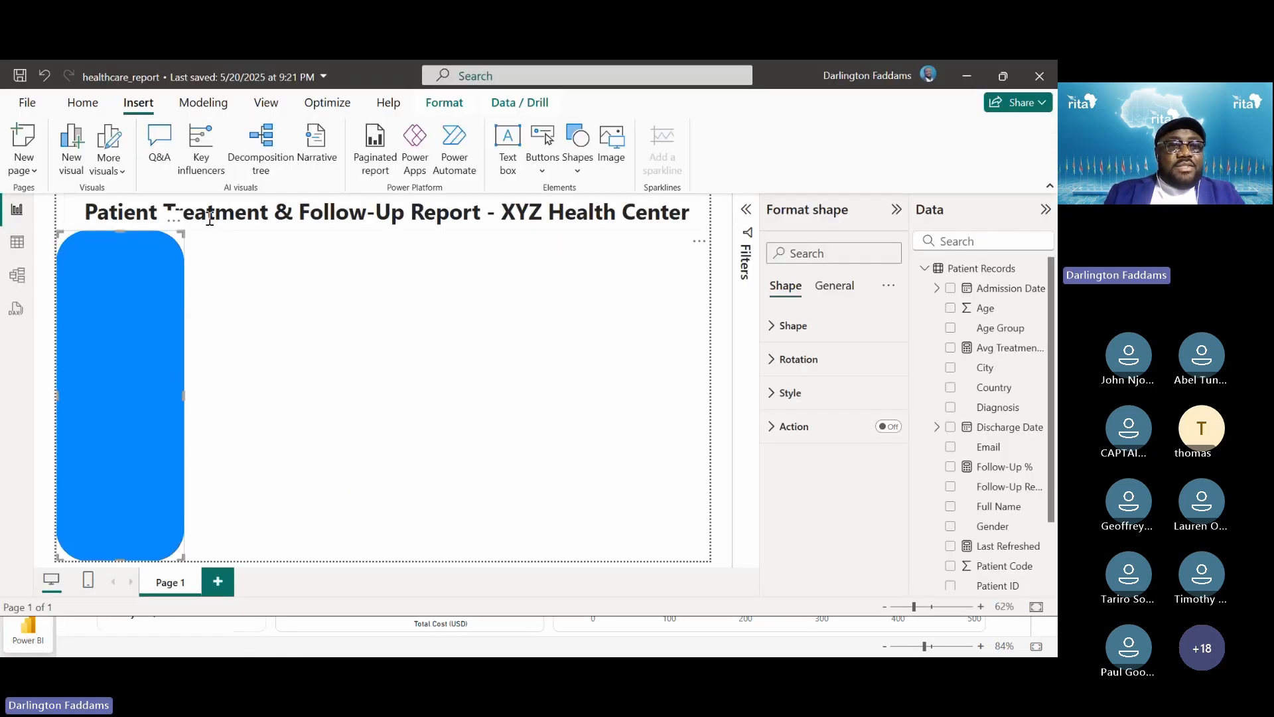
left_click(221, 270)
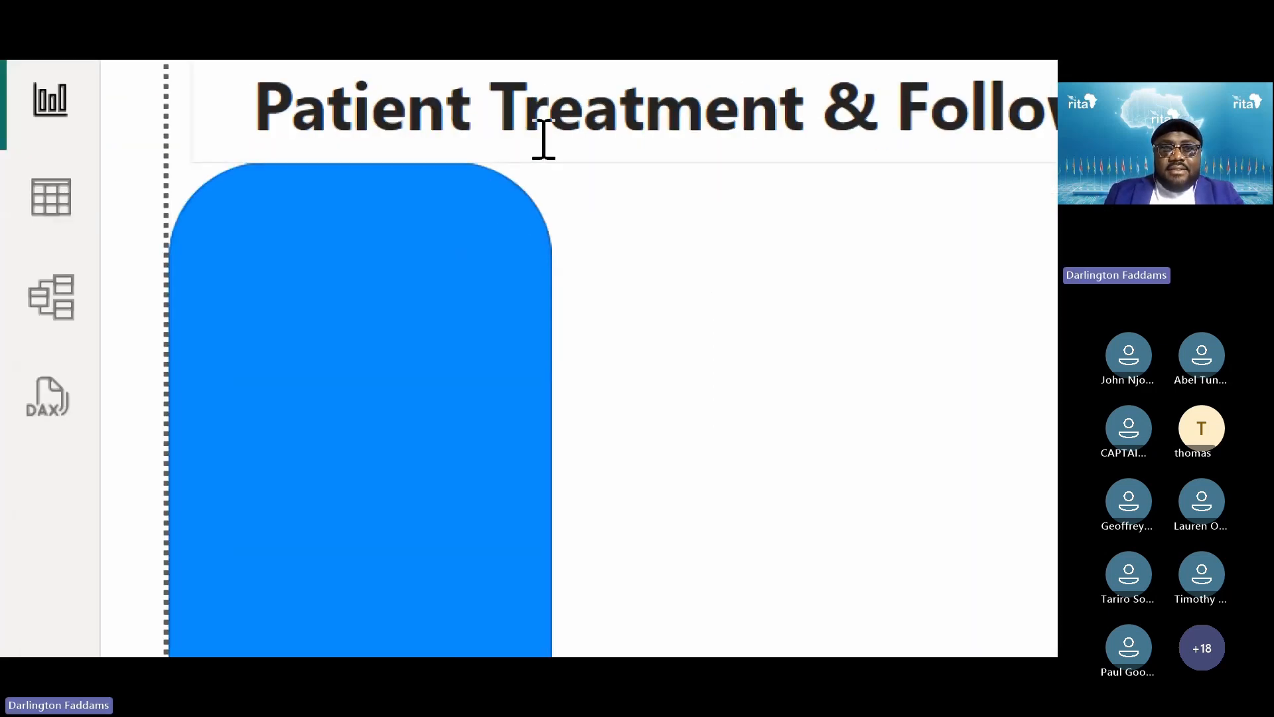
left_click(543, 285)
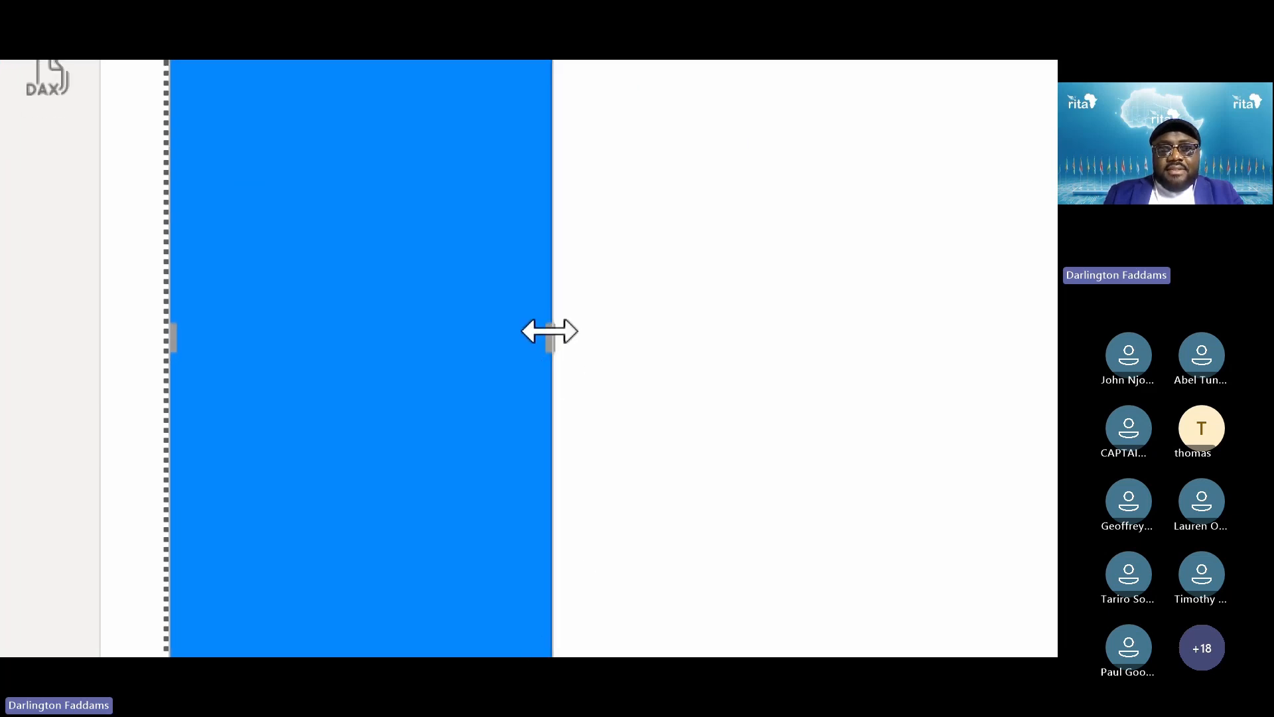
left_click_drag(550, 337, 543, 343)
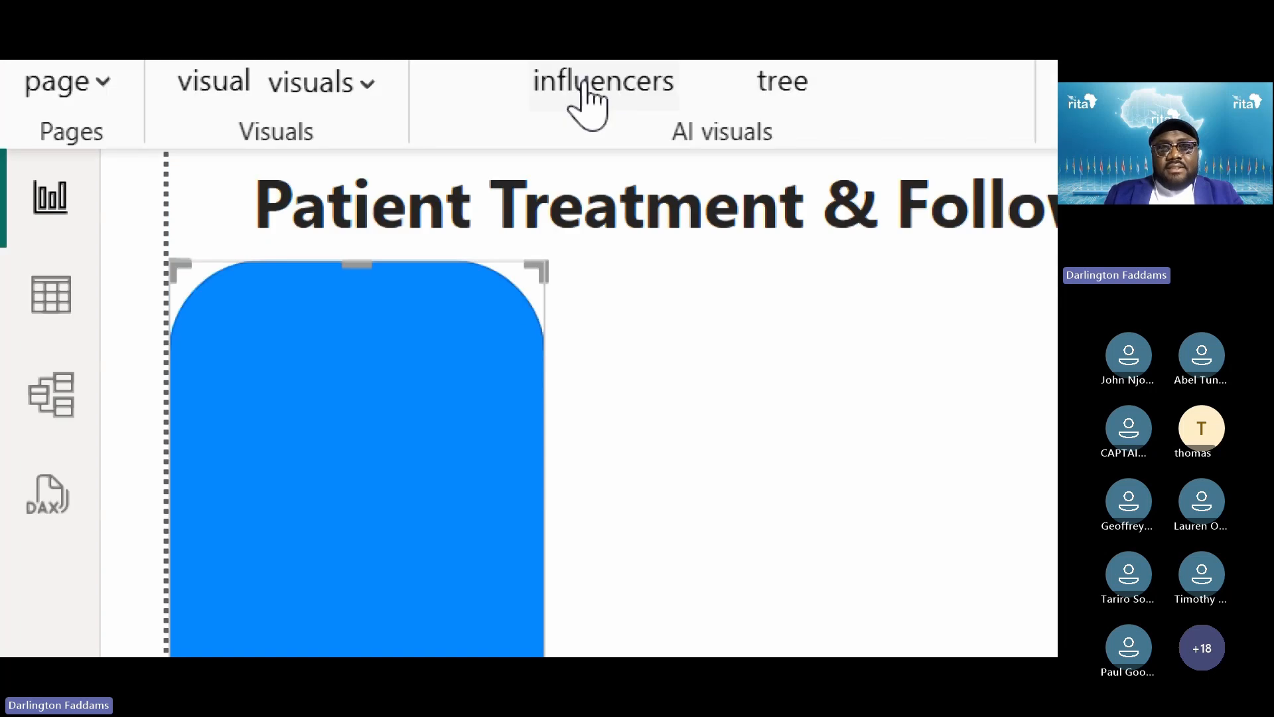
left_click(700, 455)
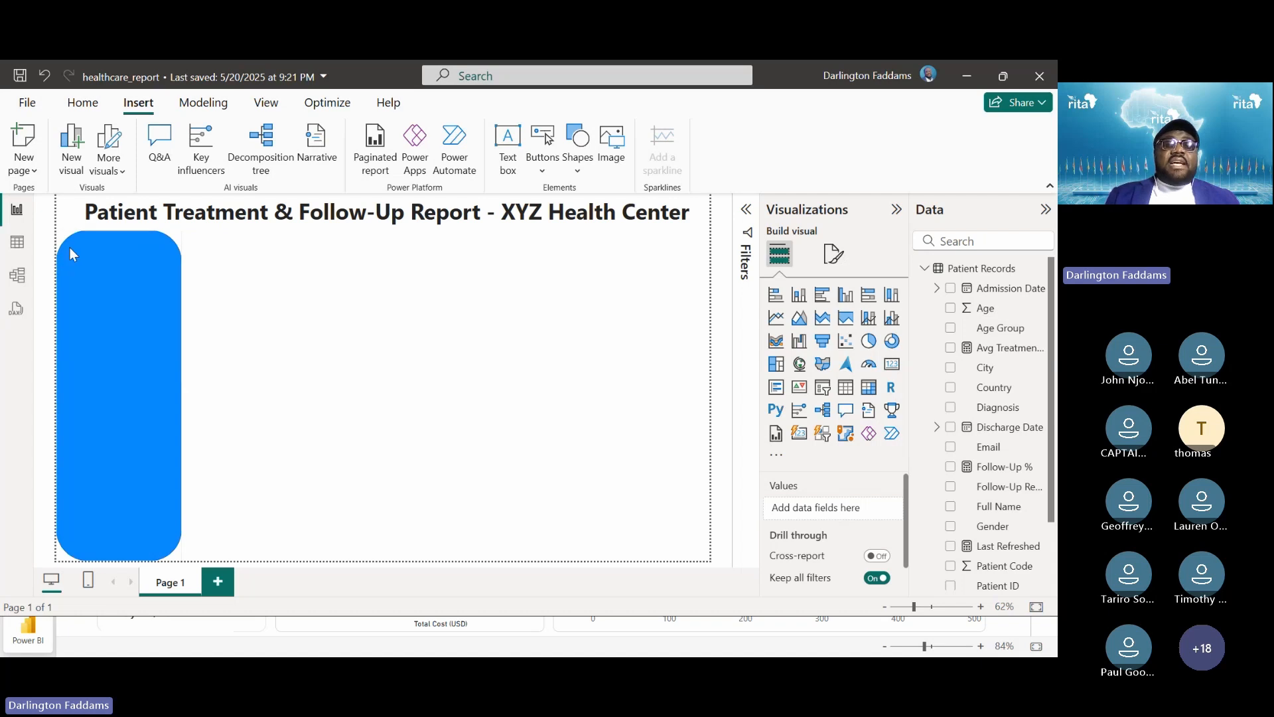
Lower the blue shape's corner rounding to 5%
left_click(134, 287)
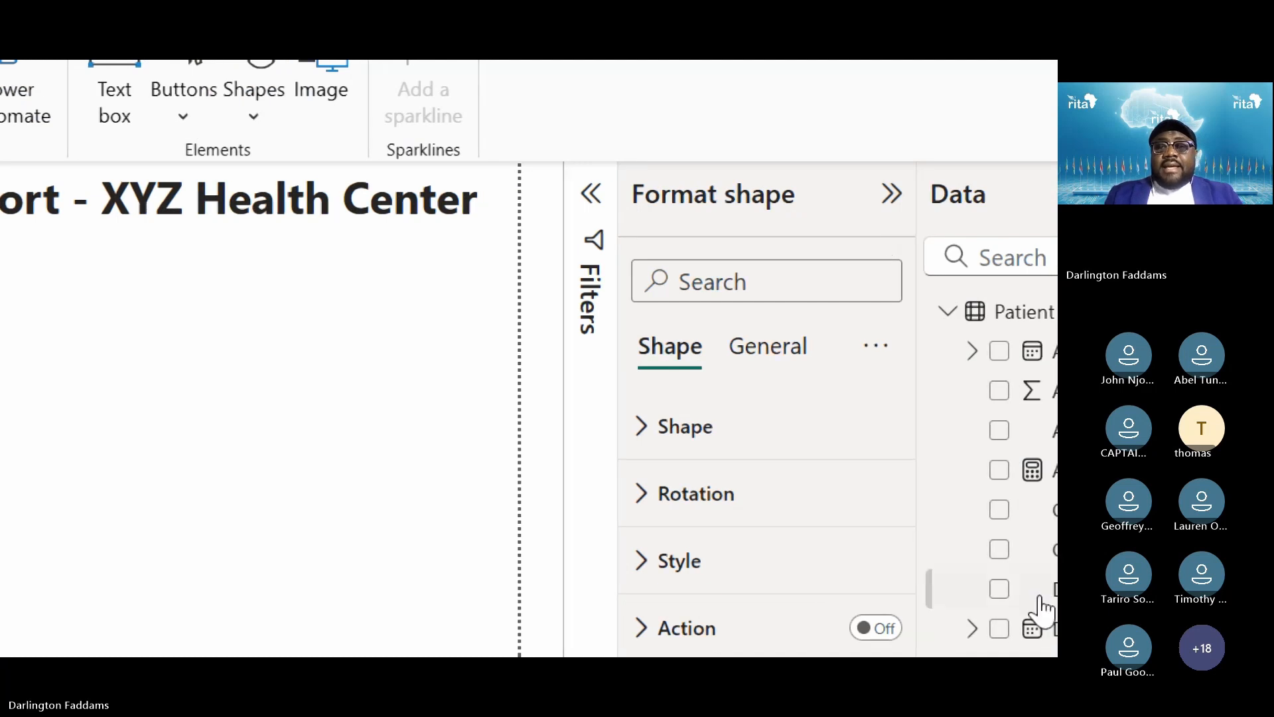
left_click(732, 317)
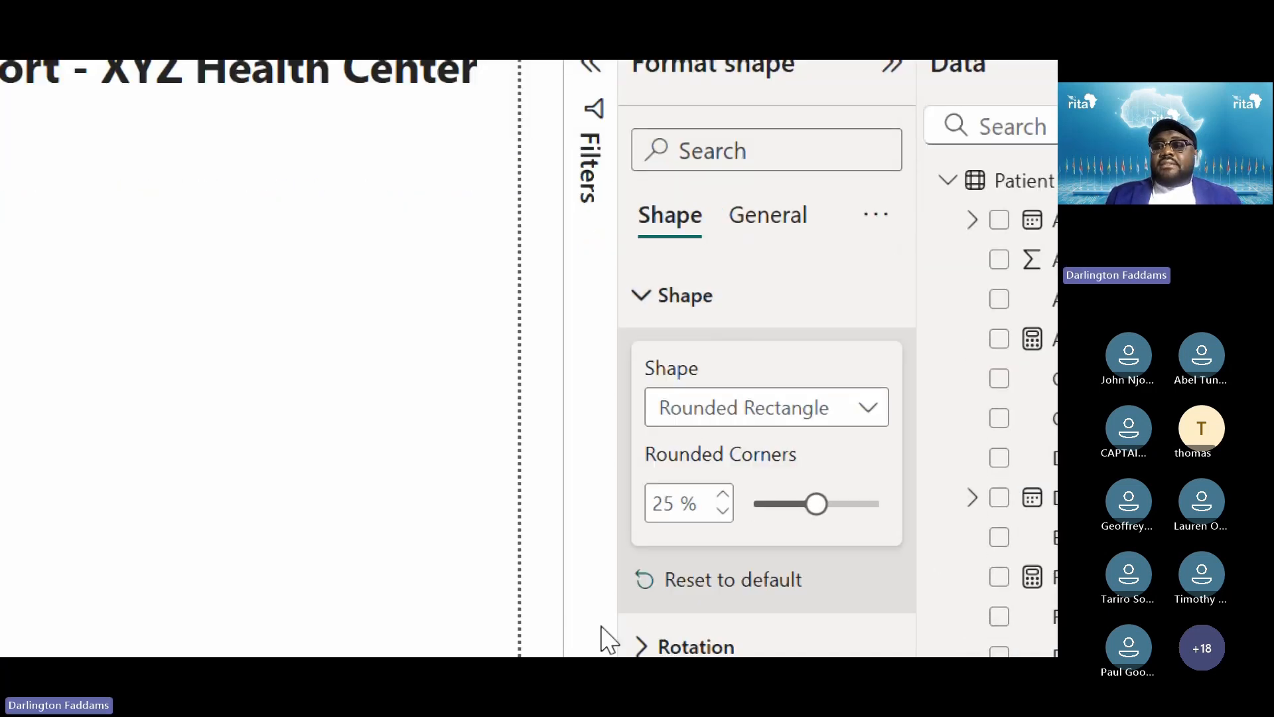
left_click(722, 429)
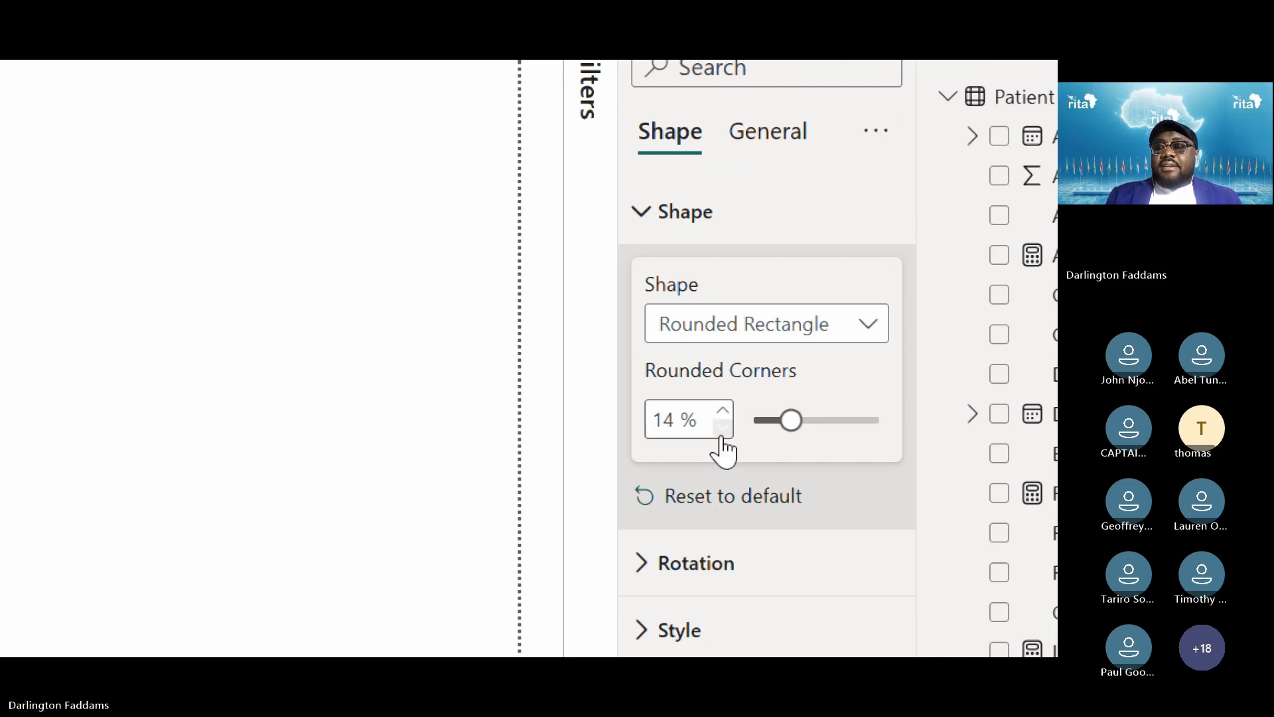
left_click(722, 429)
left_click(722, 429)
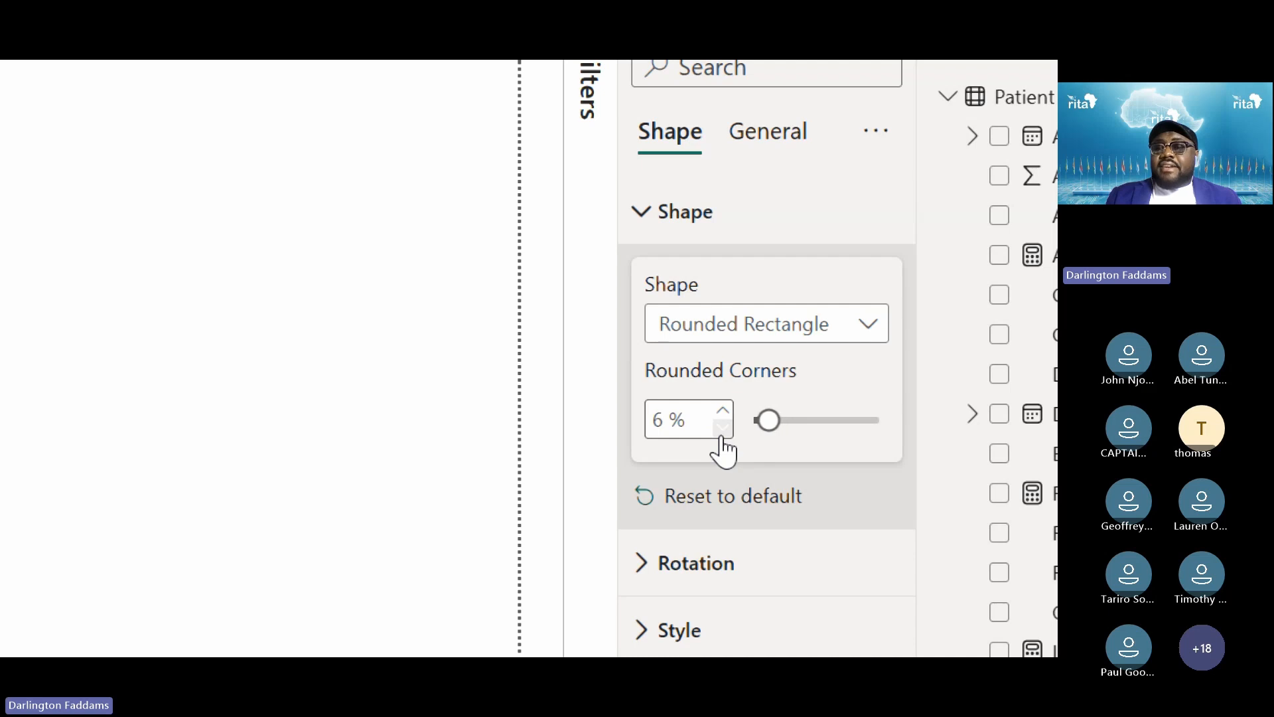
left_click(722, 430)
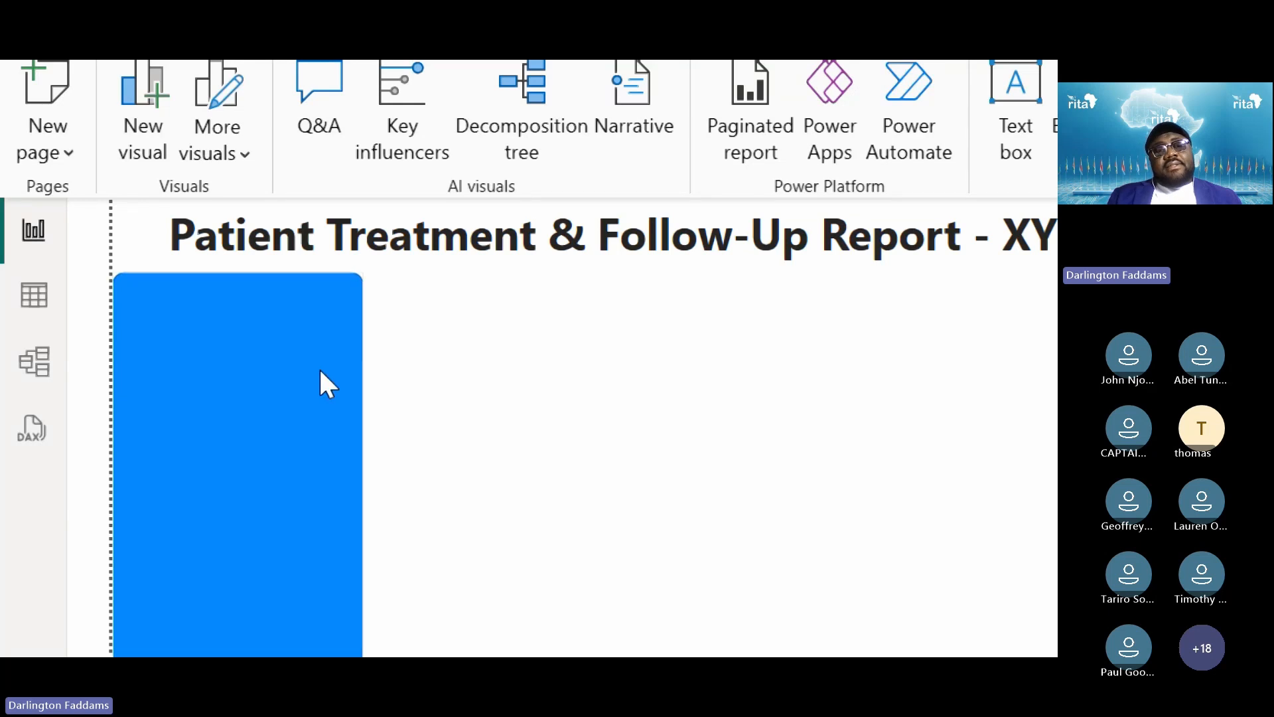
Try 7% corner rounding on the shape, then set it back to 5%
left_click(295, 362)
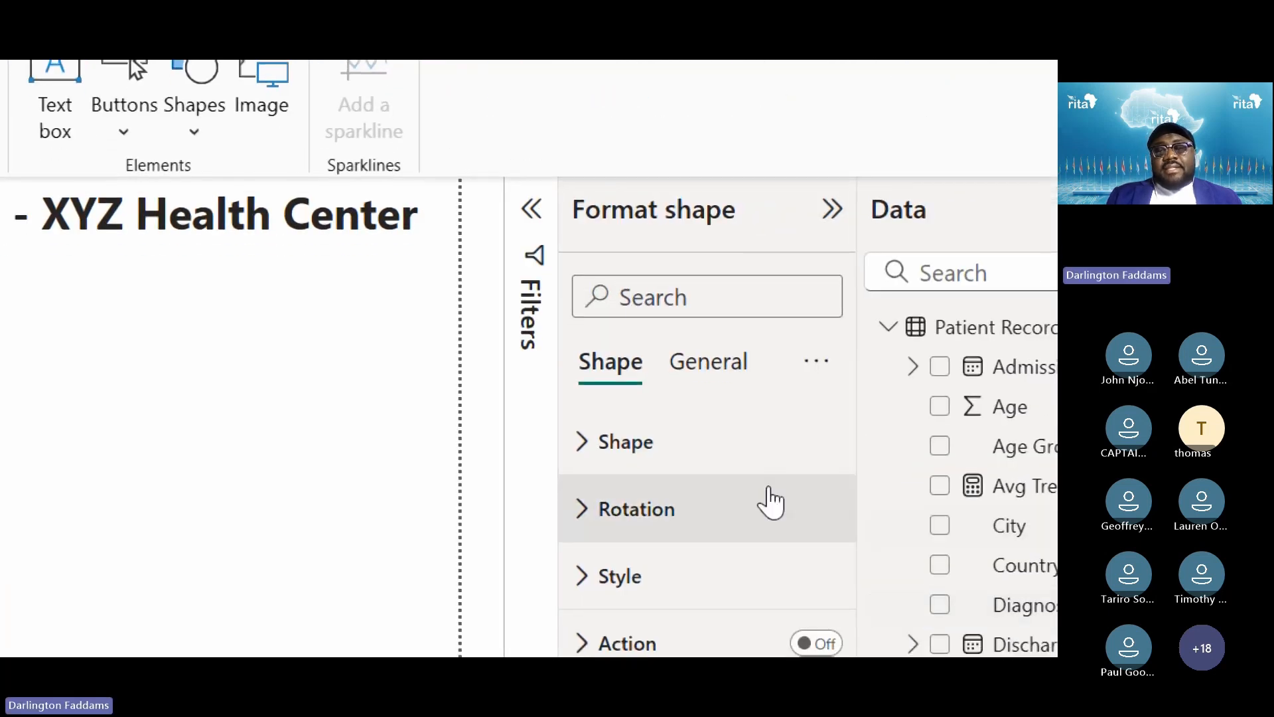
left_click(711, 452)
left_click(663, 460)
left_click(663, 460)
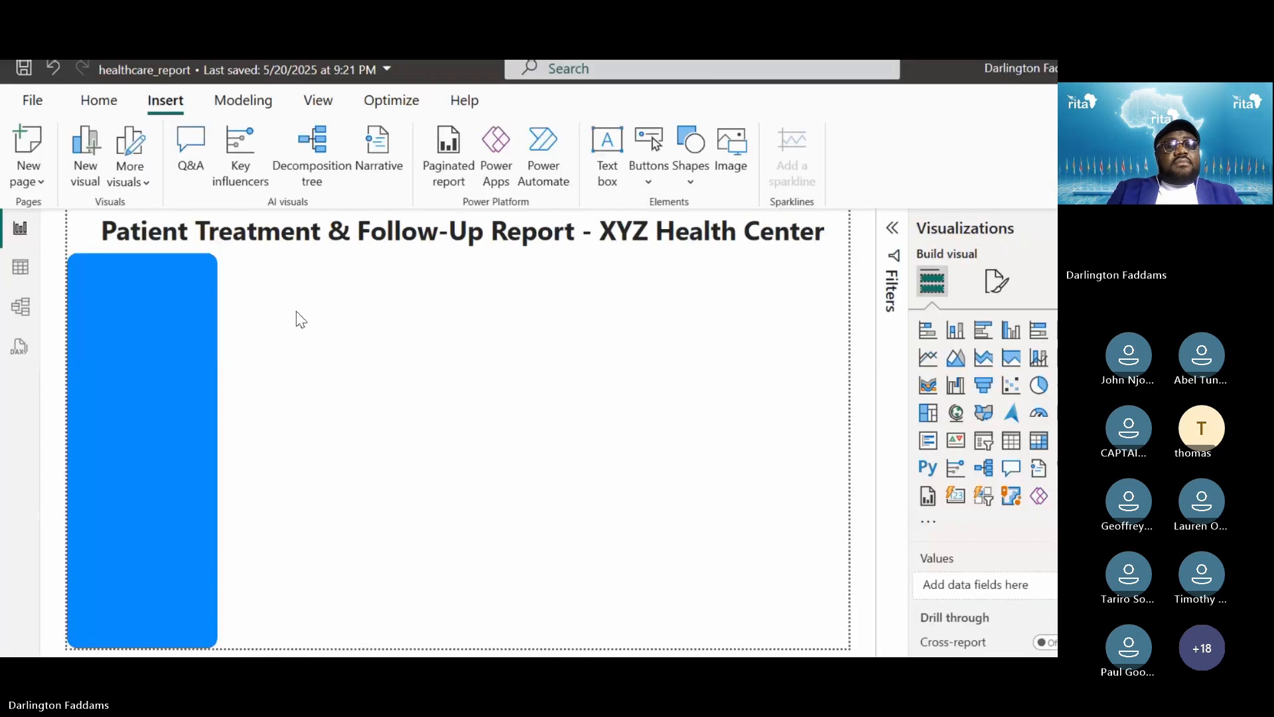
left_click(143, 300)
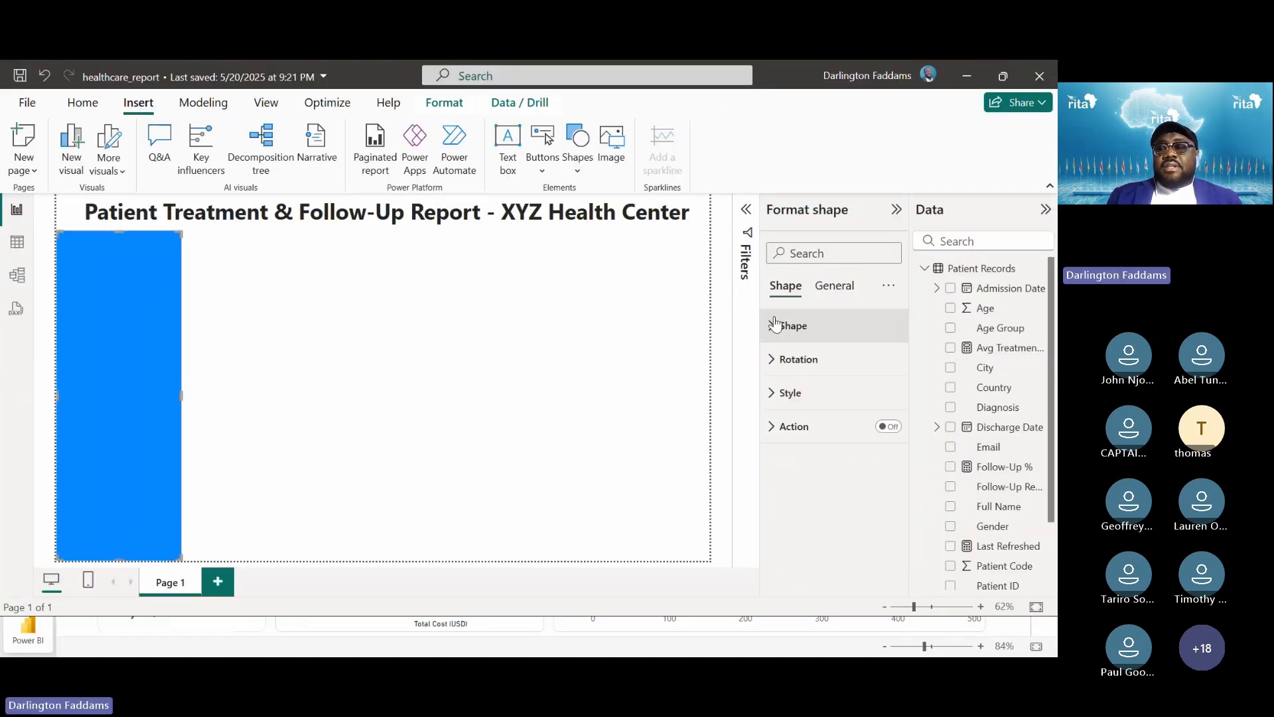
left_click(793, 325)
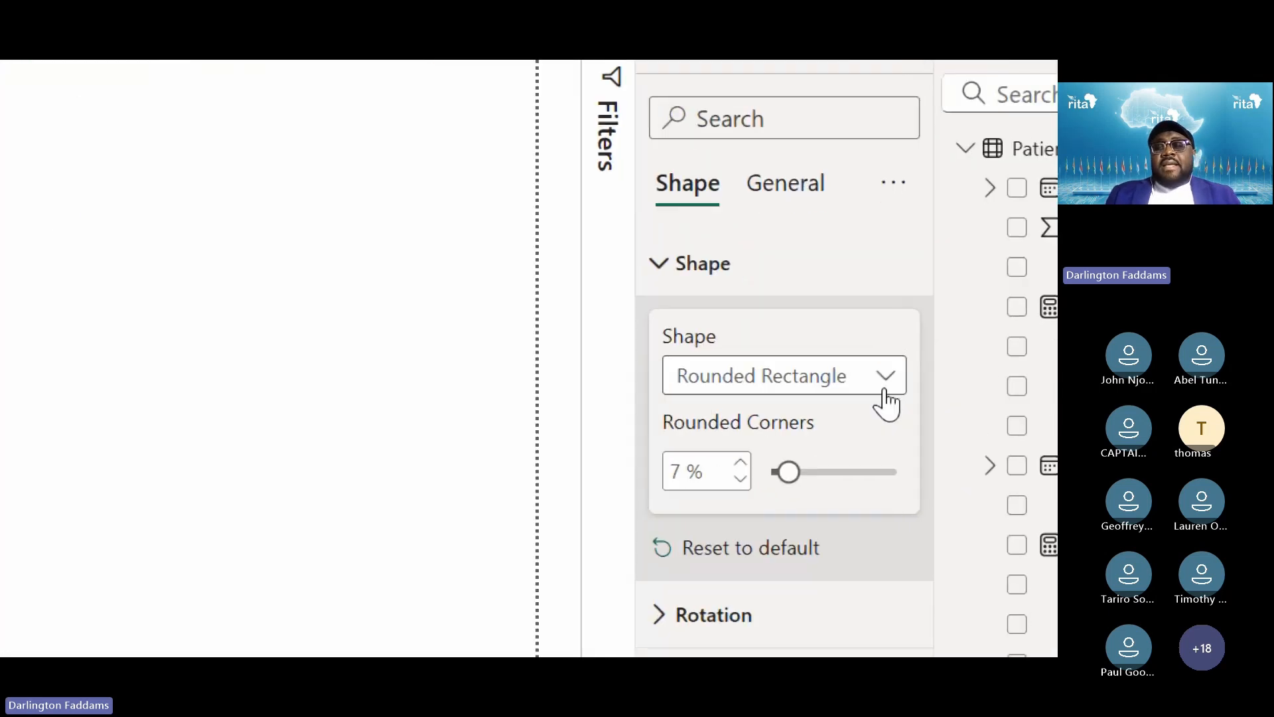
left_click(740, 478)
left_click(740, 478)
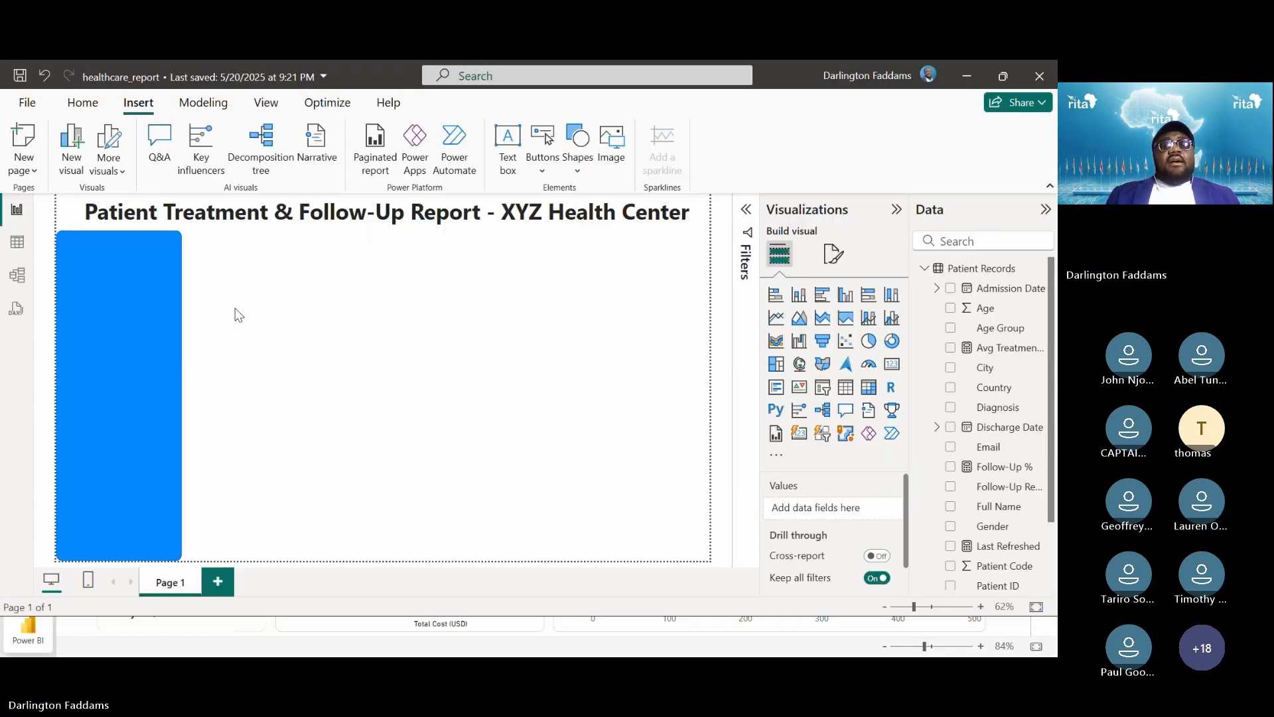
Open the shapes gallery and close it without inserting anything, keeping the blue shape selected
left_click(152, 297)
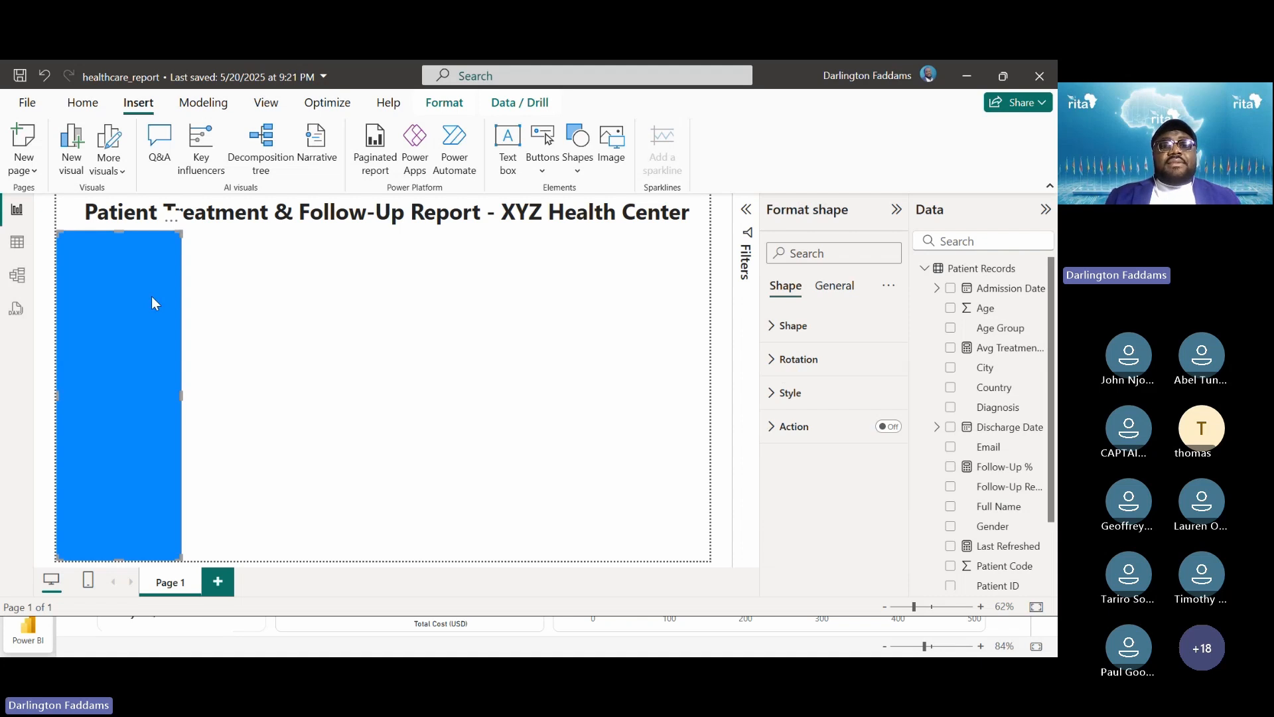
left_click(577, 162)
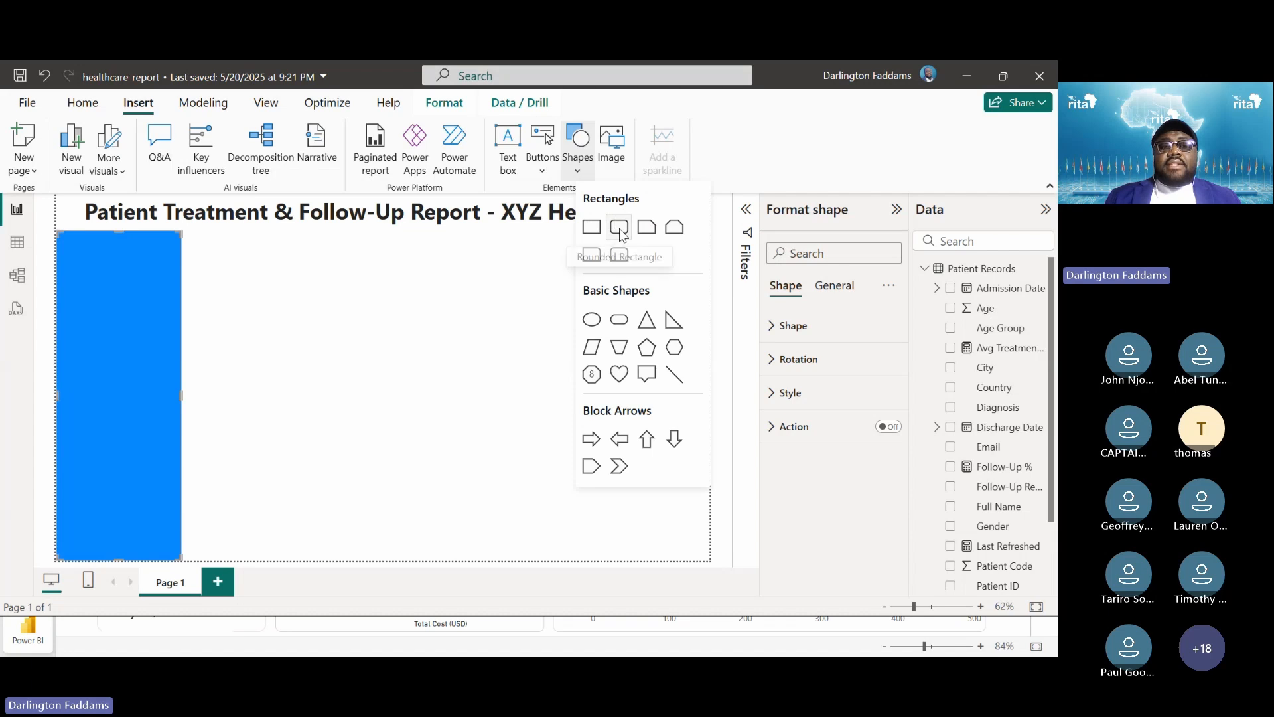
left_click(372, 327)
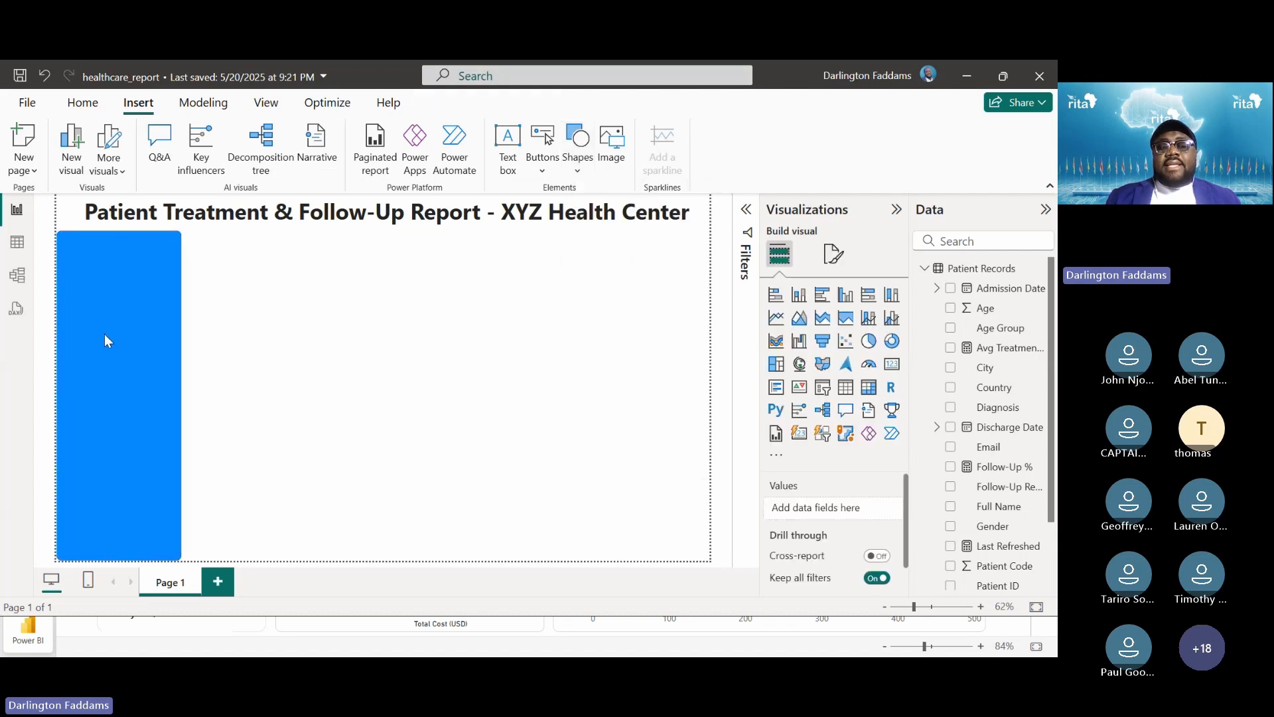
left_click(128, 340)
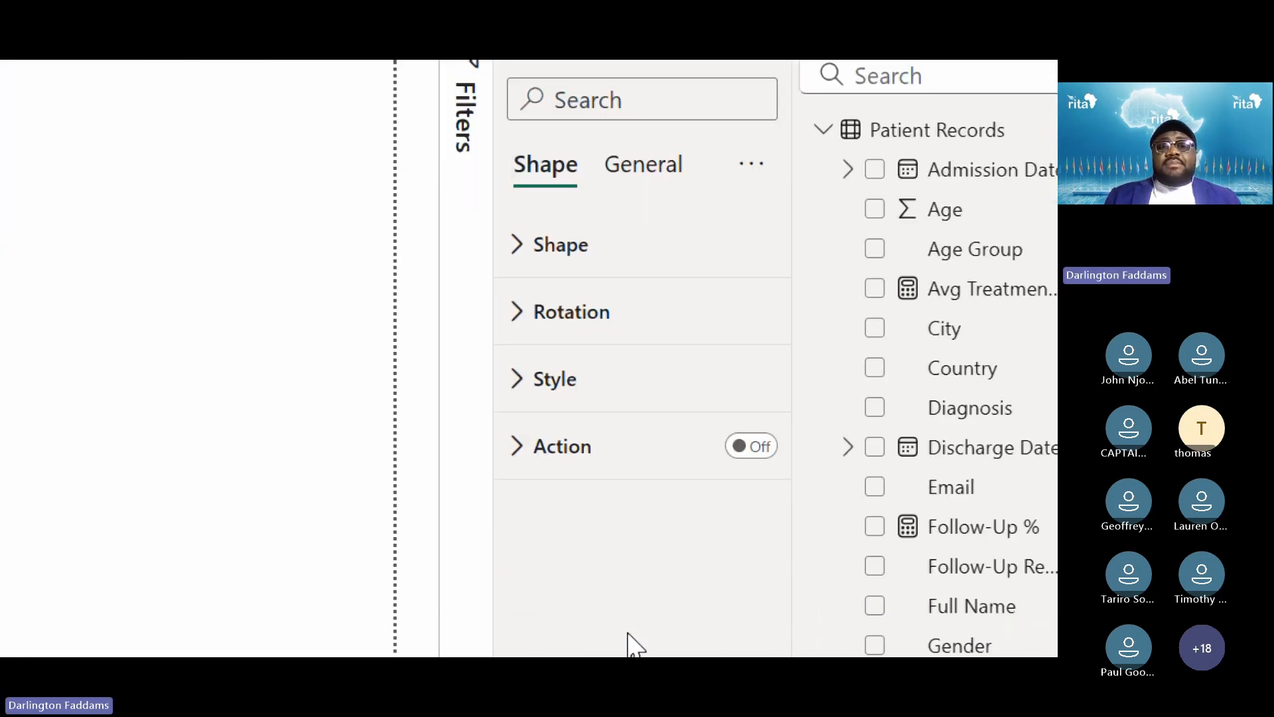
Under Style, switch the sidebar shape's Fill toggle to Off while Border stays On
left_click(555, 276)
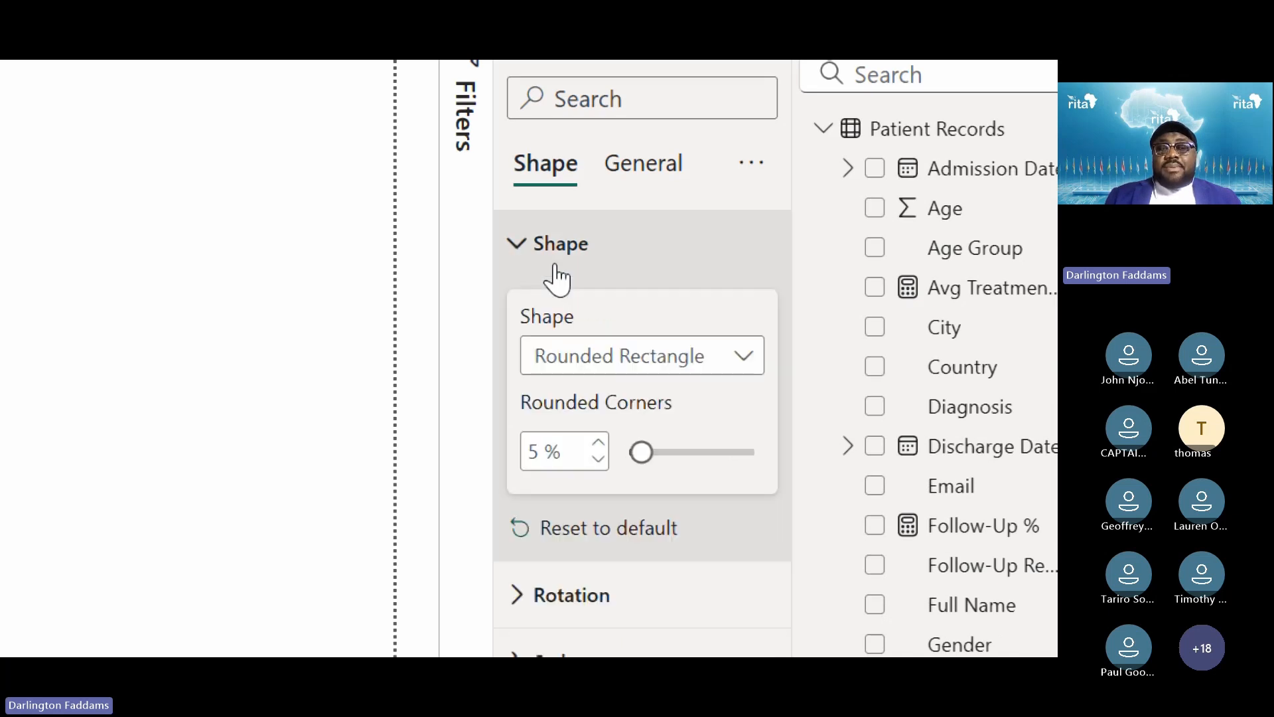
left_click(556, 266)
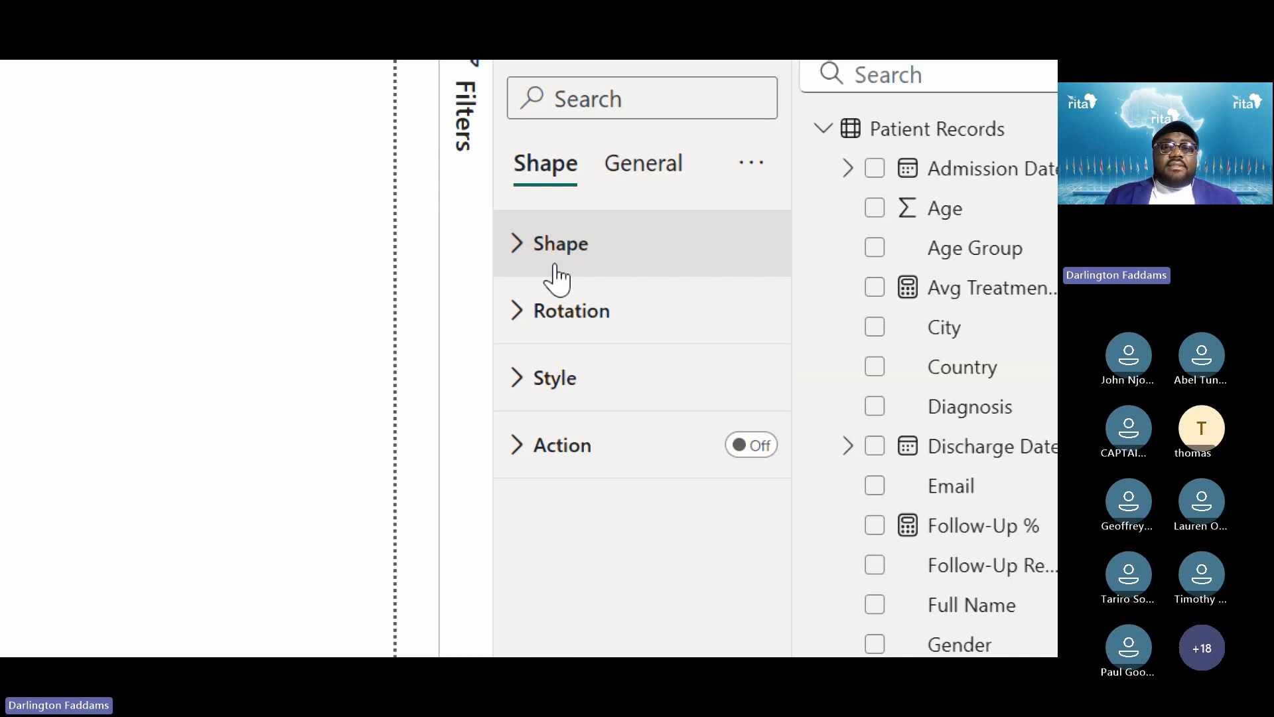
left_click(557, 382)
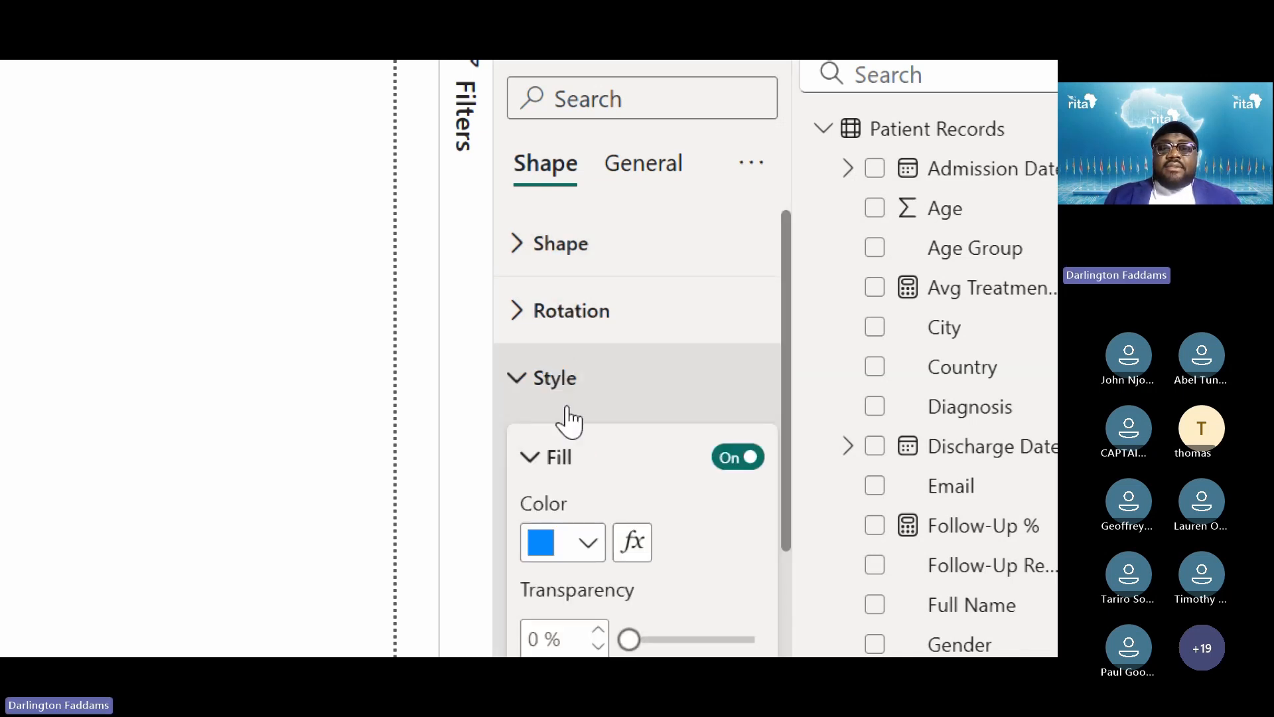
scroll(559, 653, "down", 1)
scroll(560, 654, "down", 3)
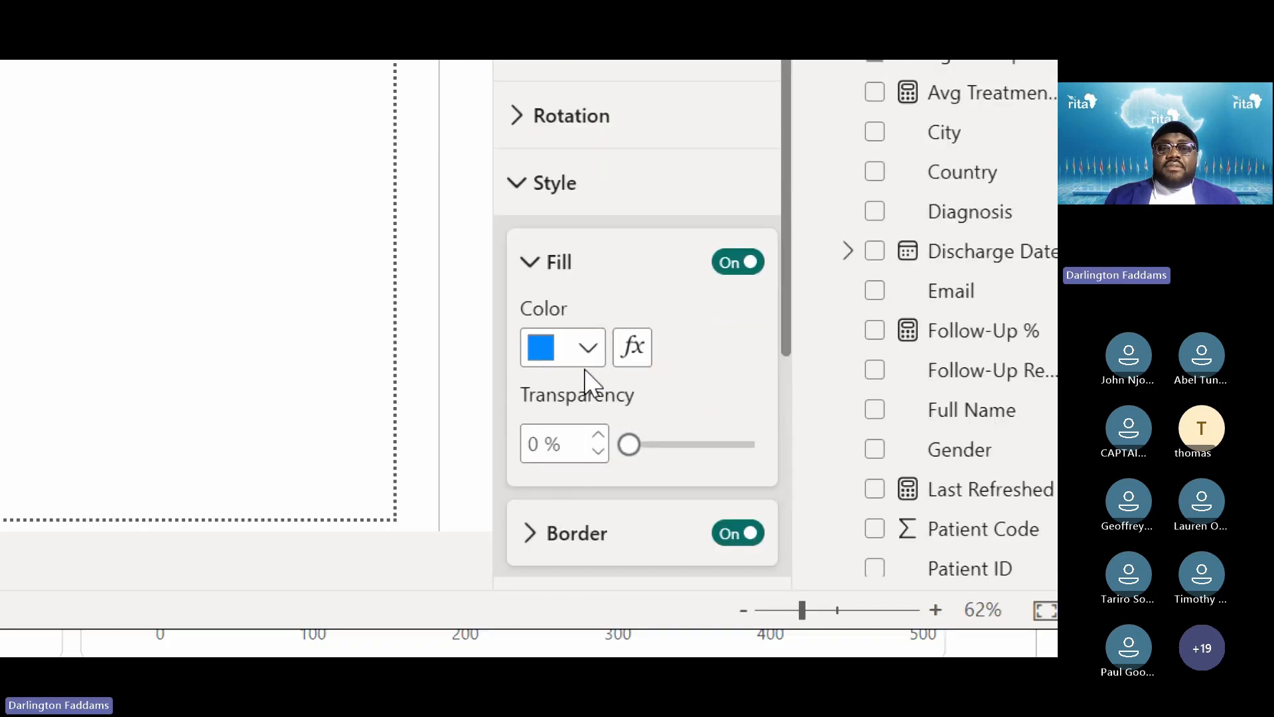
left_click(561, 265)
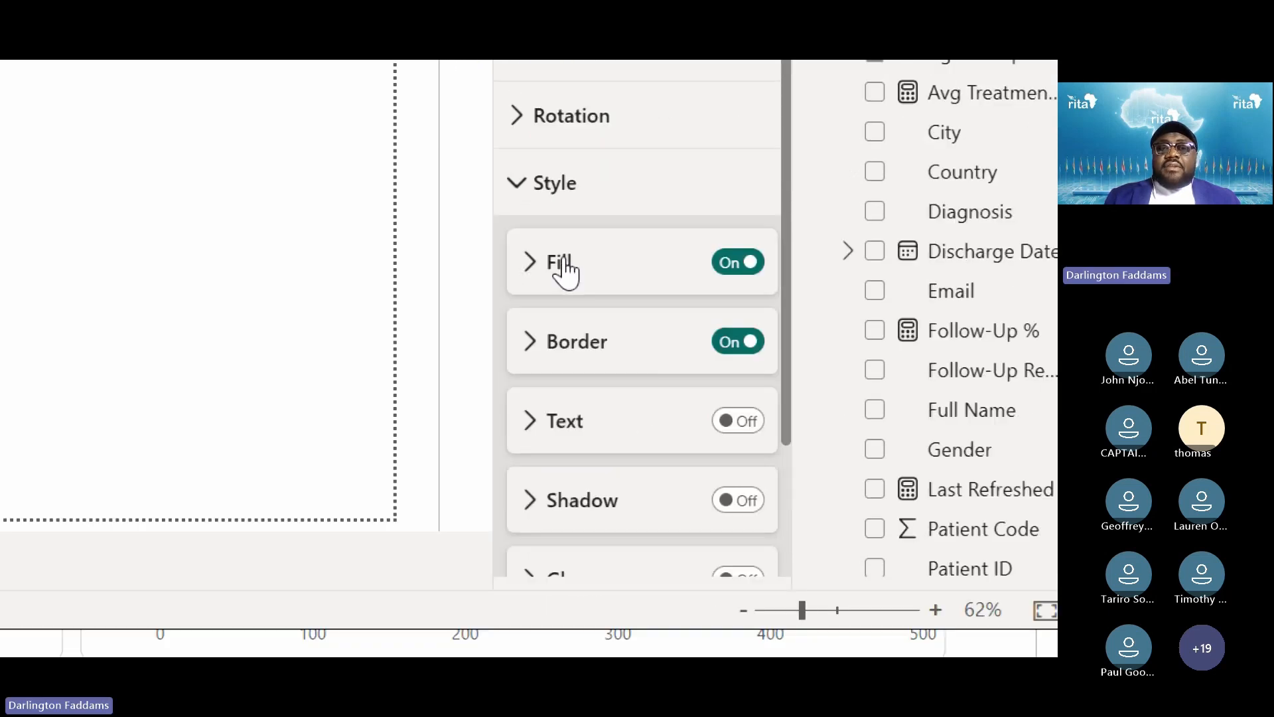
left_click(736, 265)
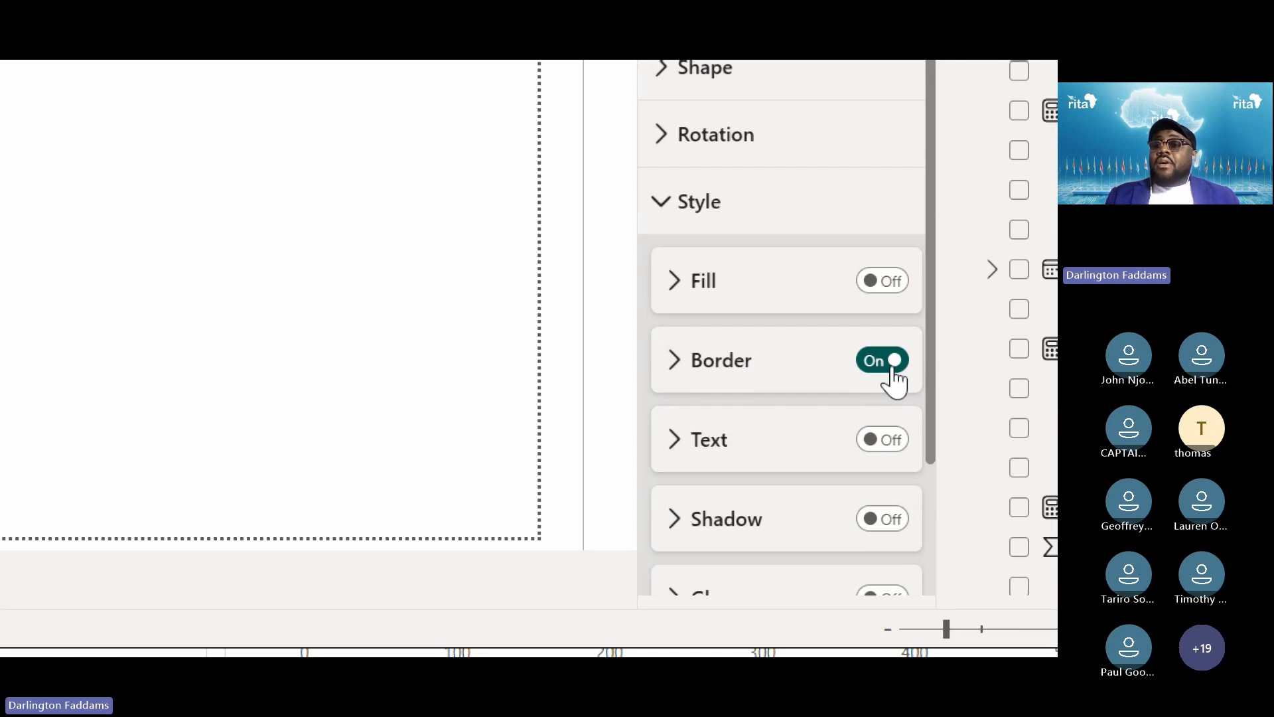
Set the sidebar's border colour to White, 20% darker and deselect to preview it
left_click(714, 366)
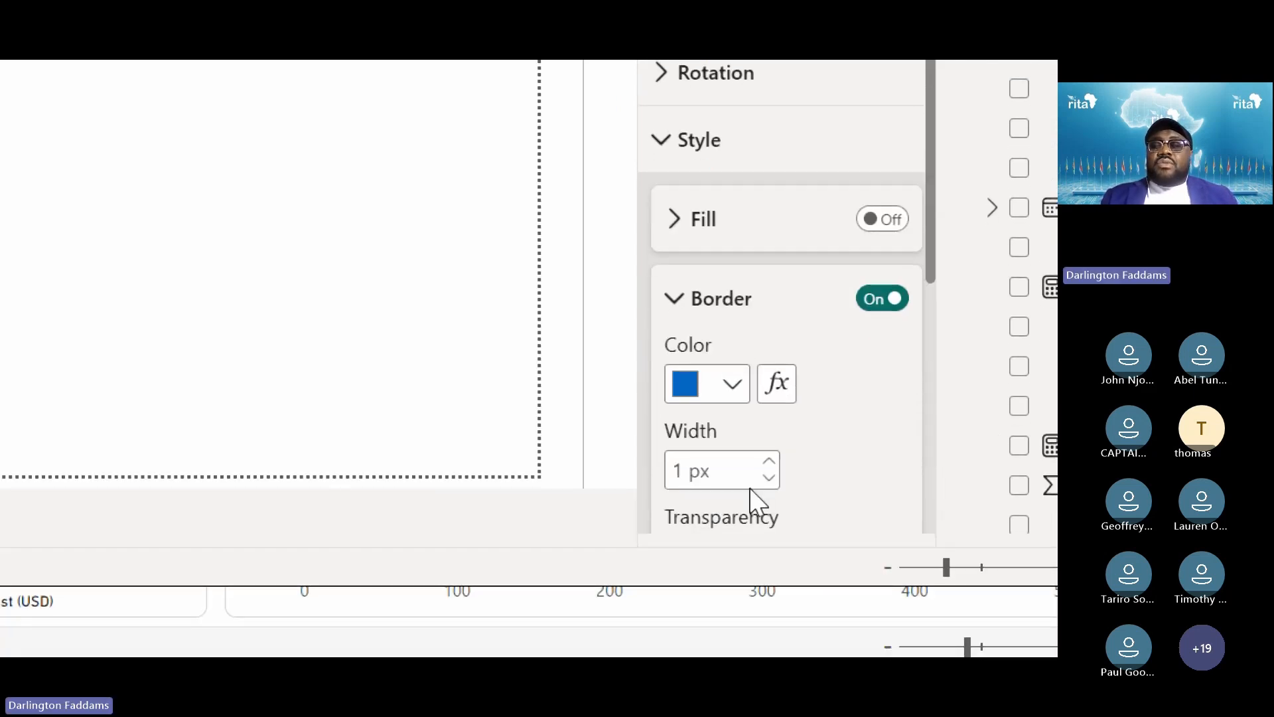
left_click(732, 395)
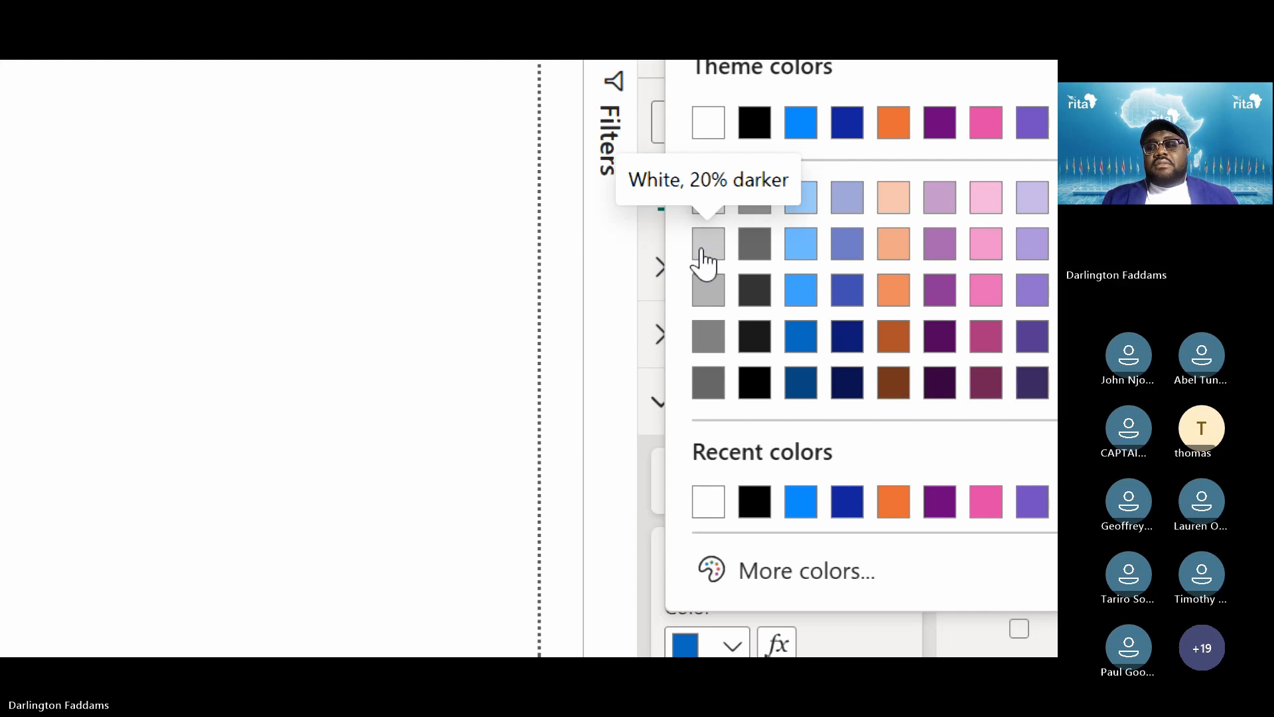
left_click(707, 199)
left_click(536, 335)
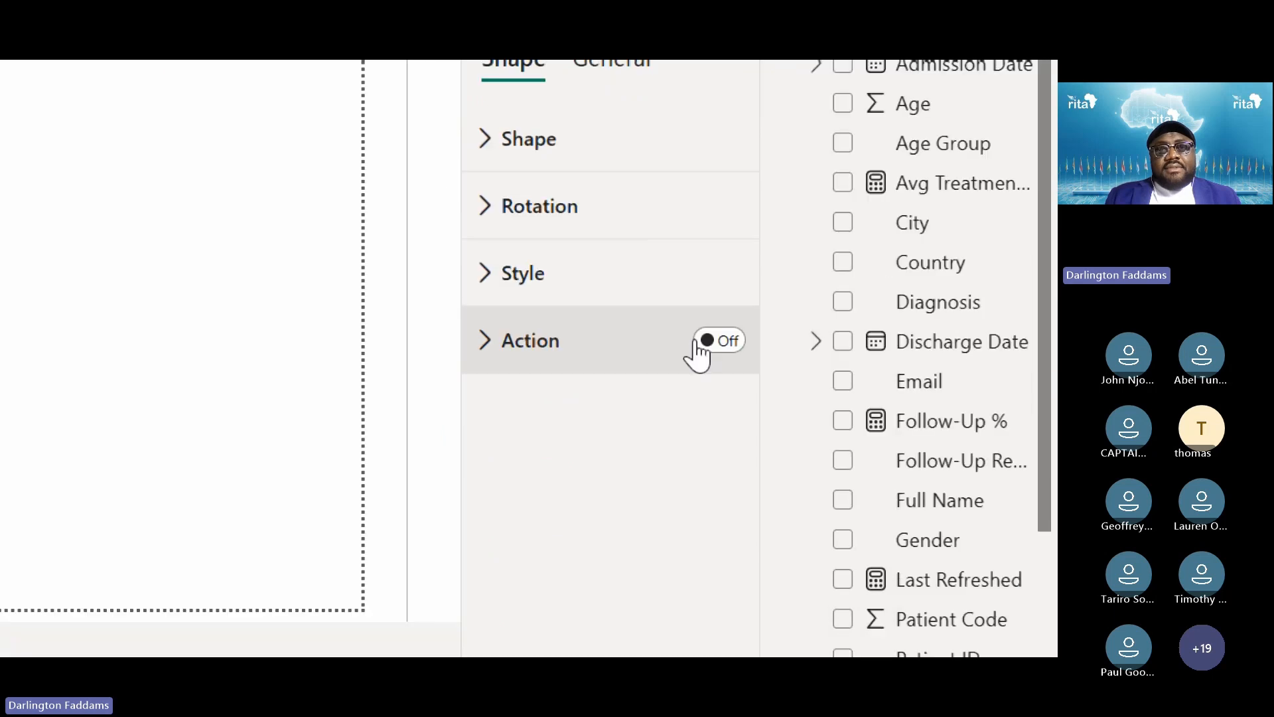
left_click(606, 292)
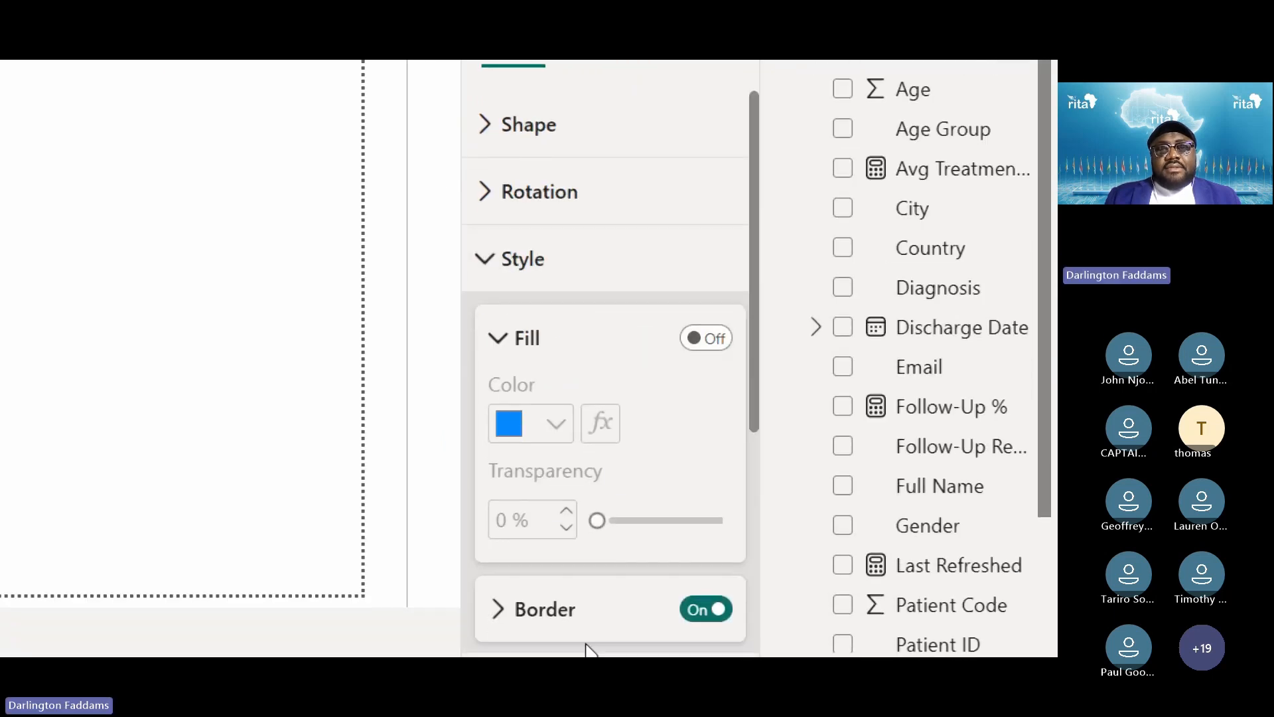
left_click(548, 631)
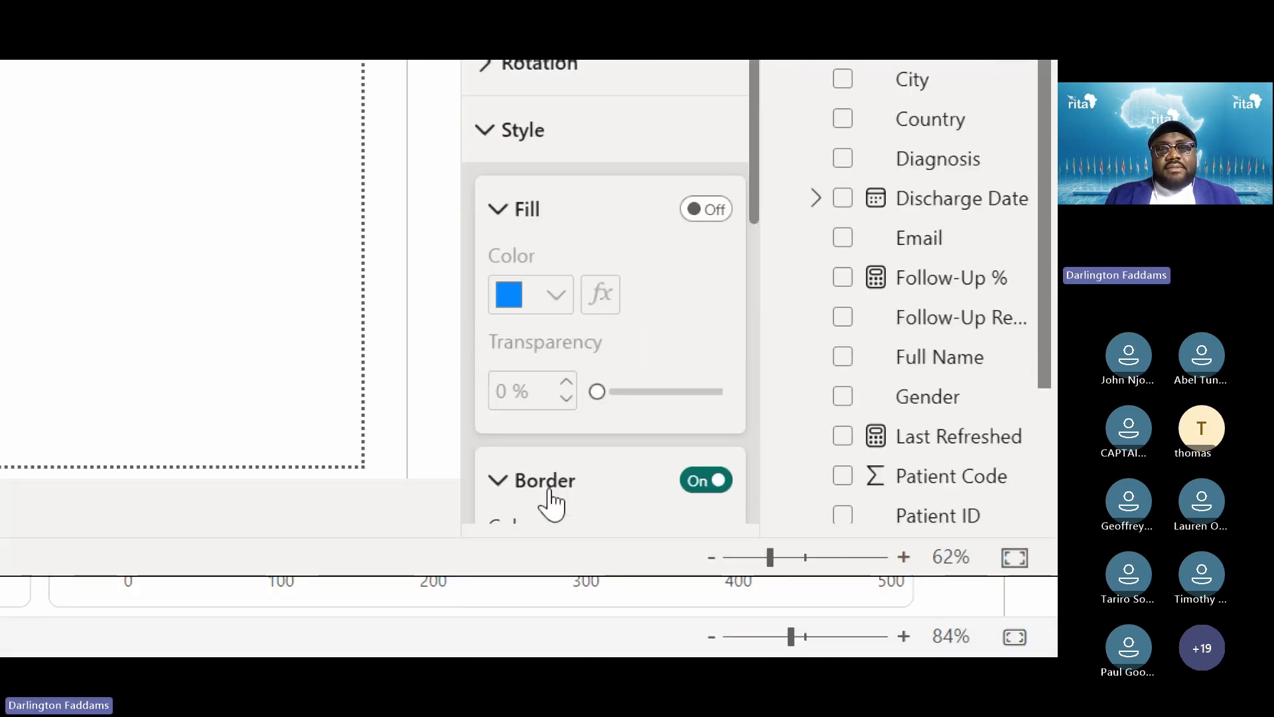
left_click(524, 209)
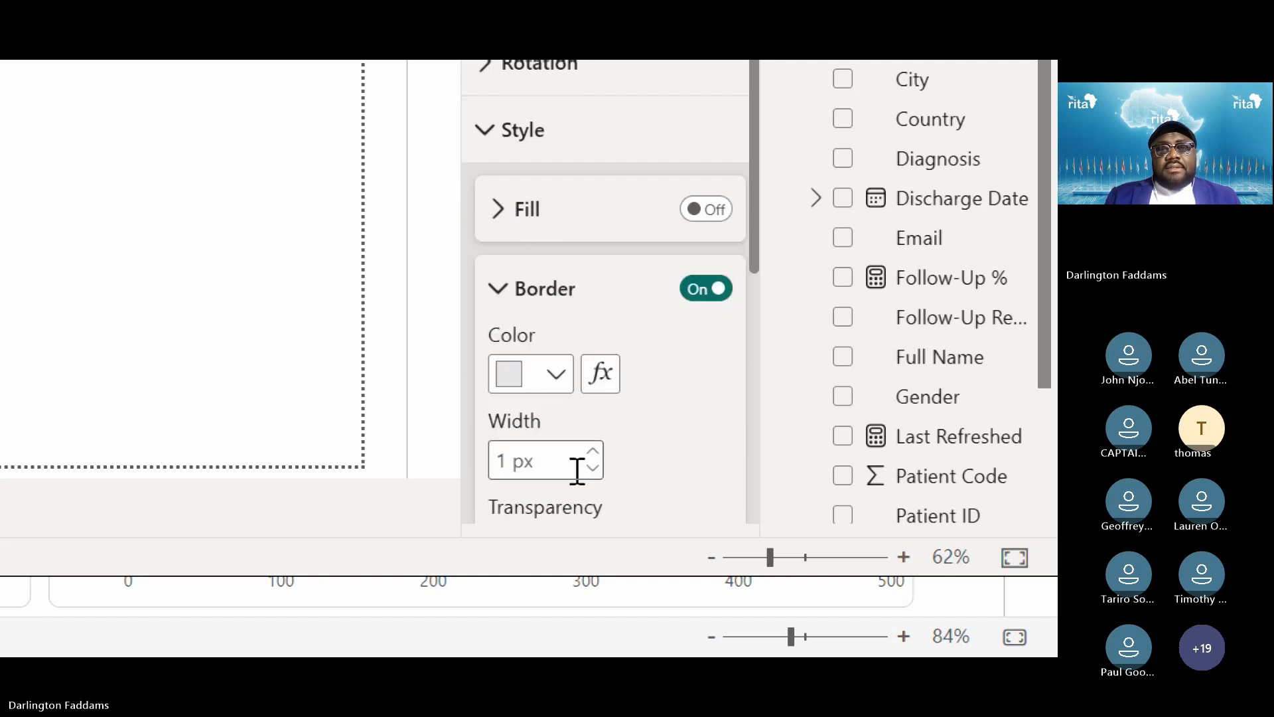
scroll(571, 503, "down", 3)
left_click(569, 199)
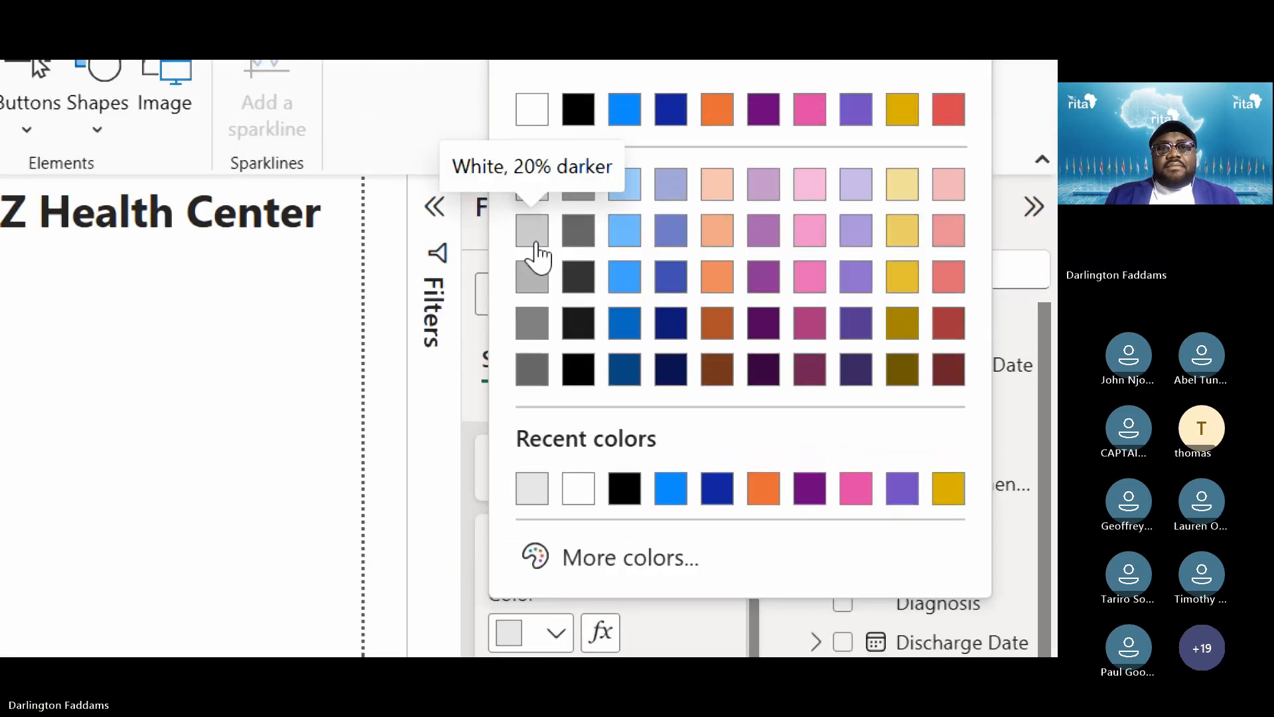
left_click(536, 243)
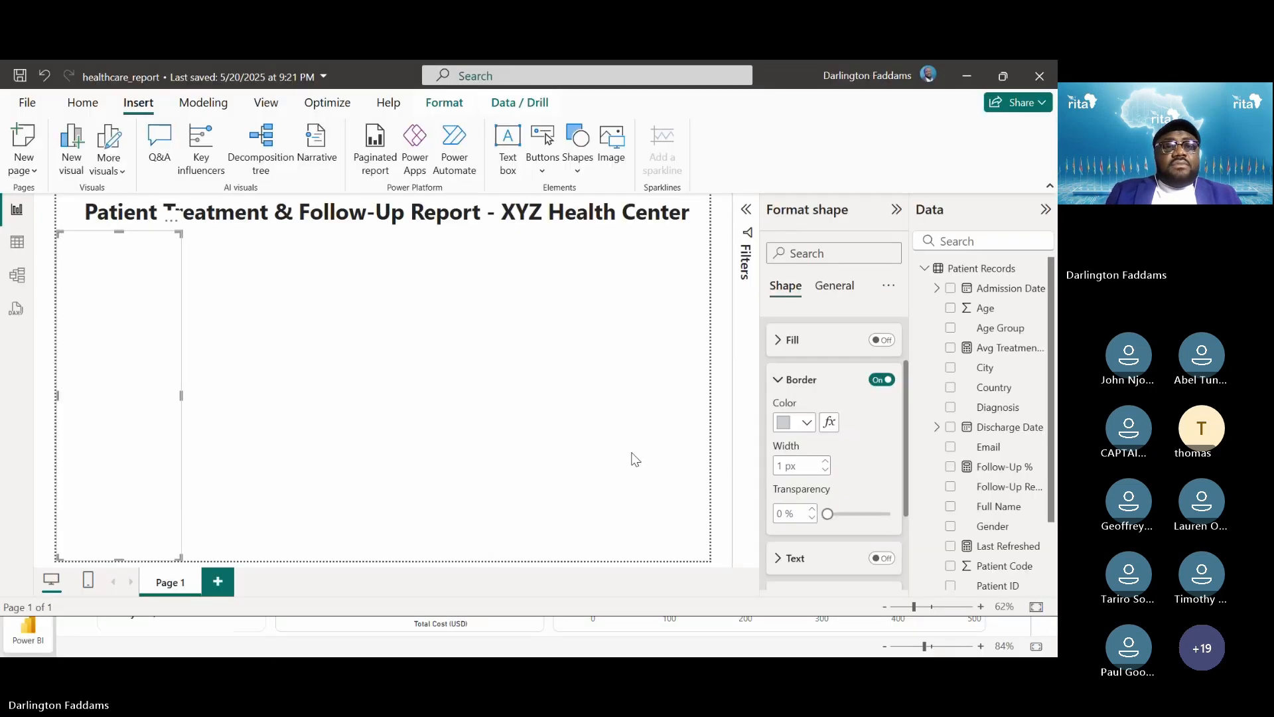
left_click(511, 404)
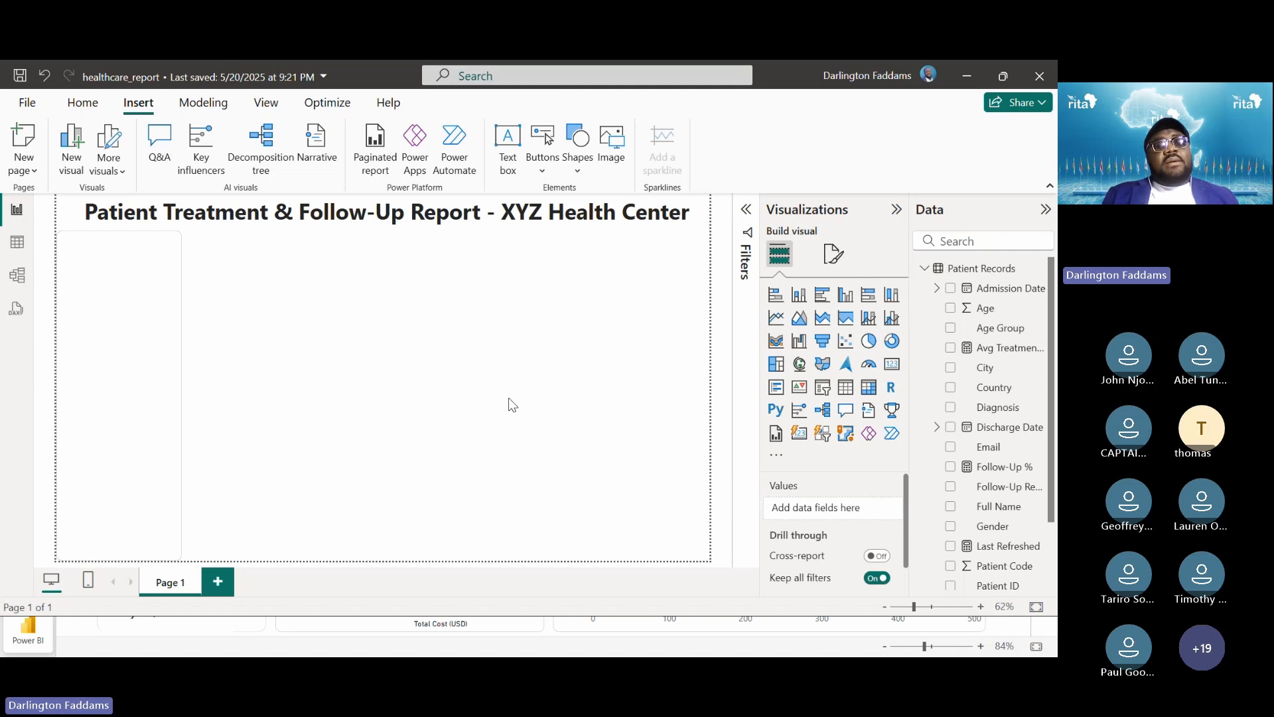
Select the sidebar, review its General and Shape options, and expand Style to reveal Fill
left_click(126, 431)
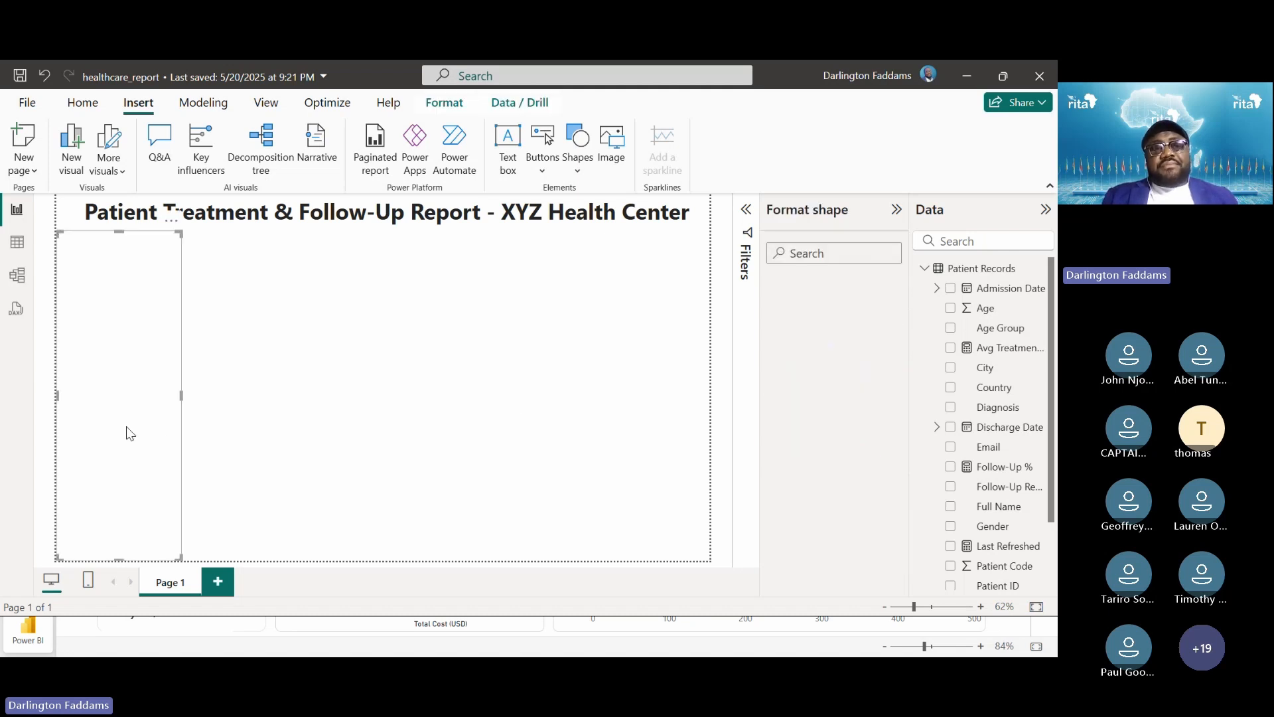
left_click(266, 380)
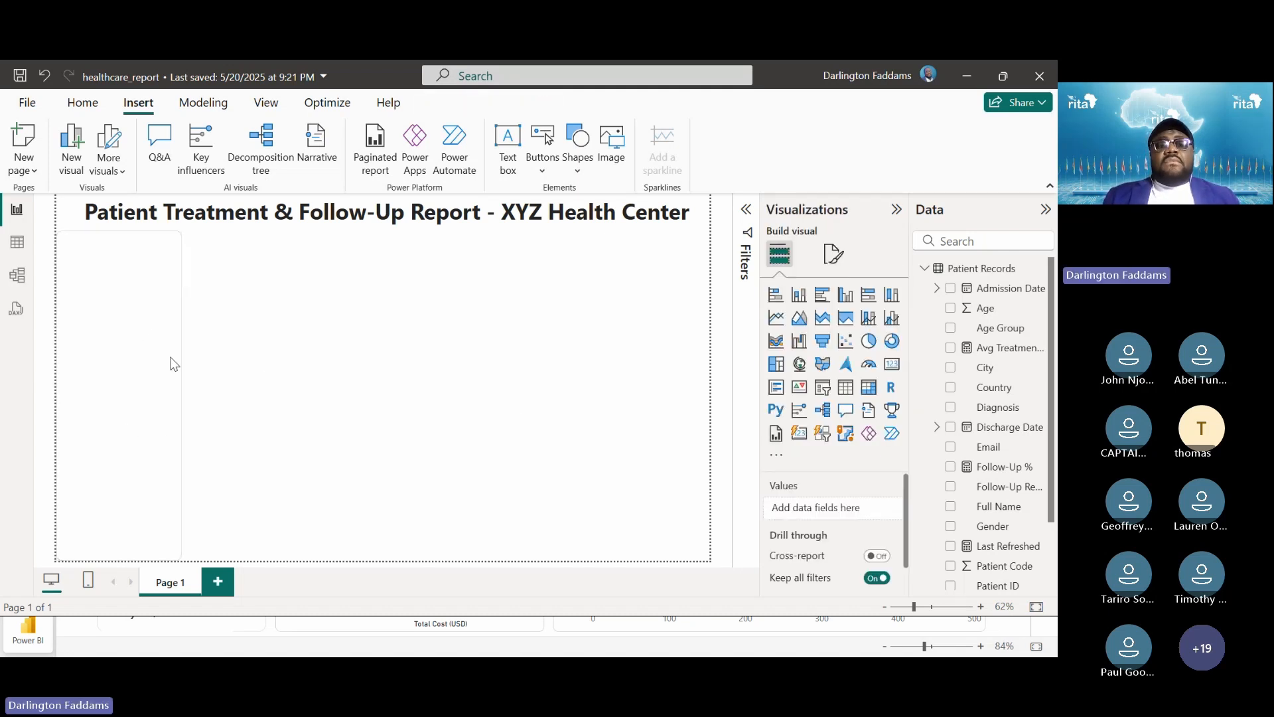
left_click(130, 302)
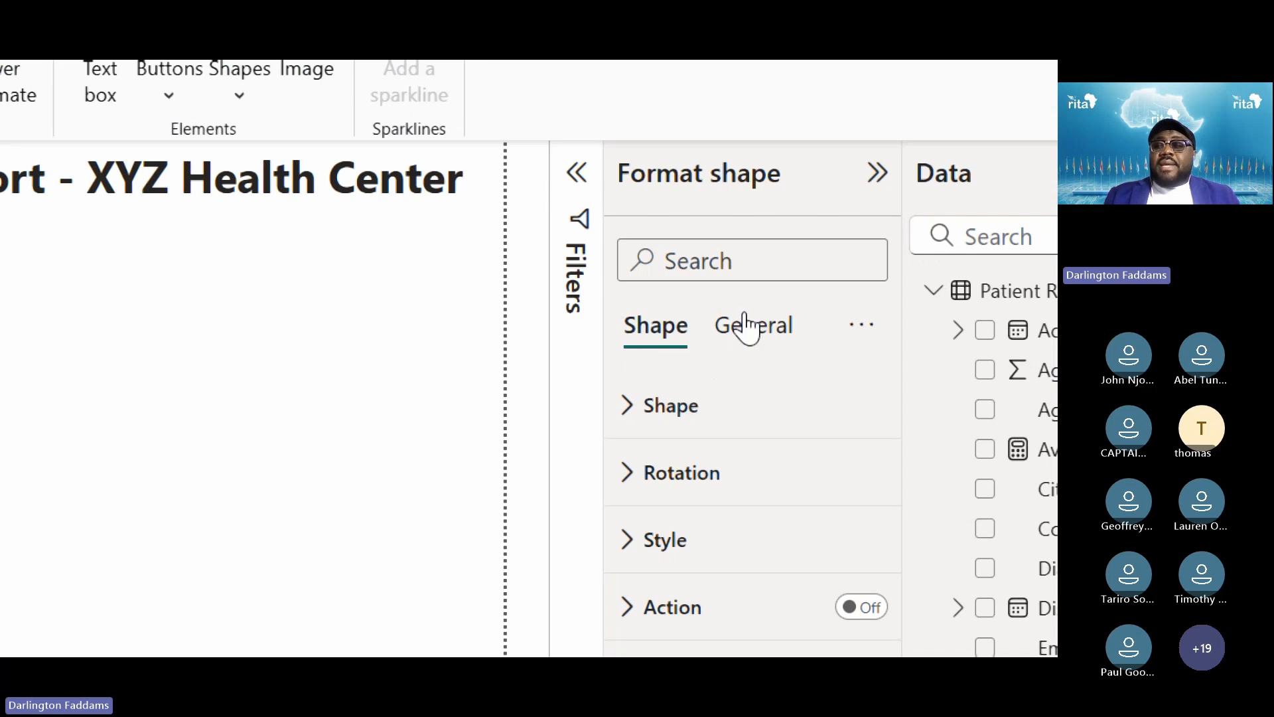
left_click(783, 326)
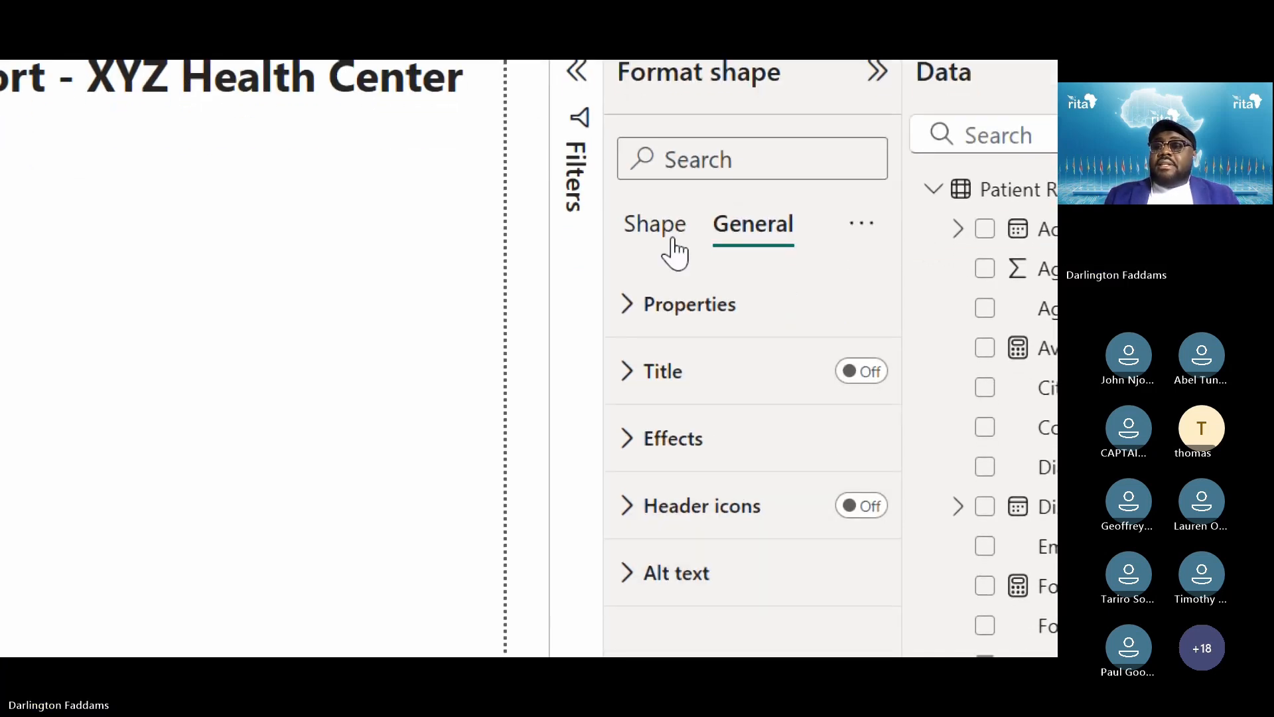
left_click(666, 237)
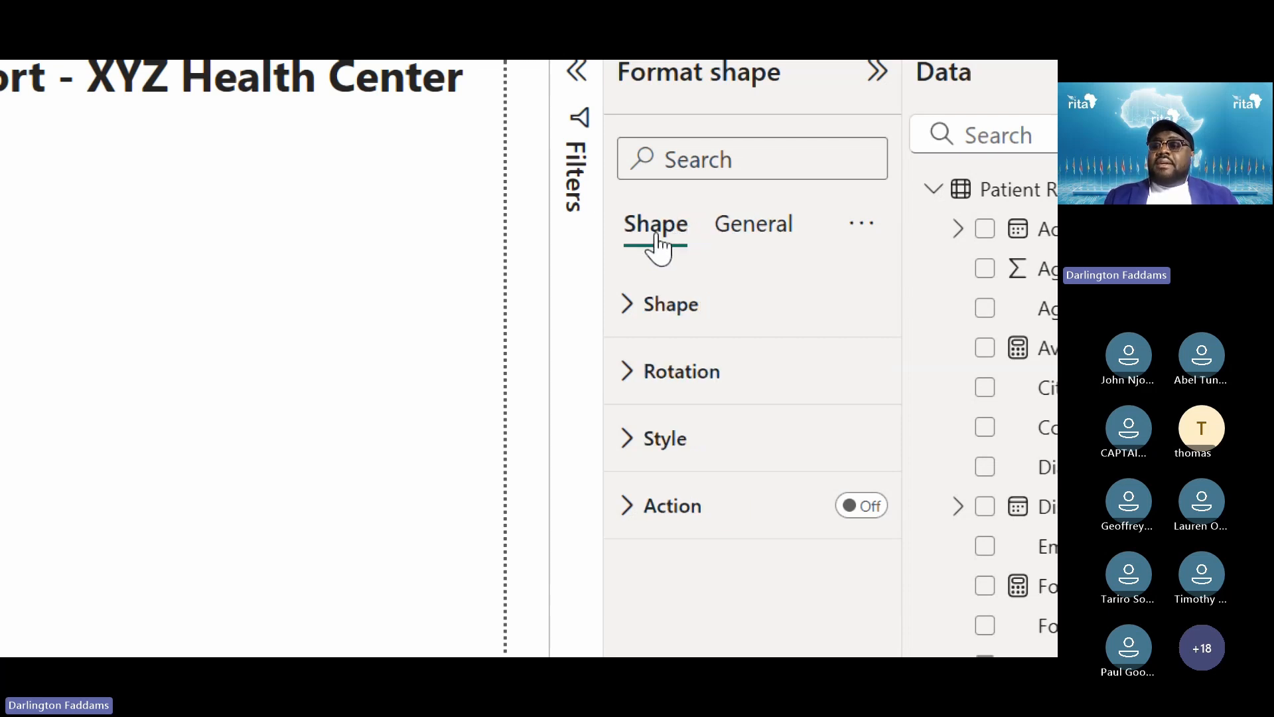
left_click(664, 320)
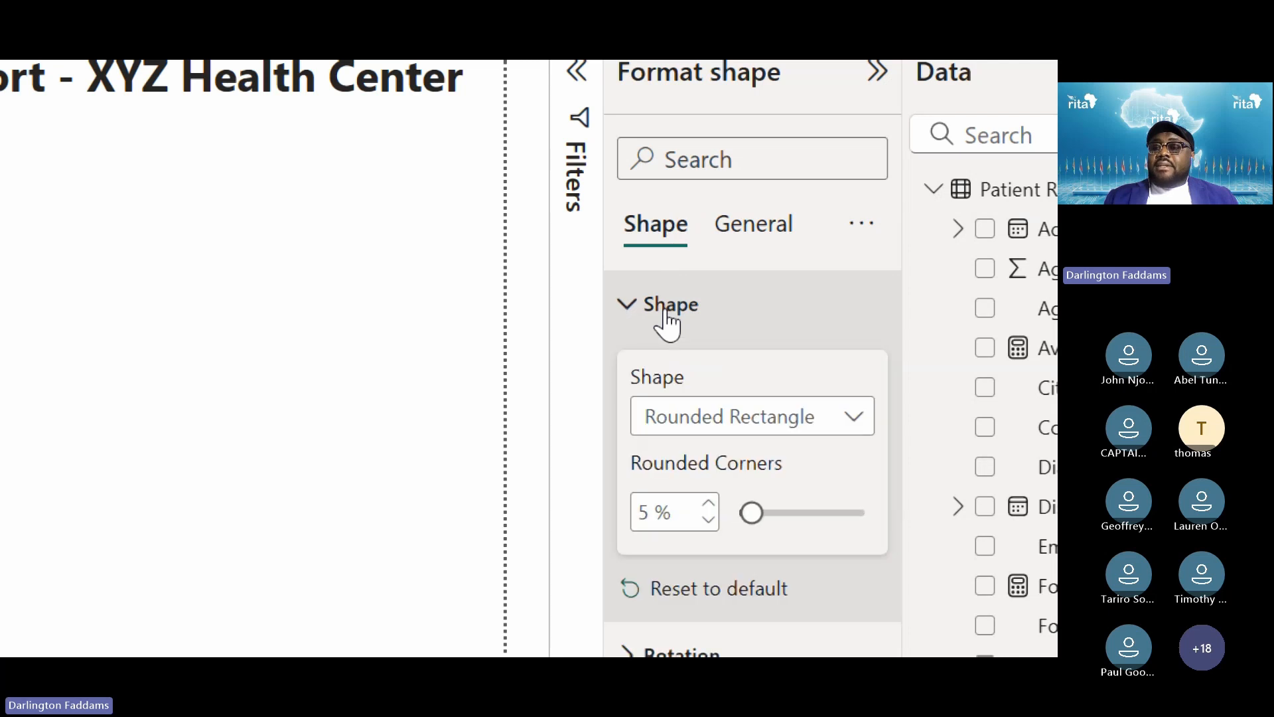
scroll(624, 597, "down", 1)
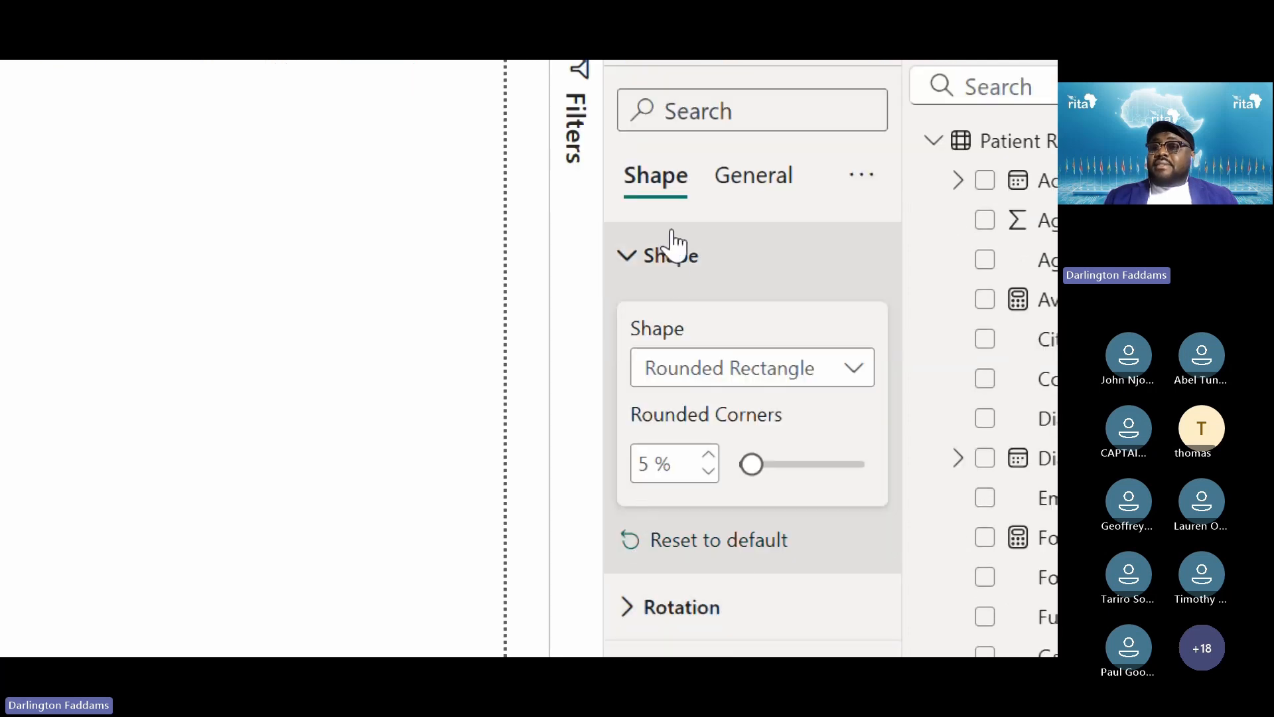
left_click(642, 272)
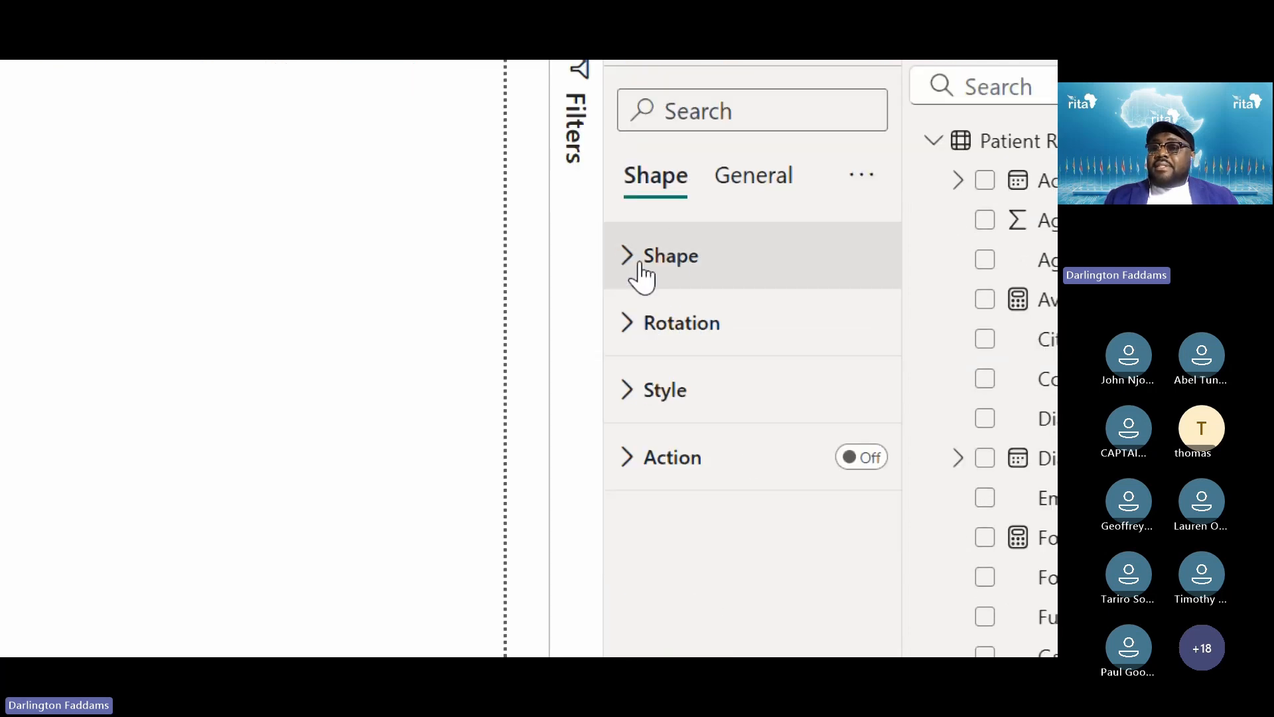
left_click(657, 398)
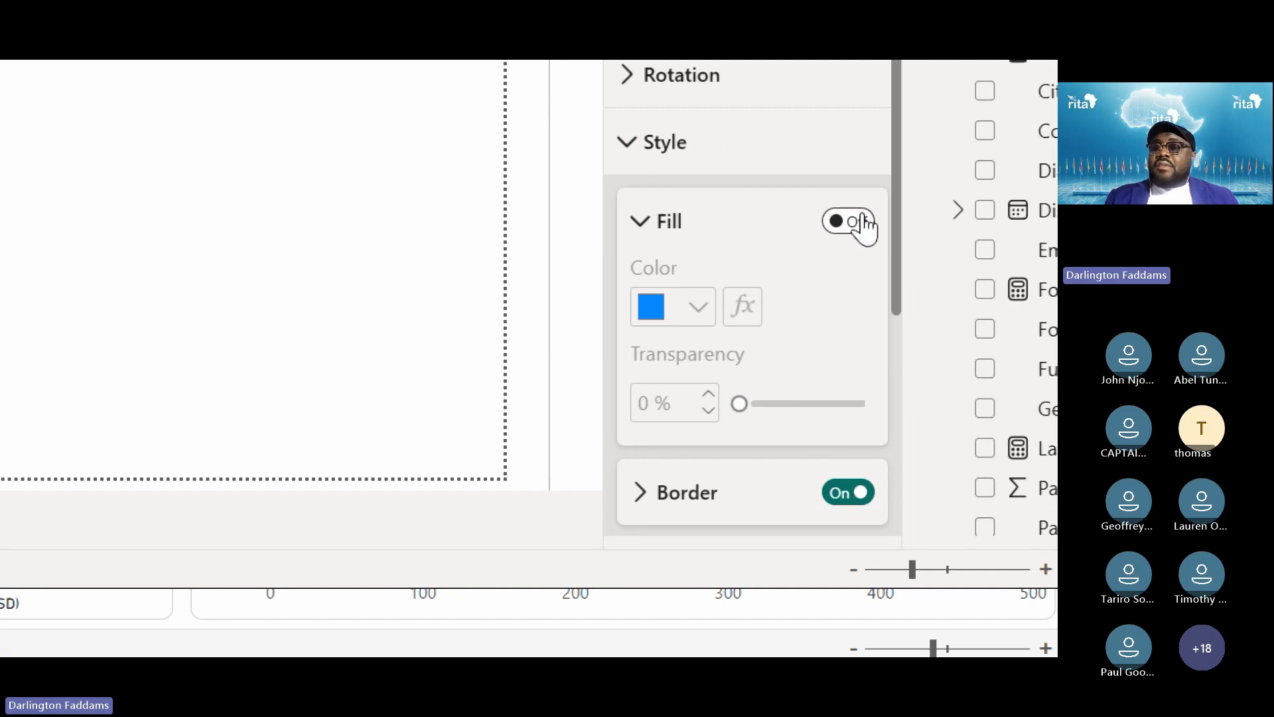
View the border colour choices and close them without changing the colour
left_click(661, 229)
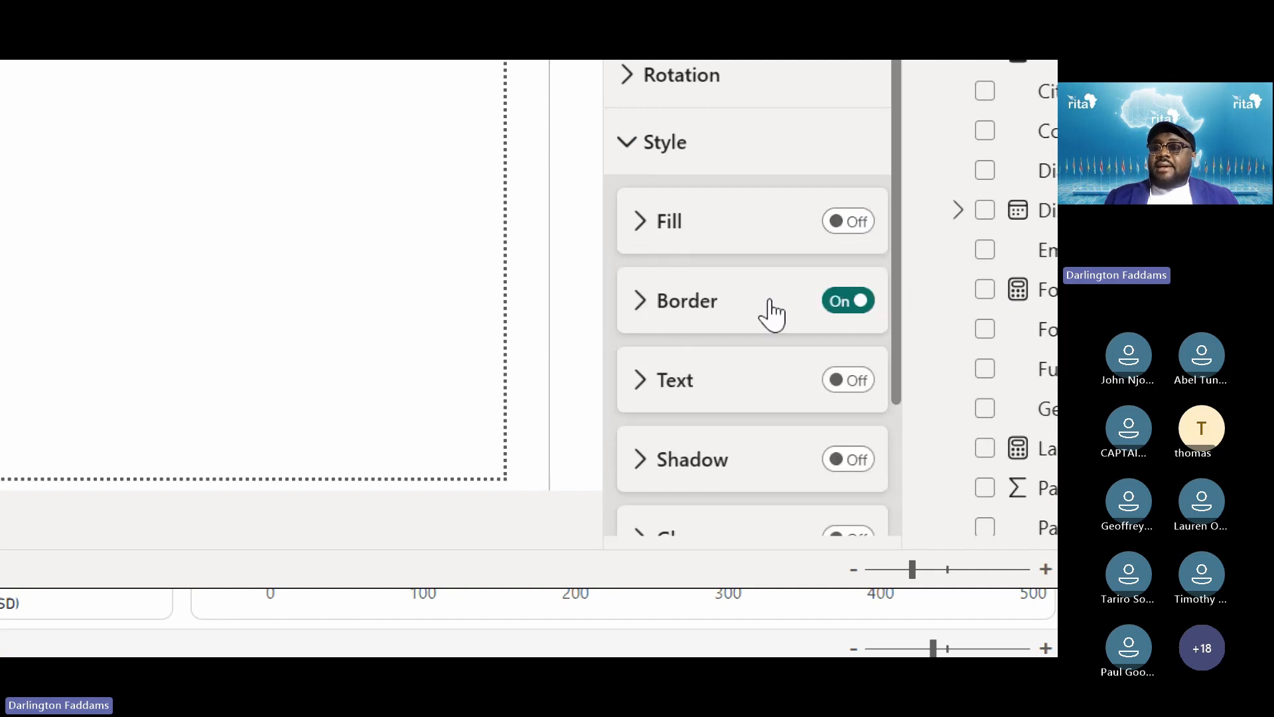
left_click(639, 305)
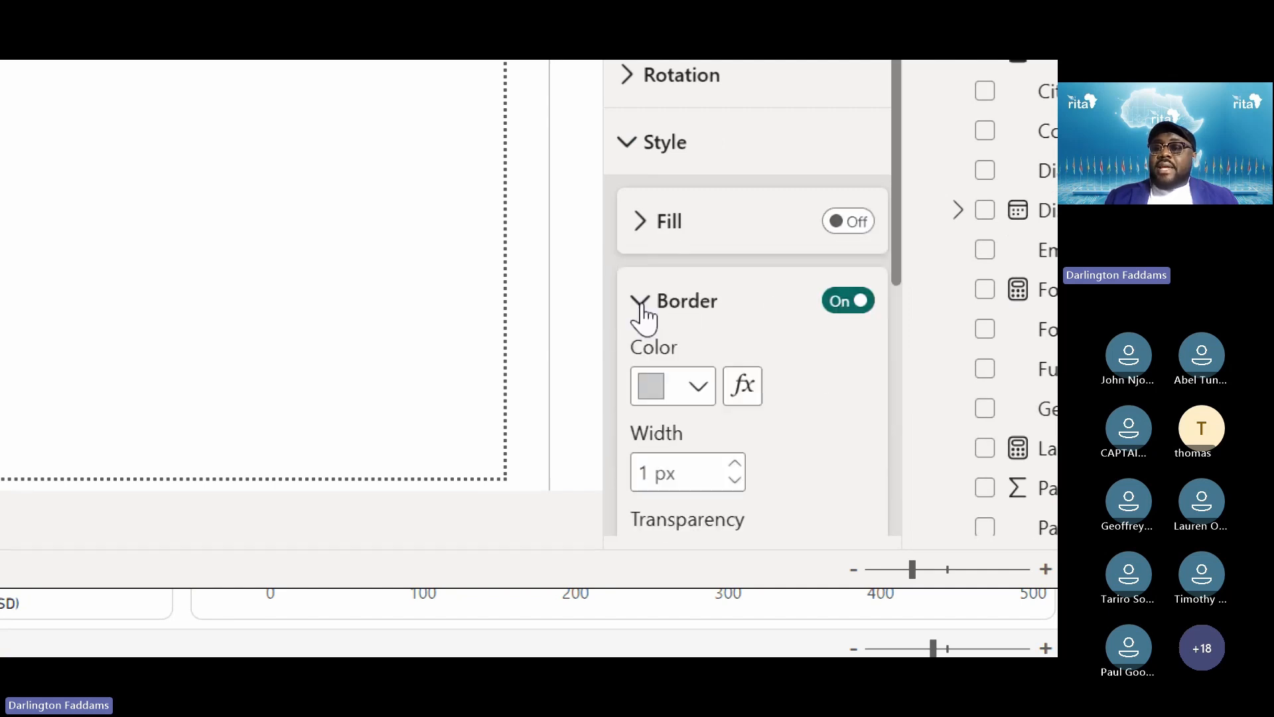
left_click(674, 398)
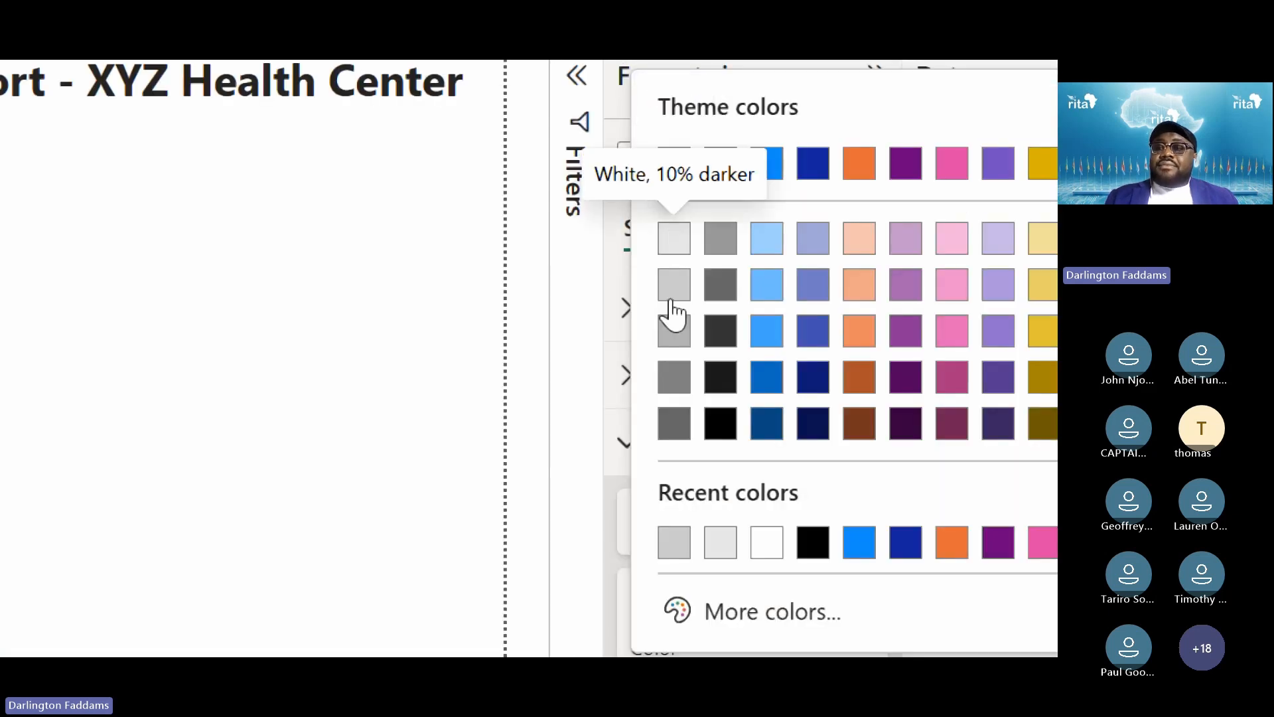
left_click(308, 466)
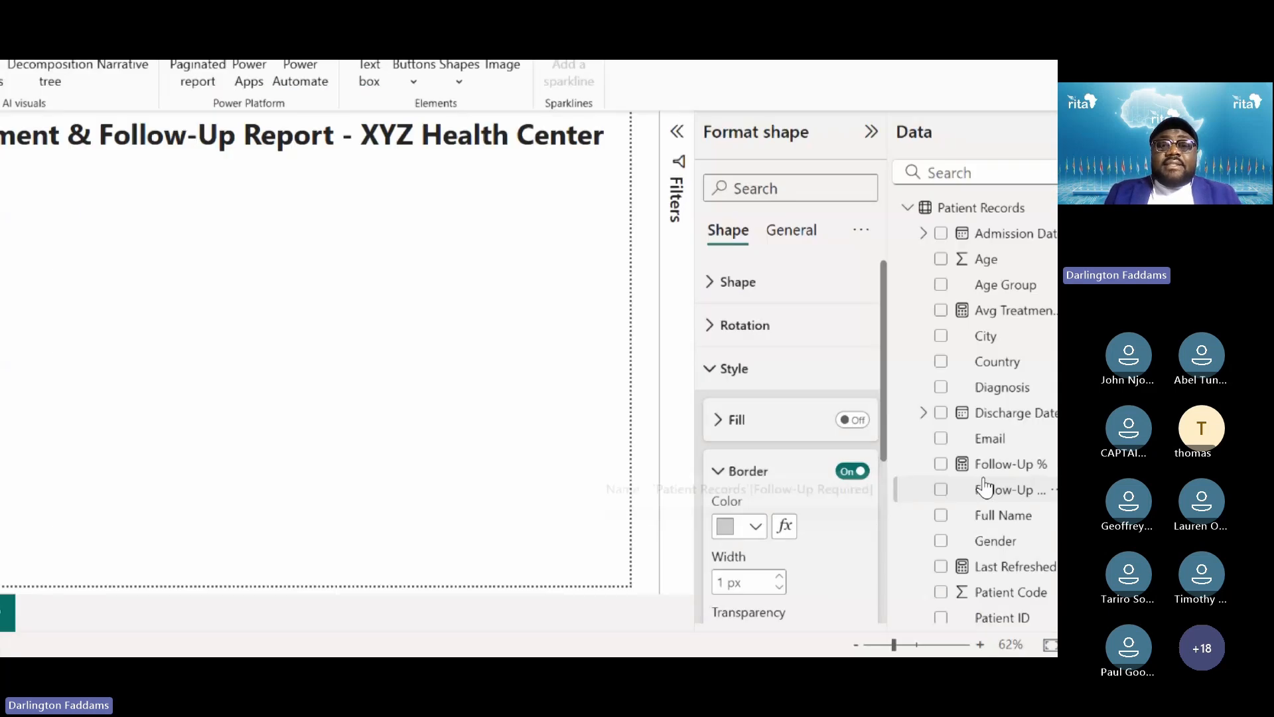
Turn the sidebar's fill on in White, 10% darker and deselect to preview it
left_click(756, 425)
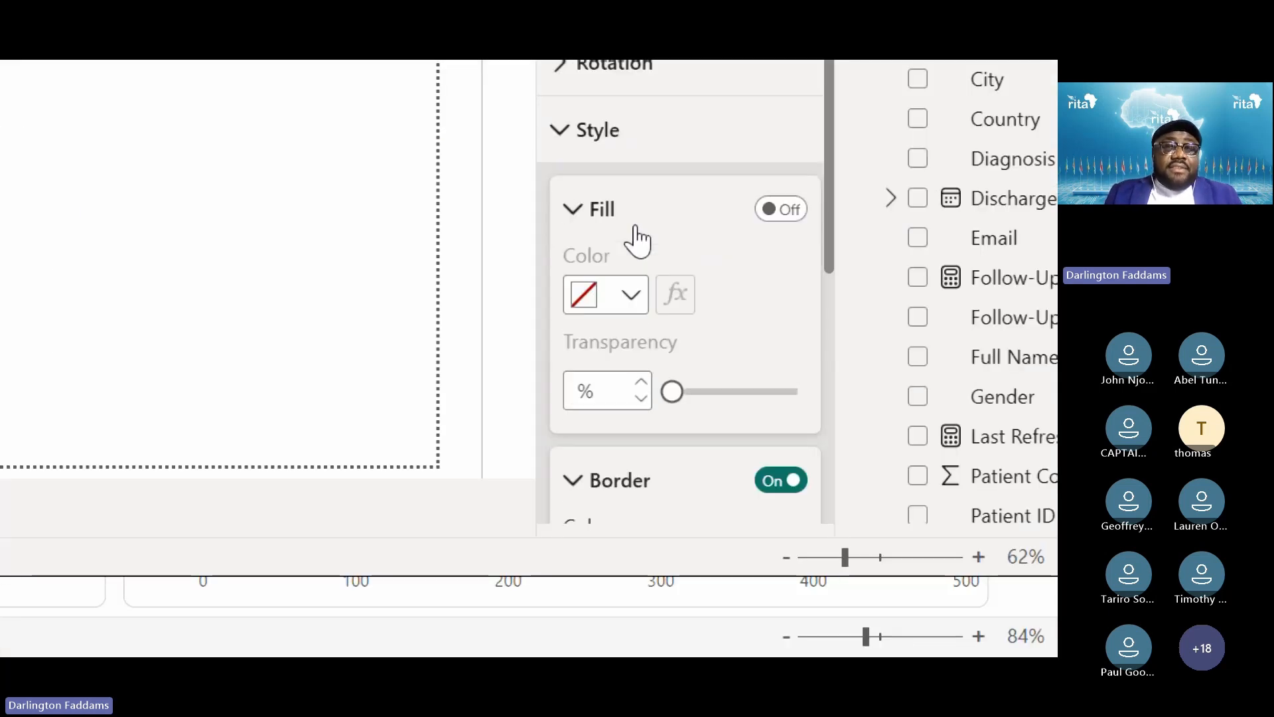
left_click(783, 211)
left_click(539, 459)
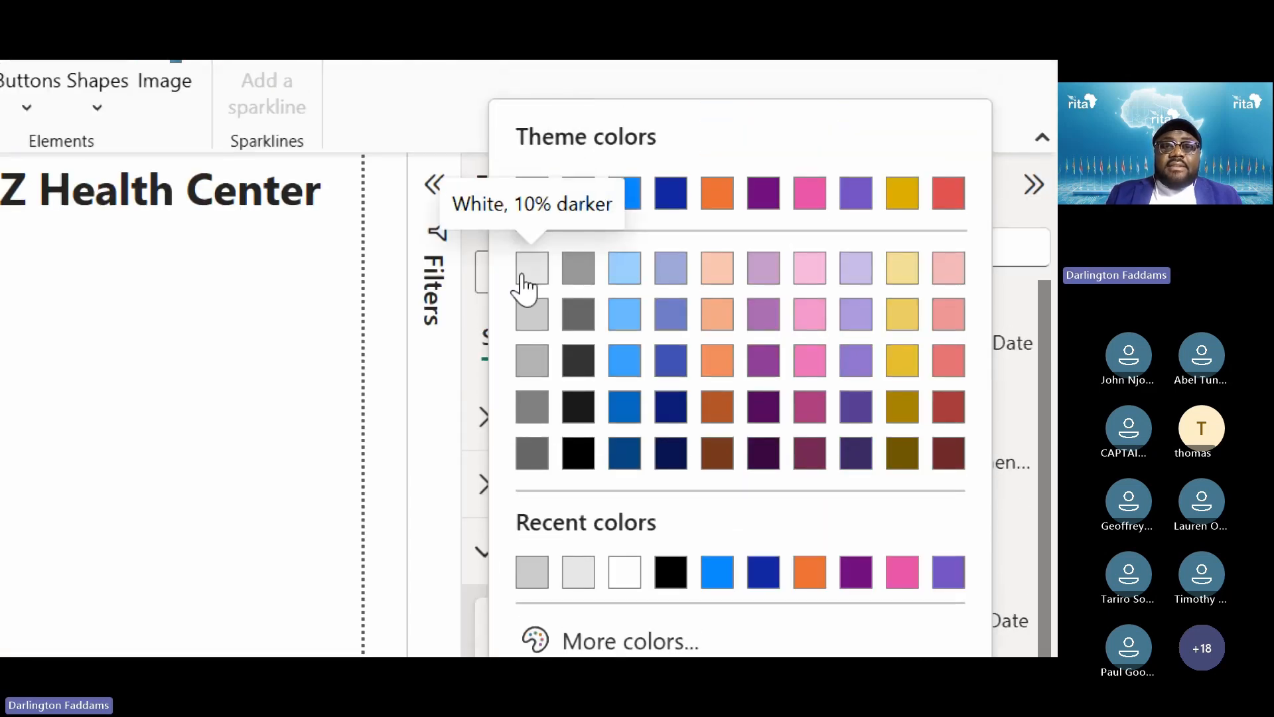
left_click(524, 276)
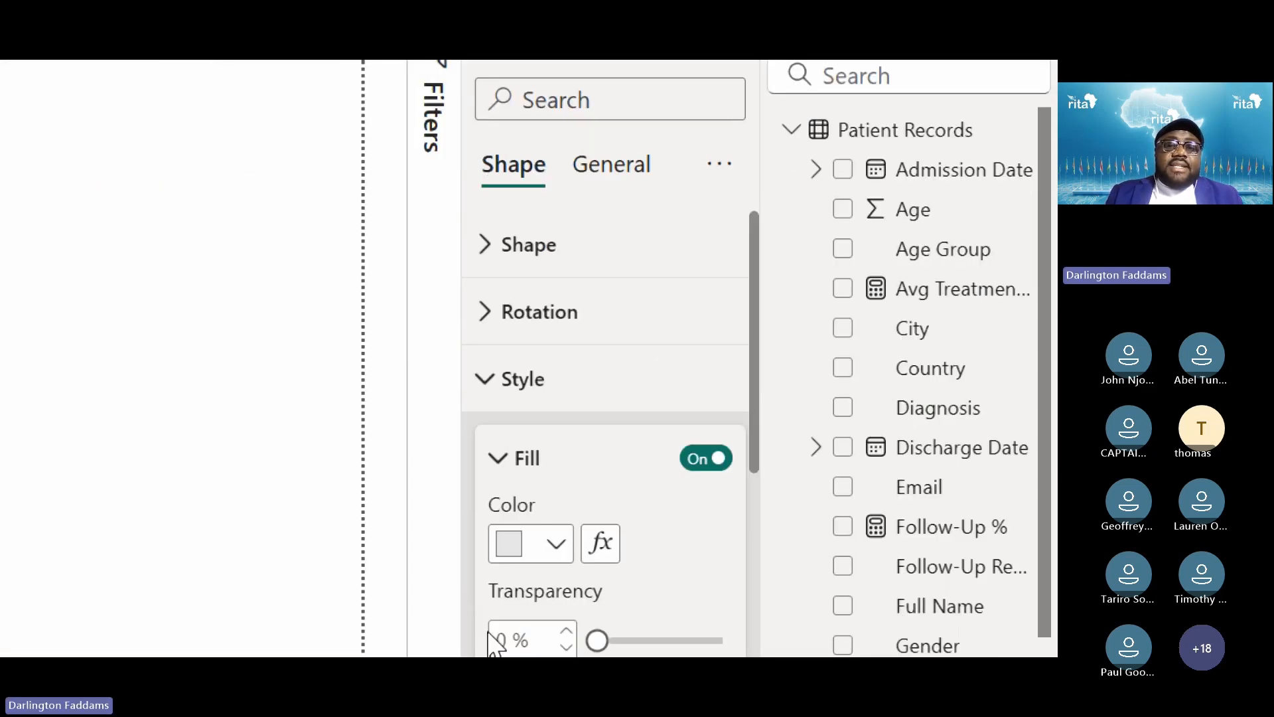
left_click(529, 483)
left_click(52, 376)
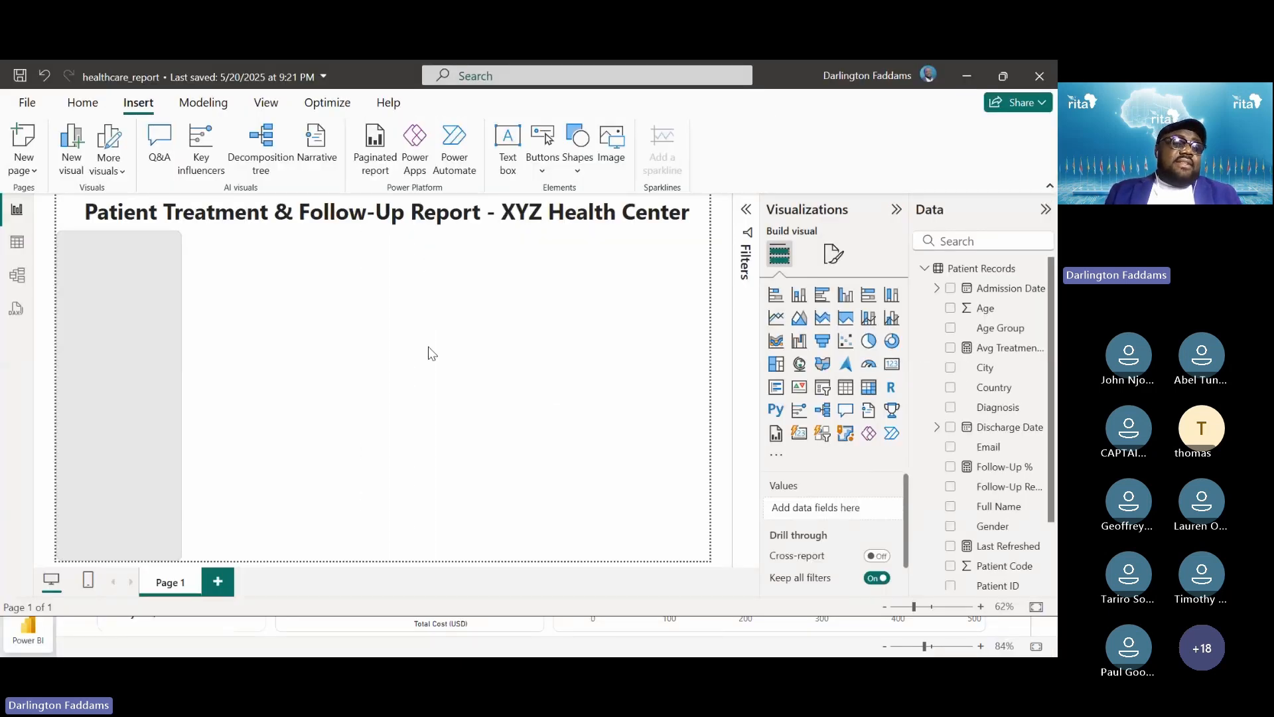
Set the sidebar fill transparency to 100% and switch its fill off
left_click(166, 330)
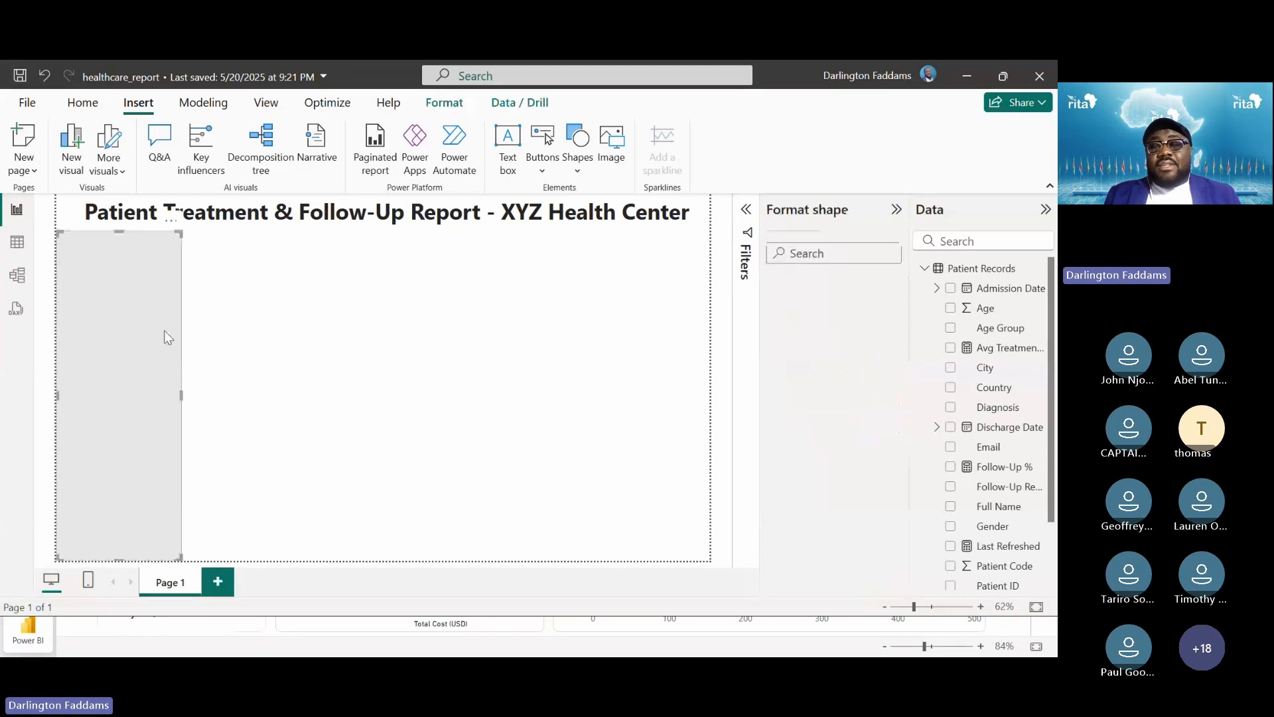
left_click(813, 326)
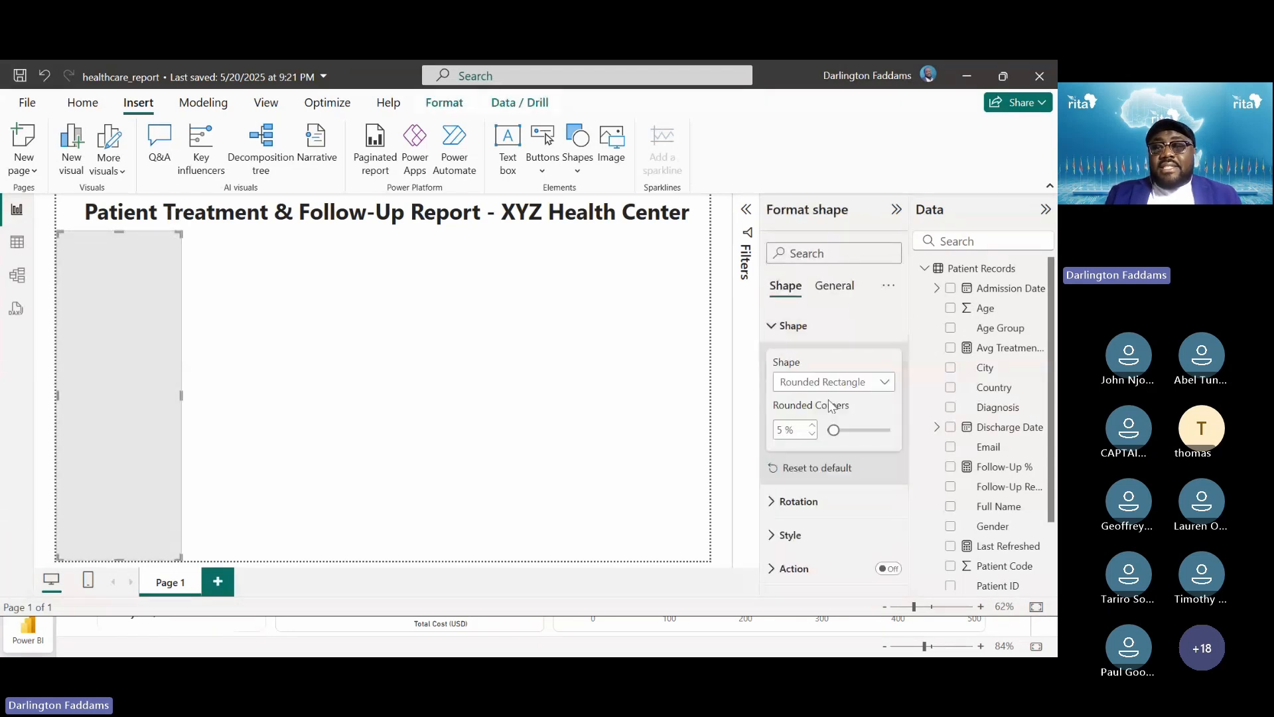
left_click(799, 335)
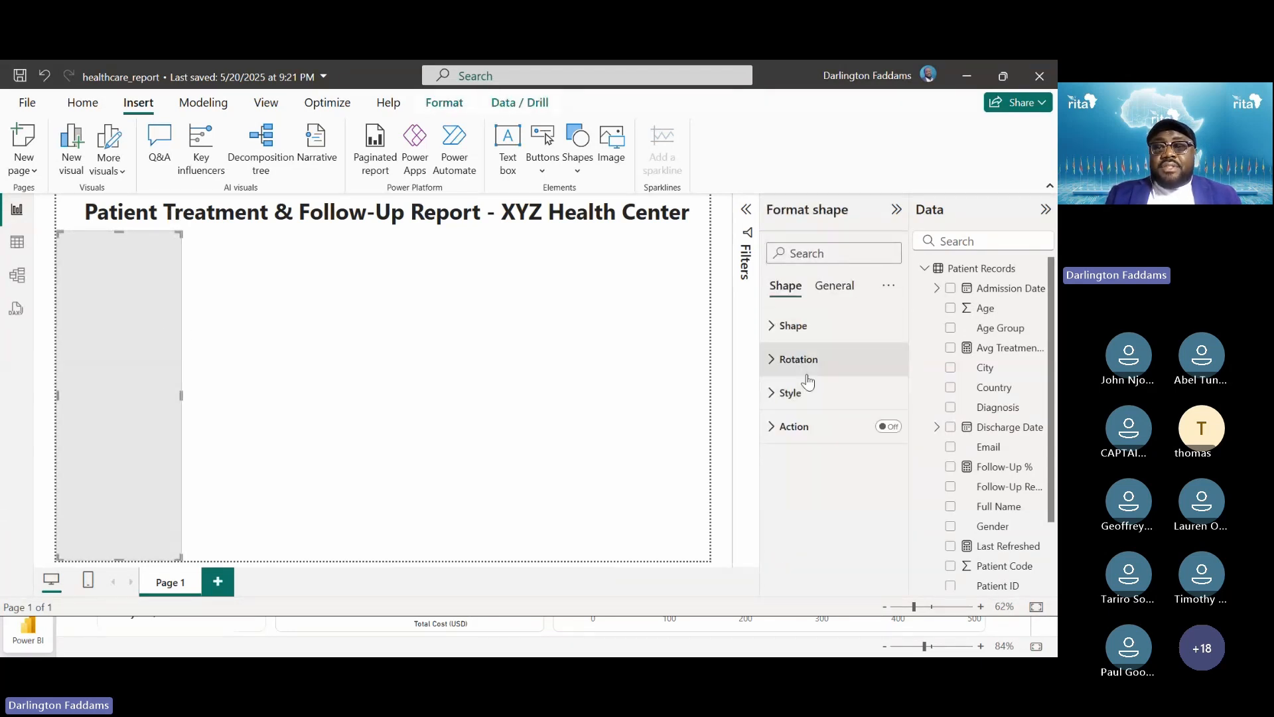
left_click(802, 393)
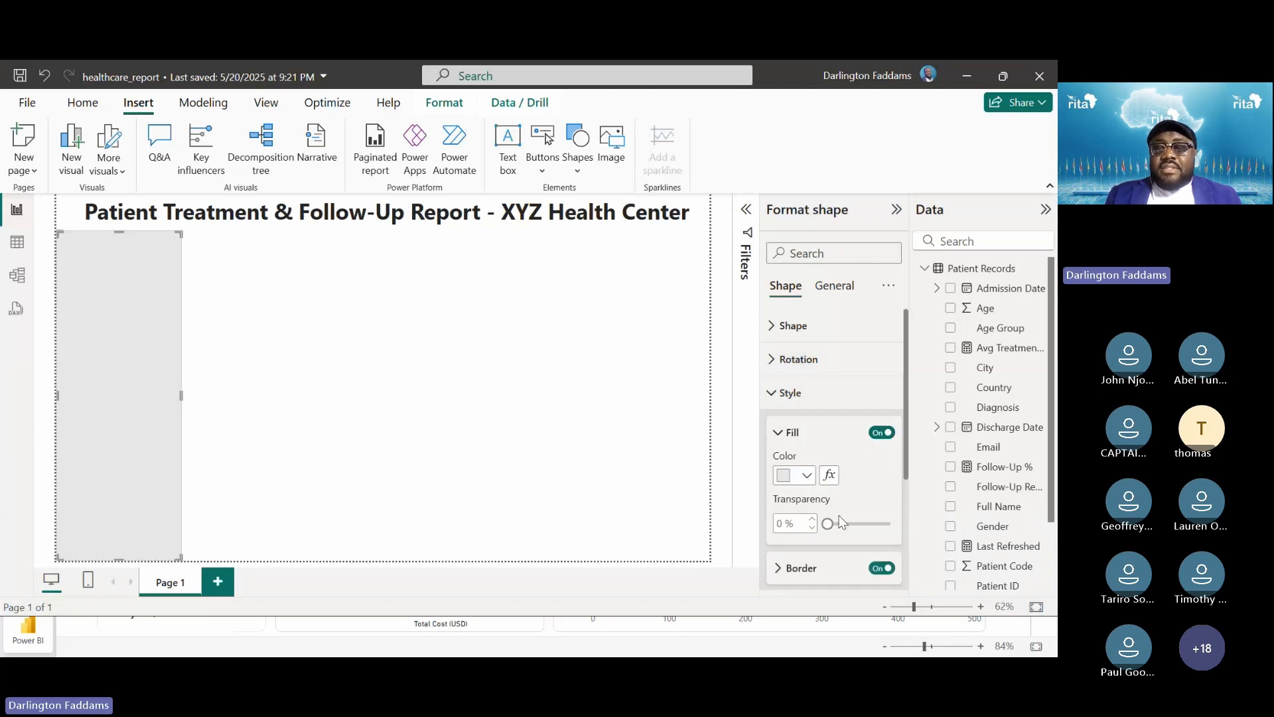
left_click_drag(828, 521, 892, 525)
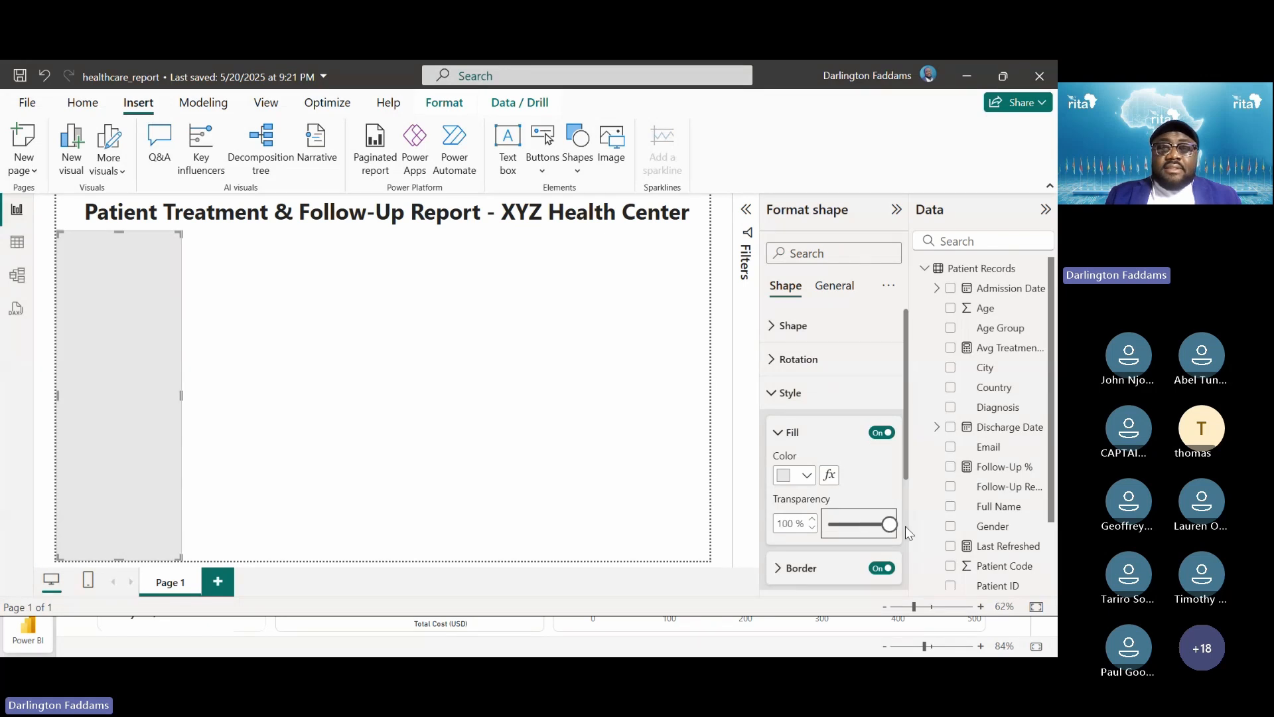
left_click(883, 433)
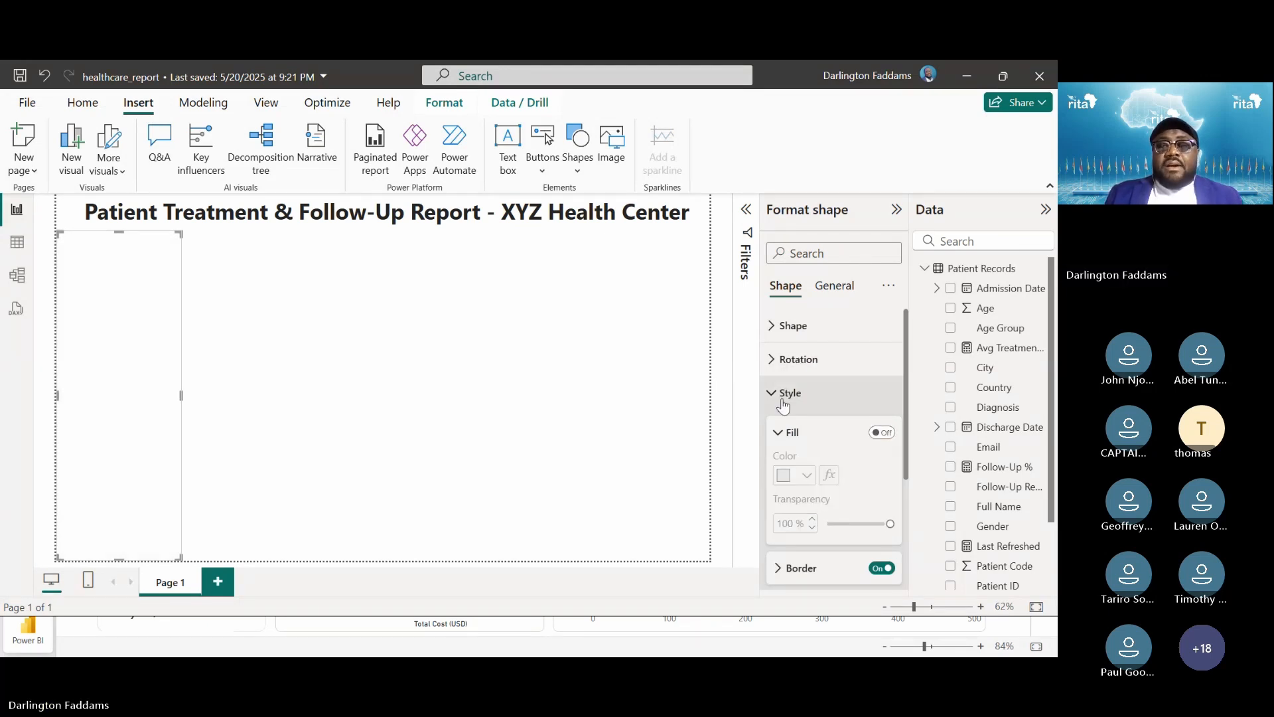
left_click(780, 439)
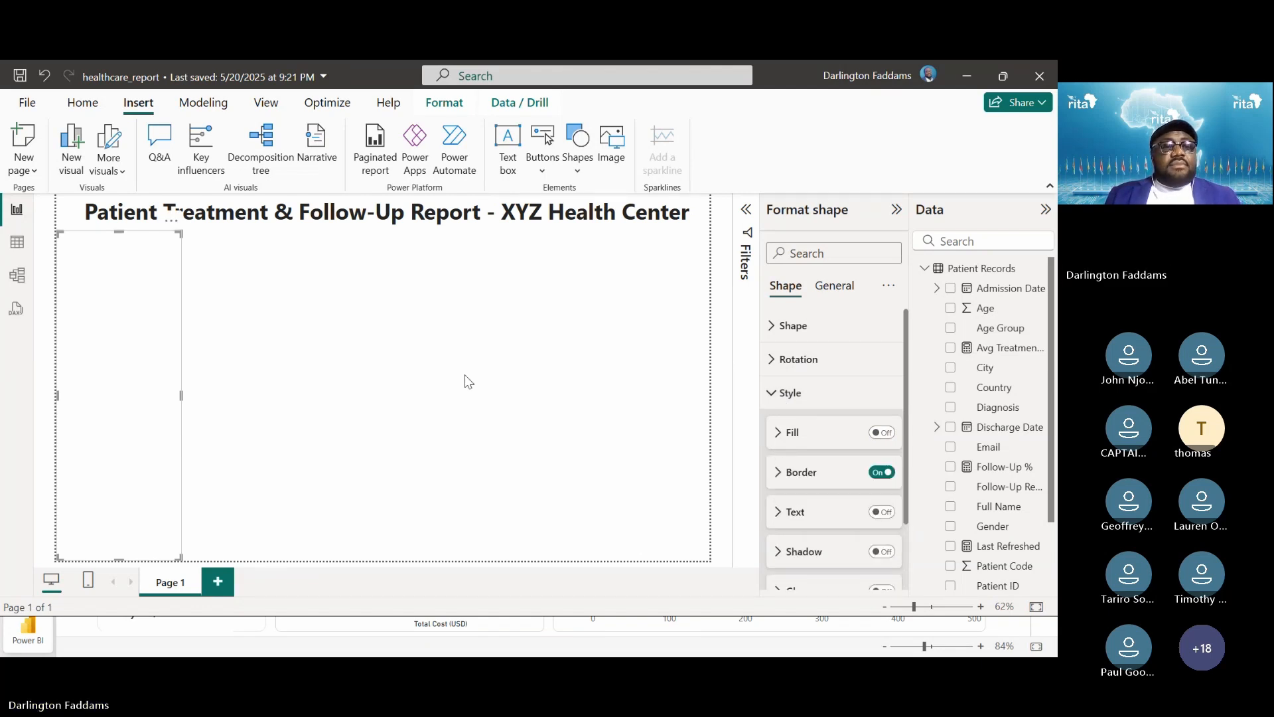
left_click(467, 380)
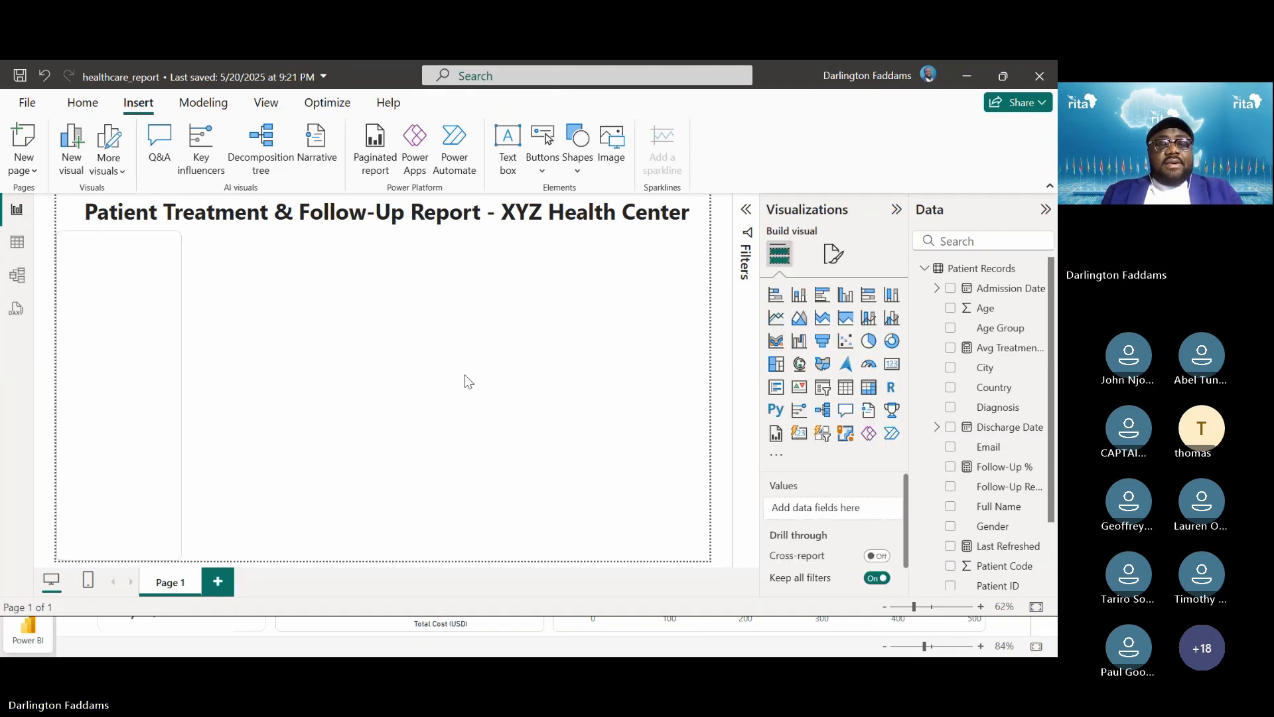
Check the sample report, then bring up the slideshow's DAX measures slide
key("alt+Tab")
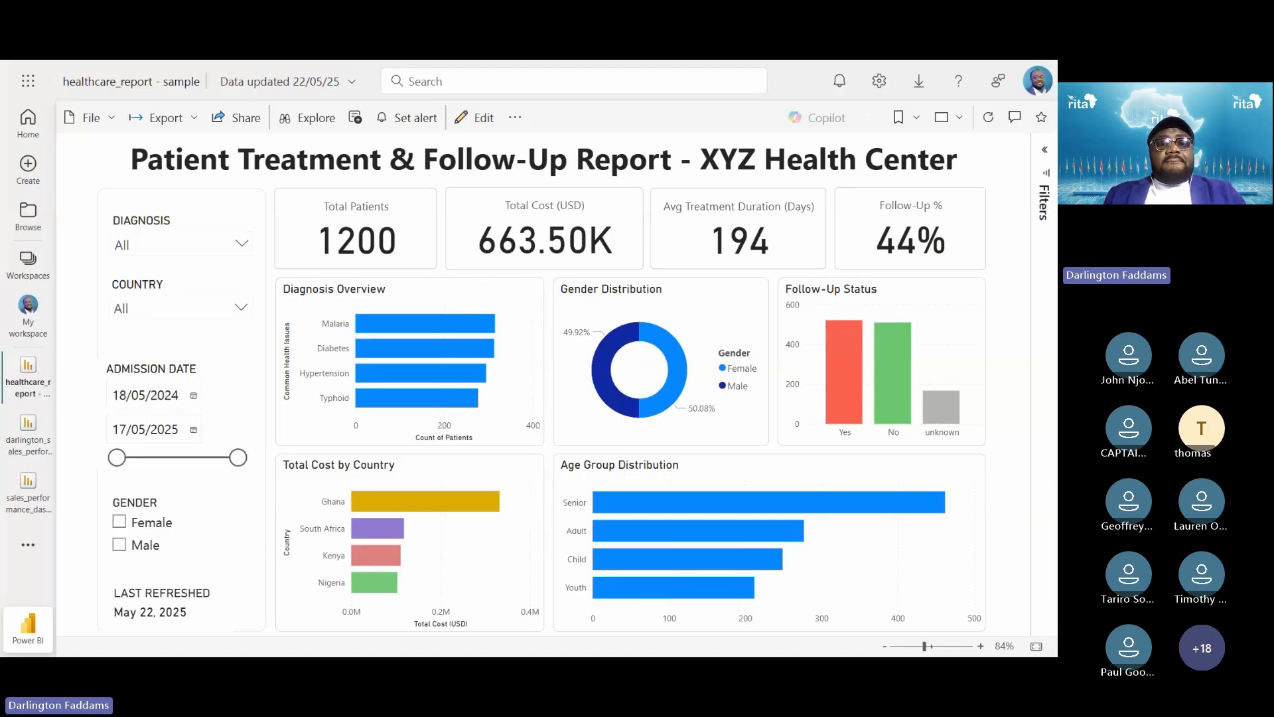
key("alt+Tab")
key("Right")
key("Left")
key("Right")
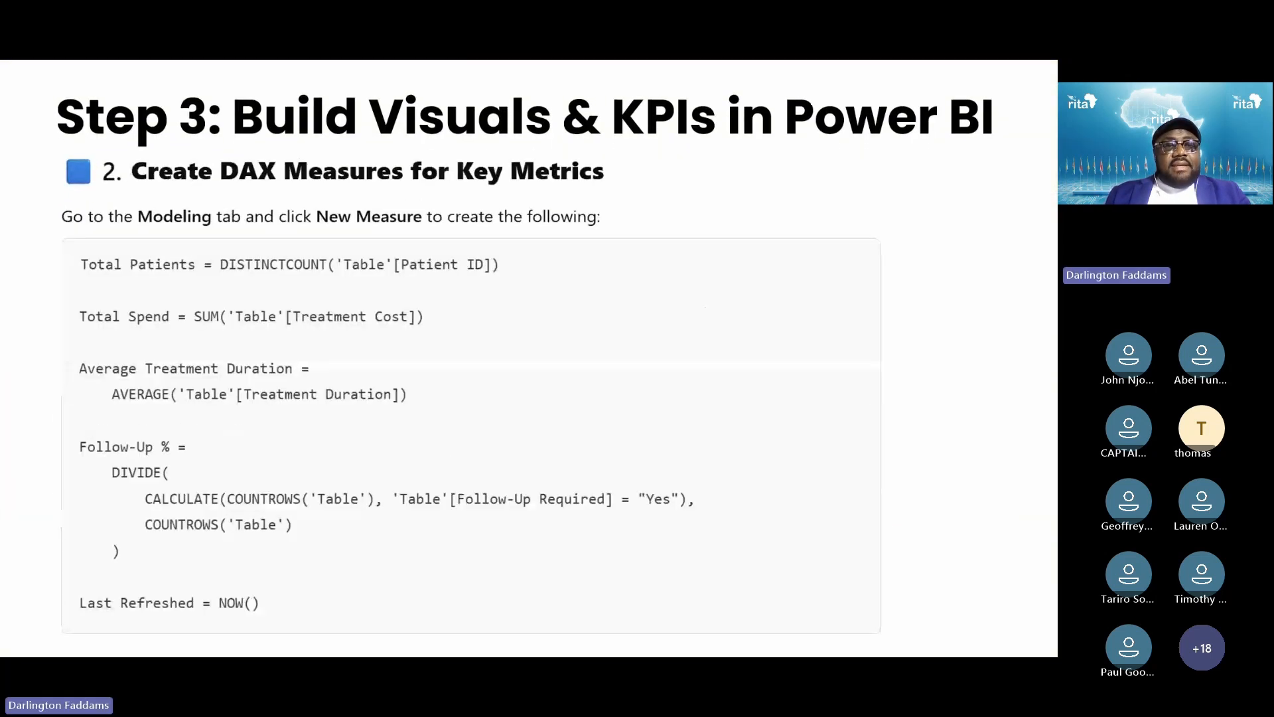
Page through the Diagnosis, Country, Admission Date, Gender and Last Refreshed slides, then return to the dashboard preview
key("Right")
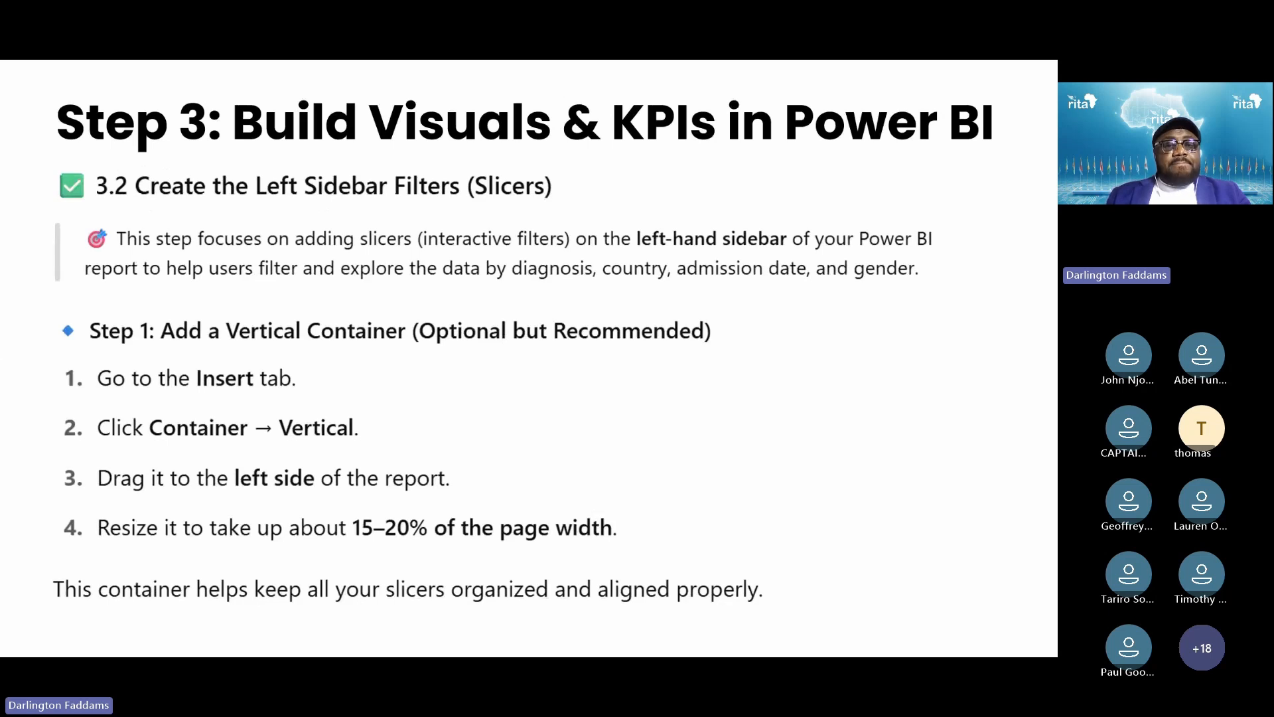
key("Right")
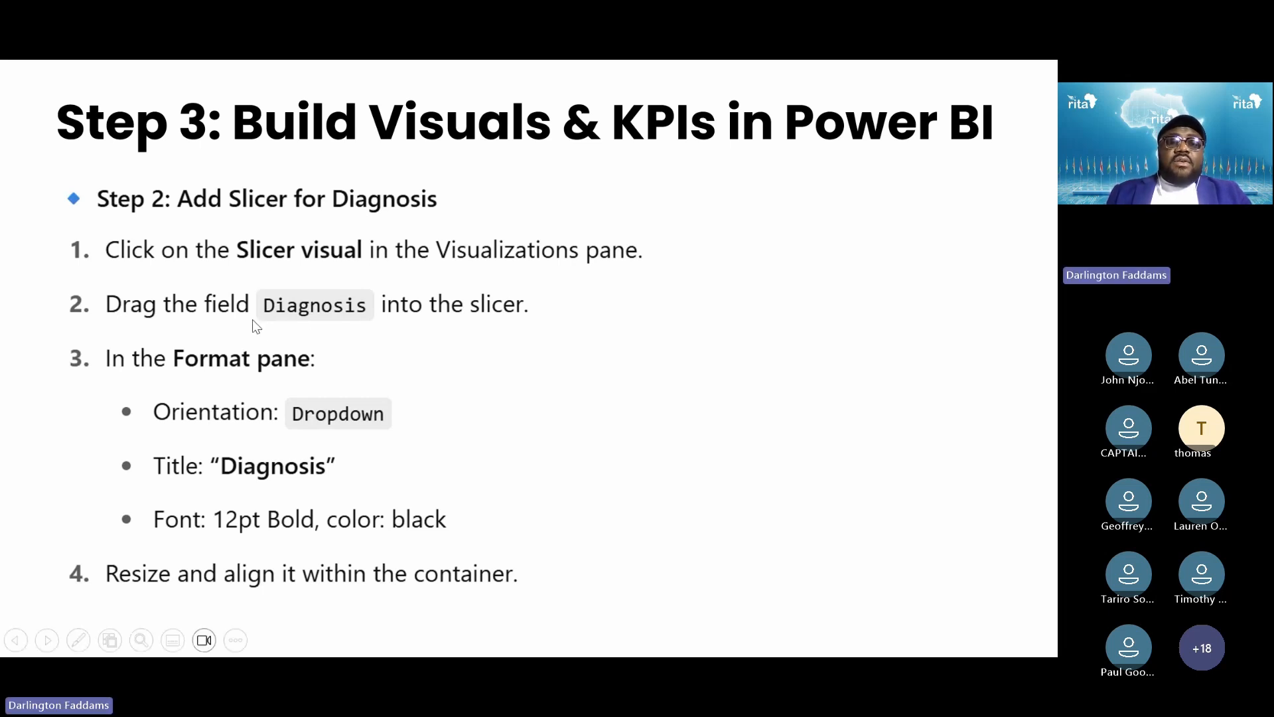
key("Right")
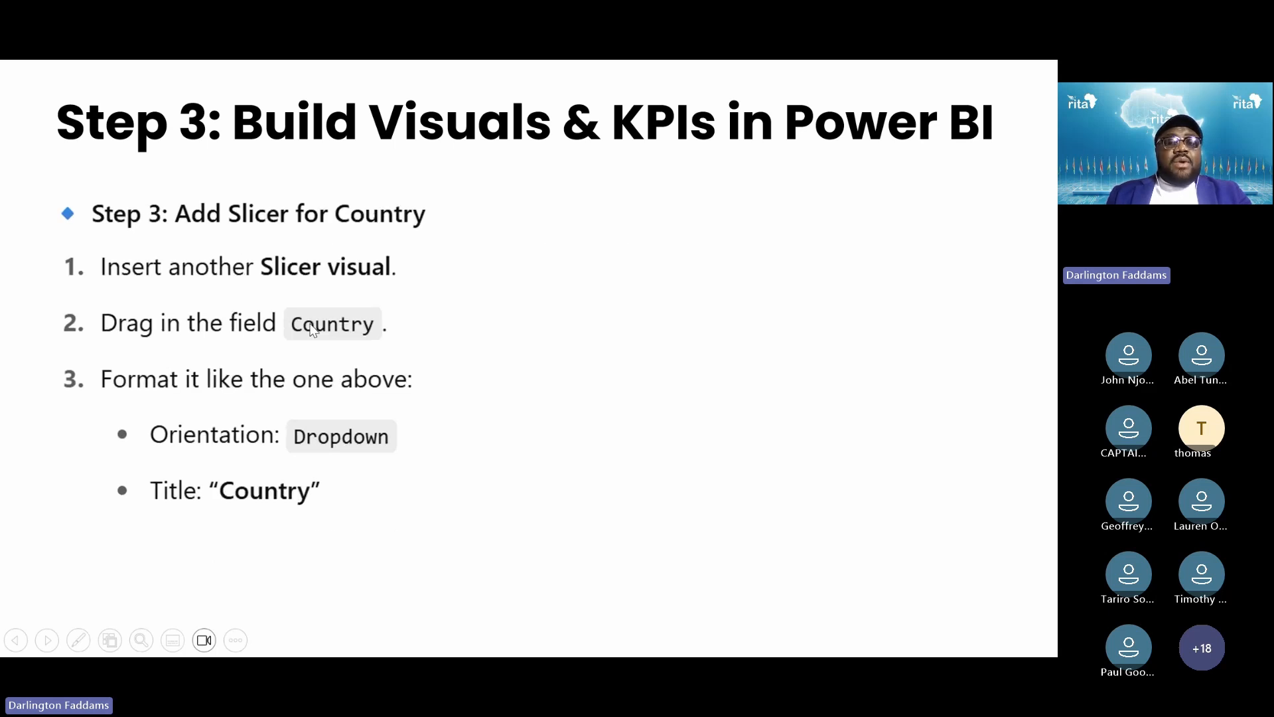
key("Right")
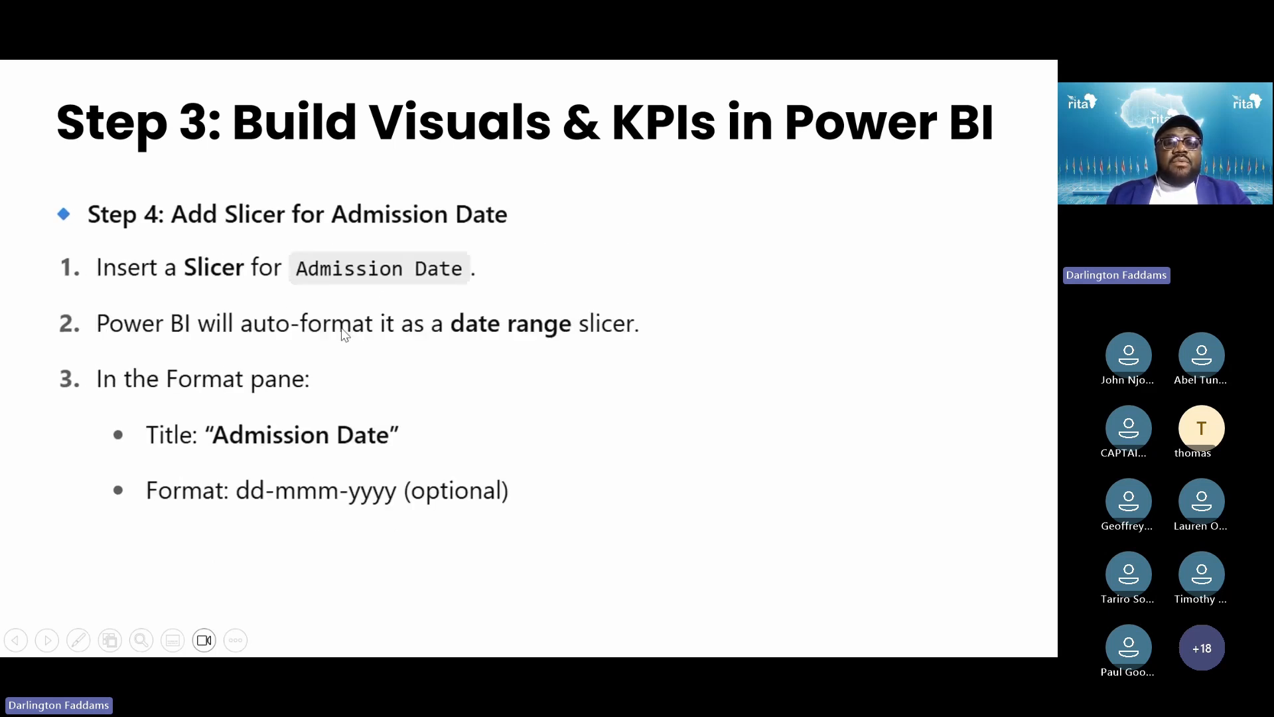
key("Right")
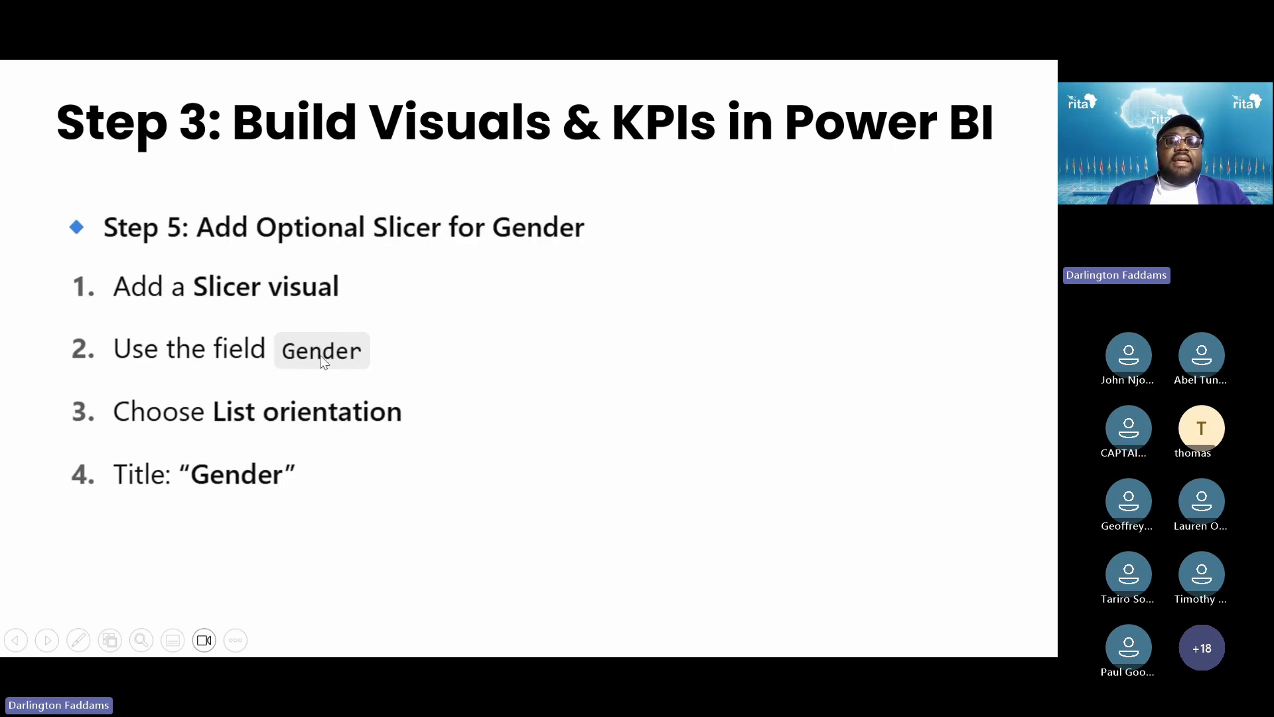
key("Right")
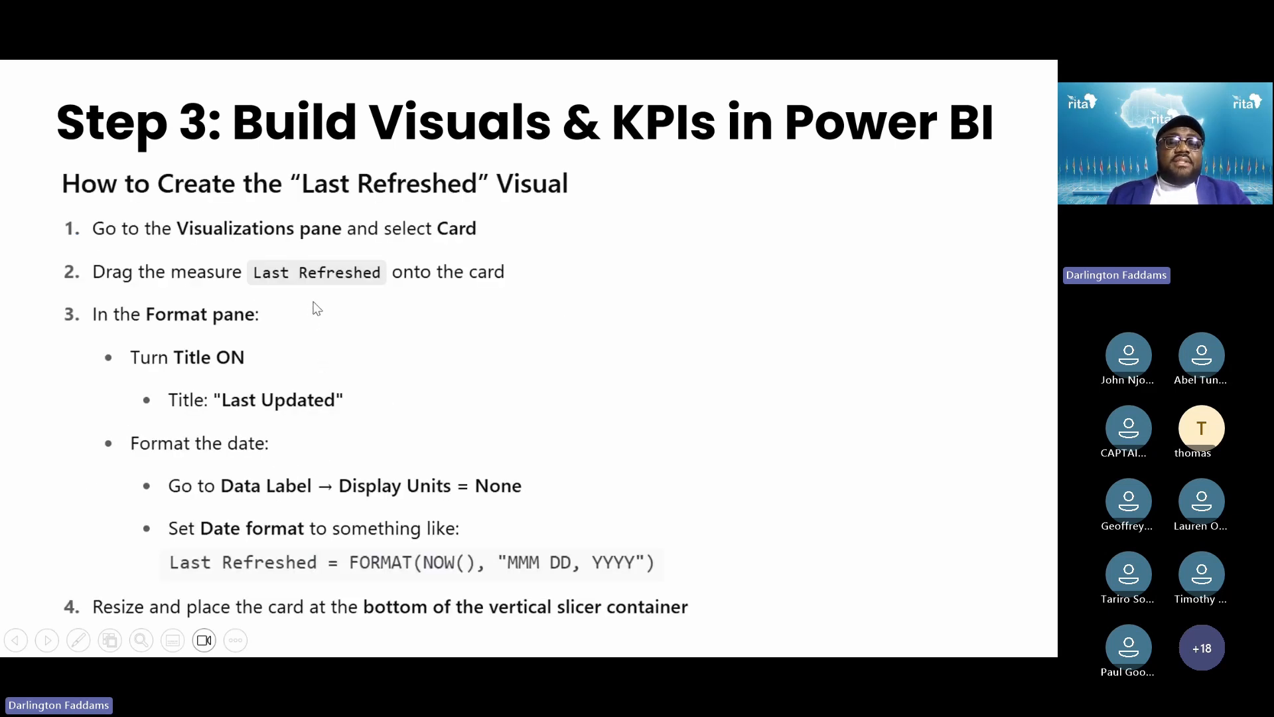
key("Left")
key("Left")
key("Left")
key("Left")
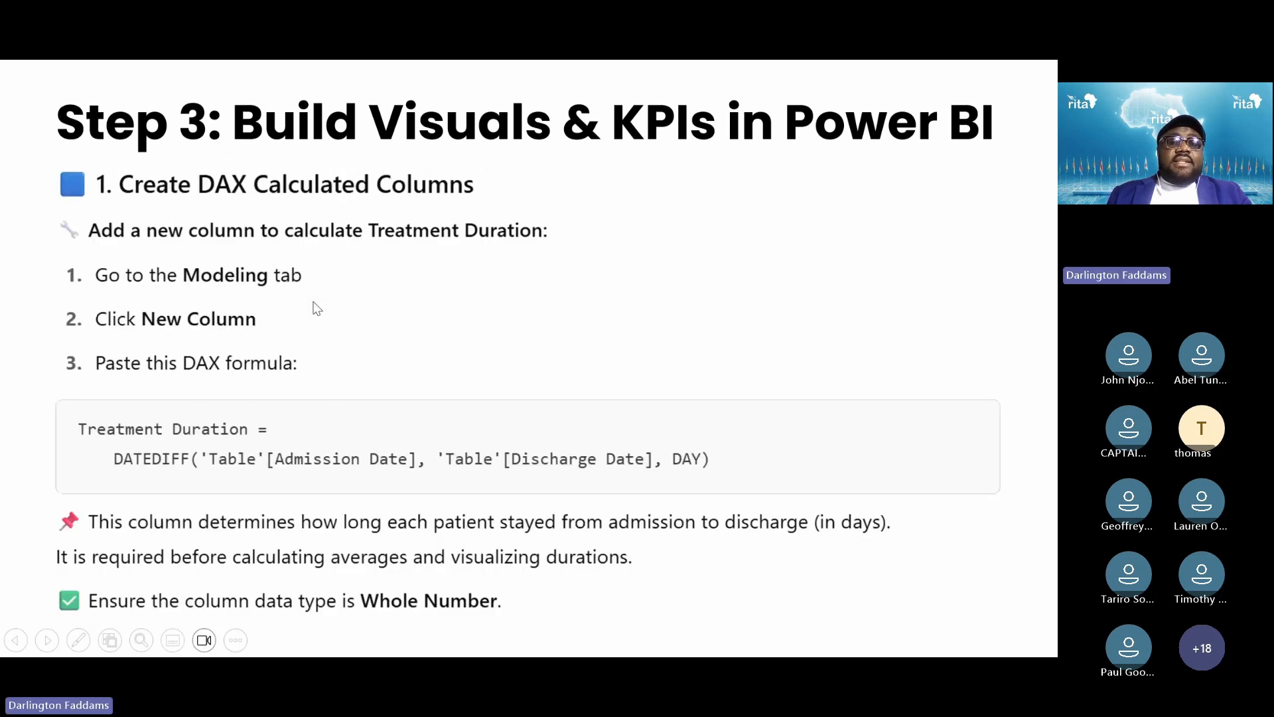
key("Left")
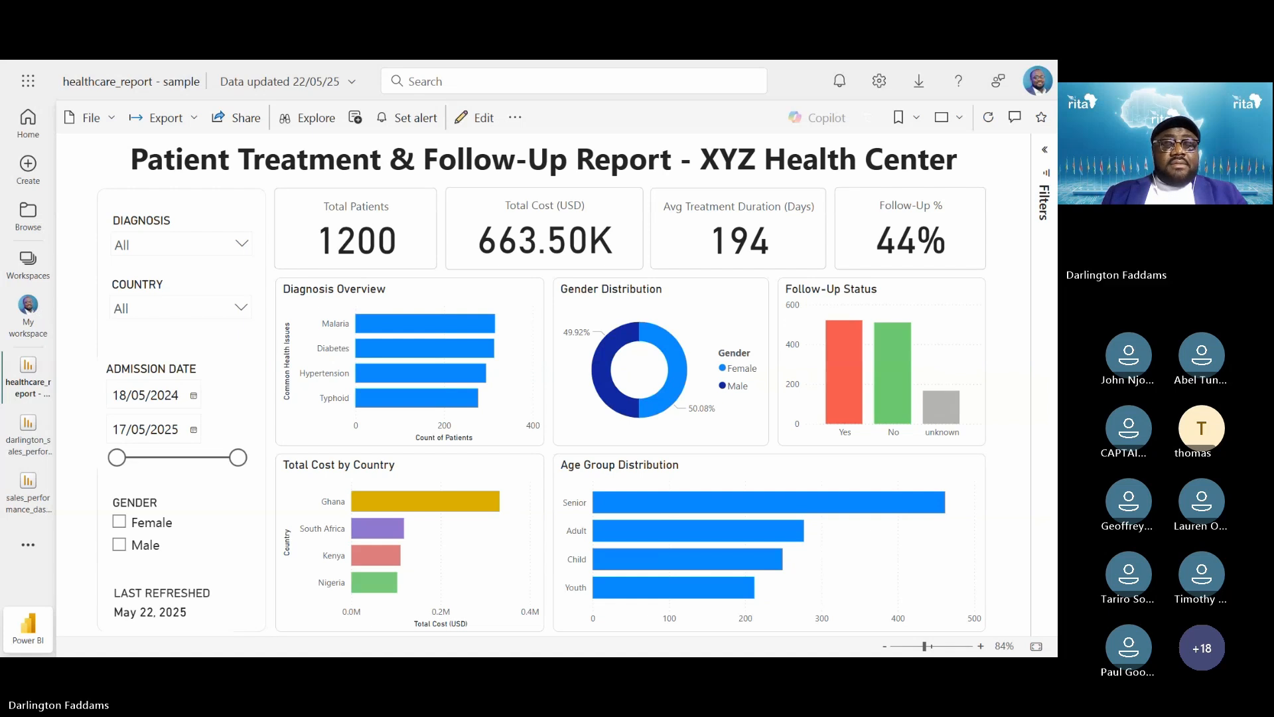
Bring Power BI Desktop with healthcare_report back to the front from the taskbar
key("super")
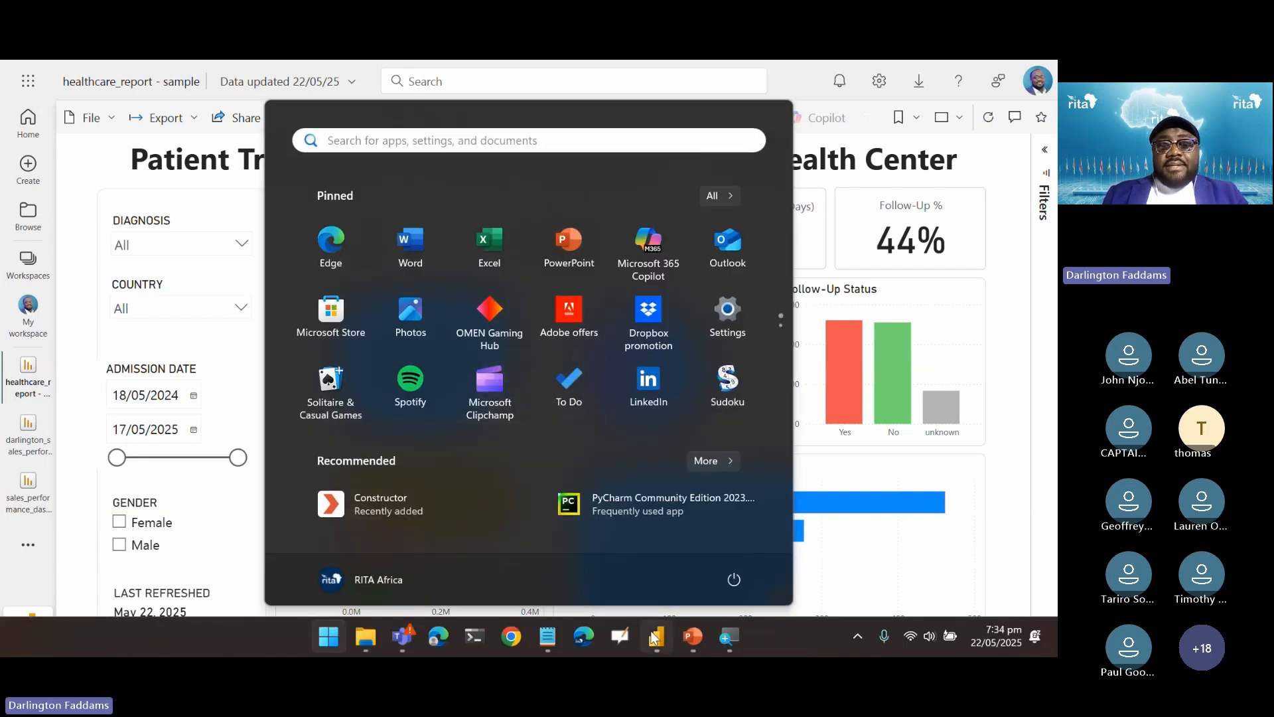
left_click(655, 643)
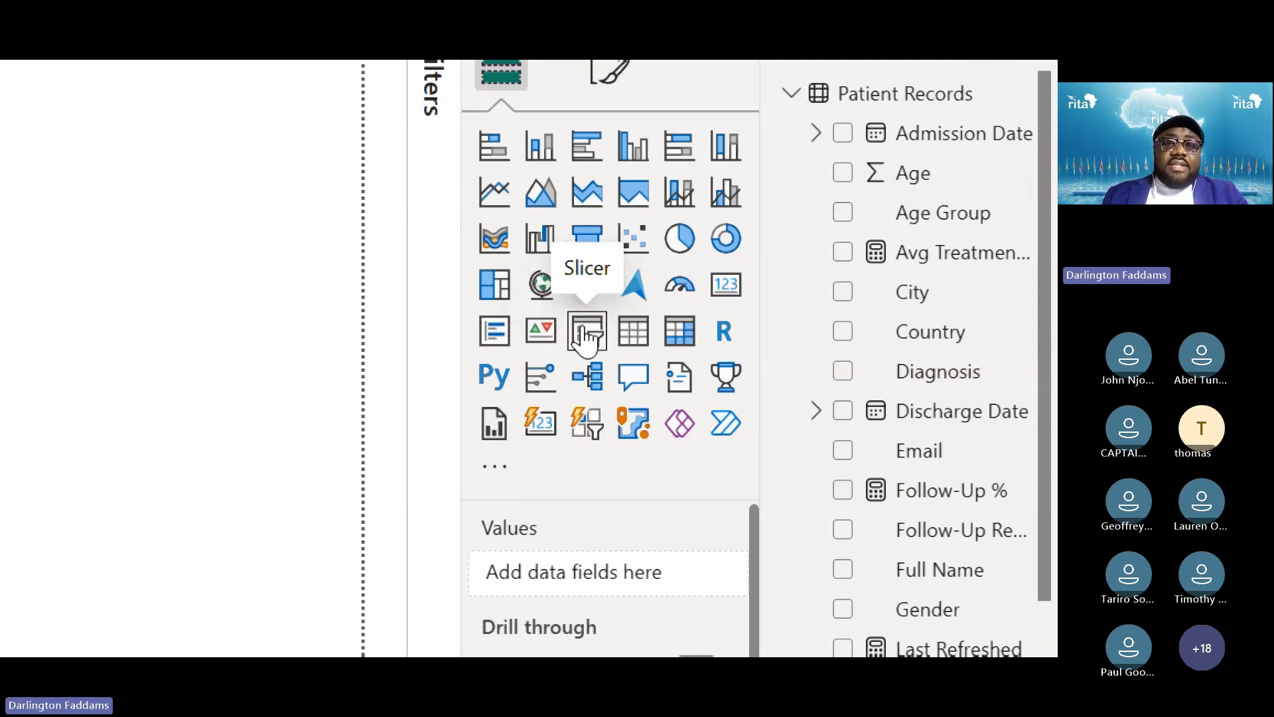
Add a slicer bound to Patient Records Diagnosis and show its Format visual settings
left_click(585, 336)
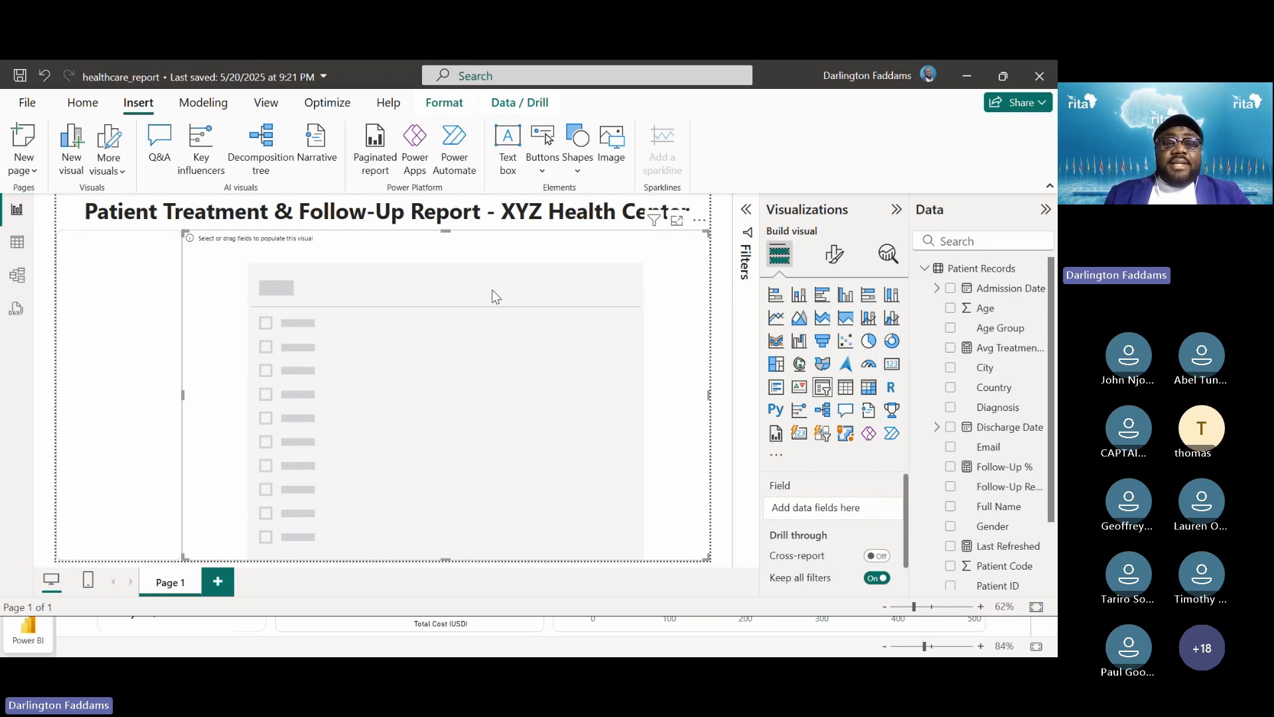
key("alt+Tab")
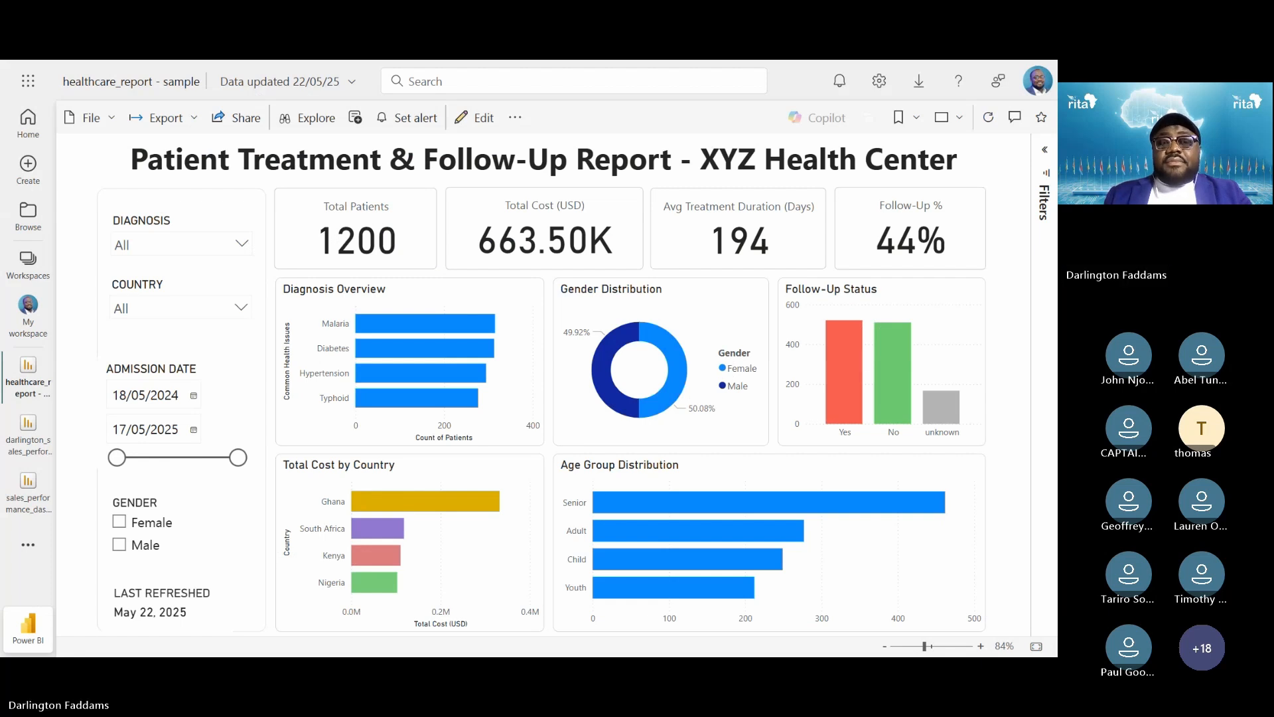
key("alt+Tab")
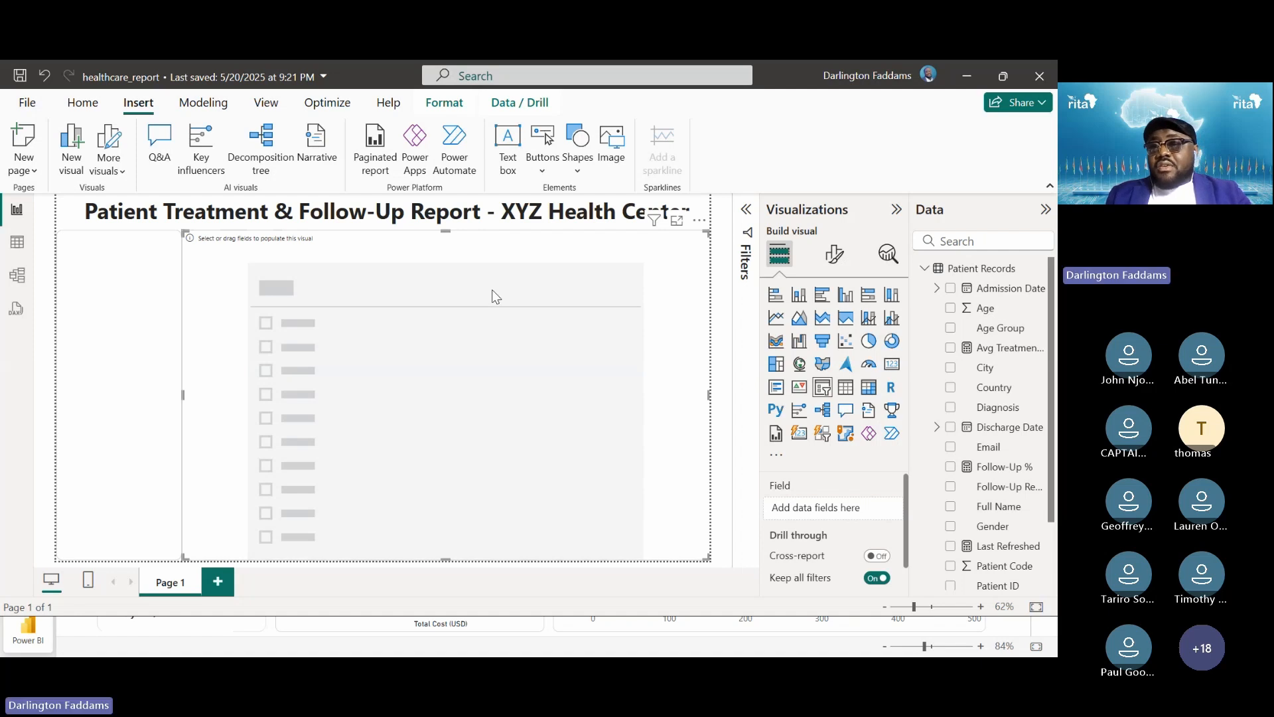
mouse_move(1046, 439)
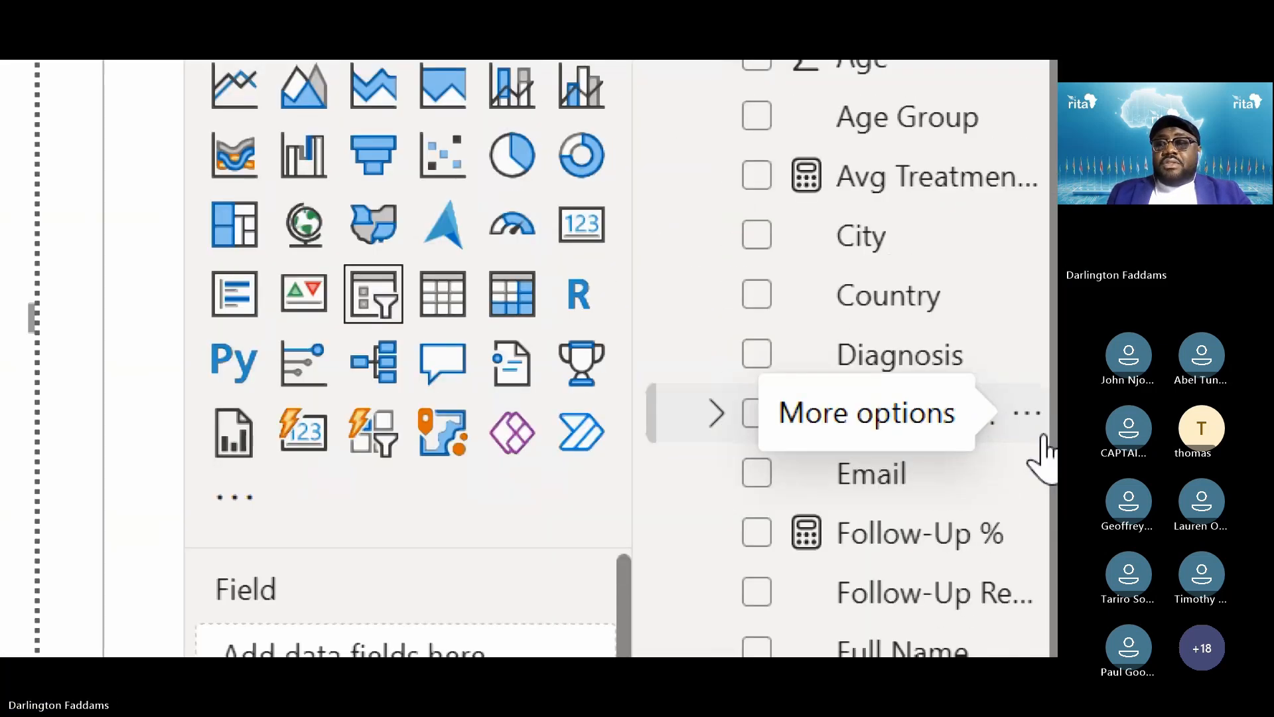
left_click(732, 365)
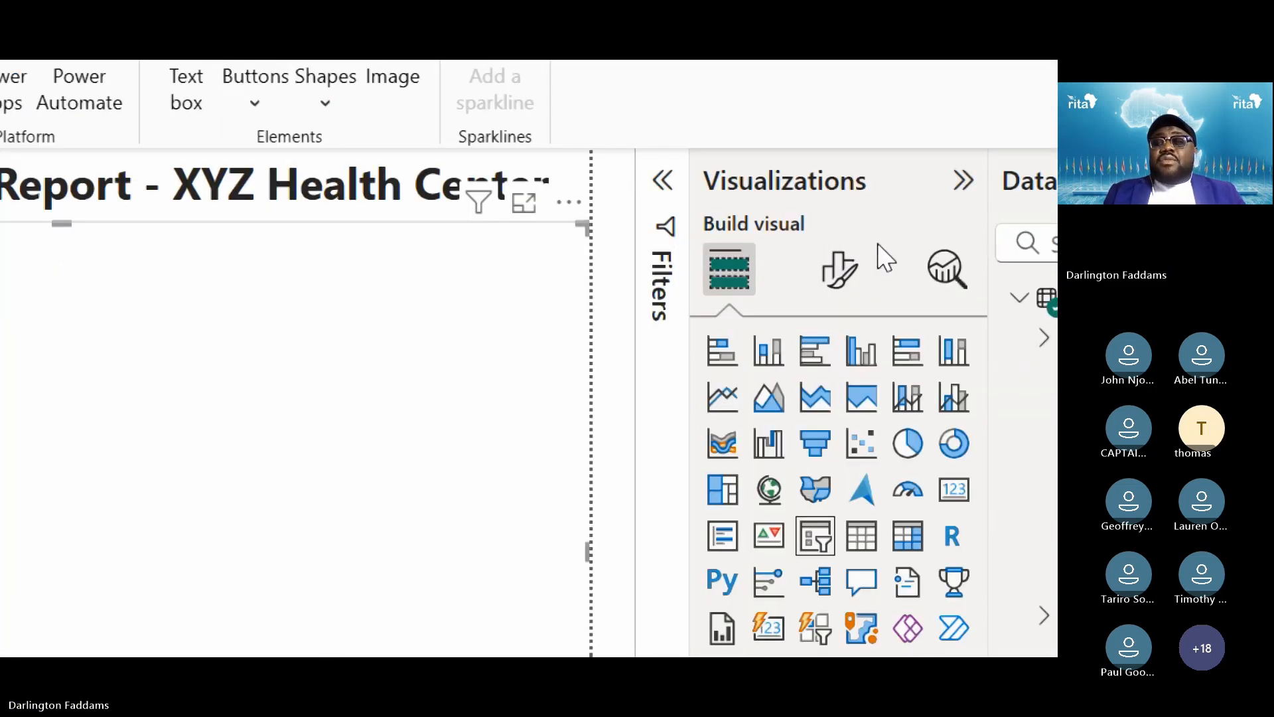
left_click(840, 291)
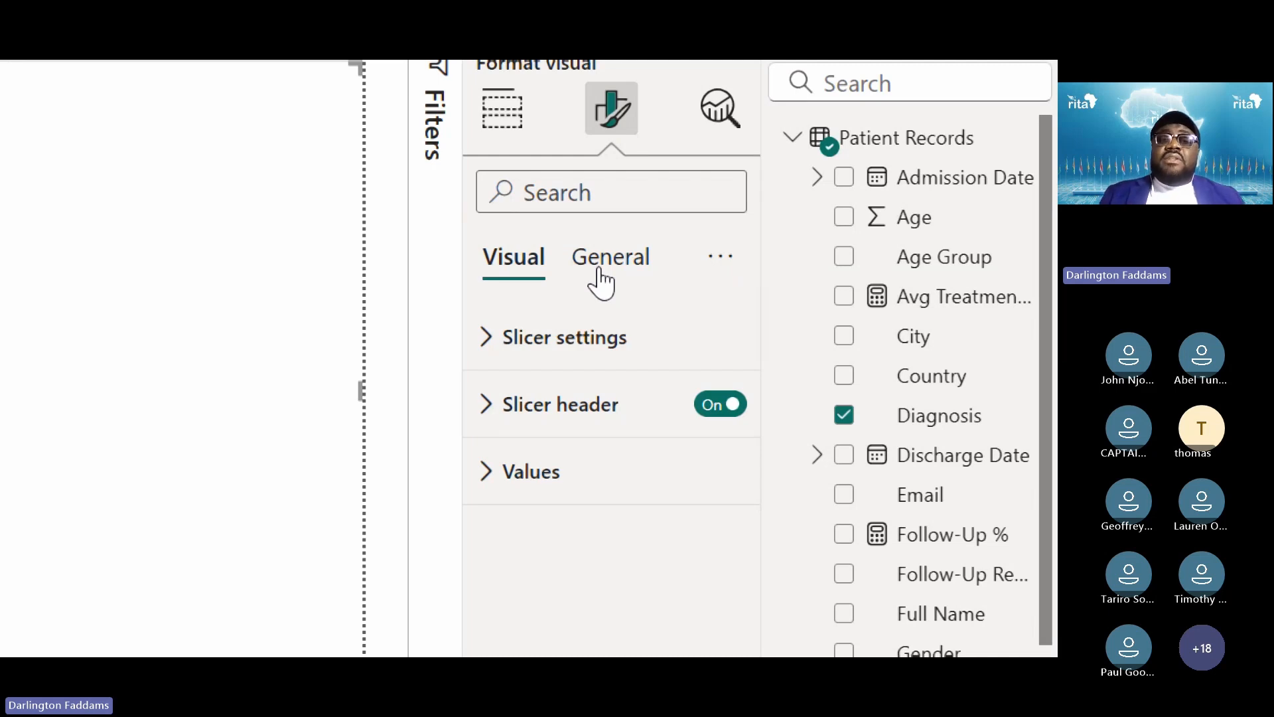
left_click(600, 282)
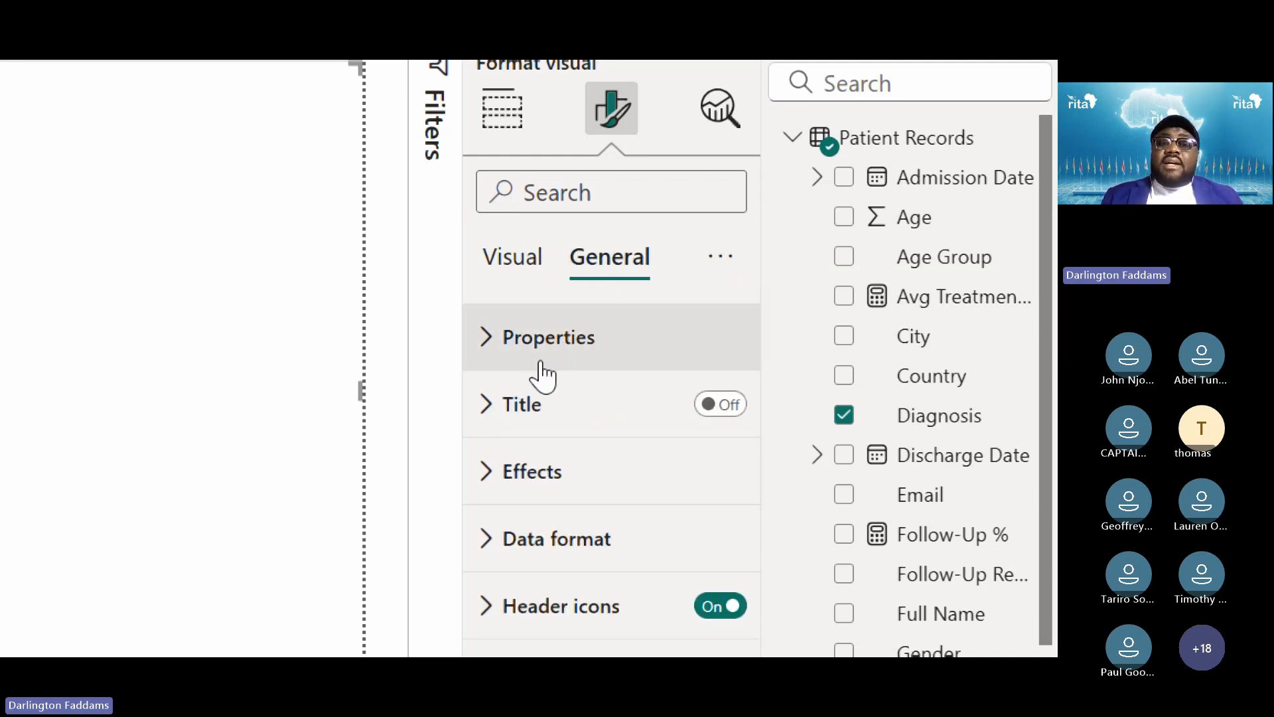
scroll(518, 647, "down", 1)
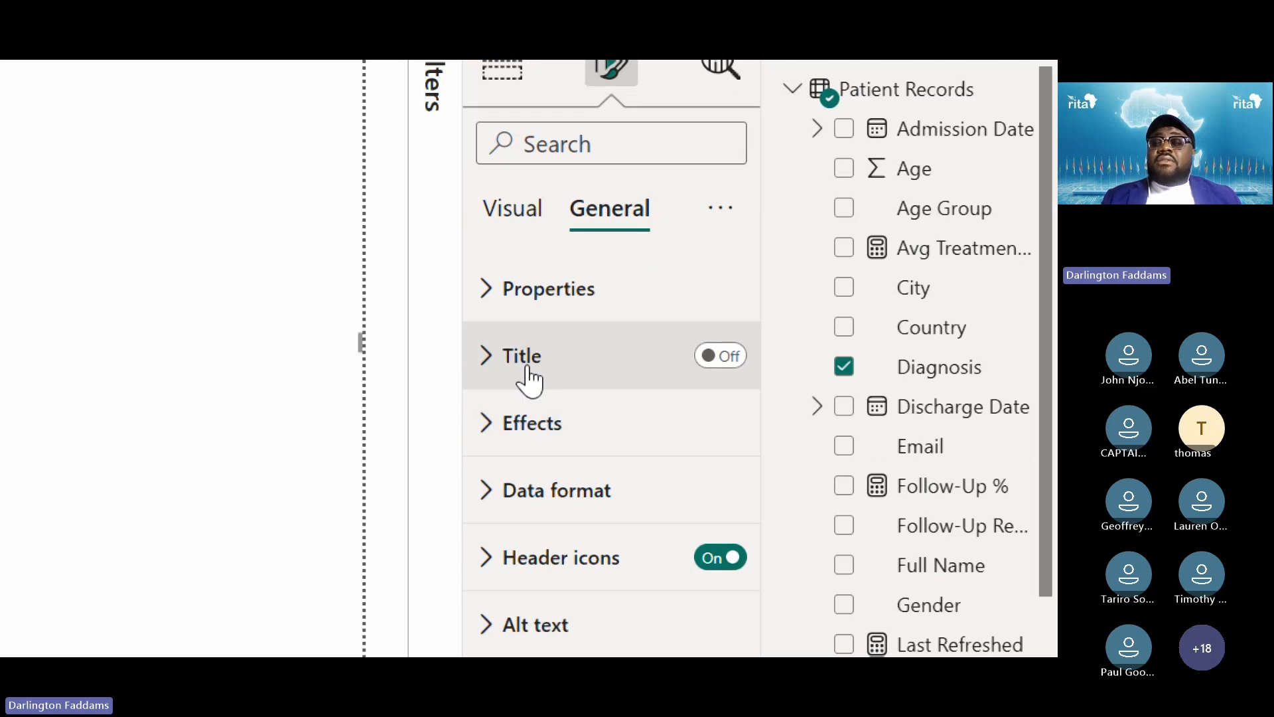
scroll(529, 380, "down", 3)
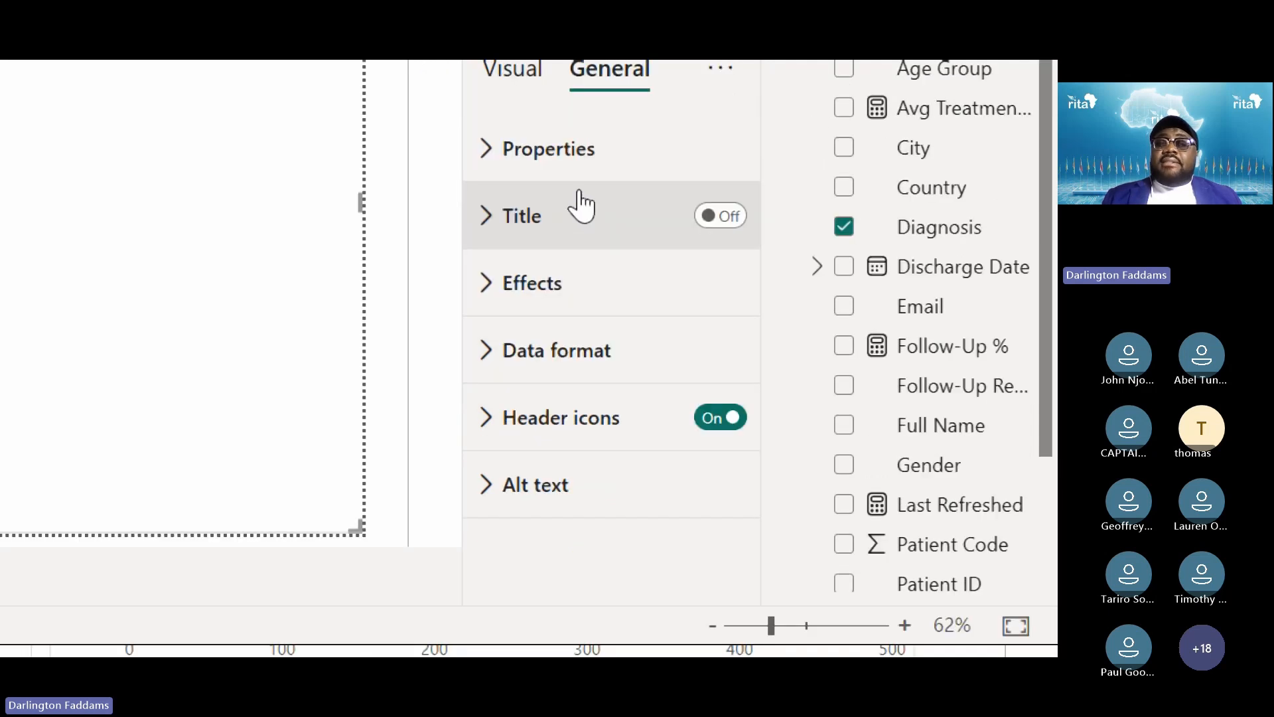
left_click(569, 165)
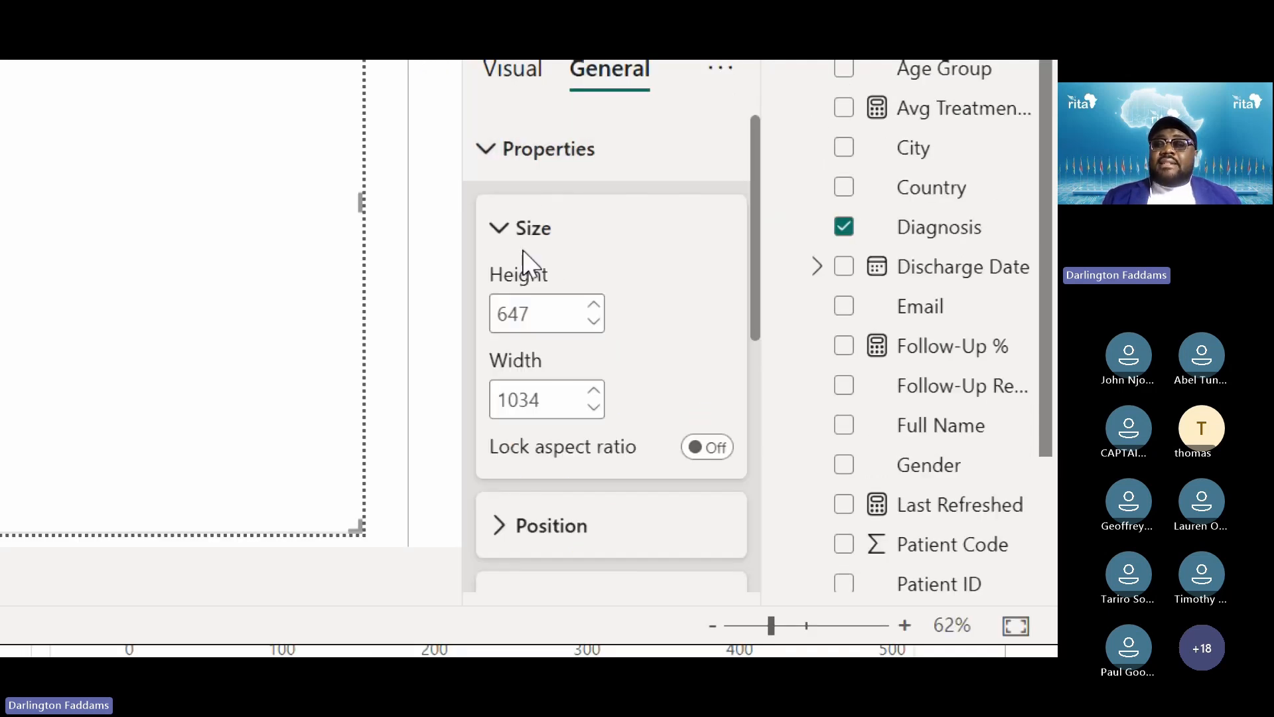
scroll(538, 358, "down", 3)
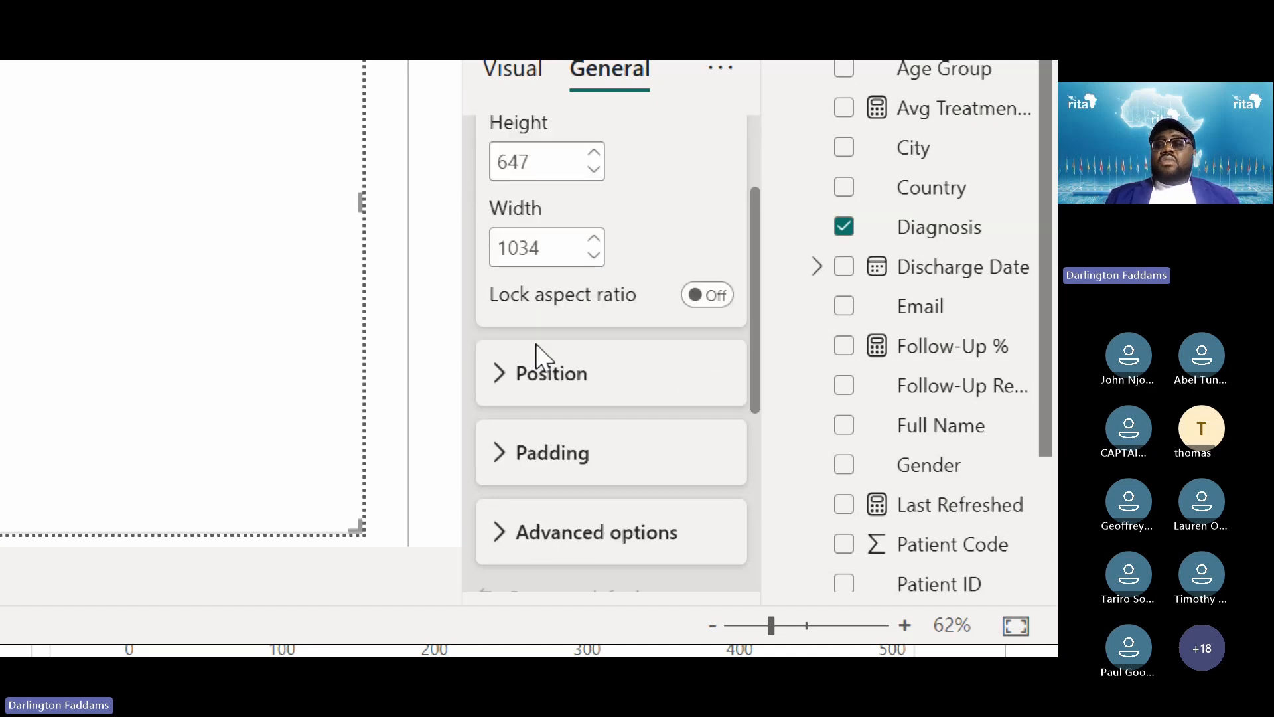
scroll(537, 345, "up", 1)
scroll(536, 349, "down", 4)
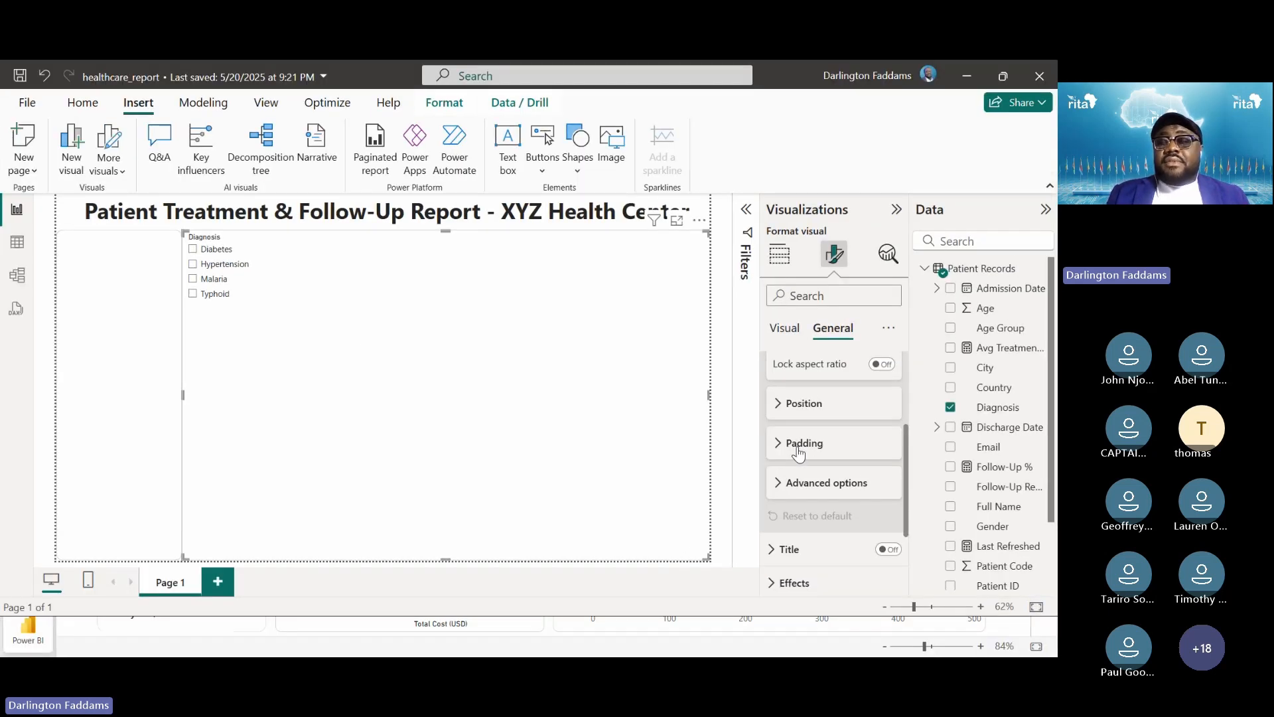
left_click(786, 332)
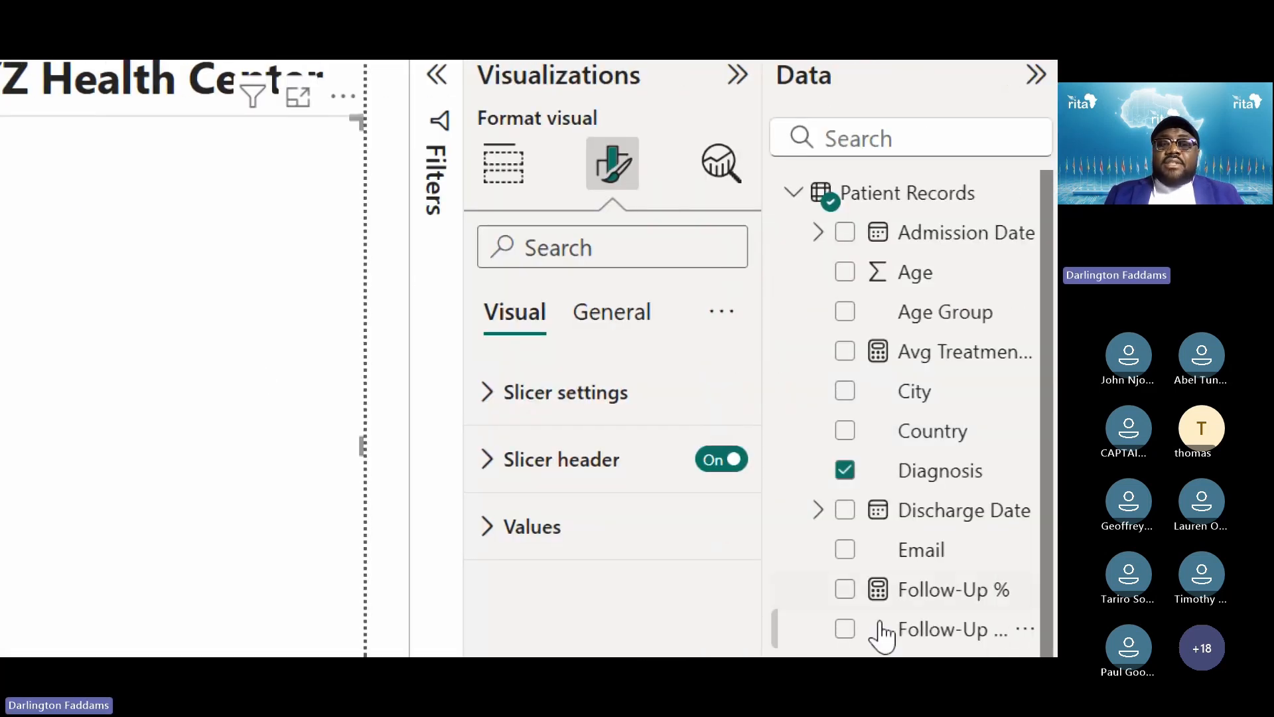
left_click(604, 404)
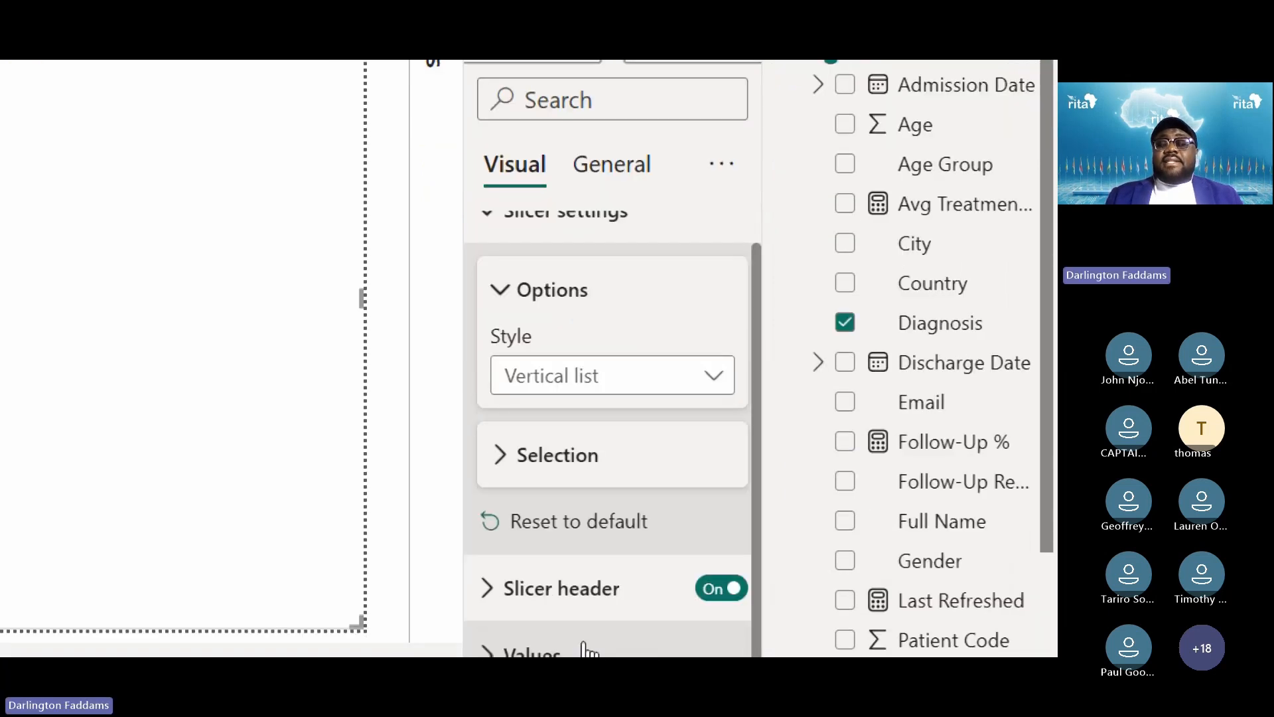
left_click(601, 385)
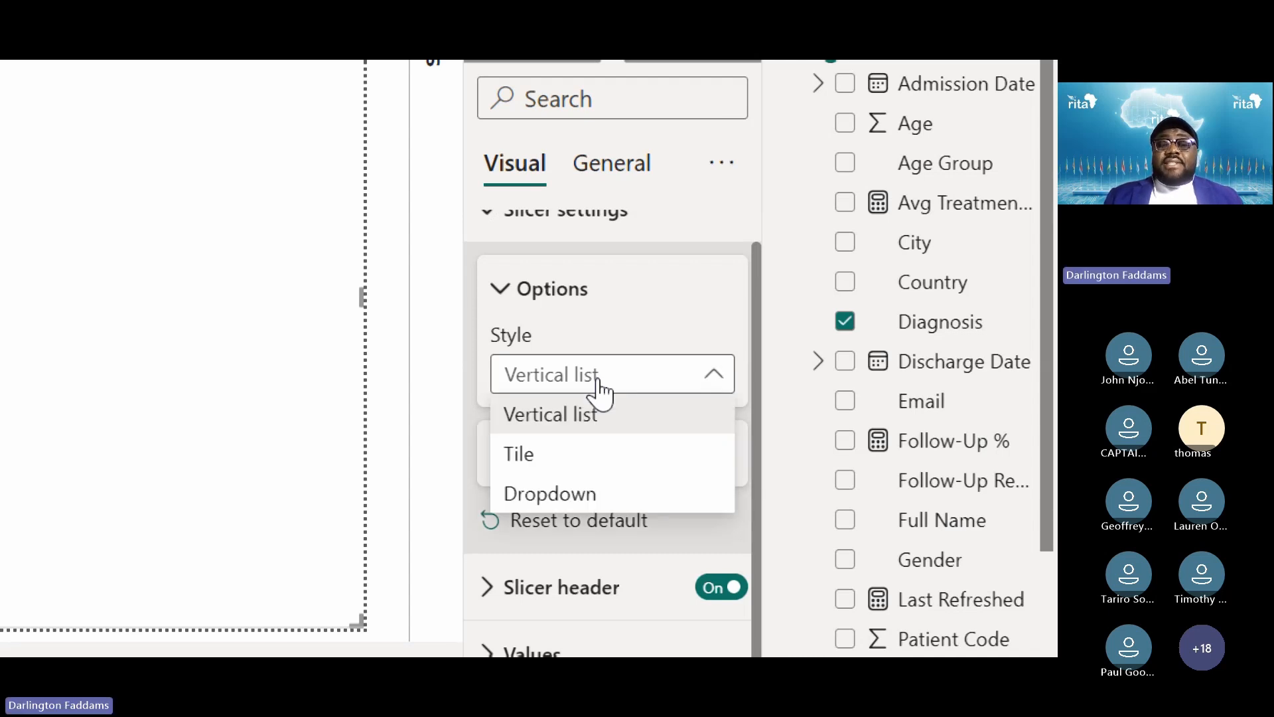
left_click(565, 493)
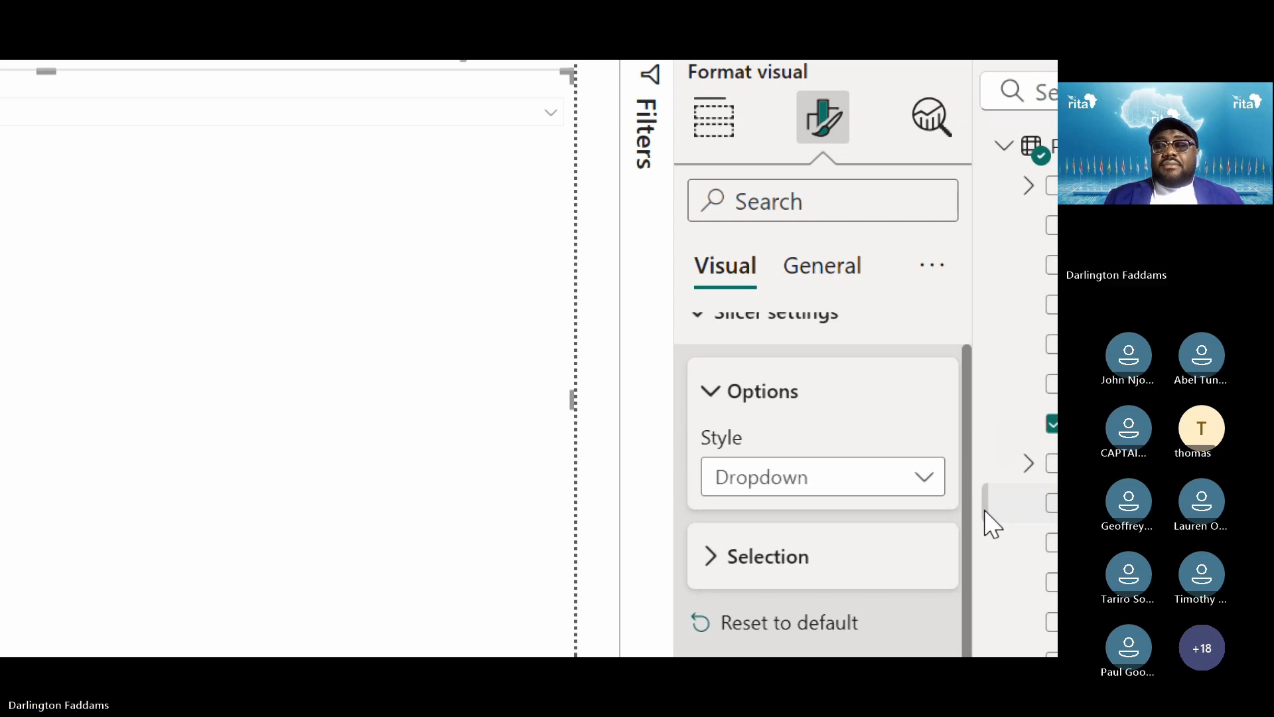
scroll(790, 380, "up", 1)
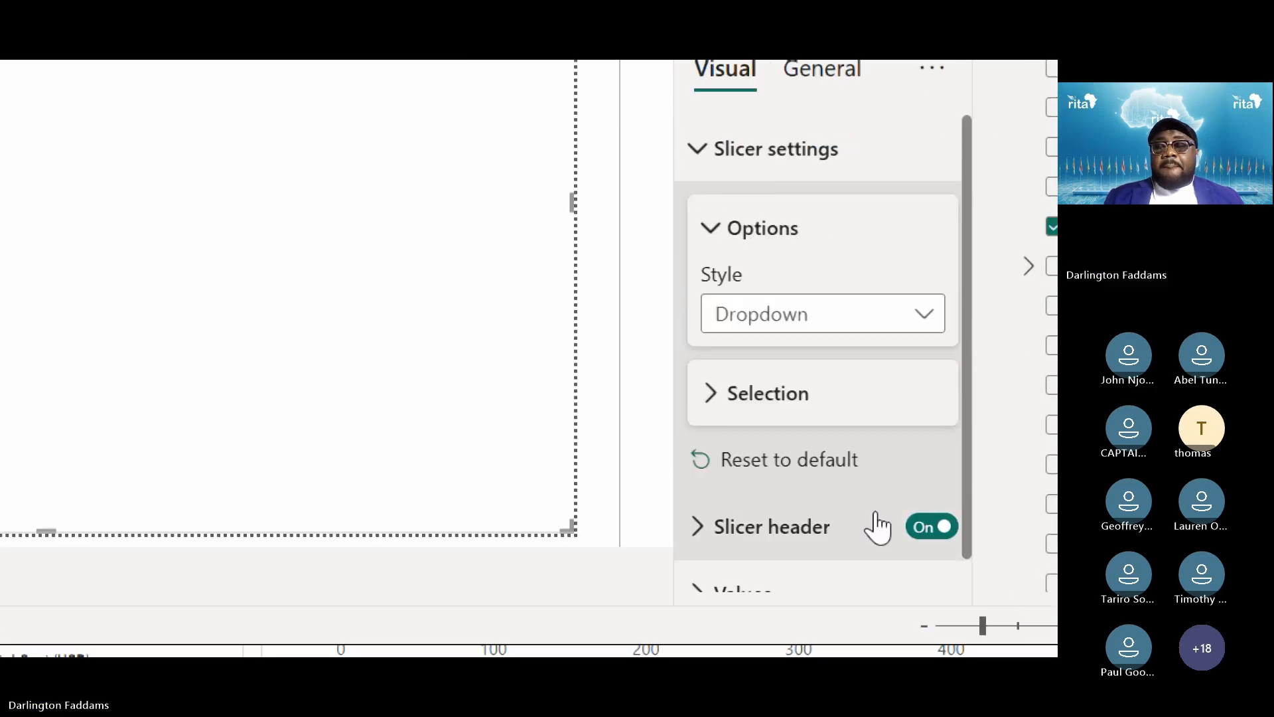
left_click(763, 398)
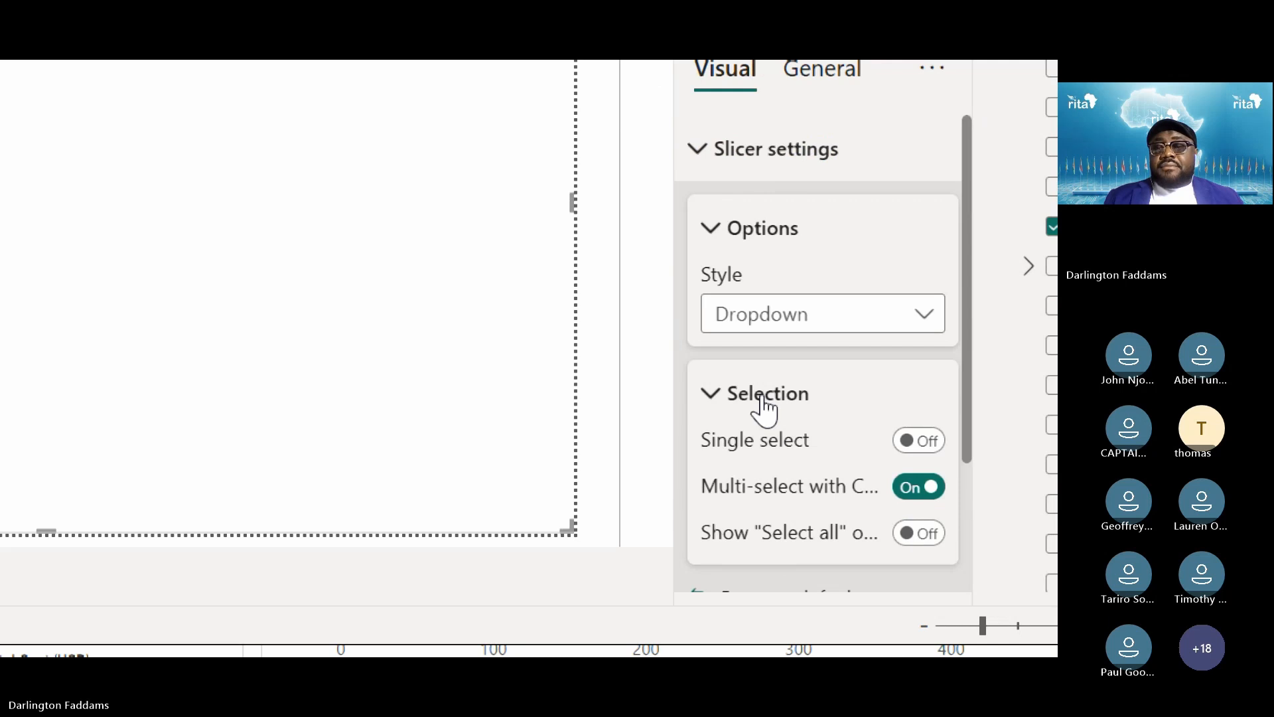
left_click(765, 398)
left_click(764, 404)
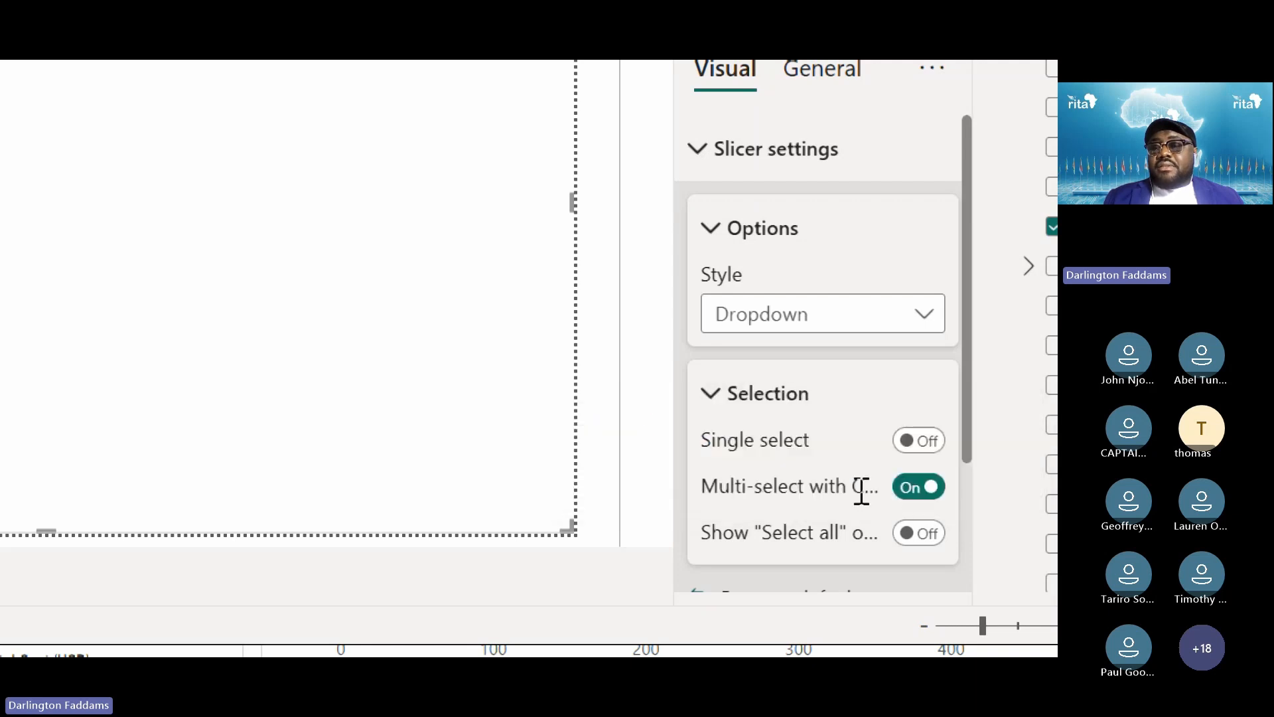
mouse_move(857, 492)
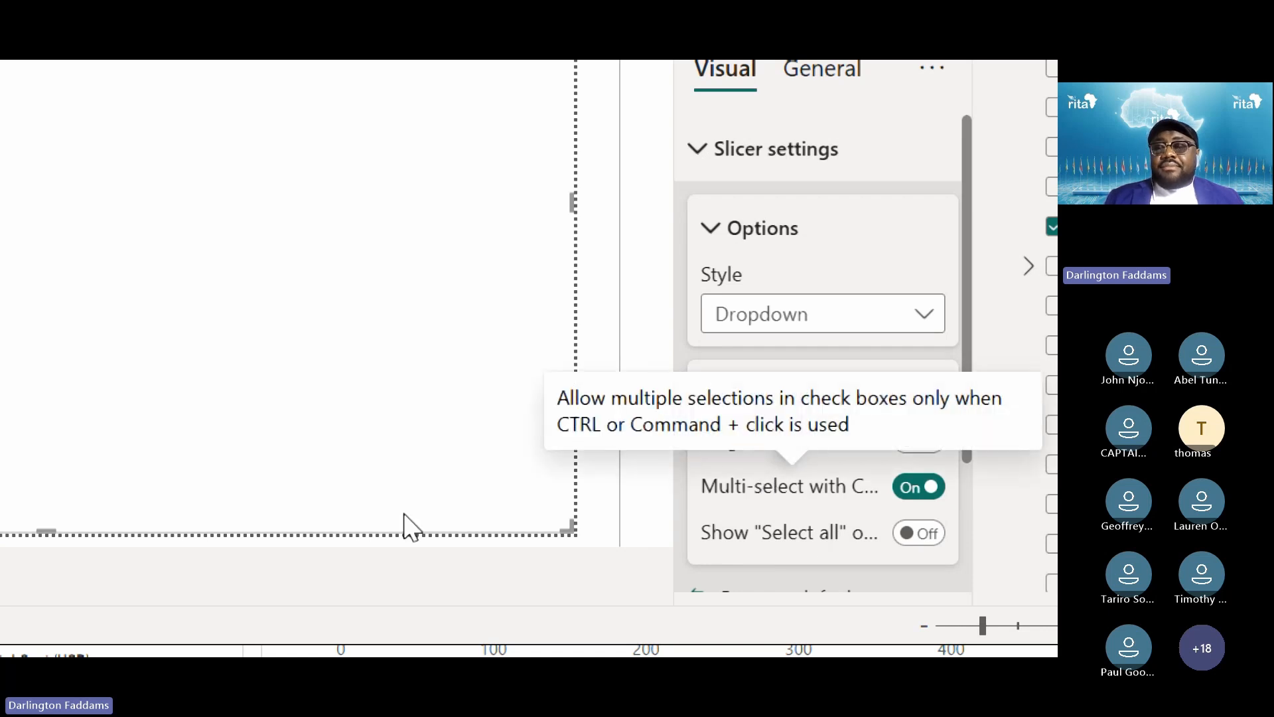
left_click(729, 391)
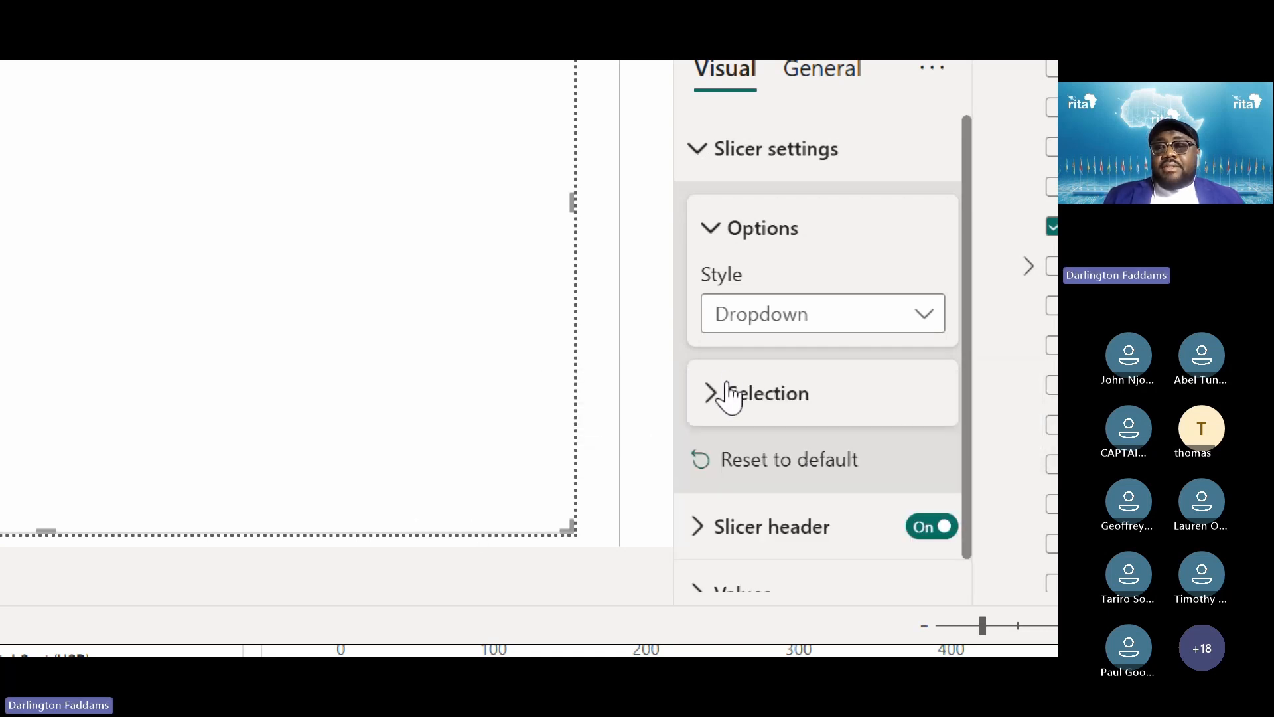
left_click(736, 231)
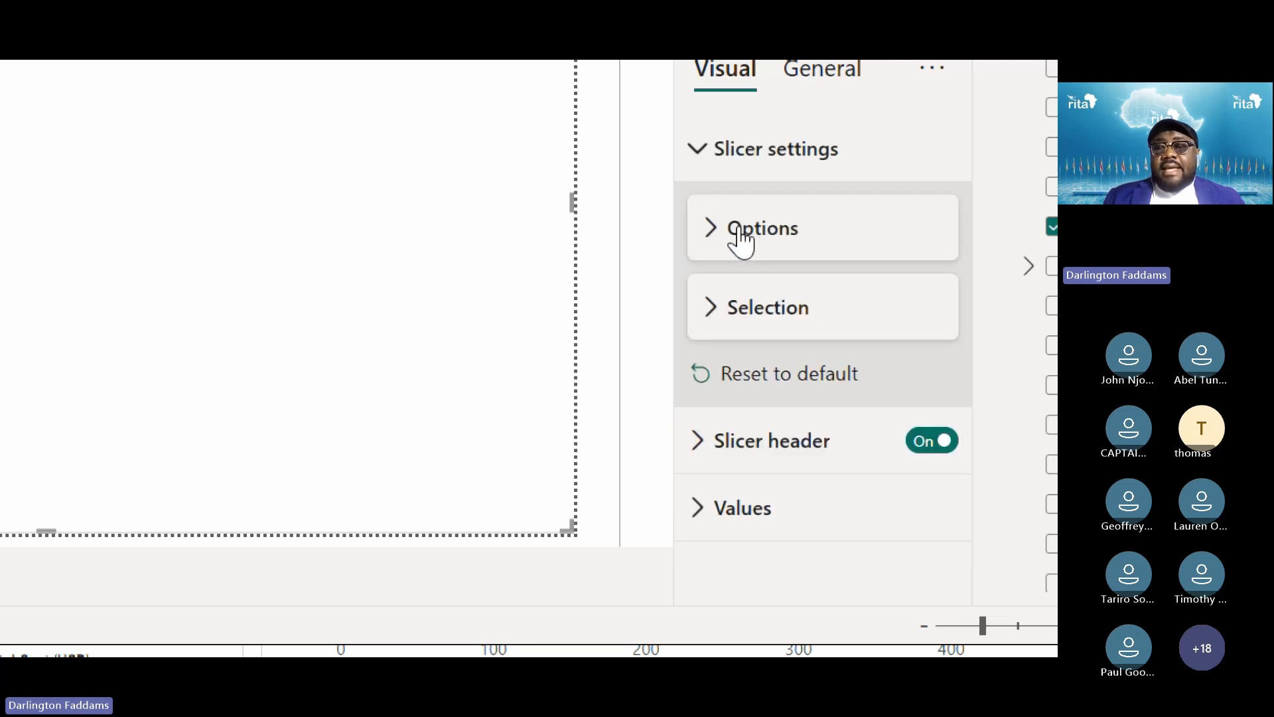
Change the Diagnosis slicer header title to DIAGNOSIS and raise its font size from 12 to 14
left_click(698, 457)
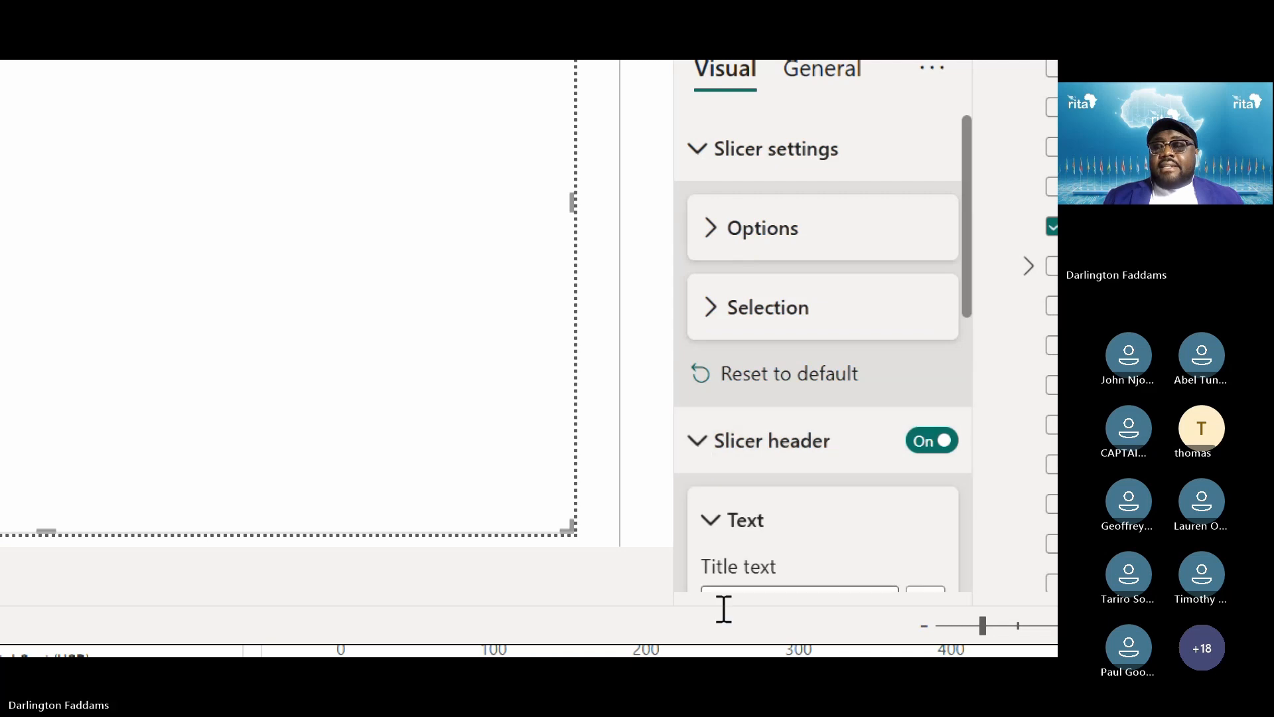
scroll(722, 606, "down", 5)
scroll(776, 459, "down", 1)
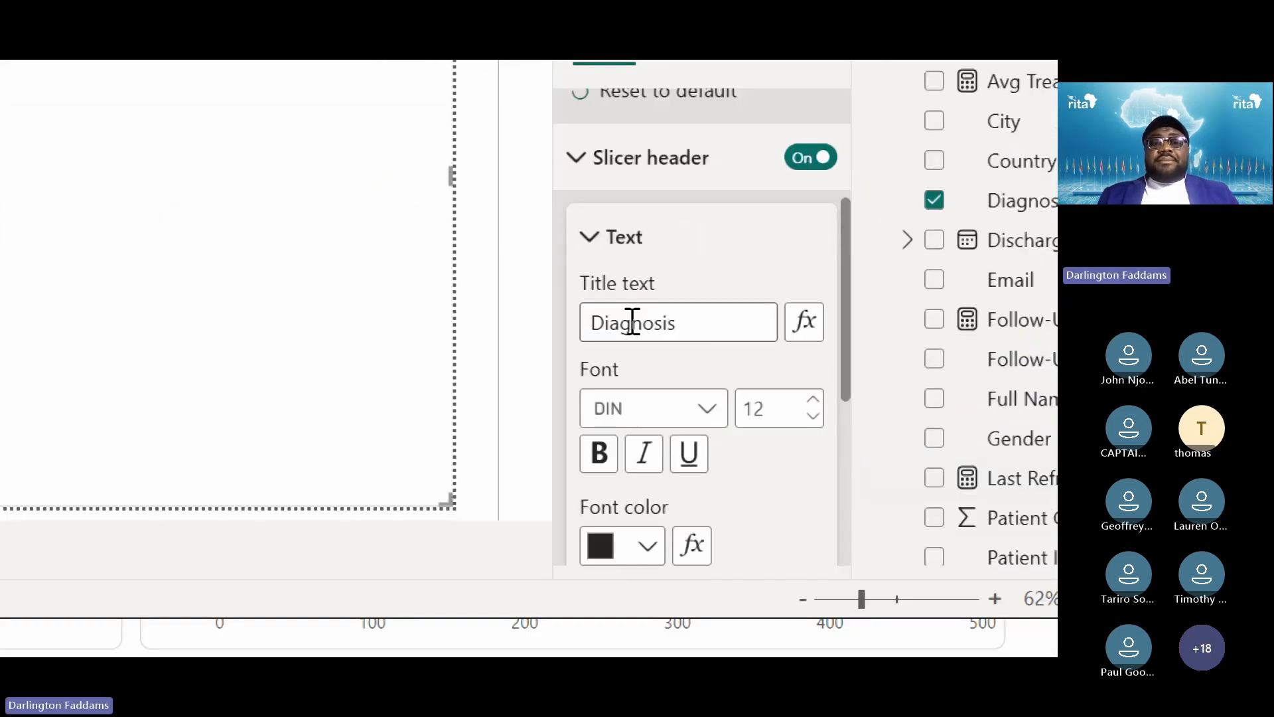
double_click(631, 321)
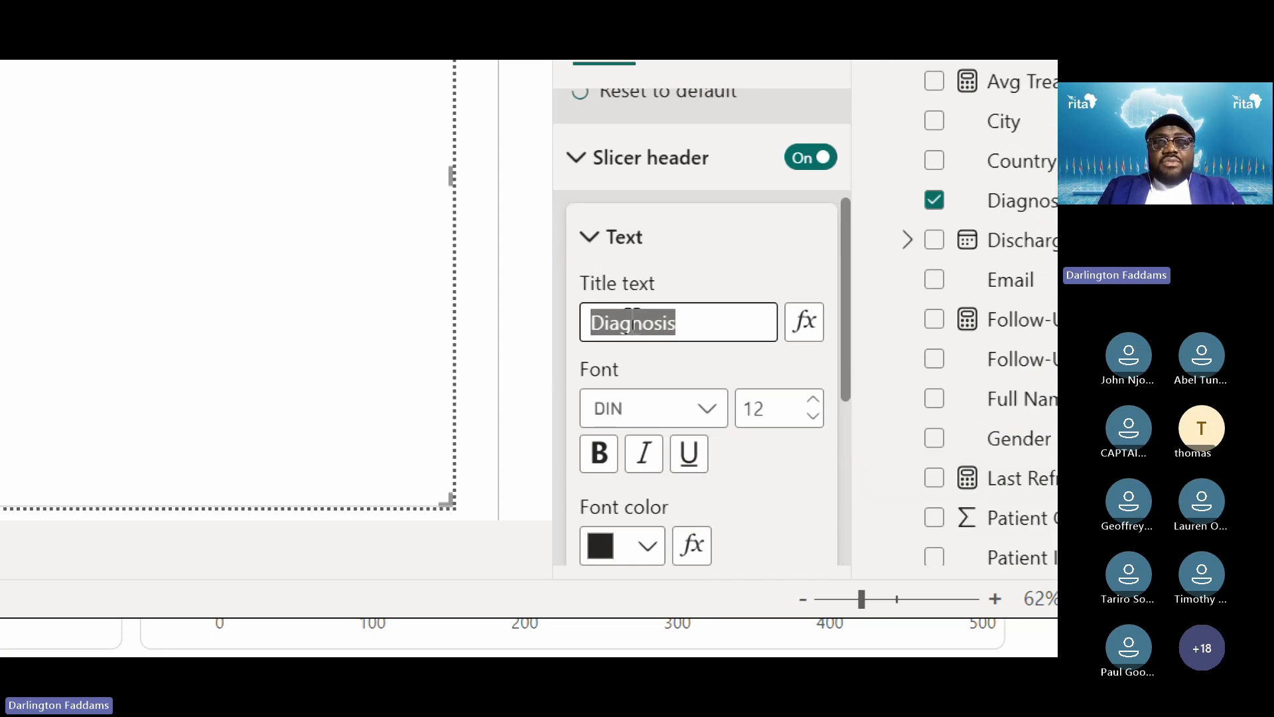
type("DIAG")
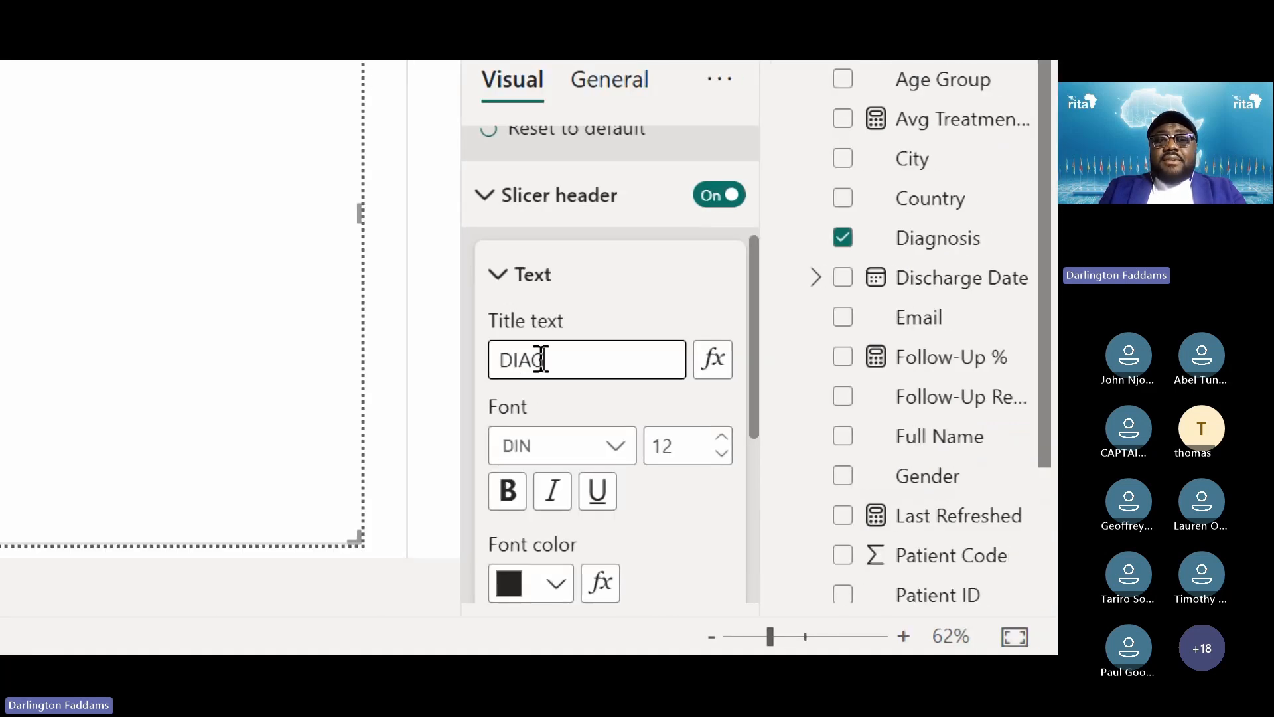
type("NOSIS")
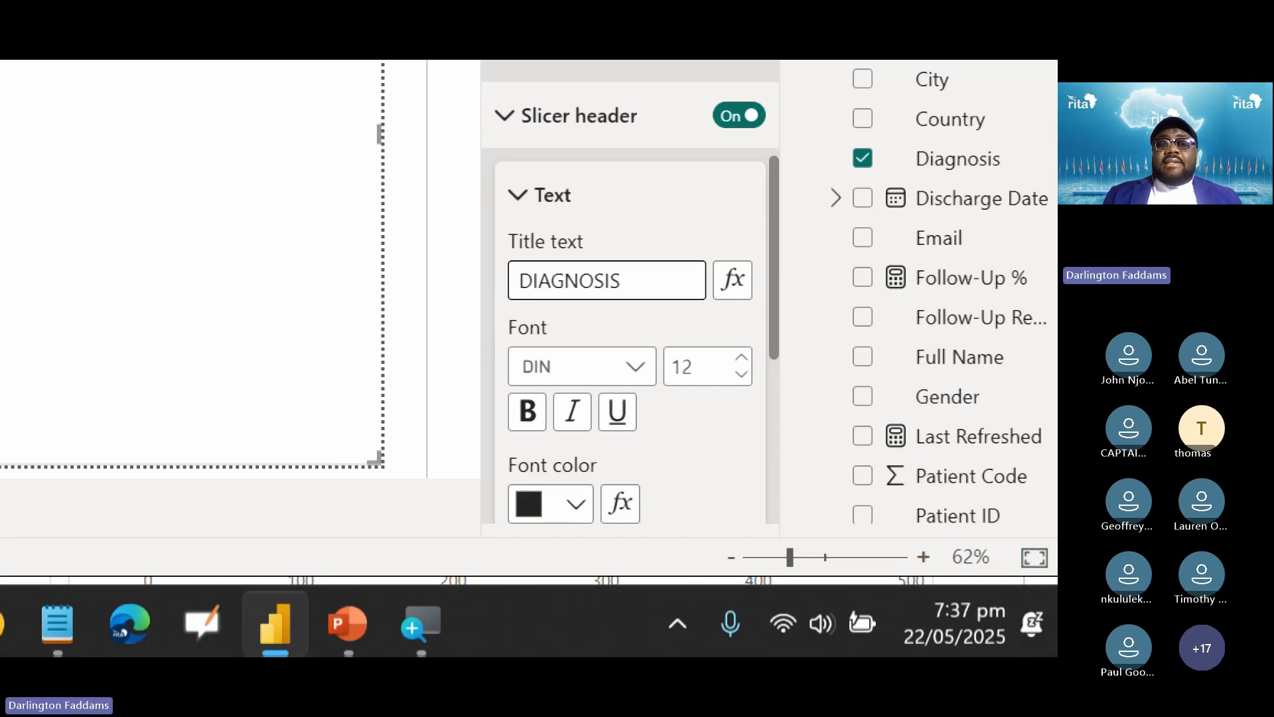
left_click(559, 202)
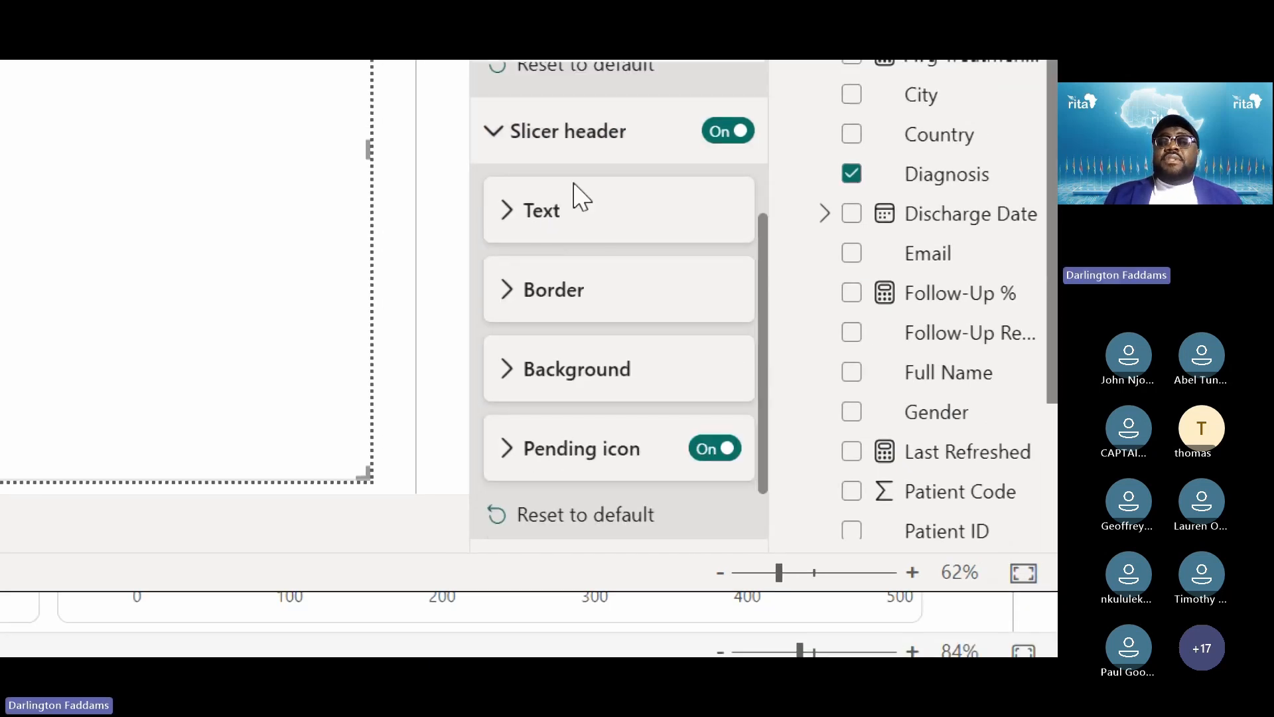
left_click(540, 205)
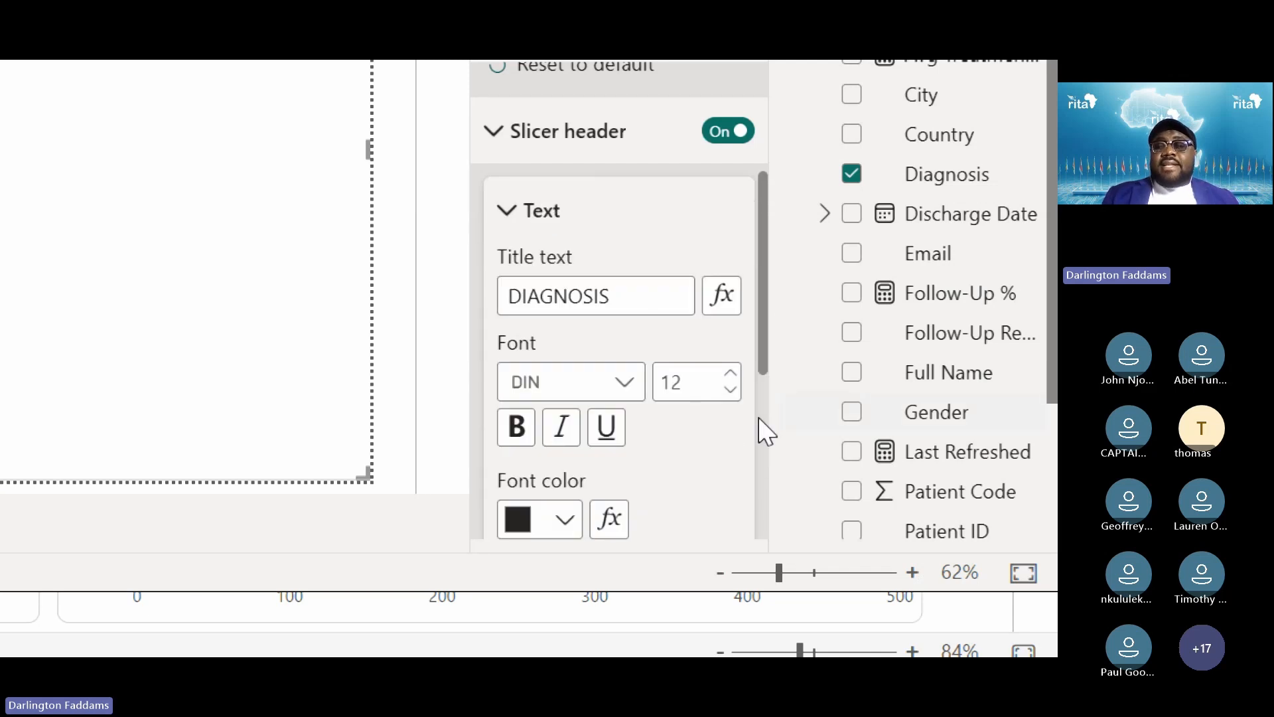
left_click(732, 383)
left_click(732, 384)
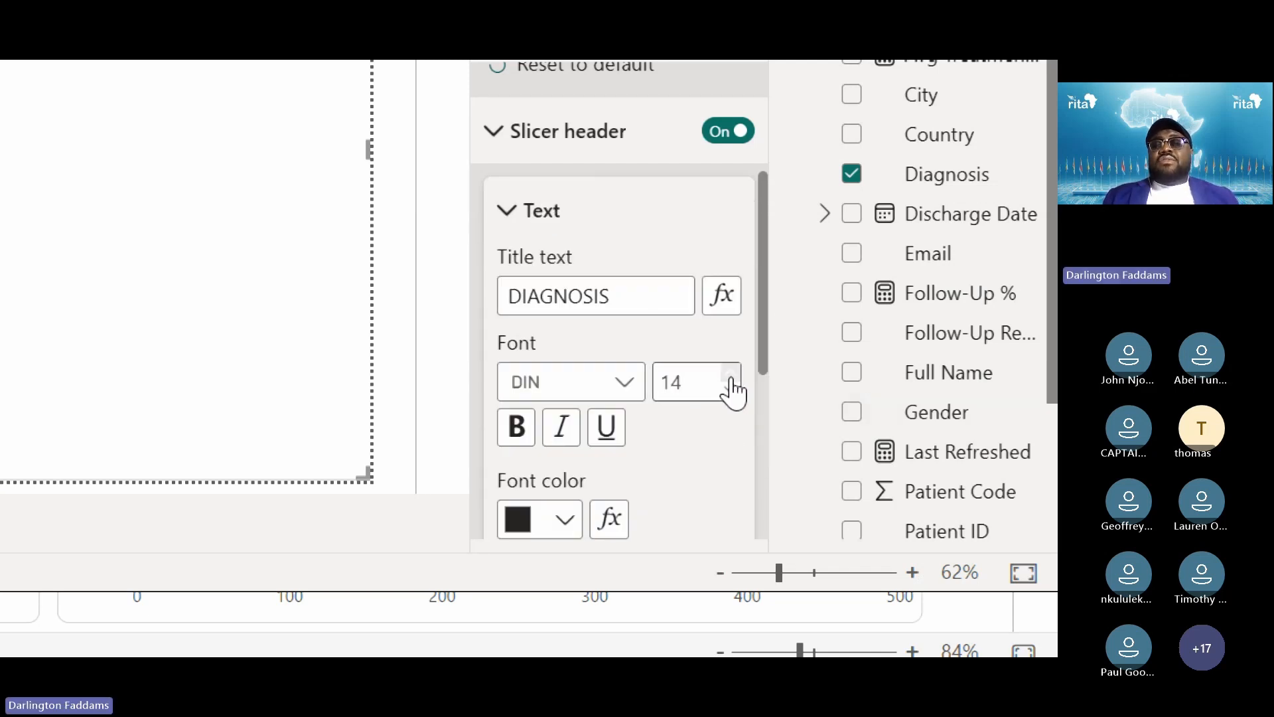
left_click(508, 235)
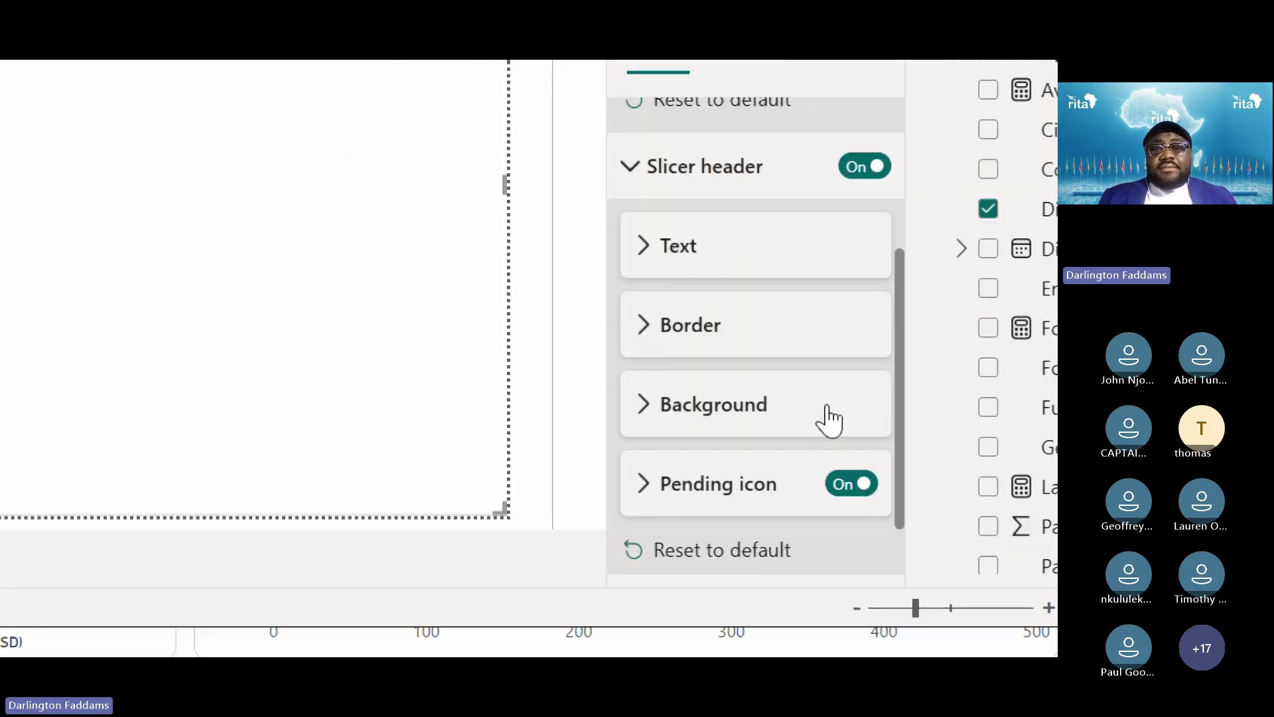
Shrink the Diagnosis slicer from full-page size to a compact dropdown box below the title
left_click(630, 167)
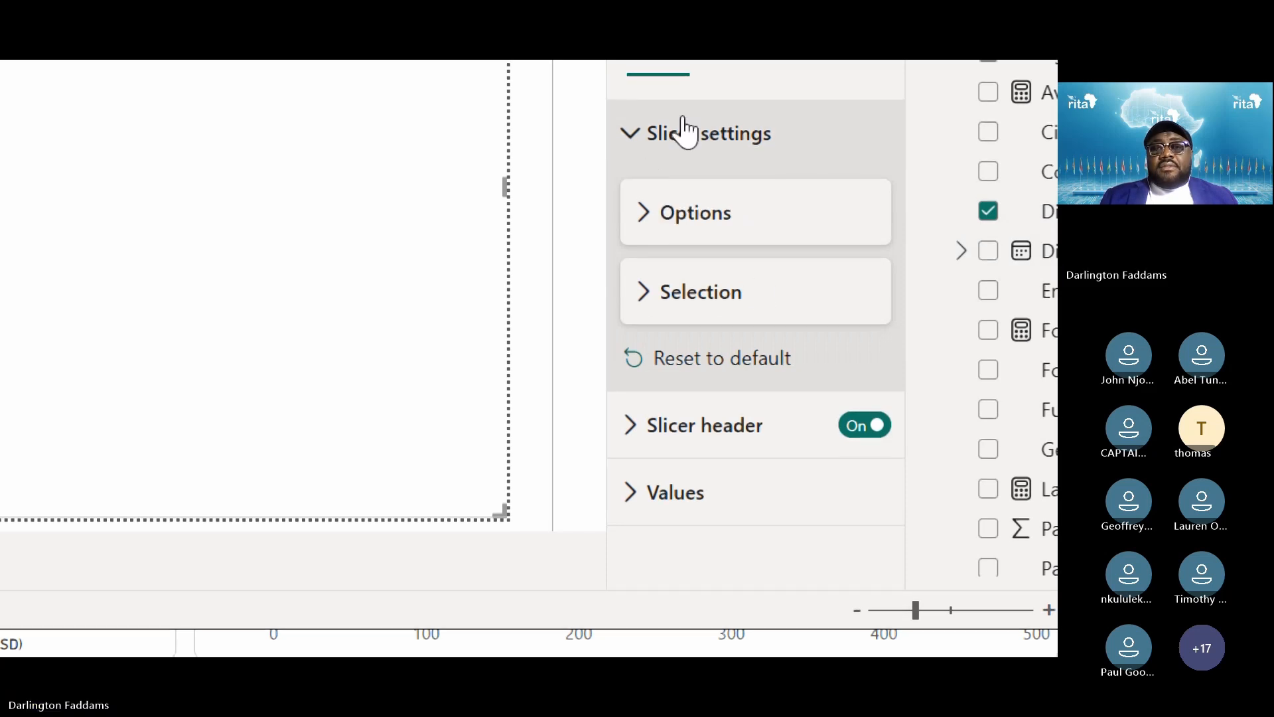
left_click(632, 143)
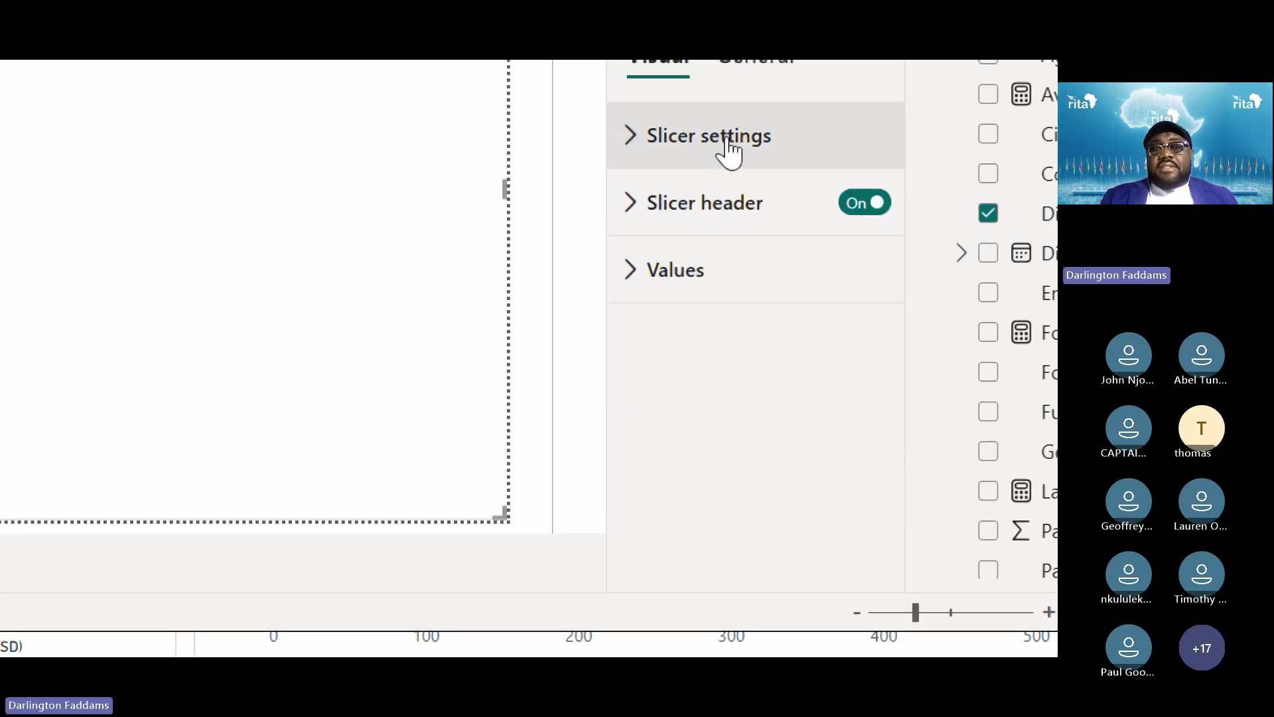
left_click(670, 282)
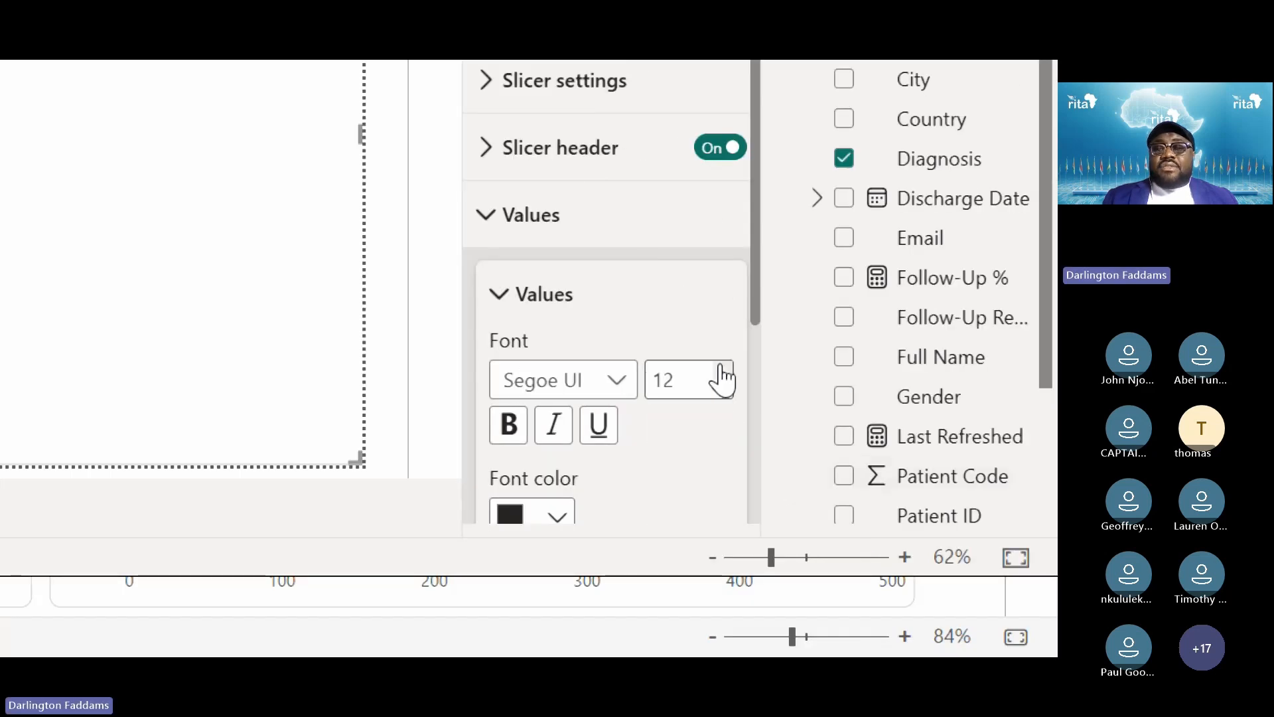
scroll(656, 511, "down", 5)
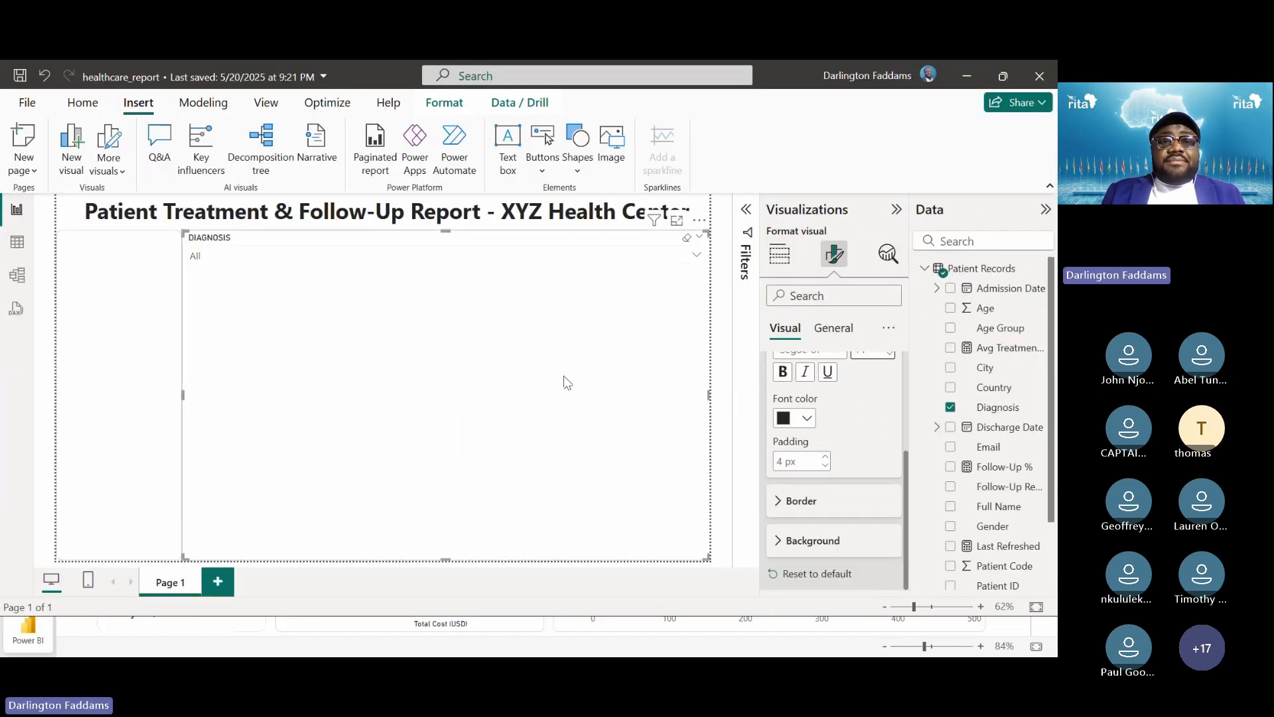
left_click_drag(707, 559, 293, 273)
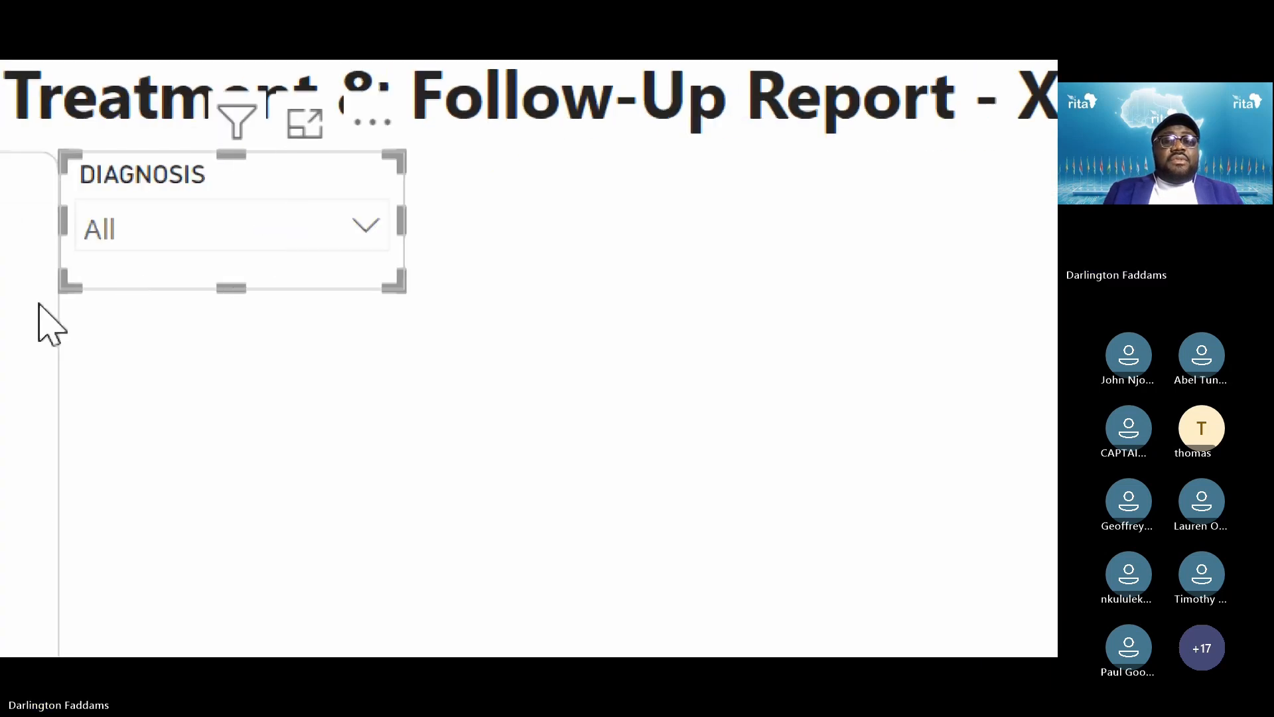
Move the Diagnosis slicer into the left sidebar card and widen it to the left margin
left_click_drag(733, 192, 381, 215)
left_click(698, 307)
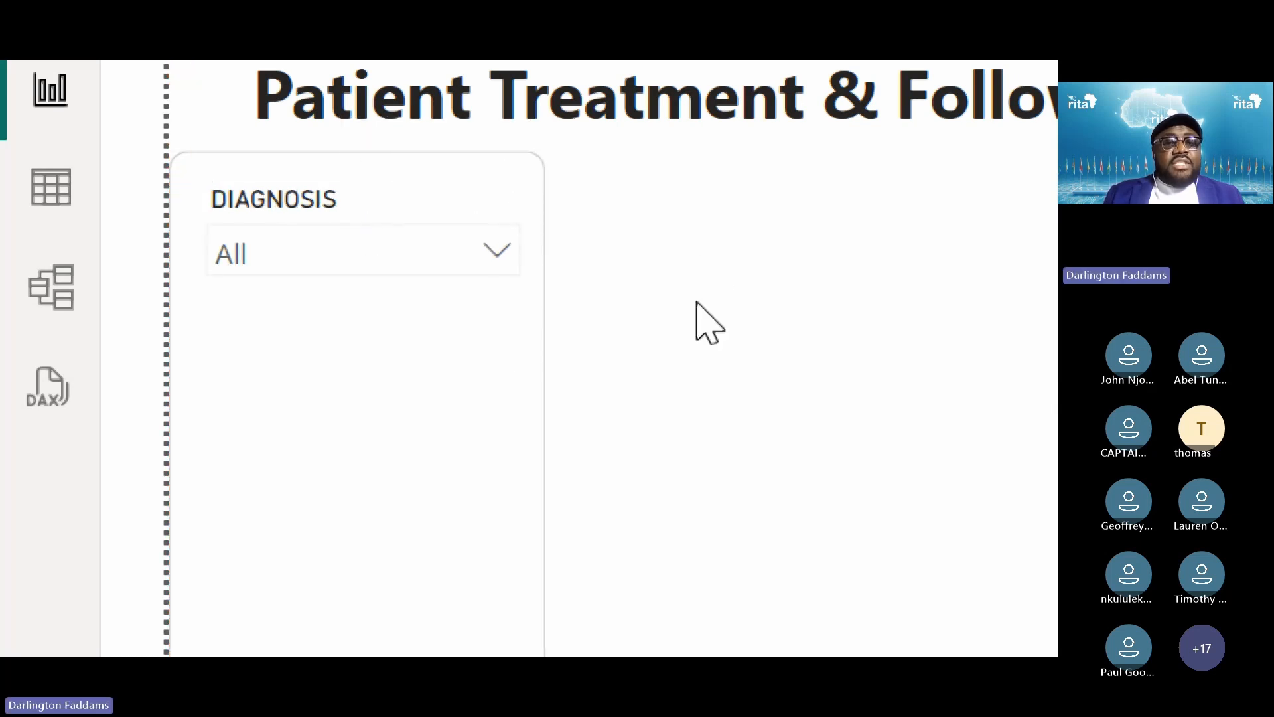
left_click(242, 237)
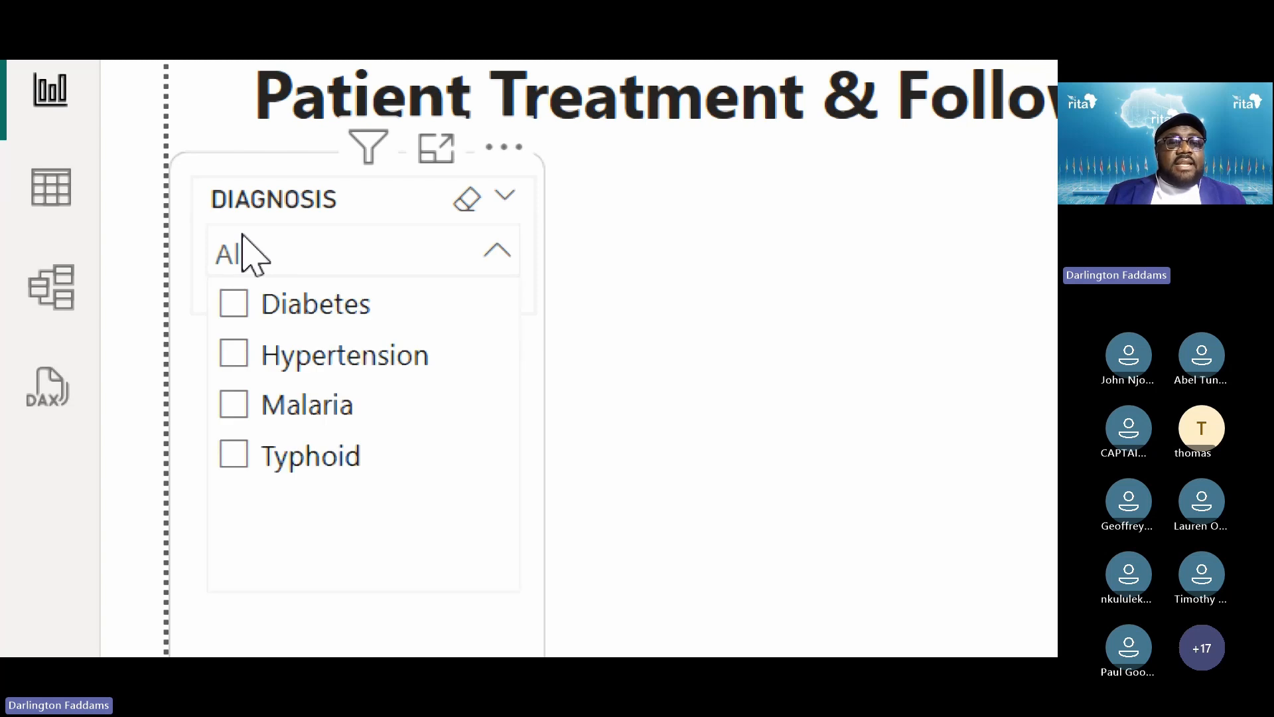
left_click(262, 199)
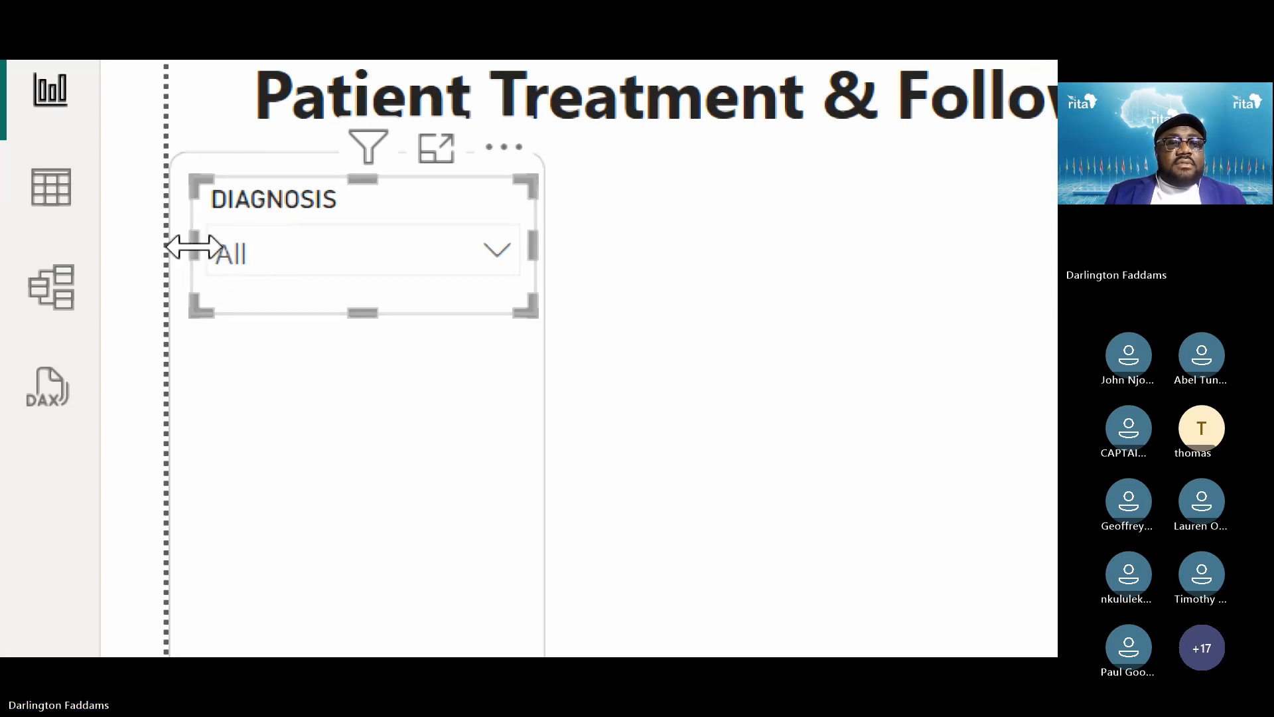
mouse_move(190, 250)
left_mouse_down()
mouse_move(181, 270)
mouse_move(167, 255)
left_mouse_up()
left_click(922, 370)
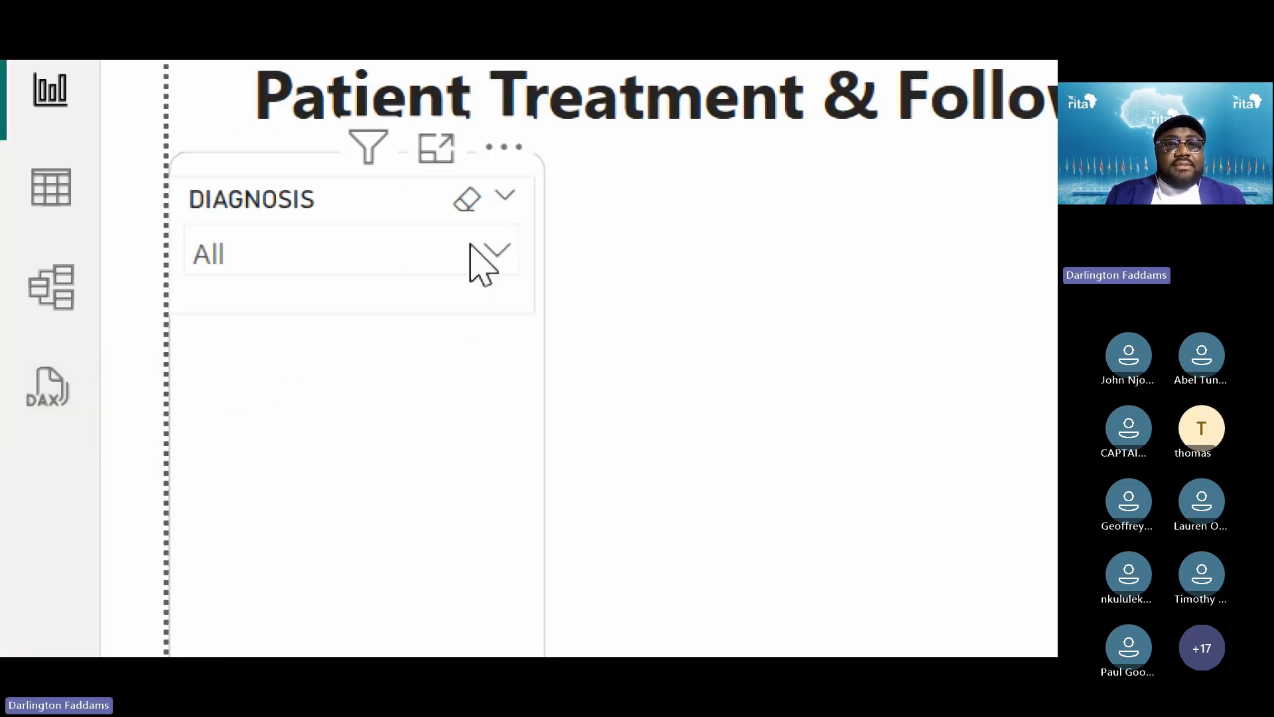
Align the Diagnosis slicer's right edge inside the sidebar and nudge it horizontally into place
left_click(372, 214)
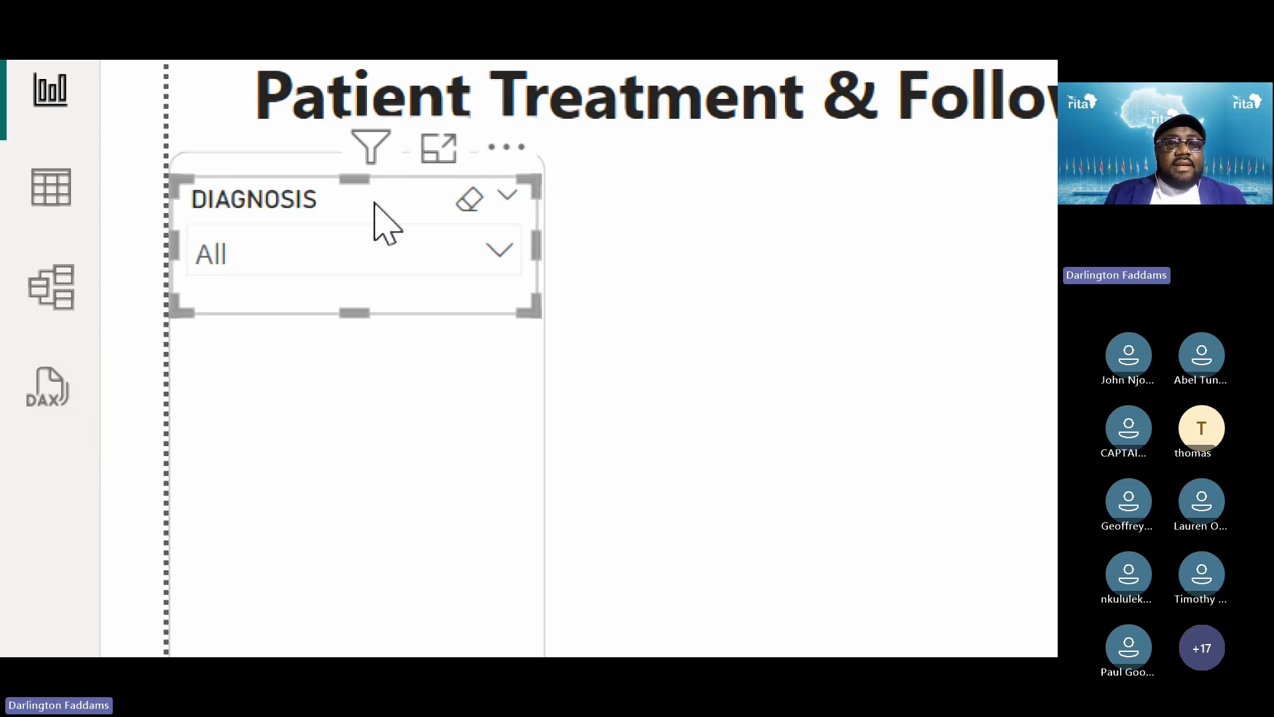
left_click(924, 410)
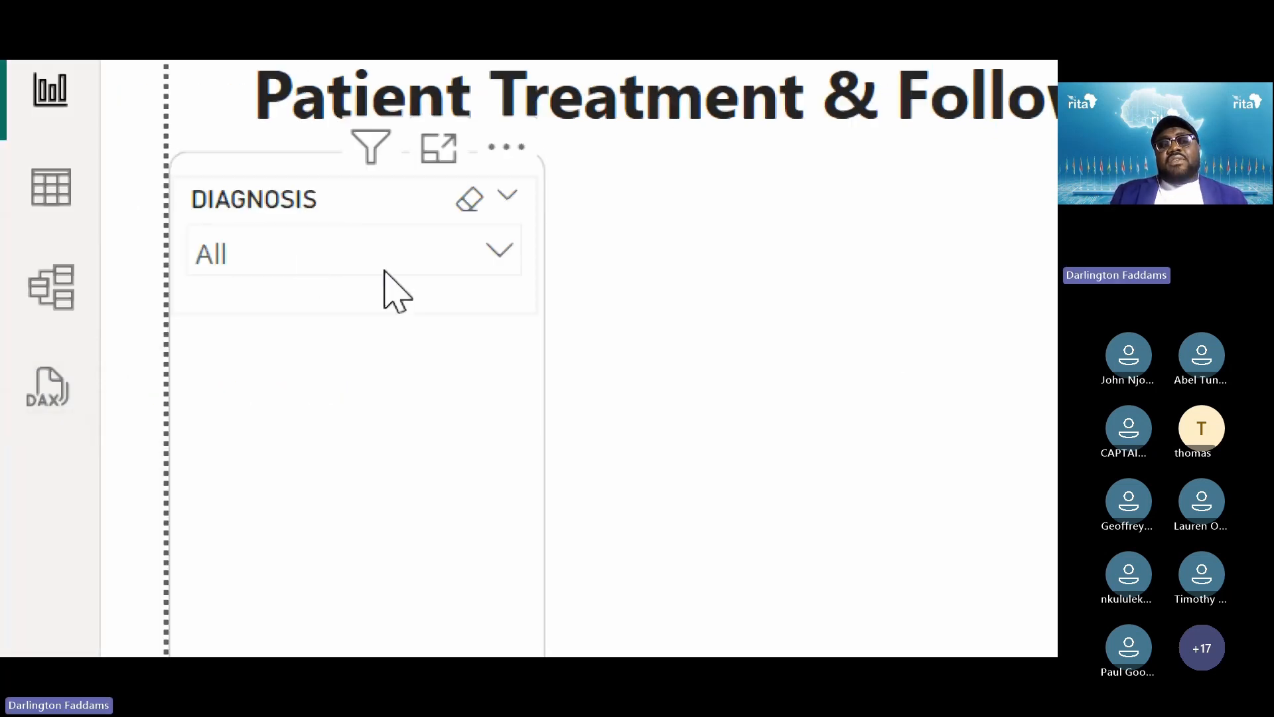
left_click(520, 284)
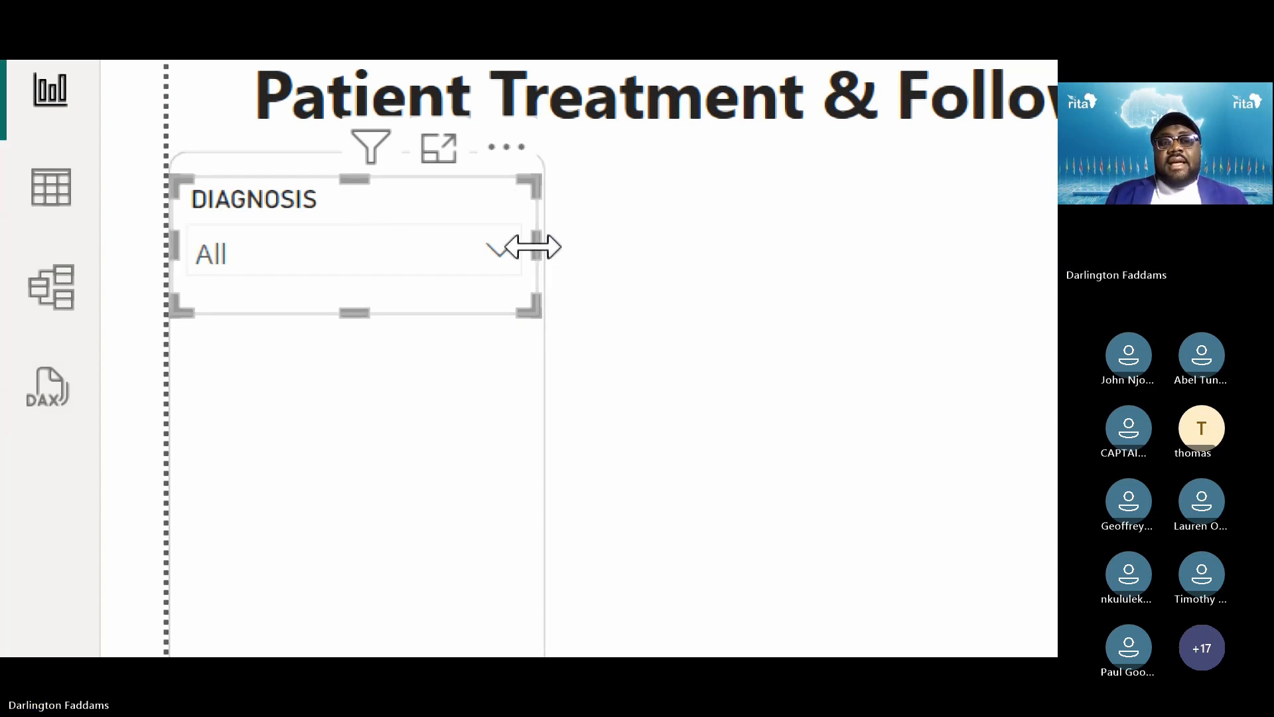
left_click_drag(523, 249, 524, 258)
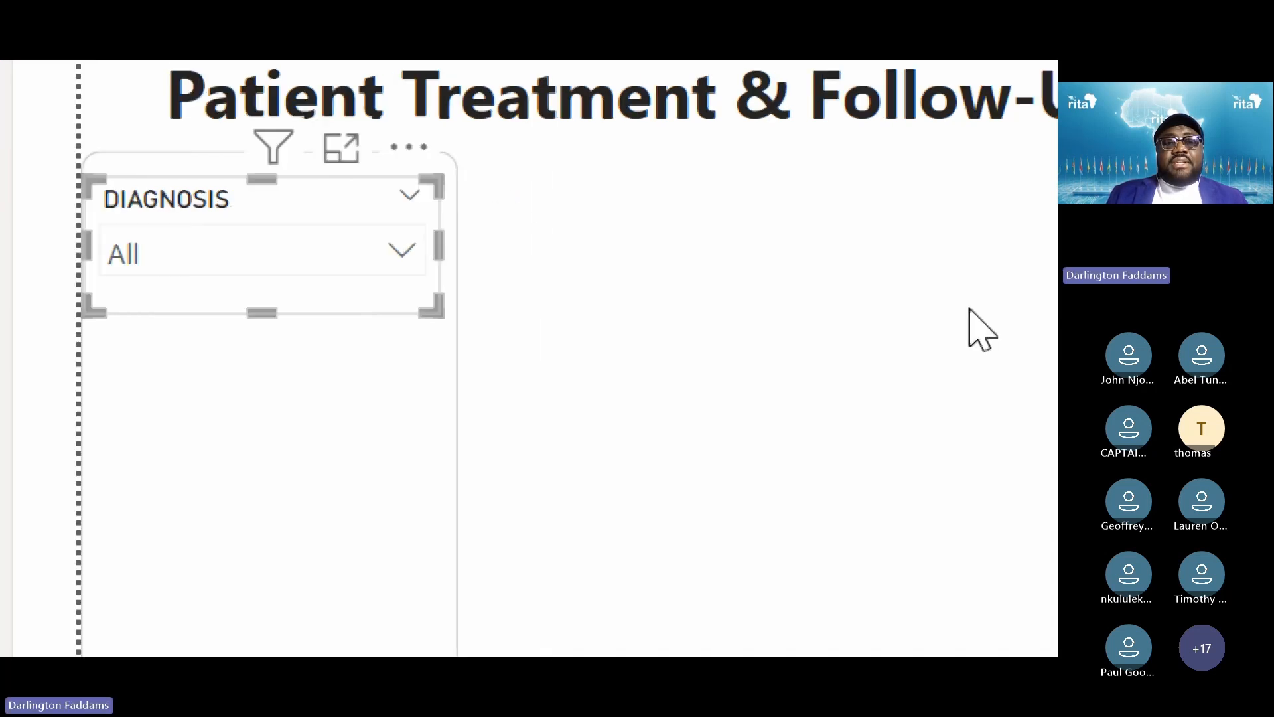
key("Right")
key("Right")
key("Right")
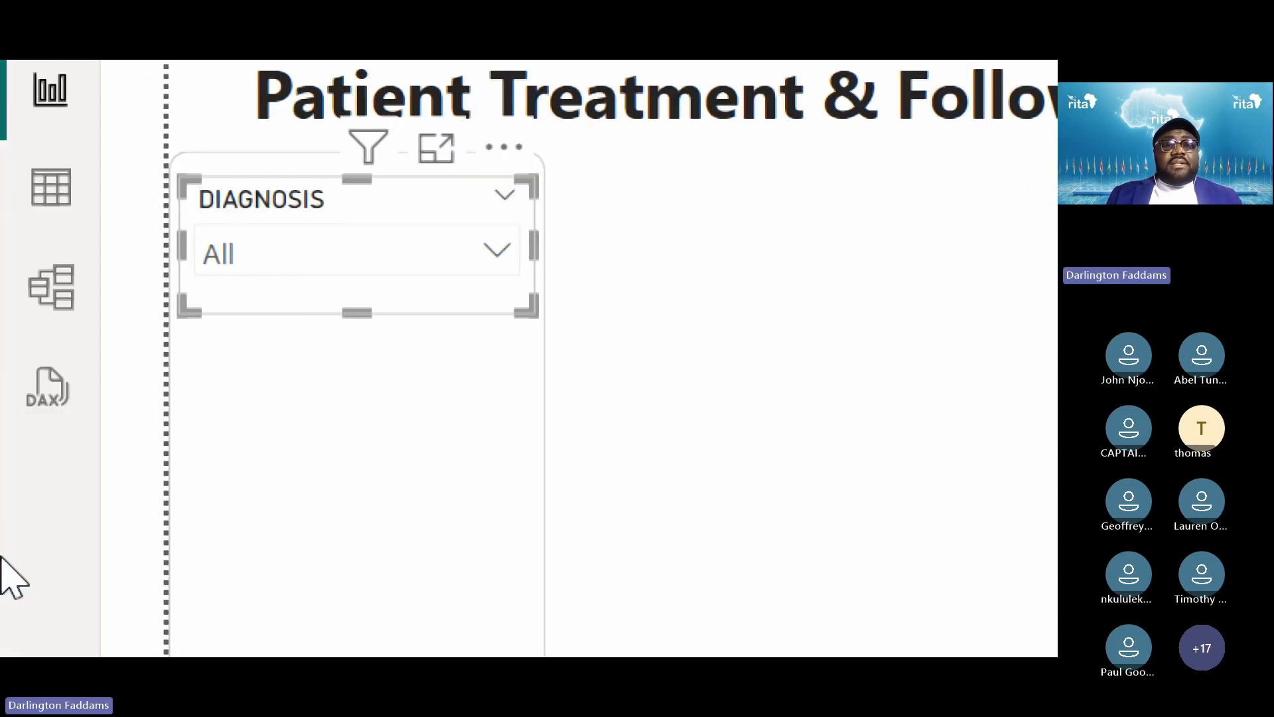
key("Left")
key("Right")
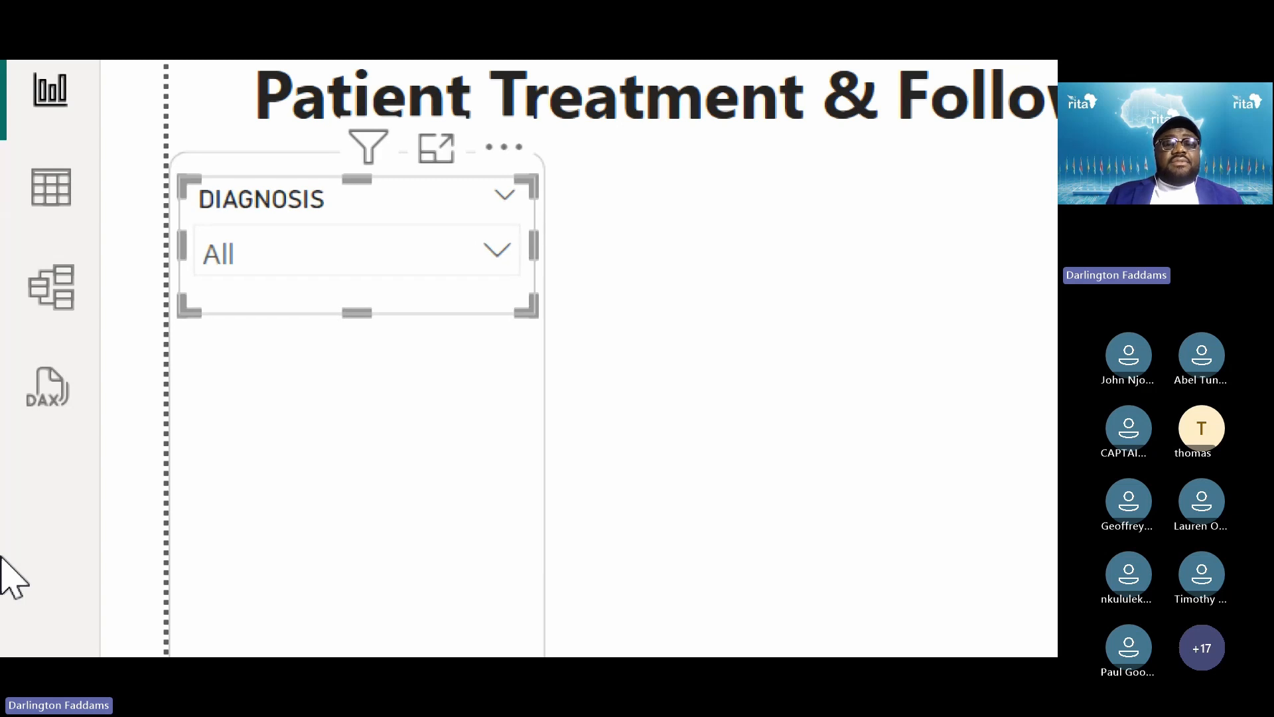
Nudge the Diagnosis slicer one step down and left into its final sidebar position
left_click(802, 460)
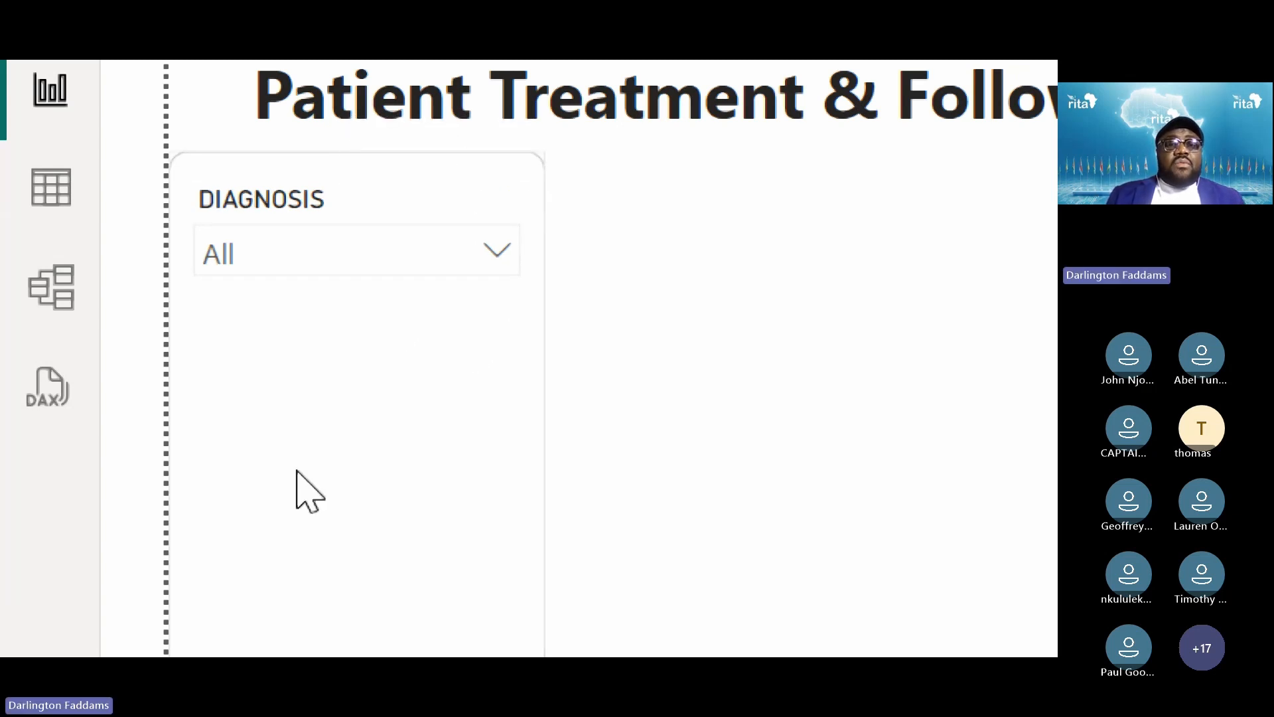
left_click(384, 202)
key("Down")
key("Down")
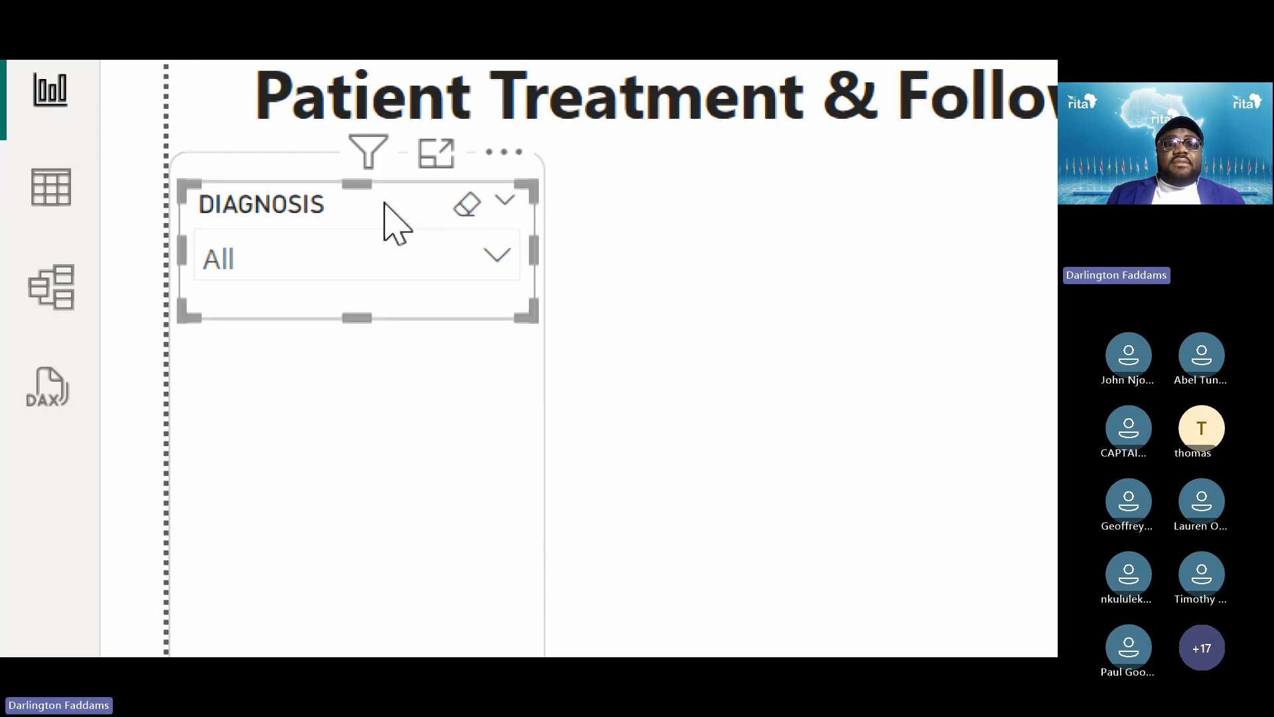
key("Left")
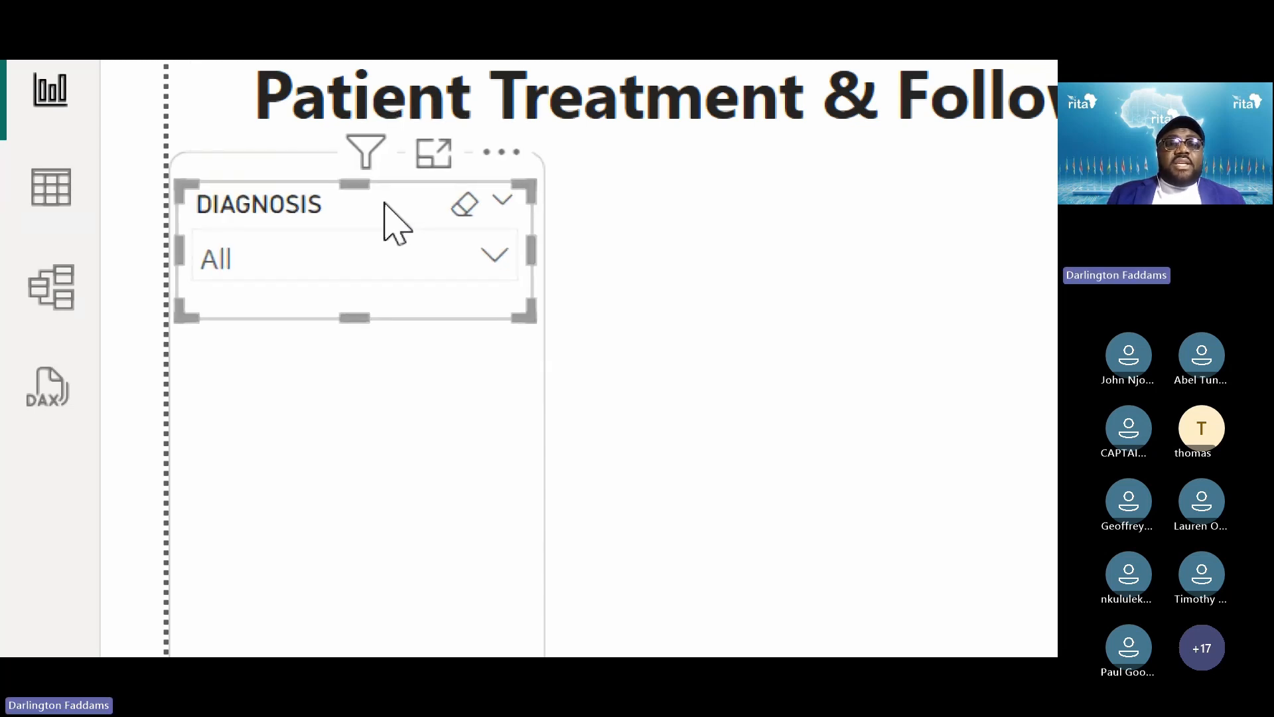
left_click(838, 311)
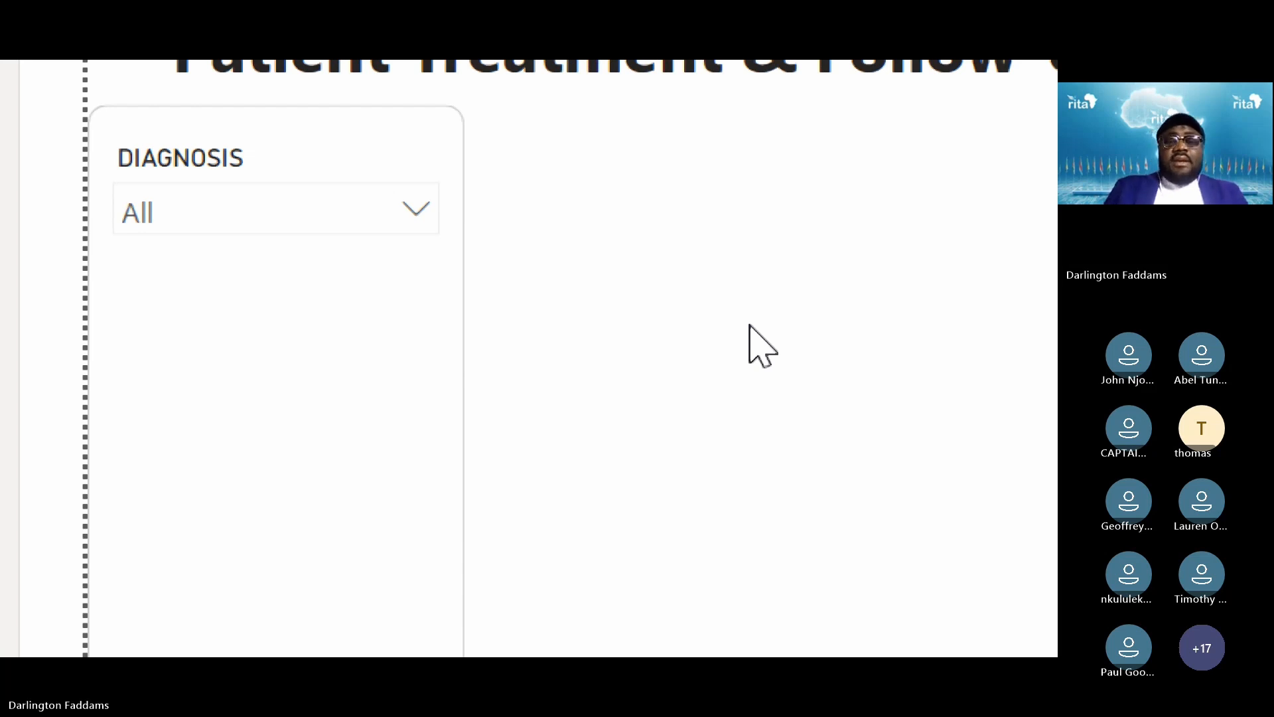
key("super+minus")
key("super+minus")
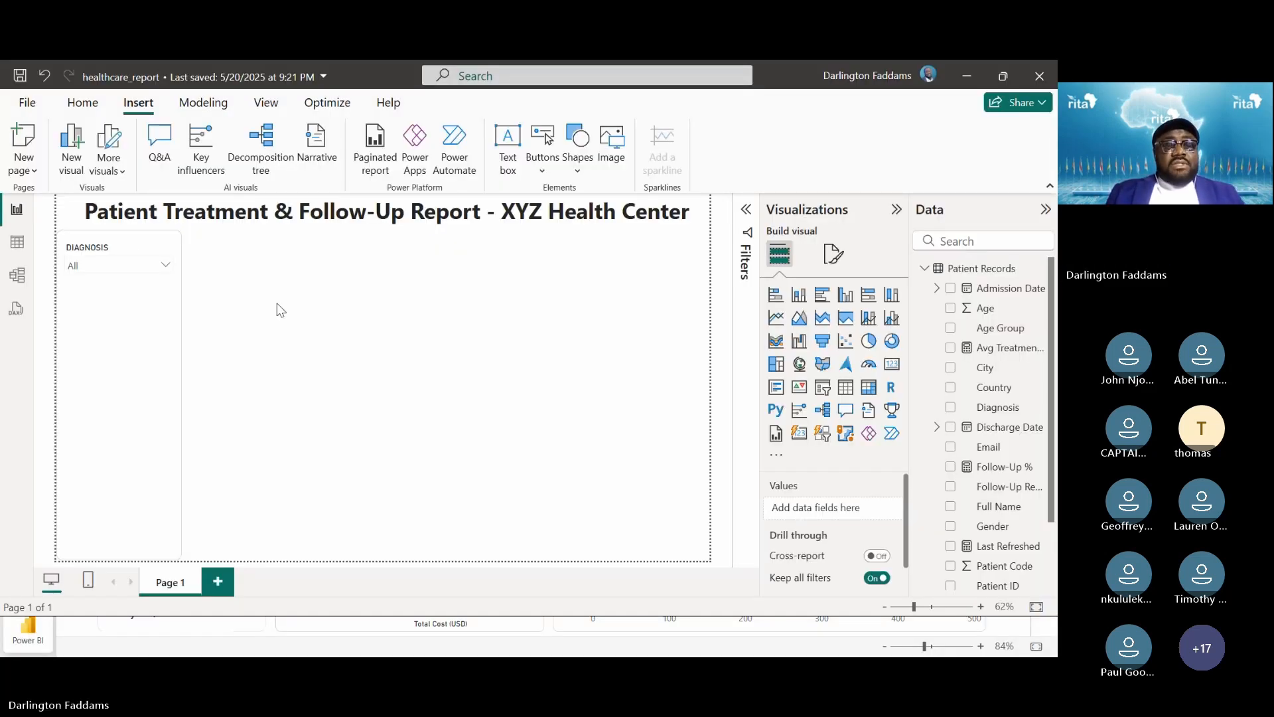
key("alt+Tab")
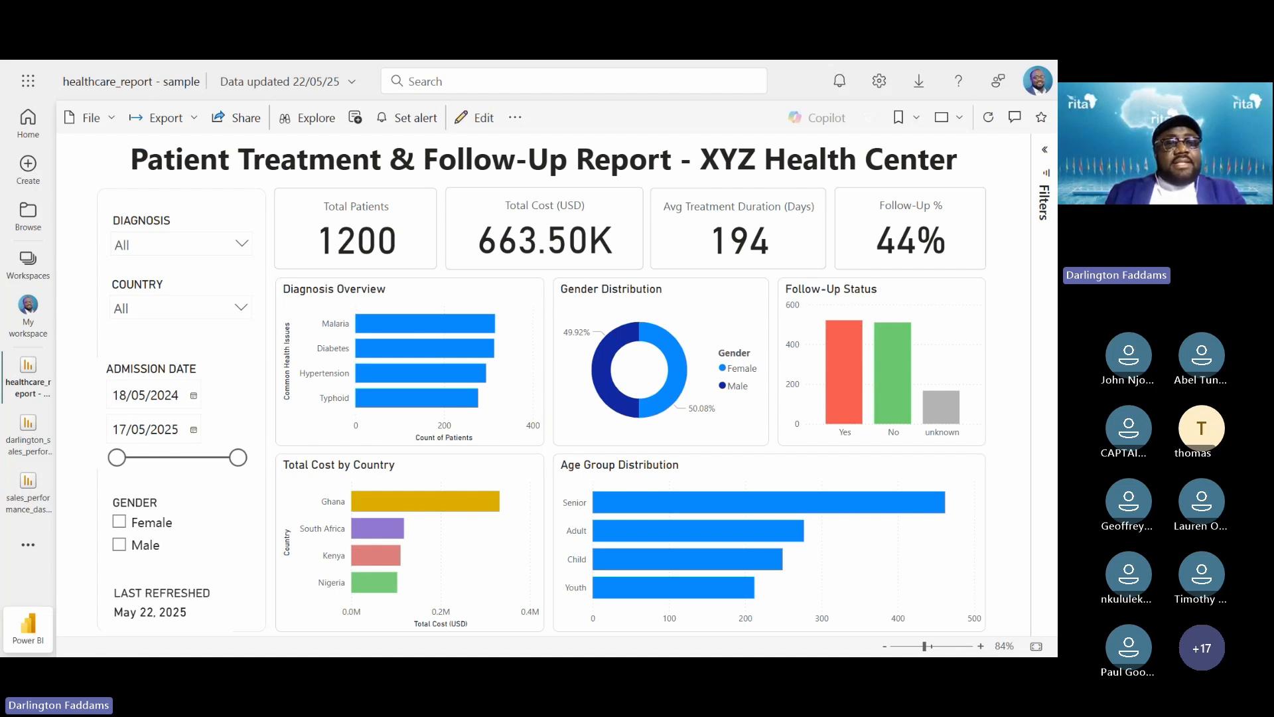
key("alt+Tab")
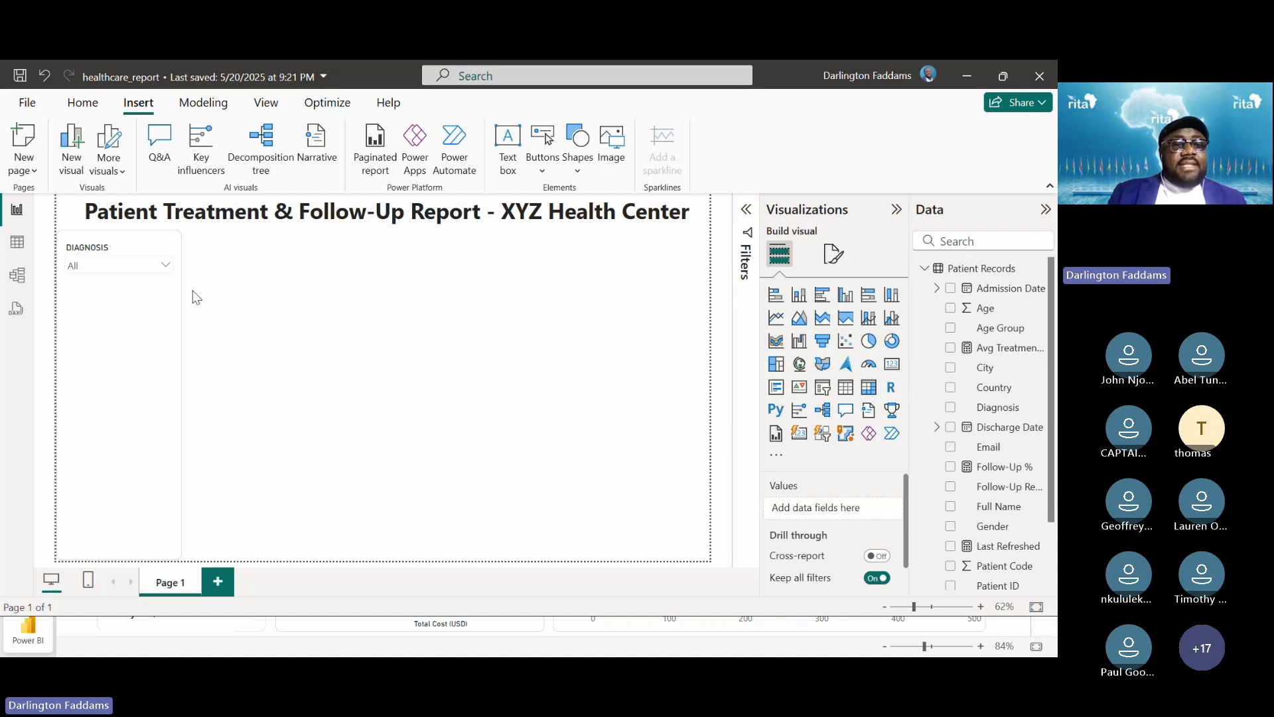
left_click(164, 265)
left_click(74, 299)
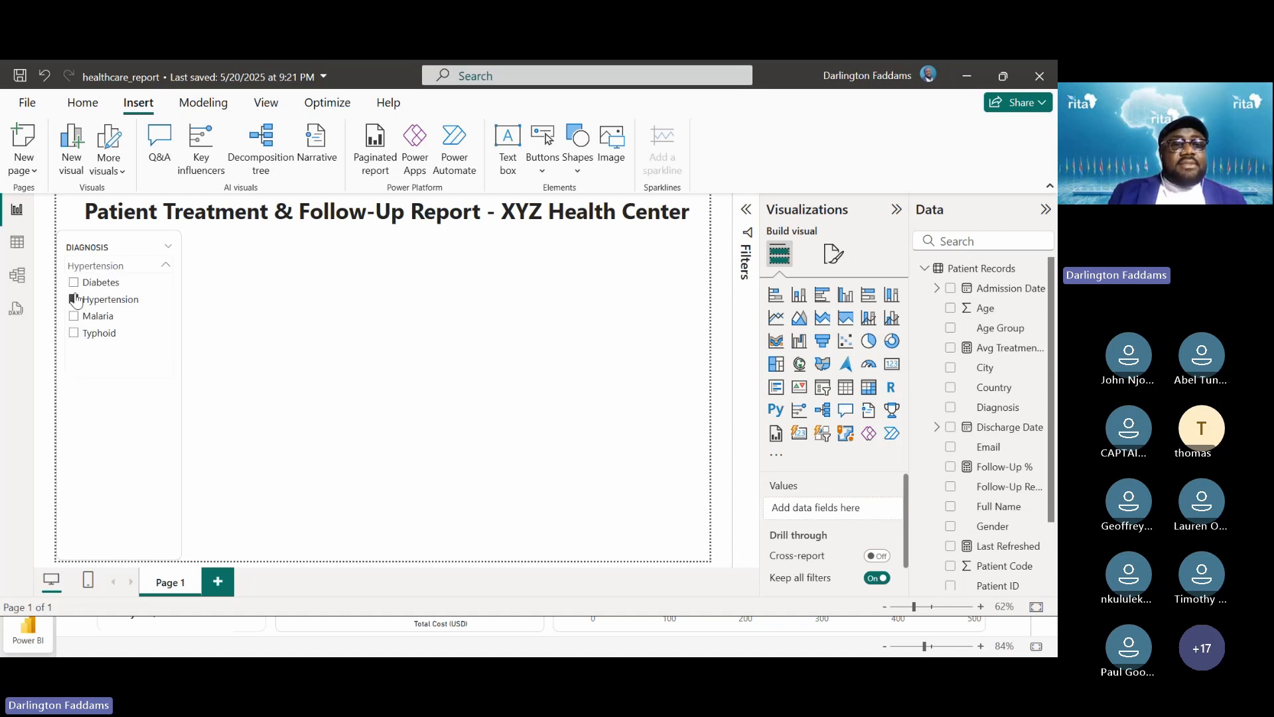
left_click(75, 299)
left_click(73, 283)
left_click(73, 284)
left_click(270, 286)
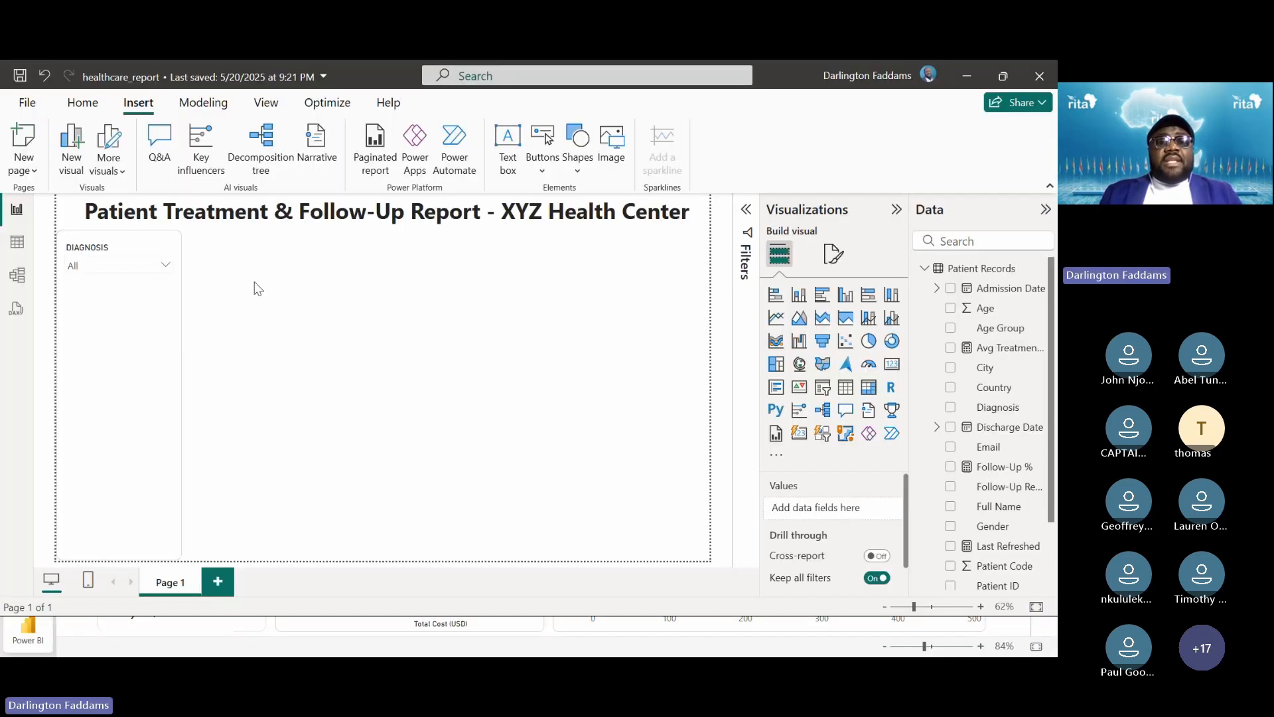
key("alt+Tab")
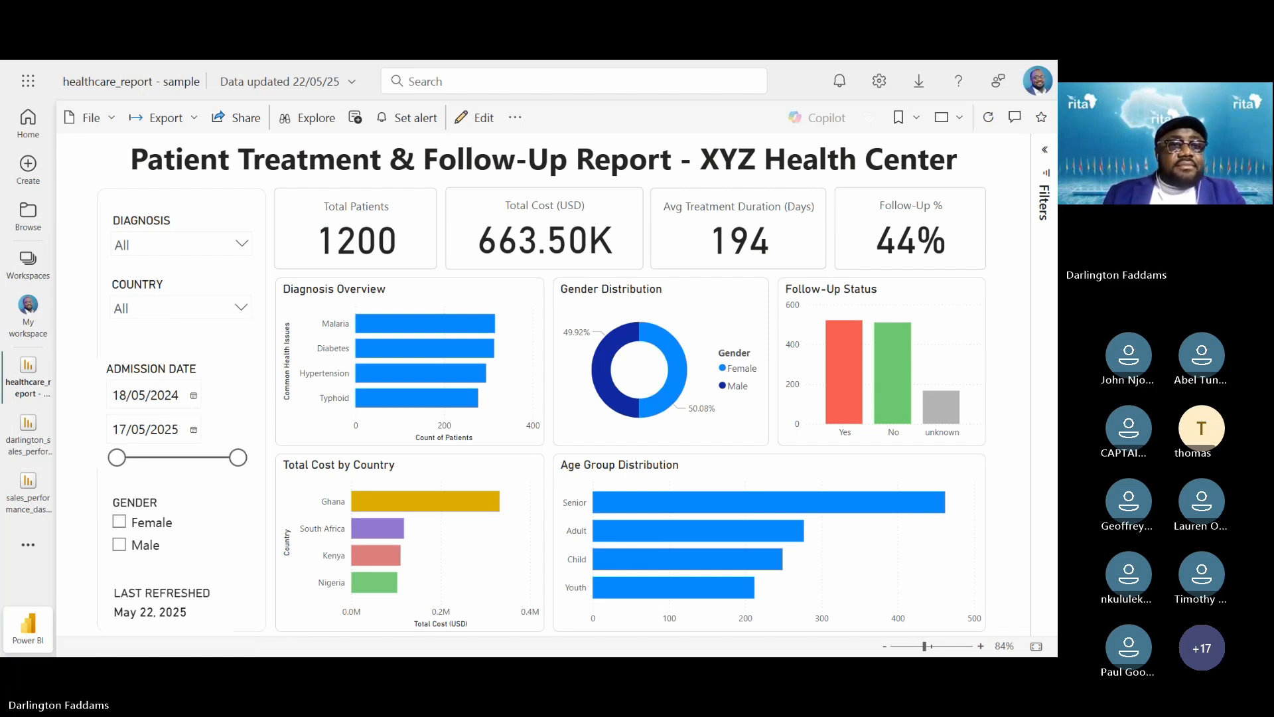
key("alt+Tab")
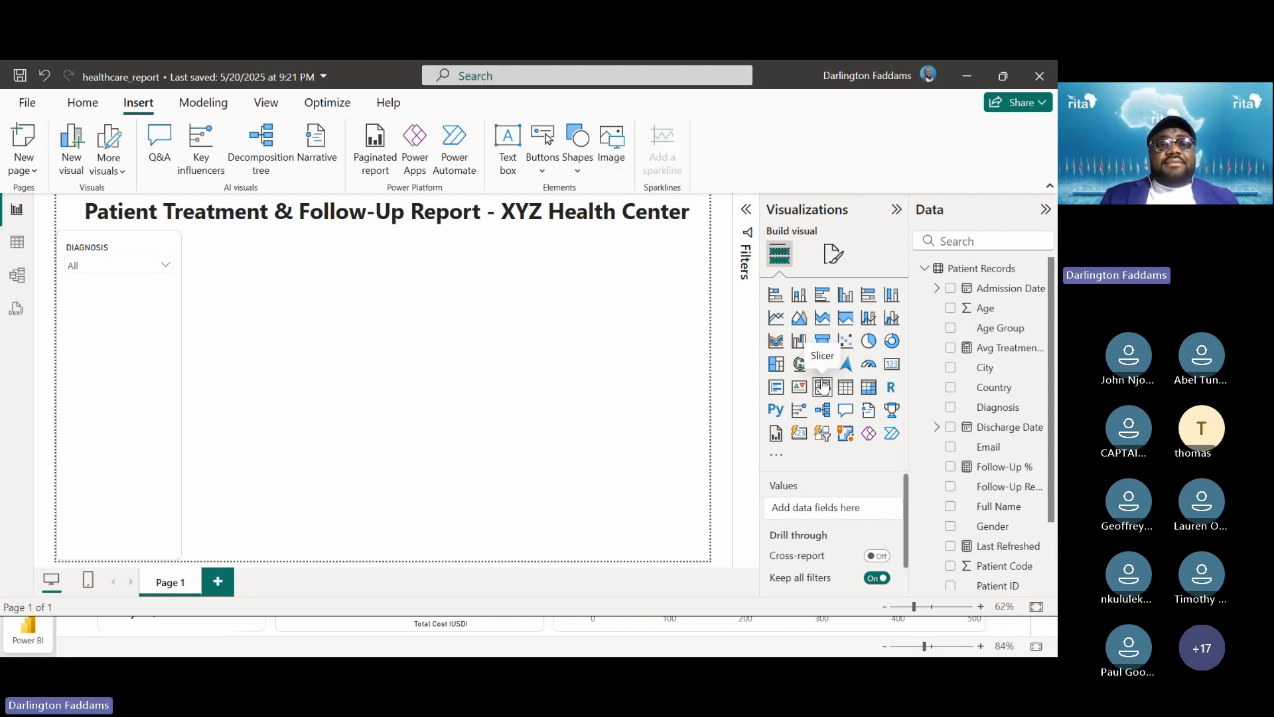
Add a new slicer with the Country field and shrink it to a small box
left_click(823, 387)
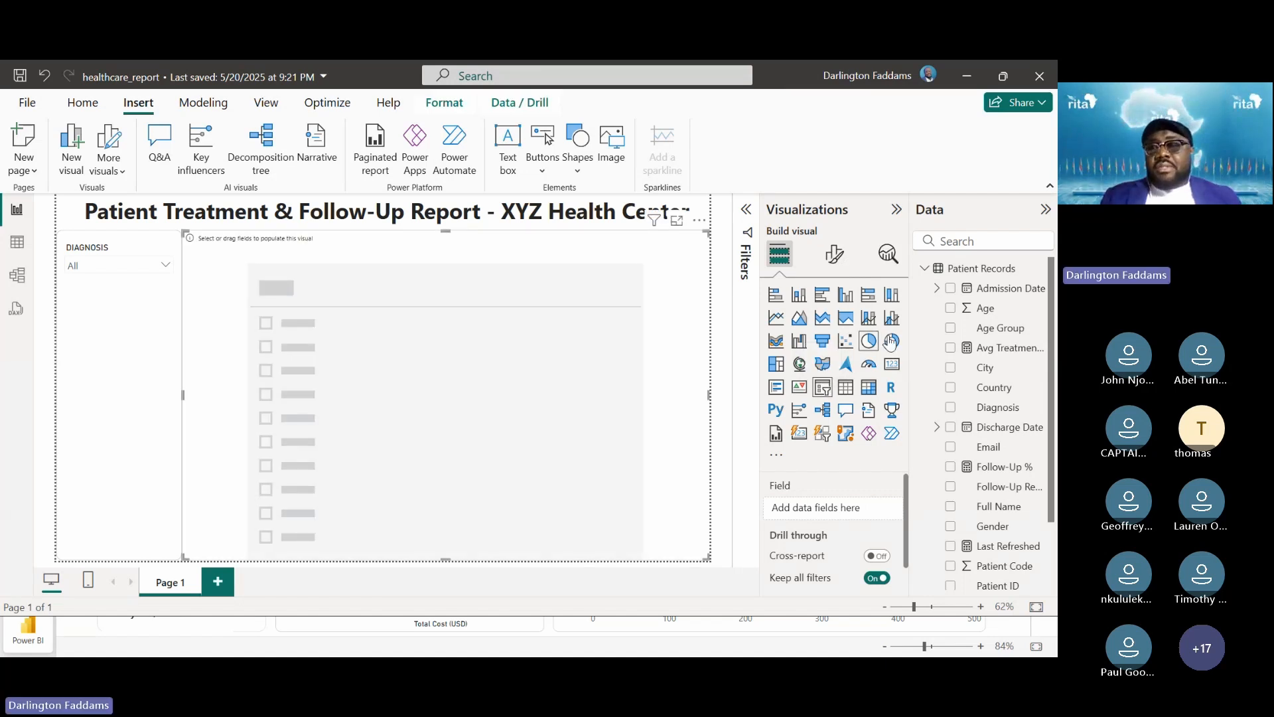
left_click(951, 390)
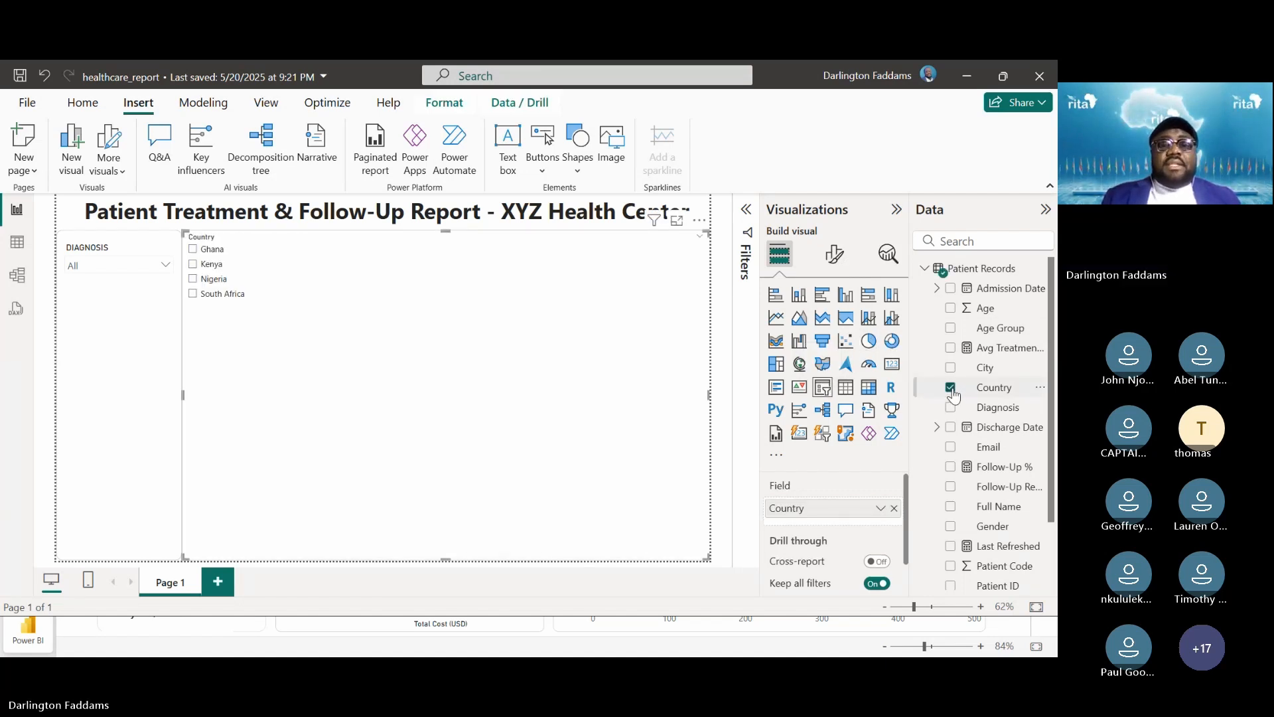
left_click_drag(711, 561, 288, 319)
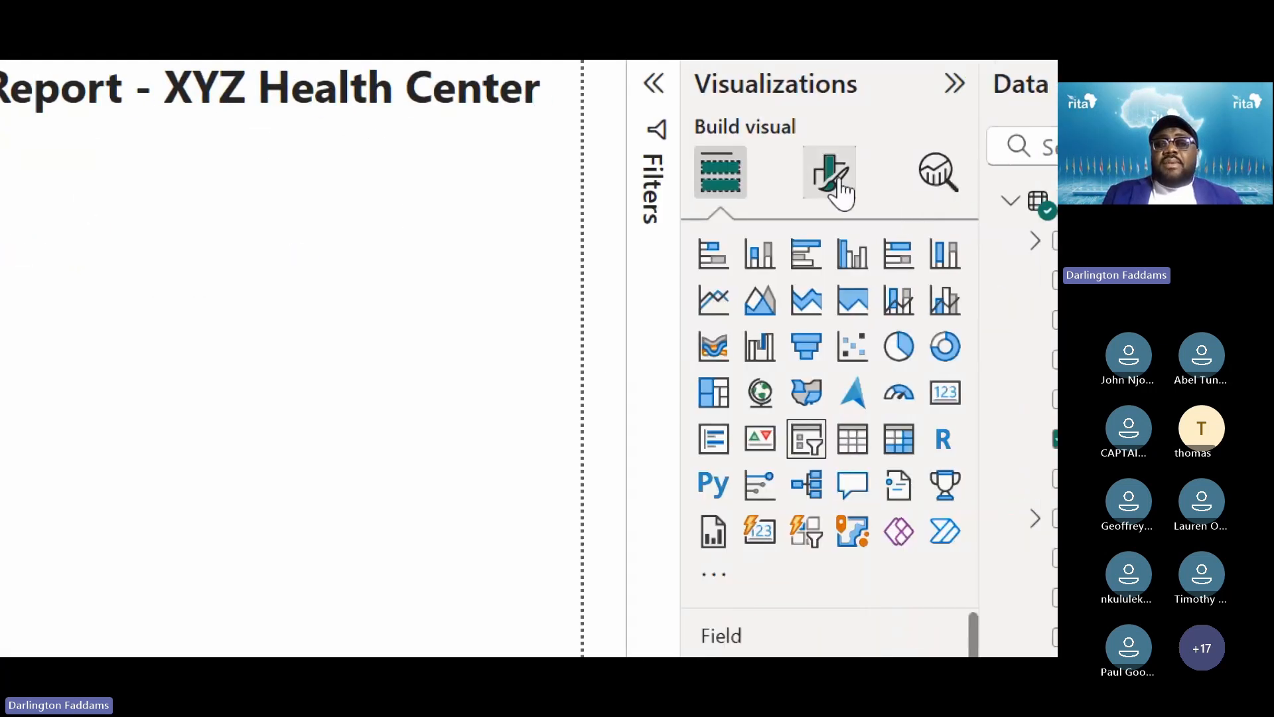
Switch the Country slicer's style to Dropdown in its slicer settings
left_click(839, 190)
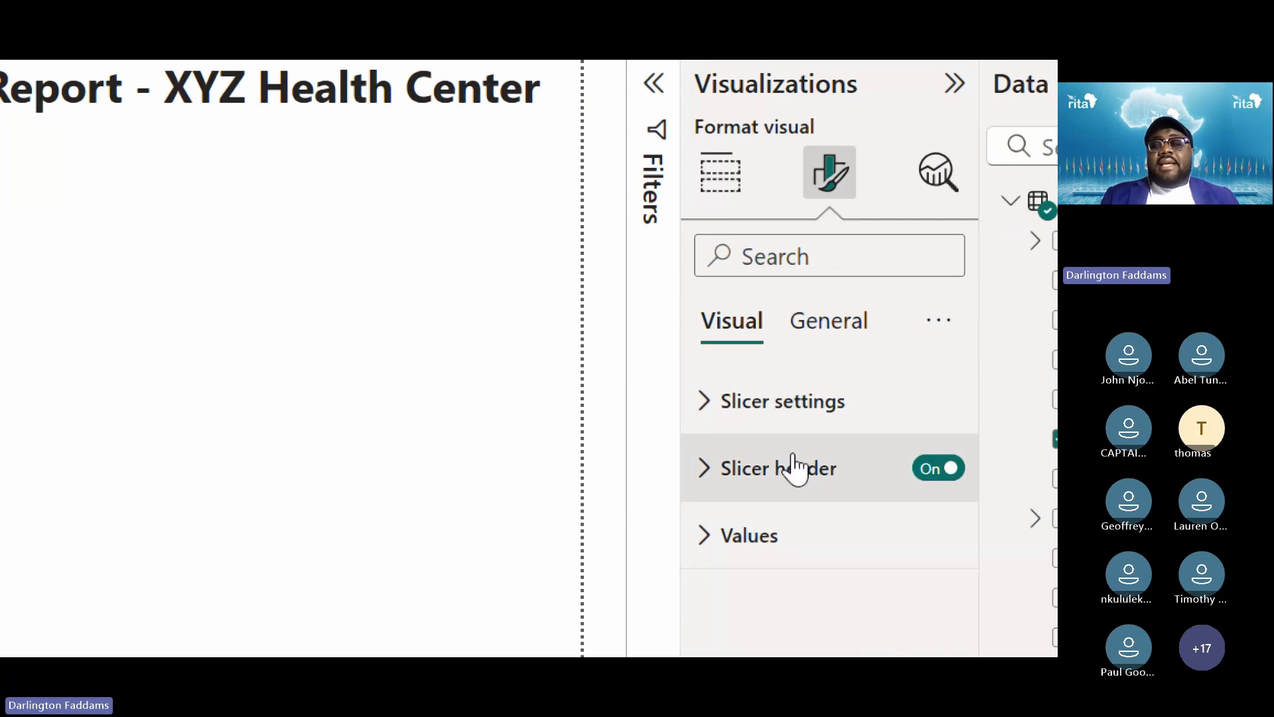
left_click(778, 406)
scroll(783, 418, "down", 1)
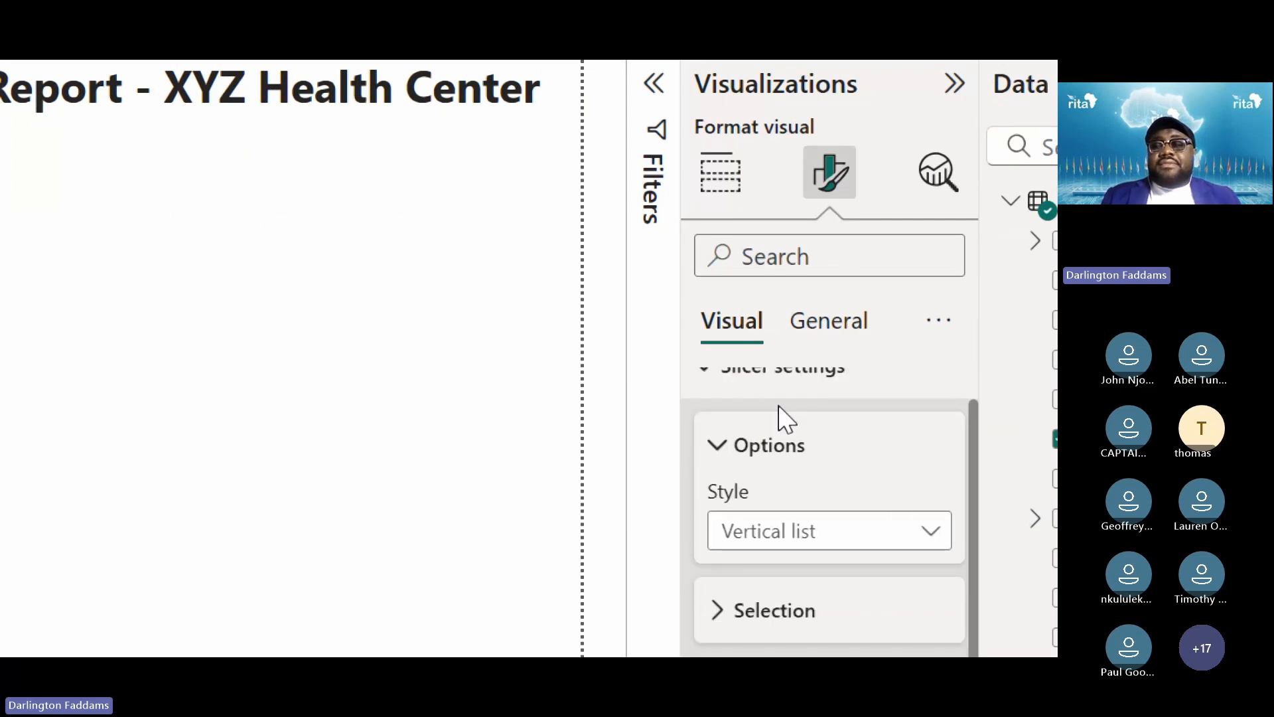
left_click(827, 457)
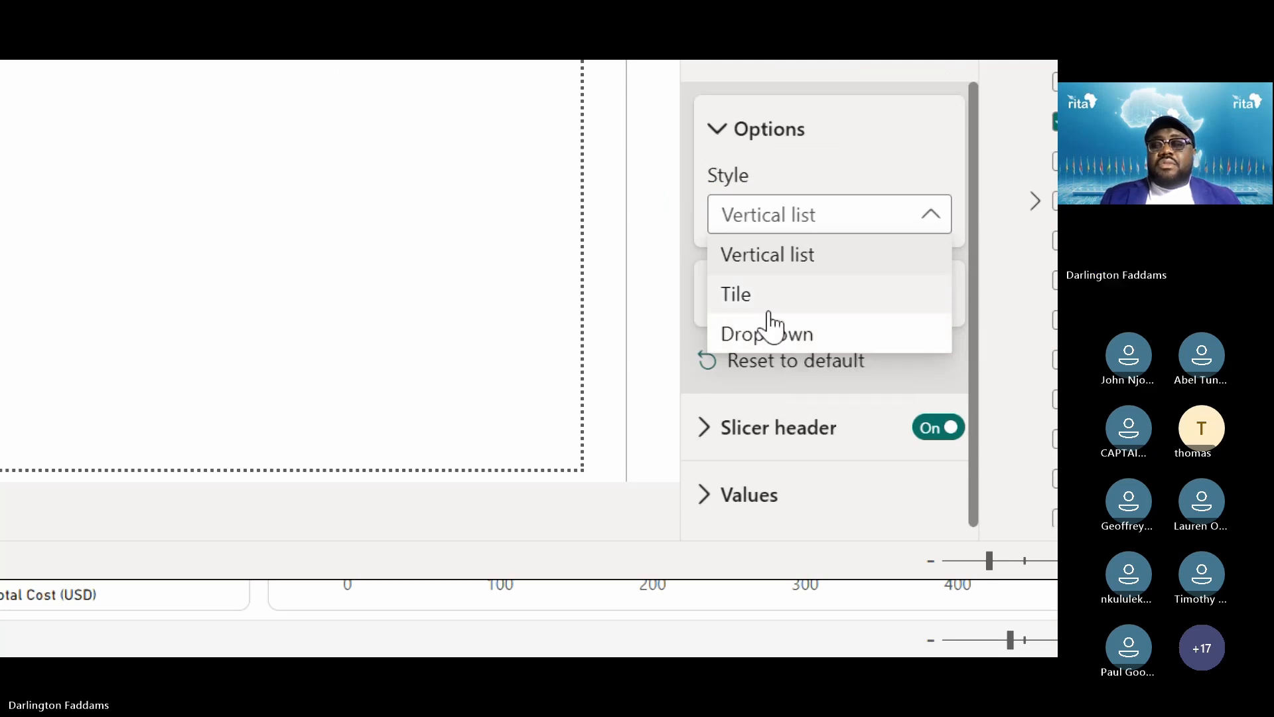
left_click(792, 339)
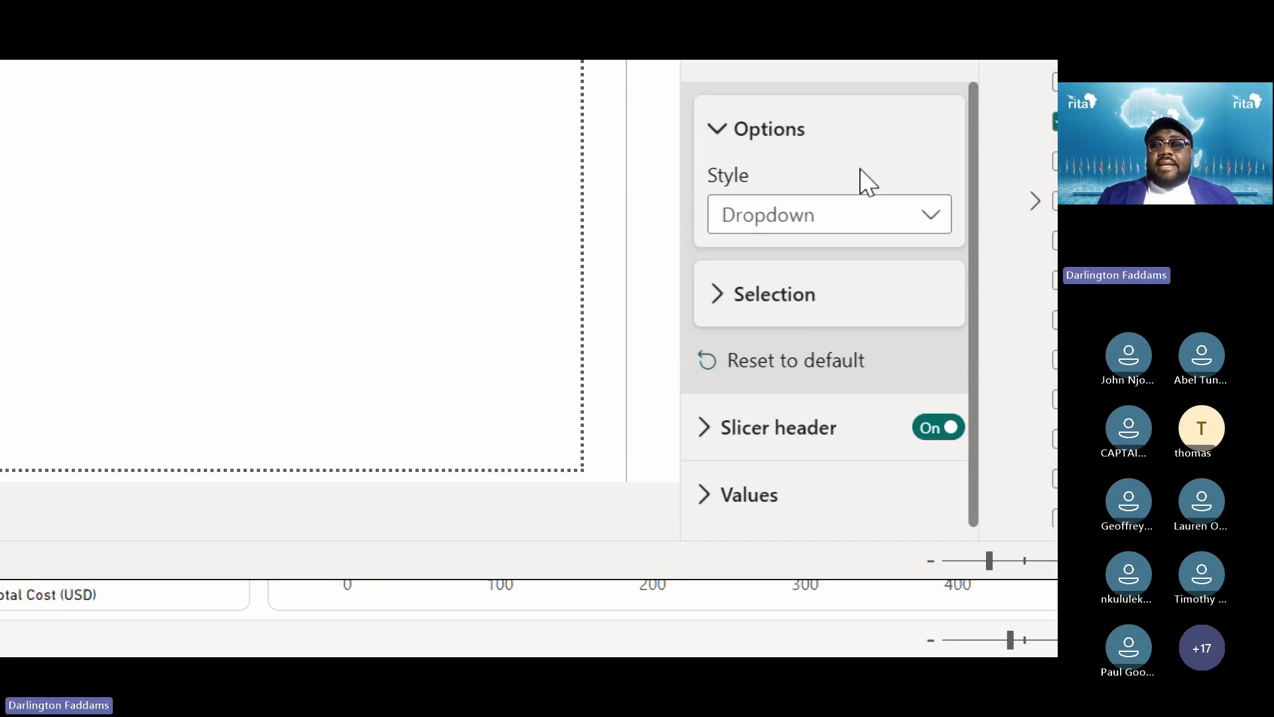
left_click(830, 150)
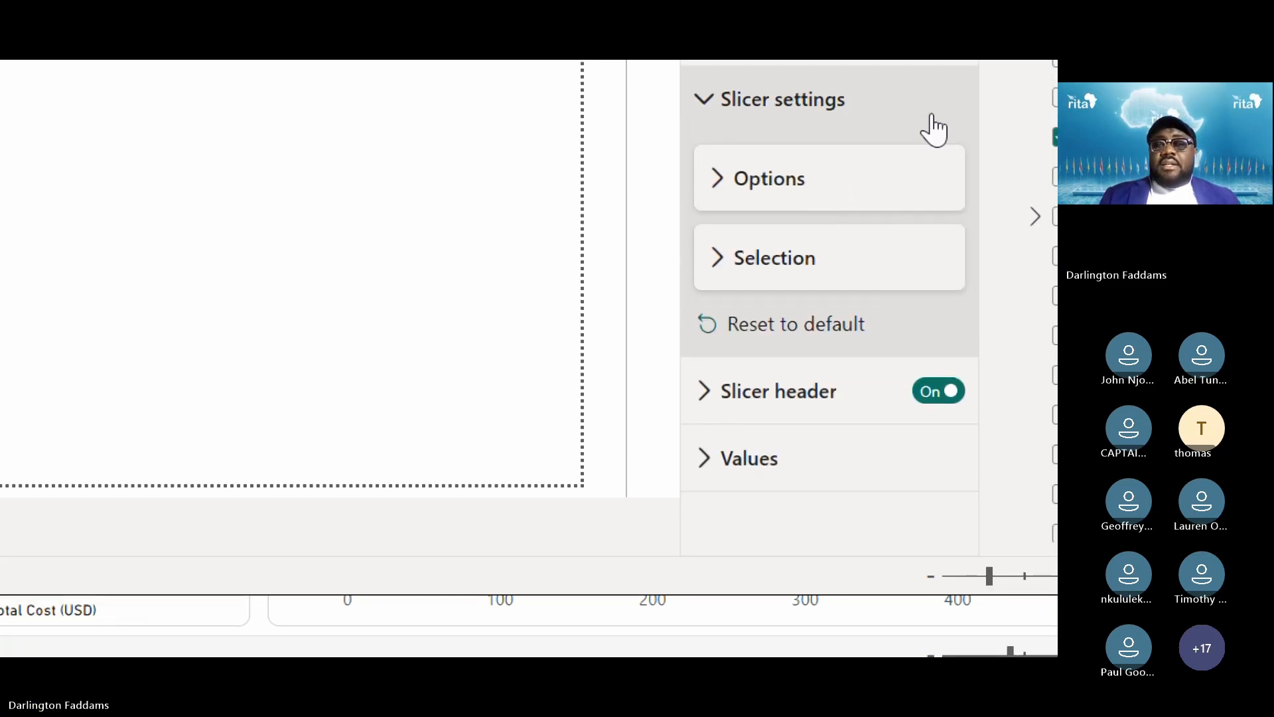
left_click(935, 129)
left_click(816, 222)
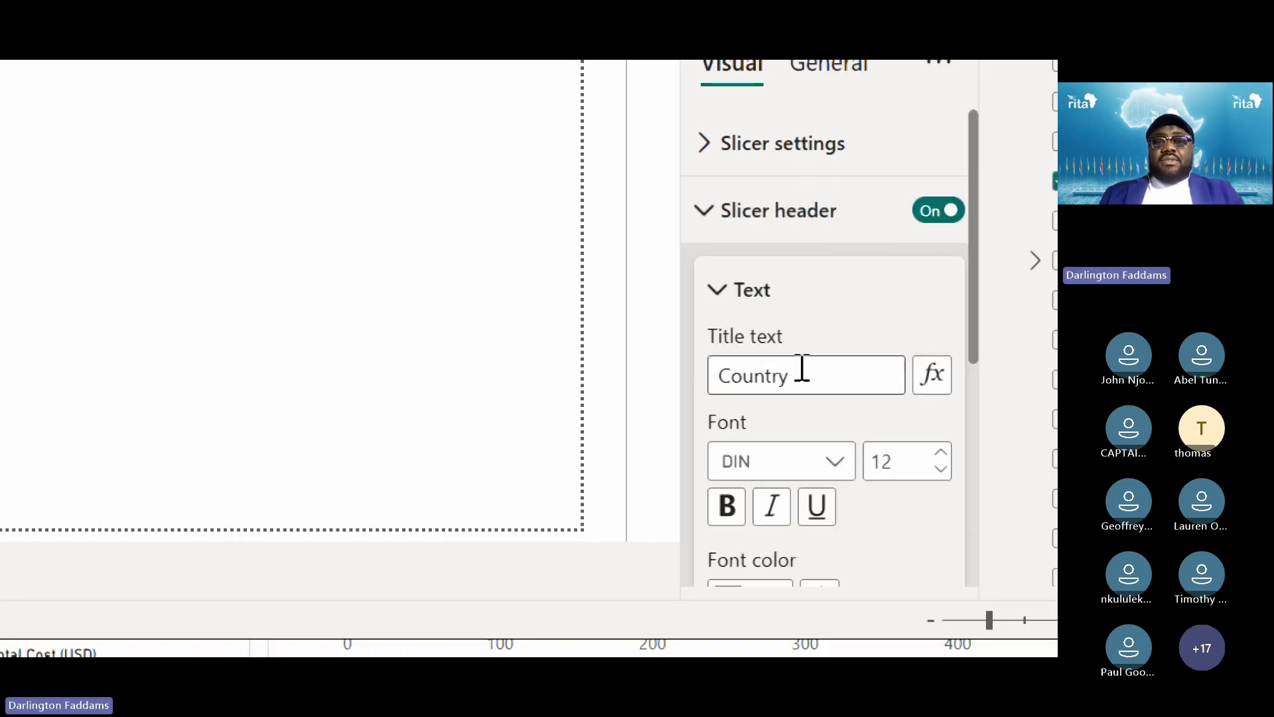
Change the Country slicer header title to COUNTRY at font size 14
double_click(800, 367)
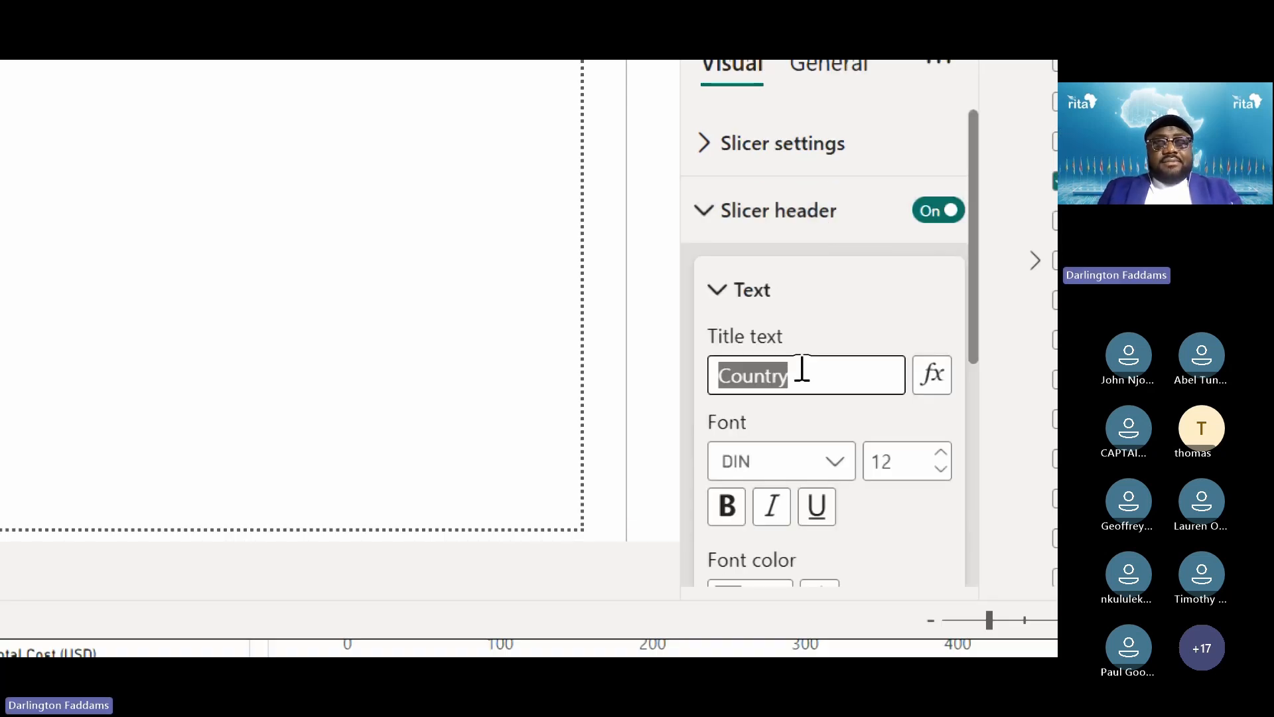
type("COUNTRY")
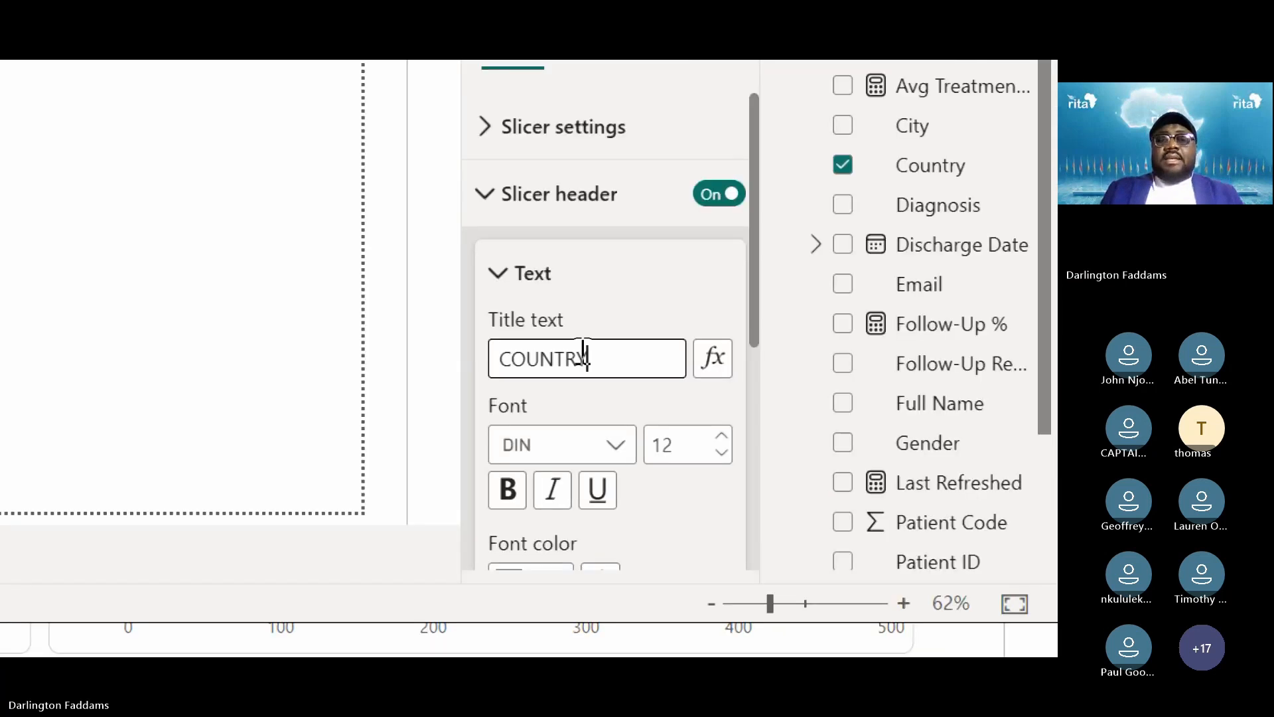
left_click(720, 436)
left_click(721, 437)
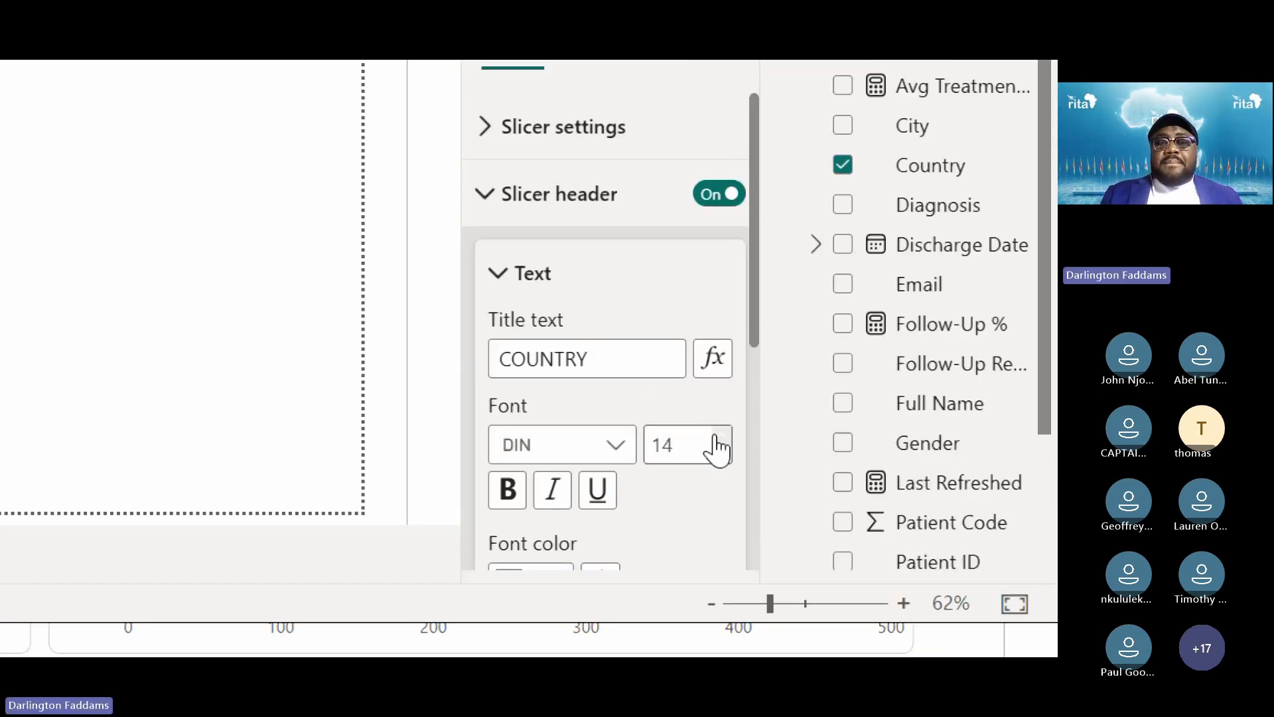
left_click(533, 292)
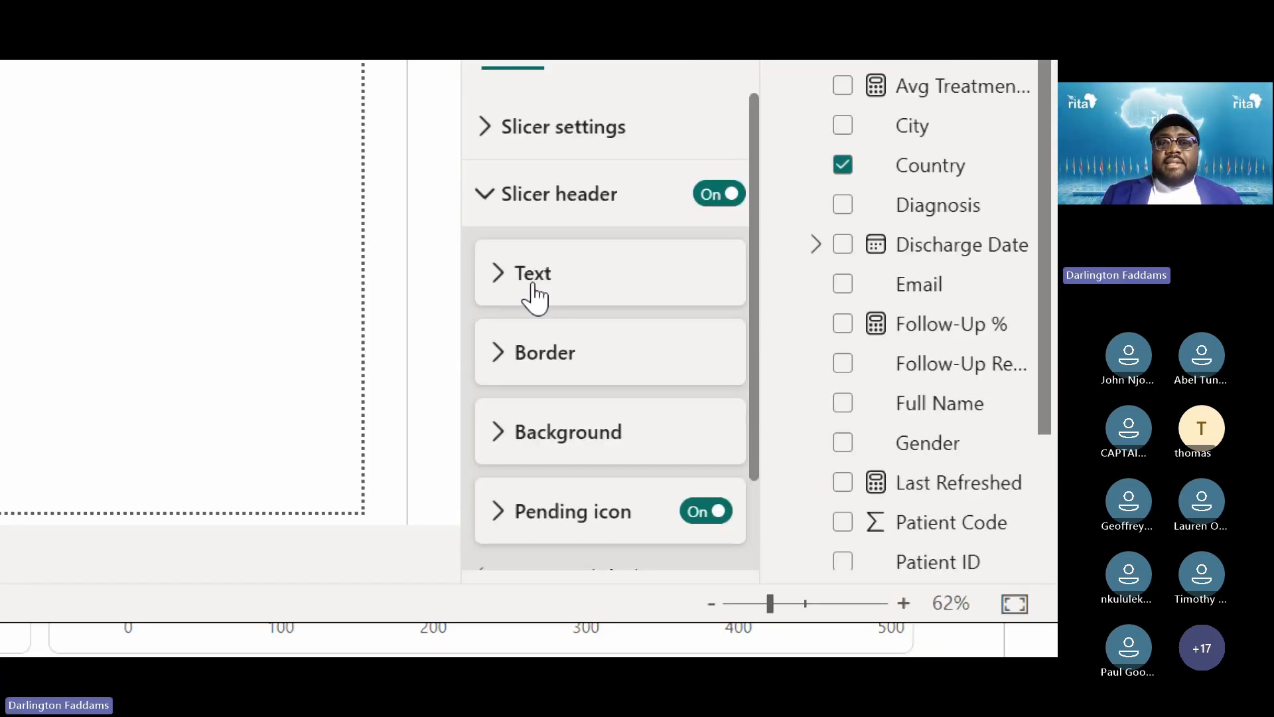
Turn off the Country slicer's pending icon
scroll(551, 506, "down", 3)
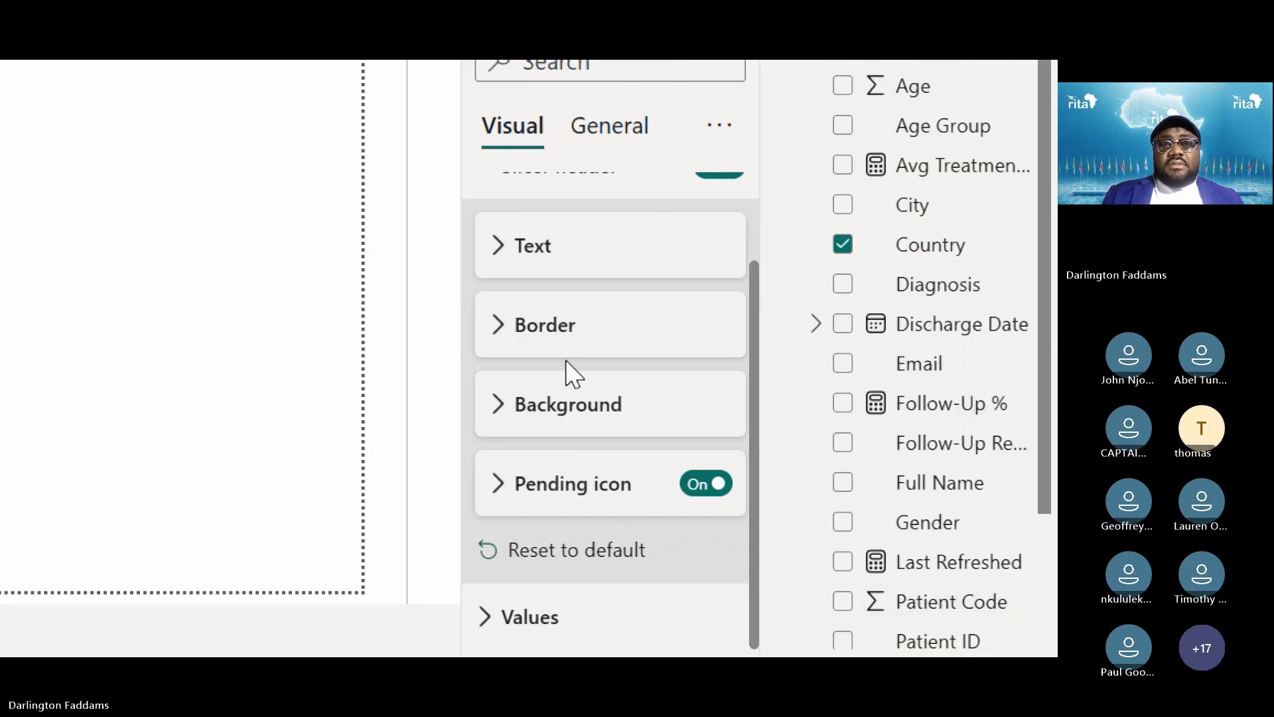
scroll(660, 390, "up", 2)
left_click(707, 583)
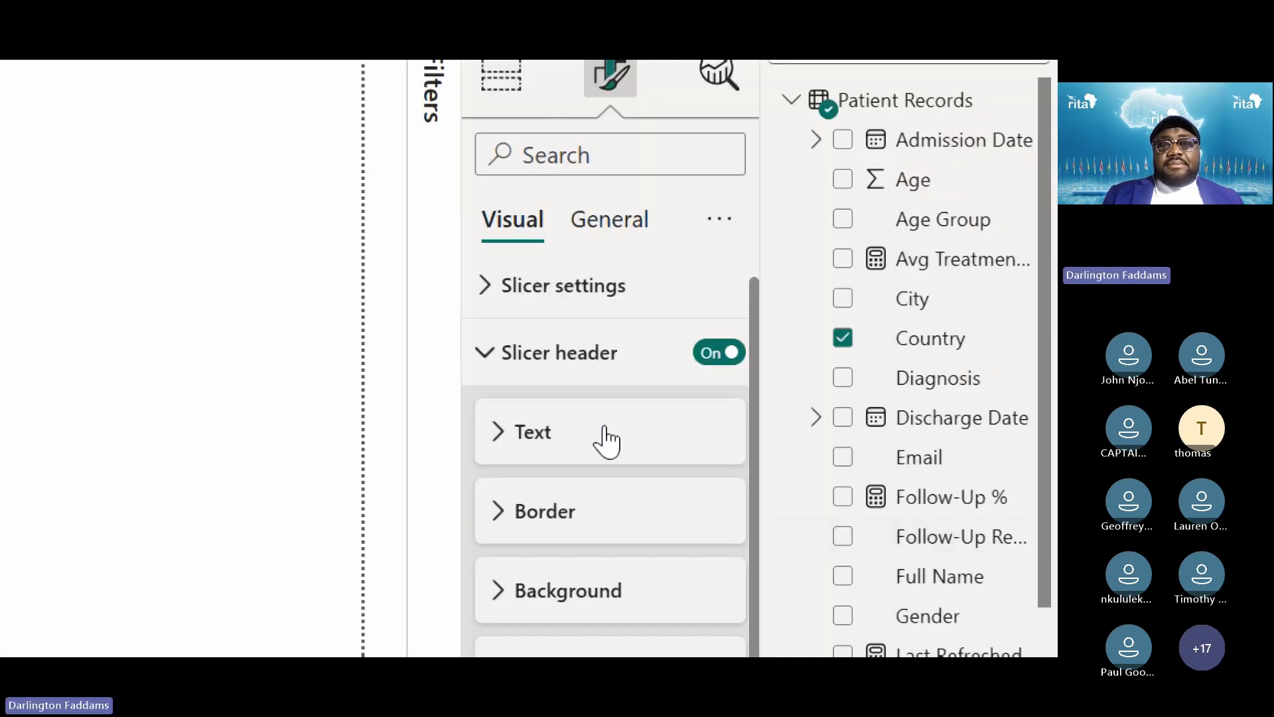
left_click(529, 354)
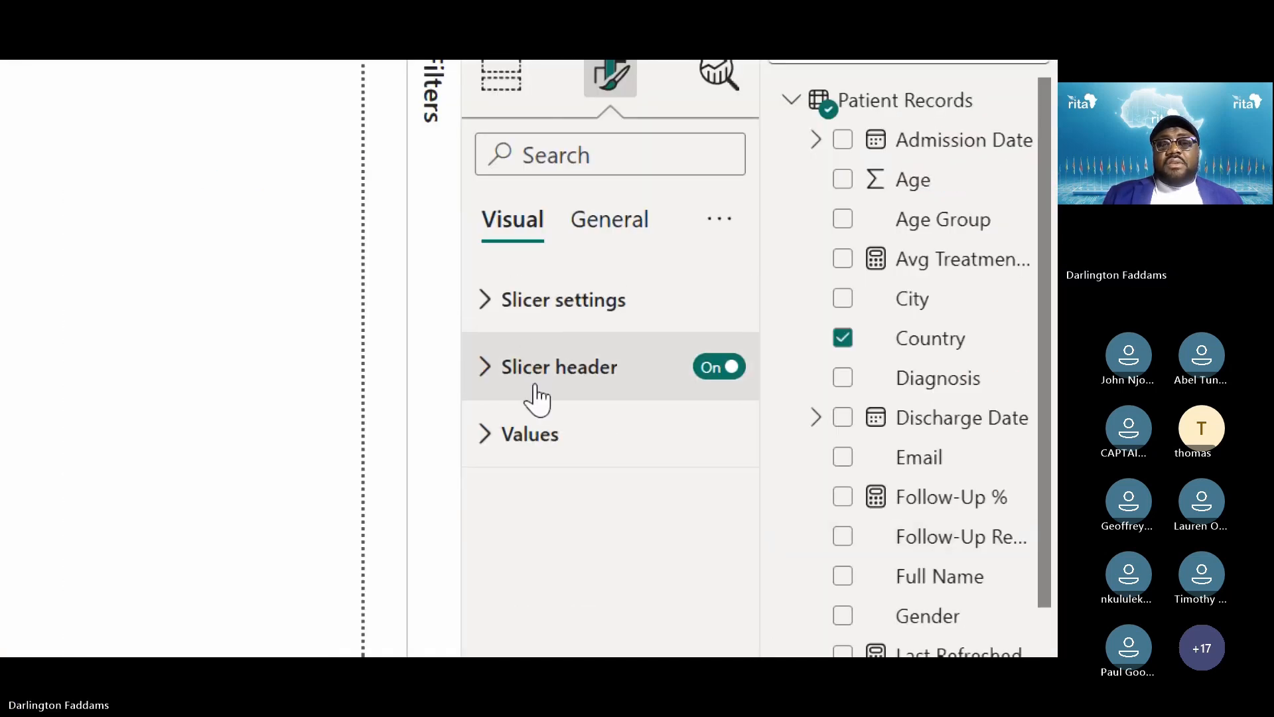
Raise the Country slicer's values font size from 12 to 14
left_click(529, 433)
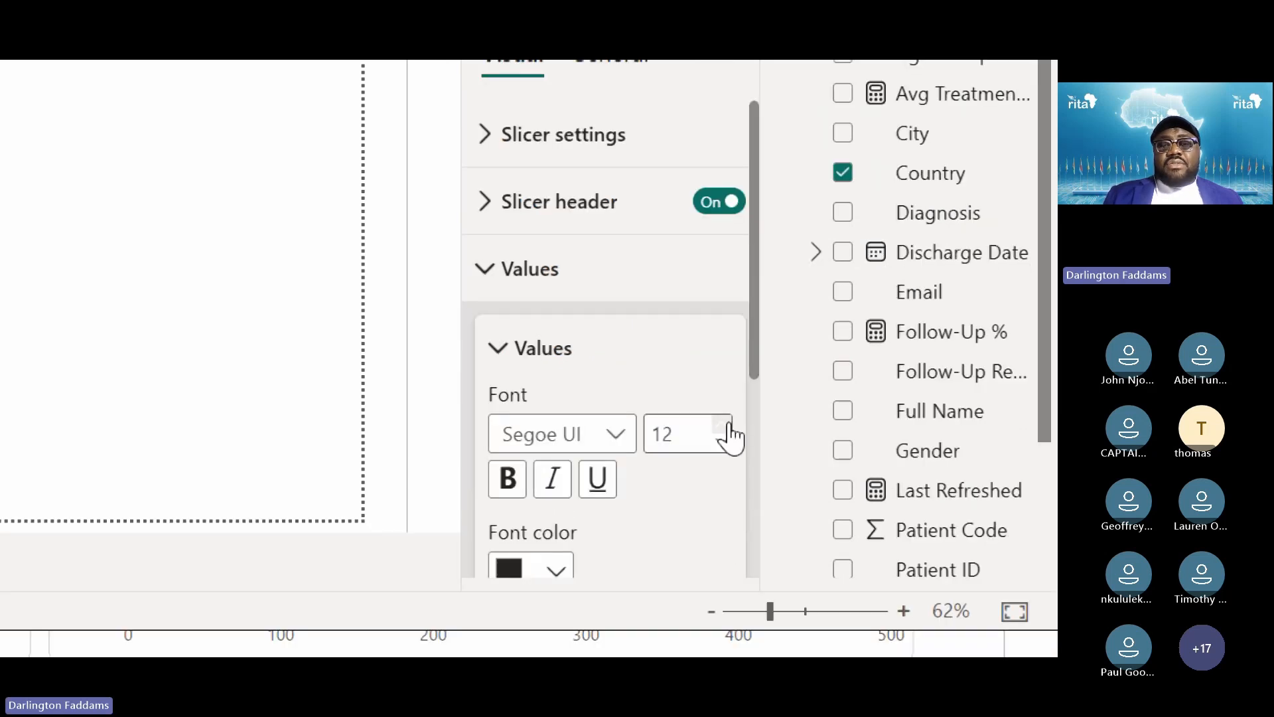
left_click(723, 590)
left_click(723, 590)
scroll(700, 487, "down", 5)
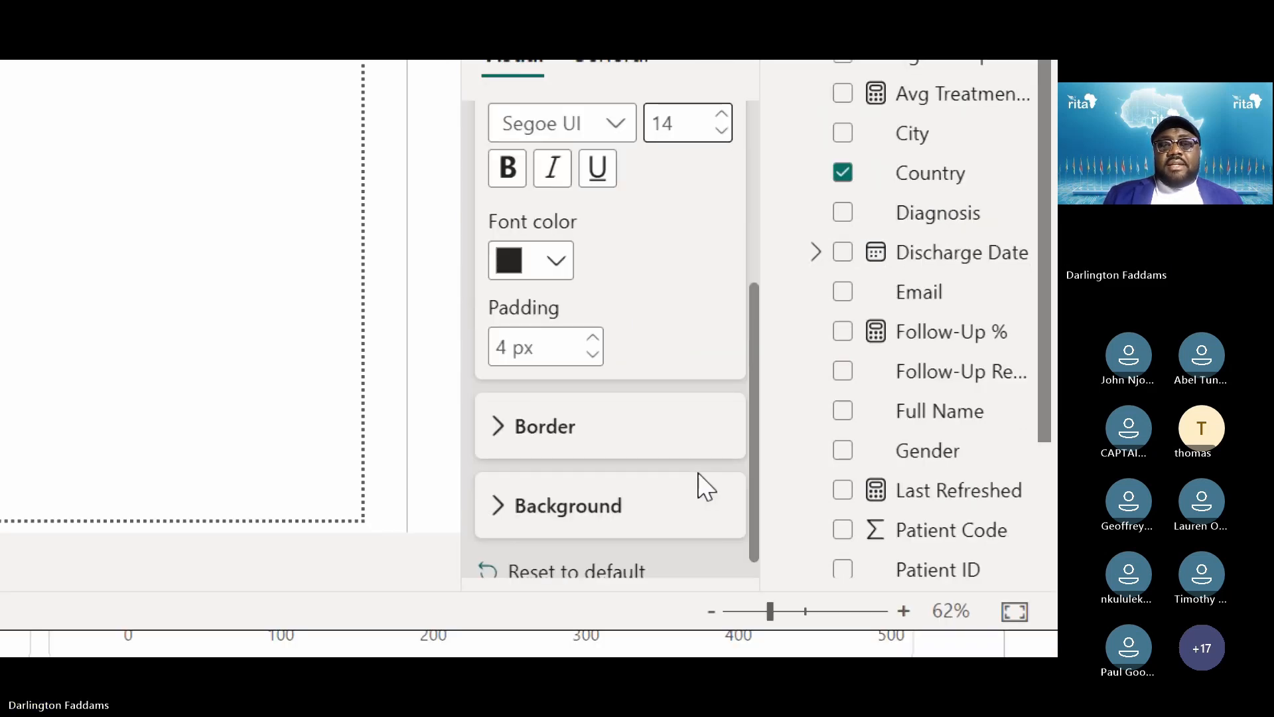
scroll(704, 487, "up", 5)
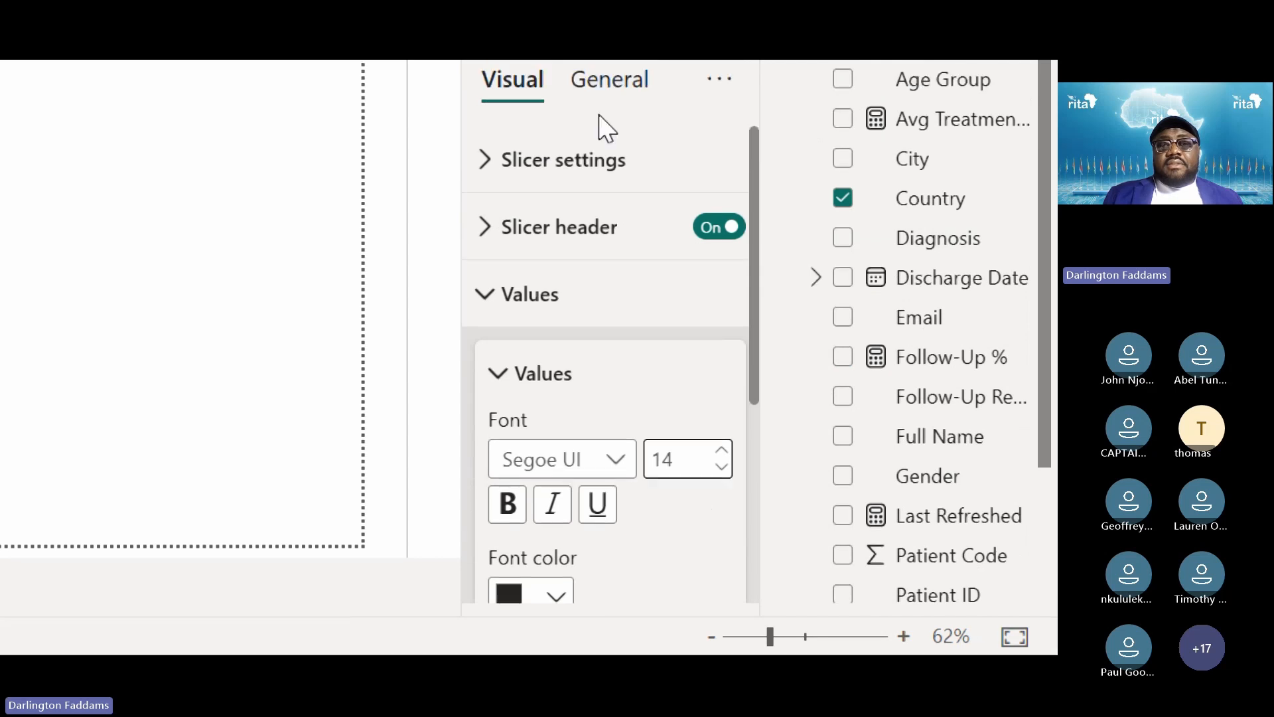
left_click(606, 142)
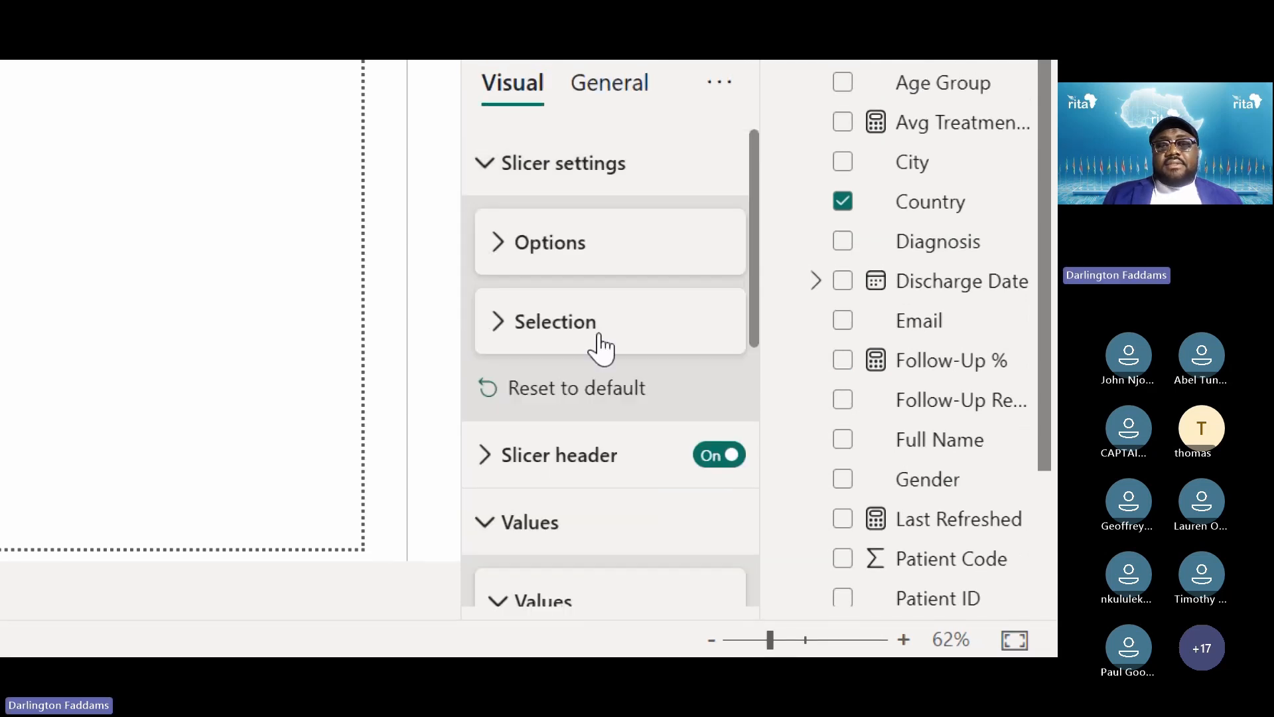
scroll(601, 346, "down", 6)
scroll(599, 345, "up", 5)
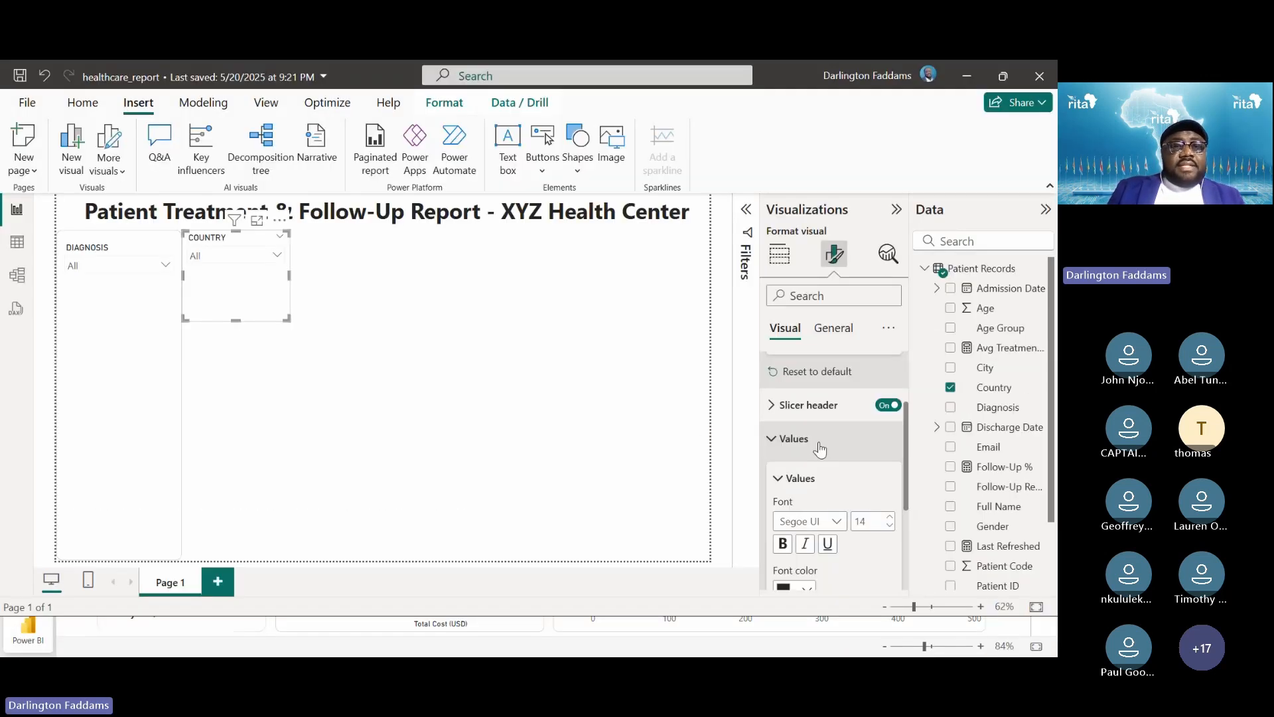
Trim the Country slicer to its header and dropdown and move it below DIAGNOSIS
left_click(424, 351)
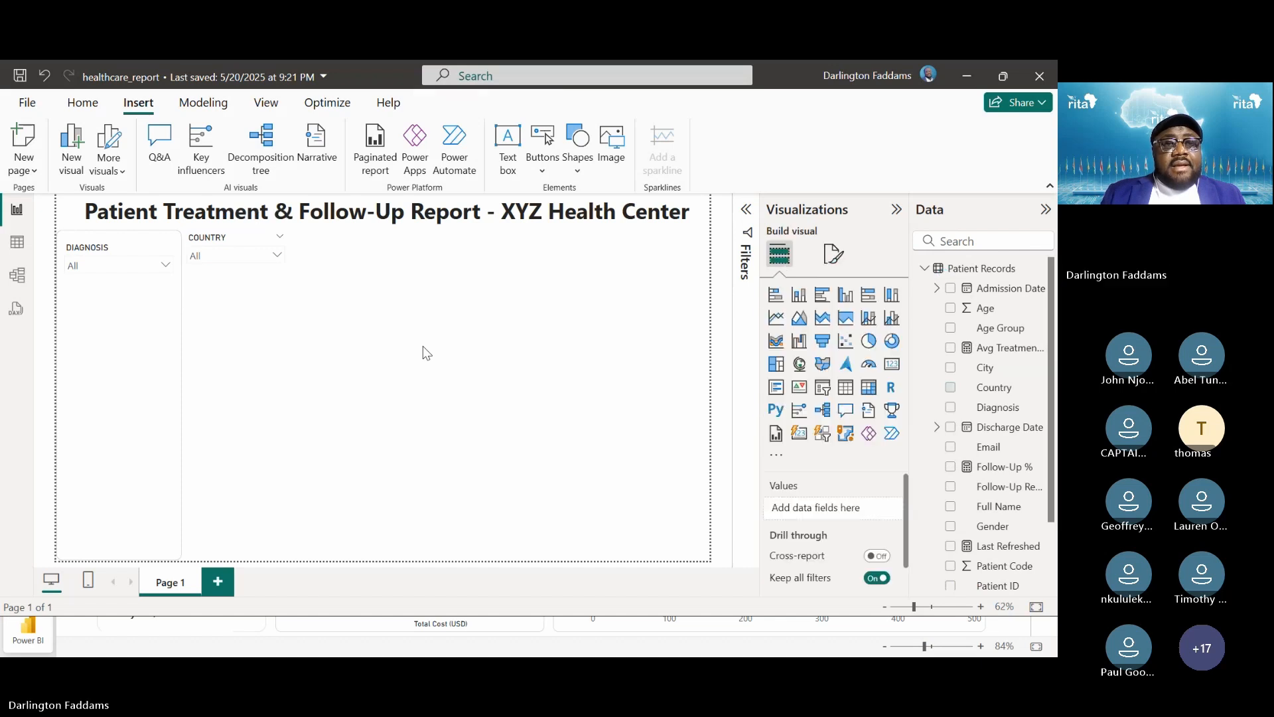
left_click(248, 305)
left_click_drag(236, 320, 235, 271)
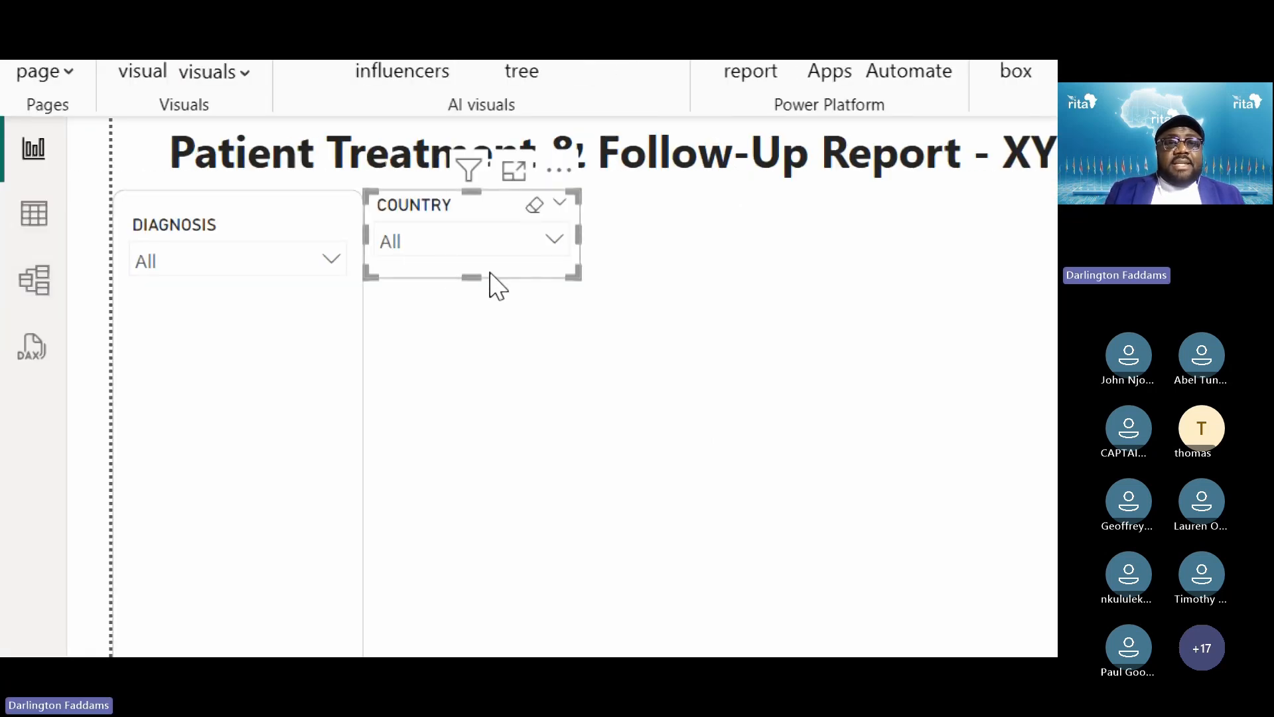
left_click_drag(490, 272, 251, 388)
left_click(572, 380)
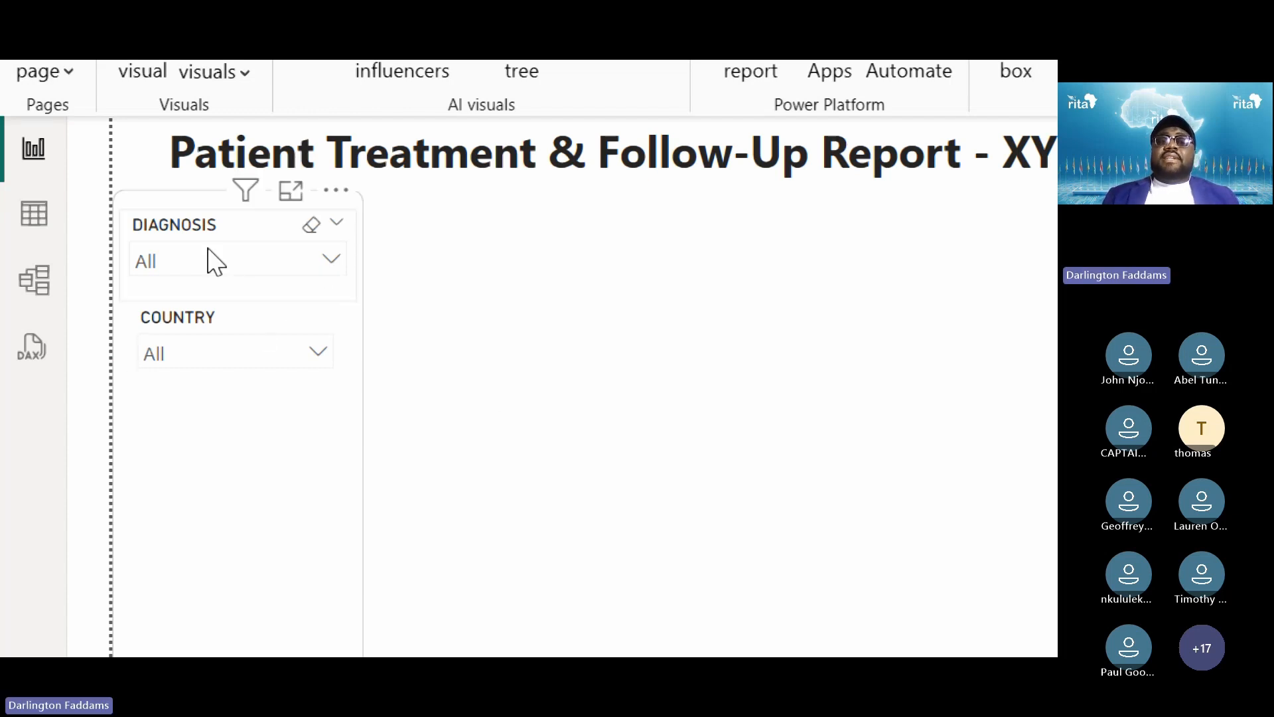
Shift the Country slicer slightly lower within the sidebar container
left_click(221, 372)
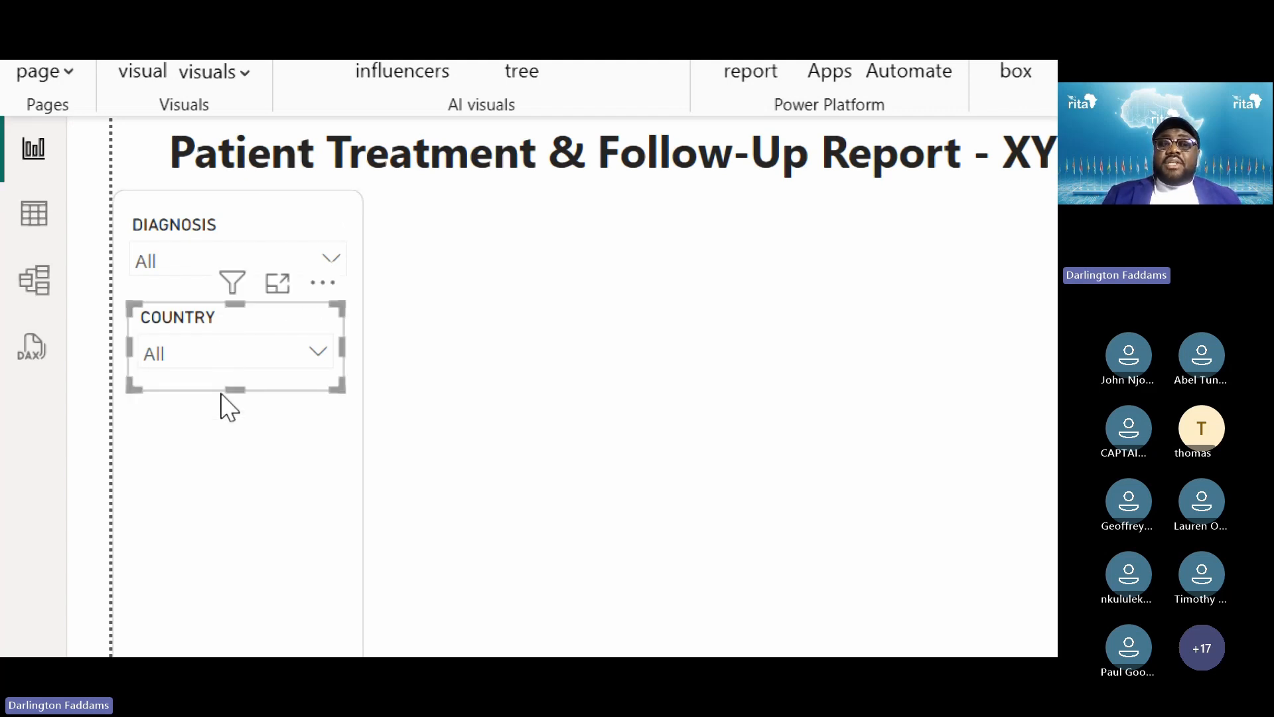
left_click(203, 382)
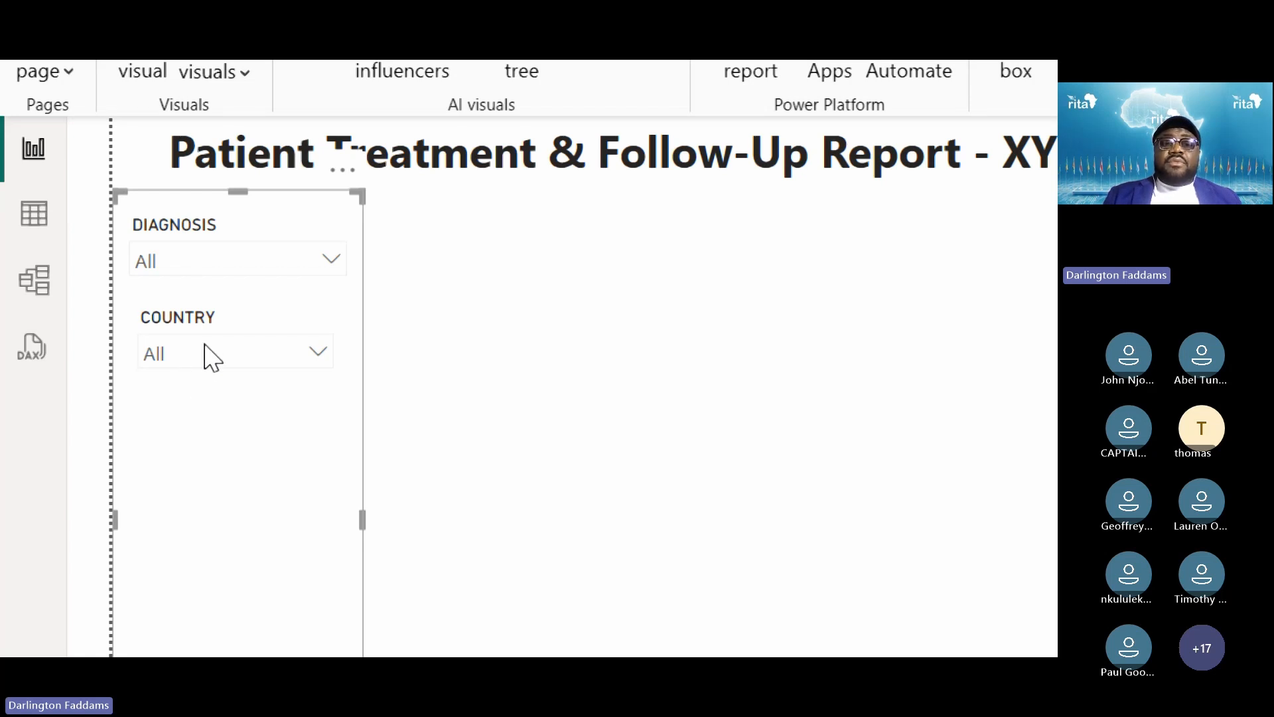
left_click(549, 303)
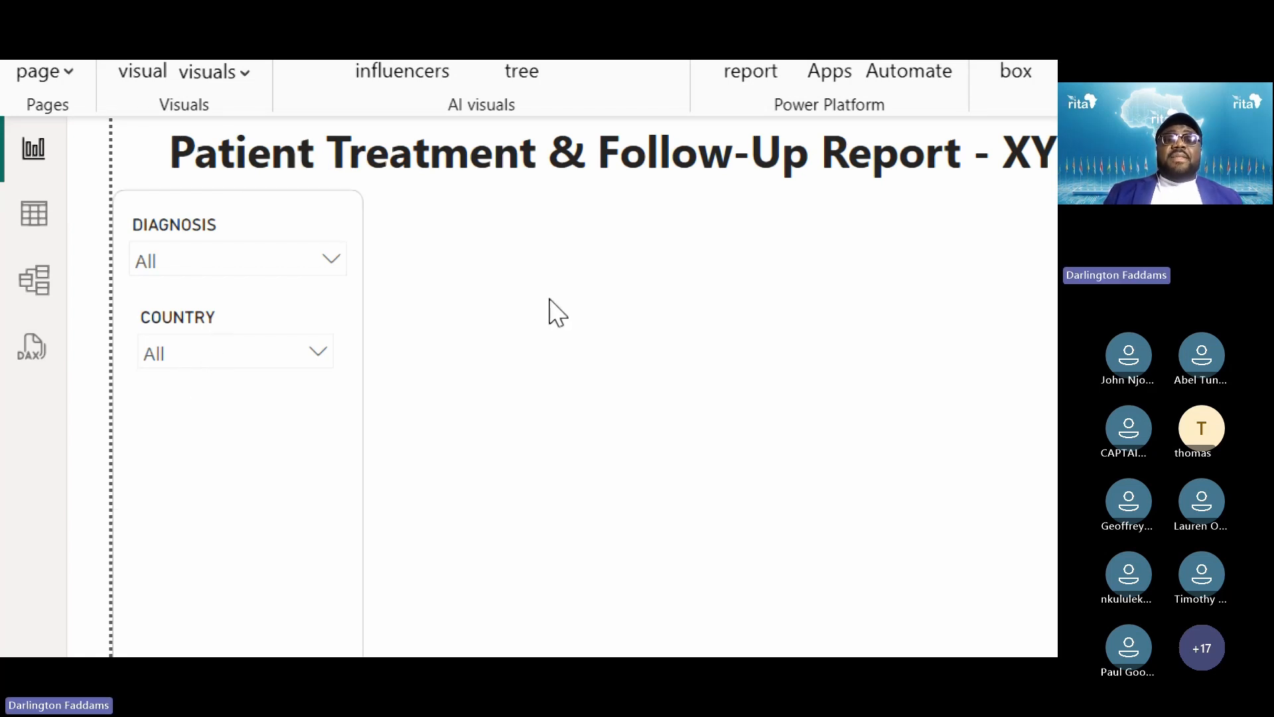
left_click(186, 329)
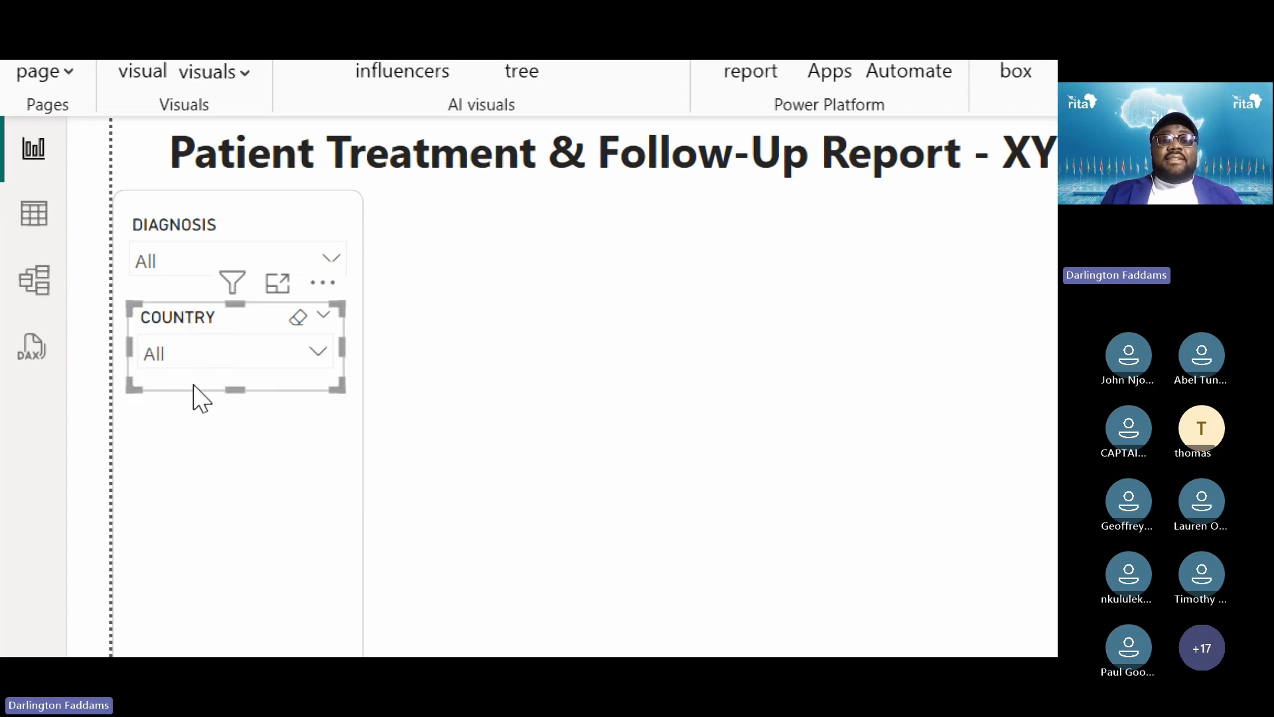
left_click_drag(194, 399, 199, 413)
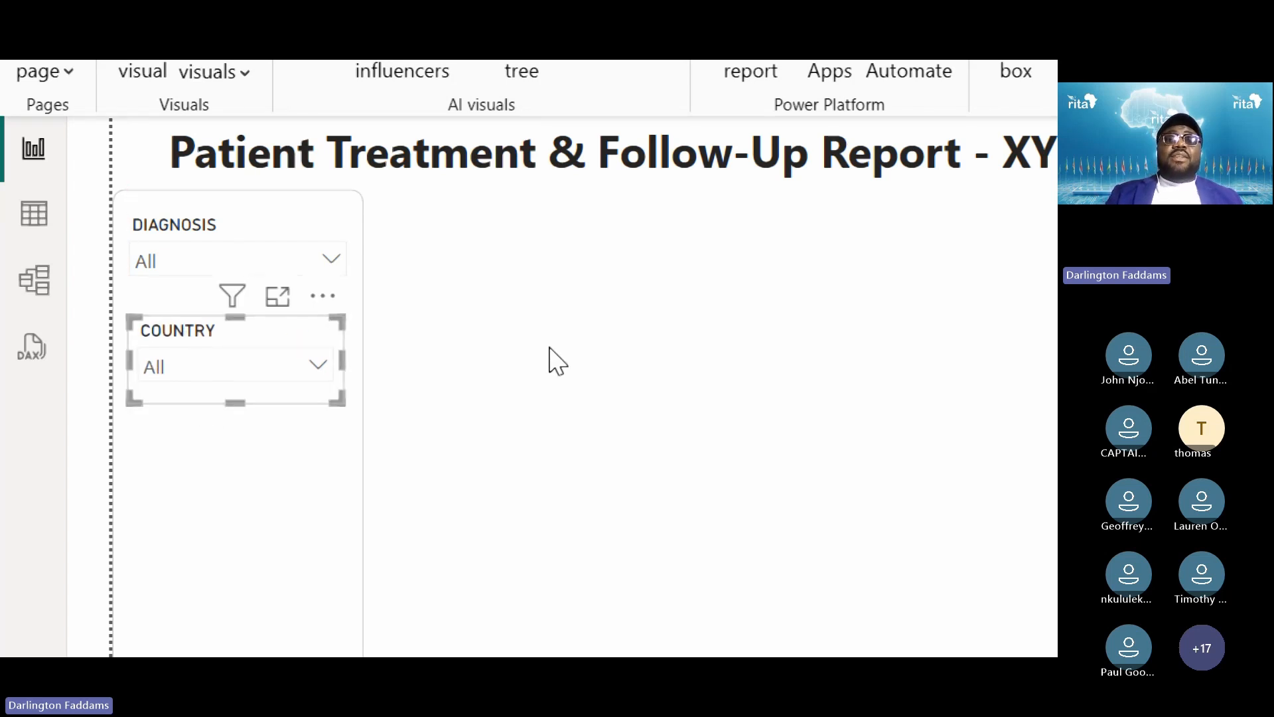
left_click(551, 349)
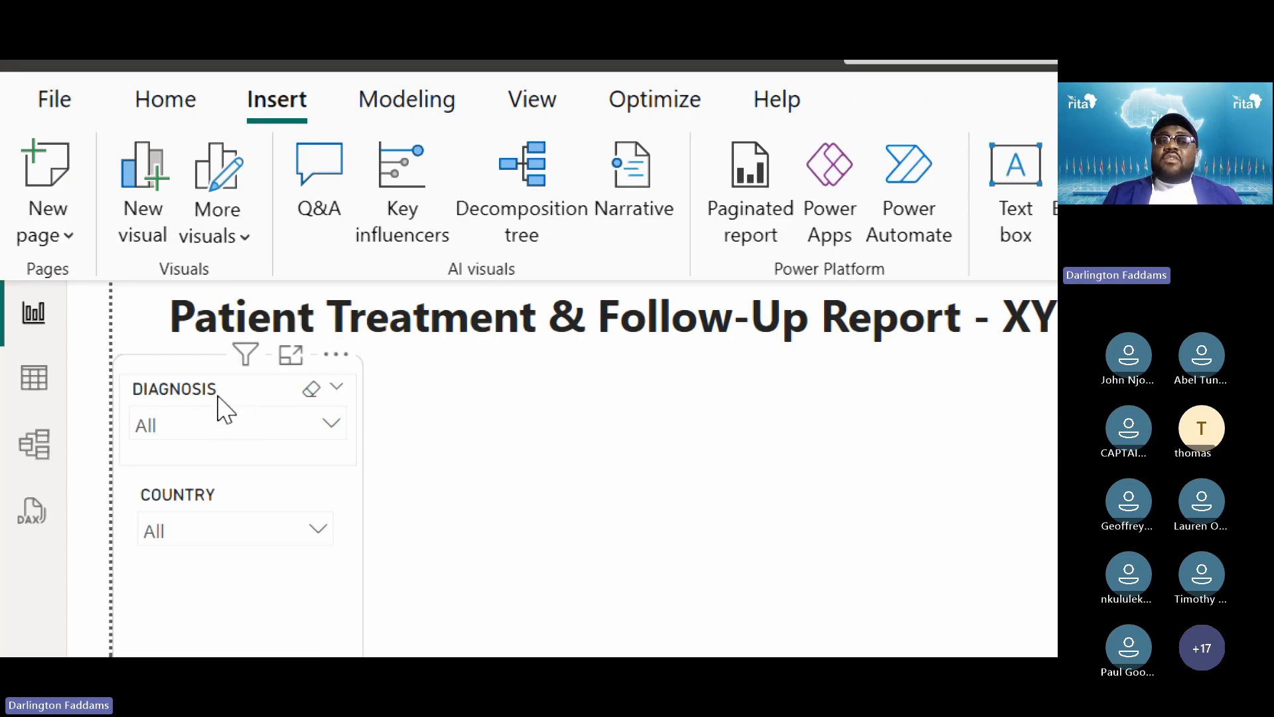
Copy the DIAGNOSIS slicer's formatting onto the COUNTRY slicer with Format painter
left_click(218, 396)
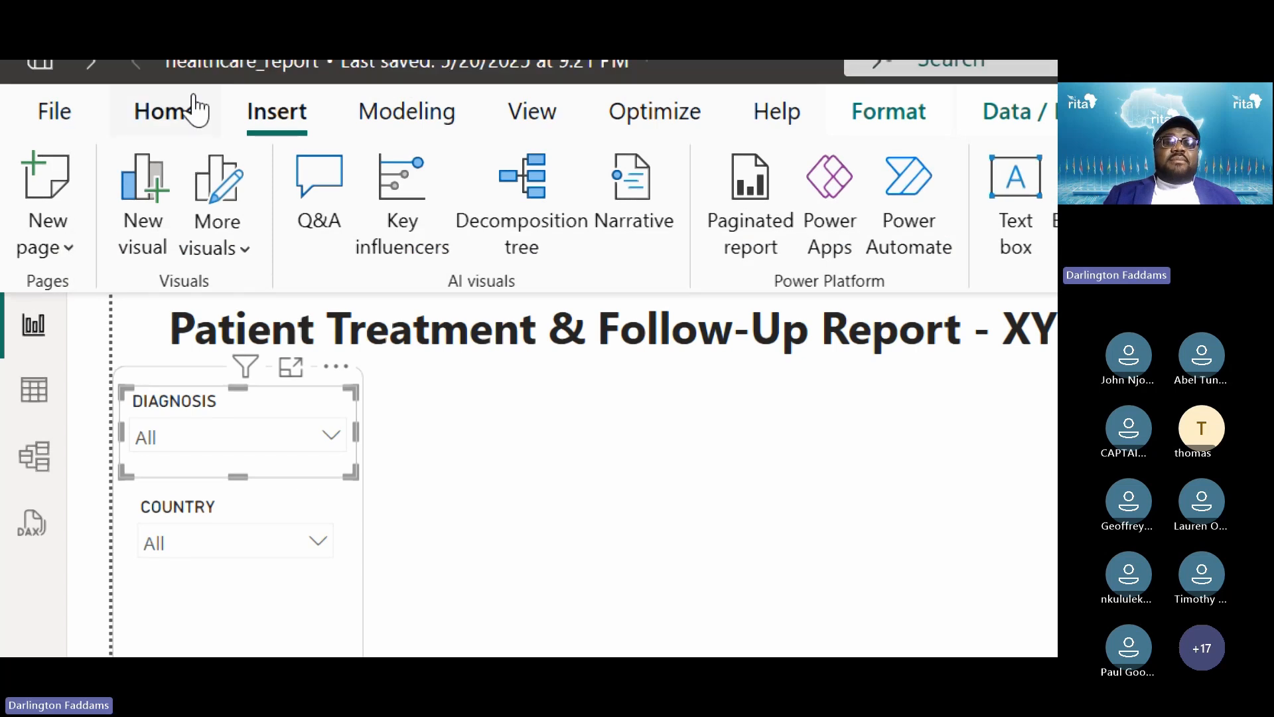
left_click(191, 109)
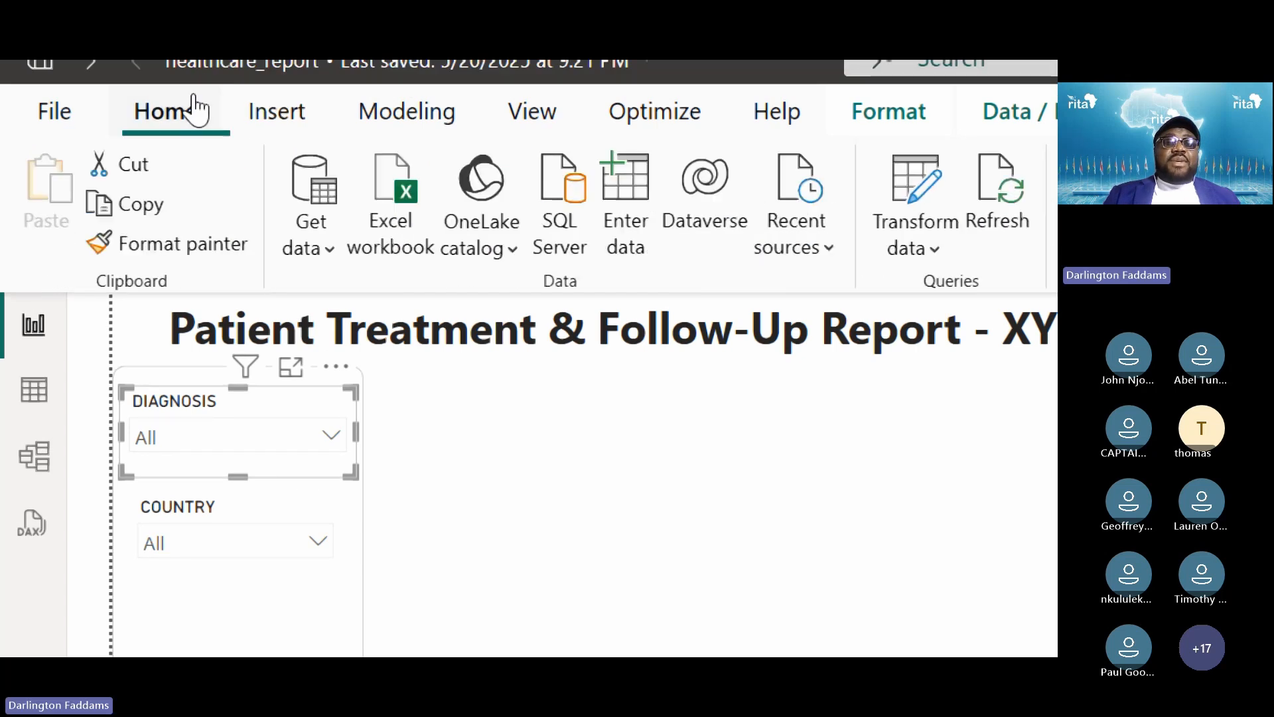
left_click(183, 256)
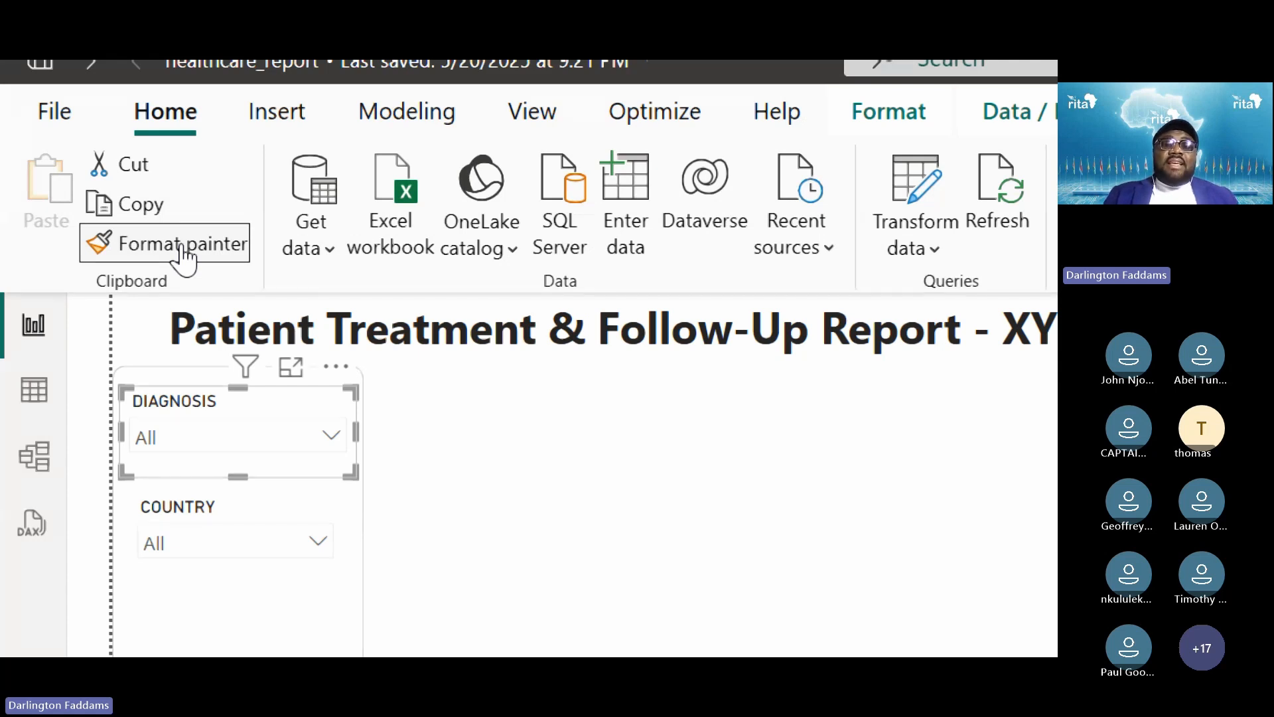
left_click(245, 506)
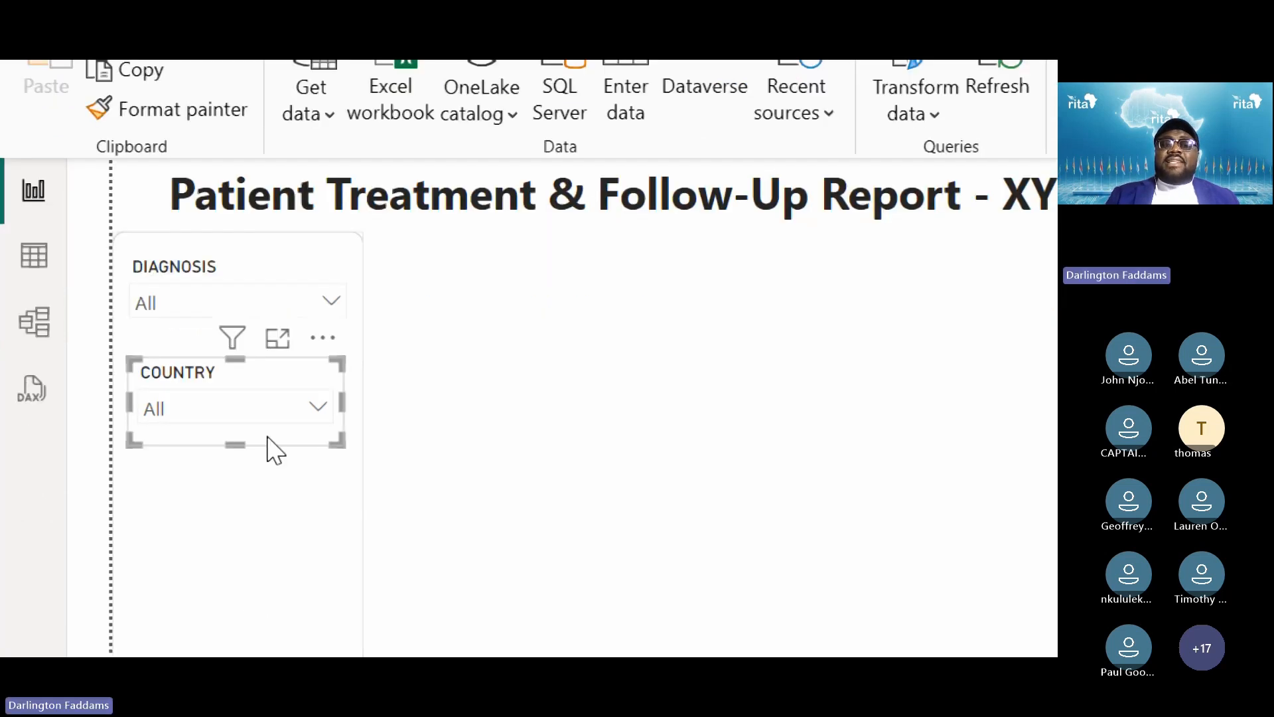
Resize the COUNTRY slicer's right and left edges to widen it within the sidebar
left_click(437, 444)
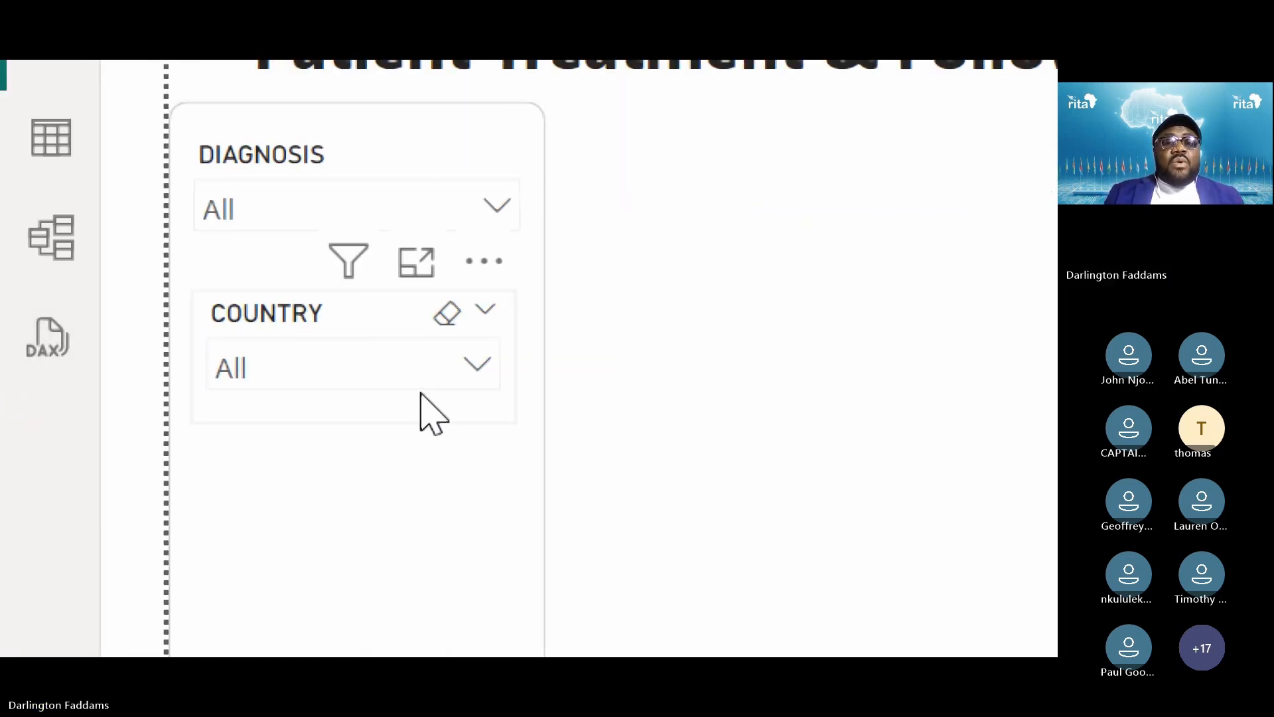
left_click(421, 393)
left_click_drag(520, 361, 540, 398)
left_click(690, 372)
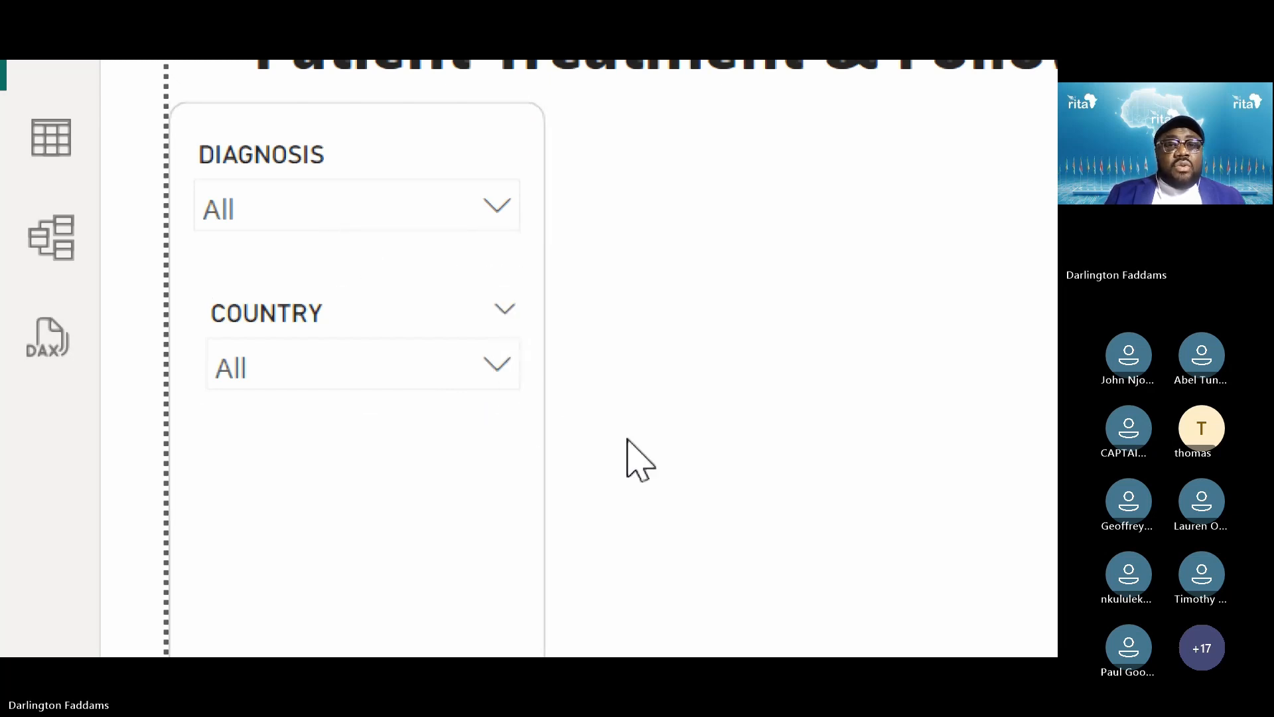
left_click(320, 408)
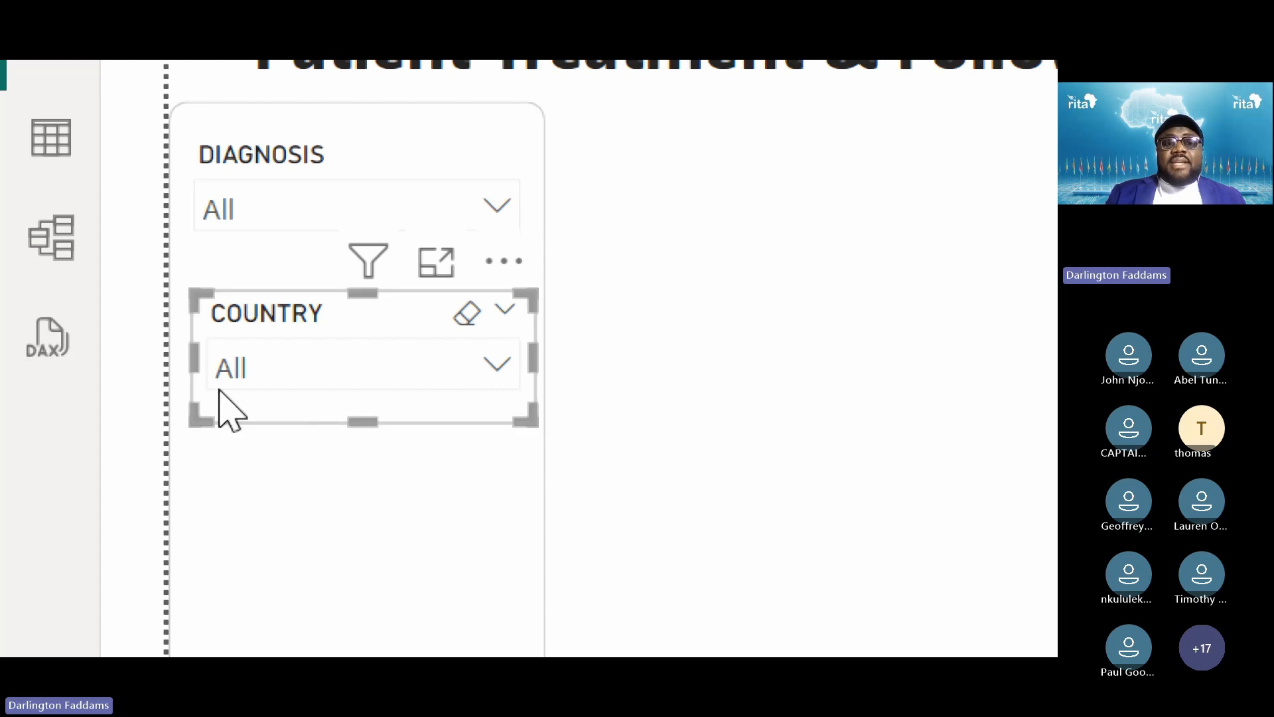
mouse_move(188, 367)
left_mouse_down()
mouse_move(173, 373)
mouse_move(184, 374)
left_mouse_up()
left_click(359, 536)
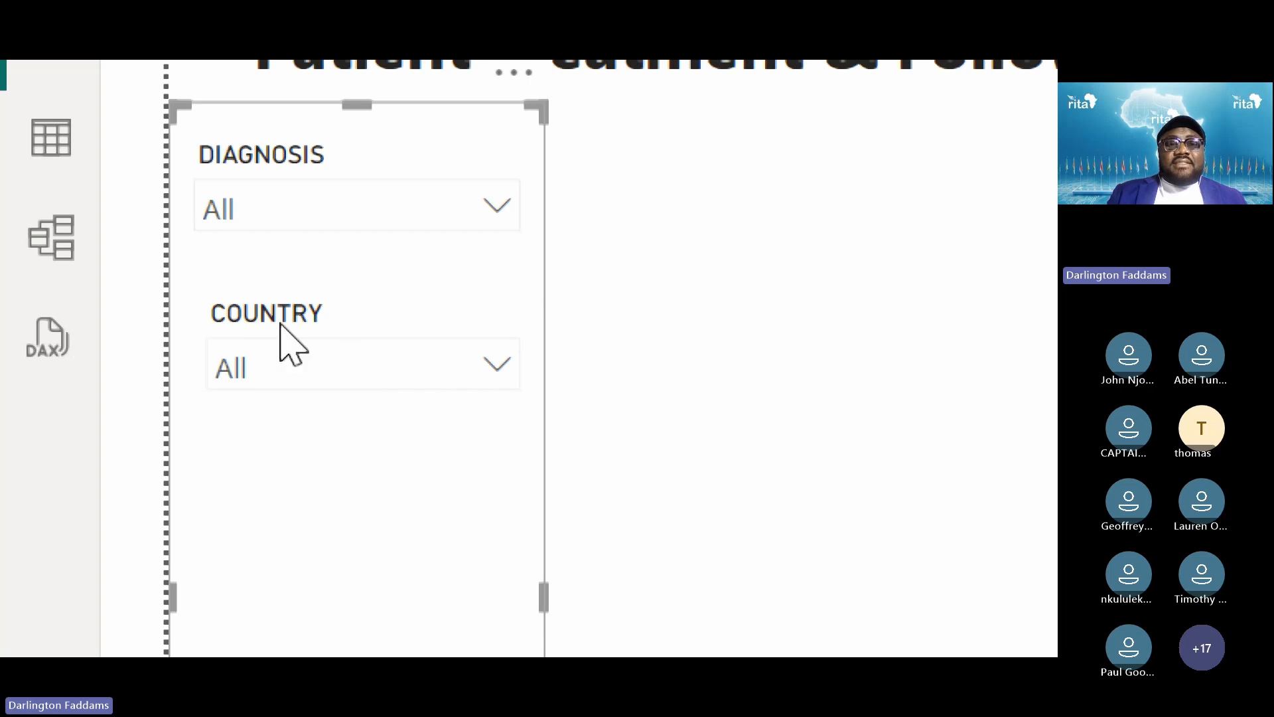
left_click(933, 299)
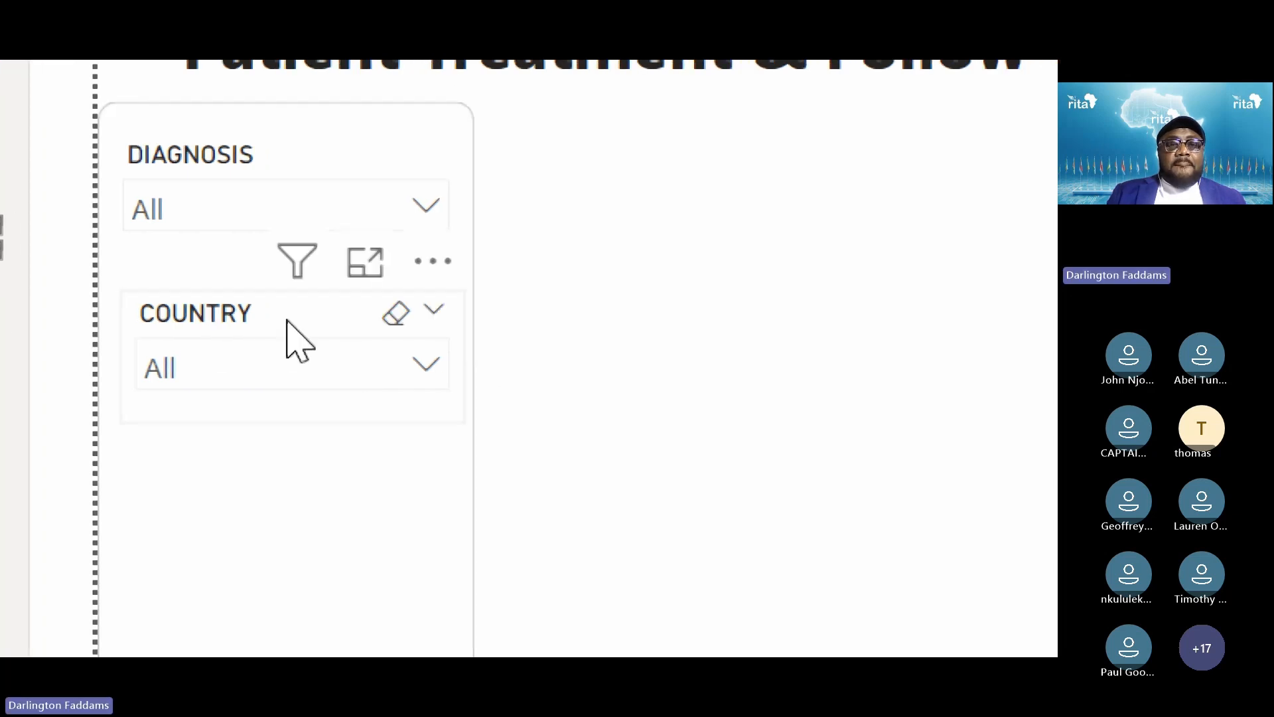
left_click(124, 392)
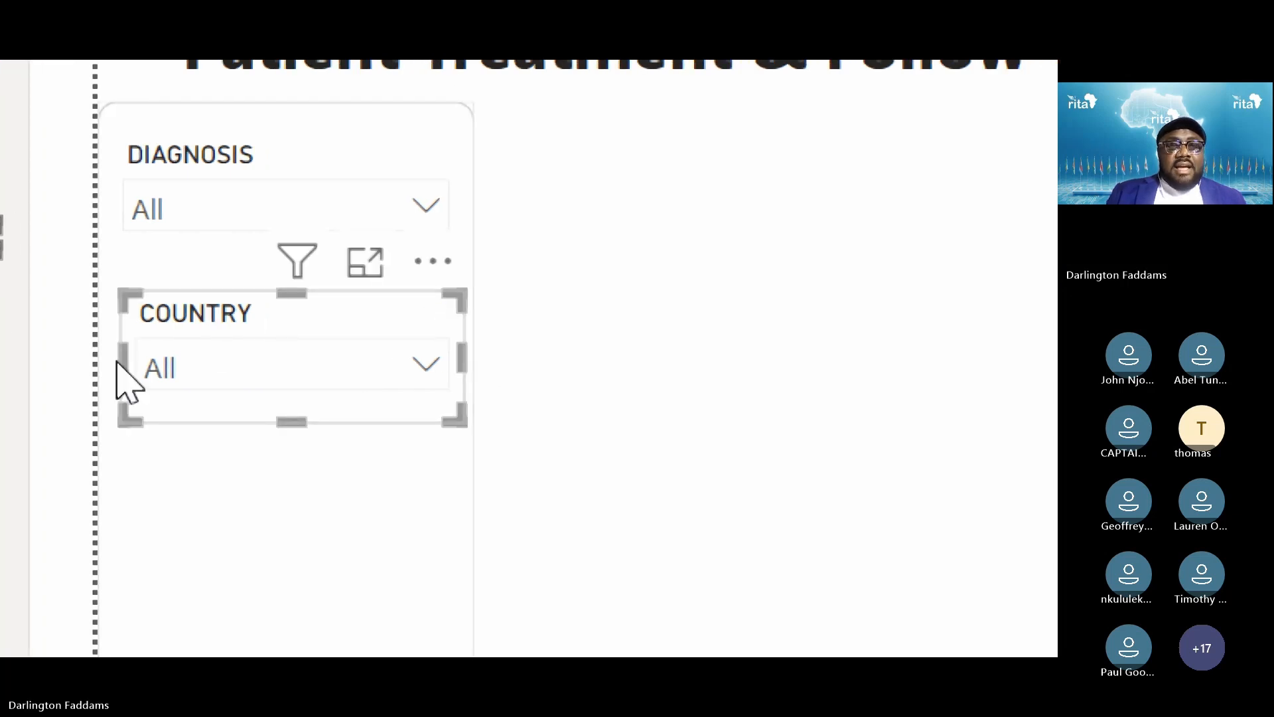
left_click_drag(119, 358, 94, 365)
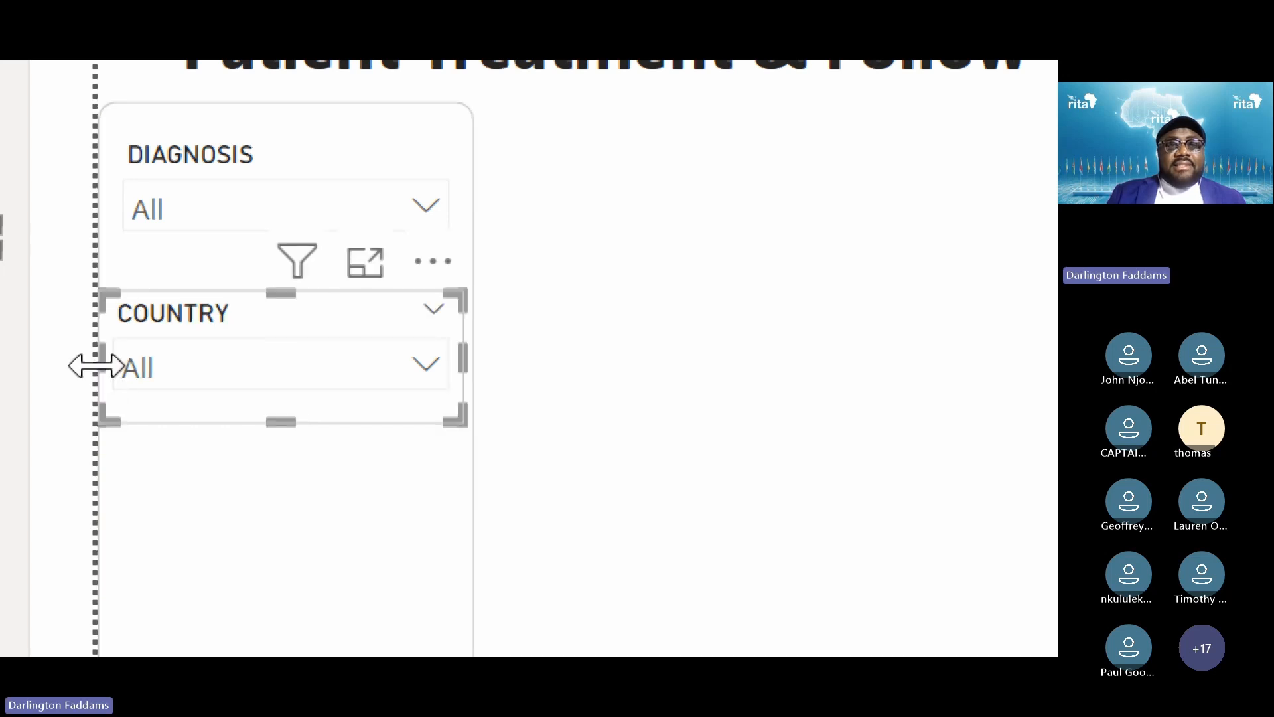
left_click(737, 318)
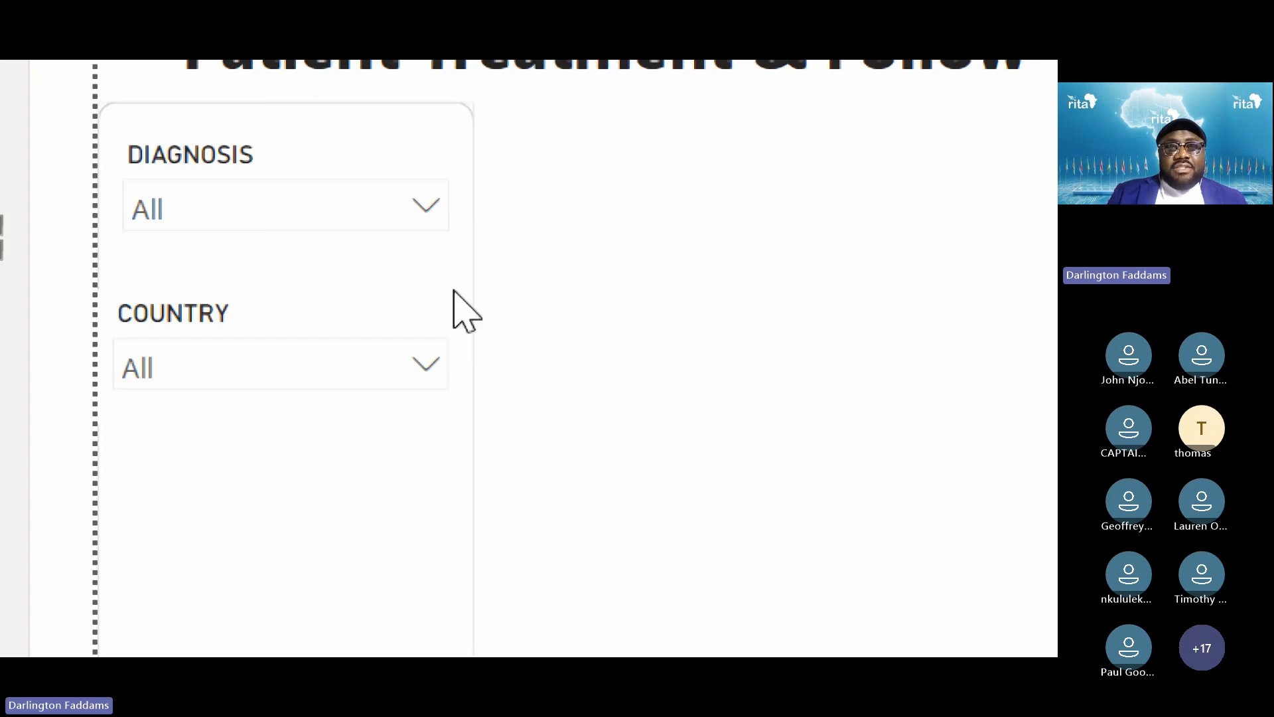
Narrow the COUNTRY slicer's left edge so it lines up with DIAGNOSIS
scroll(122, 500, "down", 1)
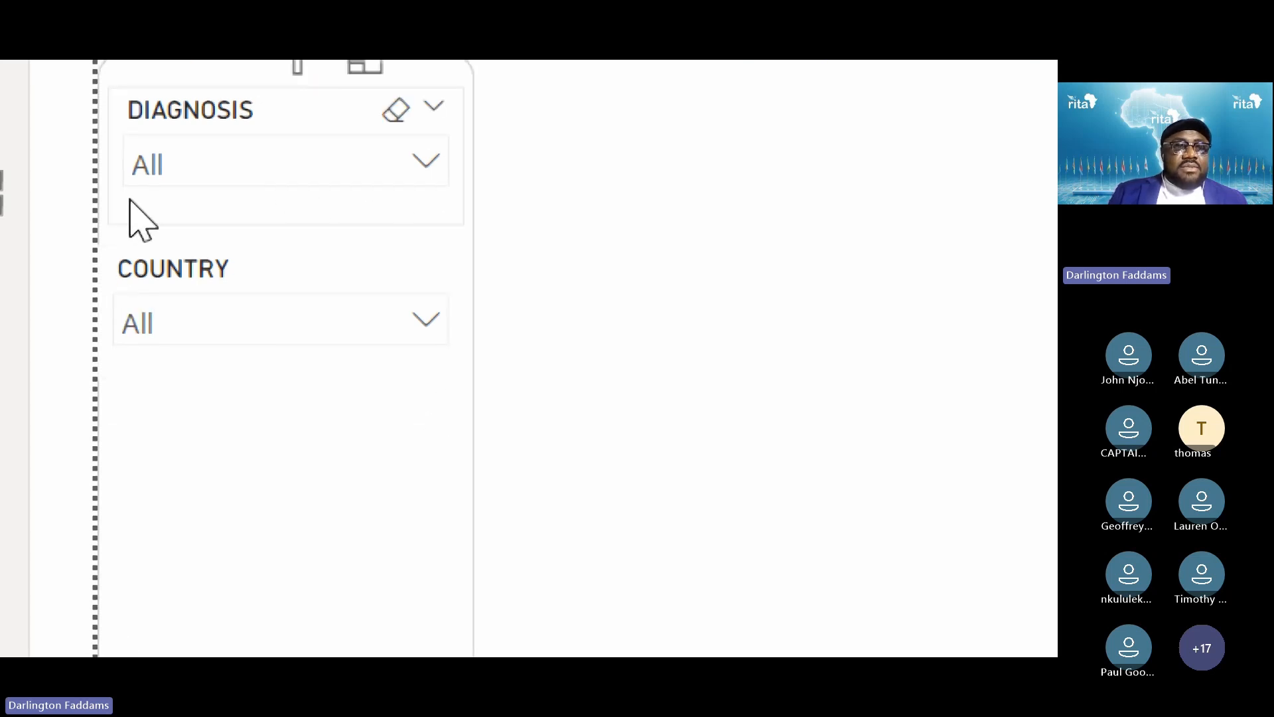
left_click(127, 325)
left_click(162, 280)
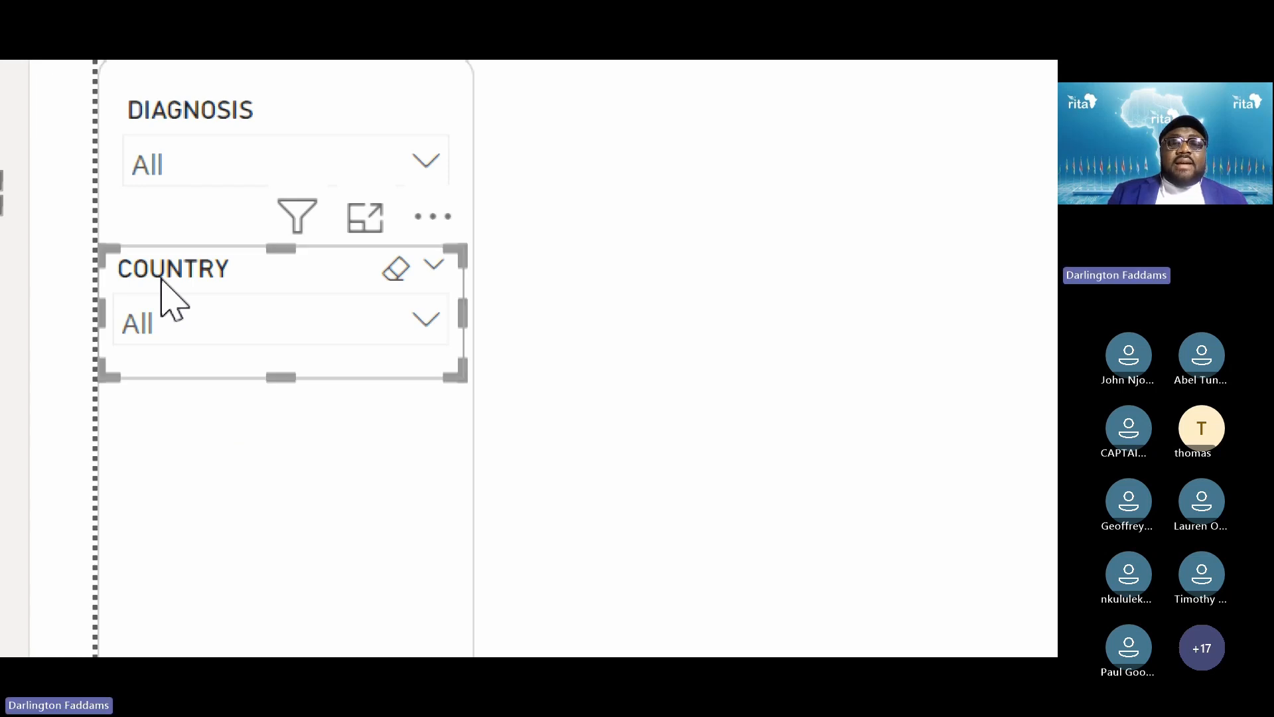
left_click_drag(102, 317, 111, 317)
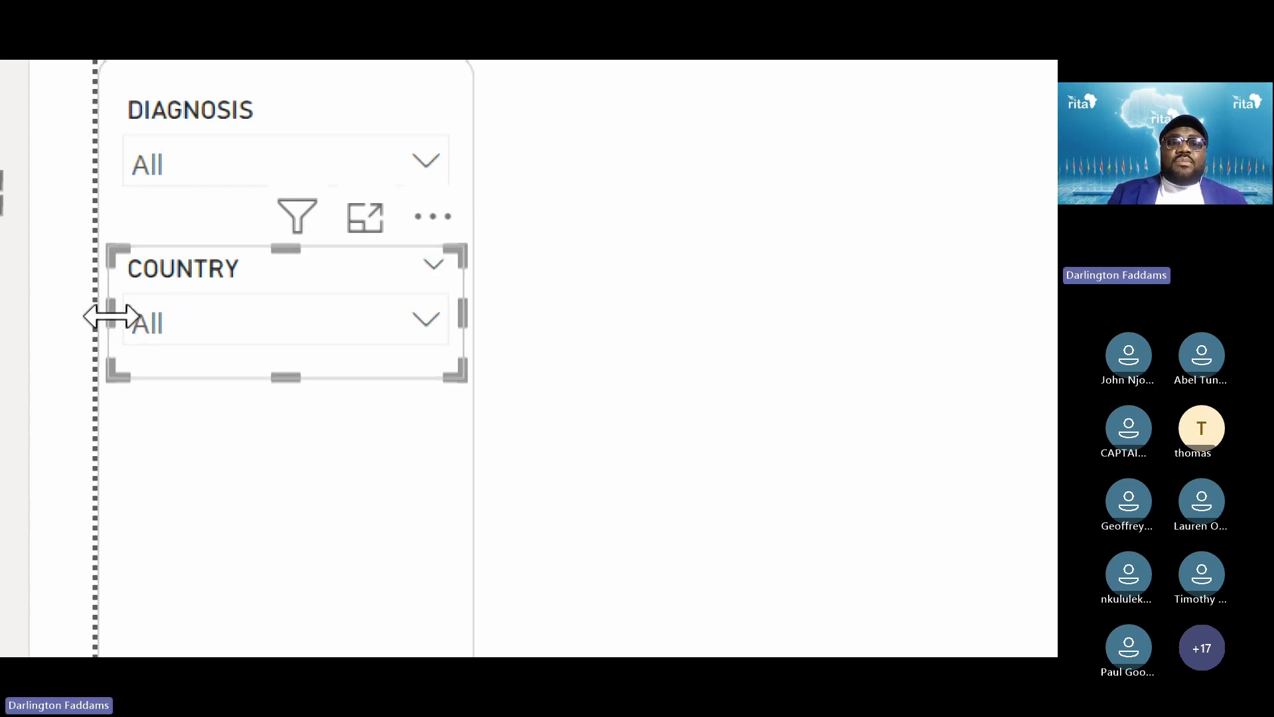
left_click(766, 328)
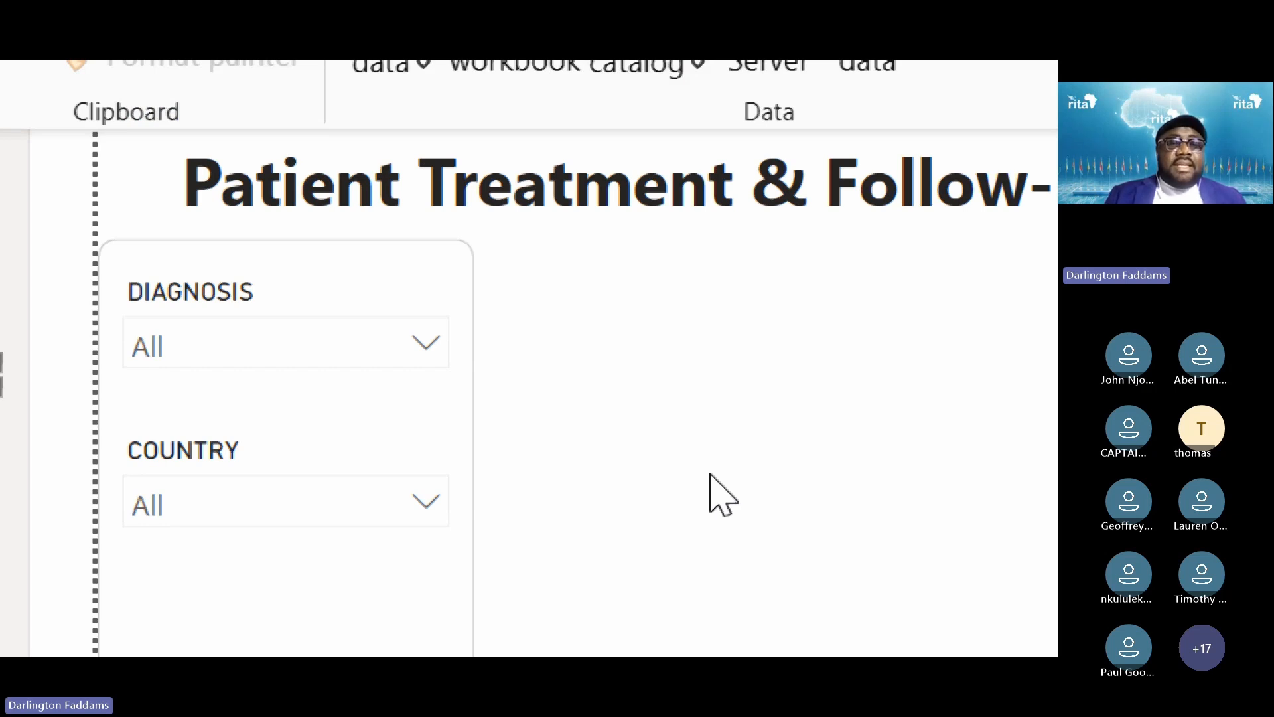
Nudge both the DIAGNOSIS and COUNTRY slicers down one step
mouse_move(173, 384)
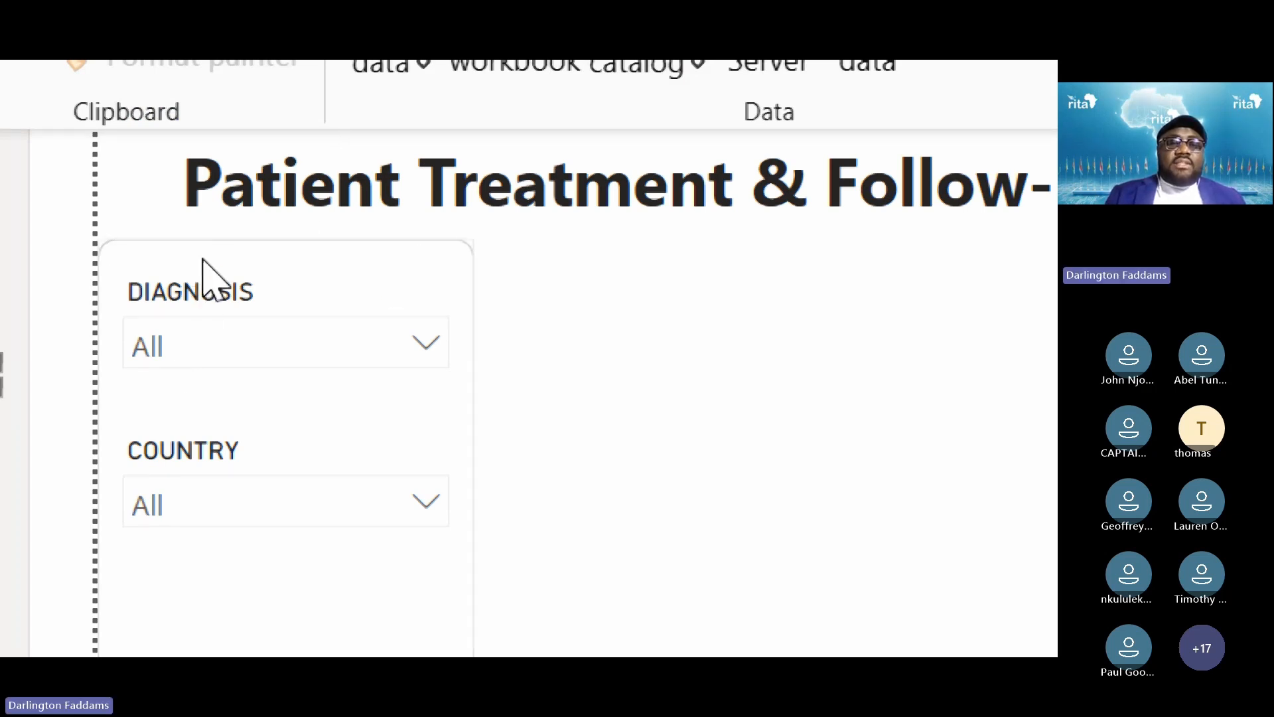
left_click(211, 303)
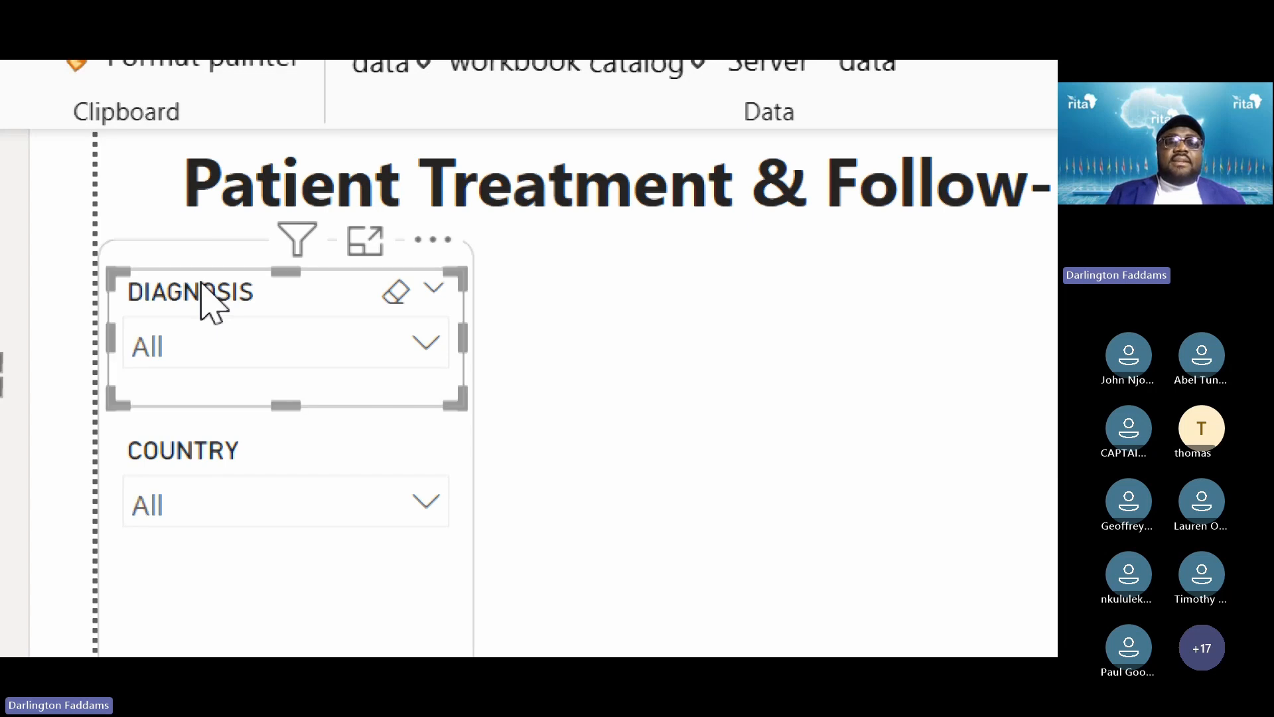
key("Down")
key("Down")
key("Down")
key("Down")
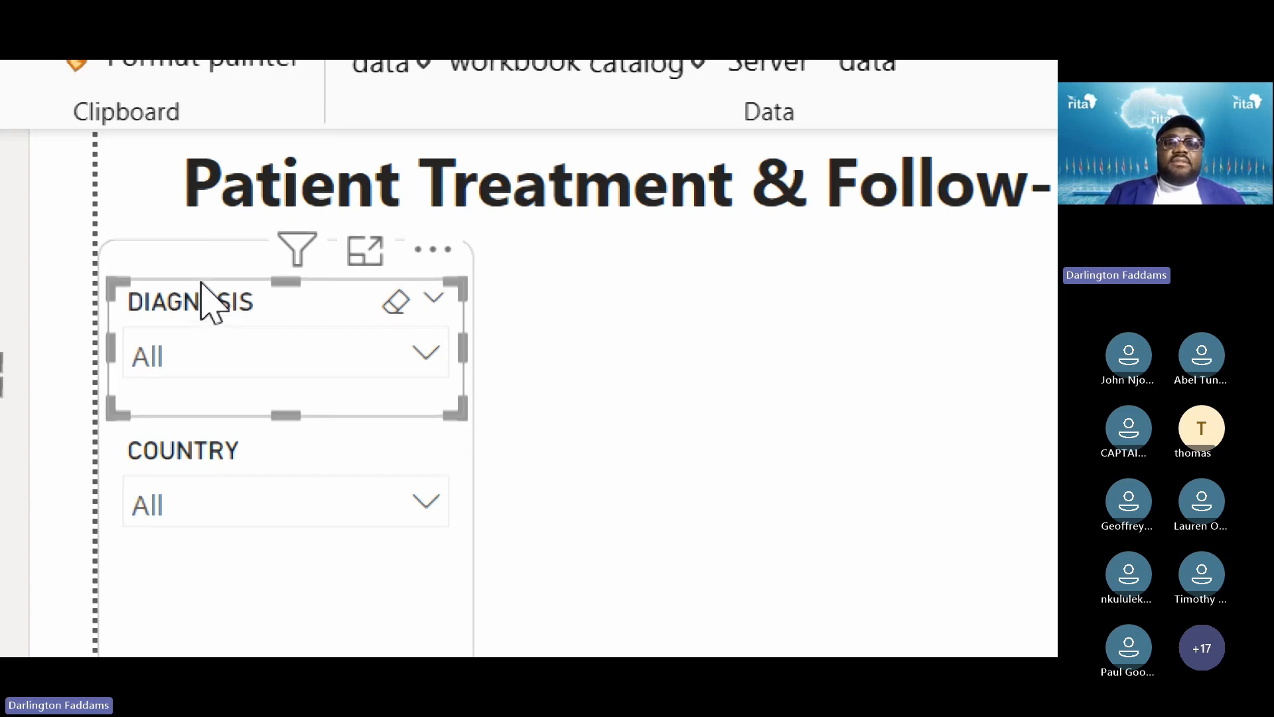
left_click(217, 455)
key("Down")
key("Down")
key("Down")
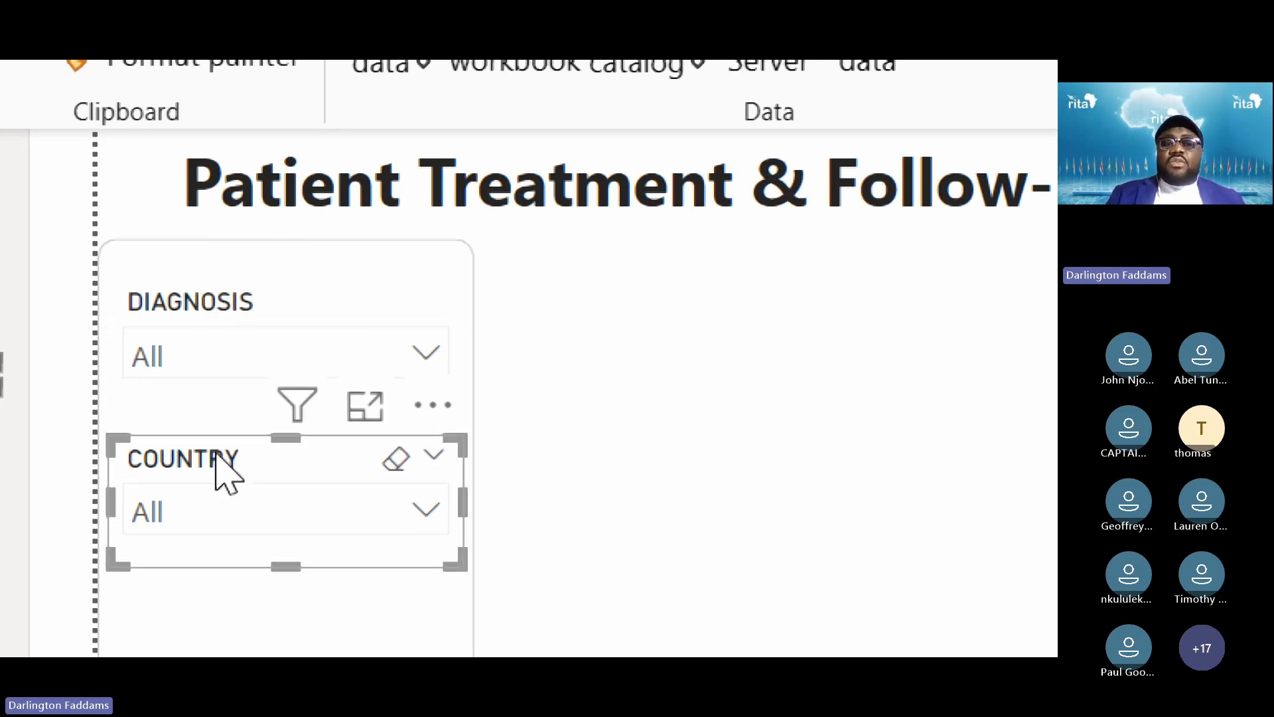
left_click(874, 335)
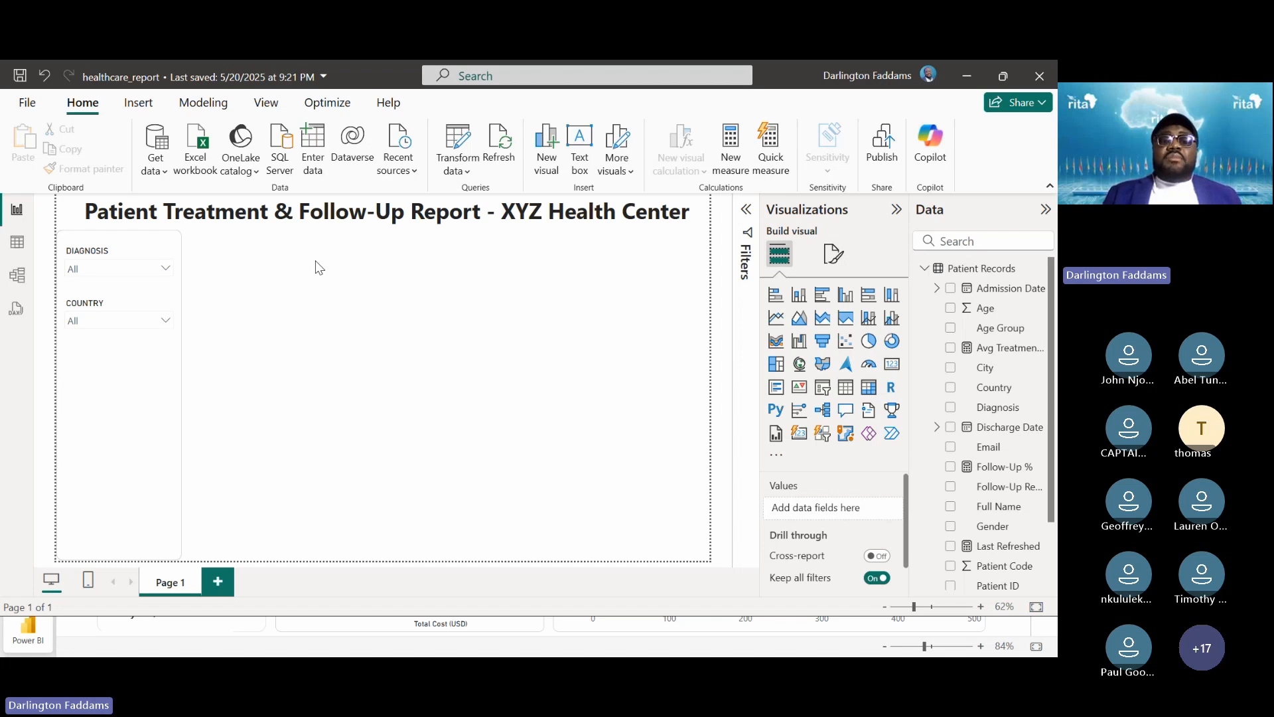
left_click(165, 269)
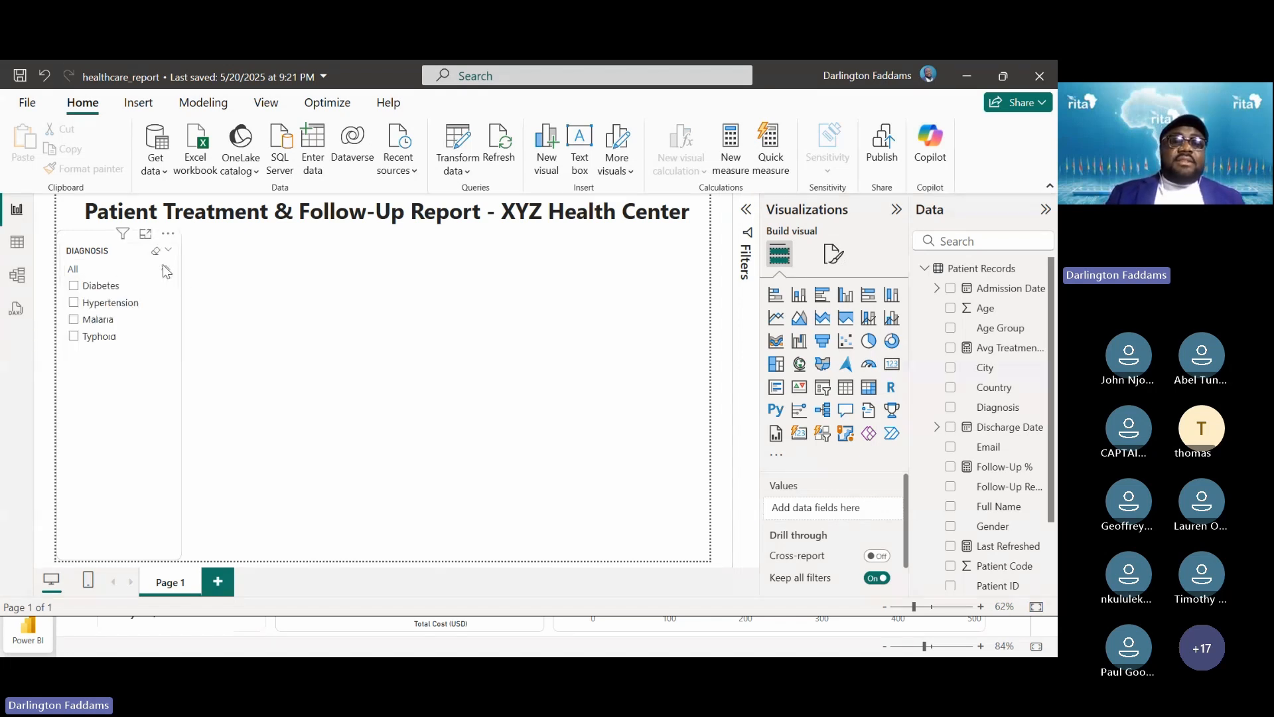
left_click(165, 270)
left_click(166, 321)
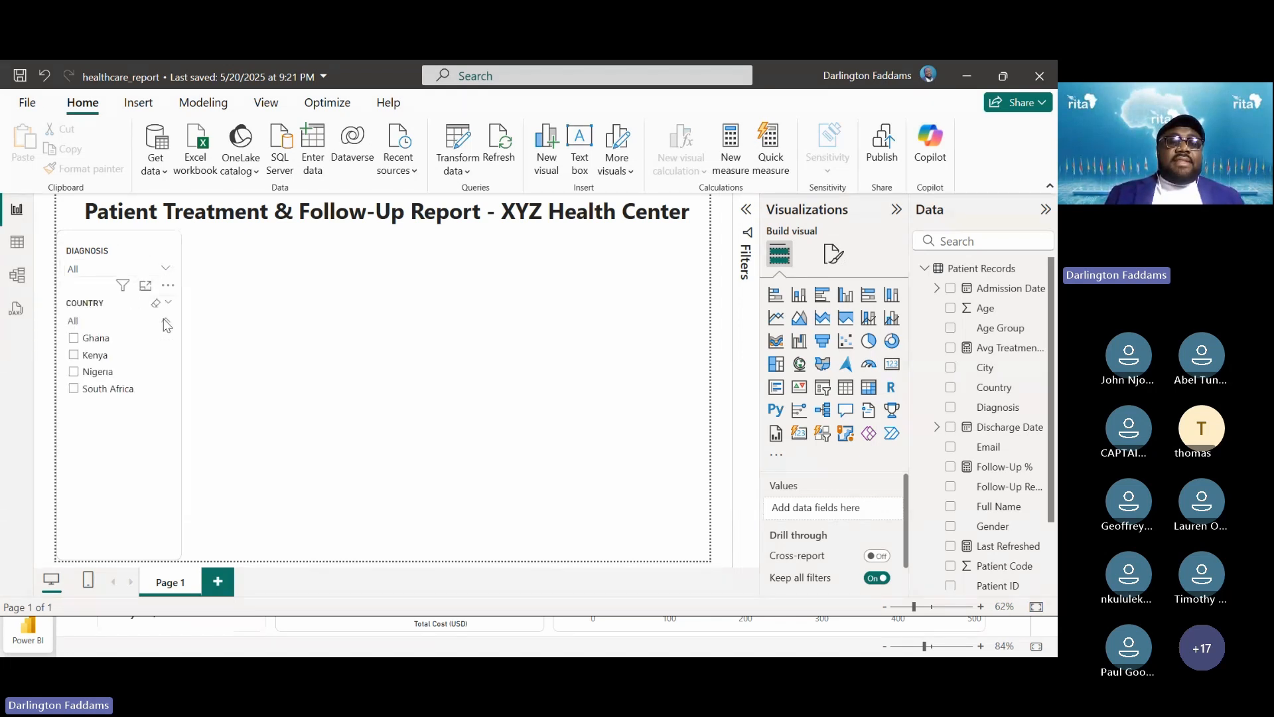
left_click(77, 339)
left_click(77, 339)
left_click(165, 323)
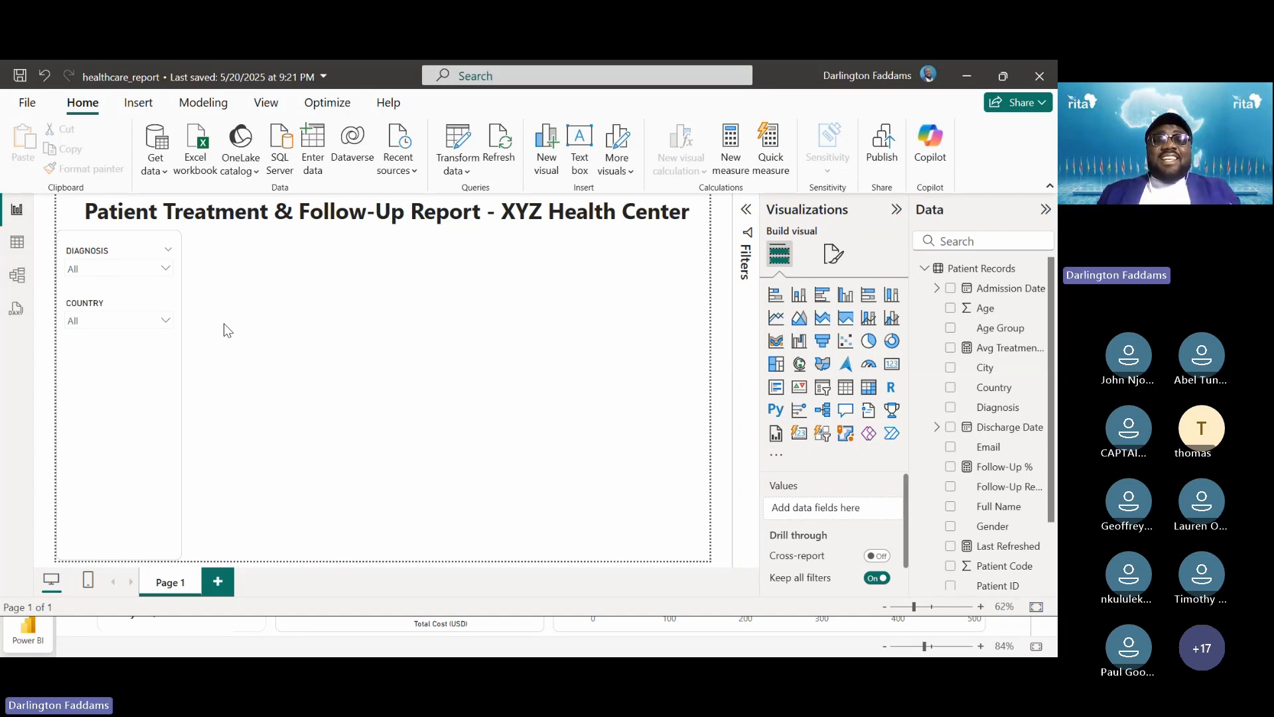
key("alt+Tab")
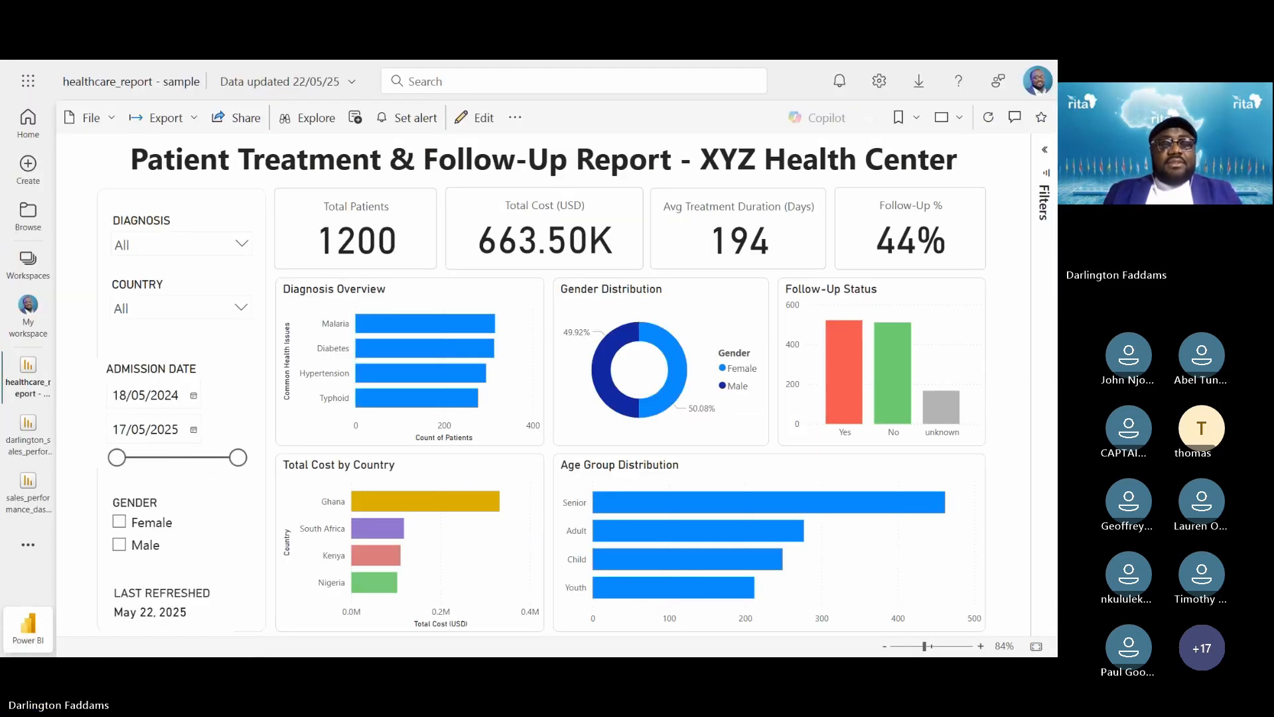
key("alt+Tab")
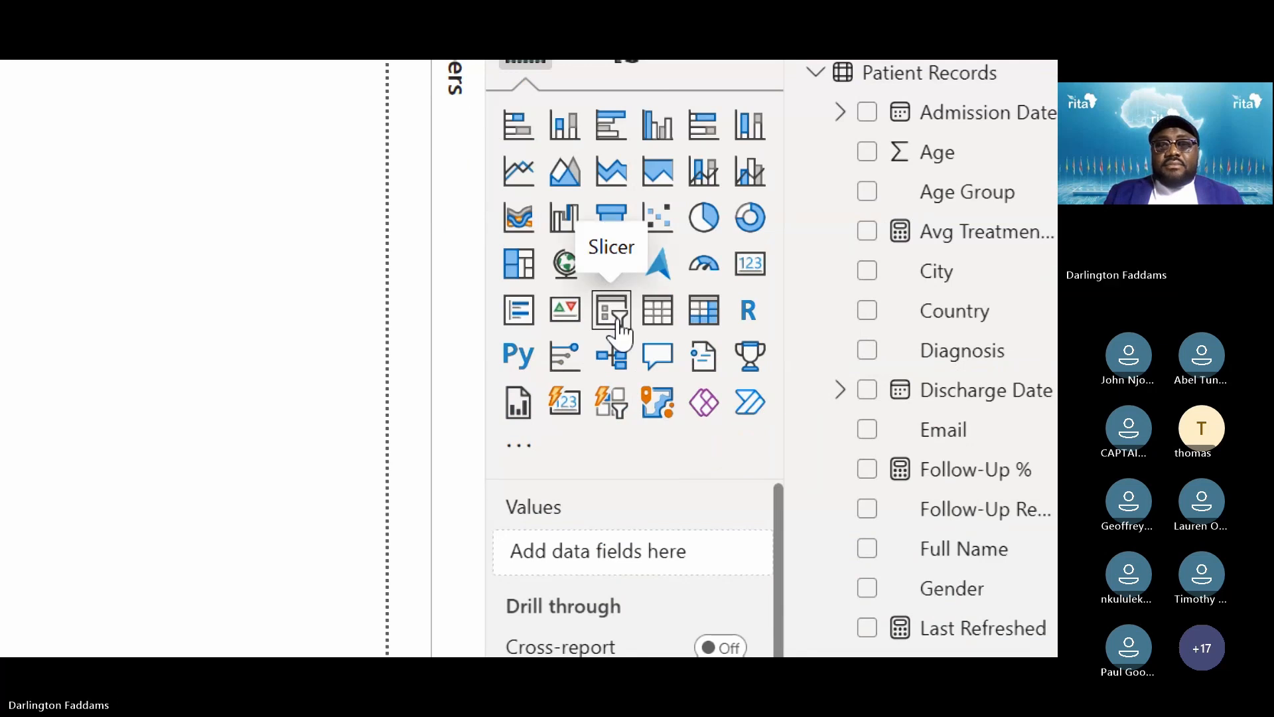
Add a new slicer showing the Admission Date field as a date range slider
left_click(611, 309)
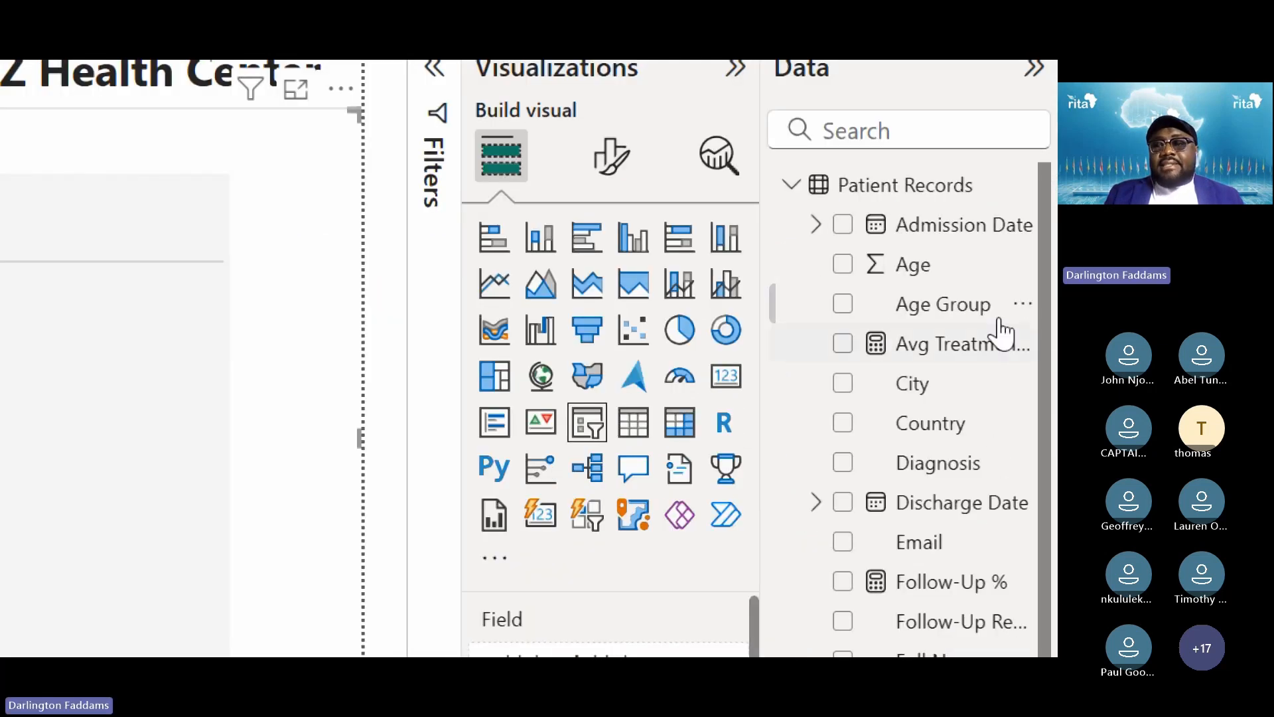
left_click(921, 365)
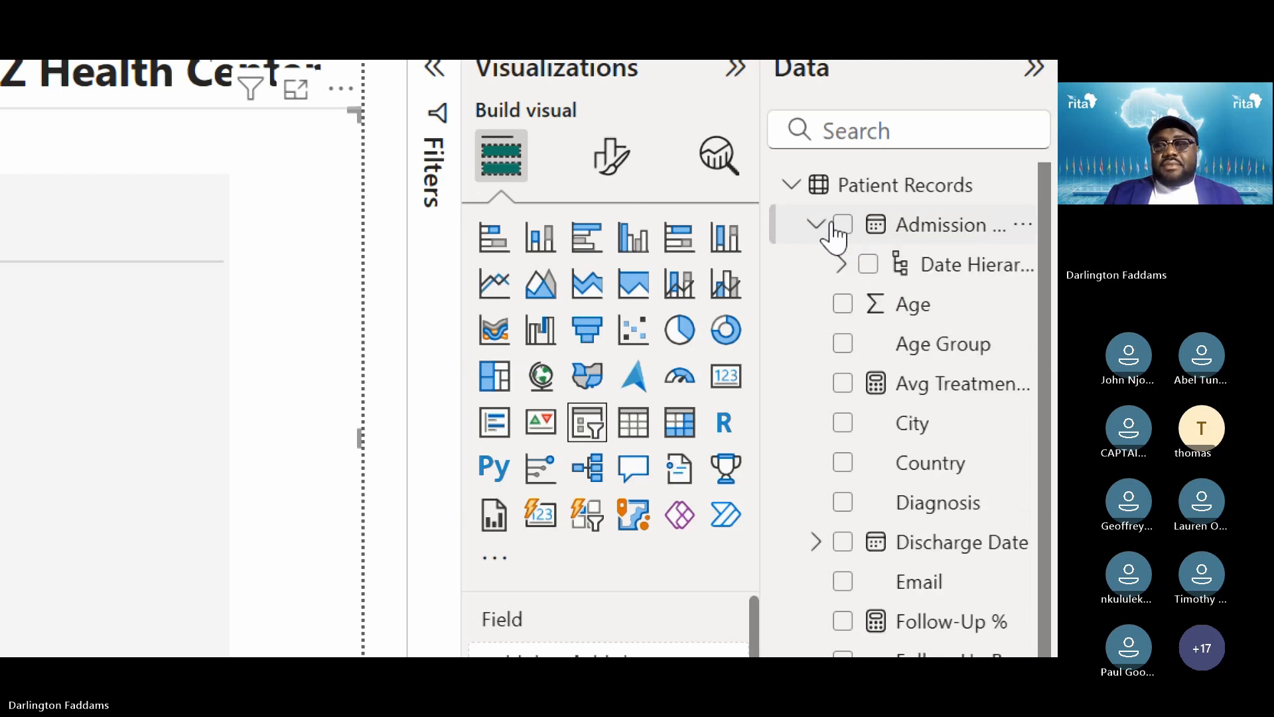
left_click(829, 226)
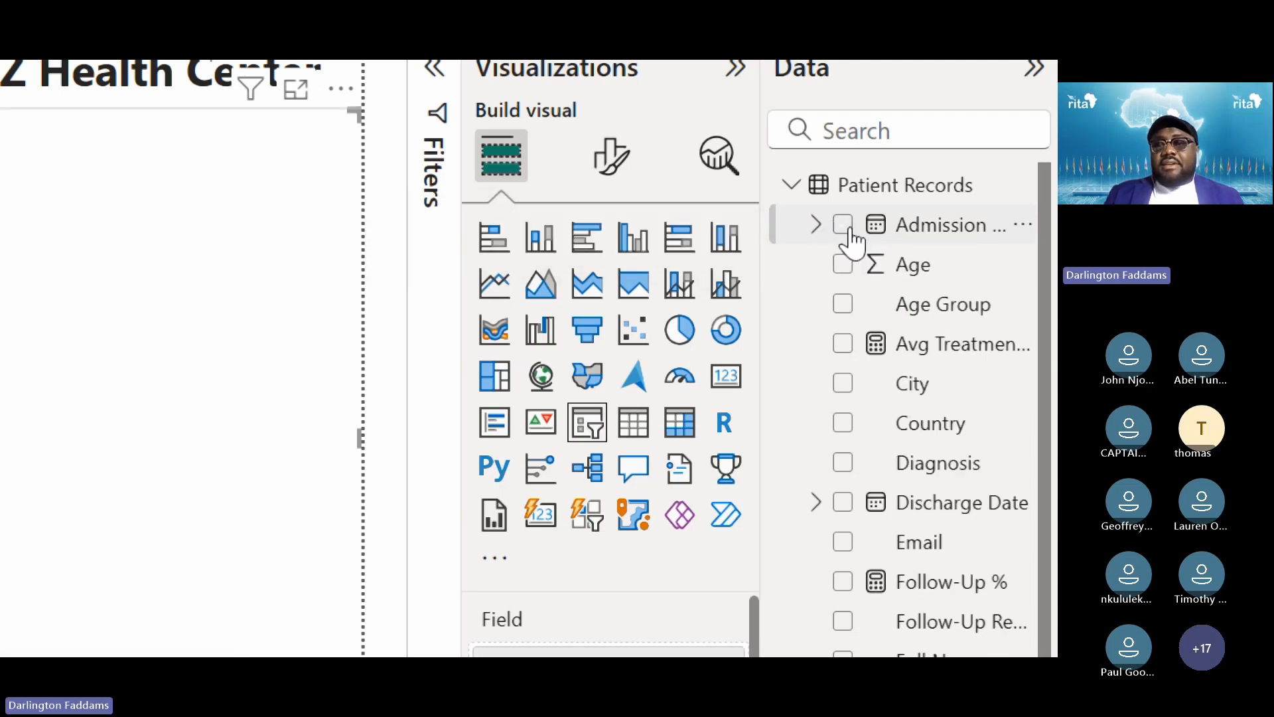
left_click(846, 229)
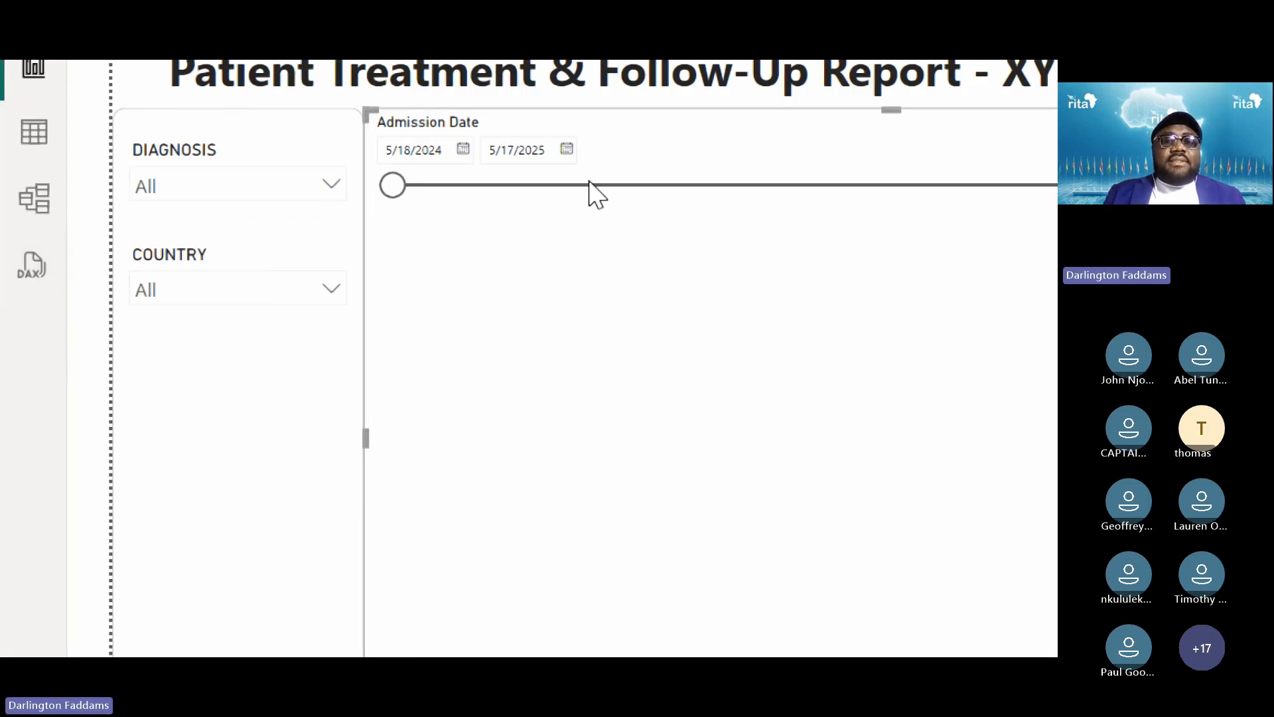
Copy the COUNTRY slicer's formatting onto the Admission Date slicer
left_click(266, 265)
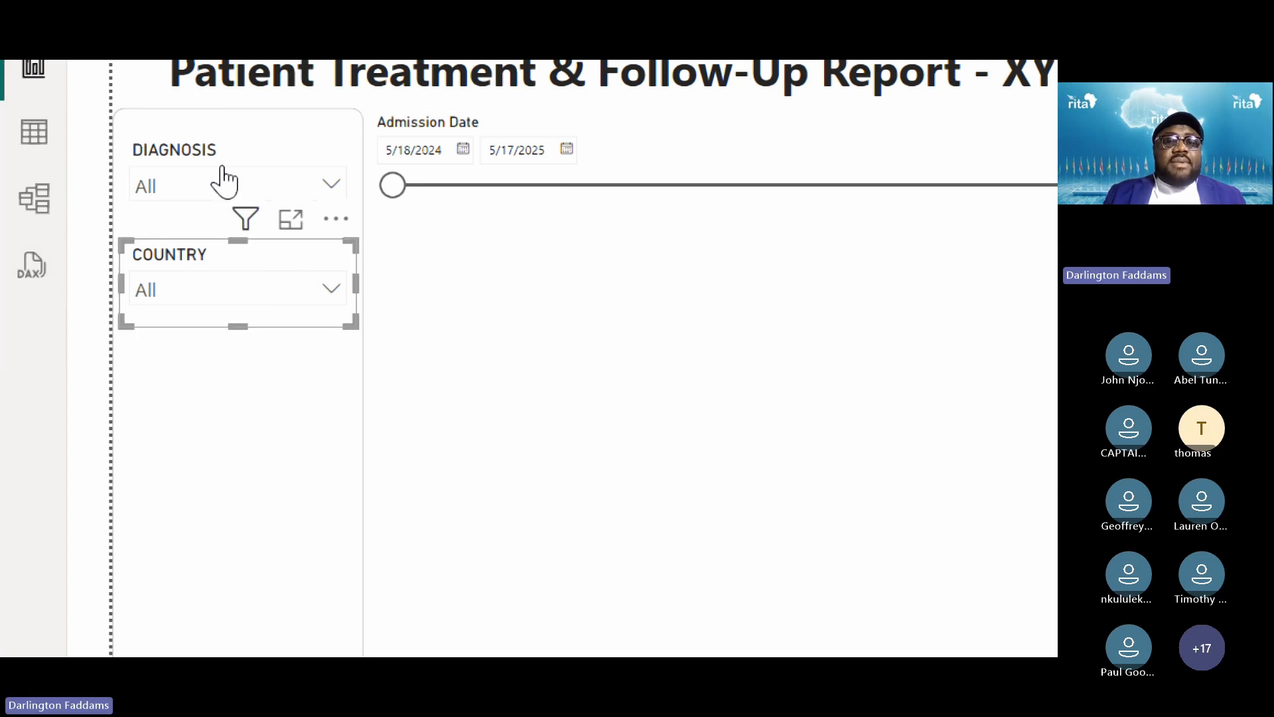
left_click(147, 176)
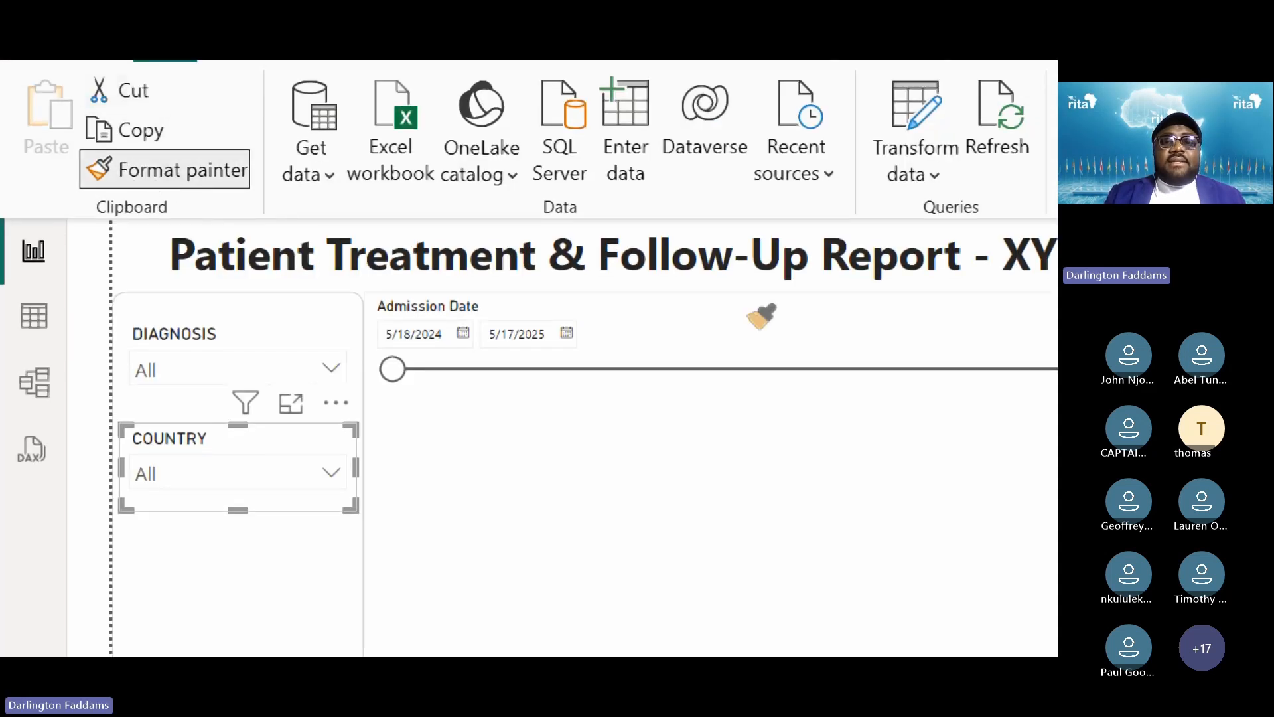
left_click(711, 345)
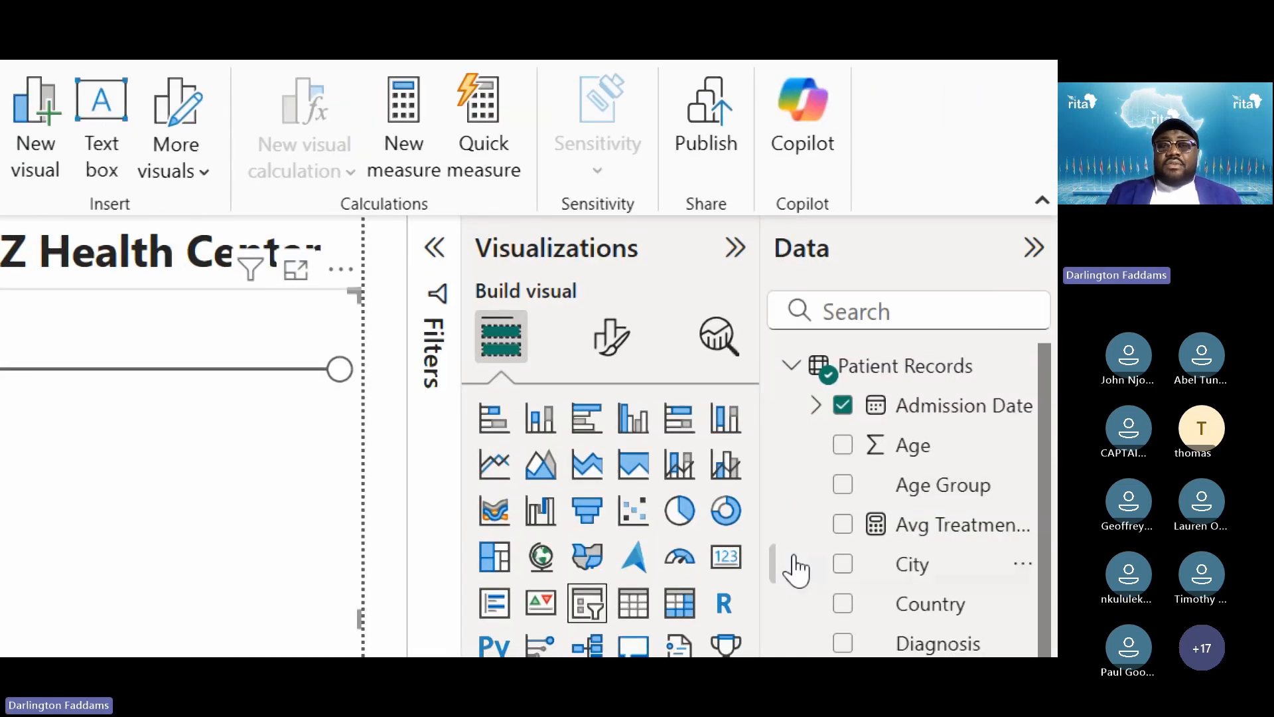
Replace the date slicer's header title text with ADMISSION DATE
left_click(605, 361)
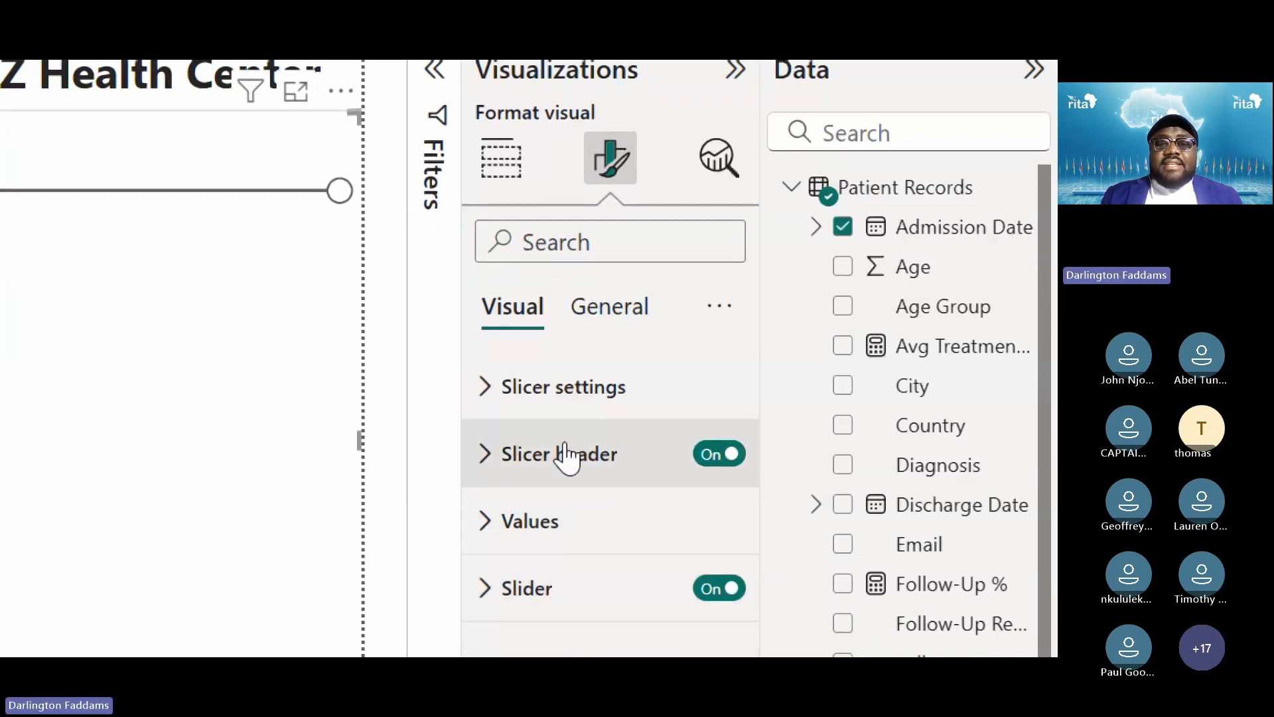
left_click(552, 458)
left_click(659, 451)
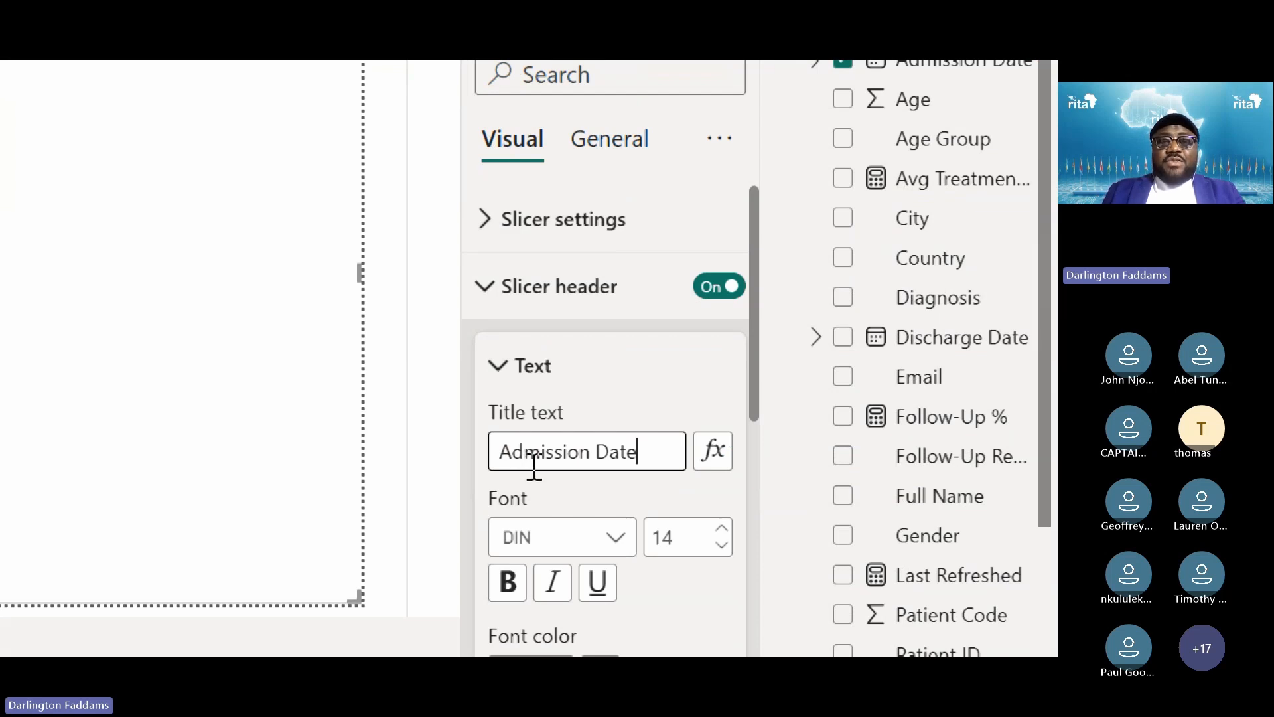
key("ctrl+a")
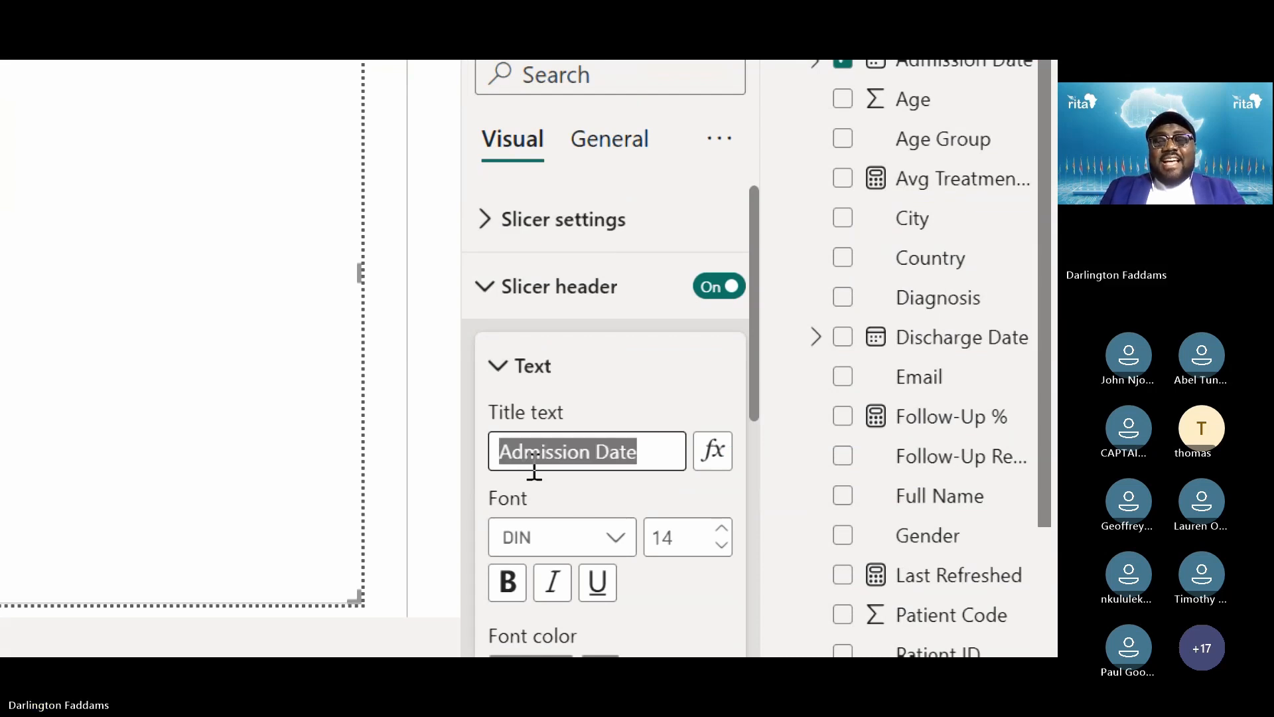
type("ADMISSION DATE")
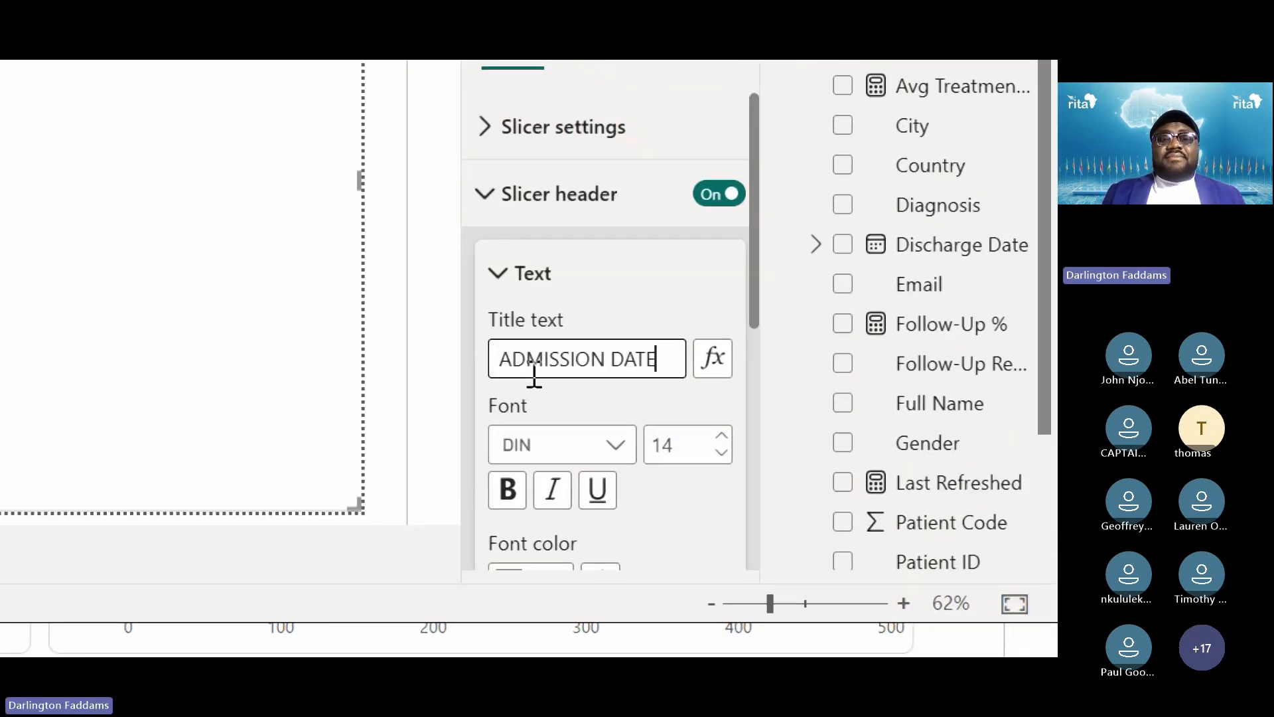
left_click(691, 446)
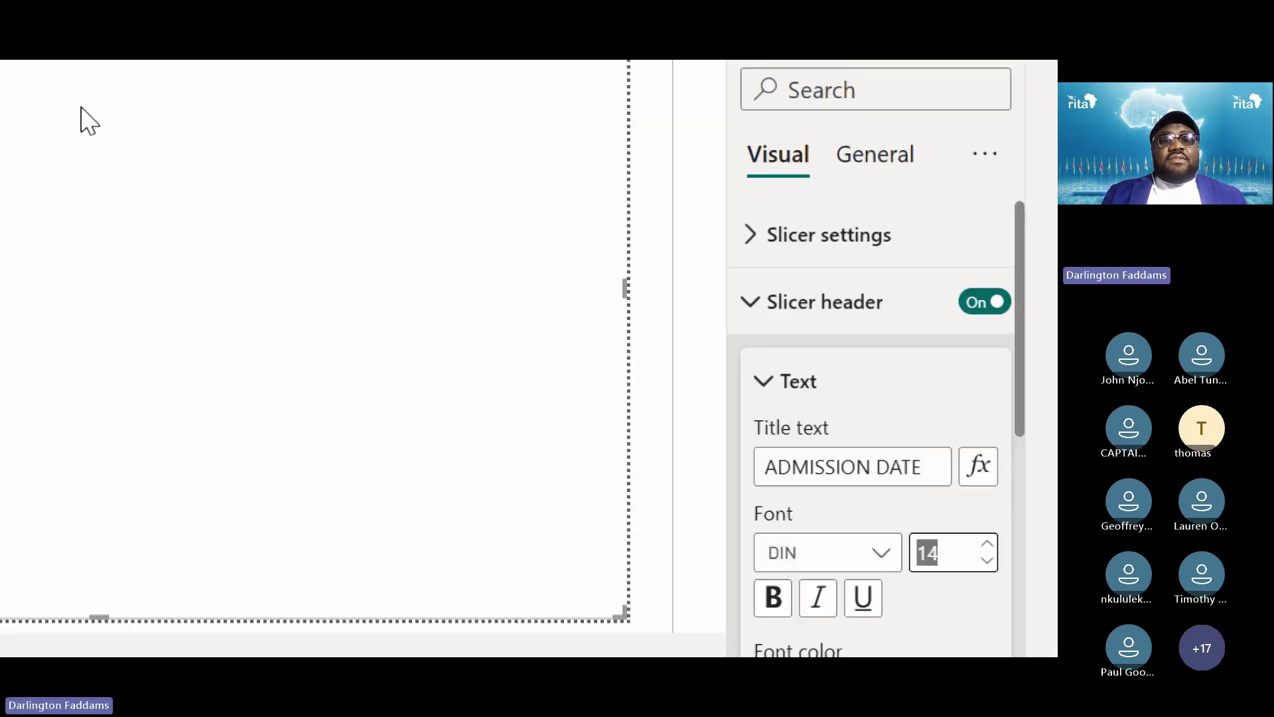
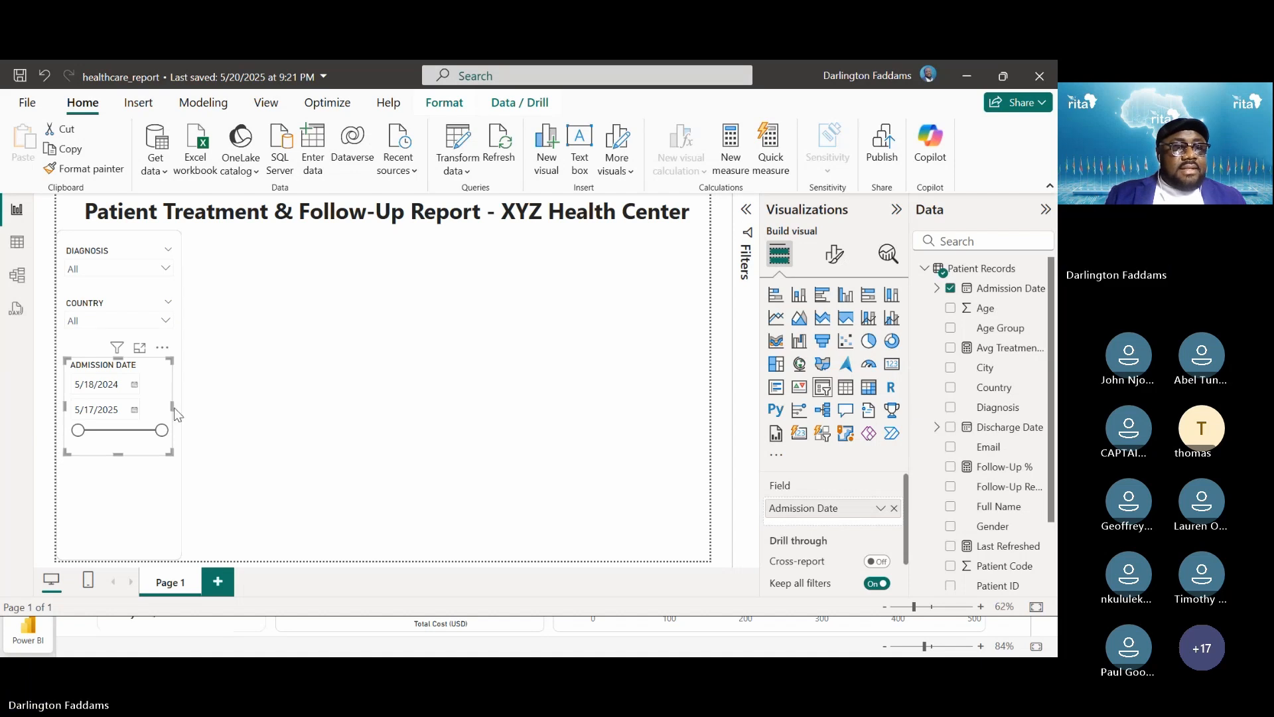
left_click(268, 436)
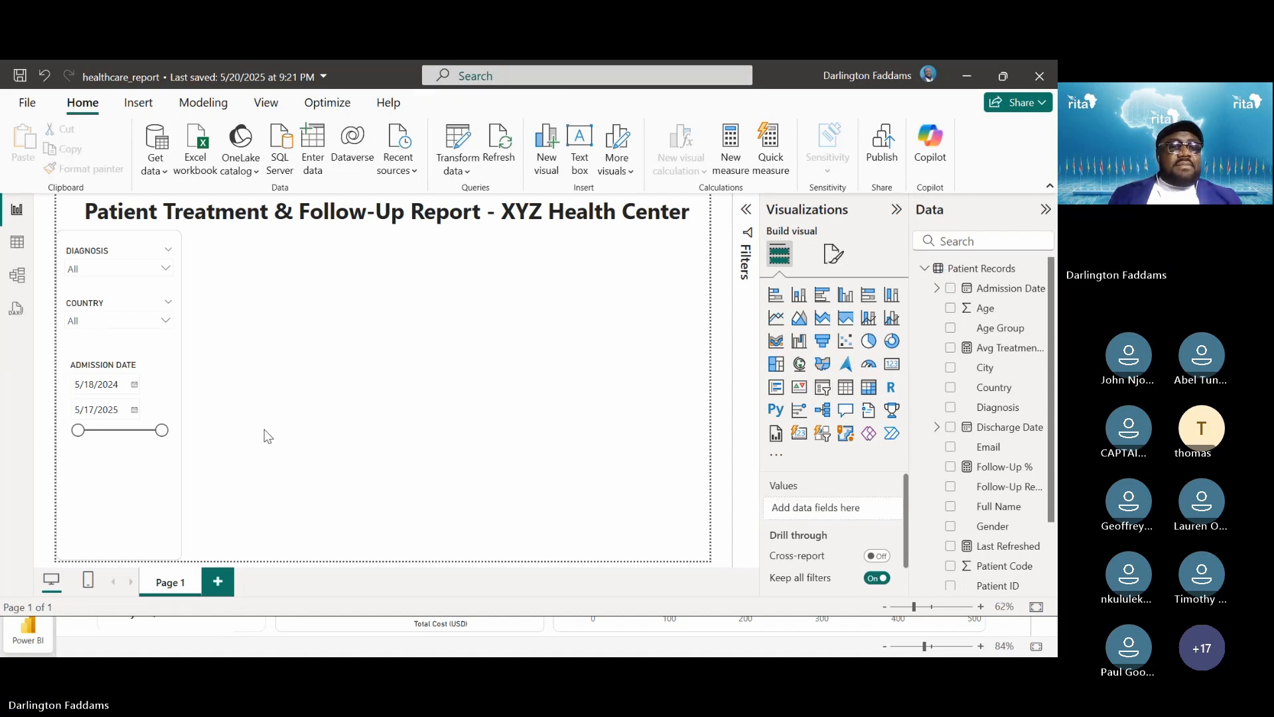
left_click(148, 393)
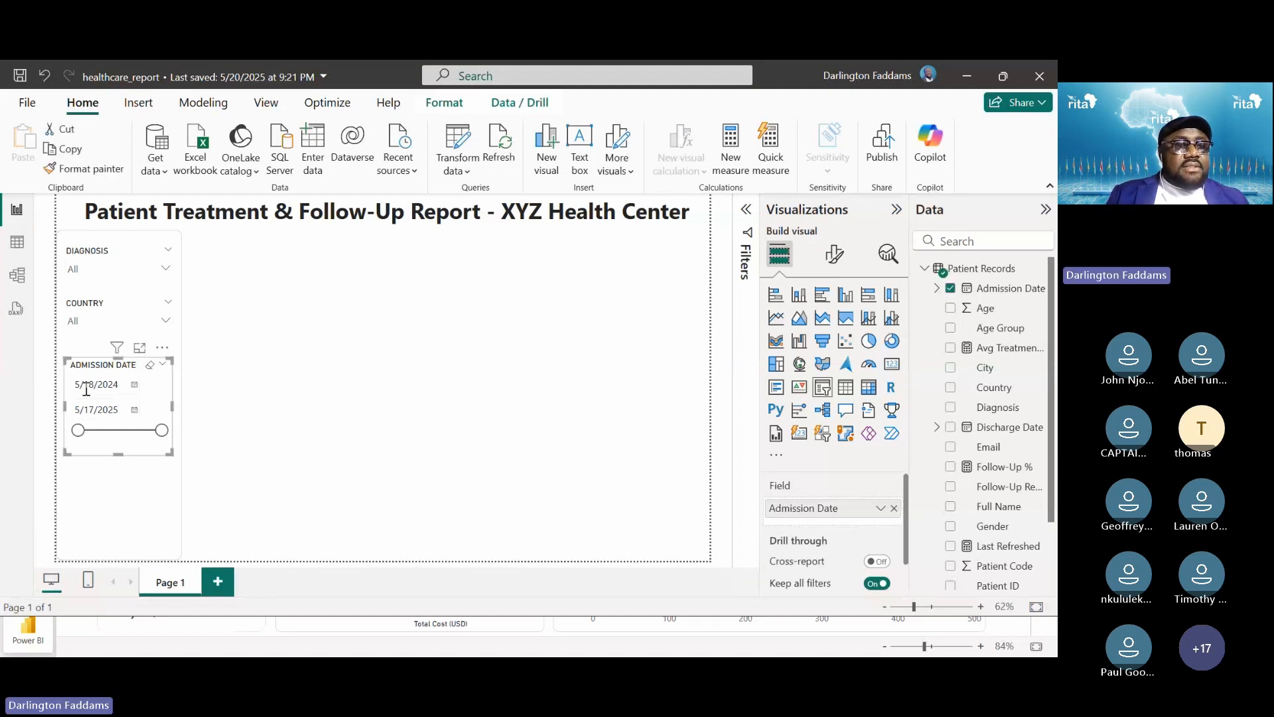
left_click(303, 395)
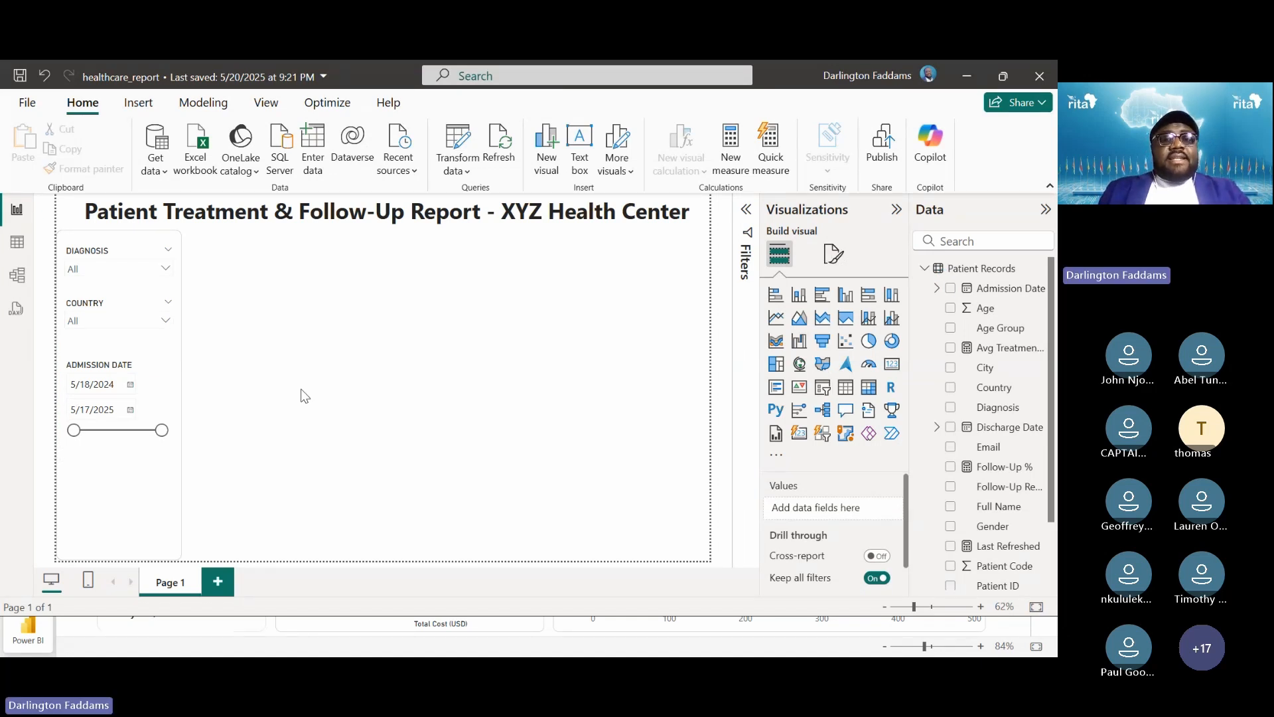
key("alt+Tab")
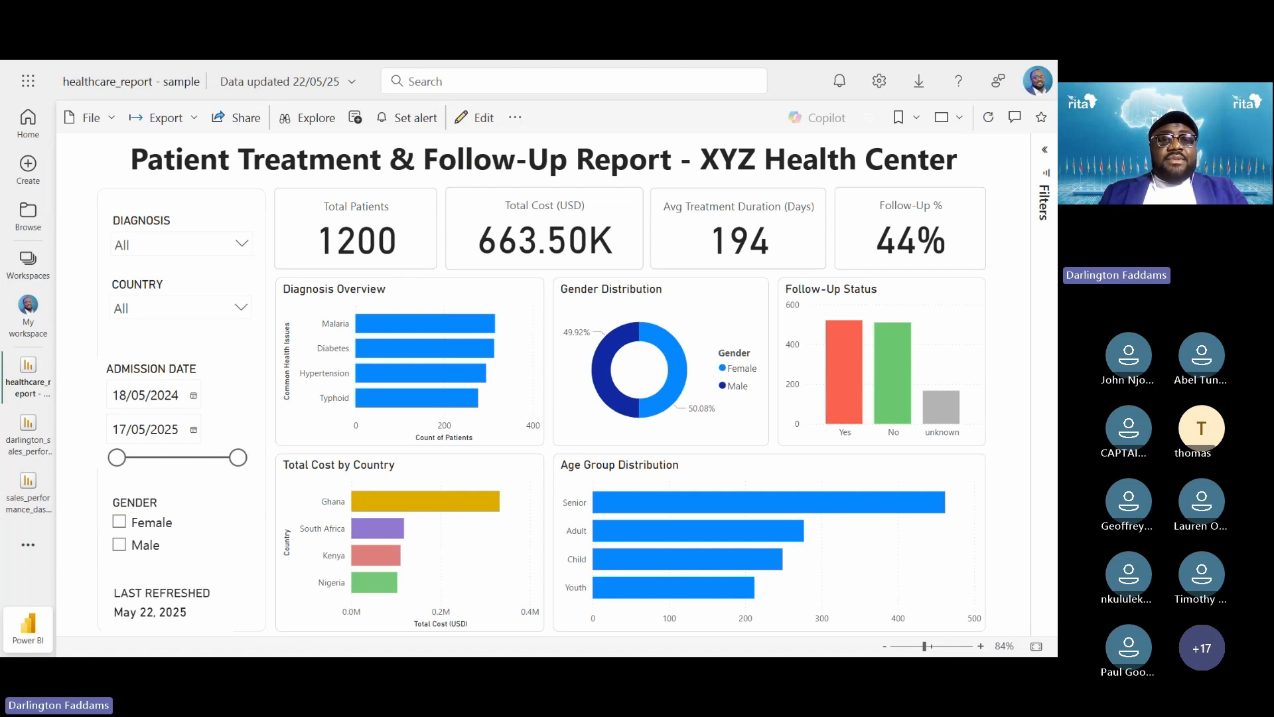
key("alt+Tab")
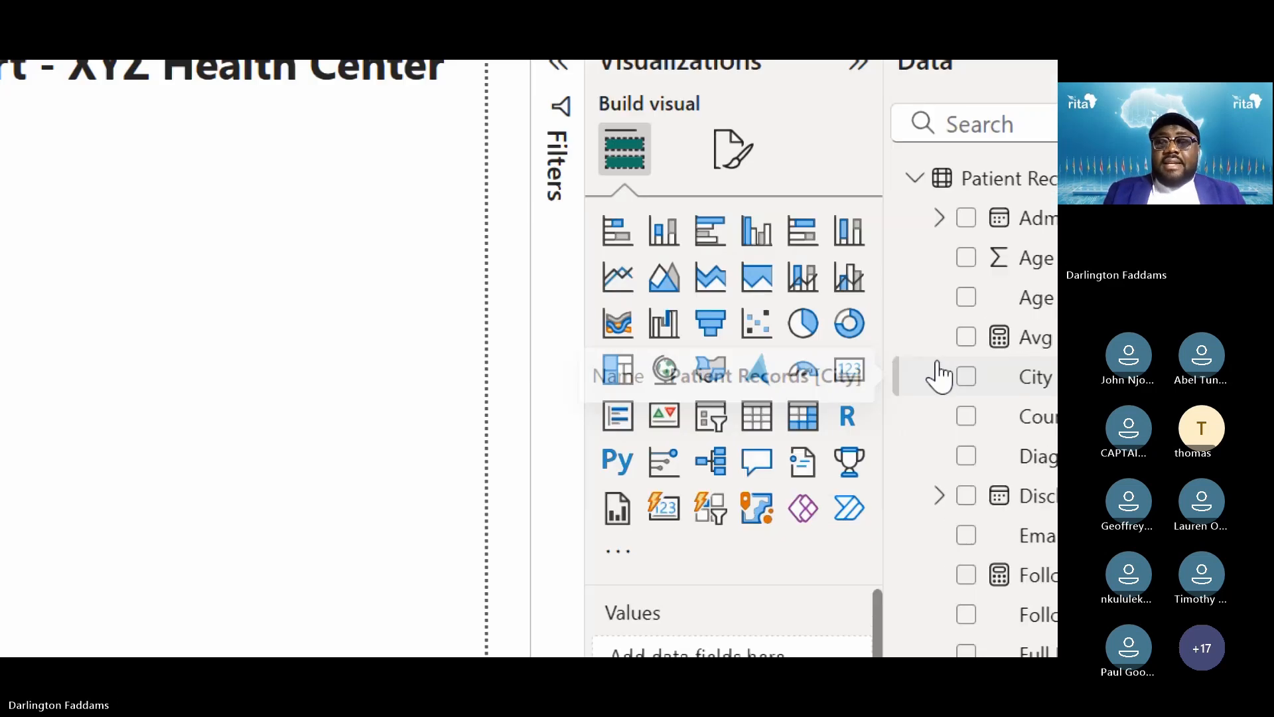
Add a Gender slicer and copy the Admission Date slicer's formatting onto it with Format painter
left_click(709, 424)
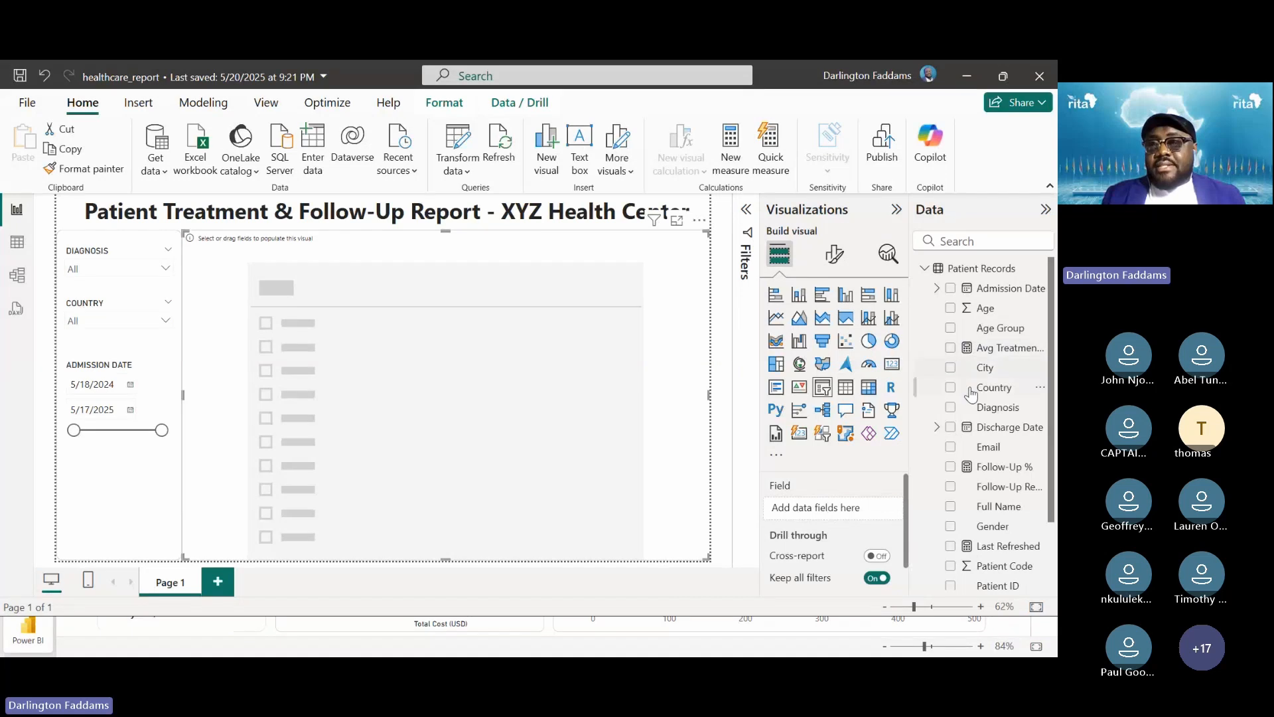
scroll(974, 472, "down", 2)
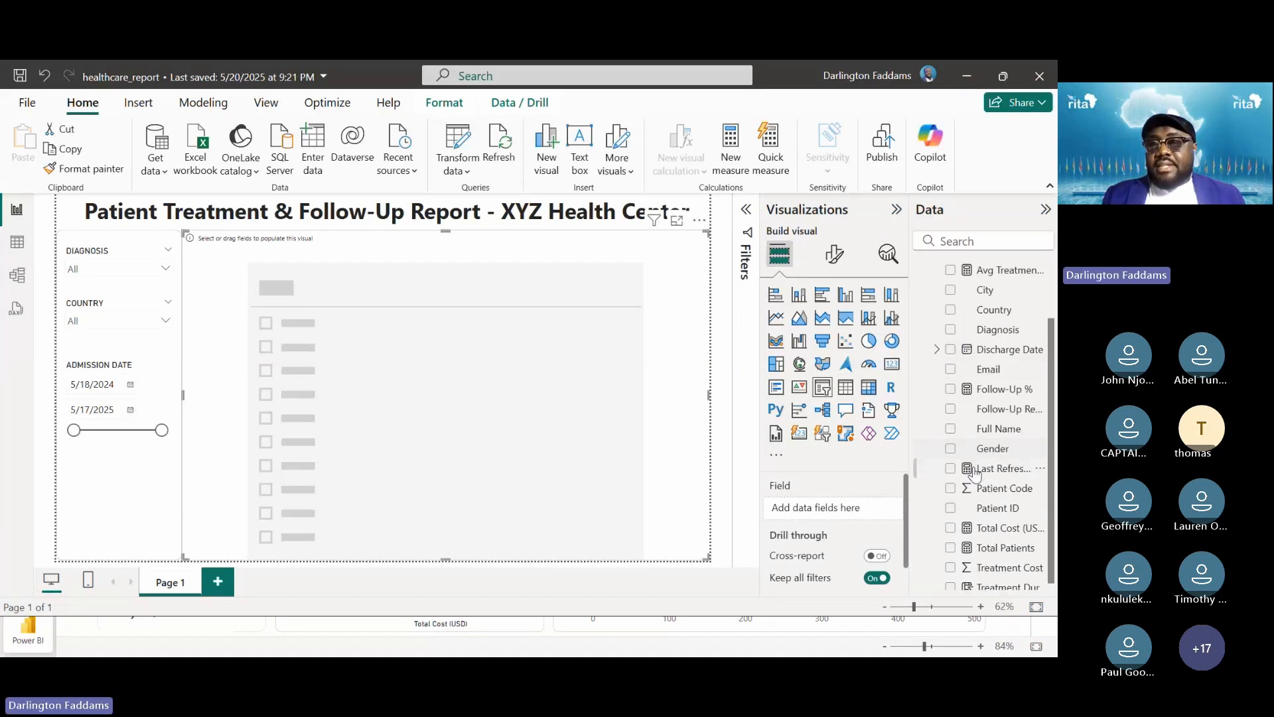
left_click(951, 450)
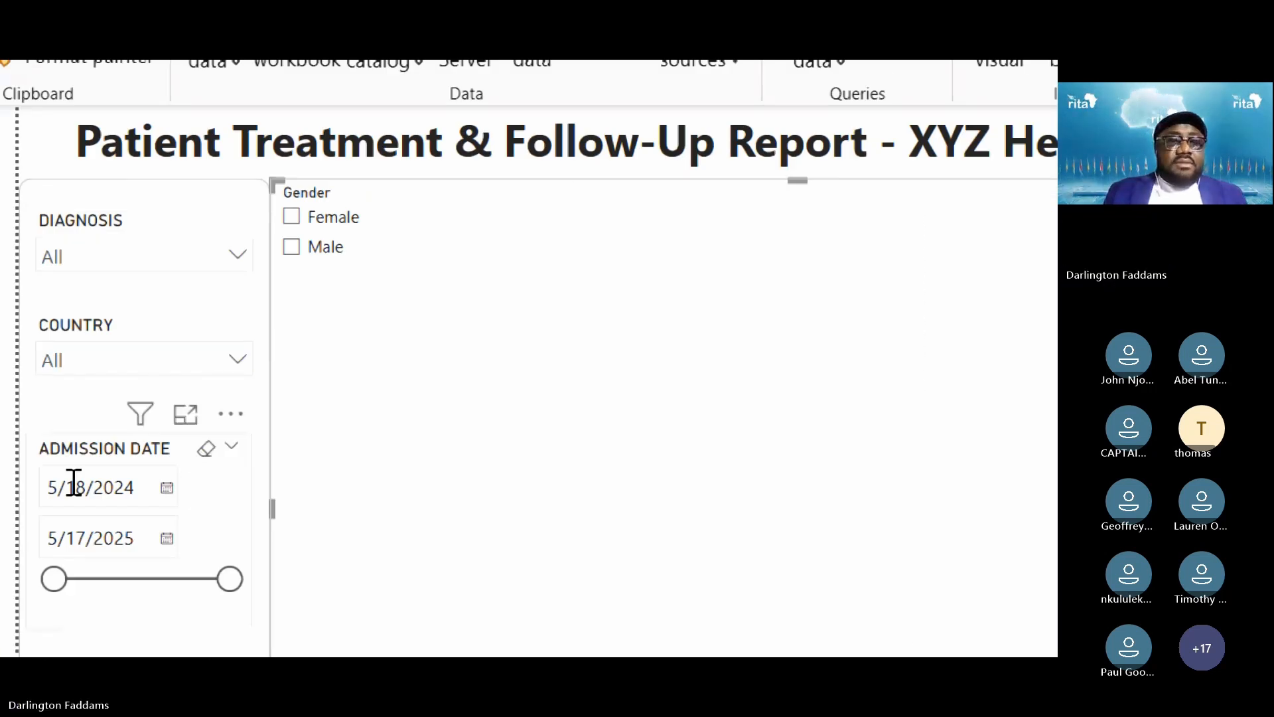
left_click(203, 521)
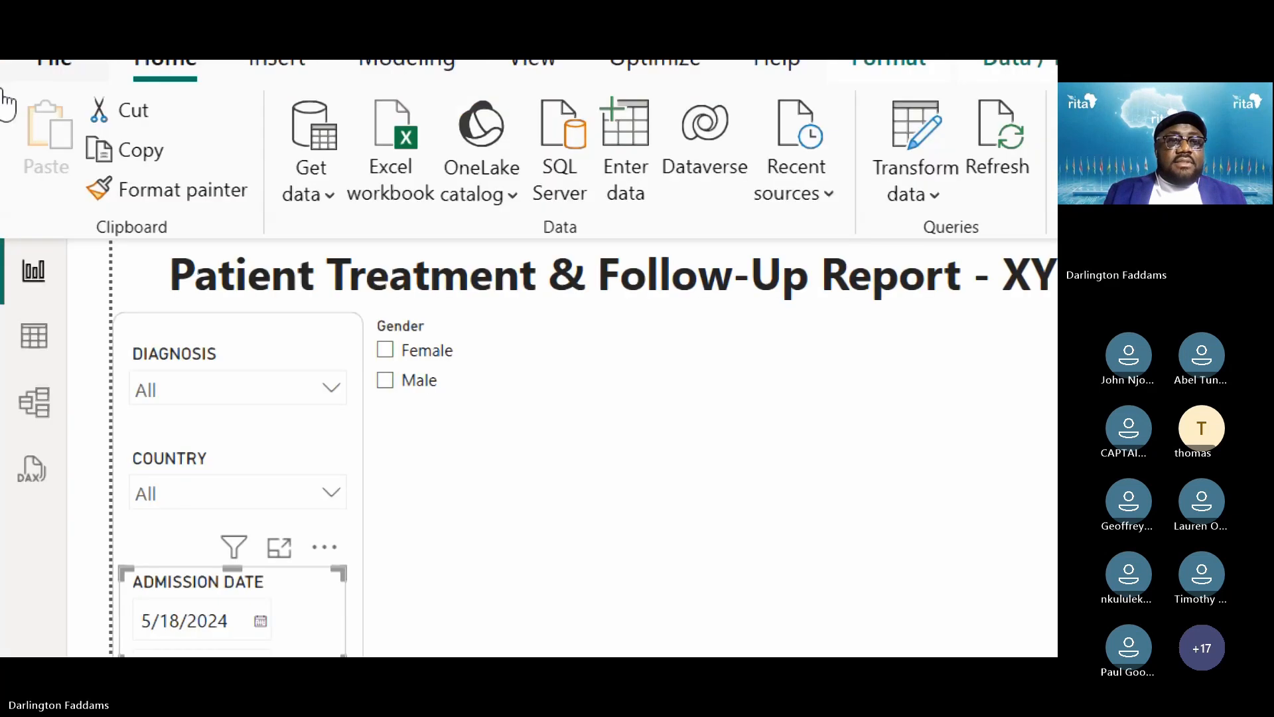
left_click(169, 194)
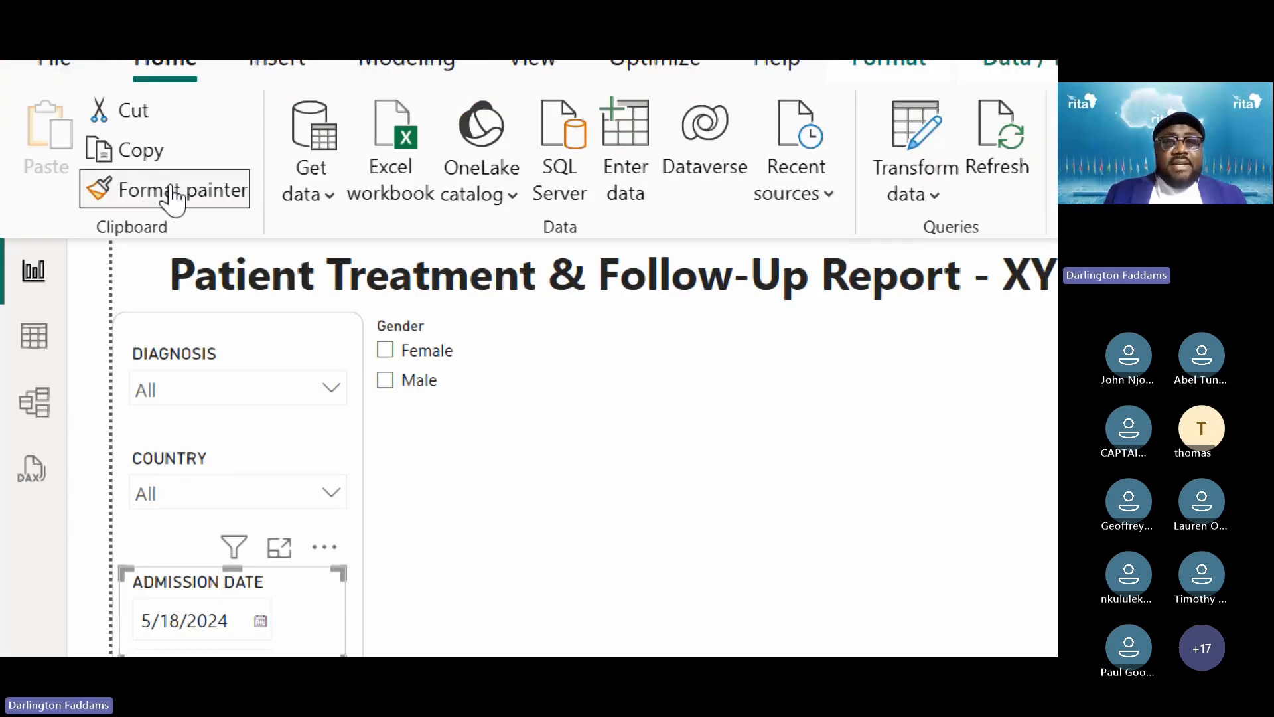
left_click(458, 390)
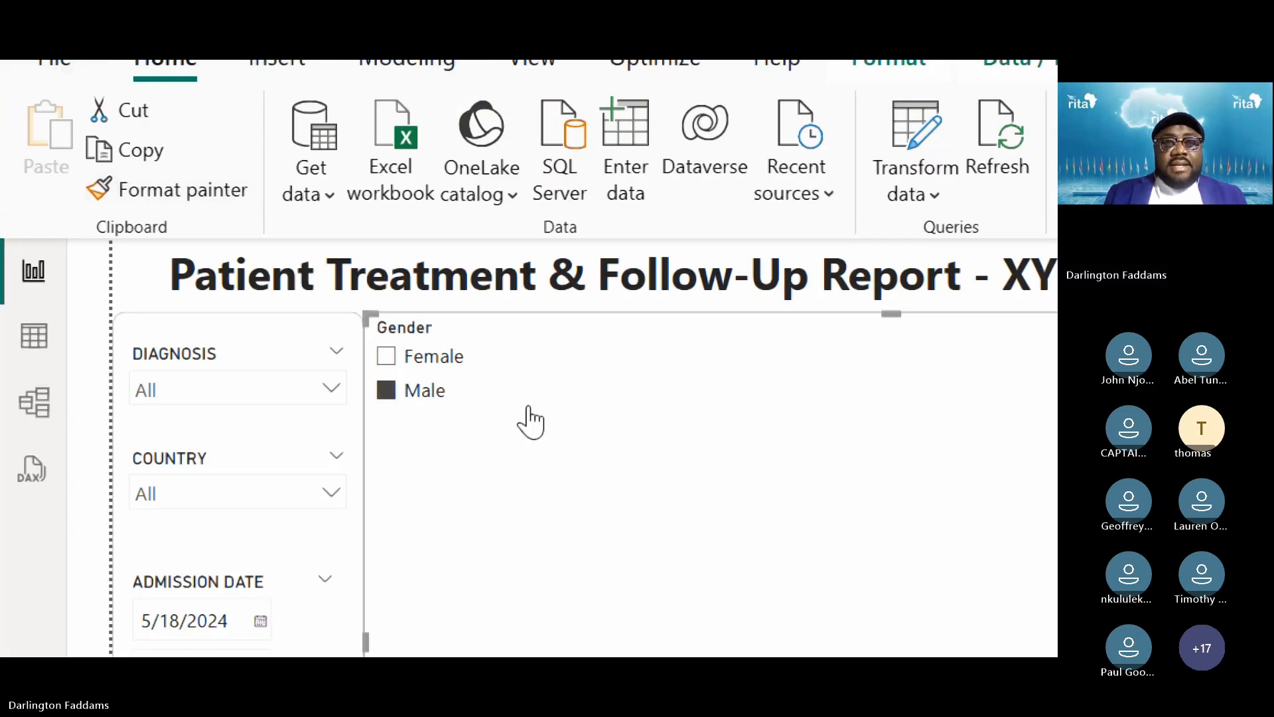
left_click(387, 393)
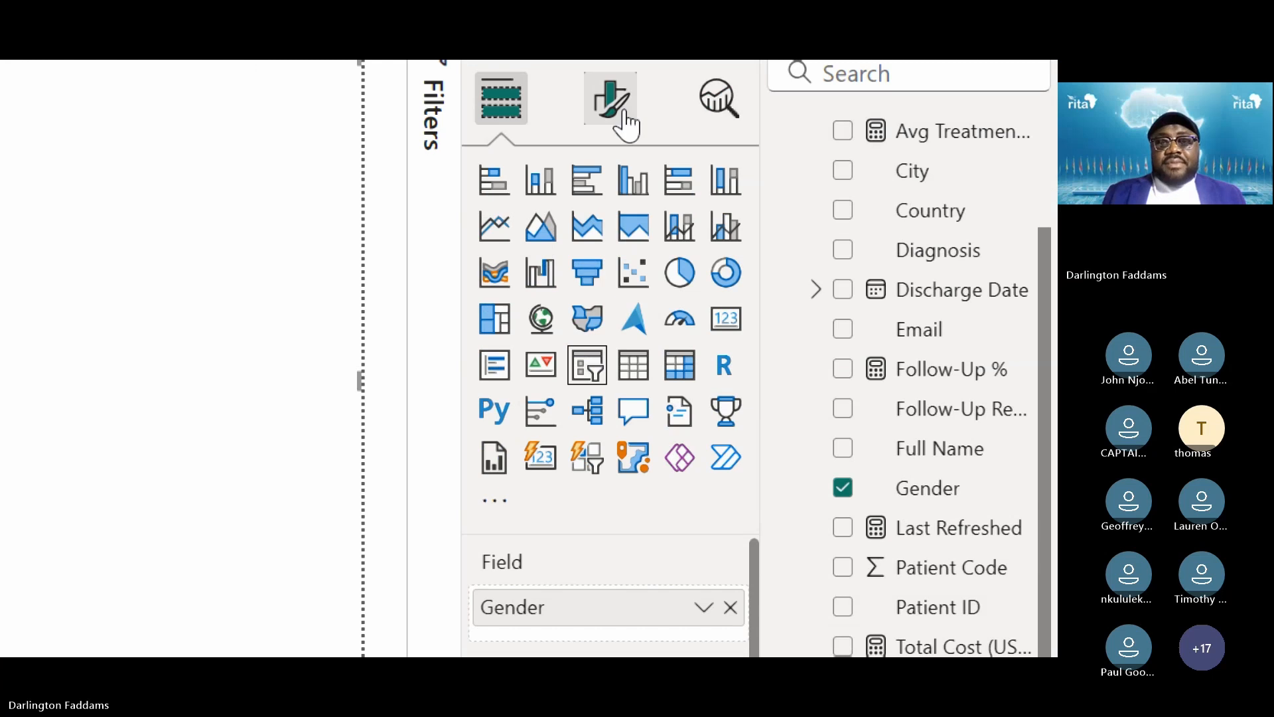
Set the Gender slicer's header title to GENDER and shrink the slicer to a small box
left_click(617, 109)
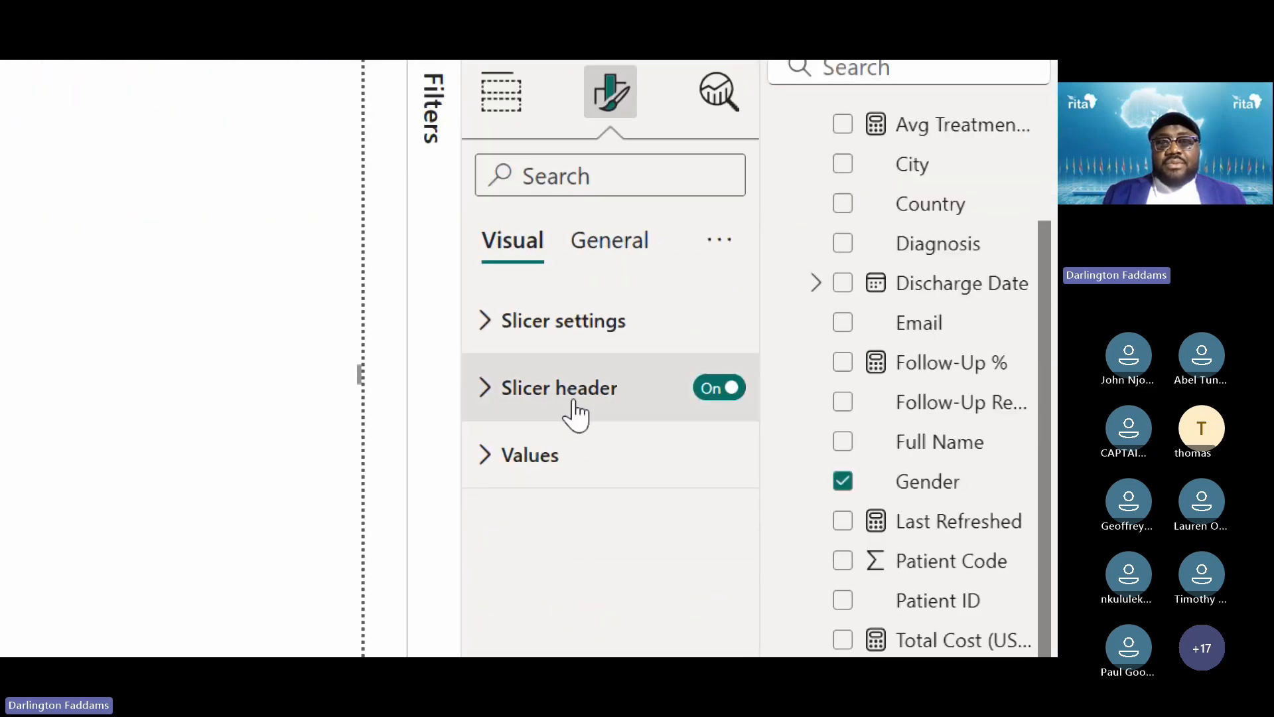
left_click(576, 412)
left_click(588, 491)
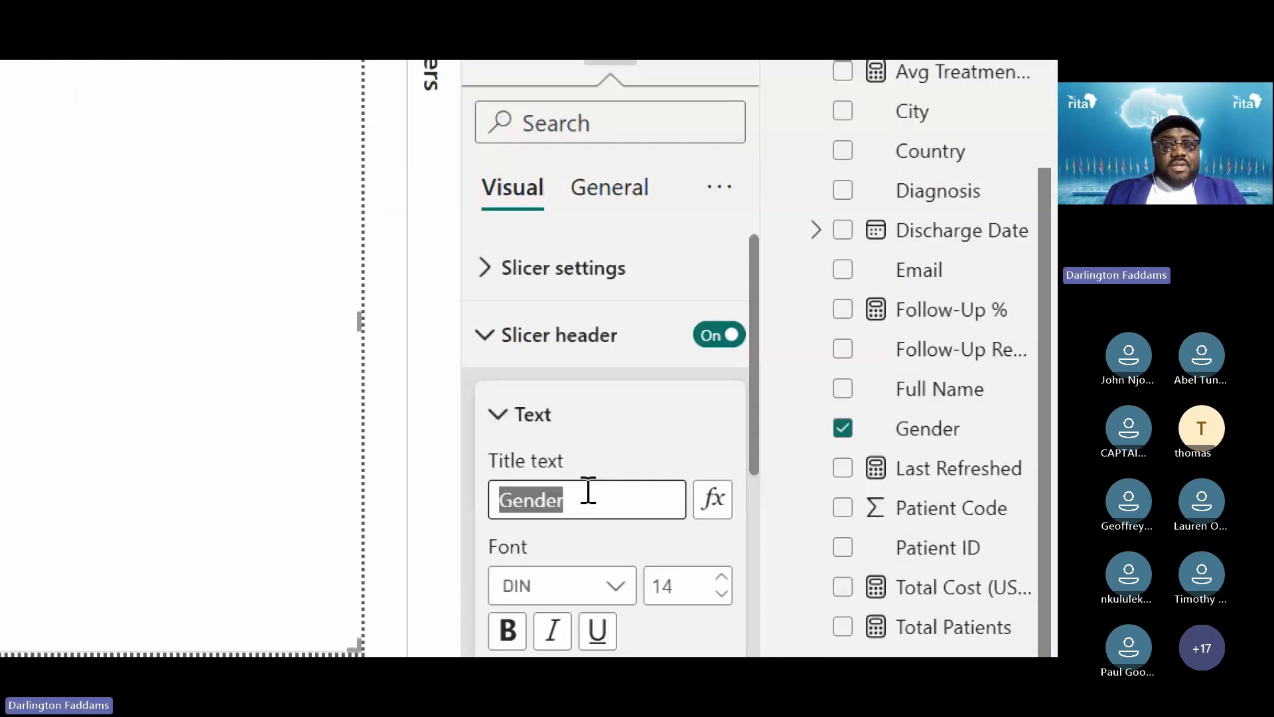
type("GENDER")
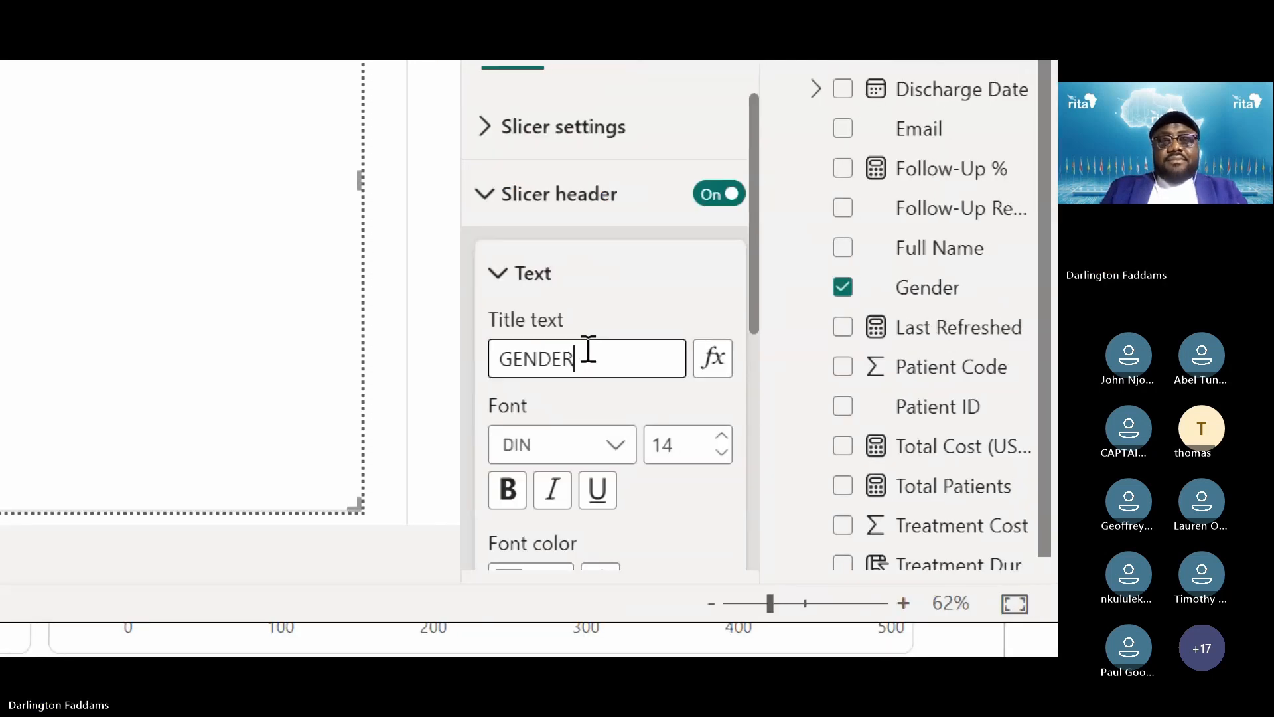
left_click(138, 339)
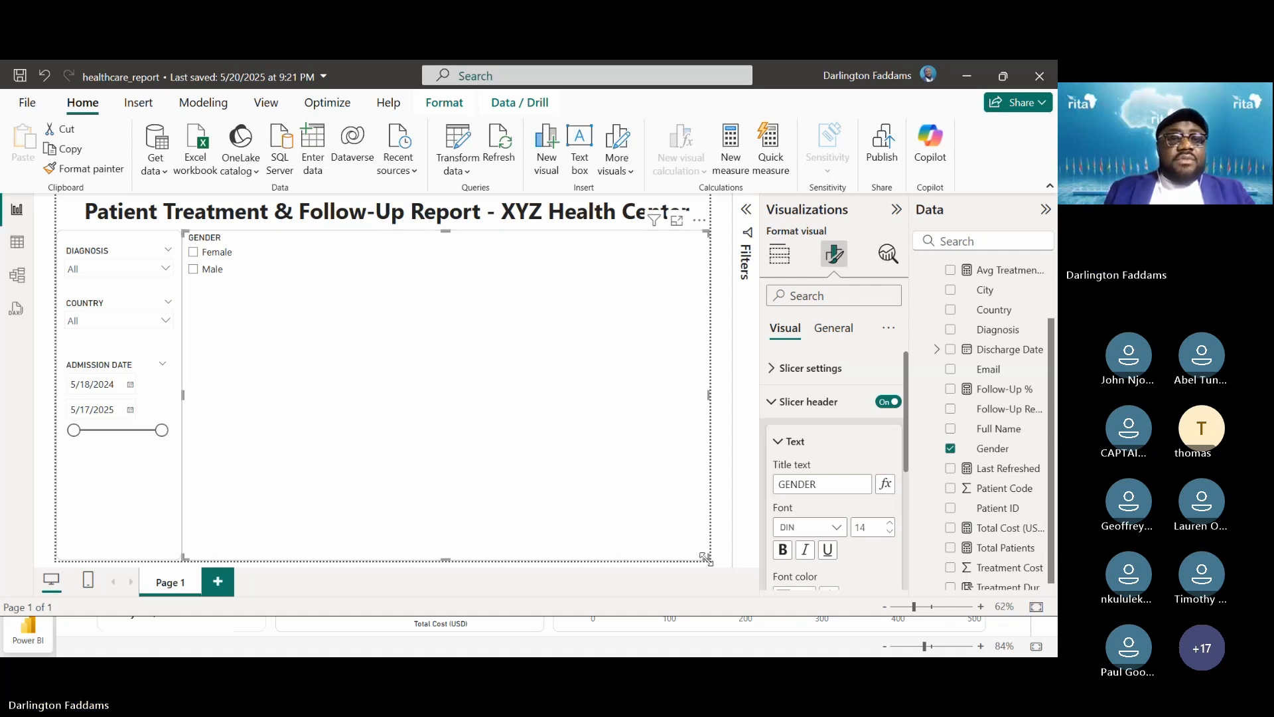
left_click_drag(706, 559, 135, 512)
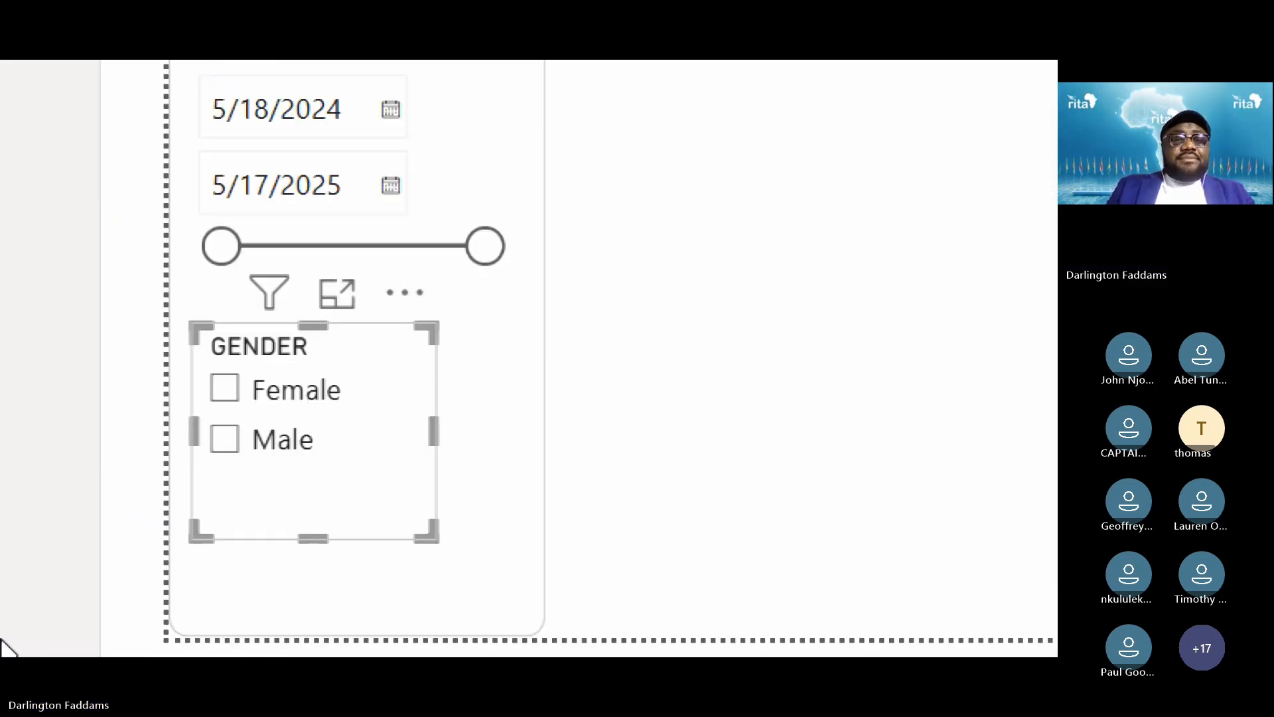
Resize the GENDER slicer so it is as wide as the sidebar
left_click_drag(328, 528, 345, 495)
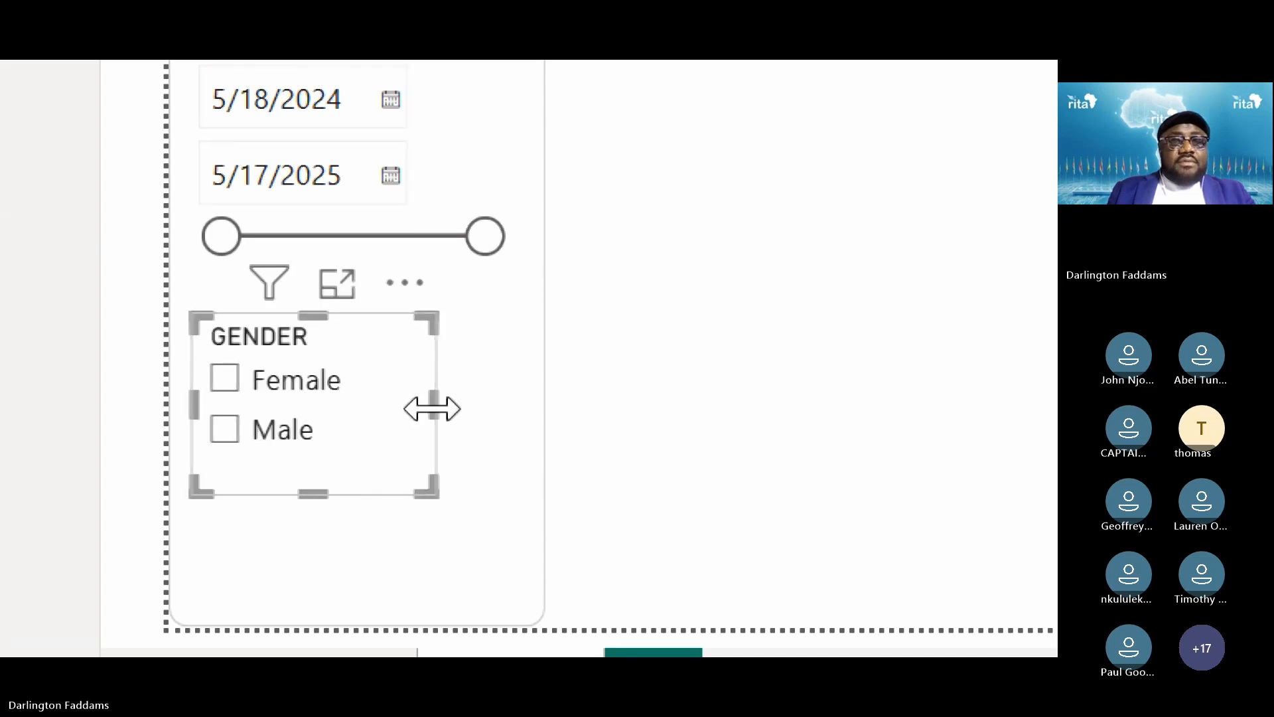
left_click_drag(432, 409, 521, 404)
left_click(770, 402)
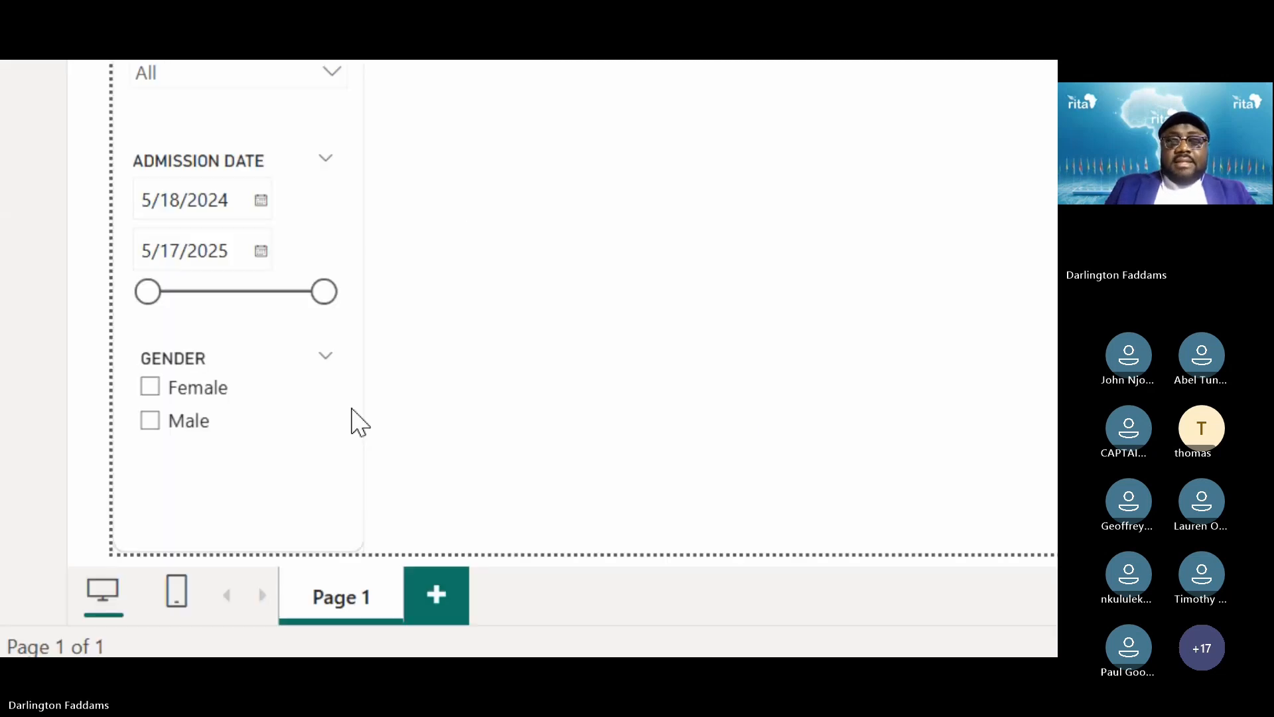
Shorten the Admission Date slicer, move GENDER up beneath it, then switch to the browser
left_click(136, 416)
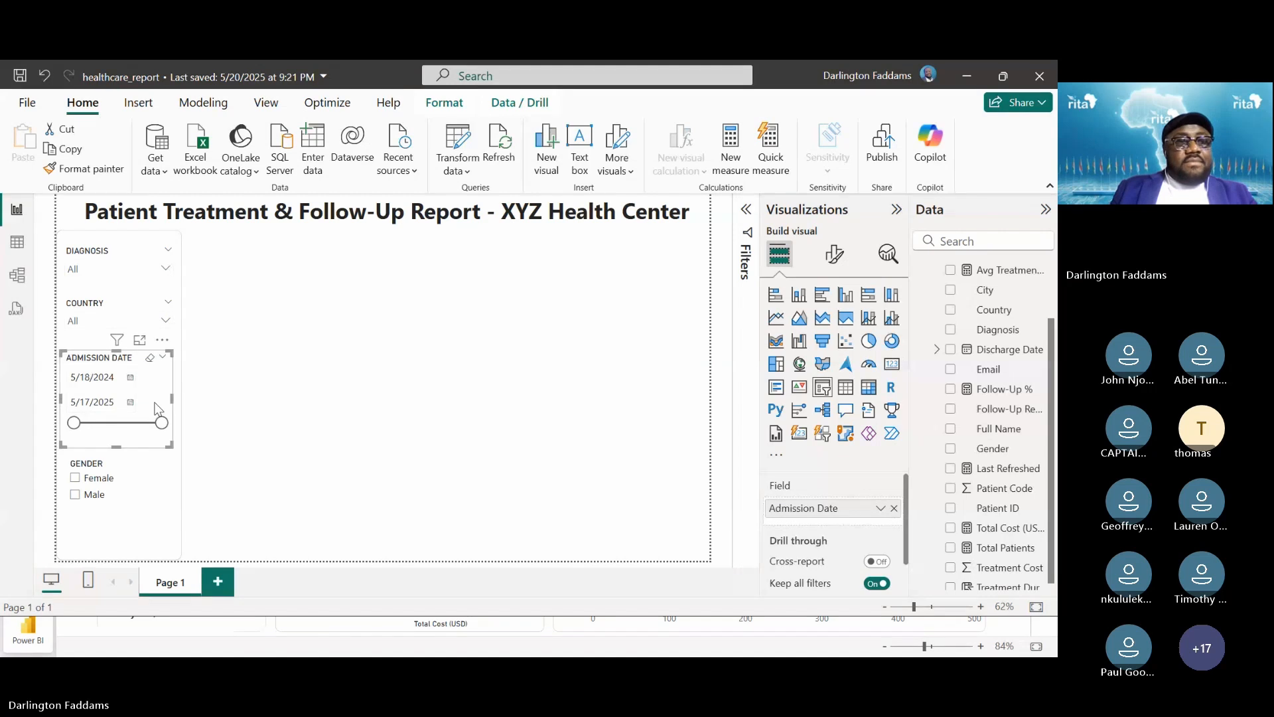
left_click(278, 388)
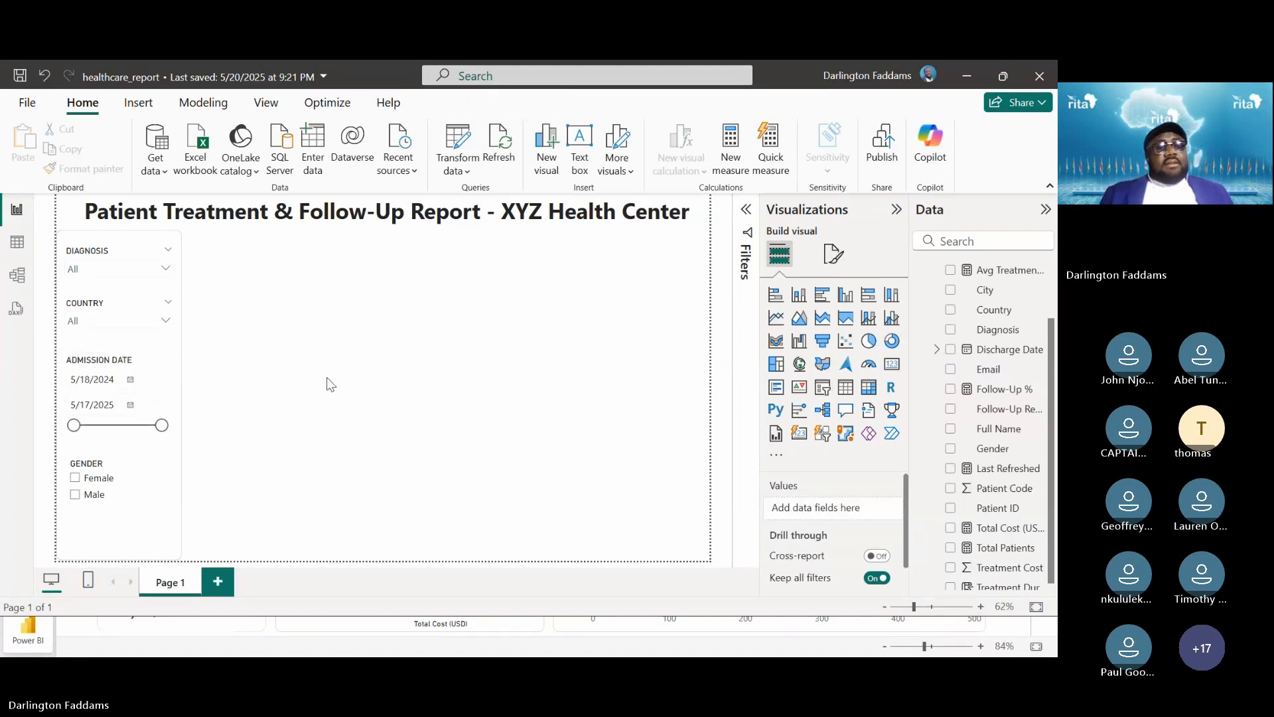
left_click(168, 383)
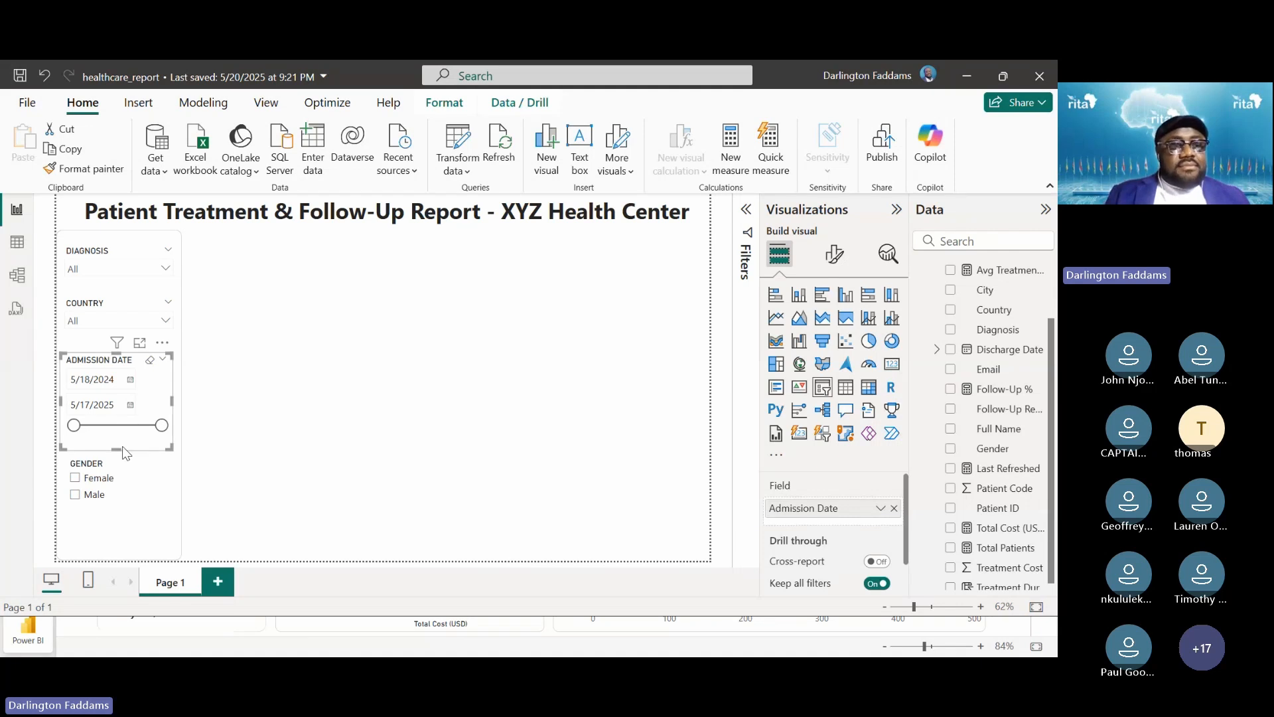
left_click_drag(122, 446, 118, 441)
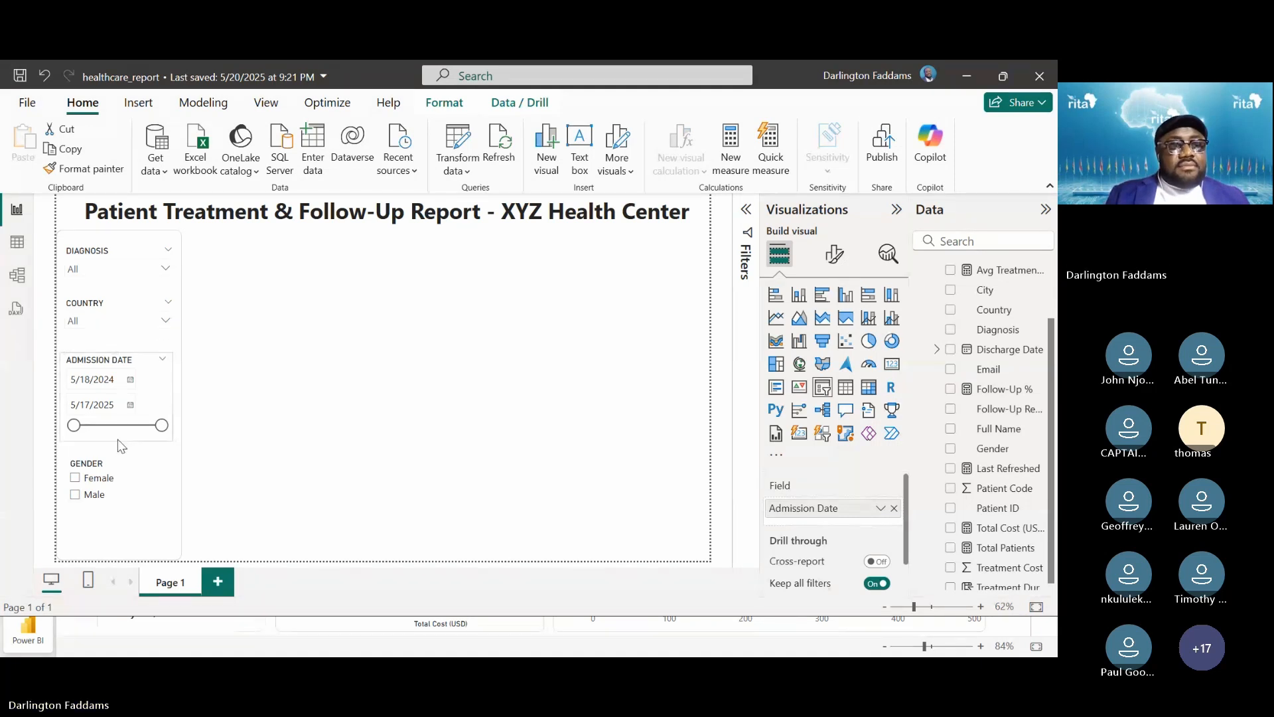
left_click(240, 414)
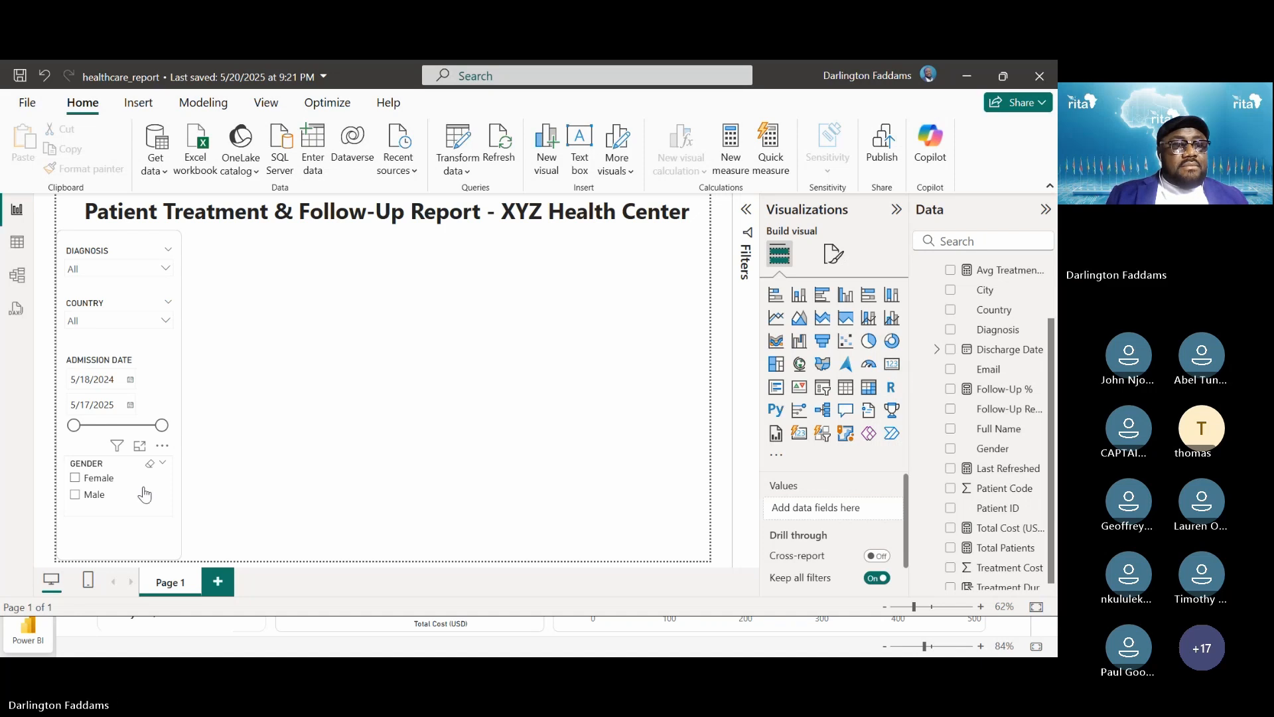
left_click_drag(144, 494, 147, 489)
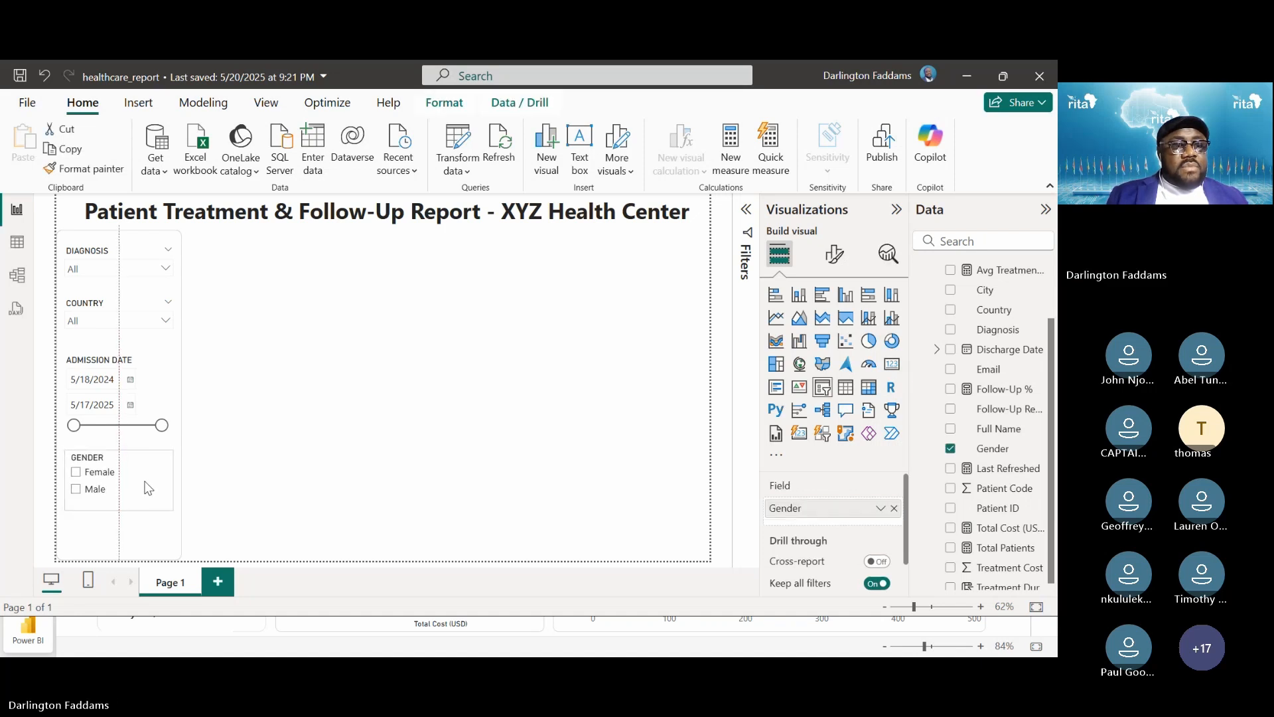
left_click(249, 475)
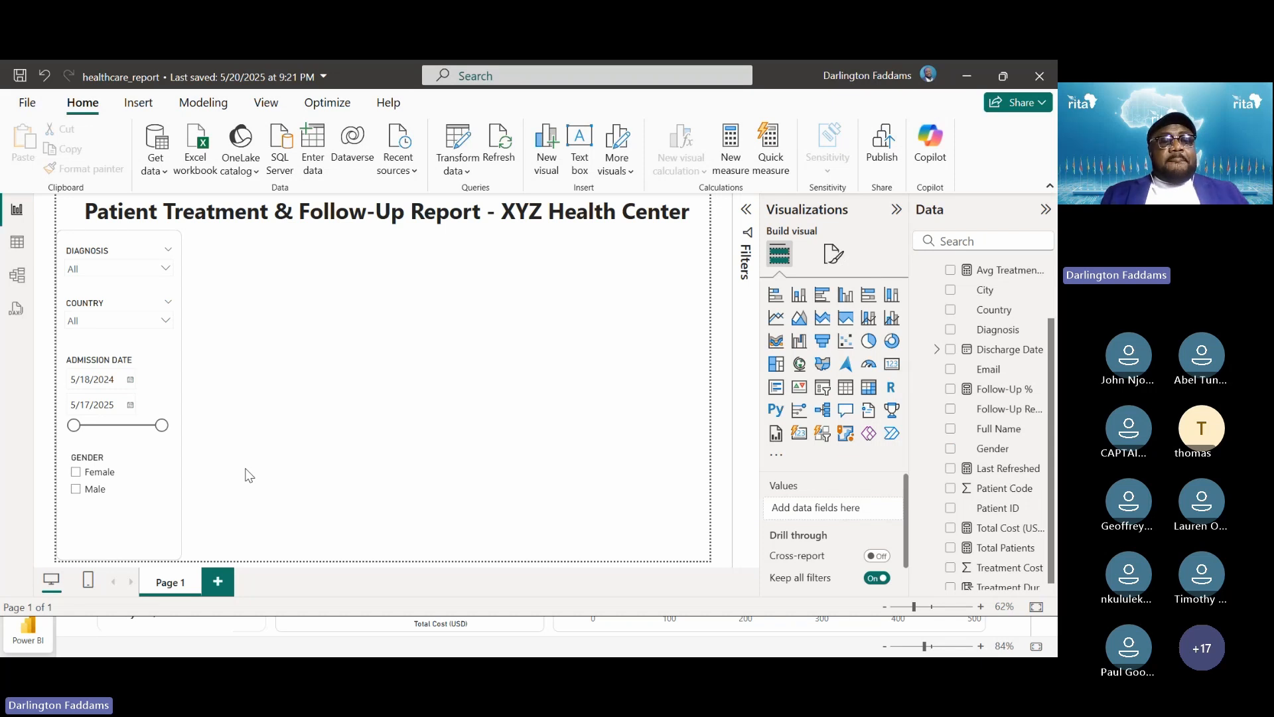
key("alt+Tab")
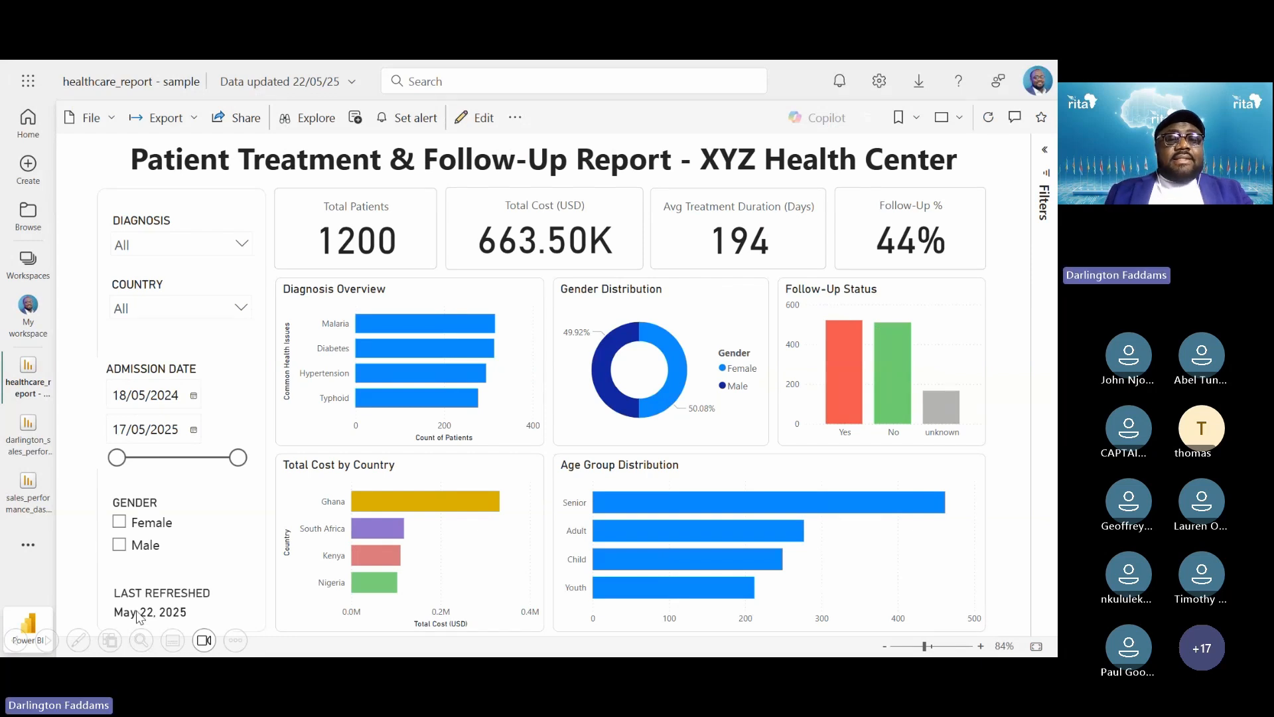
Zoom in on the published sidebar's GENDER and LAST REFRESHED items, then return to Desktop
key("super+plus")
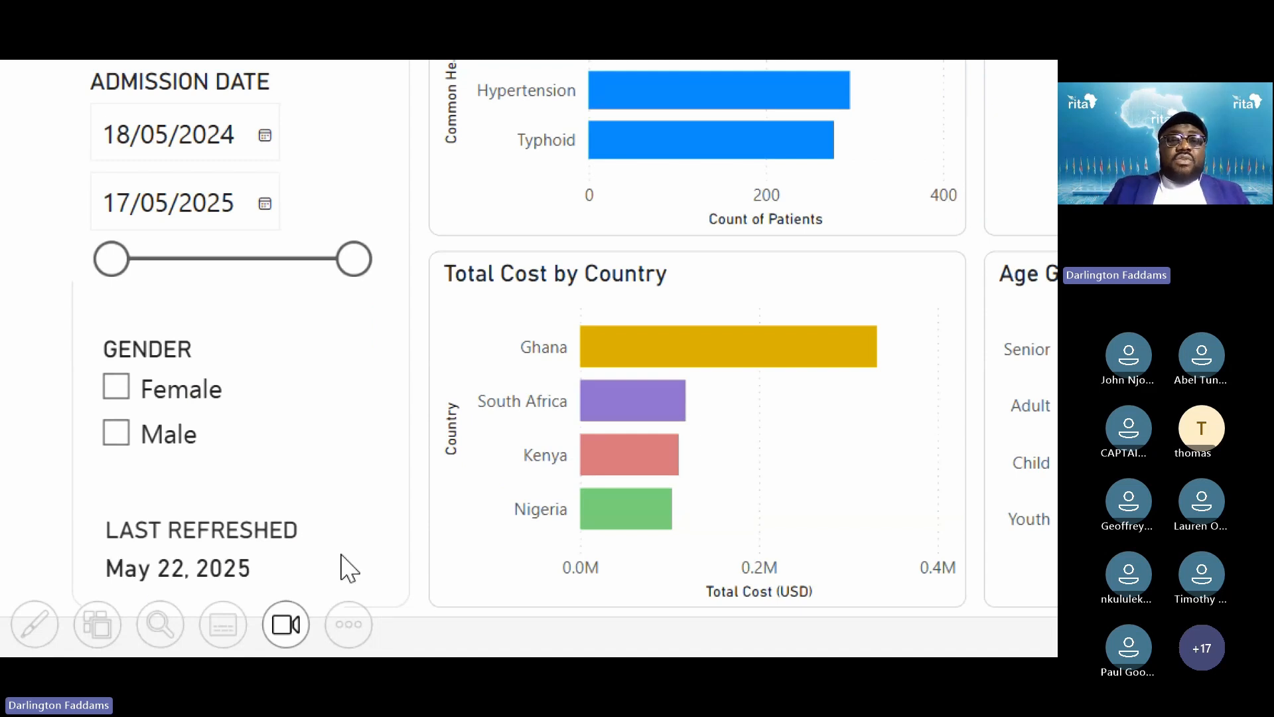
key("super+minus")
key("alt+Tab")
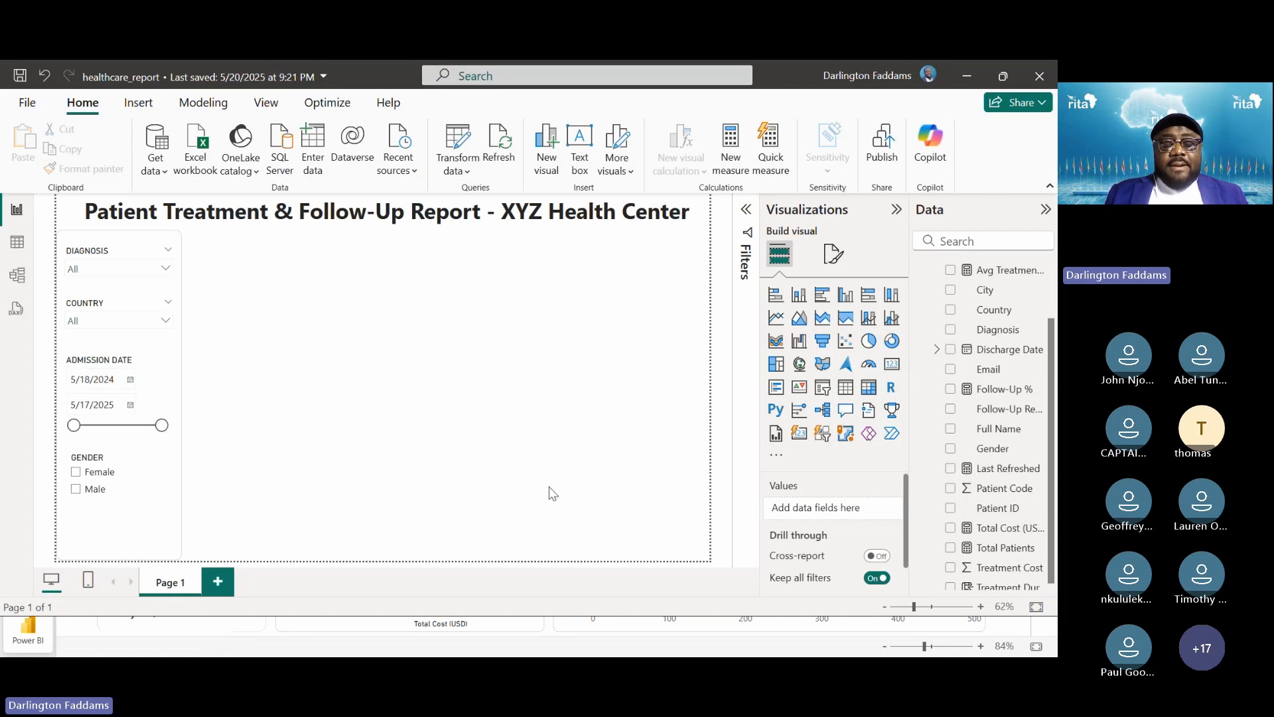
Add a card showing the Last Refreshed measure, 5/22/2025 7:47:56 PM
key("super+plus")
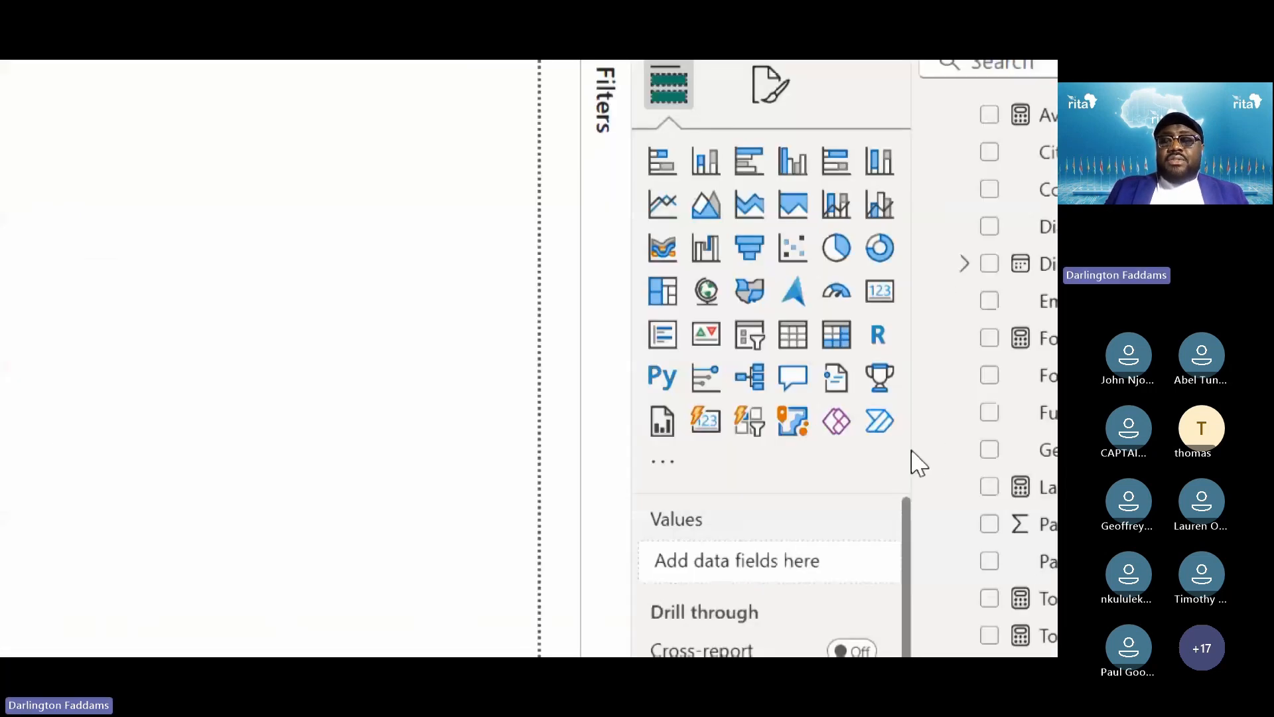
key("super+plus")
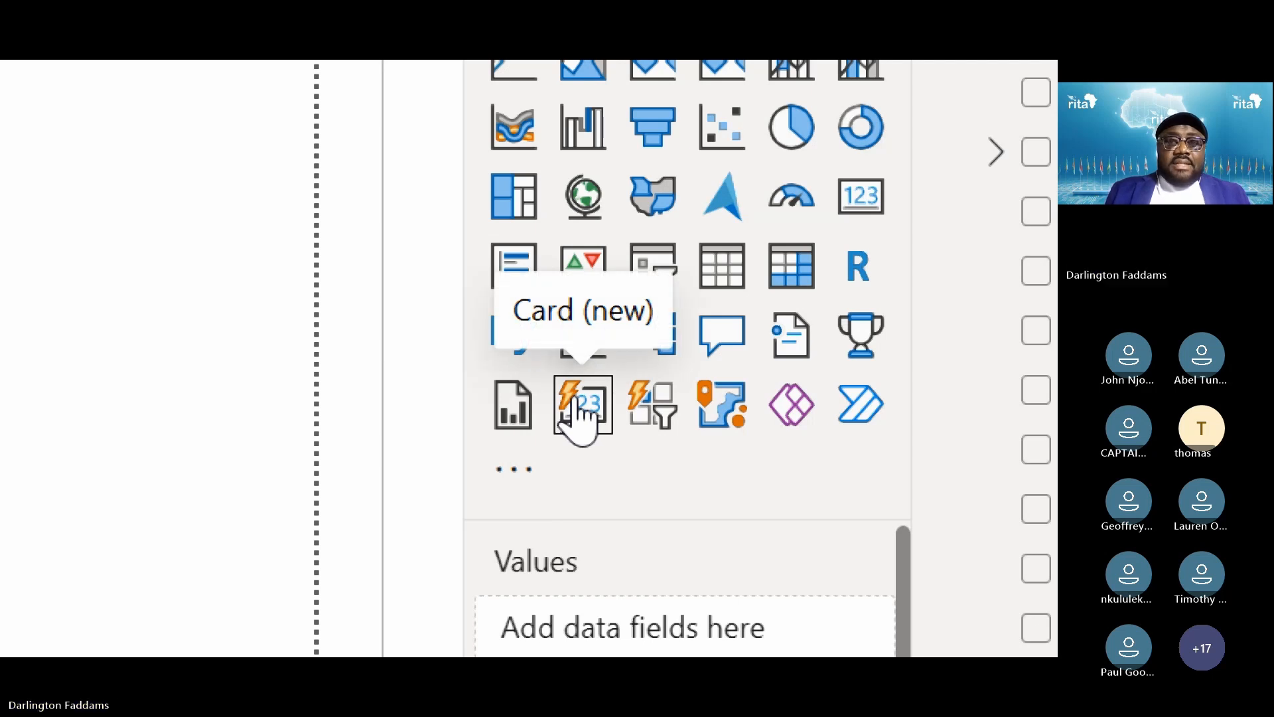
left_click(577, 408)
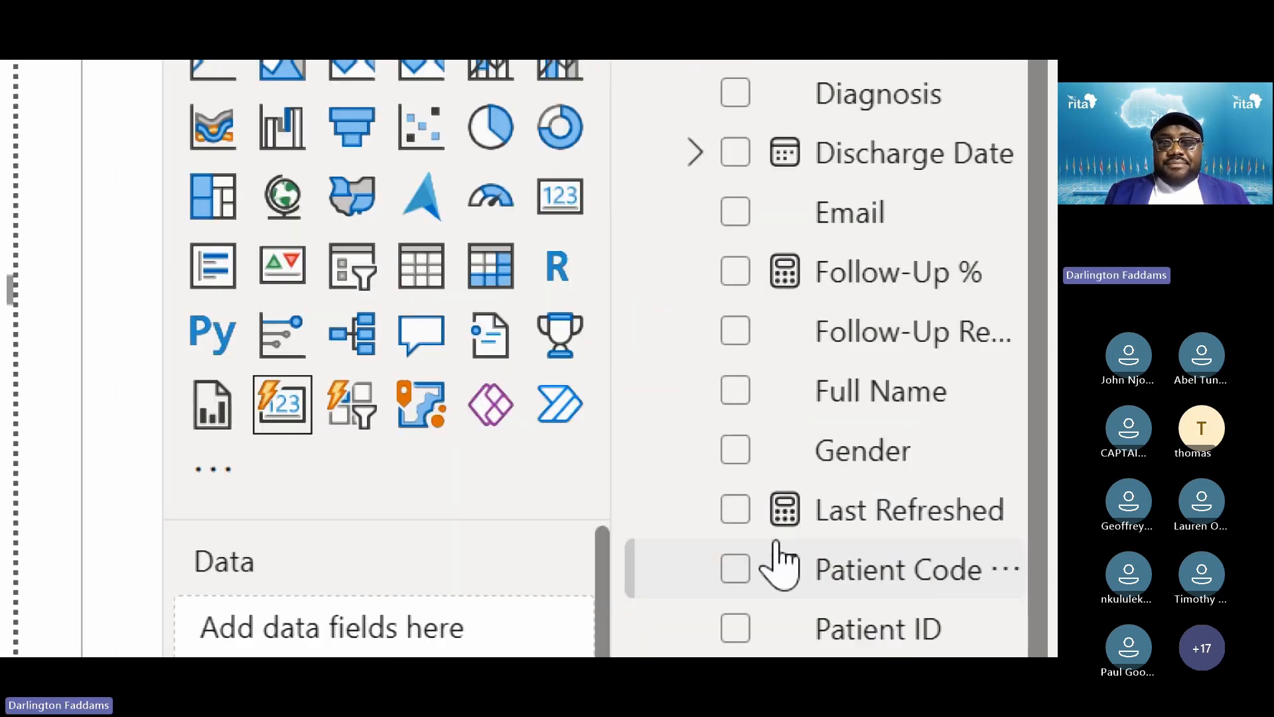
left_click(735, 511)
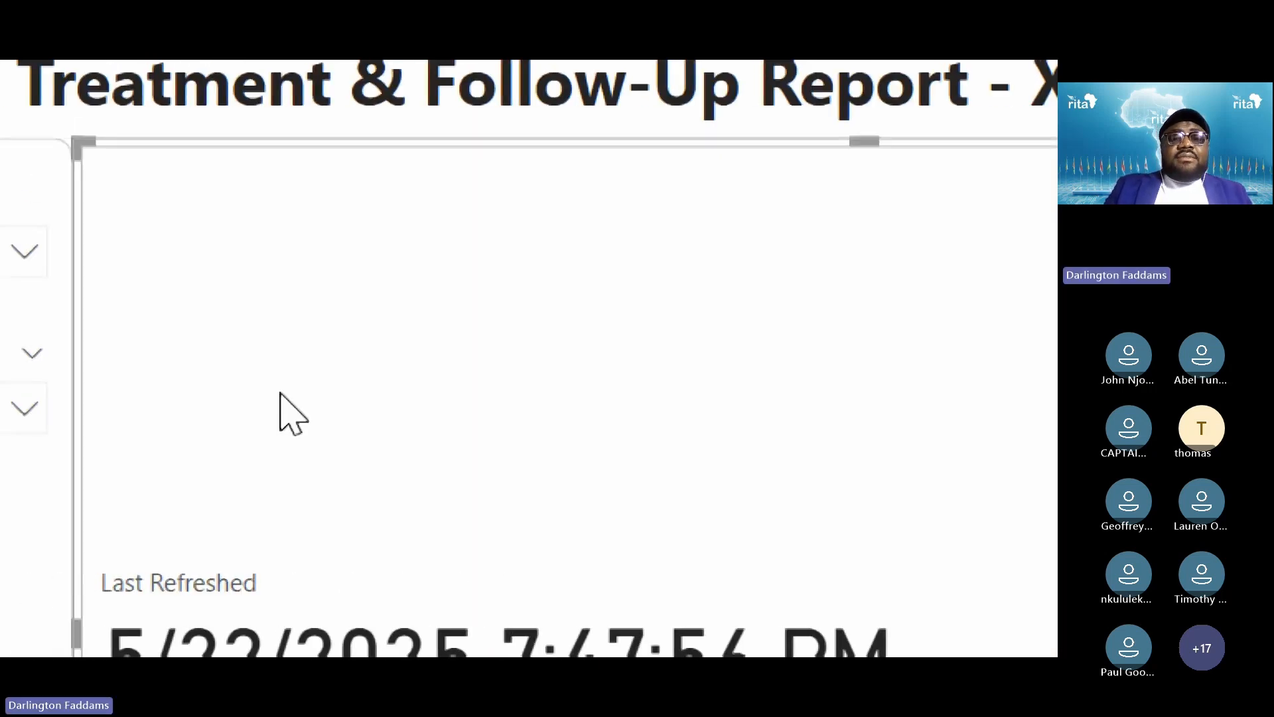
key("super+Escape")
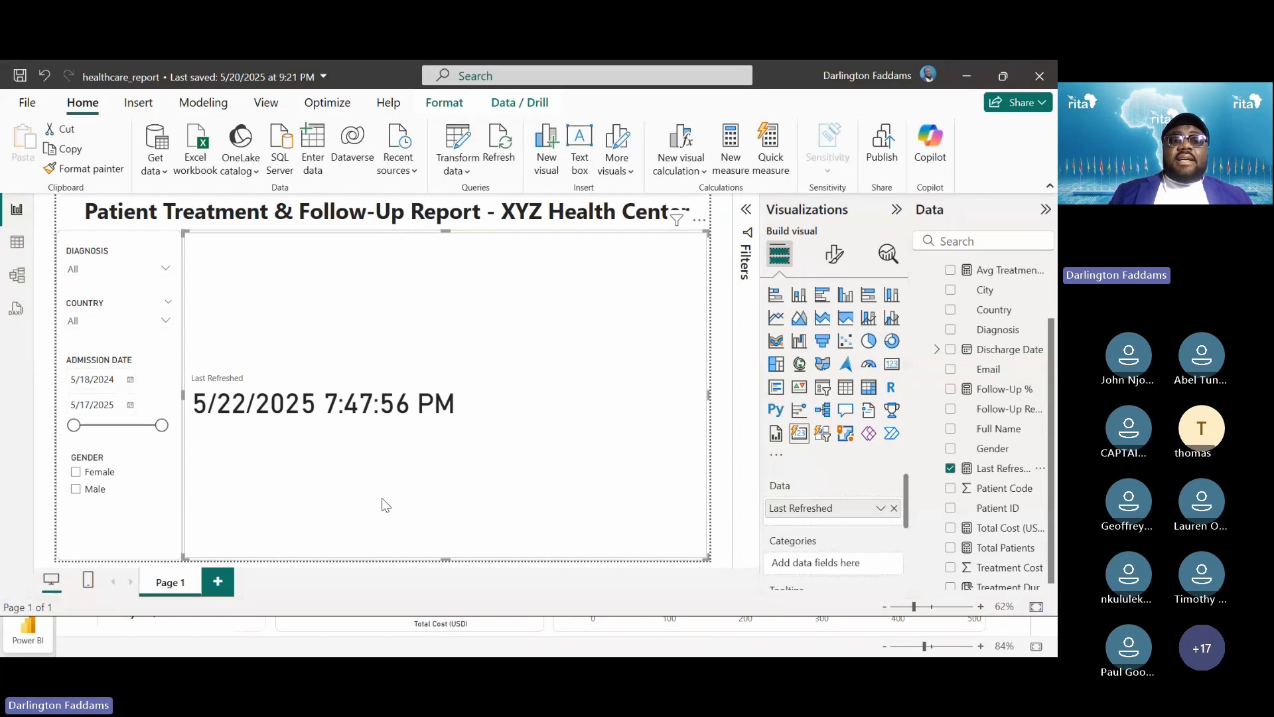
Compare with the published report, then switch to the lesson slideshow
key("alt+Tab")
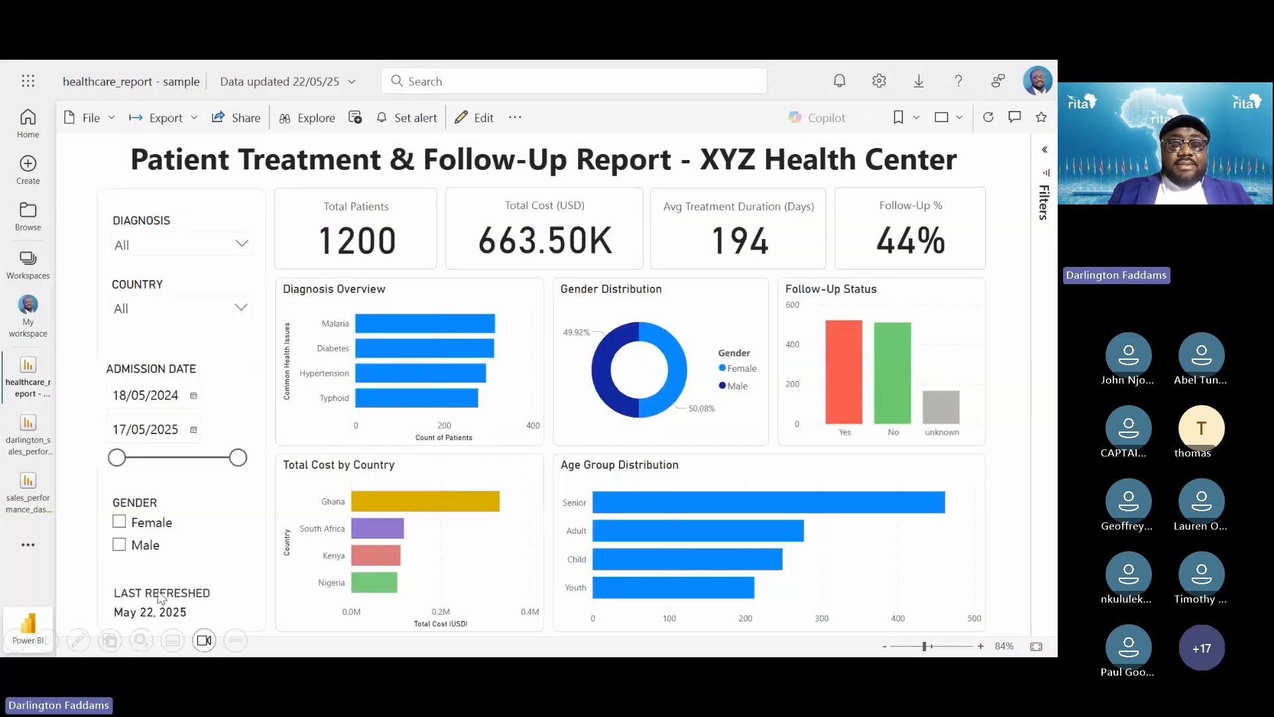
key("alt+Tab")
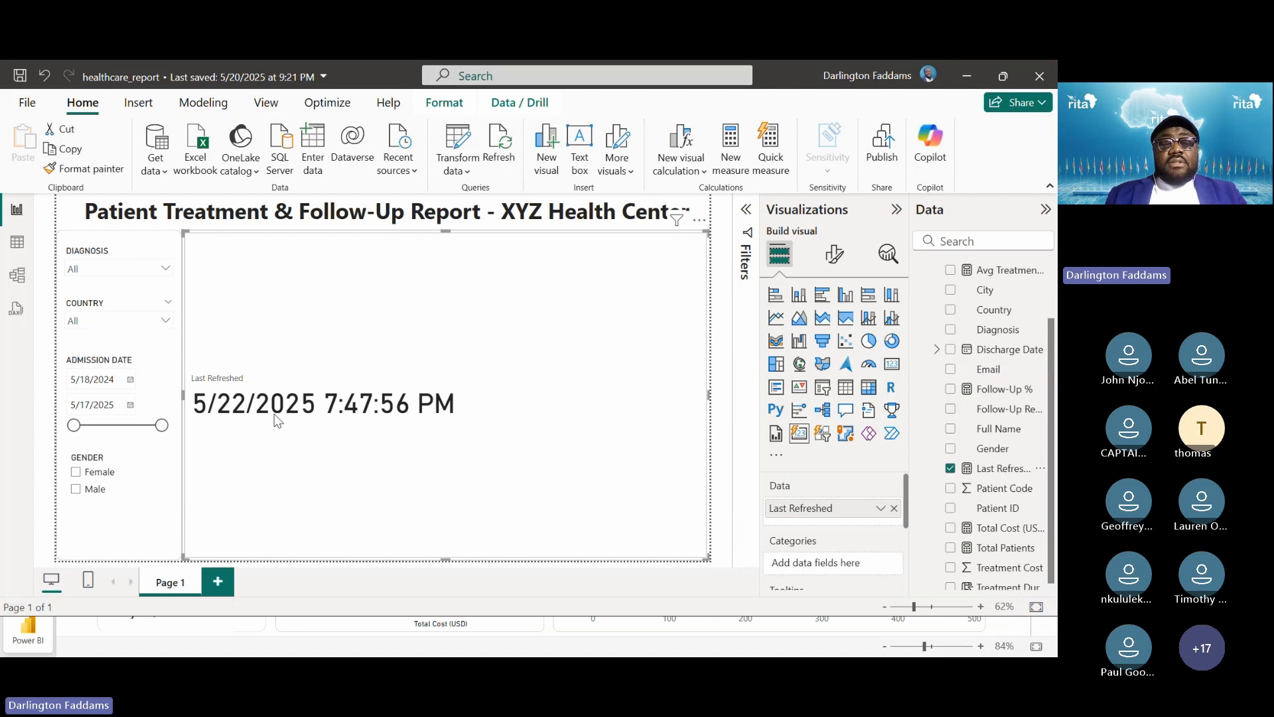
key("alt+Tab")
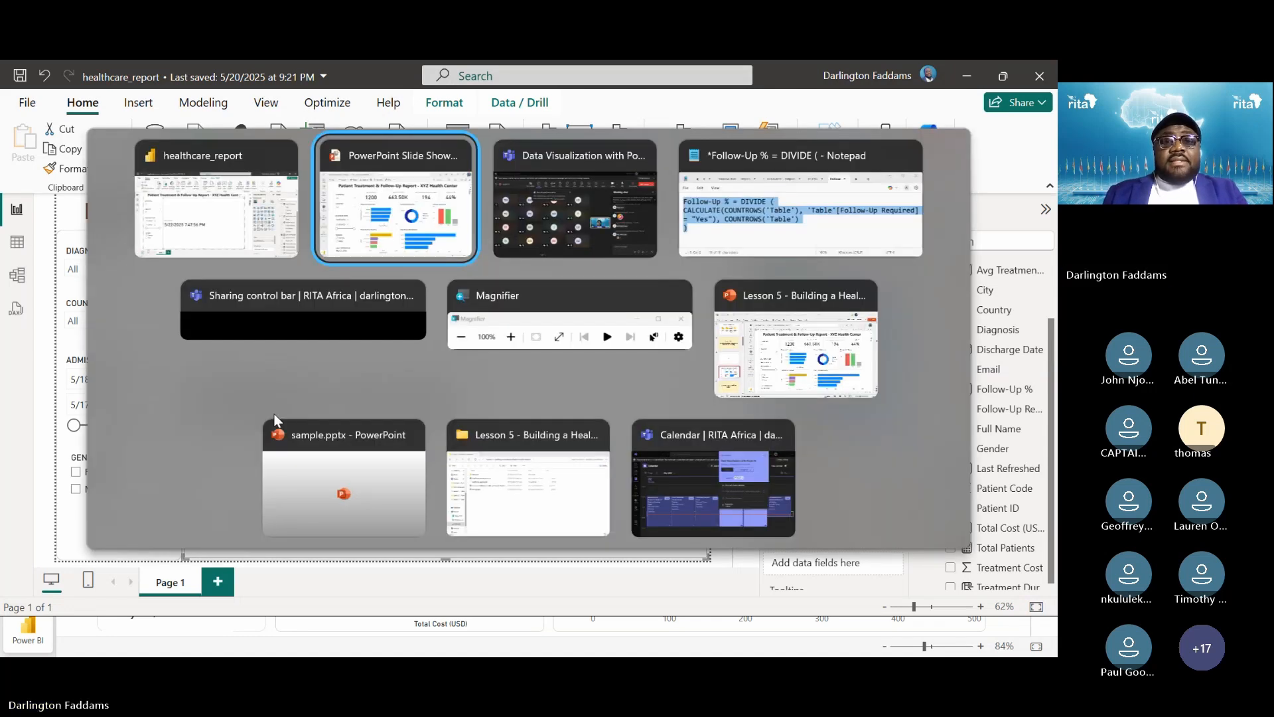
Advance two slides to 'How to Create the Last Refreshed Visual'
key("Right")
key("Right")
key("Right")
key("Right")
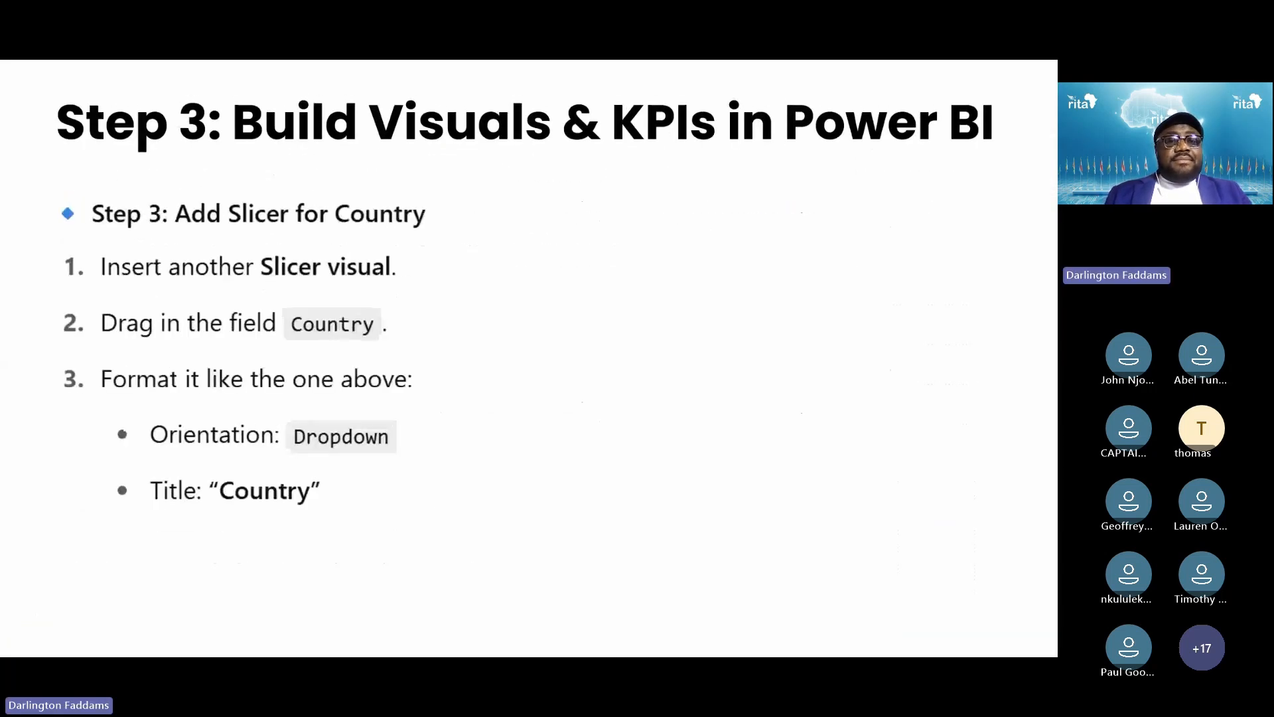
key("Right")
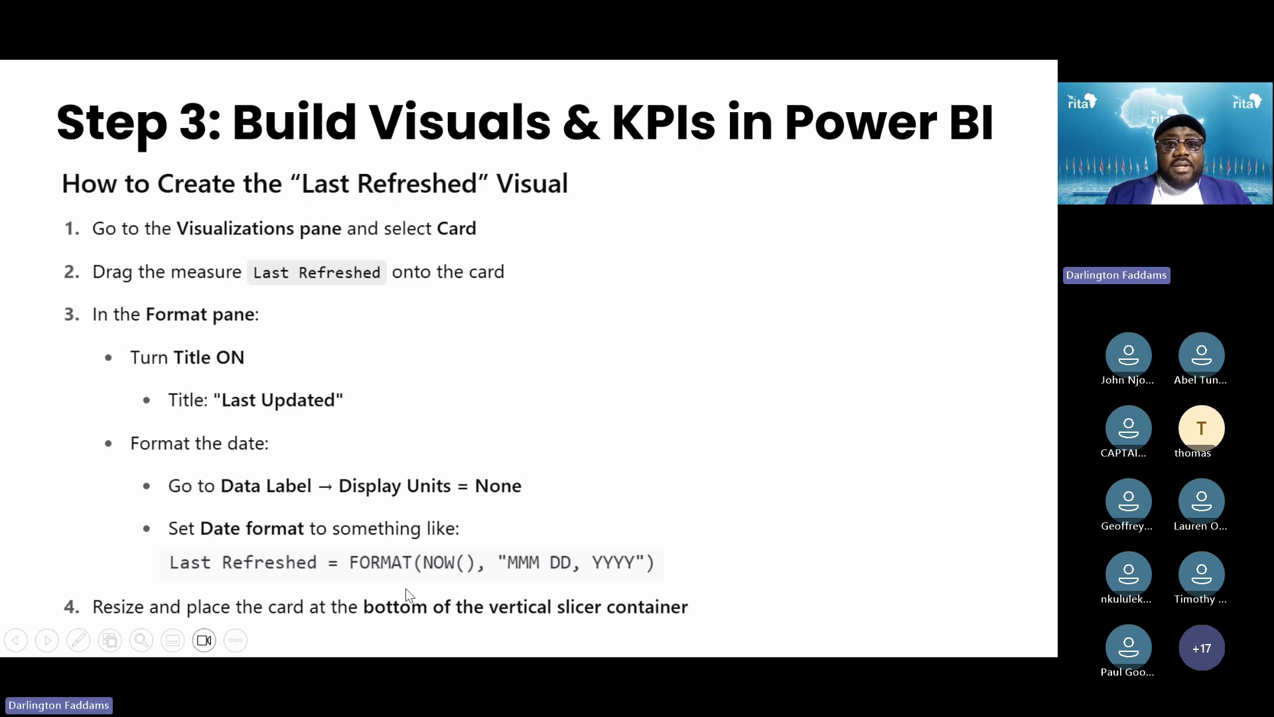
key("alt+Tab")
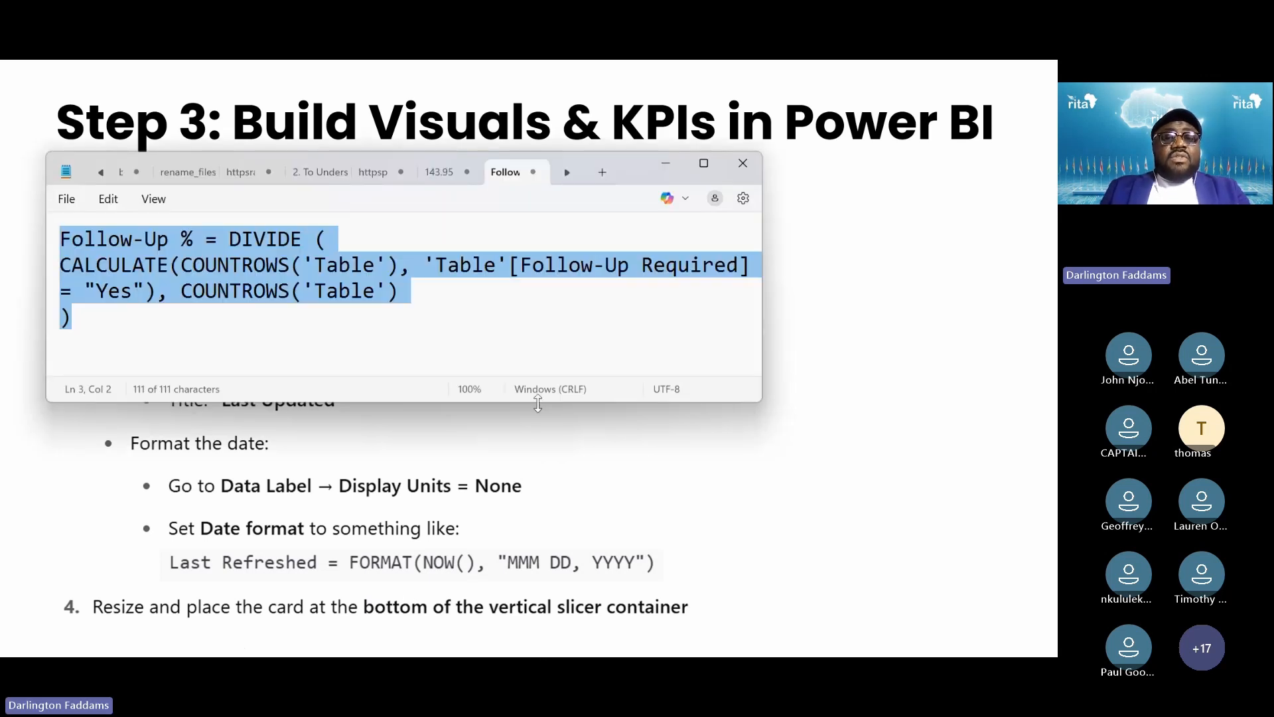
Type FORMAT(NOW(), "MMM DD, YYYY") into the Notepad tab and select it all for copying
type("FORM")
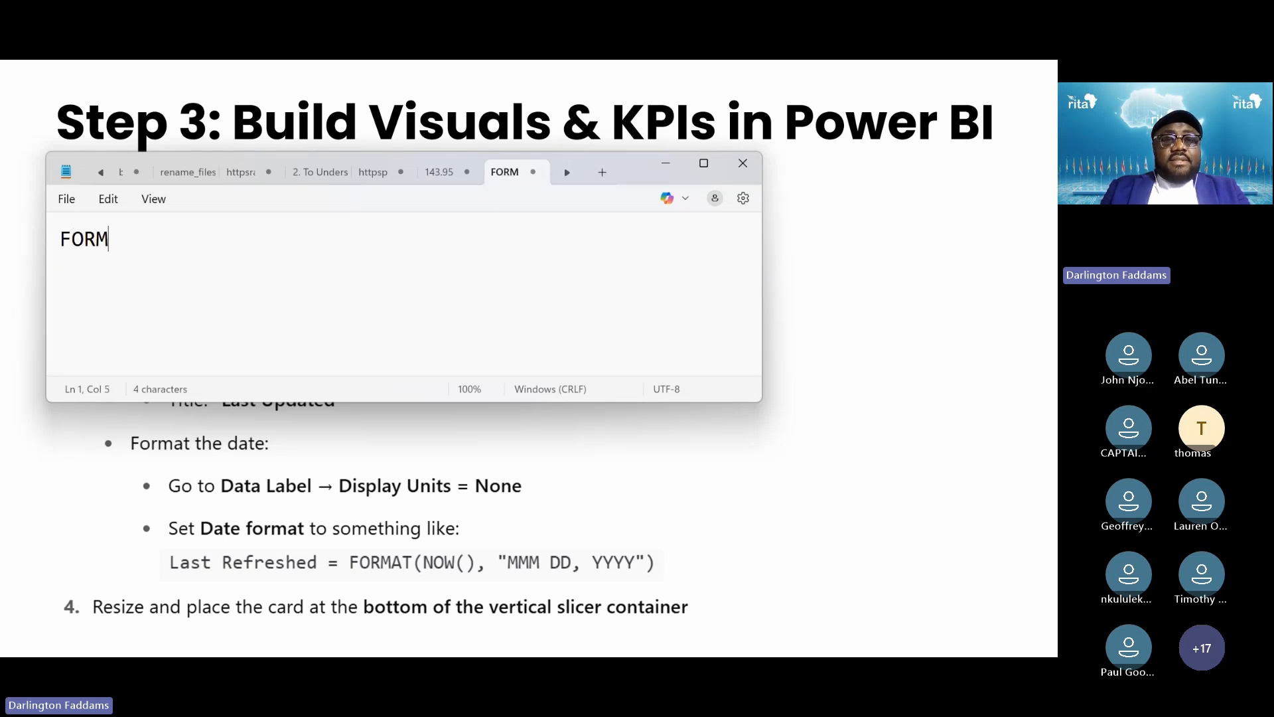
type("AT(NOW(),")
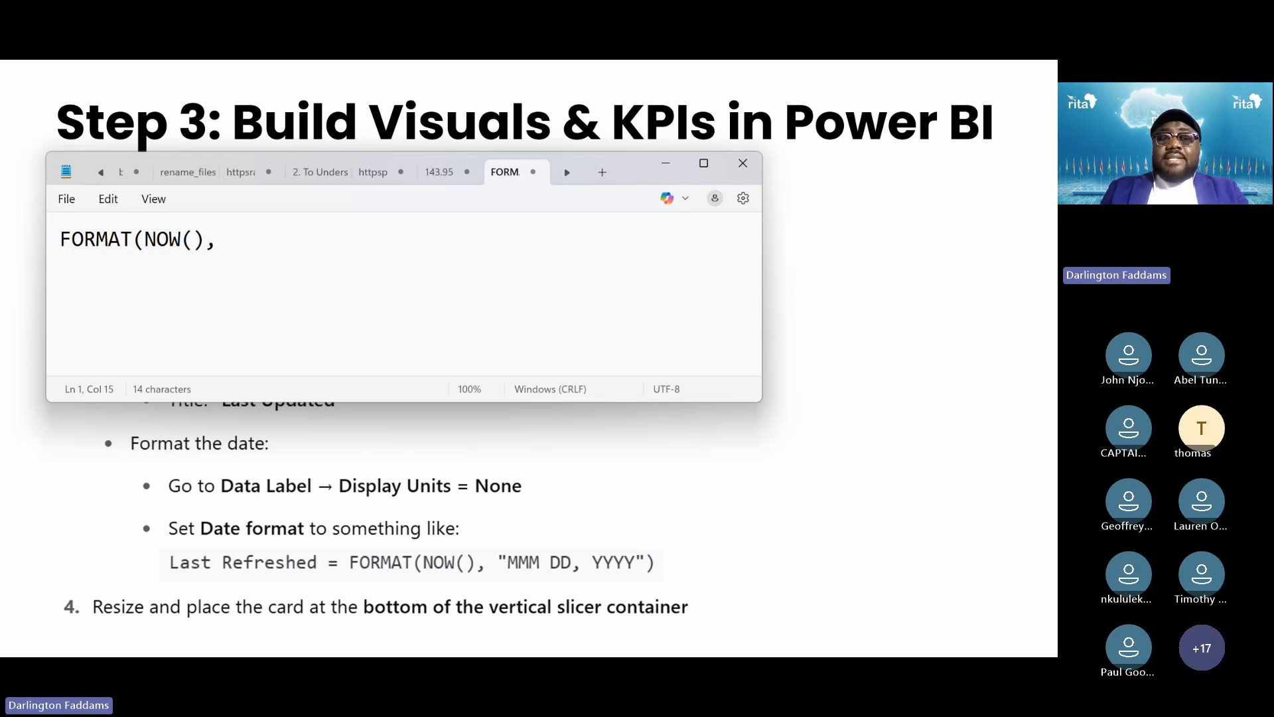
type(" \"")
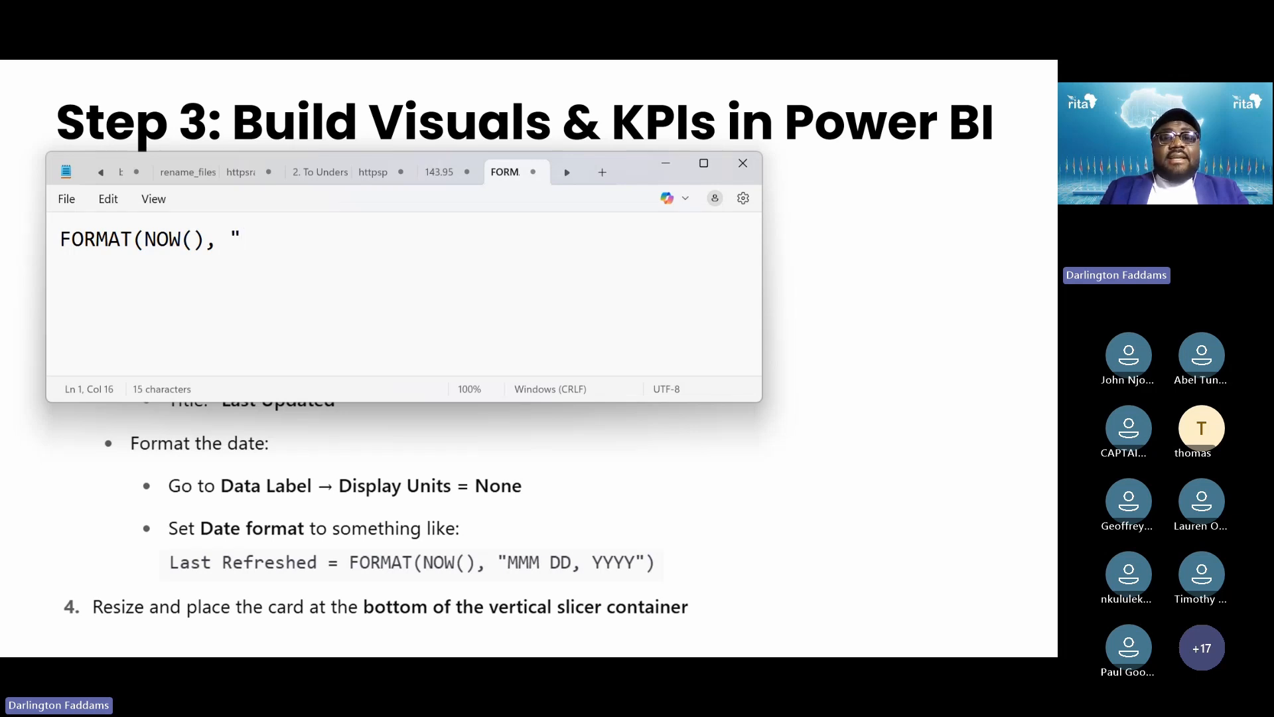
type("MMM ")
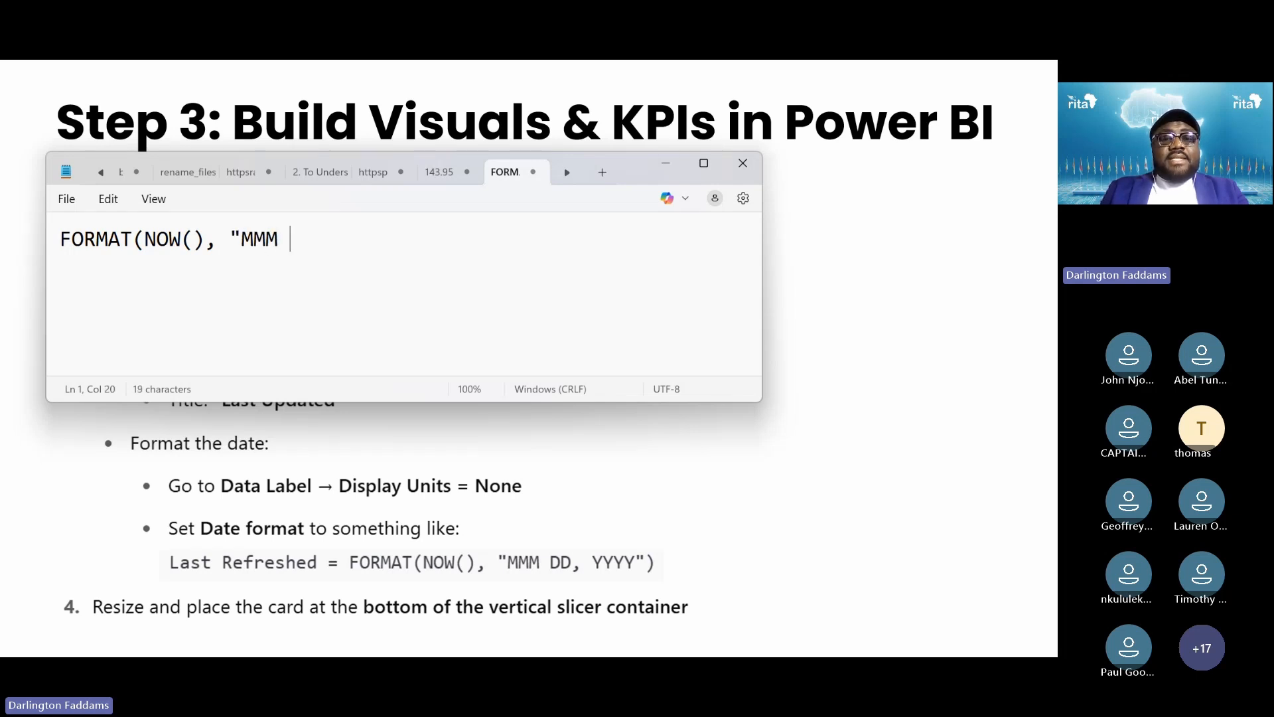
type("DD, Y")
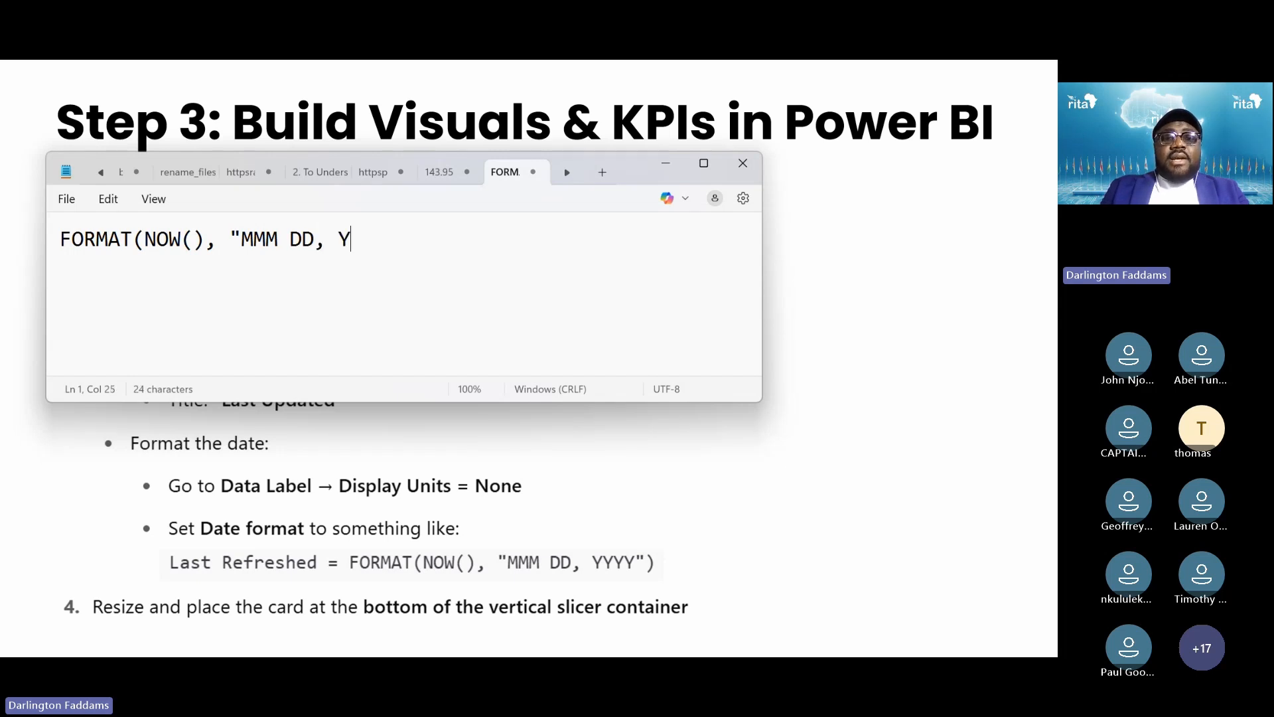
type("YYY\")")
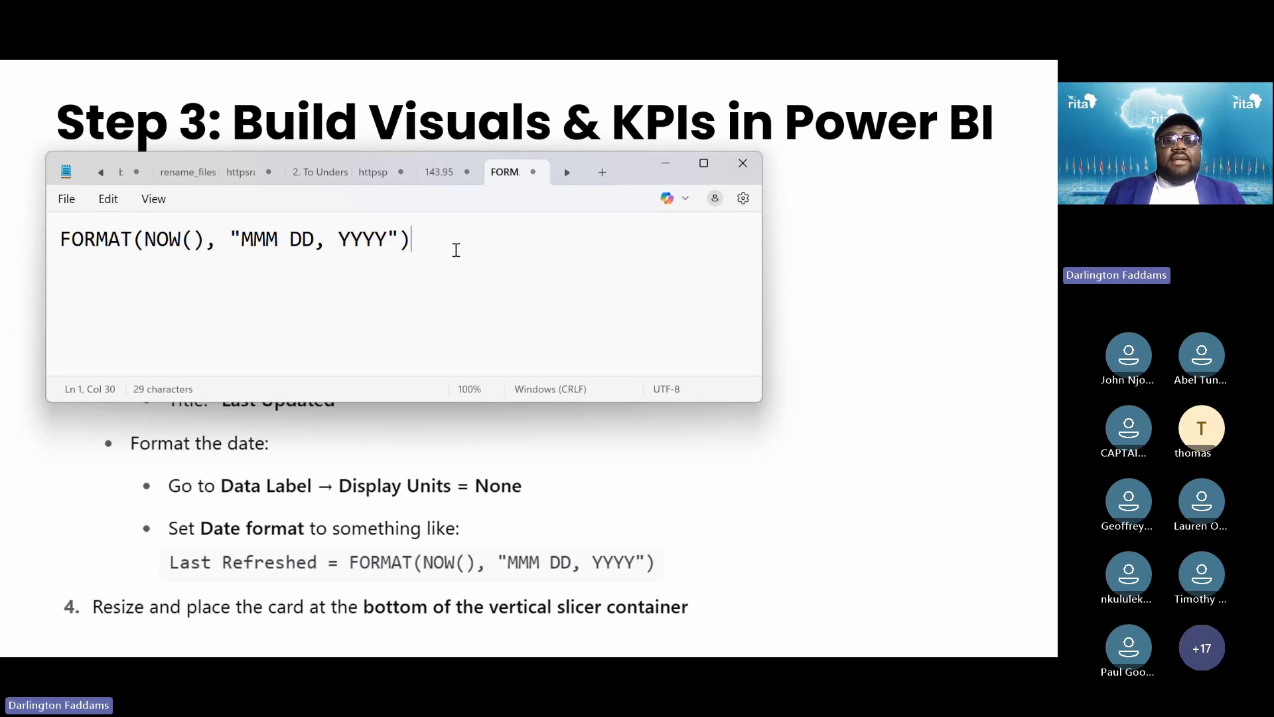
key("ctrl+a")
key("ctrl+c")
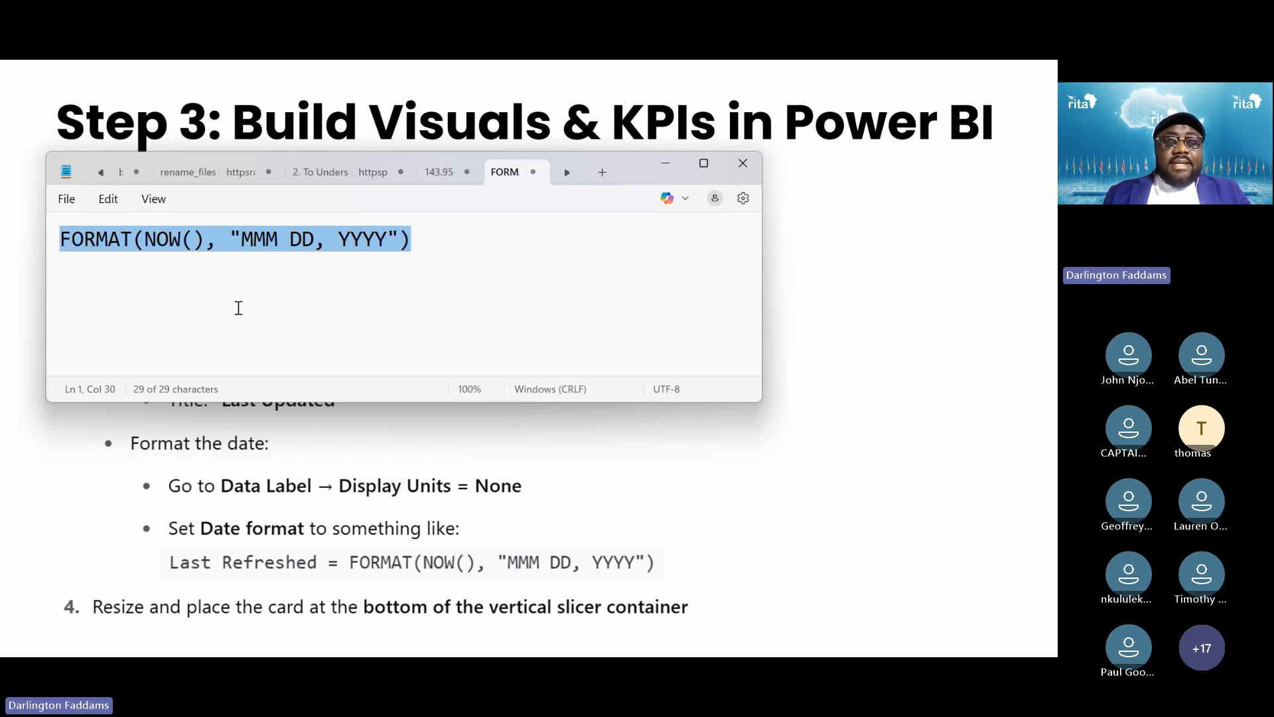
key("super")
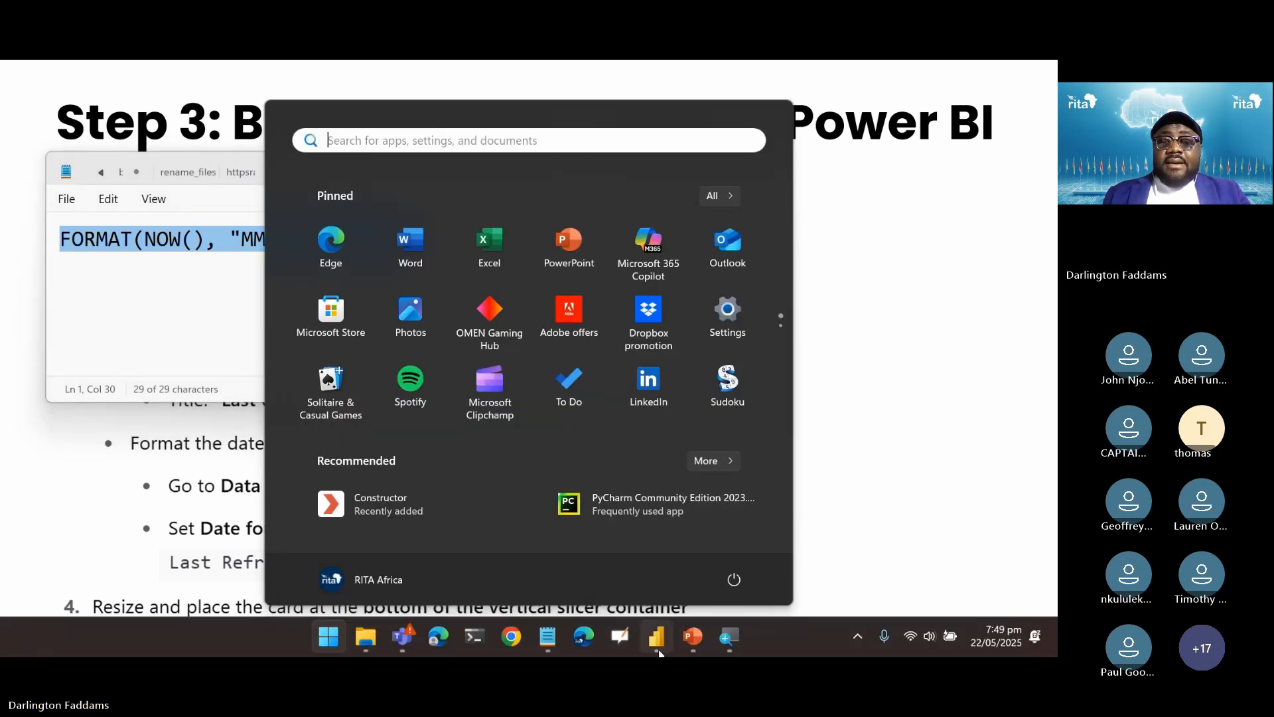
Replace NOW() in the Last Refreshed measure with FORMAT(NOW(), "MMM DD, YYYY") and commit it
left_click(659, 639)
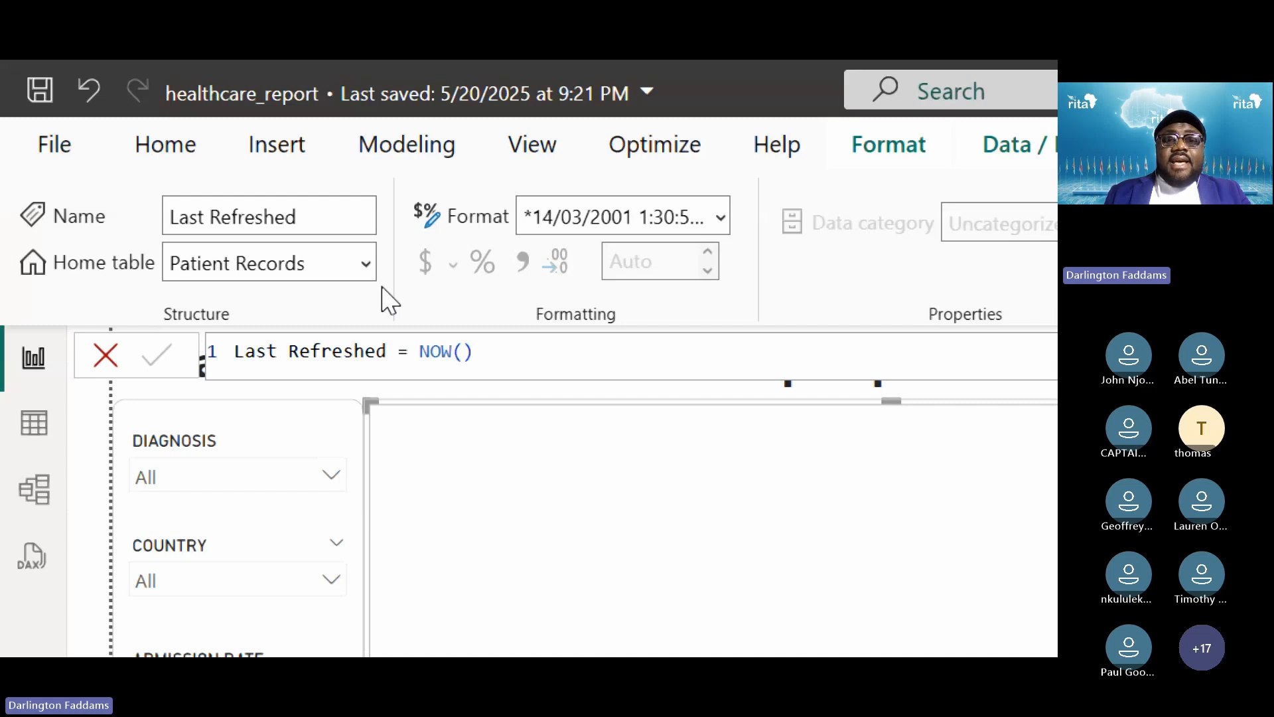
double_click(435, 351)
key("shift+End")
key("ctrl+v")
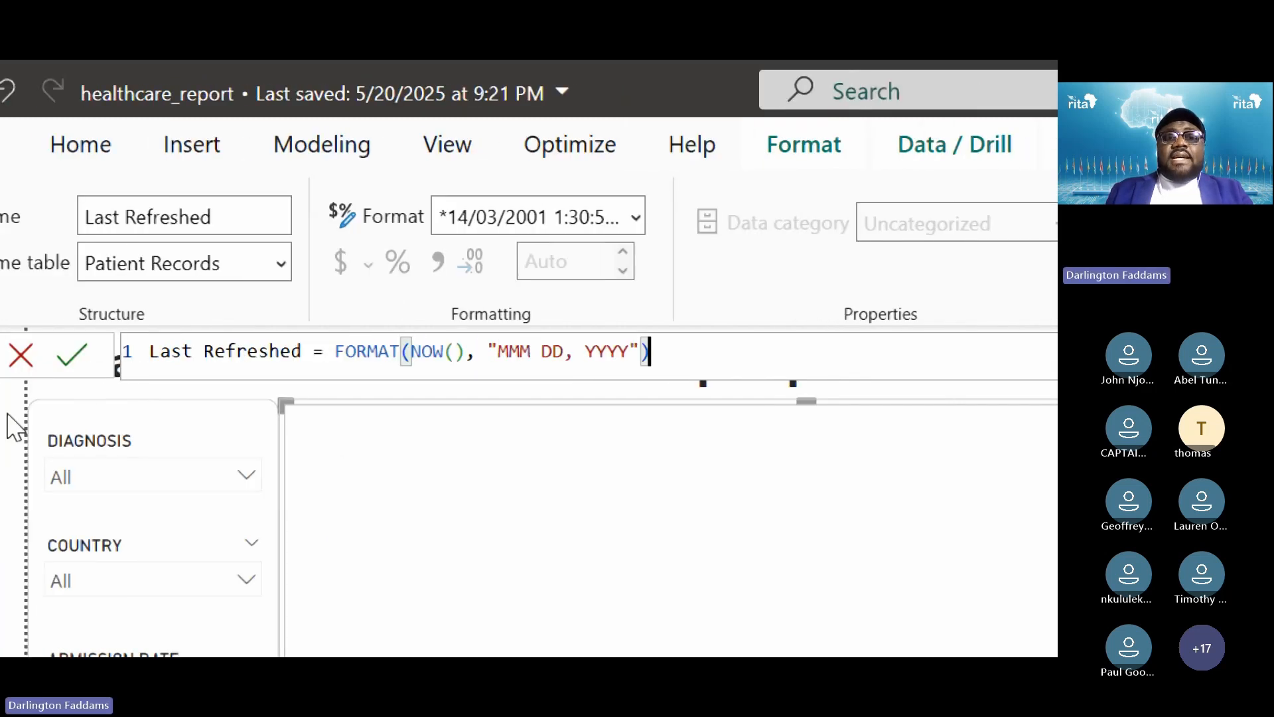
left_click(356, 351)
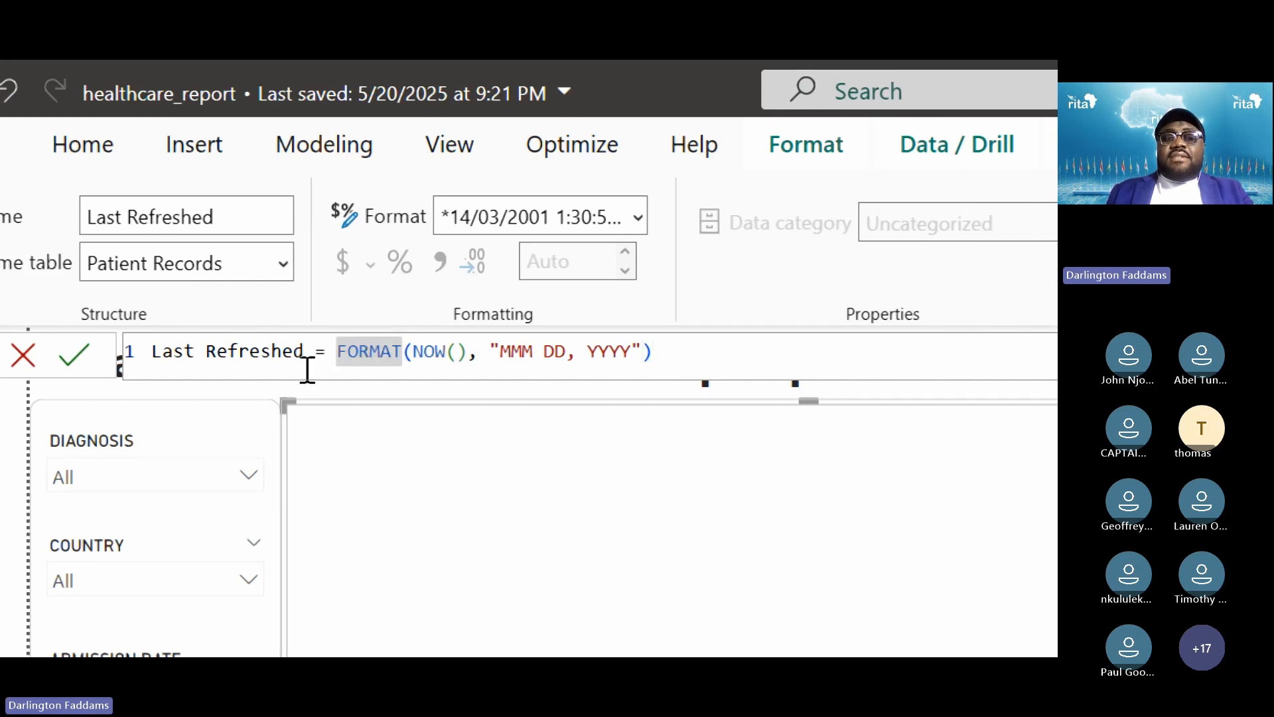
left_click(717, 352)
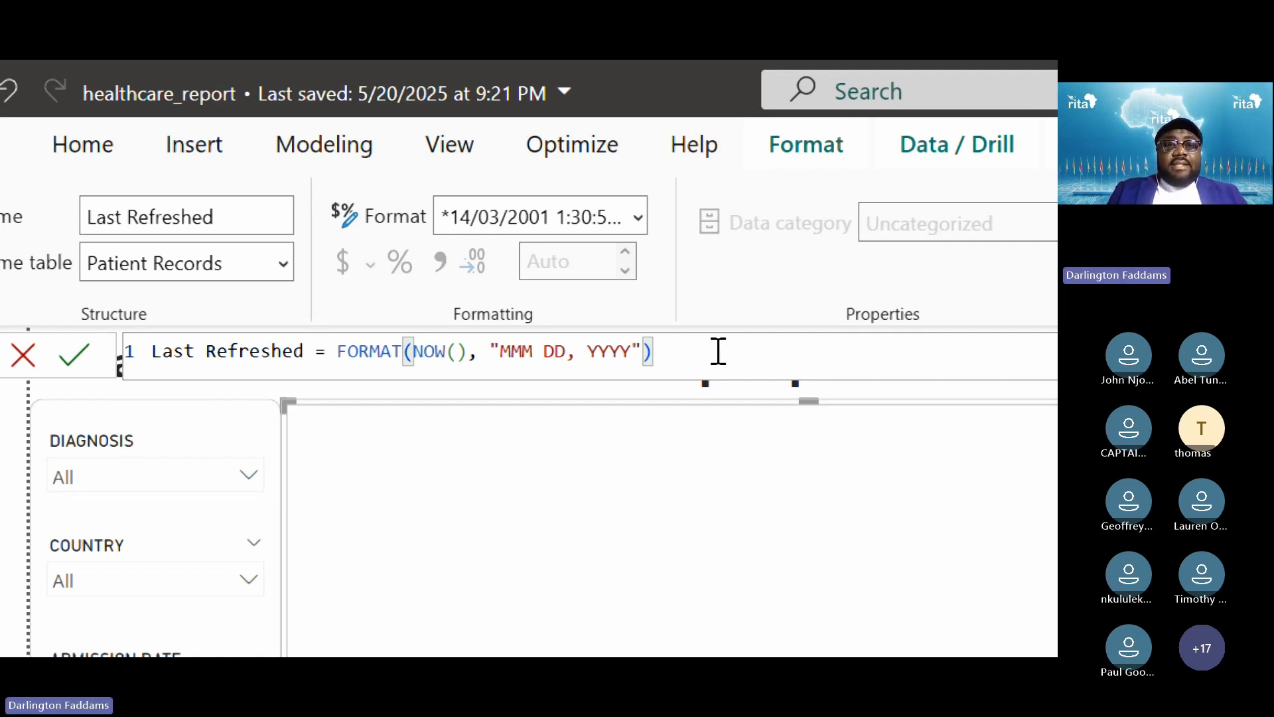
key("super+minus")
key("Return")
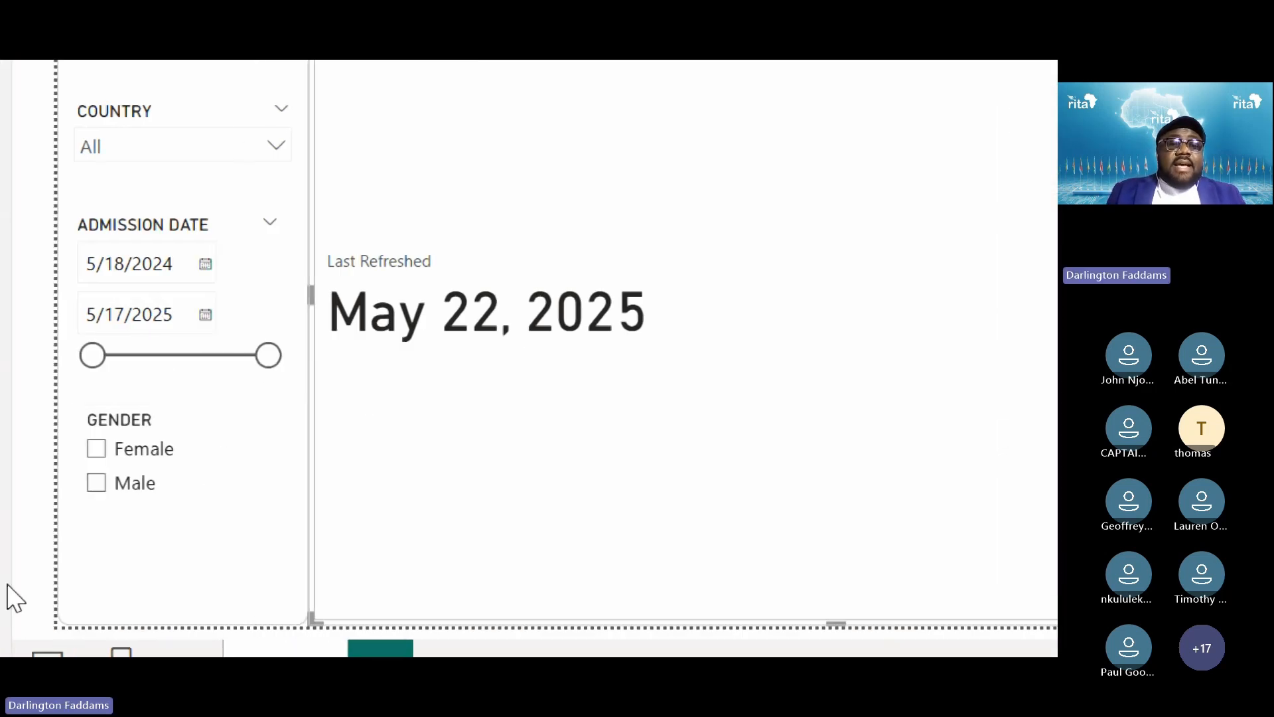
Format-paint the Gender slicer's style onto the Last Refreshed card reading May 22, 2025
left_click(195, 516)
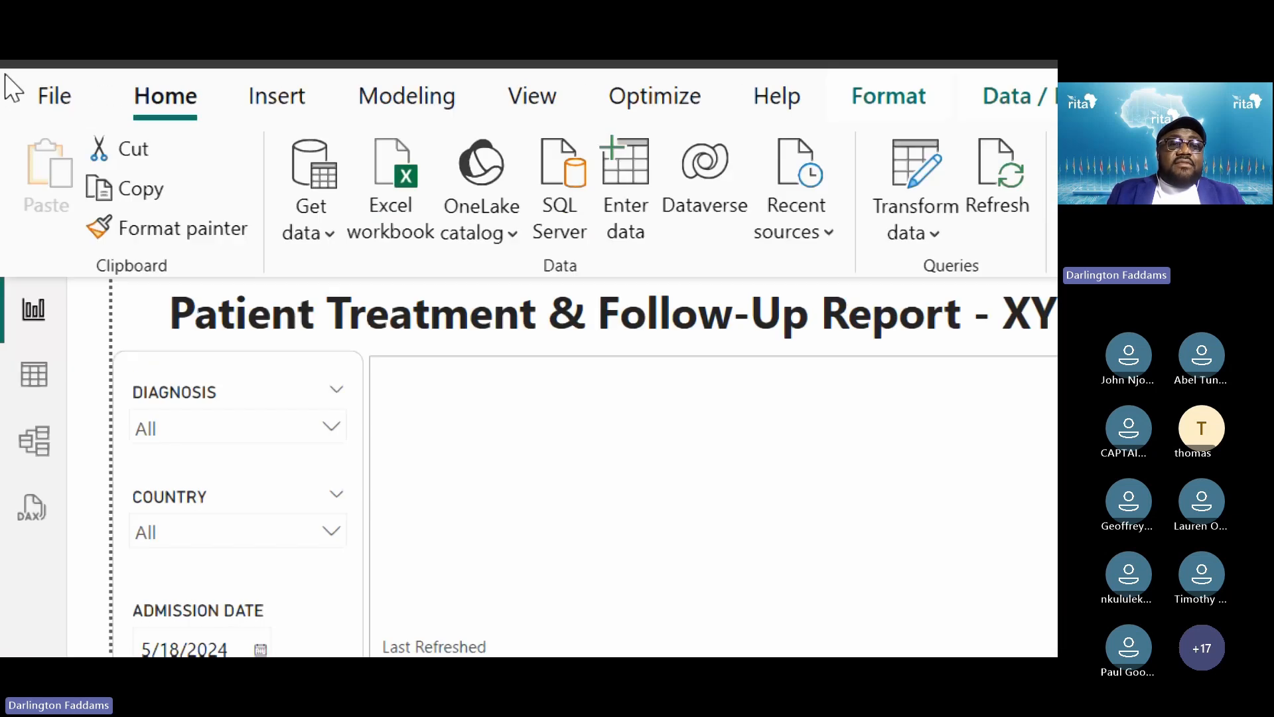
left_click(172, 232)
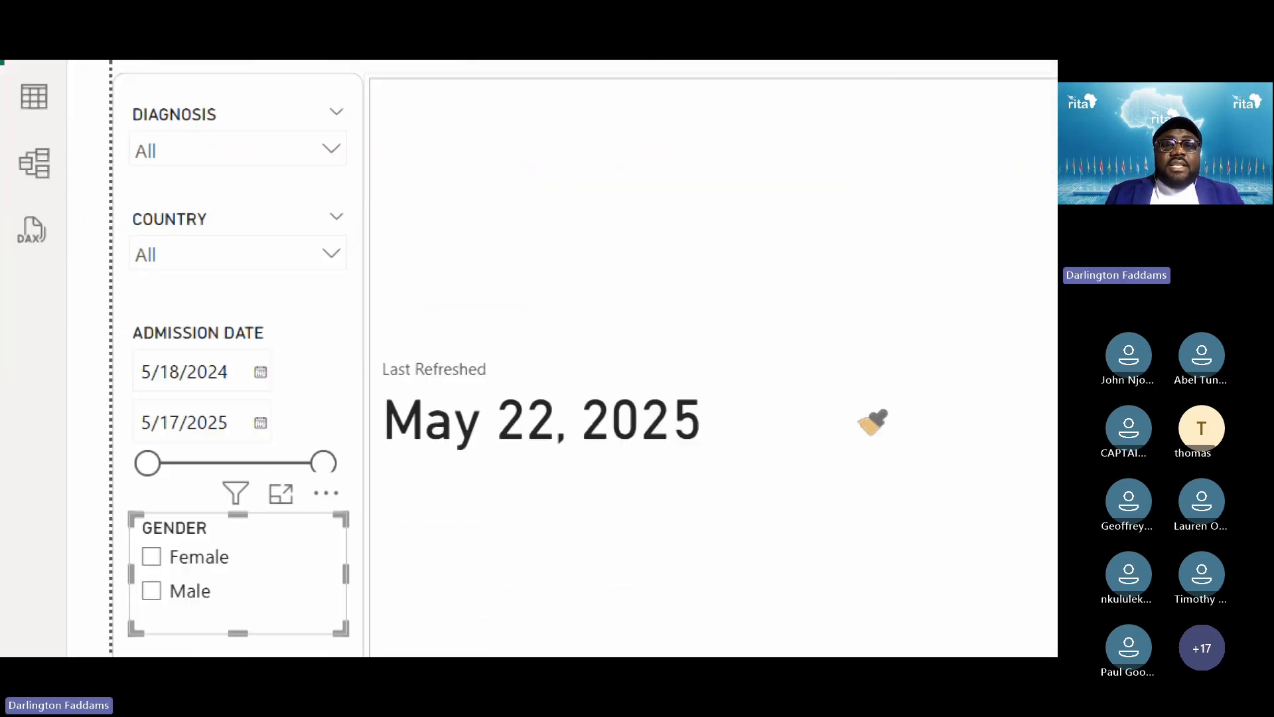
left_click(554, 461)
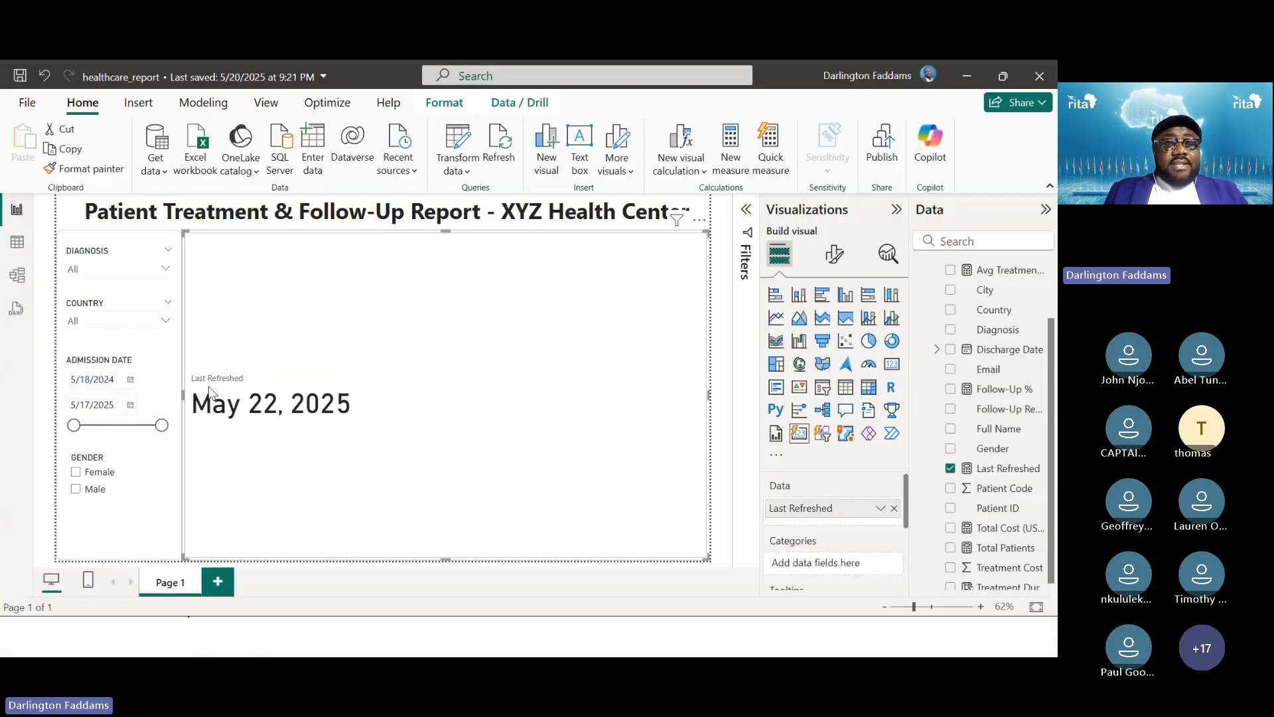
key("super")
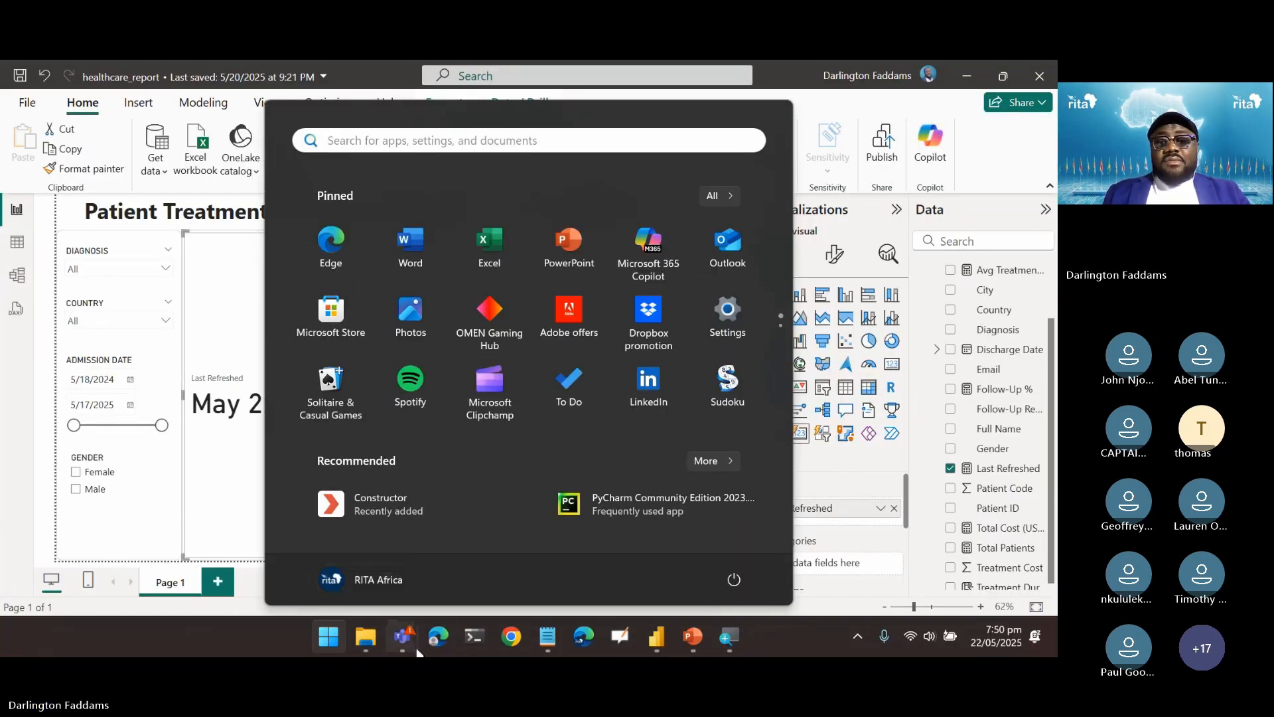
left_click(417, 652)
Post the formula FORMAT(NOW(), "MMM DD, YYYY") in the Teams meeting chat
left_click(780, 549)
key("ctrl+v")
key("Return")
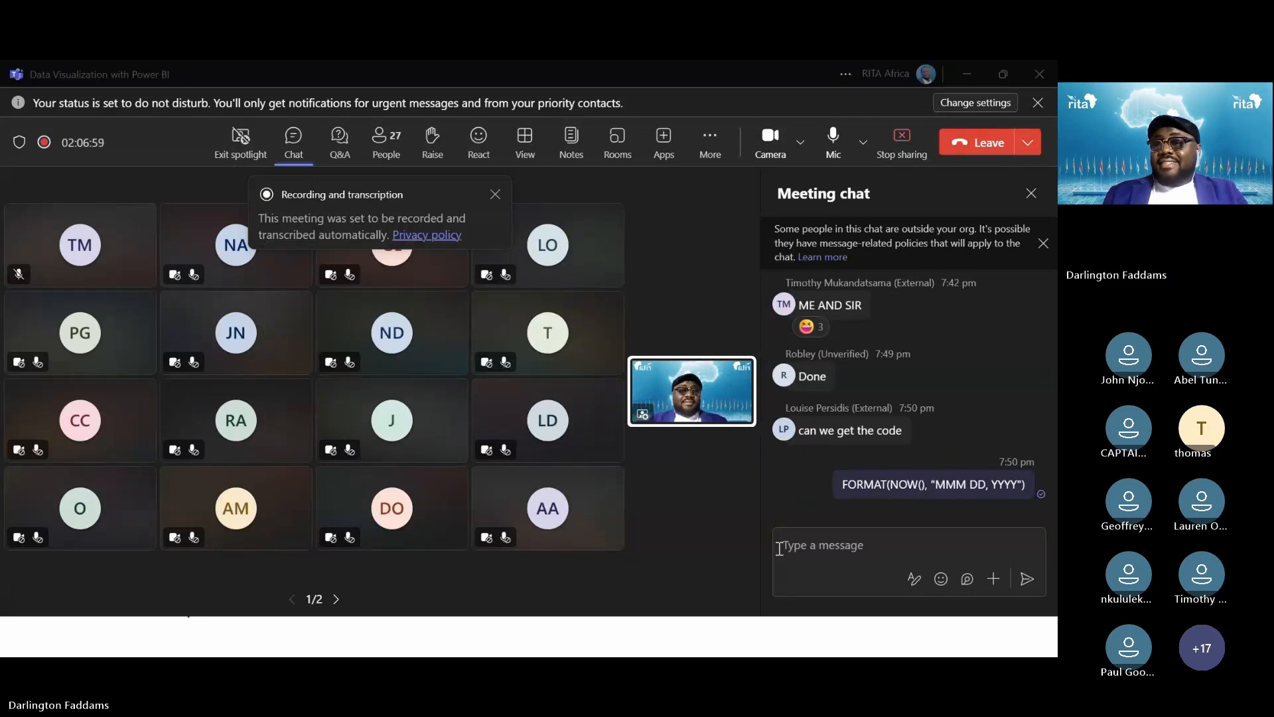
Cycle through Power BI and Teams to reach the PowerPoint slideshow
key("alt+Tab")
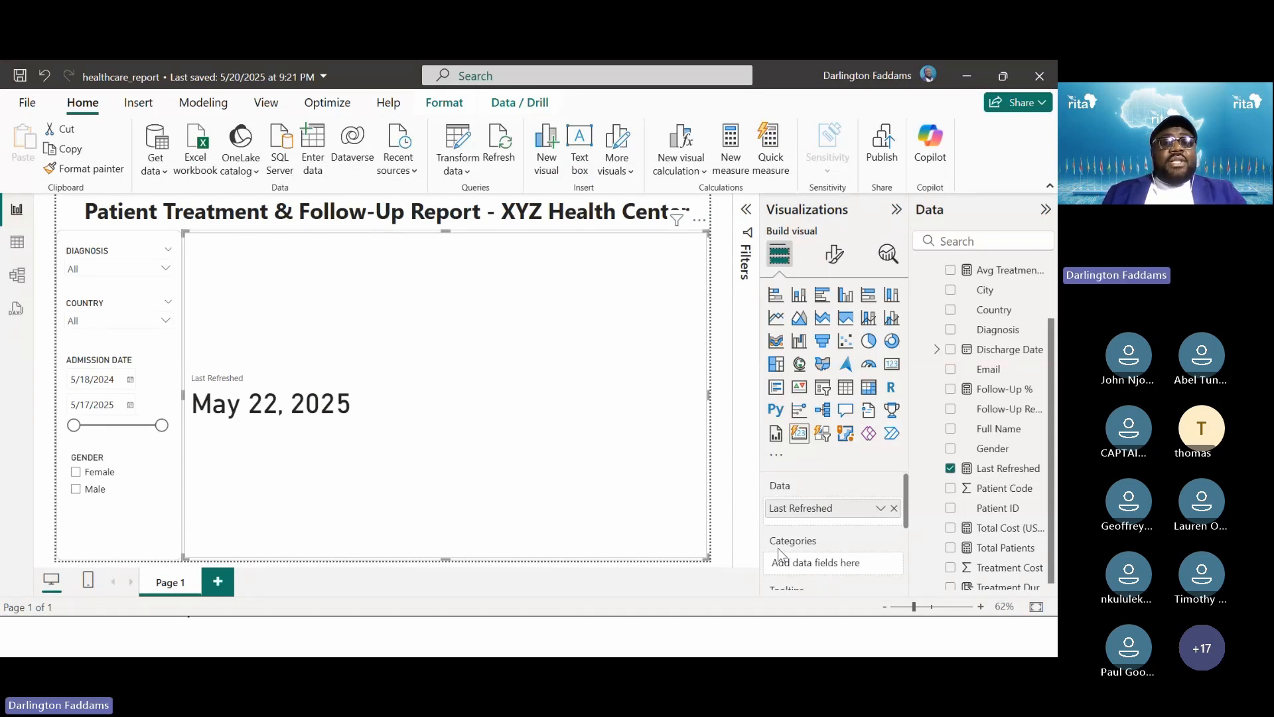
key("alt+Tab")
key("alt+Tab")
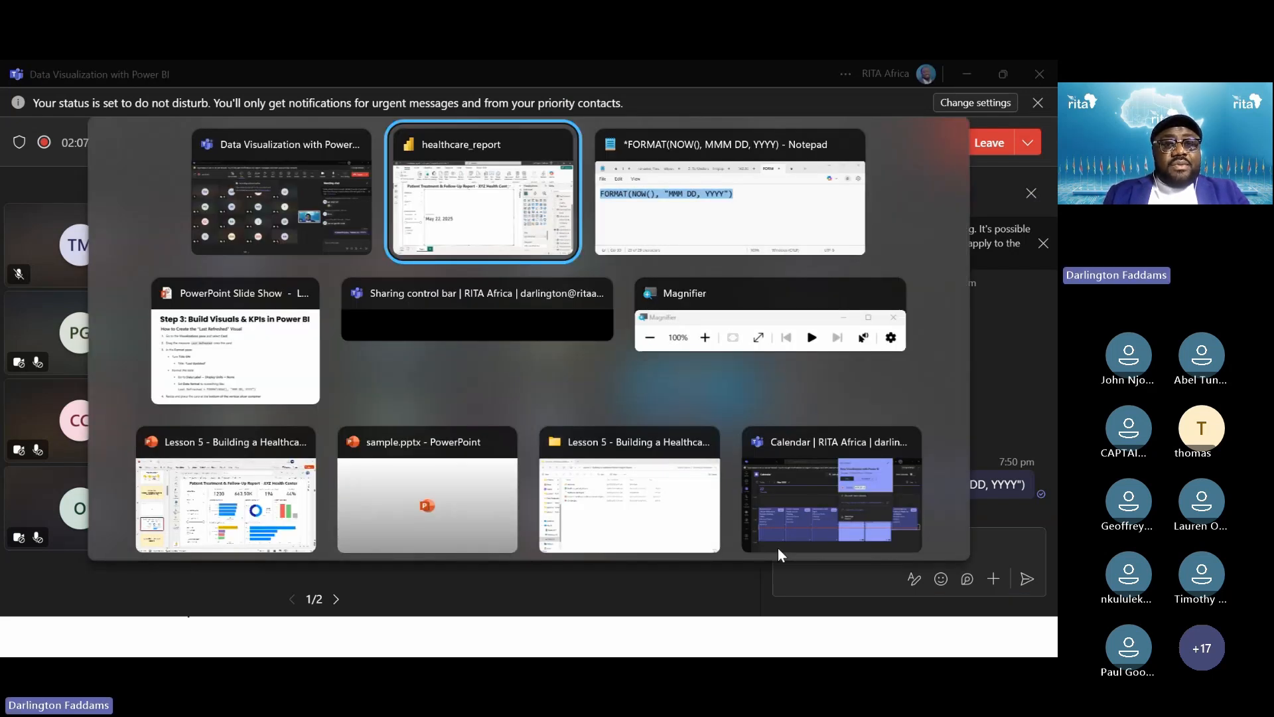
key("alt+Tab")
key("alt+Tab")
Step back through the lesson slides, glance at the published healthcare report, and return to Desktop
key("Left")
key("Left")
key("Left")
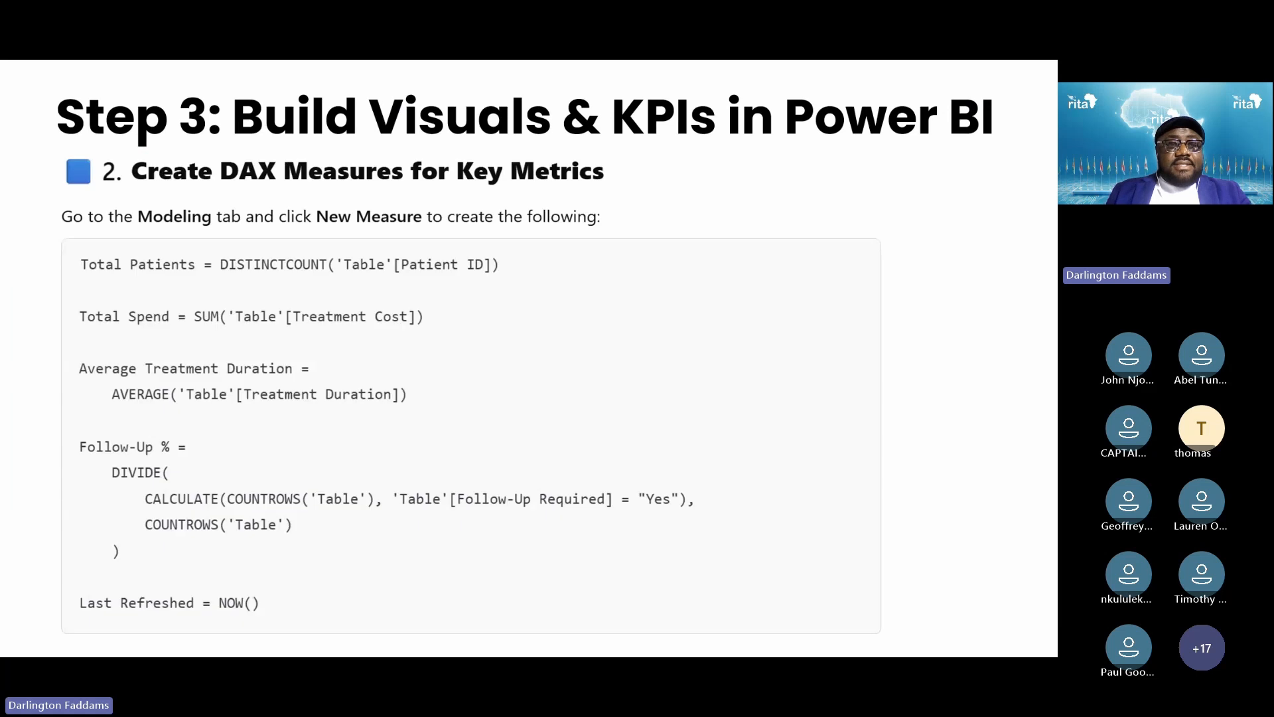
key("Left")
key("Left")
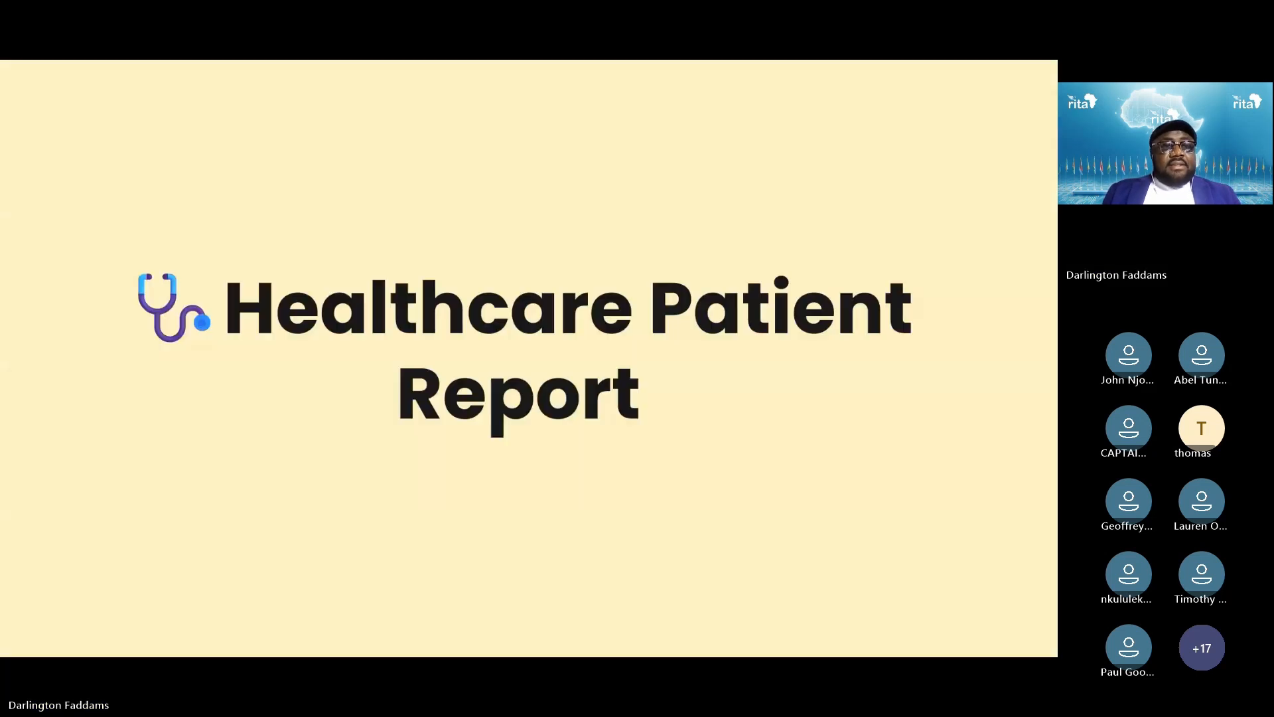
key("Right")
key("alt+Tab")
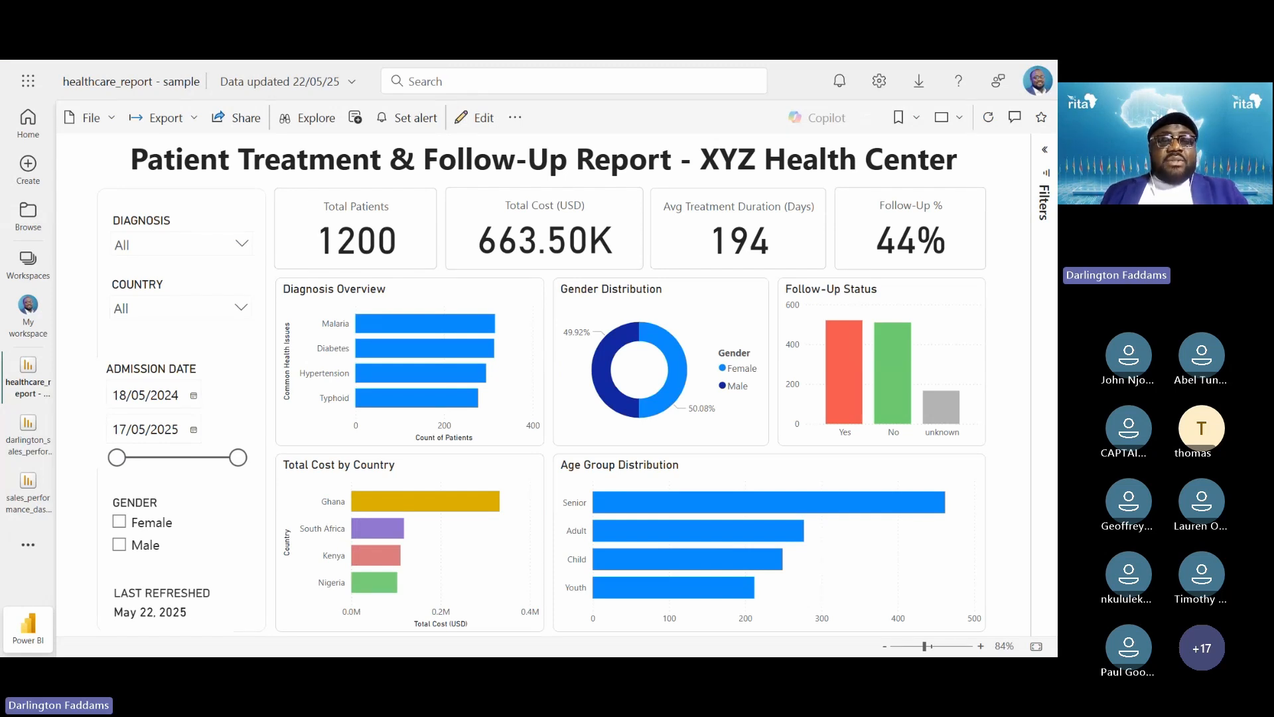
key("alt+Tab")
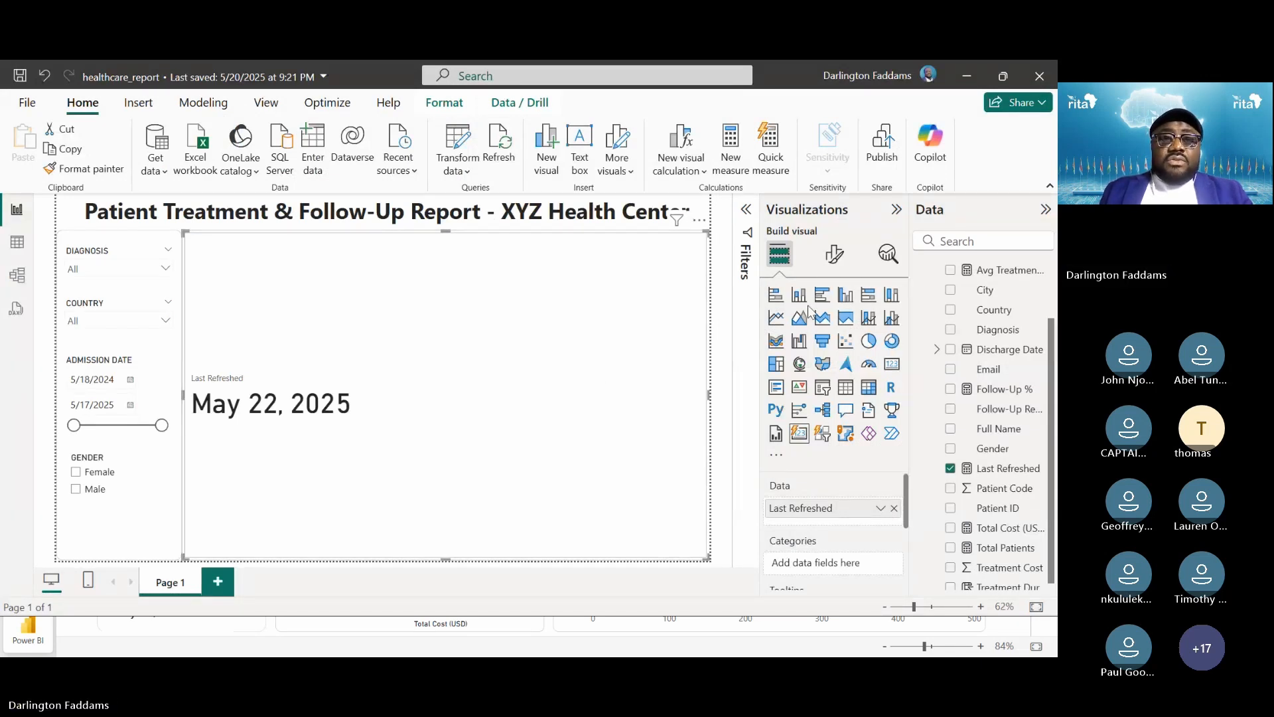
Open Format visual for the Last Refreshed card and review its Layout settings
left_click(836, 257)
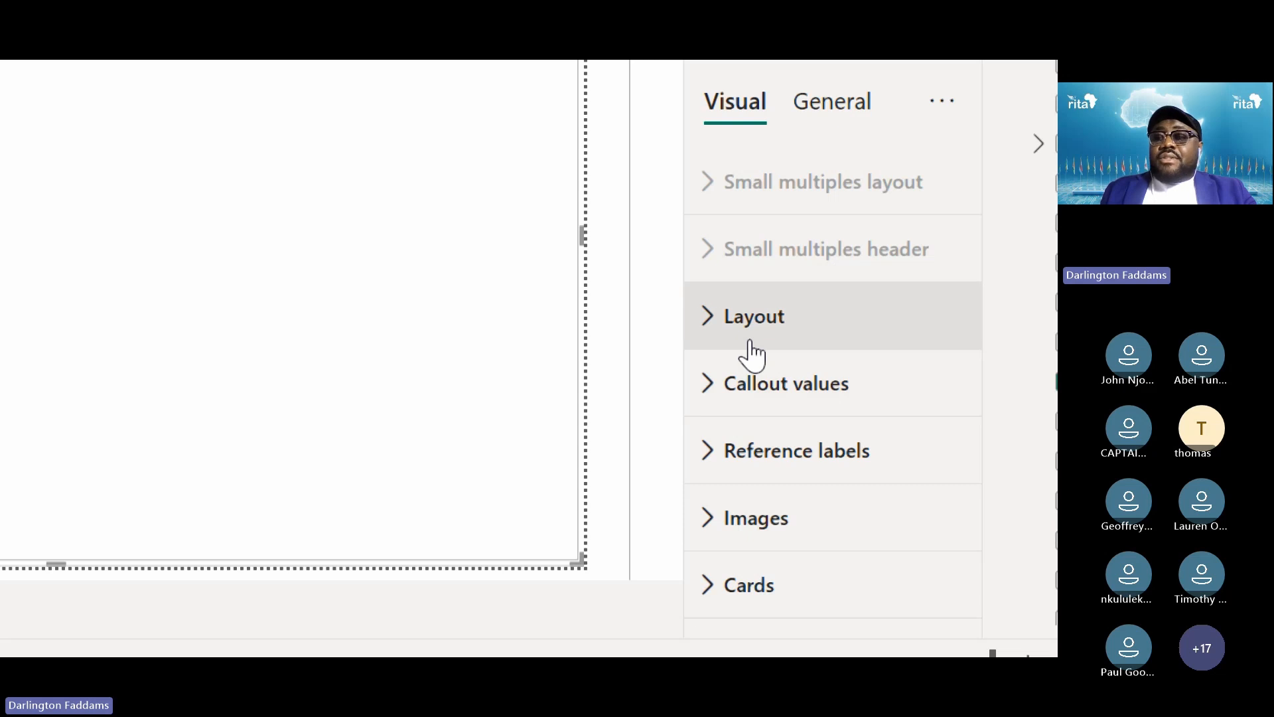
left_click(747, 574)
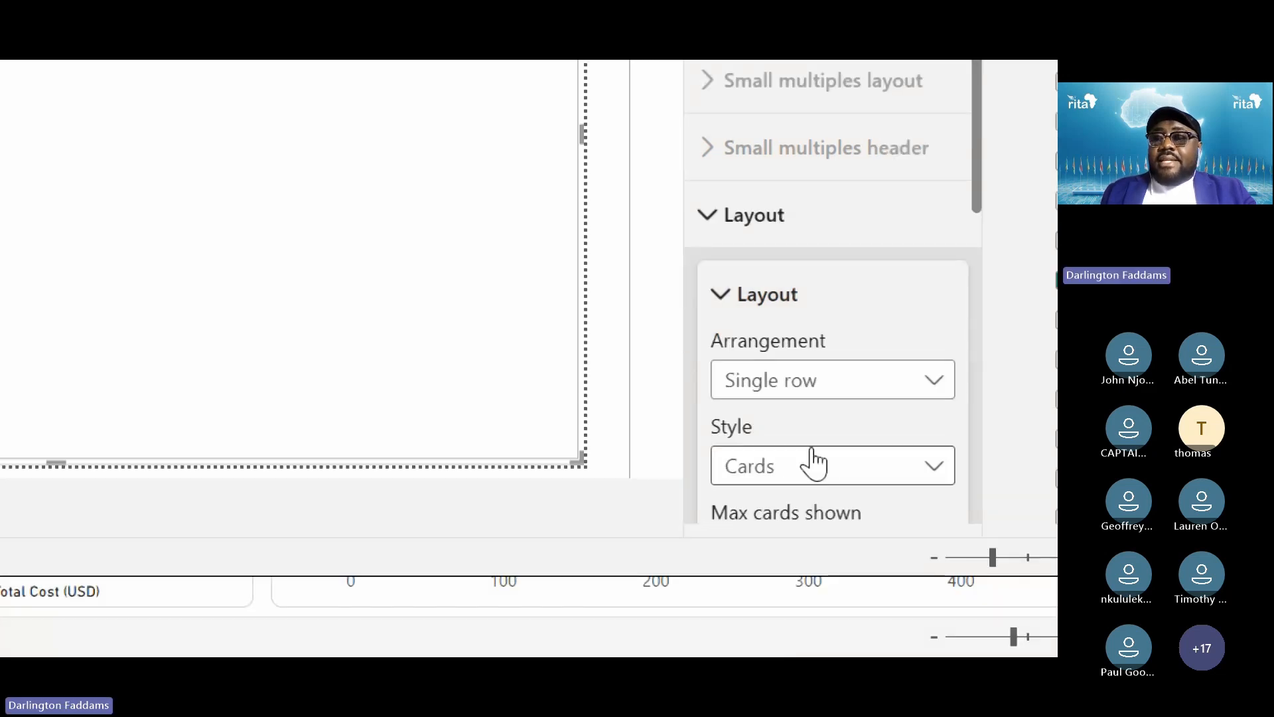
scroll(810, 424, "down", 3)
scroll(813, 396, "down", 3)
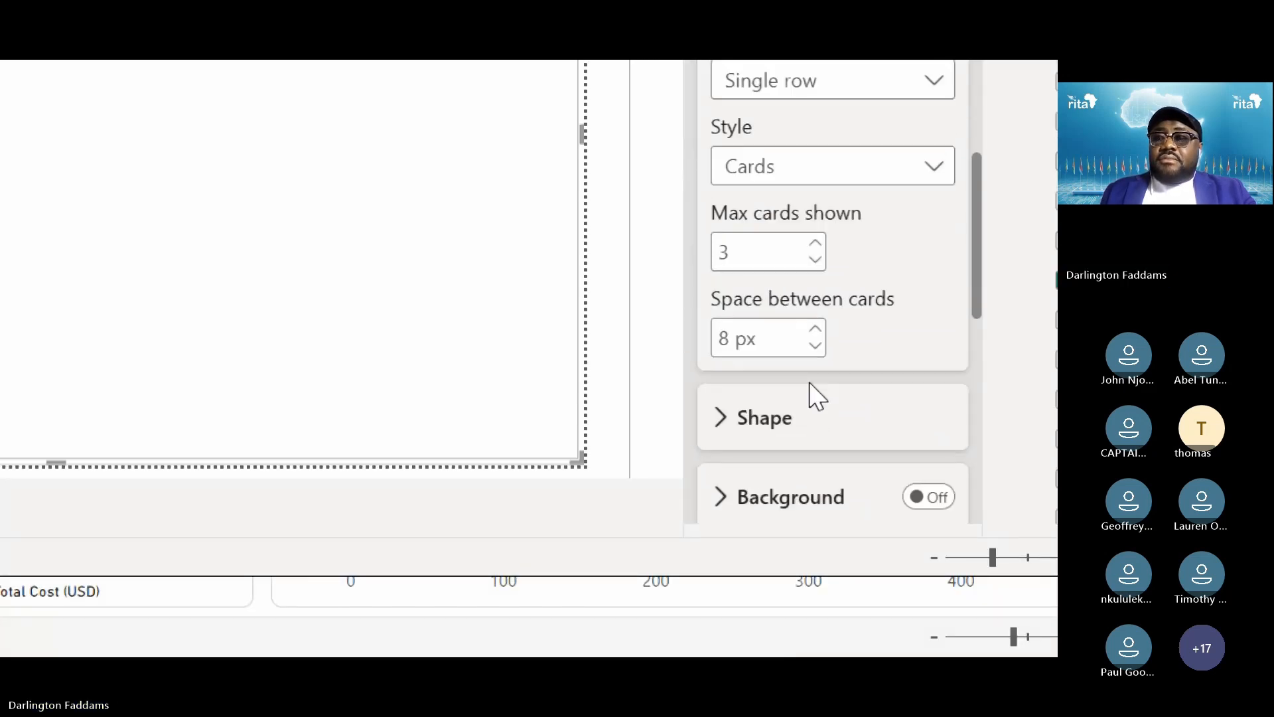
scroll(763, 332, "up", 5)
left_click(782, 312)
Review the card's Shape settings, then collapse them
left_click(773, 376)
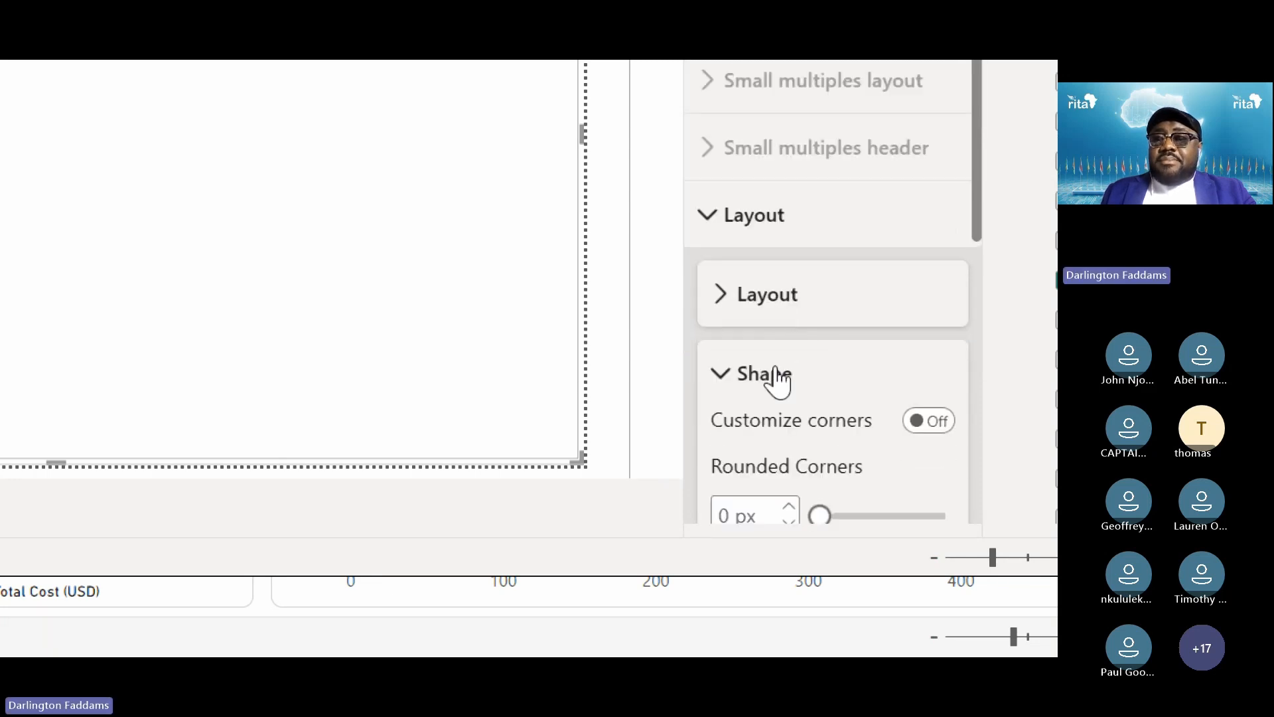
scroll(773, 379, "down", 4)
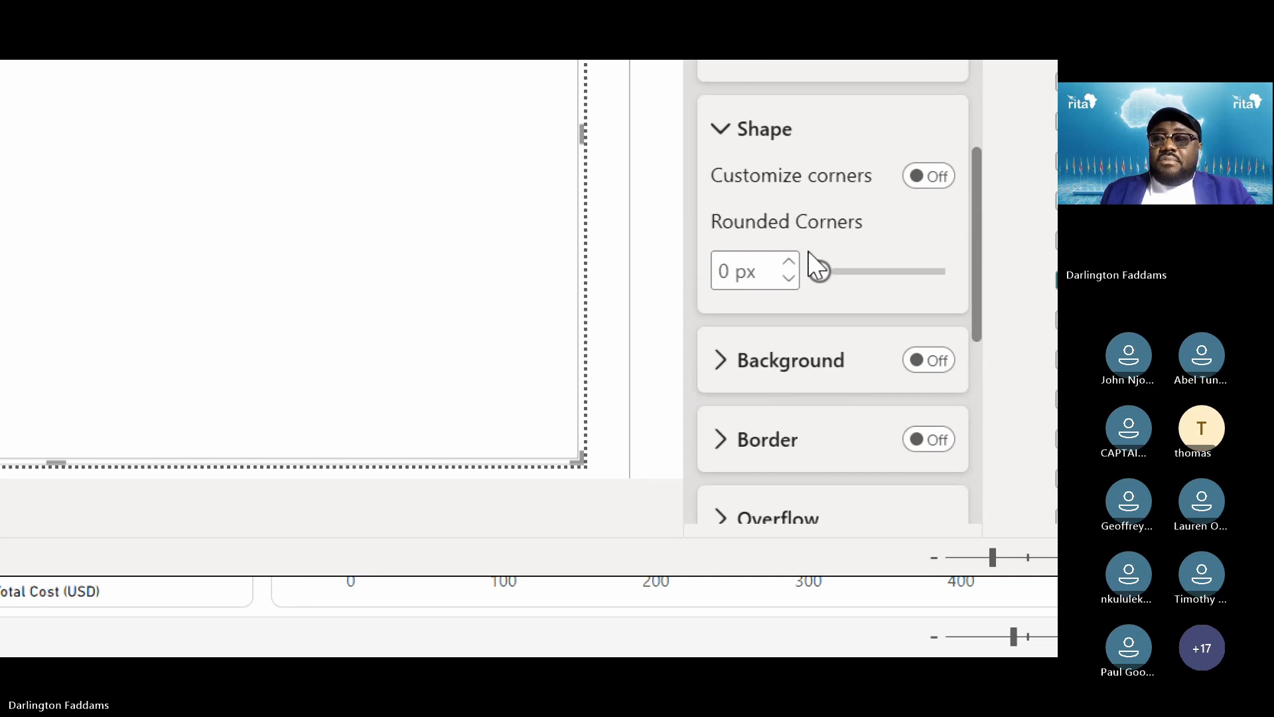
scroll(805, 245, "down", 3)
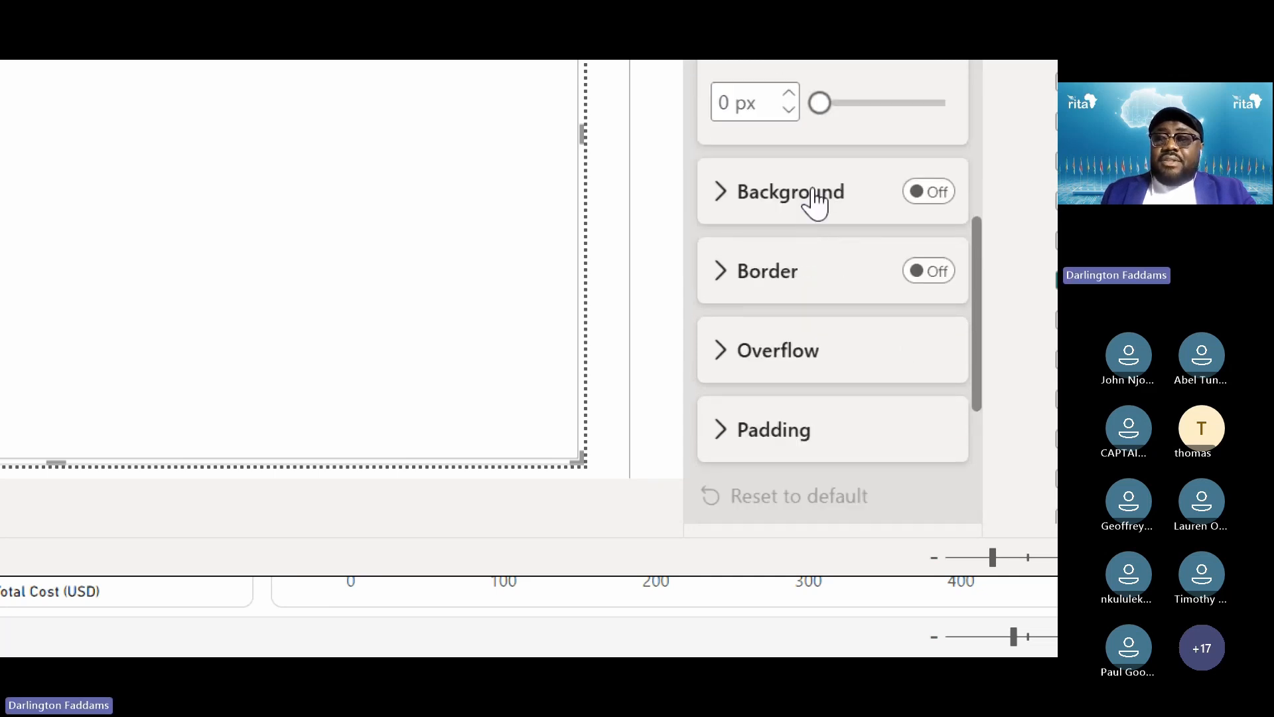
scroll(810, 202, "down", 2)
scroll(791, 279, "up", 5)
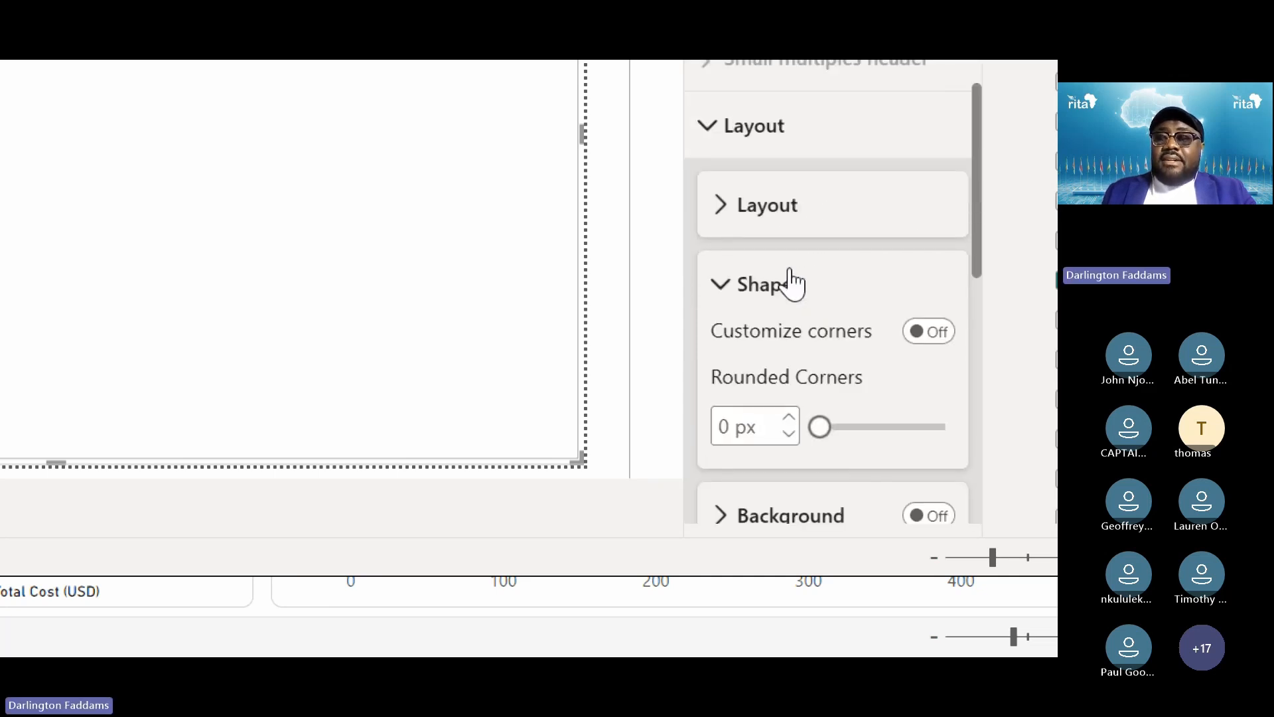
left_click(754, 306)
Collapse Layout and expand the card's Callout values settings
scroll(828, 382, "down", 3)
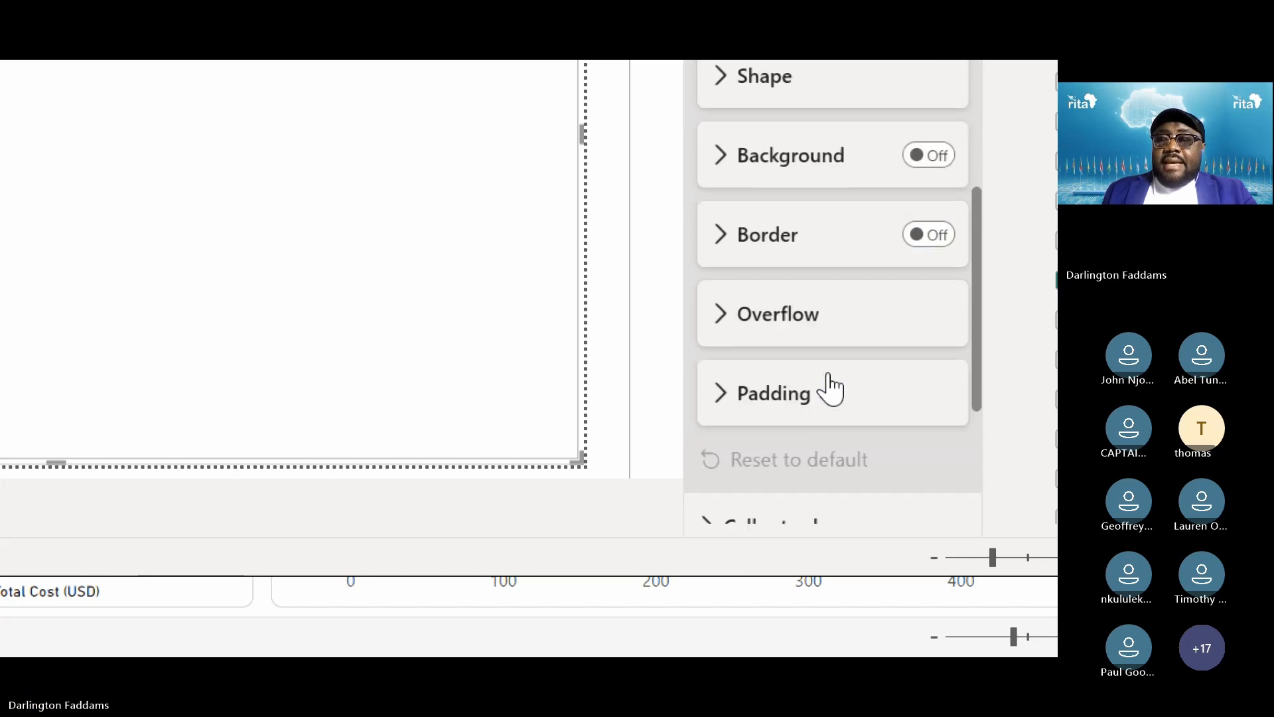
scroll(784, 329, "down", 3)
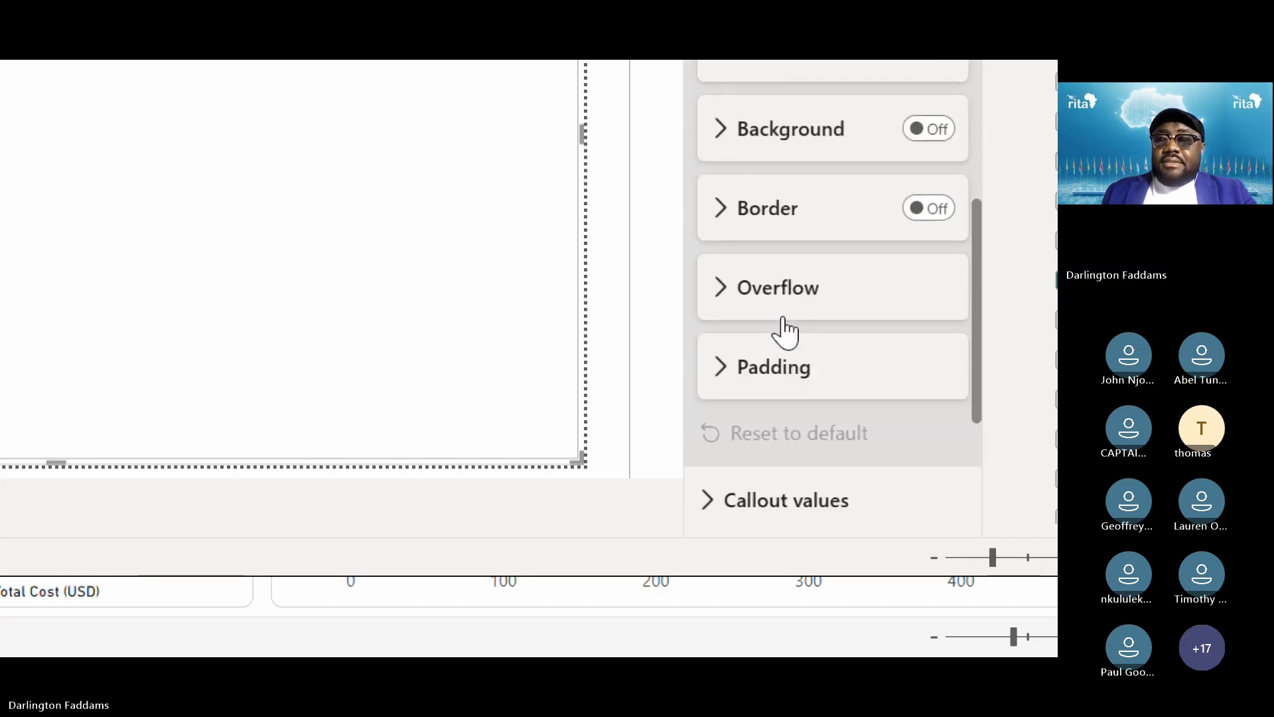
scroll(782, 316, "up", 5)
left_click(745, 205)
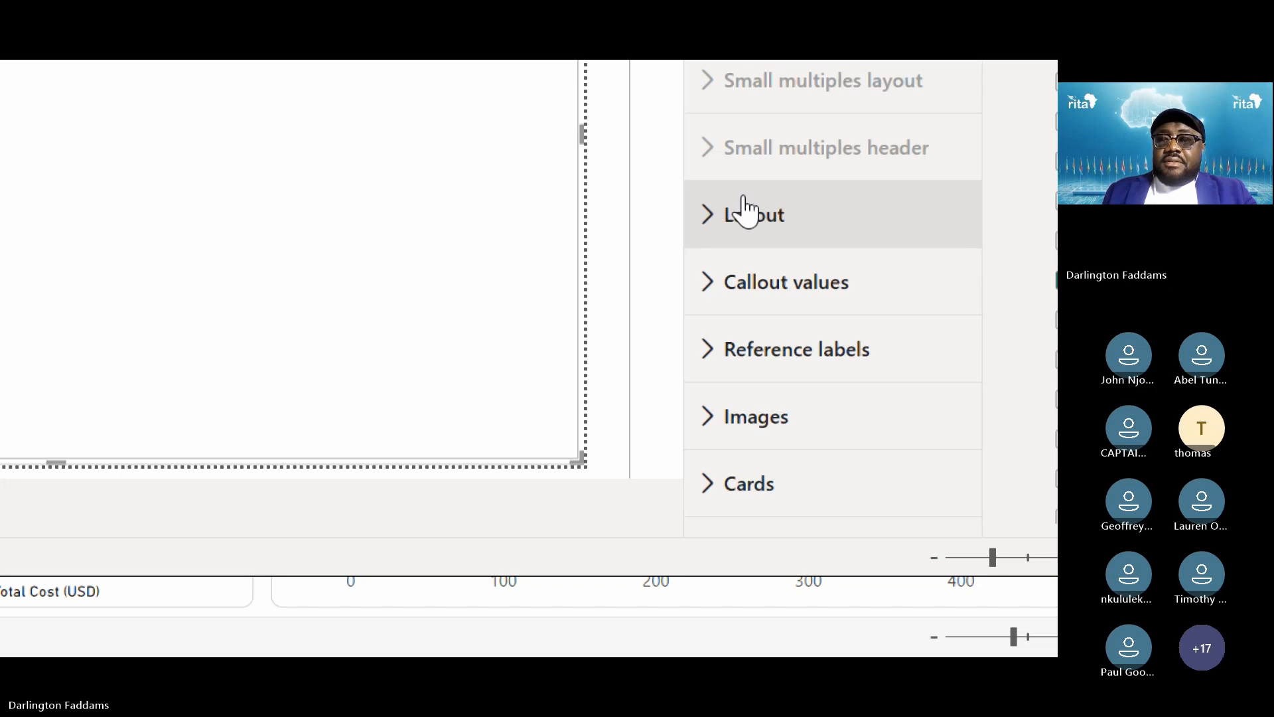
left_click(802, 292)
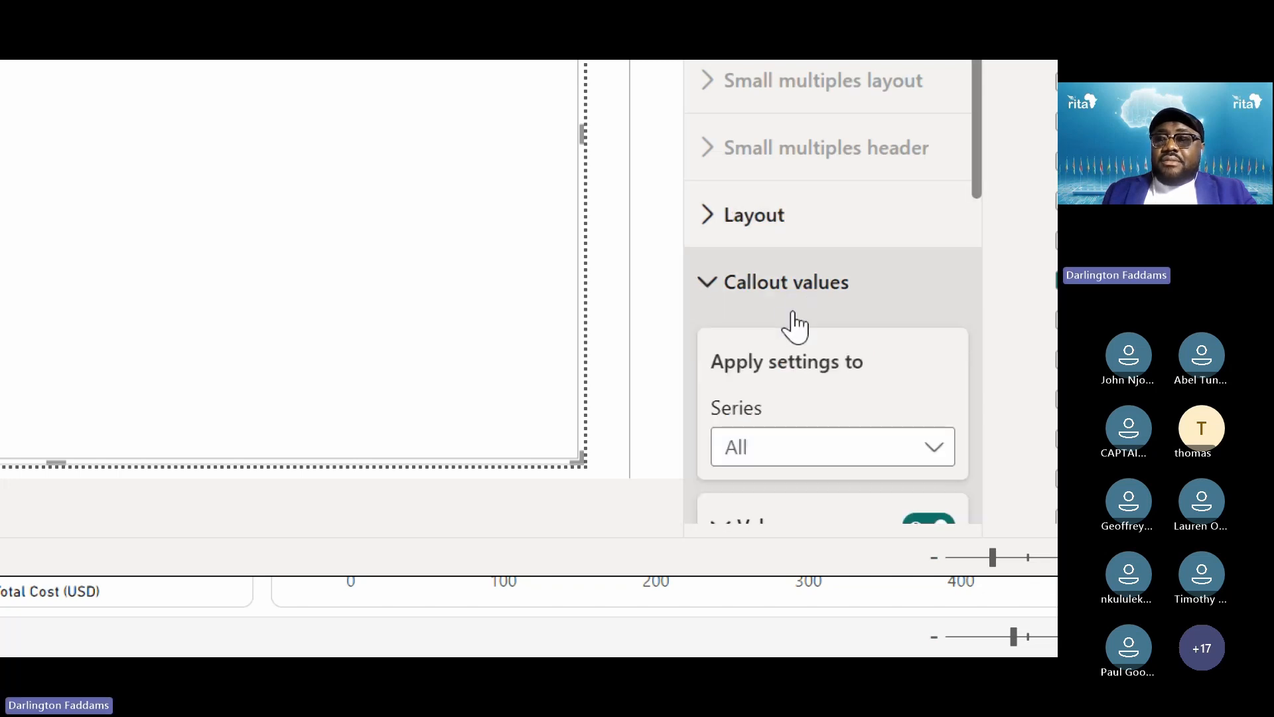
scroll(815, 378, "down", 3)
scroll(824, 336, "down", 2)
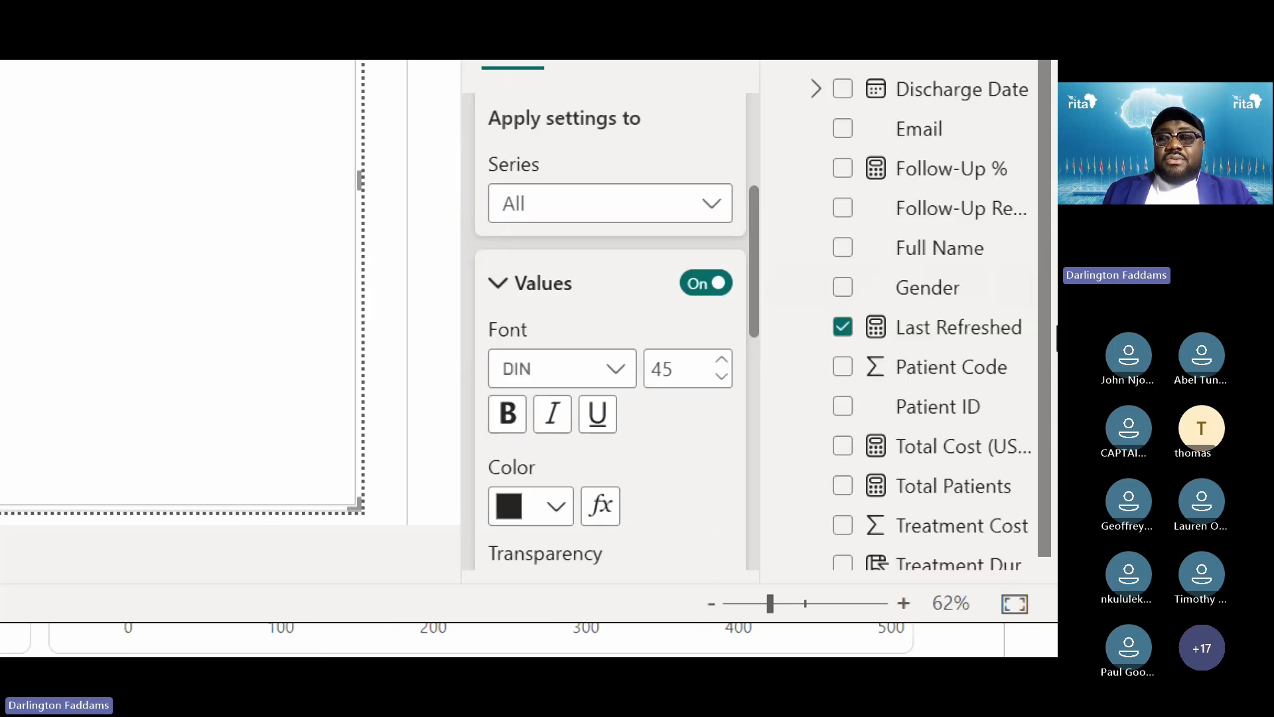
left_click(714, 378)
left_click(715, 379)
left_click(715, 379)
left_click(717, 380)
left_click(717, 379)
left_click(716, 380)
left_click(717, 379)
left_click(716, 380)
left_click(717, 380)
left_click(716, 380)
left_click(717, 380)
left_click(716, 380)
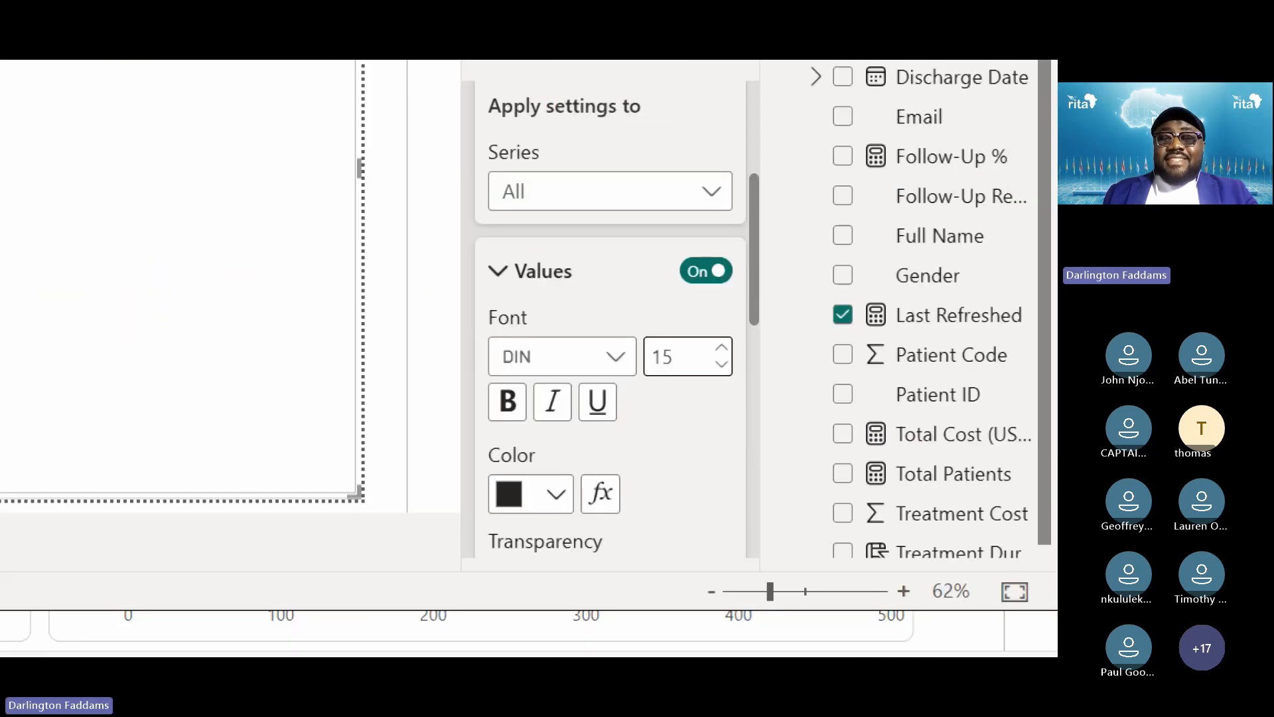
left_click(544, 255)
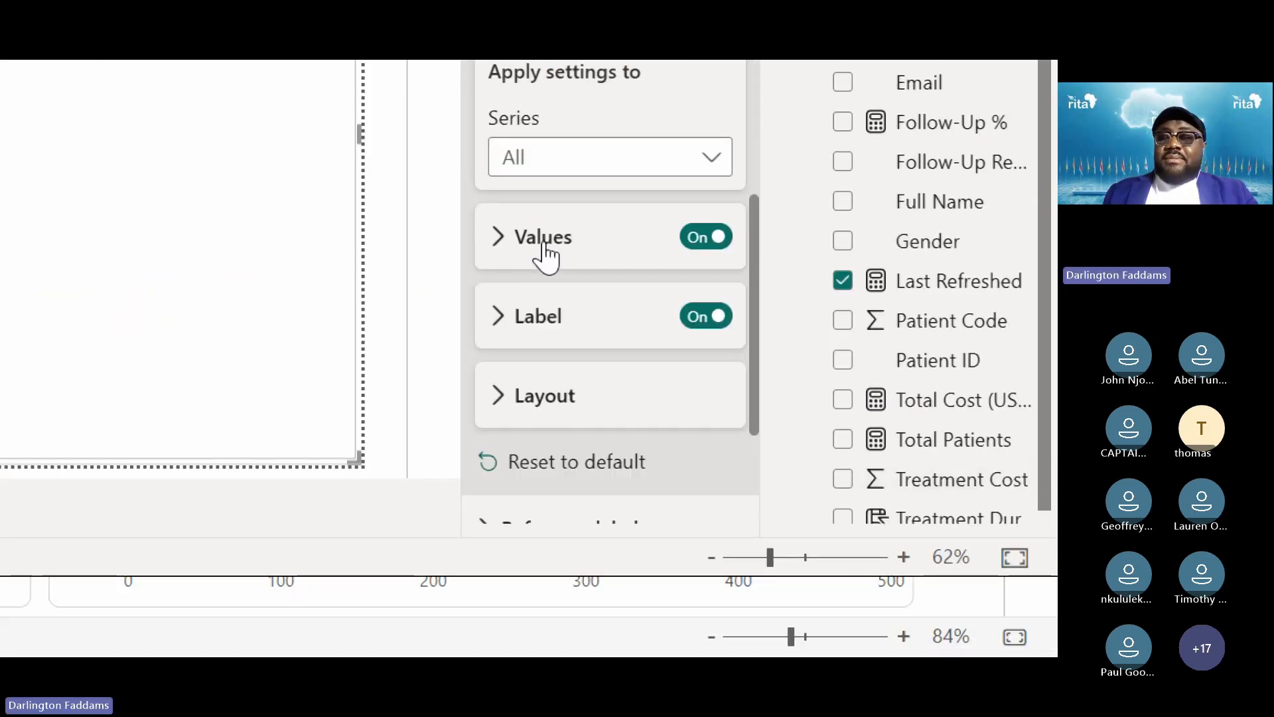
left_click(543, 321)
scroll(574, 358, "down", 3)
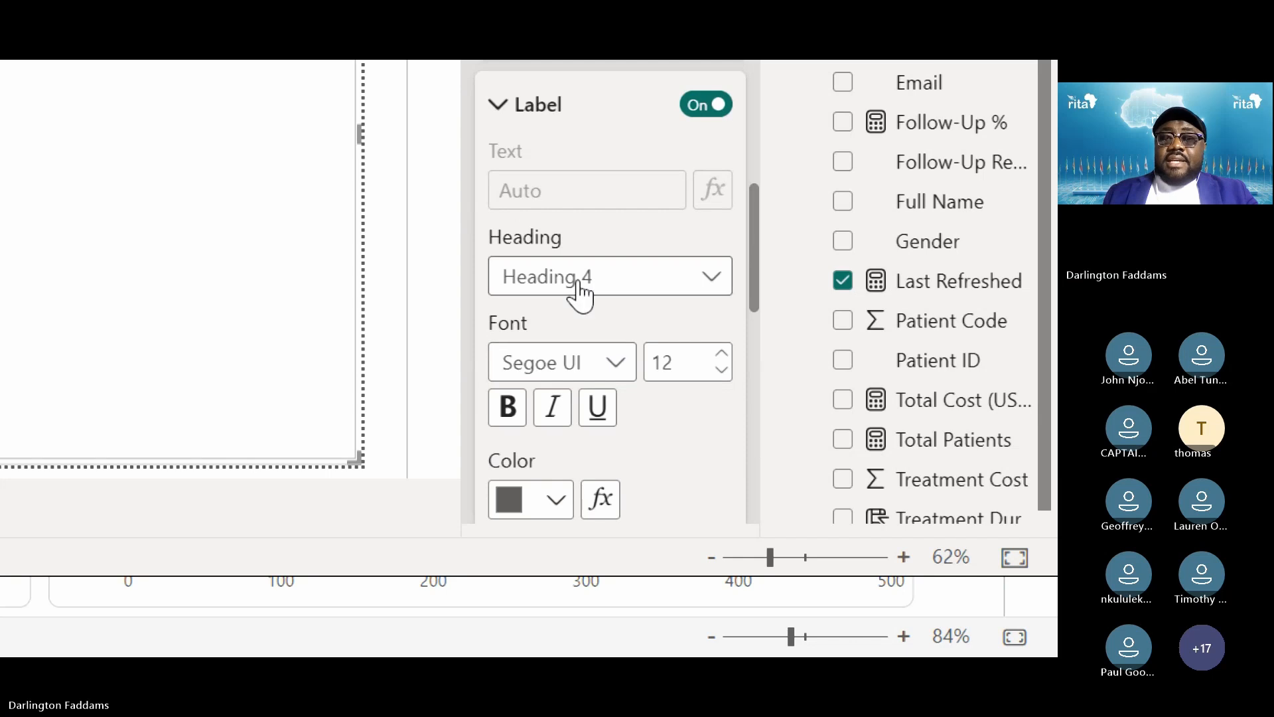
scroll(579, 292, "down", 6)
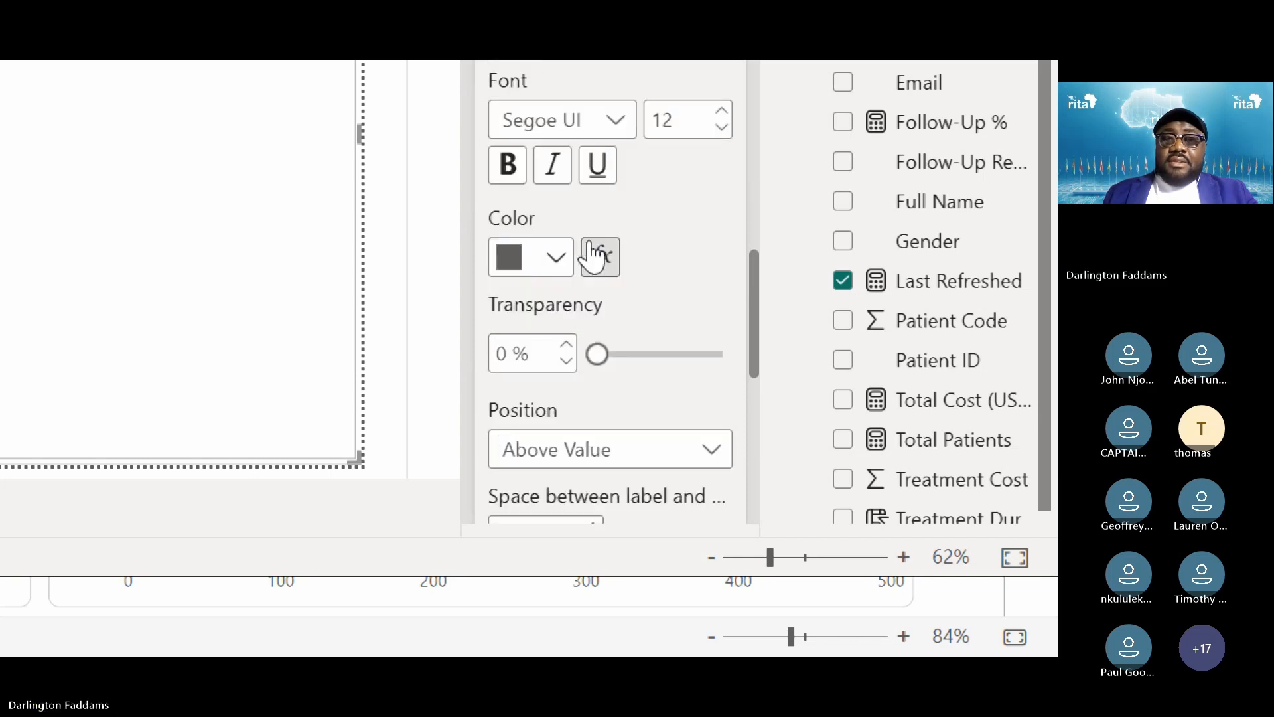
scroll(591, 252, "down", 2)
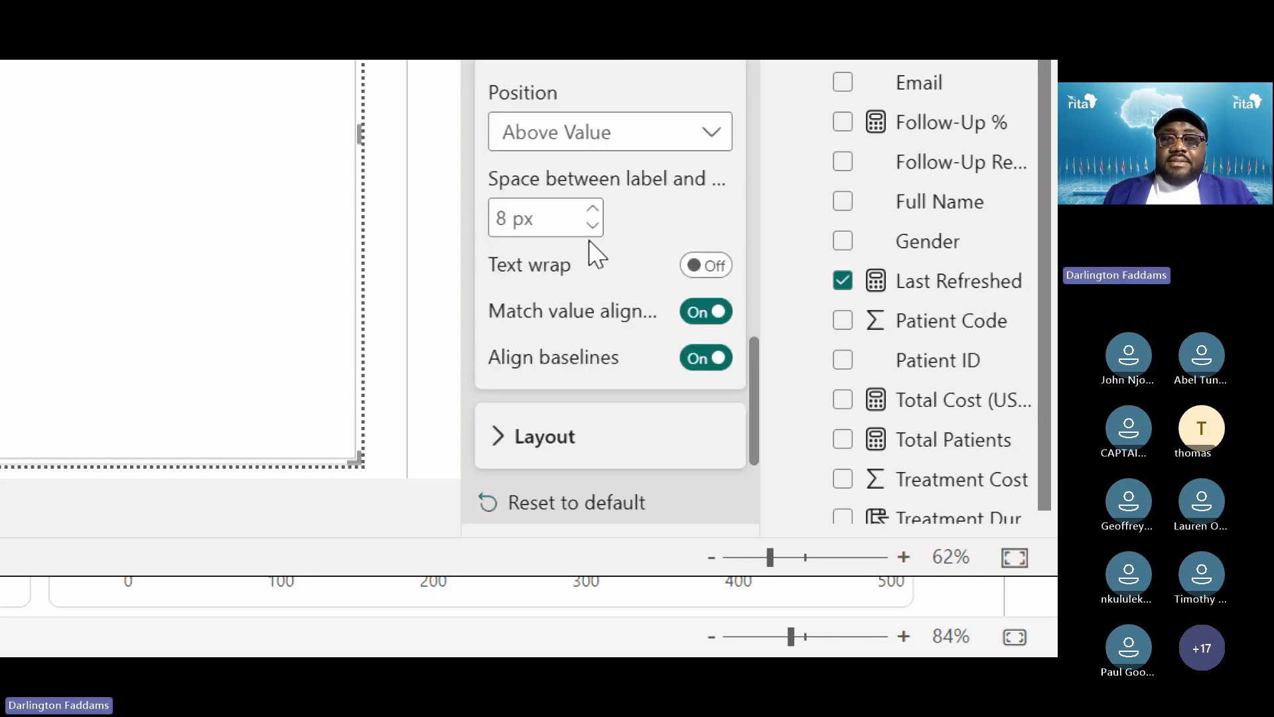
scroll(590, 253, "up", 1)
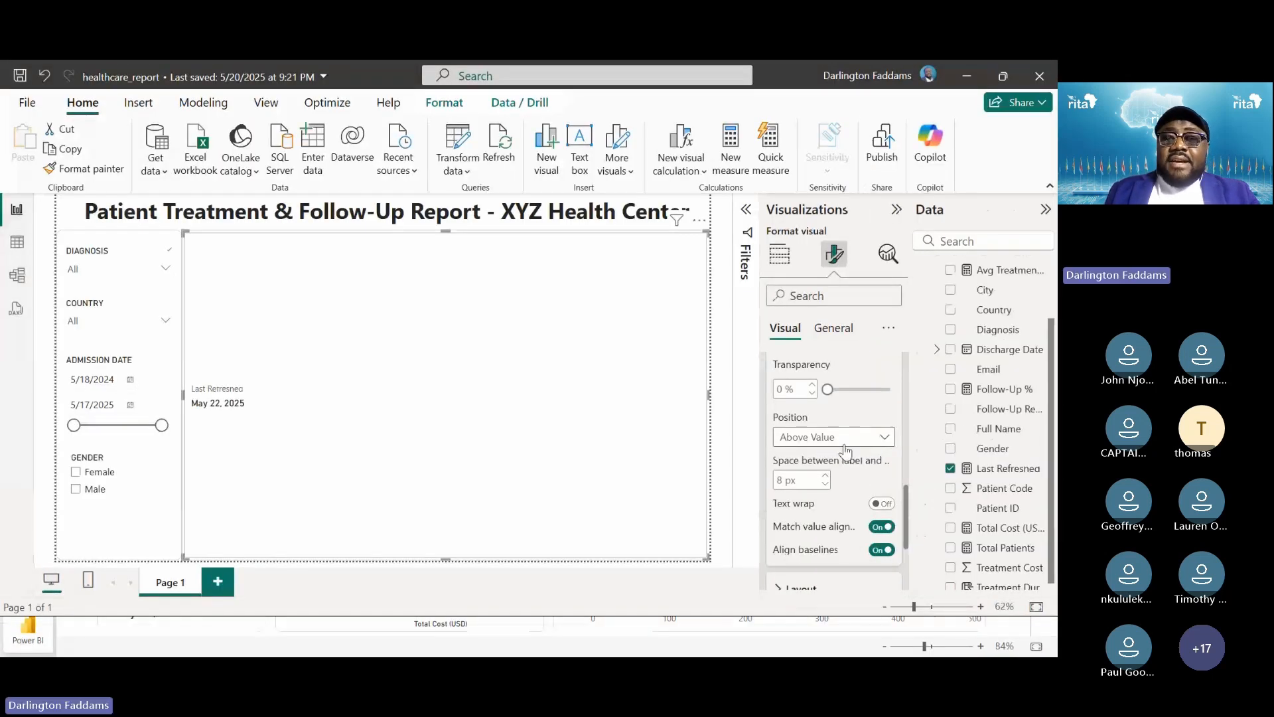
left_click(826, 439)
left_click(841, 456)
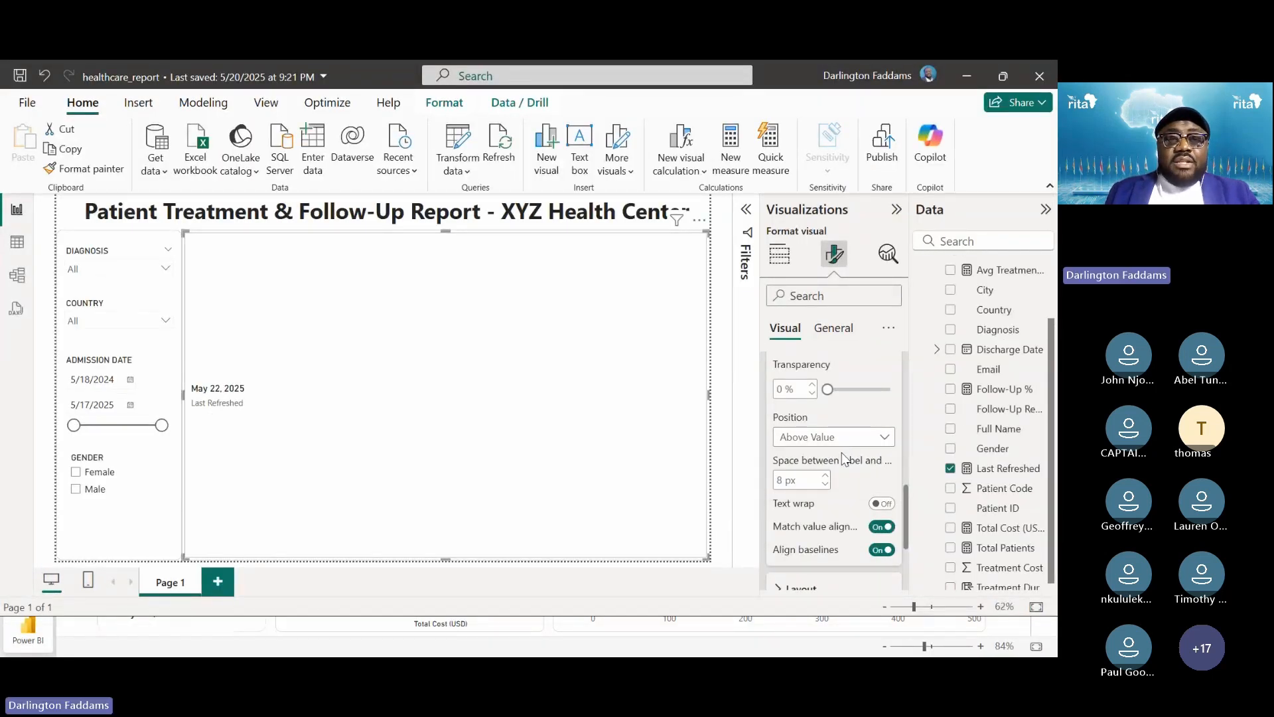
left_click(838, 439)
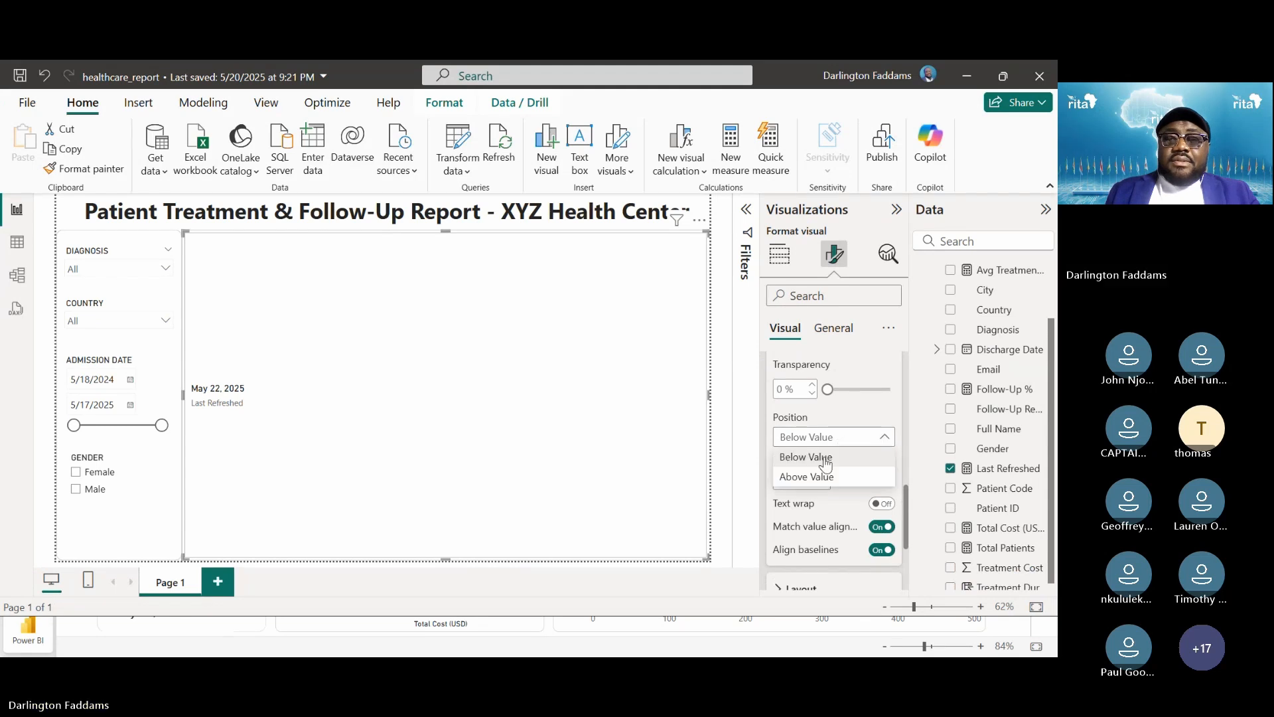
left_click(824, 458)
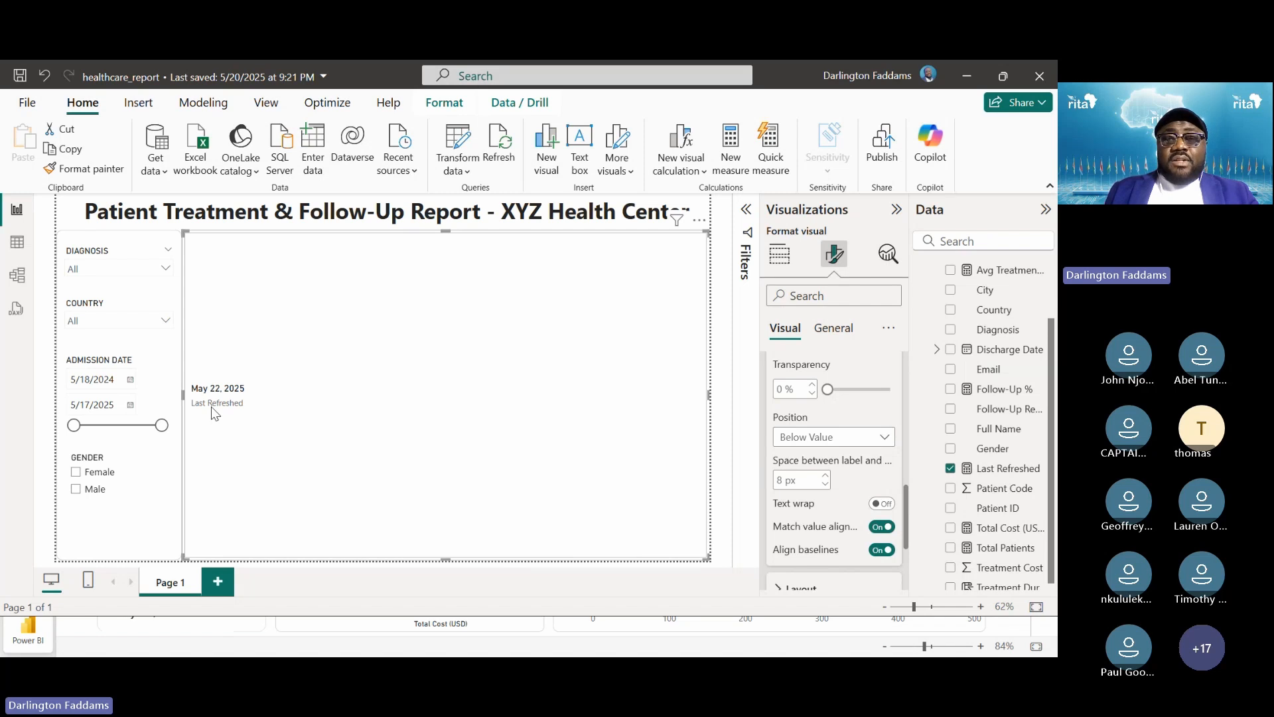
left_click(845, 435)
left_click(826, 477)
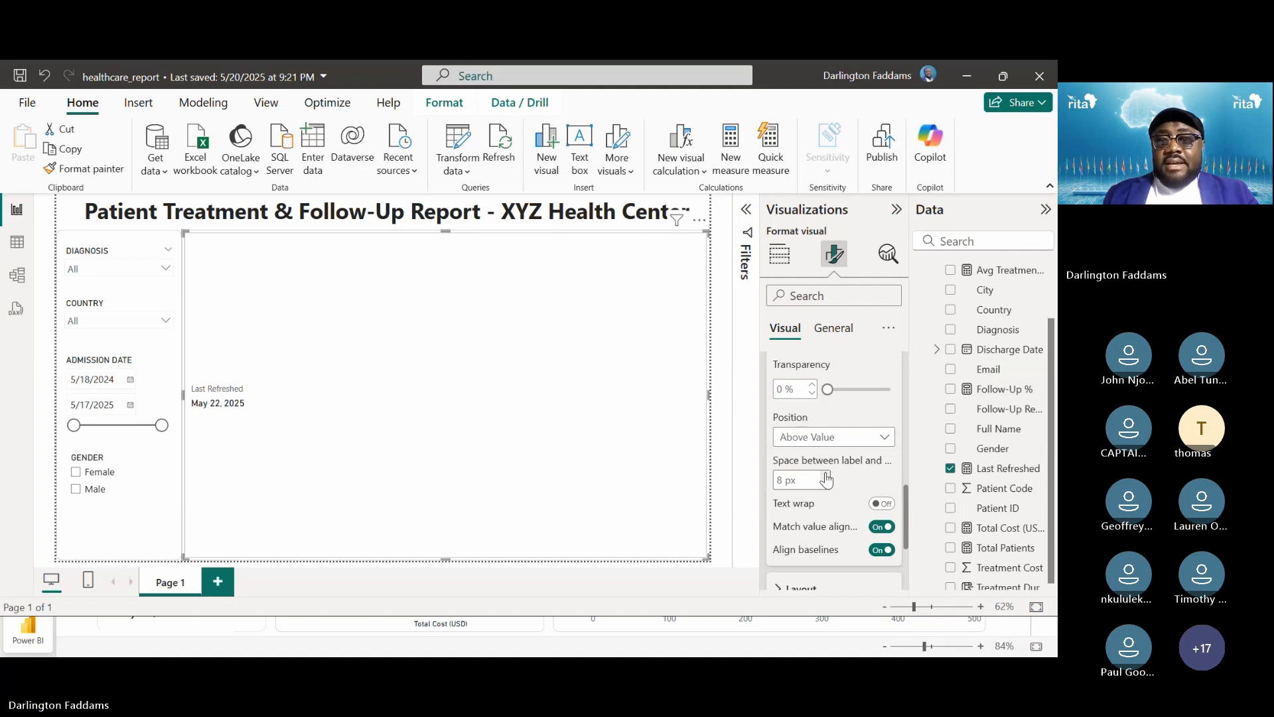
scroll(826, 476, "down", 2)
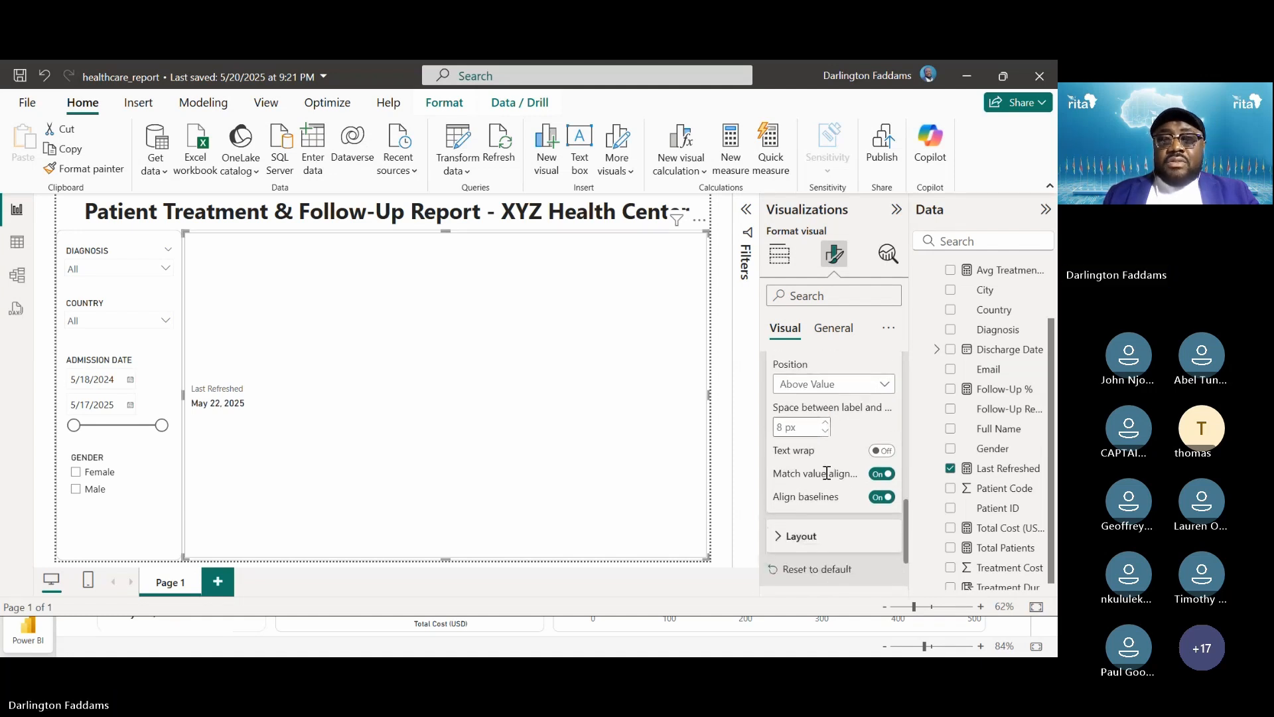
scroll(826, 473, "up", 5)
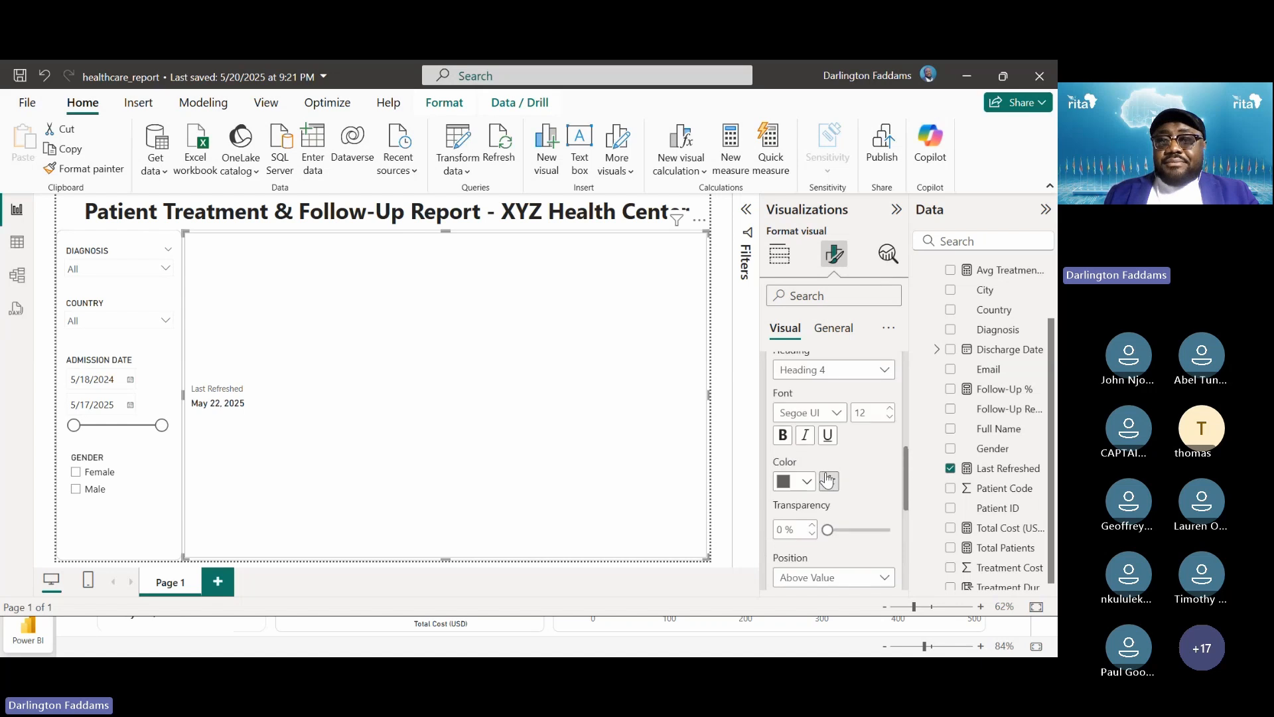
scroll(828, 479, "up", 1)
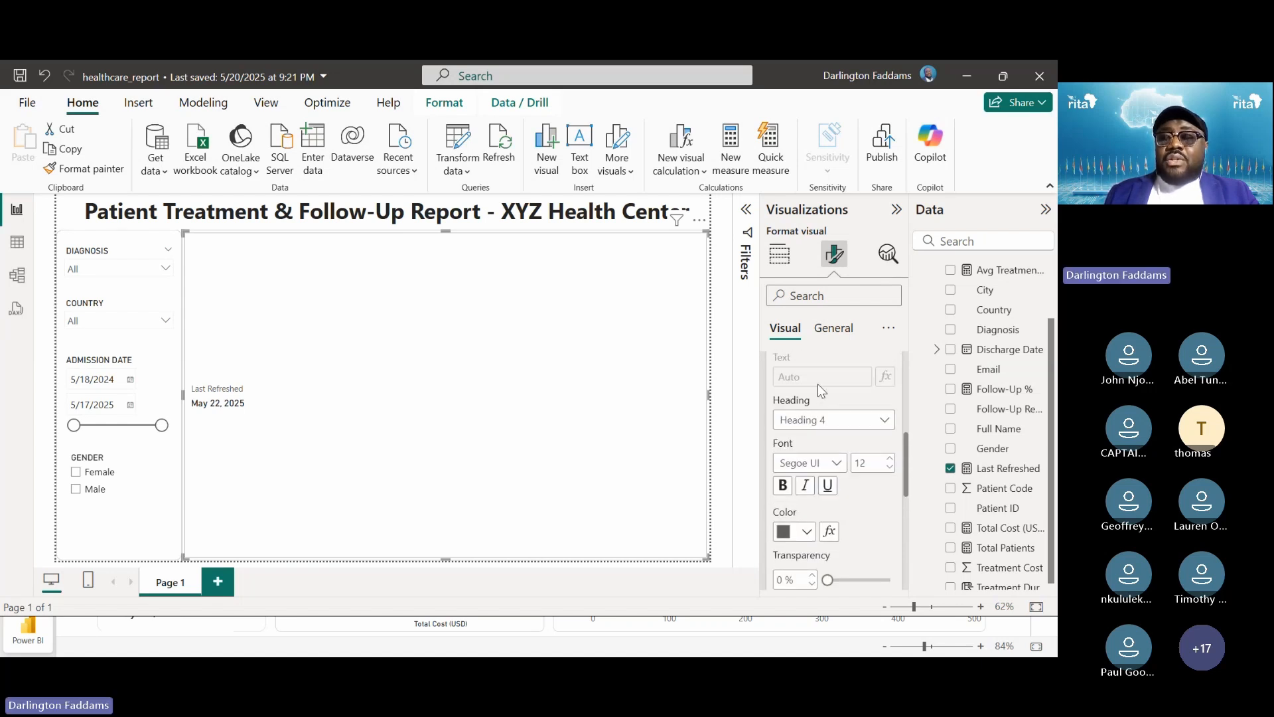
scroll(818, 383, "up", 2)
scroll(817, 388, "up", 1)
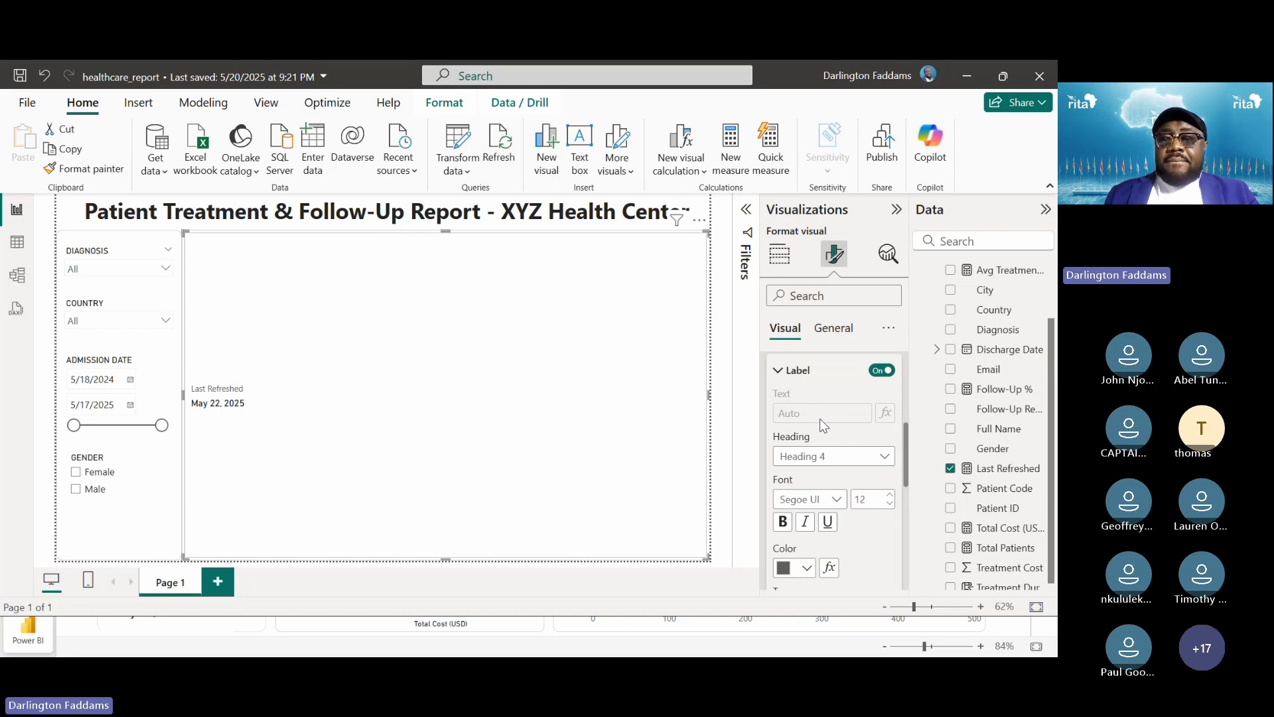
key("alt+Tab")
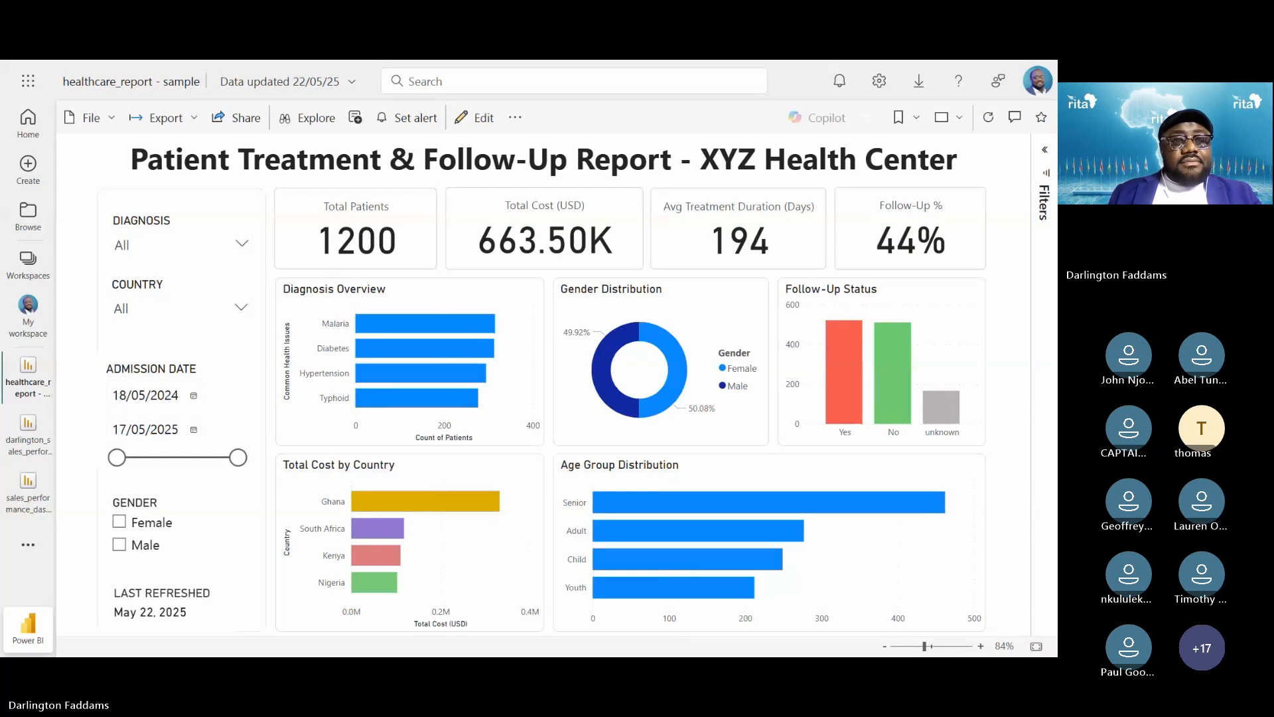
key("alt+Tab")
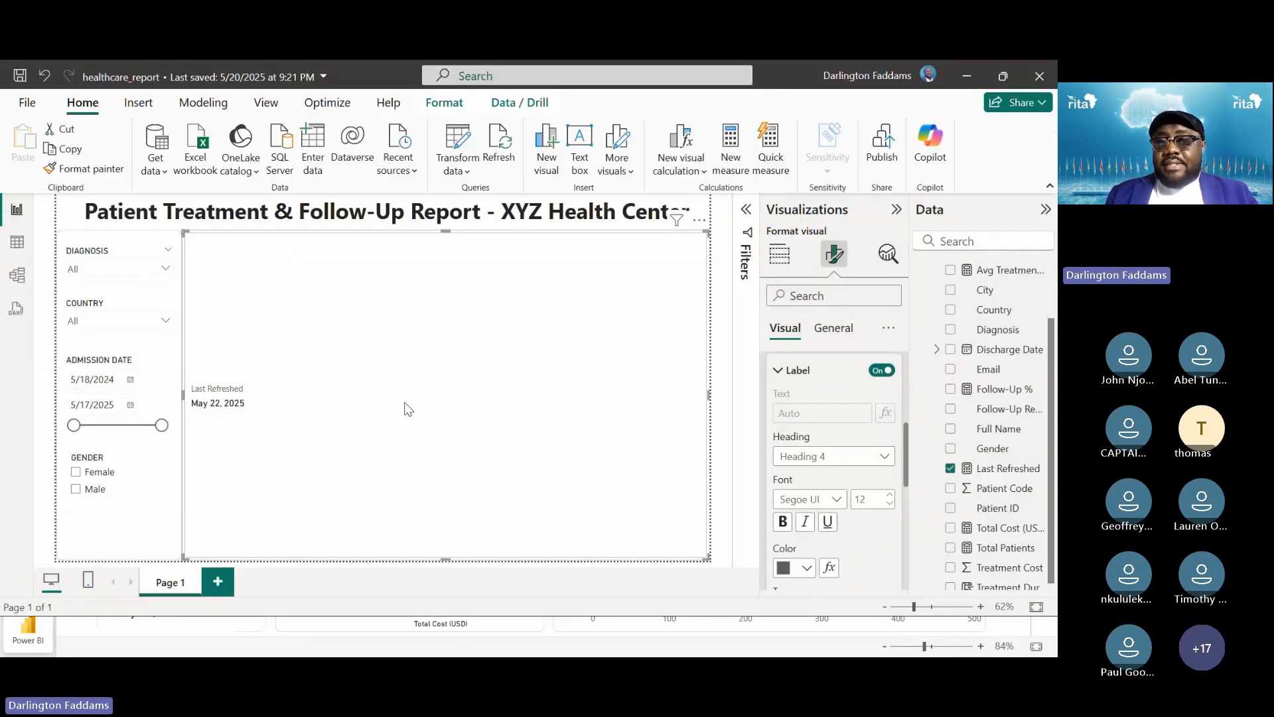
Switch the Callout values Label off so only May 22, 2025 shows
scroll(845, 515, "down", 5)
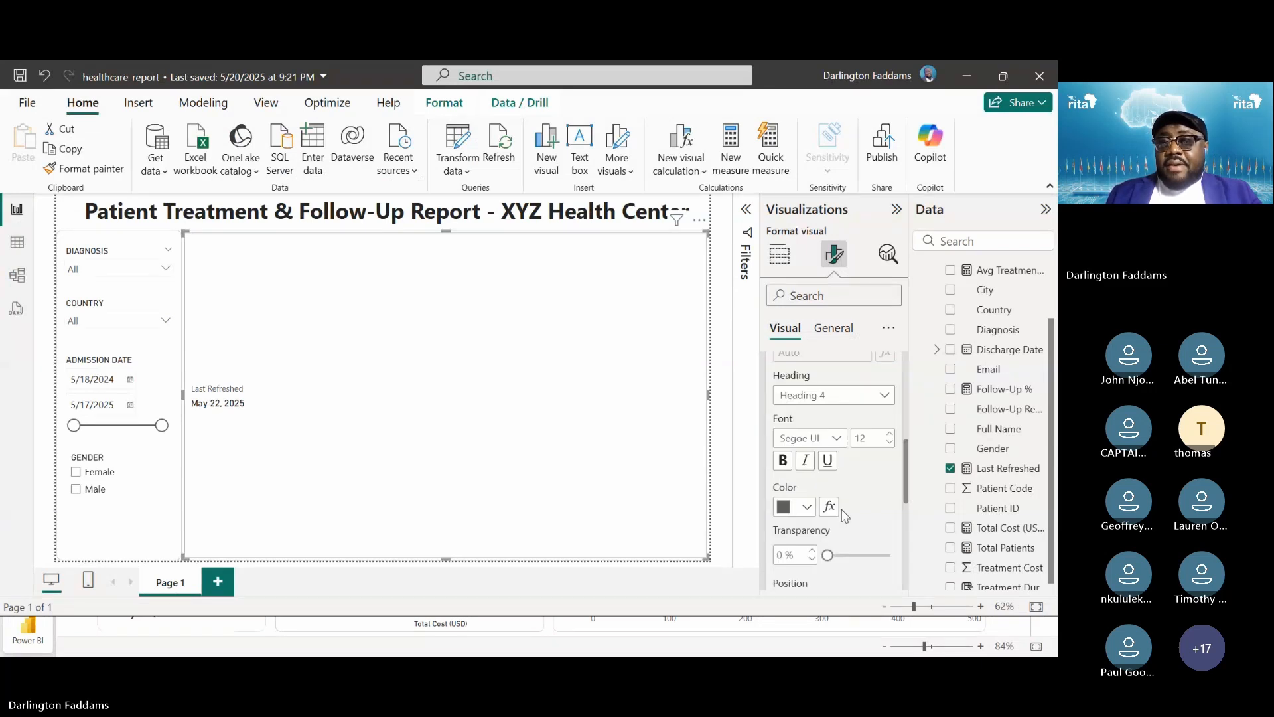
scroll(841, 508, "down", 3)
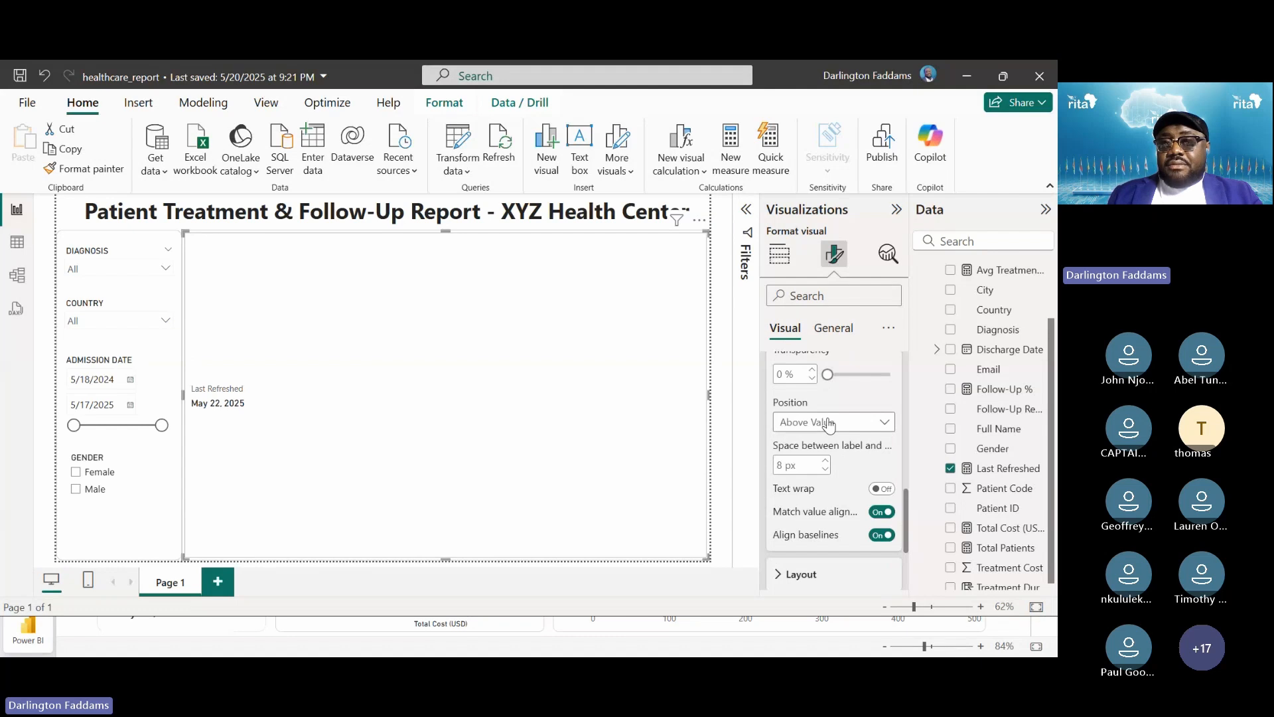
scroll(845, 480, "up", 5)
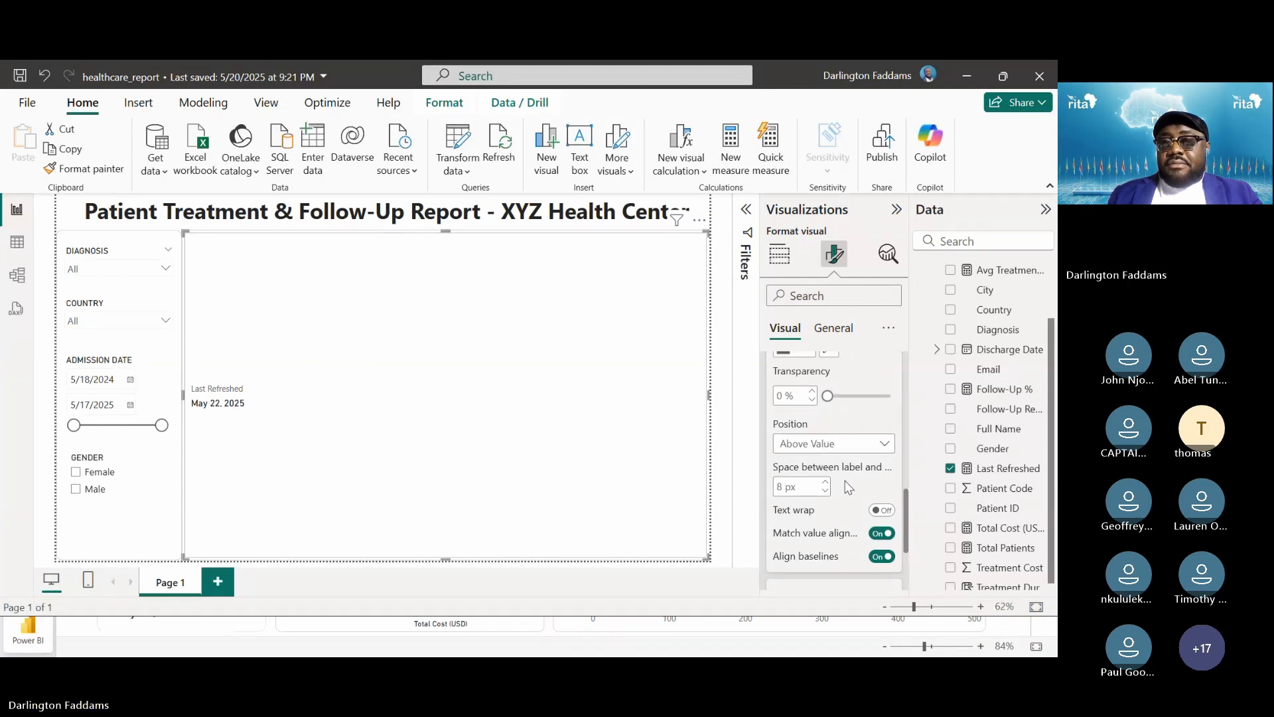
scroll(846, 481, "up", 1)
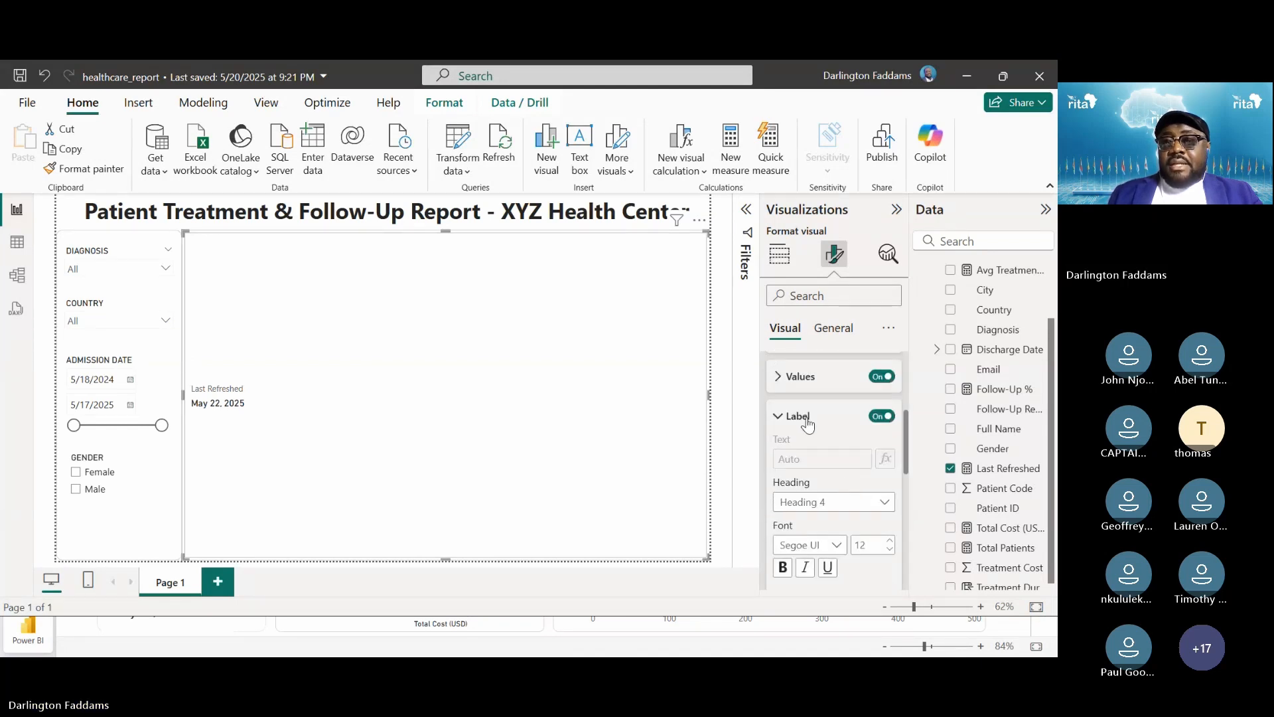
left_click(797, 424)
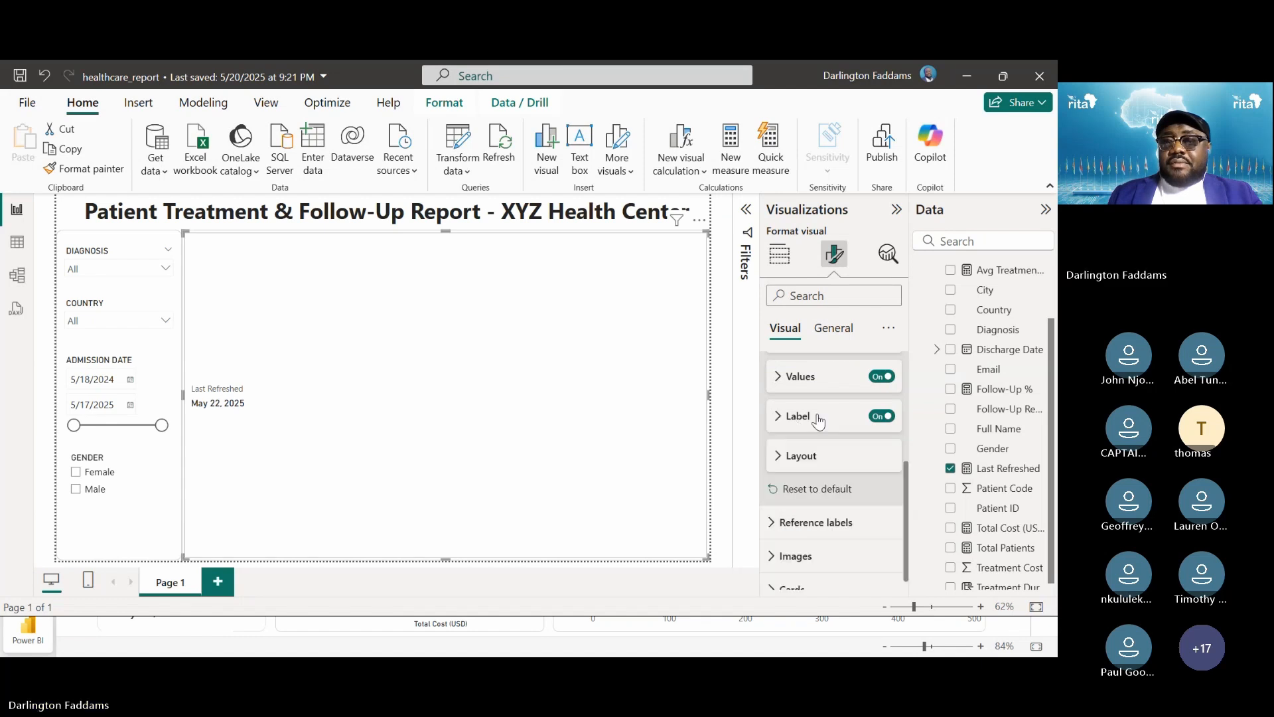
left_click(881, 416)
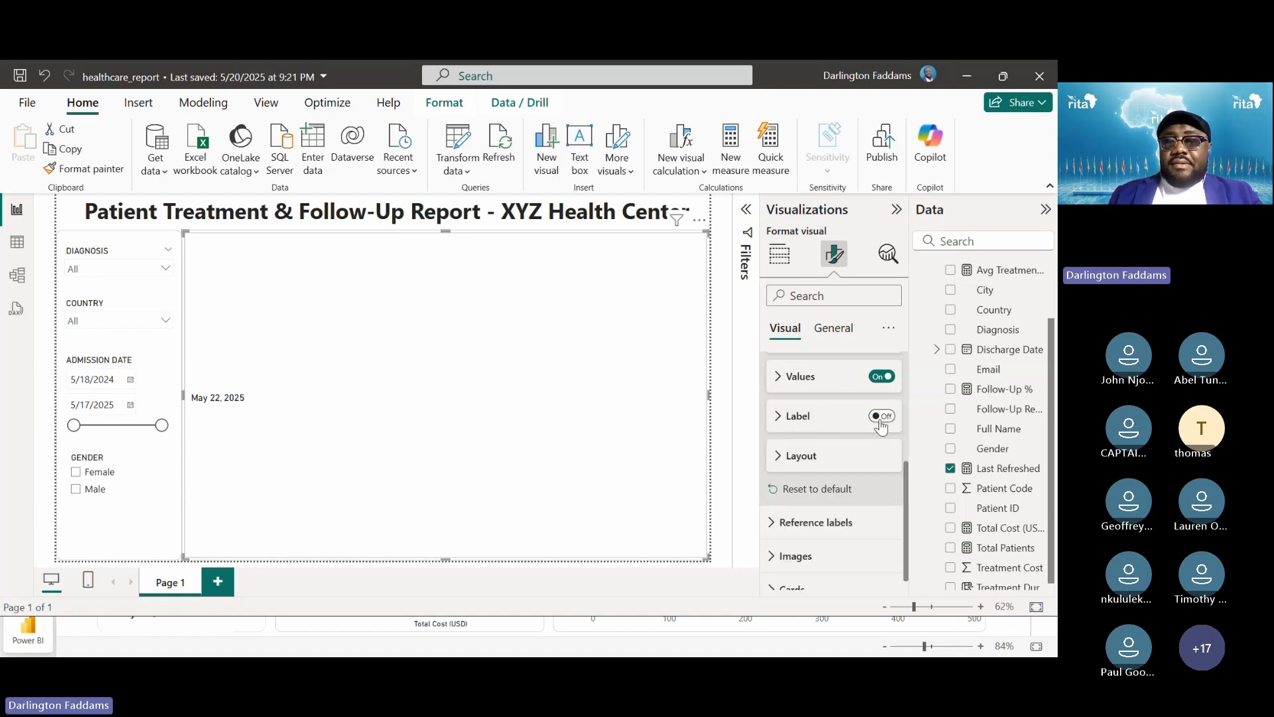
Inspect the card's Layout and Reference labels settings, including which series they apply to
left_click(802, 456)
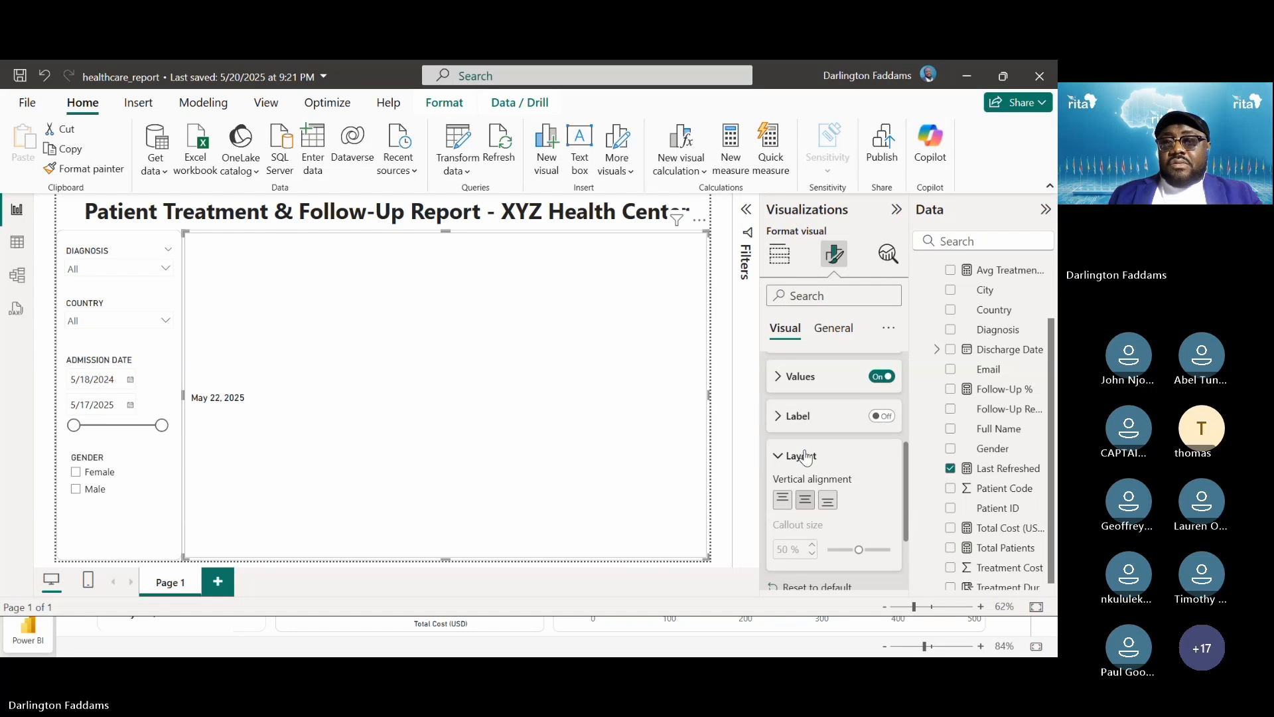
left_click(805, 456)
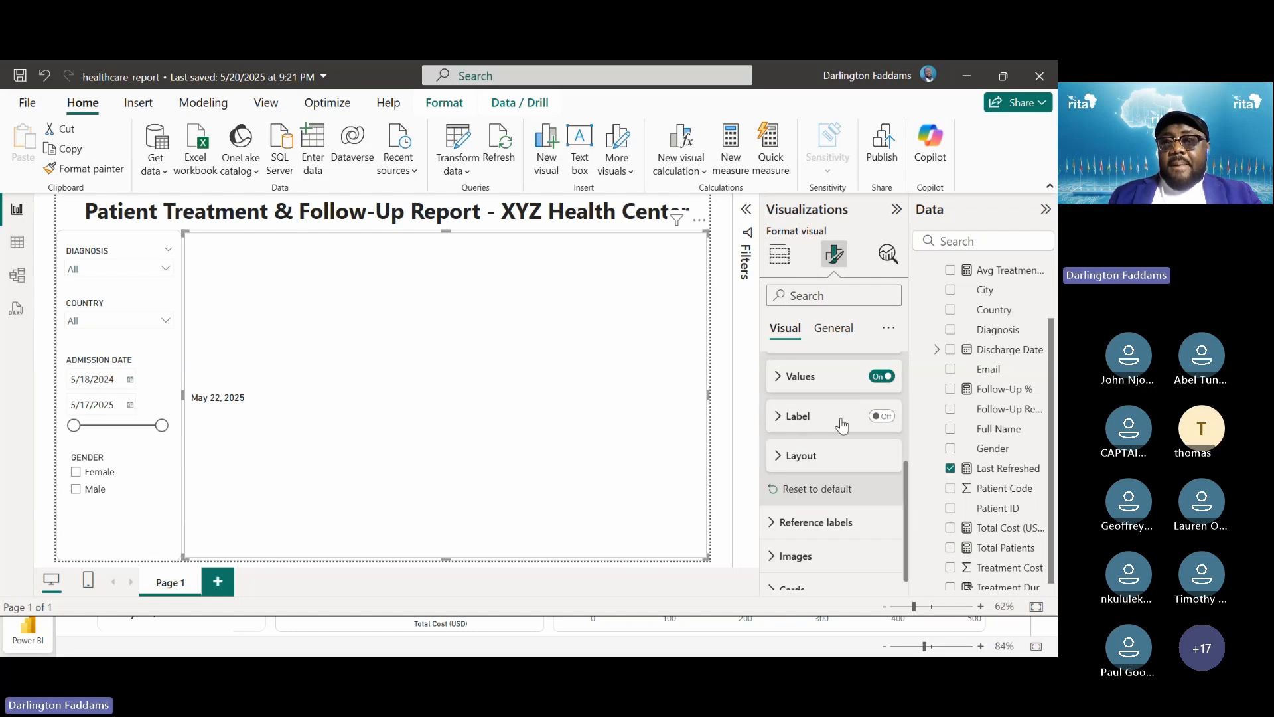
scroll(841, 421, "down", 1)
left_click(798, 502)
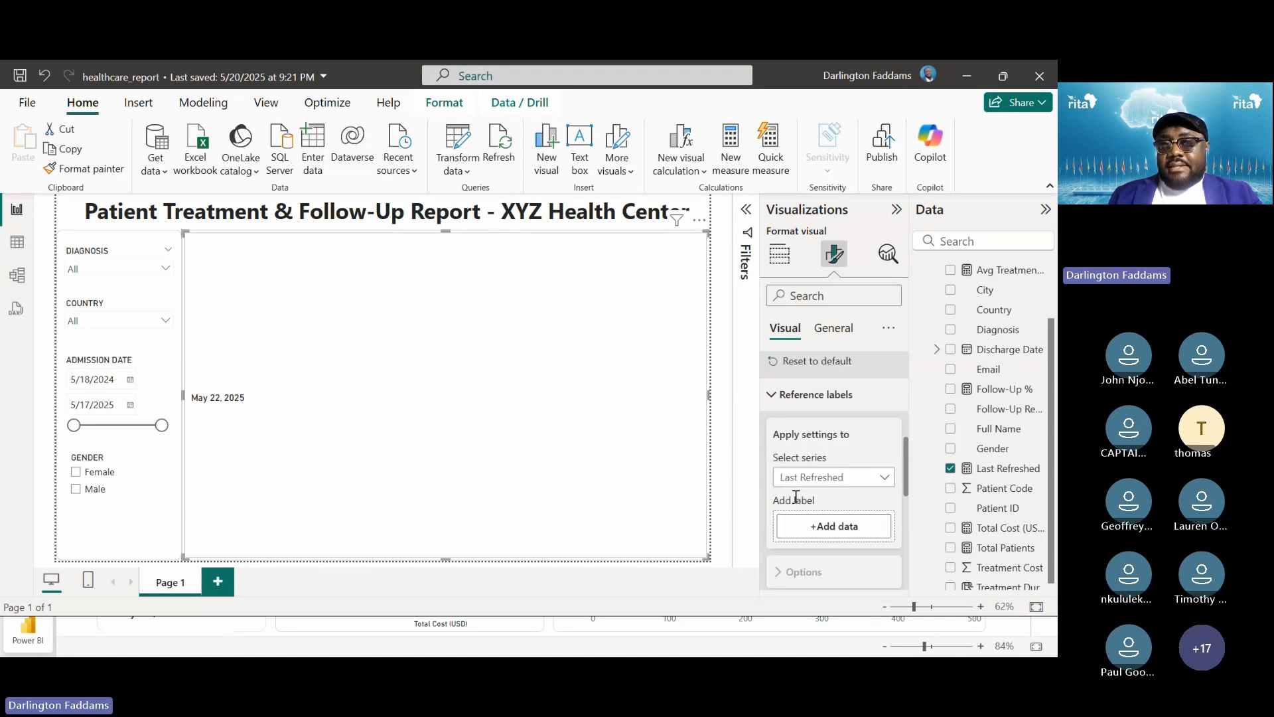
scroll(798, 487, "down", 1)
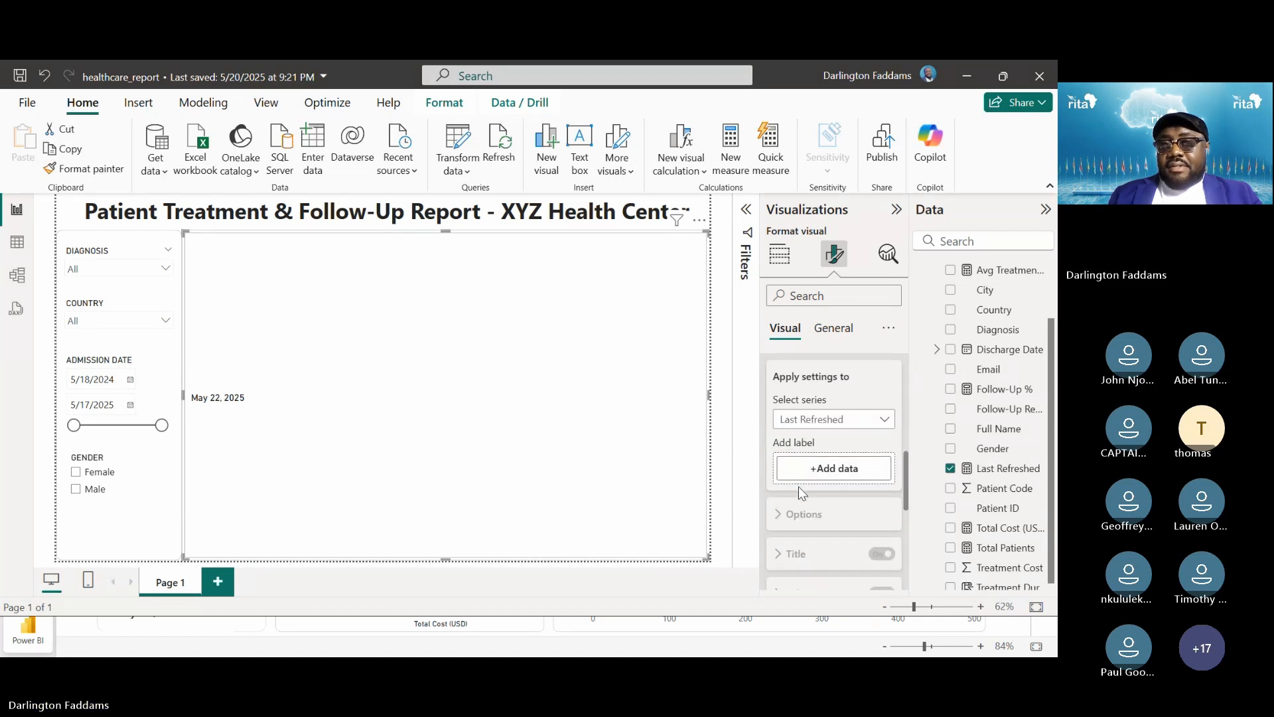
left_click(854, 421)
scroll(849, 425, "down", 1)
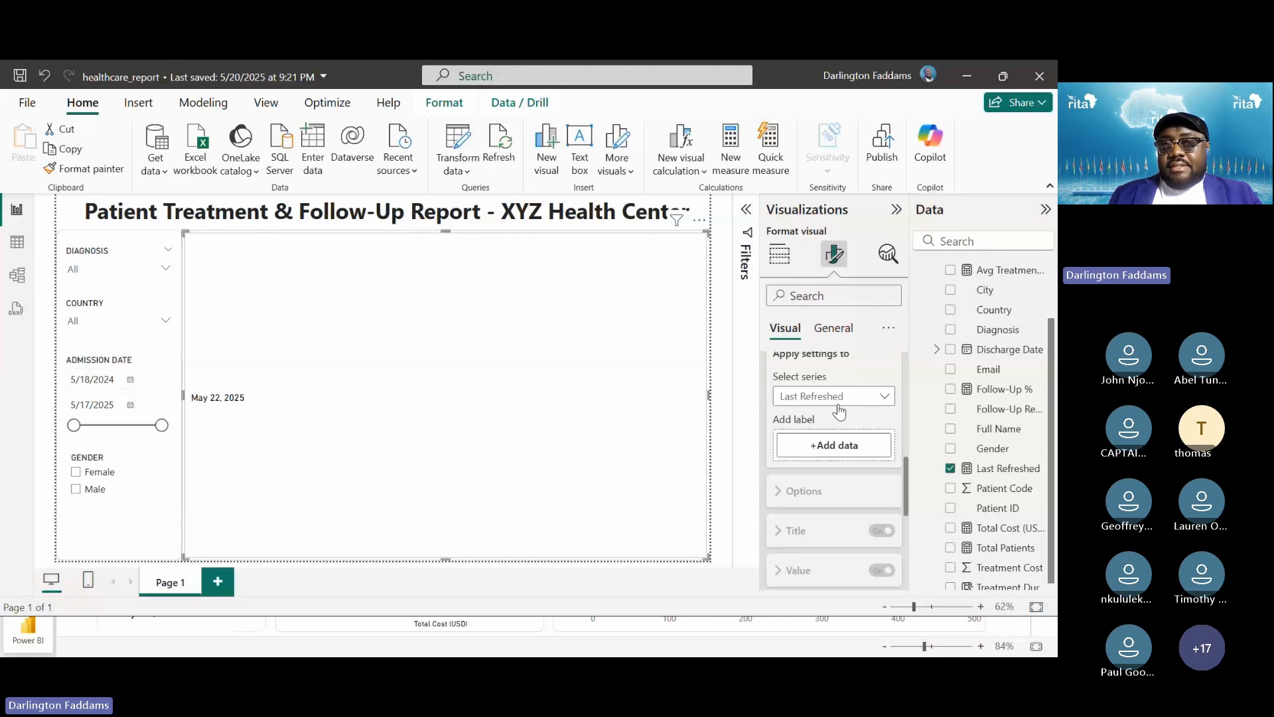
scroll(837, 412, "up", 2)
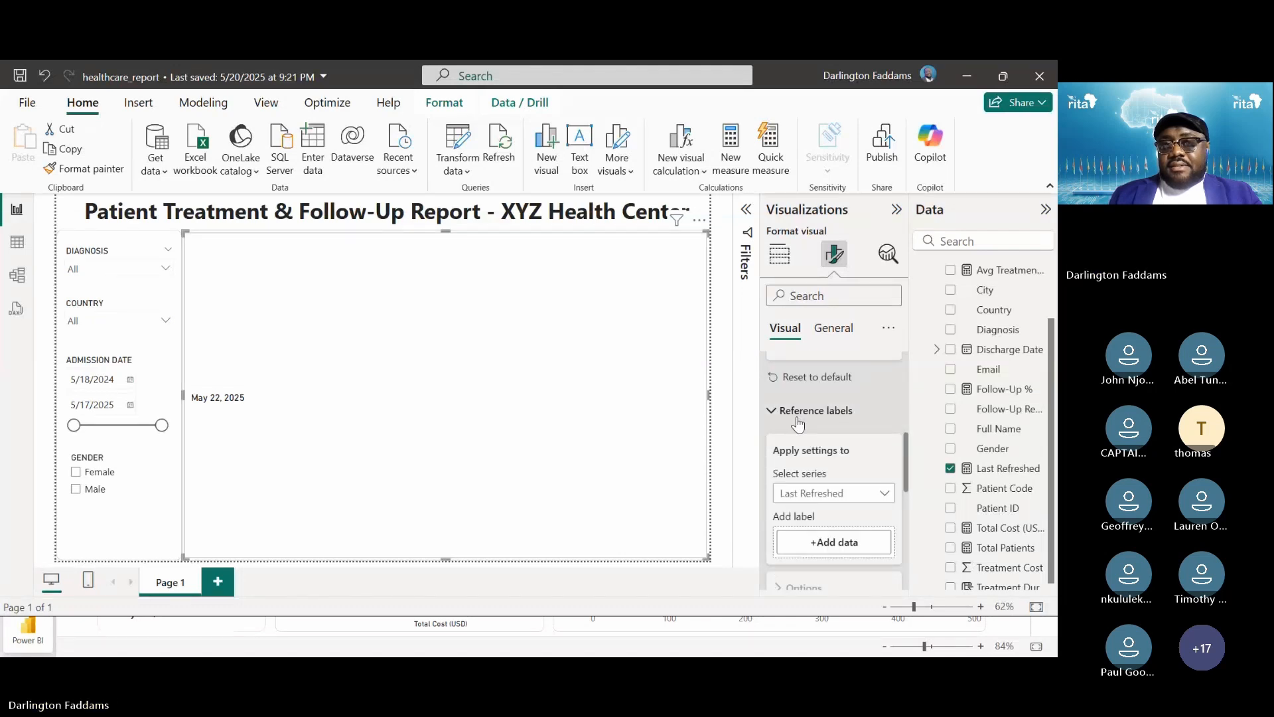
scroll(802, 422, "up", 2)
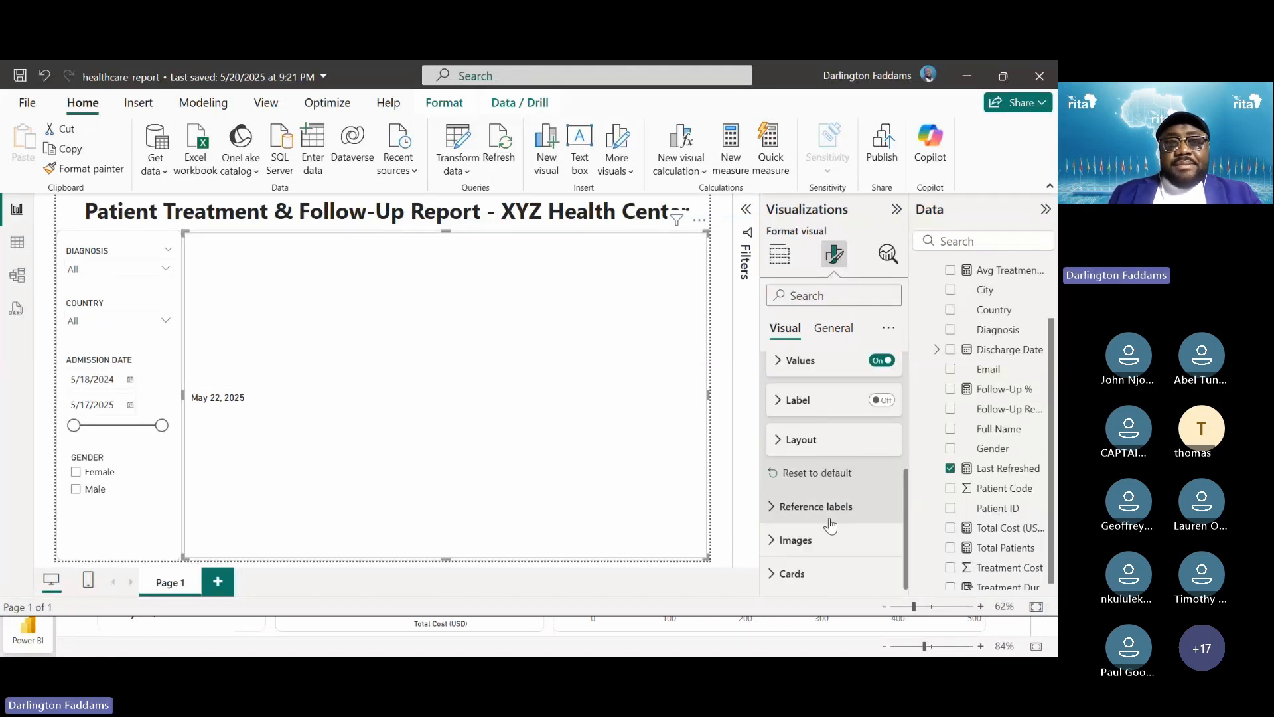
scroll(828, 523, "up", 2)
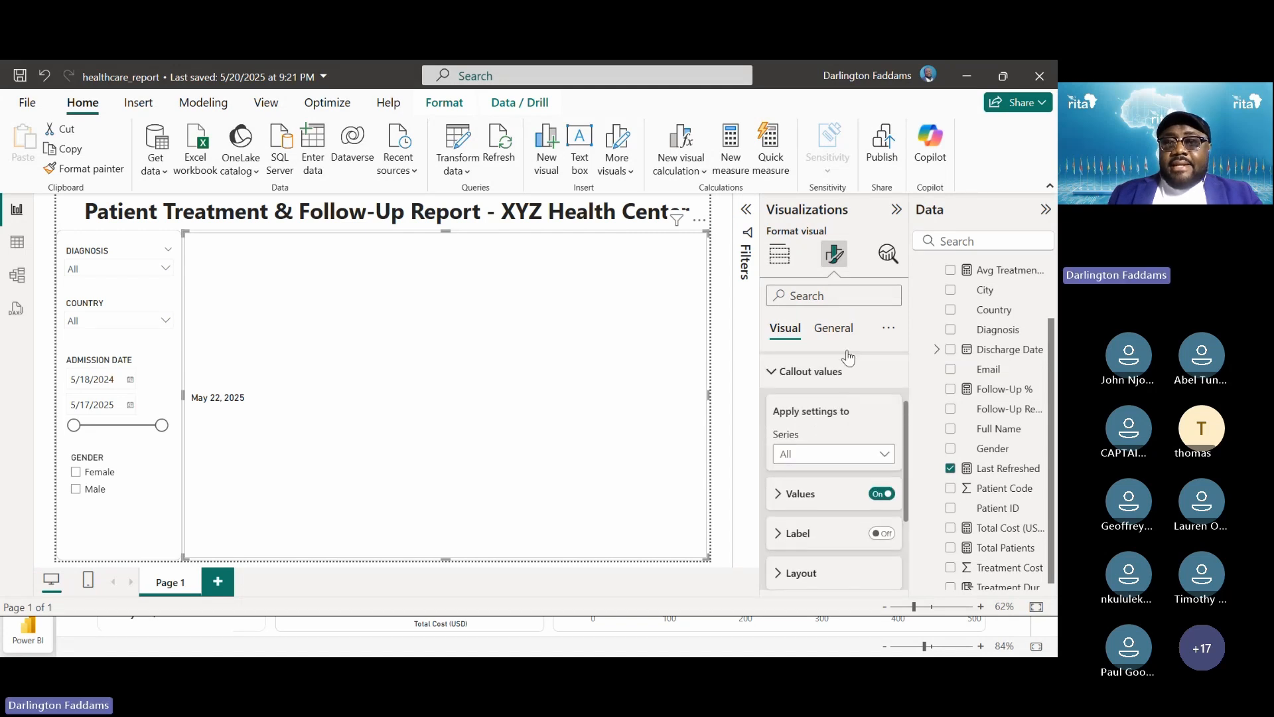
Shrink the date card to a small box on the canvas
left_click(833, 329)
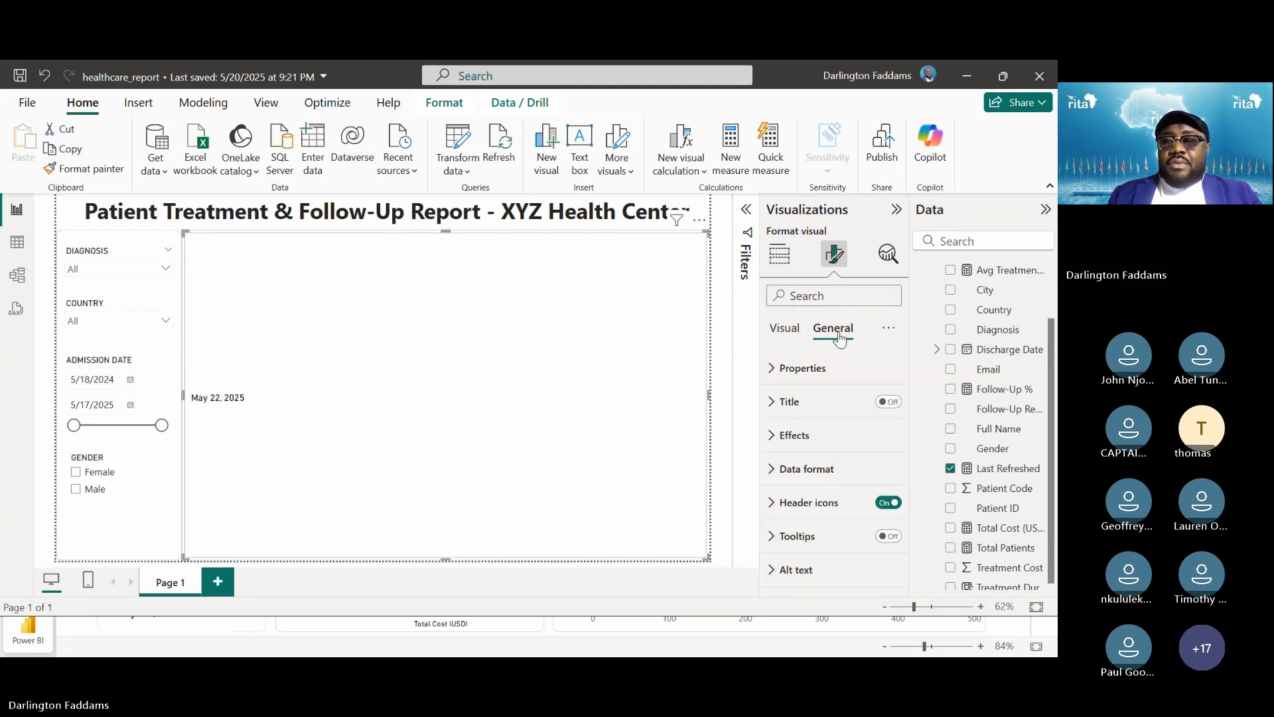
left_click(889, 403)
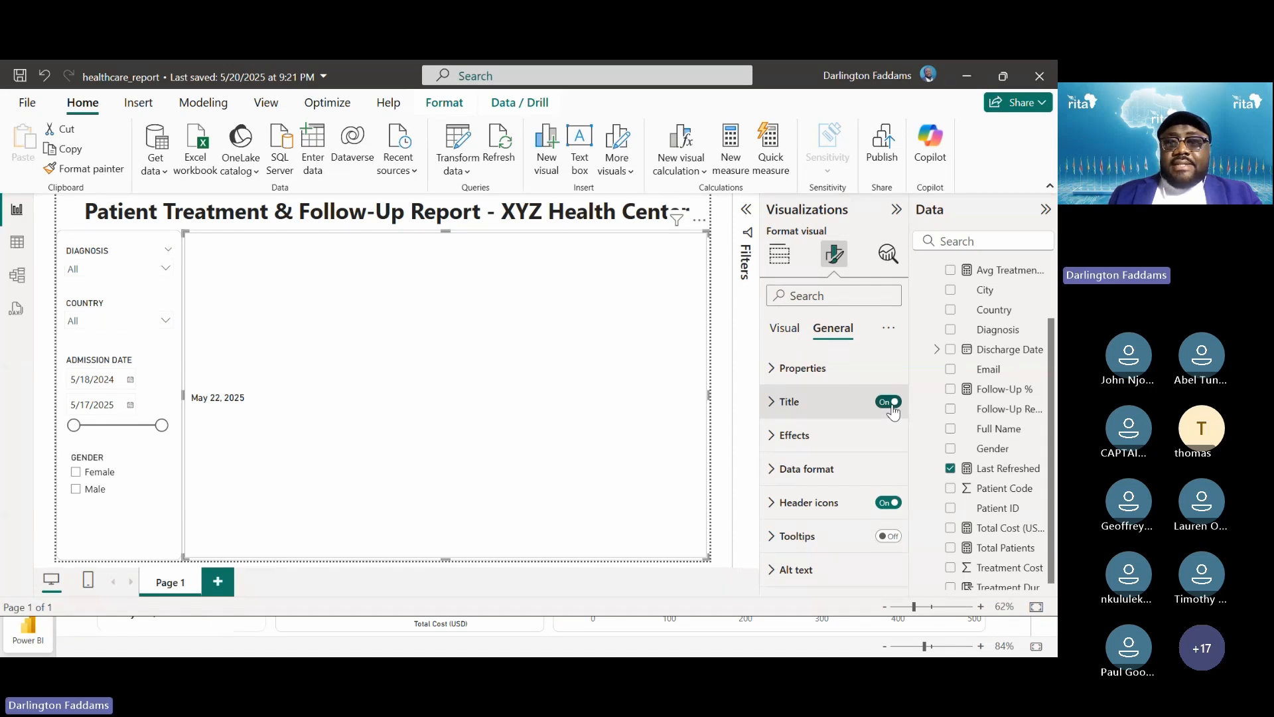
left_click(890, 403)
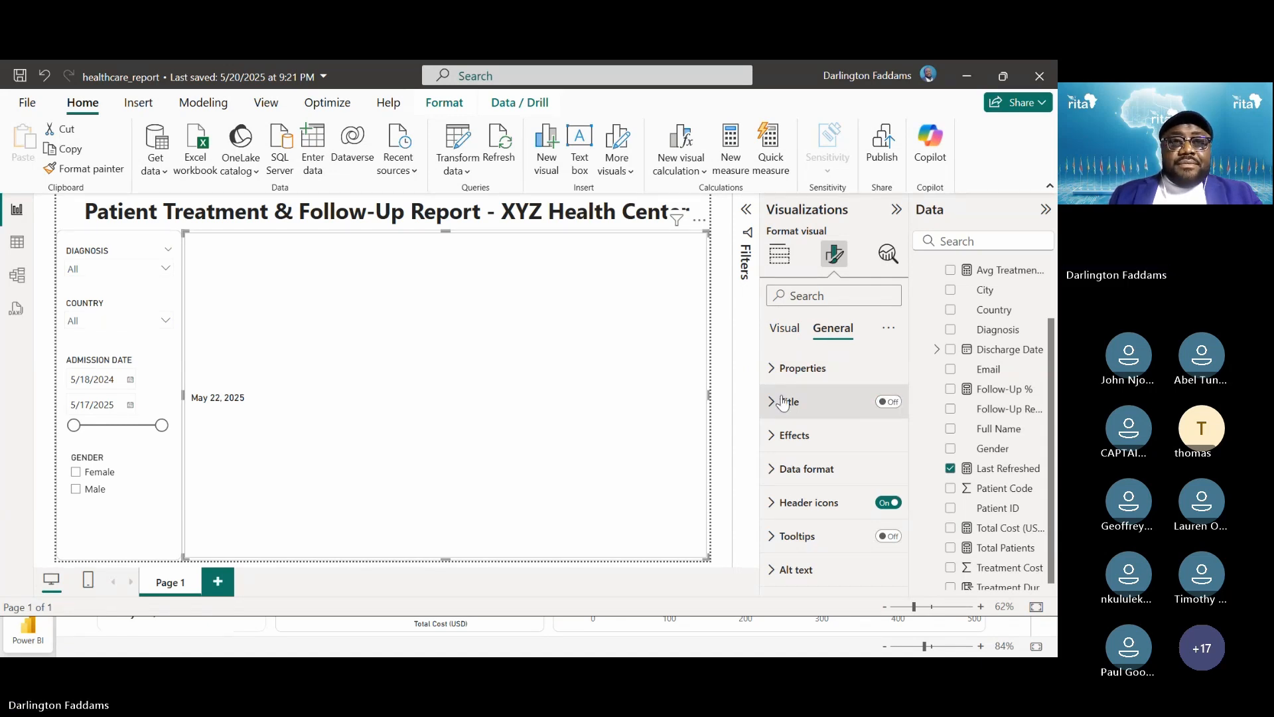
left_click_drag(446, 556, 432, 349)
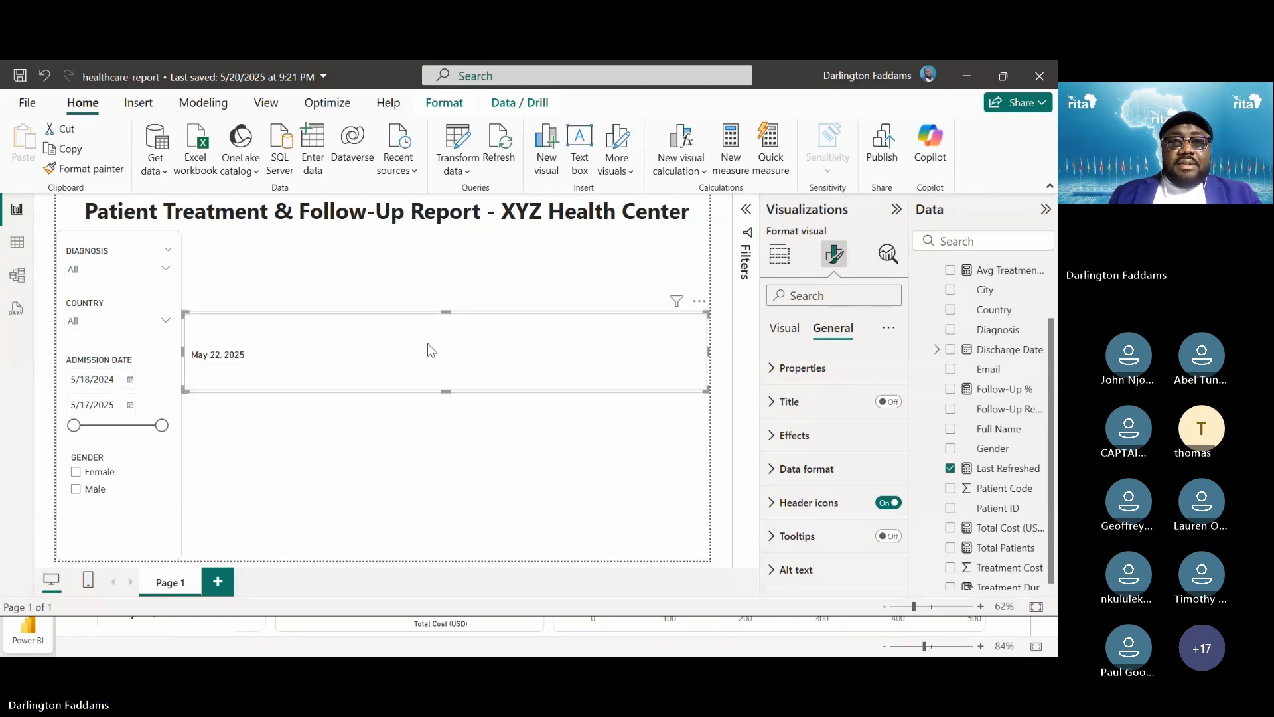
left_click_drag(705, 388, 288, 343)
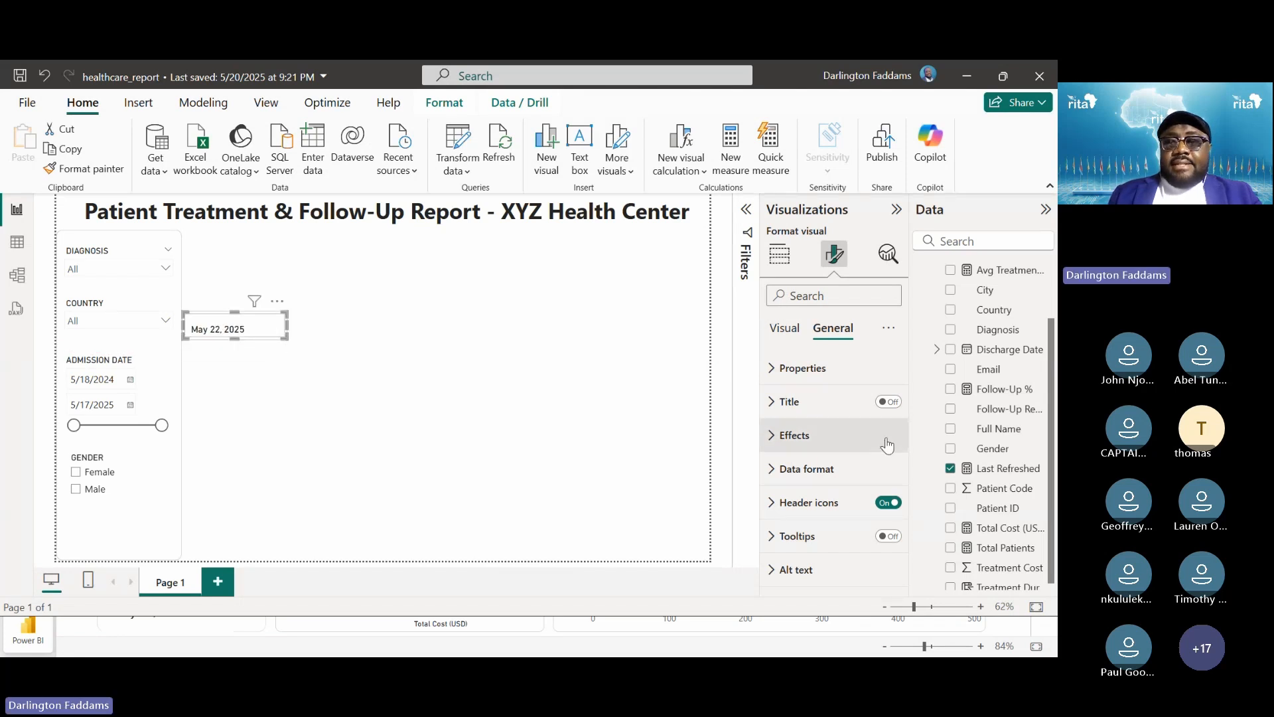
Turn the card title on as 'LAST REFRESHED' and enlarge the card to show the date
left_click(888, 402)
left_click(829, 403)
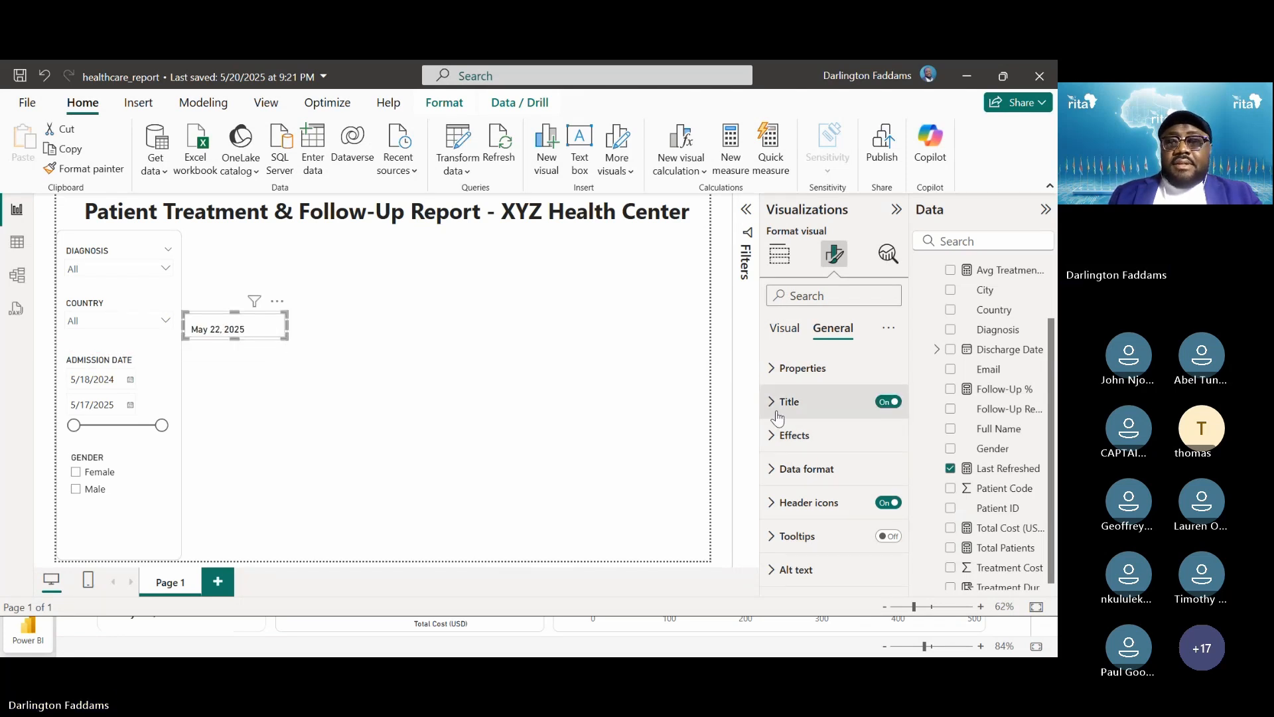
left_click(806, 484)
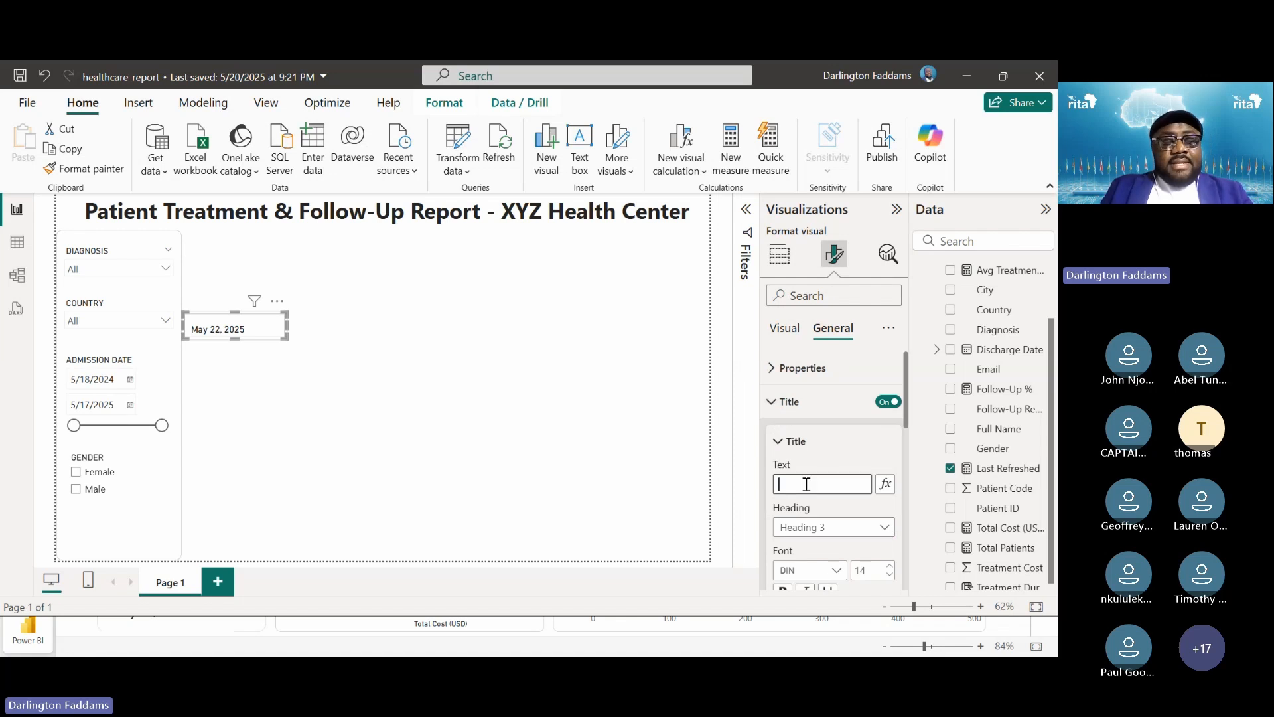
type("LAST REFRESHED")
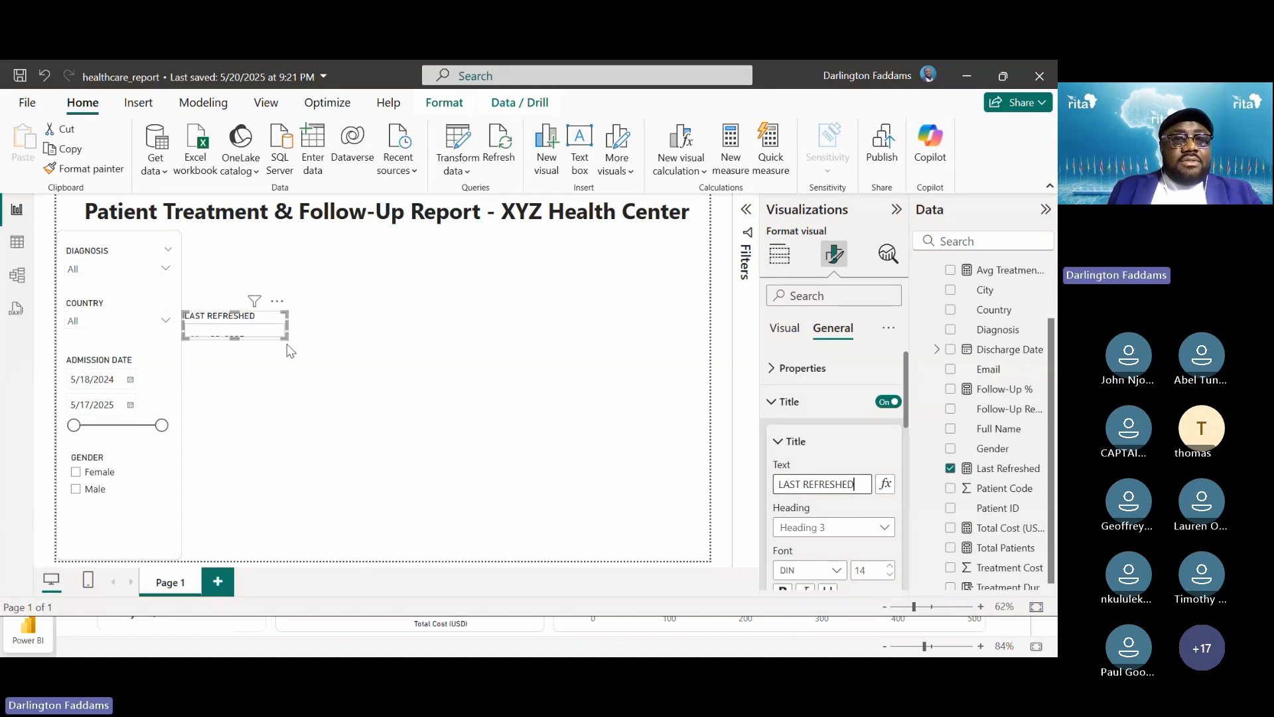
left_click_drag(285, 332, 314, 376)
Shorten the LAST REFRESHED card snugly around the date and move it further right
left_click(356, 341)
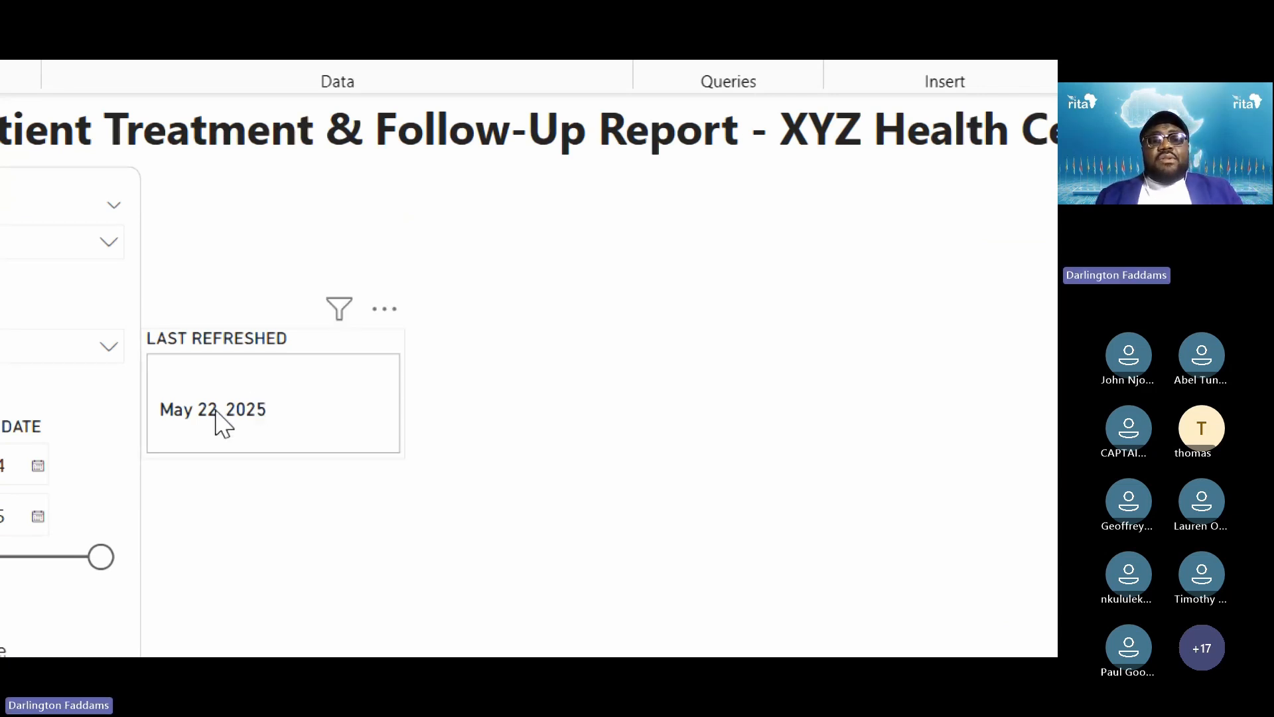
left_click(287, 391)
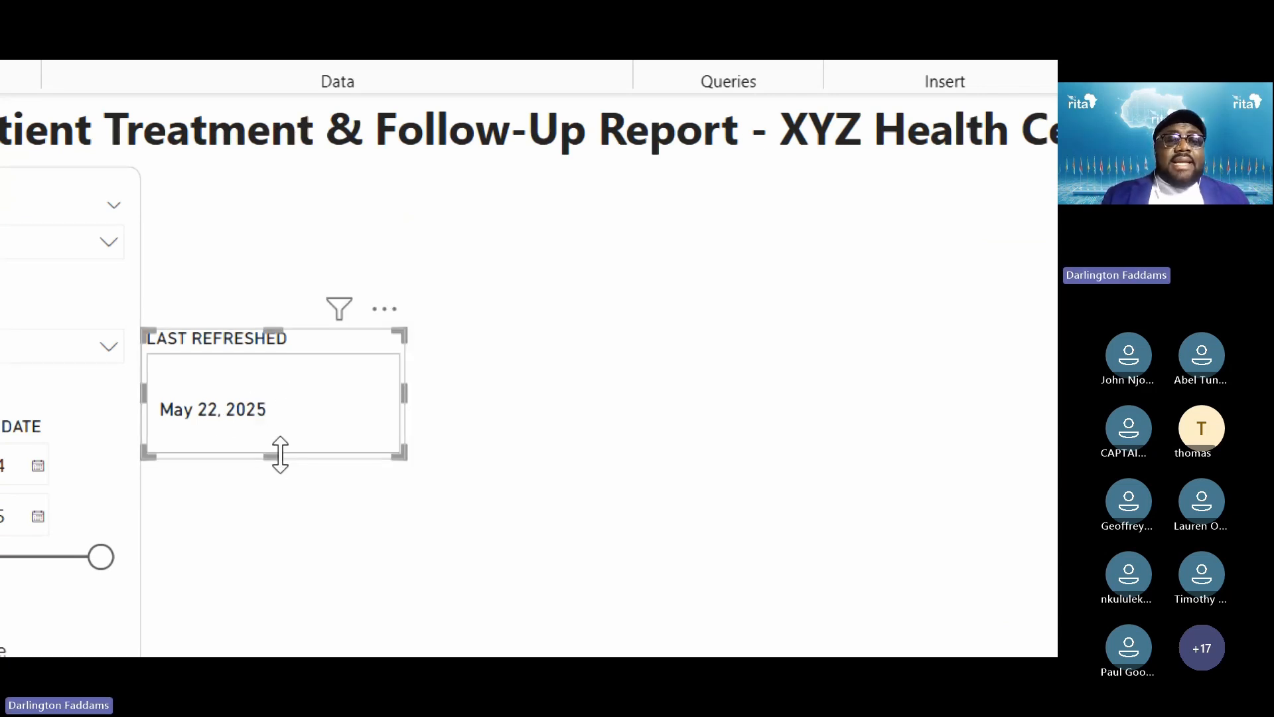
left_click_drag(276, 455, 289, 406)
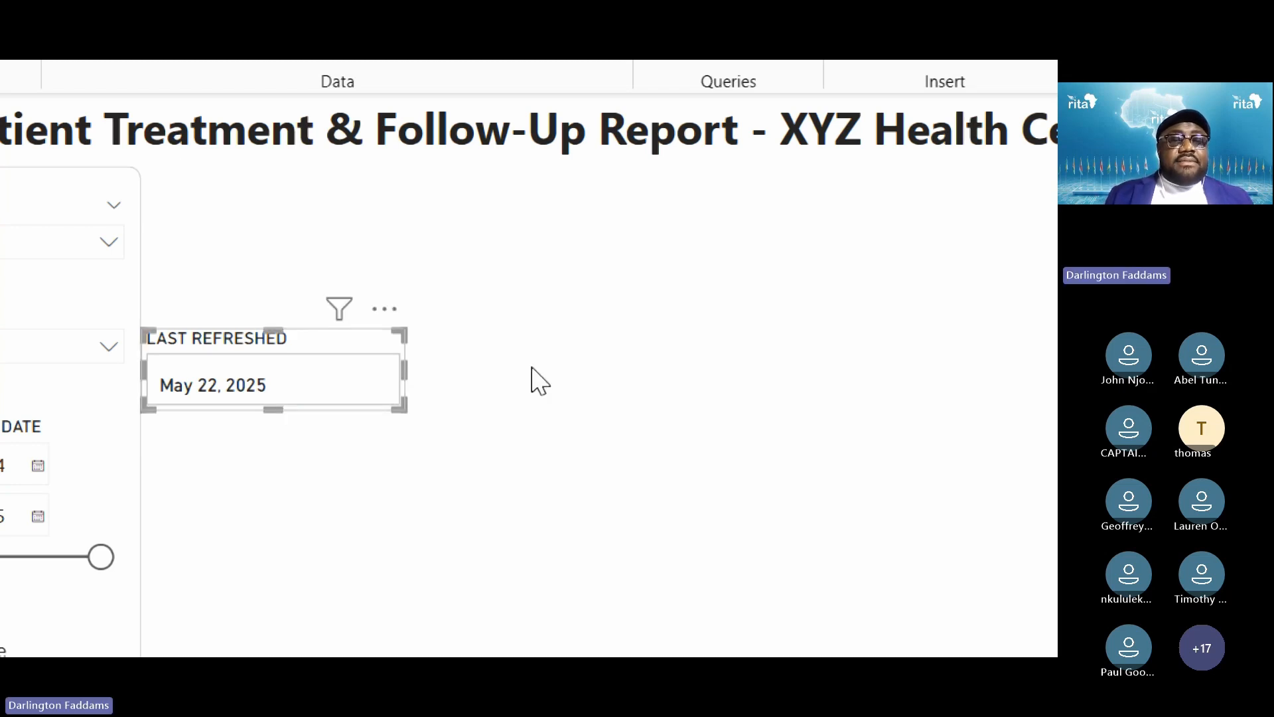
mouse_move(272, 408)
left_mouse_down()
mouse_move(276, 432)
mouse_move(276, 418)
left_mouse_up()
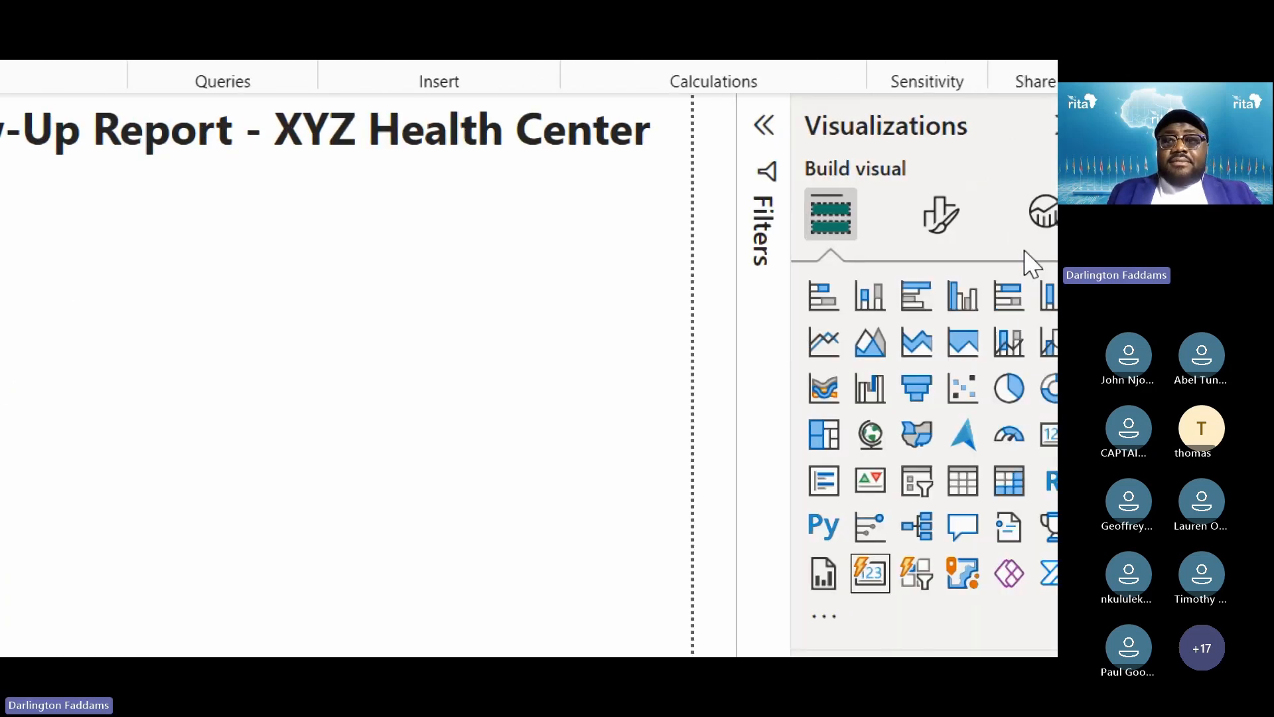
left_click_drag(236, 387, 970, 354)
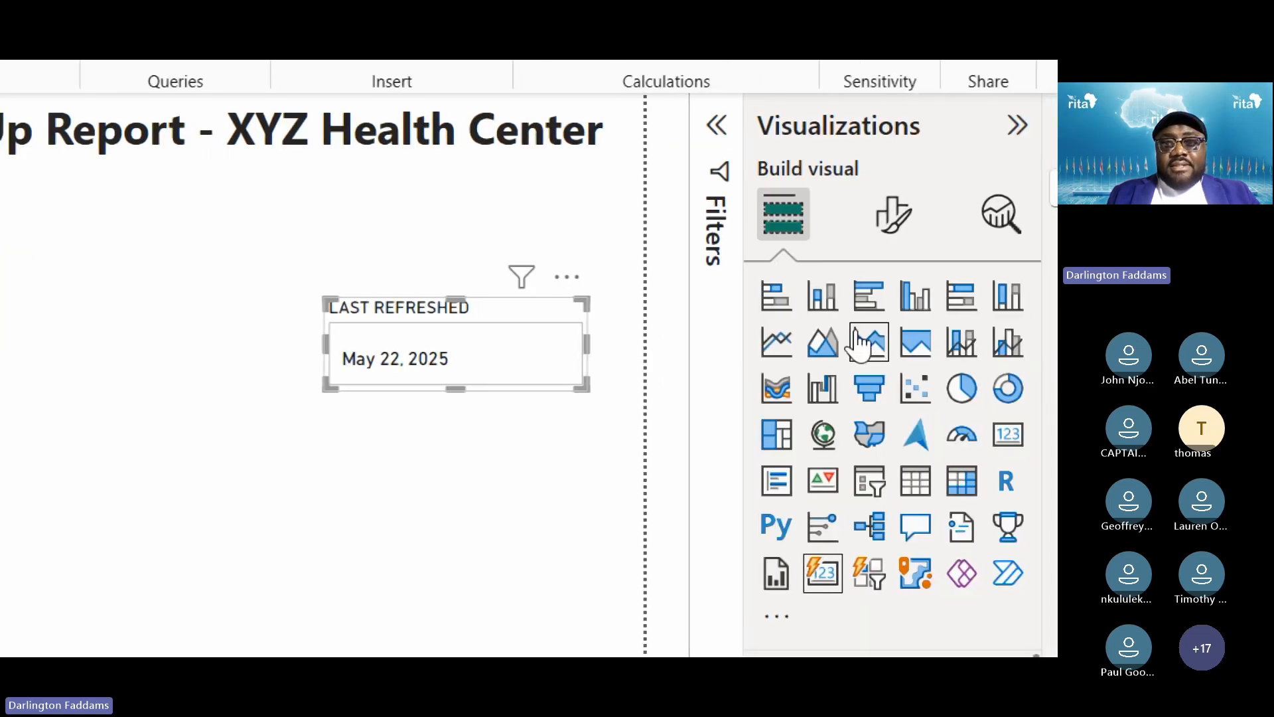
Nudge the LAST REFRESHED card into place and expand its General Size and Padding properties
left_click(889, 222)
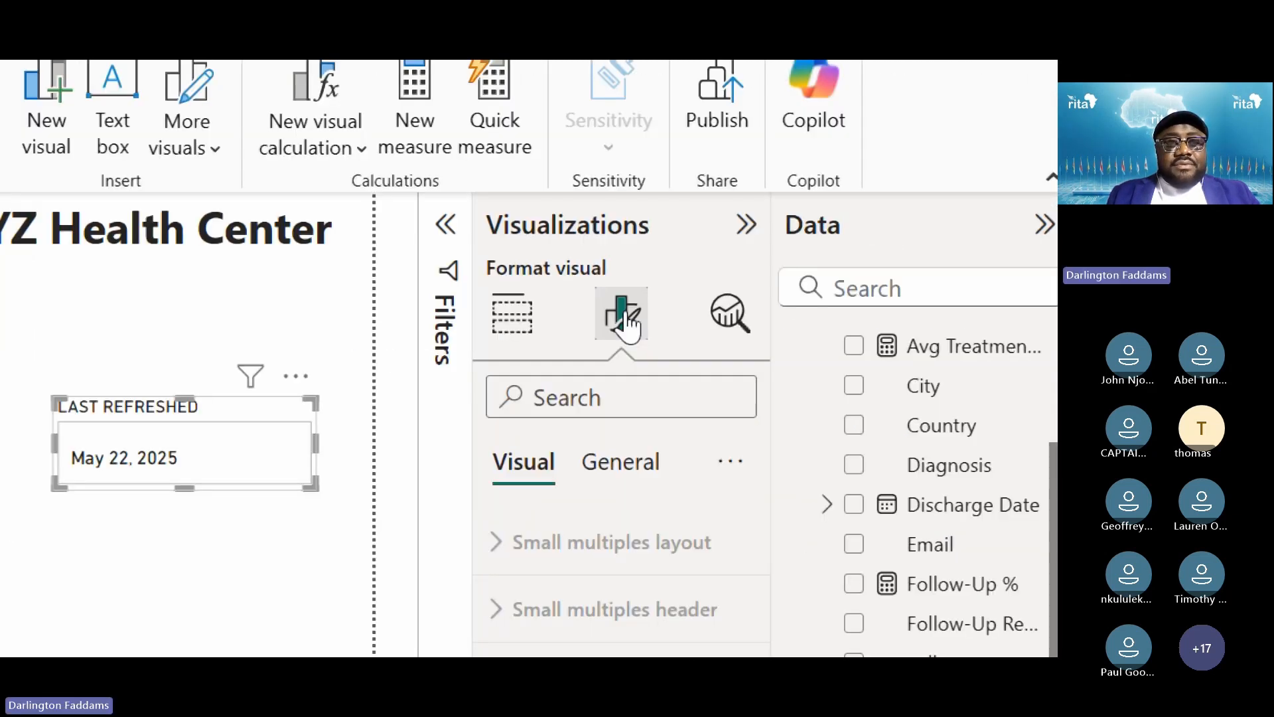
left_click_drag(549, 327, 589, 309)
left_click_drag(325, 411, 332, 407)
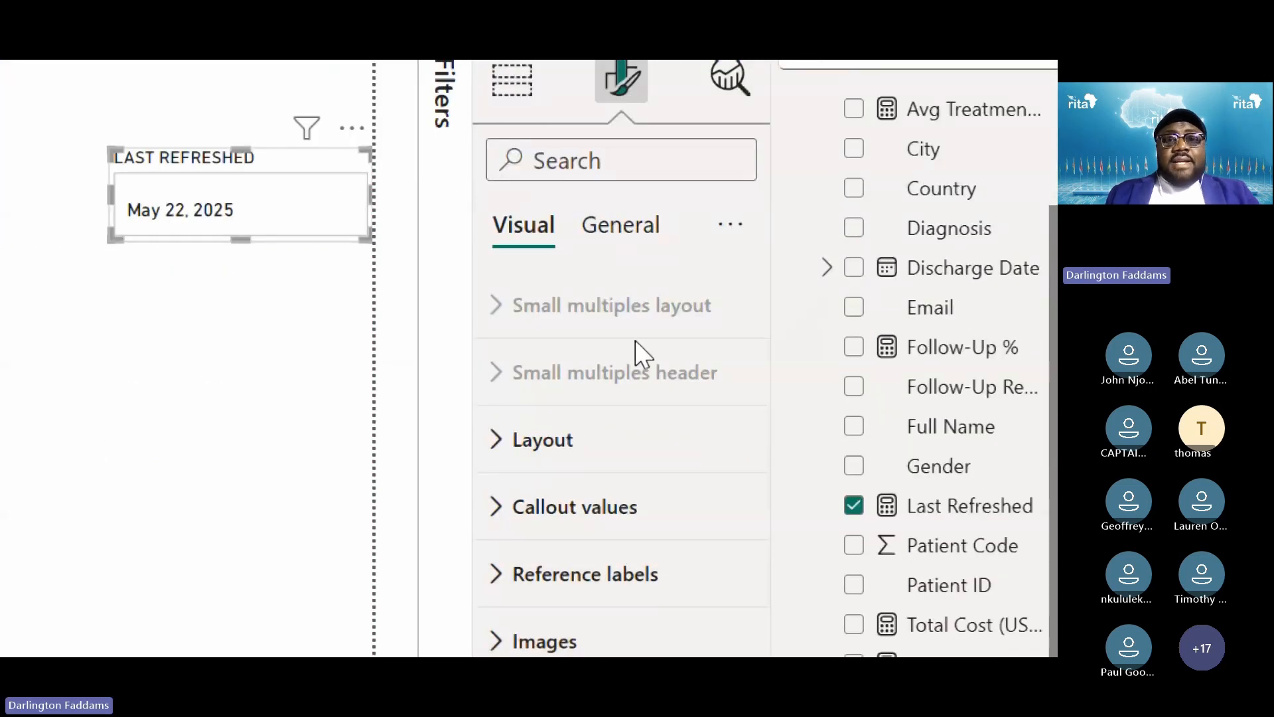
left_click(635, 250)
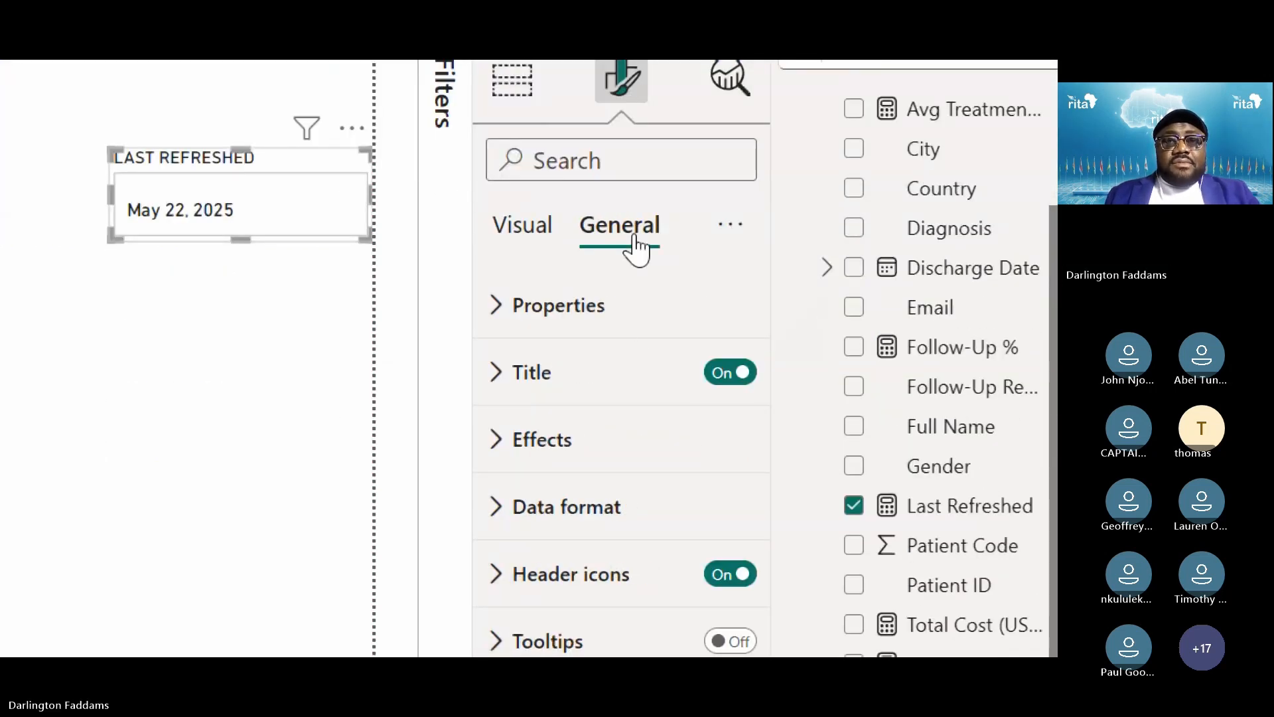
left_click(593, 300)
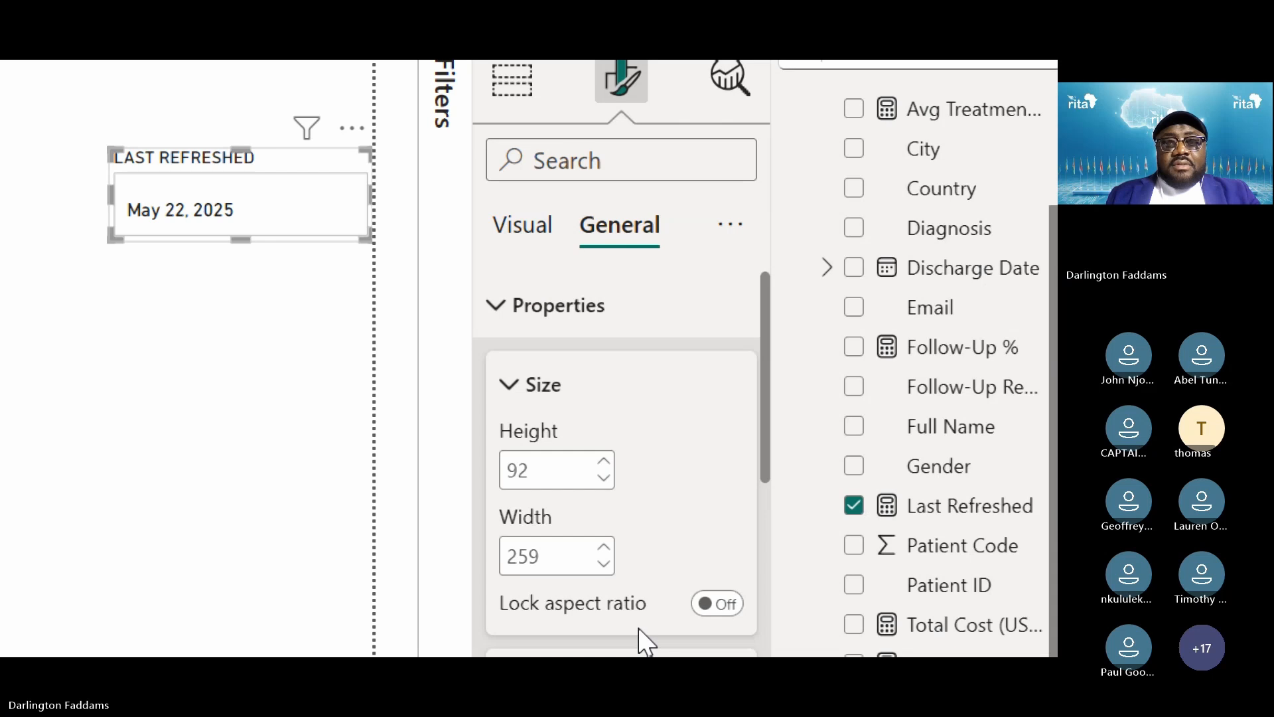
scroll(640, 640, "down", 5)
left_click(573, 431)
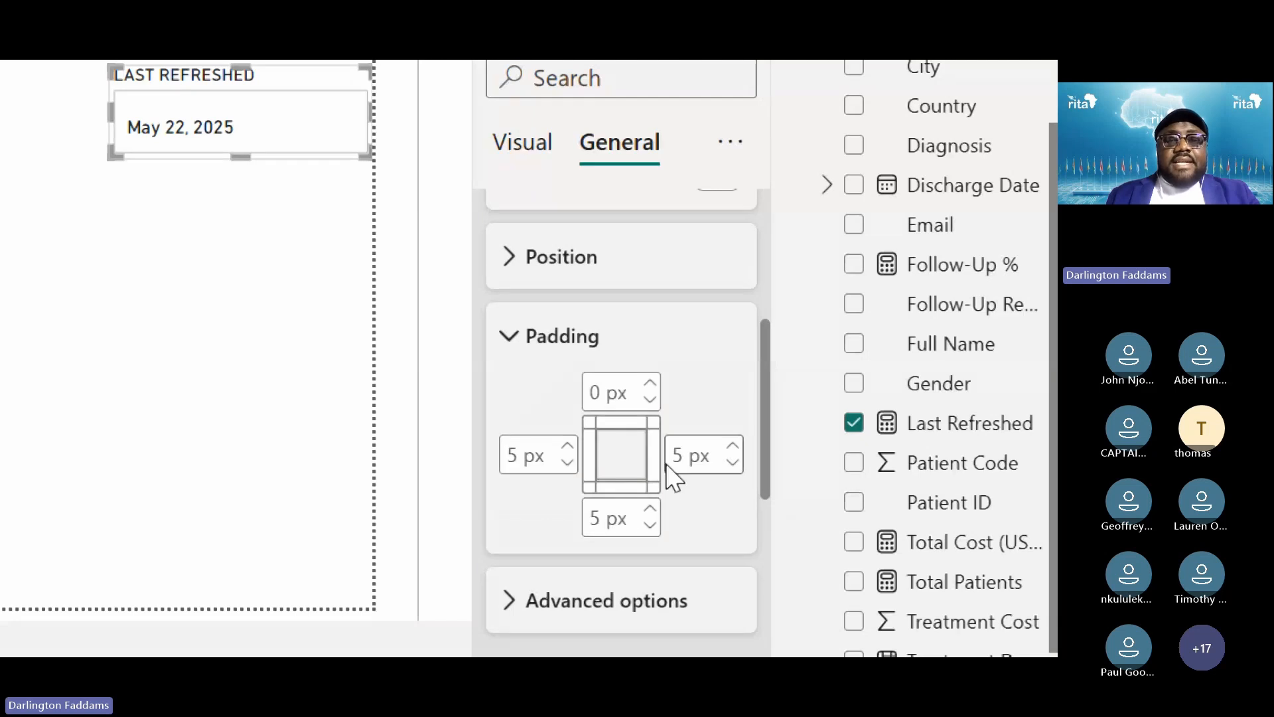
left_click_drag(303, 161, 316, 241)
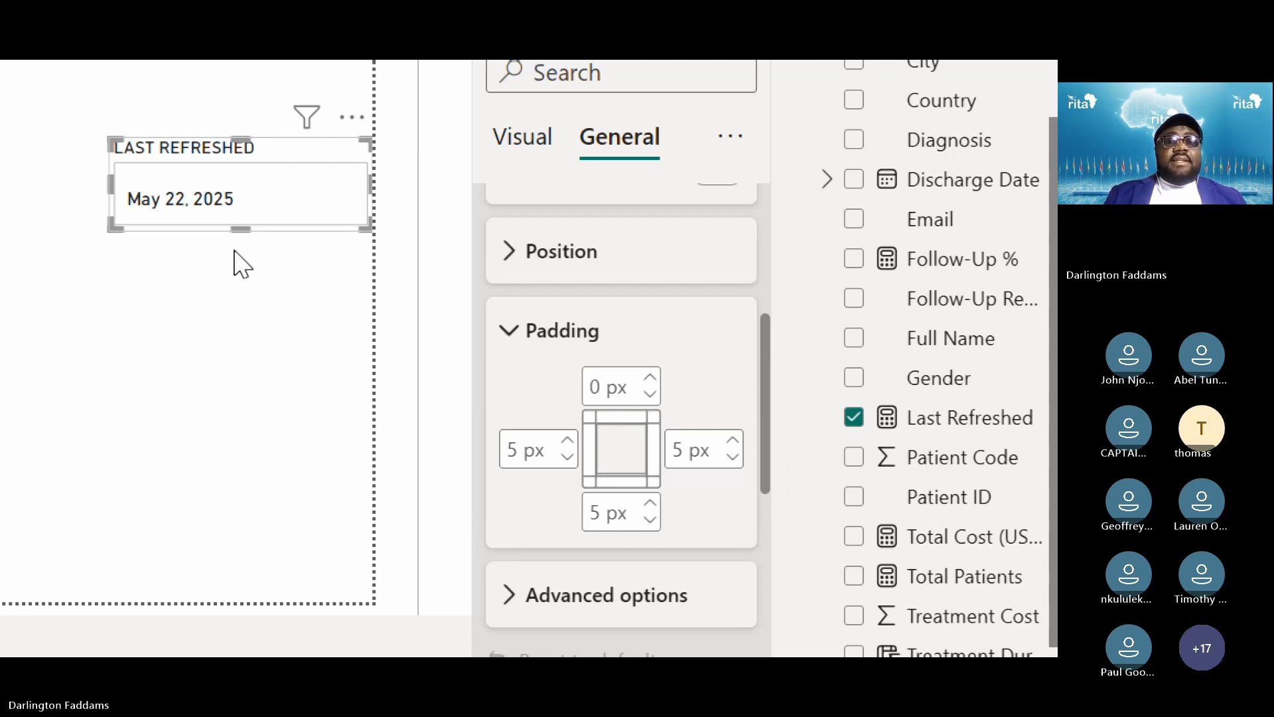
Deselect and reselect the LAST REFRESHED card so the pane returns to Build visual
left_click(205, 276)
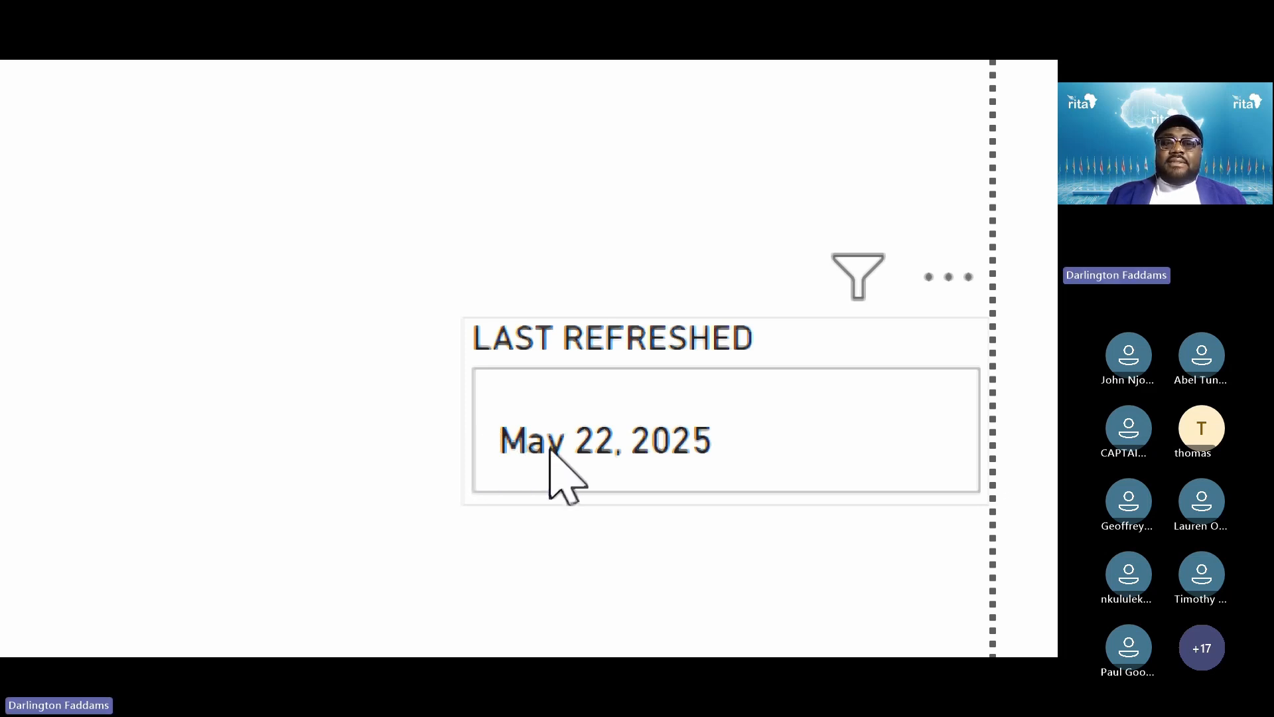
left_click(822, 327)
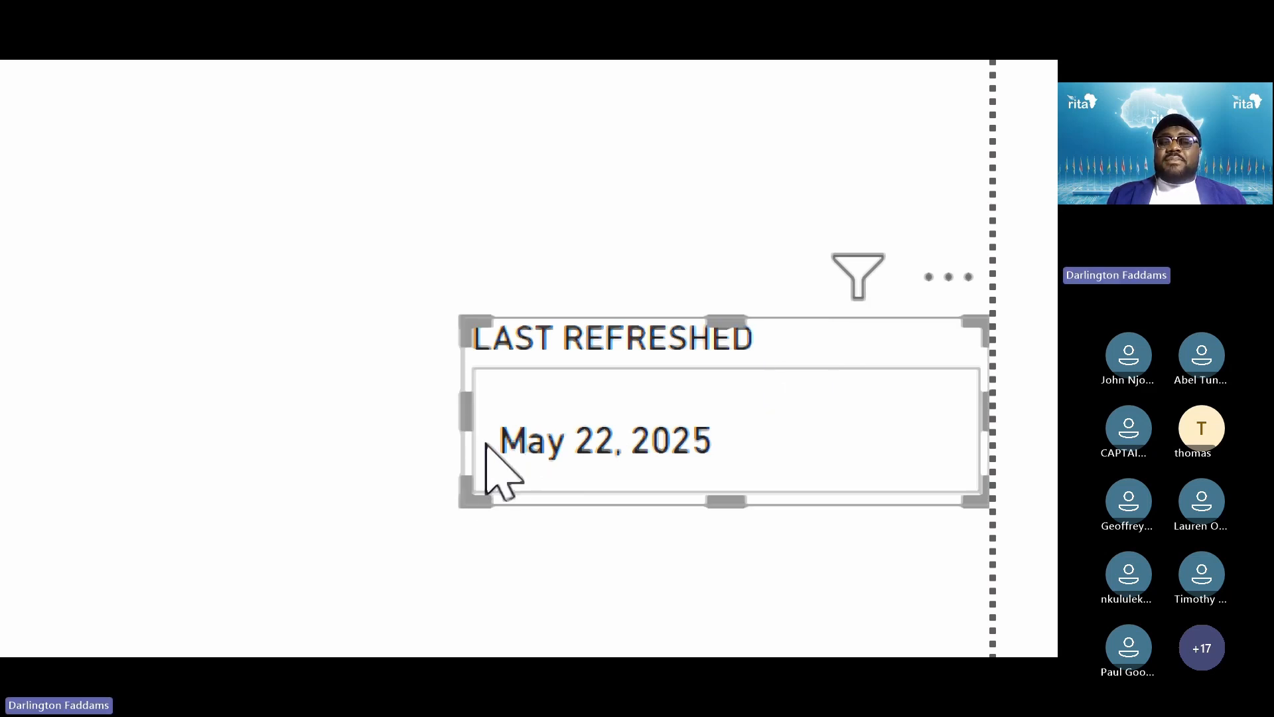
left_click(399, 451)
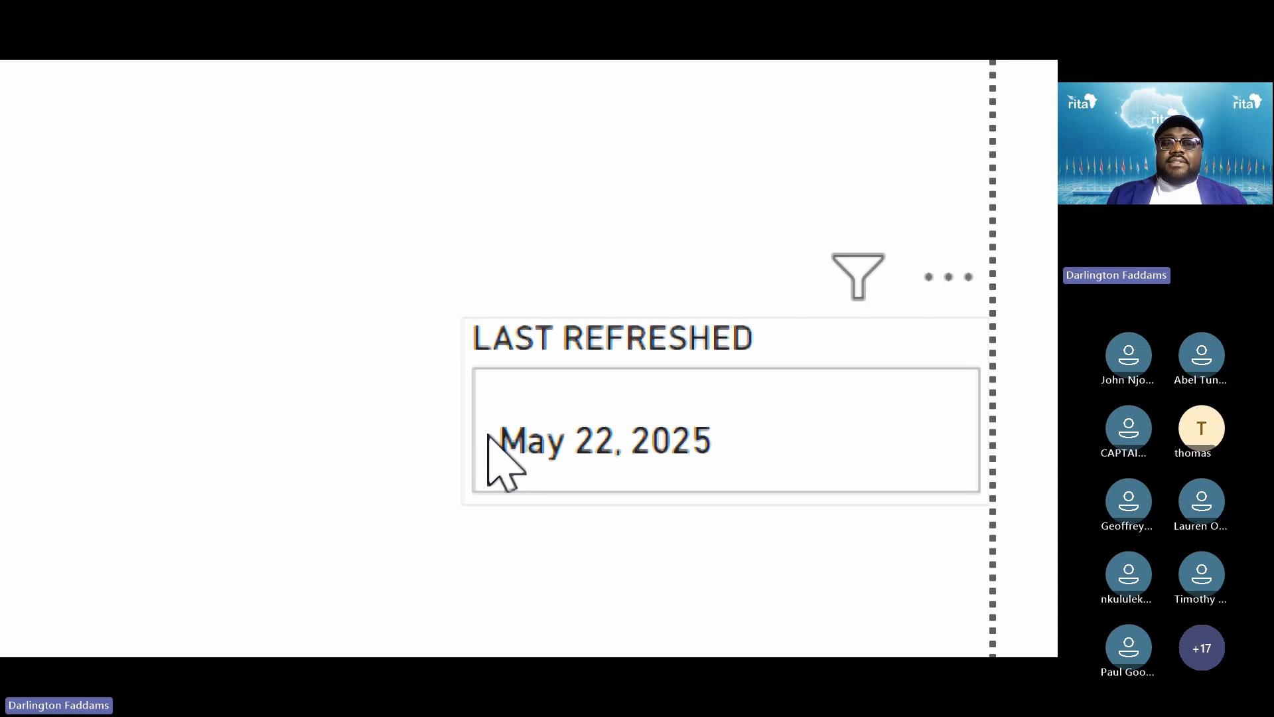
left_click(489, 435)
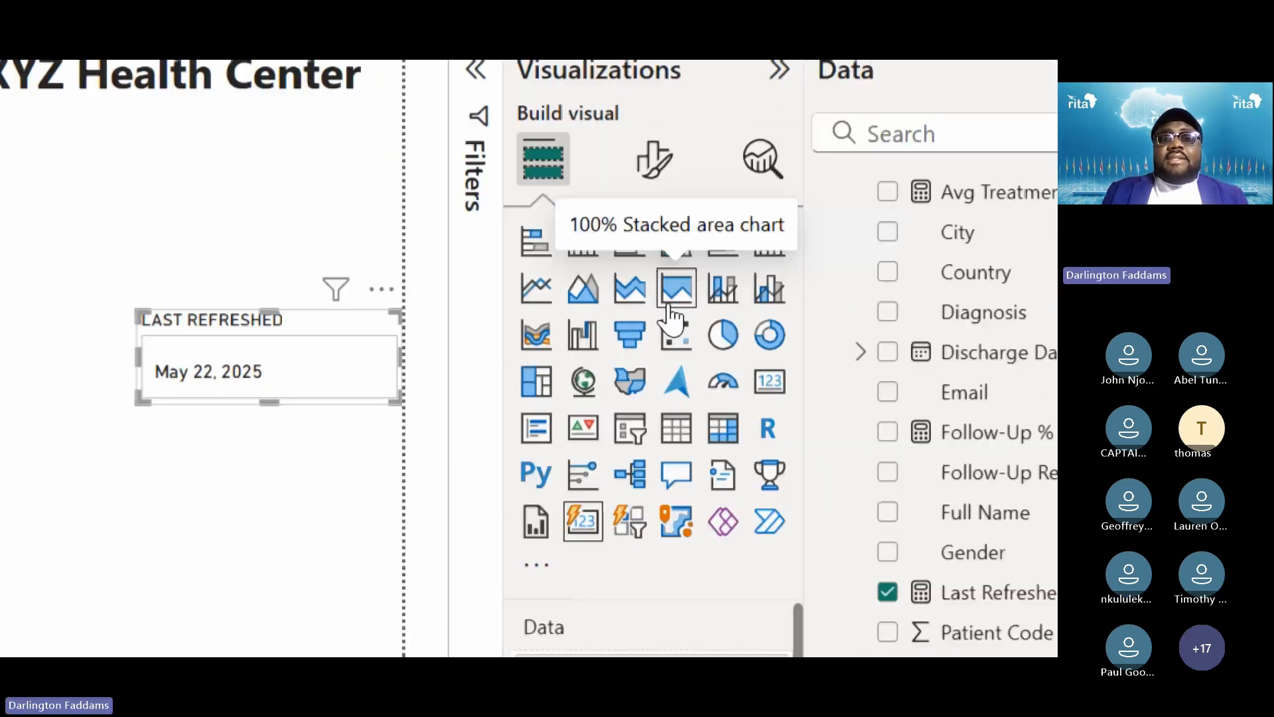
Set the card's General padding to 0 px left and right and 2 px bottom
left_click(660, 158)
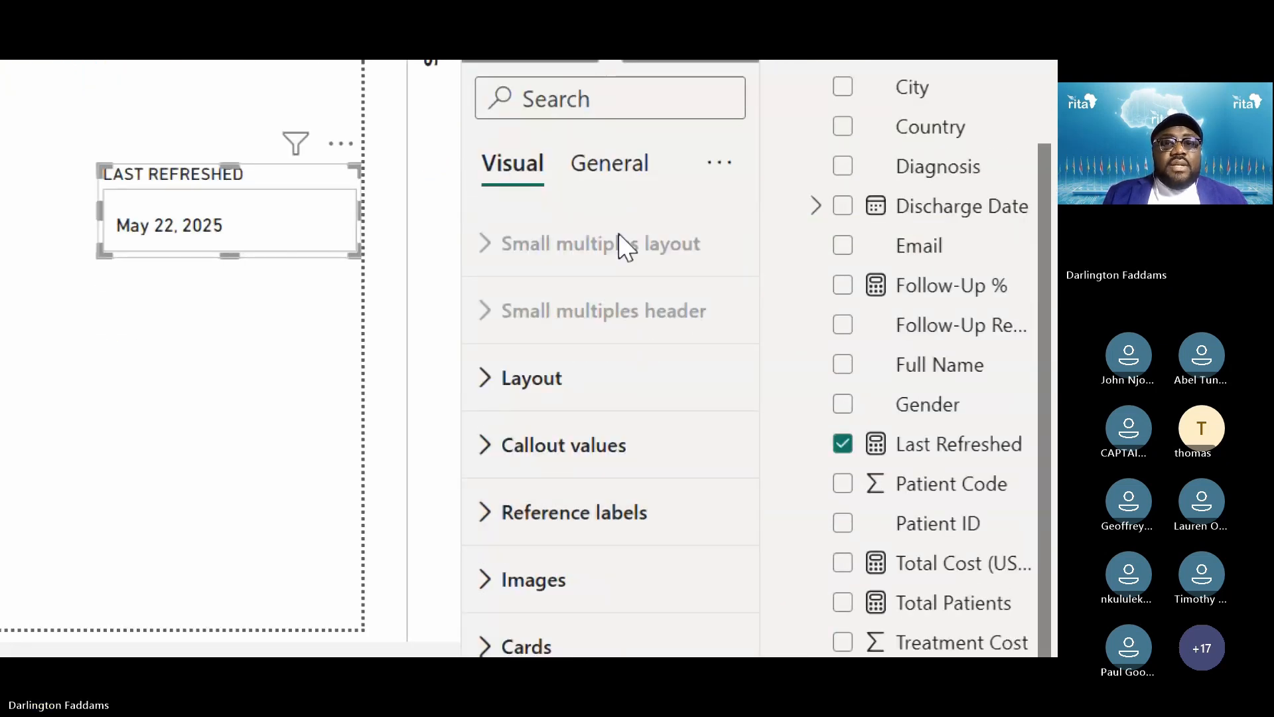
left_click(616, 169)
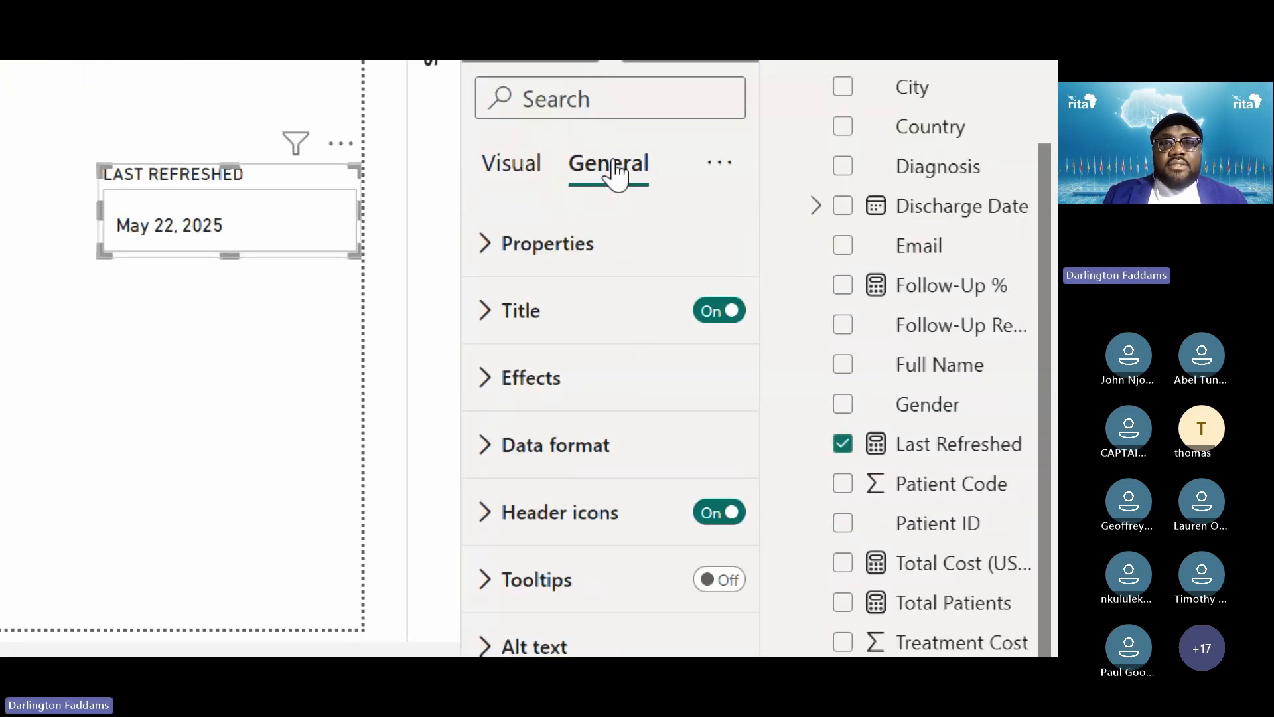
left_click(571, 245)
scroll(588, 345, "down", 1)
scroll(593, 412, "down", 5)
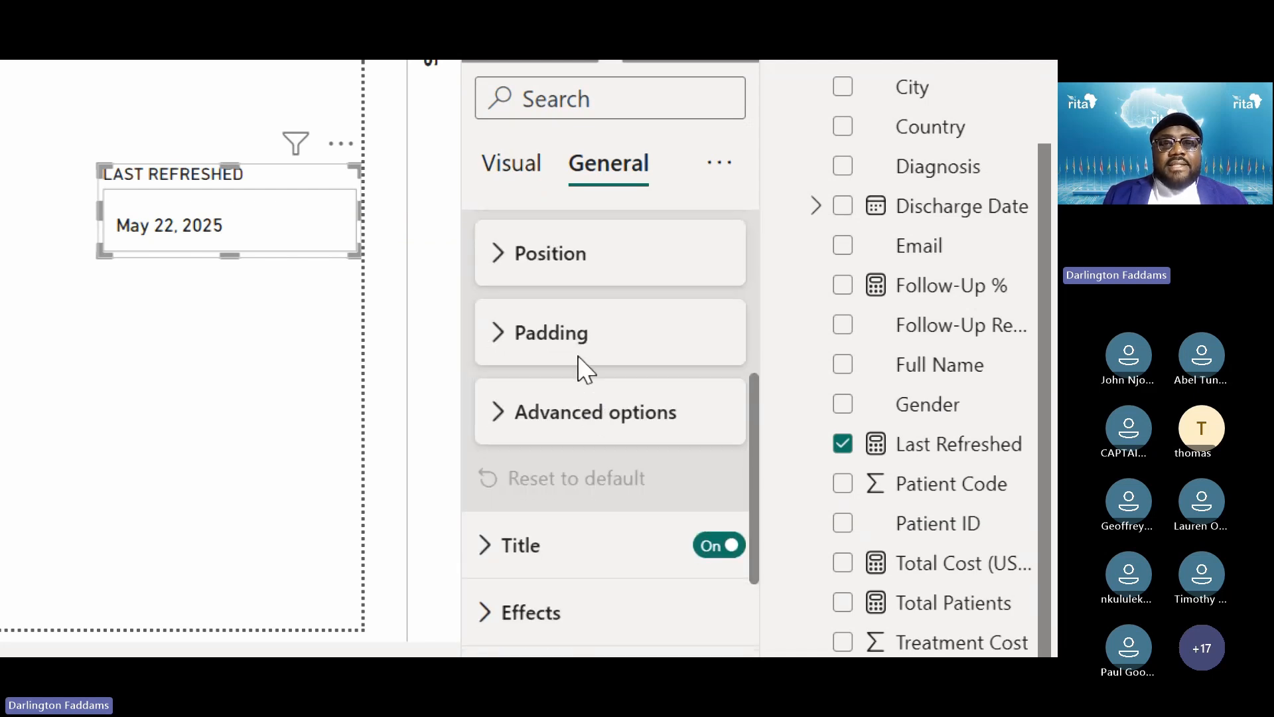
left_click(530, 360)
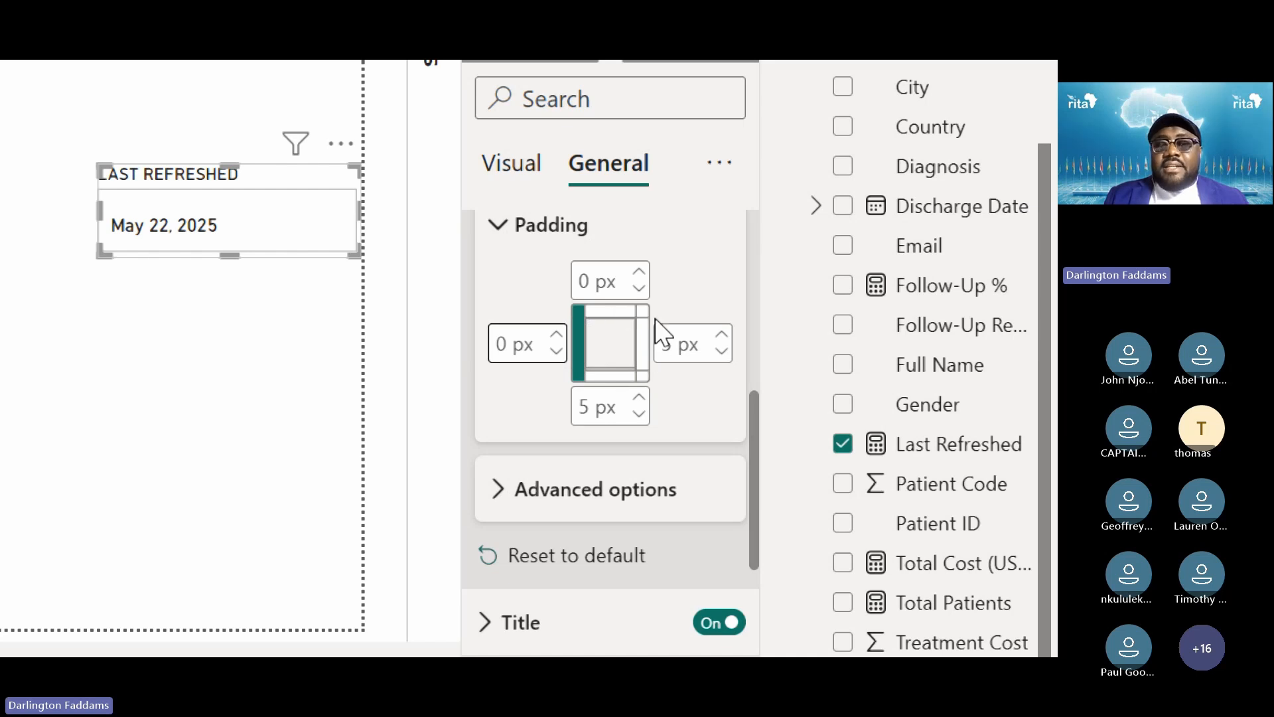
left_click(714, 359)
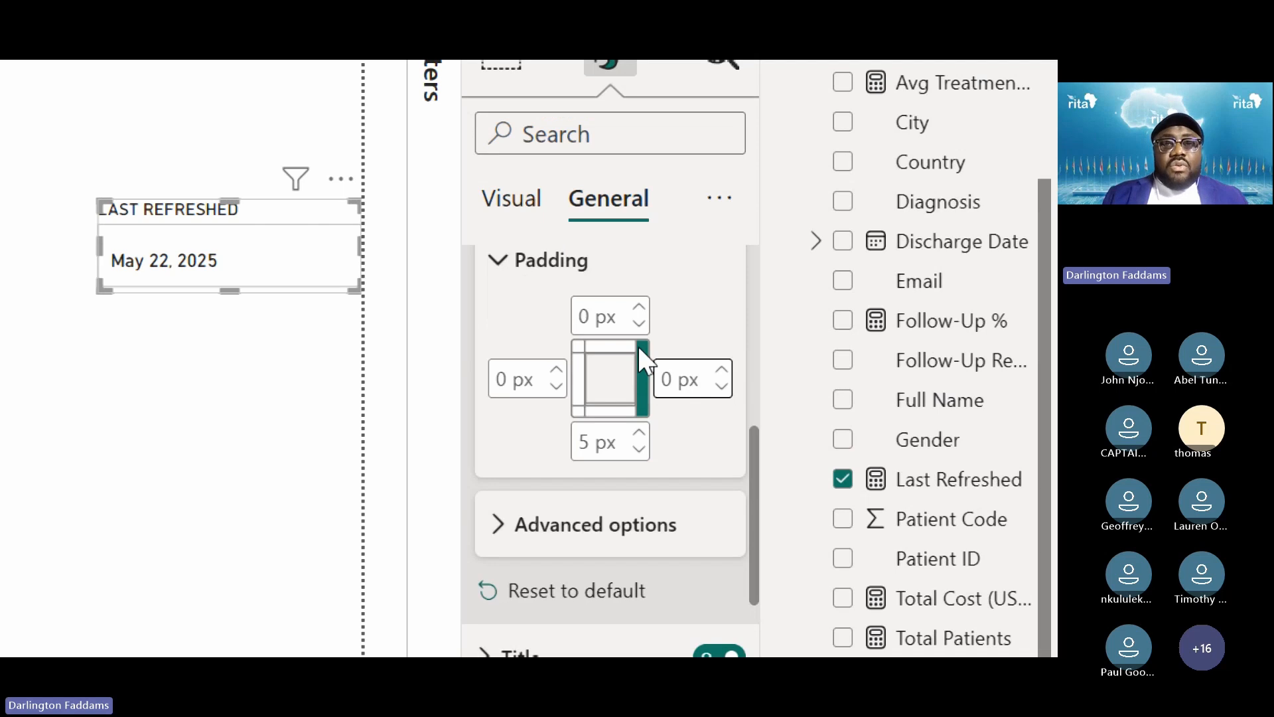
left_click(638, 449)
left_click(638, 450)
left_click(639, 450)
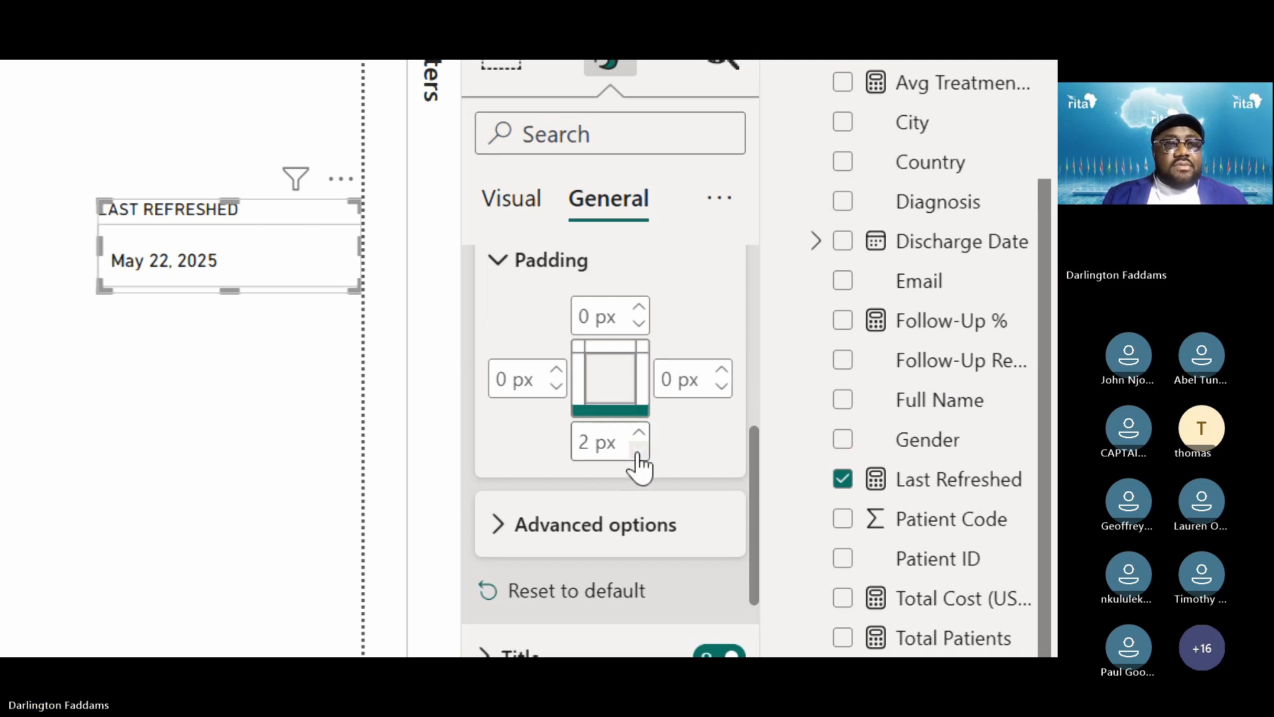
left_click(544, 262)
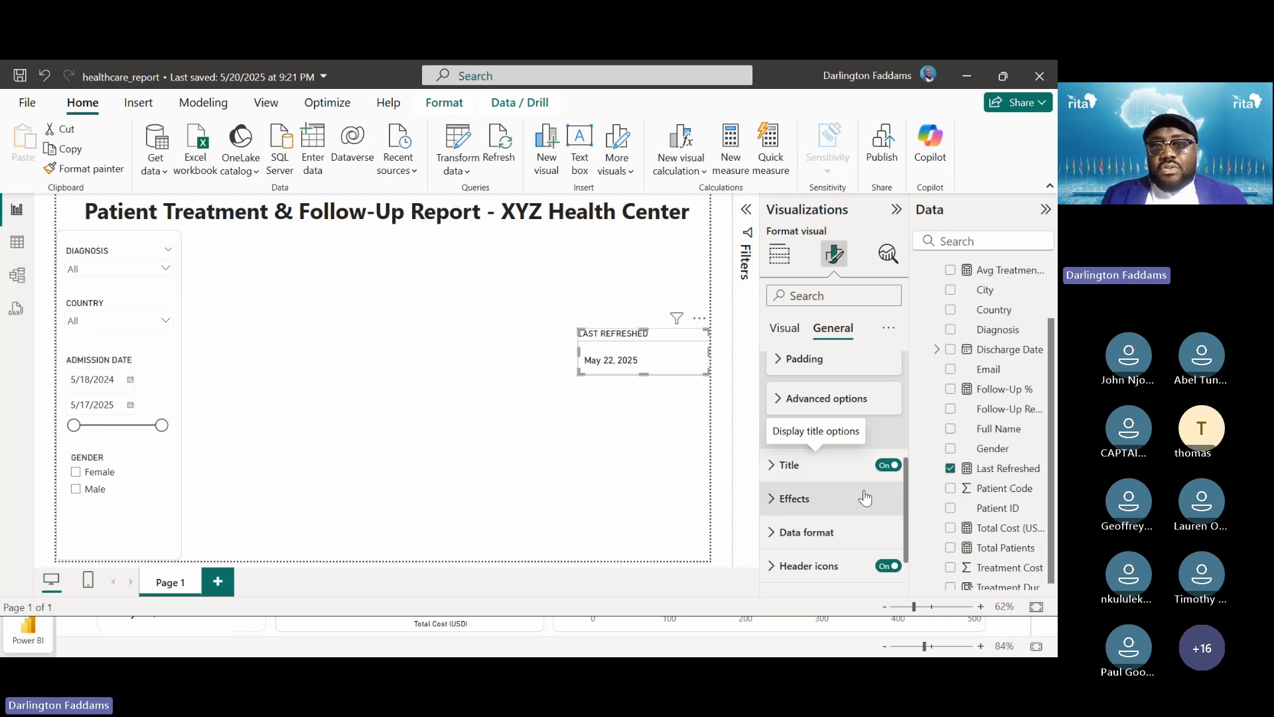
Check the card's Background, Visual border and Shadow effects, and switch Header icons off
left_click(805, 505)
scroll(804, 505, "down", 3)
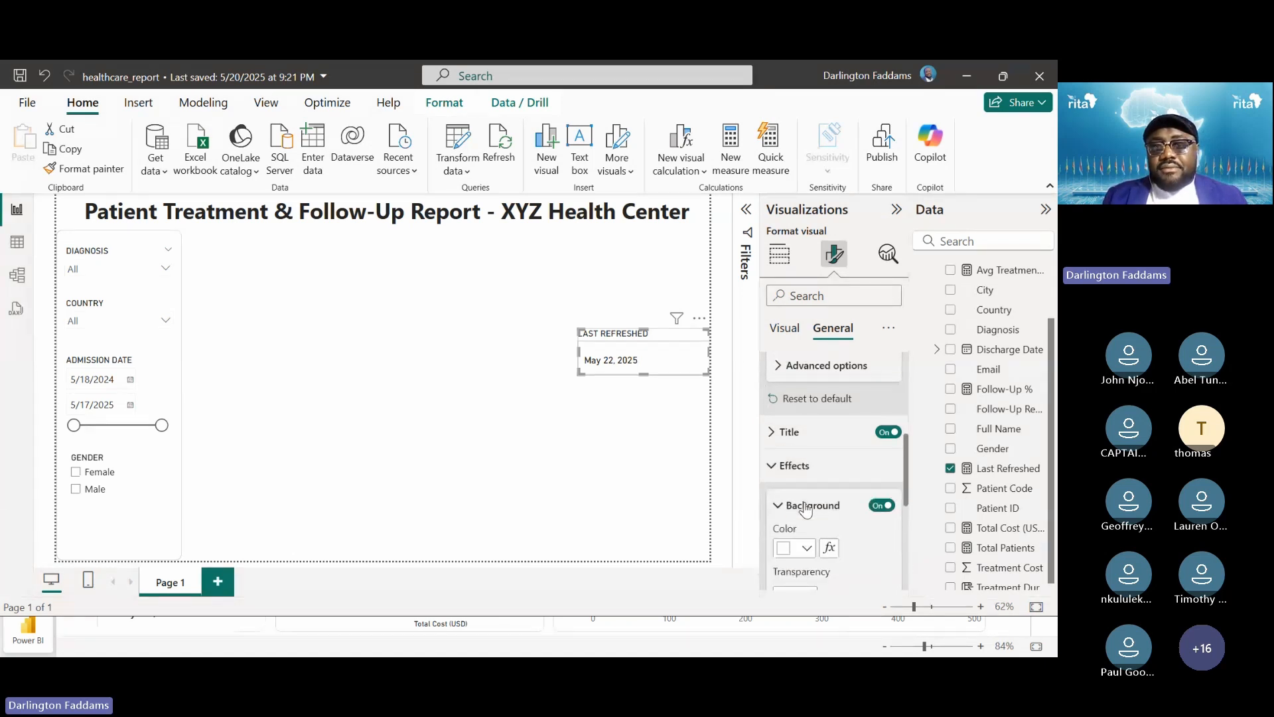
scroll(804, 504, "down", 2)
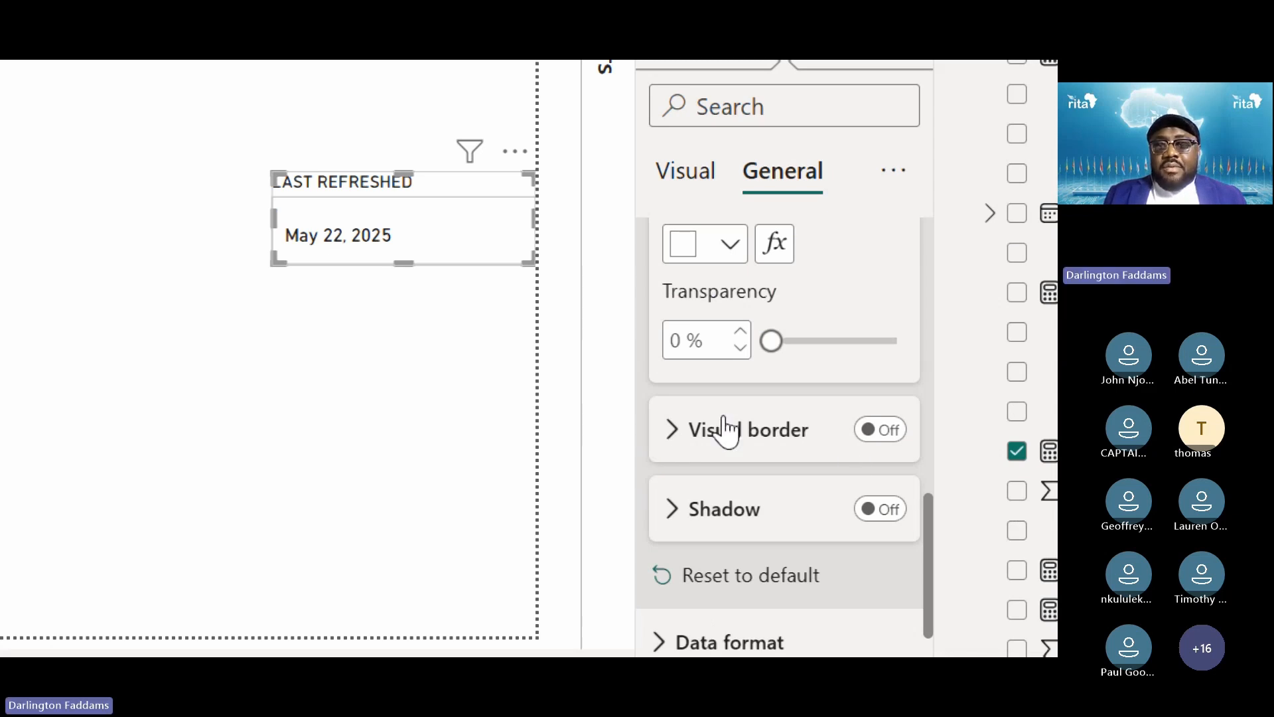
scroll(726, 430, "down", 3)
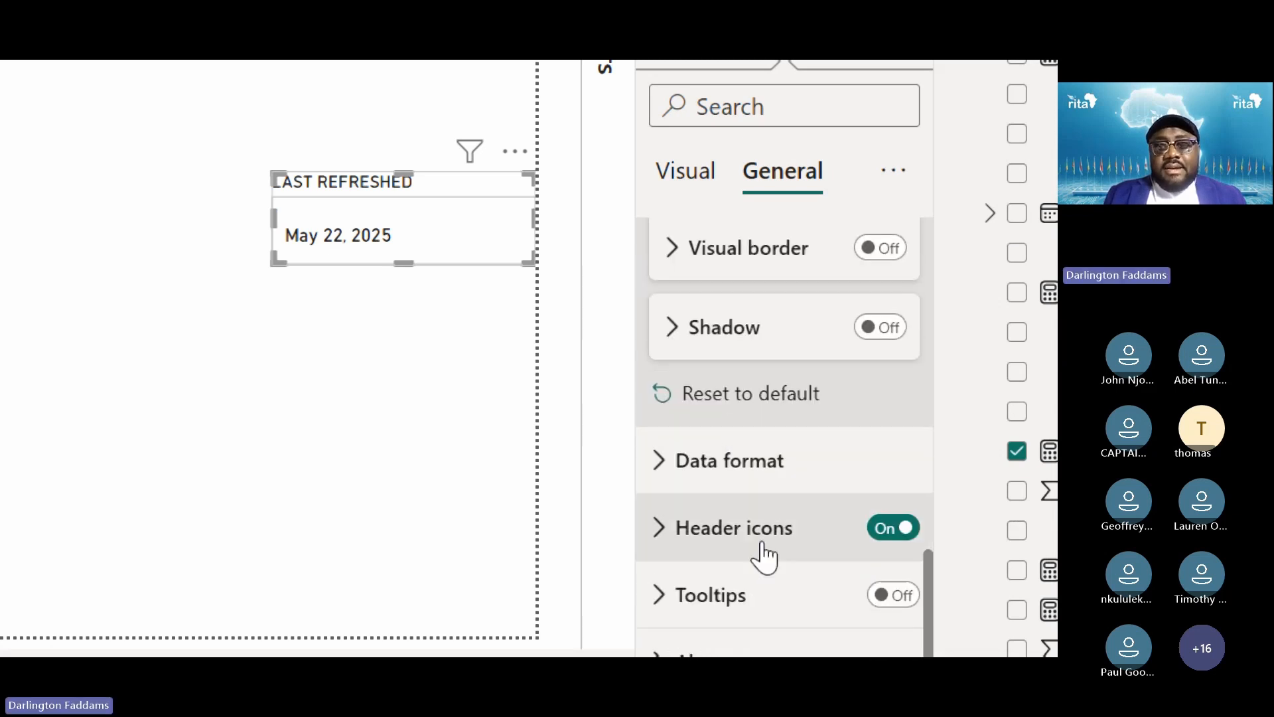
left_click(892, 528)
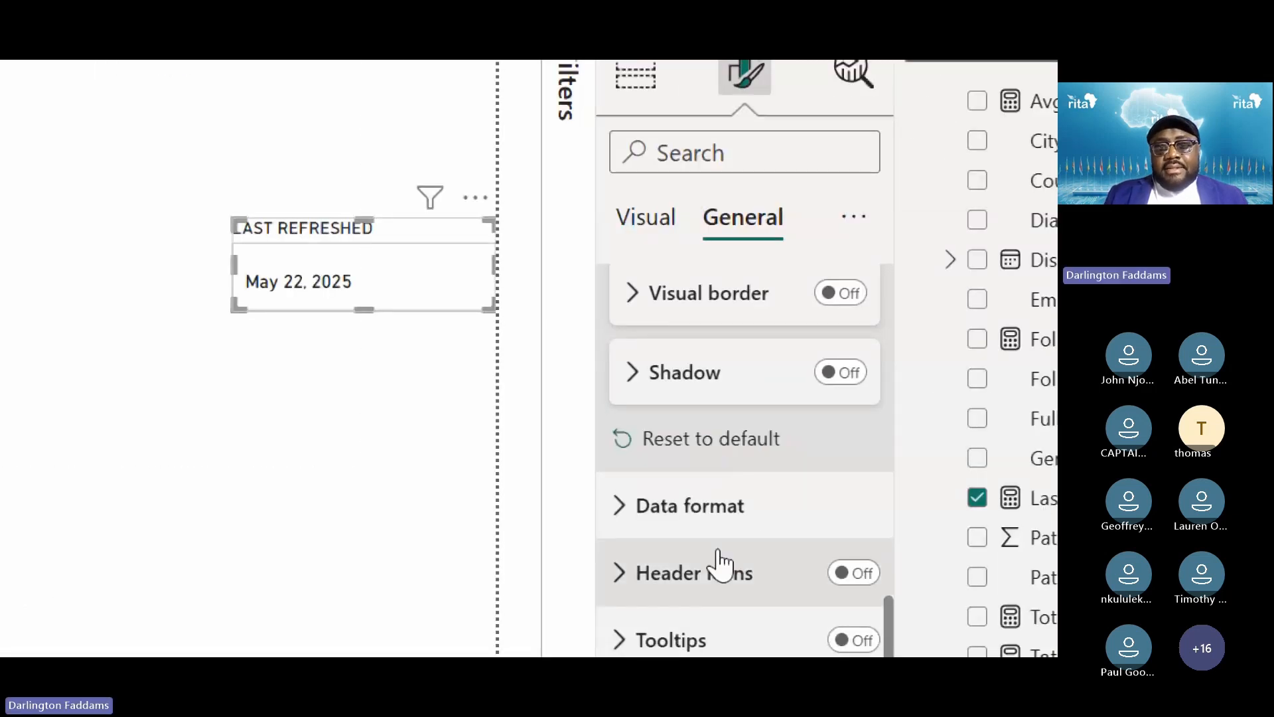
left_click(647, 219)
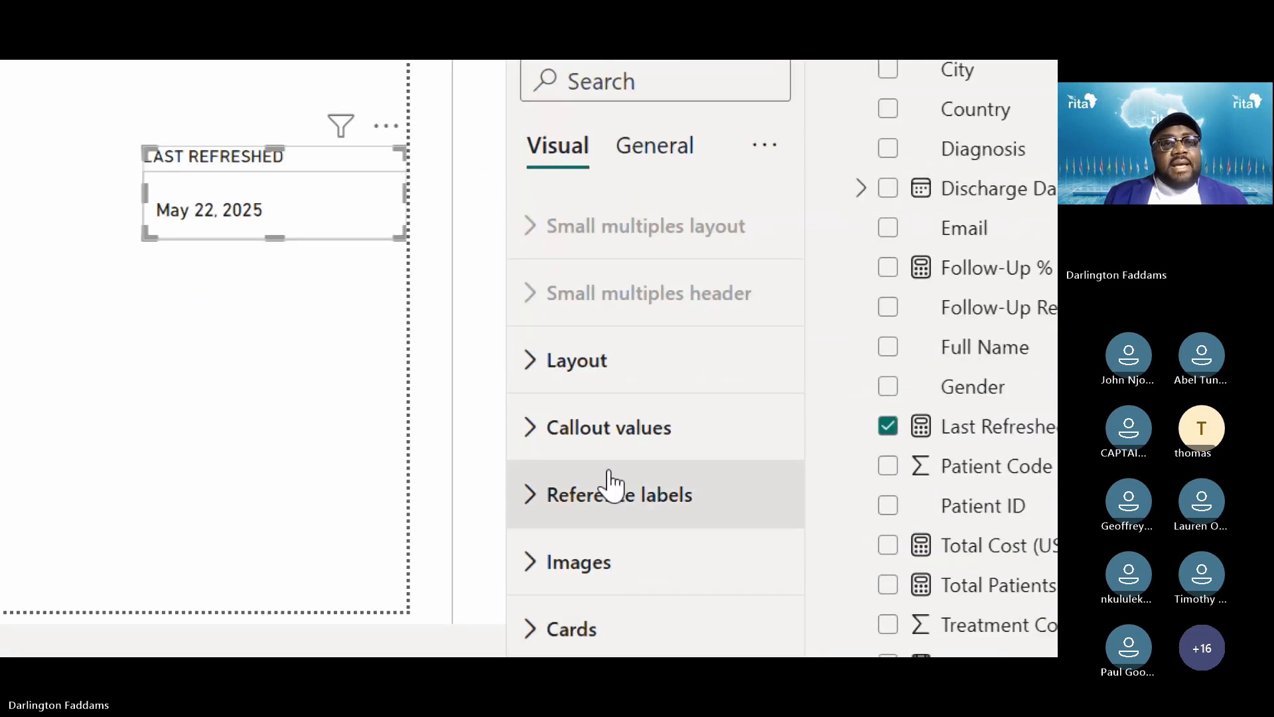
Review the card's Layout settings in the Visual tab, then collapse them
left_click(570, 393)
scroll(590, 476, "down", 4)
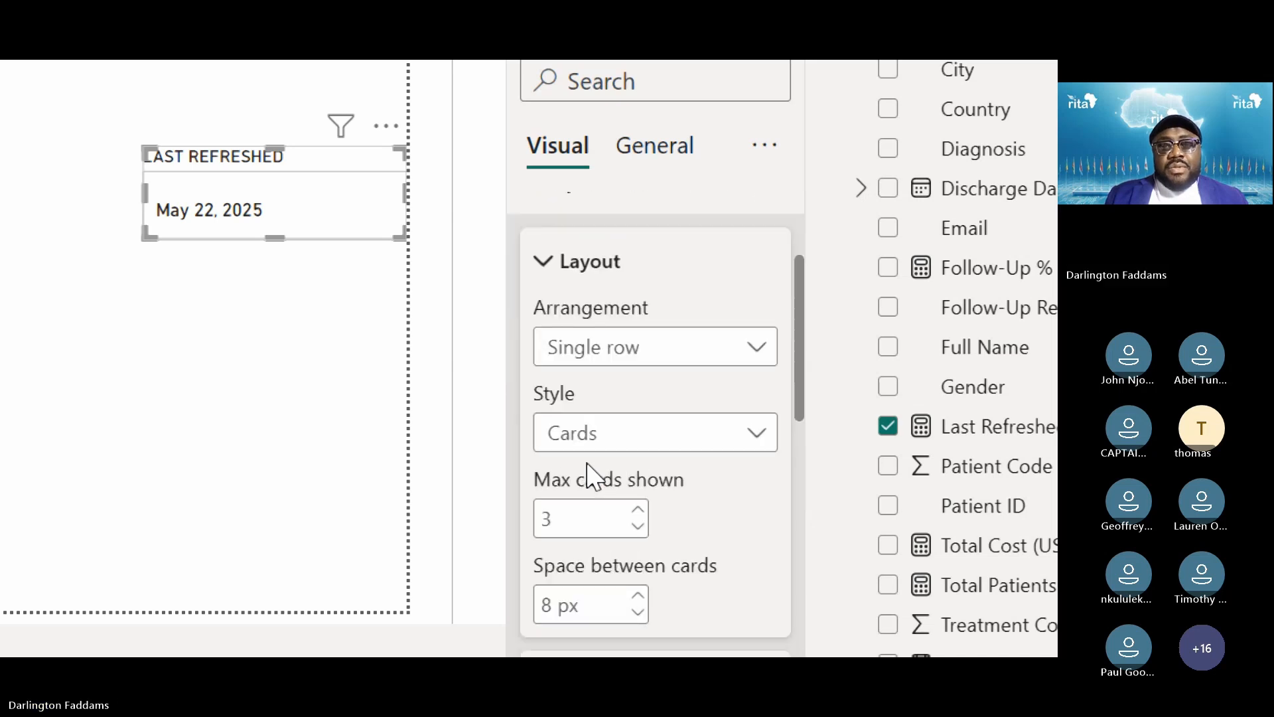
scroll(592, 475, "down", 3)
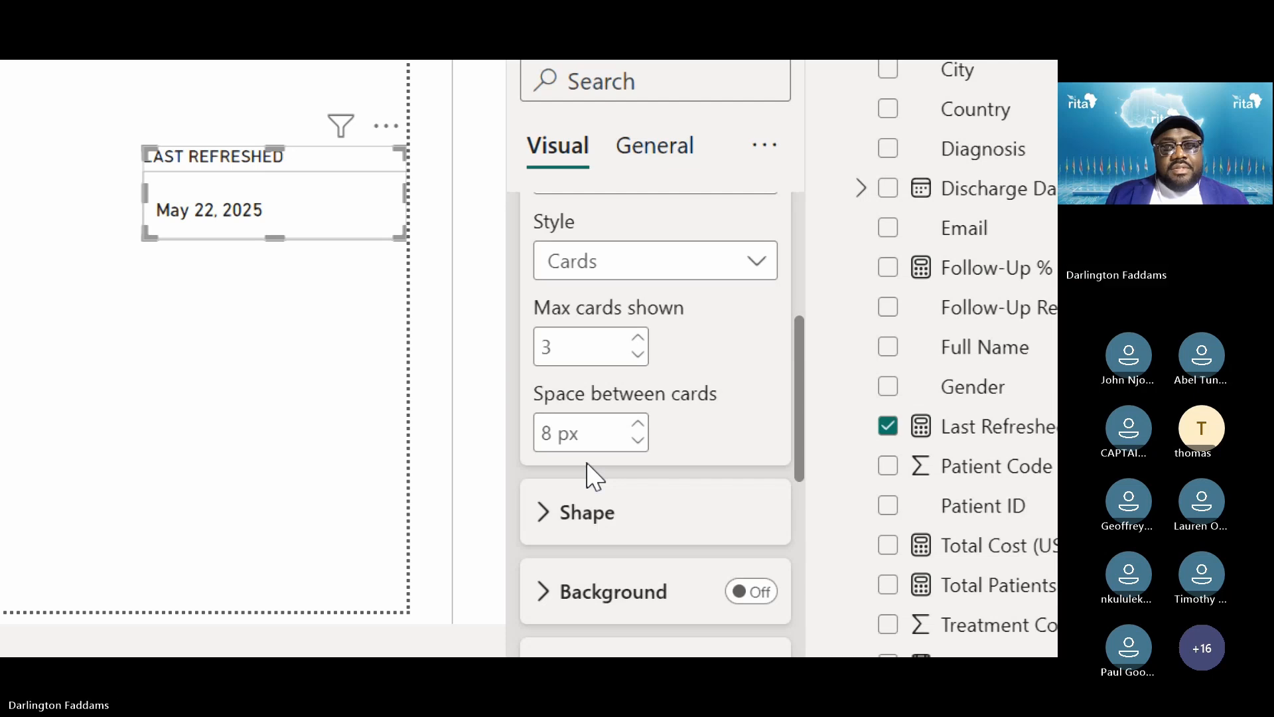
scroll(588, 468, "down", 1)
scroll(588, 468, "up", 7)
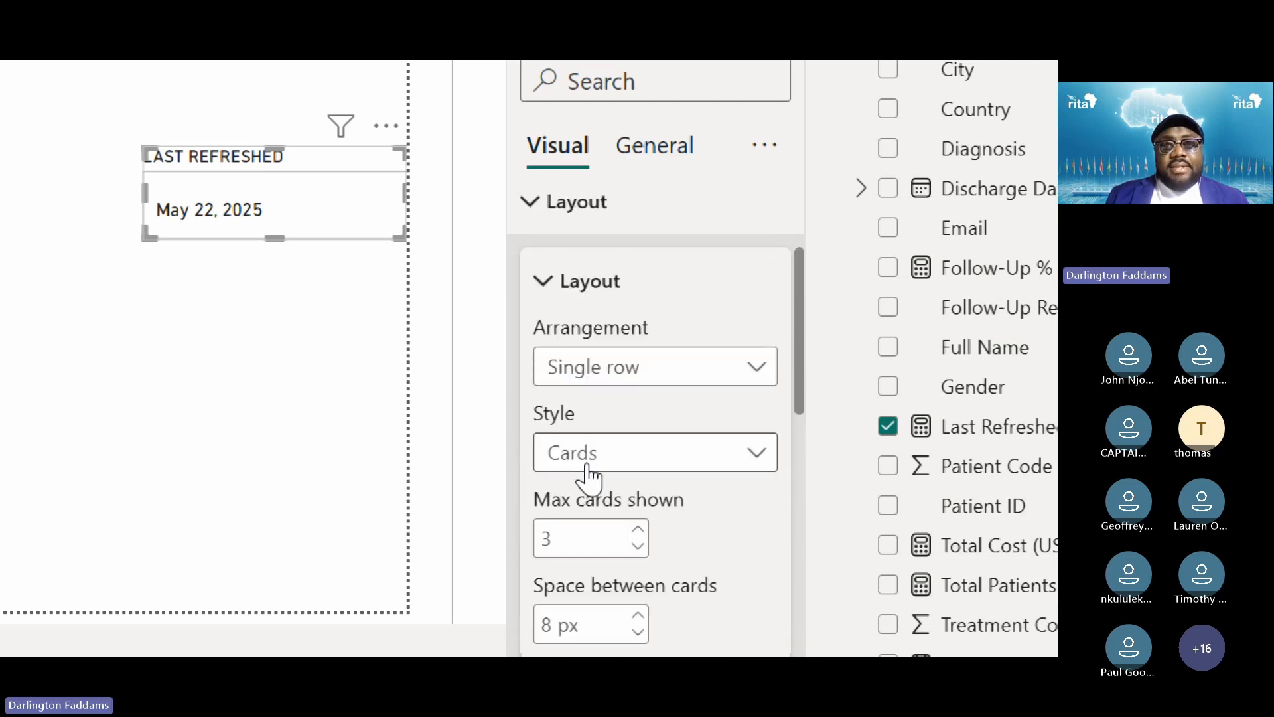
scroll(588, 473, "up", 2)
left_click(584, 378)
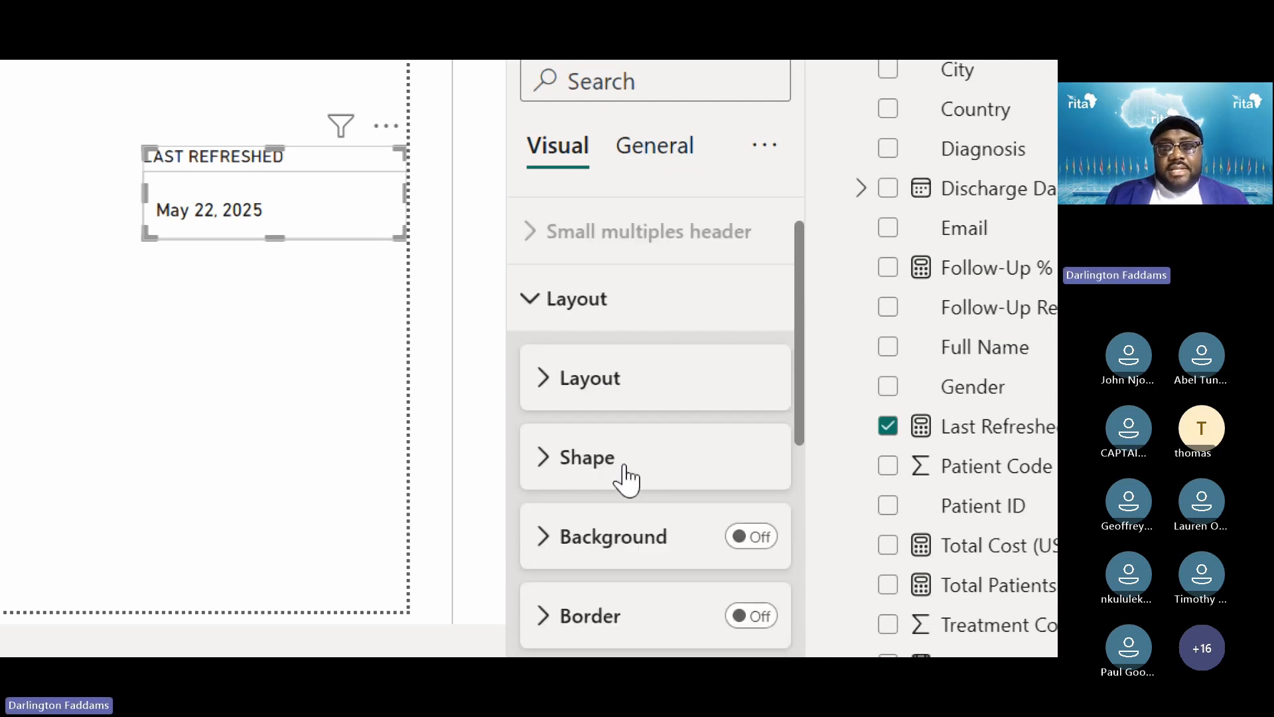
Check the Rectangle card shape and the bold DIN 15 callout value font
scroll(626, 476, "down", 3)
left_click(590, 362)
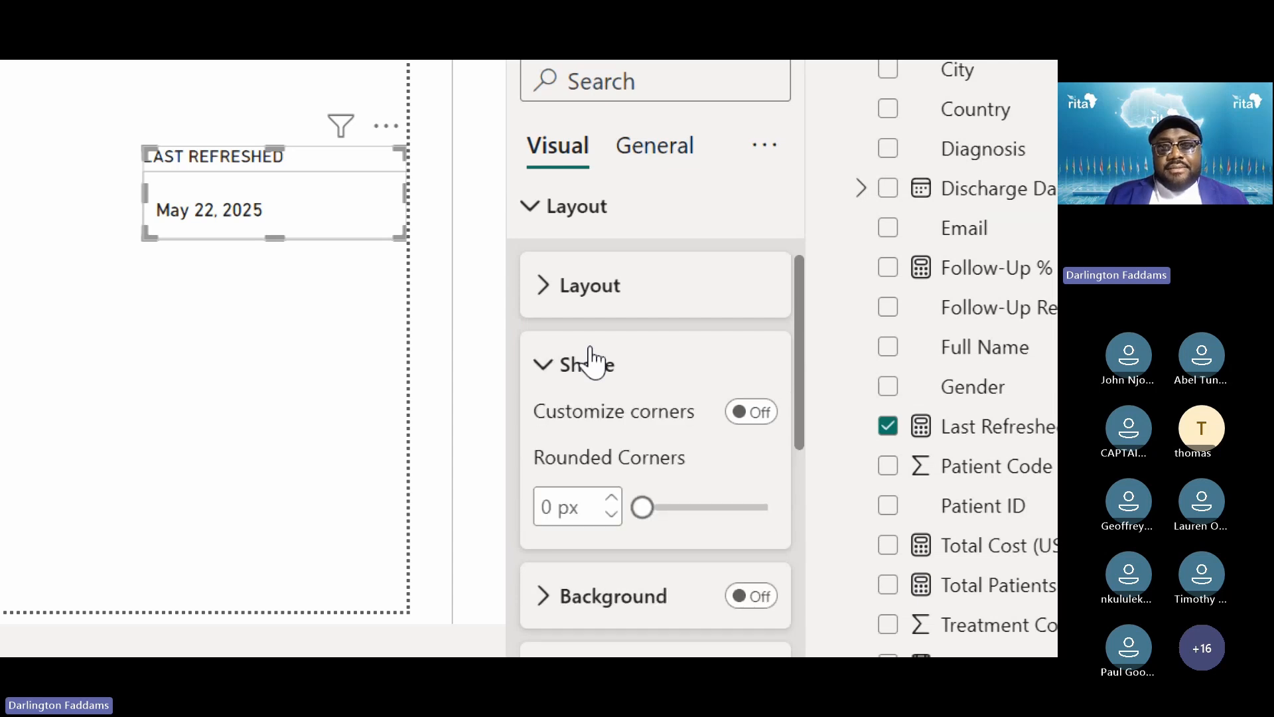
left_click(591, 362)
scroll(623, 501, "down", 5)
scroll(626, 503, "down", 5)
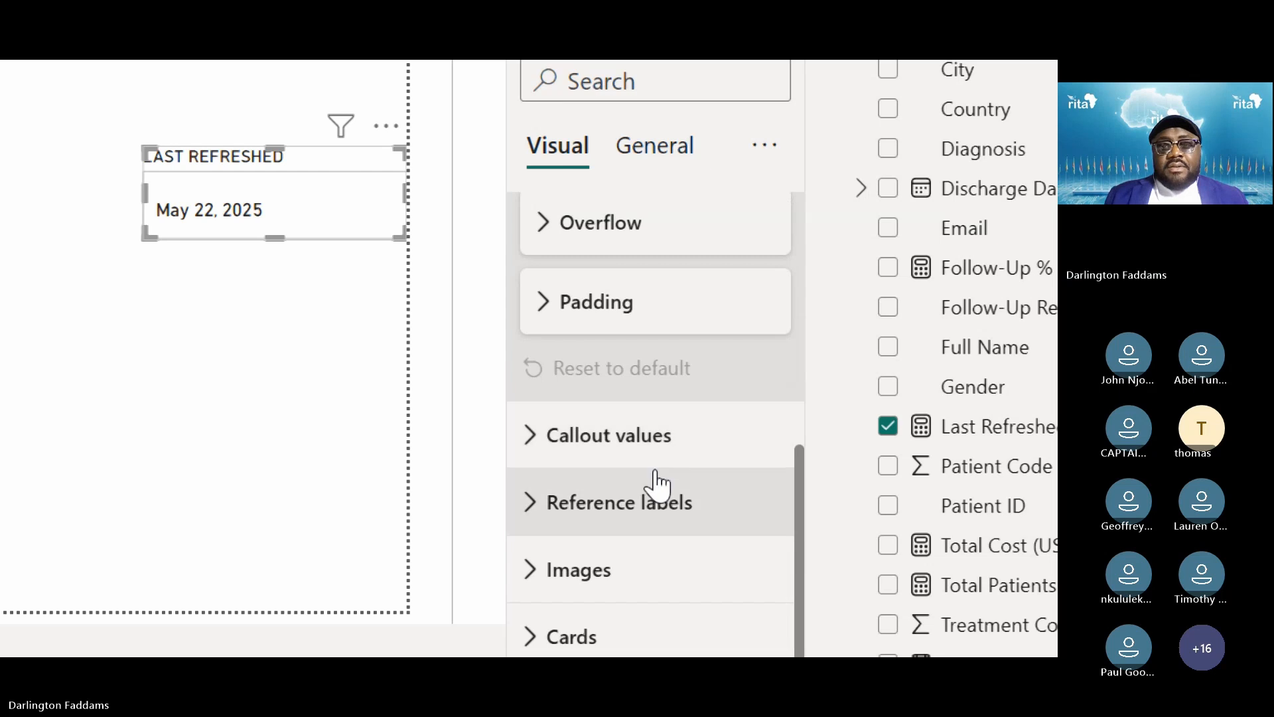
left_click(577, 450)
scroll(576, 457, "down", 8)
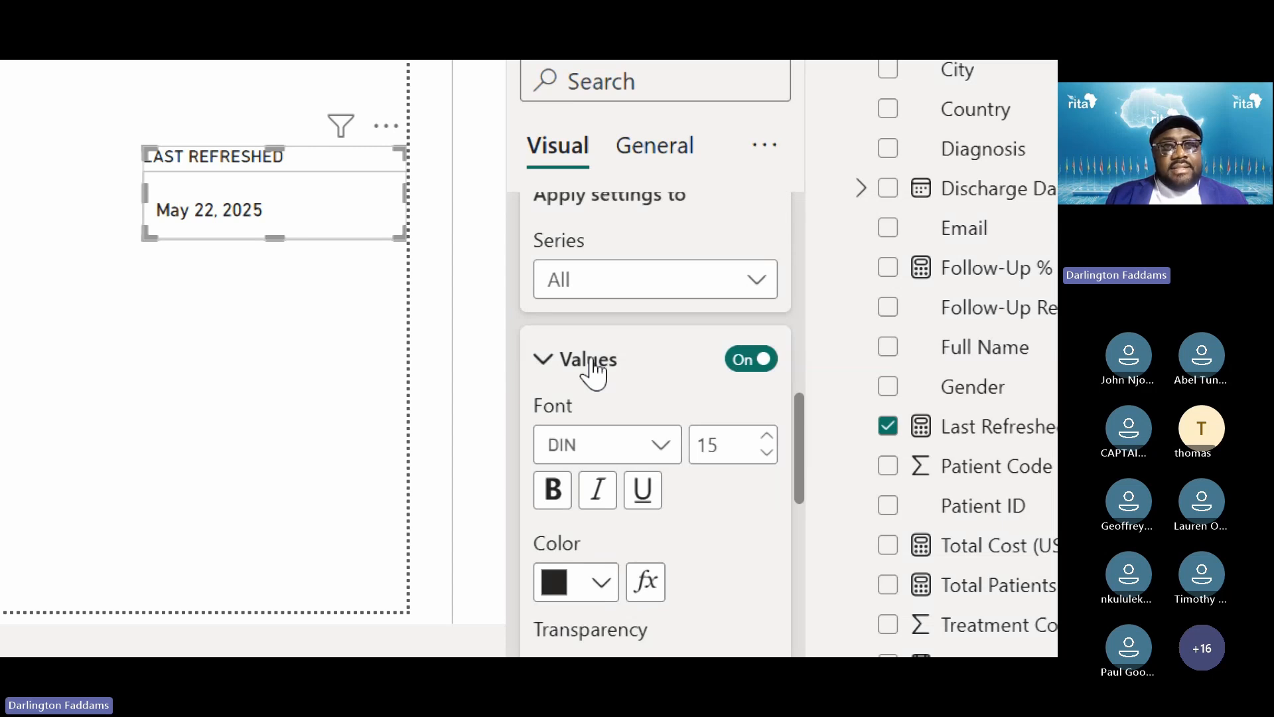
left_click(593, 372)
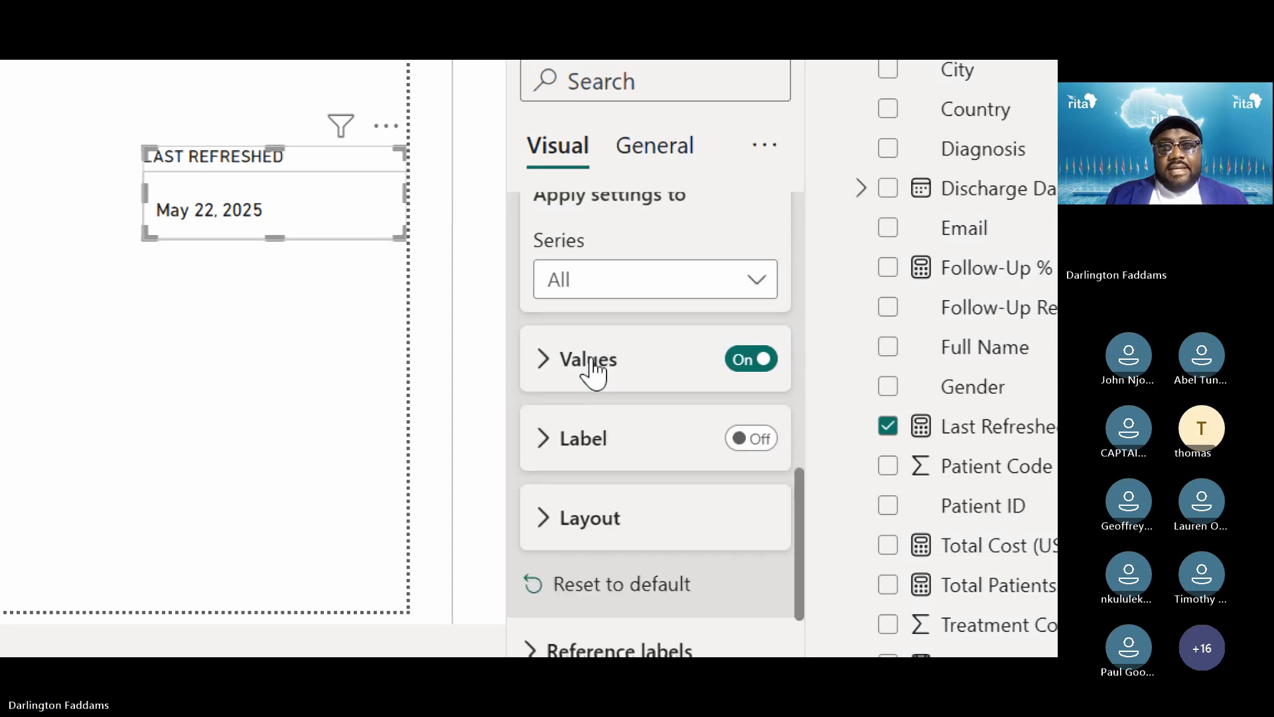
Look over the callout layout, then expand the Cards shape and padding settings
left_click(621, 524)
scroll(619, 510, "up", 1)
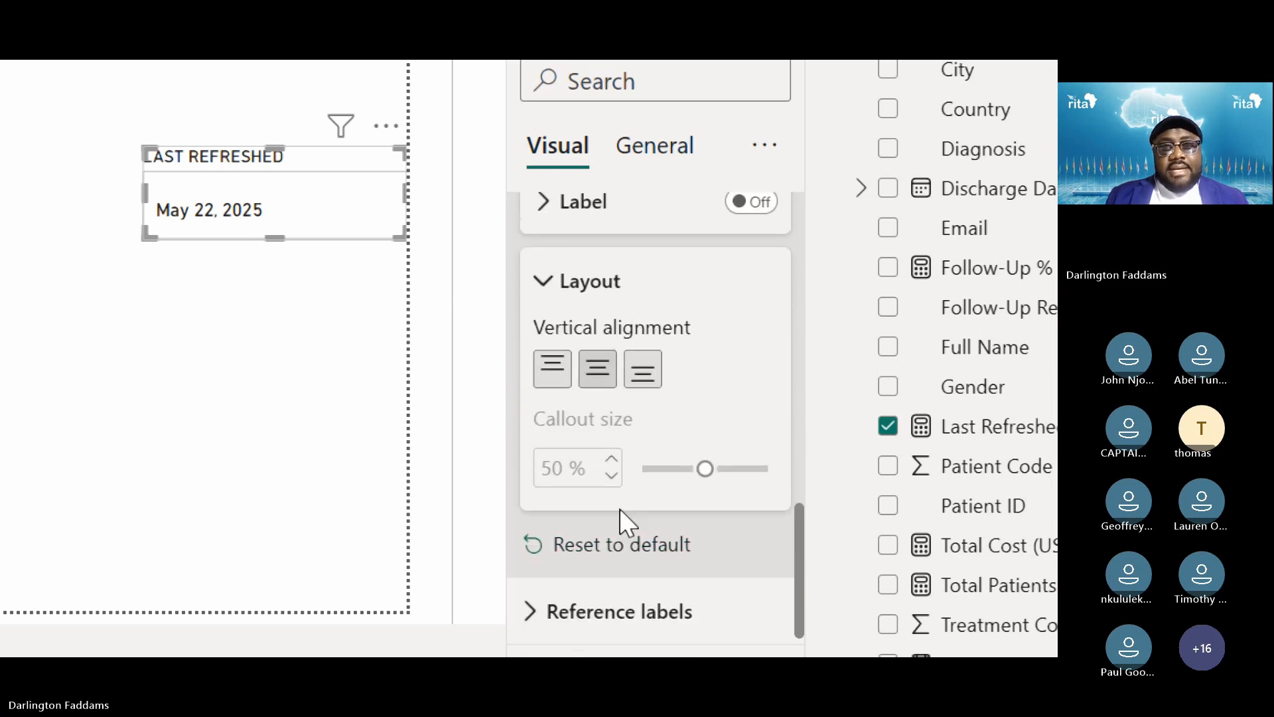
left_click(567, 289)
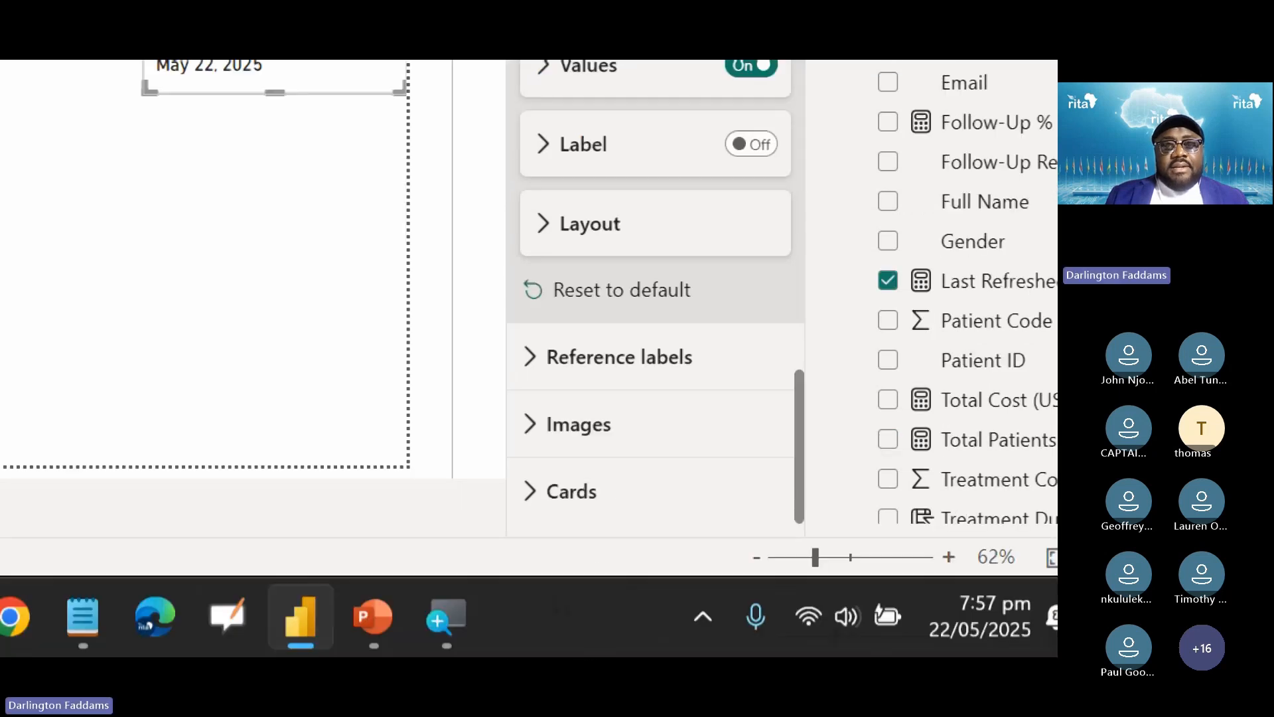
left_click(565, 636)
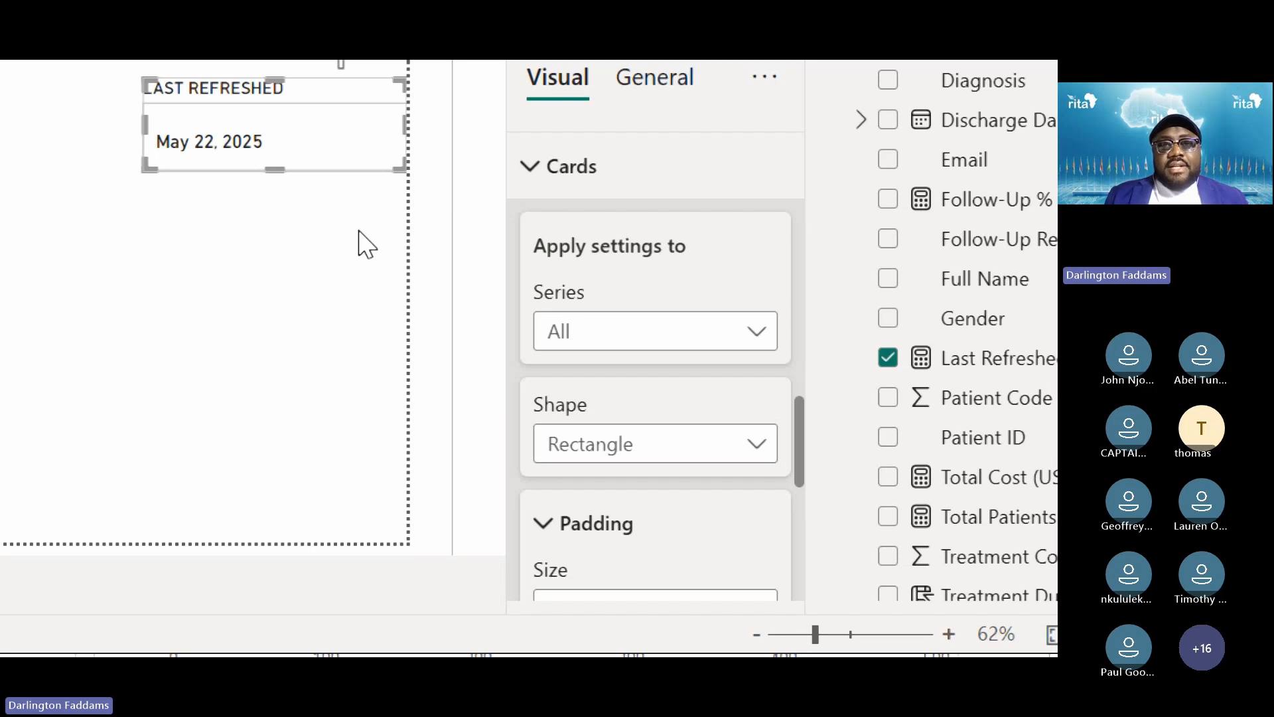
Set Cards padding to Custom with 0 px on every side and shorten the card
scroll(756, 304, "down", 4)
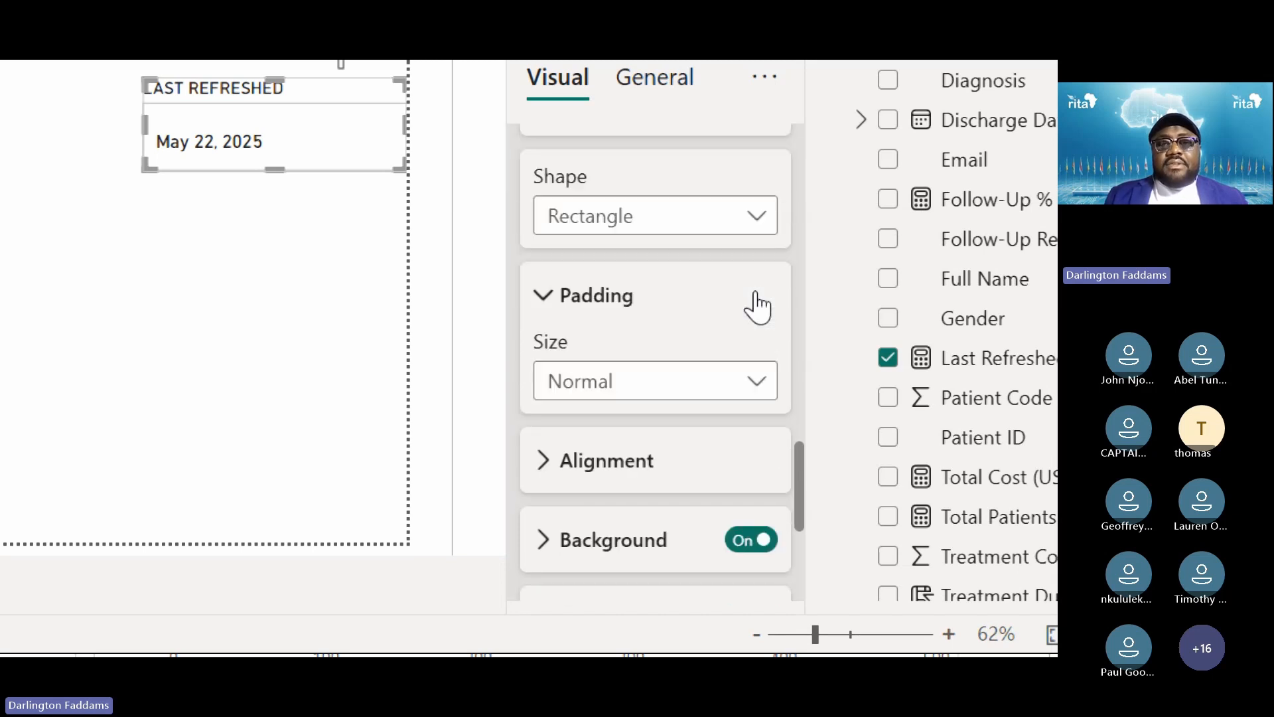
scroll(757, 306, "down", 1)
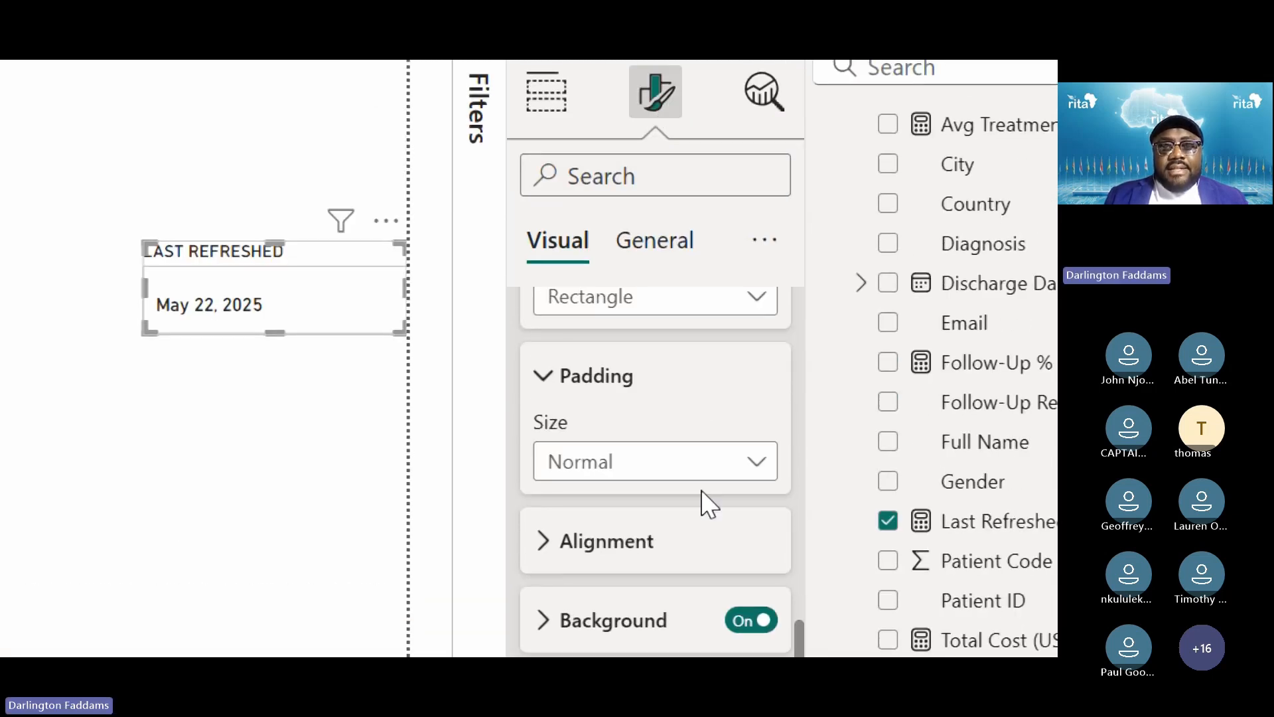
left_click(707, 475)
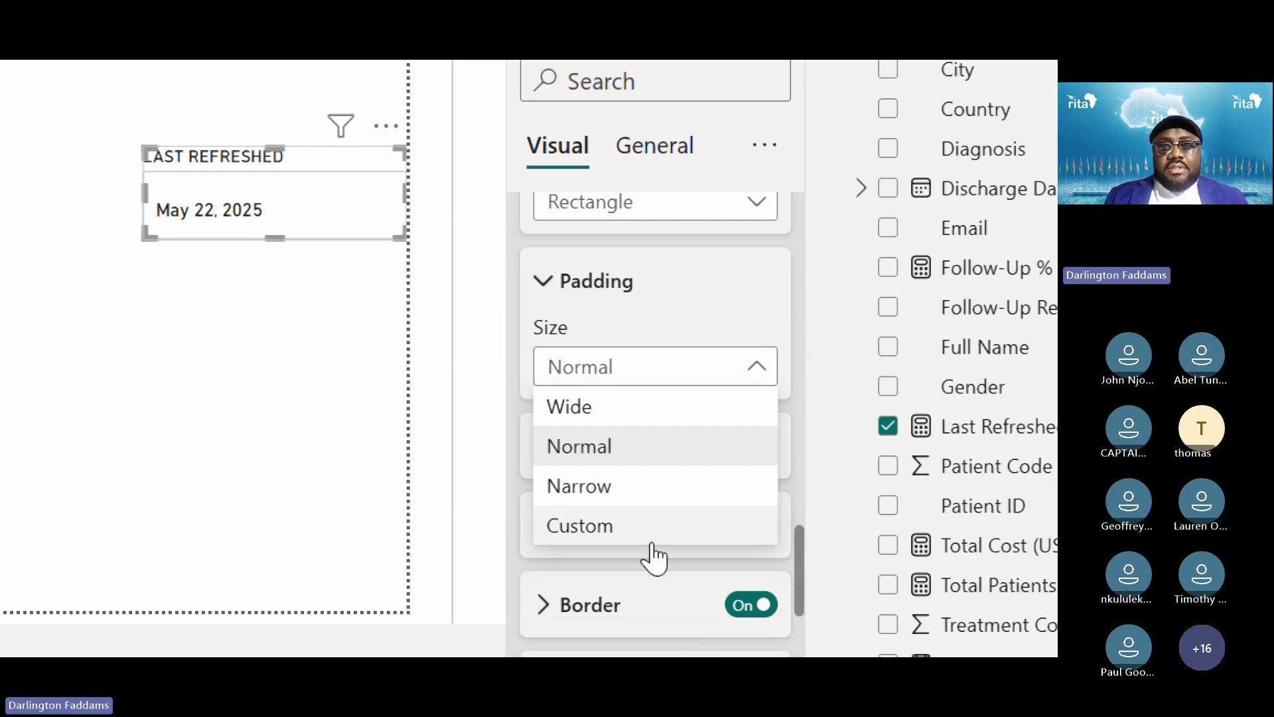
left_click(651, 542)
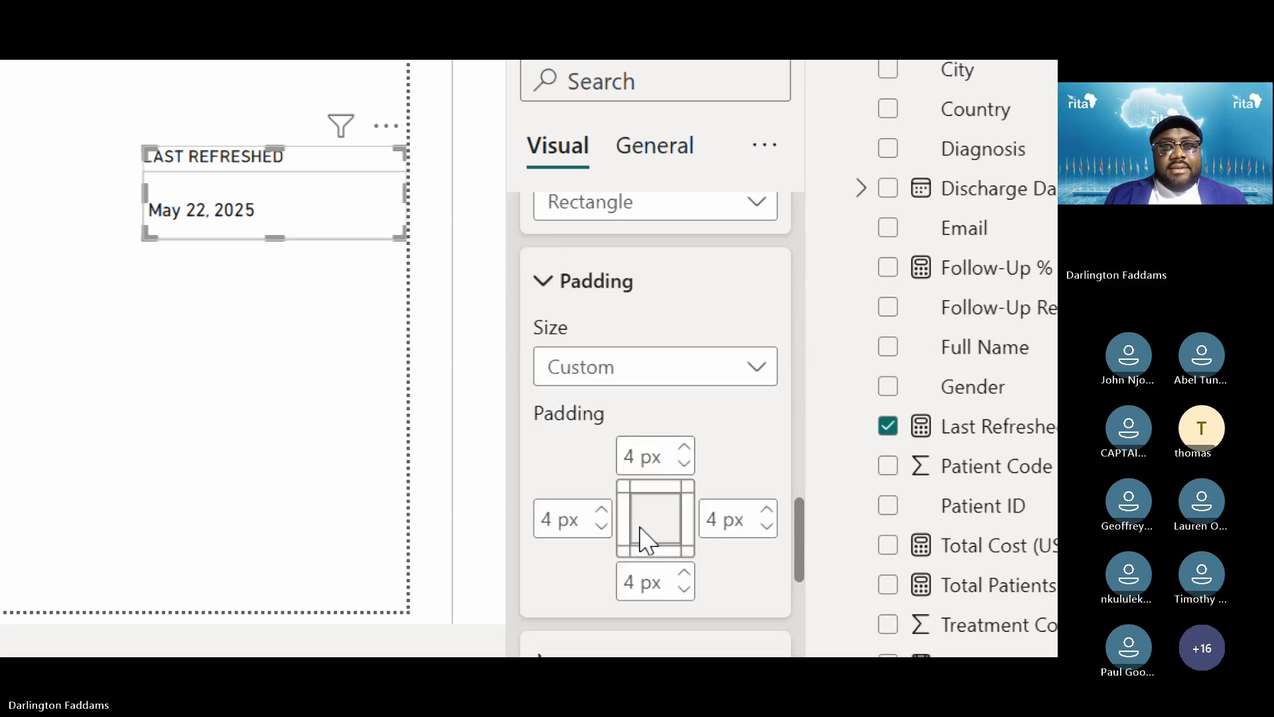
left_click(602, 526)
left_click(601, 526)
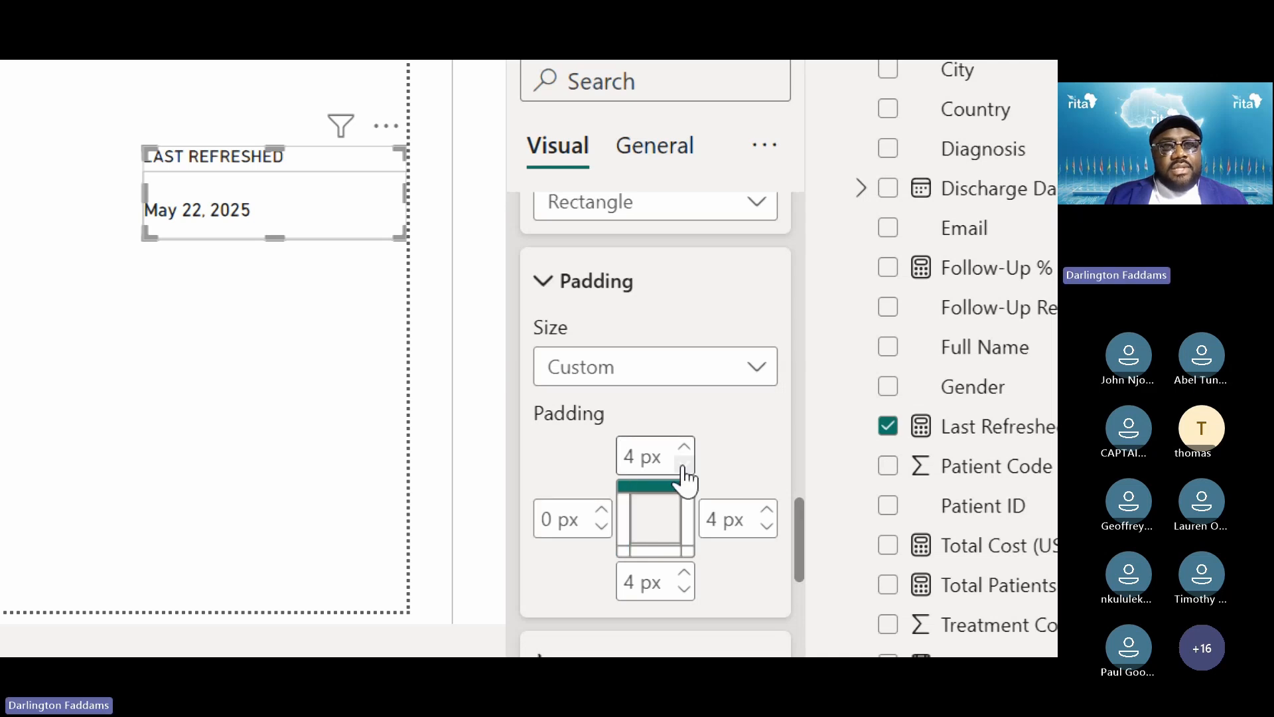
left_click(767, 526)
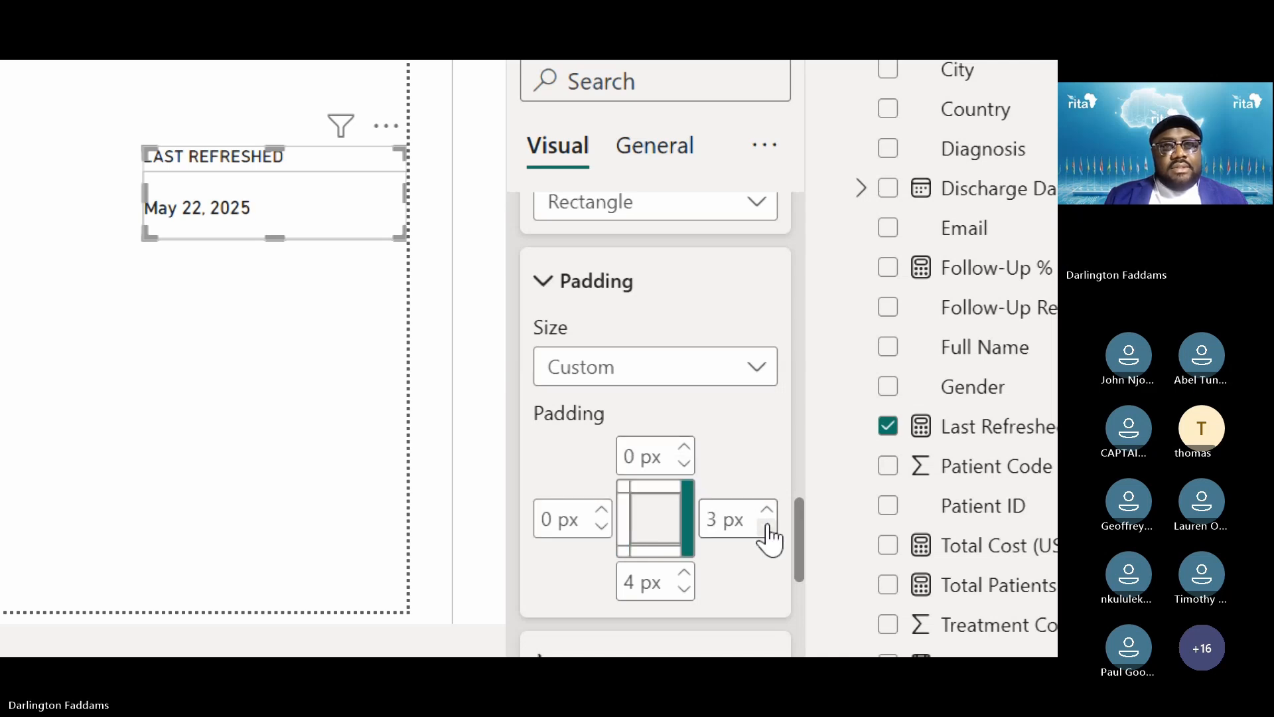
left_click(684, 589)
left_click(684, 589)
left_click(684, 588)
left_click(684, 588)
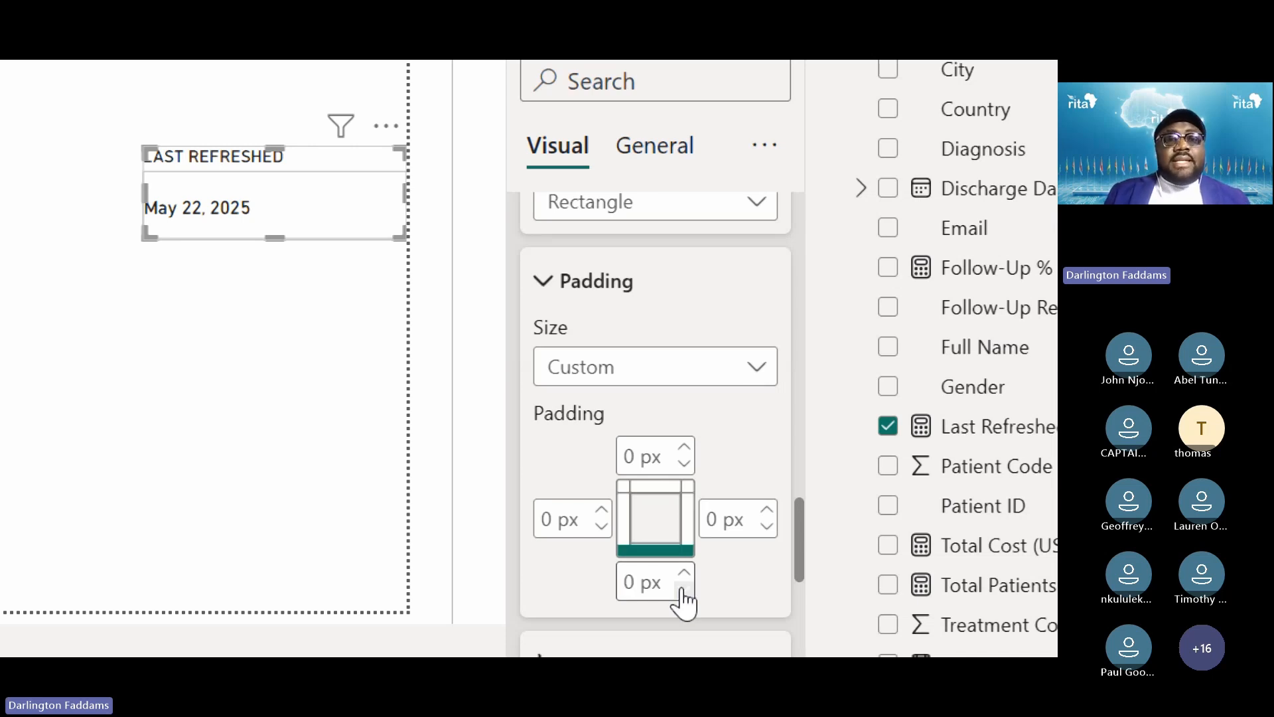
mouse_move(275, 237)
left_mouse_down()
mouse_move(275, 208)
mouse_move(278, 232)
mouse_move(276, 222)
left_mouse_up()
Commit the card's bottom padding, then turn off its border and background
left_click(303, 173)
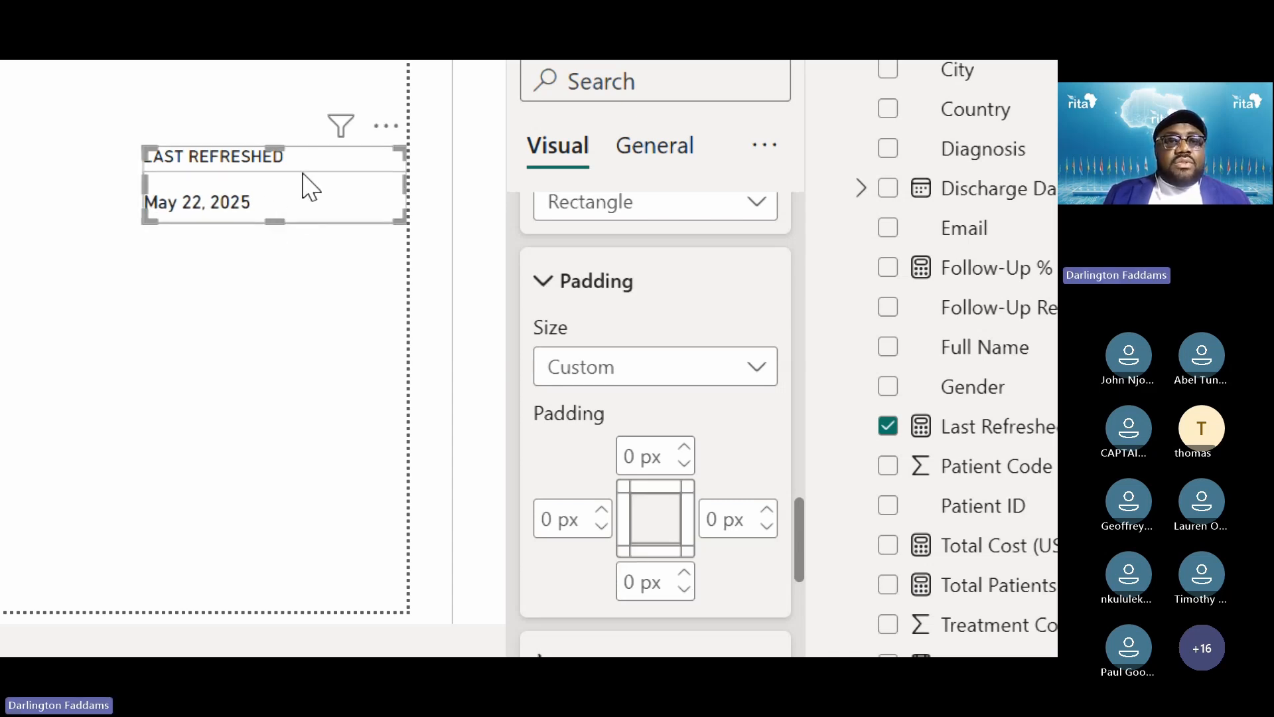
left_click(577, 284)
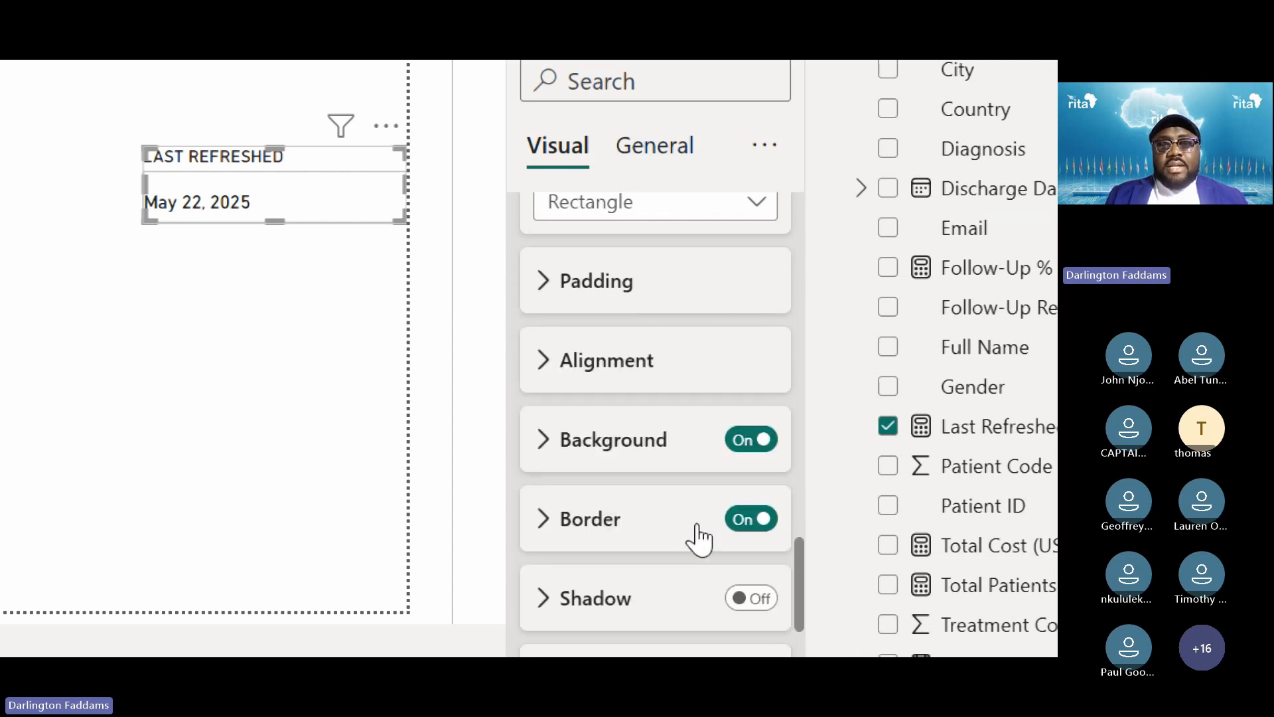
left_click(763, 524)
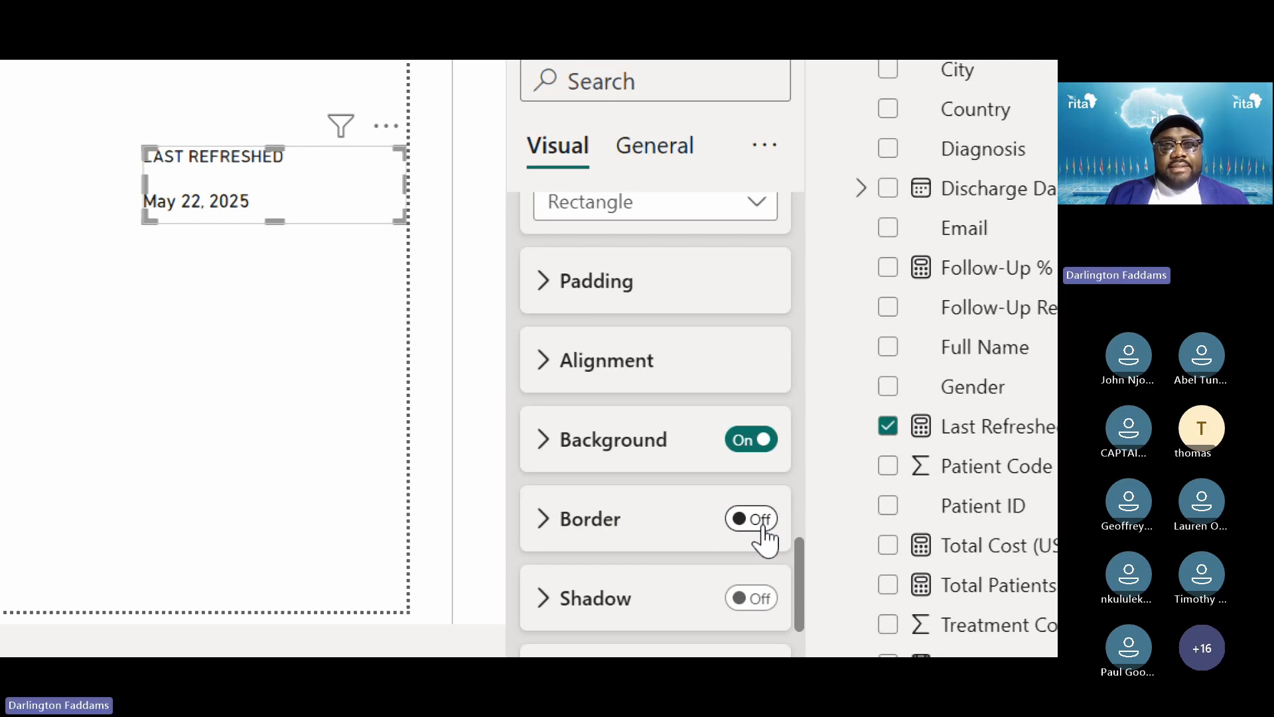
left_click(755, 443)
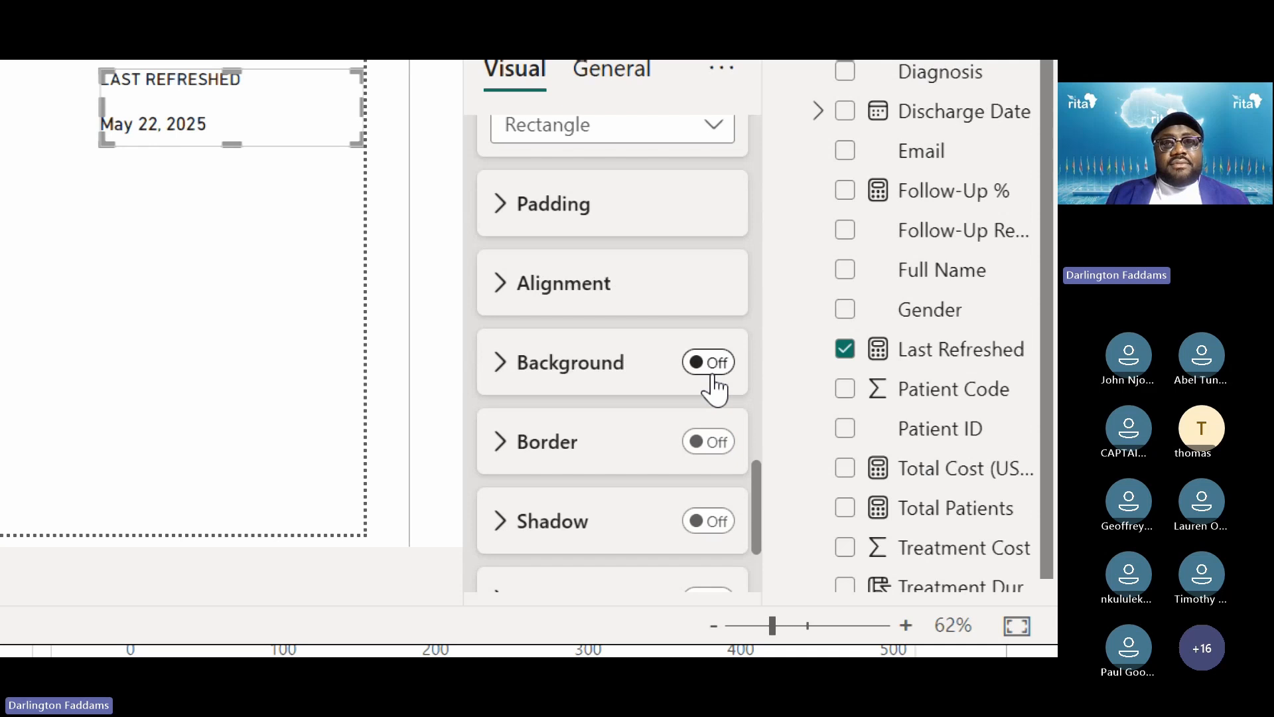
scroll(711, 389, "down", 3)
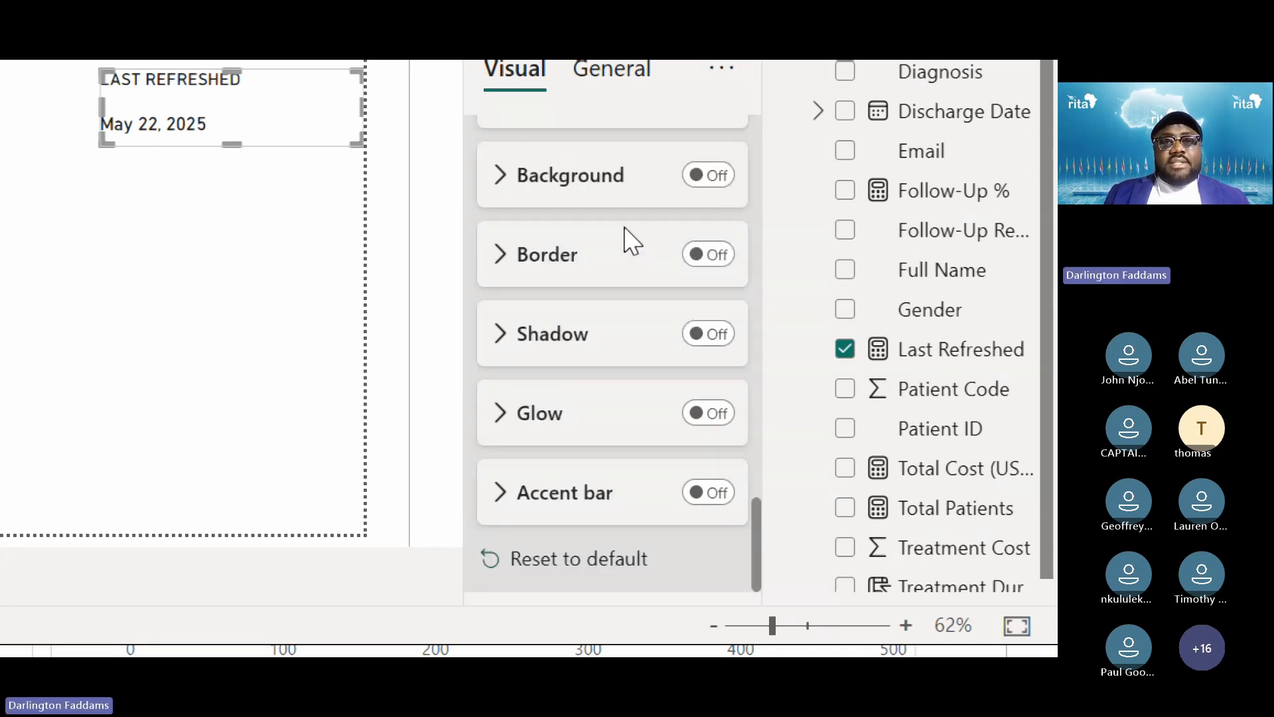
scroll(630, 241, "up", 6)
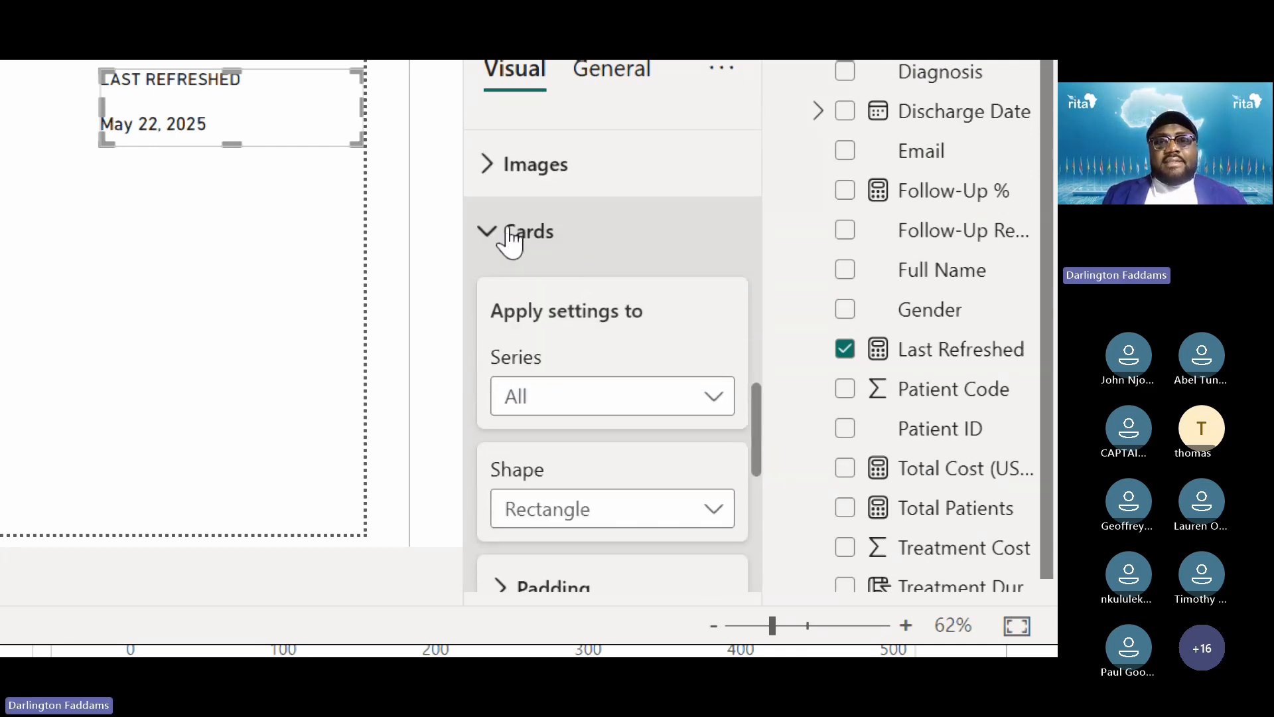
left_click(509, 240)
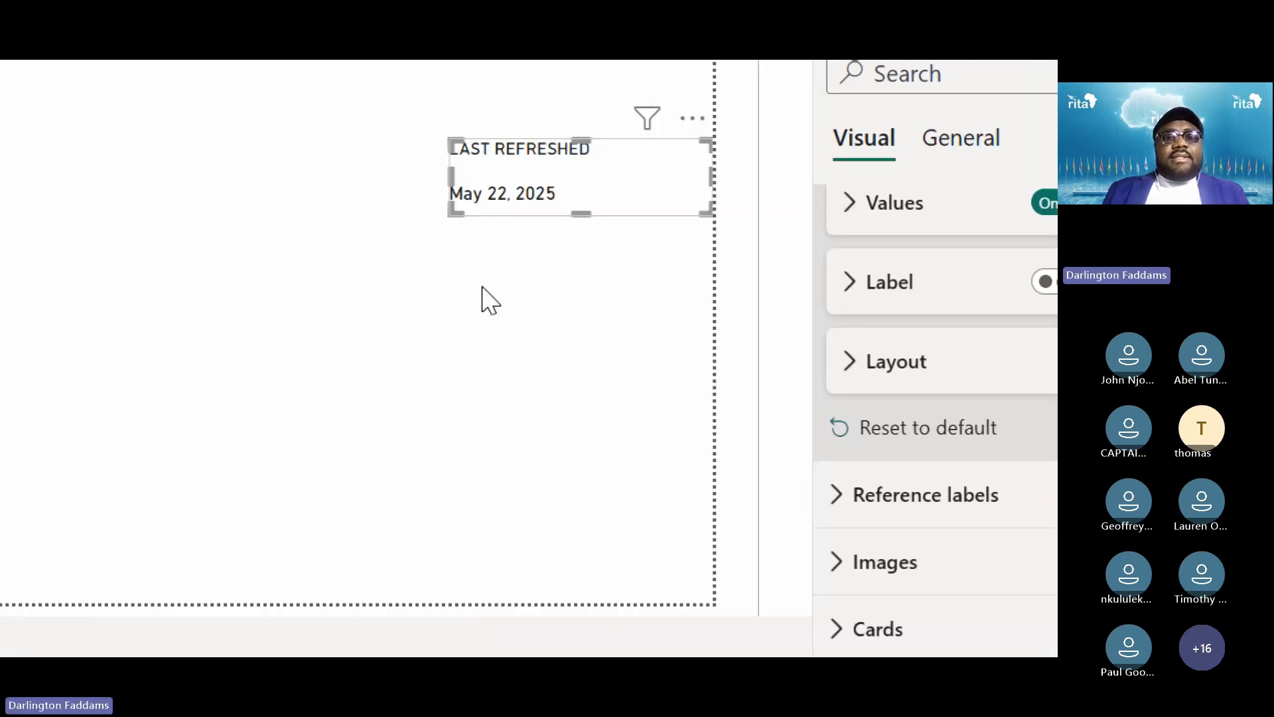
left_click(130, 151)
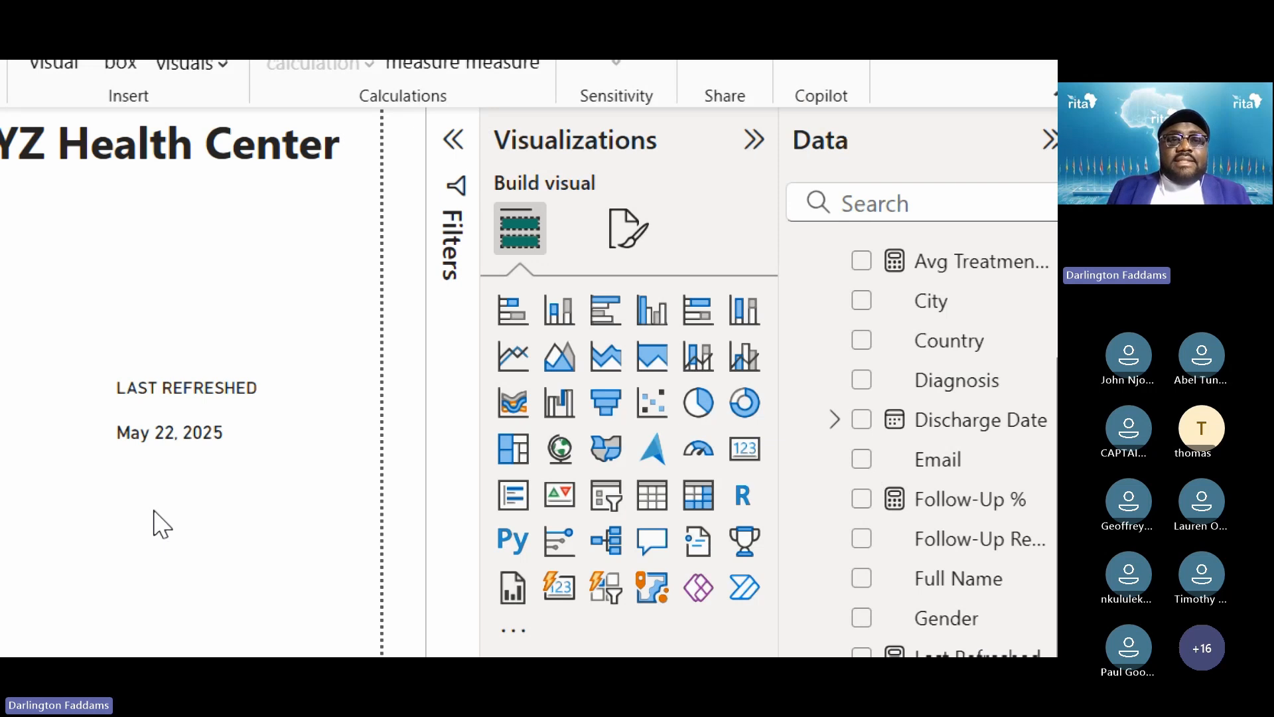
left_click(174, 430)
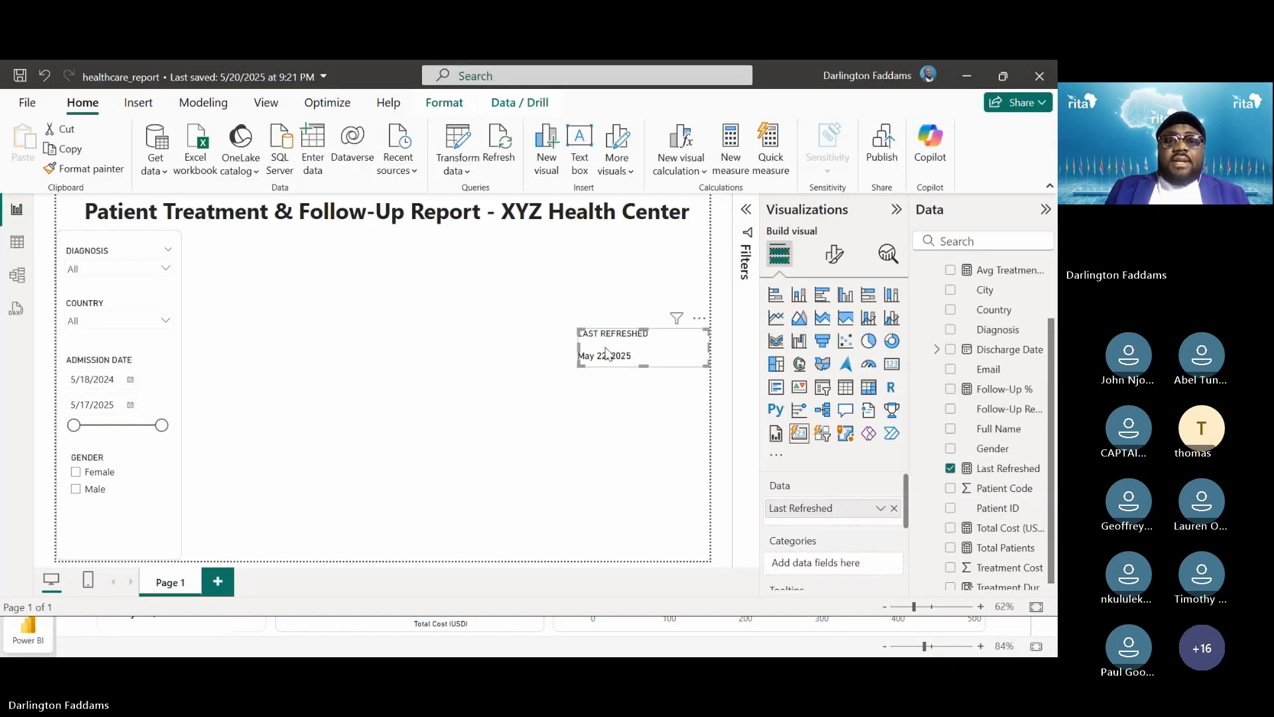
left_click(629, 415)
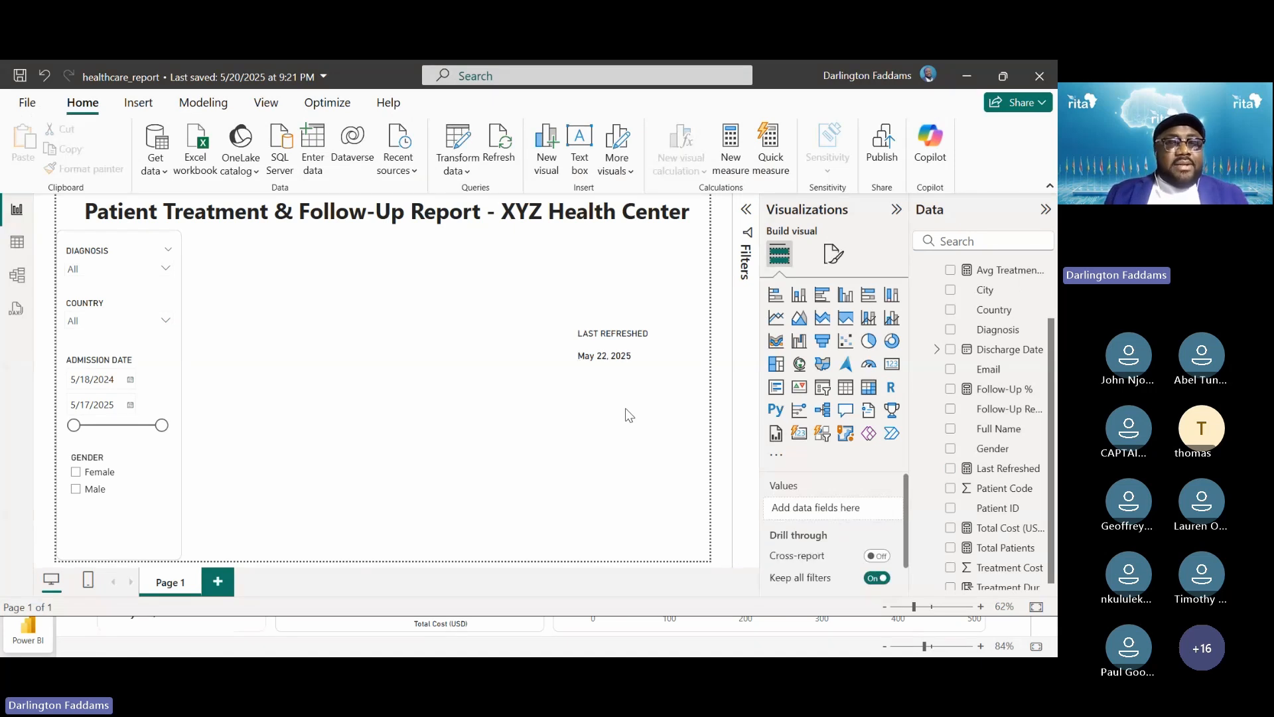
left_click(624, 363)
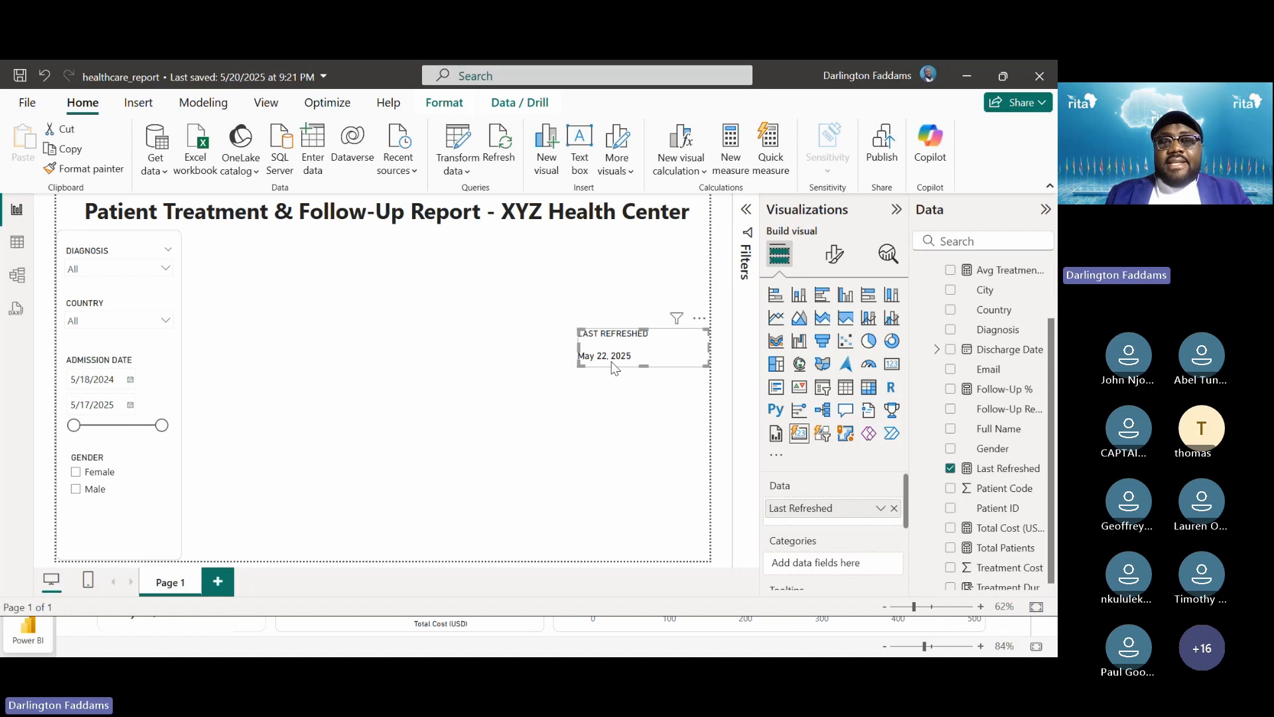
key("alt+Tab")
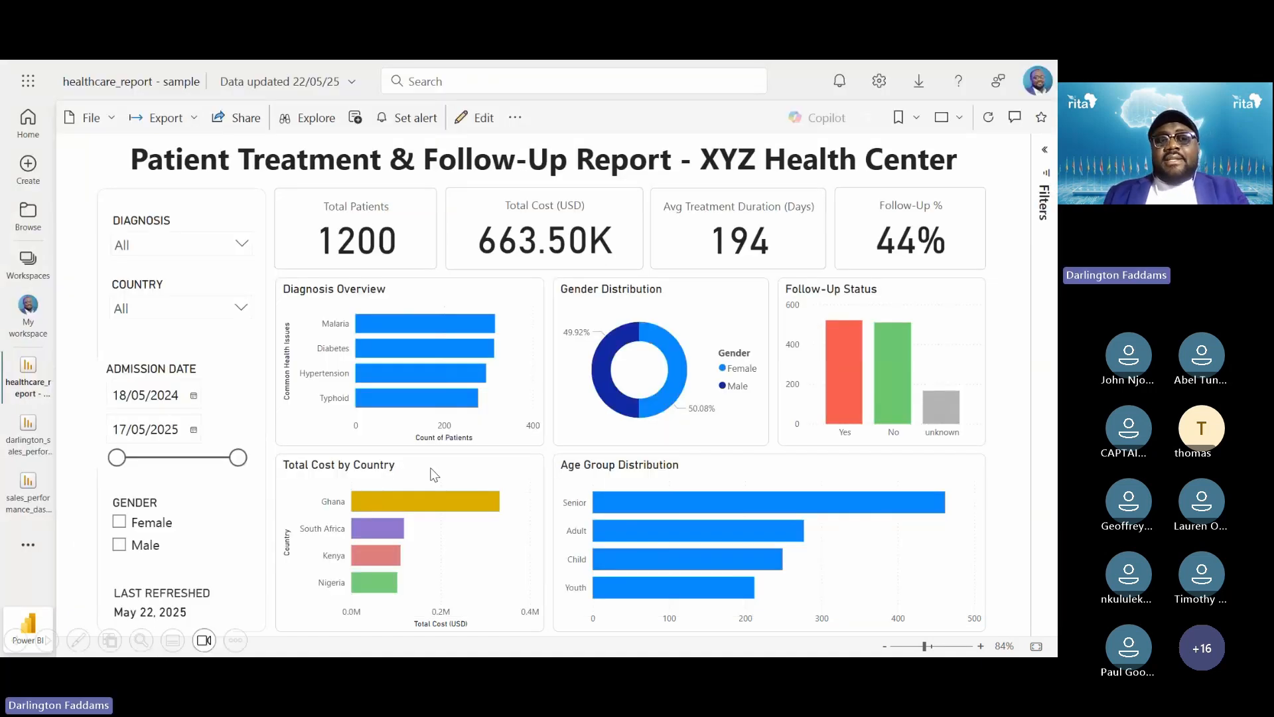
key("alt+Tab")
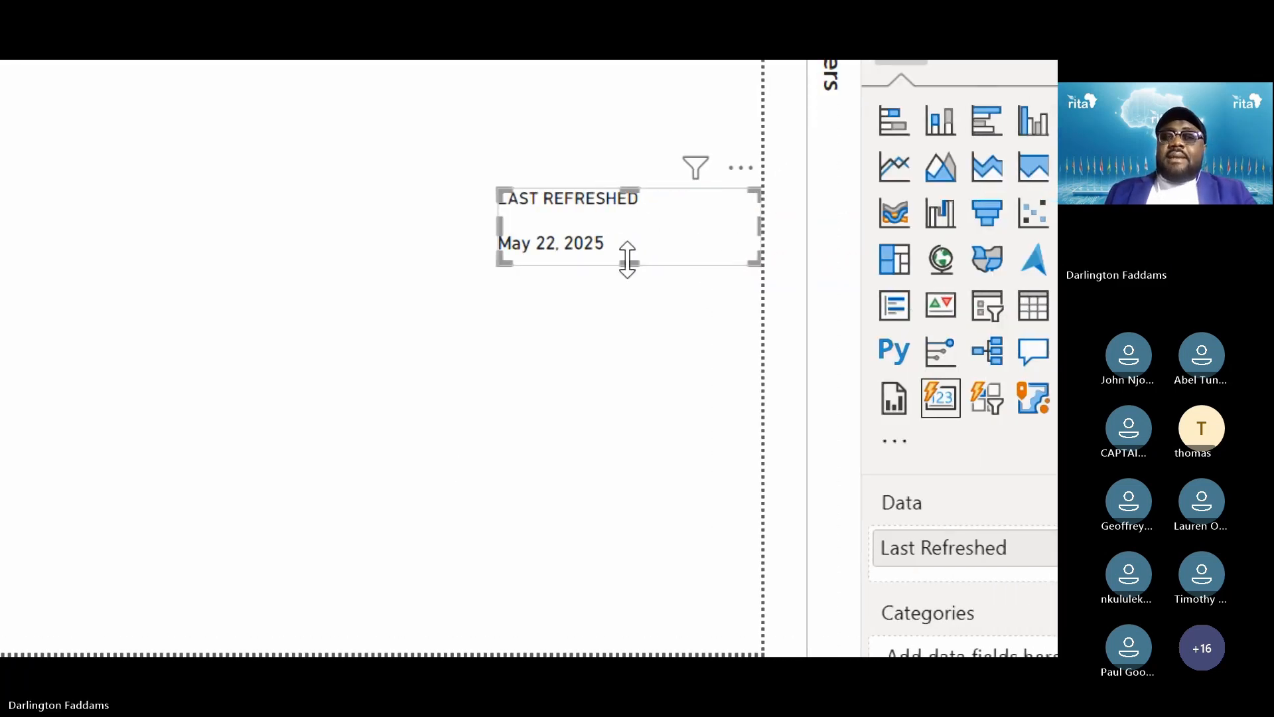
Drag the Last Refreshed card taller and turn its title off in General formatting
left_click_drag(629, 263, 629, 303)
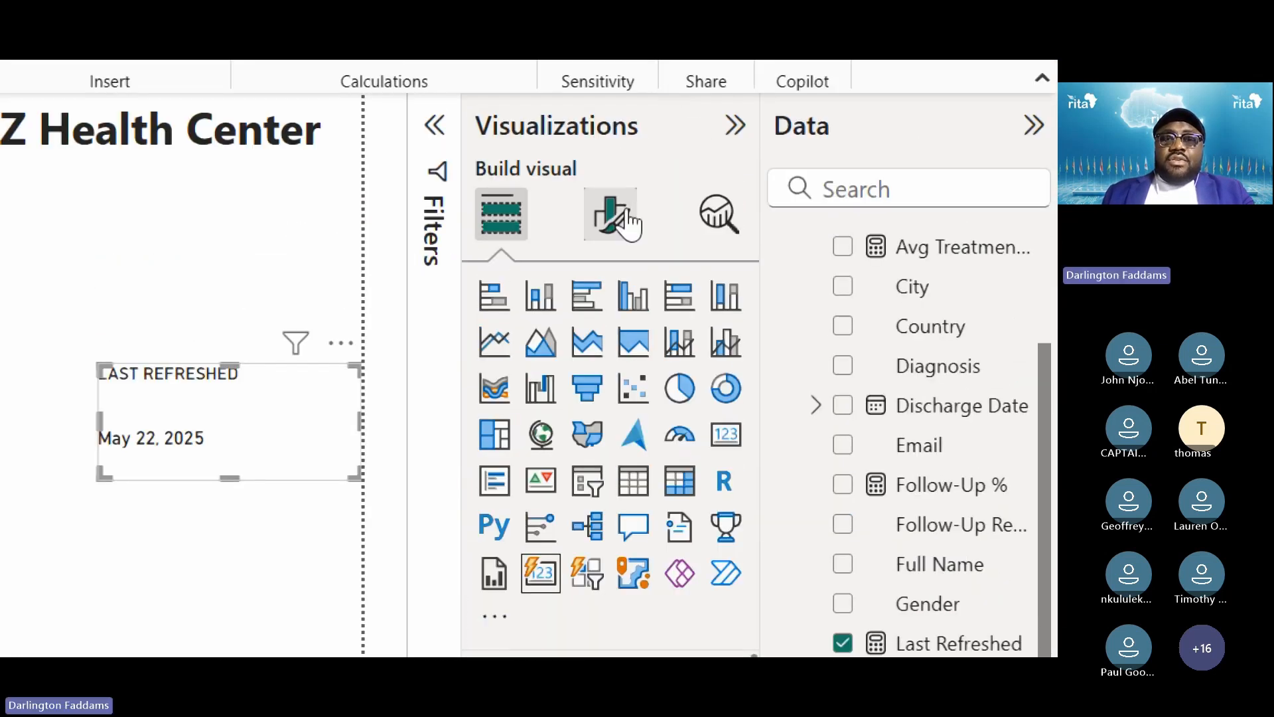
left_click(611, 110)
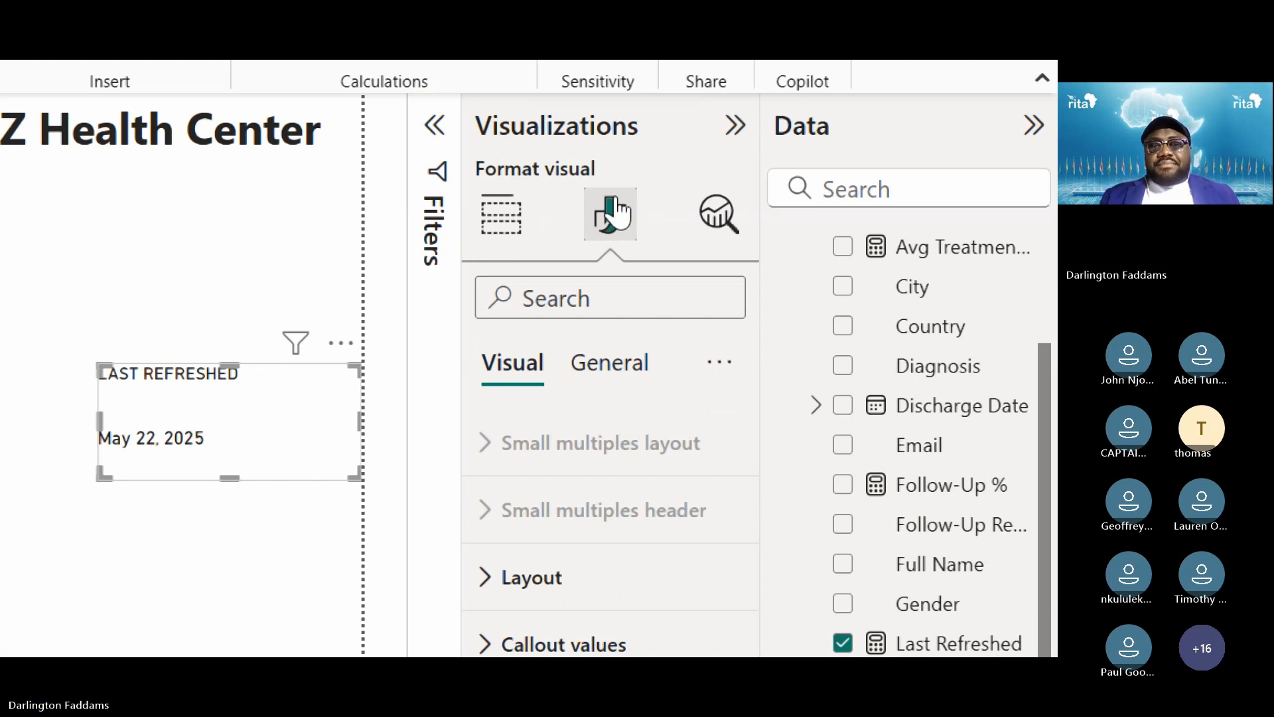
left_click(606, 387)
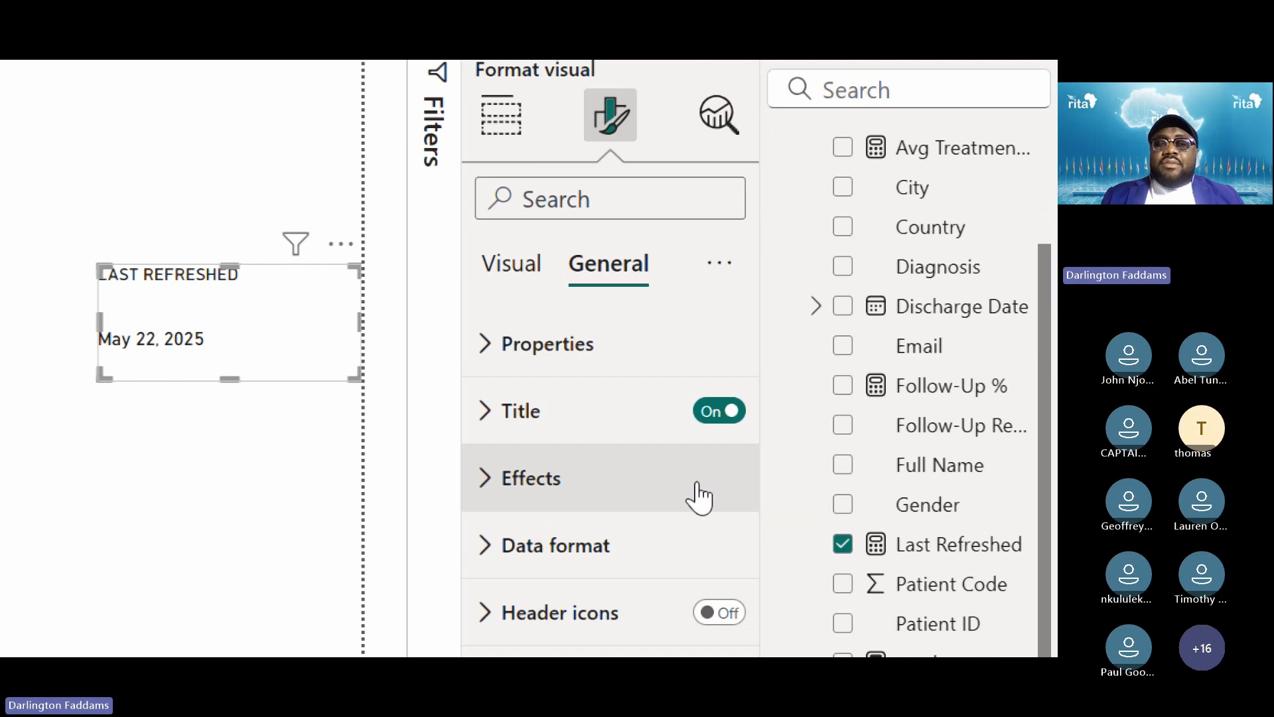
left_click(716, 412)
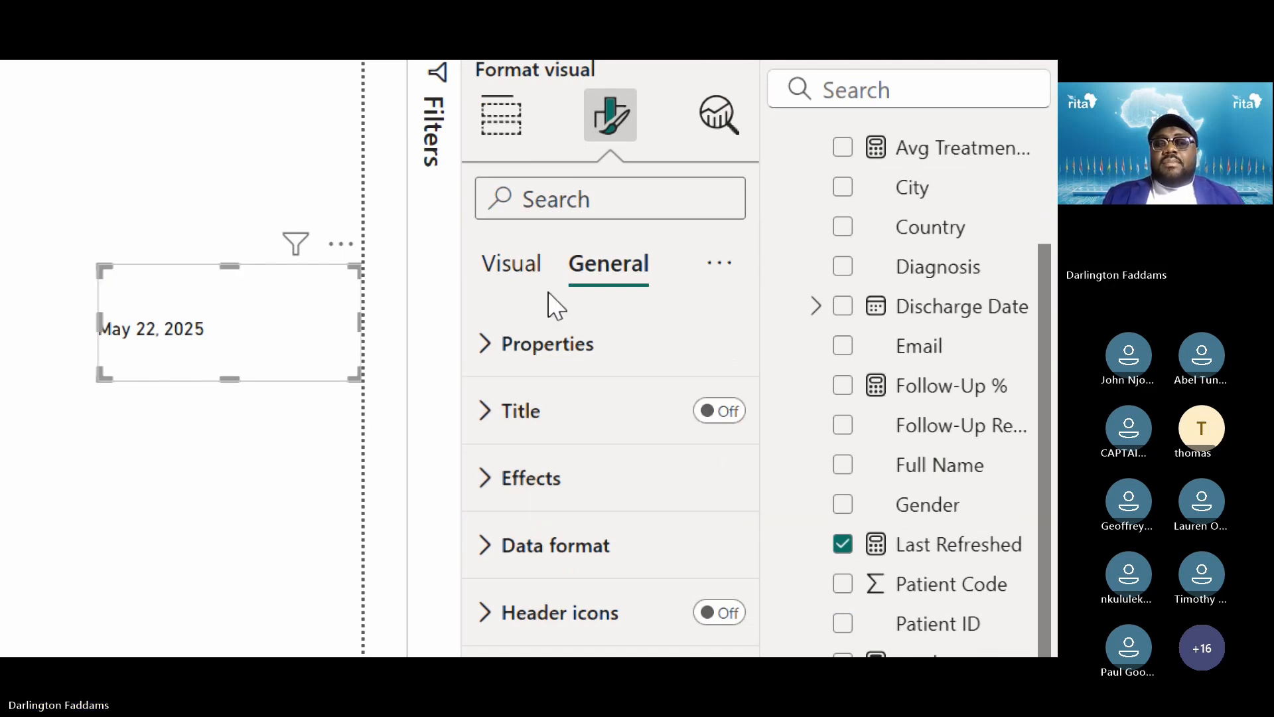
left_click(521, 266)
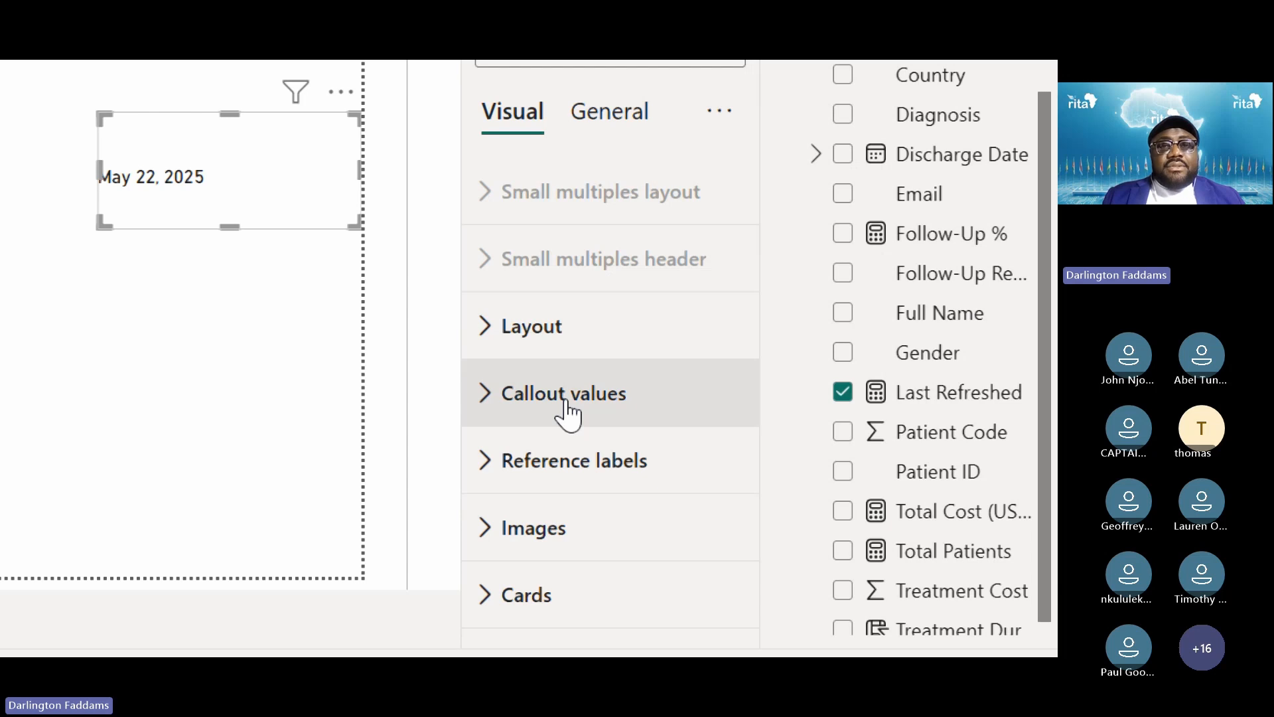
Turn on the callout Label so 'Last Refreshed' appears above the date
left_click(568, 418)
scroll(575, 527, "down", 6)
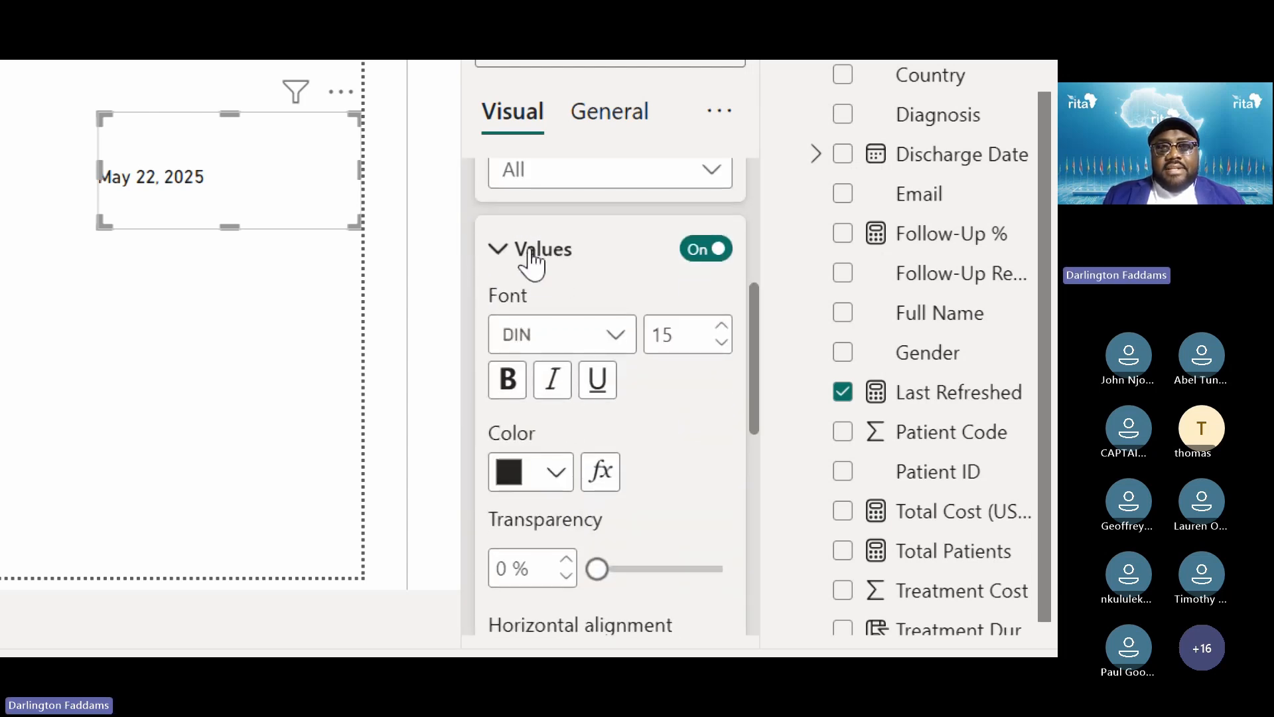
left_click(525, 251)
left_click(714, 332)
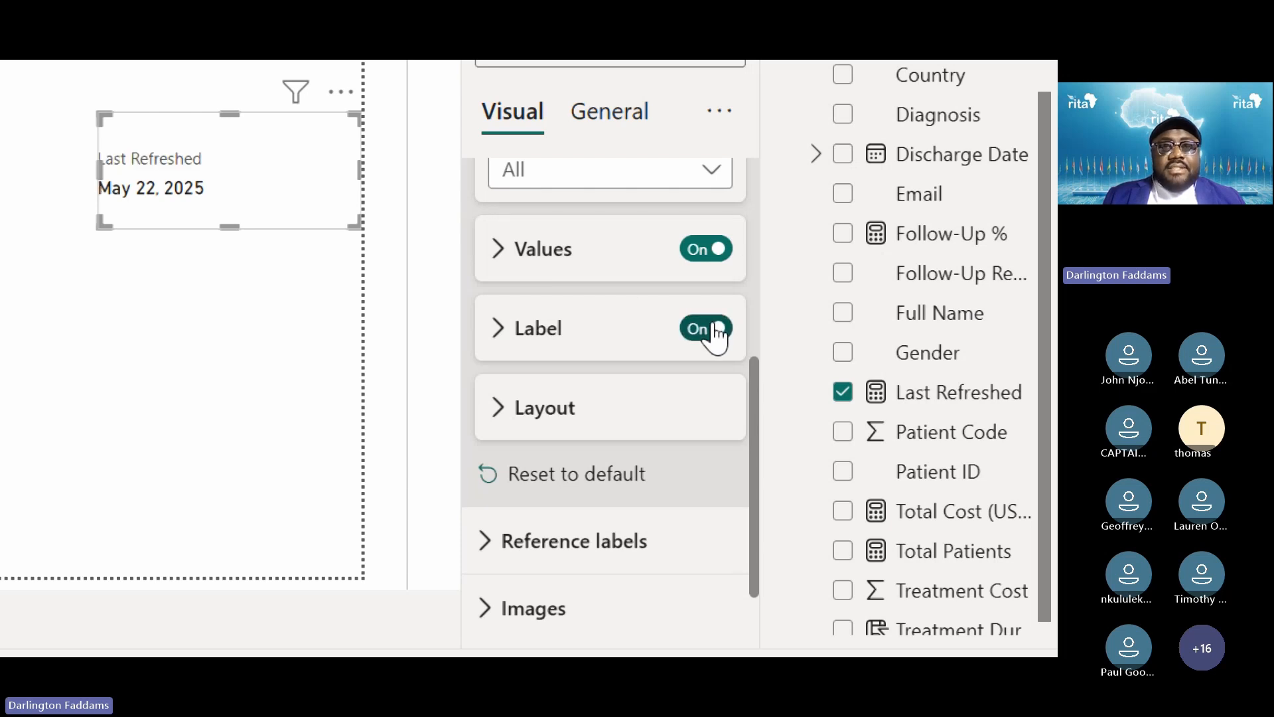
left_click(523, 332)
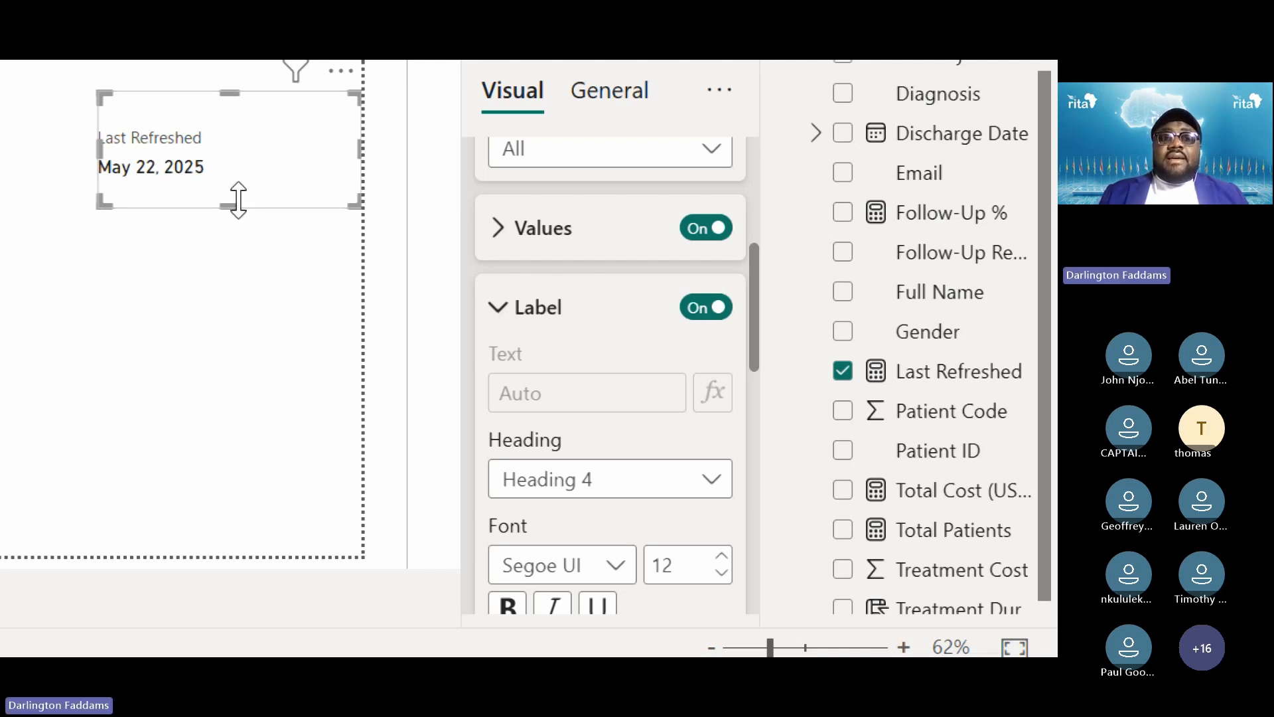
Drag the card's bottom edge up so it closely fits the label and May 22, 2025
left_click_drag(238, 197, 241, 164)
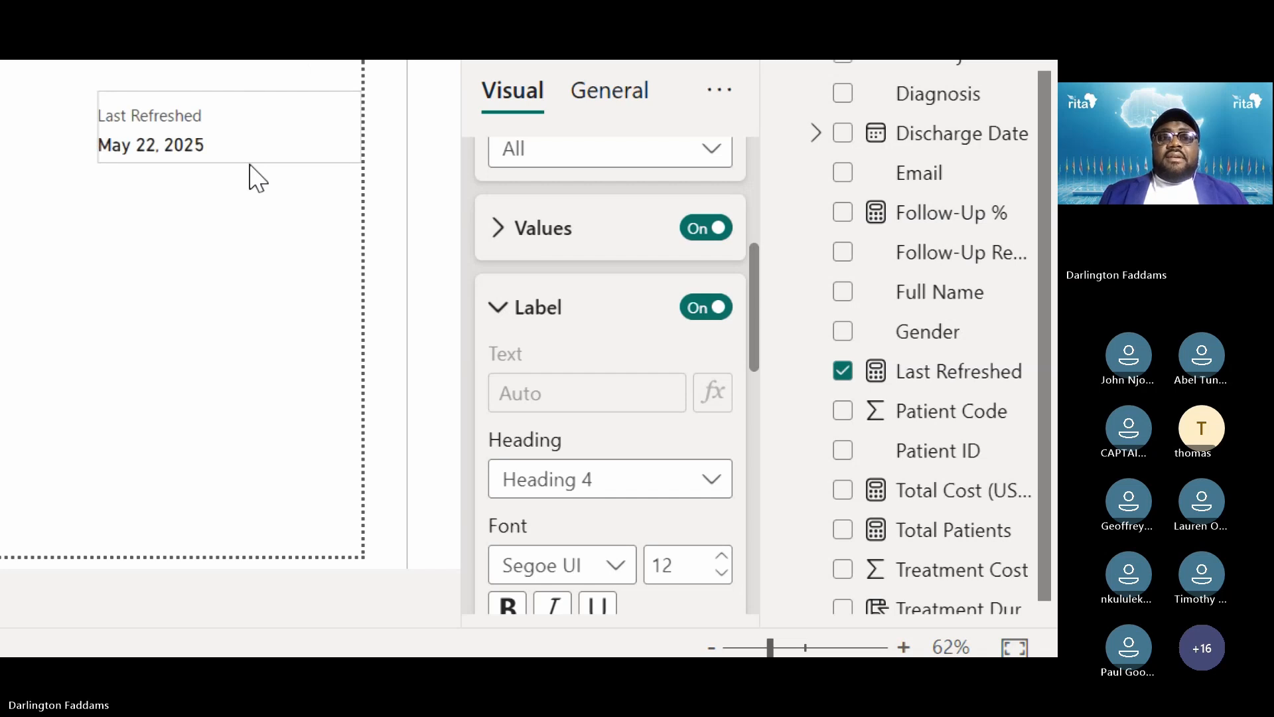
mouse_move(249, 165)
left_mouse_down()
mouse_move(250, 178)
mouse_move(225, 161)
left_mouse_up()
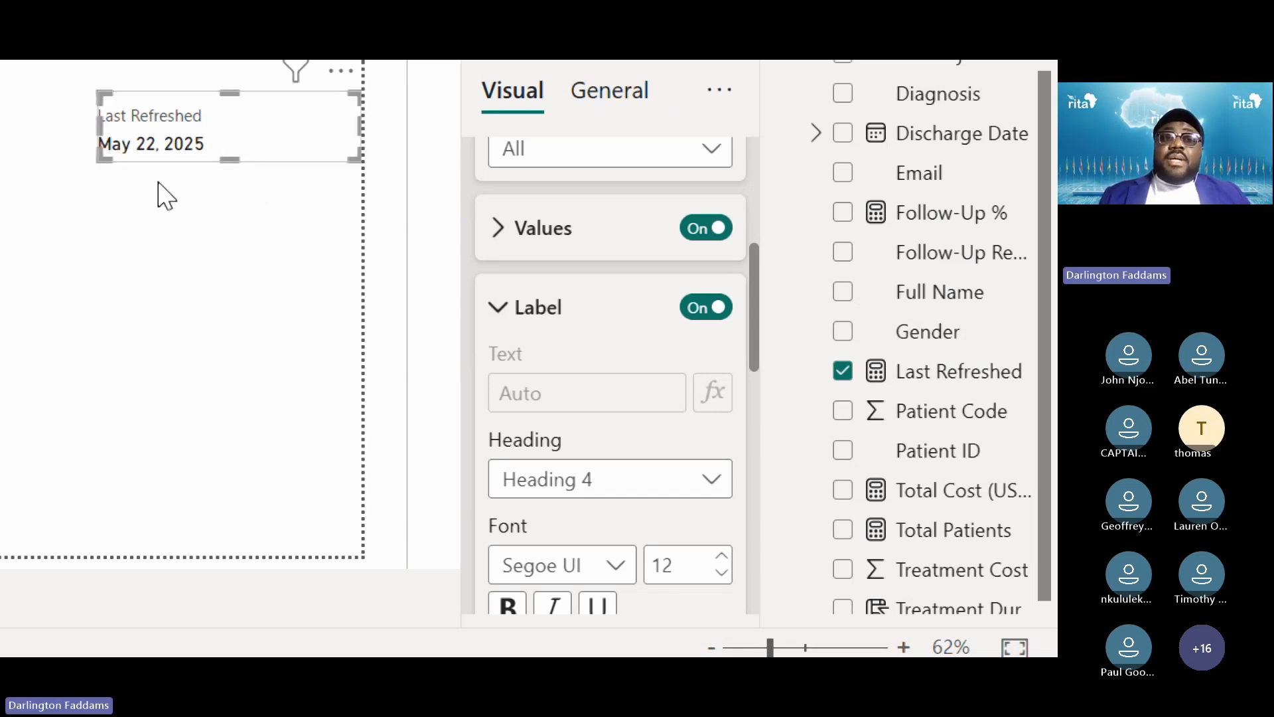
left_click(160, 209)
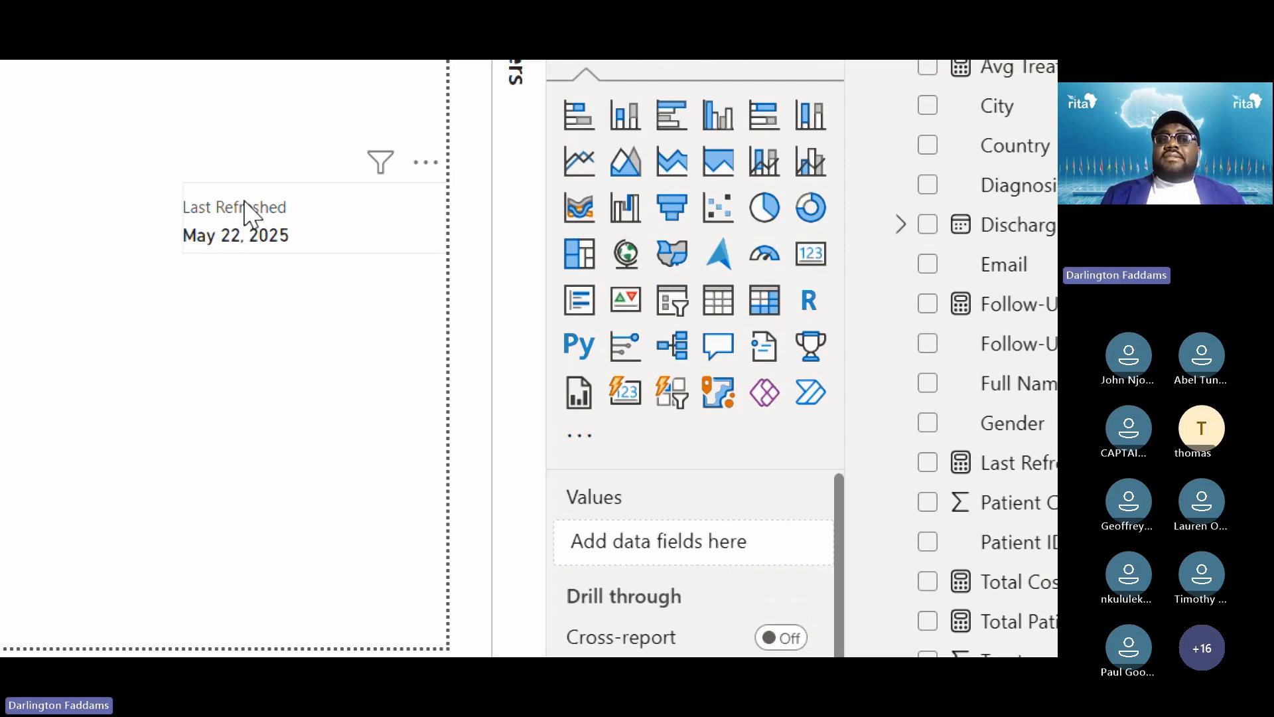
left_click(290, 225)
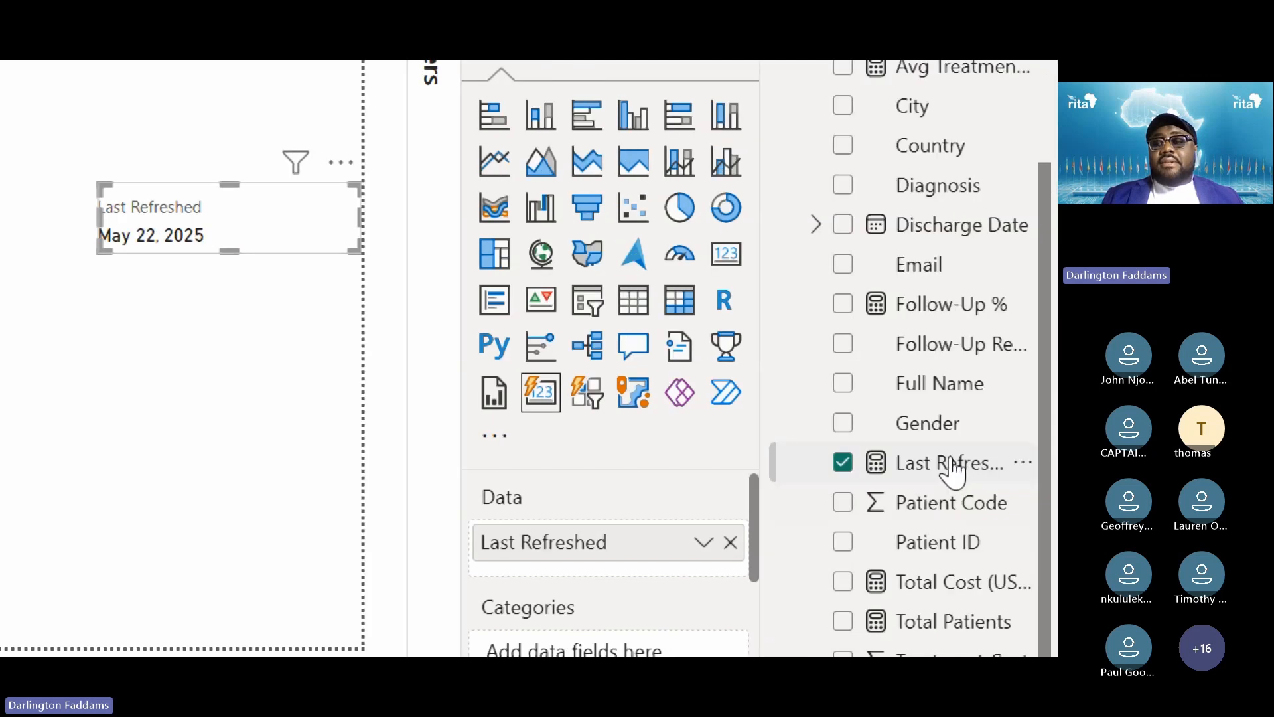
Rename the Last Refreshed measure to 'LAST REFRESHED' in the formula bar
double_click(1038, 462)
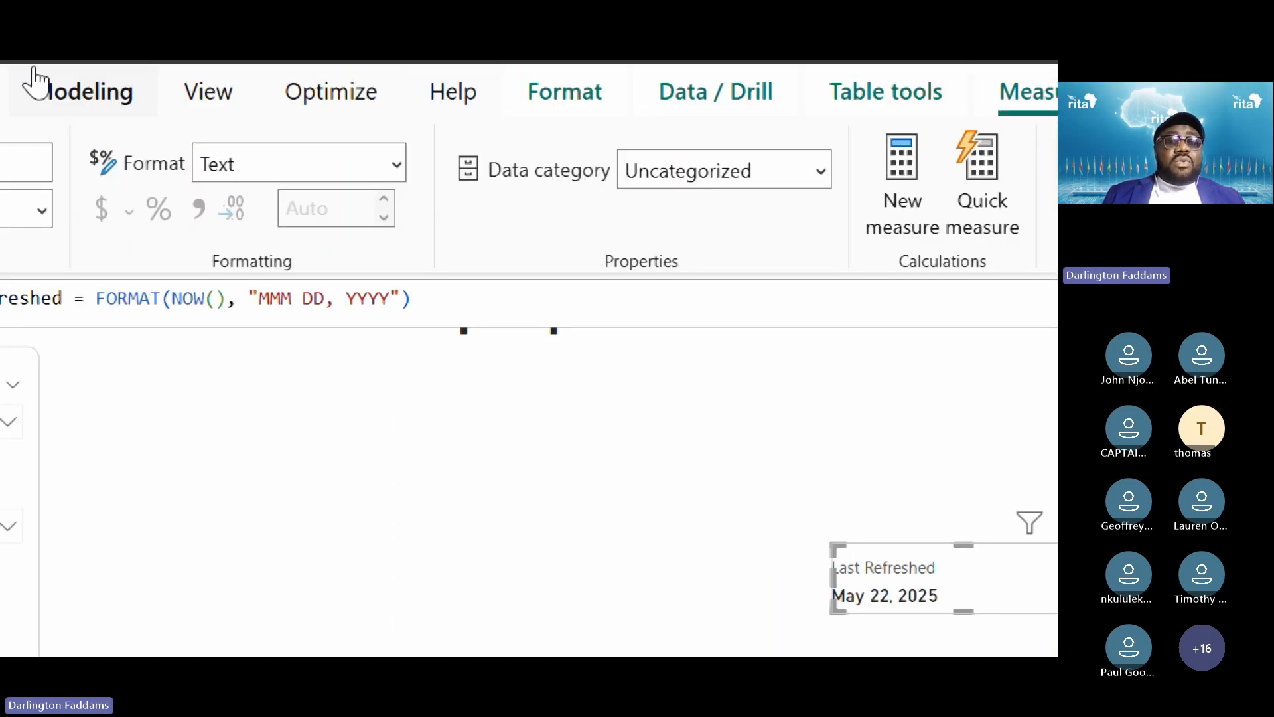
left_click(332, 308)
double_click(335, 309)
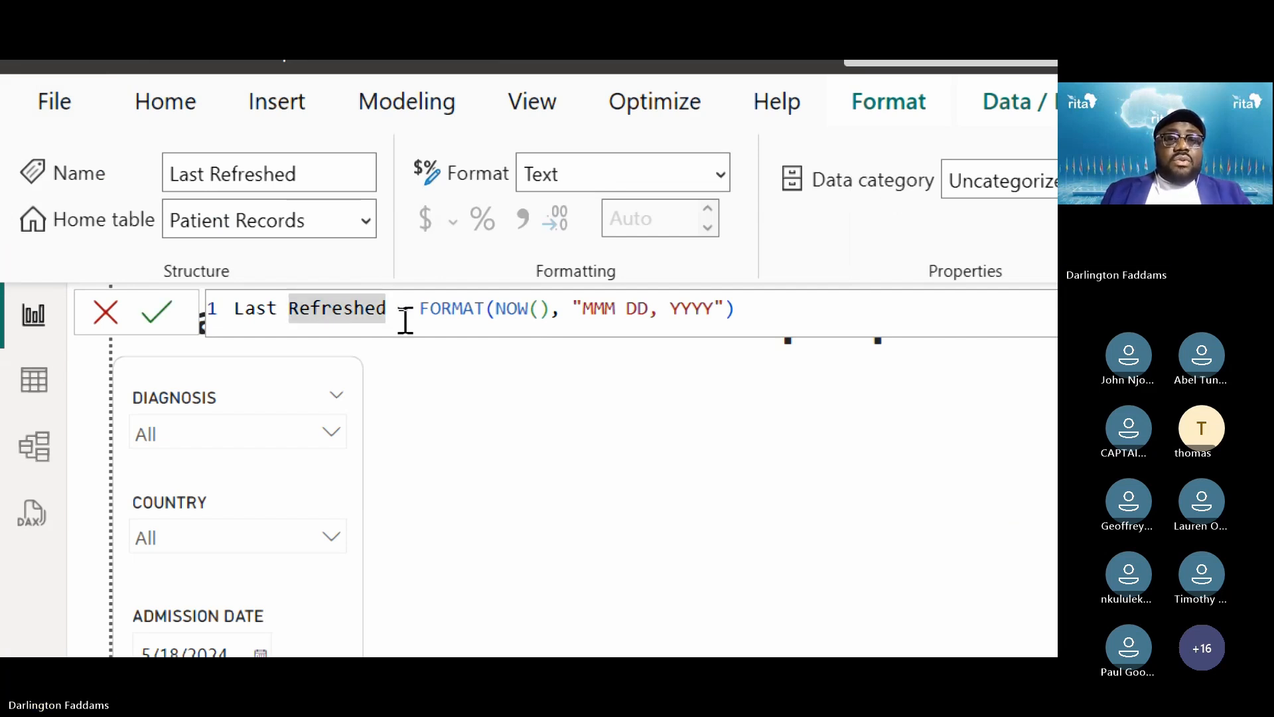
key("shift+Home")
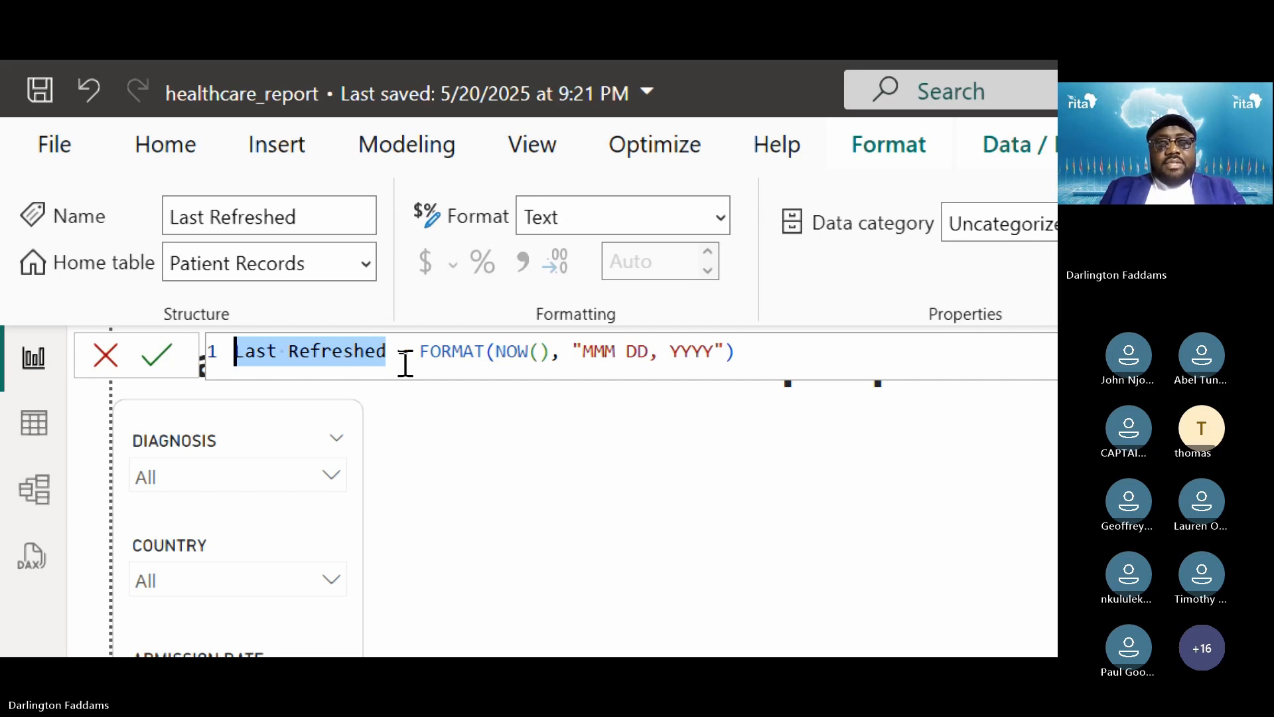
type("LAST REFRESHED")
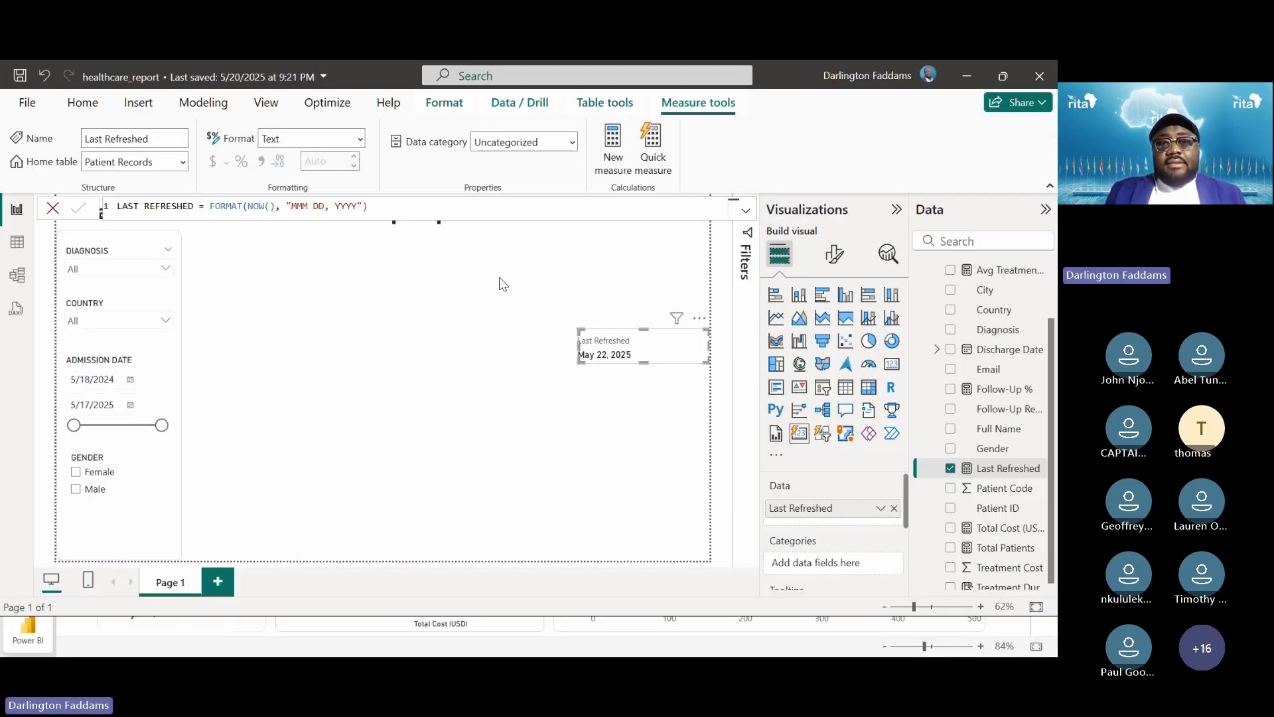
key("Return")
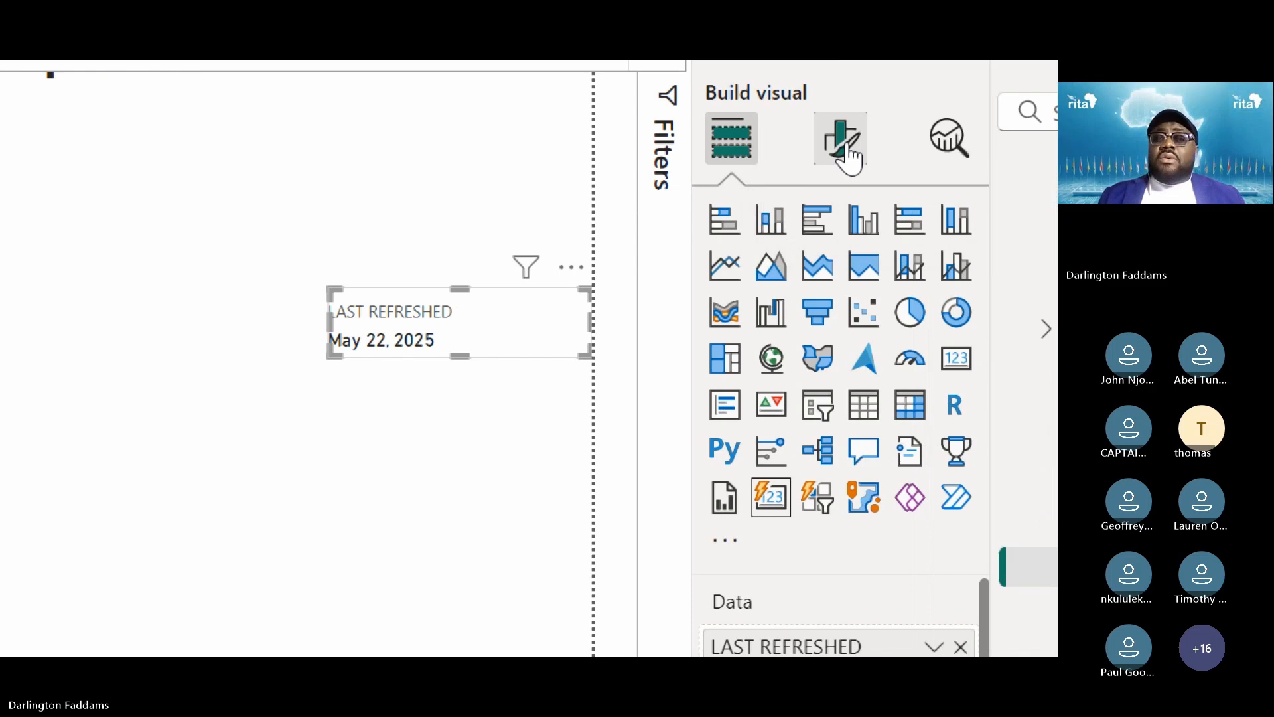
Expand Callout values > Label and try a dark grey label colour
left_click(840, 141)
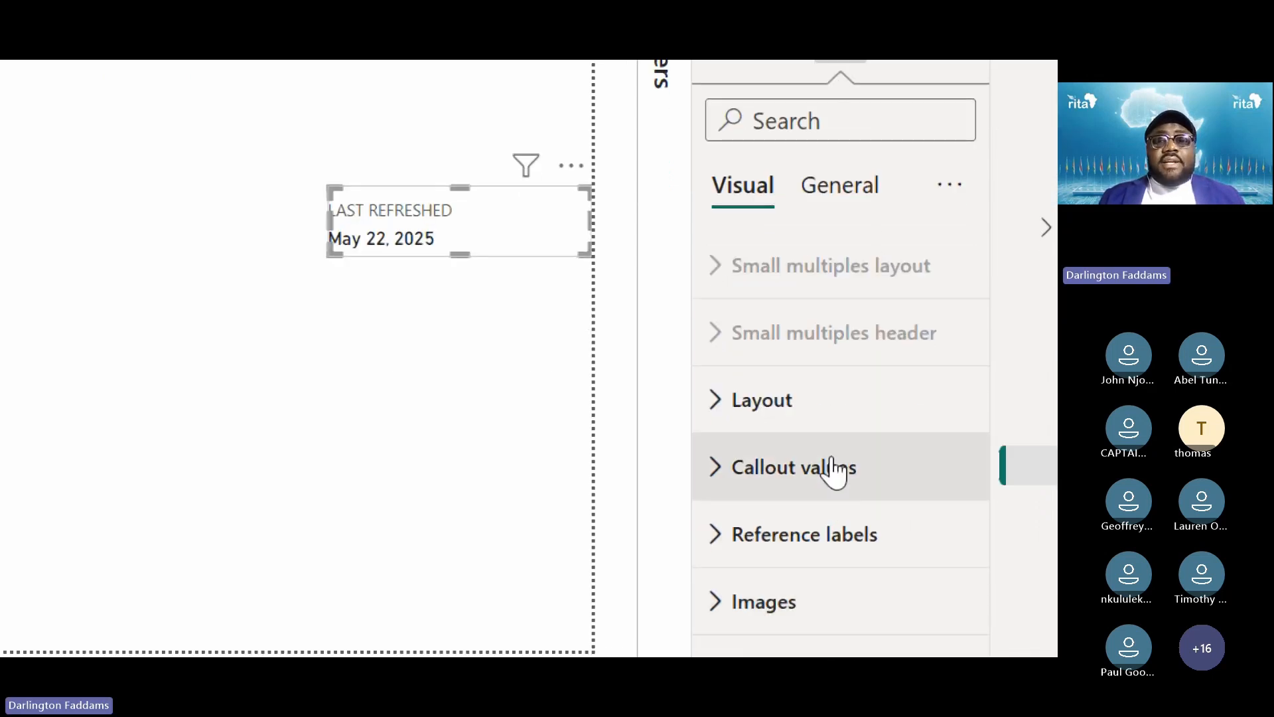
left_click(833, 573)
scroll(833, 470, "down", 10)
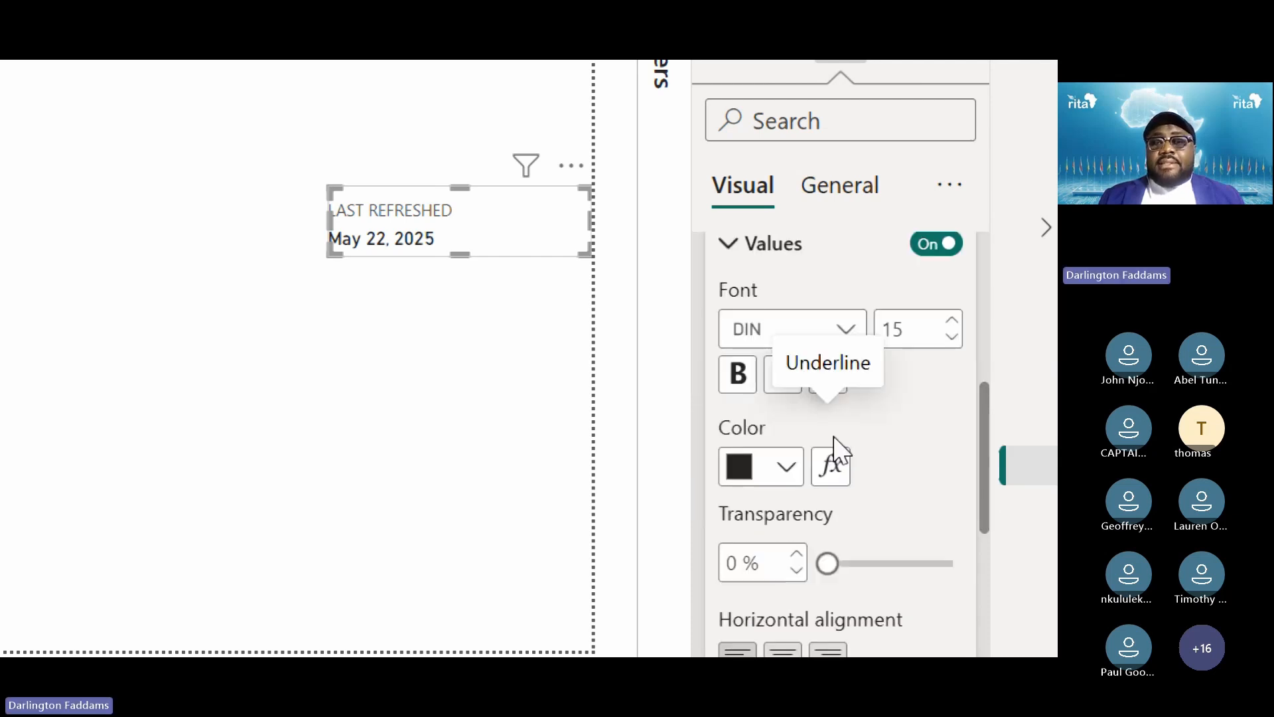
scroll(833, 451, "down", 4)
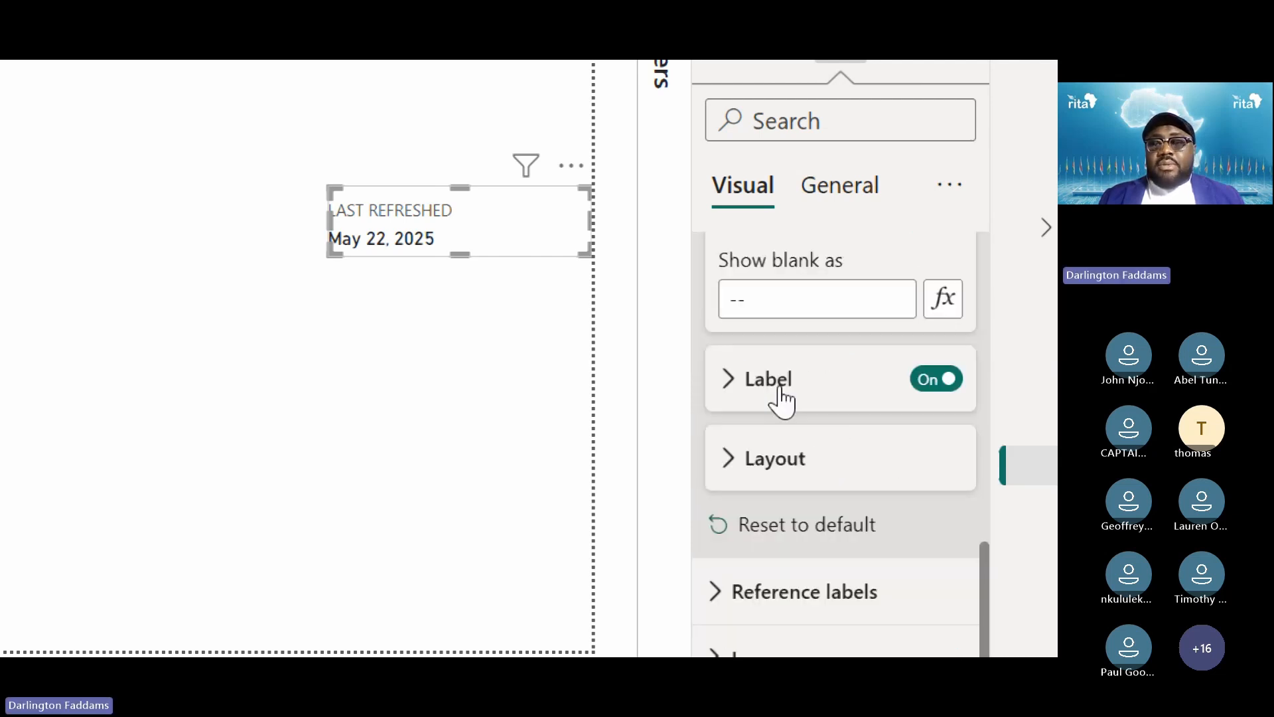
left_click(782, 398)
scroll(780, 400, "down", 4)
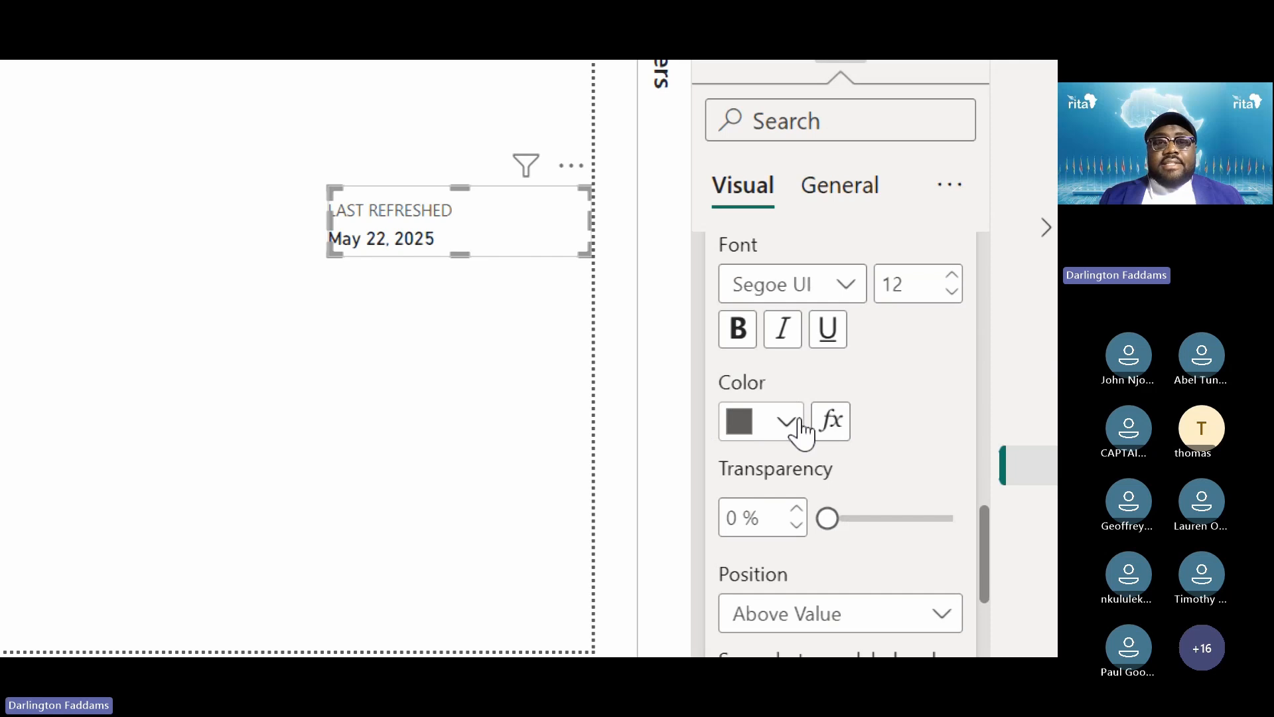
left_click(804, 429)
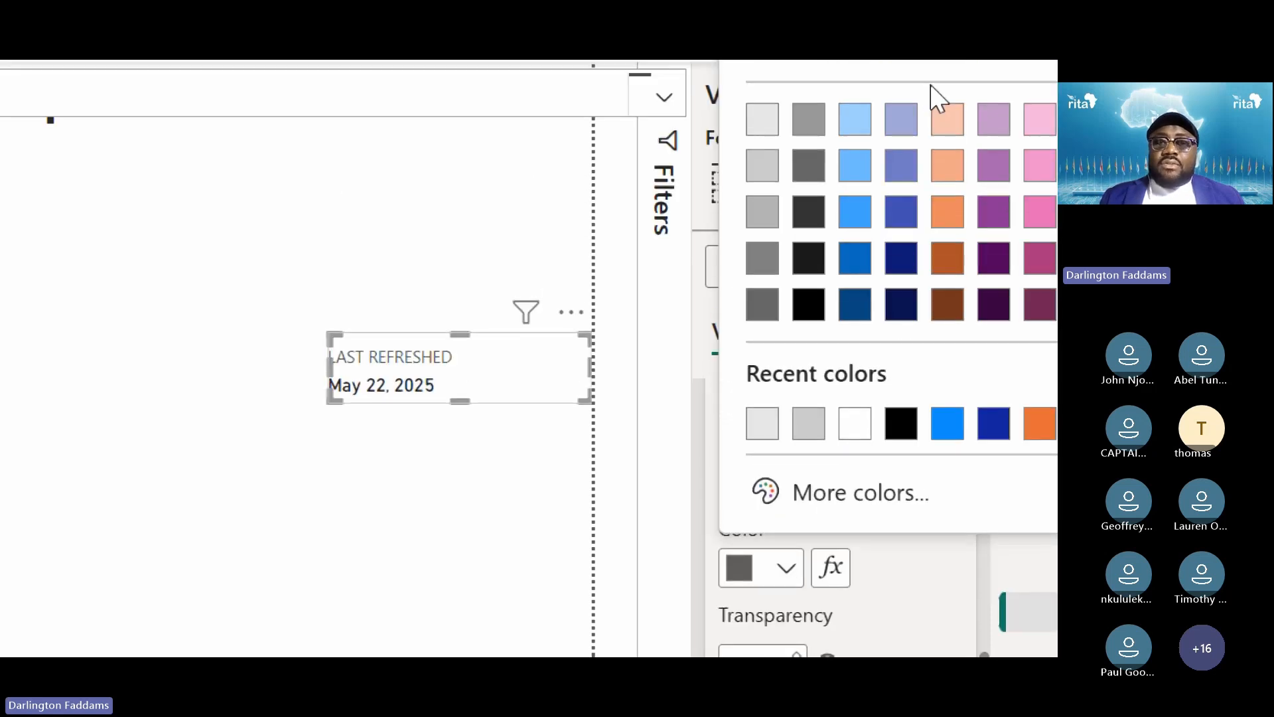
left_click(761, 310)
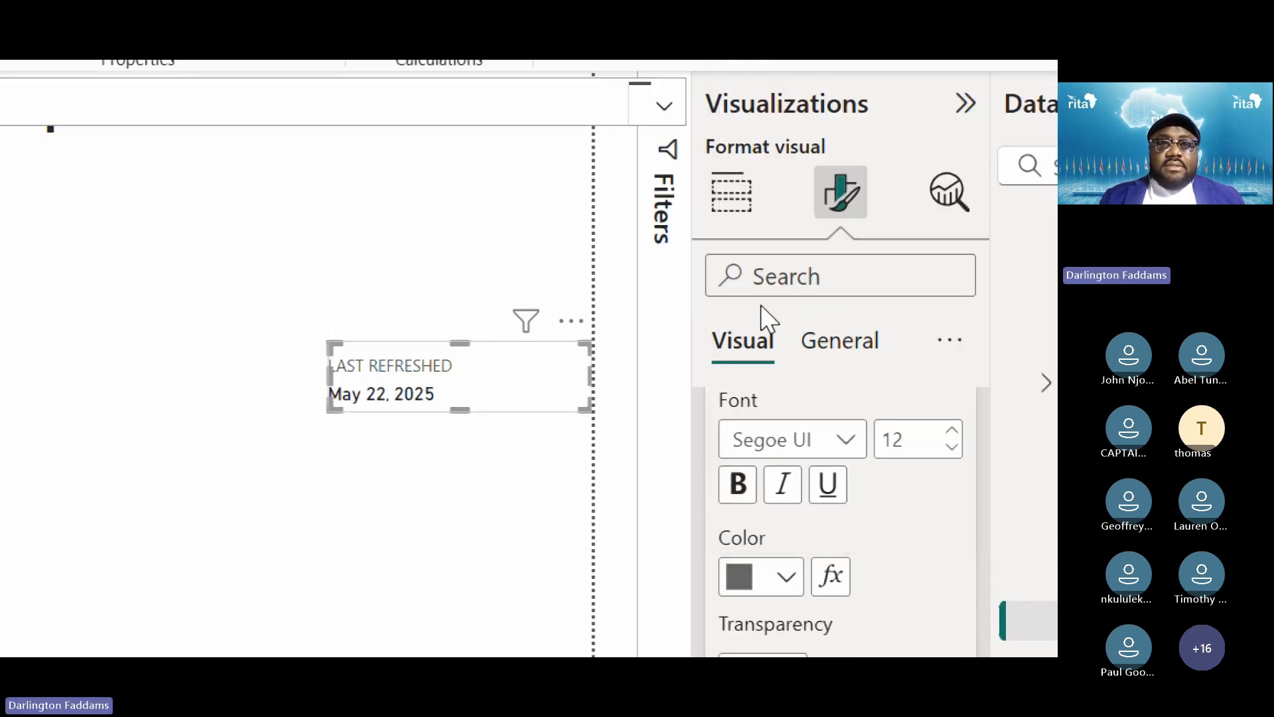
Set the LAST REFRESHED label colour to Black, 20% lighter, and make it bold
left_click(768, 600)
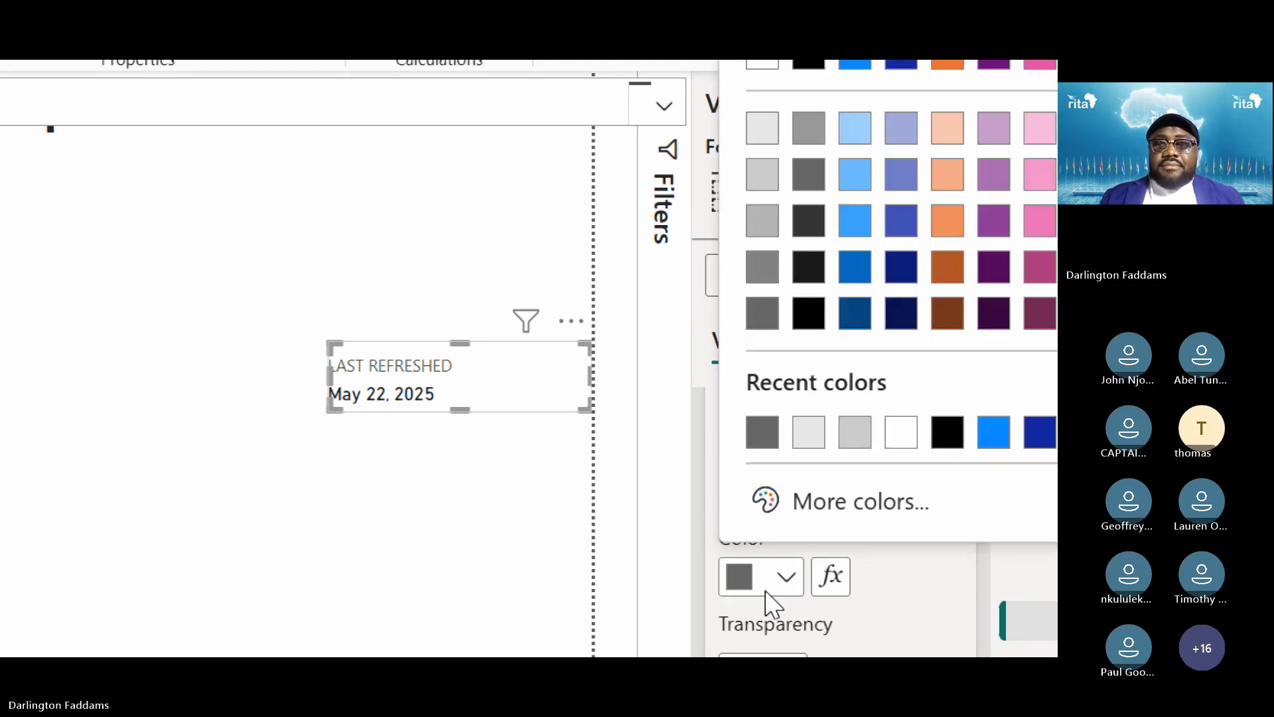
left_click(770, 601)
scroll(829, 548, "up", 3)
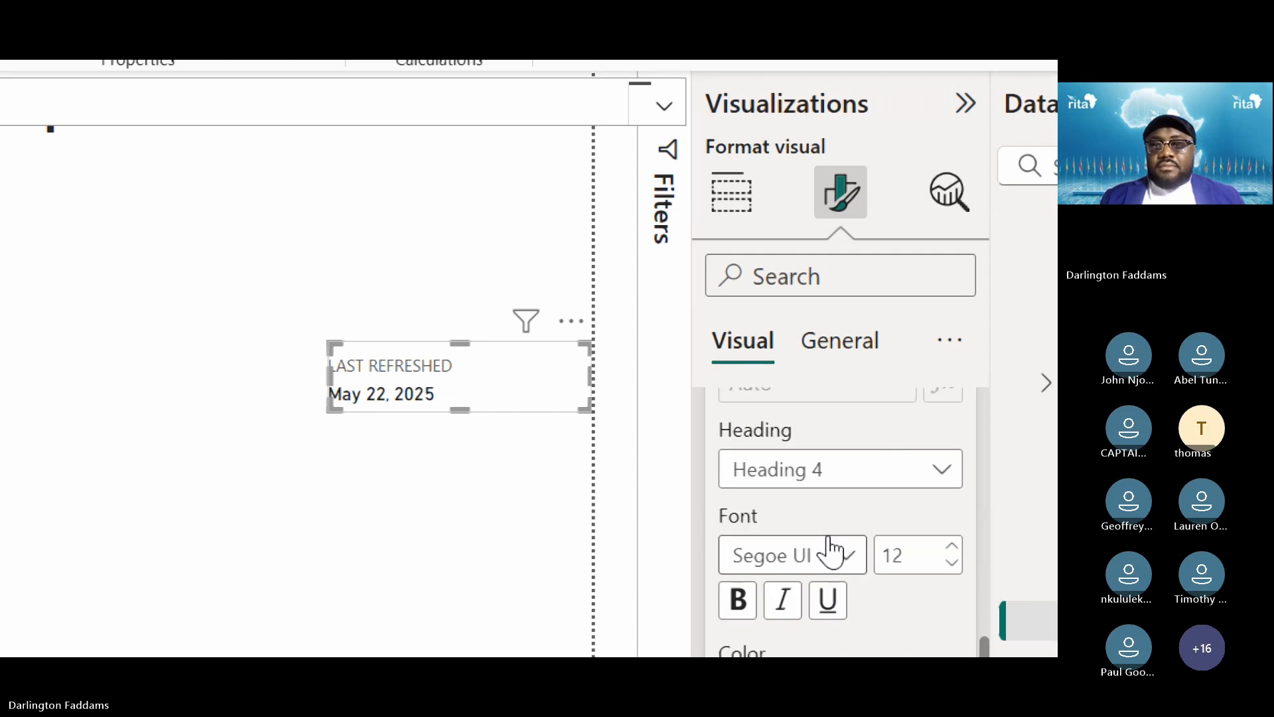
scroll(833, 544, "down", 3)
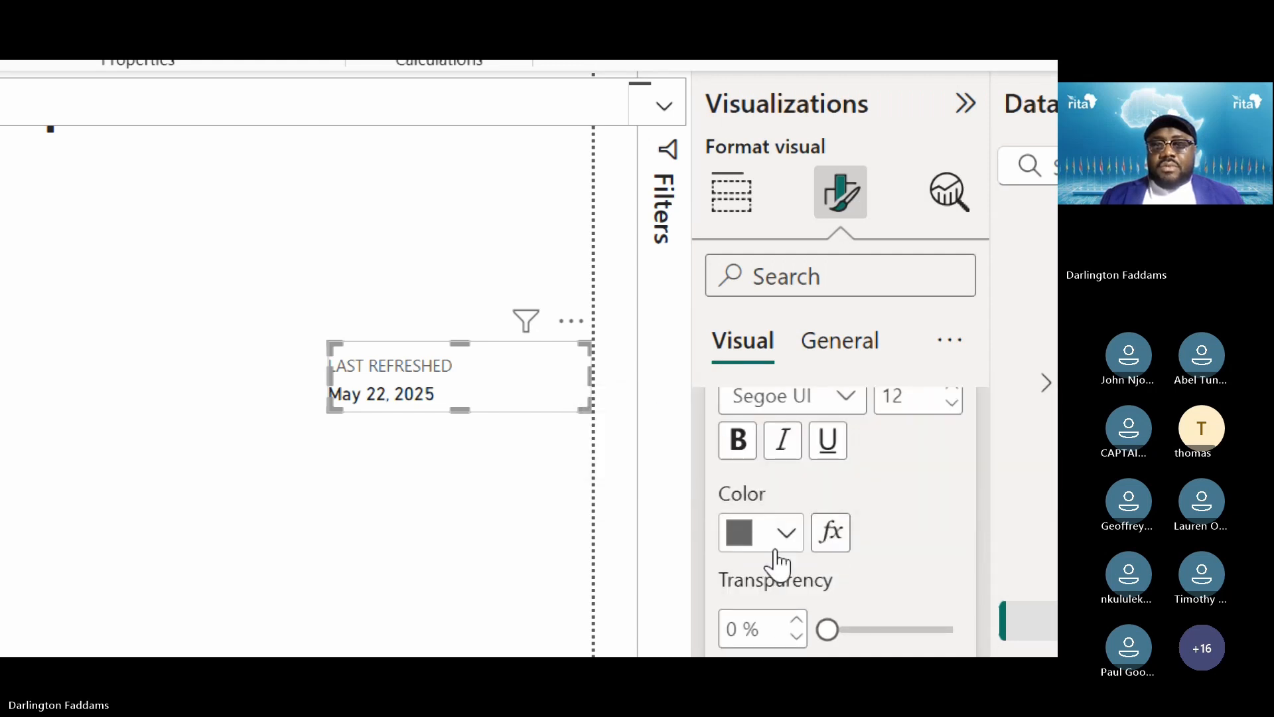
left_click(777, 549)
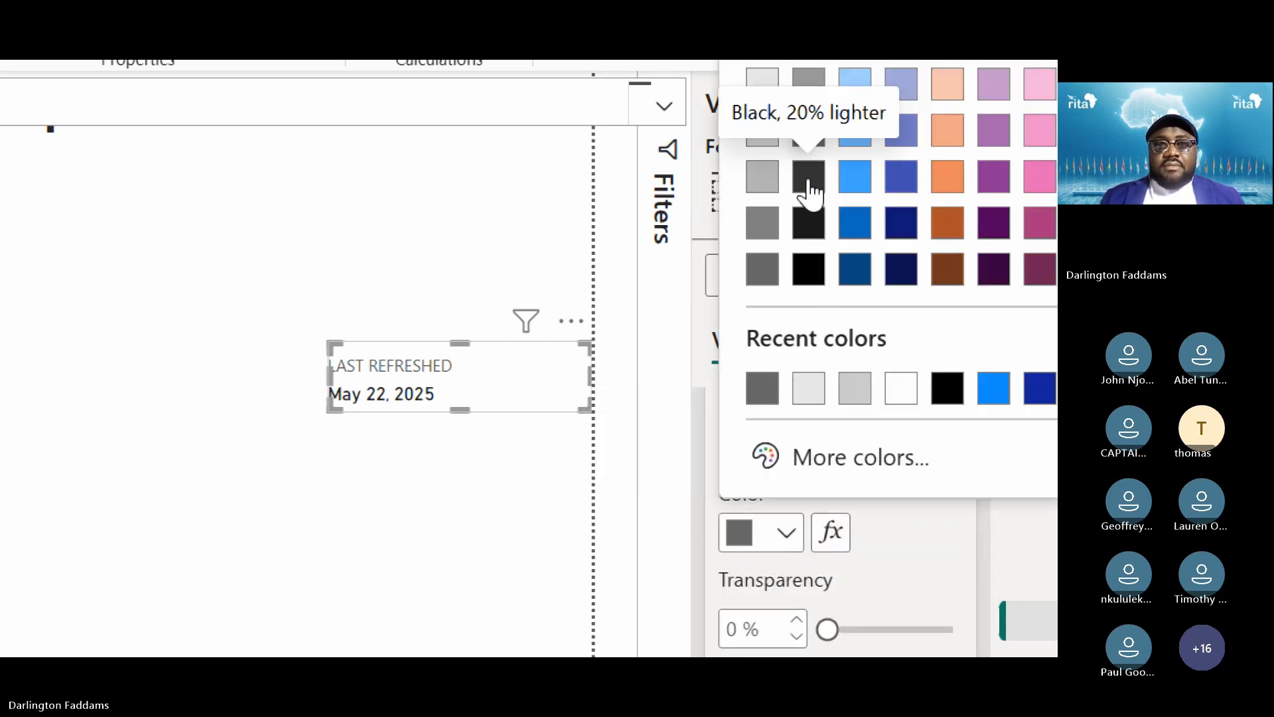
left_click(810, 180)
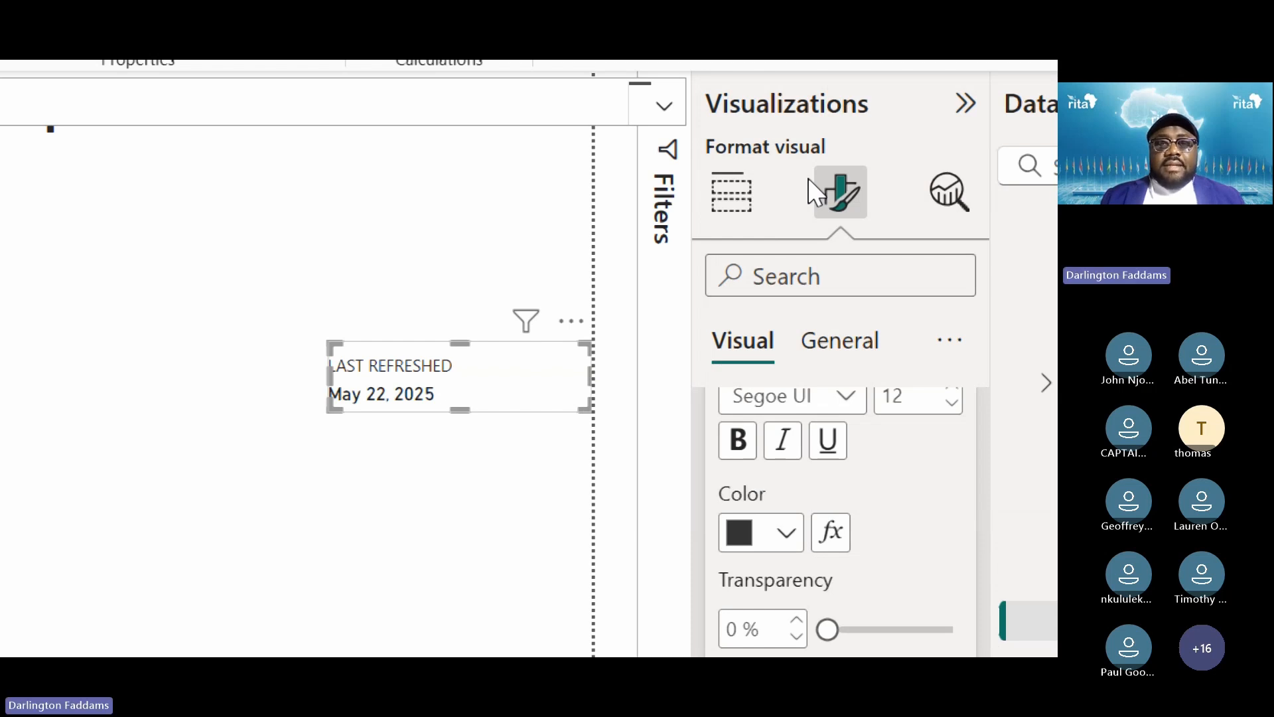
left_click(740, 453)
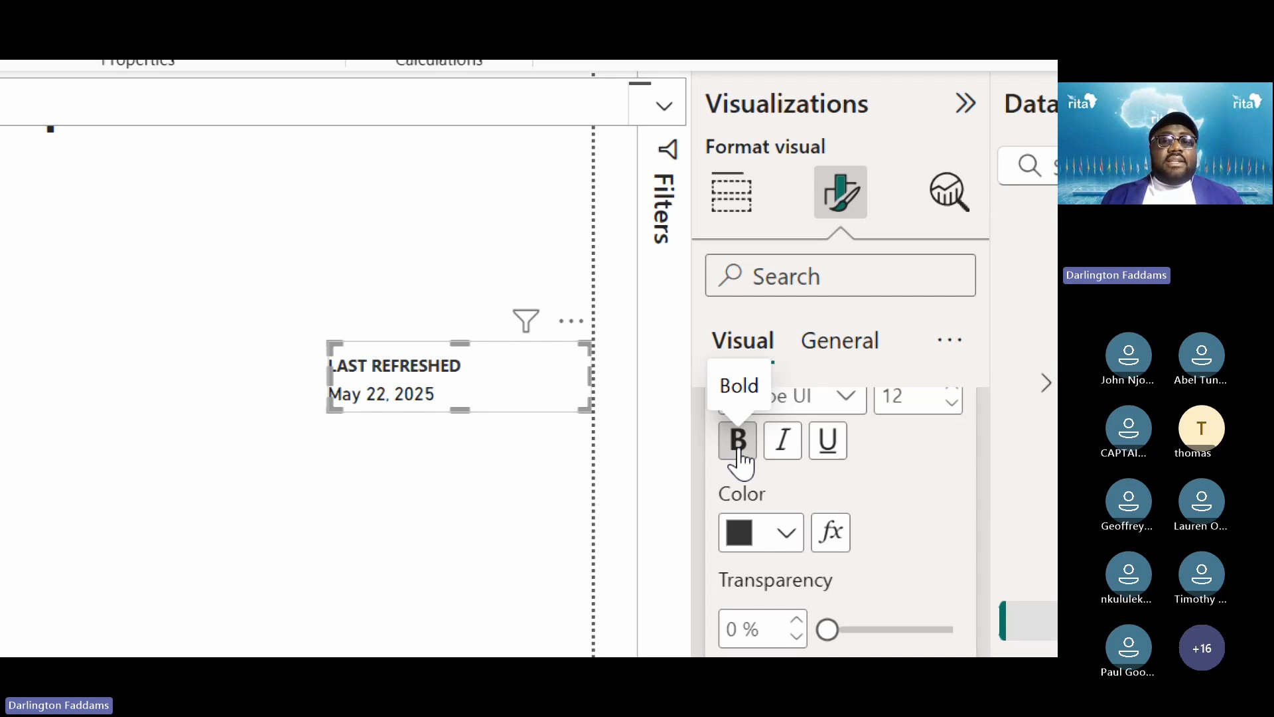
left_click(423, 572)
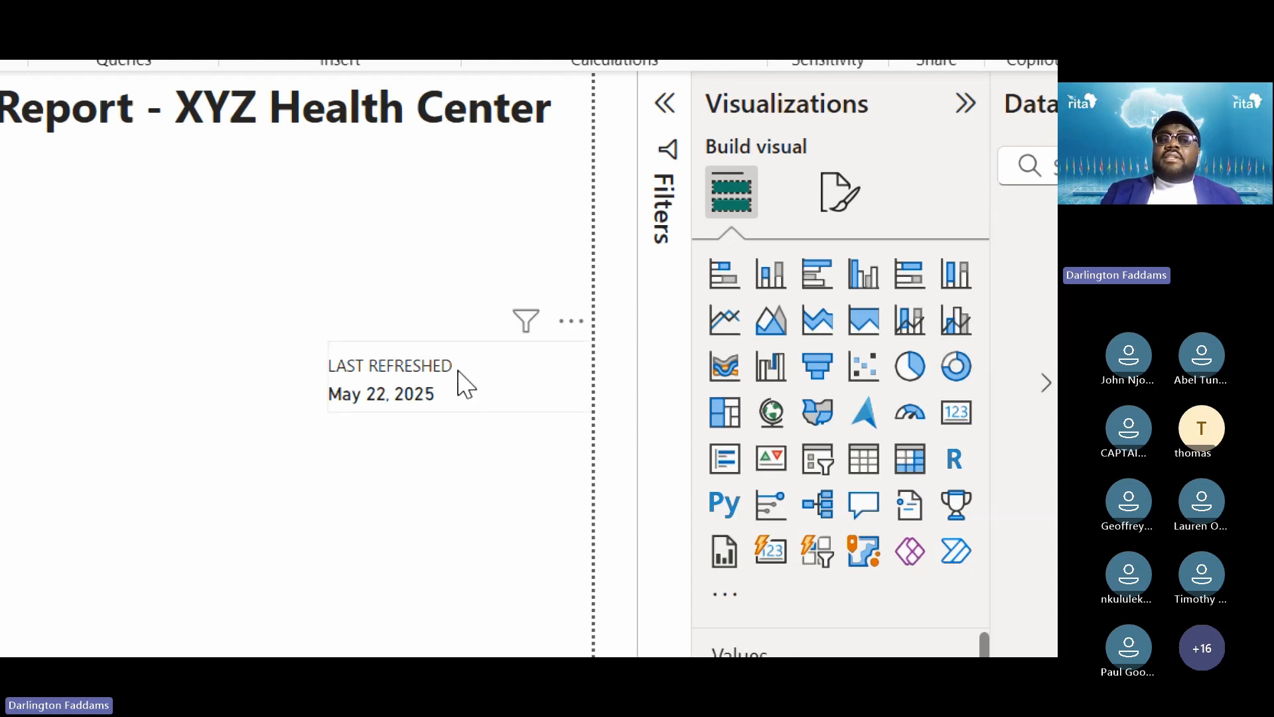
Drag the LAST REFRESHED card into the sidebar directly below the GENDER slicer
left_click_drag(502, 398, 76, 555)
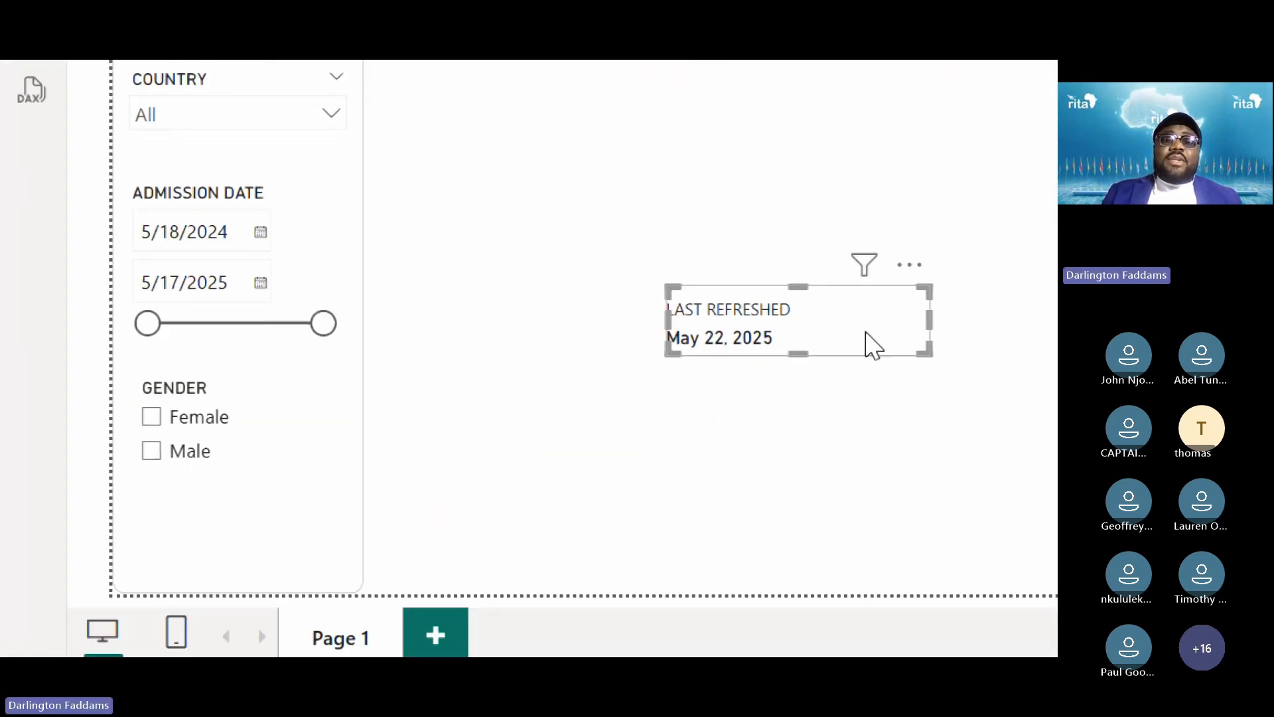
left_click_drag(869, 344, 336, 582)
left_click(516, 504)
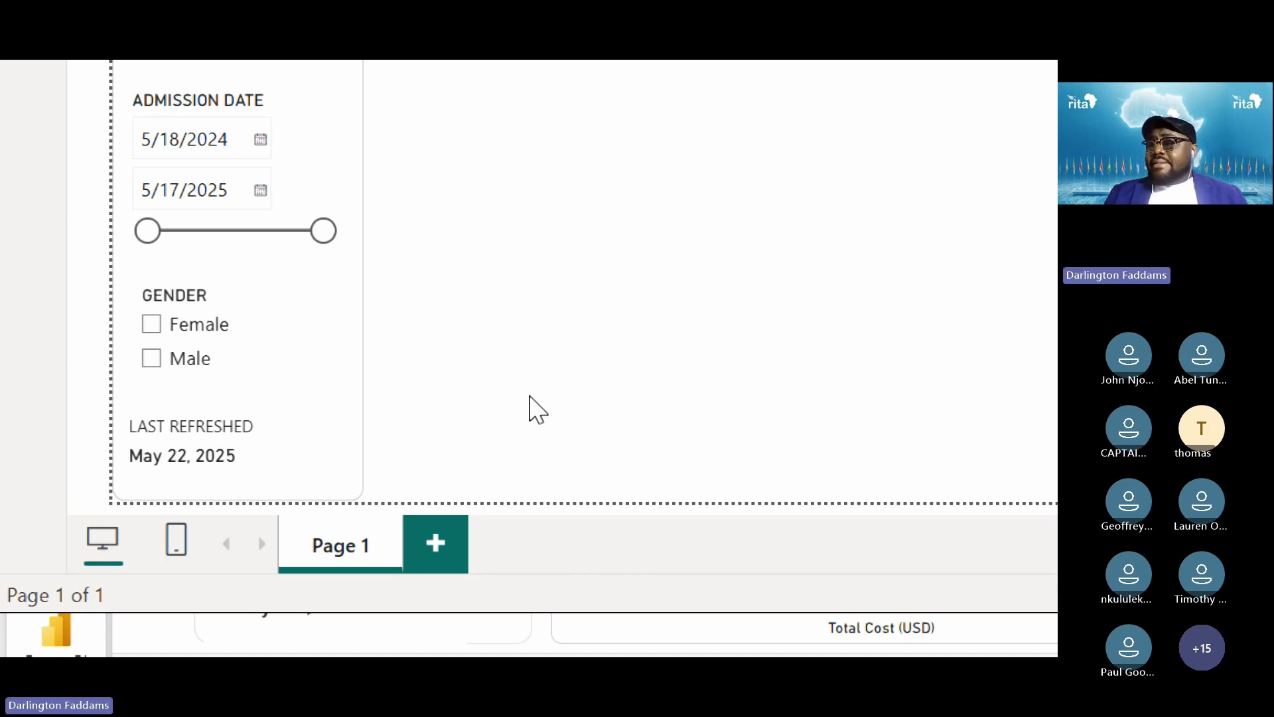
Narrow the LAST REFRESHED card to the sidebar width, then widen its left edge slightly
left_click(280, 456)
left_click_drag(343, 438, 296, 437)
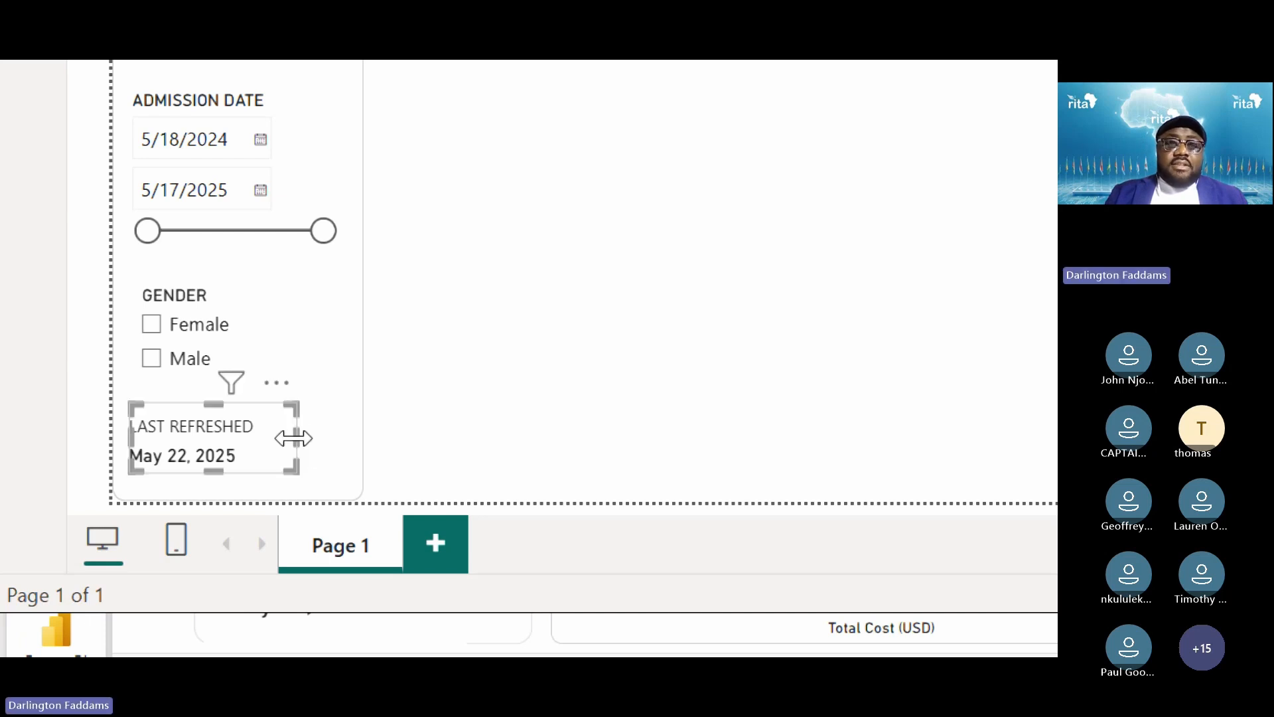
left_click(407, 410)
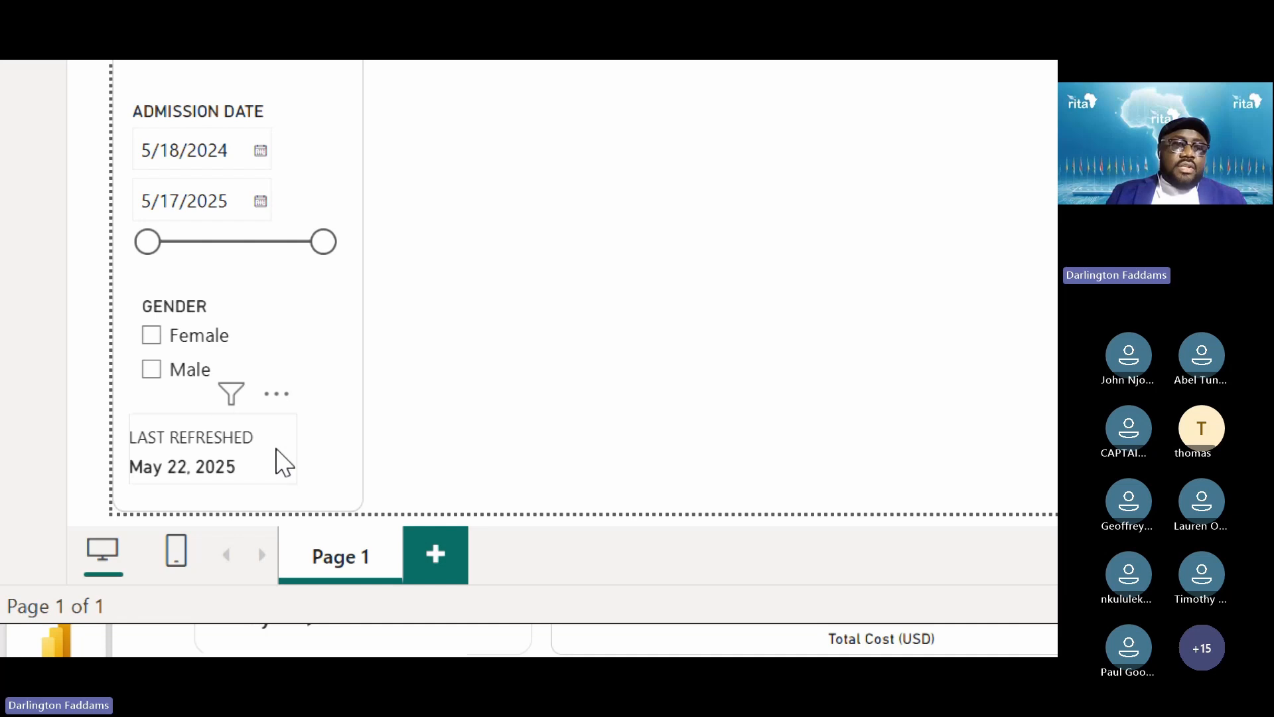
mouse_move(284, 462)
left_mouse_down()
mouse_move(298, 461)
mouse_move(293, 444)
left_mouse_up()
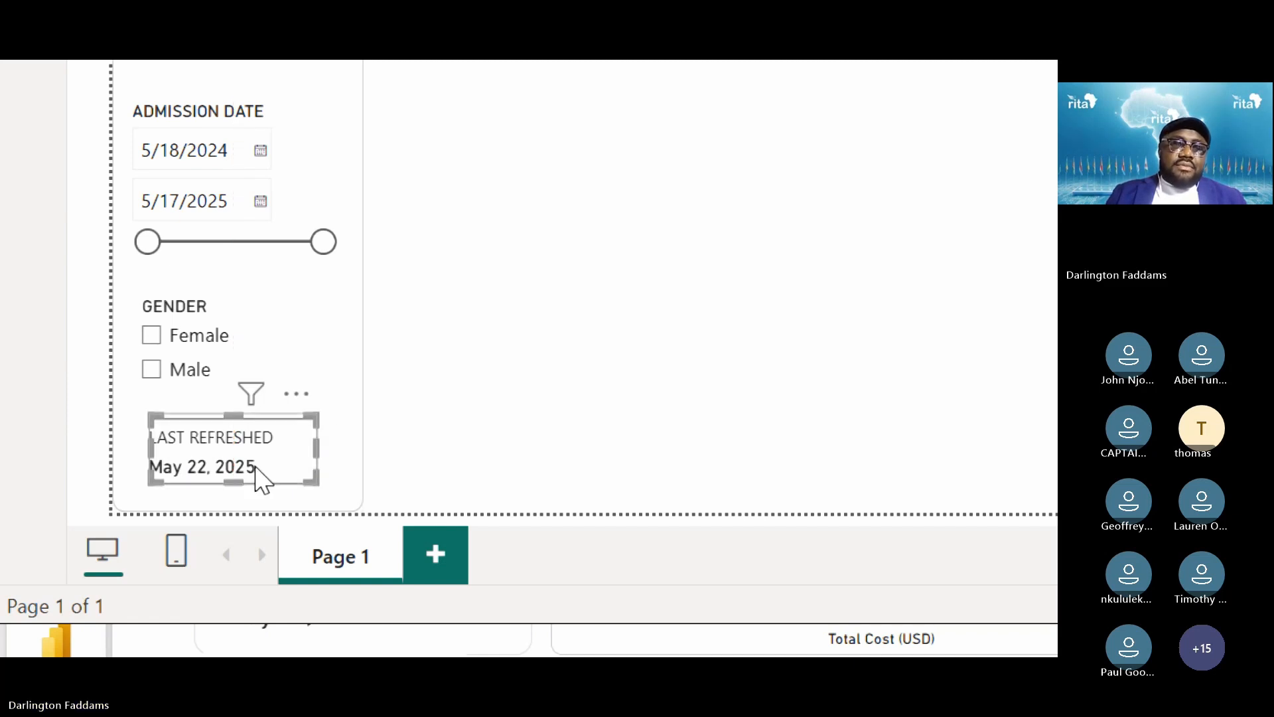
left_click(237, 501)
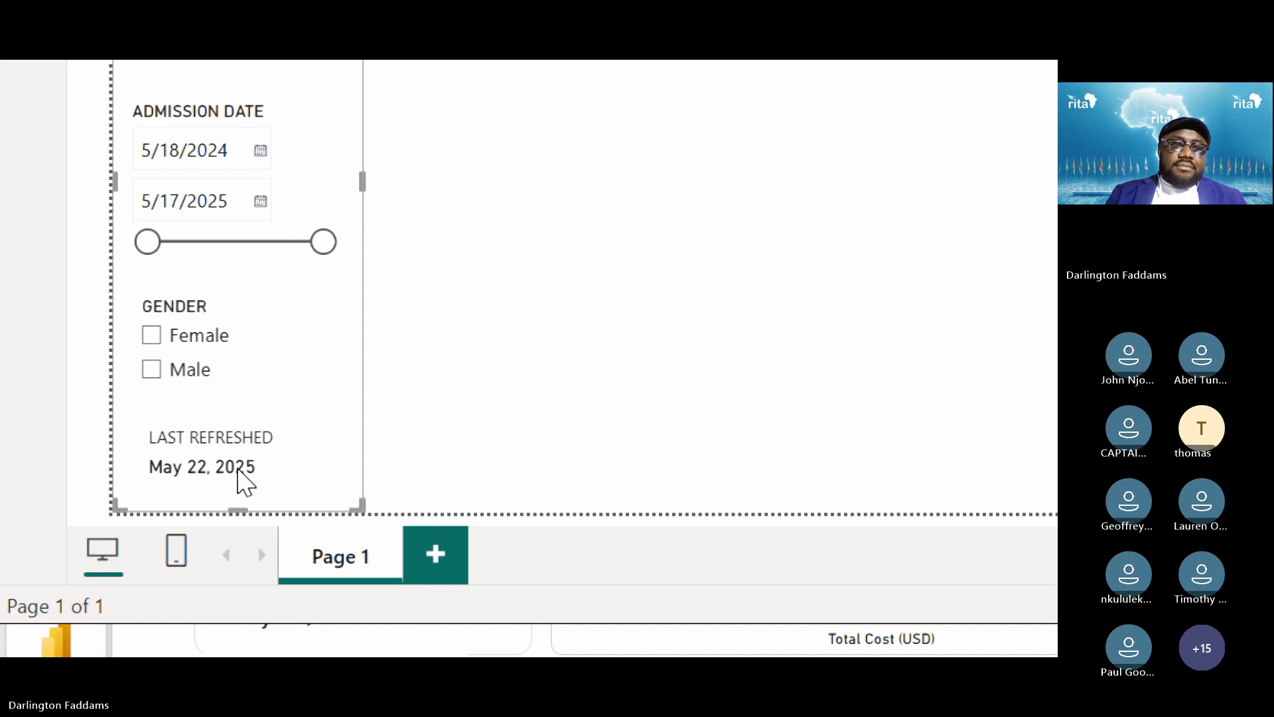
left_click(562, 385)
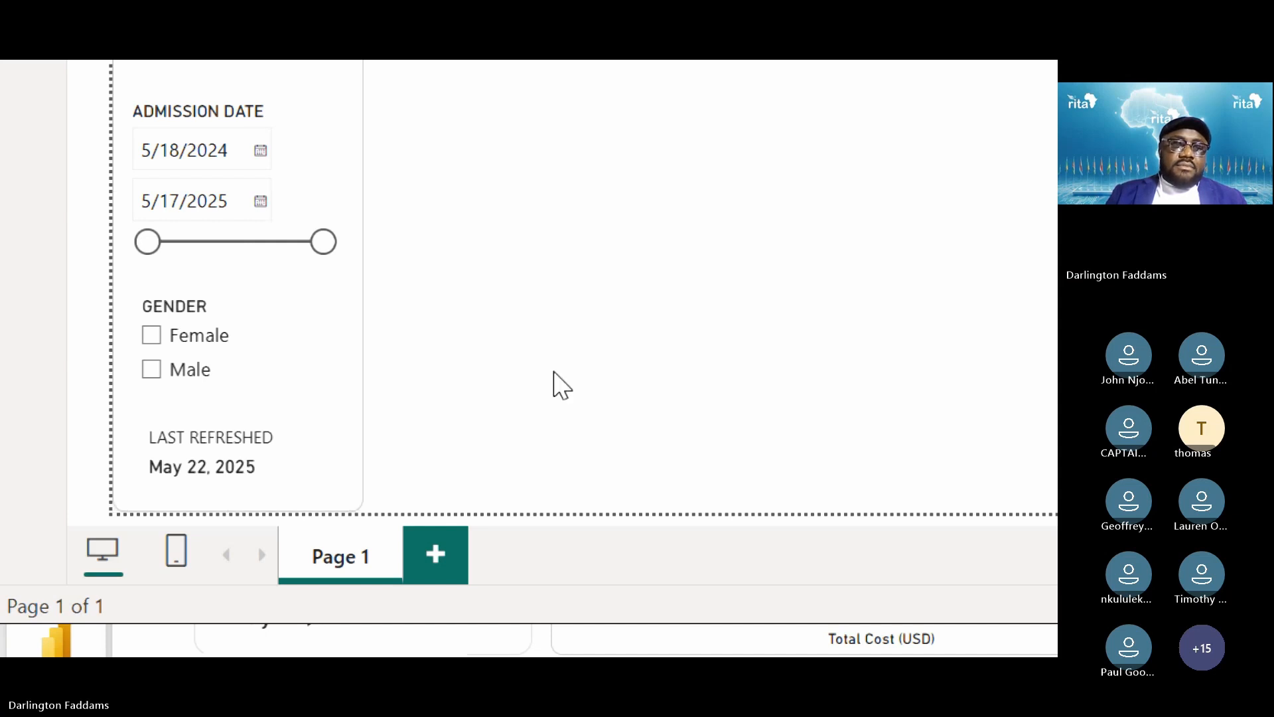
left_click(312, 450)
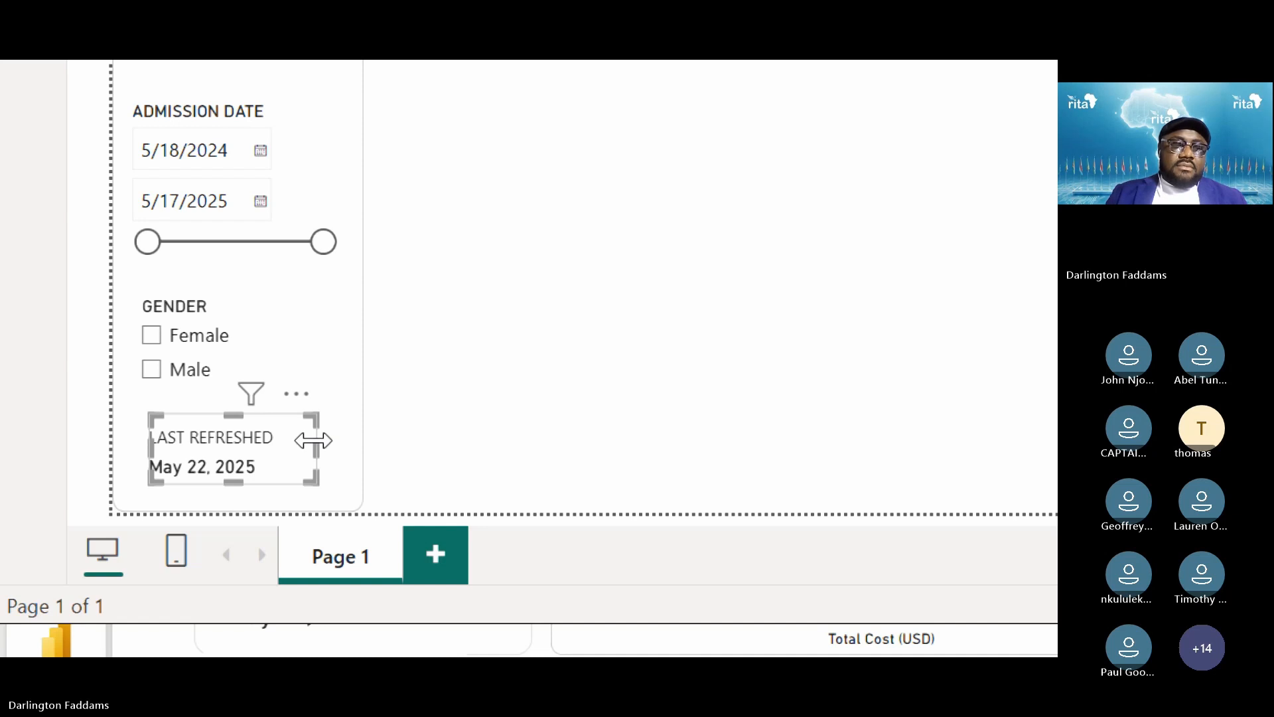
left_click_drag(151, 449, 144, 466)
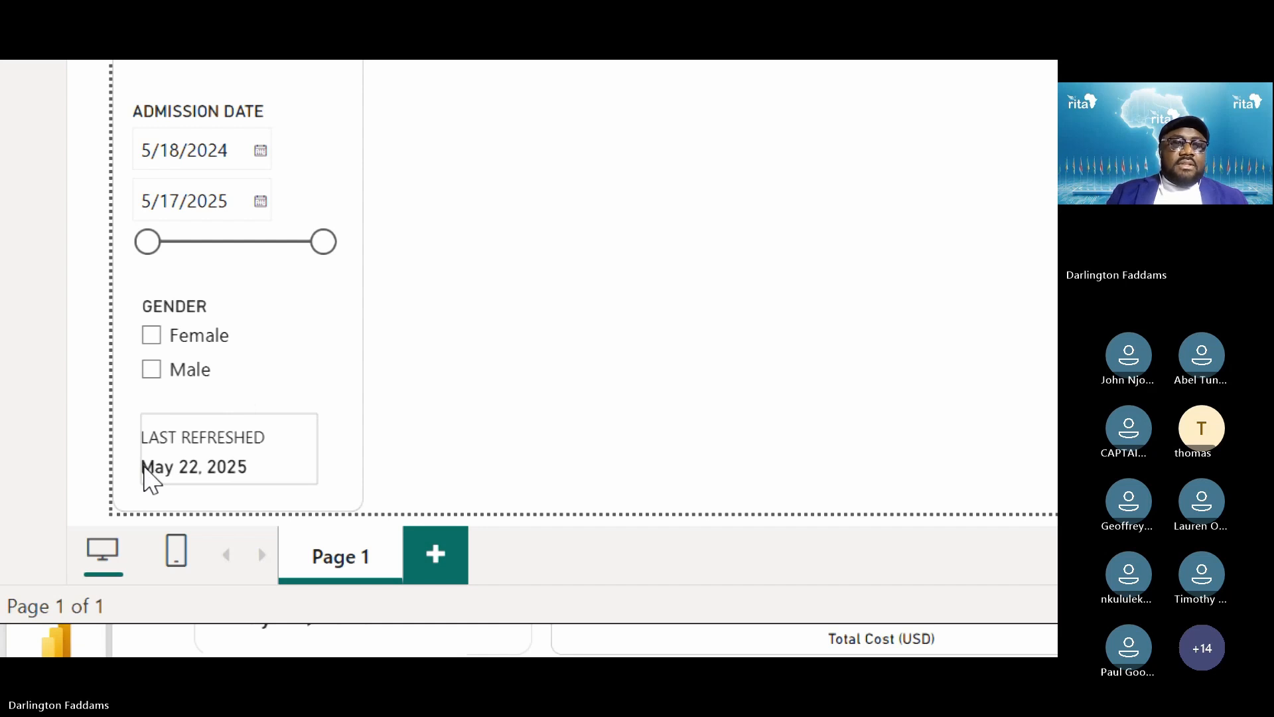
left_click(571, 368)
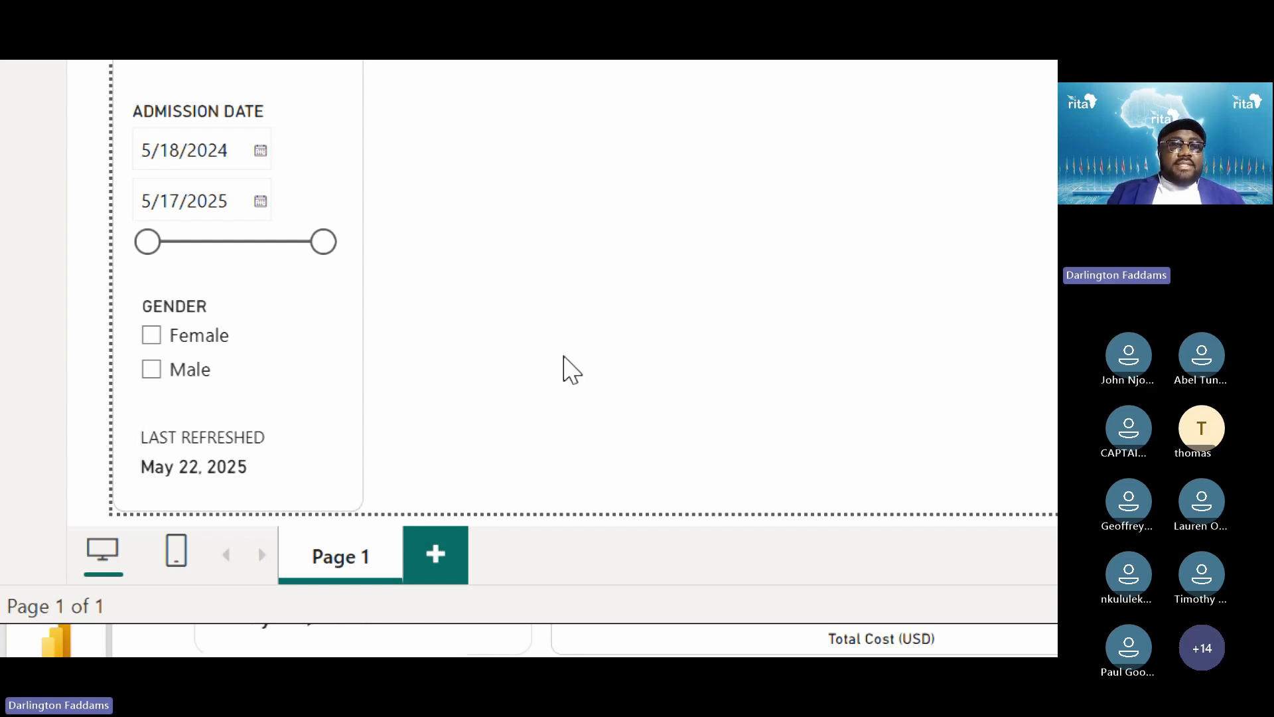
Raise the card's top edge and nudge it until it lines up with the slicers above
left_click(287, 473)
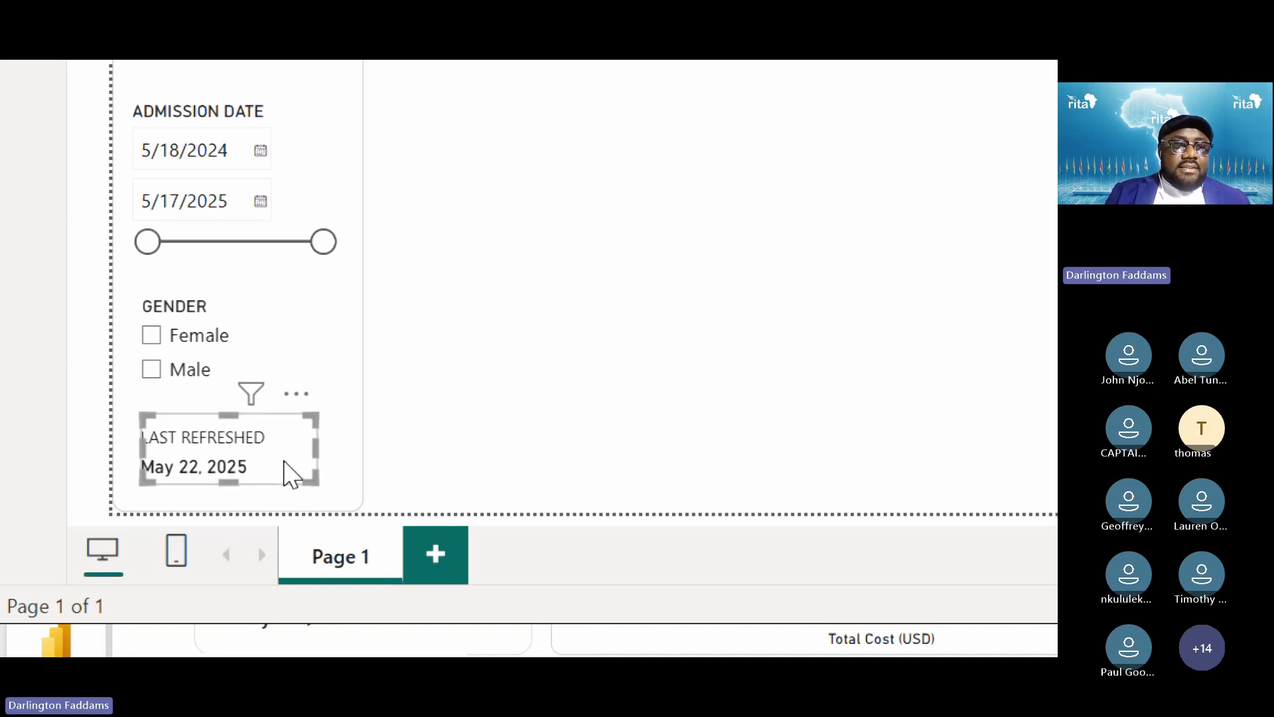
left_click_drag(233, 416, 231, 415)
mouse_move(288, 463)
left_mouse_down()
mouse_move(283, 448)
mouse_move(289, 472)
left_mouse_up()
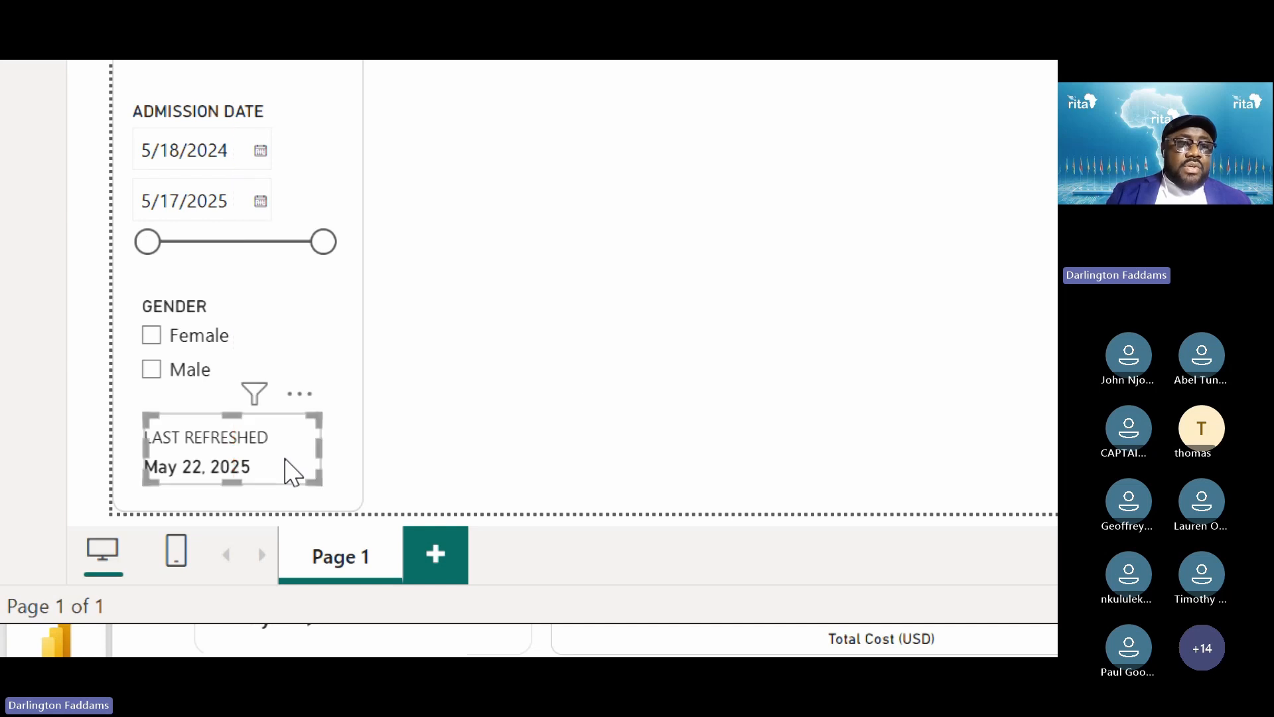
left_click(585, 380)
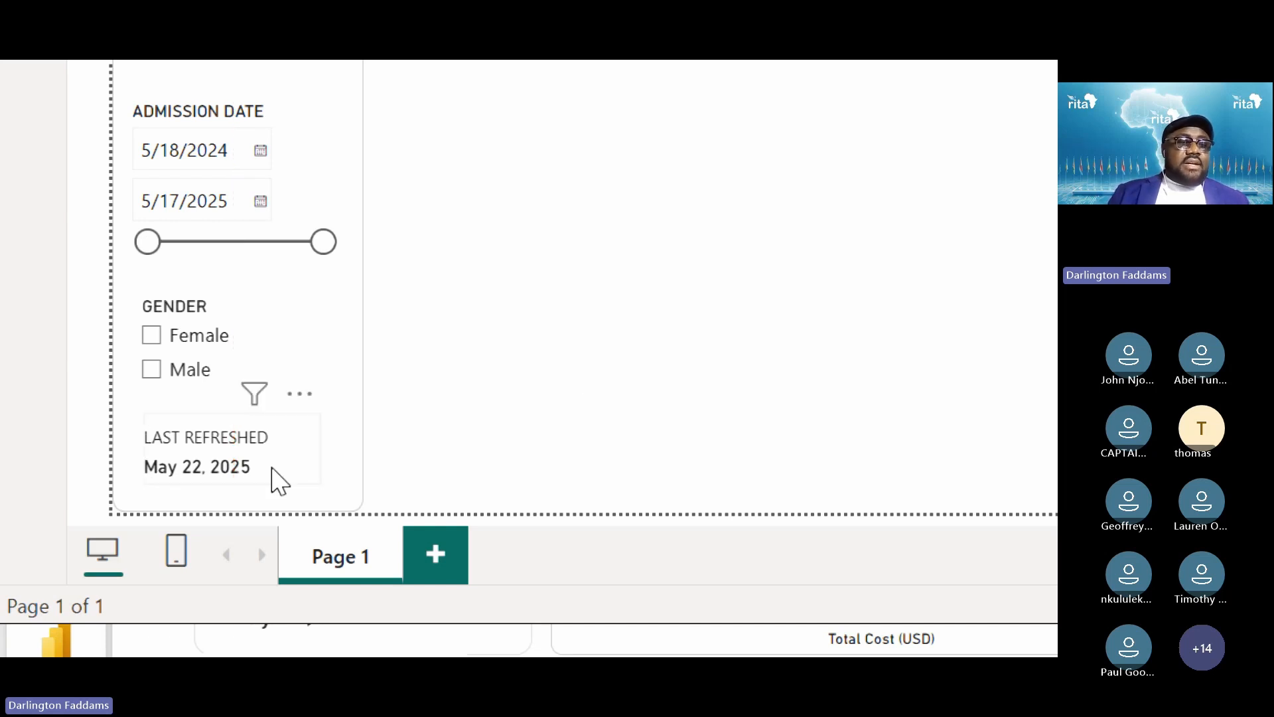
left_click_drag(273, 461, 270, 464)
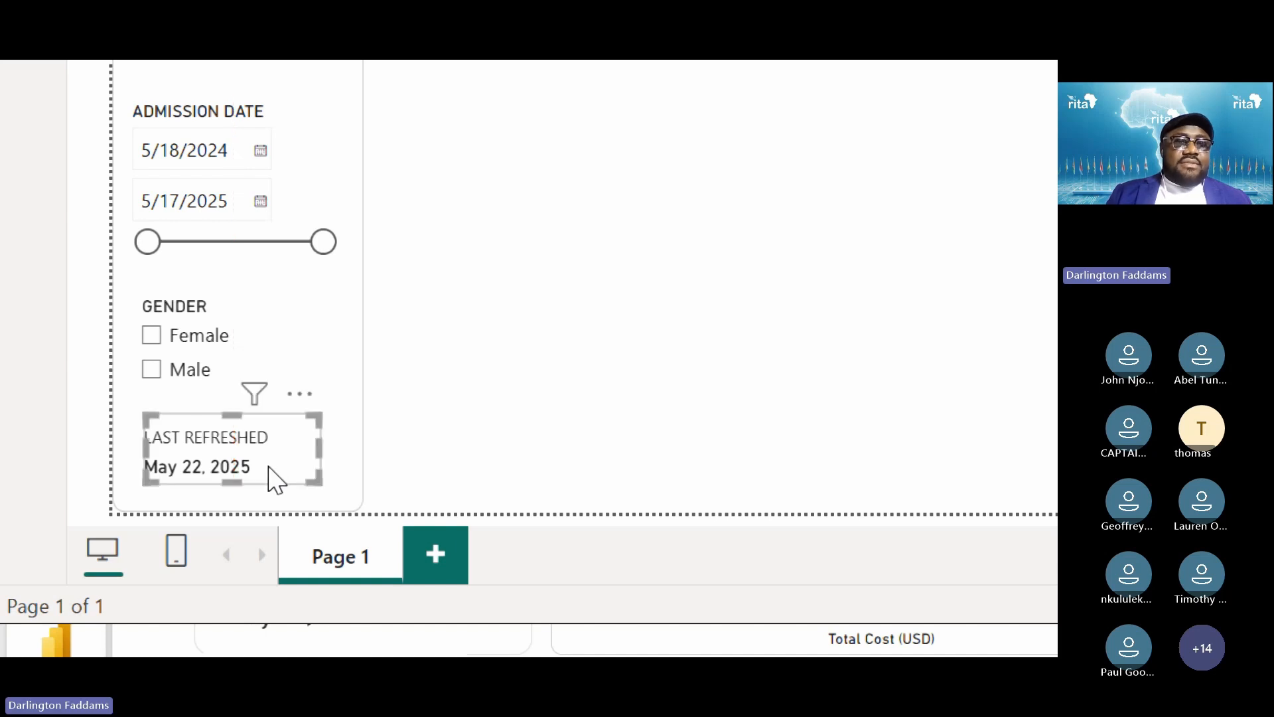
left_click(552, 385)
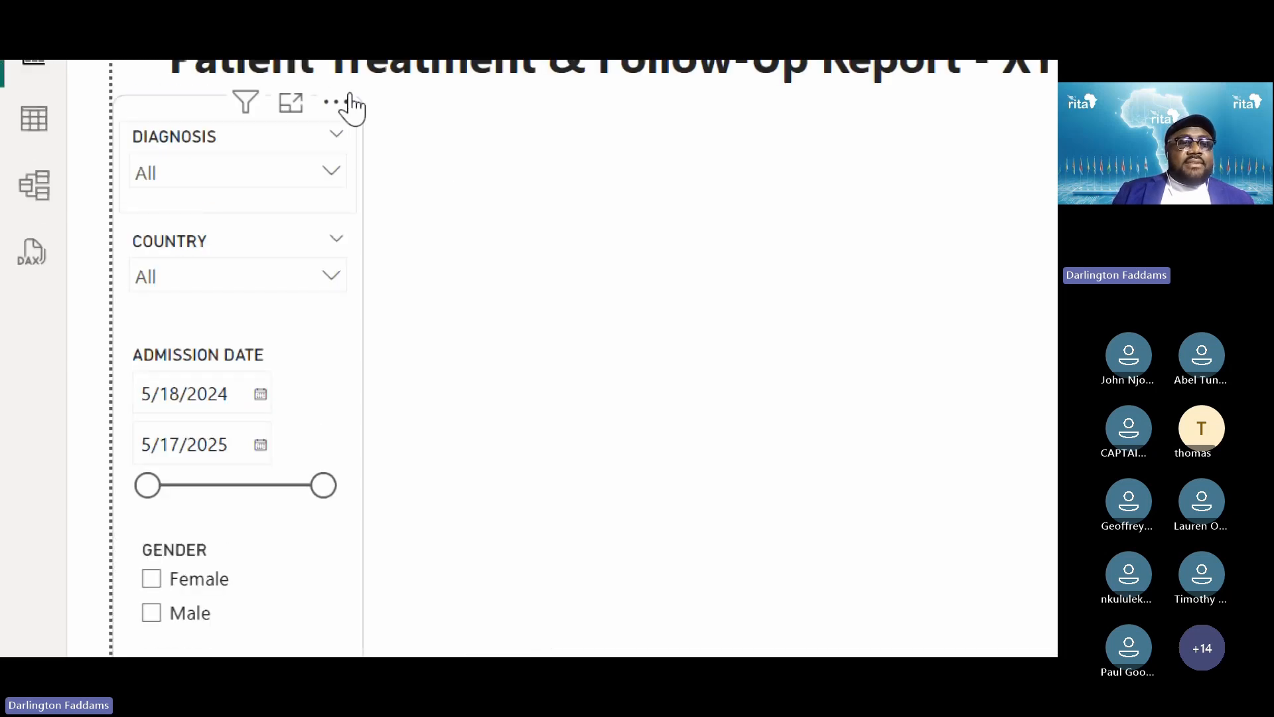
Move the Admission Date and Gender slicers up to close the gaps between slicers
left_click_drag(319, 494, 319, 479)
scroll(298, 637, "down", 2)
scroll(305, 398, "down", 2)
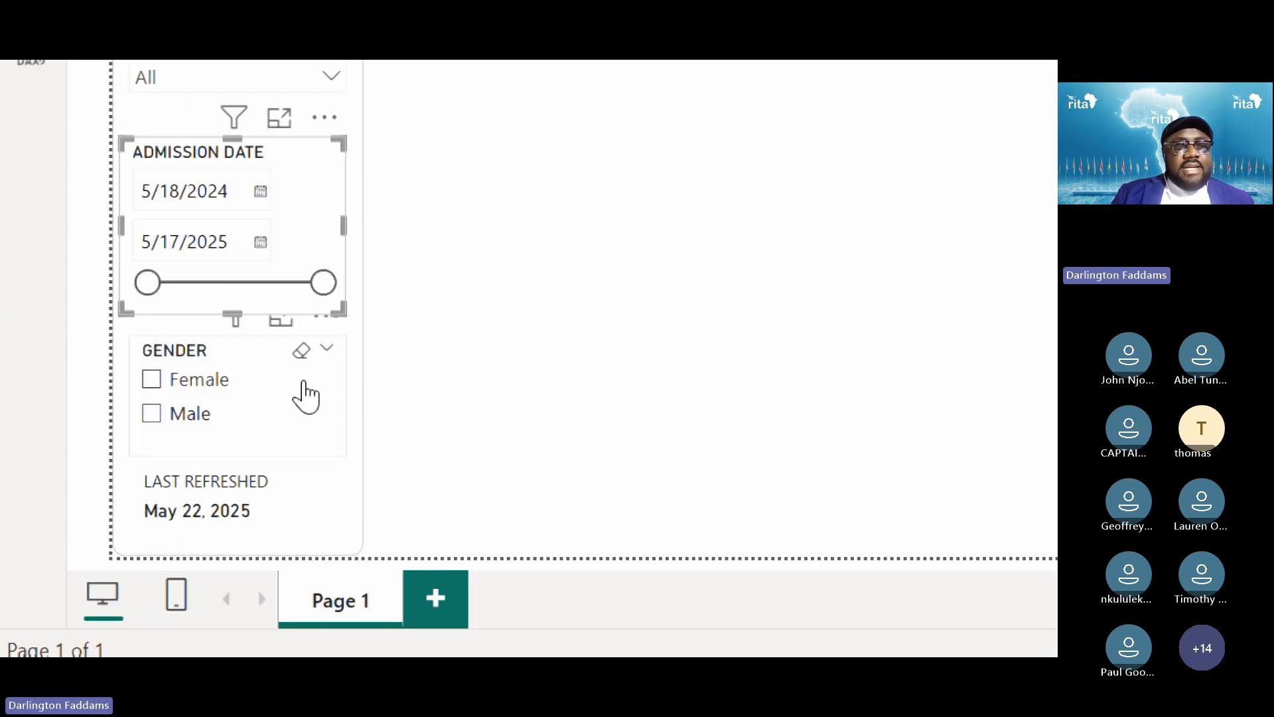
left_click_drag(312, 396, 315, 384)
scroll(318, 397, "up", 2)
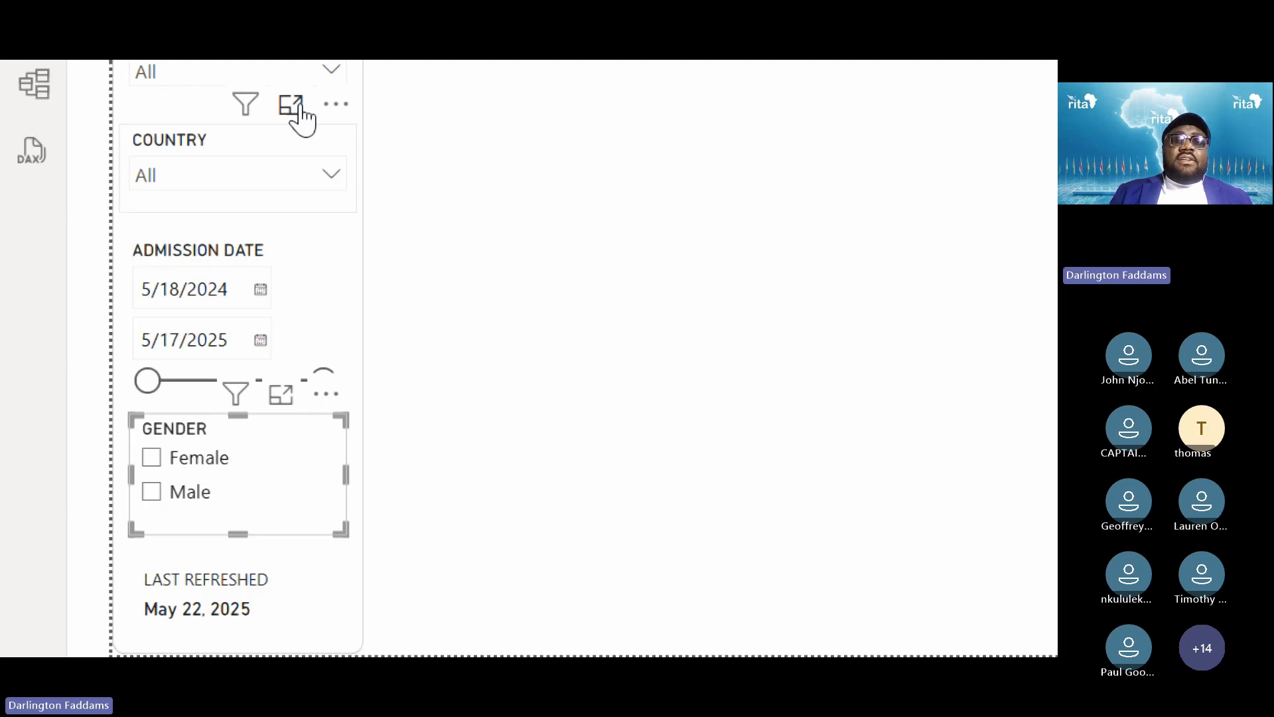
left_click_drag(318, 318, 313, 293)
left_click(606, 296)
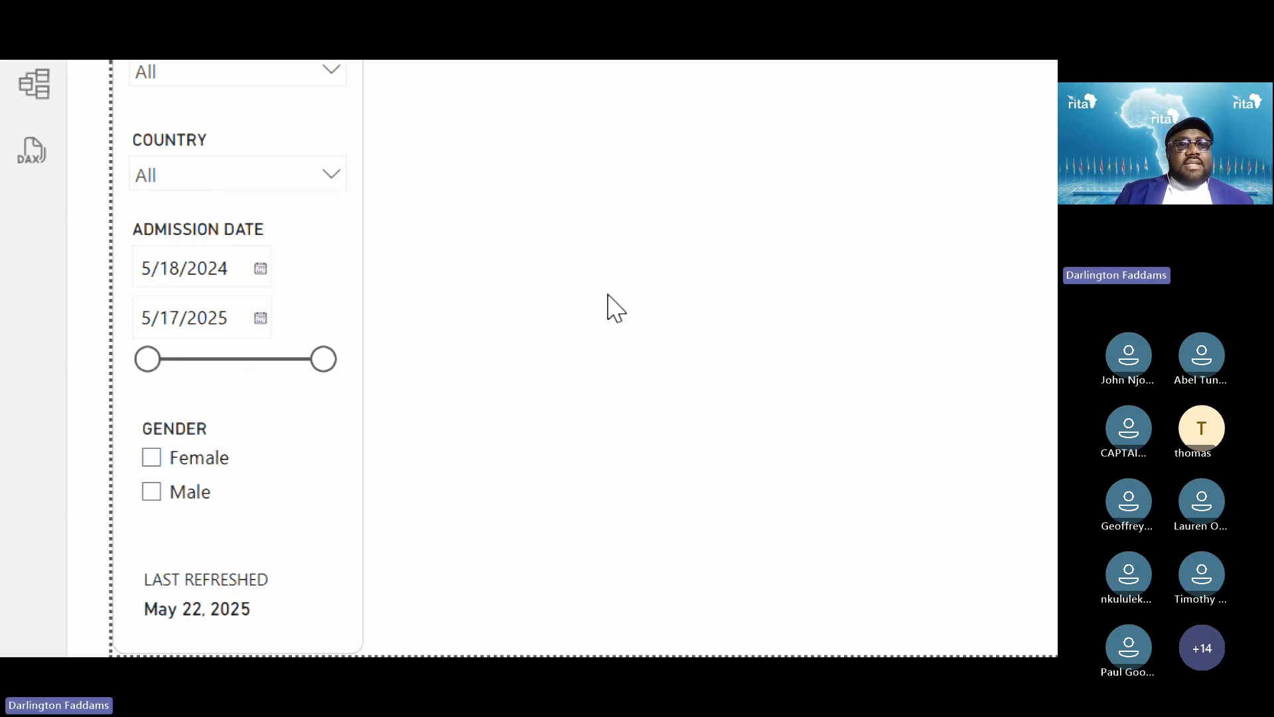
Nudge the COUNTRY slicer up slightly with the Up arrow key
scroll(608, 295, "up", 2)
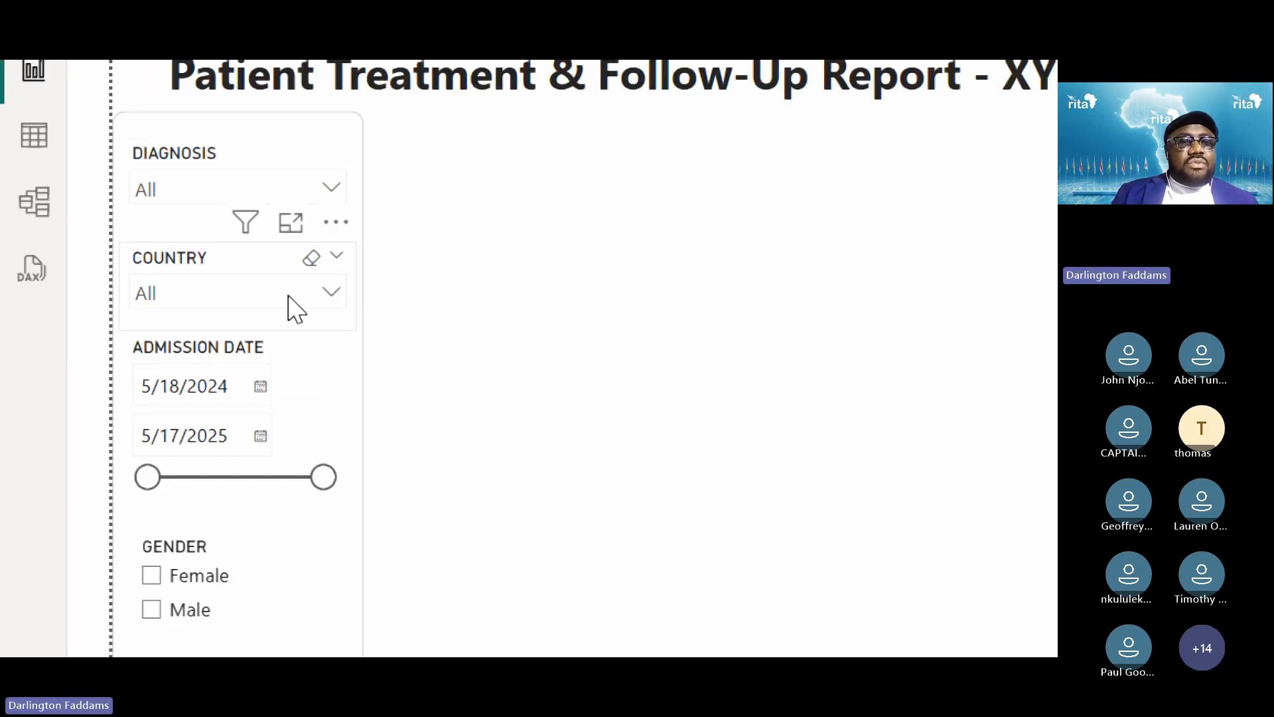
left_click(225, 255)
key("Up")
key("Up")
key("Up")
key("Up")
key("Up")
key("Up")
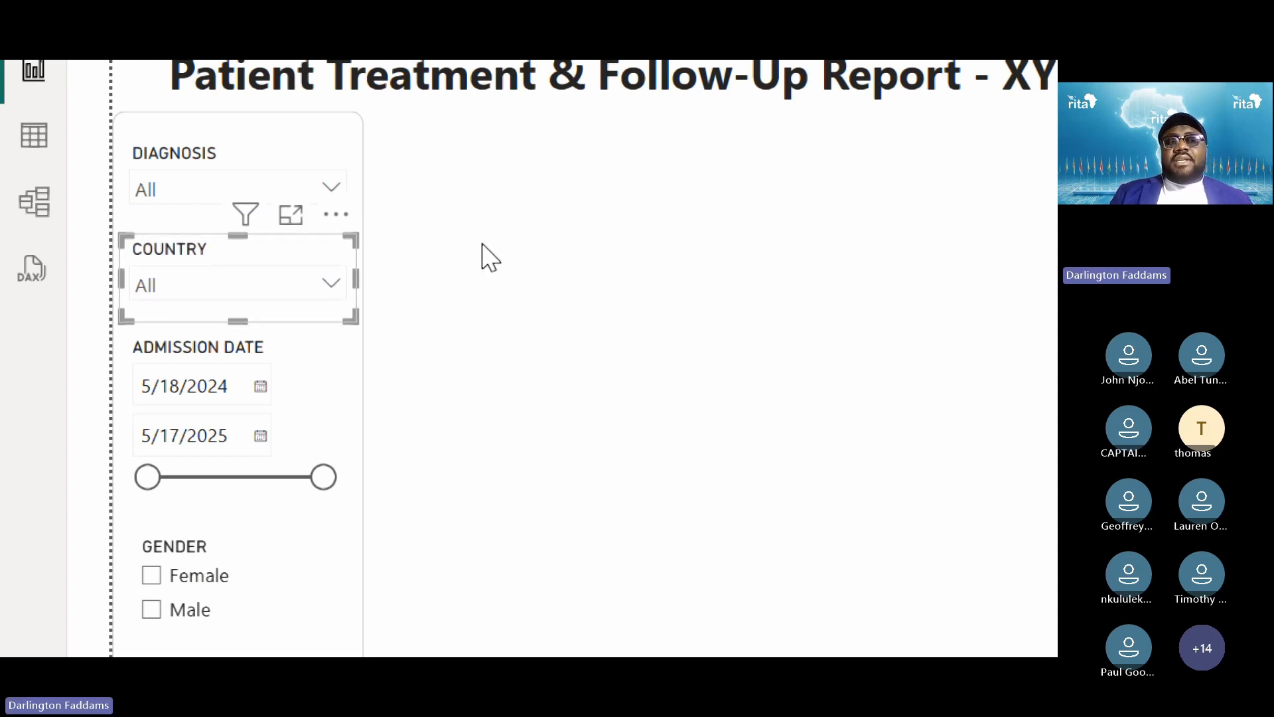
left_click(358, 401)
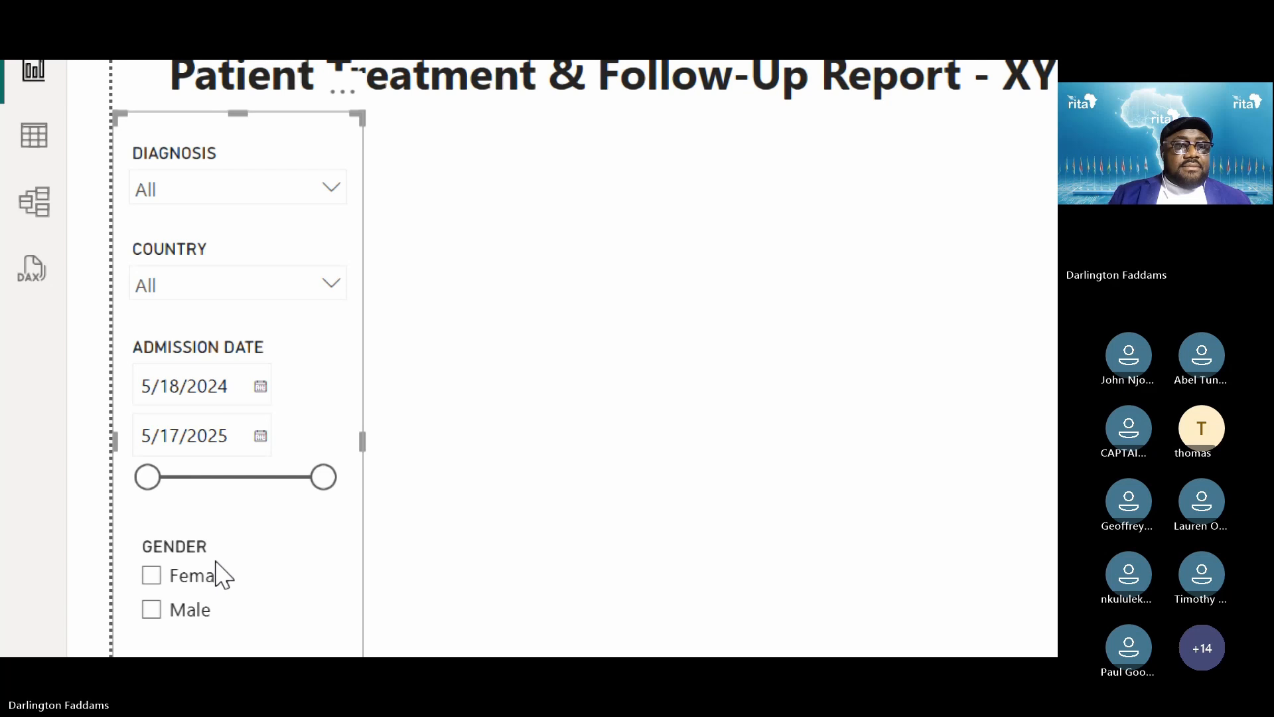
left_click(432, 611)
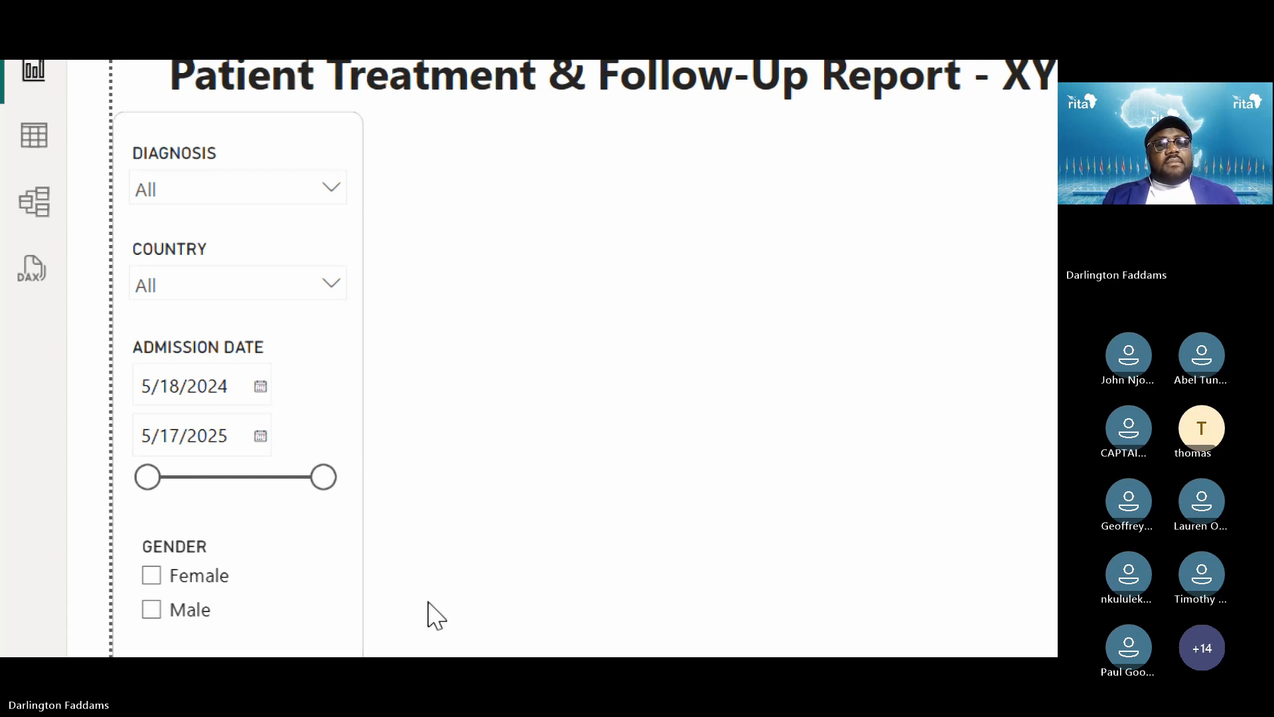
Test the Female and Male gender filters, then clear both so nothing is filtered
left_click(237, 577)
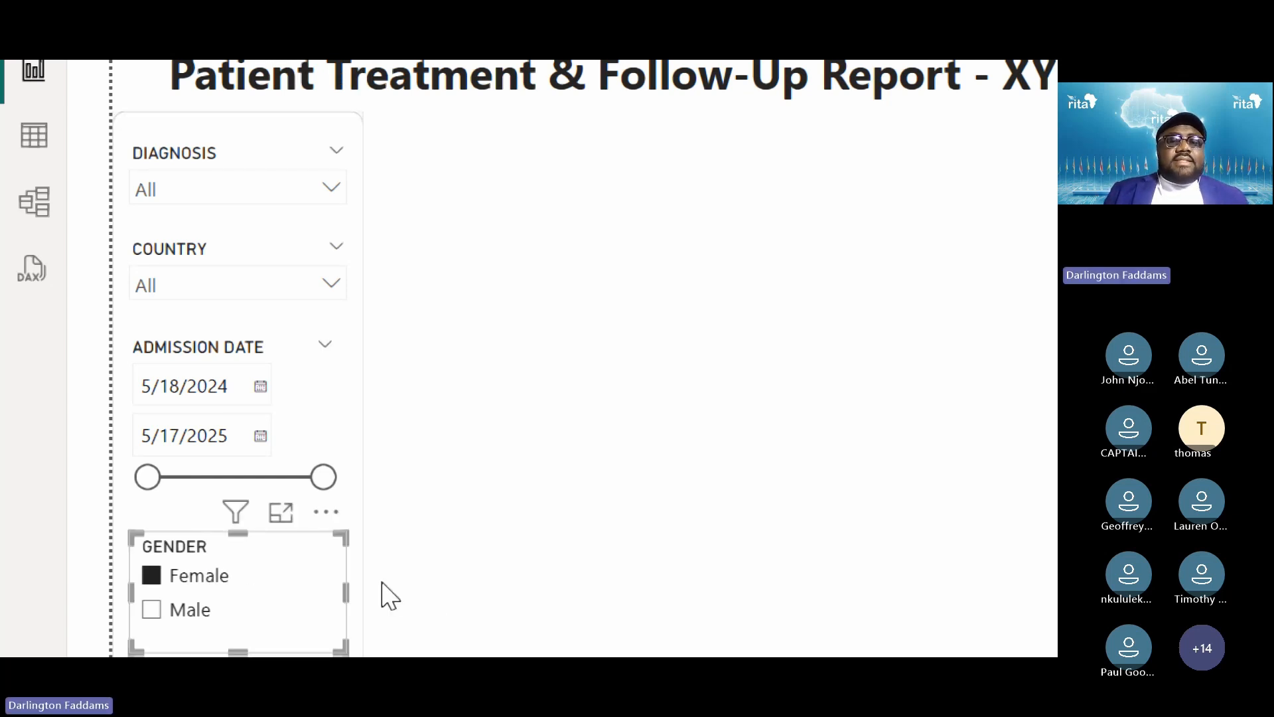
left_click(189, 582)
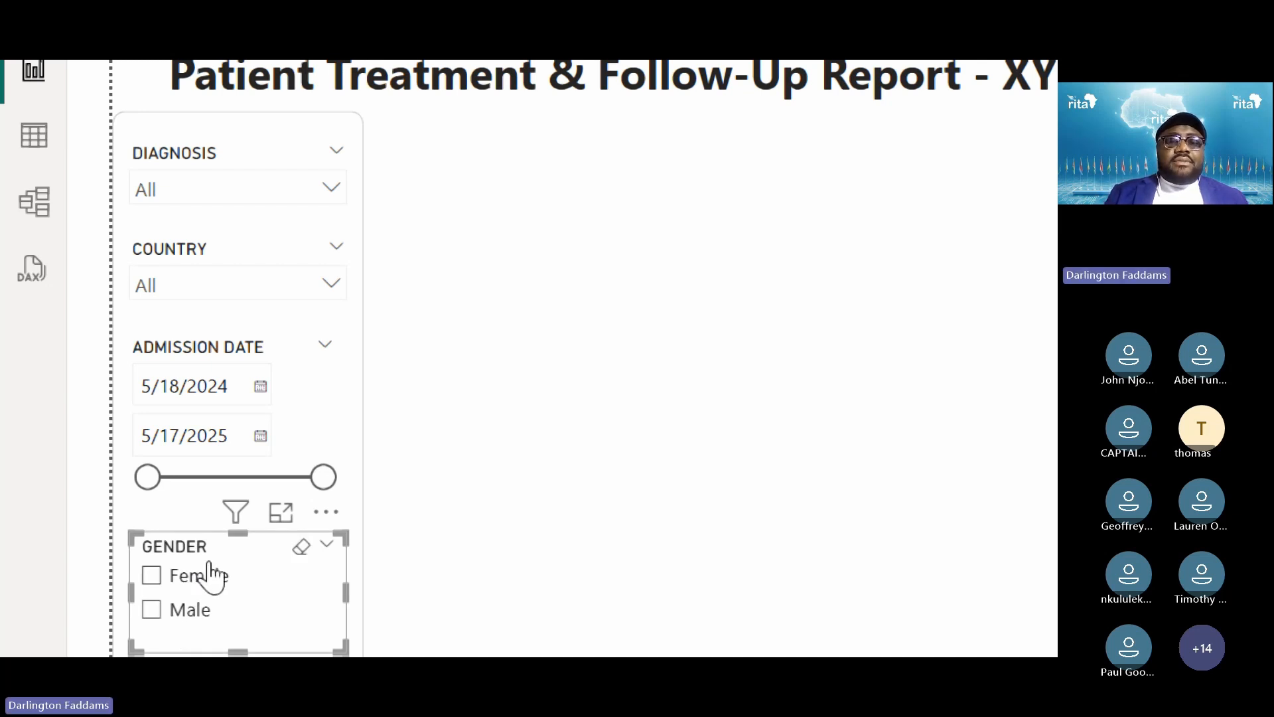
left_click(308, 618)
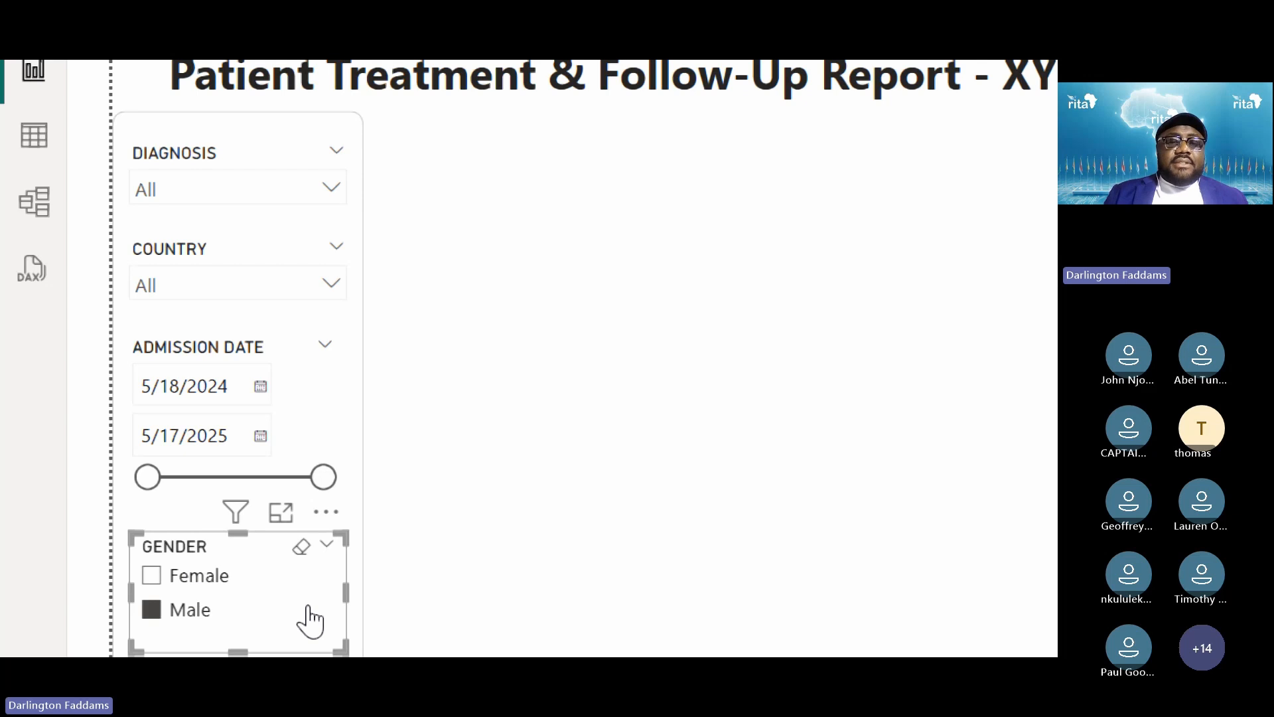
left_click(308, 618)
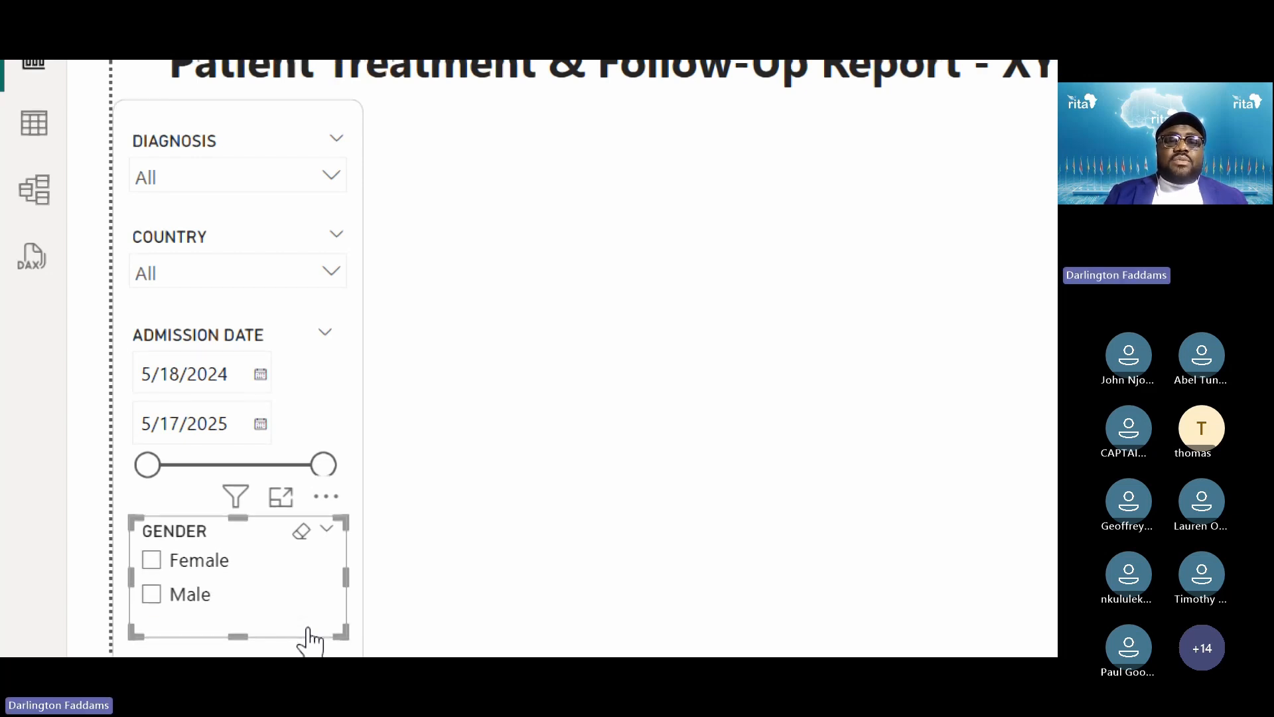
left_click(521, 564)
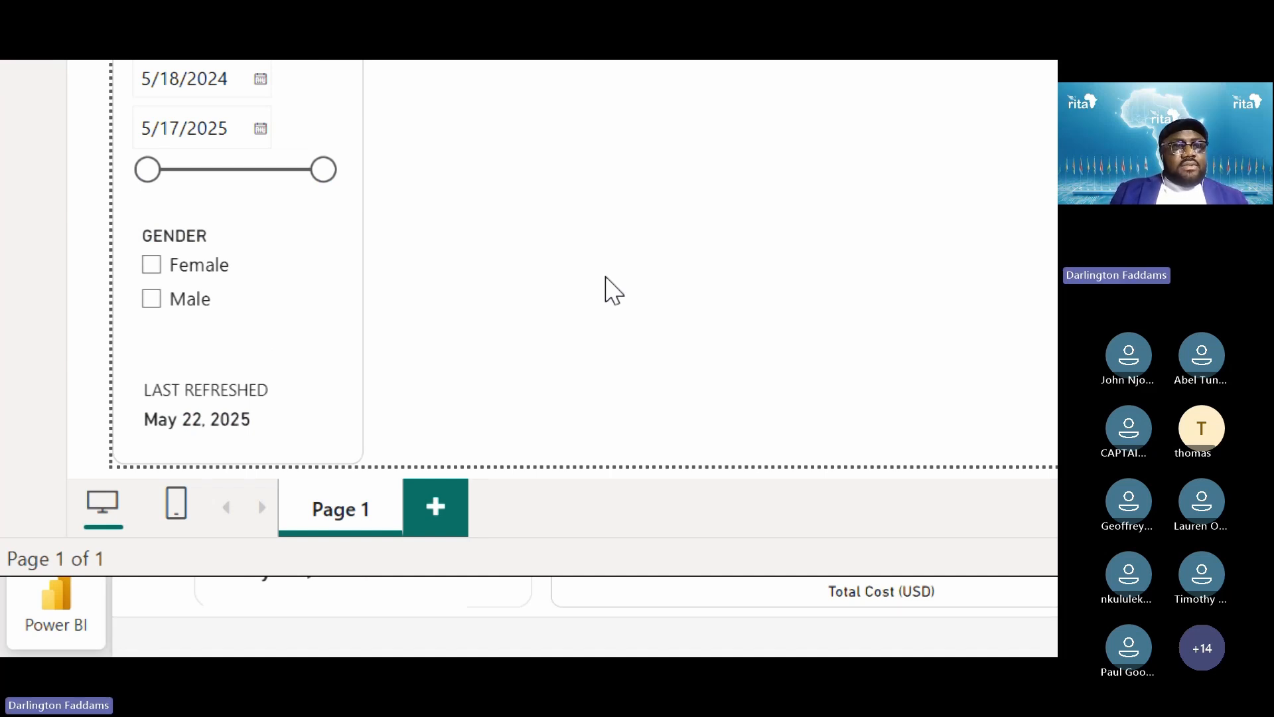
key("super+minus")
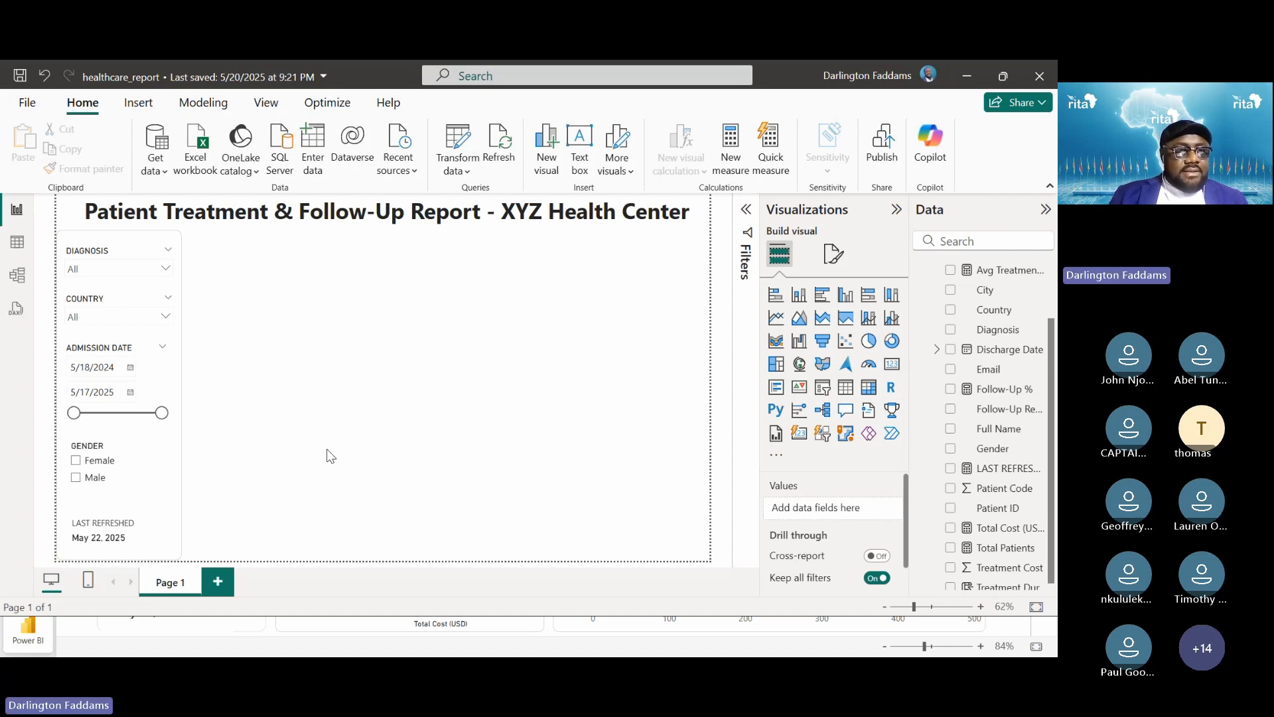
Nudge the Admission Date slicer down one step, then switch to the lesson presentation
left_click(171, 383)
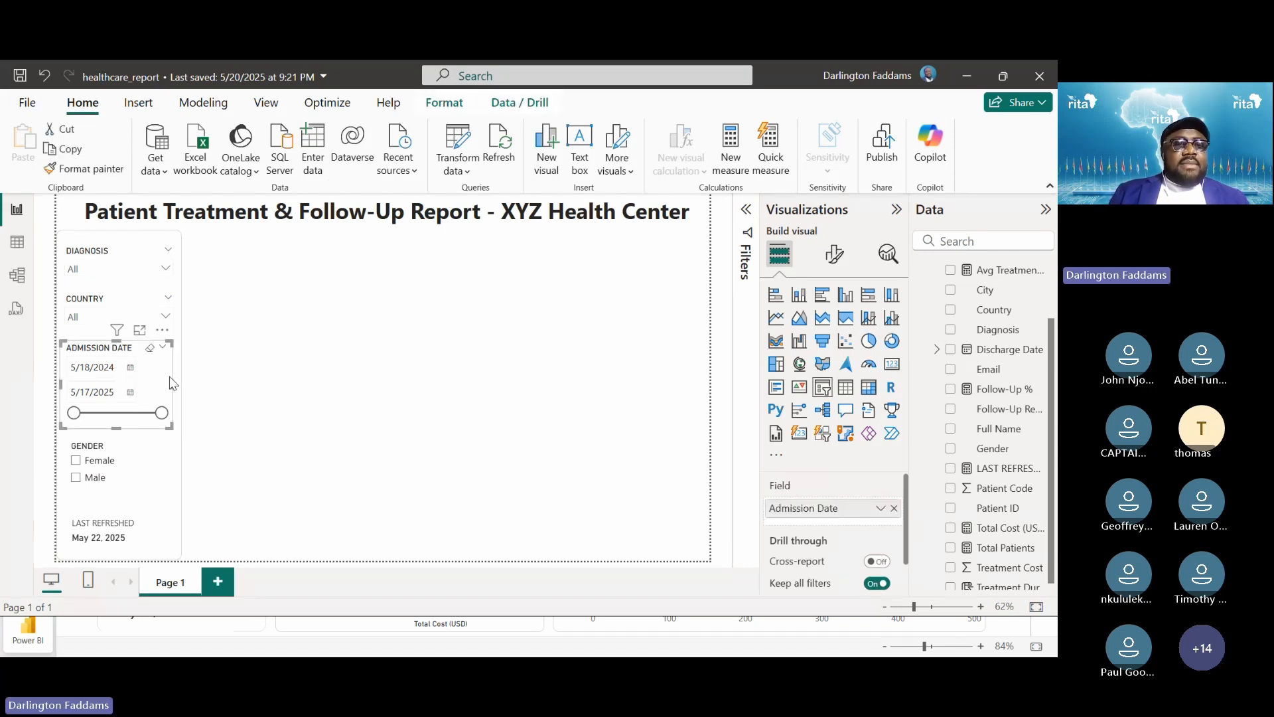
key("Down")
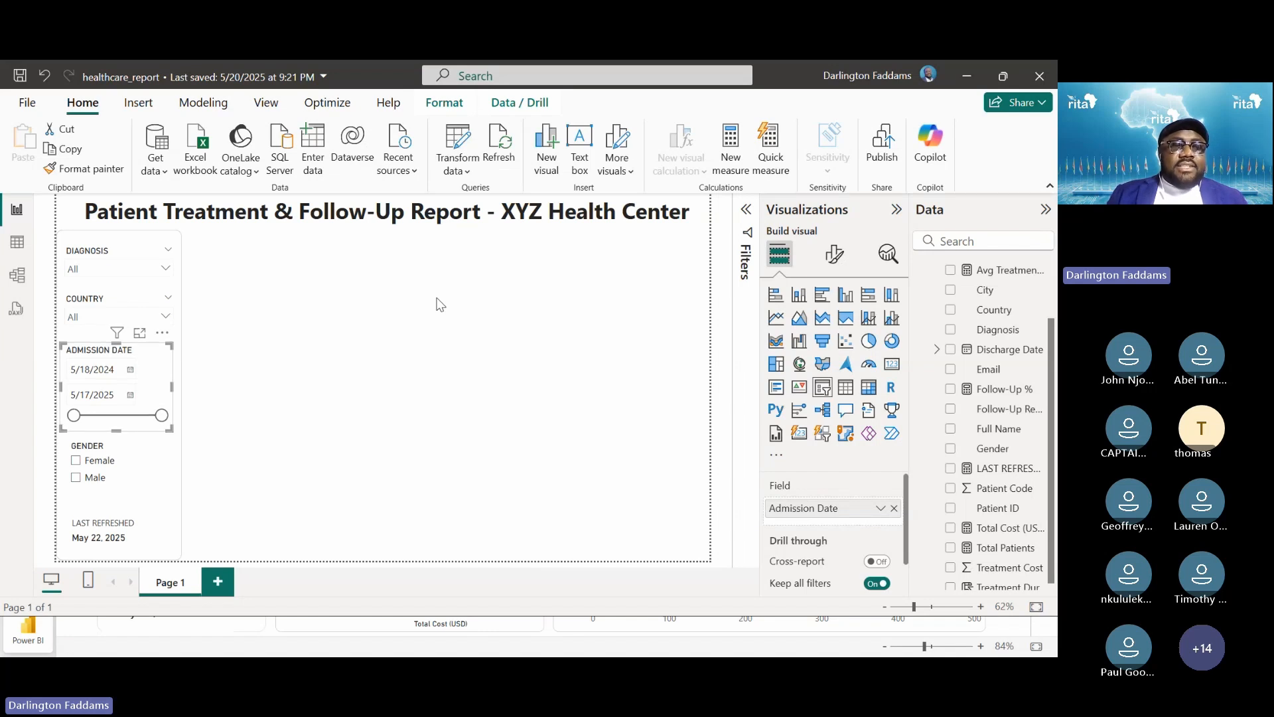
left_click(438, 304)
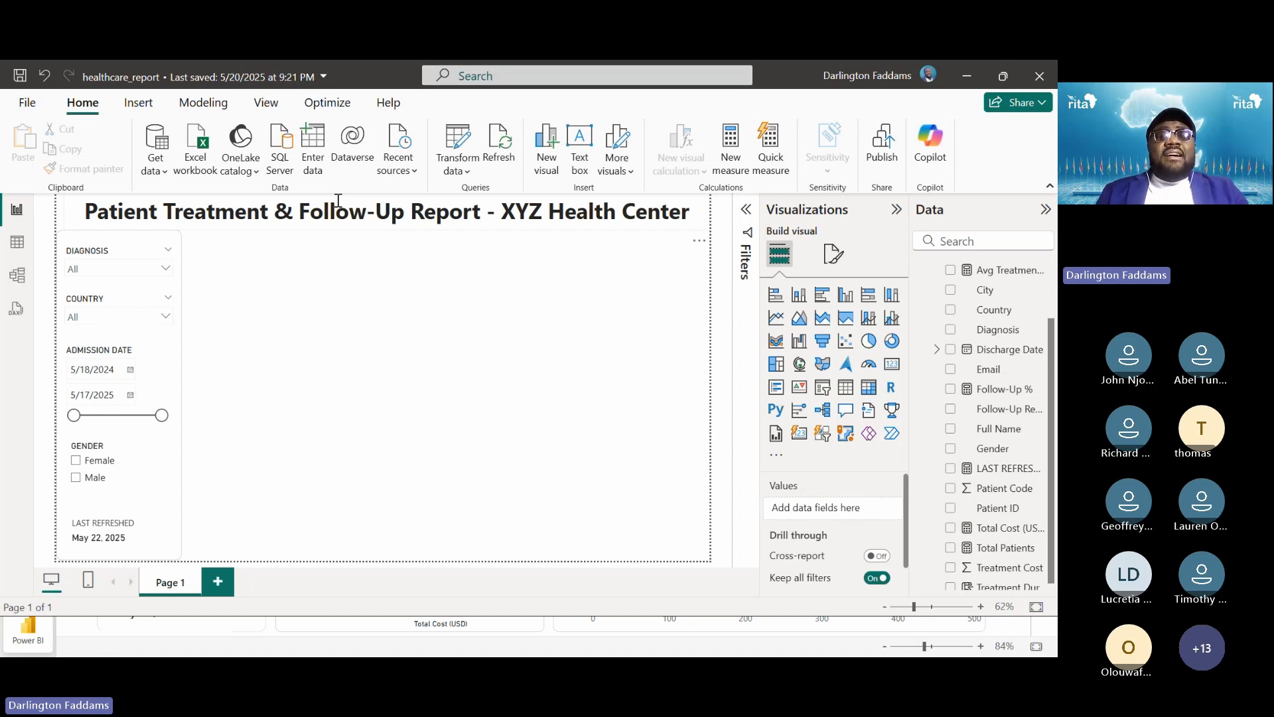
key("alt+Tab")
key("alt+Tab")
key("alt+Tab")
key("alt+Tab")
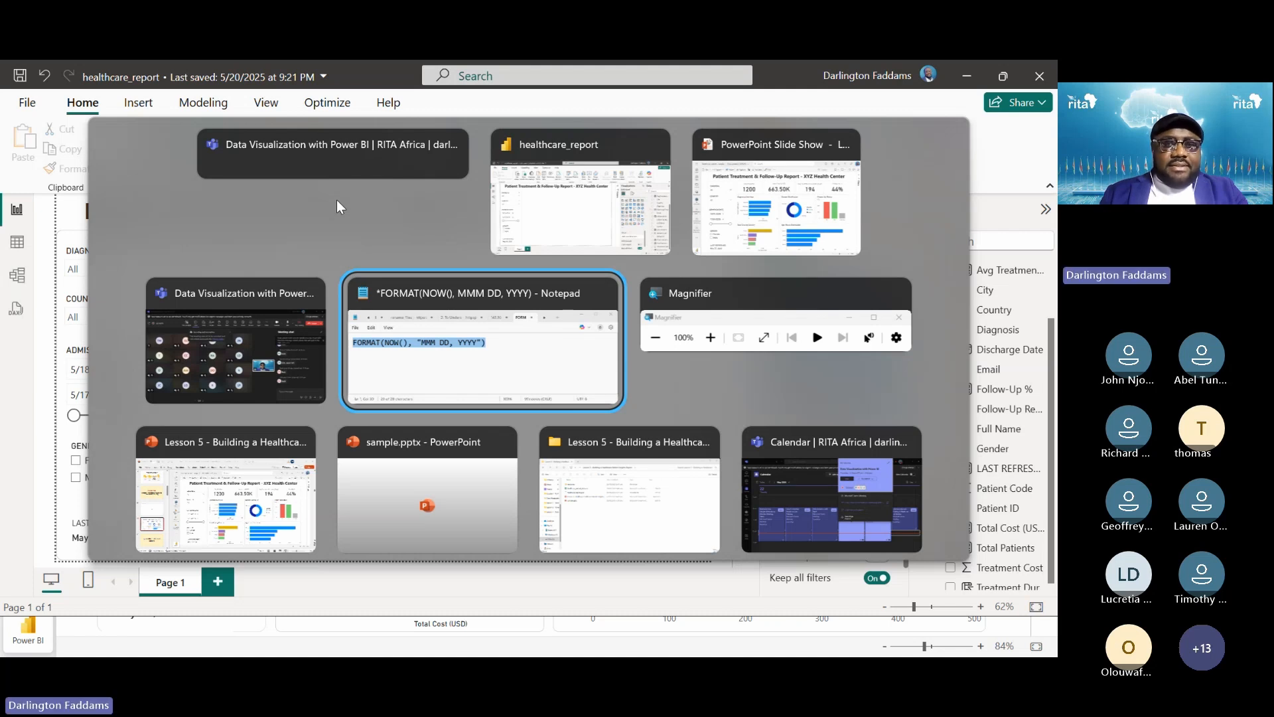
key("alt+Tab")
key("alt+Tab")
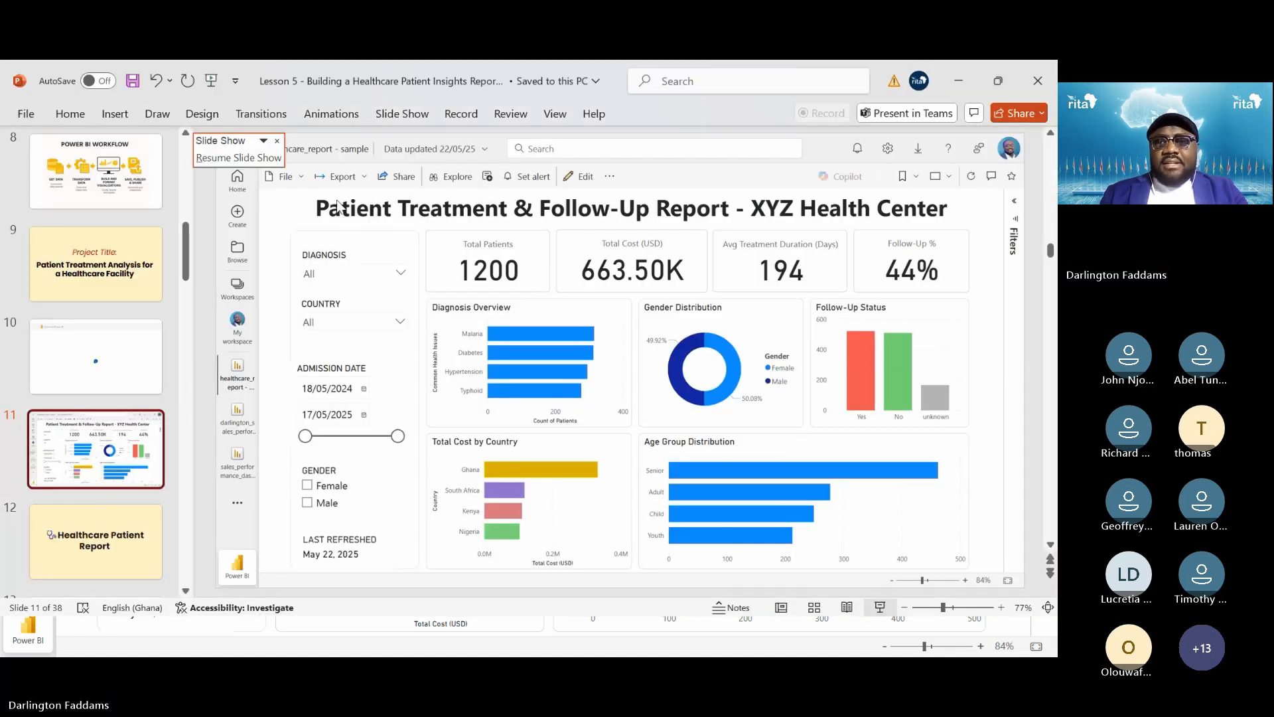
Resume the slide show and advance three slides to '3.4 Create KPI Cards (Top Metrics)'
left_click(239, 158)
key("Right")
key("Right")
key("Right")
key("Right")
key("Right")
key("Right")
key("Right")
key("Right")
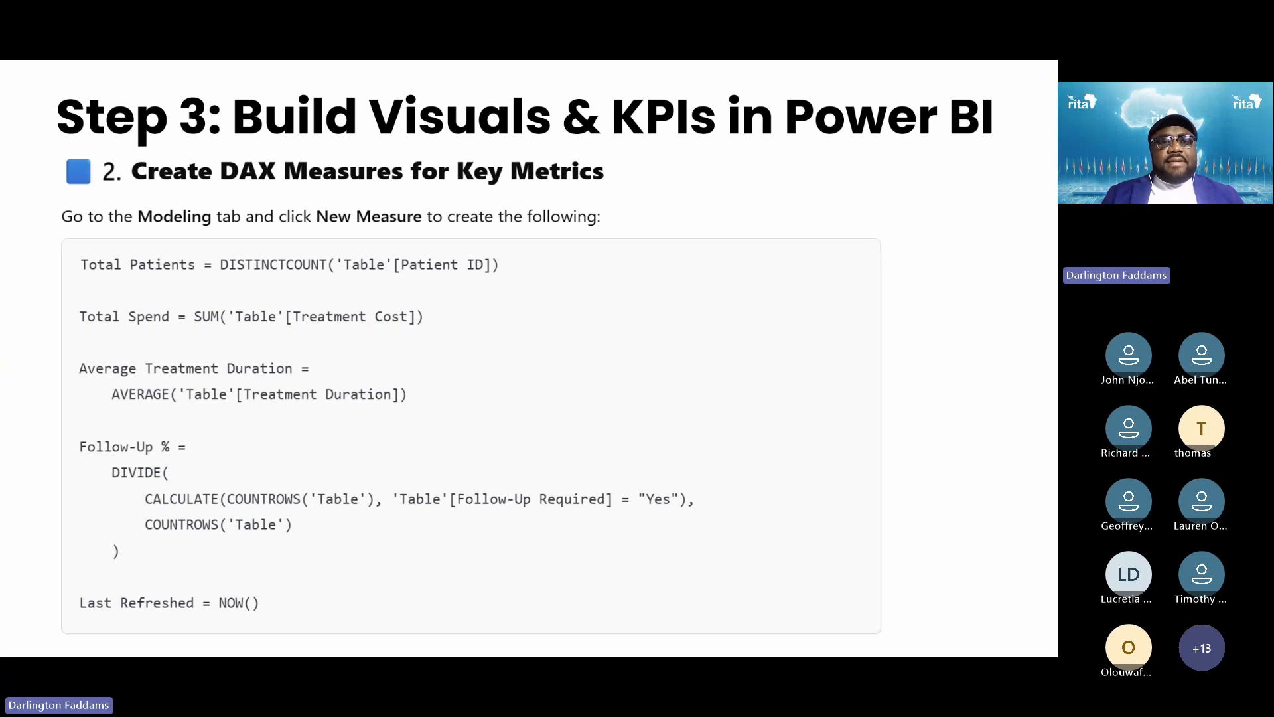
key("Right")
key("Right")
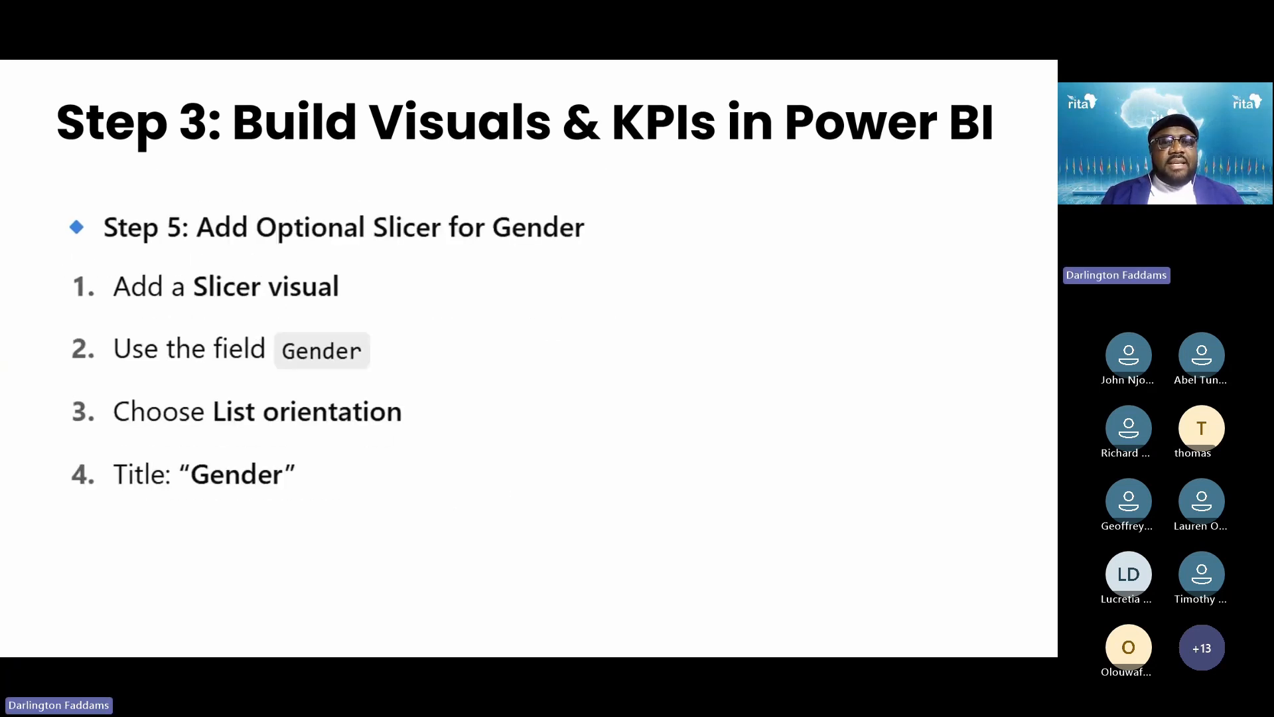
key("Right")
key("Right")
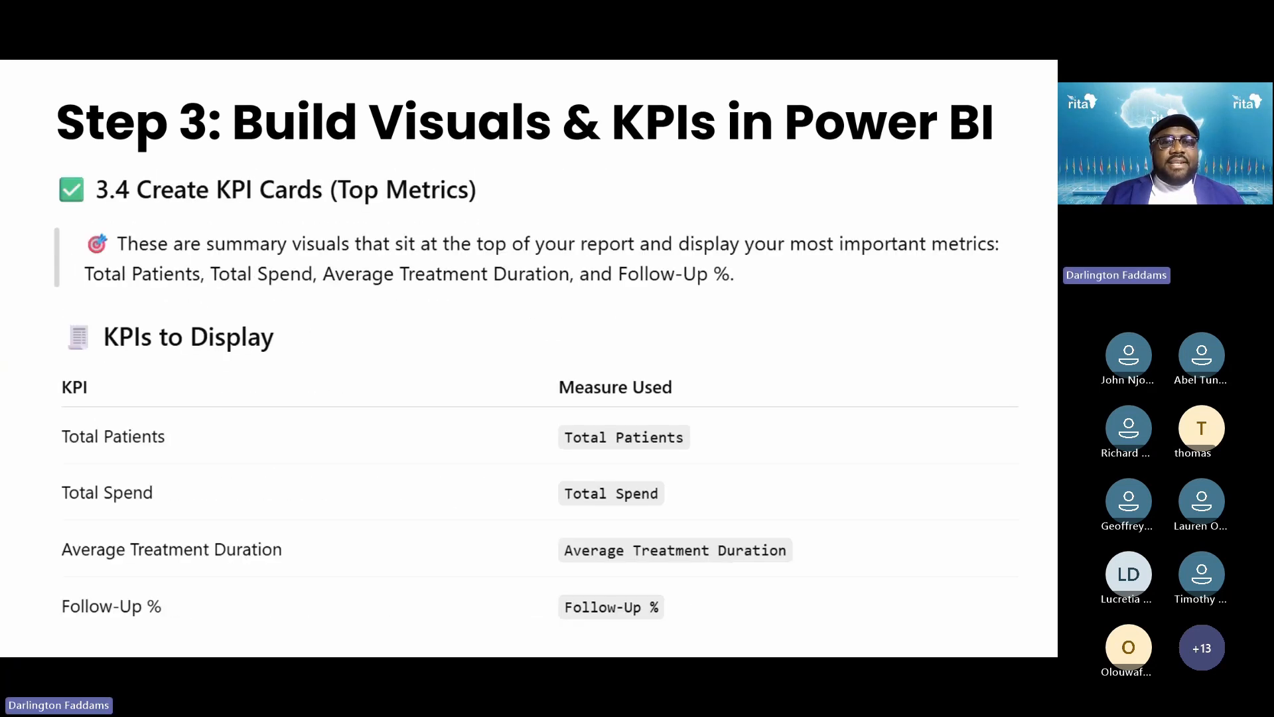
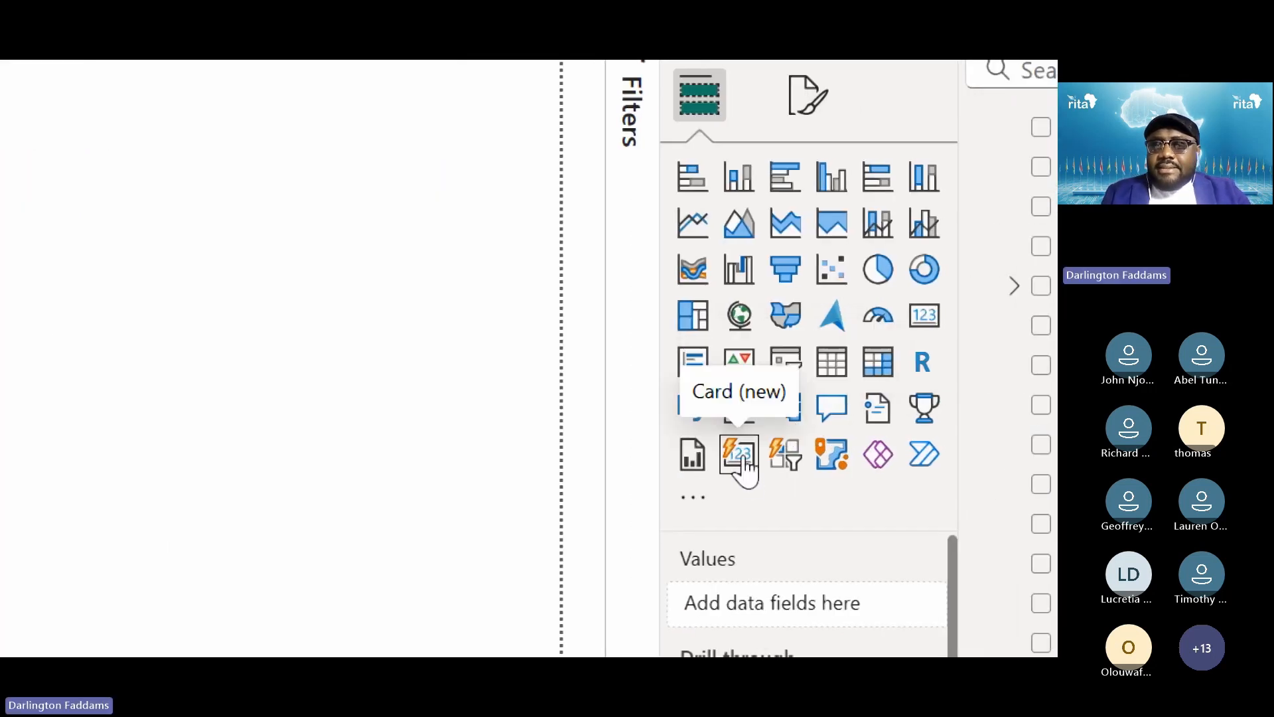
Add a Total Patients card showing 1K and fit it top-left, under the XYZ Health Center title
left_click(741, 458)
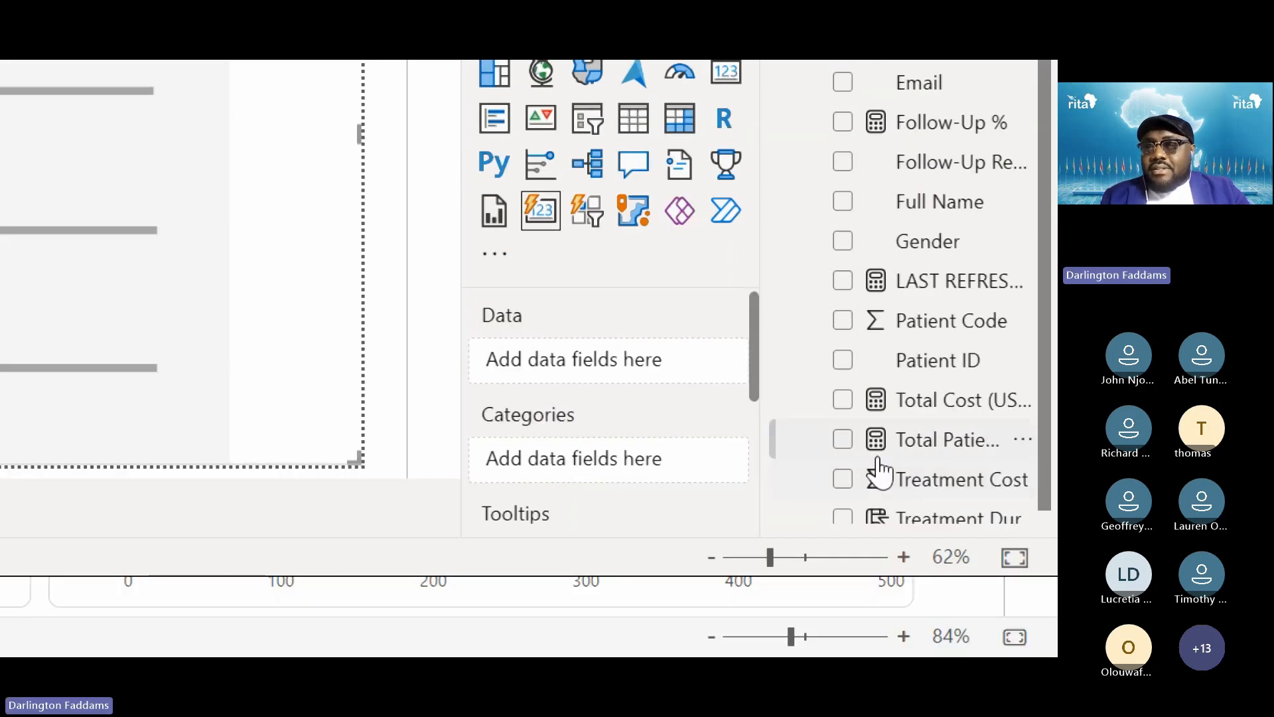
left_click(842, 438)
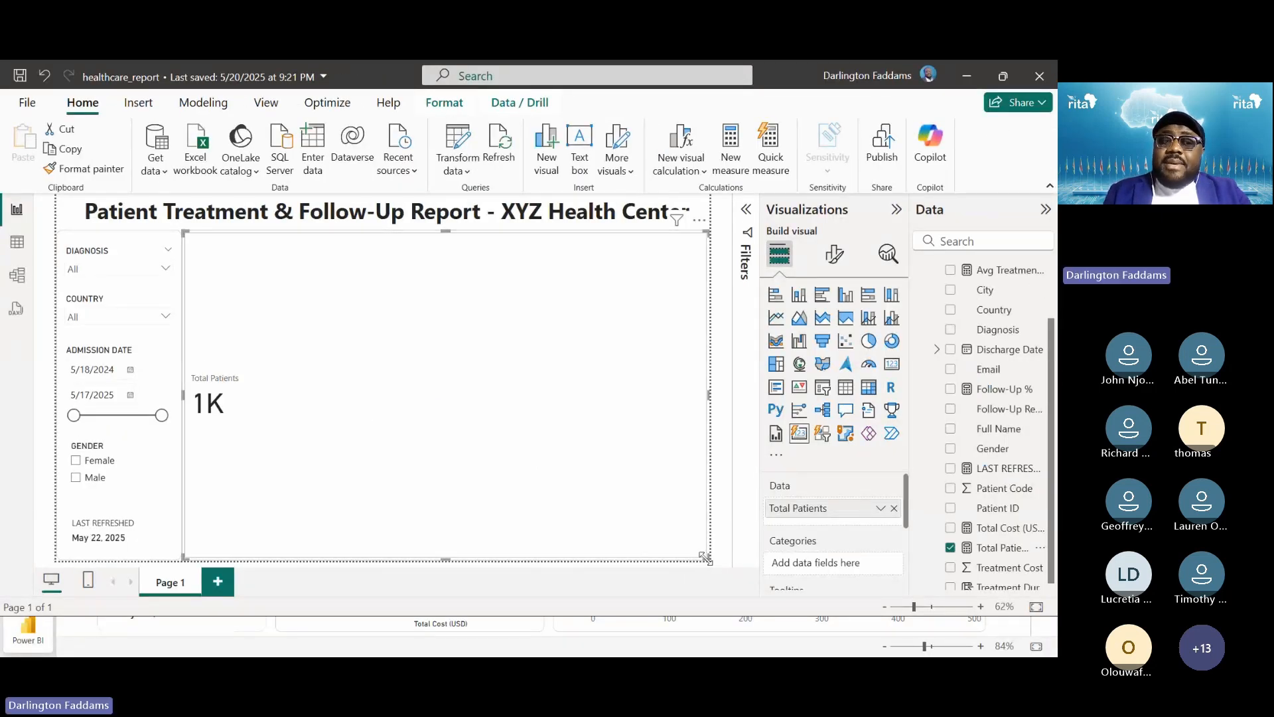
left_click_drag(707, 559, 346, 298)
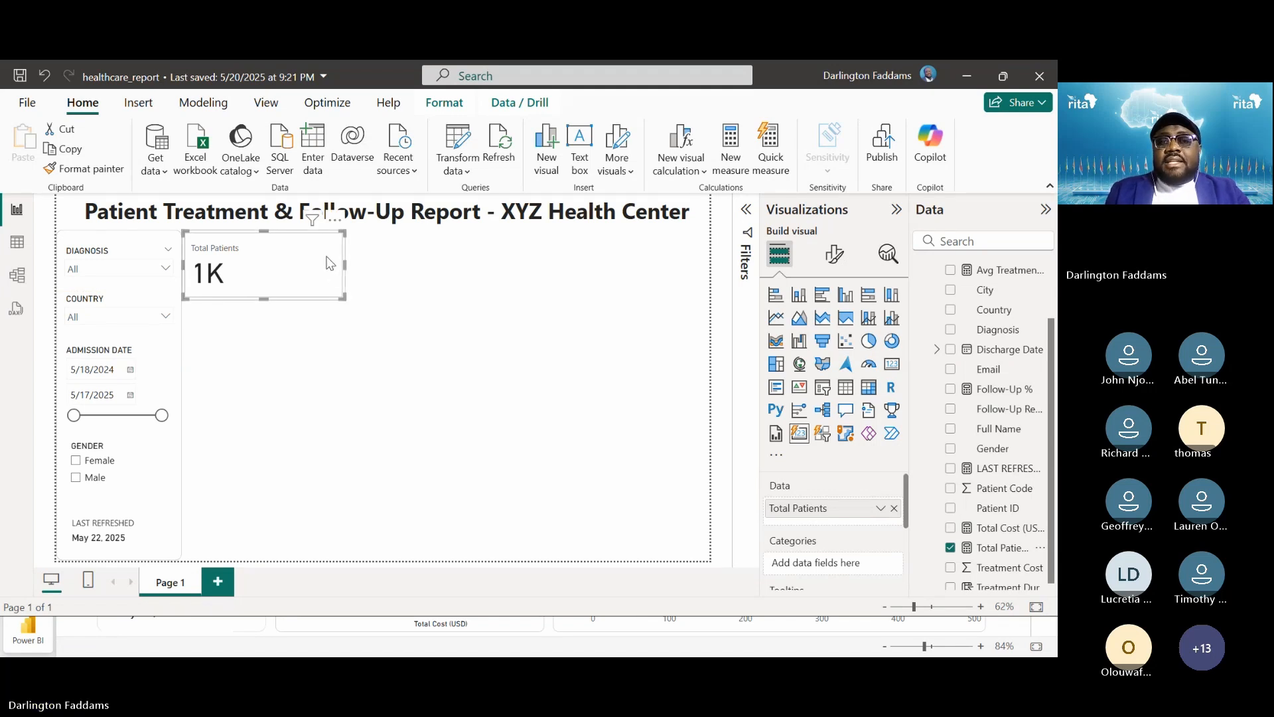
left_click_drag(329, 259, 692, 290)
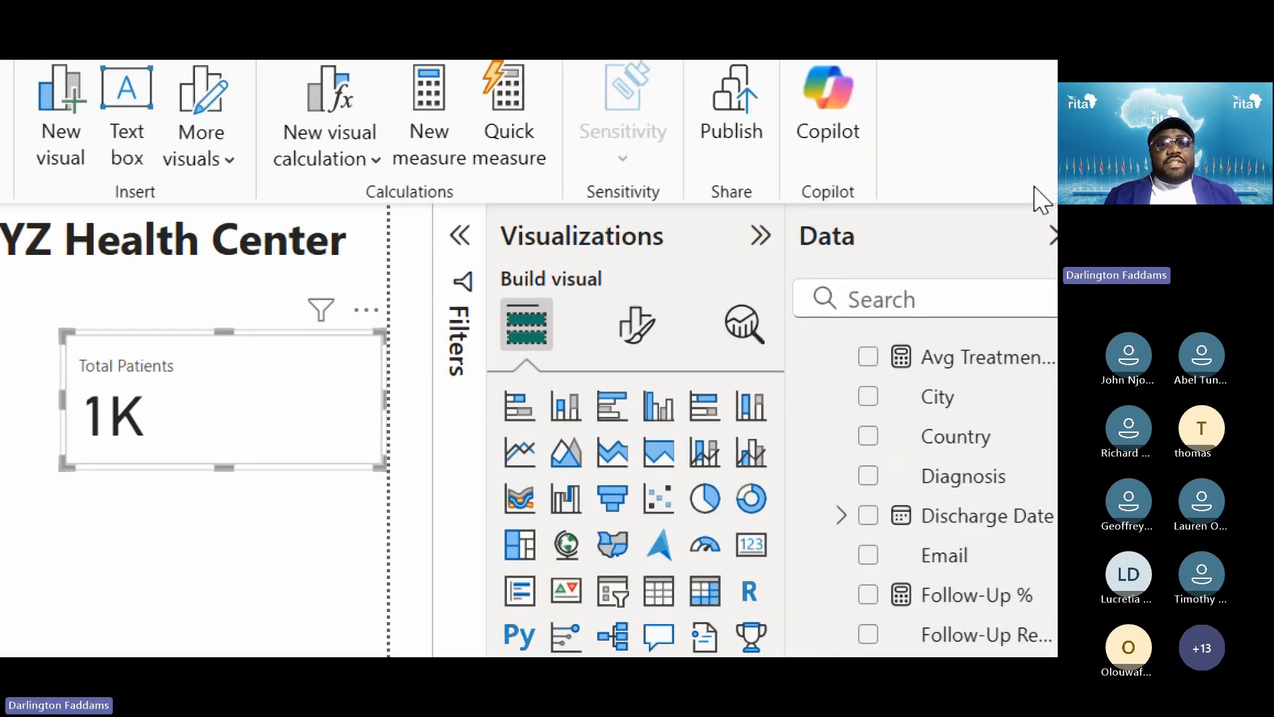
left_click(346, 512)
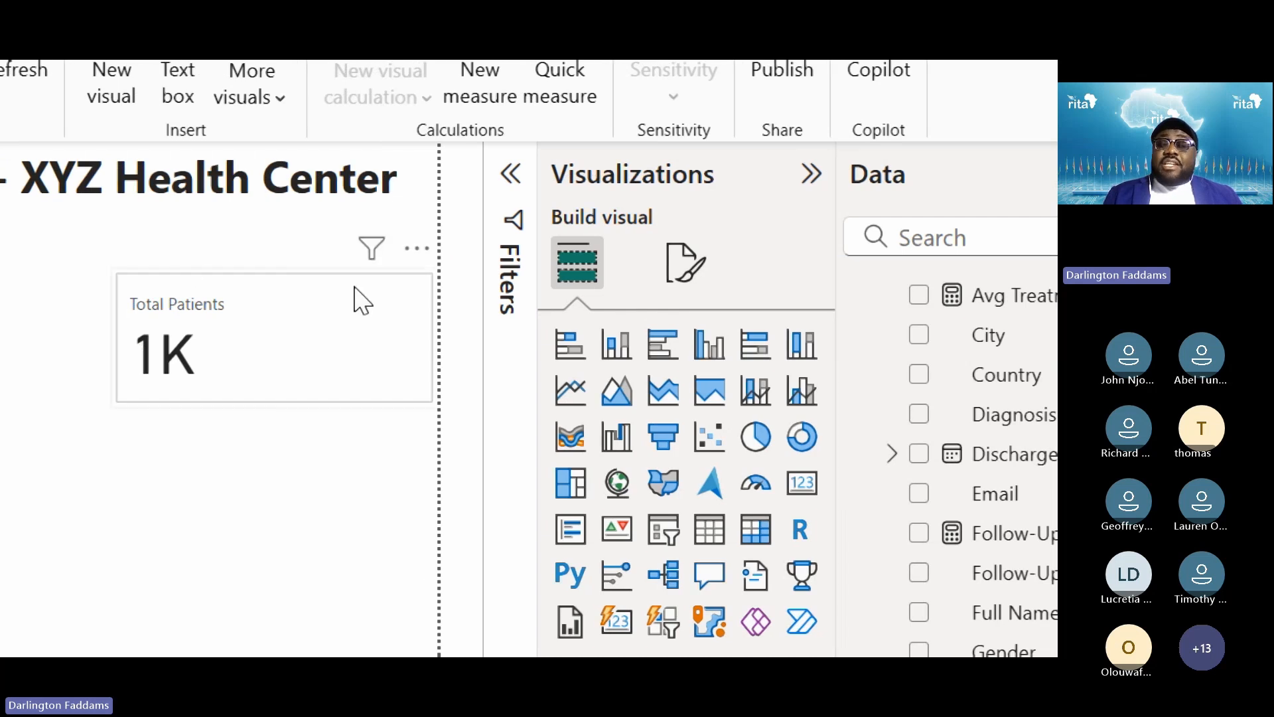
left_click(403, 311)
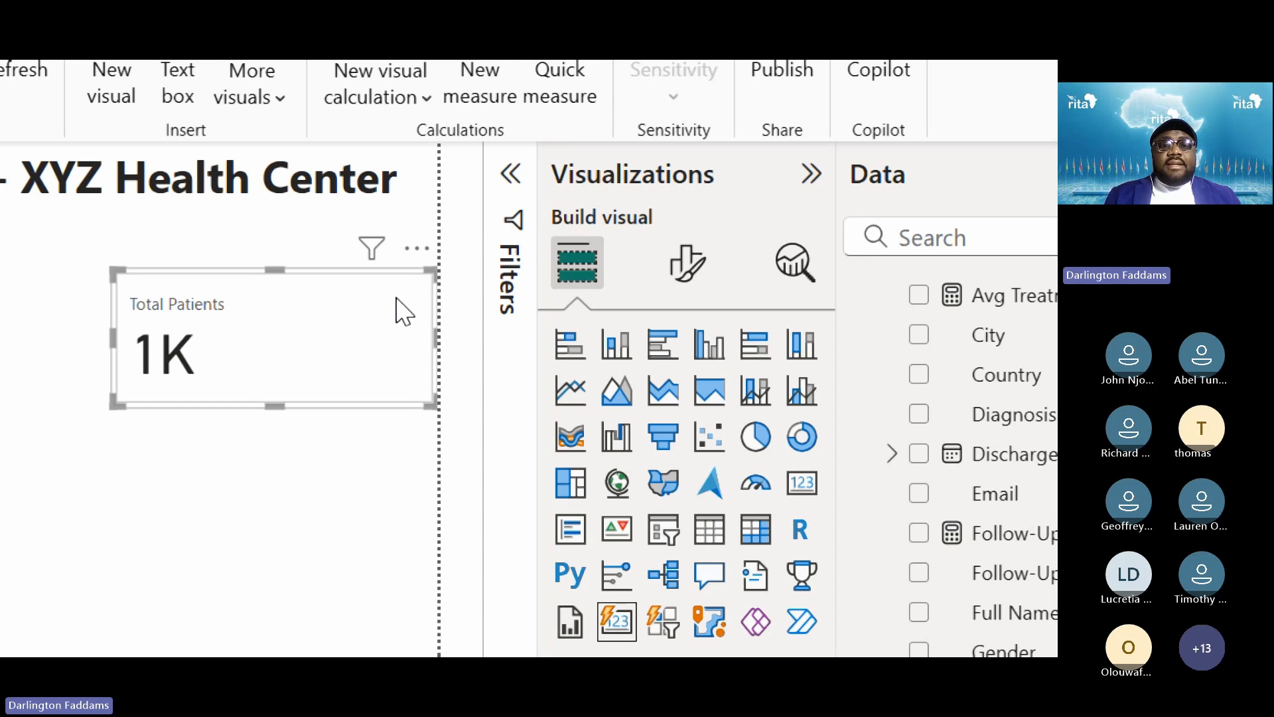
Bring up the card's Visual > Layout > Shape formatting settings
left_click(671, 279)
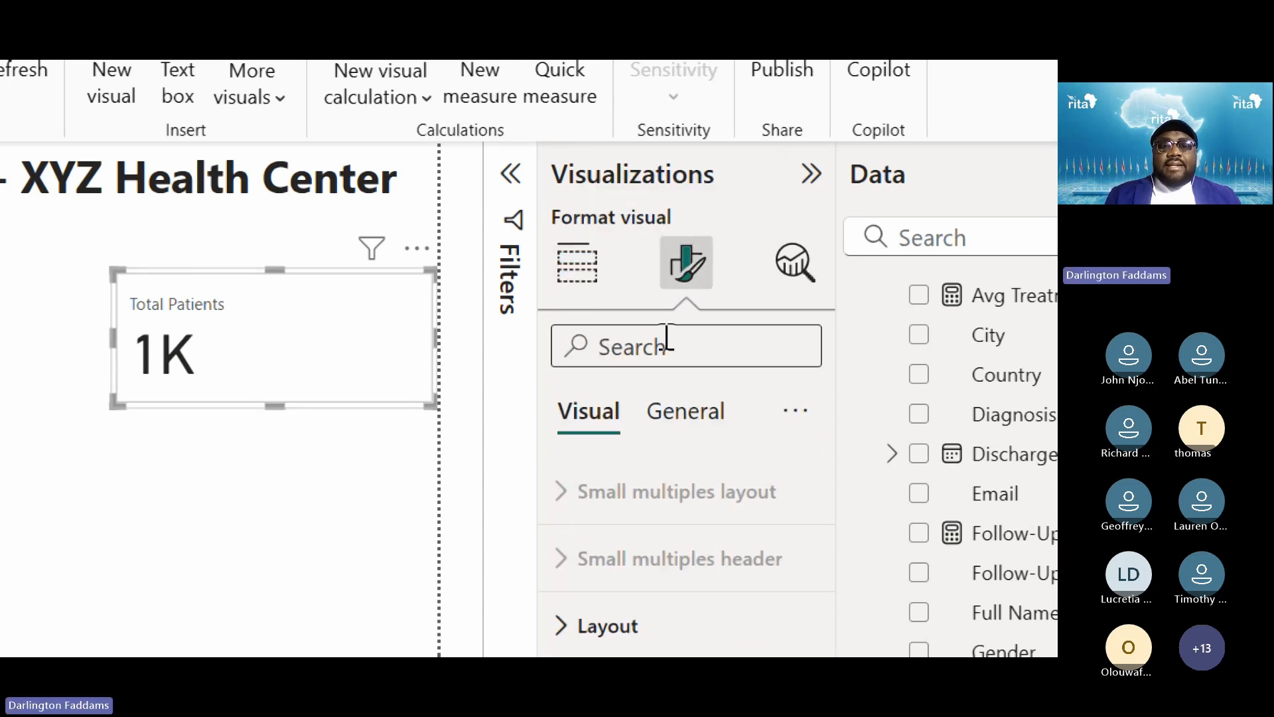
left_click(675, 441)
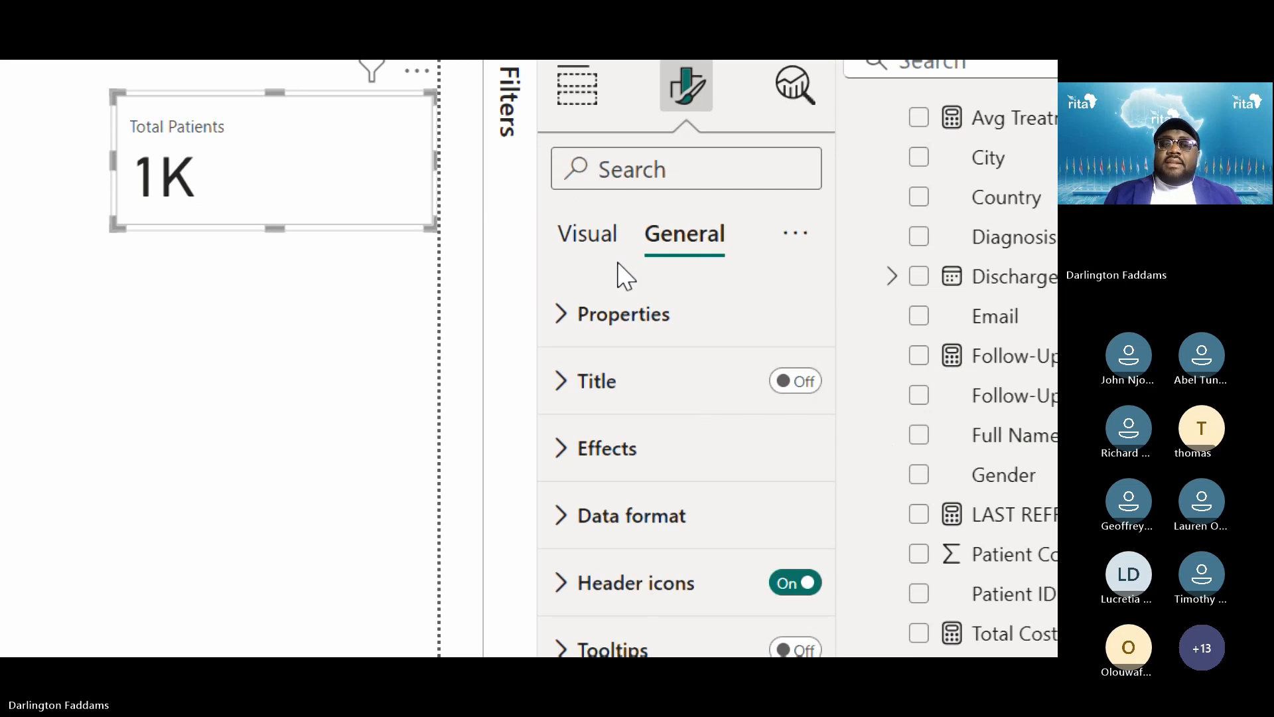
left_click(584, 250)
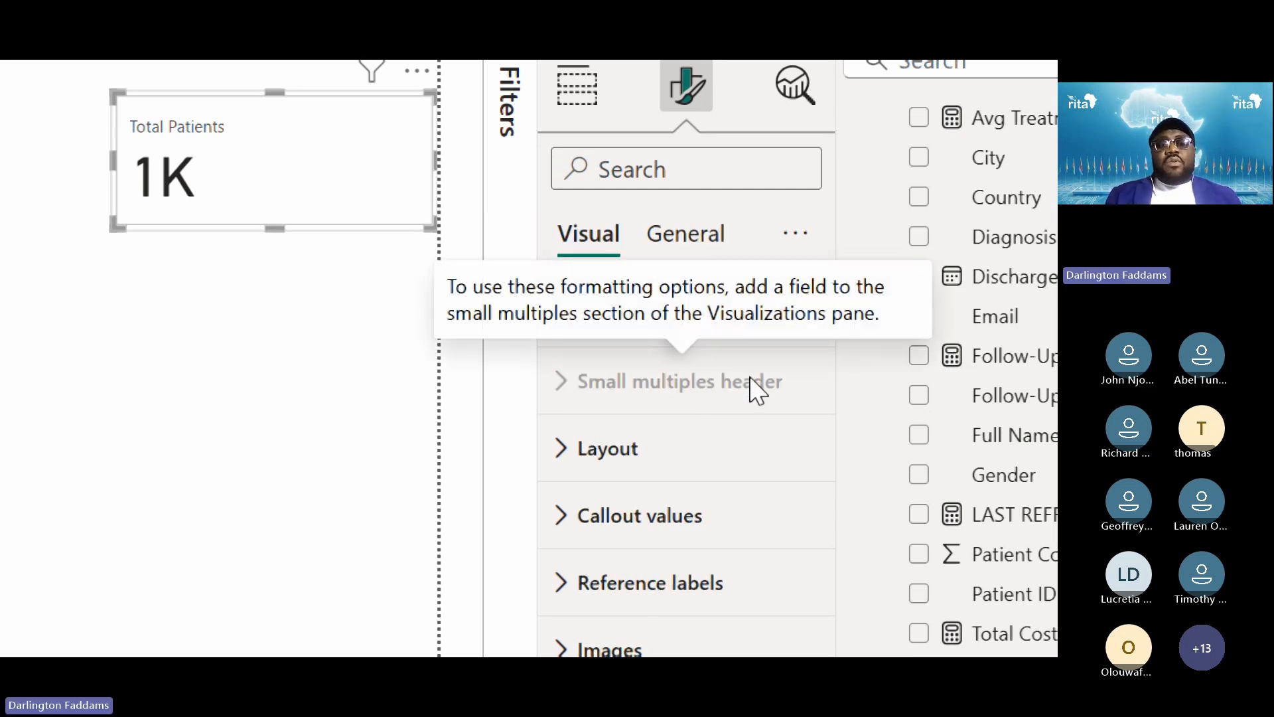
left_click(633, 457)
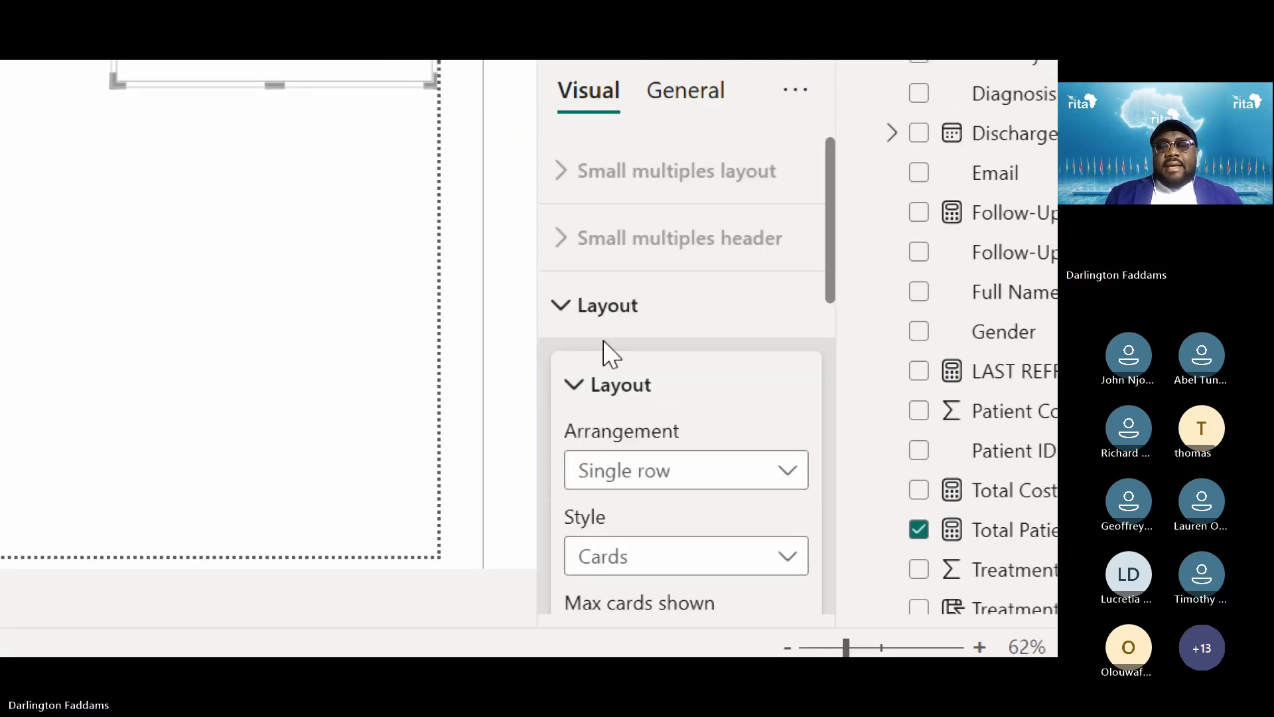
left_click(604, 400)
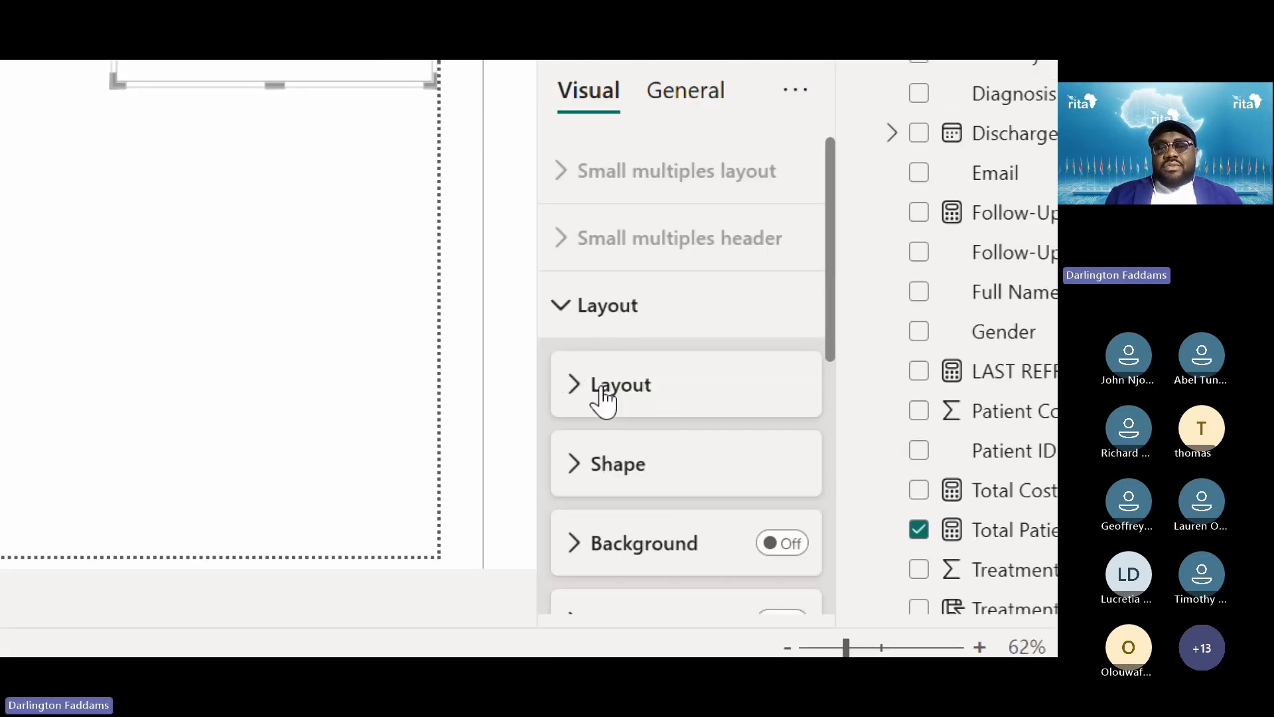
left_click(614, 485)
scroll(652, 481, "down", 3)
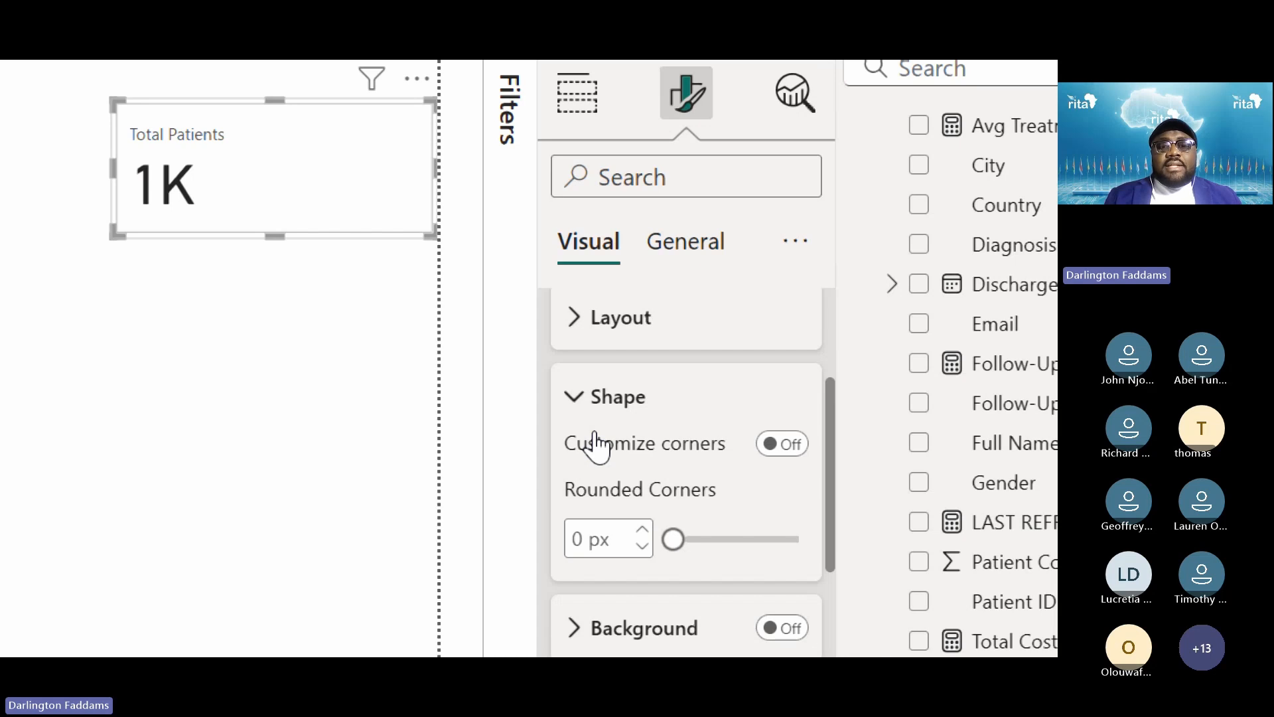
scroll(595, 443, "down", 1)
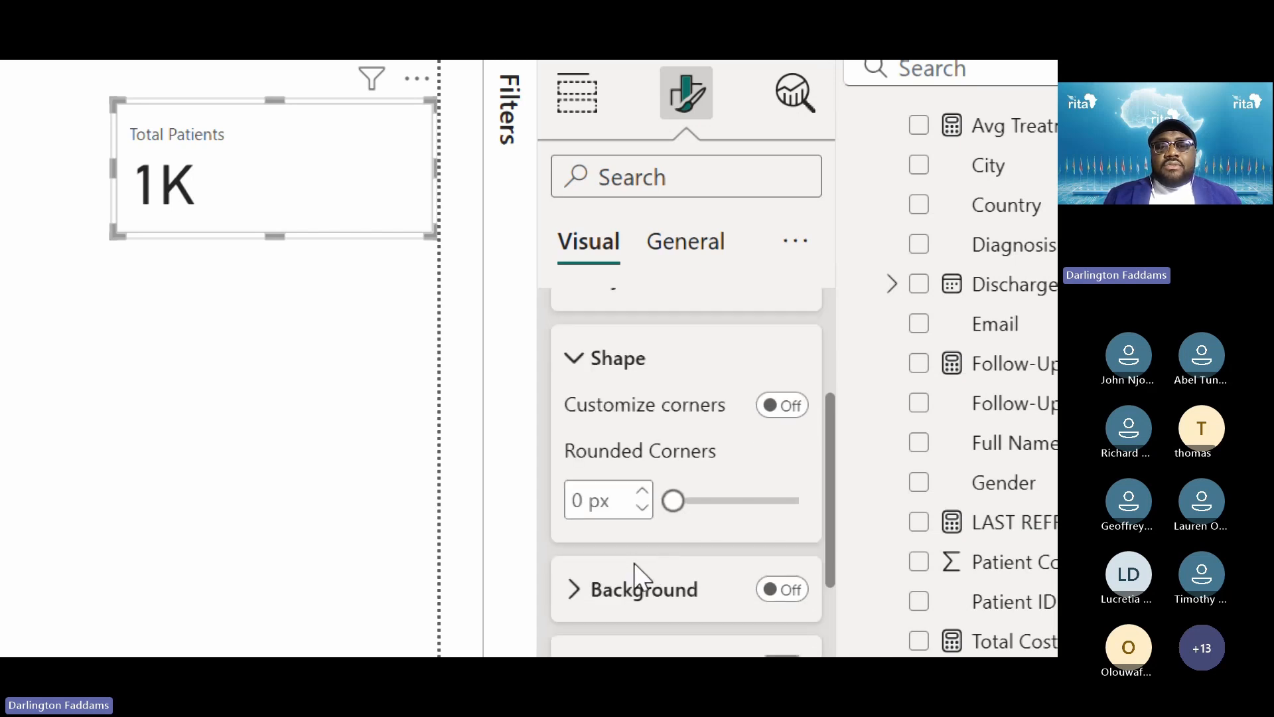
Raise the card's rounded corners from 0 px to 7 px and check the result
double_click(643, 495)
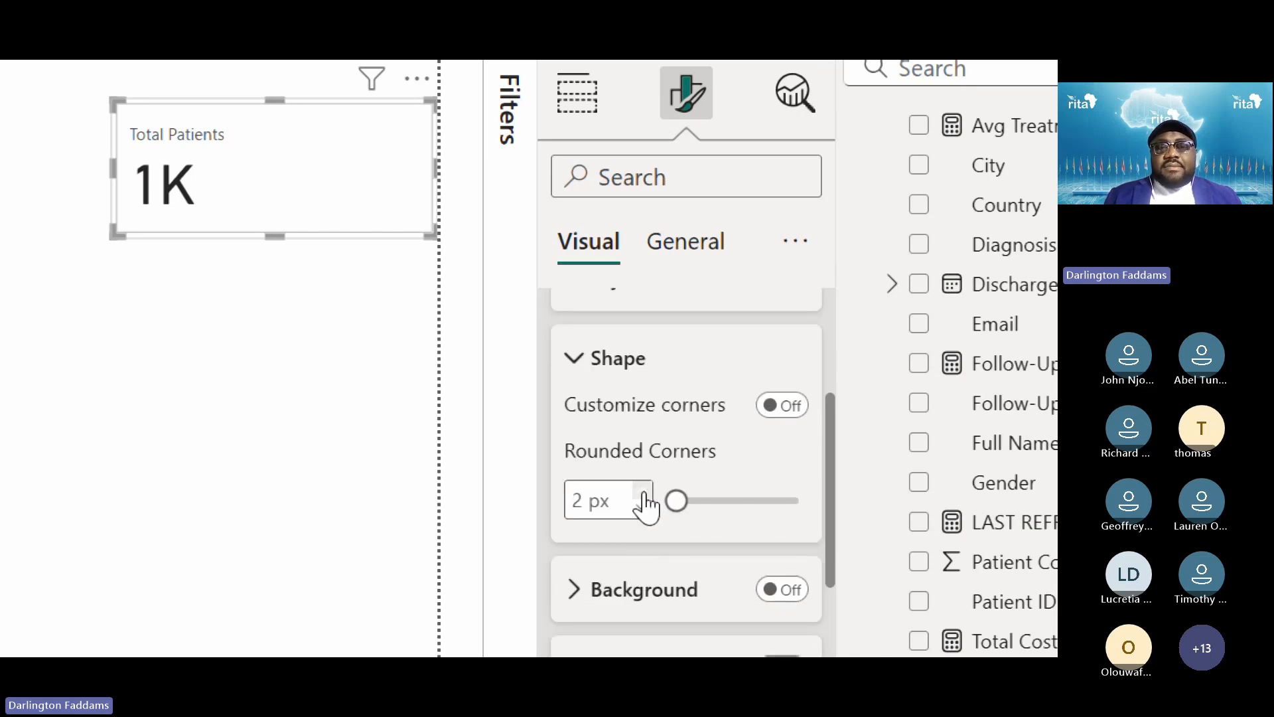
double_click(643, 495)
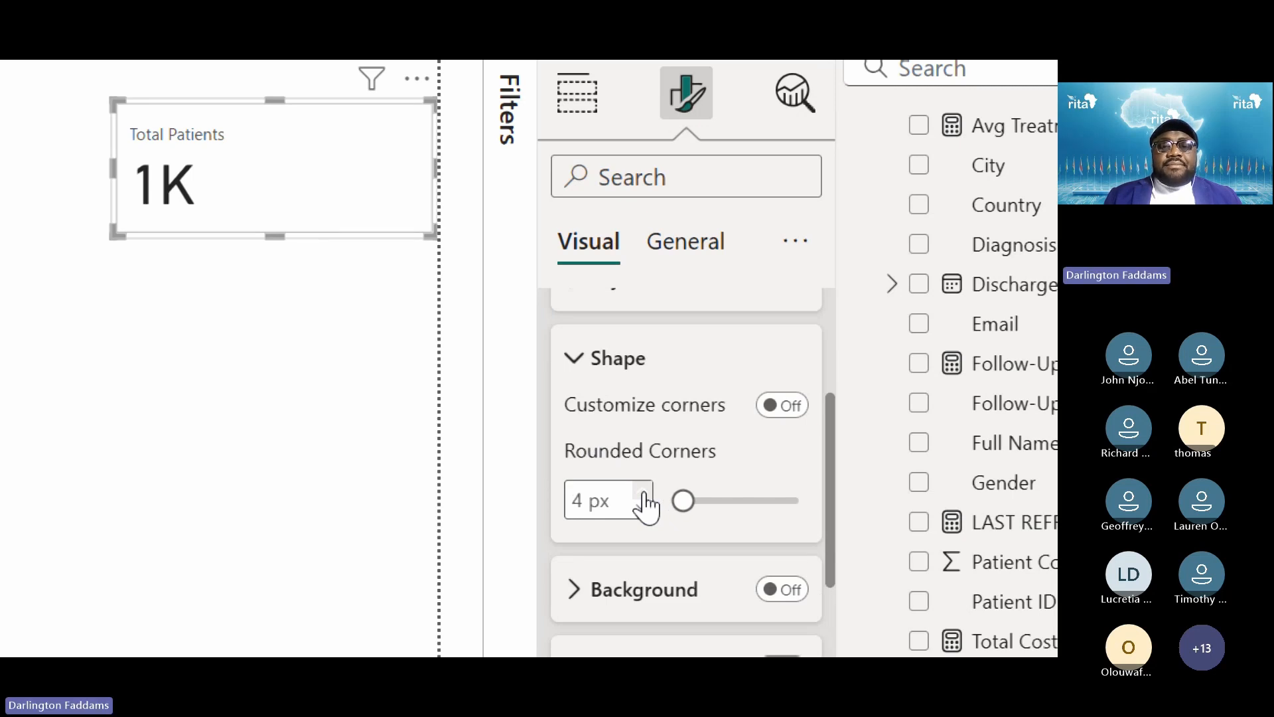
left_click(643, 494)
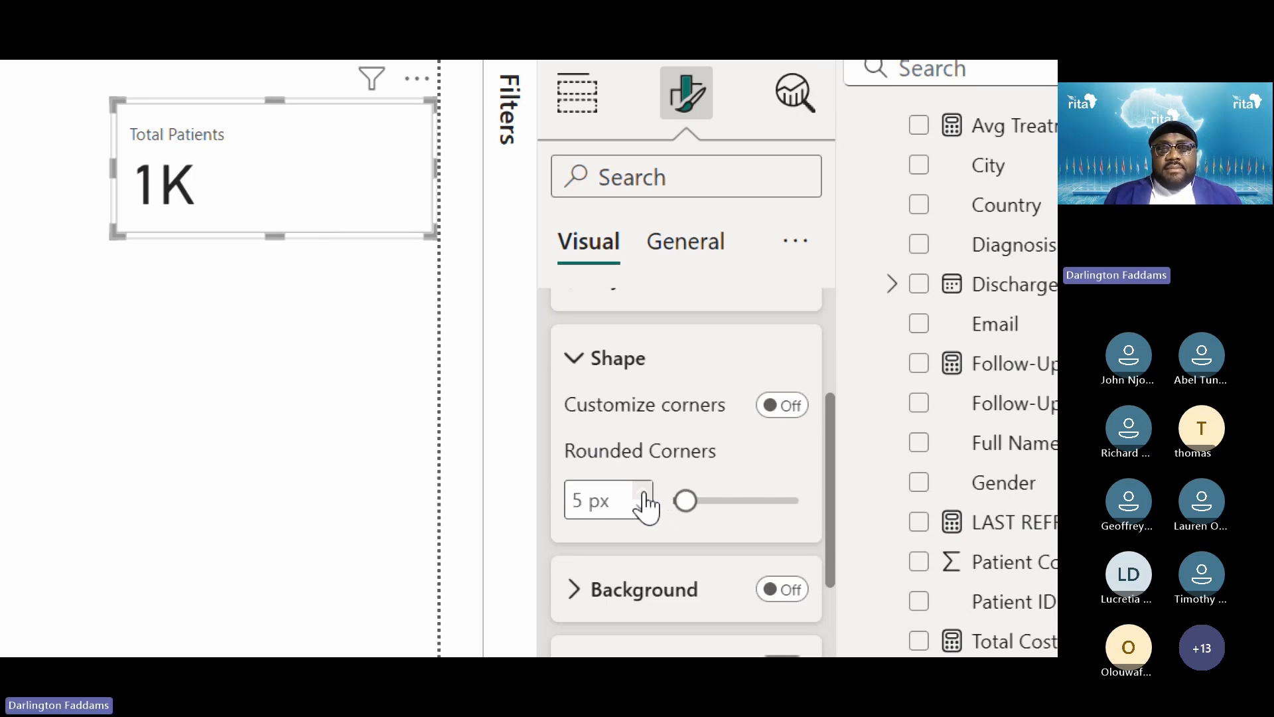
double_click(643, 494)
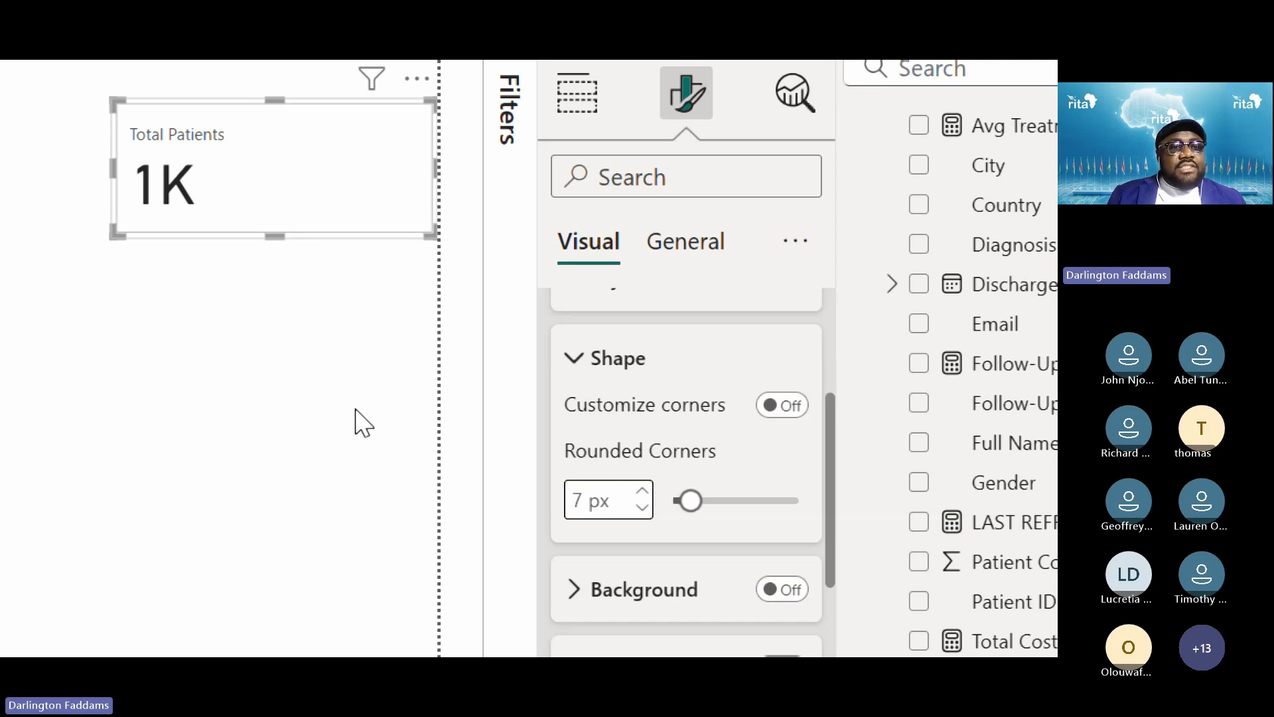
left_click(248, 353)
left_click(401, 225)
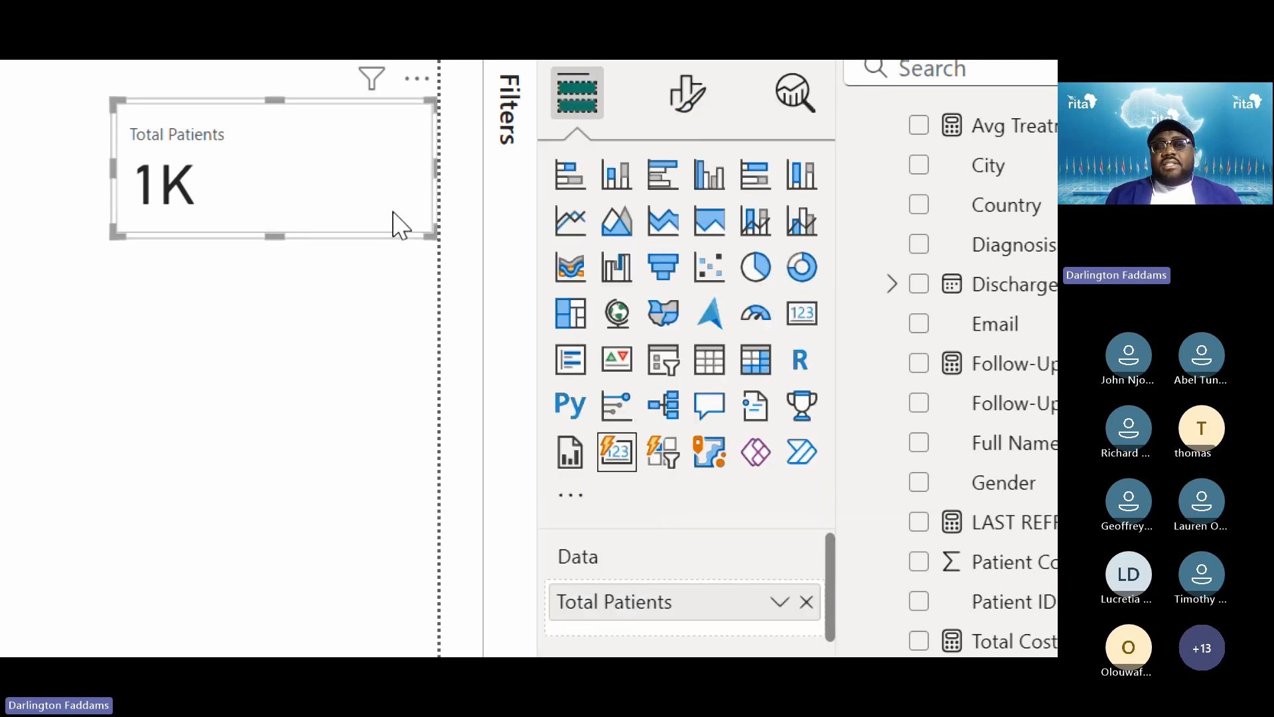
Set the Total Patients card's shape to Rounded Rectangle under Cards
left_click(679, 110)
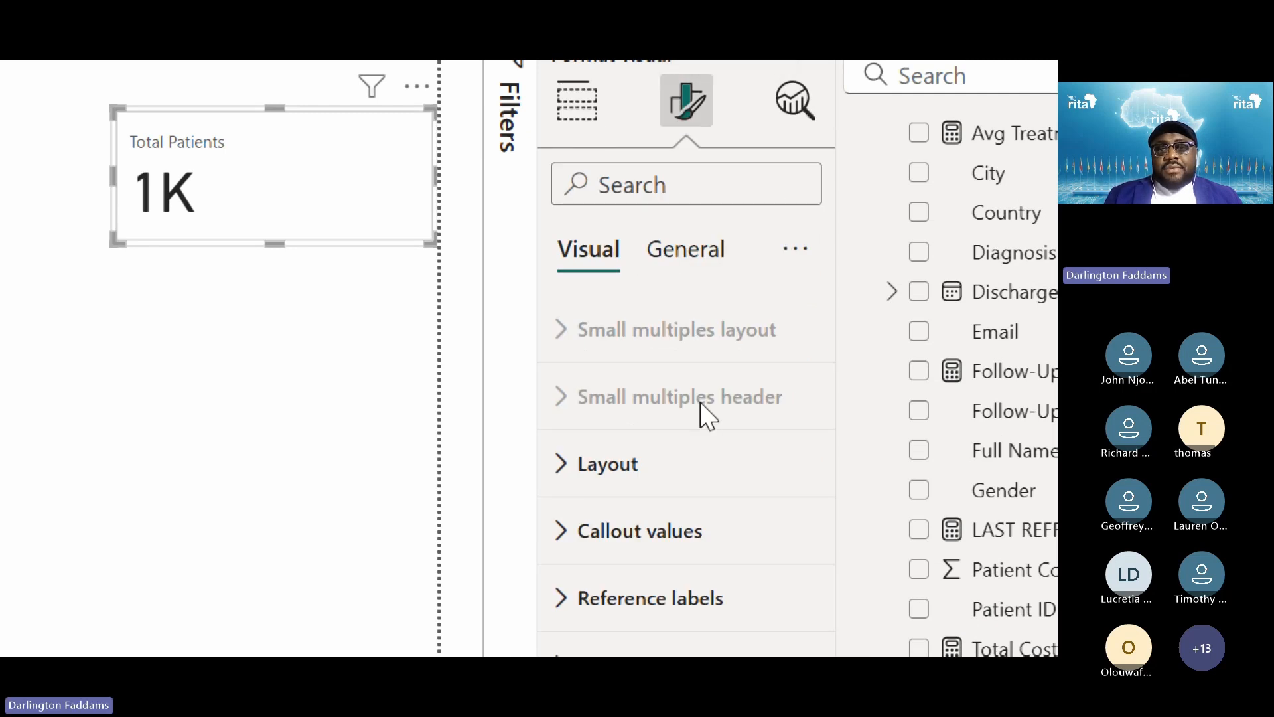
mouse_move(704, 413)
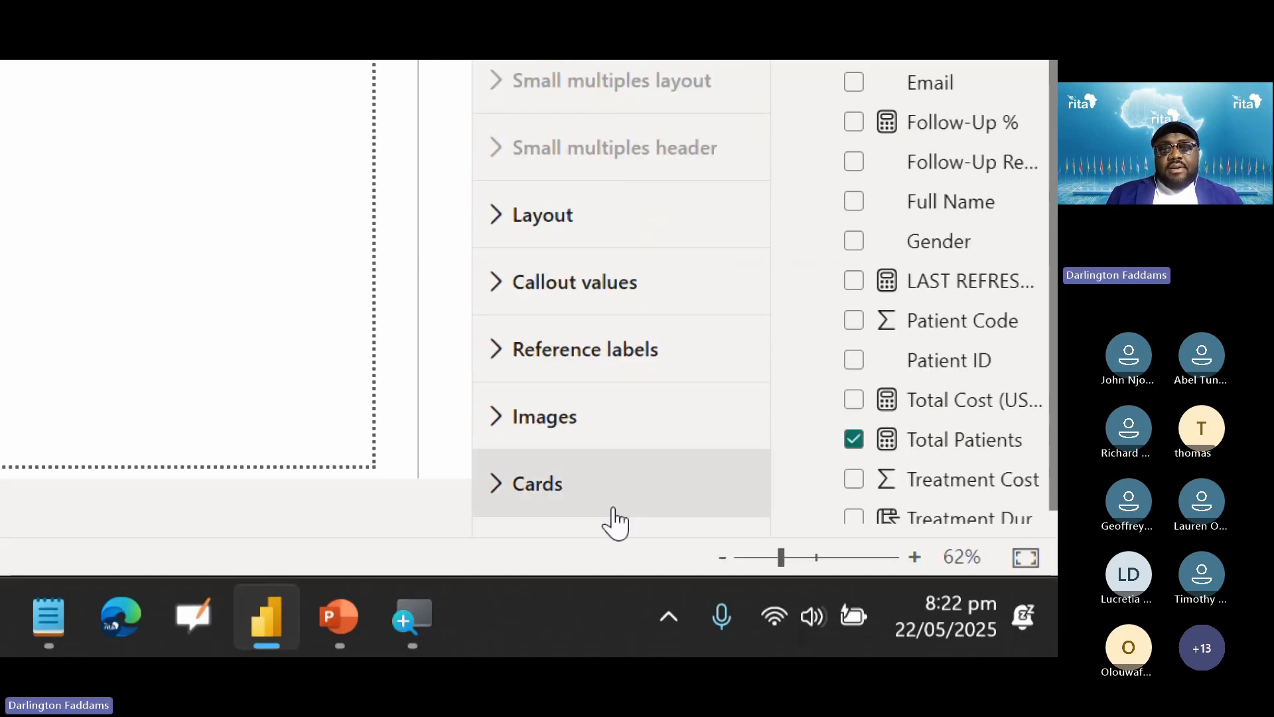
left_click(585, 508)
scroll(587, 508, "down", 5)
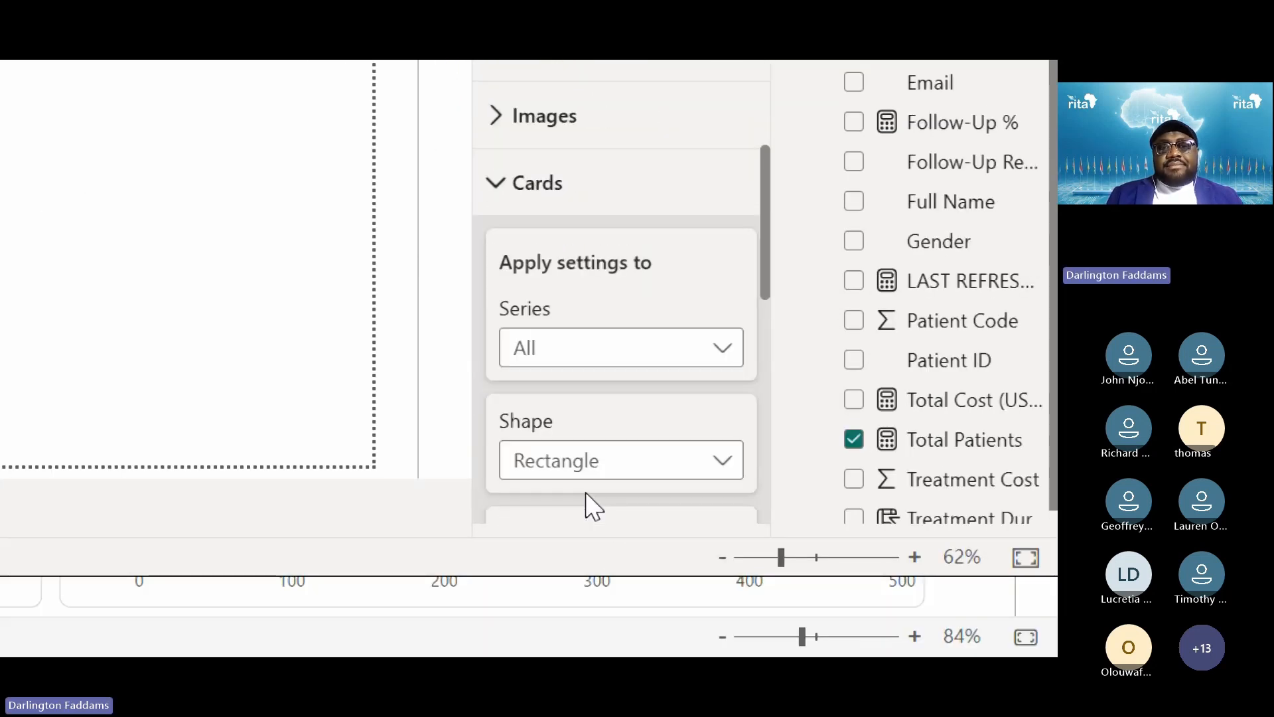
scroll(585, 498, "down", 3)
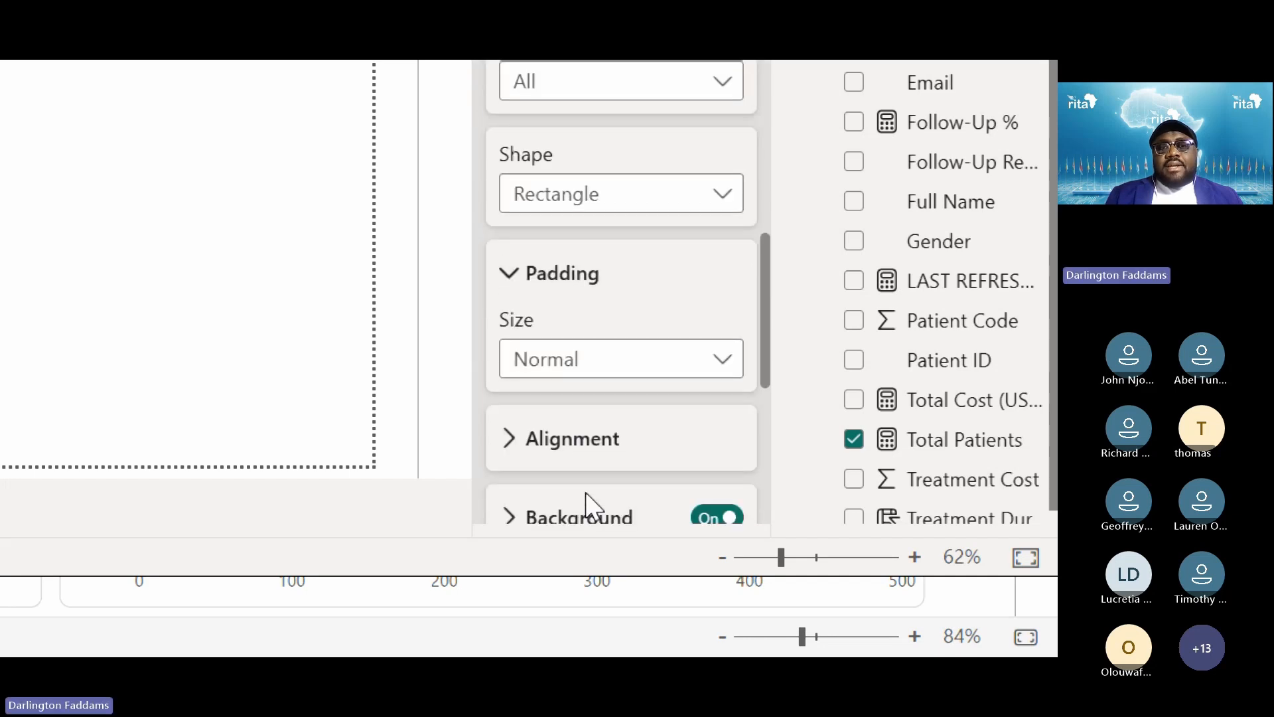
scroll(694, 405, "down", 2)
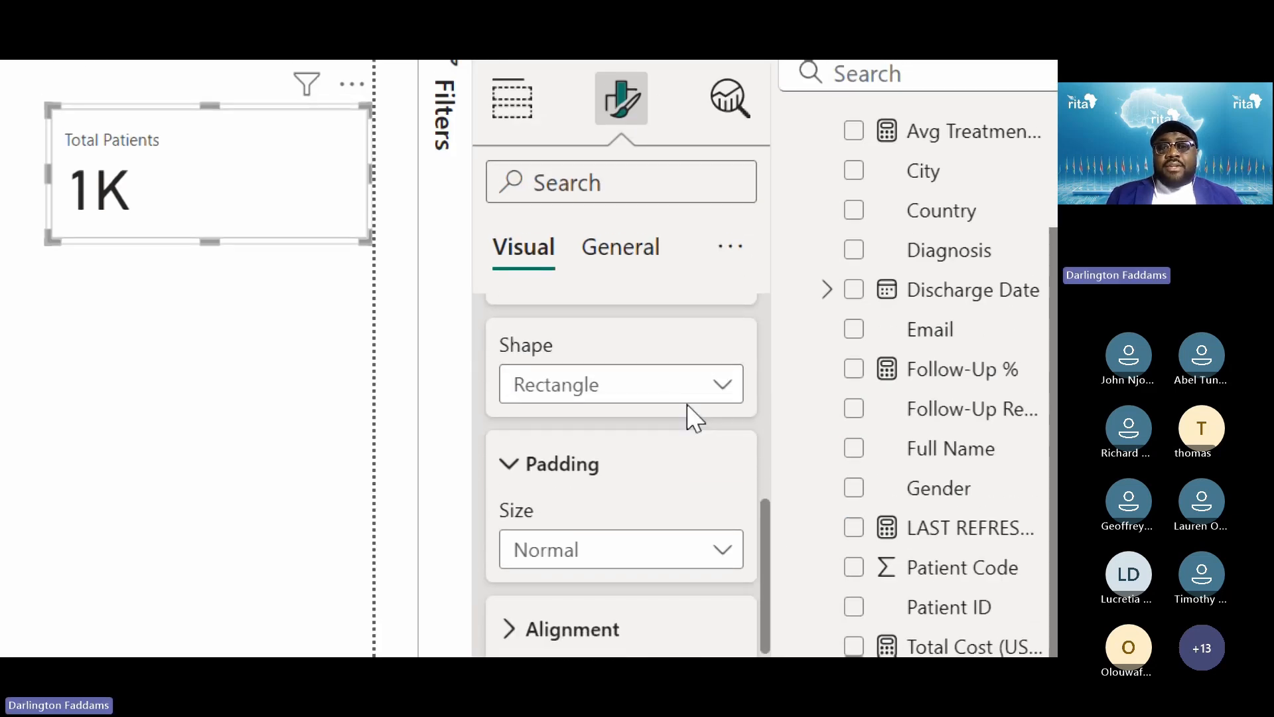
left_click(584, 391)
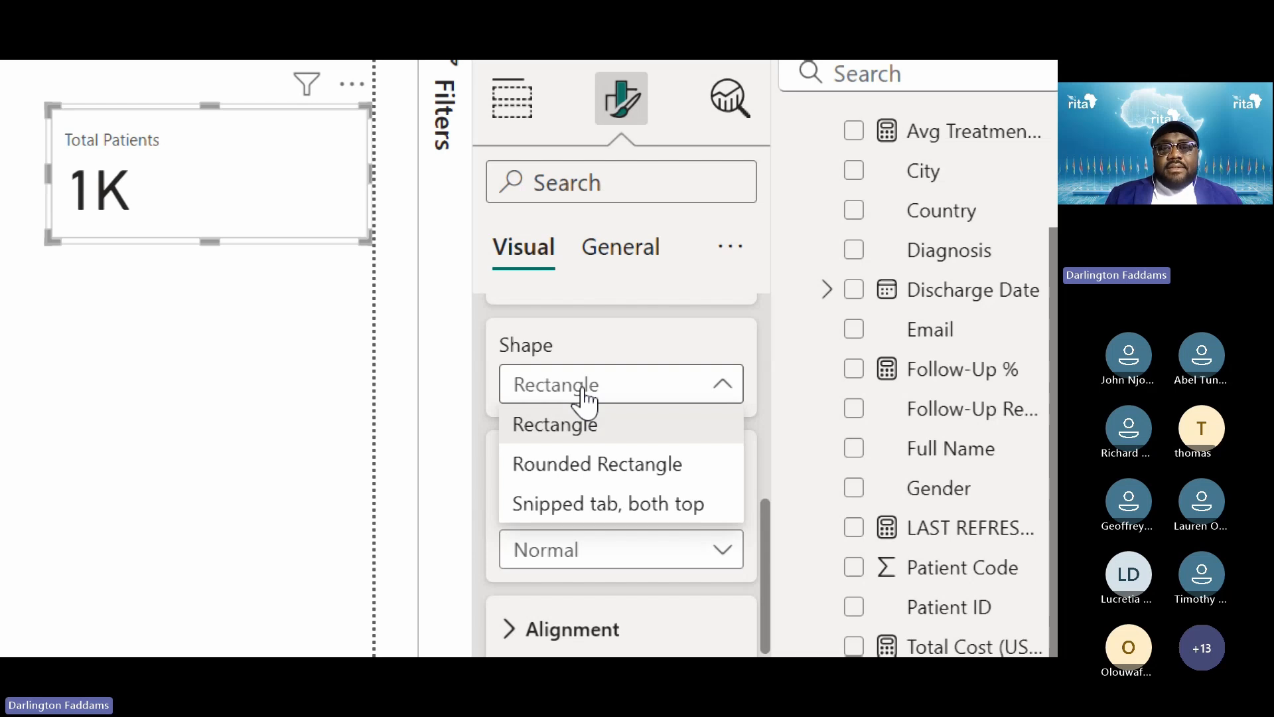
left_click(572, 467)
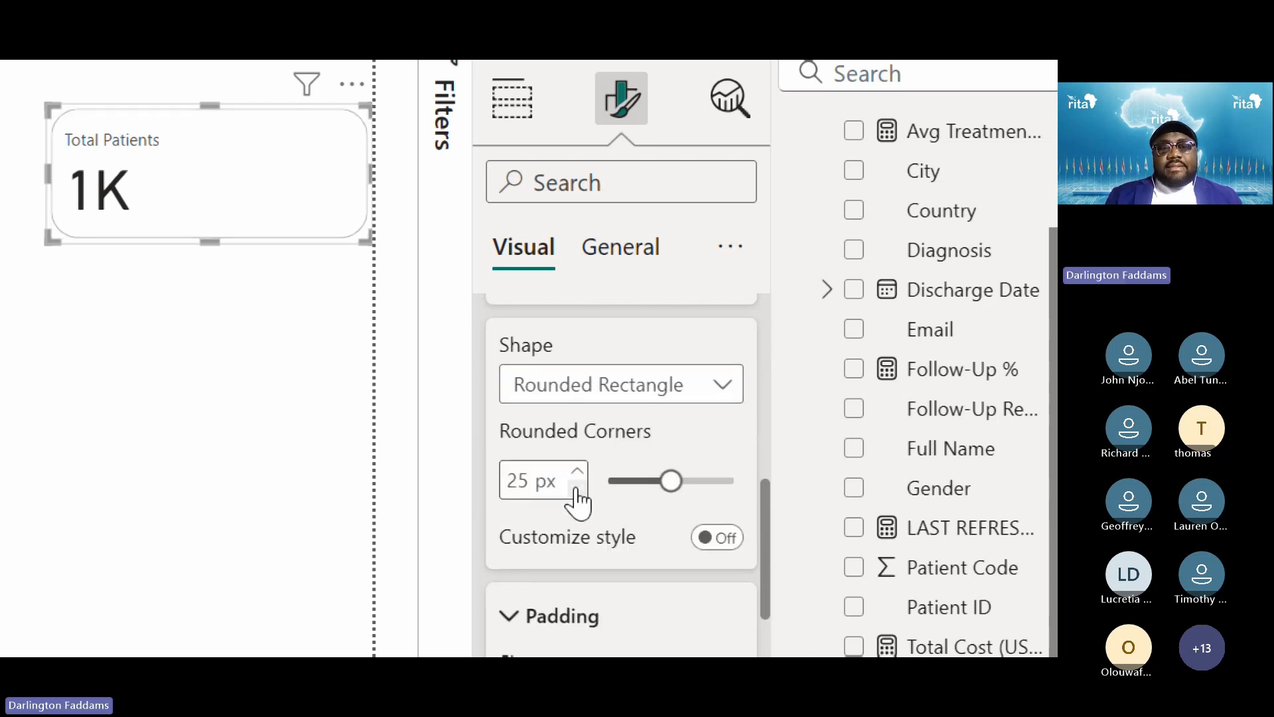
Lower the Rounded Rectangle corners from 25 px to a small radius and preview the outline
triple_click(576, 489)
double_click(576, 489)
left_click(576, 489)
left_click(576, 489)
left_click(576, 489)
left_click(576, 489)
left_click(576, 489)
left_click(576, 489)
double_click(575, 489)
left_click(576, 489)
left_click(576, 489)
left_click(576, 489)
left_click(576, 489)
left_click(576, 489)
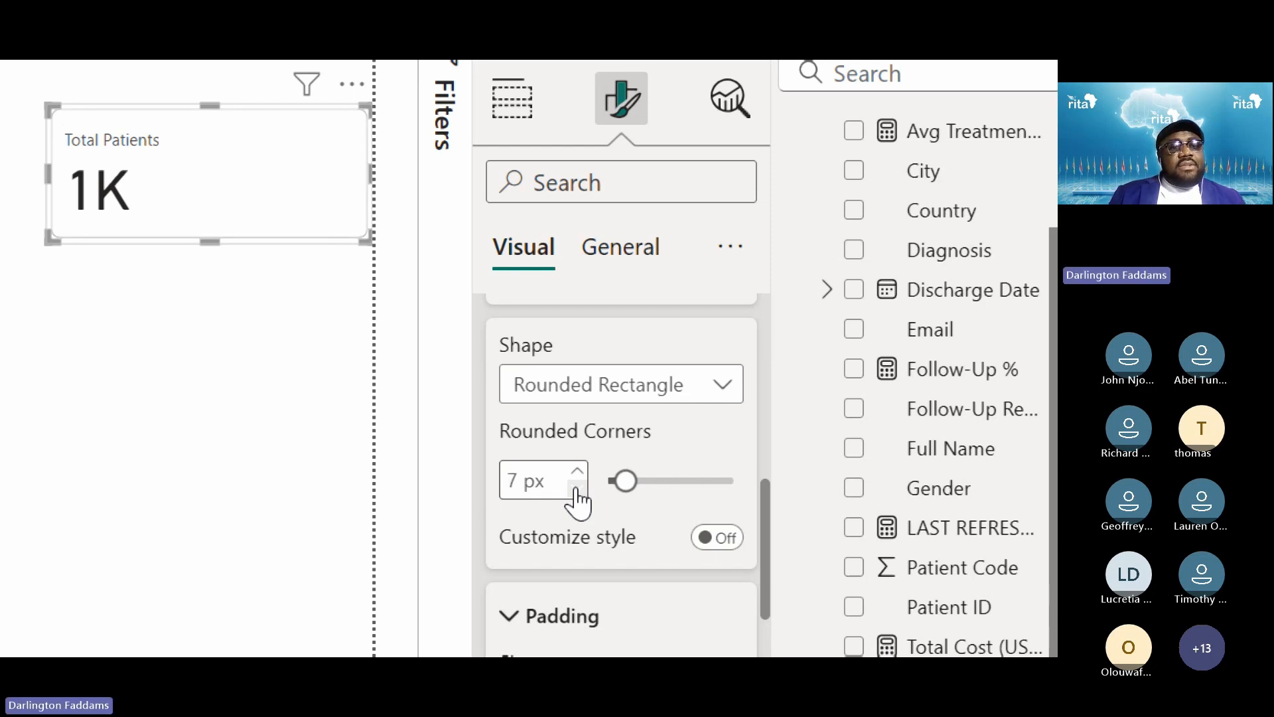
left_click(122, 336)
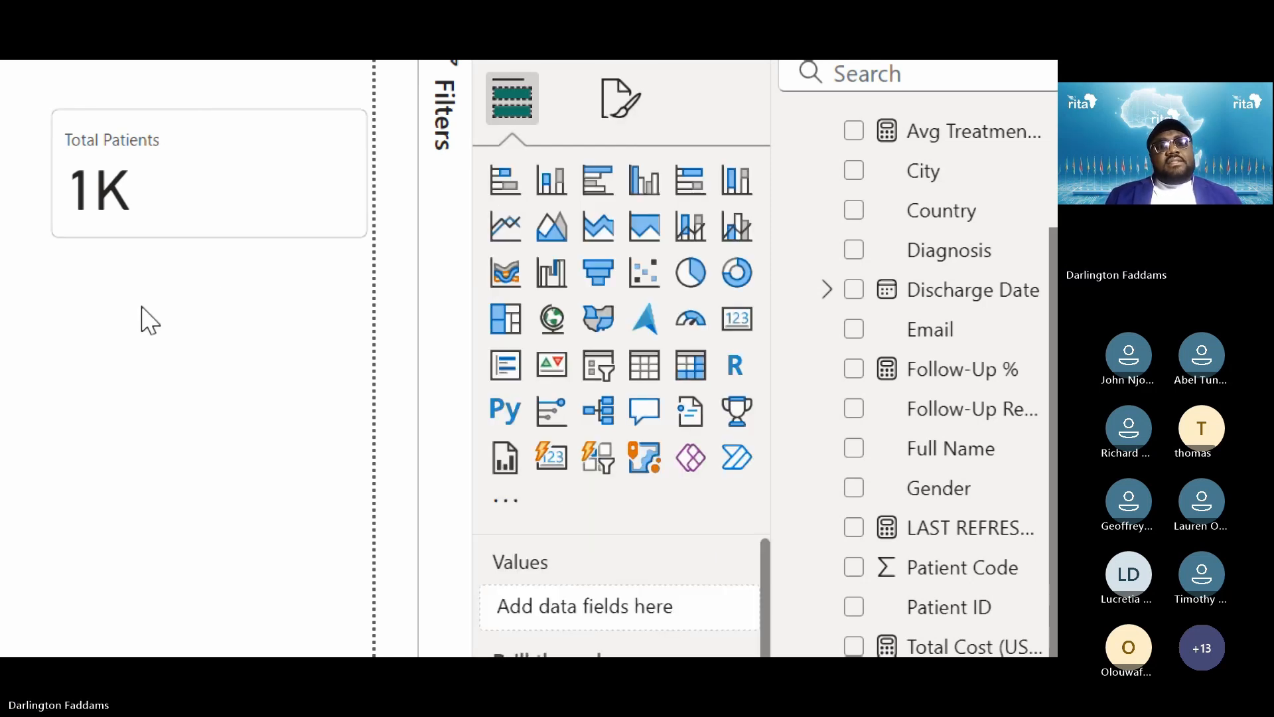
Reselect the Total Patients card and review its Cards shape, corners, padding, background and border settings
left_click(256, 228)
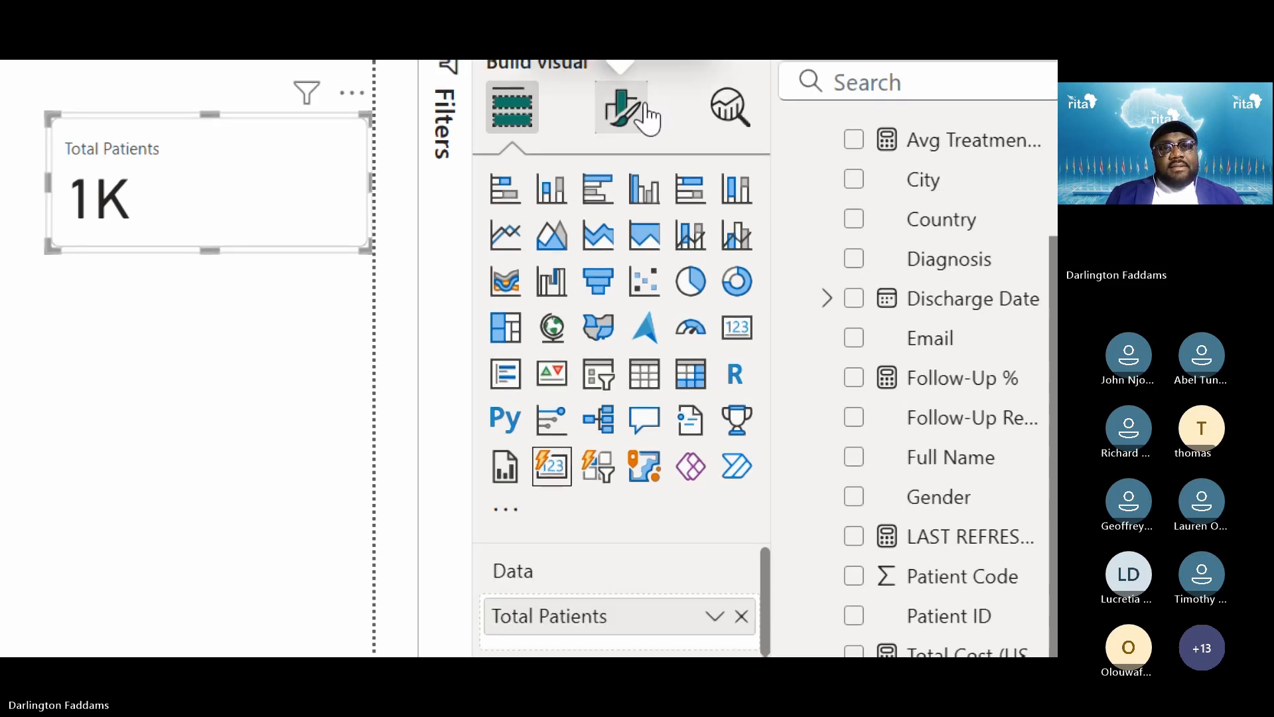
left_click(647, 118)
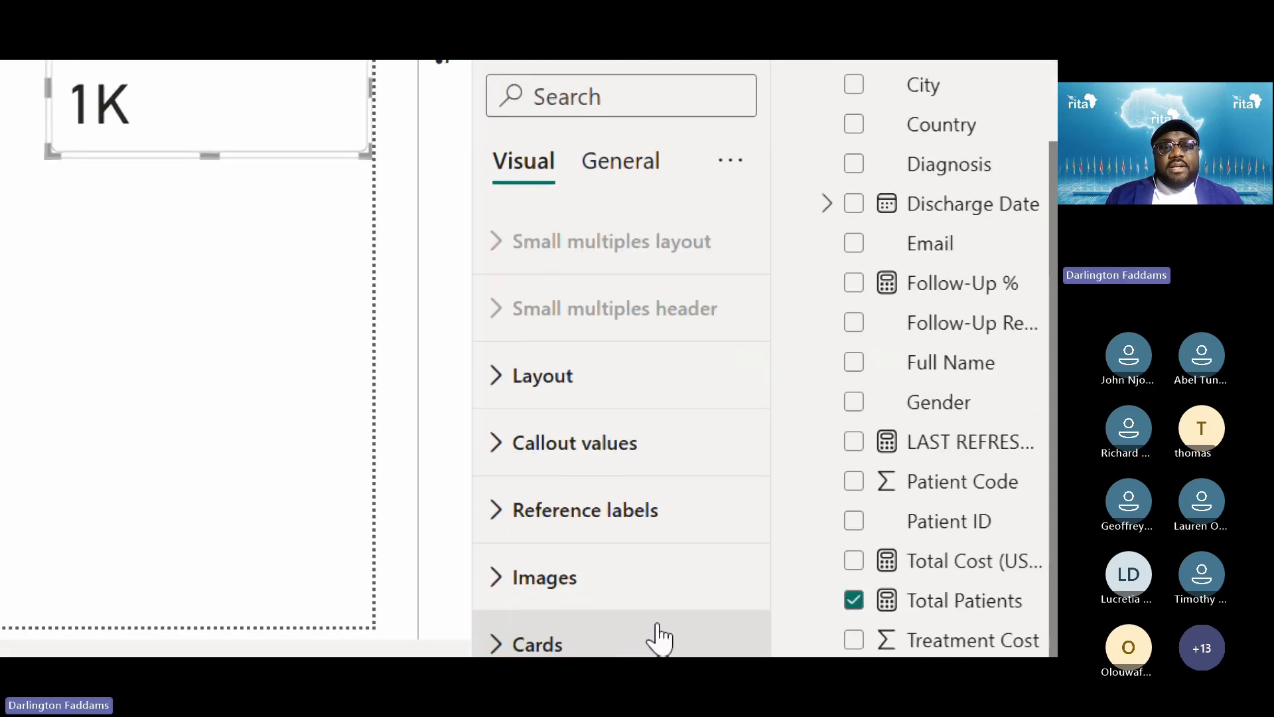
left_click(560, 505)
scroll(649, 447, "down", 5)
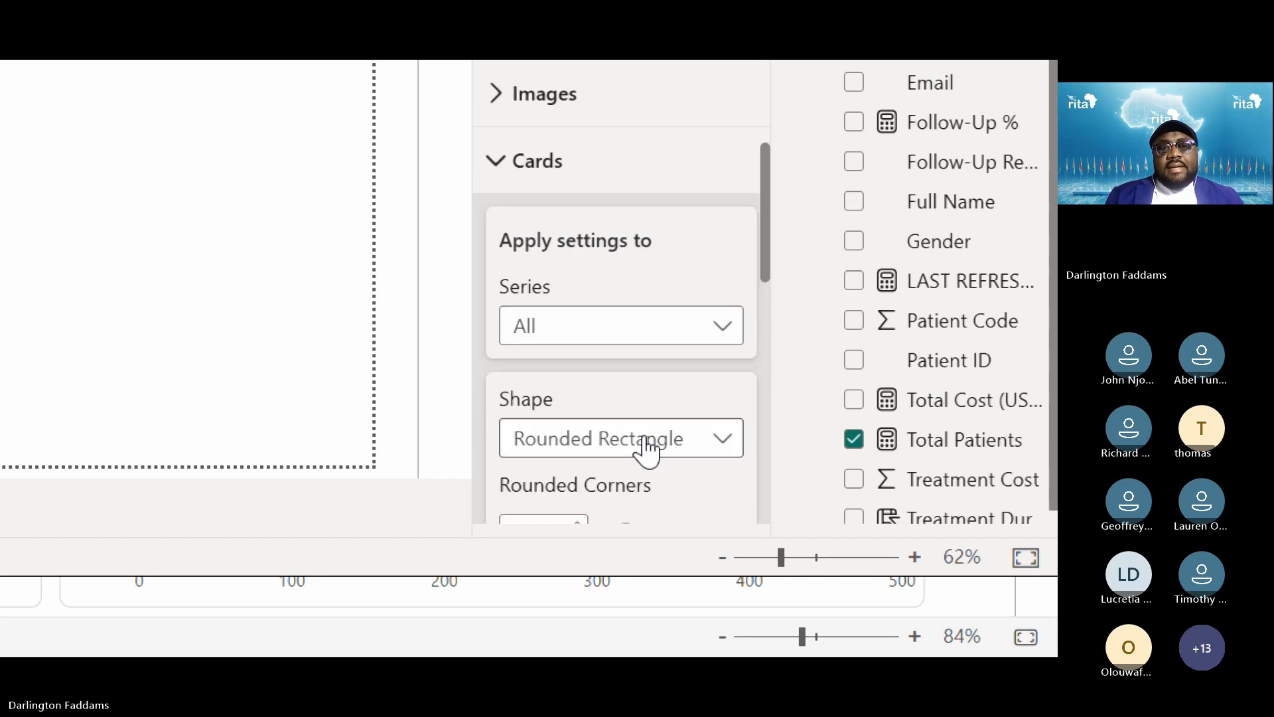
scroll(654, 385, "down", 3)
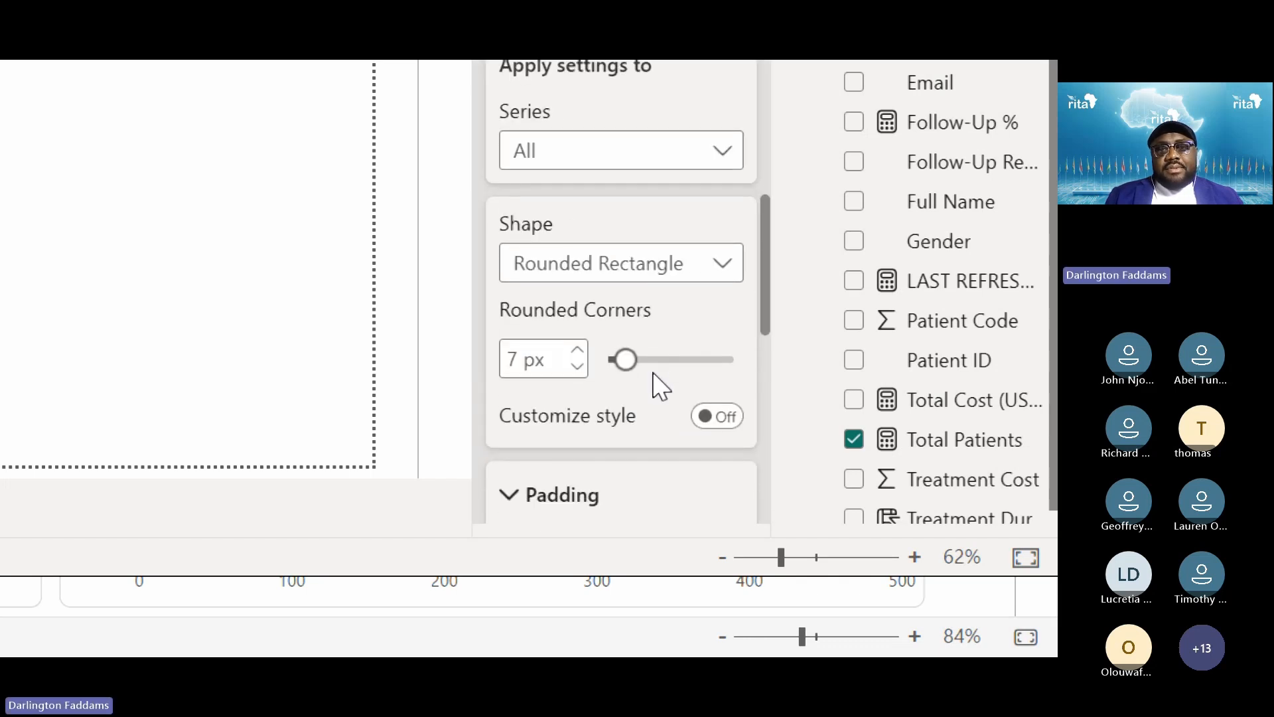
scroll(661, 387, "down", 3)
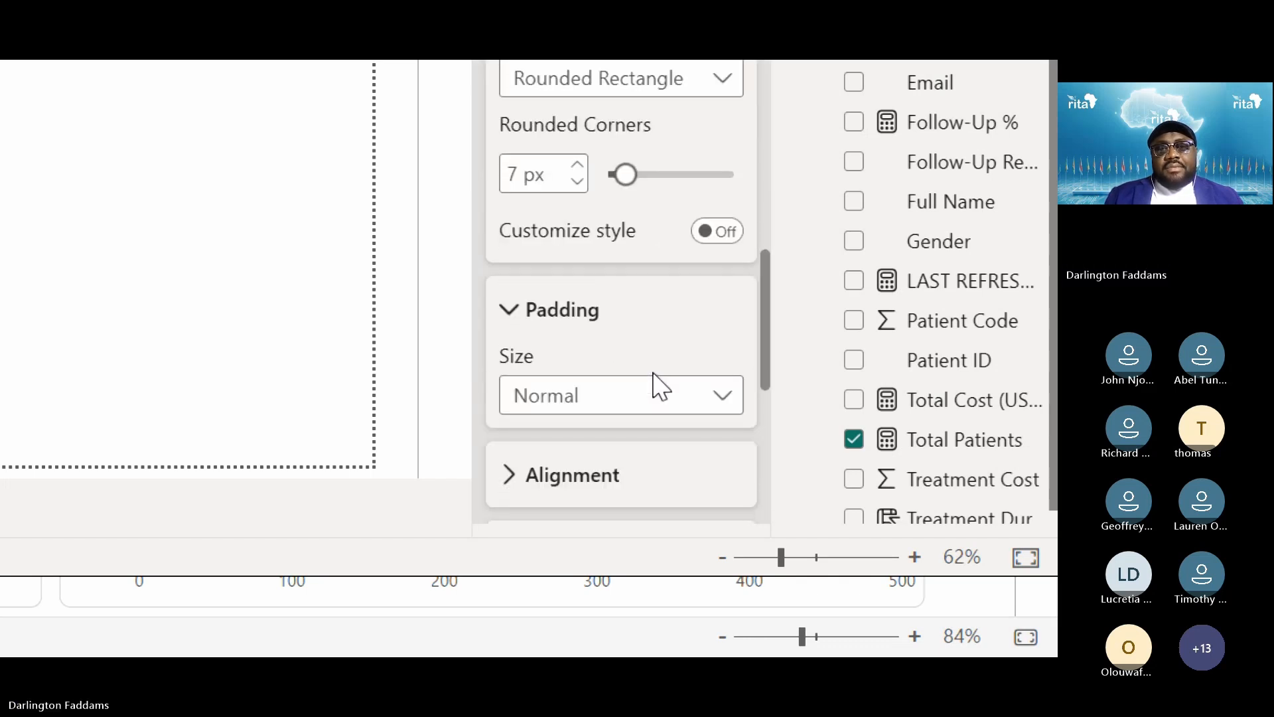
scroll(655, 386, "down", 3)
scroll(654, 387, "down", 1)
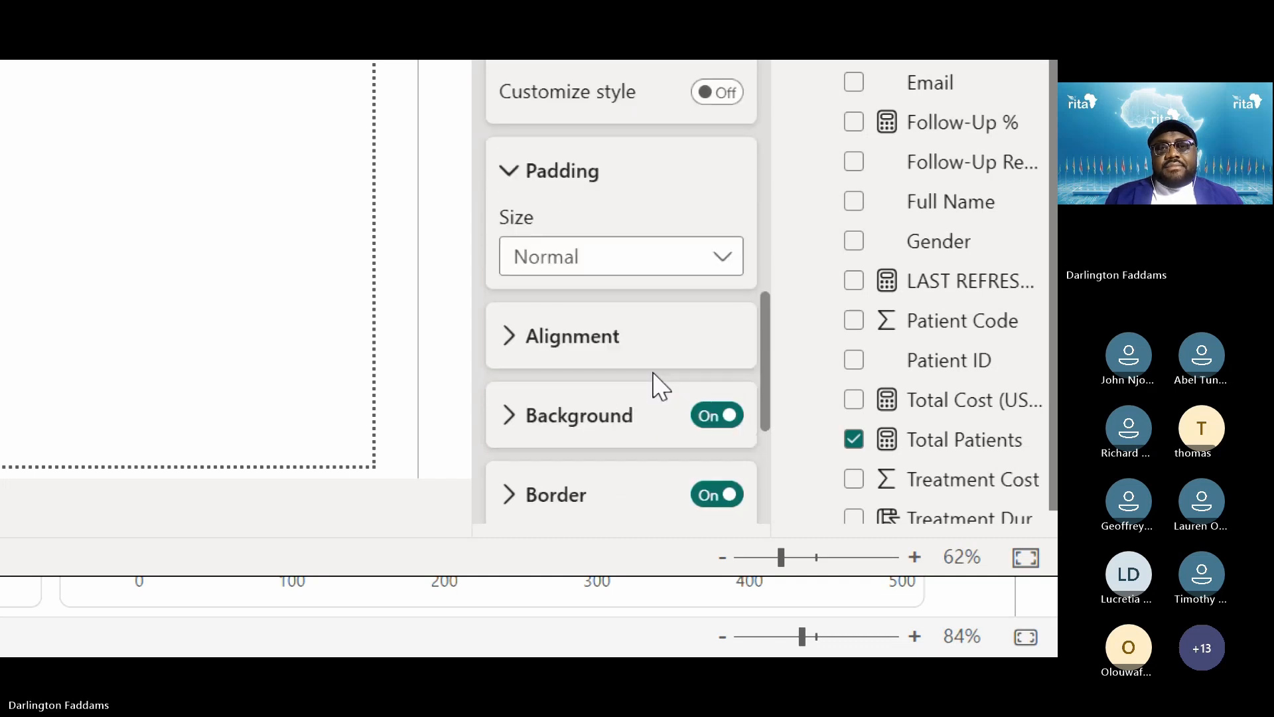
scroll(660, 386, "down", 2)
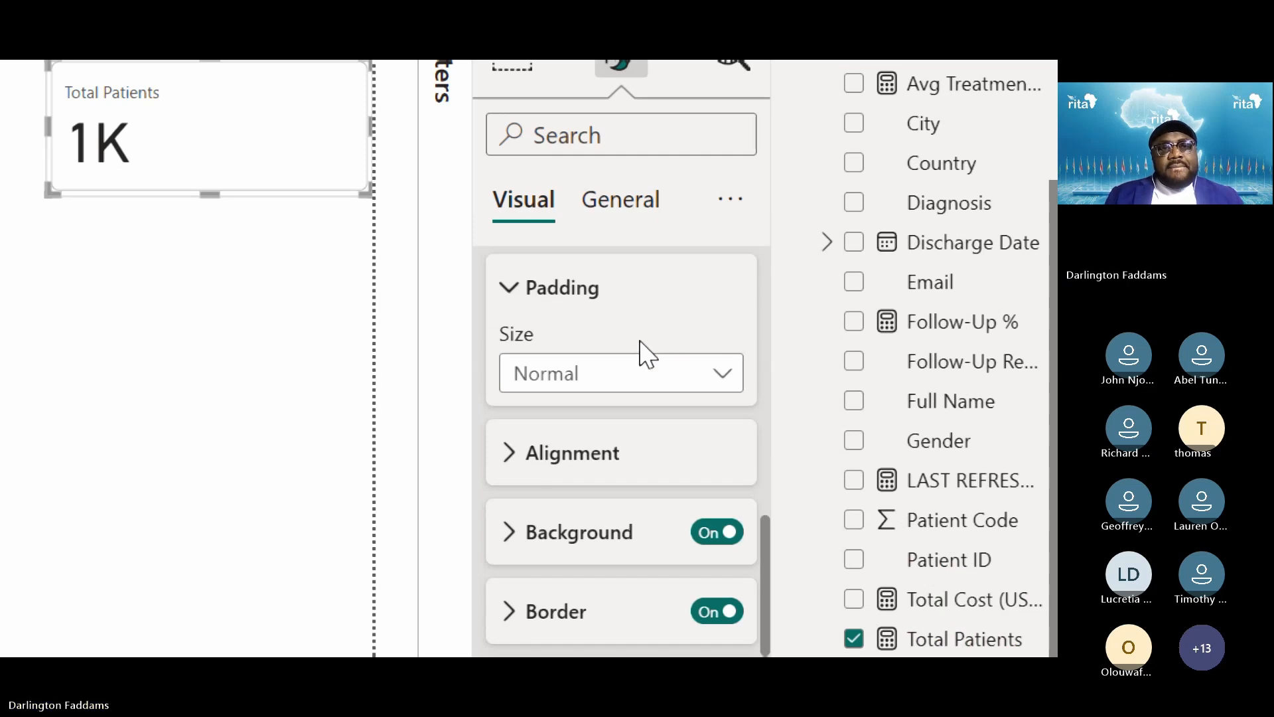
scroll(640, 352, "down", 1)
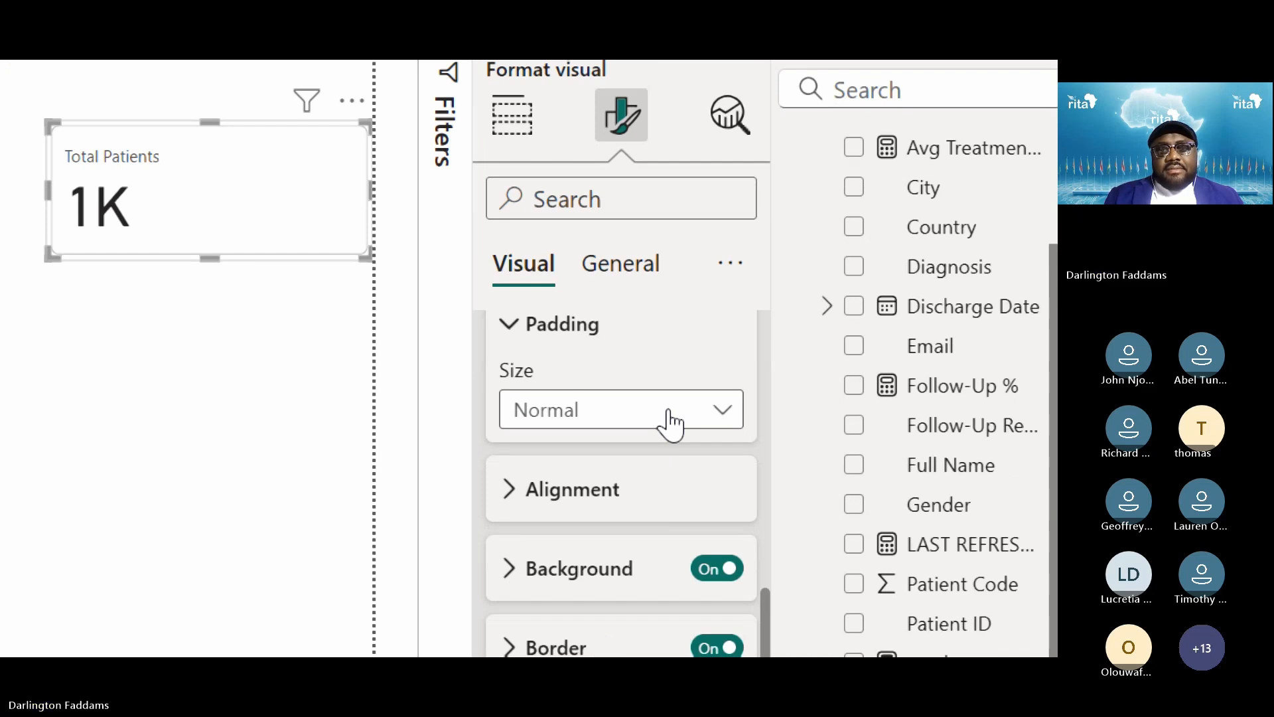
Keep the card padding at Normal and turn the card background off
scroll(670, 424, "up", 1)
left_click(659, 451)
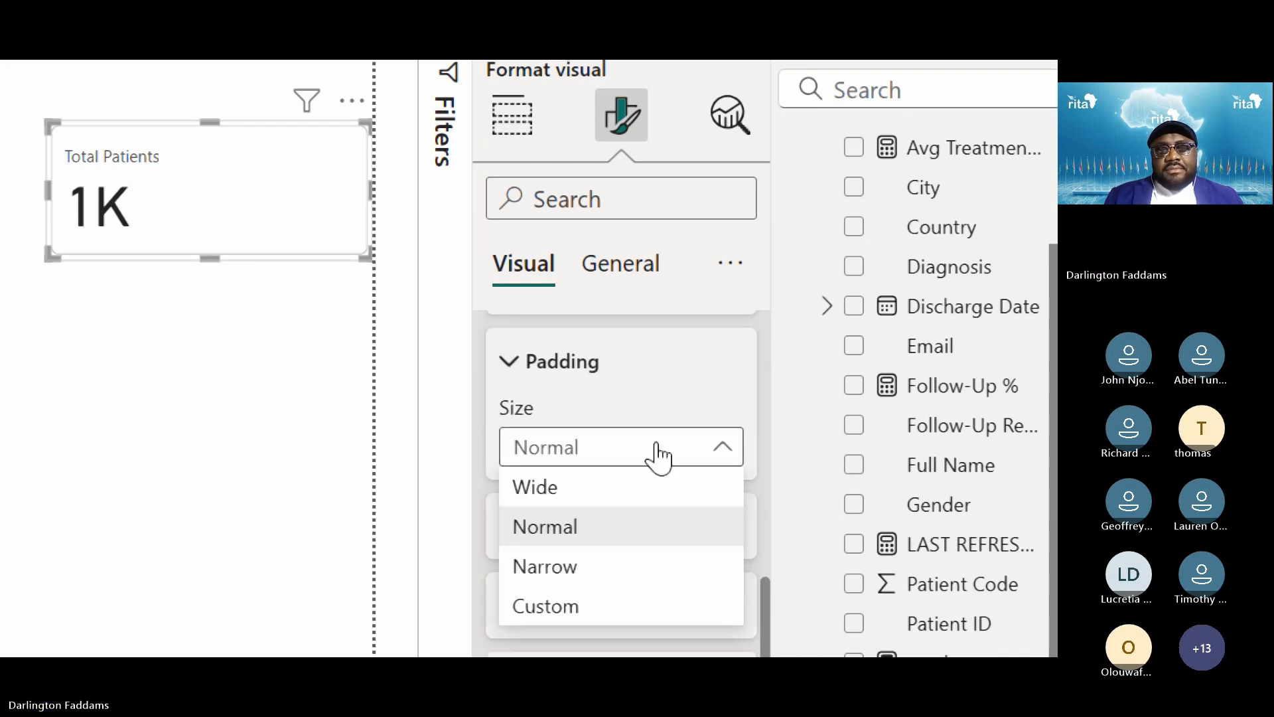
left_click(659, 455)
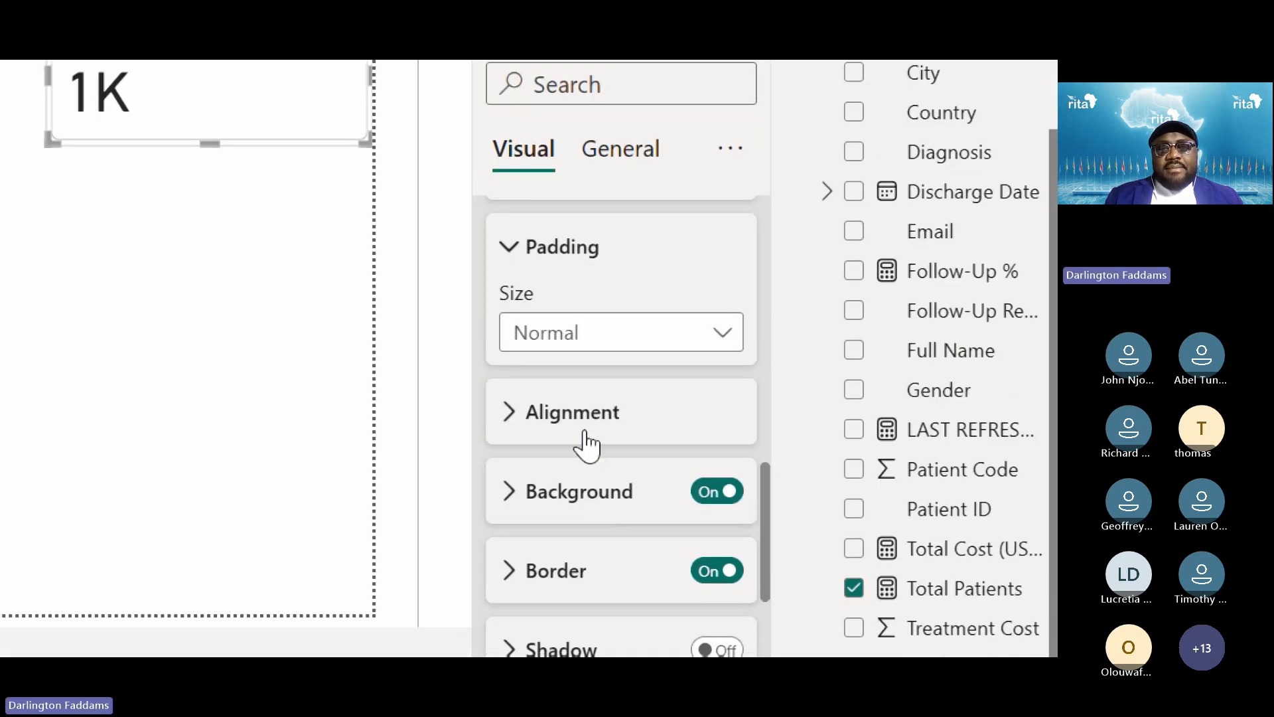
left_click(583, 441)
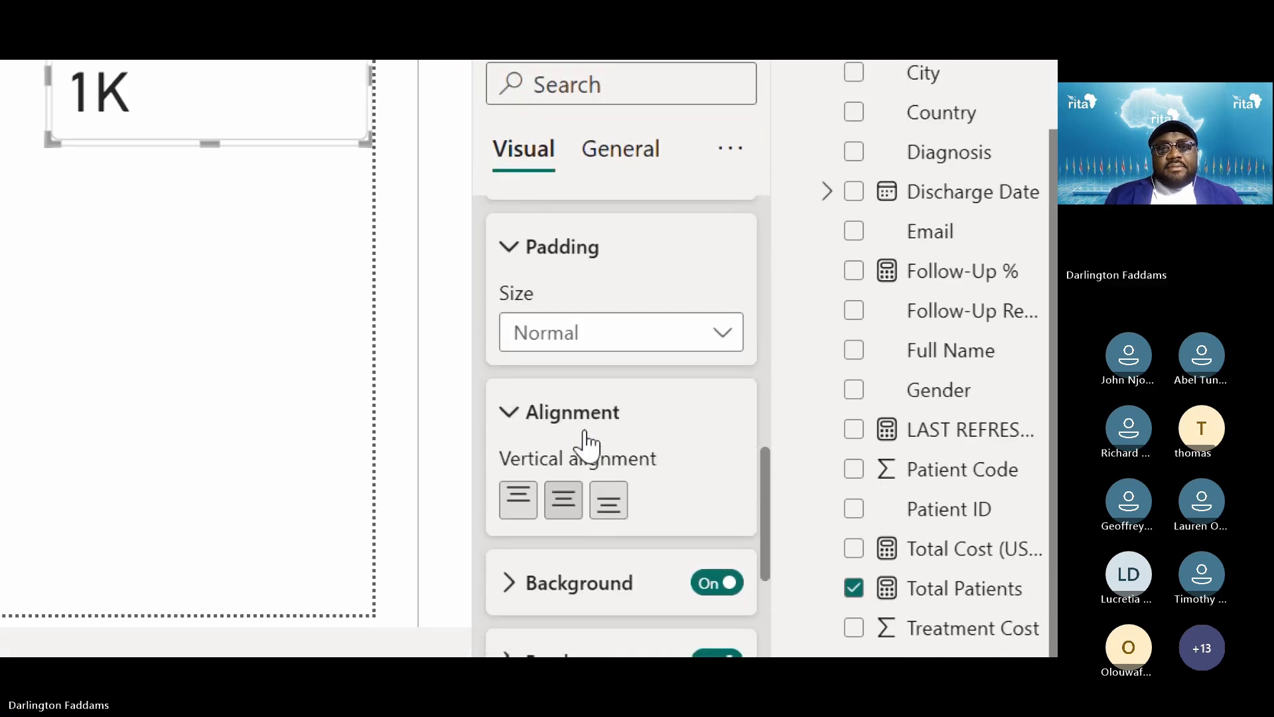
left_click(584, 438)
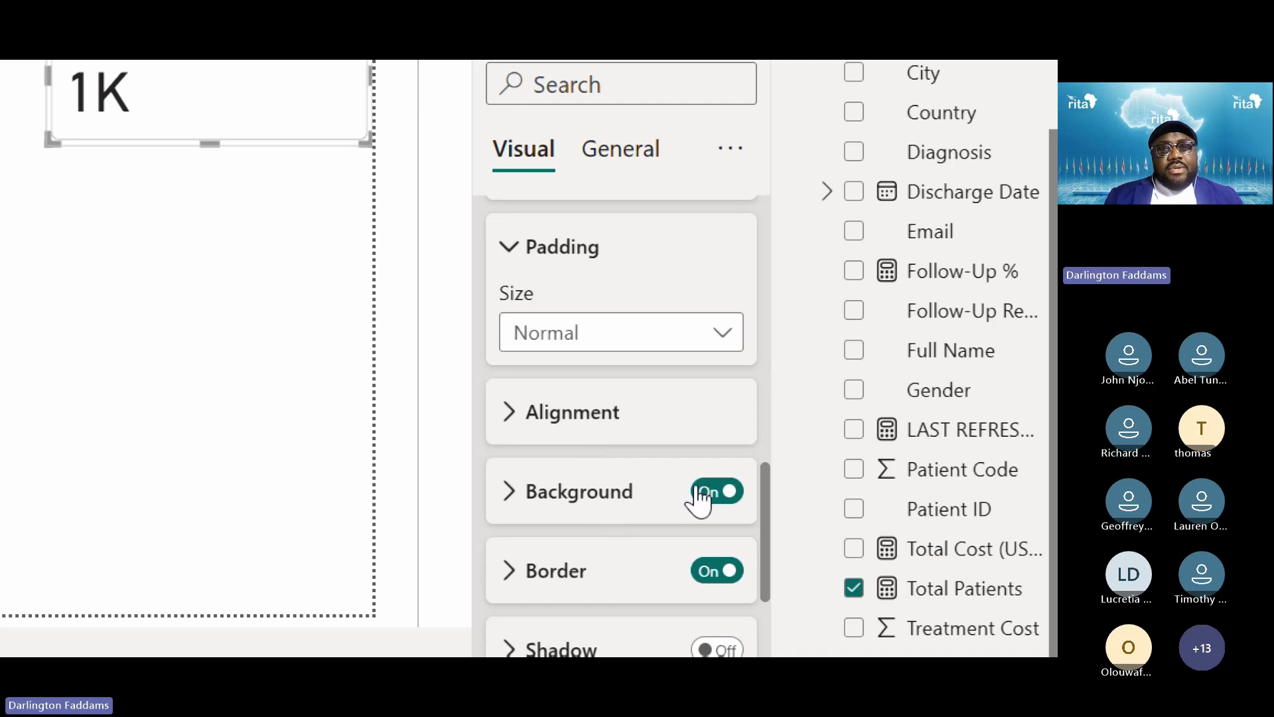
left_click(731, 494)
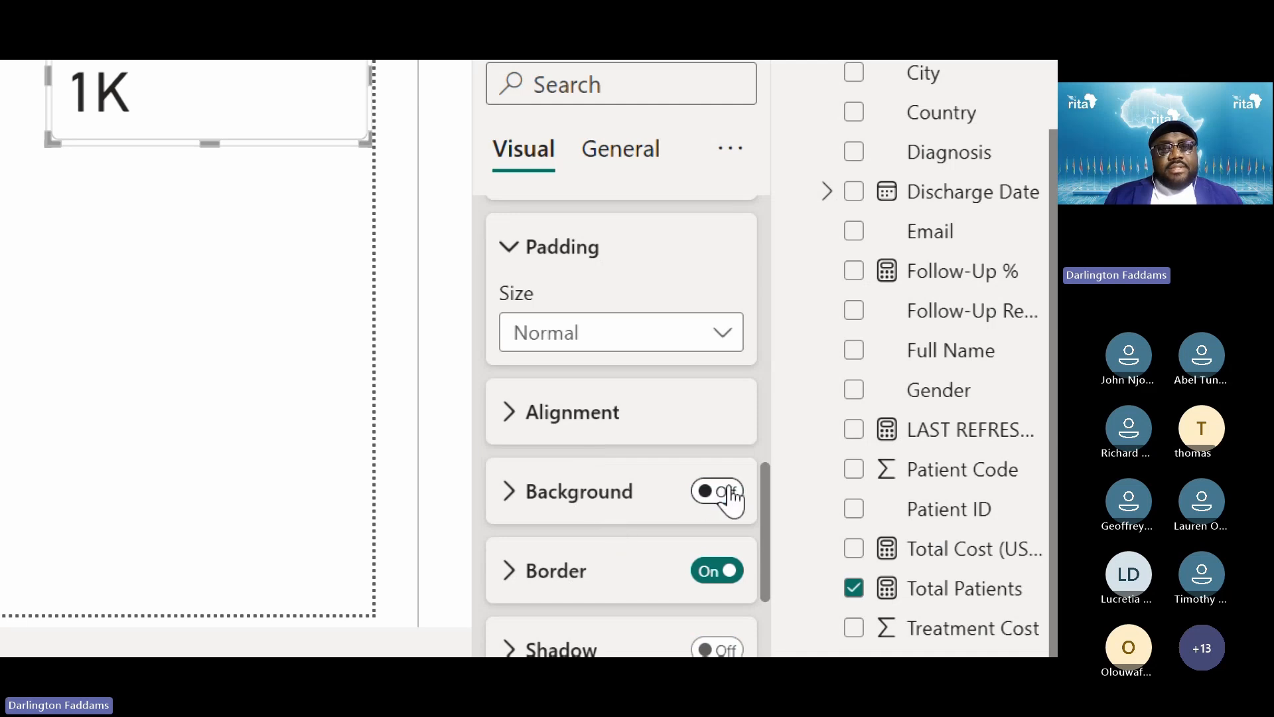
scroll(730, 495, "down", 2)
Make the card border light grey (White 20% darker)
left_click(560, 469)
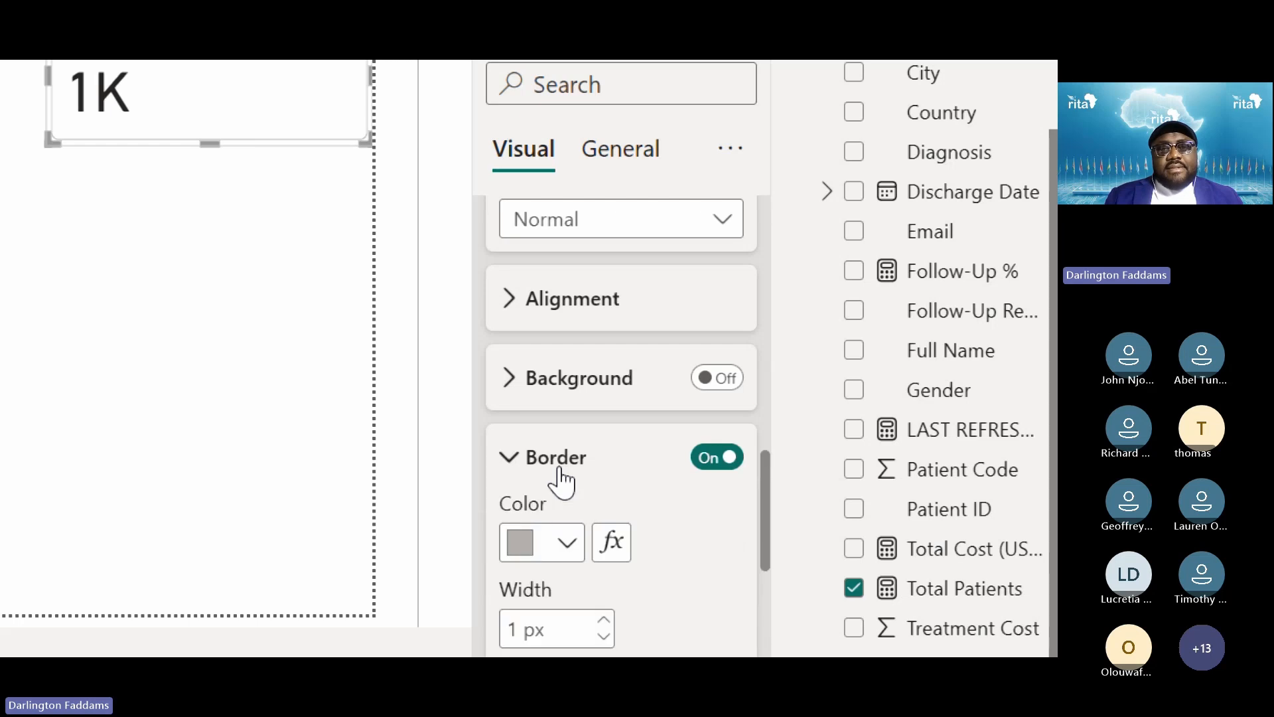
scroll(594, 472, "down", 2)
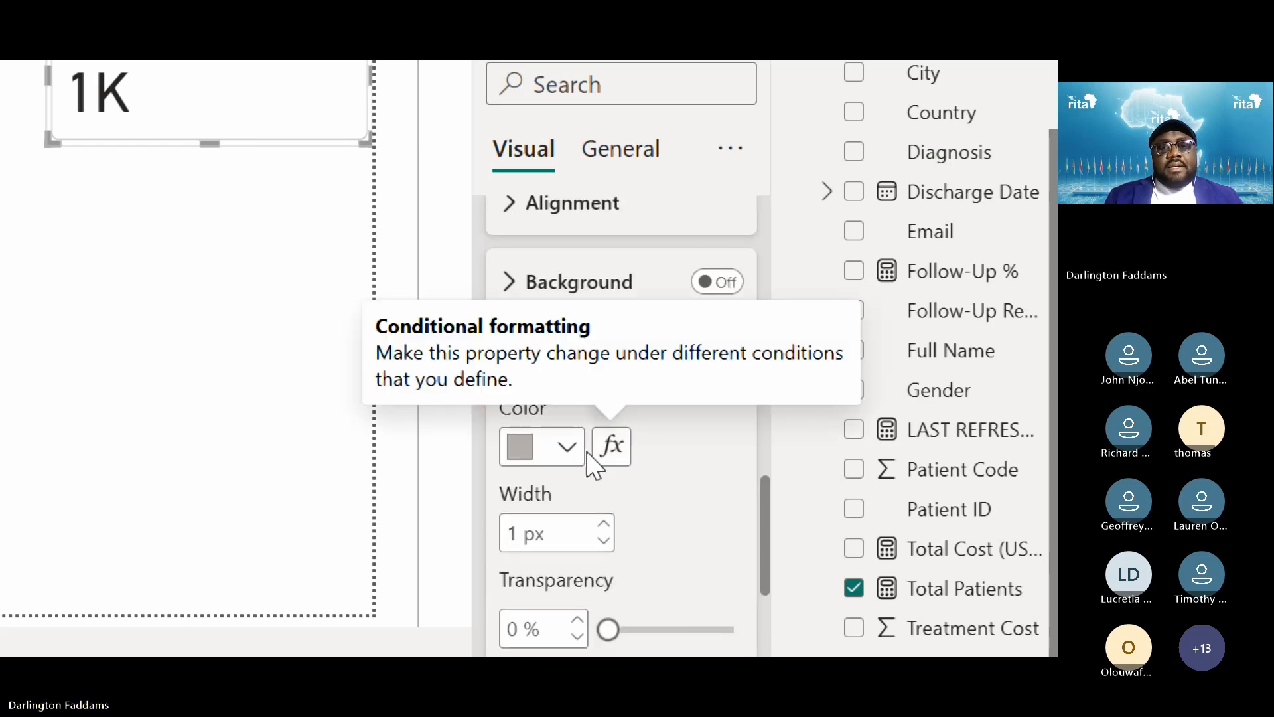
left_click(565, 446)
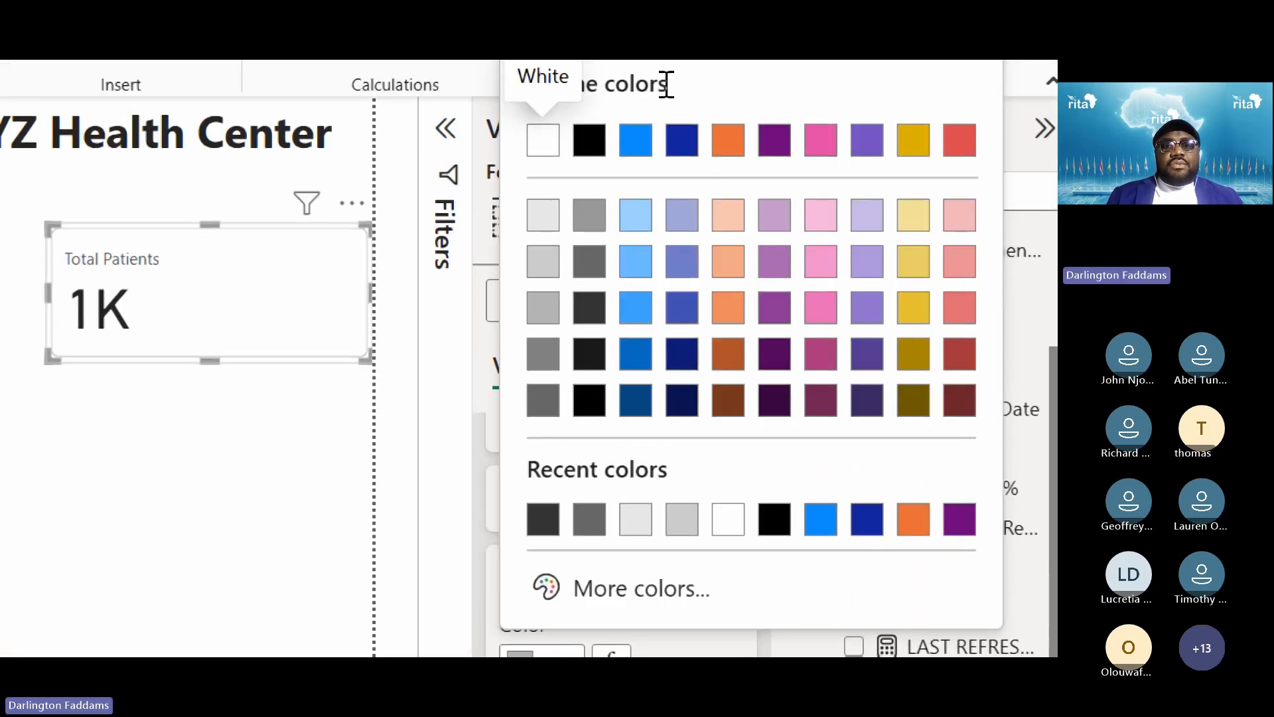
left_click(548, 271)
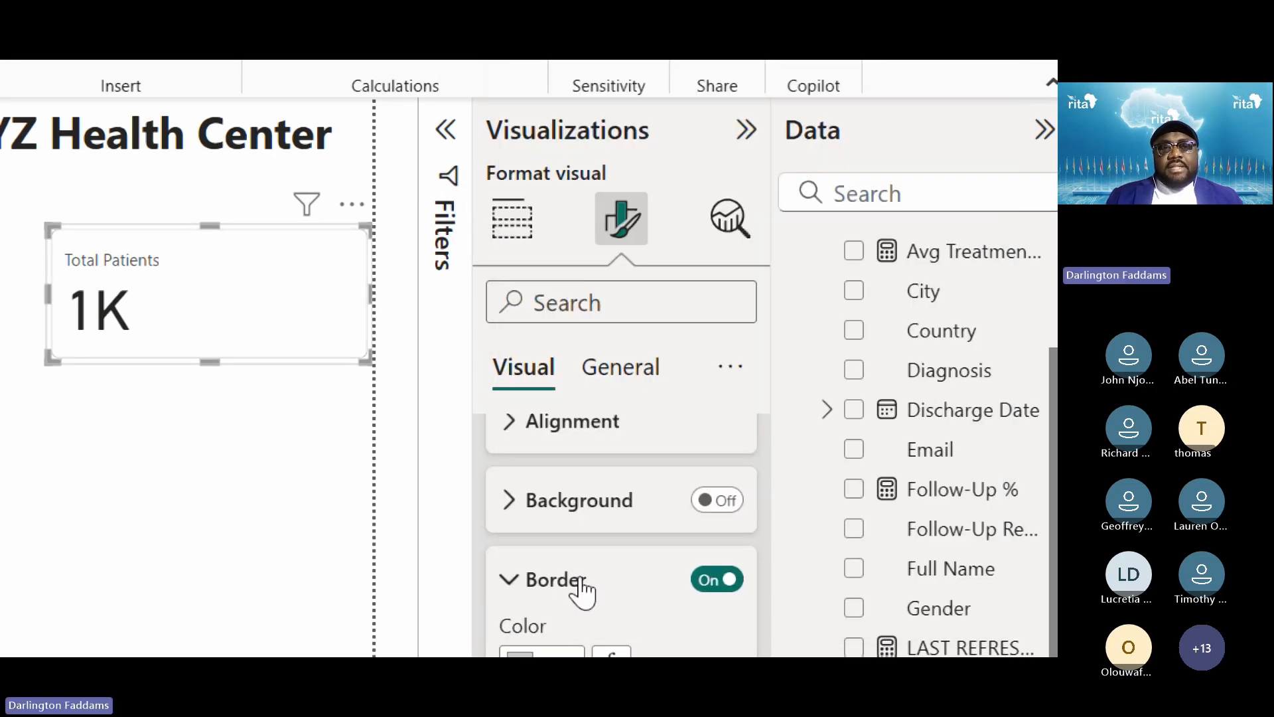
scroll(663, 540, "down", 3)
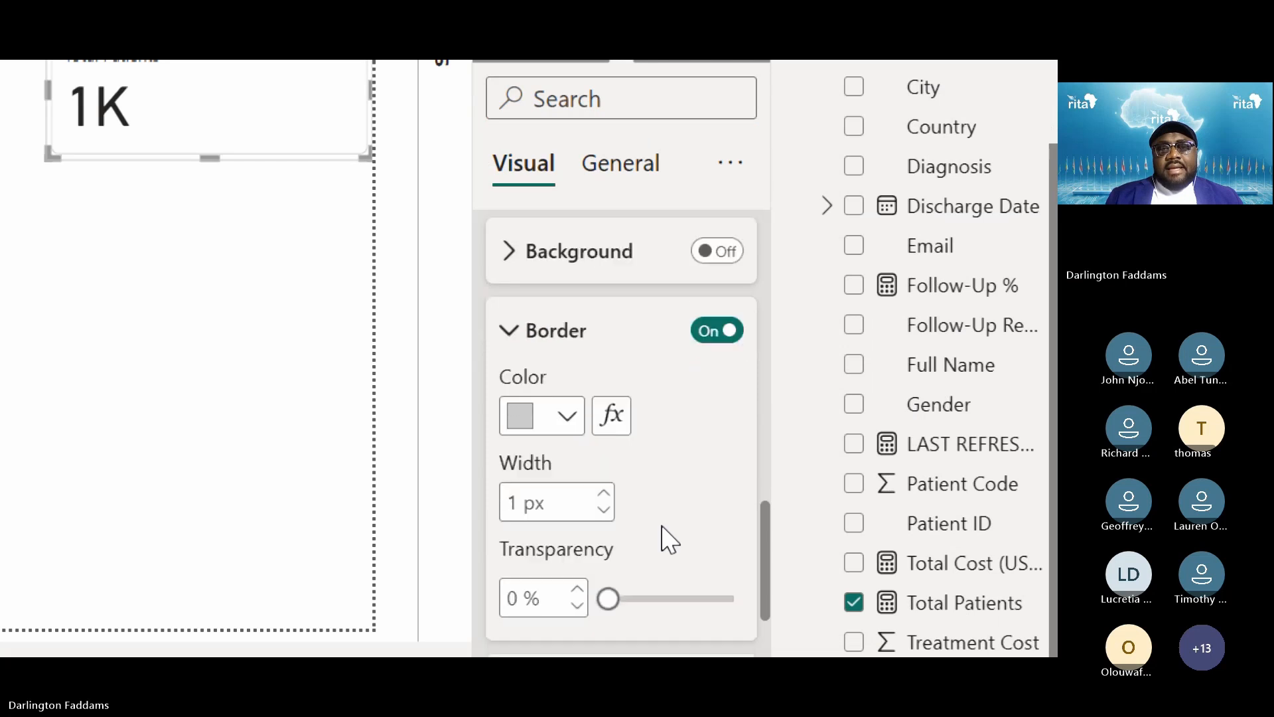
scroll(663, 535, "up", 1)
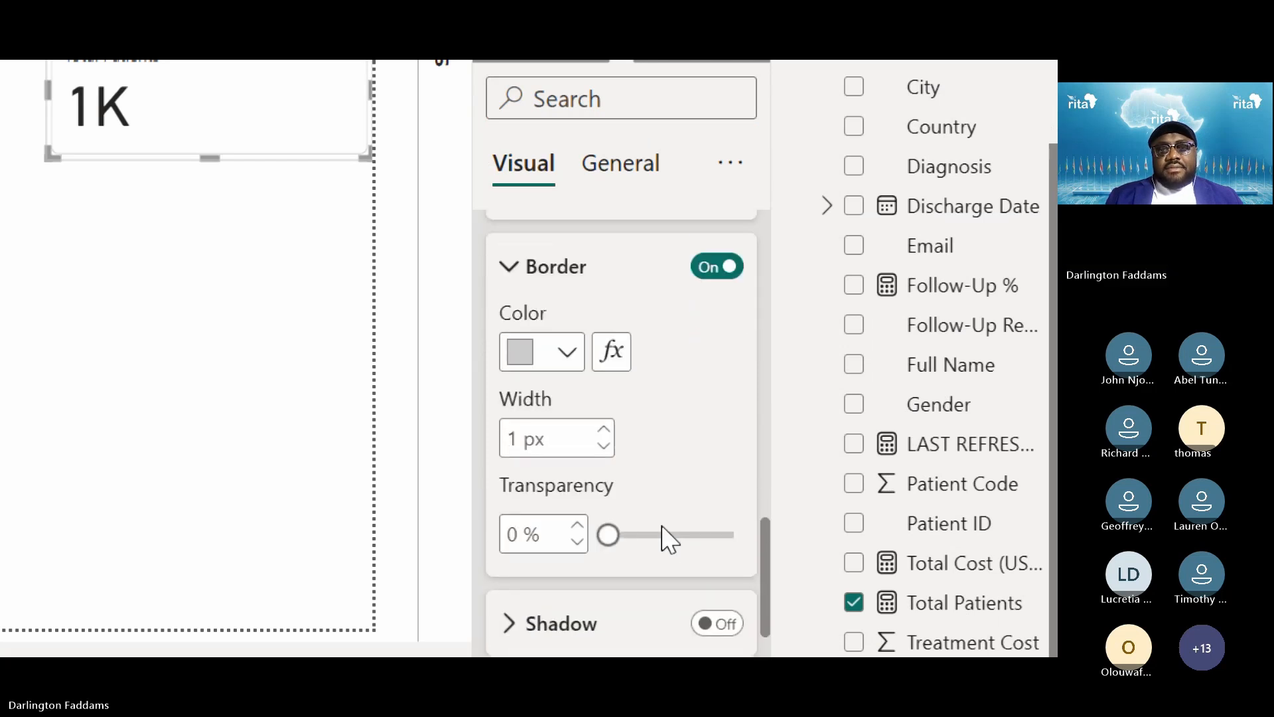
scroll(597, 425, "up", 2)
left_click(568, 378)
Scroll back up and expand the card's Callout values settings
scroll(655, 492, "down", 1)
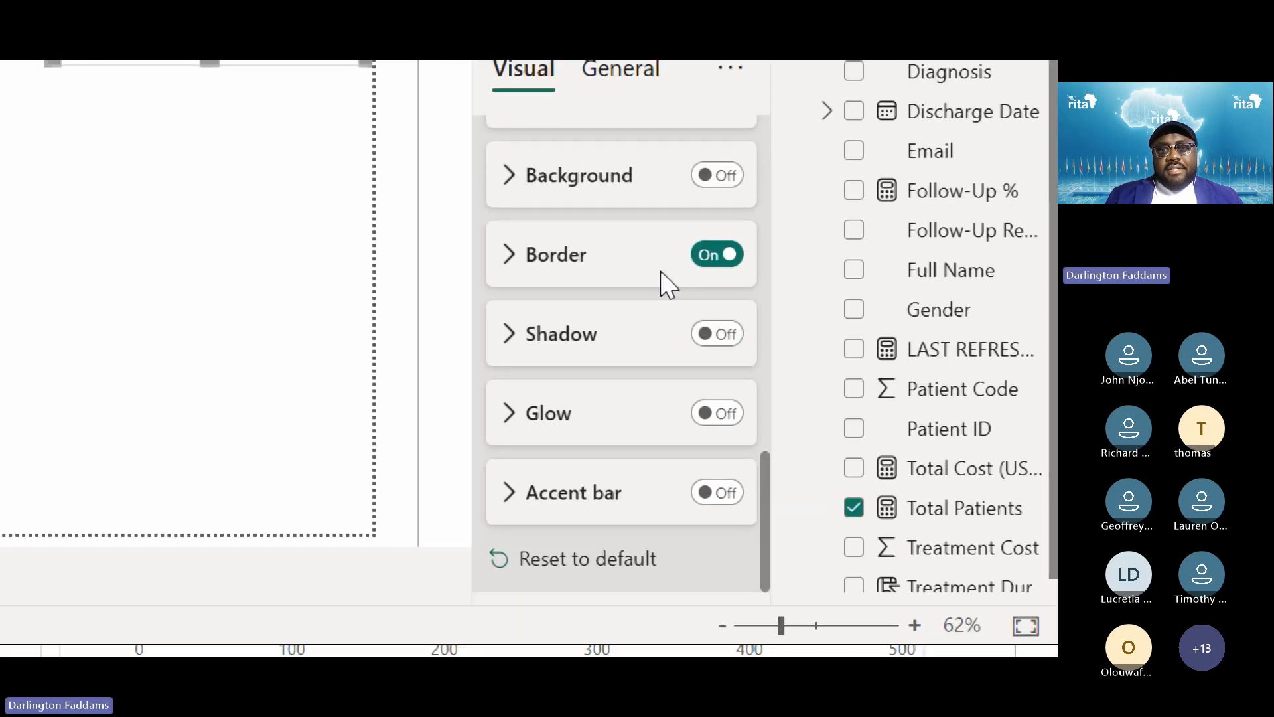
scroll(620, 338, "up", 3)
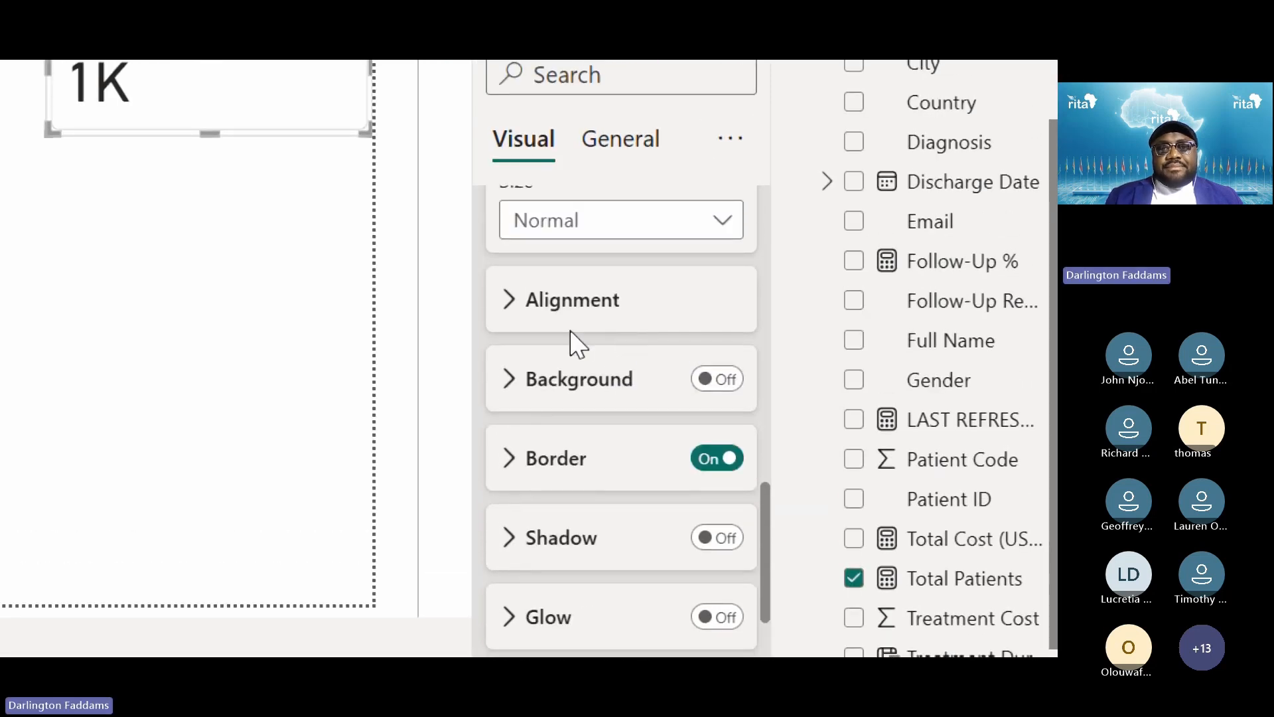
scroll(556, 374, "up", 1)
scroll(556, 373, "up", 5)
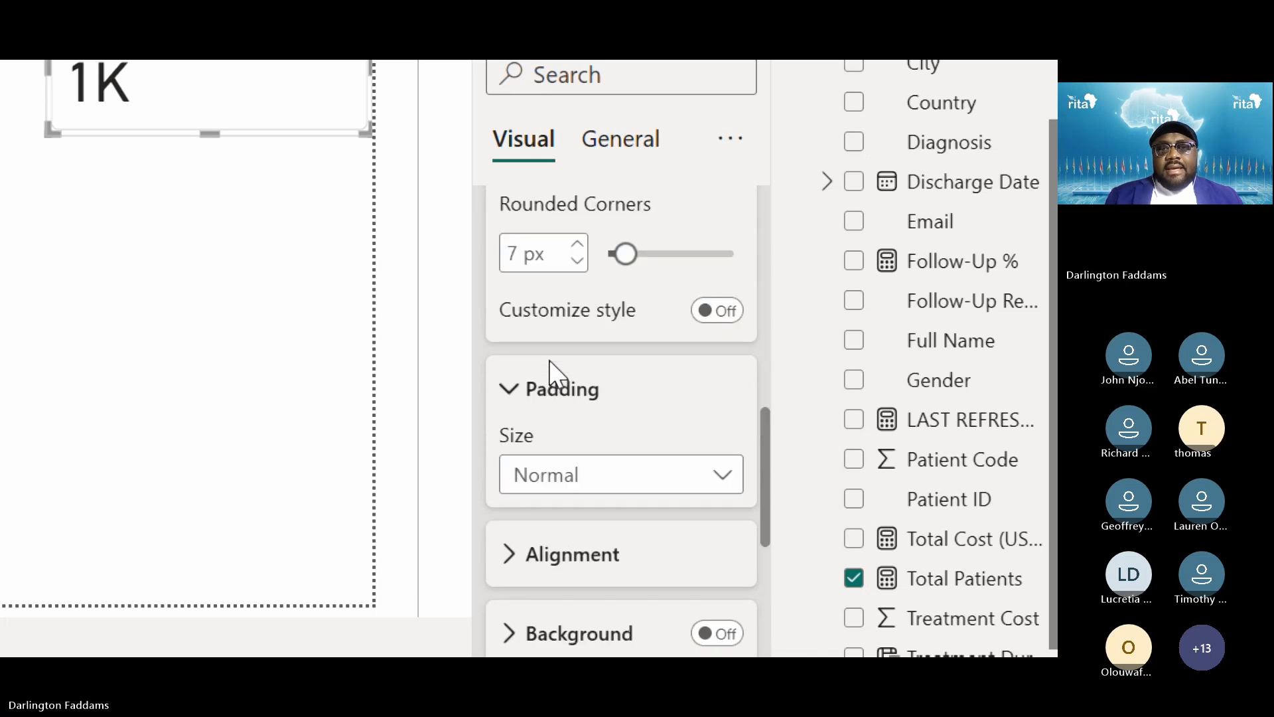
scroll(553, 364, "up", 2)
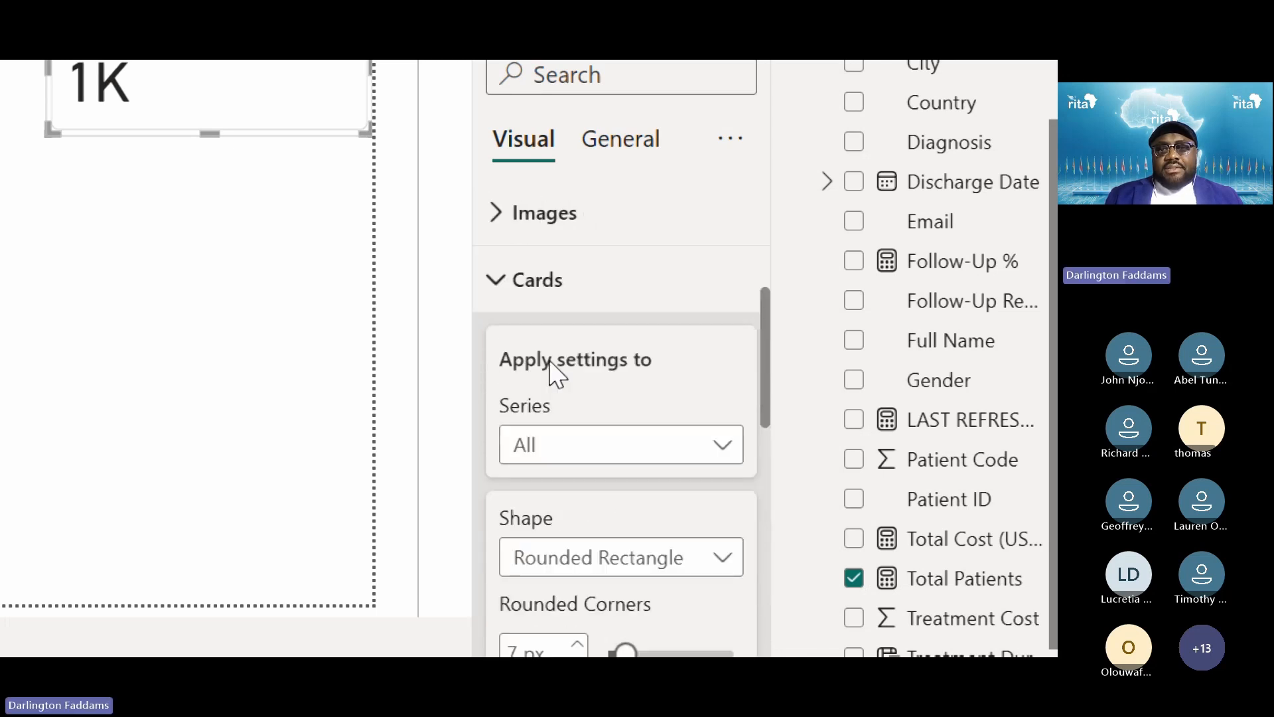
scroll(532, 318, "up", 5)
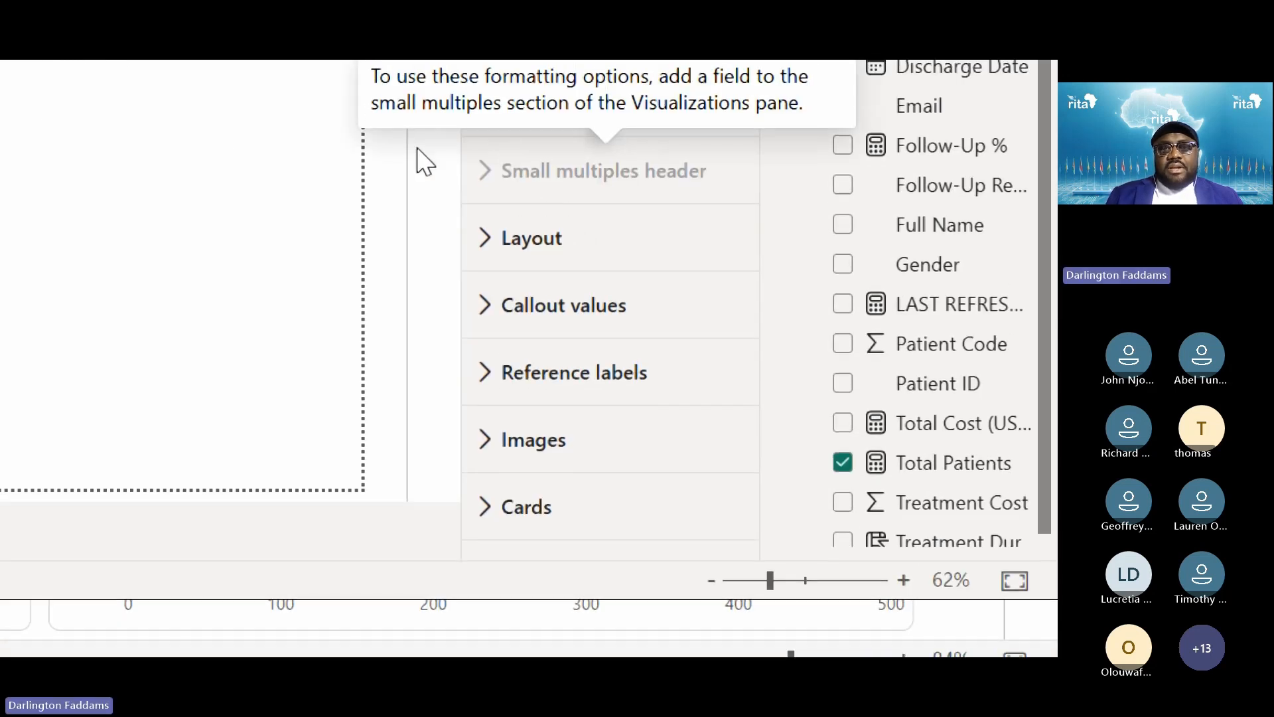
left_click(525, 288)
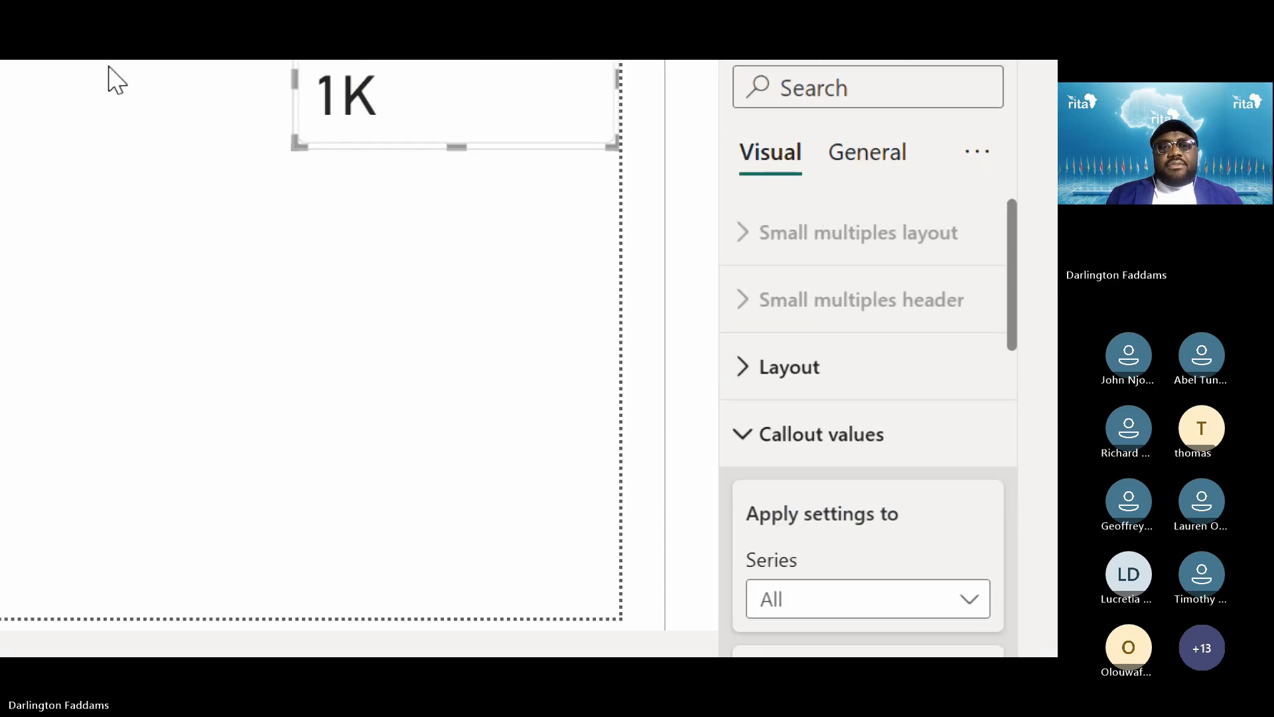
left_click_drag(552, 194, 564, 547)
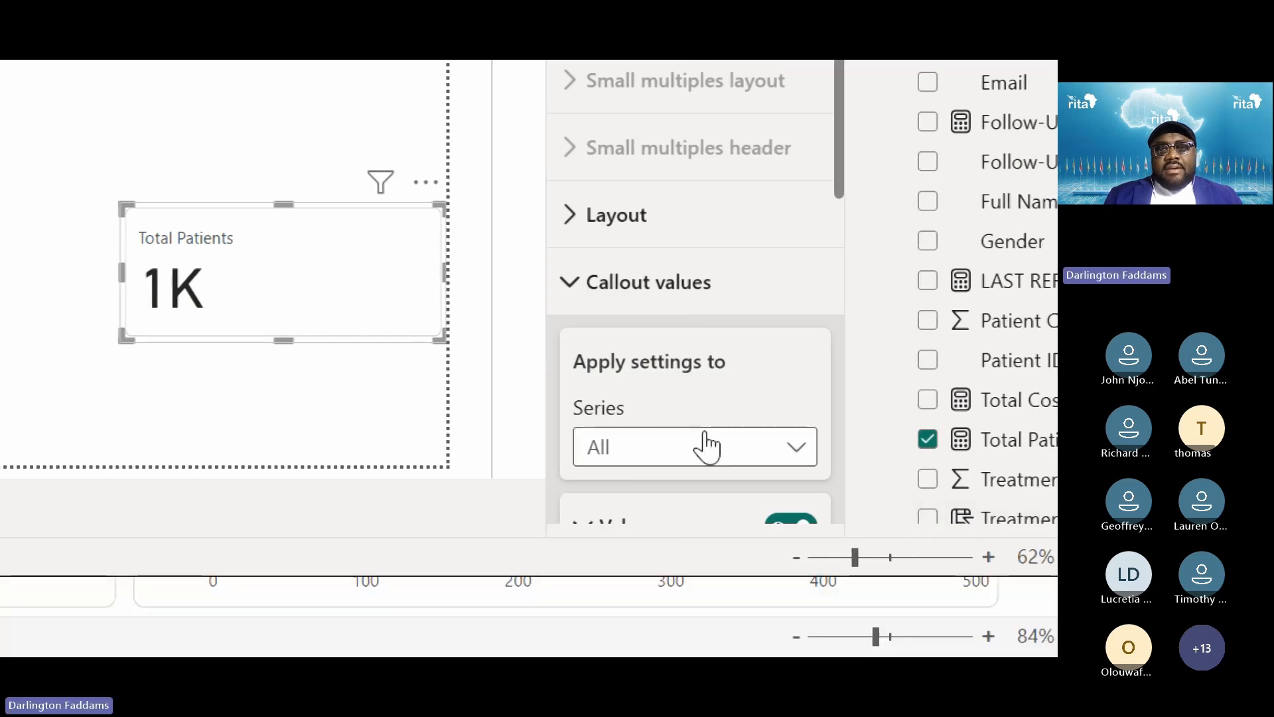
scroll(849, 446, "down", 3)
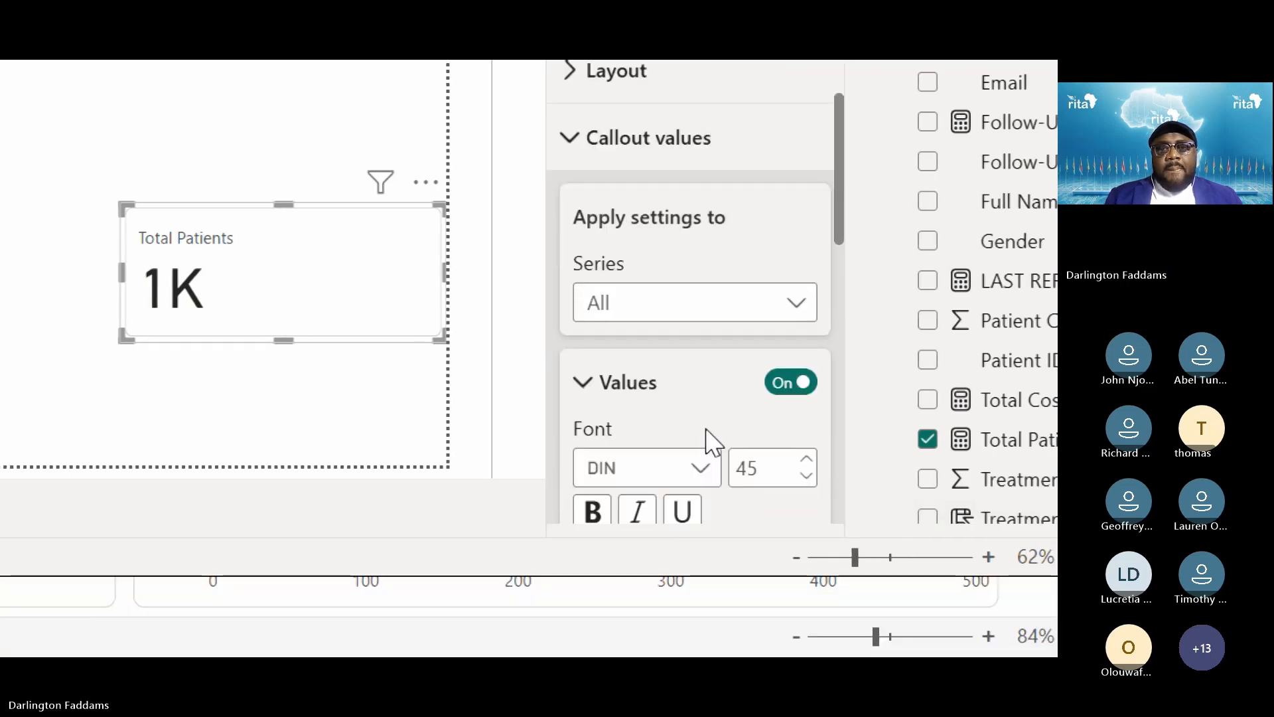
scroll(713, 442, "down", 3)
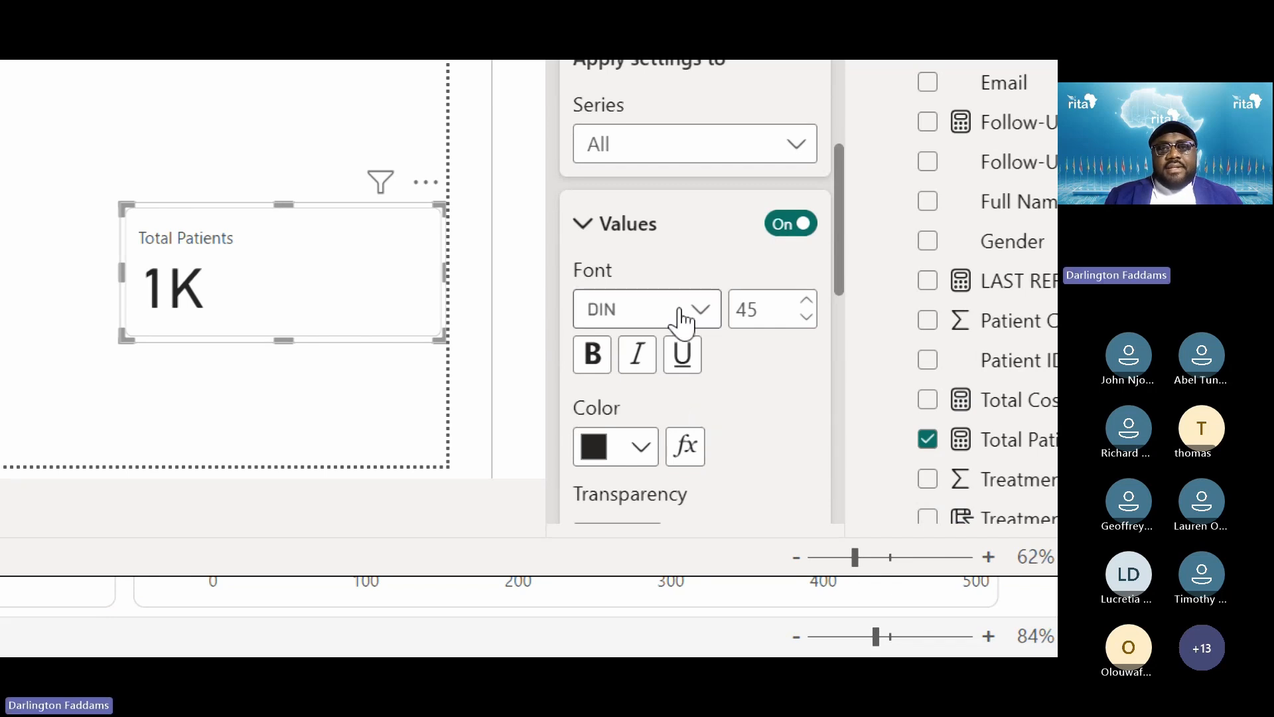
left_click(806, 318)
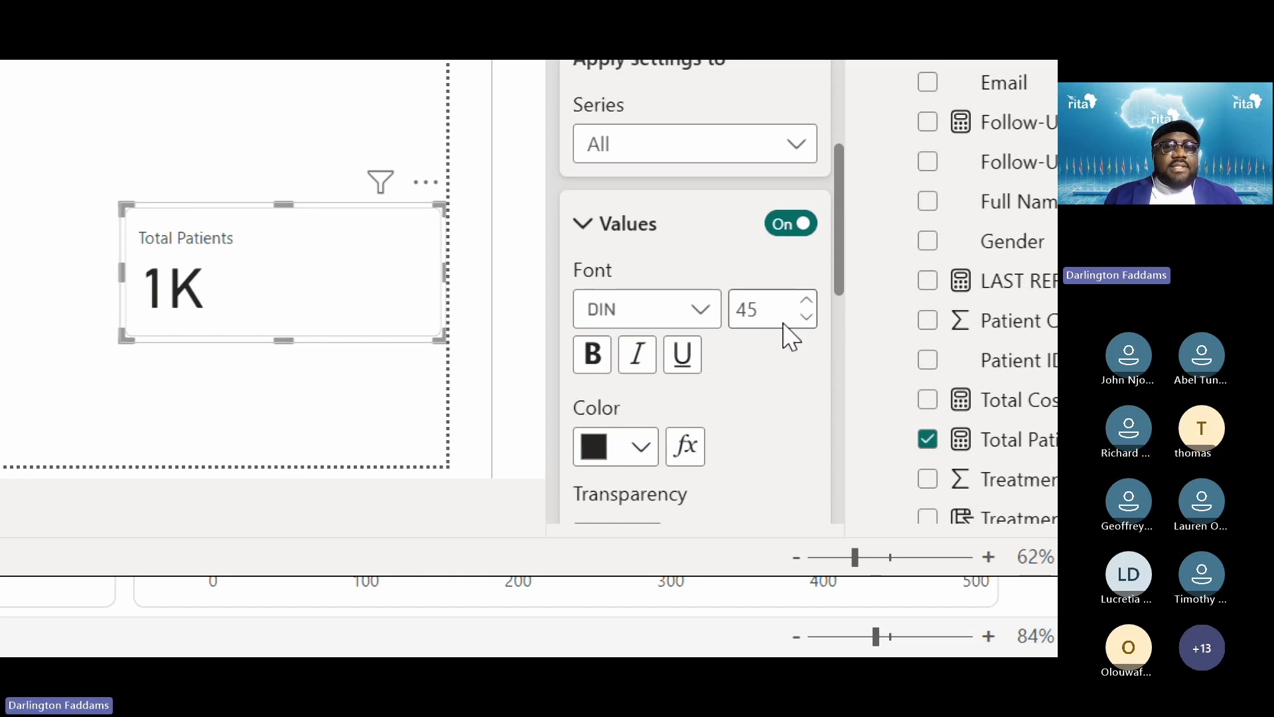
scroll(761, 389, "down", 3)
scroll(761, 390, "down", 3)
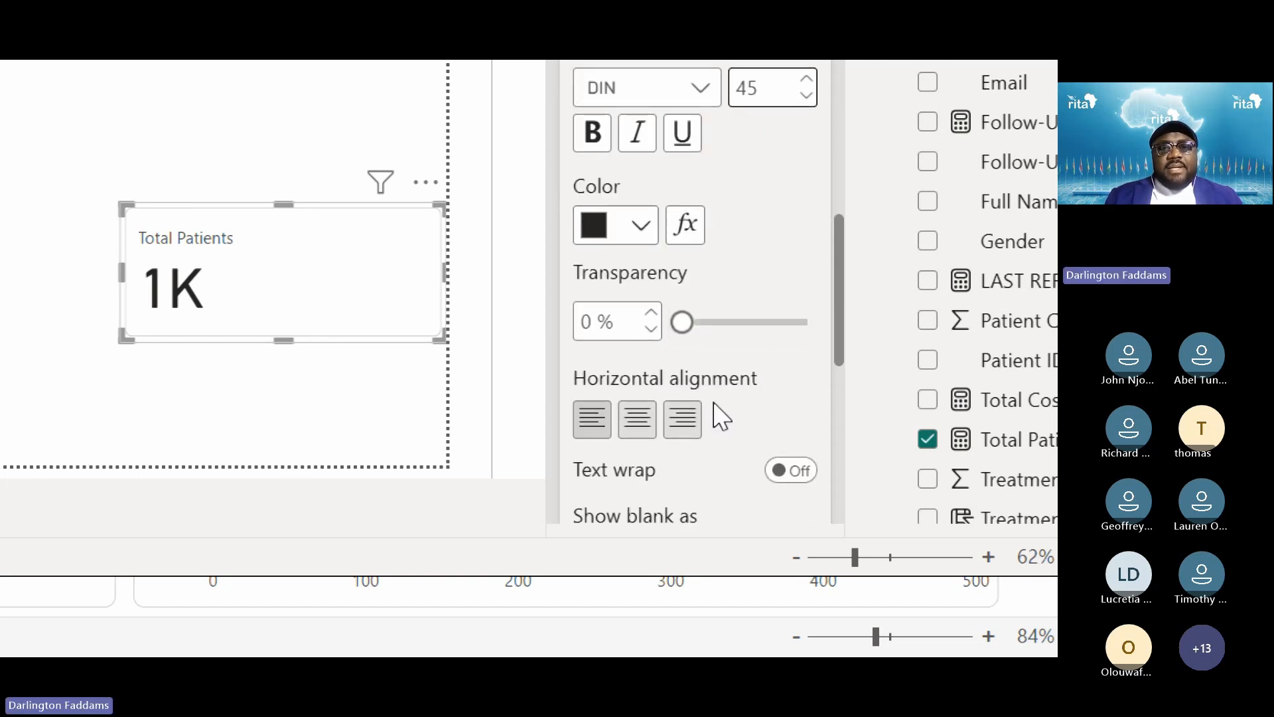
left_click(642, 425)
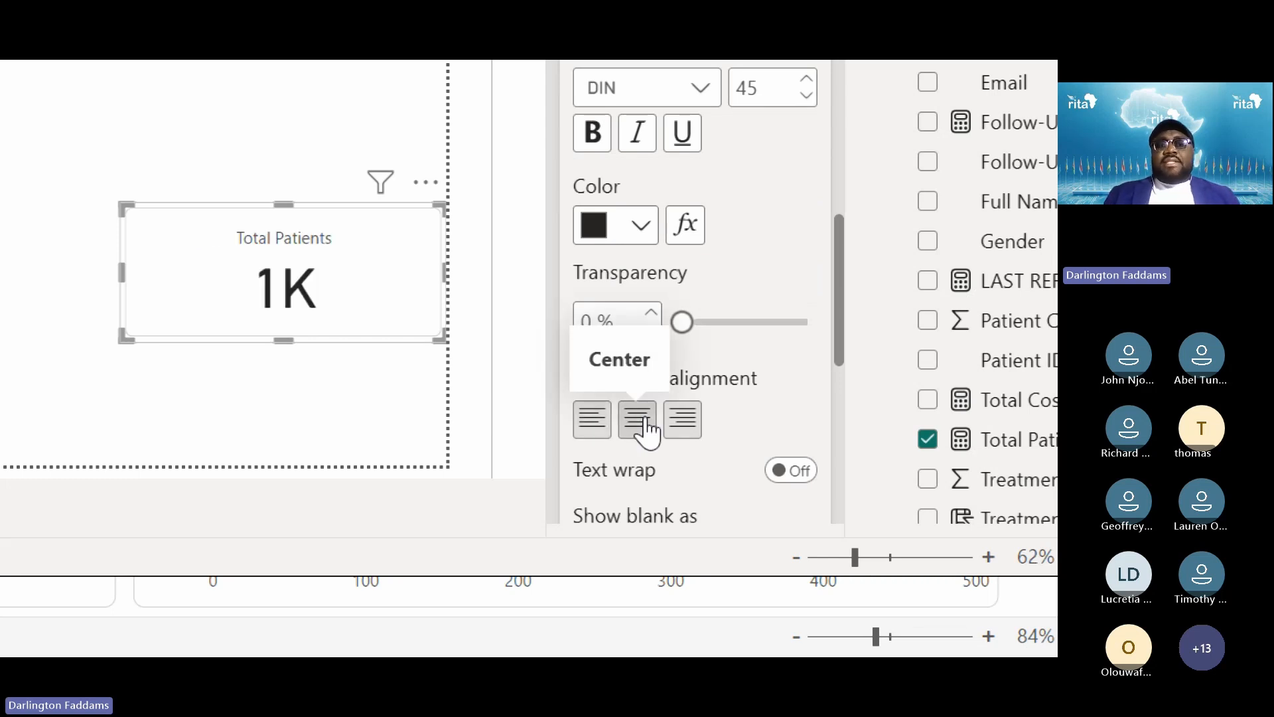
scroll(761, 281, "up", 4)
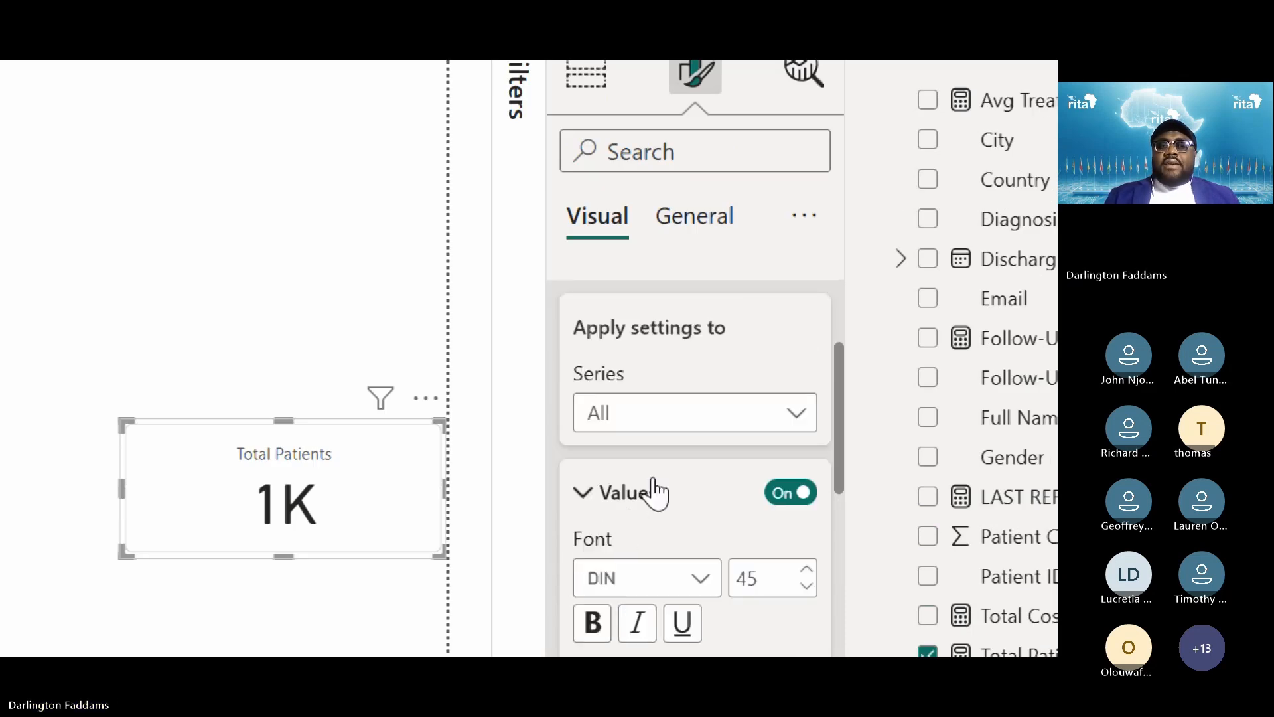
scroll(654, 490, "up", 3)
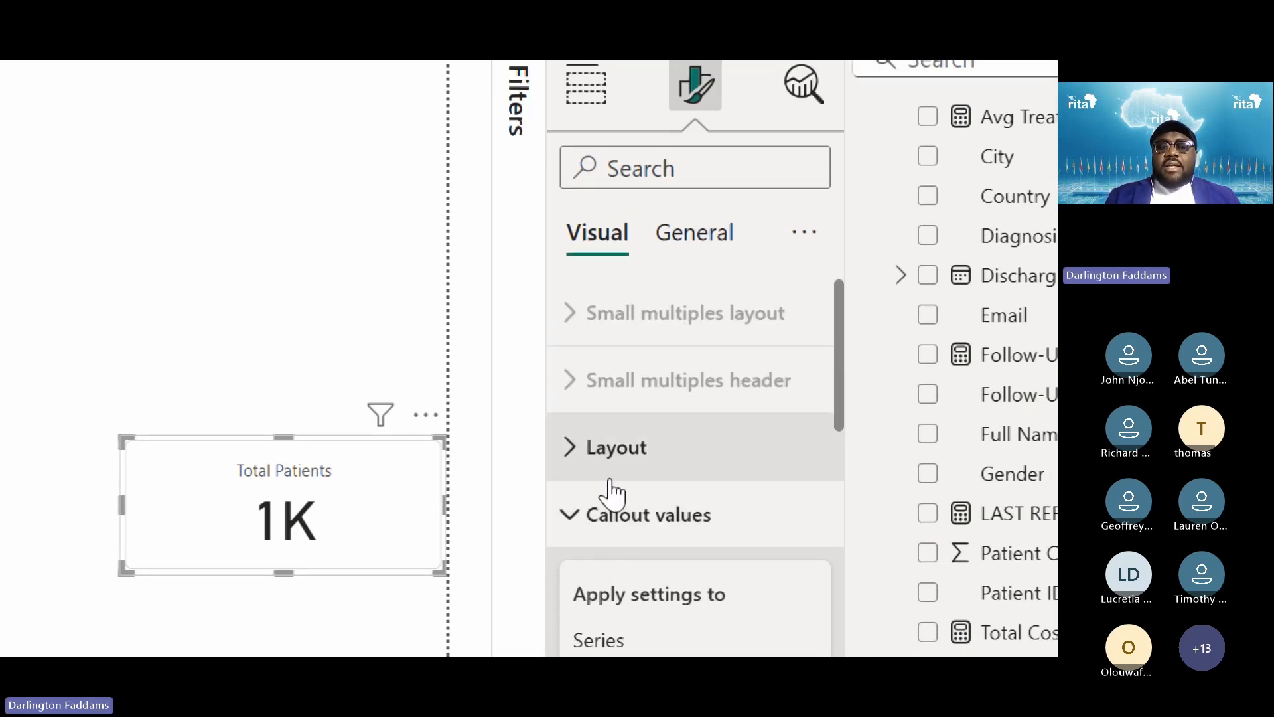
scroll(617, 554, "down", 3)
scroll(623, 553, "down", 3)
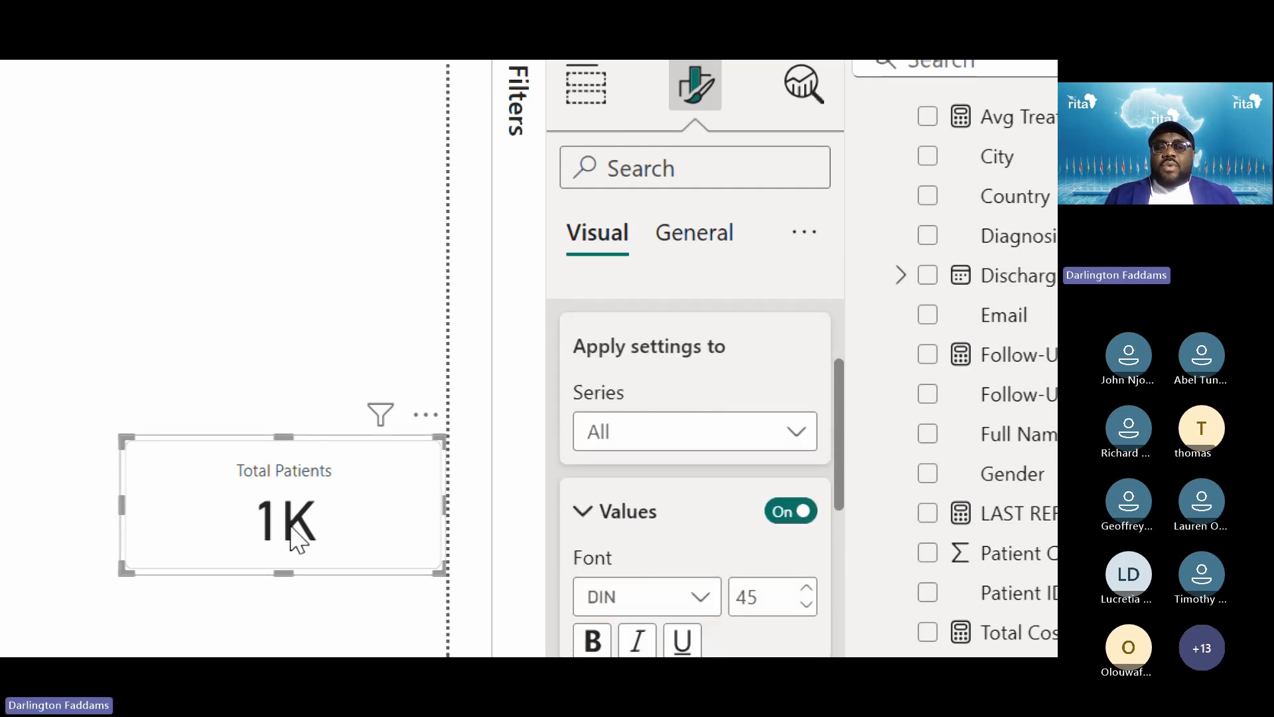
scroll(663, 494, "up", 1)
scroll(650, 458, "up", 1)
scroll(666, 491, "down", 4)
scroll(754, 511, "down", 3)
scroll(755, 511, "down", 4)
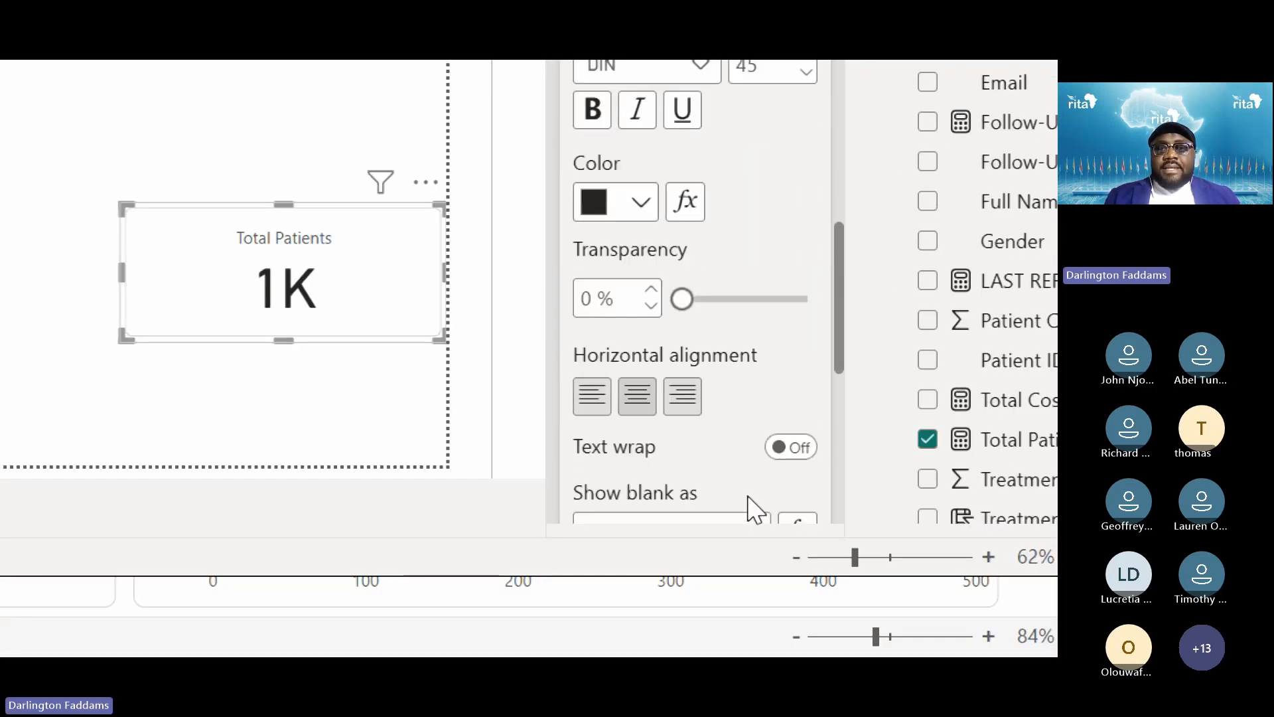
scroll(755, 511, "down", 1)
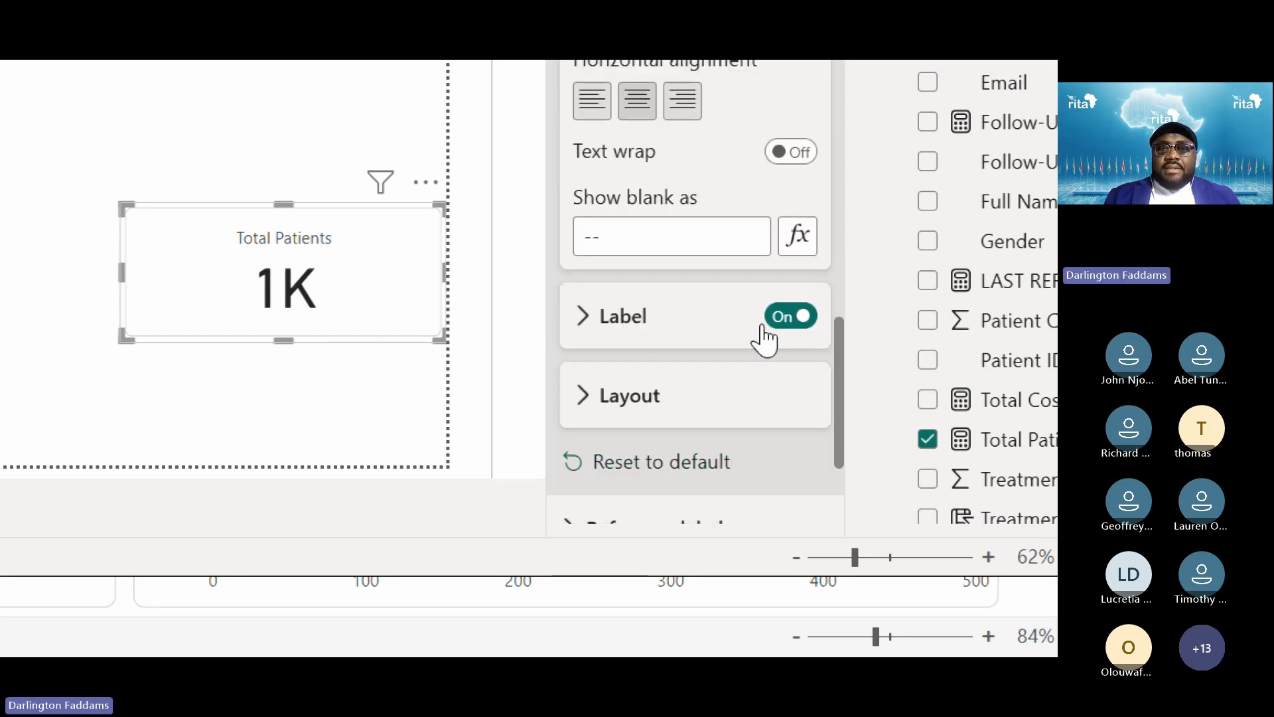
left_click(638, 337)
scroll(640, 335, "down", 1)
scroll(641, 335, "down", 4)
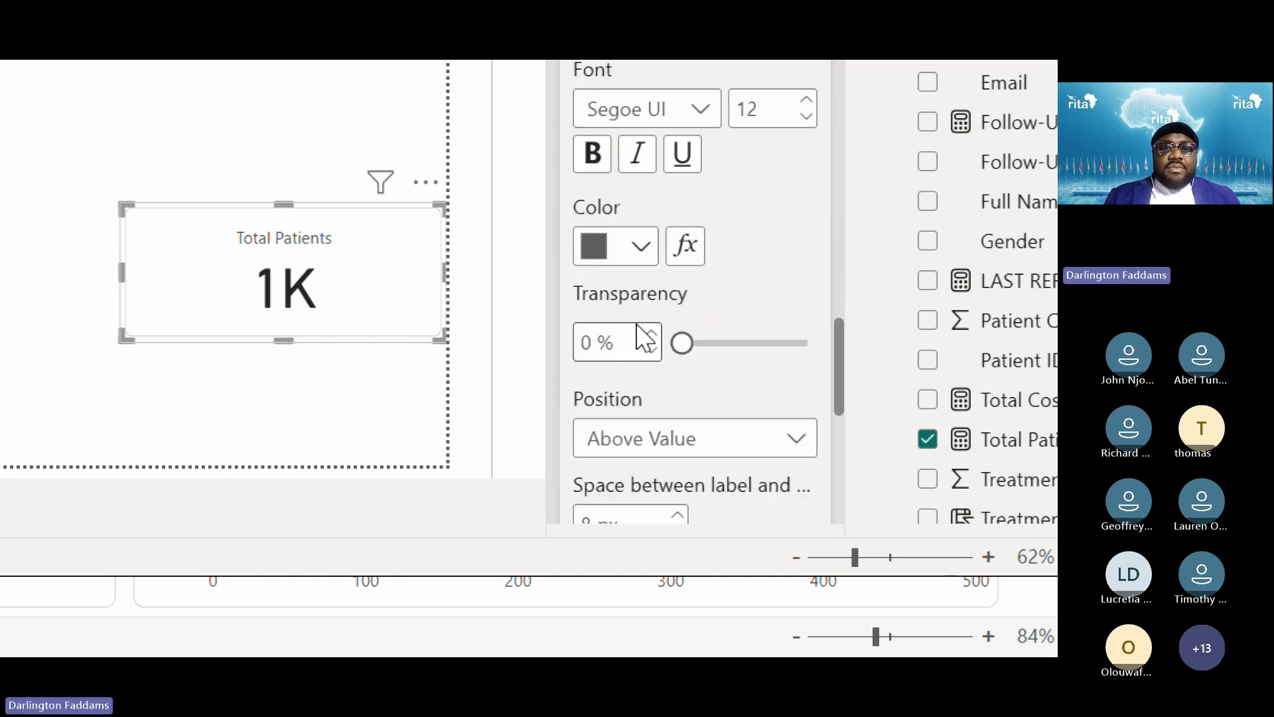
scroll(640, 332, "down", 1)
left_click(637, 373)
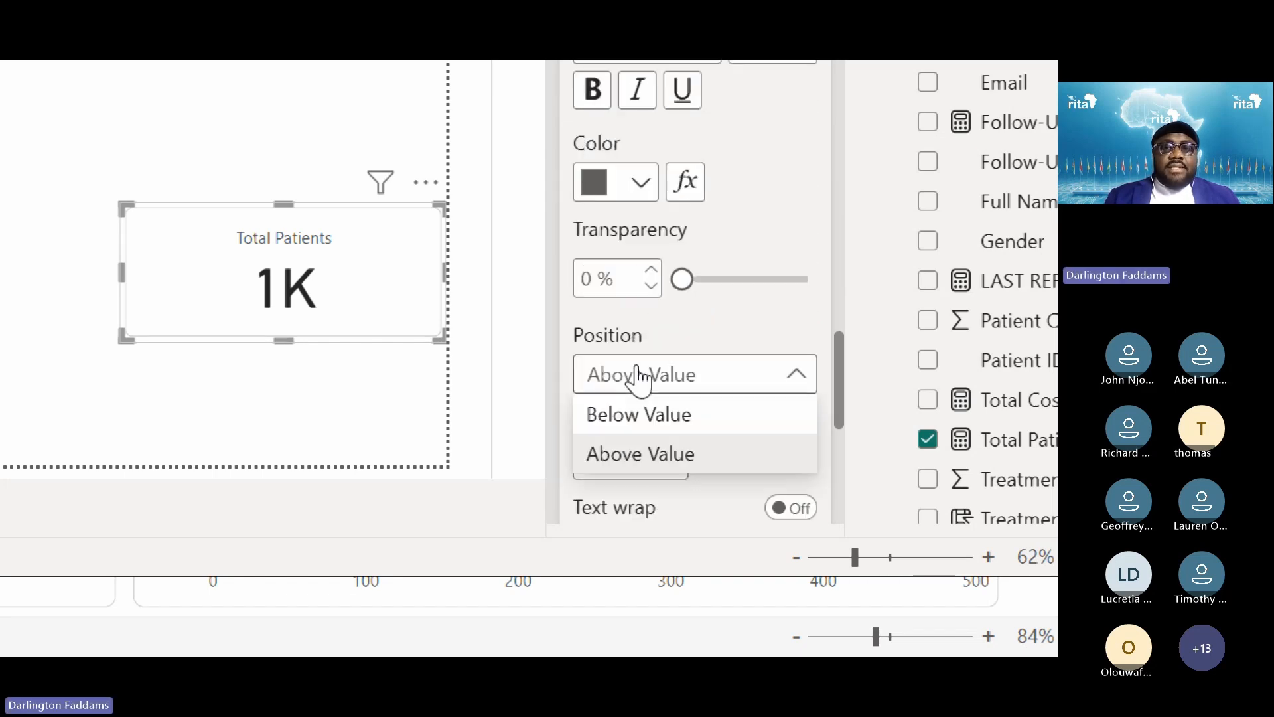
left_click(635, 415)
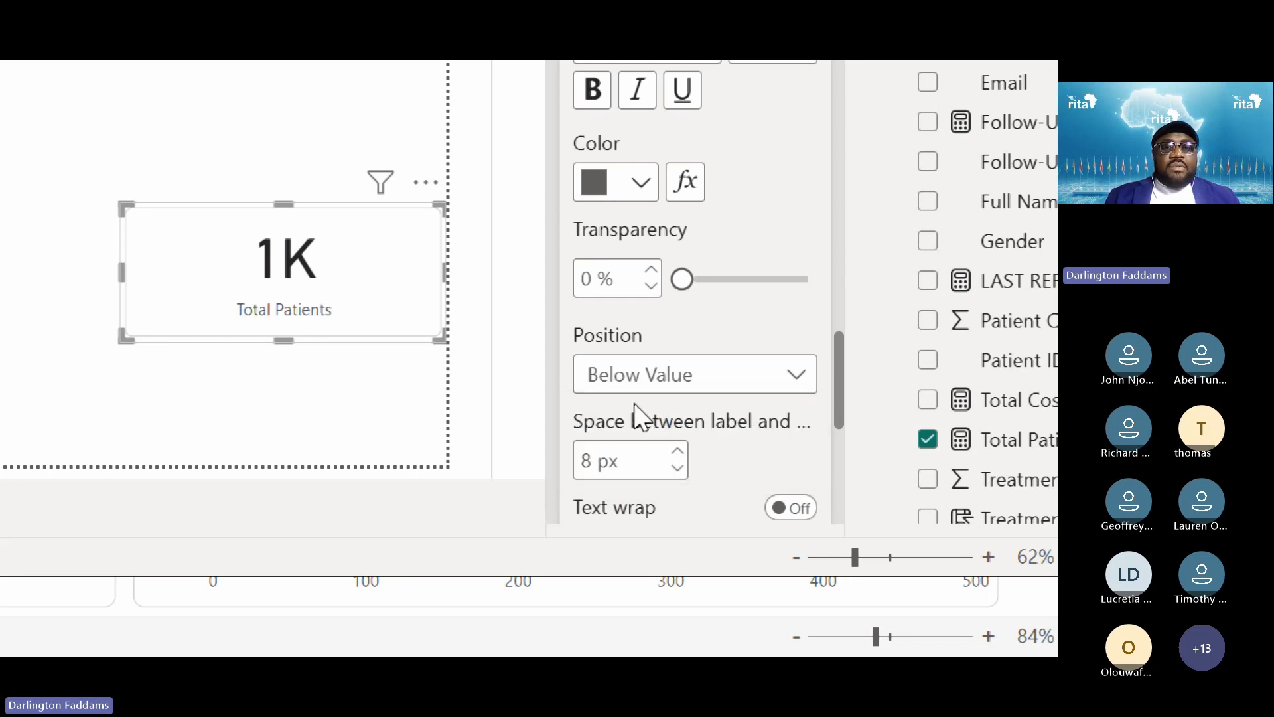
left_click(637, 374)
left_click(639, 451)
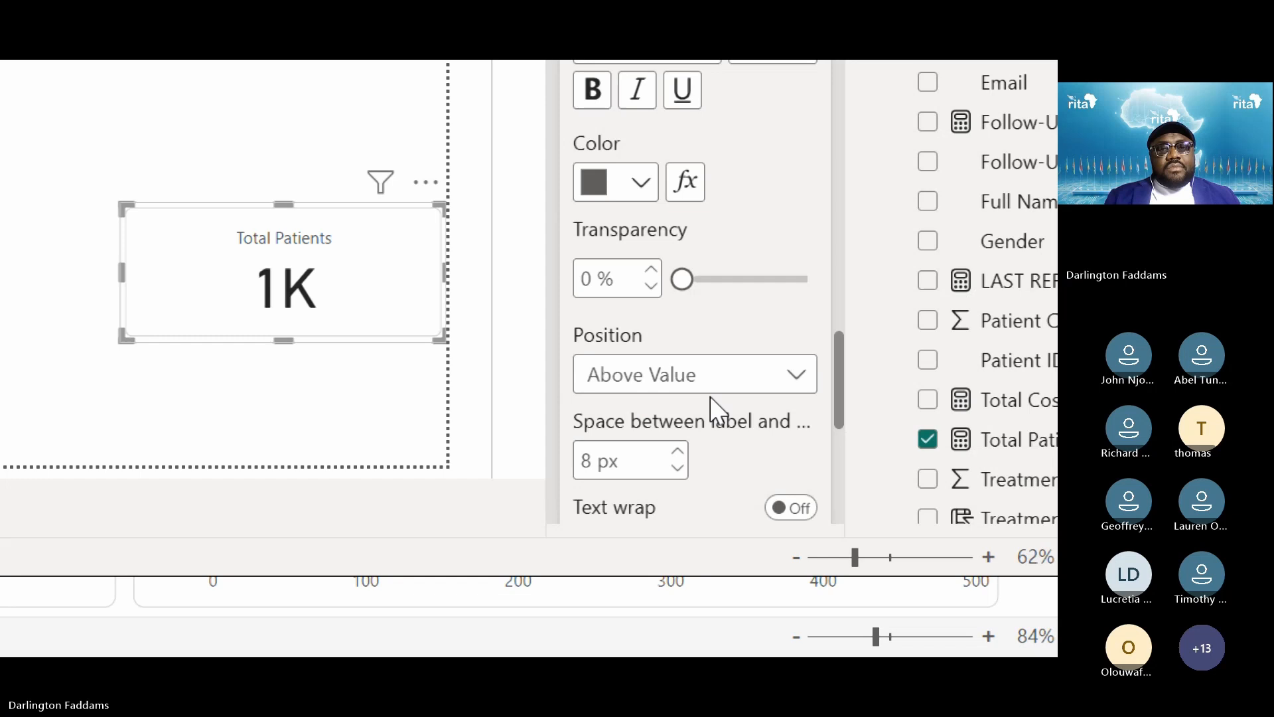
scroll(714, 407, "down", 3)
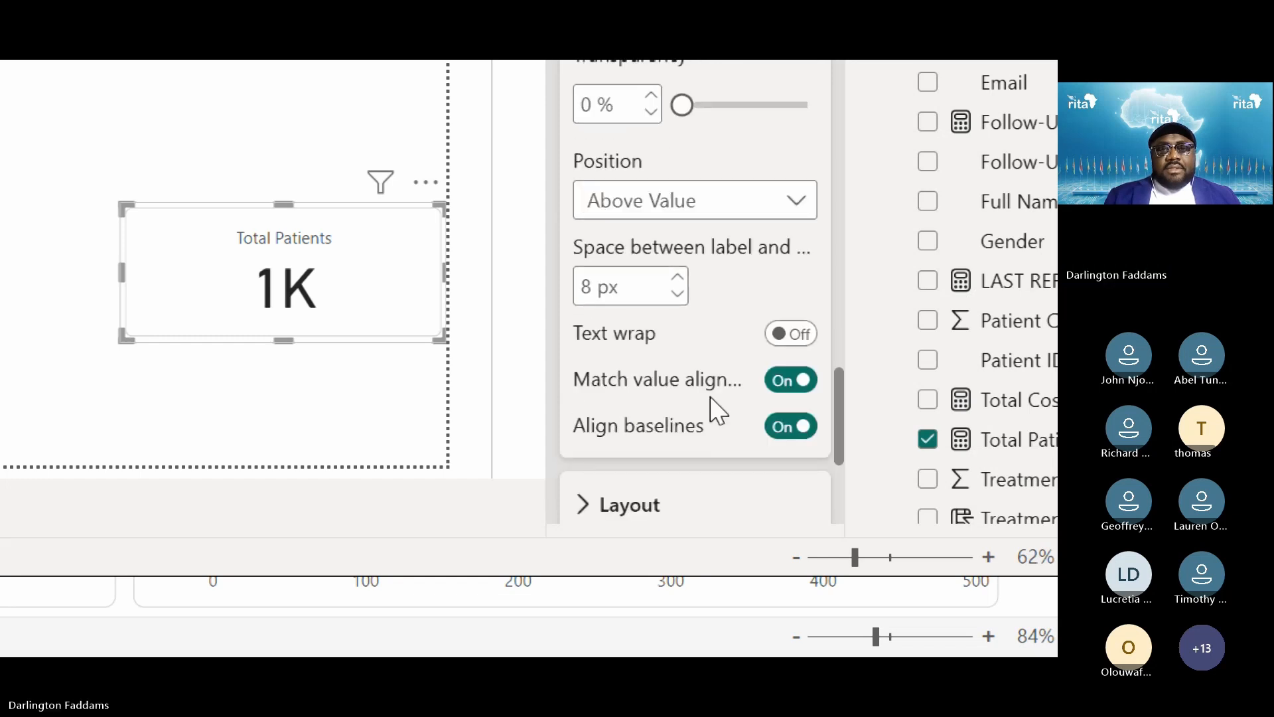
scroll(711, 395, "up", 1)
scroll(717, 406, "down", 2)
scroll(715, 409, "up", 5)
scroll(714, 405, "up", 8)
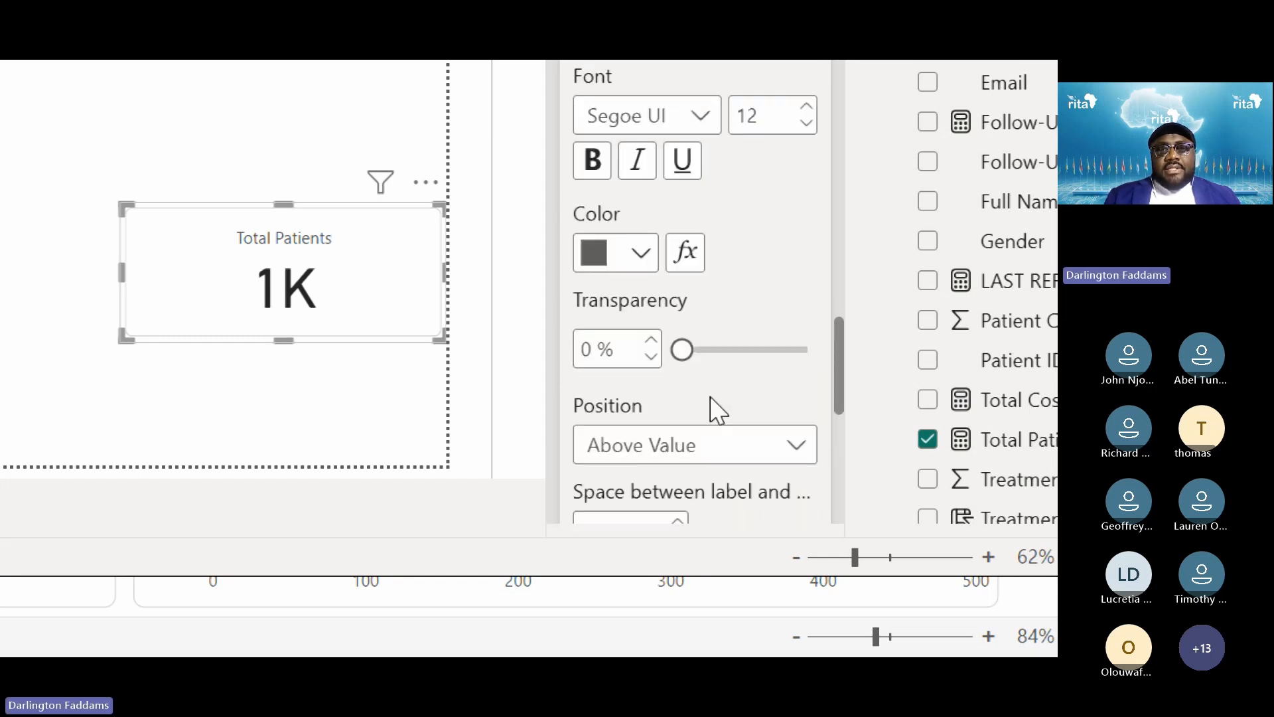
left_click(635, 196)
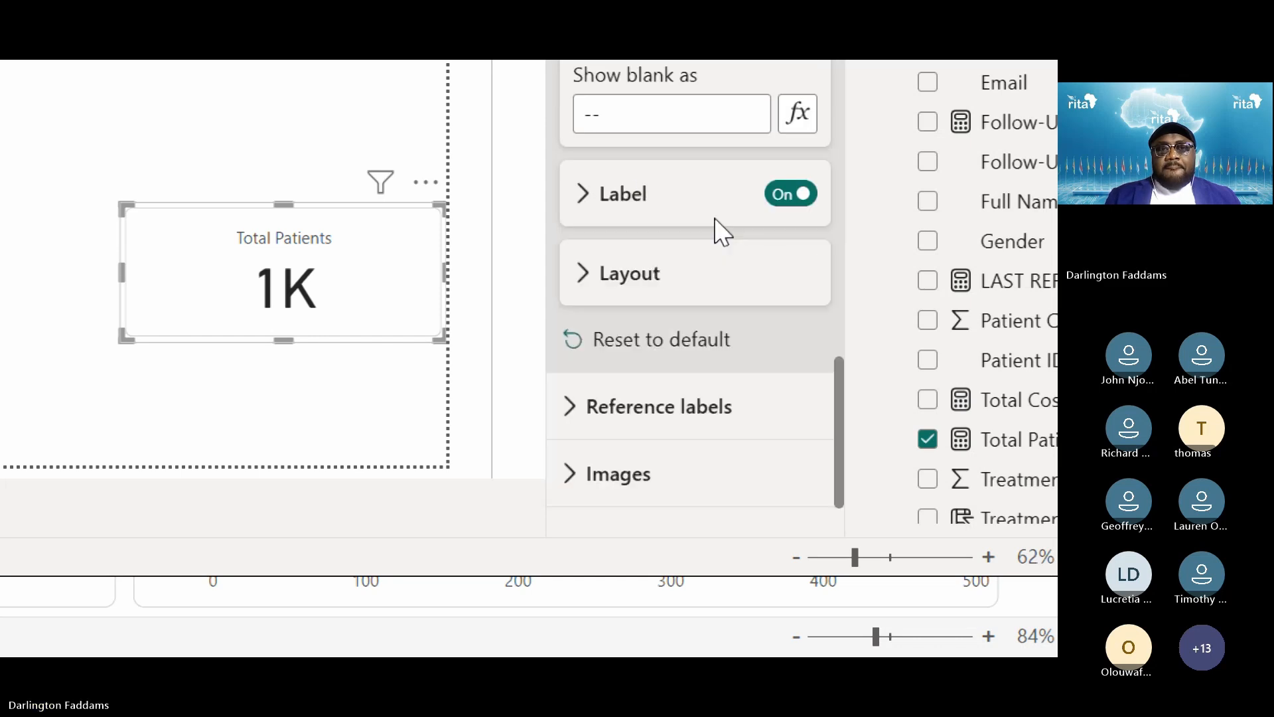
scroll(722, 232, "up", 5)
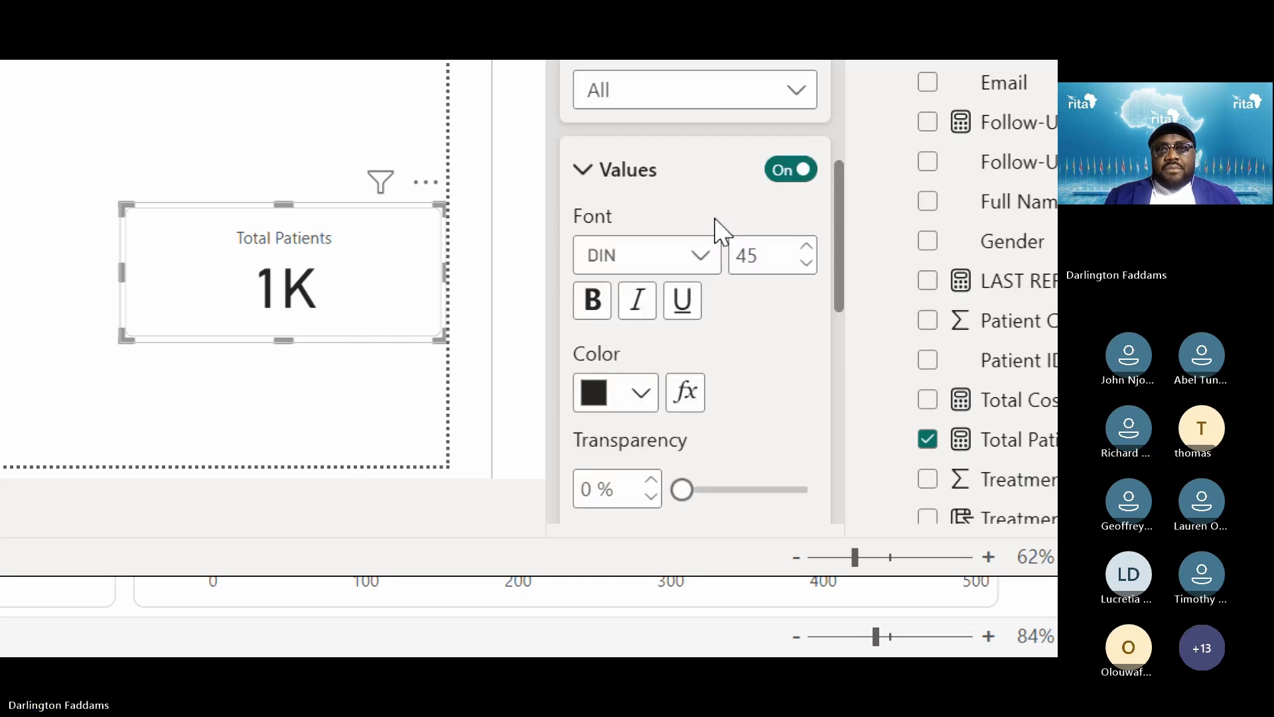
scroll(703, 242, "up", 2)
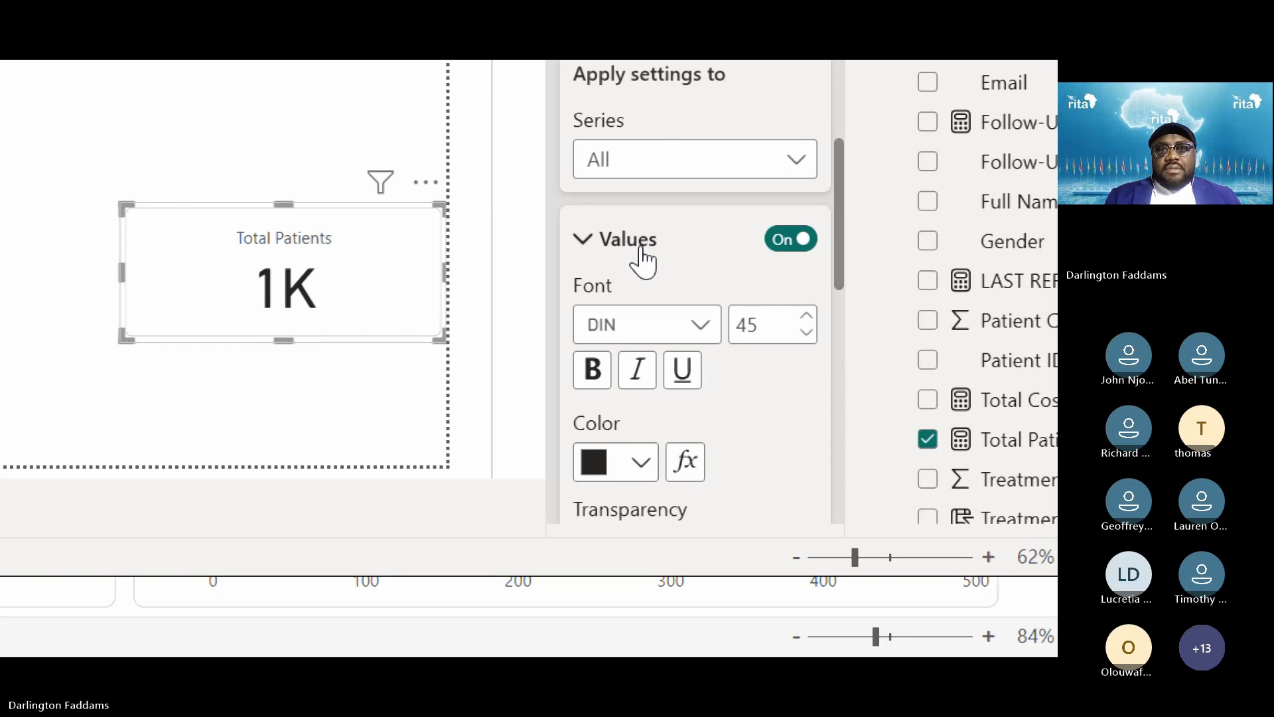
left_click(620, 247)
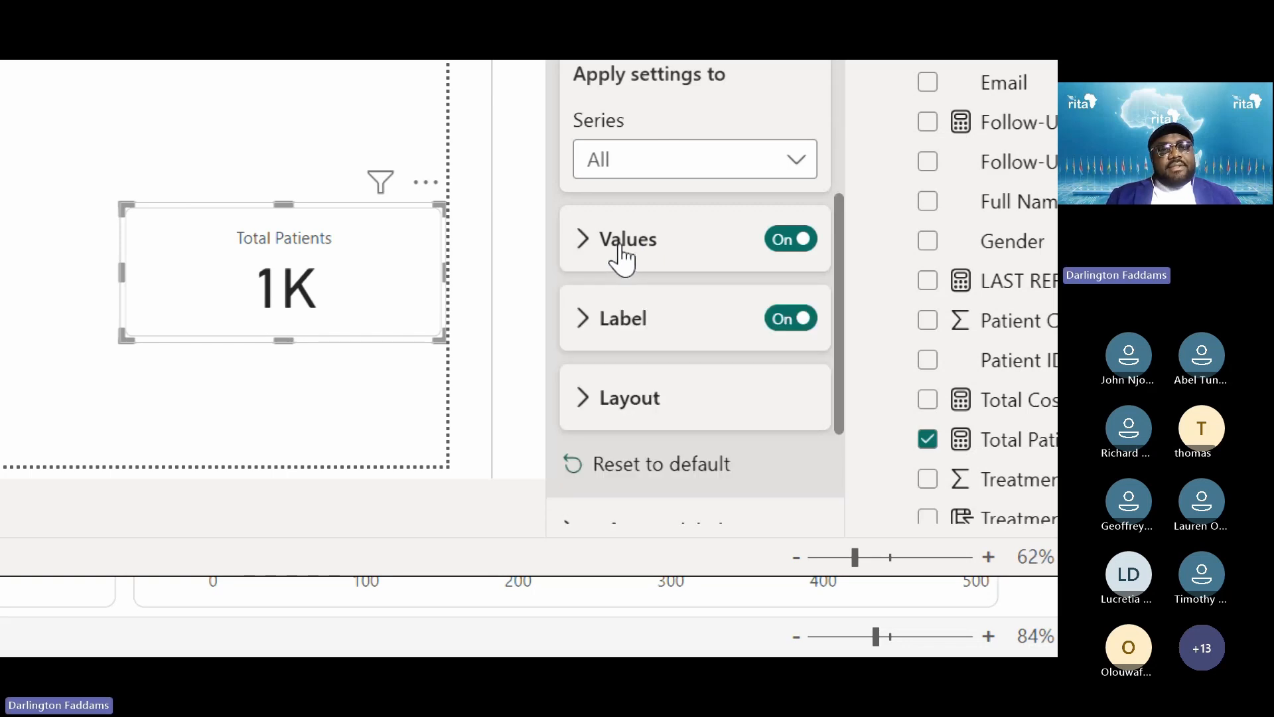
scroll(620, 255, "down", 1)
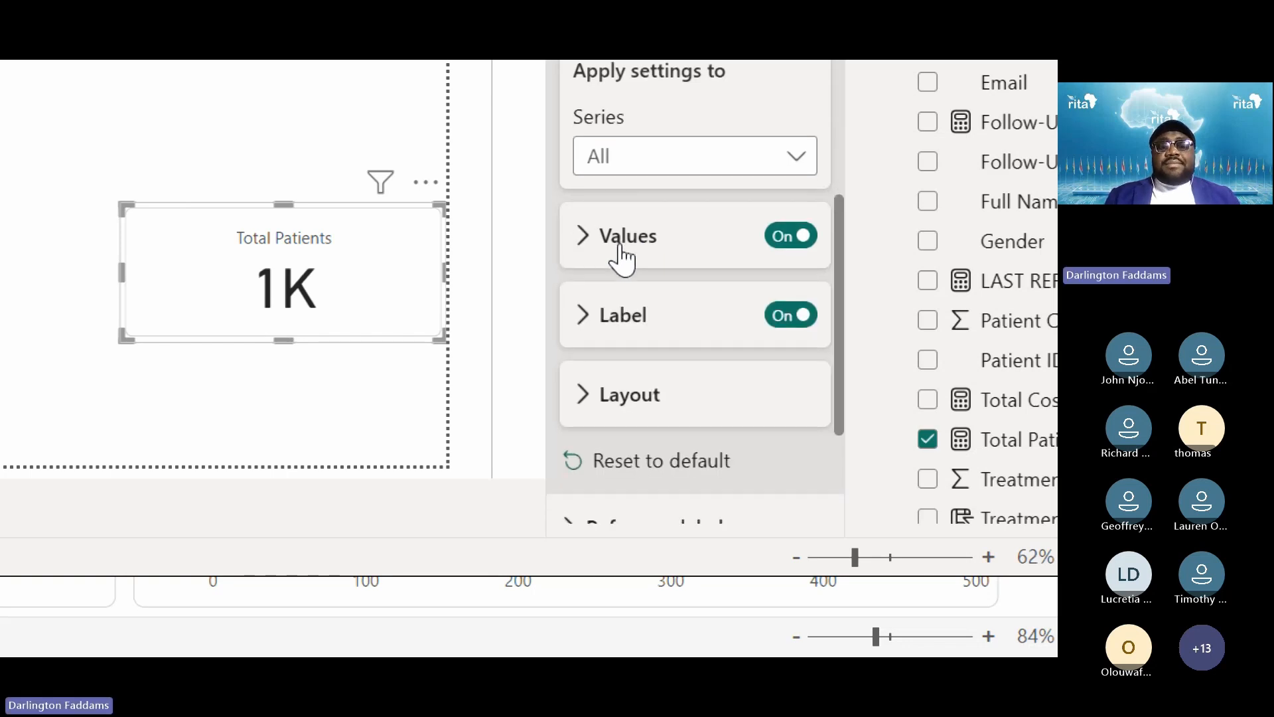
Review, then collapse, the card's Layout, padding, shape and border settings
left_click(628, 401)
scroll(628, 404, "down", 2)
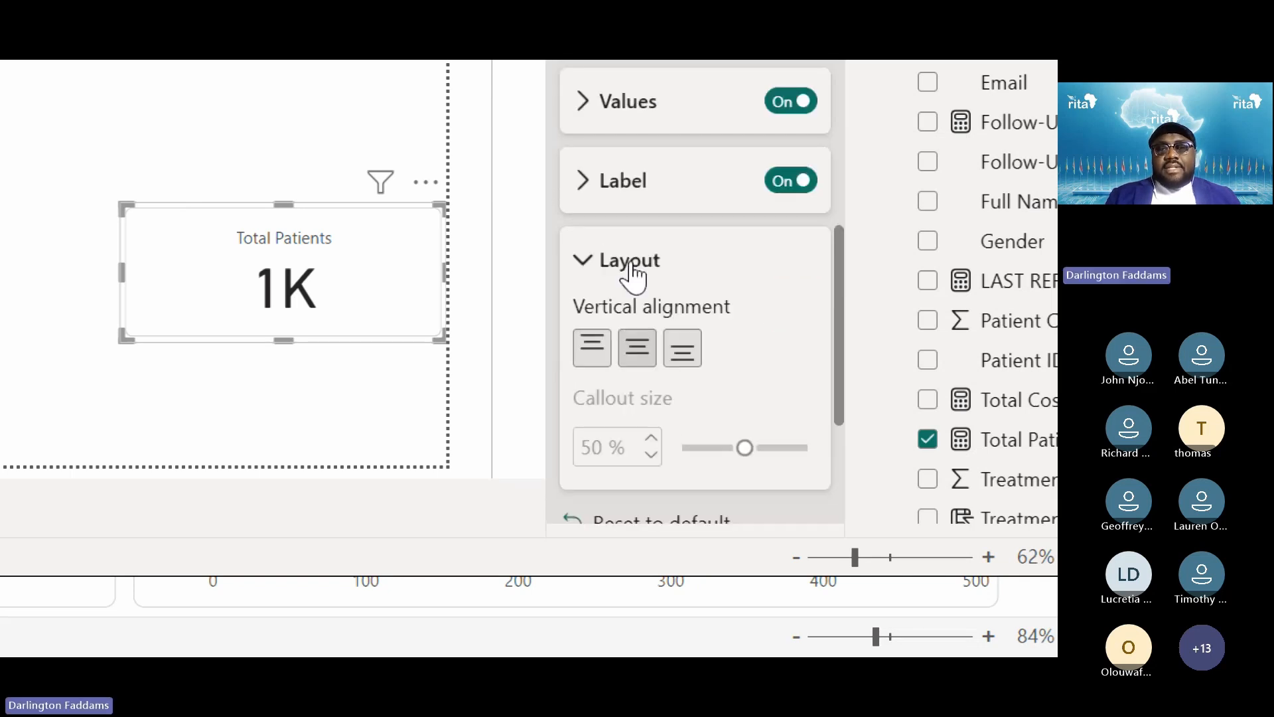
left_click(632, 271)
scroll(722, 392, "down", 1)
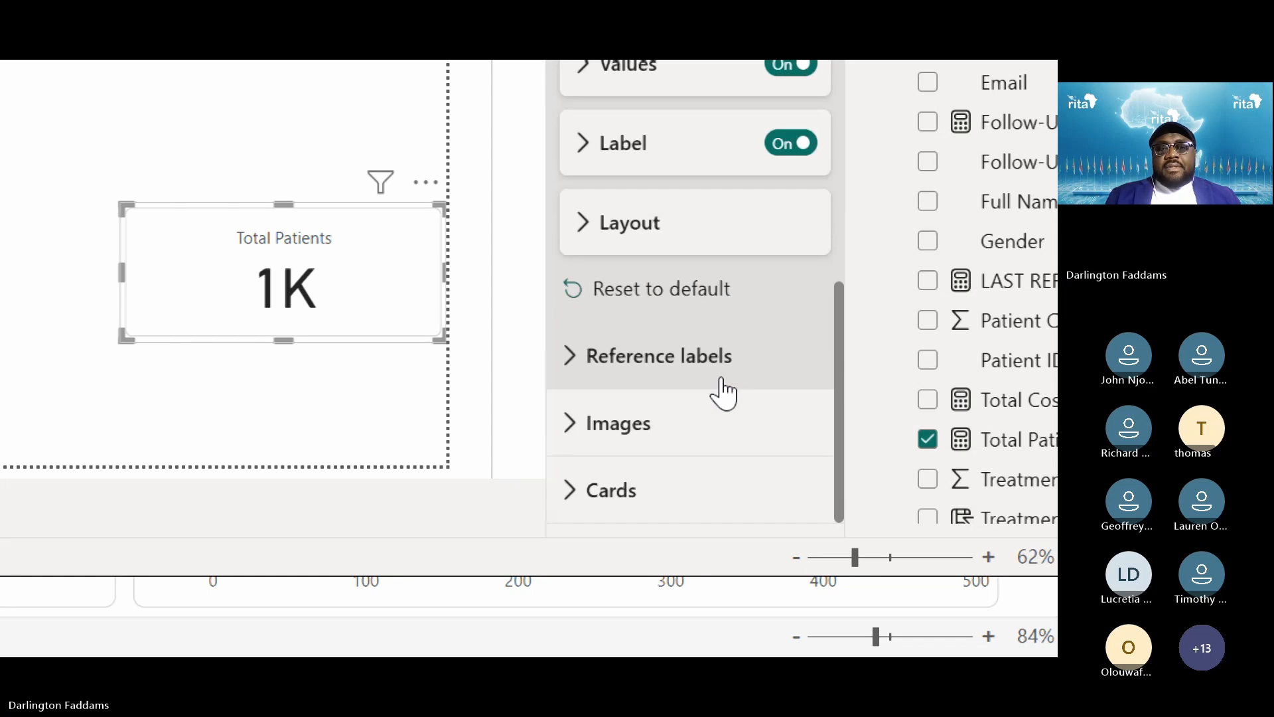
scroll(601, 512, "down", 4)
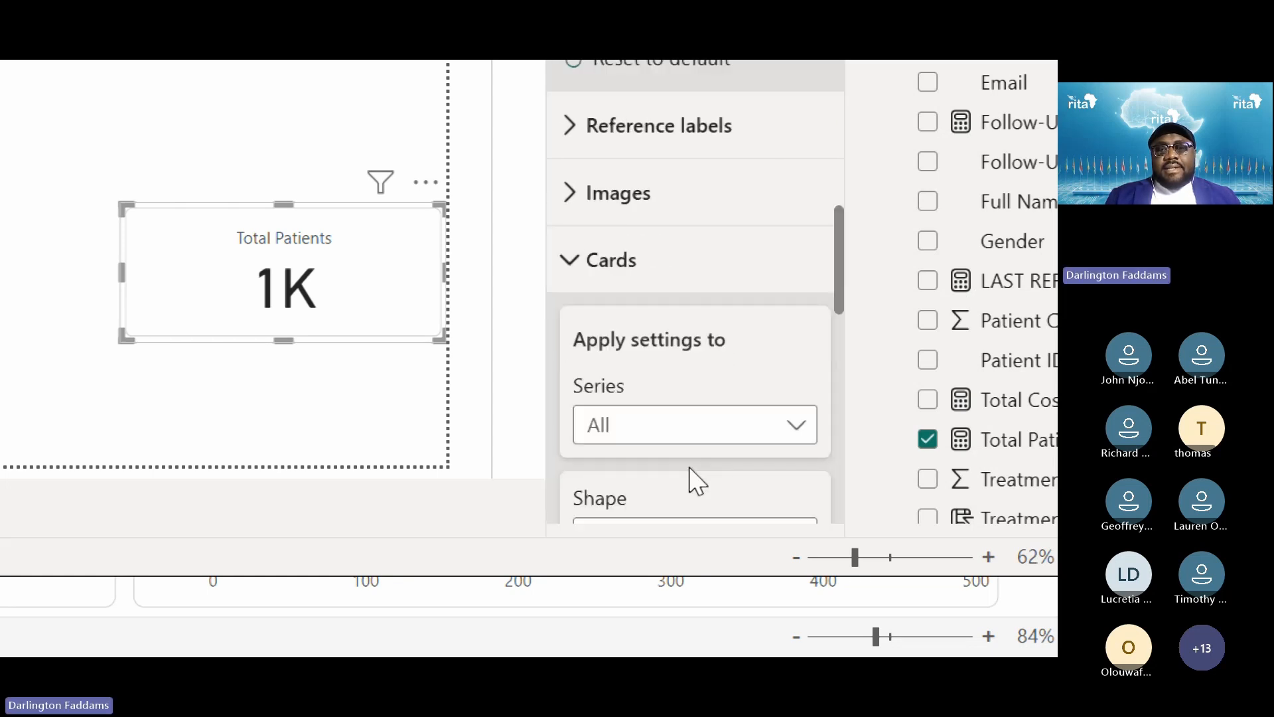
scroll(718, 385, "down", 6)
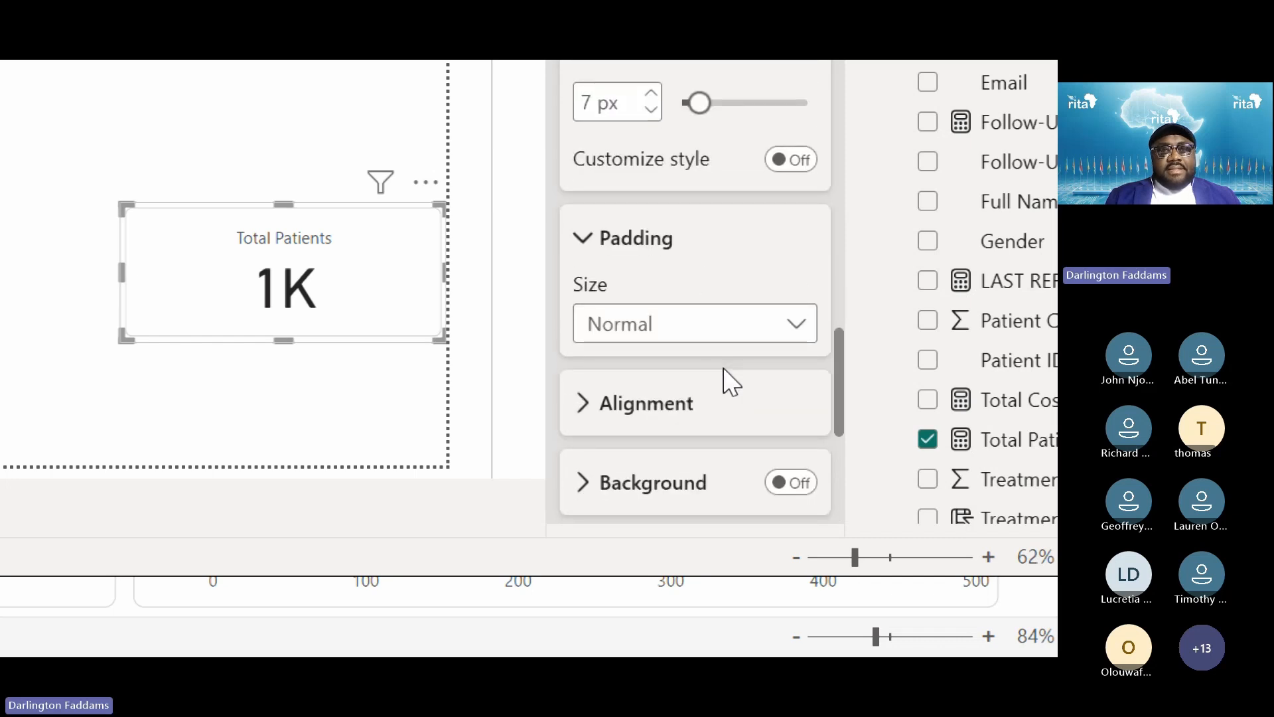
scroll(730, 382, "down", 2)
scroll(725, 378, "down", 4)
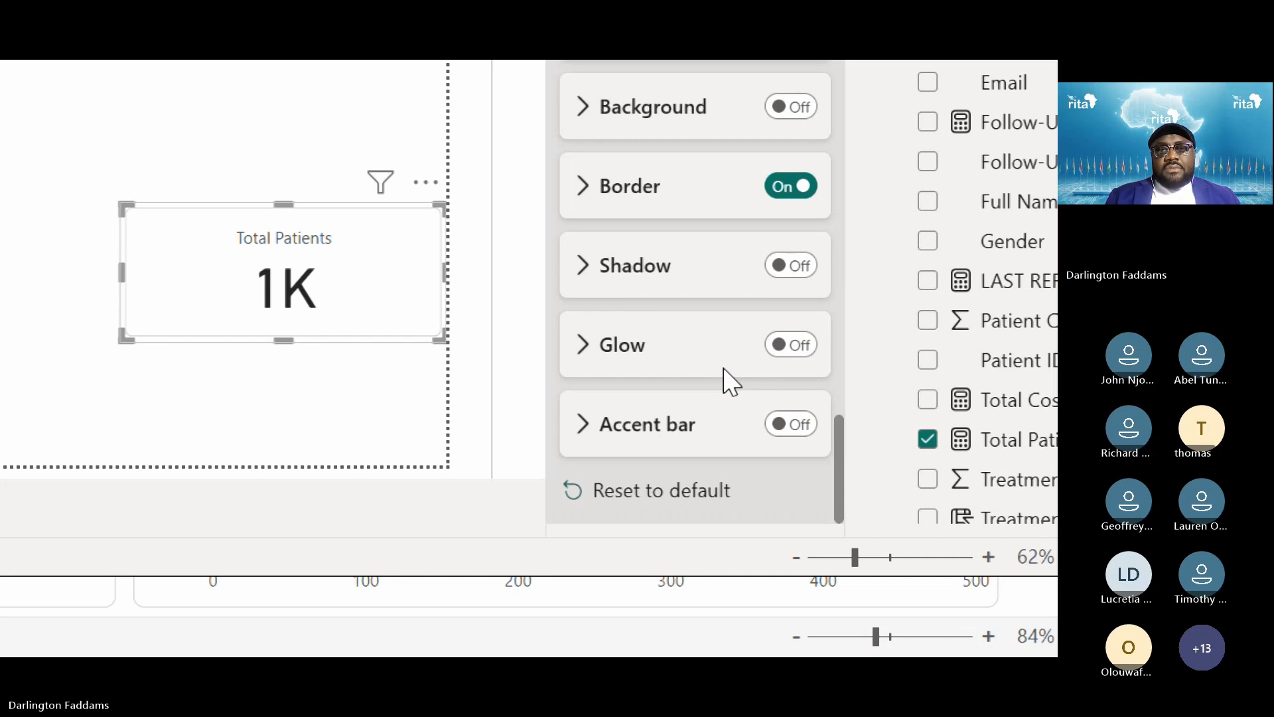
scroll(723, 369, "up", 1)
scroll(725, 382, "up", 8)
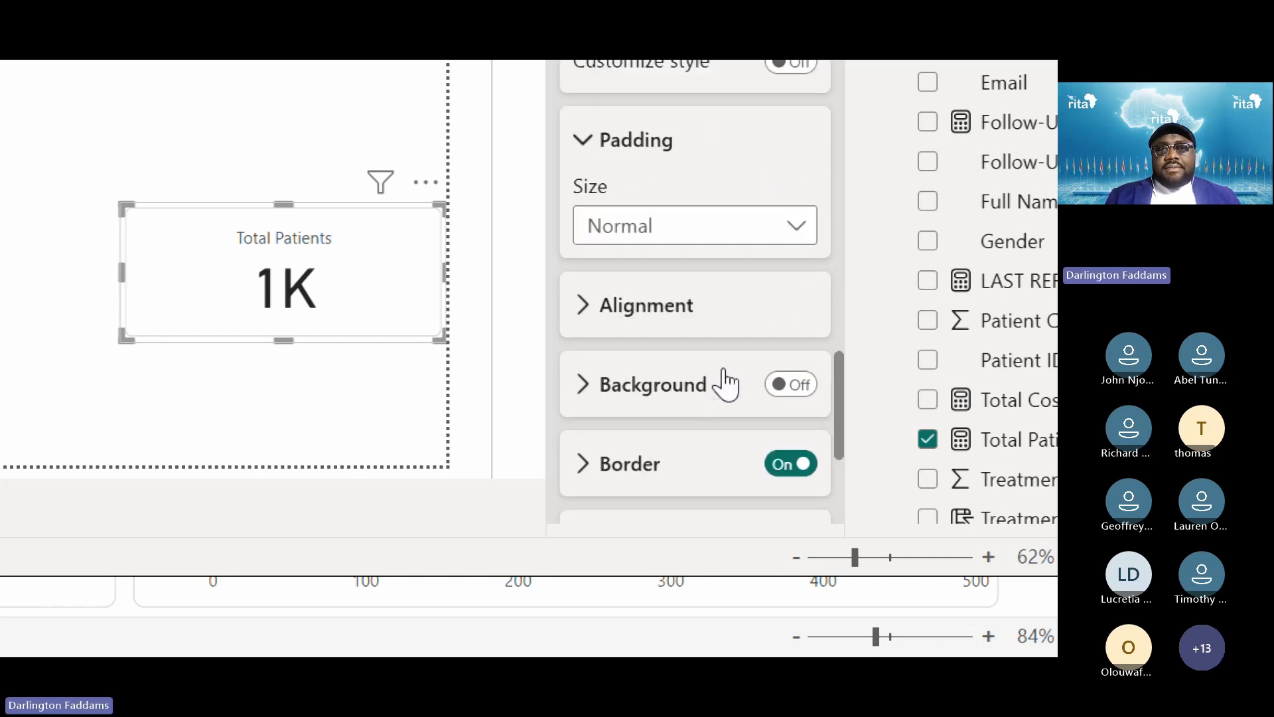
left_click(654, 383)
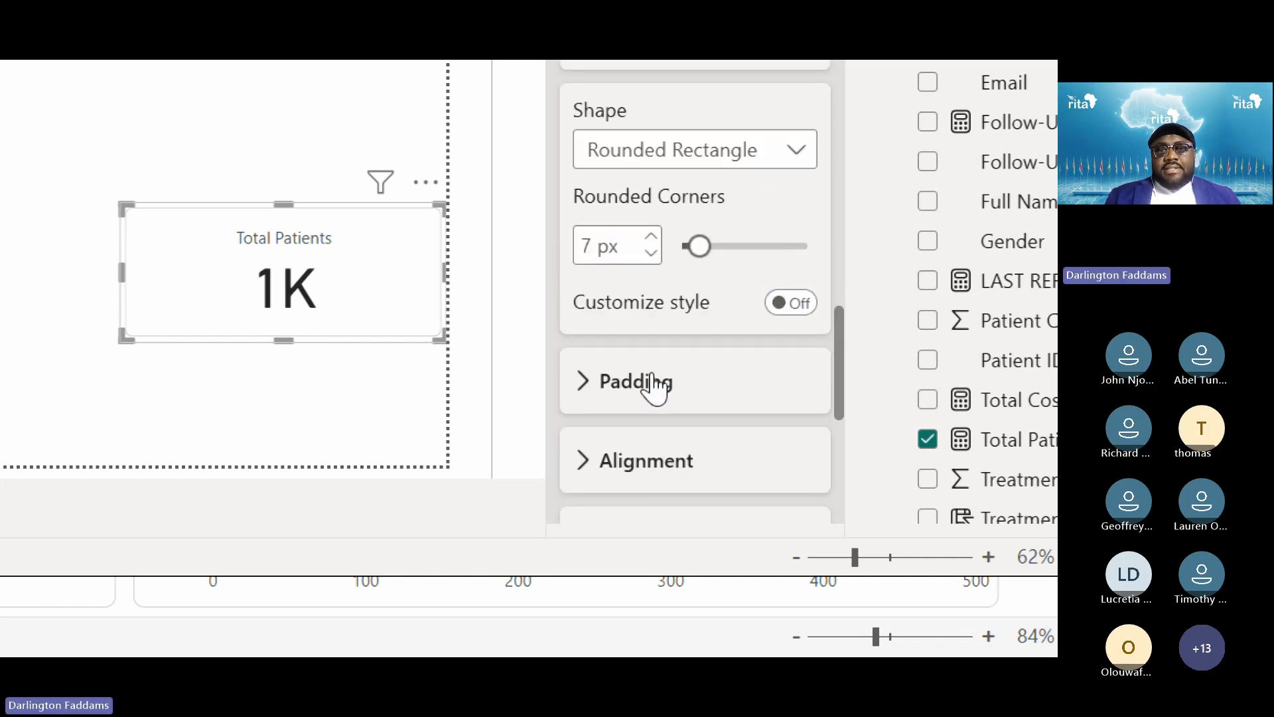
scroll(652, 379, "up", 1)
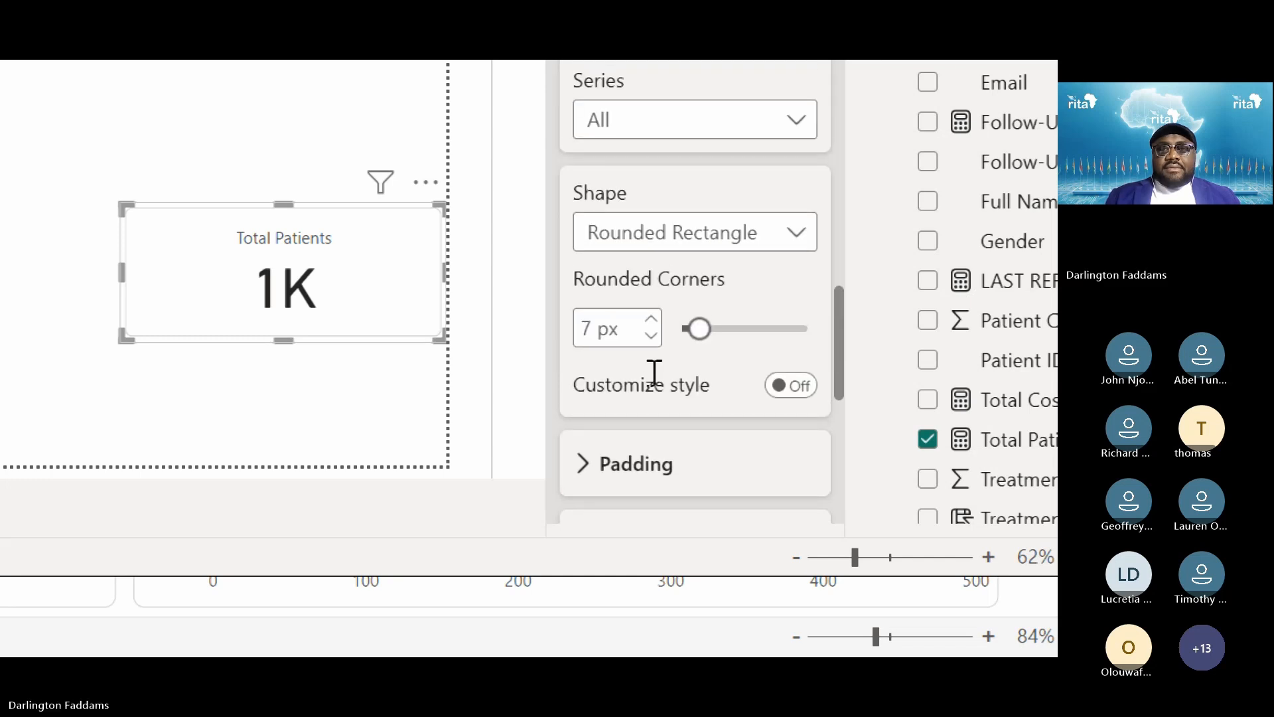
scroll(653, 372, "up", 3)
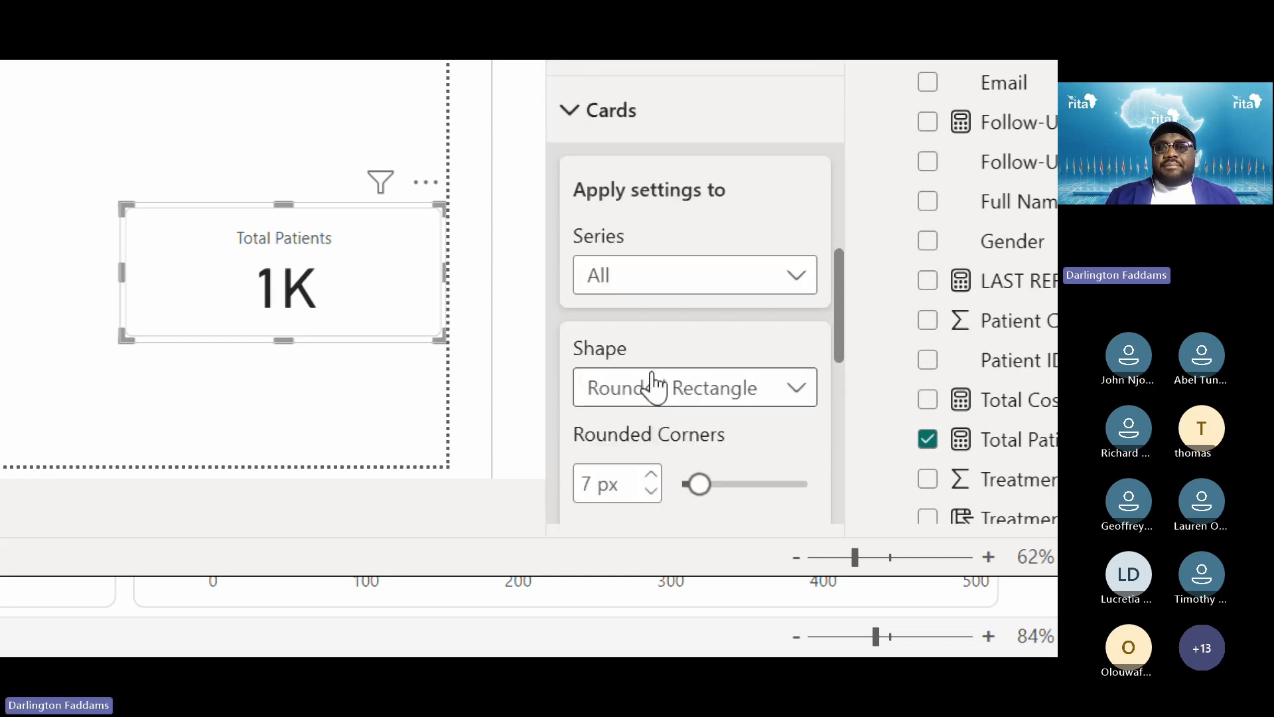
scroll(647, 372, "up", 3)
left_click(603, 259)
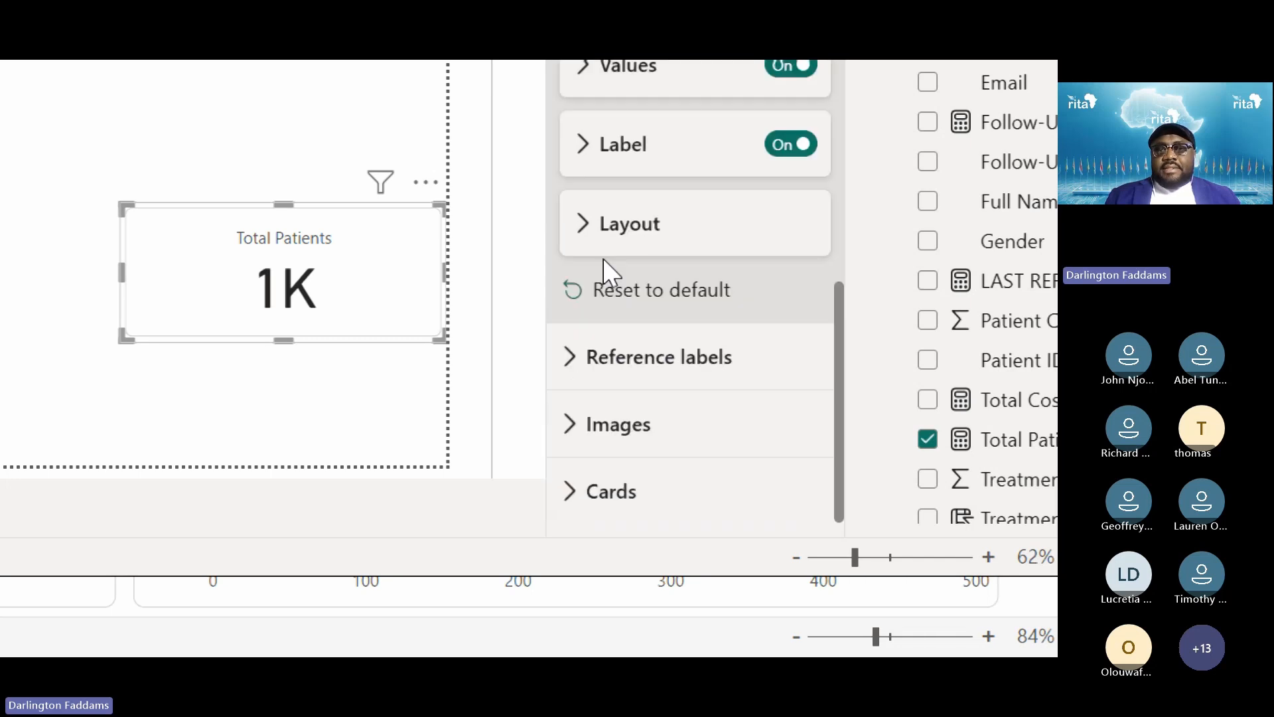
Glance at Reference labels, then expand Callout values > Values to see font and colour
left_click(681, 358)
scroll(680, 362, "down", 3)
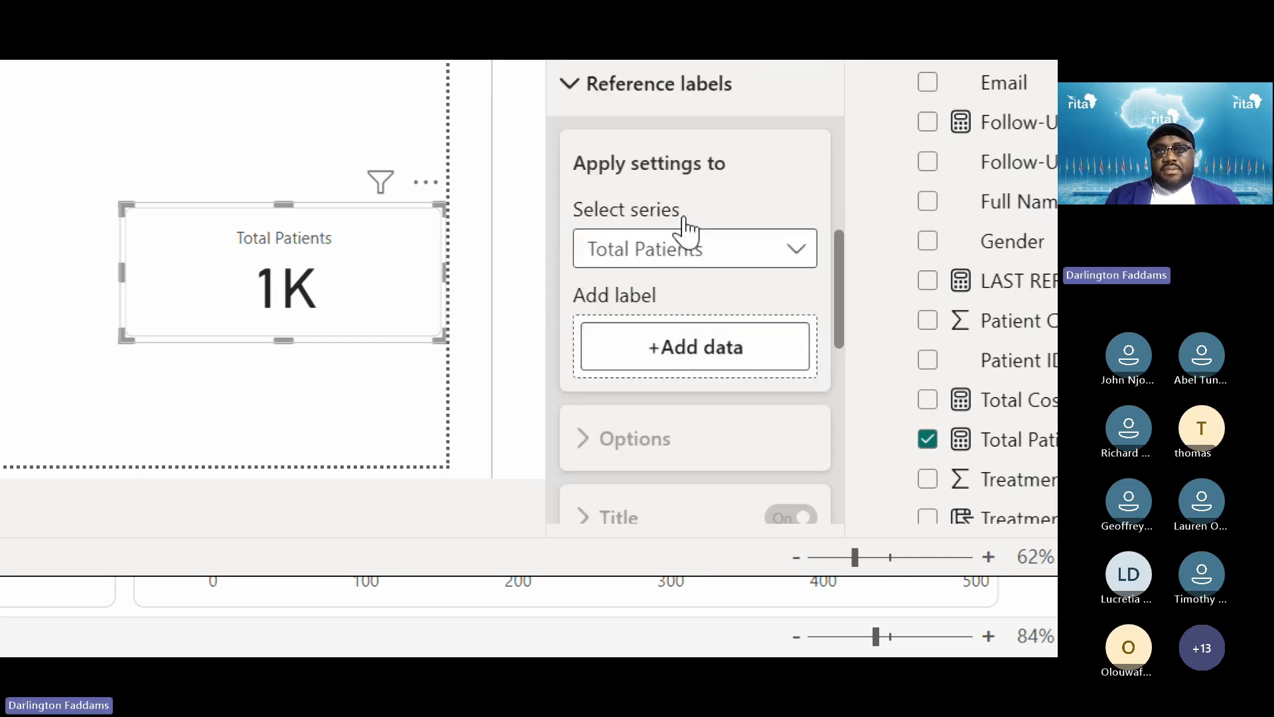
left_click(677, 123)
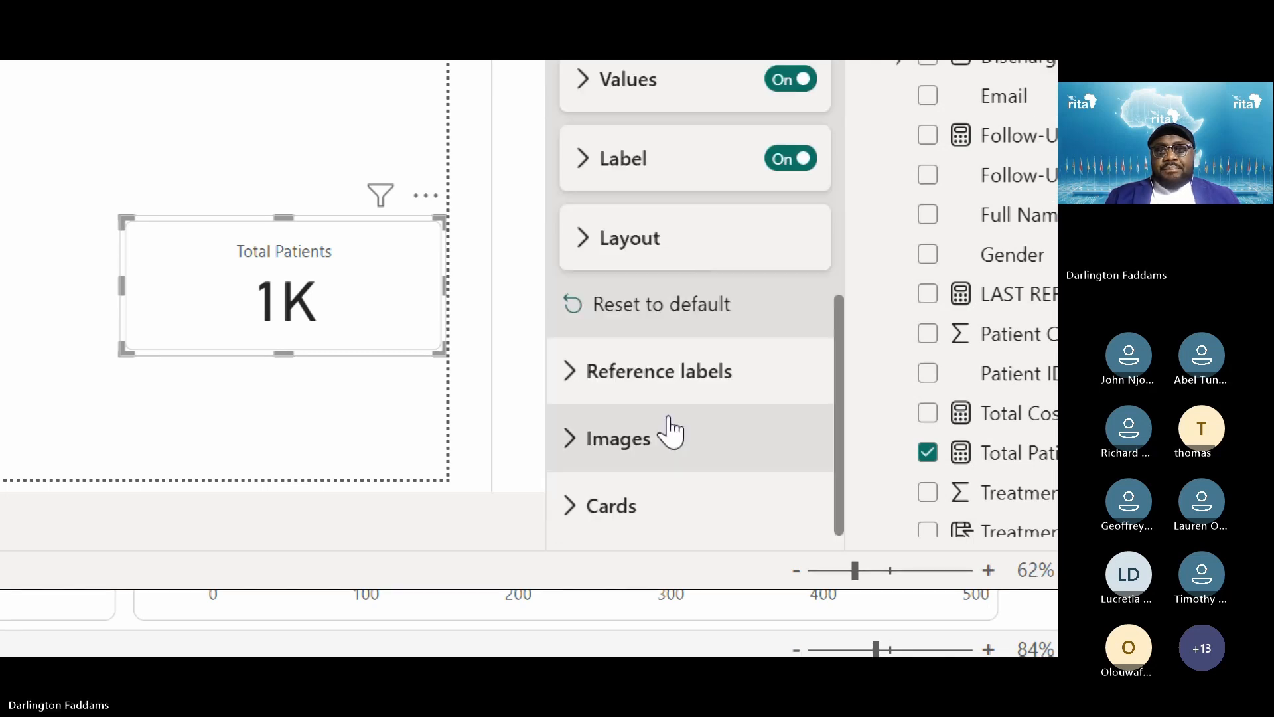
scroll(677, 427, "up", 5)
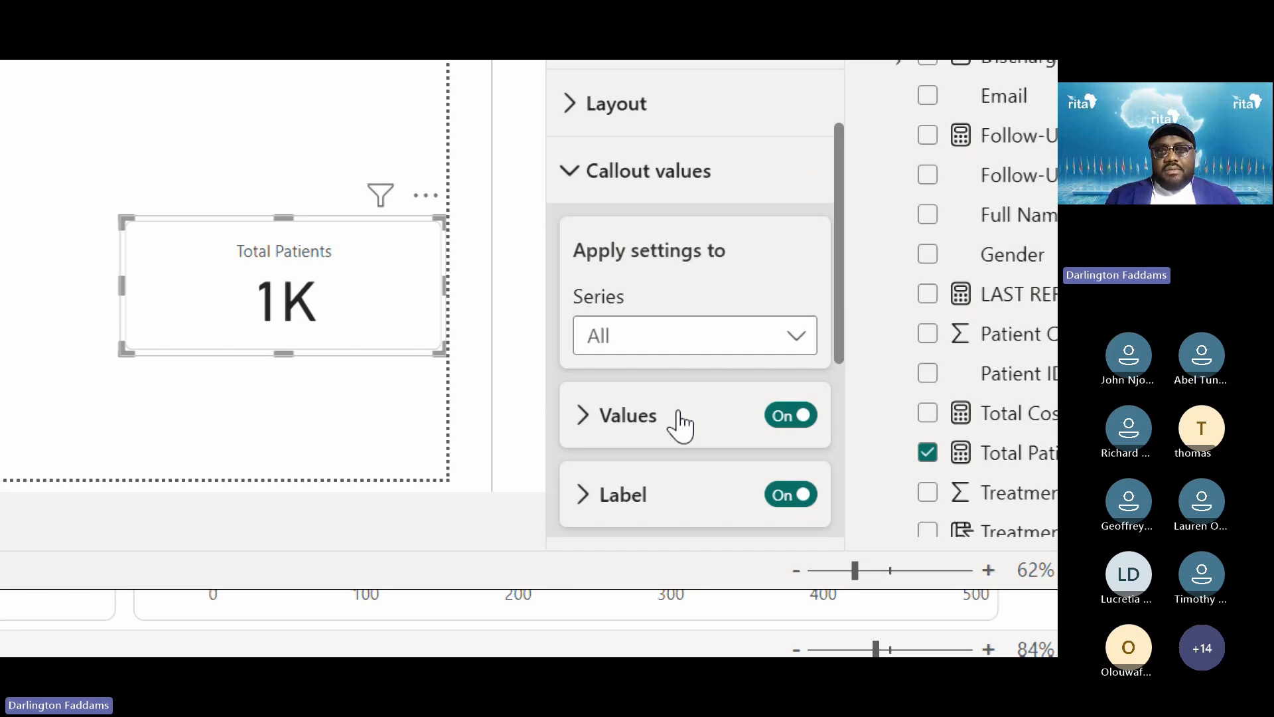
left_click(680, 425)
scroll(614, 426, "down", 6)
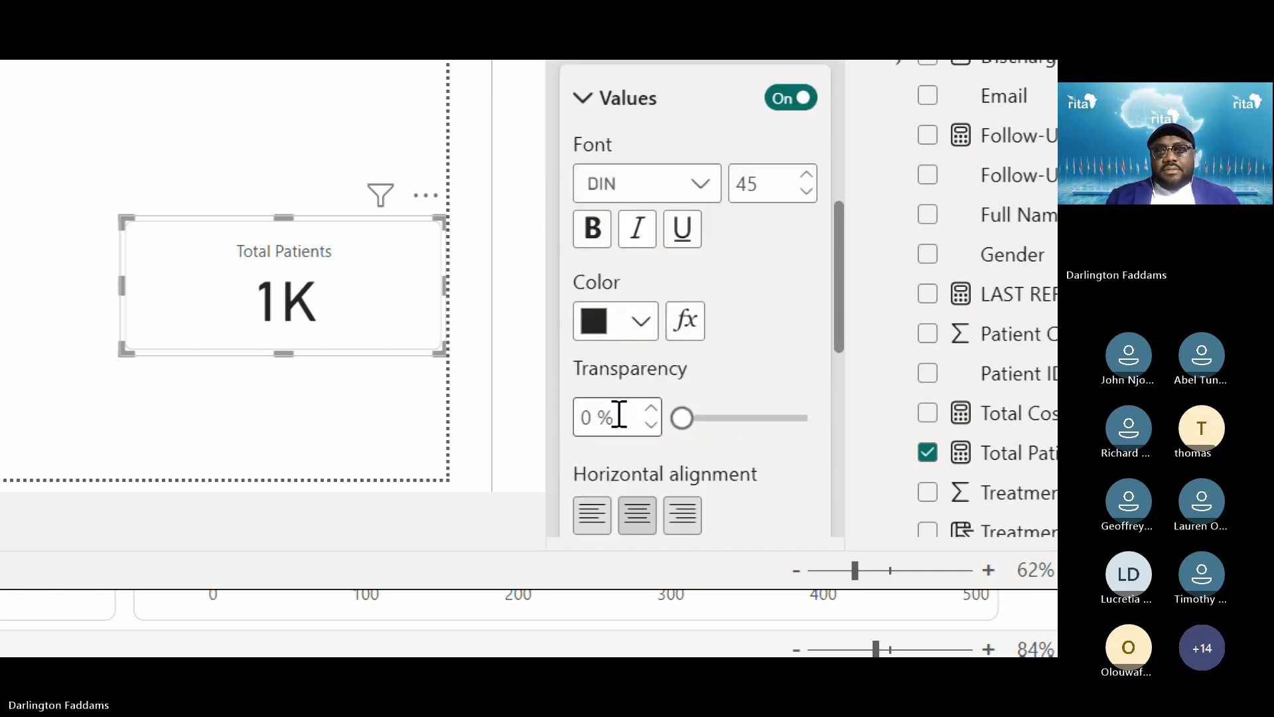
scroll(616, 425, "down", 3)
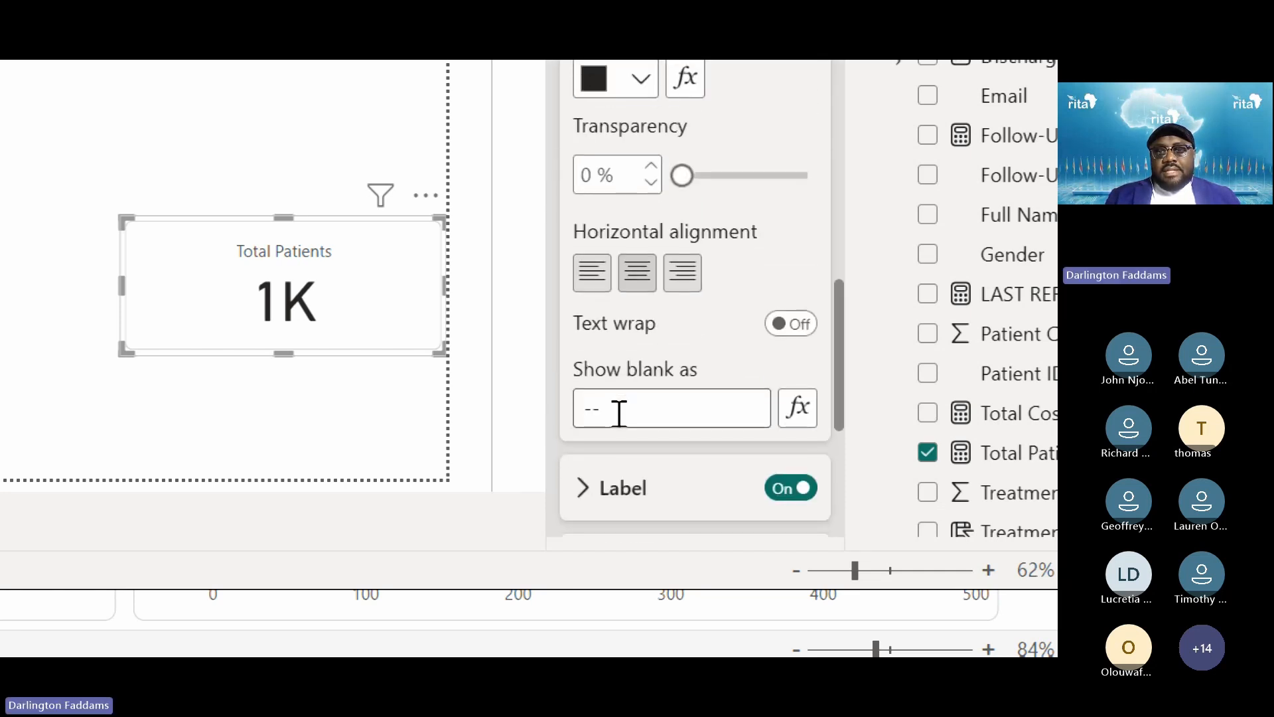
Toggle the card's Values off and back on to see the effect
scroll(618, 413, "down", 1)
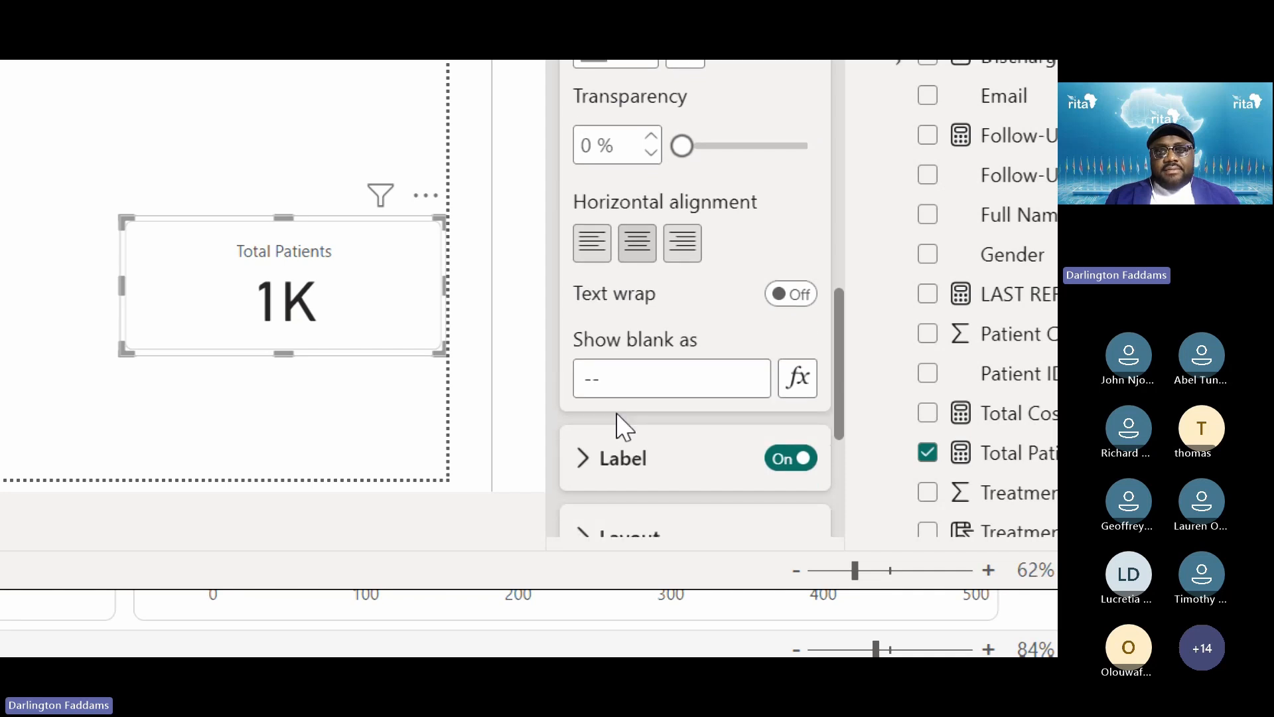
scroll(623, 426, "down", 3)
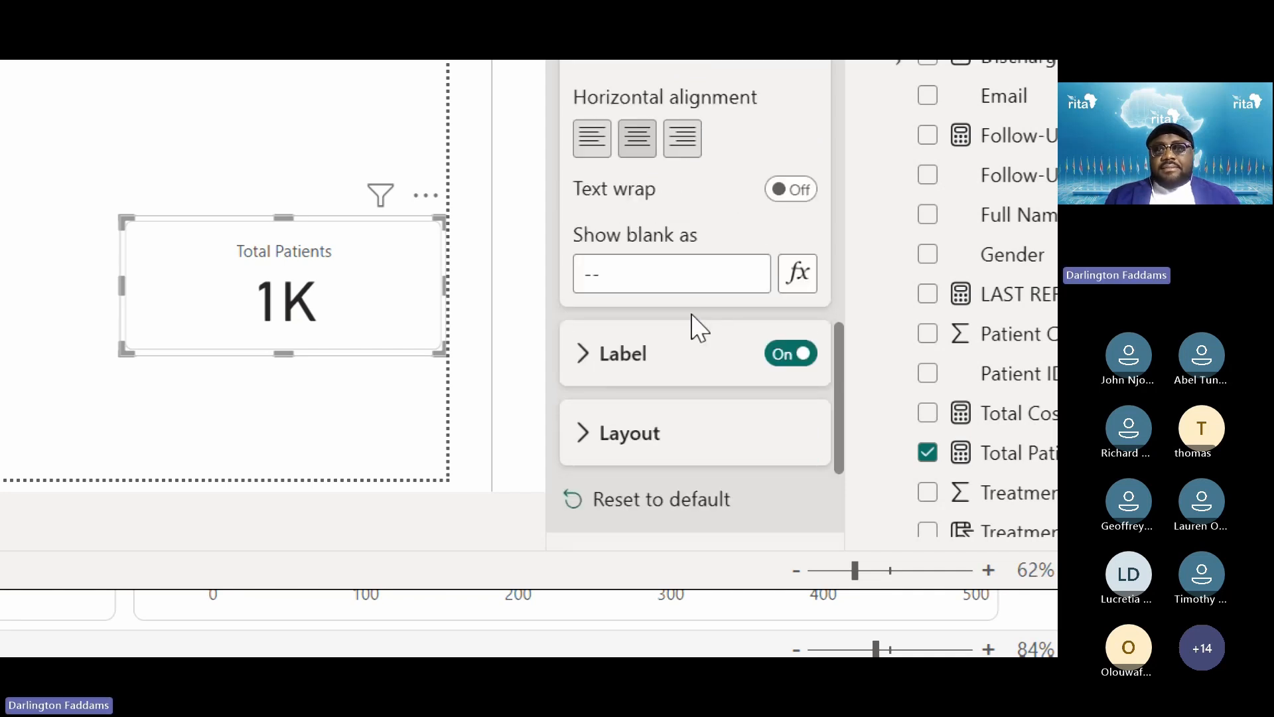
scroll(693, 327, "up", 15)
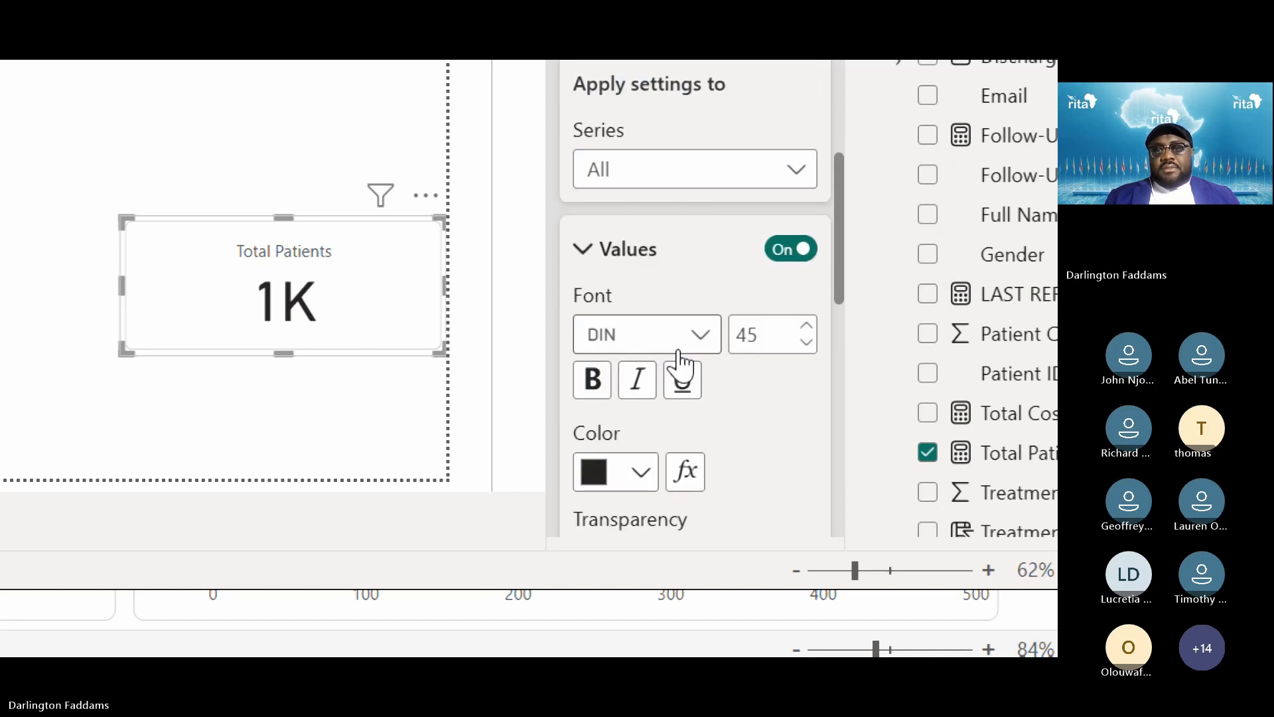
left_click(790, 250)
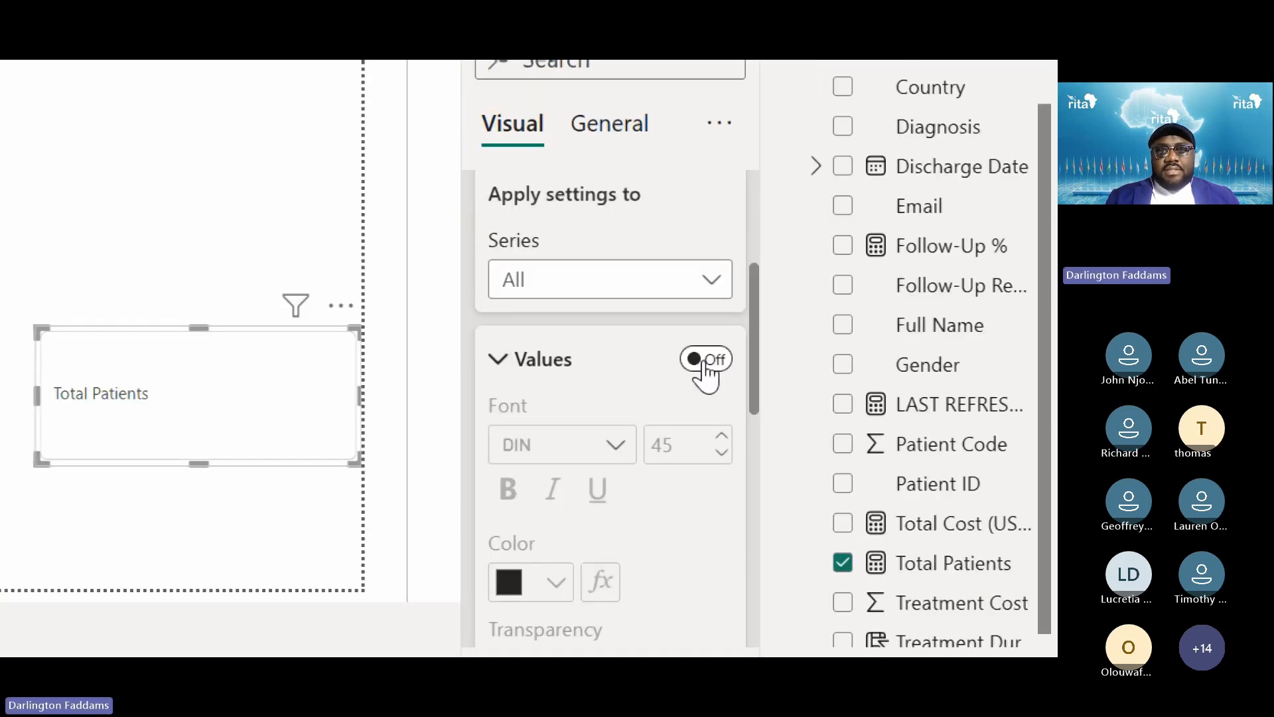
left_click(704, 360)
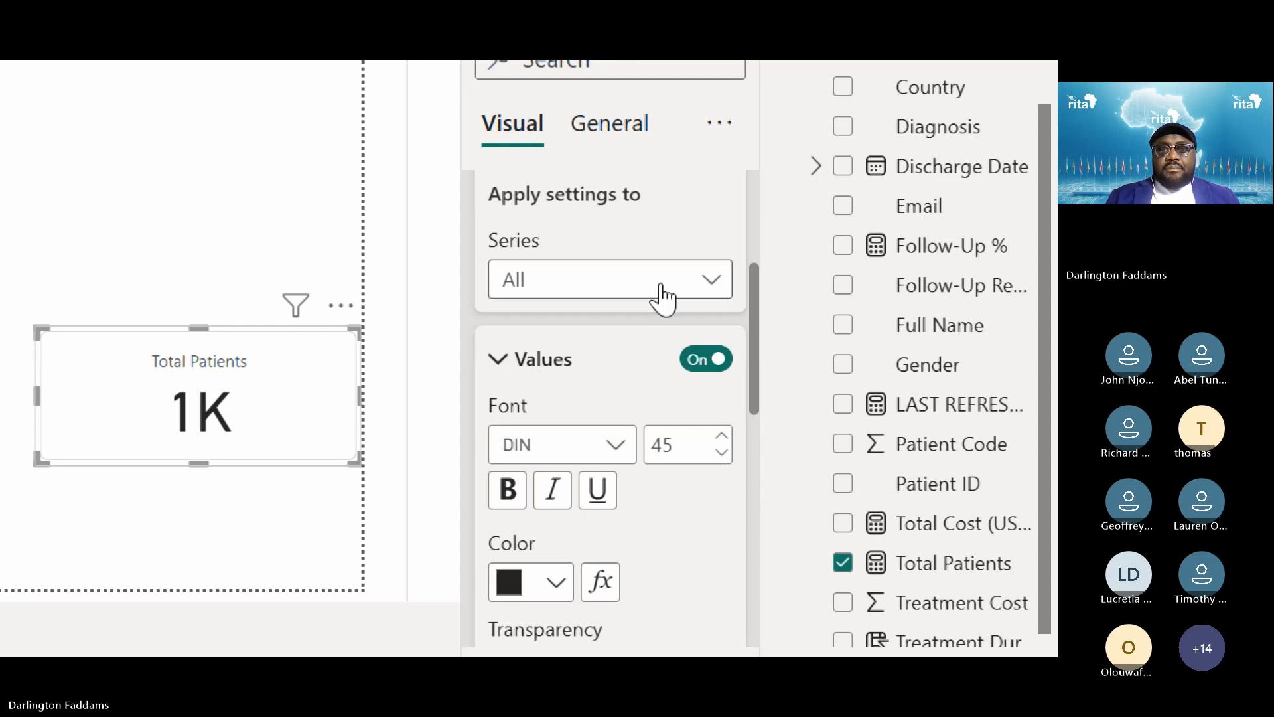
Set Apply settings to > Series to Total Patients instead of All
left_click(697, 280)
left_click(697, 280)
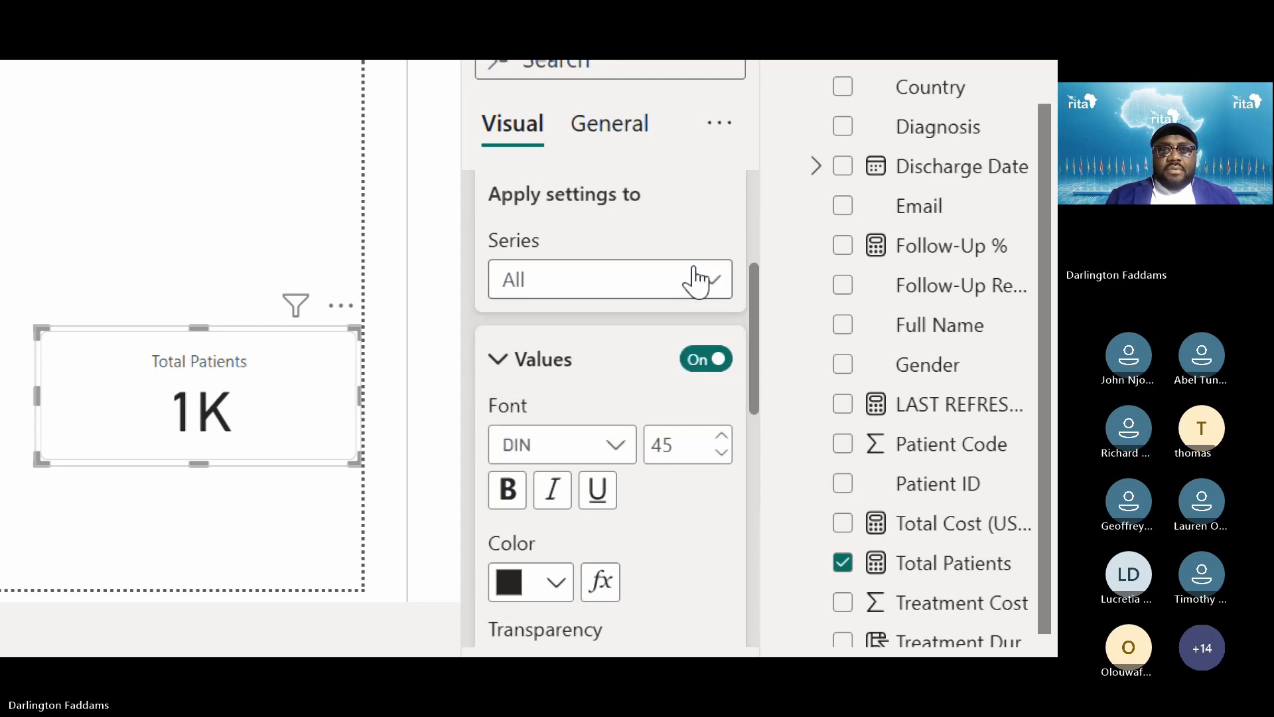
left_click(696, 280)
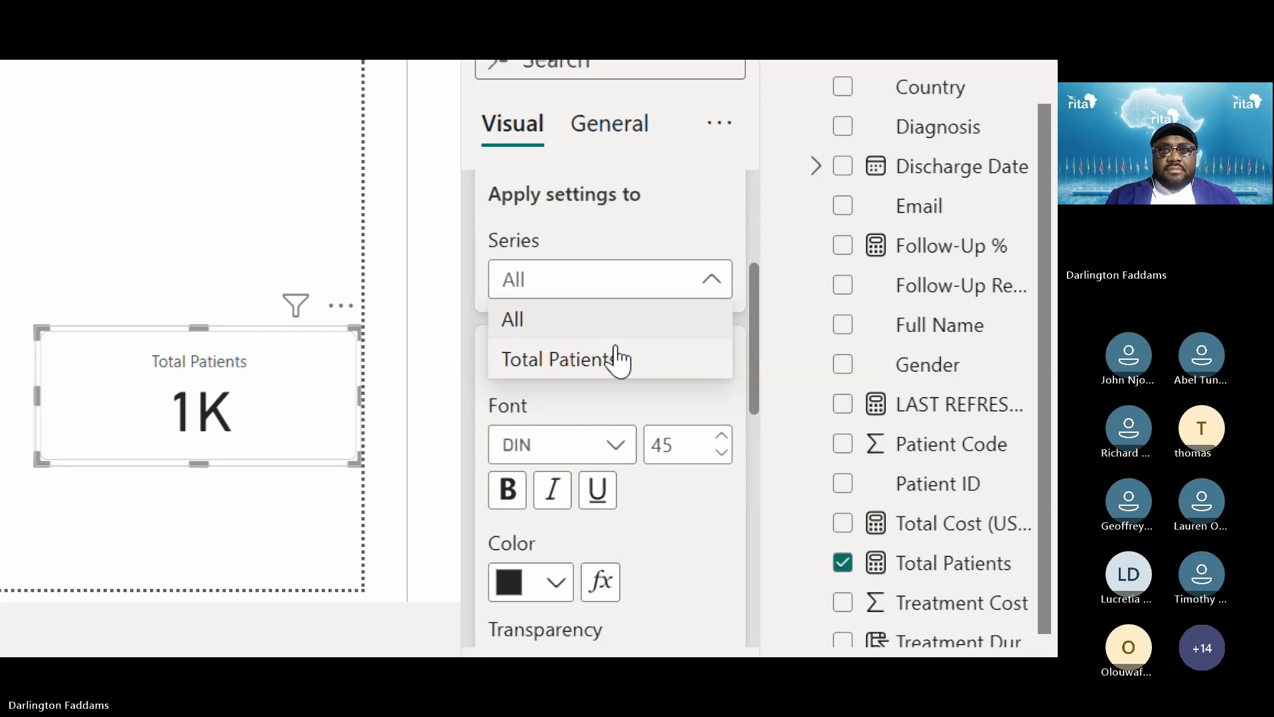
left_click(617, 359)
scroll(644, 407, "down", 5)
scroll(674, 408, "down", 2)
scroll(674, 408, "up", 5)
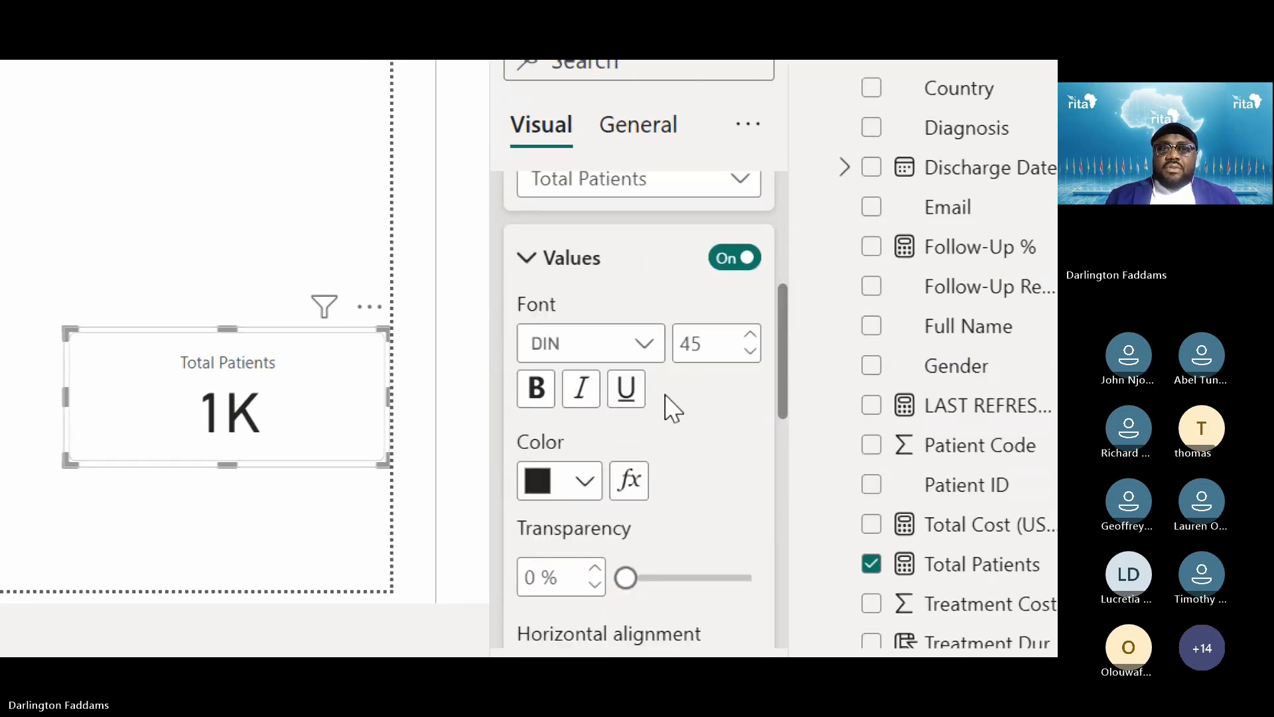
scroll(665, 397, "up", 2)
left_click(754, 292)
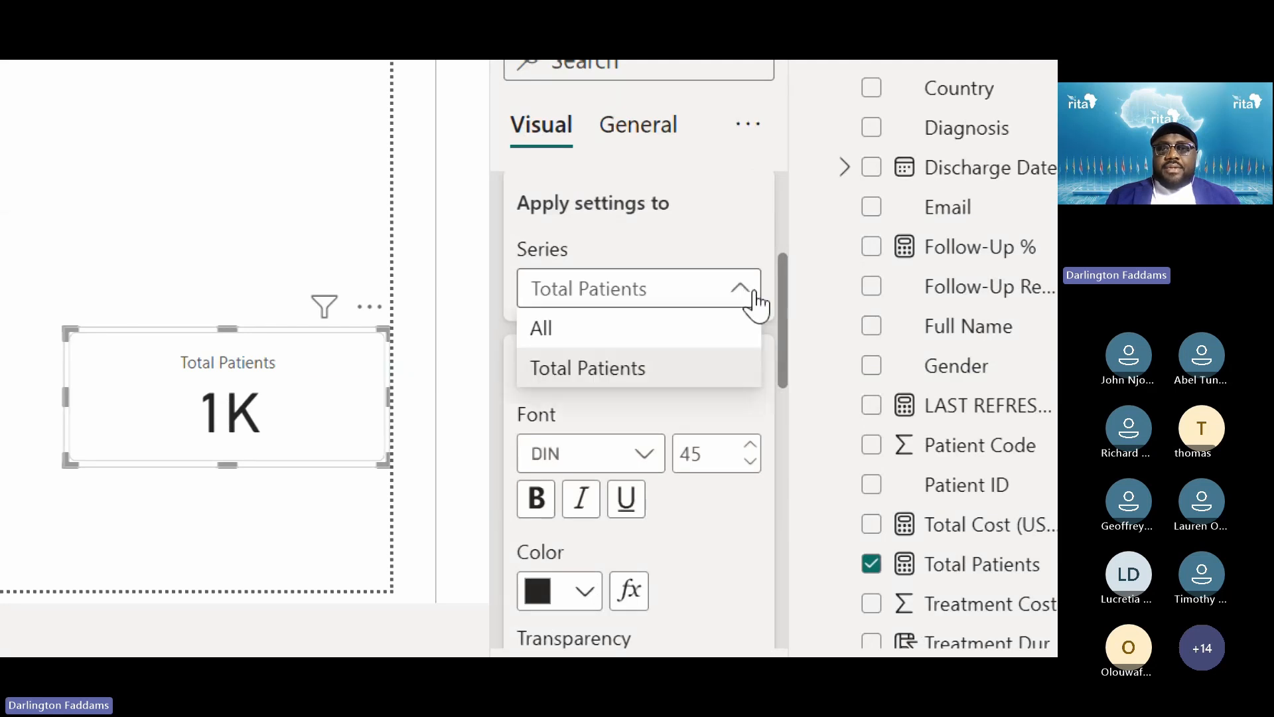
left_click(677, 329)
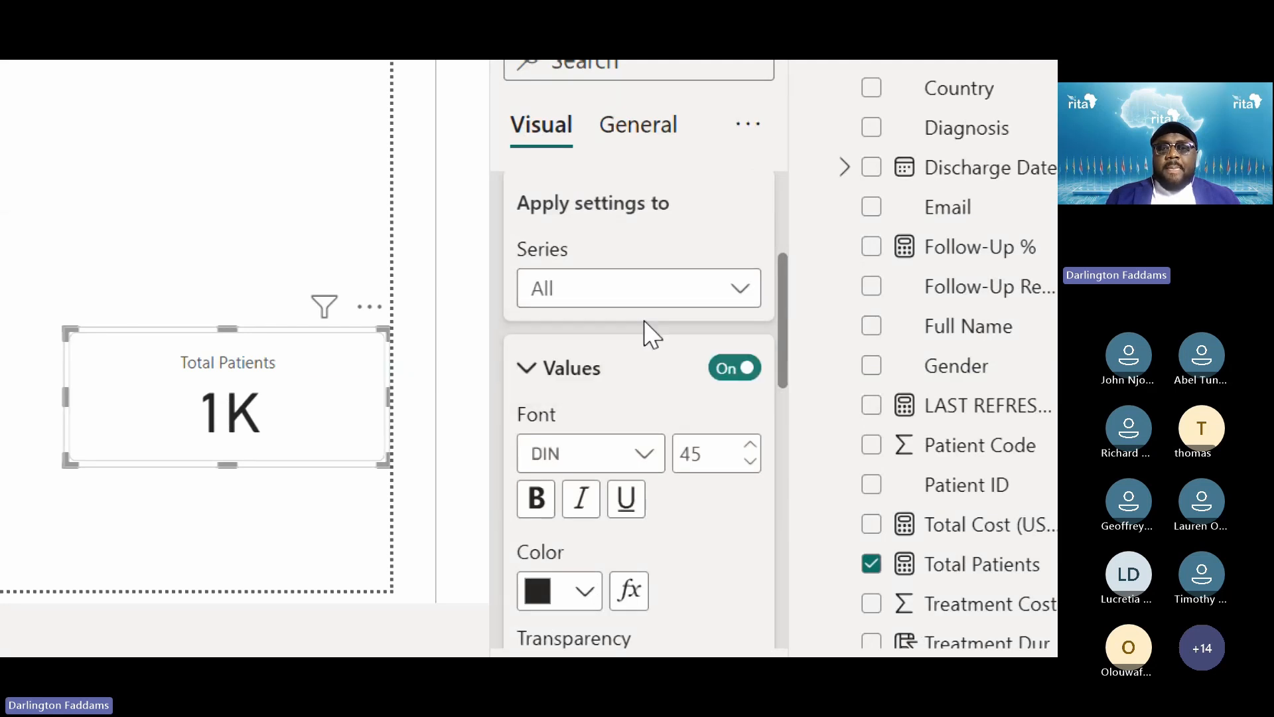
left_click(576, 304)
left_click(591, 370)
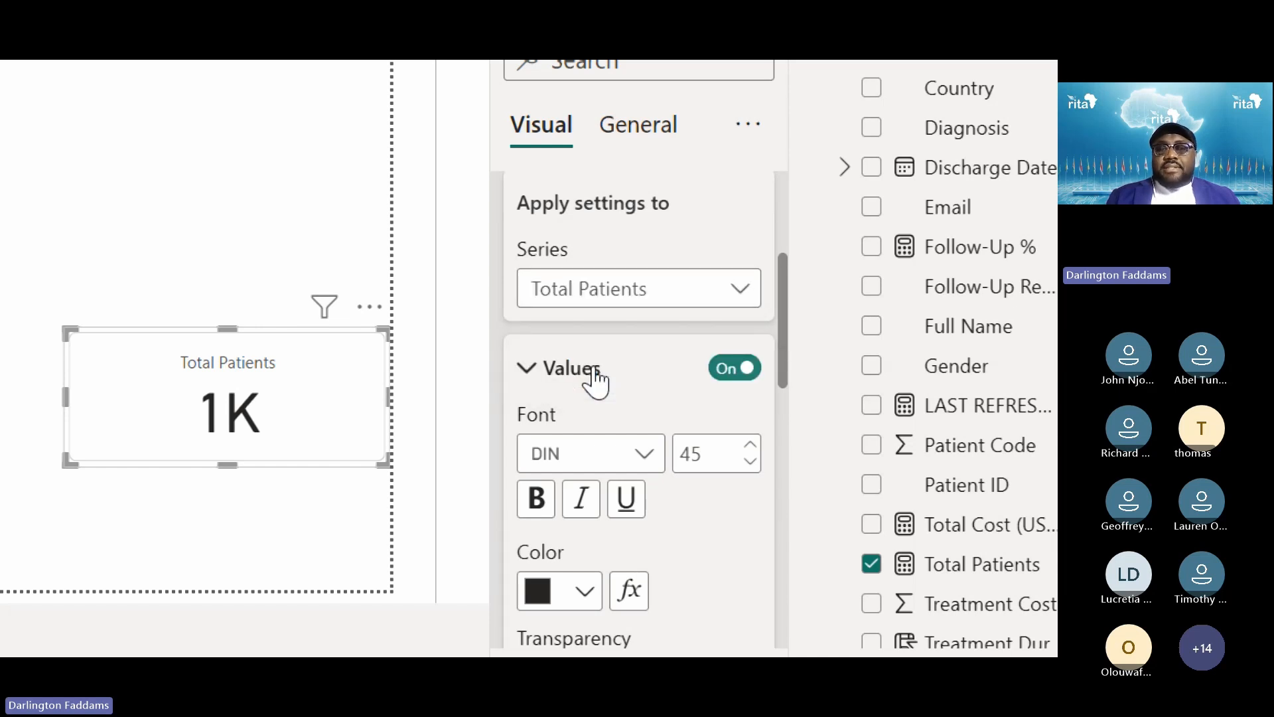
scroll(639, 590, "down", 3)
scroll(638, 590, "down", 5)
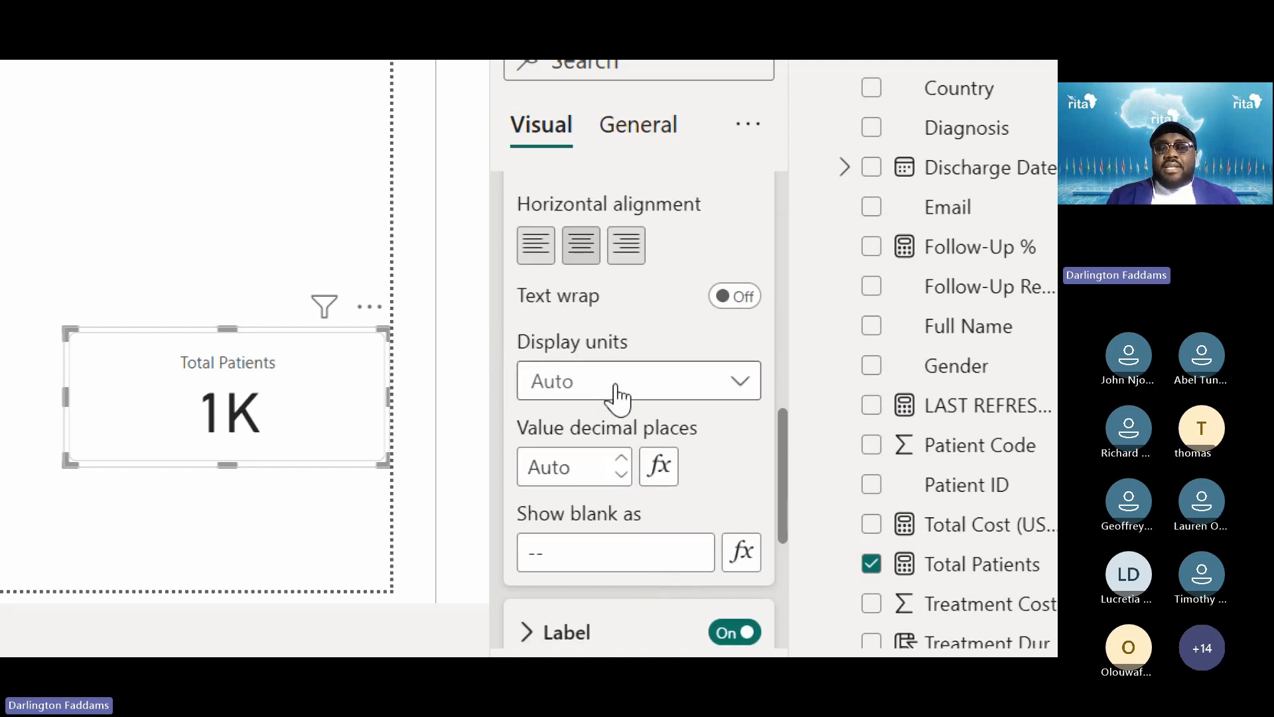
After trying Thousands, Millions and Auto, set display units to None and decimals to 0, showing 1200
left_click(615, 388)
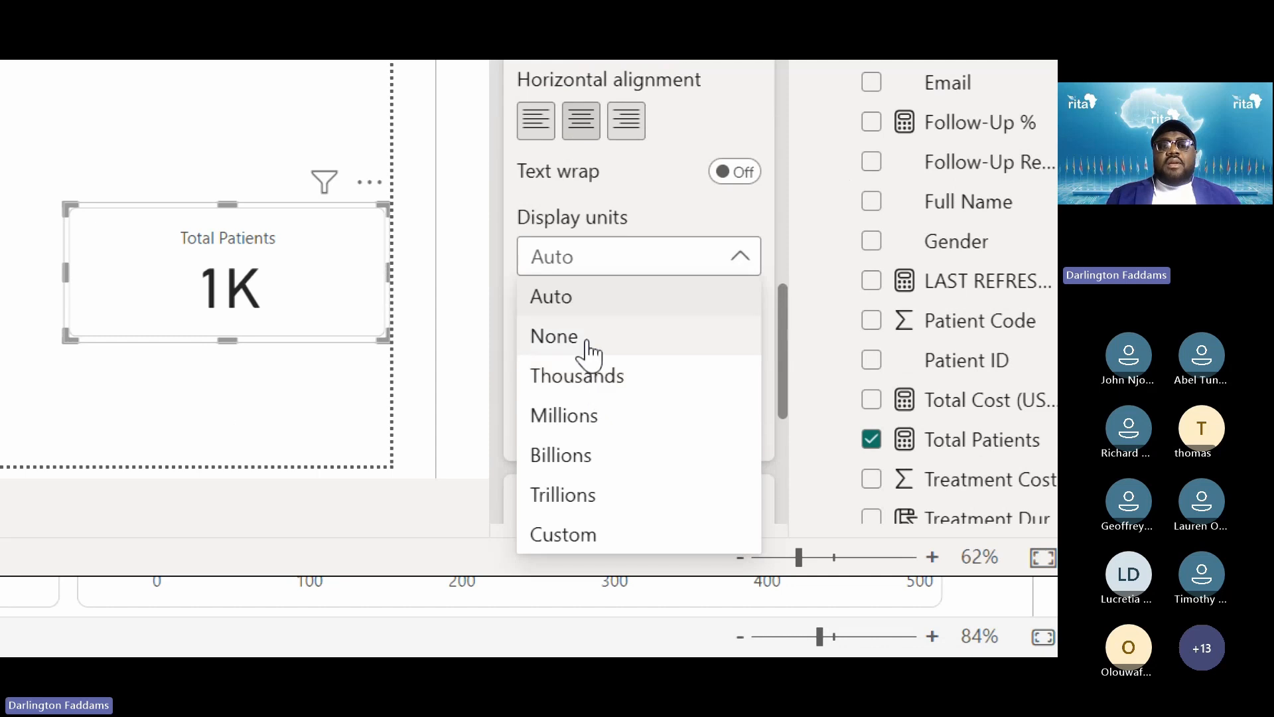
left_click(587, 344)
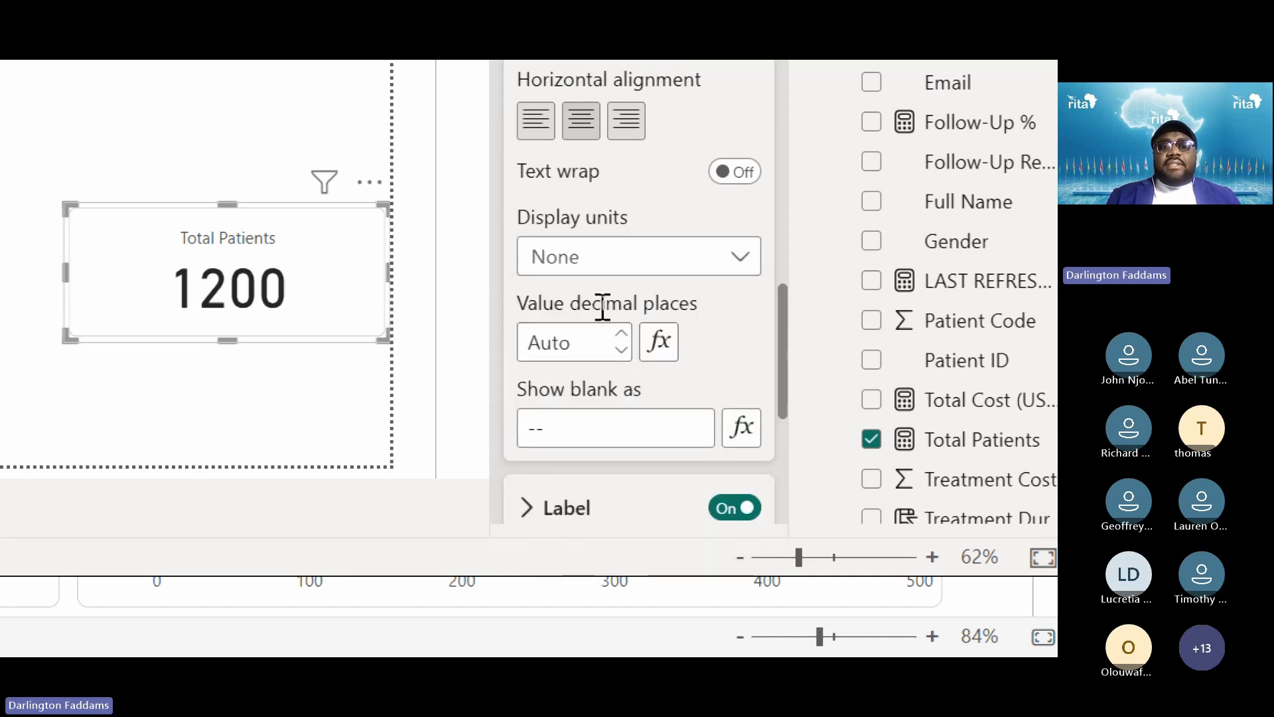
left_click(613, 271)
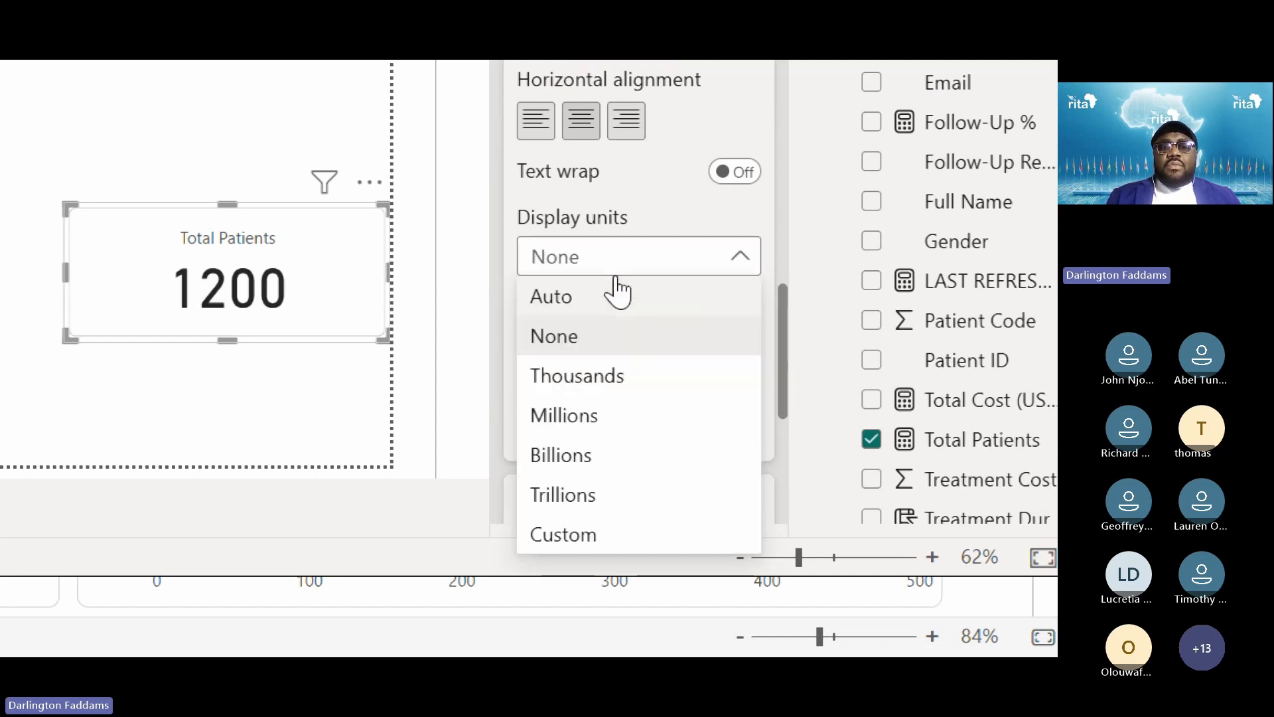
left_click(600, 375)
left_click(629, 269)
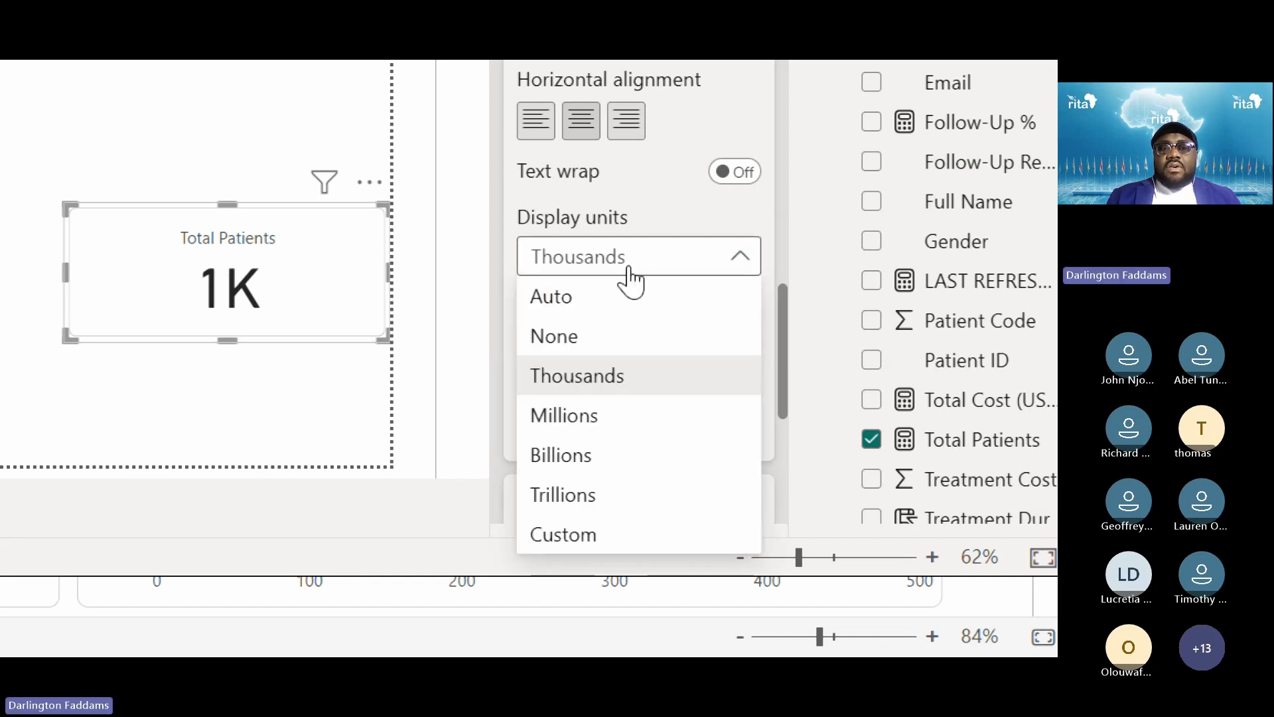
left_click(597, 425)
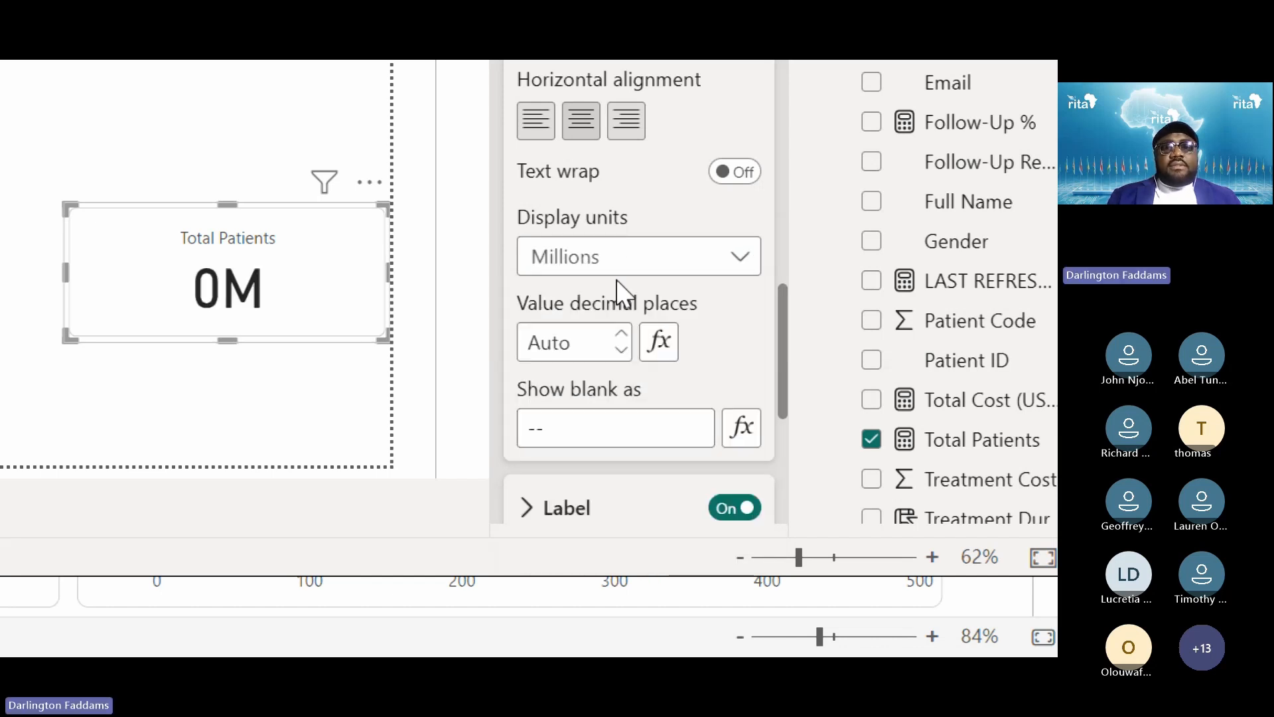
left_click(624, 266)
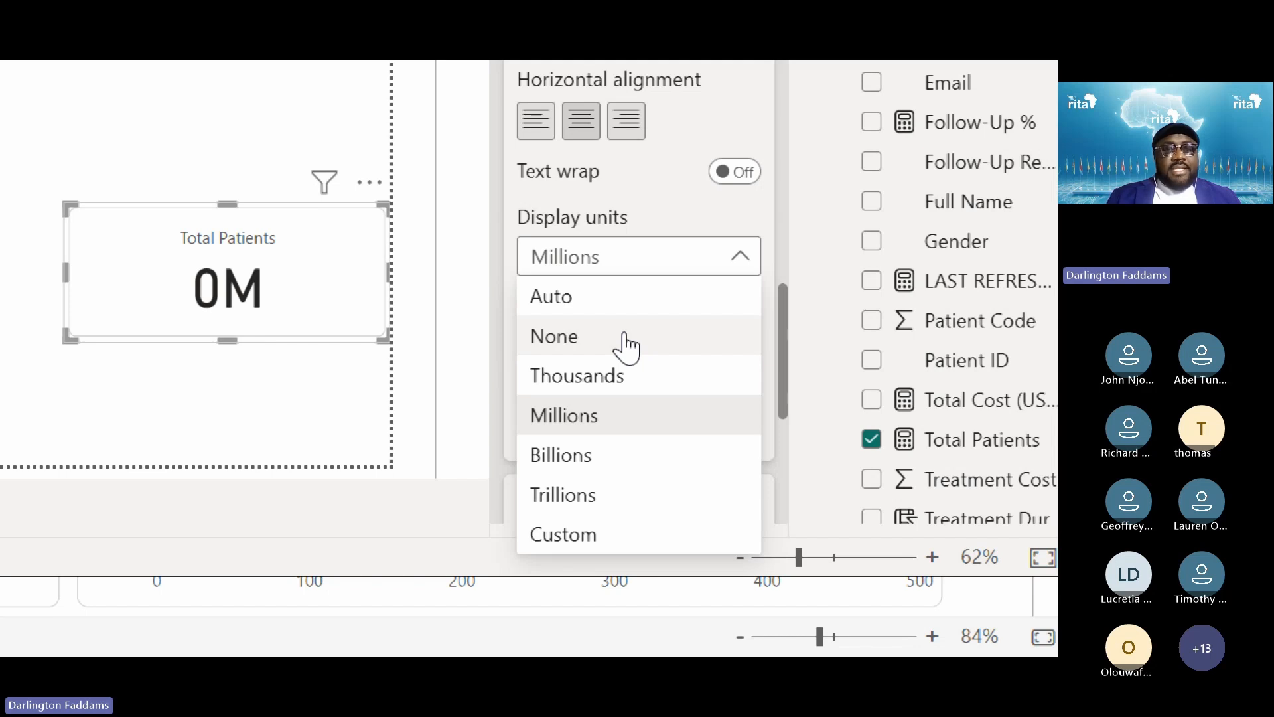
left_click(623, 307)
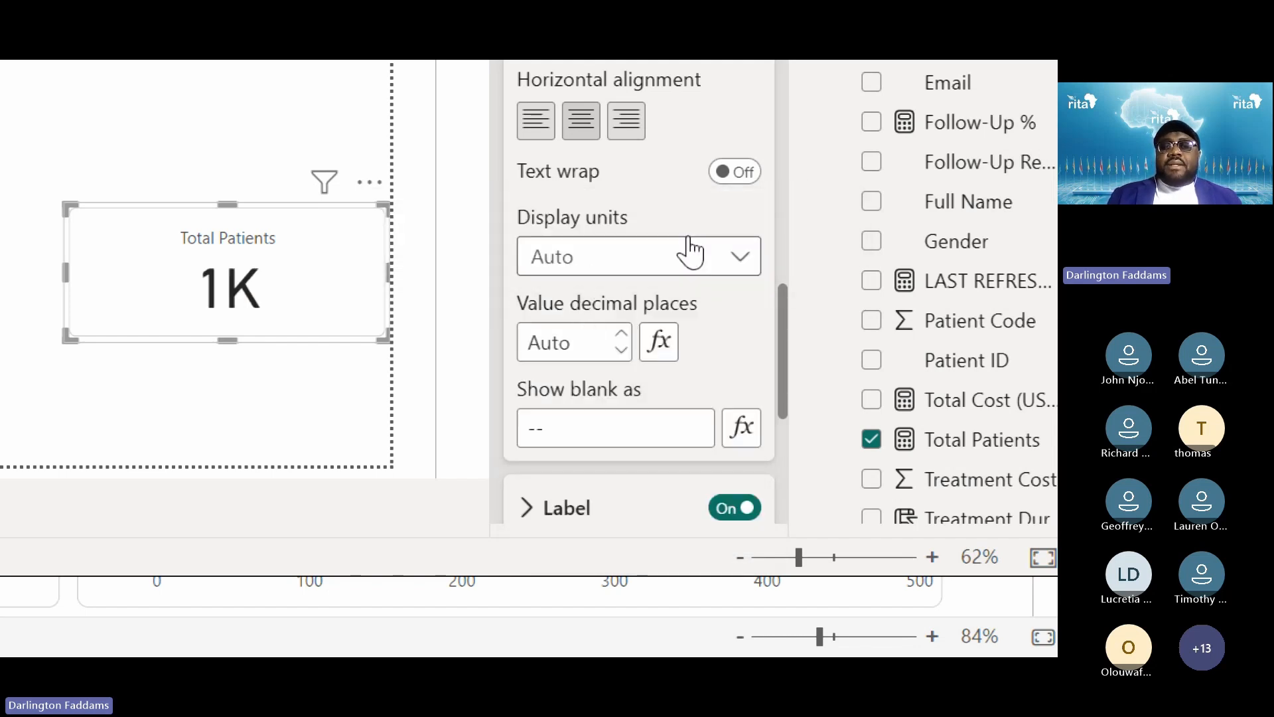
left_click(691, 252)
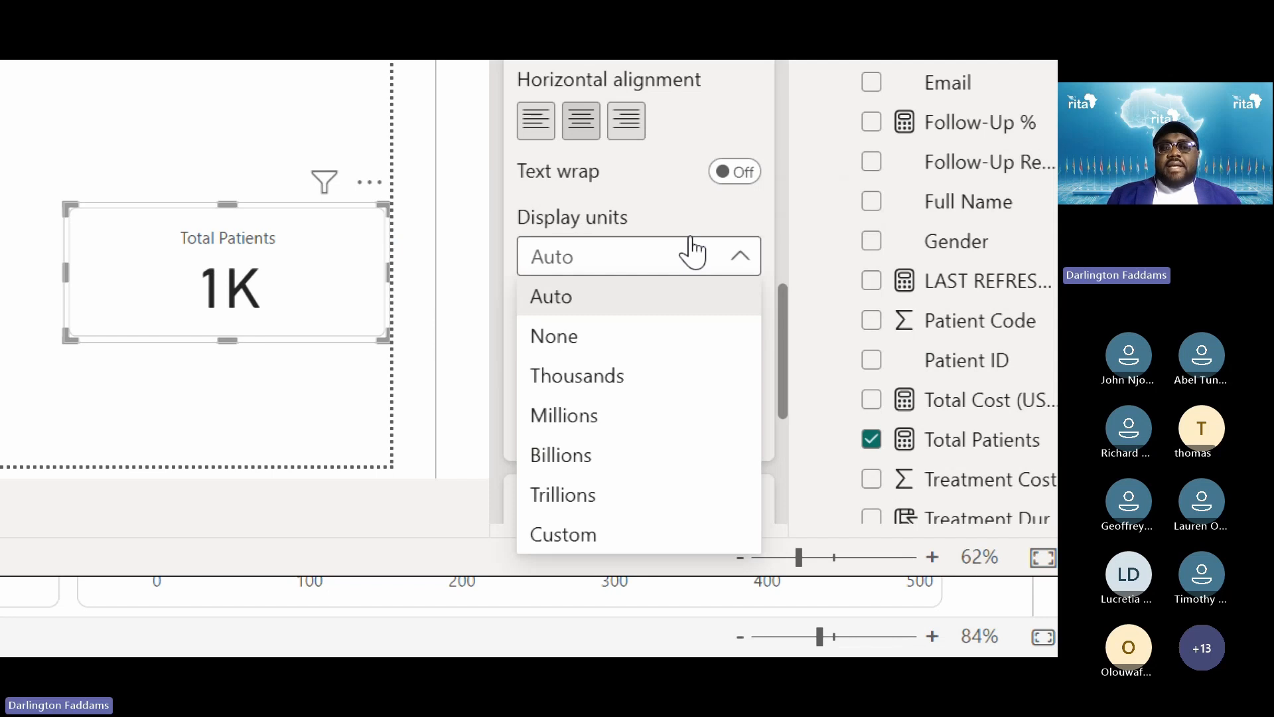
left_click(591, 338)
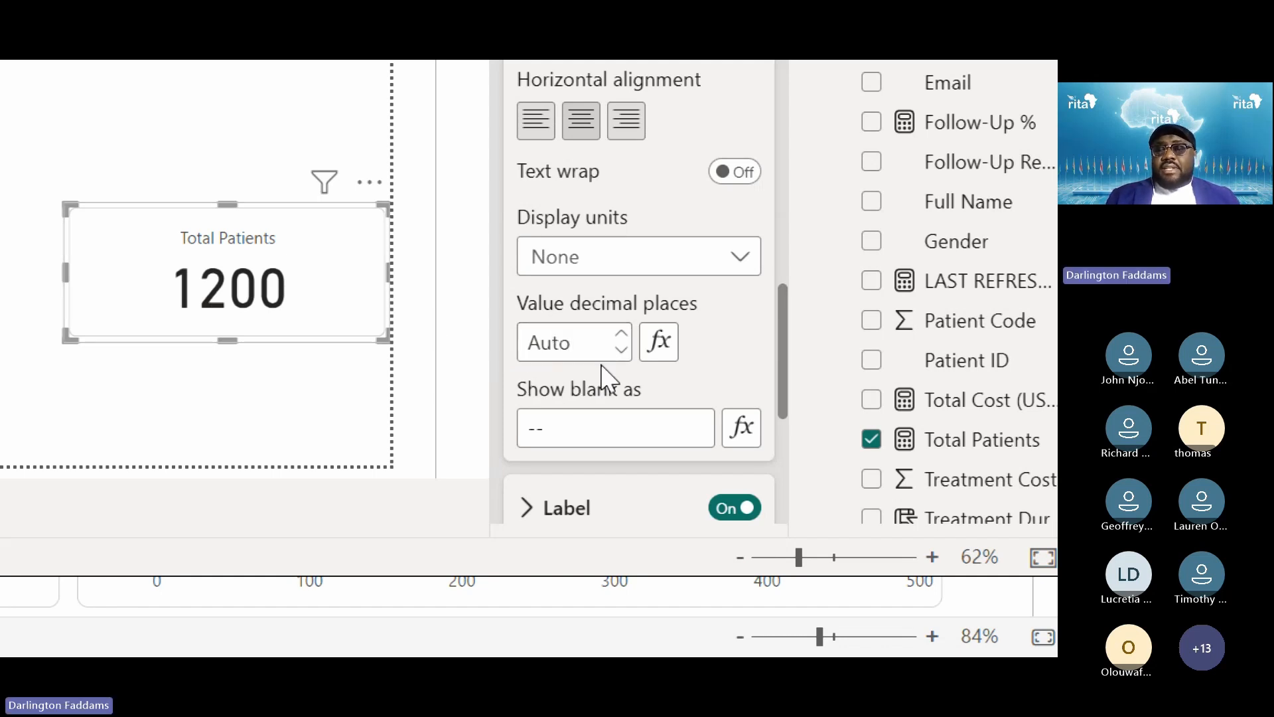
left_click(628, 355)
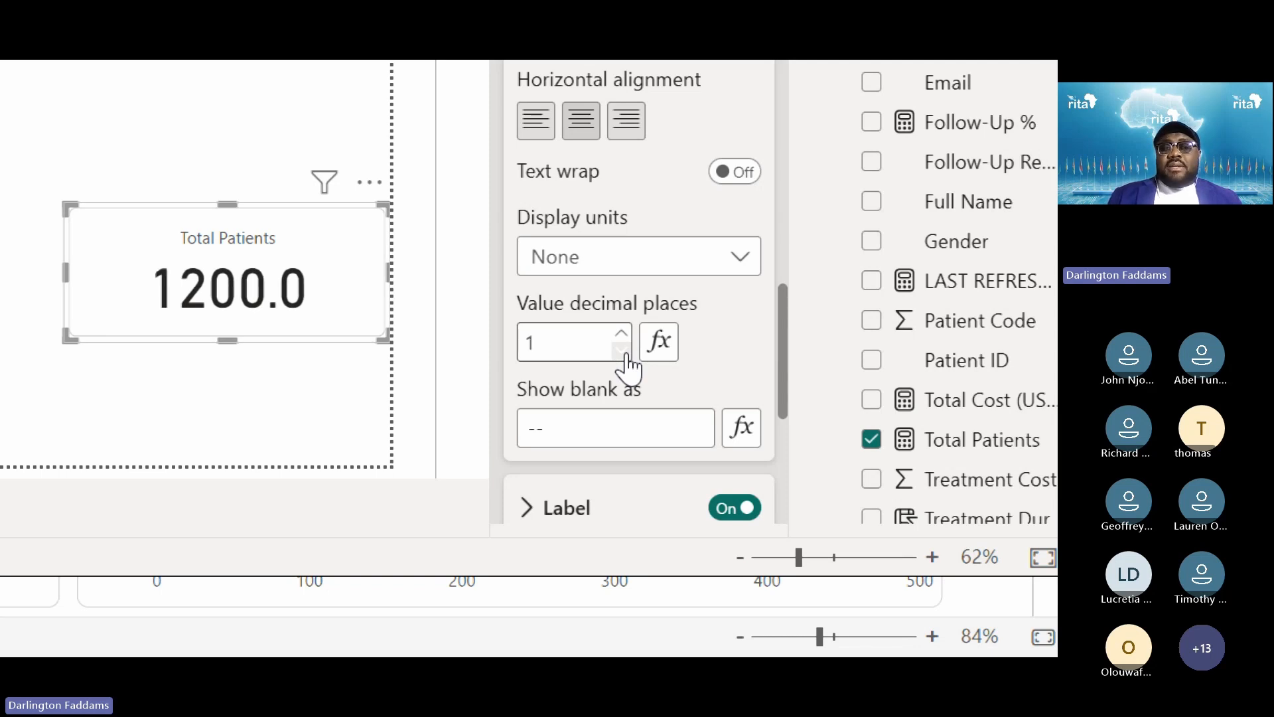
left_click(624, 352)
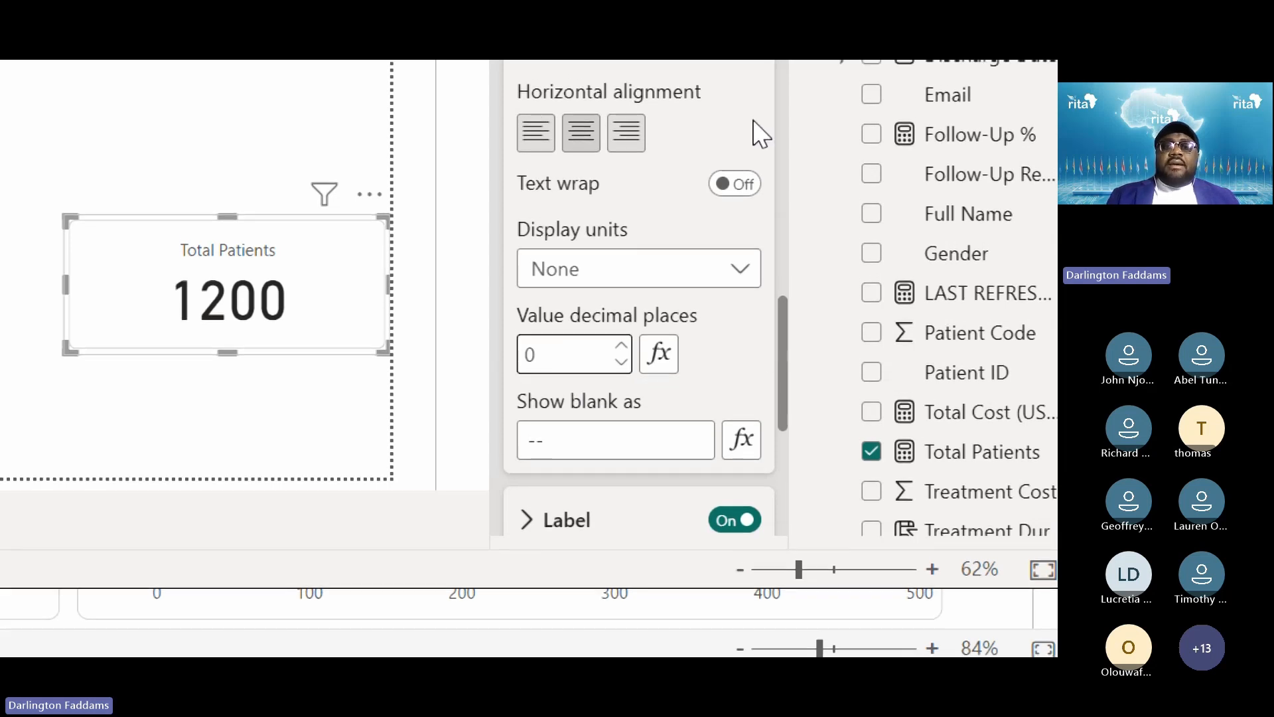
Collapse and re-expand the Total Patients card's Callout values and value font sections
scroll(708, 337, "up", 3)
scroll(708, 337, "up", 5)
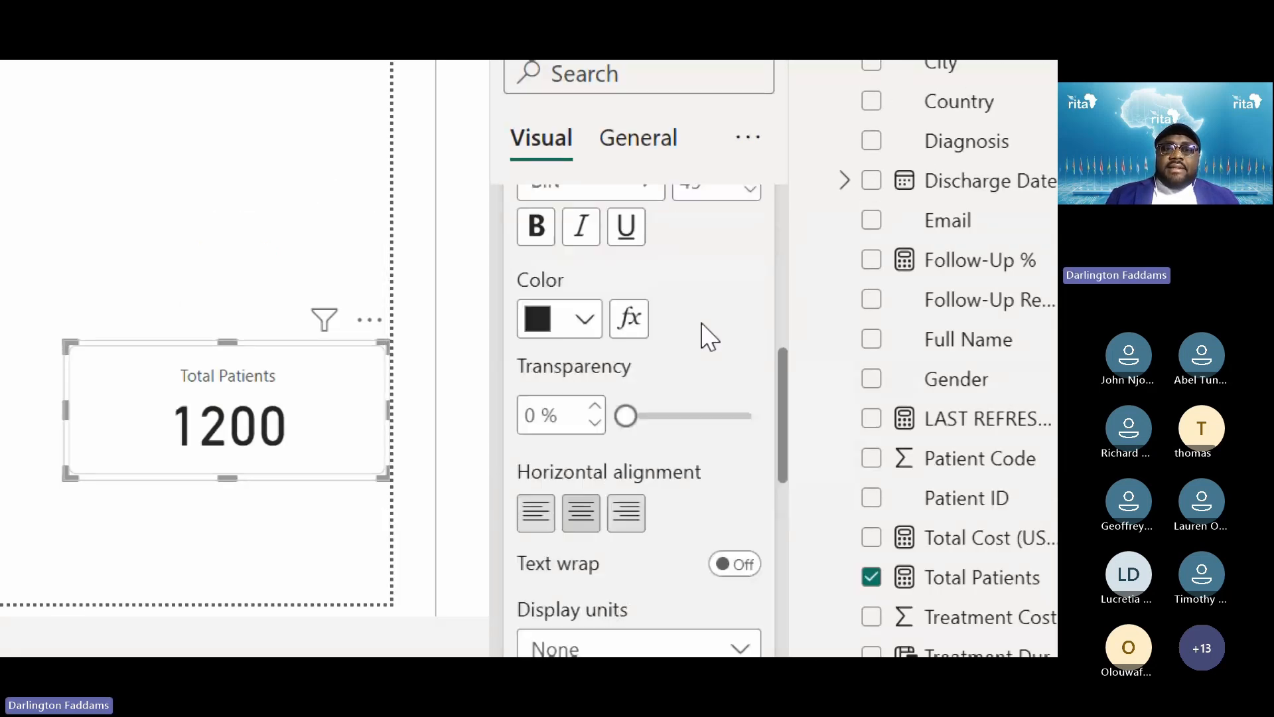
left_click(584, 319)
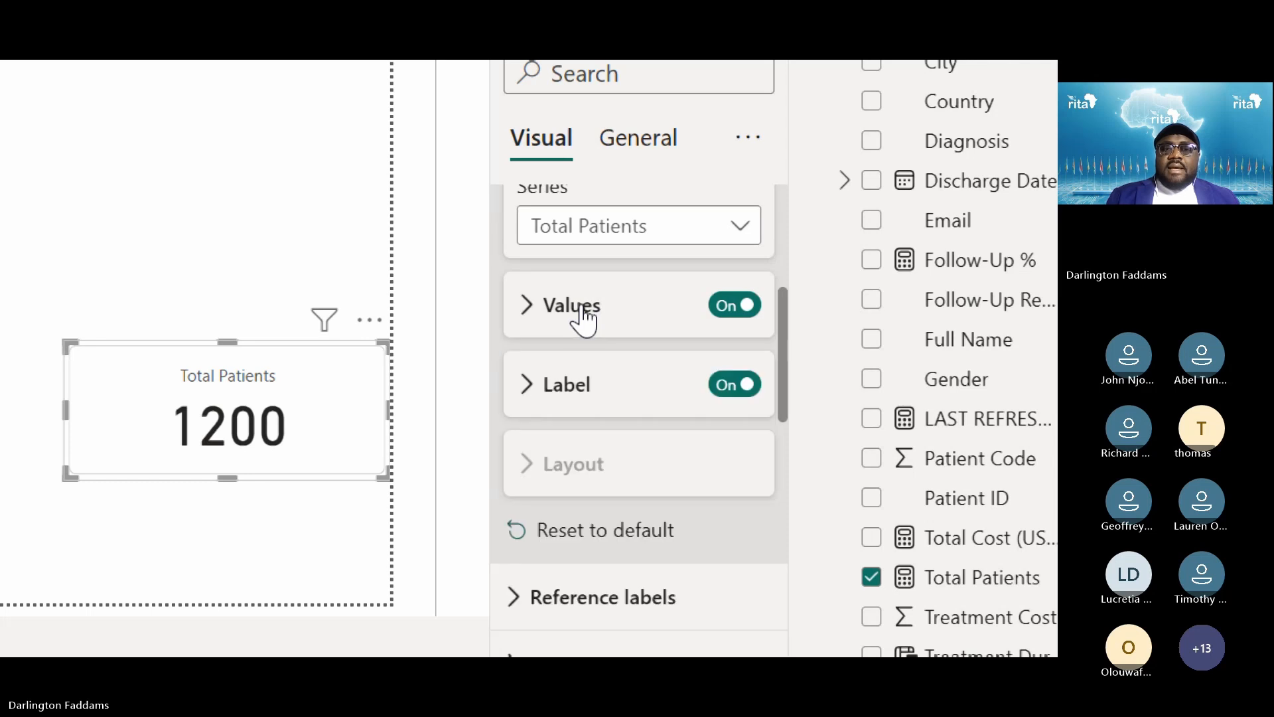
scroll(677, 440, "up", 4)
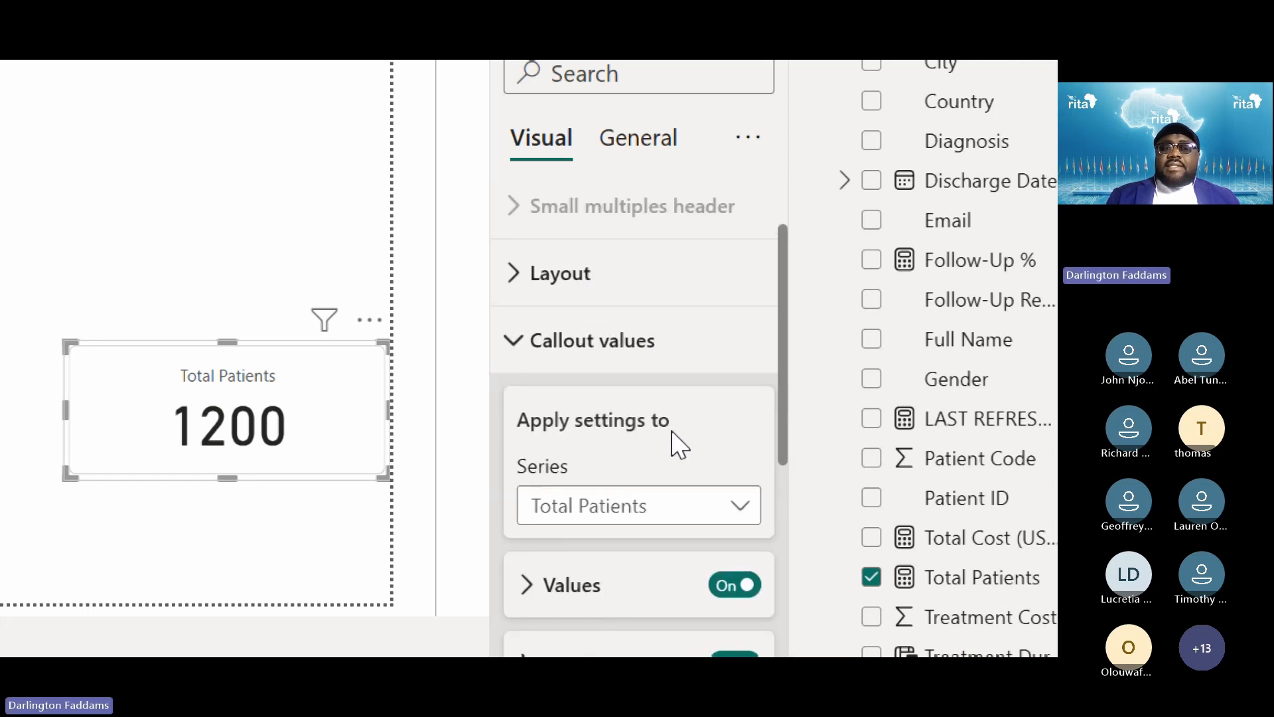
left_click(538, 358)
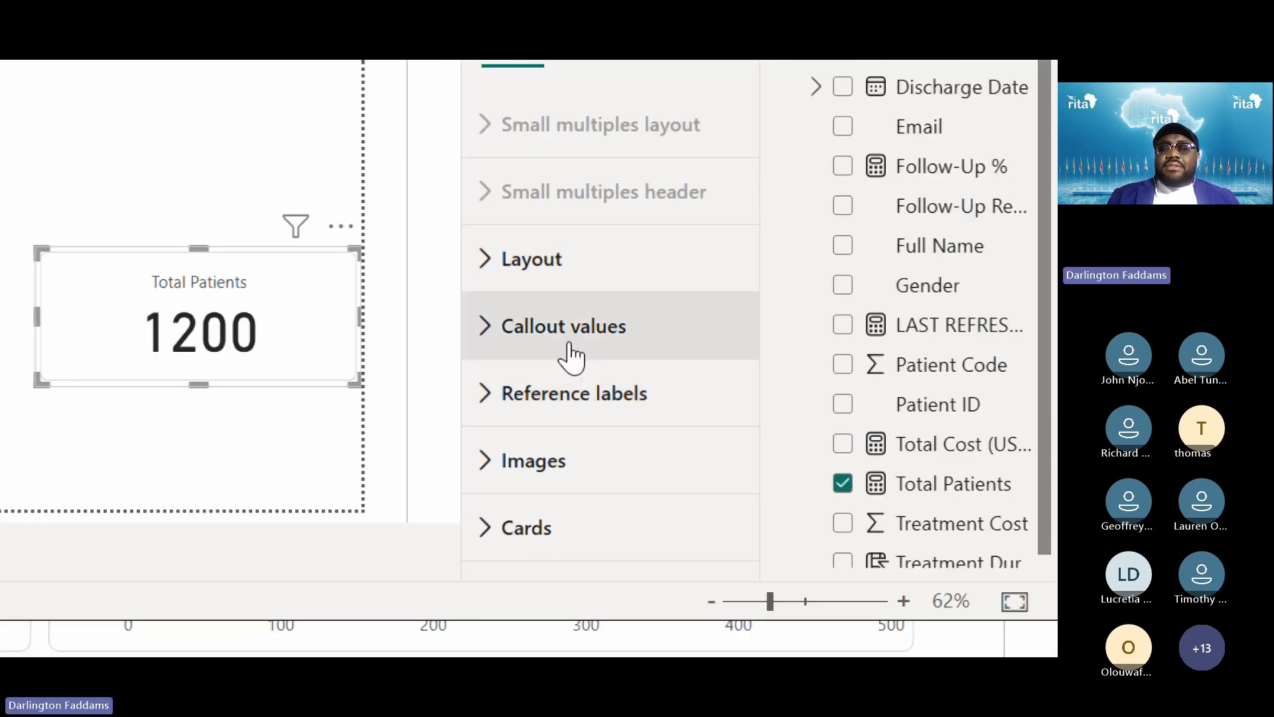
left_click(571, 357)
scroll(568, 355, "down", 3)
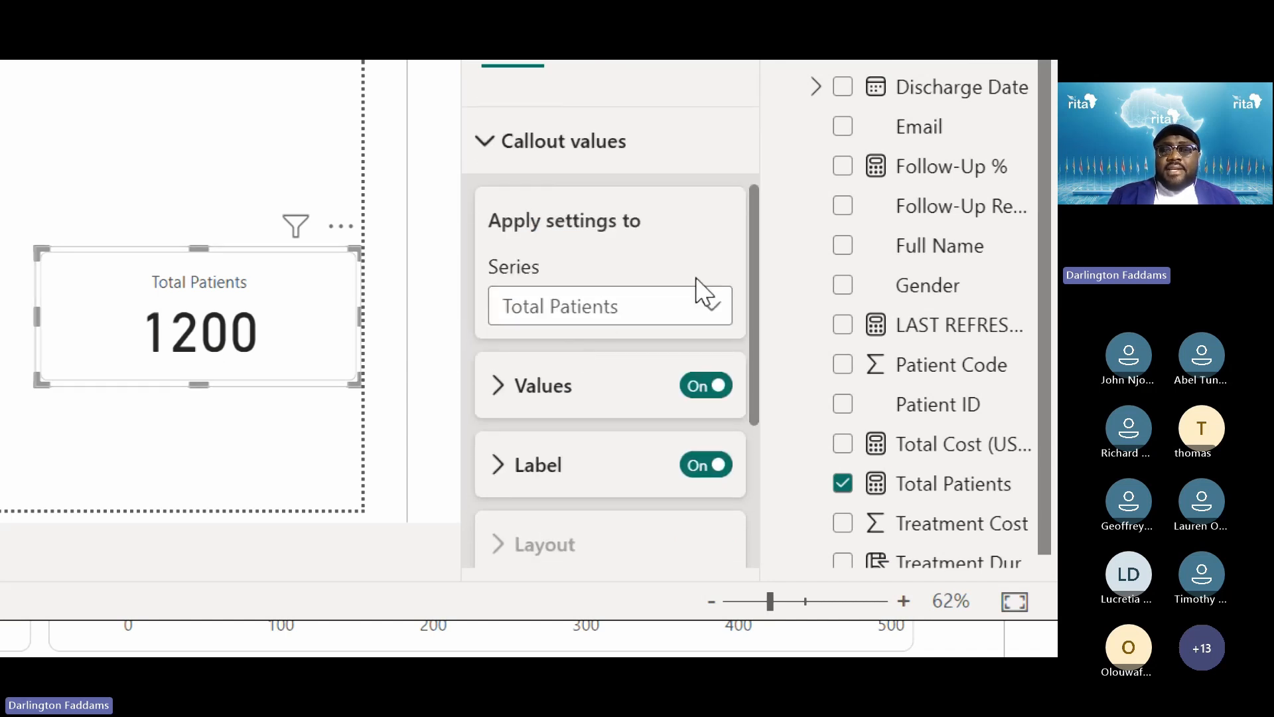
scroll(553, 313, "down", 1)
left_click(548, 315)
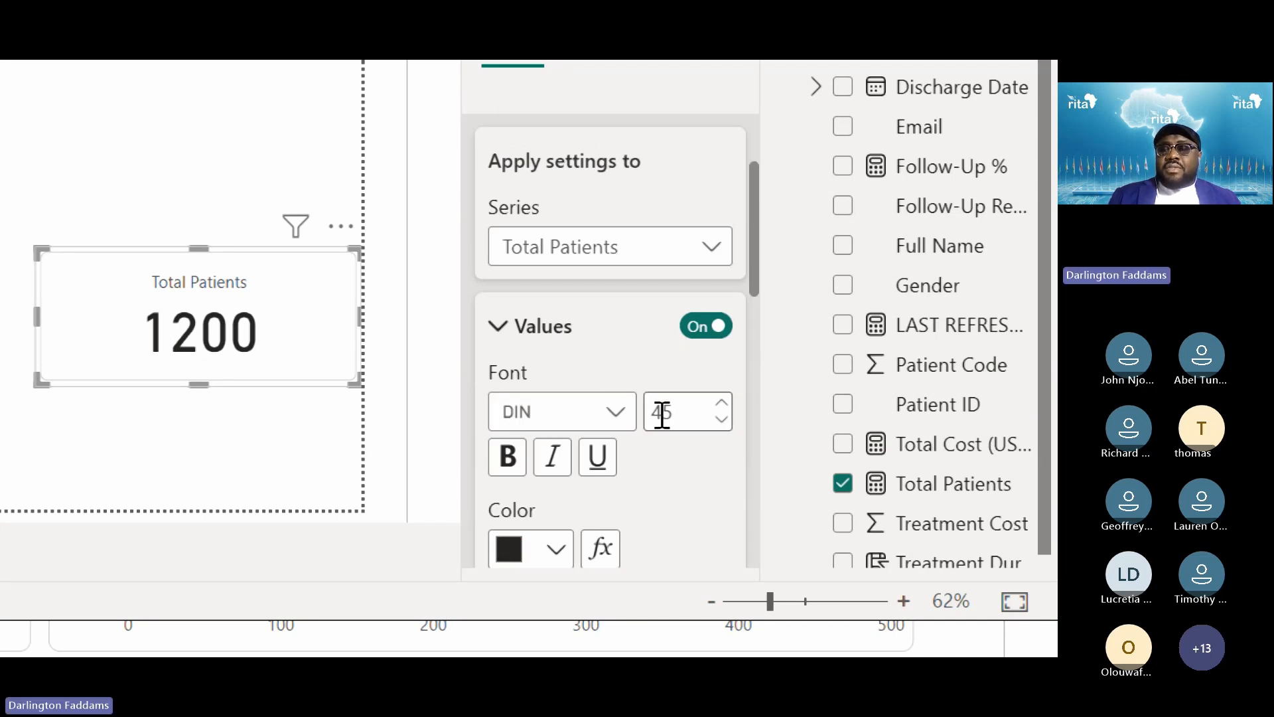
scroll(661, 413, "down", 5)
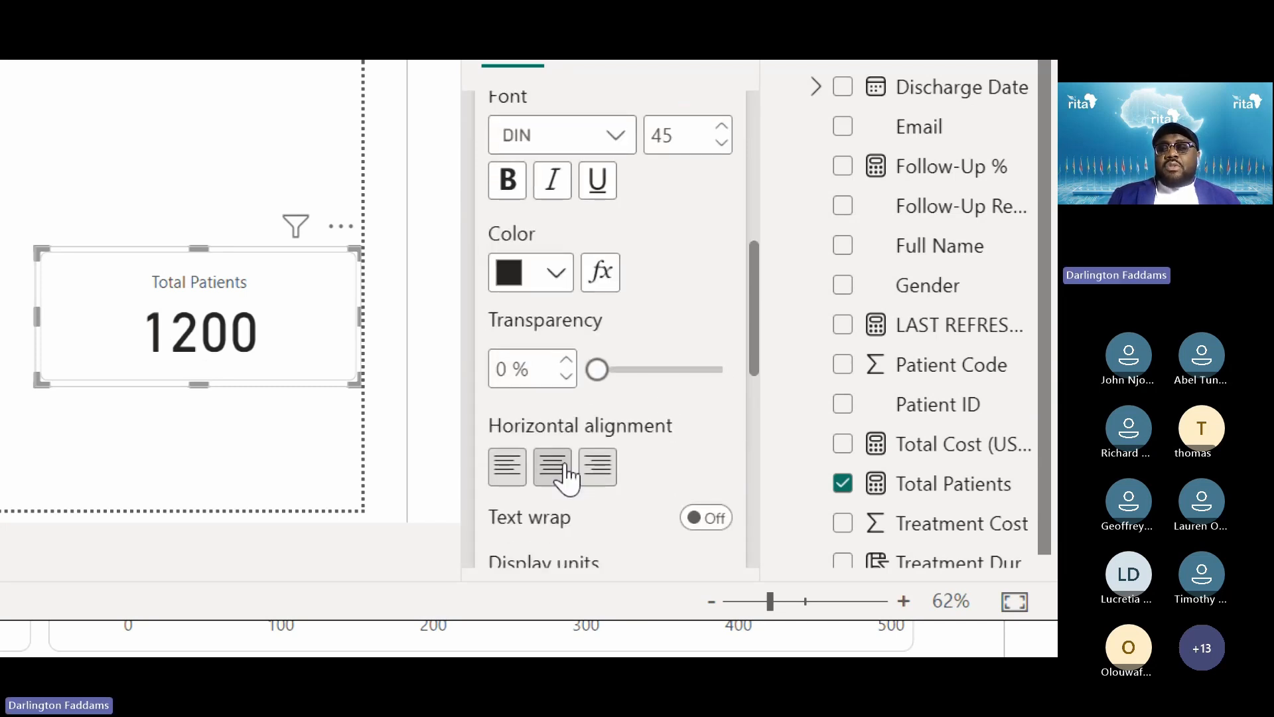
scroll(549, 461, "down", 3)
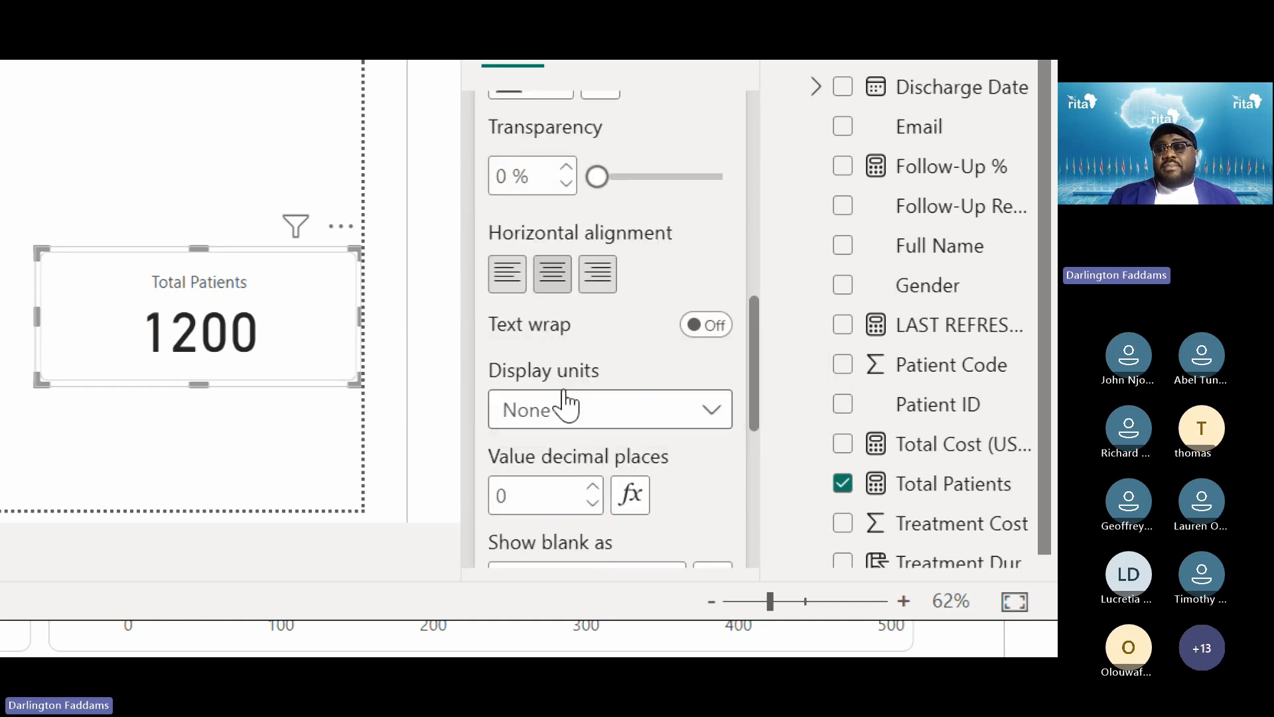
scroll(566, 406, "up", 6)
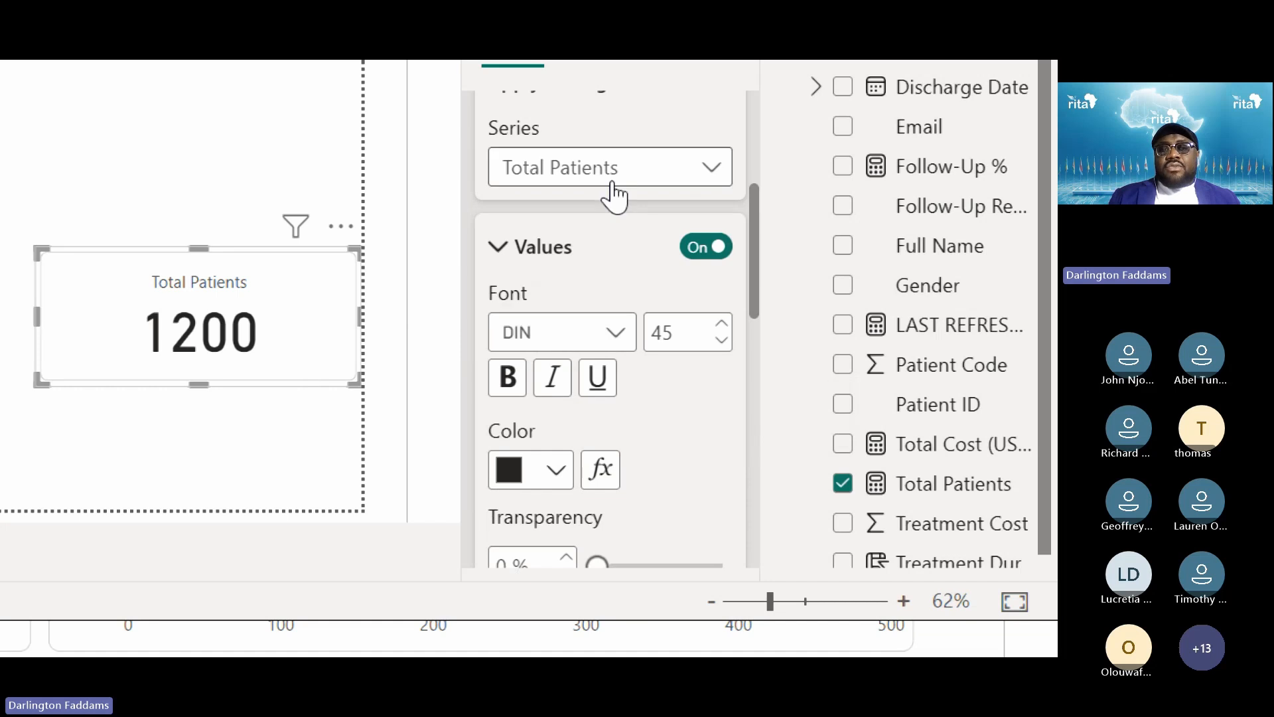
Switch the callout Series from All to Total Patients and check its Display units
left_click(614, 192)
left_click(590, 222)
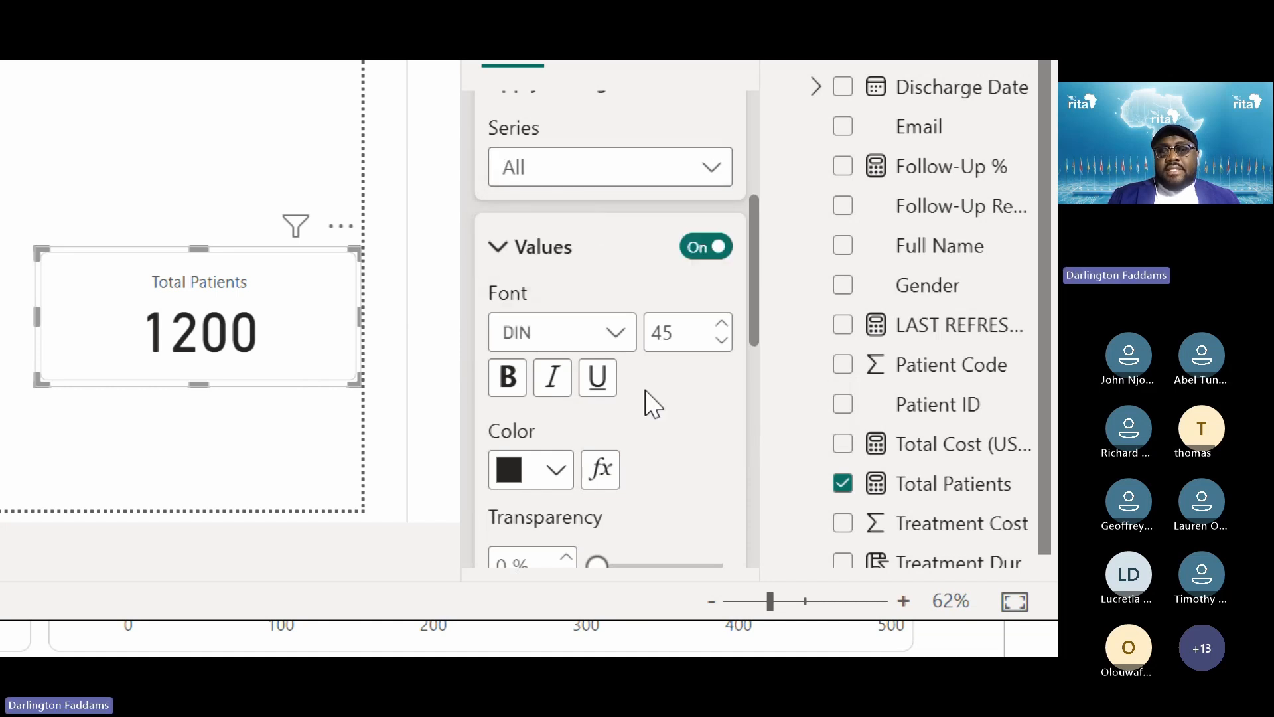
scroll(651, 400, "down", 4)
scroll(651, 401, "down", 2)
scroll(648, 398, "up", 5)
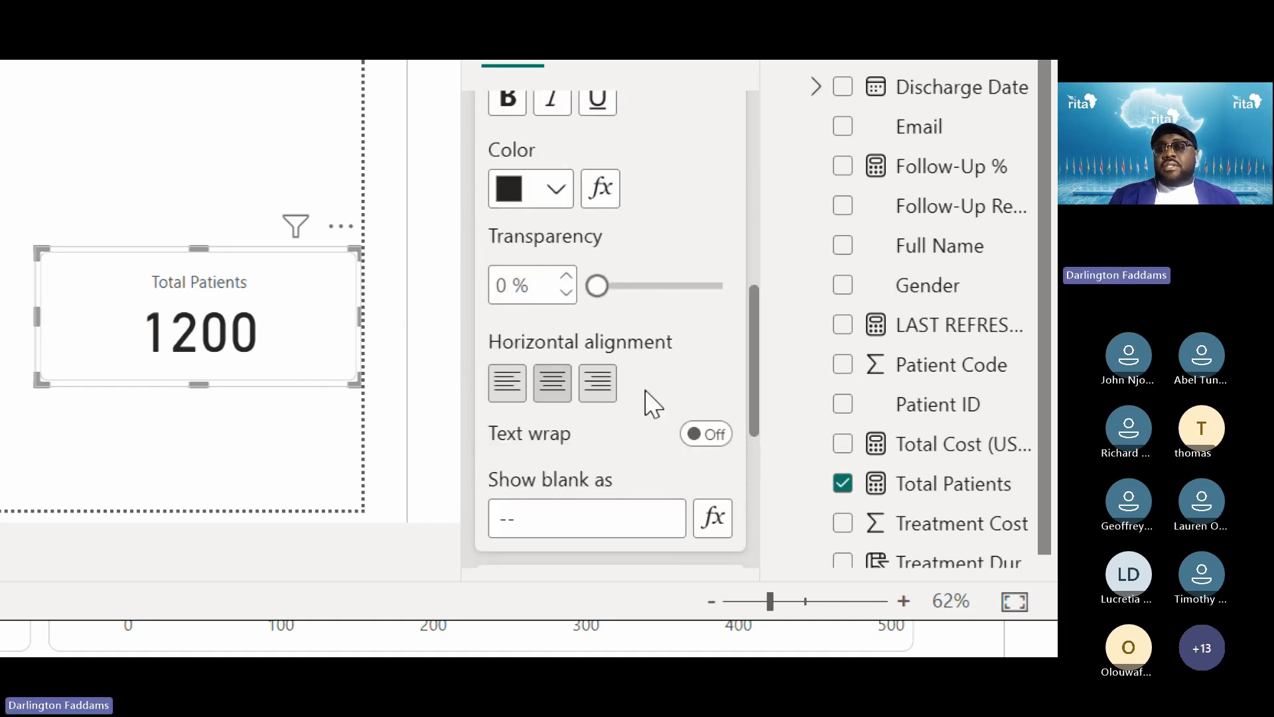
scroll(651, 401, "up", 3)
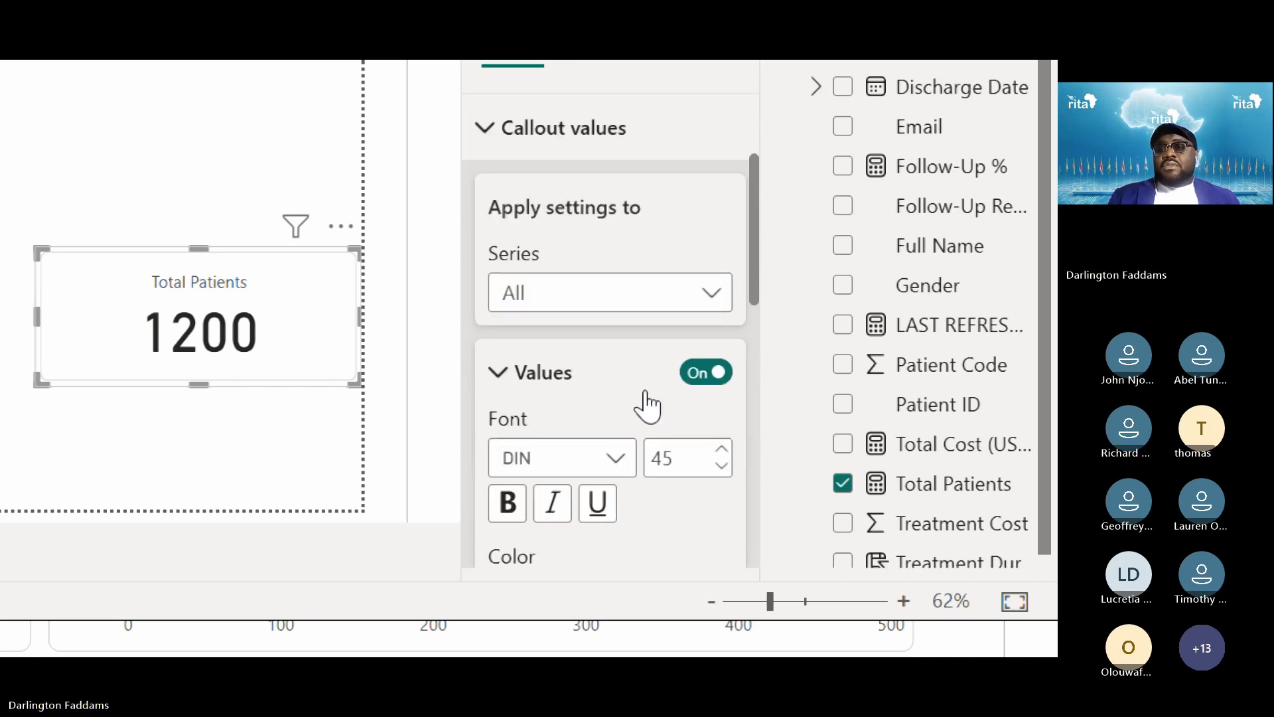
left_click(605, 290)
left_click(583, 375)
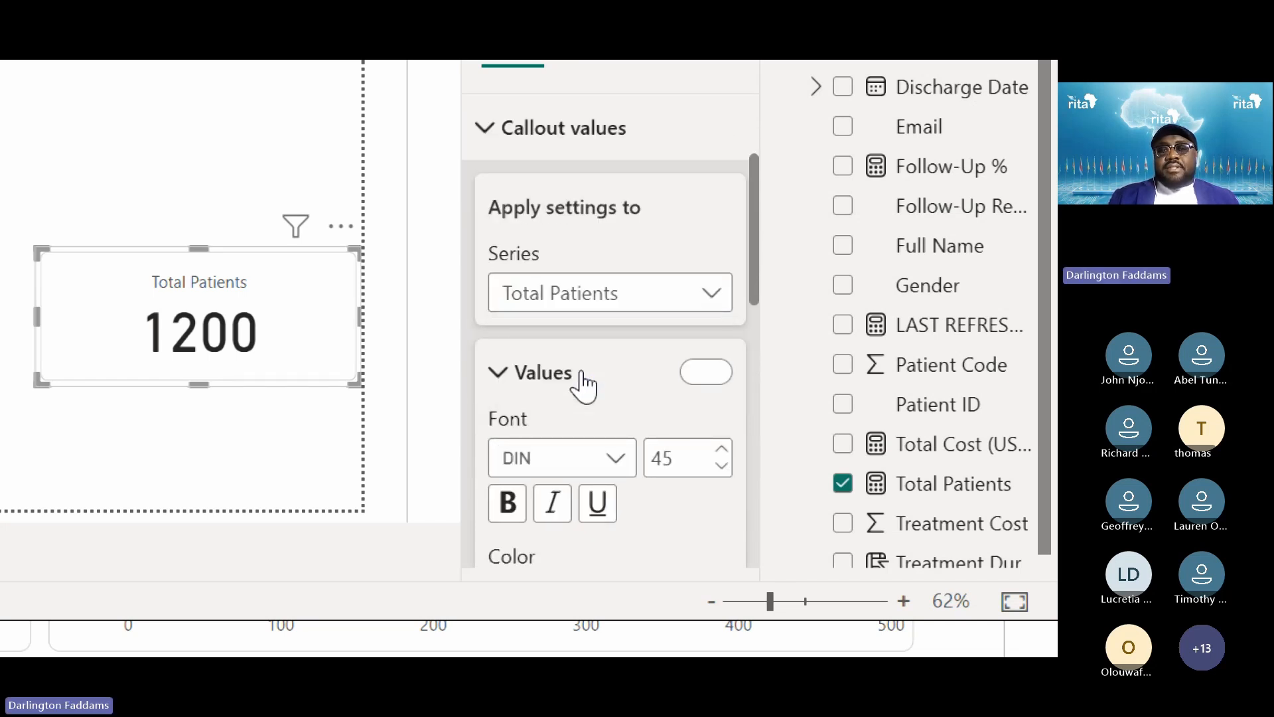
scroll(581, 372, "down", 3)
scroll(582, 384, "down", 5)
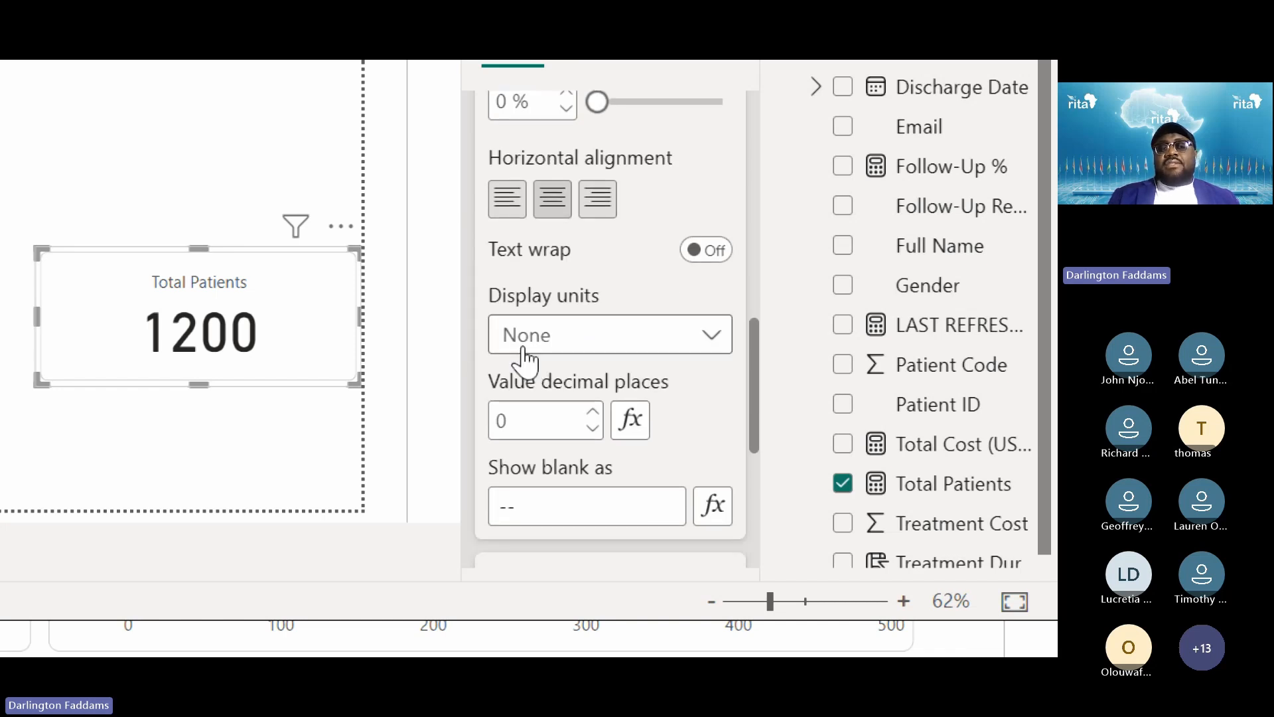
left_click(523, 347)
Keep display units at None, shorten the Total Patients card slightly, then switch to the browser report
left_click(524, 358)
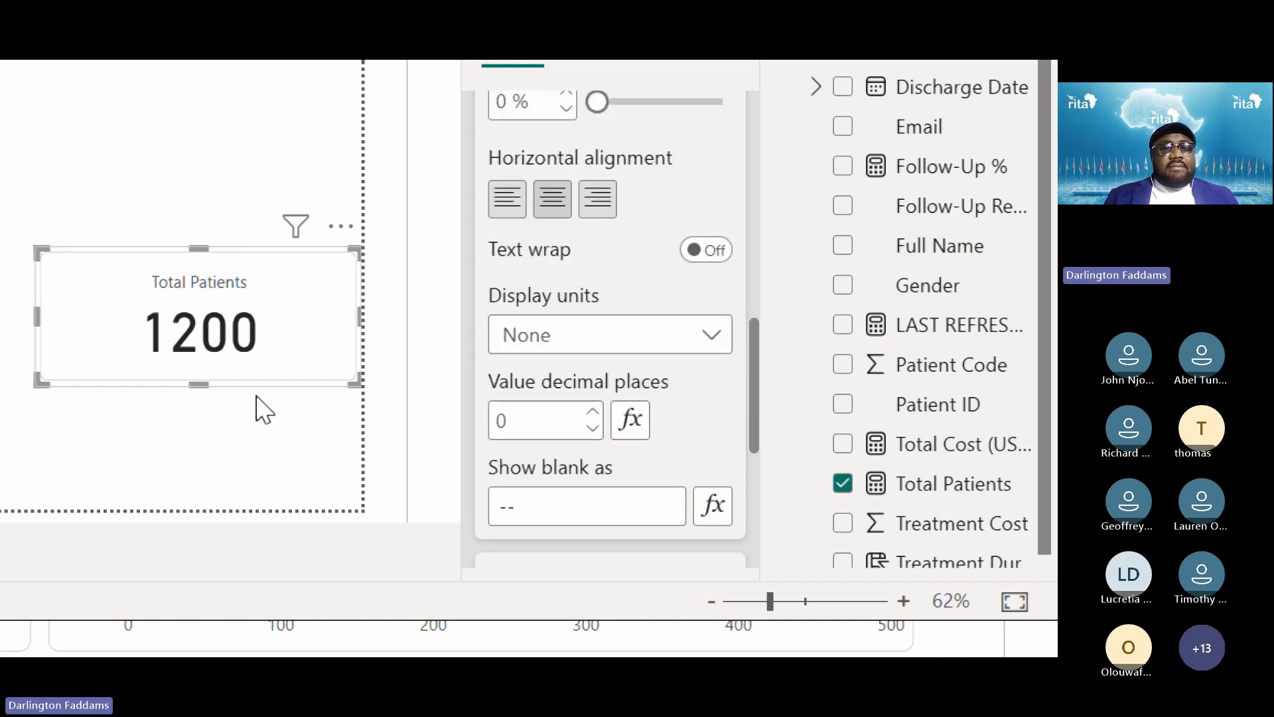
left_click(140, 427)
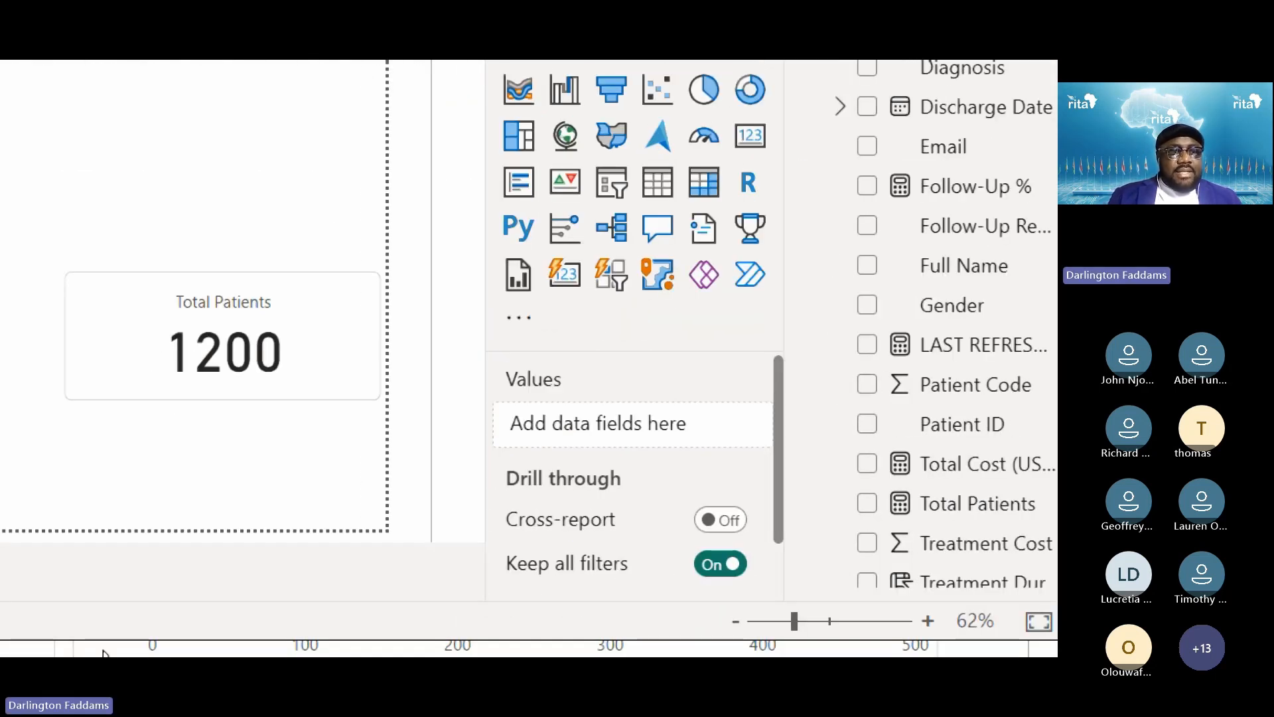
left_click(246, 397)
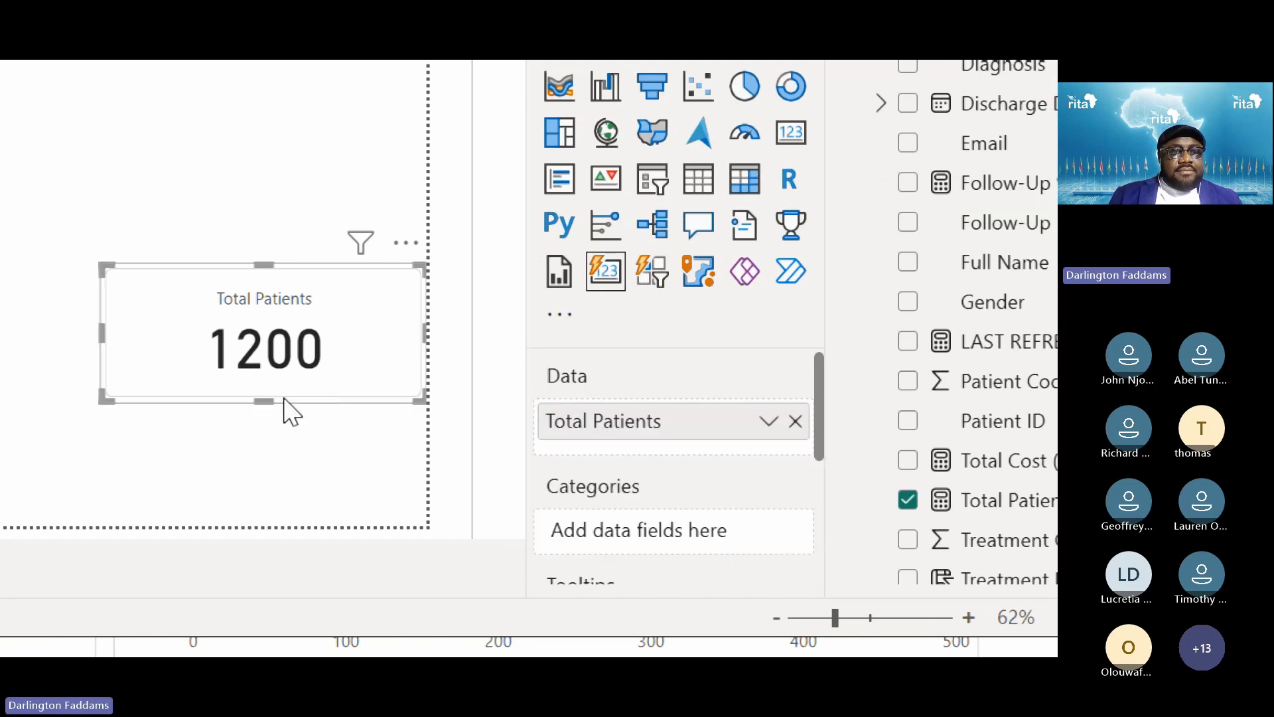
left_click_drag(267, 399, 280, 378)
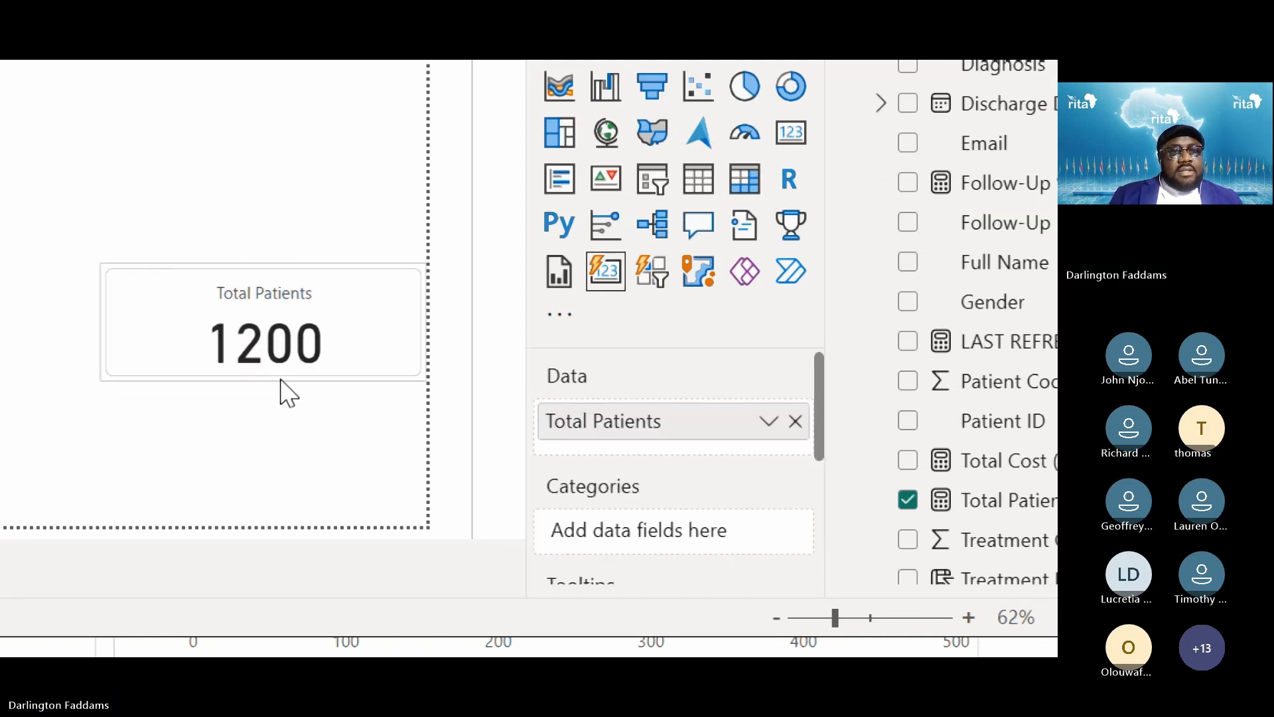
left_click(267, 451)
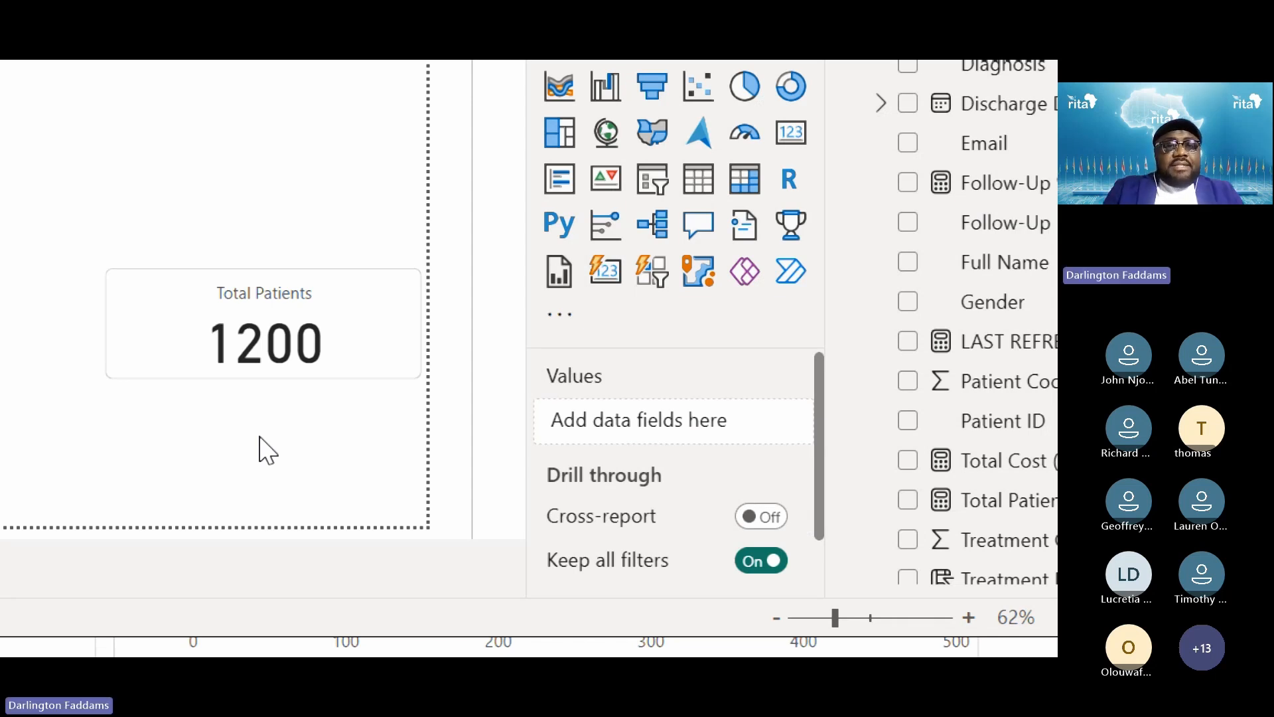
key("alt+Tab")
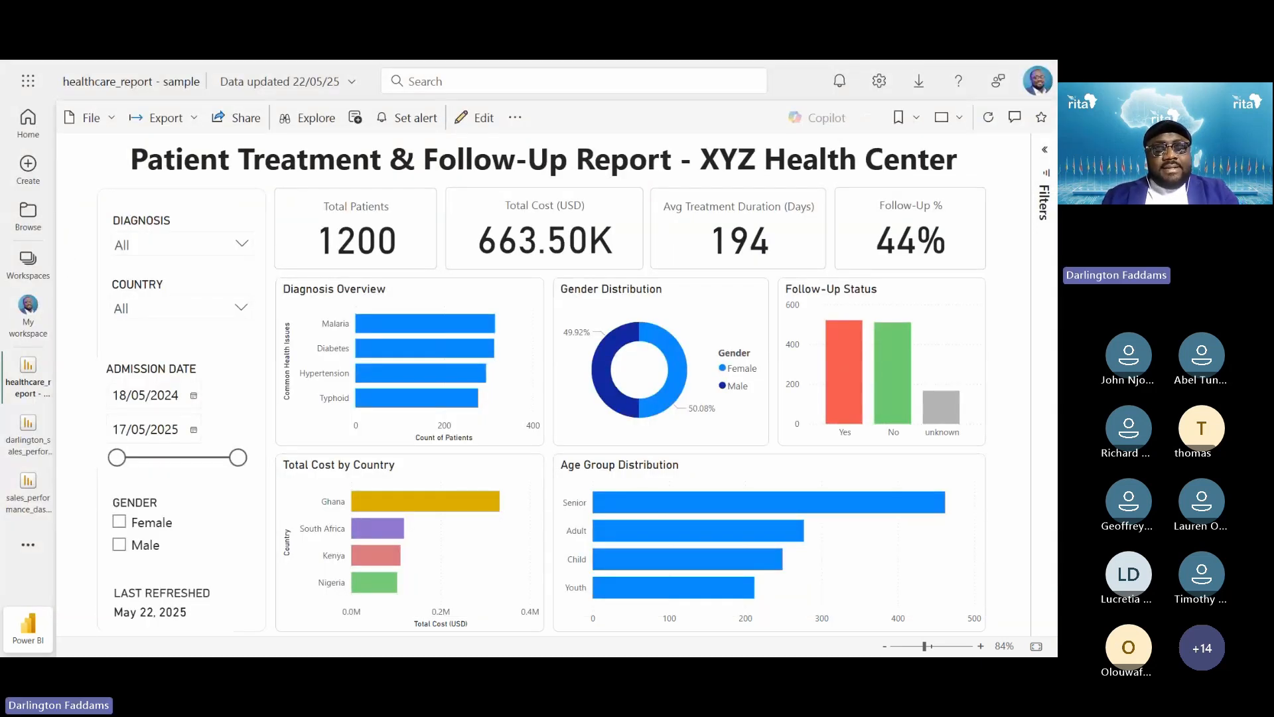
key("alt+Tab")
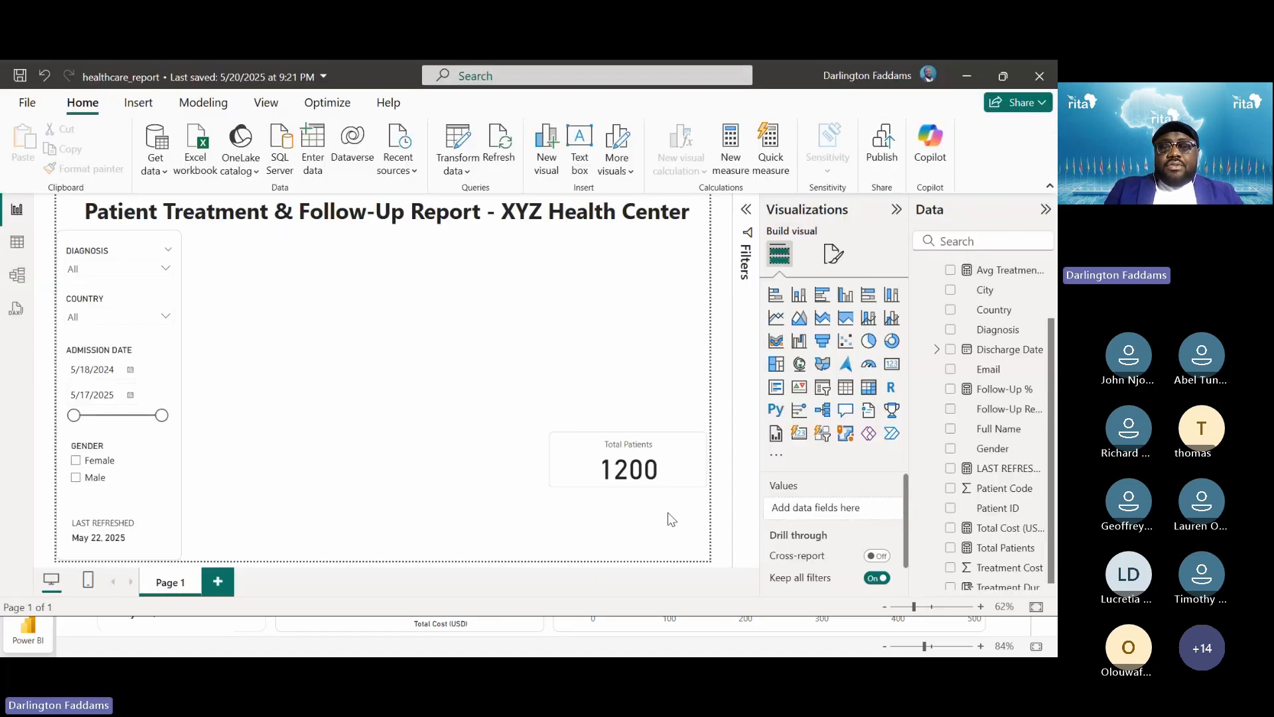
Make the Total Patients card taller and move it under the title beside the slicer panel
left_click(677, 479)
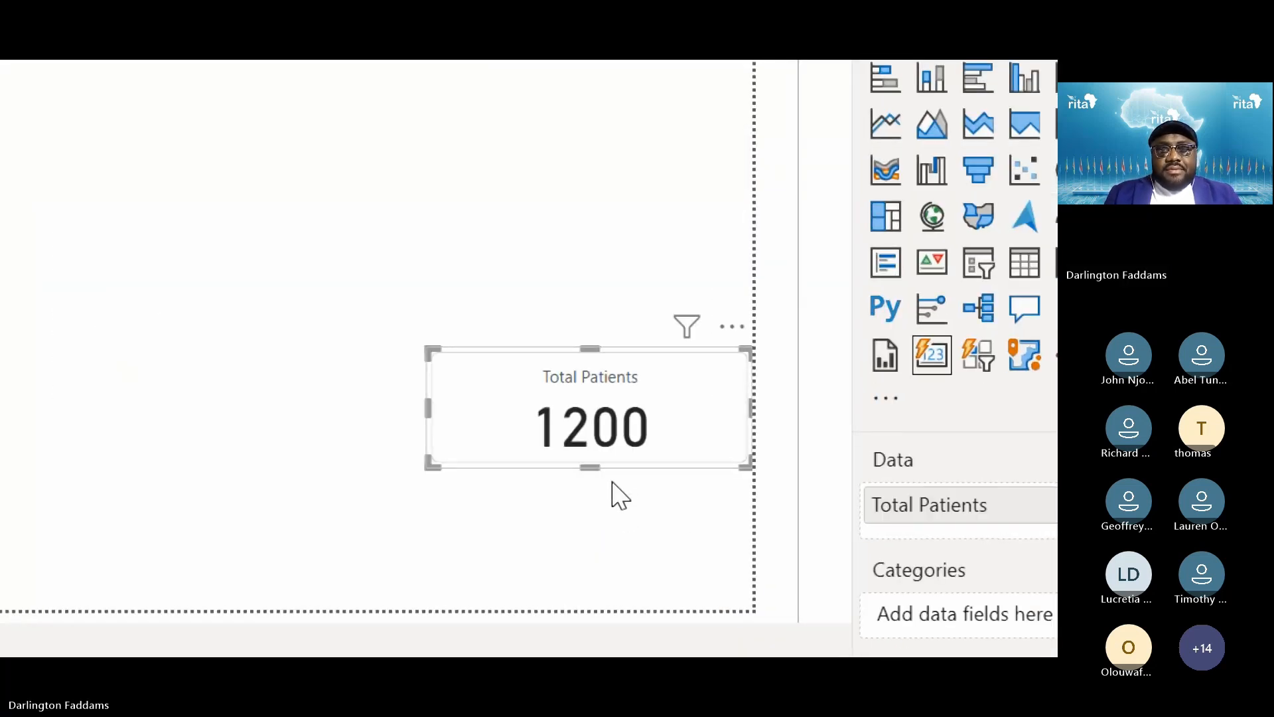
left_click_drag(589, 466, 595, 484)
left_click(584, 527)
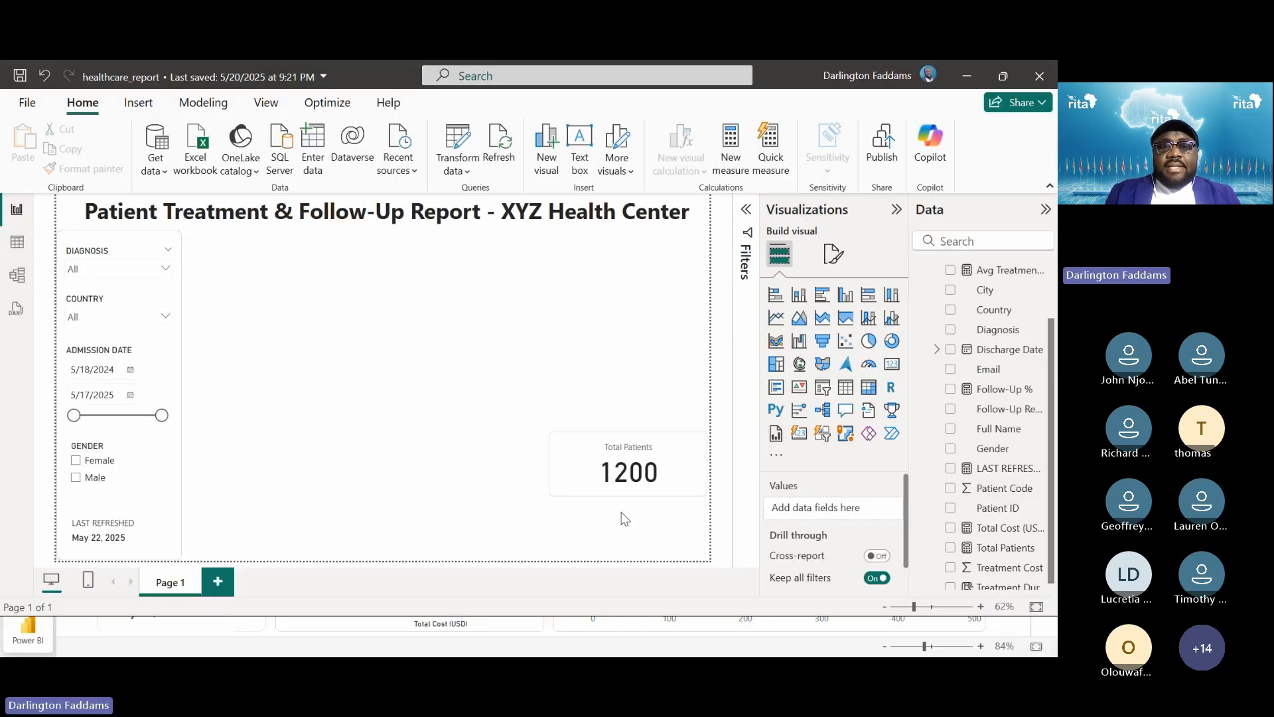
left_click_drag(677, 487, 323, 287)
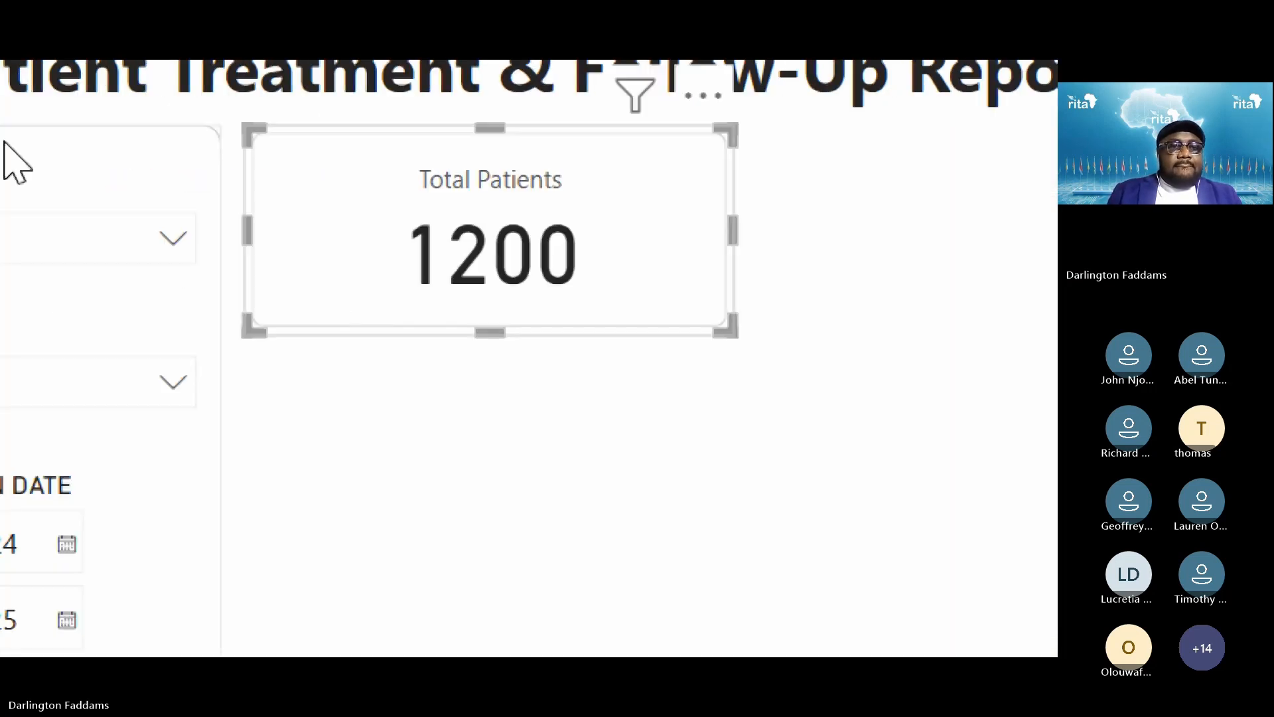
left_click_drag(678, 291, 676, 289)
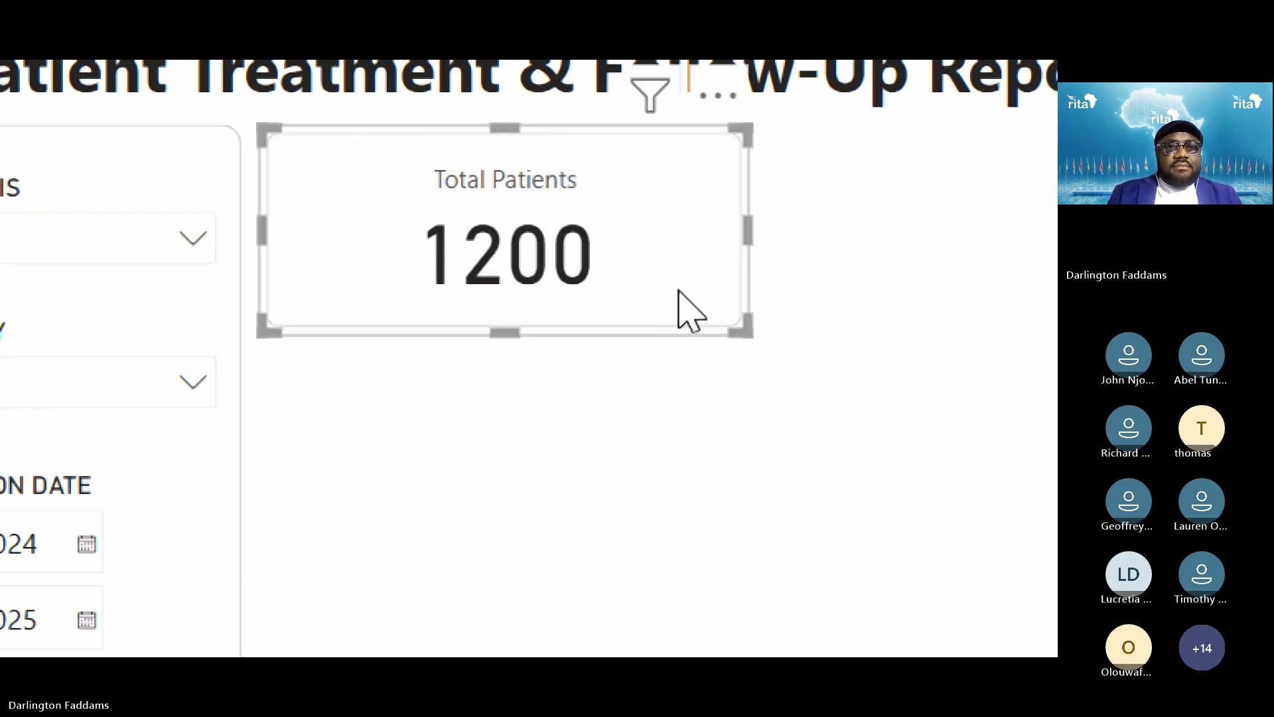
left_click(732, 469)
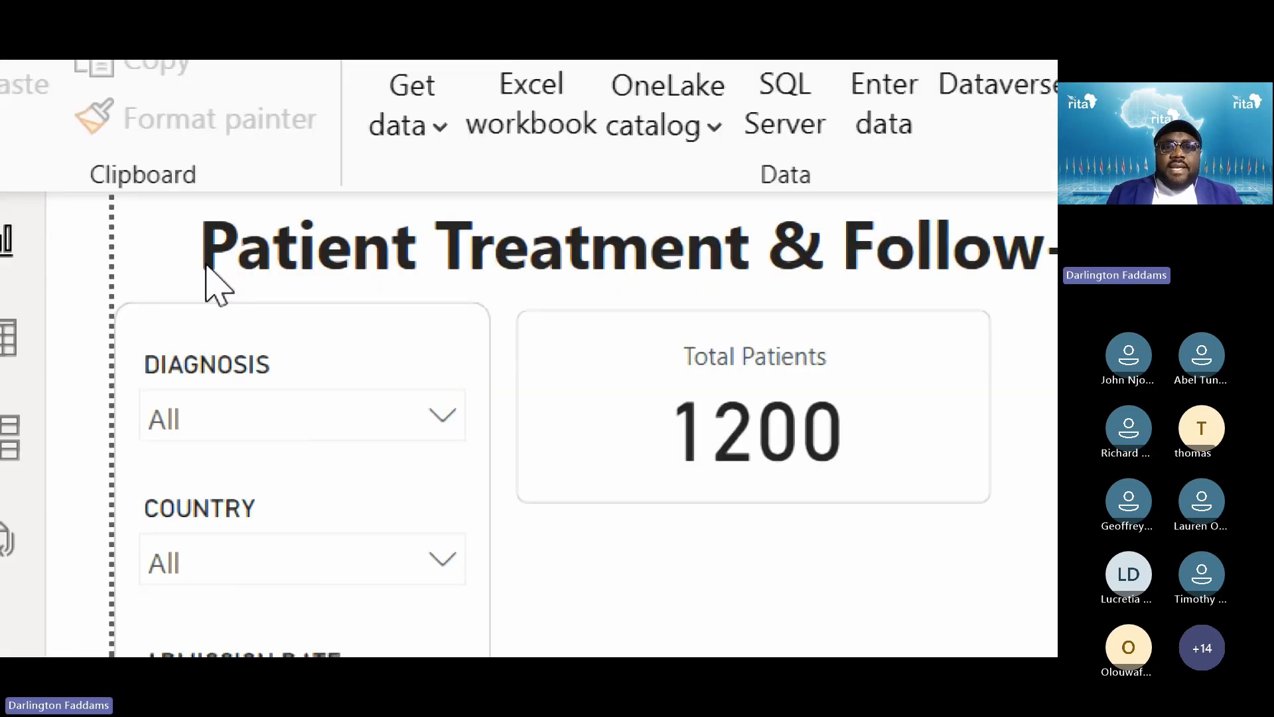
Drag the slicer panel's top edge down to line up with the Total Patients card
left_click(524, 325)
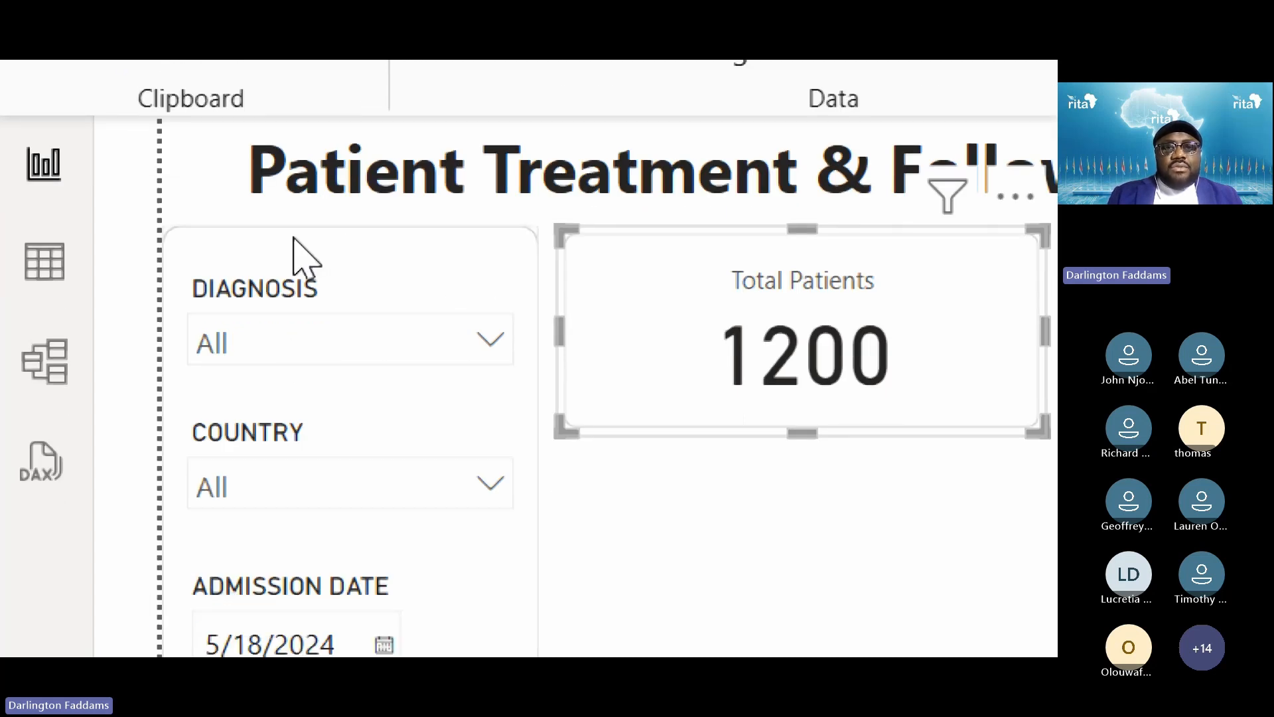
left_click(295, 248)
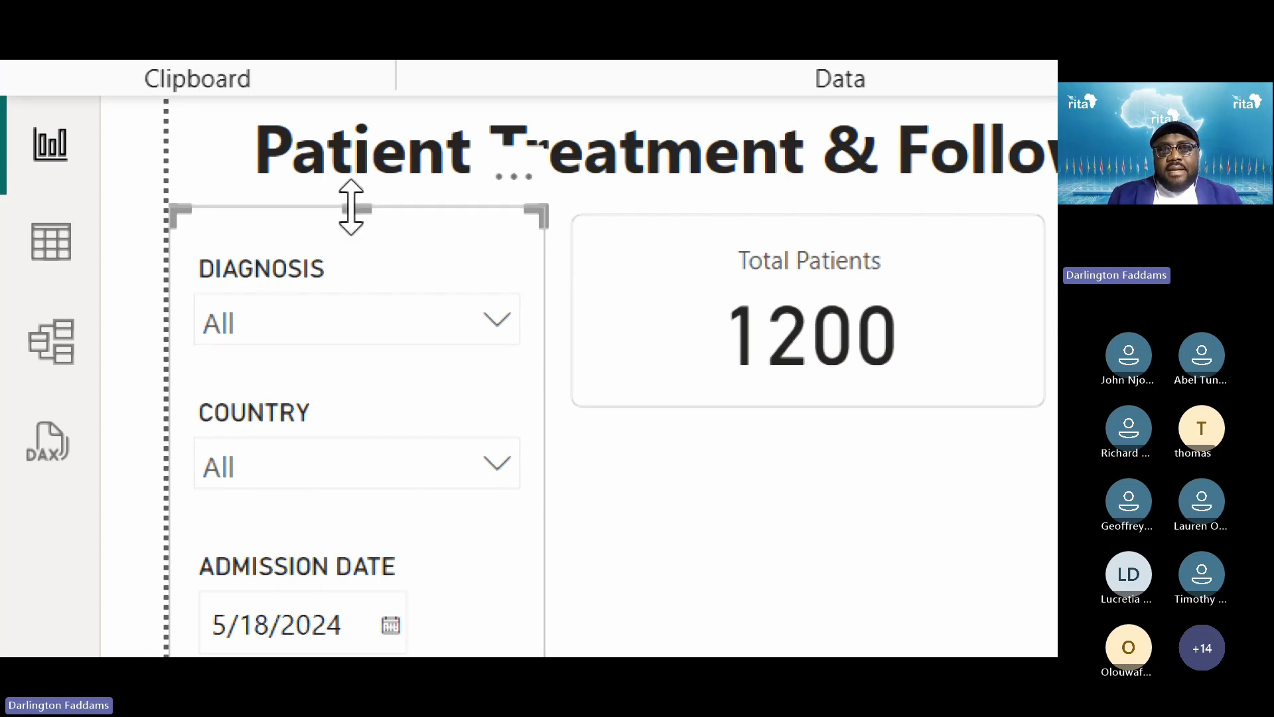
left_click_drag(352, 210, 355, 226)
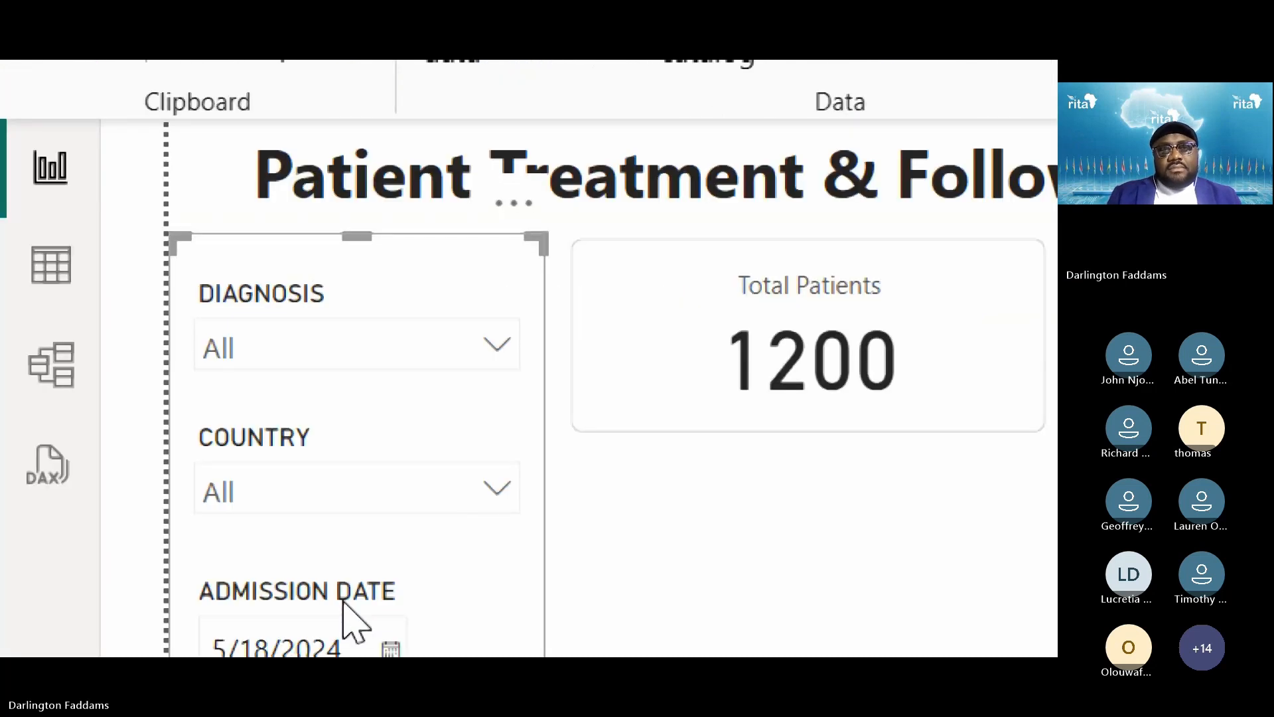
left_click(620, 607)
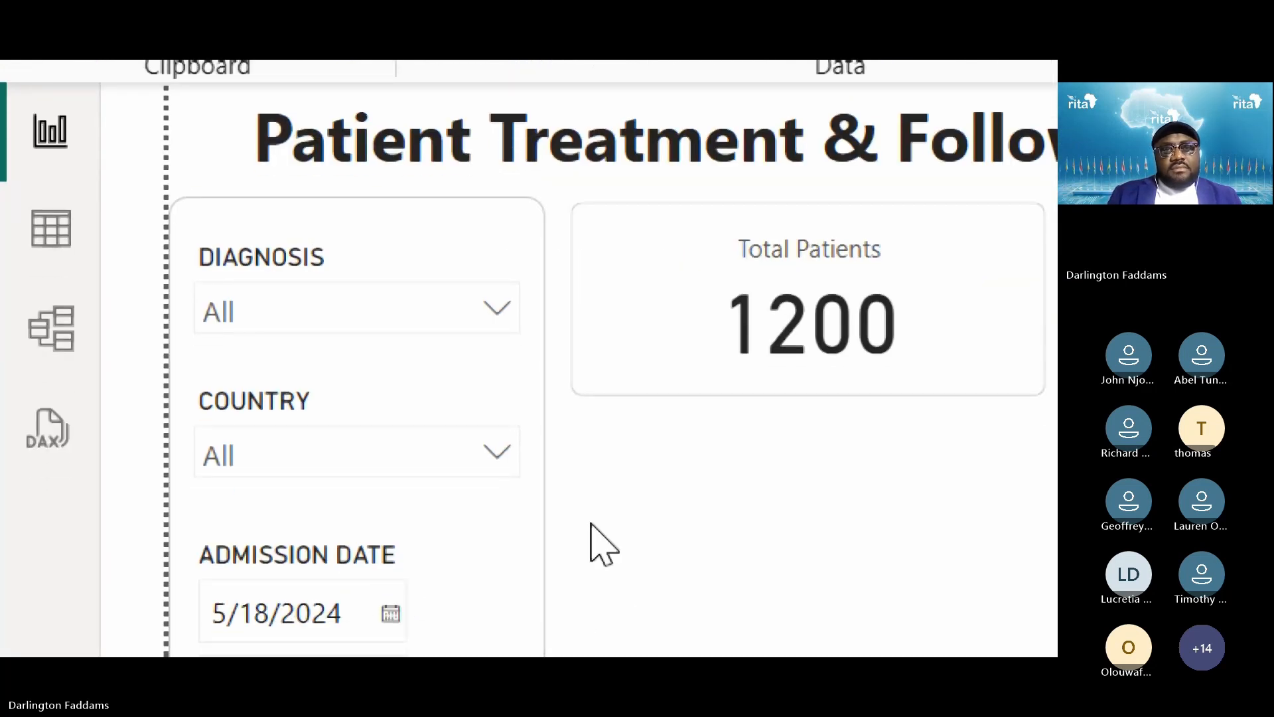
left_click(452, 212)
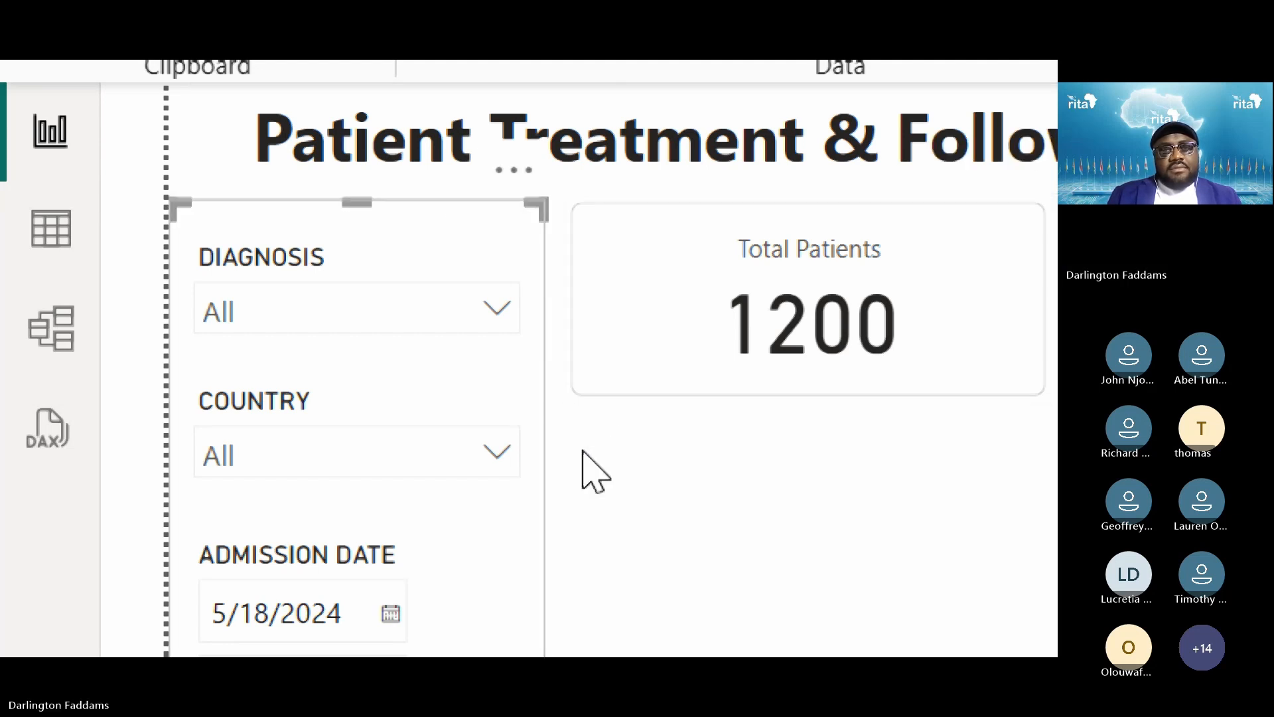
left_click(591, 469)
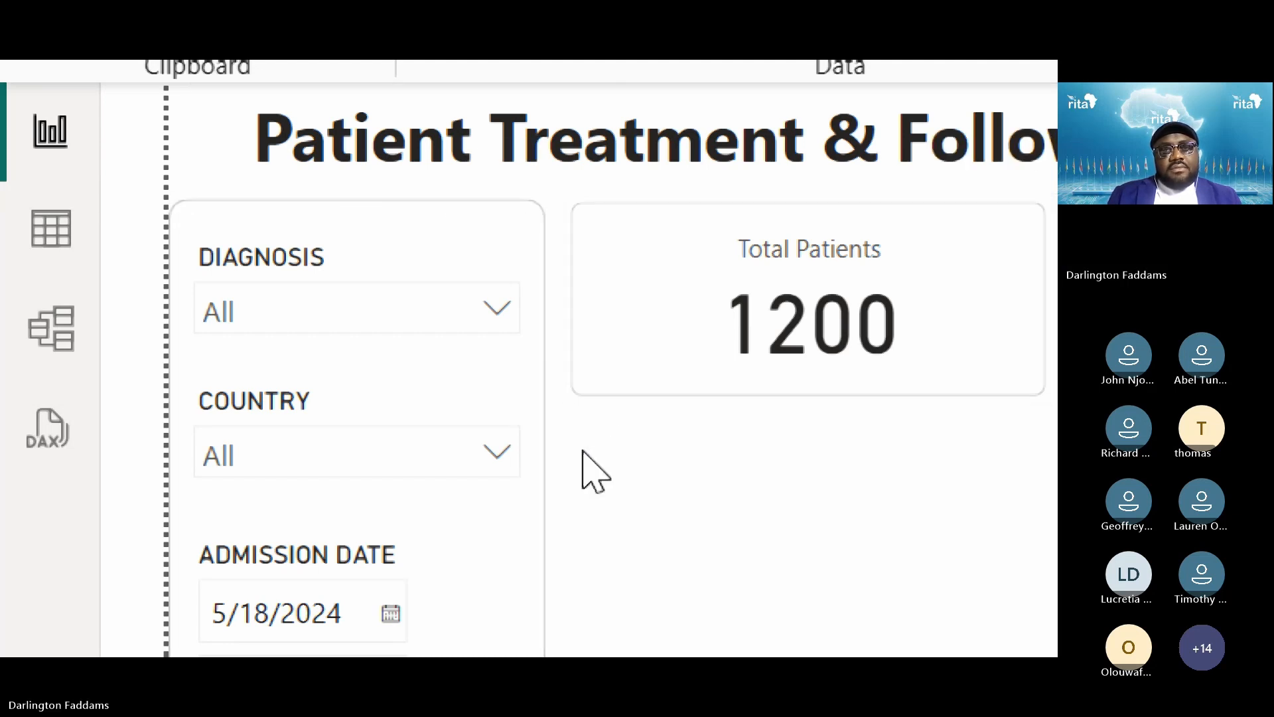
left_click(280, 219)
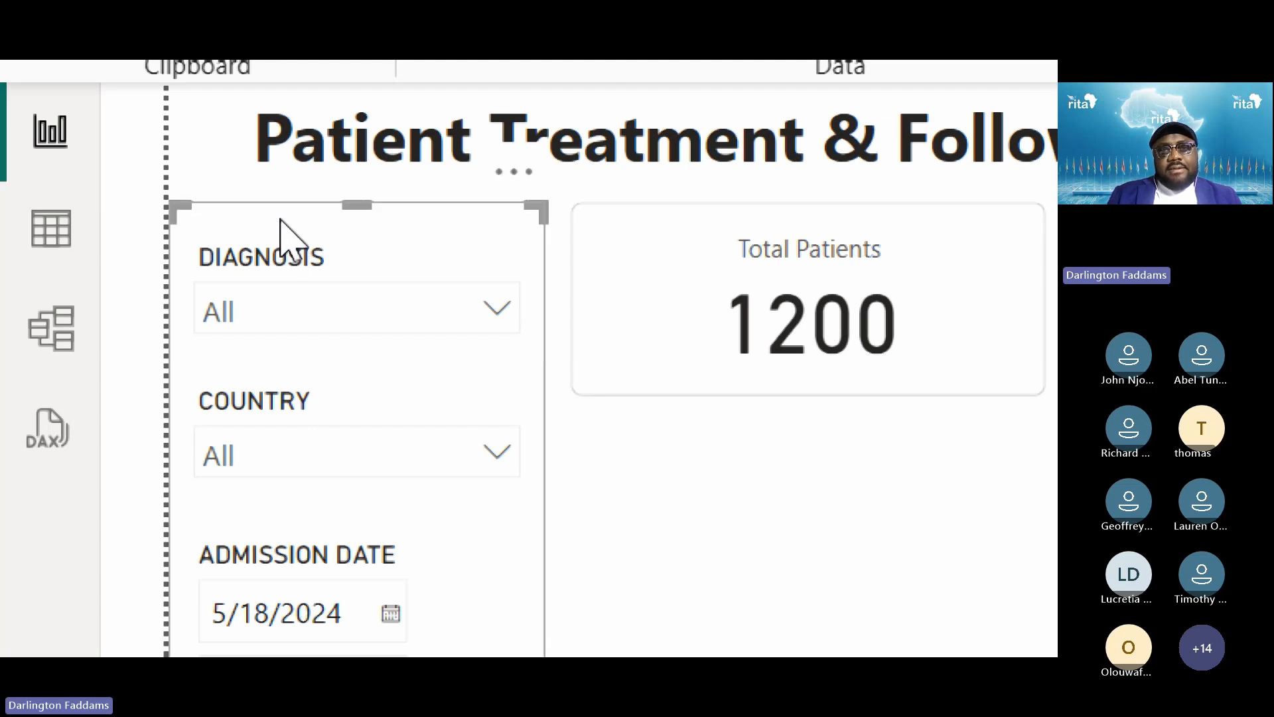
left_click(611, 519)
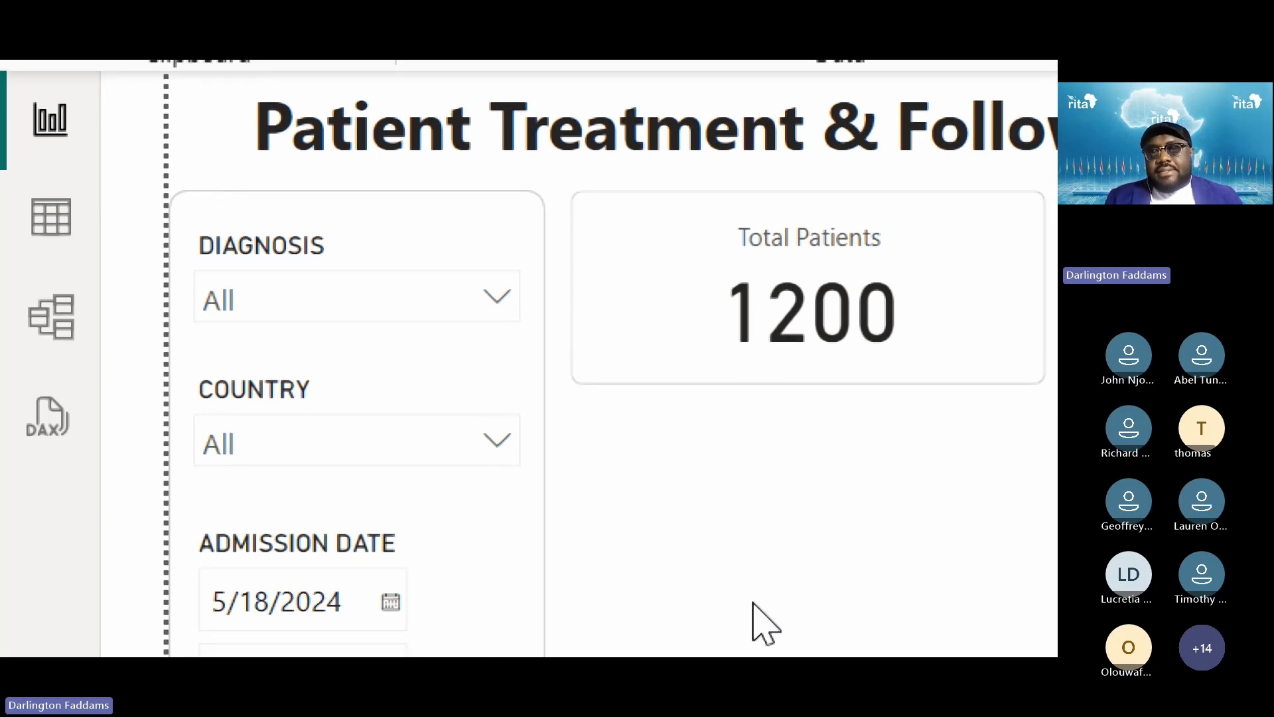
left_click(332, 199)
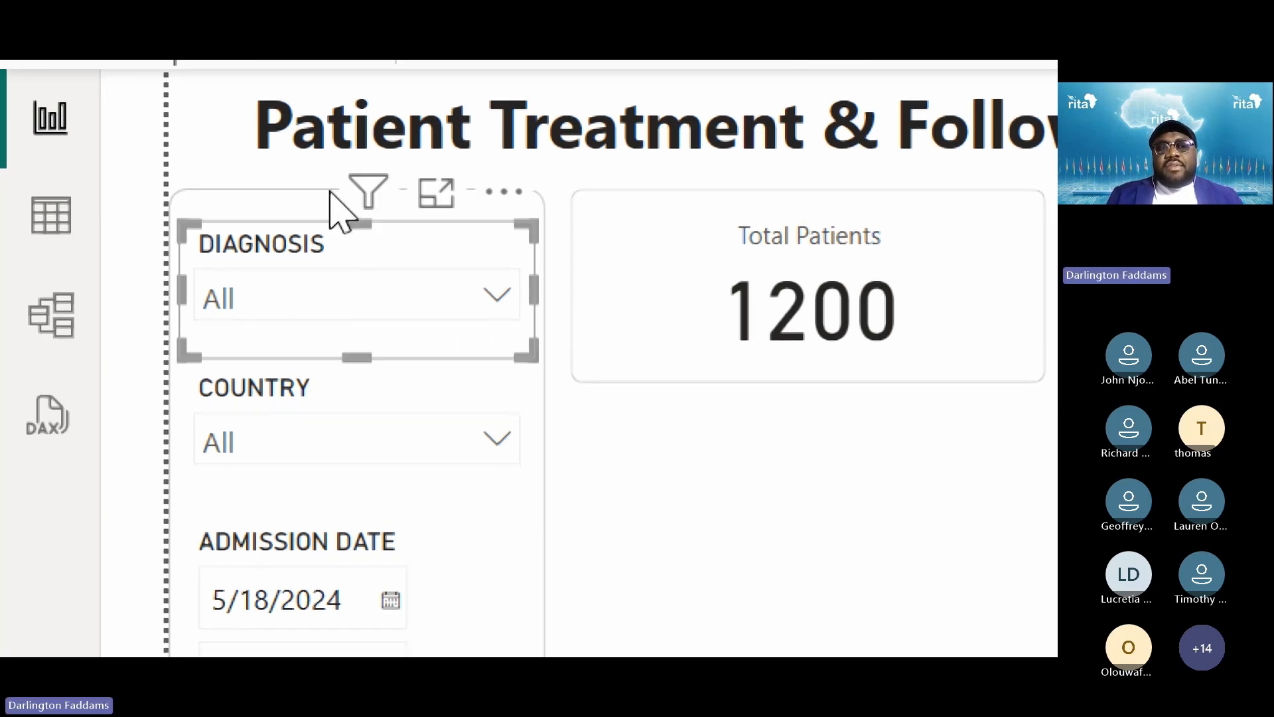
left_click(276, 198)
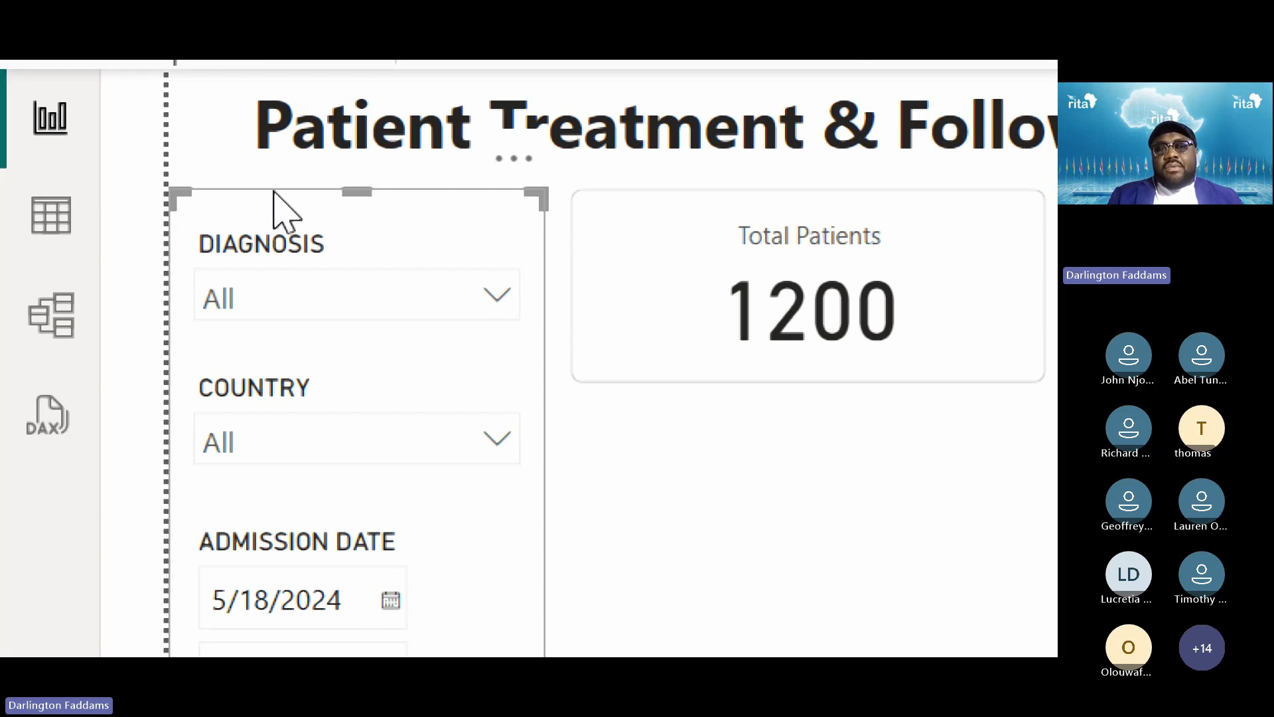
left_click(601, 521)
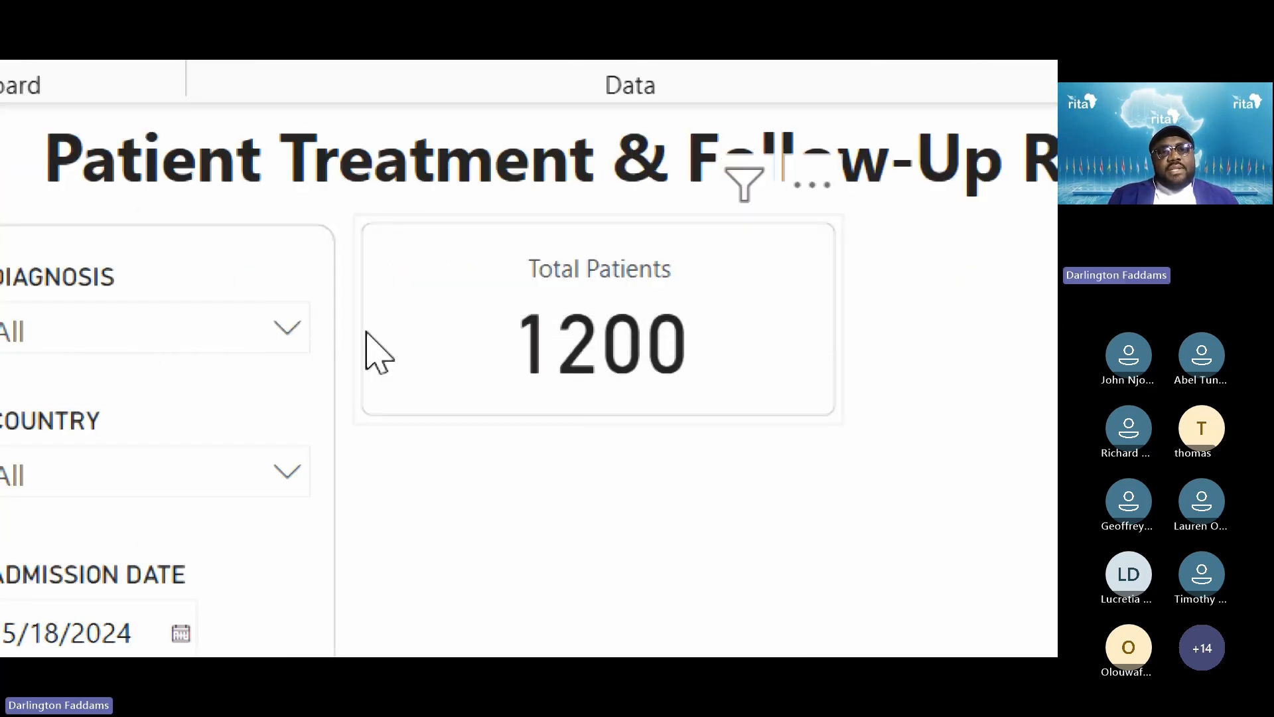
Raise the Total Patients card's rounded corners to 10 px
left_click(372, 234)
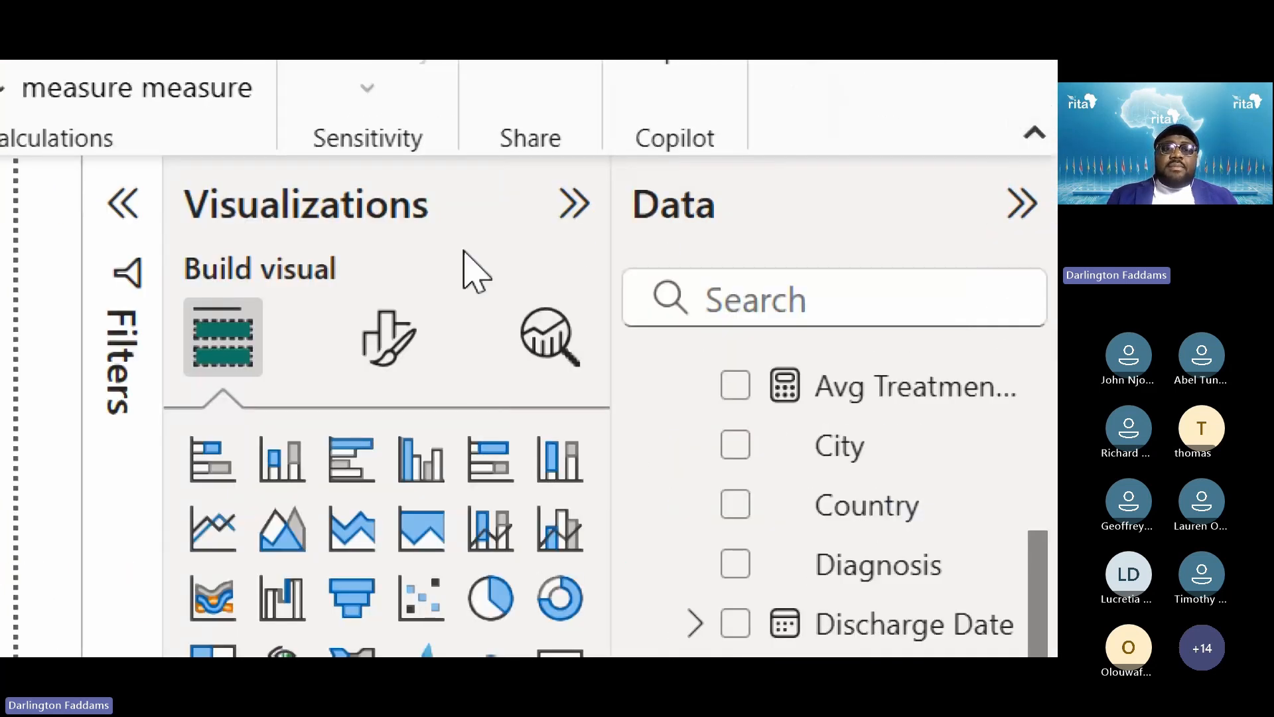
left_click(396, 339)
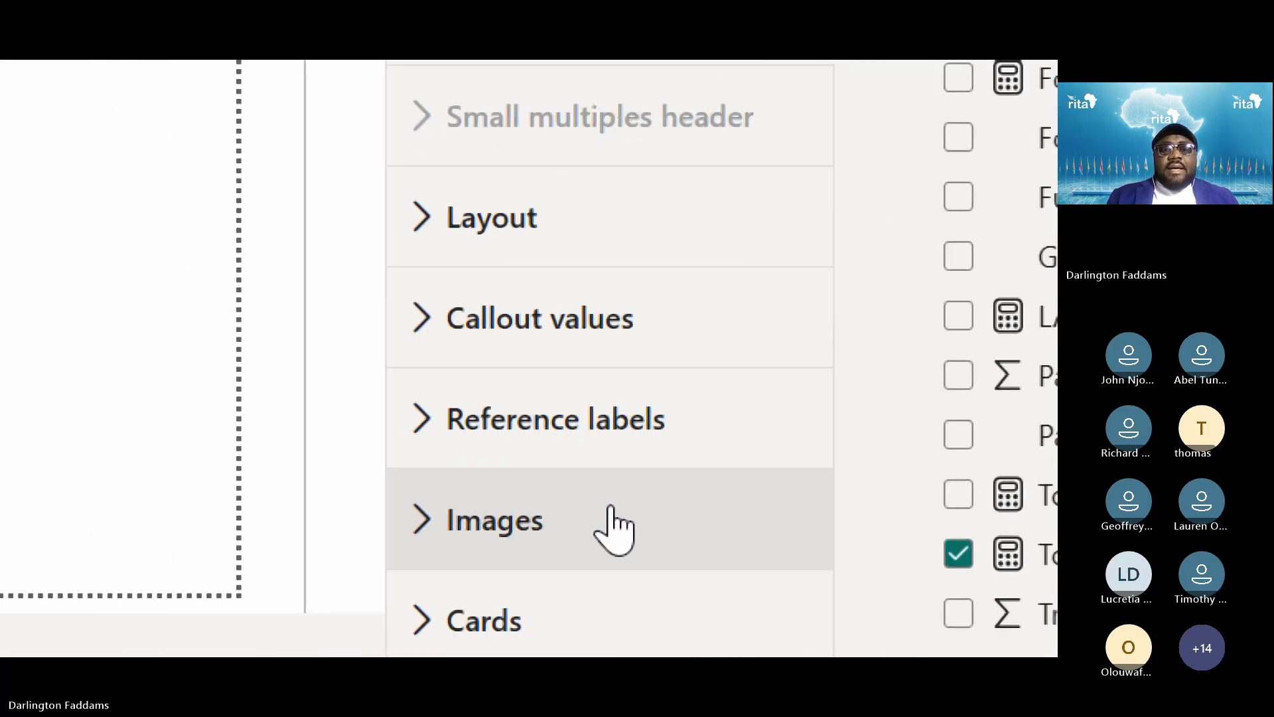
left_click(496, 461)
scroll(530, 411, "down", 5)
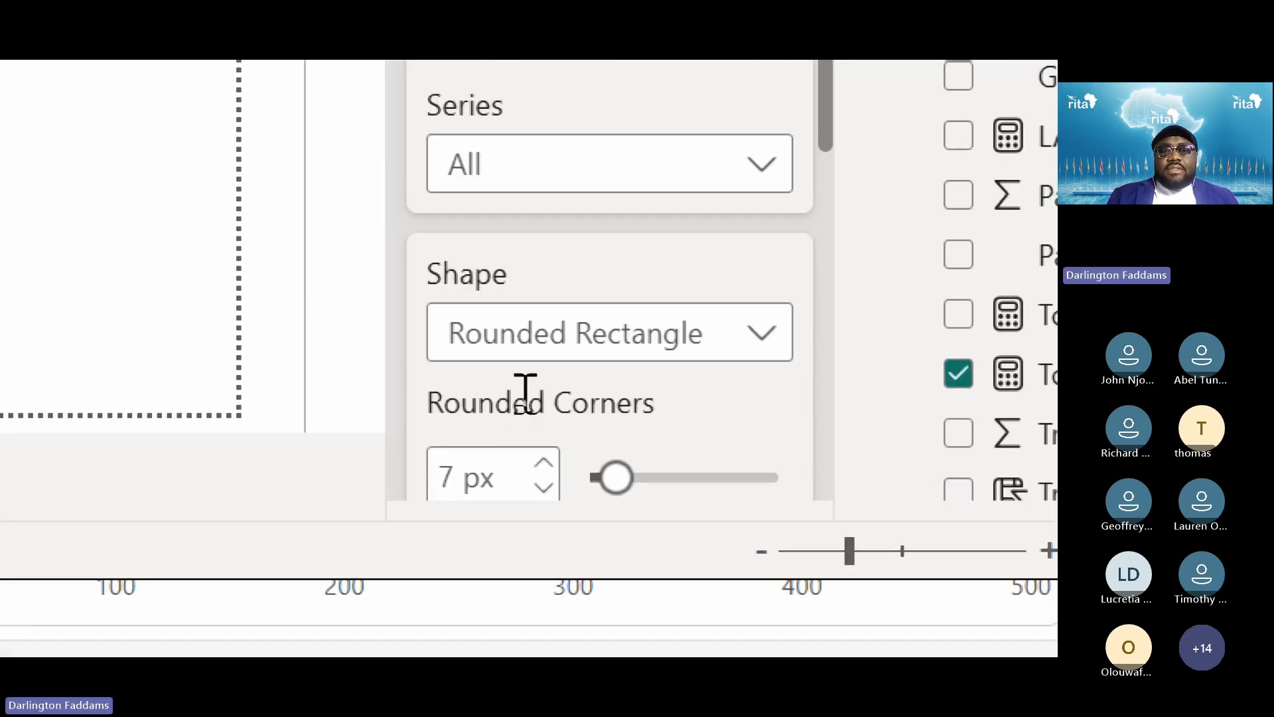
left_click(546, 346)
left_click(545, 346)
left_click(549, 342)
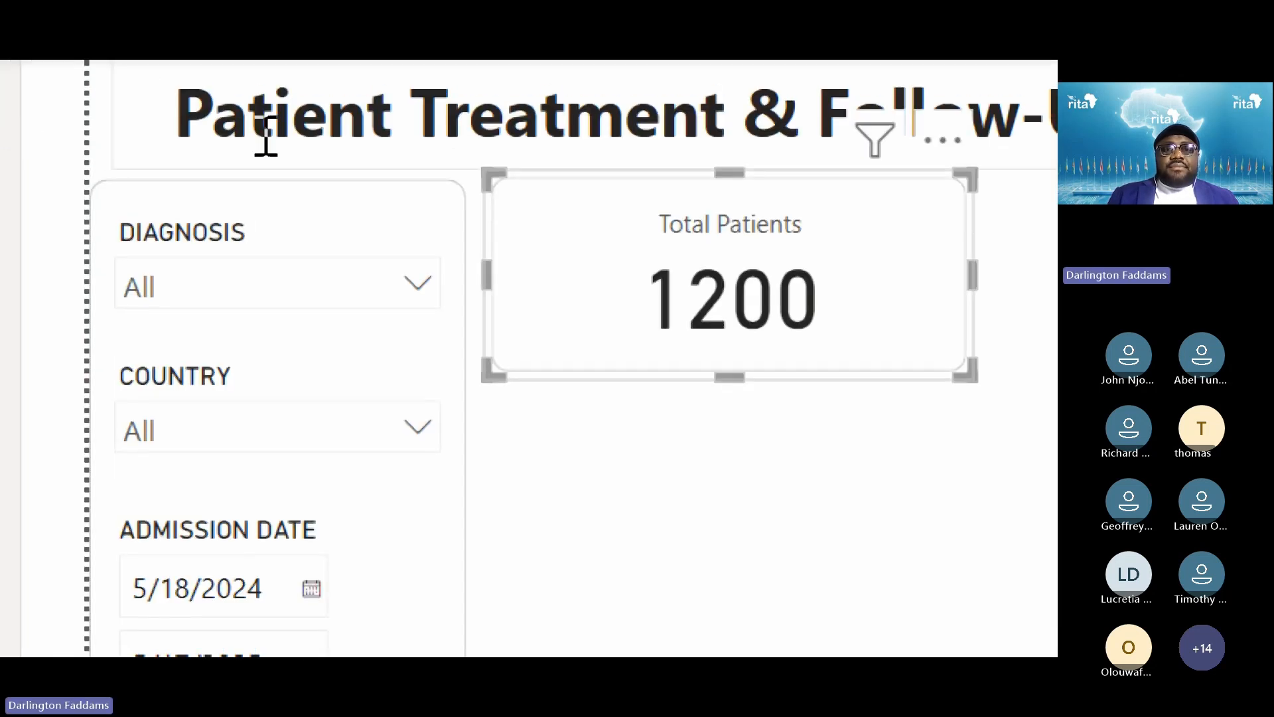
left_click(562, 458)
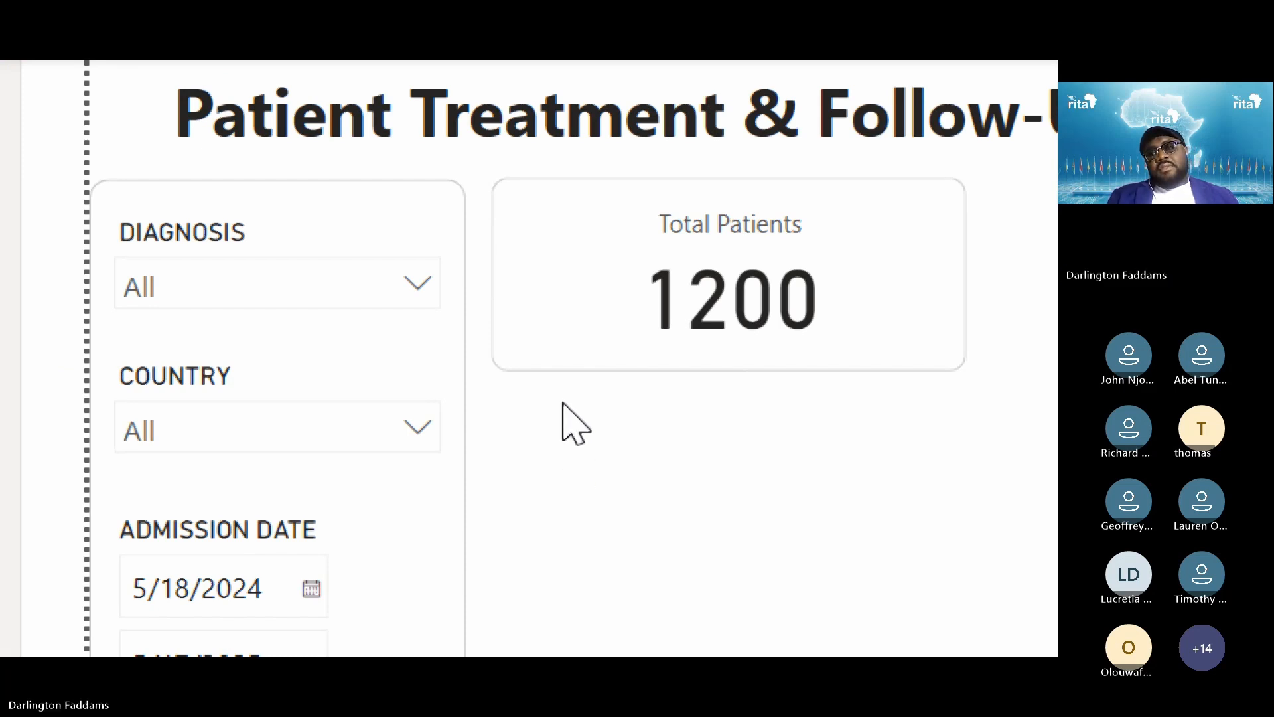
Increase the card's Shape corner rounding further to 13 px
left_click(531, 365)
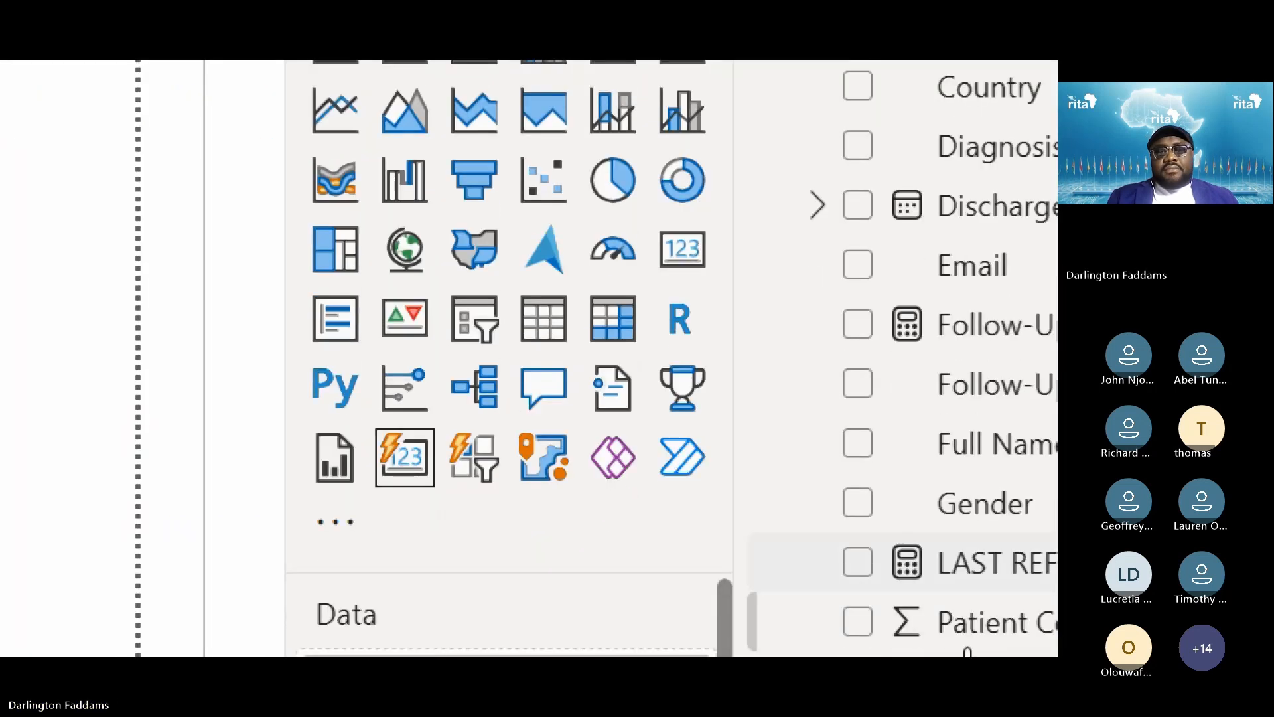
left_click(497, 391)
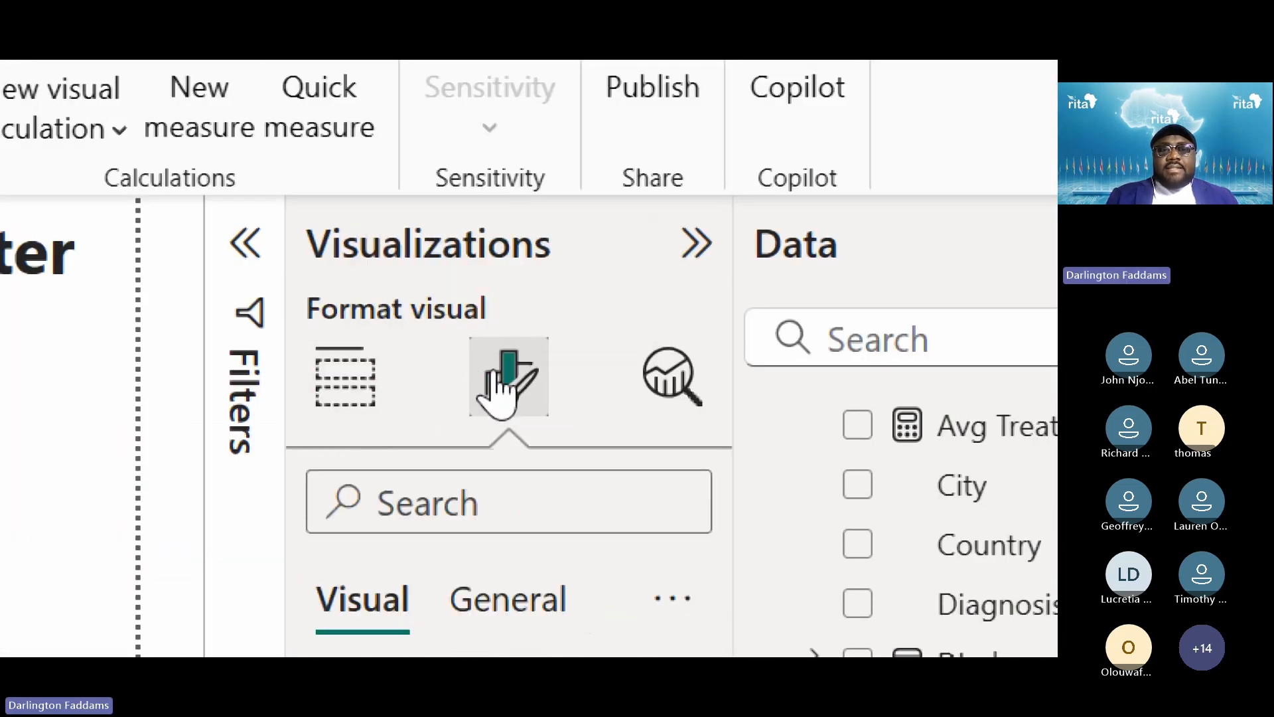
left_click(412, 575)
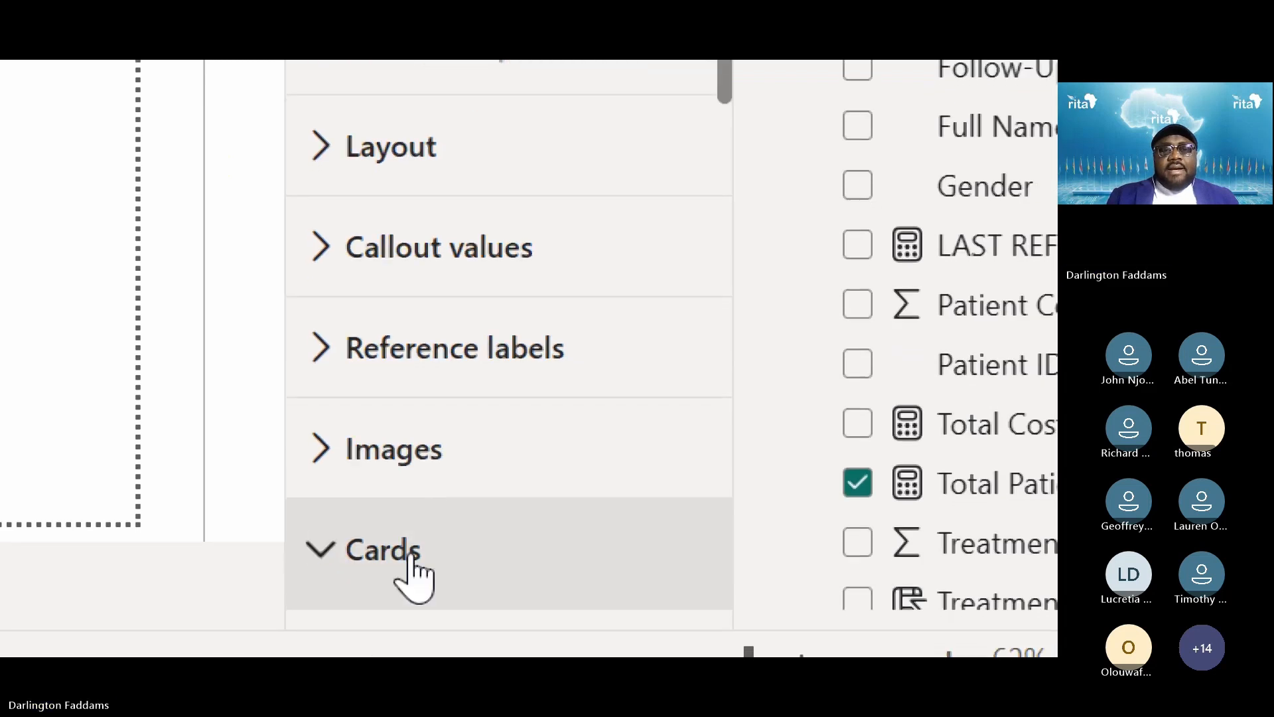
scroll(415, 575, "down", 5)
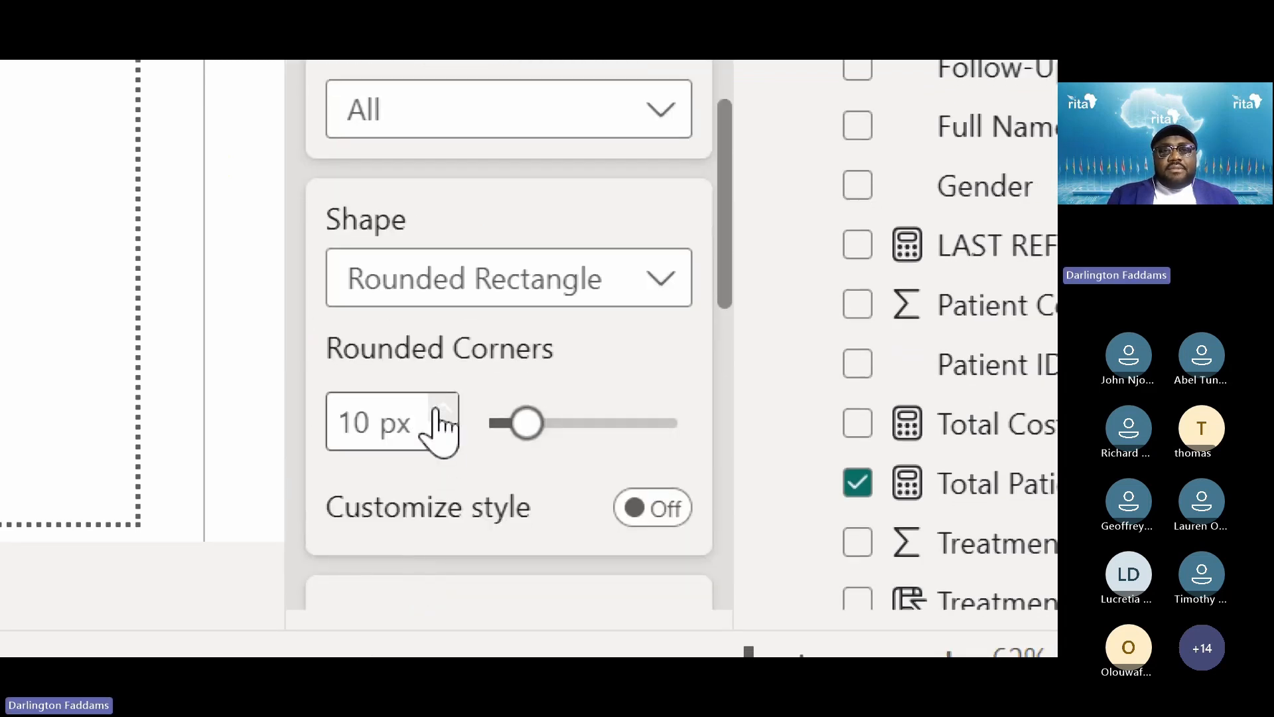
left_click(442, 407)
left_click(442, 407)
left_click(442, 407)
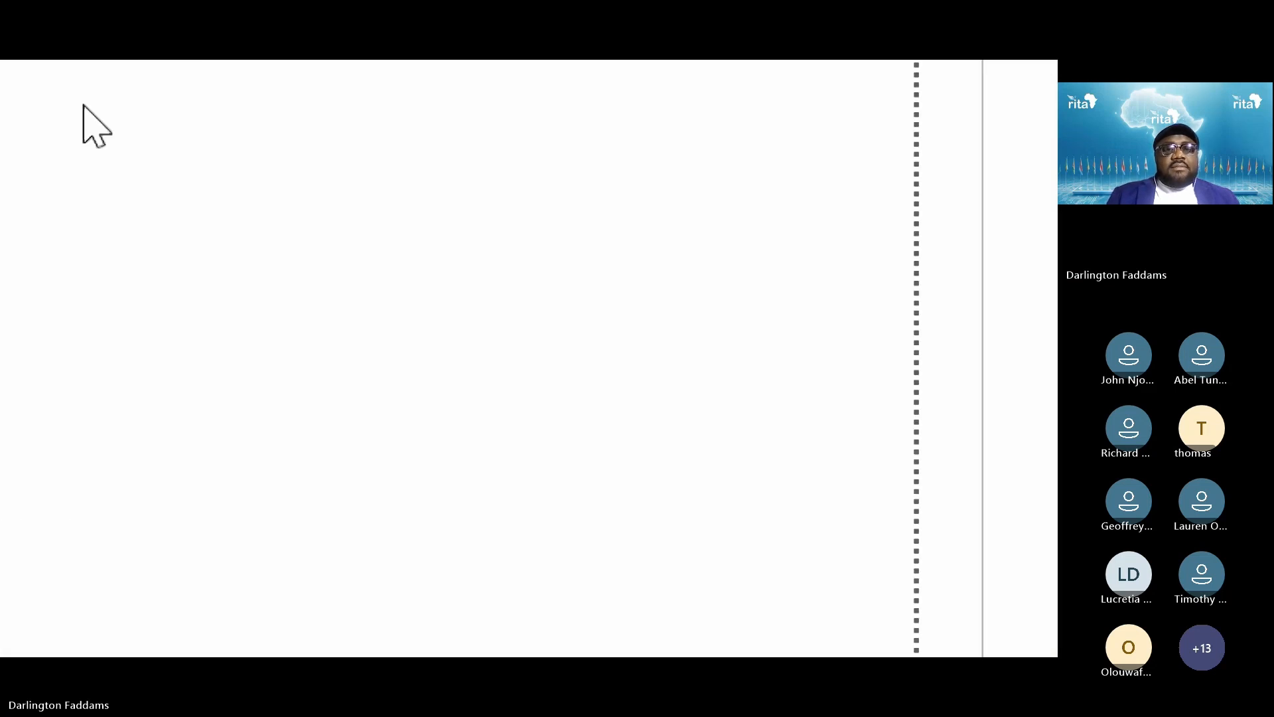
left_click(717, 568)
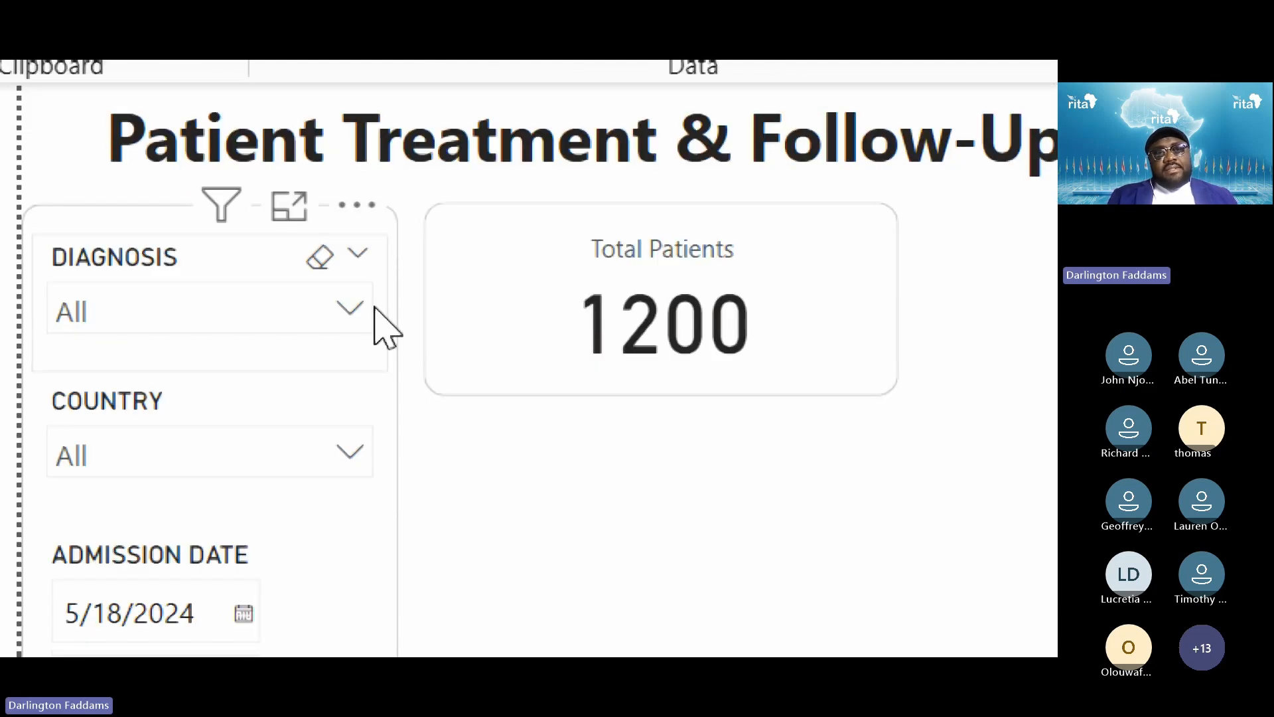
key("super+minus")
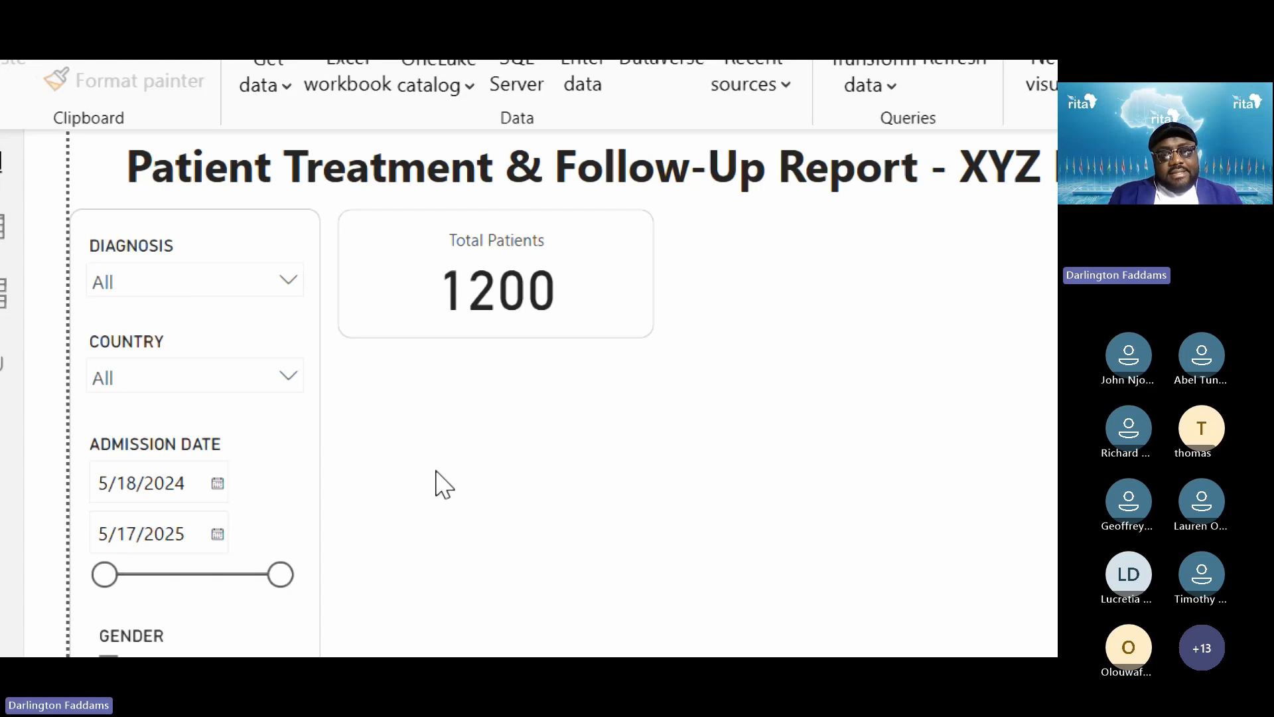
left_click(156, 247)
left_click(136, 229)
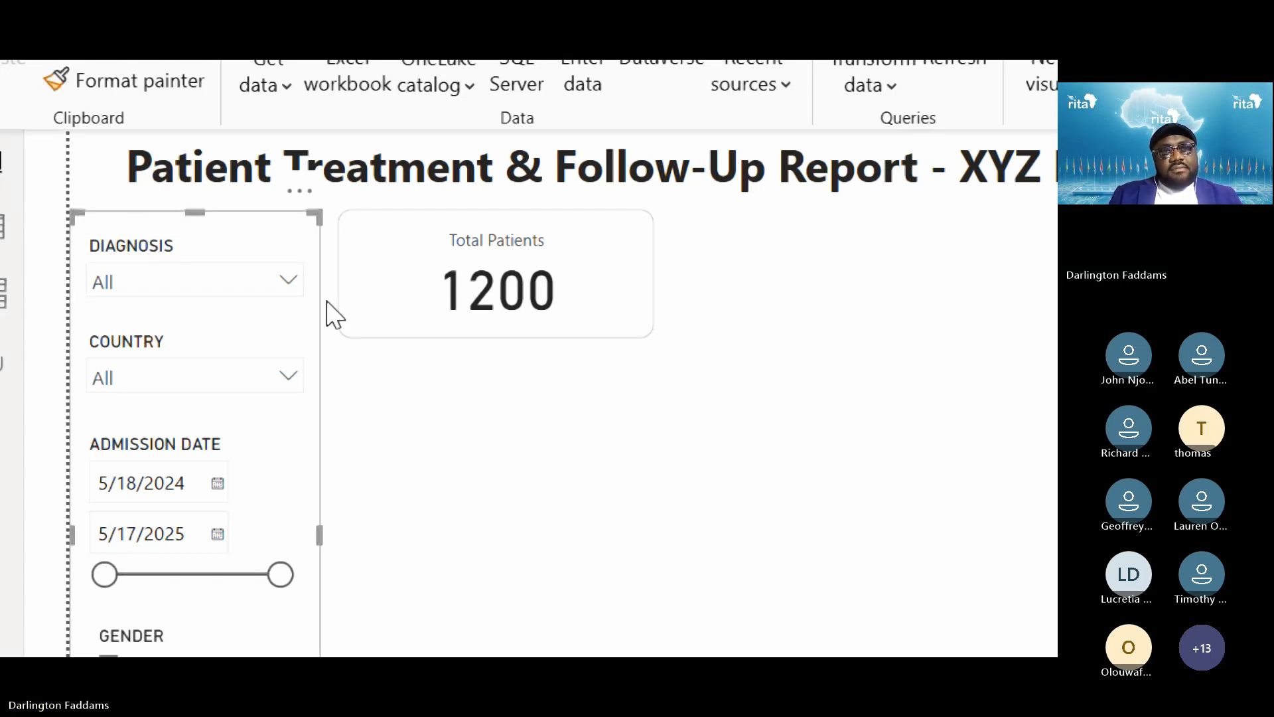
left_click(442, 418)
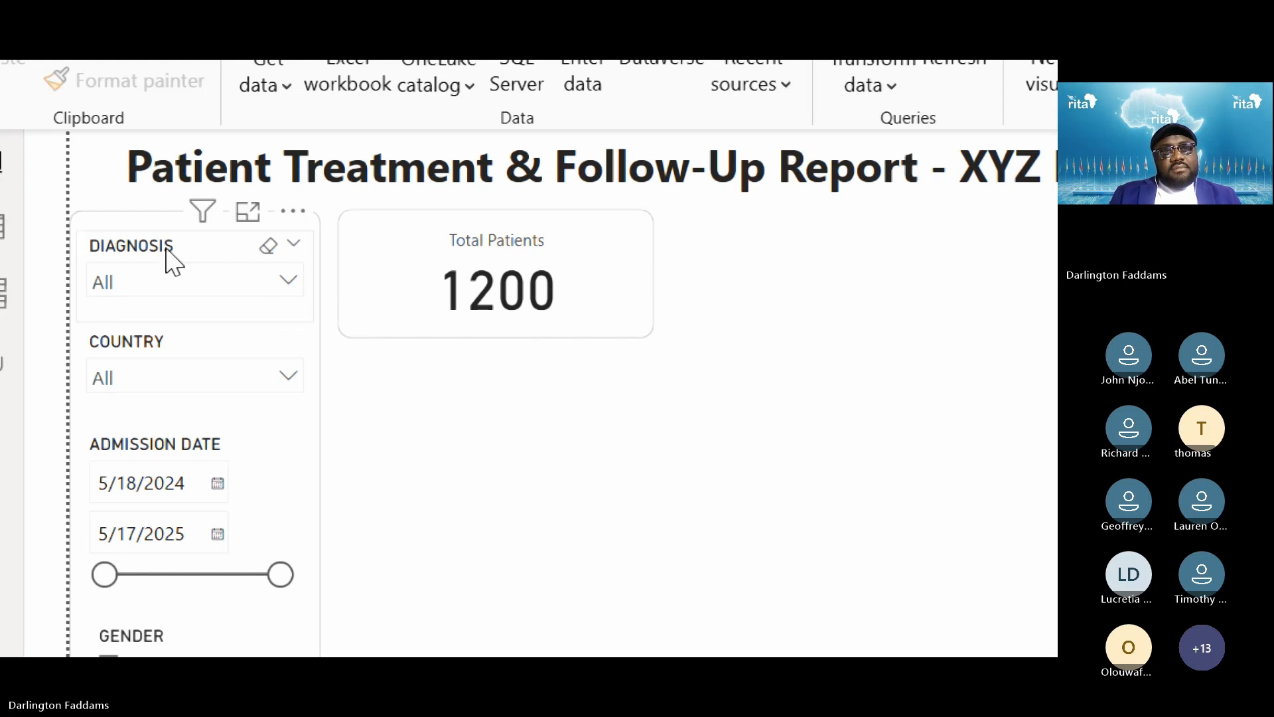
left_click(154, 222)
key("Tab")
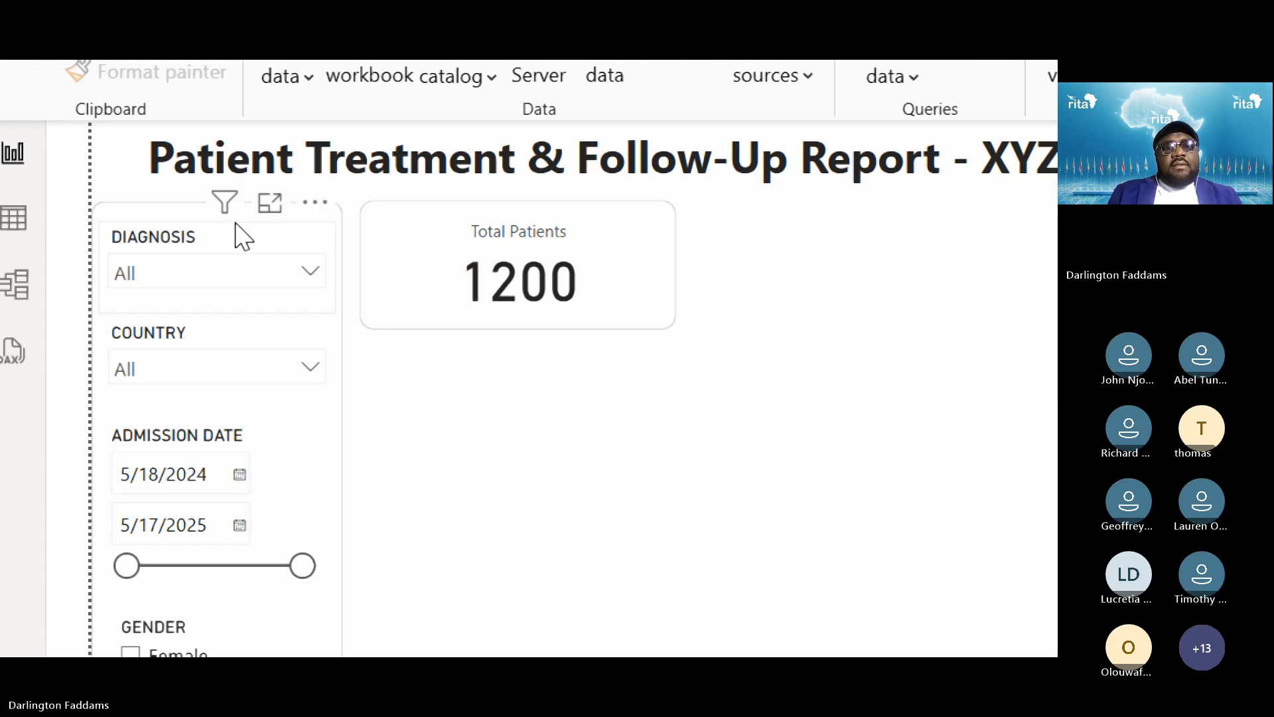
left_click(194, 219)
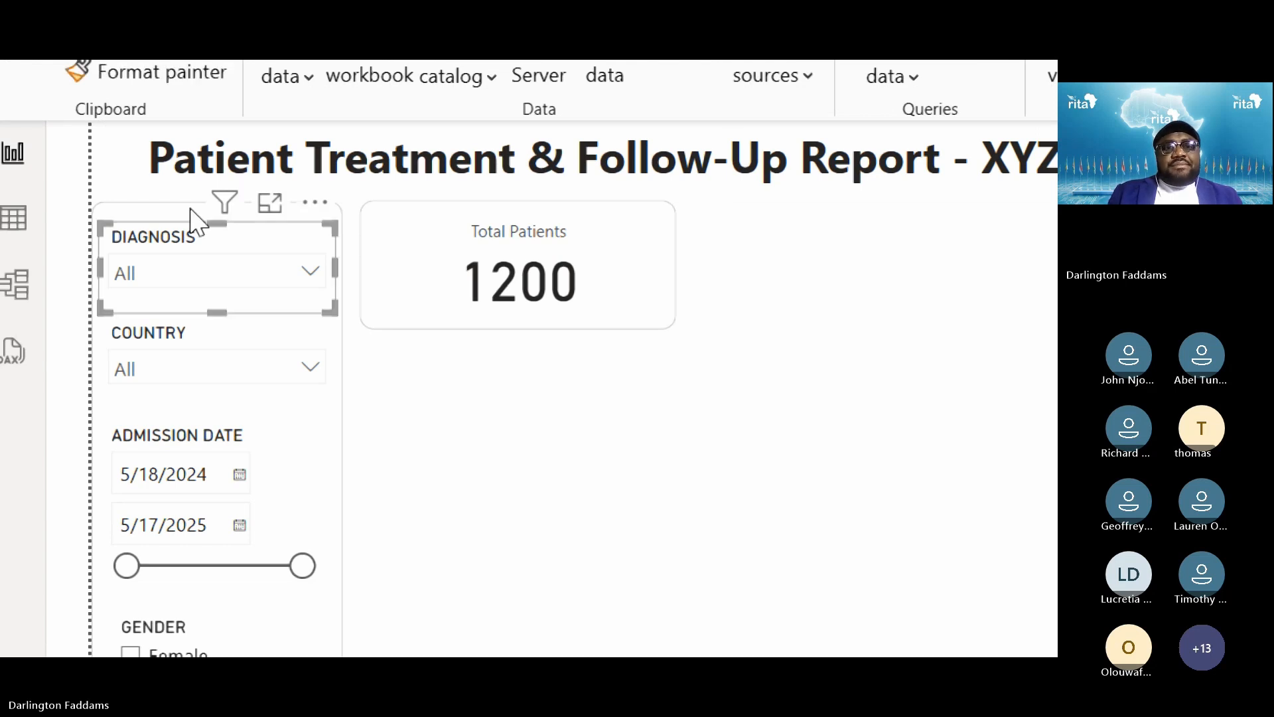
left_click(147, 219)
left_click(441, 376)
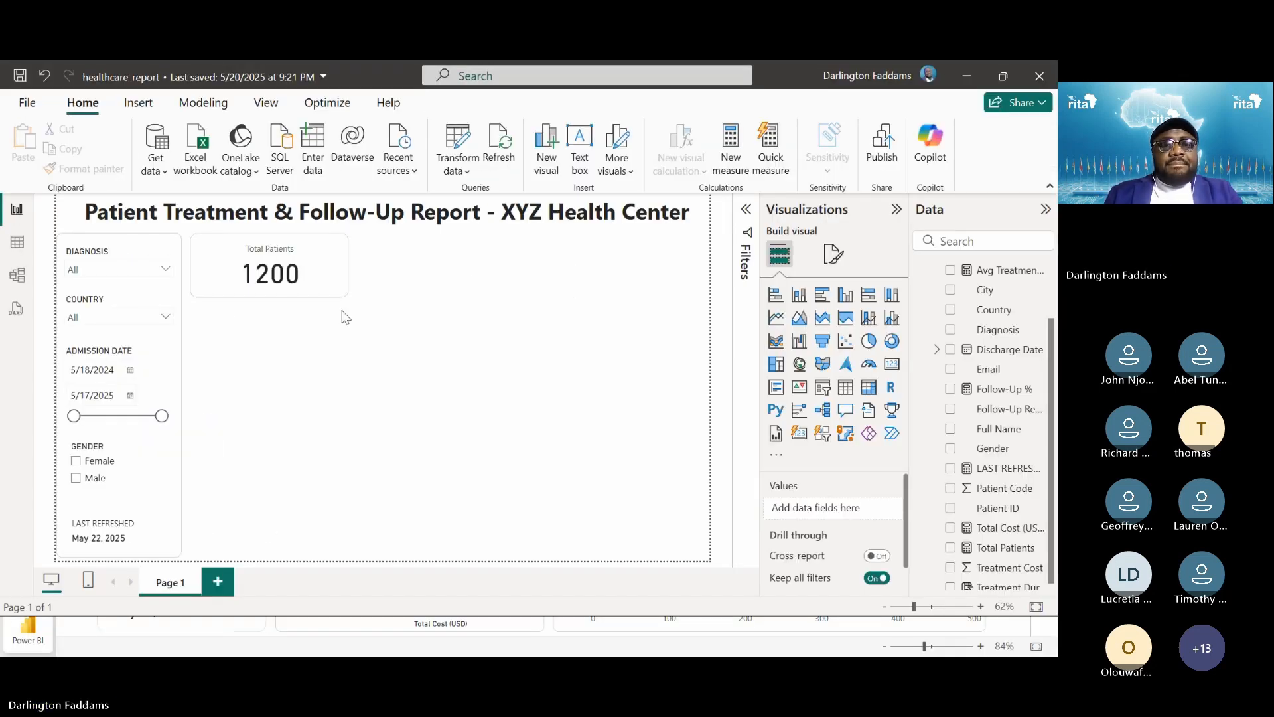
key("alt+Tab")
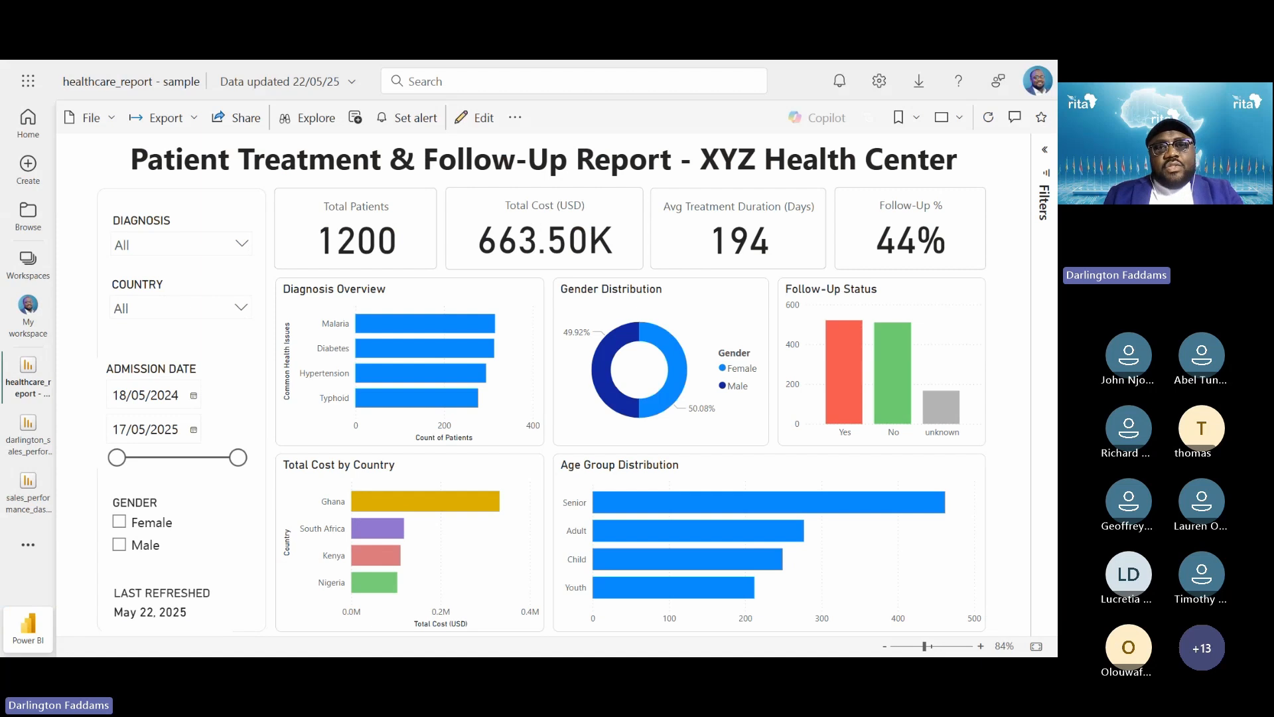
key("alt+Tab")
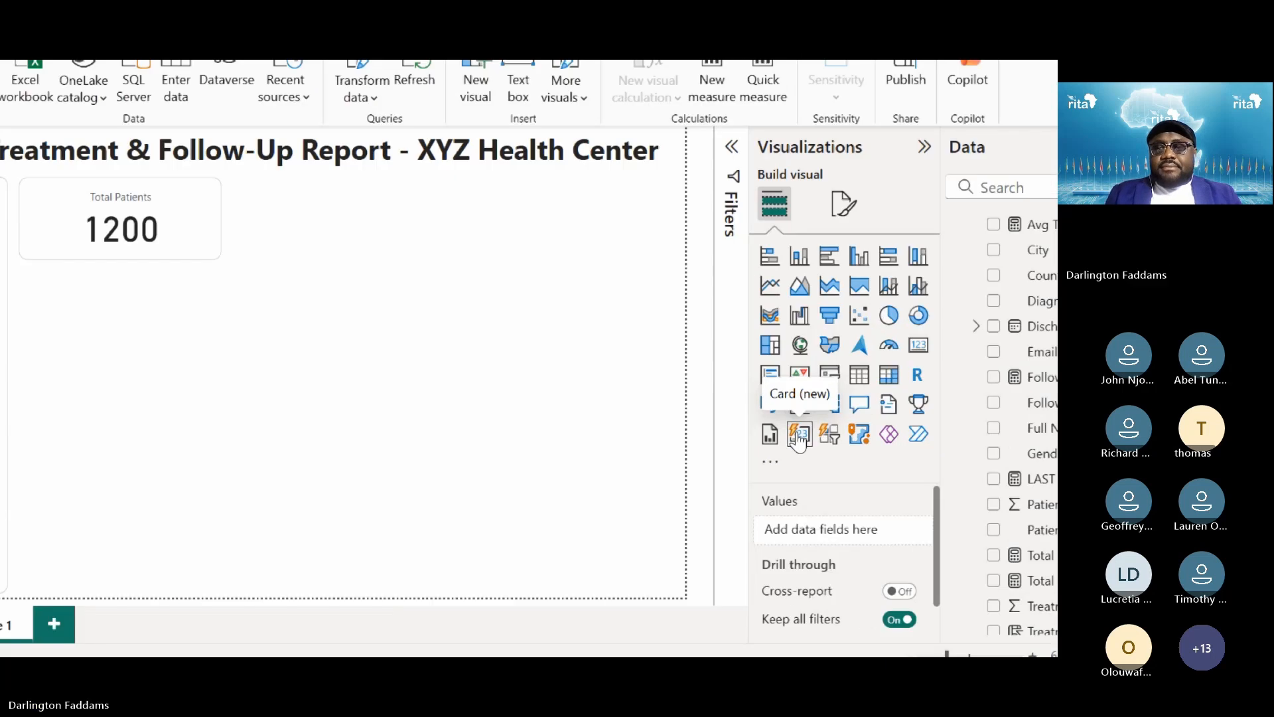
Add a Total Cost (USD) card showing 663.50K, centre its value, and shrink it beside Total Patients
left_click(800, 436)
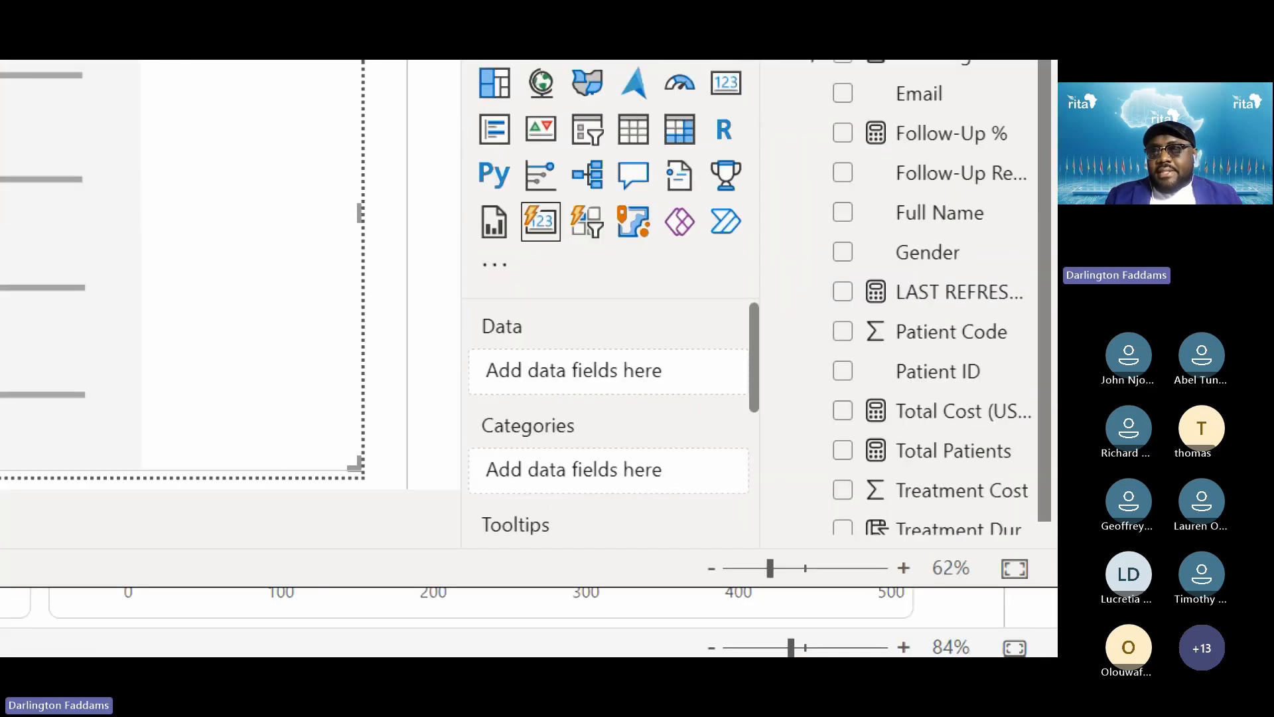
left_click(844, 410)
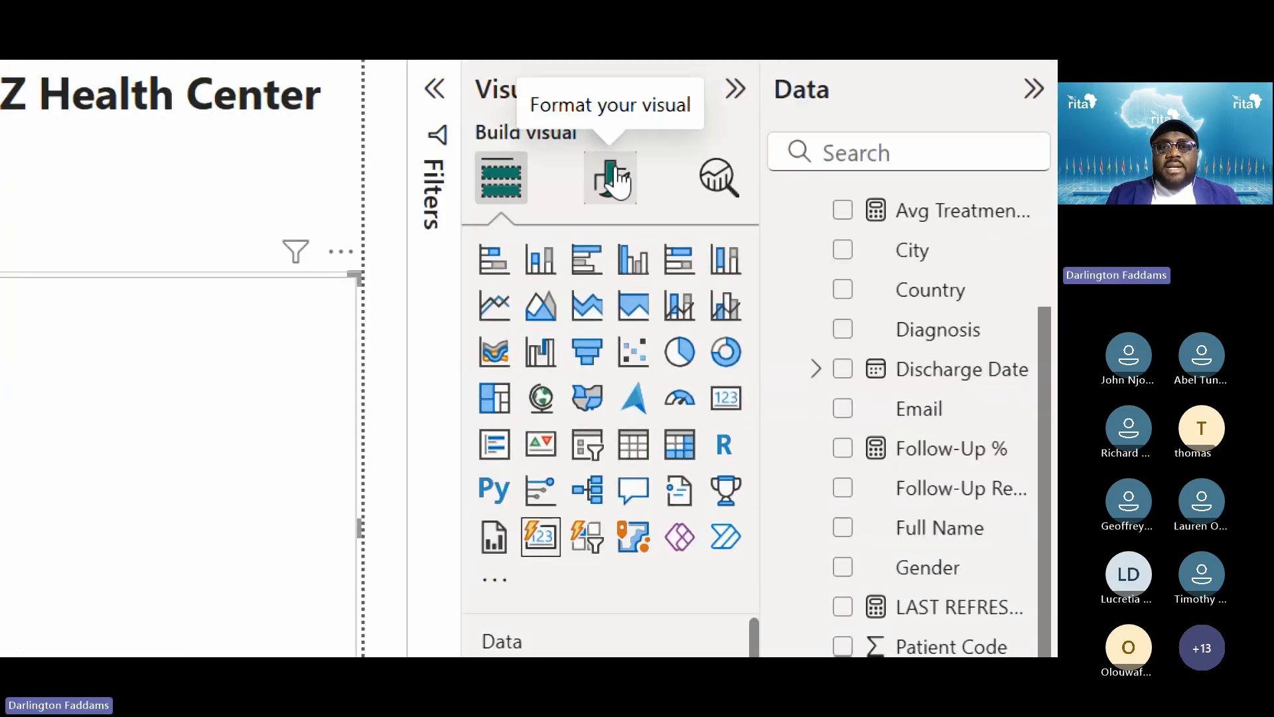
left_click(614, 160)
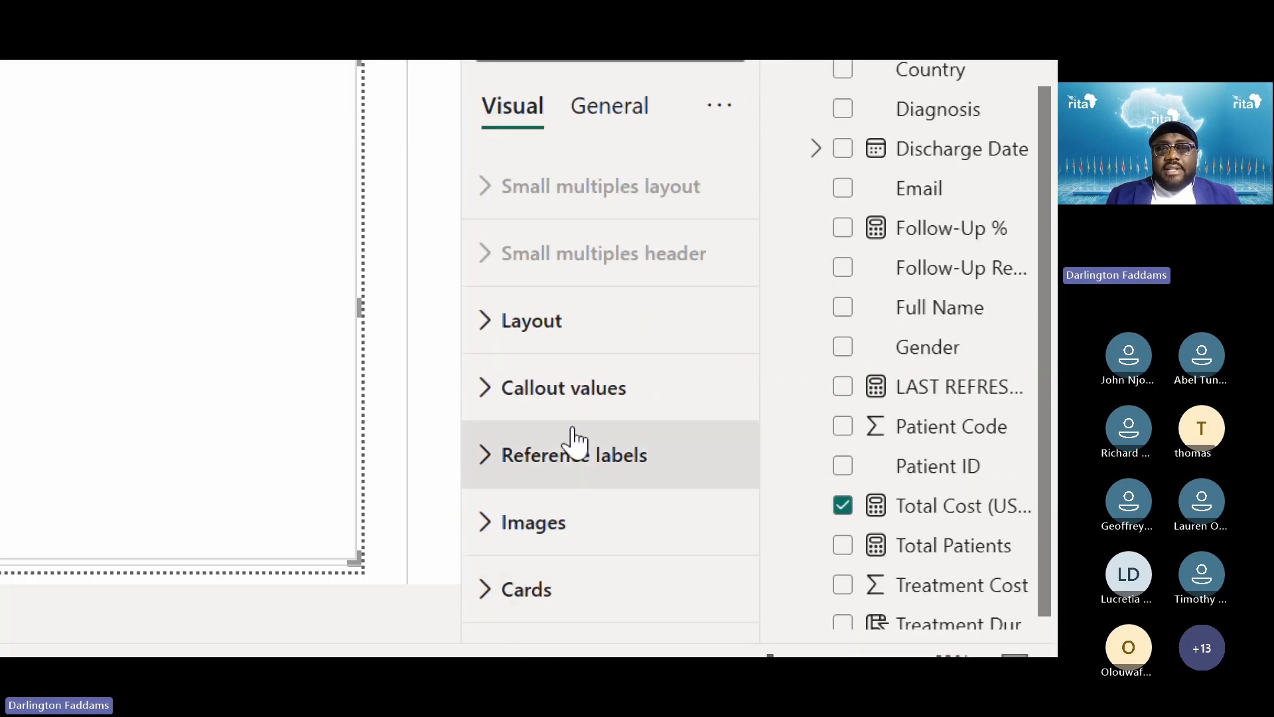
left_click(568, 417)
scroll(588, 475, "down", 6)
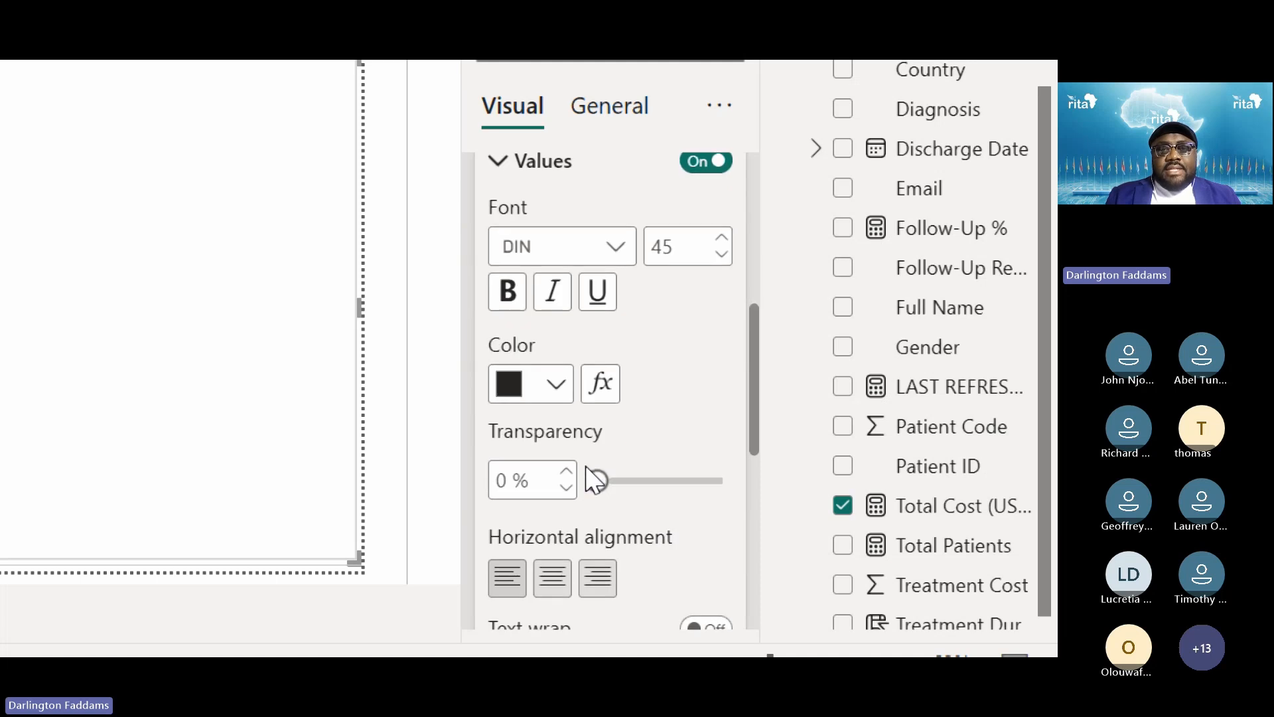
left_click(545, 587)
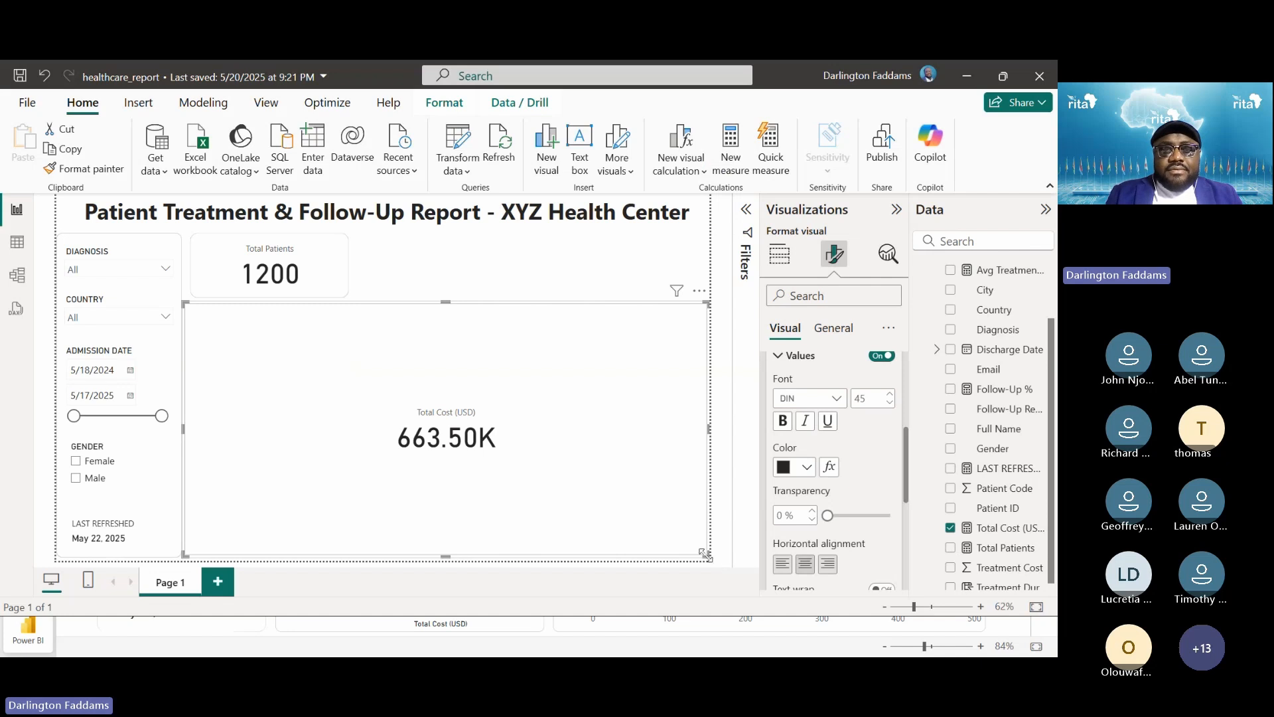
left_click_drag(707, 556, 515, 271)
key("super+plus")
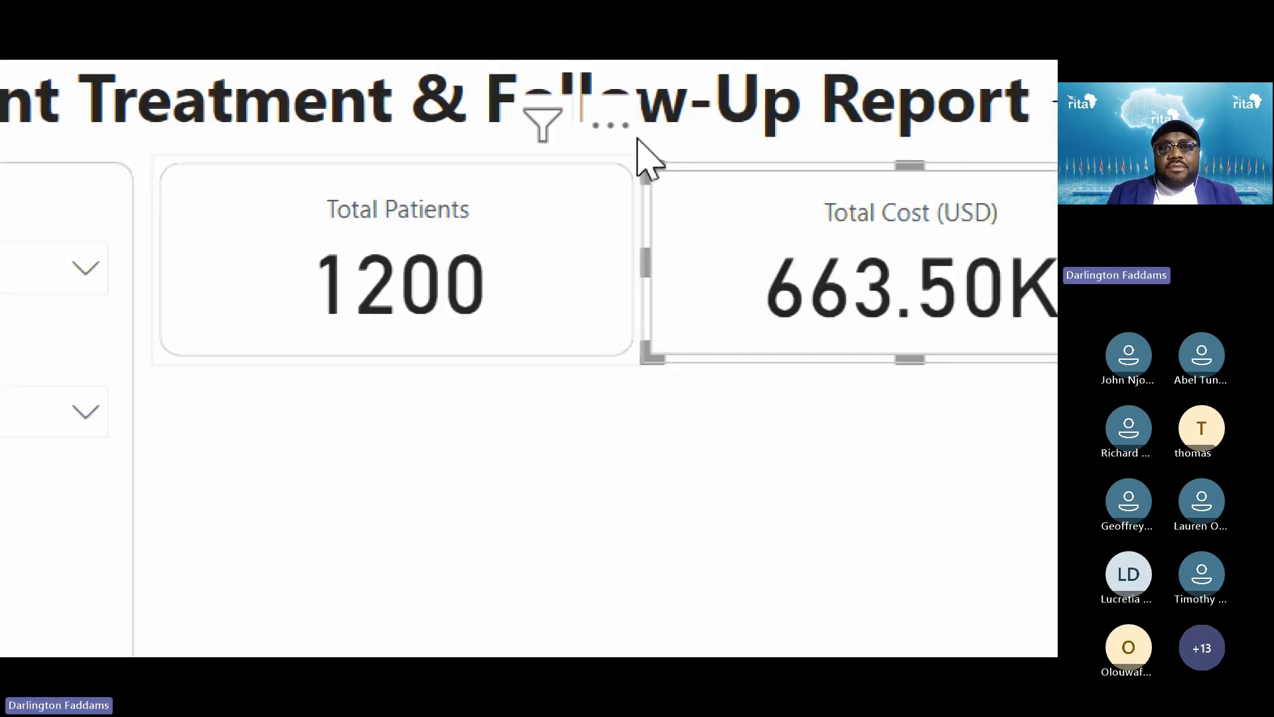
left_click(748, 546)
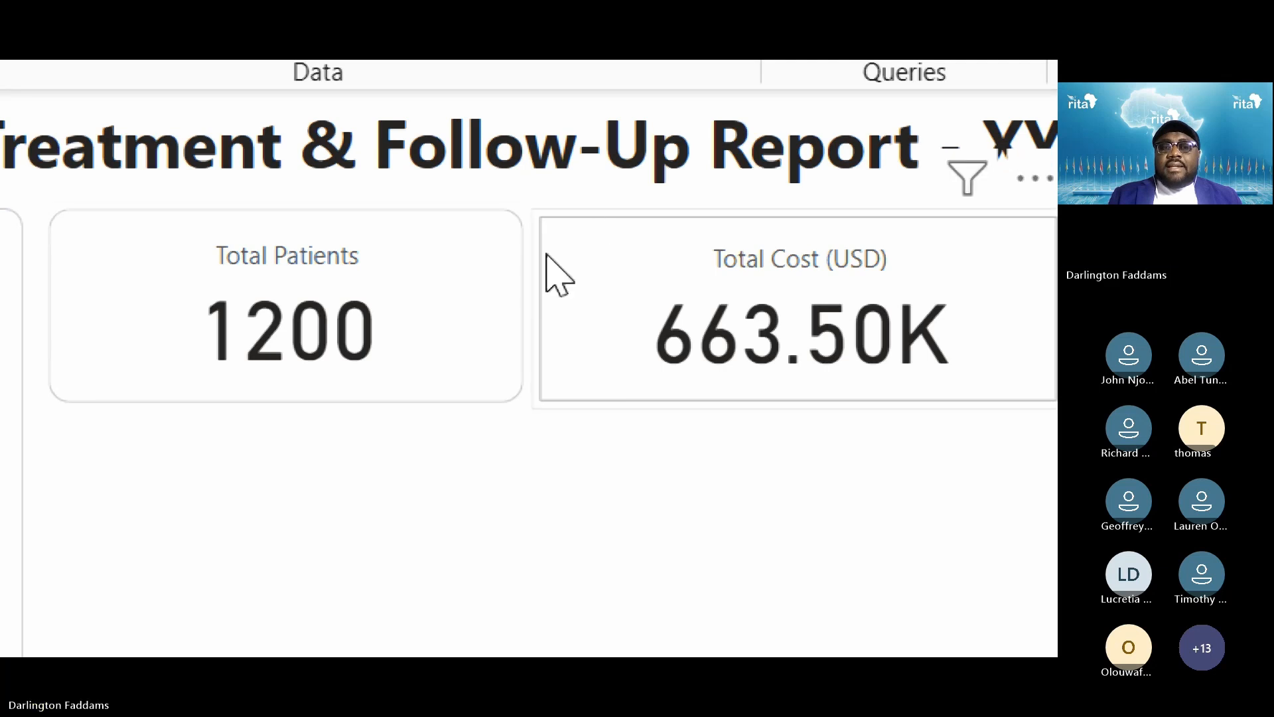
Copy the Total Patients card's rounded style onto the Total Cost card with Format painter
left_click(504, 260)
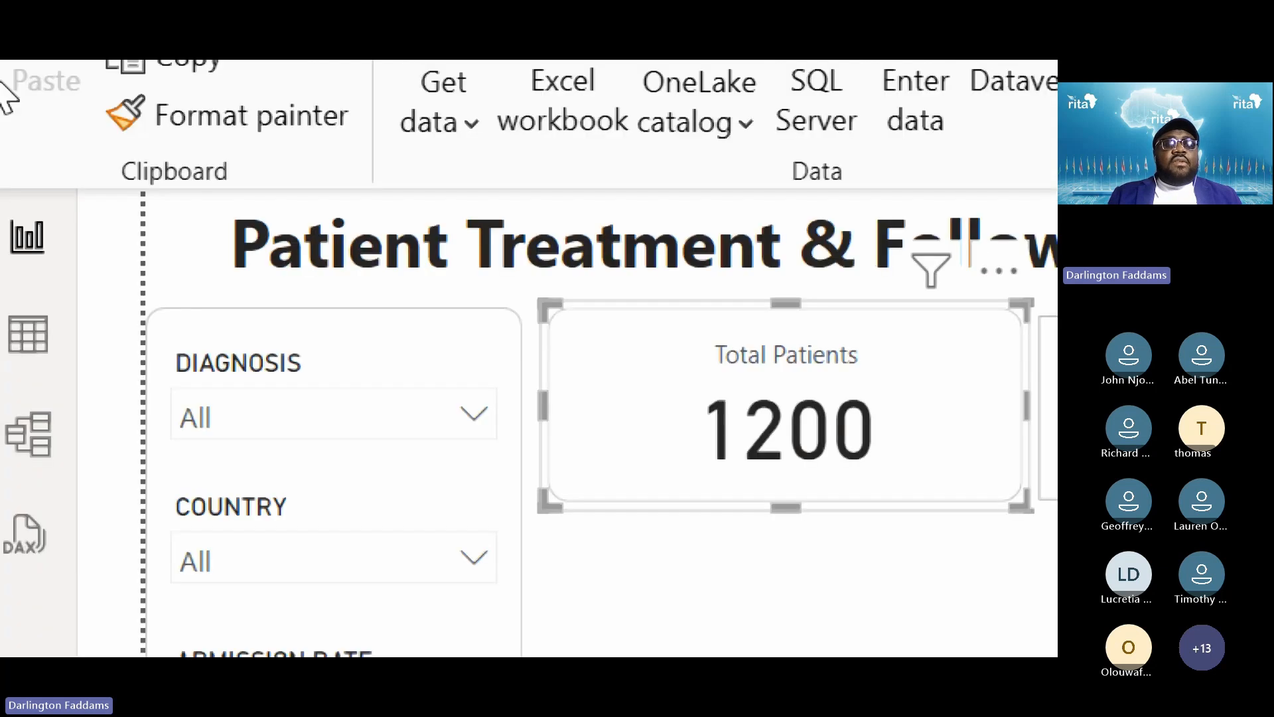
left_click(330, 368)
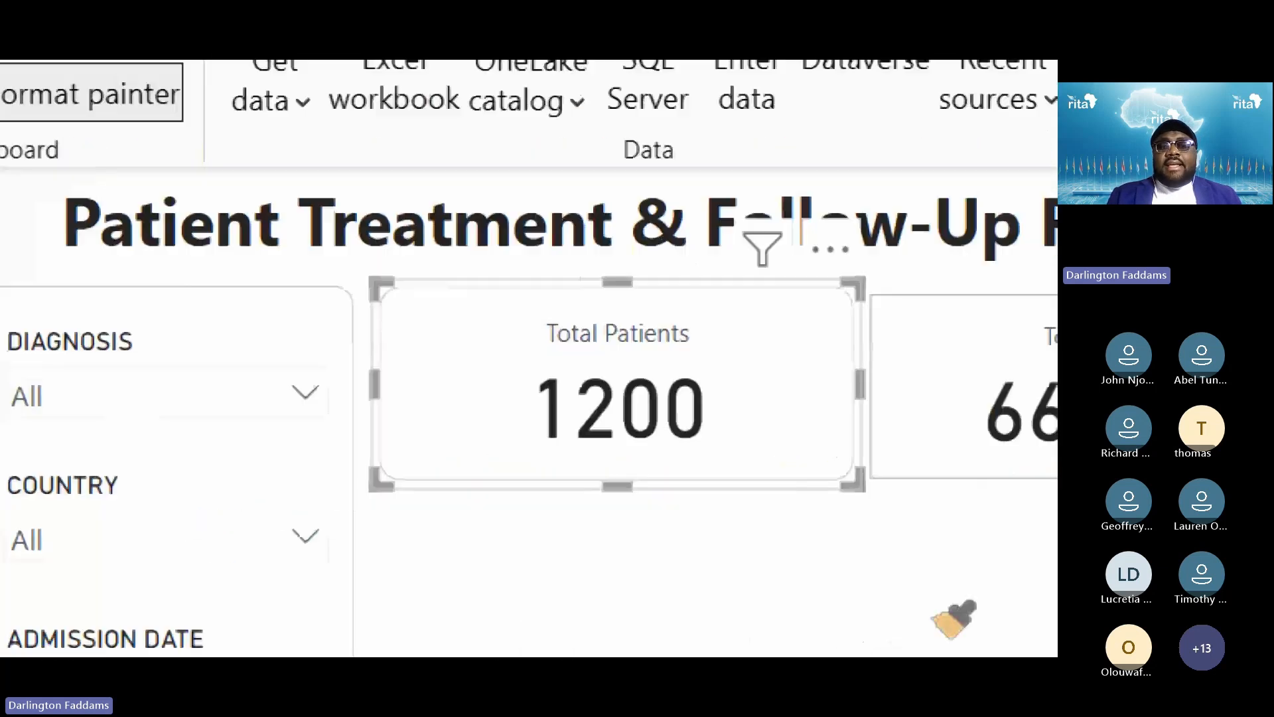
left_click(756, 226)
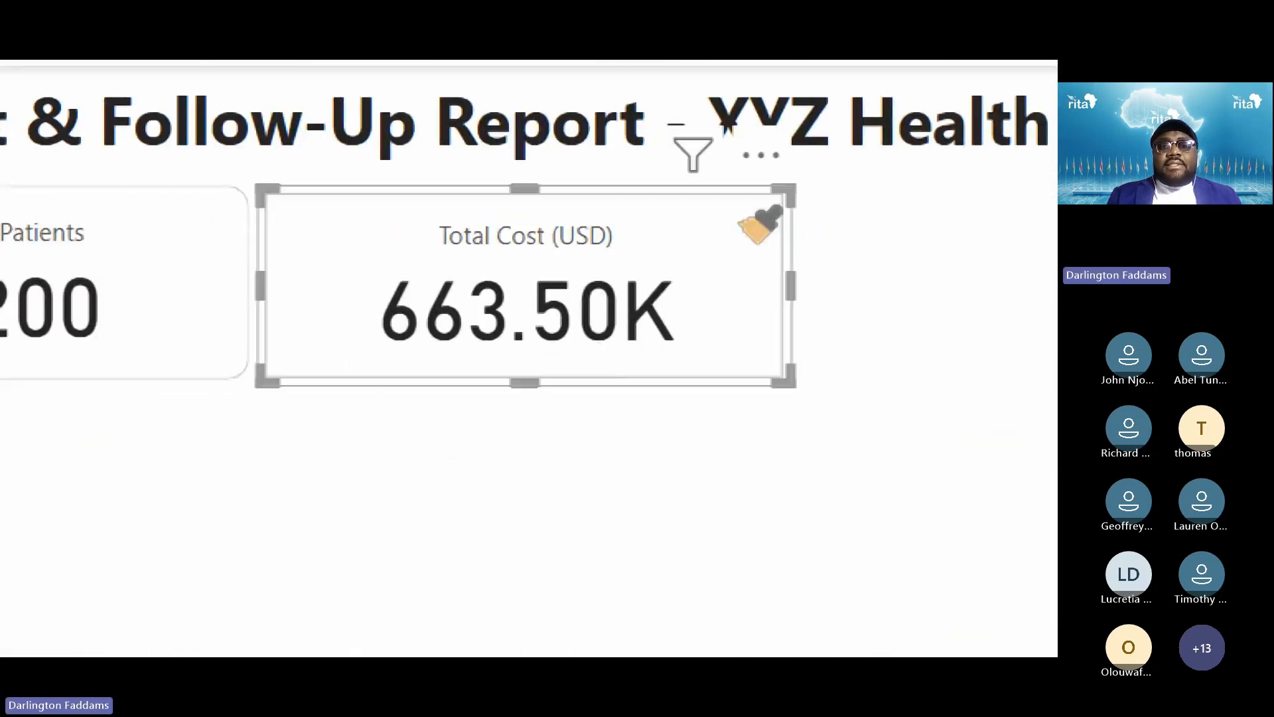
Check the Total Cost card's new style, then switch to the published service report
left_click(691, 559)
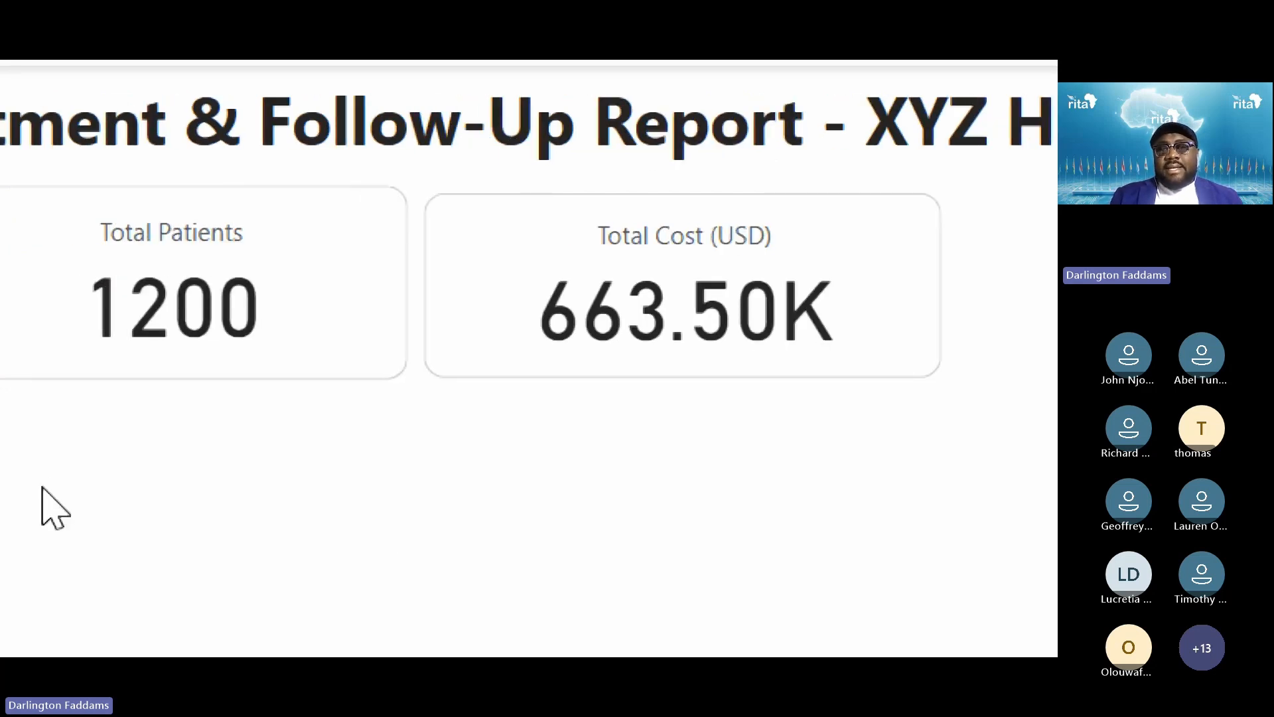
left_click(718, 259)
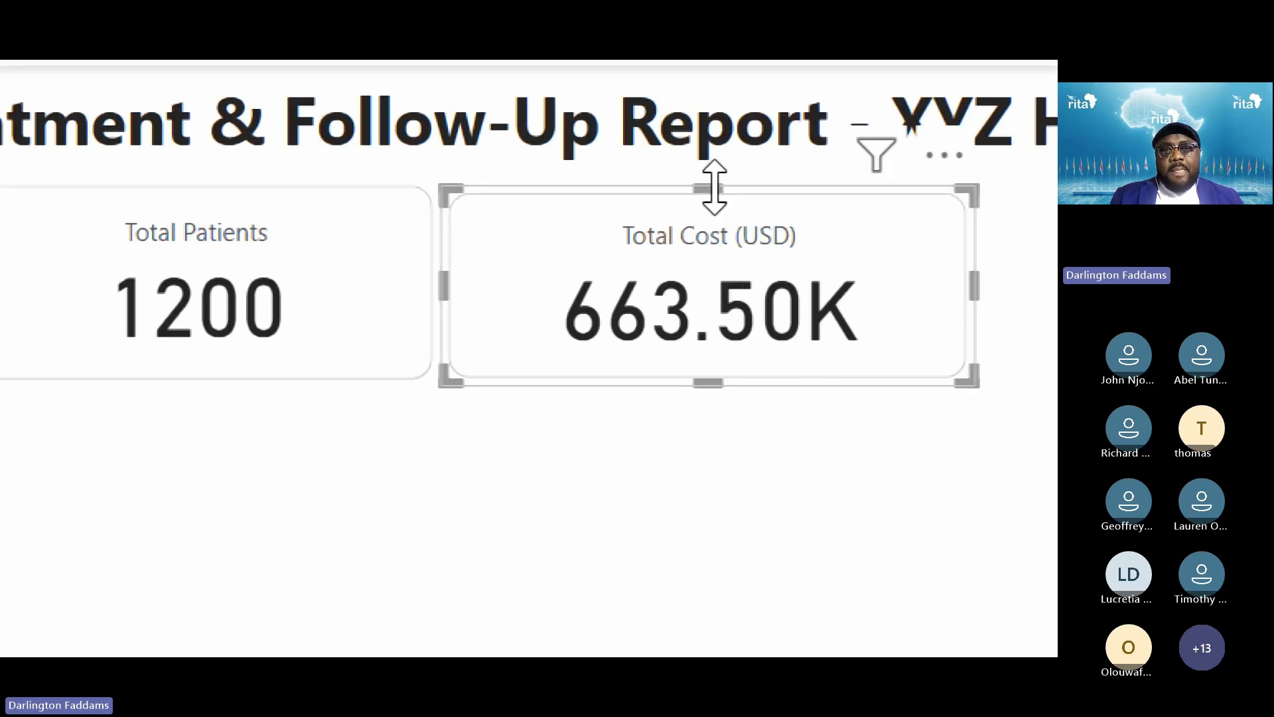
left_click(675, 498)
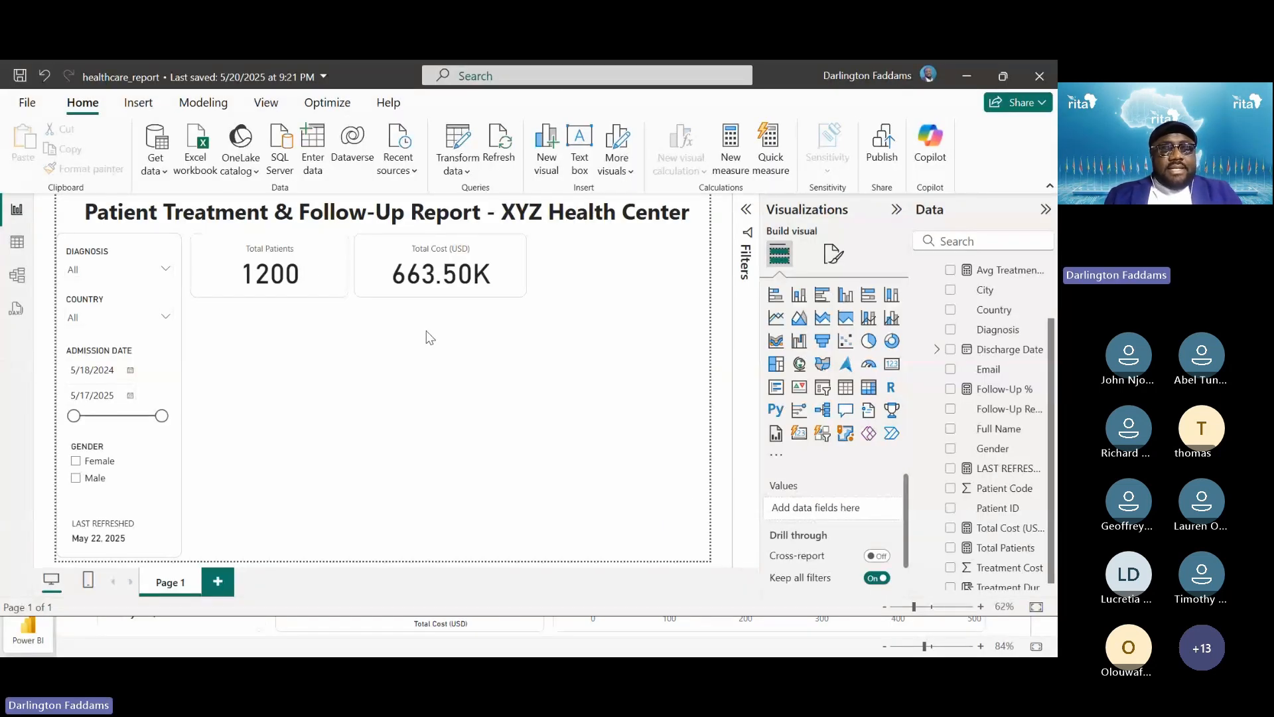
key("alt+Tab")
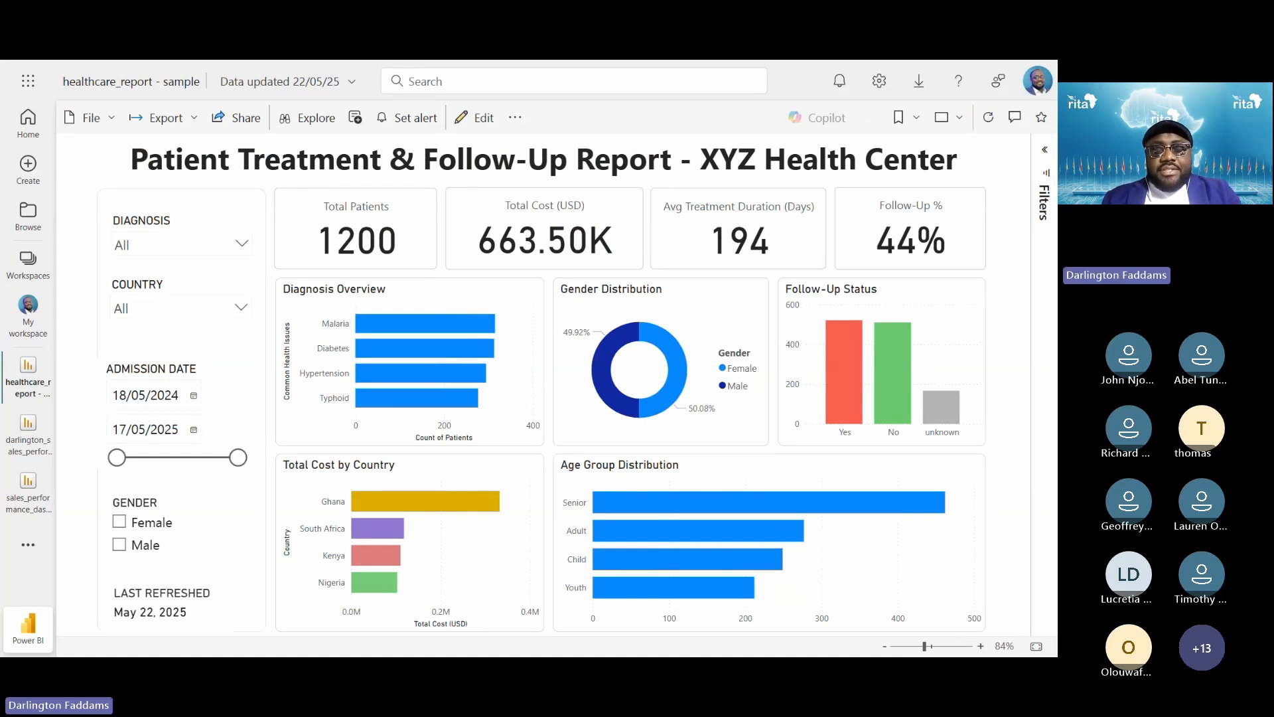
Switch from the Power BI Service healthcare_report back to the Power BI Desktop window
key("alt+Tab")
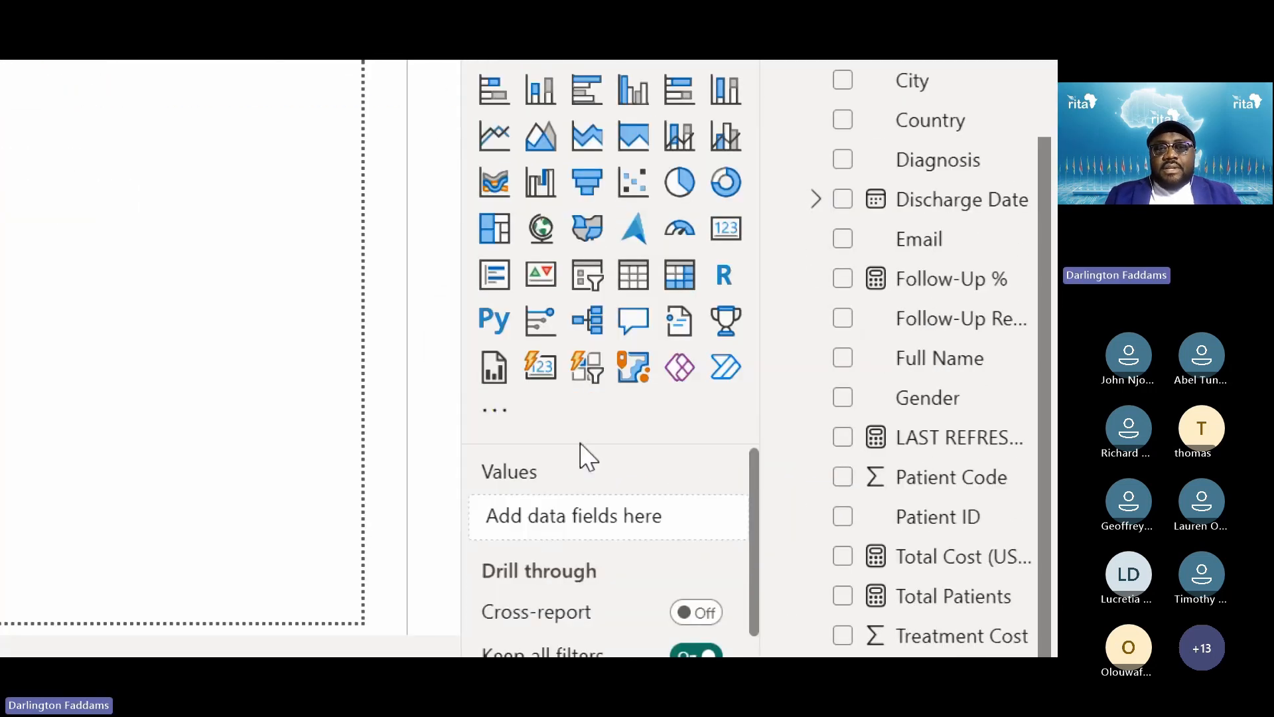
Insert a Card (new) showing Avg Treatment Duration (194.24) and open its measure formula
left_click(543, 384)
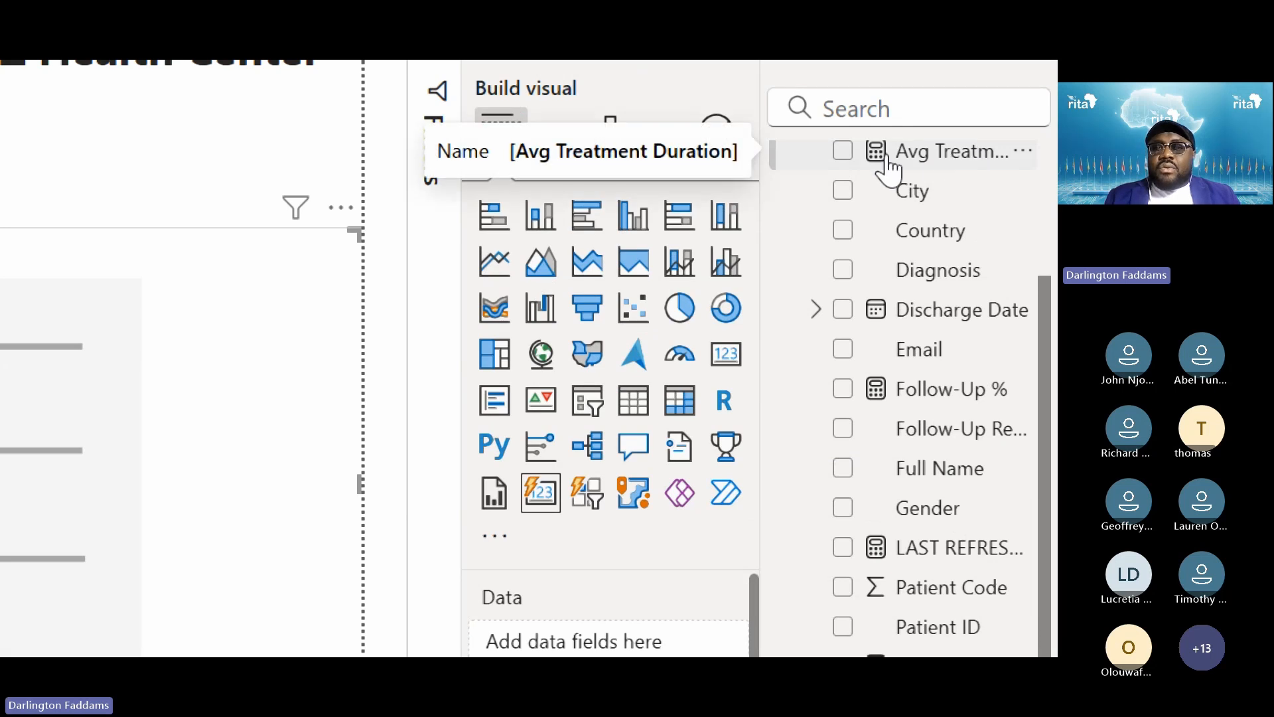
left_click(846, 155)
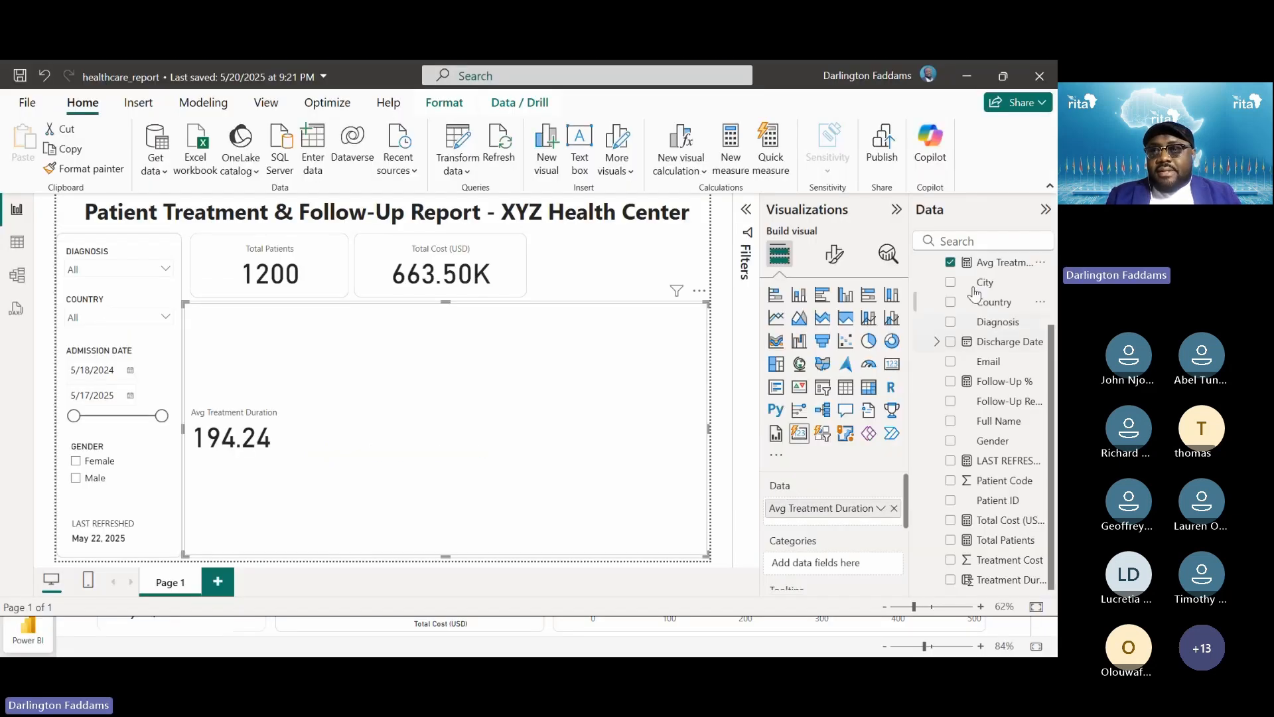
left_click(992, 266)
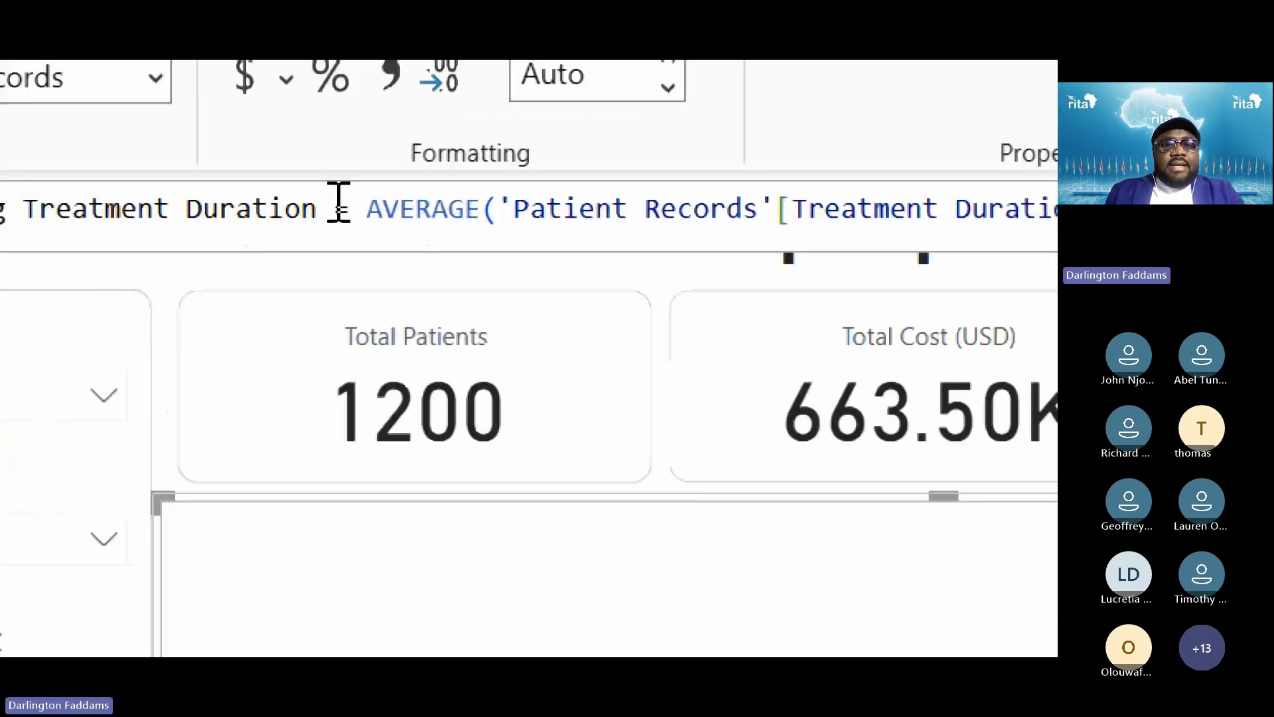
Append ' (Days)' to the measure name, making it Avg Treatment Duration (Days)
double_click(305, 210)
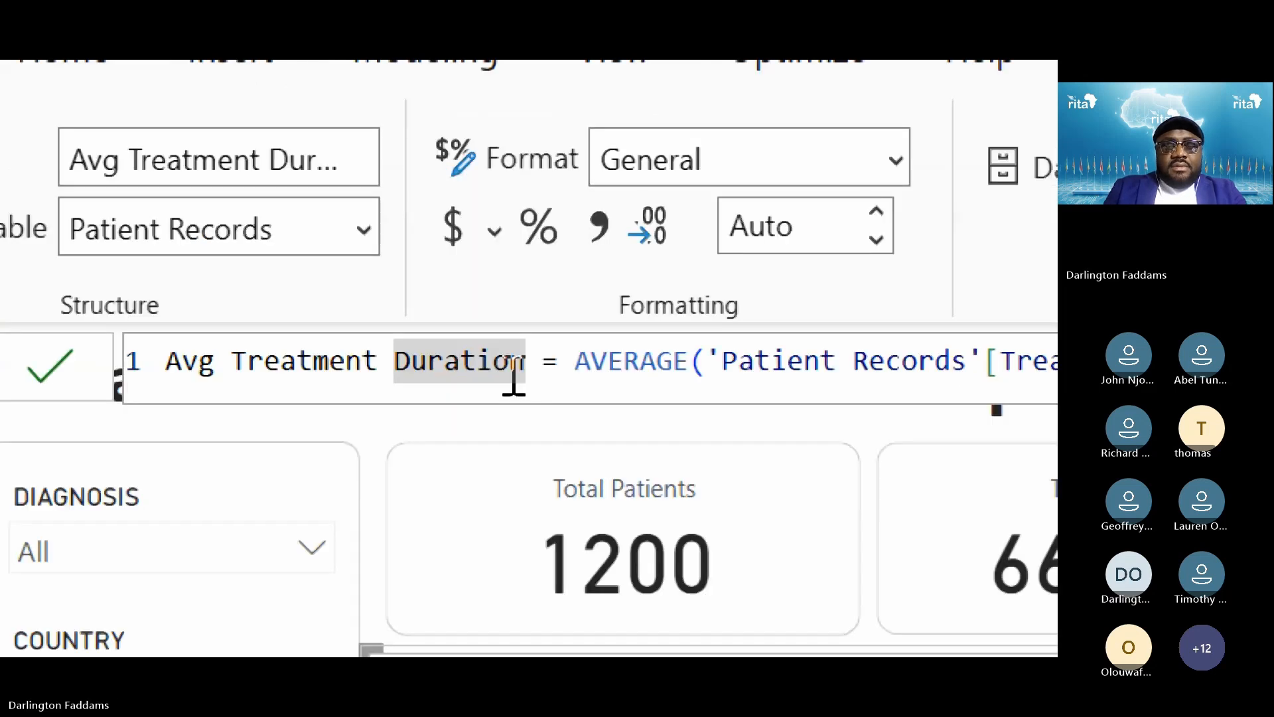
left_click(514, 377)
type("(")
type("dAY")
key("BackSpace")
key("BackSpace")
key("BackSpace")
type("DA")
key("BackSpace")
type("ays")
type(")")
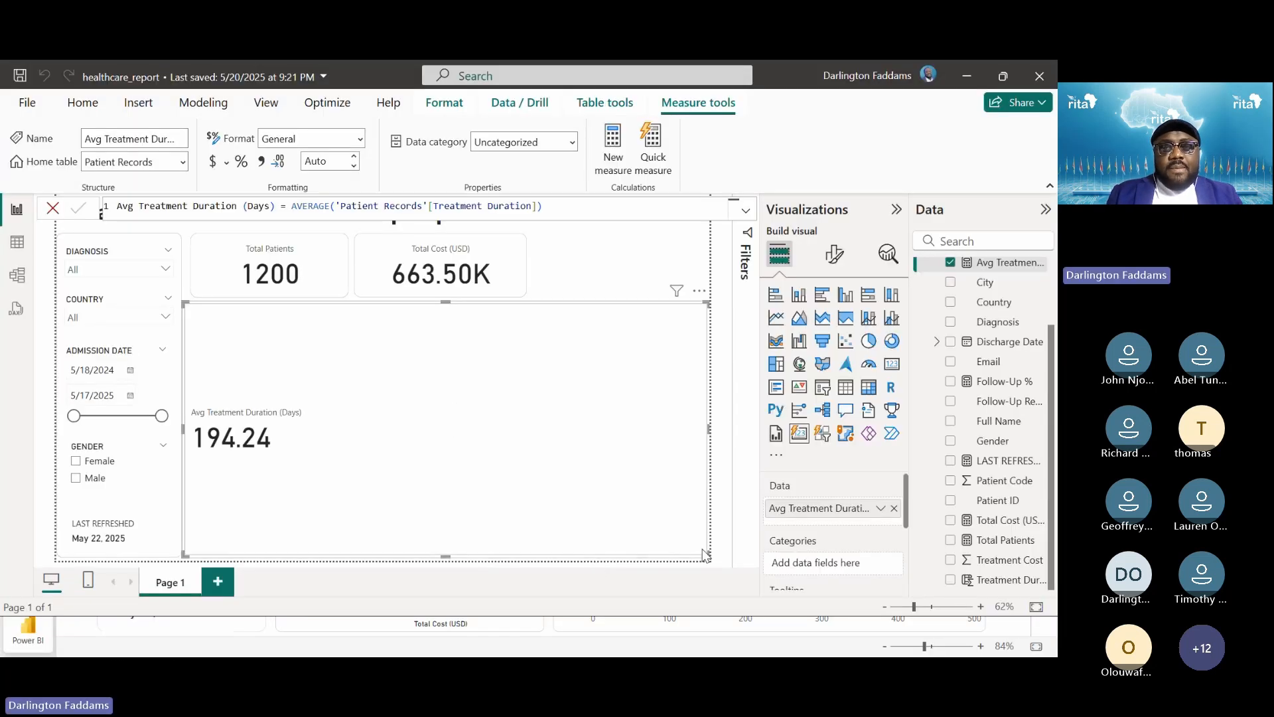
Shrink the Avg Treatment Duration card to KPI size and centre its callout value
left_click_drag(707, 555, 671, 388)
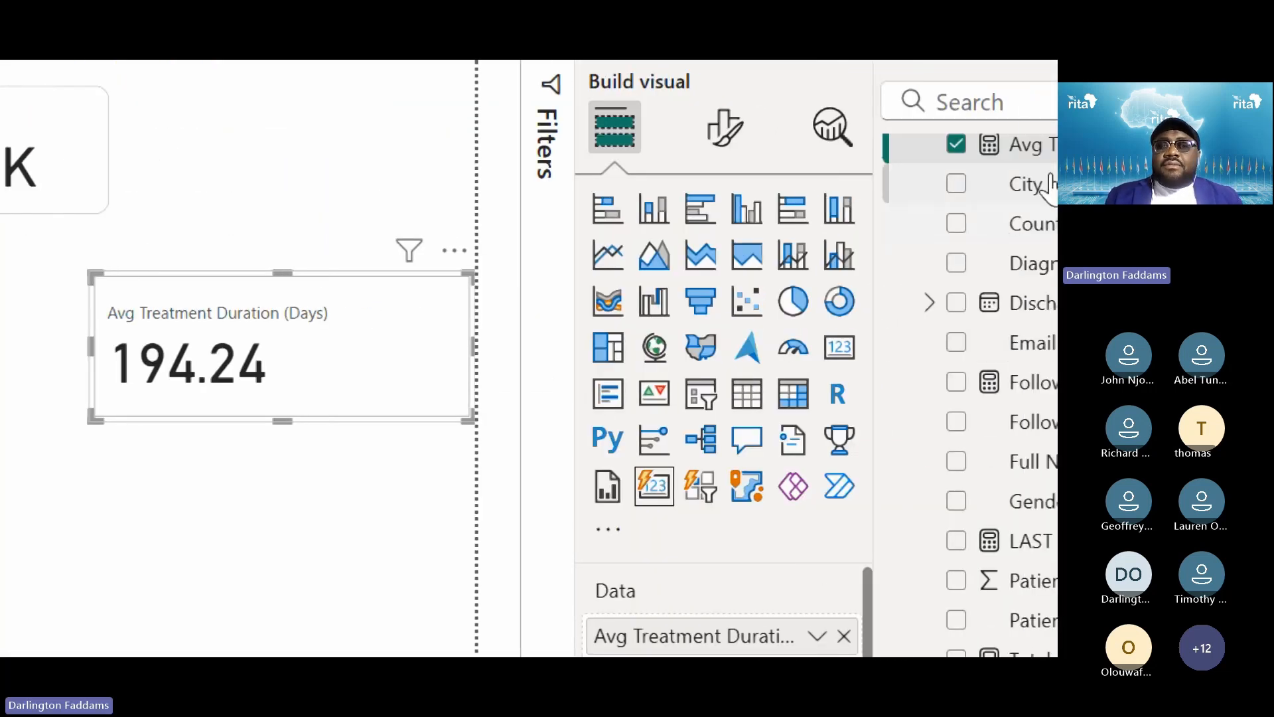
left_click(726, 132)
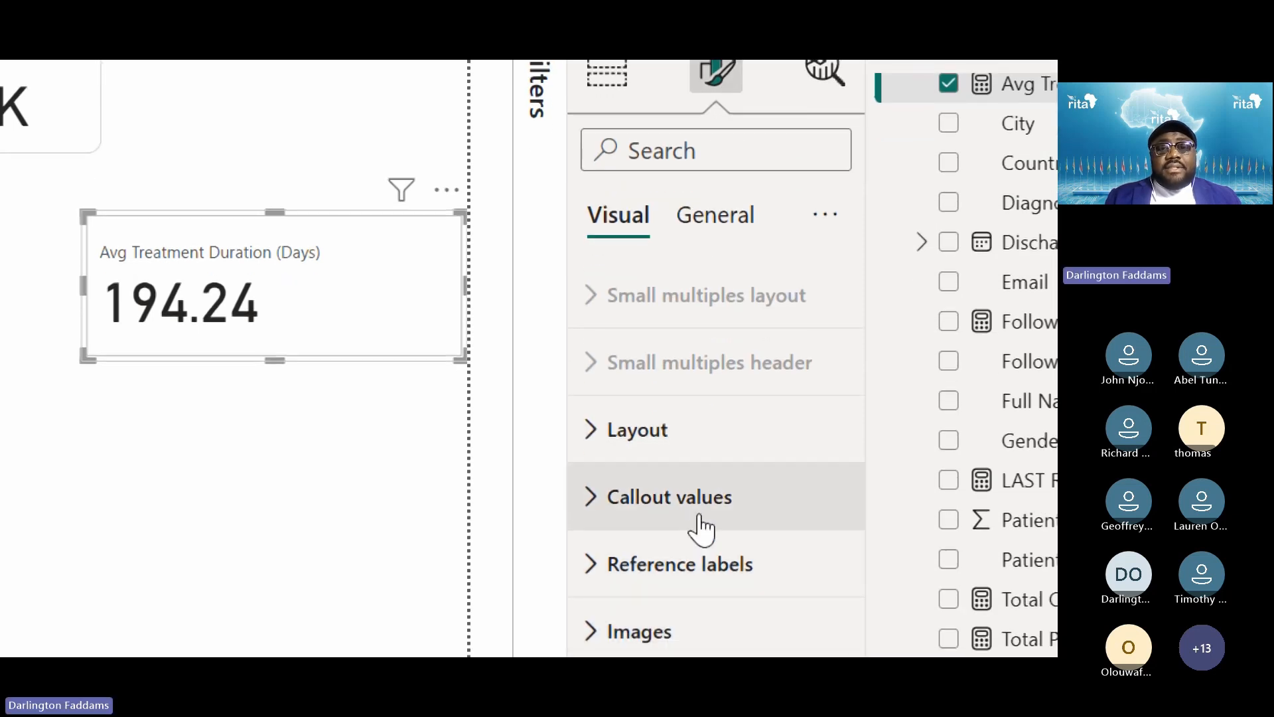
left_click(701, 524)
scroll(702, 527, "down", 10)
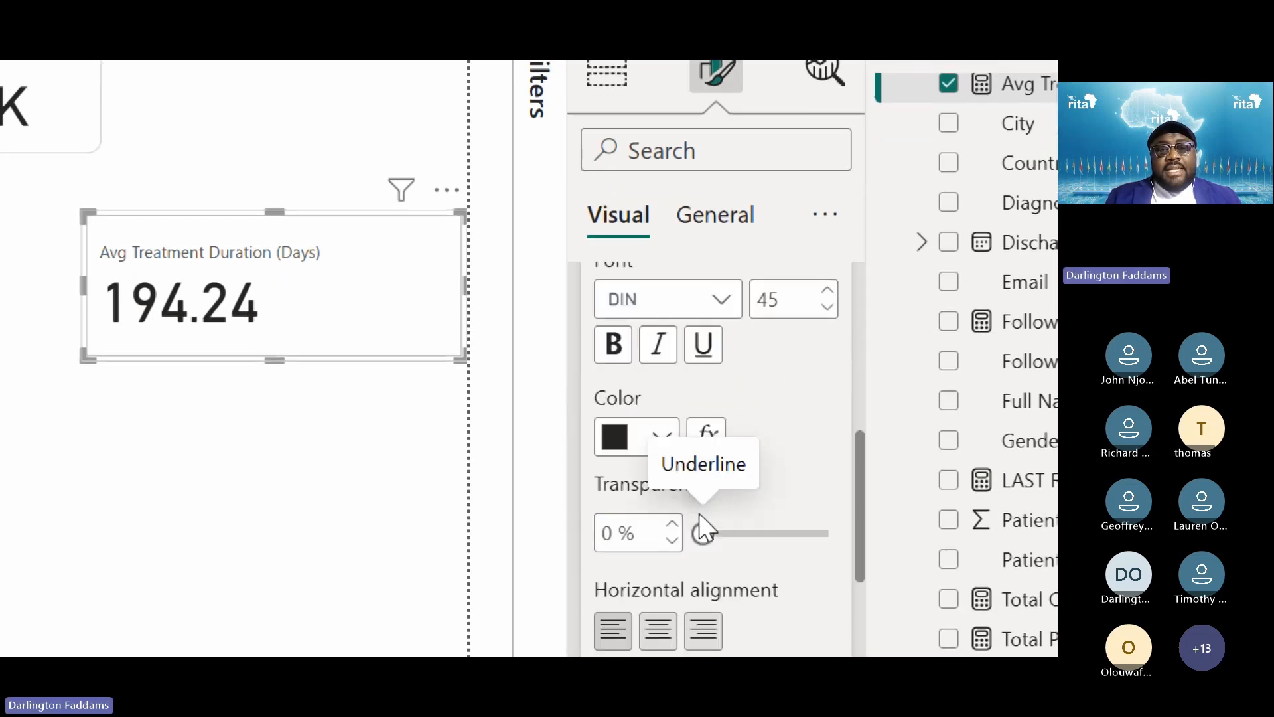
scroll(703, 527, "down", 2)
left_click(660, 512)
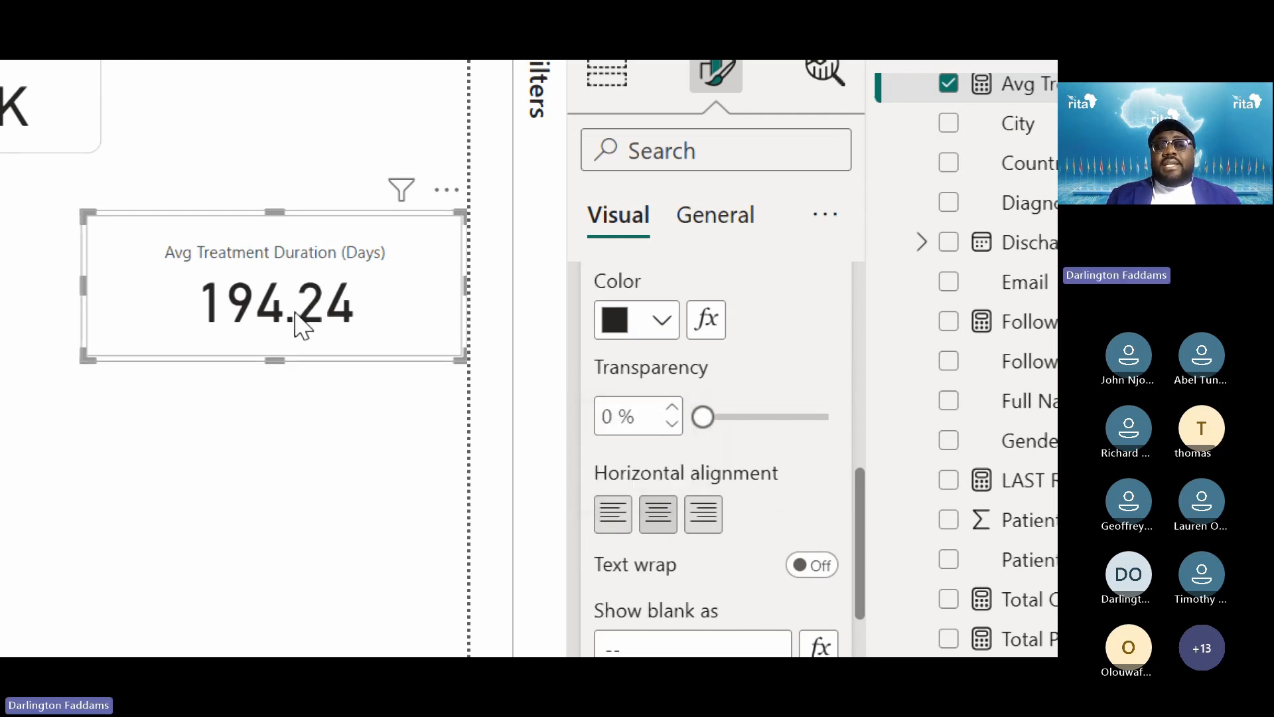
scroll(749, 498, "down", 3)
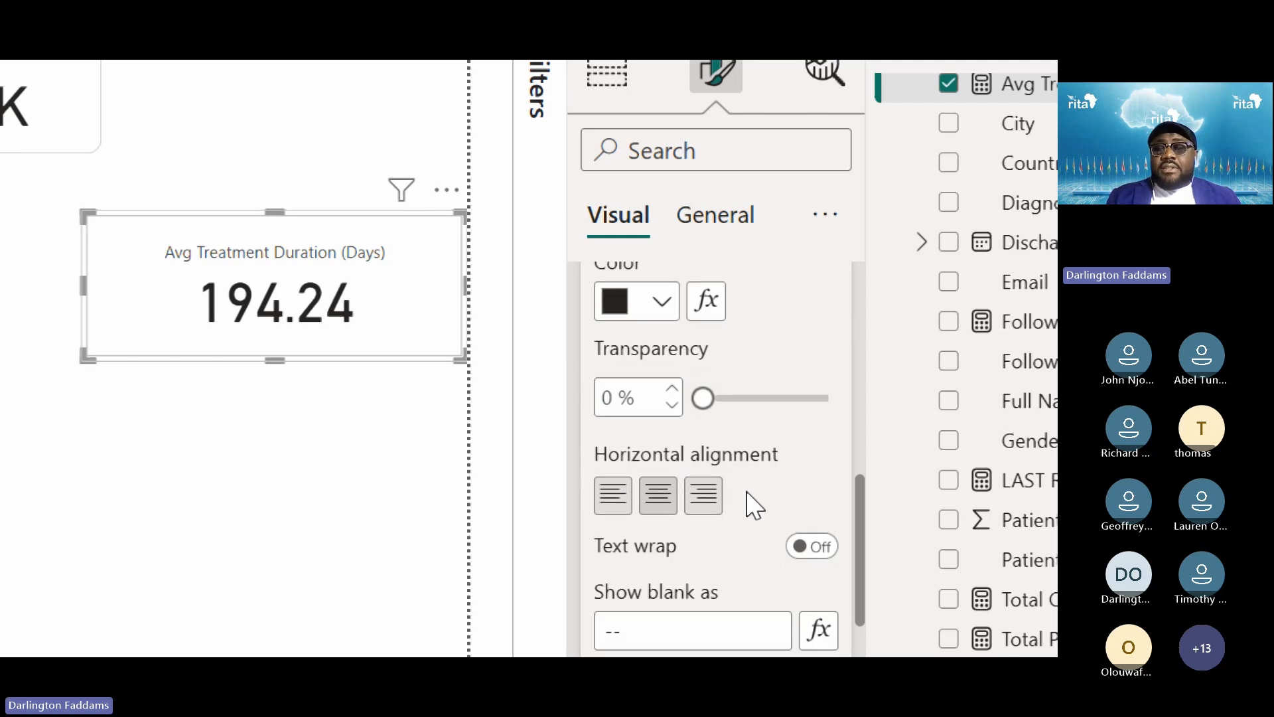
scroll(749, 493, "up", 2)
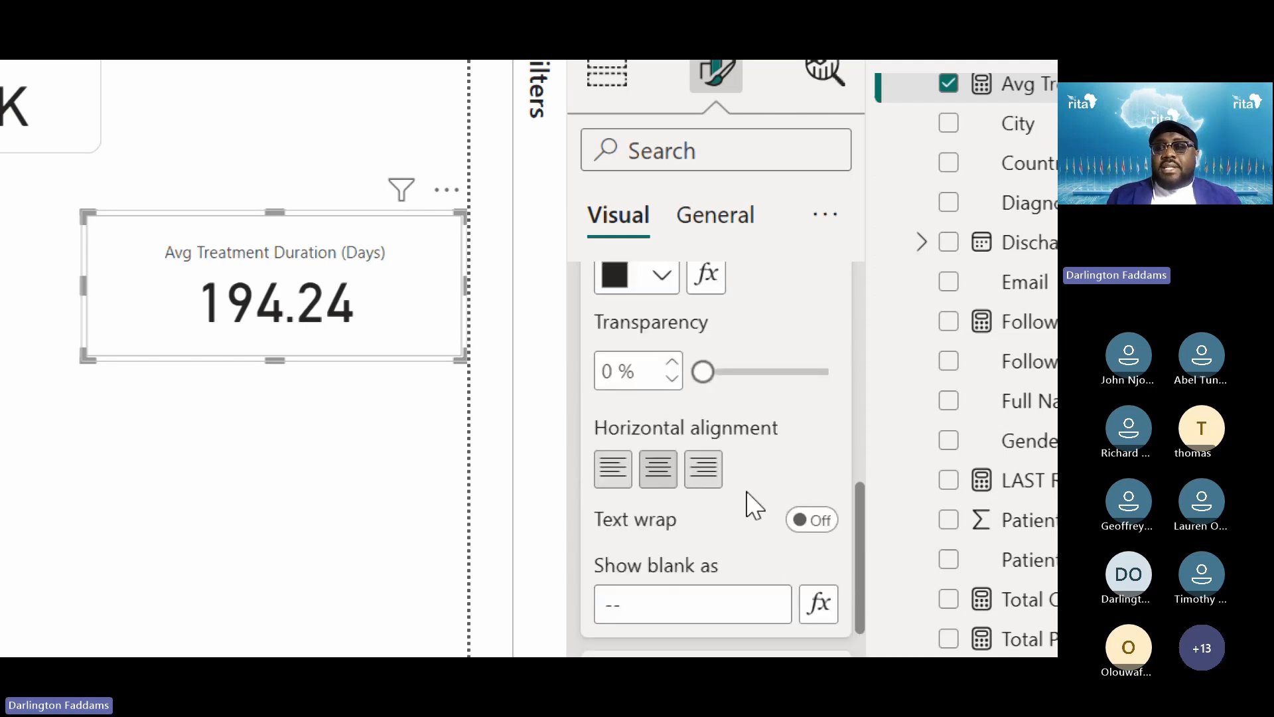
scroll(754, 506, "up", 4)
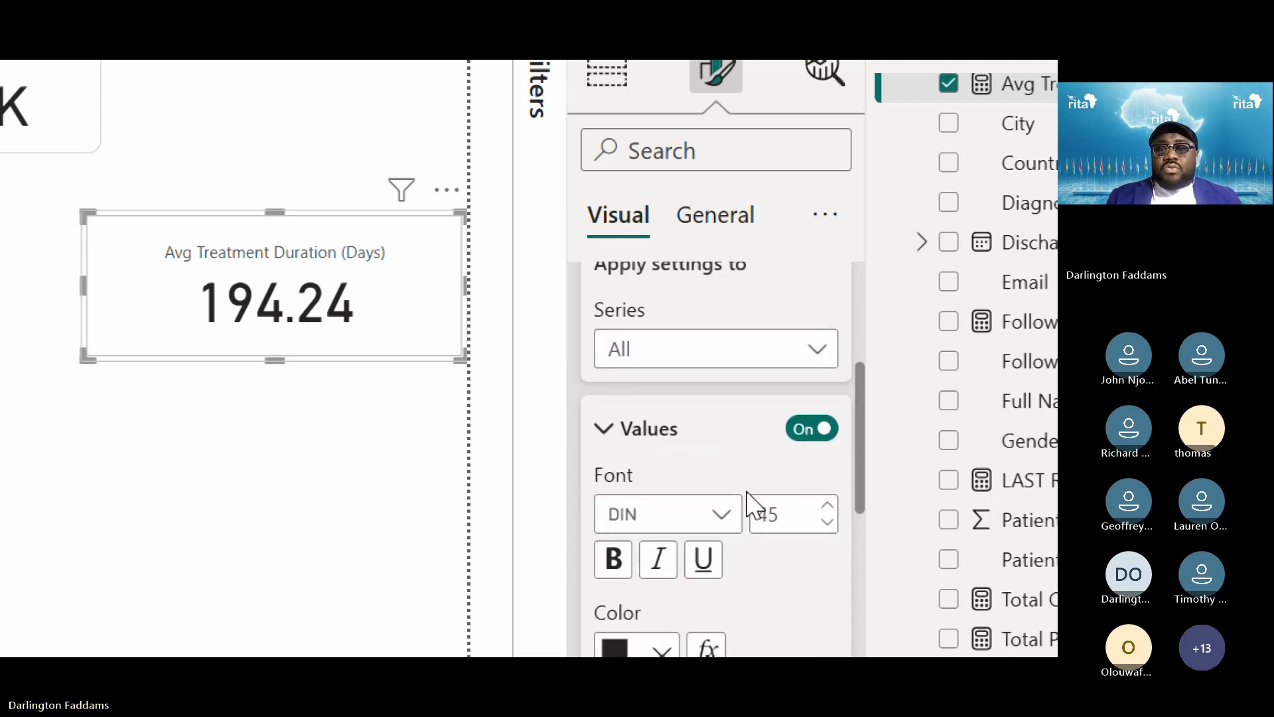
For the Avg Treatment Duration series, set 0 decimal places and display units None to show 194
left_click(727, 373)
left_click(710, 433)
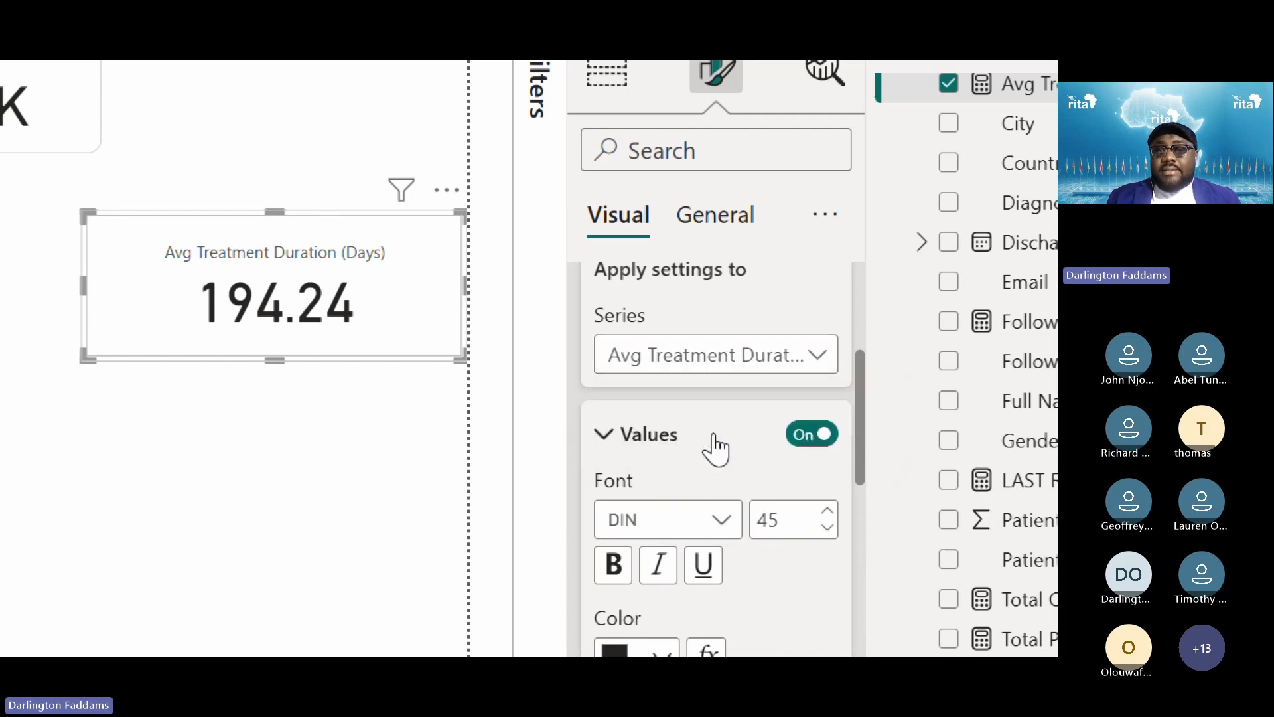
scroll(715, 443, "down", 3)
scroll(720, 448, "down", 5)
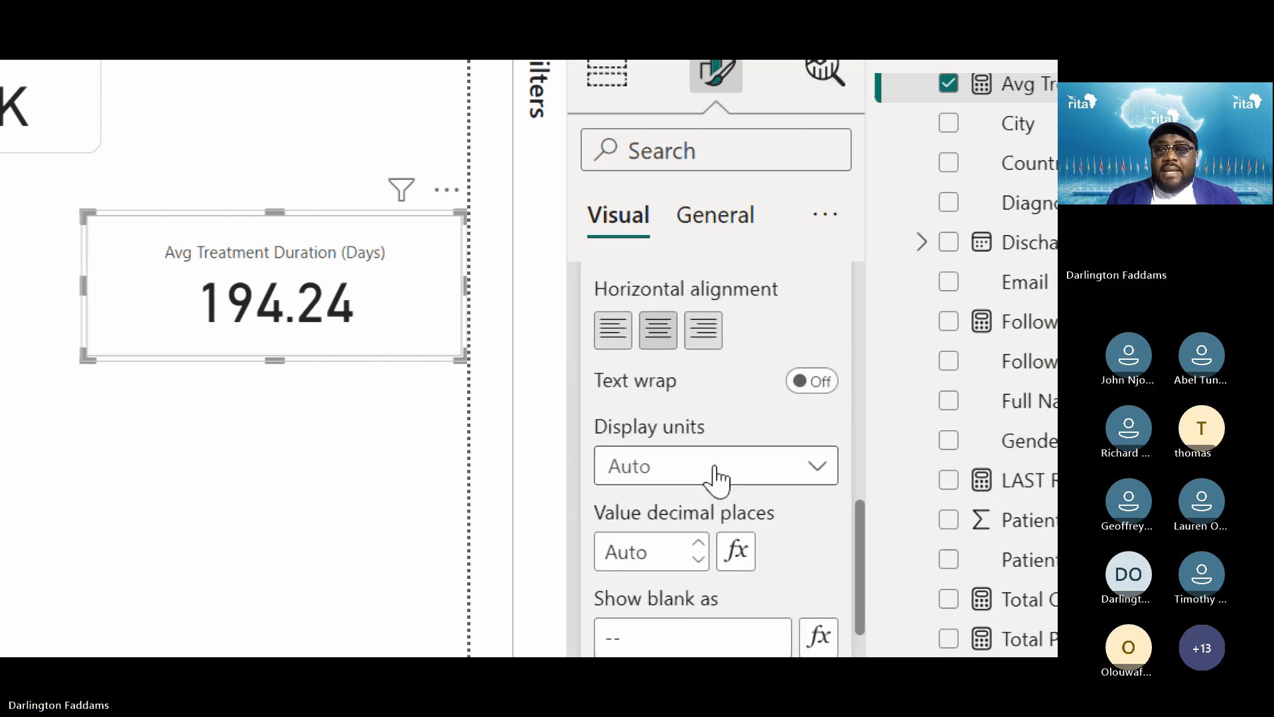
left_click(699, 562)
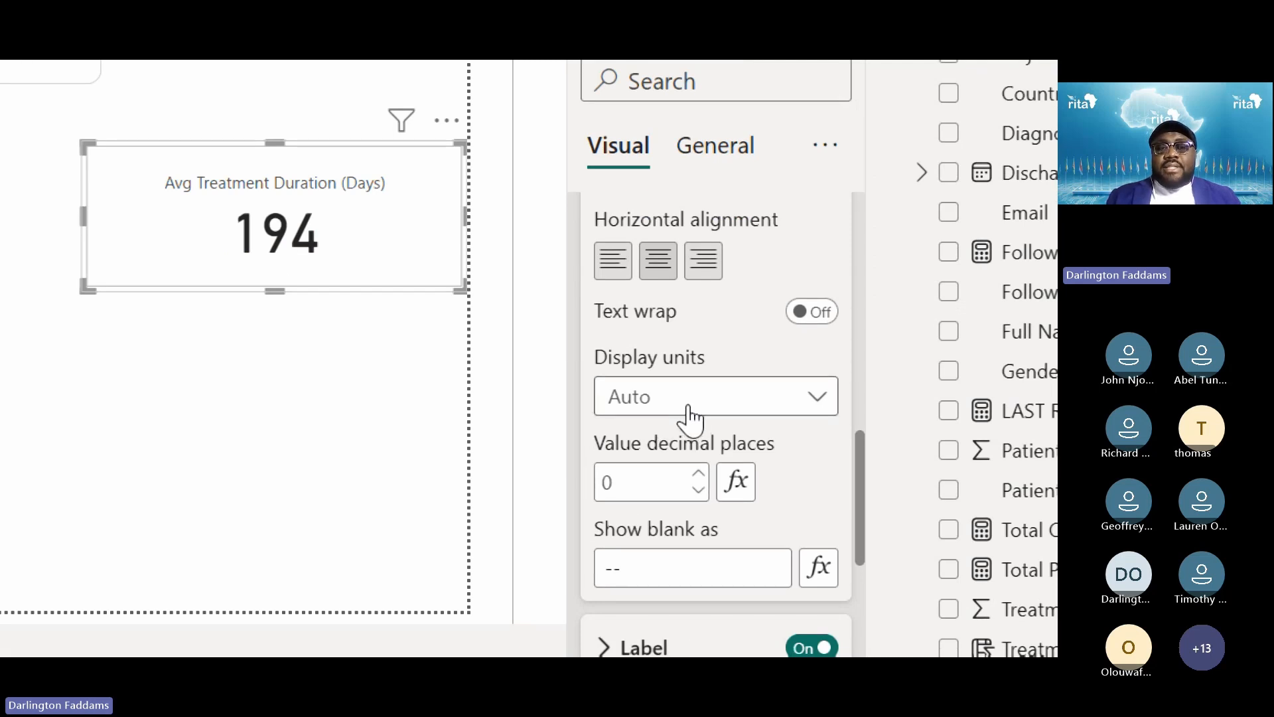
left_click(688, 410)
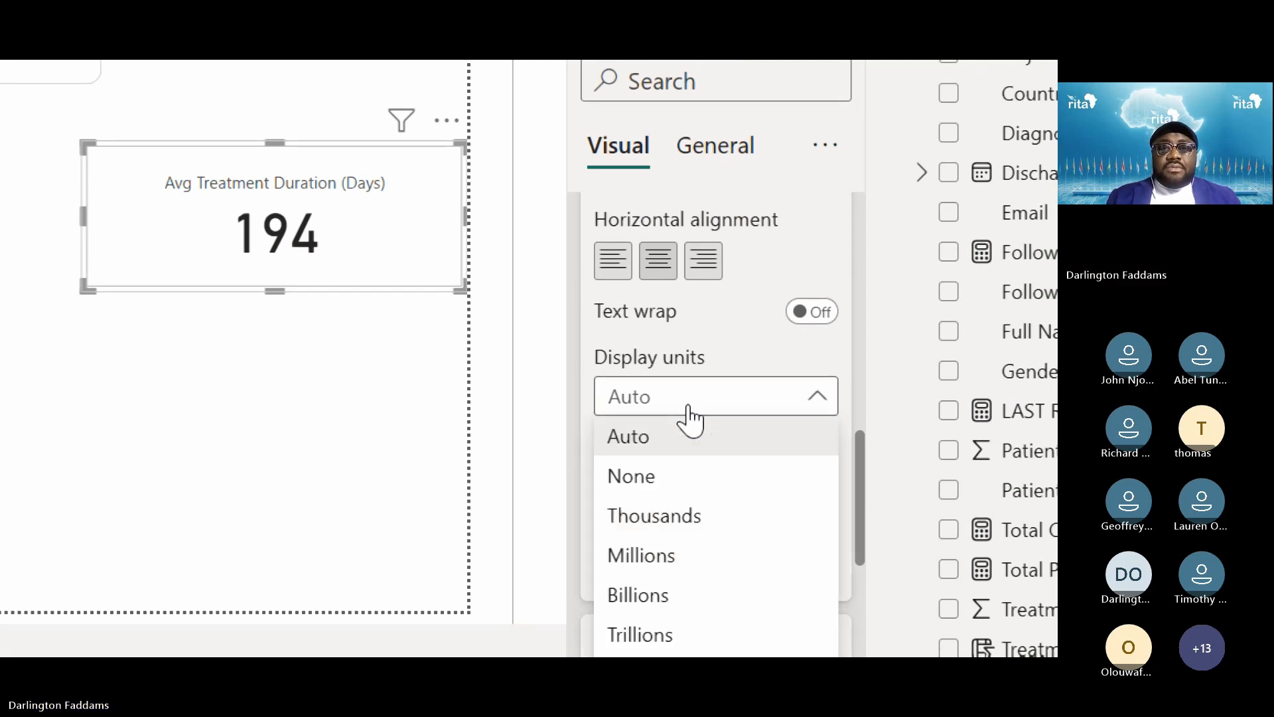
left_click(688, 411)
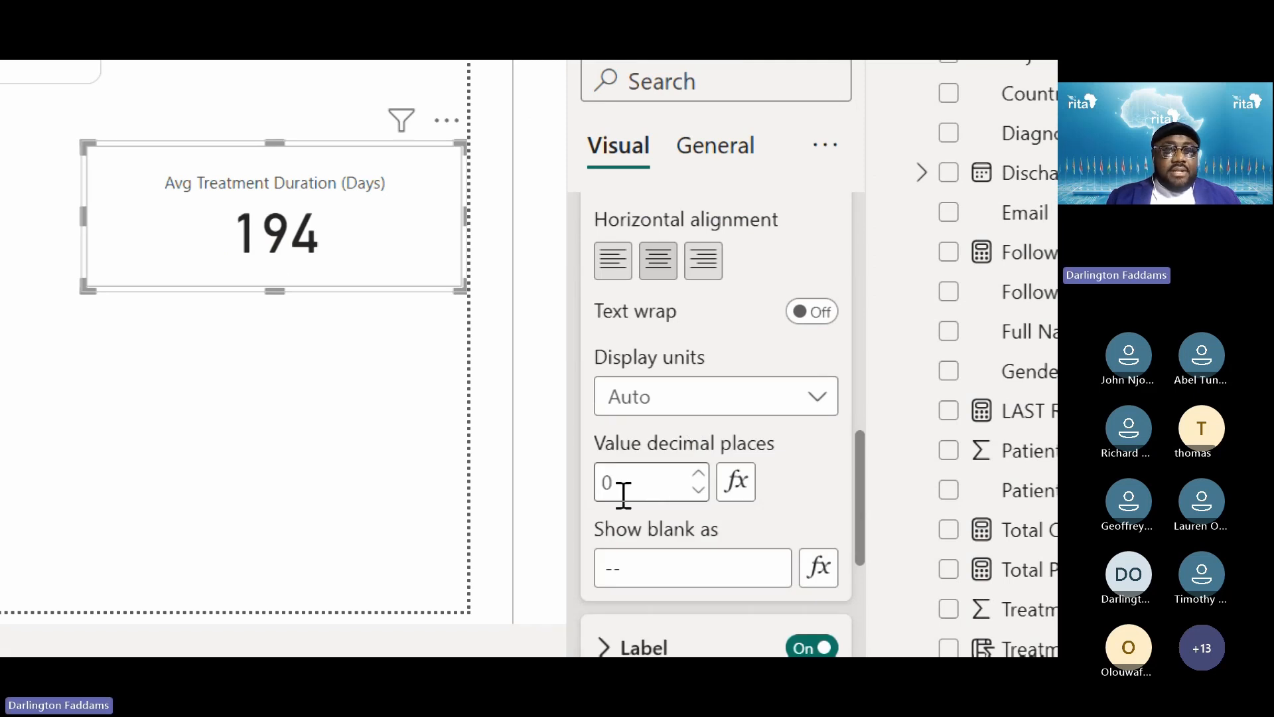
left_click(656, 416)
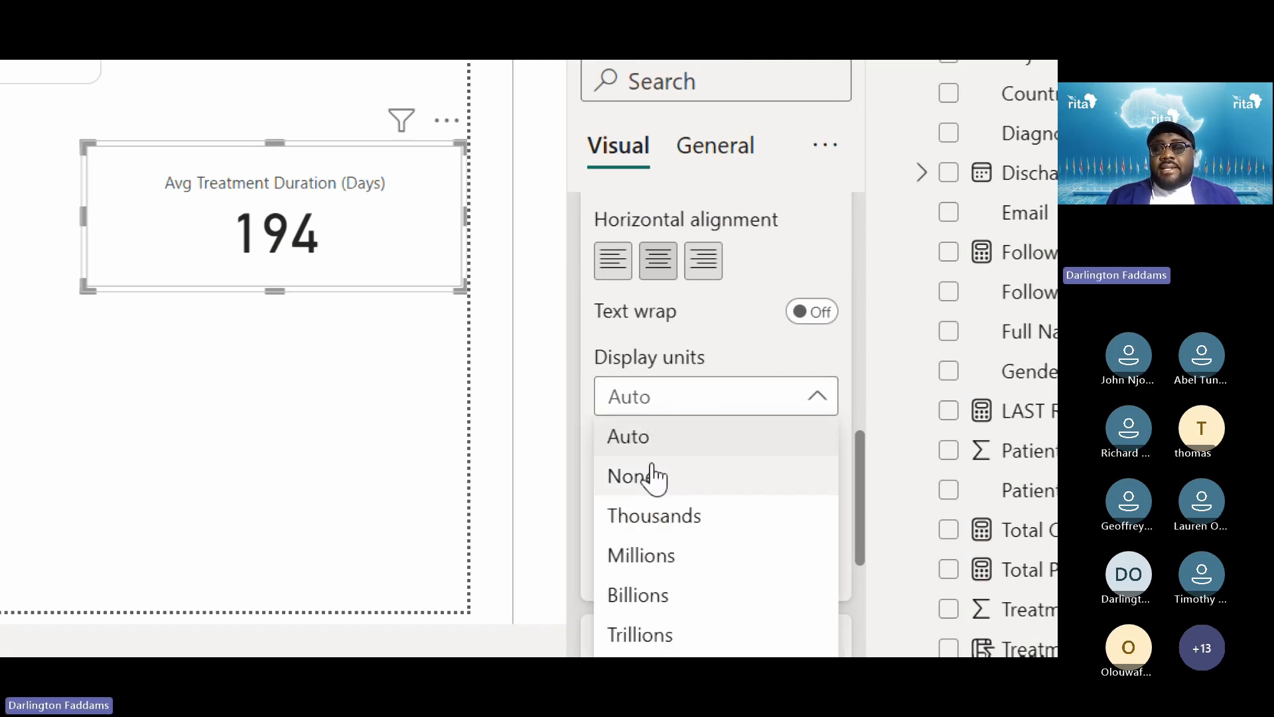
left_click(623, 483)
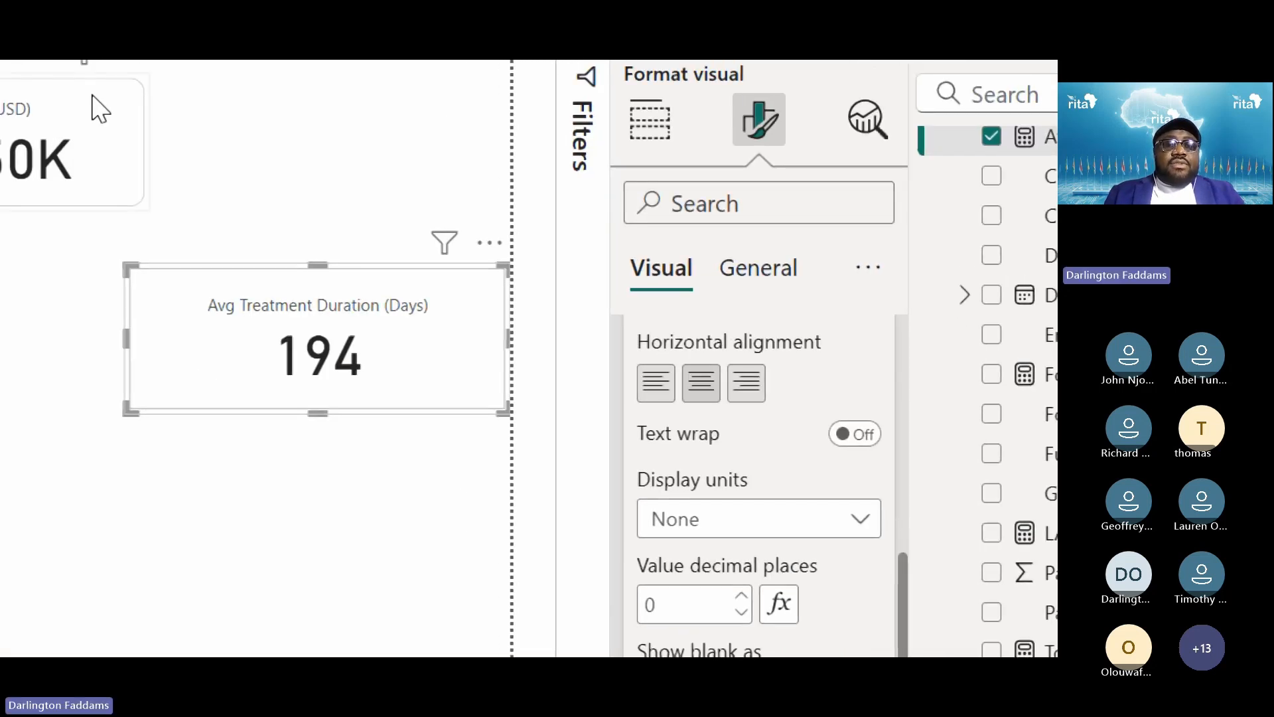
Drag the Avg Treatment Duration card up toward the top KPI row and reselect it
left_click_drag(357, 394, 364, 353)
left_click(345, 160)
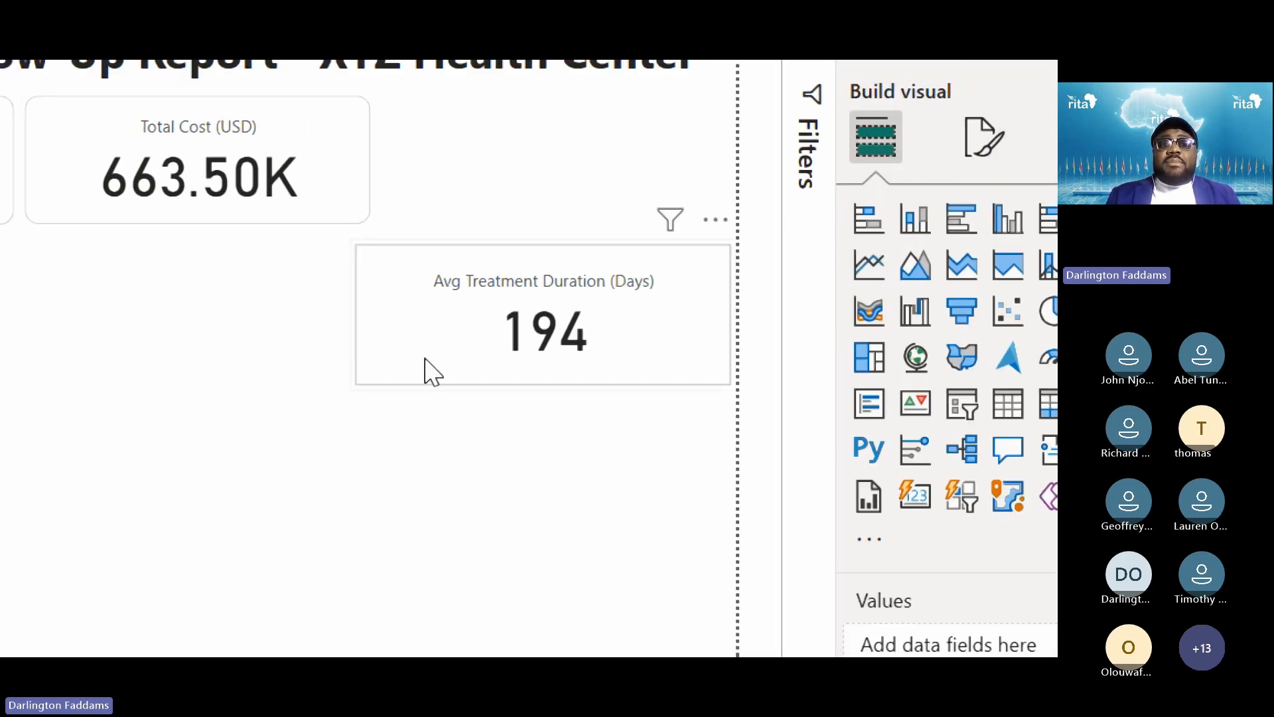
left_click(363, 182)
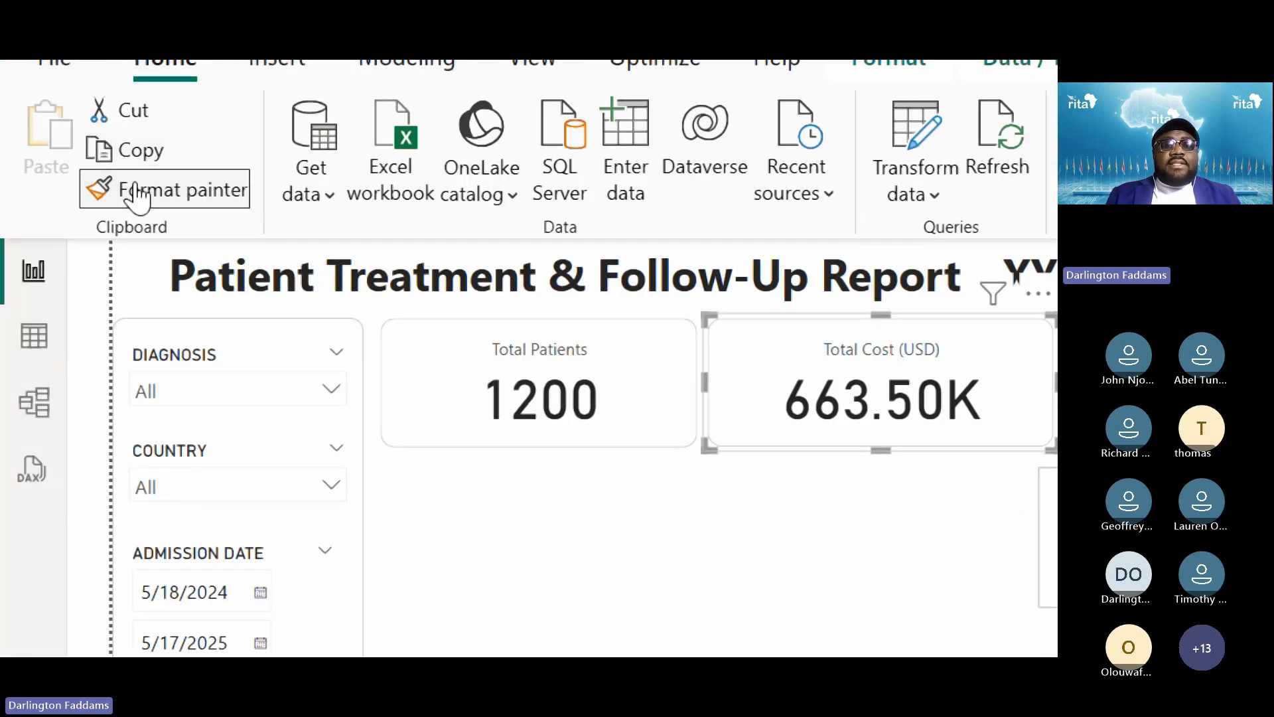
left_click(558, 529)
left_click(403, 598)
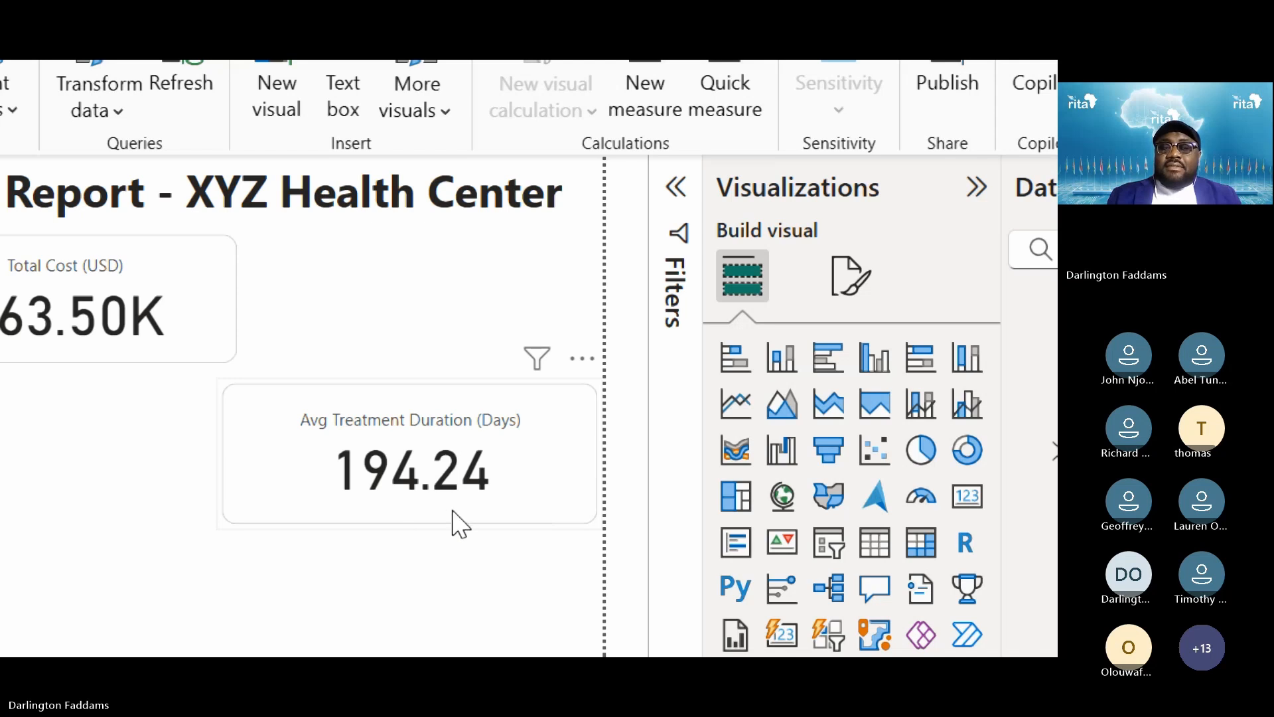
left_click(560, 486)
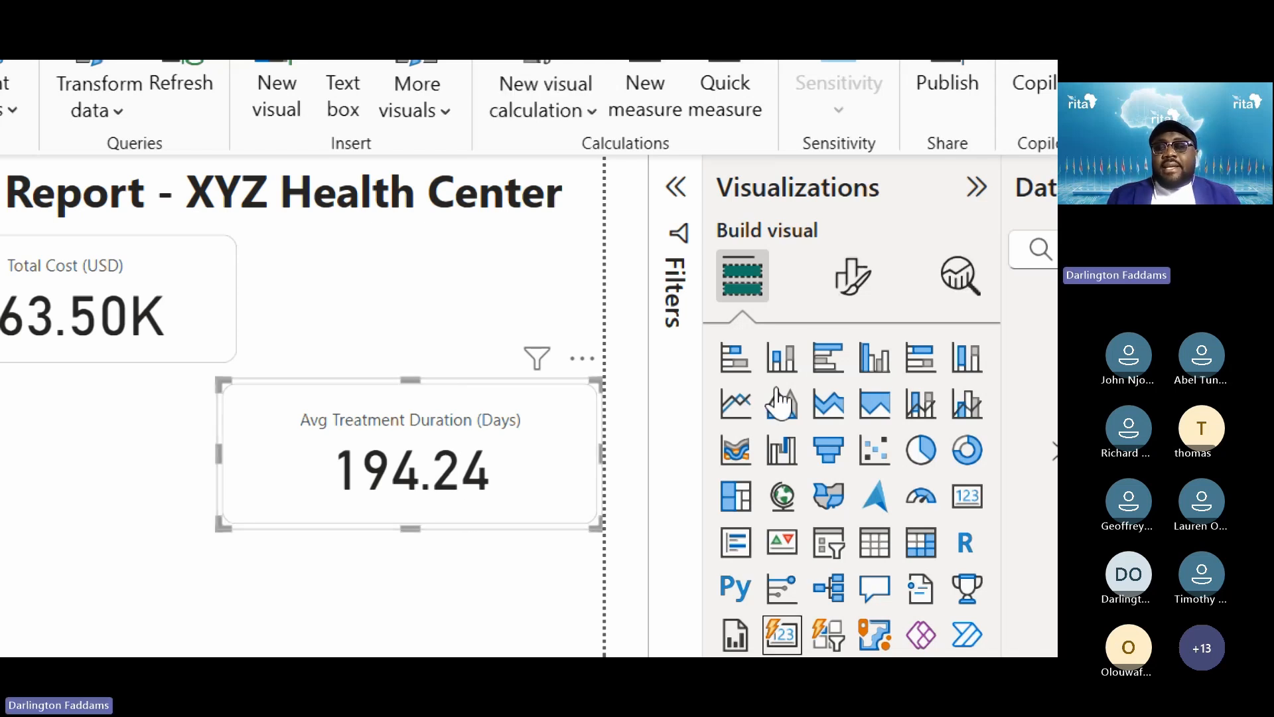
Set the card's callout value decimal places to 0 so it reads 194
left_click(854, 307)
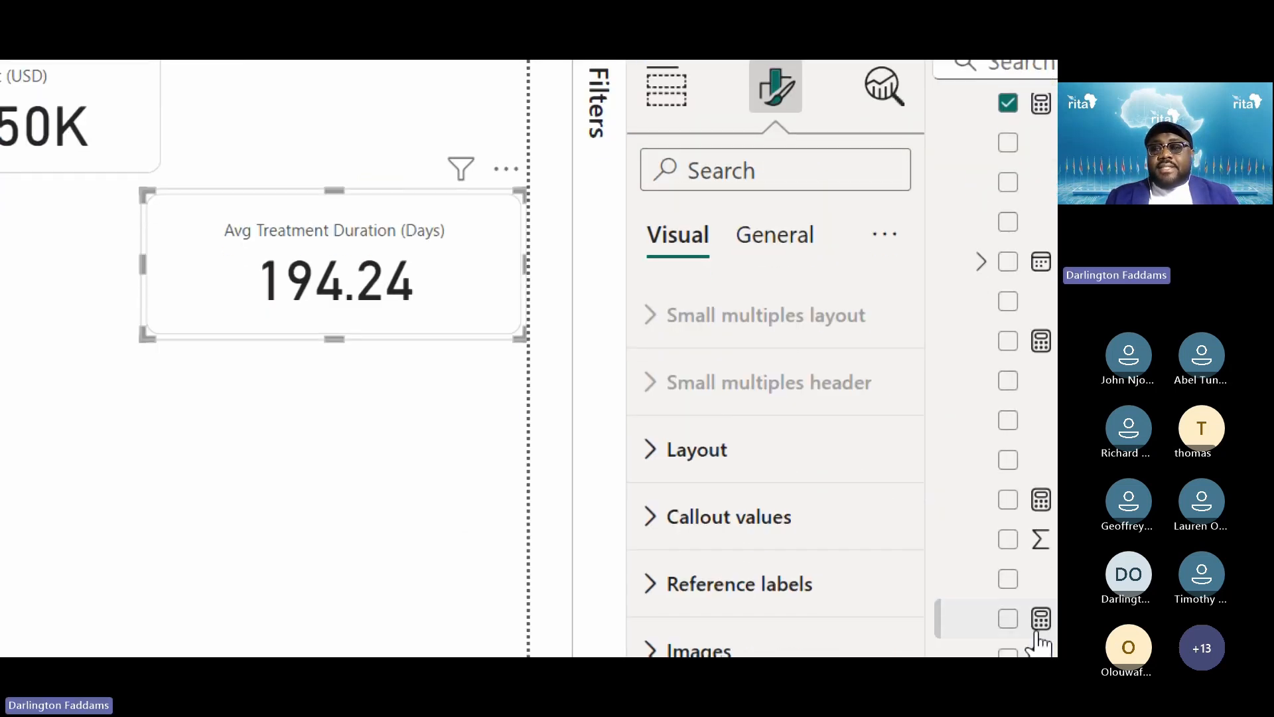
left_click(836, 412)
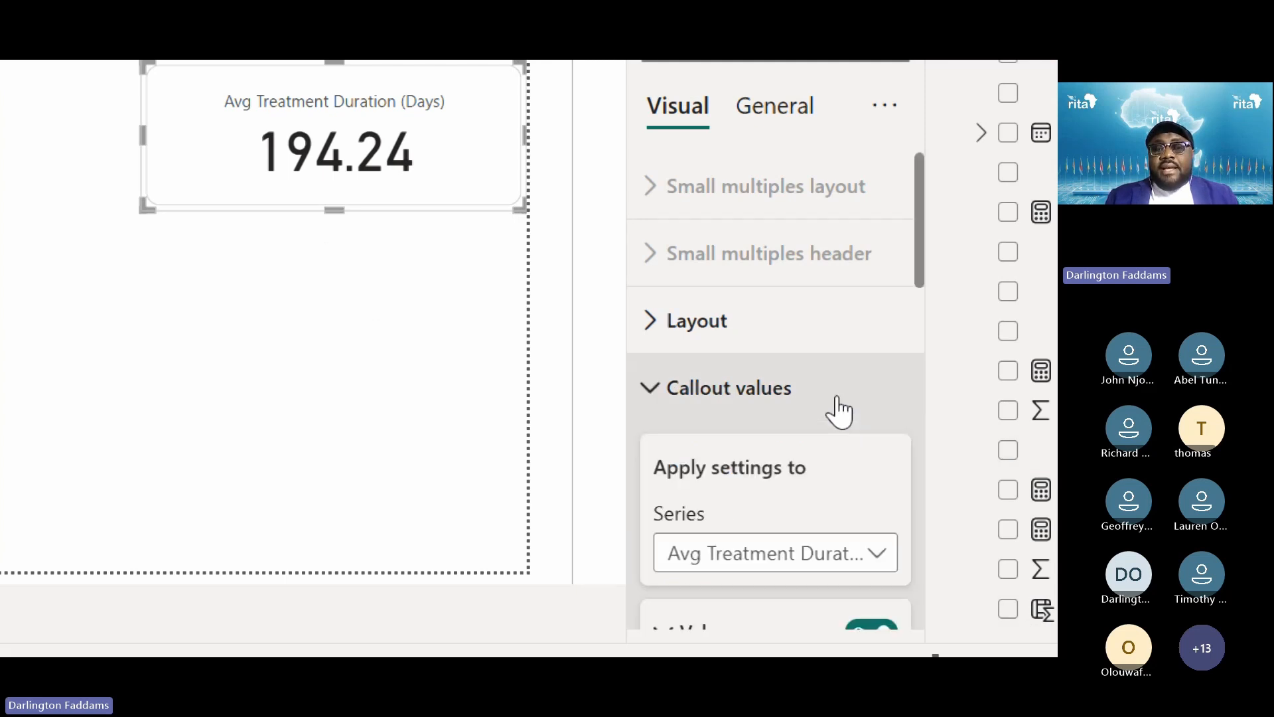
scroll(842, 407, "down", 3)
scroll(759, 540, "down", 5)
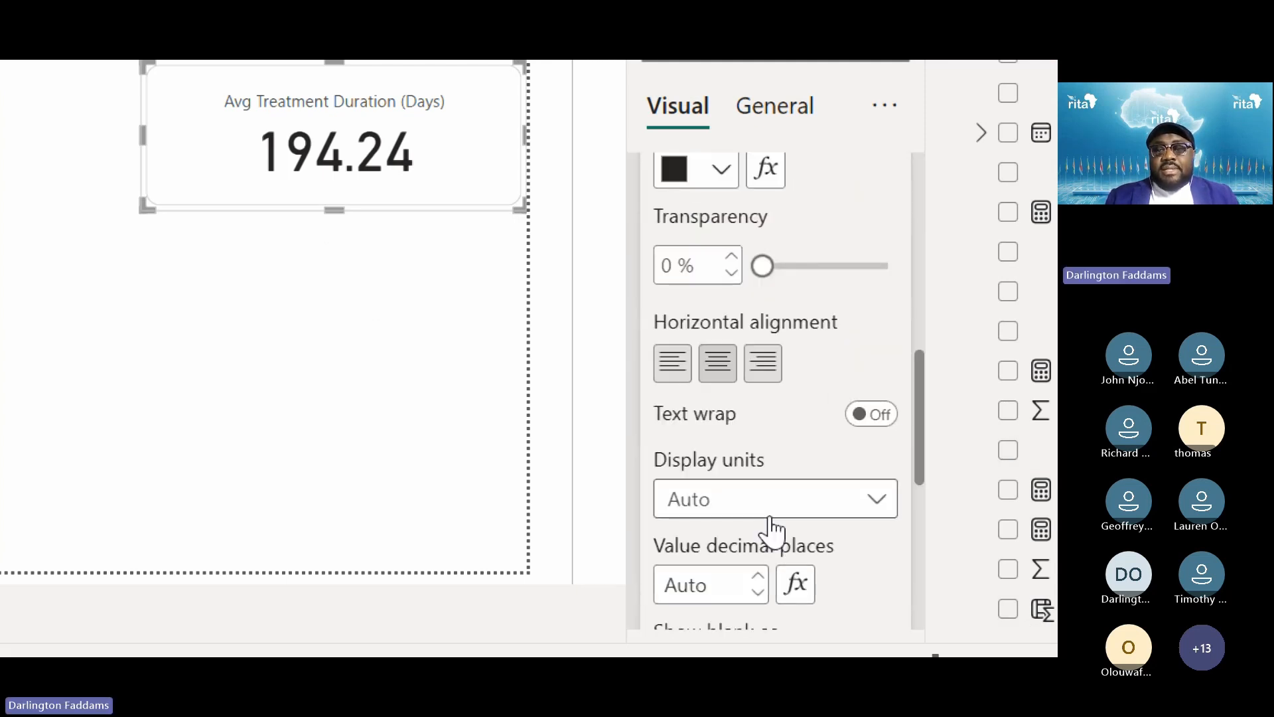
scroll(763, 549, "down", 1)
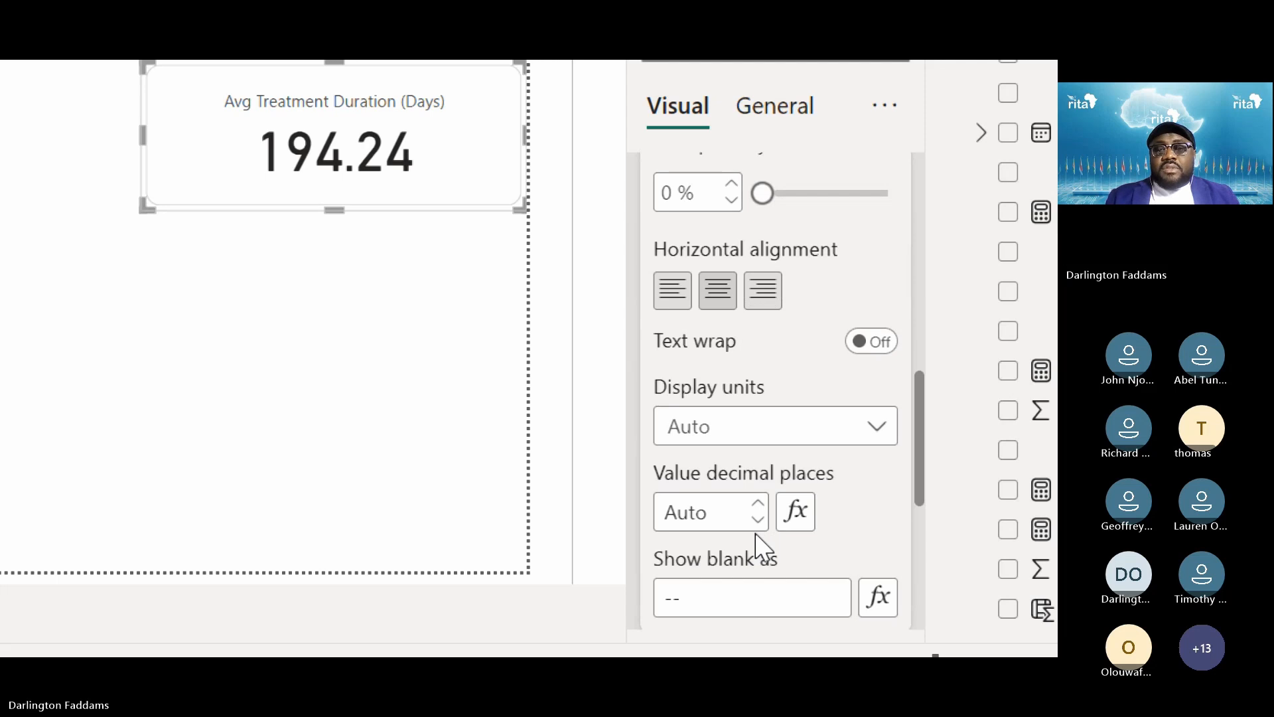
left_click(758, 518)
scroll(838, 232, "up", 6)
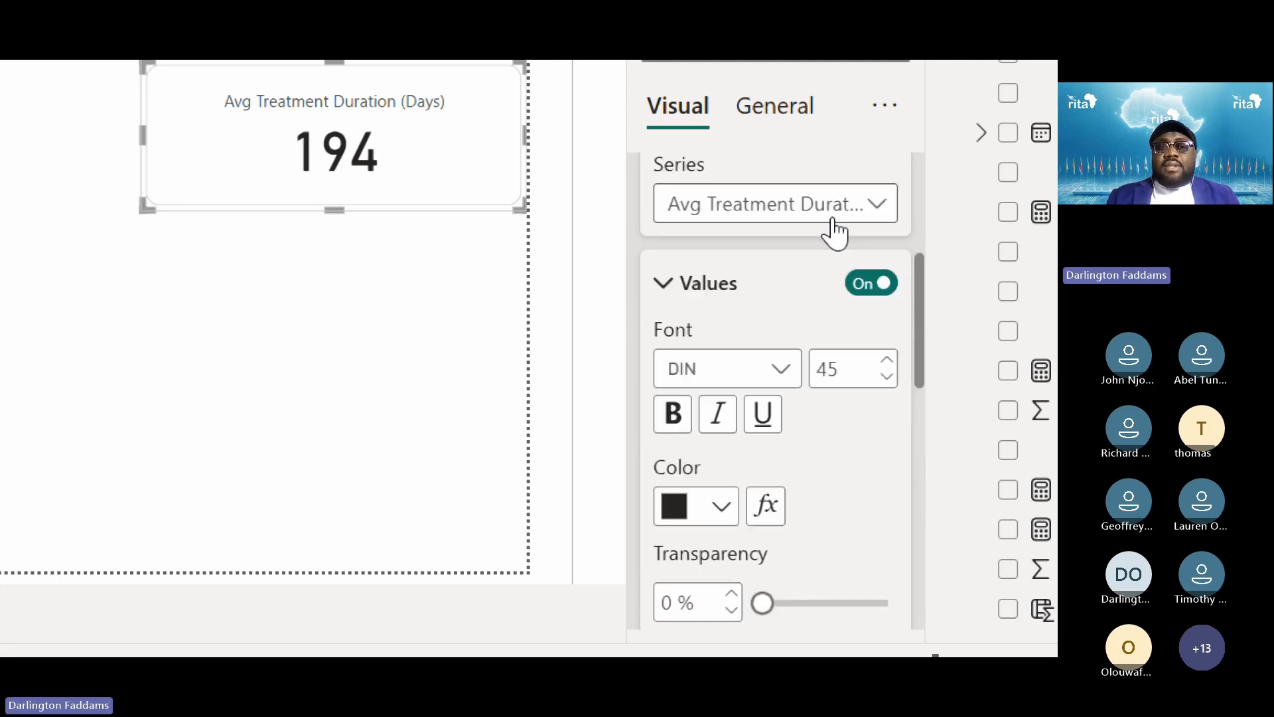
left_click(695, 302)
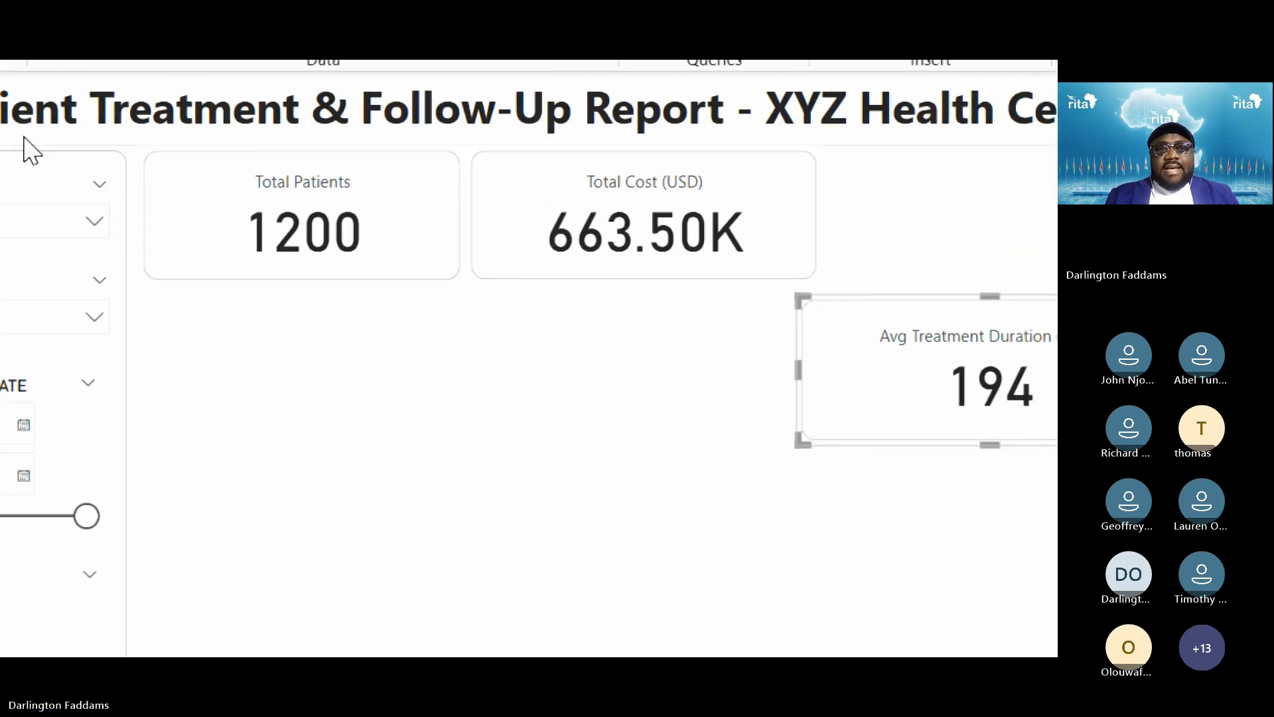
Narrow the Total Patients and Total Cost cards and place Total Cost beside Total Patients
left_click(408, 217)
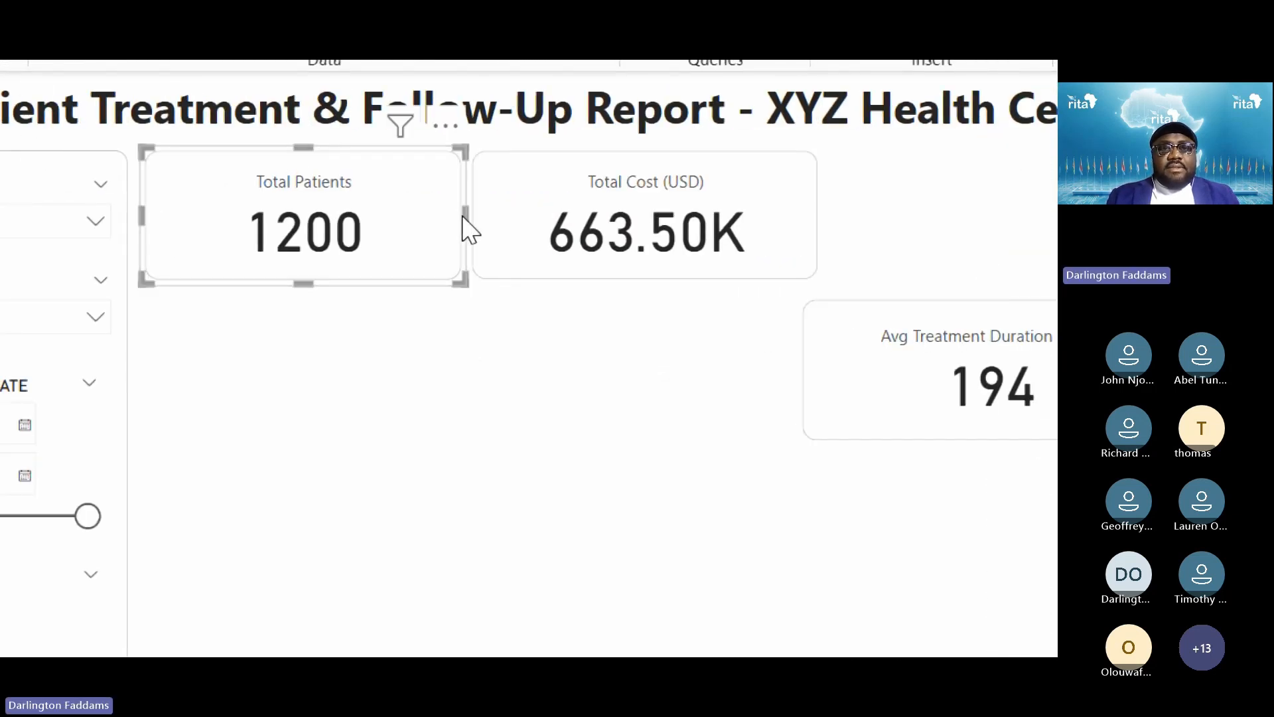
left_click_drag(462, 215, 425, 218)
left_click(520, 224)
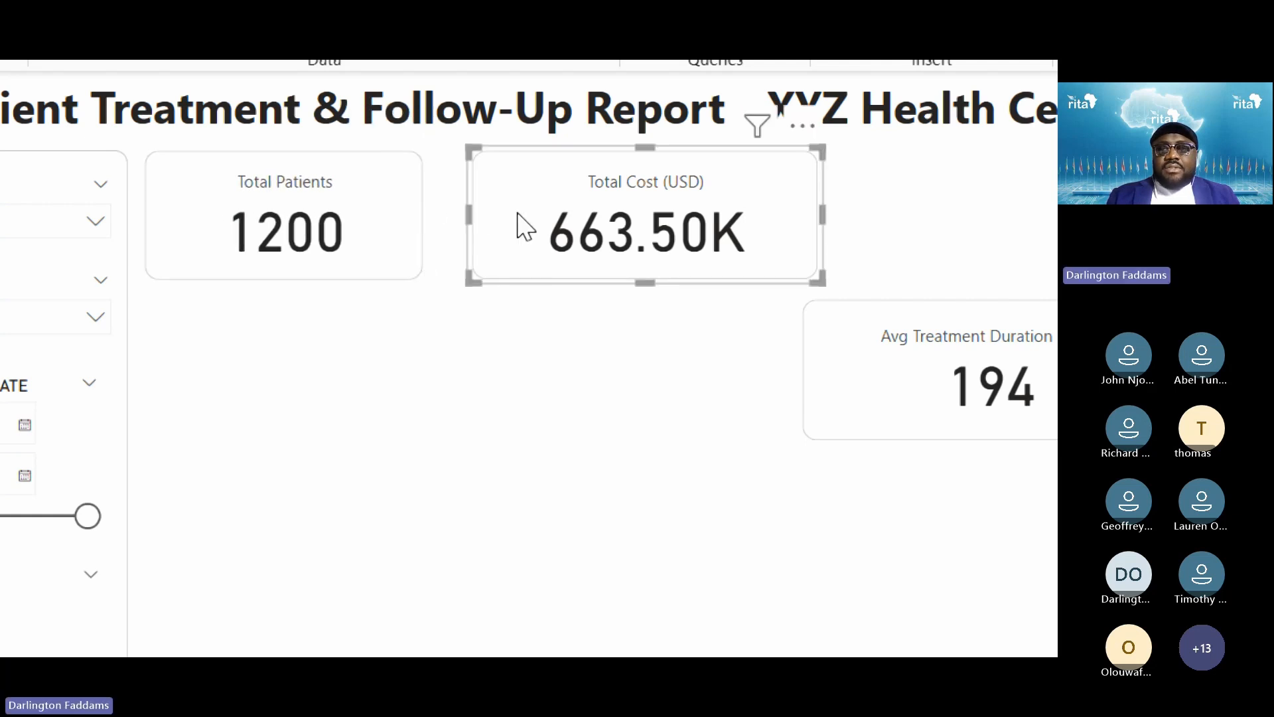
left_click_drag(821, 213, 757, 219)
left_click_drag(494, 222, 458, 221)
Move the Avg Treatment Duration card up beside Total Cost and shorten it to match
left_click_drag(815, 386, 663, 258)
left_click(672, 365)
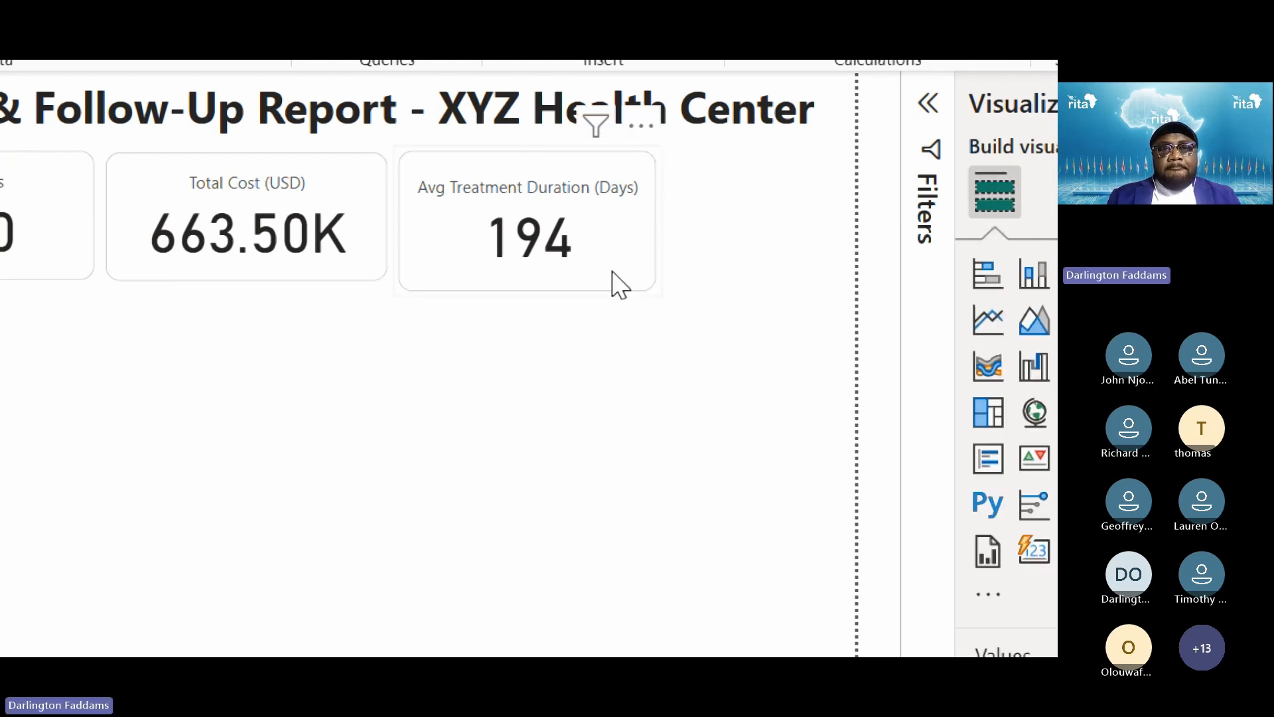
left_click(527, 292)
left_click_drag(527, 290, 524, 279)
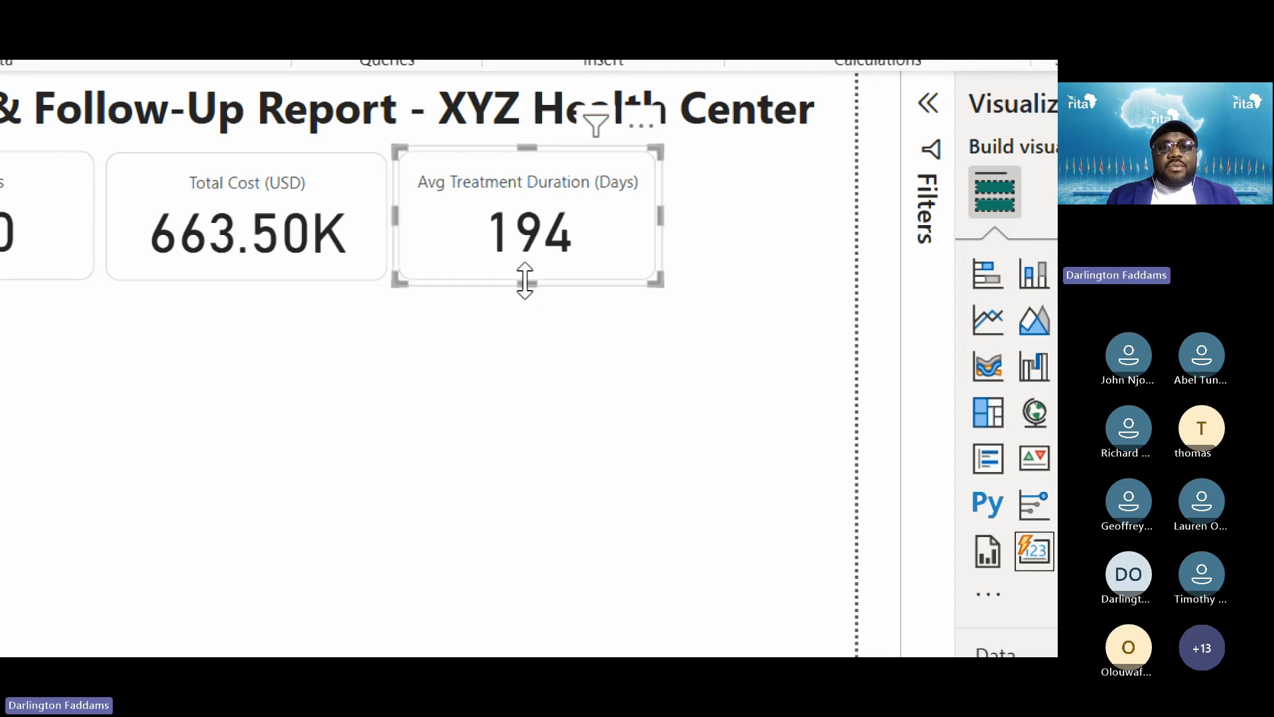
left_click(366, 371)
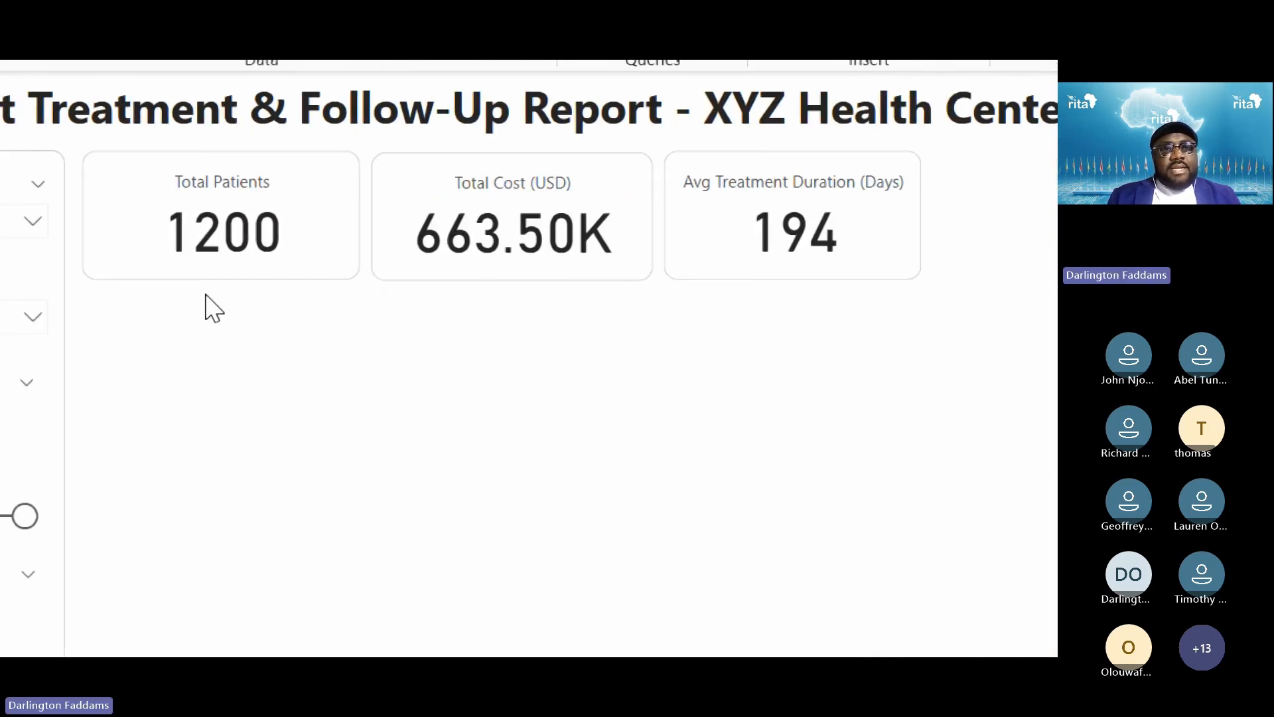
Narrow Total Patients slightly, nudge Avg Treatment Duration left, and select all three cards
left_click(352, 228)
left_click_drag(363, 215, 395, 228)
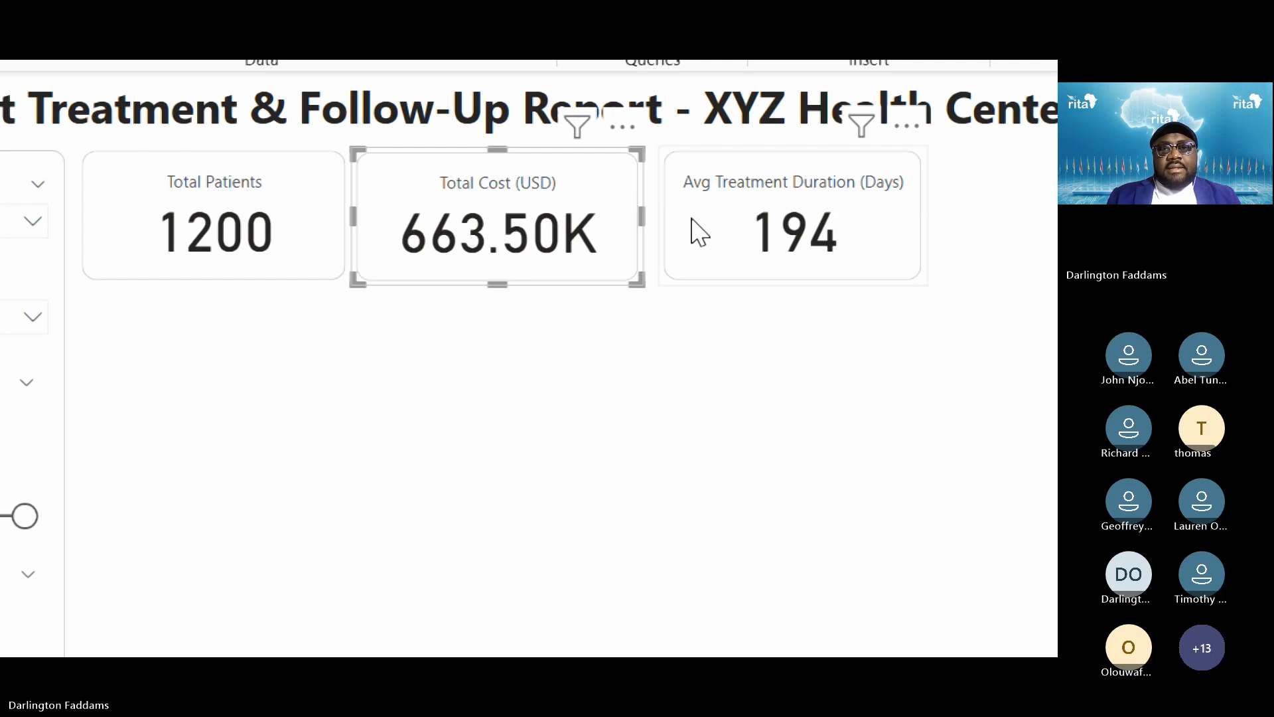
left_click_drag(685, 227, 669, 231)
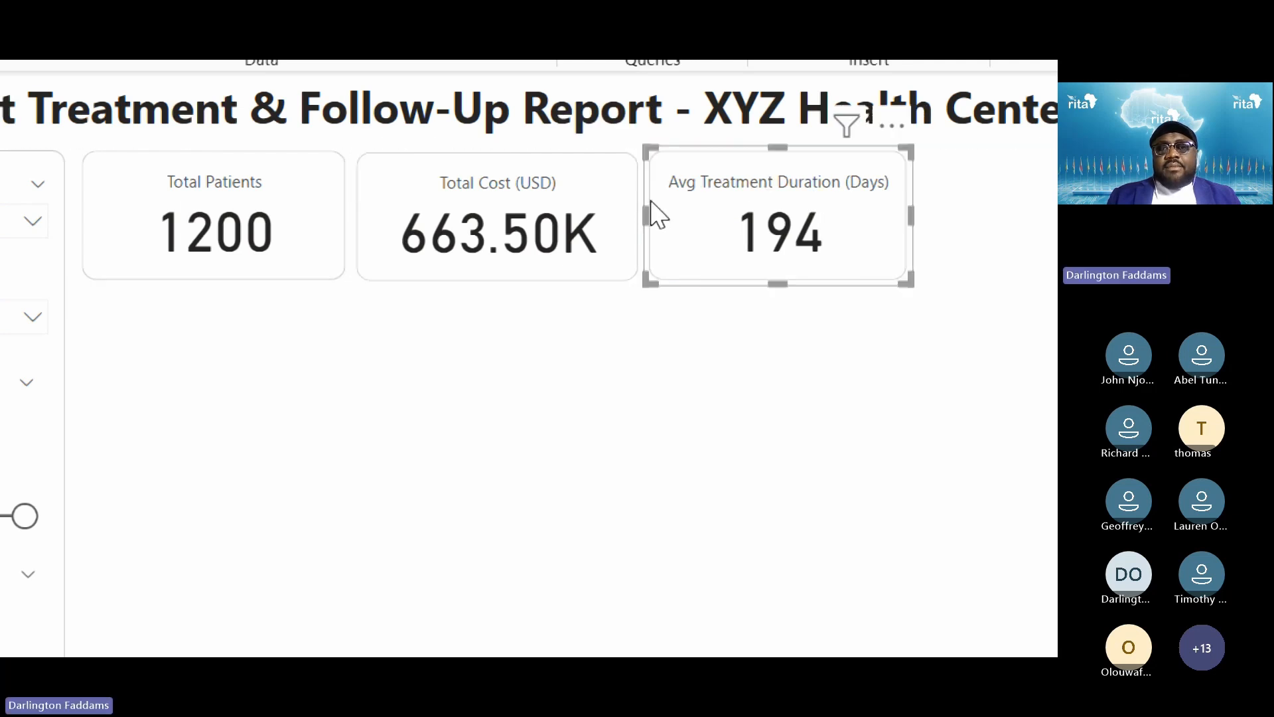
left_click(732, 524)
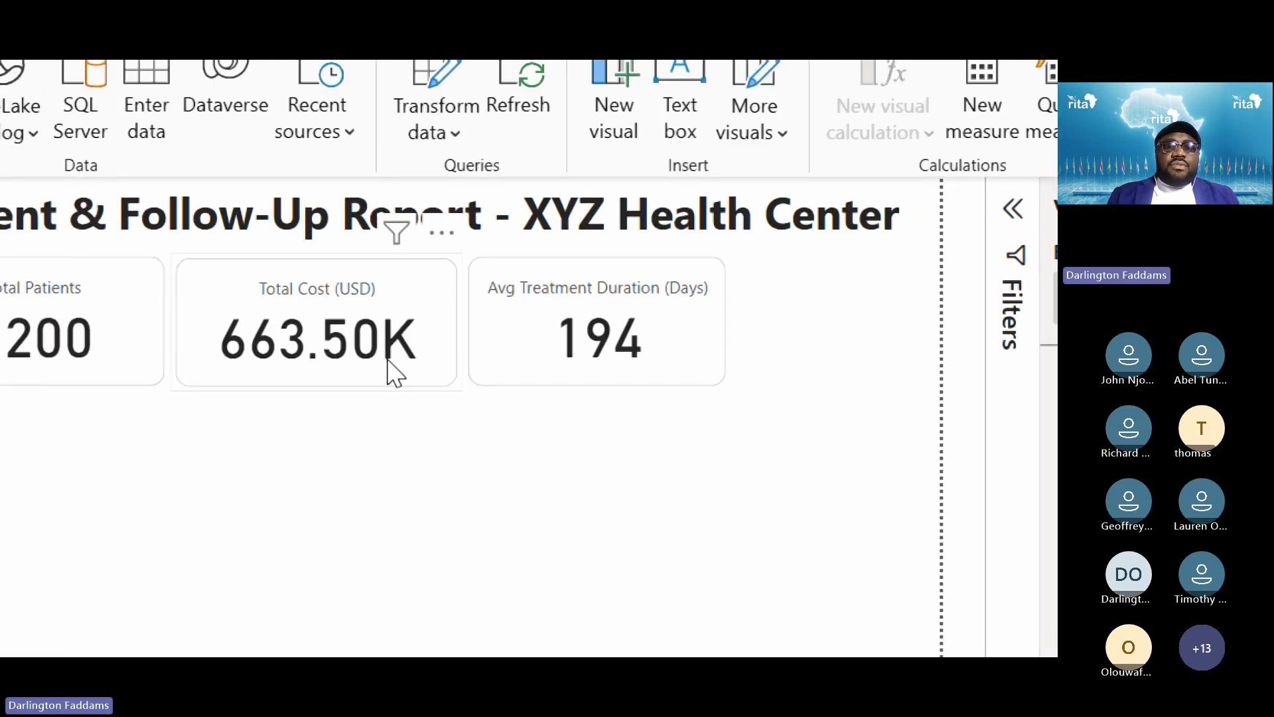
left_click(215, 369)
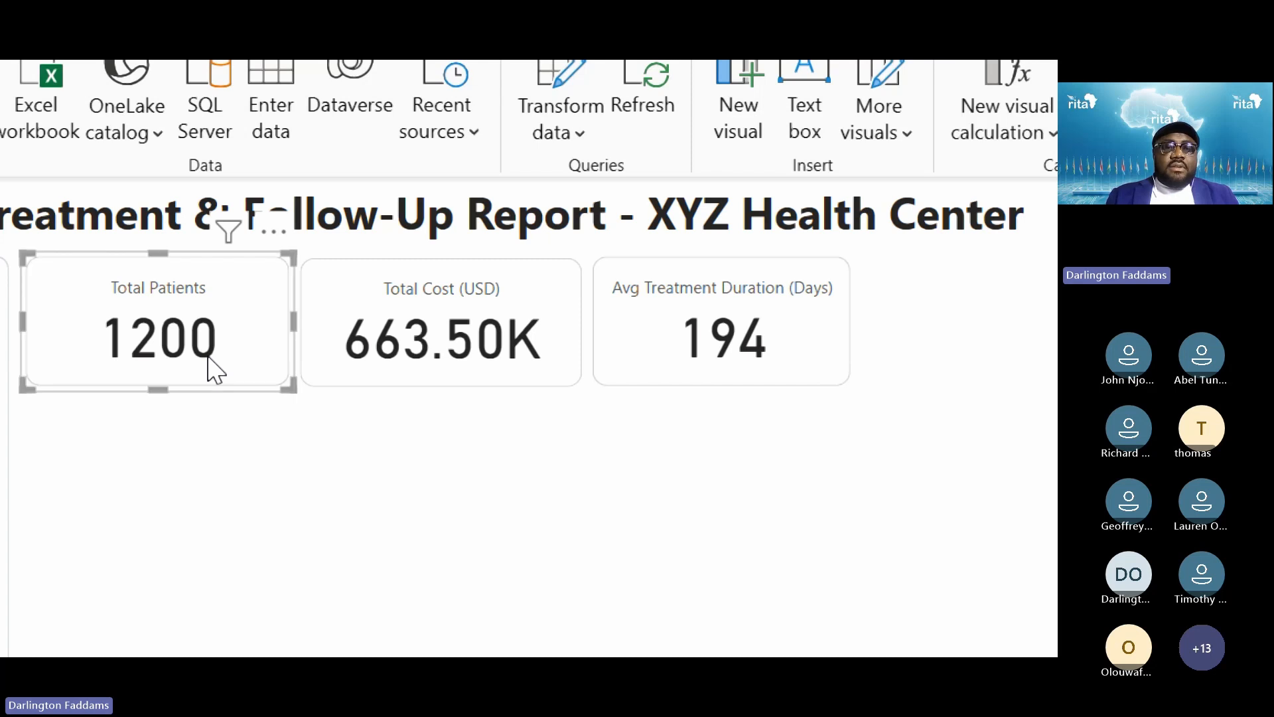
left_click(386, 329, "ctrl")
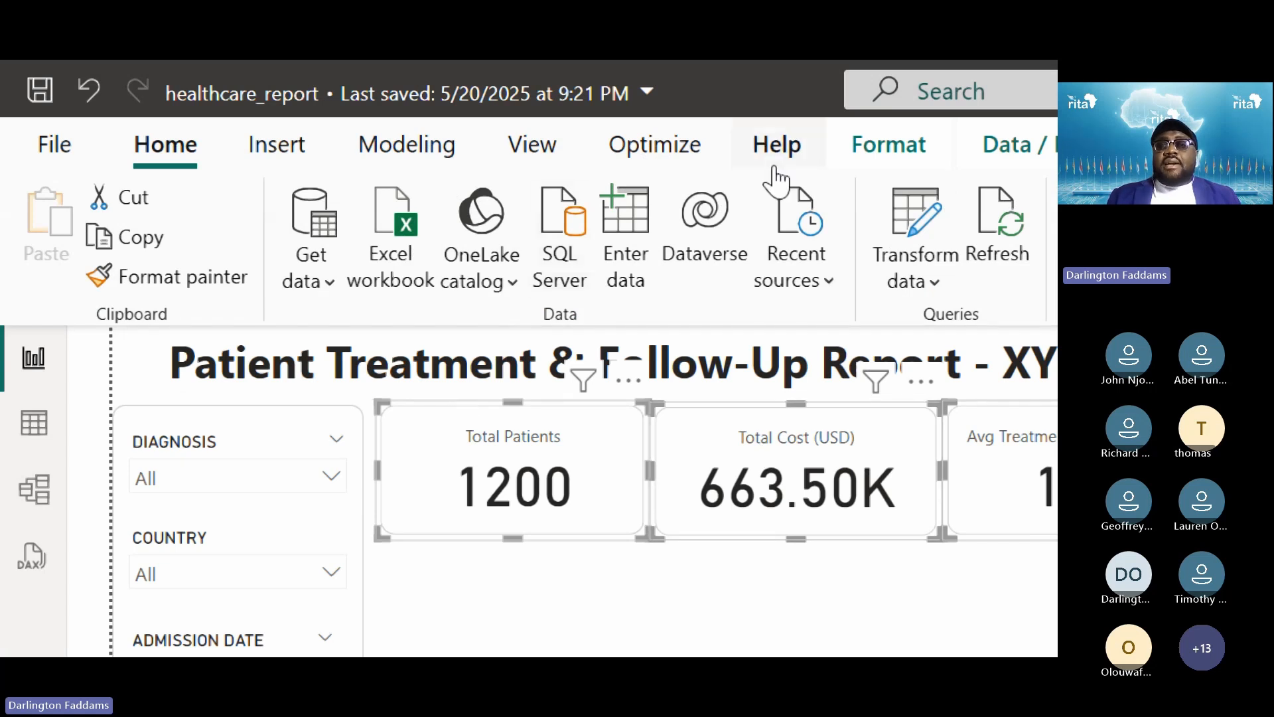
Distribute the three KPI cards horizontally, then switch to the published report in Power BI Service
left_click(866, 171)
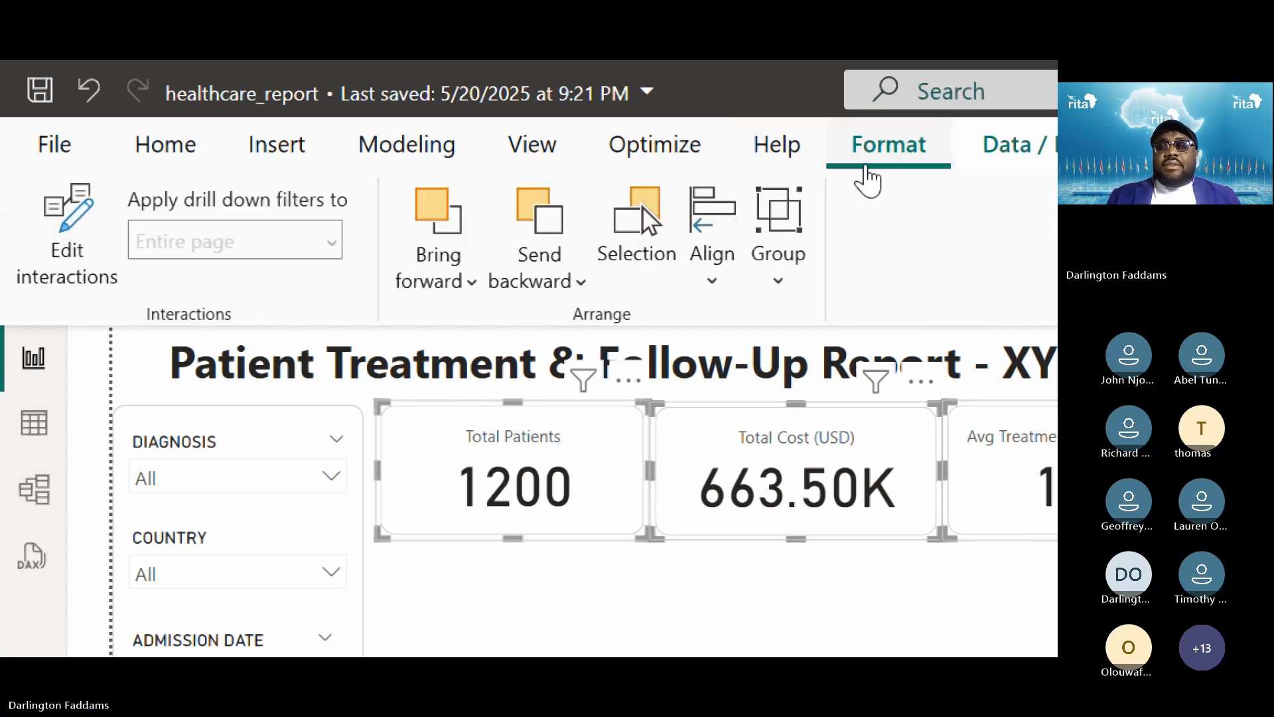
left_click(720, 298)
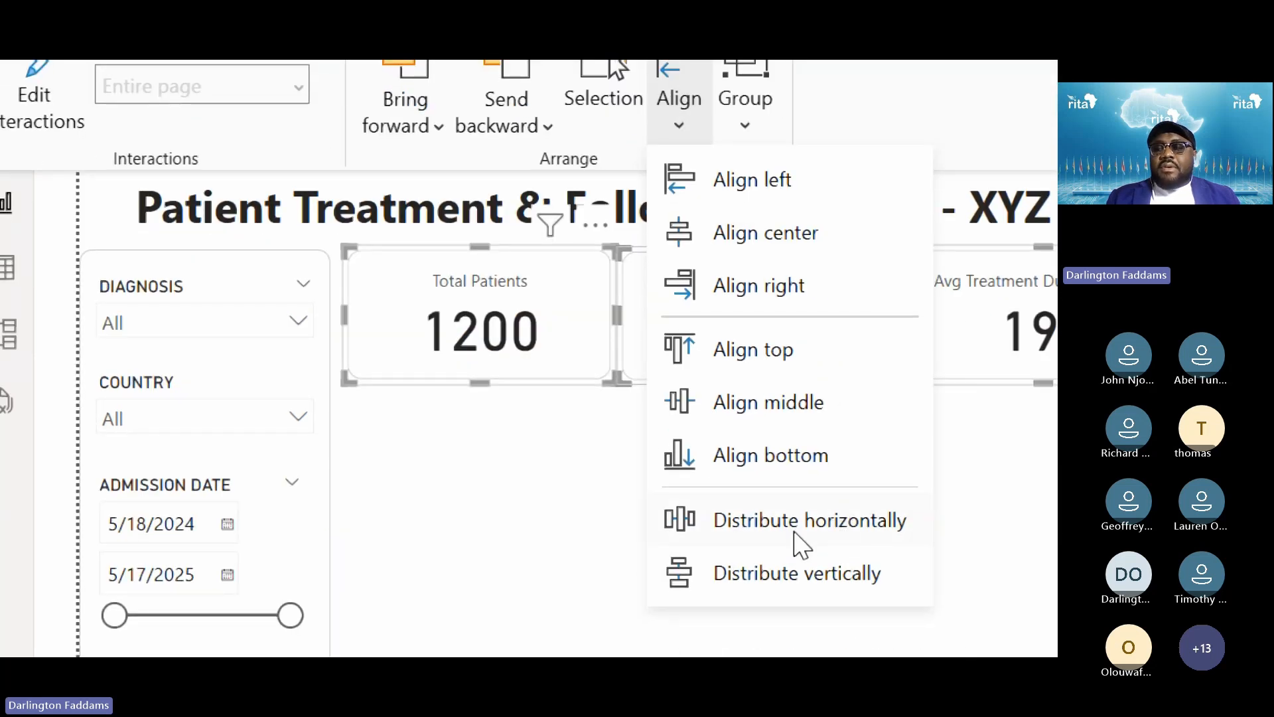
left_click(786, 531)
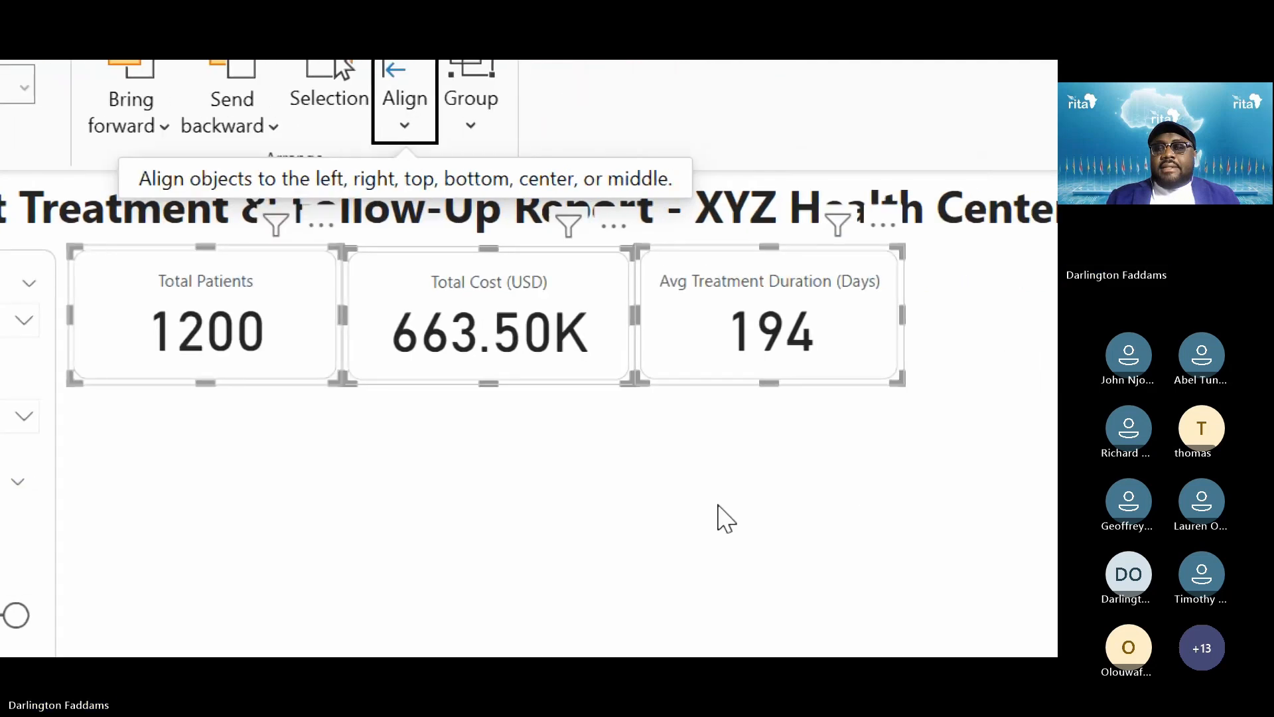
left_click(726, 518)
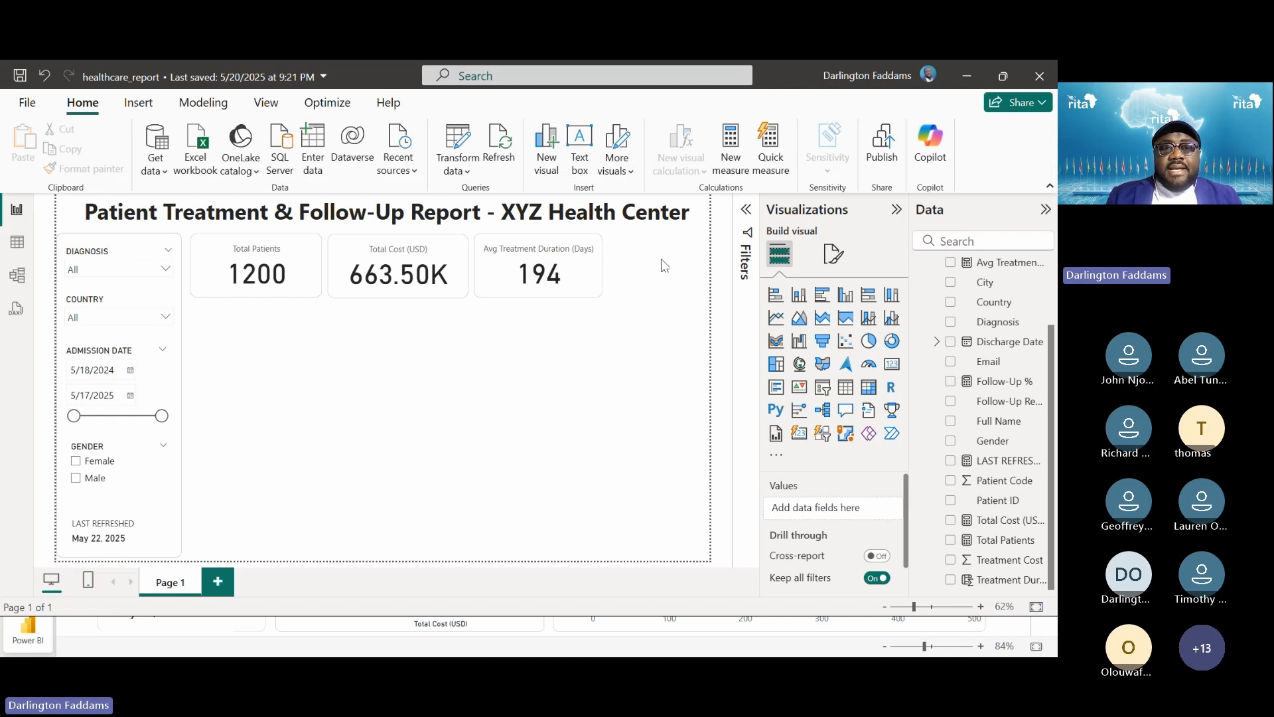
key("alt+Tab")
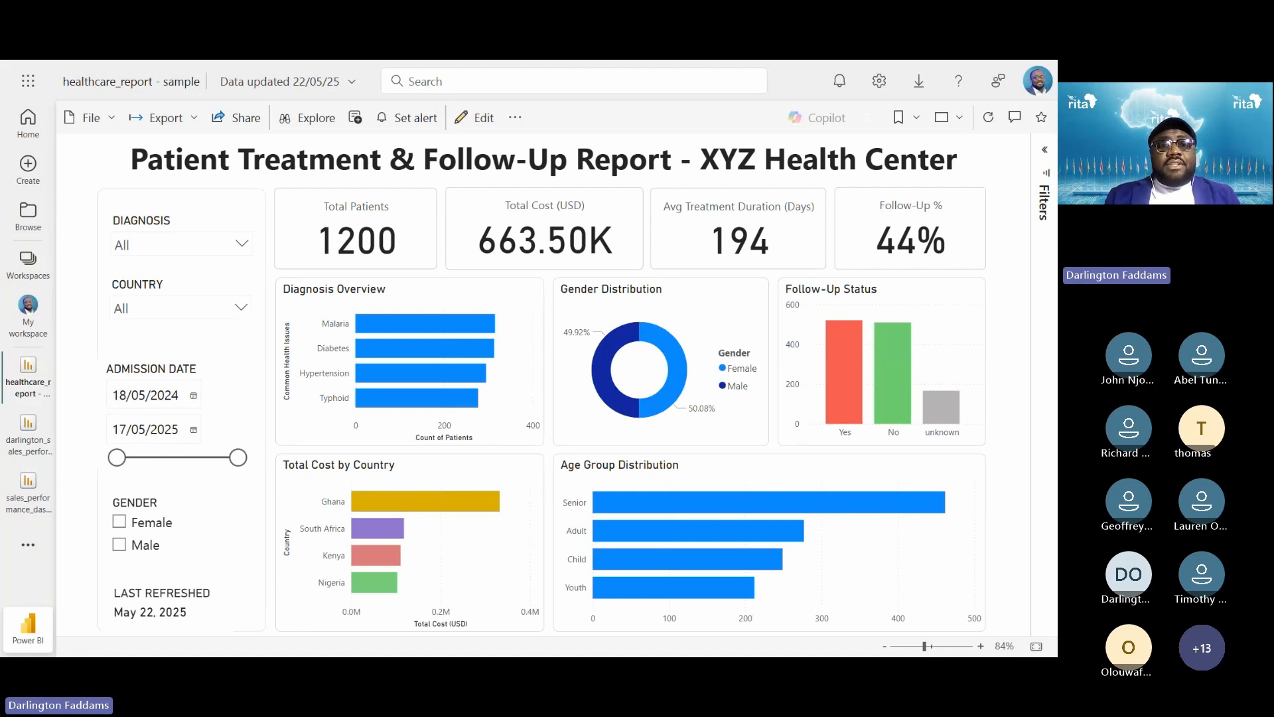
After reviewing the published report, switch back to Power BI Desktop
key("alt+Tab")
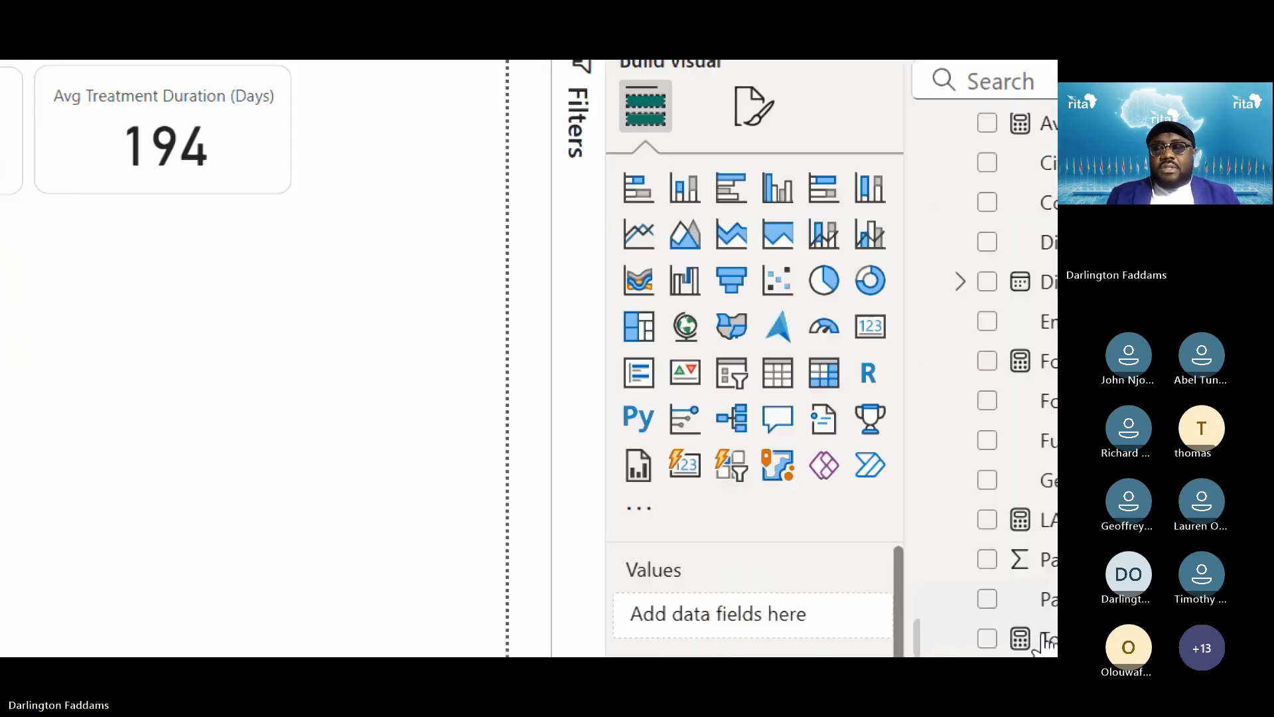
Add a Card visual showing Follow-Up % (0.44) and size it into the top row beside the 194 card
left_click(684, 470)
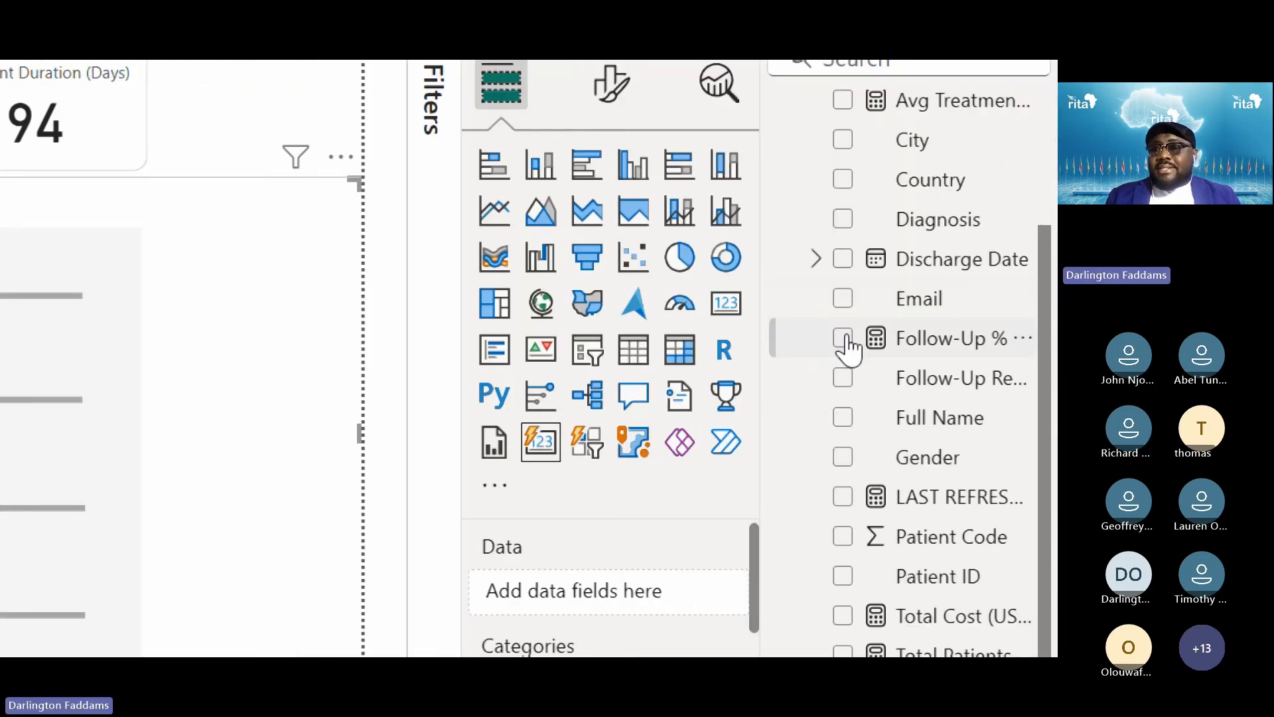
left_click(842, 338)
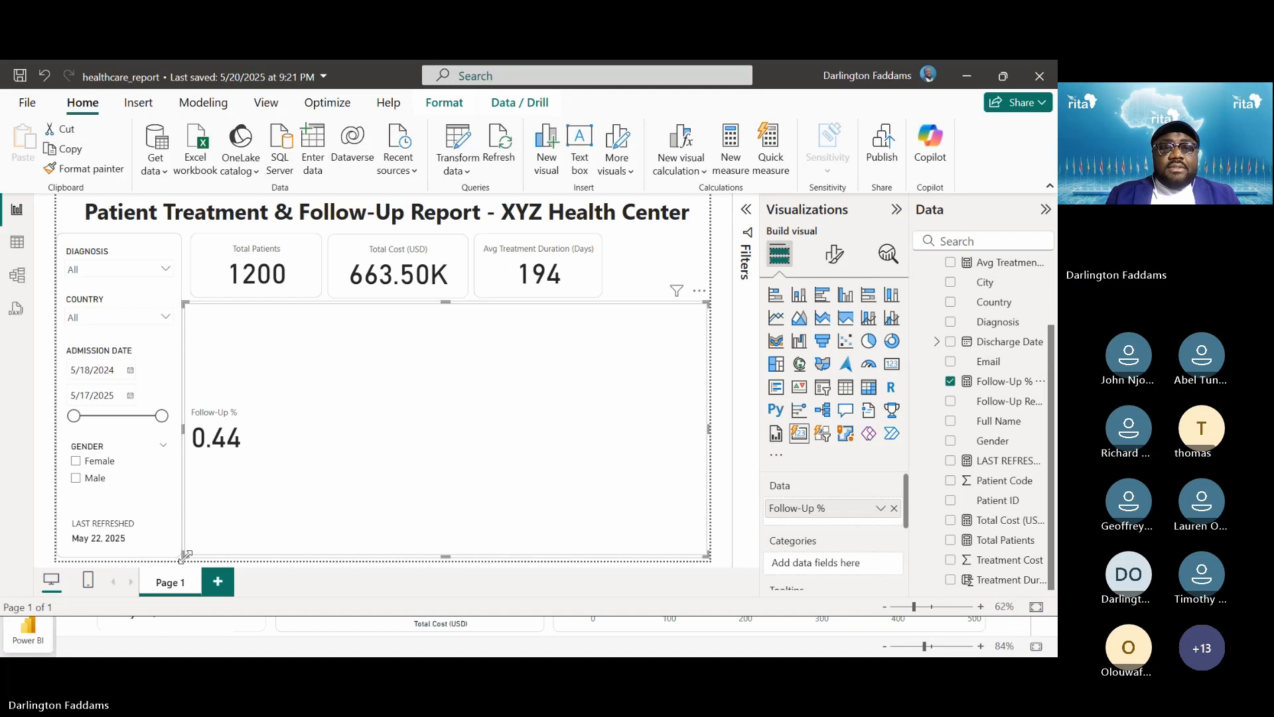
left_click_drag(186, 556, 606, 361)
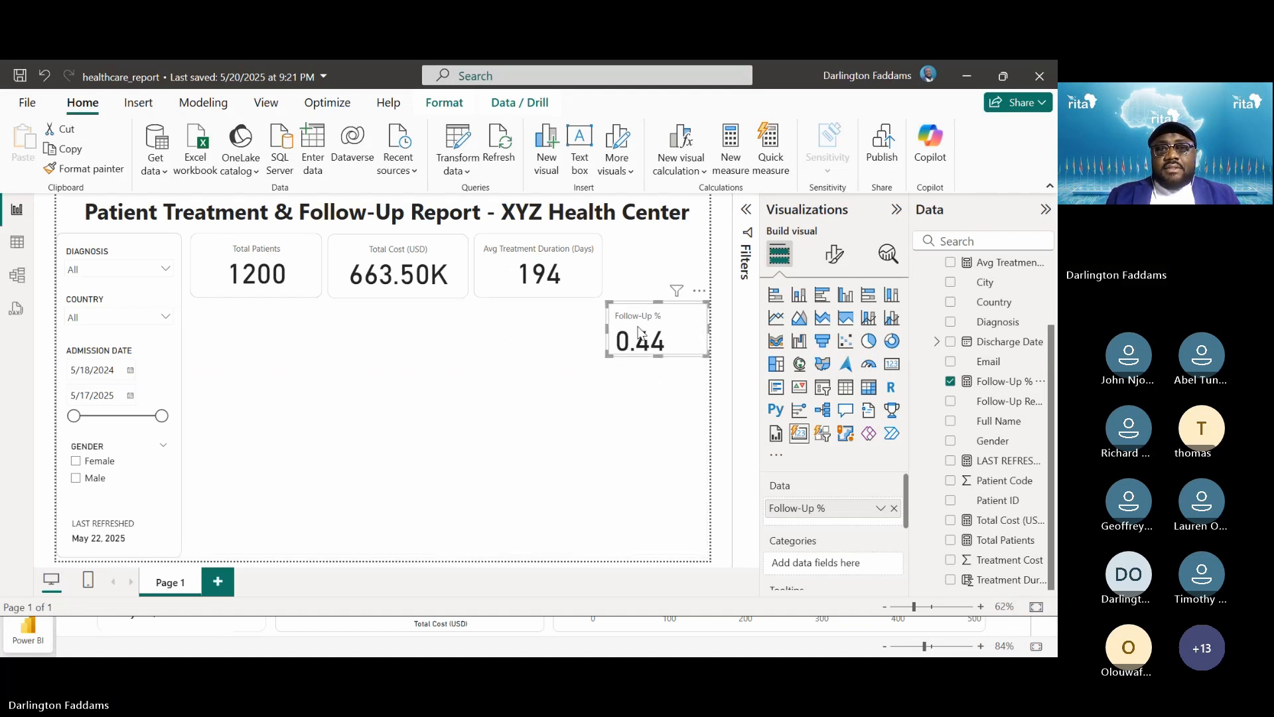
left_click_drag(661, 303, 661, 293)
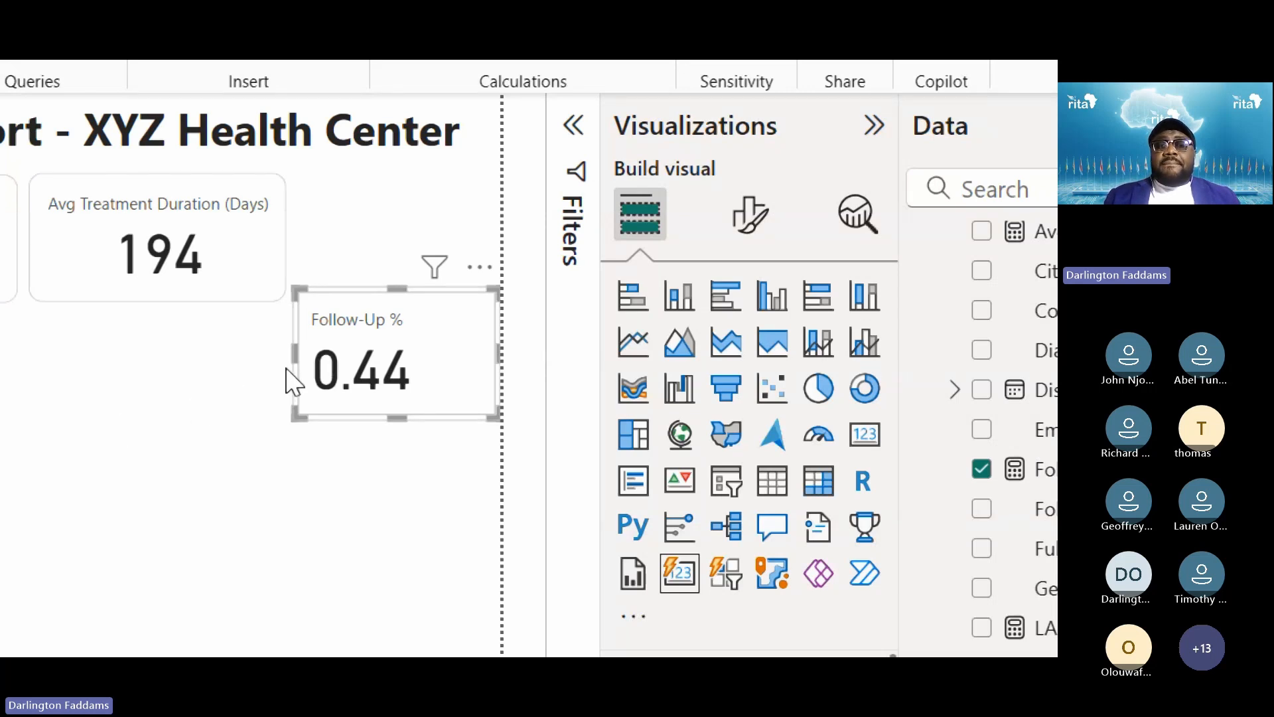
Set the Follow-Up % card's callout value horizontal alignment to Center
left_click(749, 233)
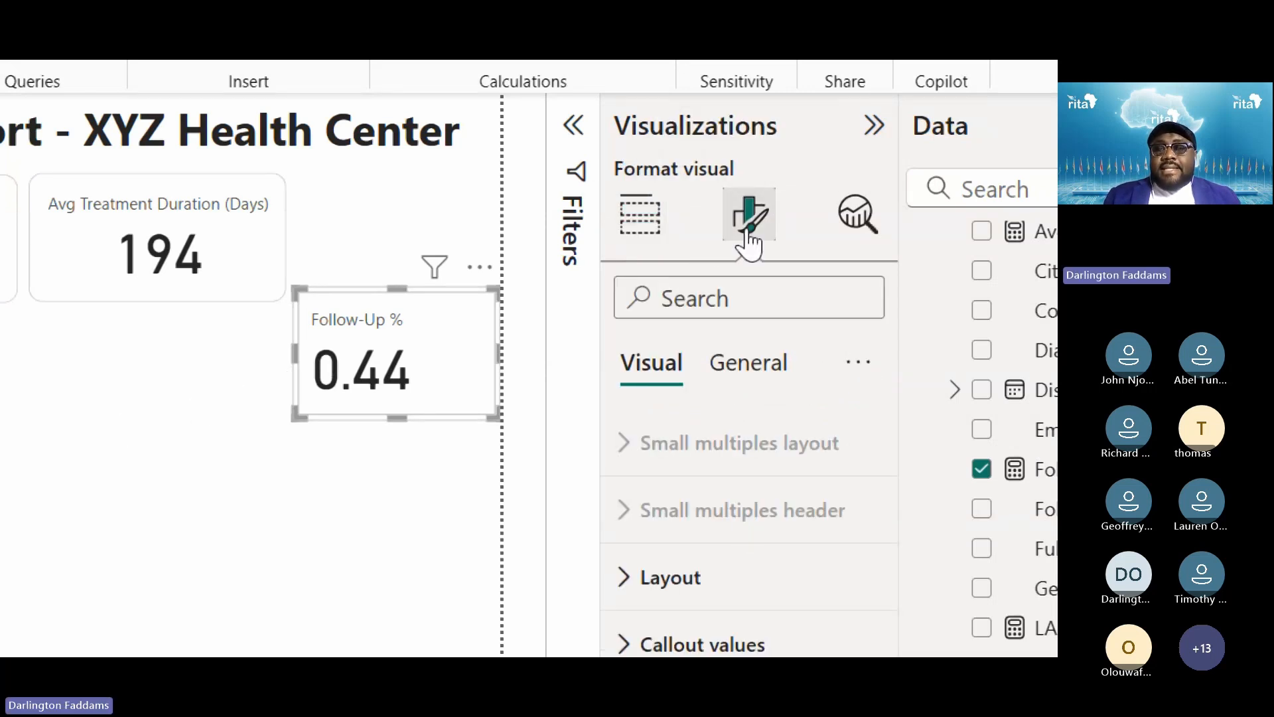
left_click(698, 473)
scroll(697, 502, "down", 5)
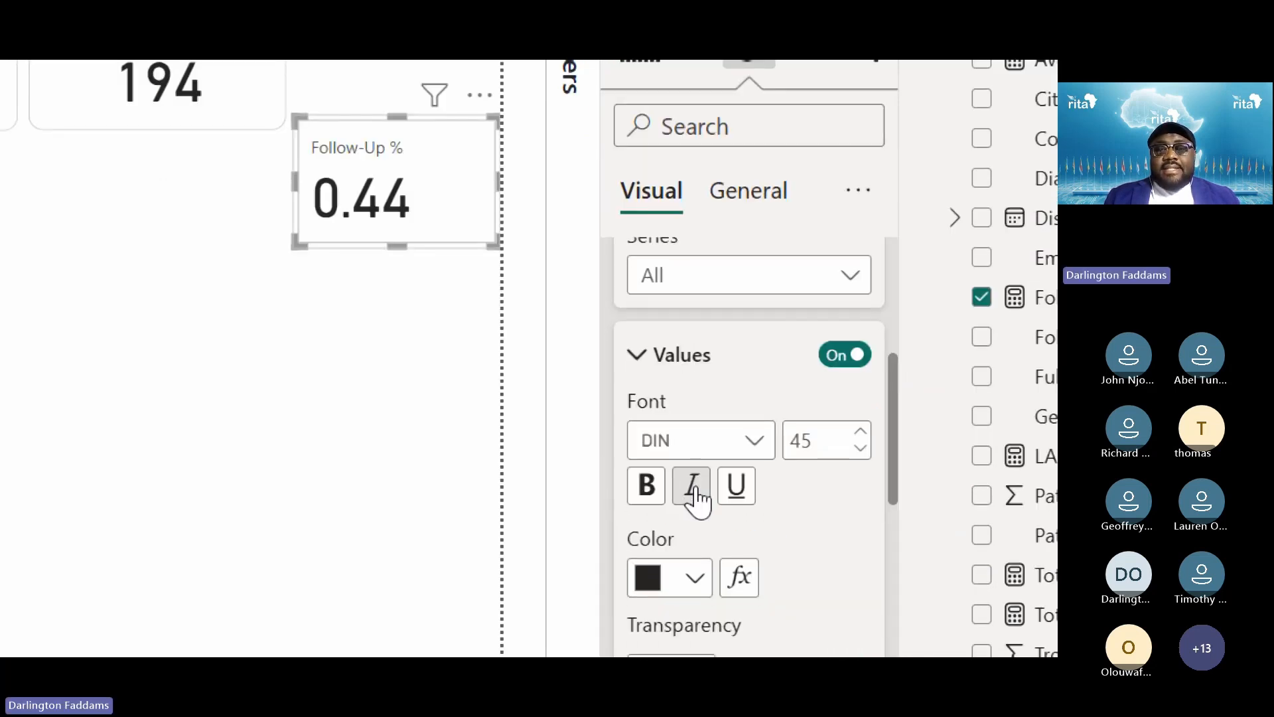
scroll(694, 498, "down", 3)
left_click(688, 556)
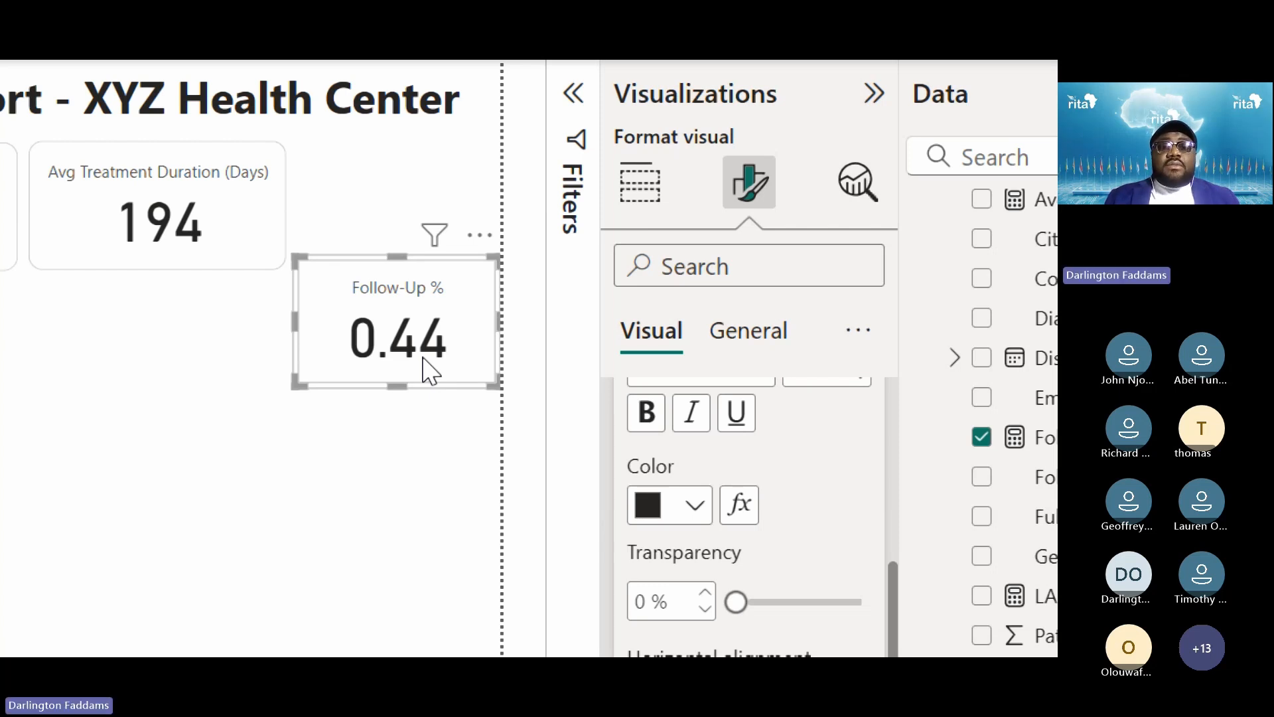
left_click(395, 425)
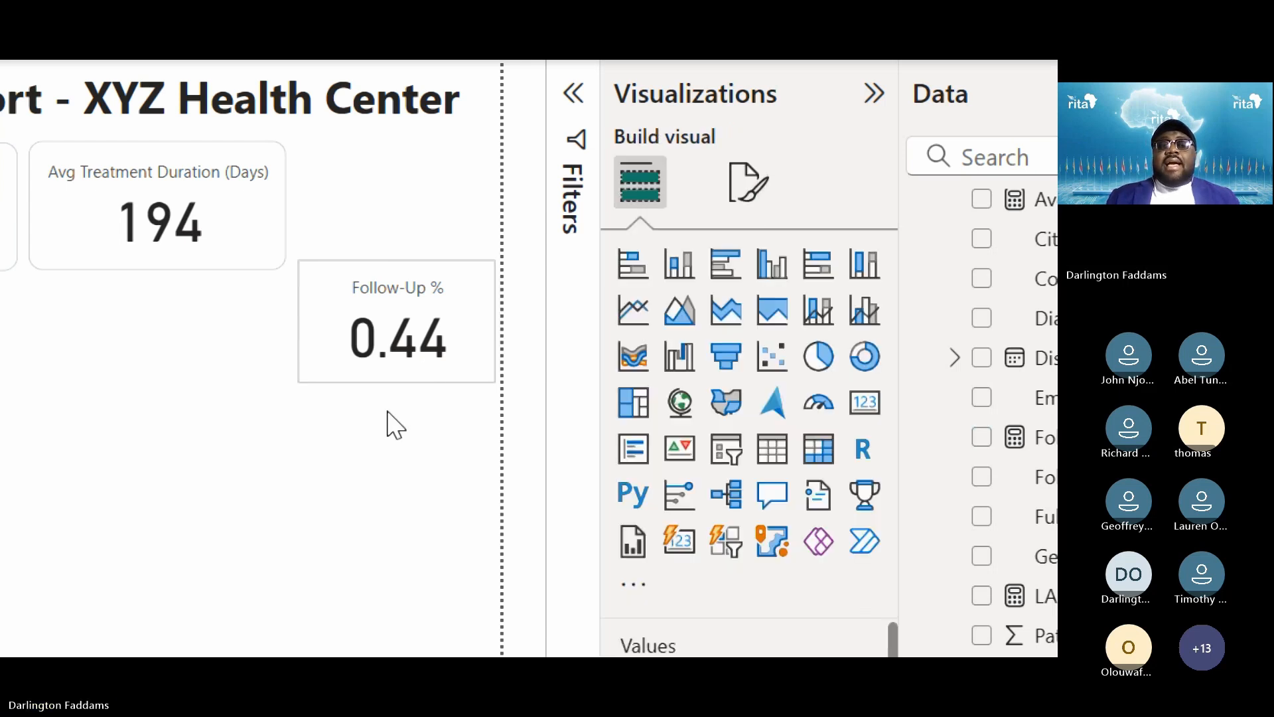
left_click(483, 370)
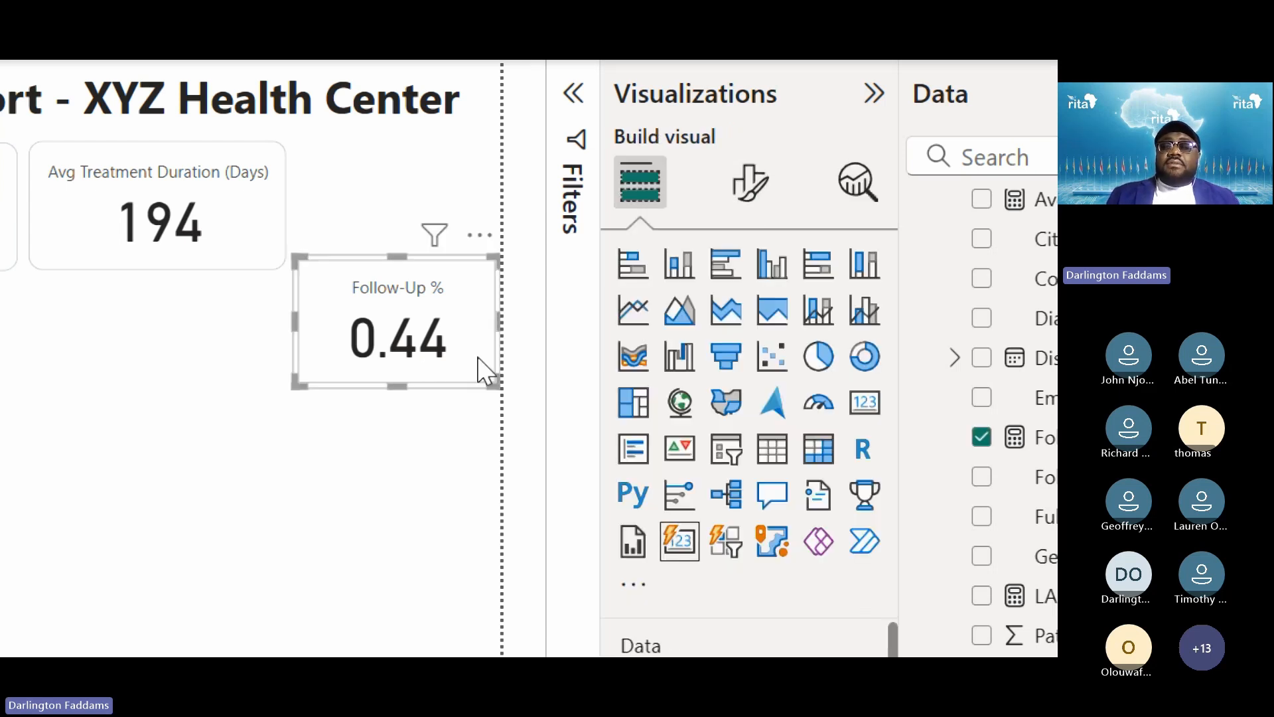
Format the Follow-Up % measure as Percentage and widen the card so 43.50% fits
left_click(942, 438)
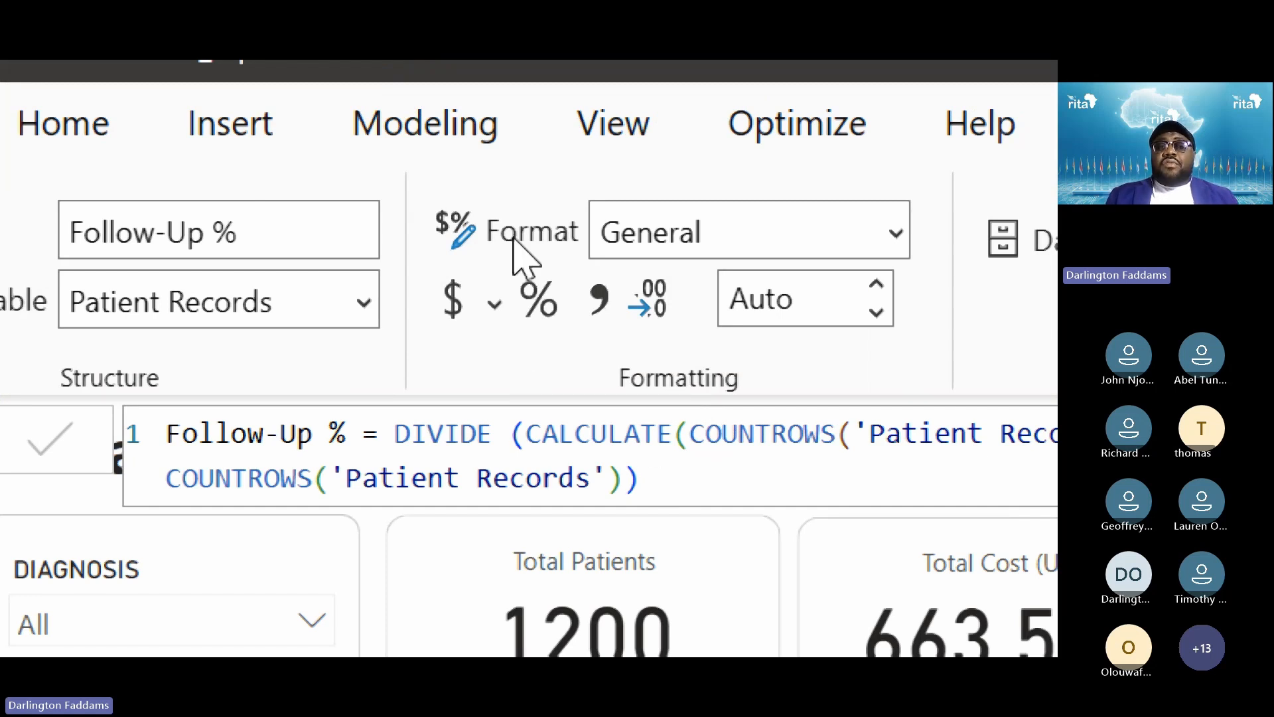
left_click(656, 231)
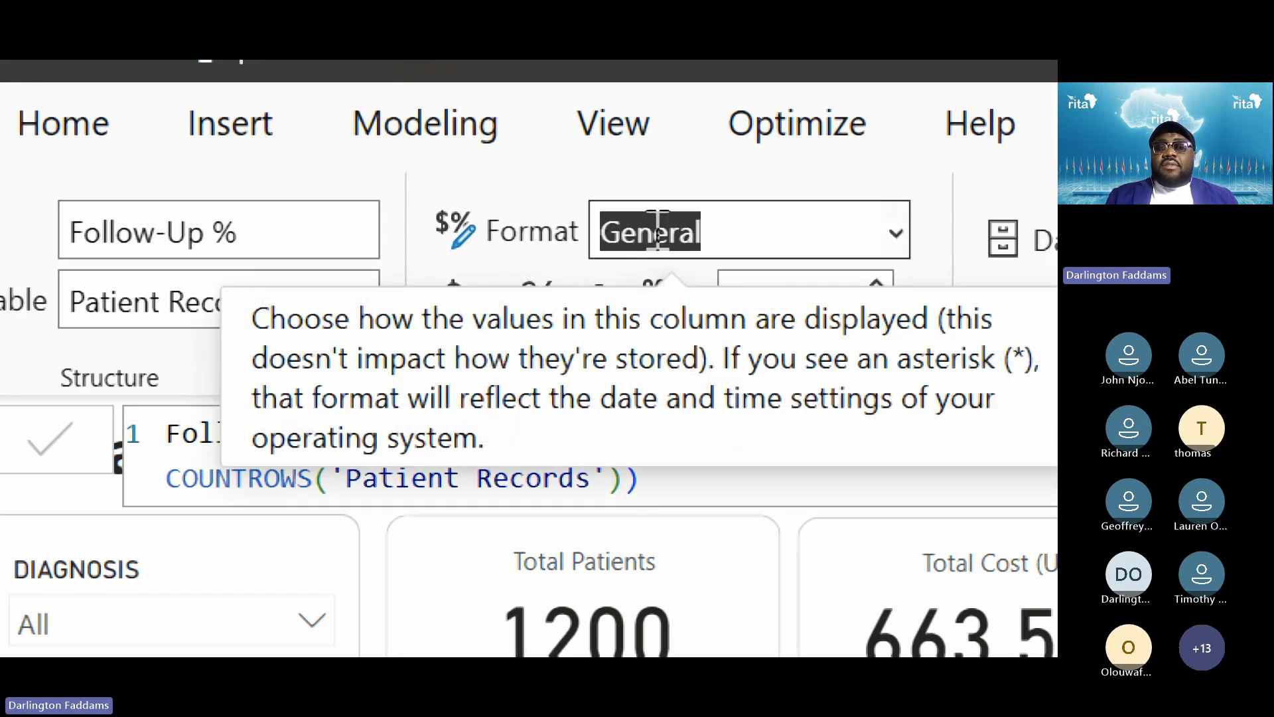
left_click(896, 232)
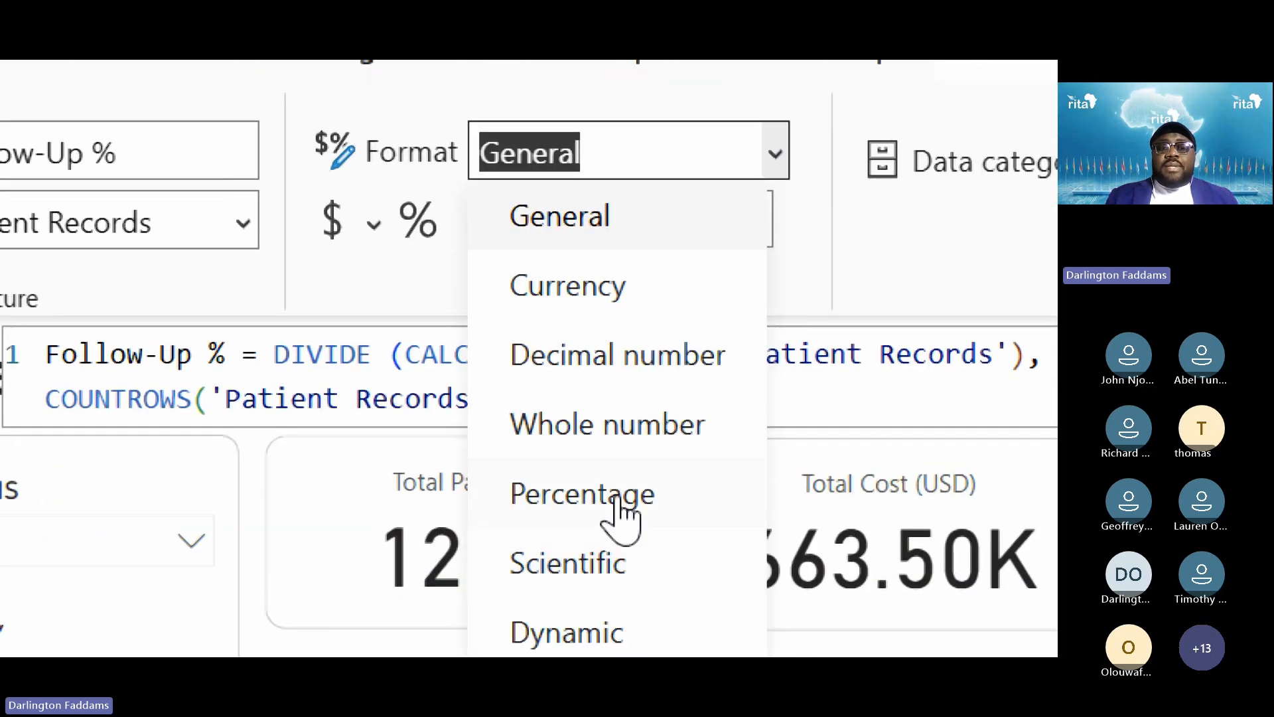
left_click(617, 498)
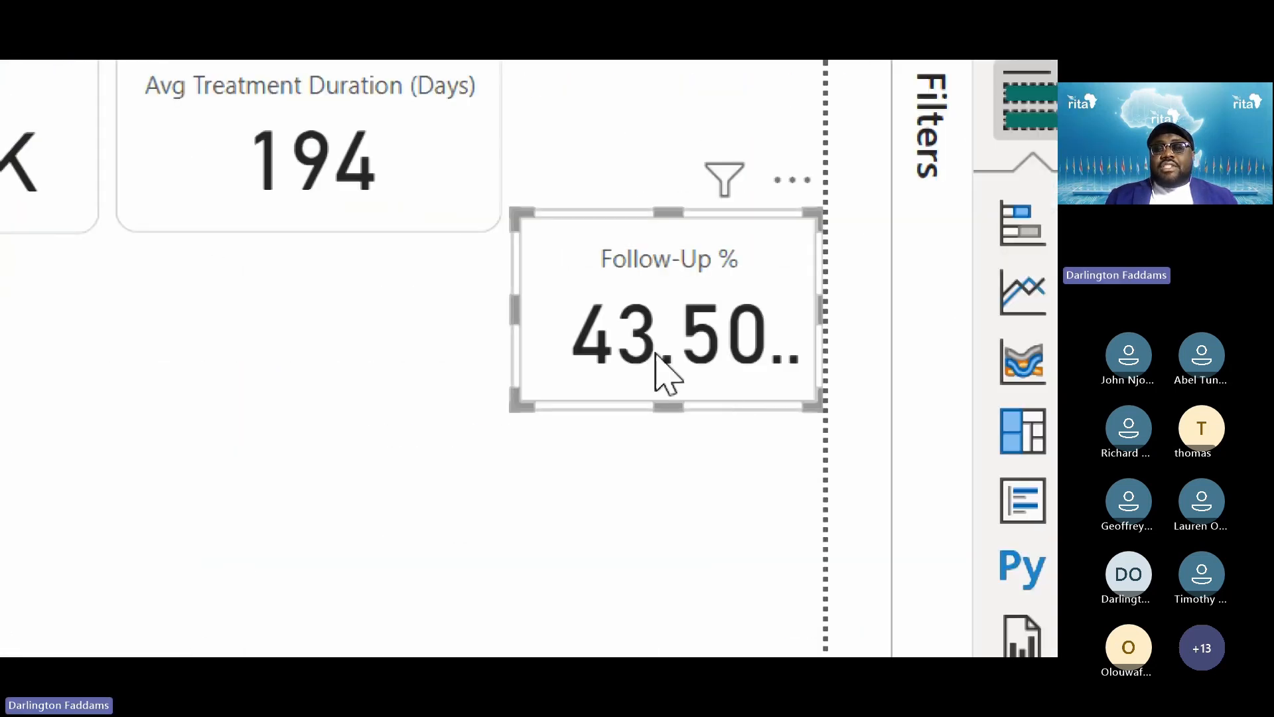
left_click_drag(509, 307, 417, 314)
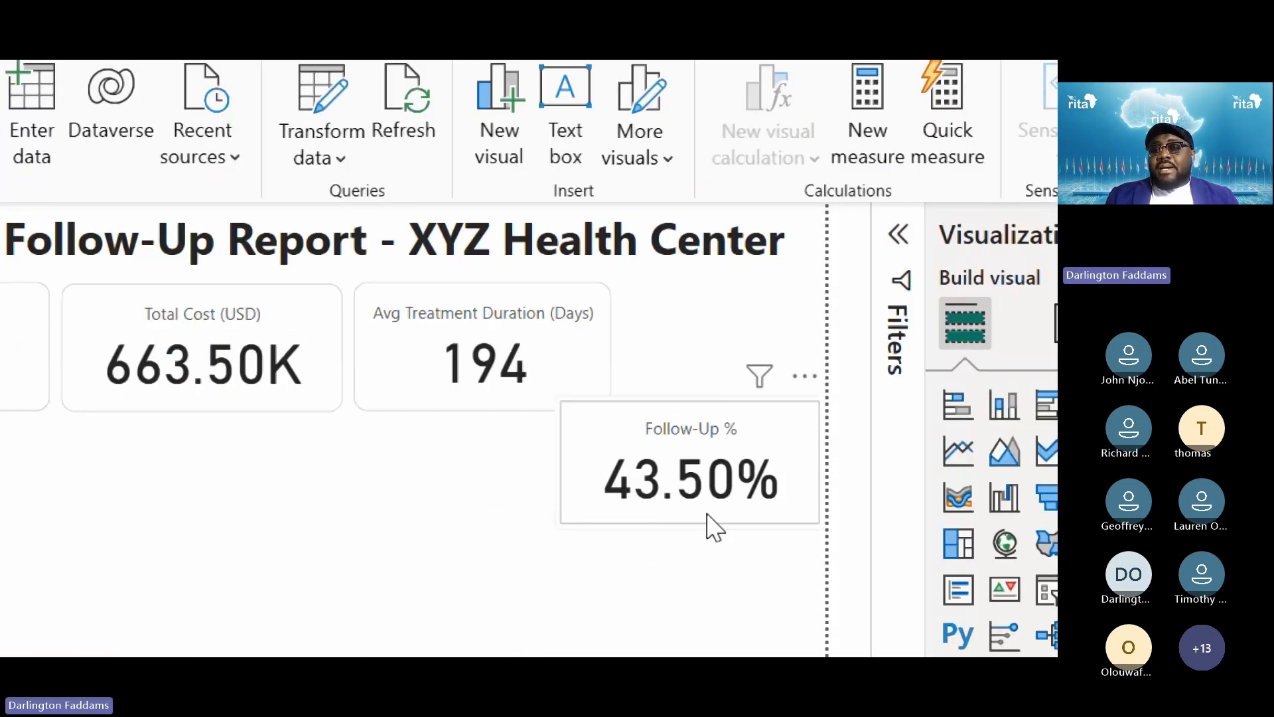
Copy the Avg Treatment Duration card's styling onto the Follow-Up % card with Format painter
left_click(397, 389)
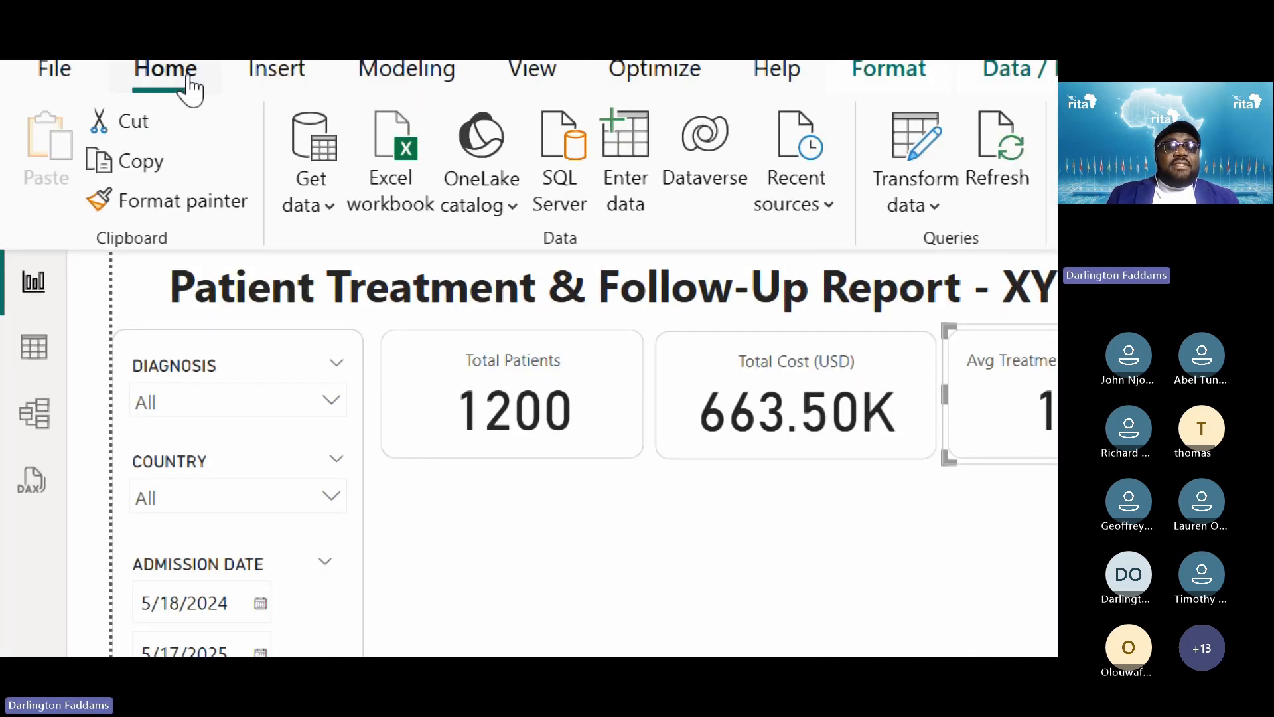
left_click(217, 208)
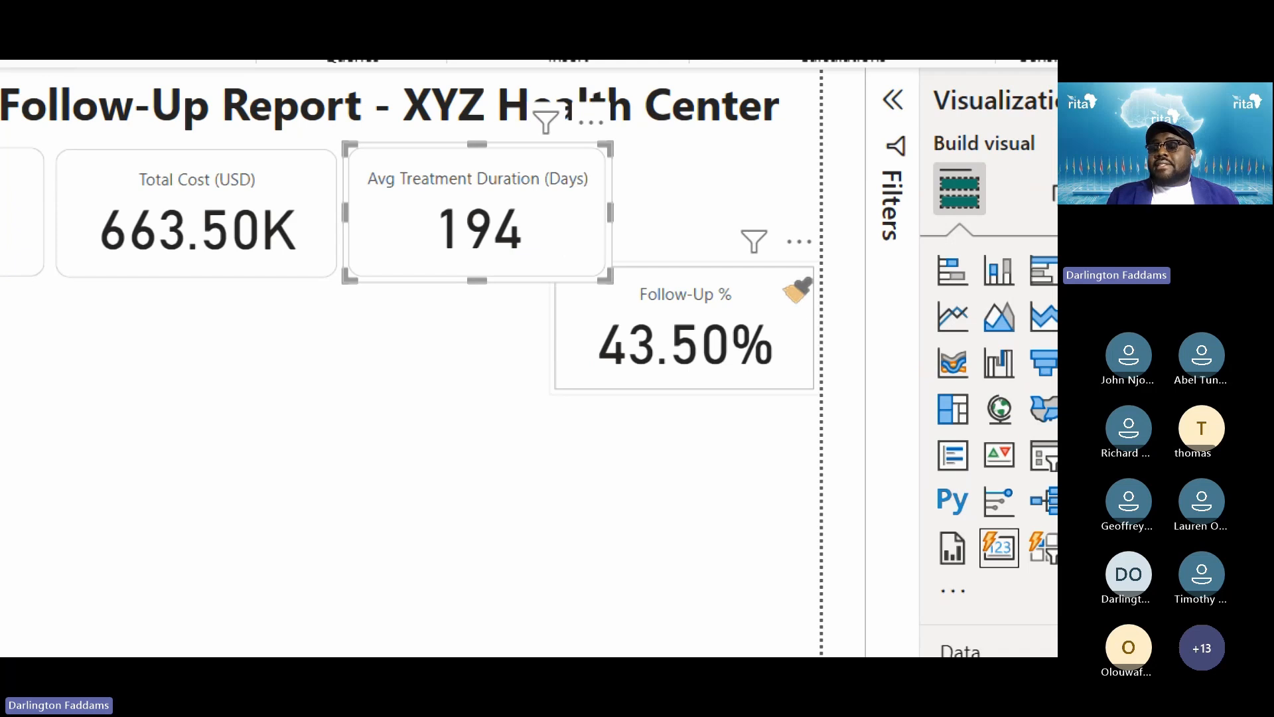
left_click(794, 290)
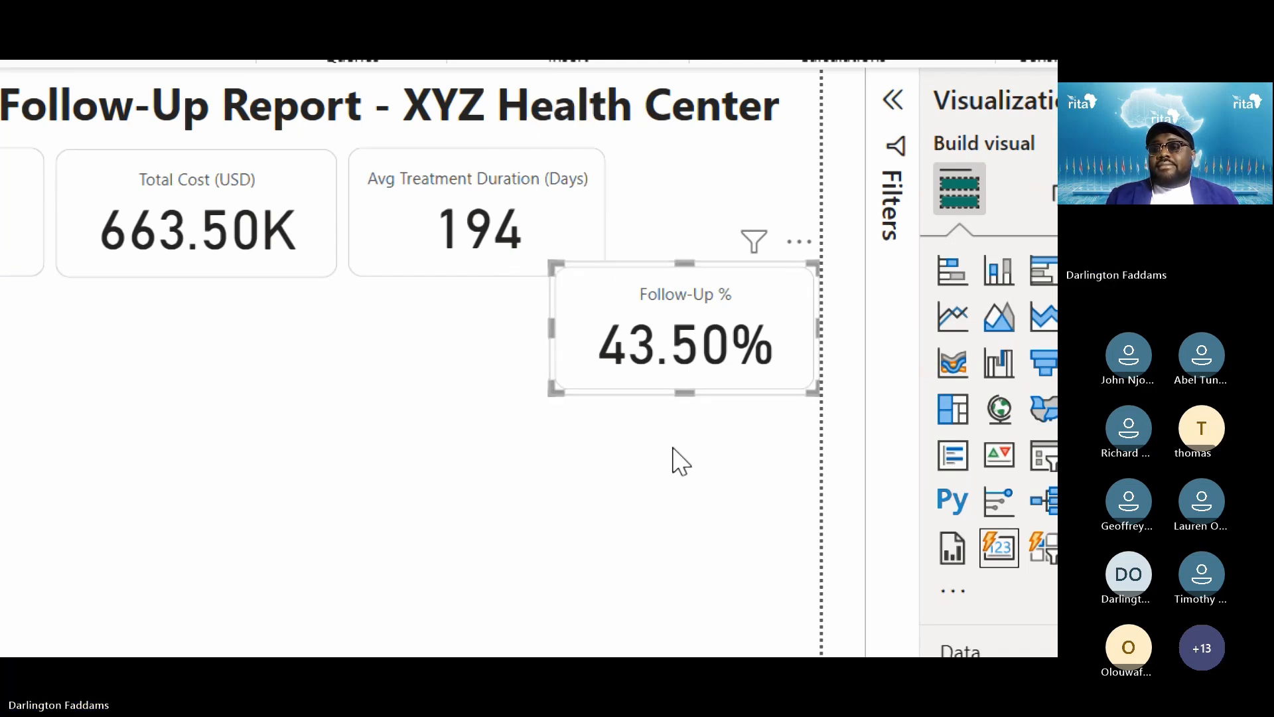
left_click(672, 447)
For the Follow-Up % series, set callout value decimal places to 0 so it reads 44%
left_click(805, 297)
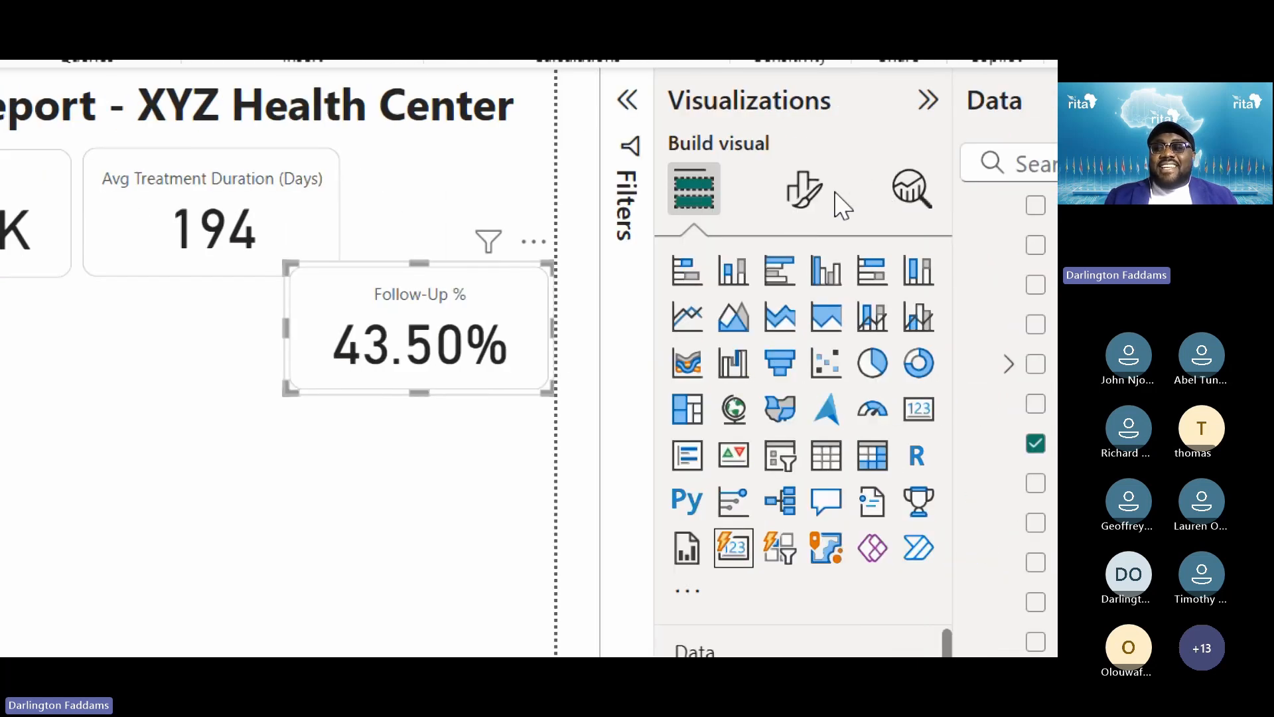
left_click(805, 193)
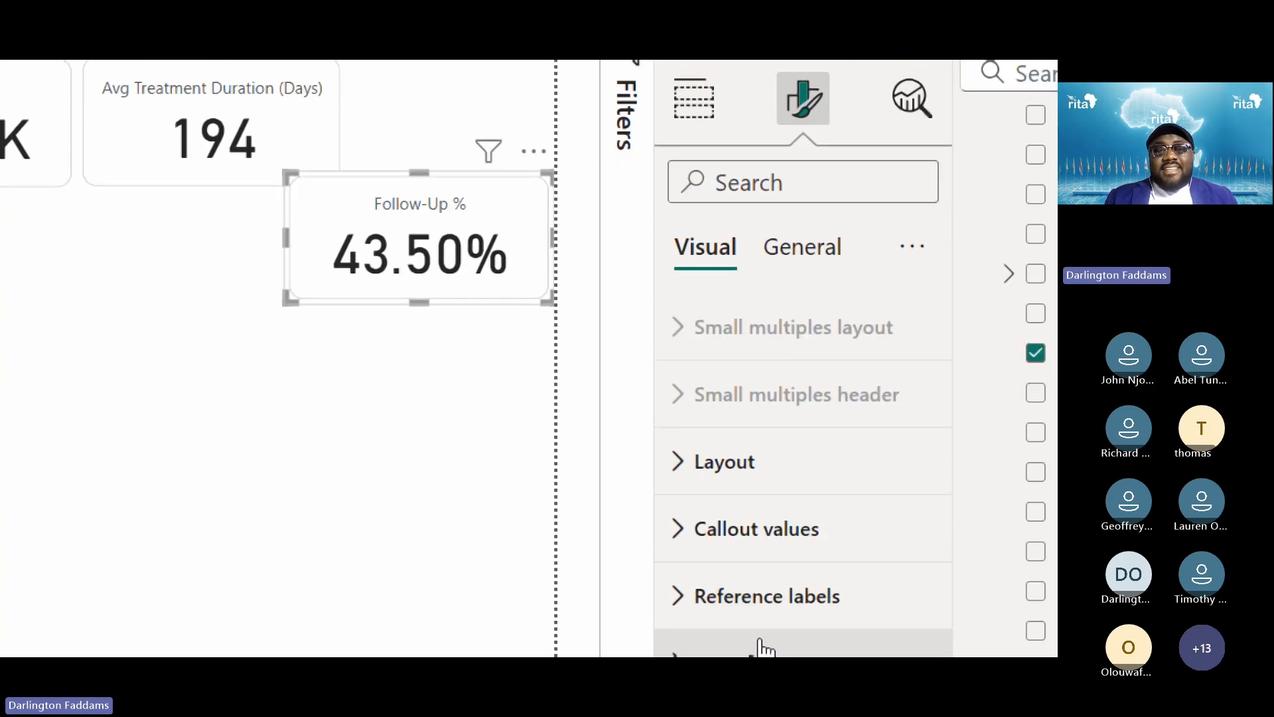
left_click(744, 590)
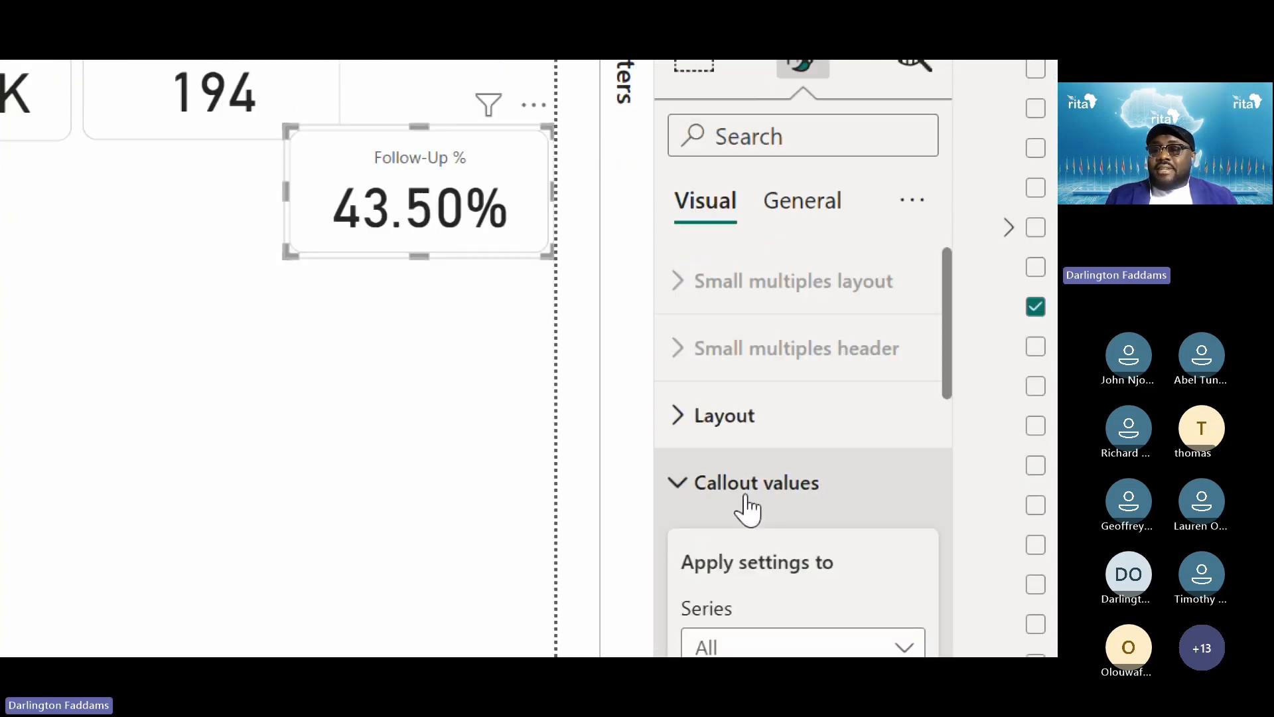
scroll(844, 488, "down", 5)
scroll(849, 488, "down", 5)
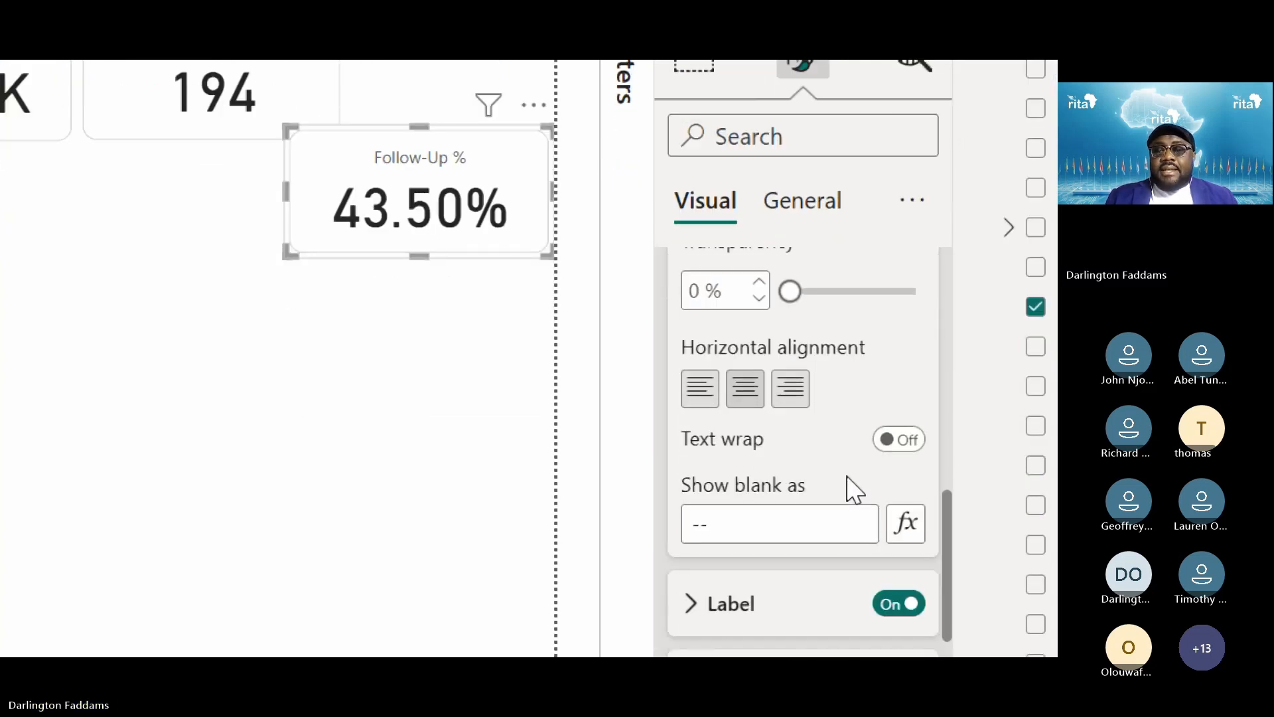
scroll(853, 489, "up", 5)
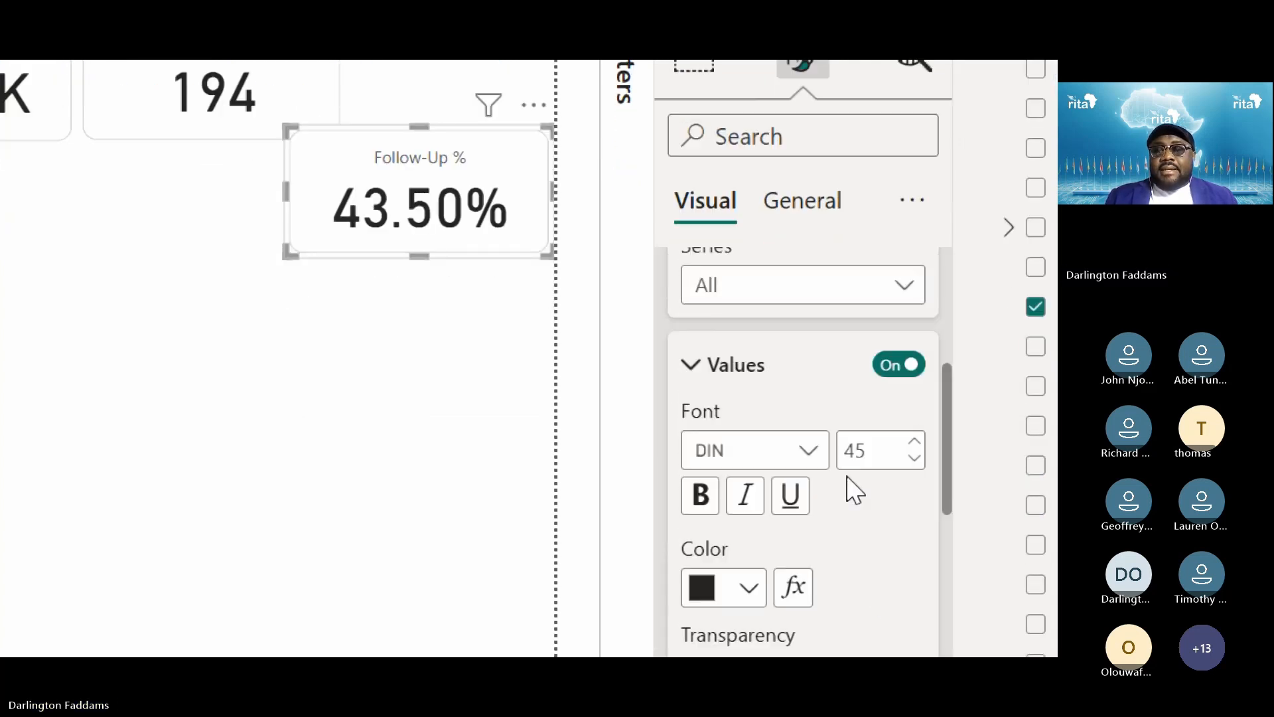
left_click(784, 314)
left_click(760, 370)
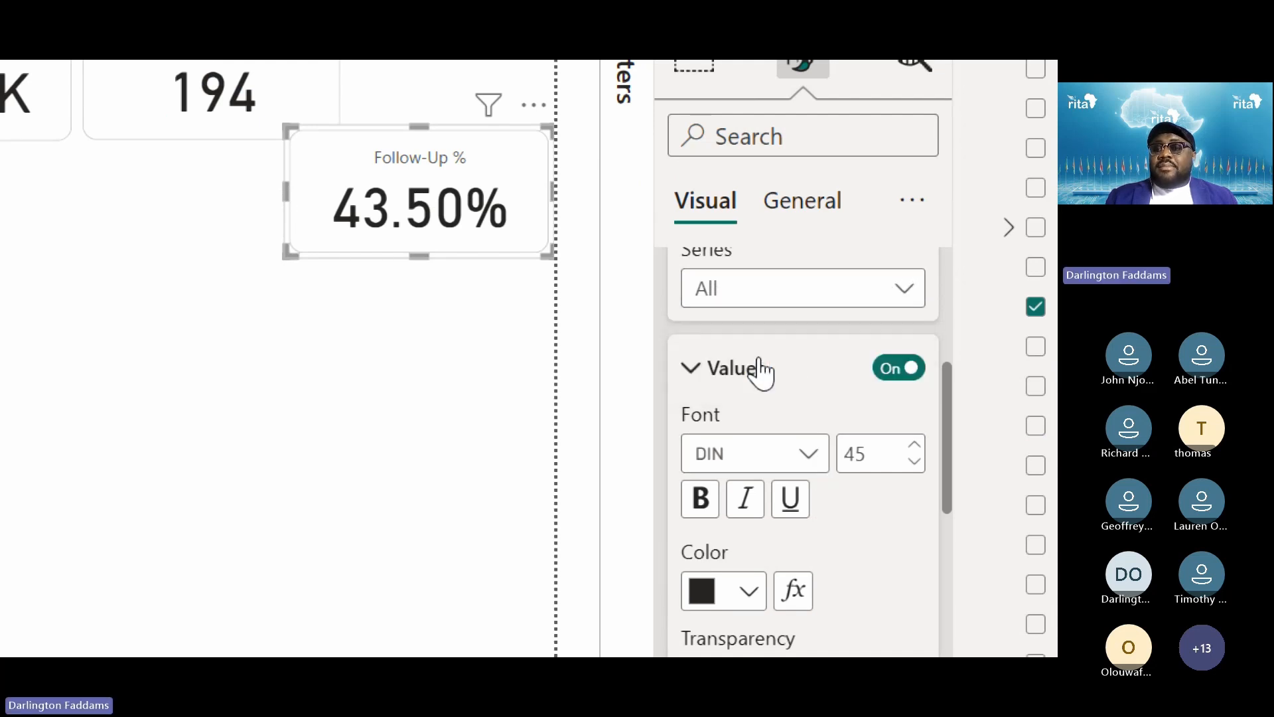
scroll(770, 441, "down", 8)
left_click(787, 430)
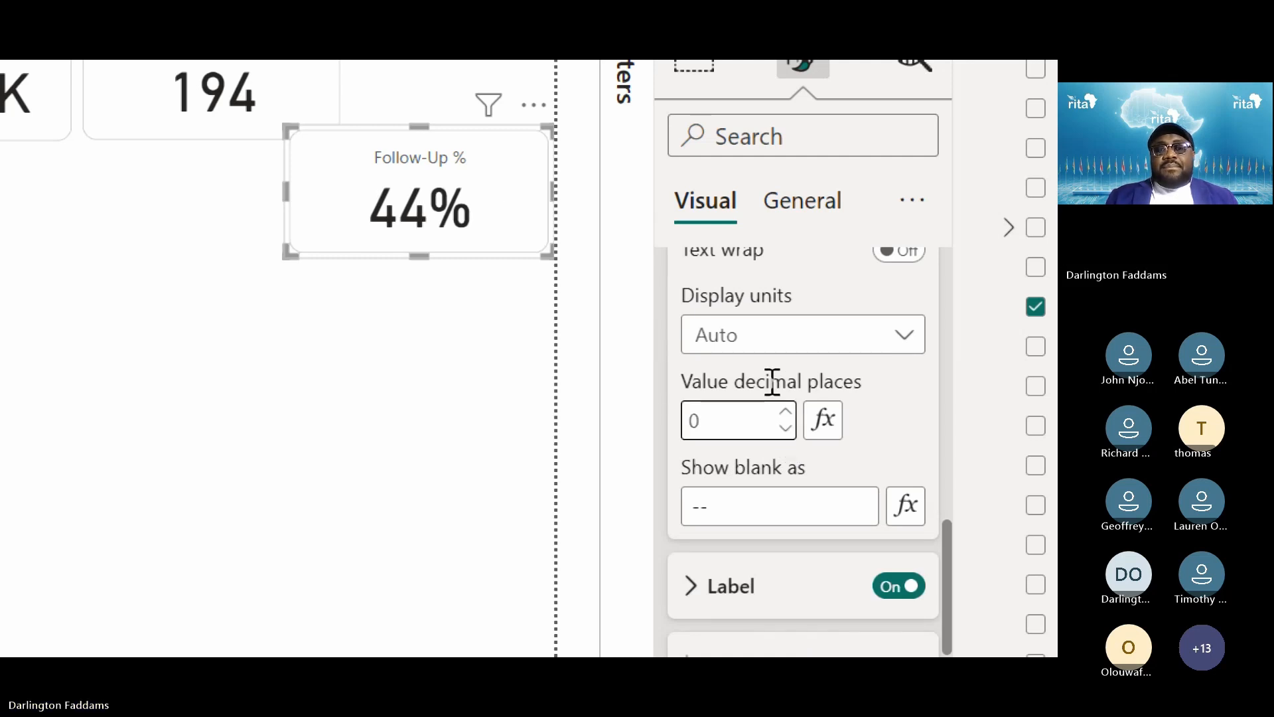
left_click(282, 490)
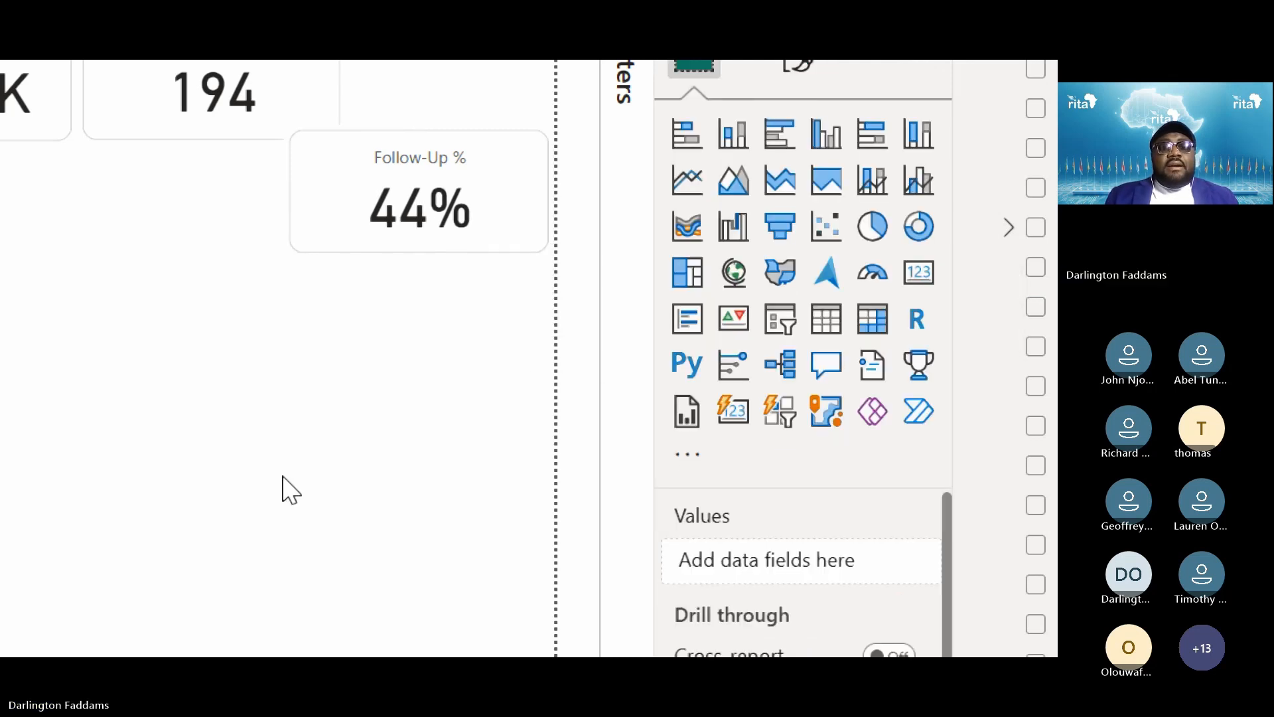
Narrow the Follow-Up % card, move it beside the 194 card, and match its height
left_click(337, 282)
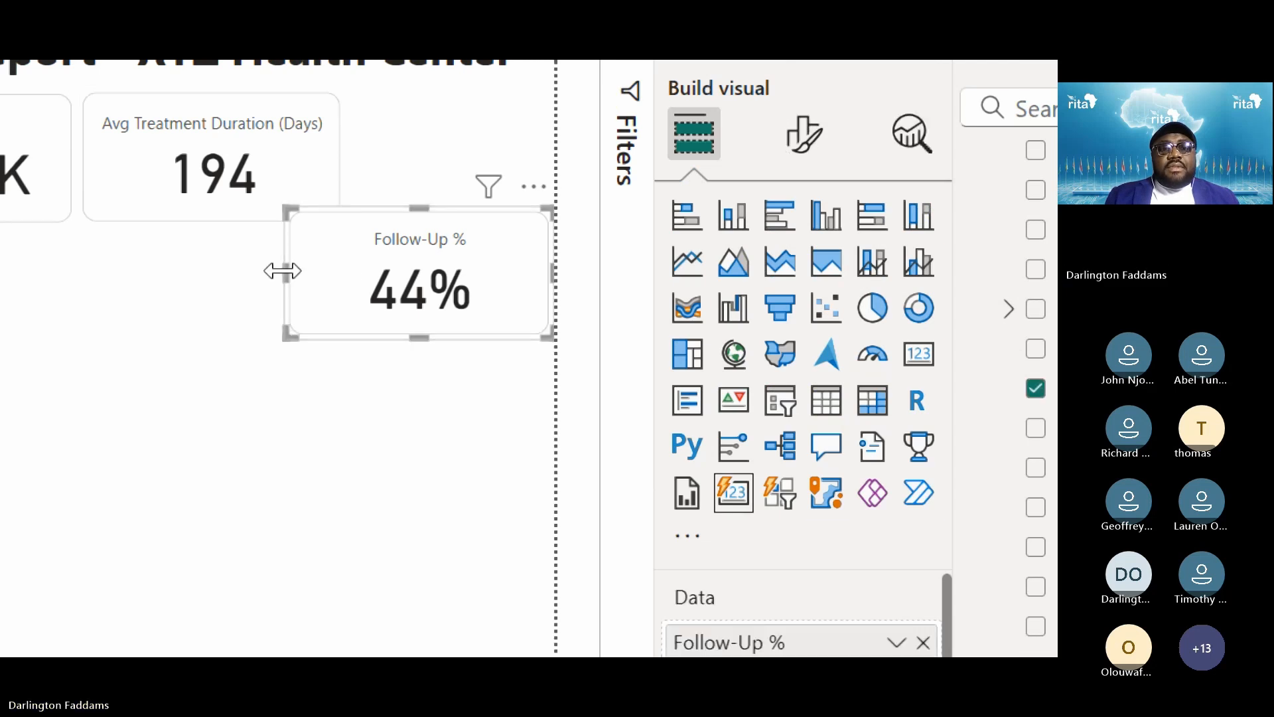
left_click_drag(290, 271, 359, 279)
left_click_drag(536, 282, 527, 176)
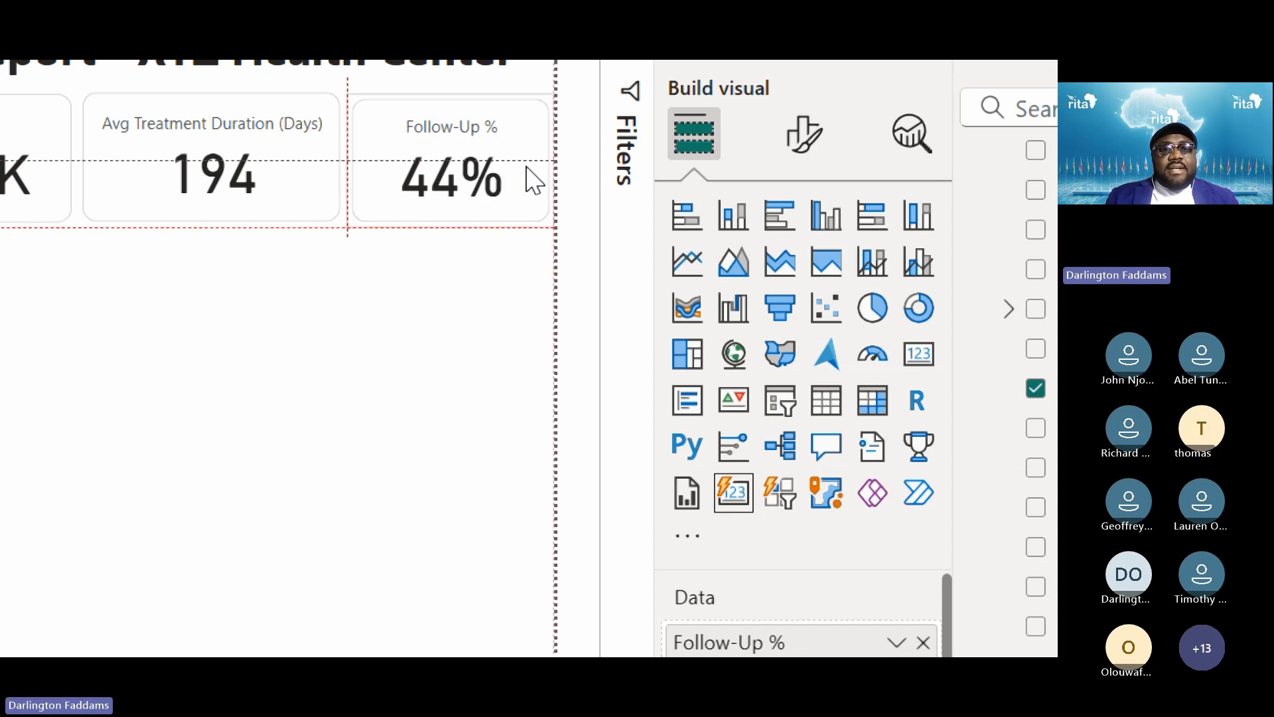
left_click(432, 318)
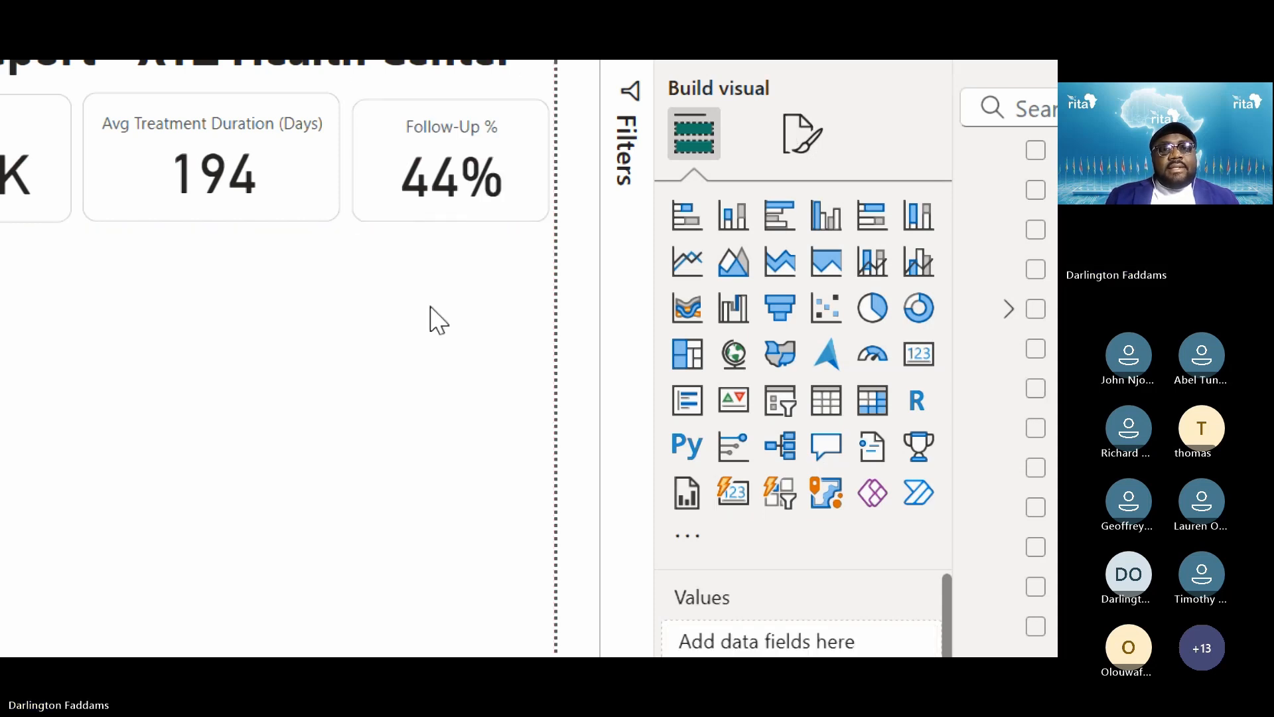
left_click(449, 94)
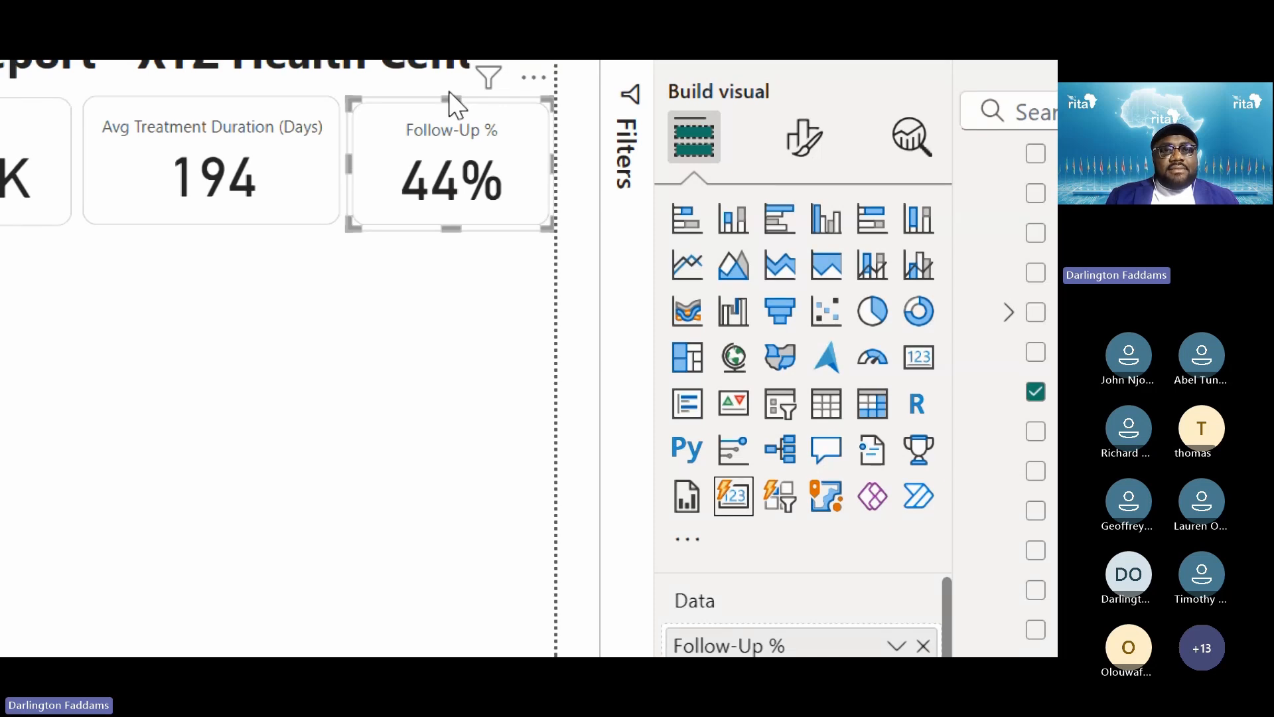
left_click_drag(450, 99, 447, 94)
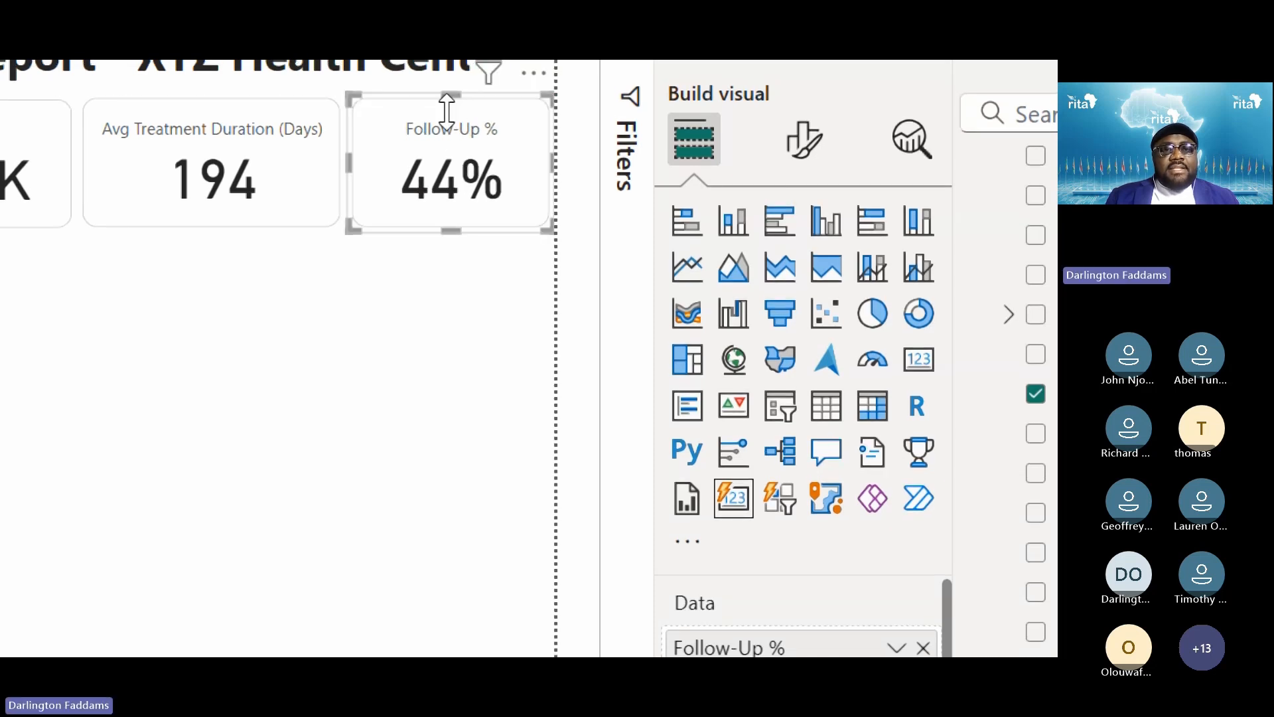
left_click(369, 359)
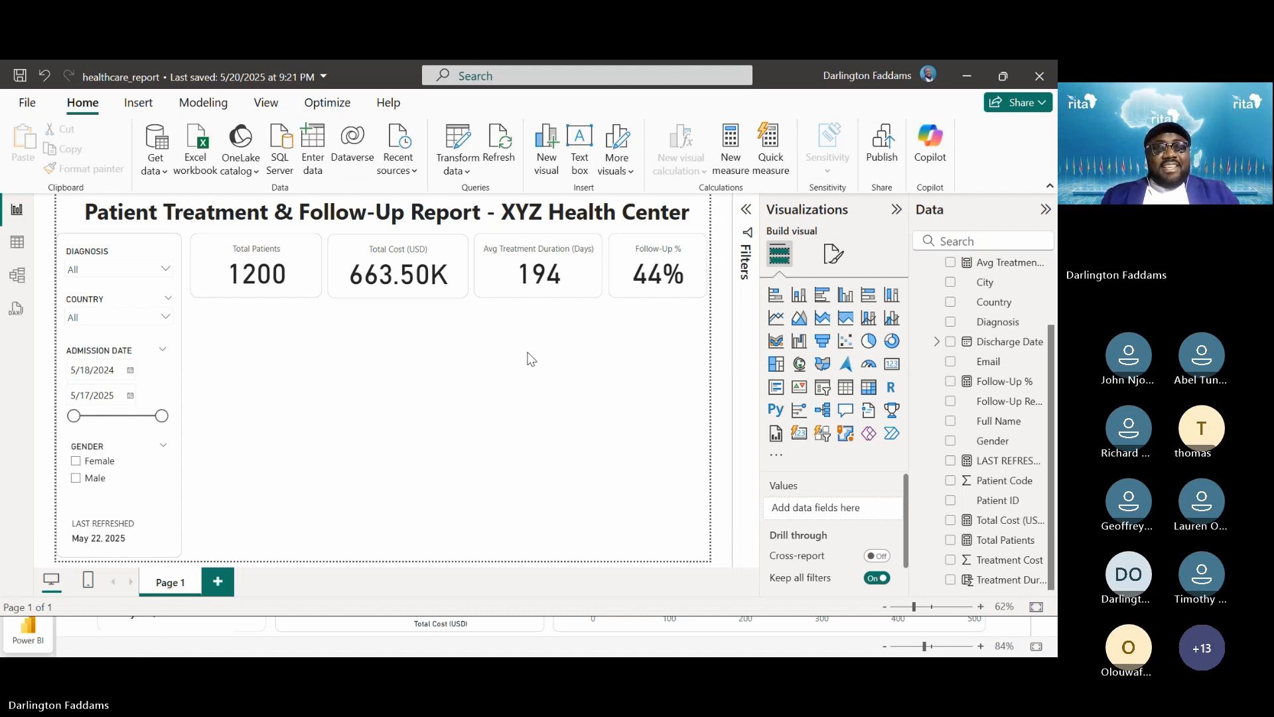
Save healthcare_report with Ctrl+S, keeping the four KPI cards (1200, 663.50K, 194, 44%)
key("ctrl+s")
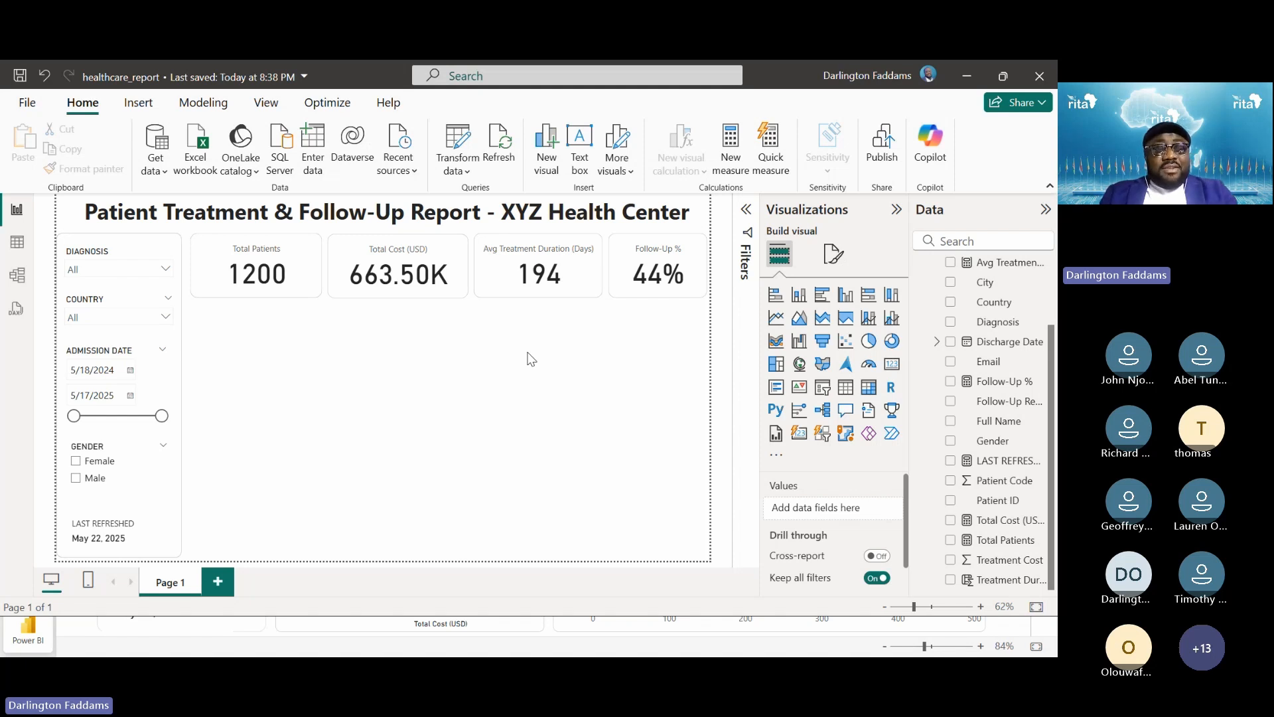
key("alt+Tab")
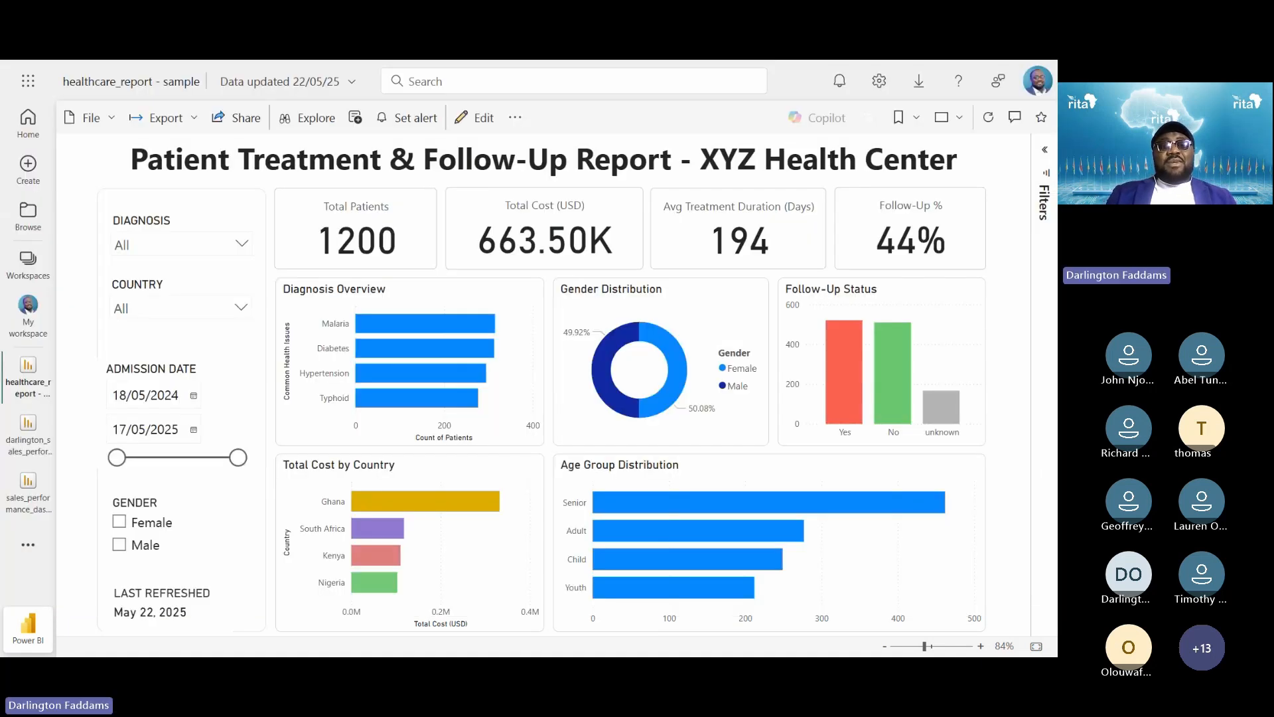
key("alt+Tab")
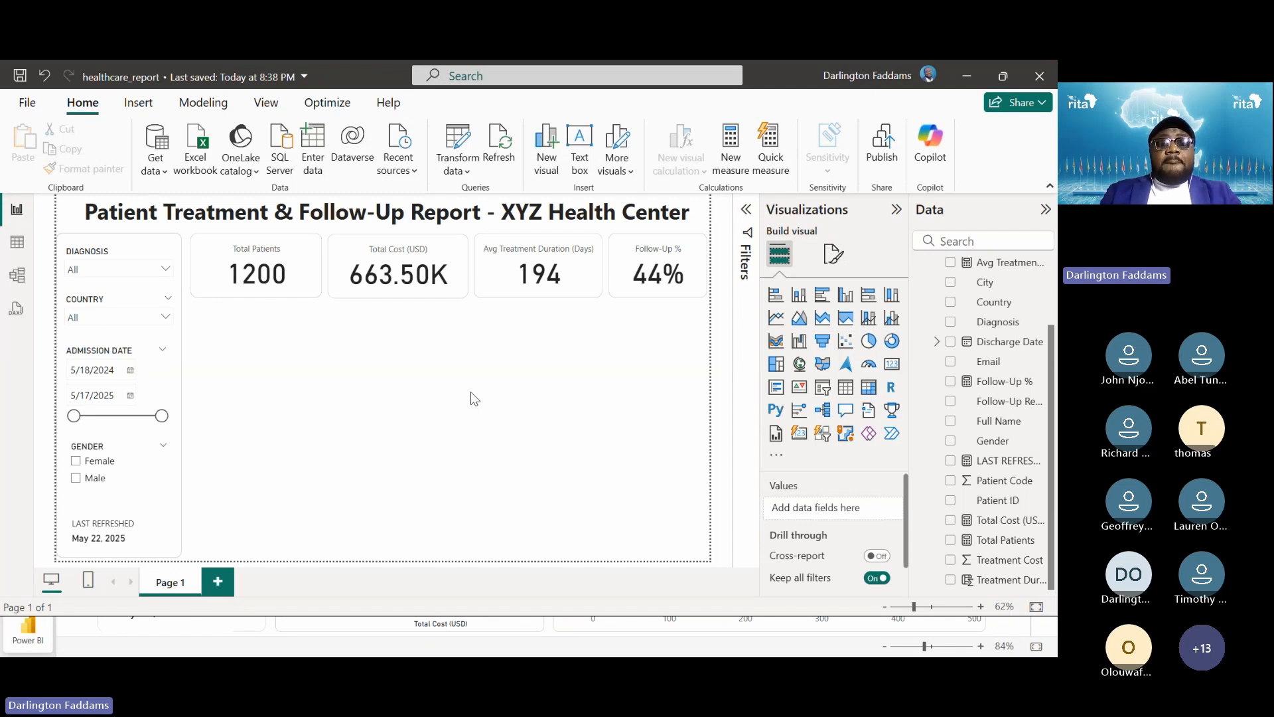
Switch to the browser window showing the published healthcare report in the Power BI service
key("alt+Tab")
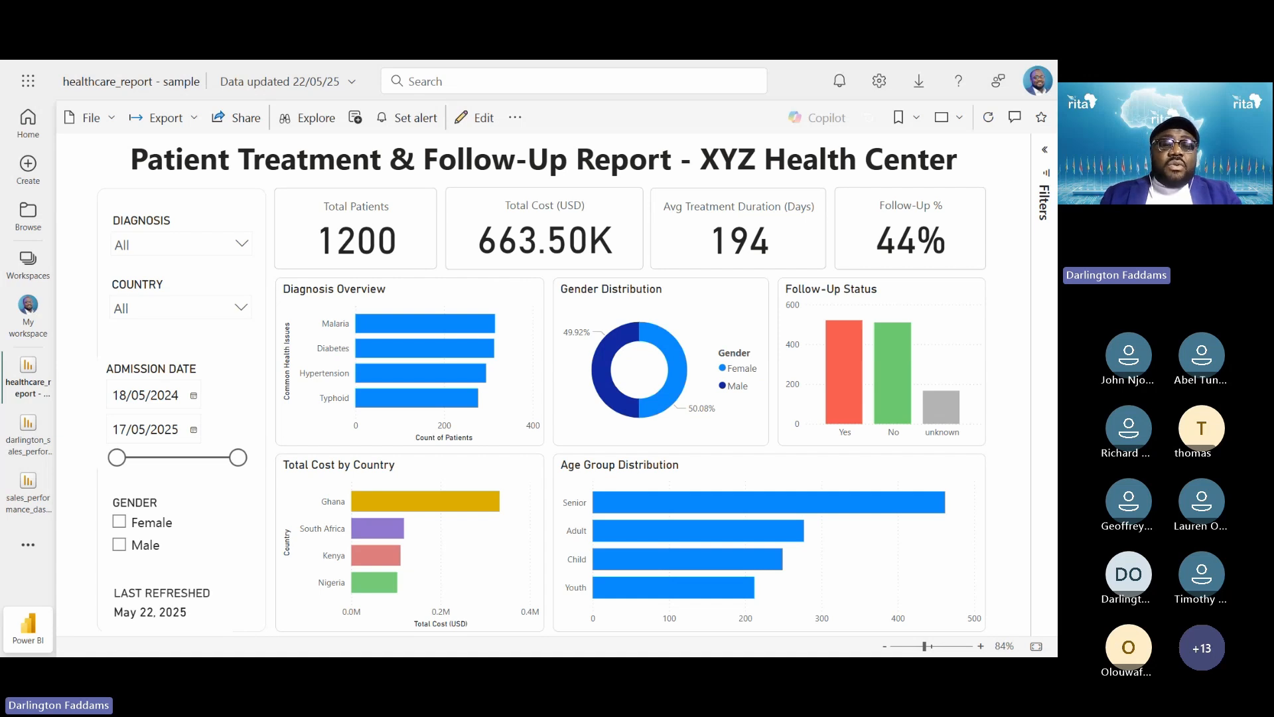
Return from the Power BI service to the healthcare report in Power BI Desktop
key("alt+Tab")
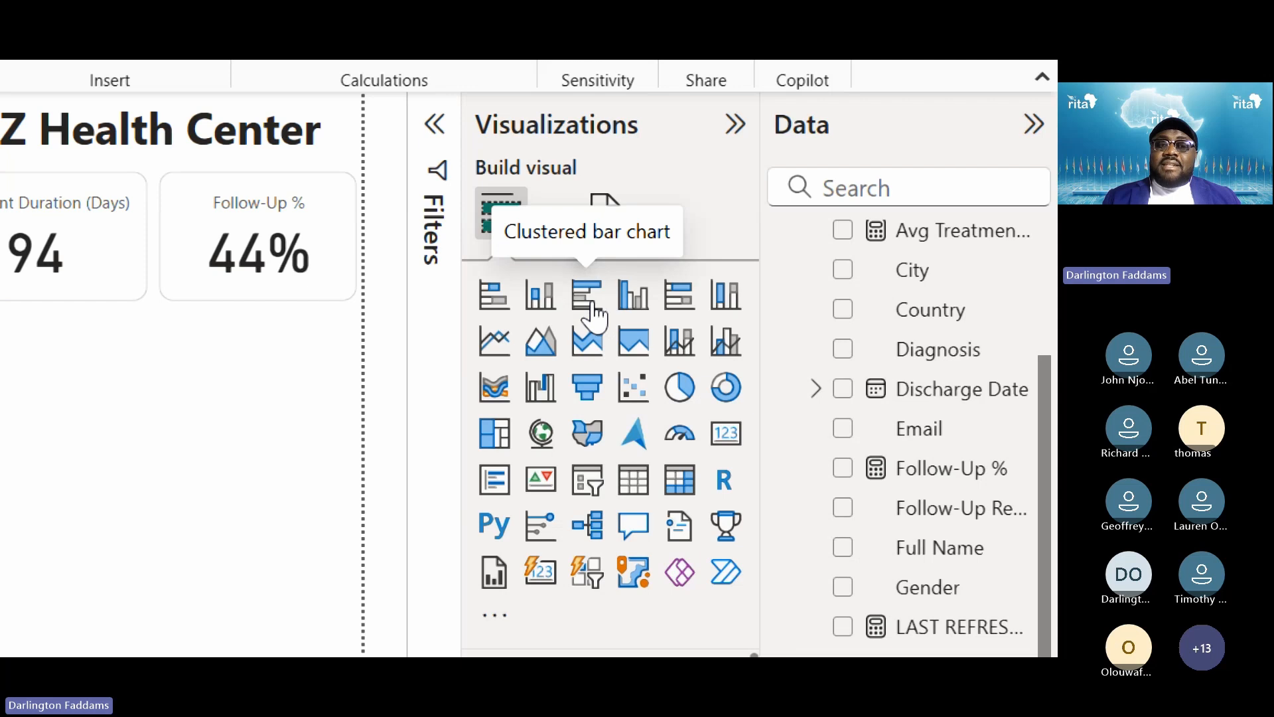
Insert an empty clustered bar chart visual beneath the Total Patients card
left_click(589, 306)
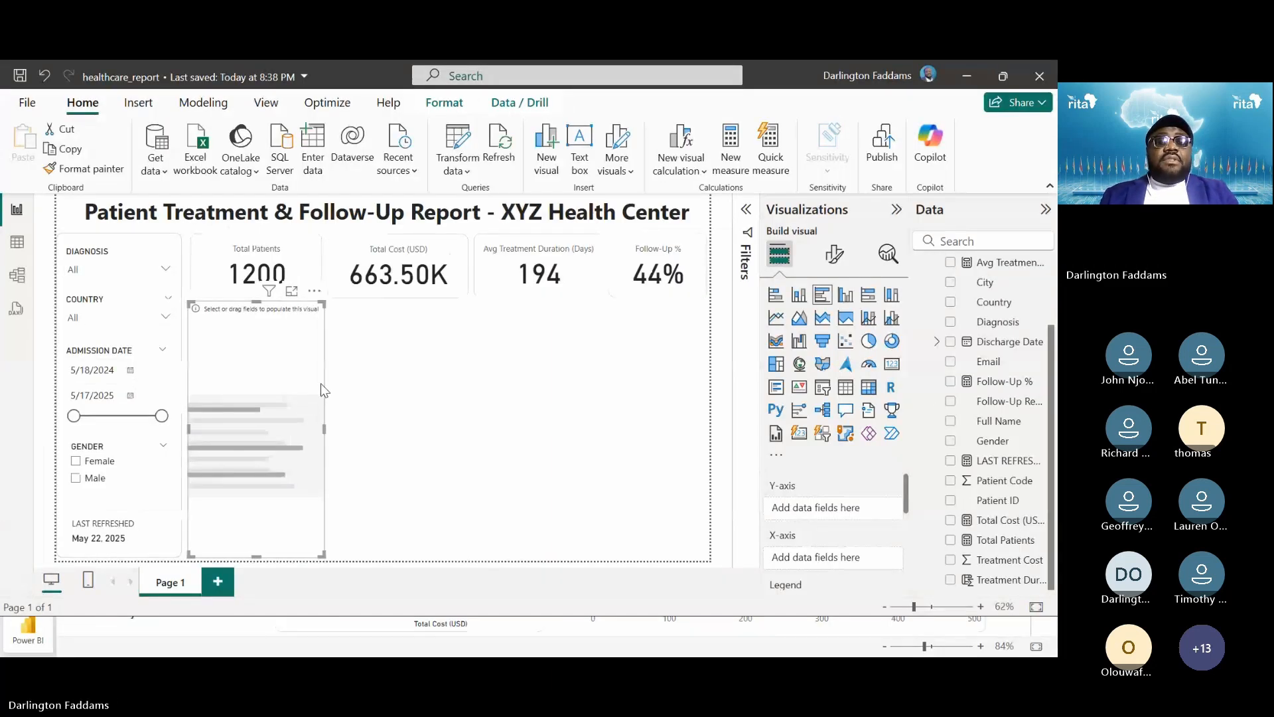
key("alt+Tab")
key("alt+Tab")
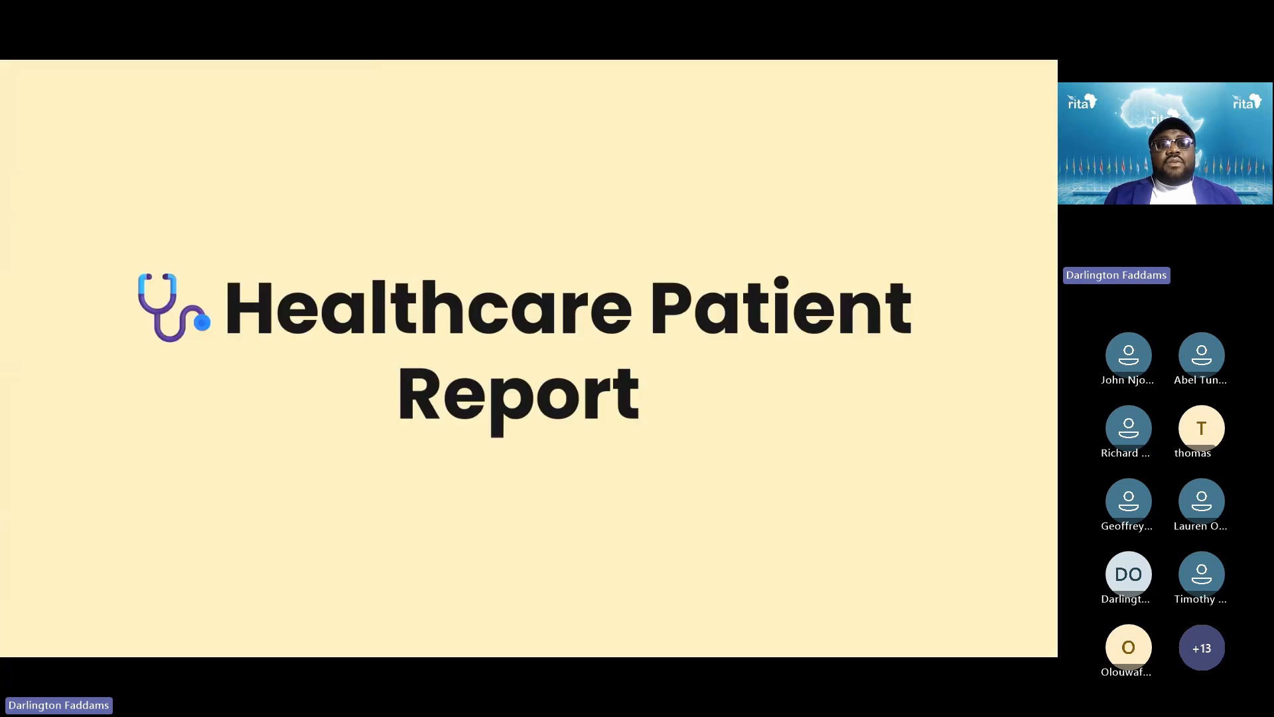
Advance the slide show past the KPI card slides to '4. Visual 1 – Diagnosis Overview'
key("Right")
key("Right")
key("Right")
key("Right")
key("Right")
key("Right")
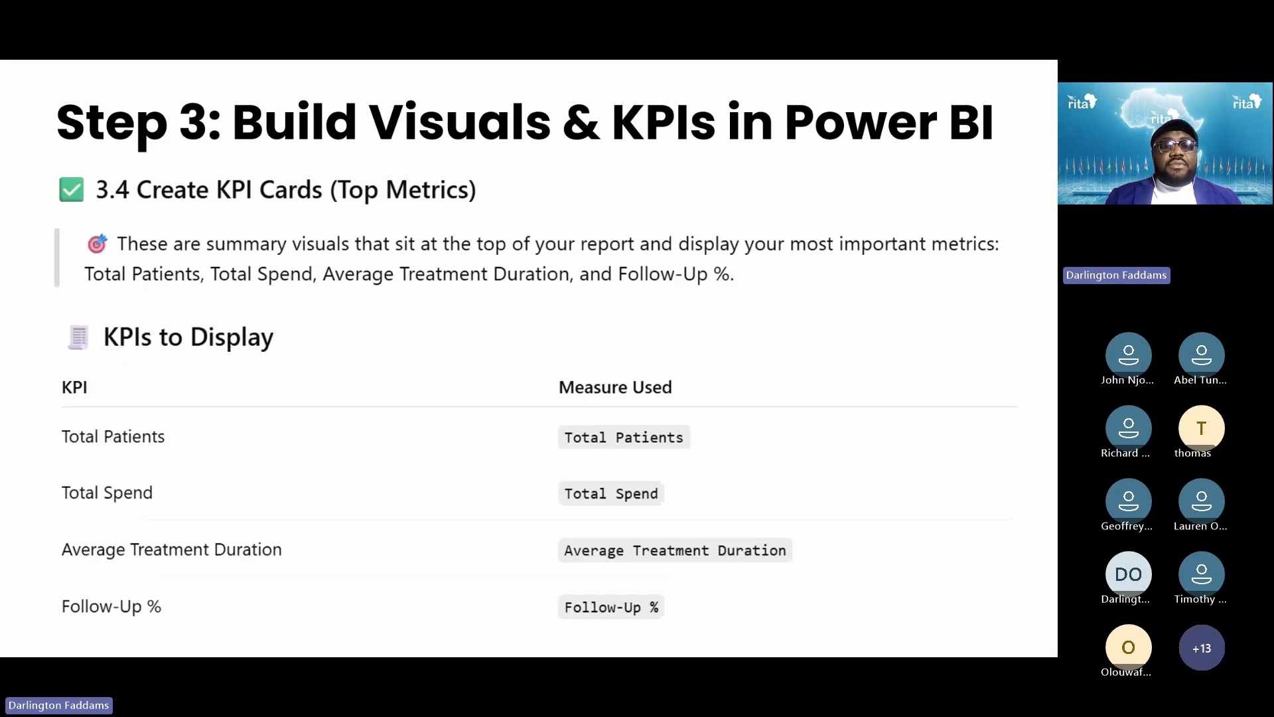
key("Right")
key("Right")
key("Right")
key("Right")
key("Right")
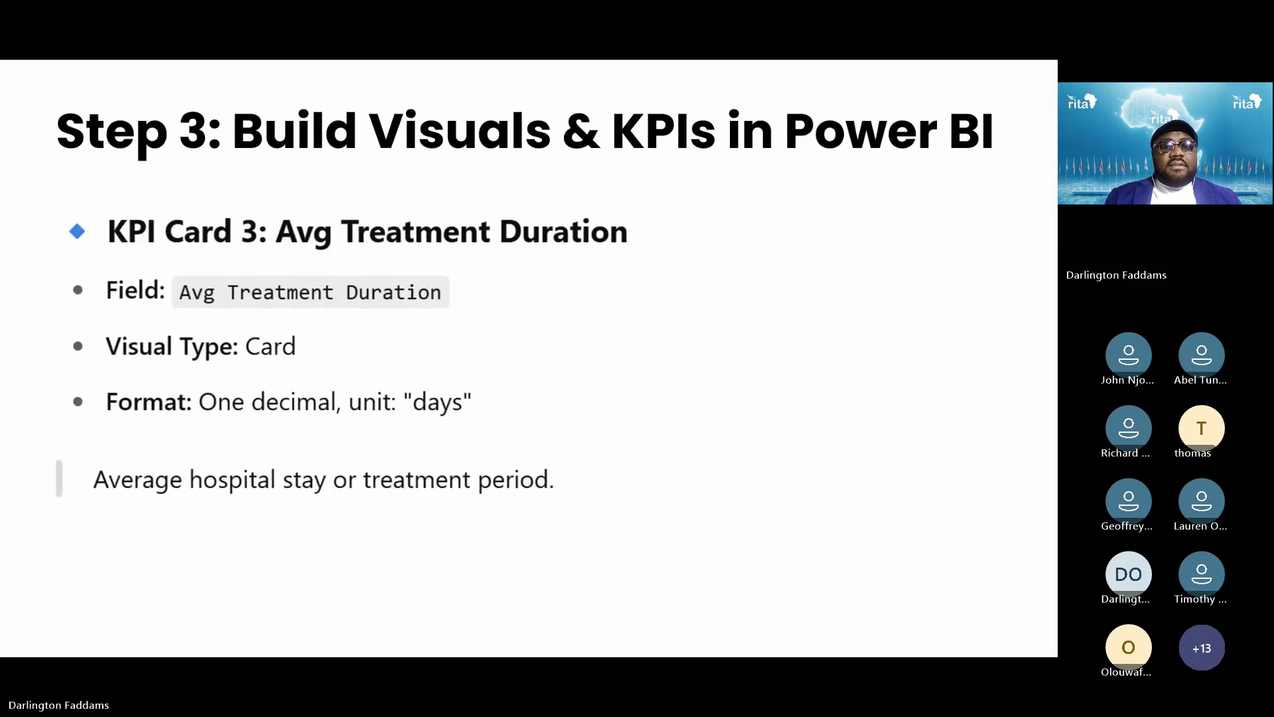
key("Right")
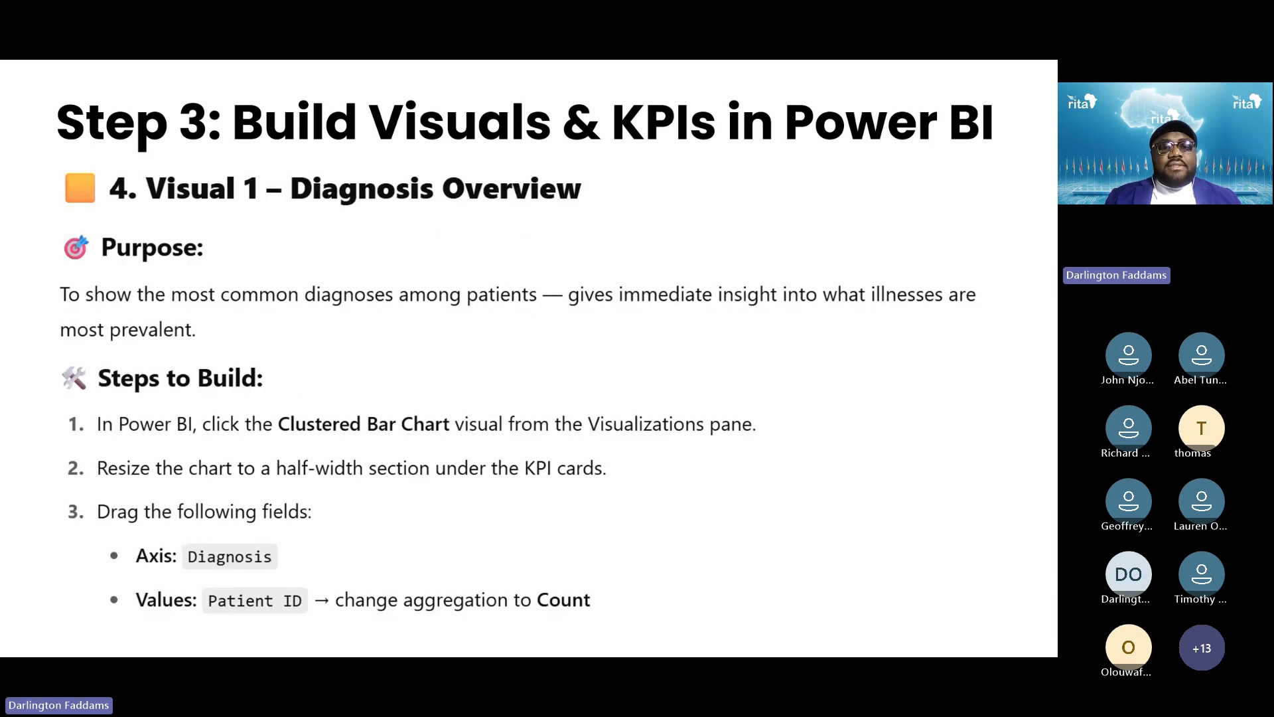
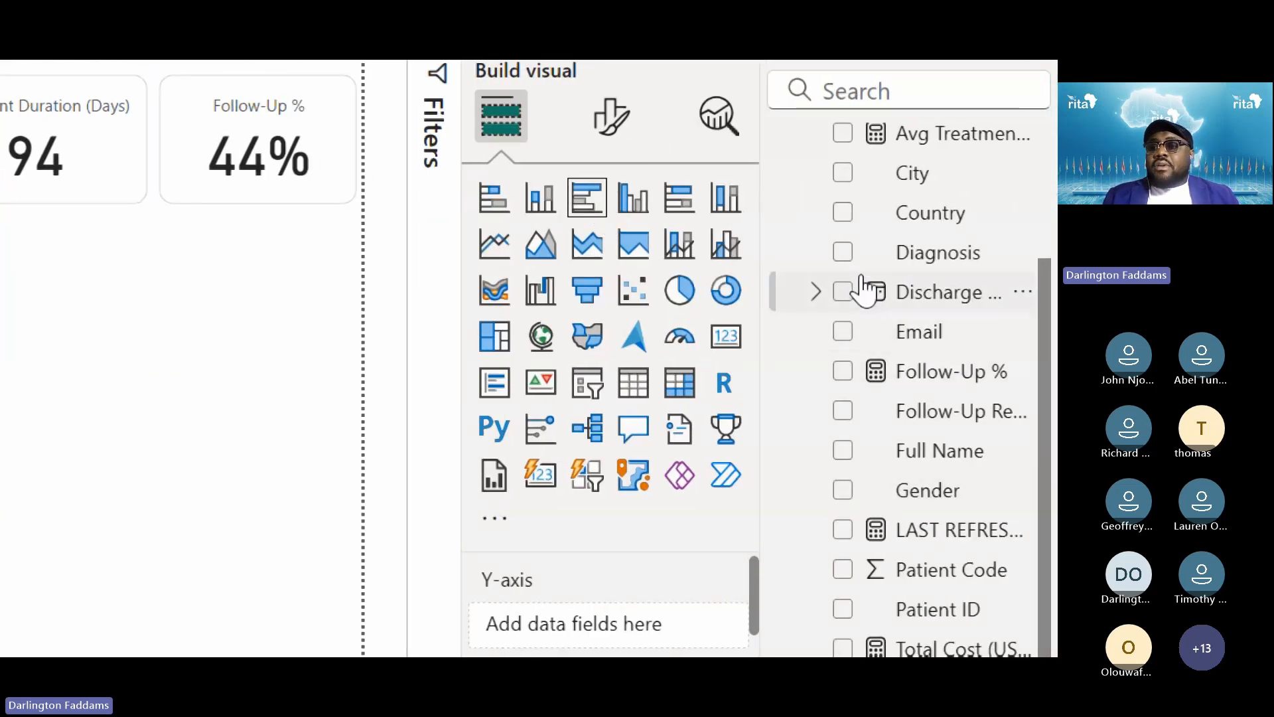
Plot Count of Patient ID by Diagnosis on the bar chart and widen it across the page
left_click(843, 255)
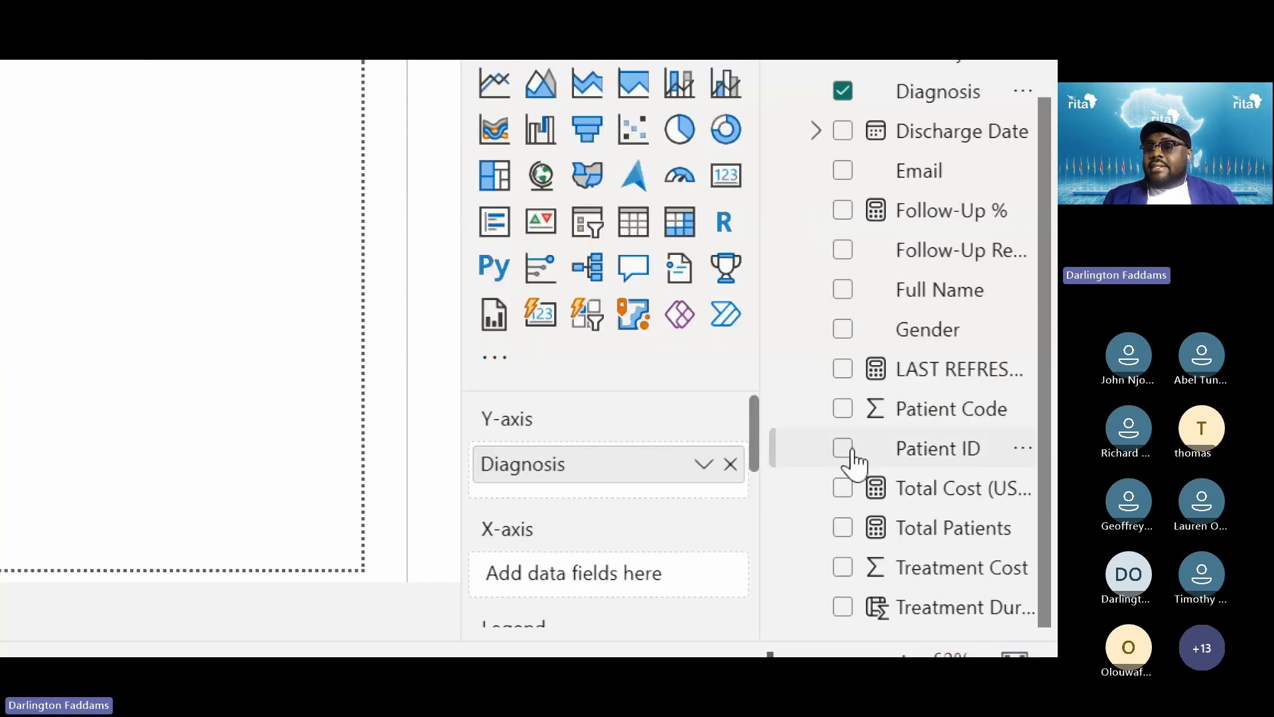
left_click(852, 451)
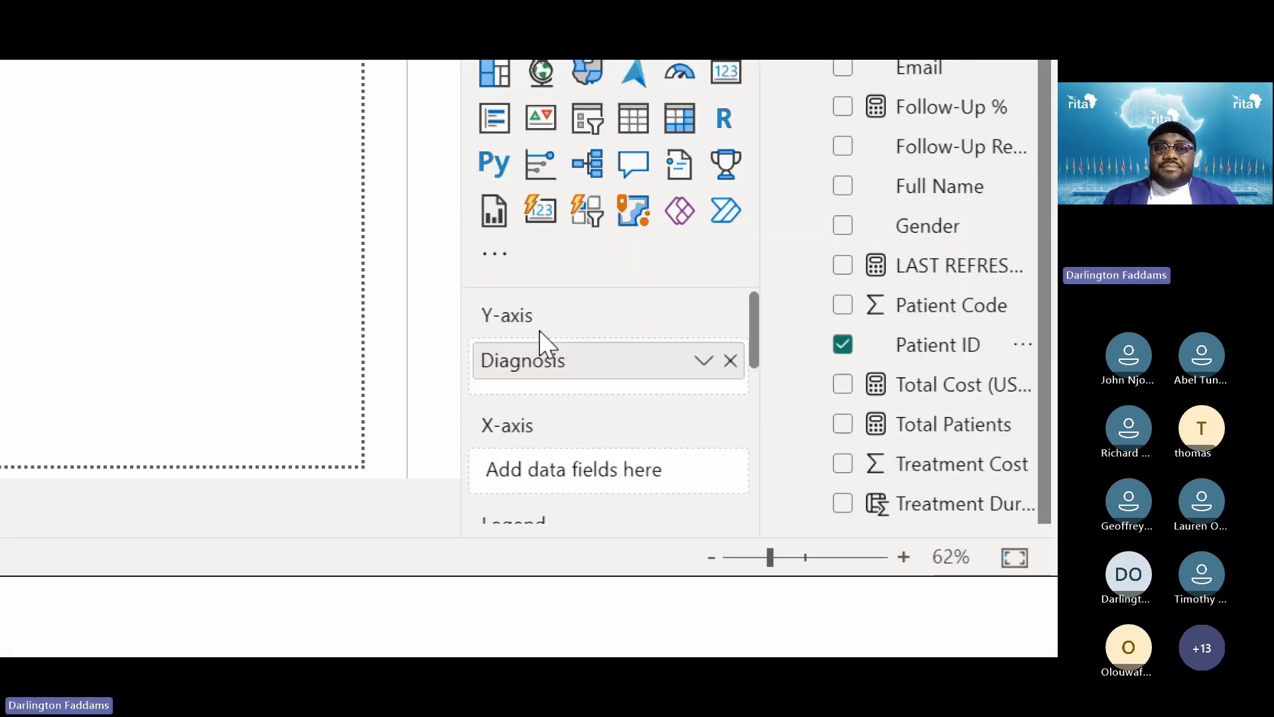
scroll(569, 444, "down", 5)
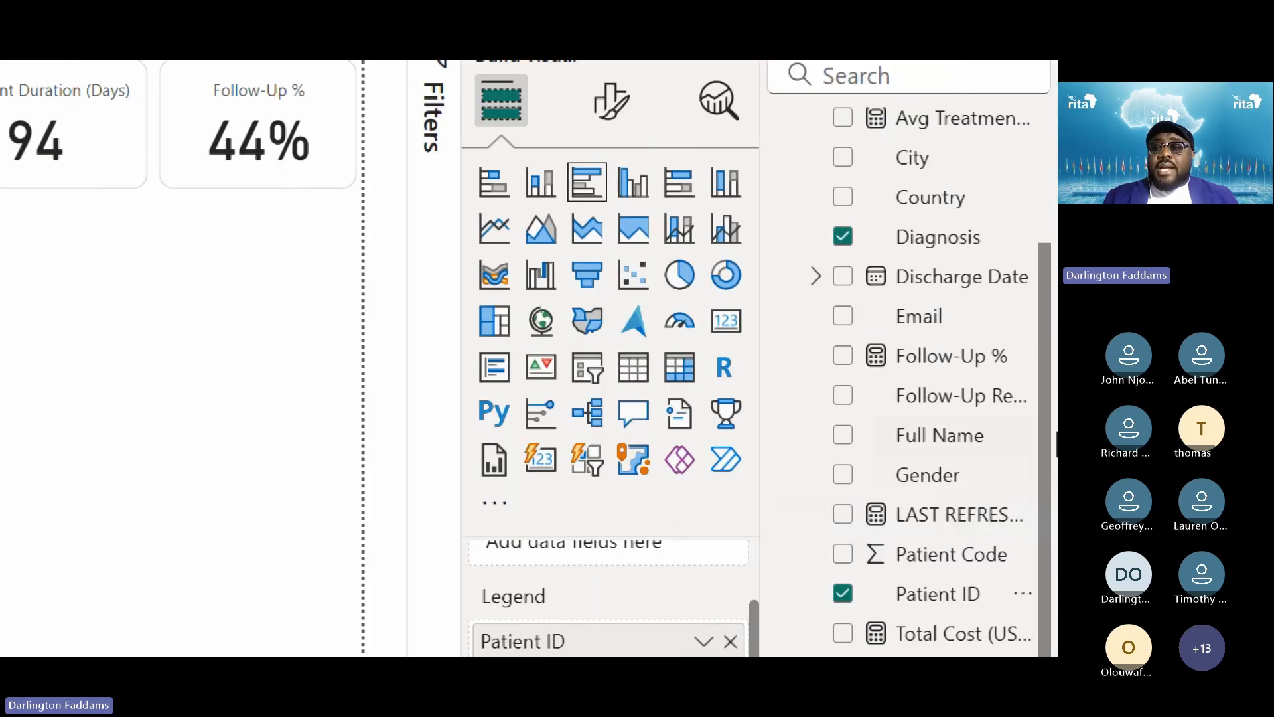
scroll(698, 462, "up", 3)
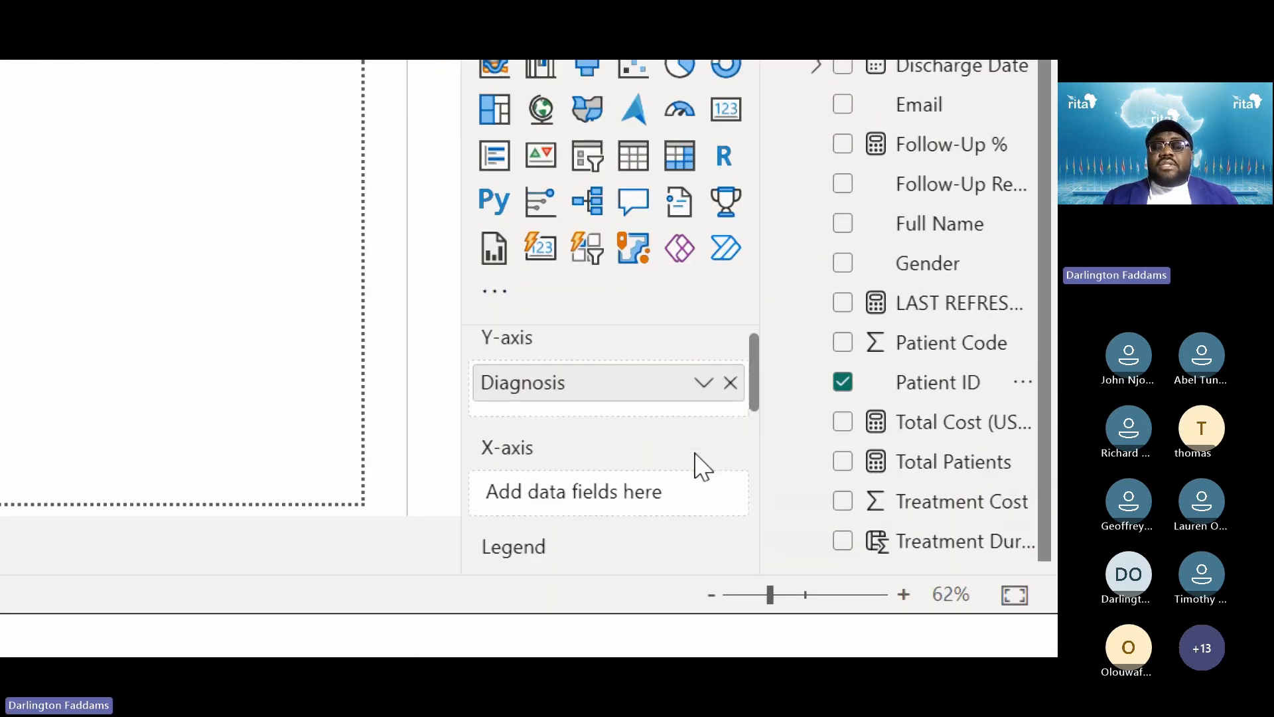
scroll(698, 462, "down", 2)
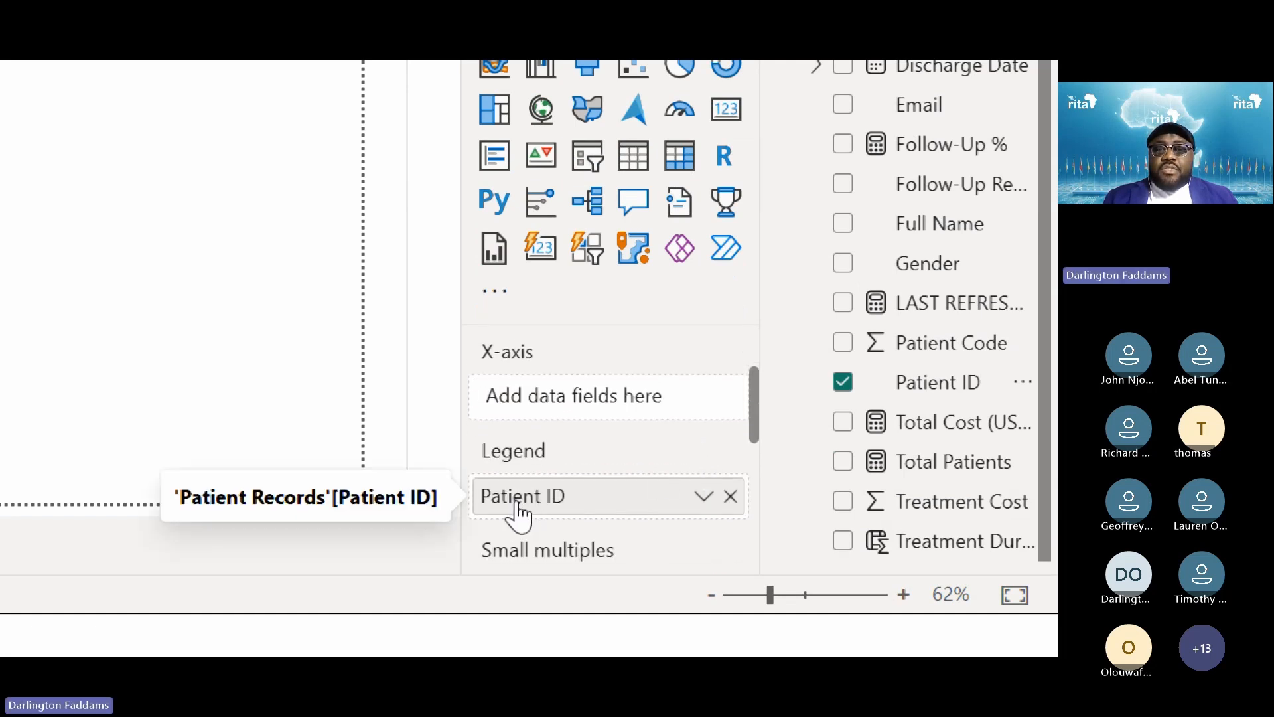
left_click_drag(527, 504, 521, 398)
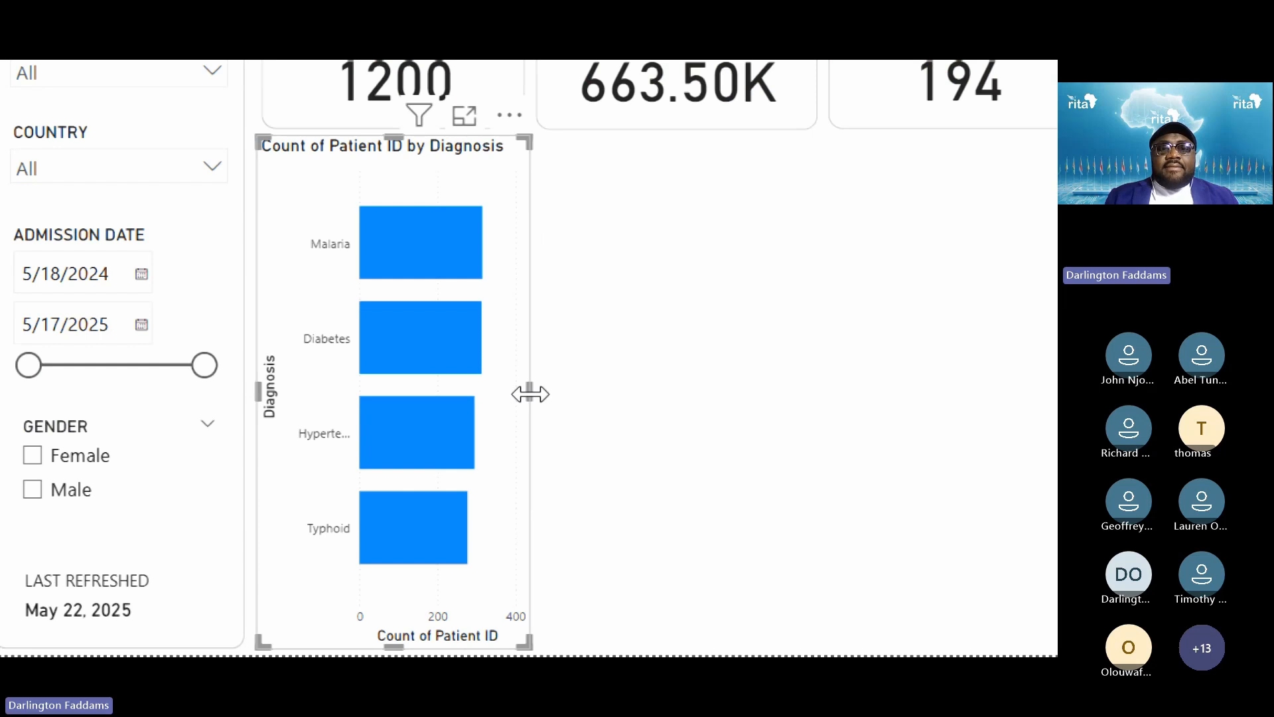
left_click_drag(530, 394, 969, 435)
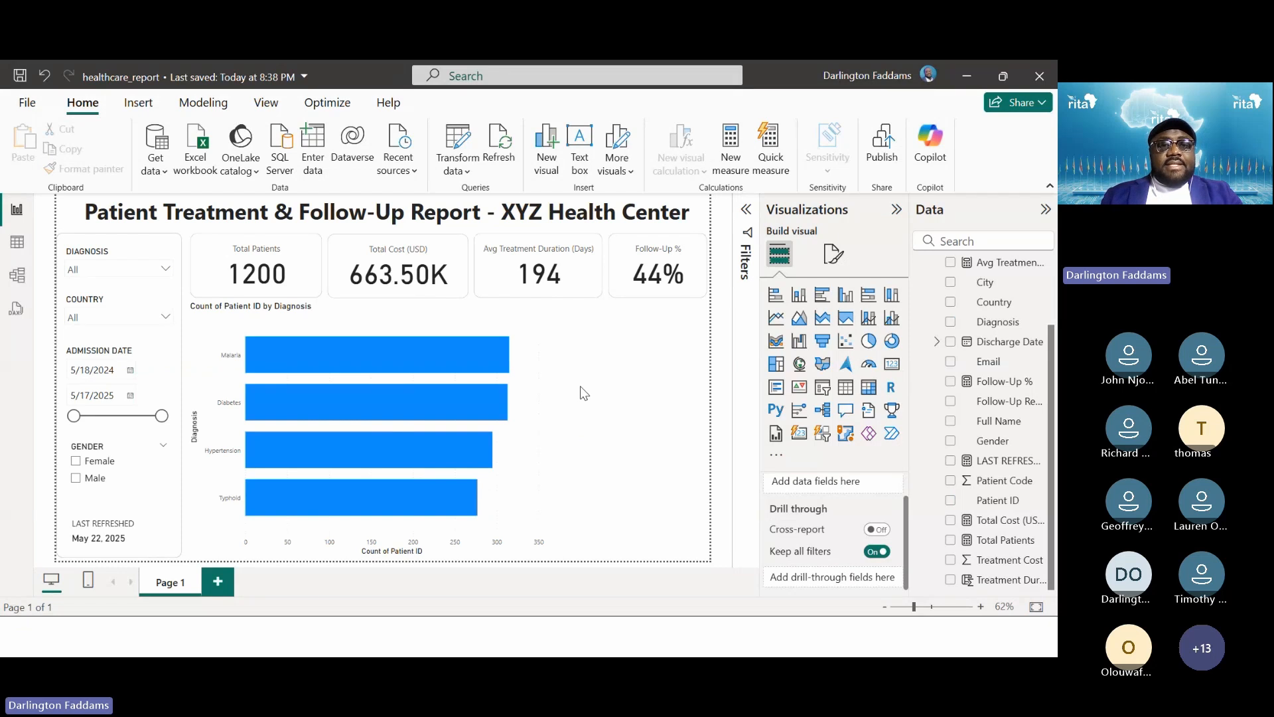
Switch to the slide show and step back to the finished dashboard slide
key("alt+Tab")
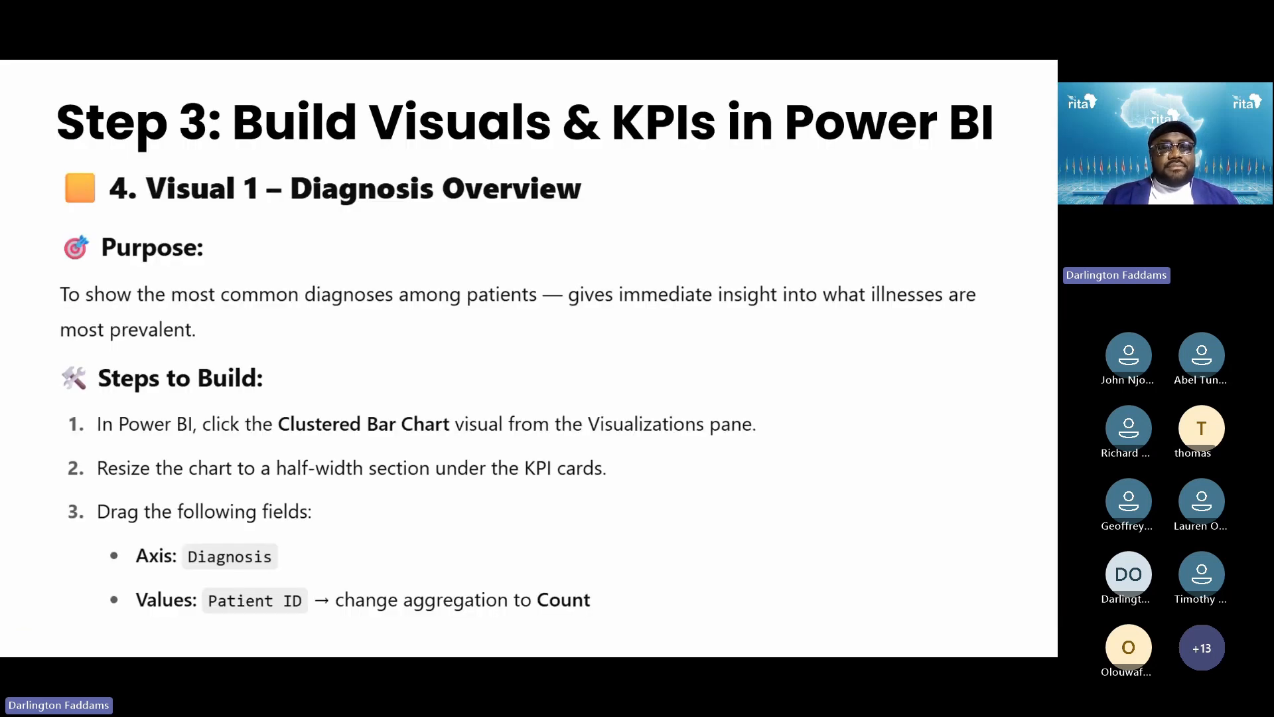
key("Right")
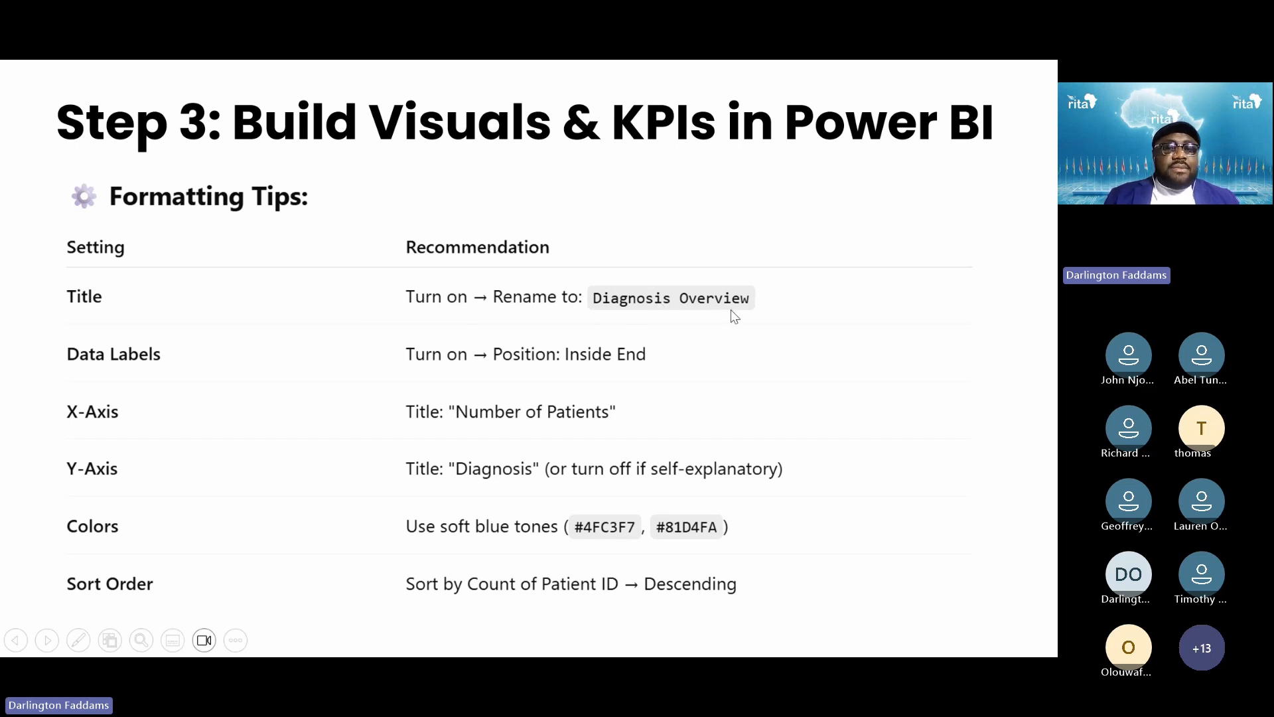
key("Left")
key("Left")
key("Left")
key("Left")
key("Left")
key("Left")
key("Left")
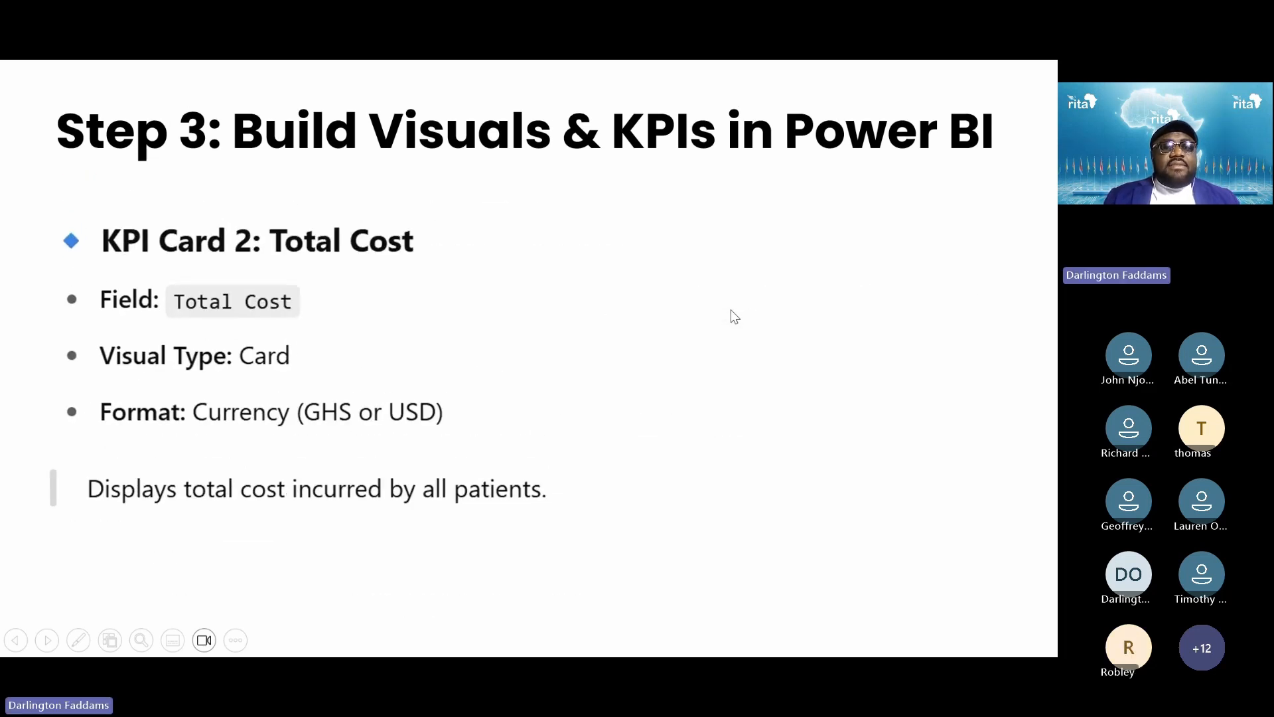
key("Left")
key("Left")
key("Left")
key("Left")
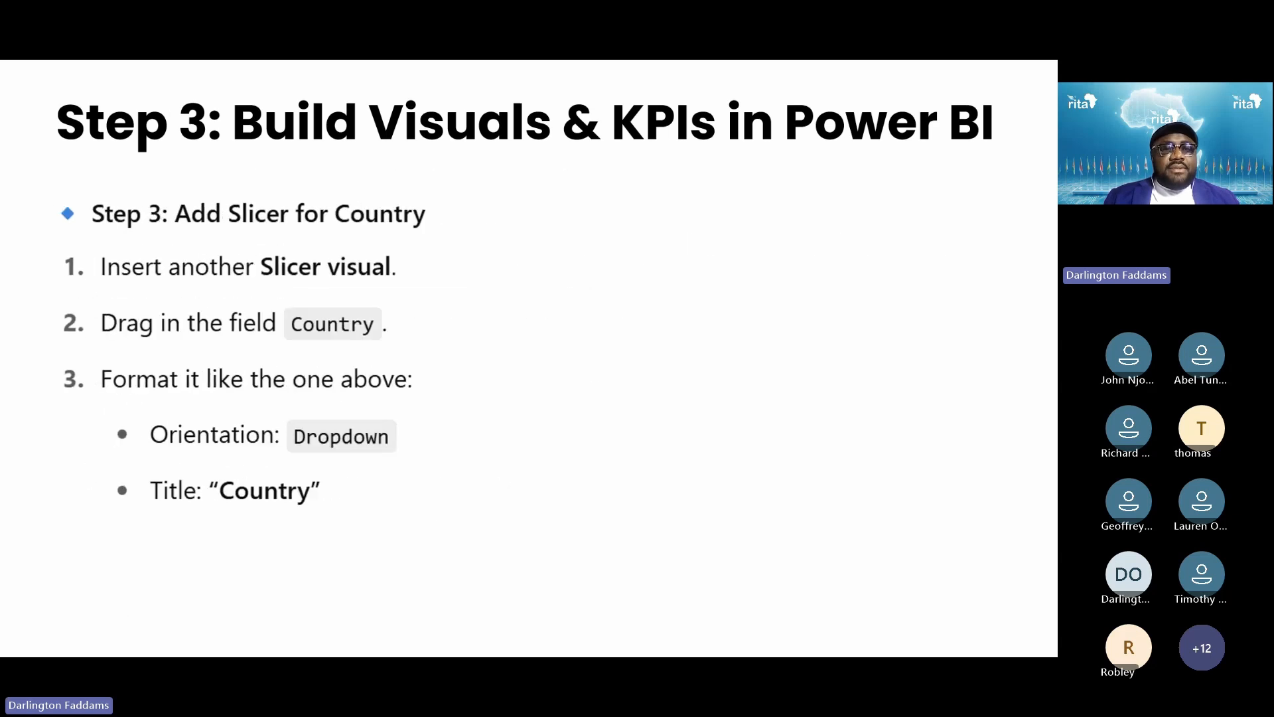
key("Left")
key("Left")
key("Left")
key("Home")
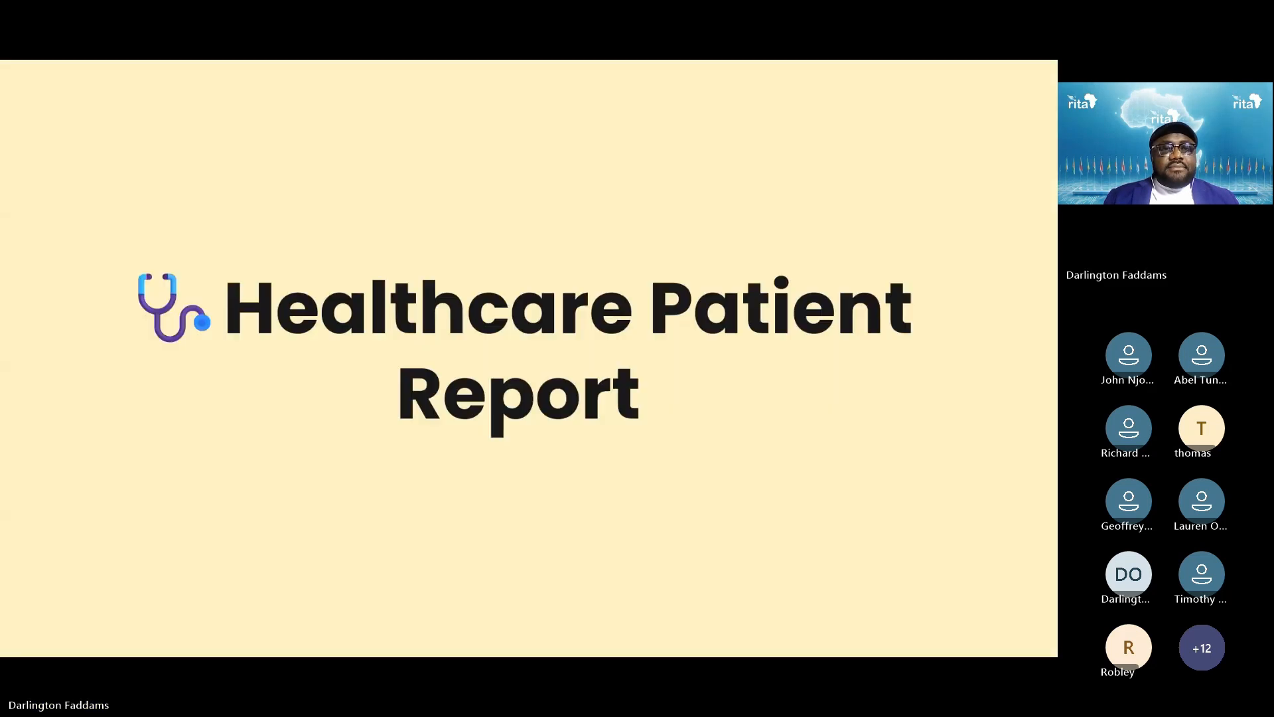
key("Right")
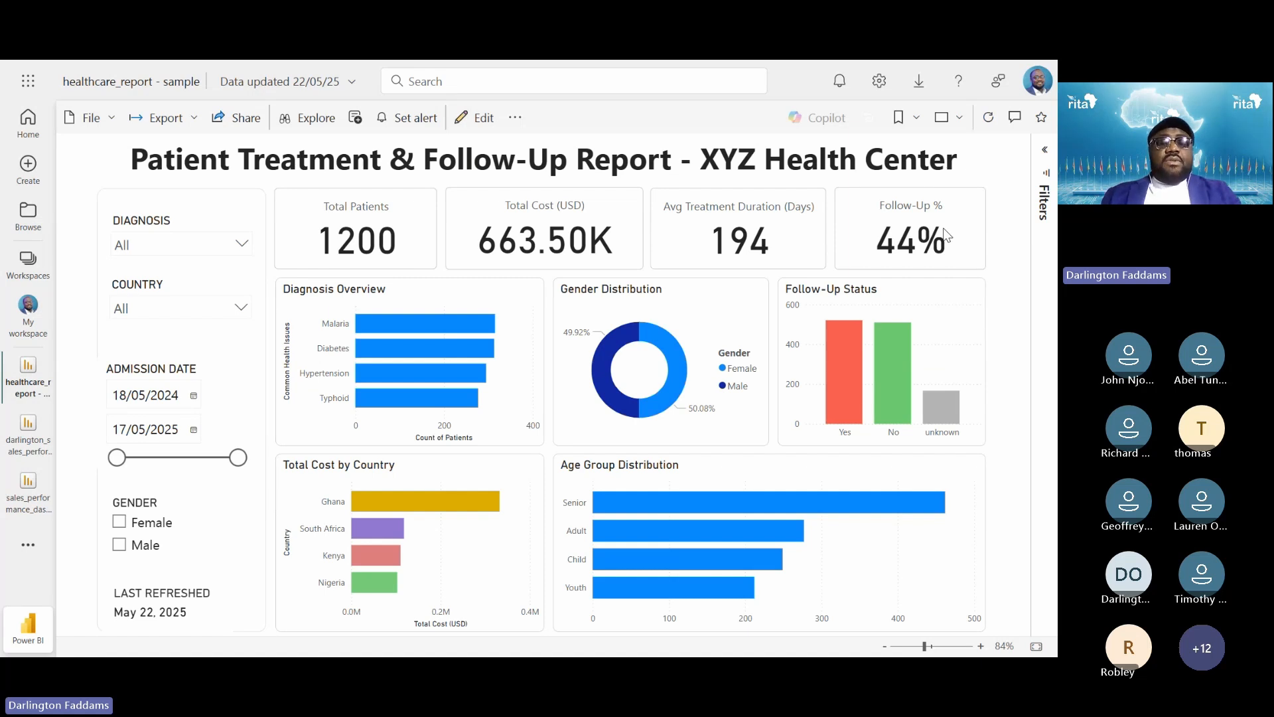
Back in Power BI Desktop, test cross-filtering on the Malaria bar, then delete the bar chart
key("alt+Tab")
key("alt+Tab")
key("alt+Tab")
key("alt+Tab")
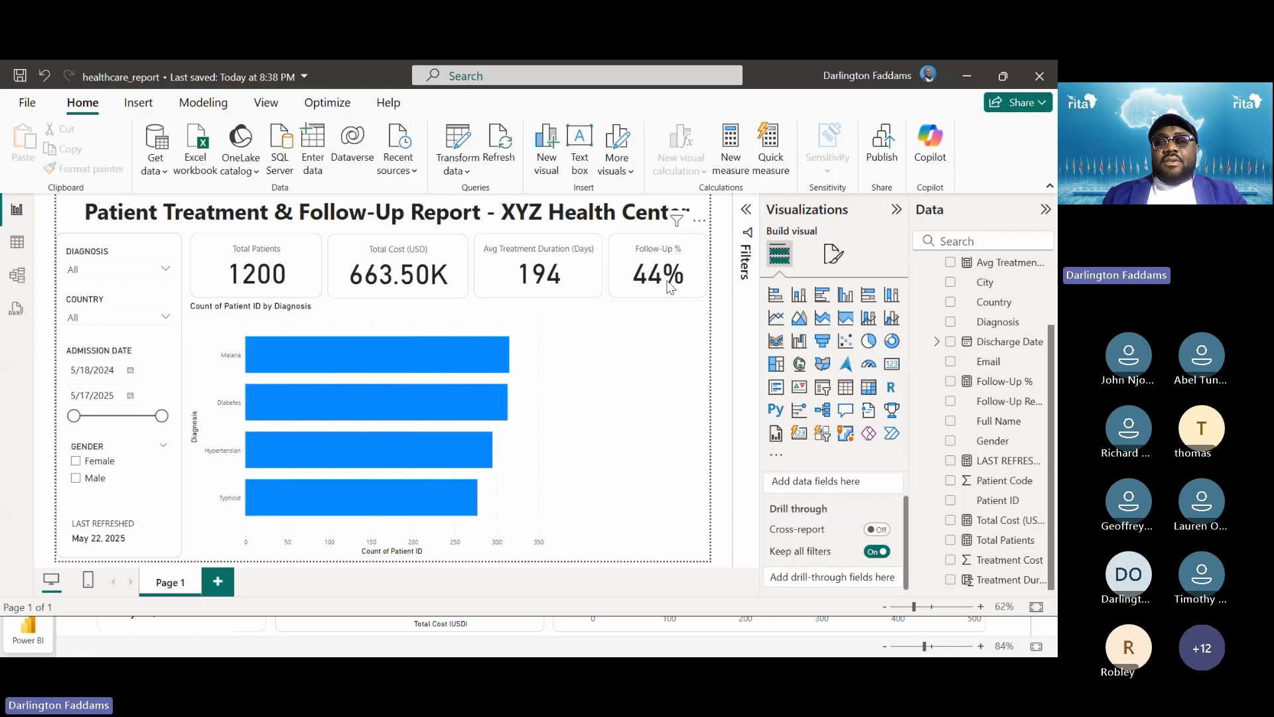
left_click(670, 288)
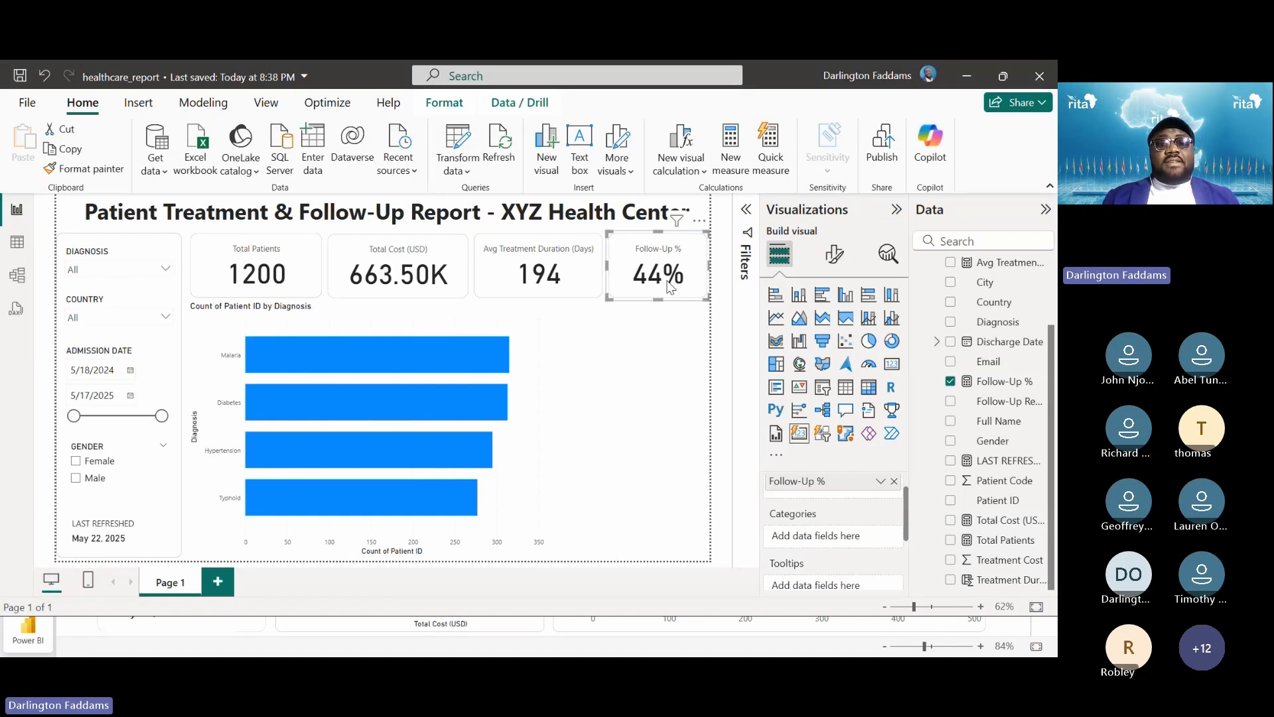
key("Delete")
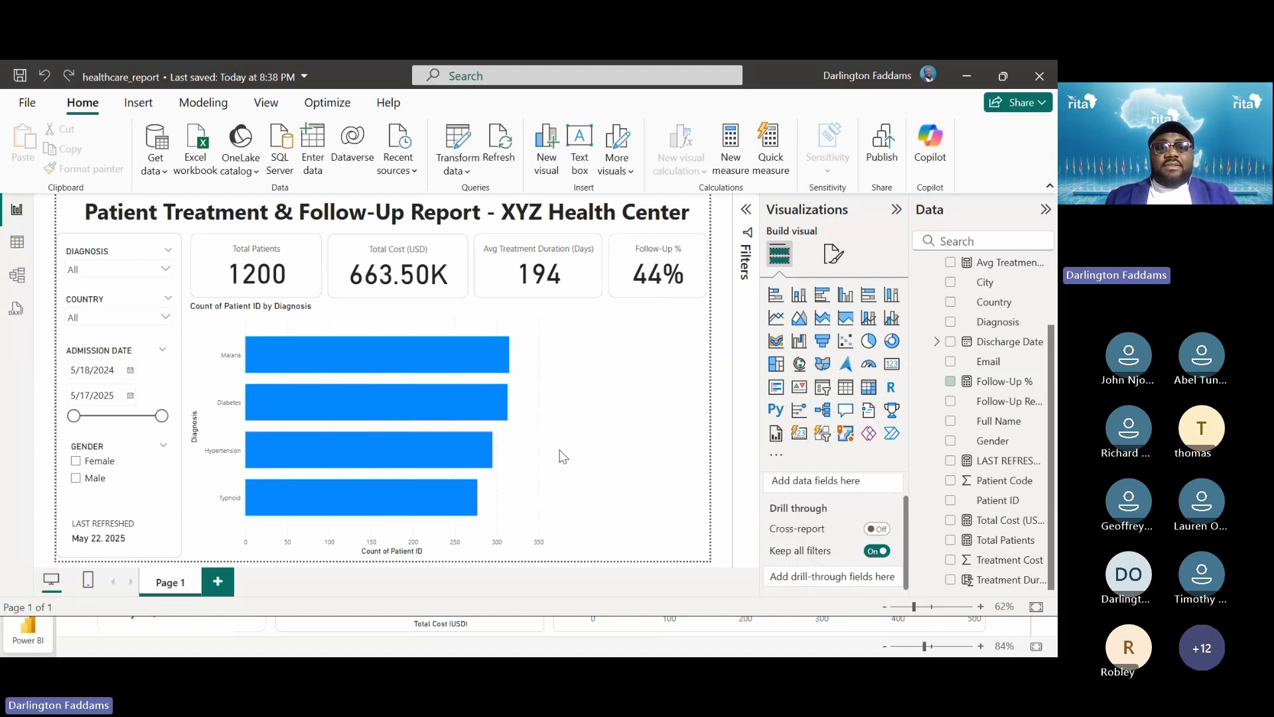
left_click(301, 338)
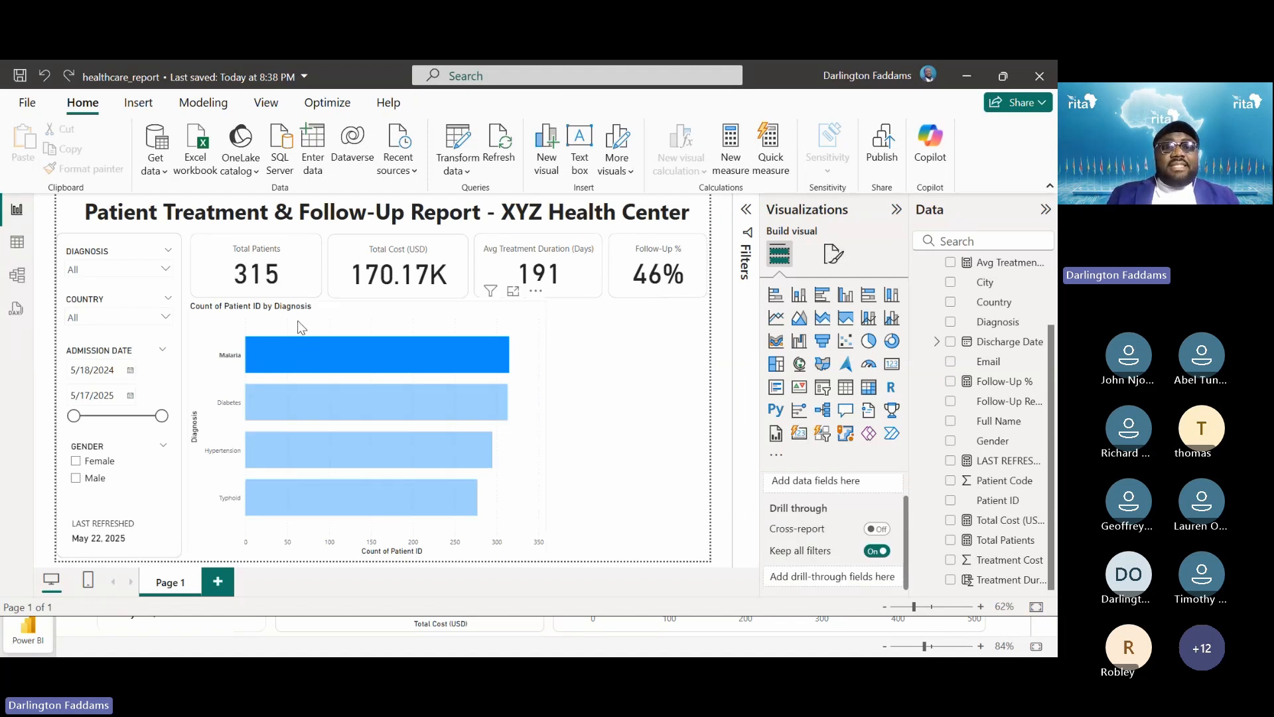
left_click(300, 326)
key("Delete")
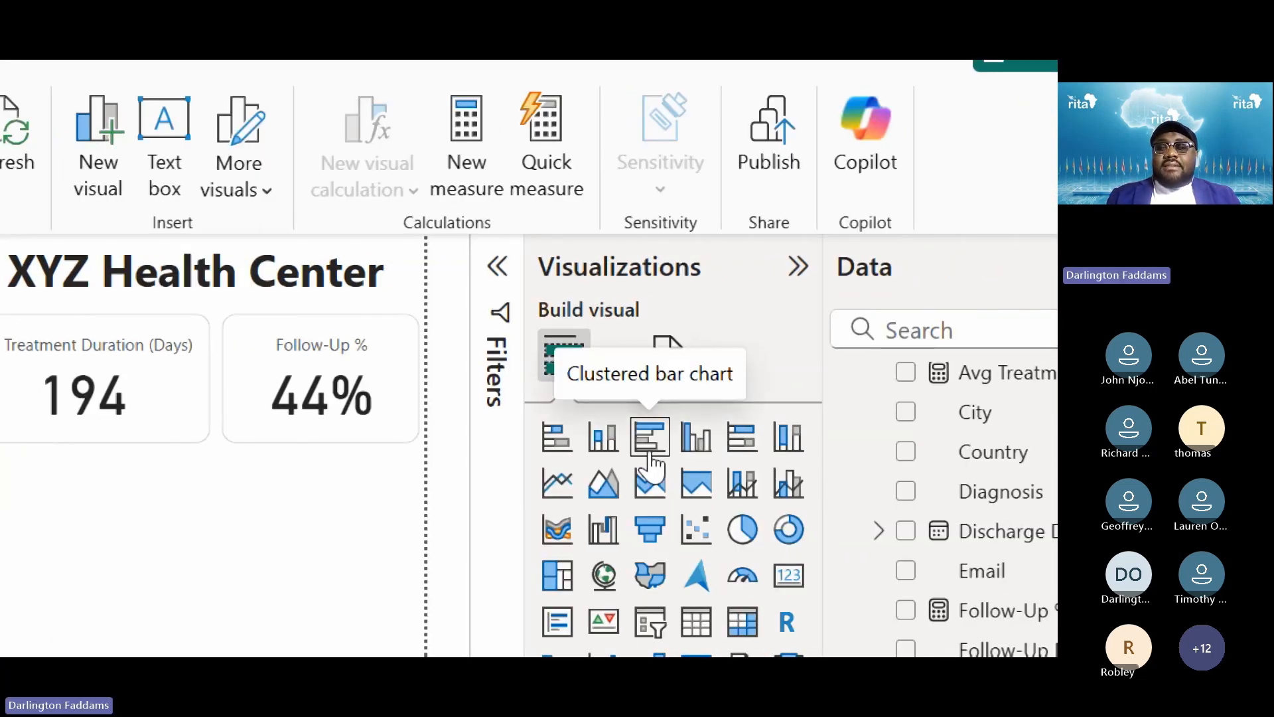
Insert a new empty clustered bar chart and return to the slide show
left_click(650, 453)
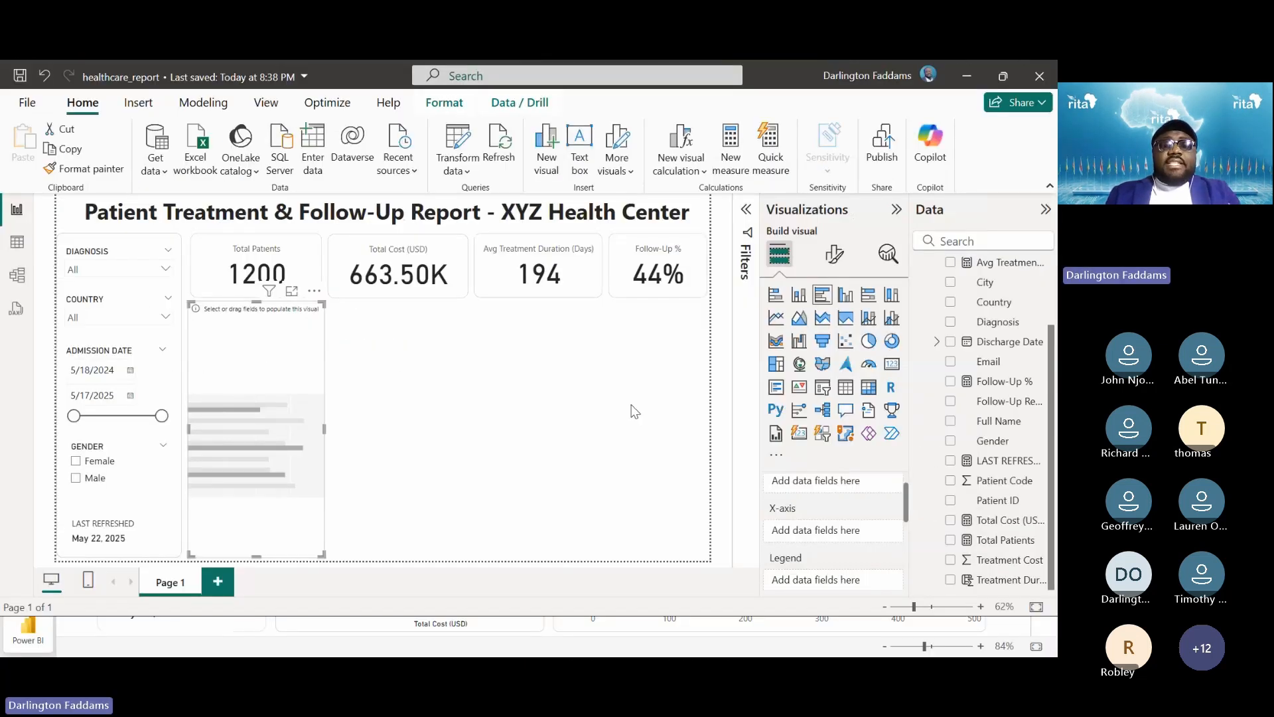
key("alt+Tab")
key("alt+Tab")
key("alt+Tab")
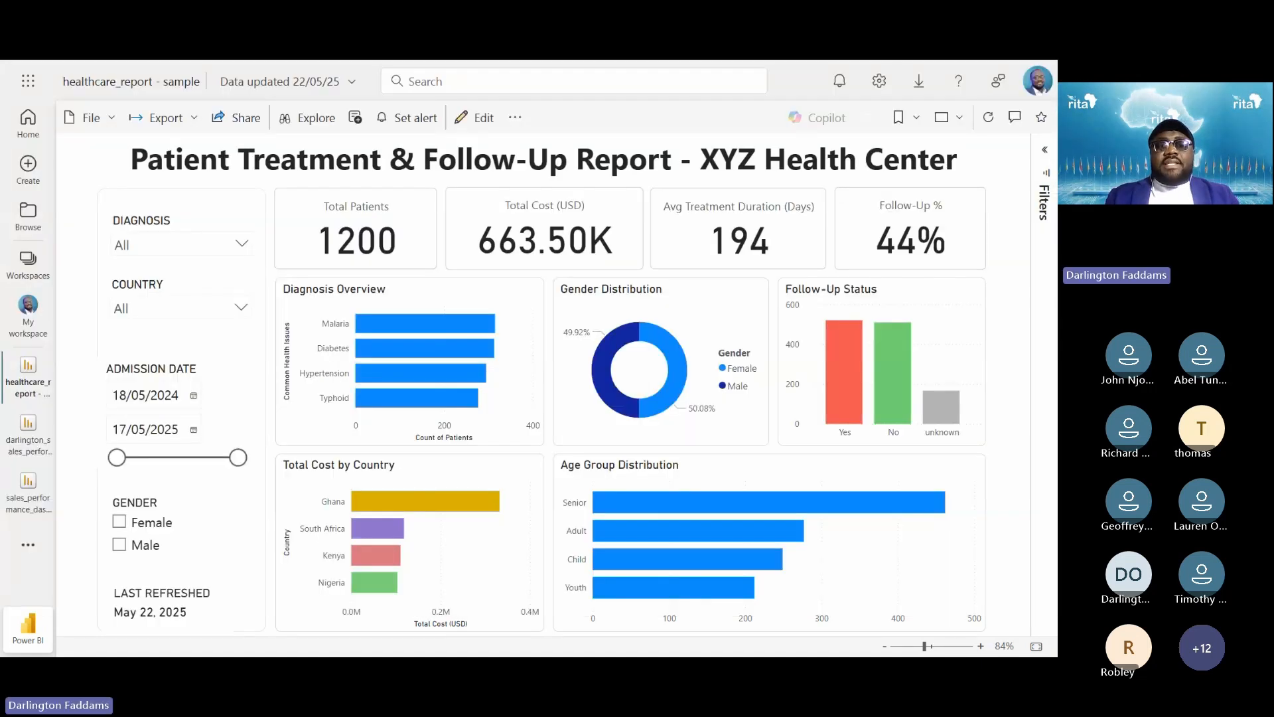
key("Right")
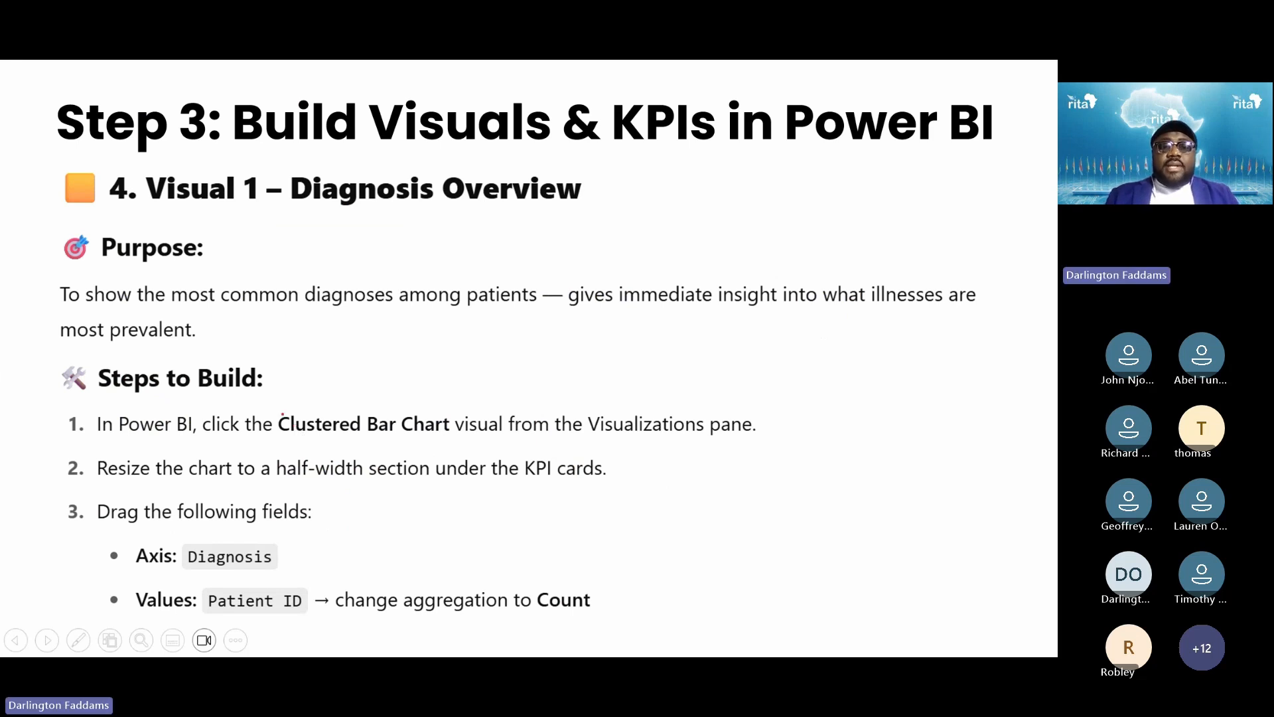
Box Clustered Bar Chart and Diagnosis Overview, arrow the Diagnosis and Patient ID fields, then clear ink
mouse_move(274, 407)
left_mouse_down()
mouse_move(425, 422)
mouse_move(452, 440)
left_mouse_up()
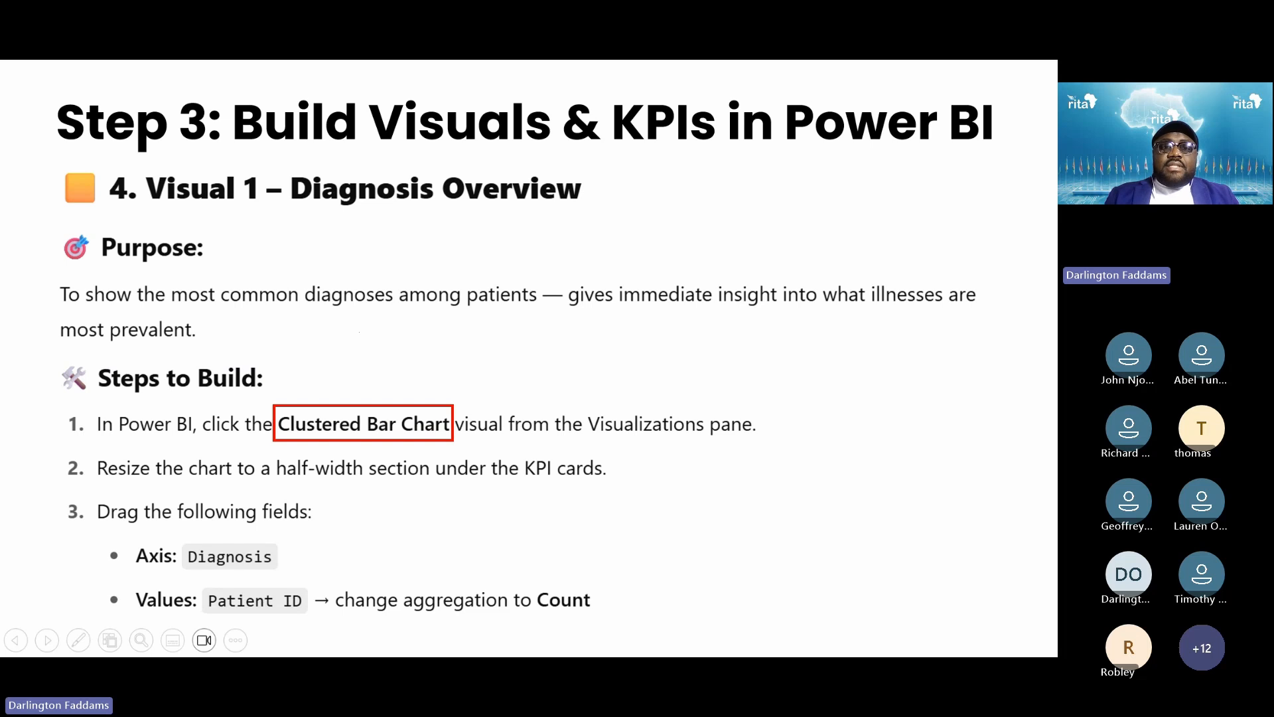
mouse_move(284, 162)
left_mouse_down()
mouse_move(558, 220)
mouse_move(601, 218)
left_mouse_up()
left_click_drag(585, 310, 446, 395)
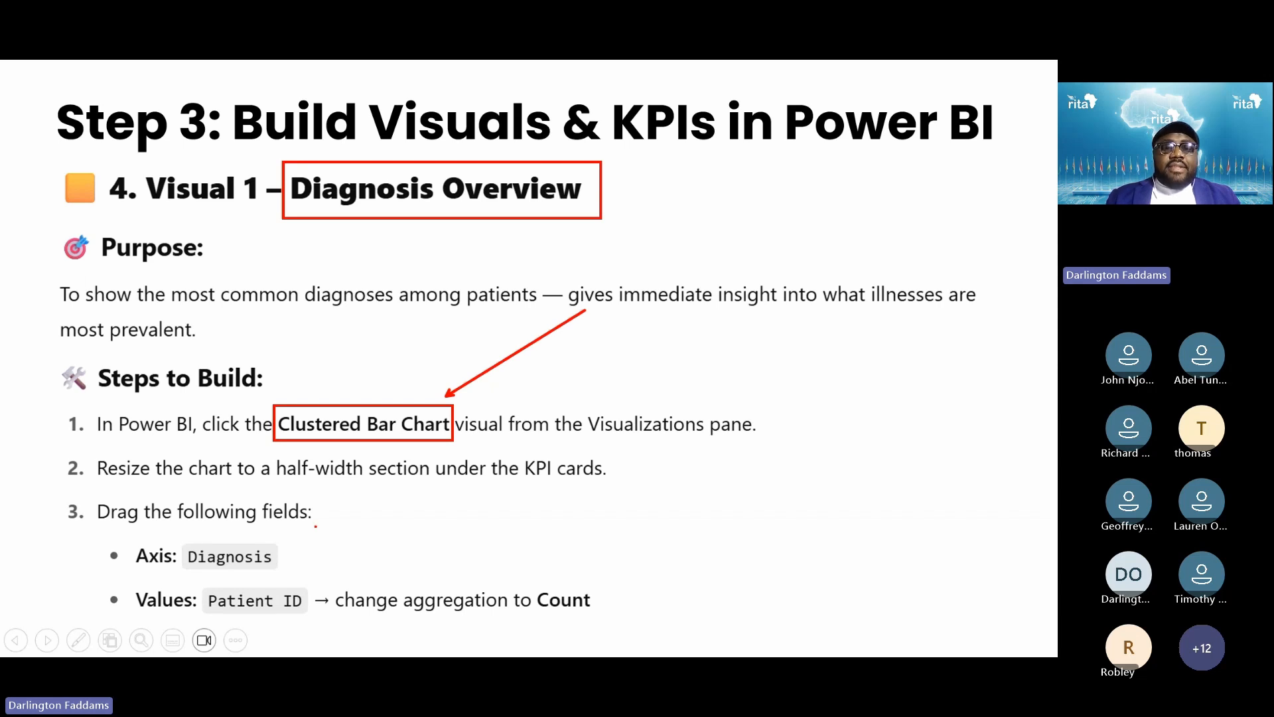
left_click_drag(412, 503, 285, 553)
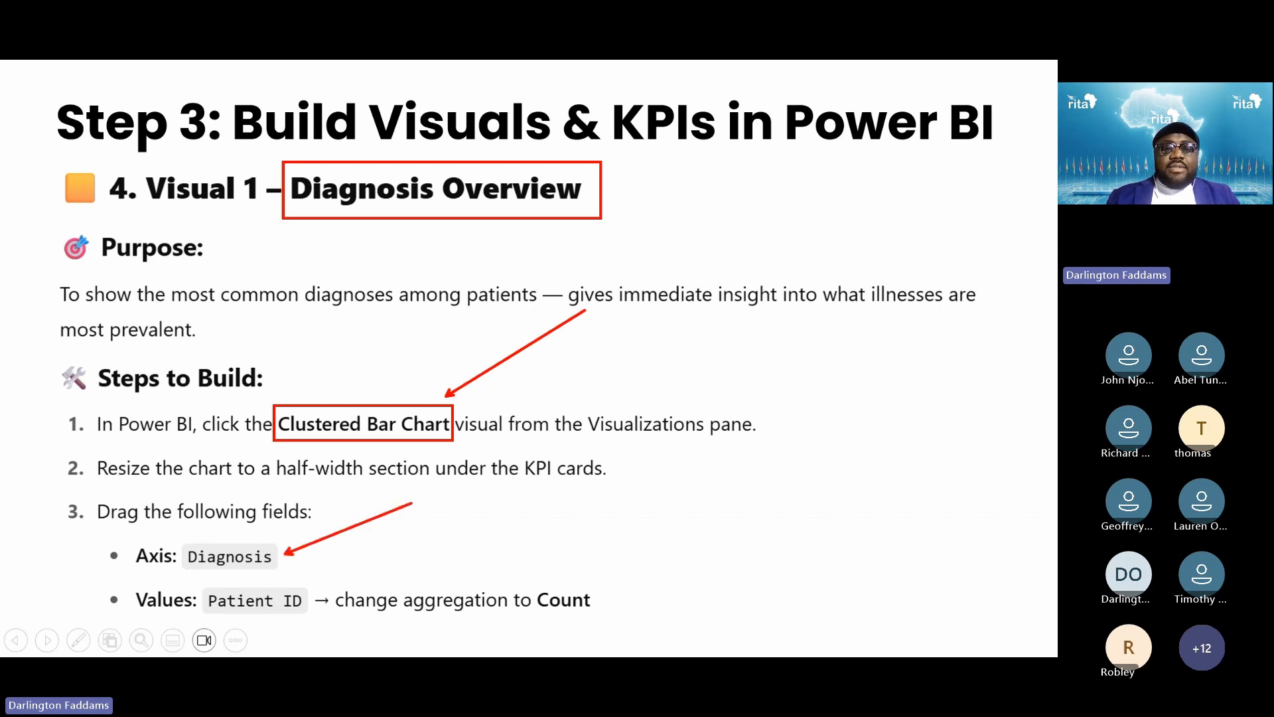
left_click_drag(396, 545, 308, 592)
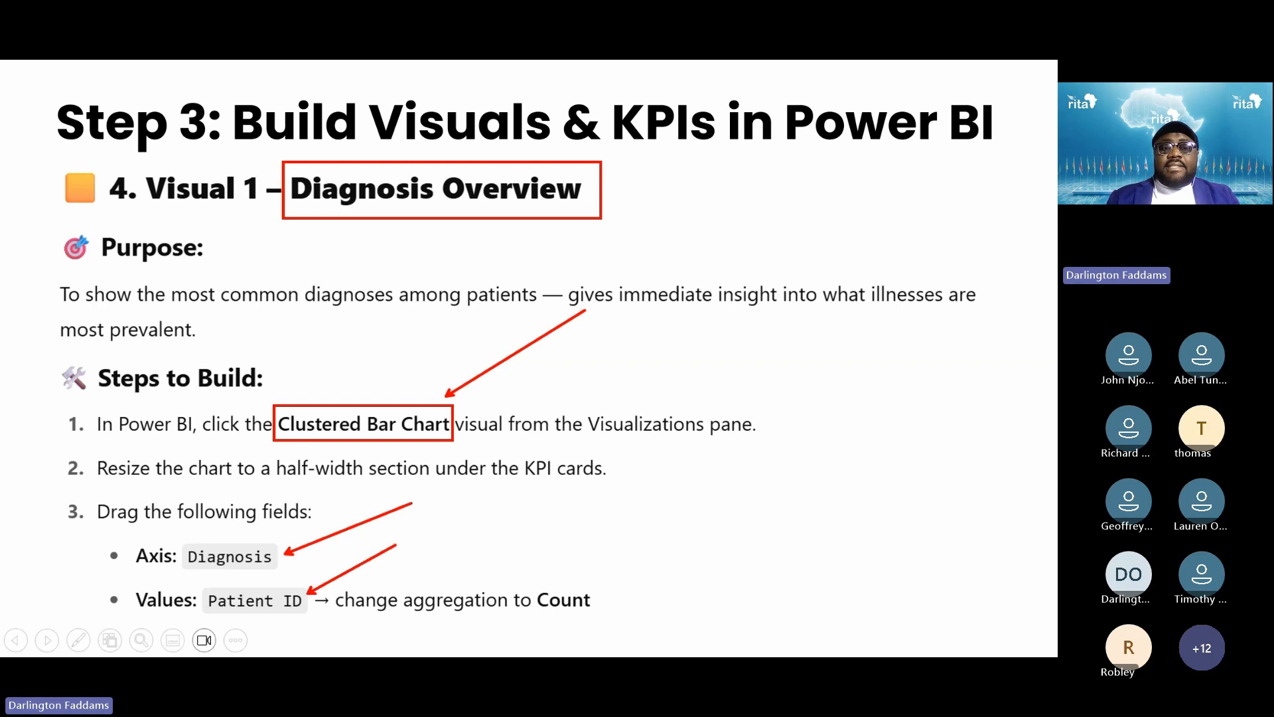
key("Escape")
left_click(394, 544)
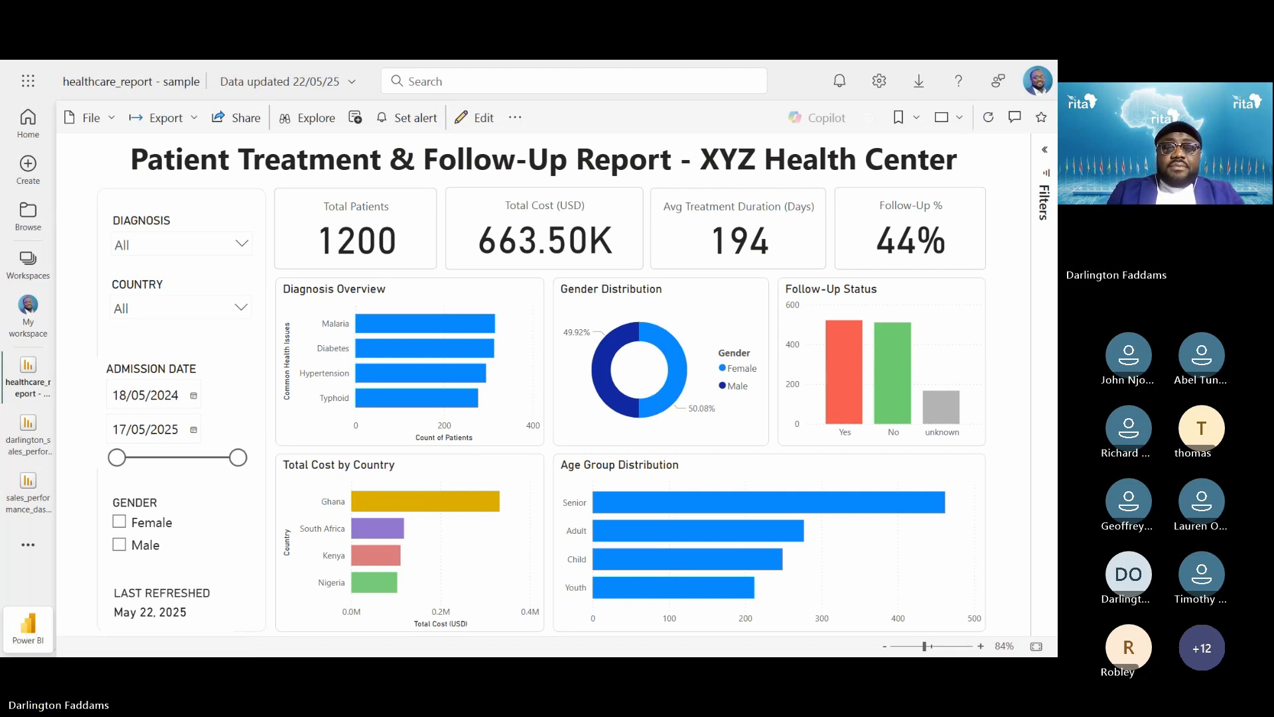
Magnify the Diagnosis Overview chart, zoom back out, and head back to Power BI Desktop
key("super+plus")
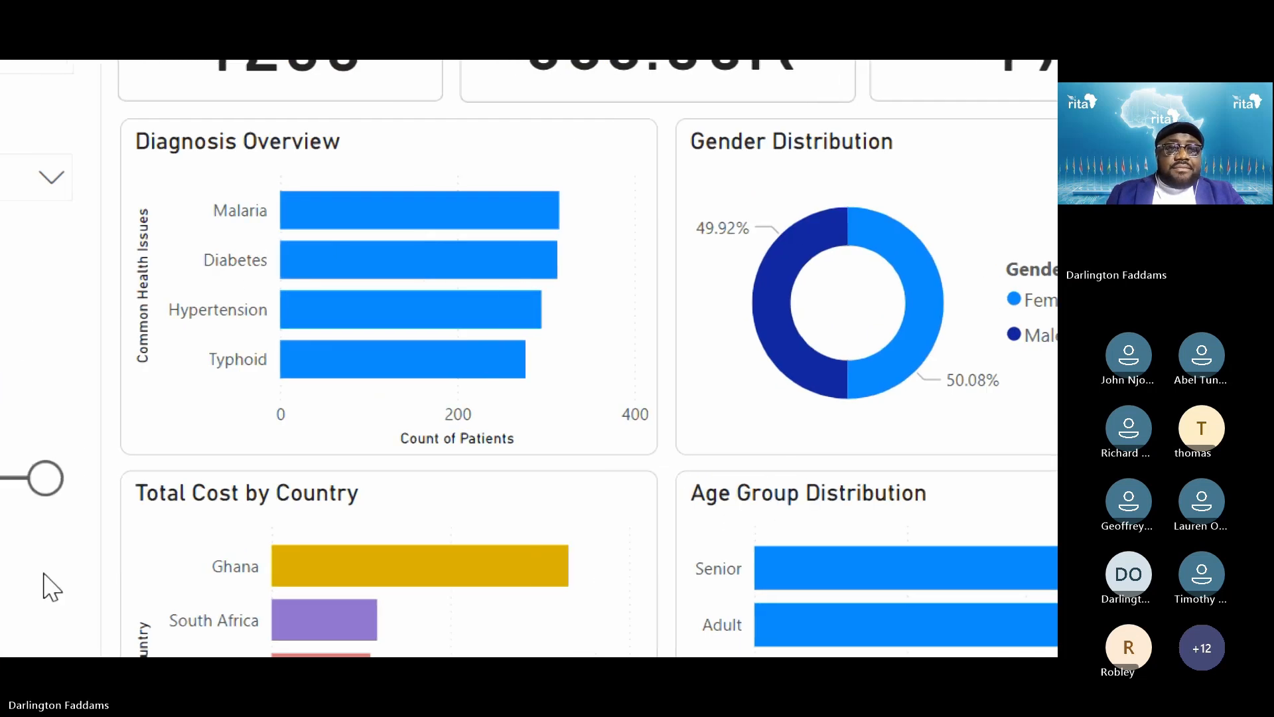
key("super+minus")
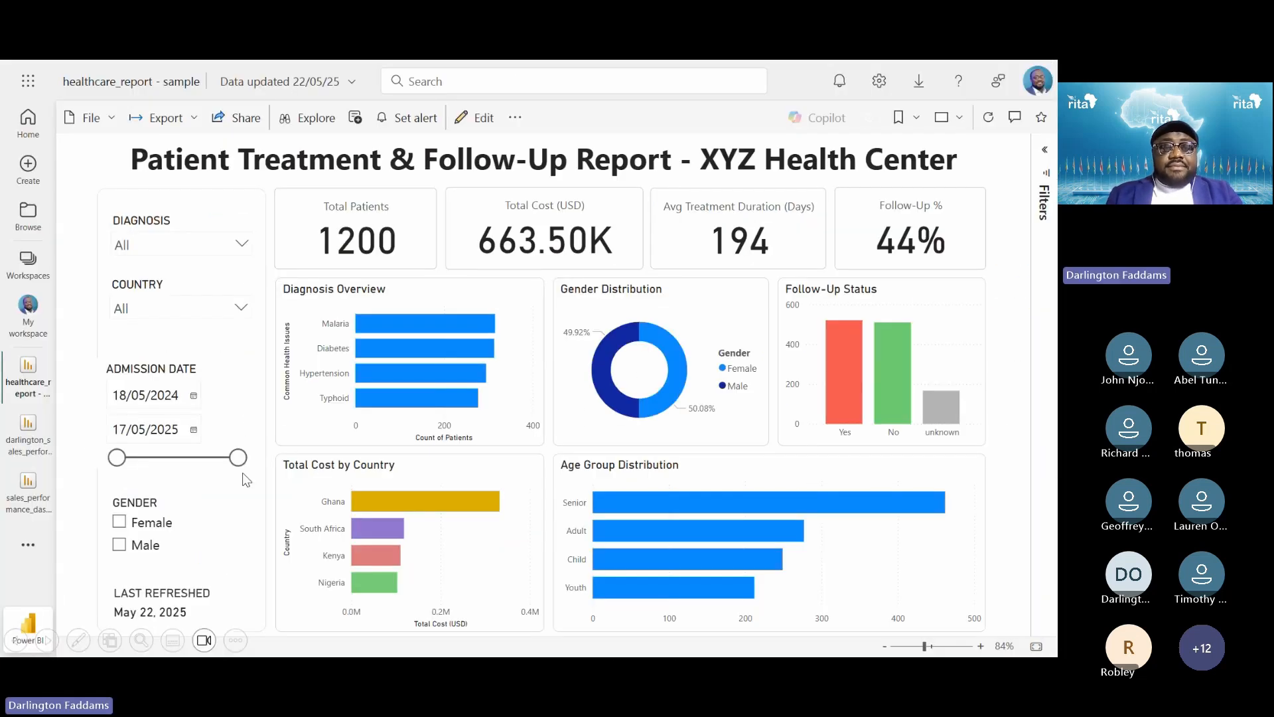
key("alt+Tab")
key("alt+Tab")
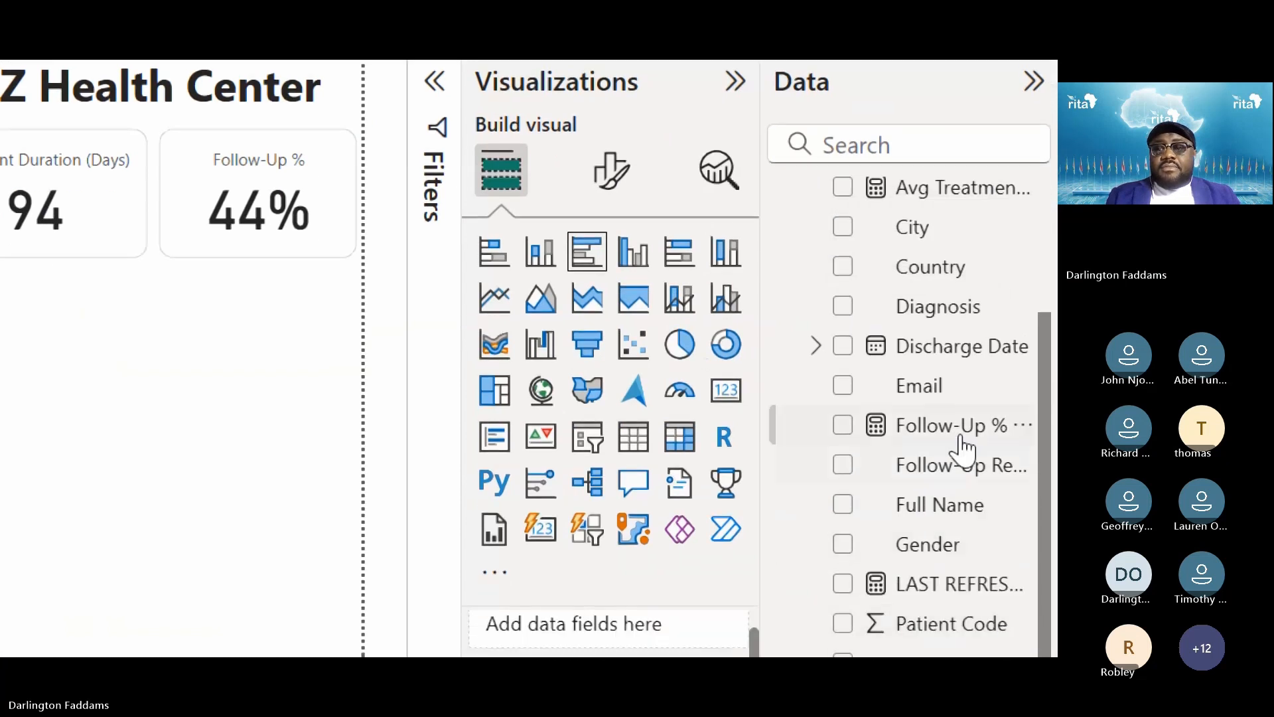
Add Diagnosis and Patient ID to the new bar chart, moving Patient ID from Legend to X-axis
left_click(841, 307)
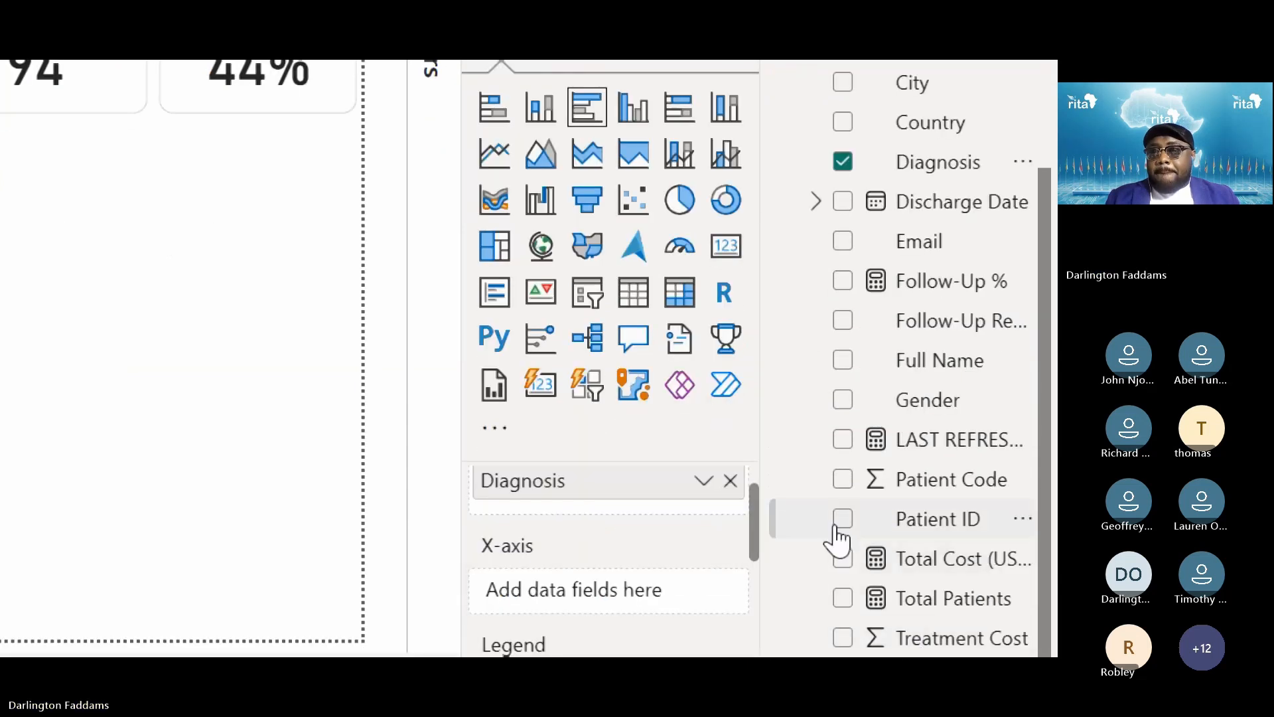
left_click(842, 521)
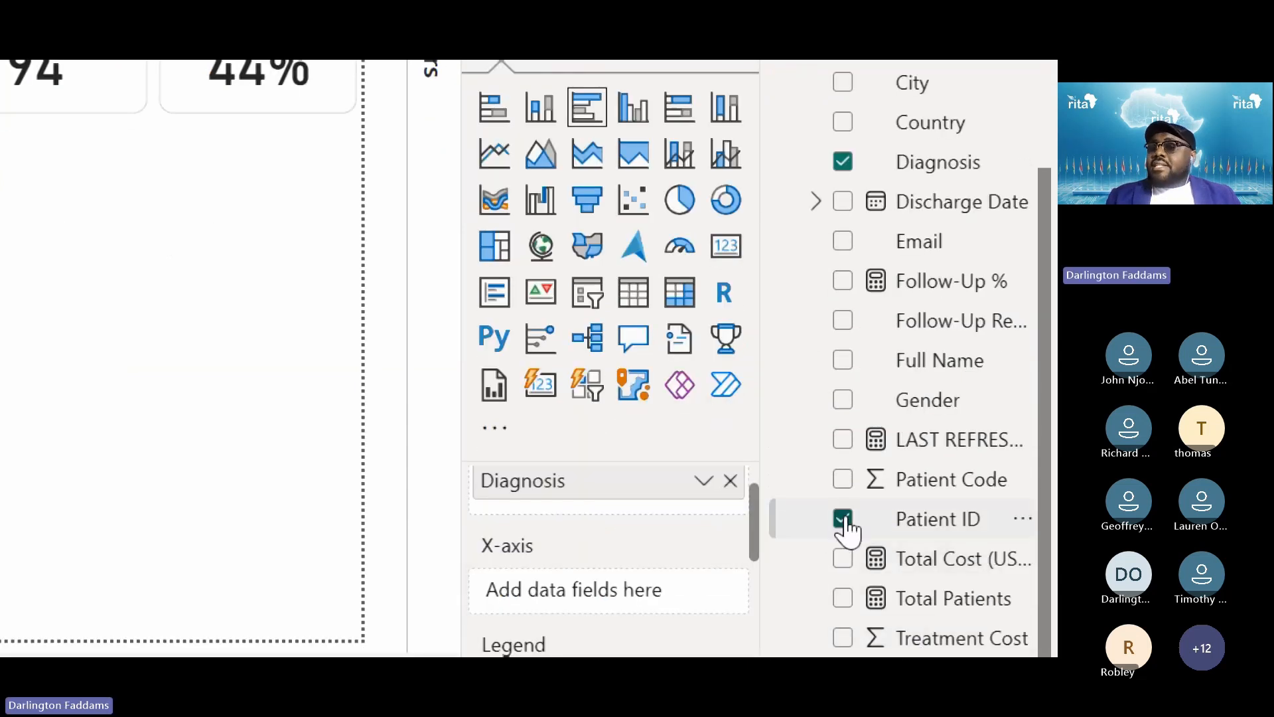
scroll(631, 572, "up", 1)
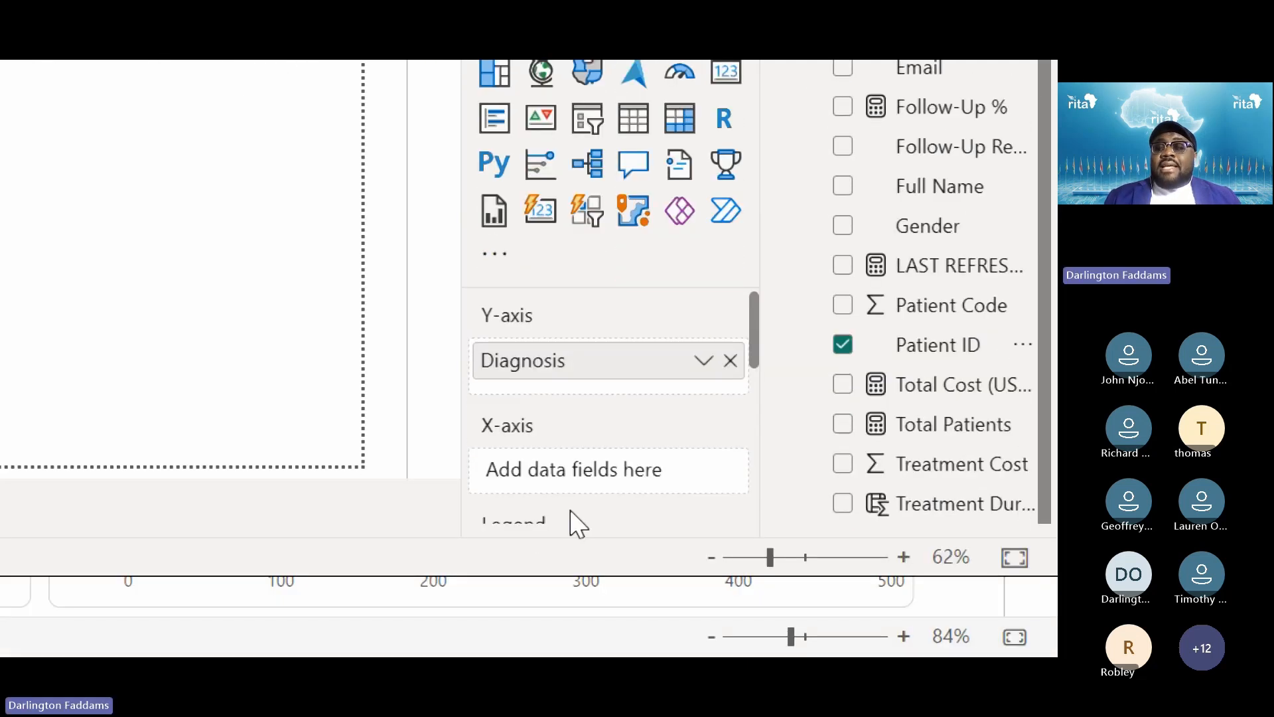
scroll(519, 455, "down", 2)
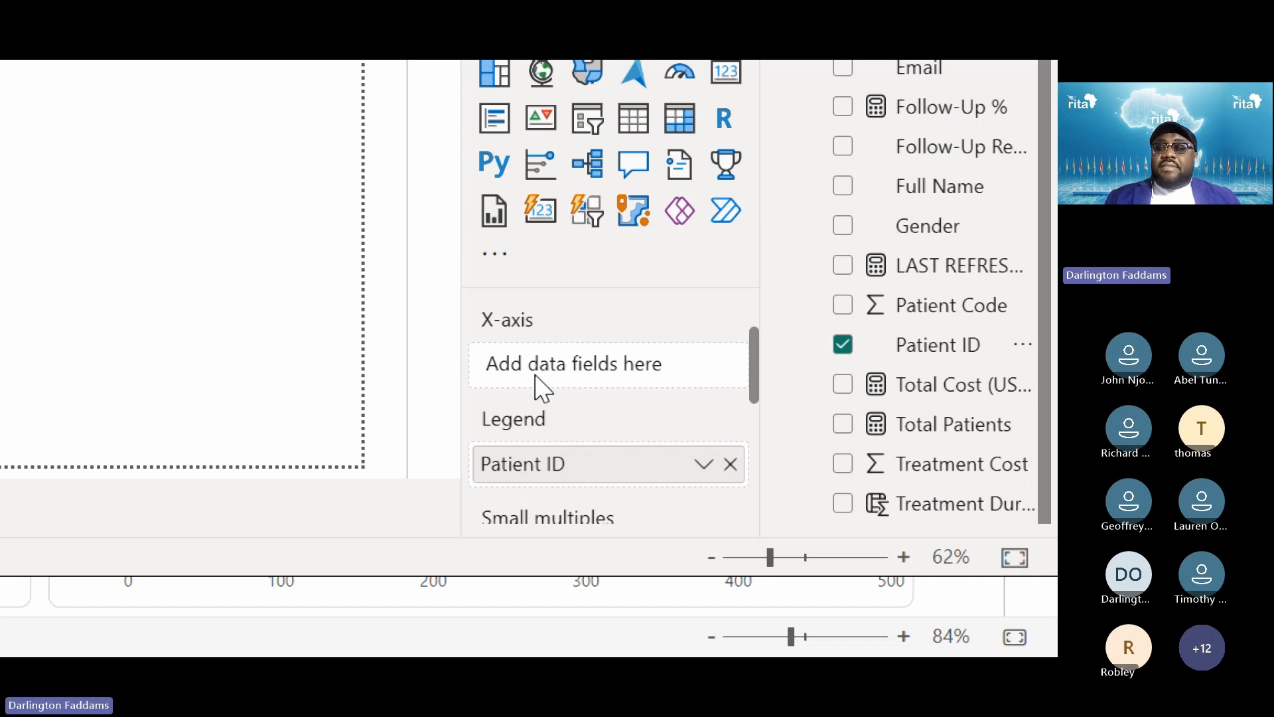
left_click_drag(524, 475, 523, 356)
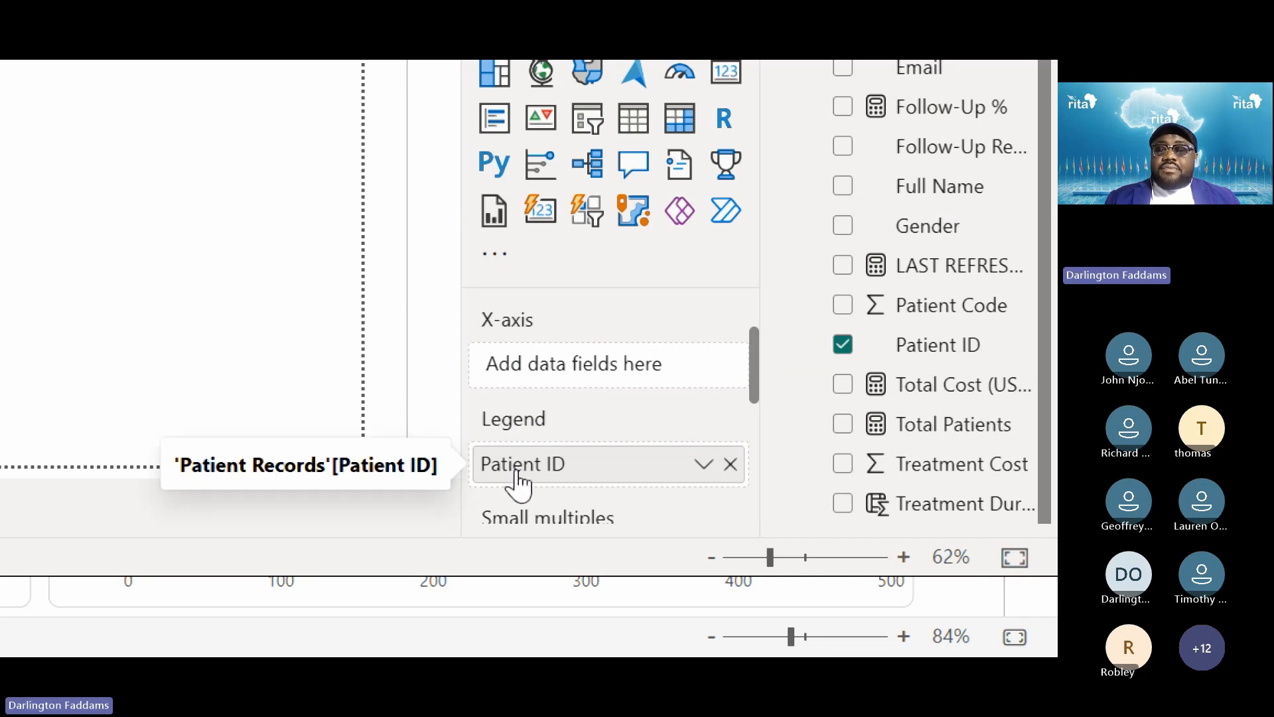
left_click_drag(516, 484, 527, 372)
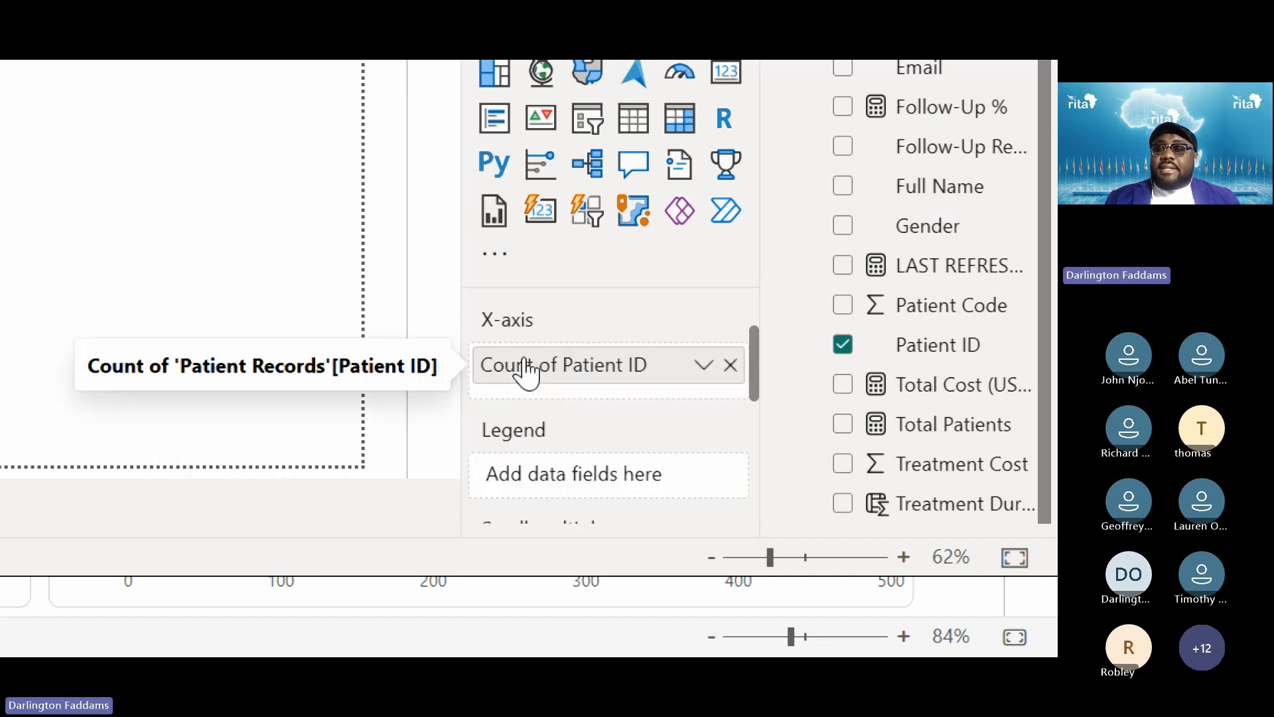
Re-add Patient ID to the X-axis as Count of Patient ID and check its summarisation
left_click(730, 365)
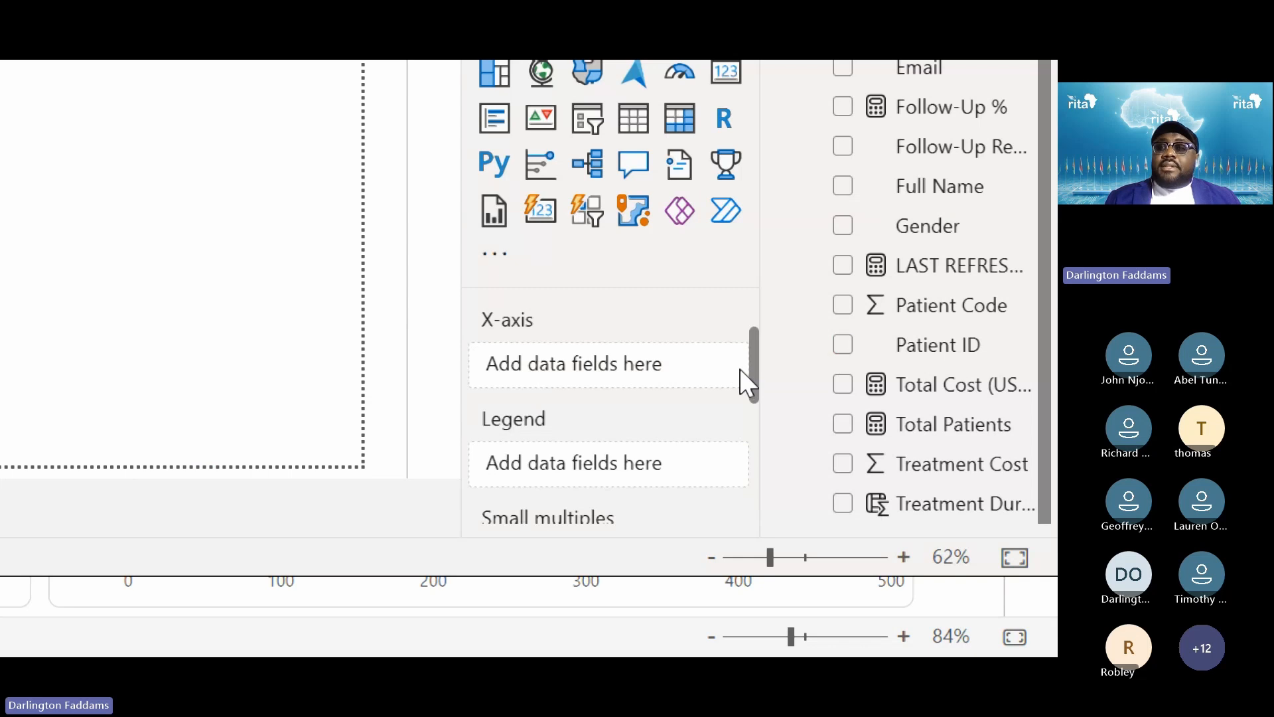
scroll(745, 378, "up", 3)
scroll(949, 465, "down", 3)
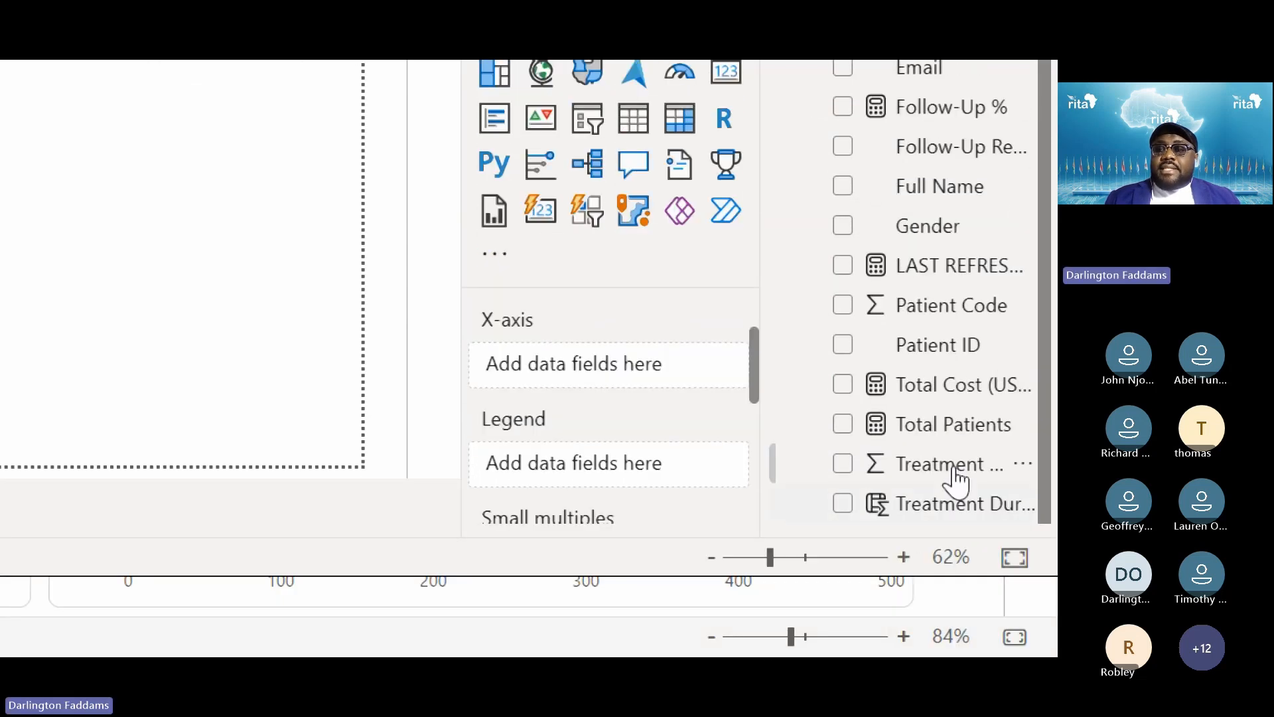
left_click_drag(941, 357, 623, 365)
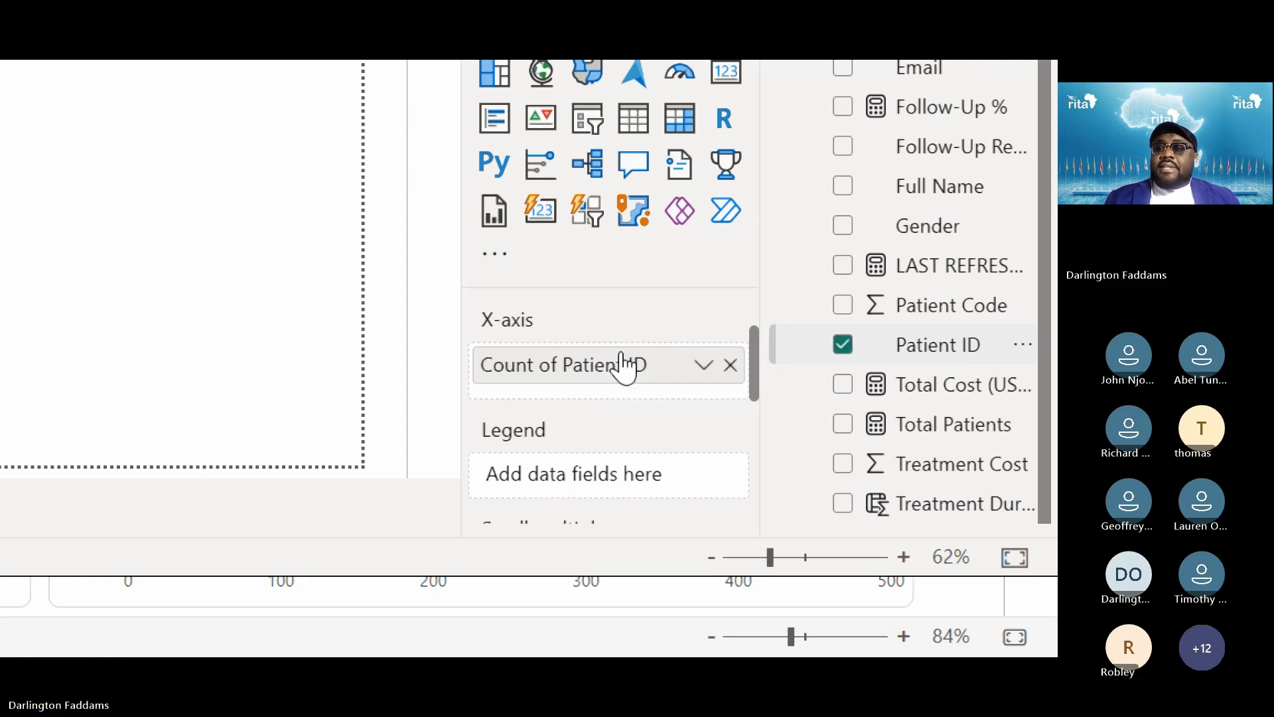
left_click(730, 365)
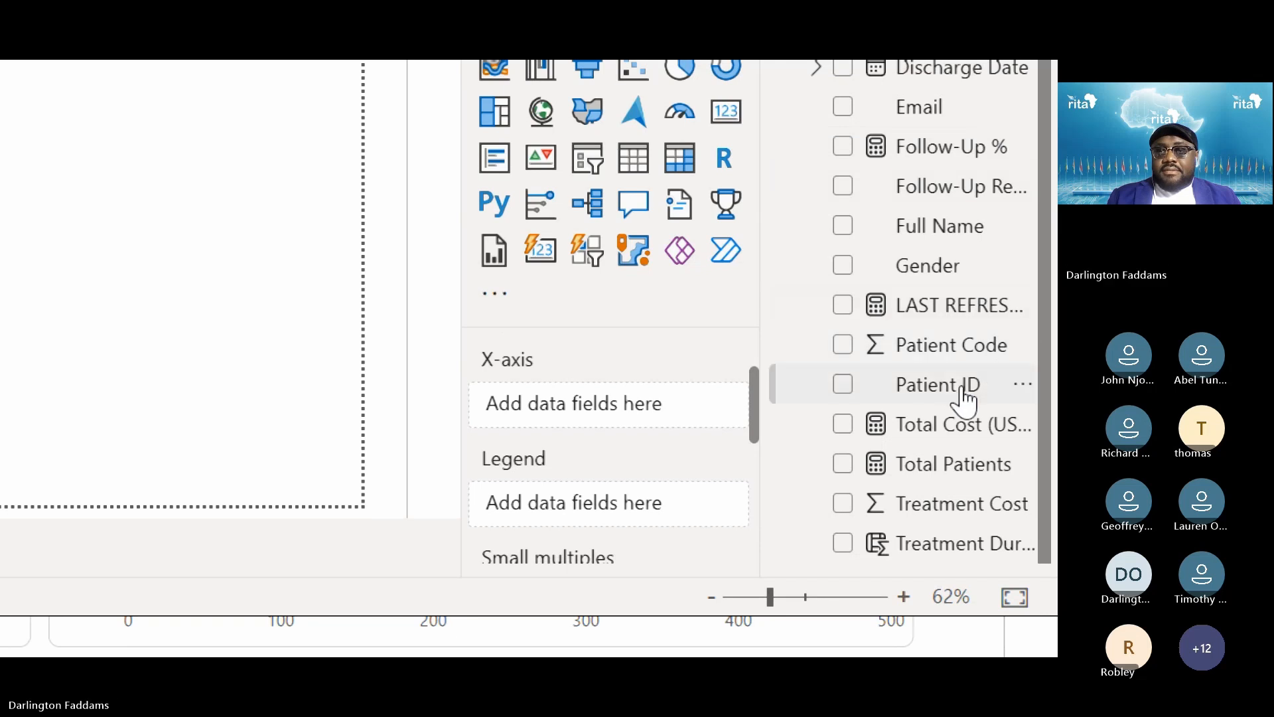
left_click_drag(955, 379, 651, 397)
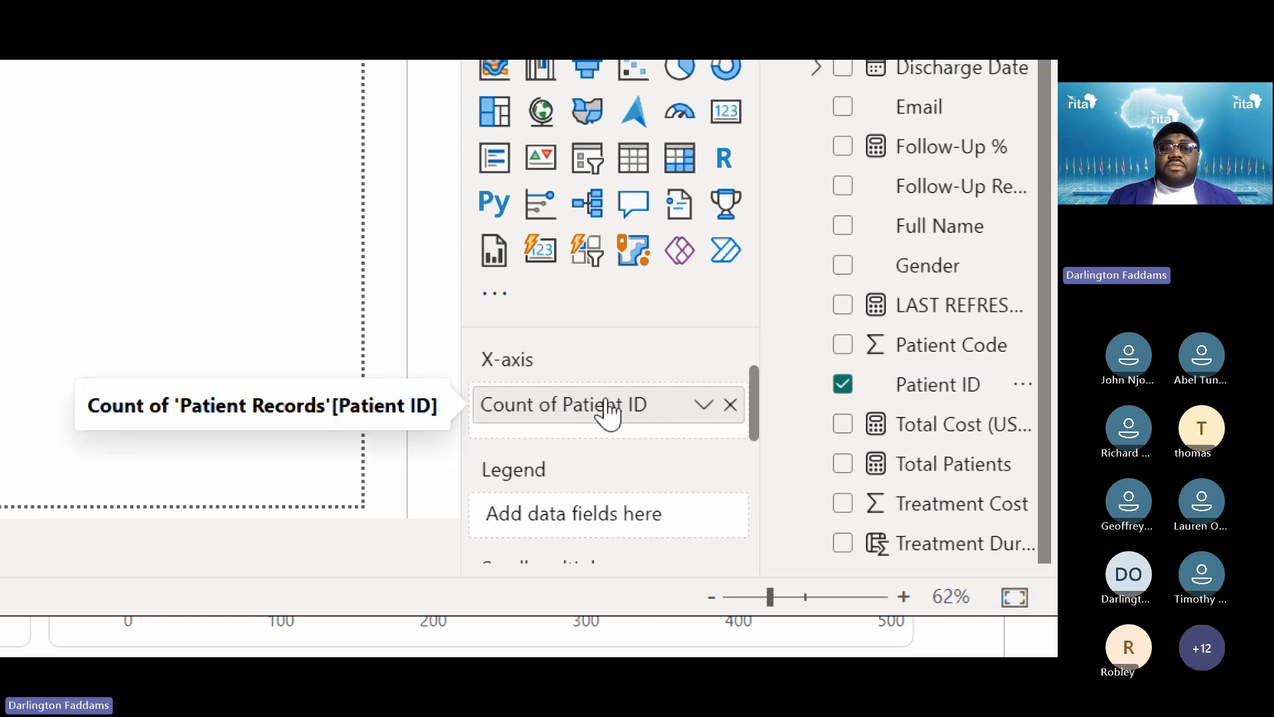
left_click(703, 404)
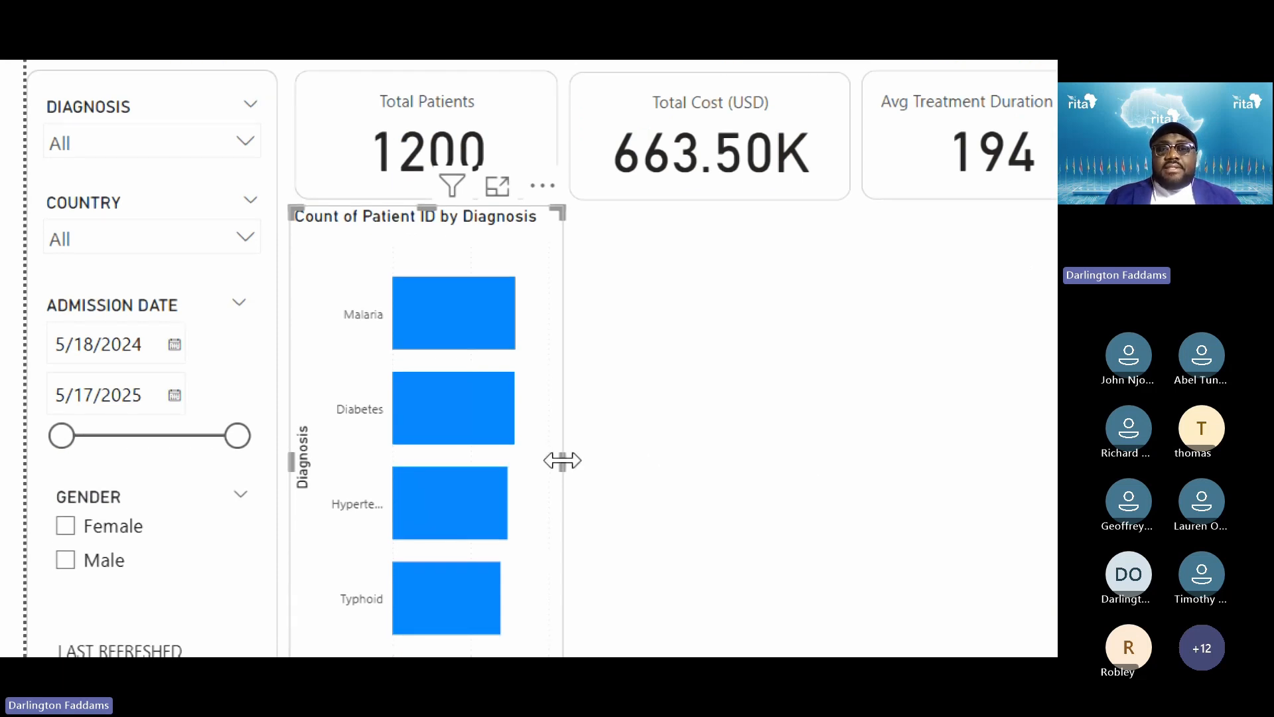
Widen the Count of Patient ID by Diagnosis chart so its bars are longer
left_click_drag(562, 461, 738, 479)
left_click(868, 469)
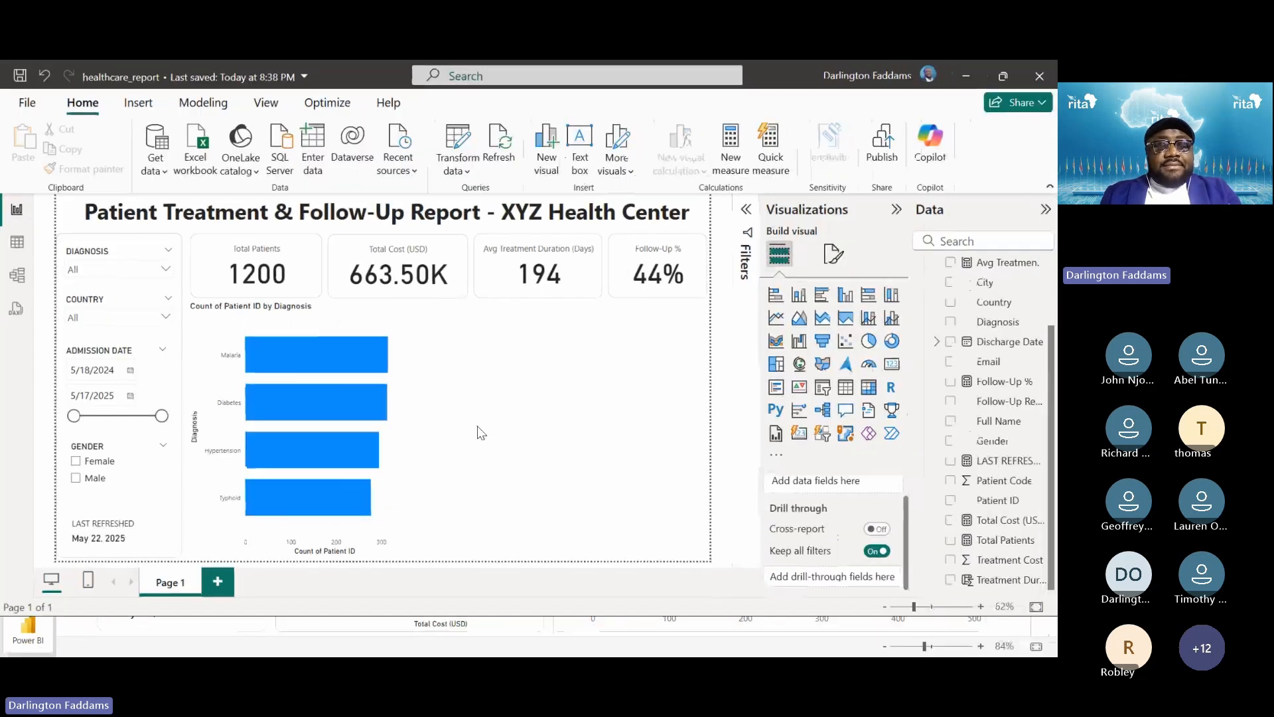
key("alt+Tab")
key("alt+Tab")
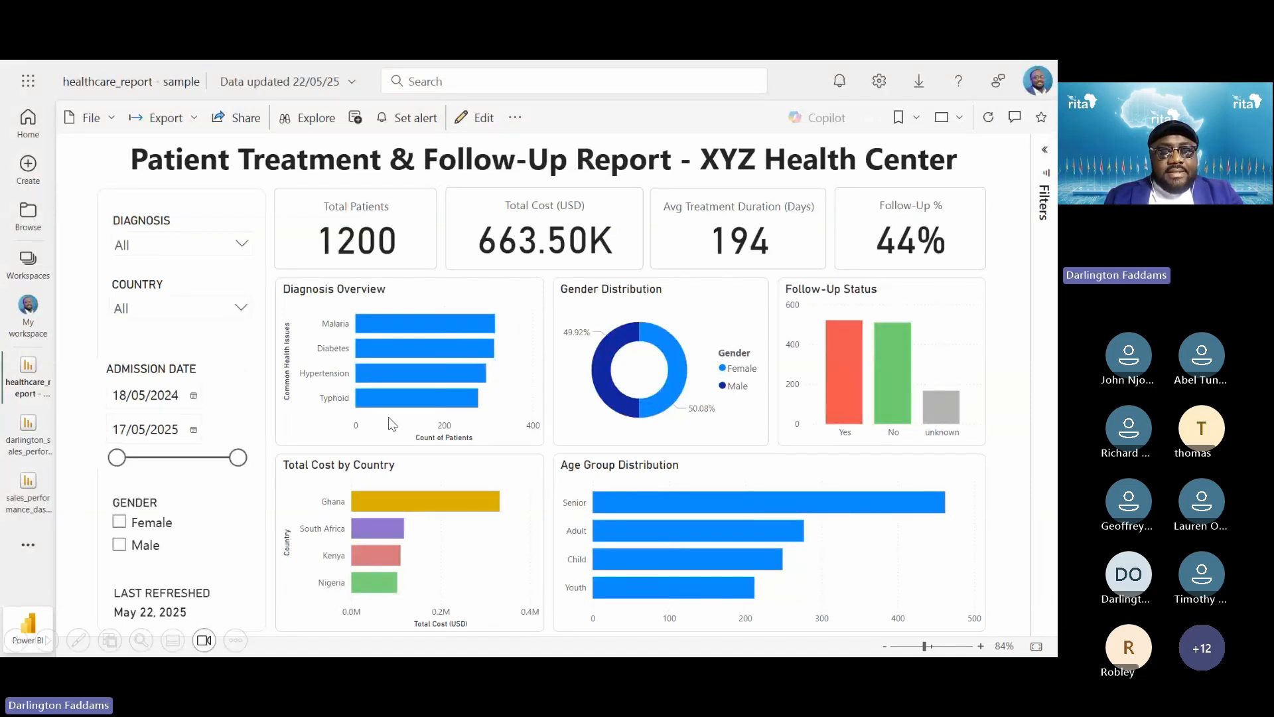
key("alt+Tab")
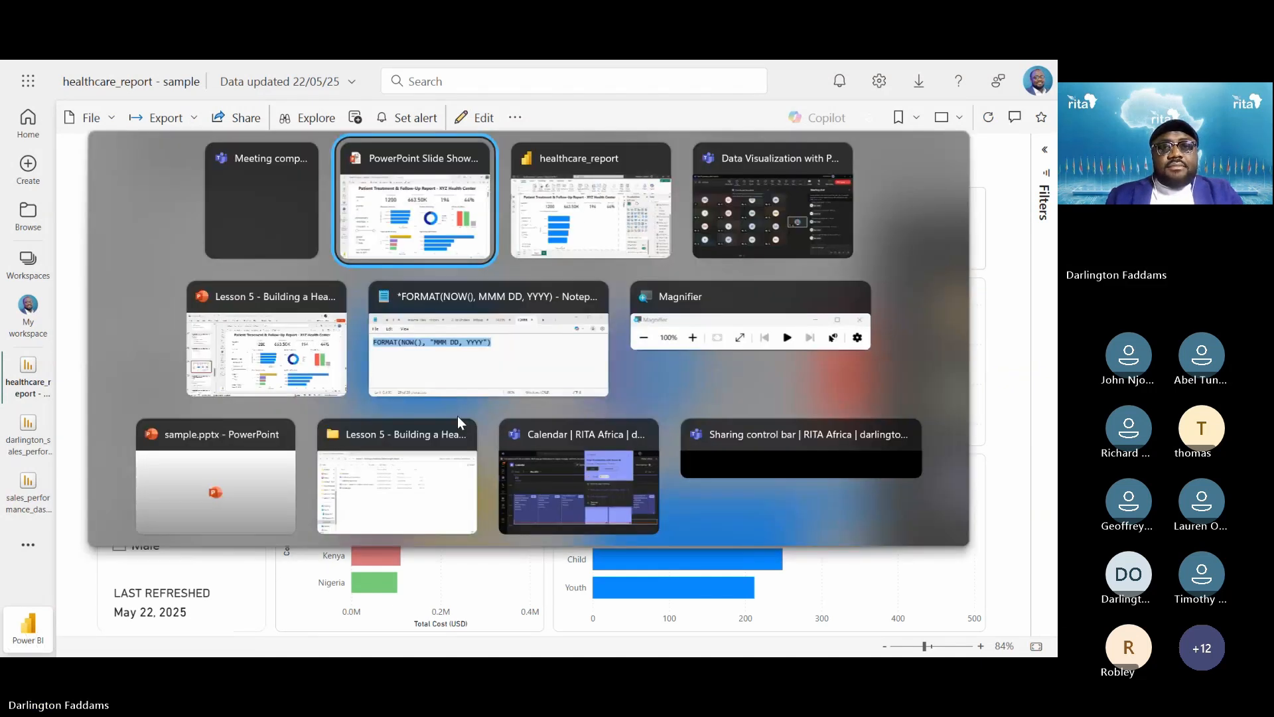
key("alt+Tab")
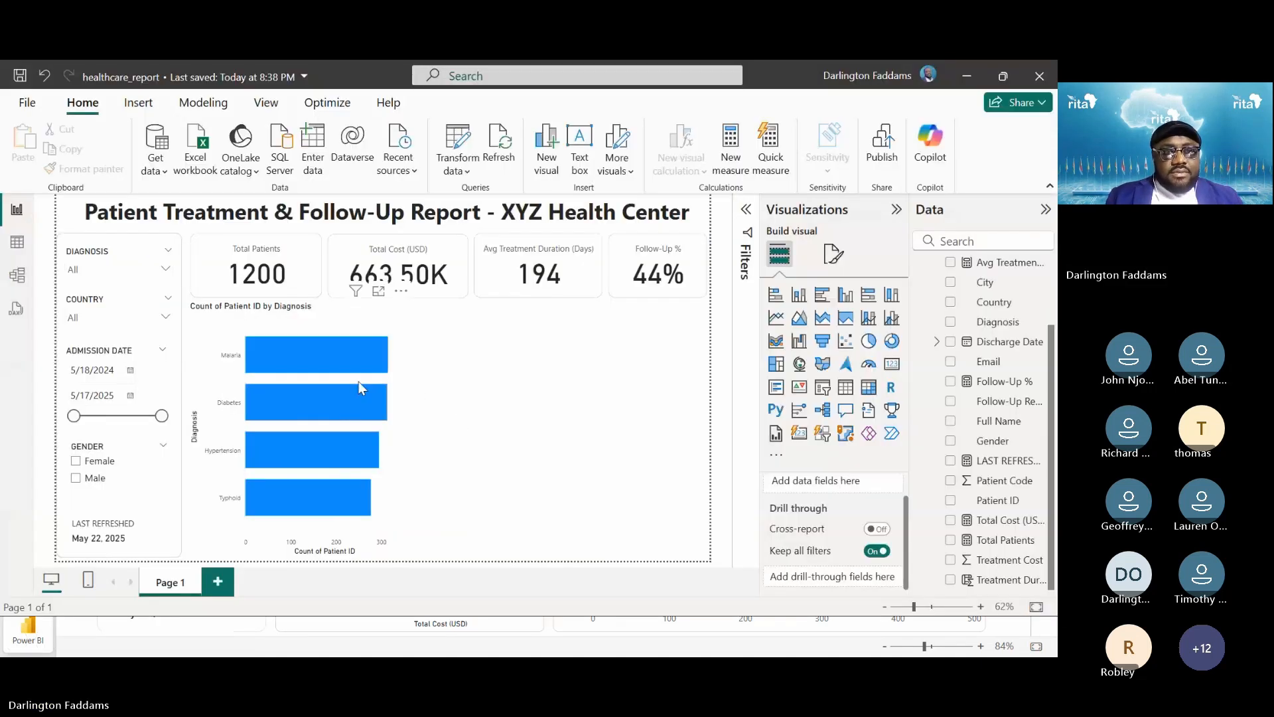
Make the bar chart shorter, then switch to the published report in the browser
left_click(359, 381)
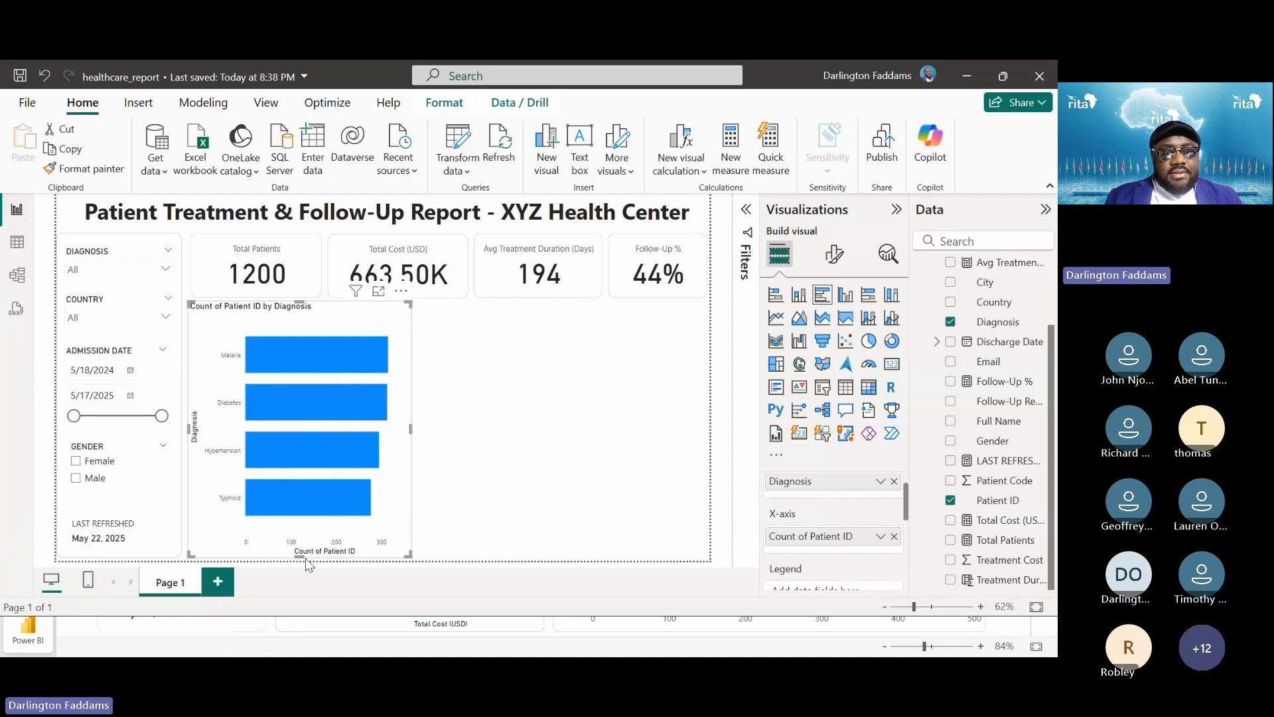
left_click_drag(300, 556, 304, 446)
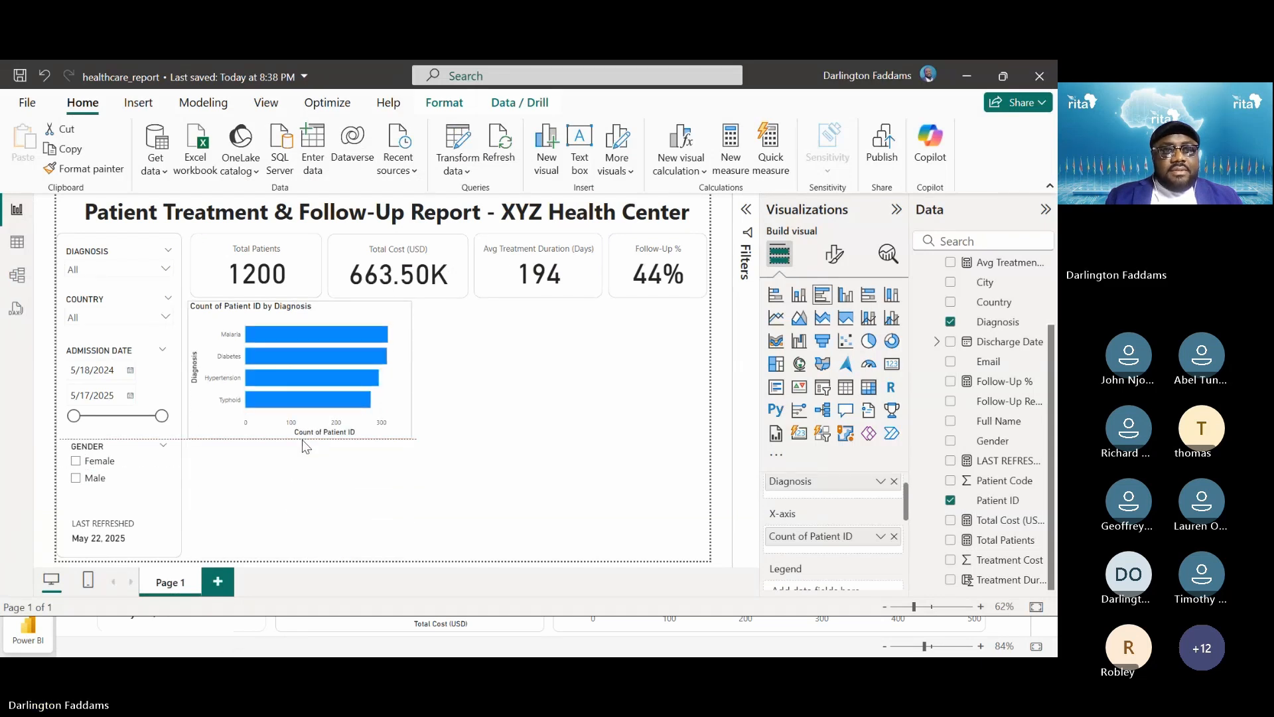
left_click(528, 438)
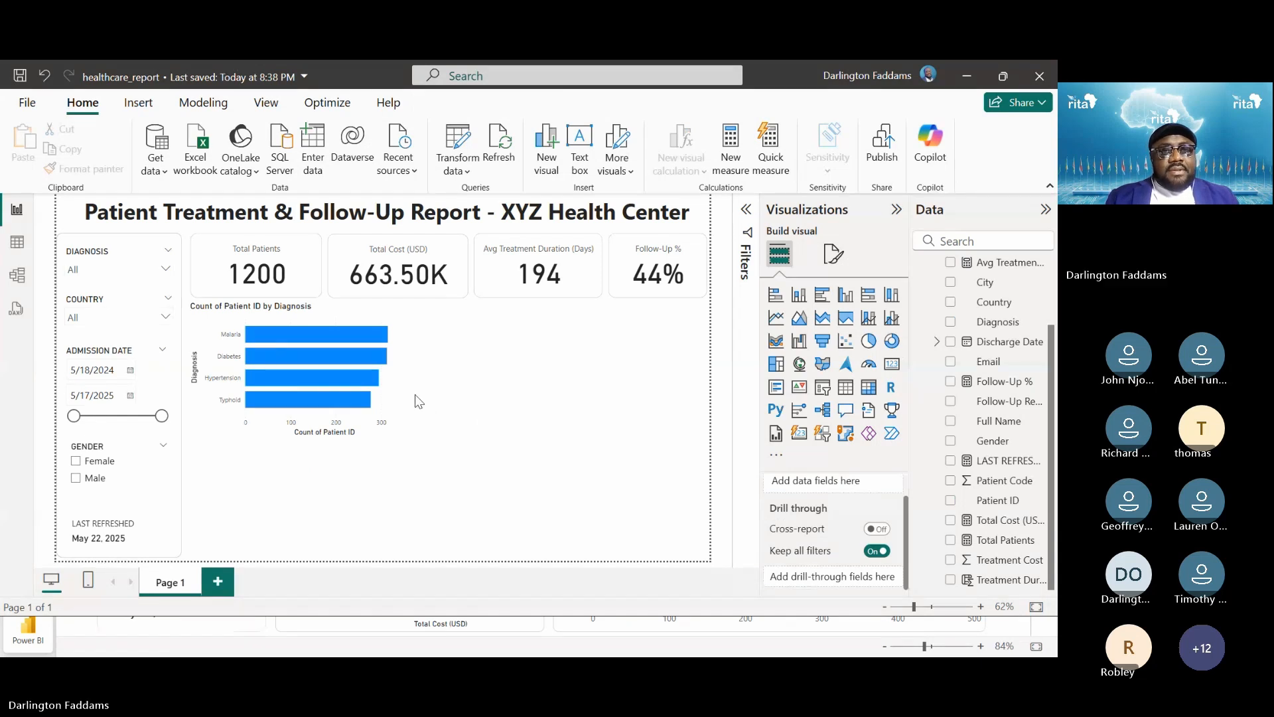
left_click(374, 393)
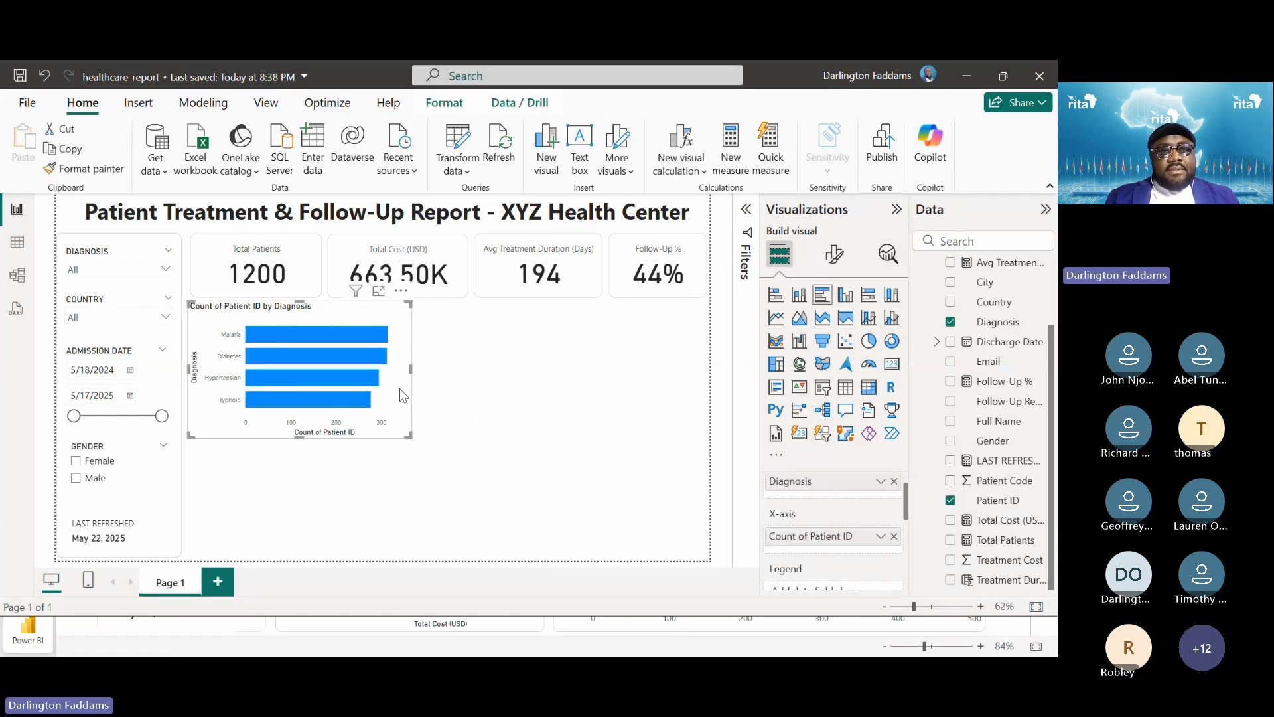
left_click(539, 397)
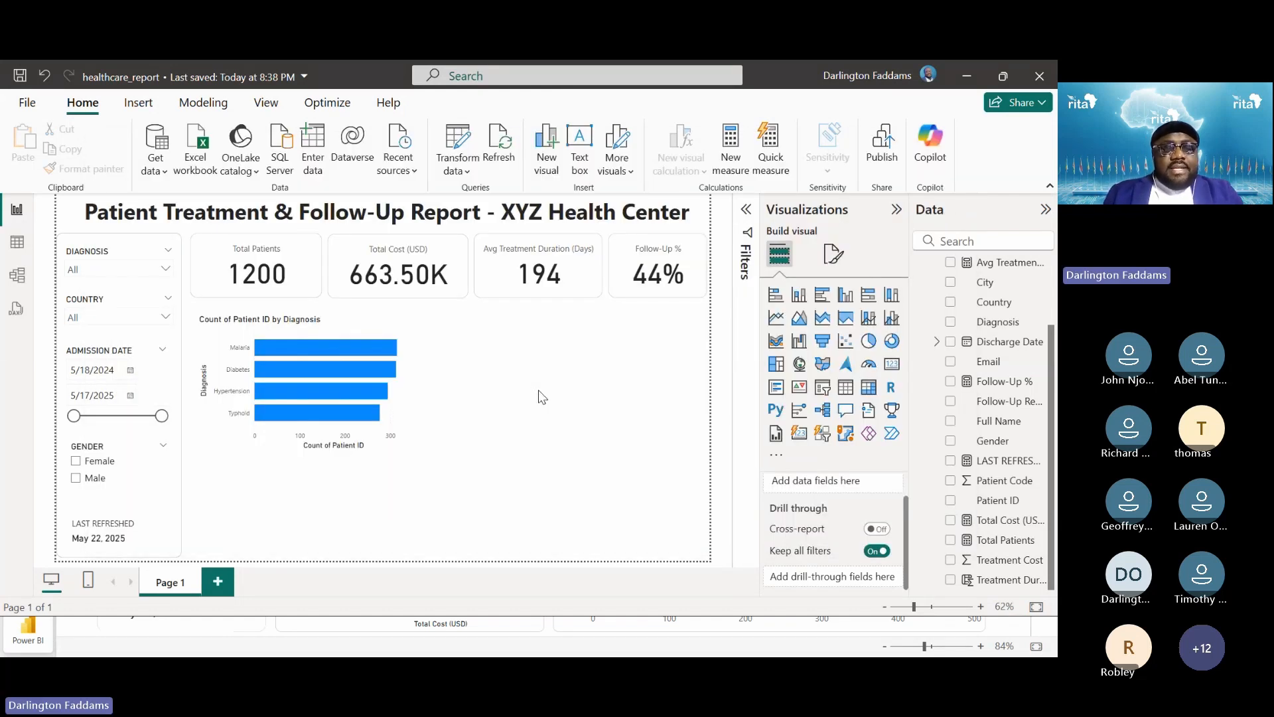
key("alt+Tab")
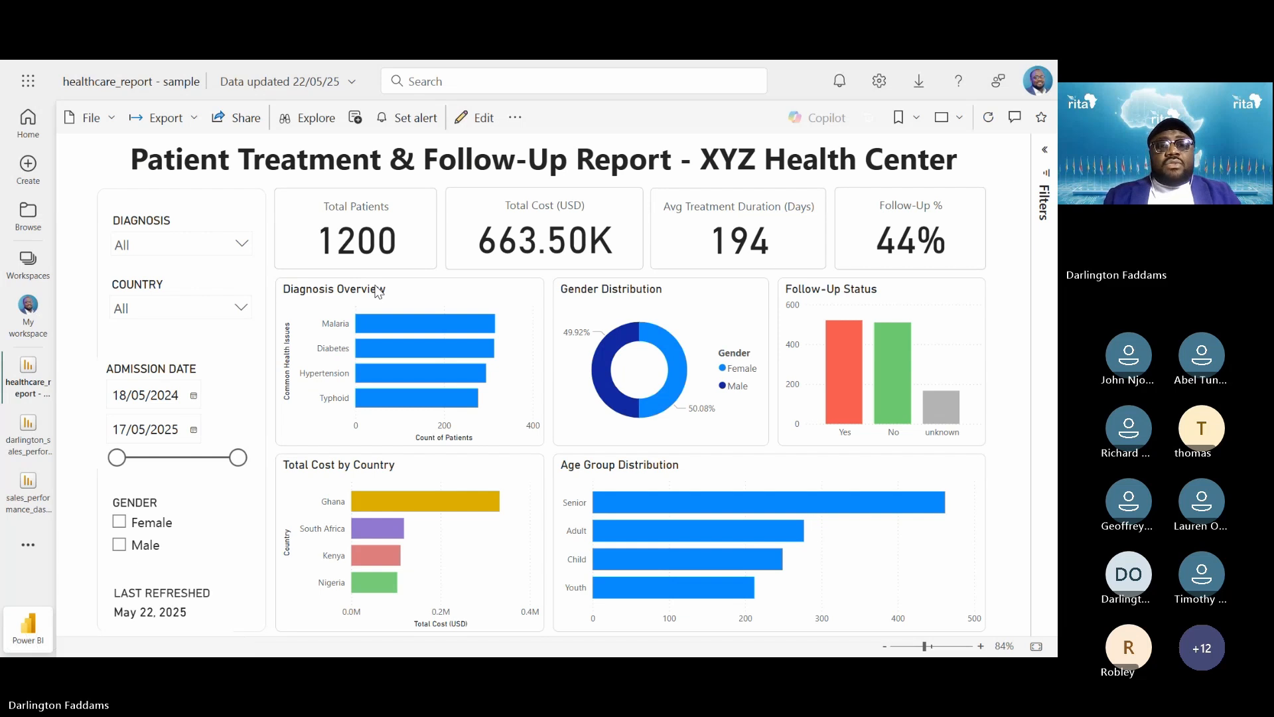
Go from the published report back to the healthcare_report editor in Power BI Desktop
key("alt+Tab")
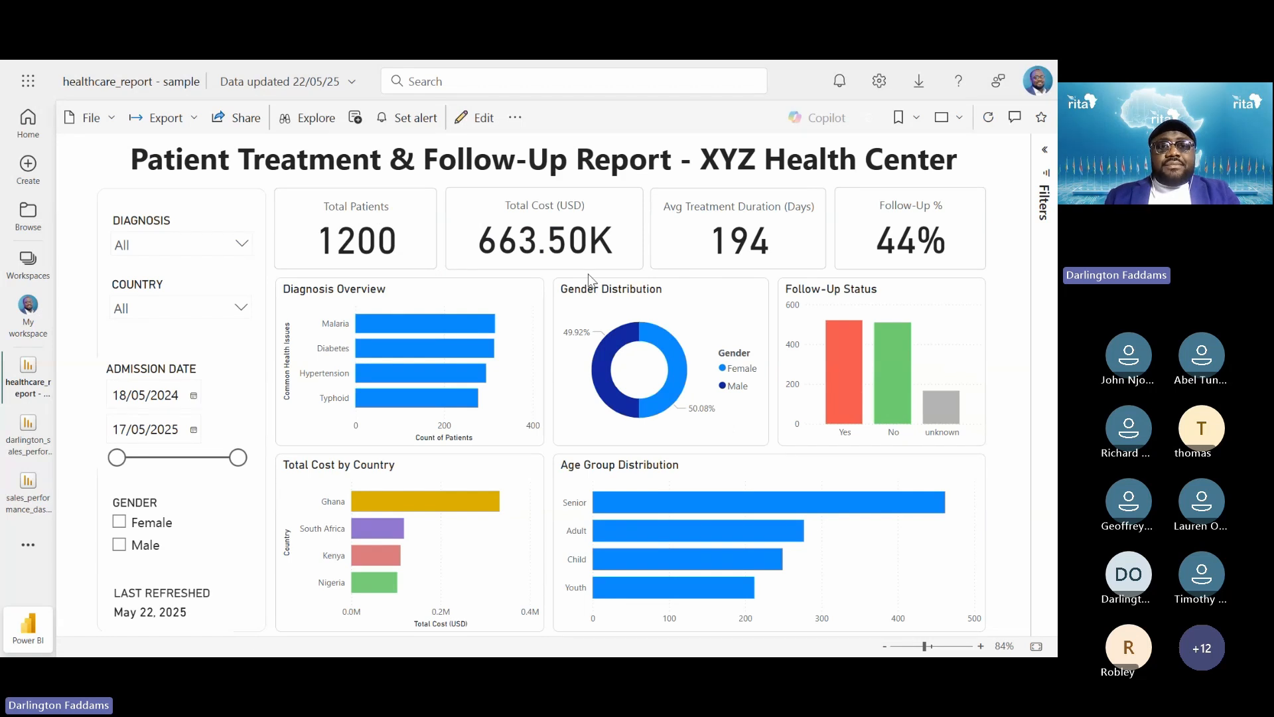
key("alt+Tab")
key("Tab")
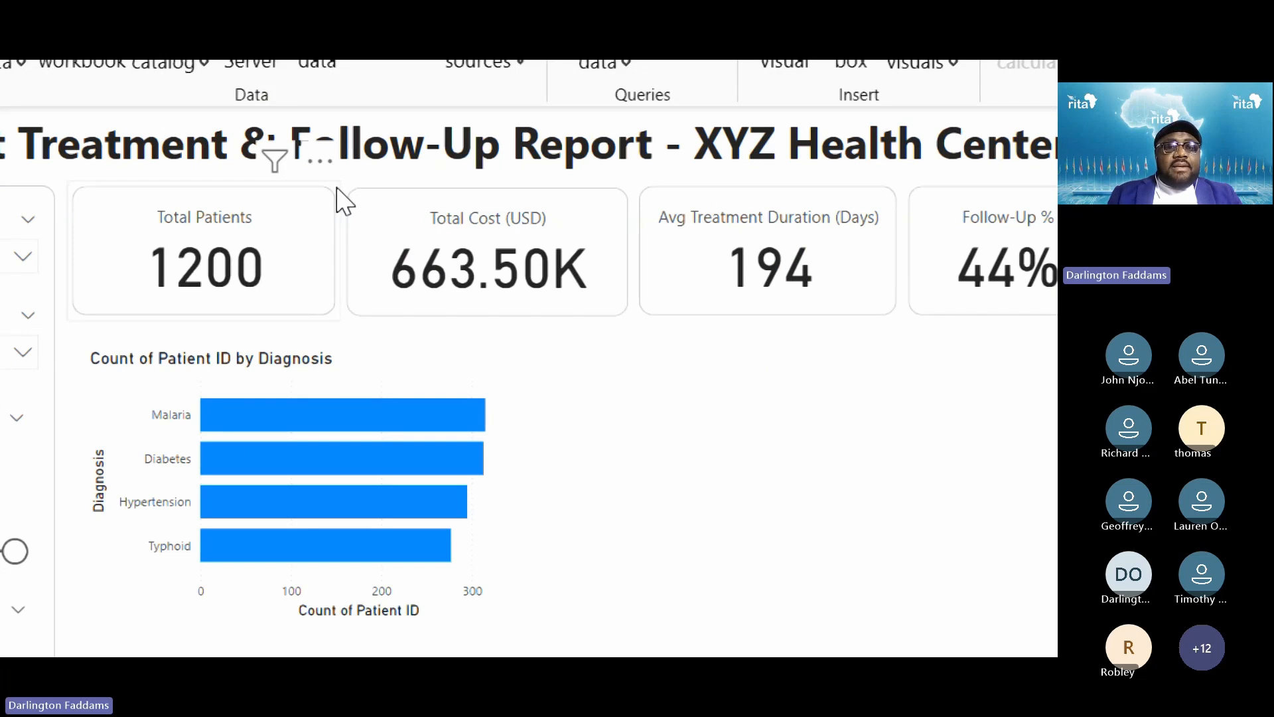
Use Format painter to copy the Total Patients card's formatting onto the Diagnosis bar chart
left_click(330, 193)
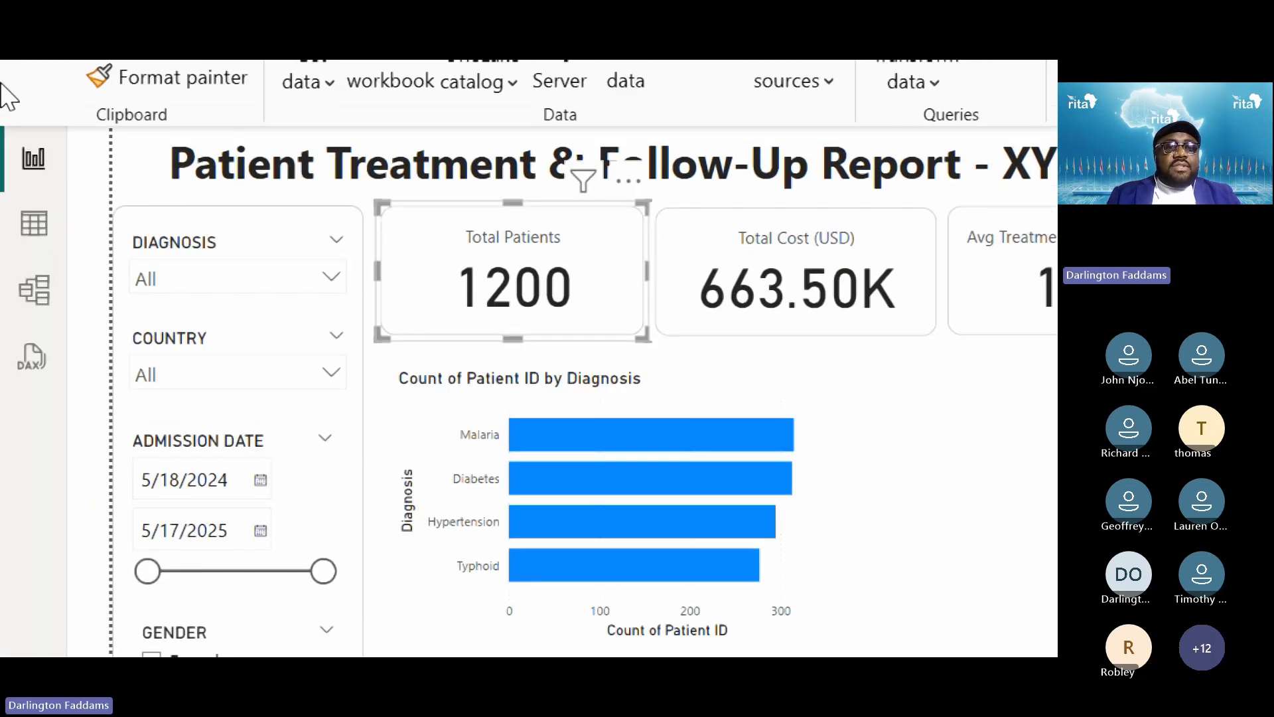
left_click(106, 145)
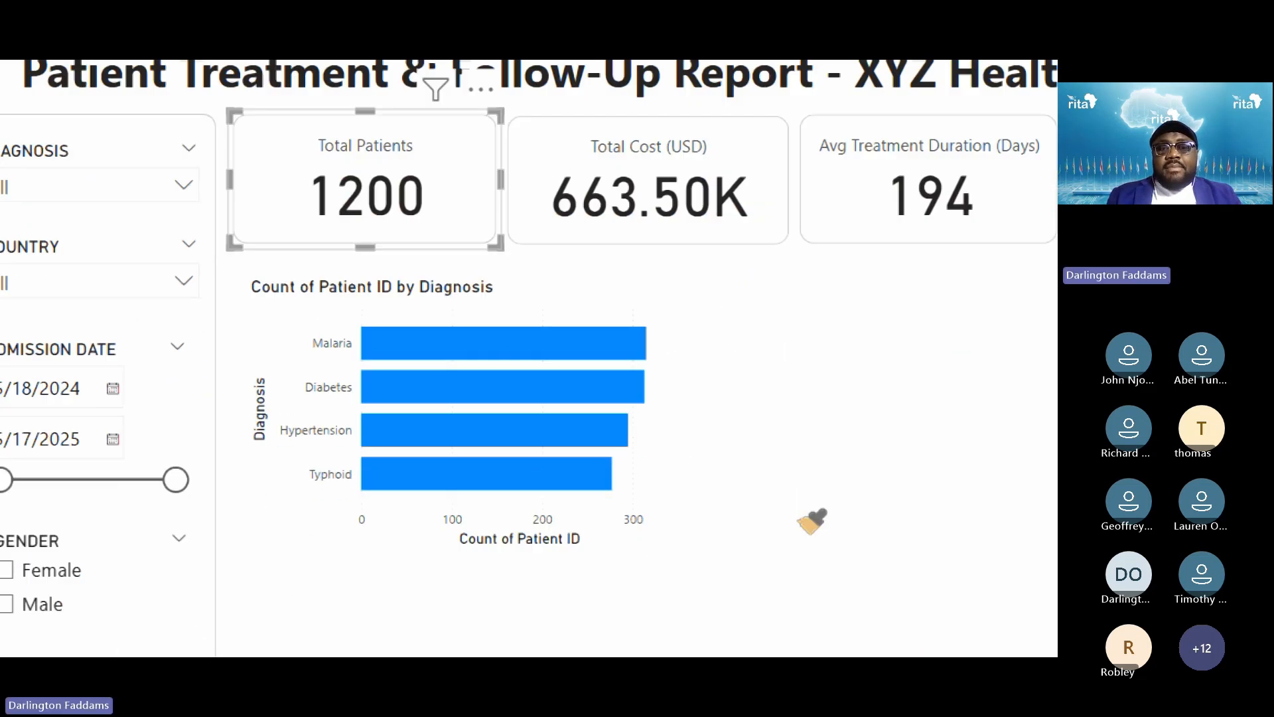
left_click(672, 475)
left_click(848, 415)
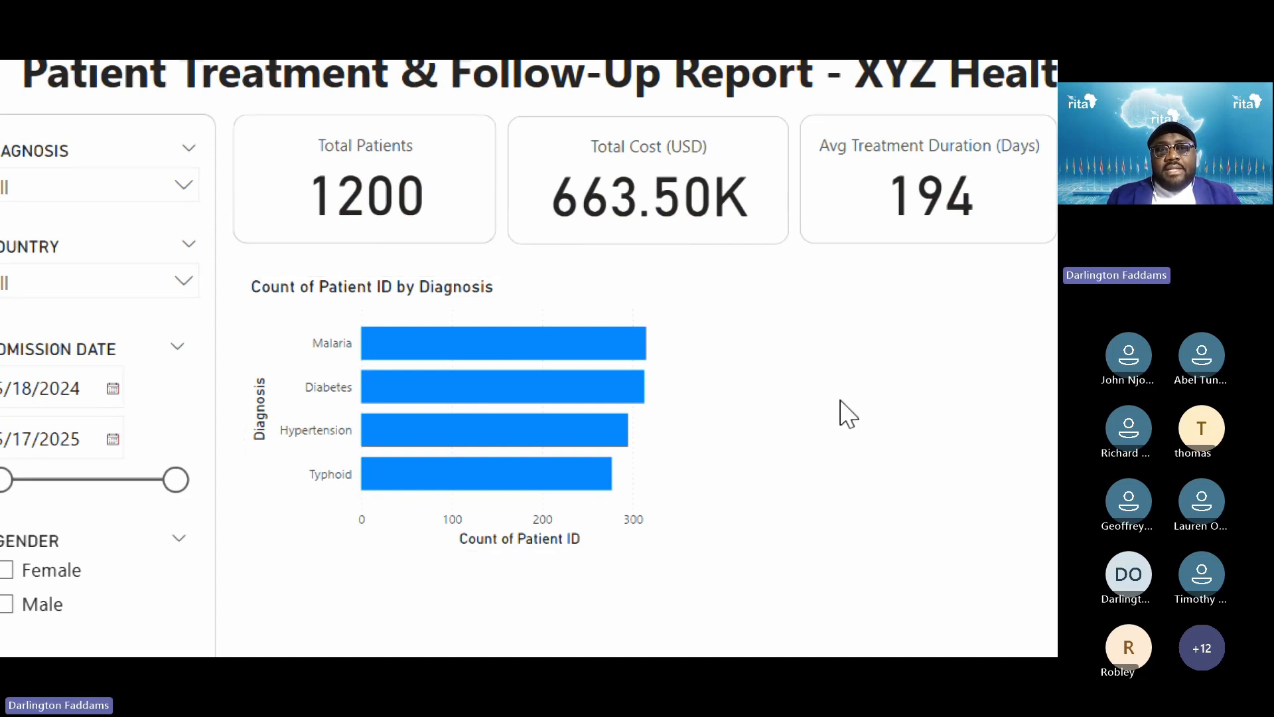
left_click(675, 455)
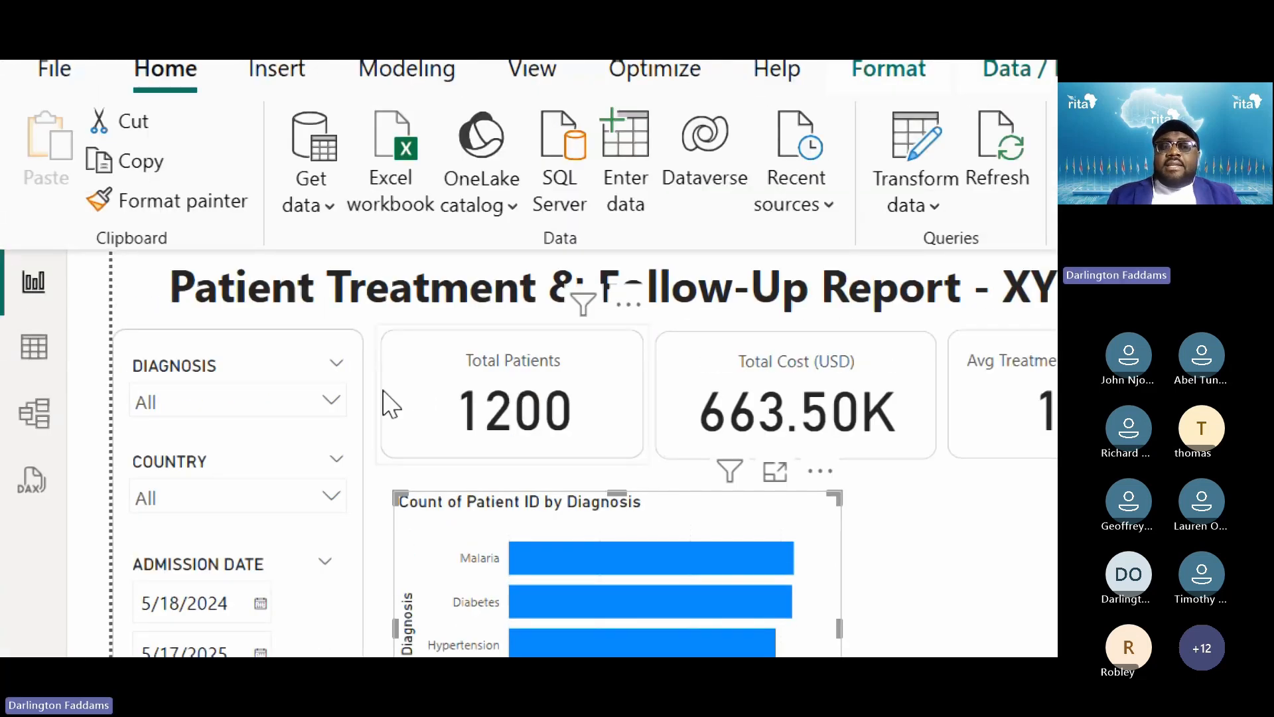
Paint the Total Patients card's formatting onto the bar chart again and check its styling
left_click(387, 403)
left_click(166, 200)
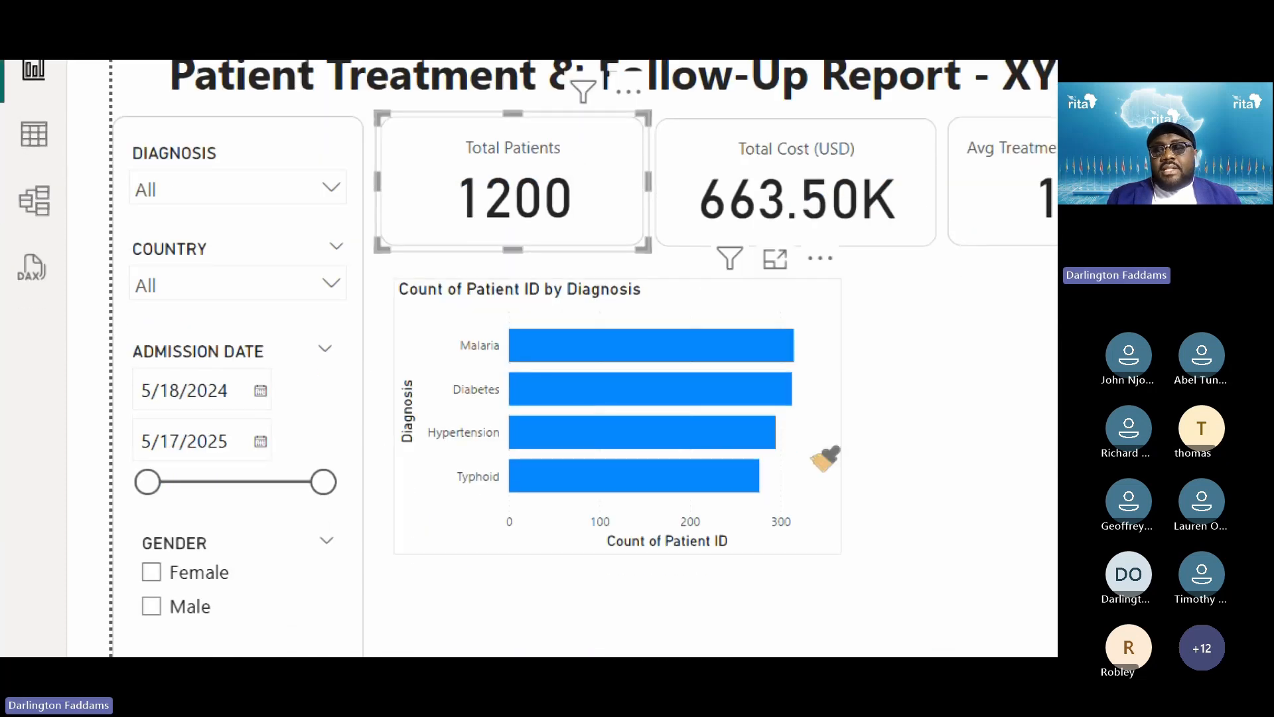
left_click(824, 457)
left_click(878, 458)
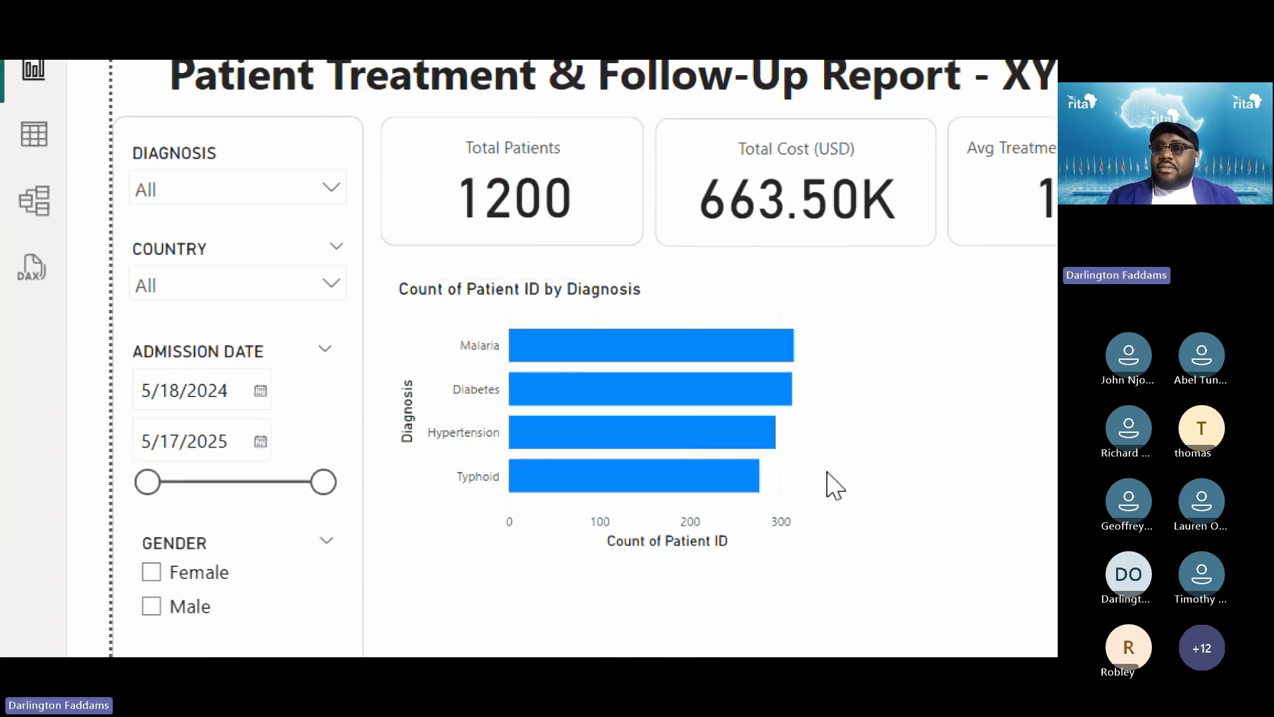
left_click(785, 491)
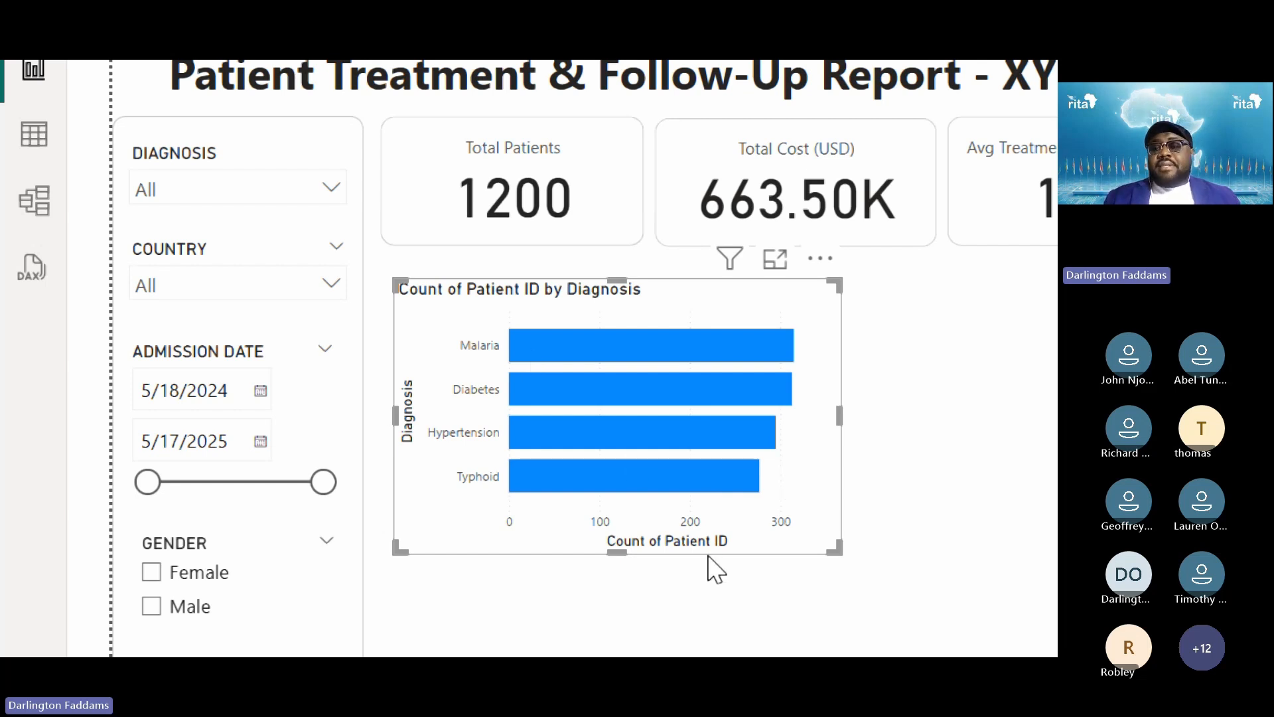
scroll(699, 577, "down", 1)
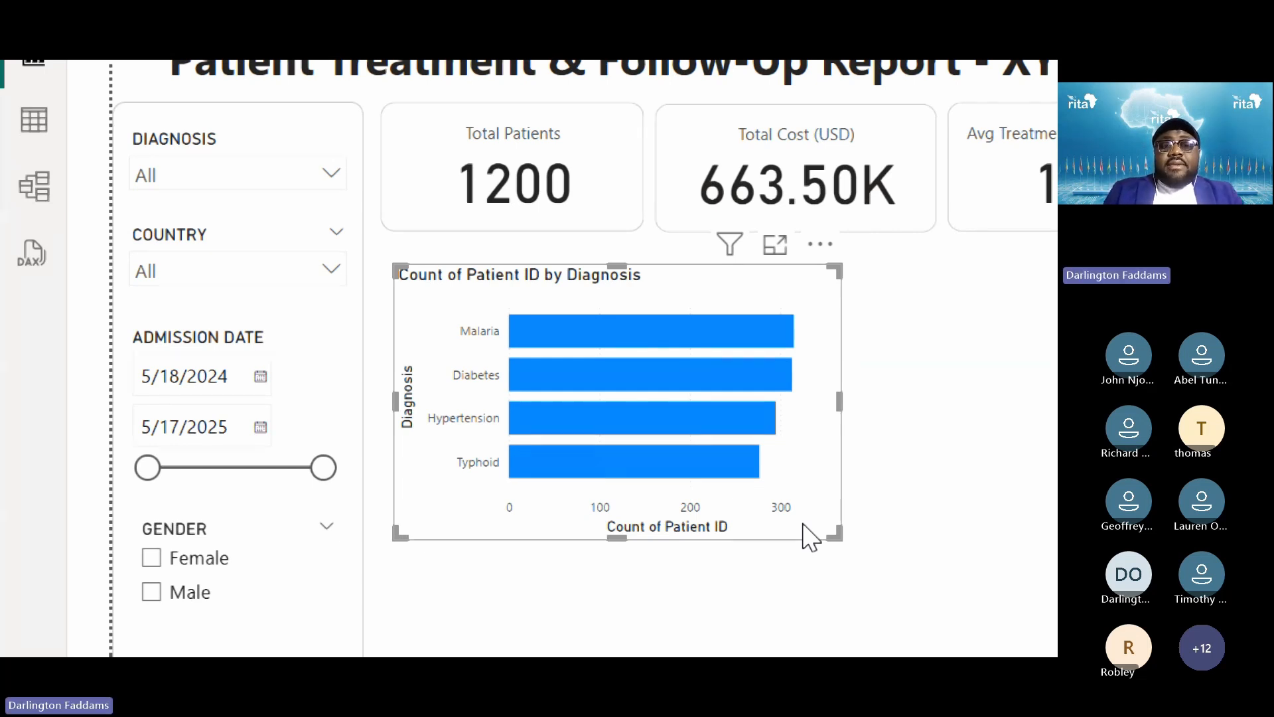
key("super+minus")
key("super+minus")
left_click(455, 428)
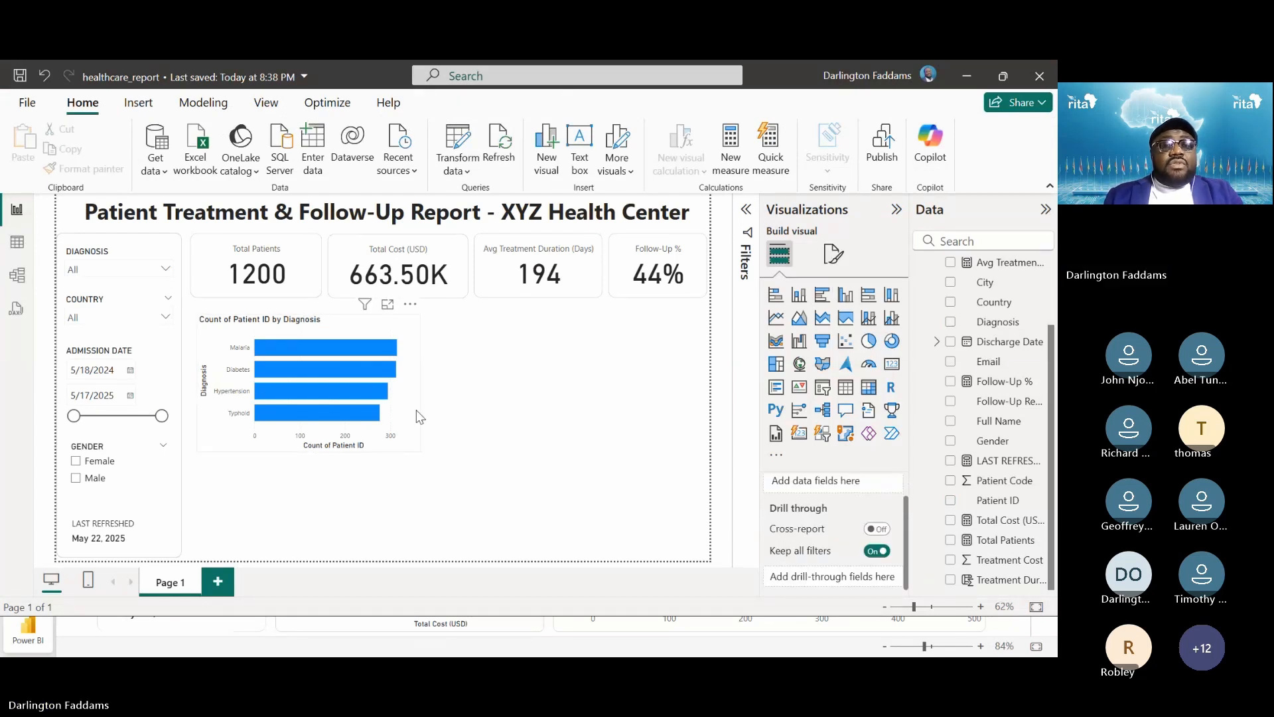
Switch from the Power BI Service report back to the healthcare_report window in Power BI Desktop
key("alt+Tab")
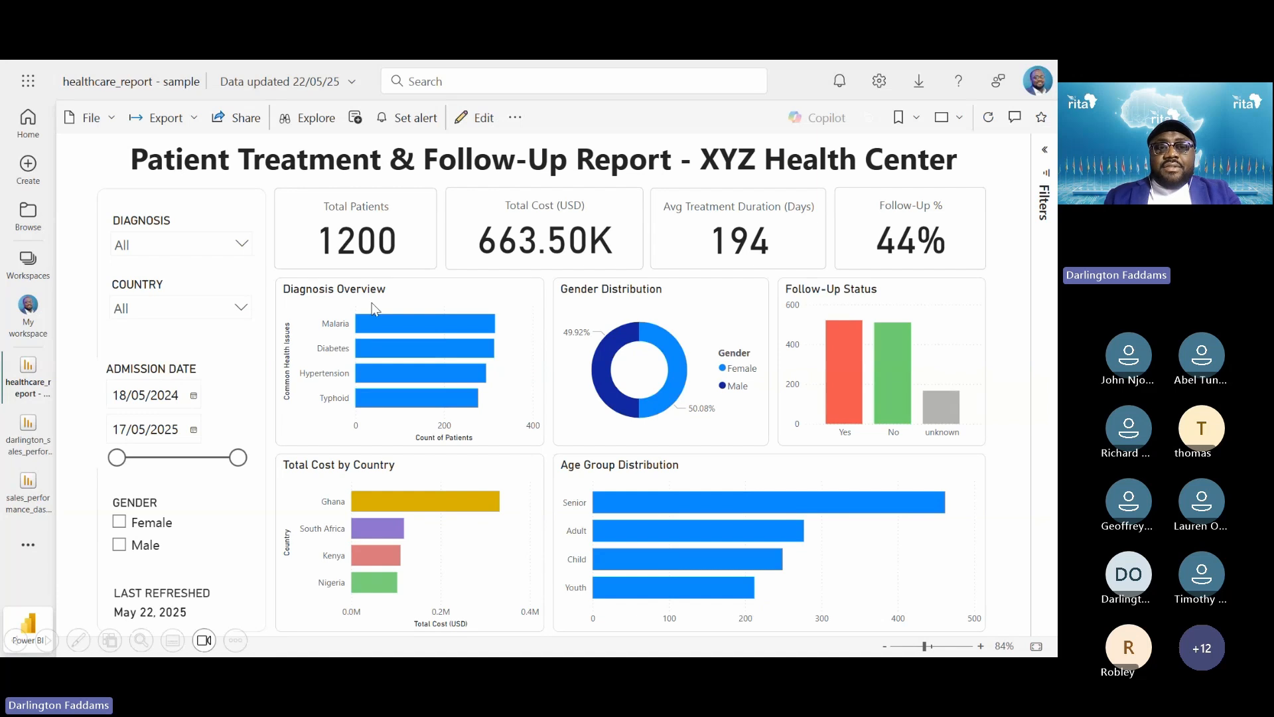
key("alt+Tab")
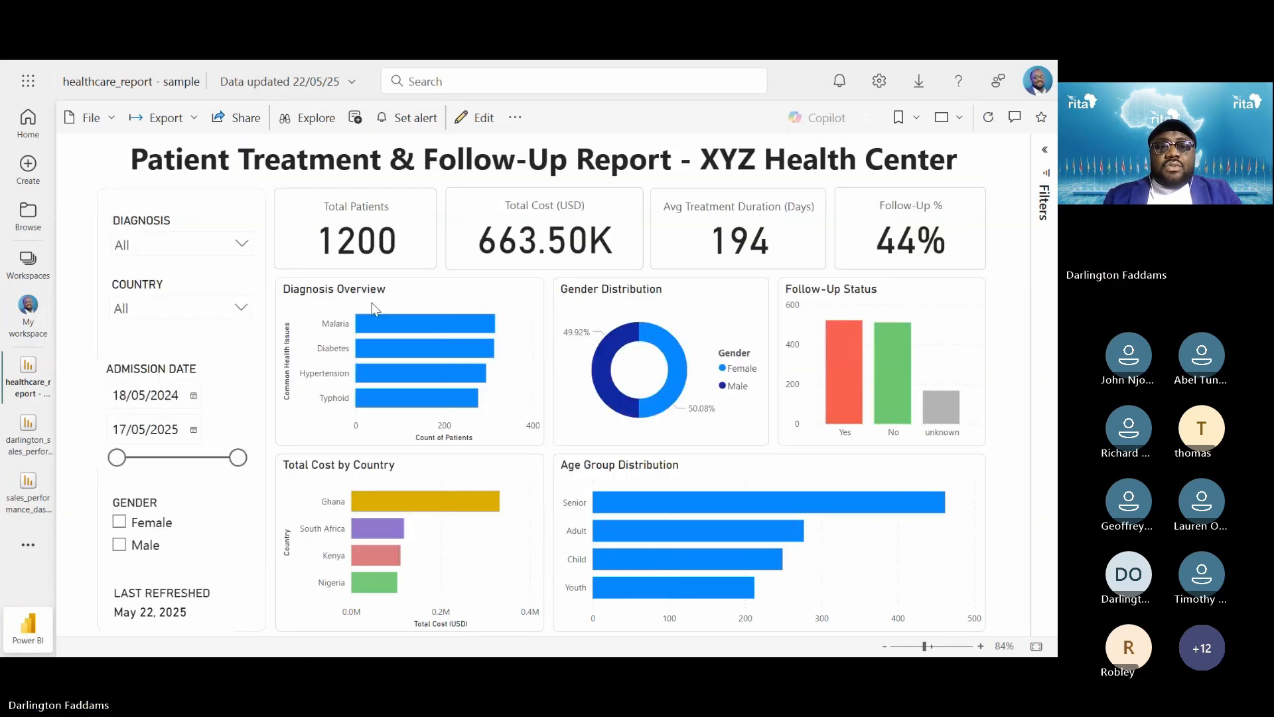
key("alt+Tab")
key("alt+Tab")
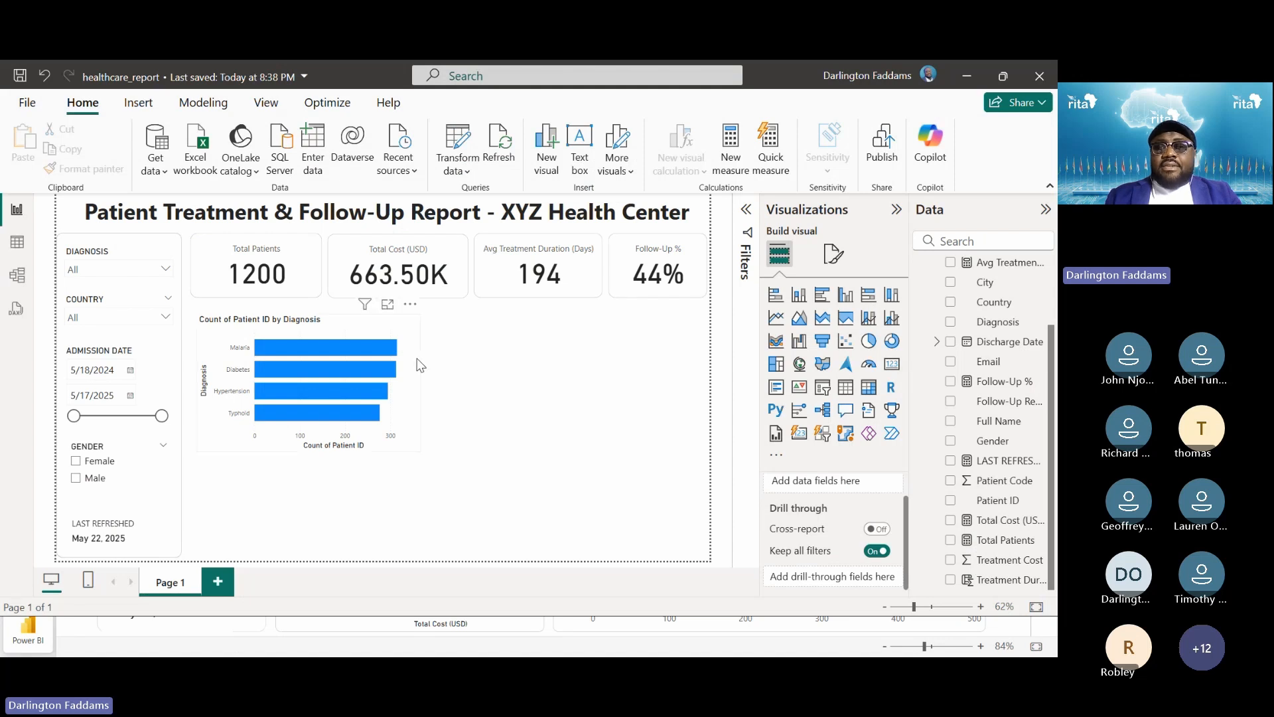
Move the Diagnosis bar chart right, beneath the Avg Treatment Duration and Follow-Up % cards
left_click(415, 364)
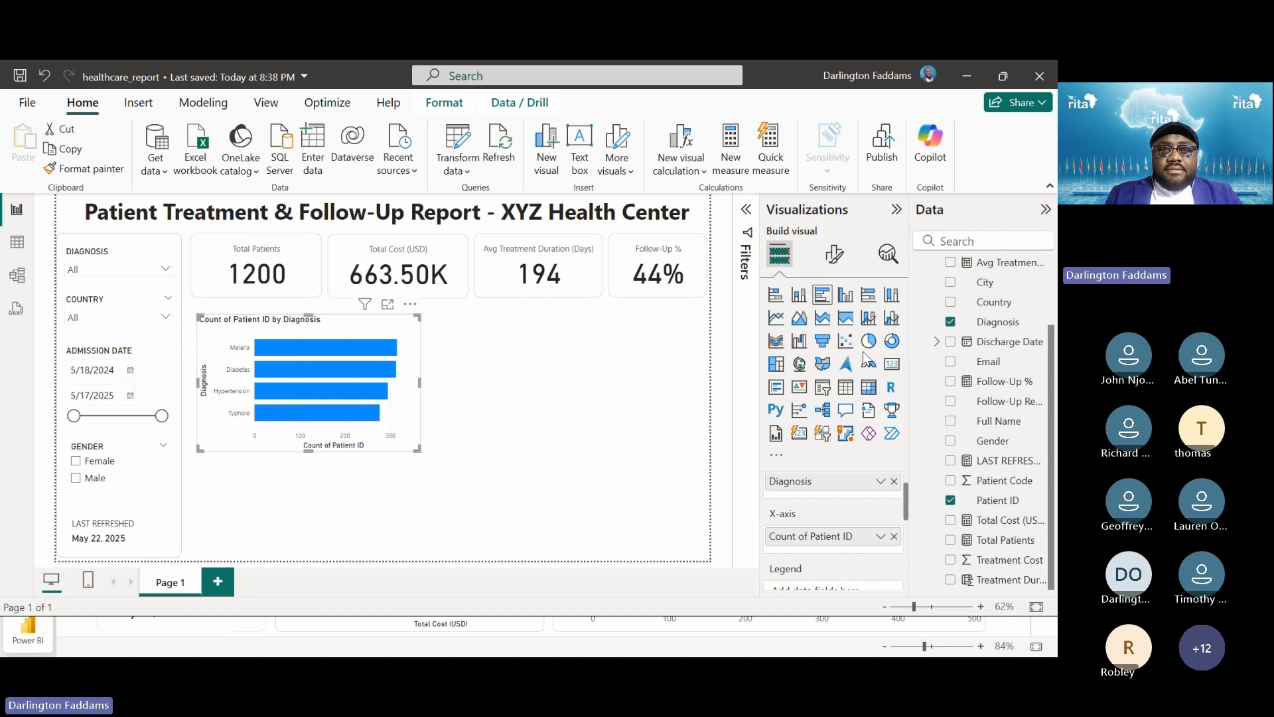
left_click_drag(410, 338, 701, 375)
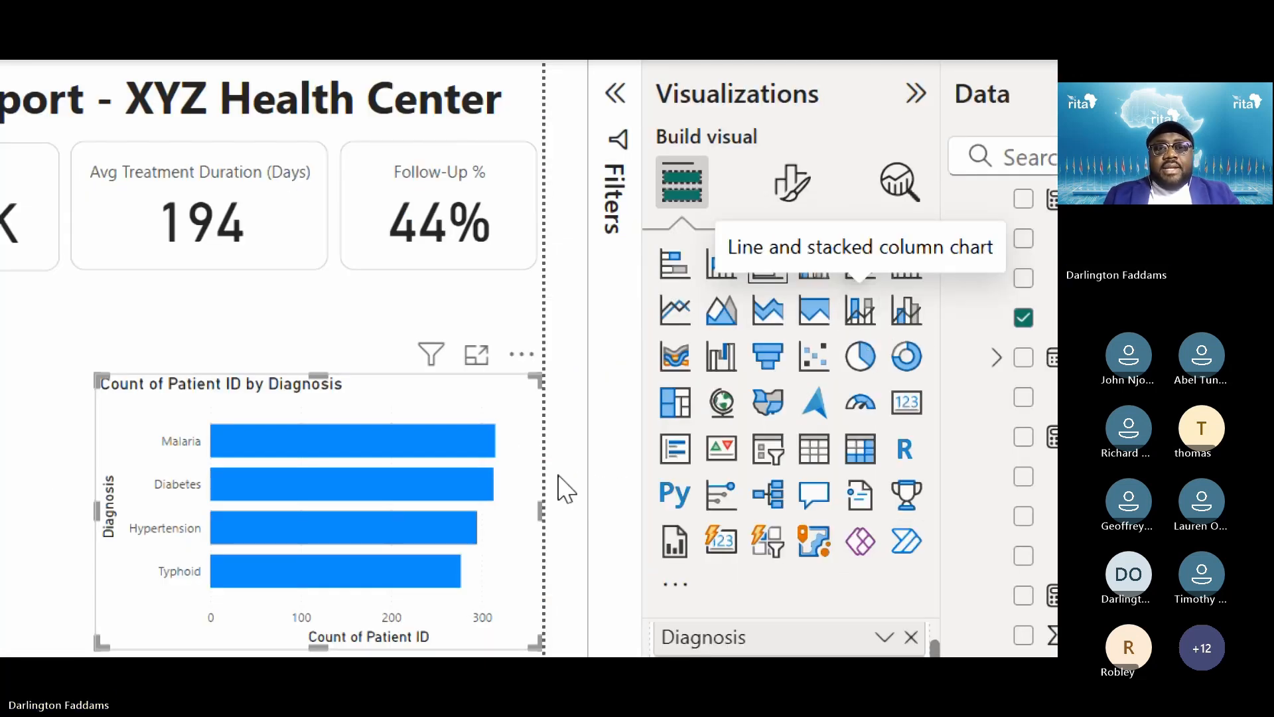
left_click_drag(528, 389, 524, 336)
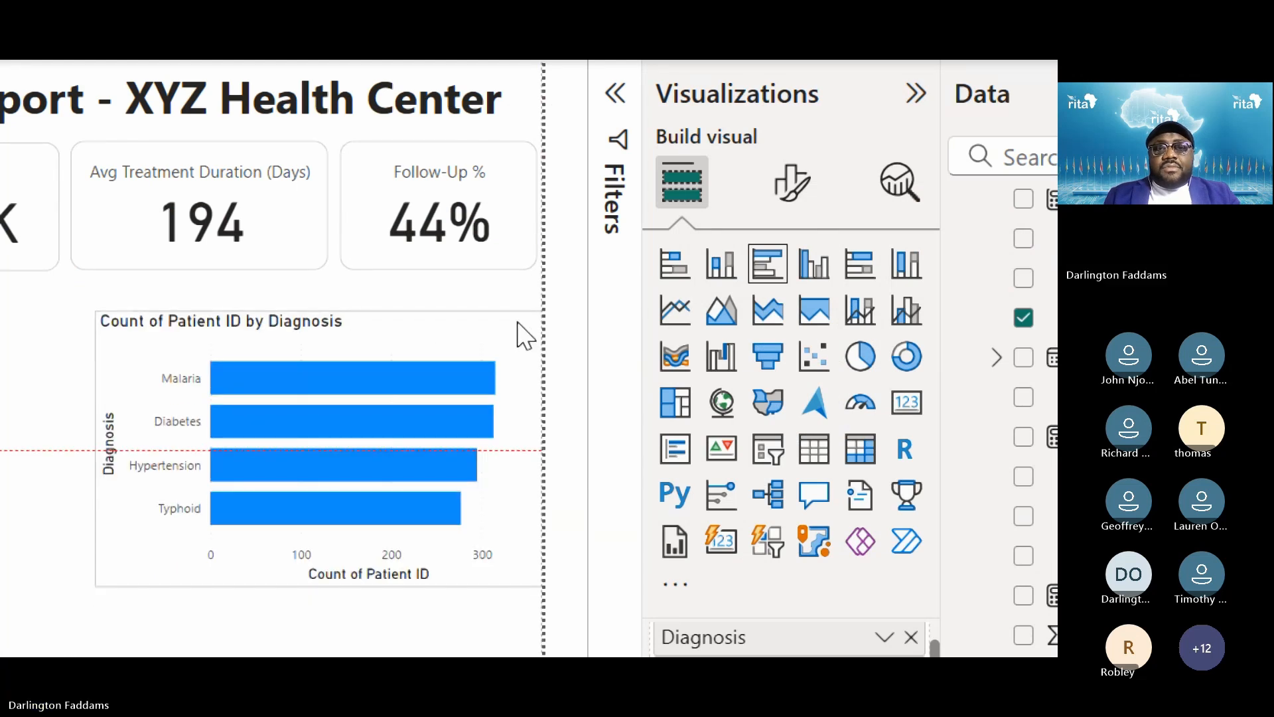
left_click(805, 191)
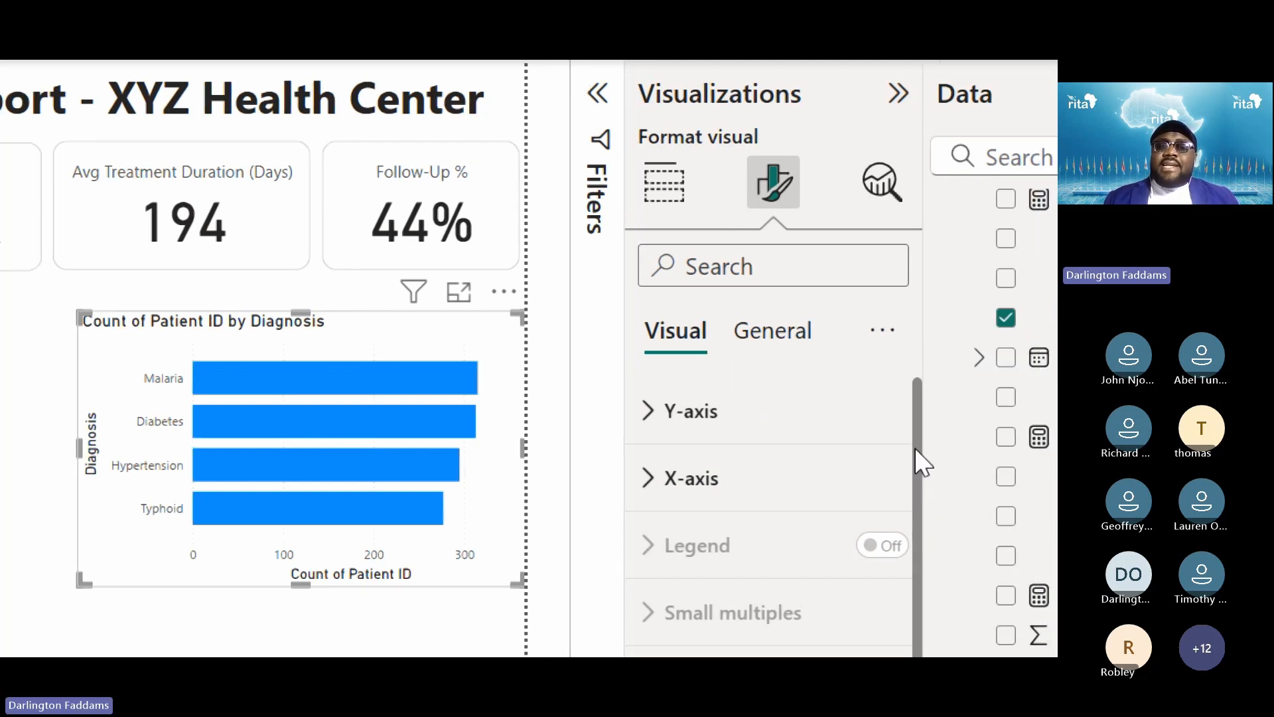
Replace the bar chart's title text with 'Diagnosis Overview', correcting an initial all-caps entry
left_click(757, 350)
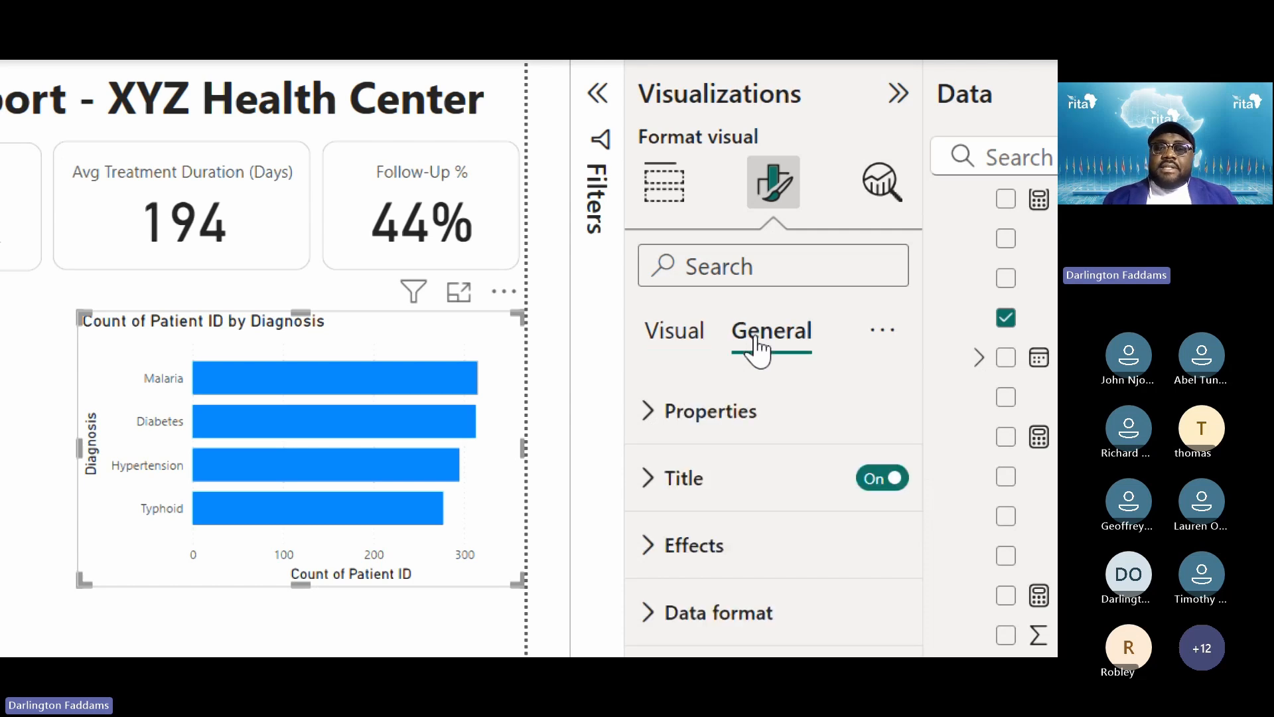
left_click(652, 490)
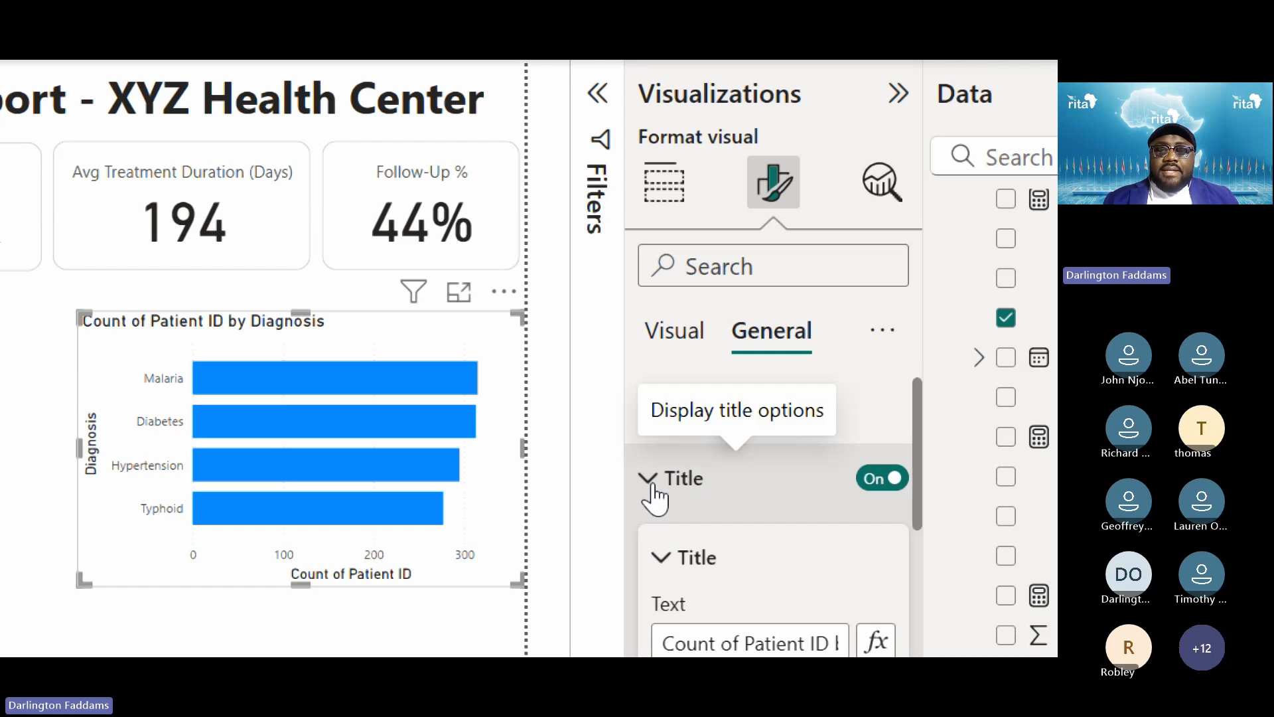
scroll(685, 639, "down", 2)
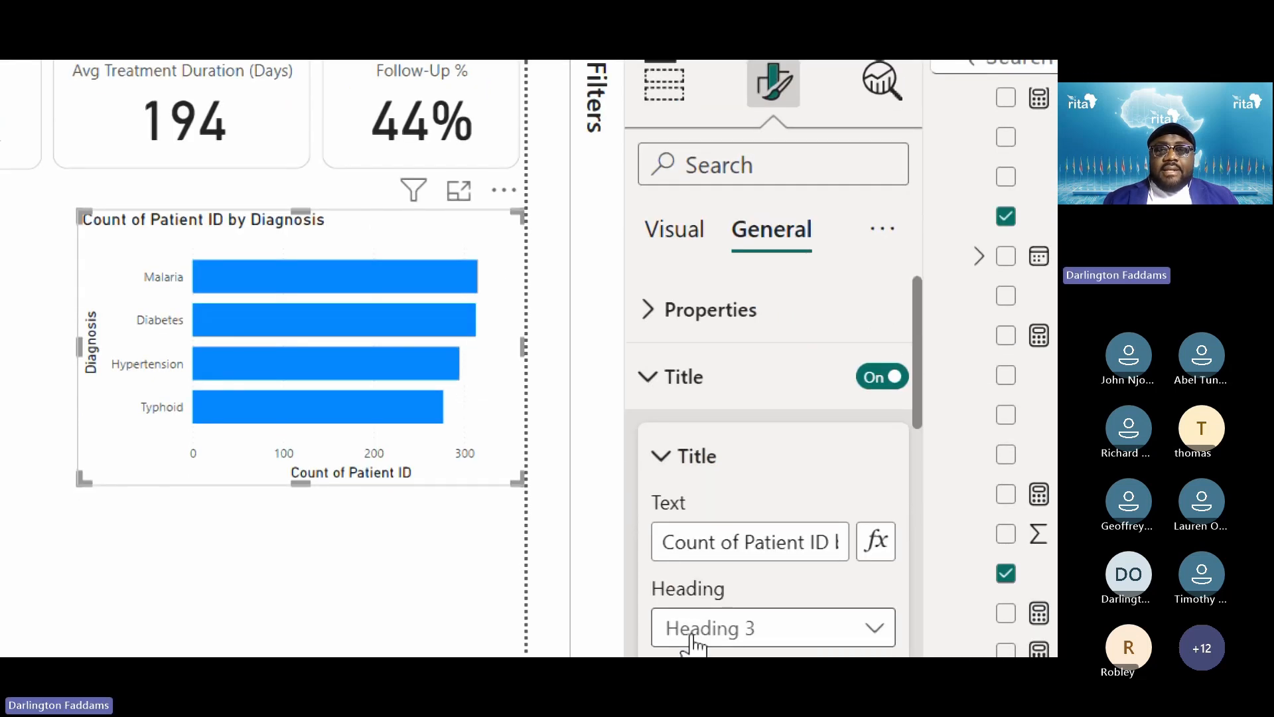
left_click_drag(659, 539, 1001, 568)
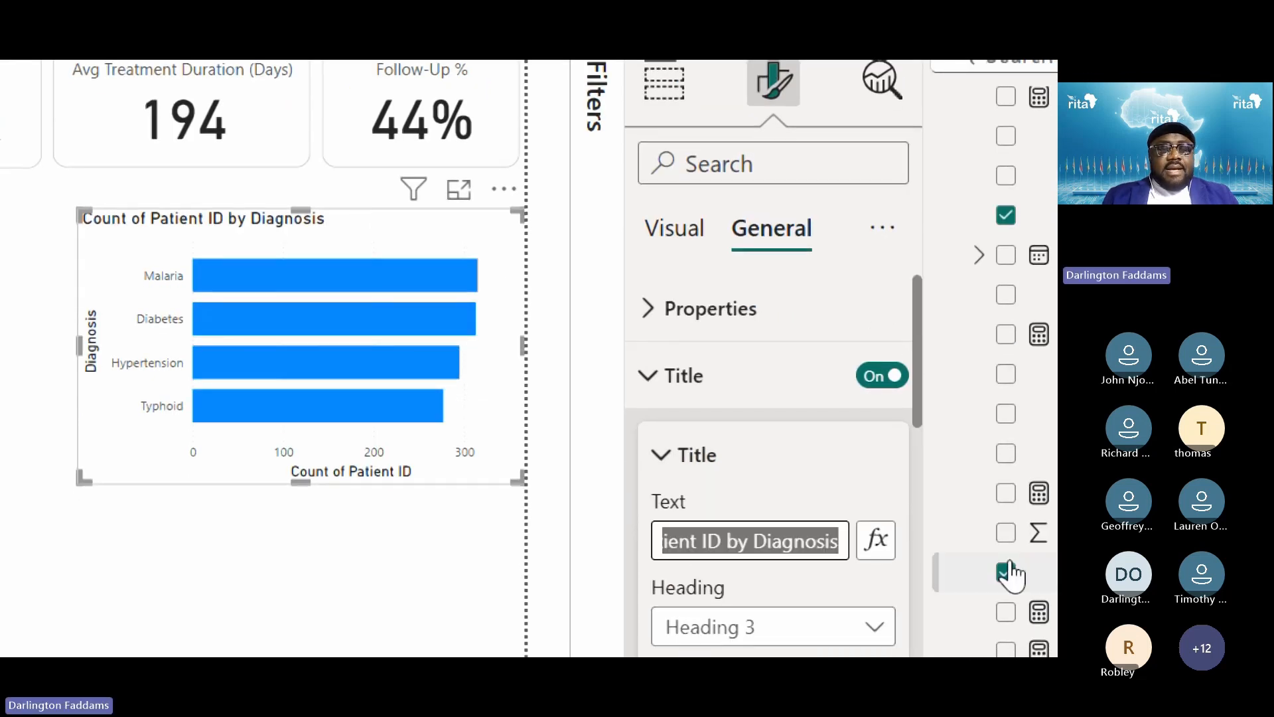
type("D")
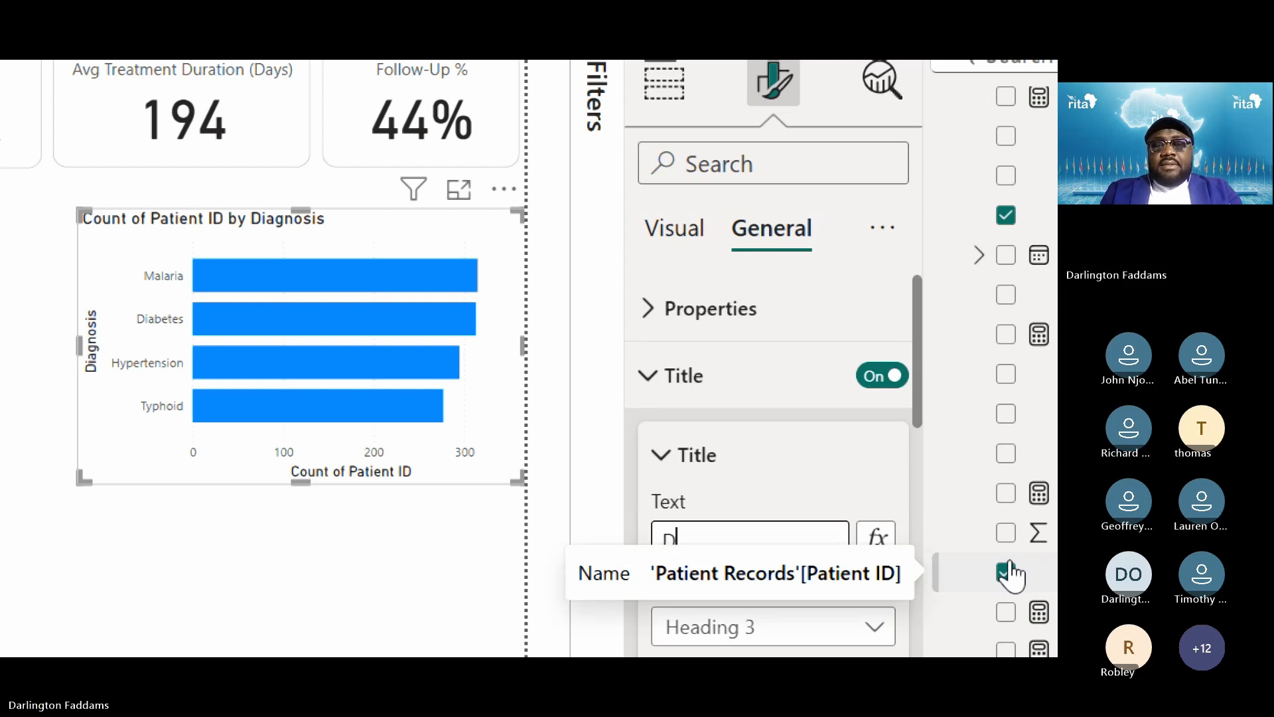
type("IA")
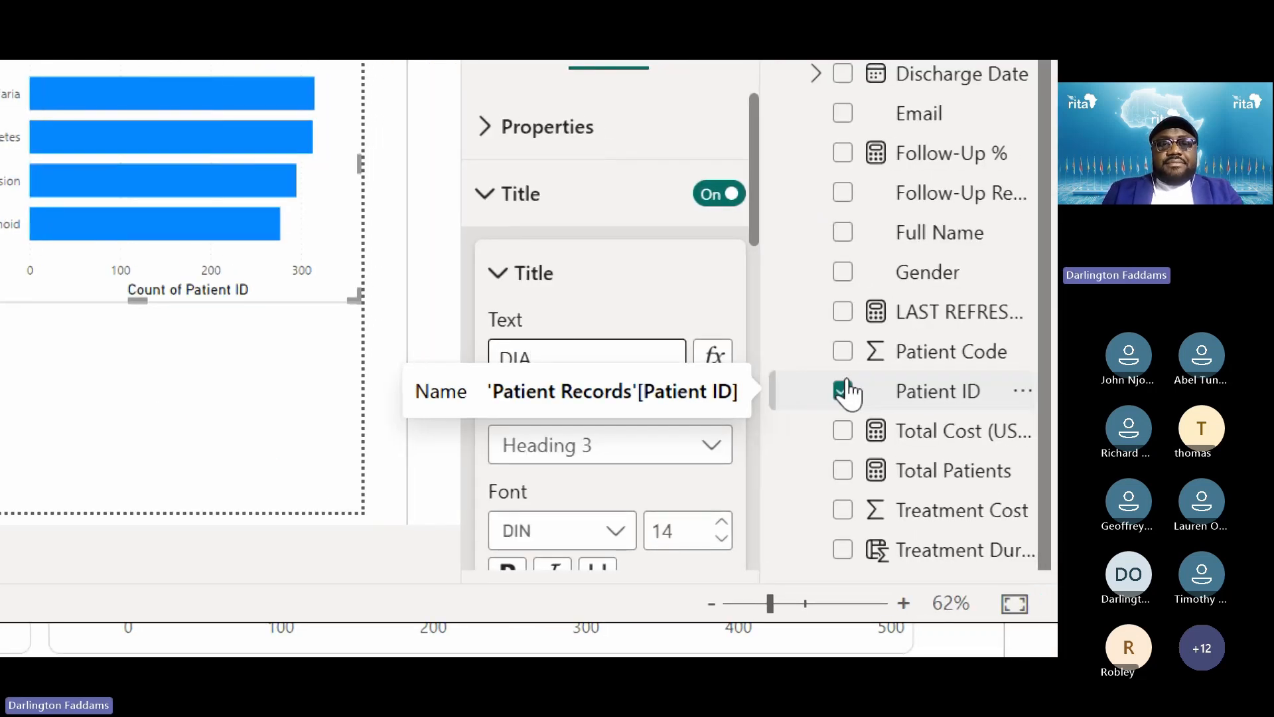
type("GNOSIS OVERVIEW")
key("Return")
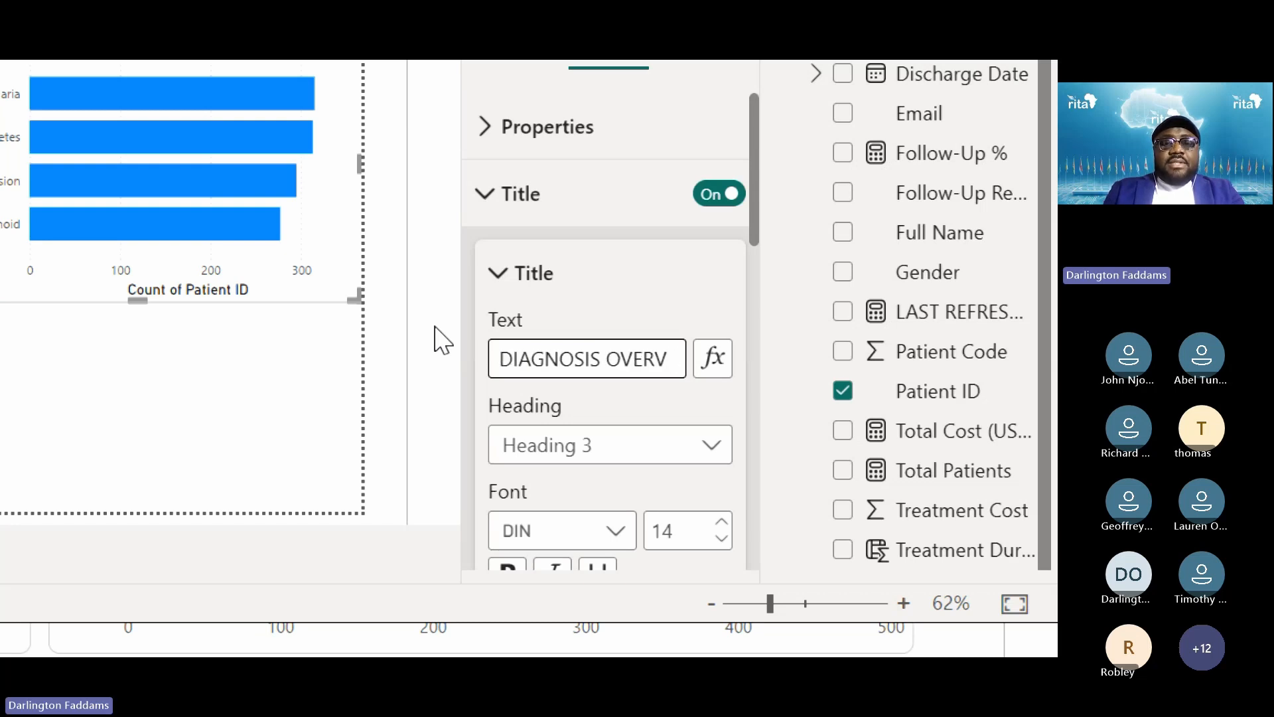
key("ctrl+a")
key("BackSpace")
type("Dia")
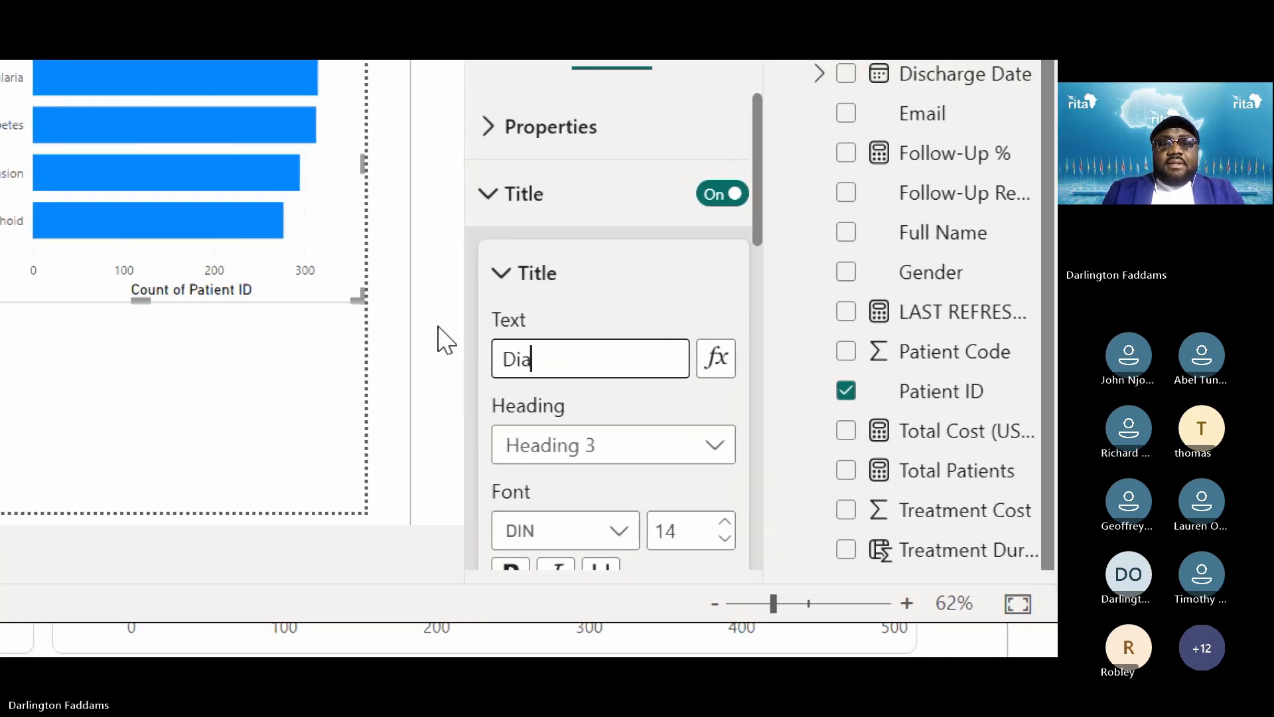
type("gnosis ")
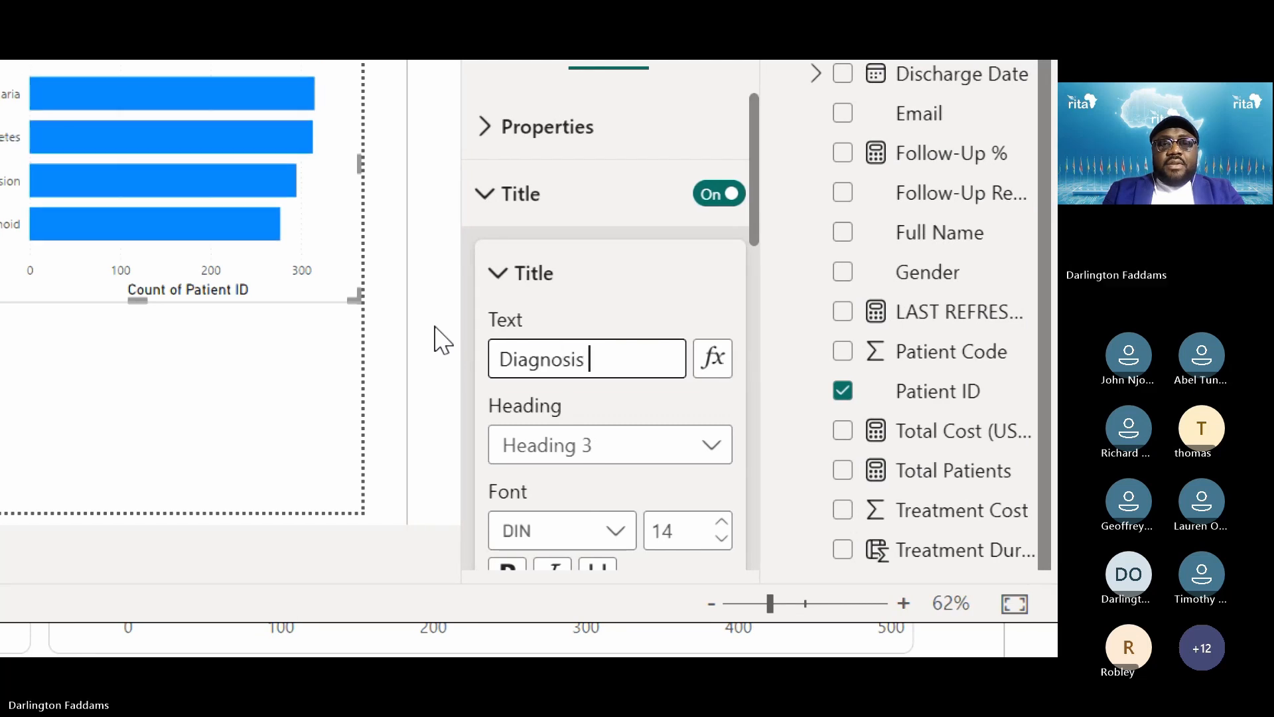
type("Overview")
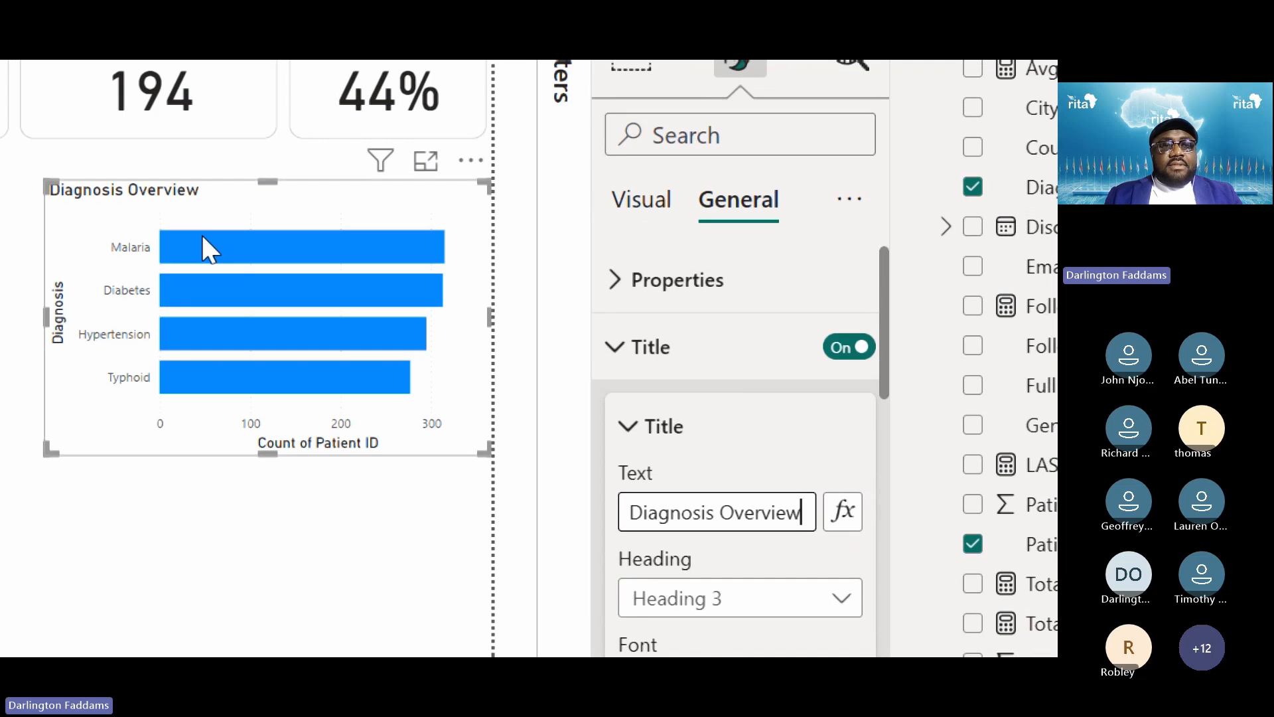
scroll(750, 554, "down", 1)
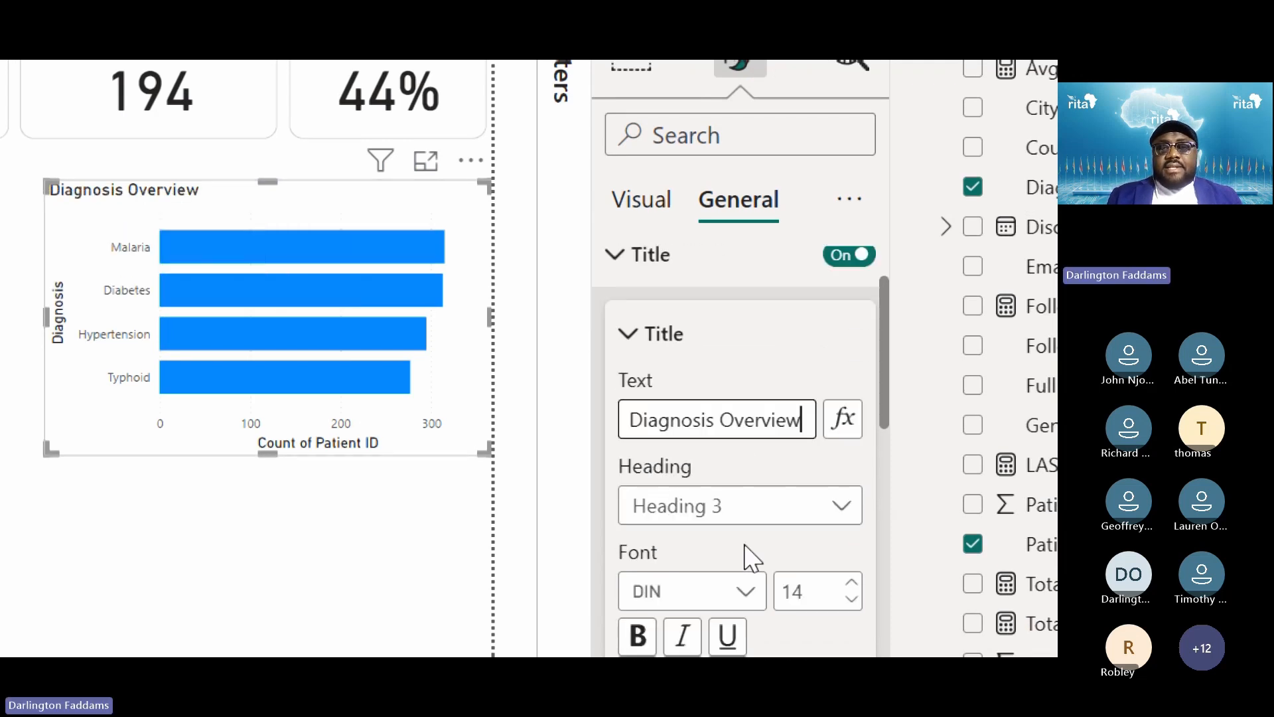
scroll(752, 558, "down", 1)
left_click(362, 491)
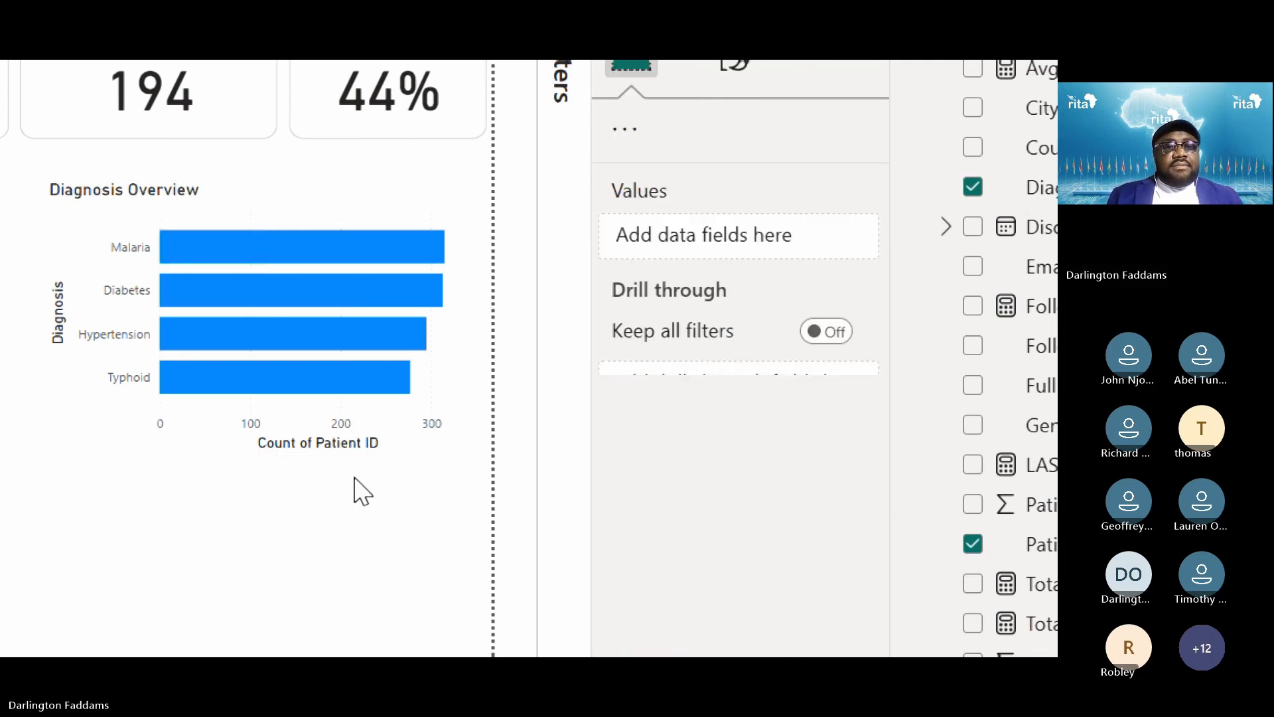
left_click(391, 217)
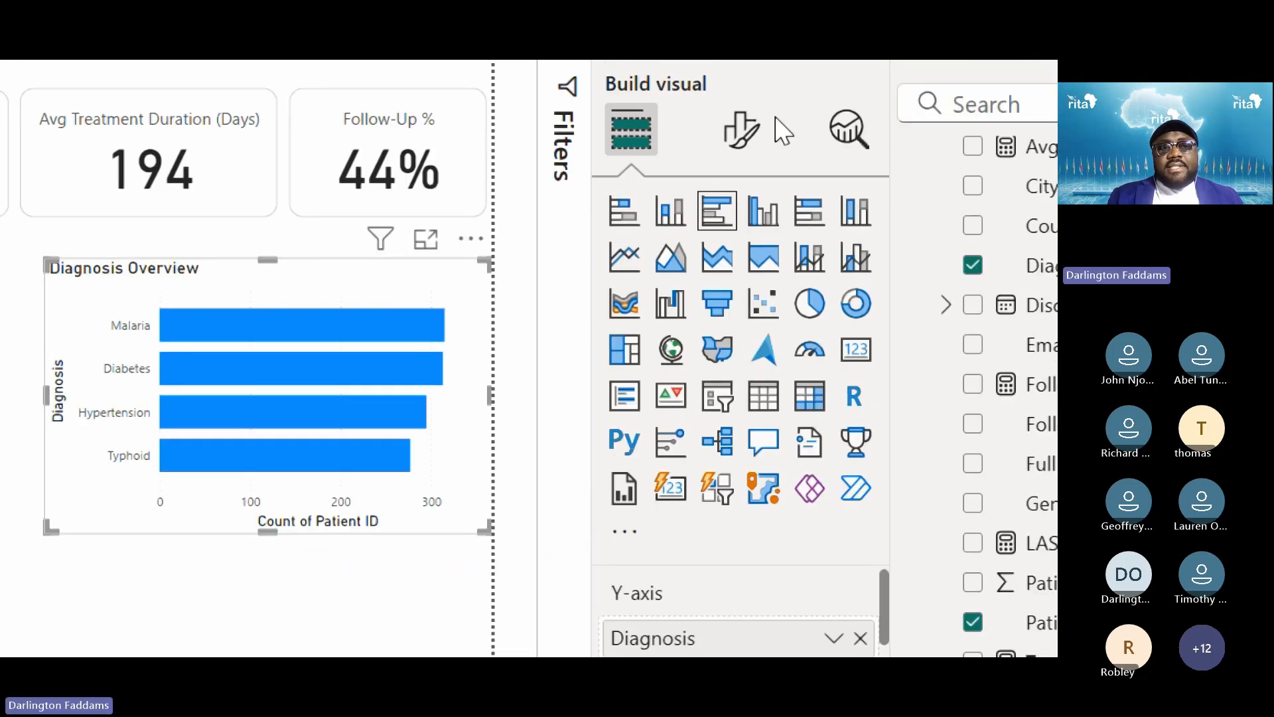
Compare the chart against the published Power BI Service report, then return to Desktop
left_click(757, 58)
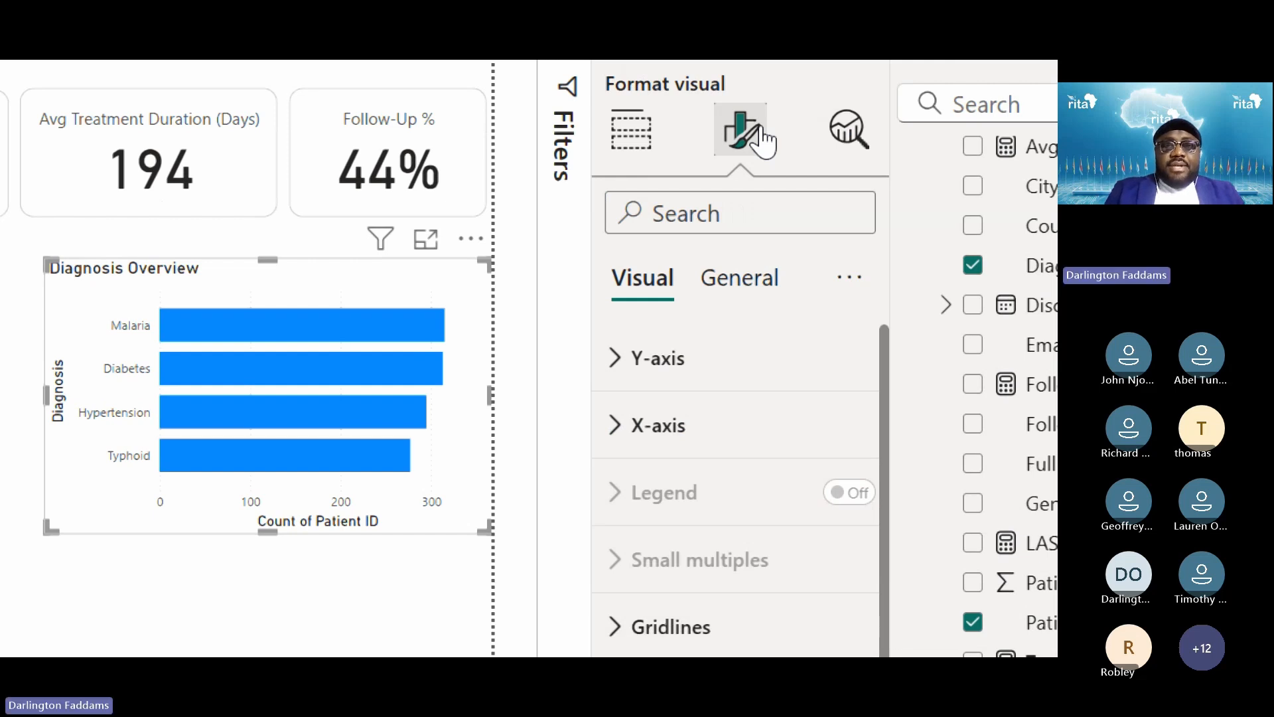
key("alt+Tab")
key("alt+Tab")
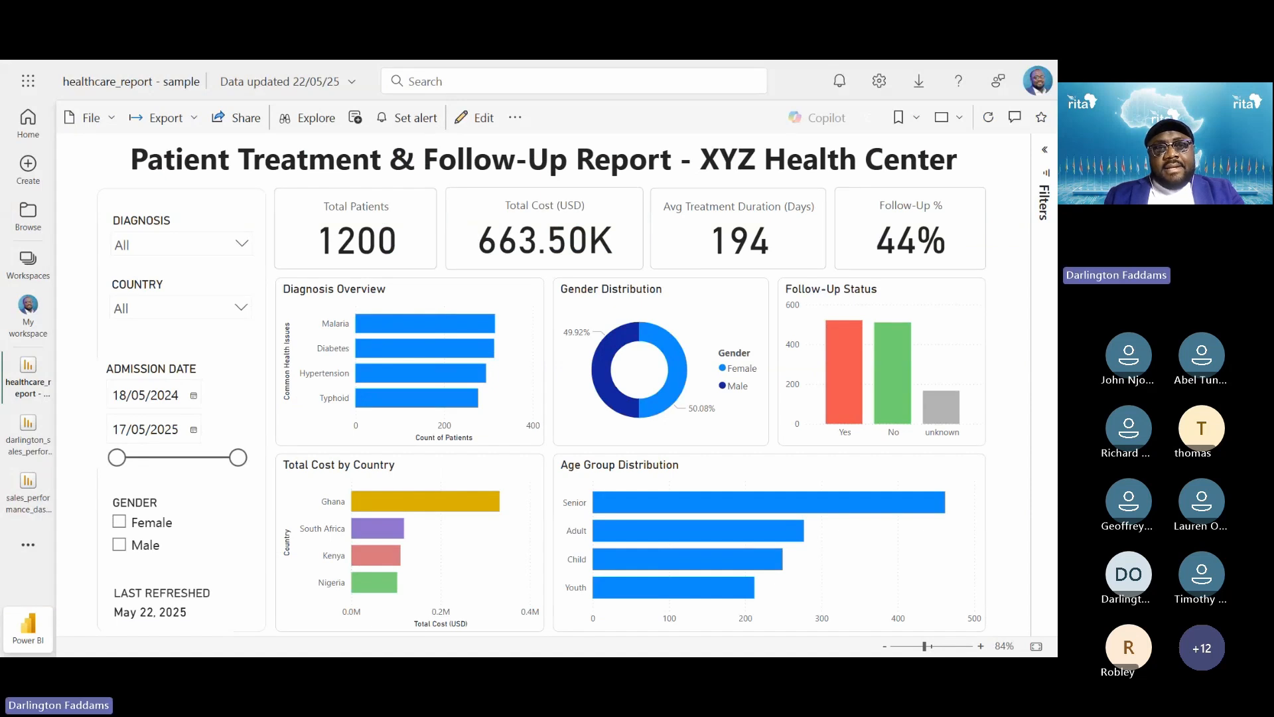
key("alt+Tab")
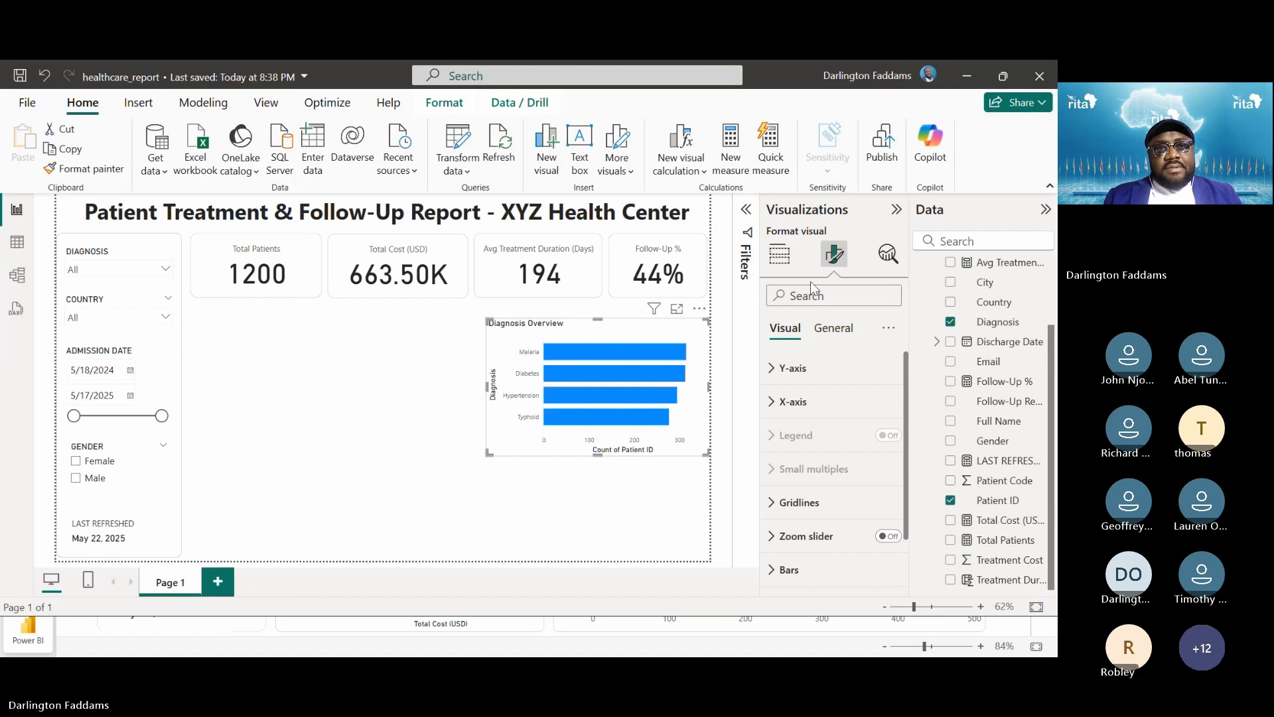
Raise the Diagnosis Overview title font size from 14 to 17
left_click(834, 329)
left_click(817, 412)
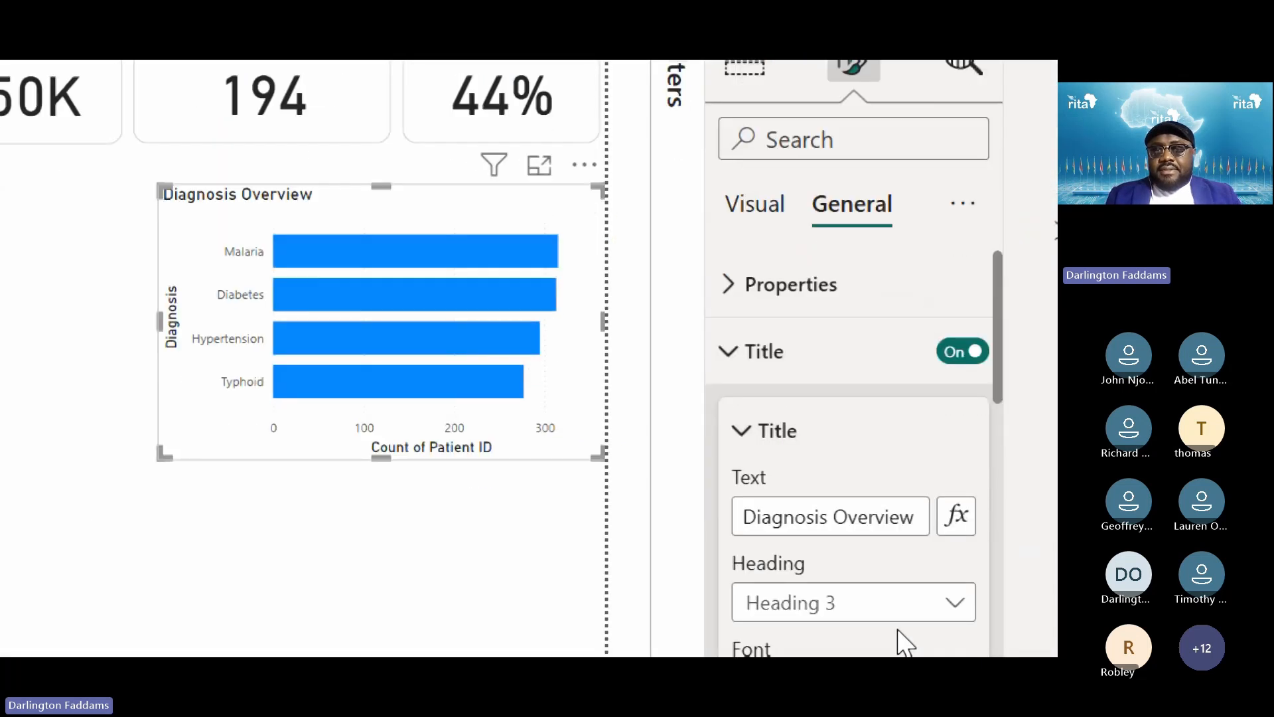
scroll(899, 640, "down", 4)
left_click(964, 434)
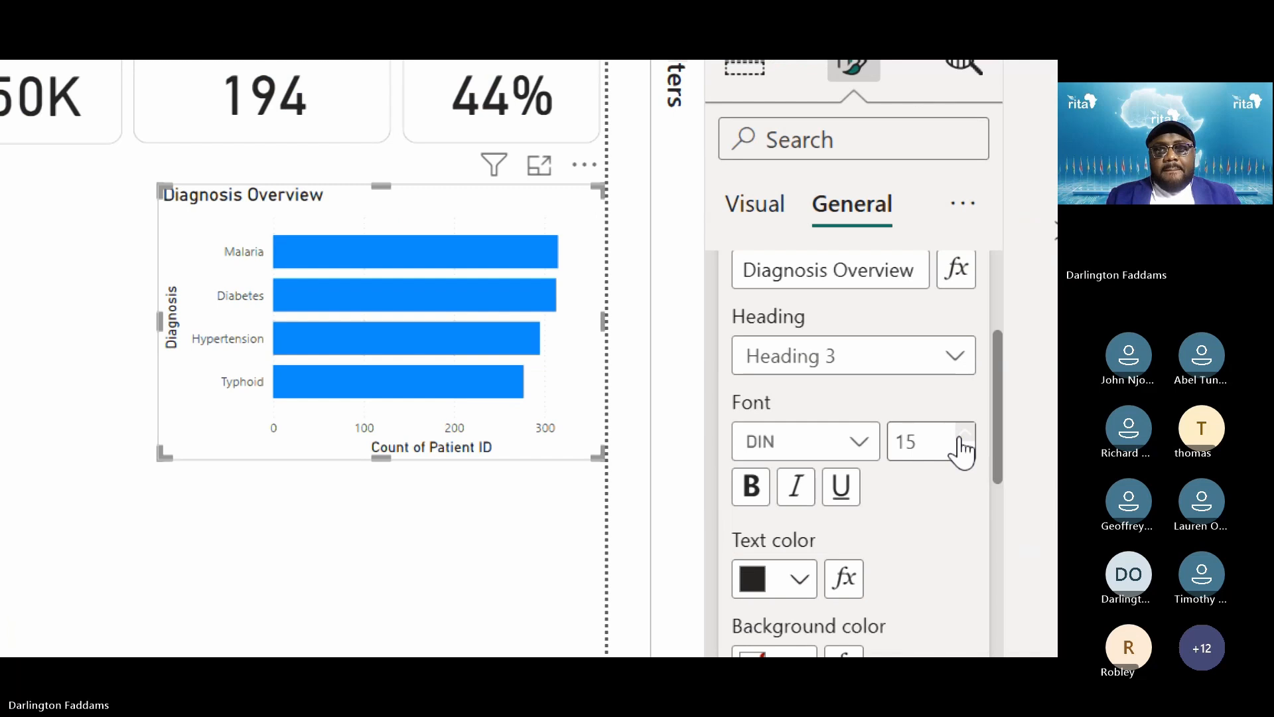
left_click(963, 435)
left_click(963, 435)
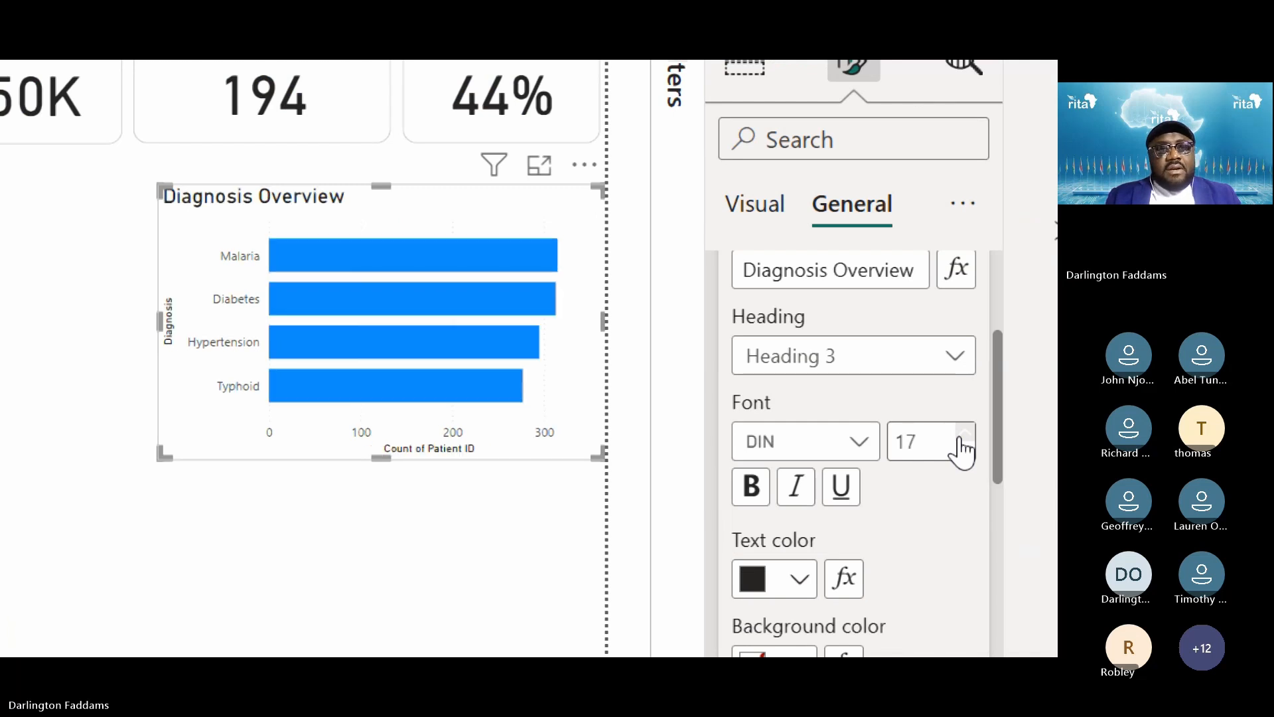
left_click(963, 435)
left_click(963, 434)
left_click(964, 435)
left_click(964, 435)
left_click(963, 434)
left_click(964, 451)
left_click(964, 451)
left_click(963, 451)
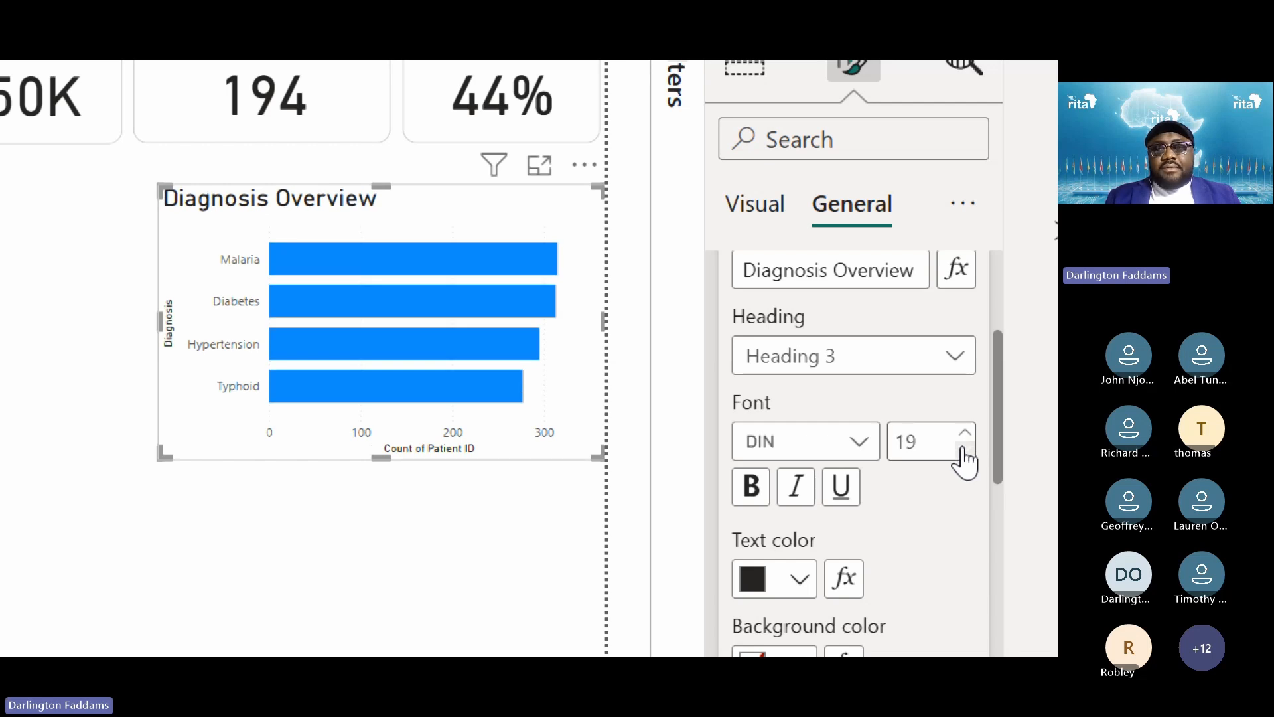
left_click(963, 451)
left_click(964, 451)
left_click(964, 451)
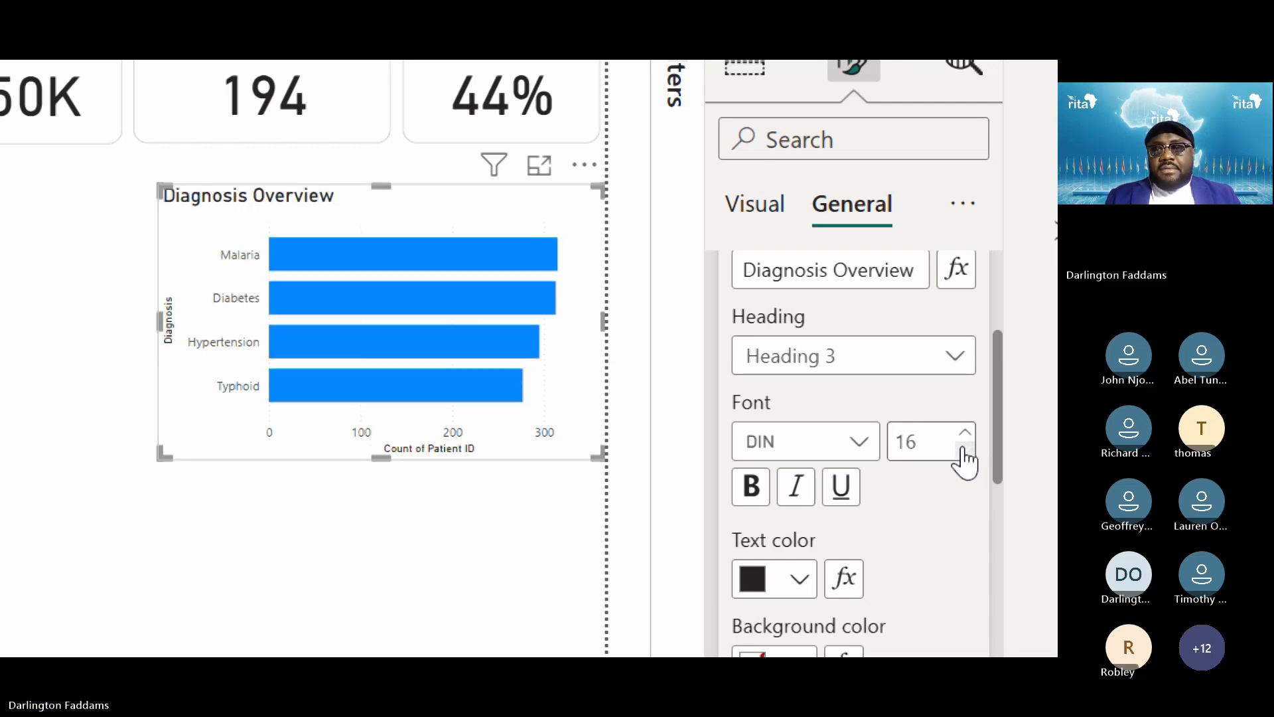
left_click(964, 435)
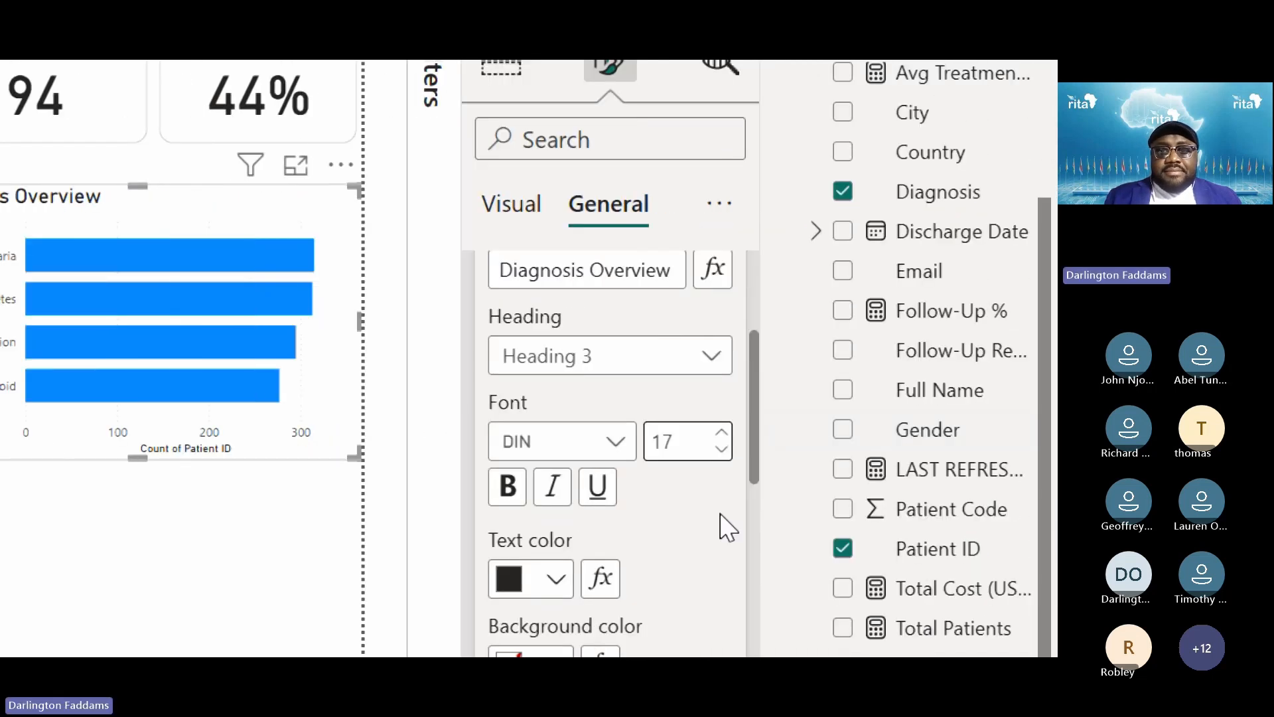
scroll(726, 526, "down", 3)
scroll(726, 526, "down", 3)
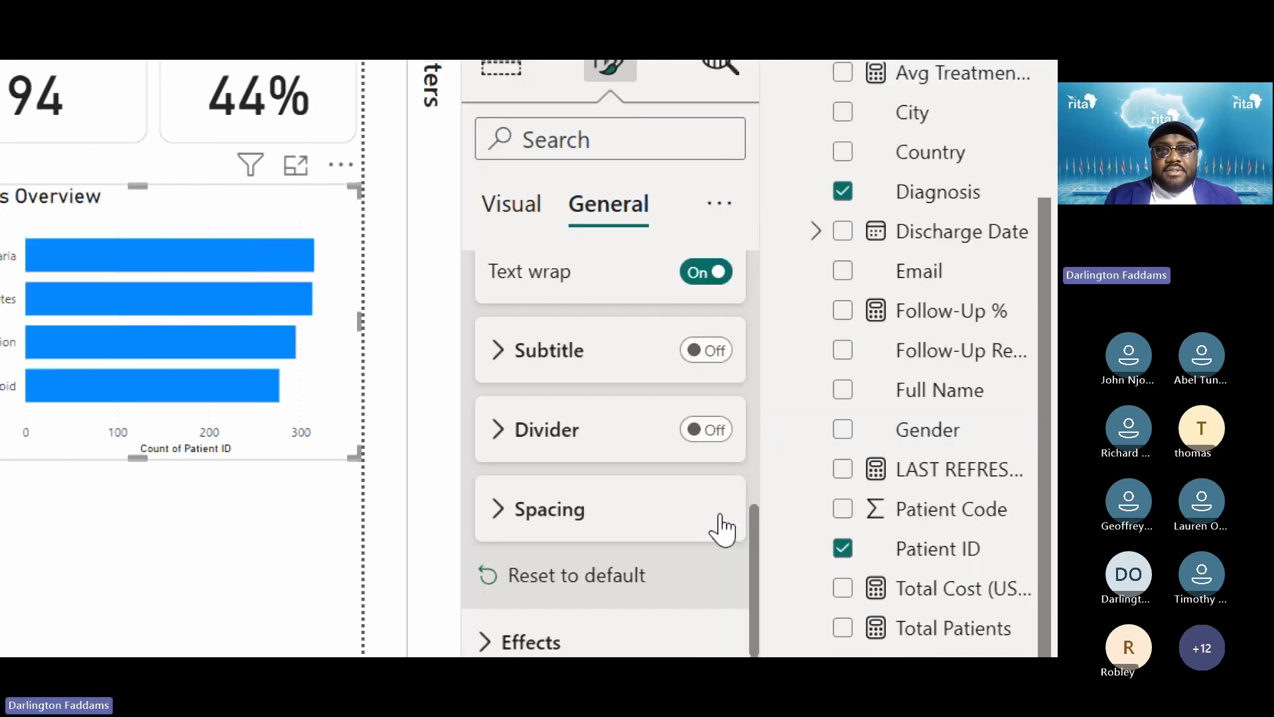
scroll(723, 529, "down", 1)
scroll(726, 526, "up", 3)
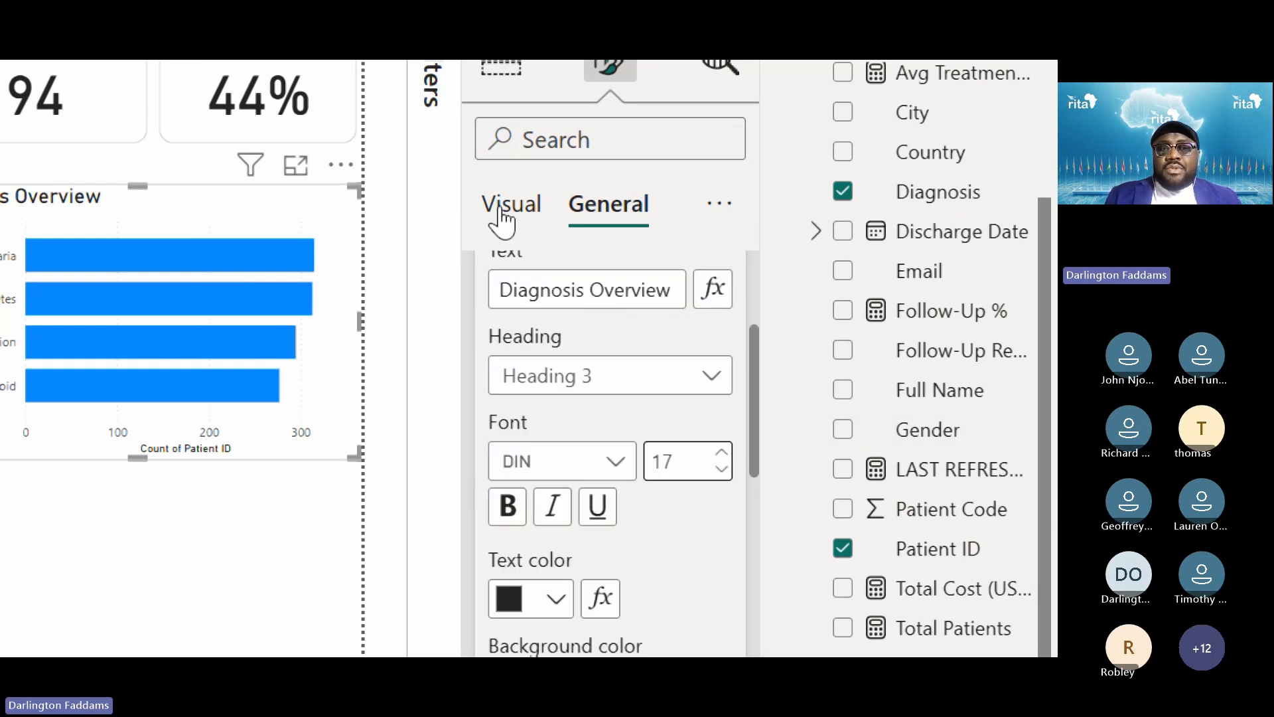
left_click(506, 218)
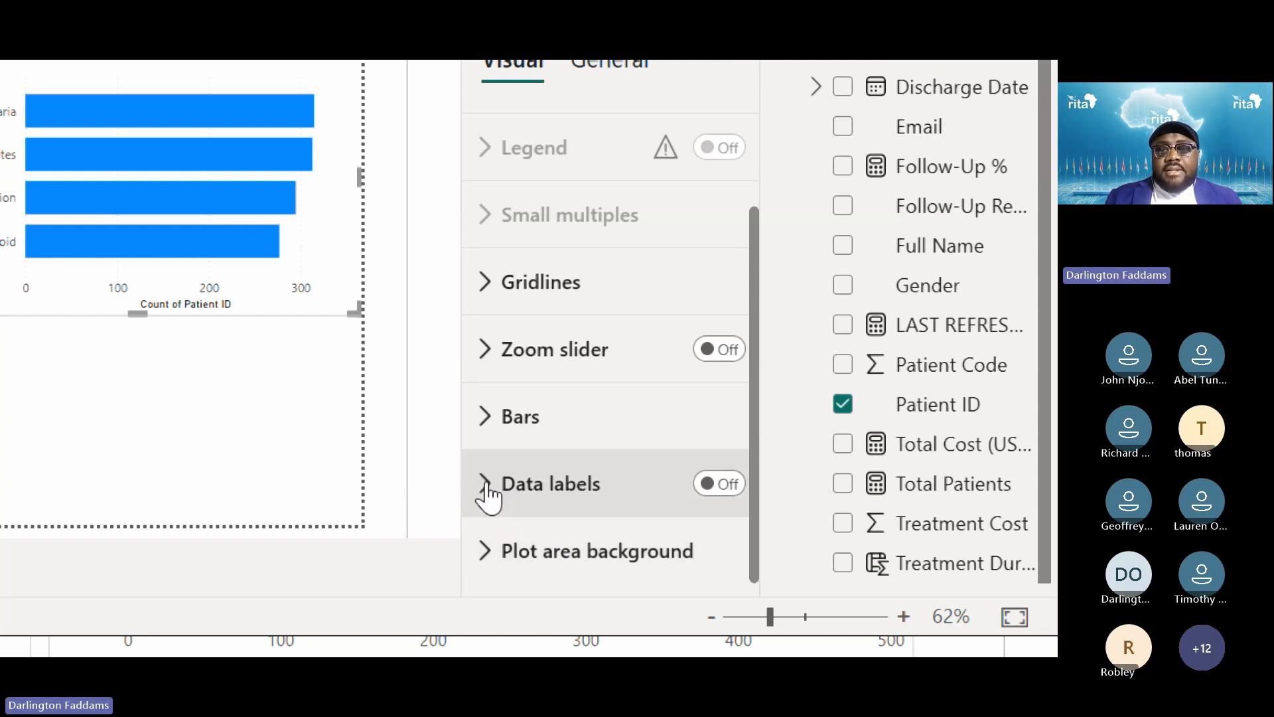
left_click(511, 416)
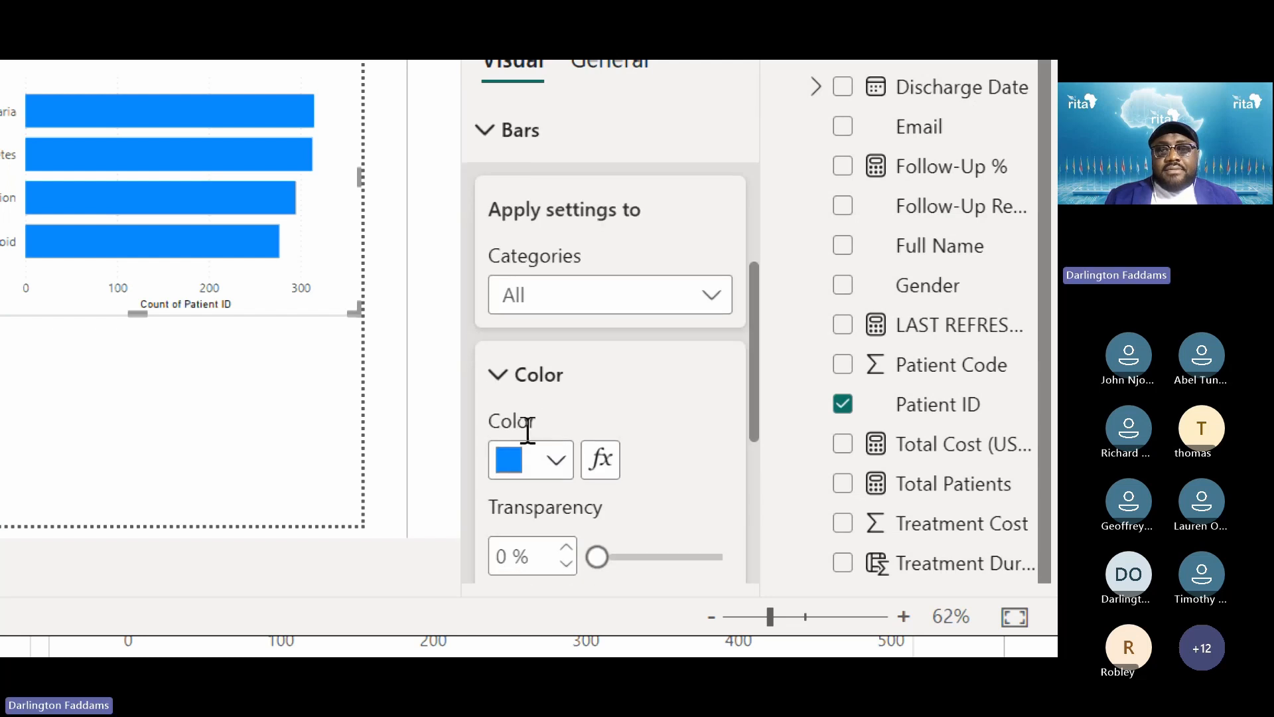
left_click(500, 393)
scroll(501, 390, "down", 2)
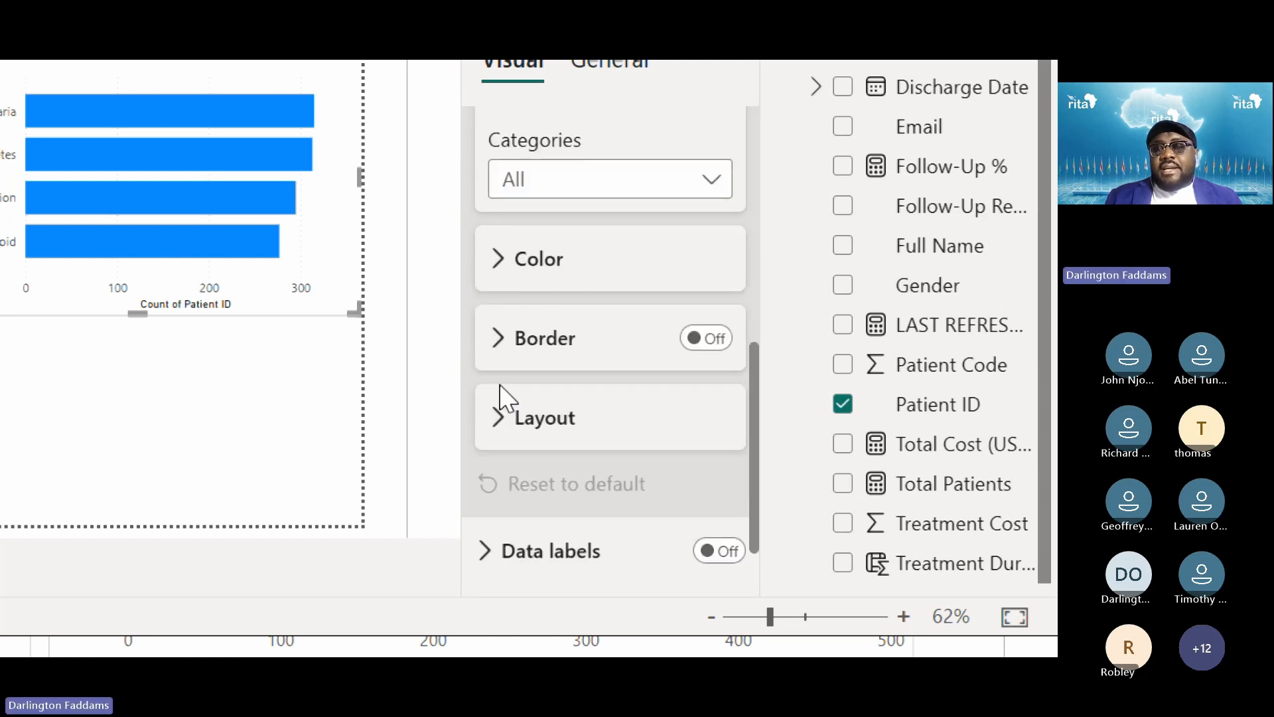
scroll(502, 396, "down", 1)
left_click(502, 317)
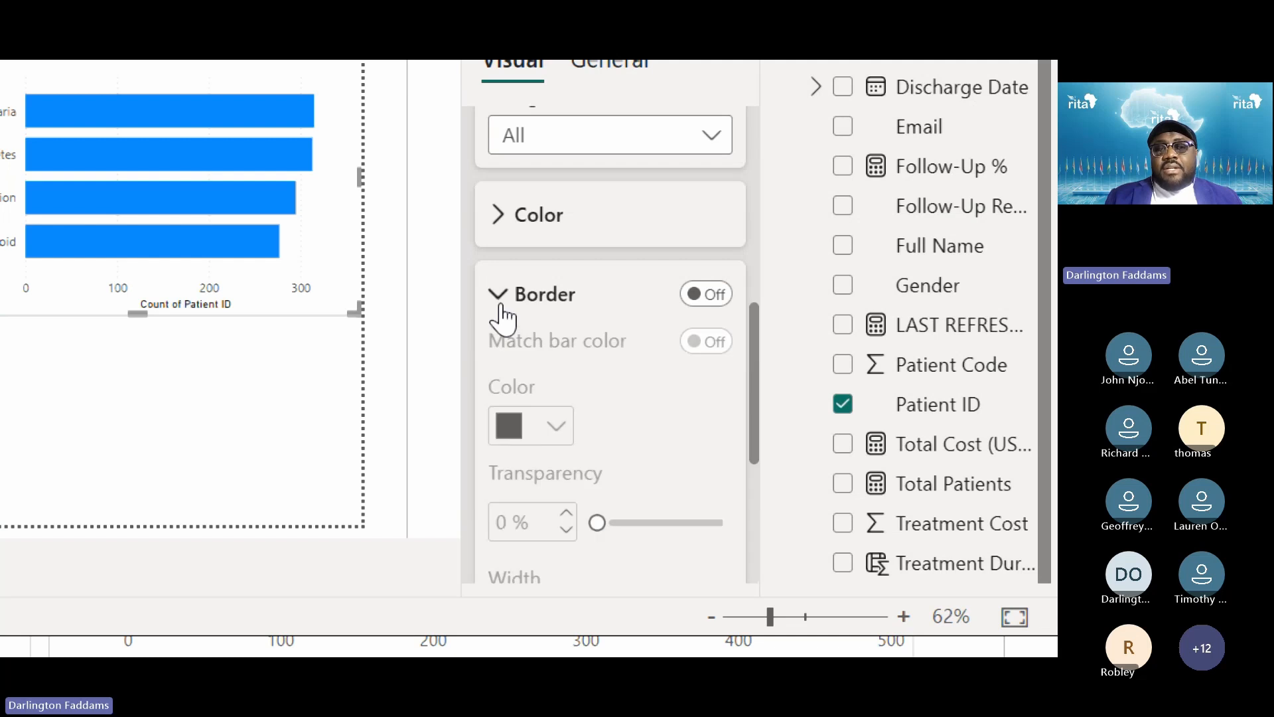
left_click(502, 317)
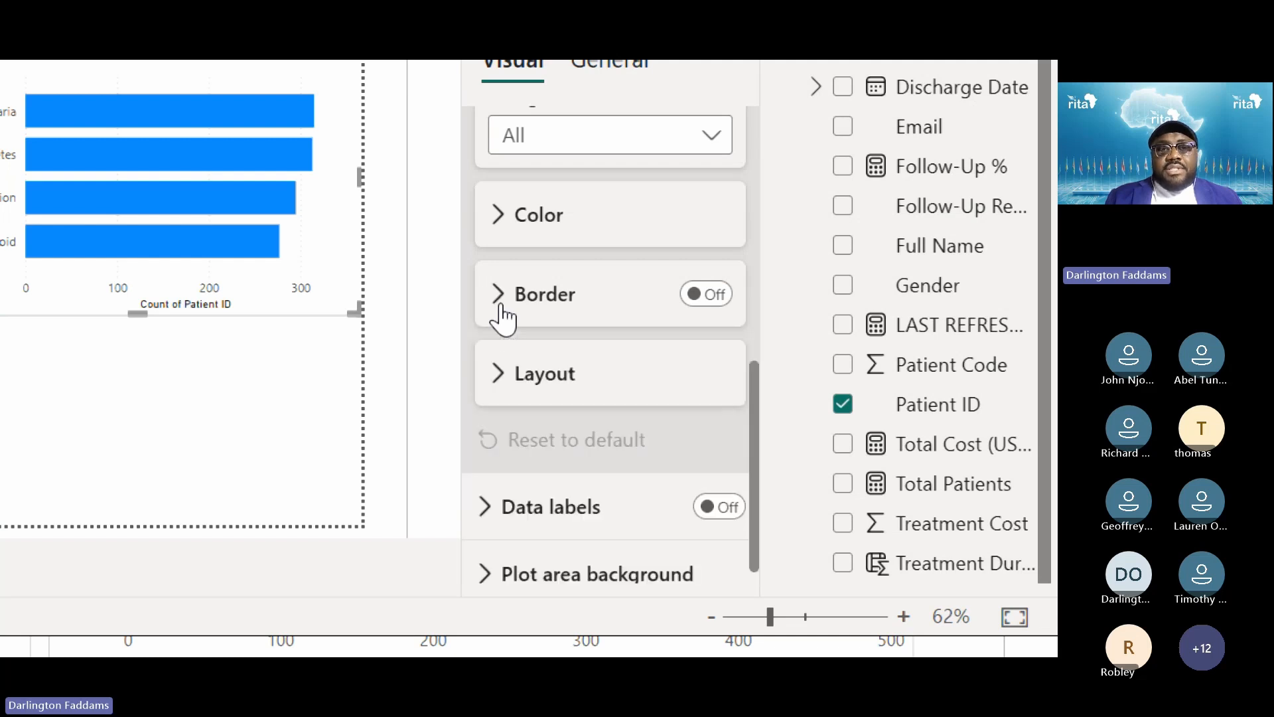
left_click(512, 391)
left_click(512, 392)
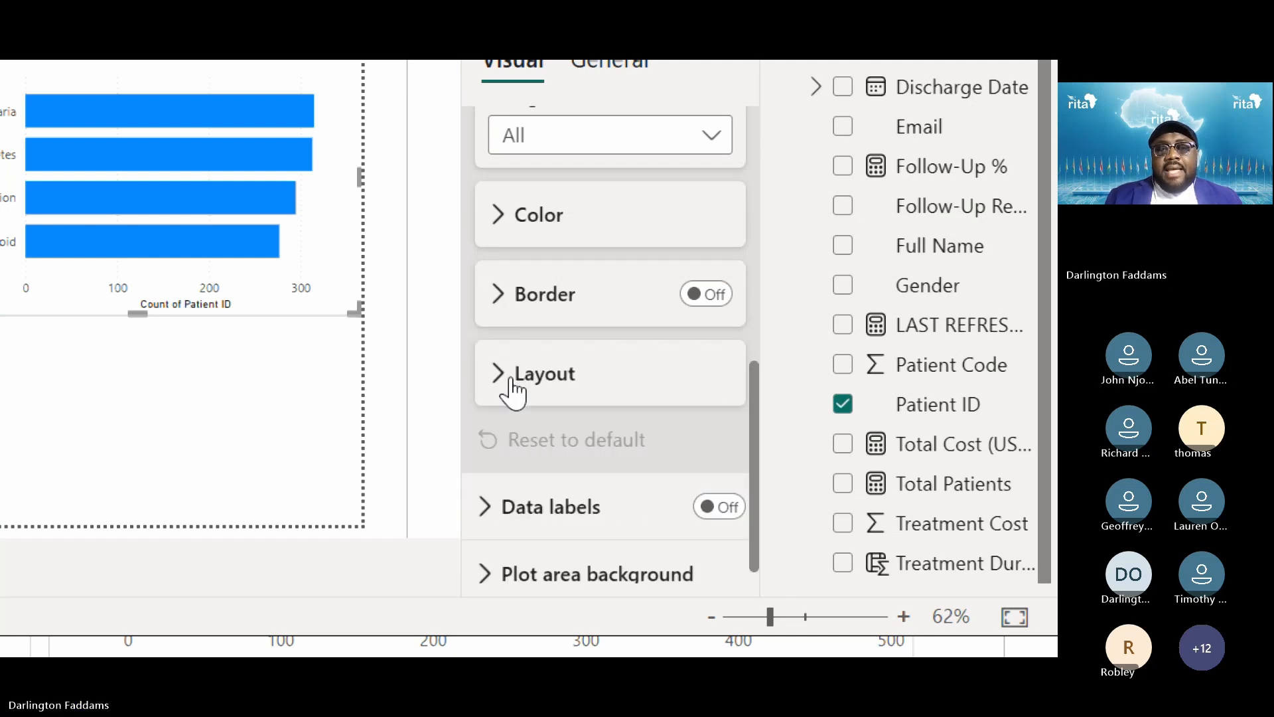
scroll(512, 391, "down", 1)
left_click(490, 485)
scroll(491, 490, "down", 10)
scroll(491, 489, "up", 6)
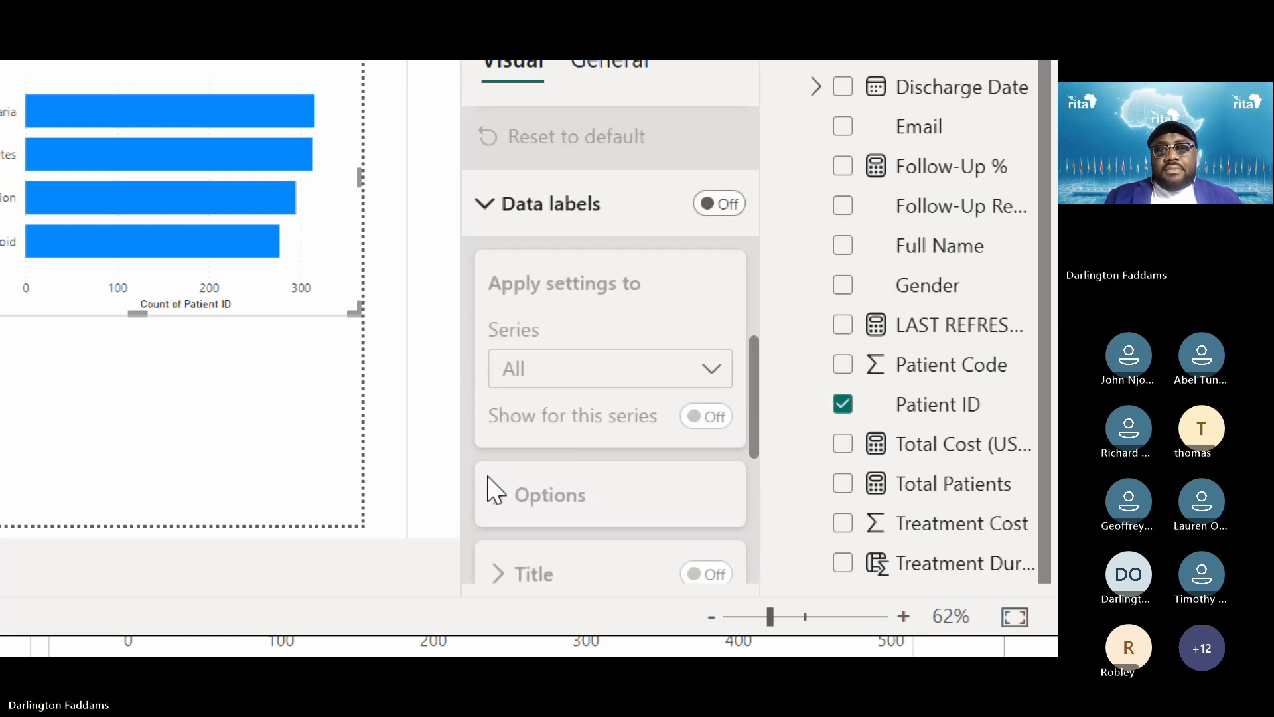
scroll(491, 490, "up", 3)
left_click(491, 400)
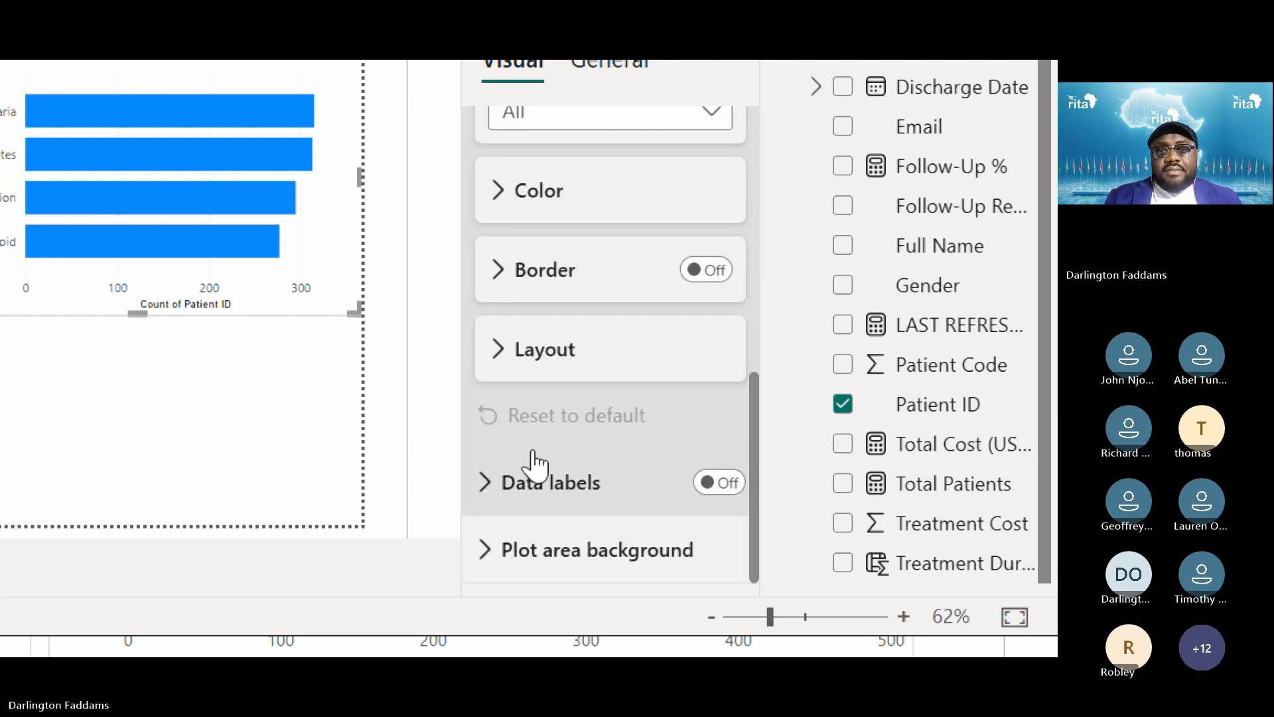
scroll(531, 199, "up", 5)
Expand the Y-axis title settings and select the Title text field
left_click(496, 268)
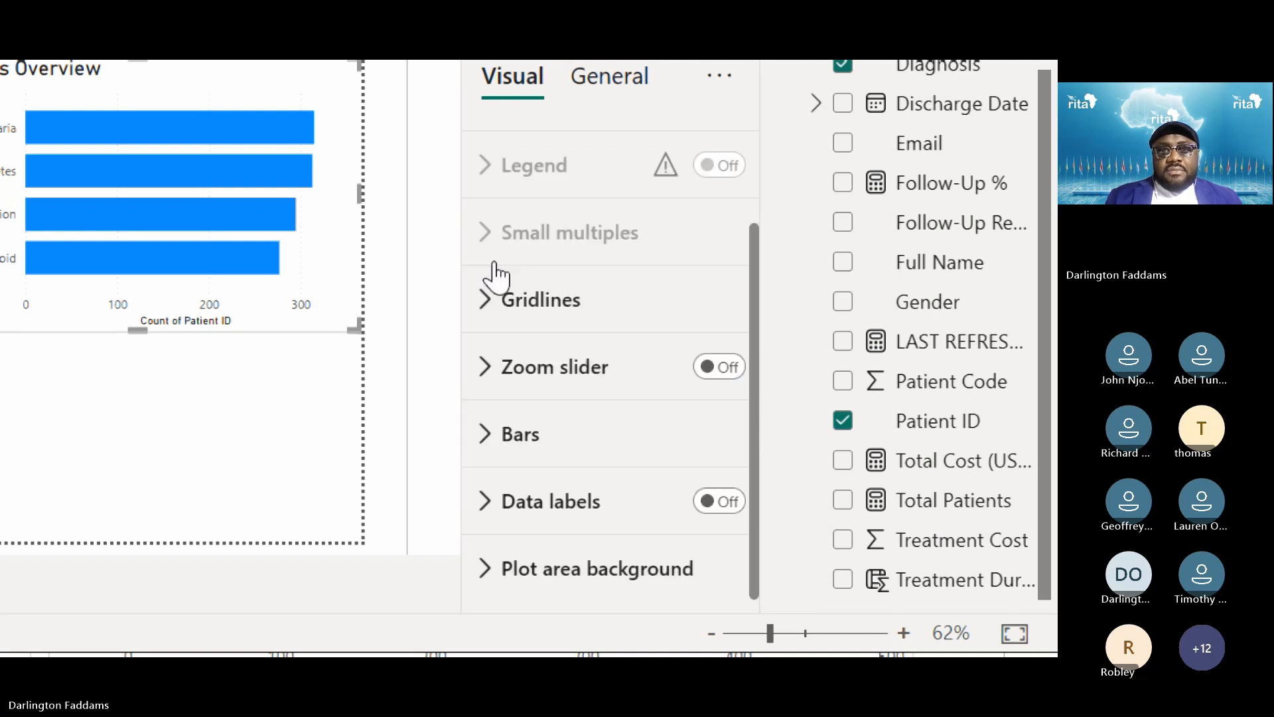
scroll(570, 406, "up", 2)
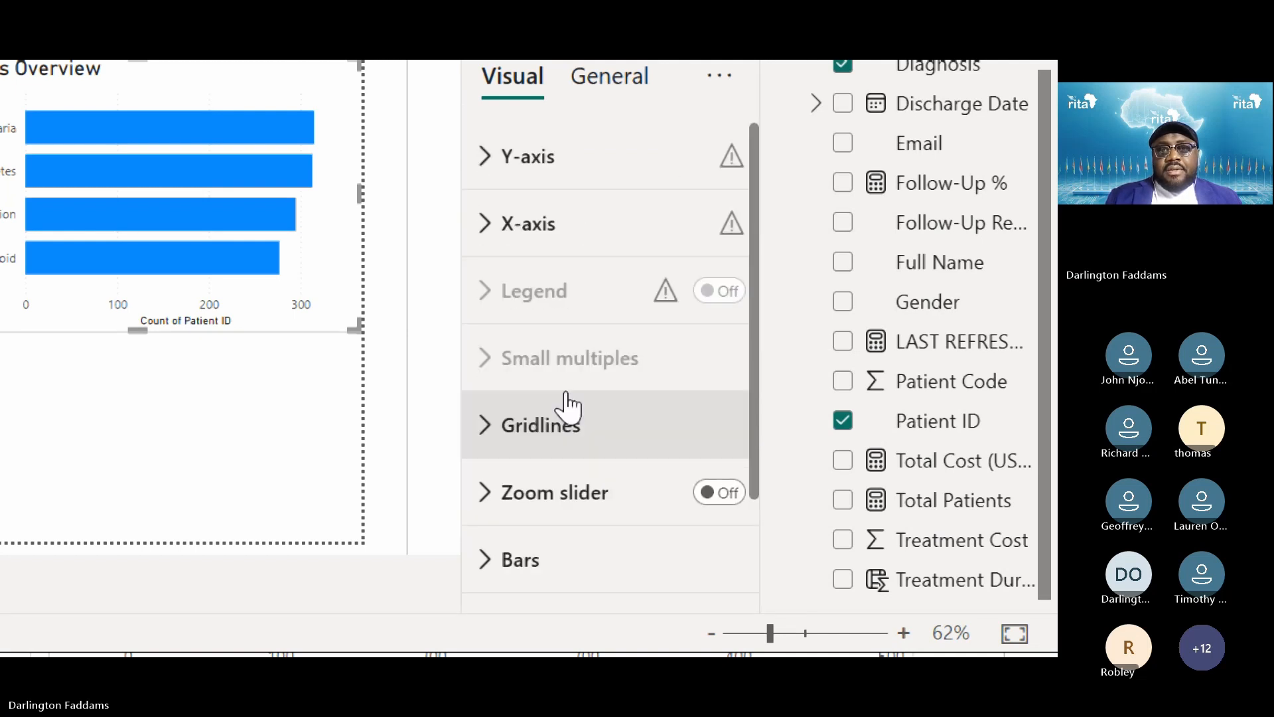
left_click(508, 200)
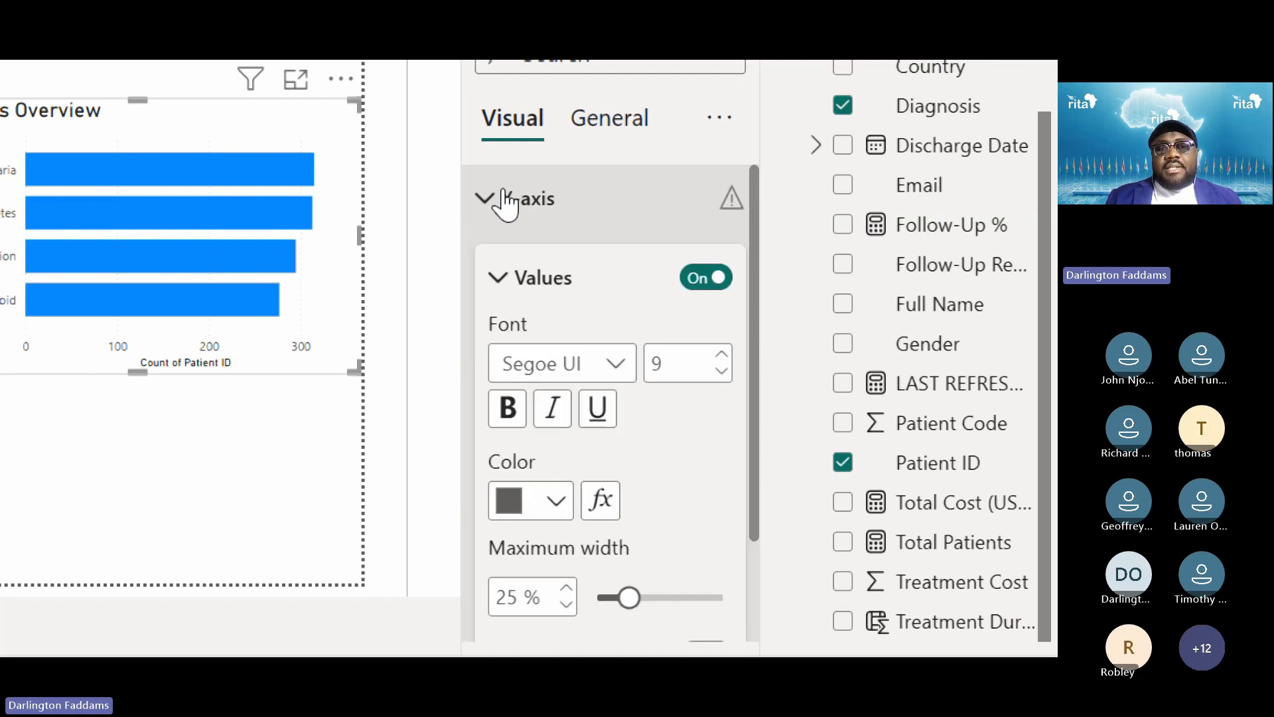
scroll(660, 472, "down", 4)
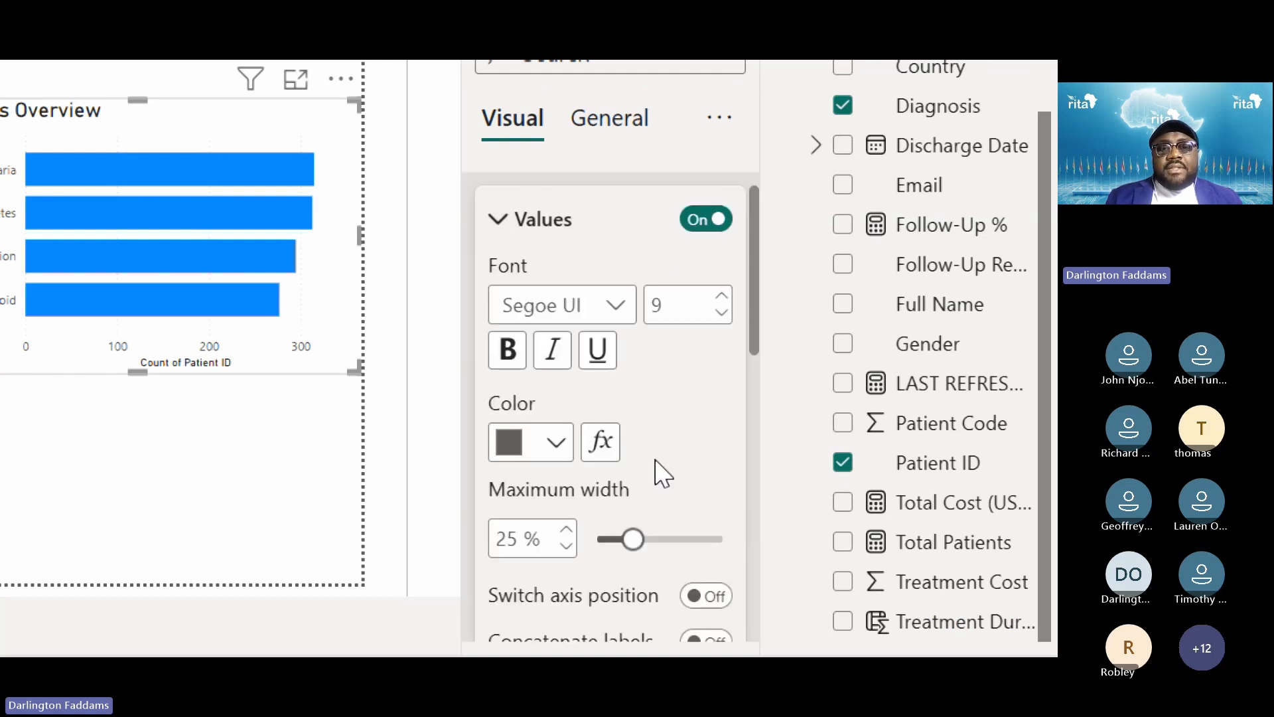
scroll(617, 465, "down", 1)
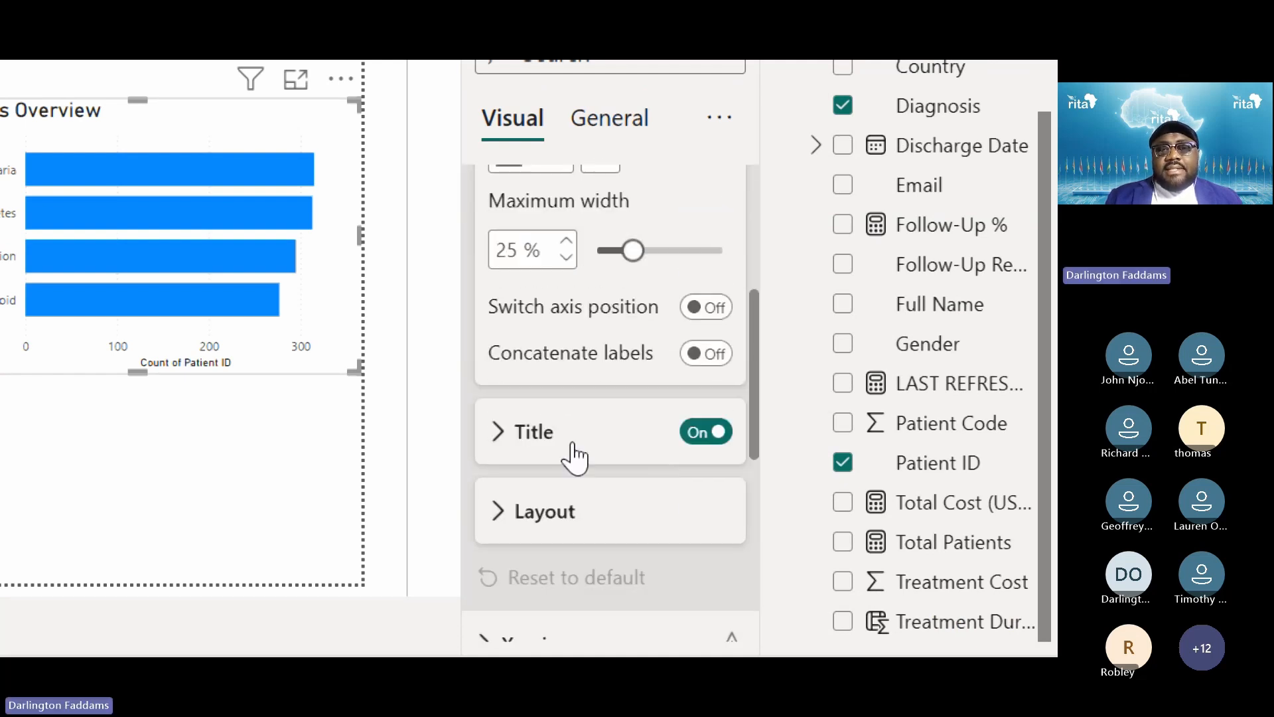
left_click(558, 448)
scroll(557, 444, "down", 1)
scroll(556, 439, "down", 1)
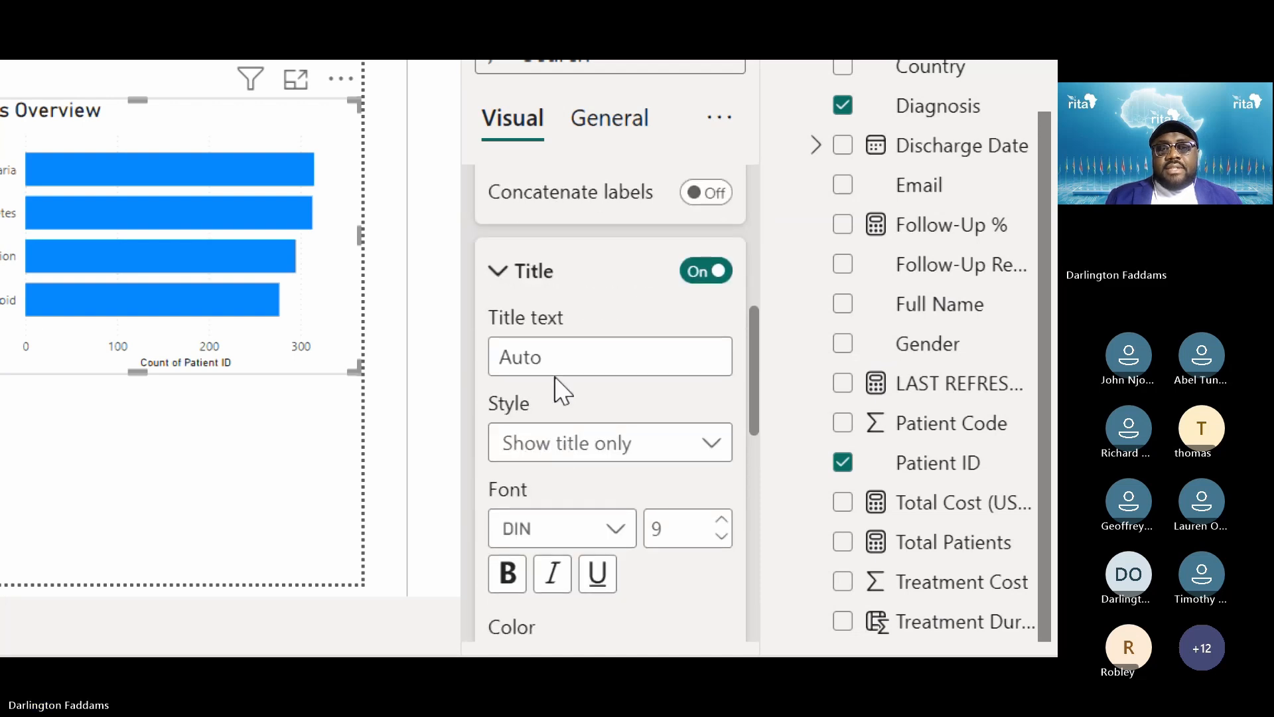
left_click(548, 357)
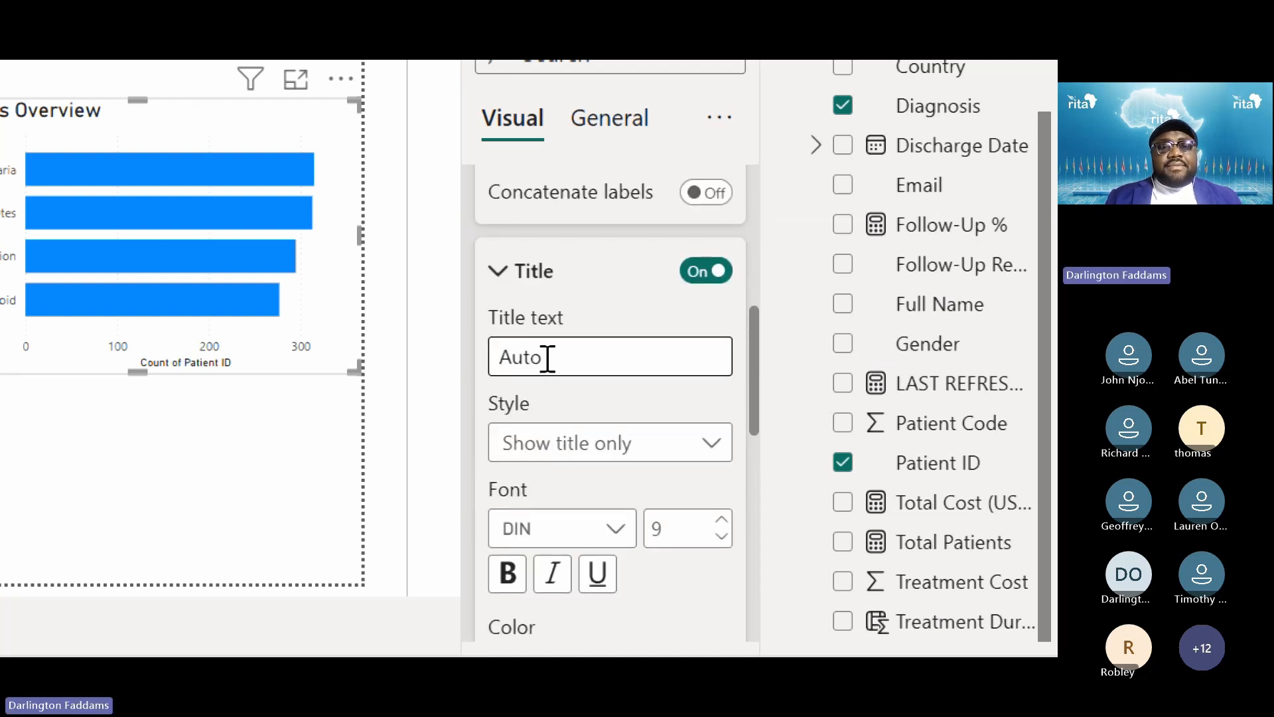
Check the published report's Diagnosis Overview chart for its axis title, then return
key("super+minus")
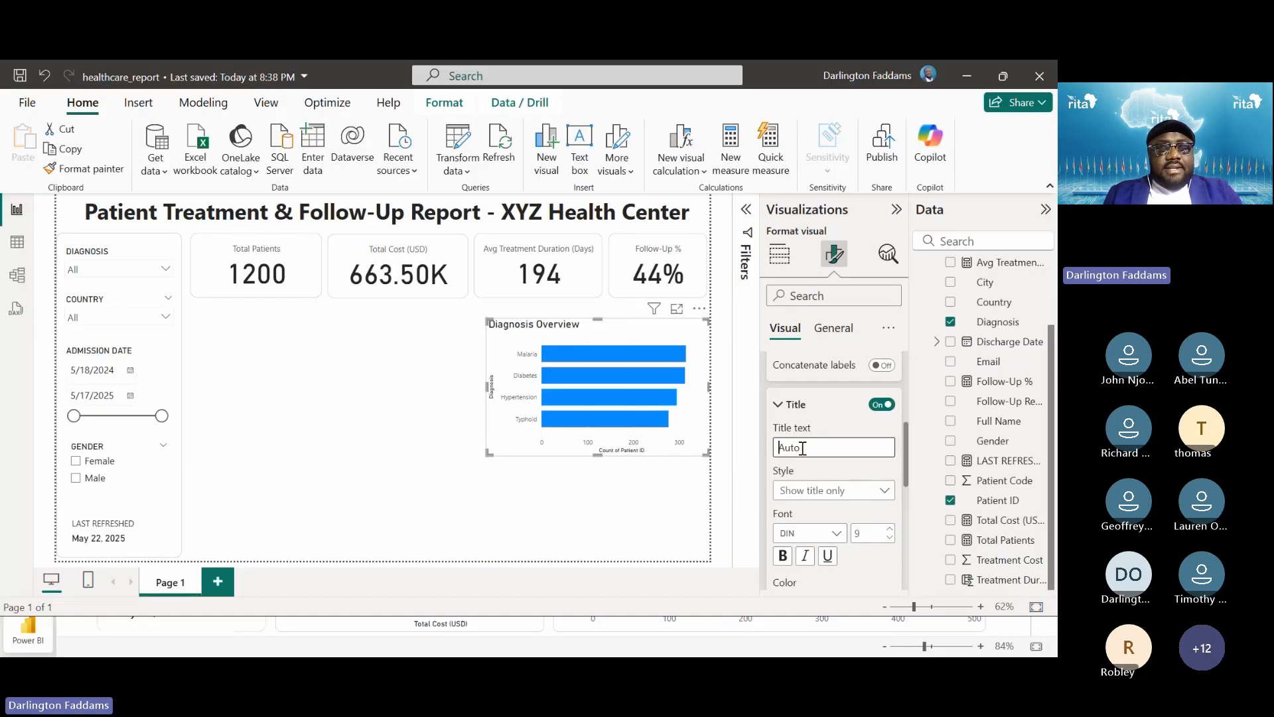
key("alt+Tab")
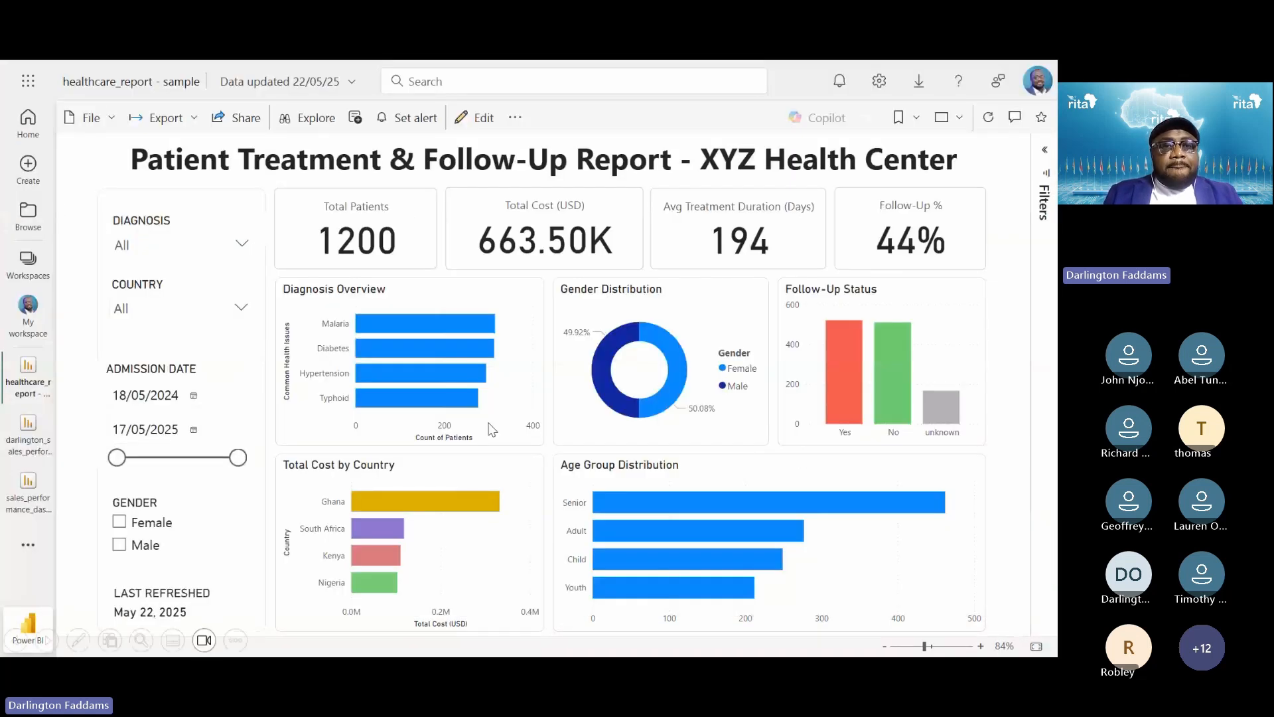
key("super+plus")
key("super+plus")
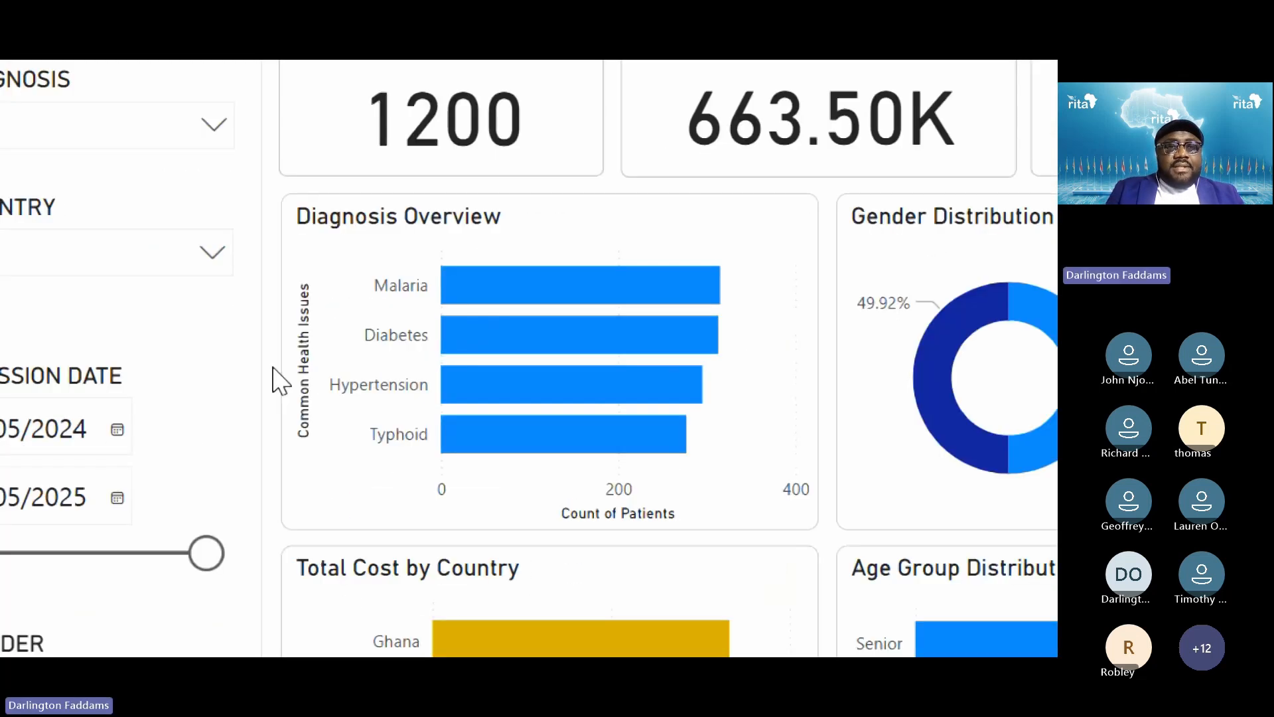
key("super+minus")
key("super+minus")
key("alt+Tab")
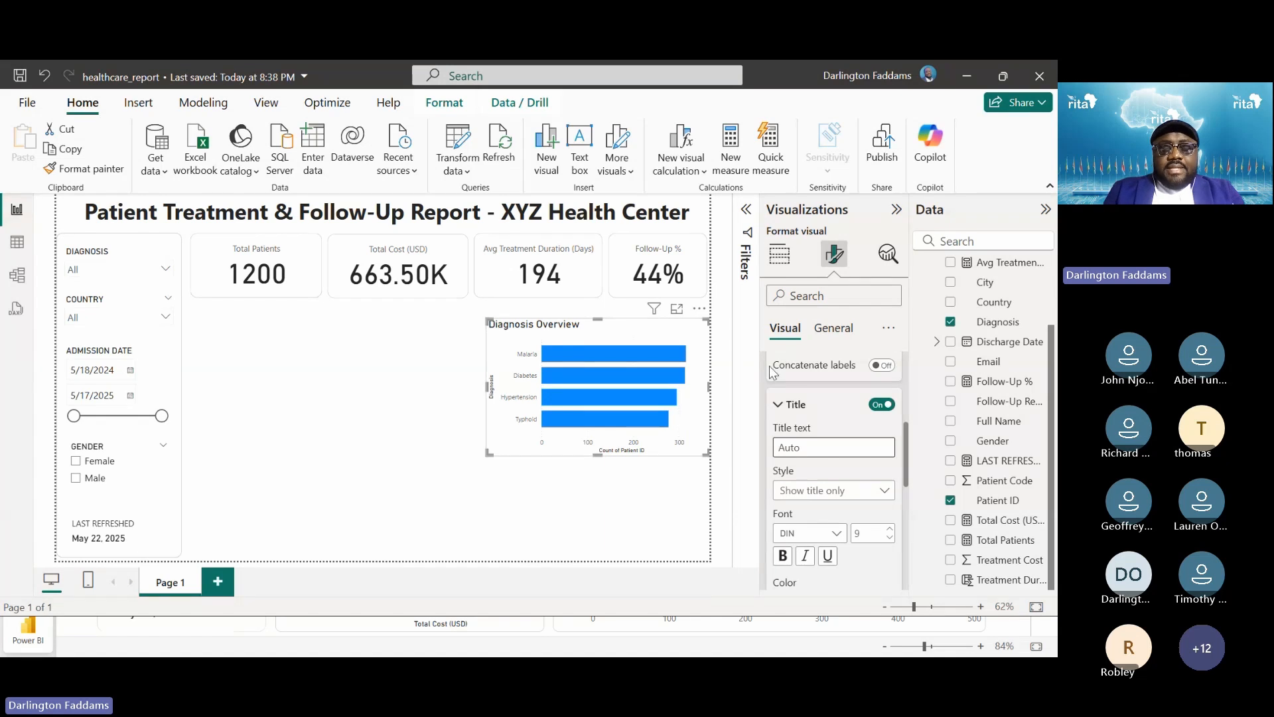
Enter 'Common Health Issues' as the Y-axis title
key("super+plus")
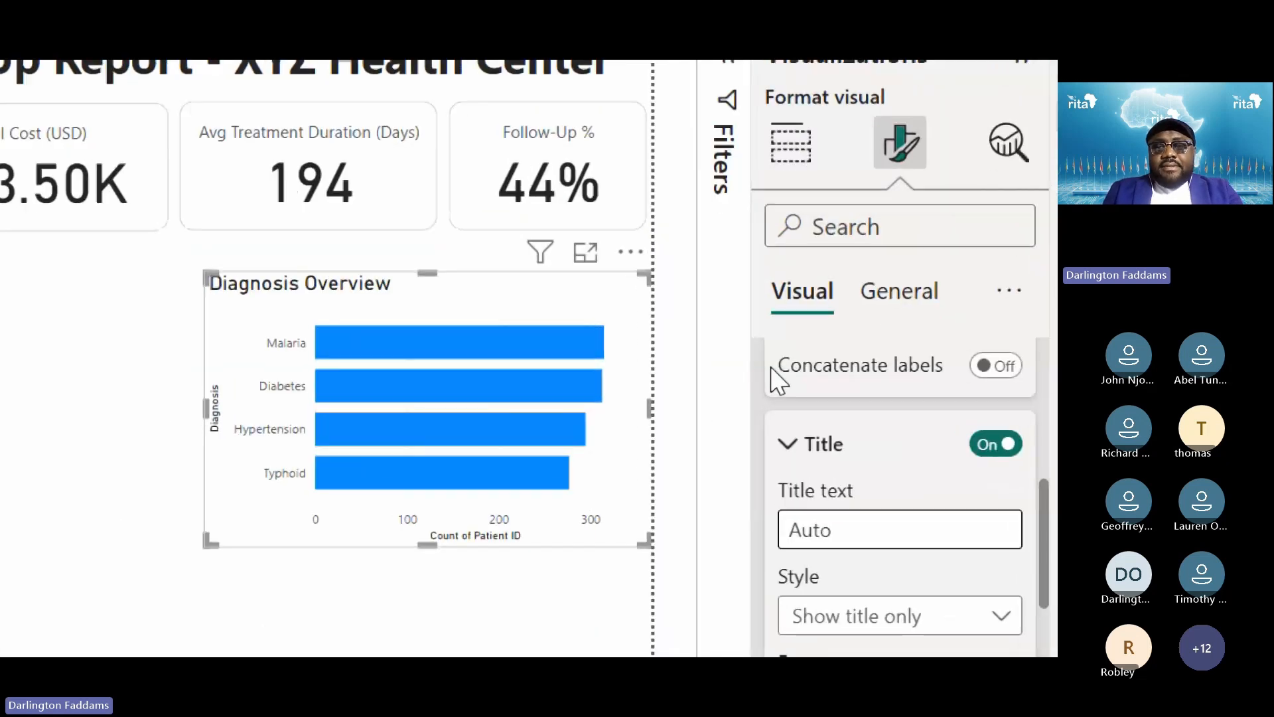
type("Co")
key("super+plus")
type("mmon Health I")
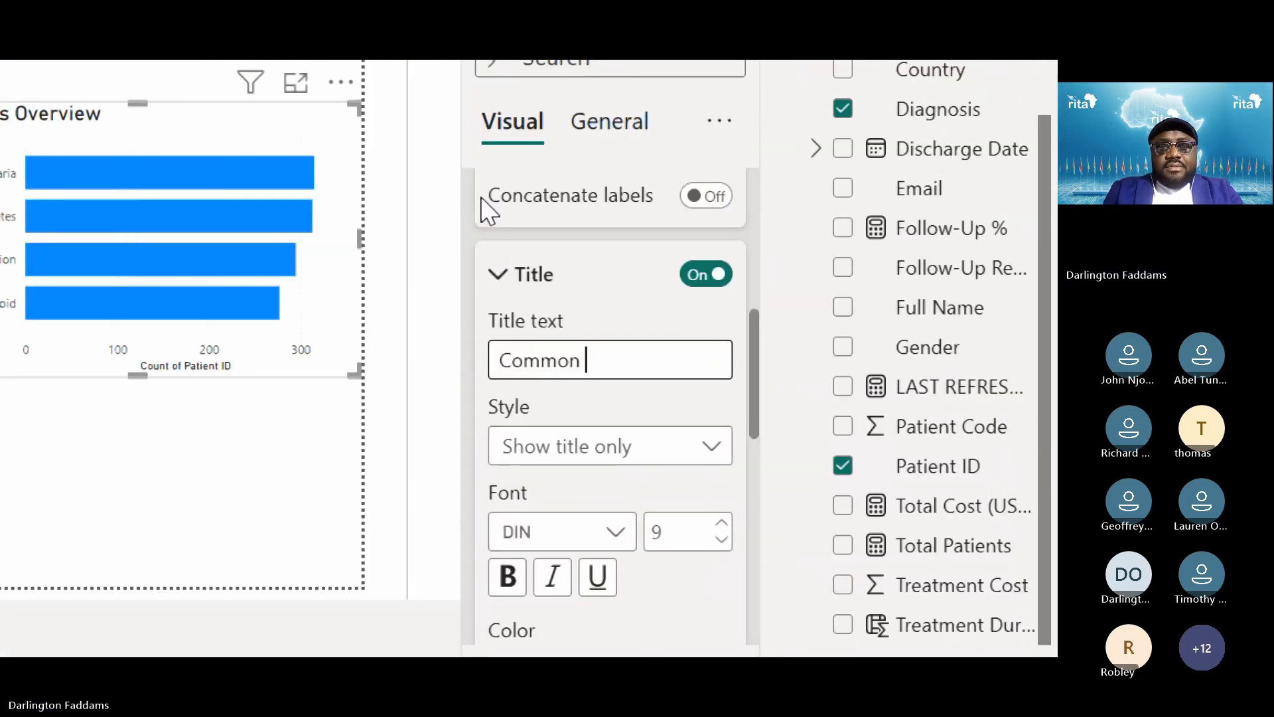
type("ssues")
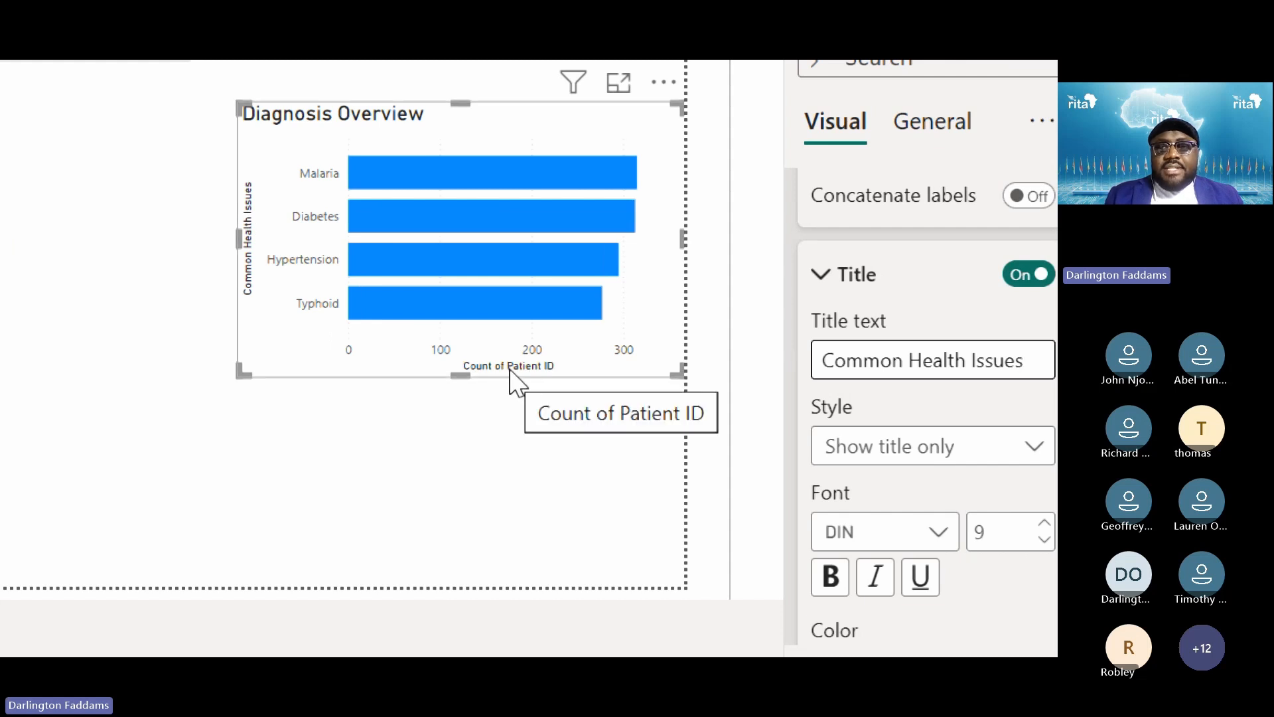
left_click(860, 278)
scroll(975, 361, "up", 4)
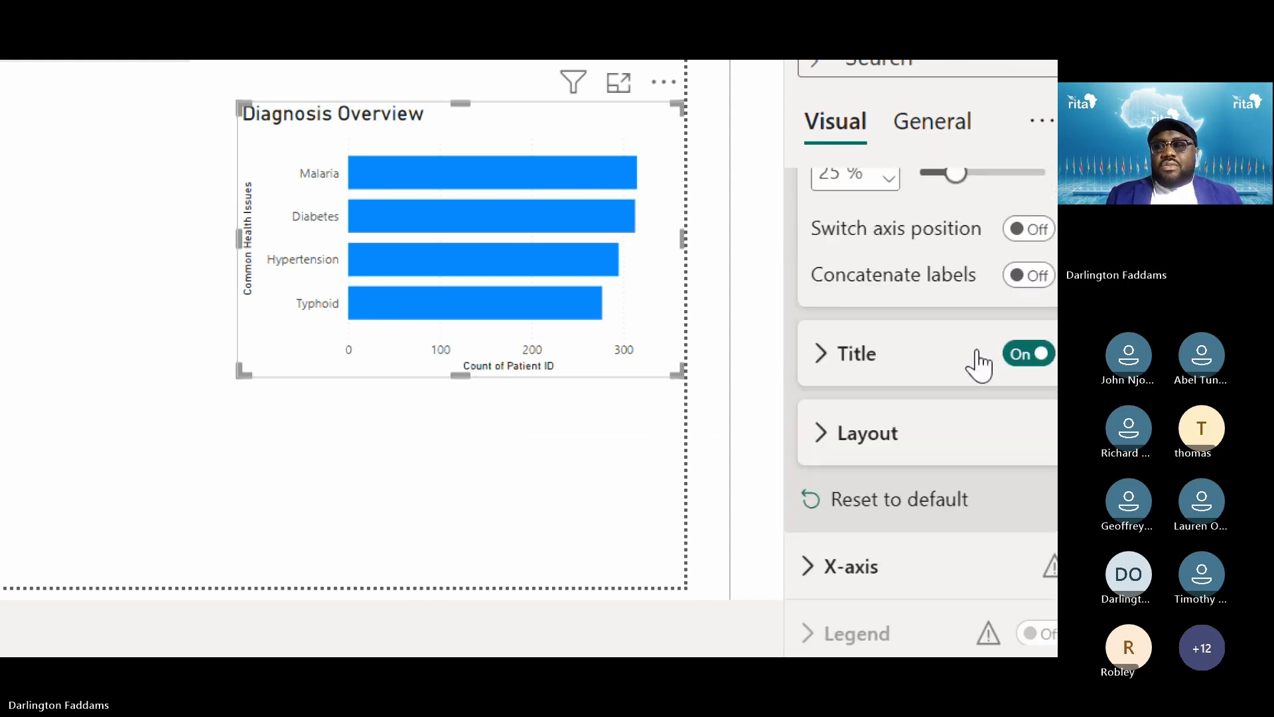
Set the X-axis title text to 'Count of Patients' instead of Count of Patient ID
key("super+minus")
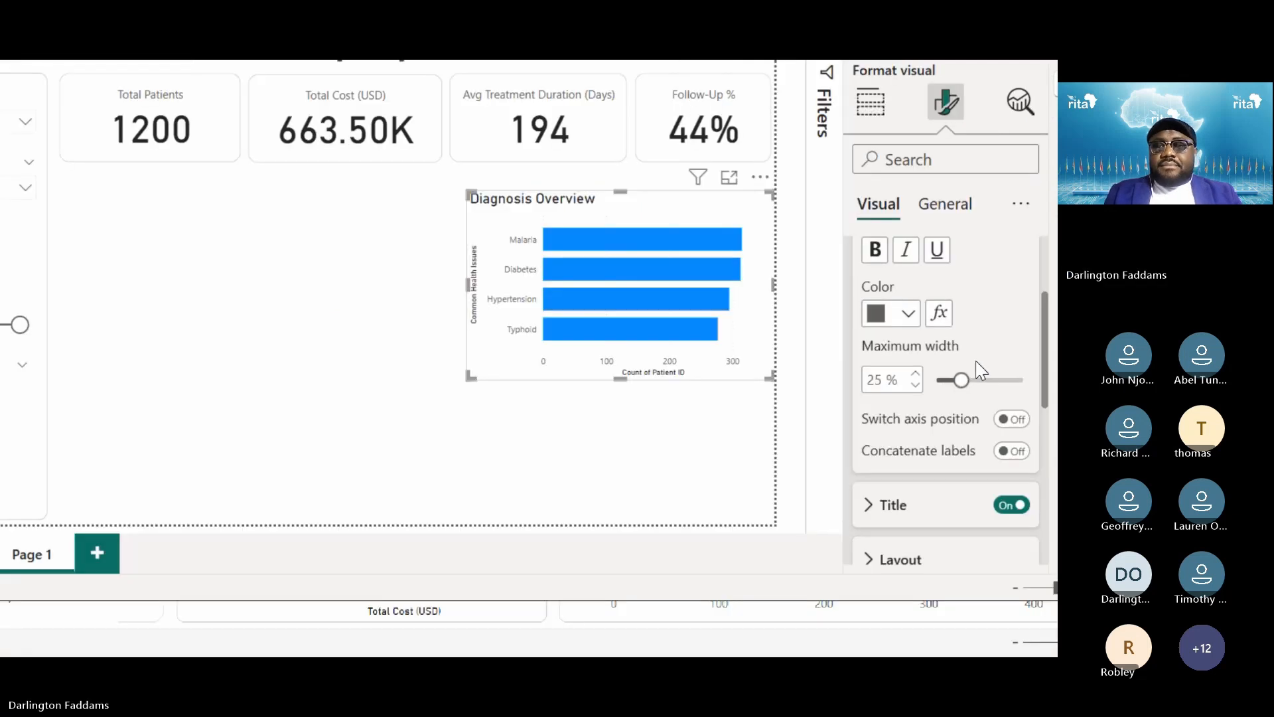
scroll(841, 409, "up", 2)
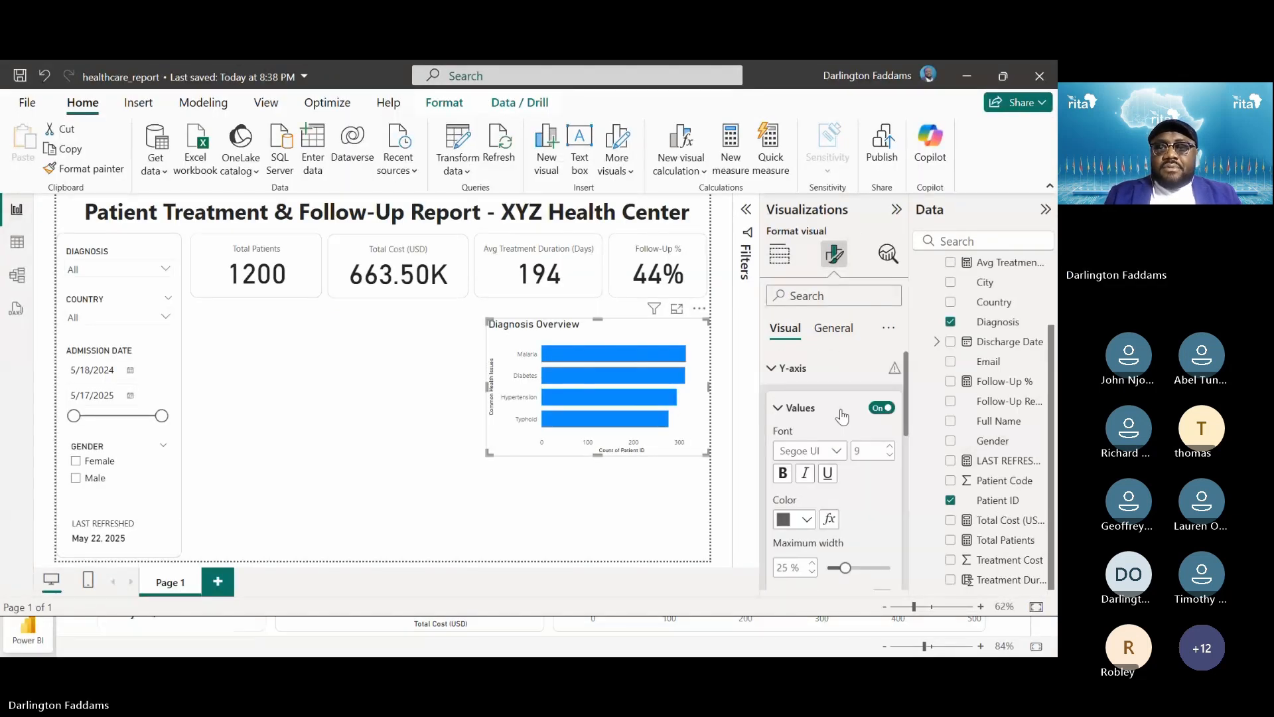
left_click(800, 409)
key("super+plus")
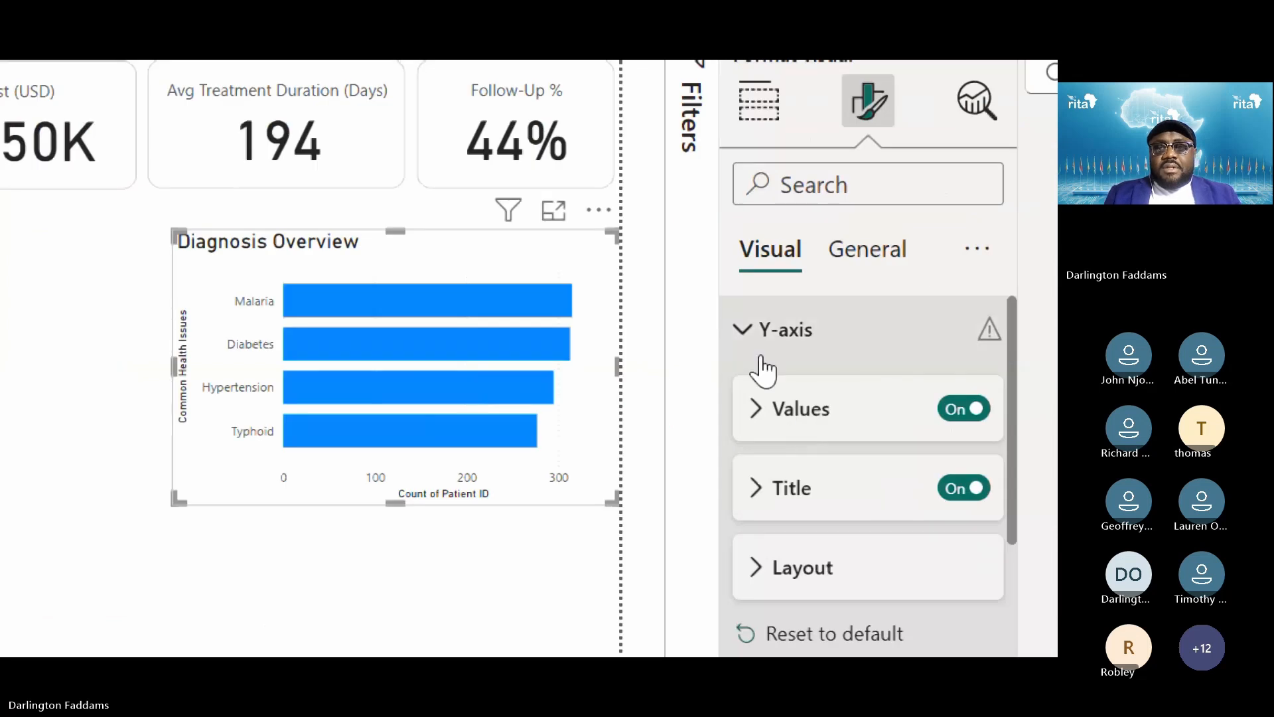
left_click(763, 330)
left_click(783, 396)
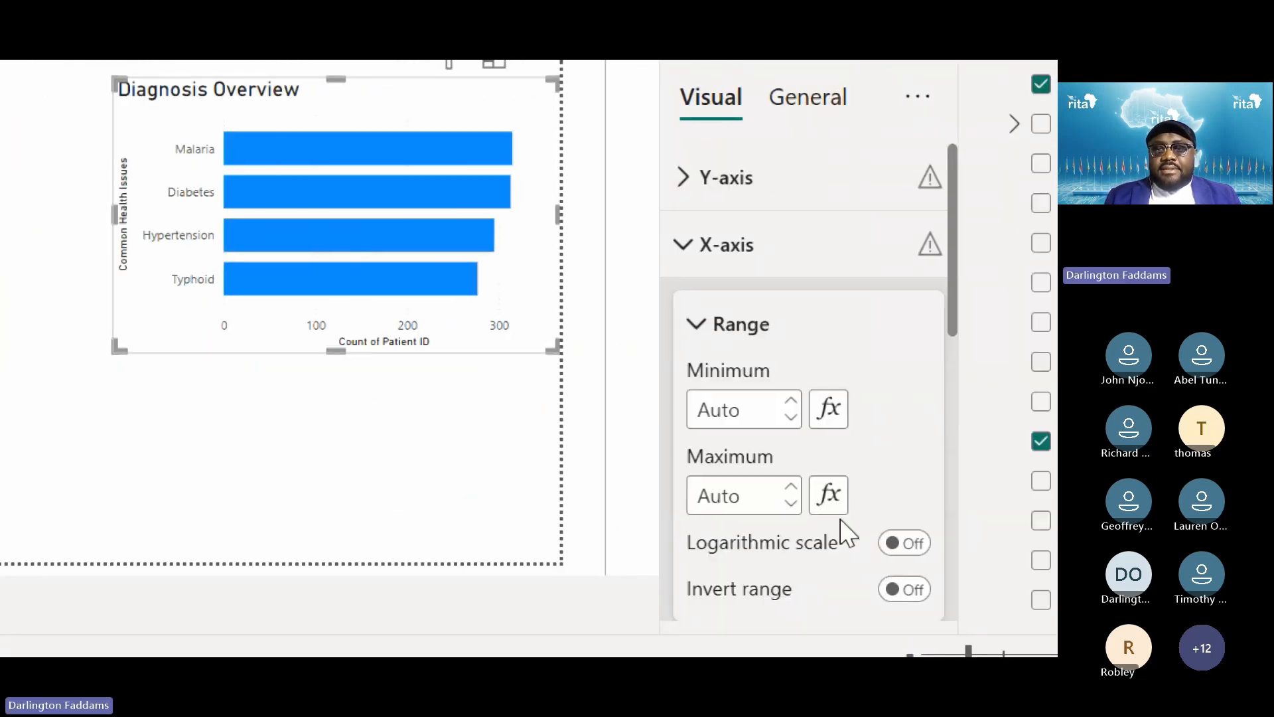
left_click(745, 331)
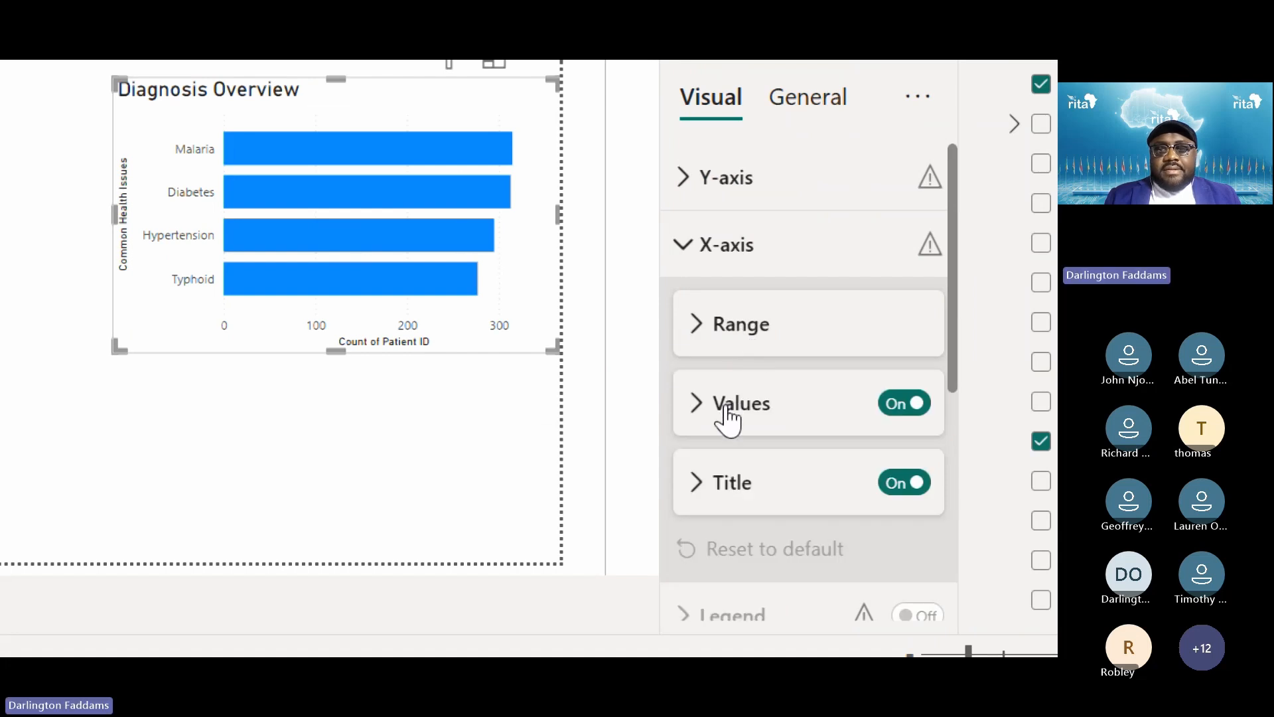
left_click(731, 480)
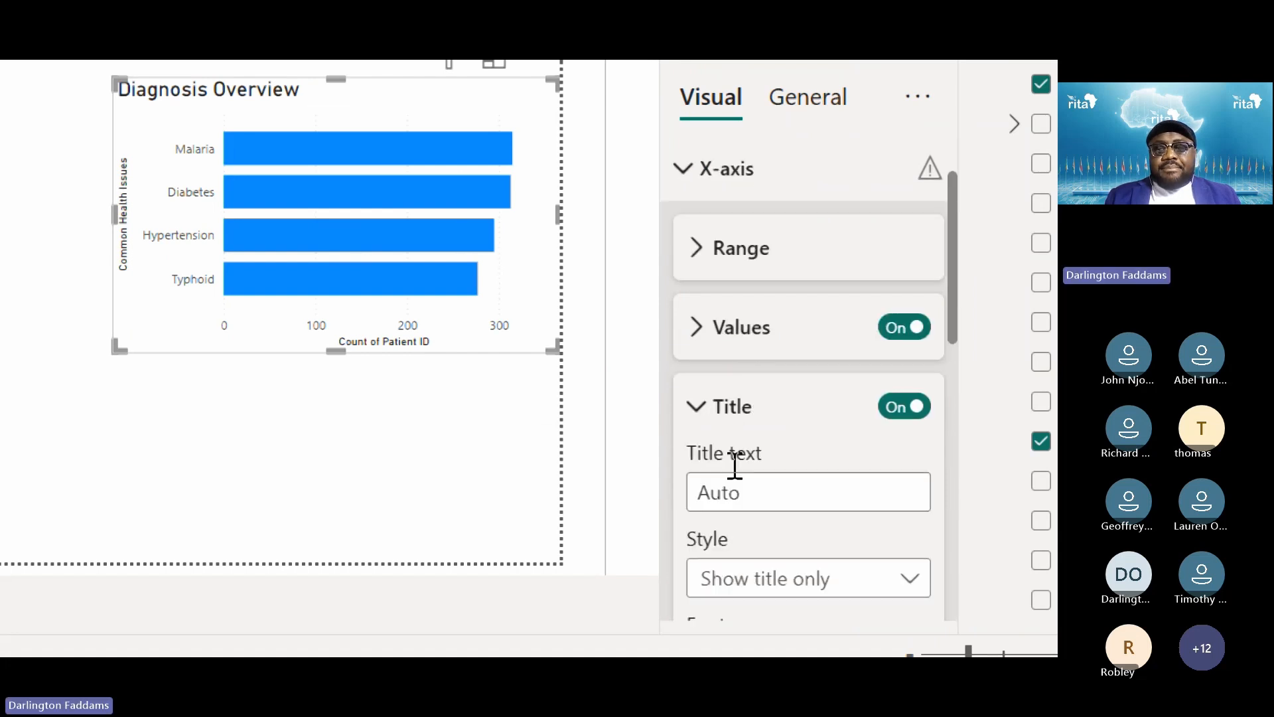
left_click(738, 330)
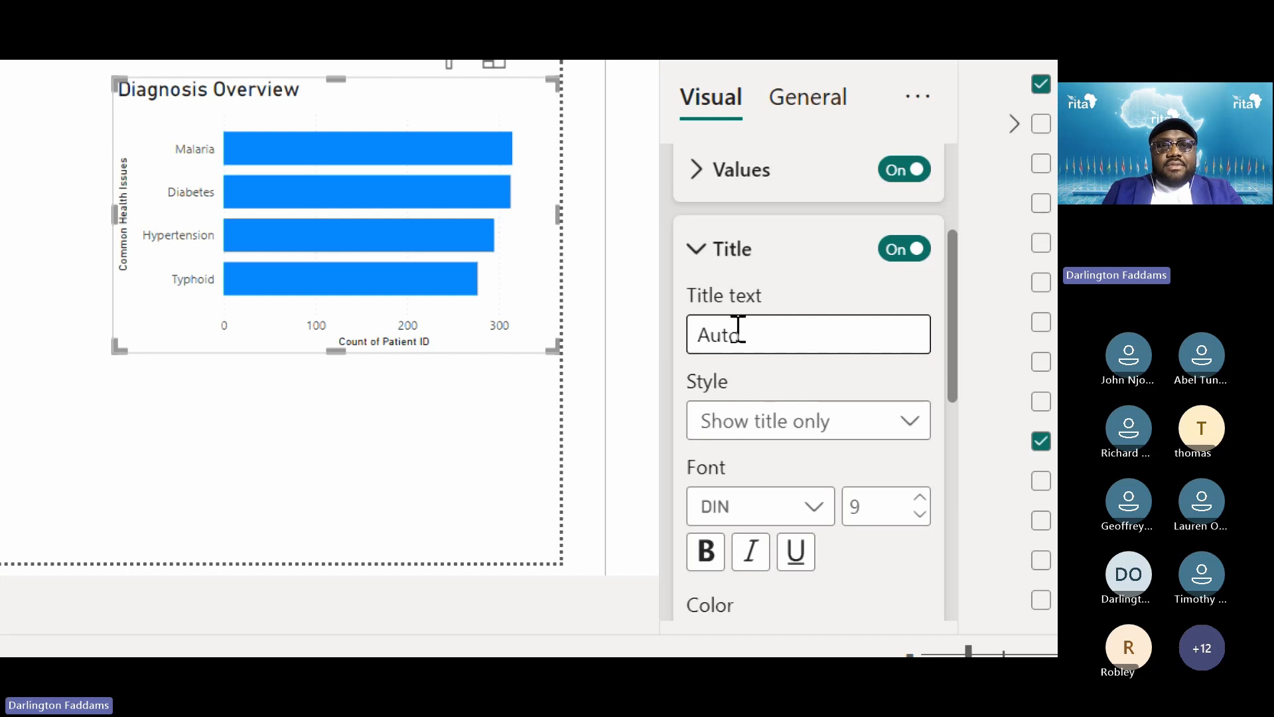
type("Count of Patients")
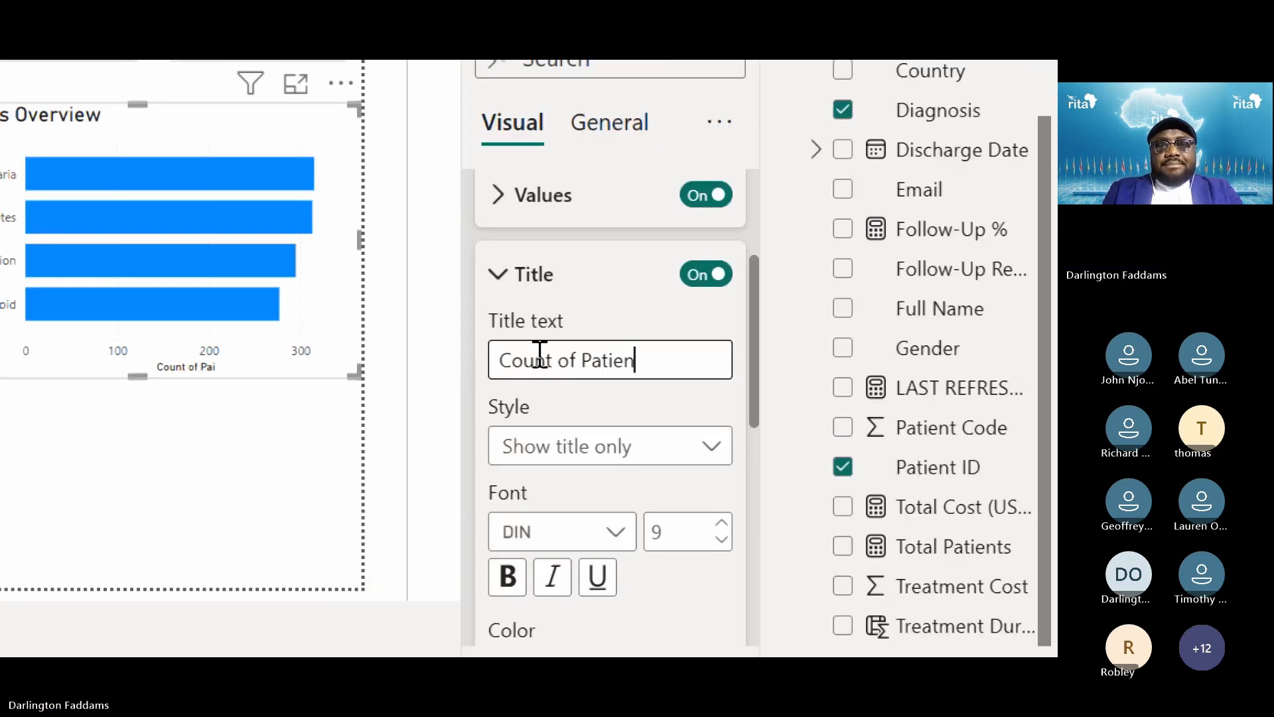
left_click(343, 411)
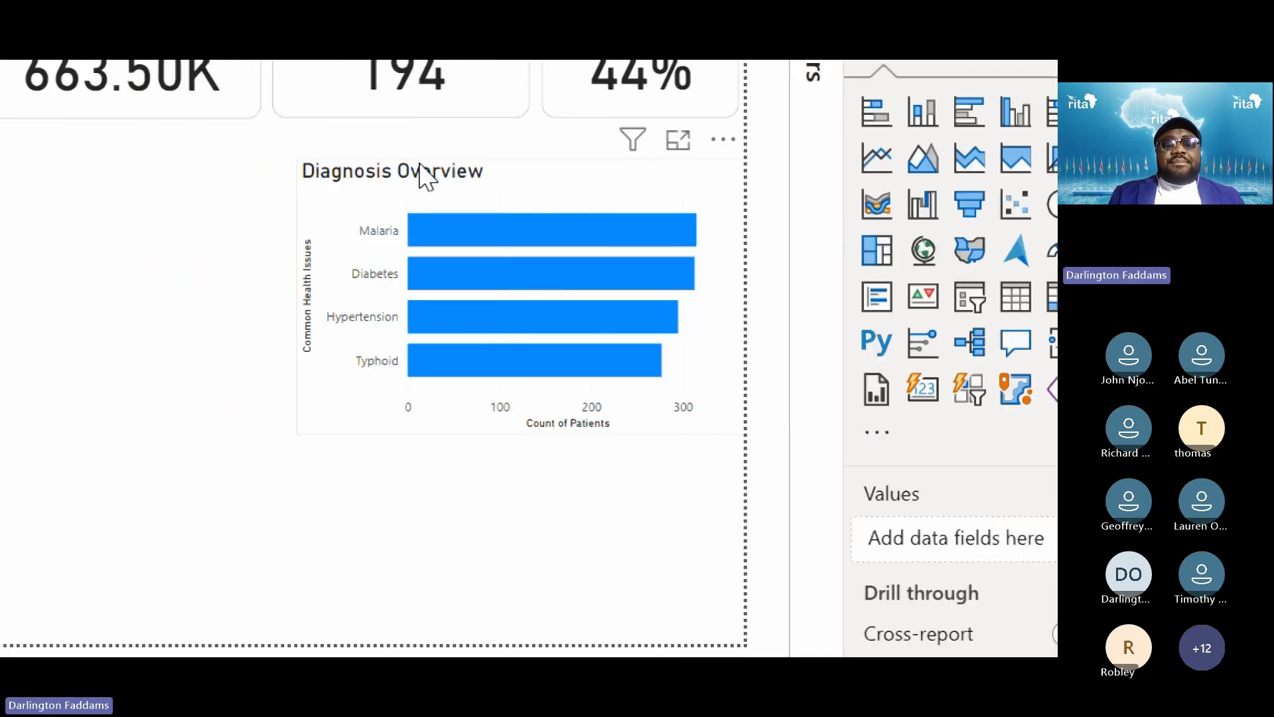
After glancing at the published report, reselect the Diagnosis Overview chart and show its visual formatting
left_click(325, 225)
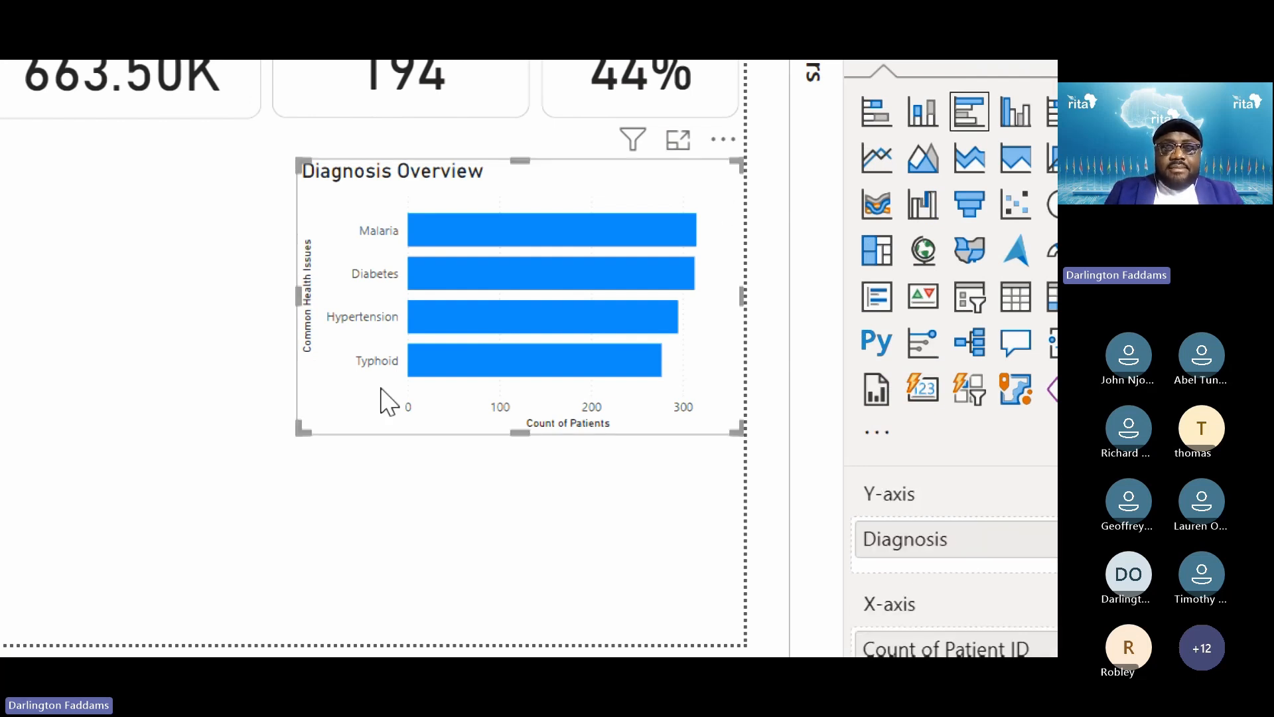
key("alt+Tab")
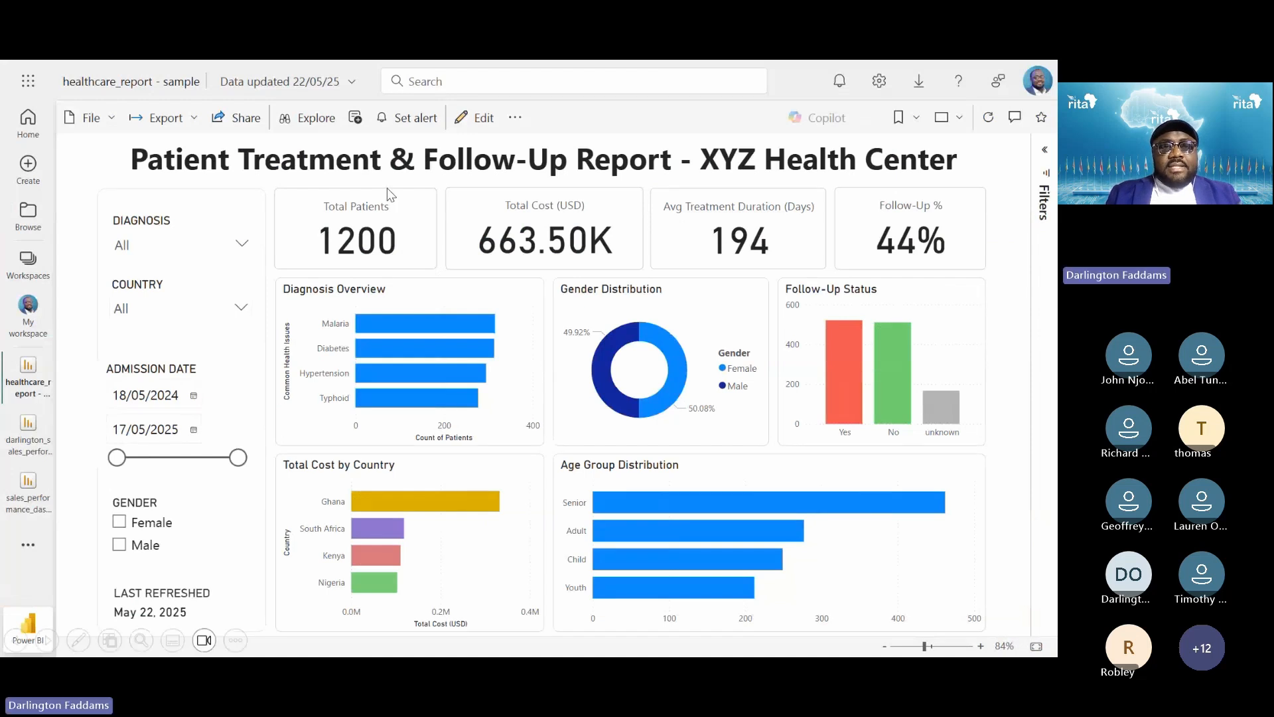
key("alt+Tab")
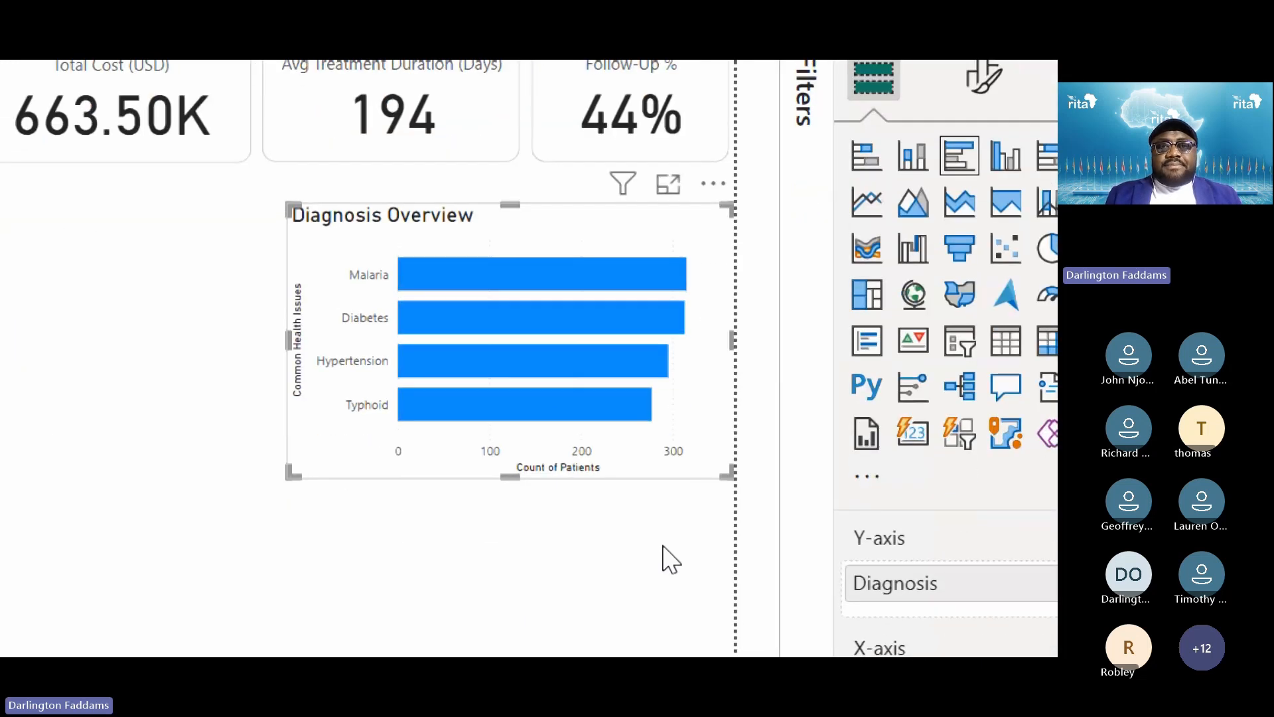
left_click(670, 559)
left_click(690, 214)
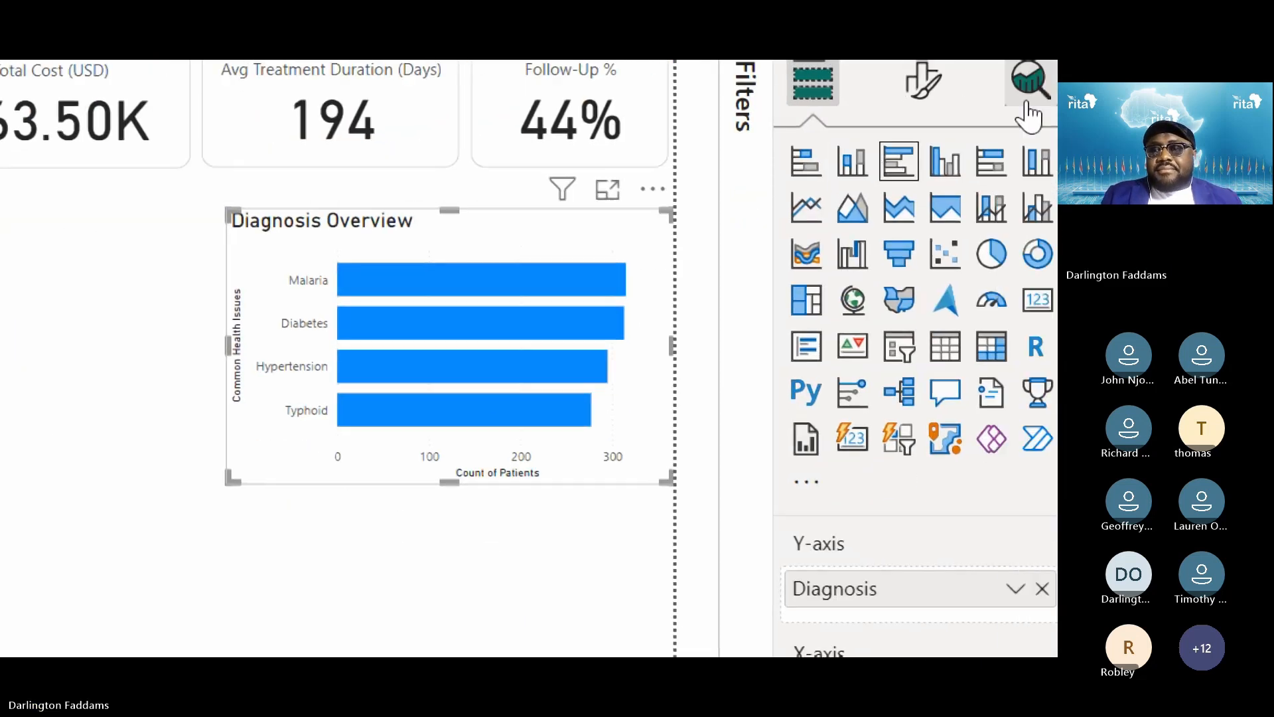
left_click(984, 85)
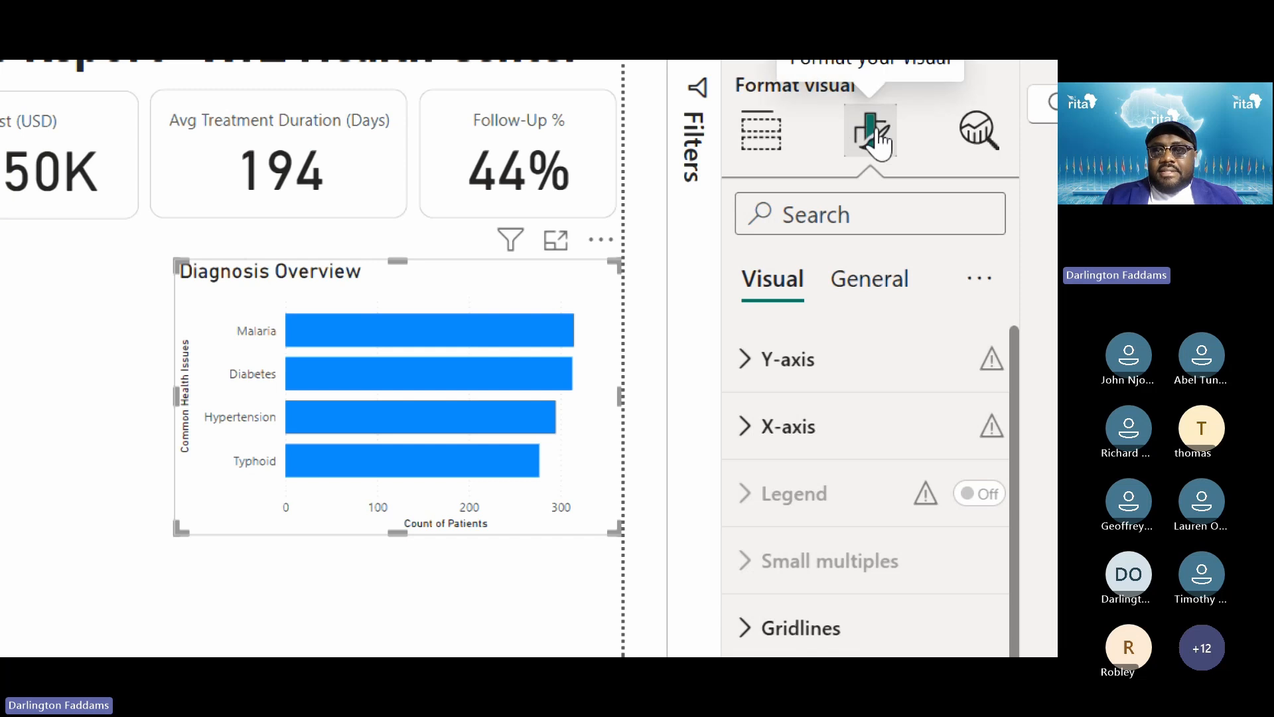
scroll(856, 569, "down", 3)
scroll(859, 345, "up", 3)
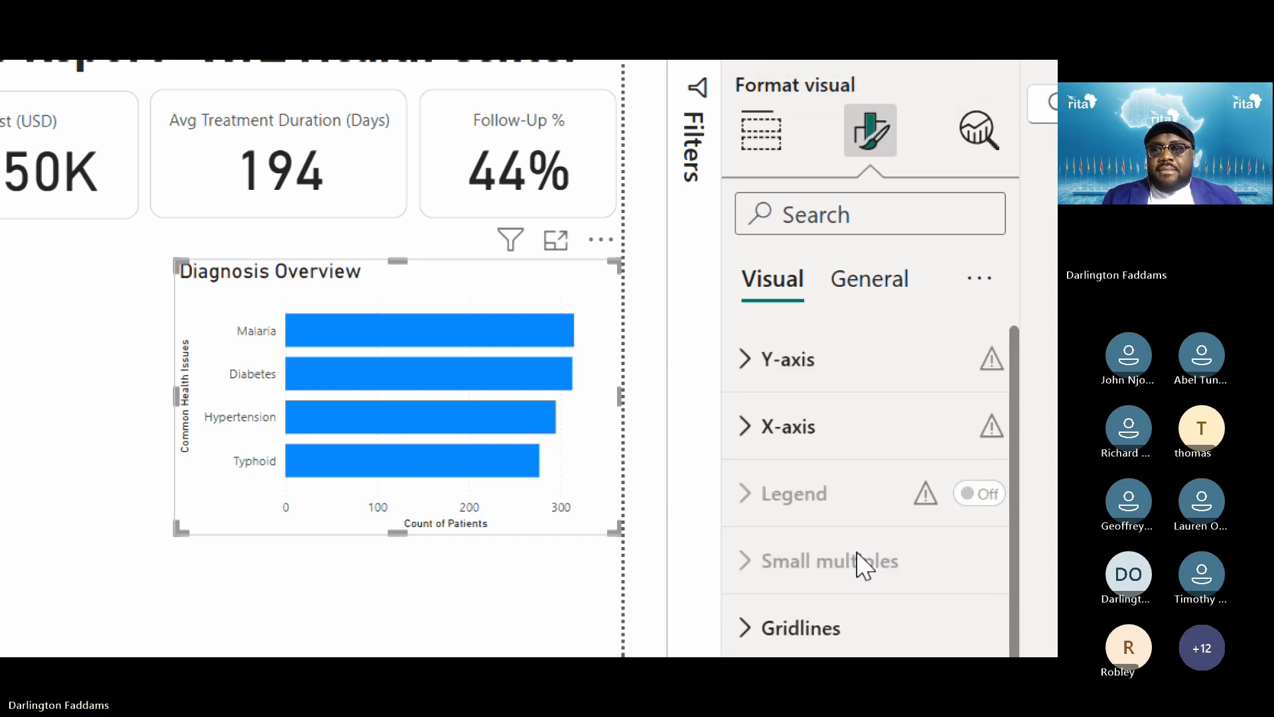
Turn on the Diagnosis Overview chart's Visual border under Effects
left_click(866, 297)
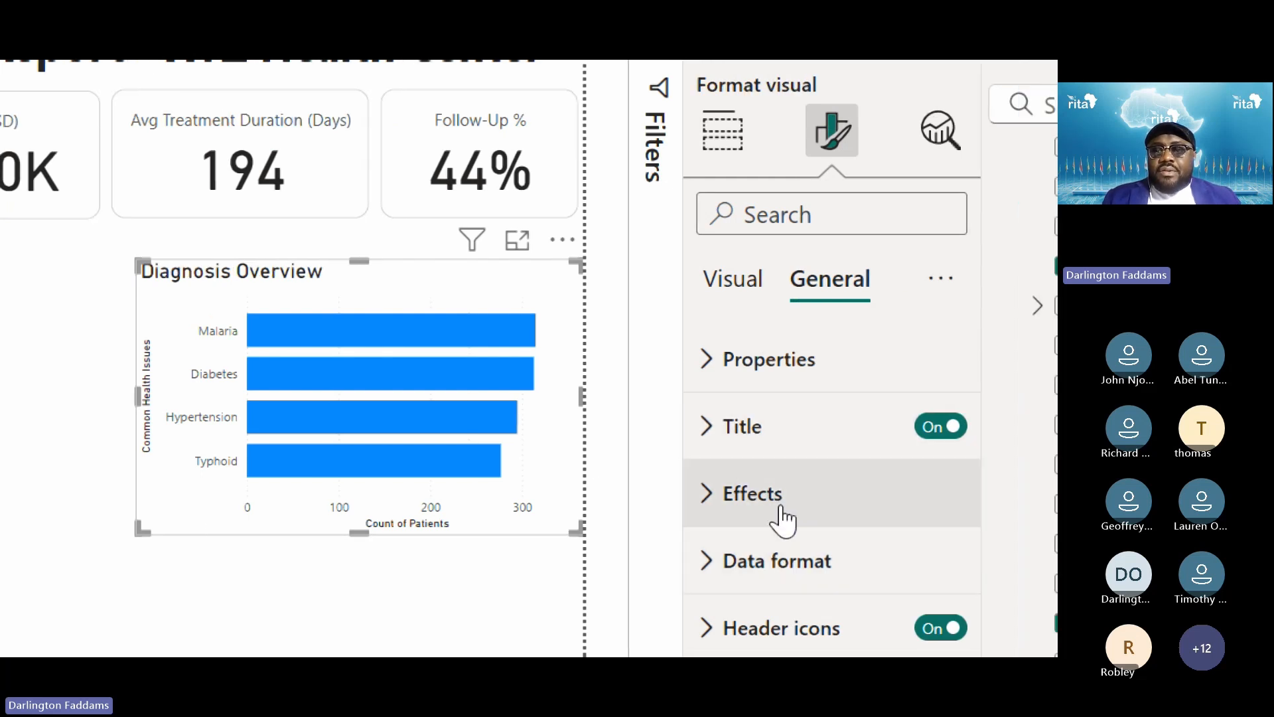
left_click(797, 378)
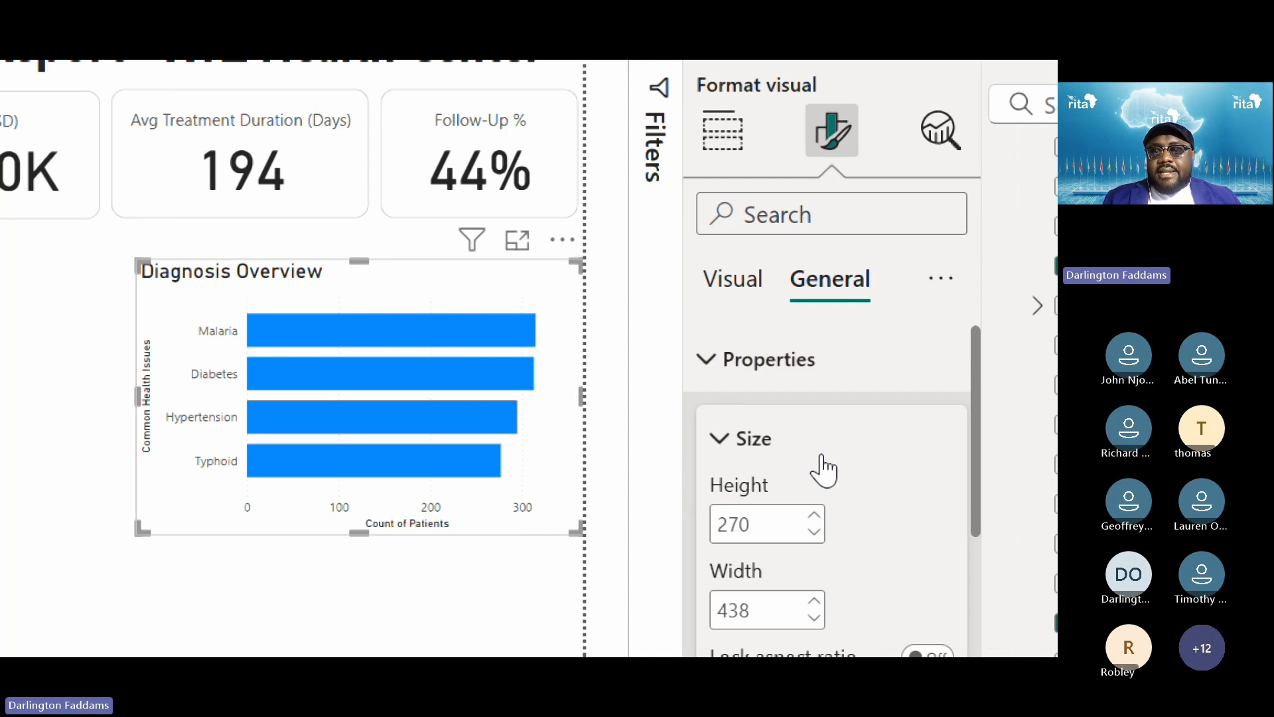
scroll(848, 528, "down", 10)
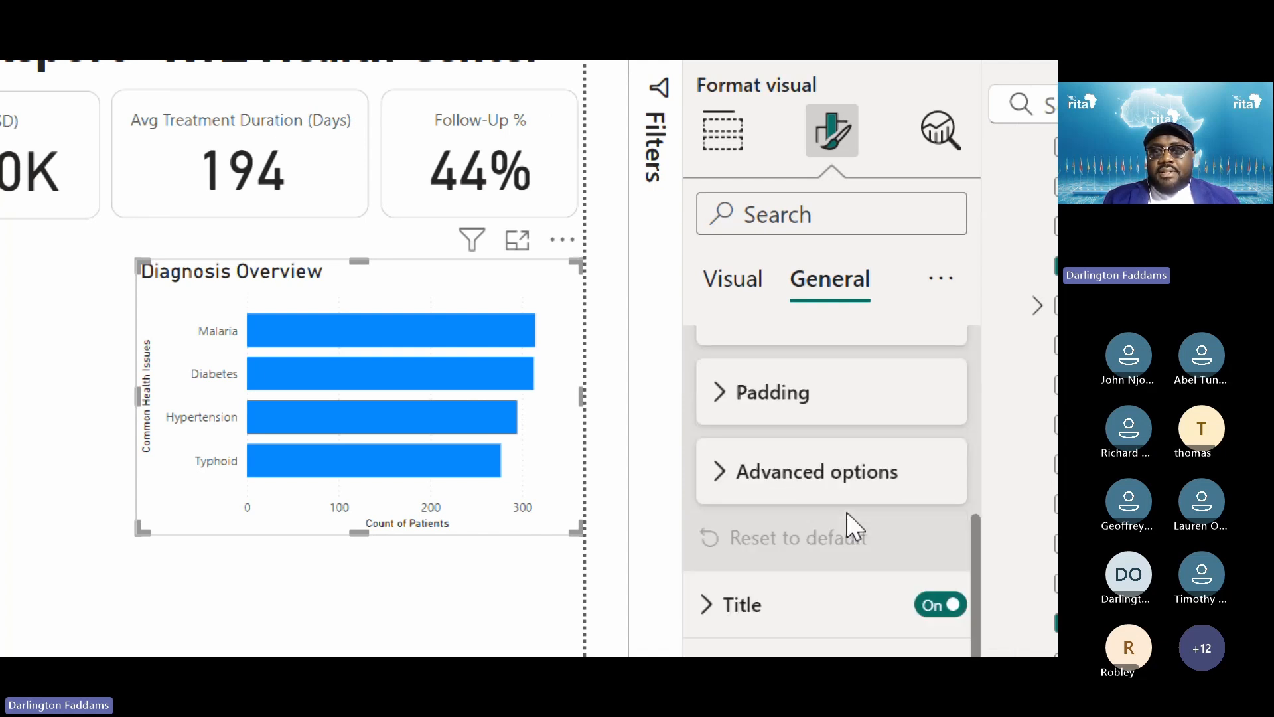
scroll(848, 529, "down", 1)
scroll(848, 529, "up", 11)
left_click(763, 362)
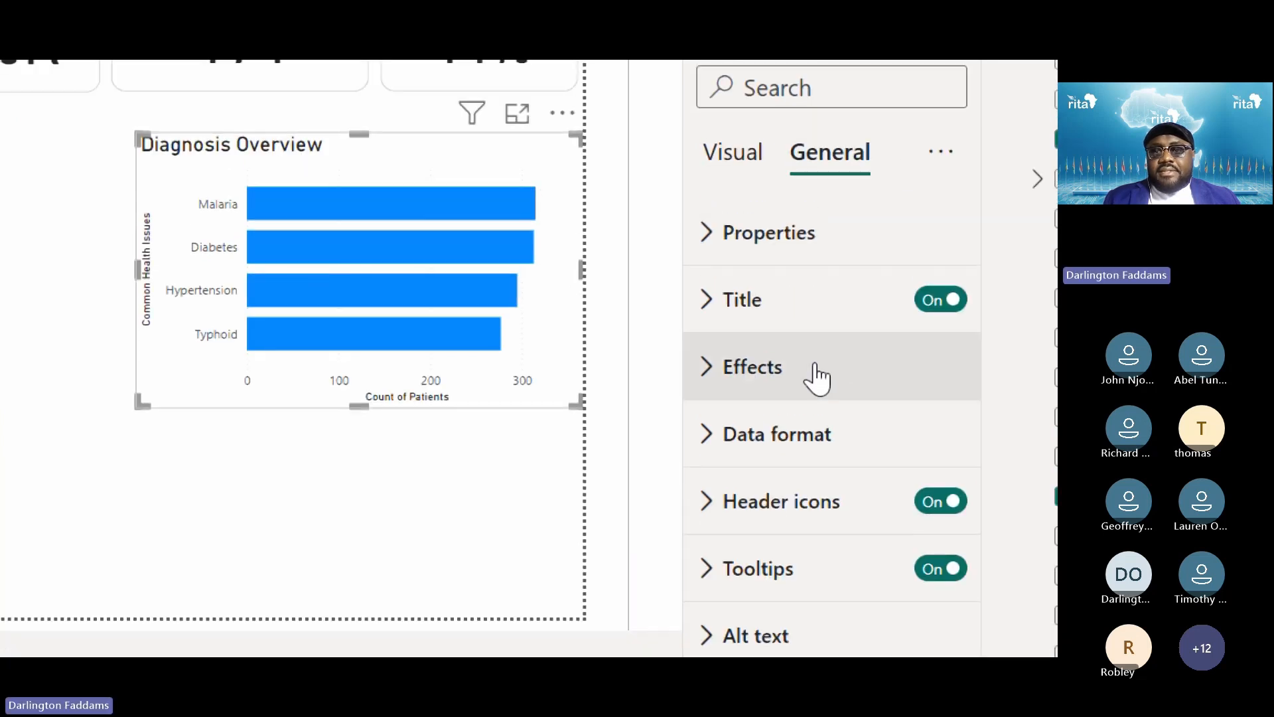
left_click(818, 375)
scroll(841, 560, "down", 2)
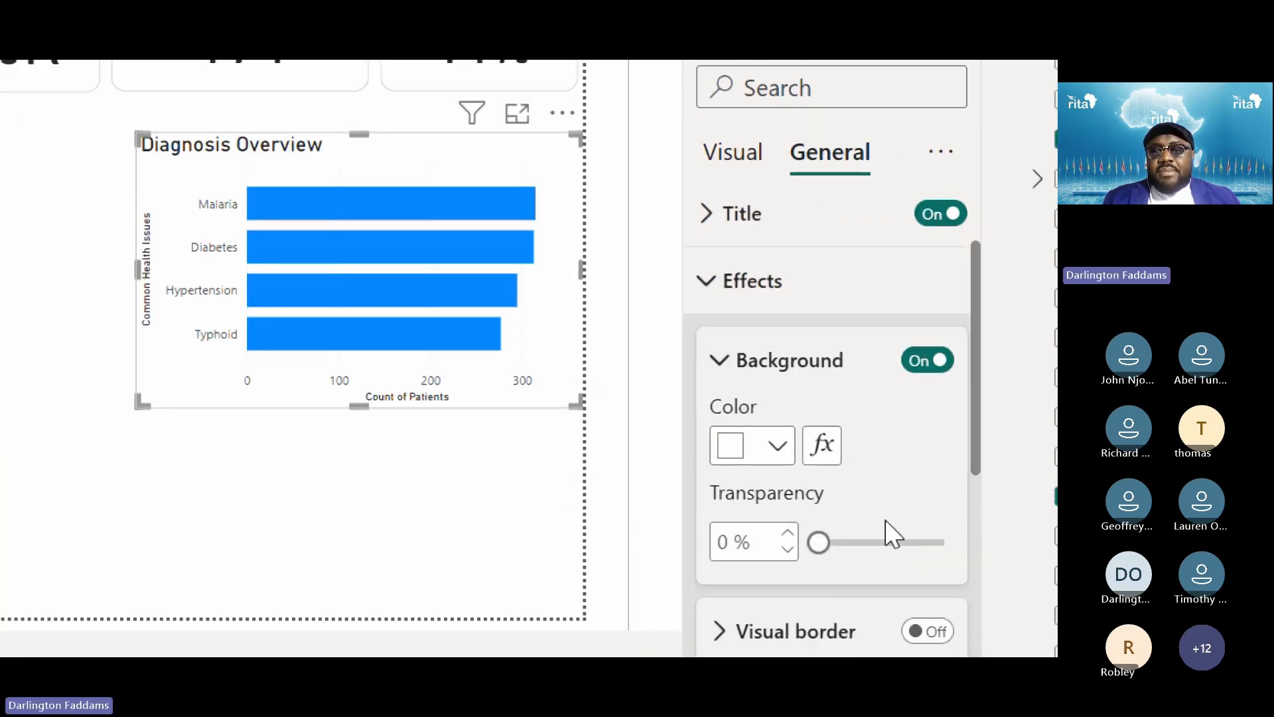
scroll(893, 531, "down", 3)
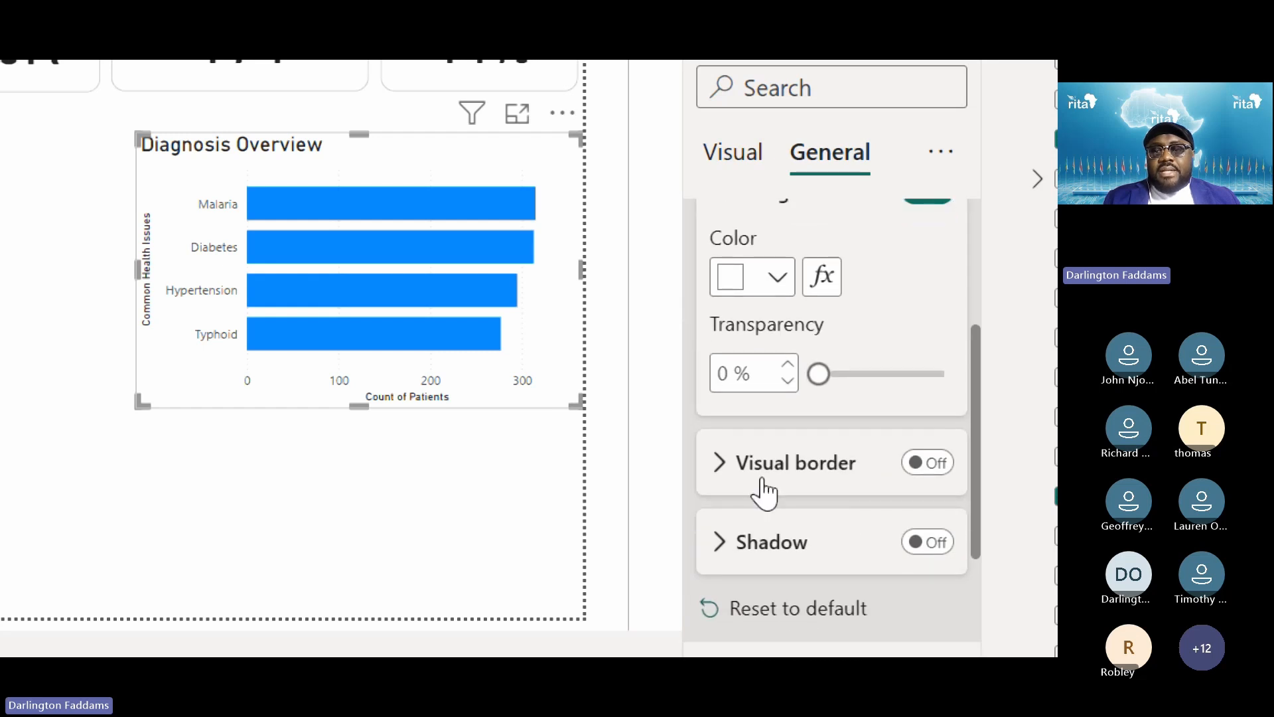
left_click(945, 463)
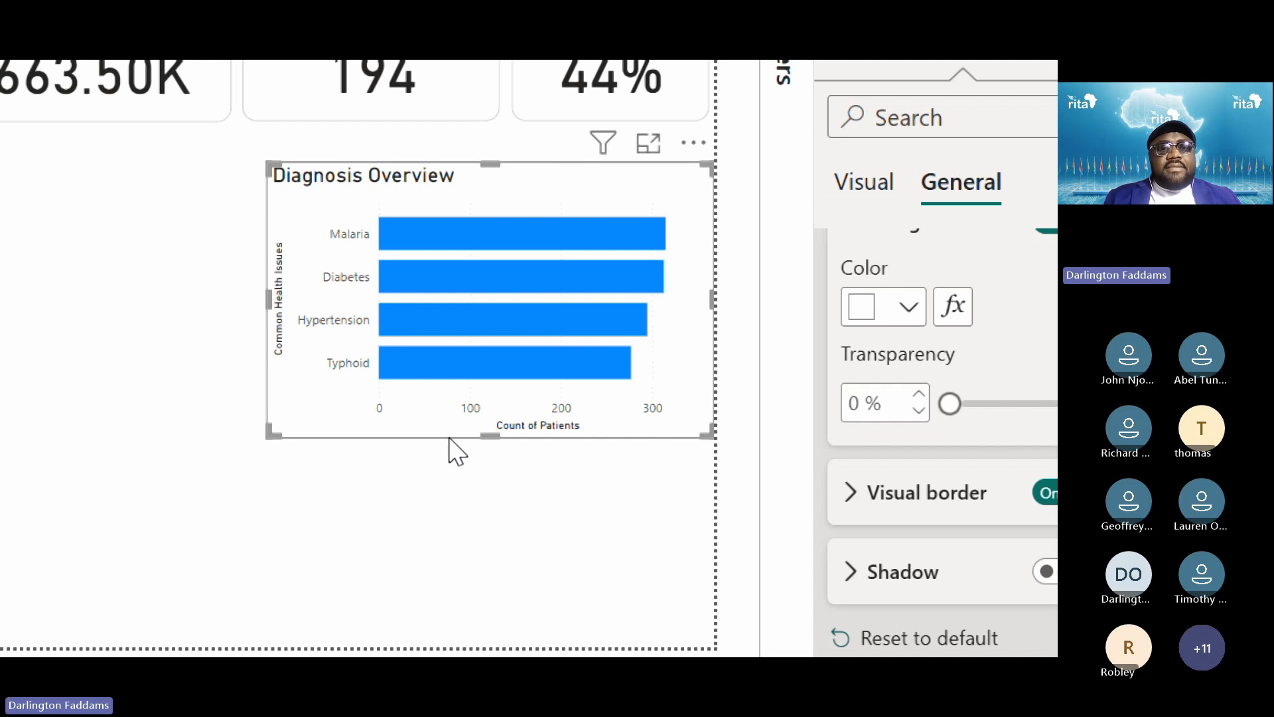
left_click(428, 477)
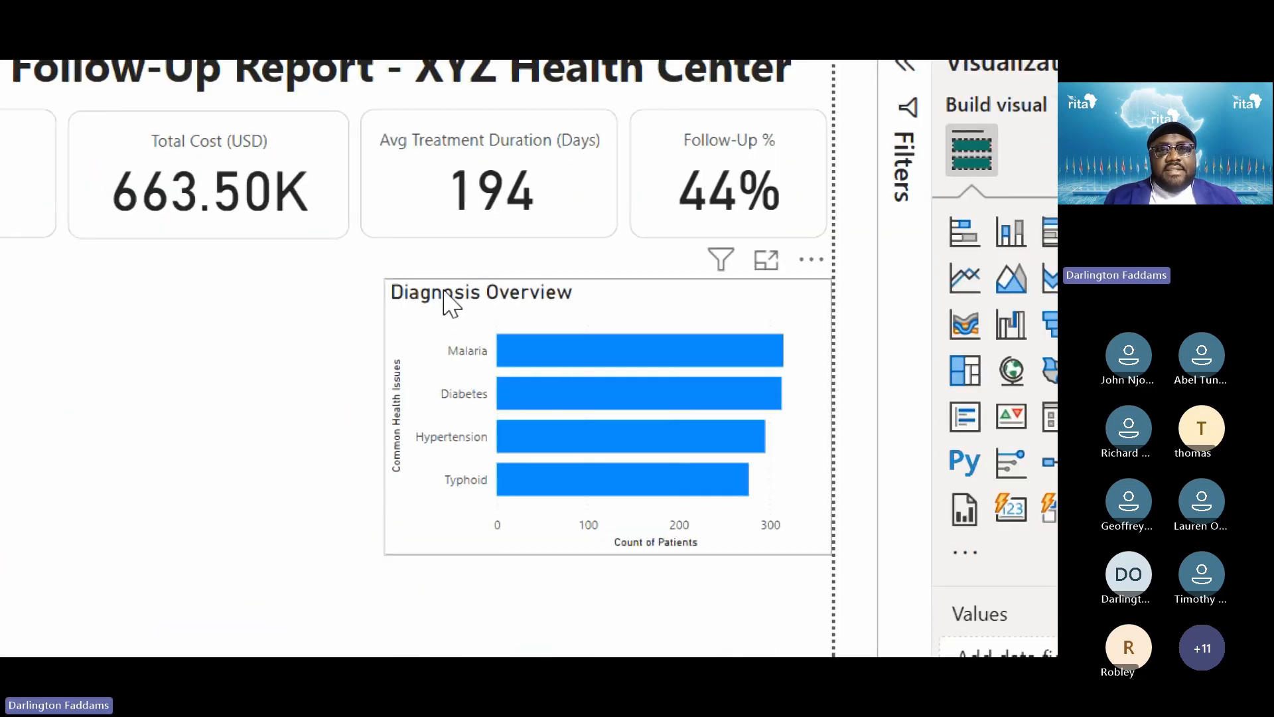
left_click(336, 356)
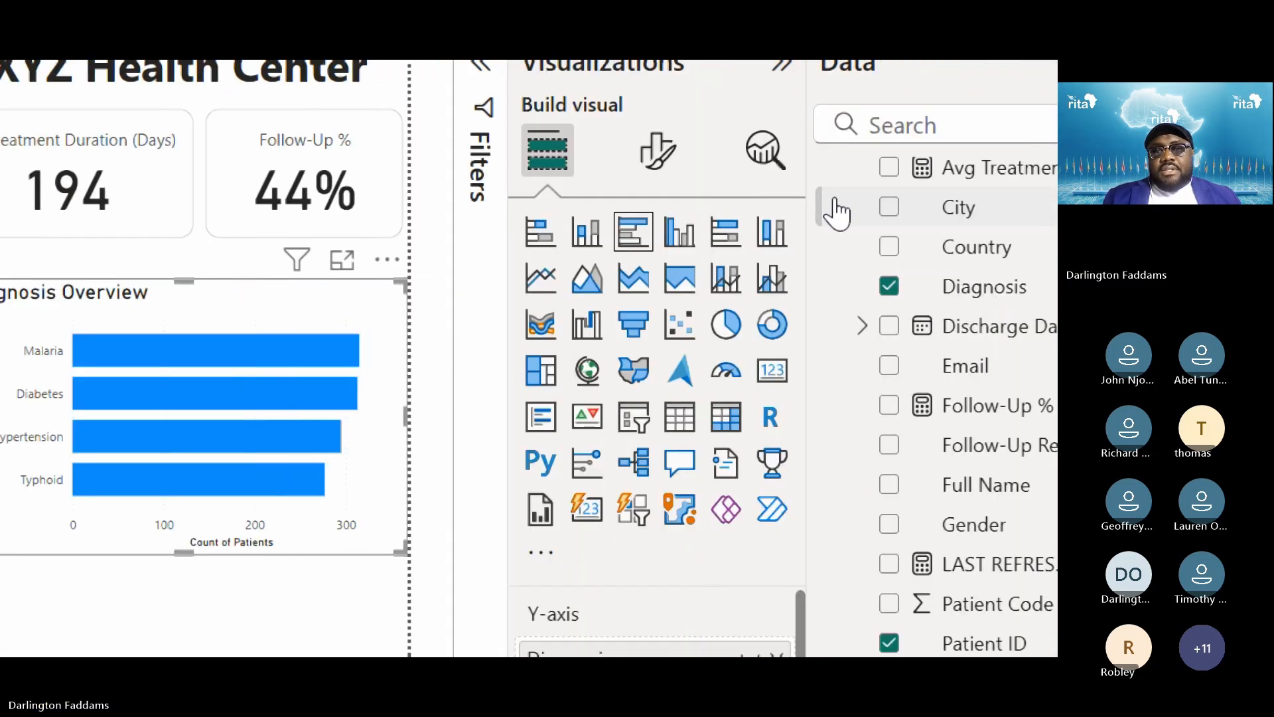
Change the chart's border colour from black to light grey
left_click(655, 154)
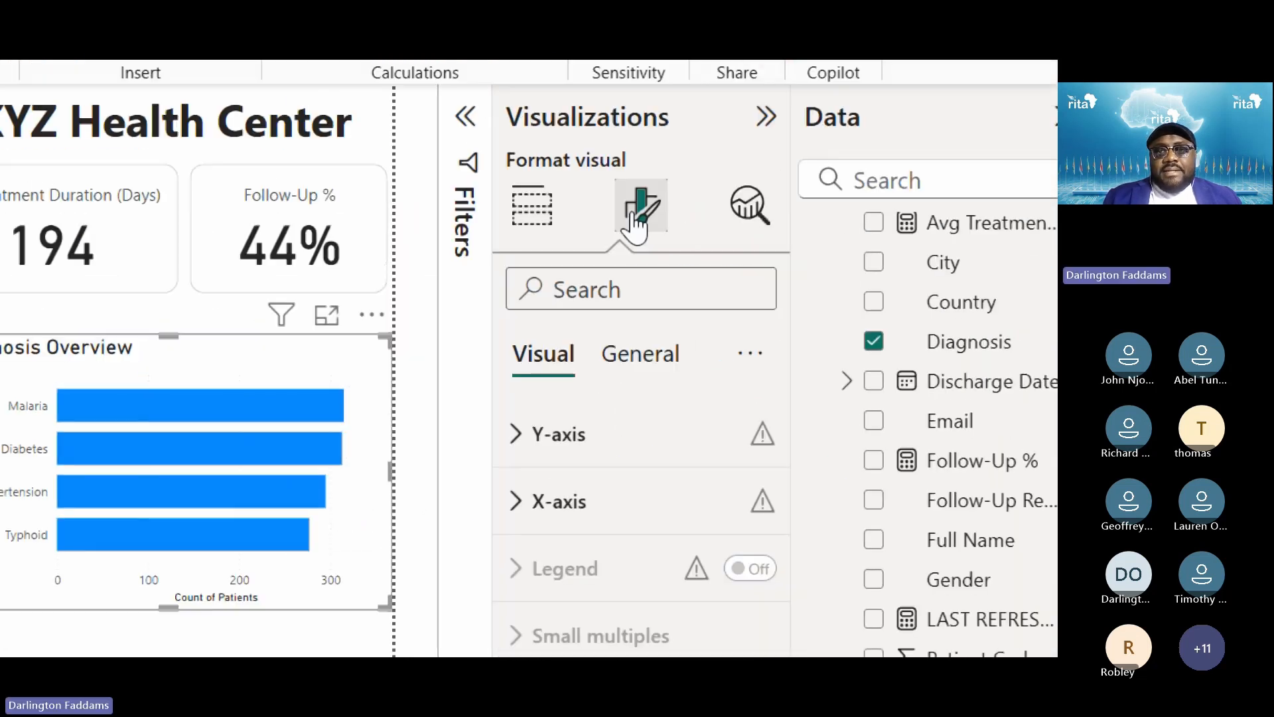
left_click(619, 473)
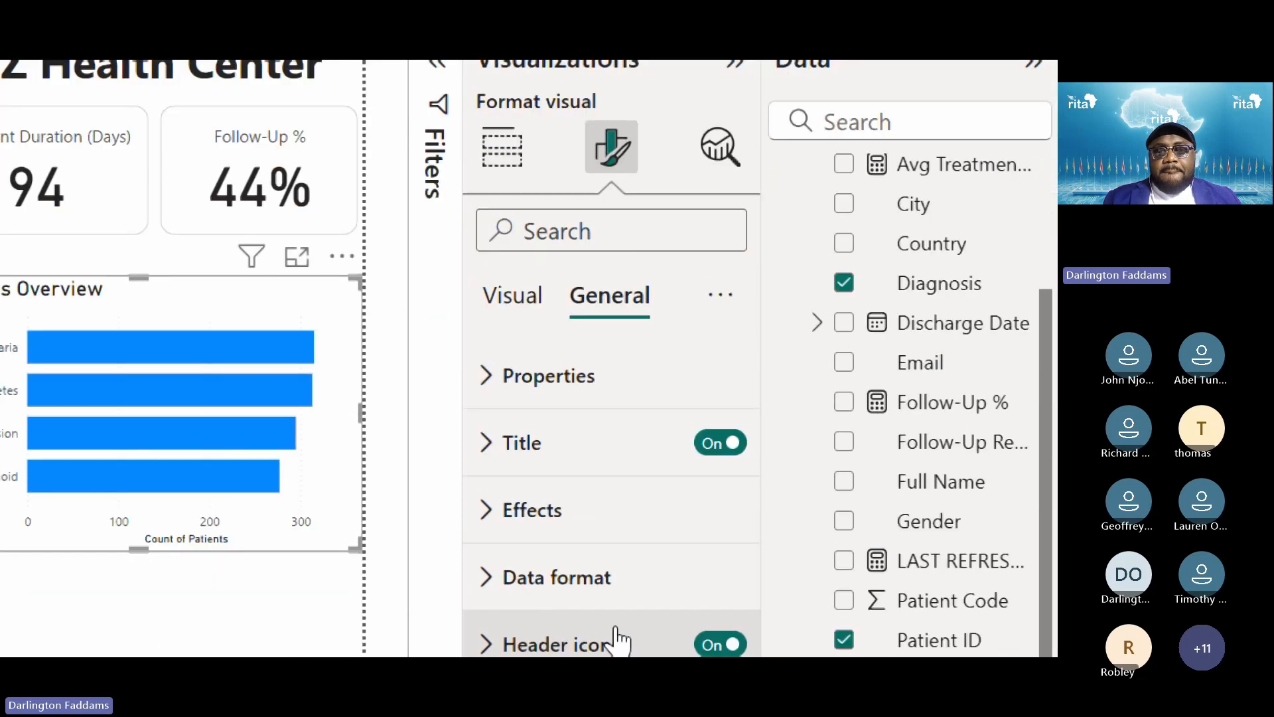
left_click(576, 521)
scroll(578, 524, "down", 5)
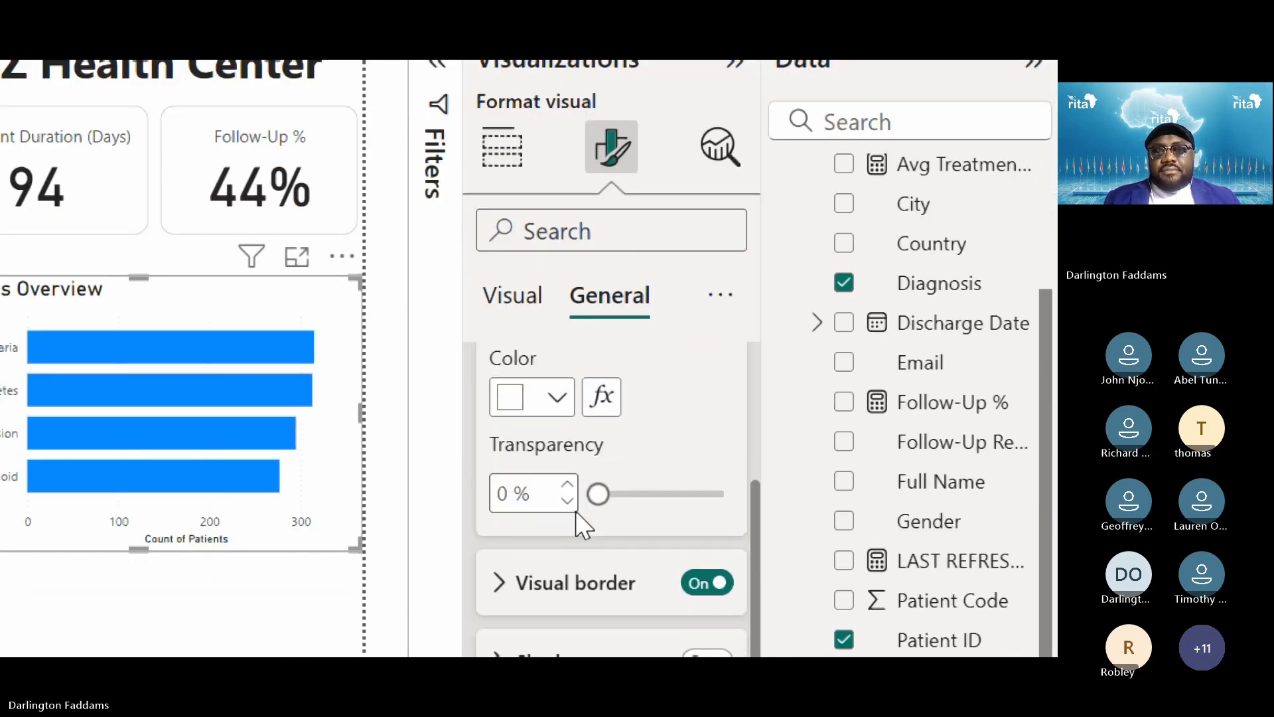
scroll(576, 524, "down", 2)
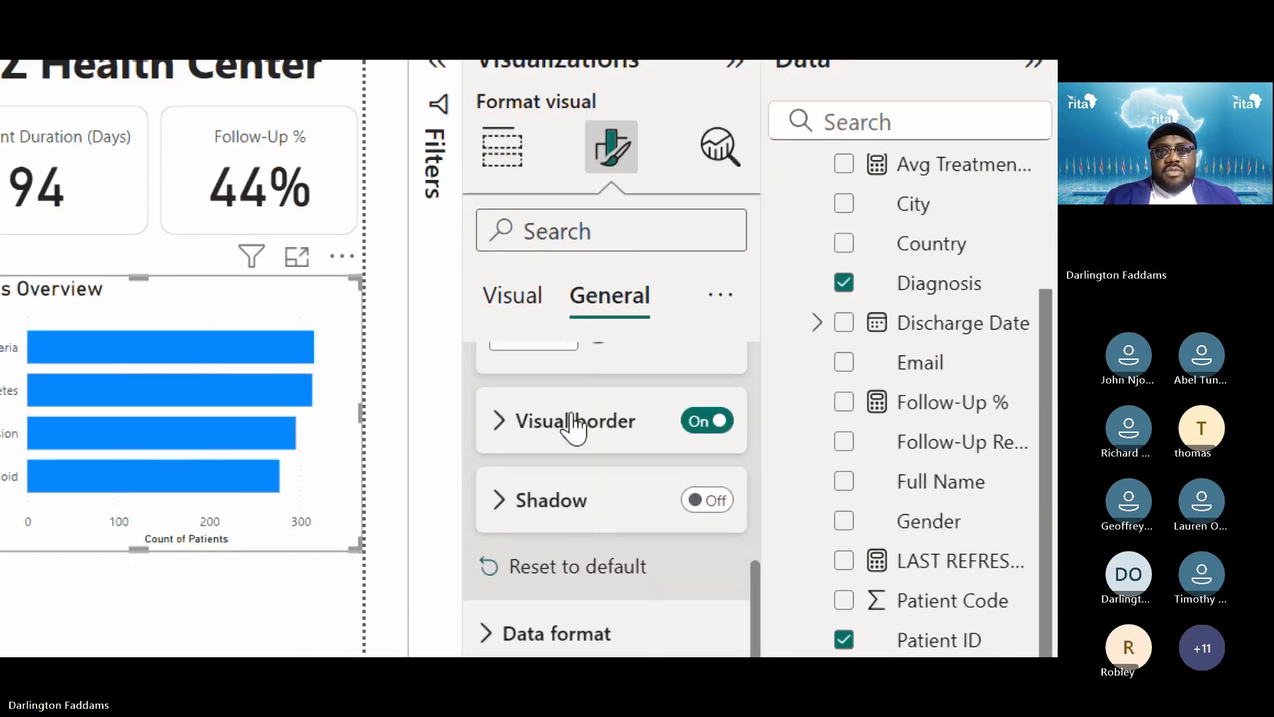
left_click(573, 422)
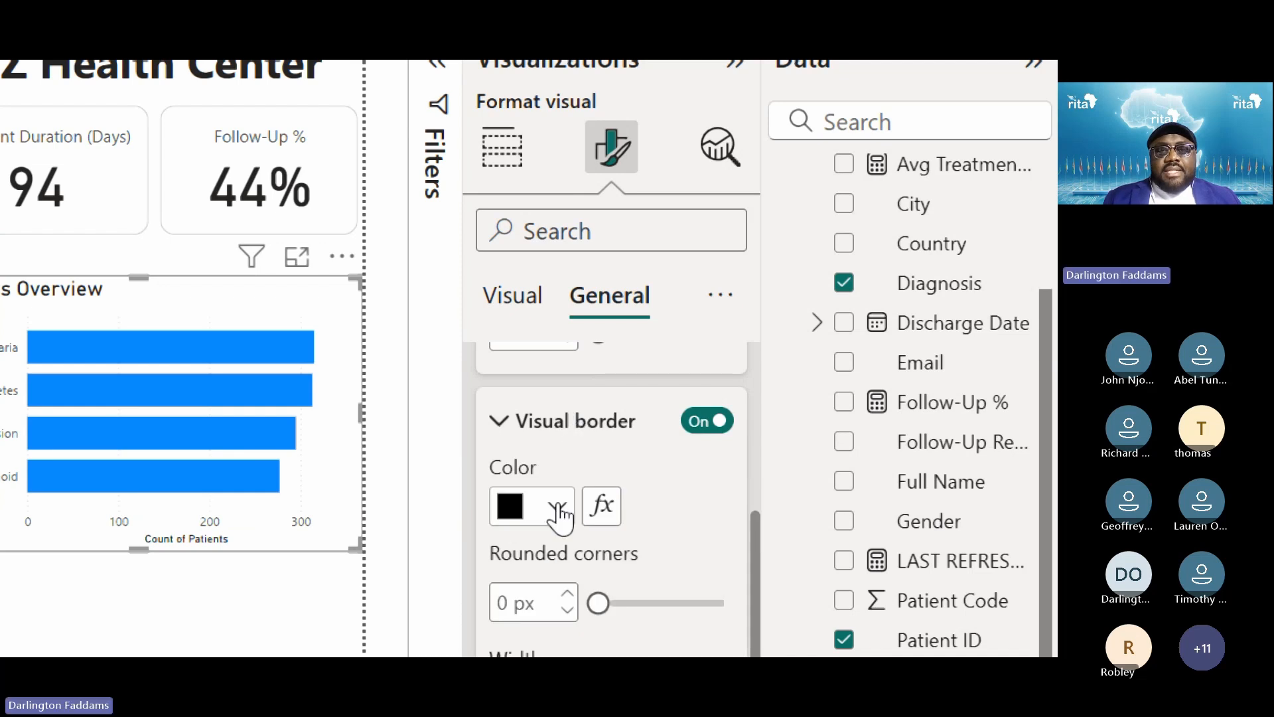
left_click(558, 508)
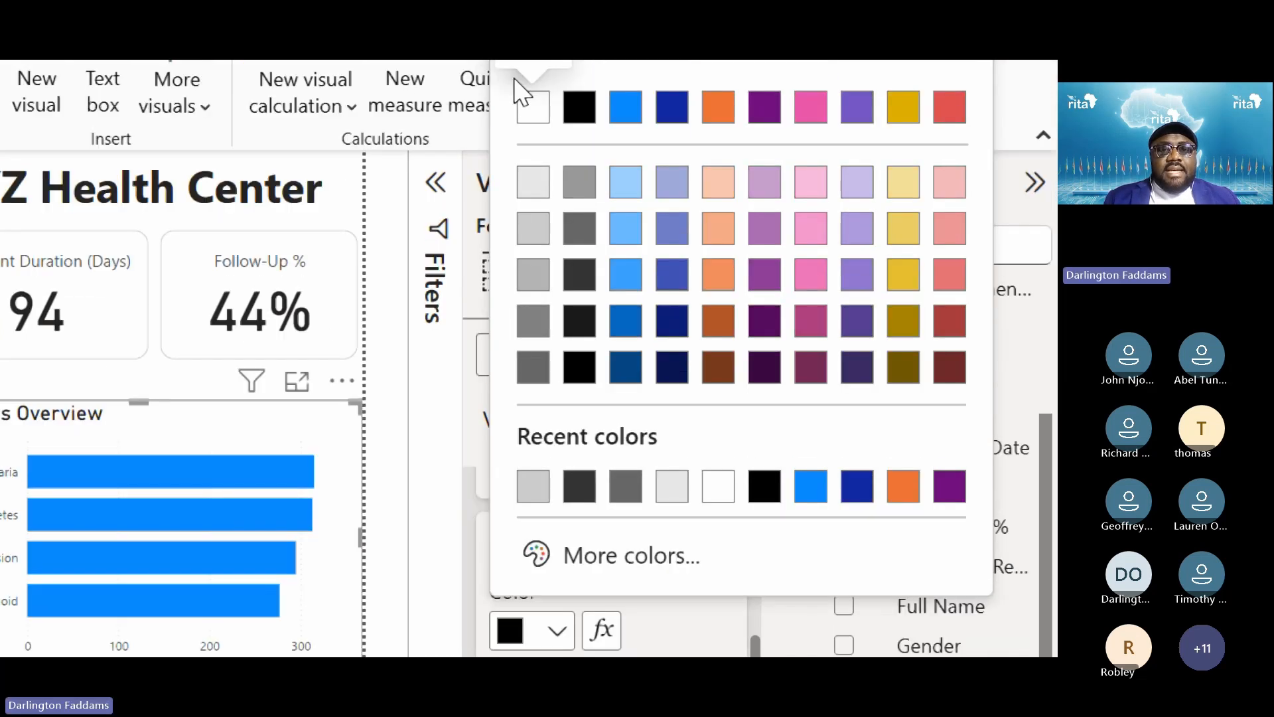
left_click(531, 489)
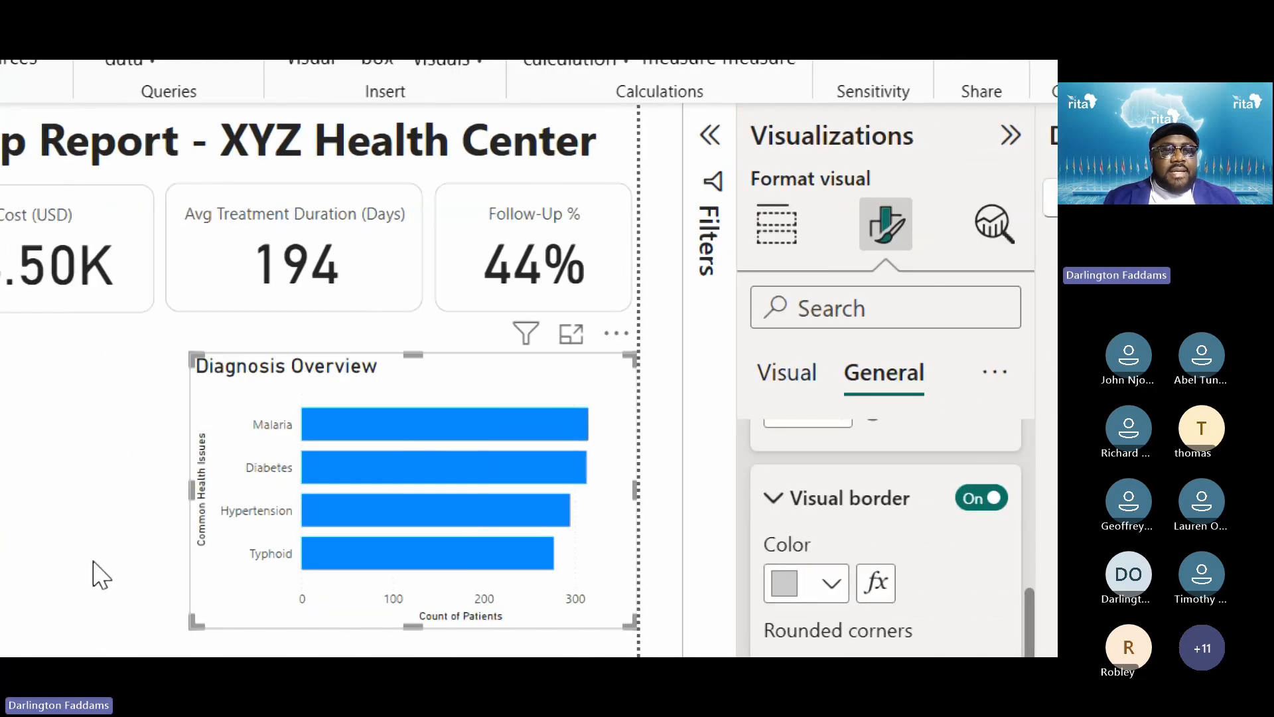
left_click(101, 574)
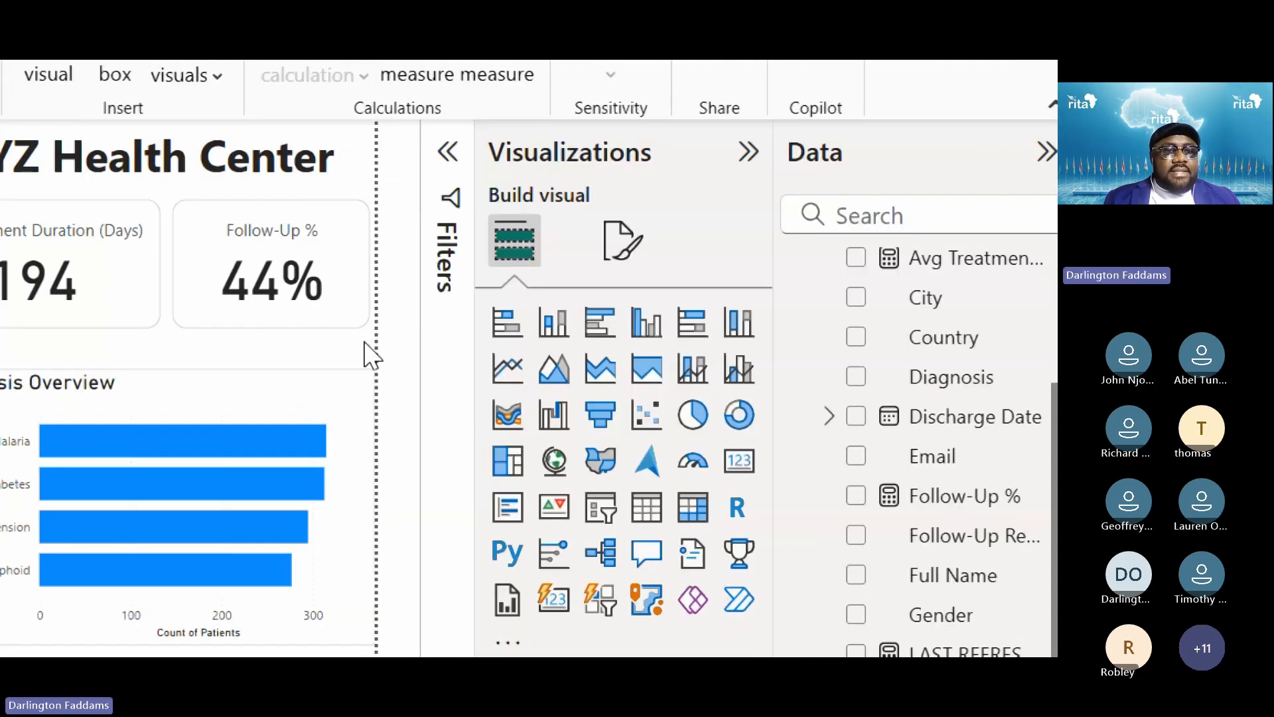
left_click(351, 397)
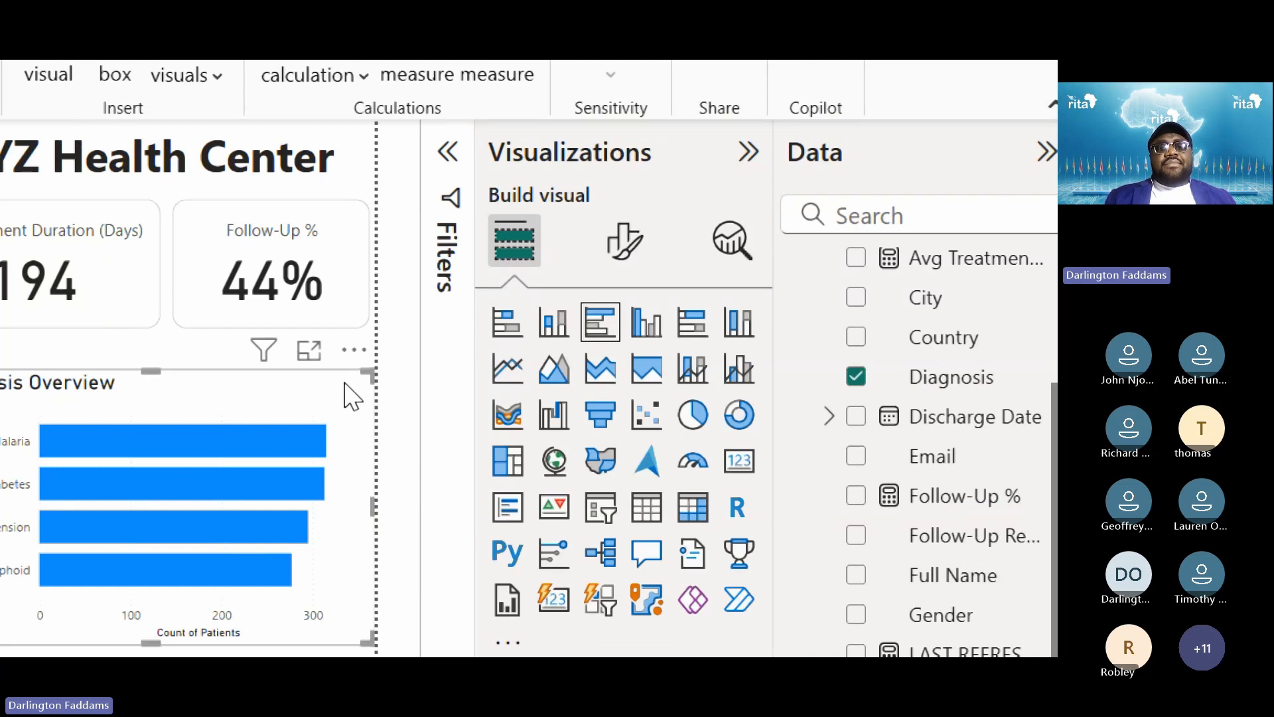
left_click(595, 228)
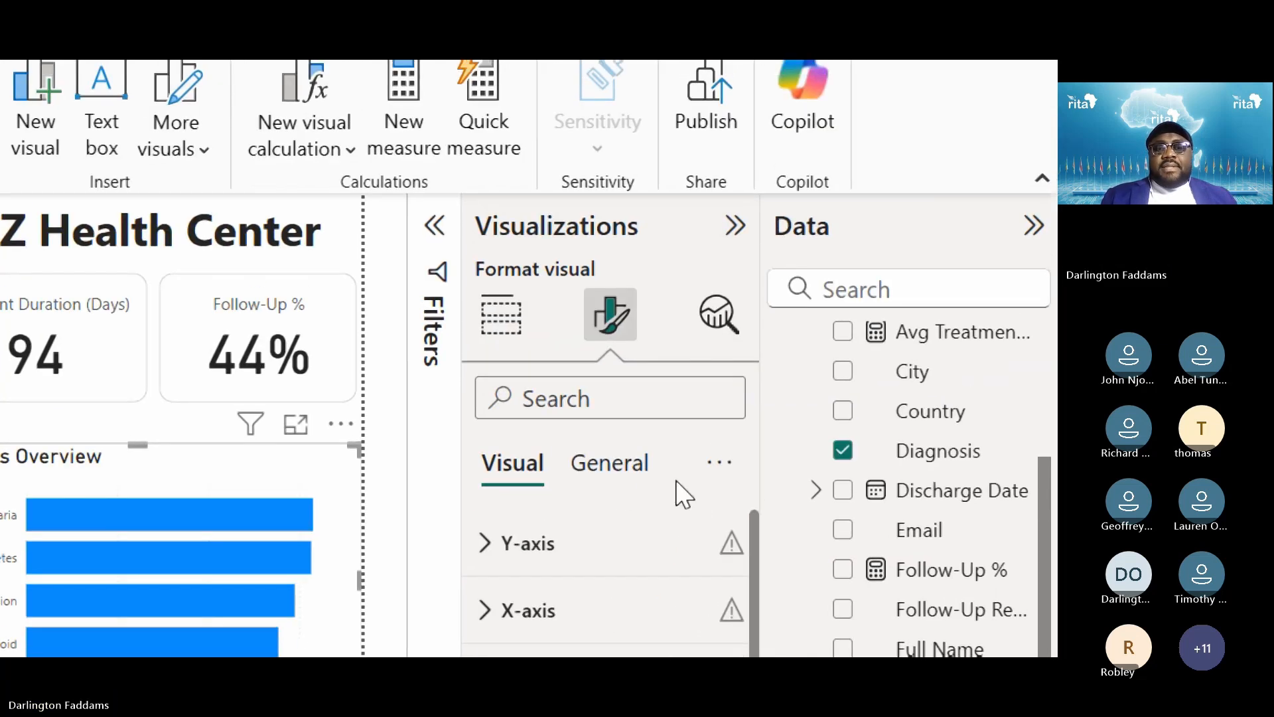
left_click(622, 390)
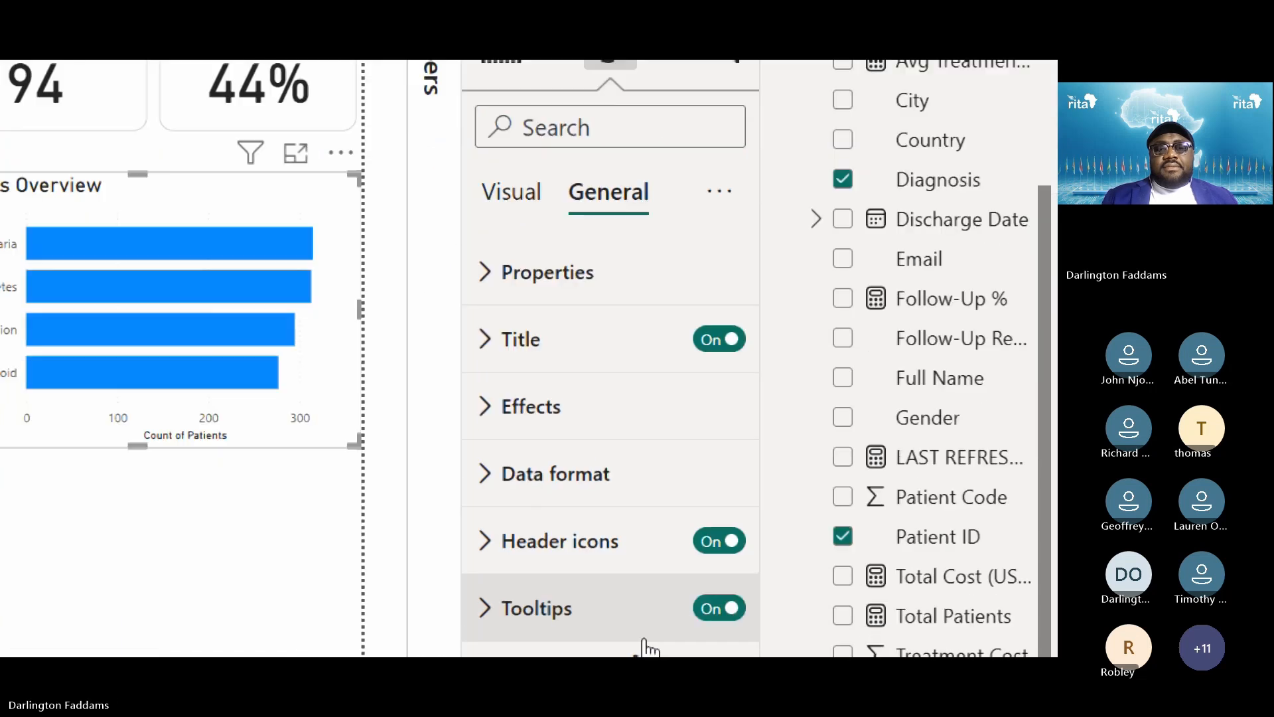
Round the chart border's corners to 6 px
left_click(569, 377)
scroll(569, 382, "down", 5)
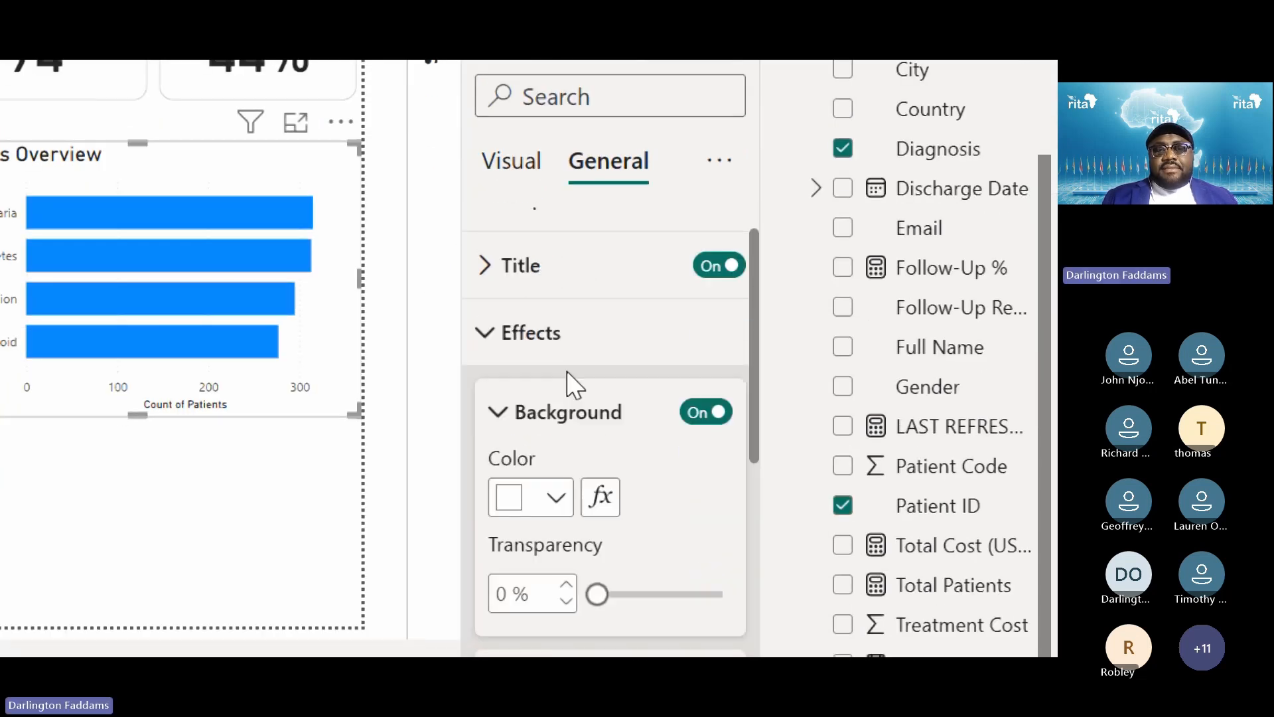
left_click(523, 383)
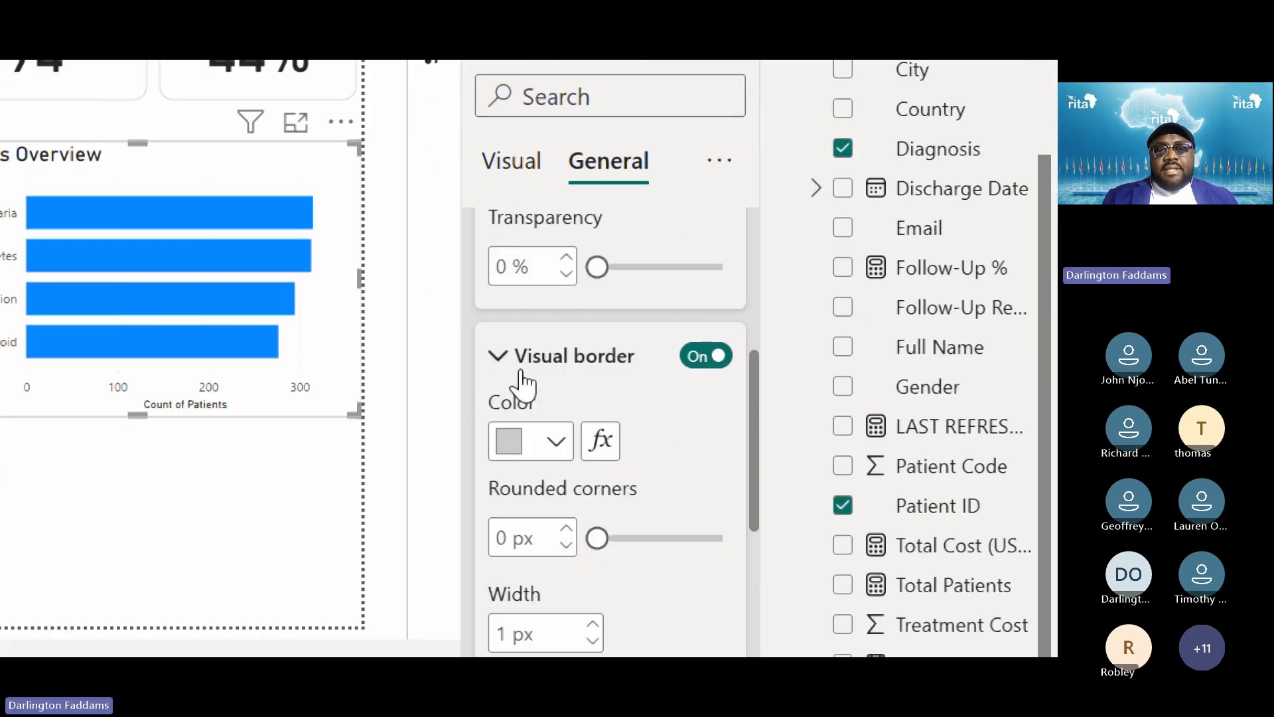
scroll(523, 382, "down", 3)
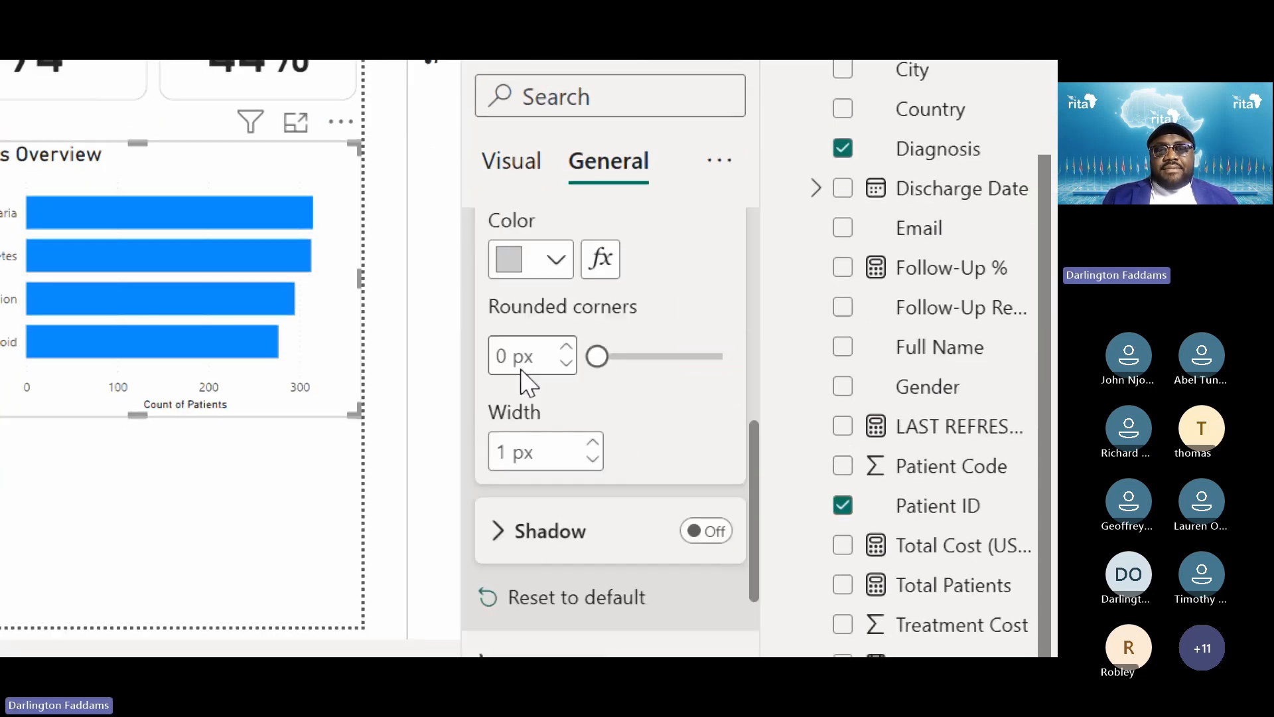
left_click(567, 344)
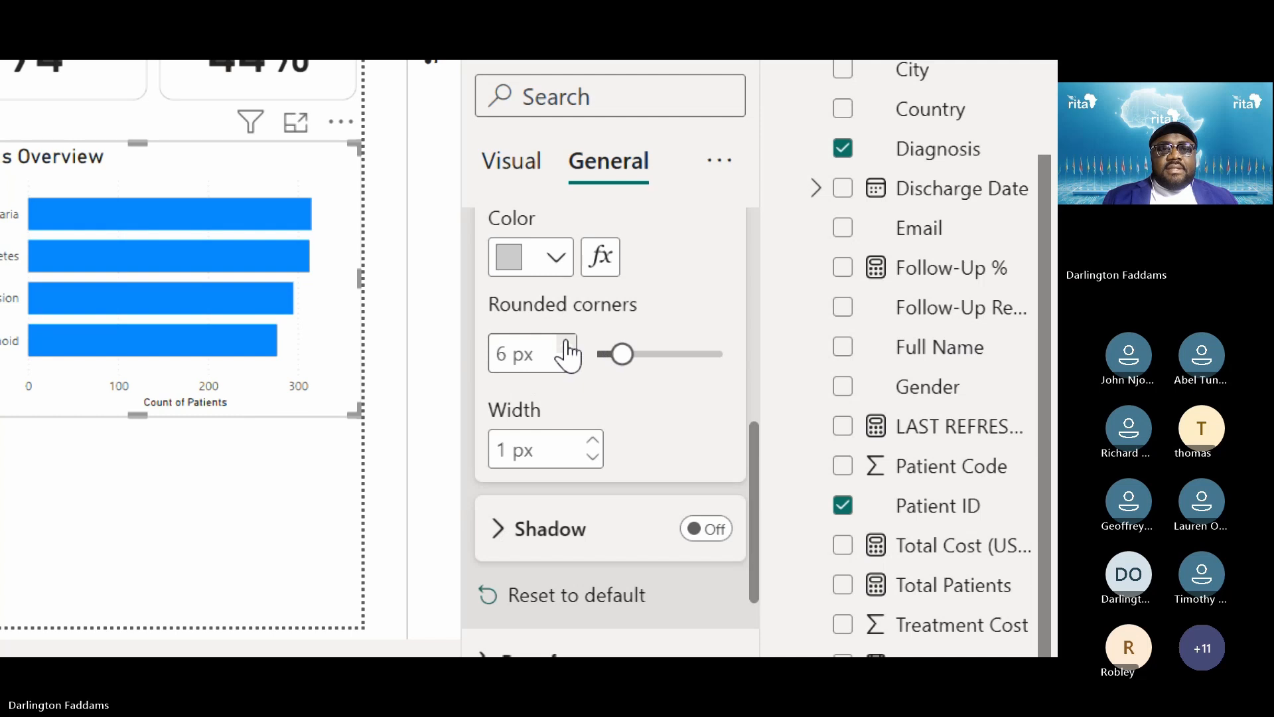
left_click(260, 446)
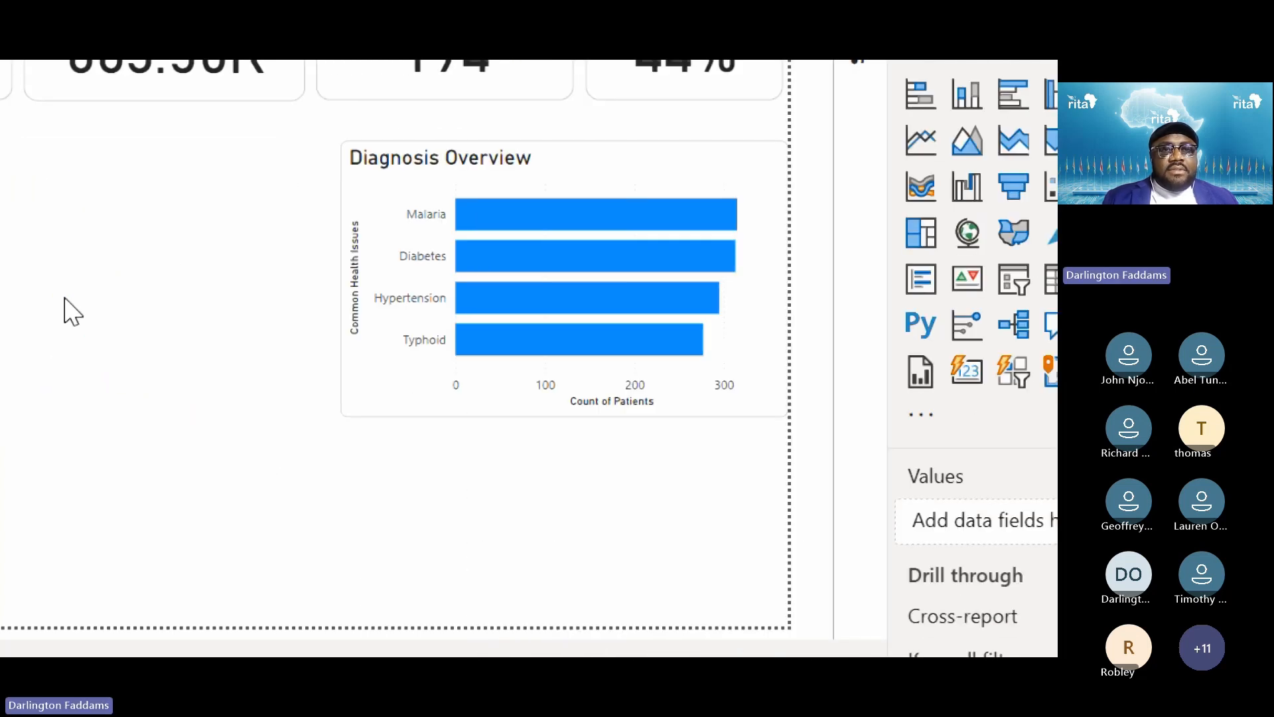
left_click(369, 192)
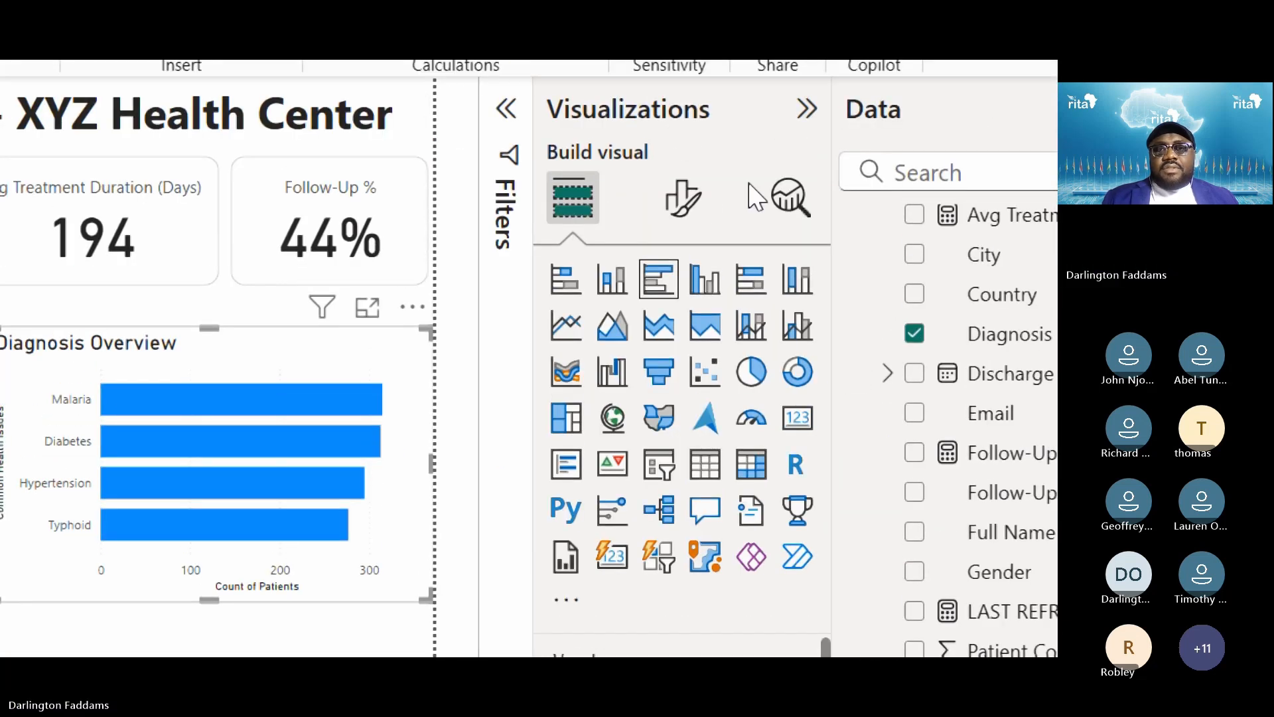
Increase the border's rounded corners to 14 px
left_click(683, 198)
left_click(688, 358)
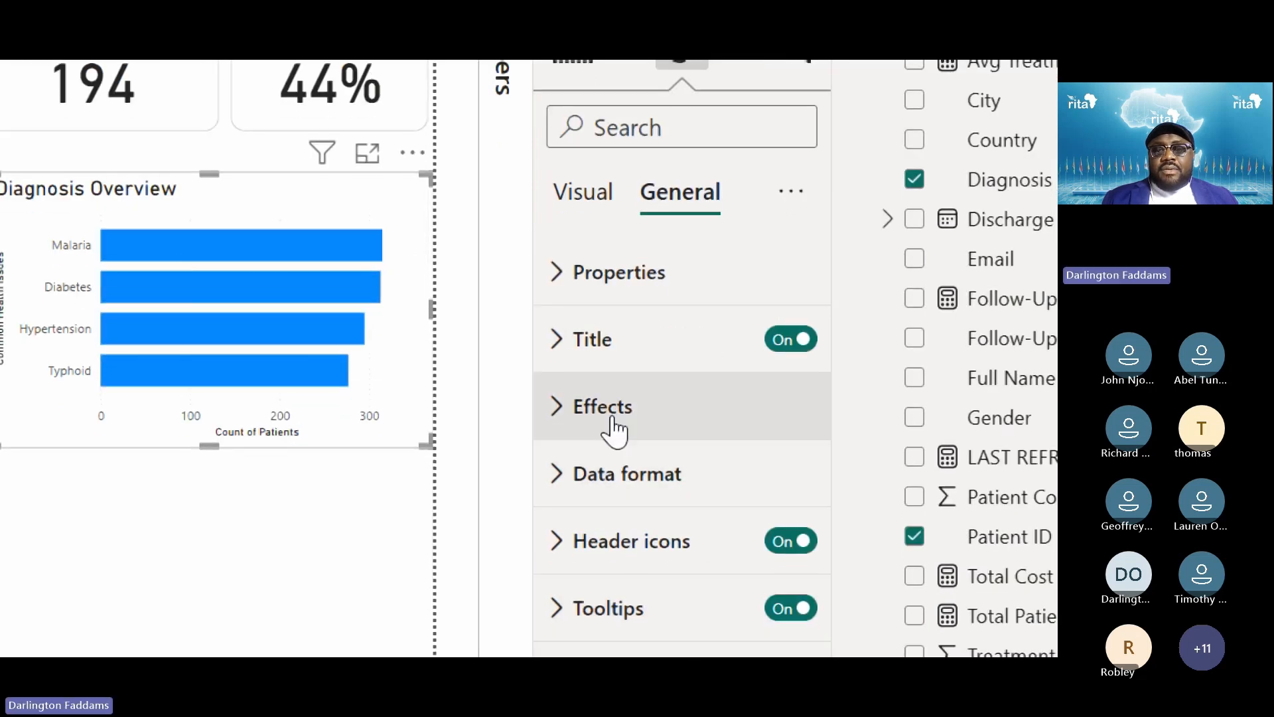
left_click(613, 430)
scroll(607, 427, "down", 3)
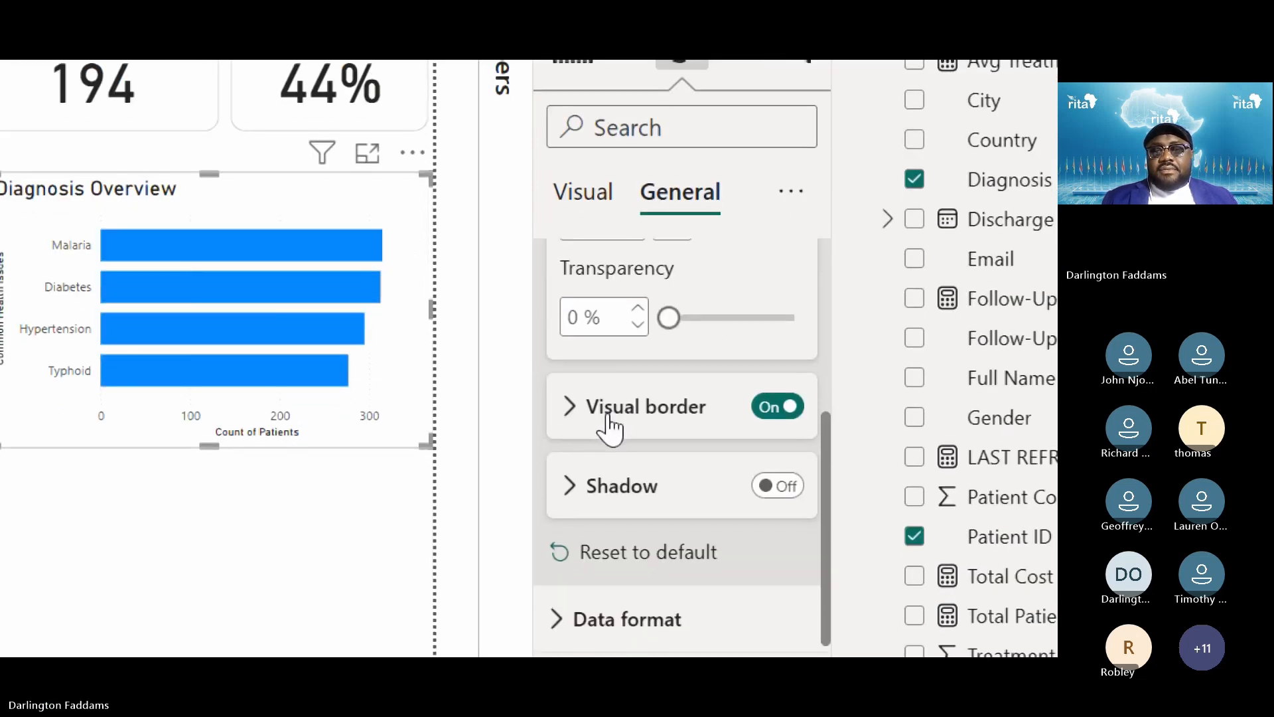
left_click(609, 426)
left_click(643, 586)
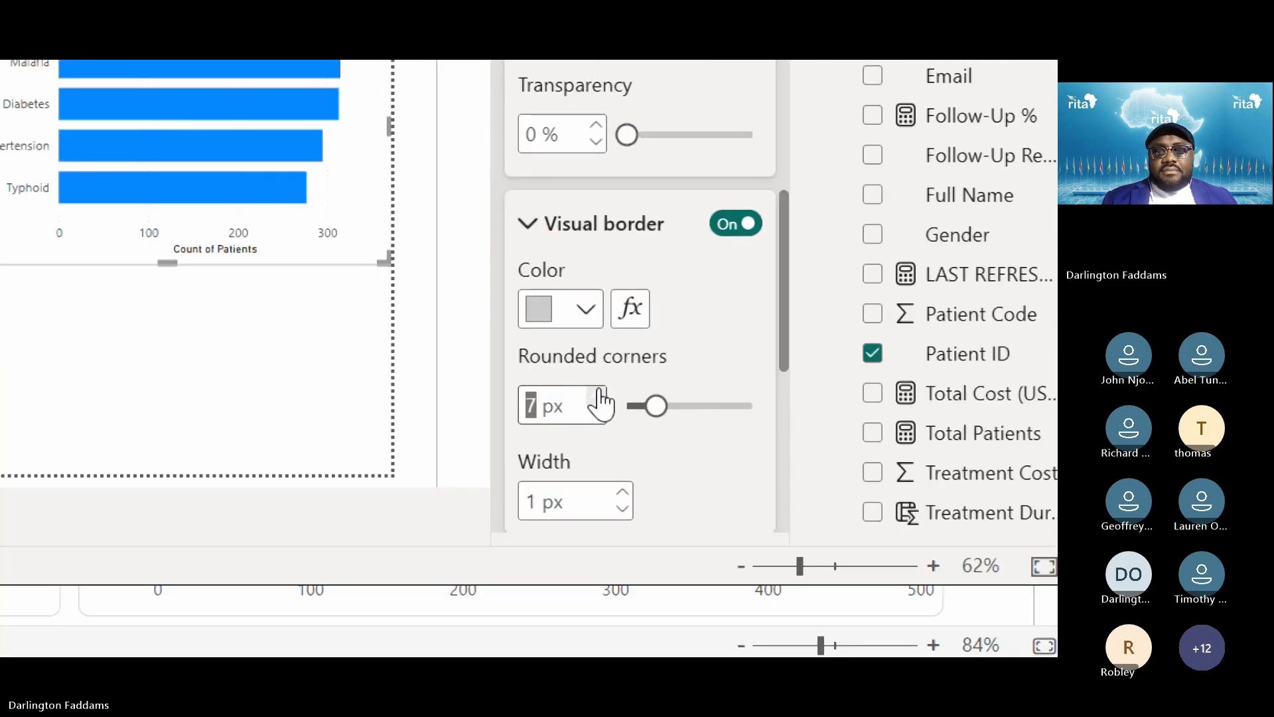
left_click(597, 396)
left_click(598, 396)
left_click(597, 397)
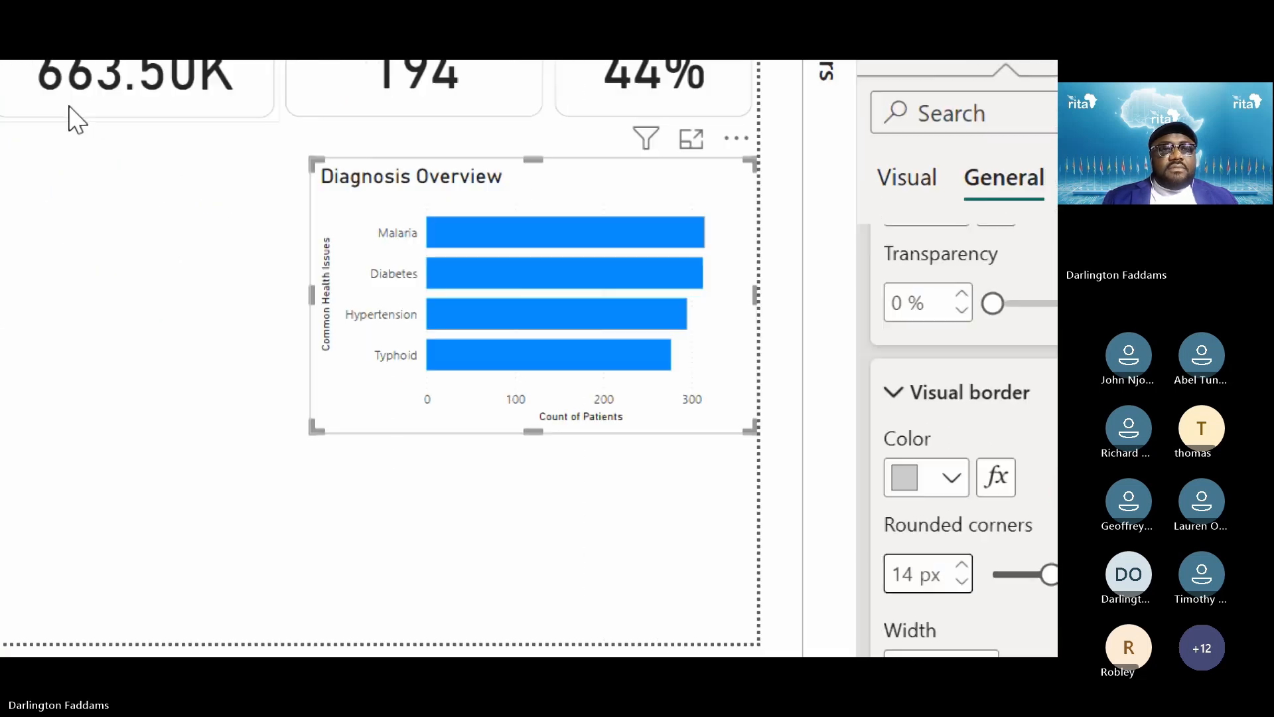
Drag the Diagnosis Overview chart further left on the page
left_click(166, 253)
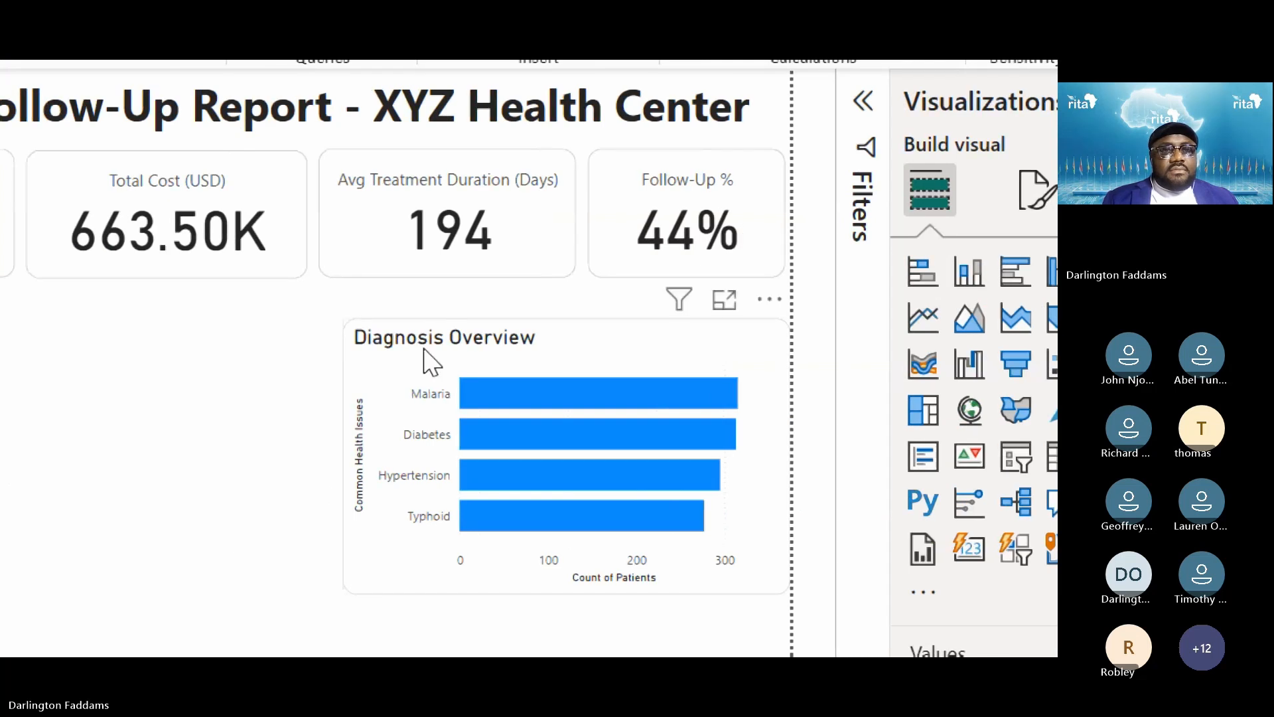
left_click_drag(425, 358, 294, 351)
left_click(693, 412)
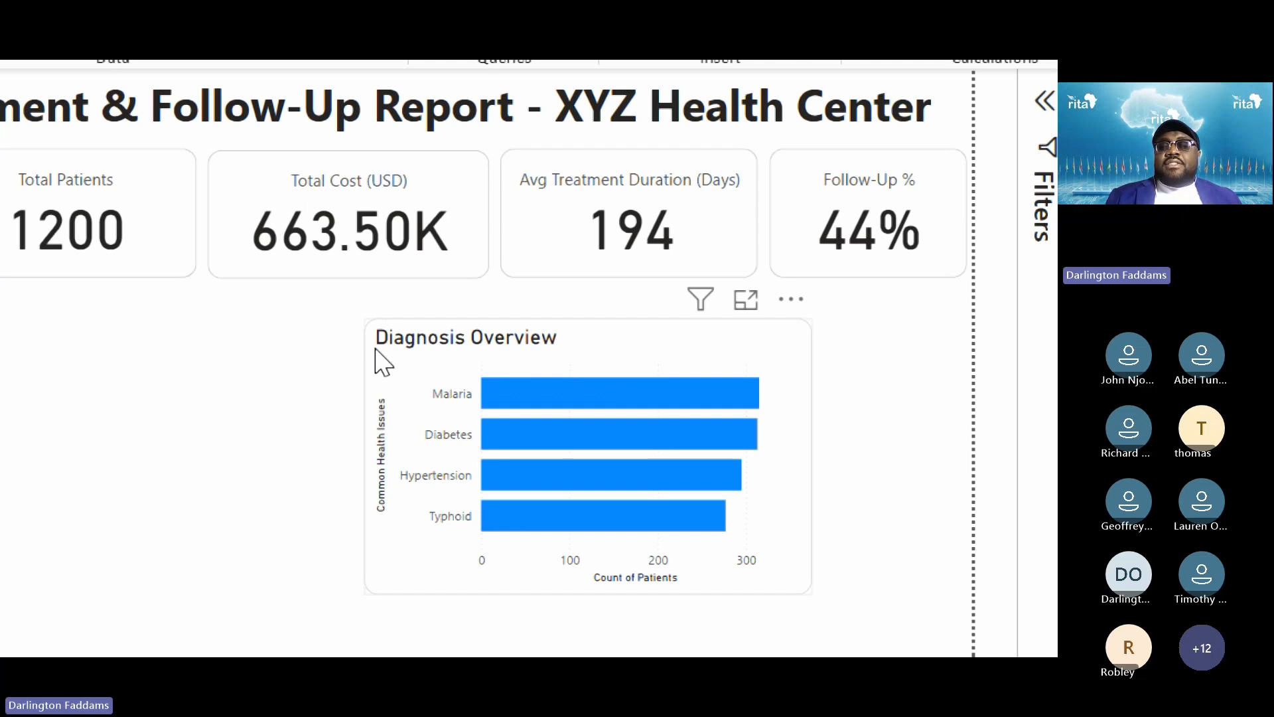
left_click(581, 340)
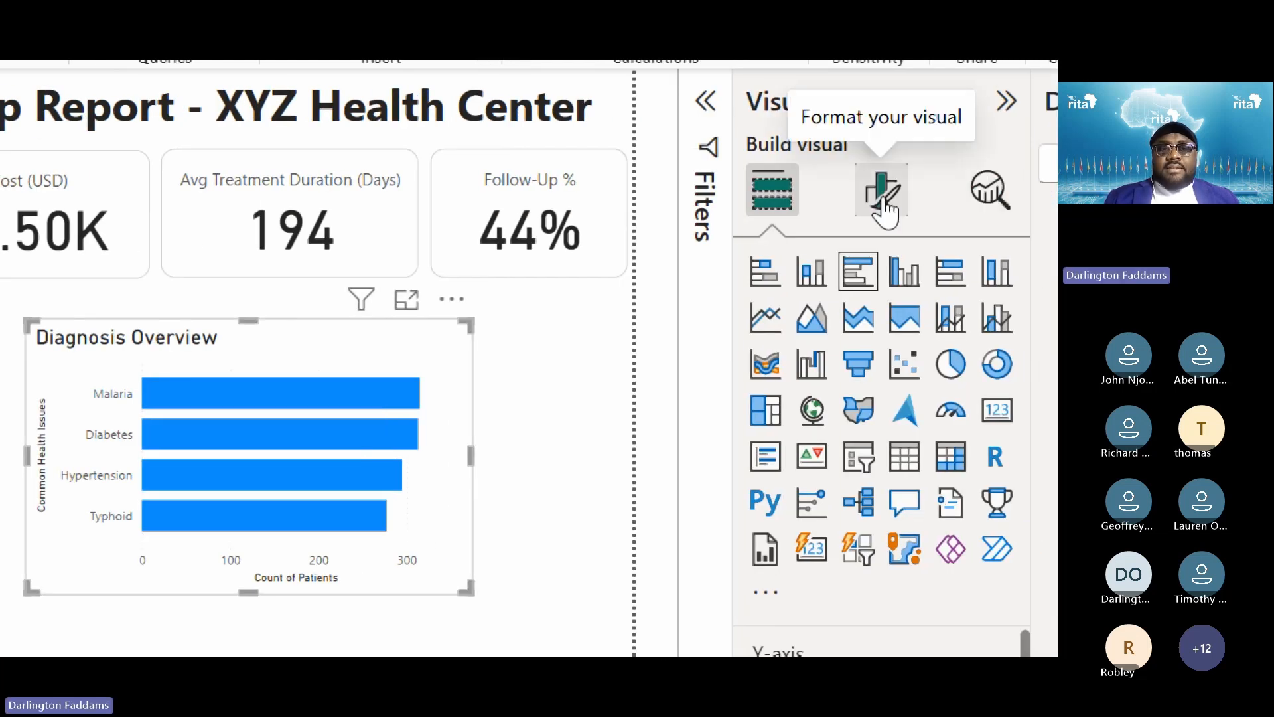
Drag the Diagnosis Overview chart back to the right
left_click(884, 211)
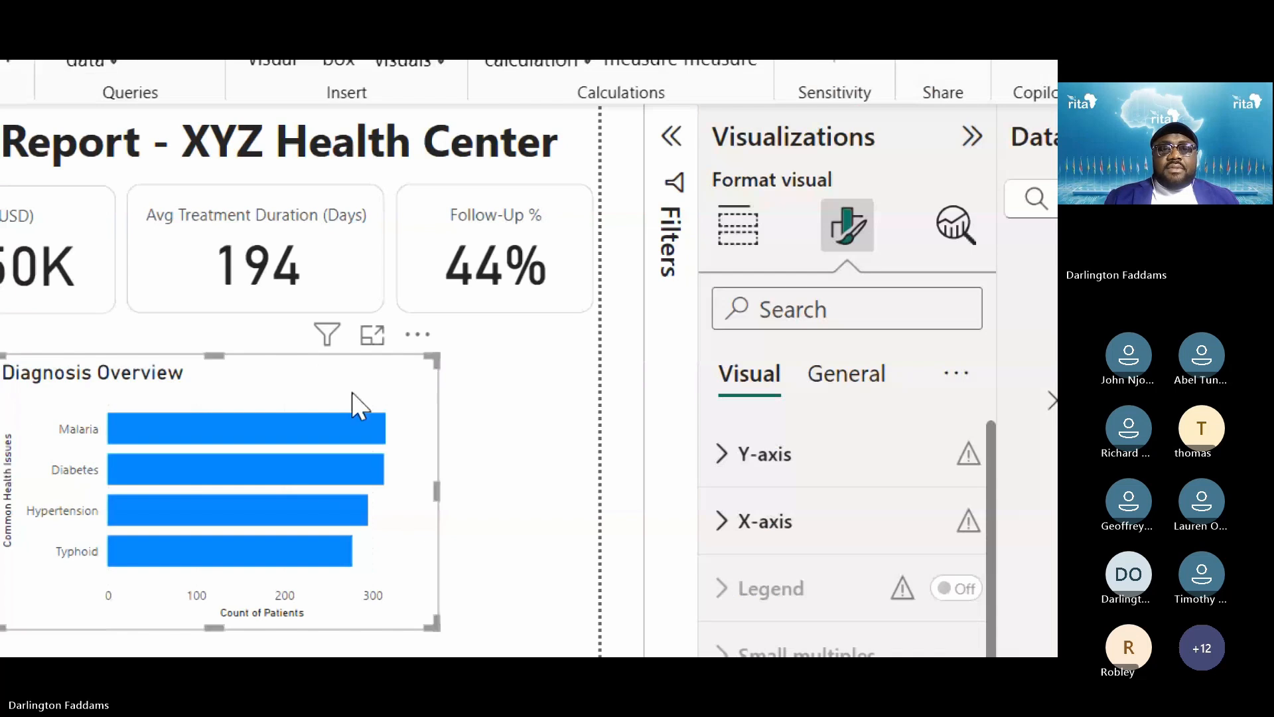
left_click_drag(358, 405, 489, 406)
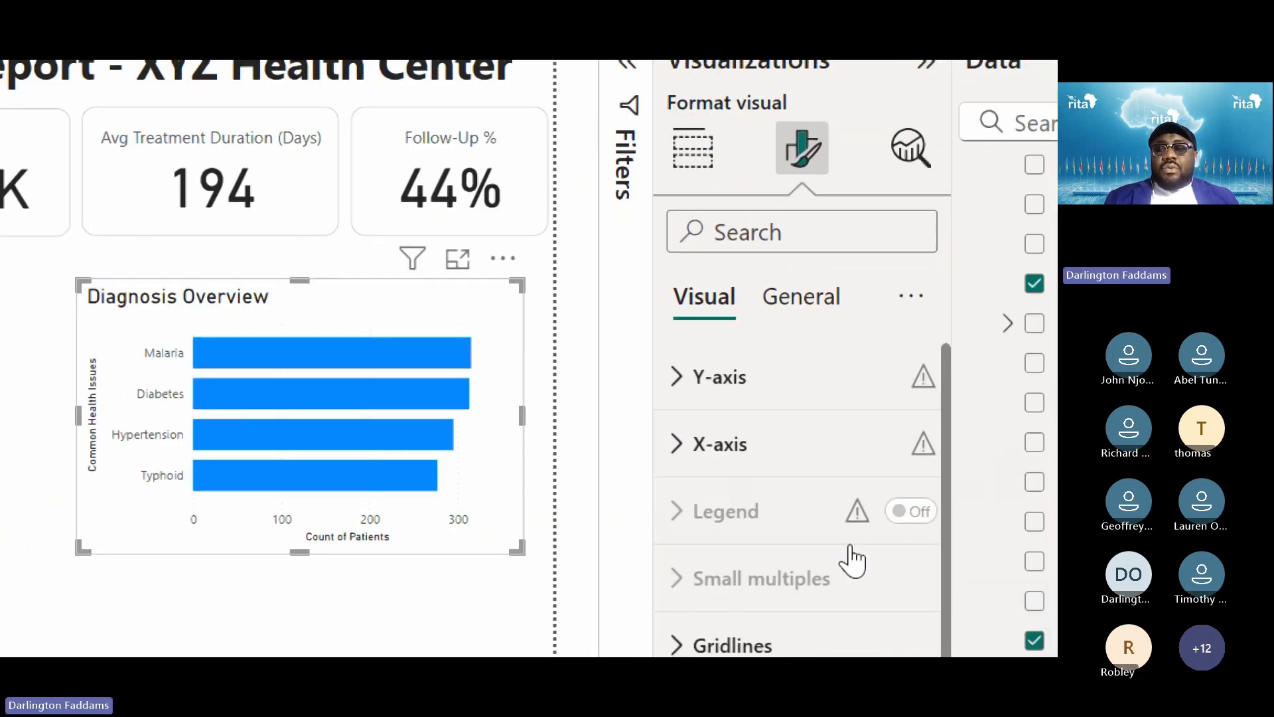
scroll(852, 560, "down", 2)
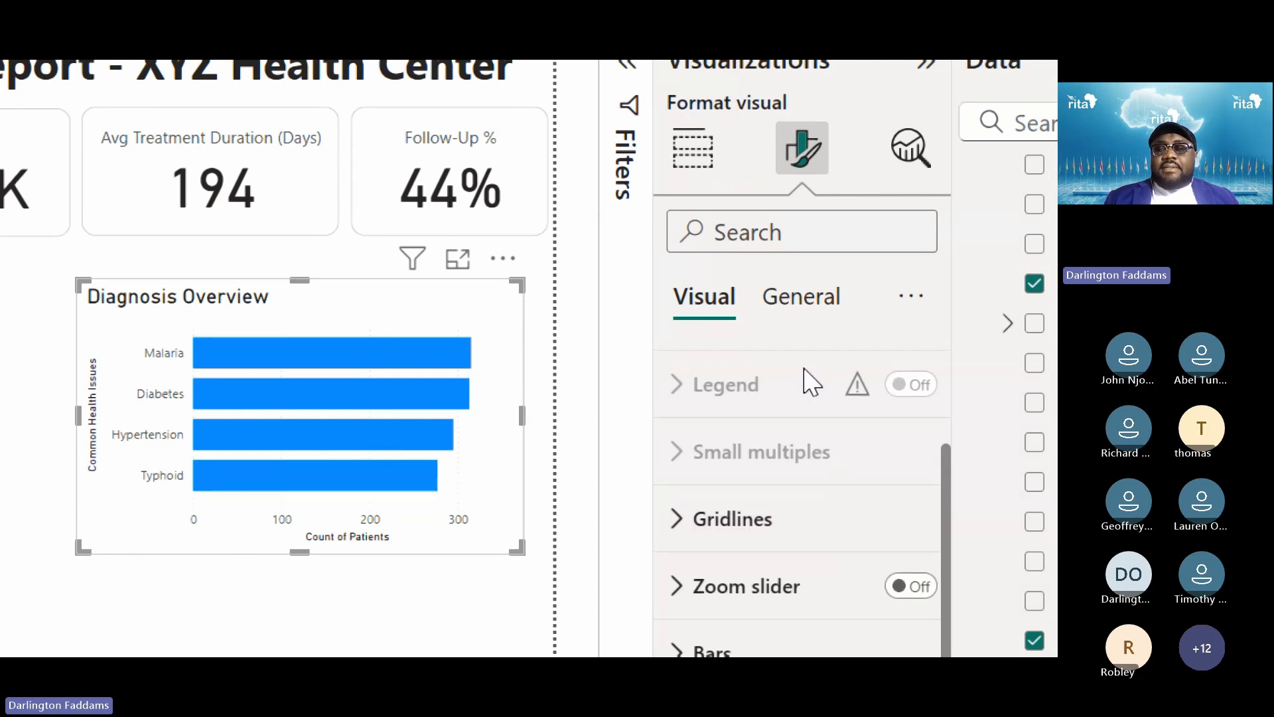
Set the chart's padding to 12 px left and 7 px top
left_click(804, 315)
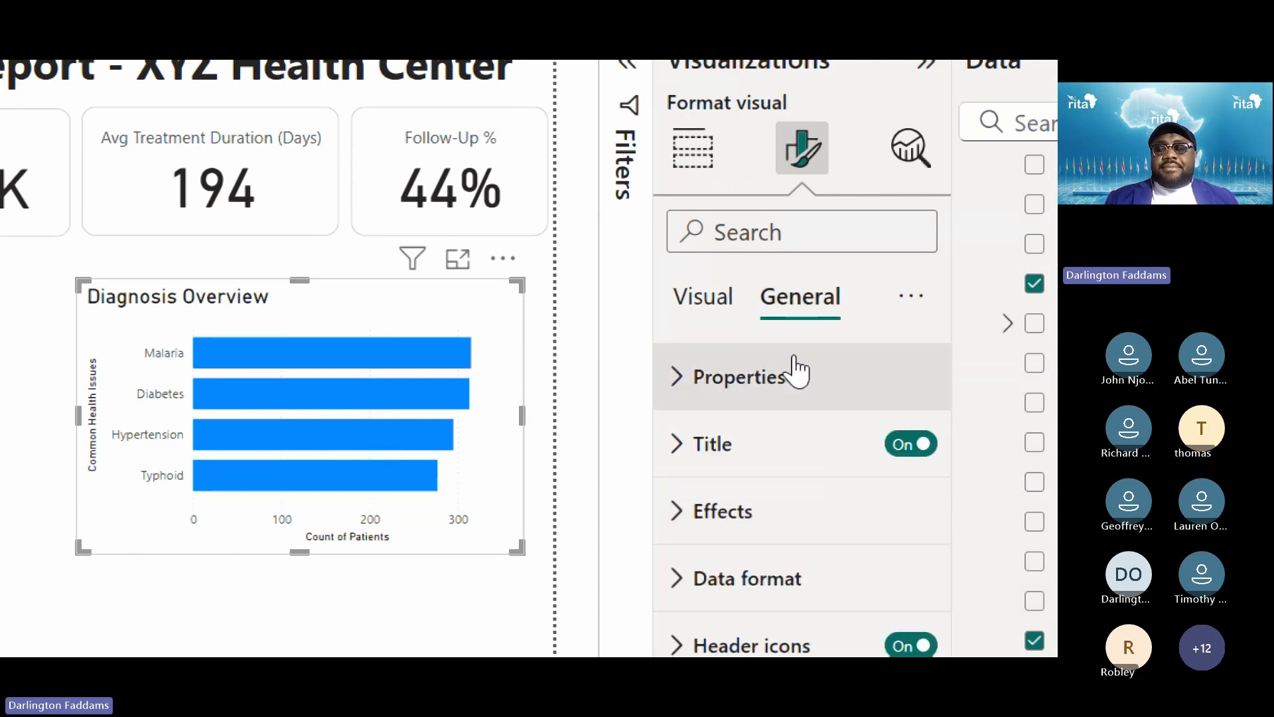
left_click(779, 387)
scroll(868, 539, "down", 2)
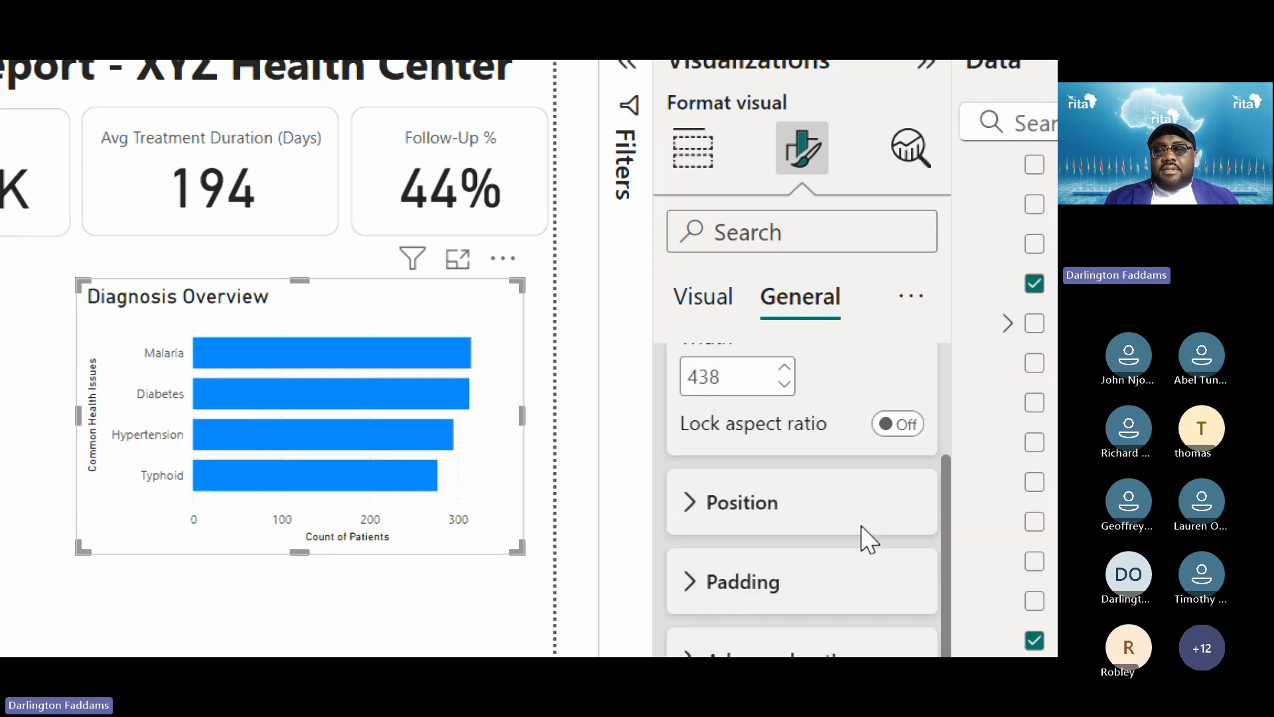
scroll(803, 541, "down", 2)
left_click(769, 490)
scroll(771, 496, "down", 2)
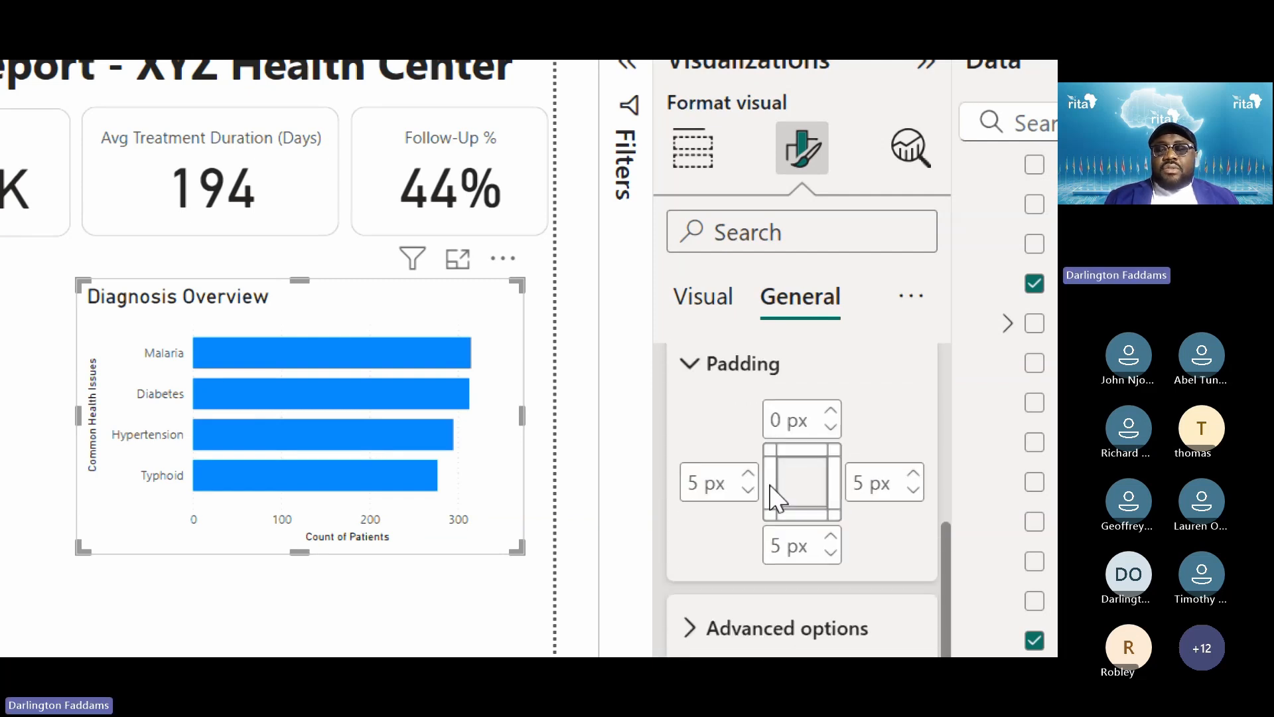
left_click(831, 411)
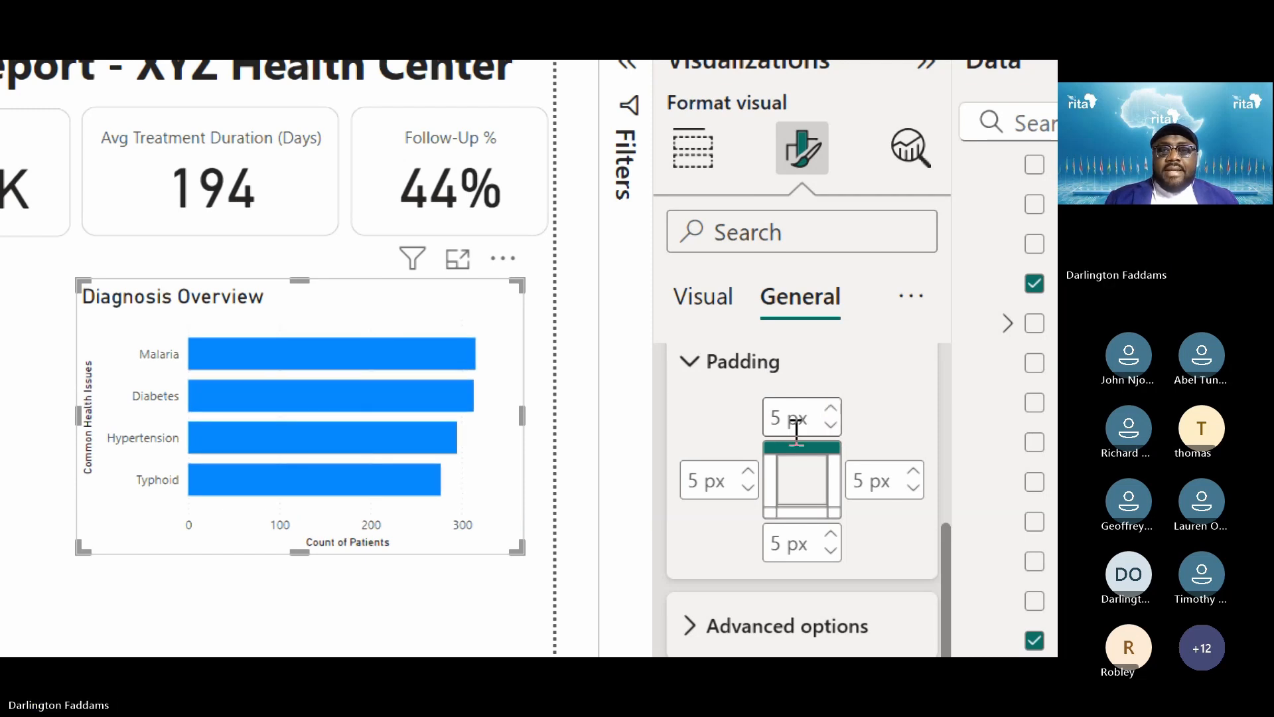
left_click(748, 473)
left_click(749, 474)
left_click(748, 474)
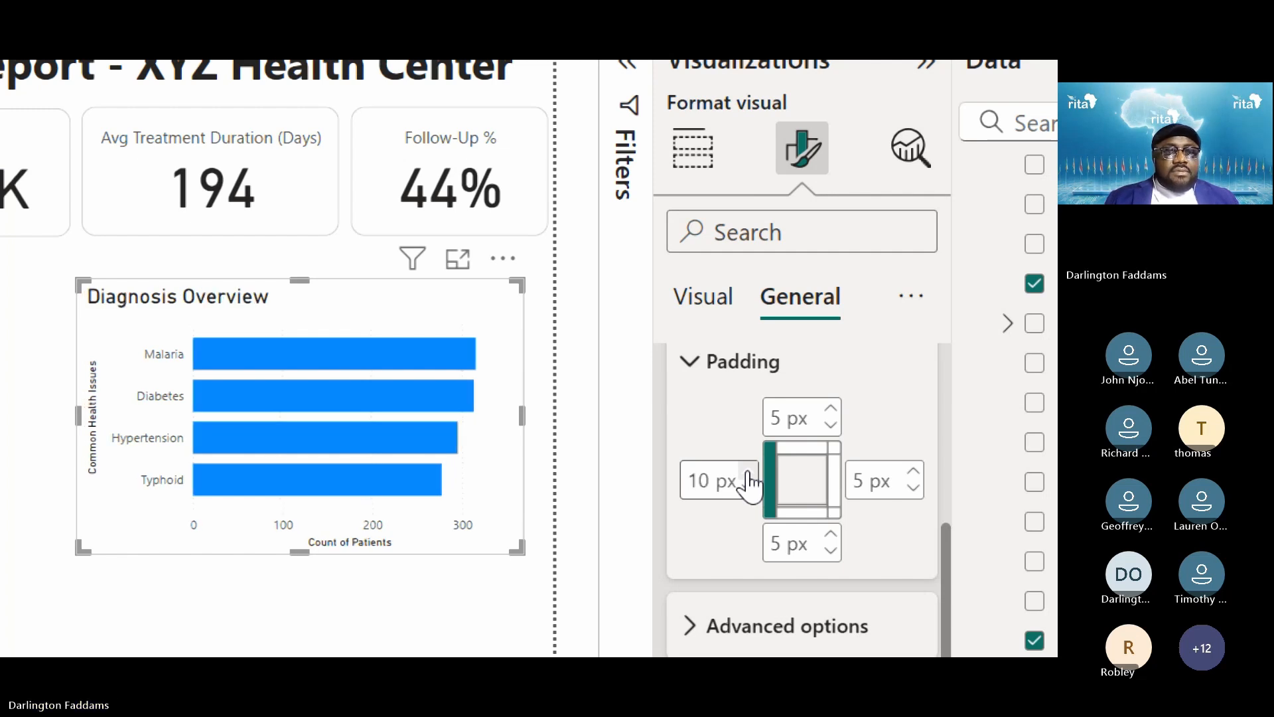
left_click(748, 474)
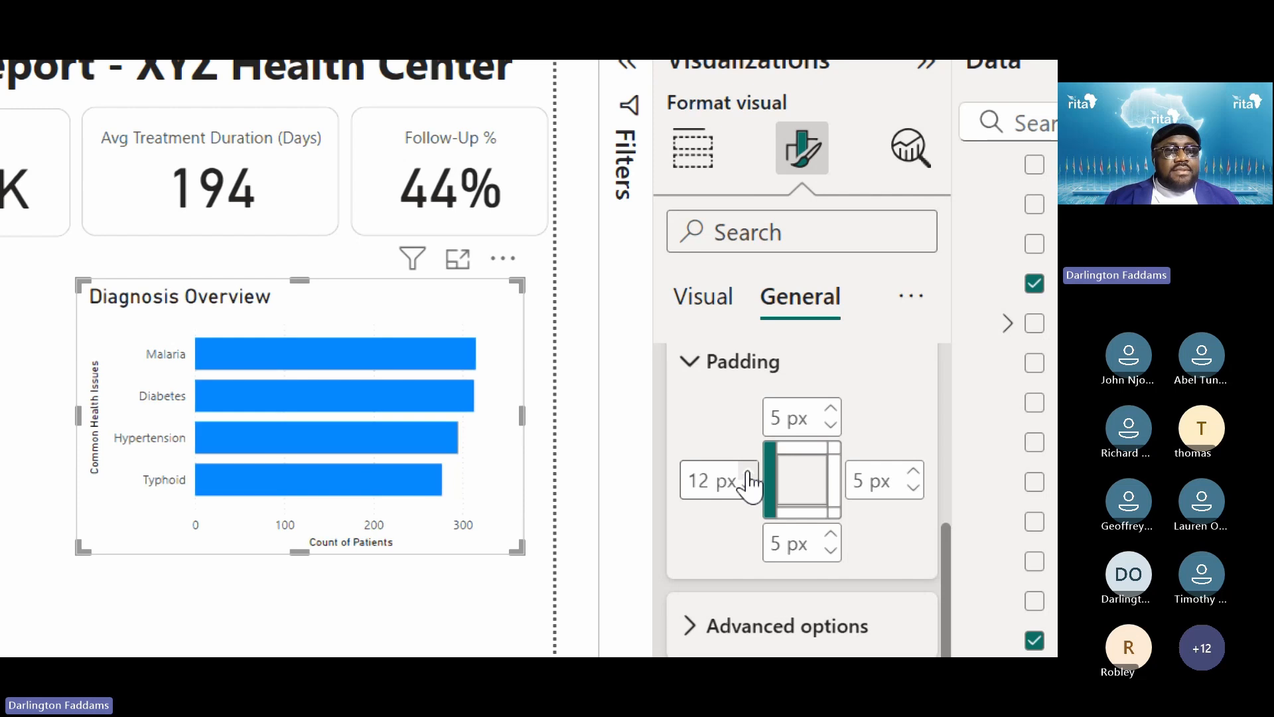
left_click(831, 408)
left_click(831, 408)
left_click(416, 609)
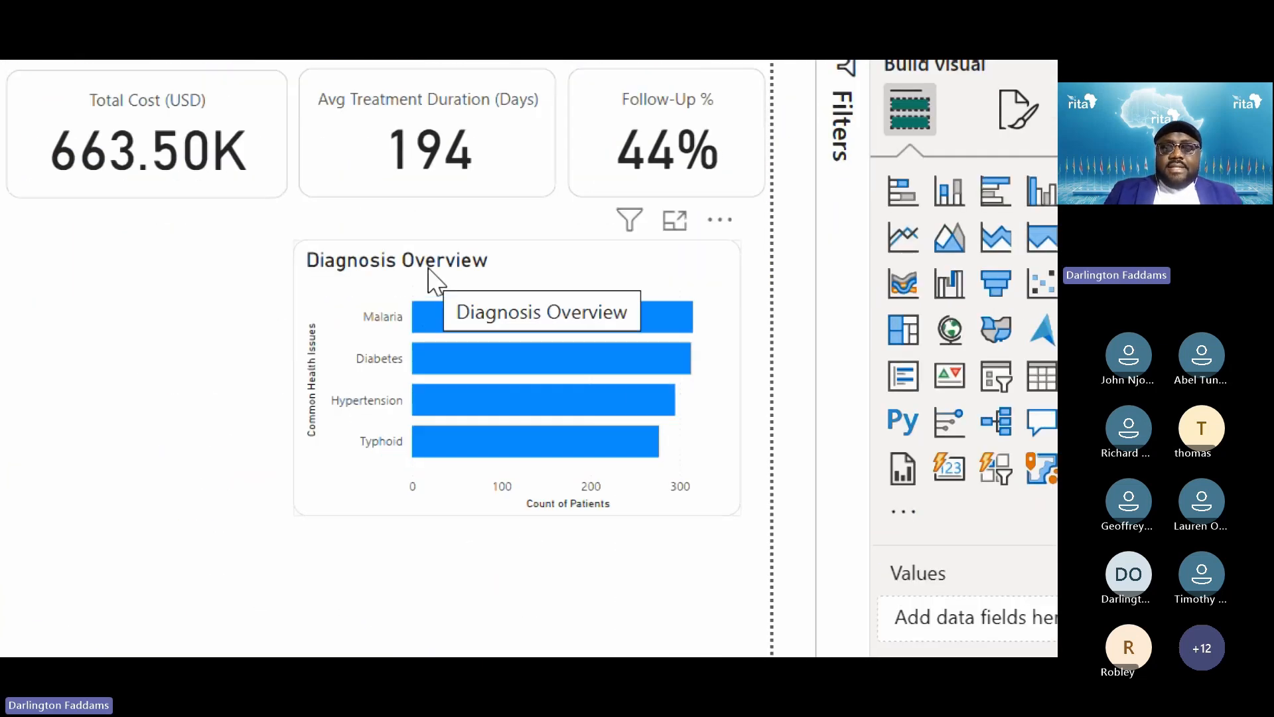
key("super+minus")
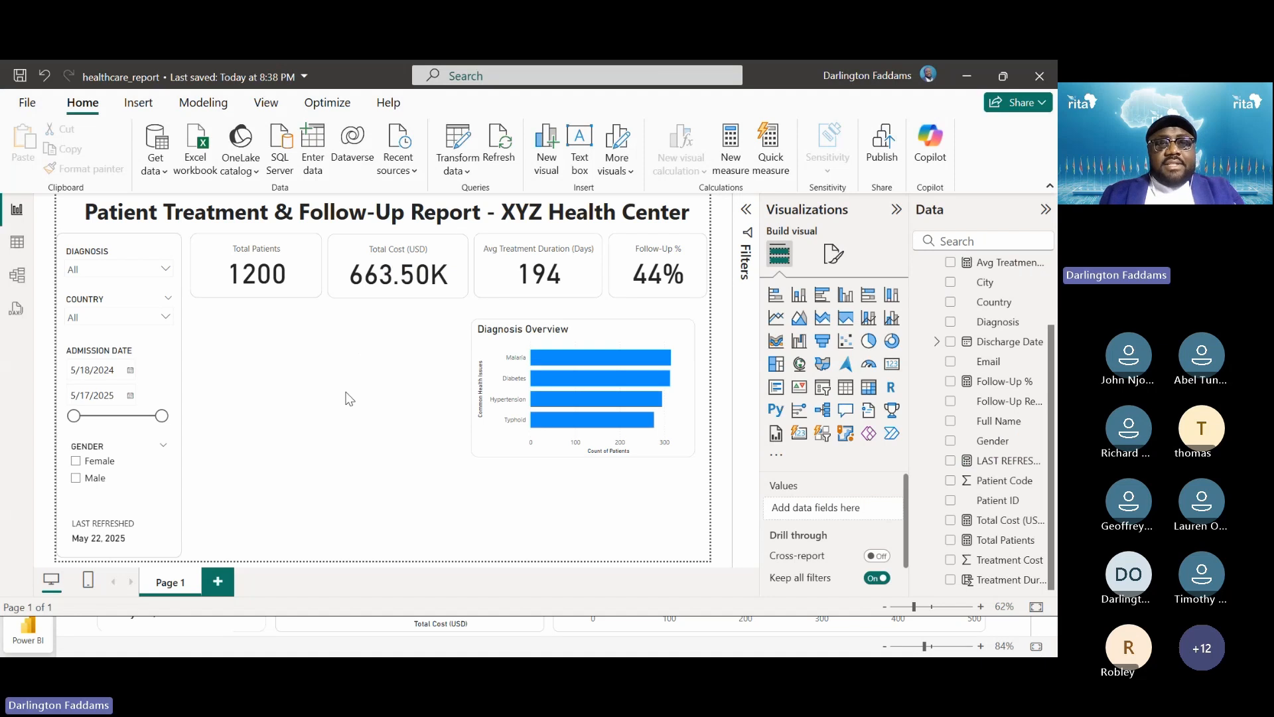
key("alt+Tab")
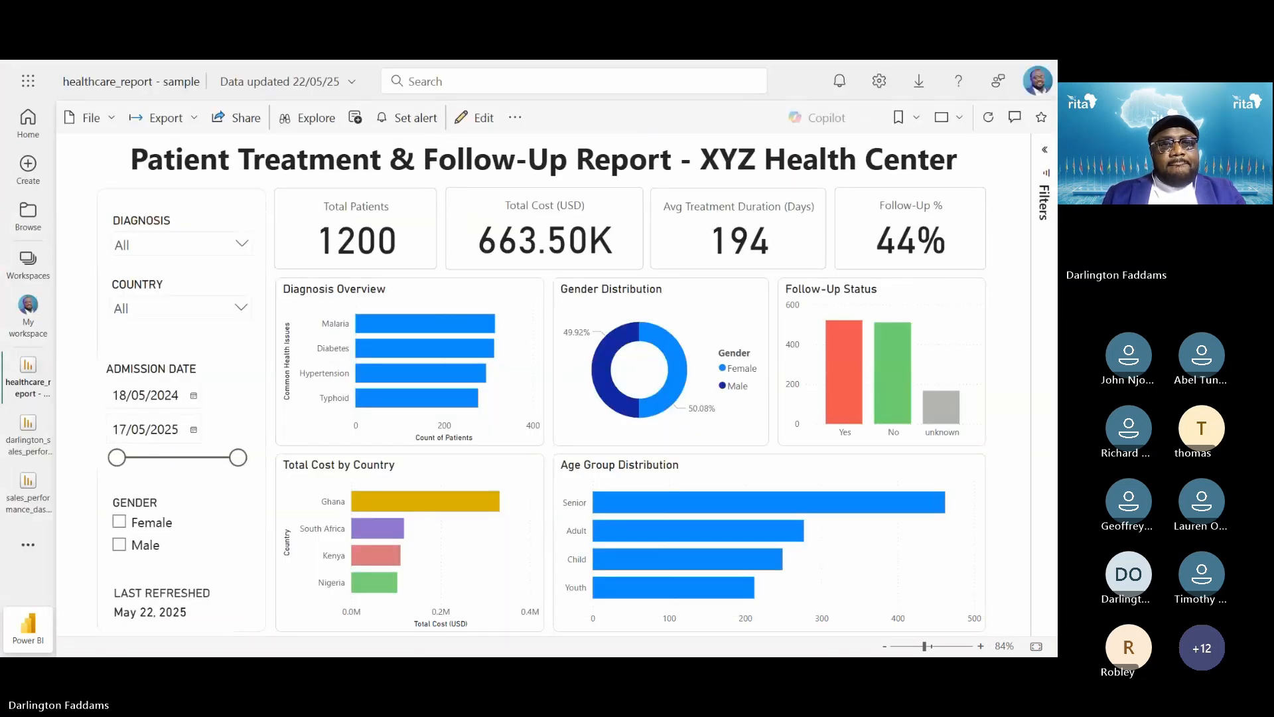
key("alt+Tab")
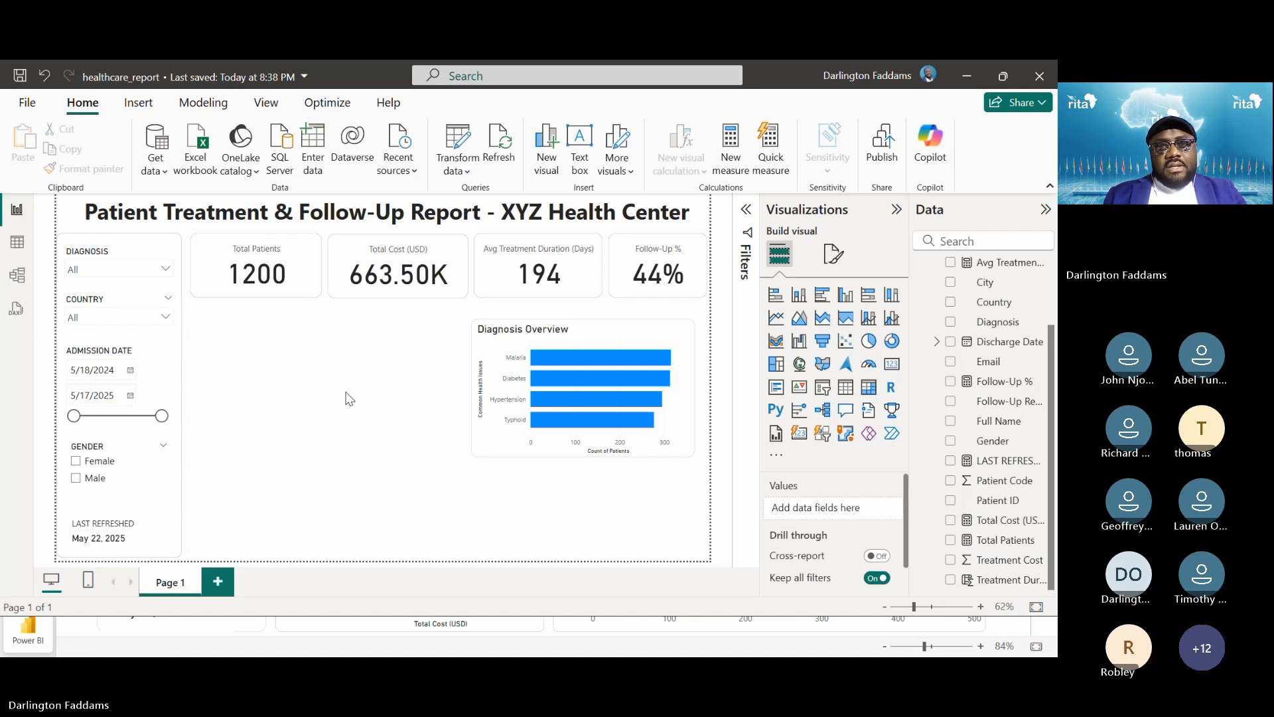
Raise the Diagnosis Overview chart's top padding to 10 px
left_click(499, 346)
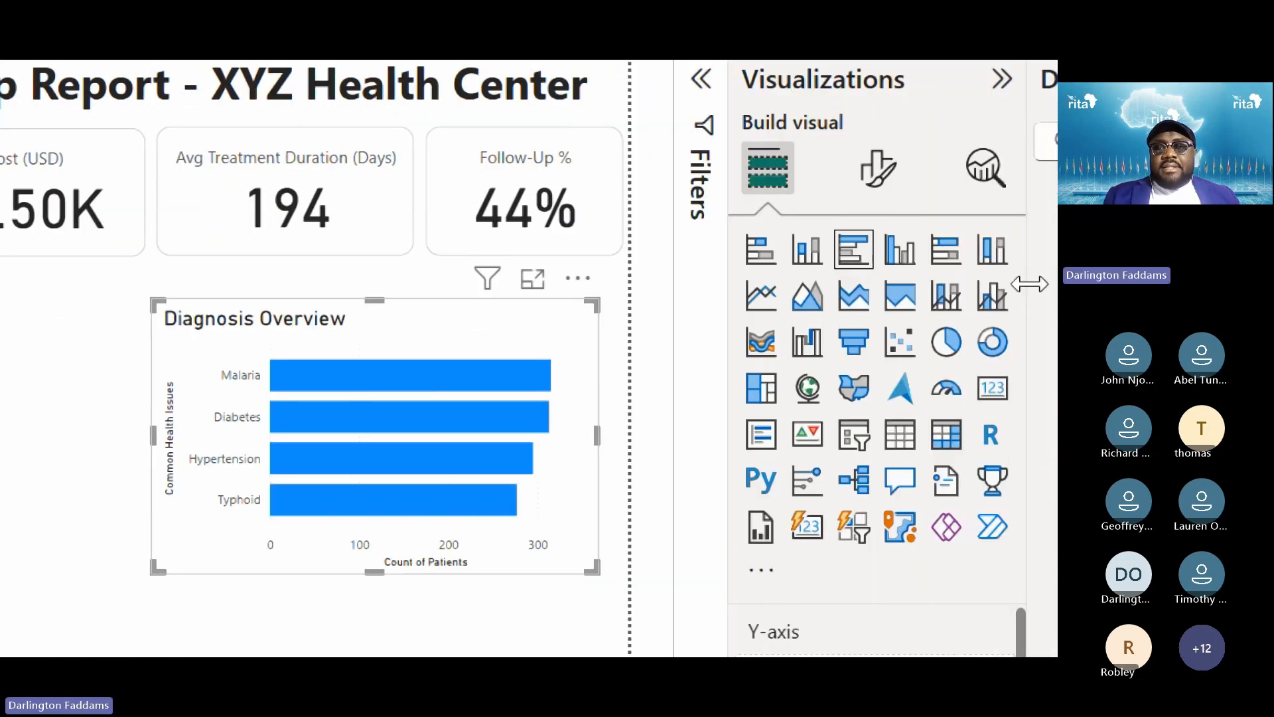
left_click(878, 168)
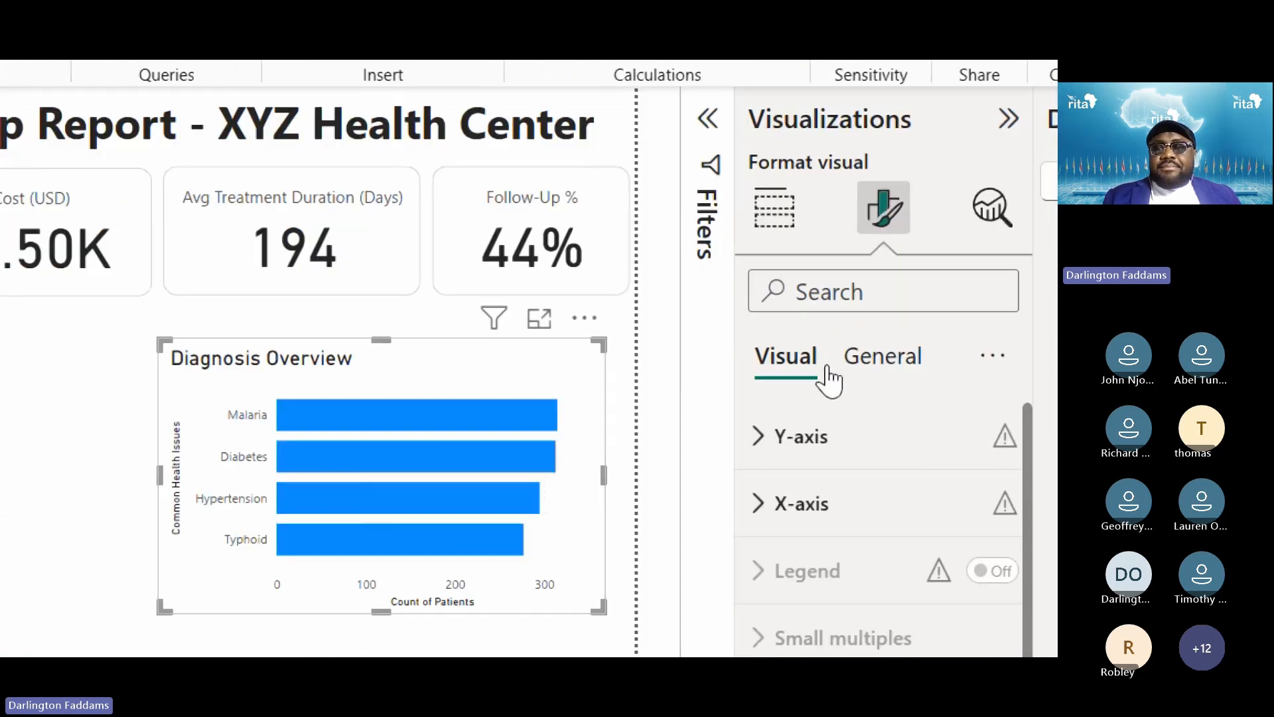
left_click(600, 469)
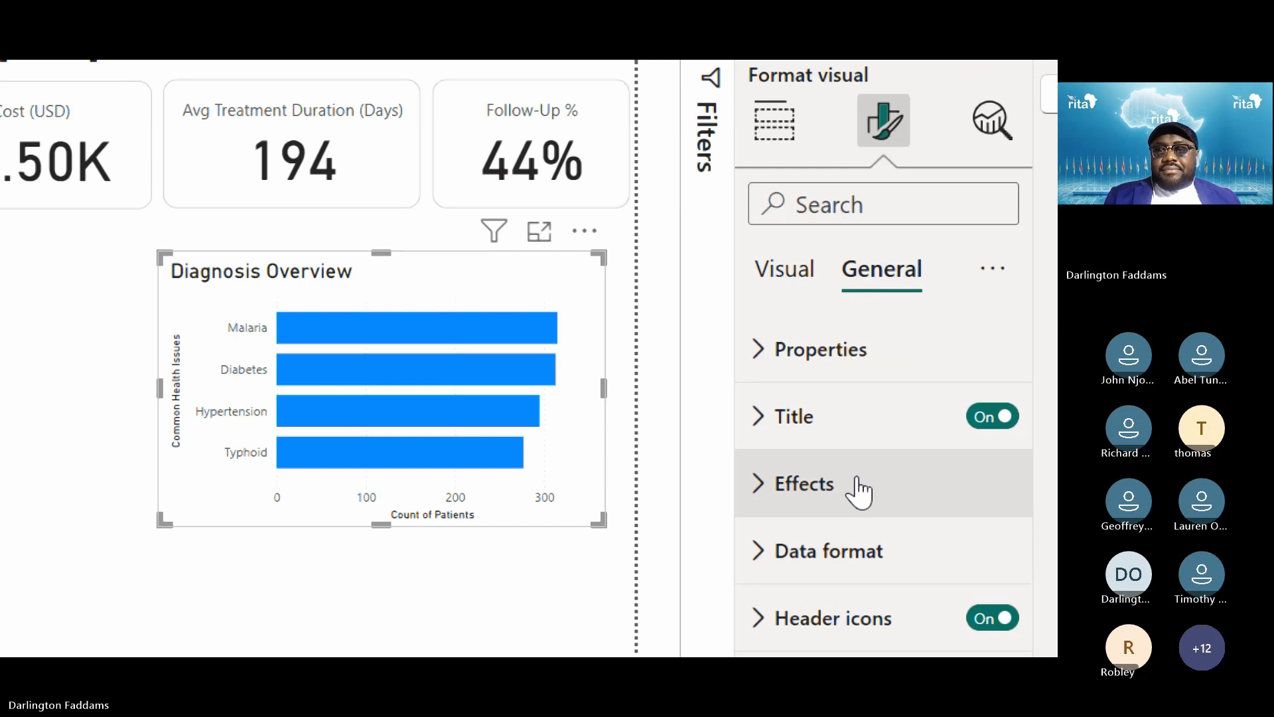
left_click(817, 358)
scroll(883, 504, "down", 5)
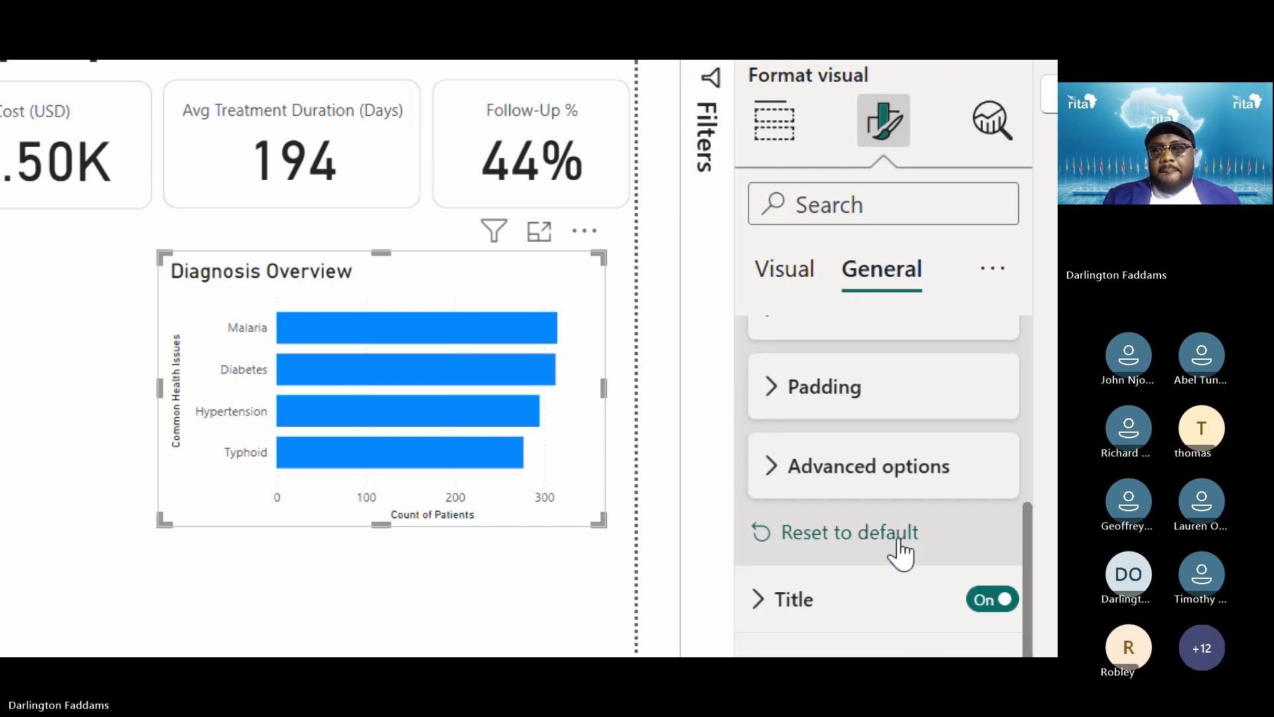
left_click(845, 391)
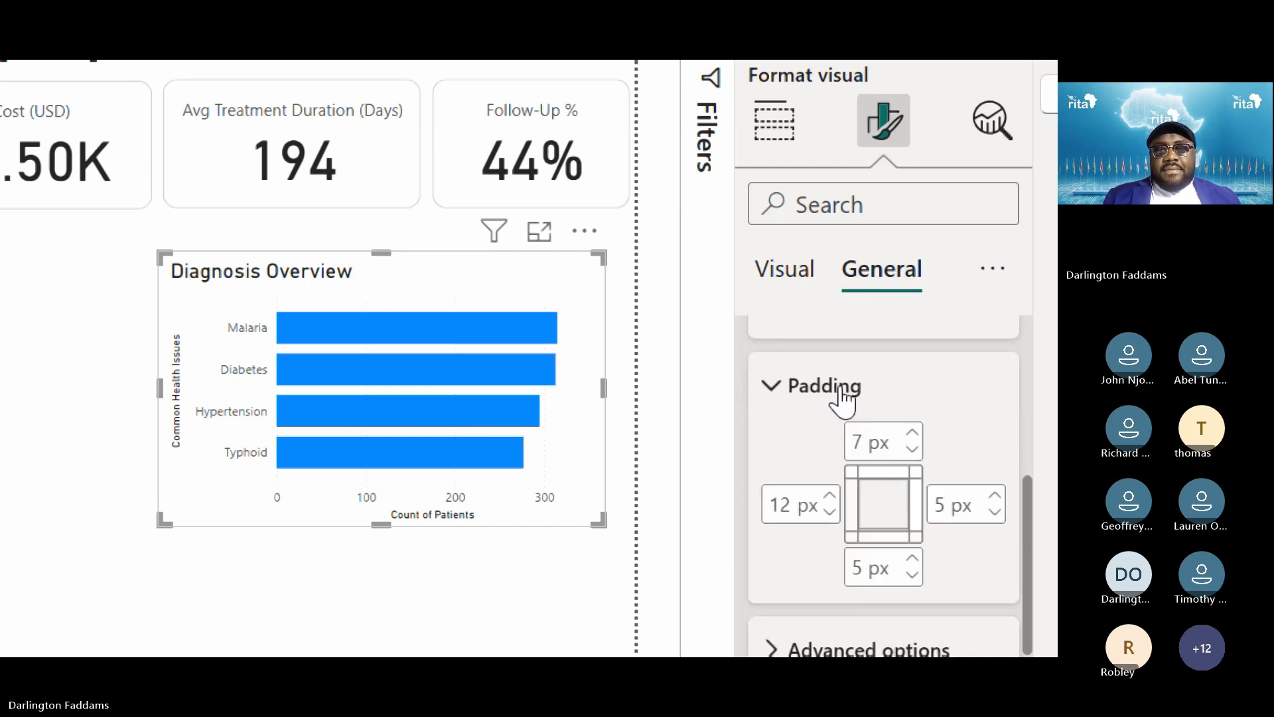
left_click(914, 430)
left_click(914, 430)
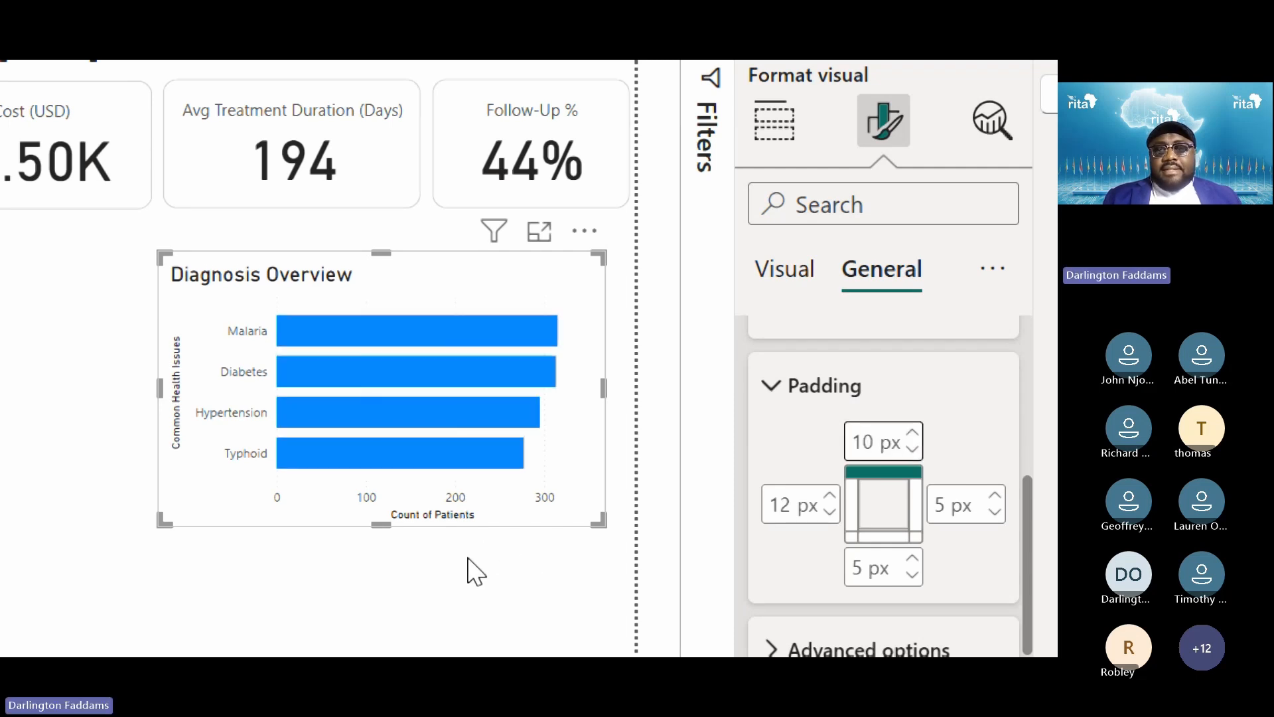
Collapse Padding, review the chart's Effects settings and preview the result
scroll(860, 440, "up", 3)
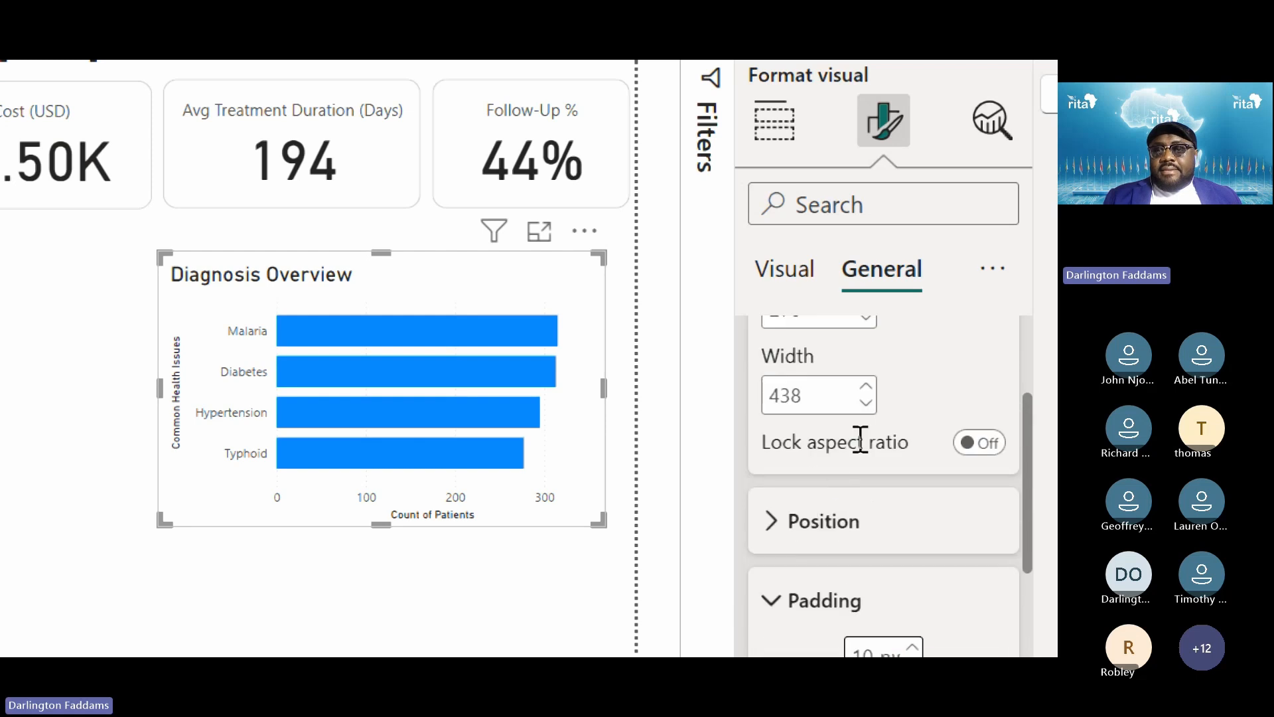
left_click(794, 595)
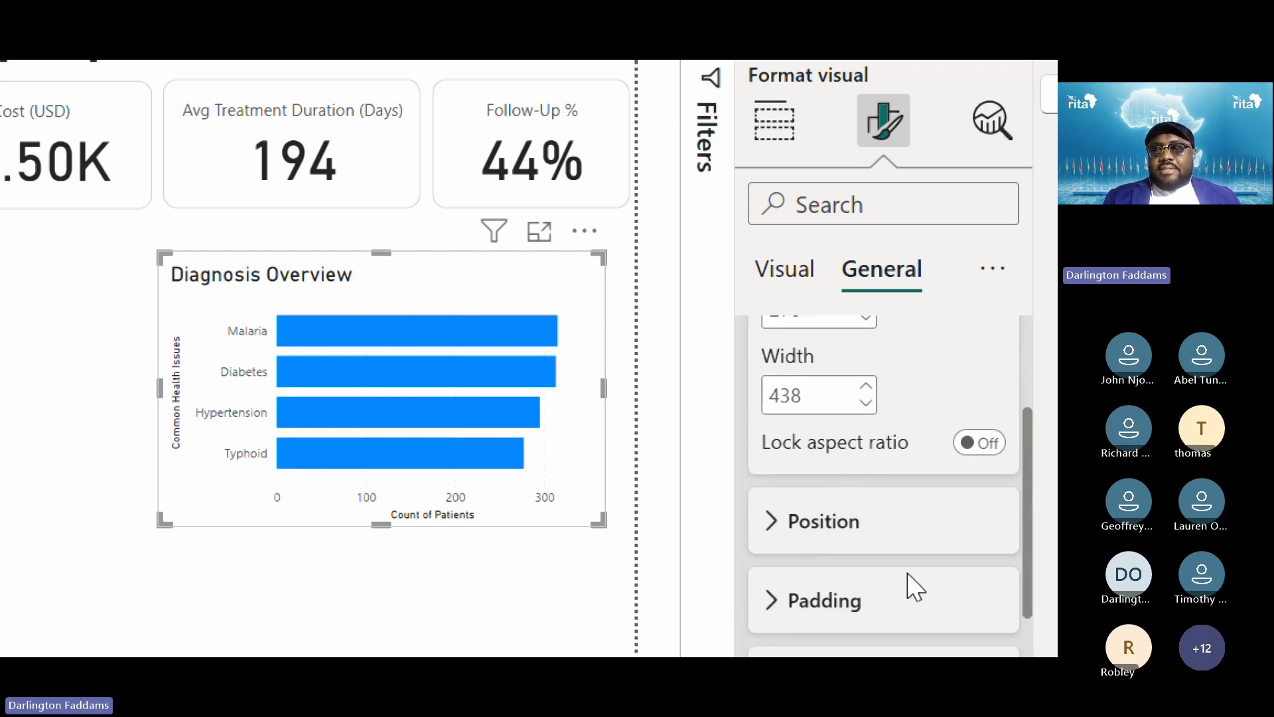
scroll(909, 588, "down", 4)
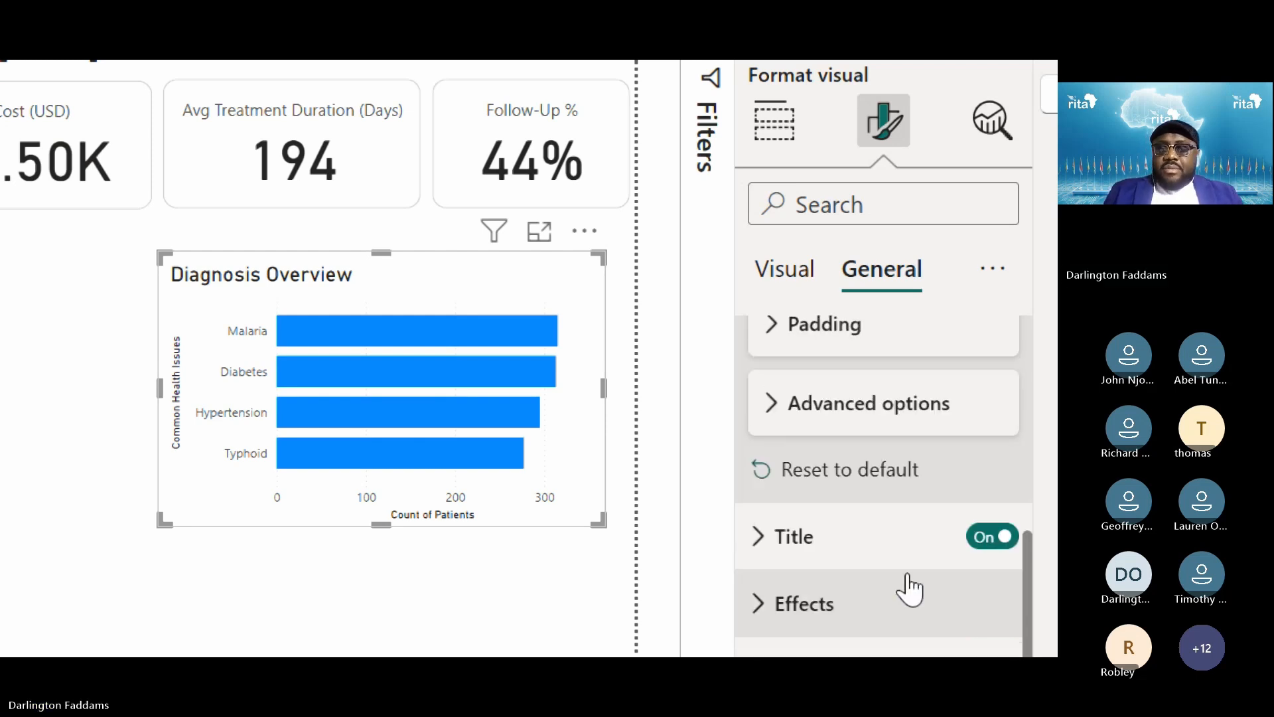
left_click(864, 617)
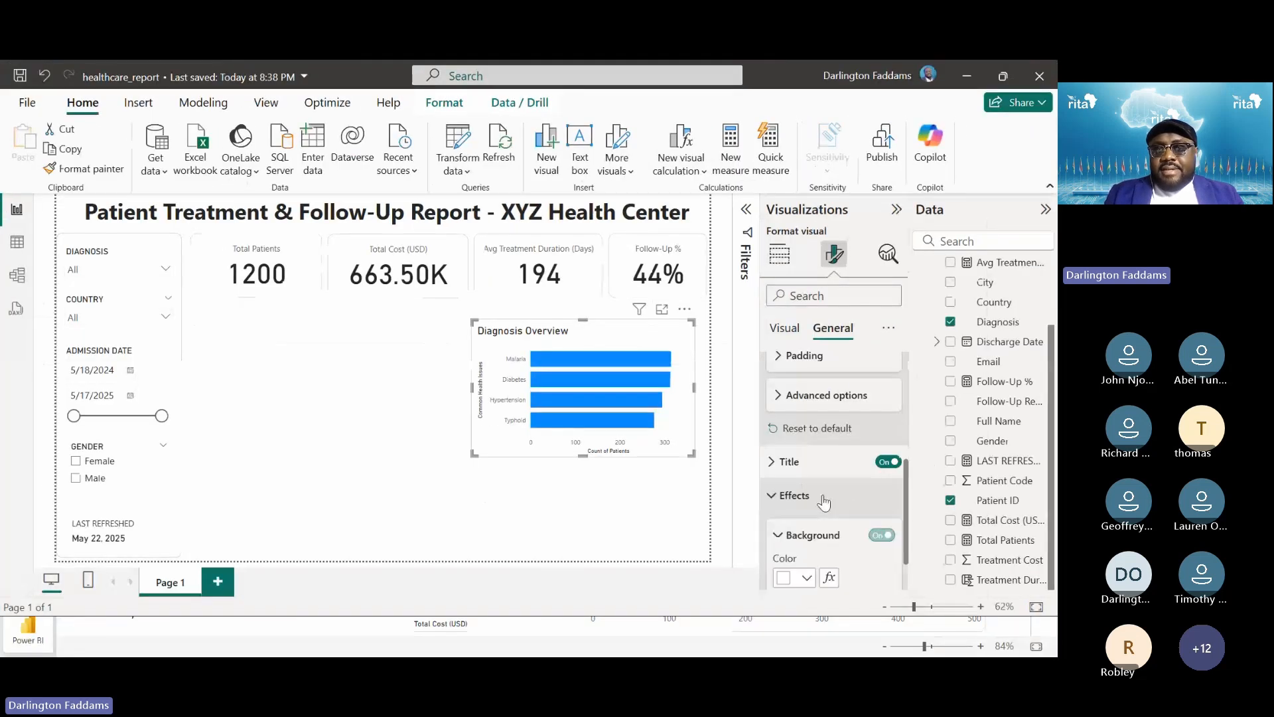
scroll(824, 502, "down", 5)
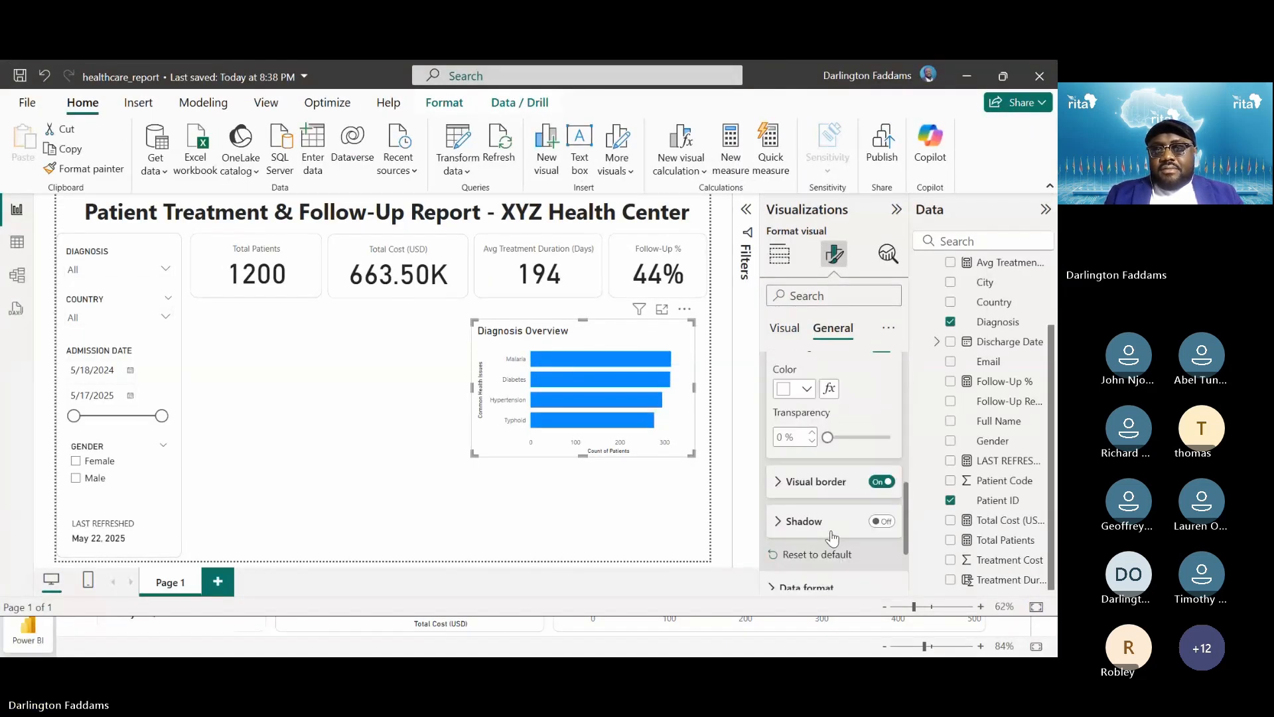
scroll(821, 483, "down", 3)
scroll(825, 506, "up", 1)
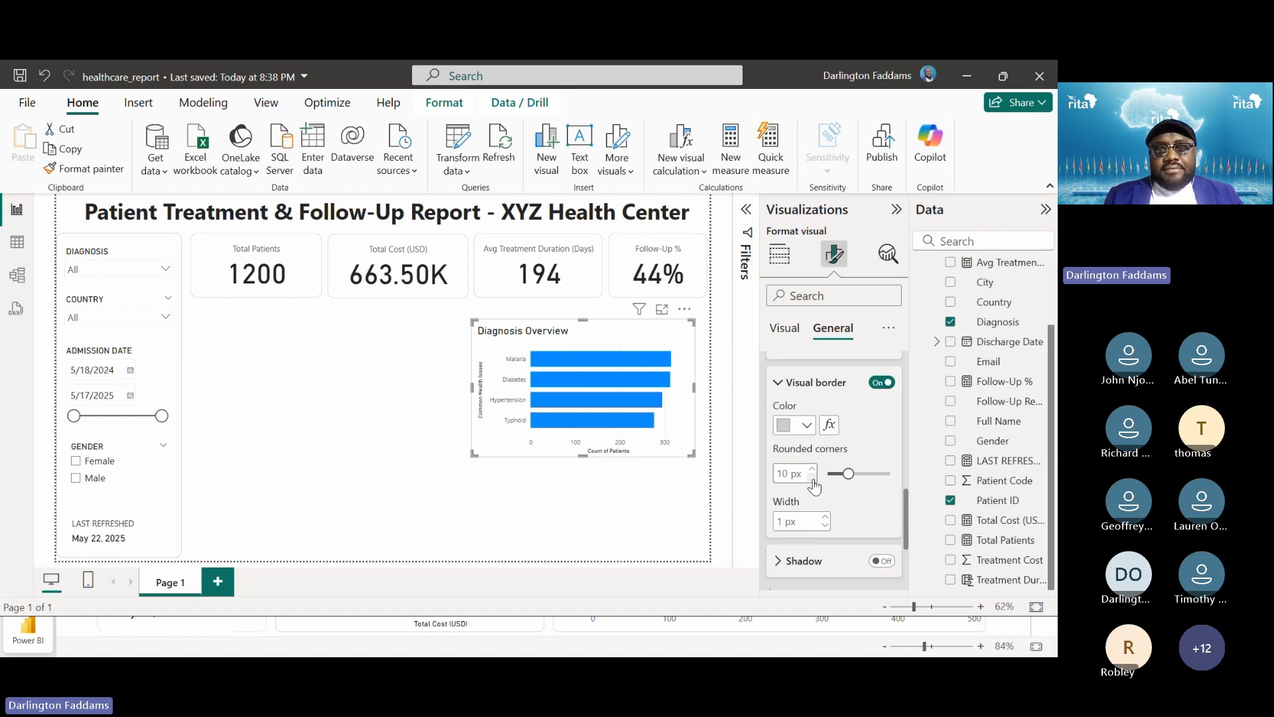
left_click(528, 498)
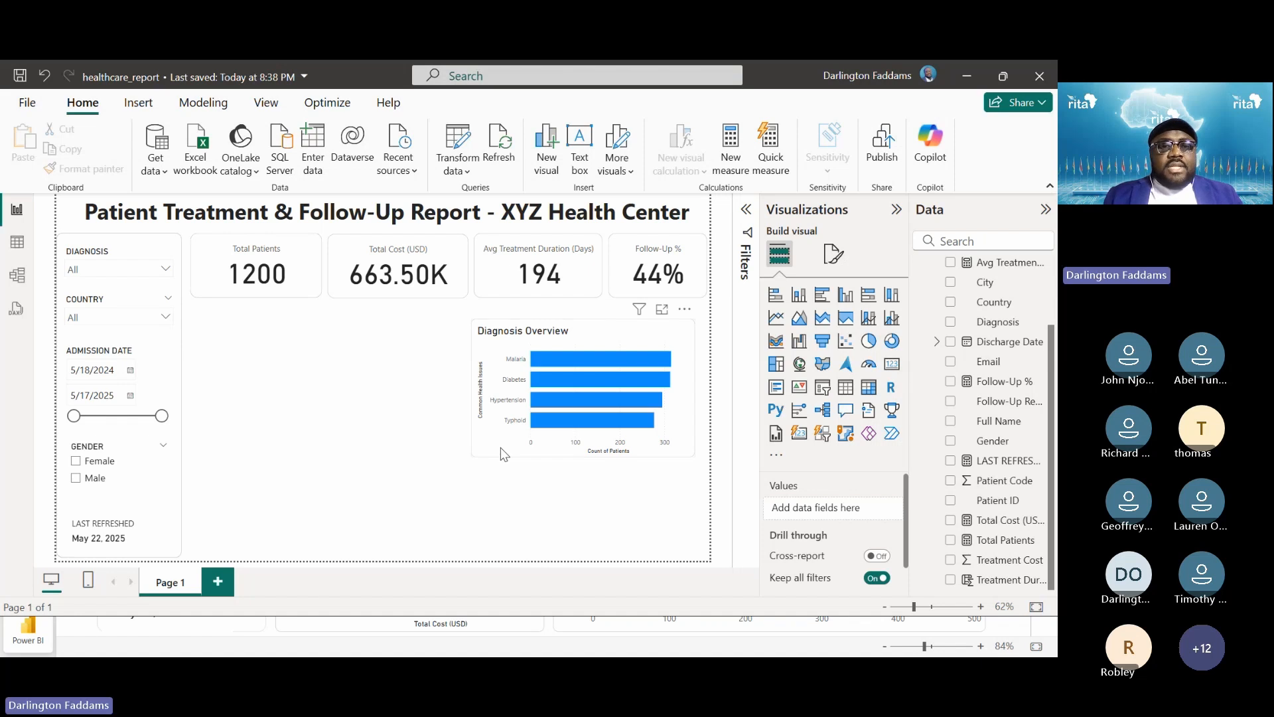
left_click_drag(501, 448, 221, 435)
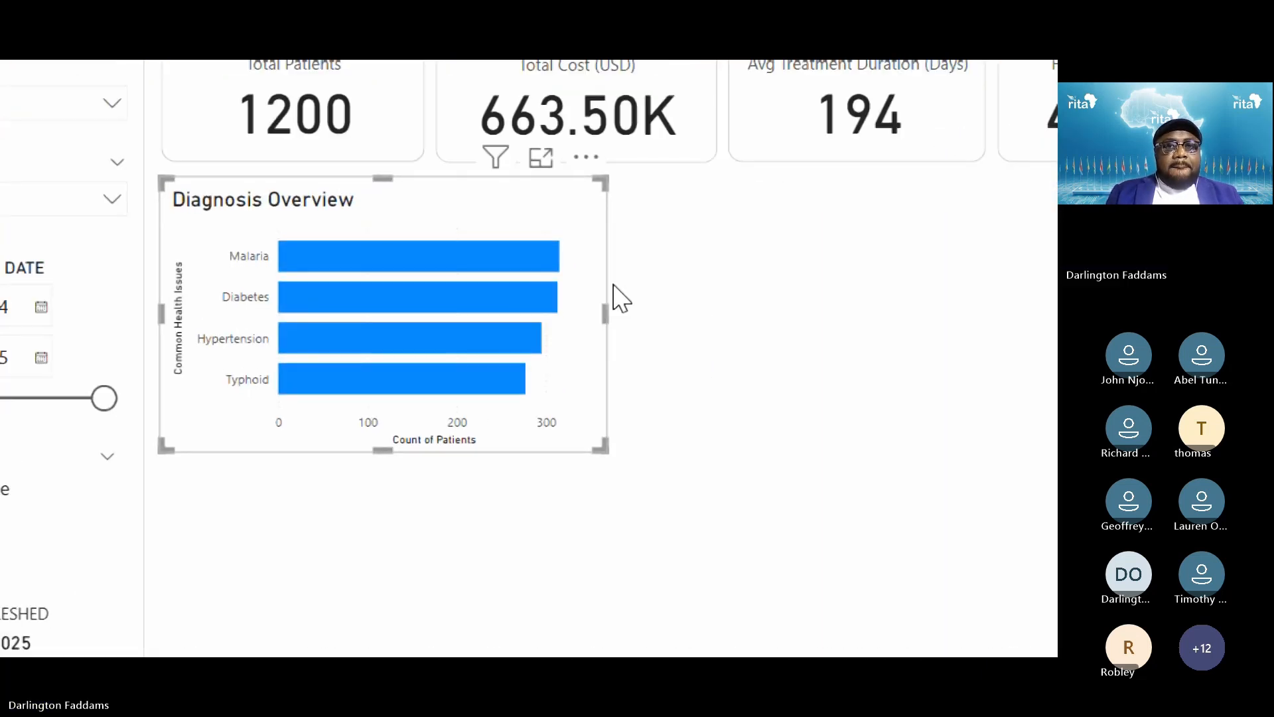
left_click(707, 284)
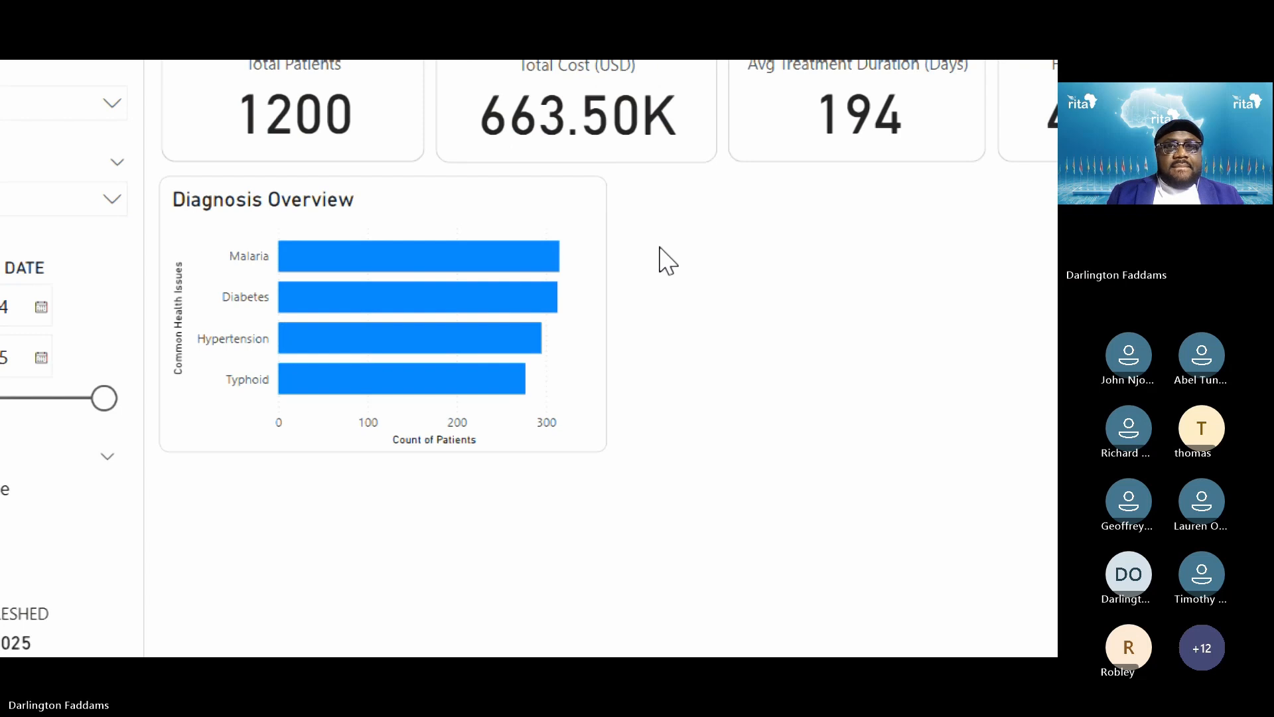
left_click(603, 222)
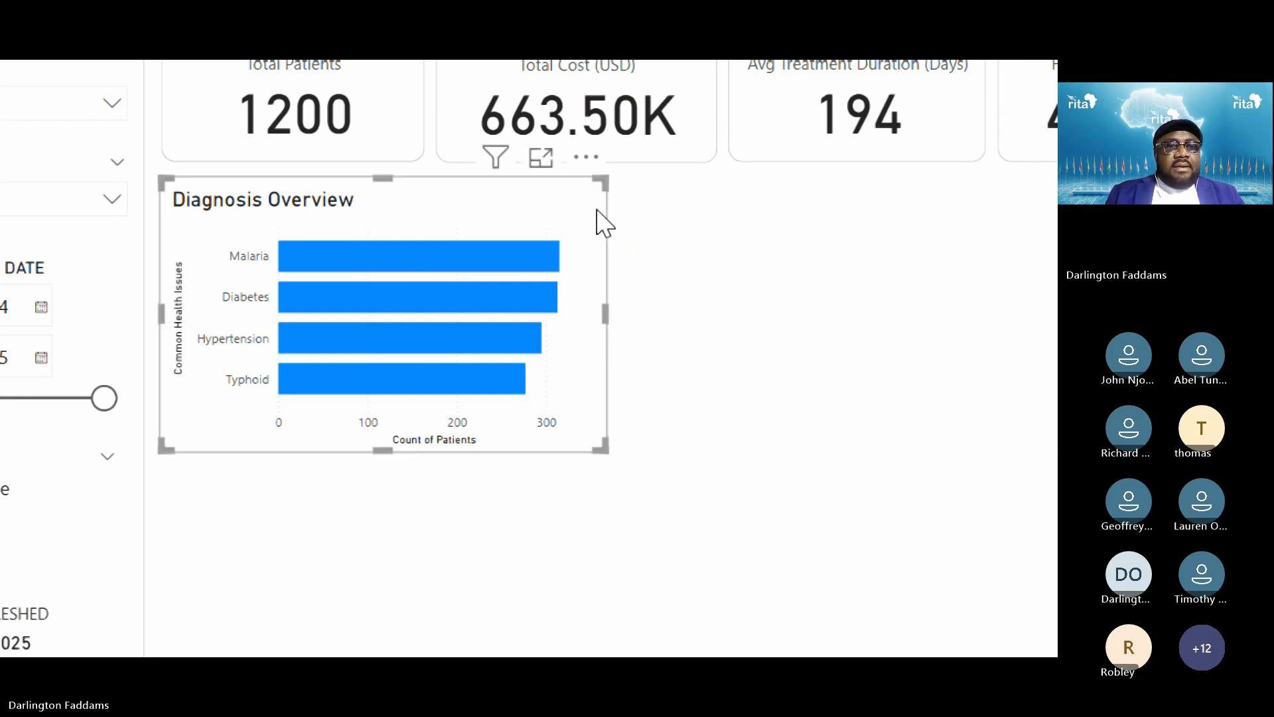
left_click(742, 300)
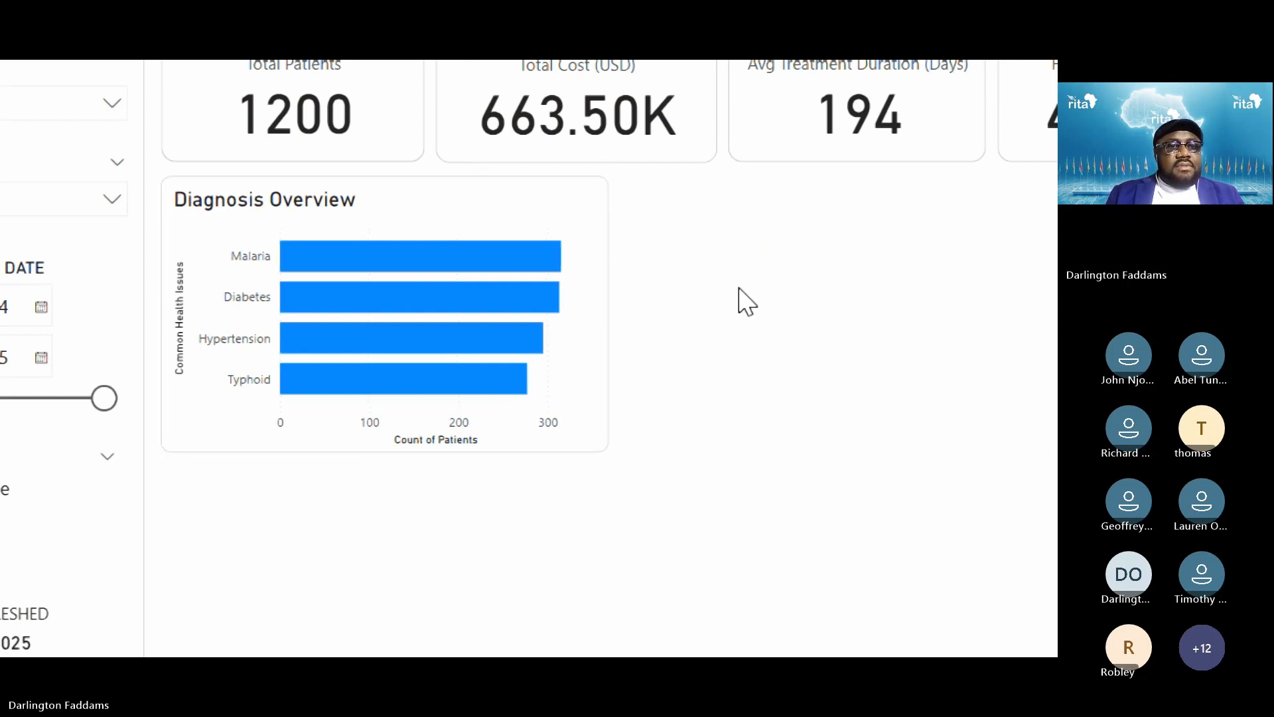
left_click(575, 220)
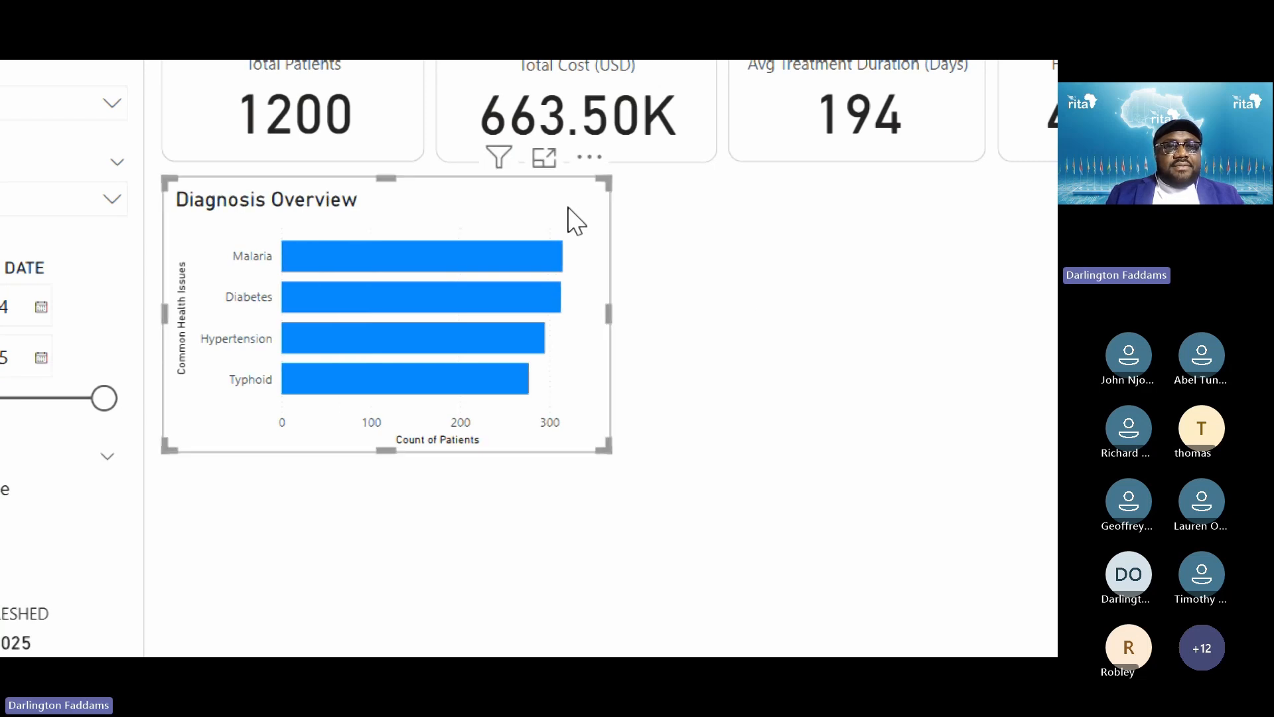
left_click(780, 265)
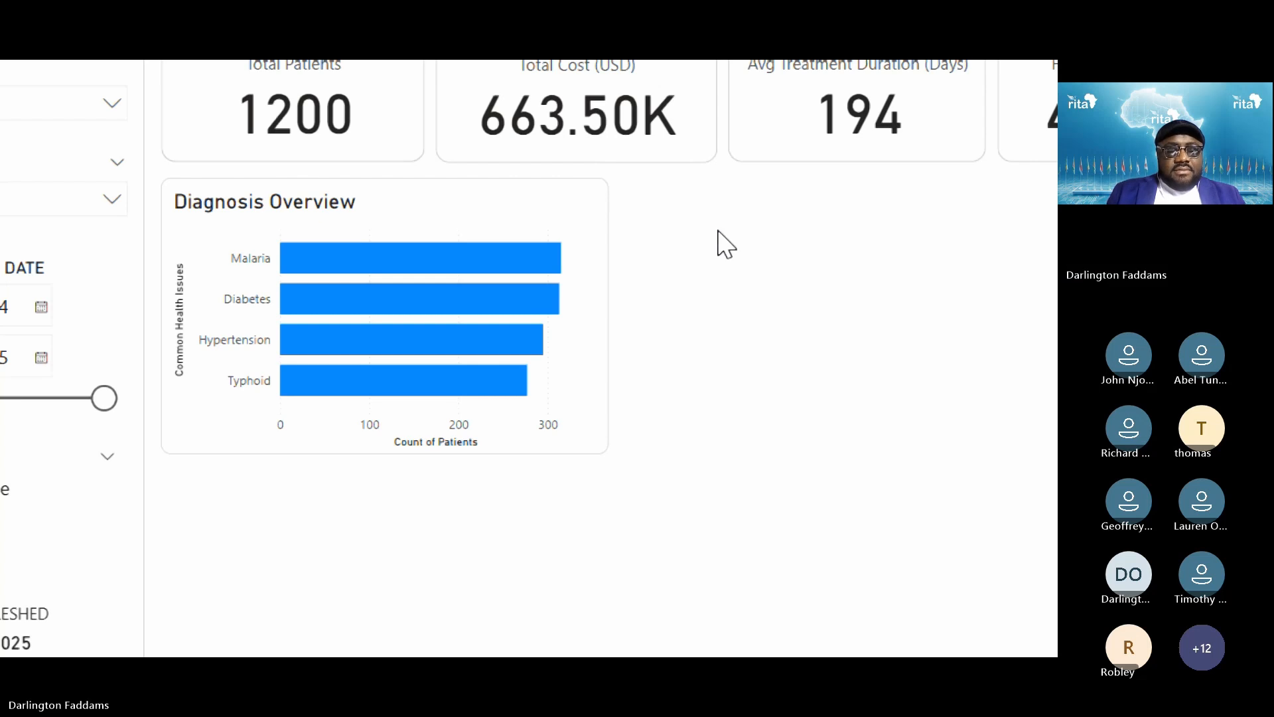
key("super+minus")
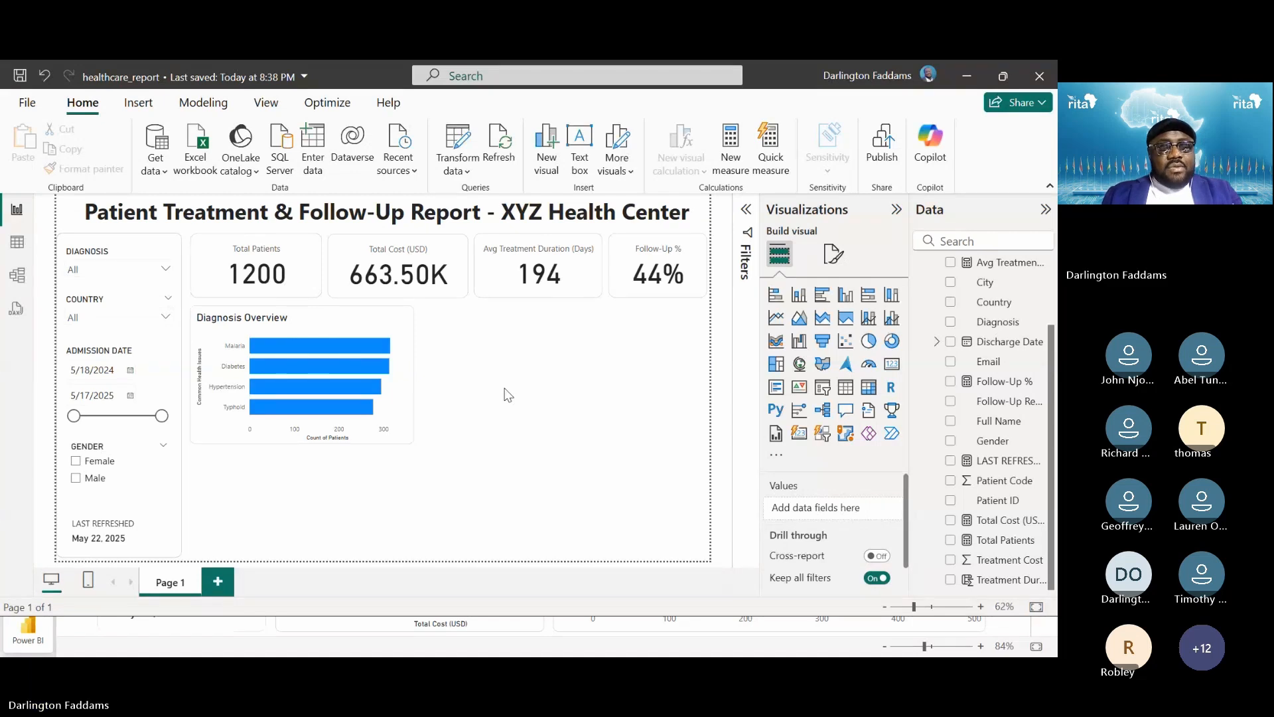
key("alt+Tab")
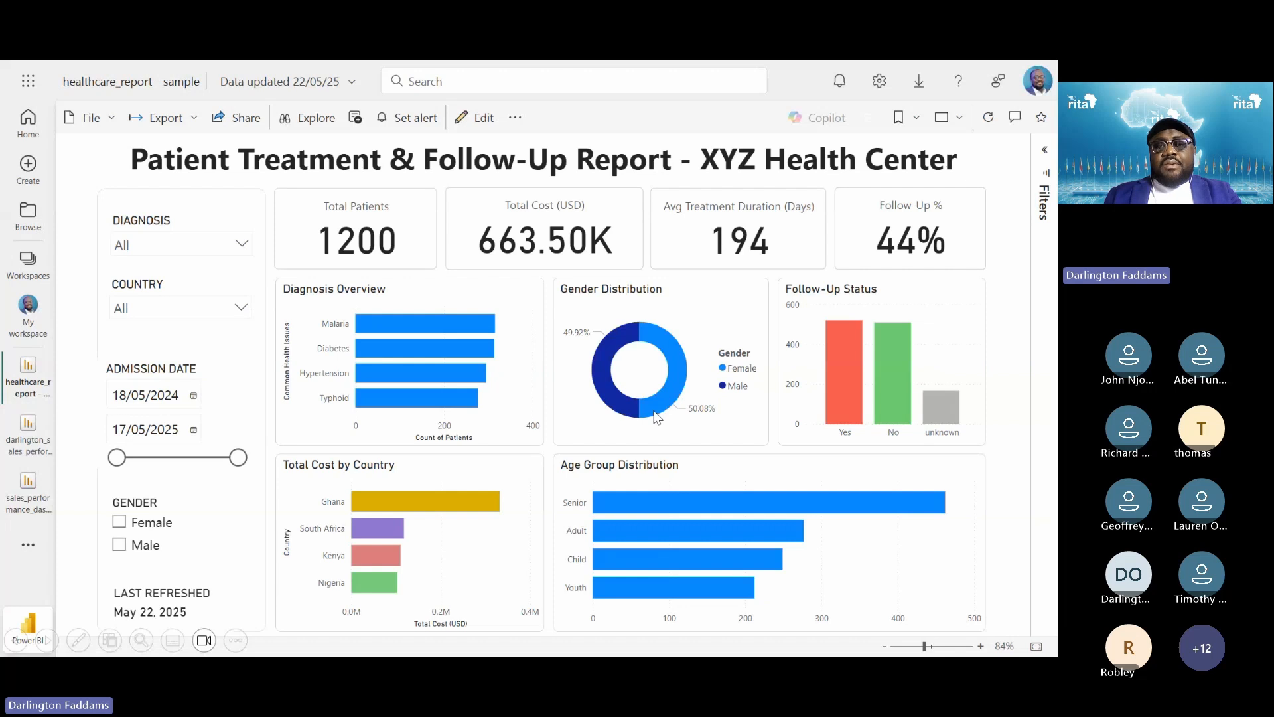
Insert an empty donut chart, then check the Visual 2 – Gender Distribution slide
key("alt+Tab")
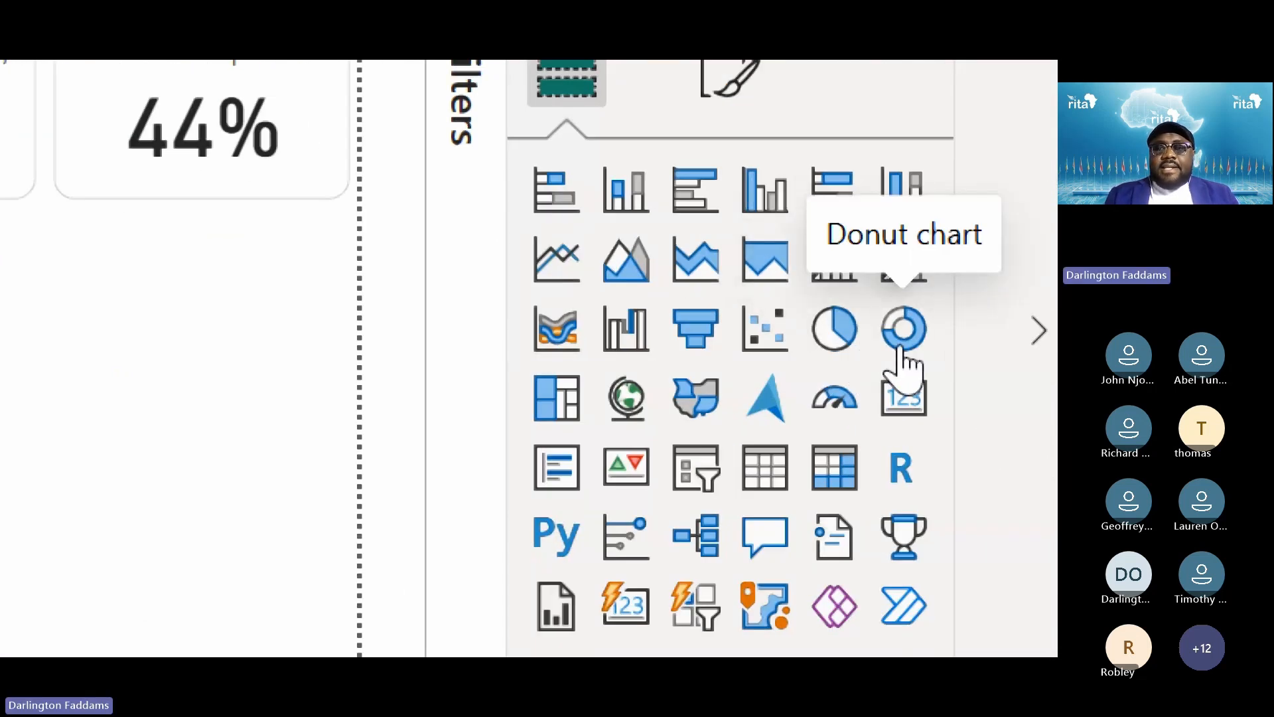
left_click(904, 328)
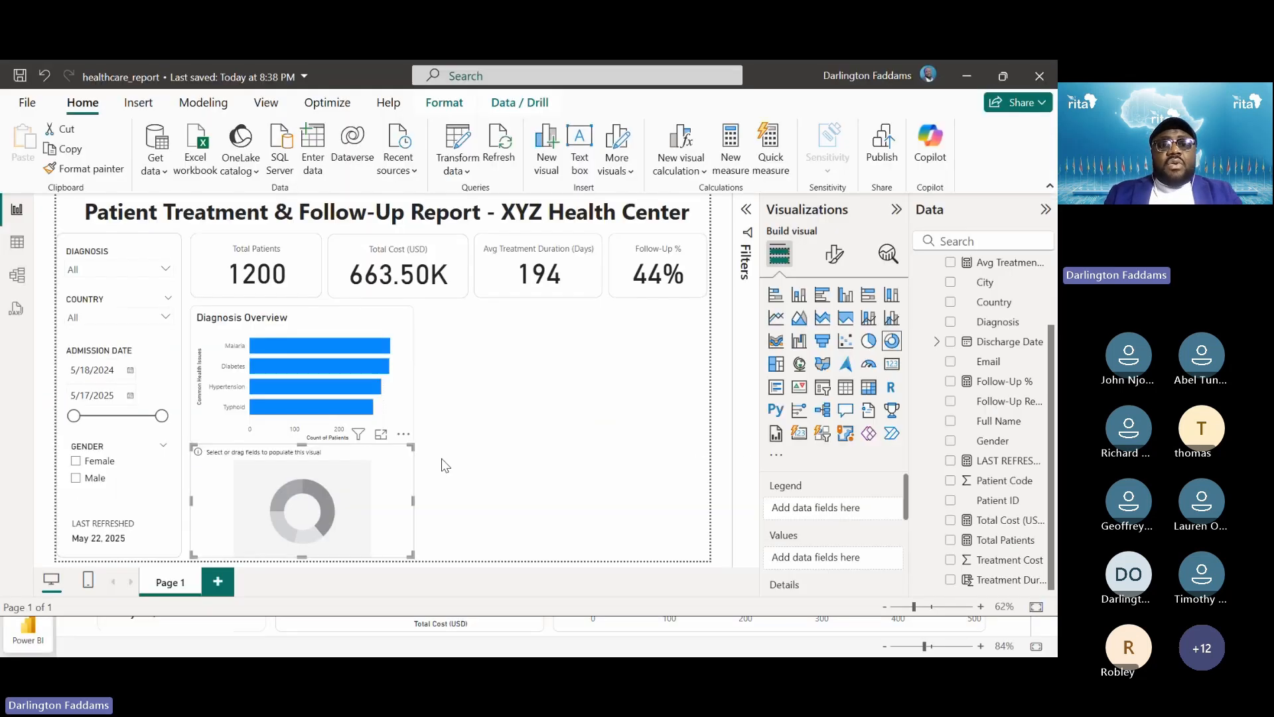
key("alt+Tab")
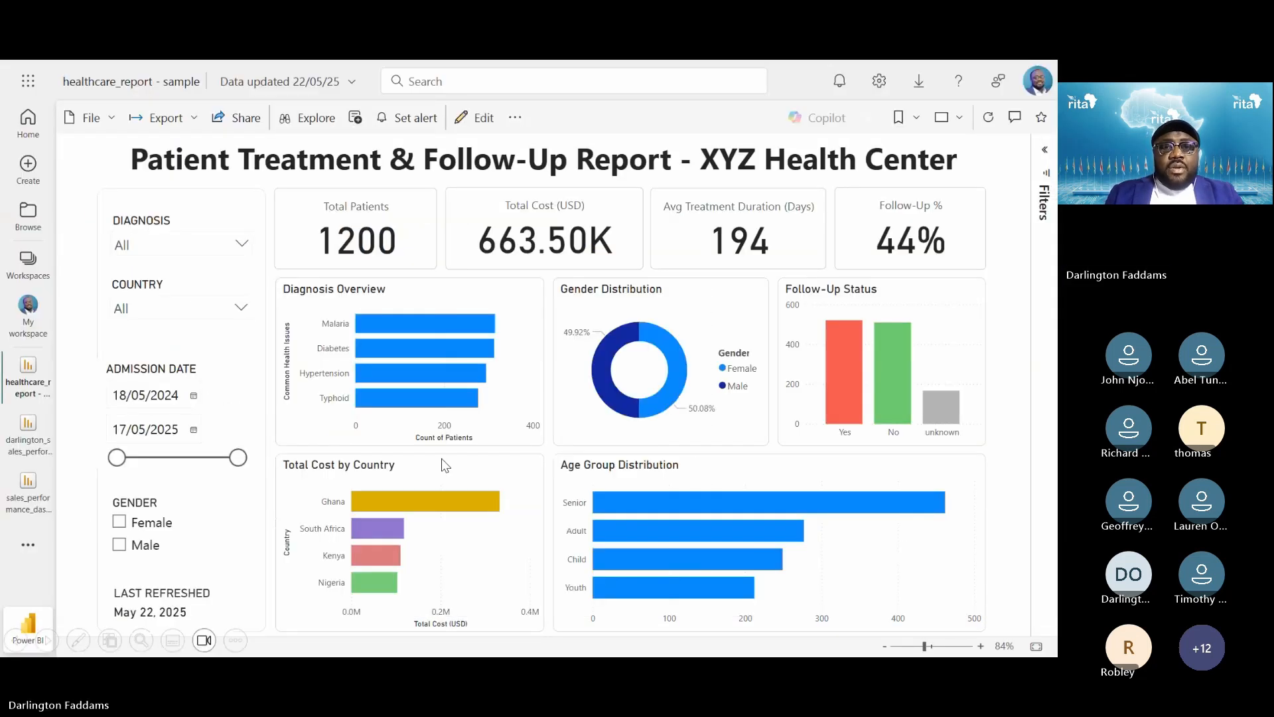
key("alt+Tab")
key("Right")
key("Right")
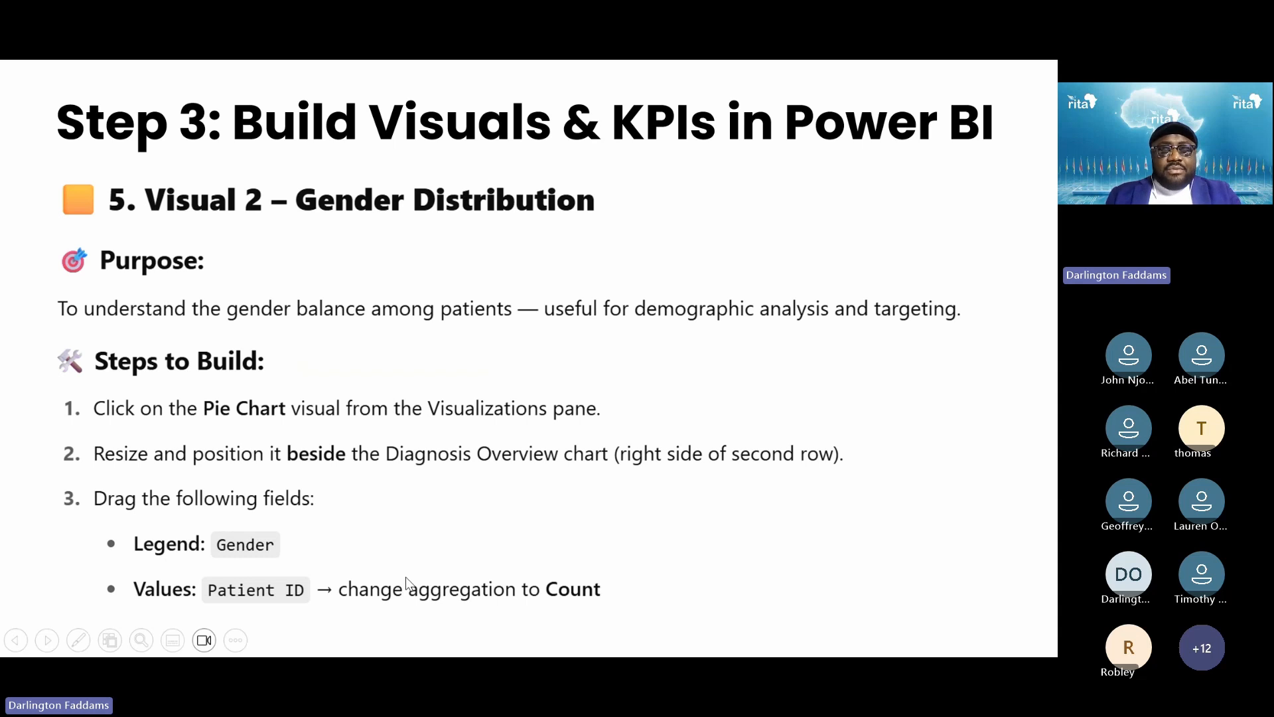
key("alt+Tab")
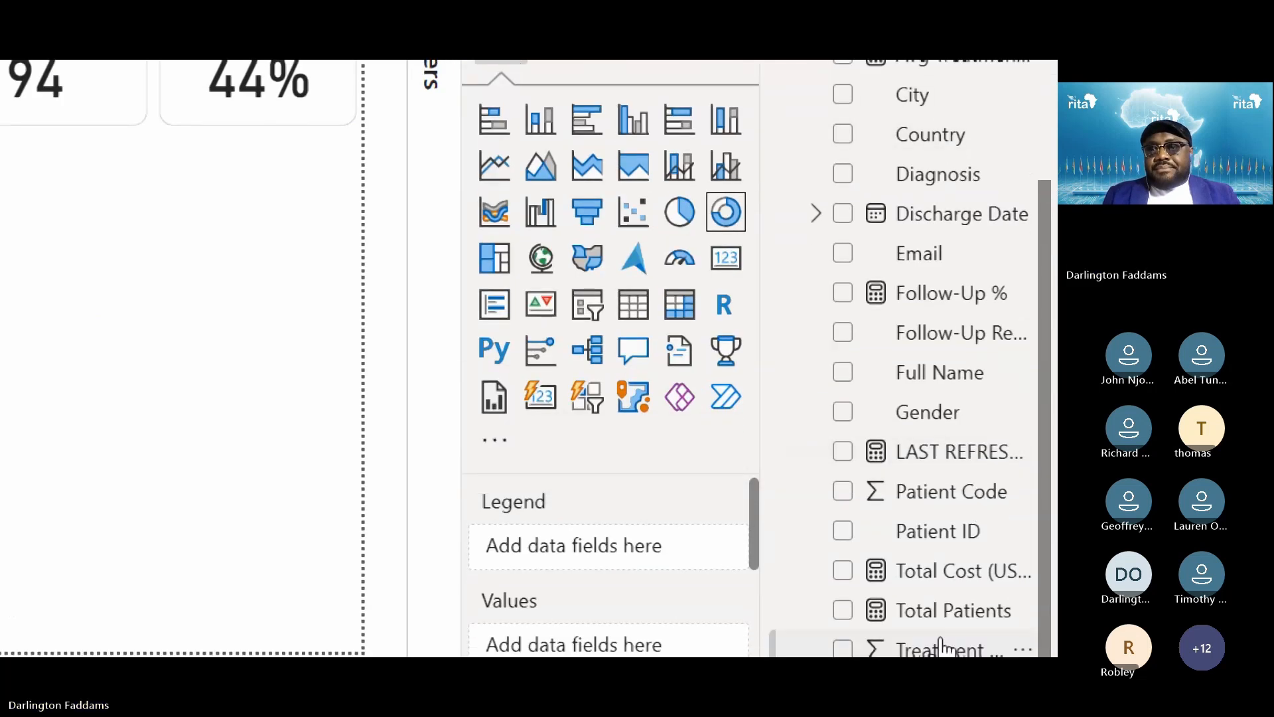
Build the donut with Gender as legend and Count of Patient ID as values
left_click(843, 413)
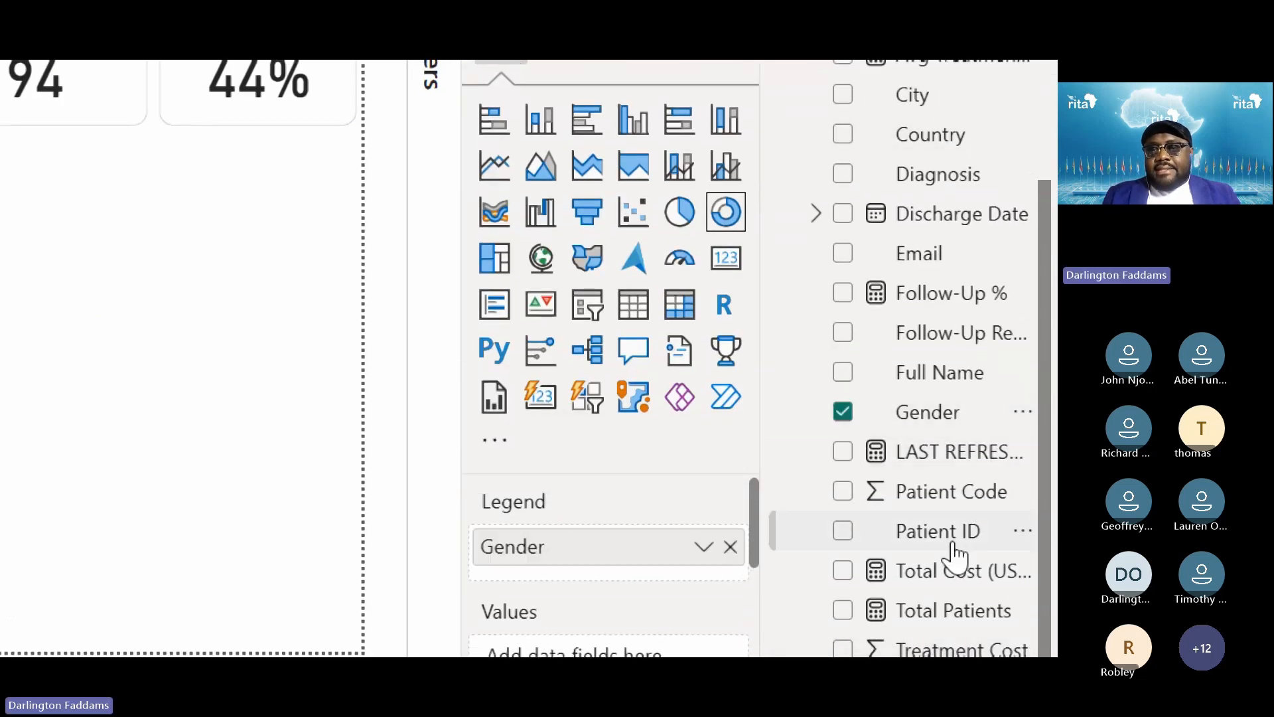
left_click(844, 530)
scroll(582, 640, "down", 3)
scroll(573, 629, "up", 1)
left_click_drag(540, 631, 550, 525)
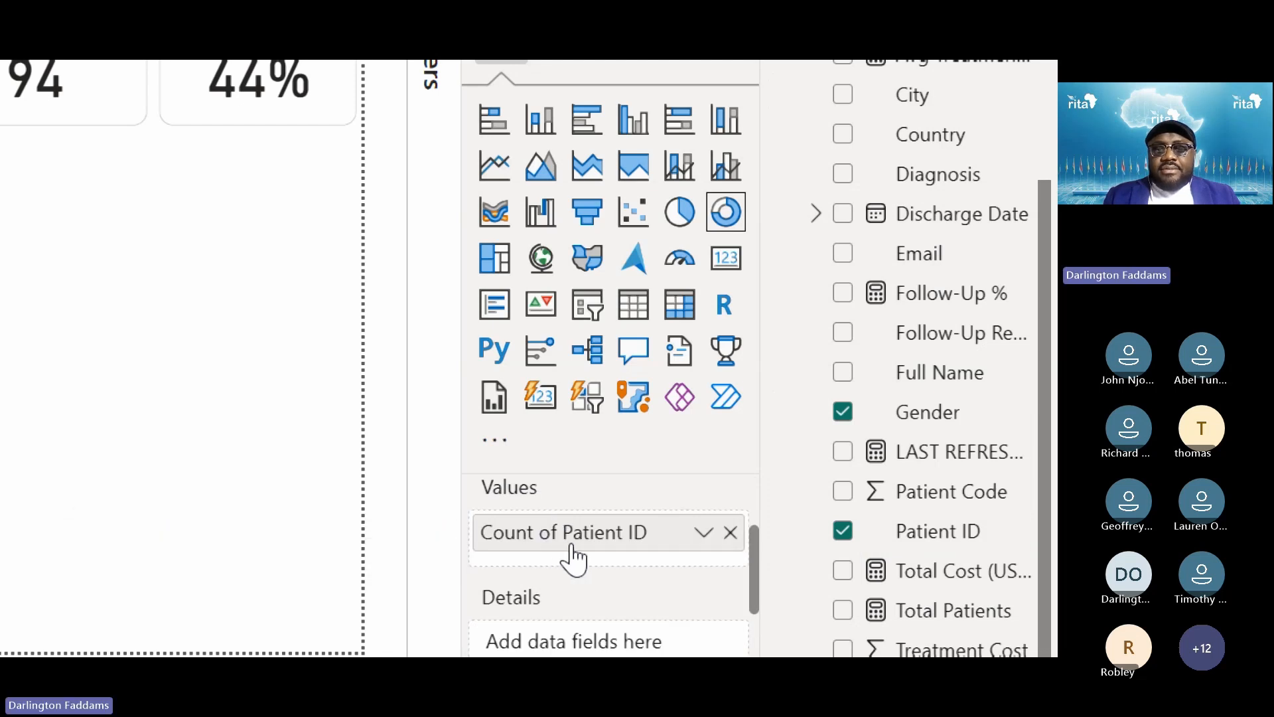
left_click(705, 535)
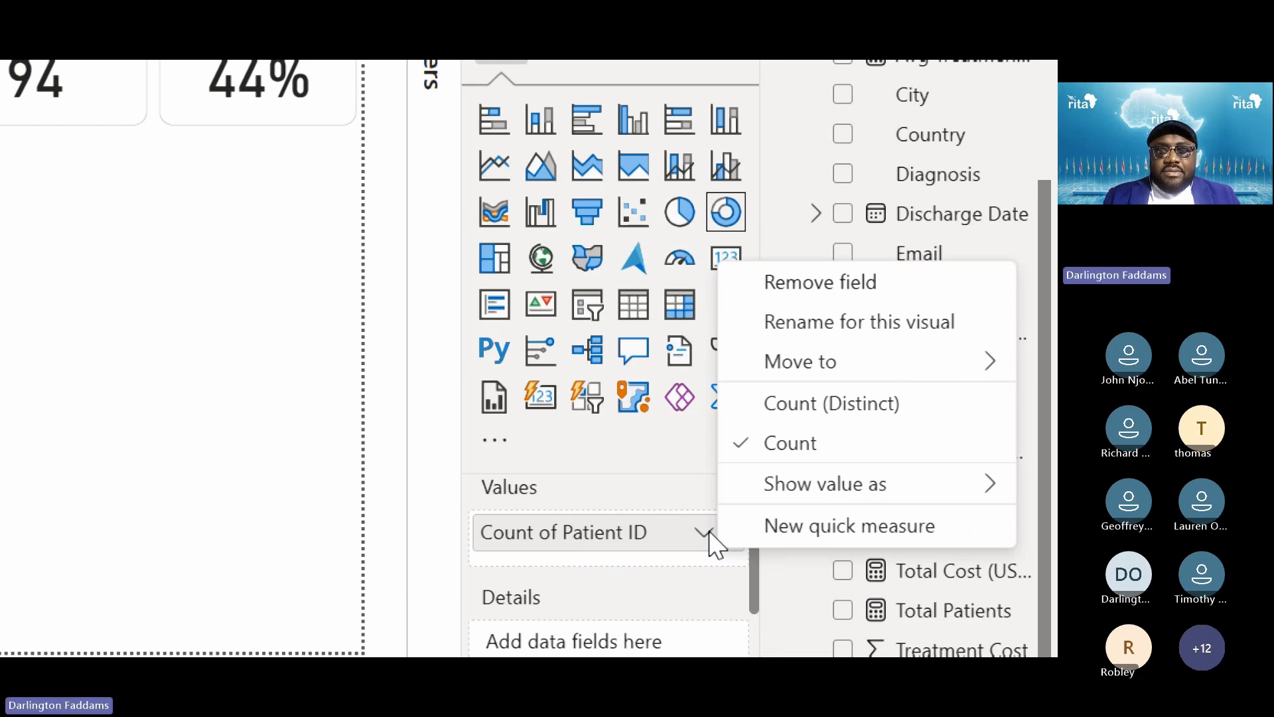
left_click(185, 565)
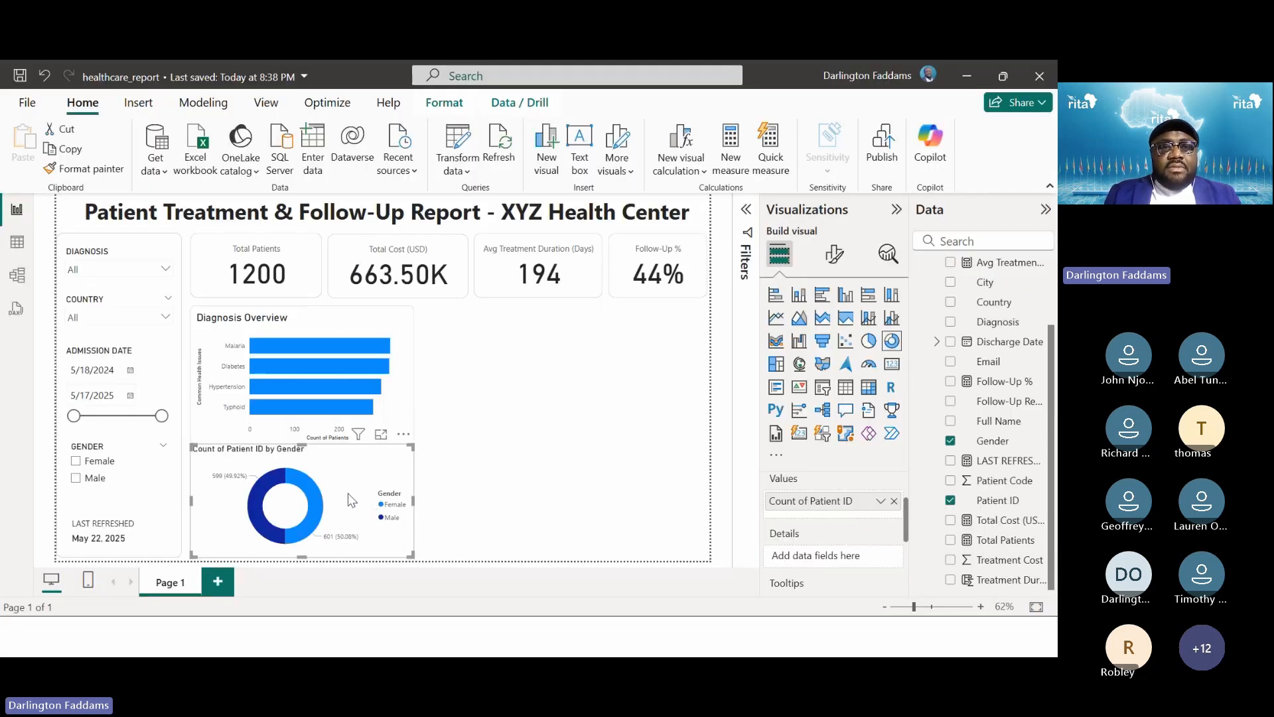
Move the donut up beside Diagnosis Overview, then glance back at the Visual 1 slide
left_click_drag(469, 396, 946, 176)
mouse_move(587, 381)
left_mouse_down()
mouse_move(571, 319)
mouse_move(575, 363)
left_mouse_up()
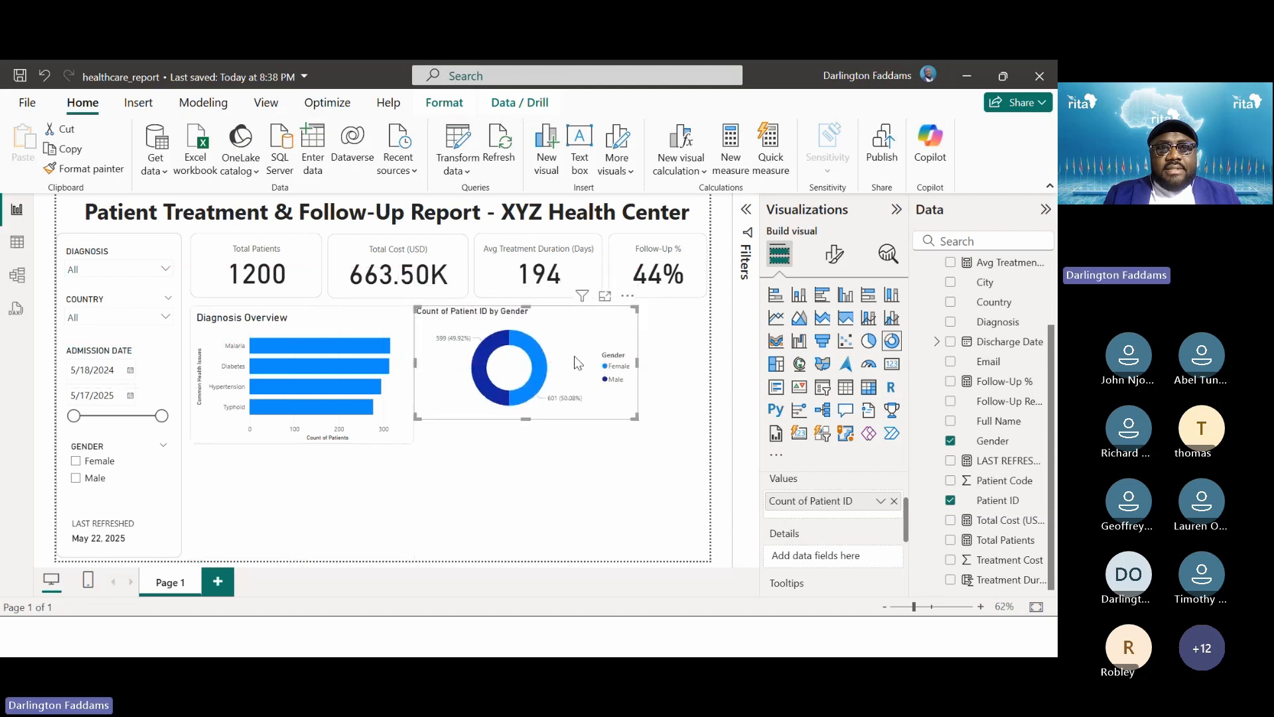
key("alt+Tab")
key("alt+Tab")
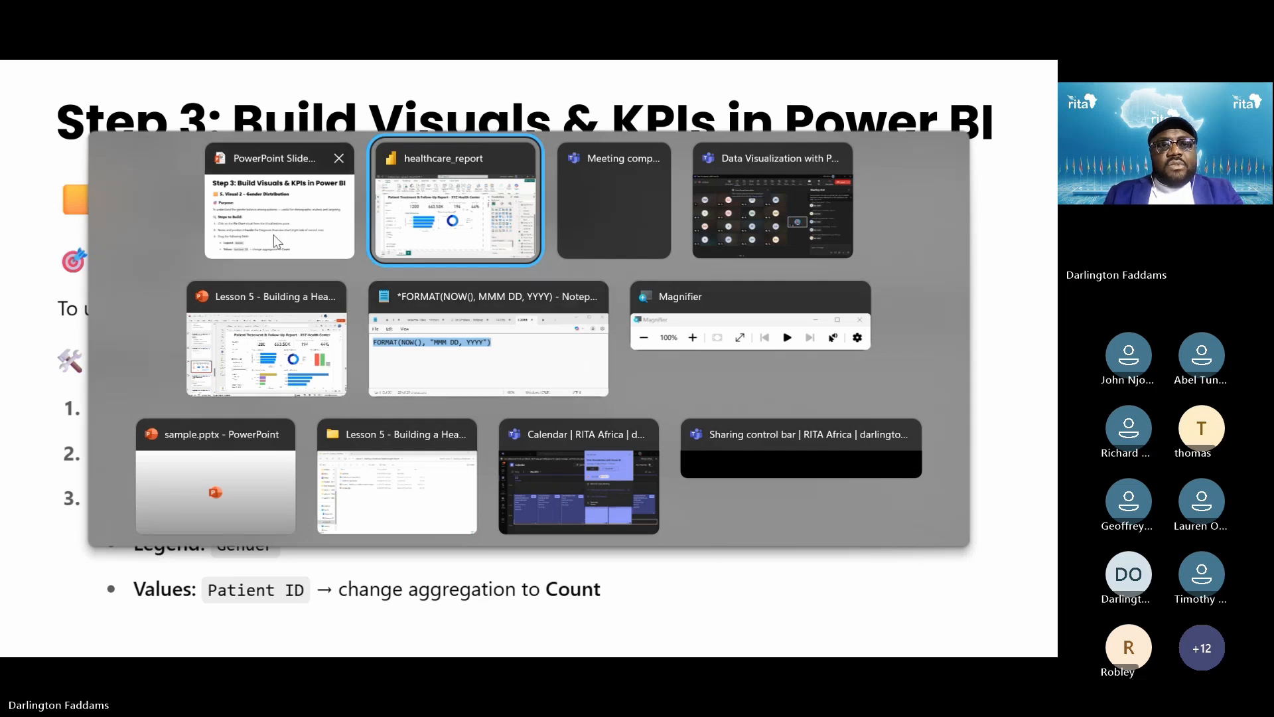
key("alt+Tab")
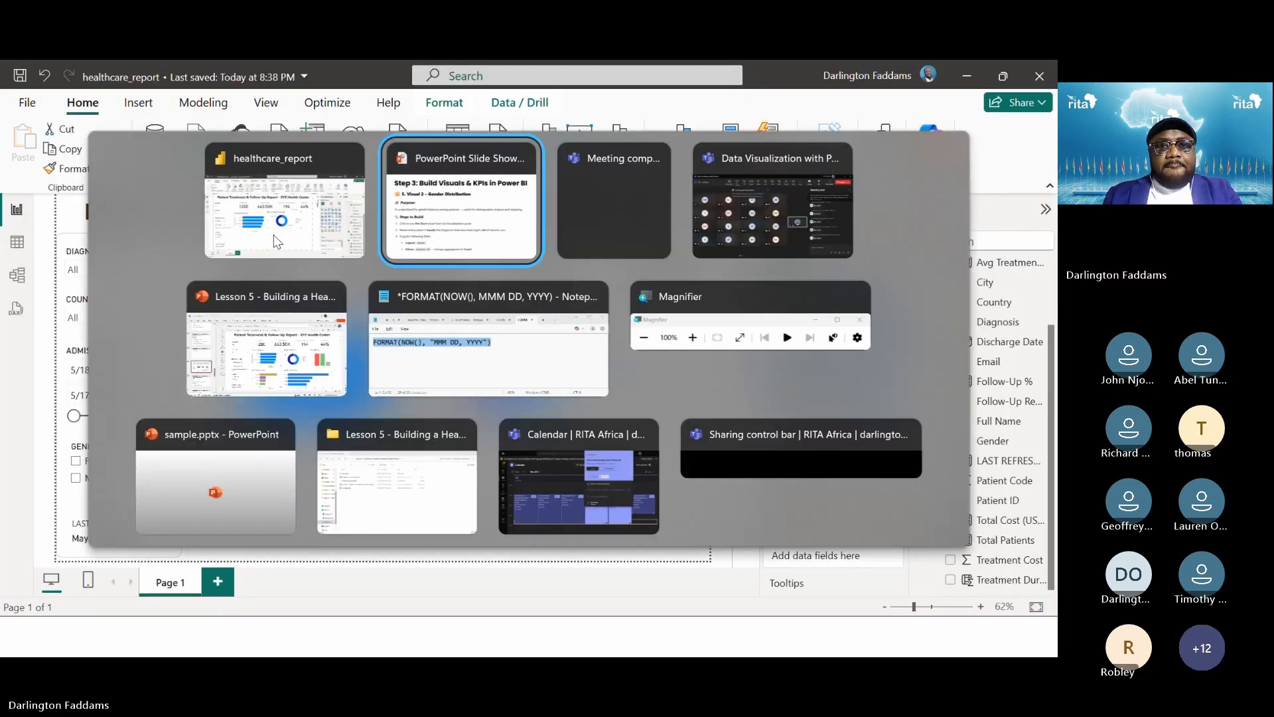
key("Left")
key("alt+Tab")
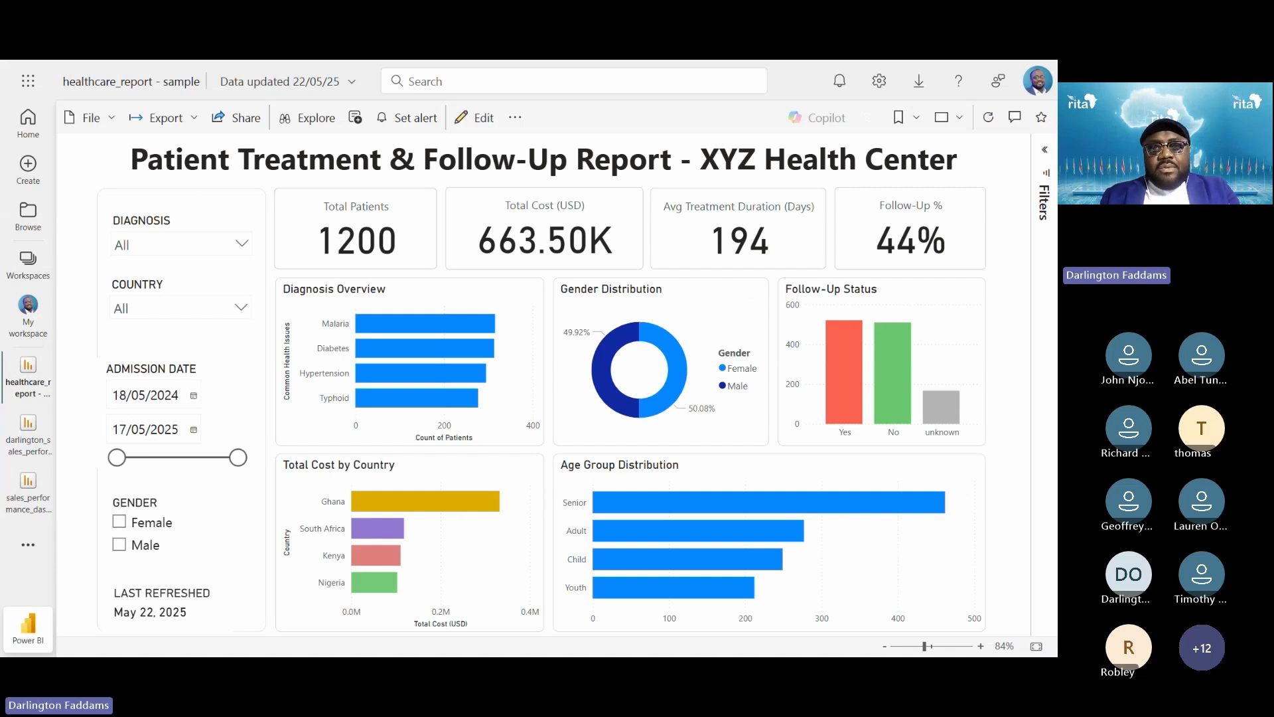
key("alt+Tab")
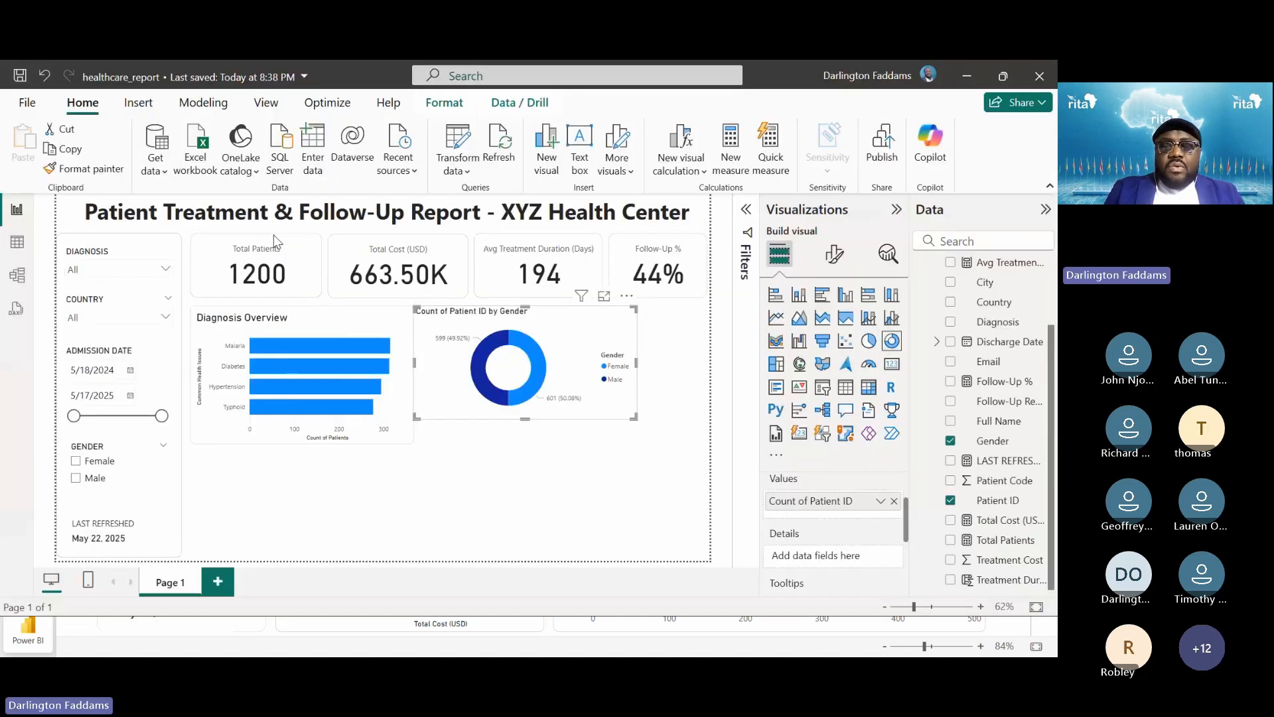
key("super+plus")
Copy Diagnosis Overview's formatting onto the gender donut with Format painter
left_click(484, 427)
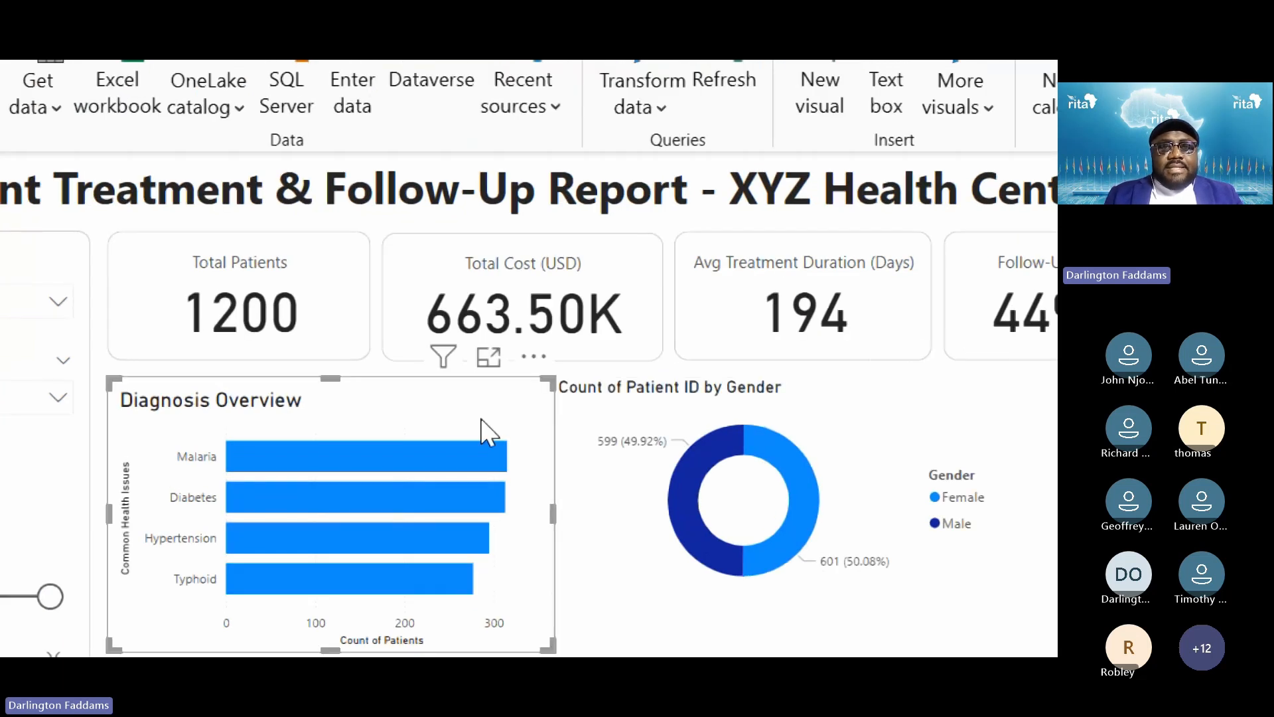
left_click(166, 105)
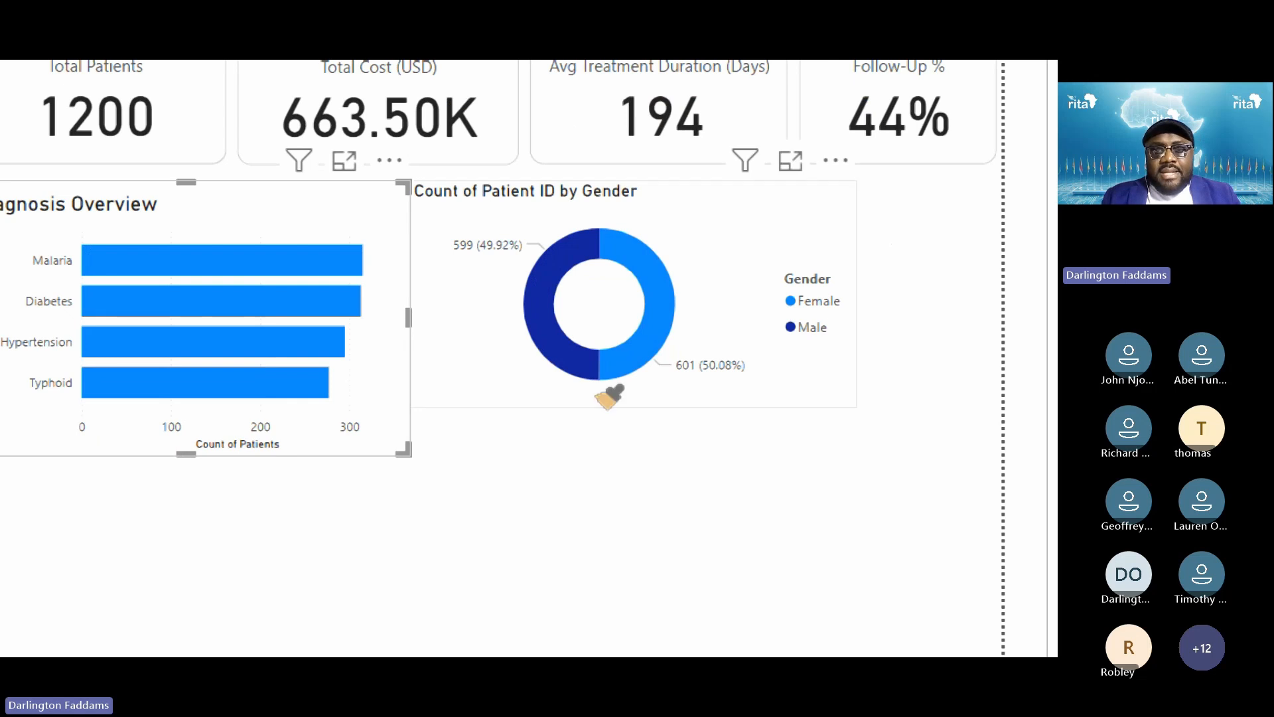
left_click(600, 383)
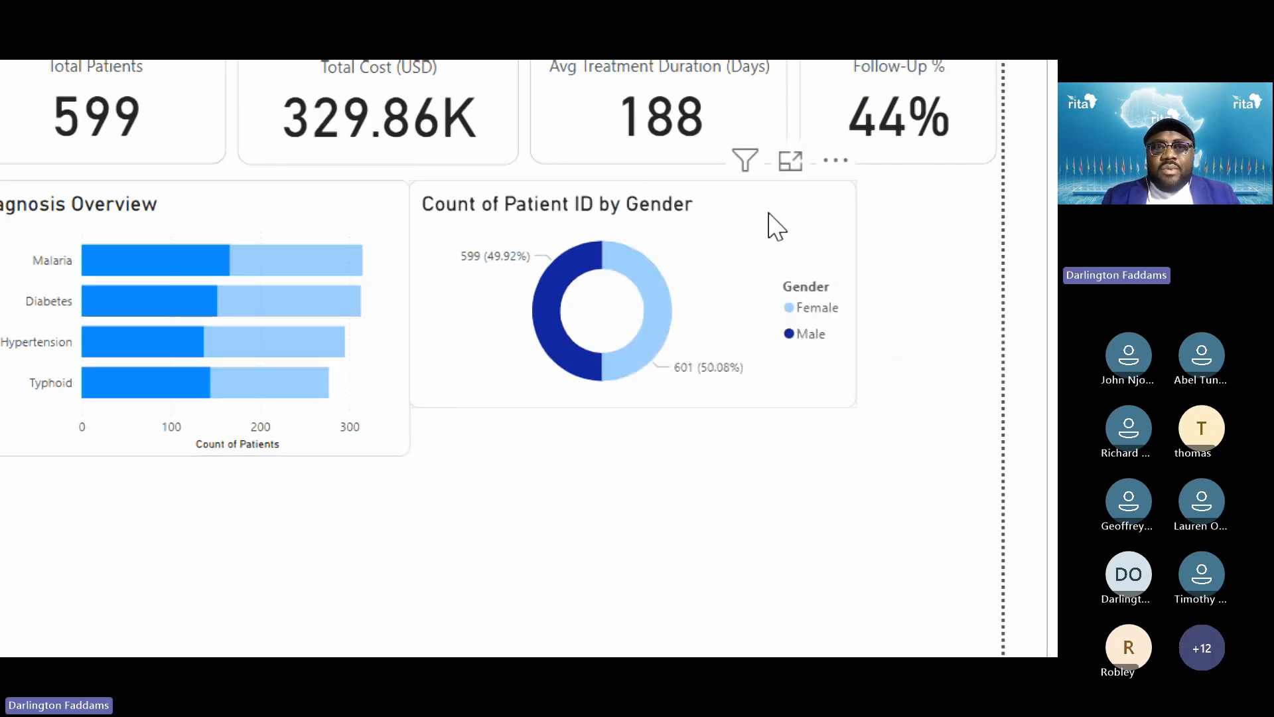
Resize the donut and the Diagnosis Overview chart so they sit evenly side by side
left_click_drag(773, 221, 785, 228)
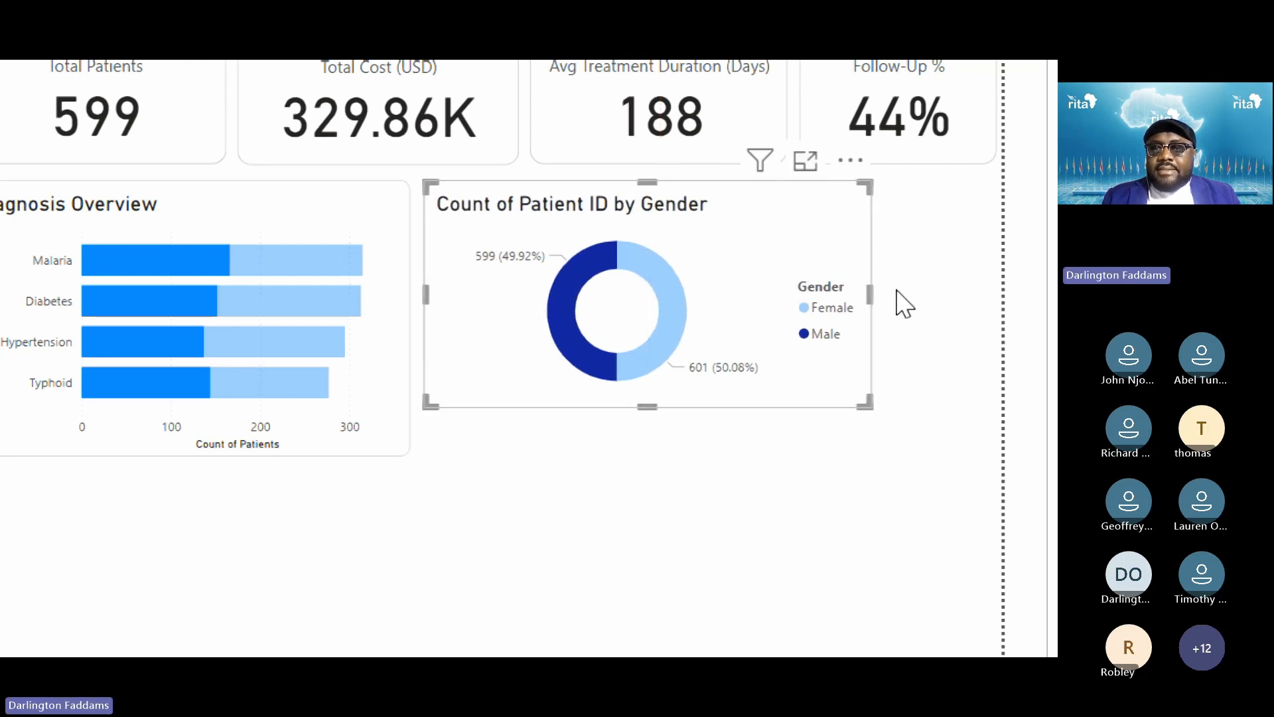
left_click_drag(850, 294, 745, 313)
left_click_drag(586, 402, 585, 457)
left_click(563, 558)
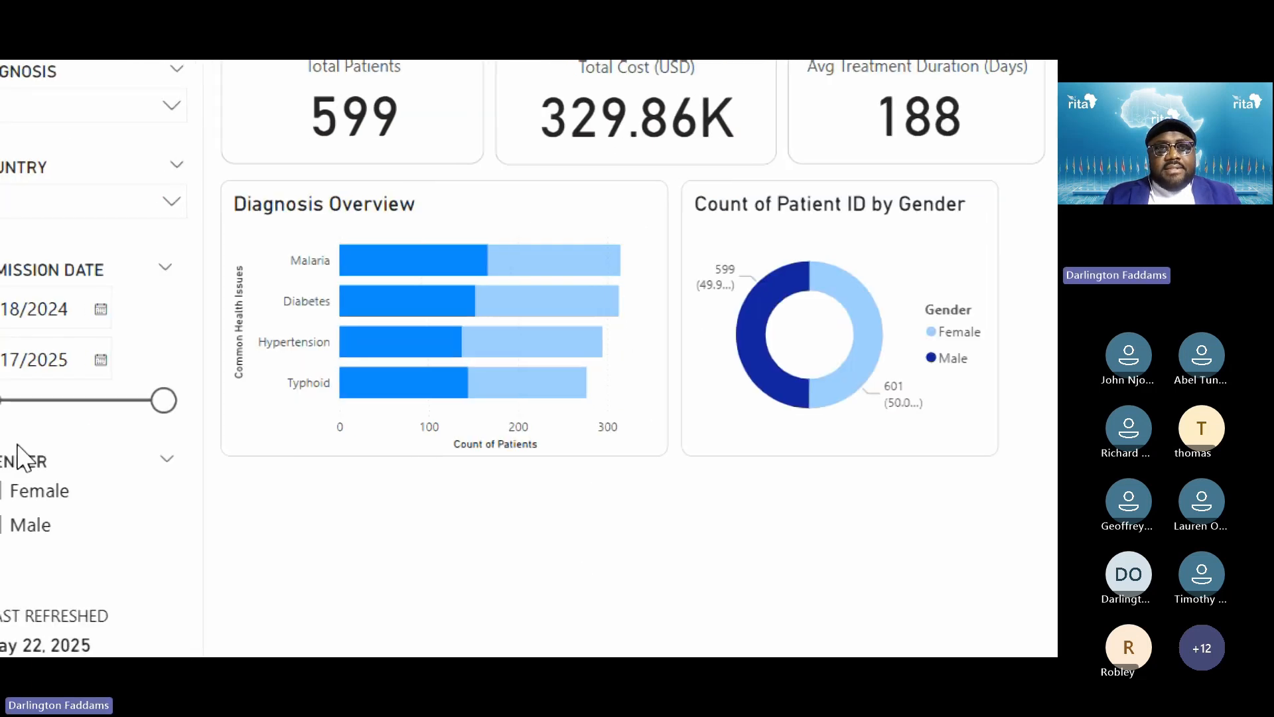
left_click(656, 363)
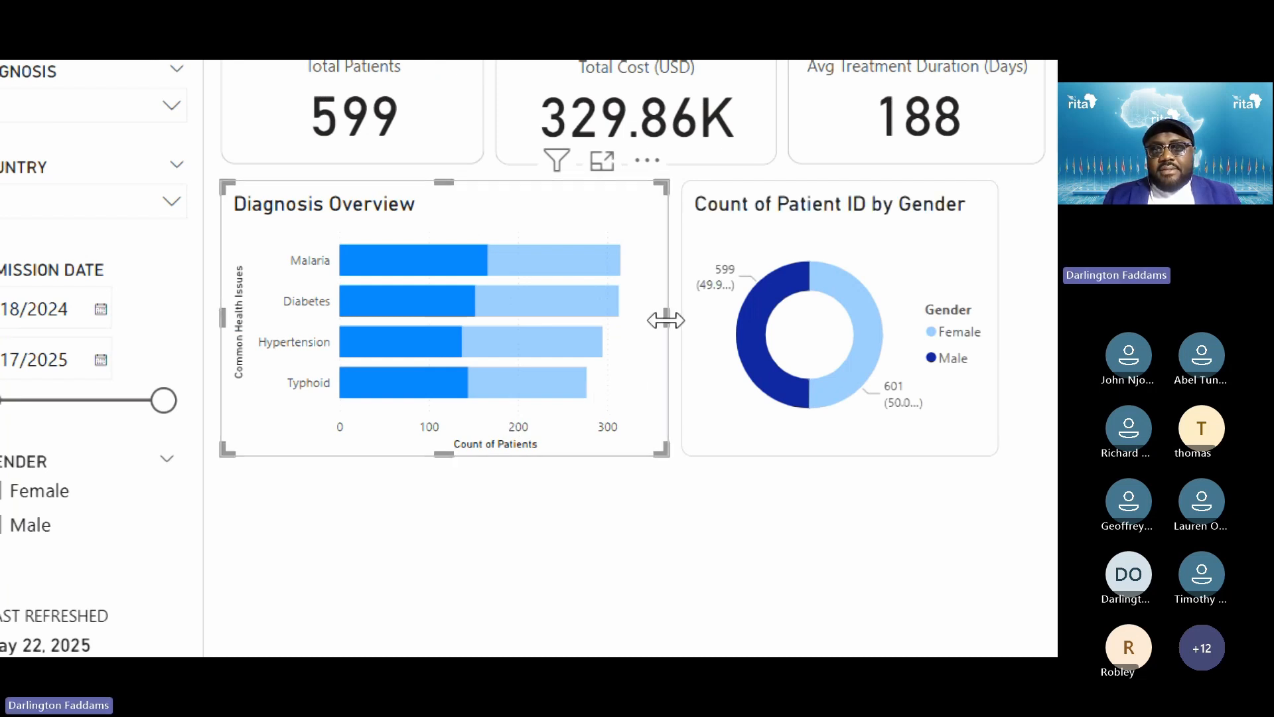
left_click_drag(664, 321, 658, 320)
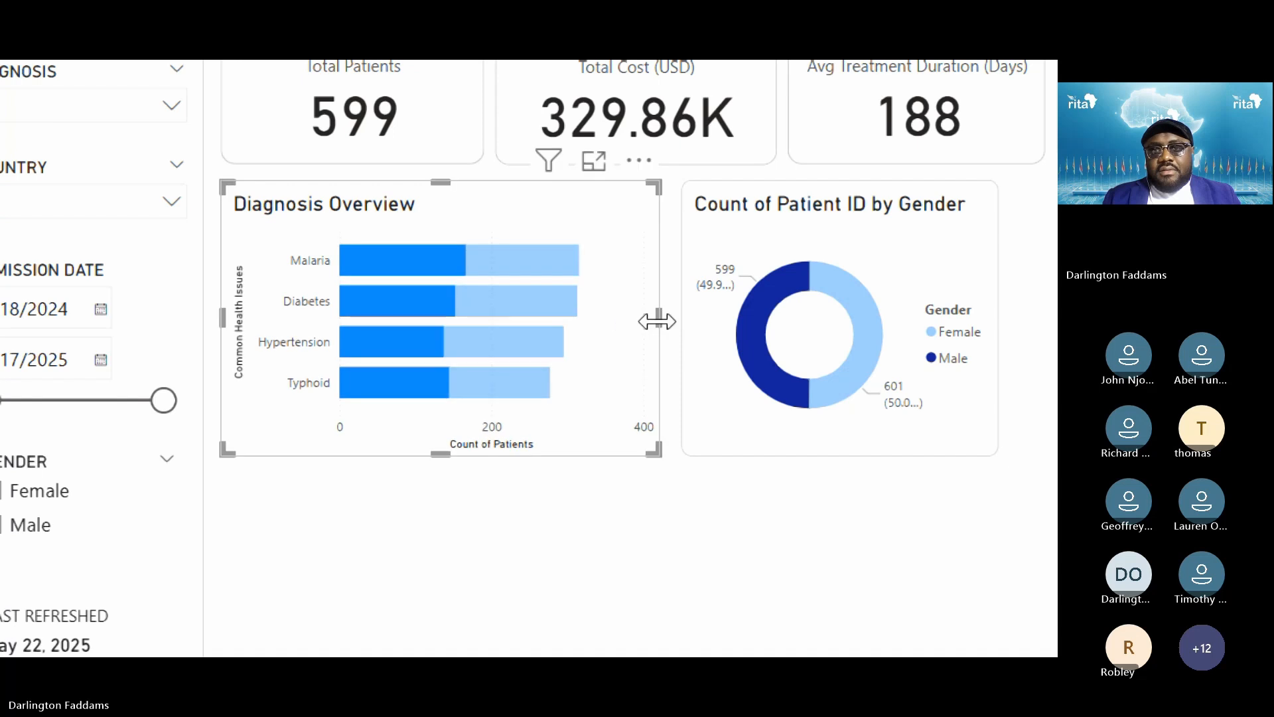
left_click(693, 339)
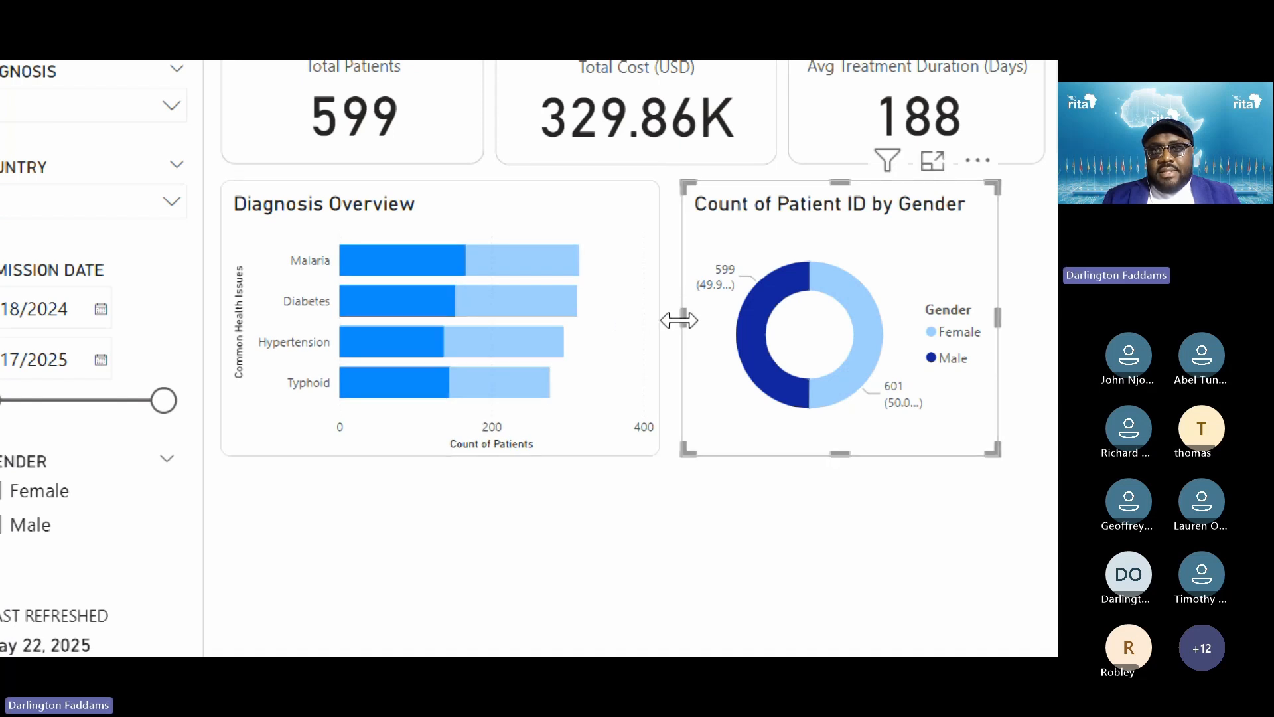
left_click_drag(678, 321, 668, 323)
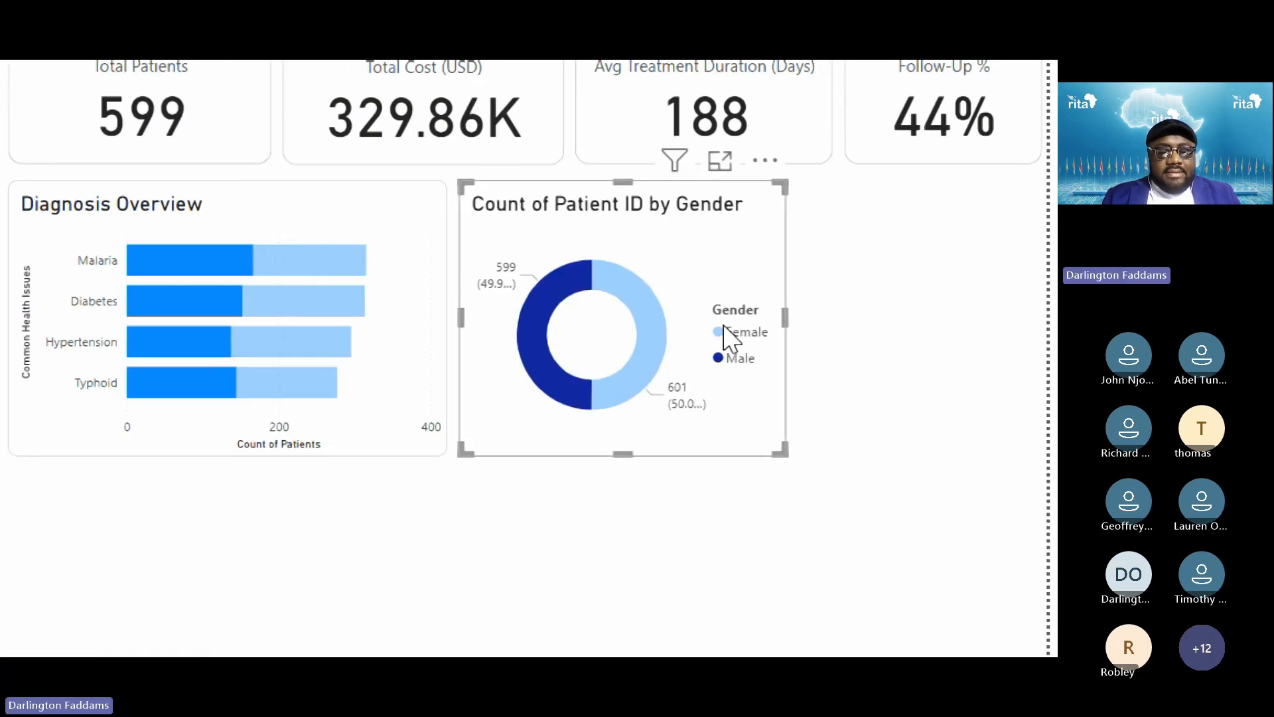
key("super+minus")
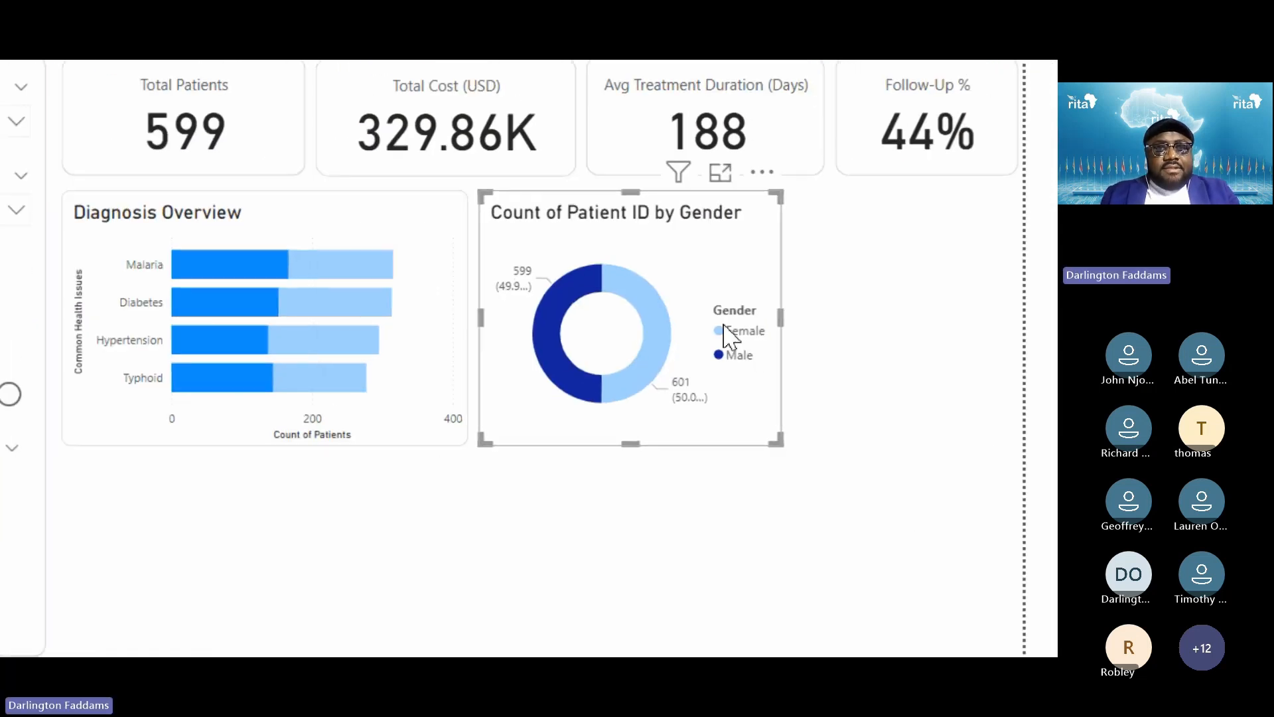
key("super+minus")
key("alt+Tab")
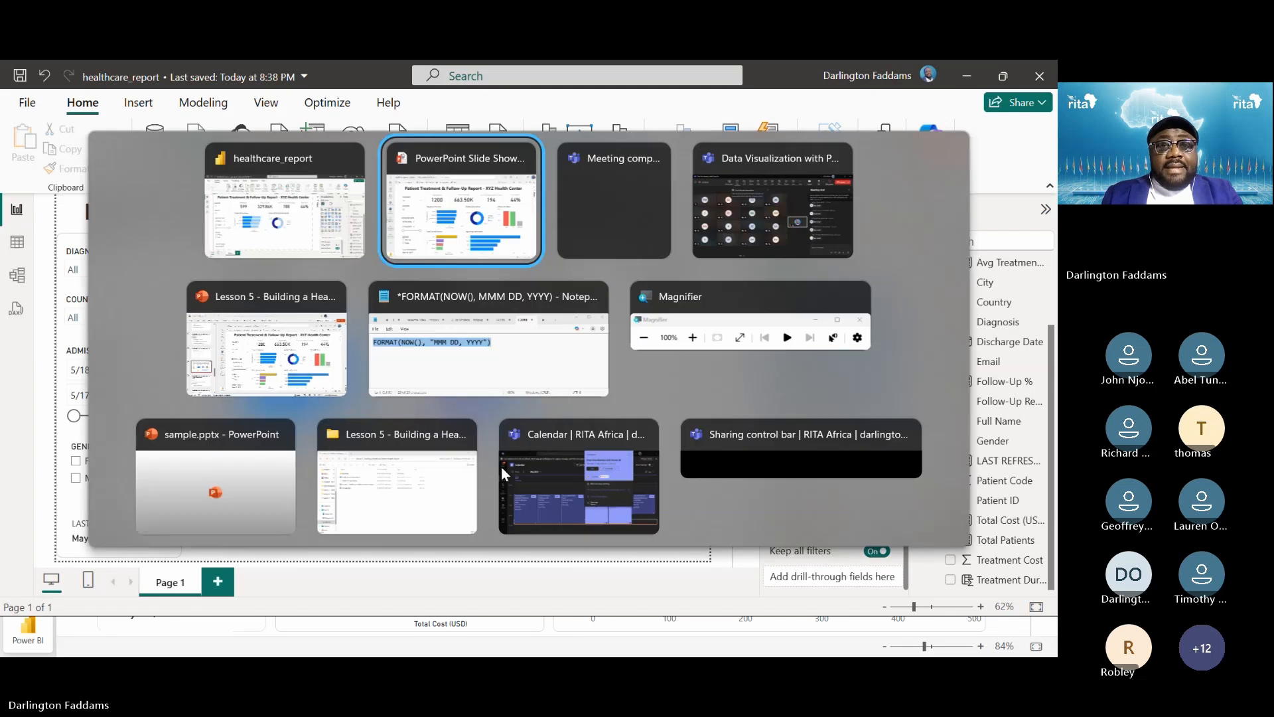
key("alt+Tab")
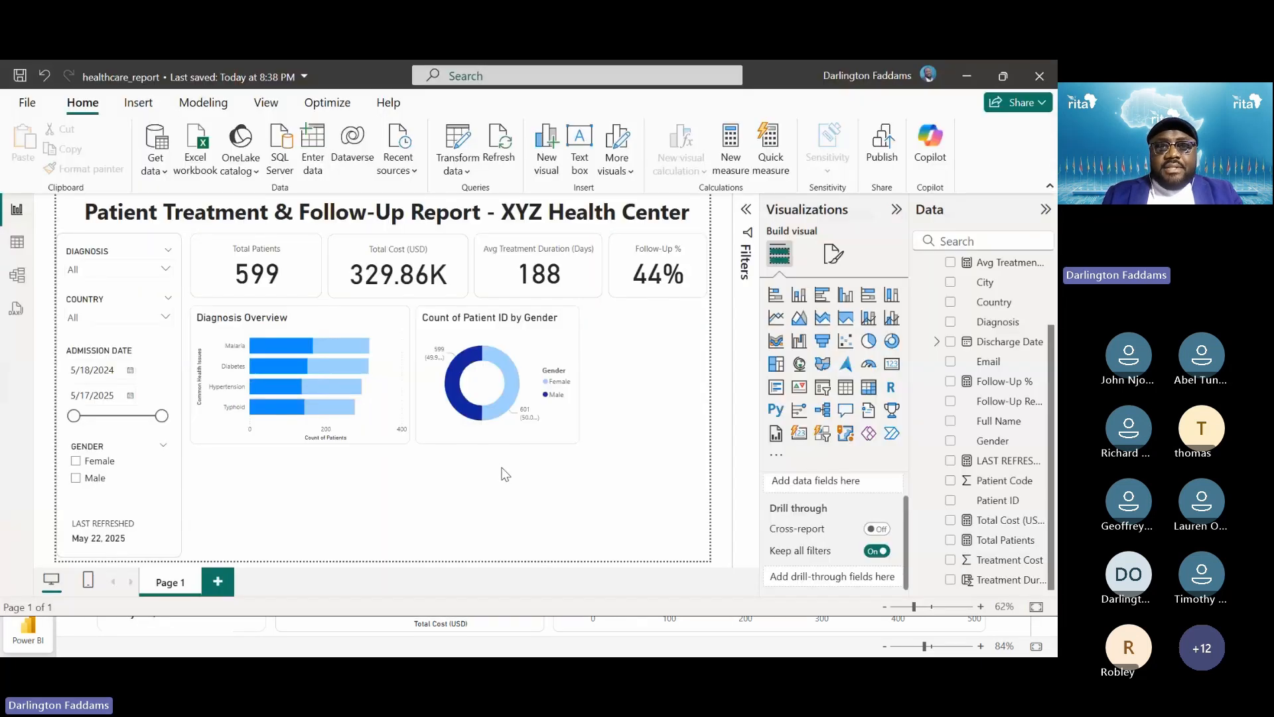
Replace the donut's title text with 'Gender Distribution'
left_click(560, 343)
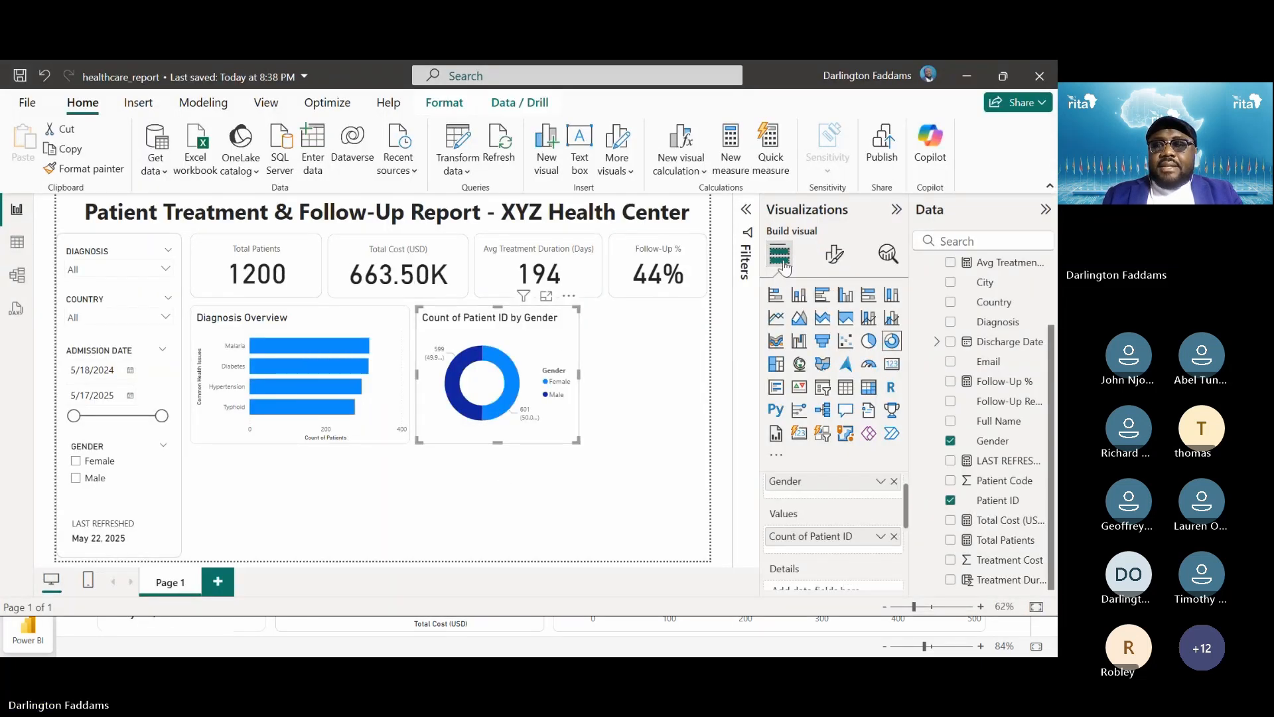
left_click(837, 254)
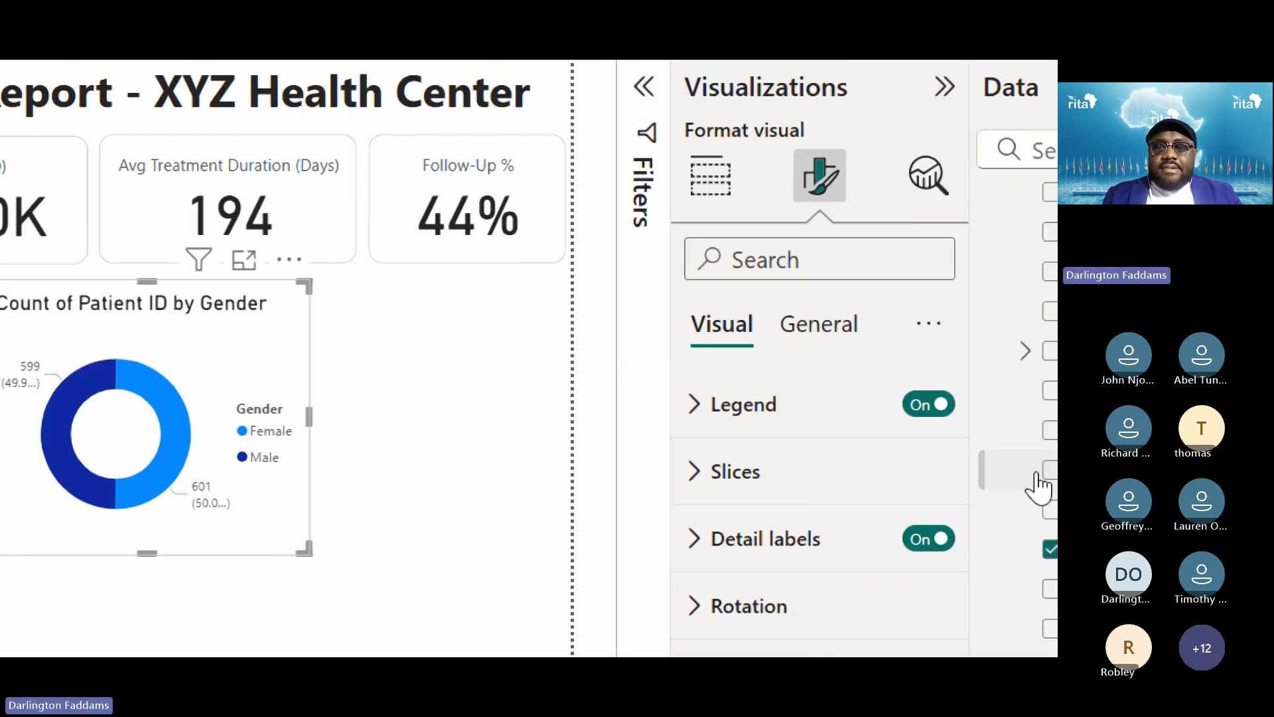
left_click(833, 332)
left_click(712, 492)
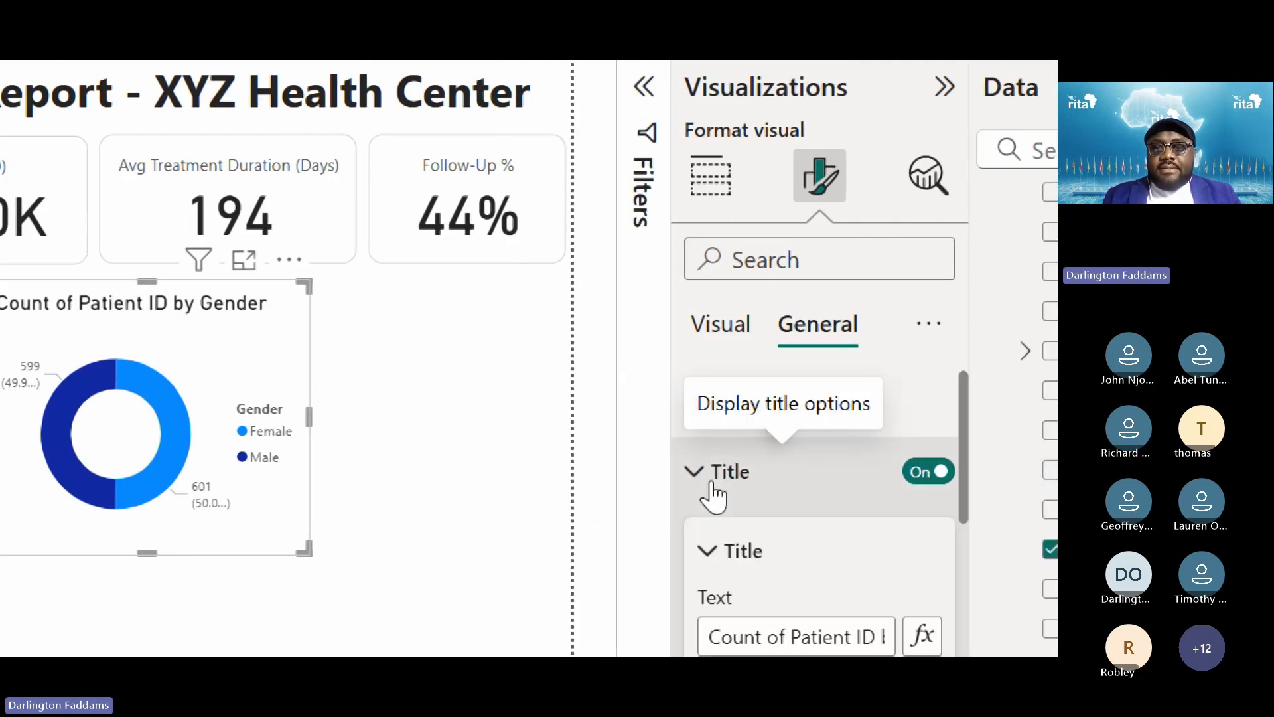
scroll(788, 566, "down", 3)
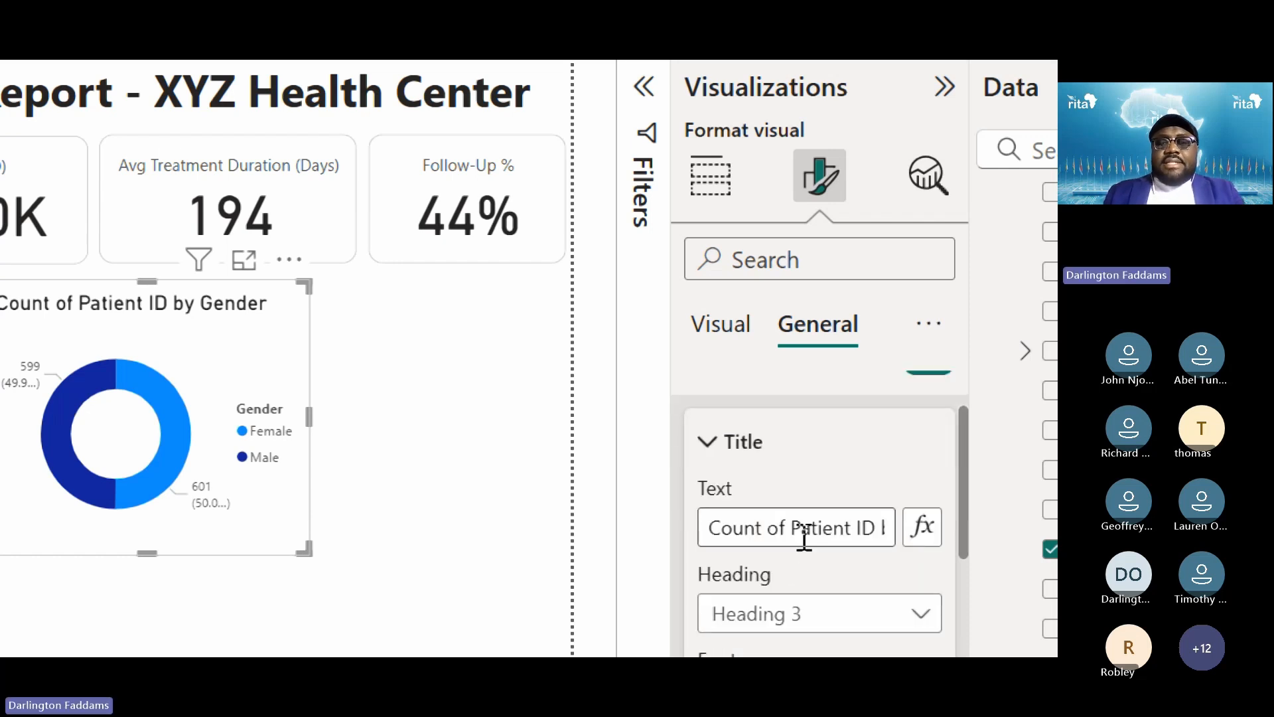
left_click(804, 536)
type("Gender Dis")
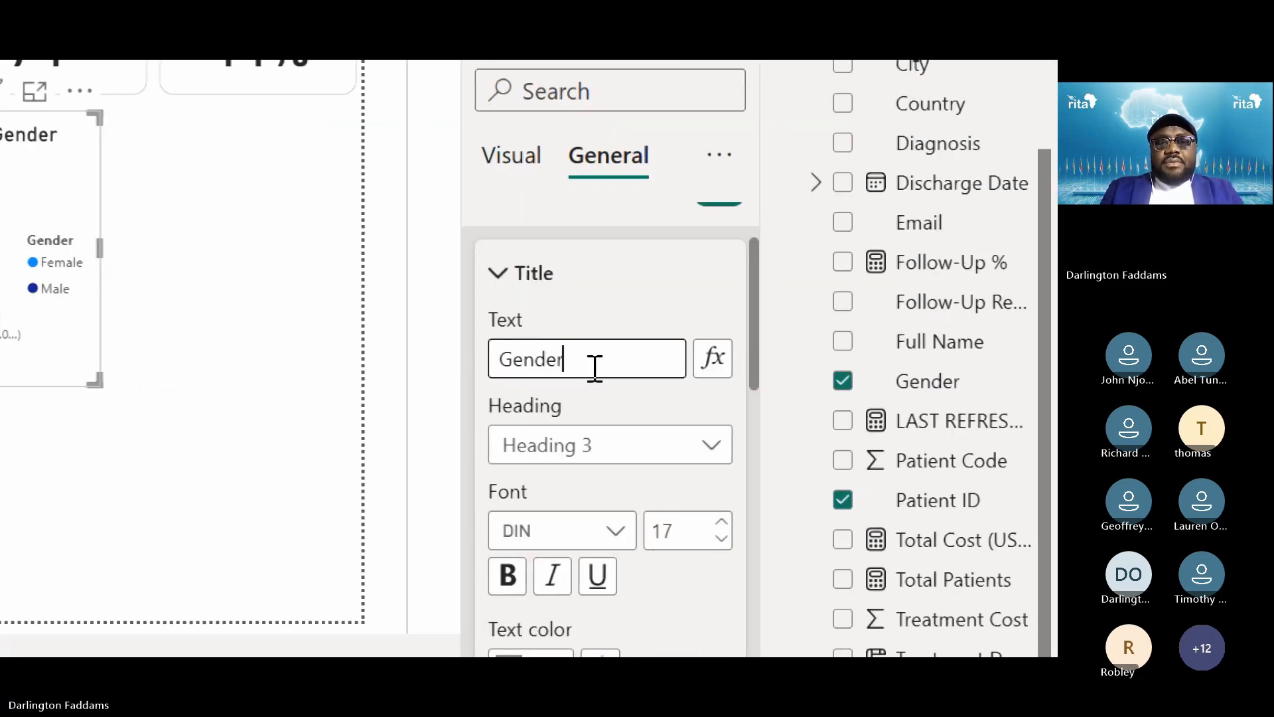
type("tribution")
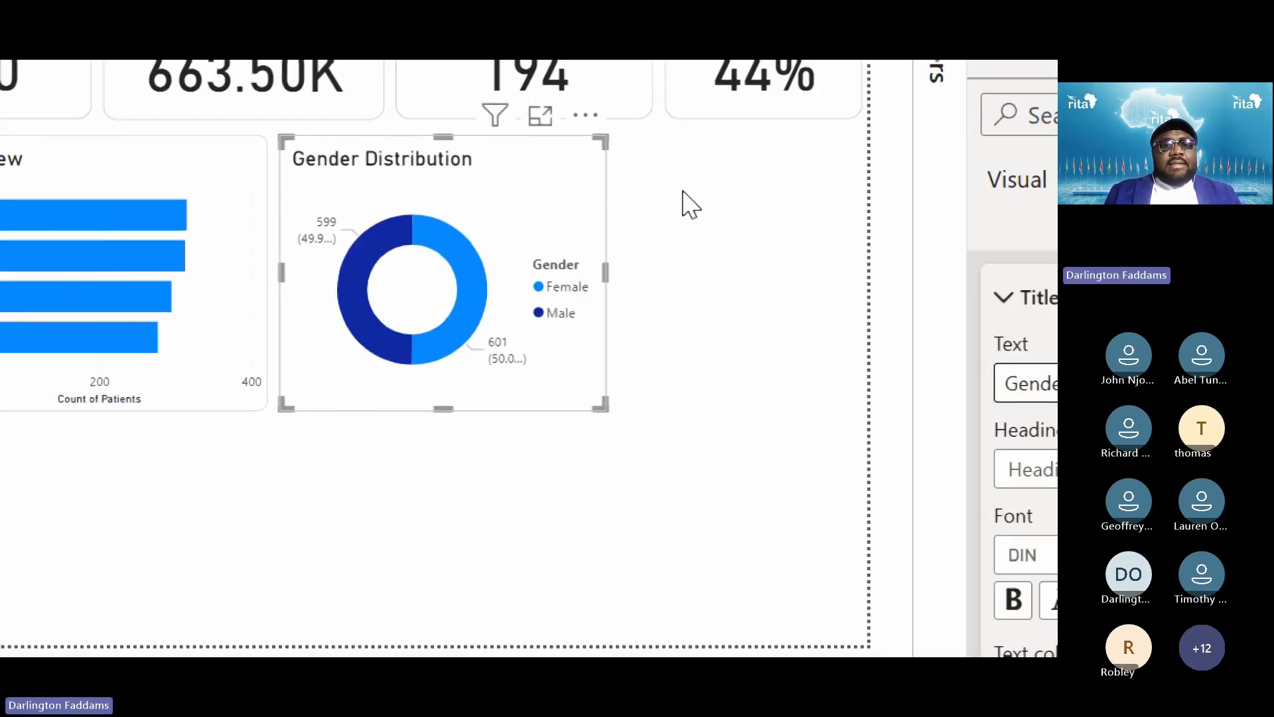
left_click(684, 204)
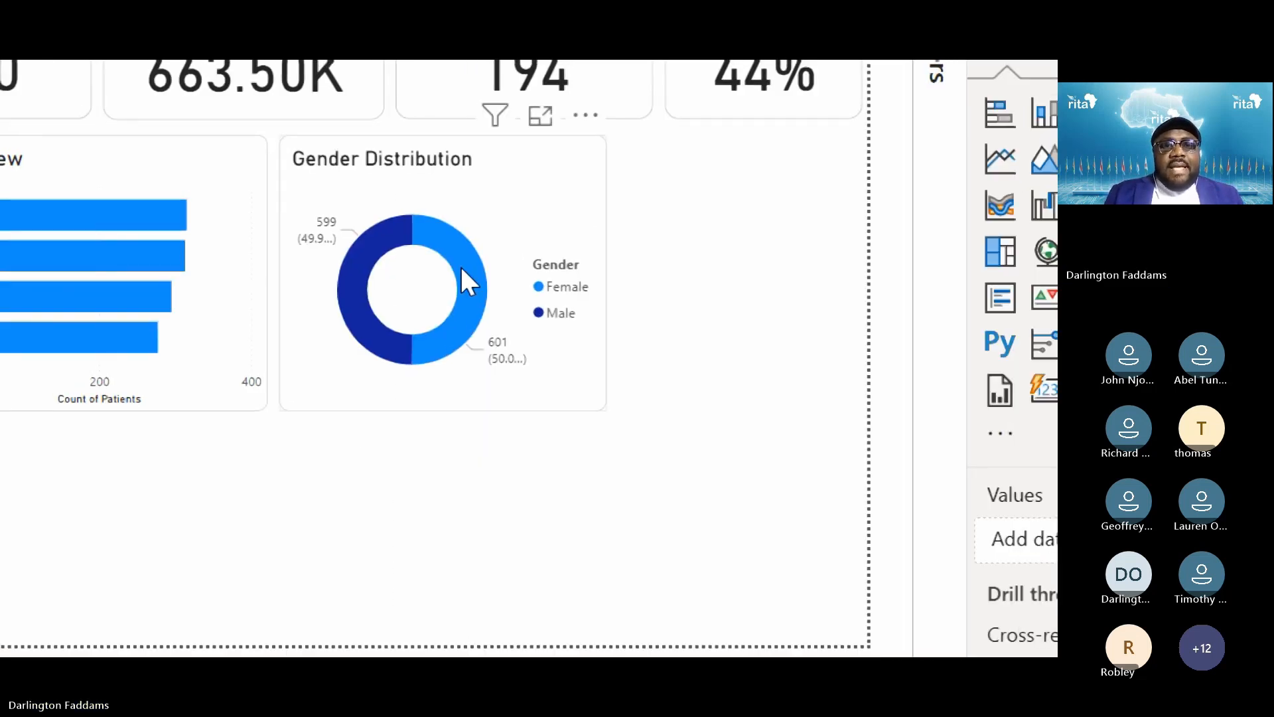
Compare with the published report and open the donut's Detail labels settings
mouse_move(463, 270)
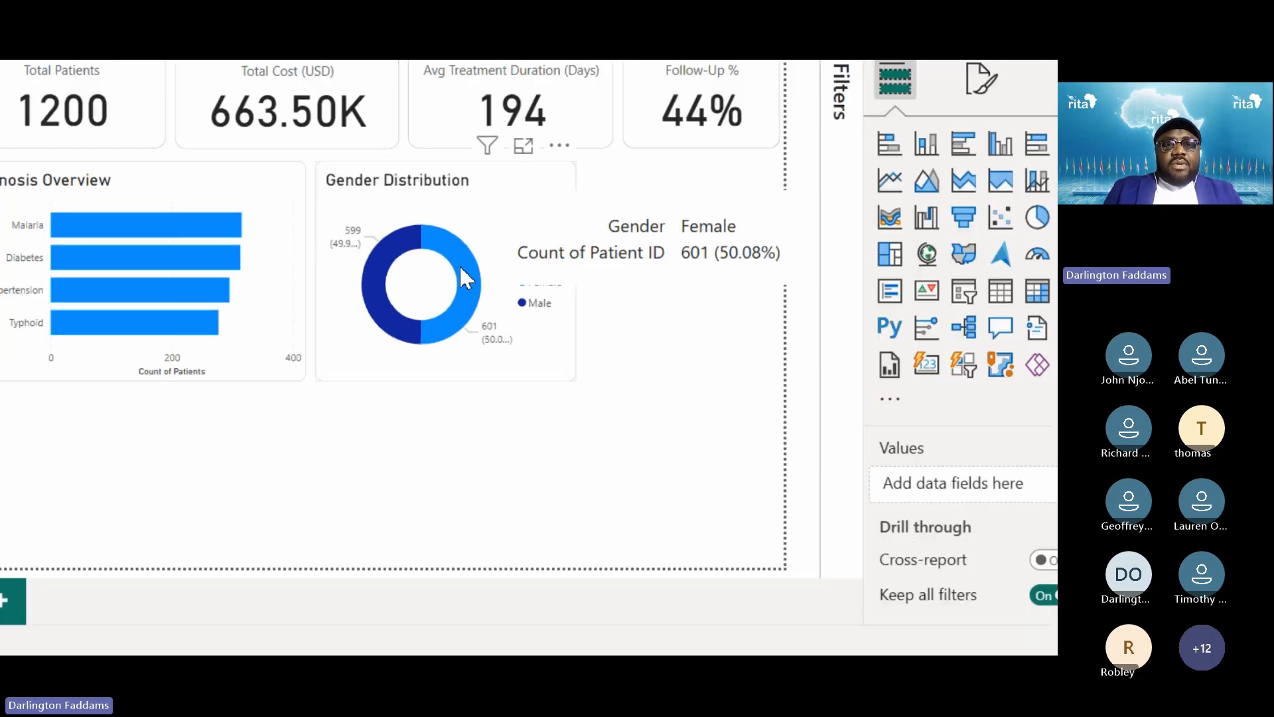
key("alt+Tab")
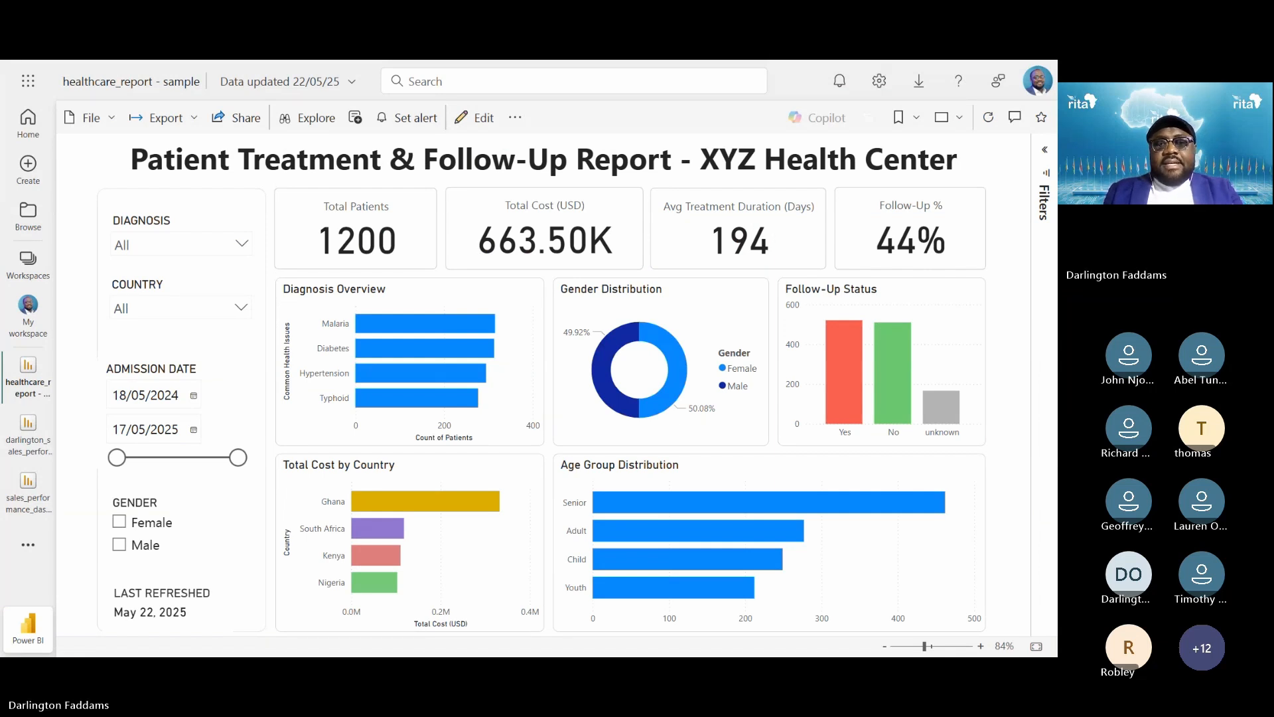
key("alt+Tab")
left_click(562, 372)
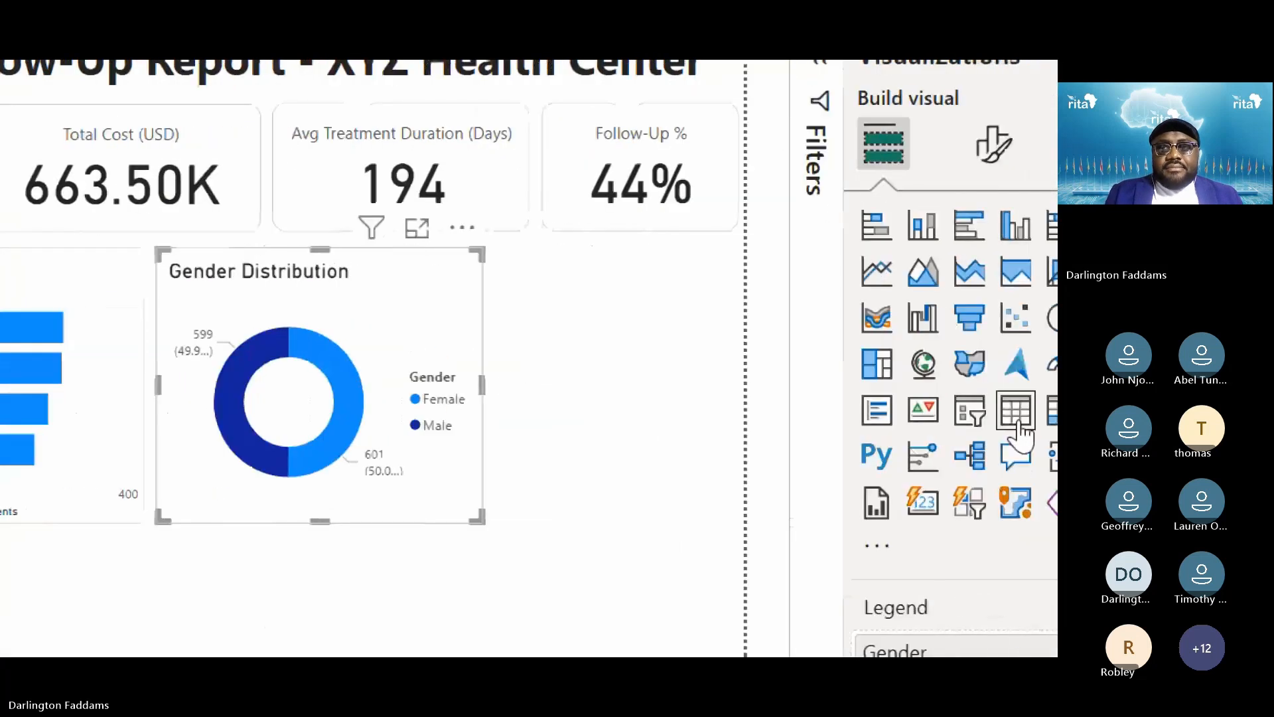
left_click(896, 166)
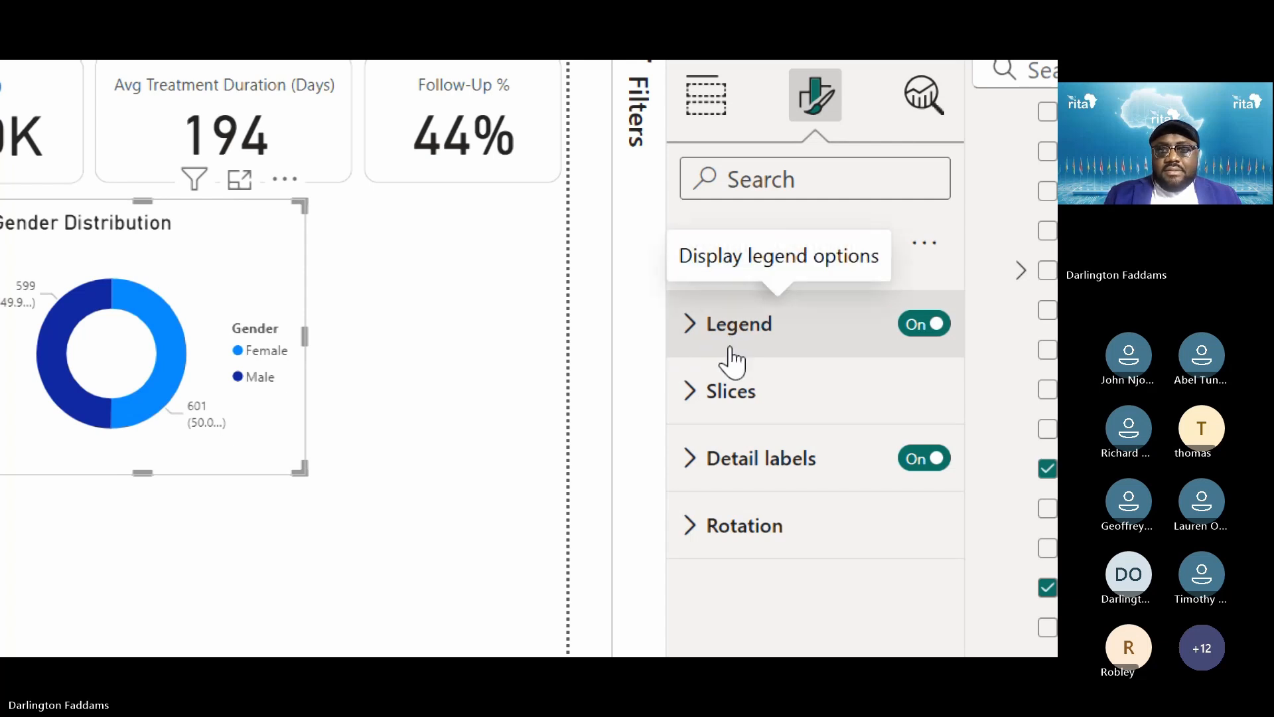
left_click(725, 409)
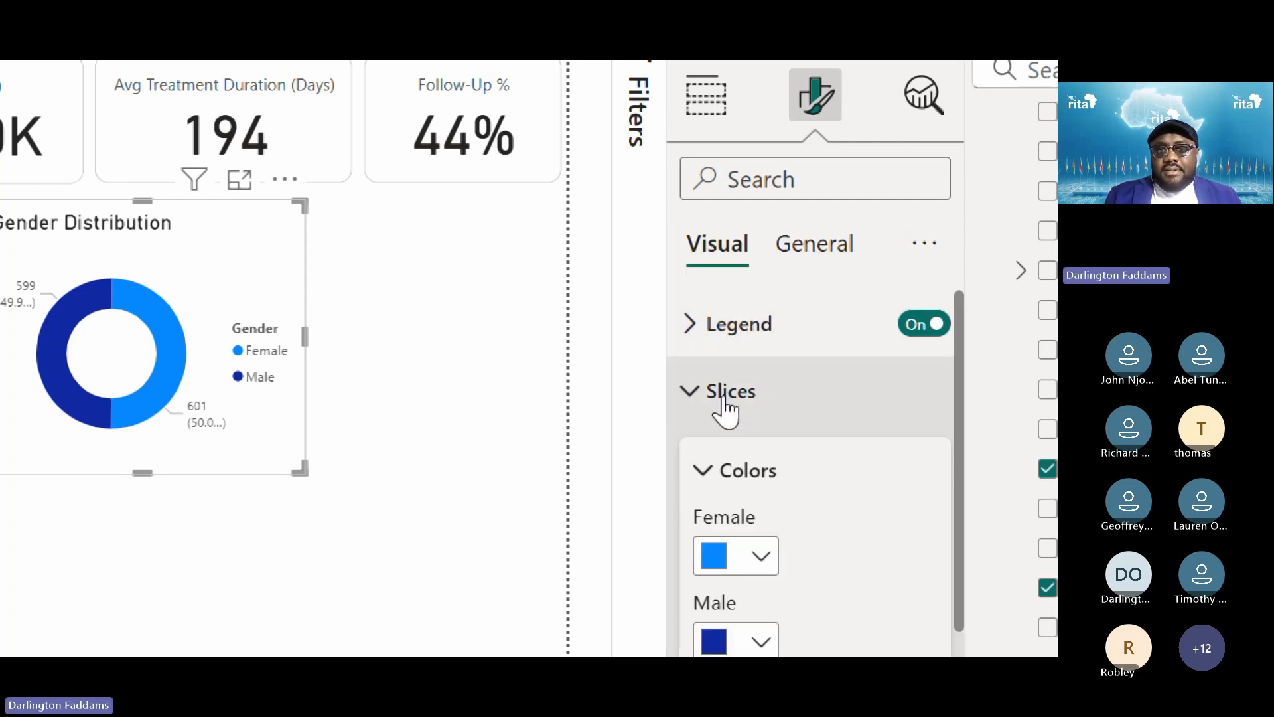
left_click(726, 410)
left_click(742, 462)
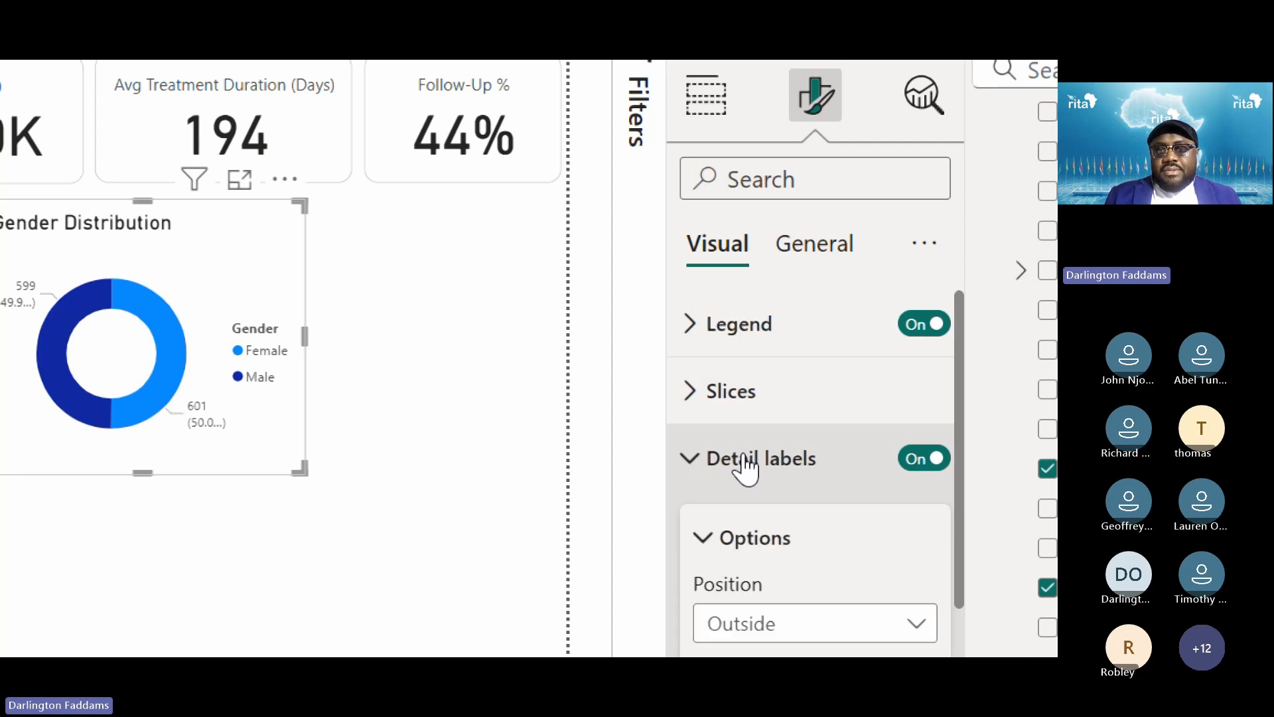
scroll(745, 454, "down", 2)
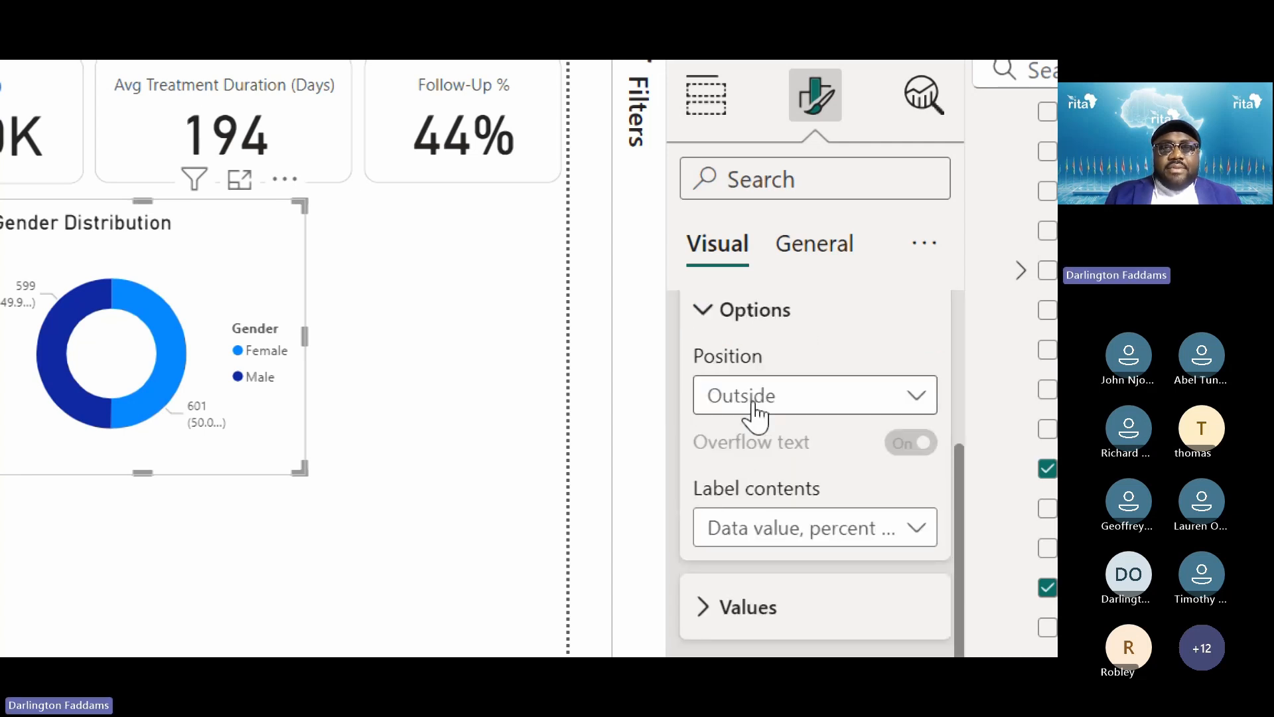
Keep label position Outside and set label contents to Category, percent of total
left_click(756, 411)
left_click(743, 476)
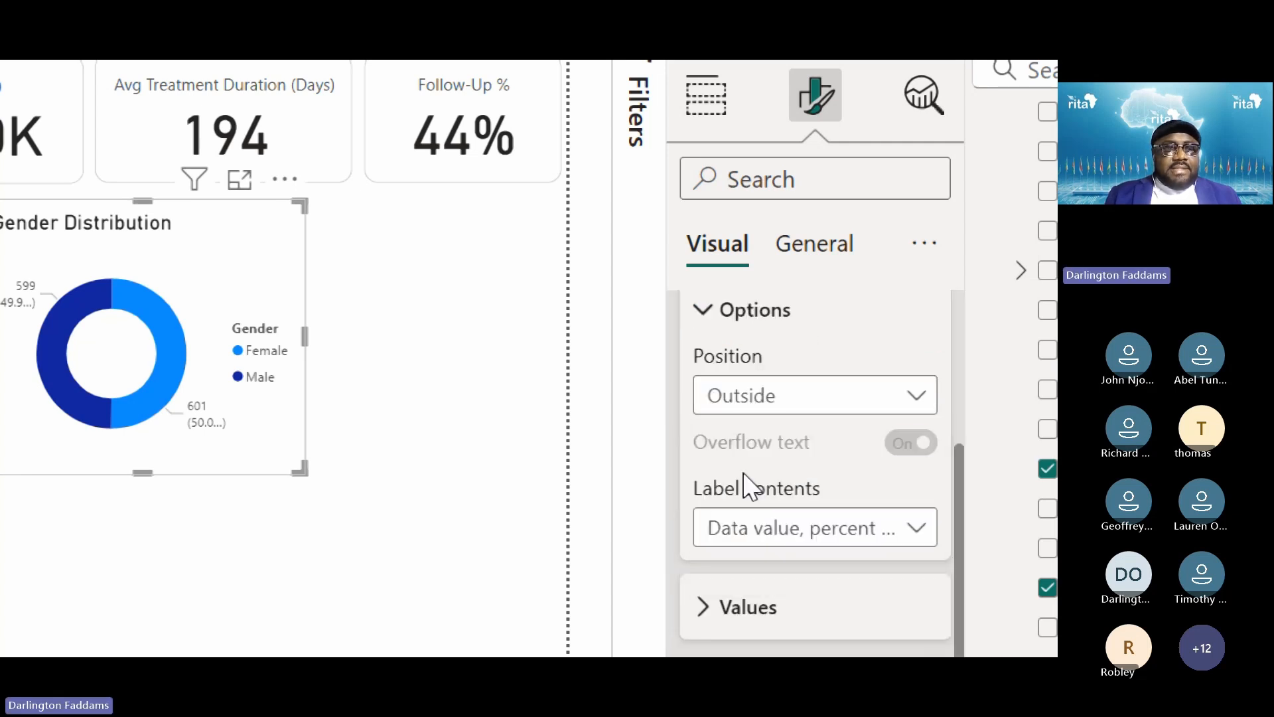
left_click(745, 409)
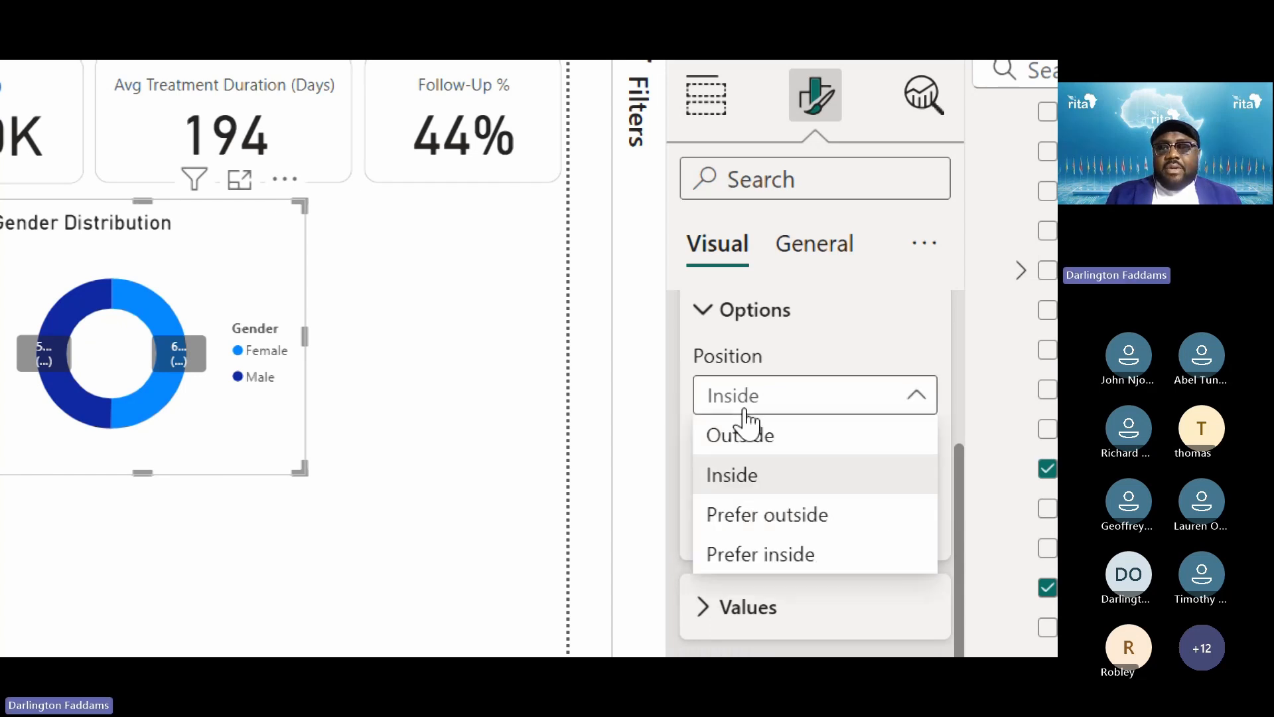
left_click(750, 436)
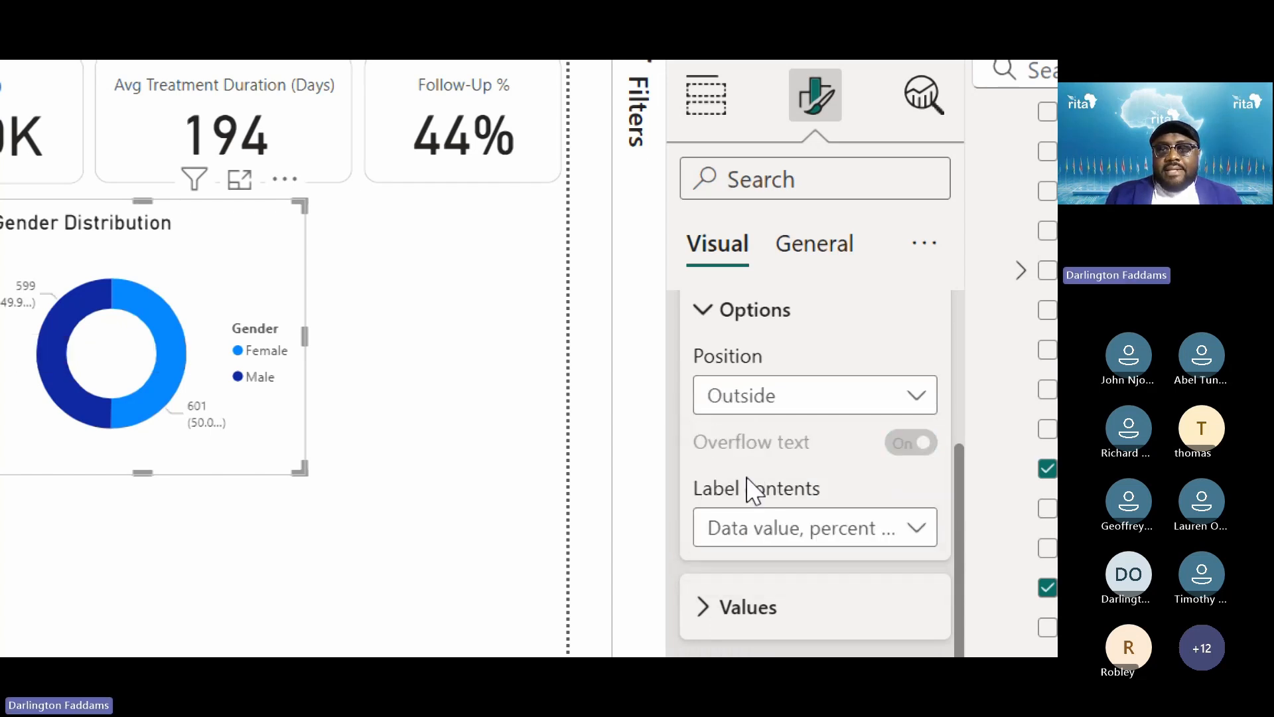
left_click(802, 491)
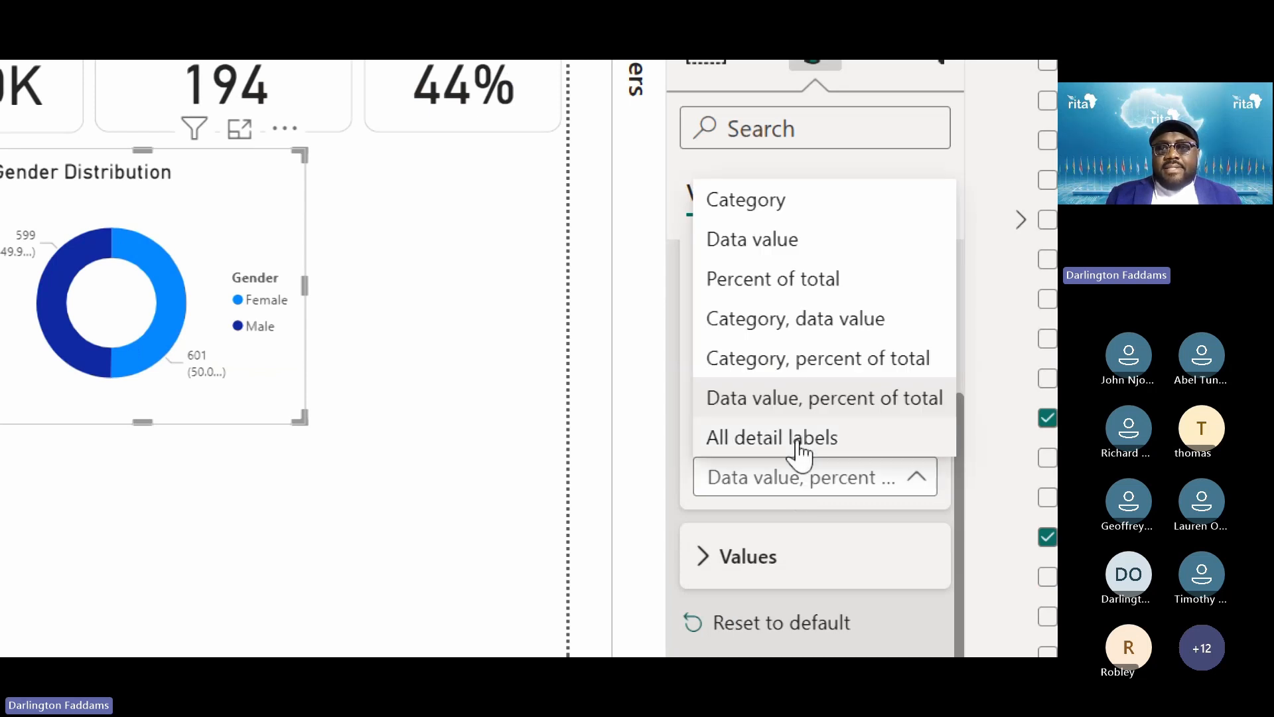
left_click(792, 362)
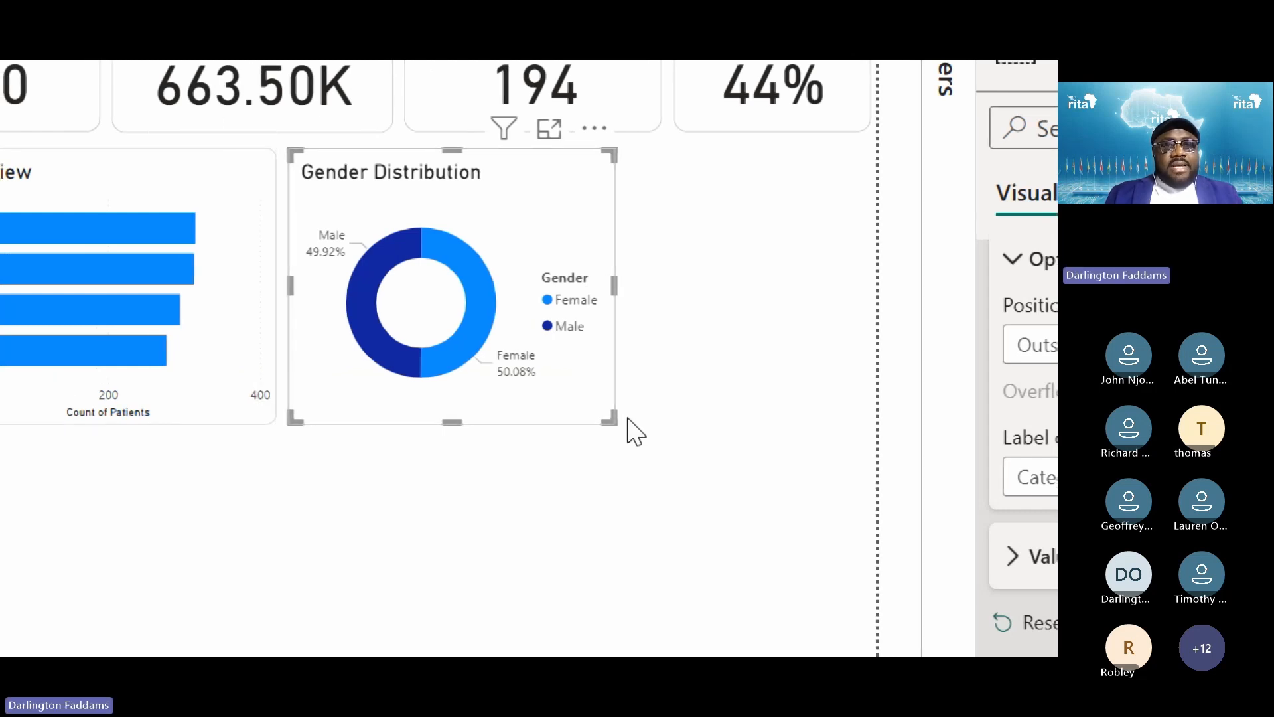
left_click(647, 422)
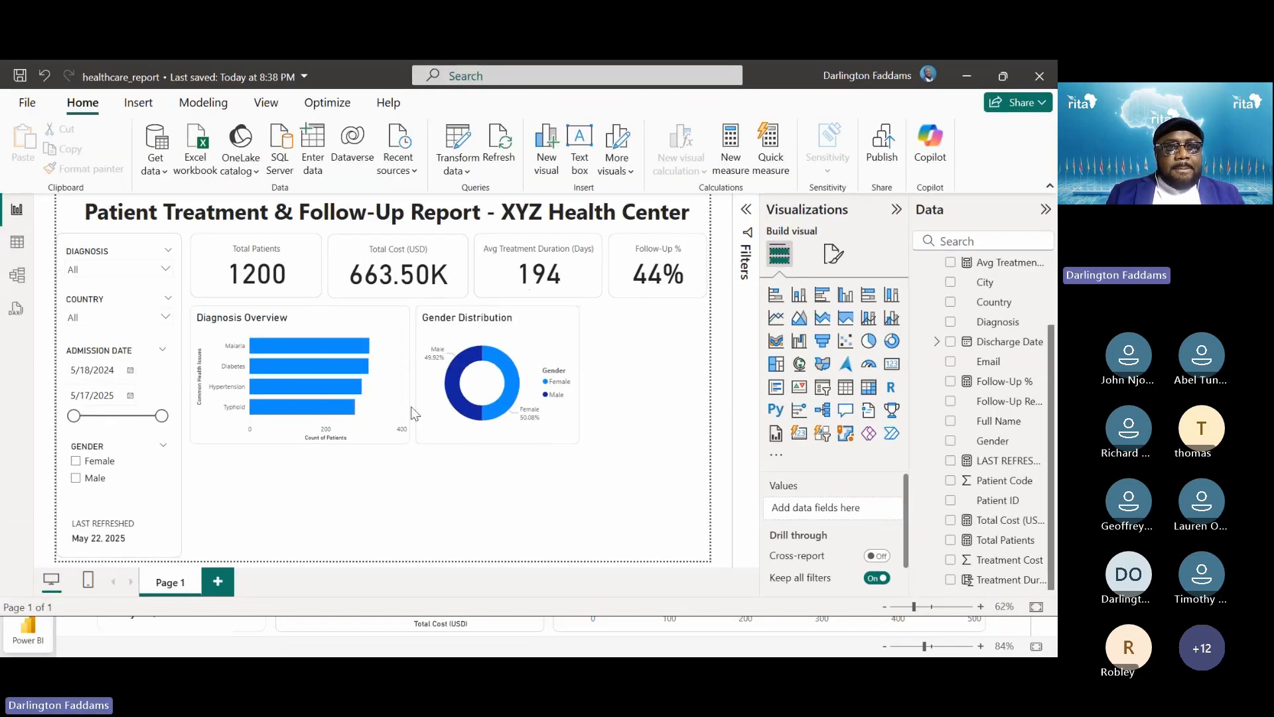
Check the published report, then add an empty clustered column chart to the draft
key("alt+Tab")
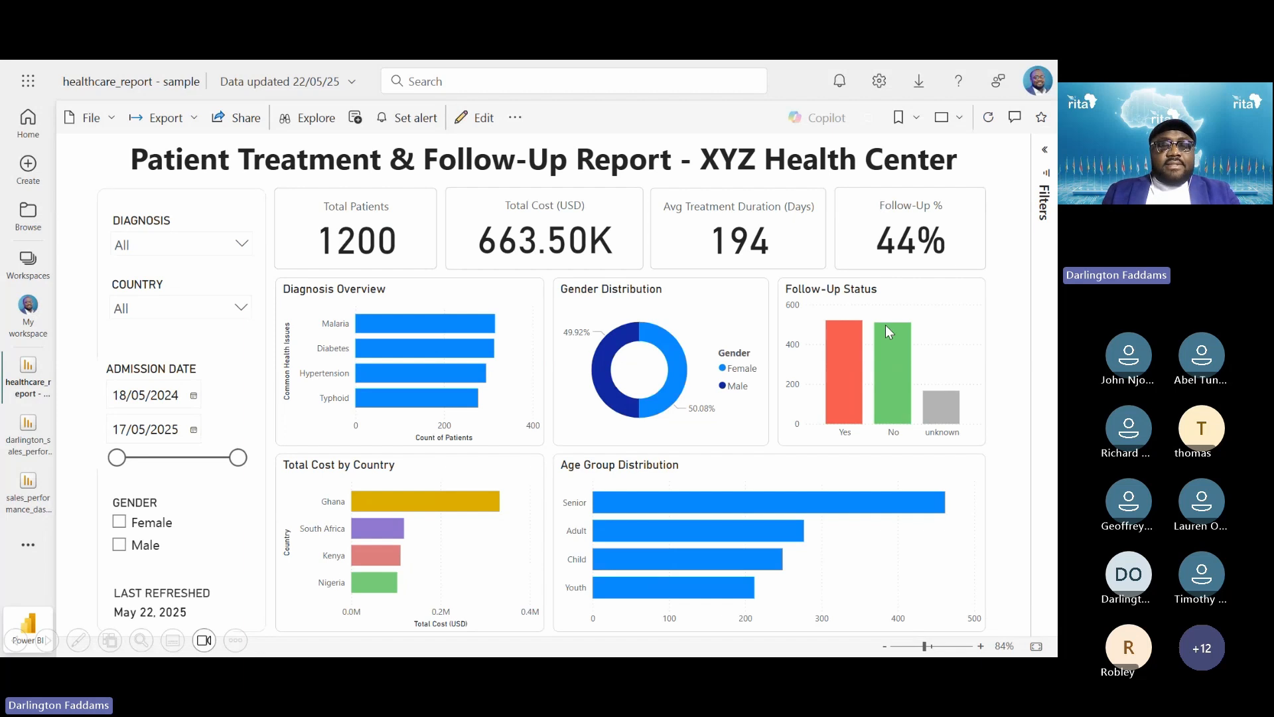
key("alt+Tab")
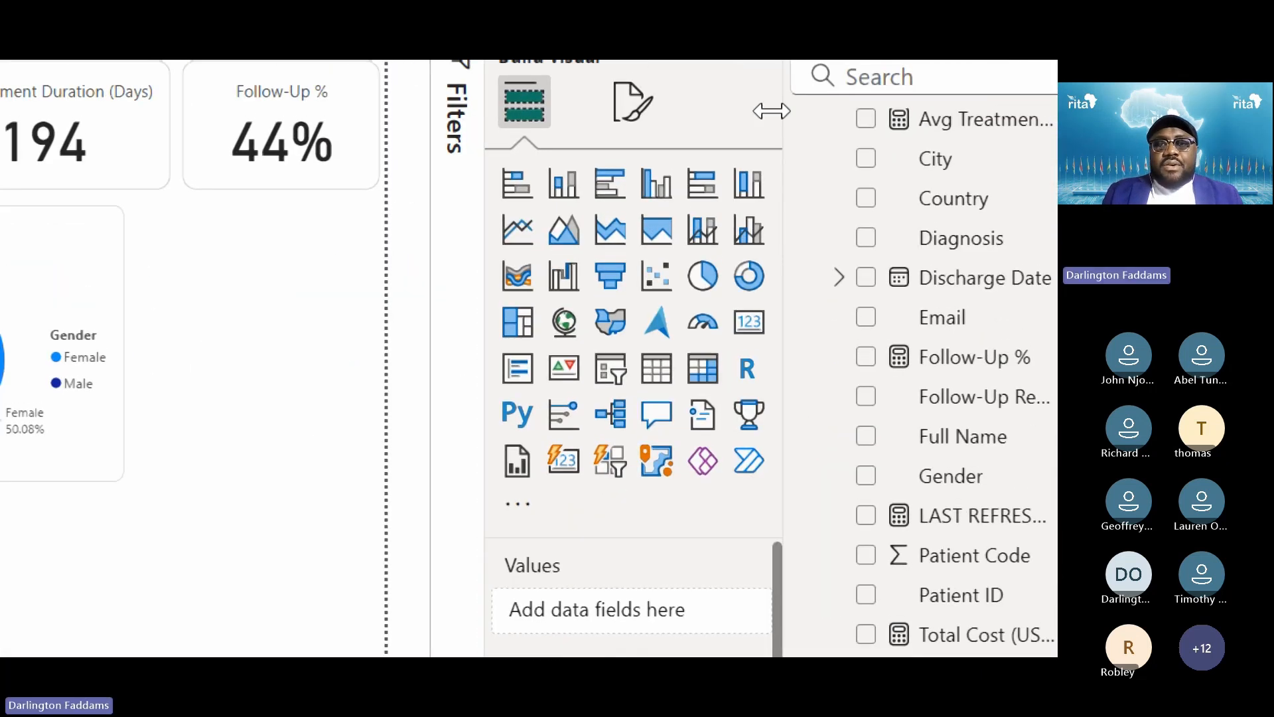
left_click(658, 189)
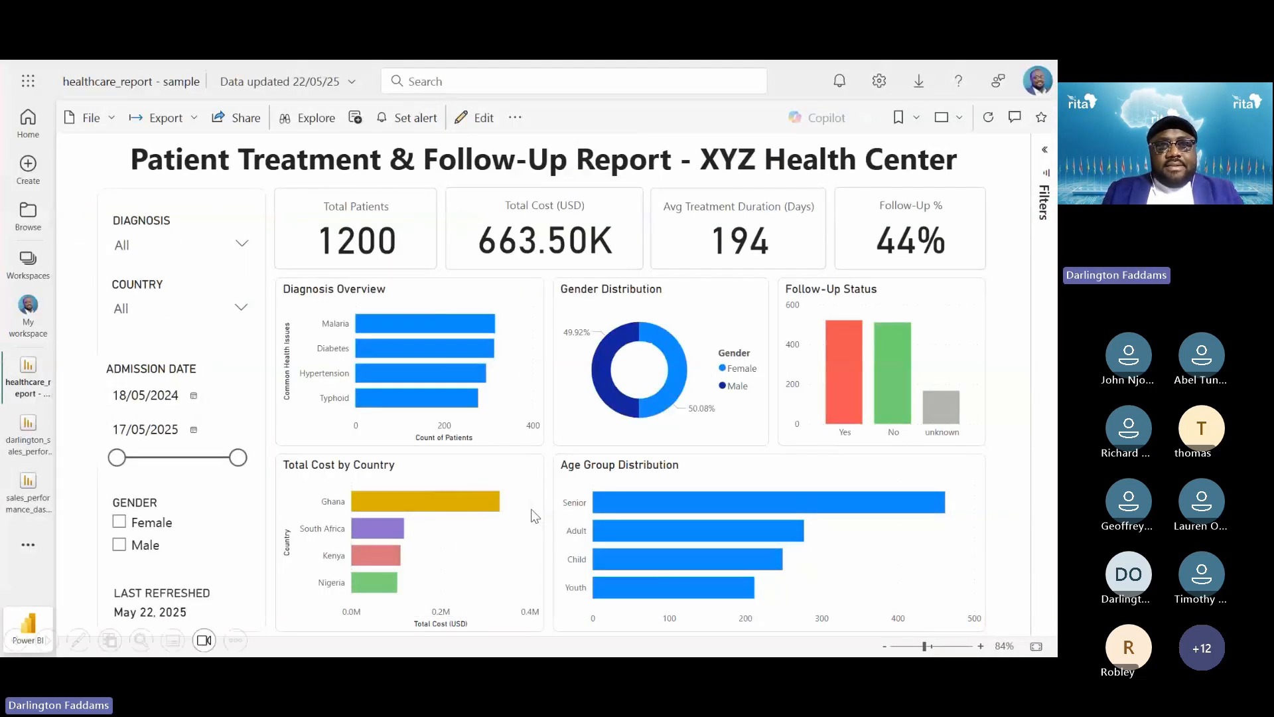
key("Right")
key("Right")
key("Right")
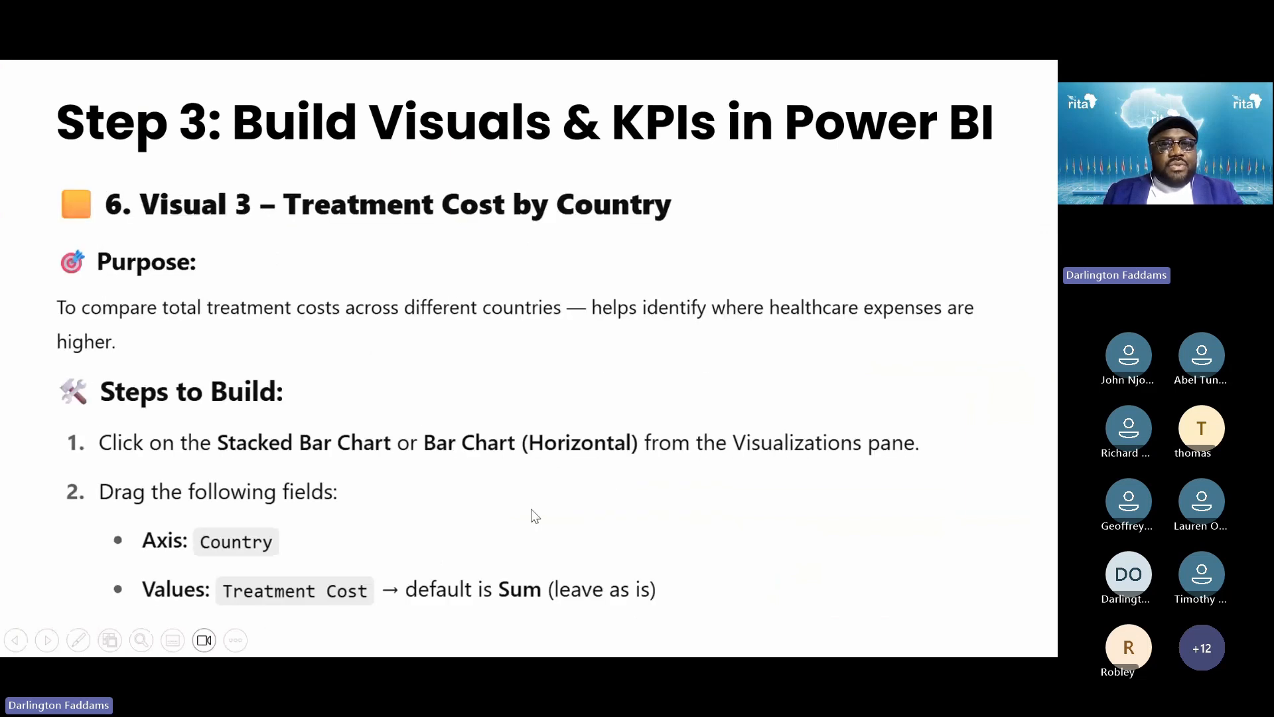
Page to the Visual 4 – Follow-Up Status Distribution slide and return to Power BI Desktop
key("Left")
key("Left")
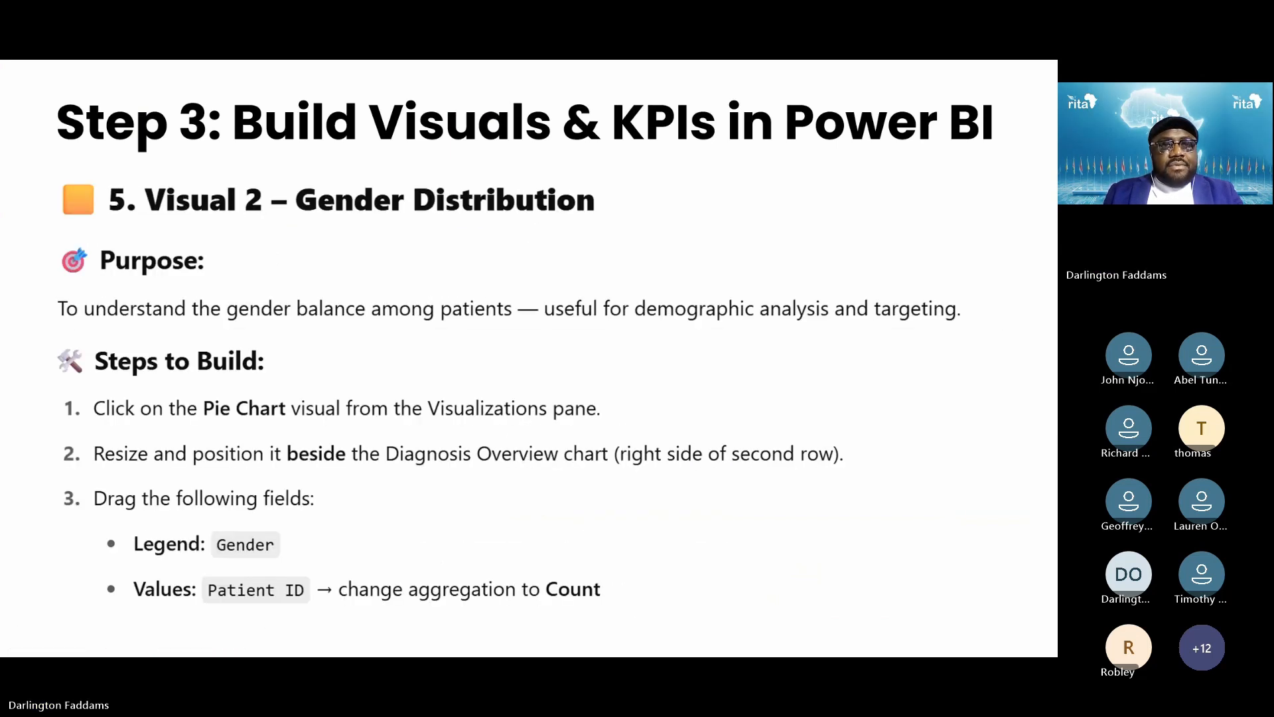
key("Right")
key("Left")
key("Right")
key("Right")
key("Right")
key("Right")
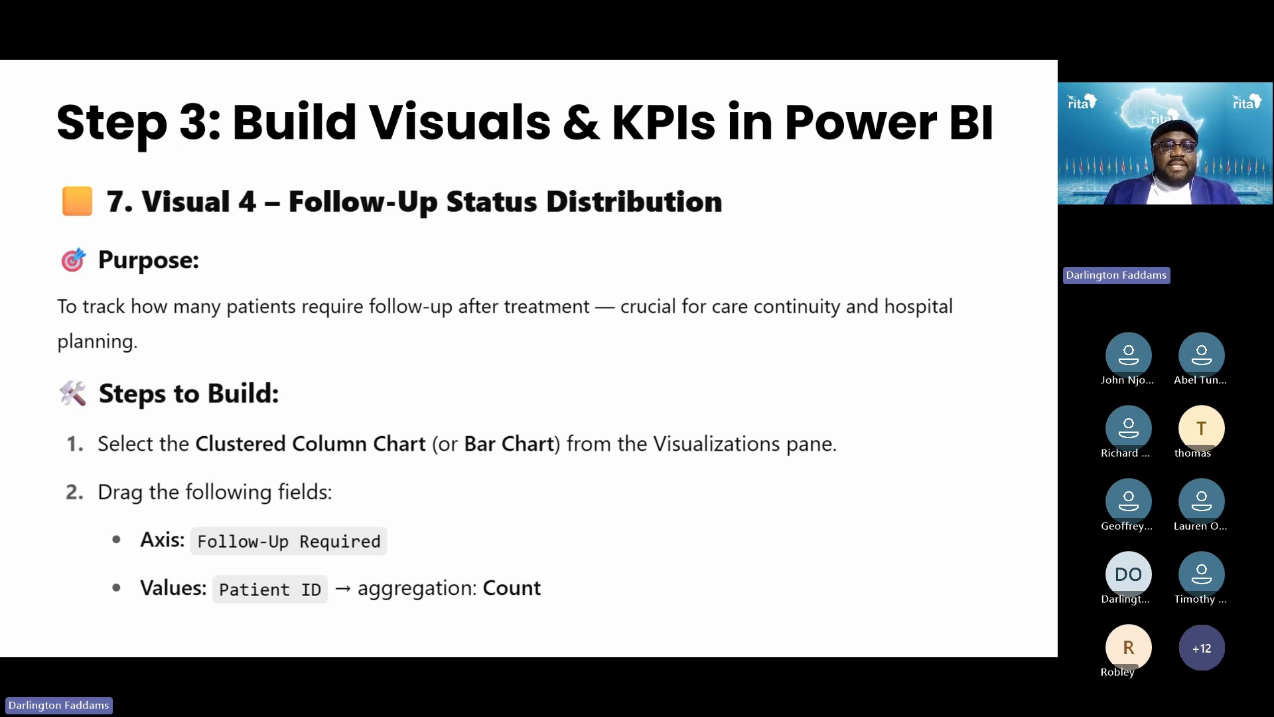
key("alt+Tab")
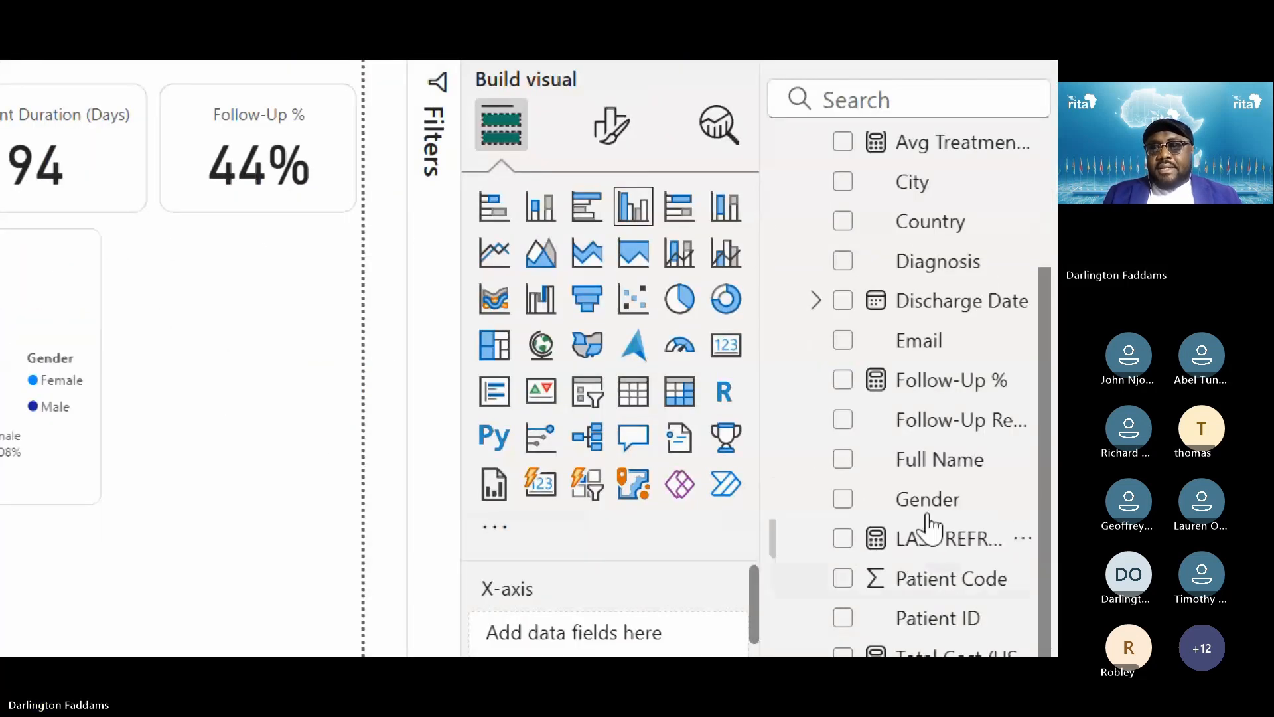
Build a column chart of Count of Patient ID by Follow-Up Required and make it narrower
left_click(842, 424)
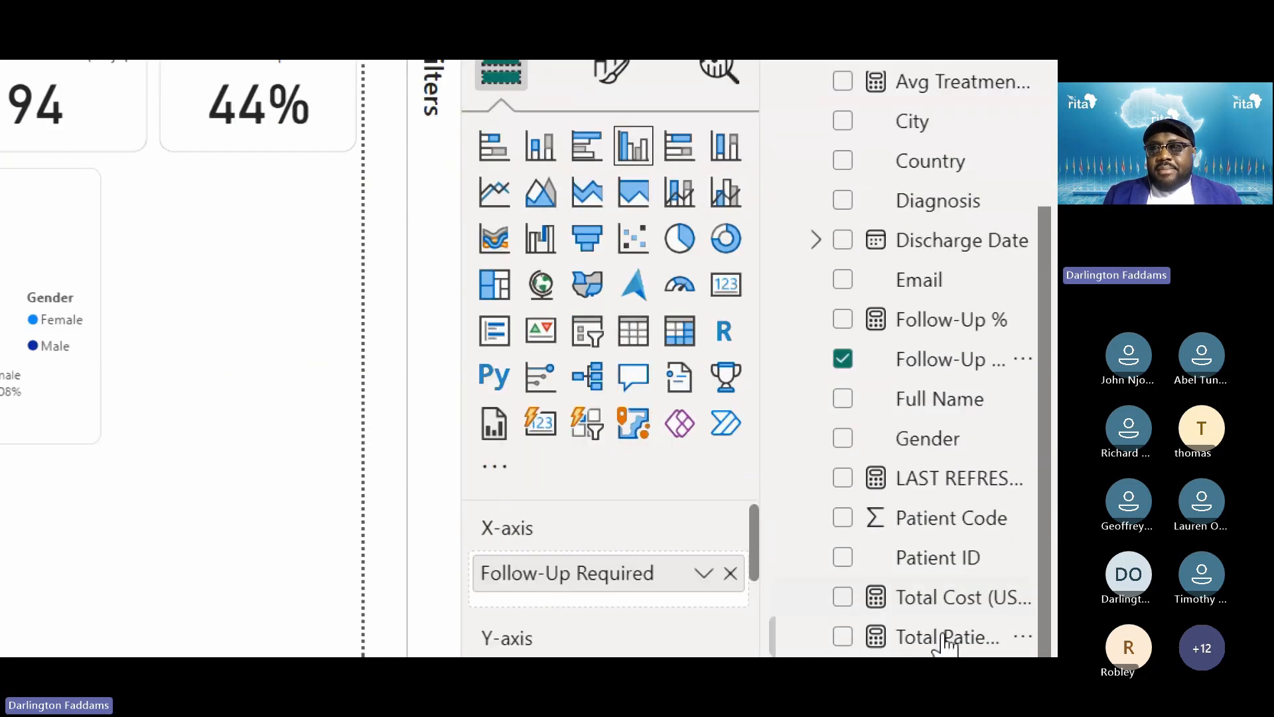
left_click(843, 496)
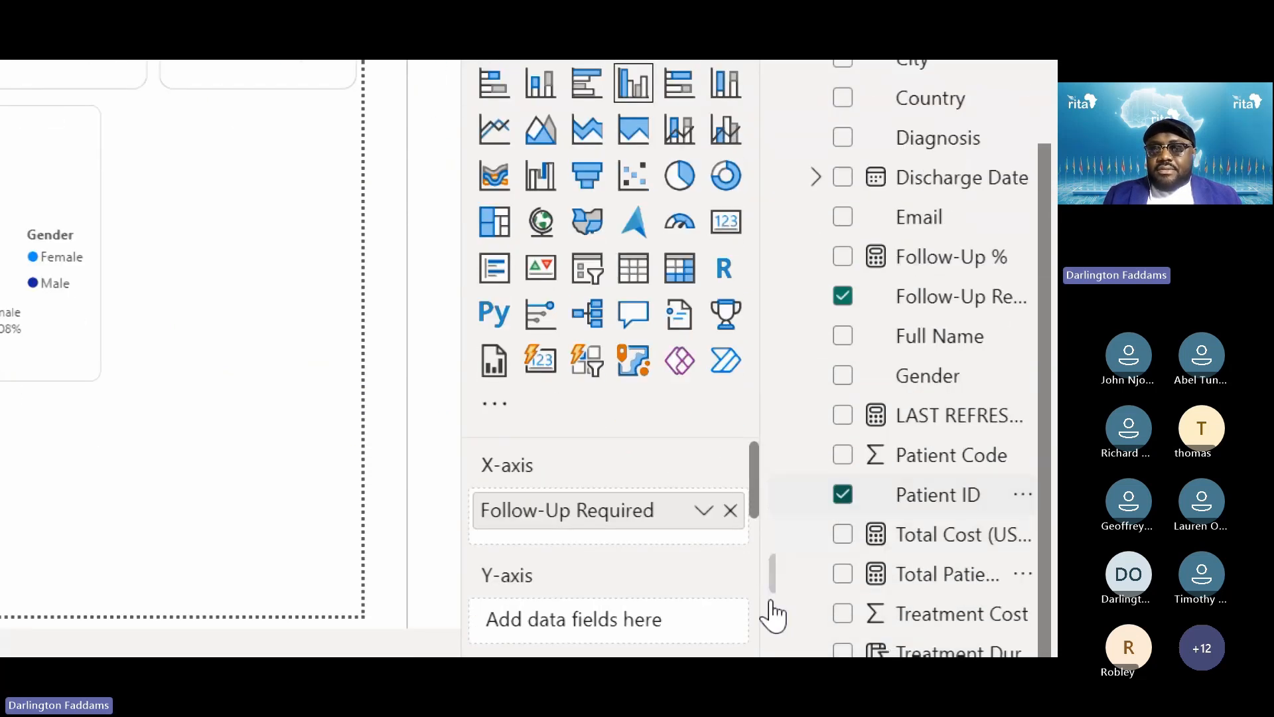
scroll(560, 488, "down", 3)
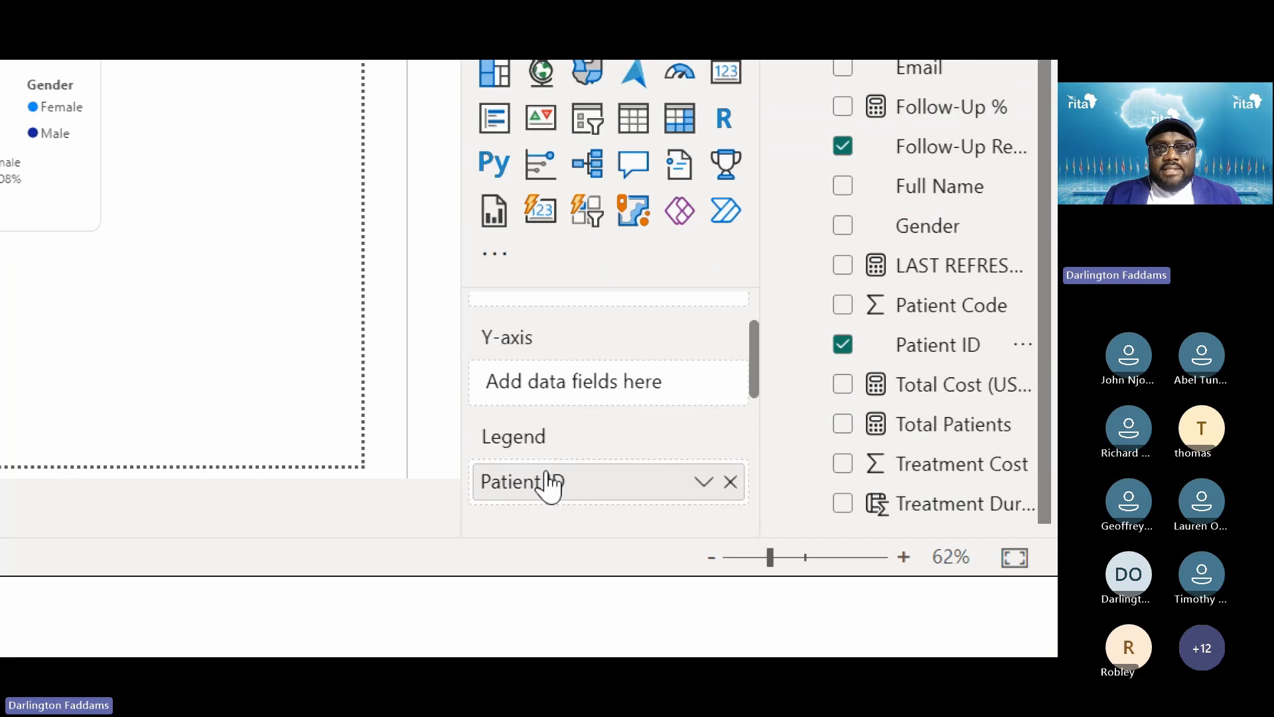
left_click_drag(548, 494, 572, 385)
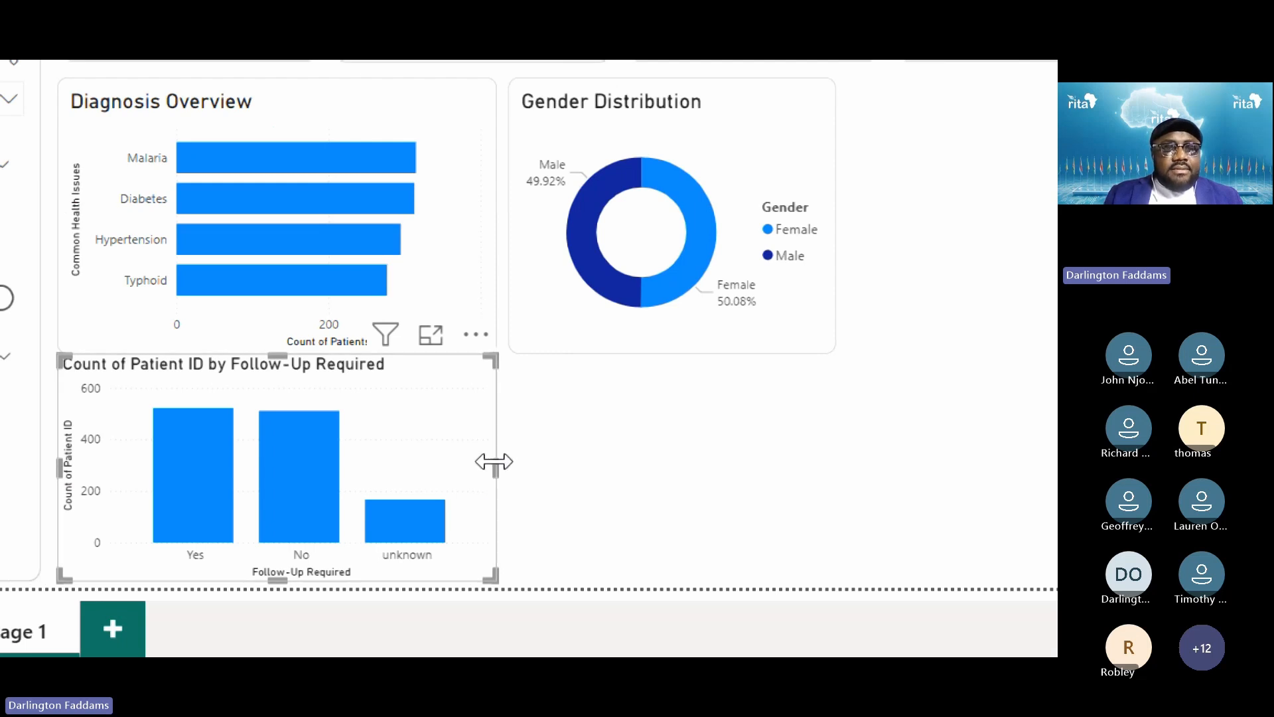
left_click_drag(494, 461, 345, 492)
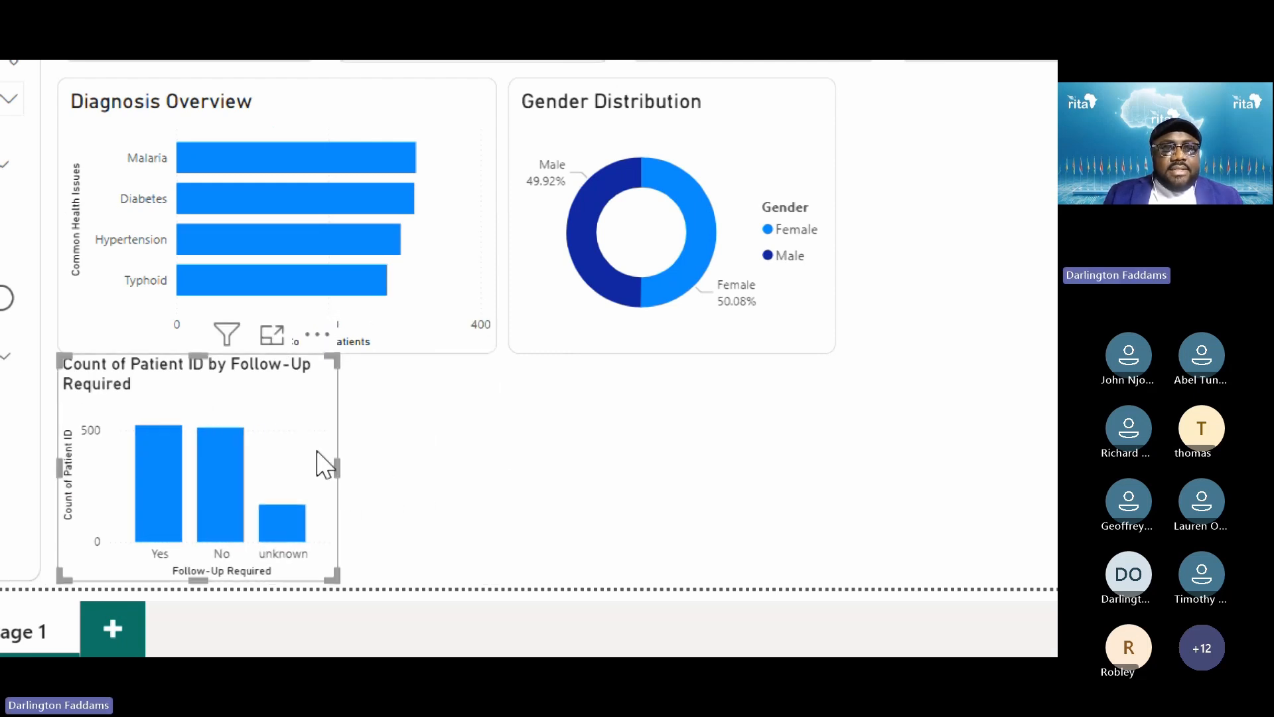
left_click_drag(302, 422, 988, 455)
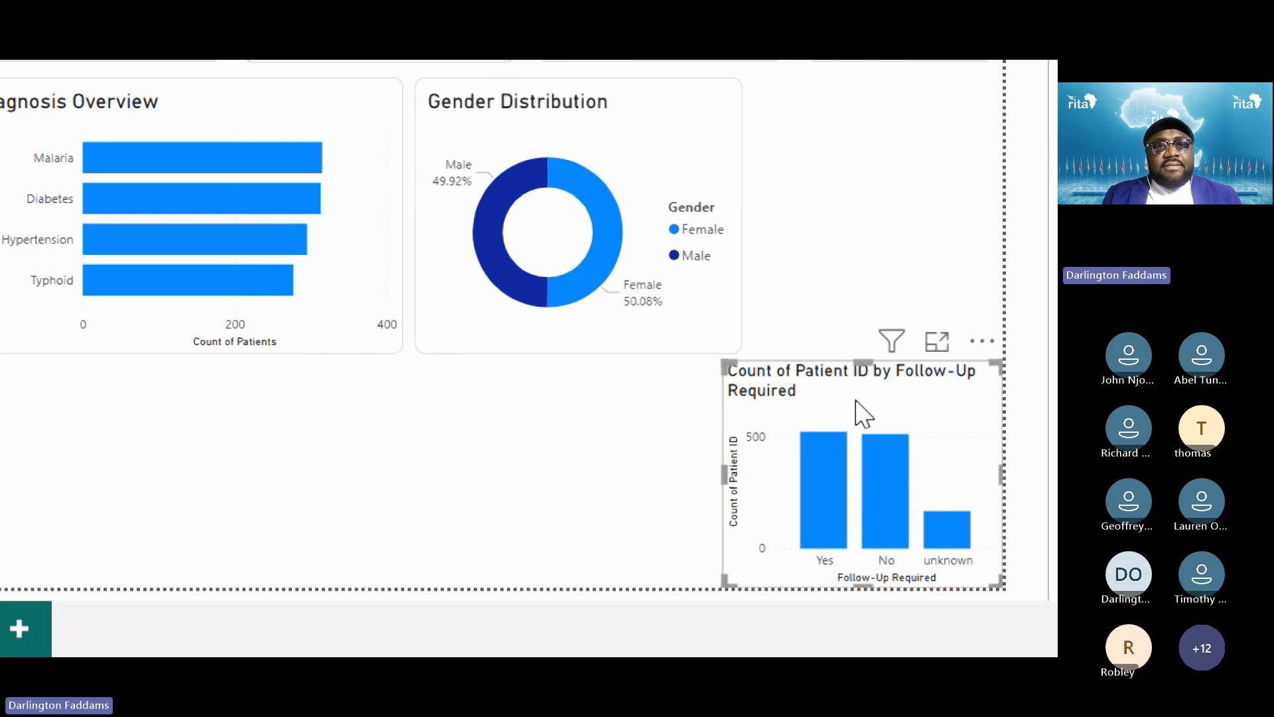
Narrow Diagnosis Overview, nudge Gender Distribution left, and paint its formatting onto the follow-up chart
left_click(388, 186)
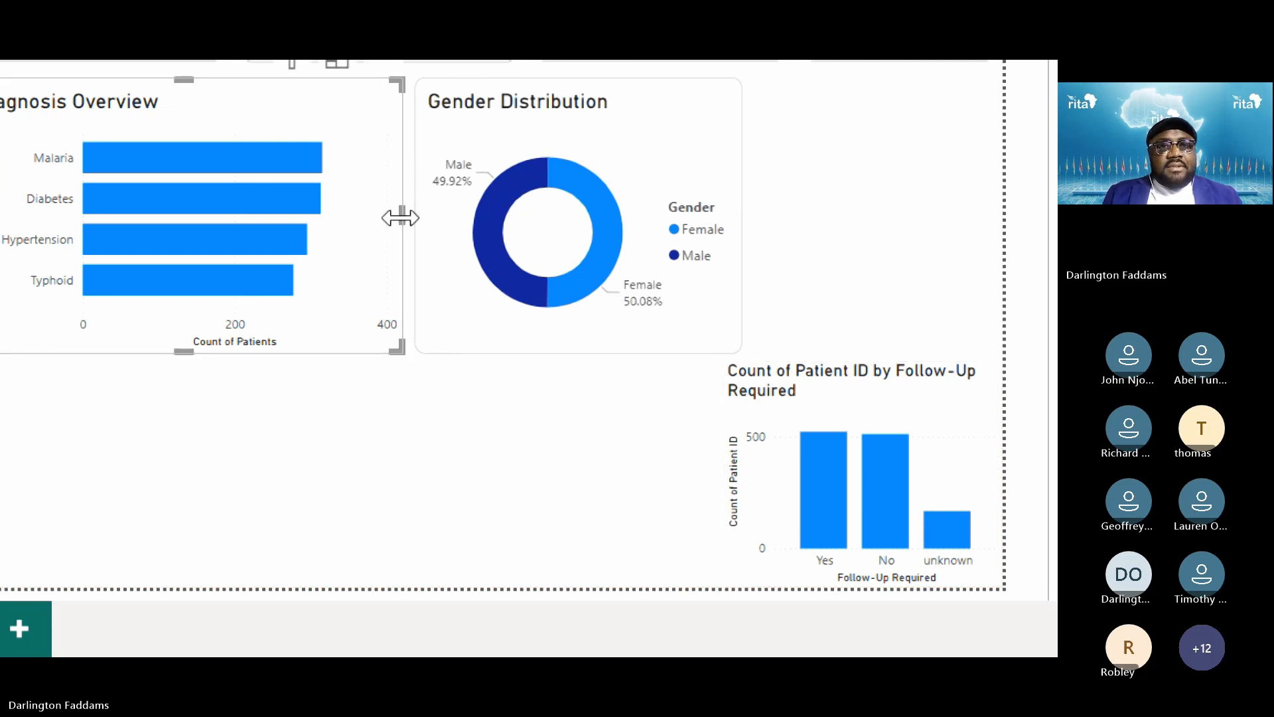
mouse_move(401, 216)
left_mouse_down()
mouse_move(390, 227)
mouse_move(379, 217)
left_mouse_up()
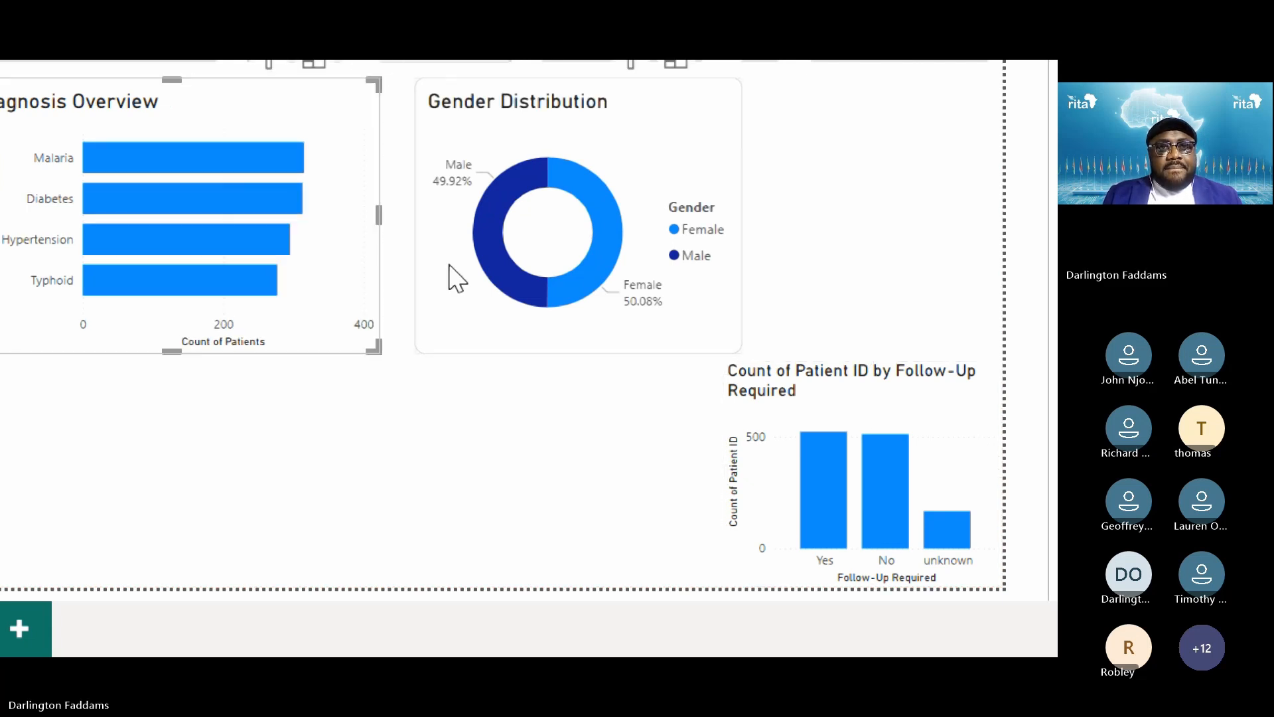
mouse_move(450, 265)
left_mouse_down()
mouse_move(426, 276)
mouse_move(449, 287)
mouse_move(462, 274)
left_mouse_up()
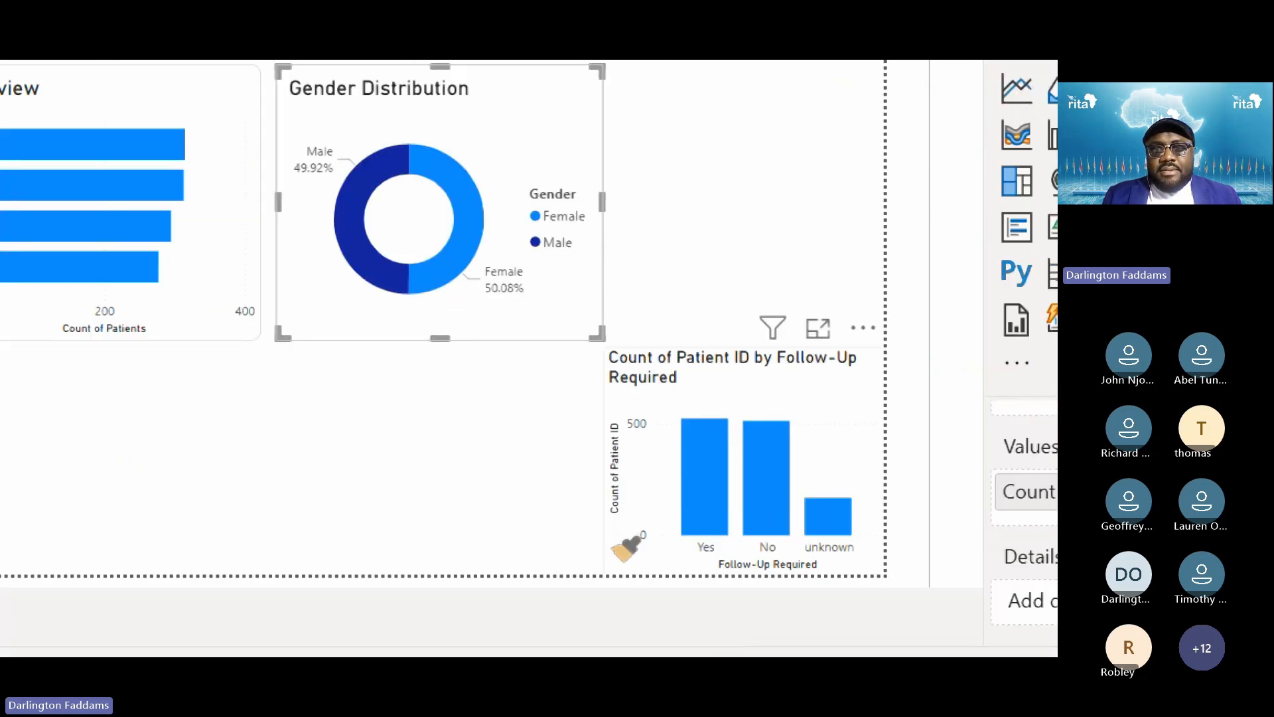
left_click(622, 552)
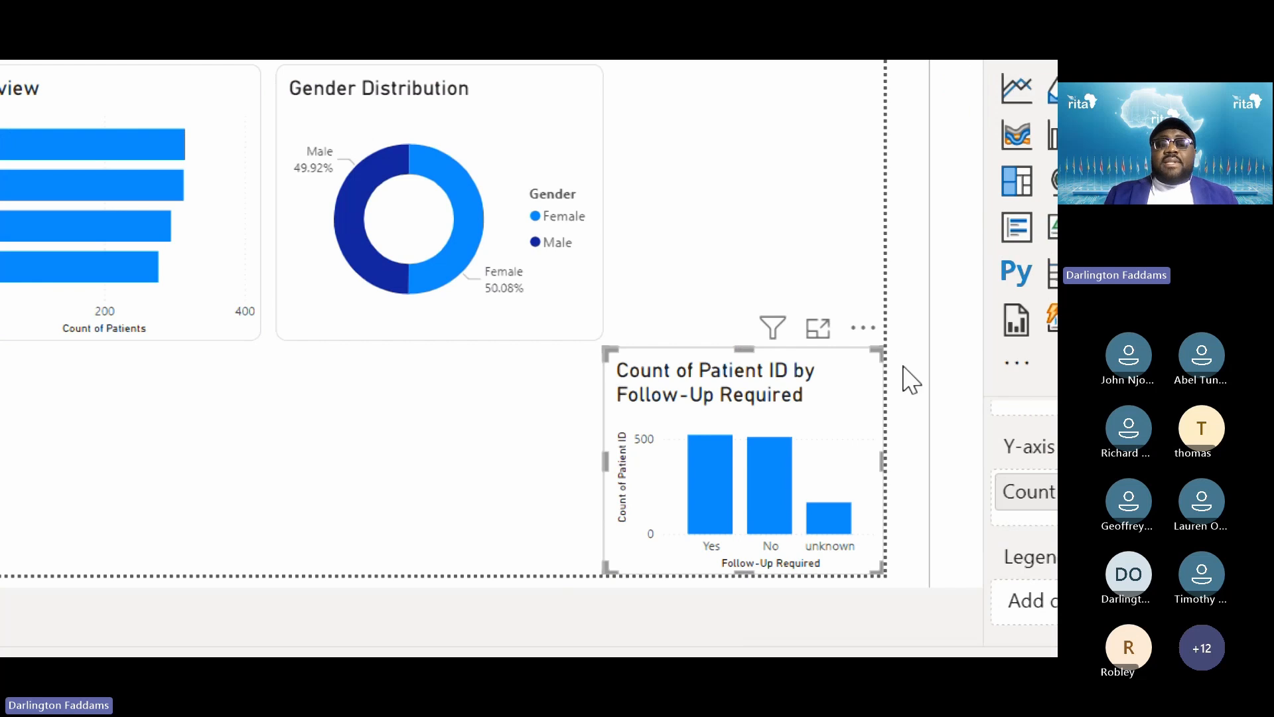
mouse_move(690, 541)
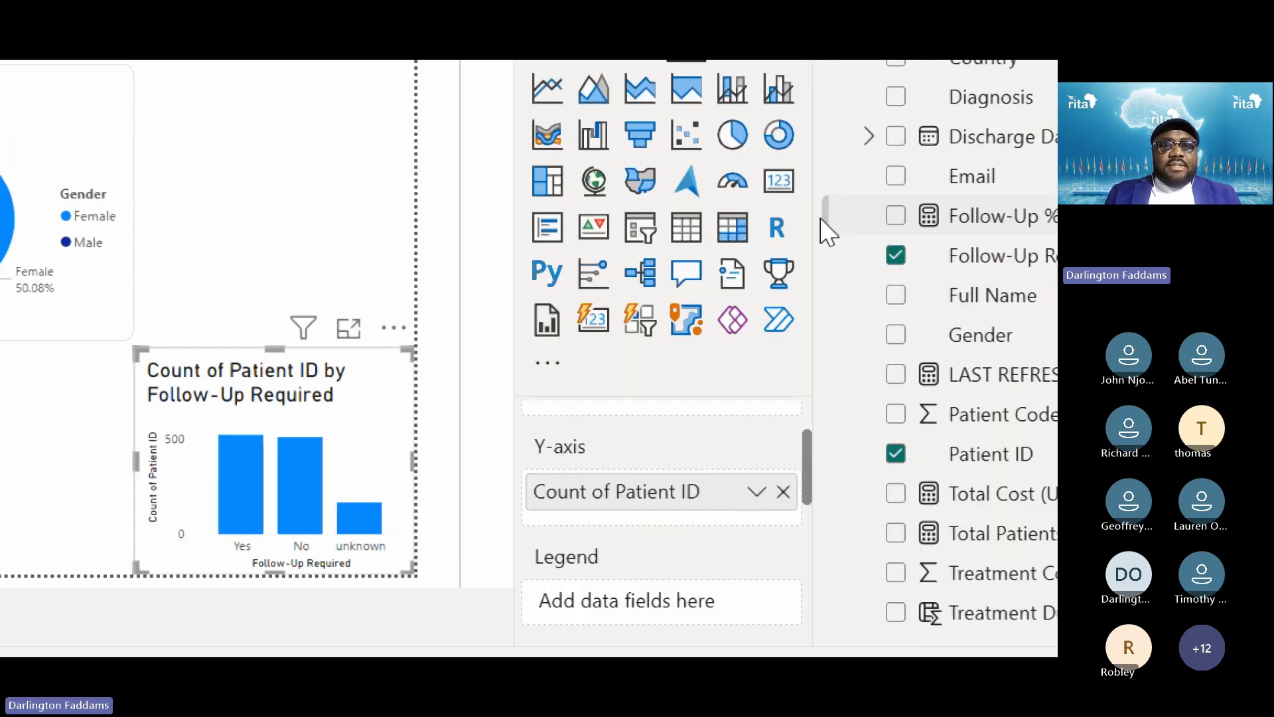
Move the follow-up chart up beside Gender Distribution and change its title to 'Follow-Up Status'
left_click_drag(192, 408, 213, 135)
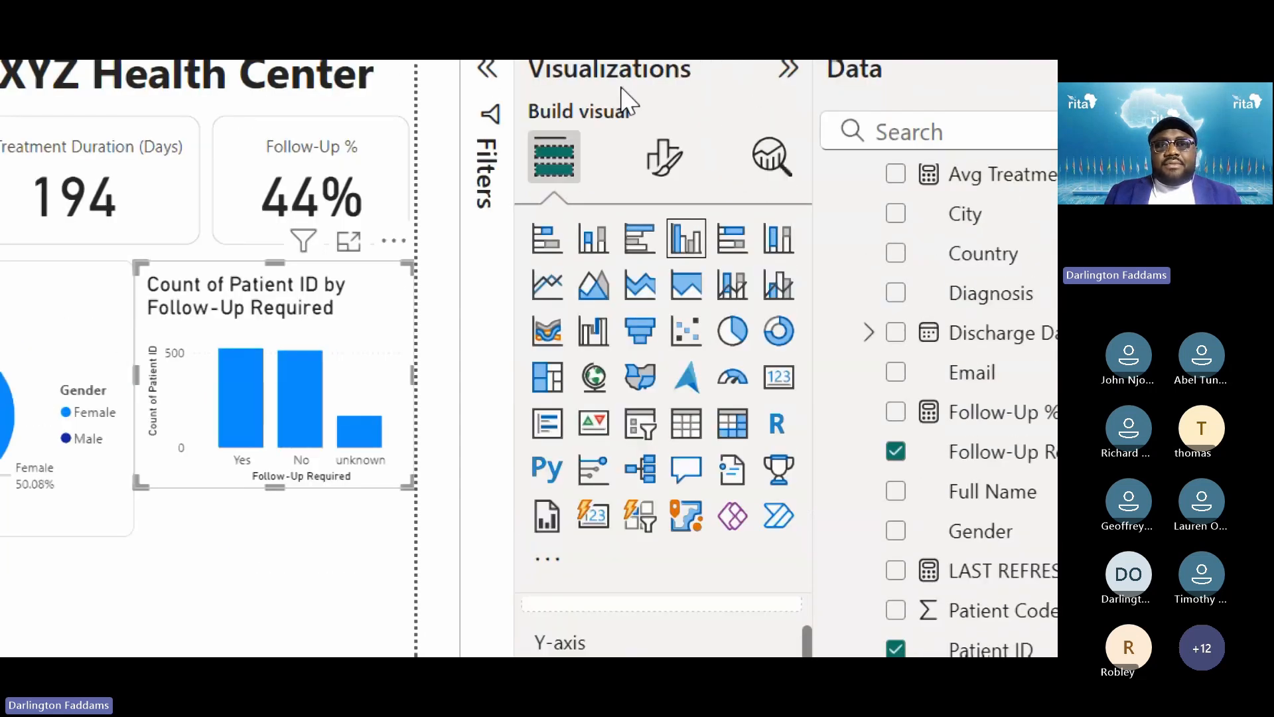
left_click(663, 152)
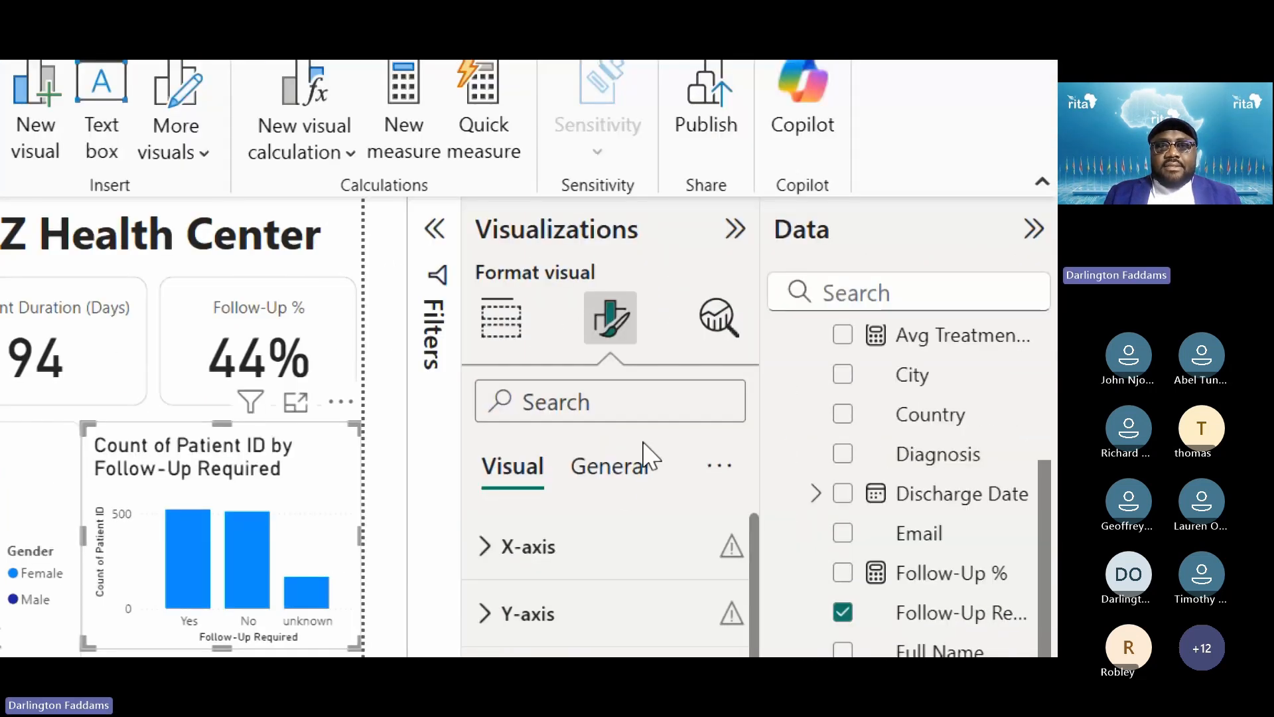
left_click(616, 478)
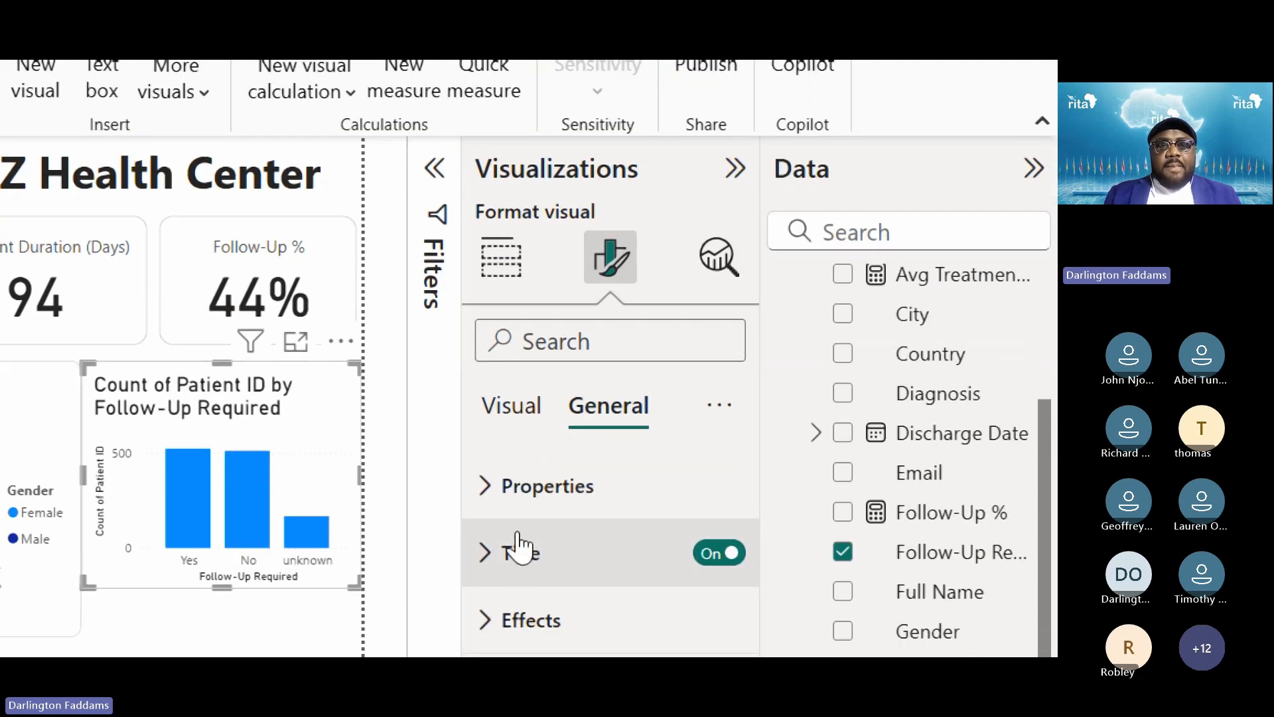
left_click(521, 548)
triple_click(533, 518)
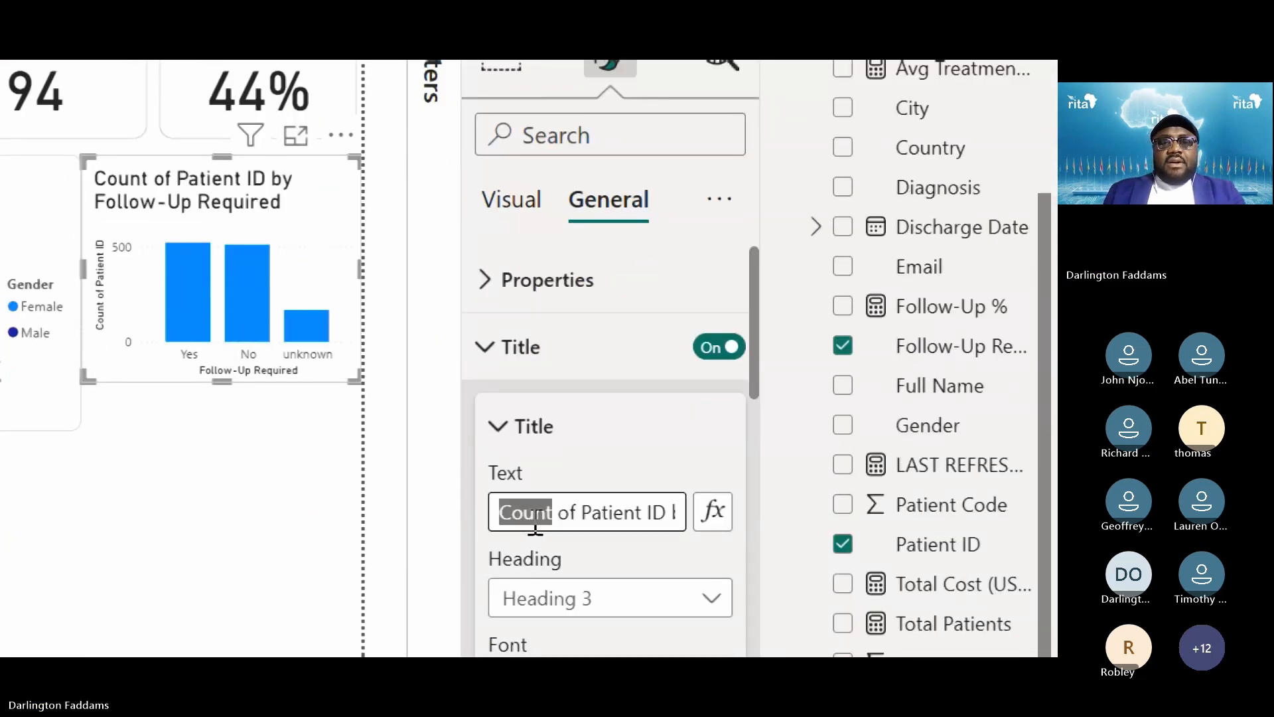
type("Follow")
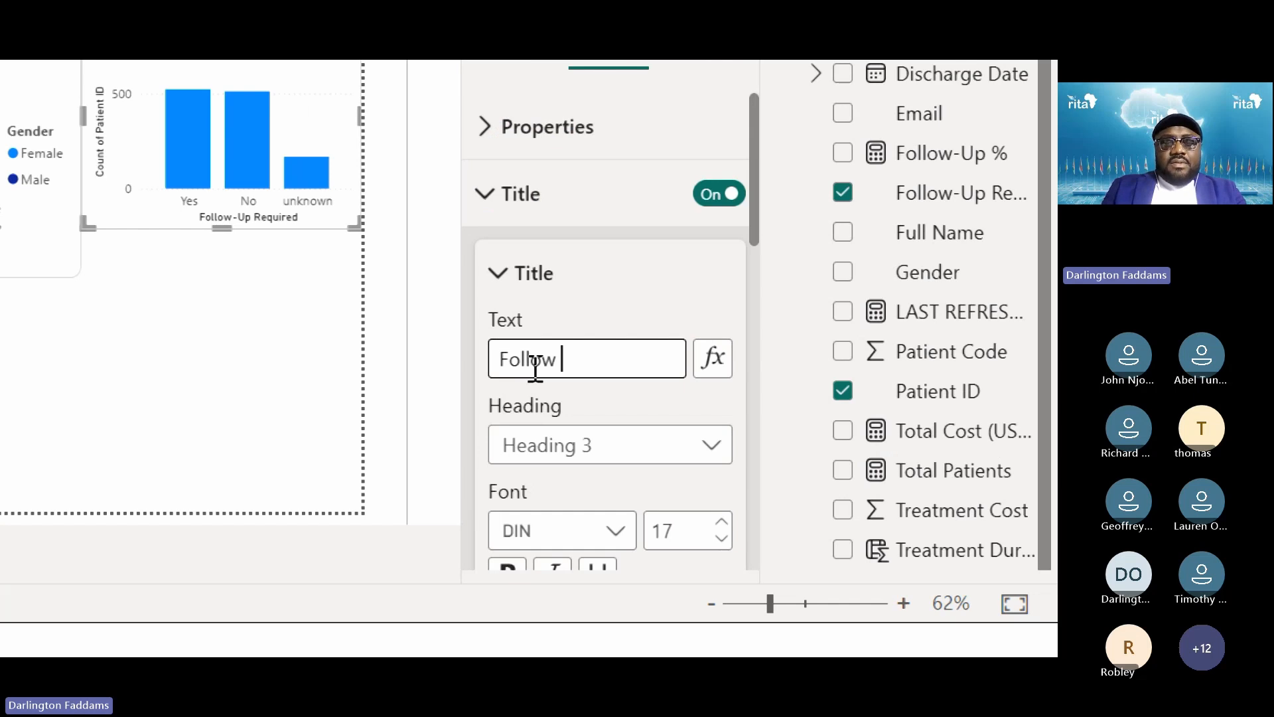
type("-Up Status")
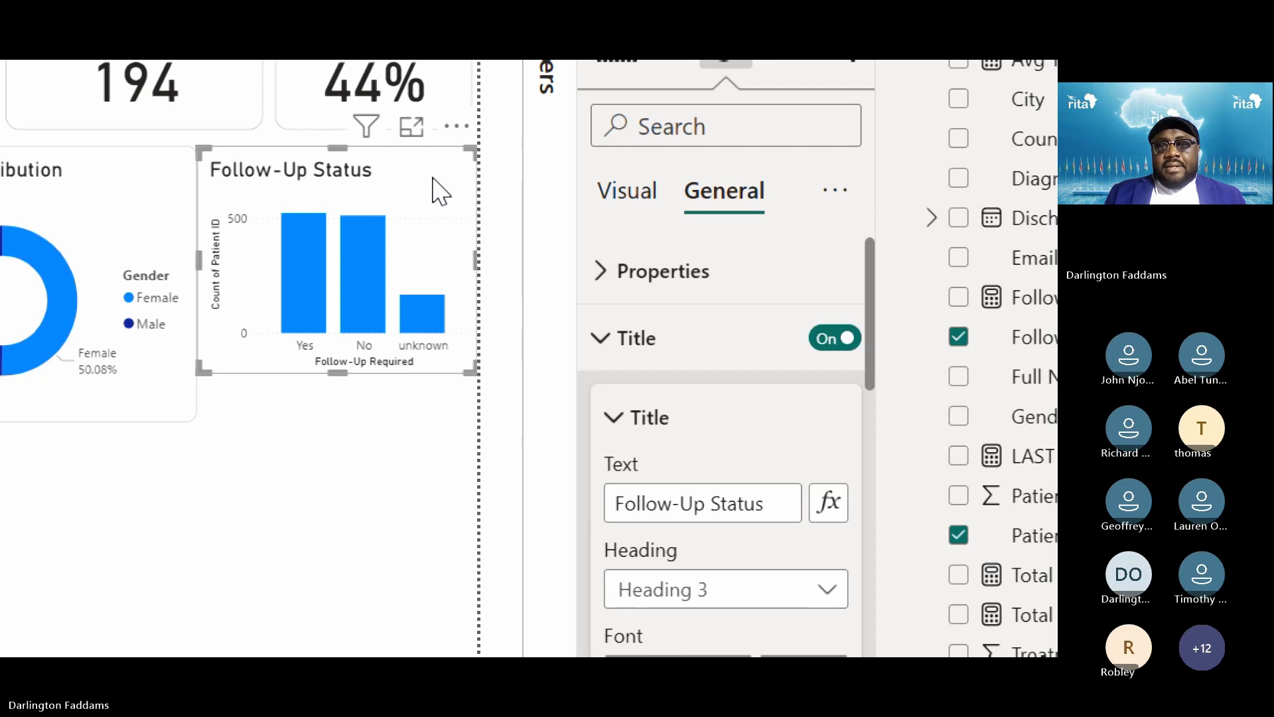
Turn off the Follow-Up Required X-axis title and Count of Patient ID Y-axis title
left_click(643, 341)
left_click(628, 202)
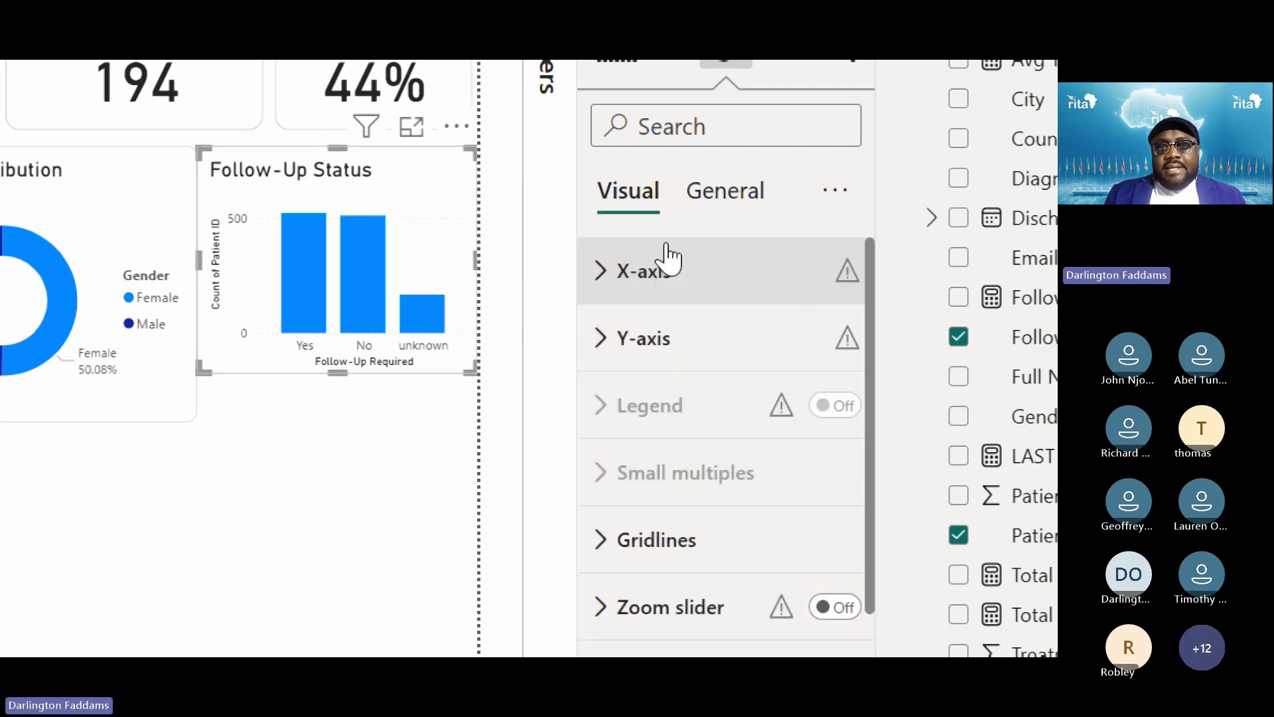
left_click(667, 262)
scroll(746, 465, "down", 1)
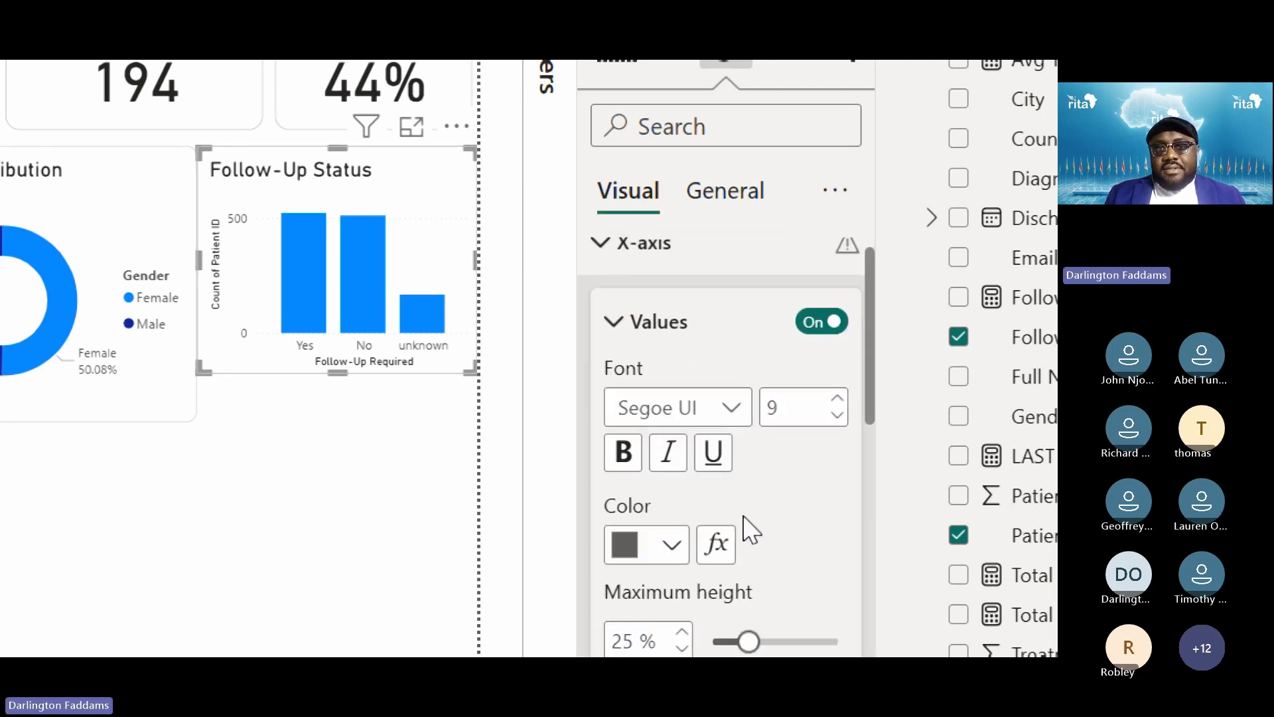
left_click(659, 325)
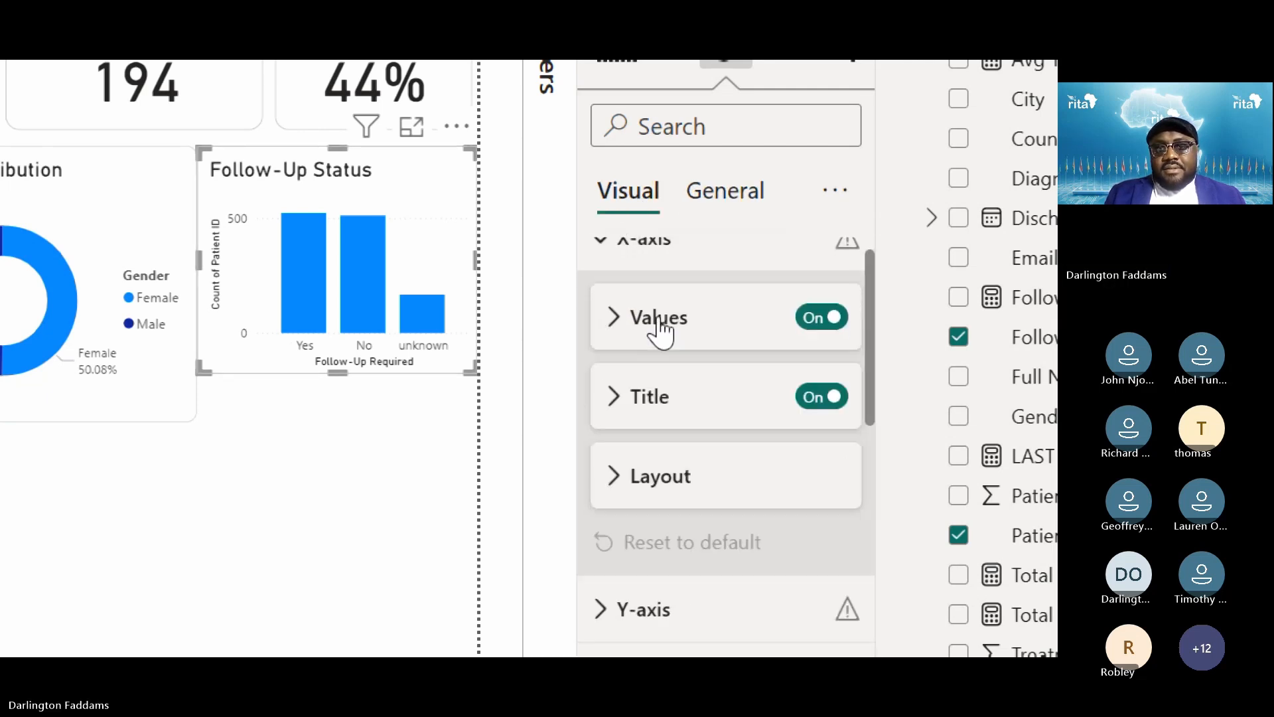
left_click(829, 407)
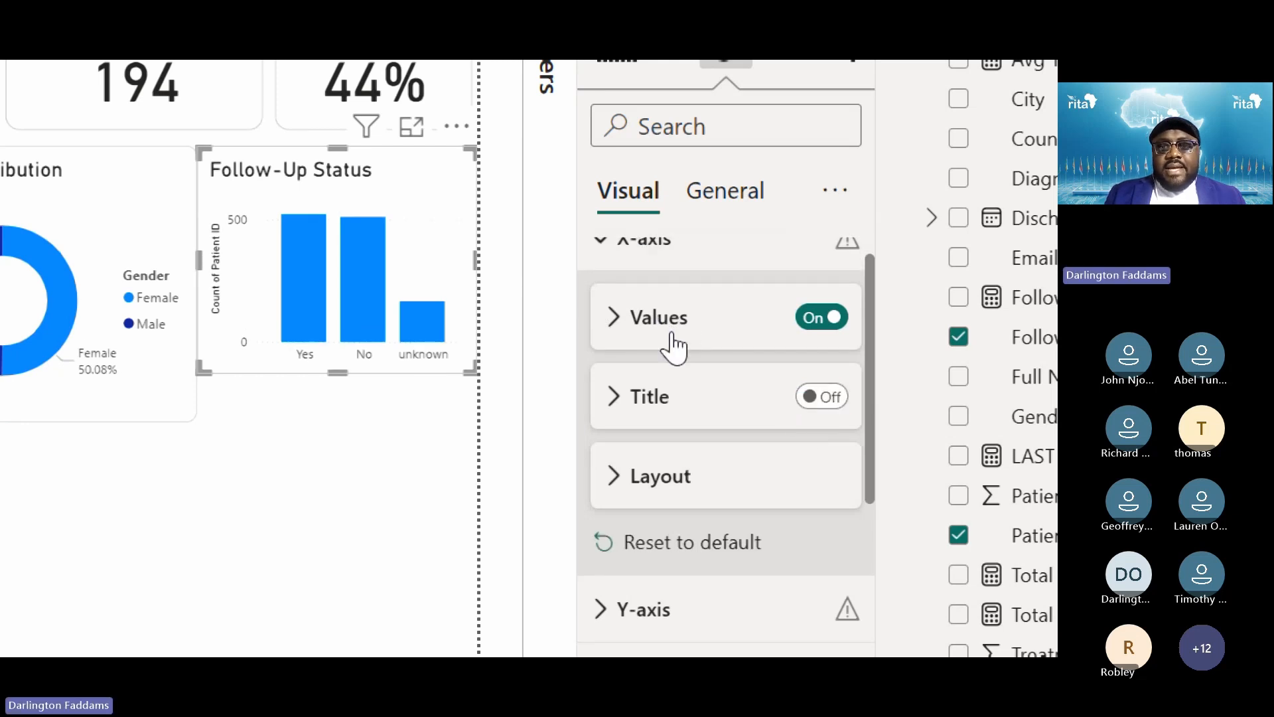
scroll(671, 338, "up", 1)
left_click(647, 285)
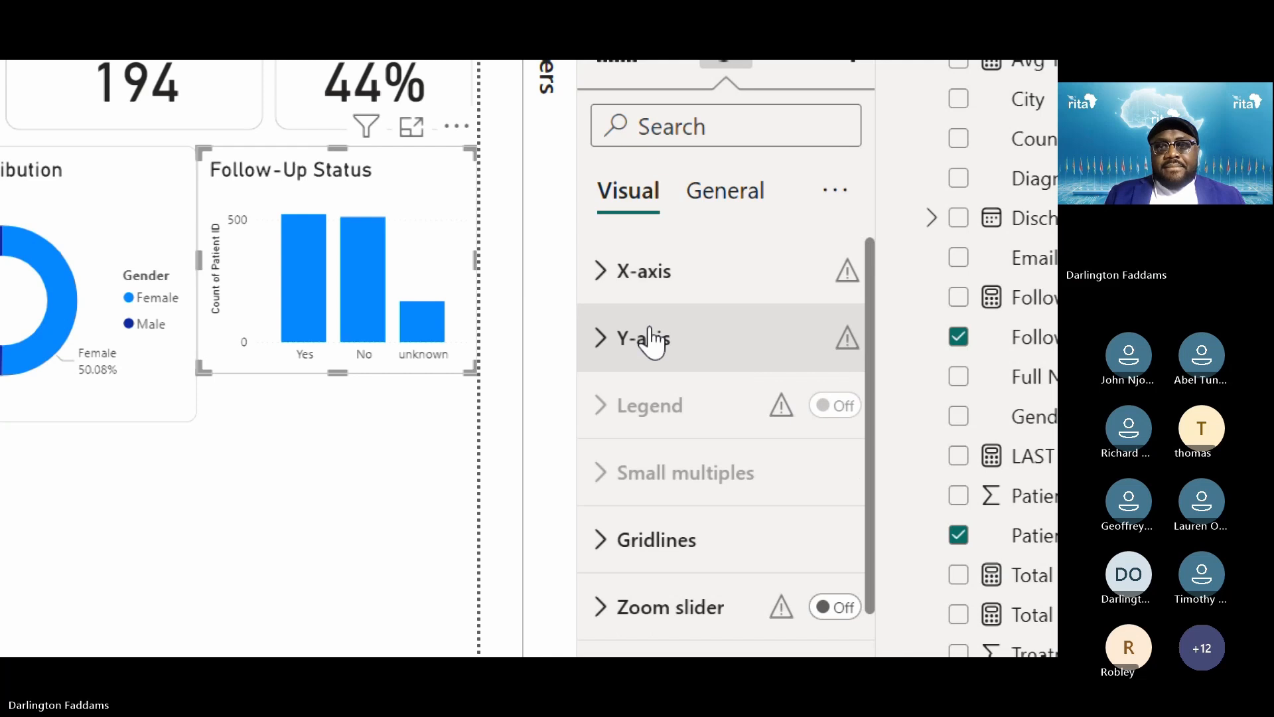
left_click(650, 339)
scroll(649, 330, "down", 1)
left_click(649, 275)
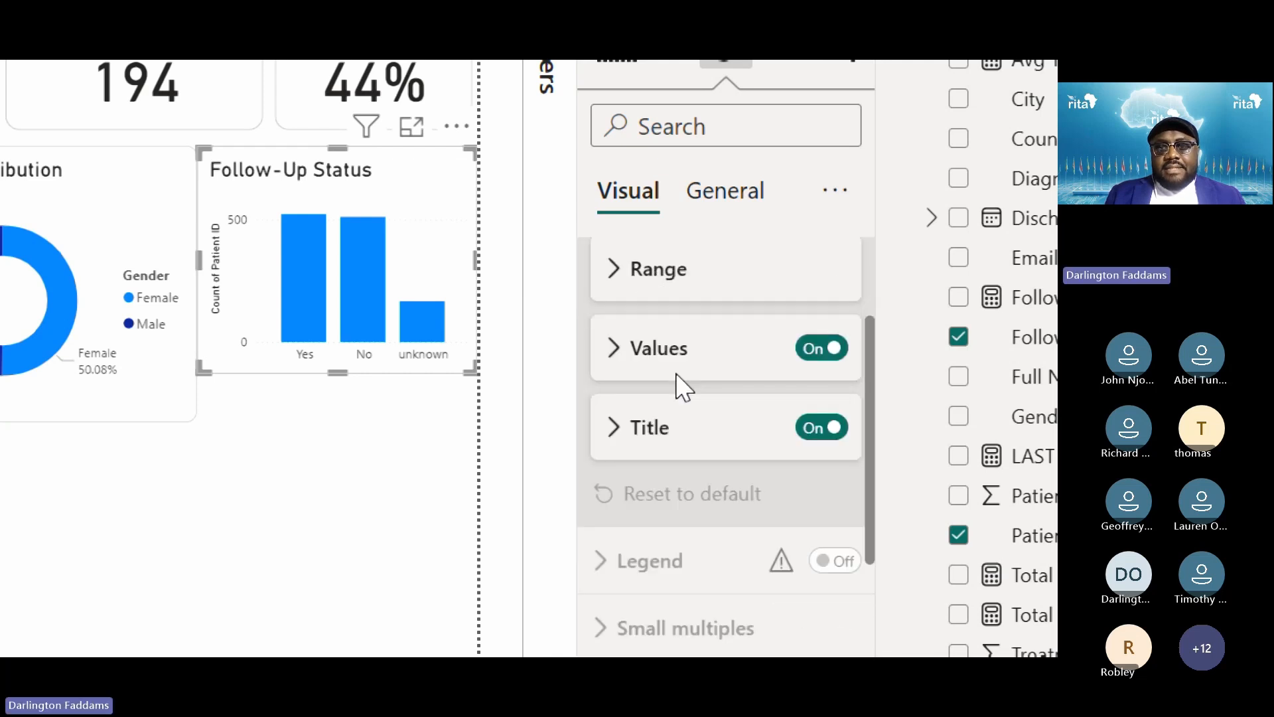
left_click(844, 427)
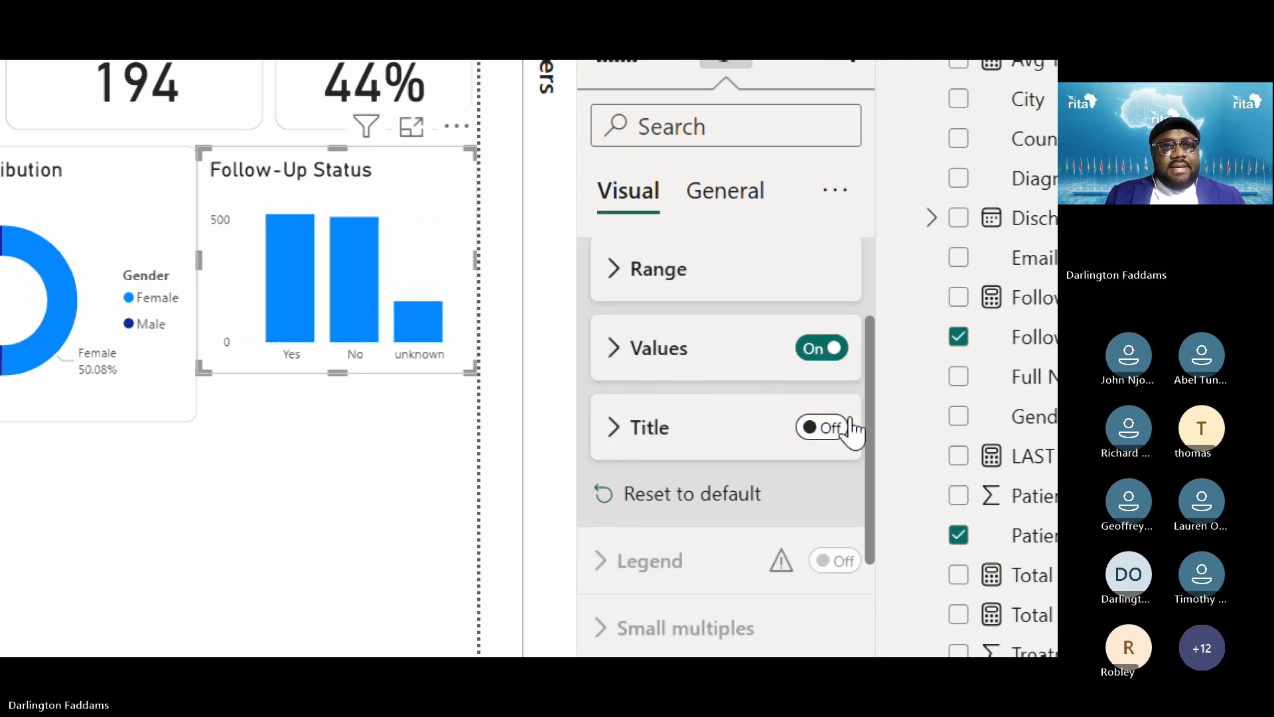
Review the chart's y-axis, zoom slider, columns, plot area background and data label options without changing them
left_click(676, 363)
scroll(739, 546, "down", 3)
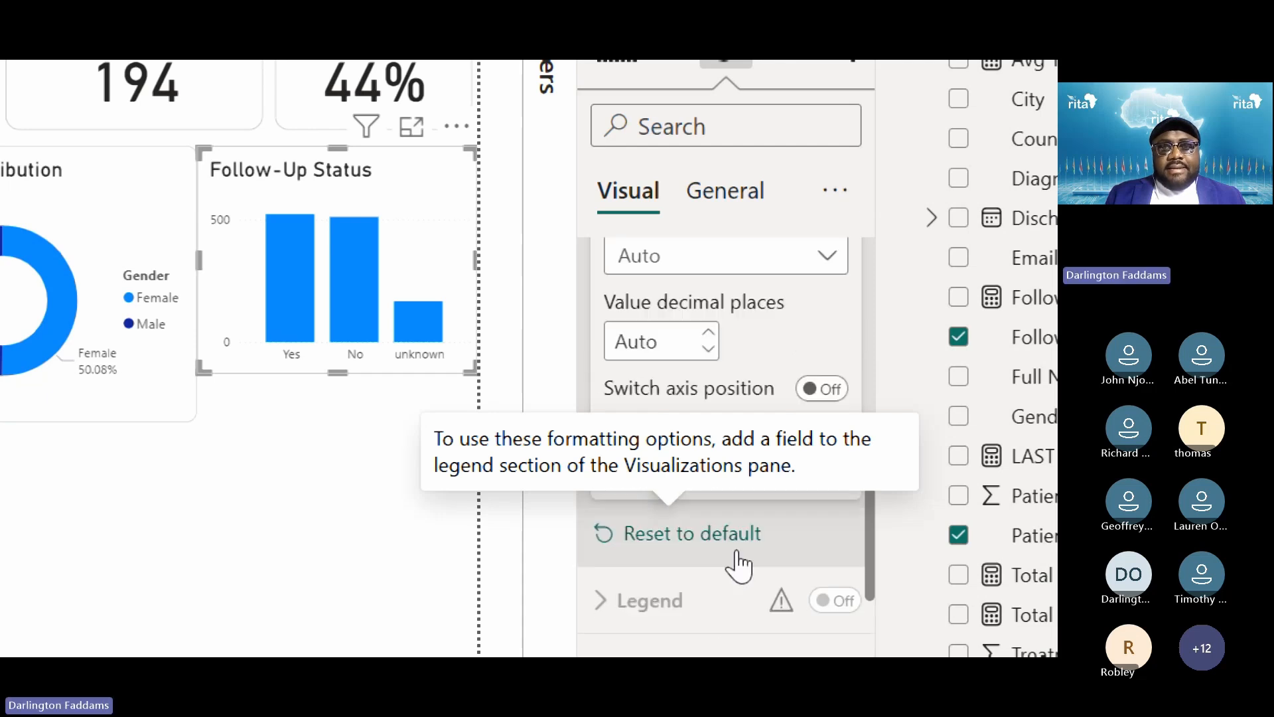
scroll(739, 563, "up", 5)
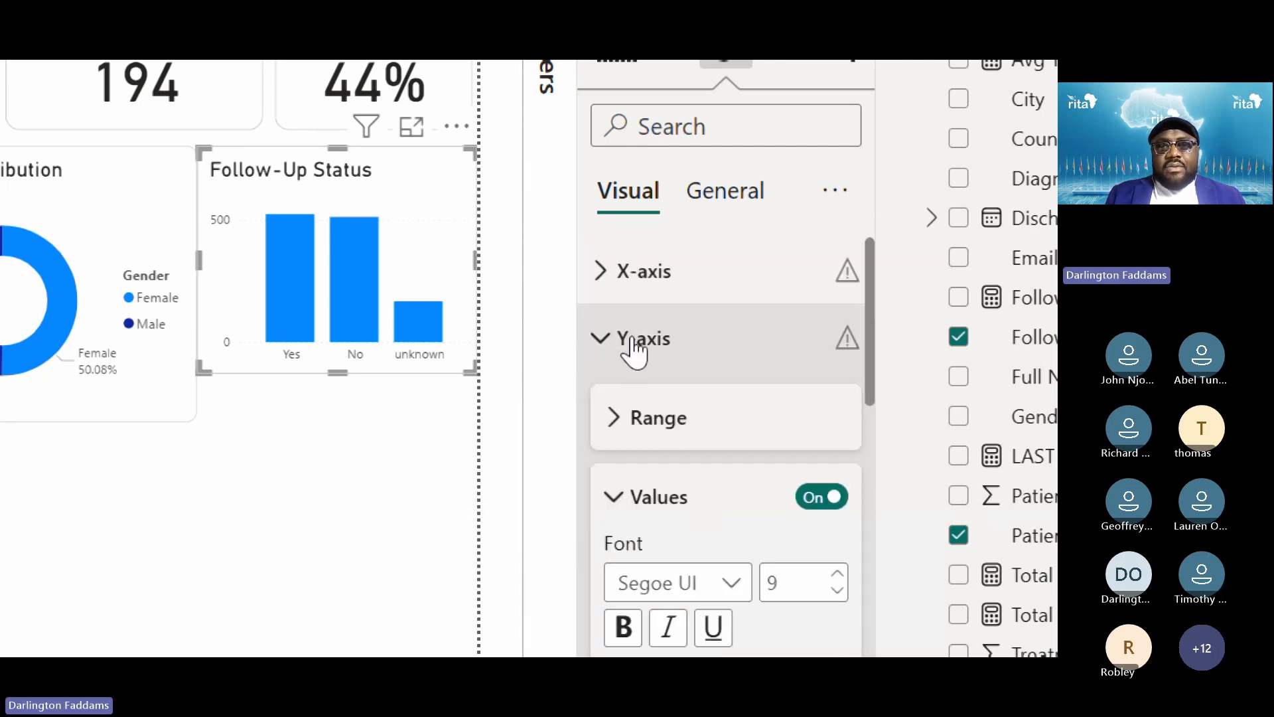
left_click(628, 343)
scroll(733, 538, "down", 2)
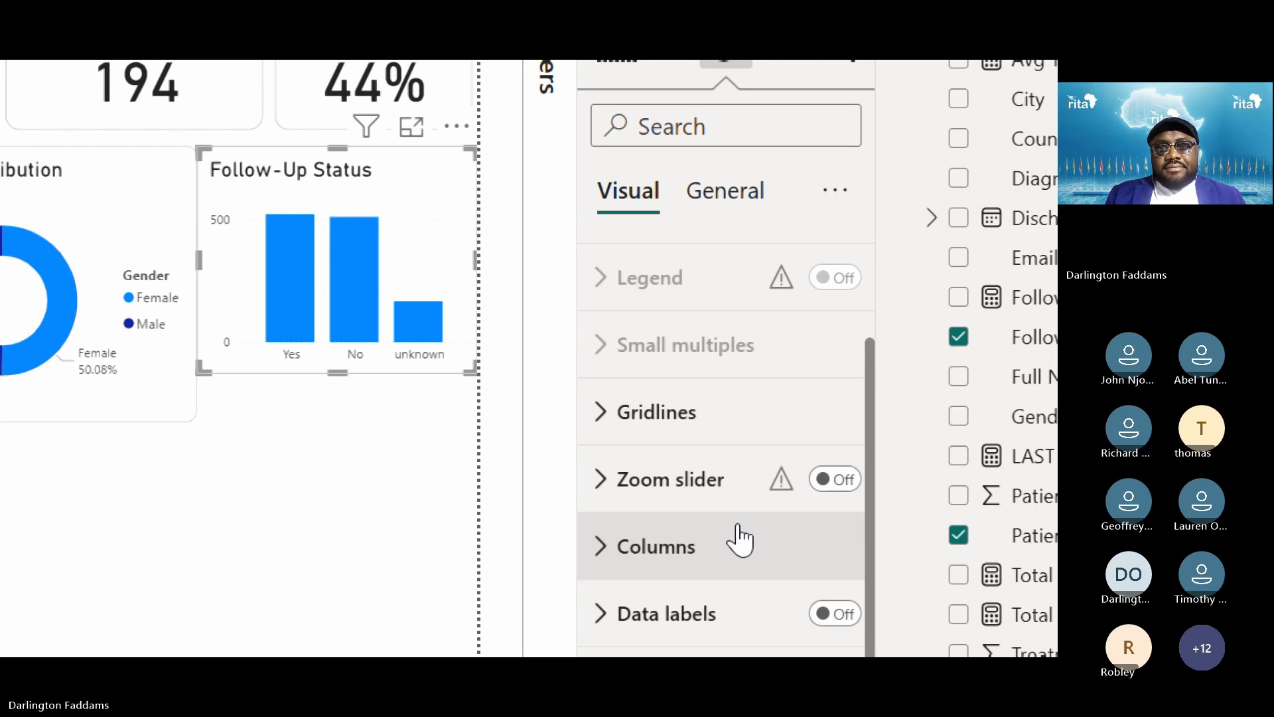
left_click(737, 534)
left_click(682, 415)
left_click(657, 397)
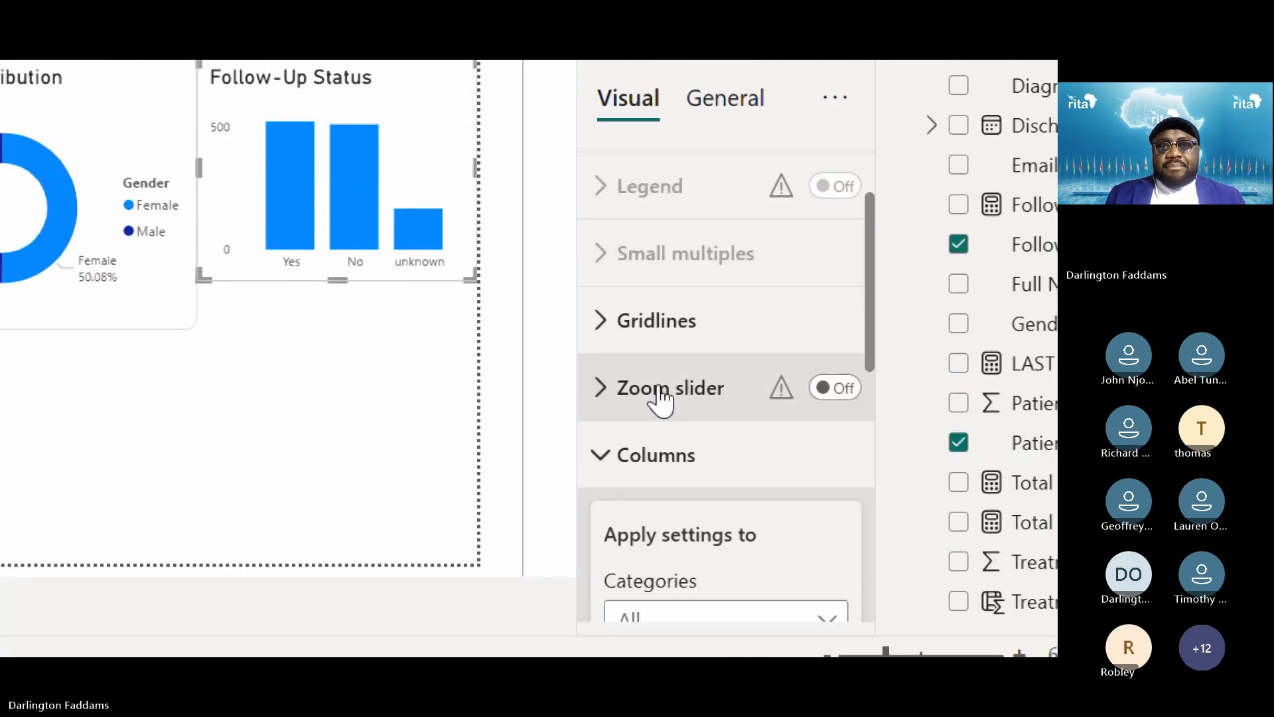
left_click(684, 455)
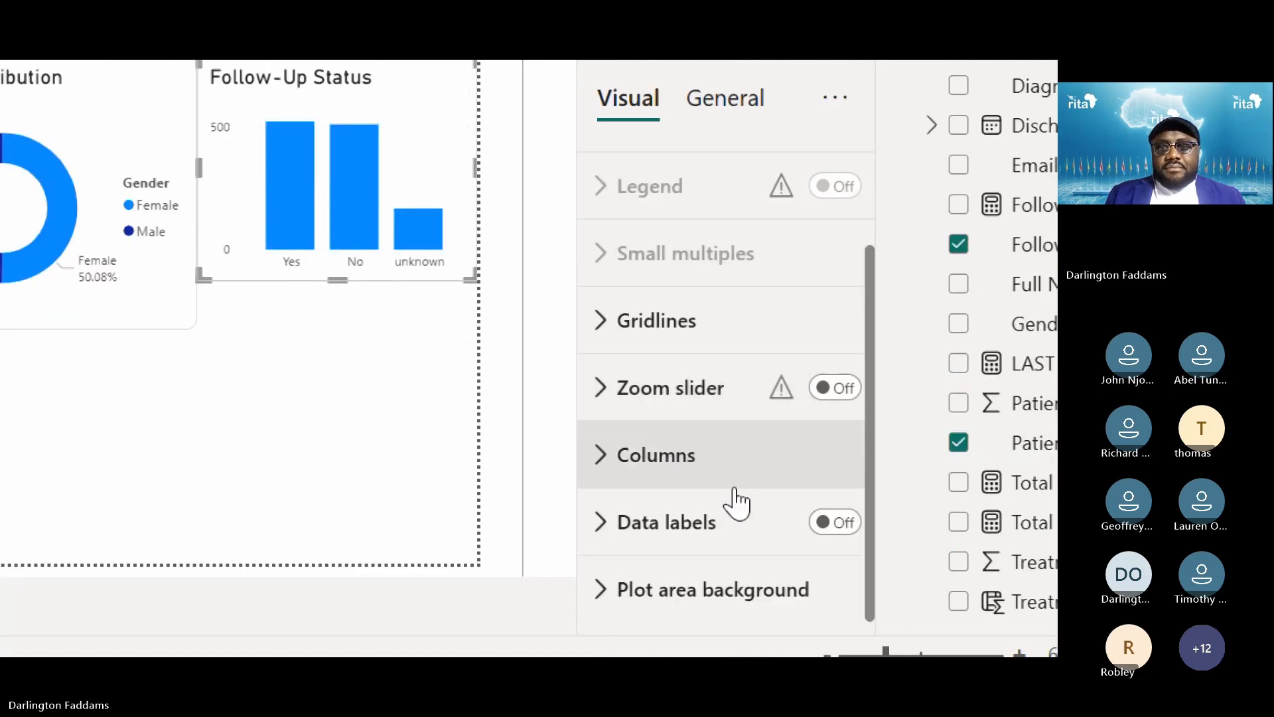
left_click(734, 605)
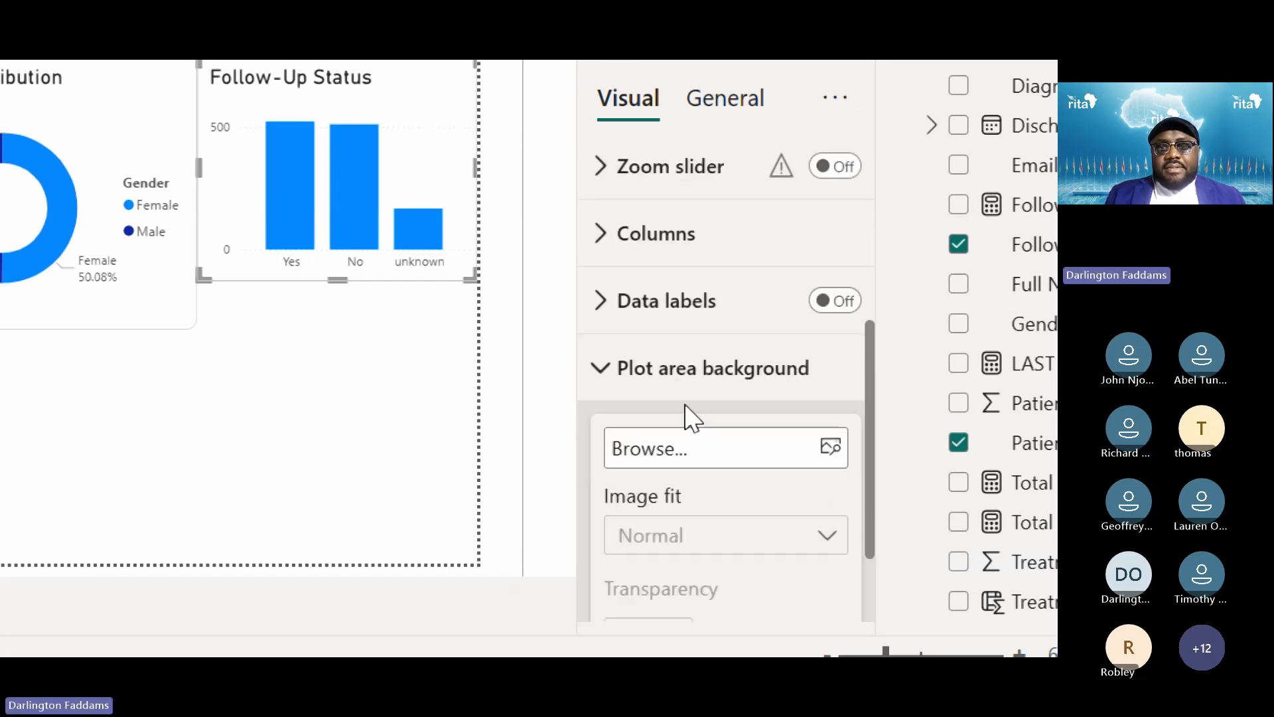
left_click(675, 372)
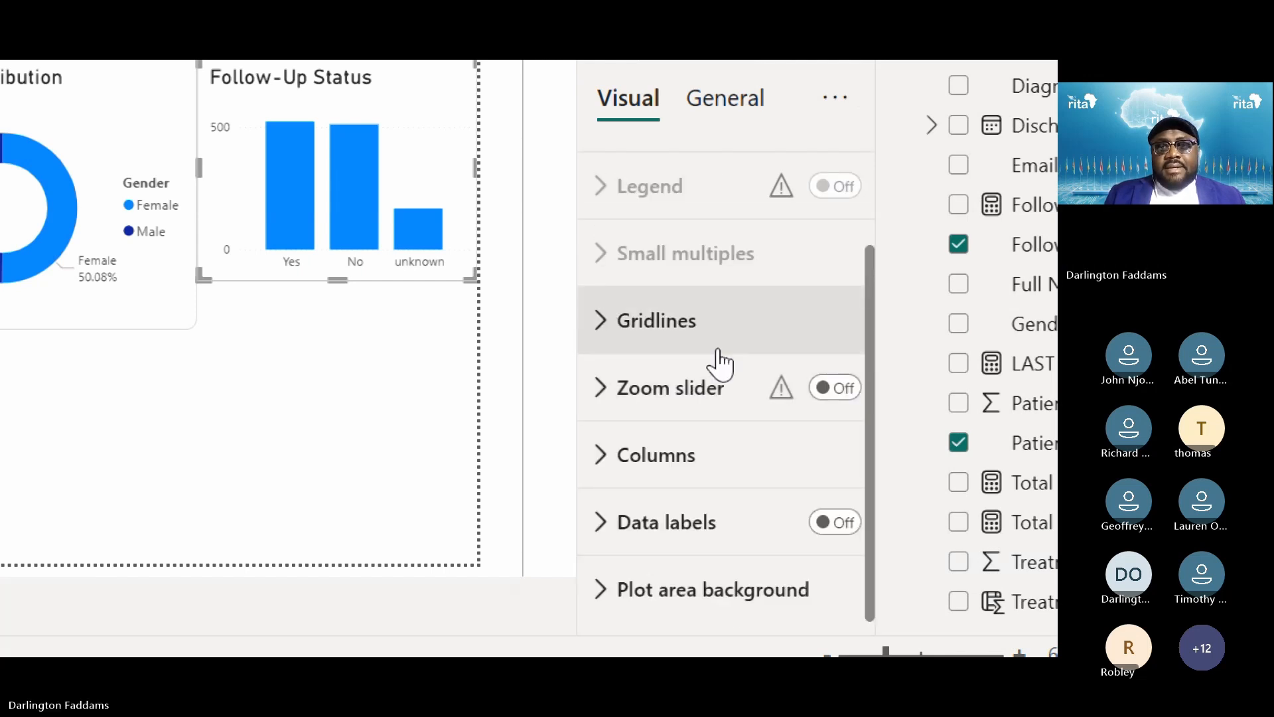
scroll(717, 364, "up", 2)
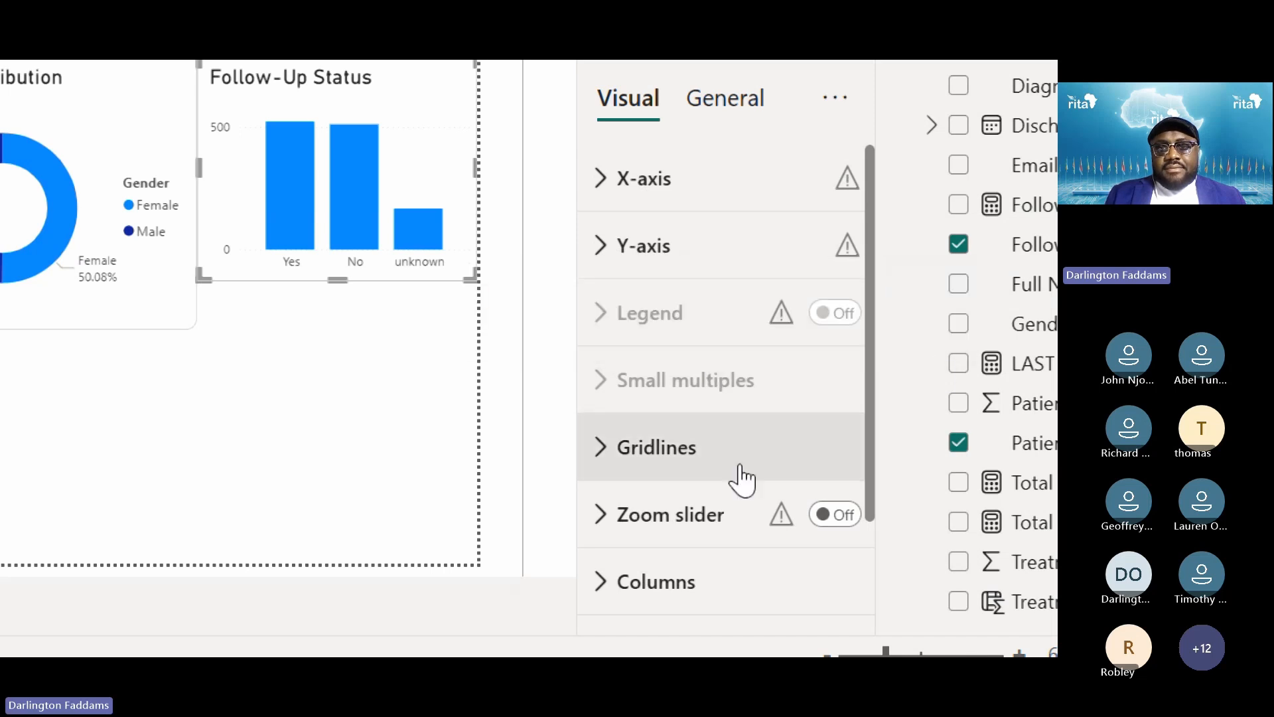
scroll(670, 534, "down", 2)
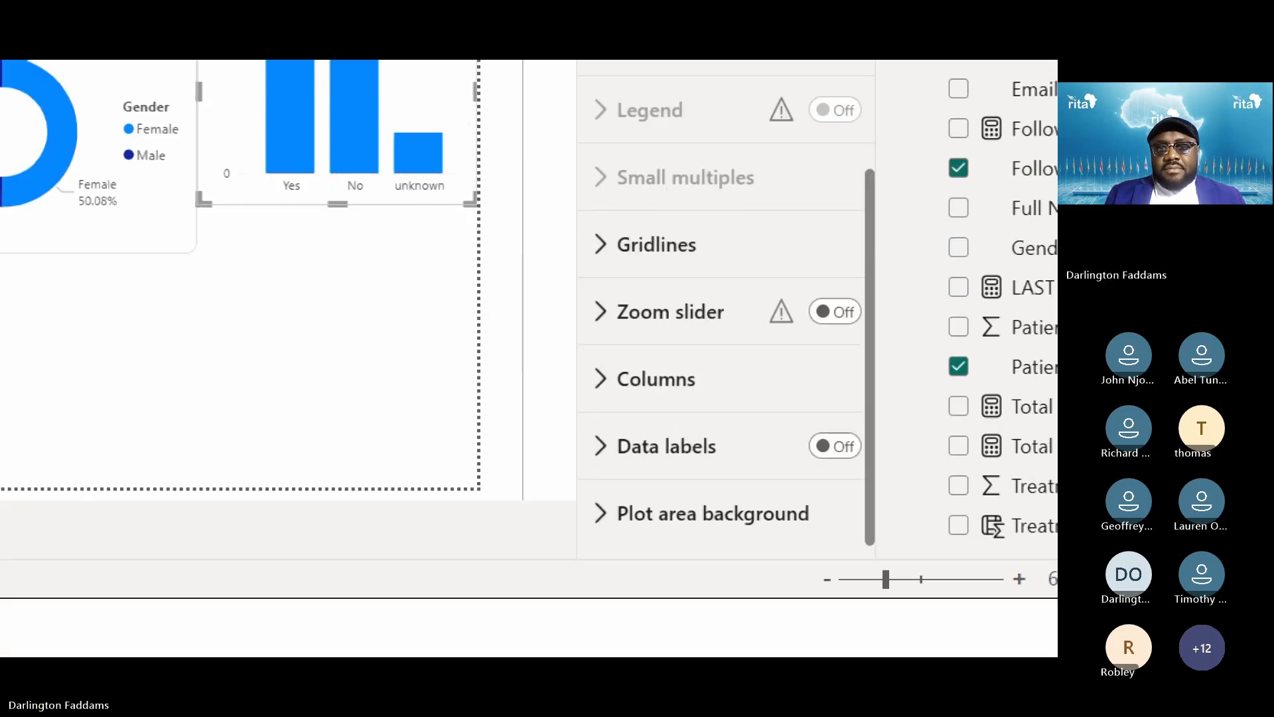
left_click(680, 458)
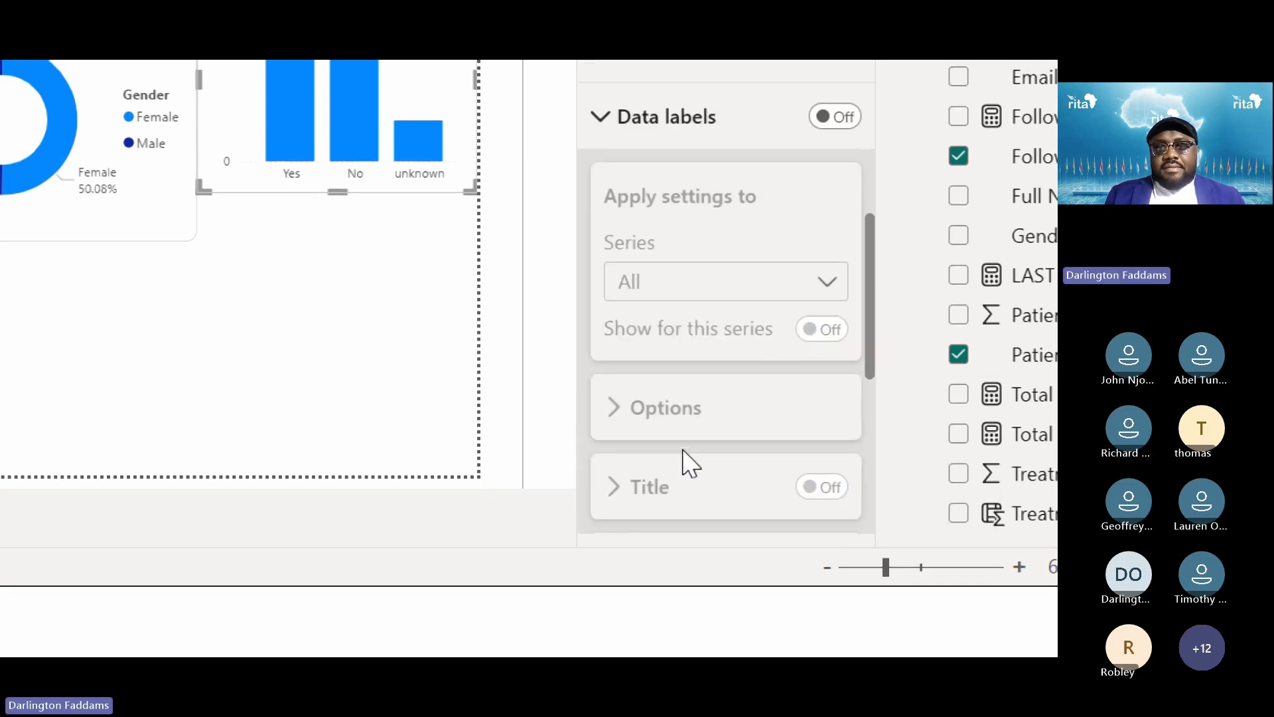
scroll(680, 457, "up", 4)
left_click(671, 454)
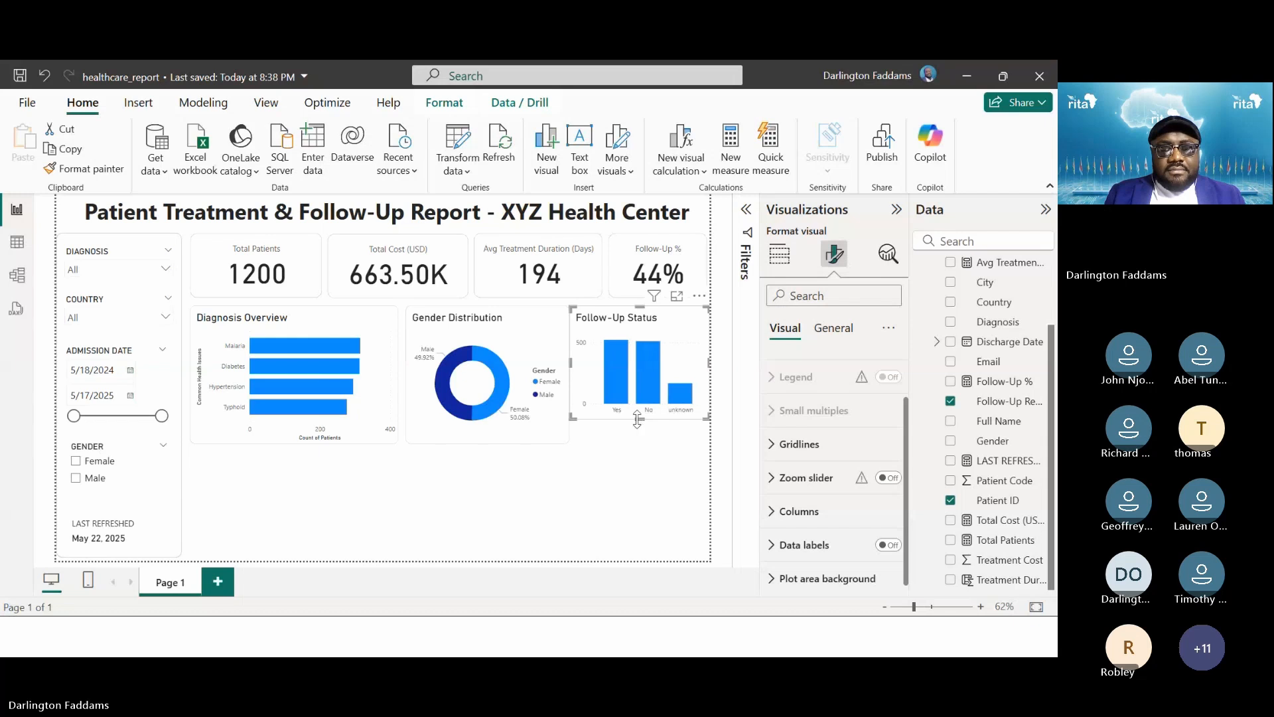
Stretch Follow-Up Status taller and shorten Diagnosis Overview to even out the row heights
left_click_drag(636, 419, 640, 440)
left_click(385, 425)
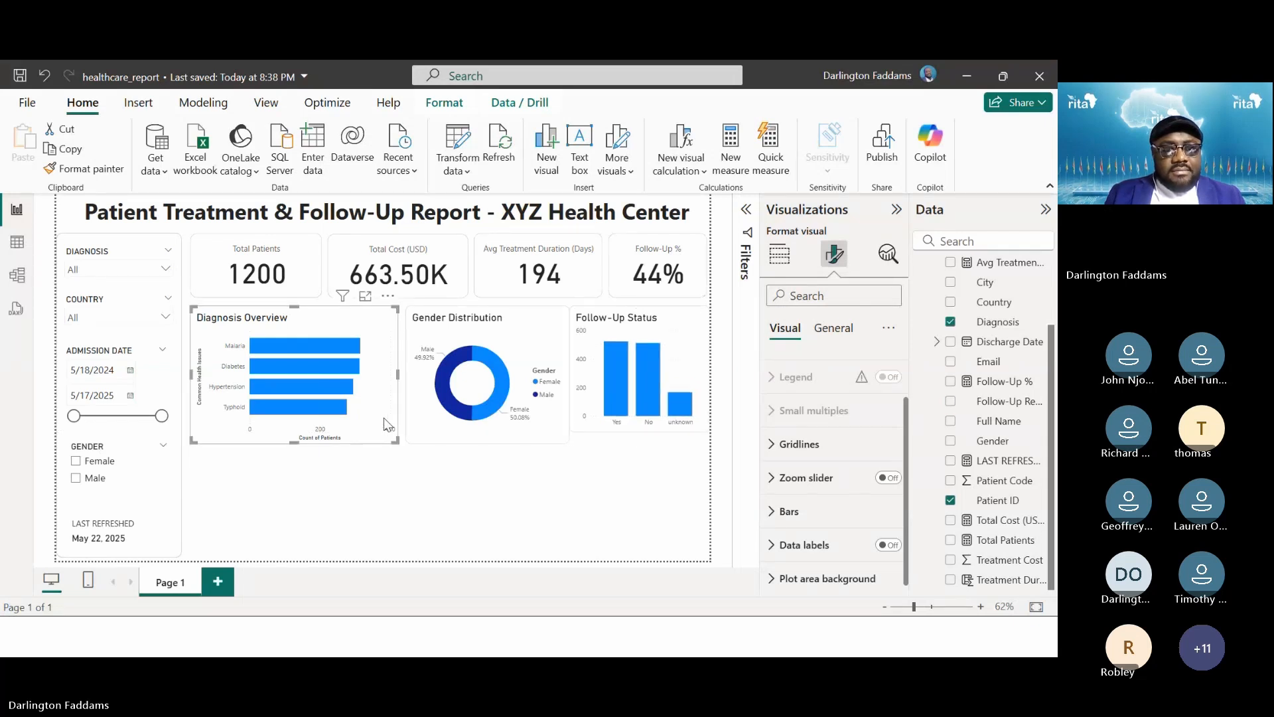
left_click_drag(296, 437, 296, 431)
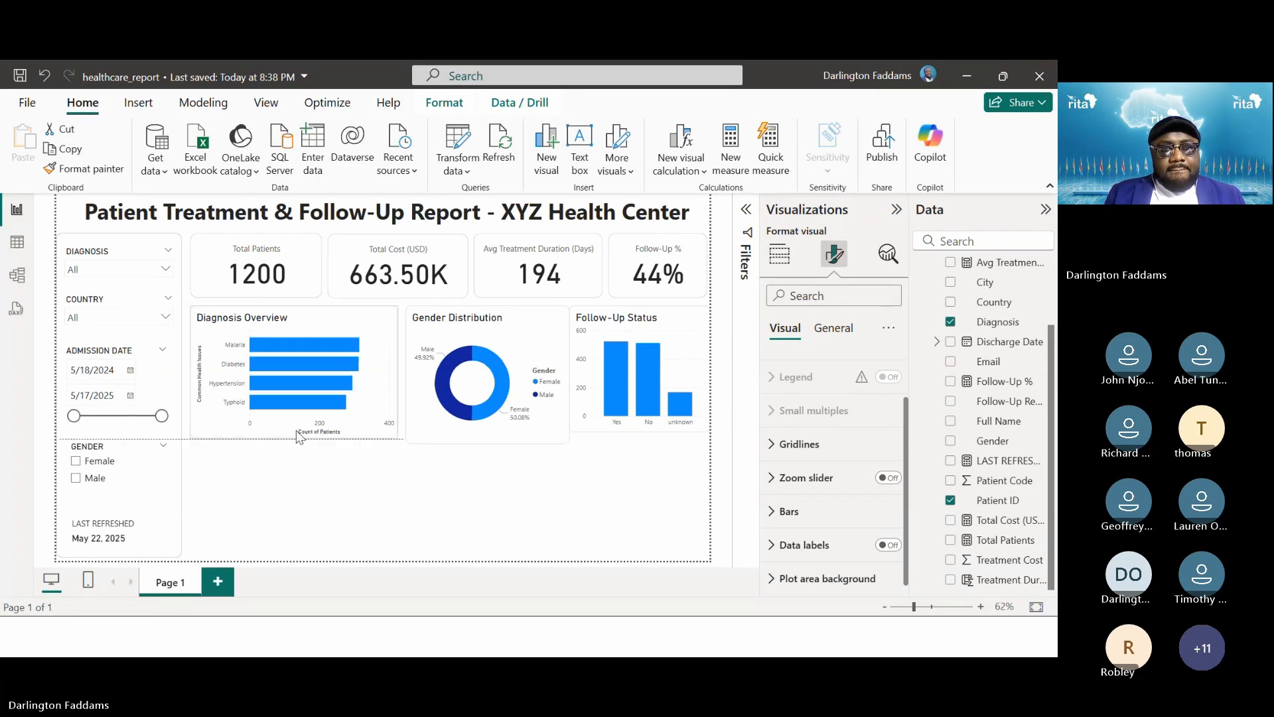
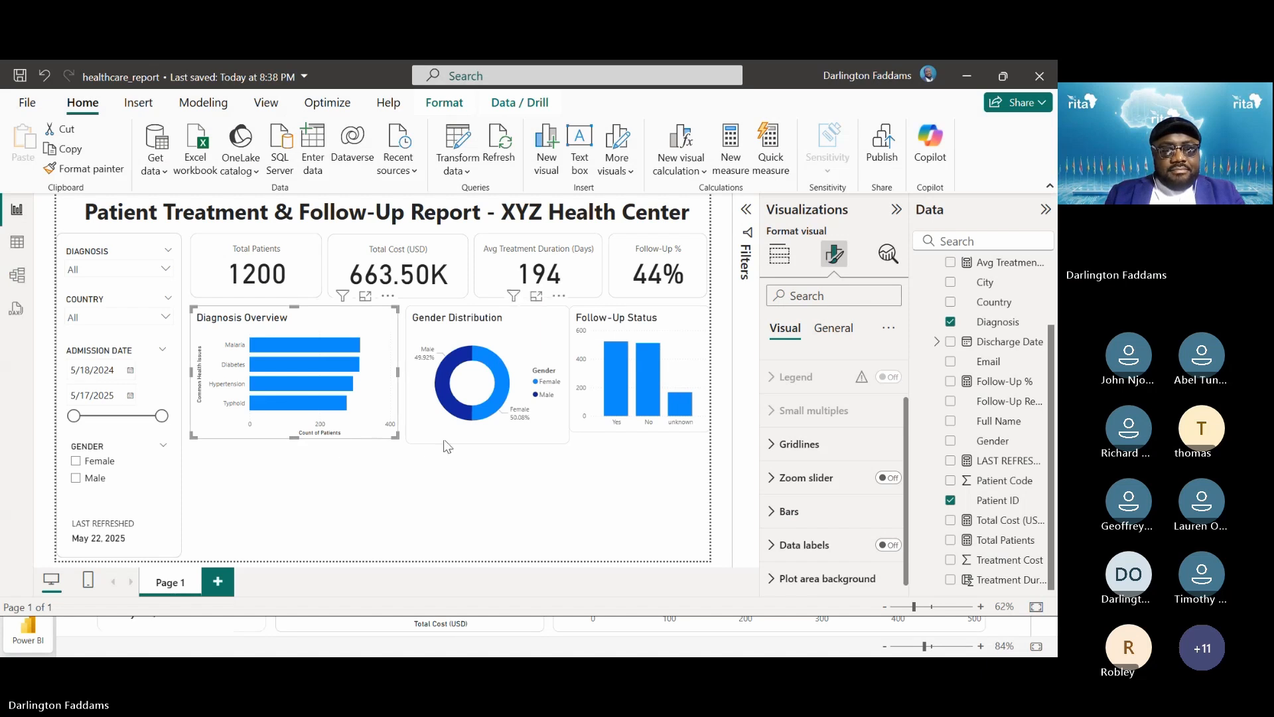
Shorten the Gender Distribution and Diagnosis Overview charts slightly so their heights match
left_click(461, 434)
left_click_drag(485, 441, 484, 437)
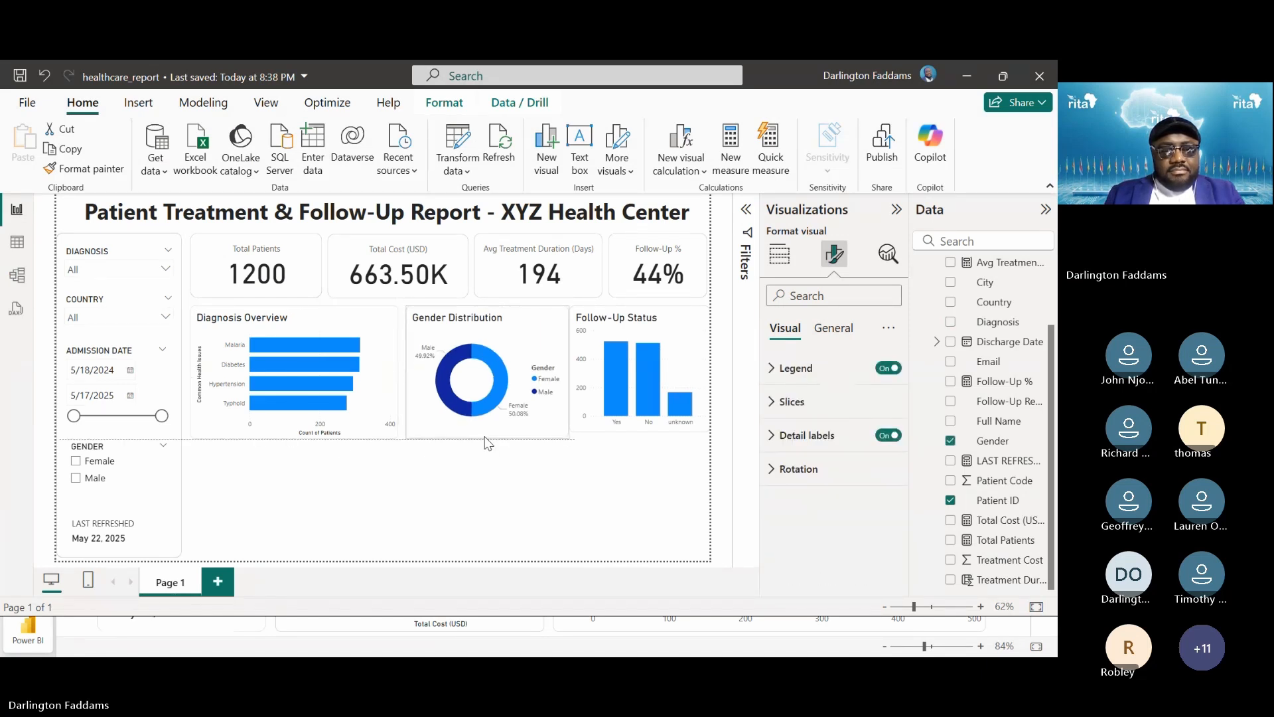
left_click(375, 433)
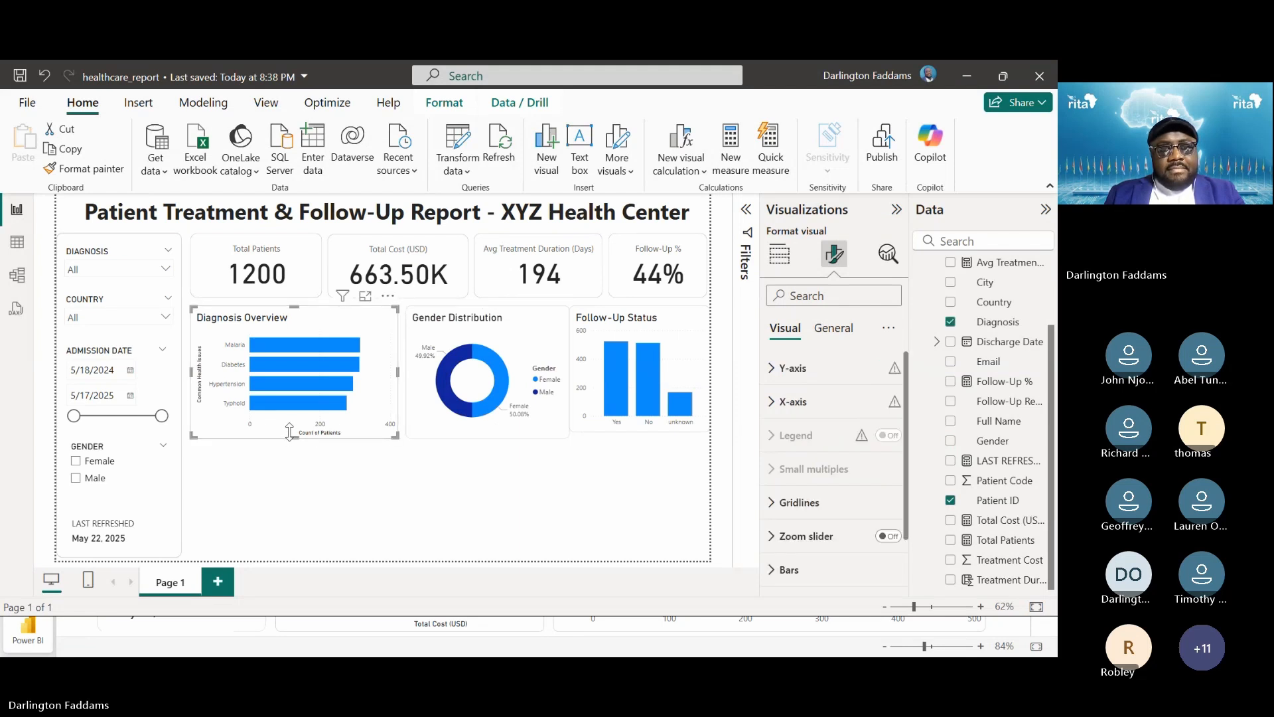
left_click_drag(289, 433, 290, 427)
key("alt+Tab")
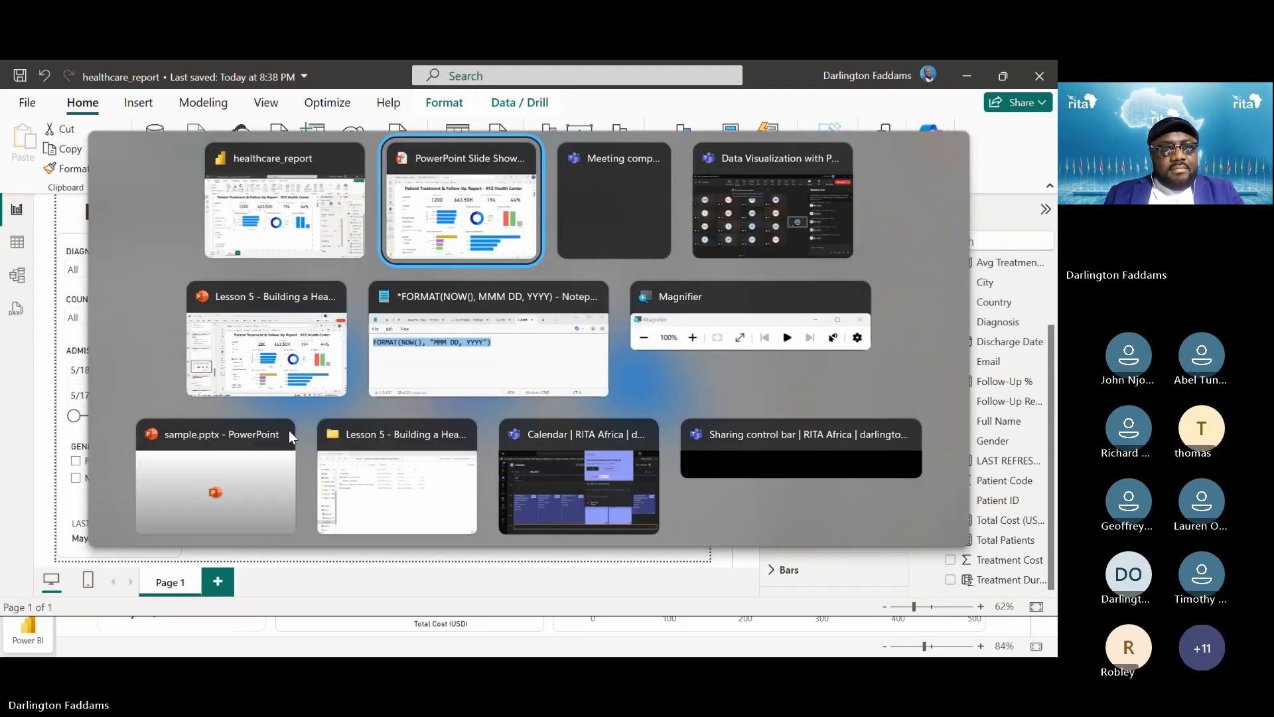
key("alt+Tab")
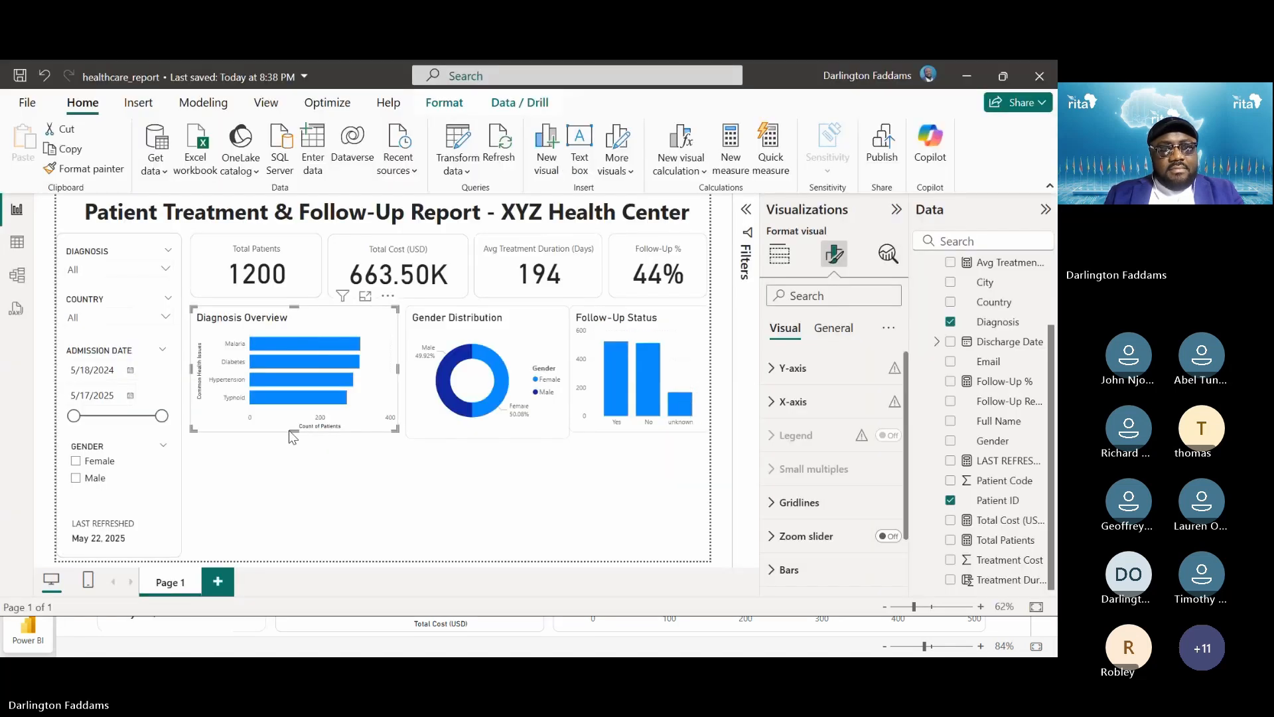
left_click(445, 420)
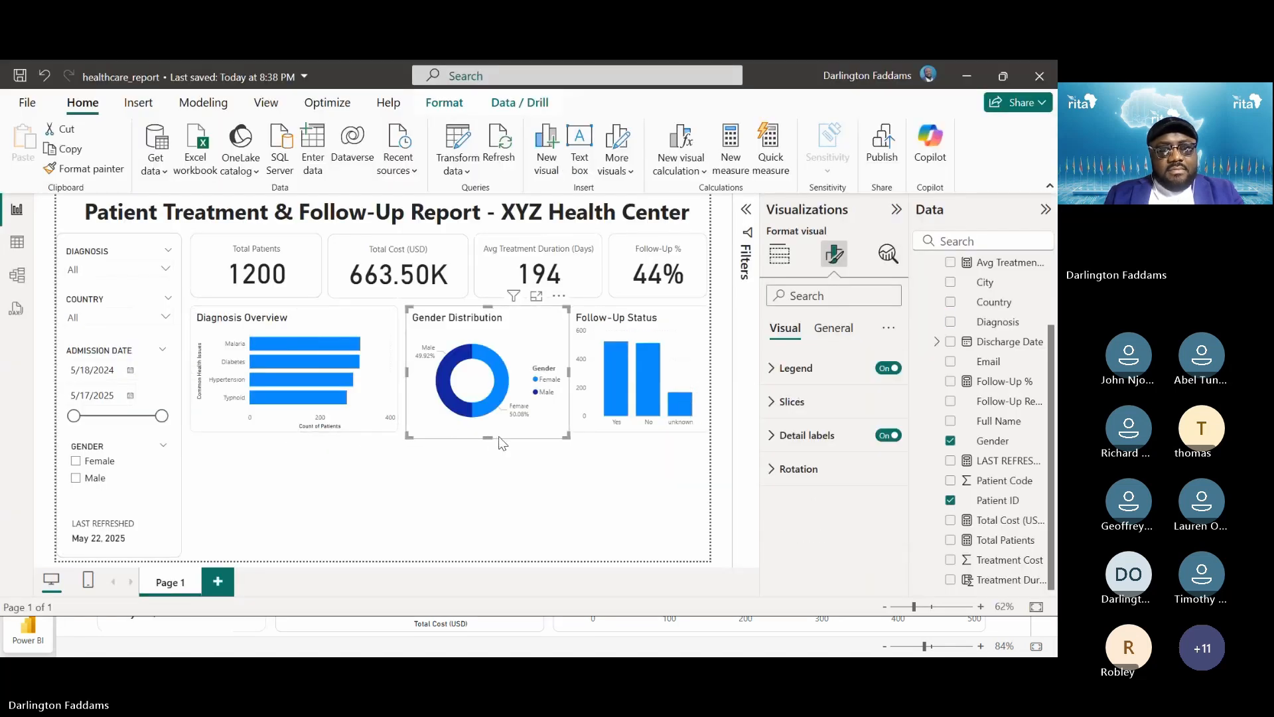
left_click_drag(486, 436, 486, 430)
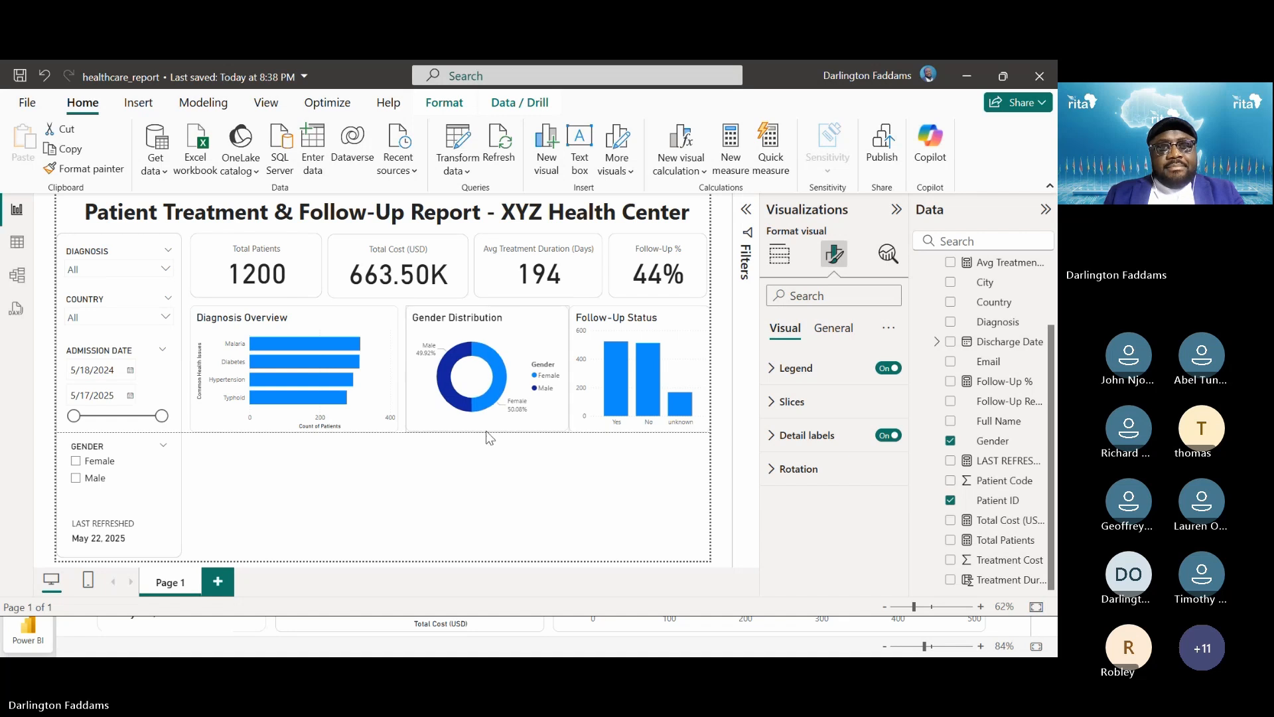
Align Follow-Up Status's bottom edge with the other charts and narrow it from the left
left_click(597, 413)
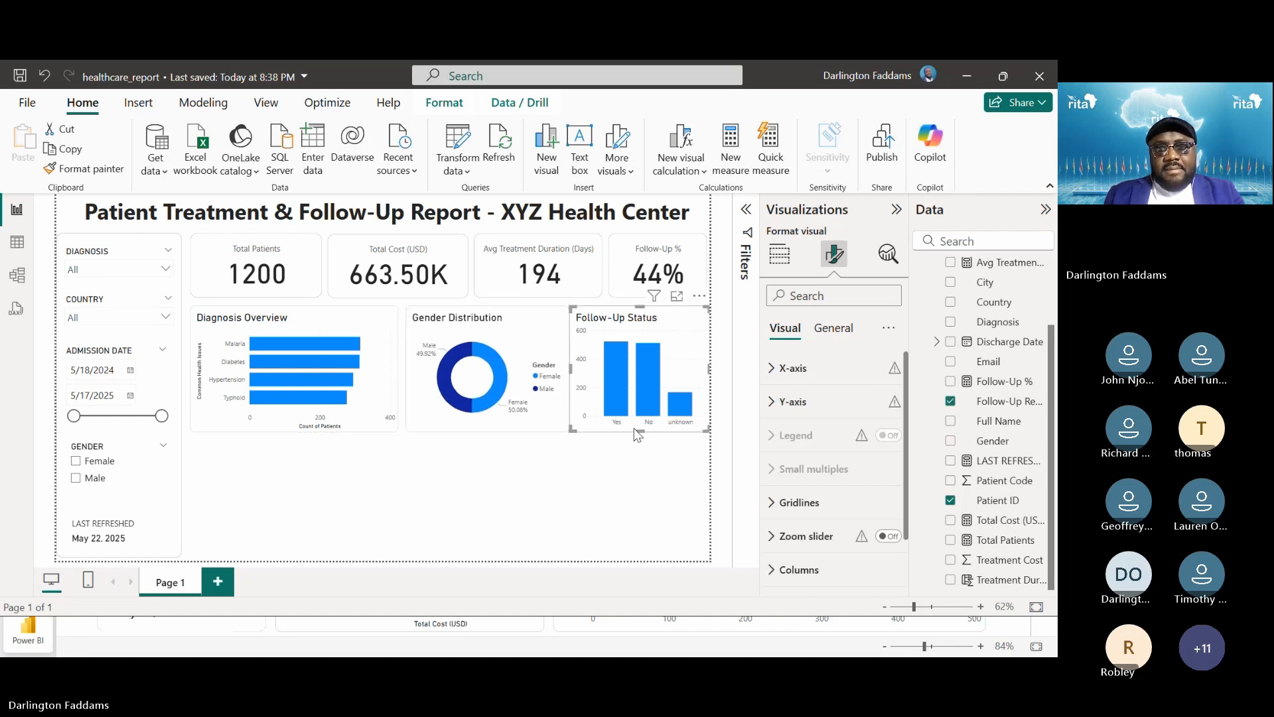
left_click_drag(634, 429, 638, 428)
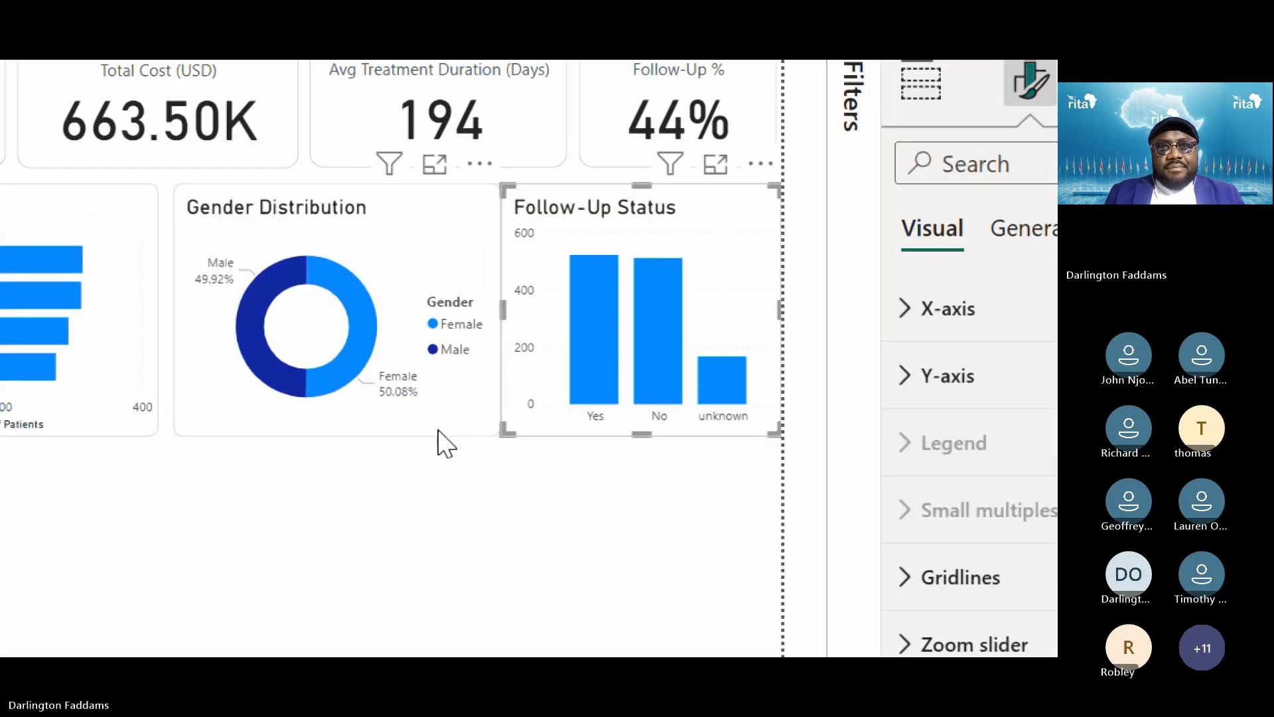
left_click(453, 428)
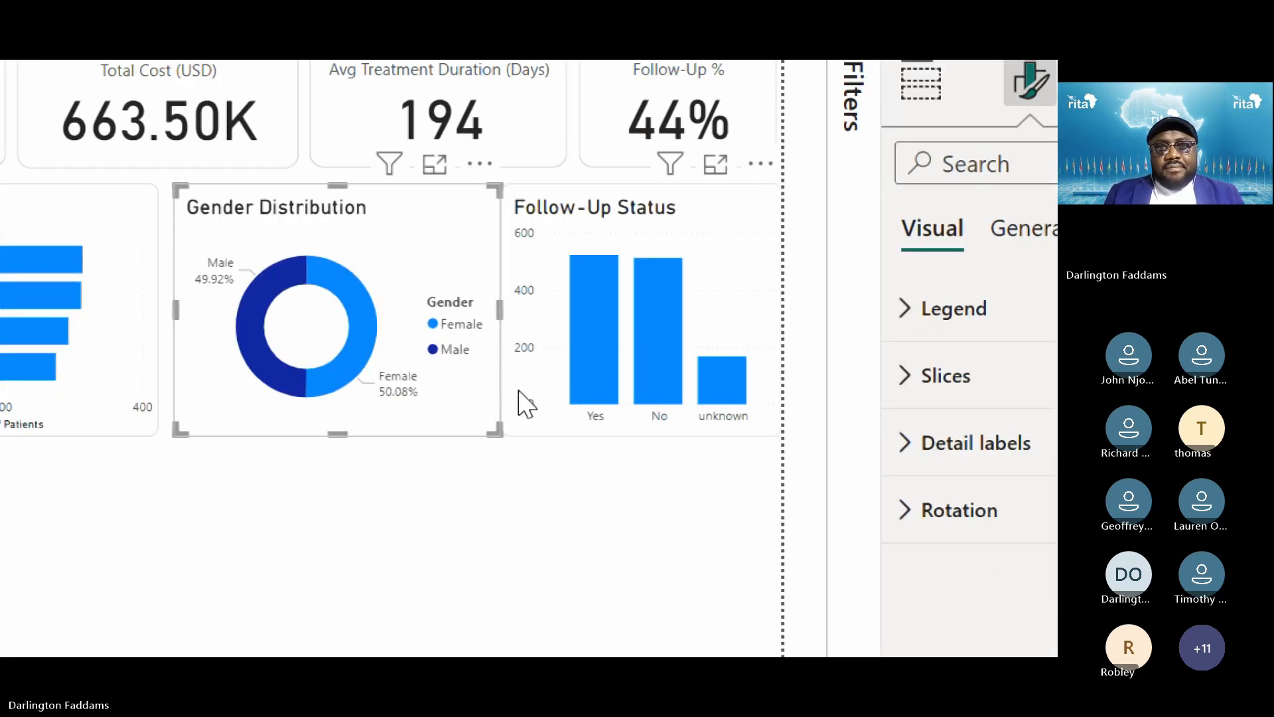
left_click(535, 357)
left_click_drag(500, 300, 516, 325)
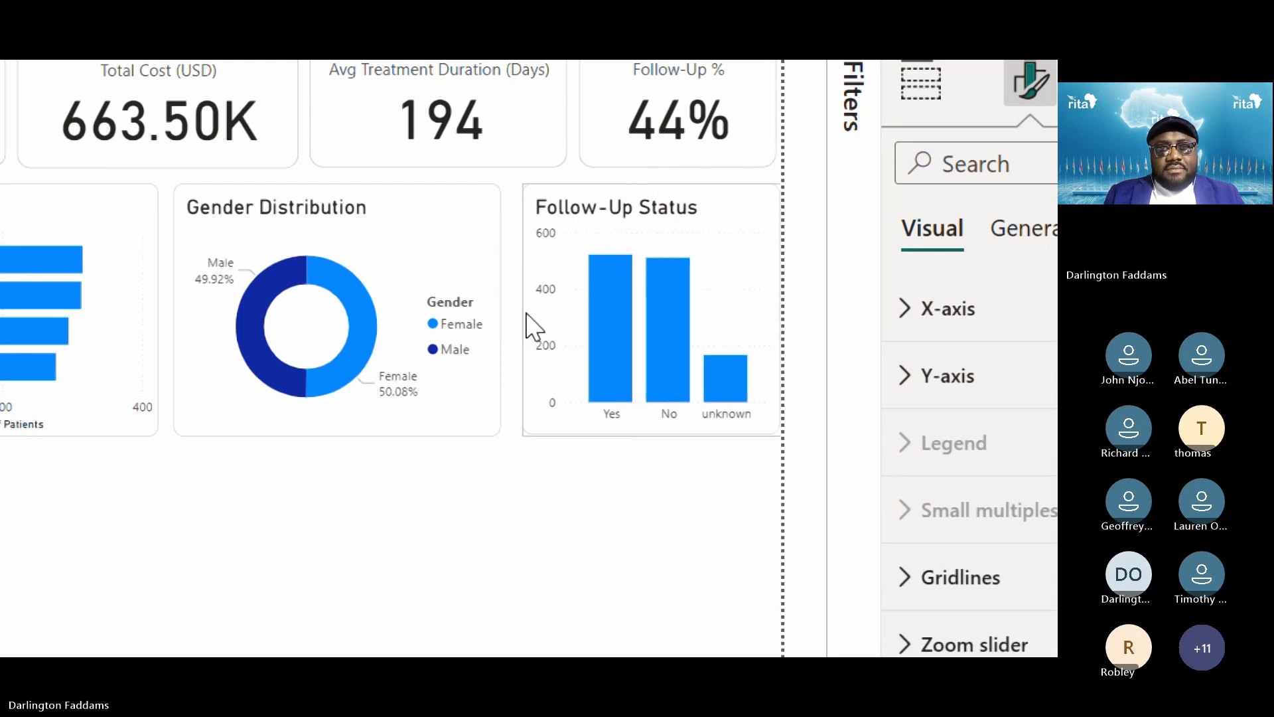
left_click(523, 329)
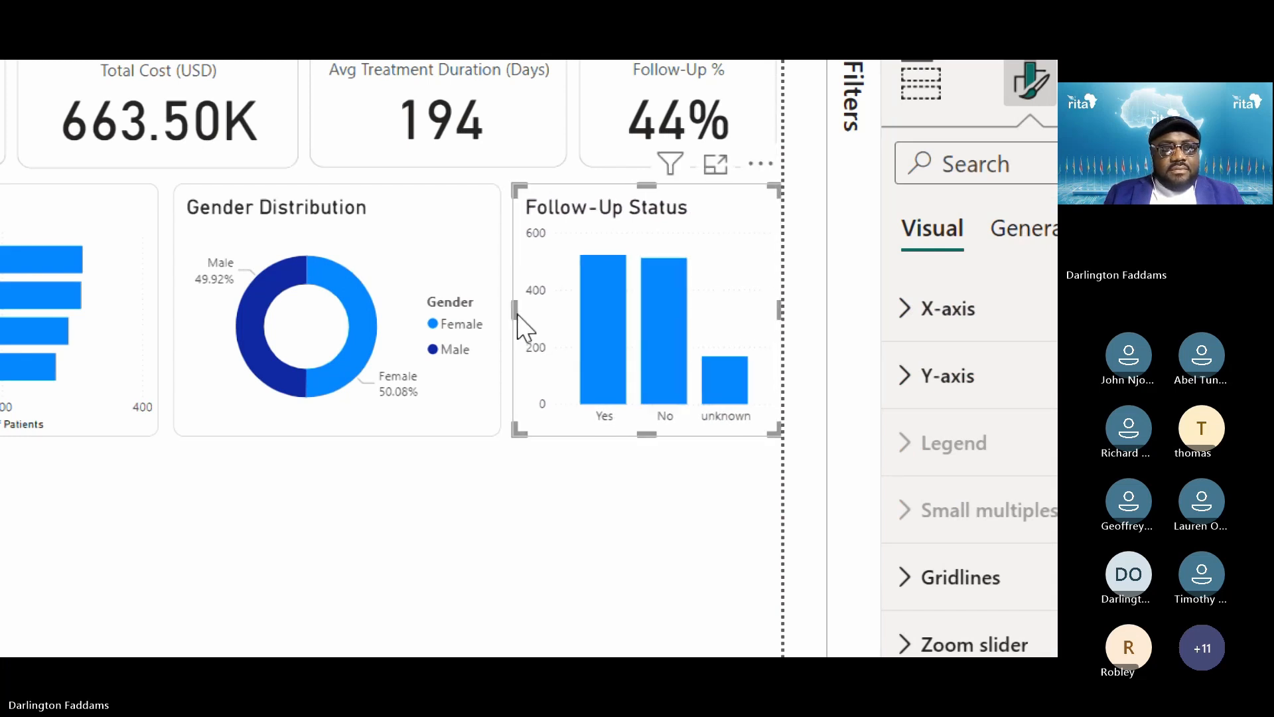
Test cross-filtering by filtering the report to female patients, then clear the filter
mouse_move(327, 389)
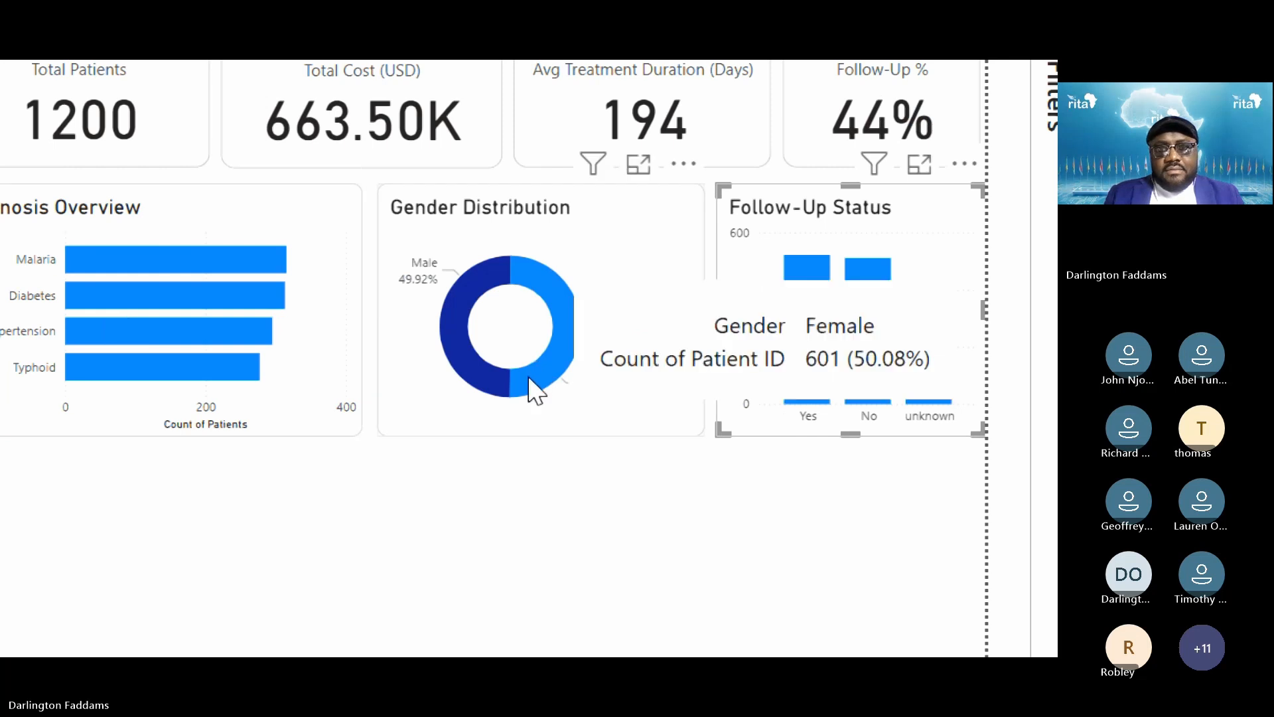
left_click(529, 377)
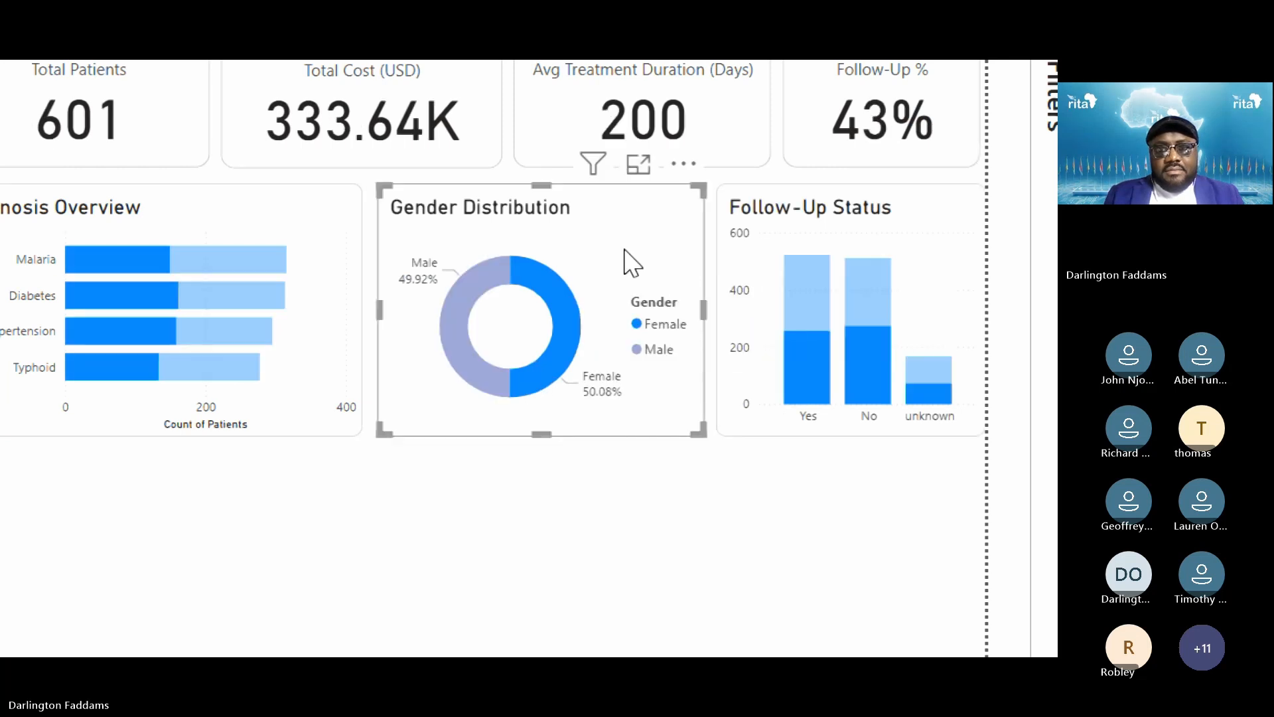
left_click(631, 263)
Narrow the Gender Distribution chart and widen Follow-Up Status slightly toward the donut
mouse_move(703, 319)
left_mouse_down()
mouse_move(685, 332)
mouse_move(699, 332)
mouse_move(691, 317)
left_mouse_up()
left_click(736, 308)
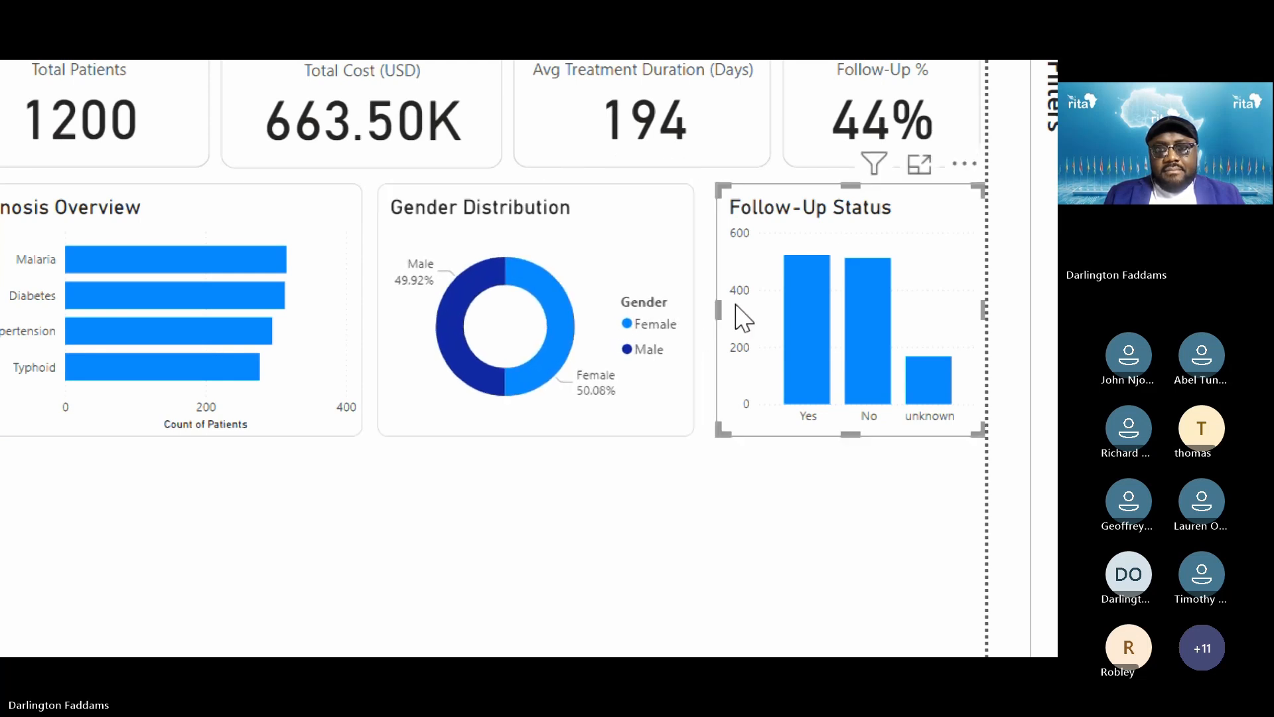
mouse_move(716, 303)
left_mouse_down()
mouse_move(717, 321)
mouse_move(709, 310)
left_mouse_up()
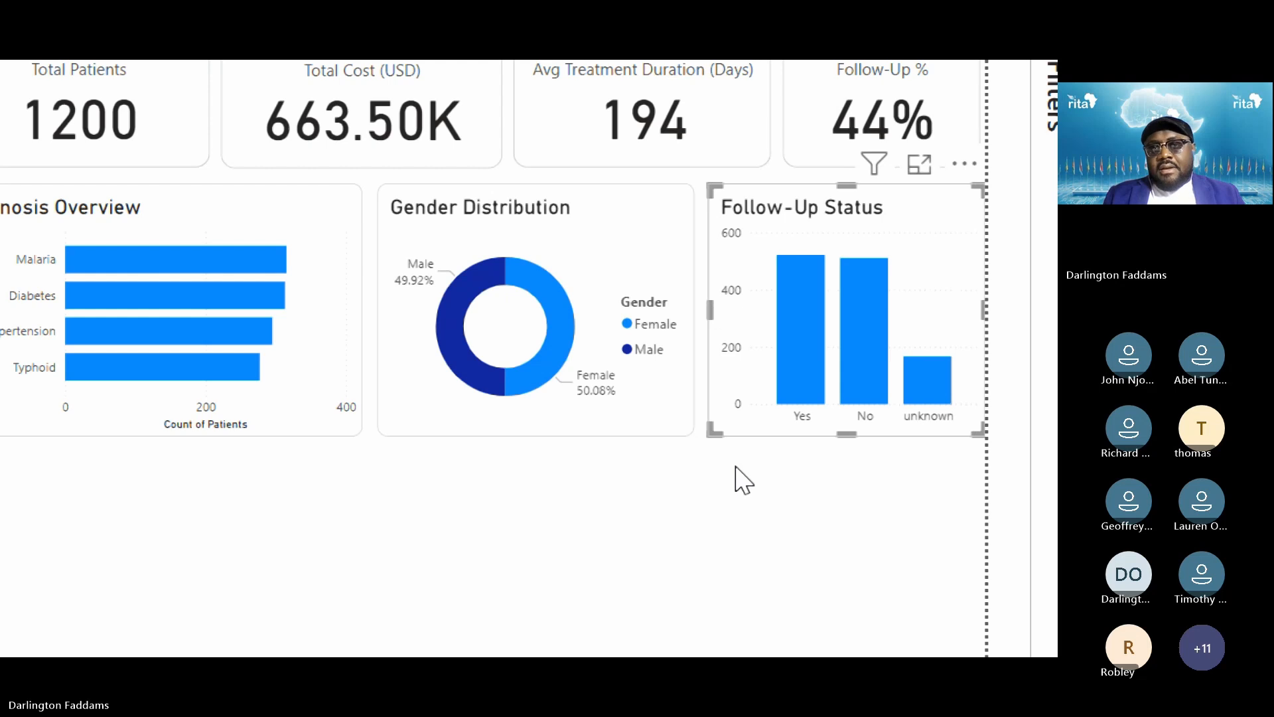
left_click(735, 467)
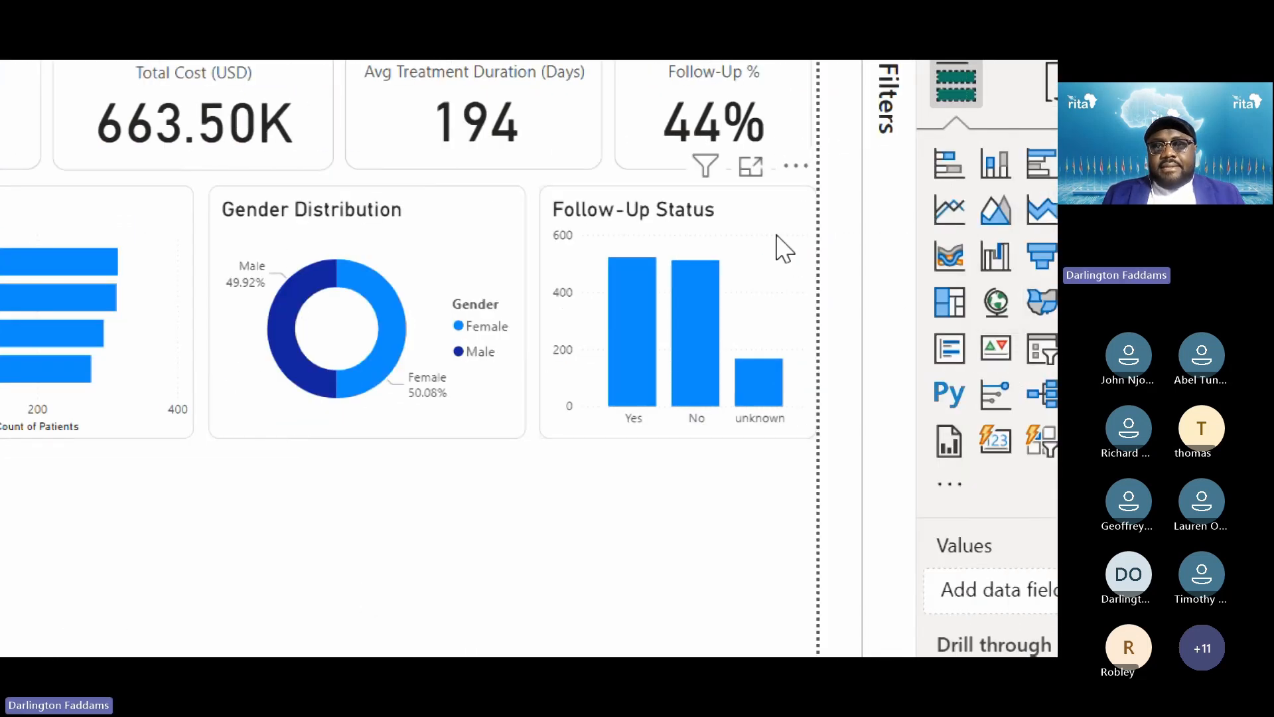
Show Follow-Up Status's Format visual options, briefly checking the gridline and zoom slider sections
left_click(783, 249)
left_click(1071, 114)
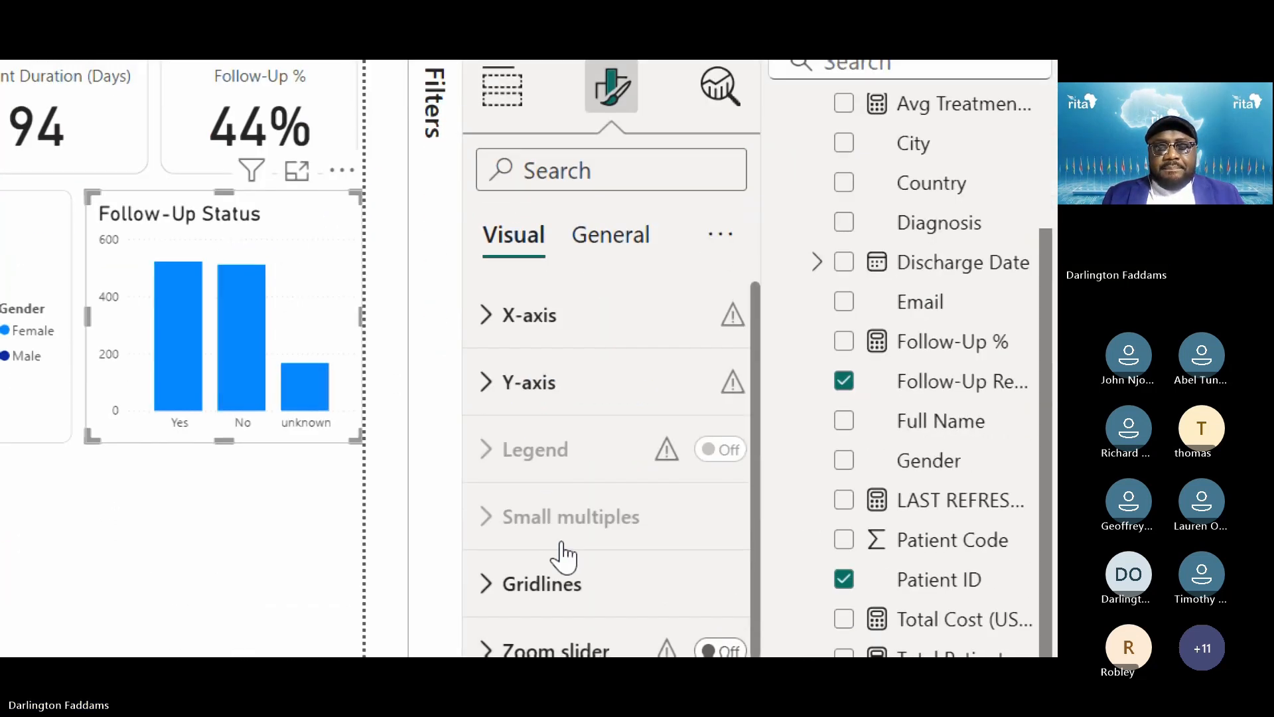
scroll(564, 591, "down", 2)
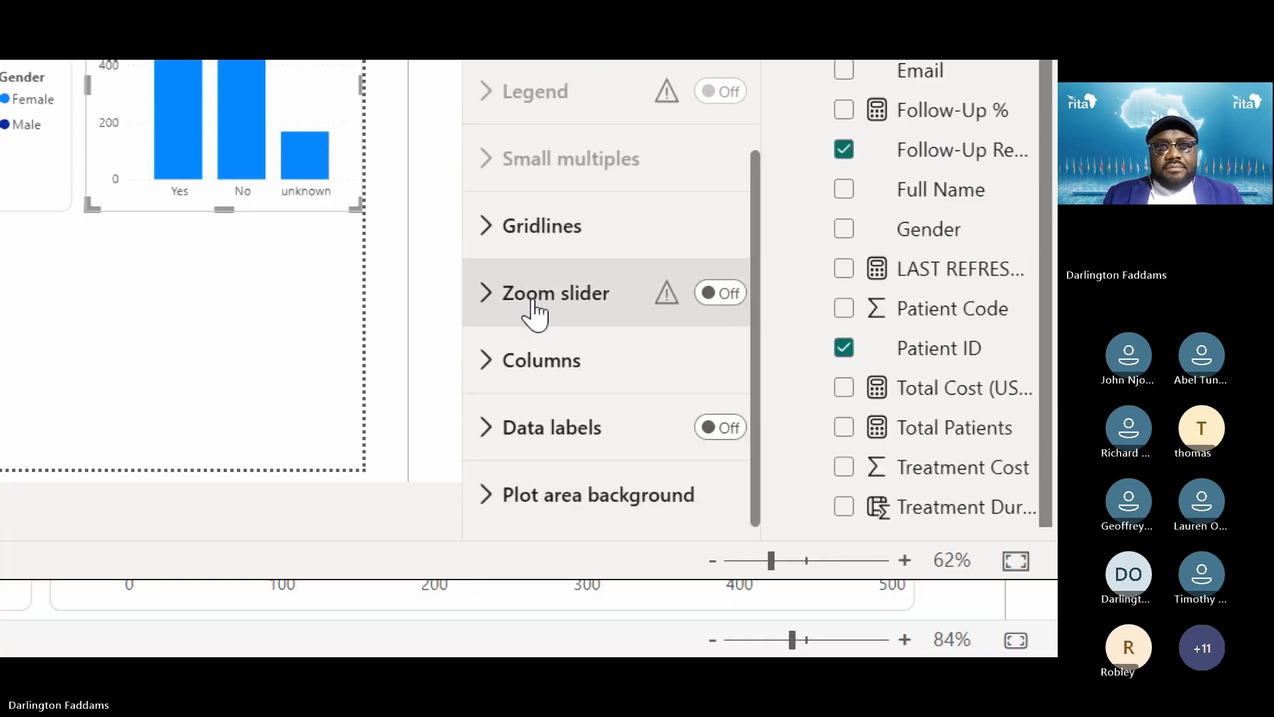
left_click(529, 252)
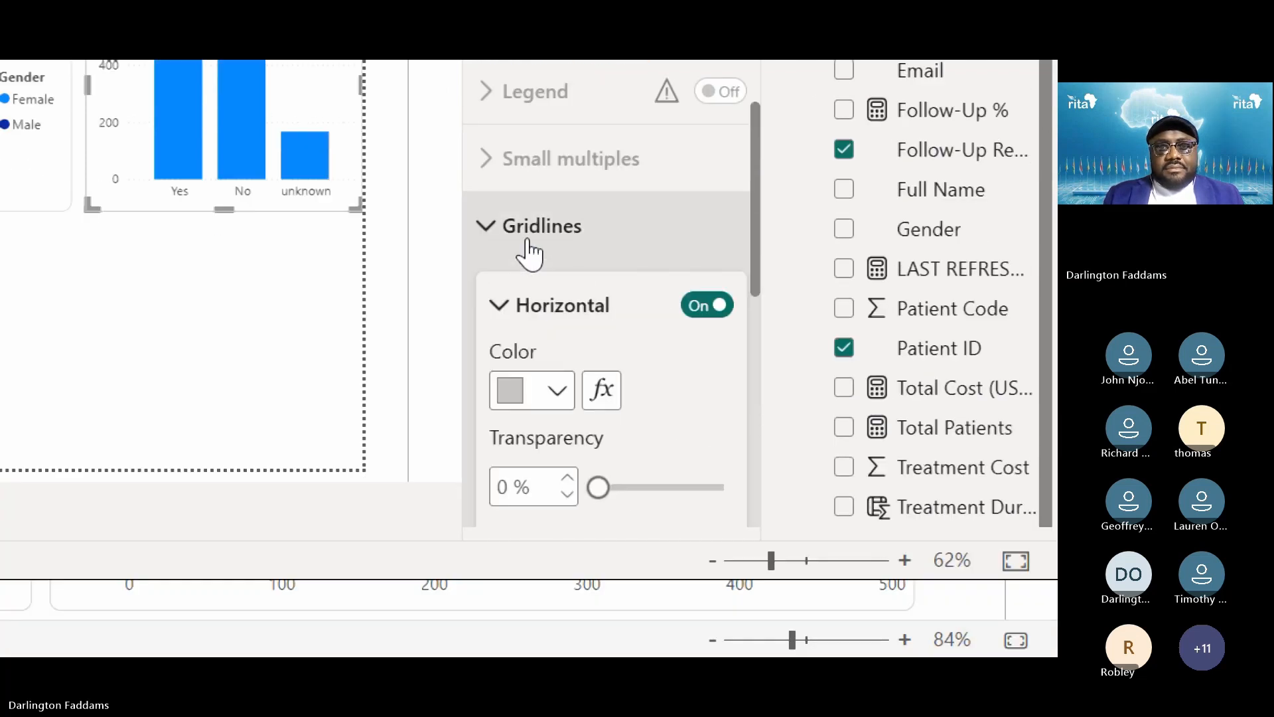
left_click(529, 251)
left_click(542, 292)
left_click(543, 293)
Expand the Columns formatting section for the Follow-Up Status chart
left_click(539, 368)
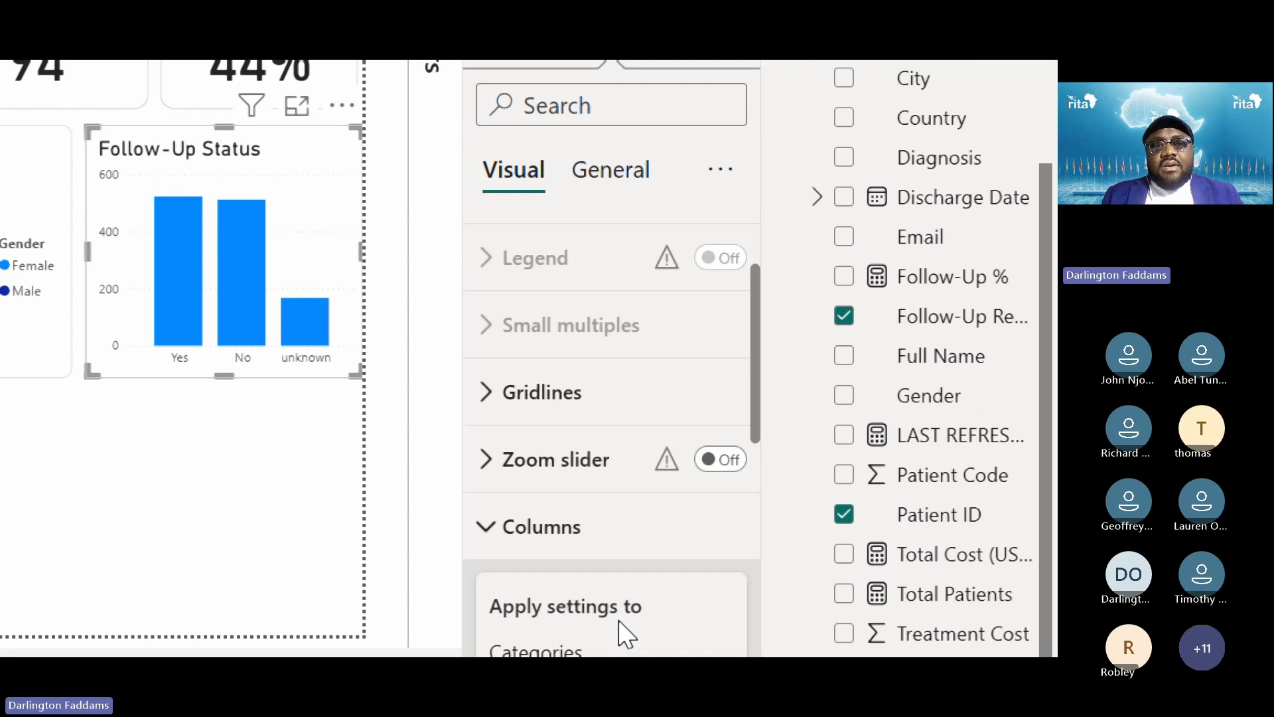
scroll(623, 633, "down", 5)
scroll(610, 597, "up", 3)
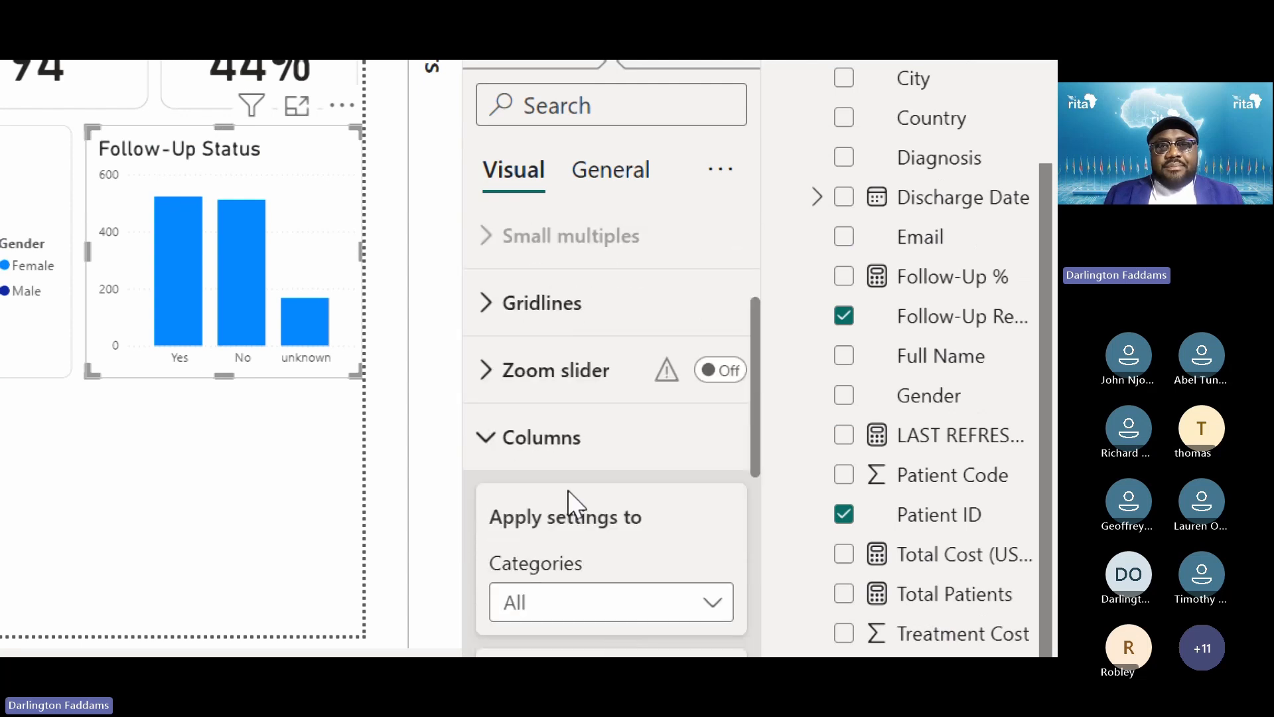
left_click(563, 446)
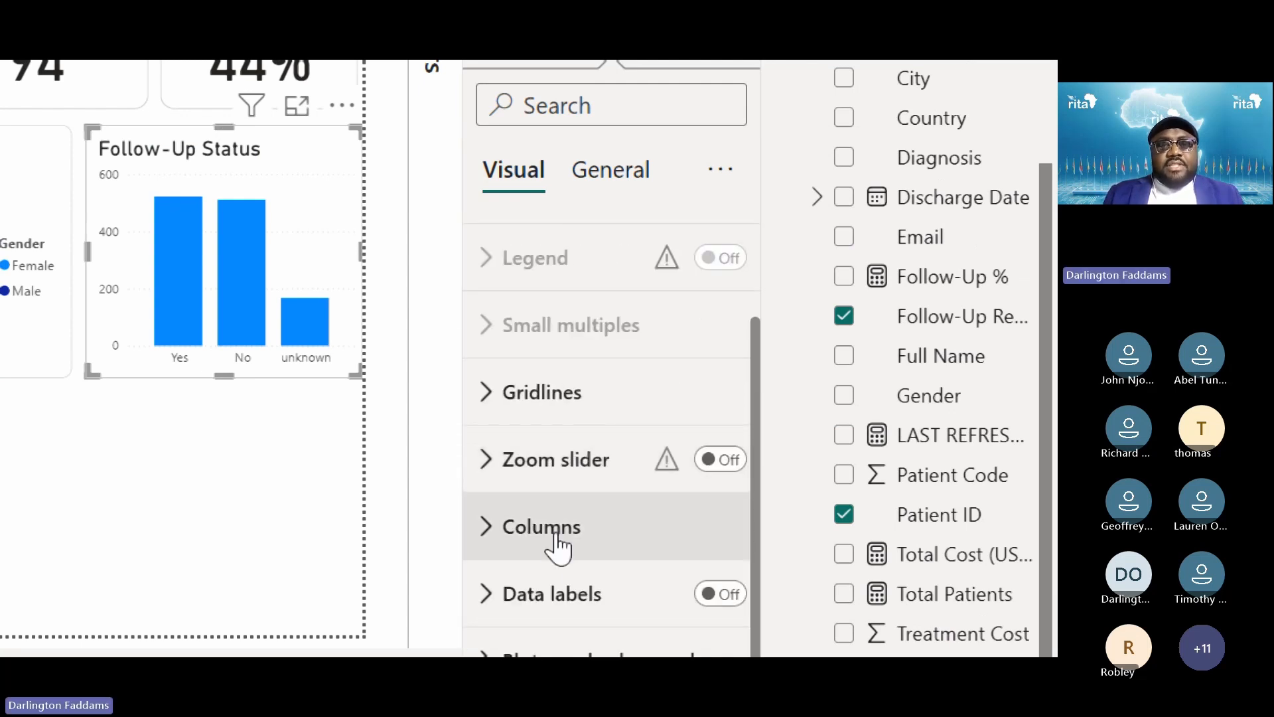
left_click(549, 561)
Colour the Yes column of the Follow-Up Status chart orange
scroll(548, 564, "down", 1)
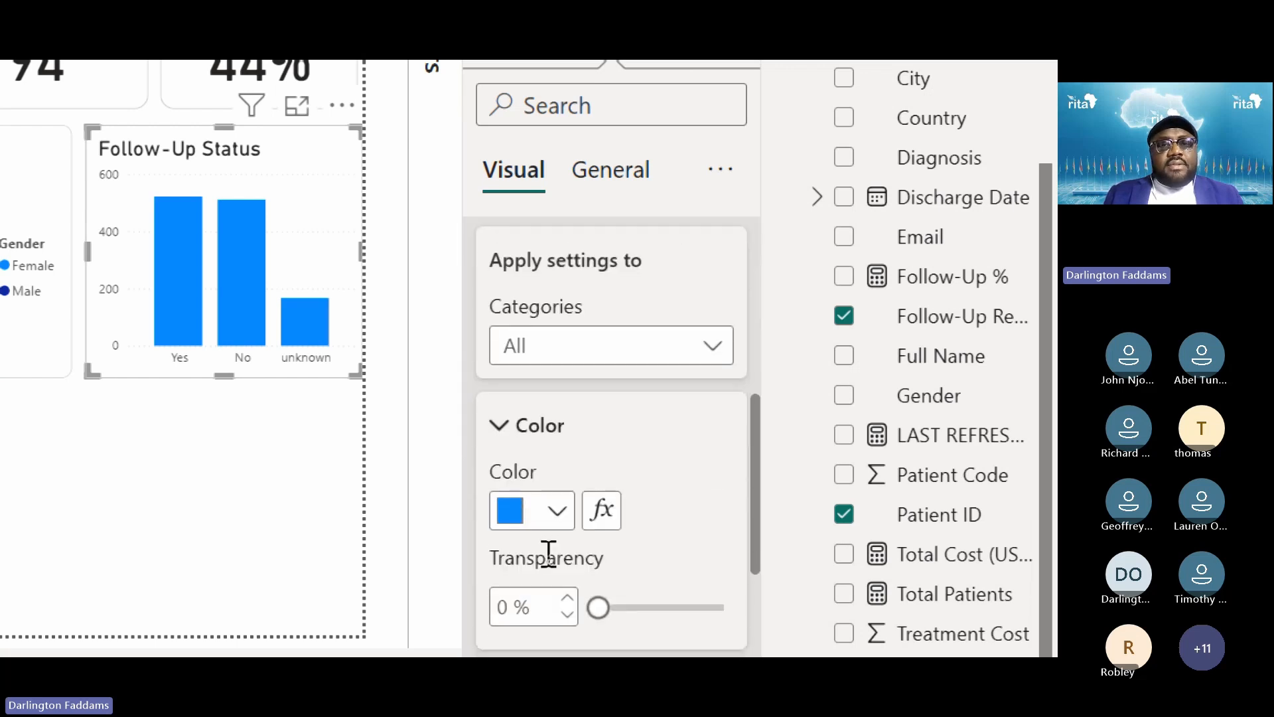
left_click(601, 342)
left_click(559, 437)
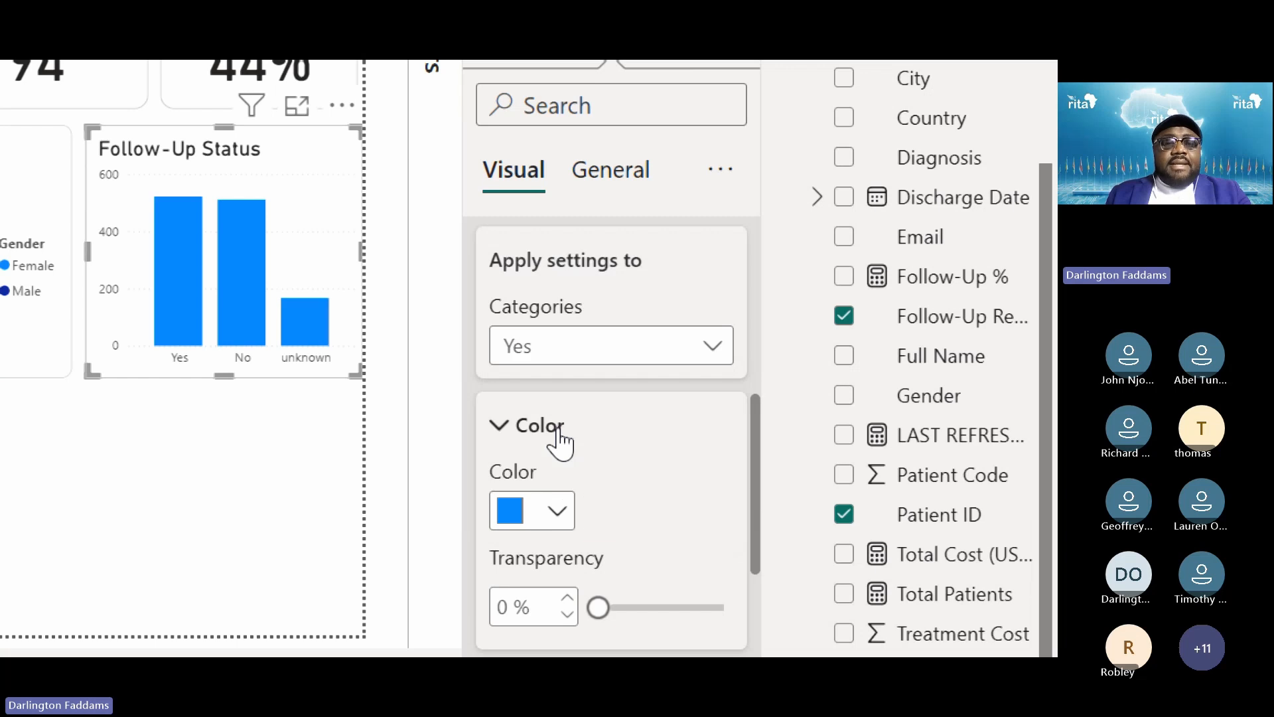
left_click(551, 521)
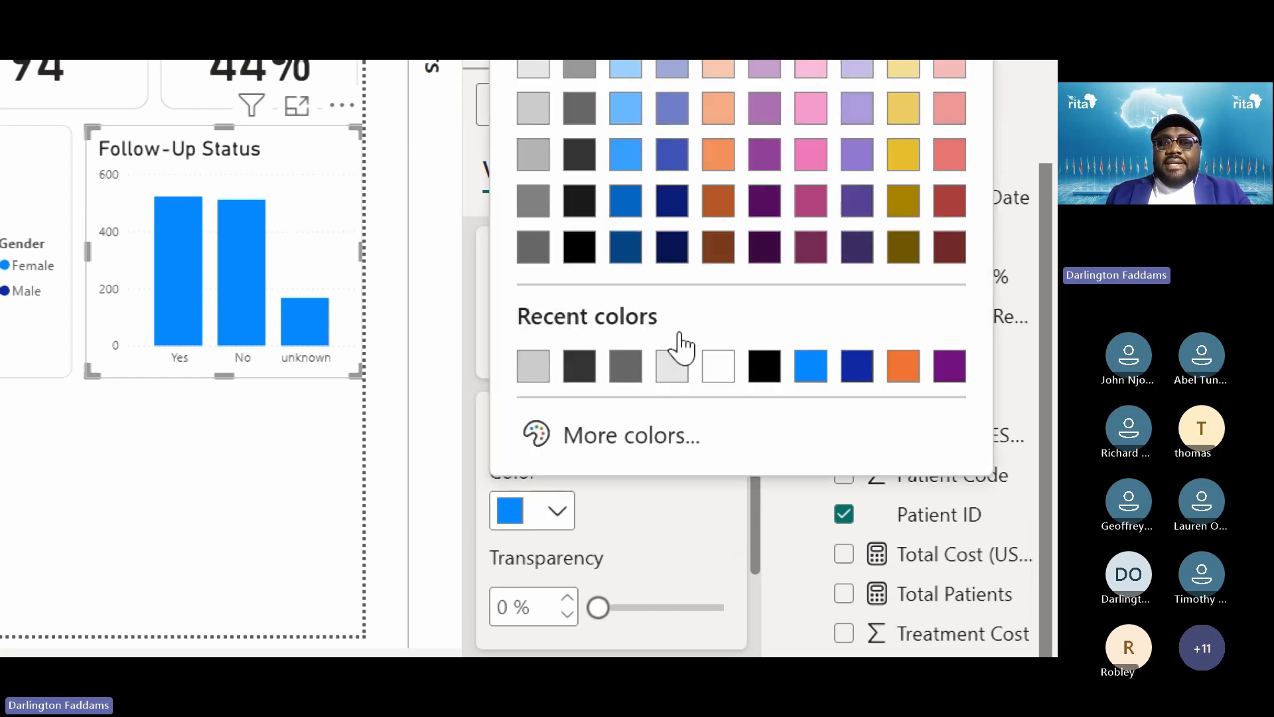
left_click(902, 384)
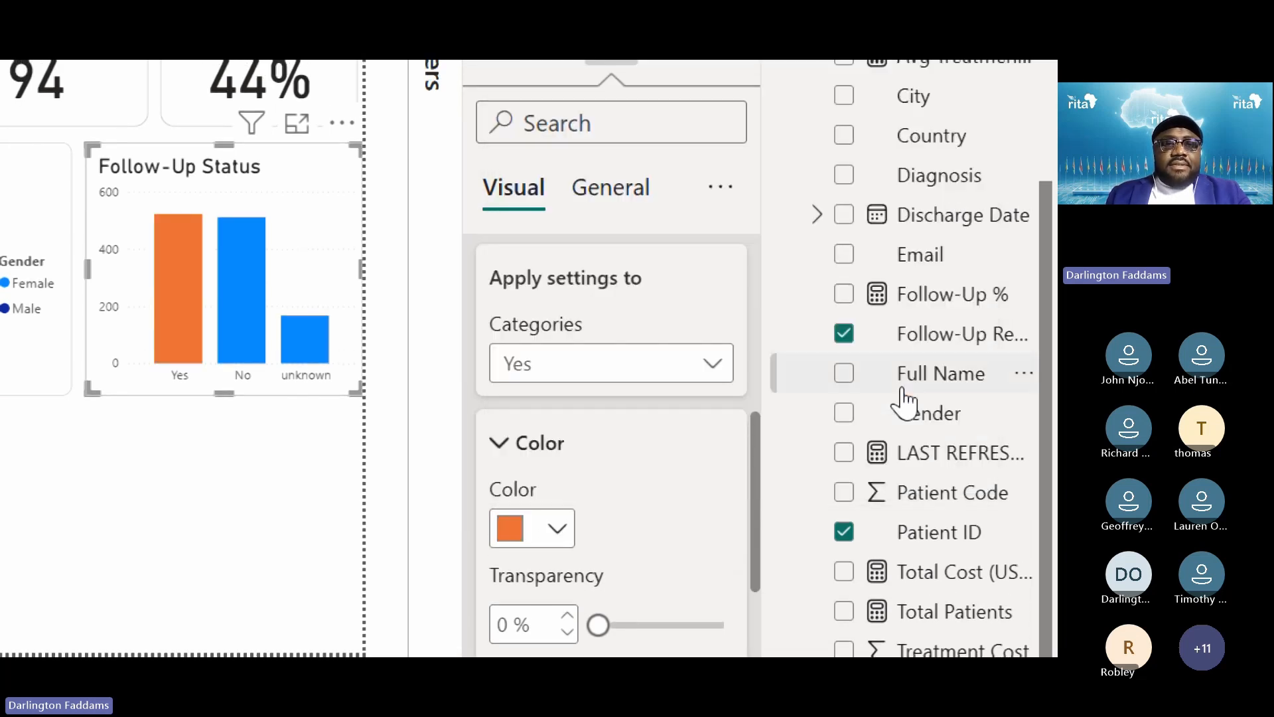
Give the No column a custom light green (#7DF587) via More colors
left_click(619, 371)
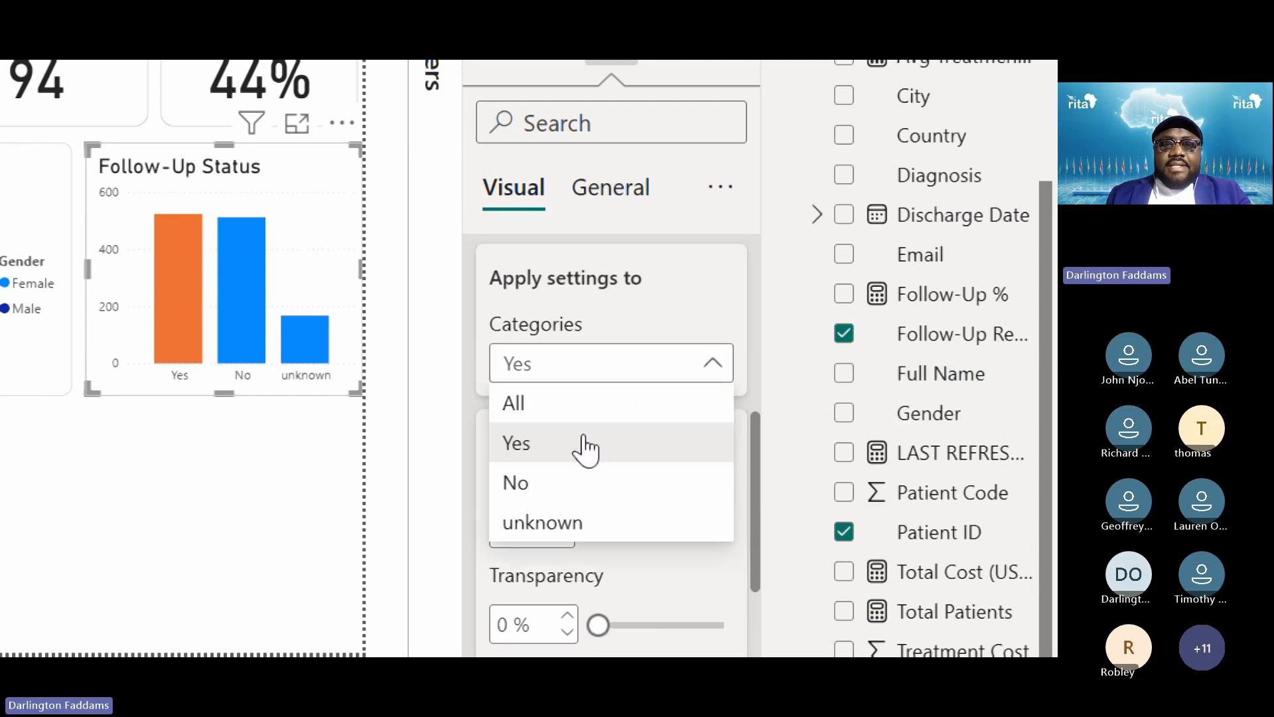
left_click(563, 484)
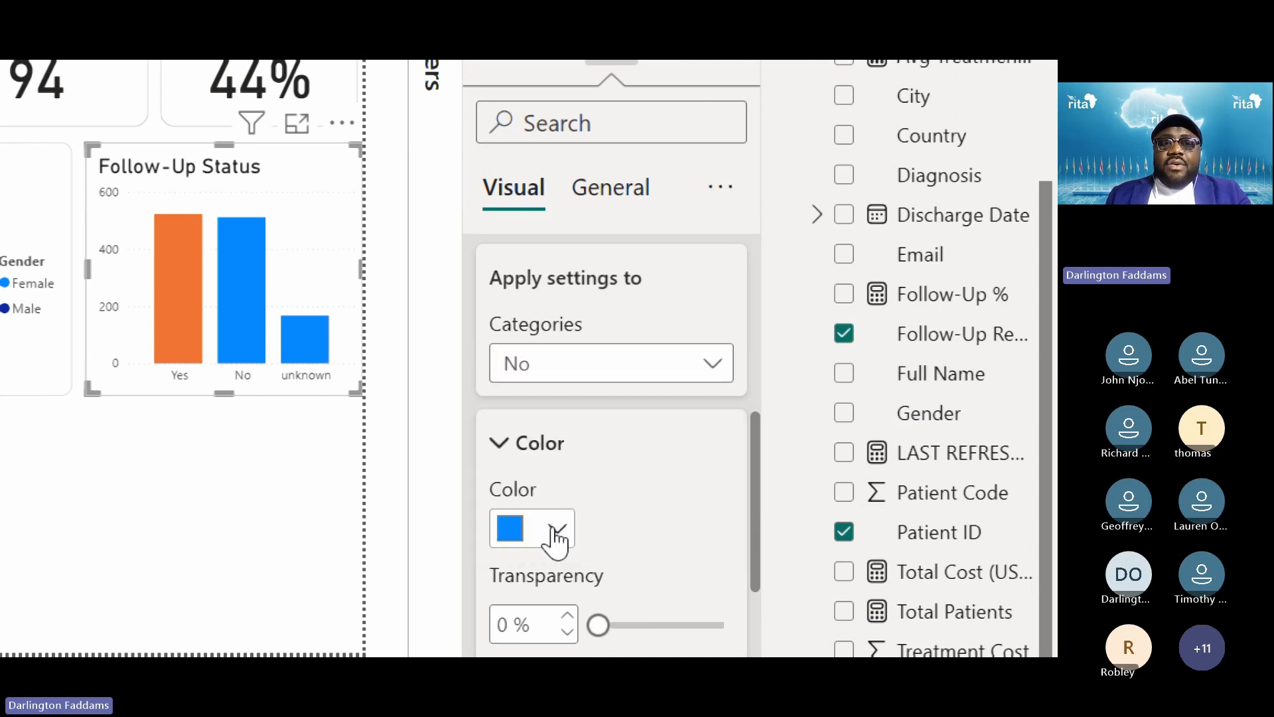
left_click(558, 531)
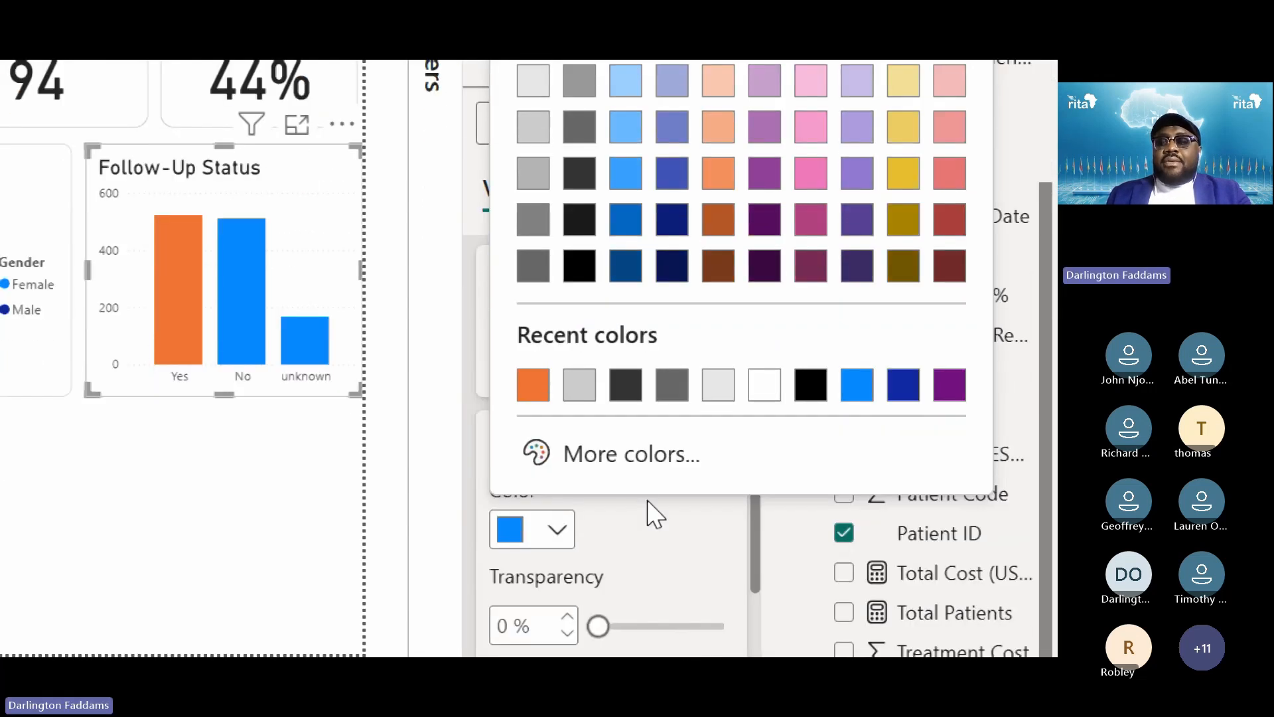
left_click(631, 454)
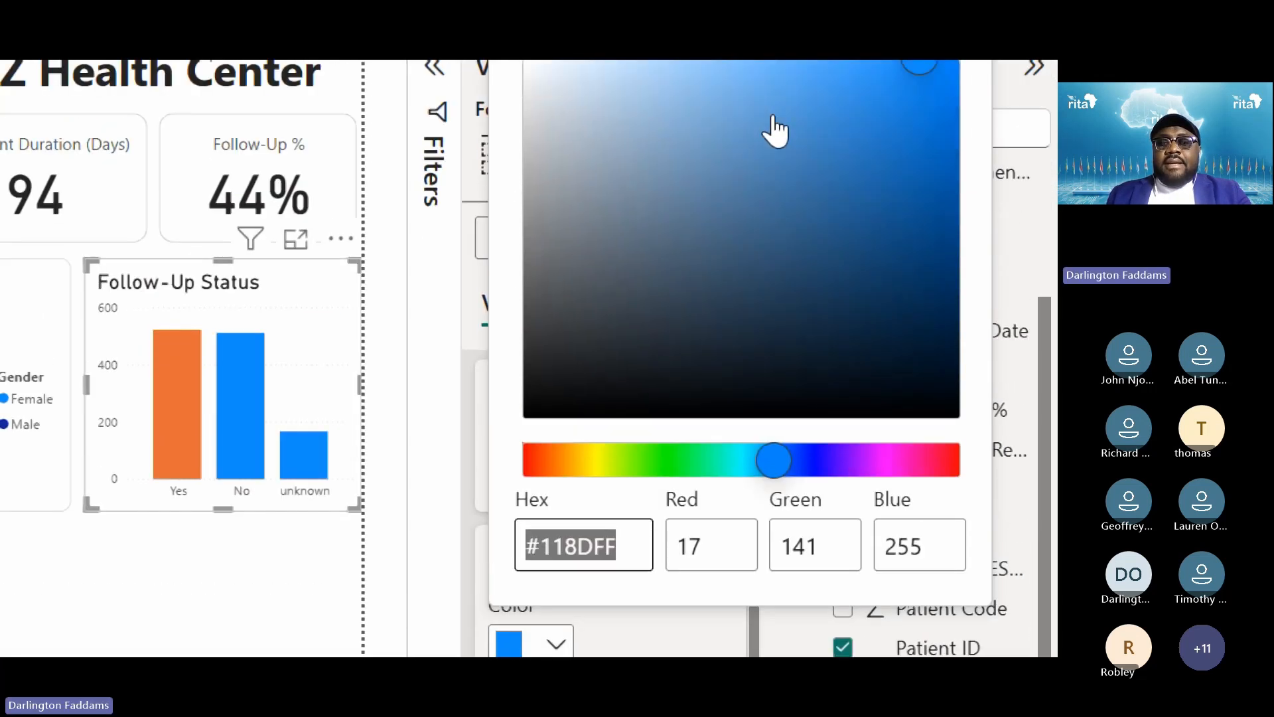
left_click(674, 460)
left_click(879, 168)
left_click_drag(887, 176, 738, 187)
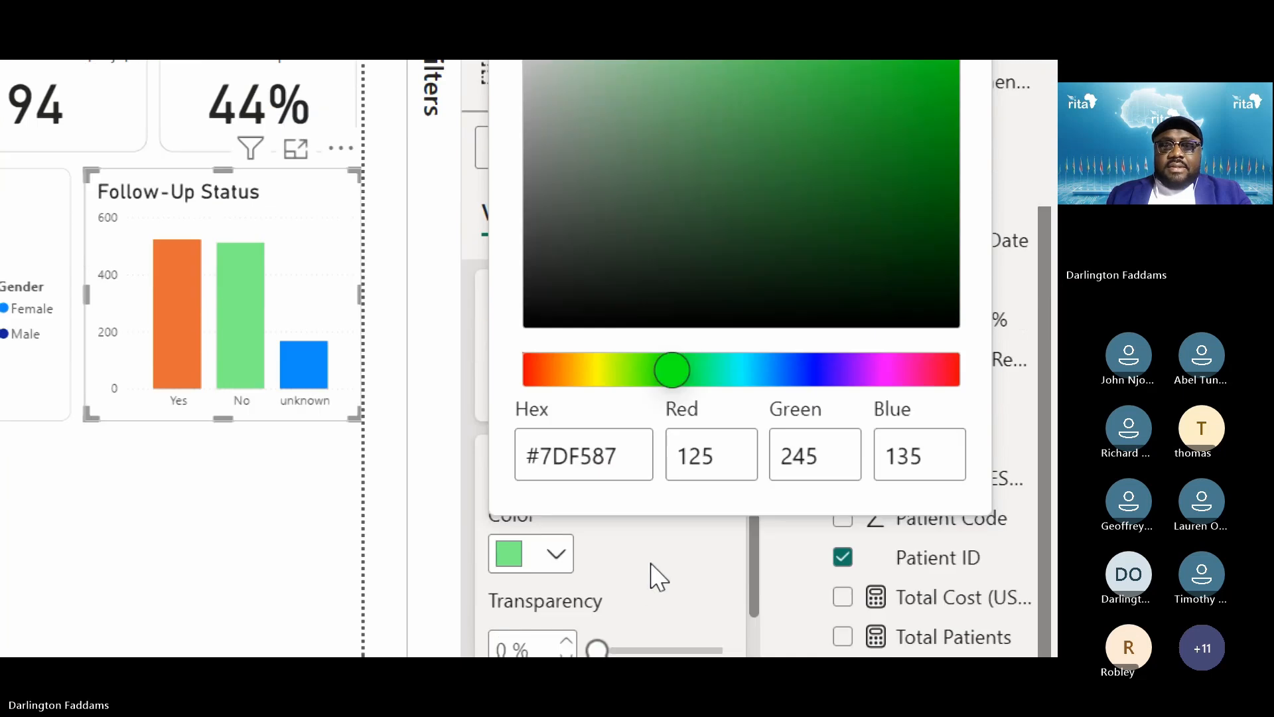
left_click(659, 577)
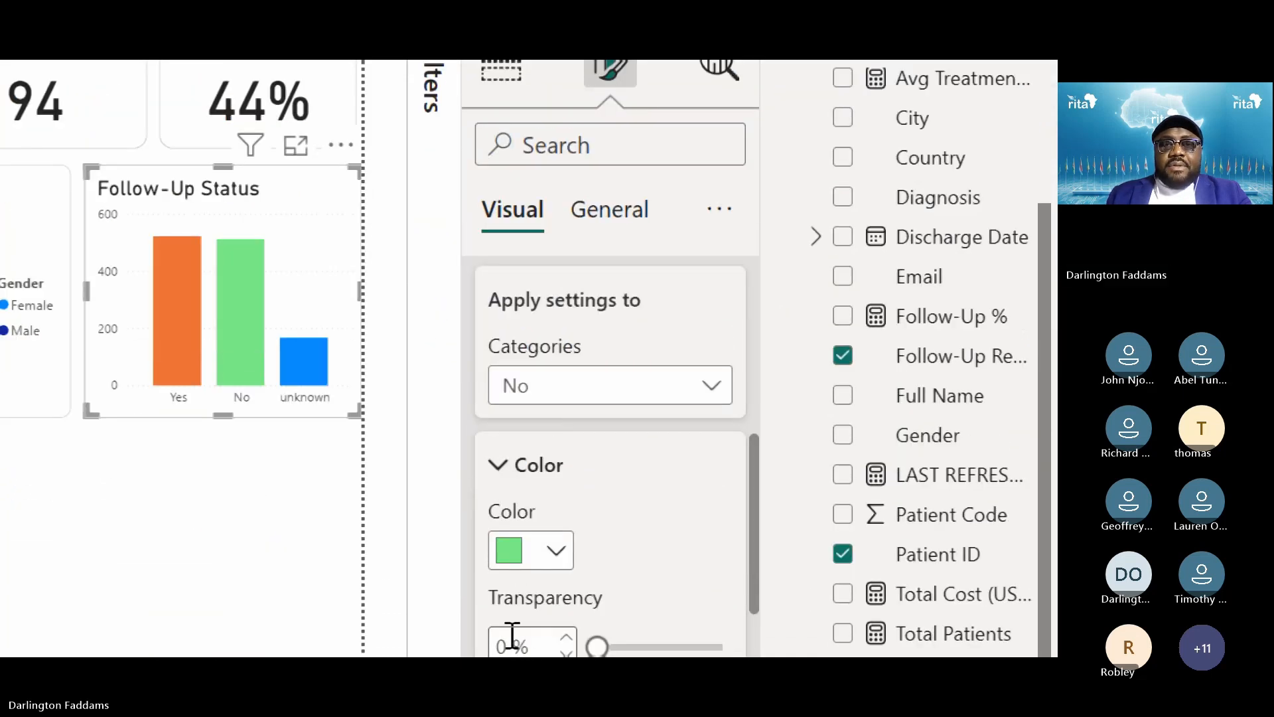
Recolour the Yes column to a custom light salmon shade via More colors
left_click(600, 391)
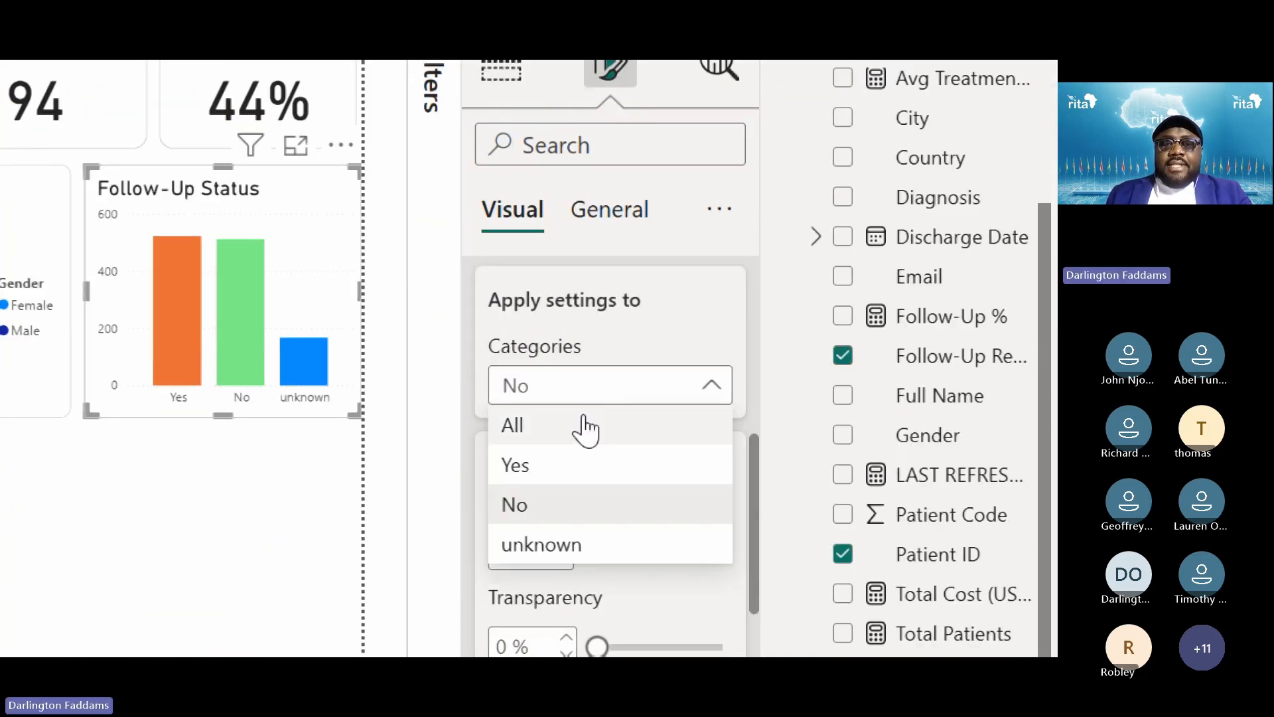
left_click(551, 466)
left_click(556, 550)
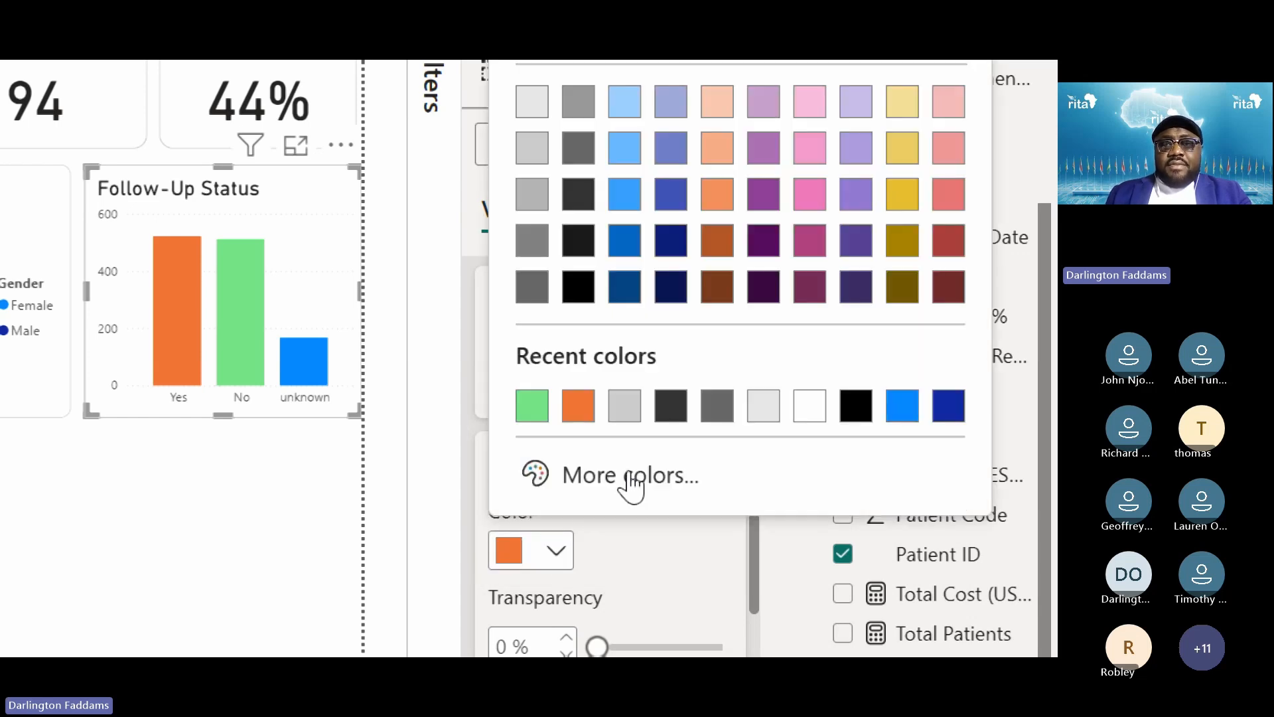
left_click(950, 199)
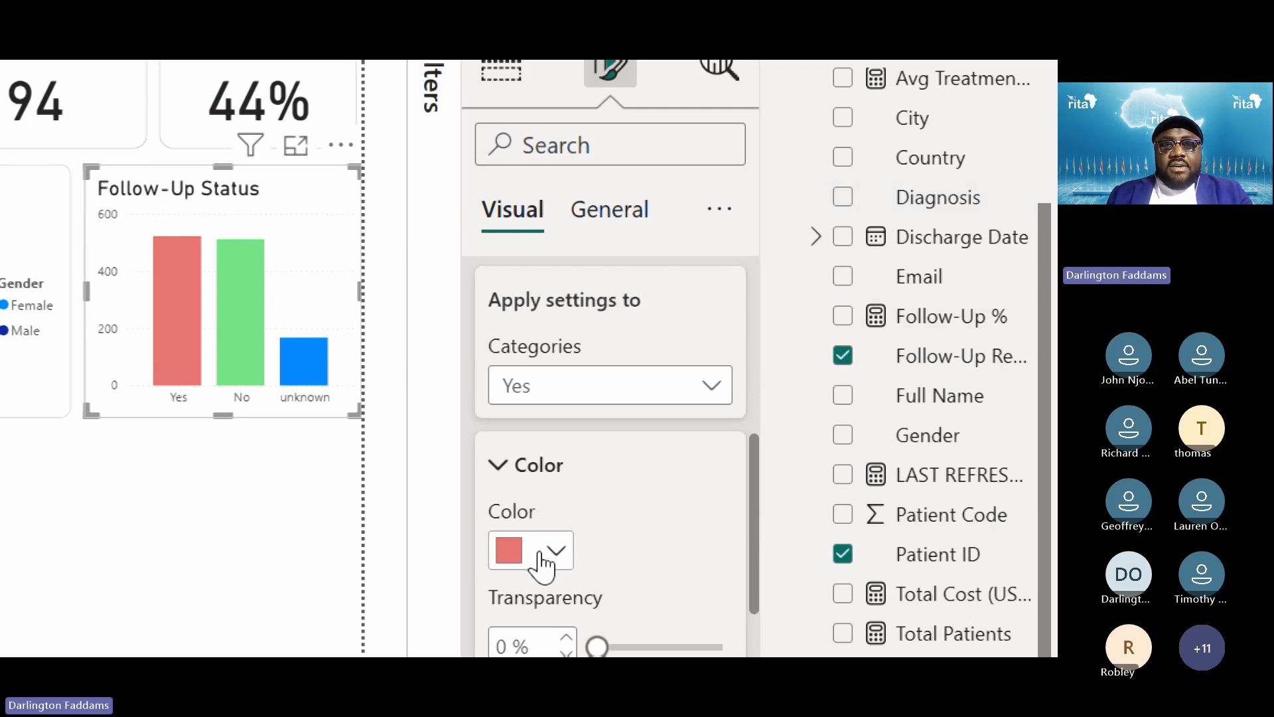
left_click(543, 563)
left_click(640, 488)
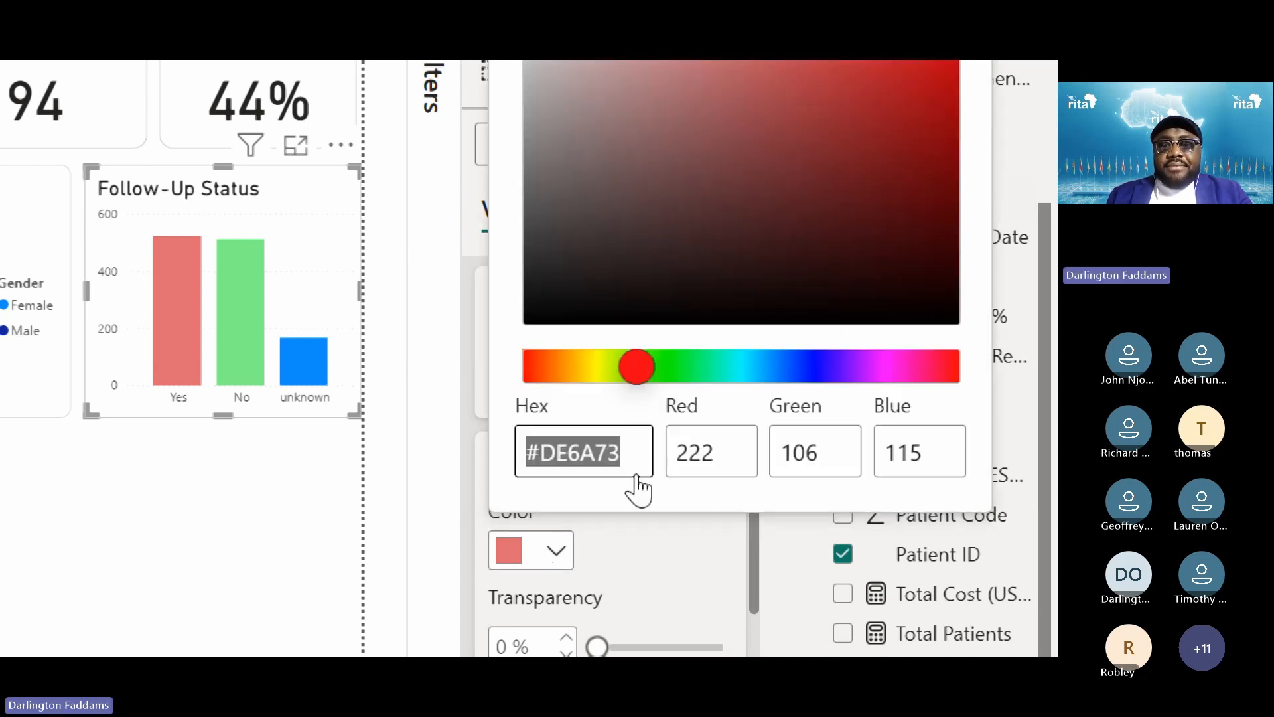
left_click_drag(704, 275, 535, 284)
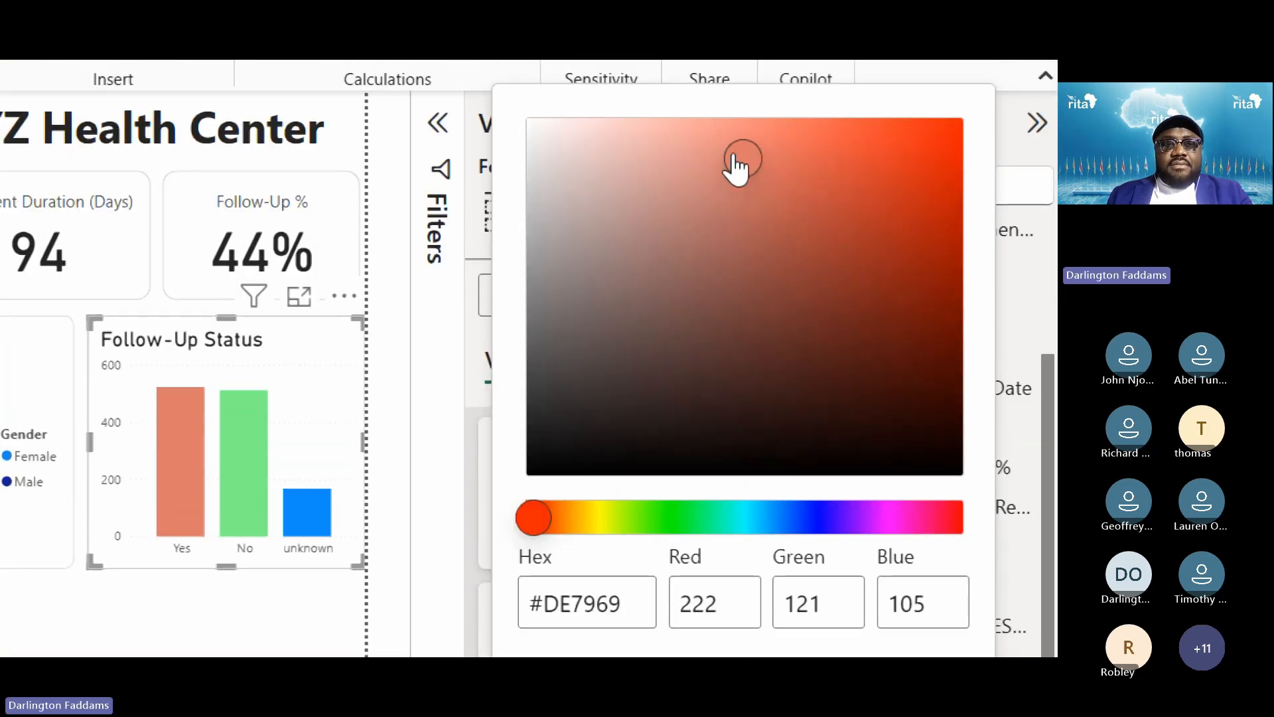
left_click_drag(731, 165, 716, 113)
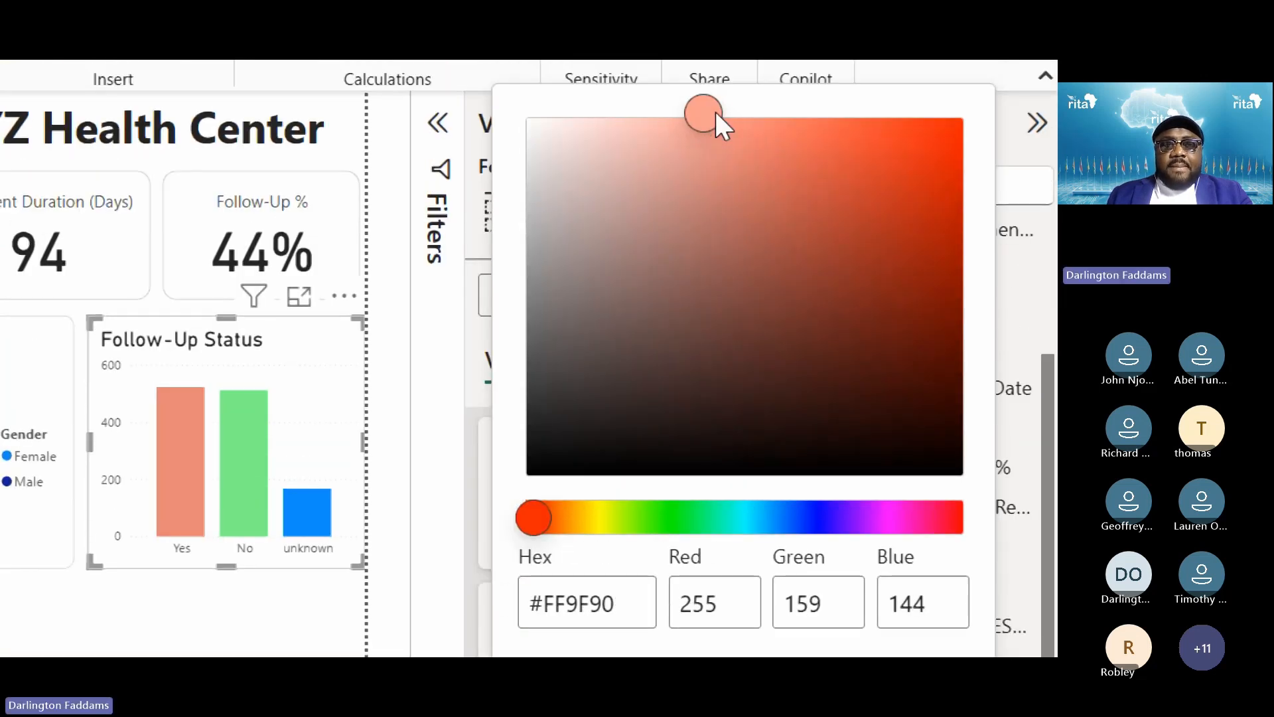
left_click(721, 133)
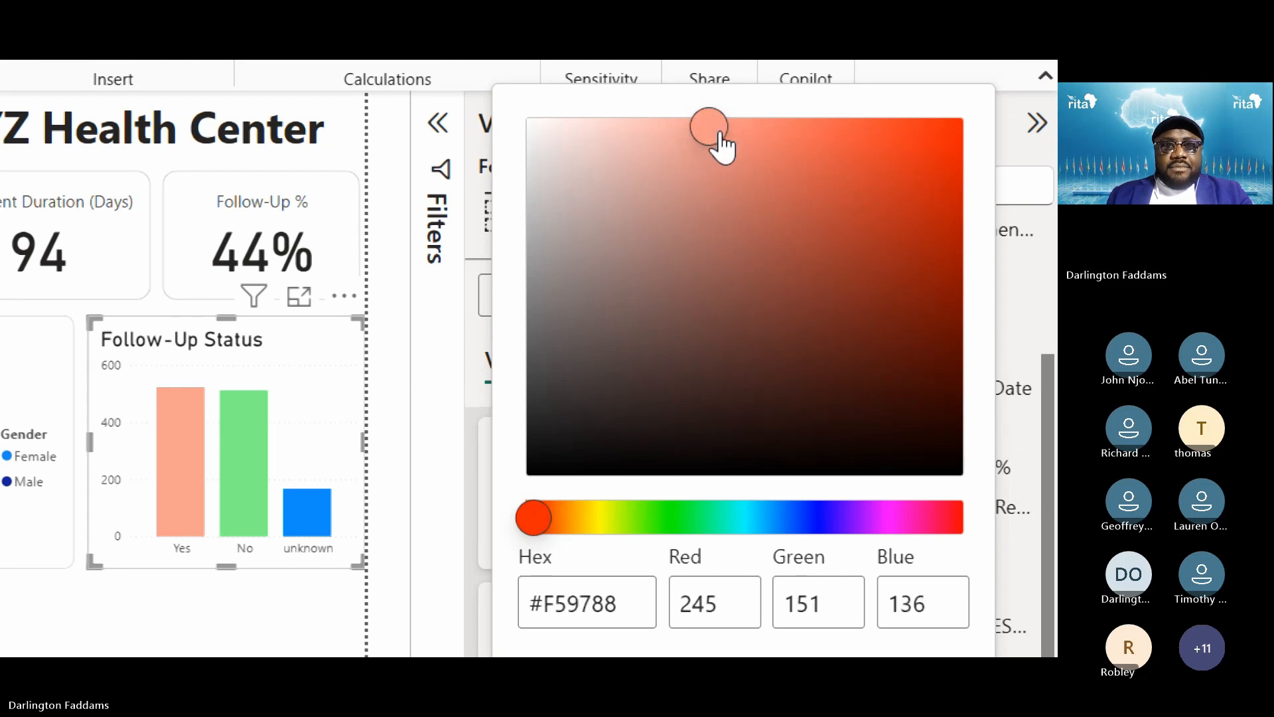
left_click(723, 130)
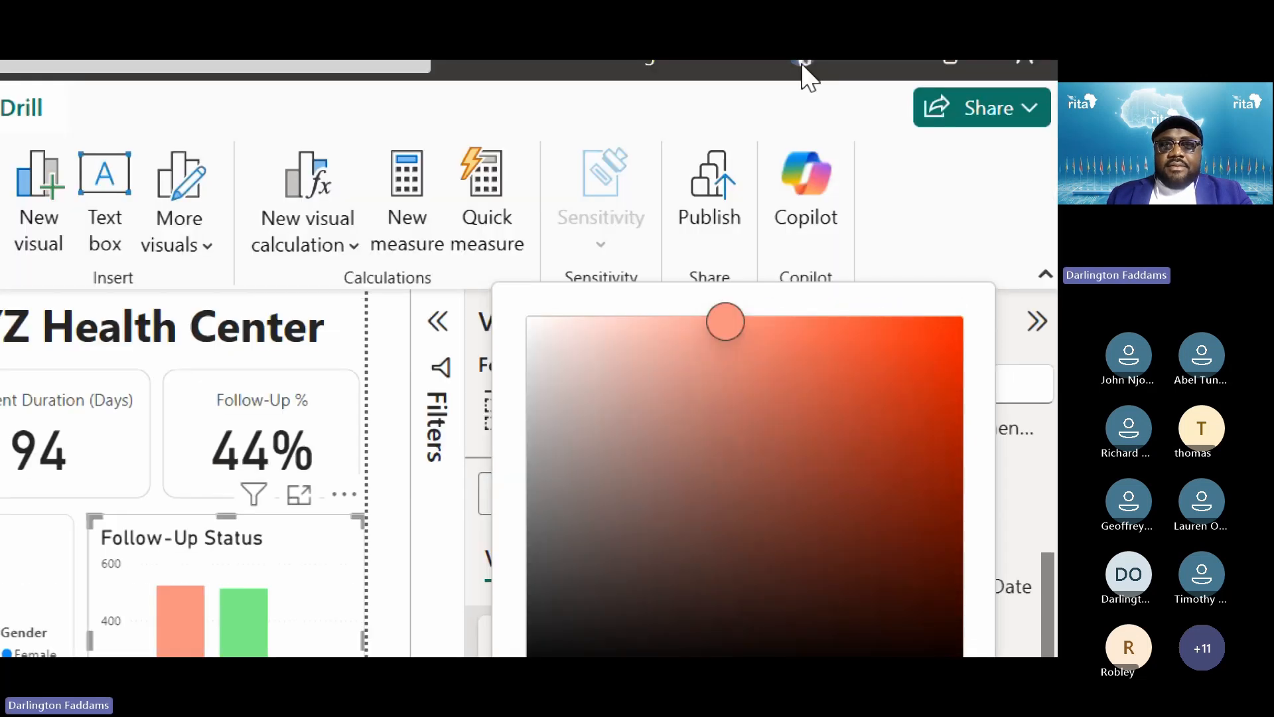
left_click_drag(711, 320, 763, 340)
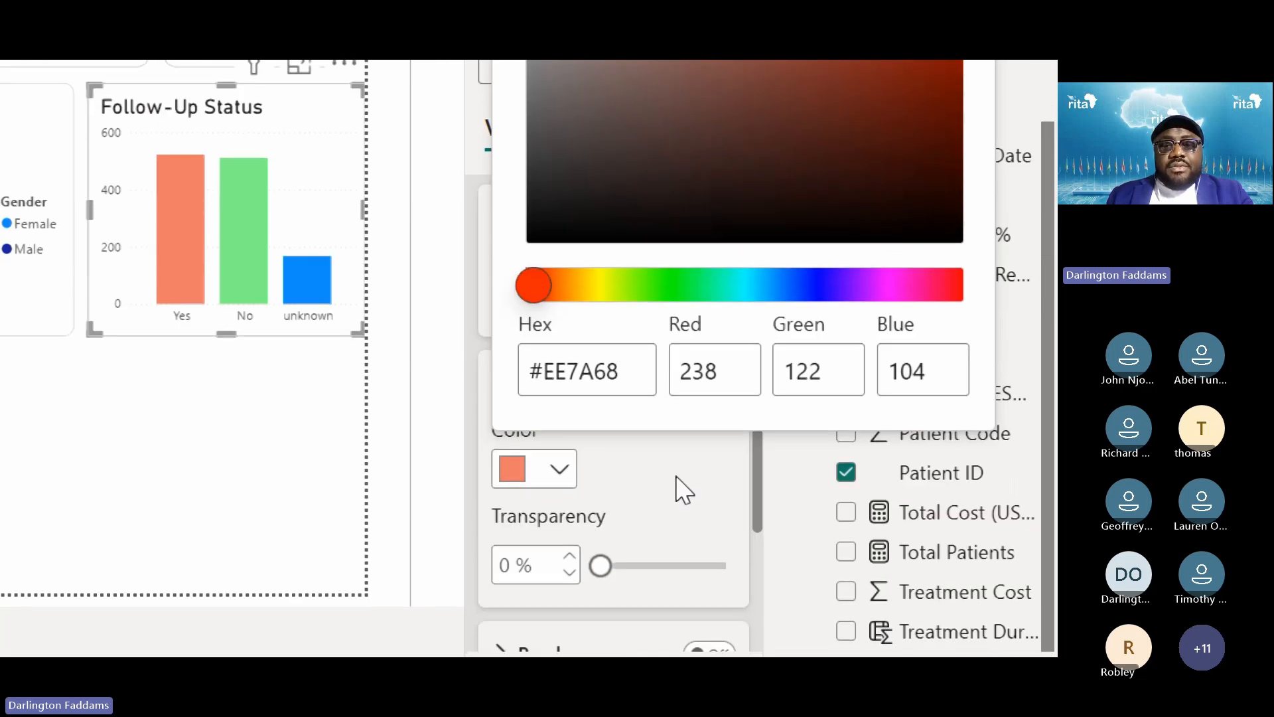
left_click(676, 478)
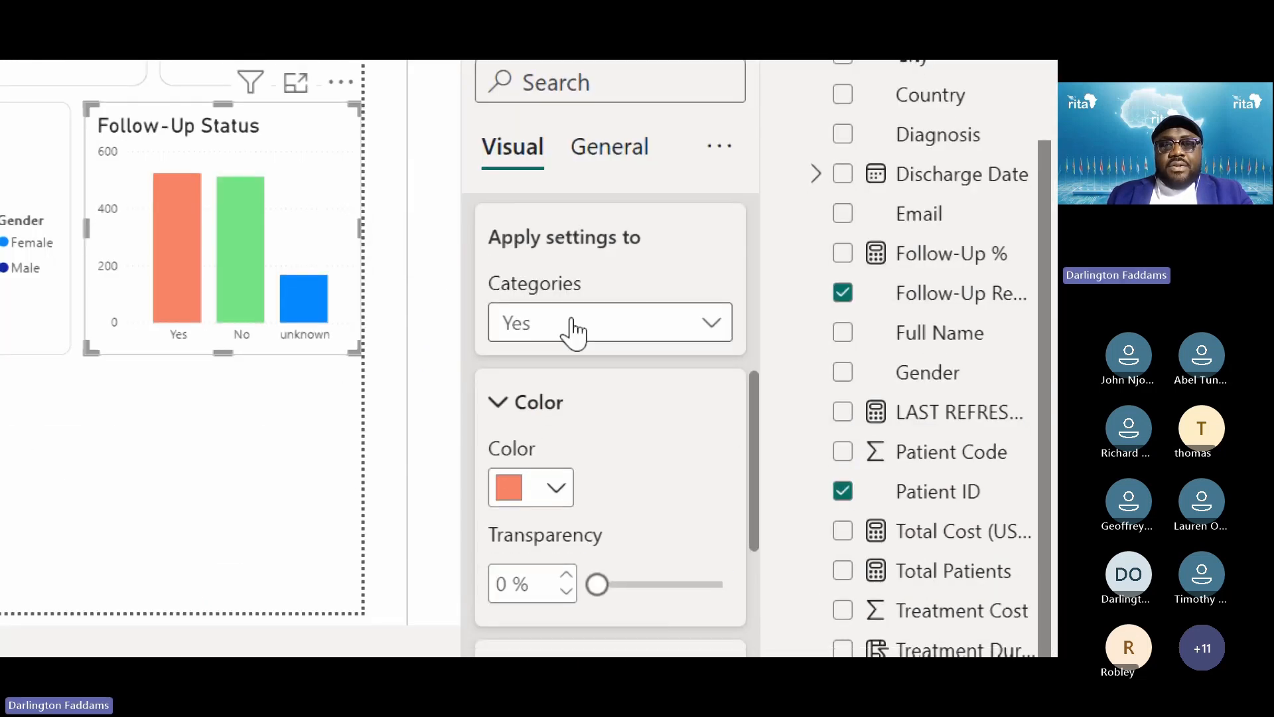
Make the unknown column grey (White, 50% darker)
left_click(577, 328)
left_click(558, 491)
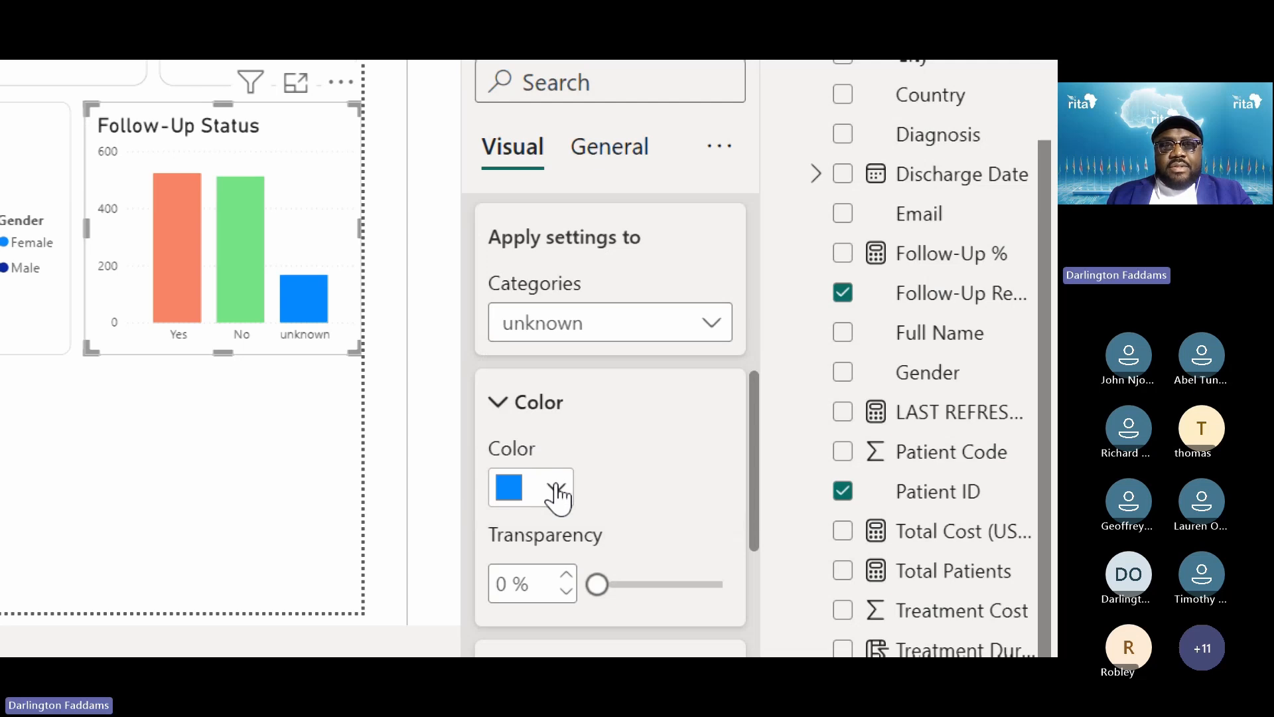
left_click(555, 503)
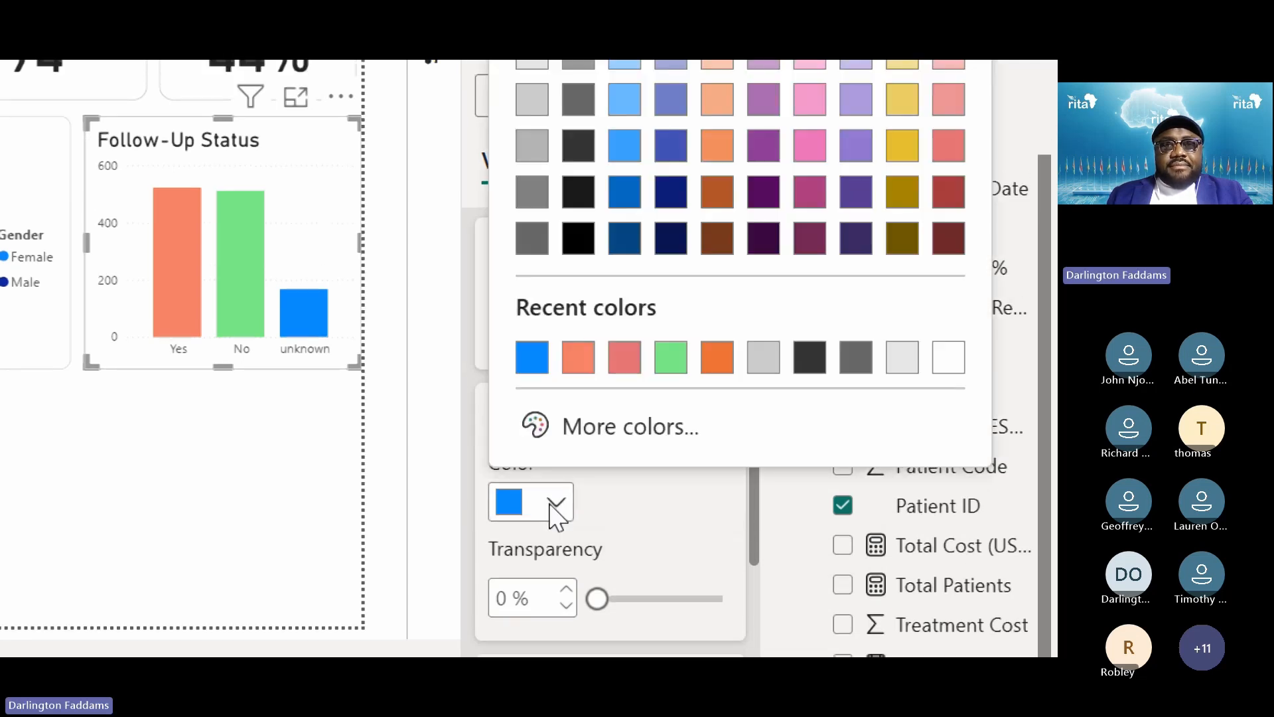
left_click(532, 193)
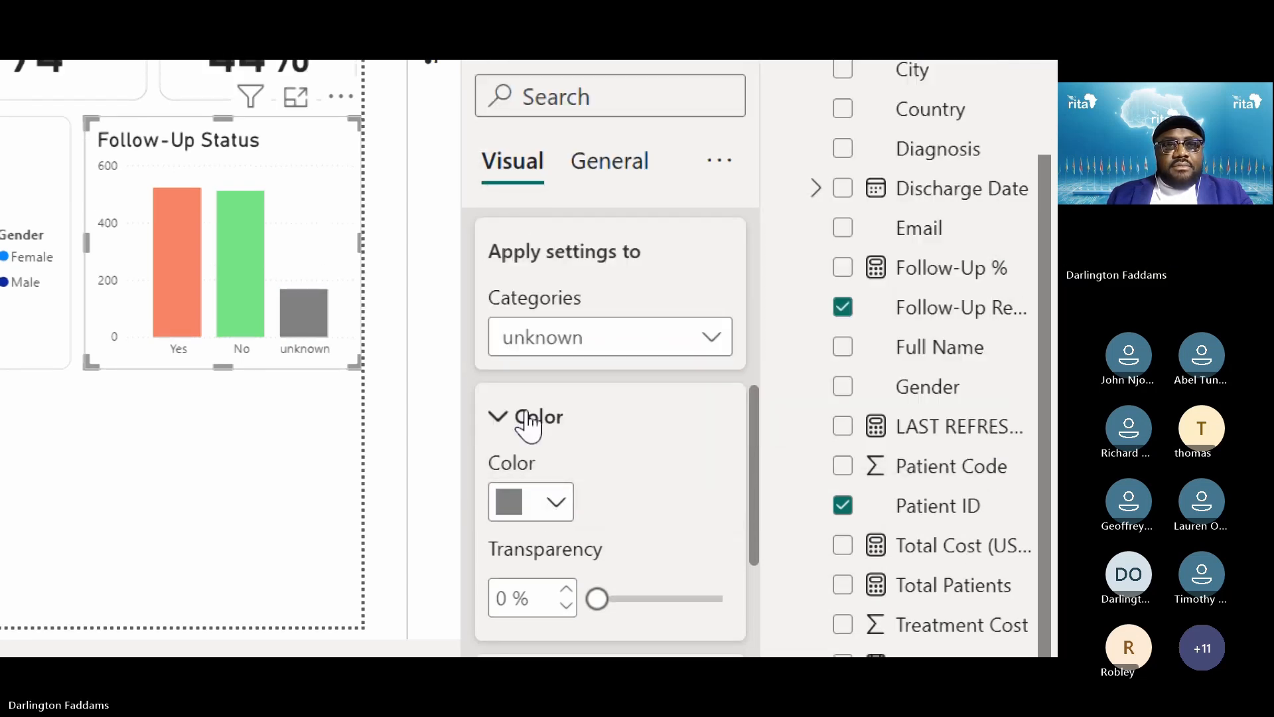
left_click(328, 465)
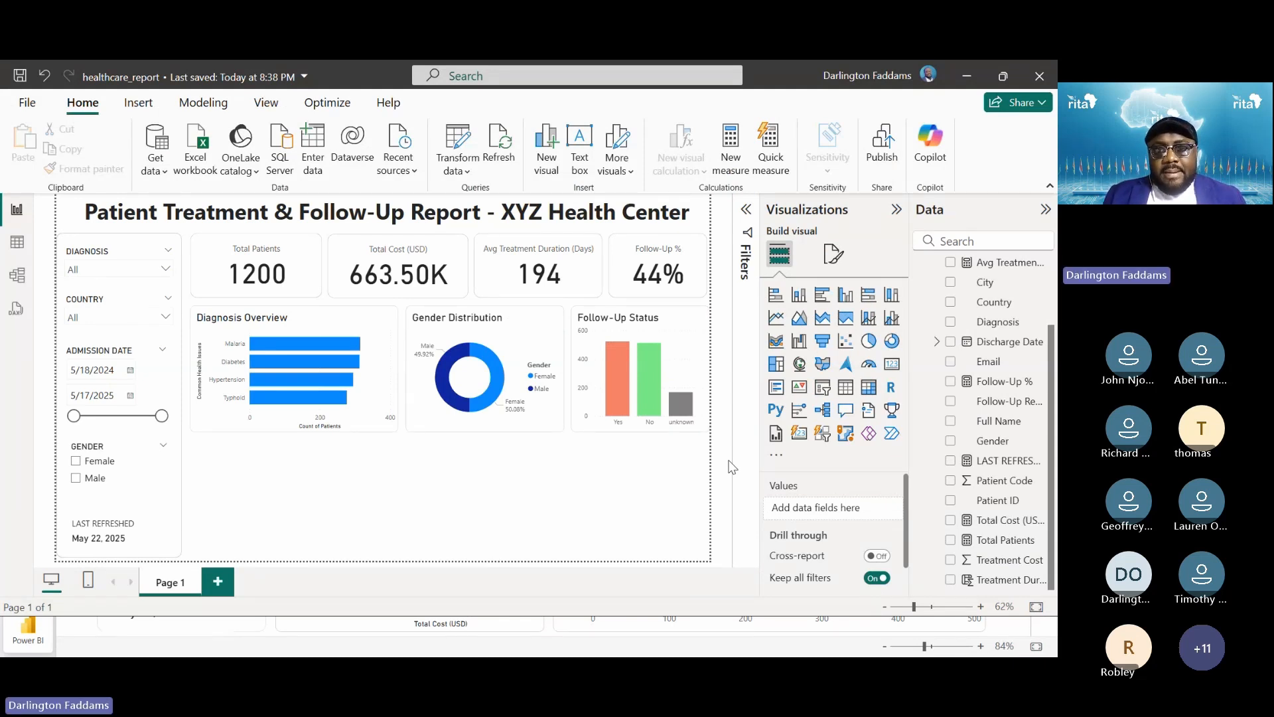
Compare with the published report in the browser, then return to Power BI Desktop
key("alt+Tab")
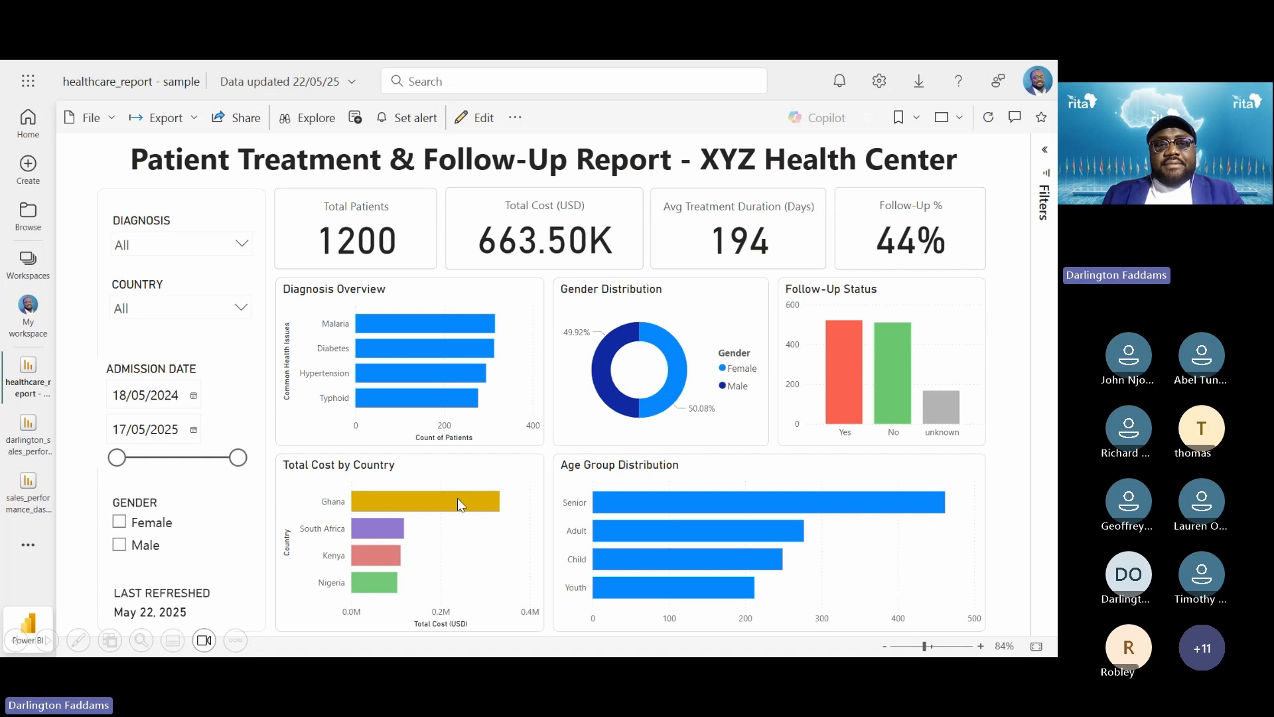
key("alt+Tab")
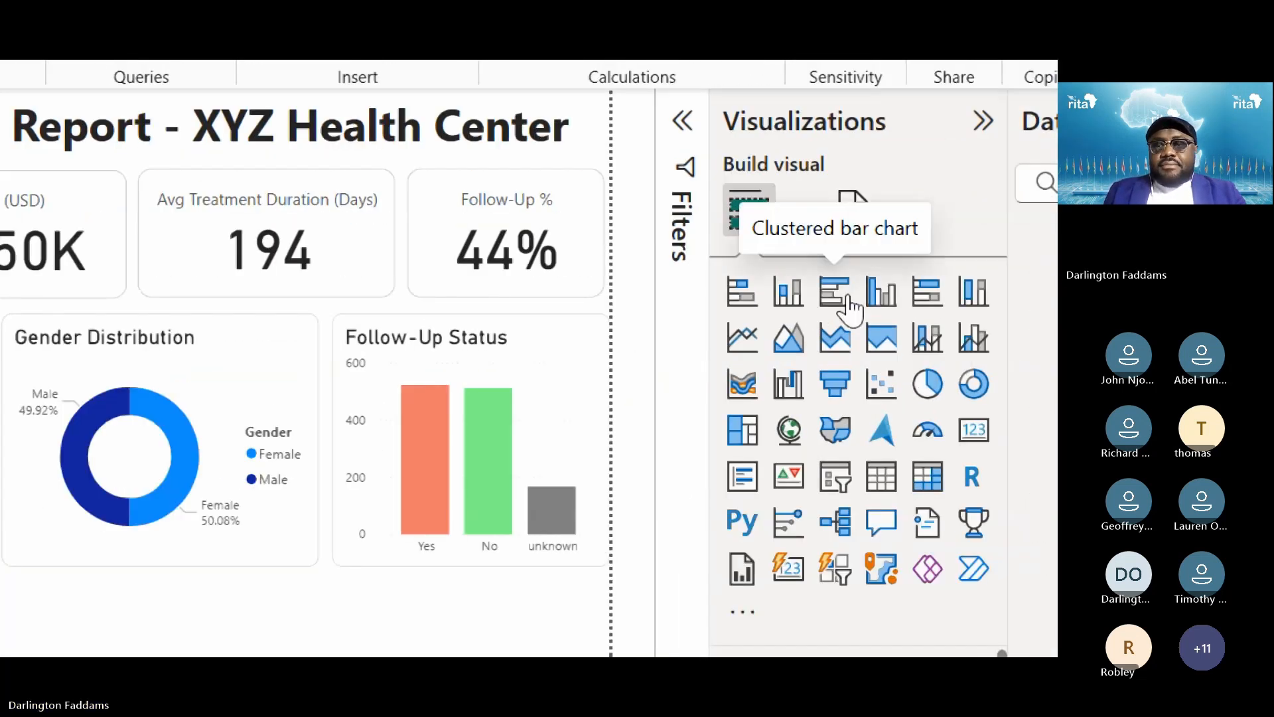
Insert a clustered bar chart of Total Cost (USD) by Country
left_click(835, 292)
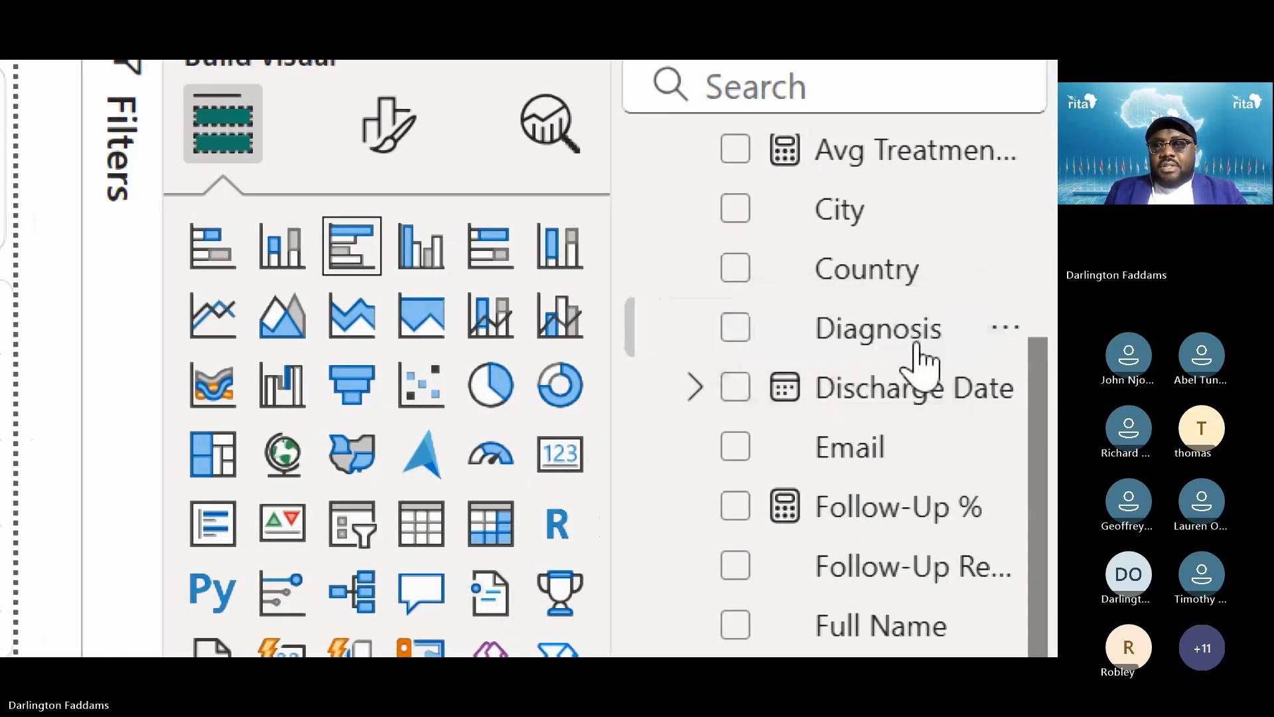
left_click(733, 272)
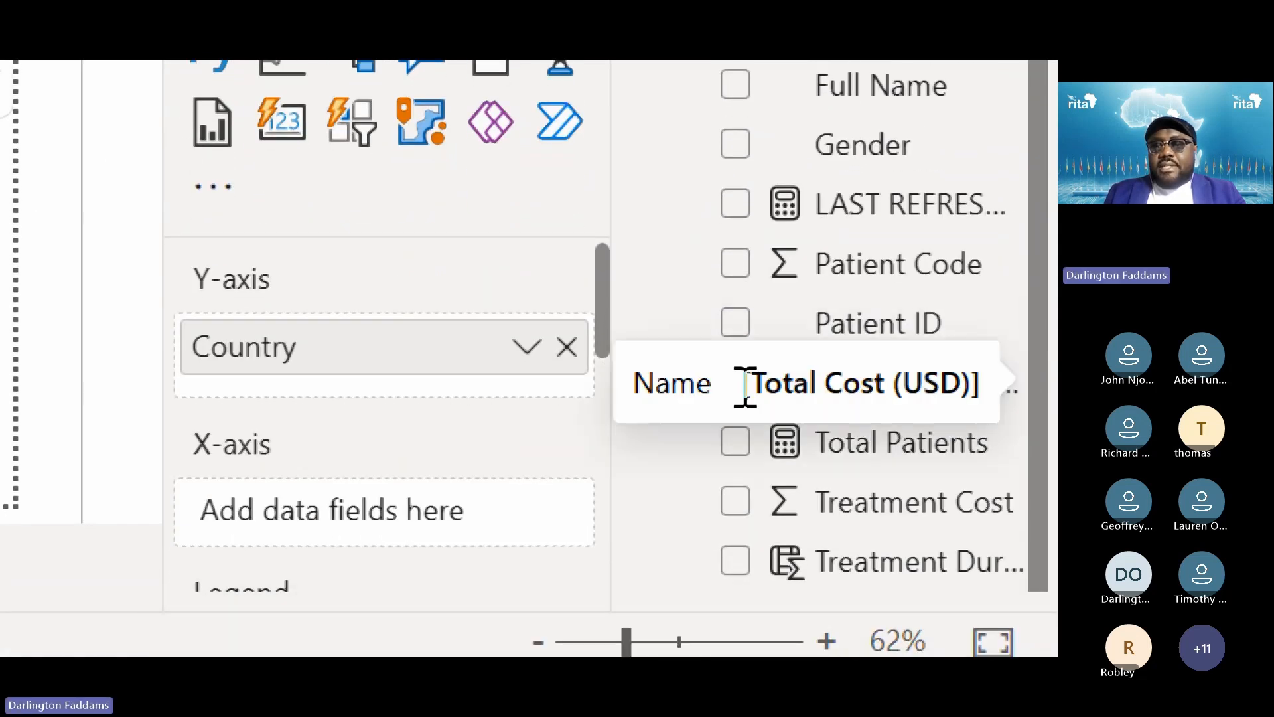
left_click(729, 389)
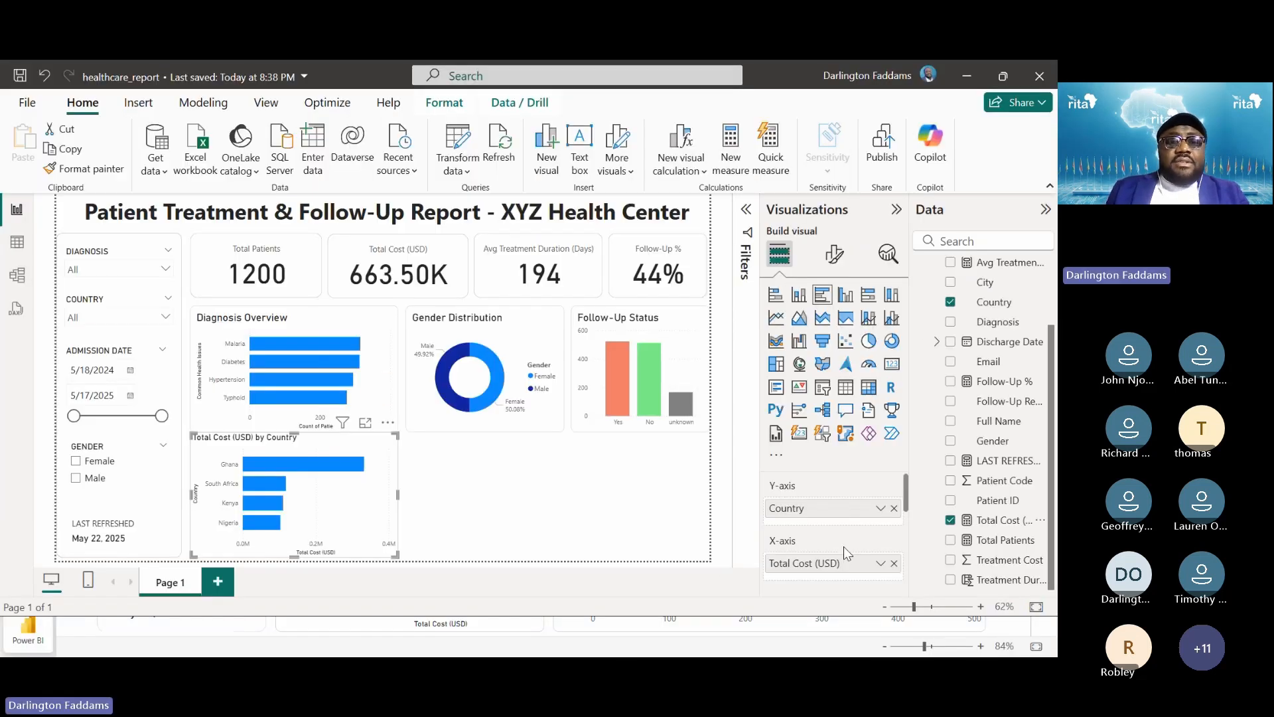
left_click(536, 508)
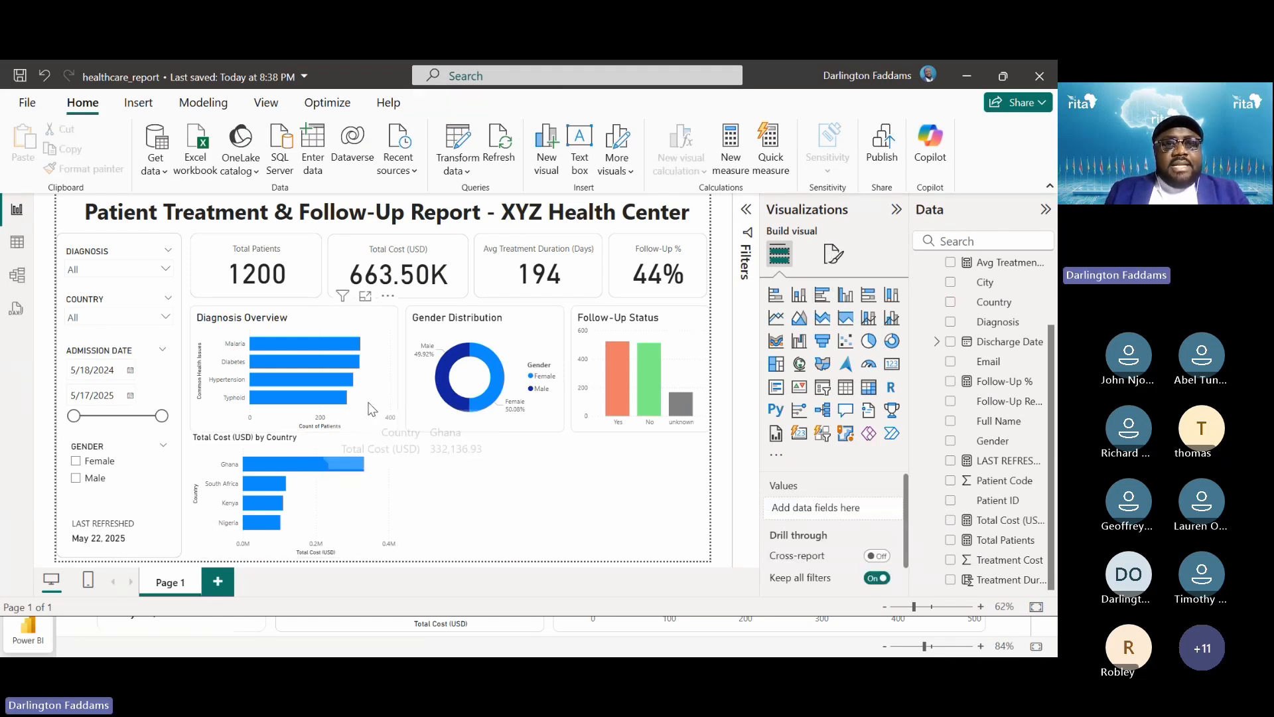
Copy Diagnosis Overview's formatting onto the cost chart with Format painter
left_click(302, 391)
left_click(106, 170)
left_click(366, 510)
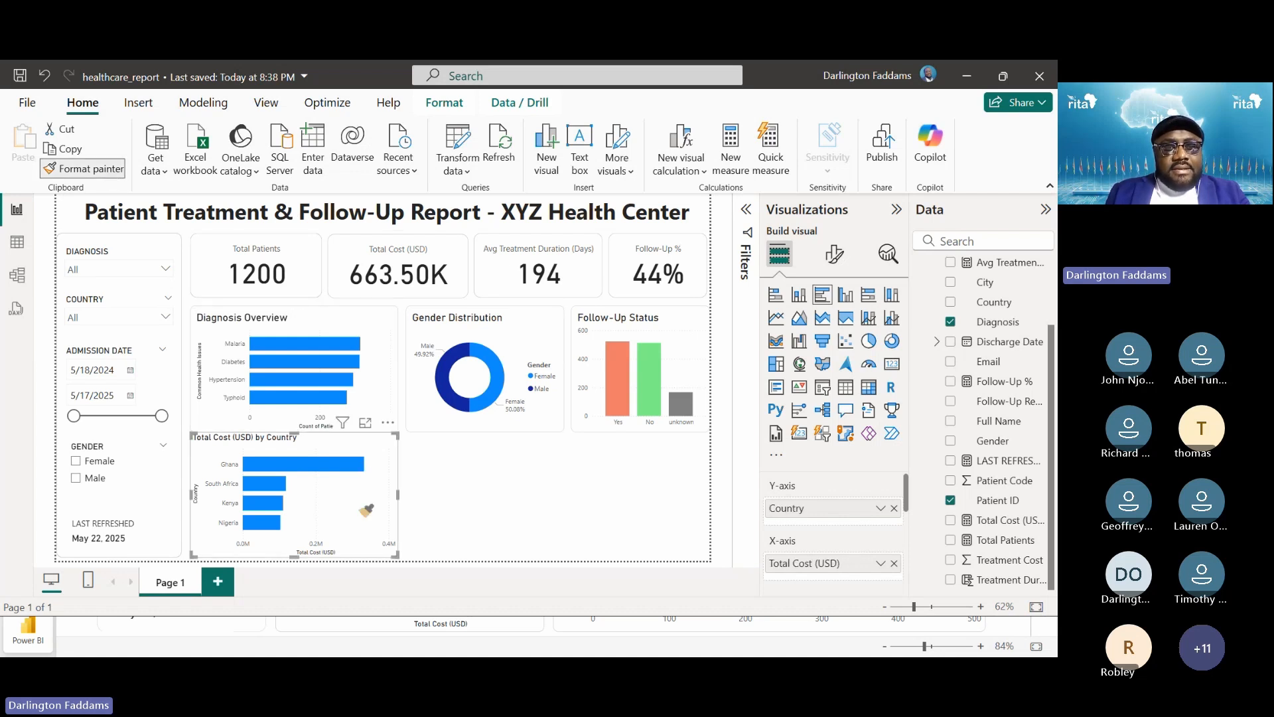
left_click(197, 432)
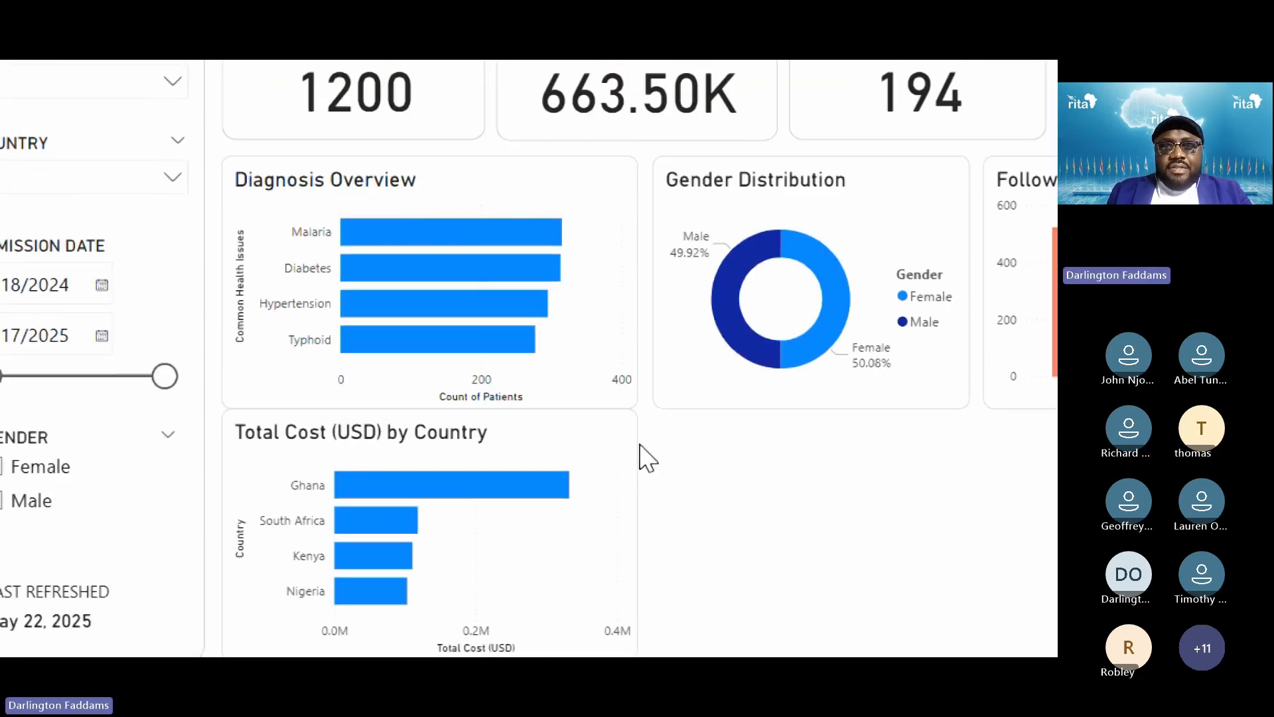
Lower the Total Cost by Country chart's top edge to leave a gap below Diagnosis Overview
left_click(632, 501)
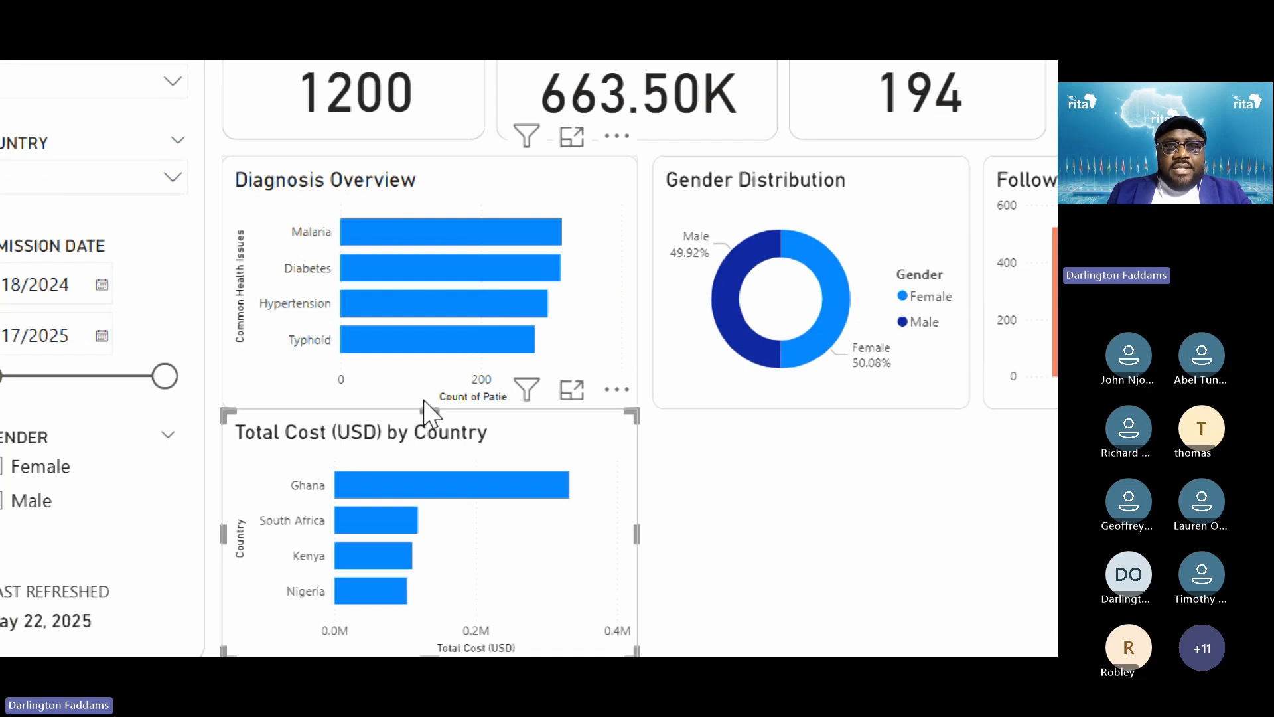
left_click_drag(426, 428, 432, 440)
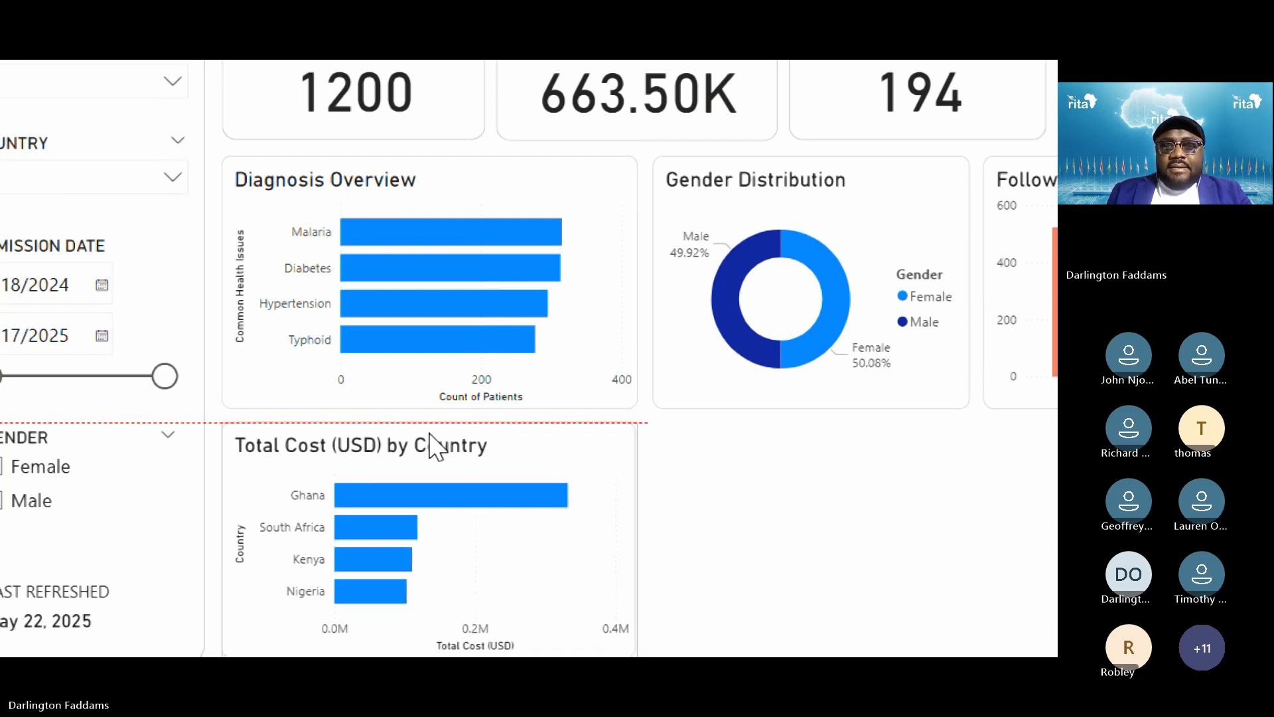
left_click(775, 523)
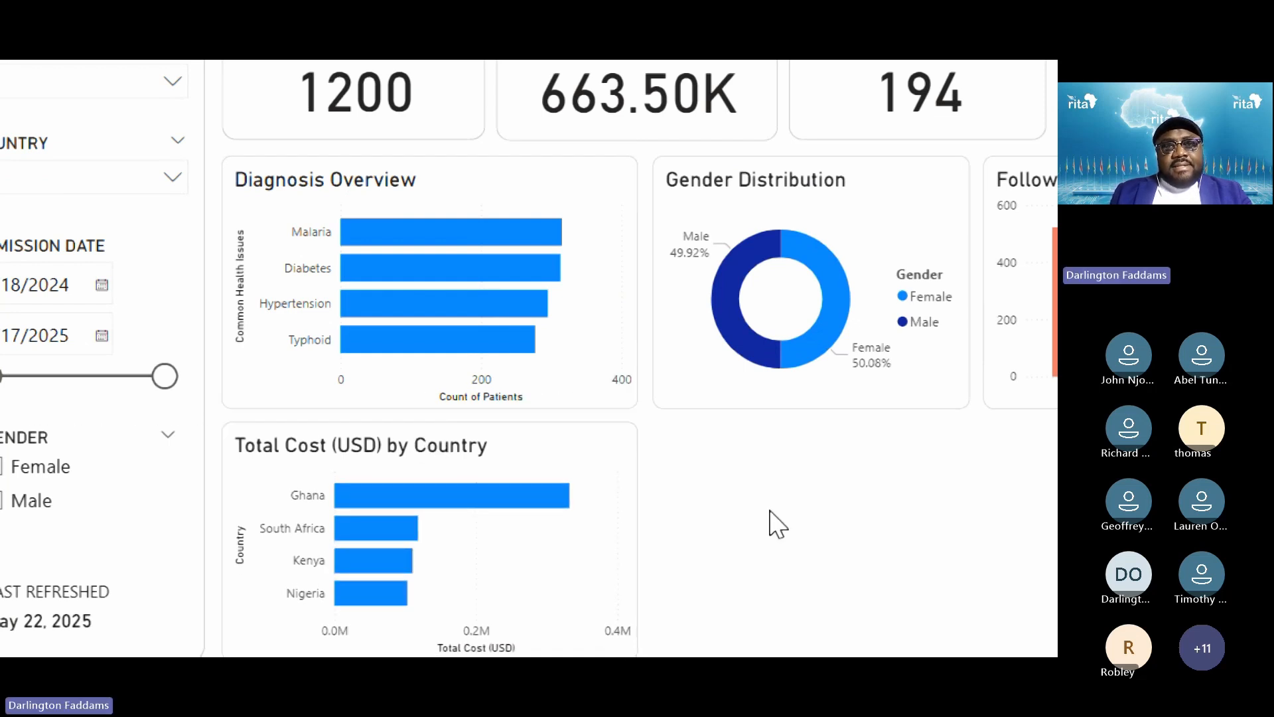
scroll(756, 568, "down", 2)
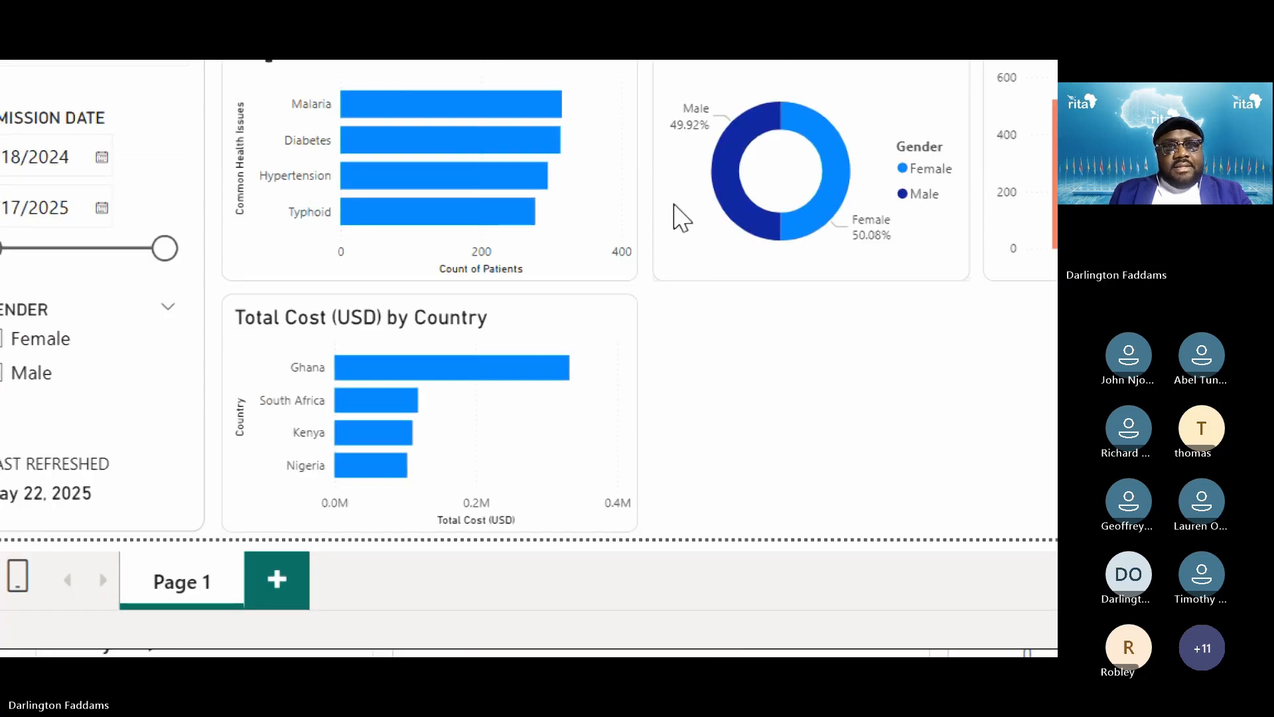
scroll(675, 212, "up", 2)
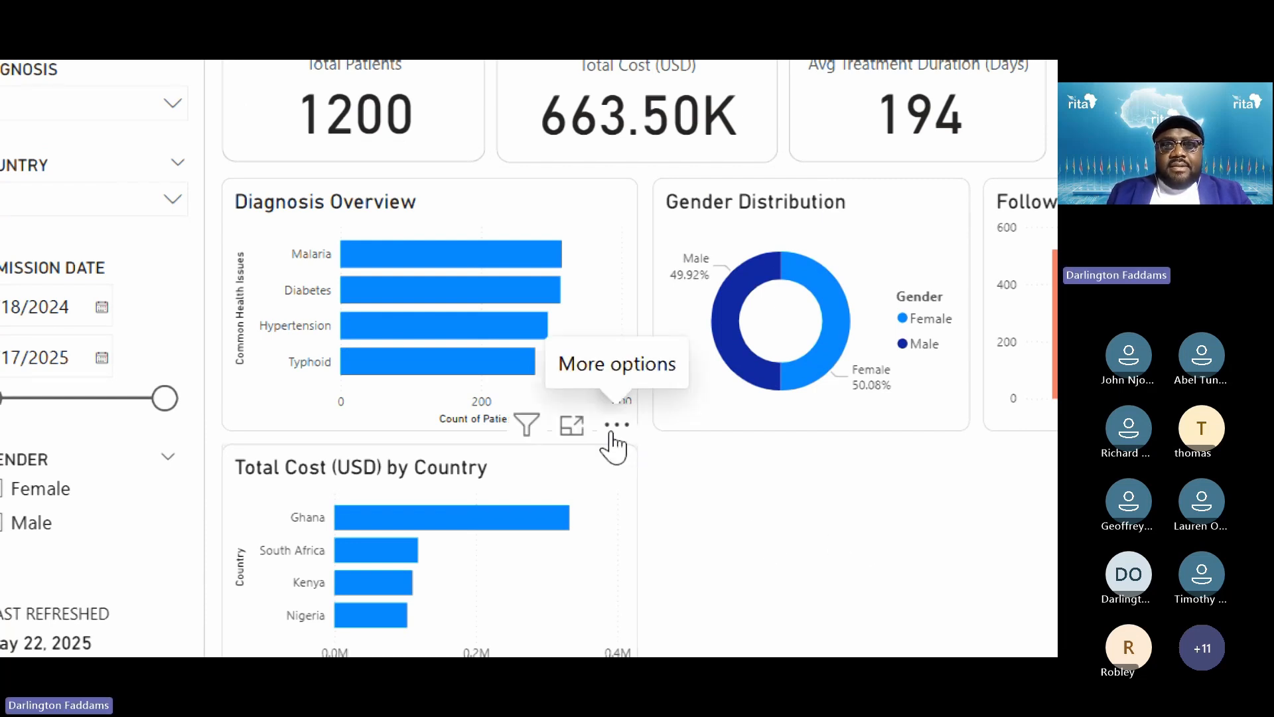
Check the alignment of Diagnosis Overview, Gender Distribution and Follow-Up Status
left_click(631, 292)
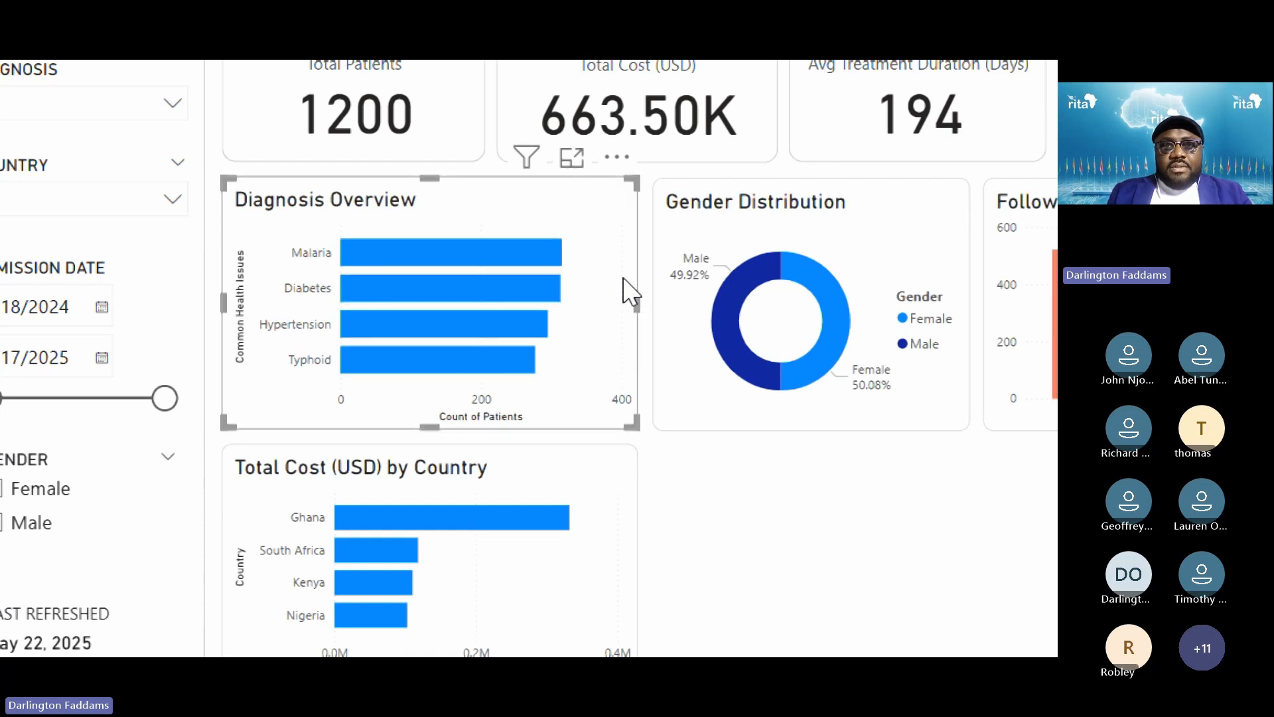
left_click(691, 416)
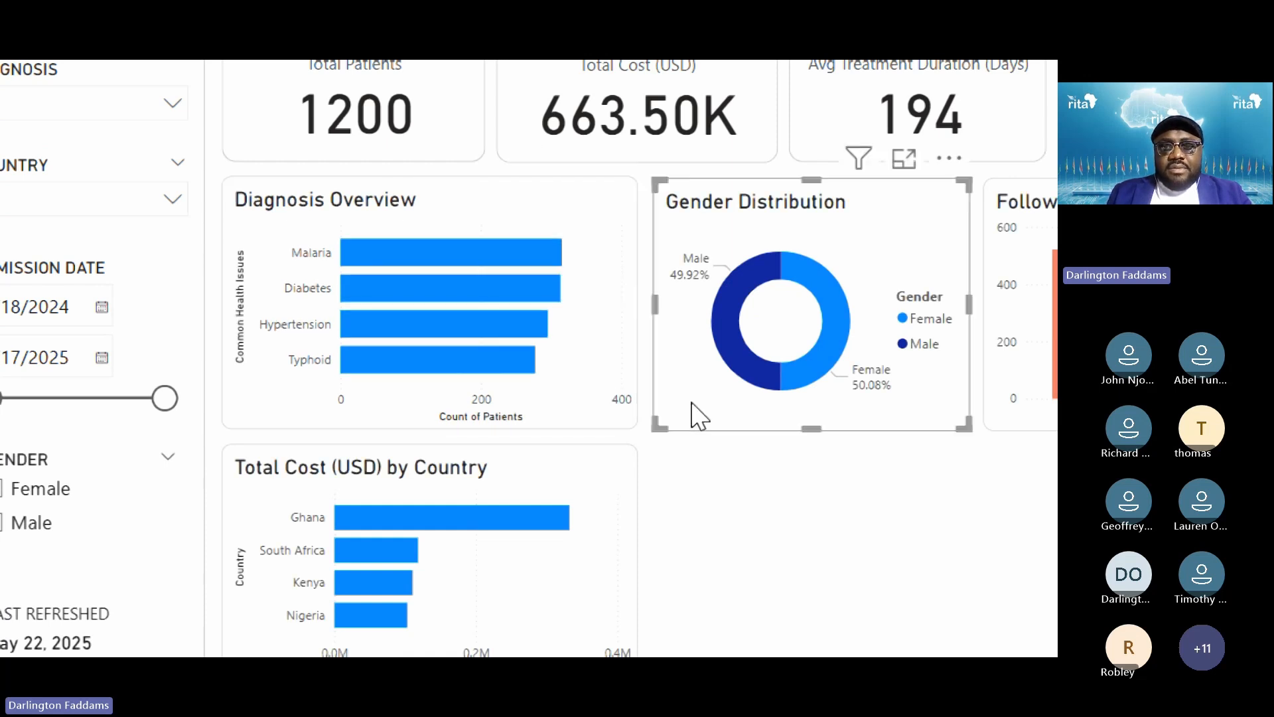
left_click(987, 427)
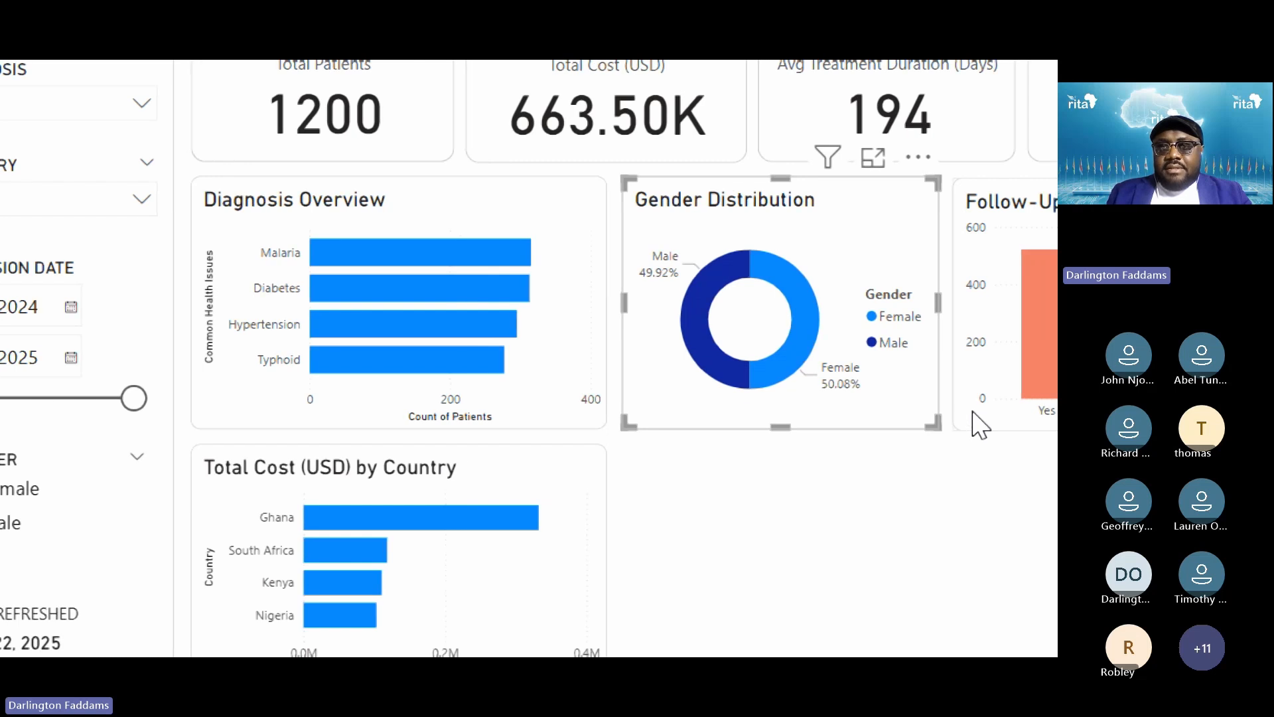
left_click(859, 575)
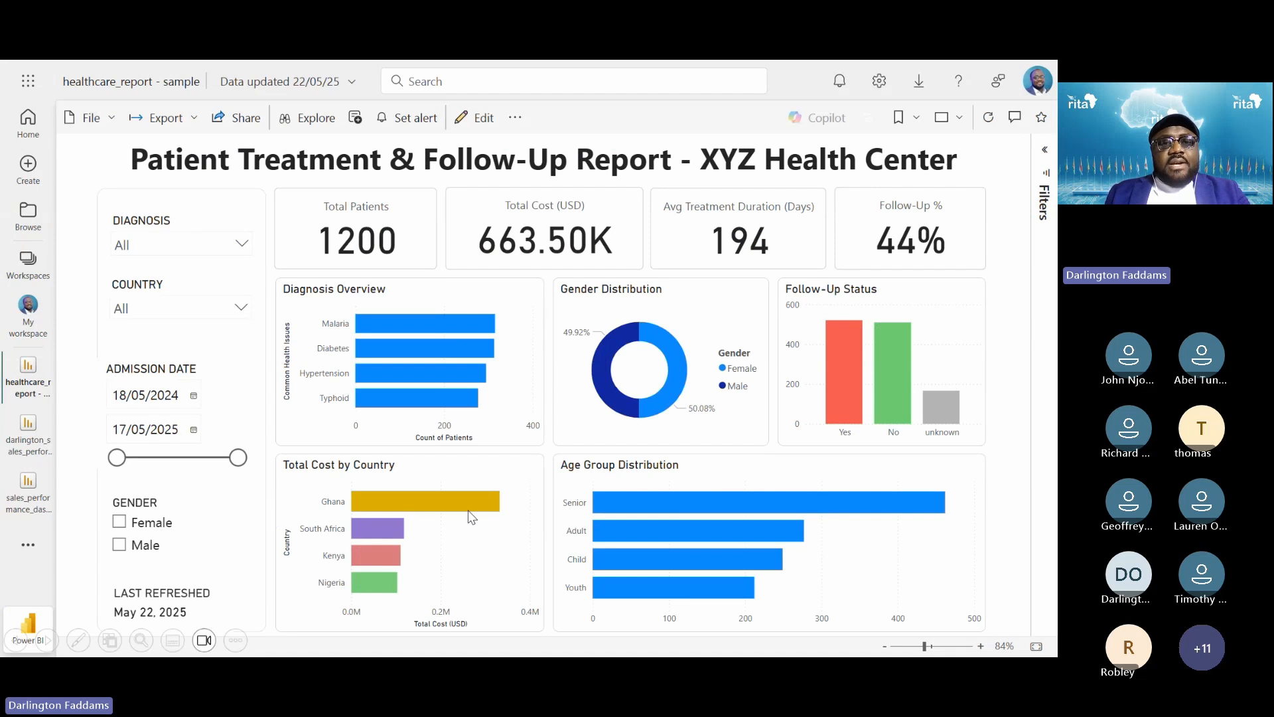
Back in Desktop, show the Format visual pane for the Total Cost (USD) by Country chart
key("alt+Tab")
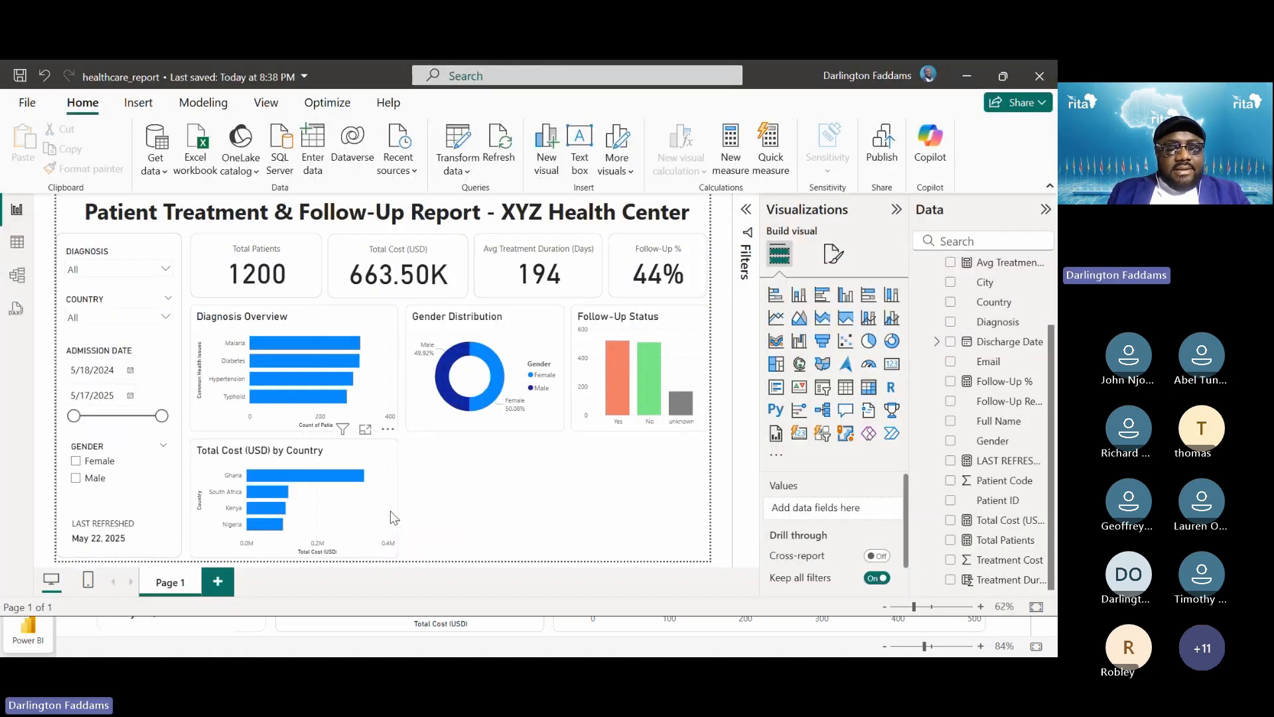
left_click(394, 517)
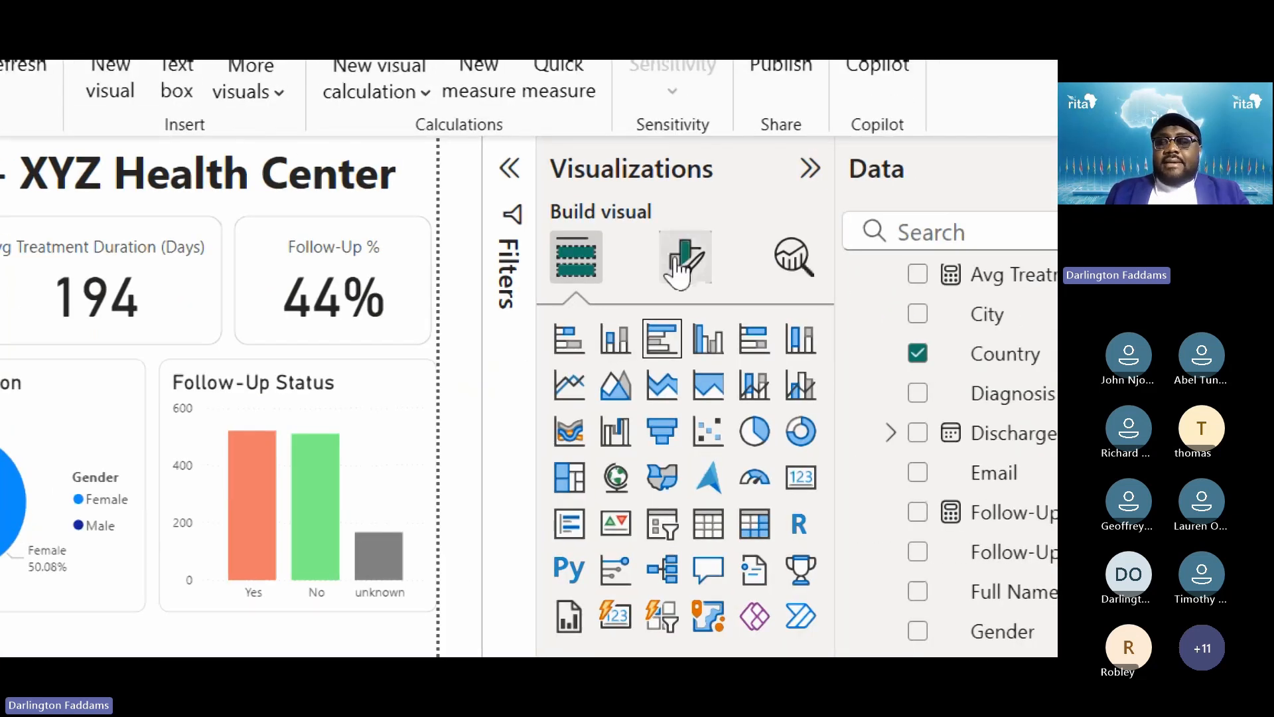
left_click(684, 260)
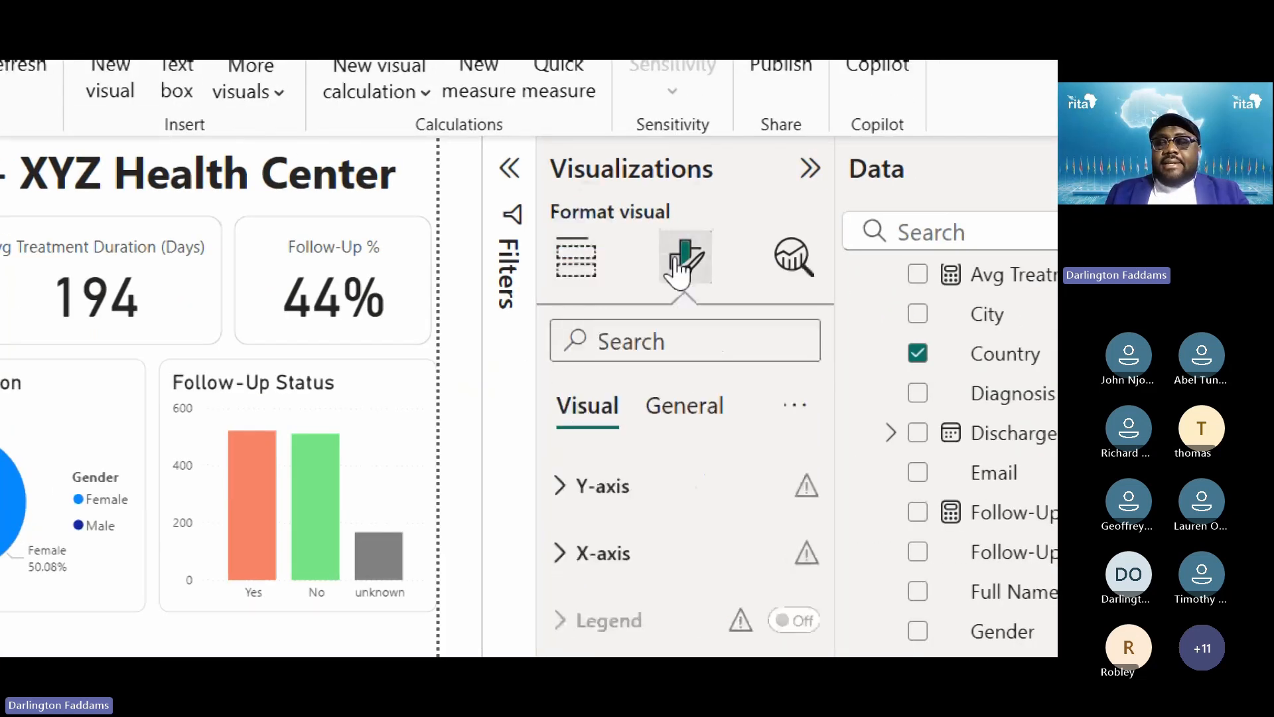
Delete " (USD)" from the cost chart's title so it reads "Total Cost by Country"
left_click(681, 406)
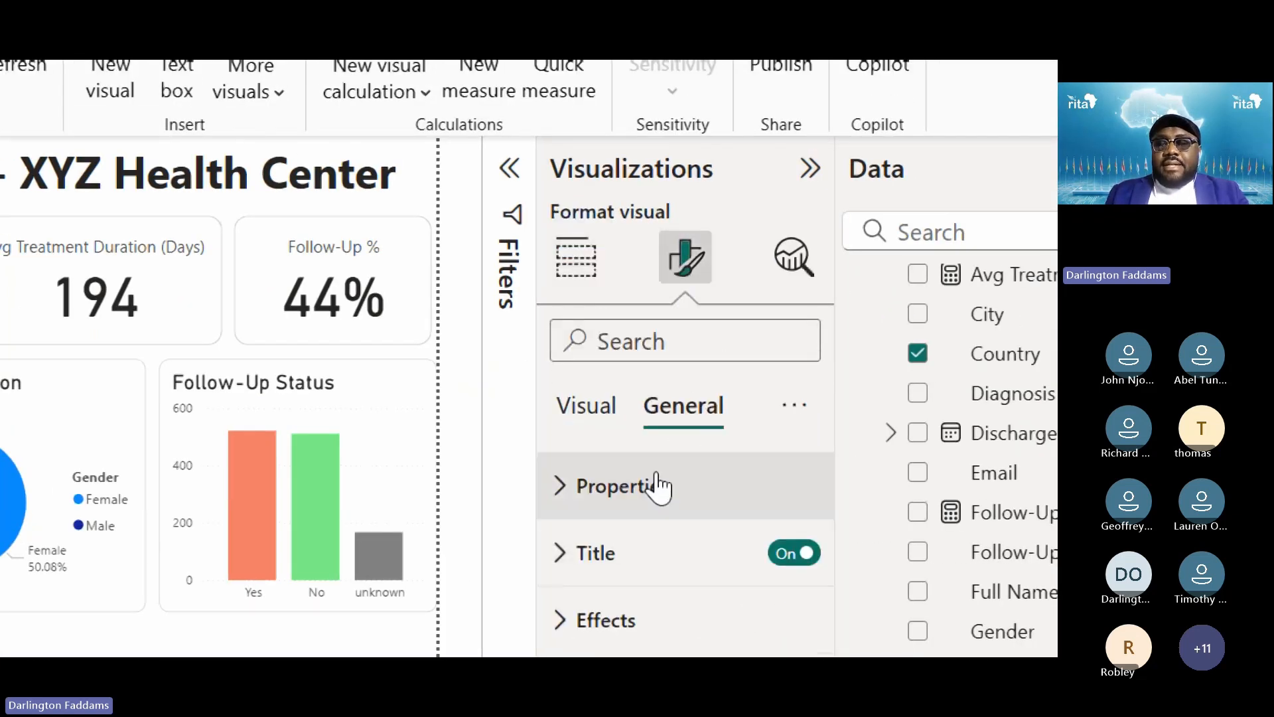
left_click(607, 593)
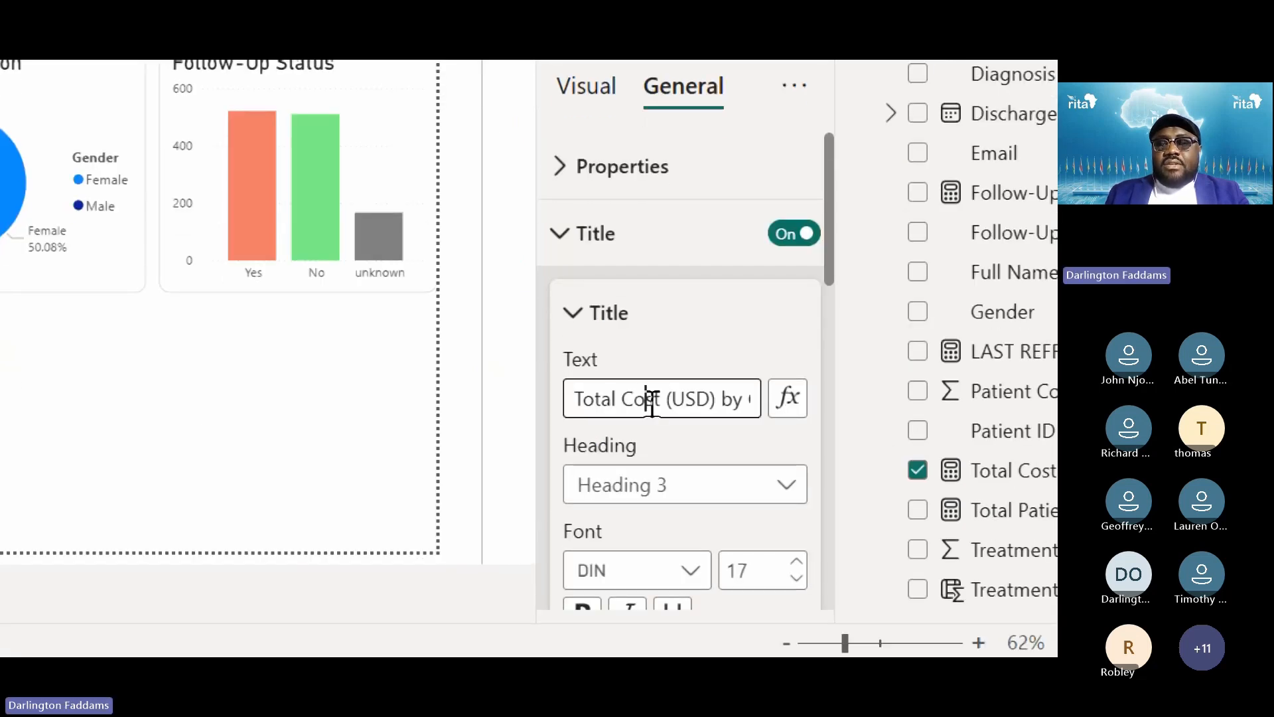
key("Right")
key("shift+Right")
key("shift+Right")
key("shift+Right")
key("shift+Right")
key("shift+Right")
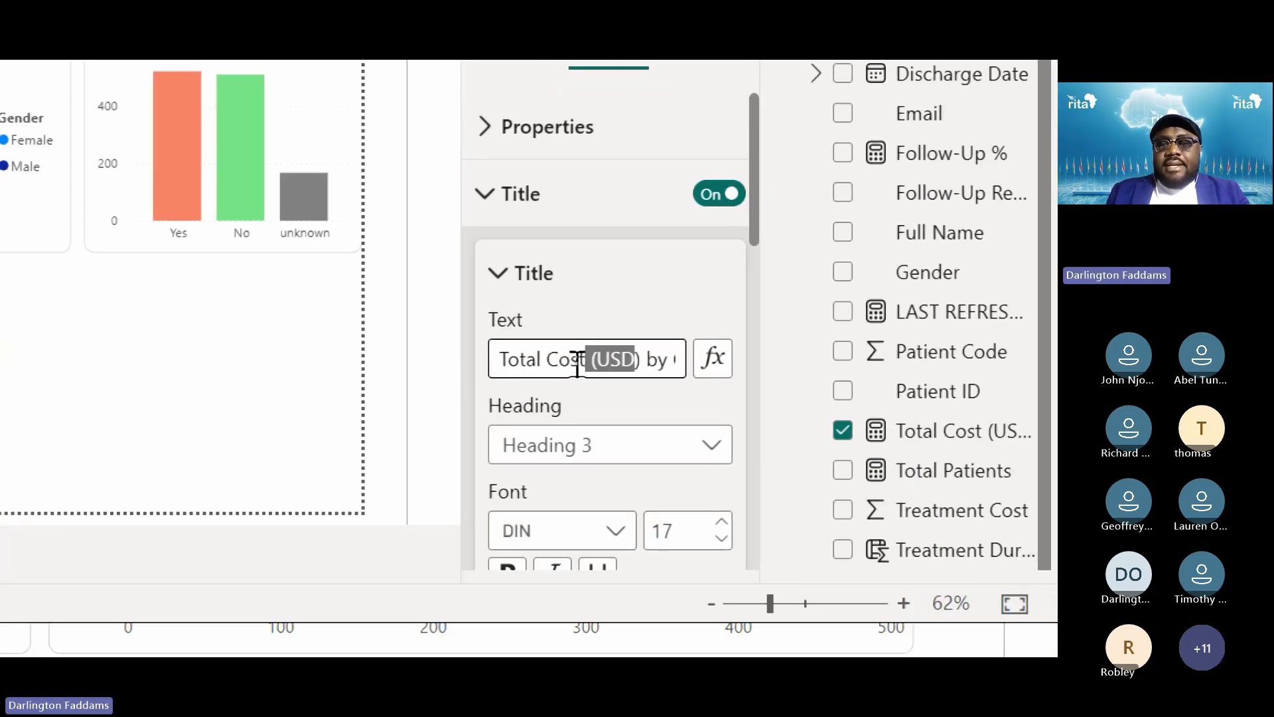
key("BackSpace")
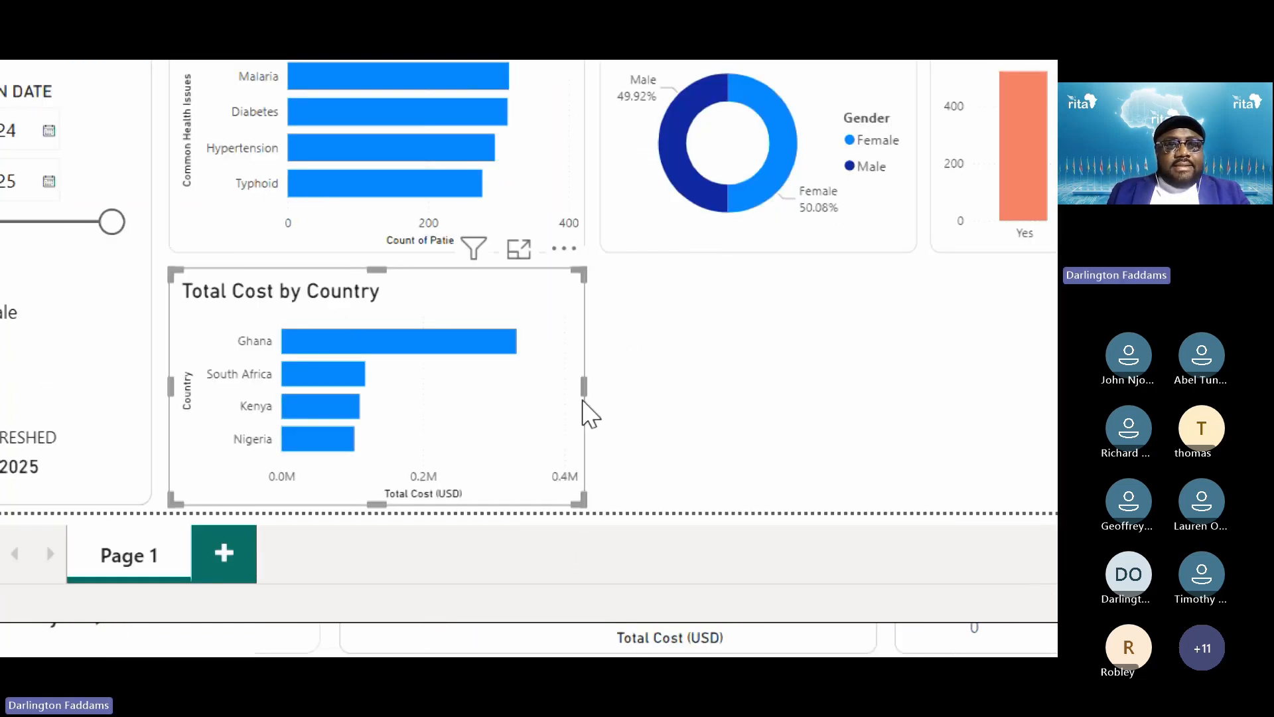
left_click(645, 407)
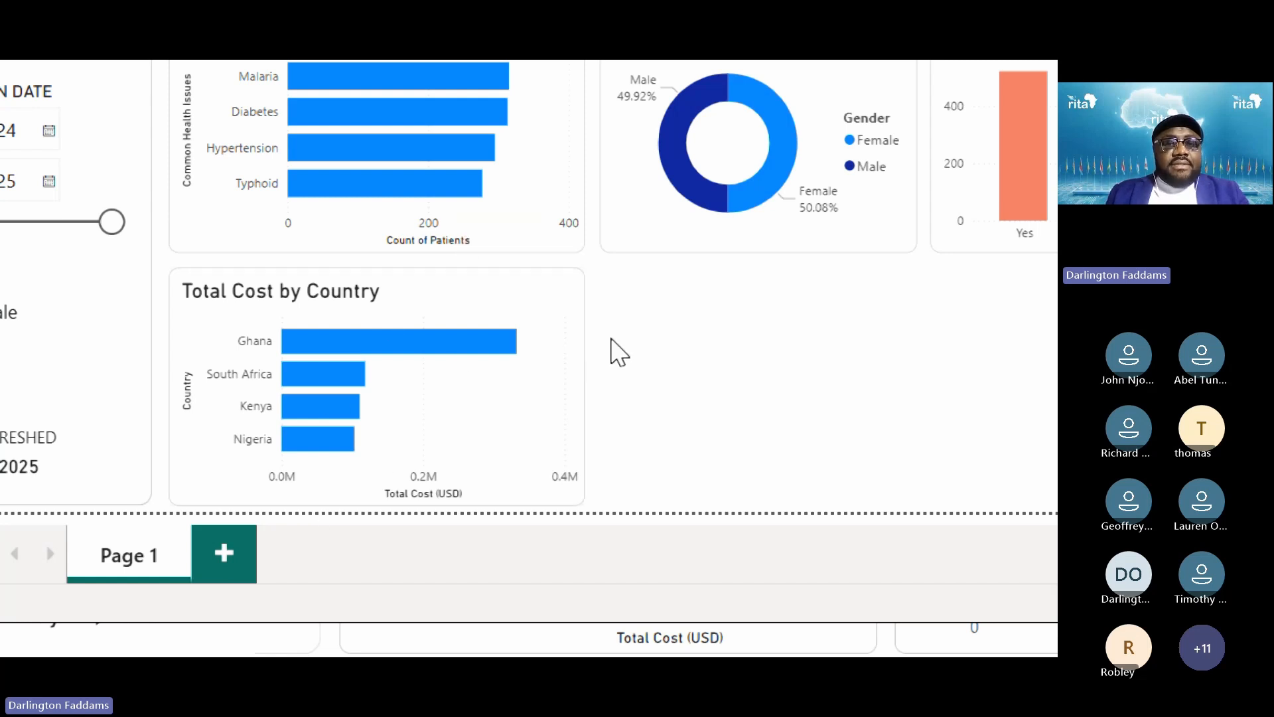
In the cost chart's Bars settings, colour Ghana's bar orange
left_click(577, 358)
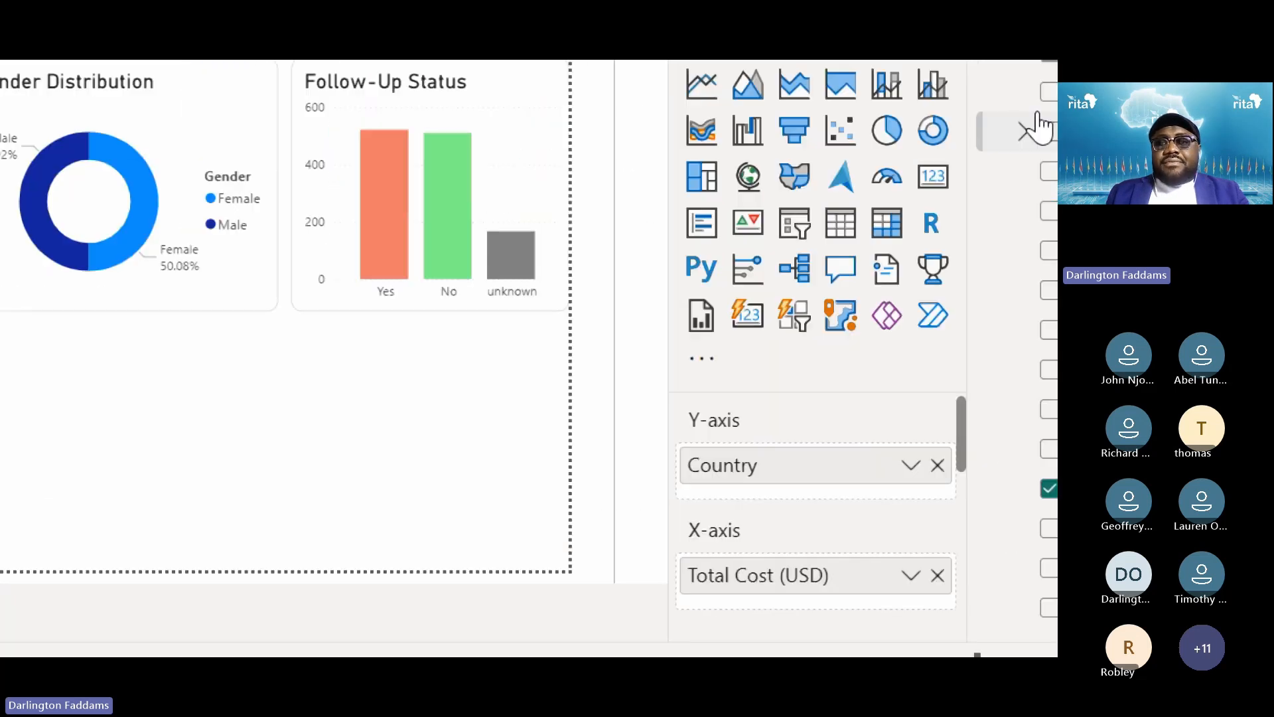
left_click(748, 176)
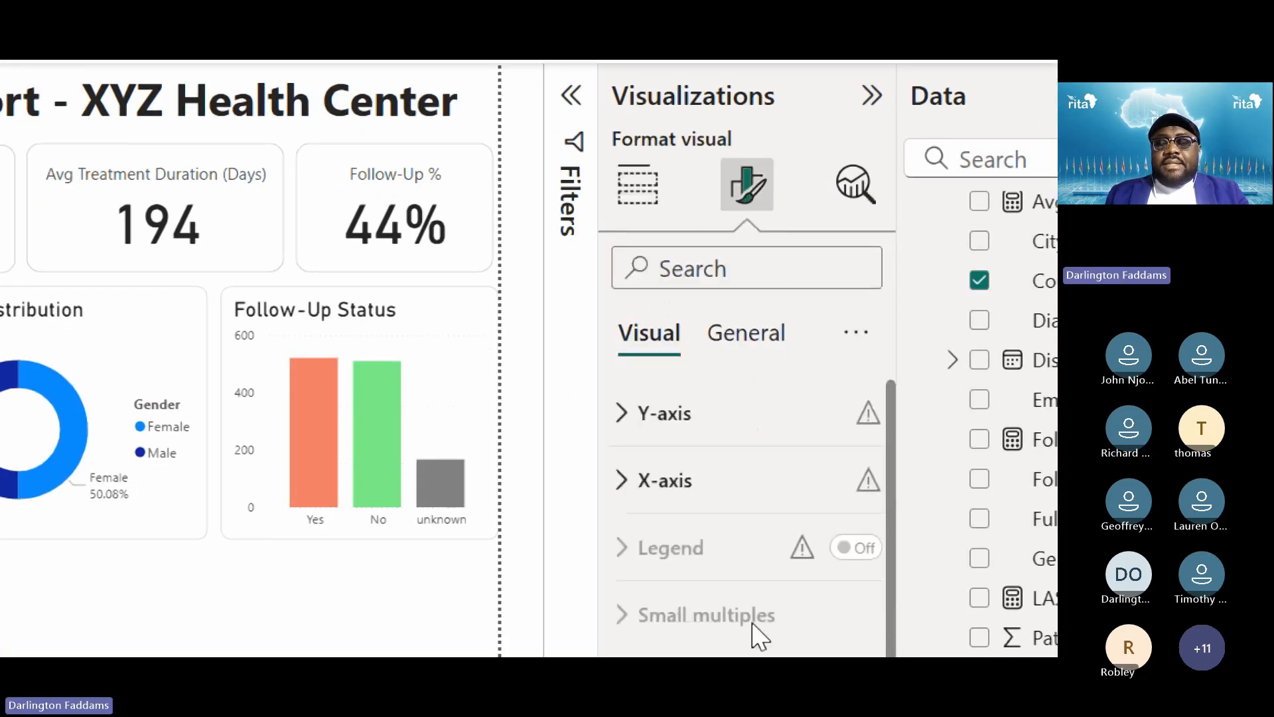
scroll(763, 504, "down", 2)
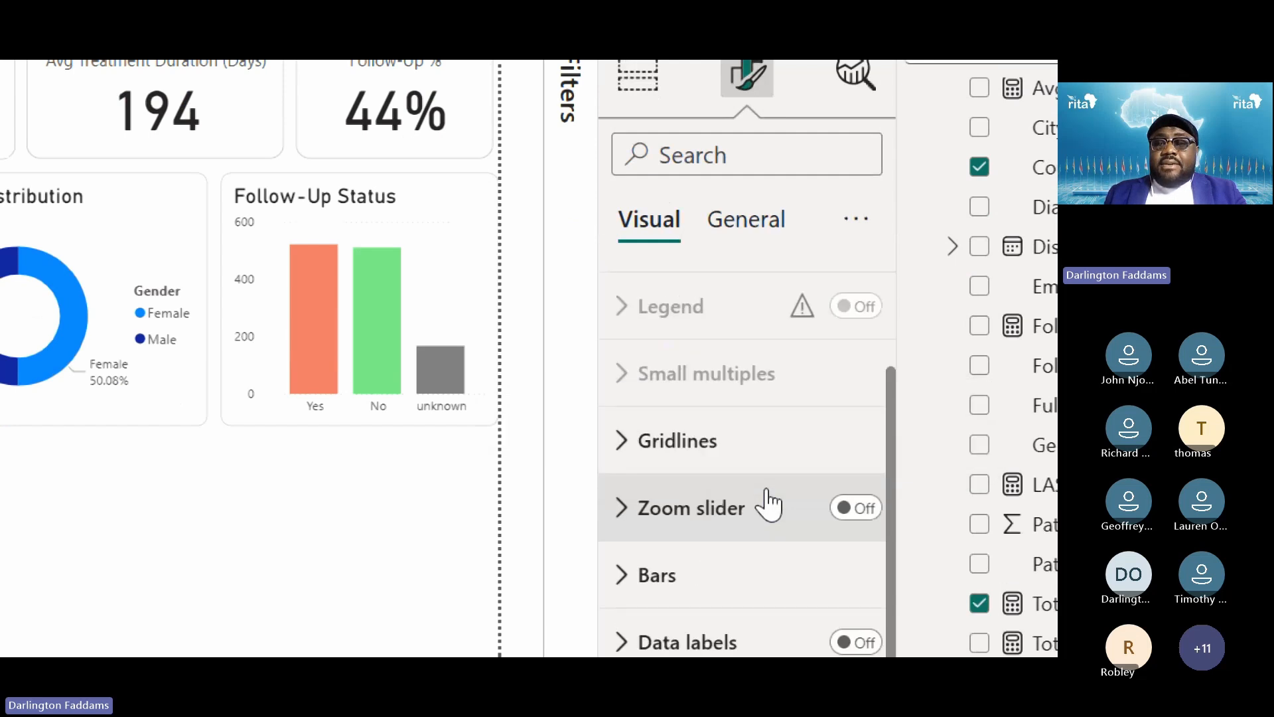
left_click(690, 575)
scroll(743, 647, "down", 4)
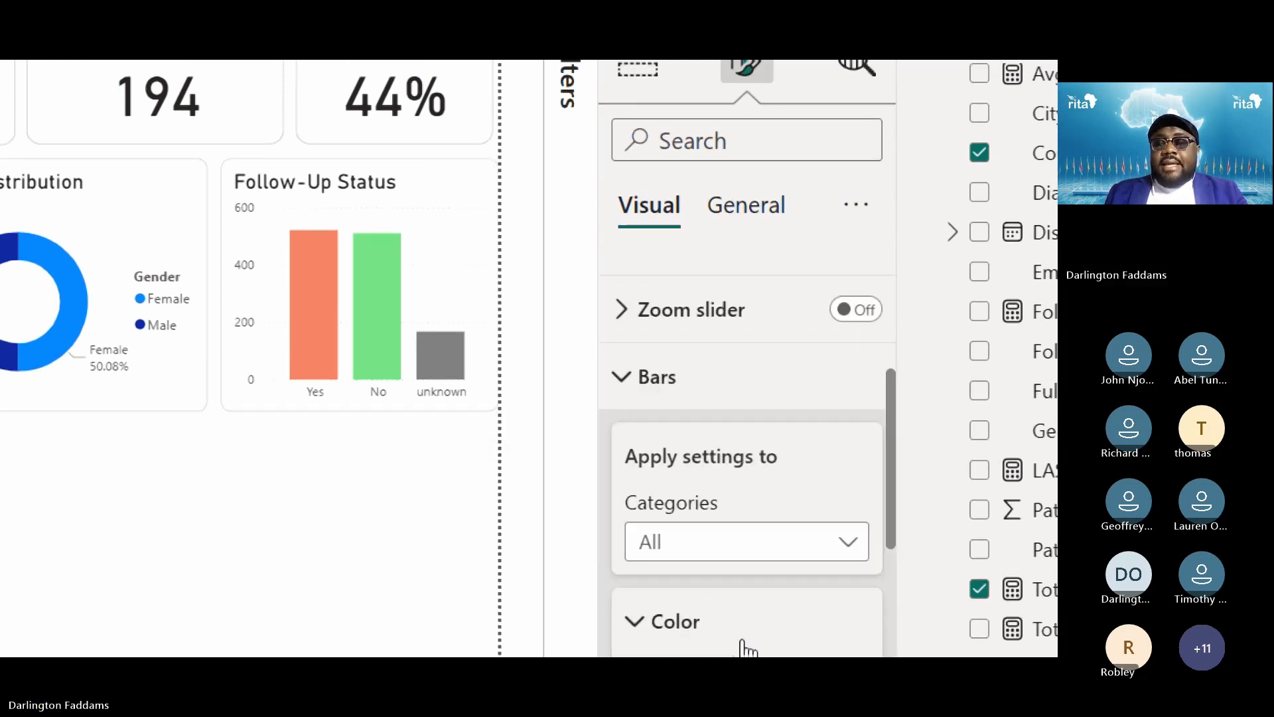
left_click(690, 373)
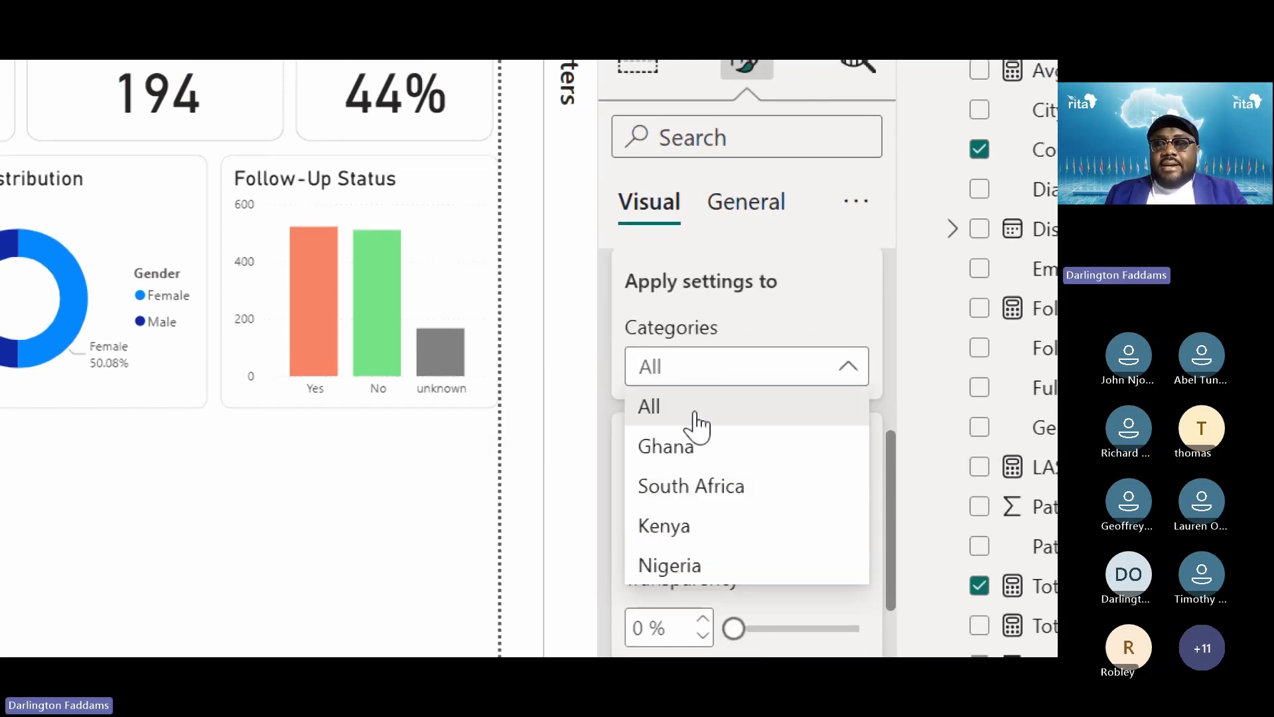
left_click(698, 444)
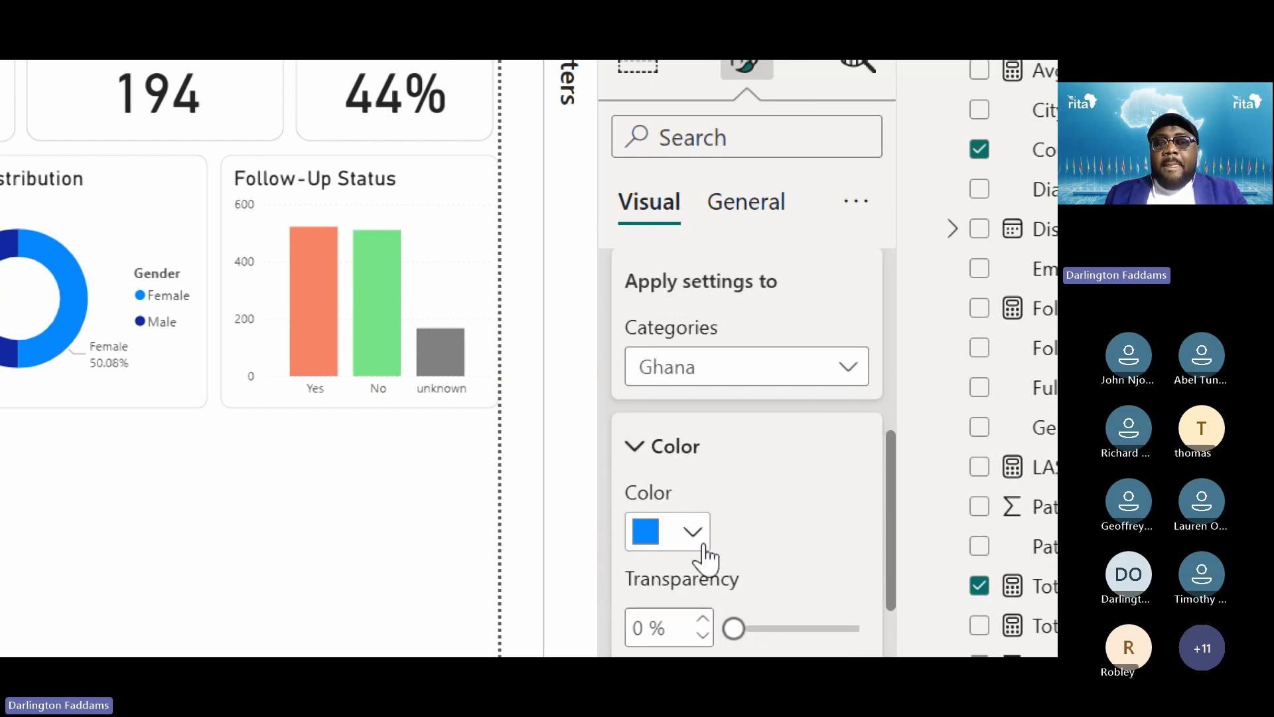
left_click(704, 545)
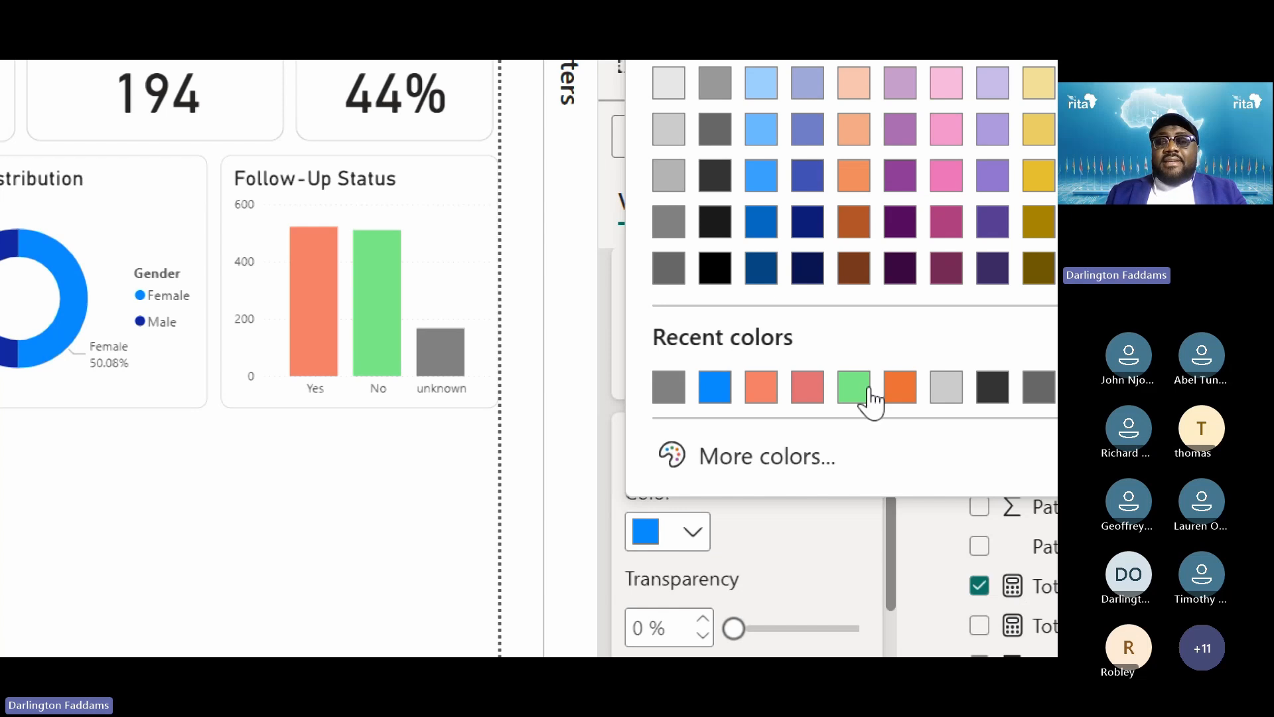
left_click(907, 398)
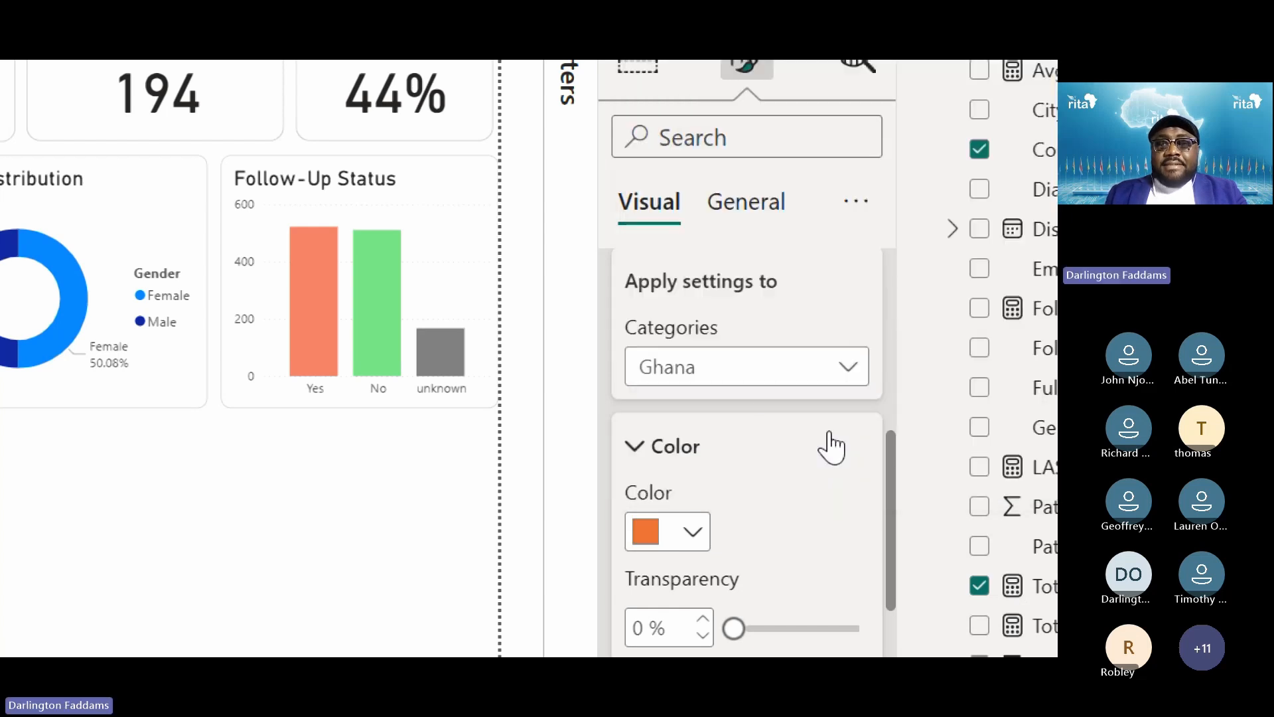
Leave South Africa's bar blue and colour Kenya's bar light green
left_click(743, 380)
left_click(707, 494)
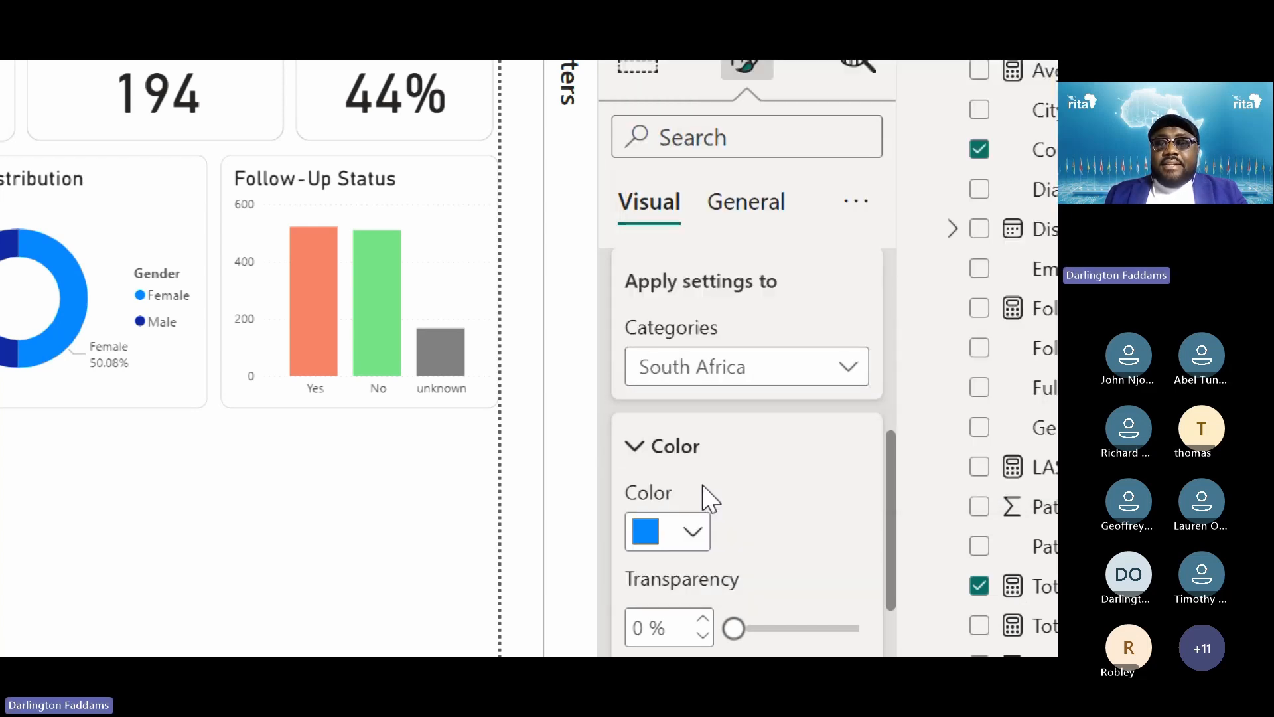
left_click(723, 385)
left_click(682, 526)
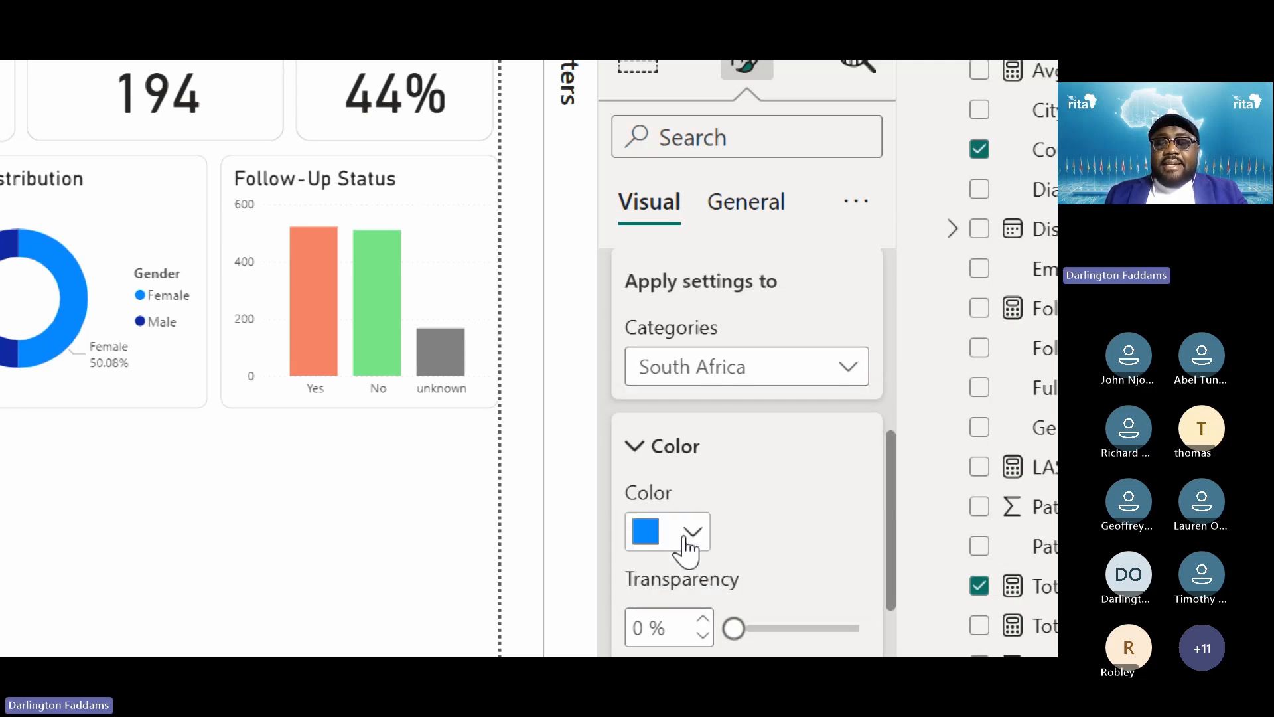
left_click(692, 543)
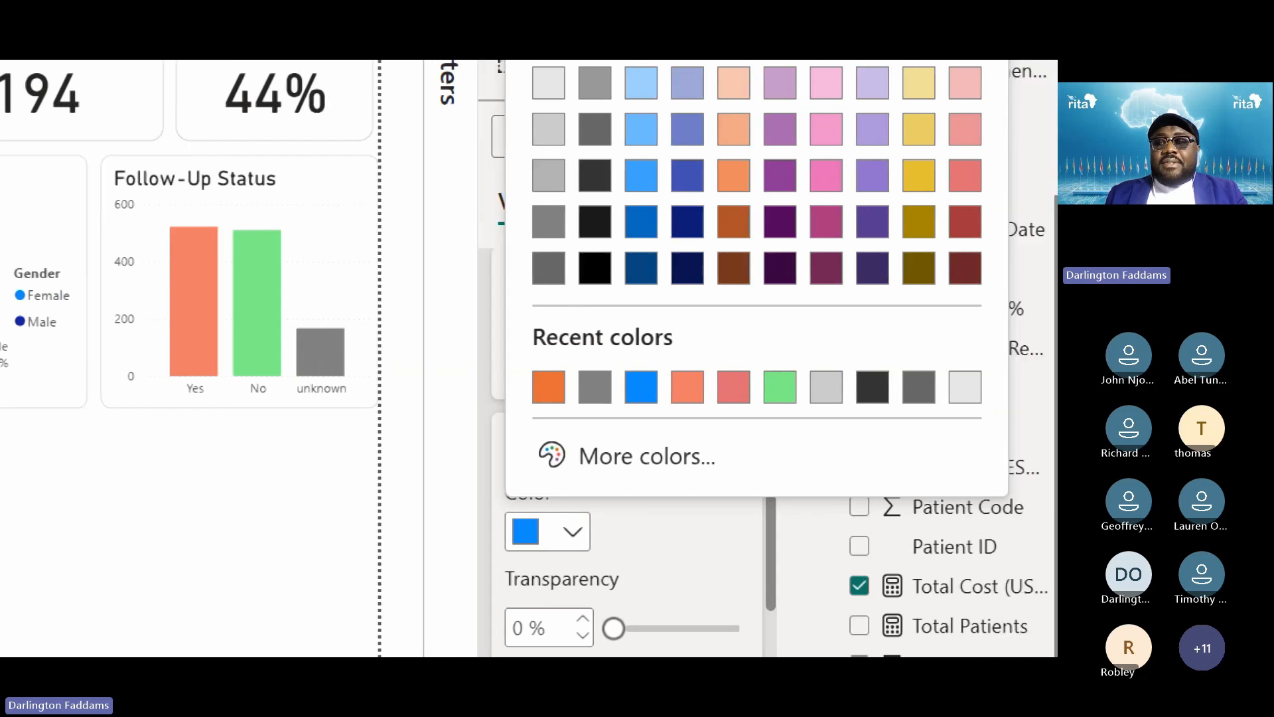
left_click(764, 390)
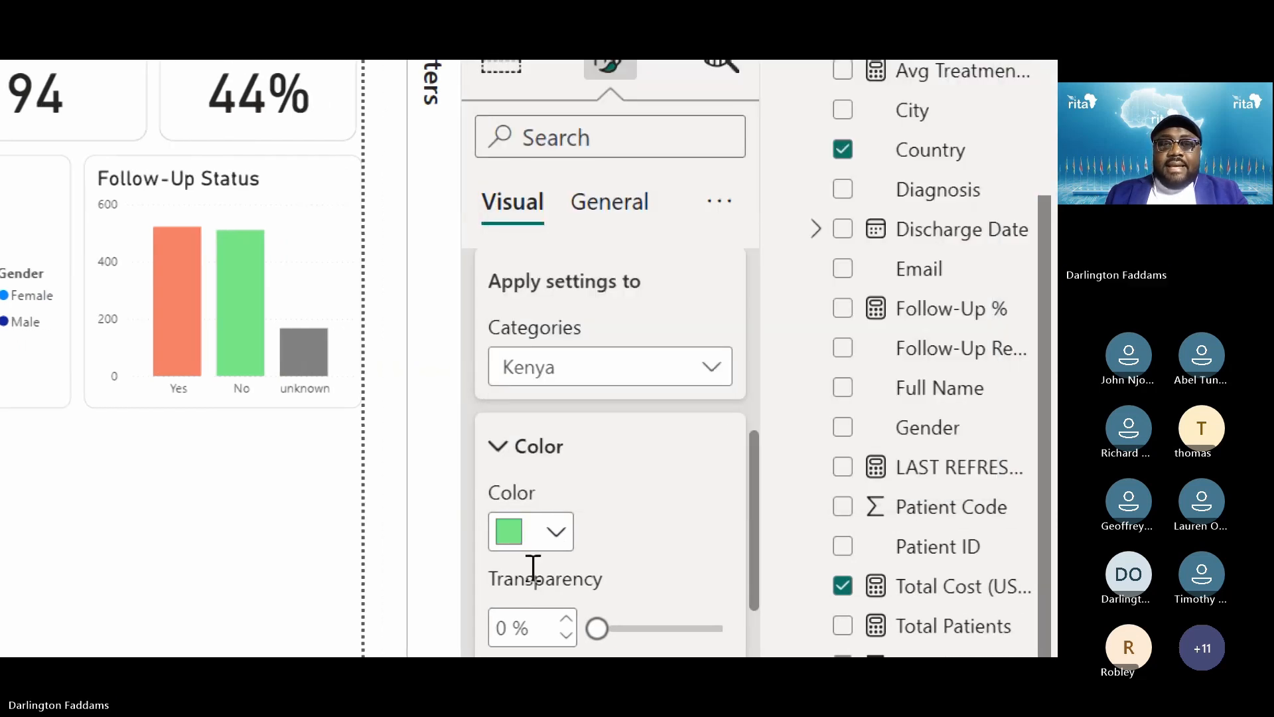
Give Nigeria's bar a custom soft, darker green via More colors
left_click(581, 391)
left_click(535, 565)
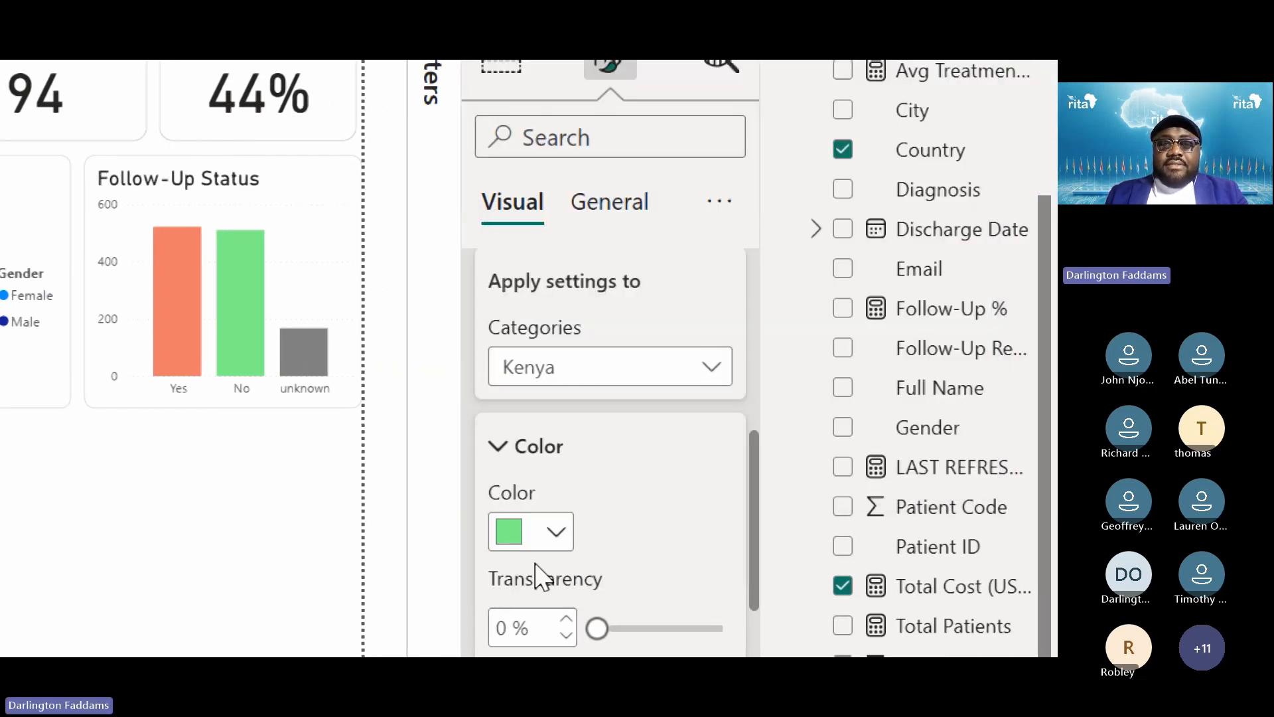
left_click(560, 544)
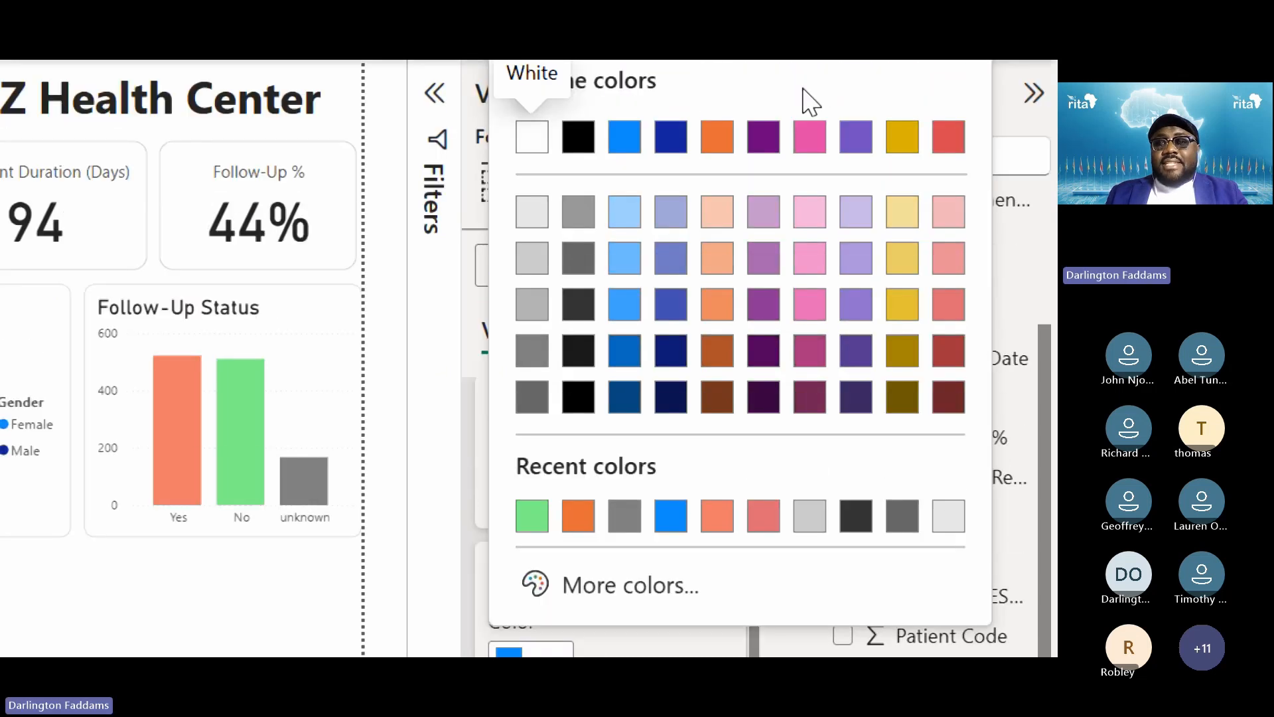
left_click(626, 553)
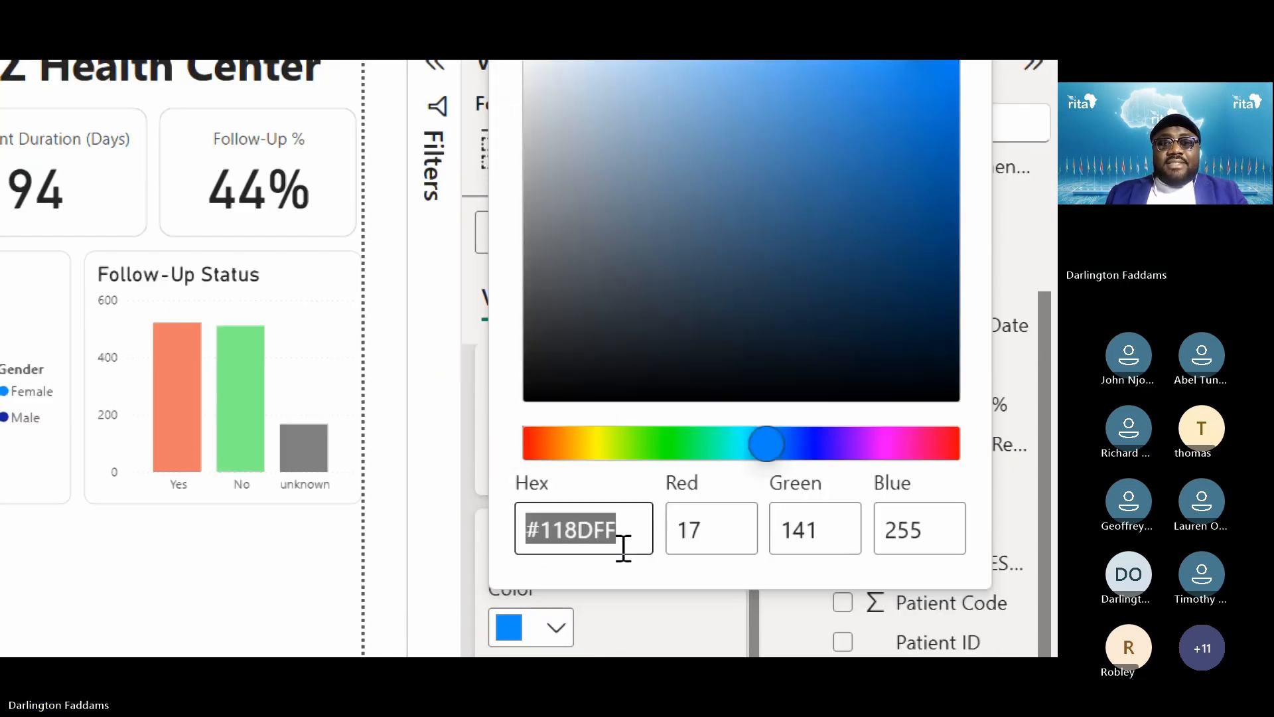
left_click(660, 439)
left_click_drag(662, 428, 676, 430)
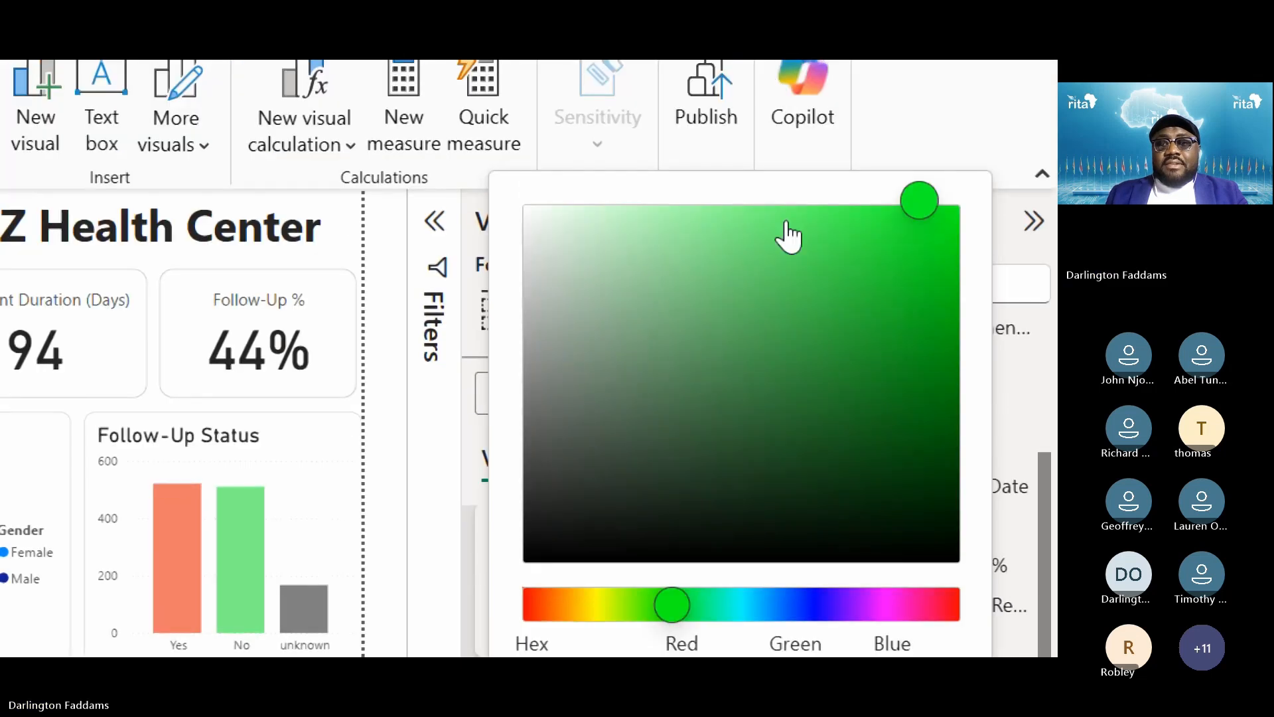
left_click_drag(786, 223, 777, 293)
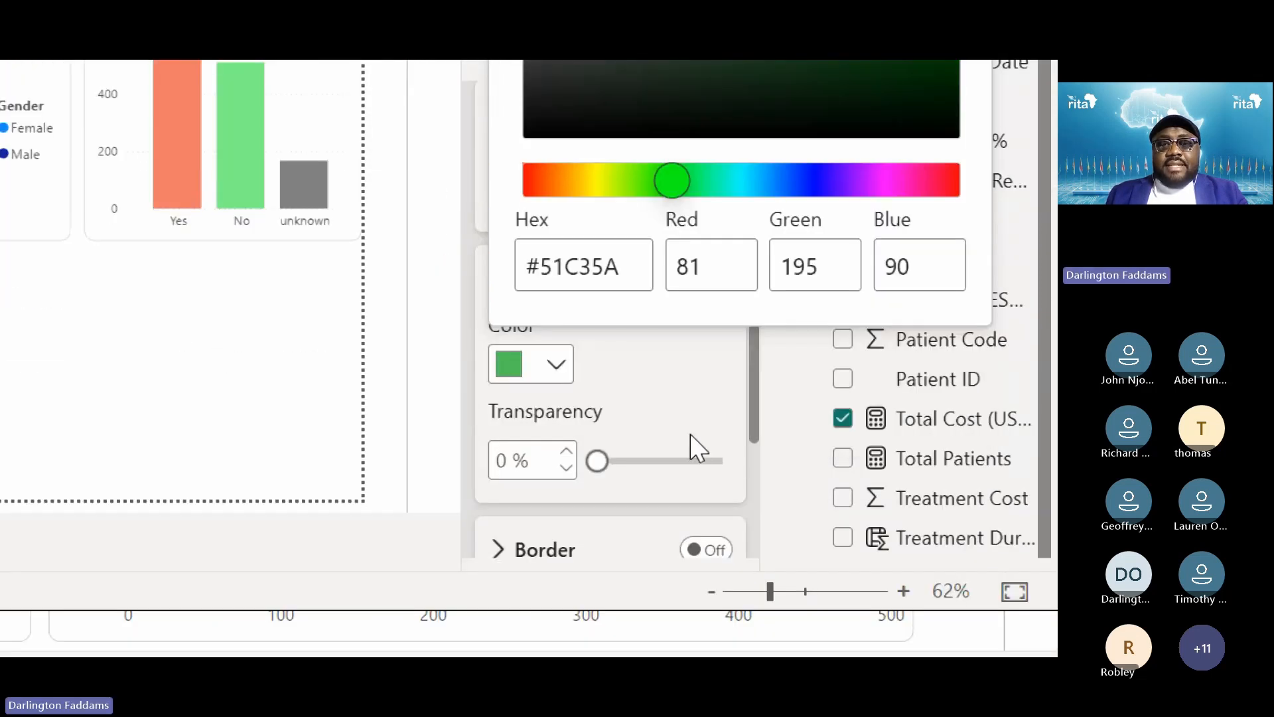
left_click(690, 434)
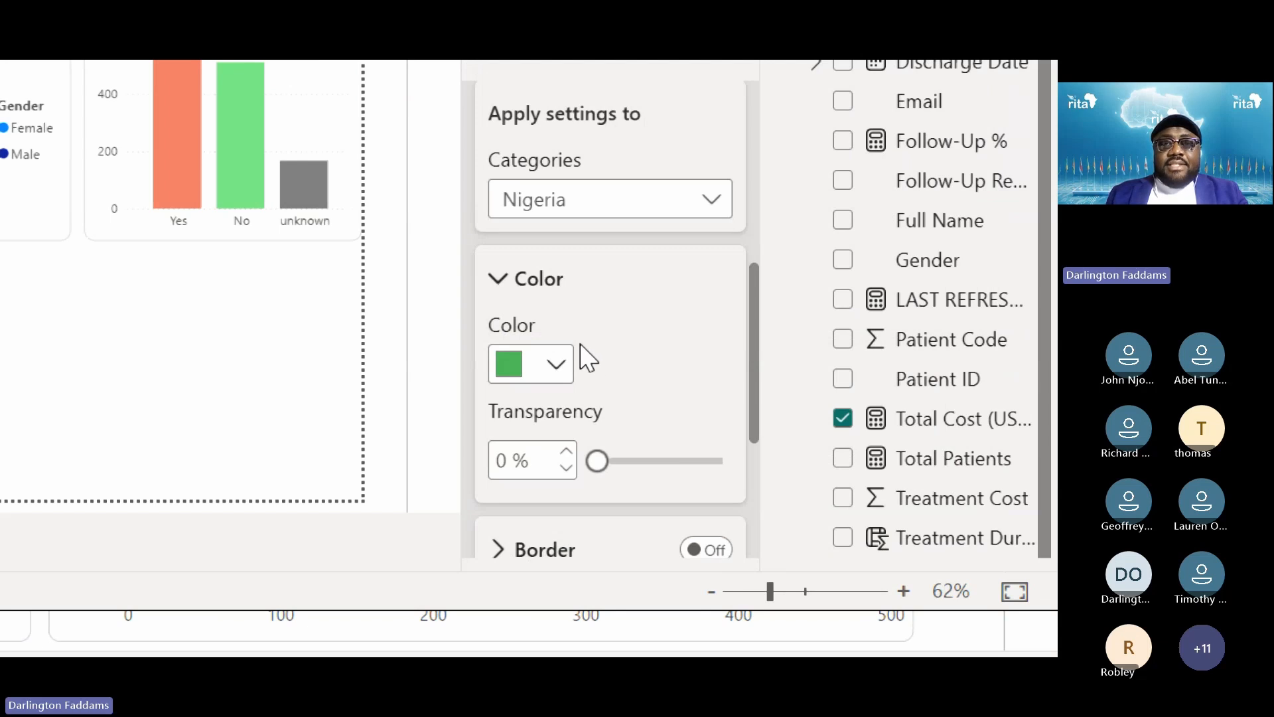
Change Kenya's bar to yellow instead
scroll(587, 358, "up", 1)
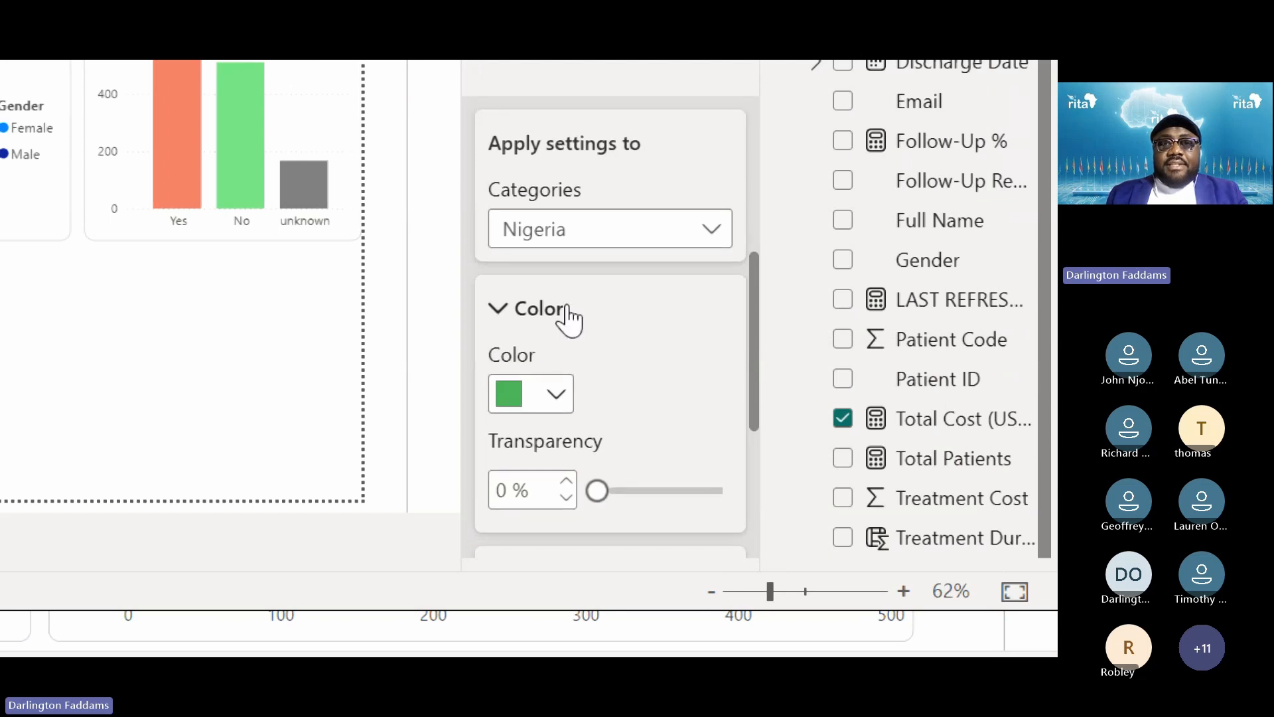
left_click(577, 244)
left_click(574, 388)
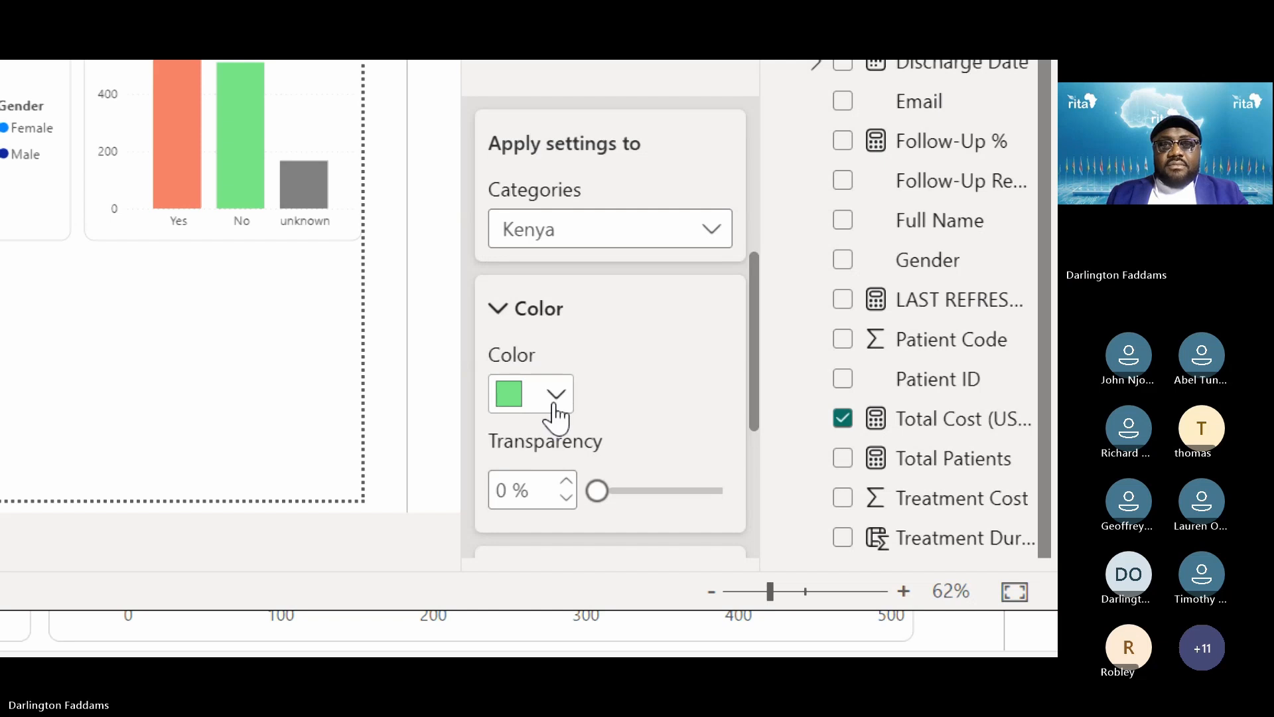
left_click(556, 411)
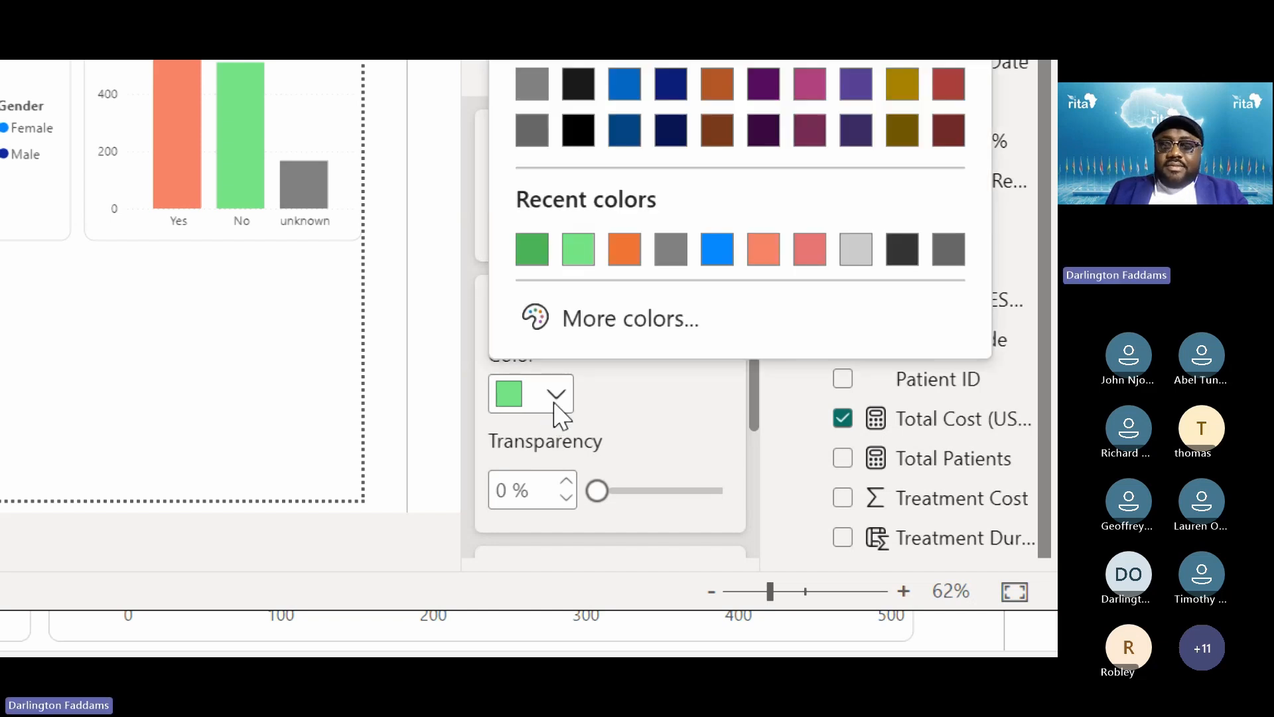
left_click(627, 251)
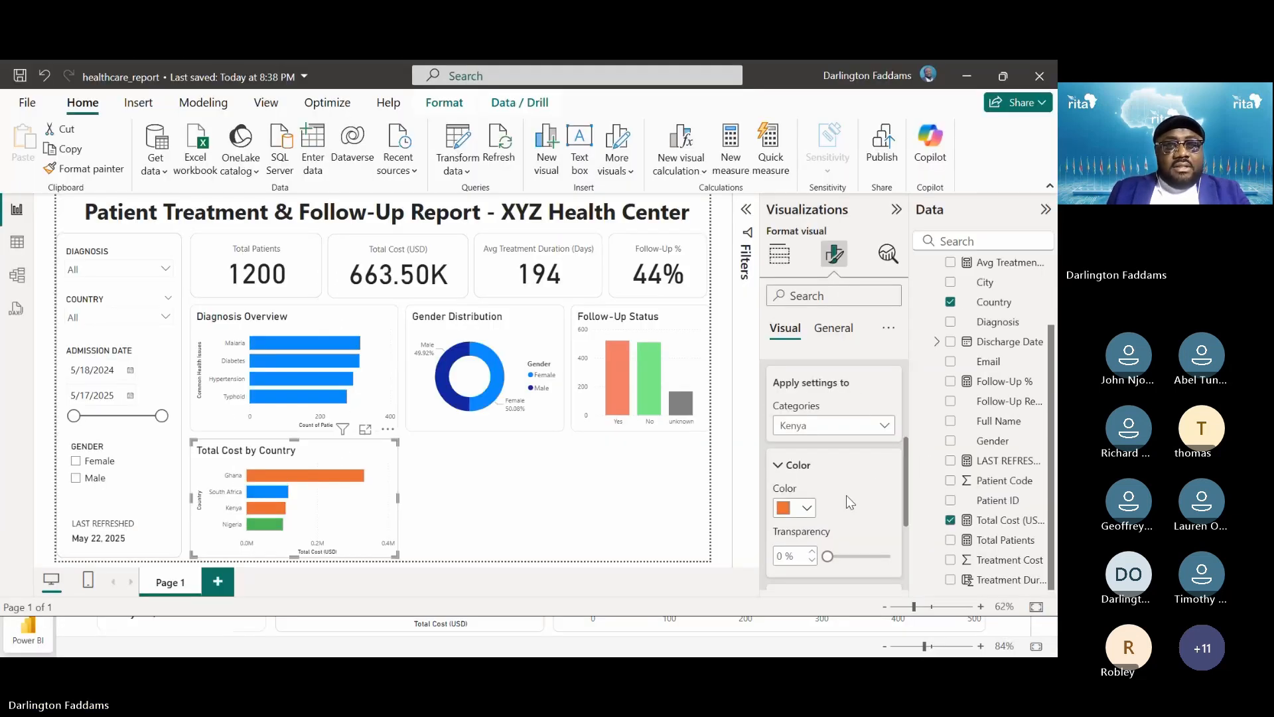
left_click(807, 509)
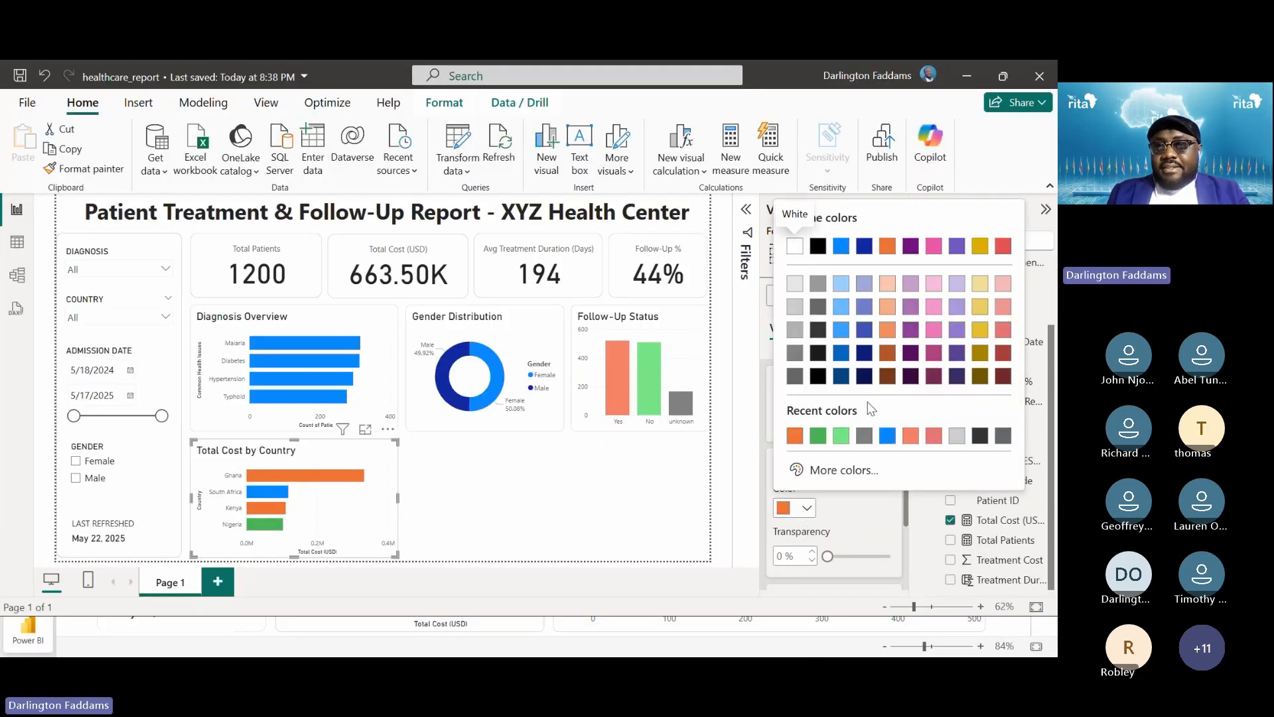
left_click(980, 311)
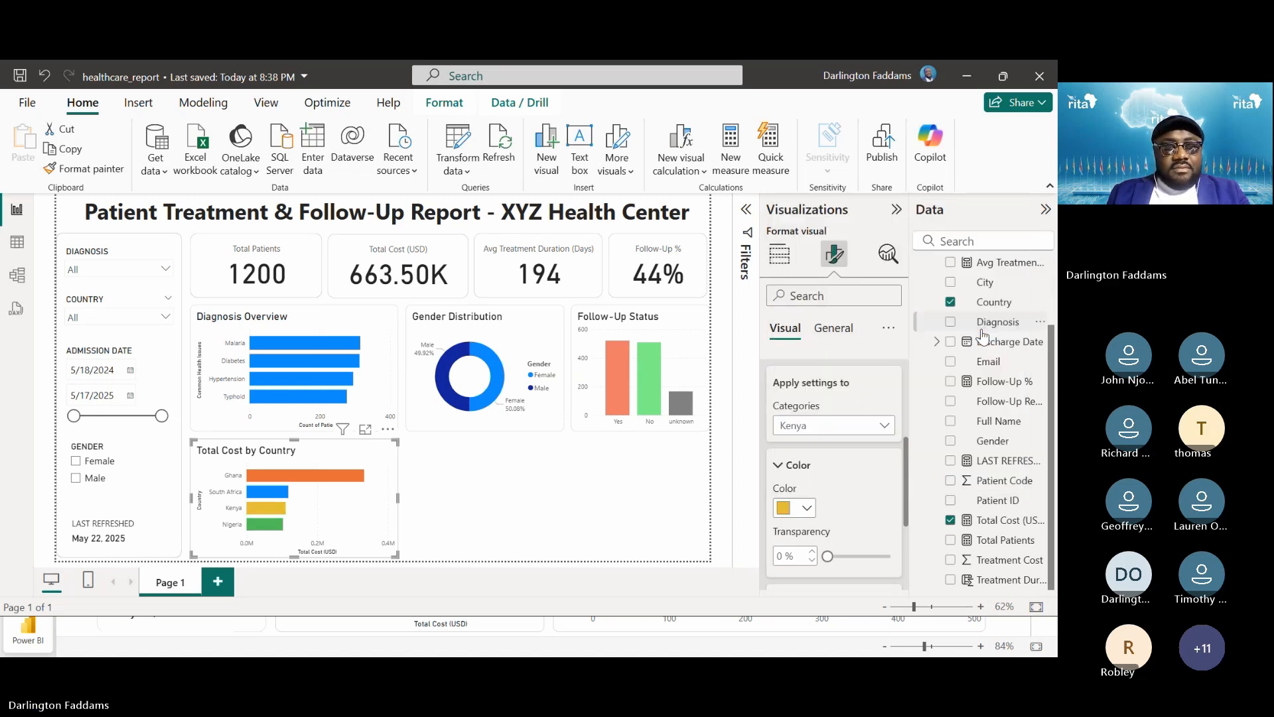
left_click(654, 499)
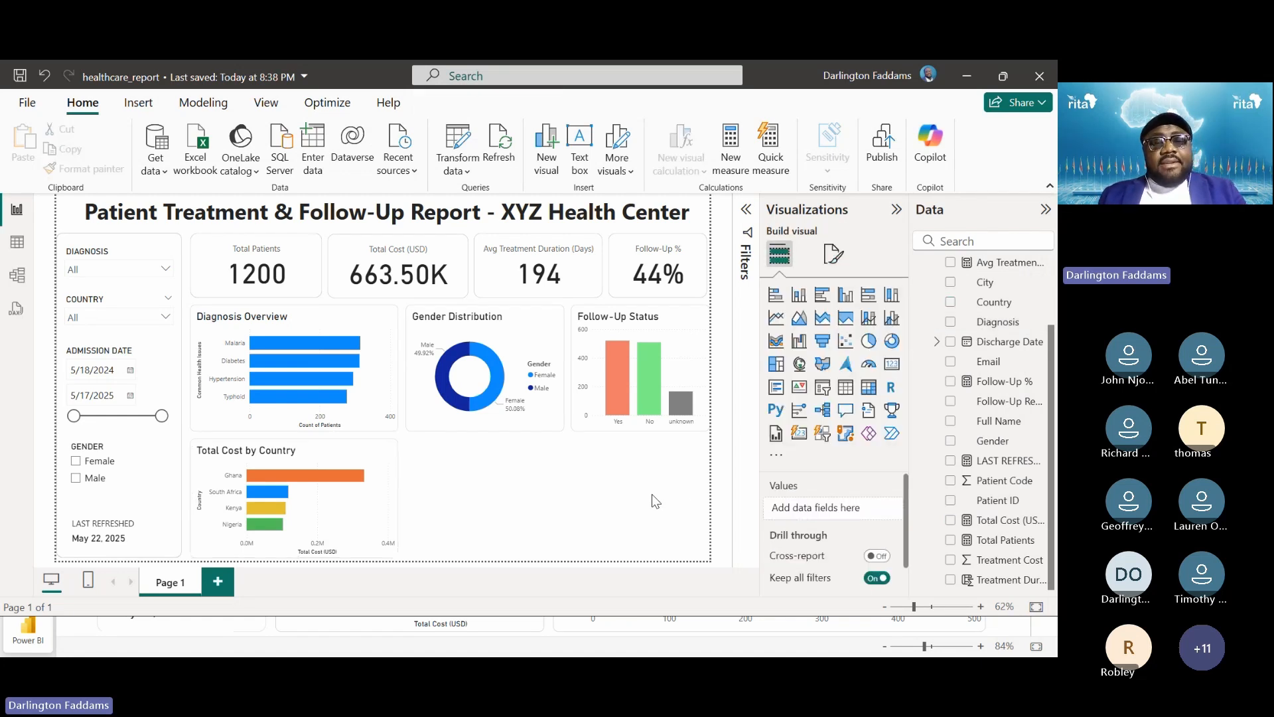
Advance the presentation to the Follow-Up Status slide, then return to Power BI Desktop
key("alt+Tab")
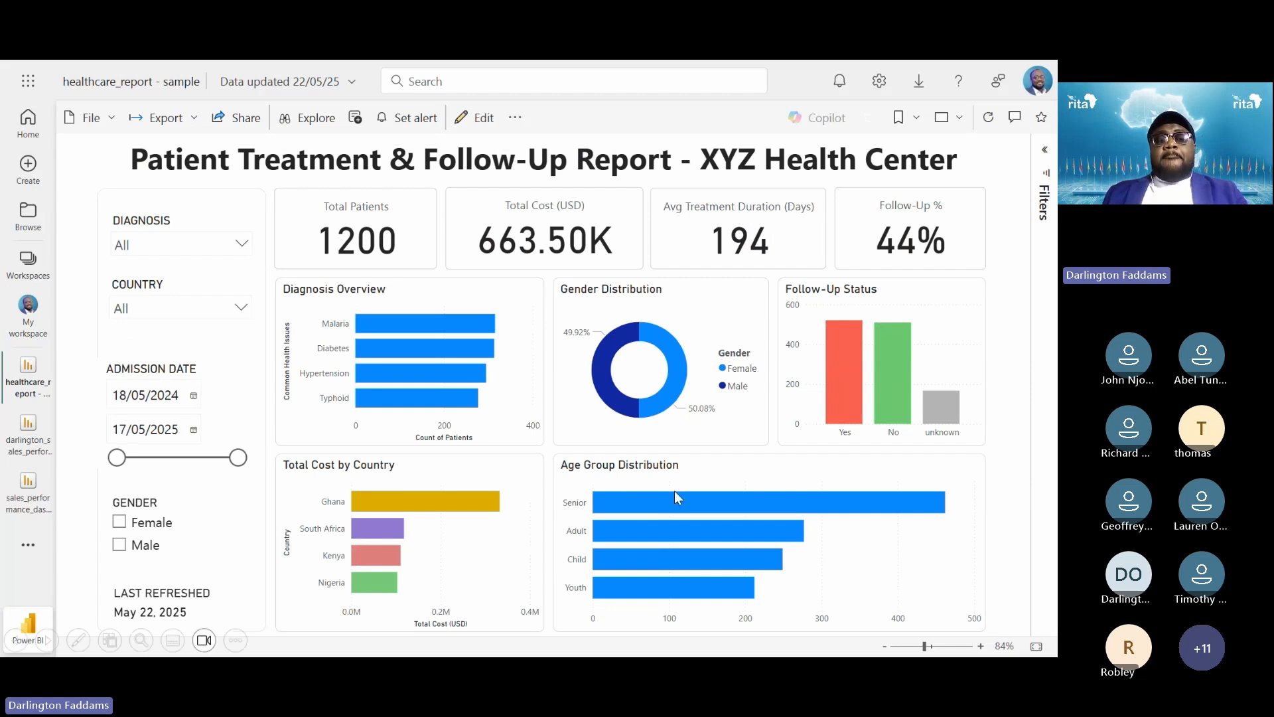
key("Right")
key("Right")
key("Right")
key("Right")
key("Right")
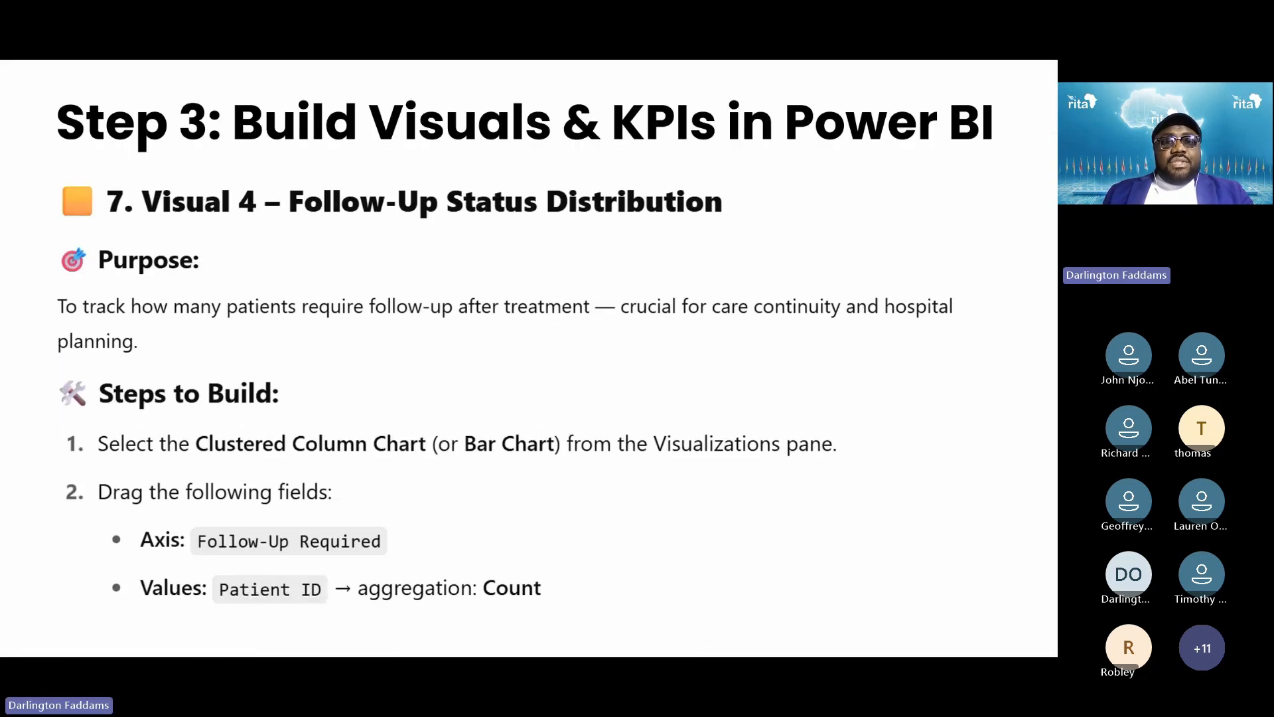
key("Right")
key("Right")
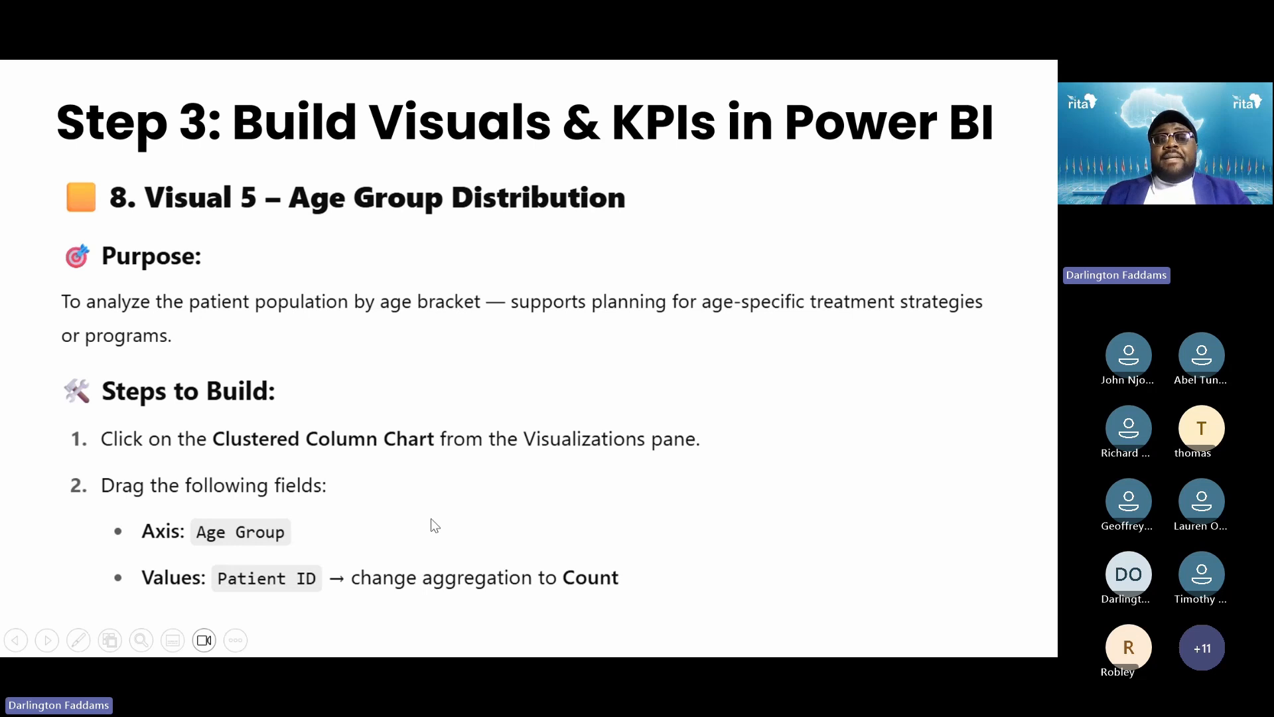
key("alt+Tab")
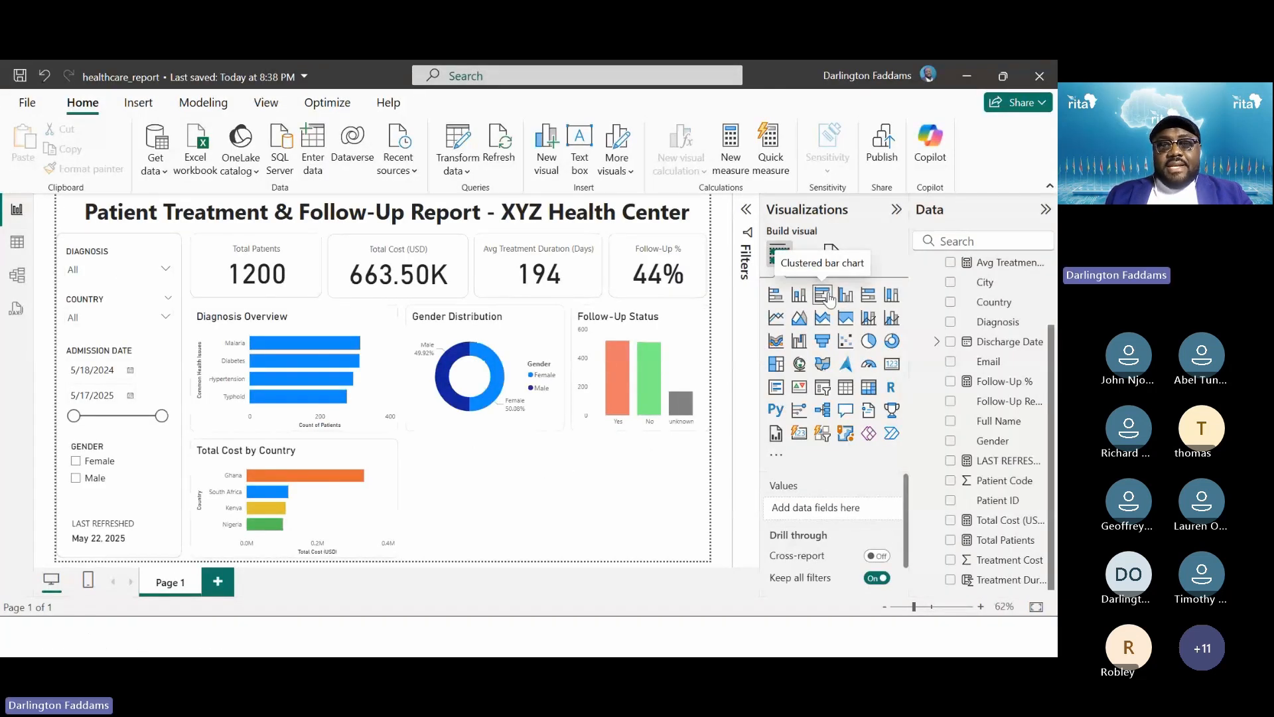
Insert a bar chart with Age Group on the axis and Count of Patient ID as values
left_click(828, 298)
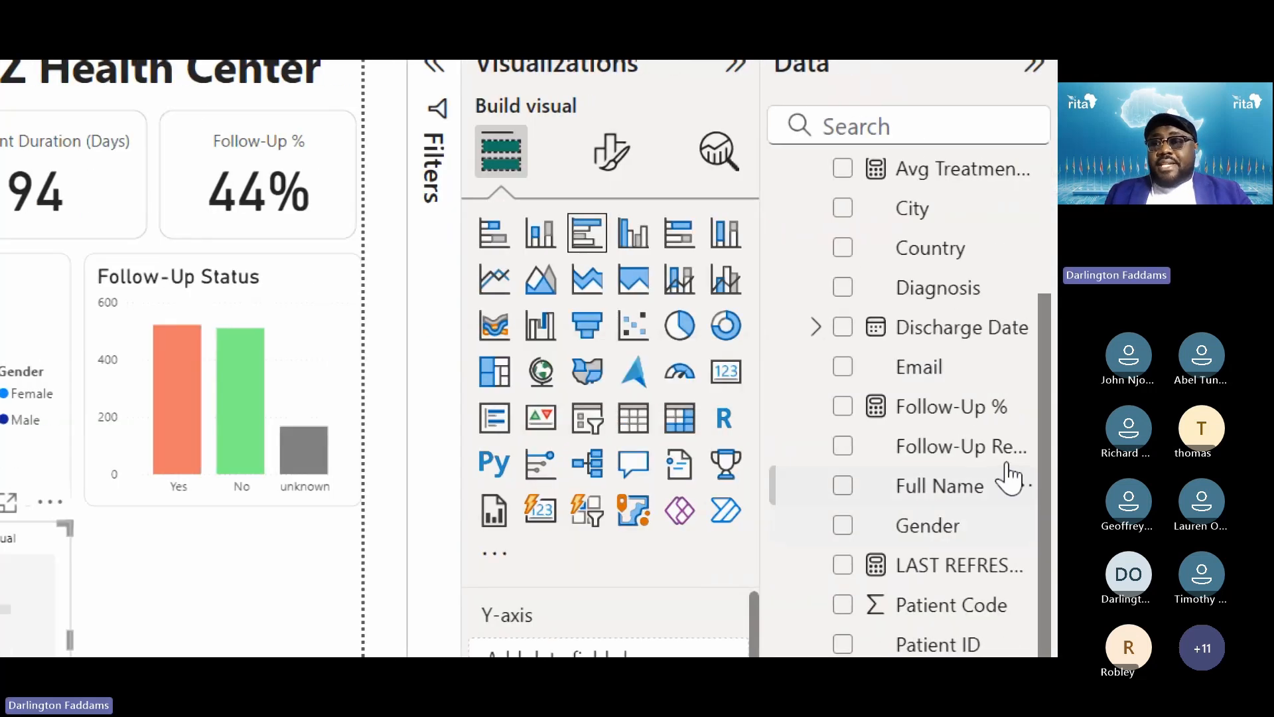
scroll(909, 195, "up", 2)
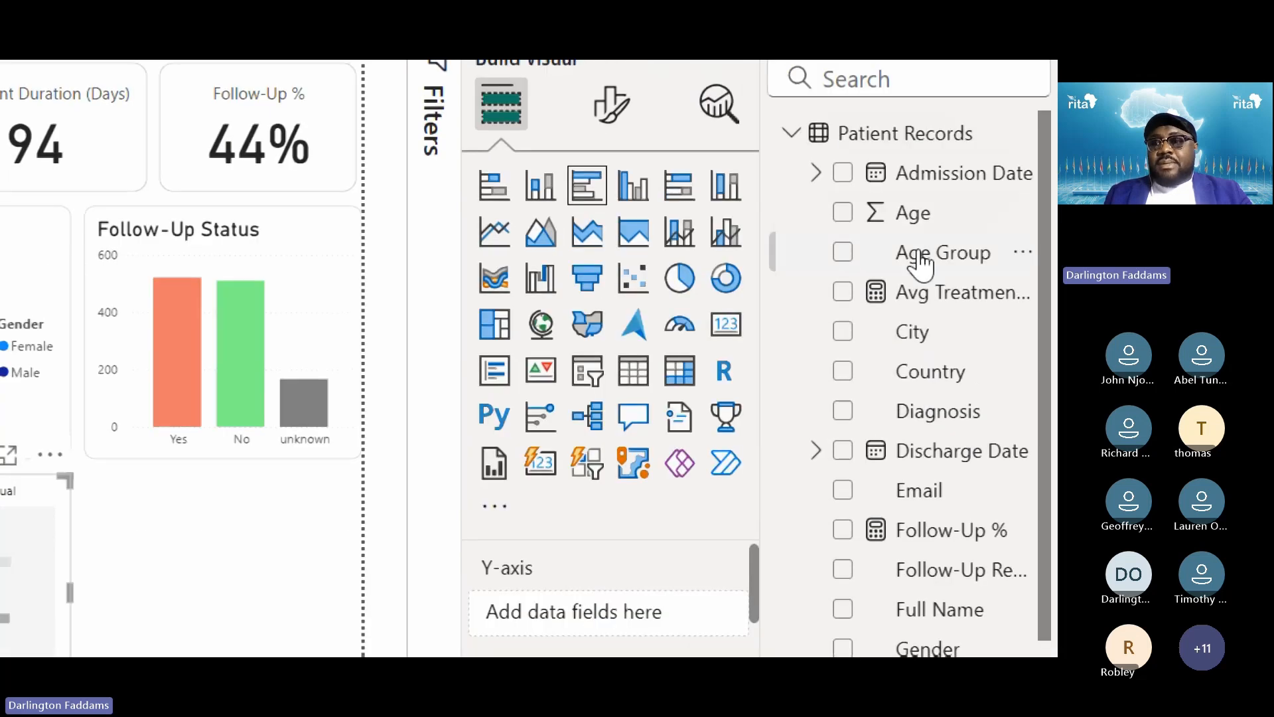
left_click(843, 253)
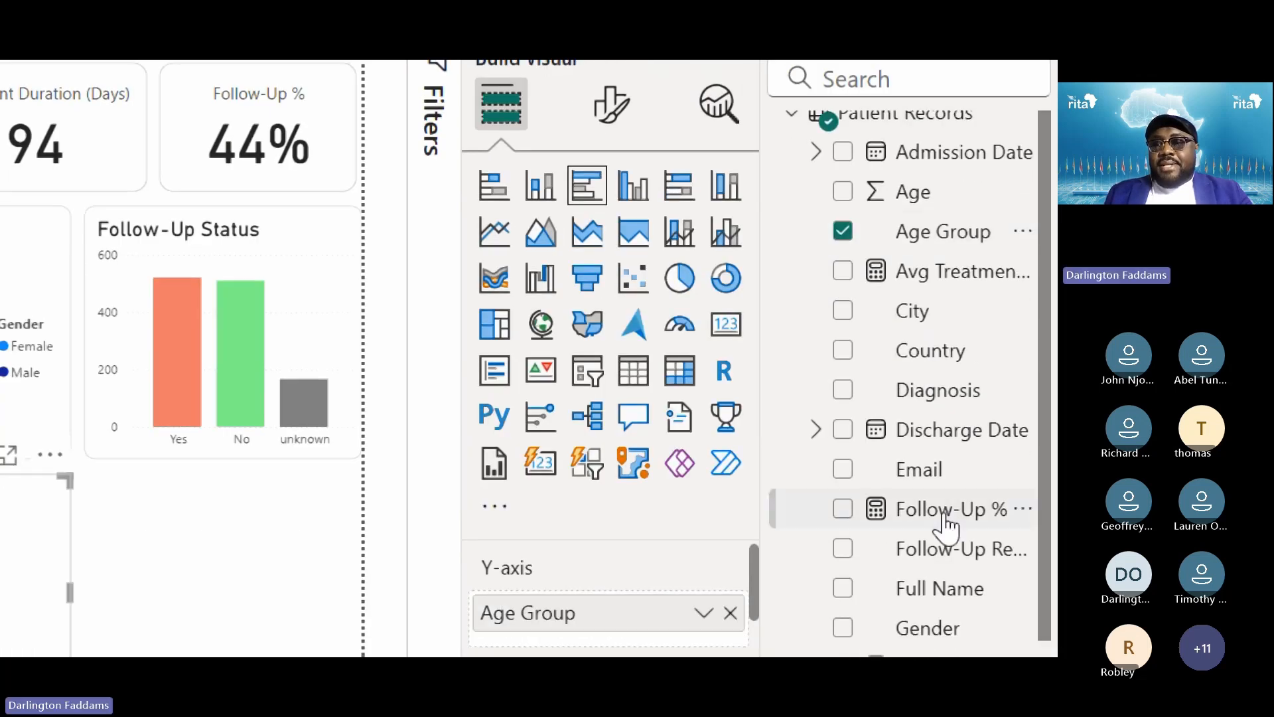
scroll(942, 521, "down", 3)
left_click_drag(914, 363, 588, 483)
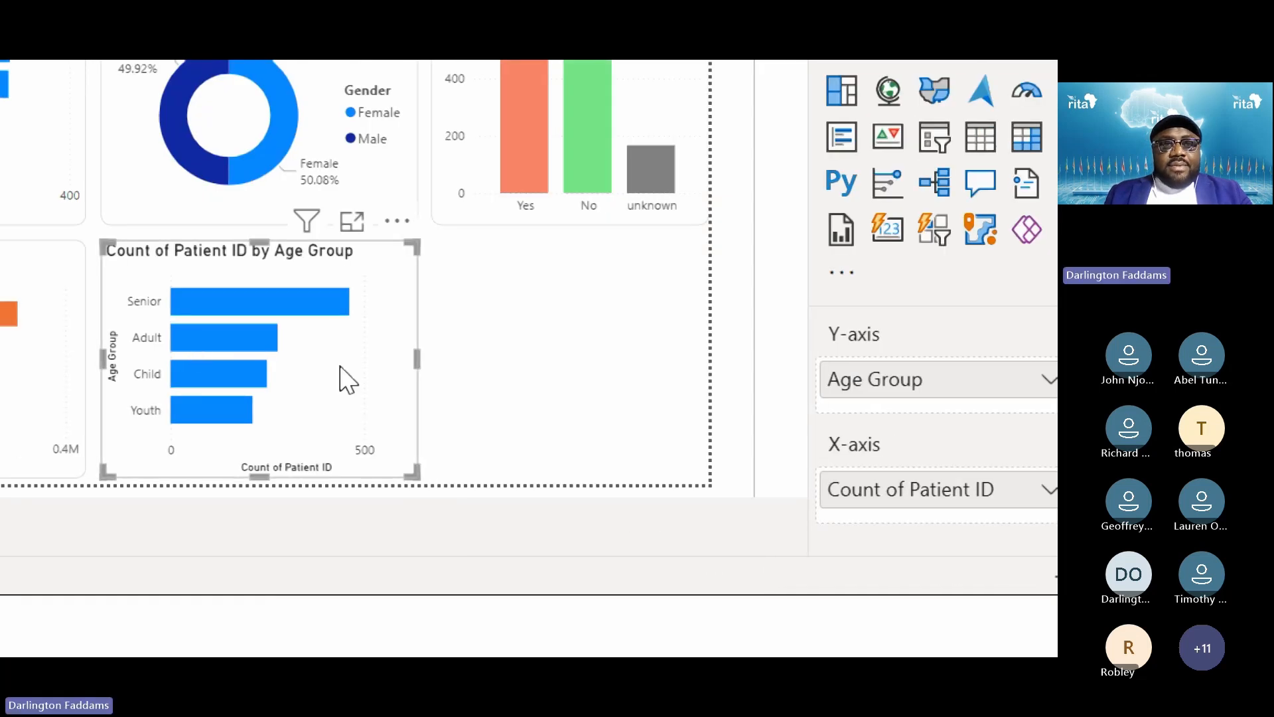
Widen the age chart beside Total Cost by Country to fill the row
left_click_drag(415, 357, 711, 358)
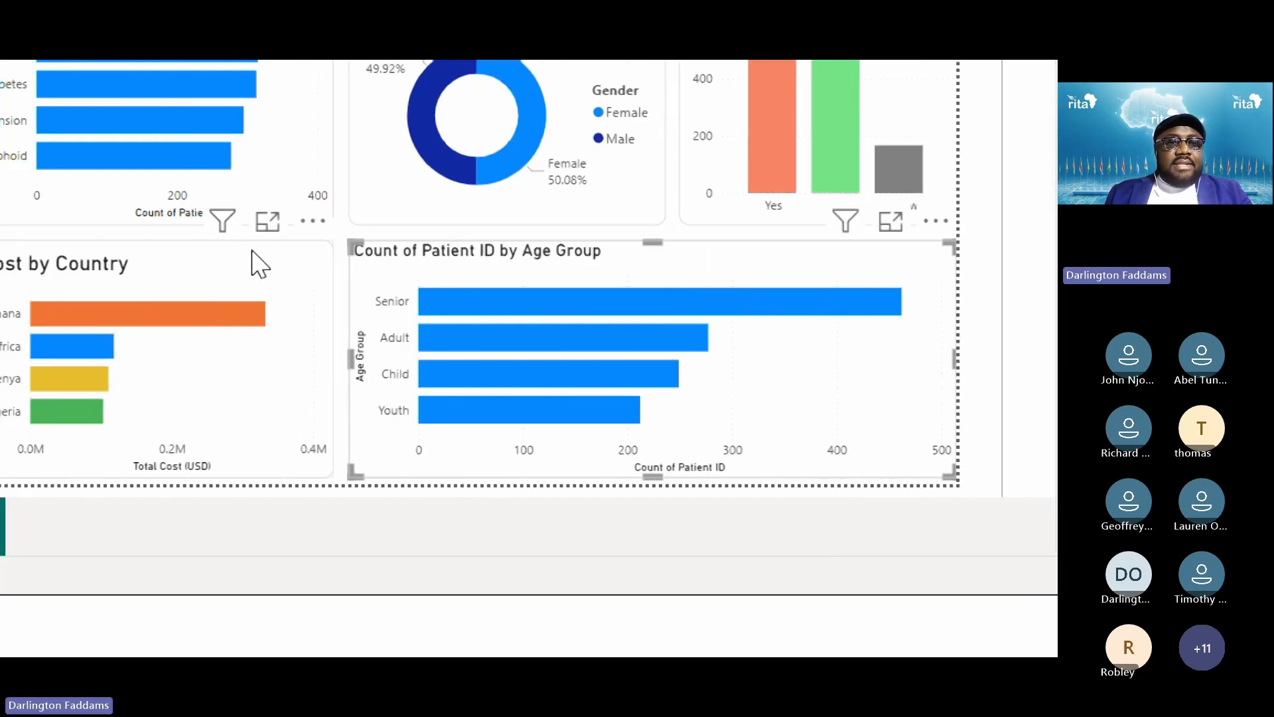
left_click(257, 262)
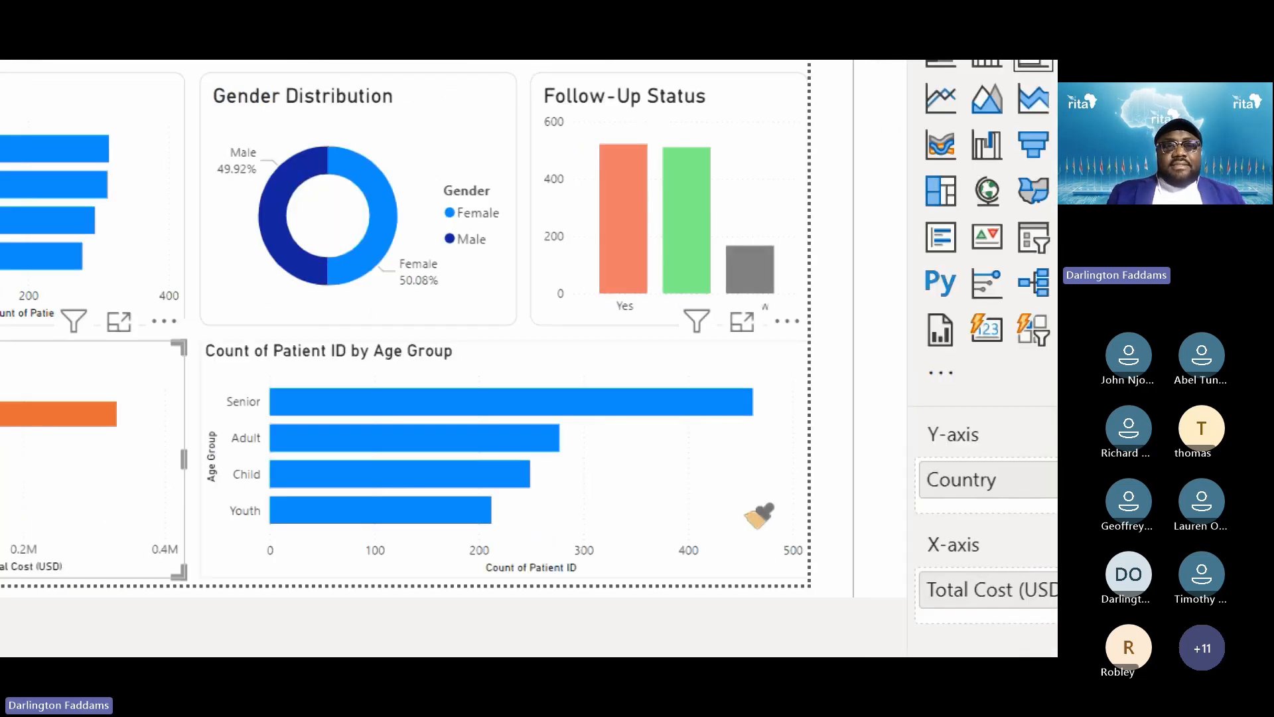
left_click(749, 511)
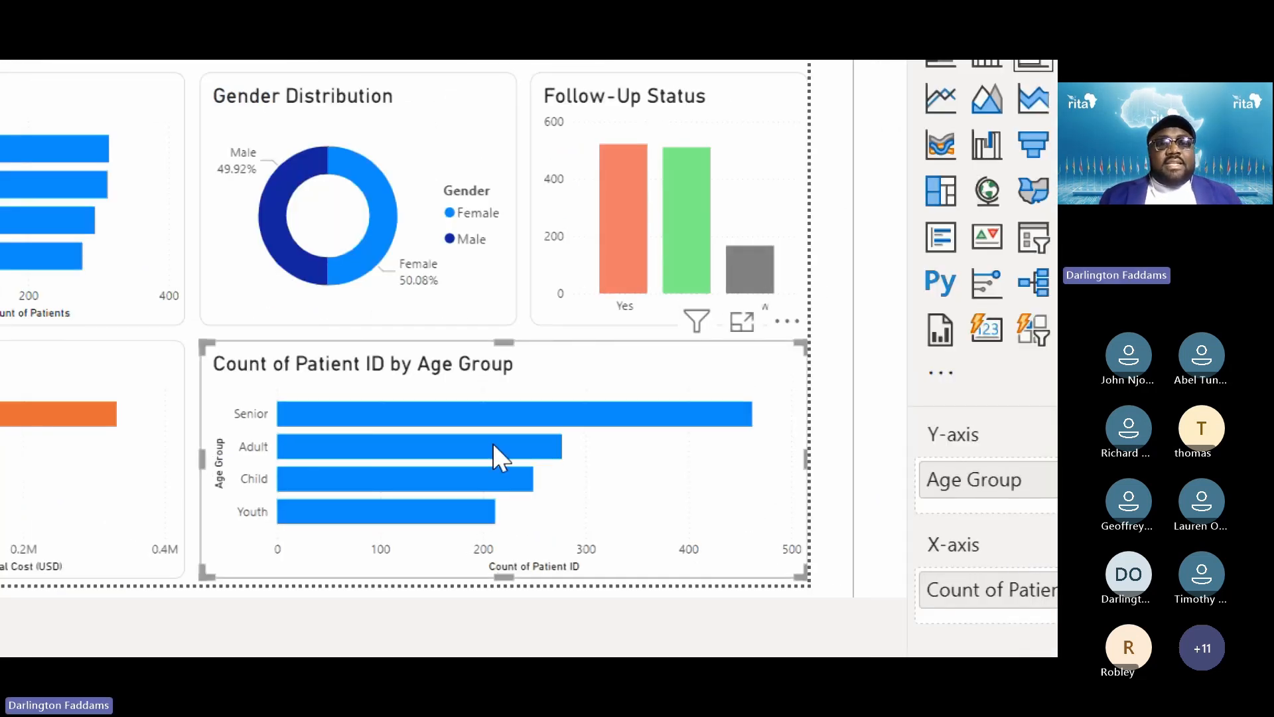
mouse_move(492, 443)
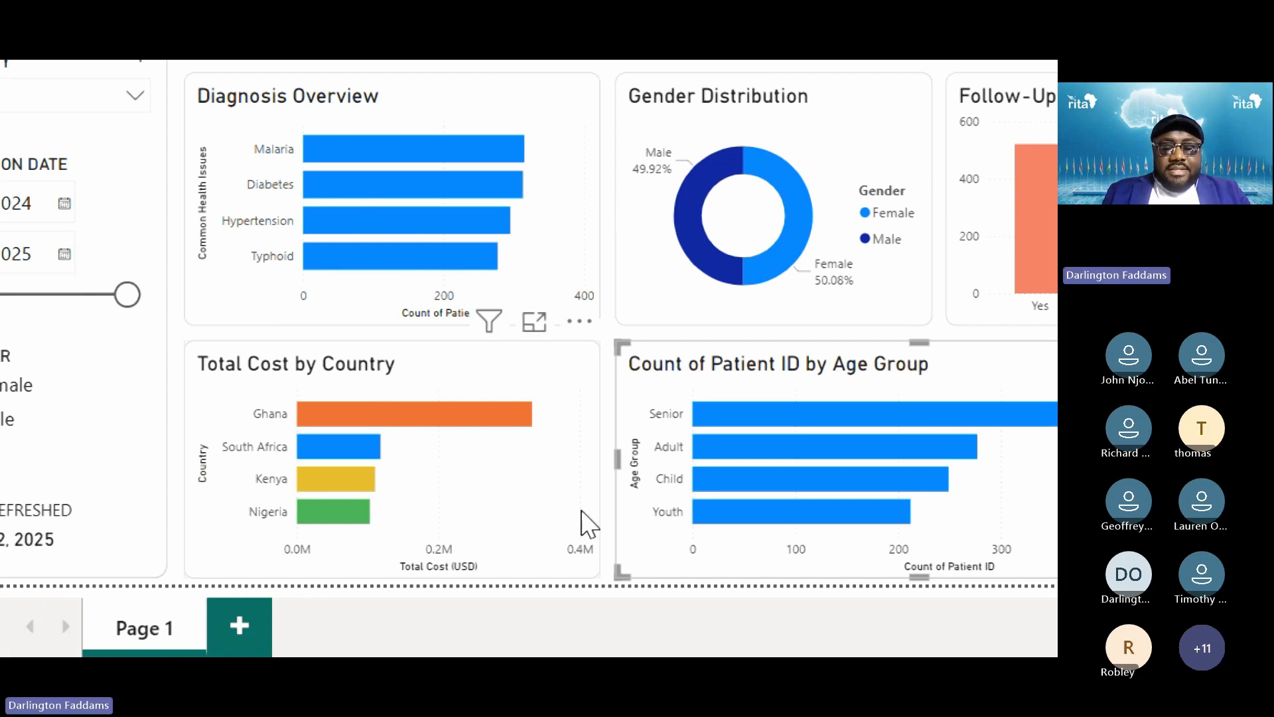
key("alt+Tab")
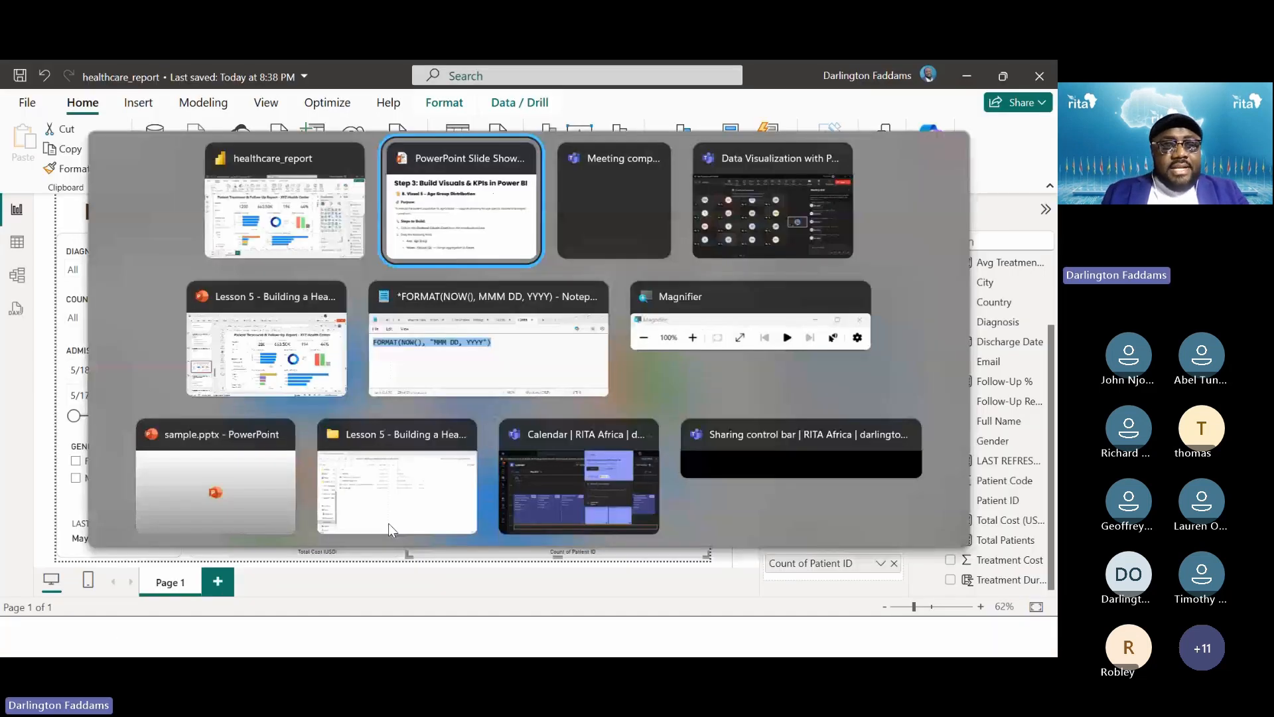
key("Left")
key("Left")
key("Left")
key("Left")
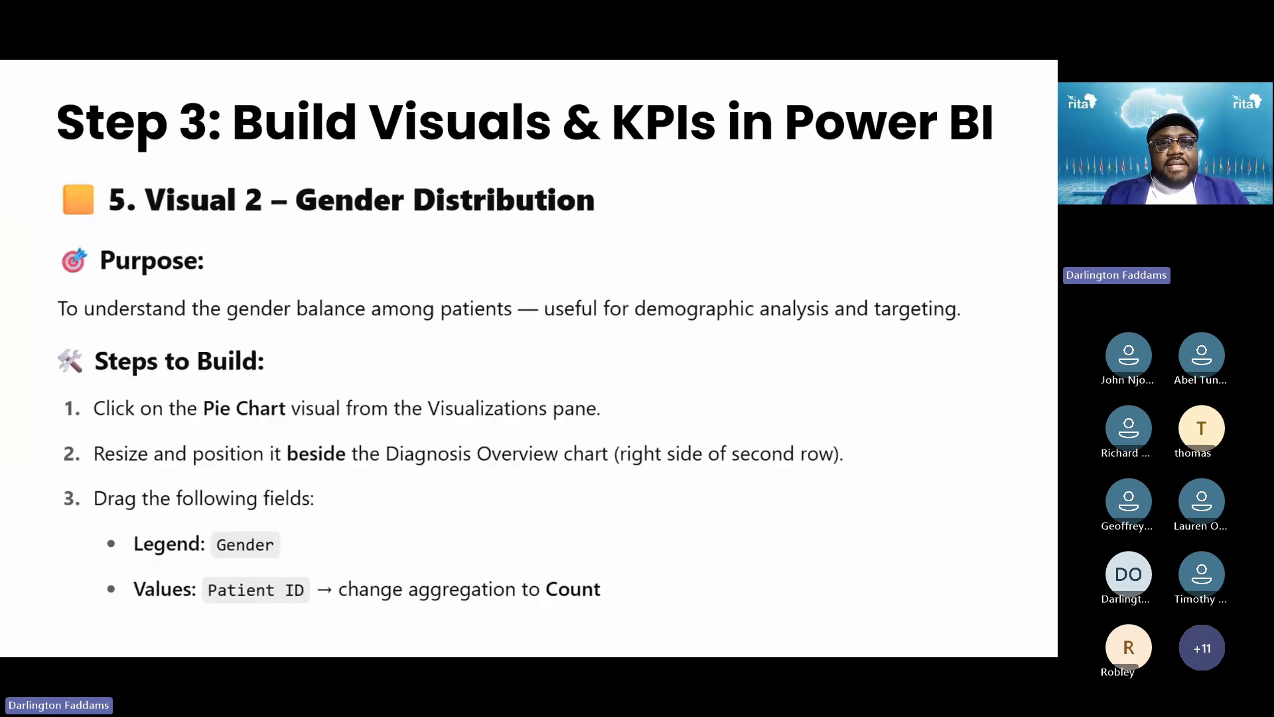
key("alt+Tab")
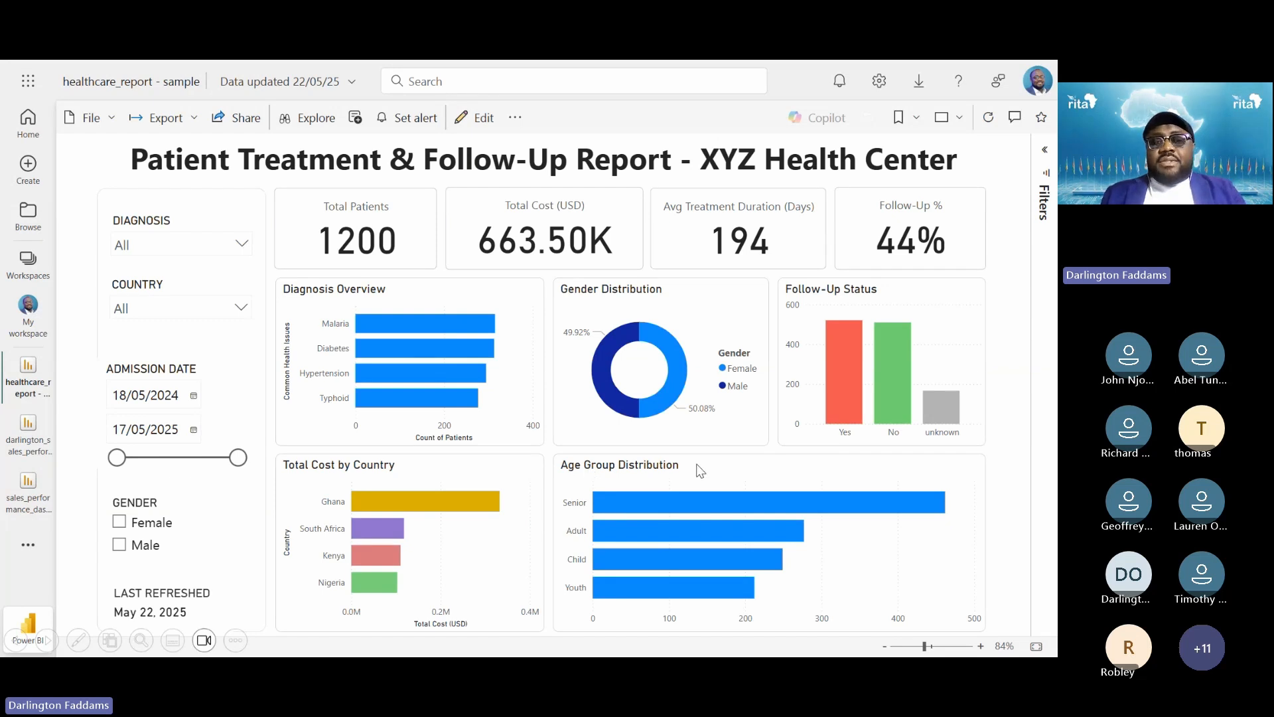
key("alt+Tab")
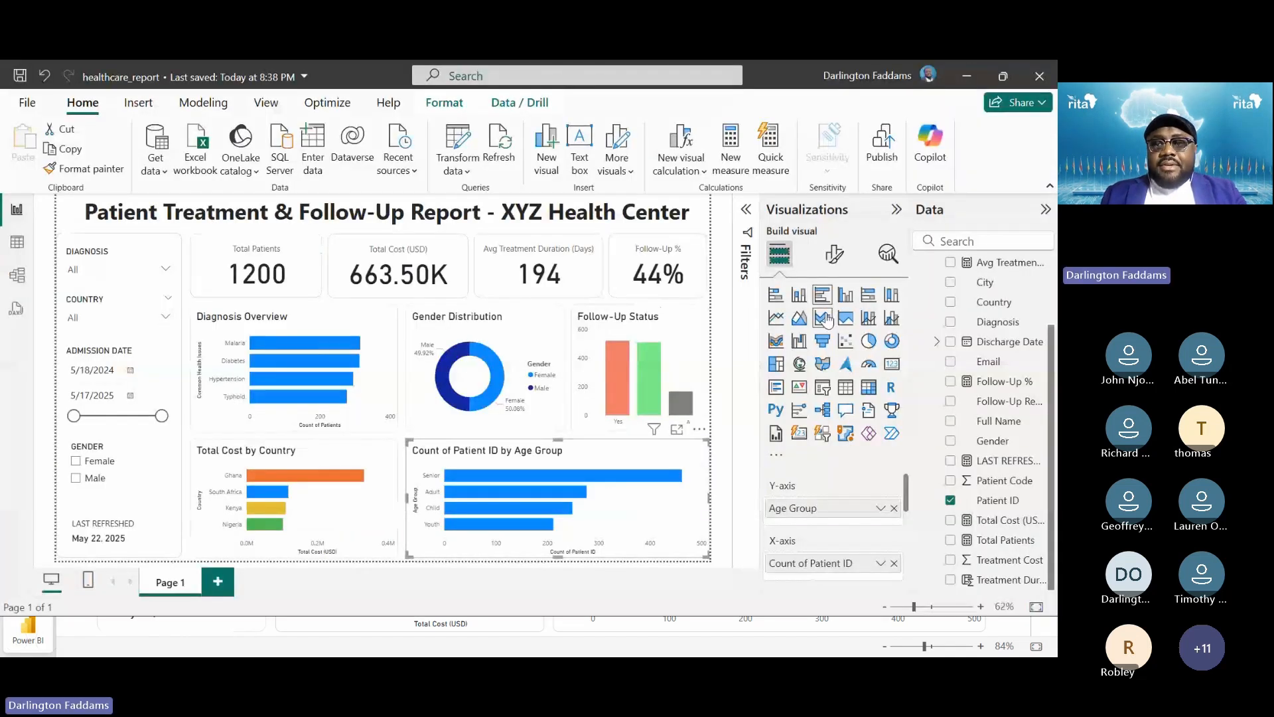
Turn off the Y-axis and X-axis titles on the age chart
left_click(835, 255)
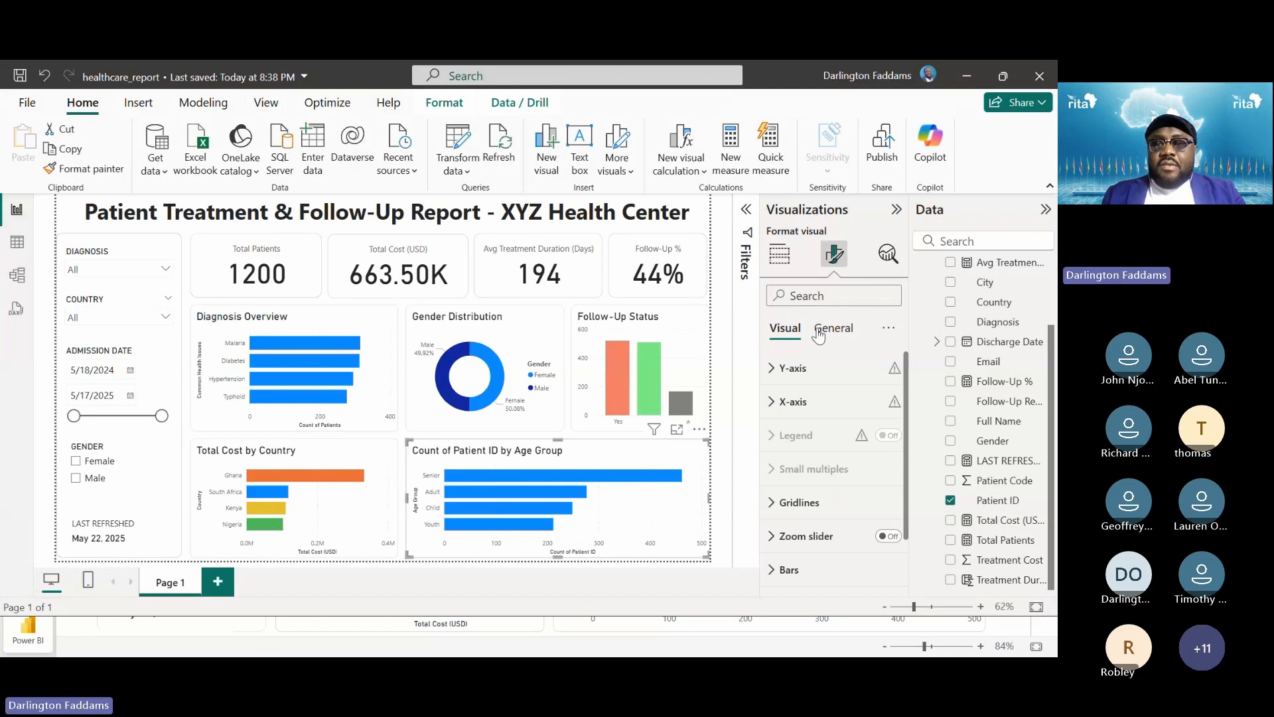
left_click(798, 366)
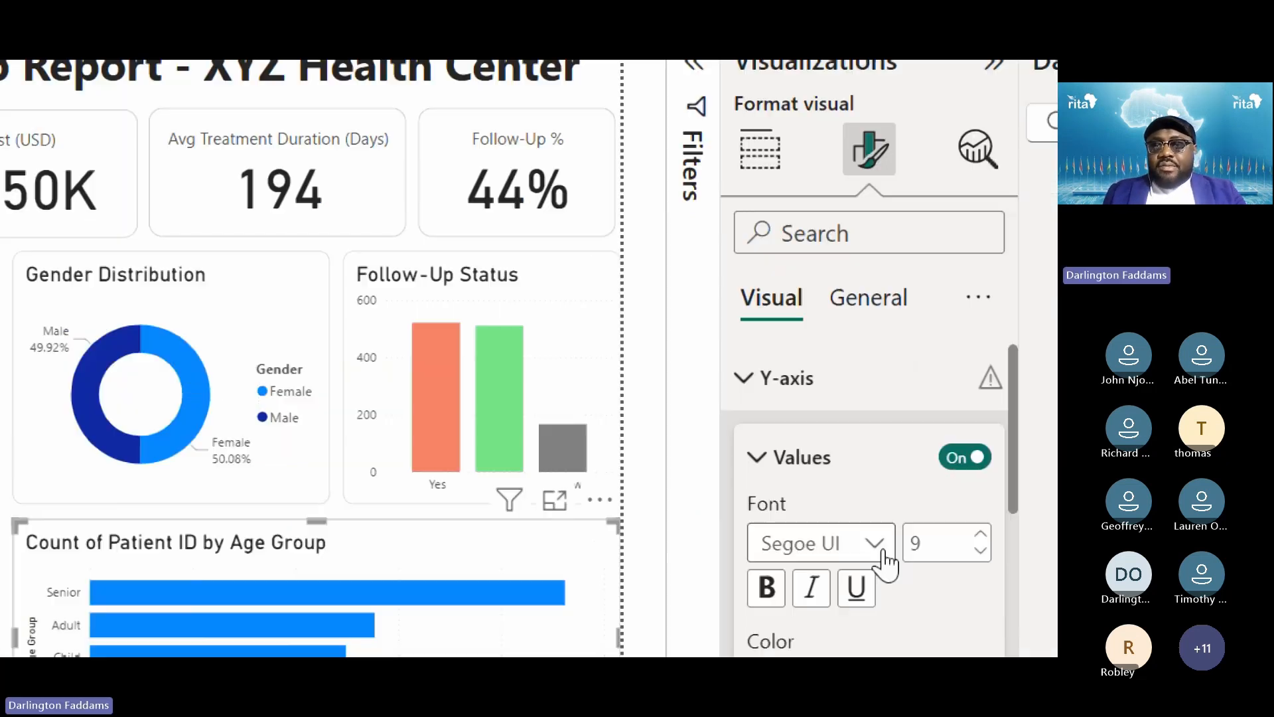
left_click(807, 419)
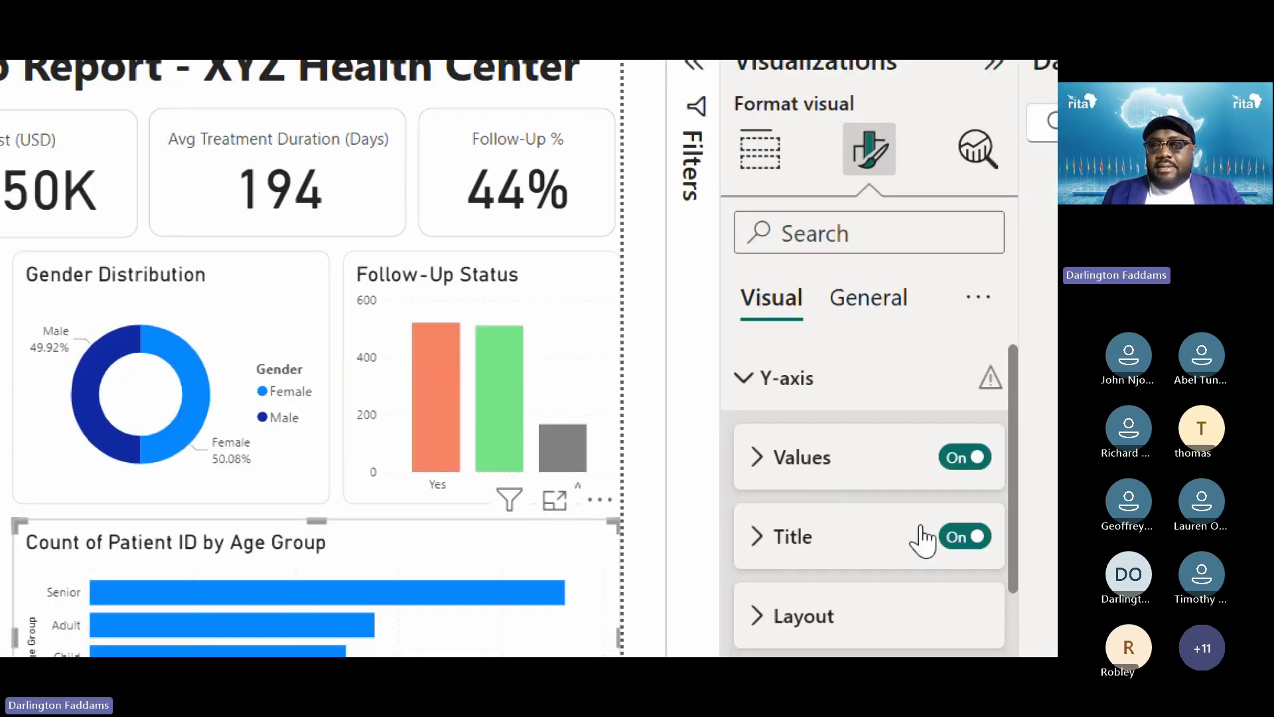
left_click(983, 542)
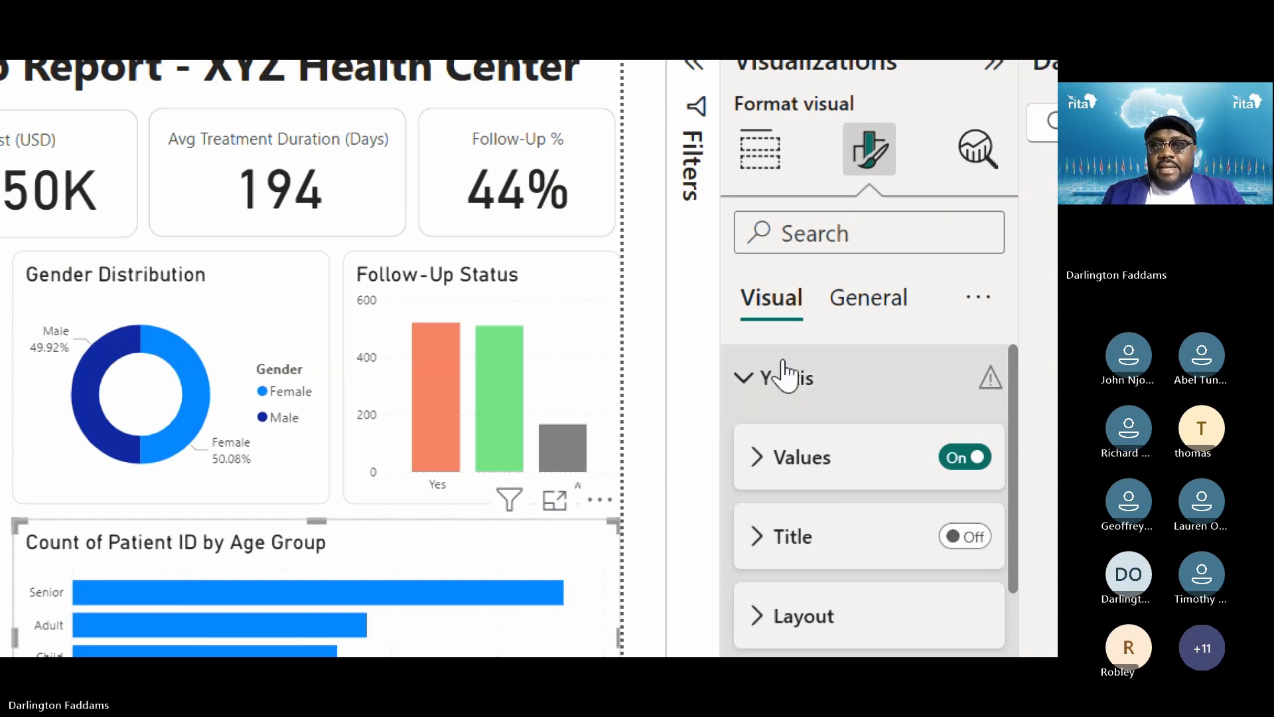
left_click(785, 375)
left_click(490, 436)
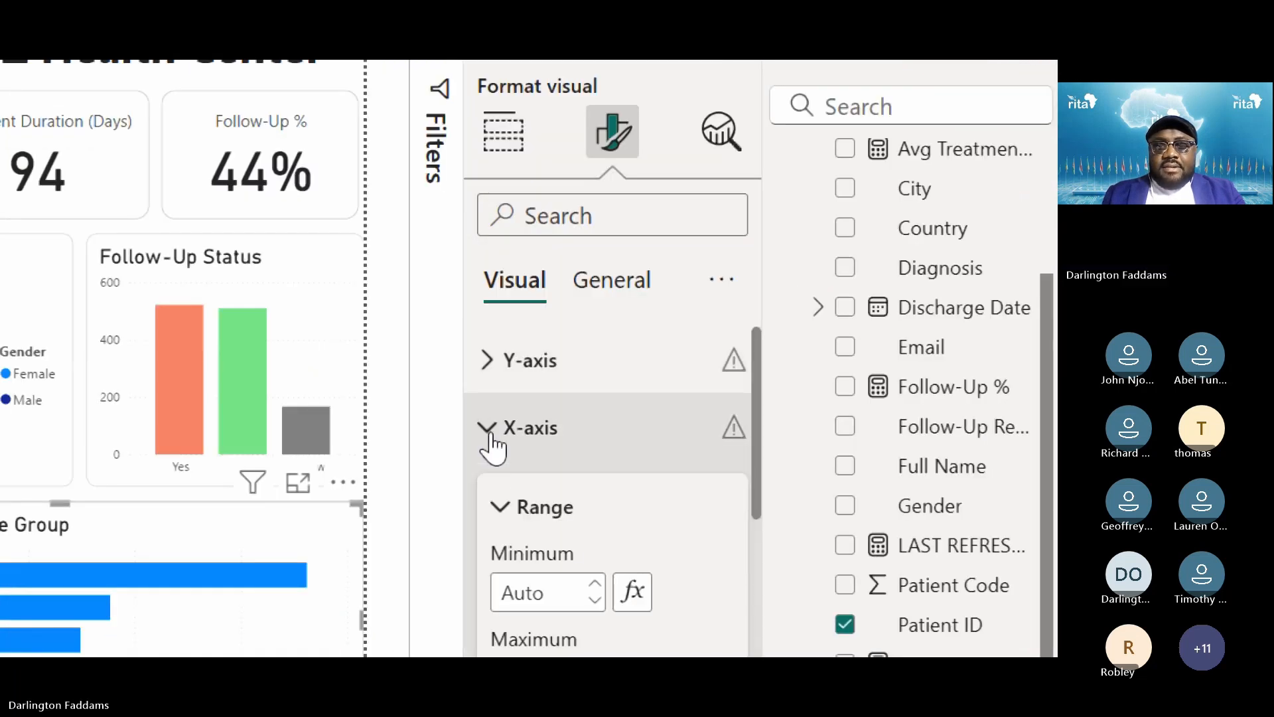
left_click(569, 524)
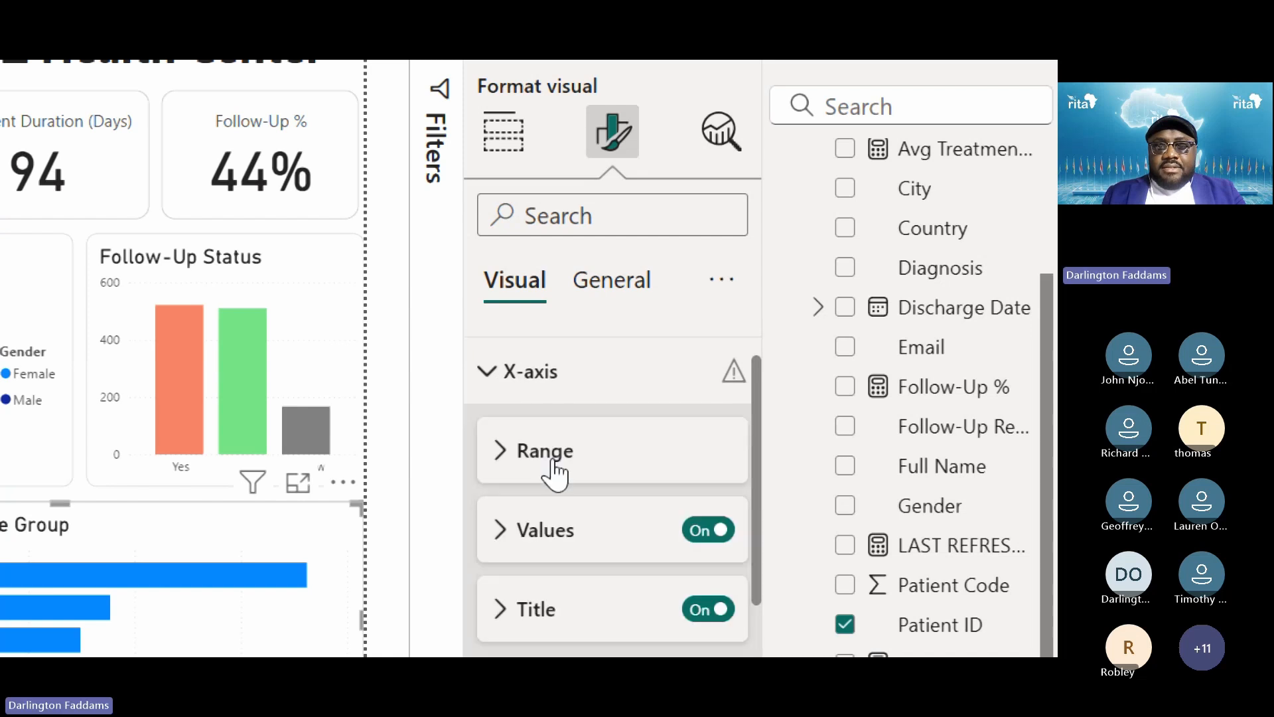
scroll(664, 570, "down", 1)
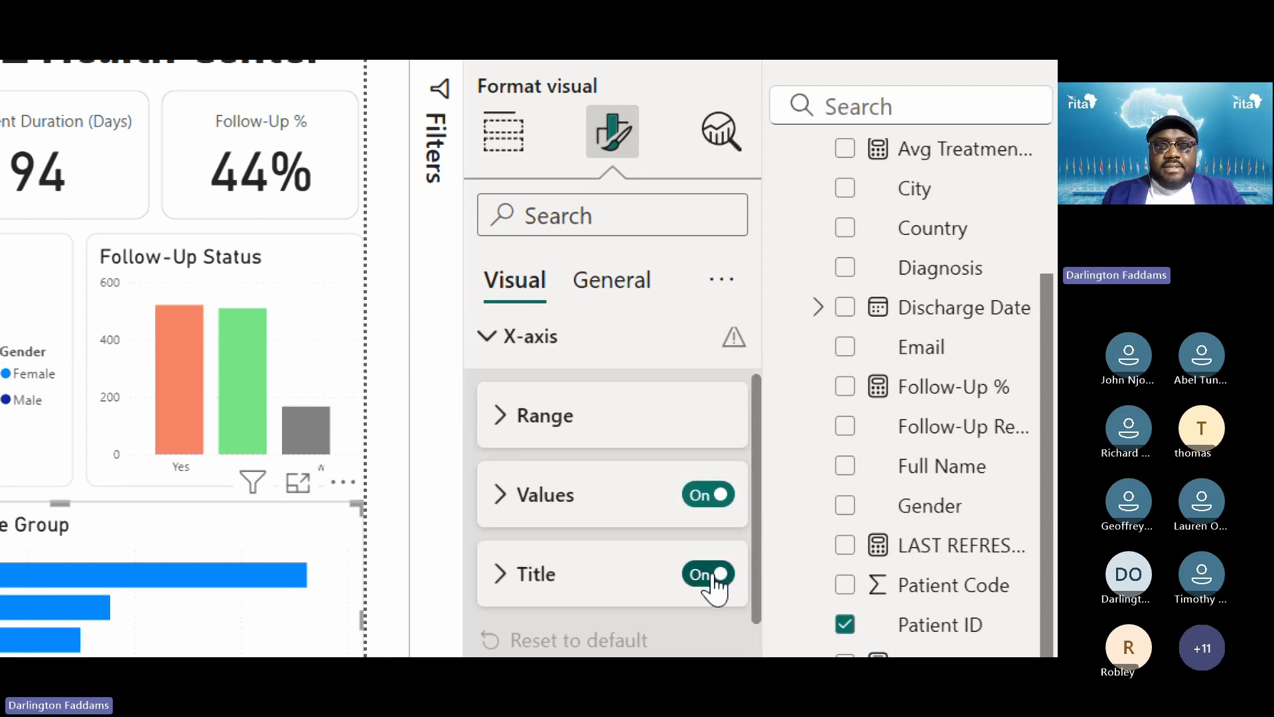
left_click(700, 576)
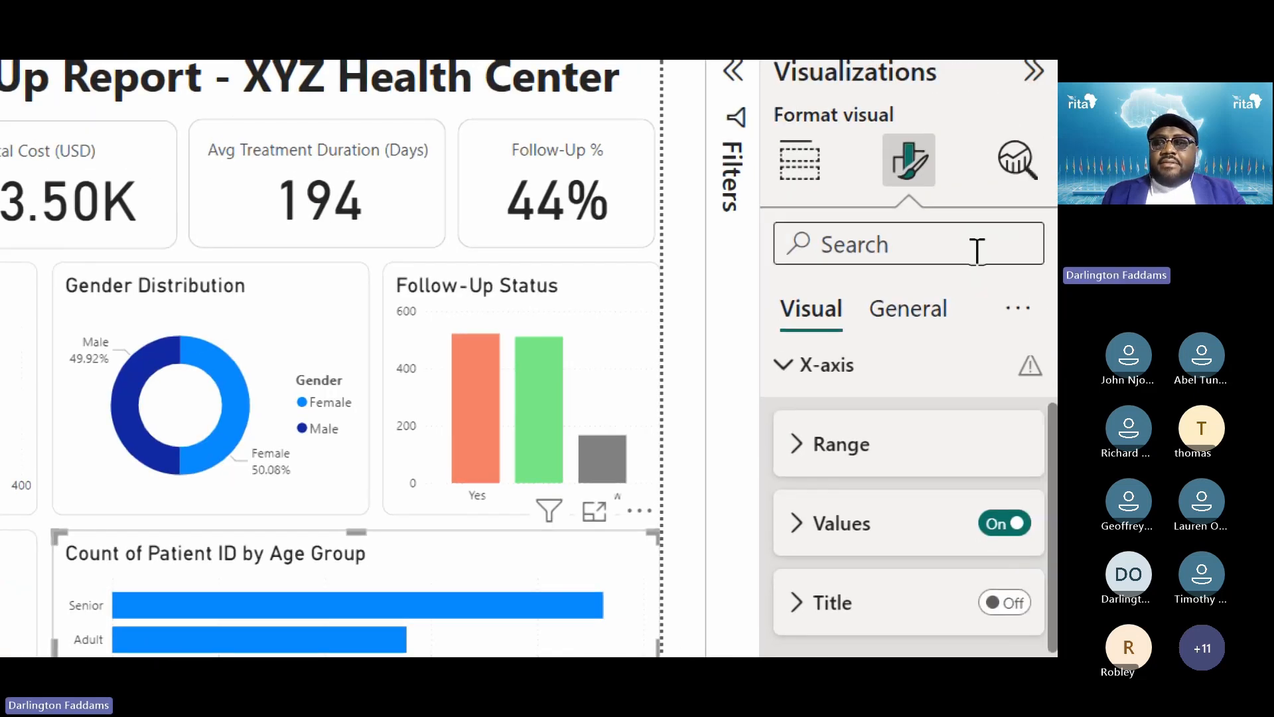
Replace the chart title text with 'Age Distribution'
left_click(952, 315)
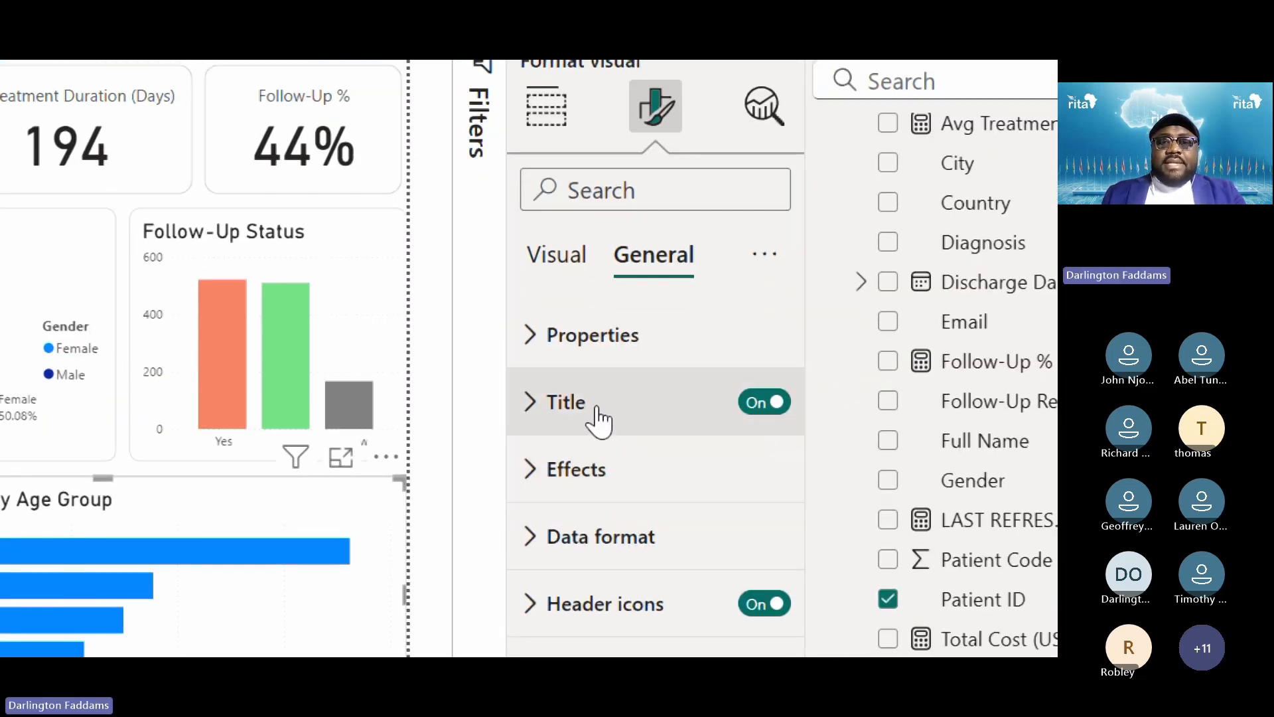
left_click(597, 415)
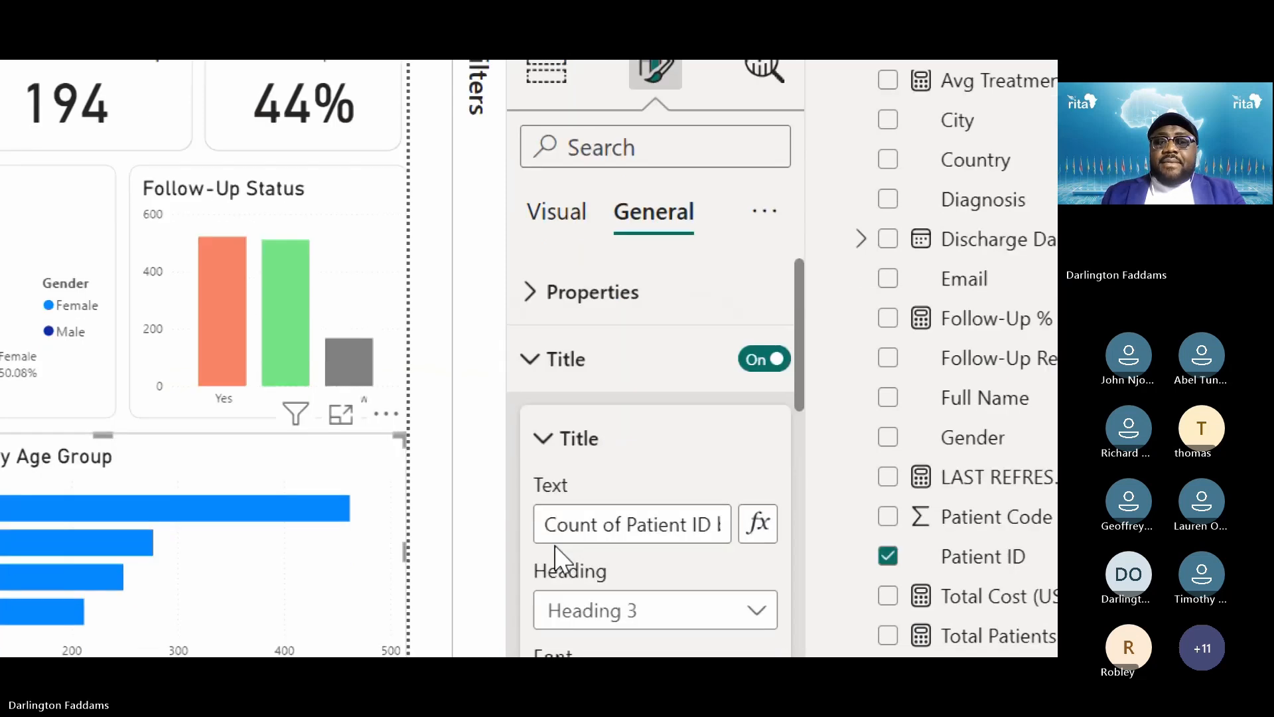
left_click_drag(548, 572, 690, 576)
left_click_drag(691, 531, 1029, 597)
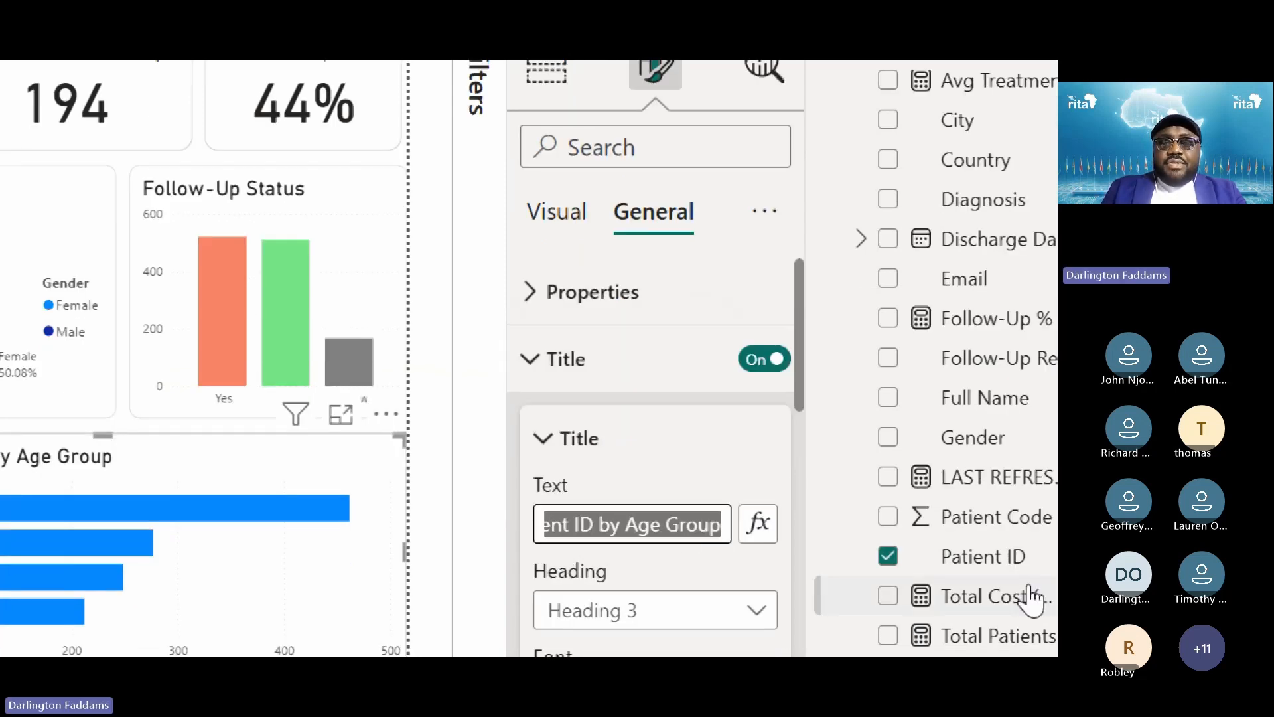
type("Age Distribution")
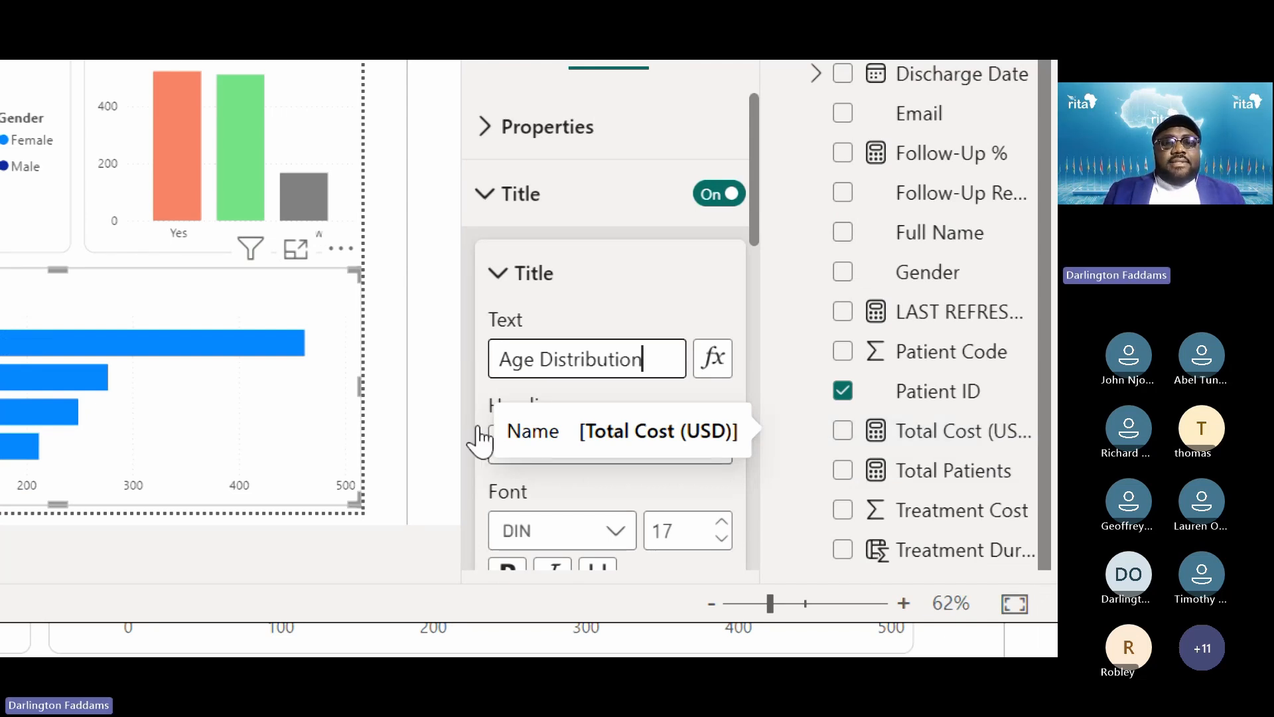
left_click(392, 394)
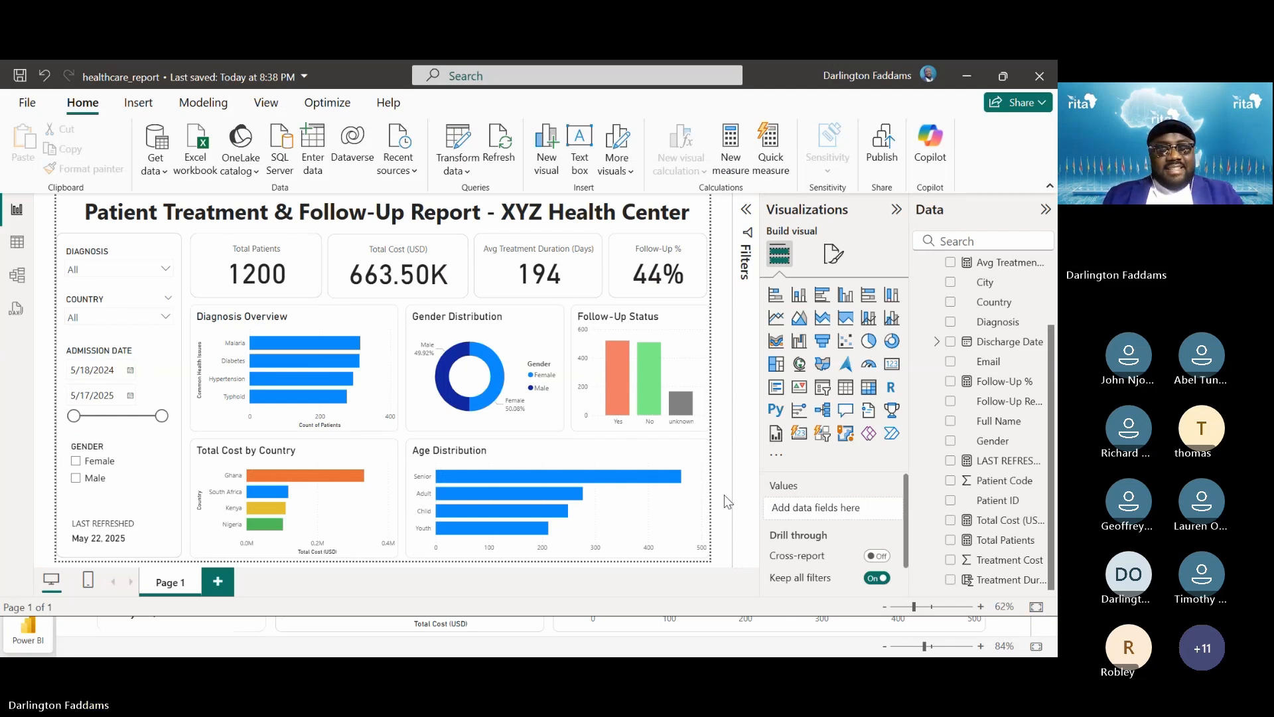
key("alt+Tab")
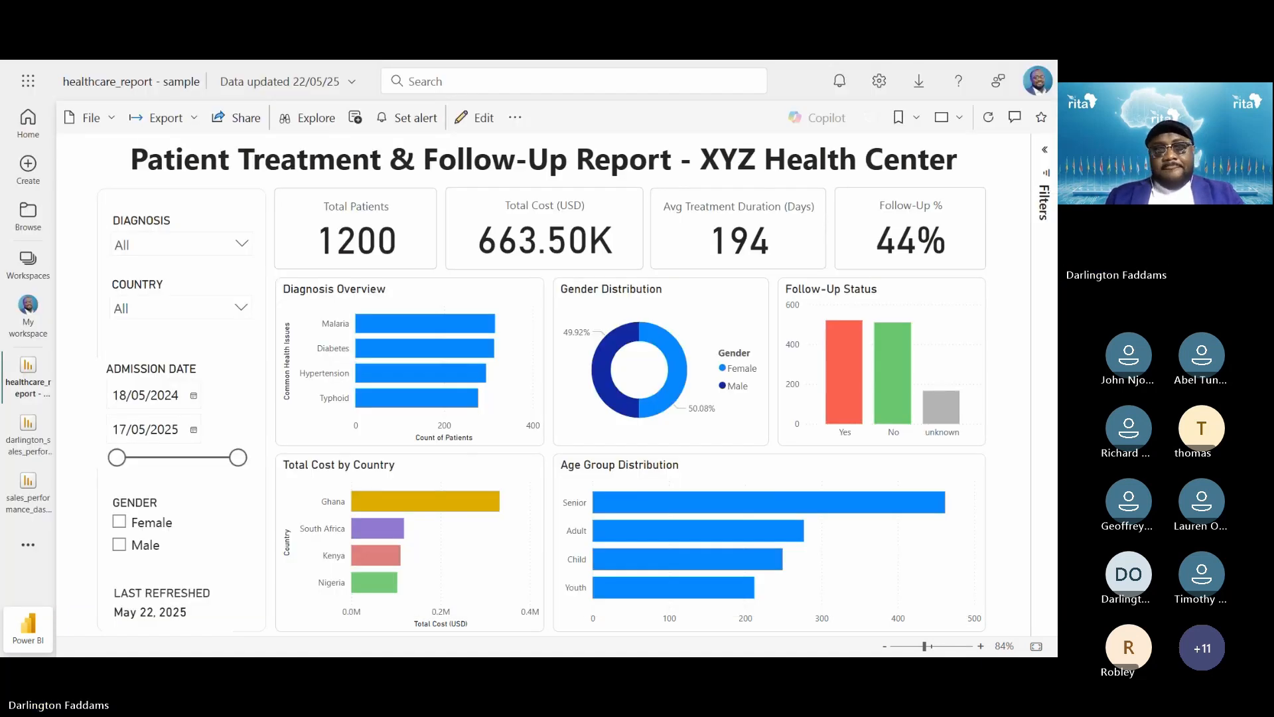
key("alt+Tab")
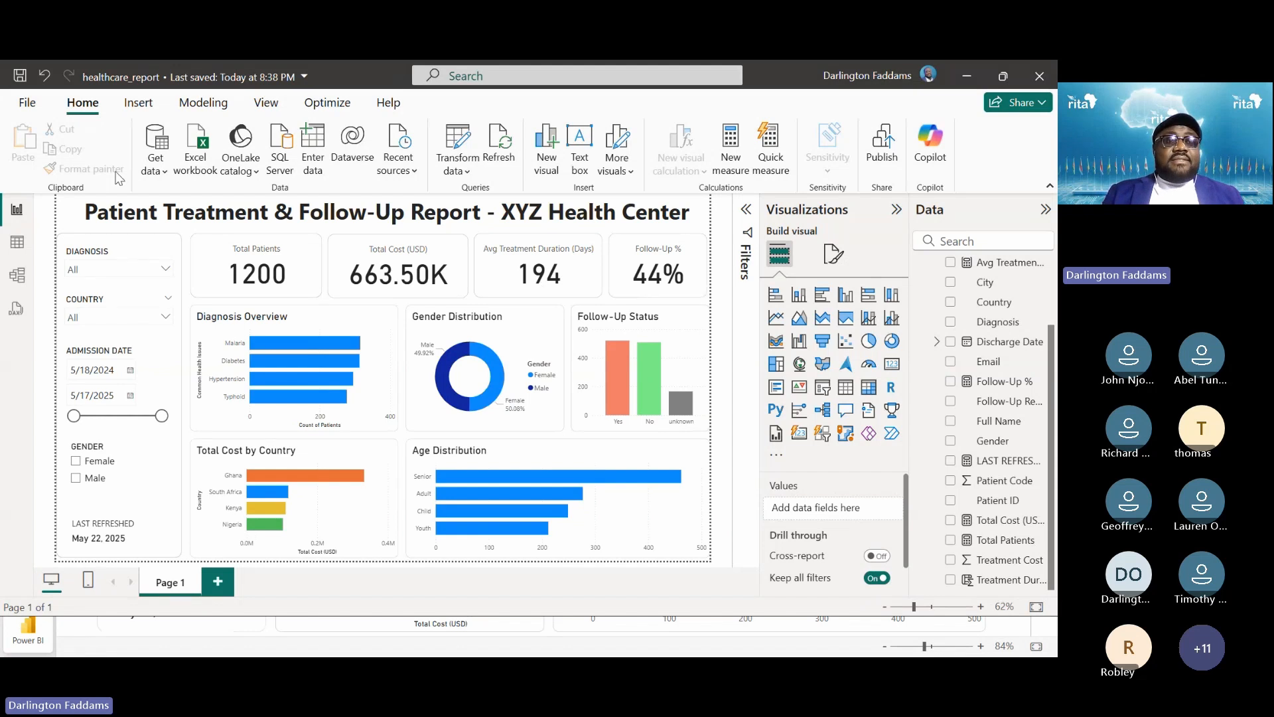
Save healthcare_report.pbix, then publish it with My workspace as the destination
left_click(38, 110)
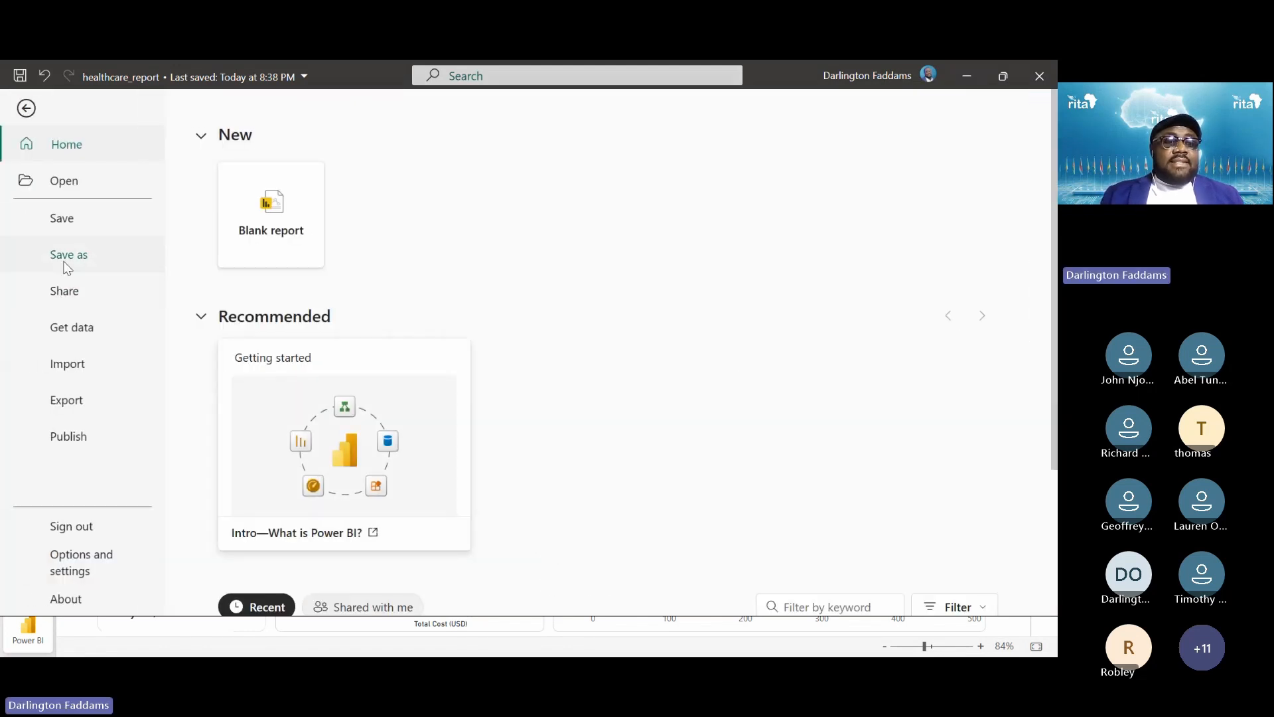
left_click(61, 226)
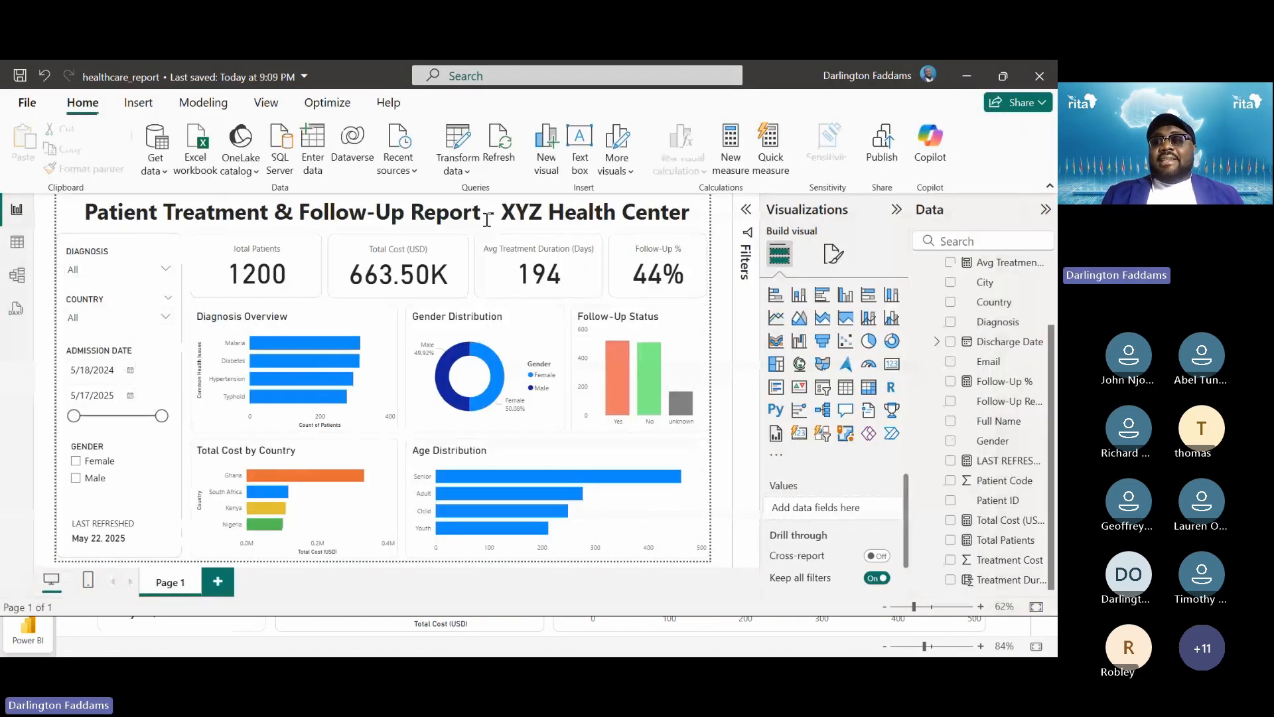
left_click(882, 150)
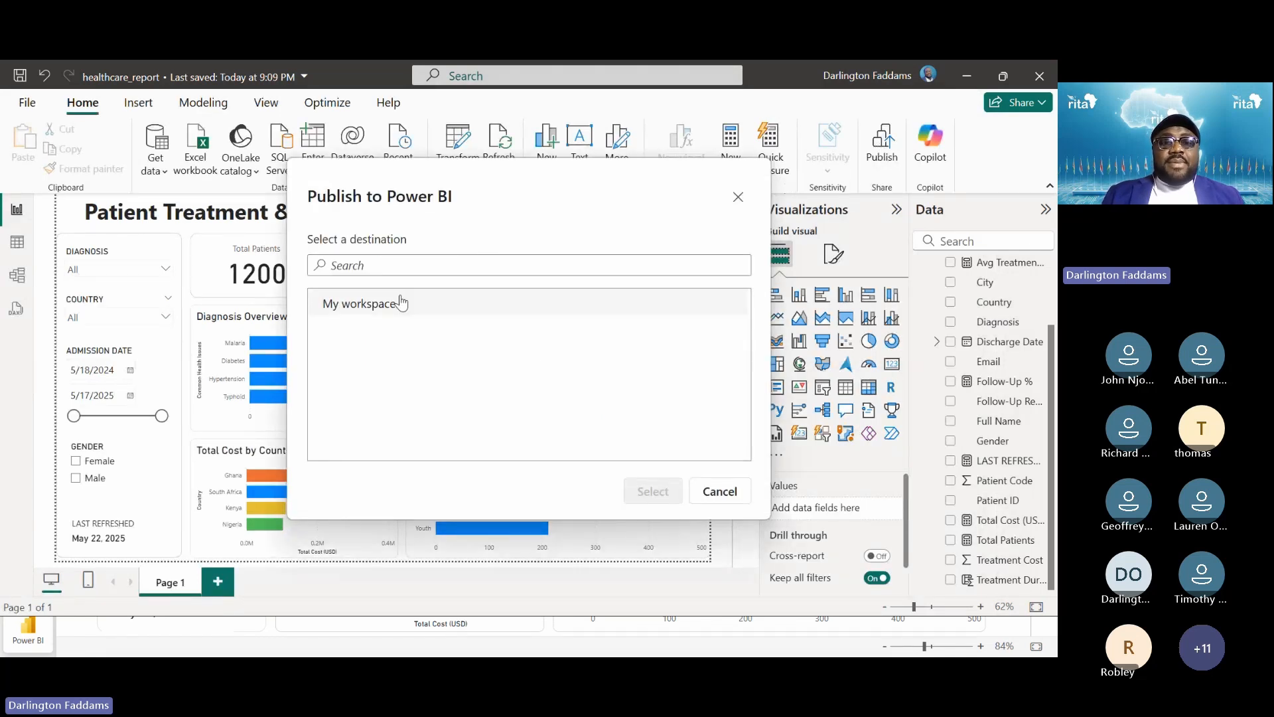
left_click(387, 305)
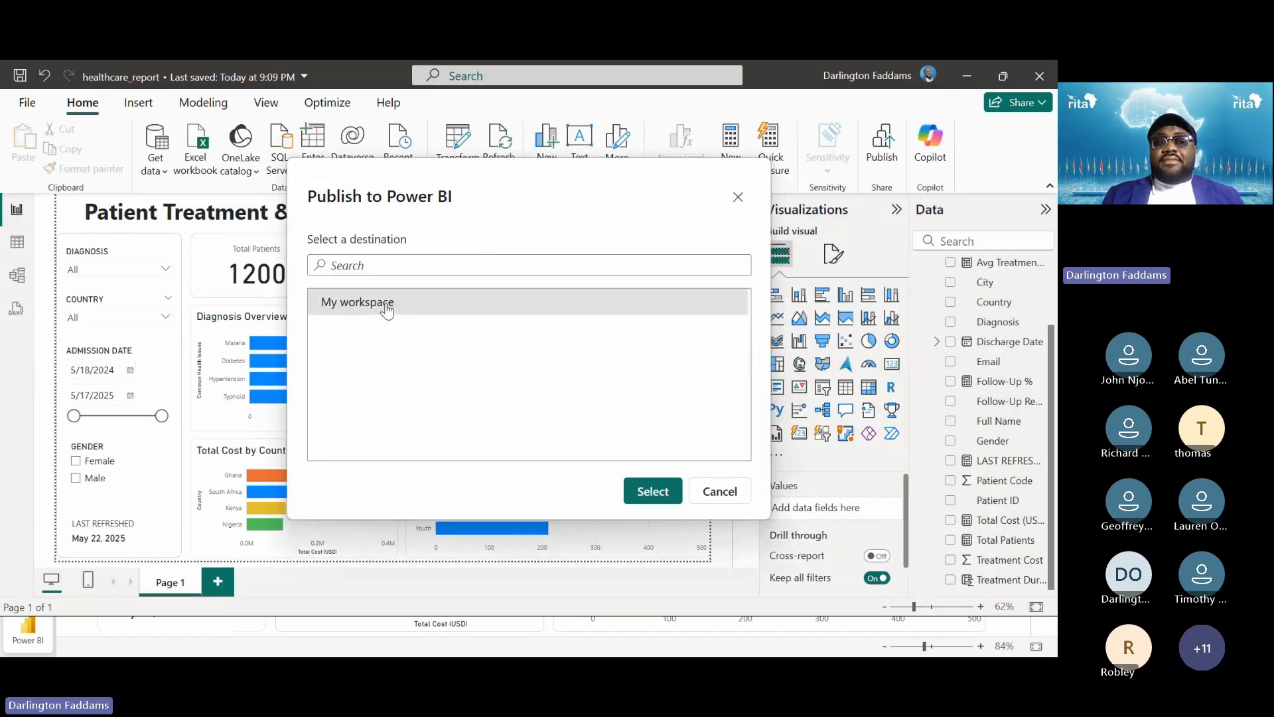
left_click(653, 491)
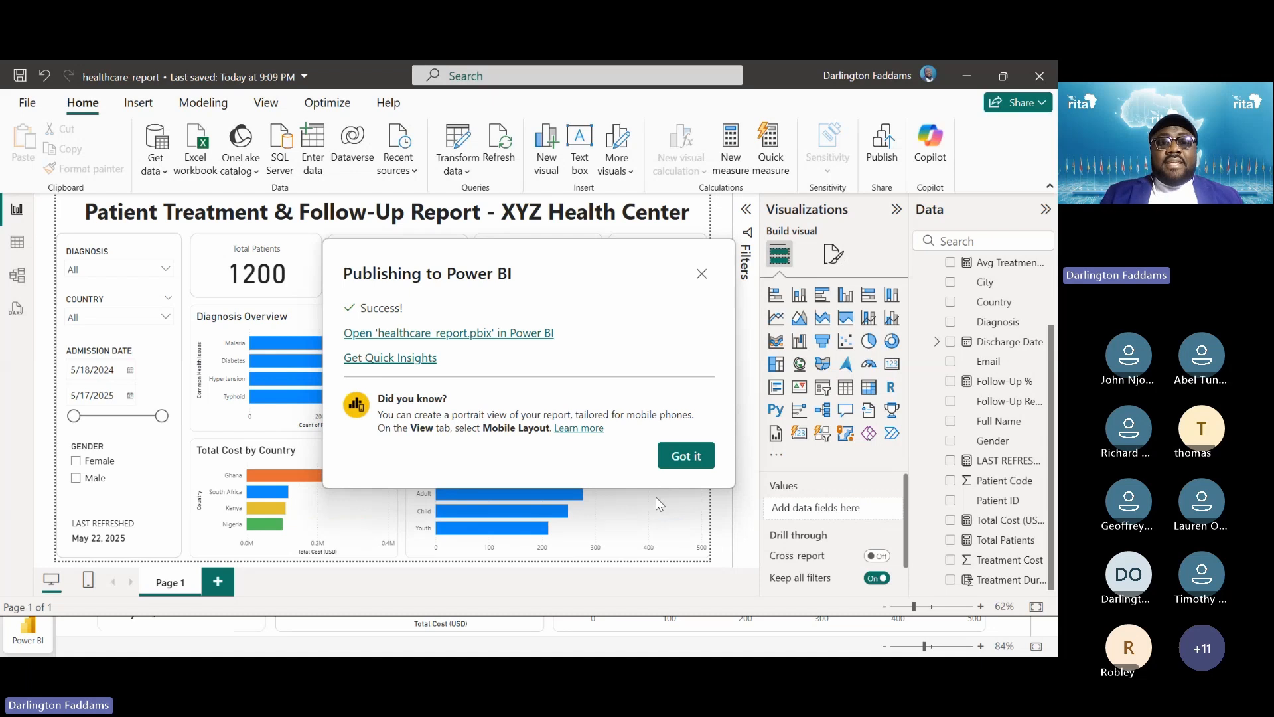
Open the published healthcare_report.pbix in Power BI and make Chrome full screen
left_click(441, 335)
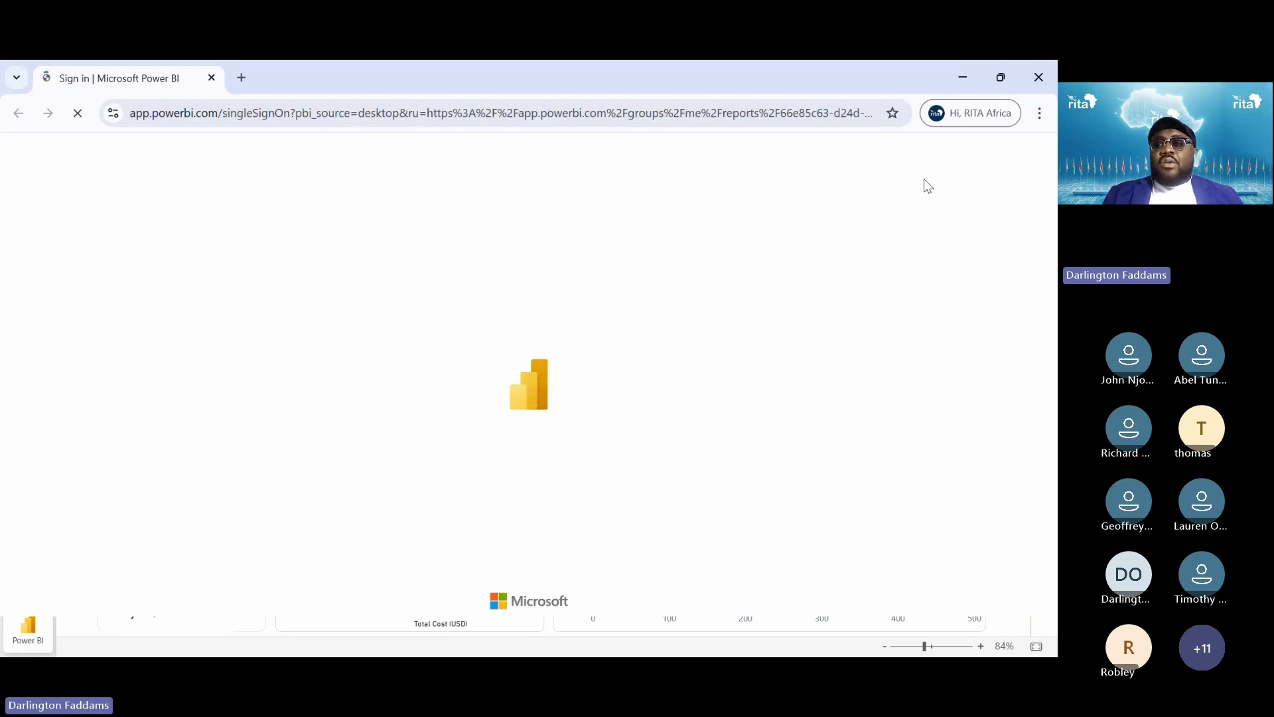
left_click(1040, 113)
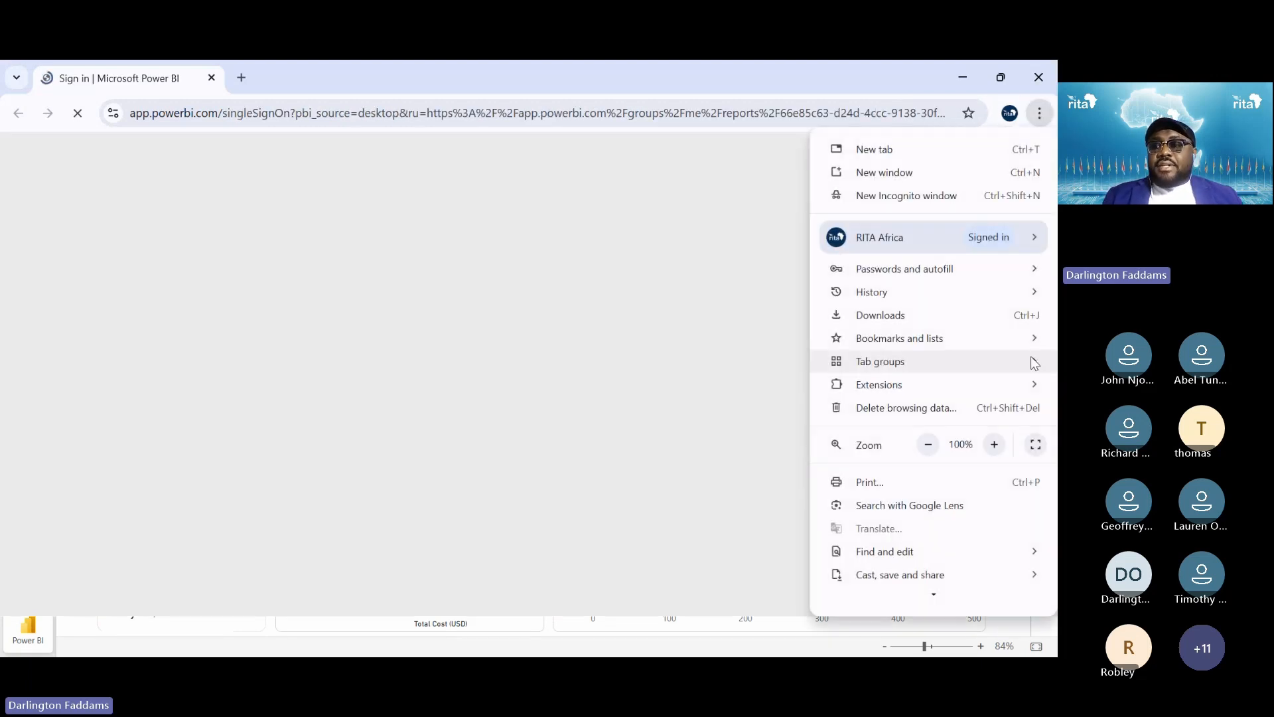
left_click(1035, 444)
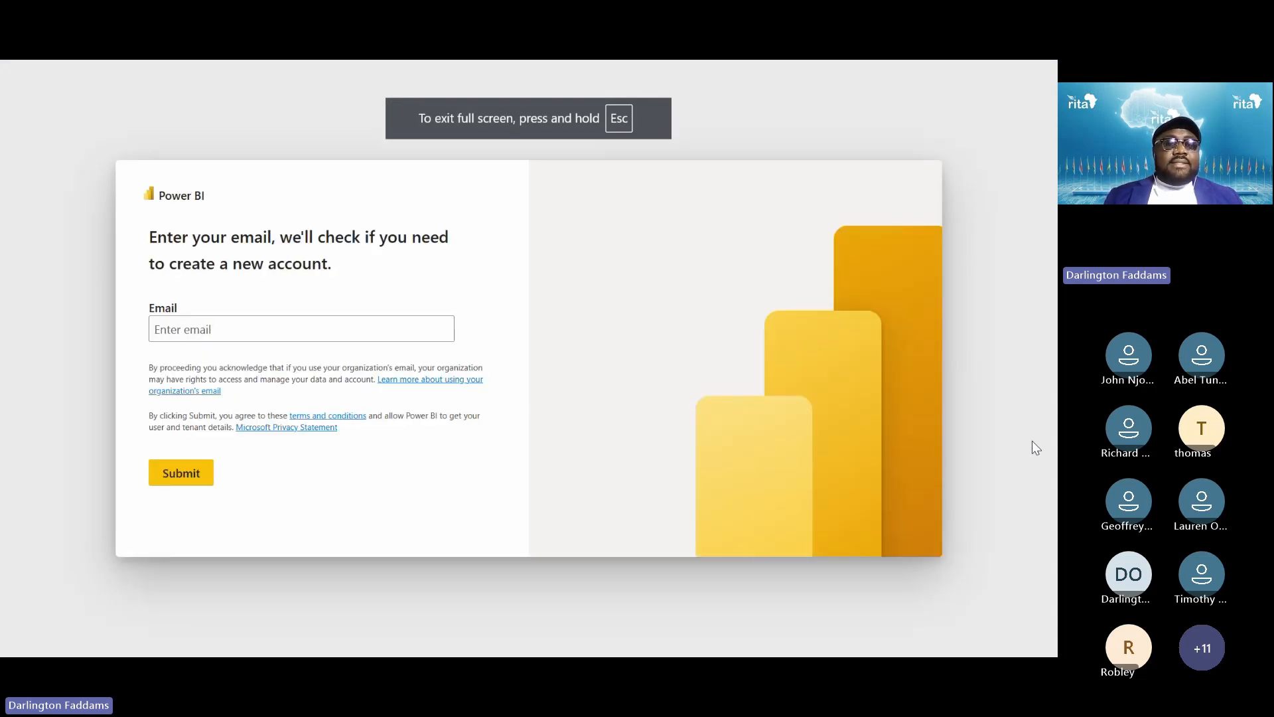
Enter the account email address on the sign-in page and submit it
left_click(269, 333)
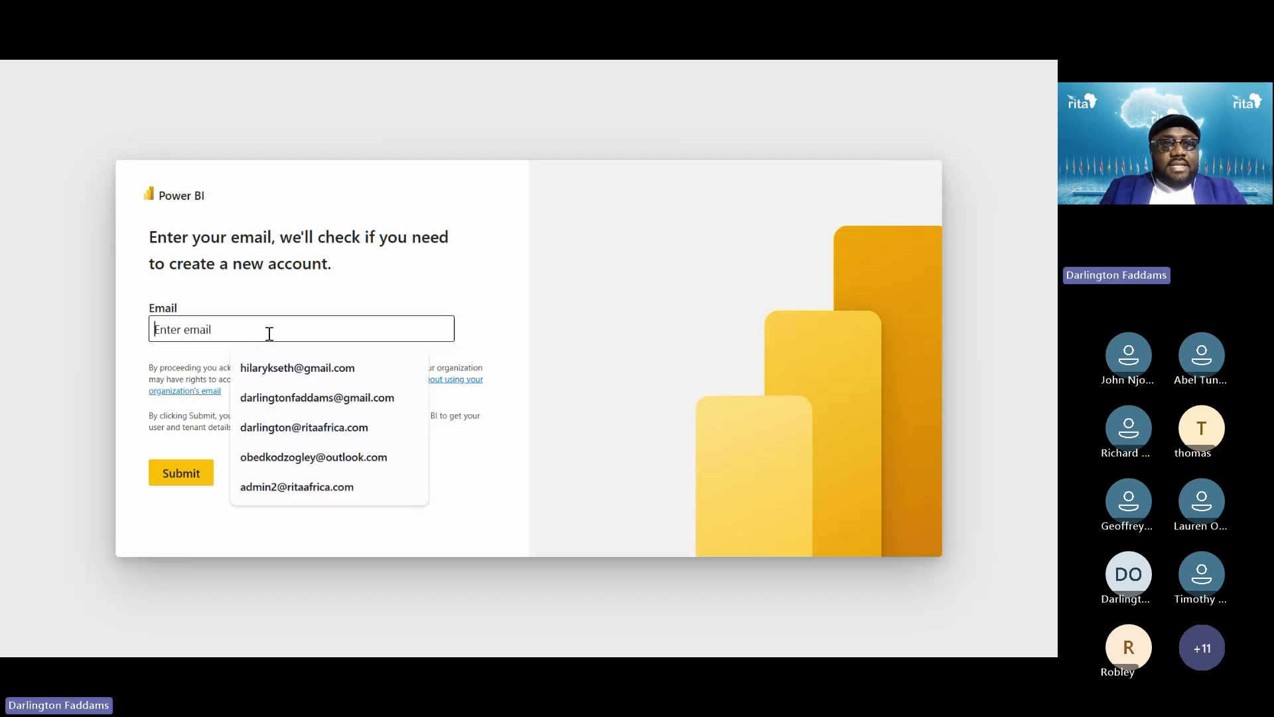
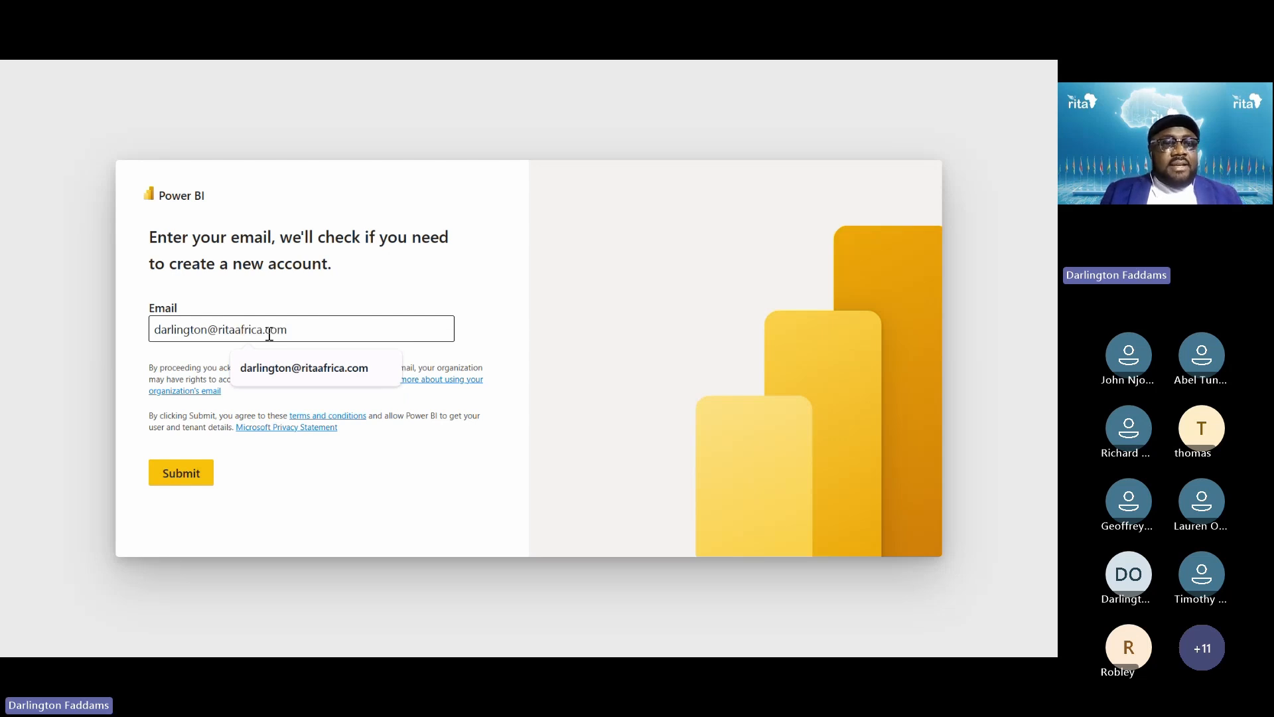
left_click(133, 444)
left_click(176, 475)
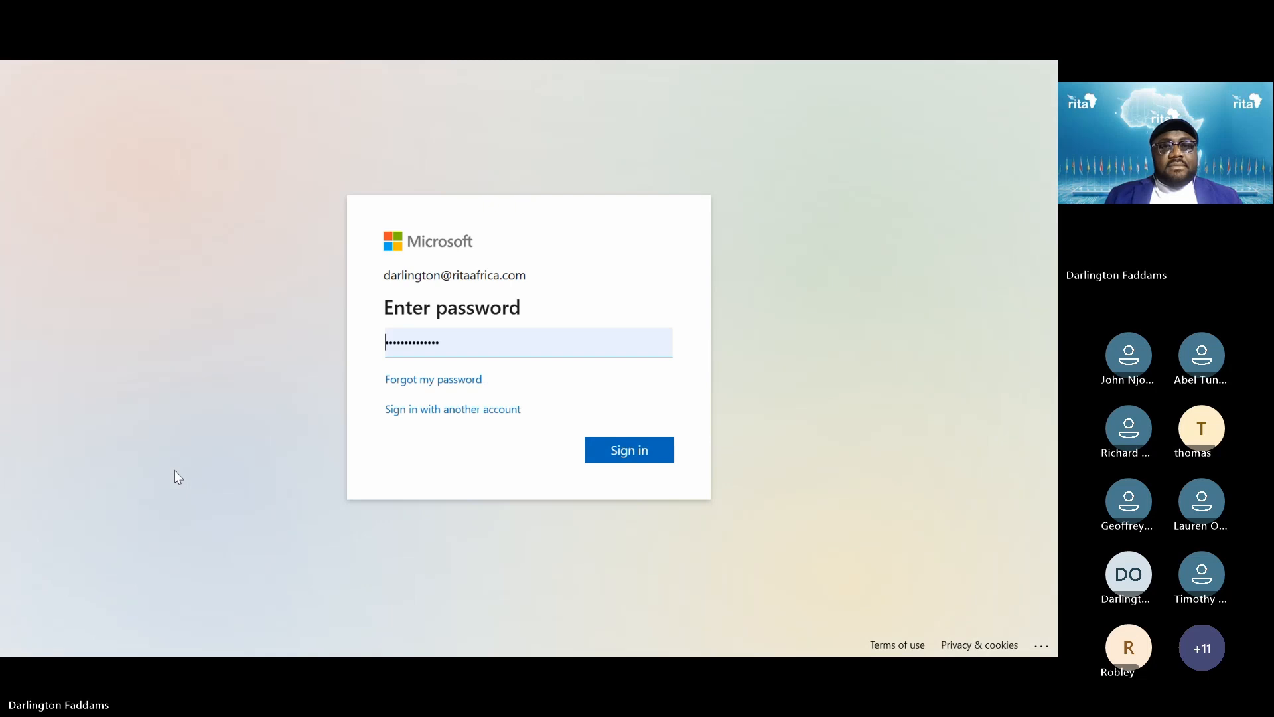
Sign in with the password and stay signed in, ticking Don't show this again
left_click(630, 458)
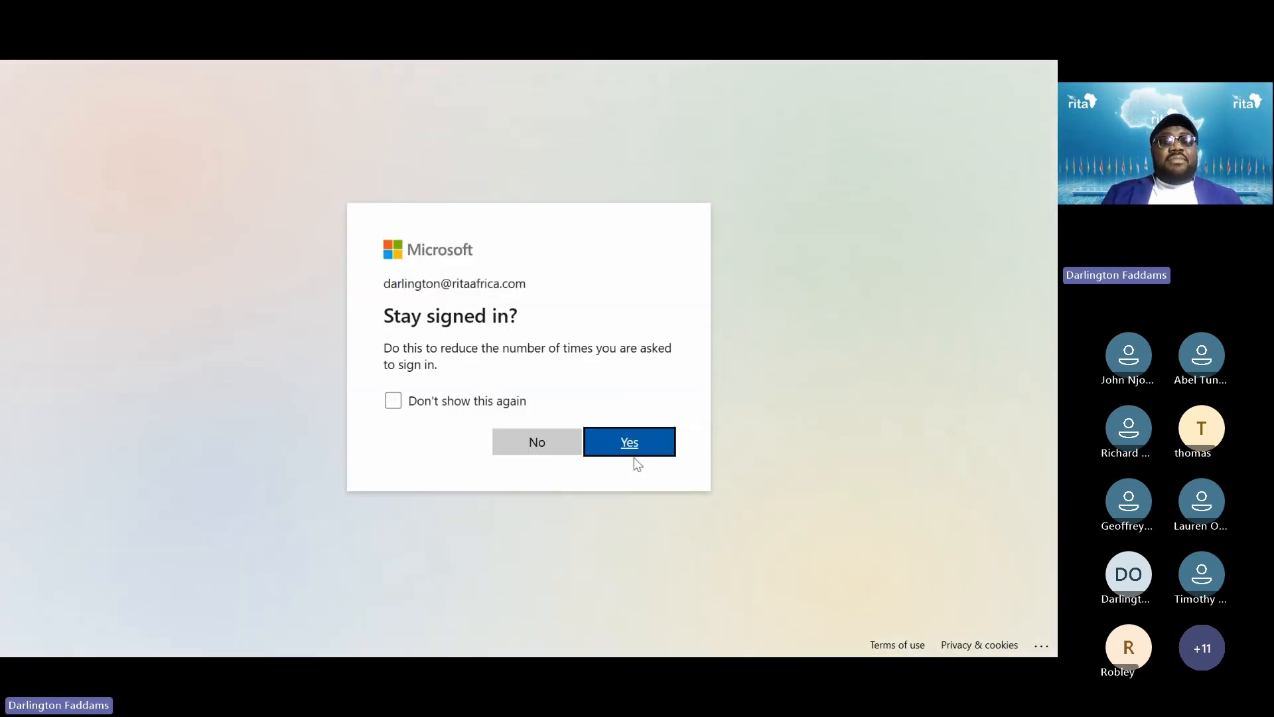
left_click(517, 405)
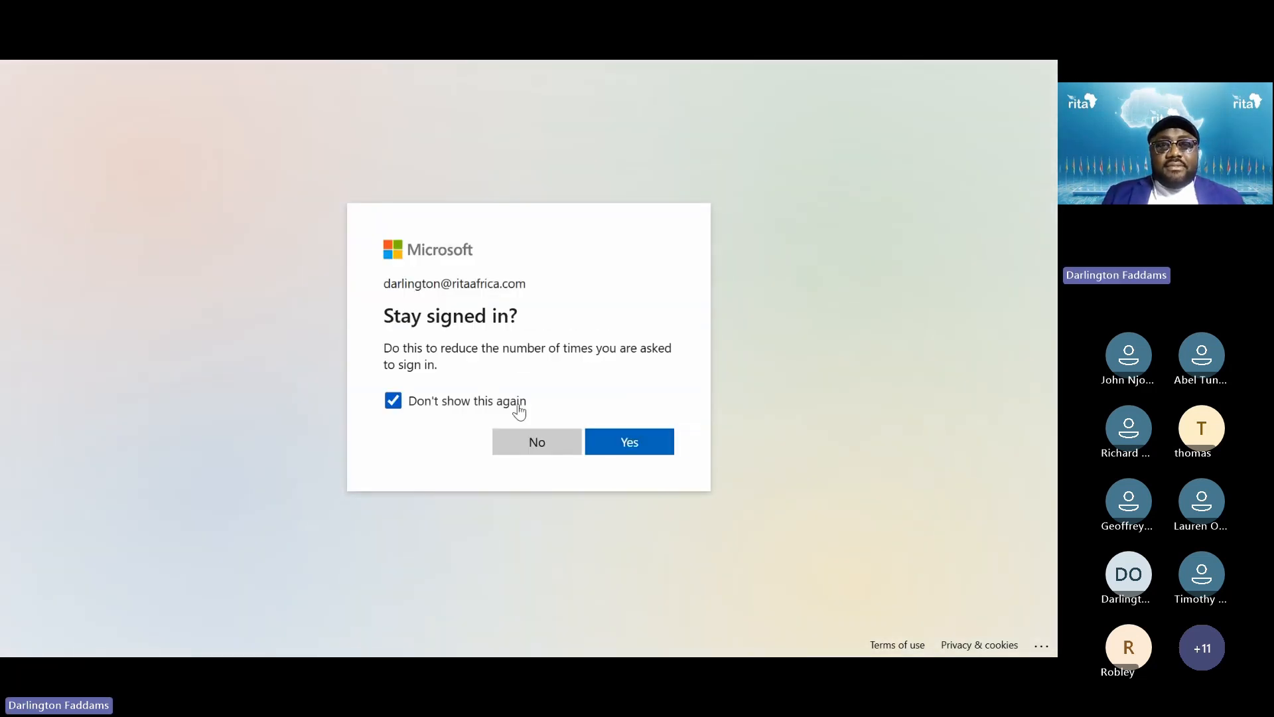
left_click(620, 441)
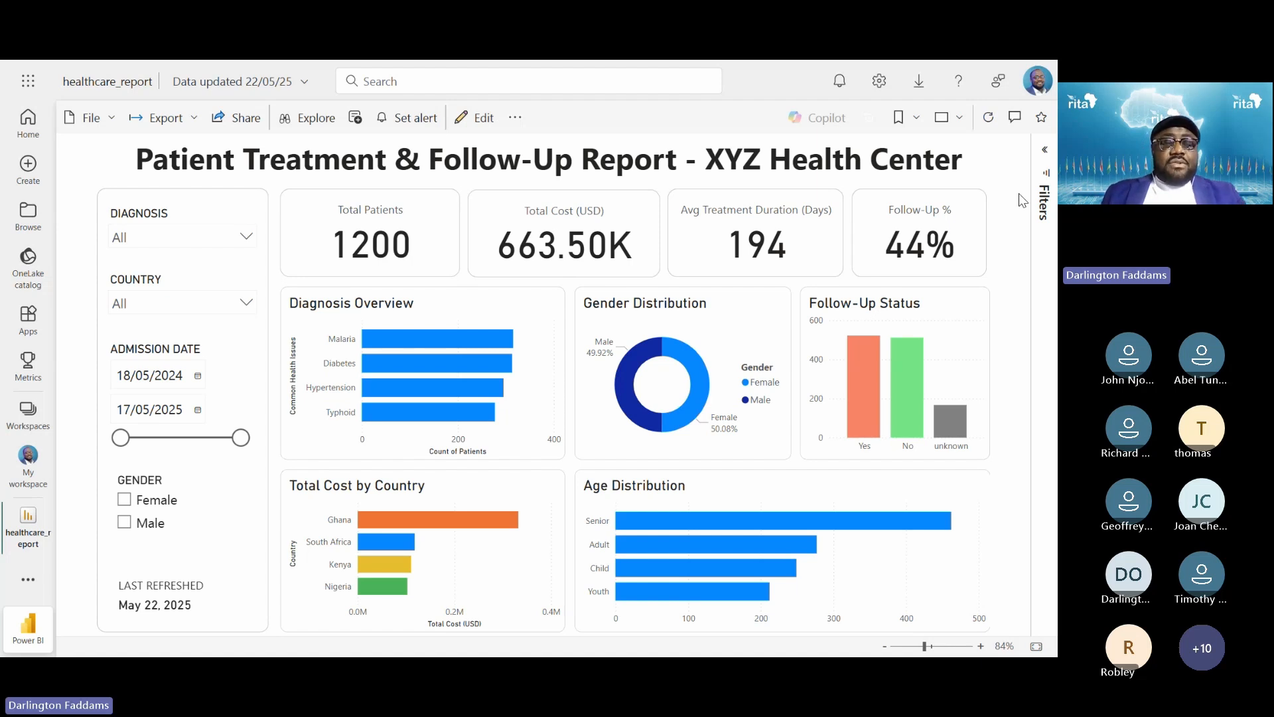
Switch to the slides, step forward and back to the dashboard slide, then return to Power BI Desktop
key("alt+Tab")
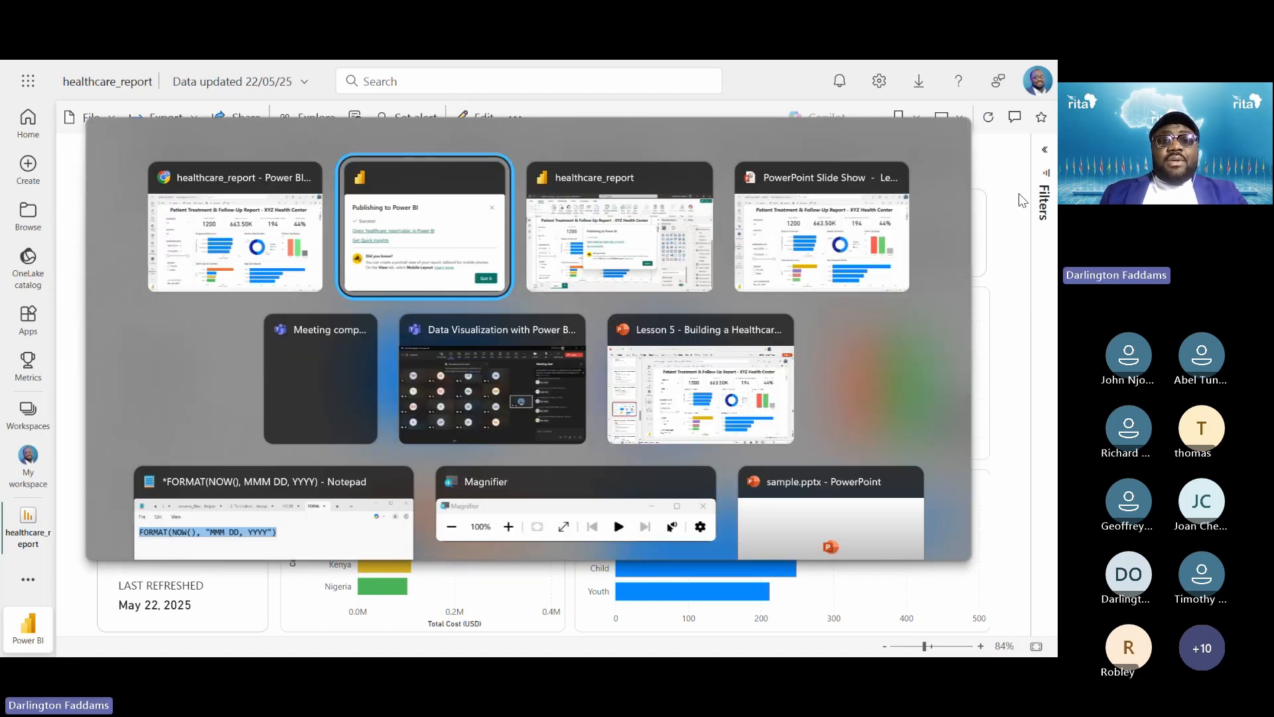
key("alt+Tab")
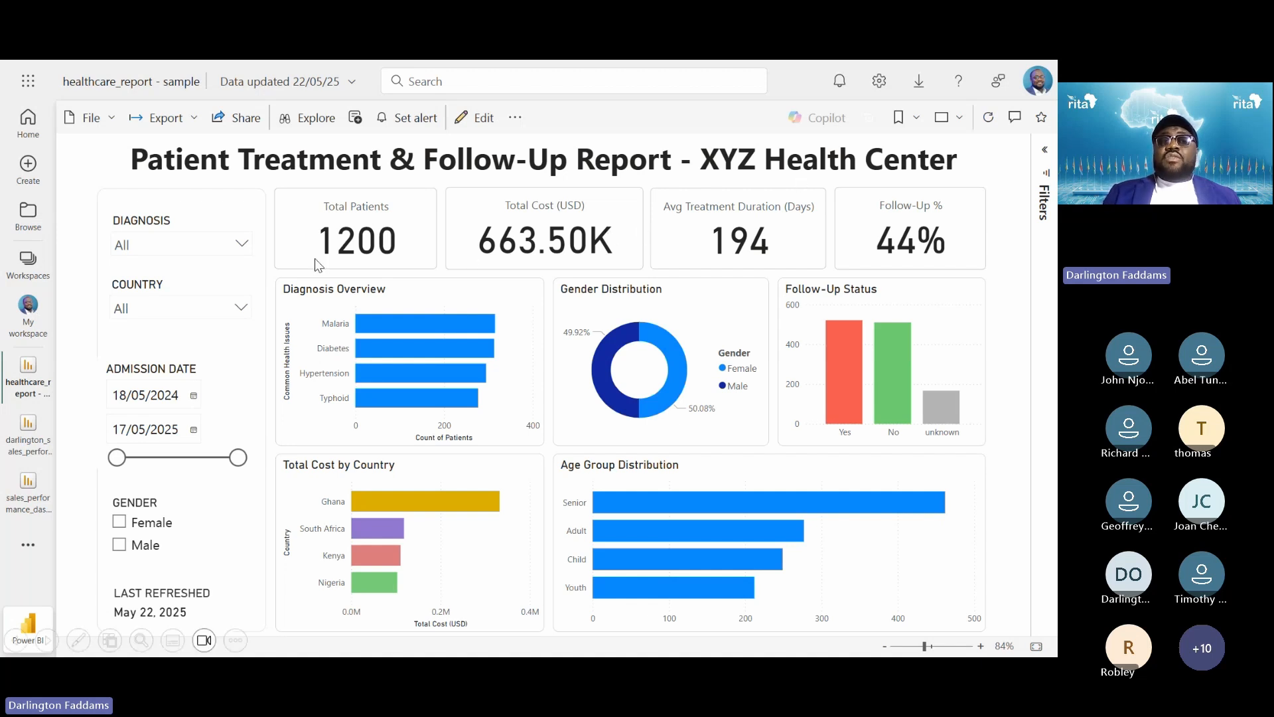
key("Right")
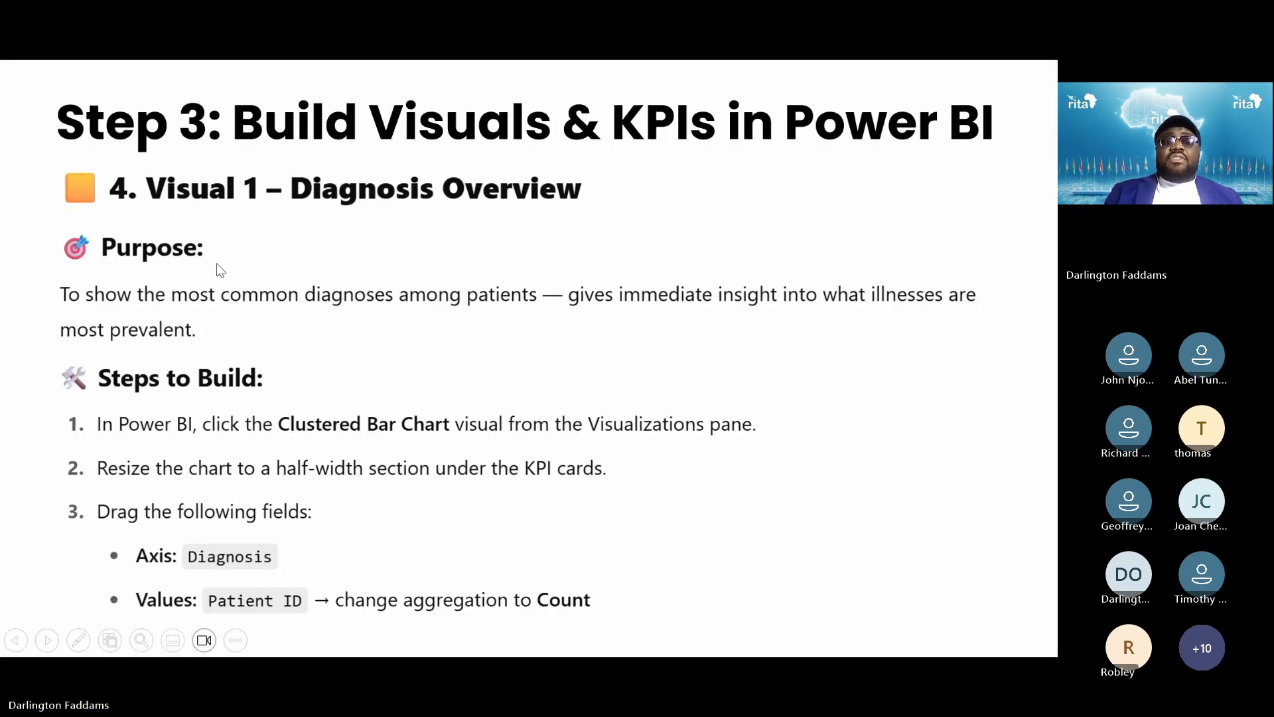
key("Left")
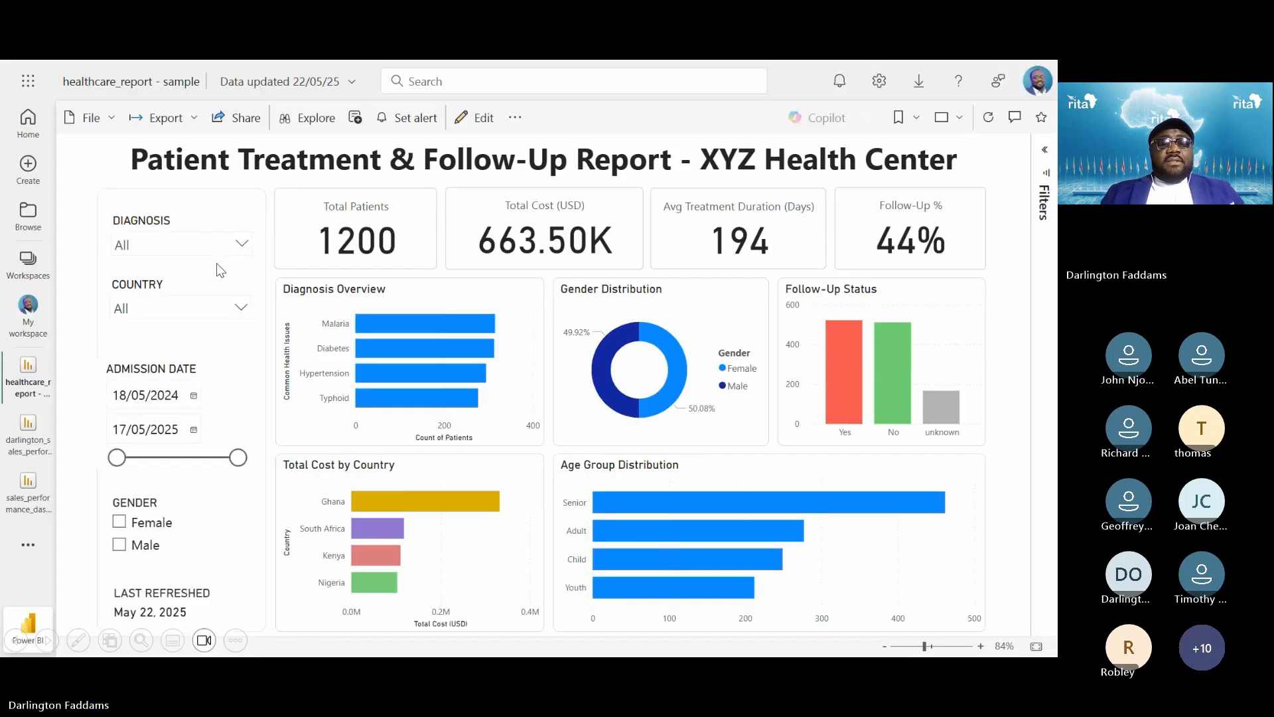
key("alt+Tab")
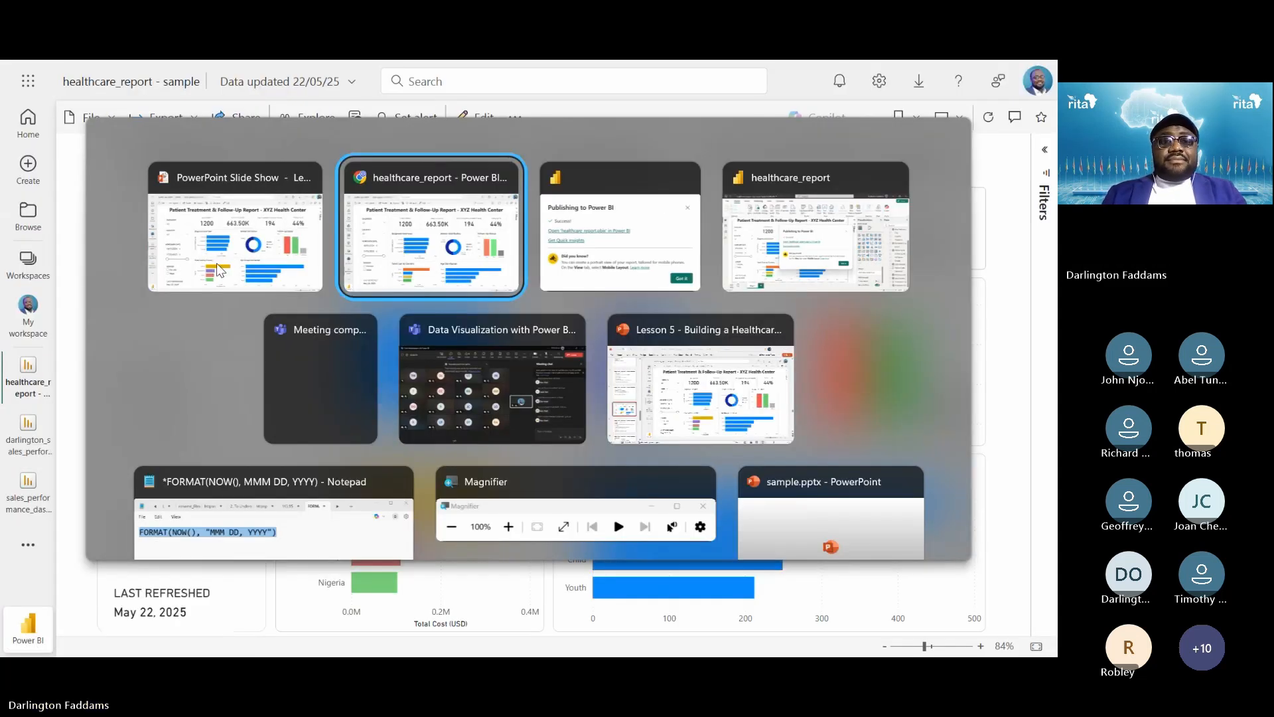
key("alt+Tab")
key("alt+Tab")
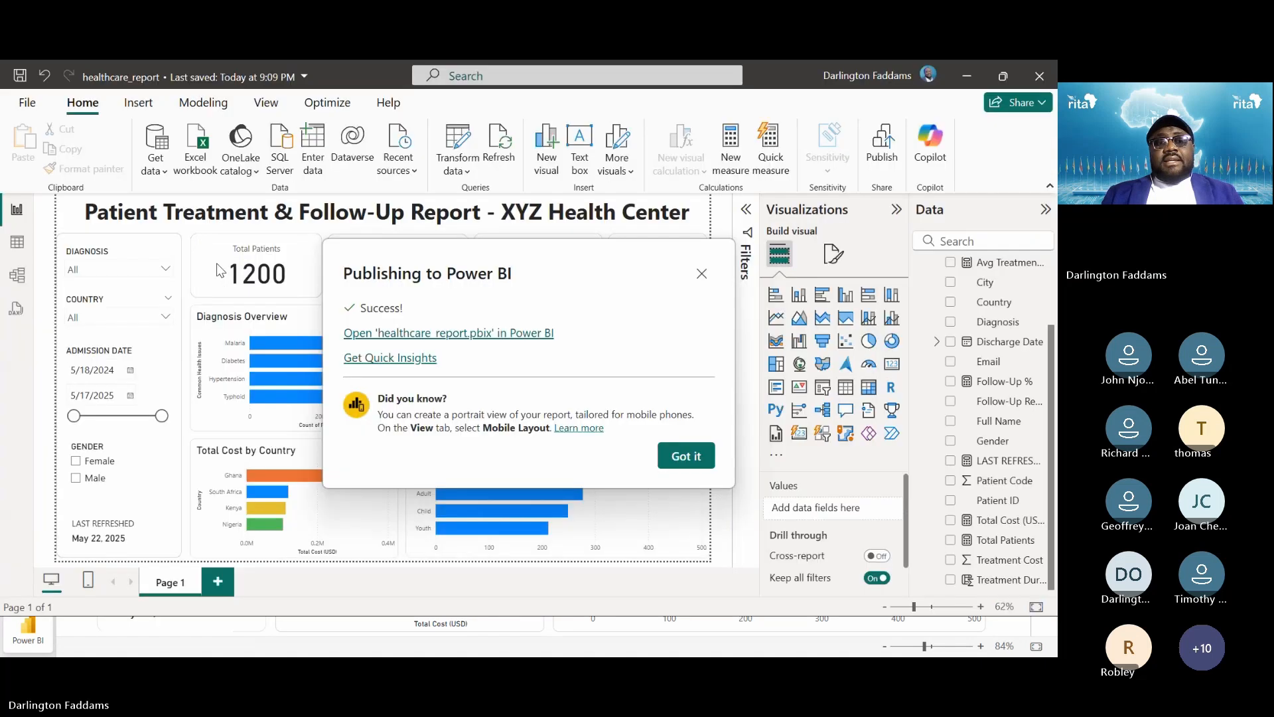
Dismiss the publish confirmation and cross-filter by Malaria, Diabetes, Hypertension and Typhoid diagnoses
left_click(682, 457)
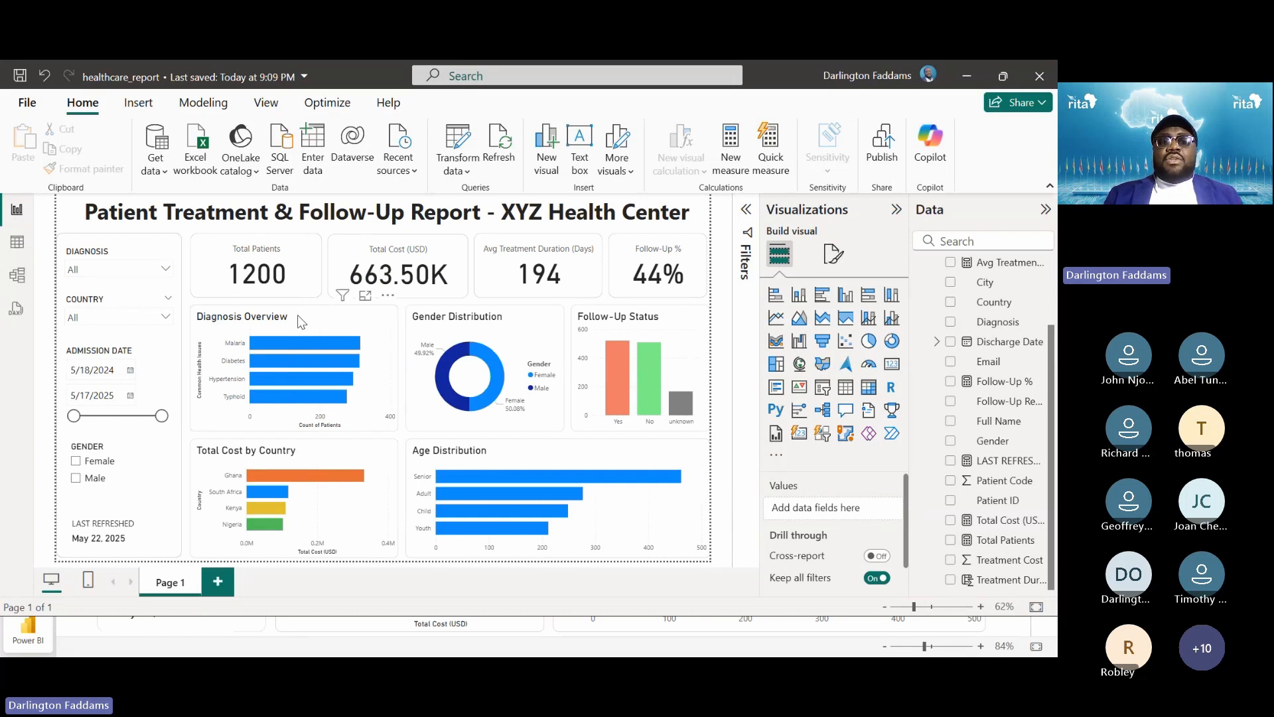
left_click(291, 342)
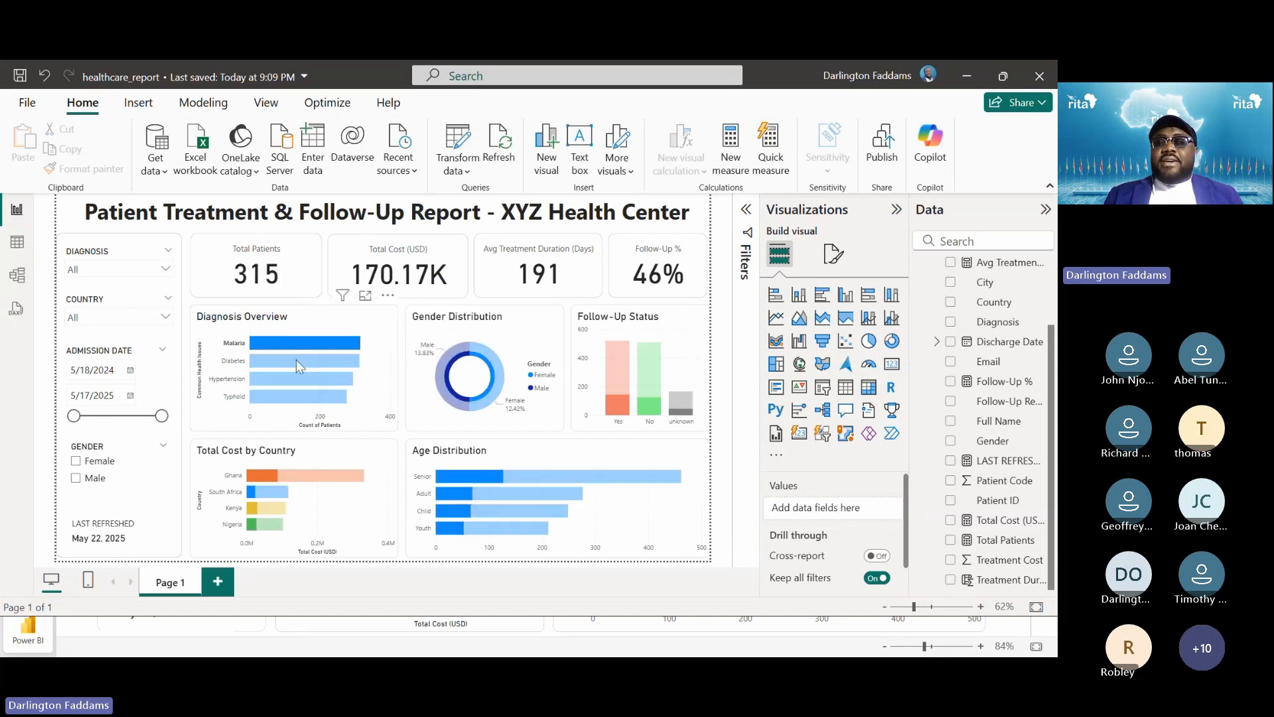
left_click(296, 359)
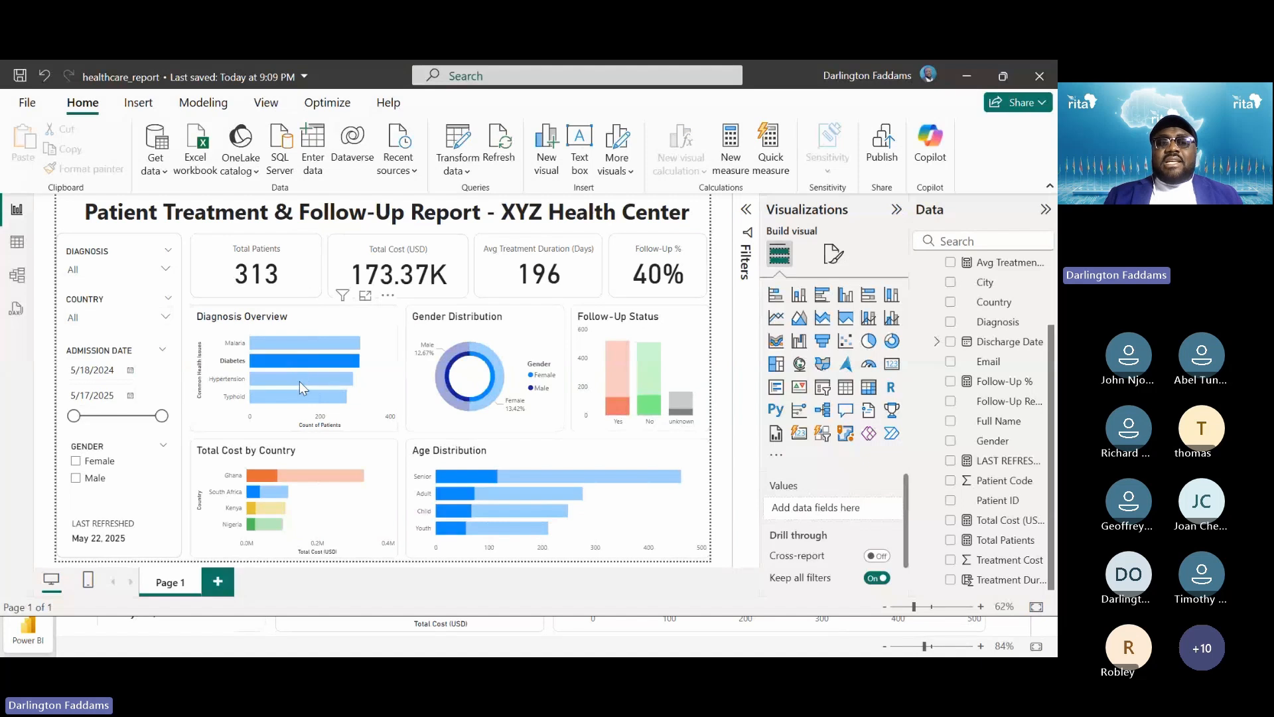
left_click(300, 381)
left_click(294, 393)
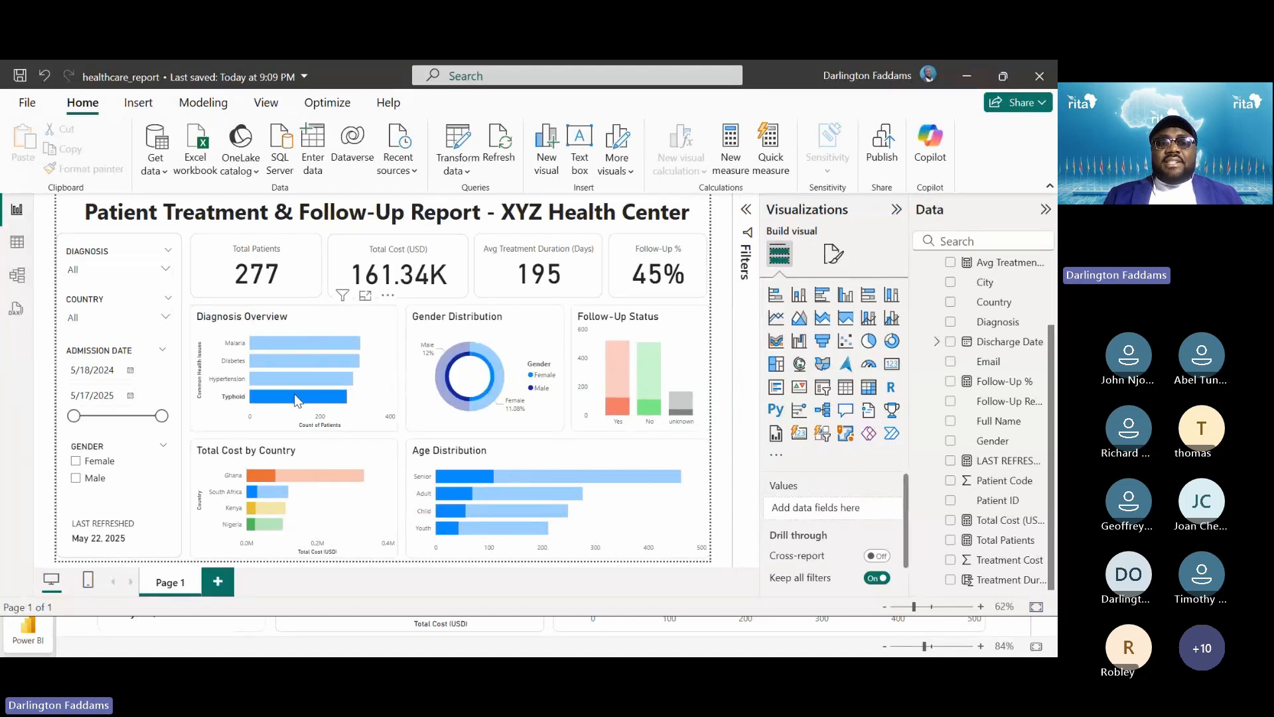
Cross-filter by follow-up Yes and No, Senior age group, then South Africa
left_click(629, 356)
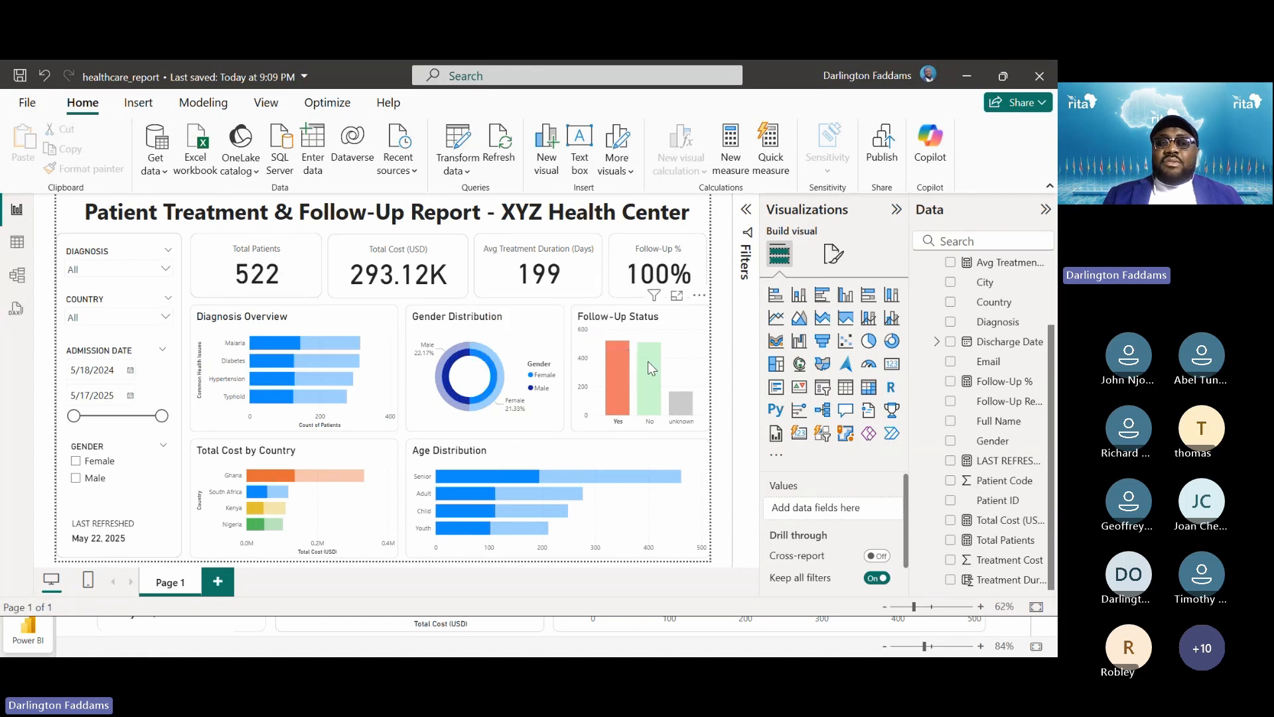
left_click(648, 361)
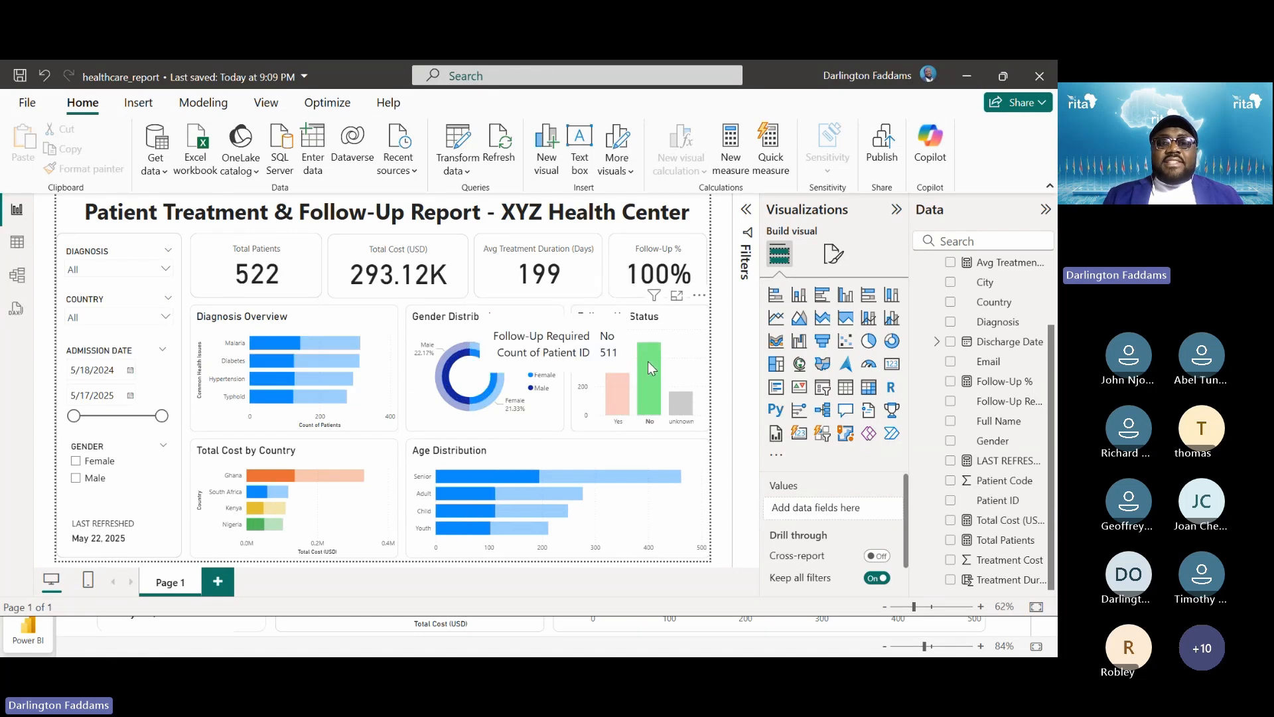
left_click(479, 471)
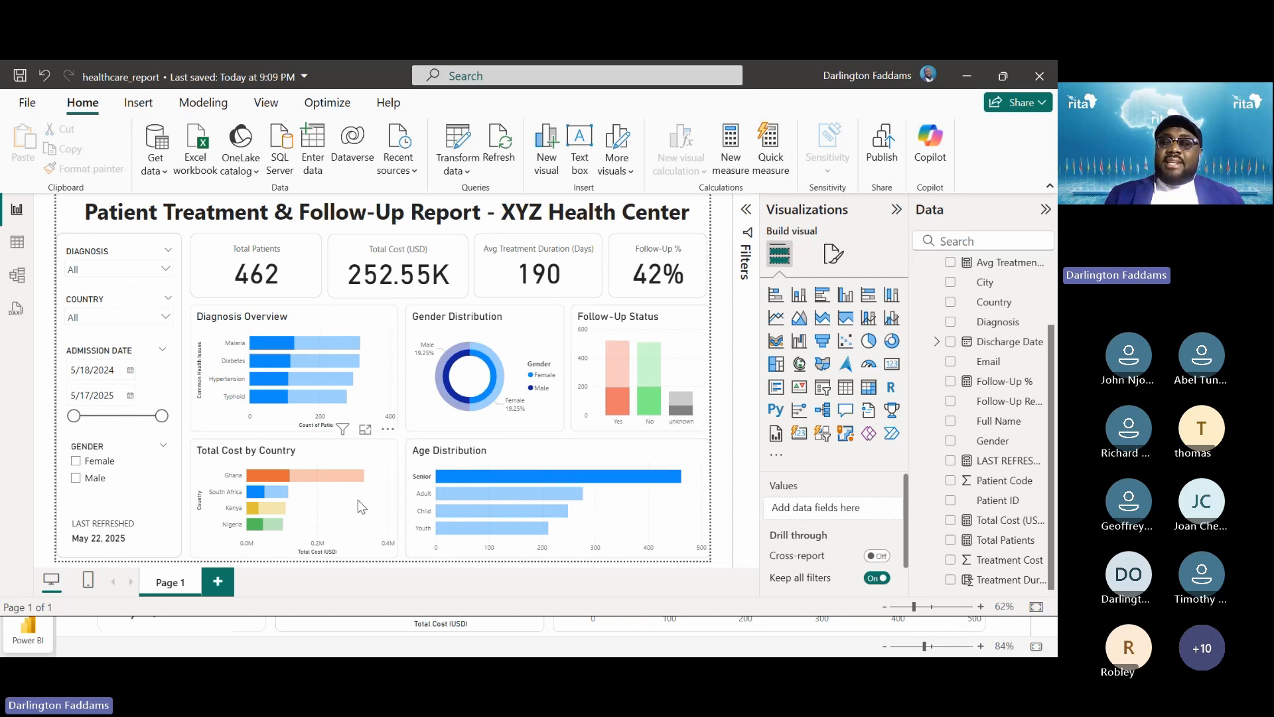
left_click(272, 495)
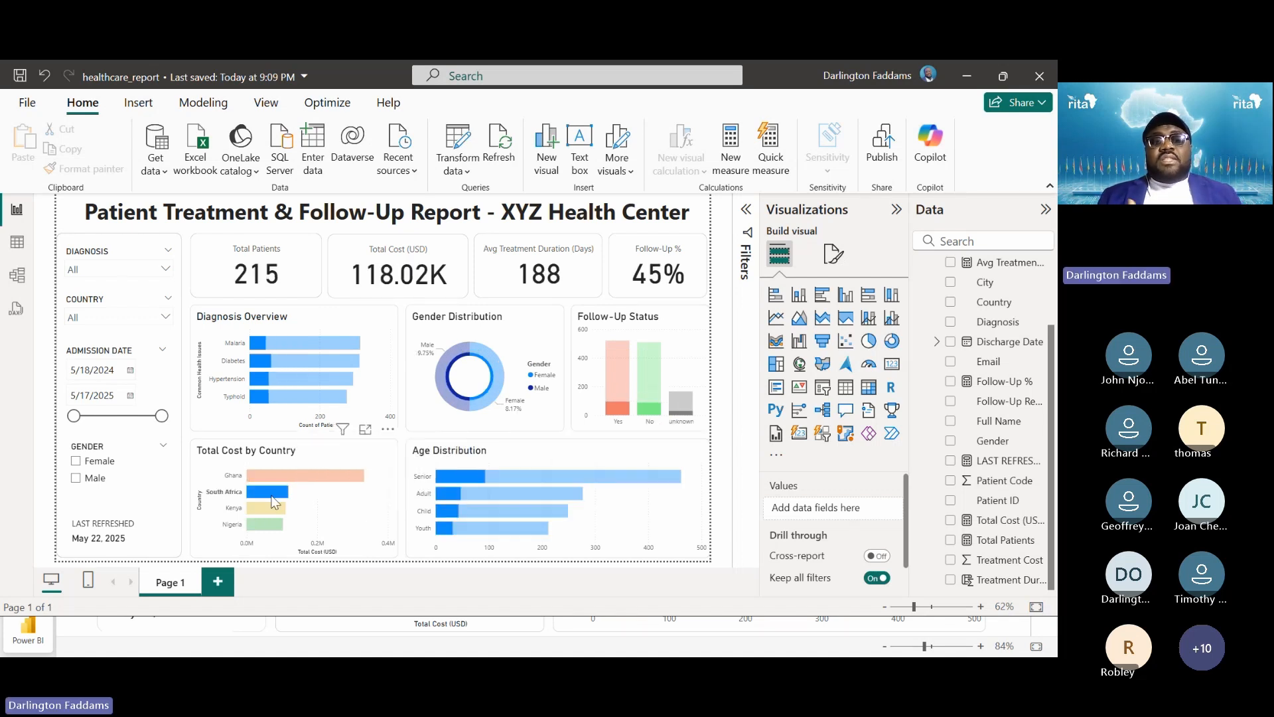